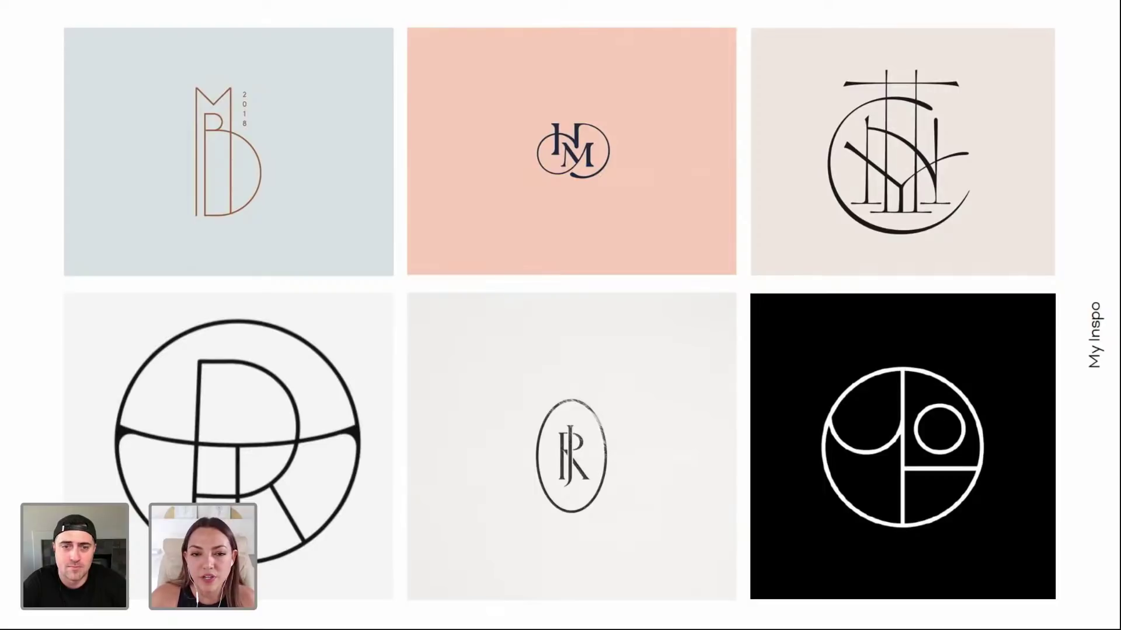
Page through the remaining C47-moodboard.pdf inspiration pages up to the closing C47 page and leave the full-screen view.
key("Right")
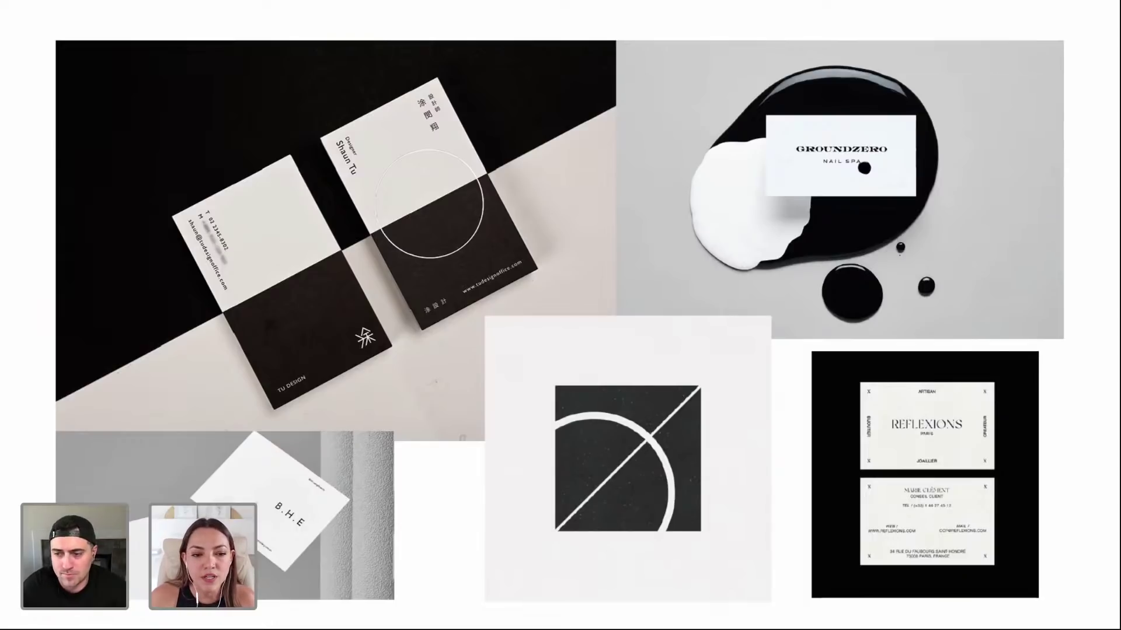
key("Right")
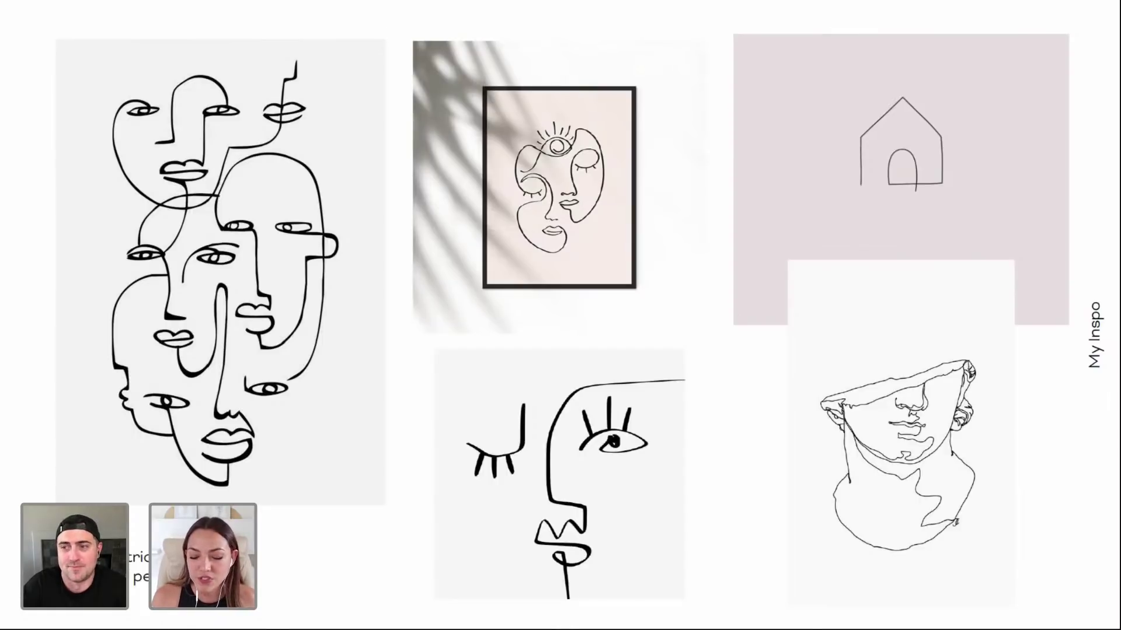
key("Right")
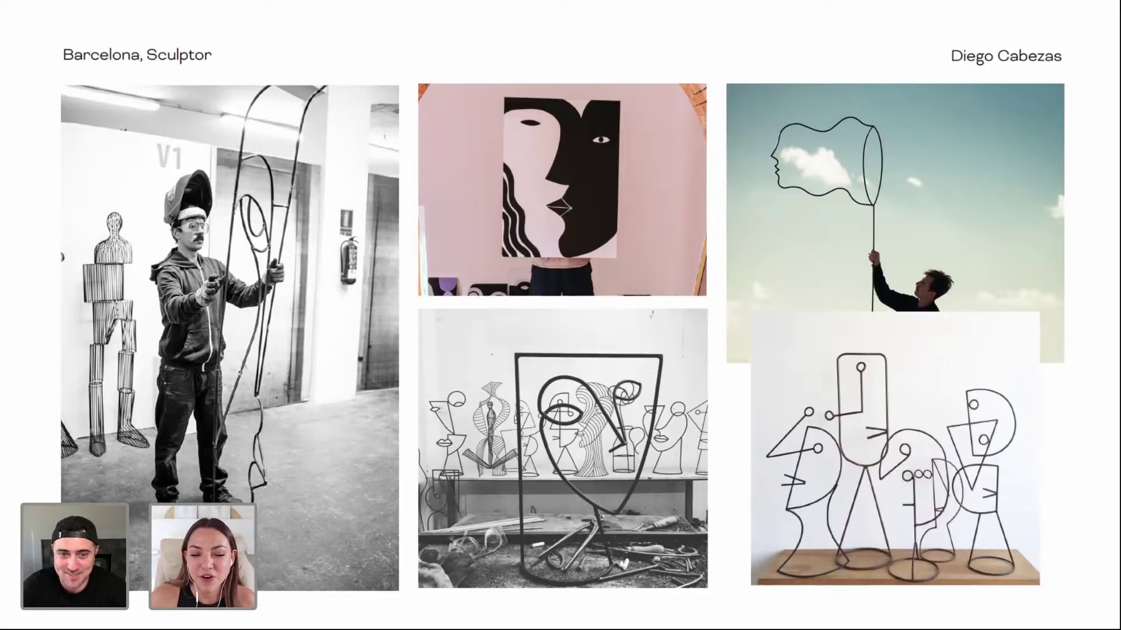
key("Right")
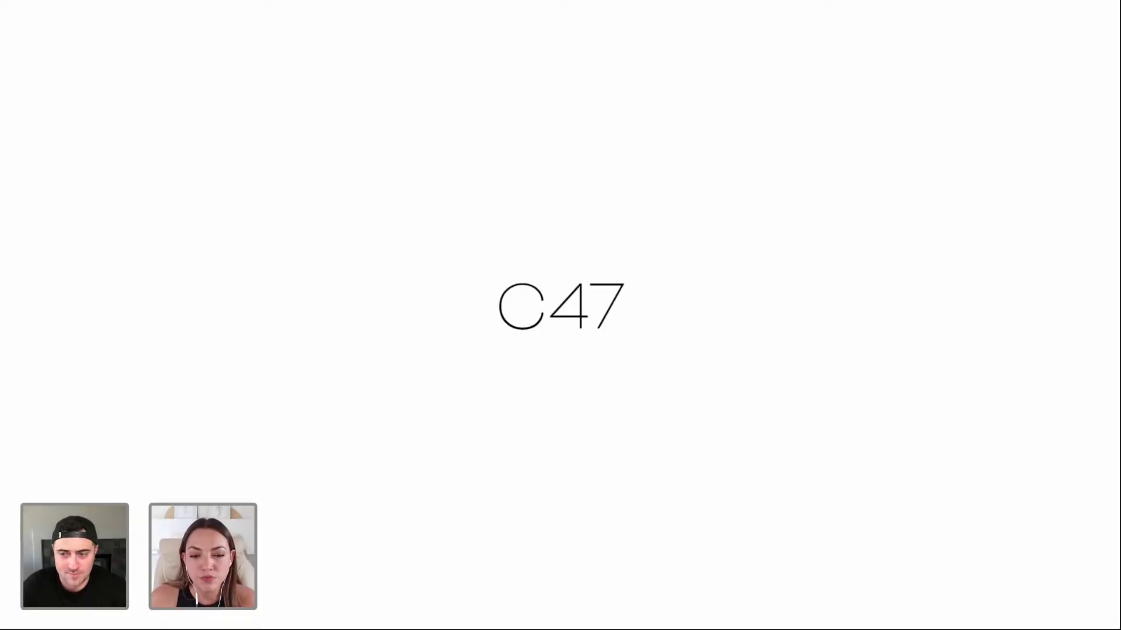
key("Escape")
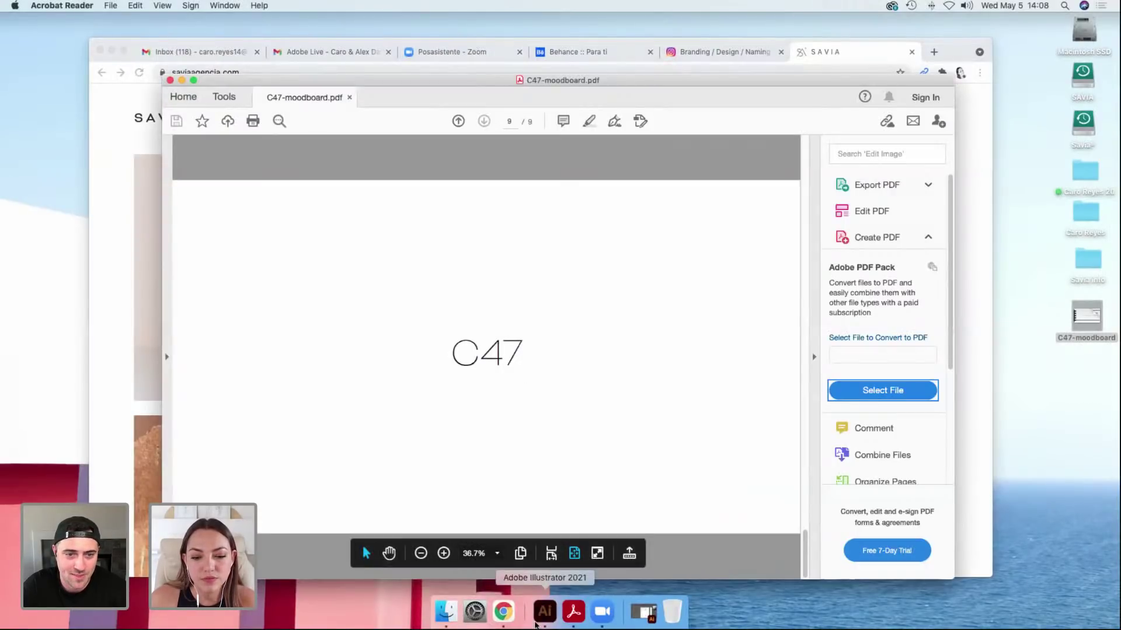
Switch to Adobe Illustrator, display the C47-1 document full screen and frame the upper part of Artboard 1.
left_click(537, 621)
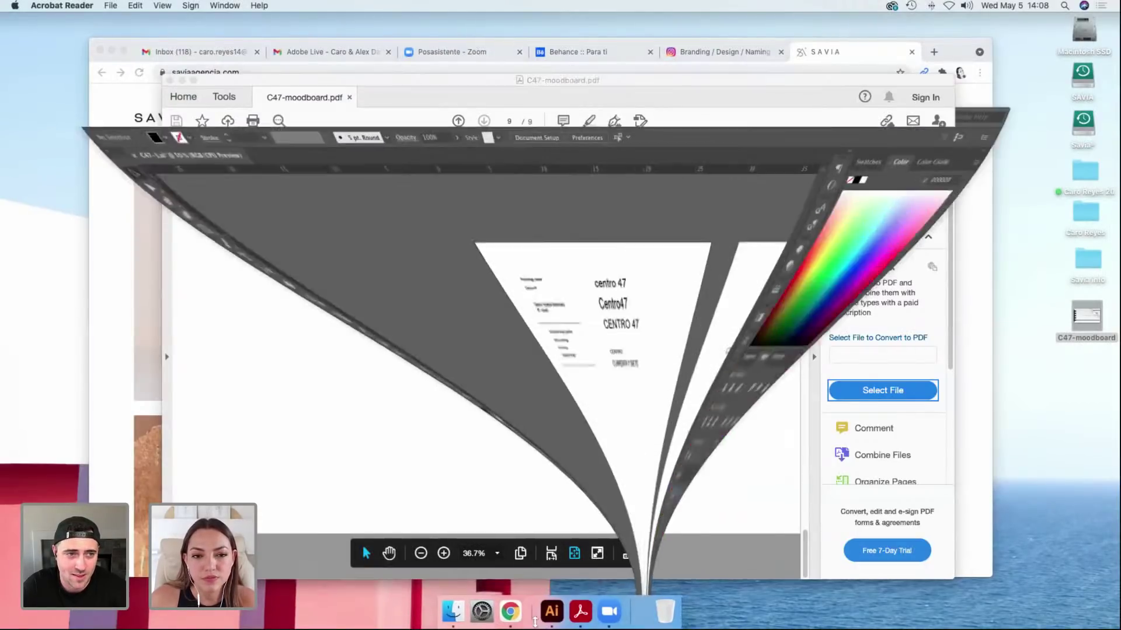
key("f")
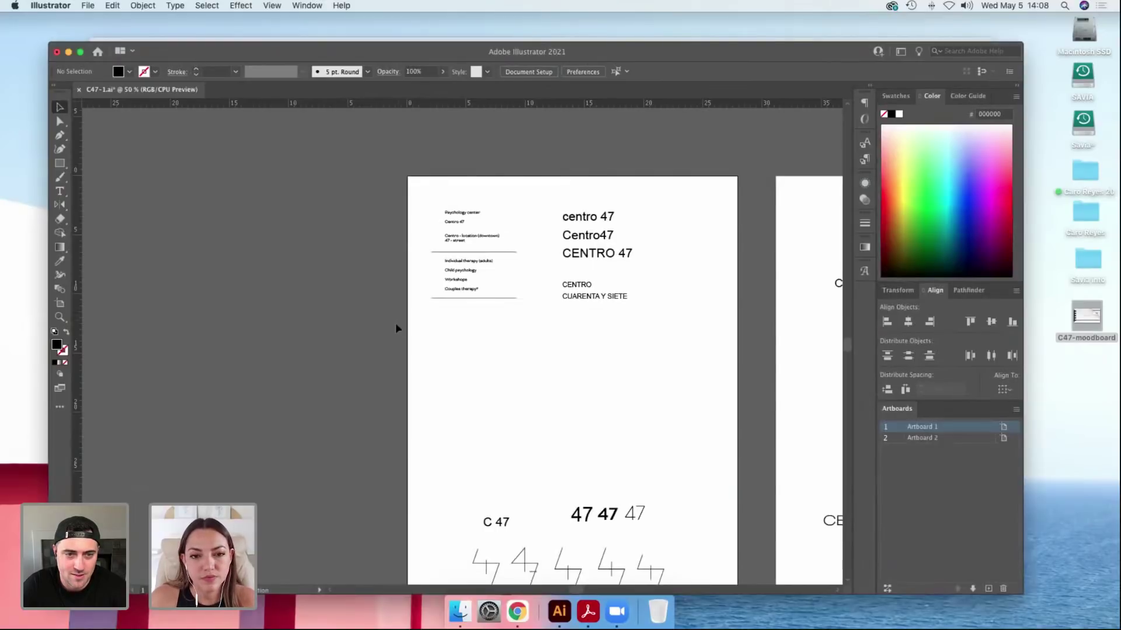
key("f")
scroll(361, 258, "up", 5)
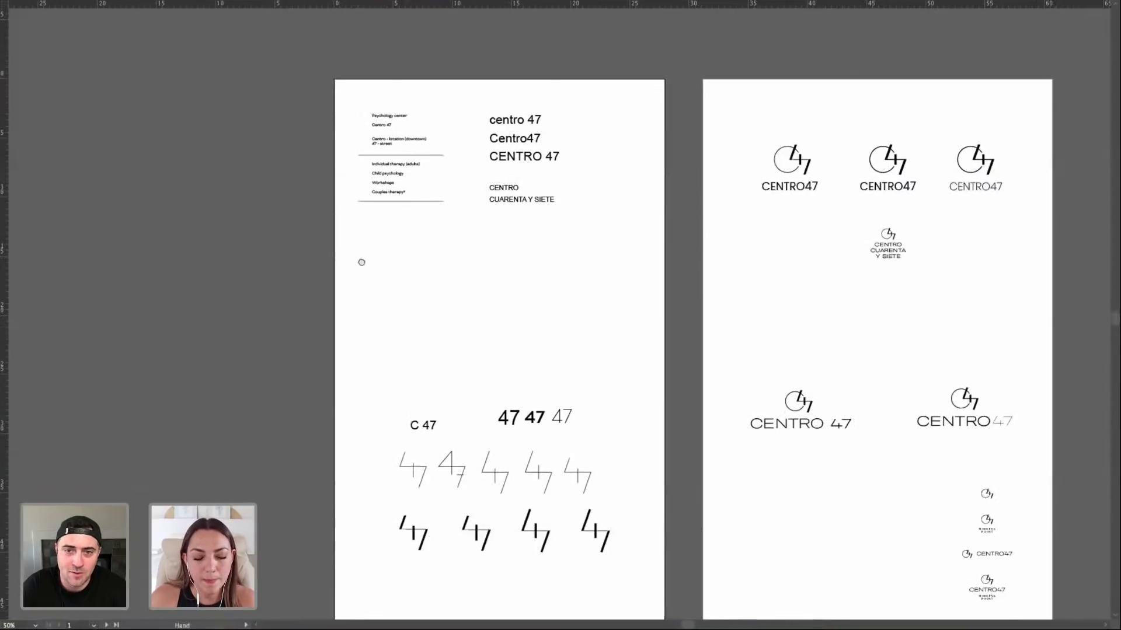
key("f")
scroll(411, 284, "up", 5)
key("z")
left_click_drag(188, 131, 837, 521)
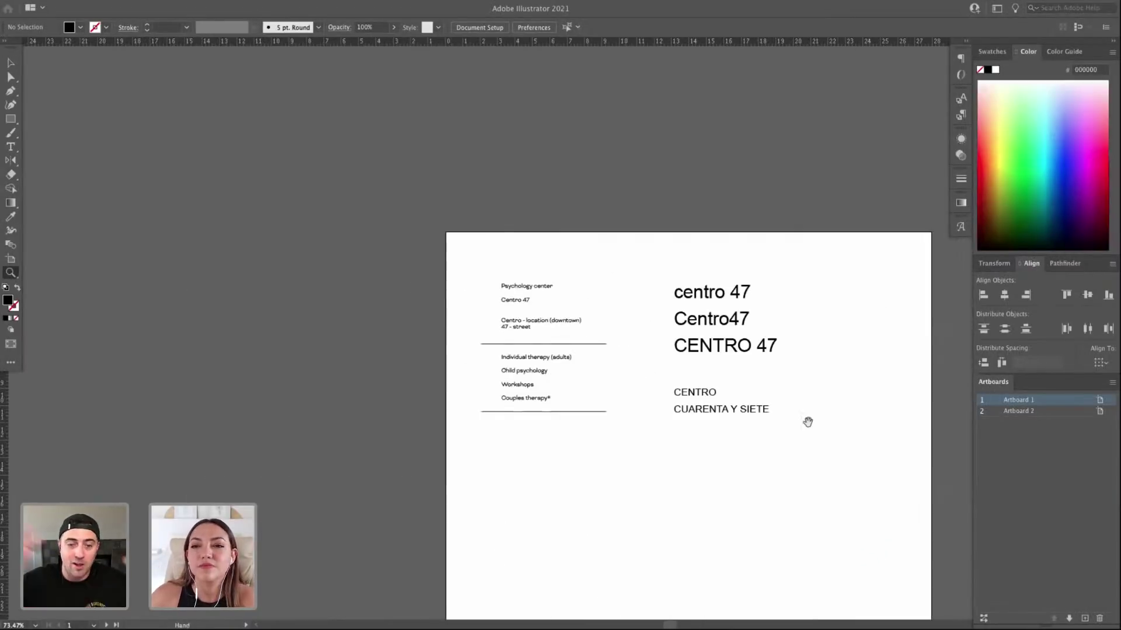
Examine the psychology center brief and the Centro 47 name variations on Artboard 1.
scroll(728, 426, "right", 3)
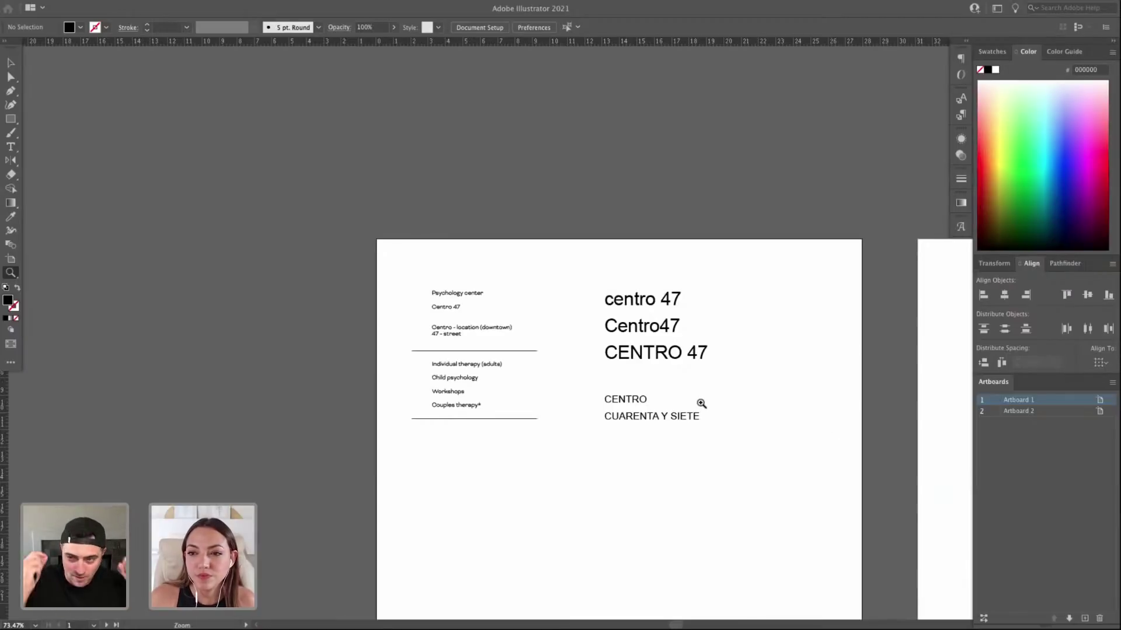
scroll(701, 403, "down", 1)
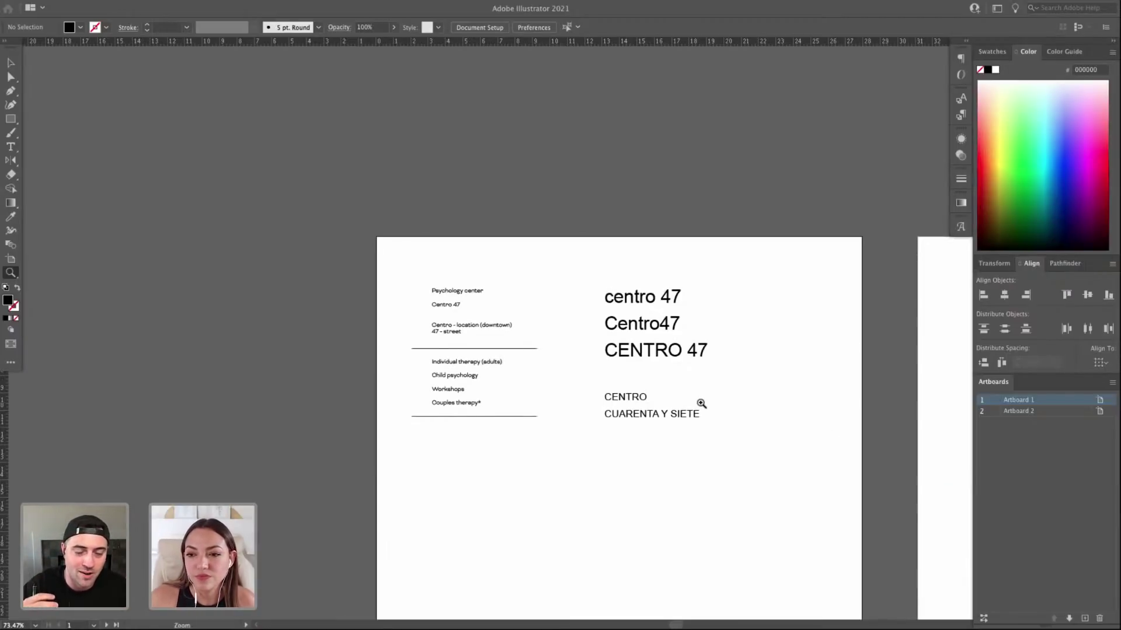
scroll(614, 398, "right", 1)
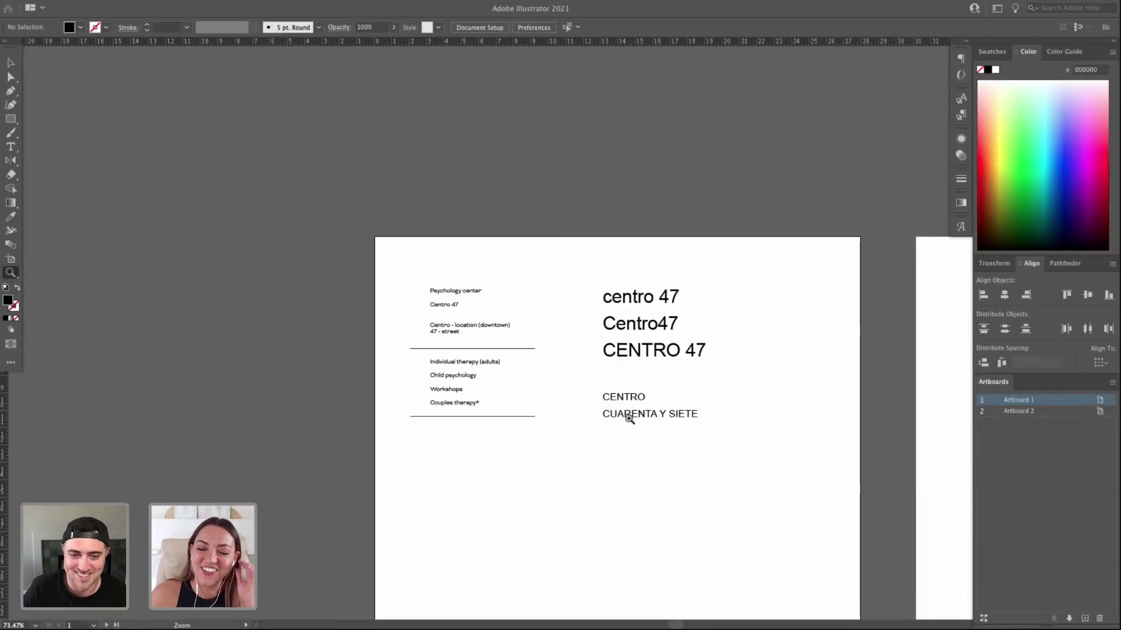
key("ctrl+1")
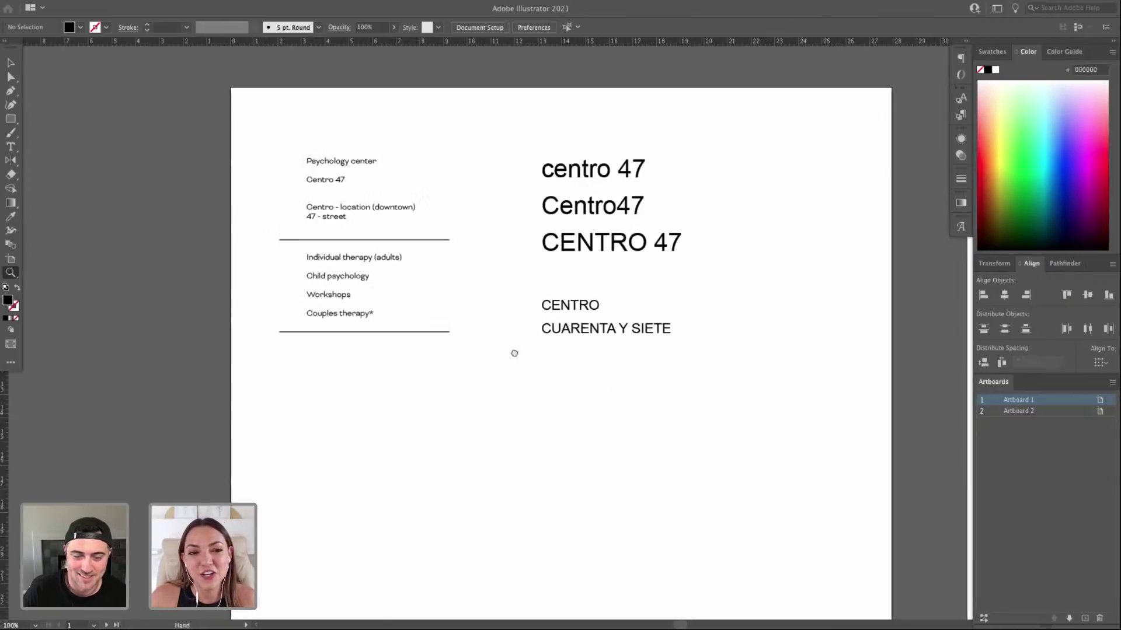
left_click_drag(511, 348, 553, 393)
key("a")
left_click_drag(300, 172, 460, 358)
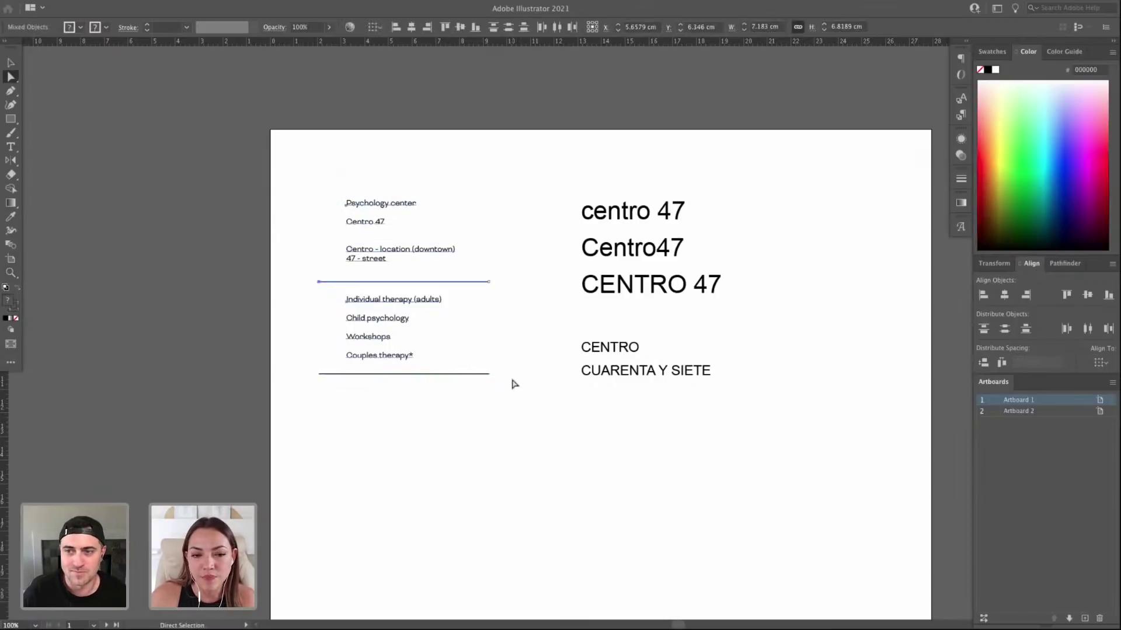
left_click(509, 380)
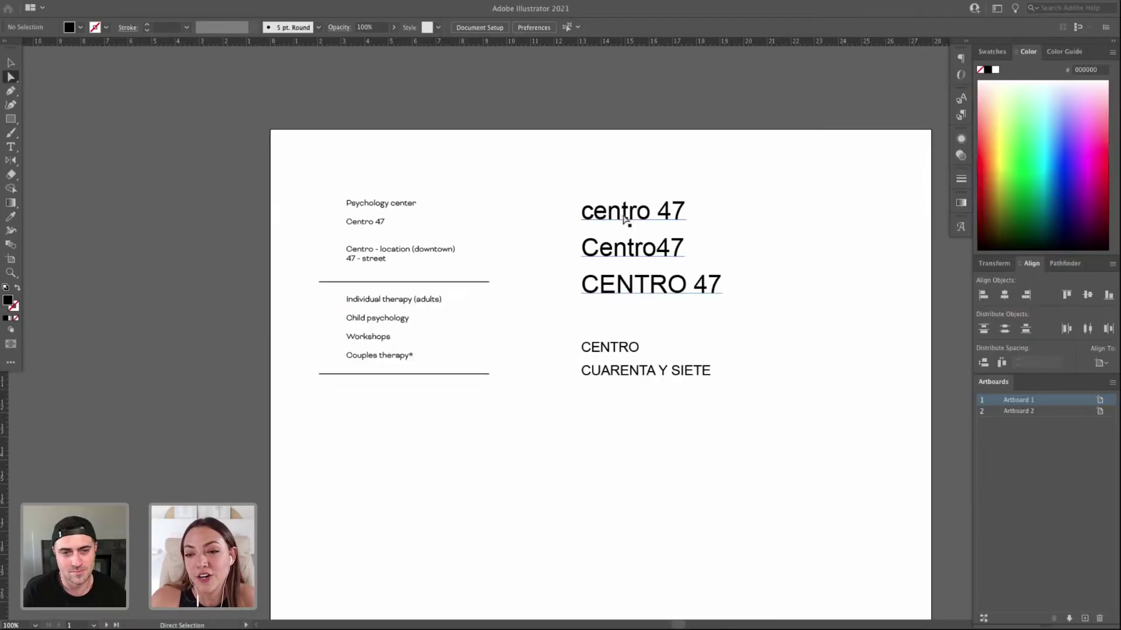
left_click(680, 216)
scroll(646, 216, "right", 1)
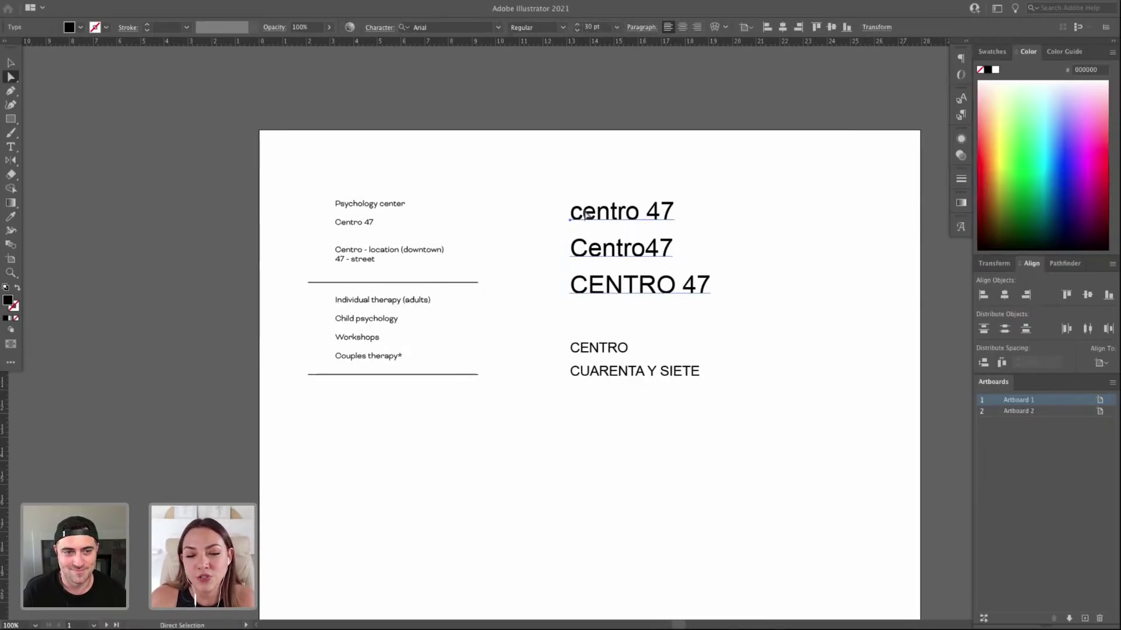
key("t")
key("super+shift+a")
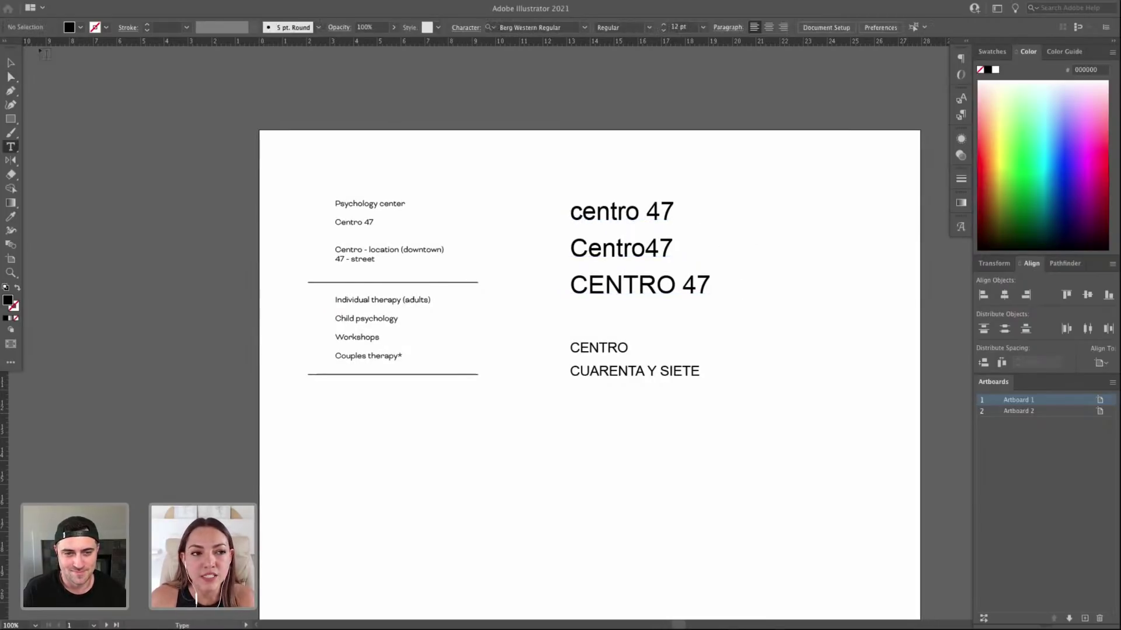
Shift the three-line Centro 47 text block closer to the brief and duplicate it to its right.
key("v")
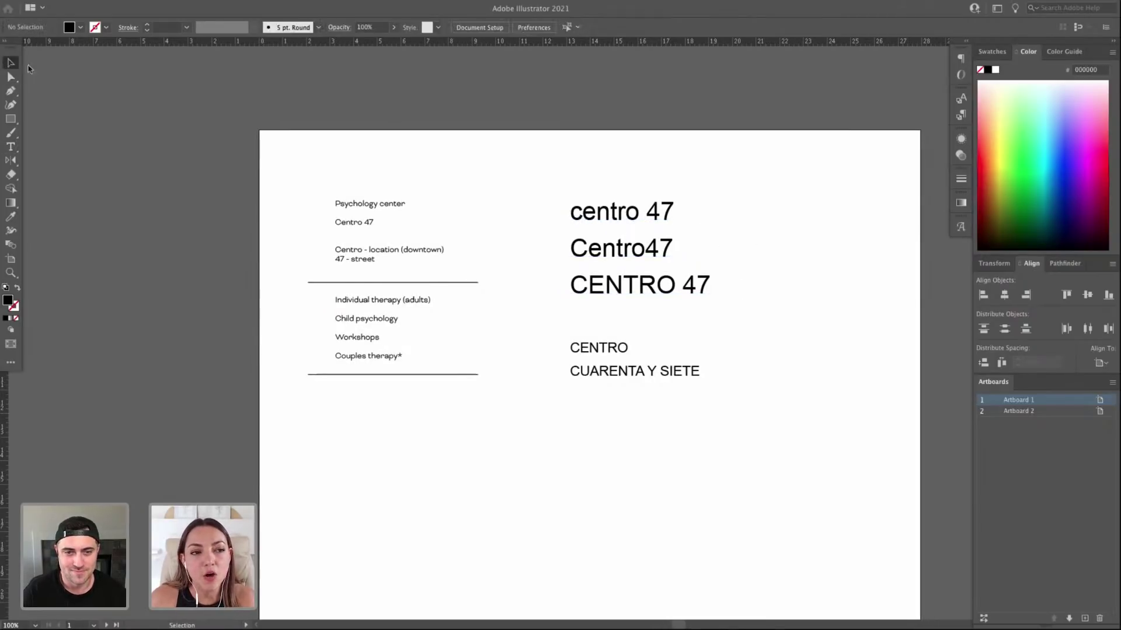
left_click(701, 216)
scroll(643, 233, "right", 5)
left_click_drag(554, 291, 507, 293)
left_click_drag(490, 291, 689, 291)
key("z")
left_click_drag(447, 143, 850, 358)
key("ctrl+minus")
key("ctrl+minus")
scroll(856, 356, "down", 3)
scroll(855, 357, "left", 3)
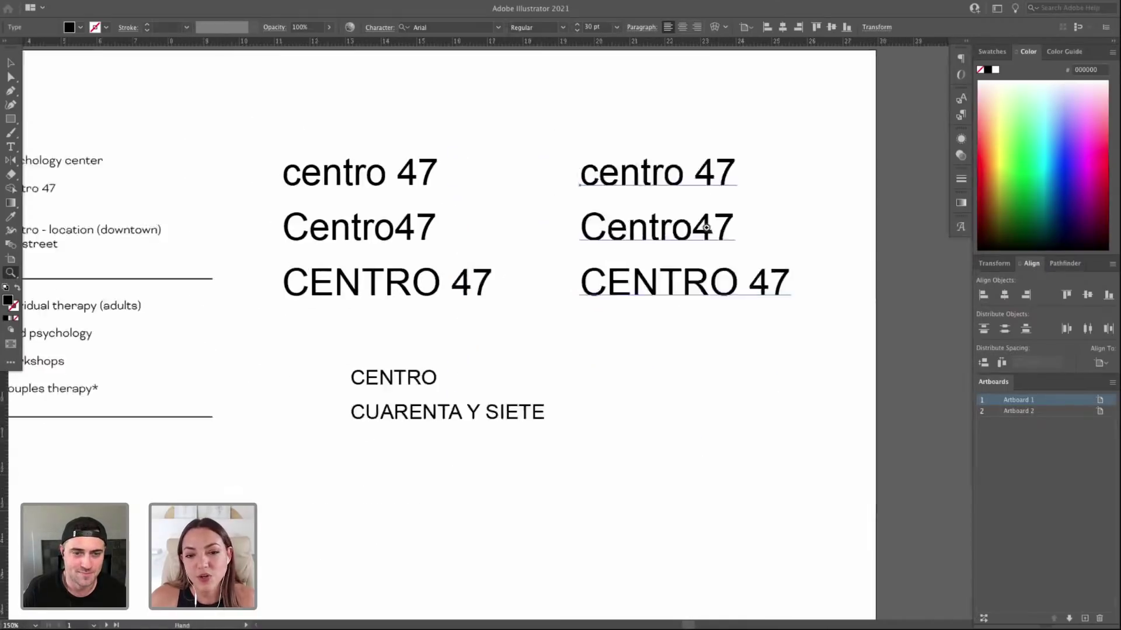
Move the duplicated three-line block below CUARENTA Y SIETE and place another copy of it alongside.
key("v")
left_click_drag(666, 321, 468, 523)
scroll(525, 409, "down", 5)
scroll(525, 409, "left", 3)
left_click_drag(596, 298, 700, 427)
scroll(545, 376, "left", 2)
scroll(628, 279, "down", 1)
scroll(628, 279, "left", 1)
left_click(417, 307)
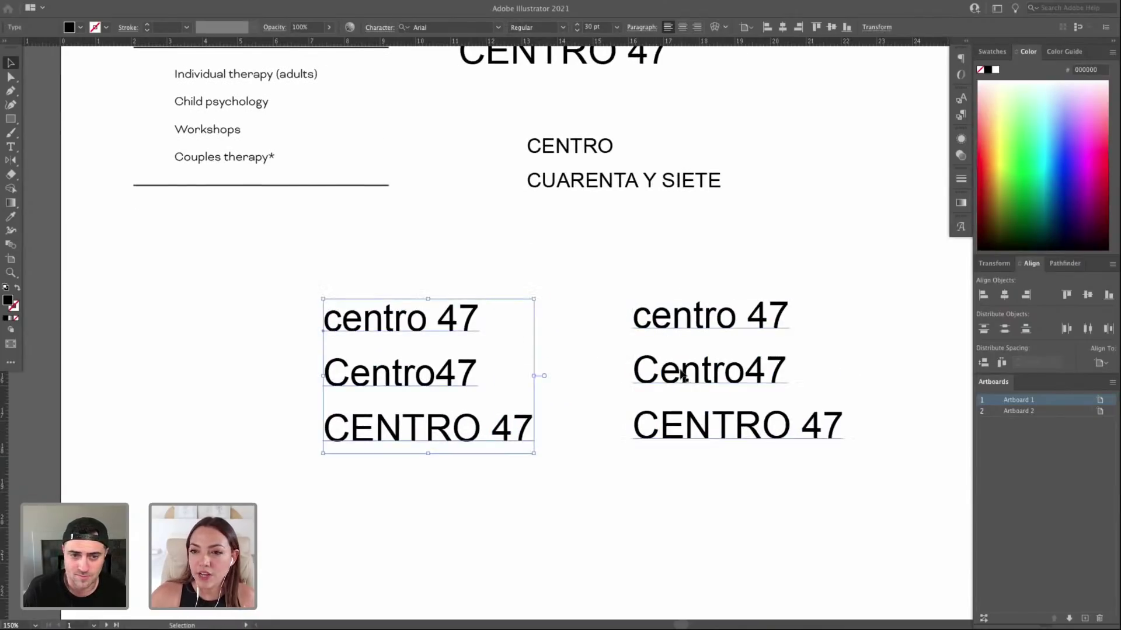
left_click(711, 315)
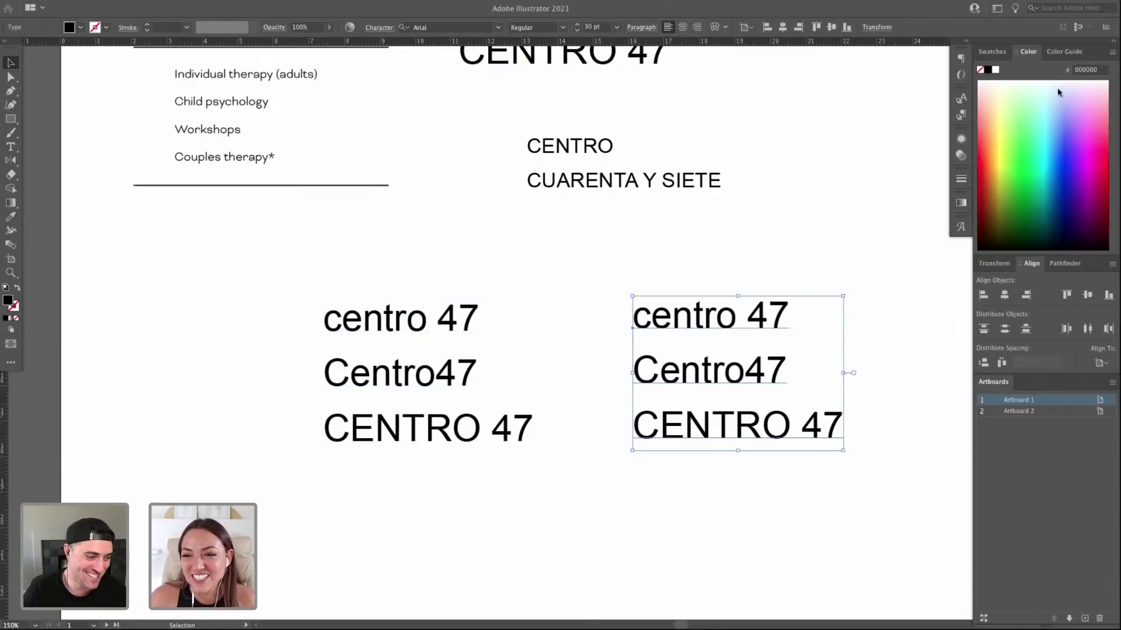
key("ctrl+h")
key("ctrl+h")
left_click(834, 236)
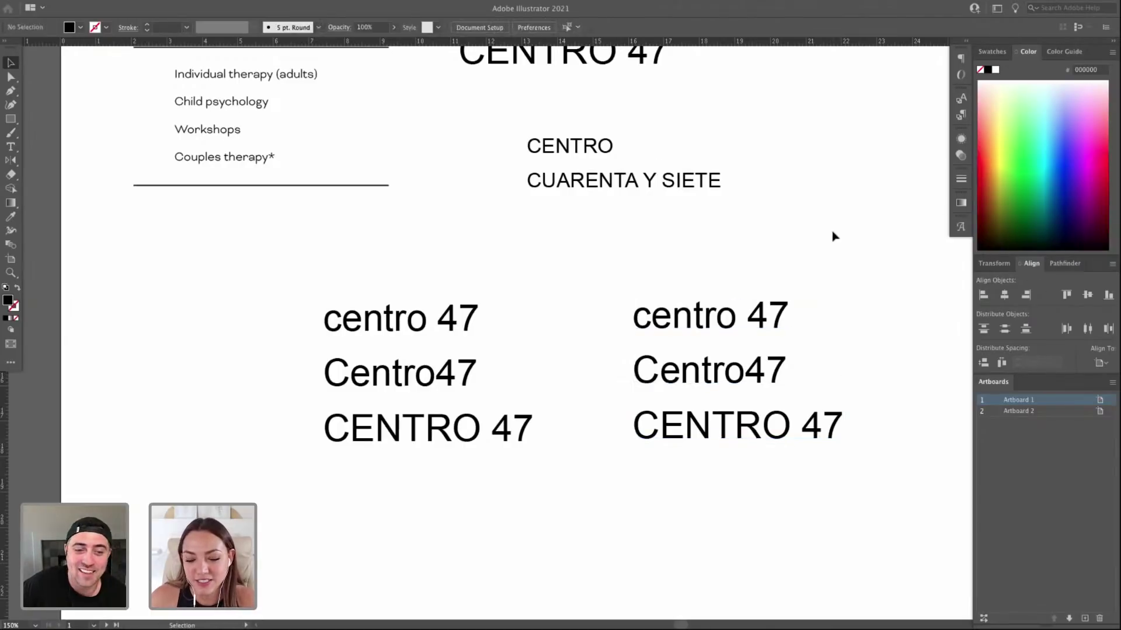
Select the left of the two copied text blocks and display the Pathfinder and Character settings.
left_click(446, 320)
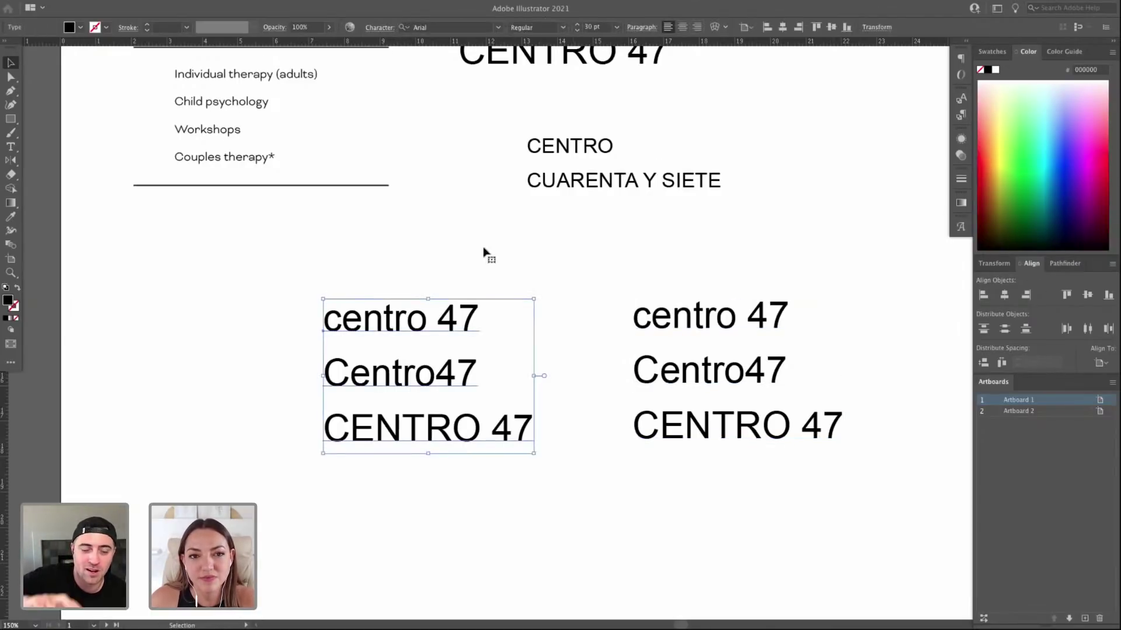
left_click(468, 27)
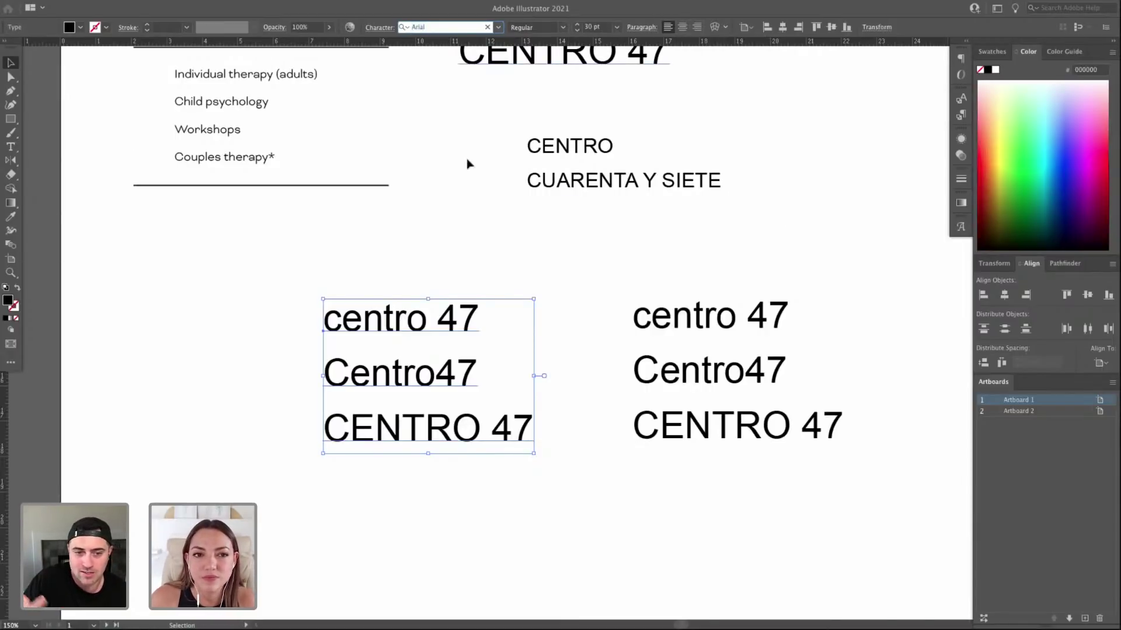
left_click(429, 375)
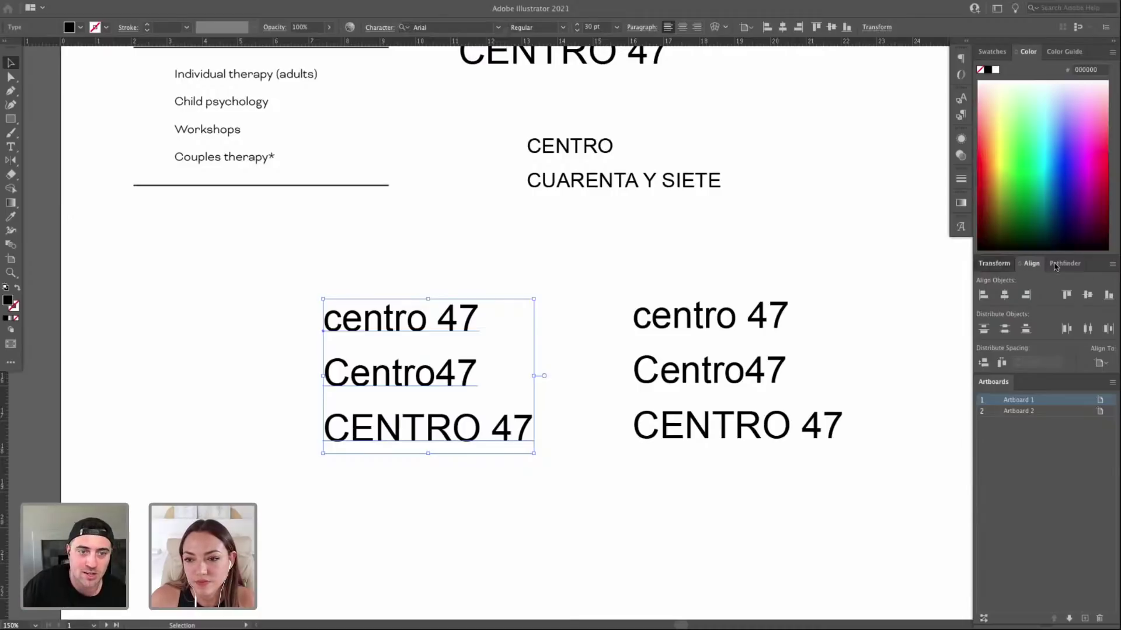
left_click(1062, 264)
key("ctrl+t")
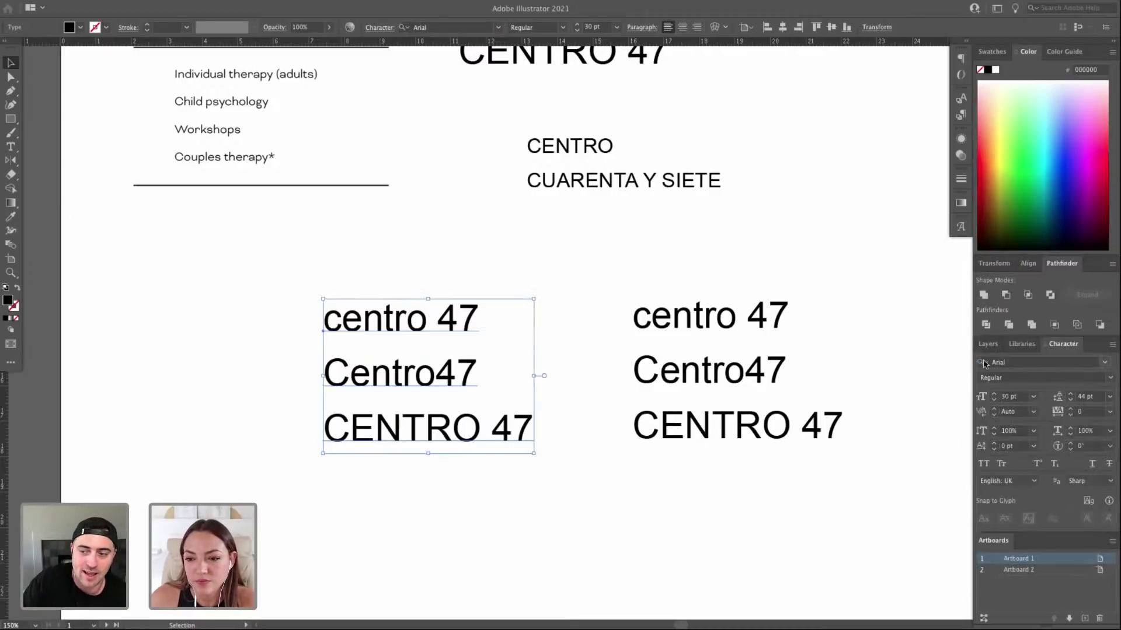
Try out different fonts on the left copied block, including Arial Rounded MT Bold and NewAthenaUnicode.
left_click(1007, 362)
key("Down")
key("Down")
key("Down")
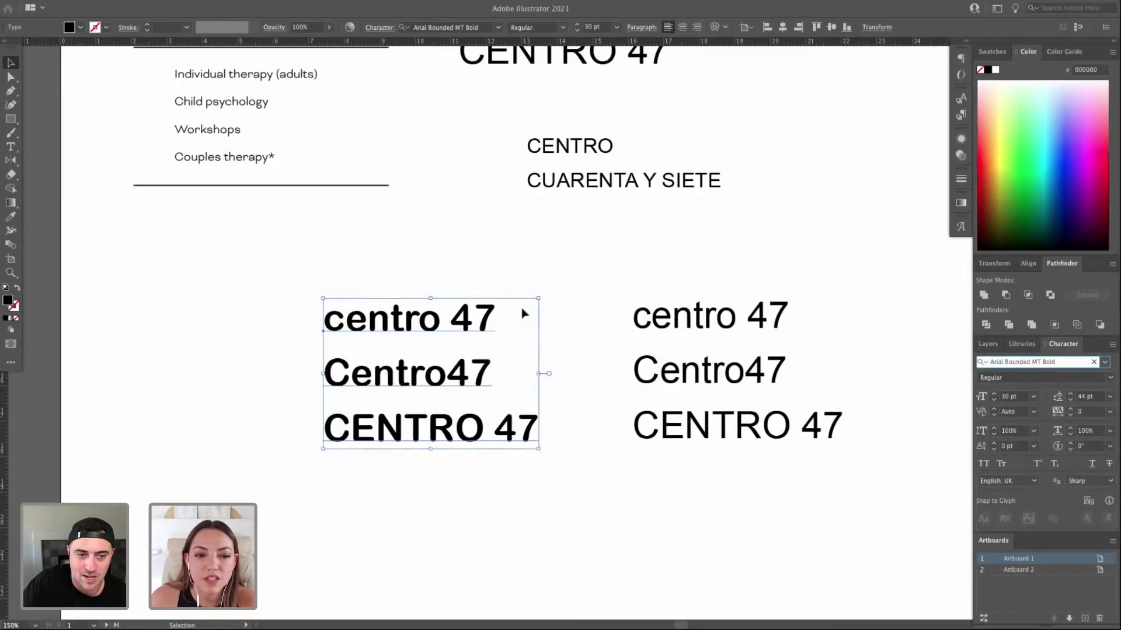
key("Down")
key("Down")
key("Down")
key("Down")
key("Down")
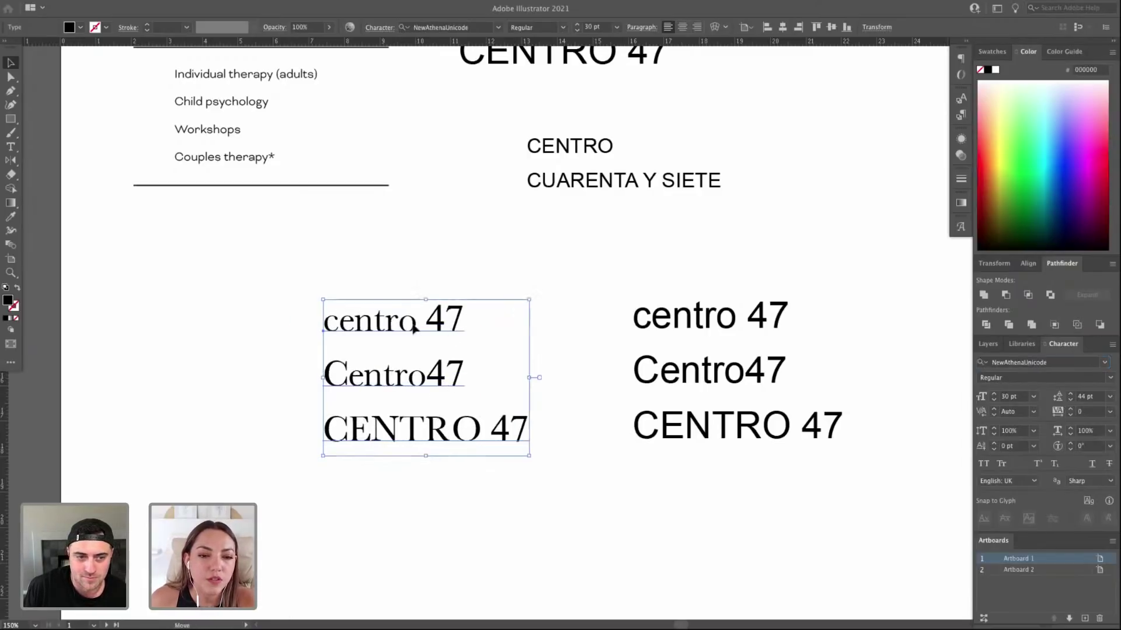
key("Down")
key("Down")
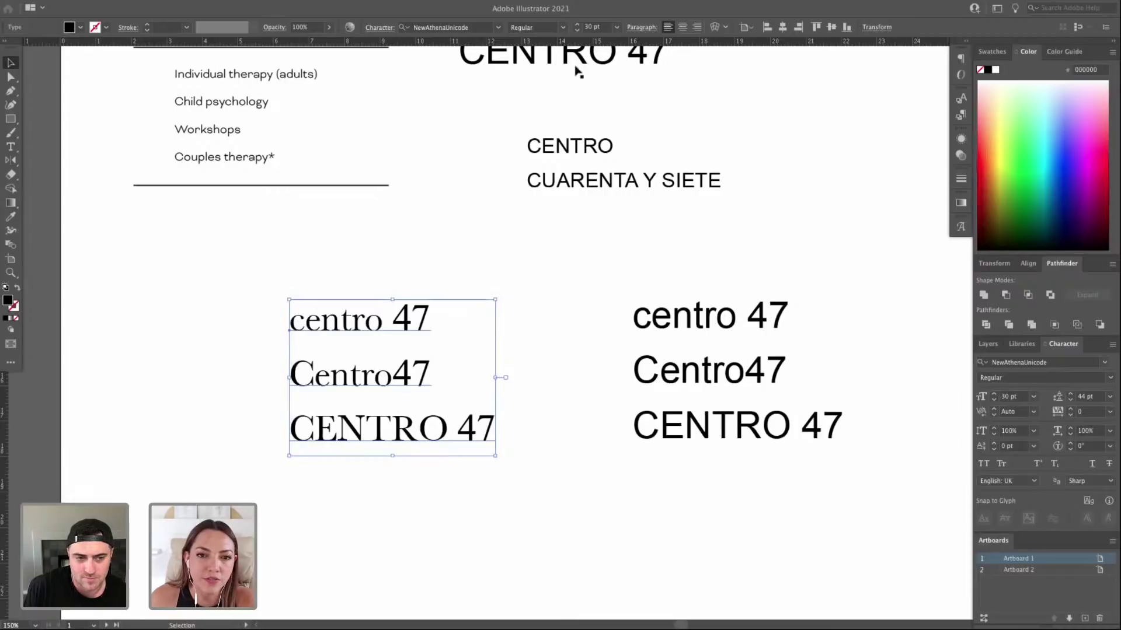
Set the left copied block's font to Averta PE Extrathin.
left_click(1009, 365)
key("Down")
key("Down")
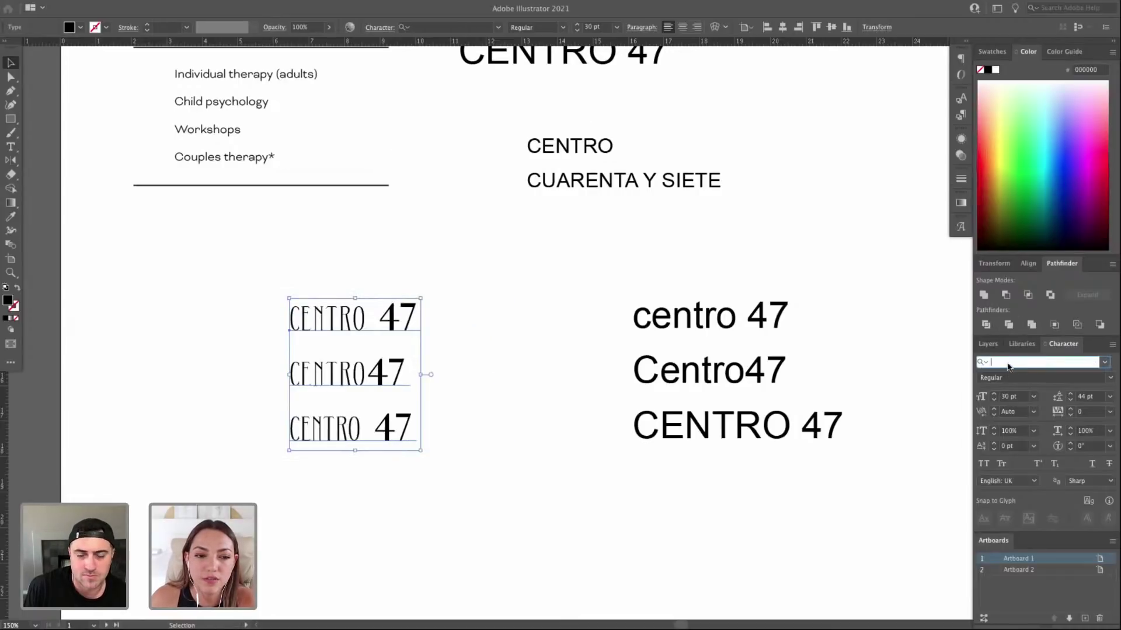
type("Avenir")
key("Down")
key("Down")
key("Down")
key("Down")
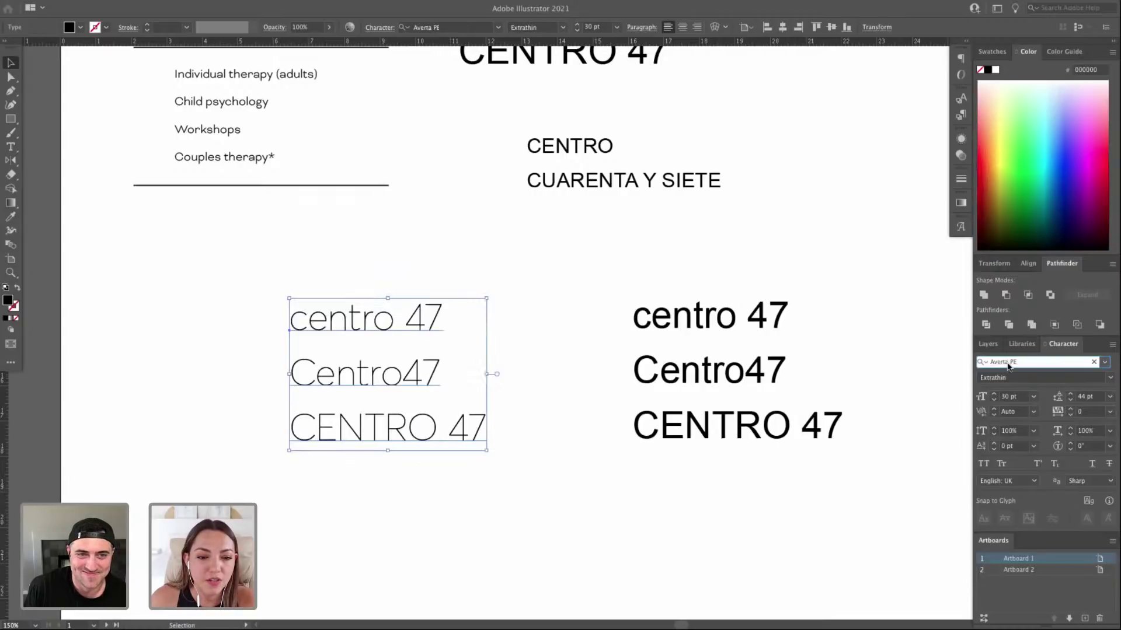
Copy the Averta PE line CENTRO 47 as a separate text object and place it left of the three-line block.
triple_click(446, 438)
key("super+c")
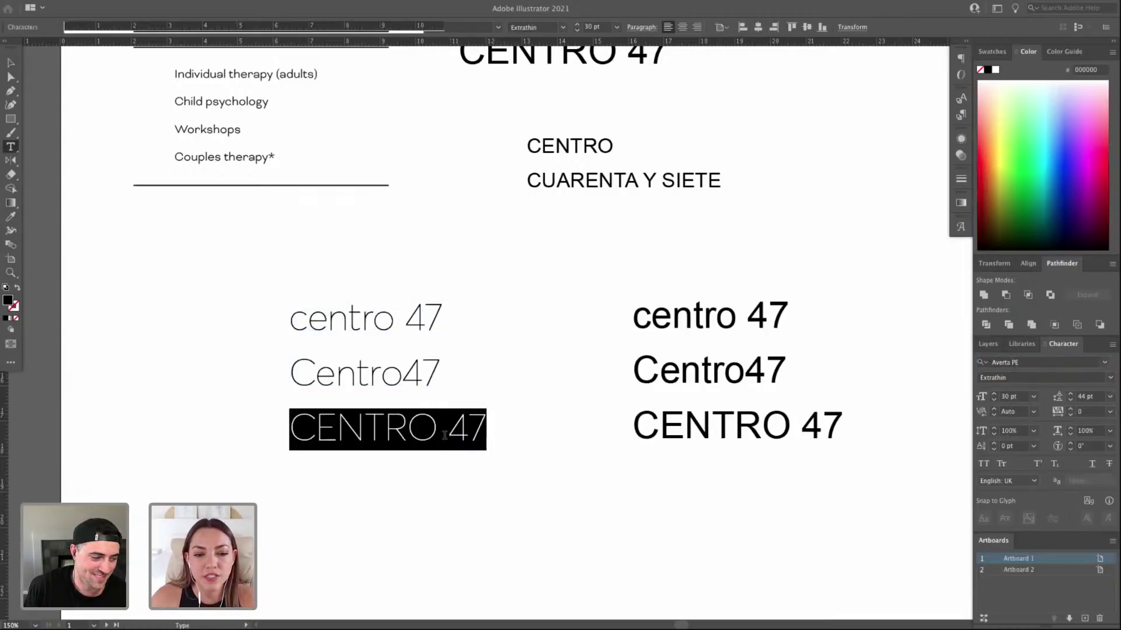
left_click(10, 62)
key("super+v")
left_click_drag(529, 342, 275, 285)
left_click_drag(390, 344, 466, 363)
left_click_drag(355, 285, 315, 332)
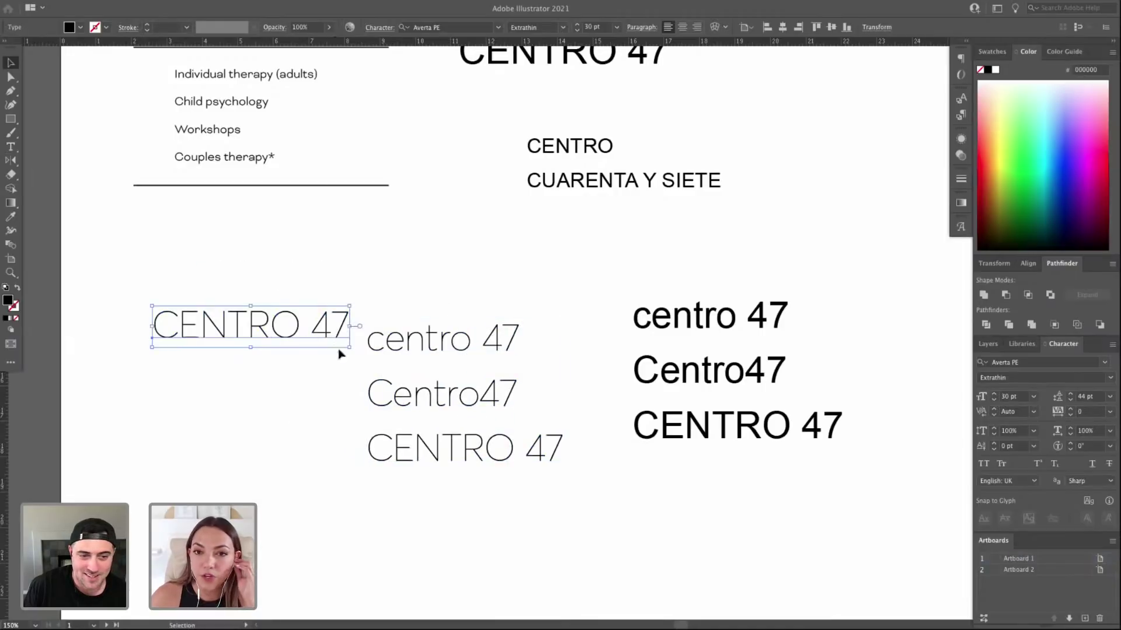
left_click_drag(425, 333, 458, 318)
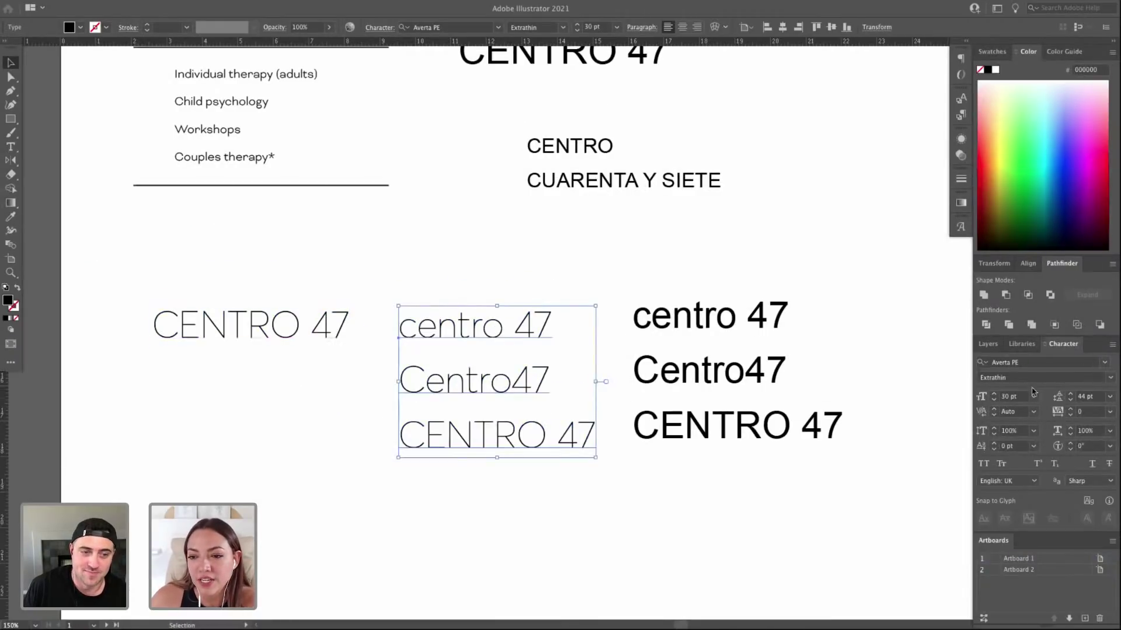
Try successive fonts on the three-line Averta PE block, including Avila, Bariol, Baskerville and BAYARD Regular.
left_click(1013, 363)
key("Down")
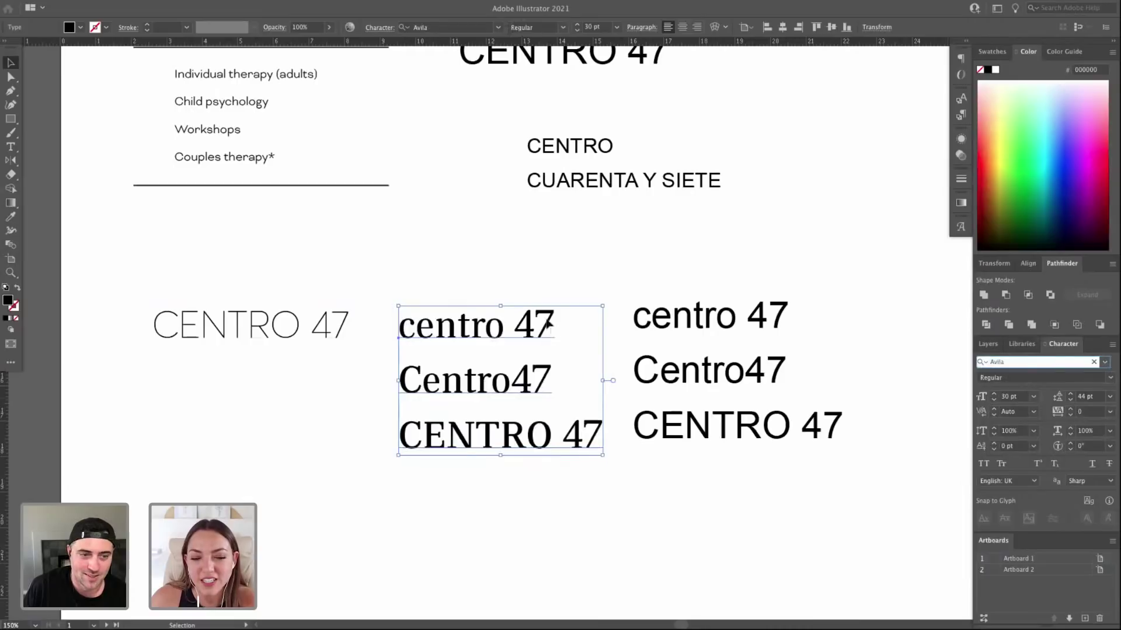
key("Down")
key("Down")
key("Down")
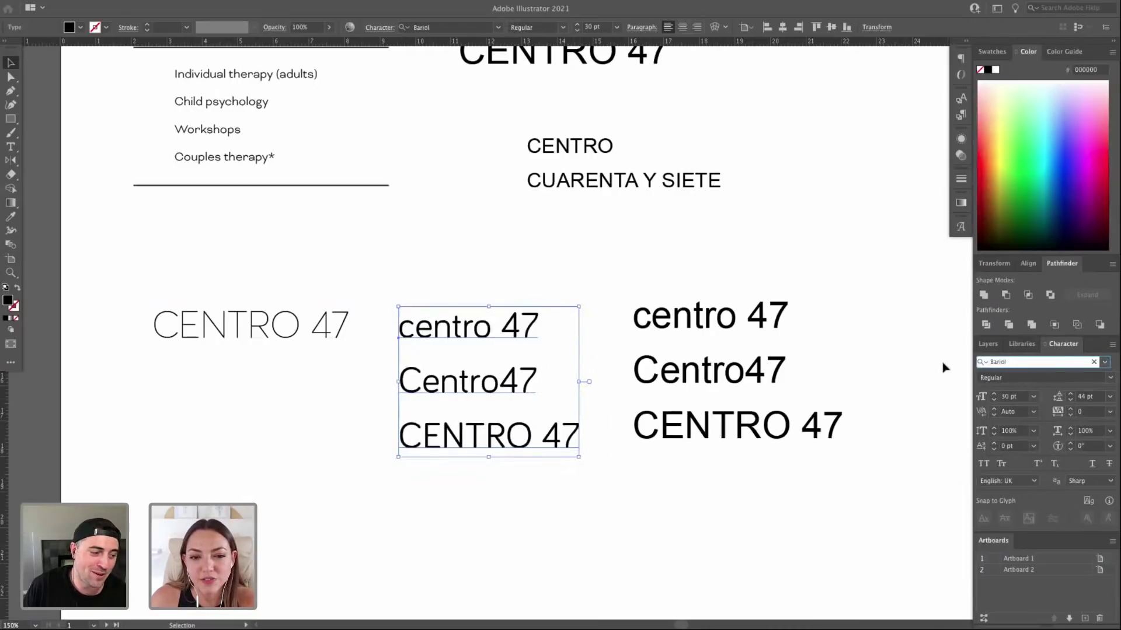
key("Down")
key("Down")
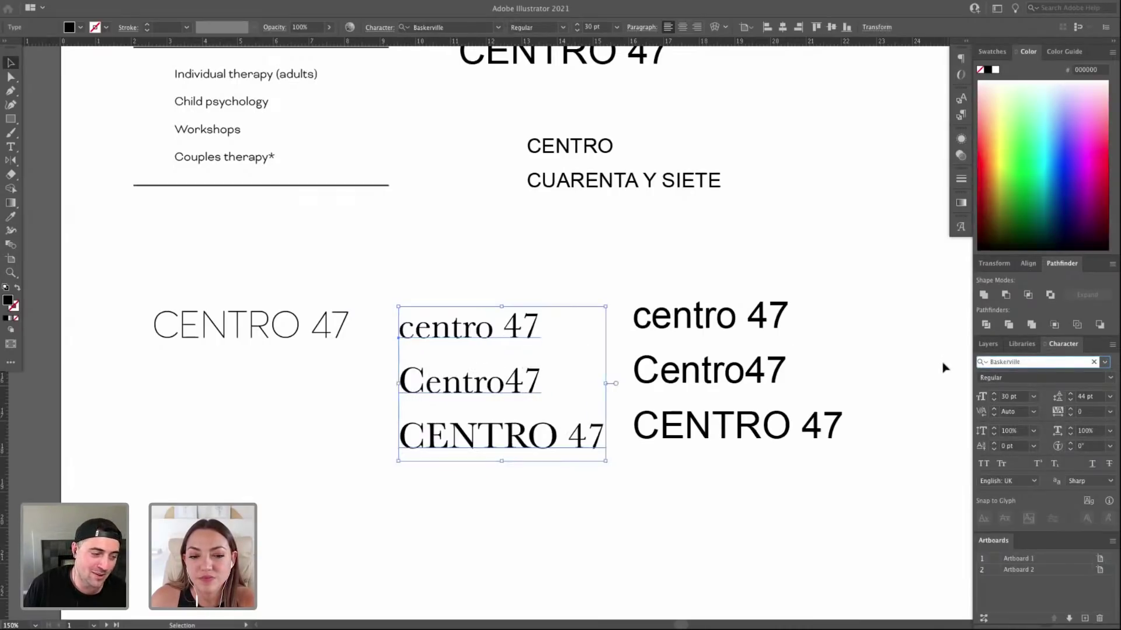
key("Down")
Move the plain Arial block and the three-line test block further right to leave more room between the variations.
left_click_drag(779, 328, 857, 328)
left_click_drag(535, 337, 595, 332)
Try Beauty, Bebas Regular and Bellefair Regular on the middle text block.
left_click(1019, 363)
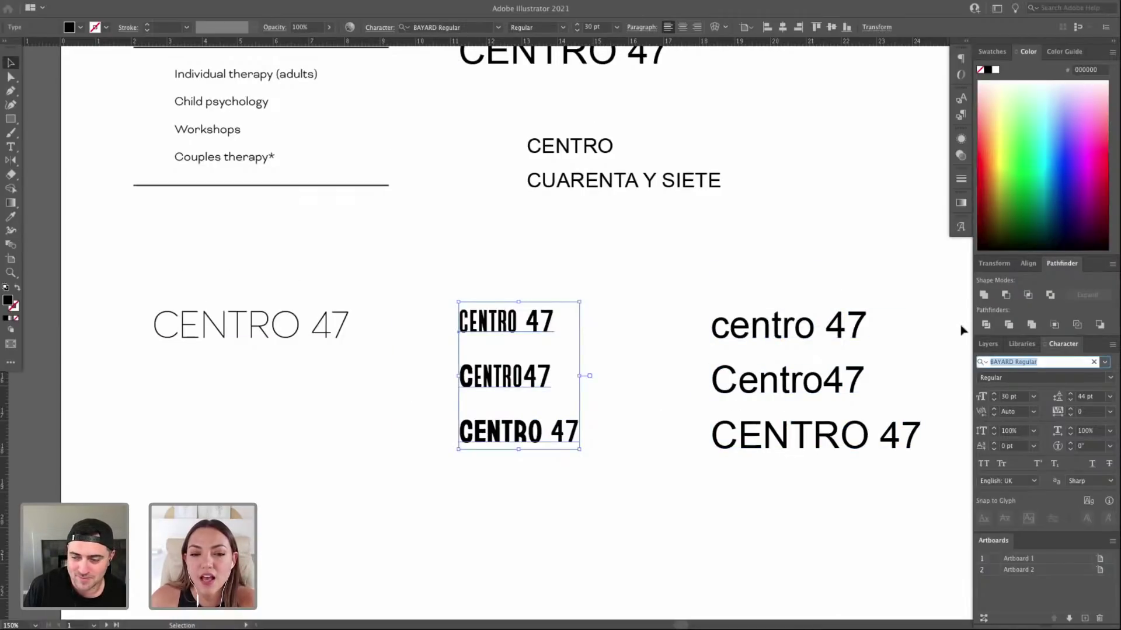
key("Down")
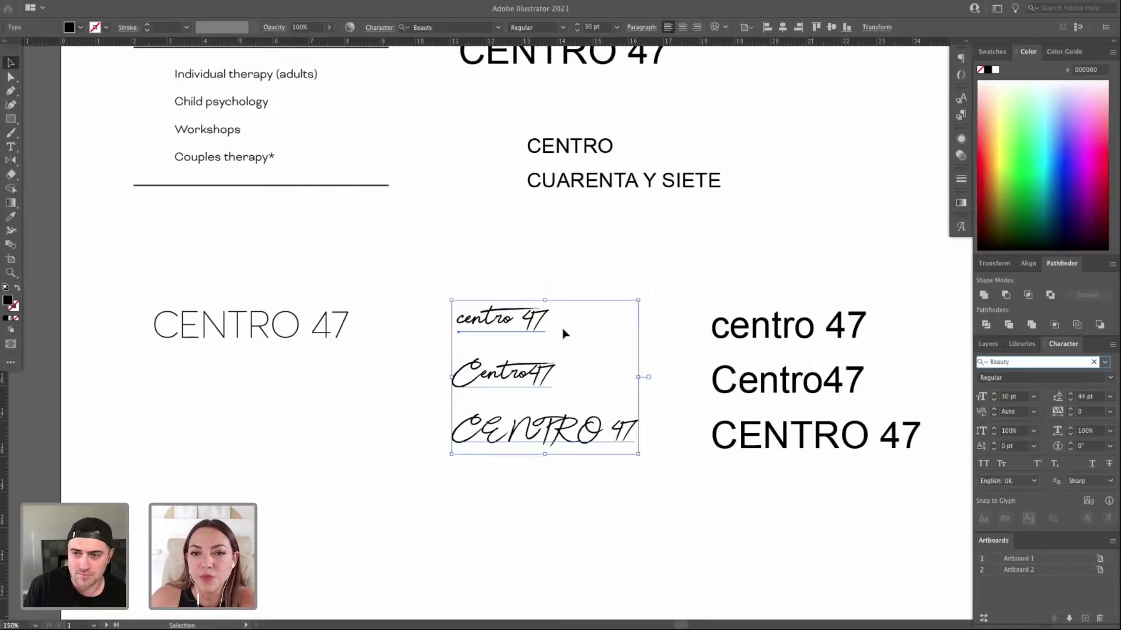
left_click(1035, 363)
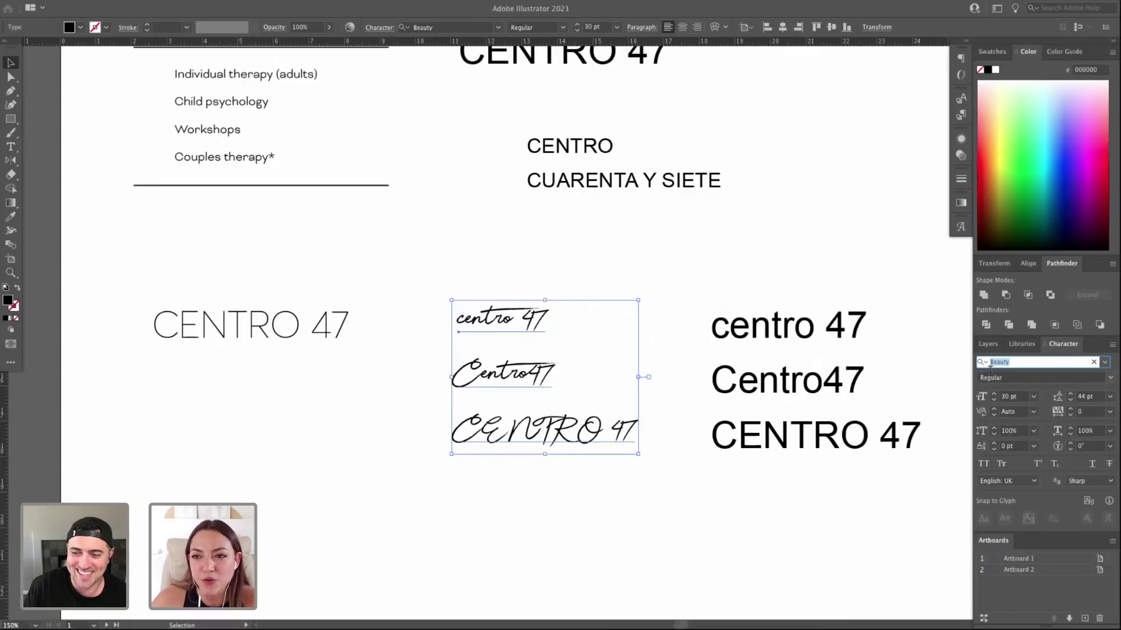
key("Down")
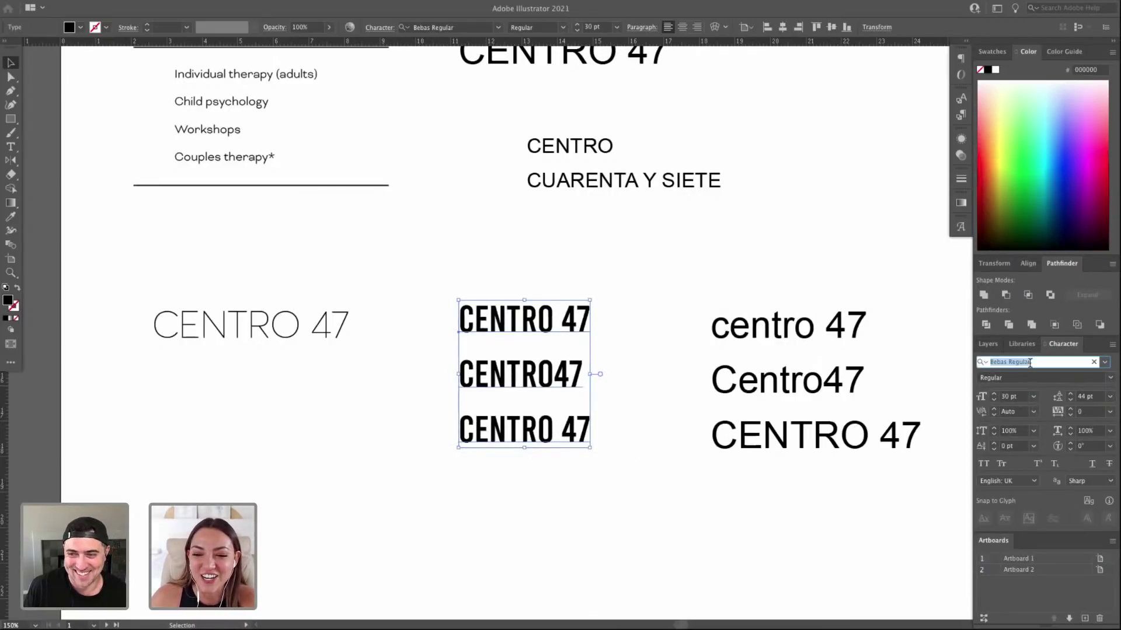
key("Down")
key("Down")
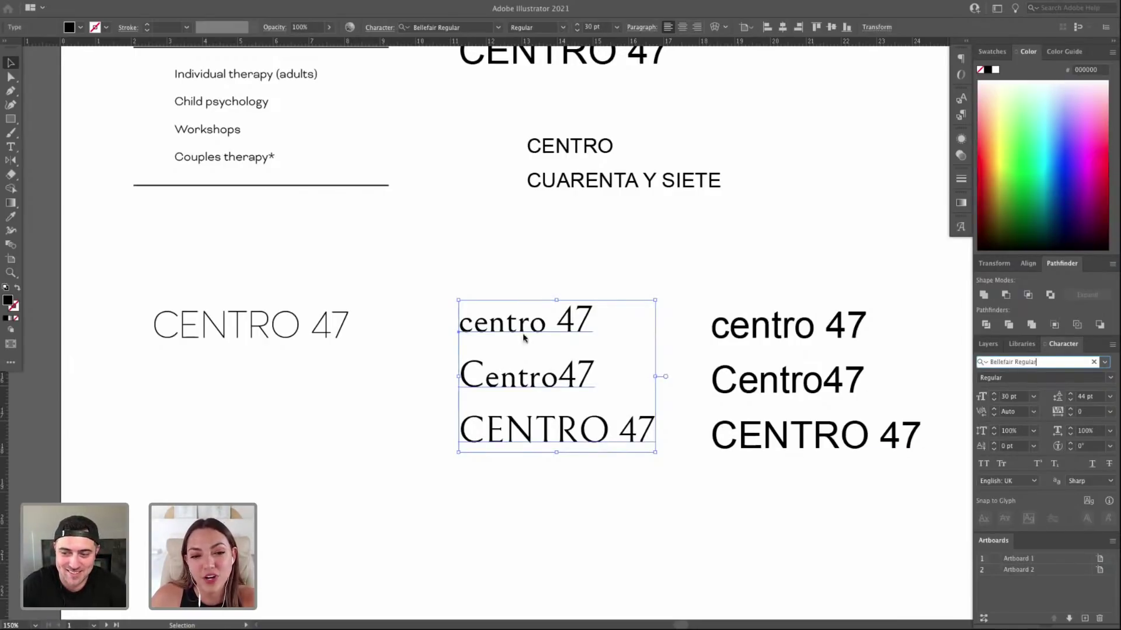
left_click(470, 301)
left_click(495, 321)
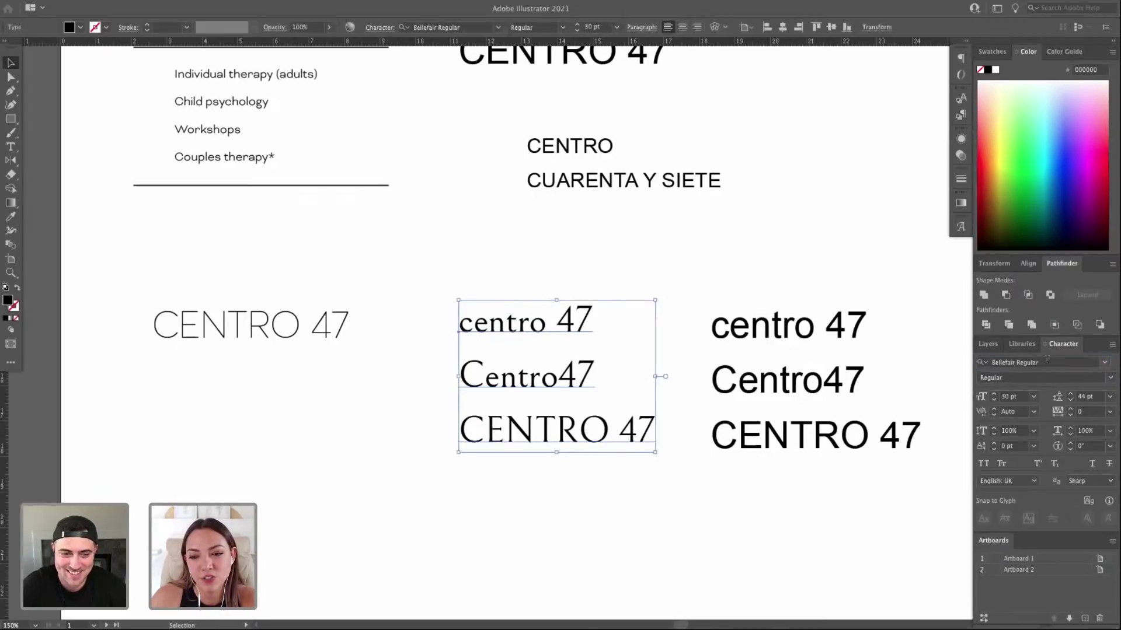
Try the beloved font and the Berg Extrude, Shadow, Inner Ornament and Regular fonts on the middle text block.
left_click(1046, 362)
key("Down")
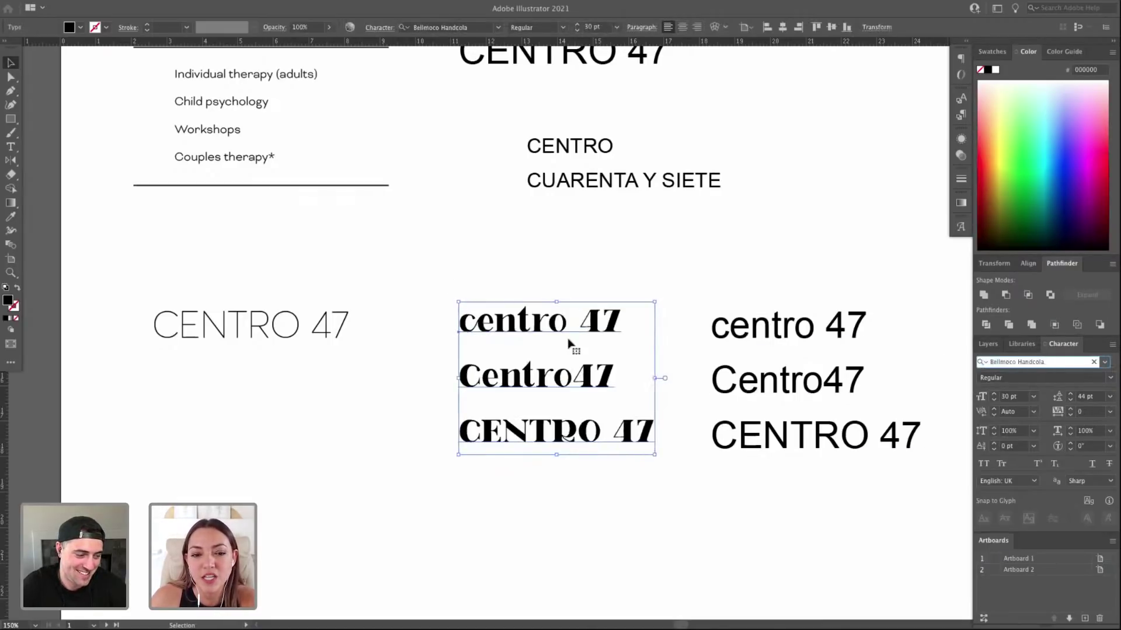
type("beloved")
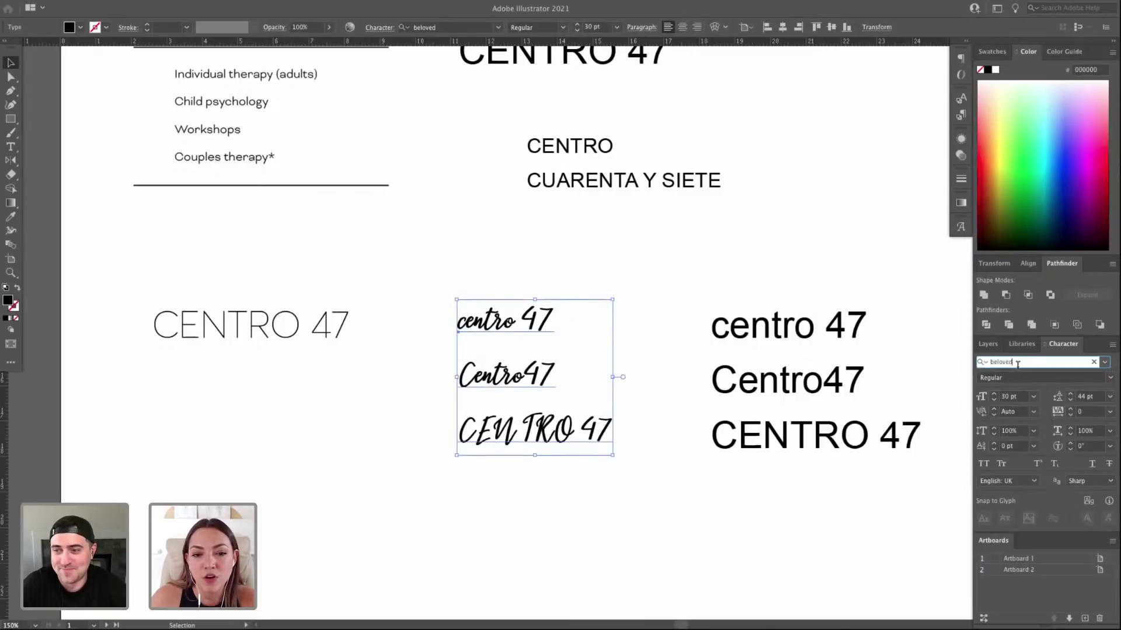
key("Down")
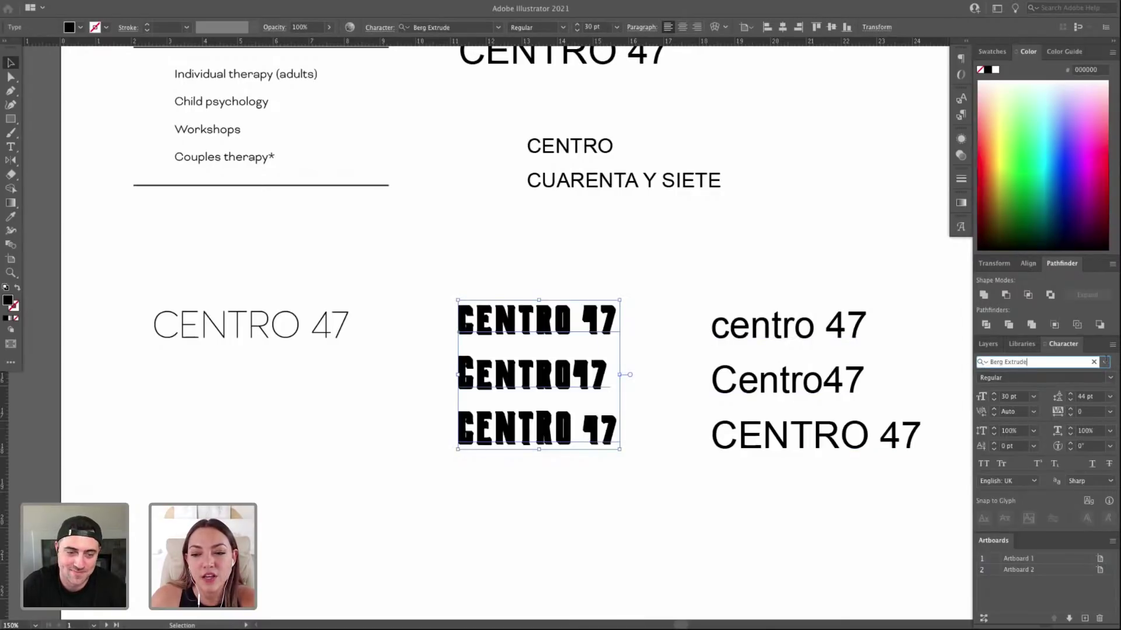
key("Down")
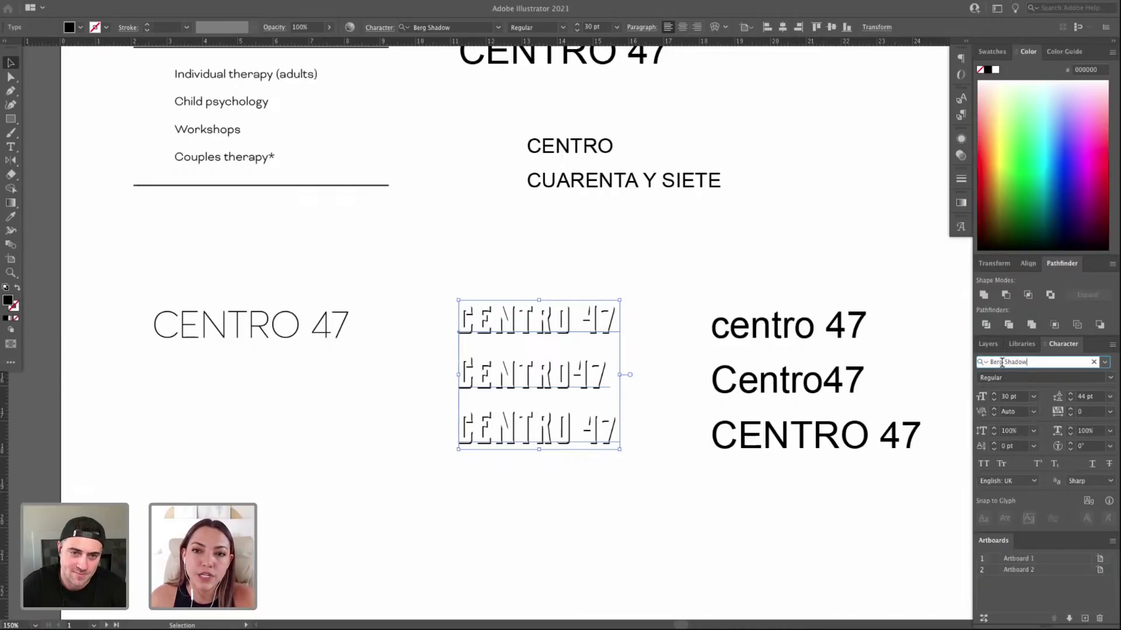
key("Down")
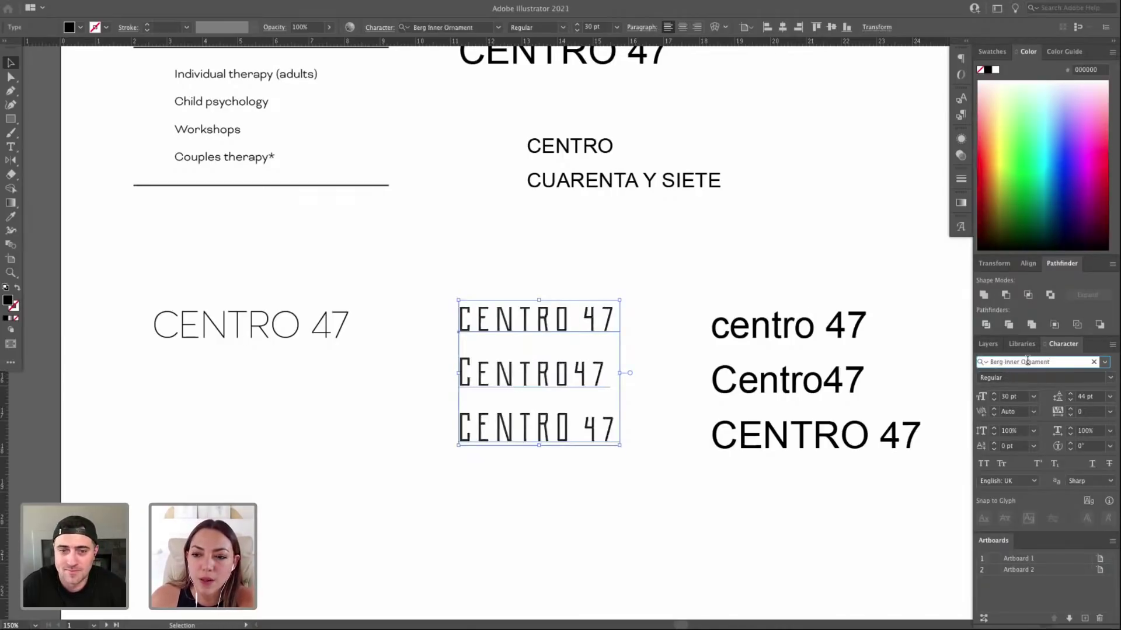
key("Down")
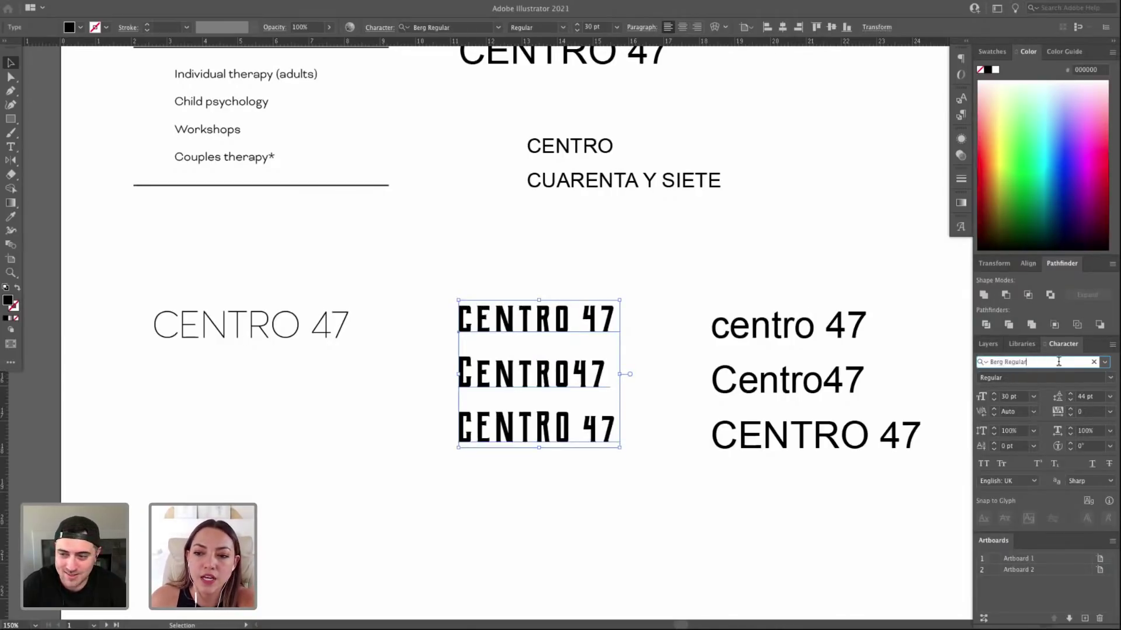
Test Berg Western Regular, Bernadette, Big Caslon Medium and Big John on the middle text block.
key("Up")
key("Up")
key("Up")
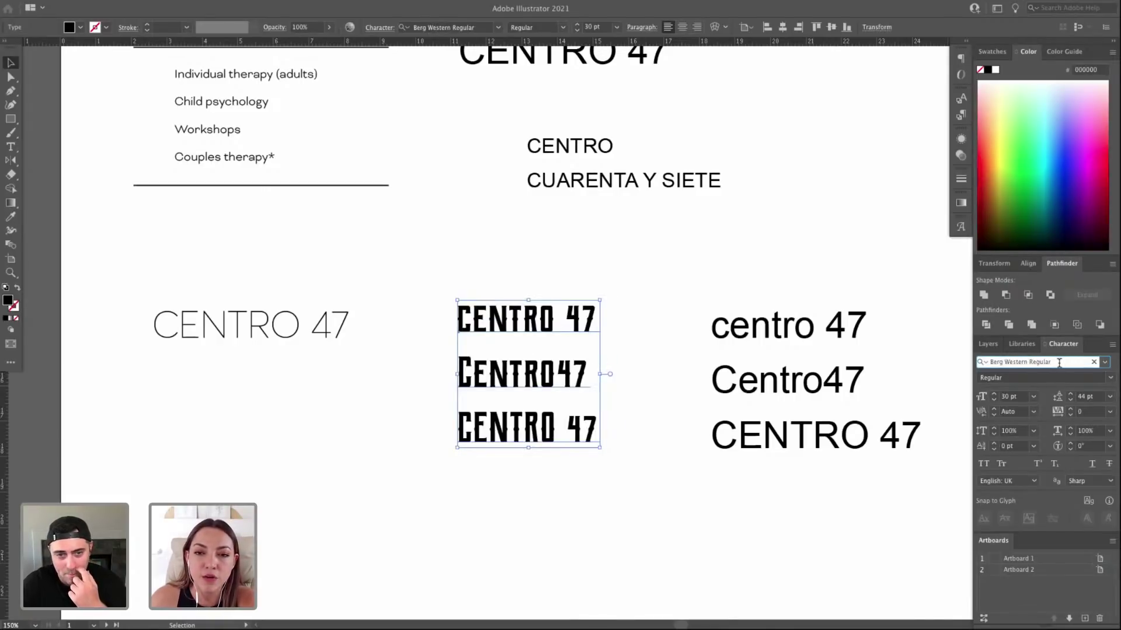
key("Down")
key("Down")
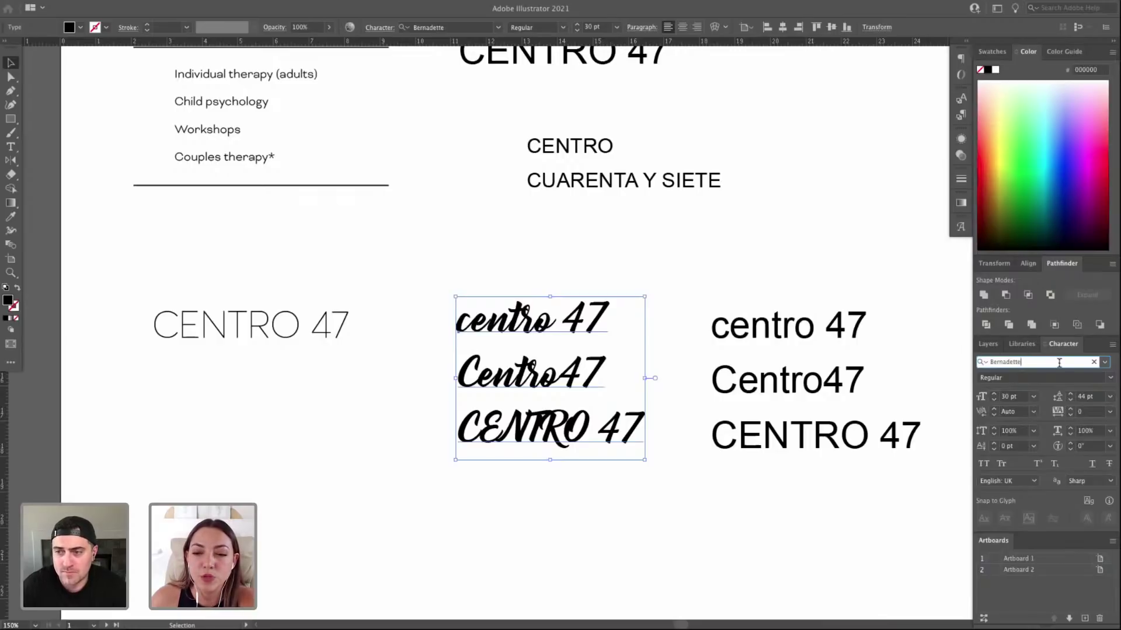
key("Down")
key("Down")
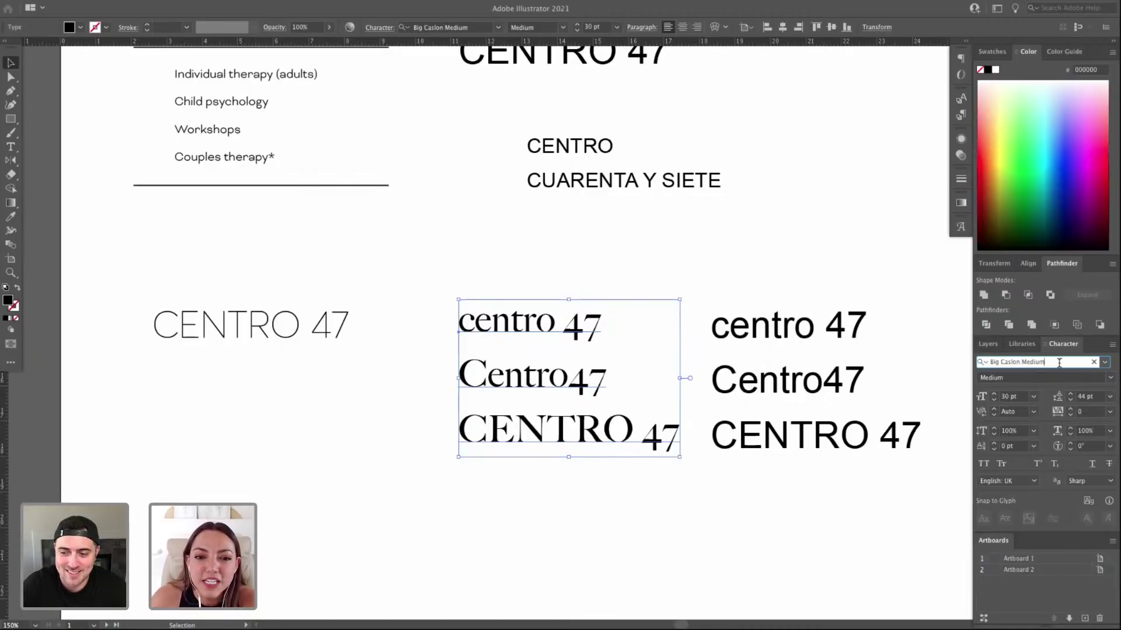
key("Down")
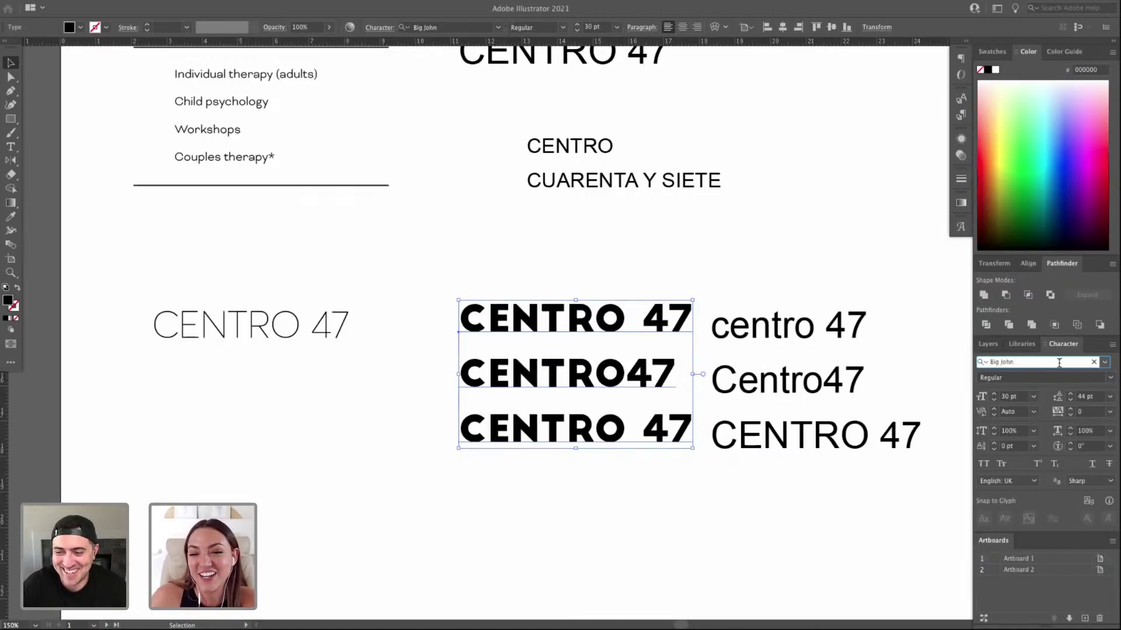
Test Blacker Display Medium, Blackoak Std and Bodoni 72 Oldstyle on the middle text block.
key("Down")
key("Down")
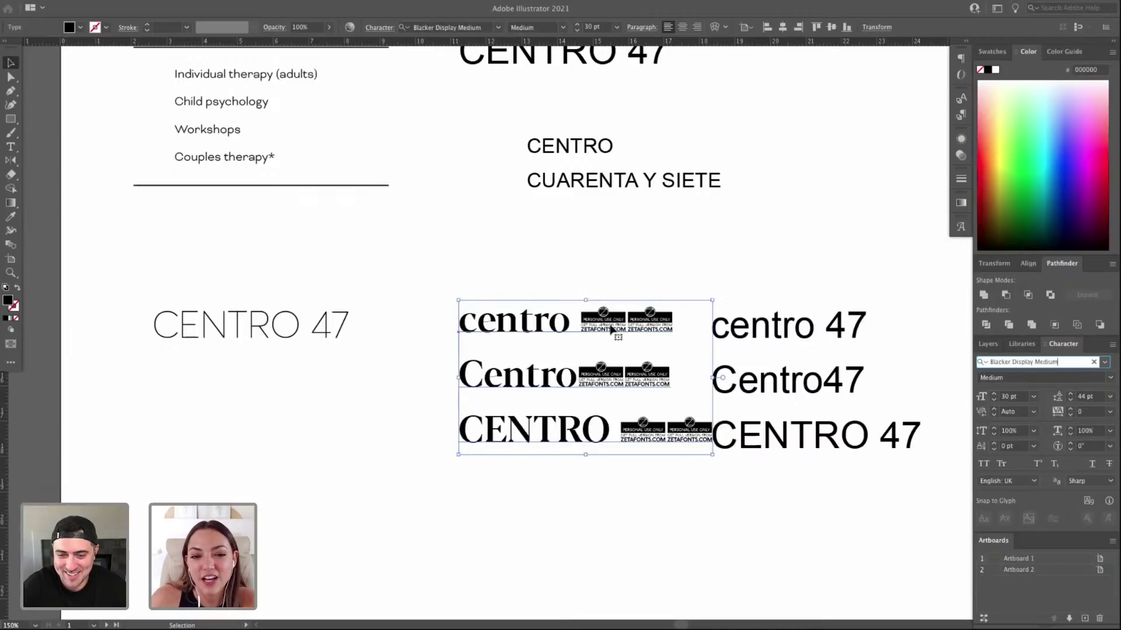
key("Down")
key("Down")
key("Down")
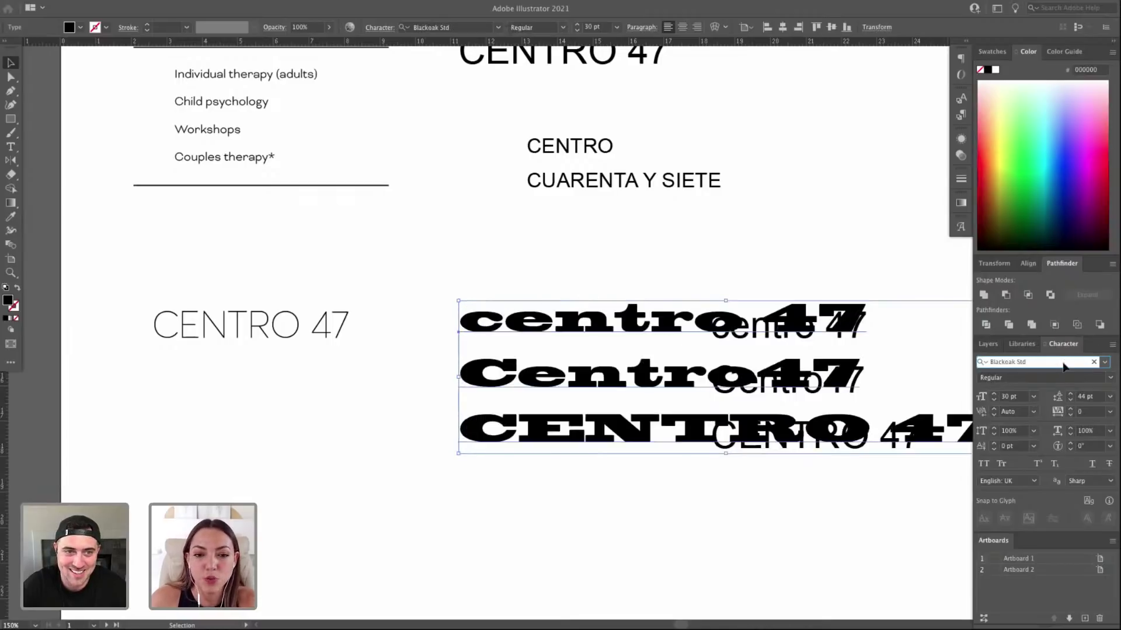
key("Down")
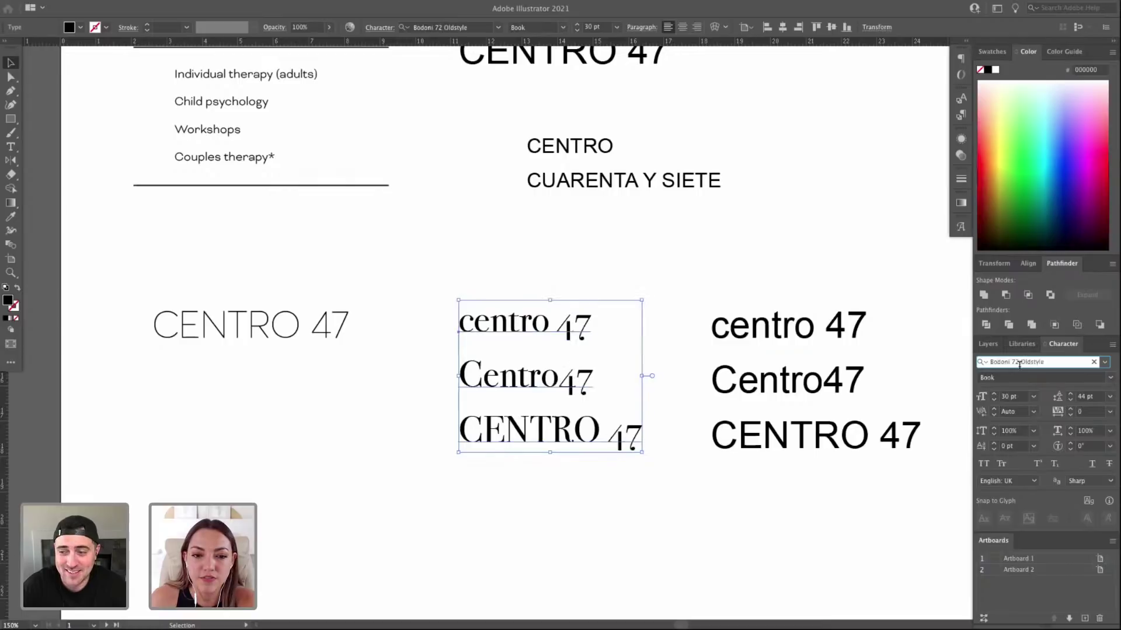
Continue testing fonts on the middle text block, including Bolden-Regular, Bonn Beta and Broadway.
key("Down")
key("Down")
key("Down")
key("Down")
key("Down")
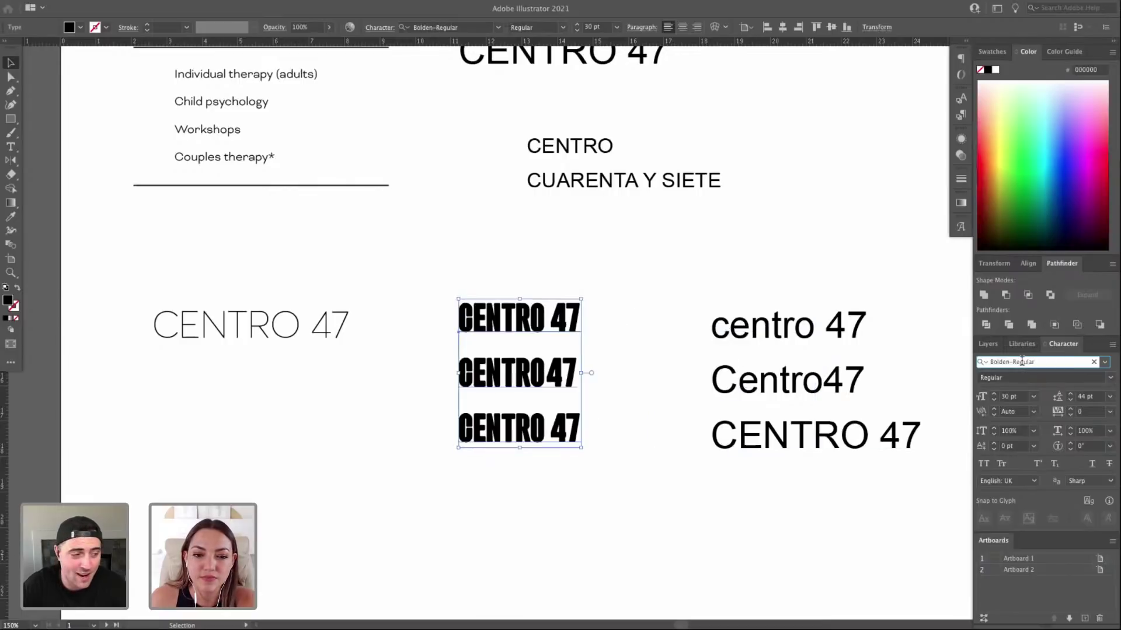
key("Down")
key("Down")
key("Down")
key("Down")
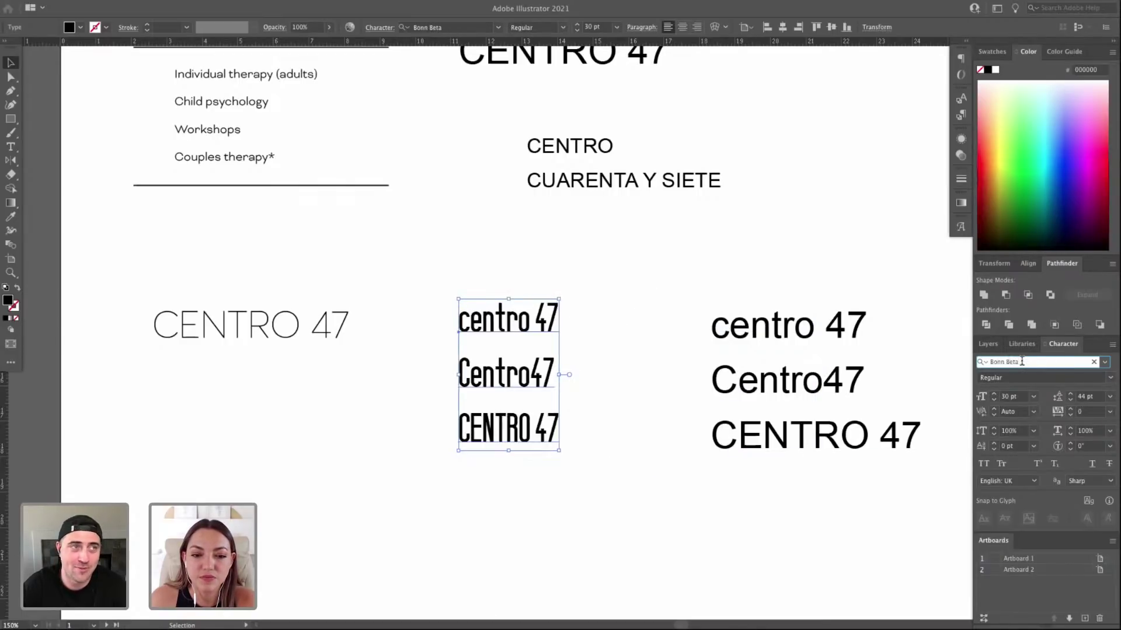
key("Down")
key("Down")
key("Down")
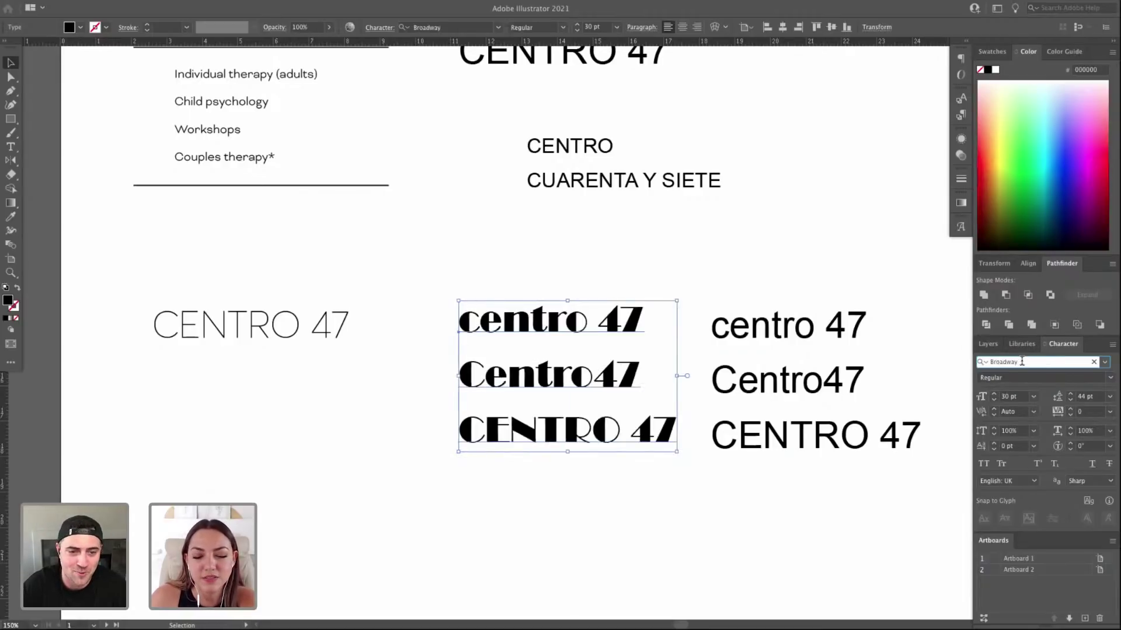
Try further fonts on the middle text block, including Bw Glenn Sans DEMO Hairline, Canela, Canela Bark Personal Use and Capoon PERSONAL USE Light.
key("Down")
key("Down")
key("Down")
key("Down")
key("Down")
key("Down")
key("Down")
key("Down")
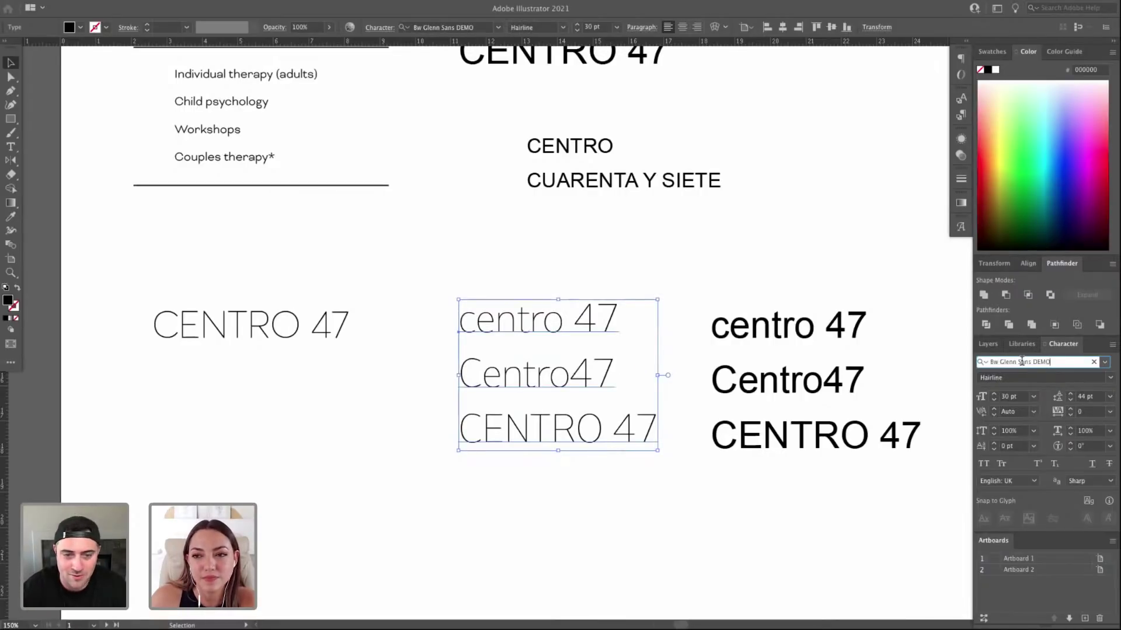
key("Down")
key("Down")
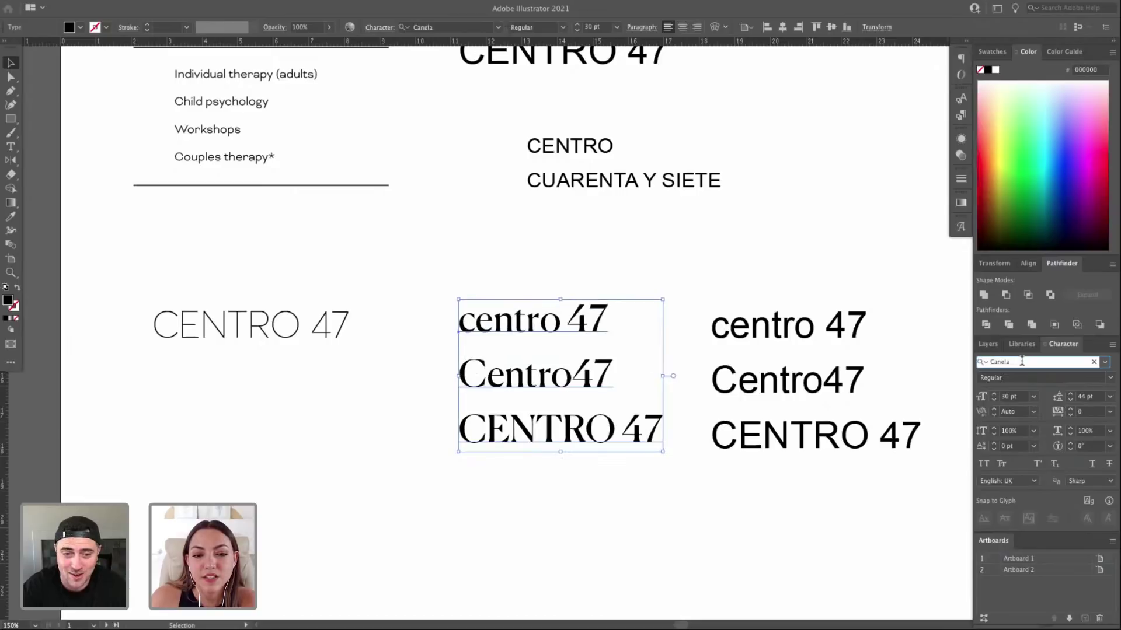
key("Down")
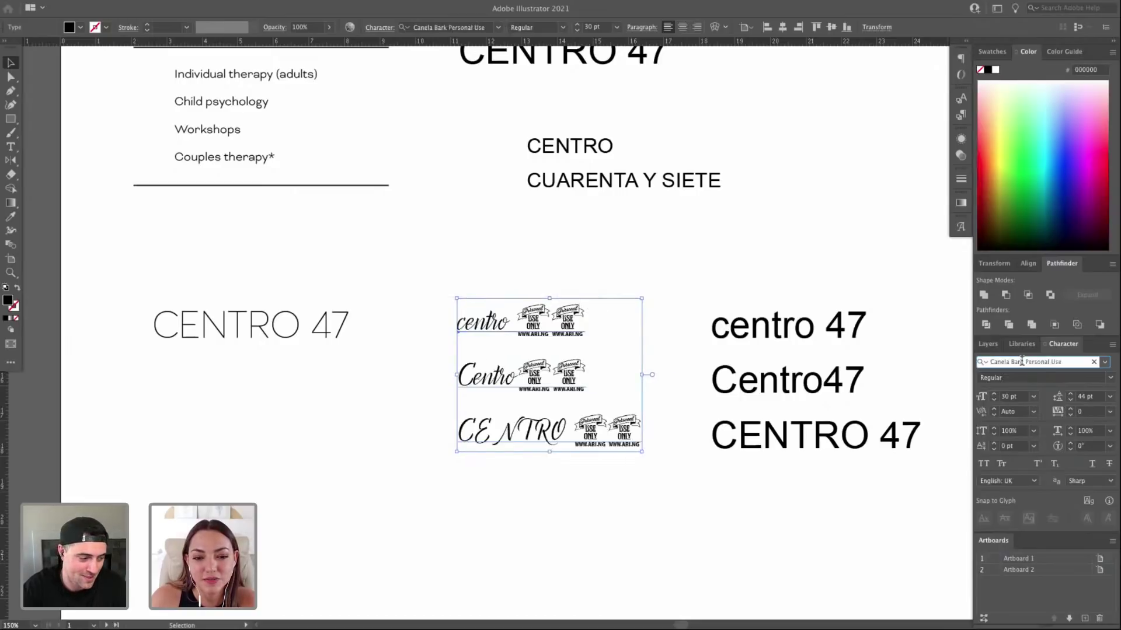
key("Return")
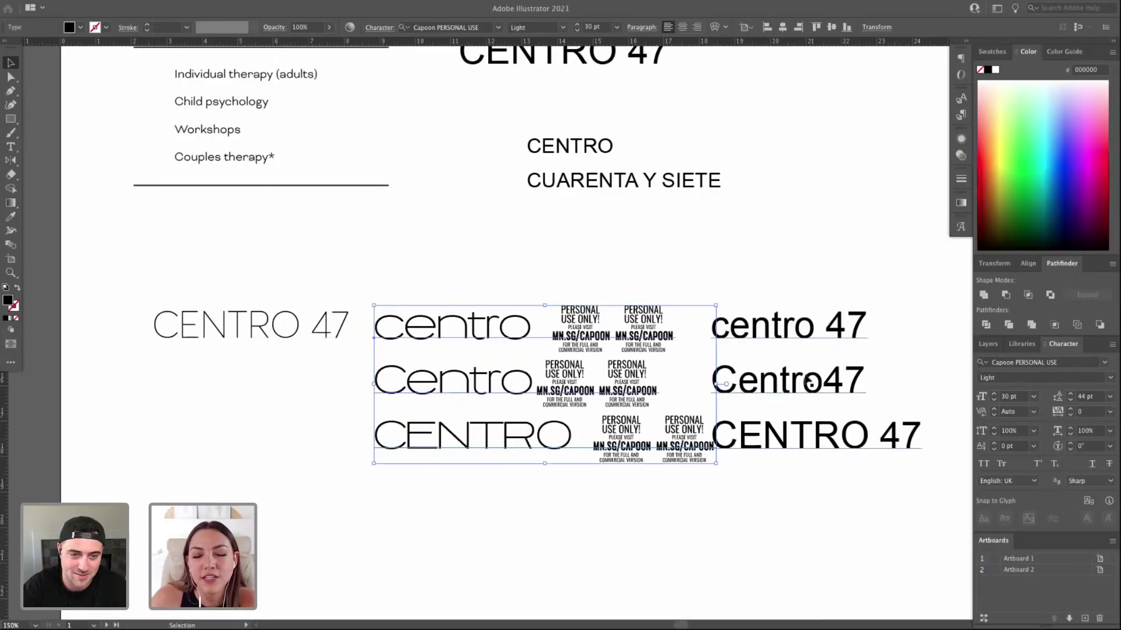
Set the middle text block's font to Casta Thin and move the block right, away from the single CENTRO 47 line.
left_click(1042, 363)
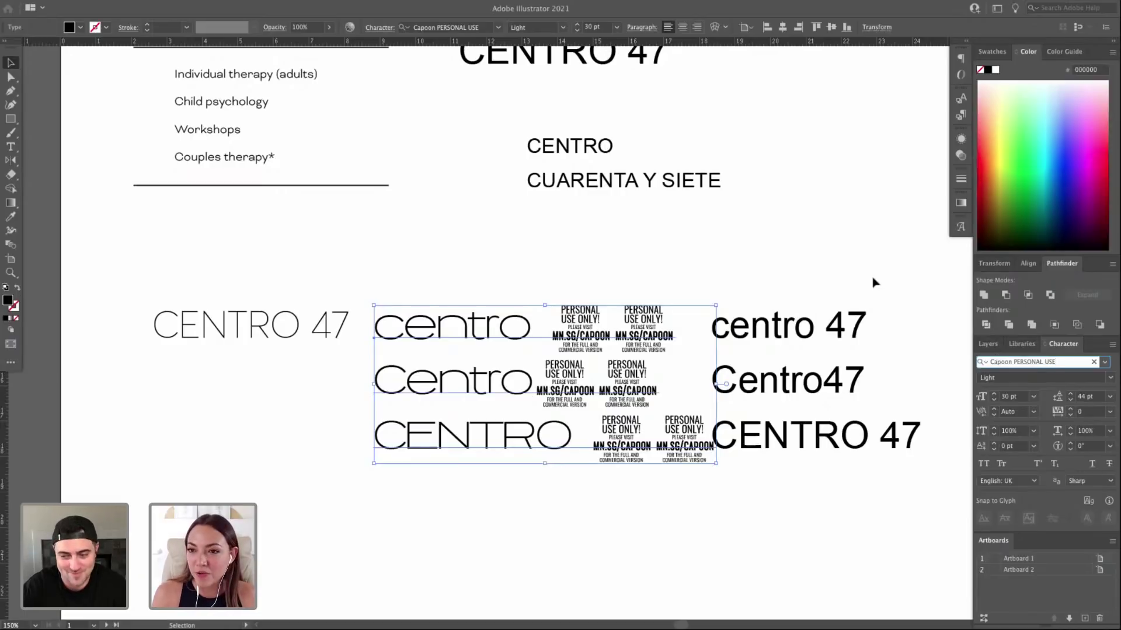
left_click_drag(1058, 363, 884, 363)
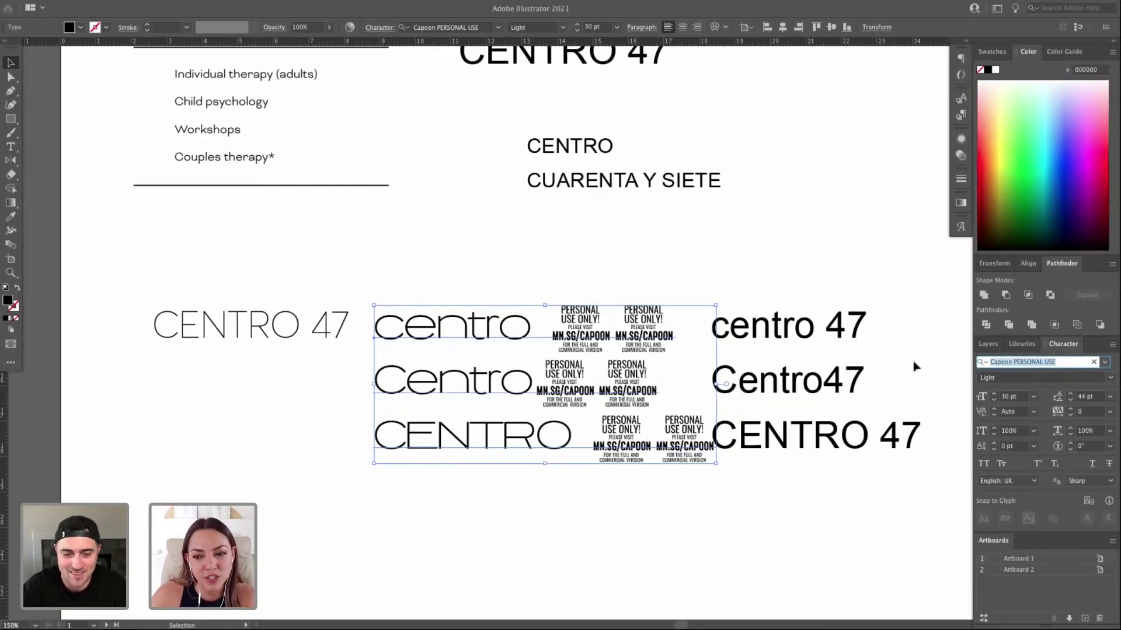
key("Down")
key("Up")
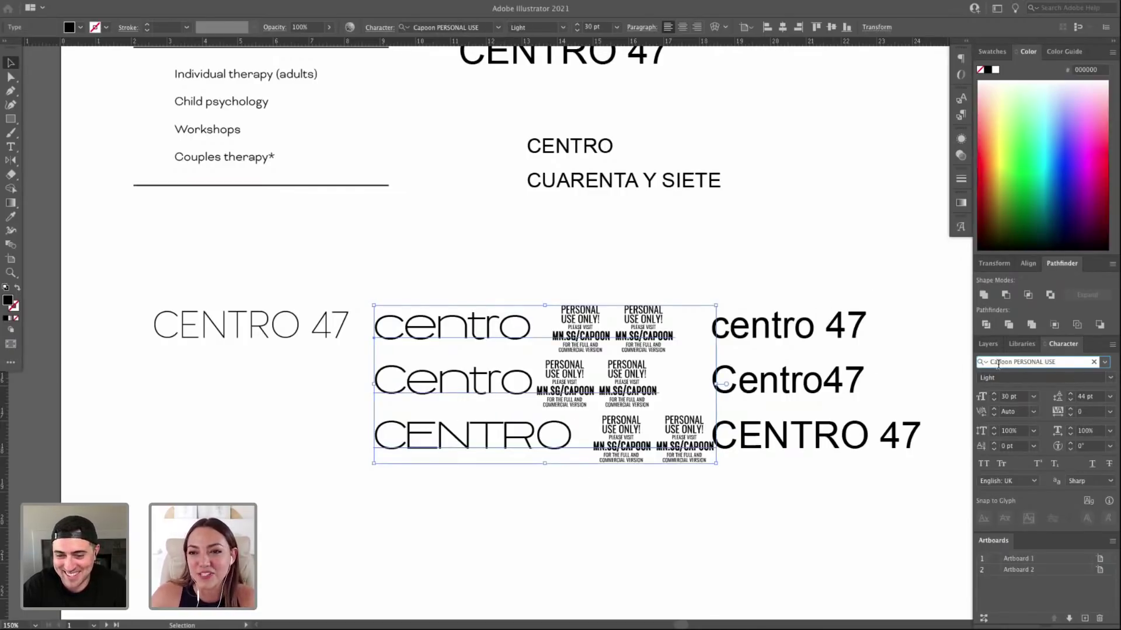
type("Casta")
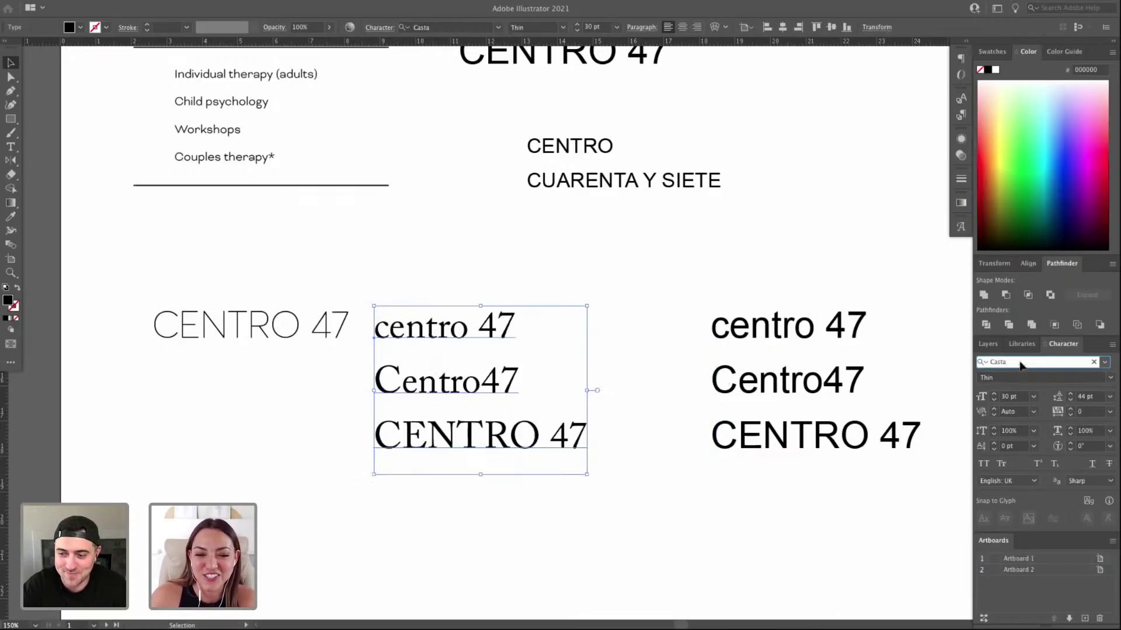
left_click_drag(465, 421, 523, 420)
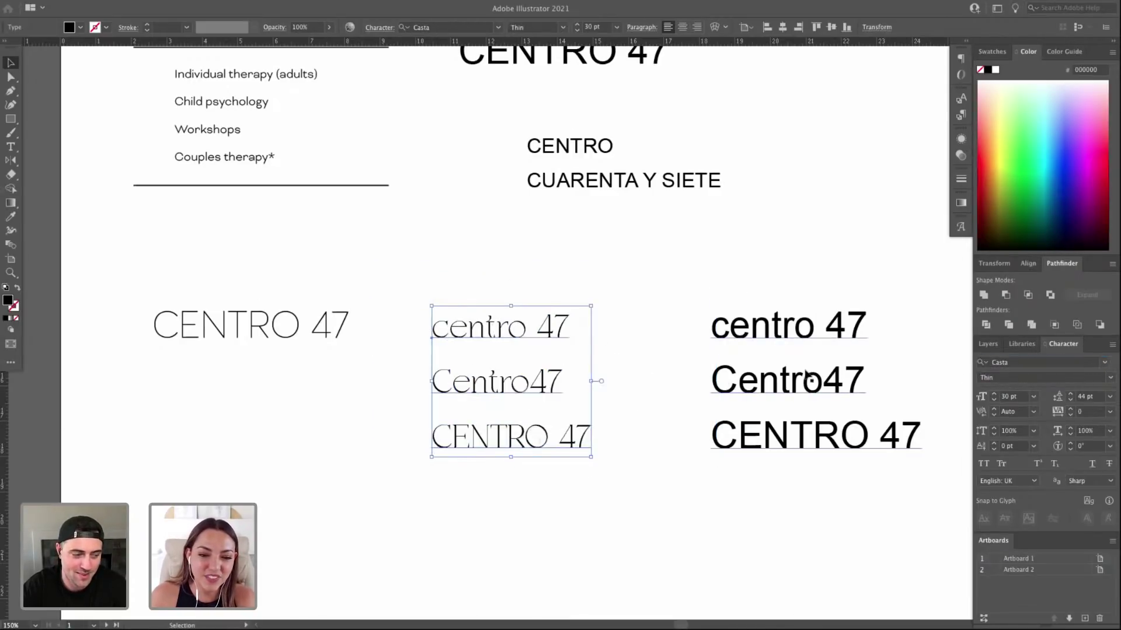
left_click(1022, 363)
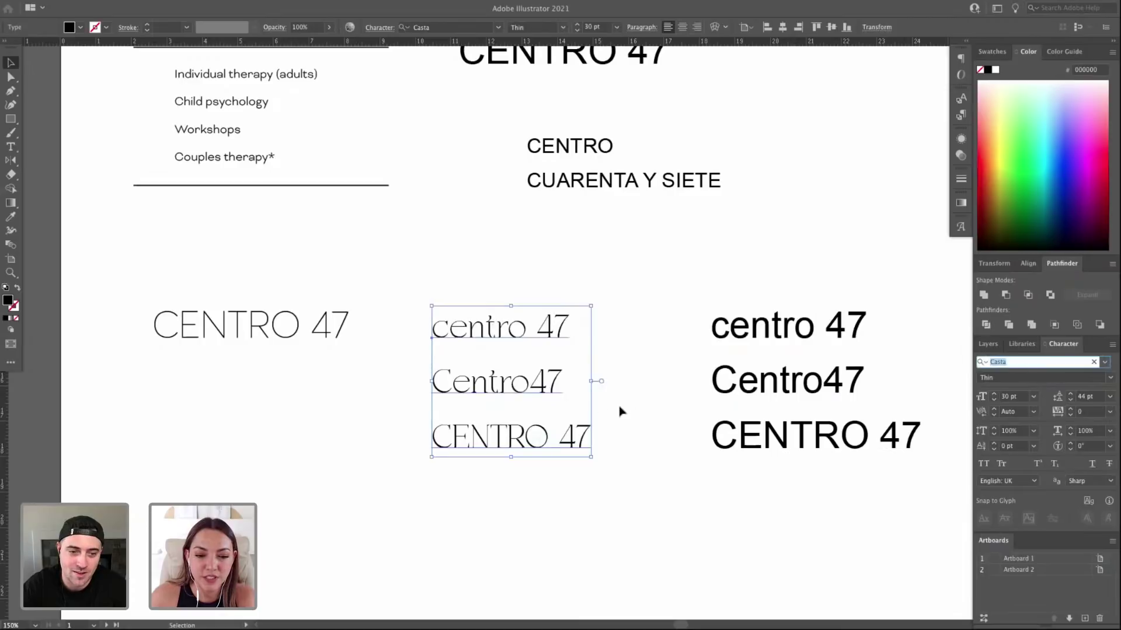
Continue testing fonts on the middle text block, including Castorgate, Castorgate Wide and Celias Hairline.
key("Down")
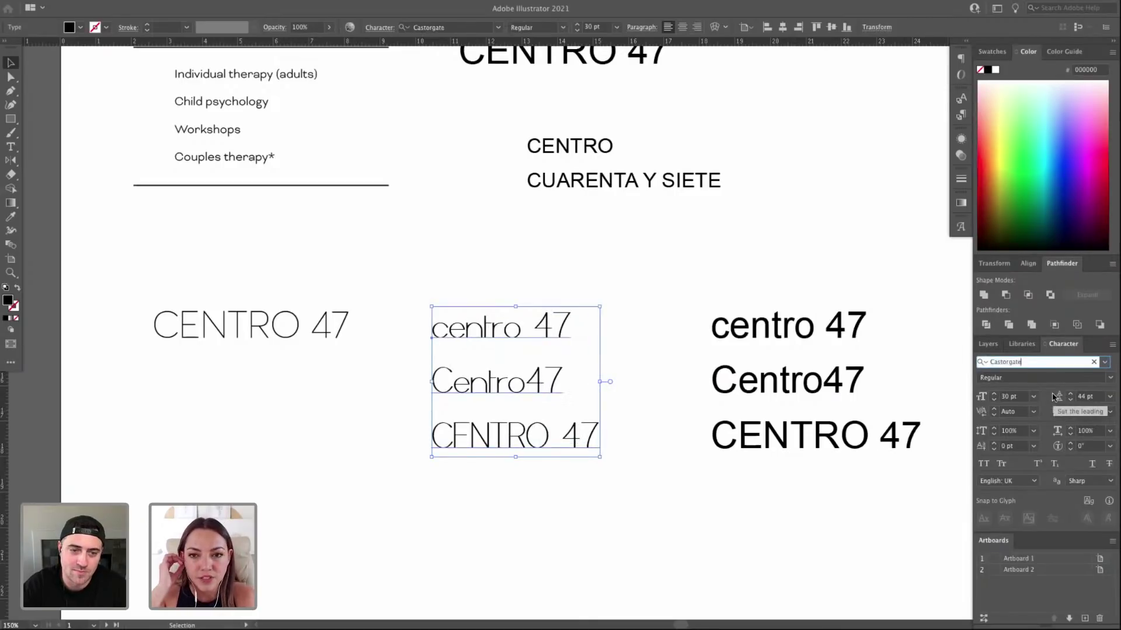
key("Down")
key("Down")
key("Down")
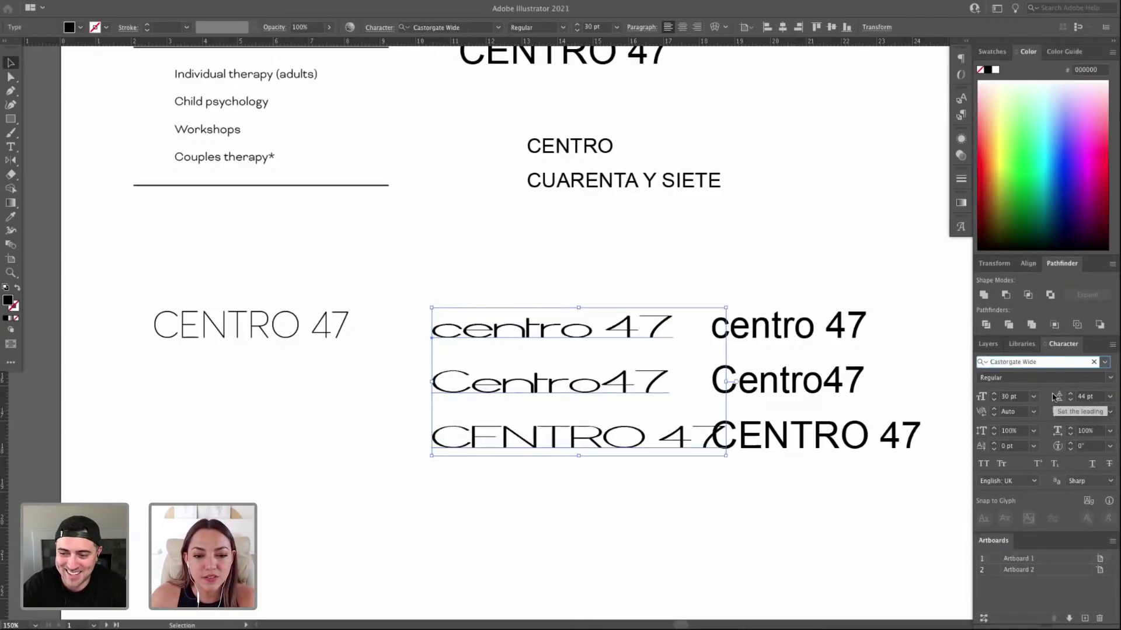
key("Down")
key("Down")
key("Down")
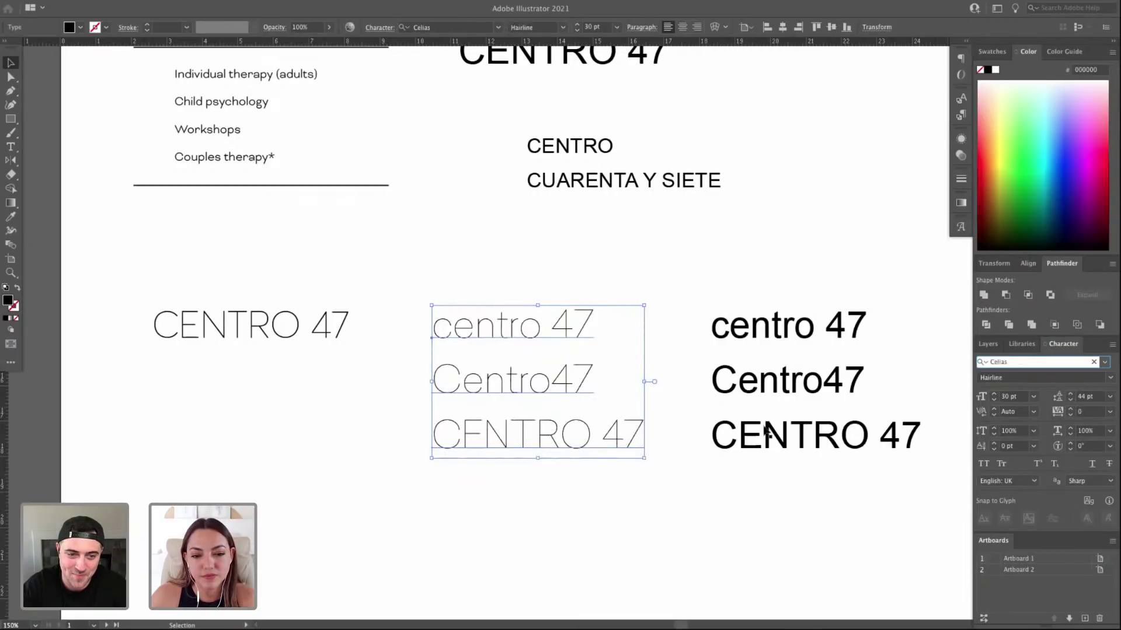
Shift the three-line Arial text block slightly to the right, away from the middle block.
left_click(652, 477)
left_click(601, 436)
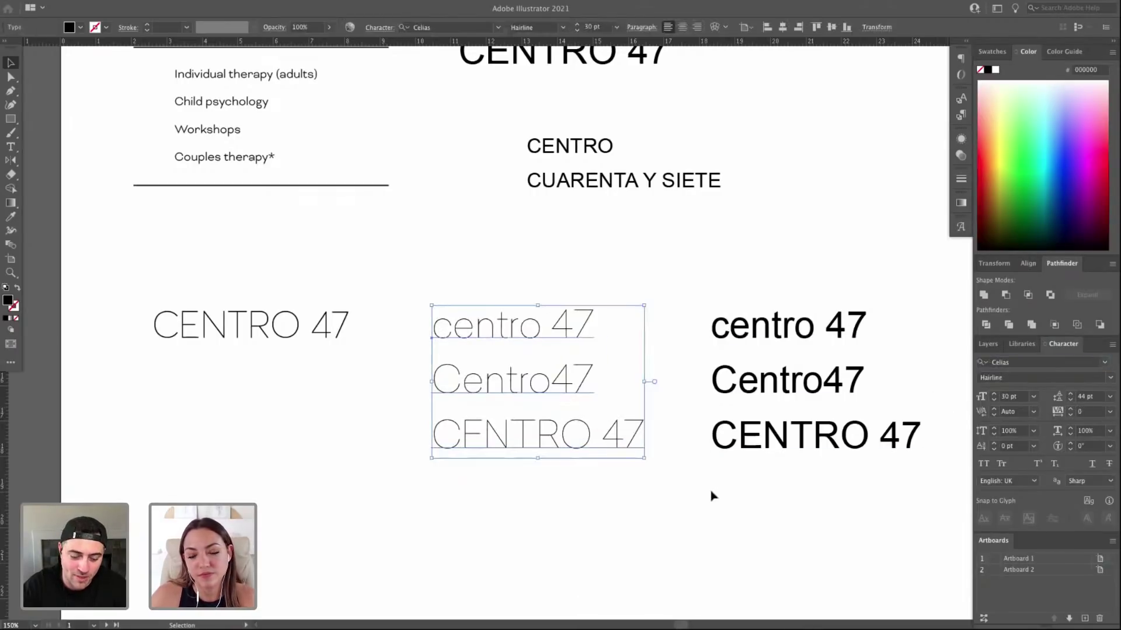
left_click_drag(713, 490, 712, 413)
left_click_drag(715, 295, 721, 295)
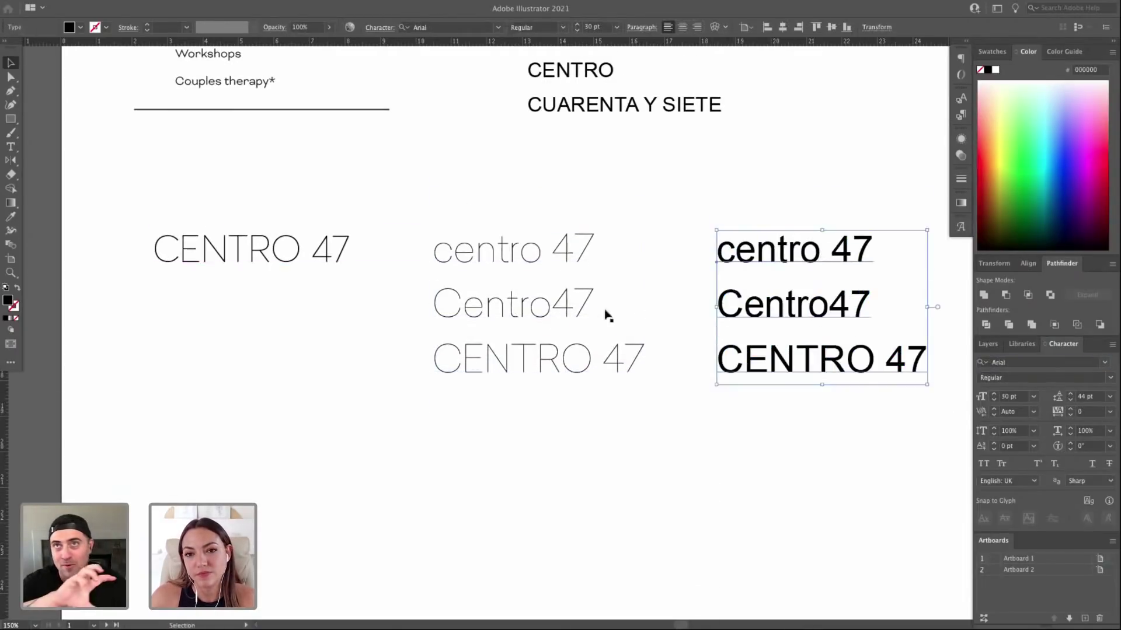
Test Century Gothic, Cera GR Medium Italic, Chalkboard SE and Chalkduster on the middle text block.
left_click(546, 309)
left_click(1028, 362)
type("Century Gothic")
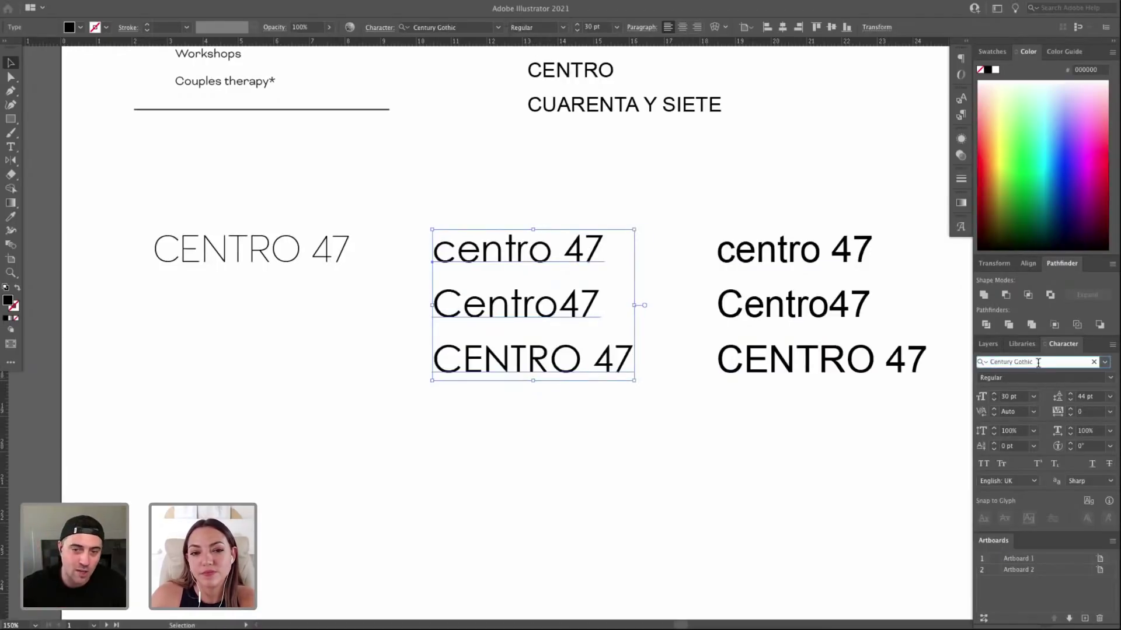
key("Return")
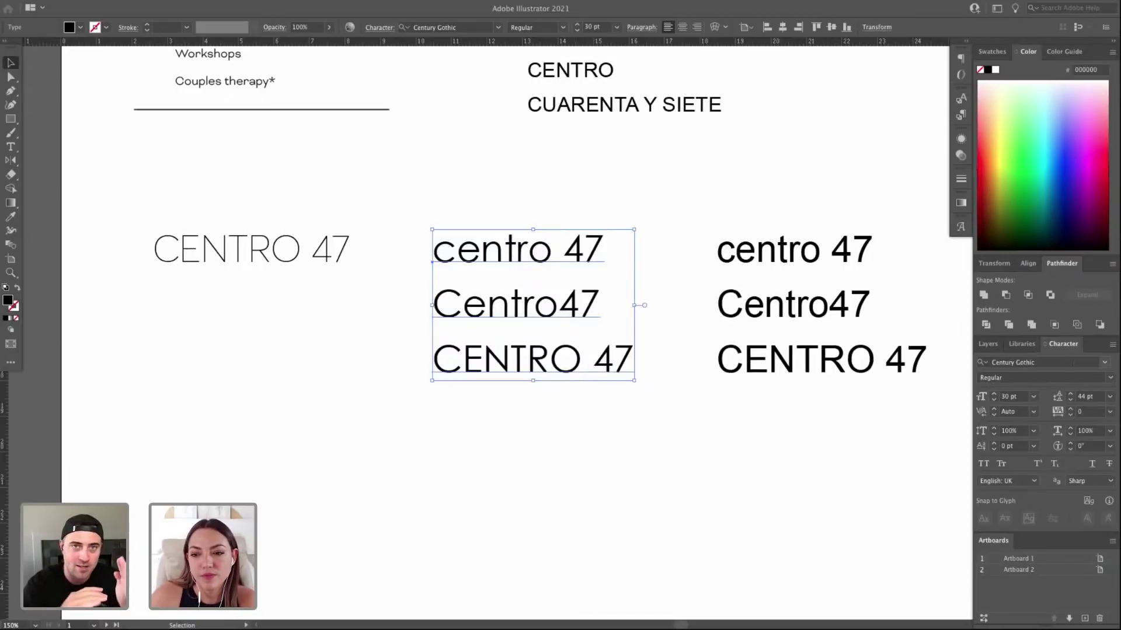
key("Up")
key("Up")
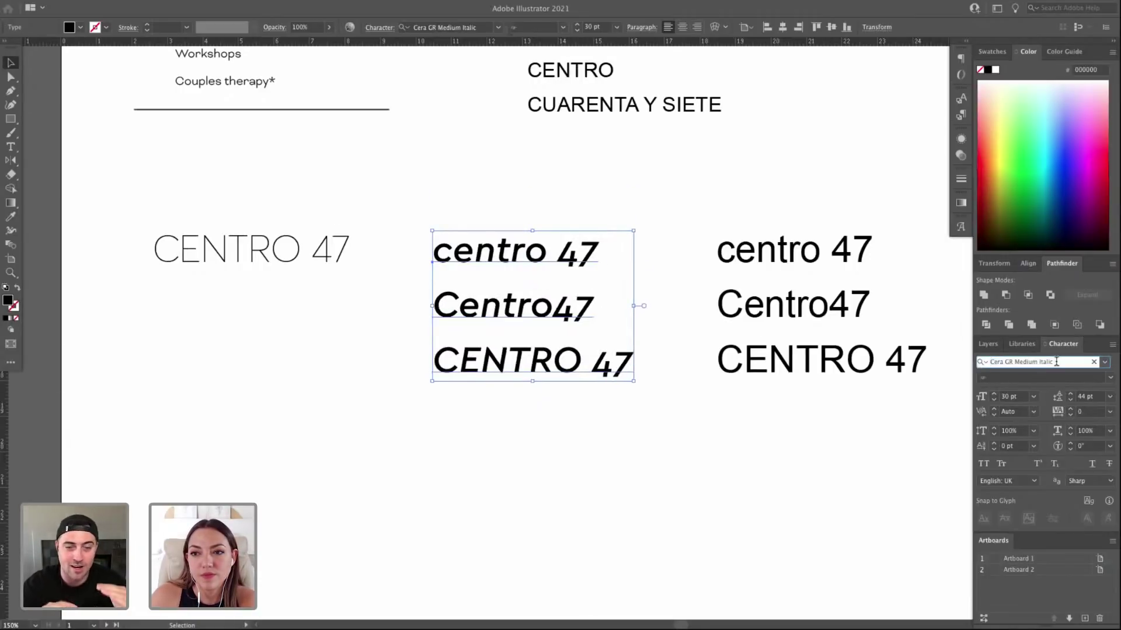
key("Down")
key("Down")
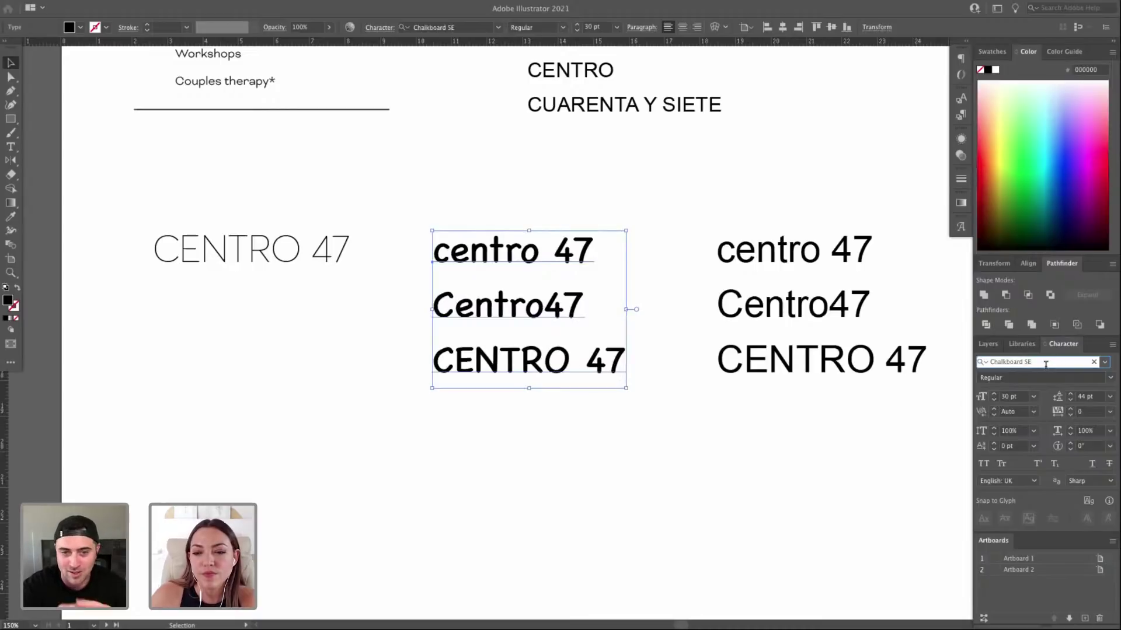
key("Down")
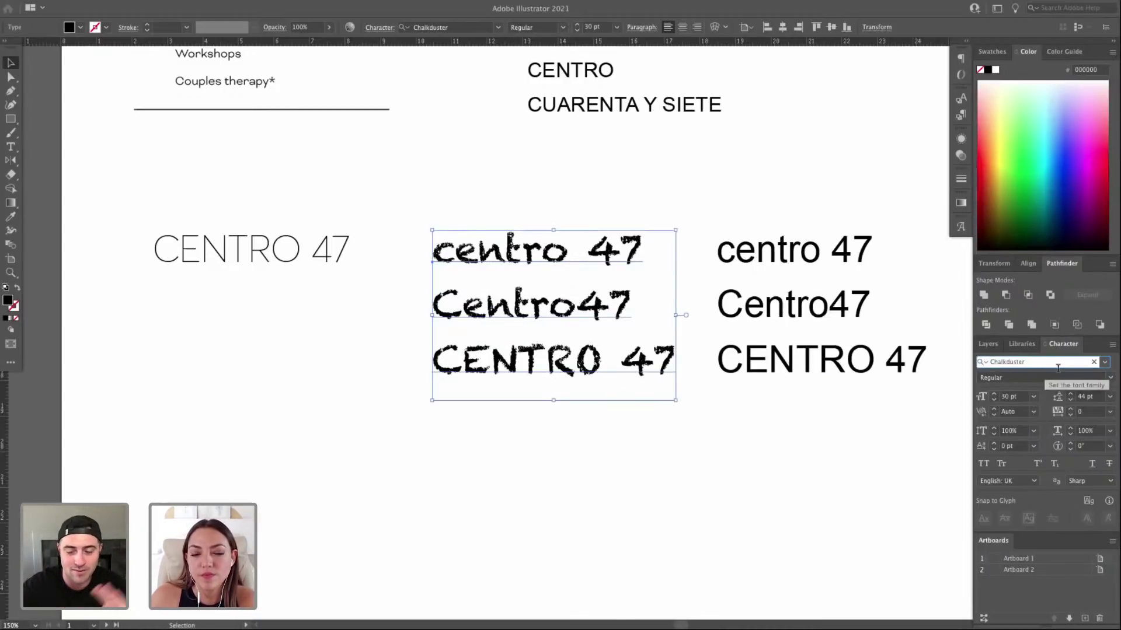
Try Champagne & Limousines, CHANEY Ultra Extended and Chaparral Pro Bold on the middle text block.
key("Down")
key("Down")
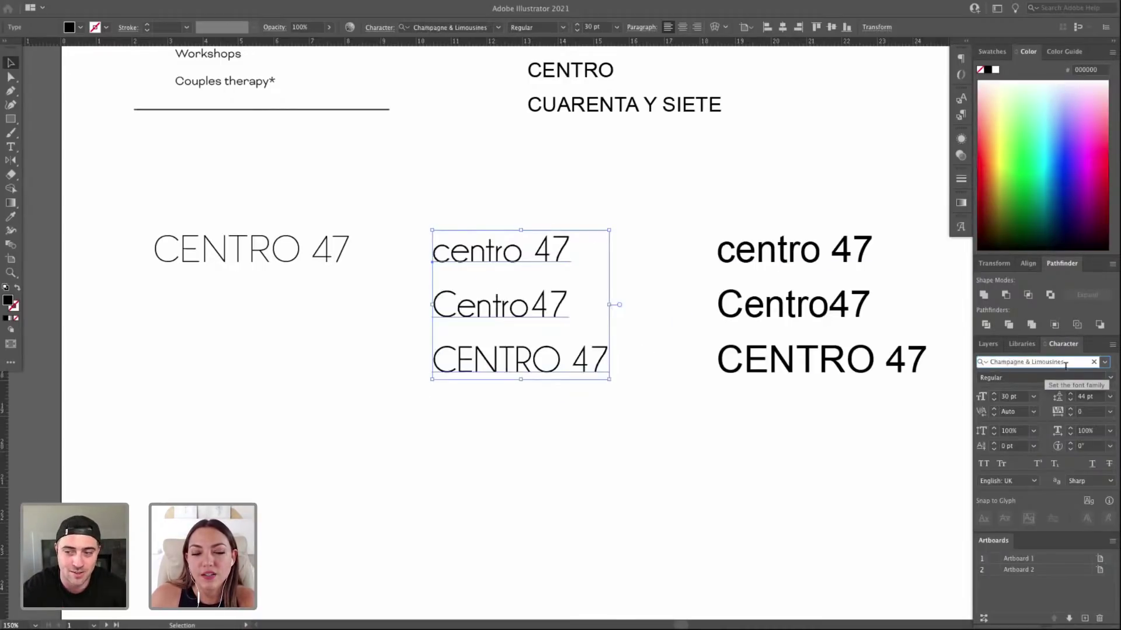
key("Down")
key("Down")
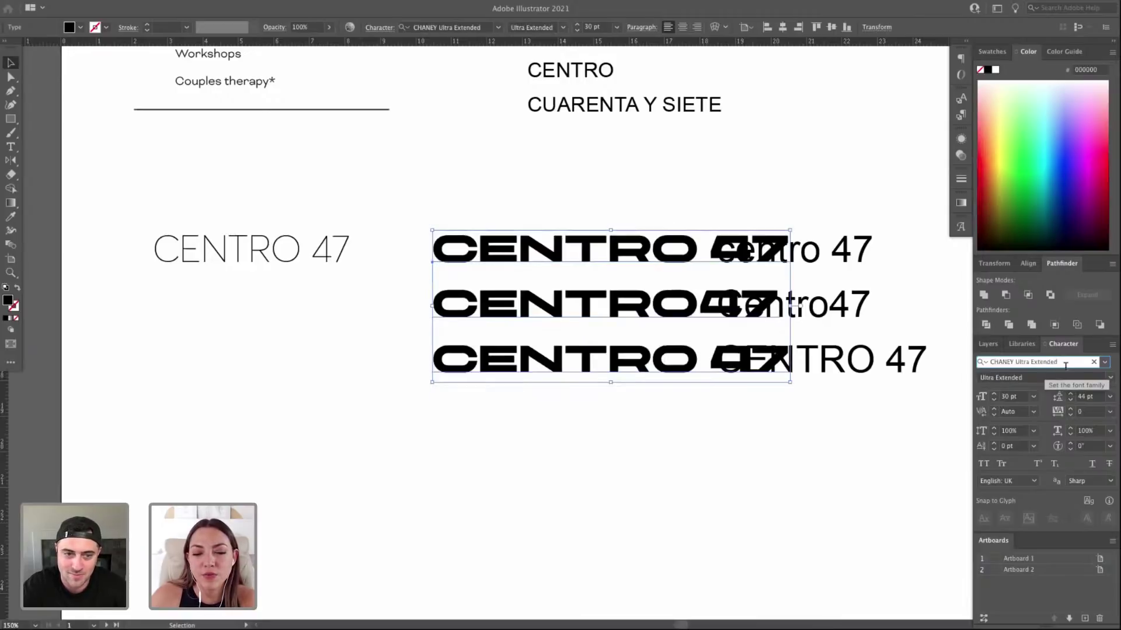
left_click(1076, 362)
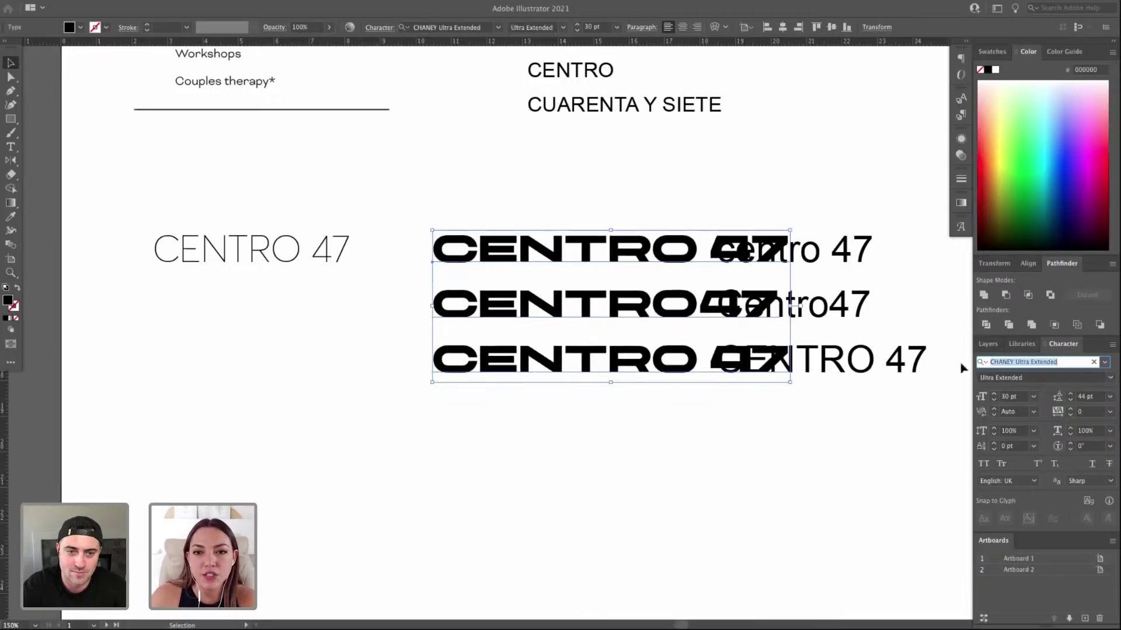
type("Chaparral Pro")
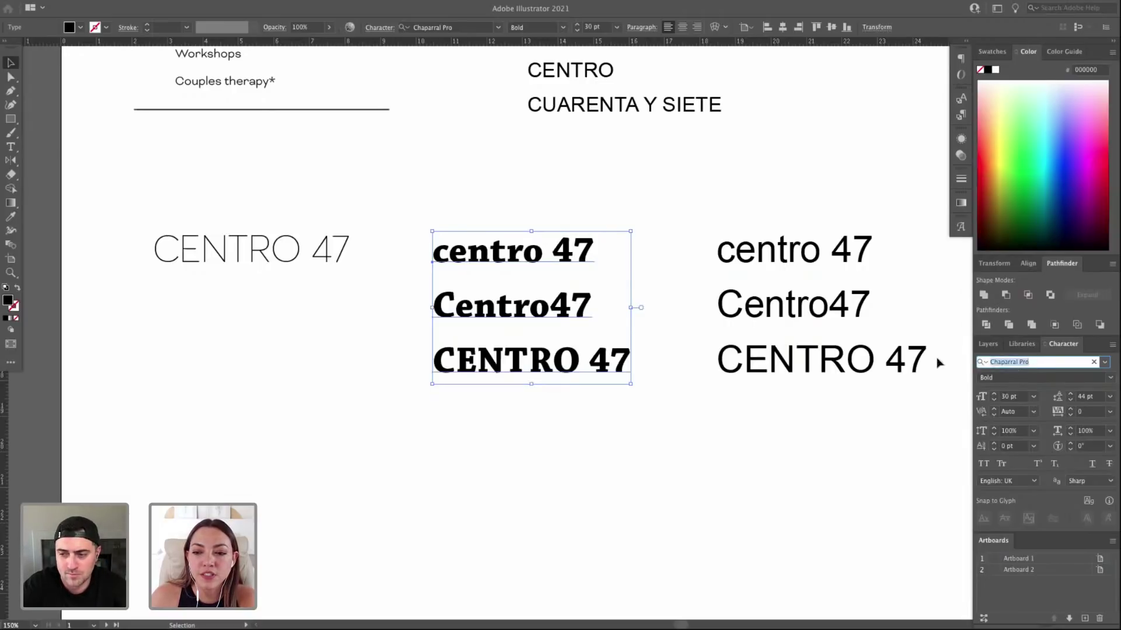
Try further fonts on the middle text block, including Charlemagne Std Bold and Charlotte William Serif.
left_click(1016, 363)
key("Down")
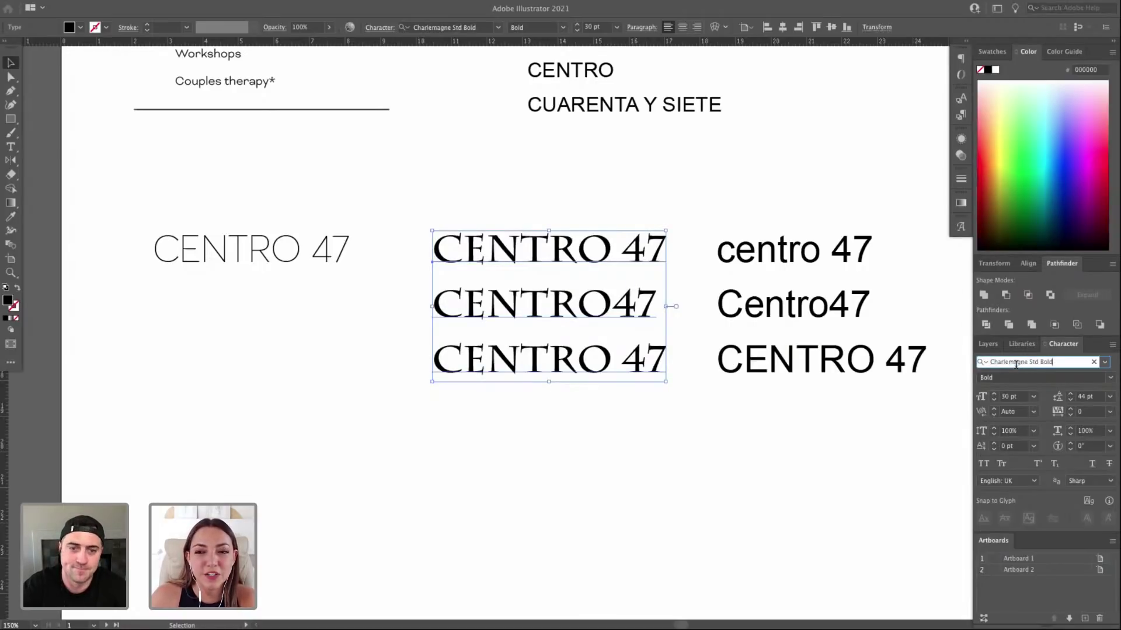
key("Down")
key("Down")
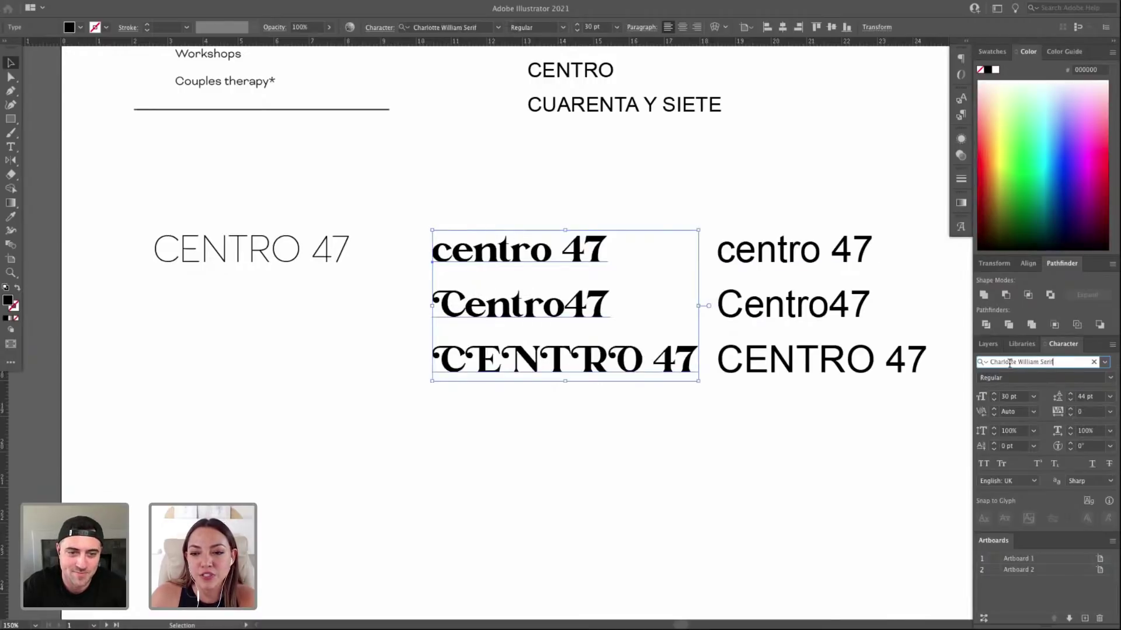
key("Down")
key("Down")
key("Down")
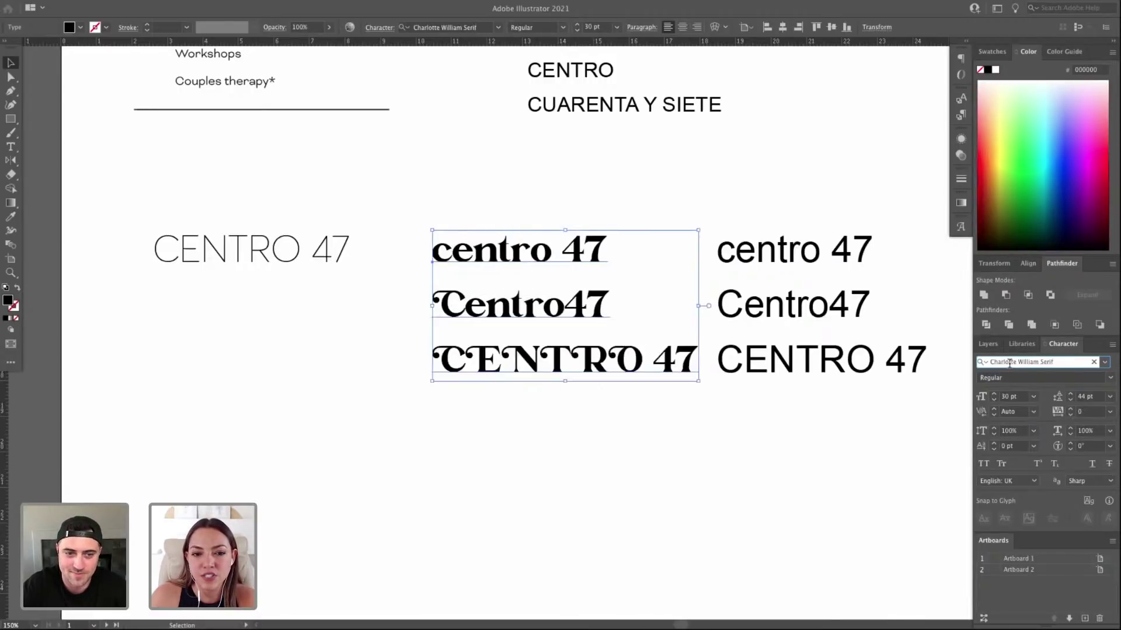
Test fonts such as Ciutadella W04 Lt It, Ciutadella W04 Reg It and Clarendon Black BT on the middle text block.
key("Down")
key("Down")
key("Down")
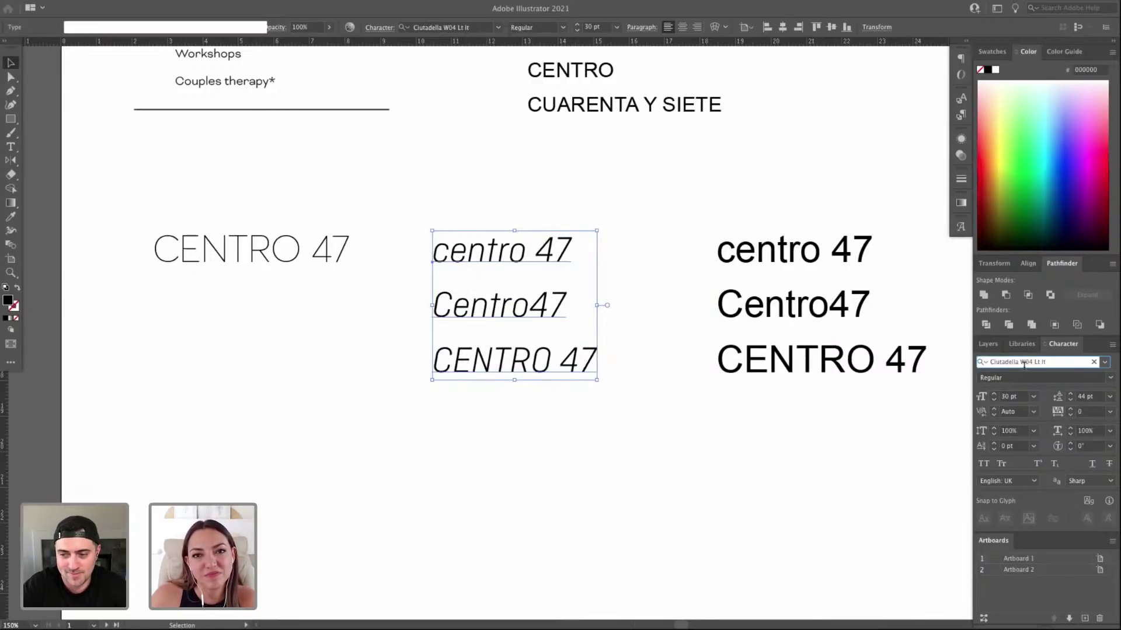
key("Down")
key("Down")
key("Down")
key("Down")
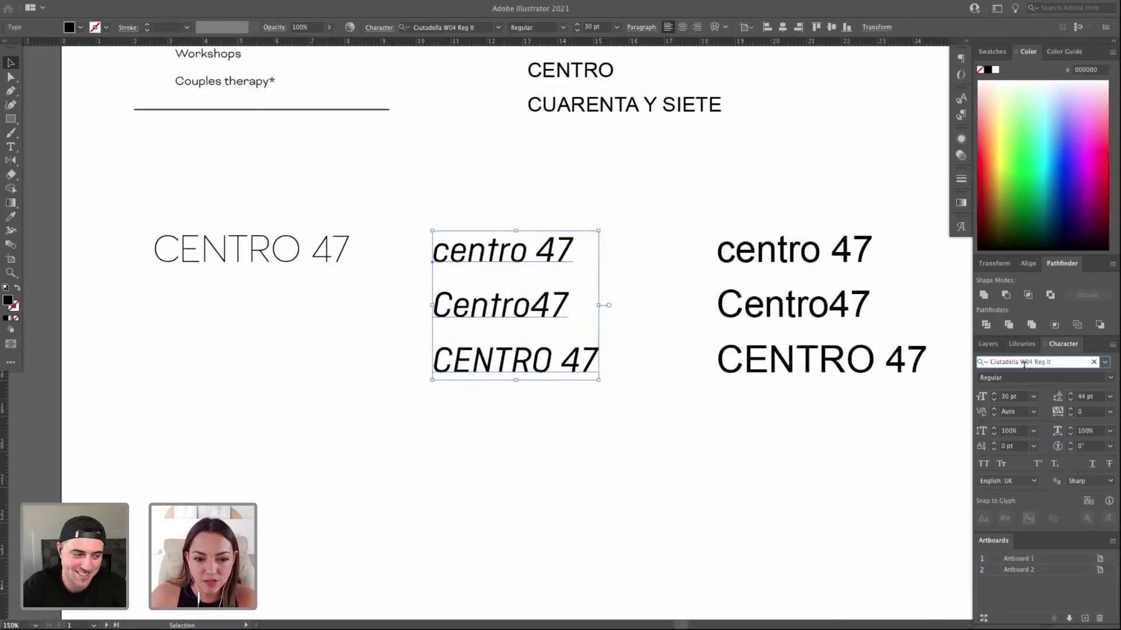
key("Down")
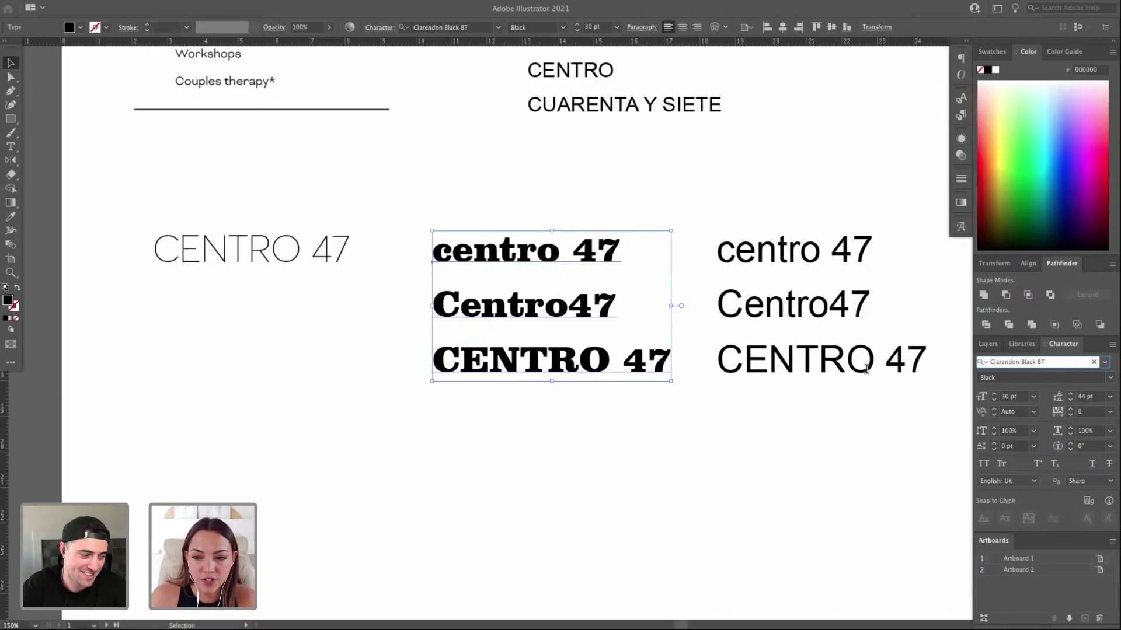
Keep trying fonts on the middle text block, including Cochin Italic and Codec Cold Trial News.
key("Down")
key("Down")
key("Down")
key("Down")
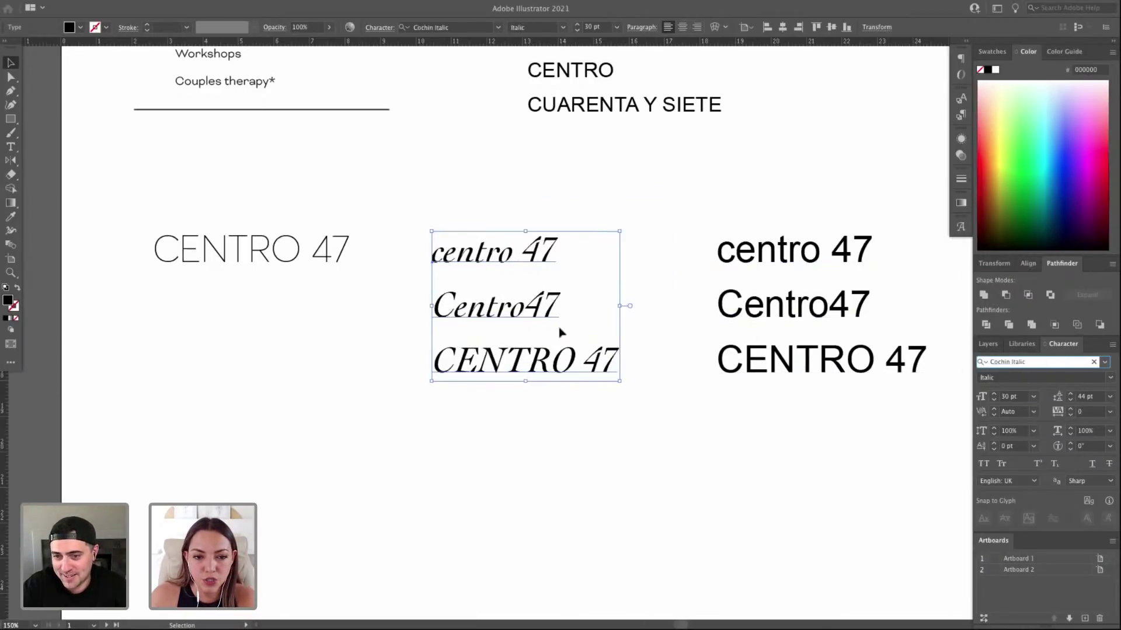
key("Down")
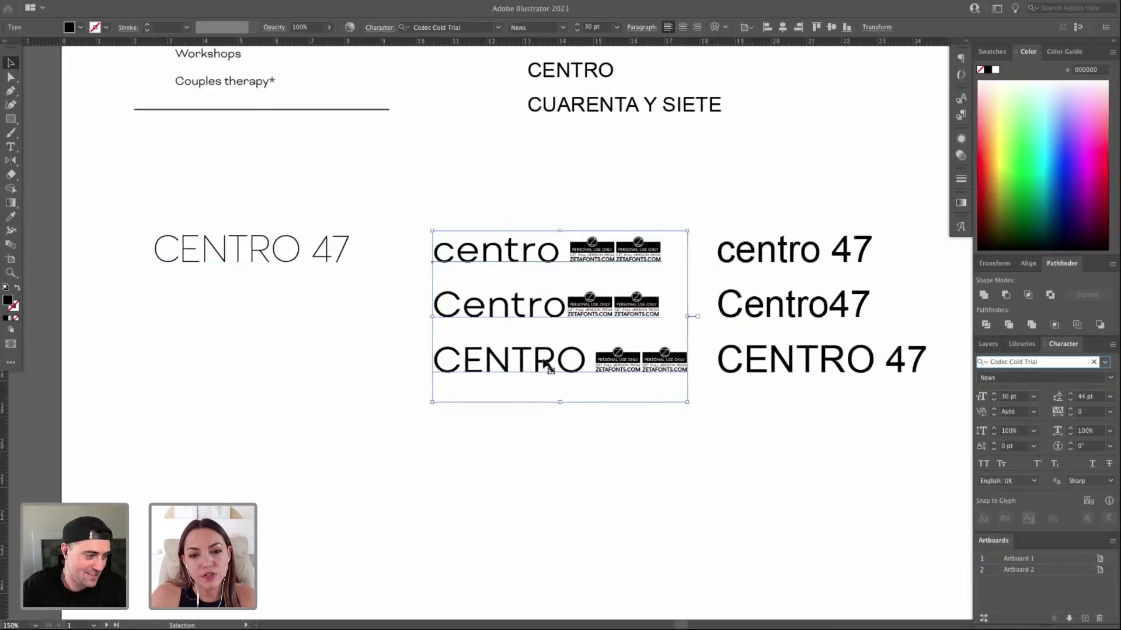
Try Colaborate-Thin on the middle text block, then set its font to Cormorant Garamond Regular.
key("Down")
key("Down")
key("Down")
key("Down")
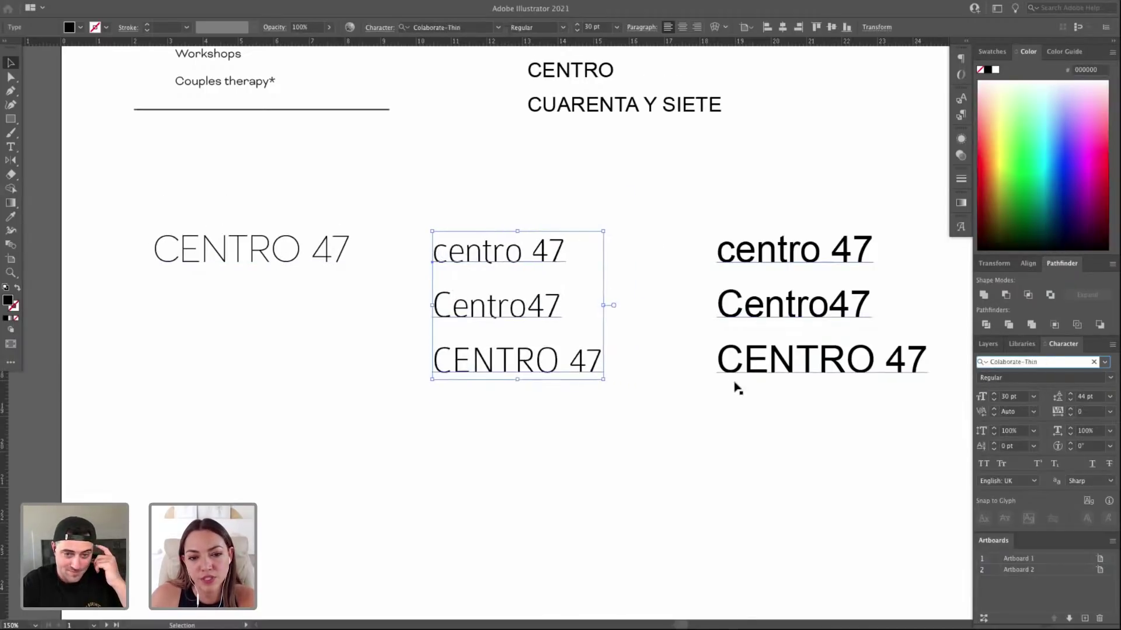
key("Down")
key("Down")
Duplicate the single thin CENTRO 47 line straight below itself and select the copy.
left_click(340, 255)
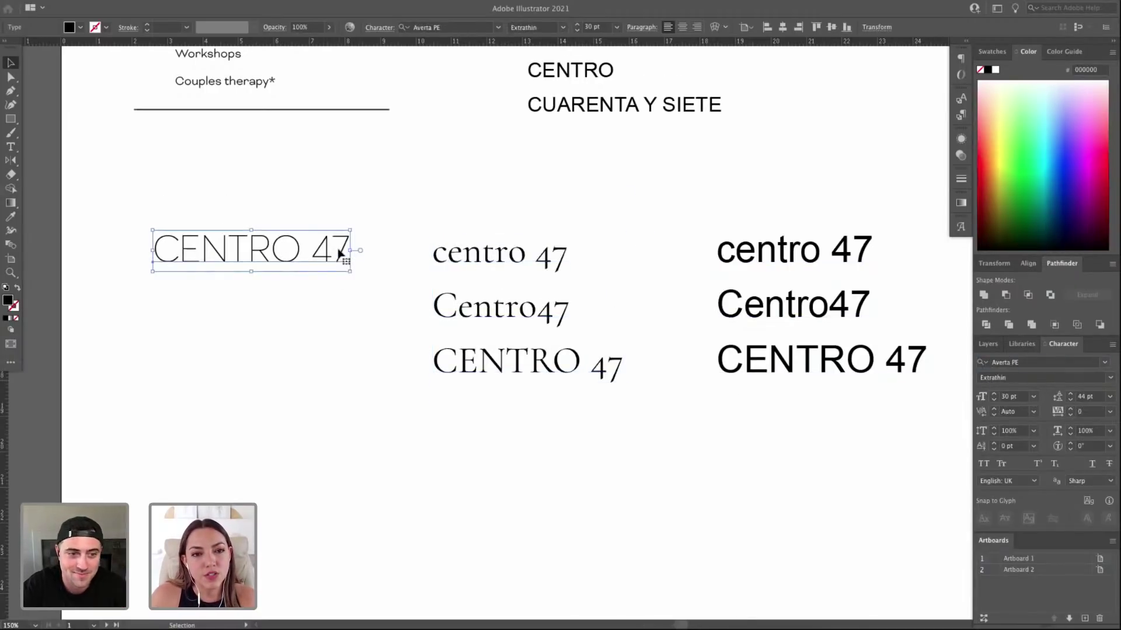
left_click_drag(336, 250, 337, 333)
scroll(337, 332, "down", 1)
left_click(99, 209)
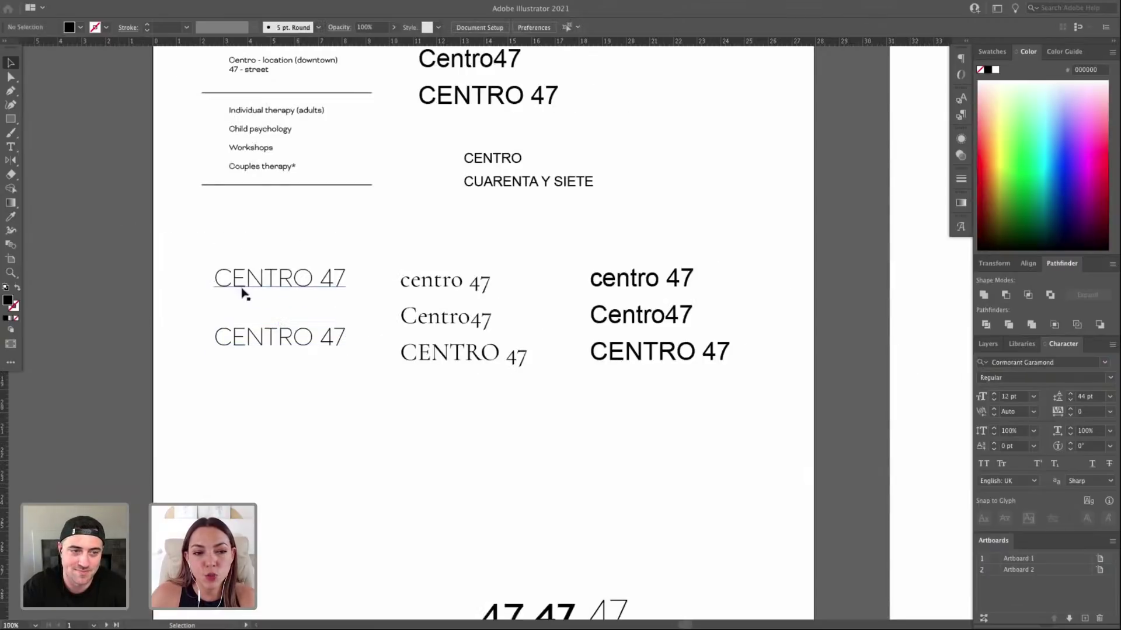
left_click(257, 305)
left_click(607, 377)
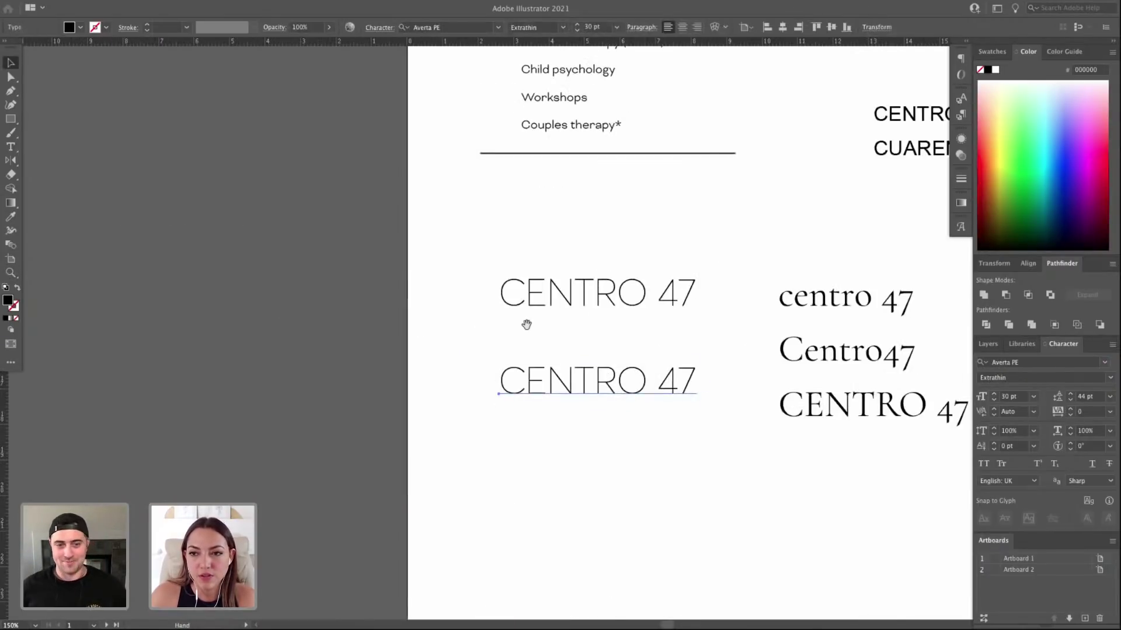
left_click_drag(776, 344, 547, 318)
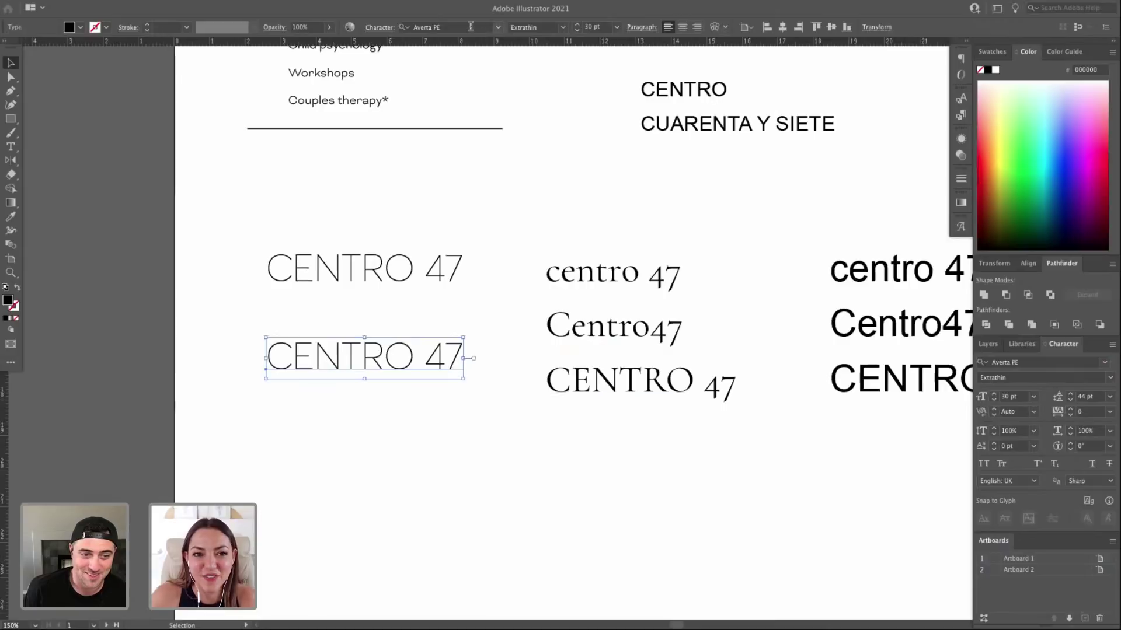
Set the duplicated CENTRO 47 line's font to Poppins Light and nudge it slightly right.
left_click(471, 26)
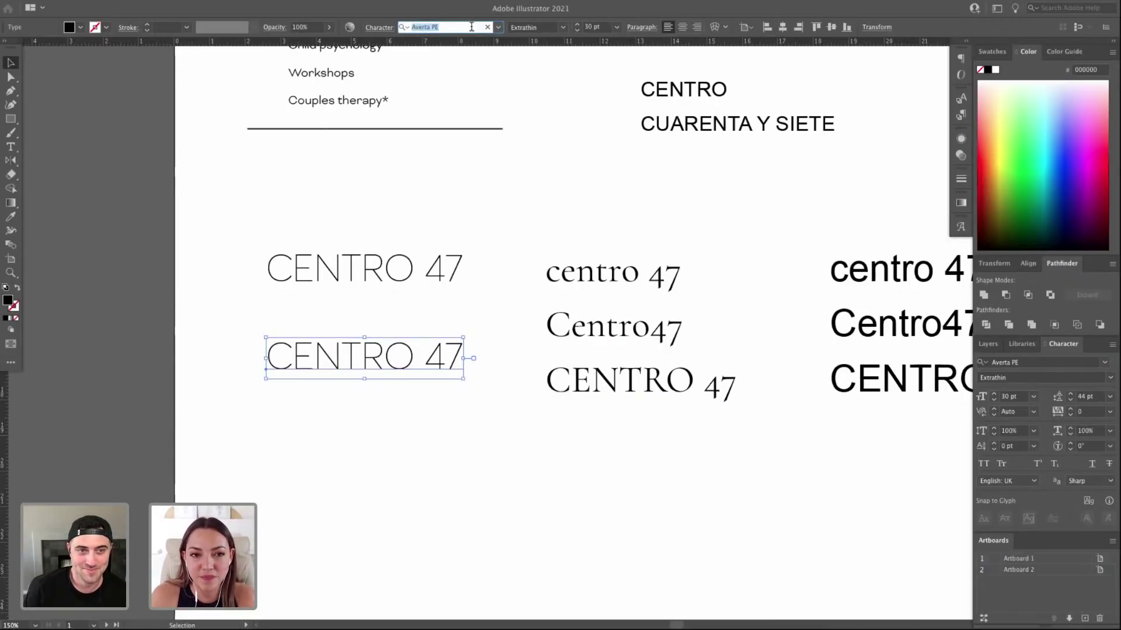
type("poppins")
key("Return")
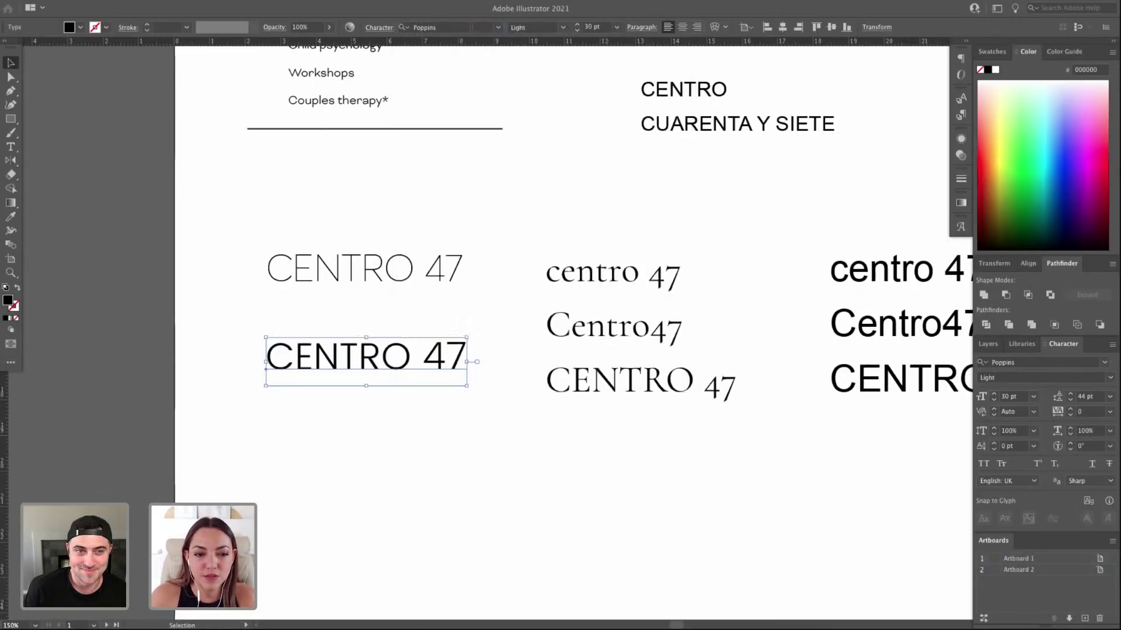
left_click(496, 328)
left_click(412, 358)
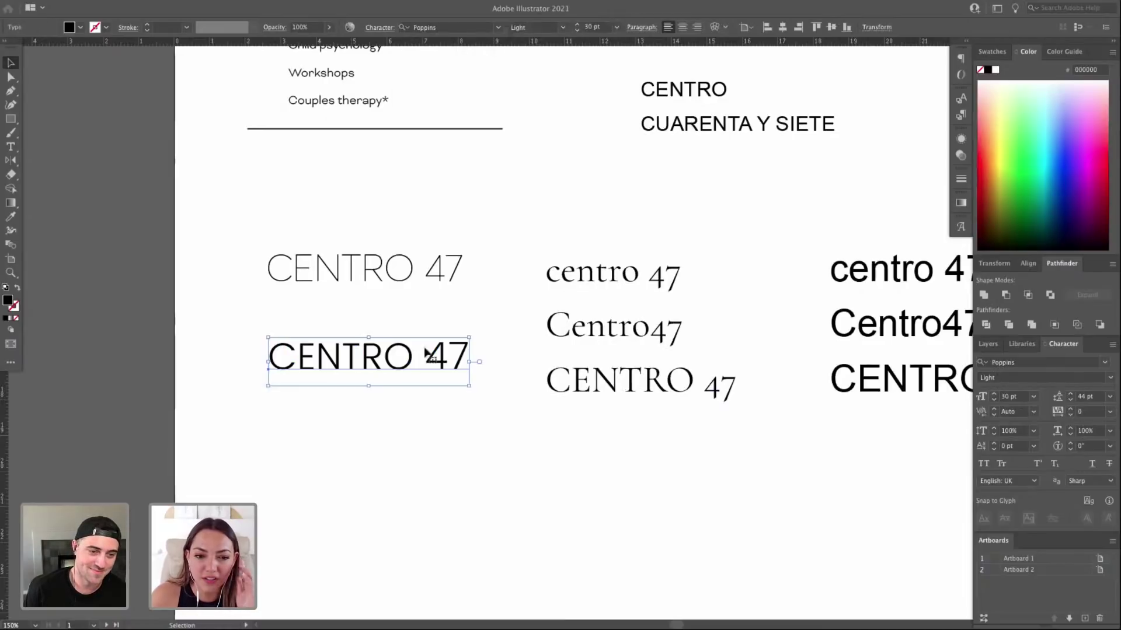
Move the Poppins CENTRO 47 line up directly beneath the Averta PE line and fine-tune the upper line's position.
scroll(450, 388, "right", 1)
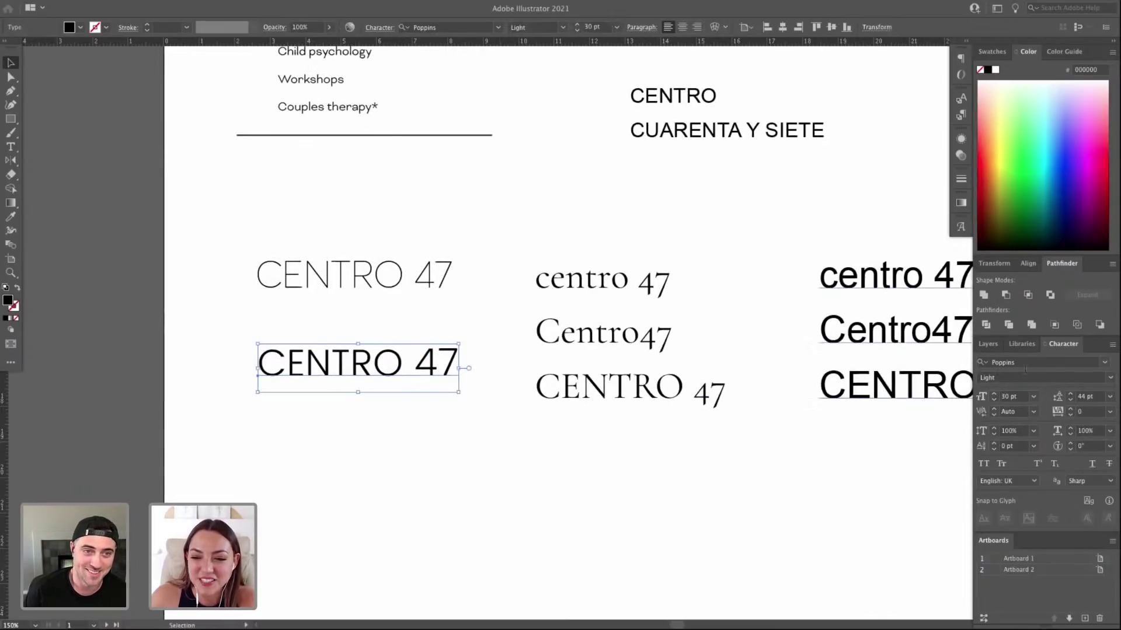
left_click(385, 293)
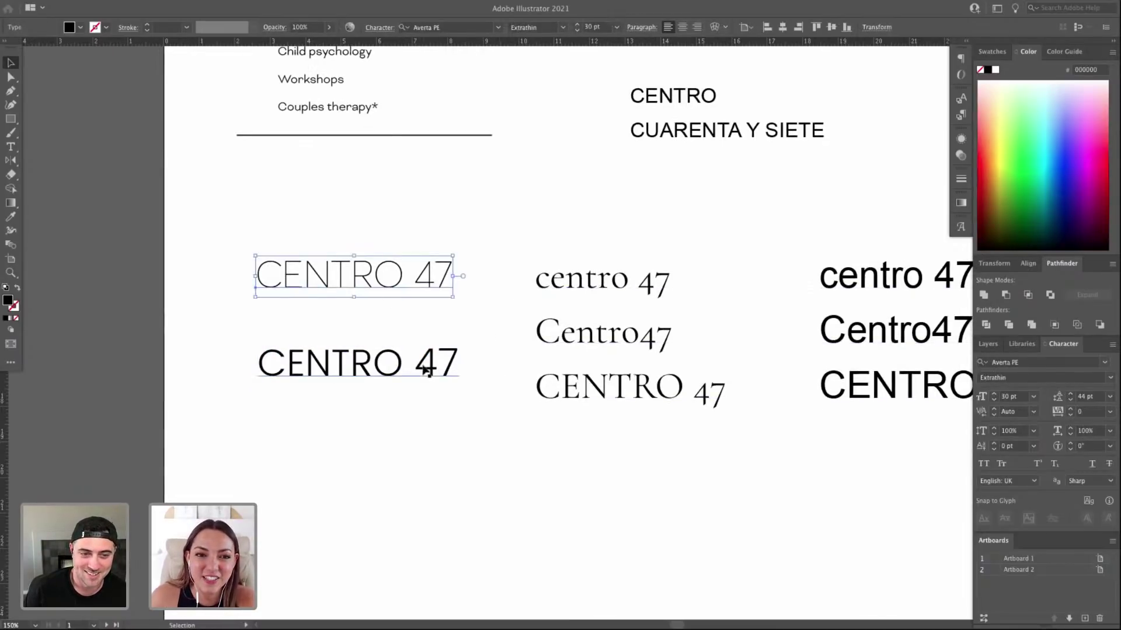
left_click_drag(398, 359, 401, 323)
left_click(376, 283)
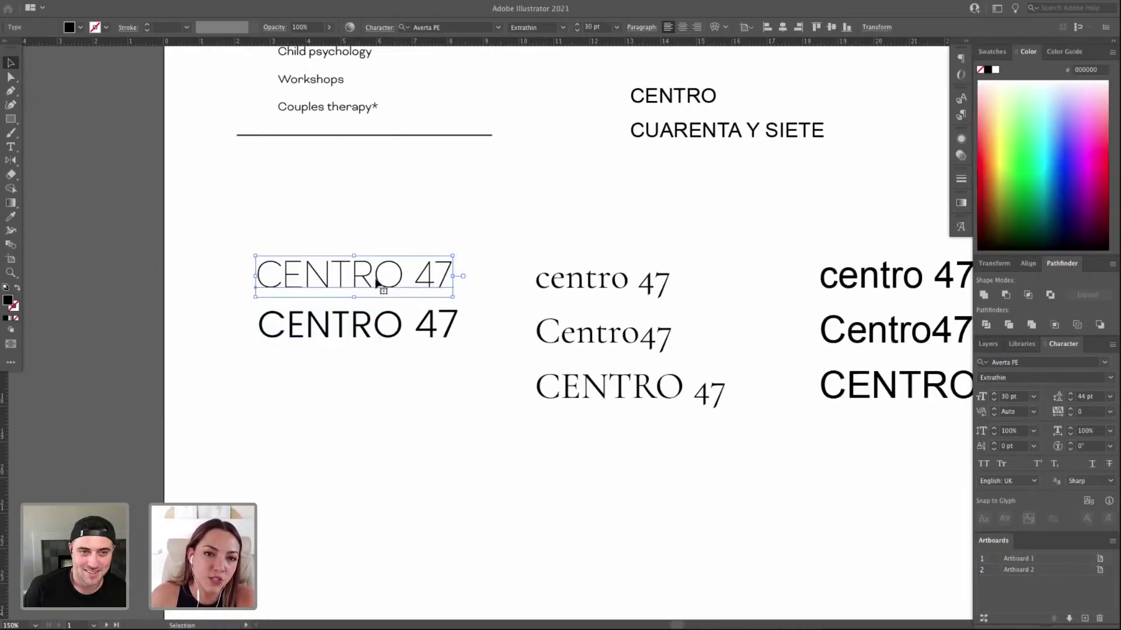
left_click_drag(403, 276, 429, 279)
left_click(480, 325)
scroll(482, 326, "down", 2)
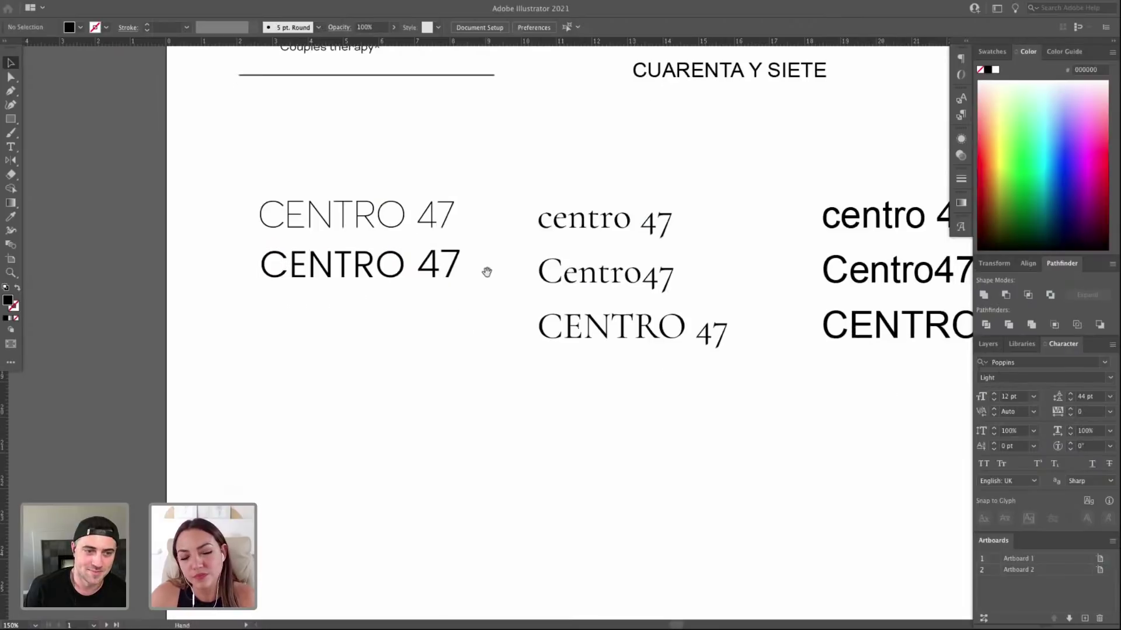
scroll(532, 276, "down", 2)
left_click_drag(659, 494, 628, 411)
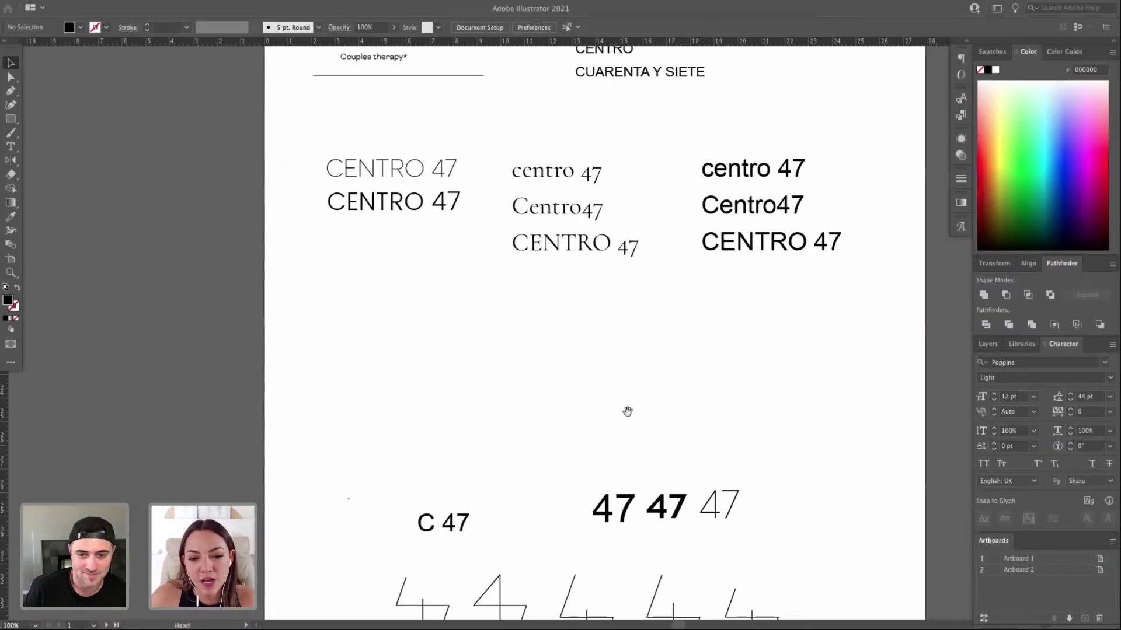
Move the C 47 text and the three 47 weight samples down below the rows of 47 symbols.
left_click_drag(444, 529, 771, 260)
left_click_drag(719, 210, 713, 554)
left_click_drag(658, 145, 654, 413)
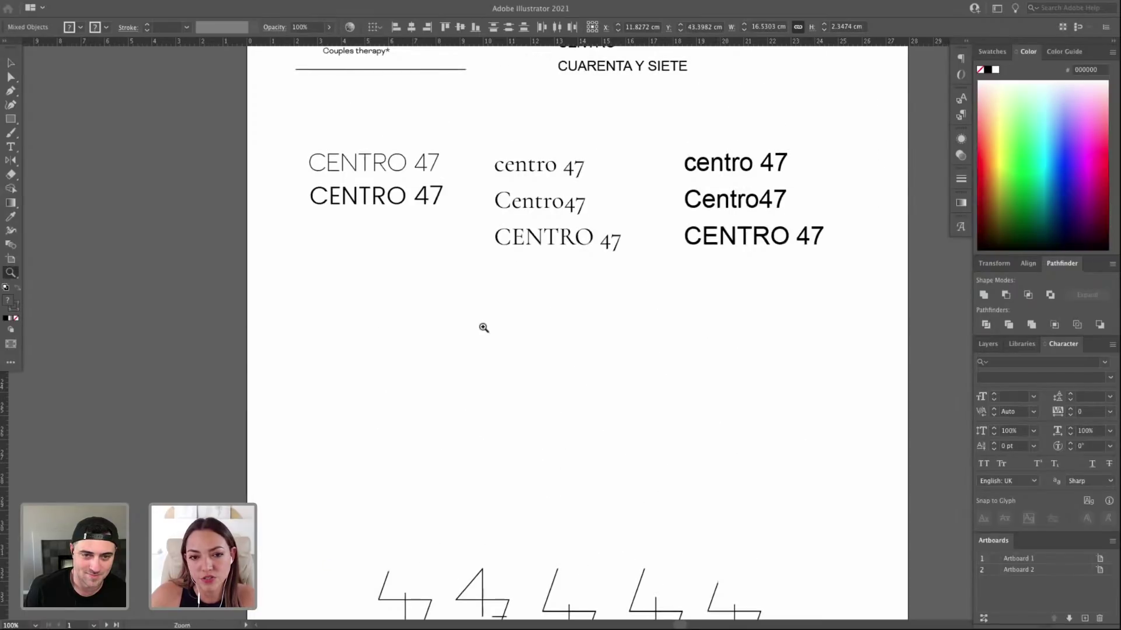
left_click(475, 319)
key("ctrl+minus")
key("ctrl+minus")
key("ctrl+minus")
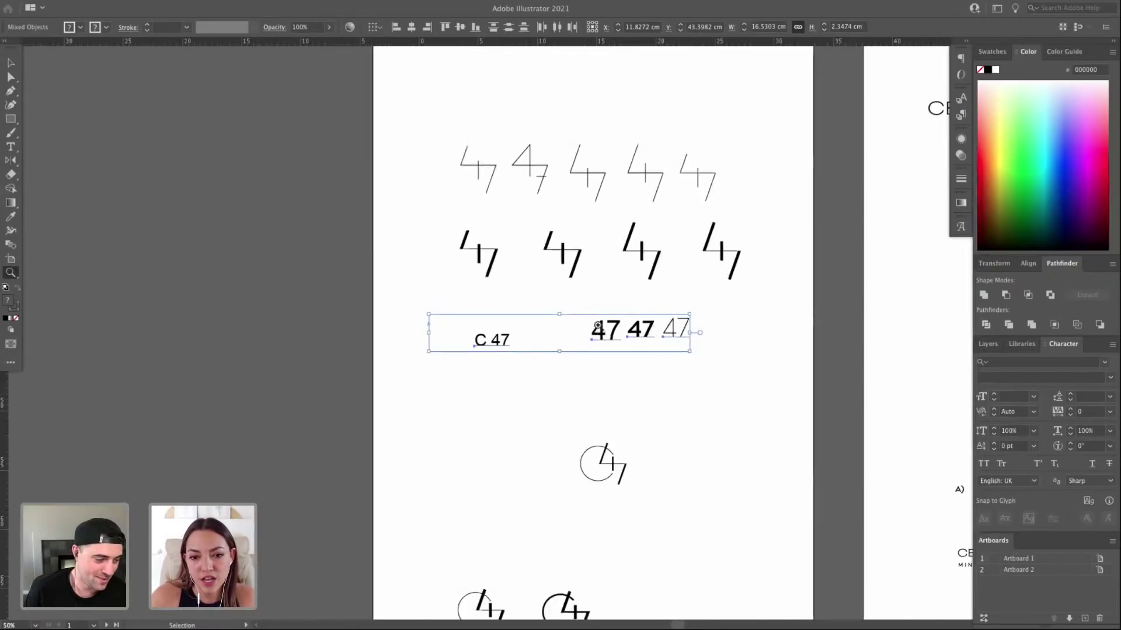
Shift the 47 symbol rows and the text samples down together to just above the circular 47 monogram.
mouse_move(435, 163)
left_mouse_down()
mouse_move(617, 323)
mouse_move(618, 390)
left_mouse_up()
left_click(347, 229)
key("z")
left_click_drag(398, 222, 765, 403)
key("ctrl+minus")
key("ctrl+minus")
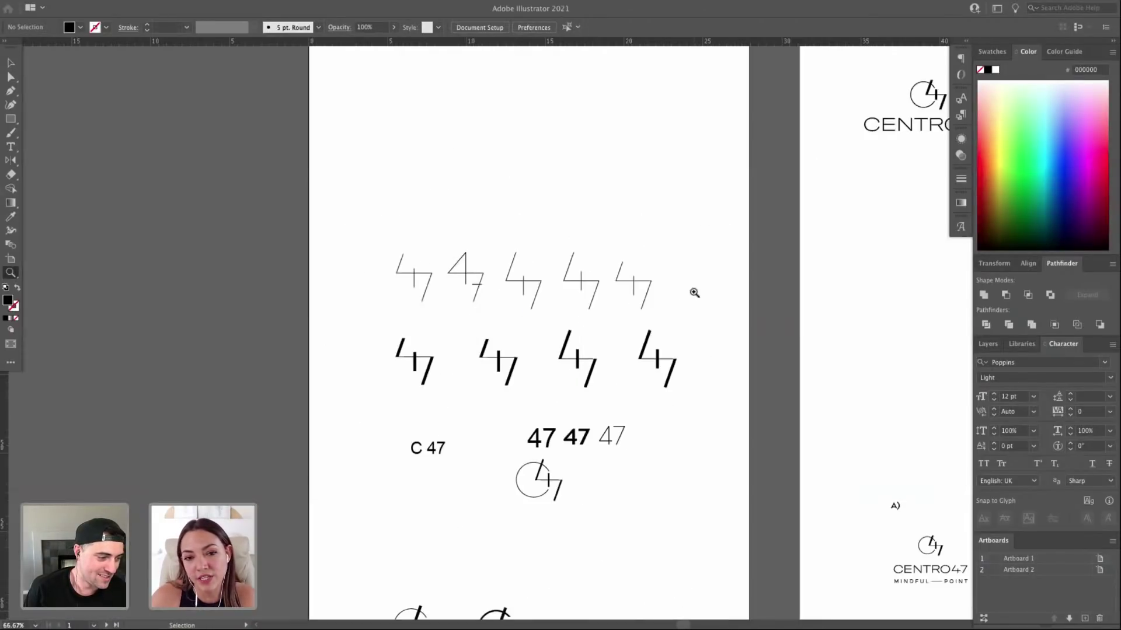
Draw a circle about 4.73 cm wide below the CENTRO 47 variations with a 1 pt black stroke and no fill.
scroll(695, 379, "up", 5)
left_click_drag(300, 123, 876, 393)
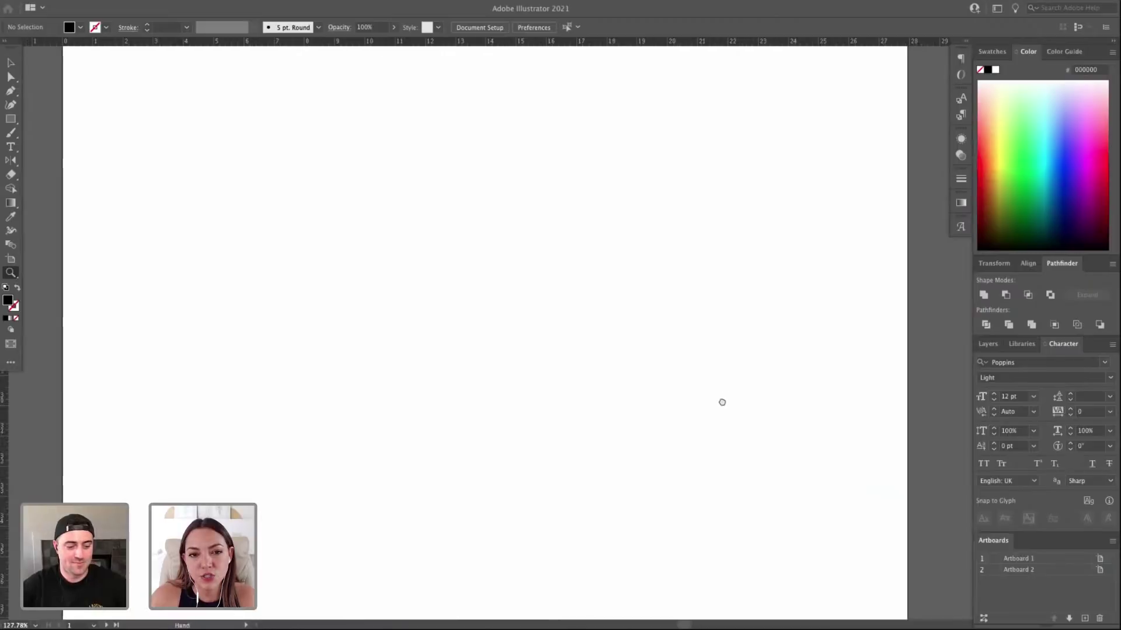
left_click_drag(644, 235, 694, 356)
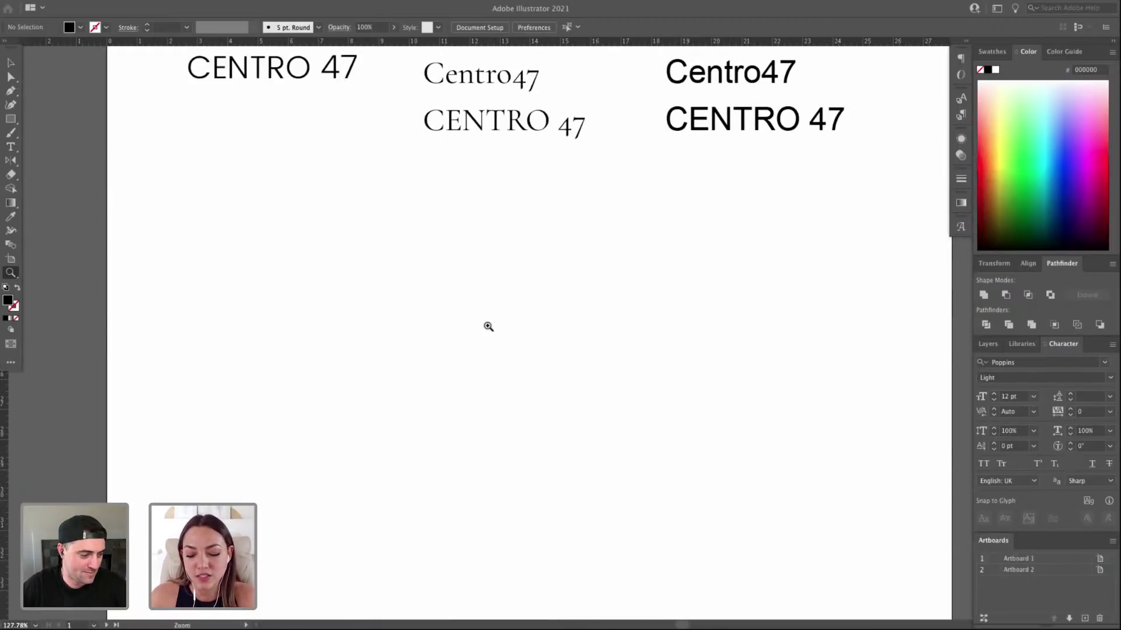
scroll(461, 375, "up", 3)
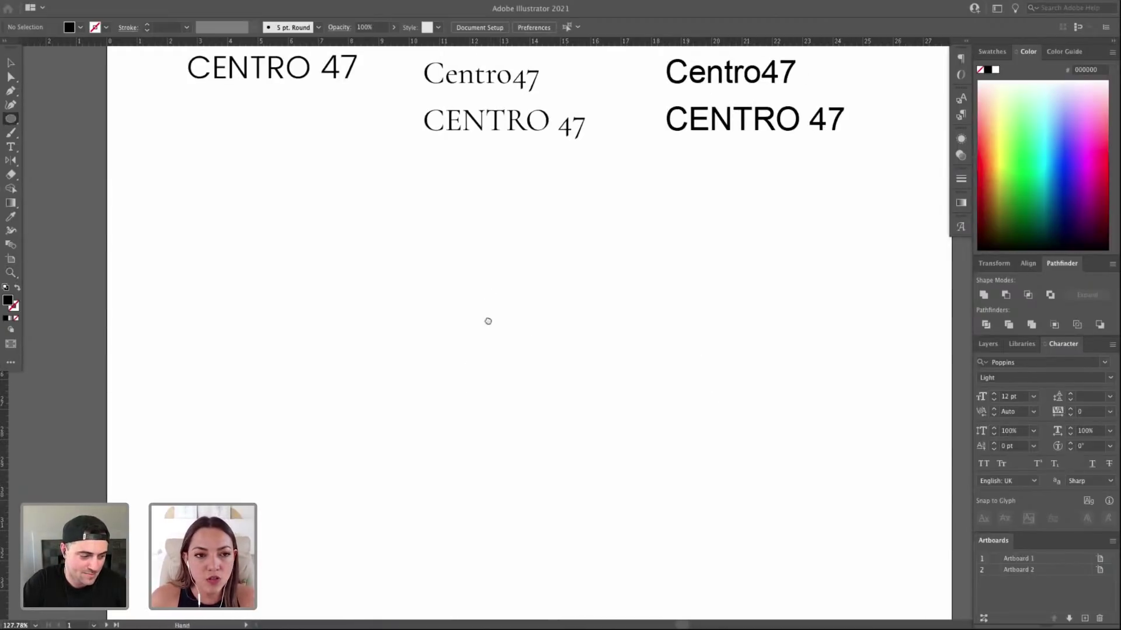
left_click_drag(360, 325, 498, 462)
key("v")
left_click_drag(426, 391, 351, 391)
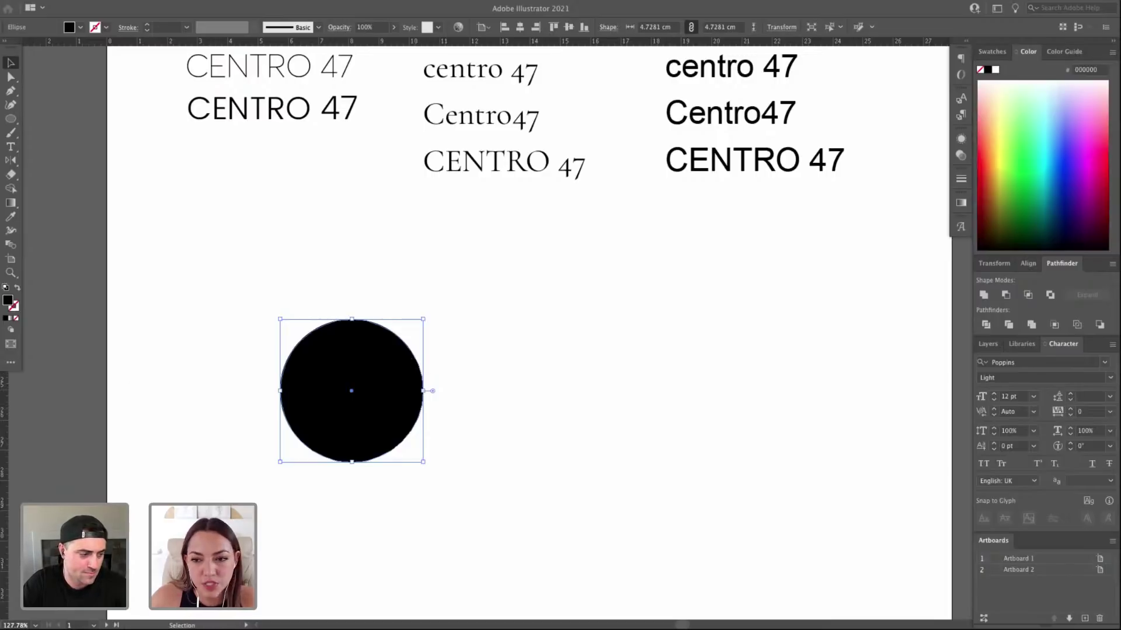
left_click(17, 288)
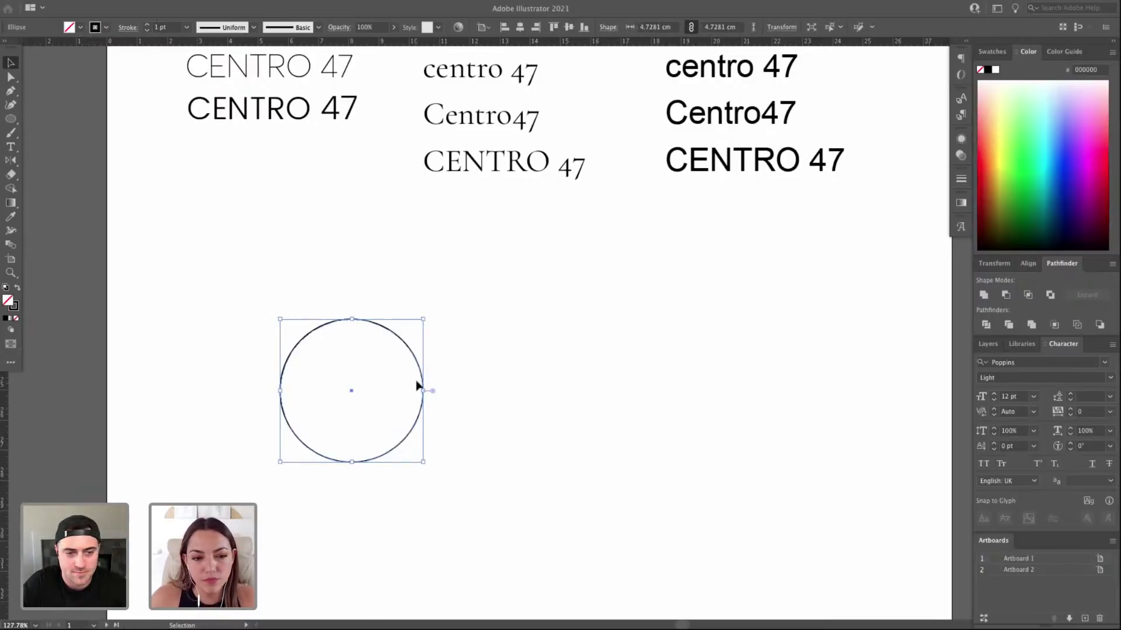
Place horizontal guides at the circle's top and bottom edges.
left_click_drag(406, 42, 354, 319)
left_click_drag(473, 41, 362, 462)
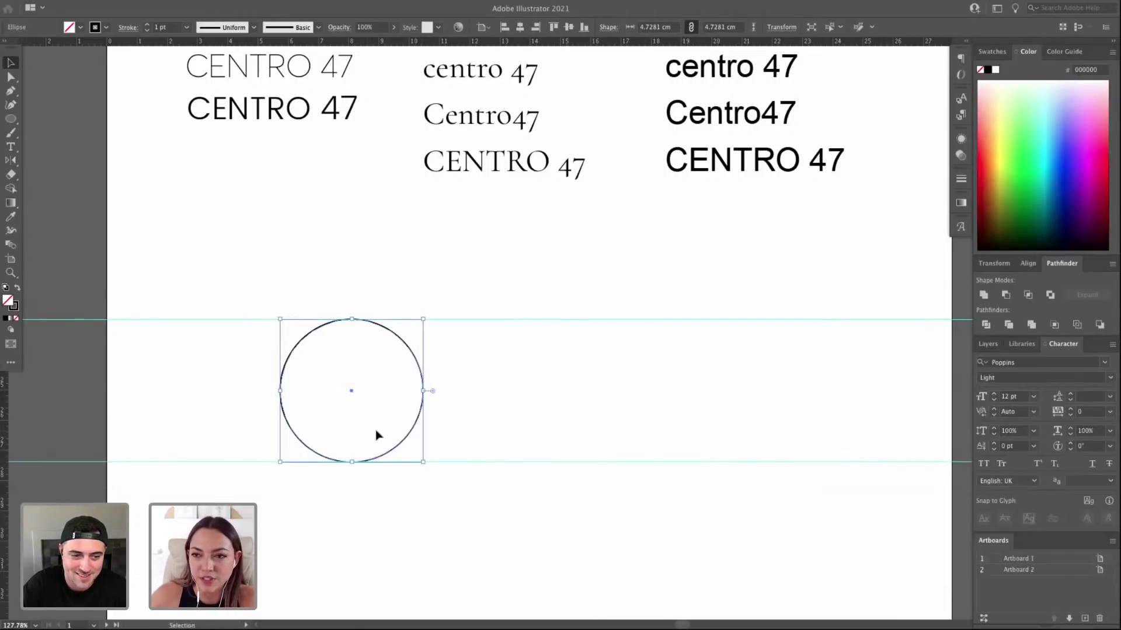
left_click(398, 486)
Shift the circle down slightly so the outer edge of its stroke meets the top guide.
key("z")
left_click_drag(309, 438, 467, 507)
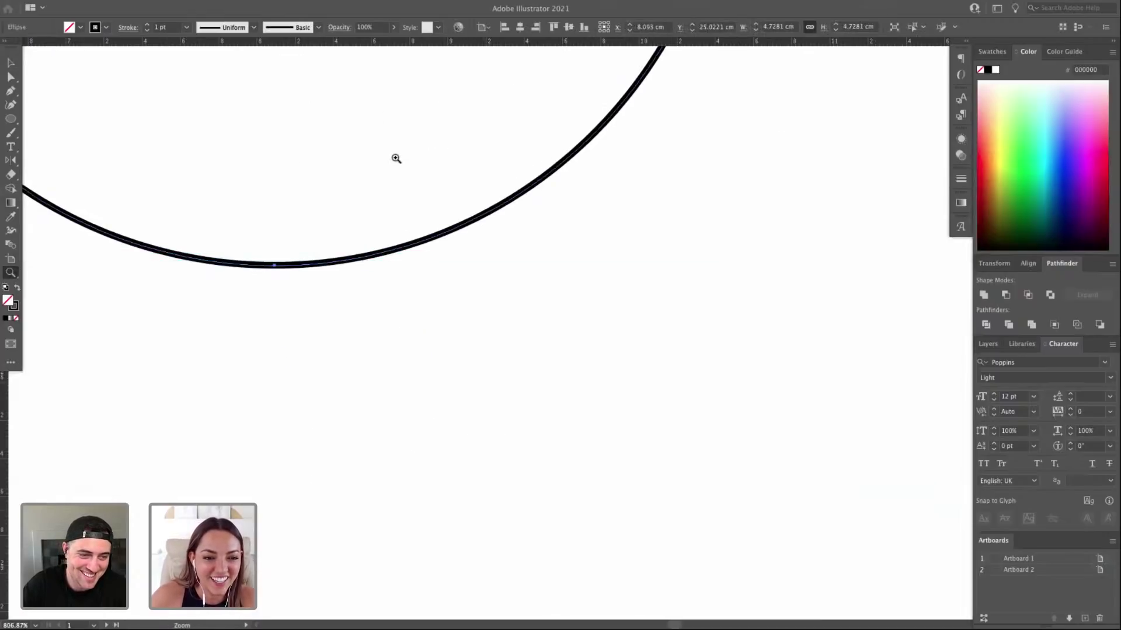
left_click_drag(382, 187, 380, 628)
key("super+minus")
key("super+minus")
key("super+minus")
key("super+minus")
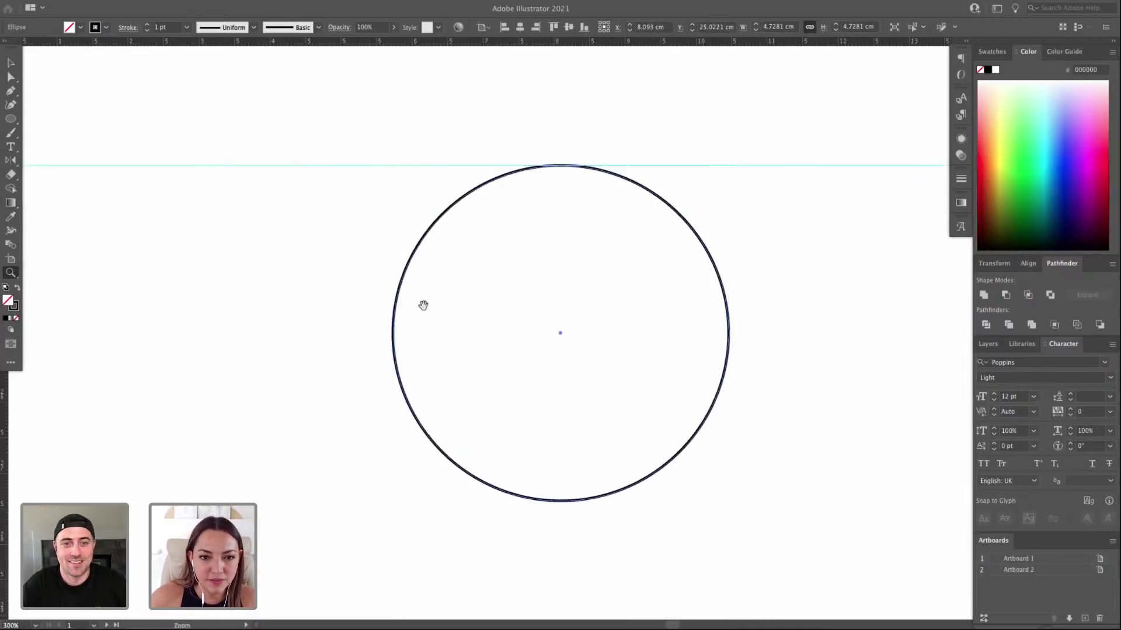
left_click_drag(423, 305, 227, 267)
left_click_drag(434, 172, 321, 100)
key("v")
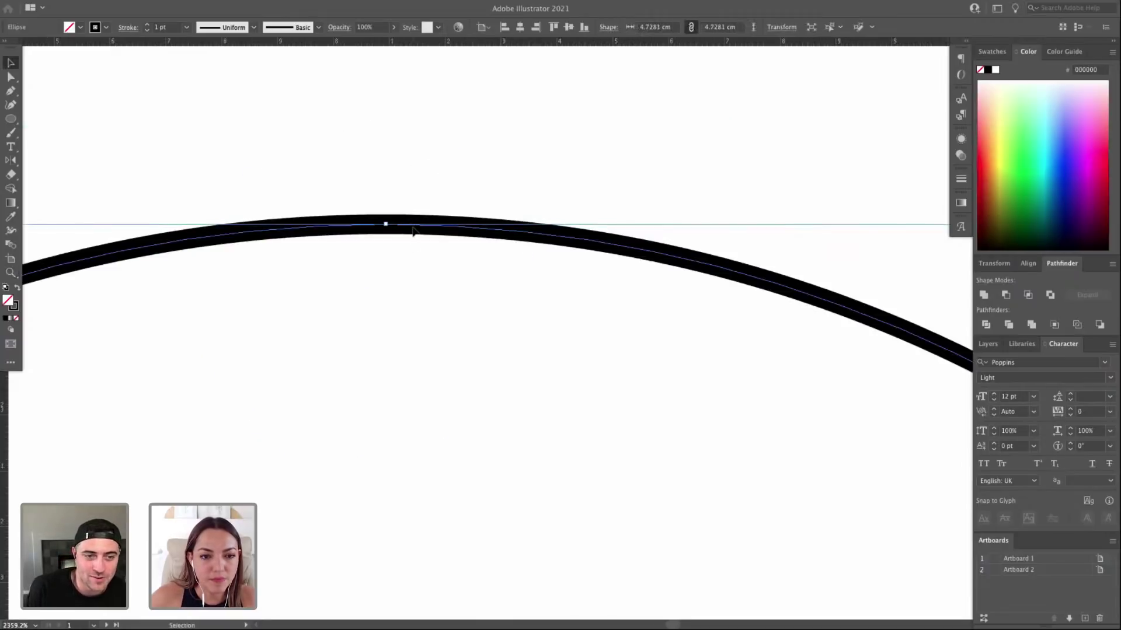
left_click_drag(478, 232, 363, 161)
key("ctrl+minus")
key("ctrl+minus")
key("ctrl+minus")
key("ctrl+minus")
key("ctrl+minus")
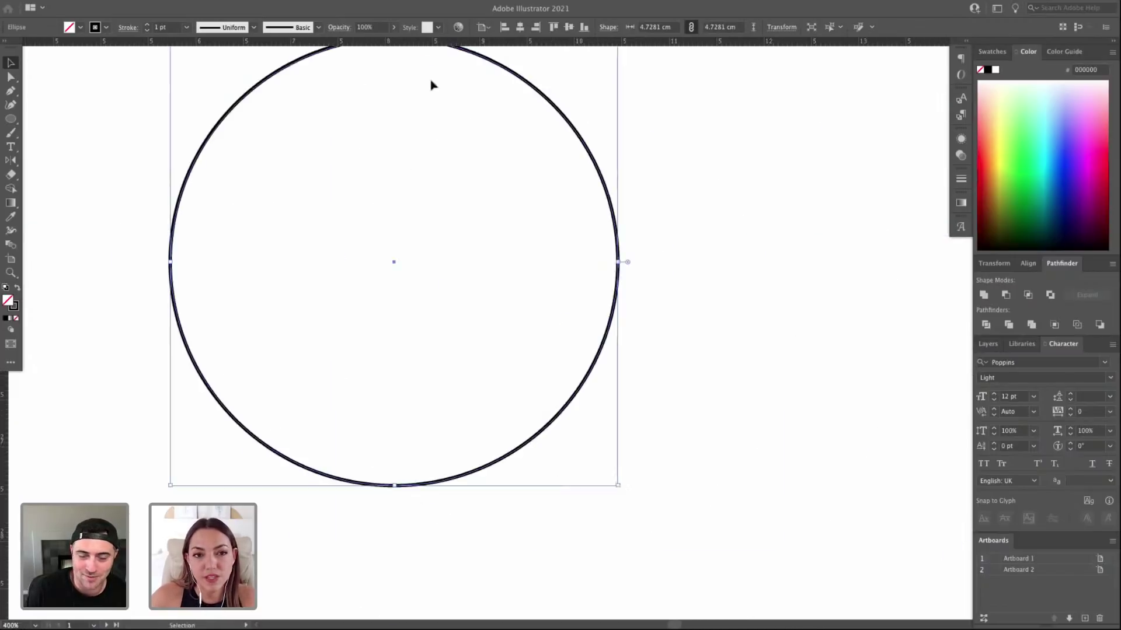
Place a horizontal guide along the lower edge of the circle's outline.
key("a")
mouse_move(368, 468)
left_mouse_down()
mouse_move(498, 509)
mouse_move(498, 490)
left_mouse_up()
key("z")
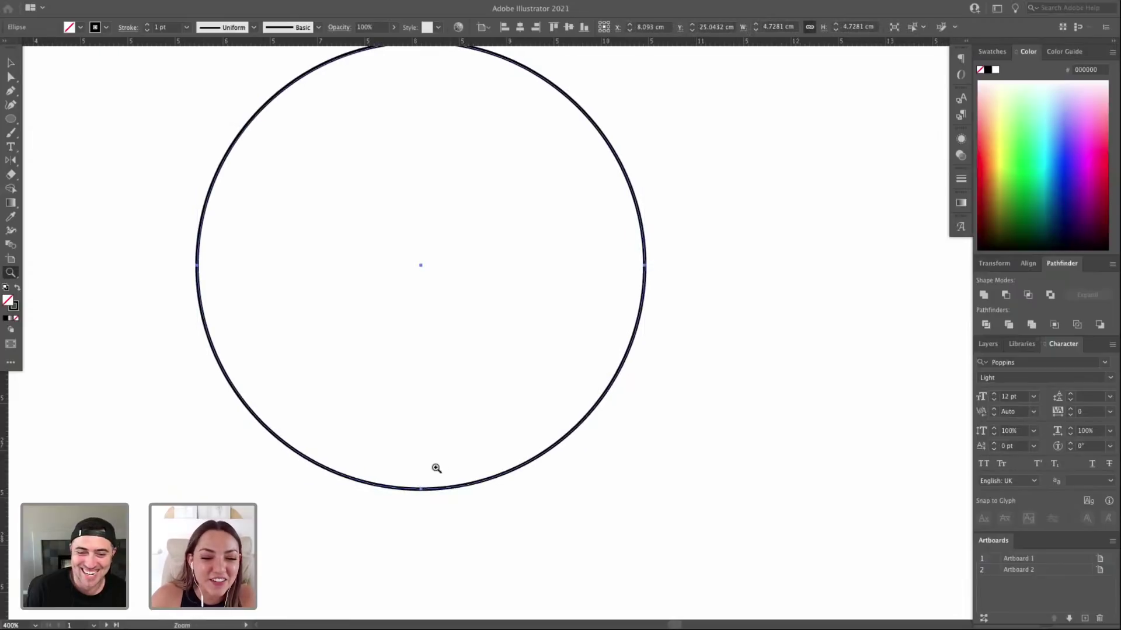
left_click(436, 469)
left_click(578, 365)
left_click_drag(328, 41, 514, 336)
key("super+1")
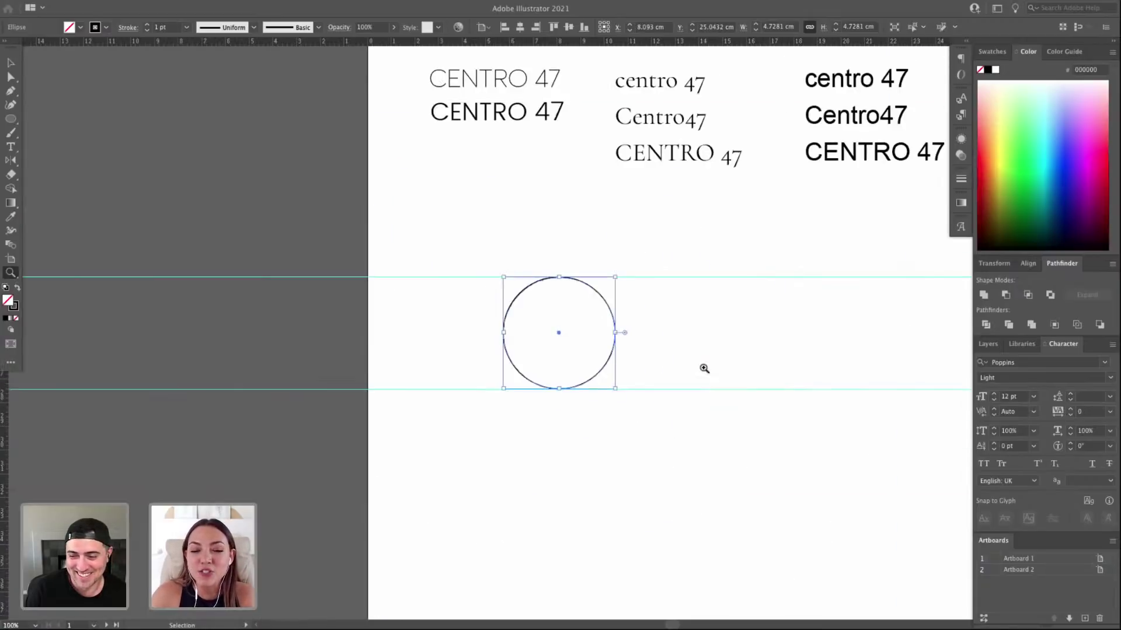
Nudge the circle left between the guides to about X 7.39 cm.
left_click_drag(703, 368, 609, 372)
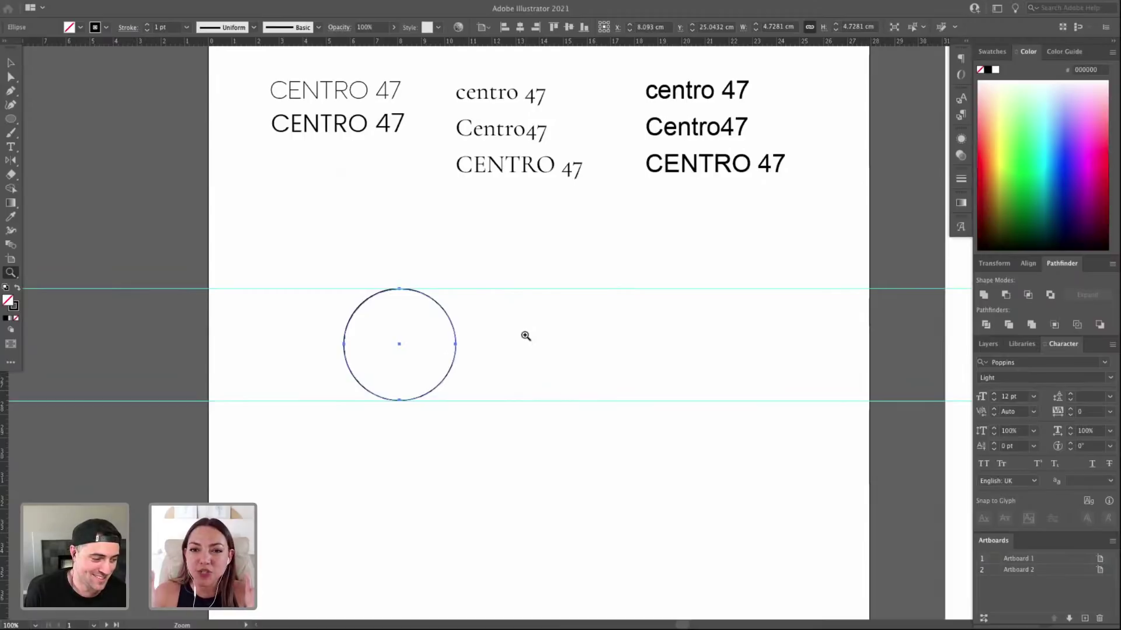
key("v")
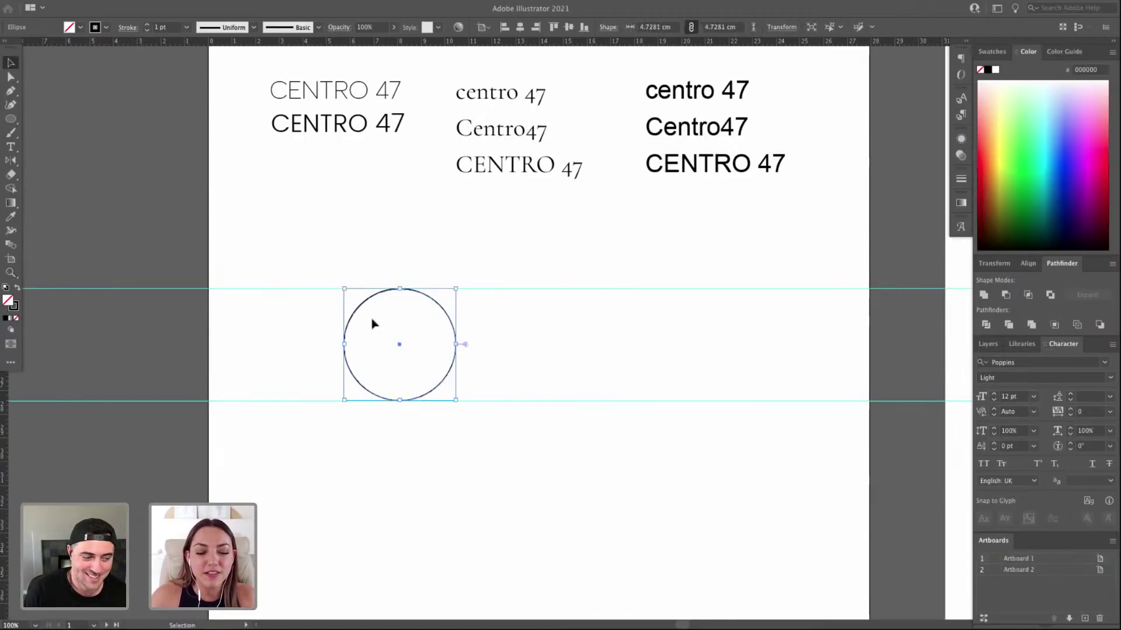
key("Left")
key("Left")
key("Left")
key("Left")
key("Left")
key("Left")
key("Left")
key("Left")
key("Left")
key("Left")
key("Left")
key("Left")
key("Left")
key("Left")
key("Left")
key("Left")
key("Left")
key("Left")
key("Left")
key("Left")
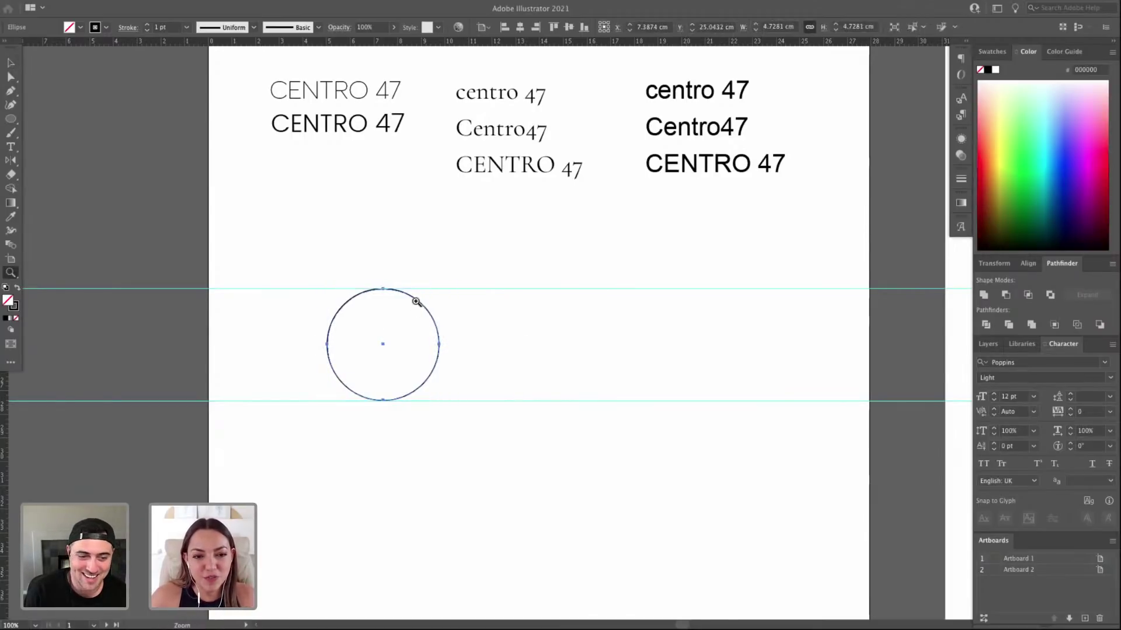
Duplicate the circle horizontally to its right, leaving a small gap between the two.
left_click_drag(414, 299, 384, 298)
key("super+z")
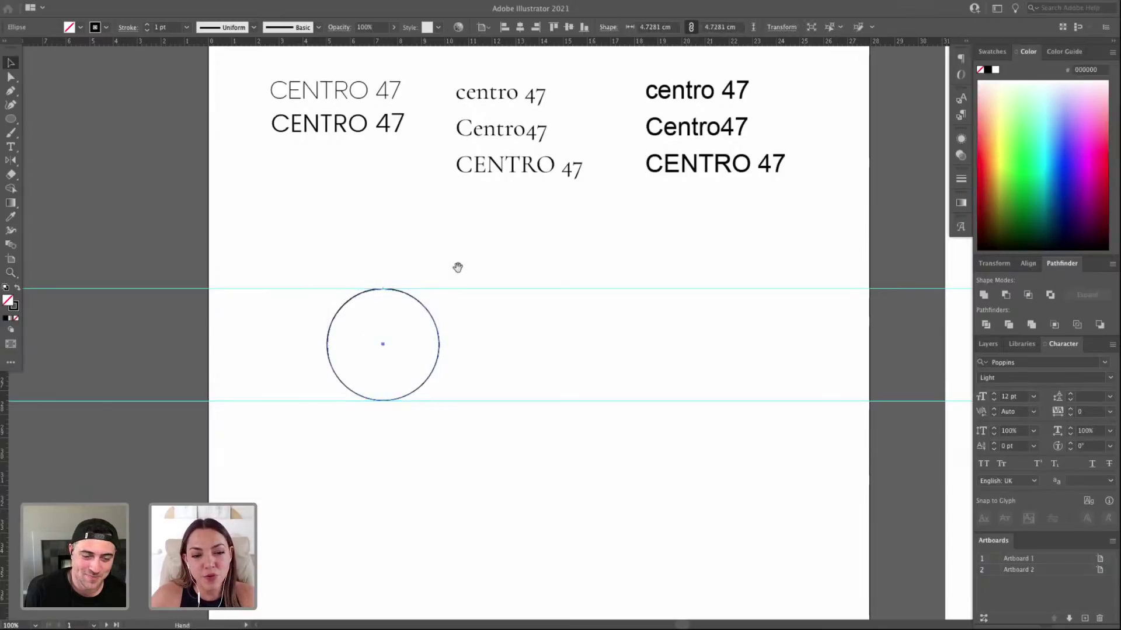
left_click_drag(458, 268, 449, 264)
left_click_drag(390, 293, 514, 295)
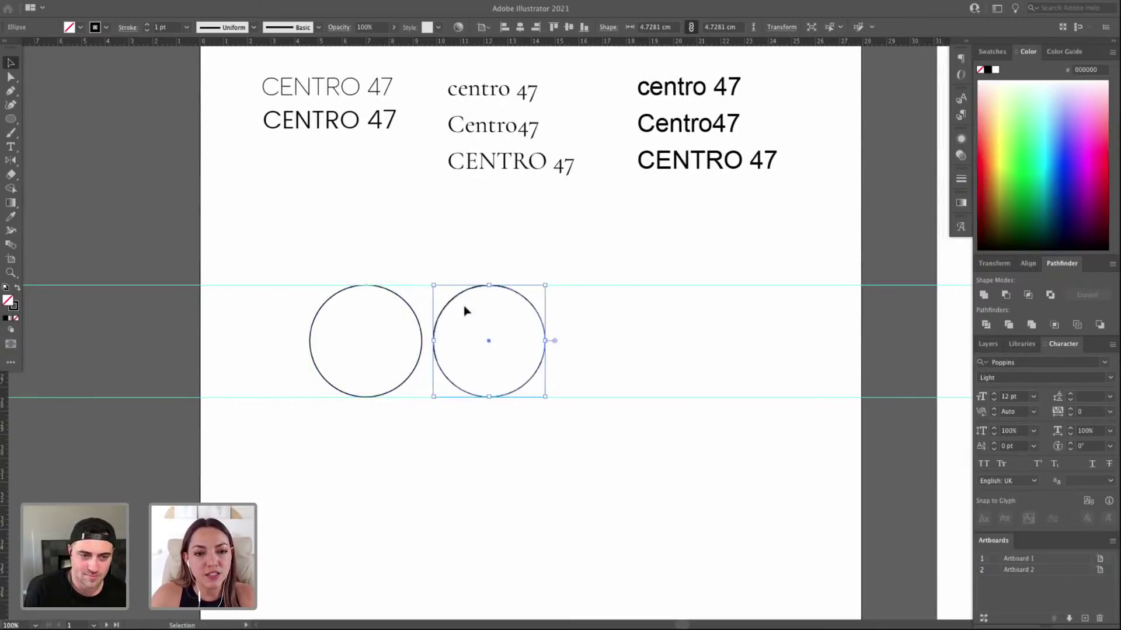
Draw a small rectangle about 0.84 by 1.11 cm across the left circle's right edge.
left_click(417, 317)
key("z")
key("m")
left_click_drag(407, 330, 427, 355)
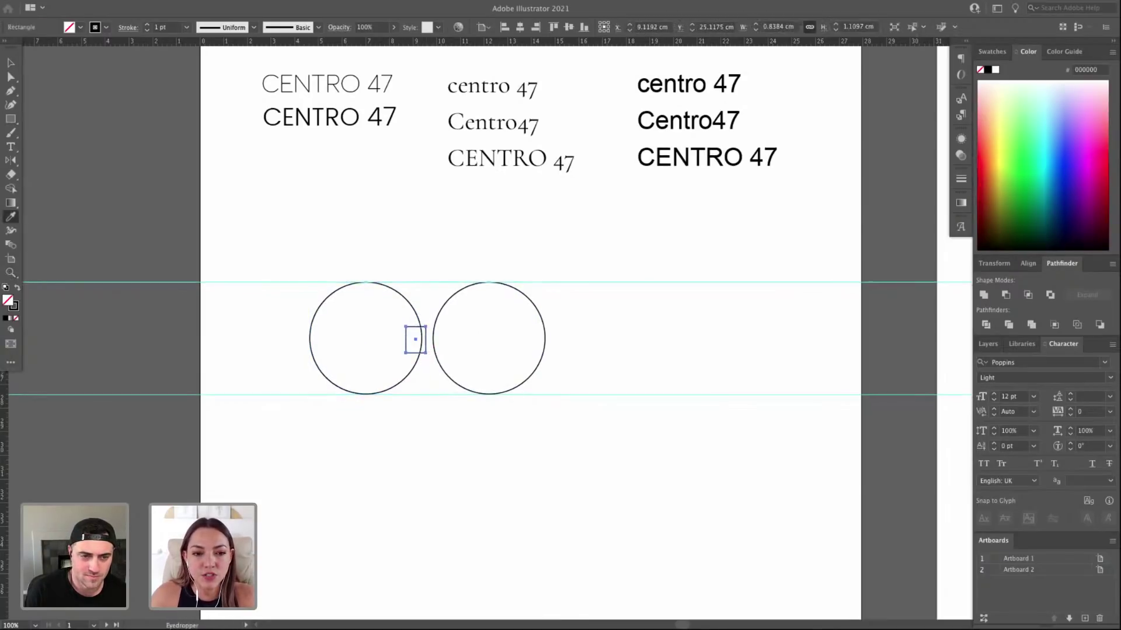
Select the small rectangle together with the left circle and align the two objects' centres.
key("v")
left_click(420, 353, "shift")
left_click(1029, 264)
left_click(1100, 336)
left_click(1065, 347)
left_click(1004, 266)
left_click(401, 336)
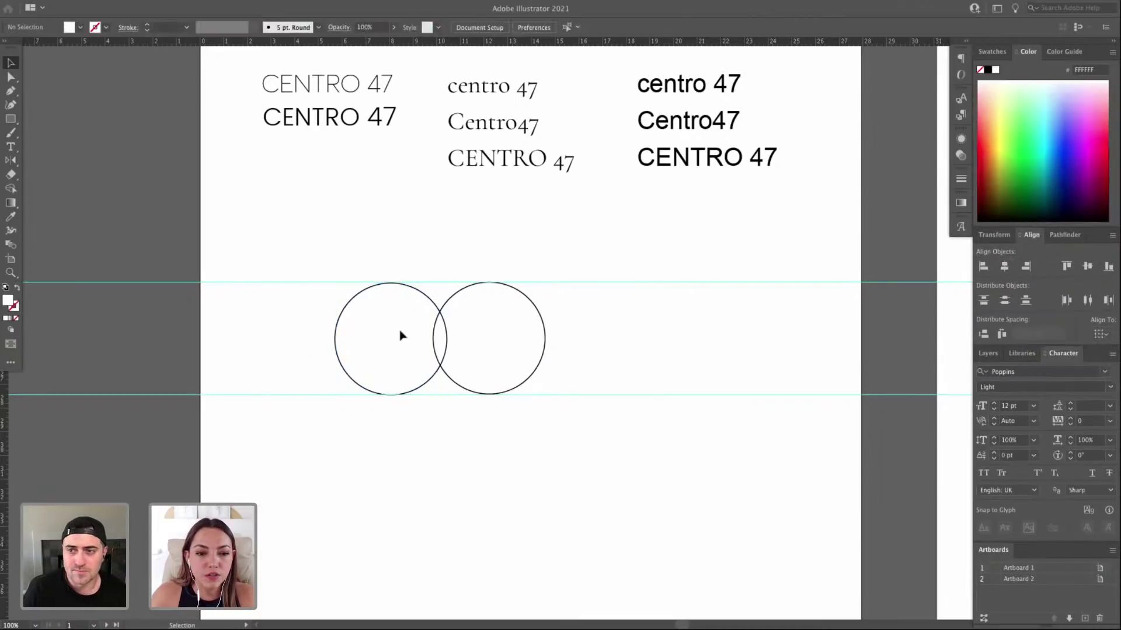
Cut an opening in the left circle's right side to form a C, and delete the second circle.
left_click_drag(407, 336, 384, 300)
left_click(439, 276)
key("z")
key("v")
left_click_drag(454, 332, 403, 332)
left_click(435, 314)
left_click(439, 314)
key("Delete")
Draw a square about 4.73 cm wide between the guides, to the right of the C.
left_click_drag(407, 281, 519, 355)
key("z")
left_click_drag(321, 252, 575, 458)
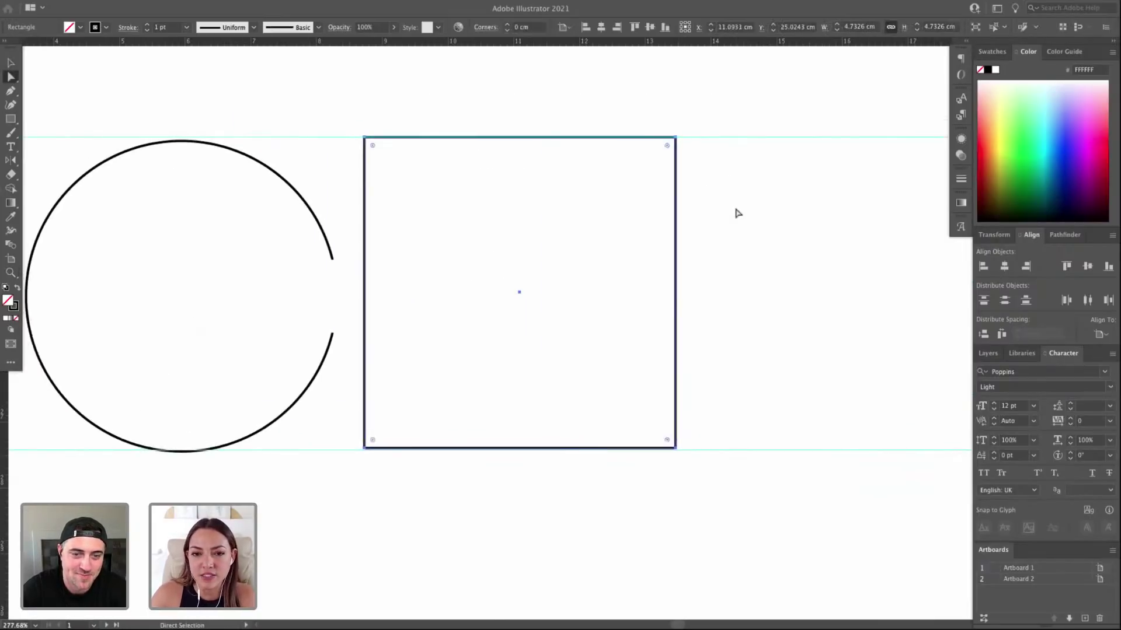
Delete the right side of the square to leave an open bracket shape for the E.
key("v")
left_click(681, 257)
left_click(677, 286)
key("a")
left_click(677, 286)
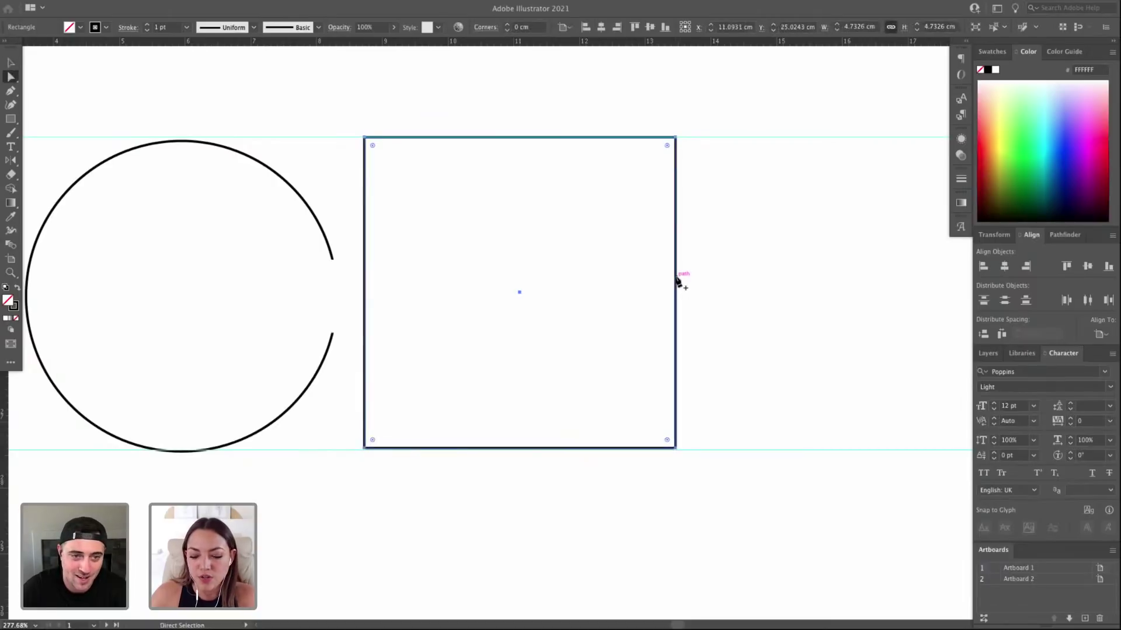
key("Delete")
key("v")
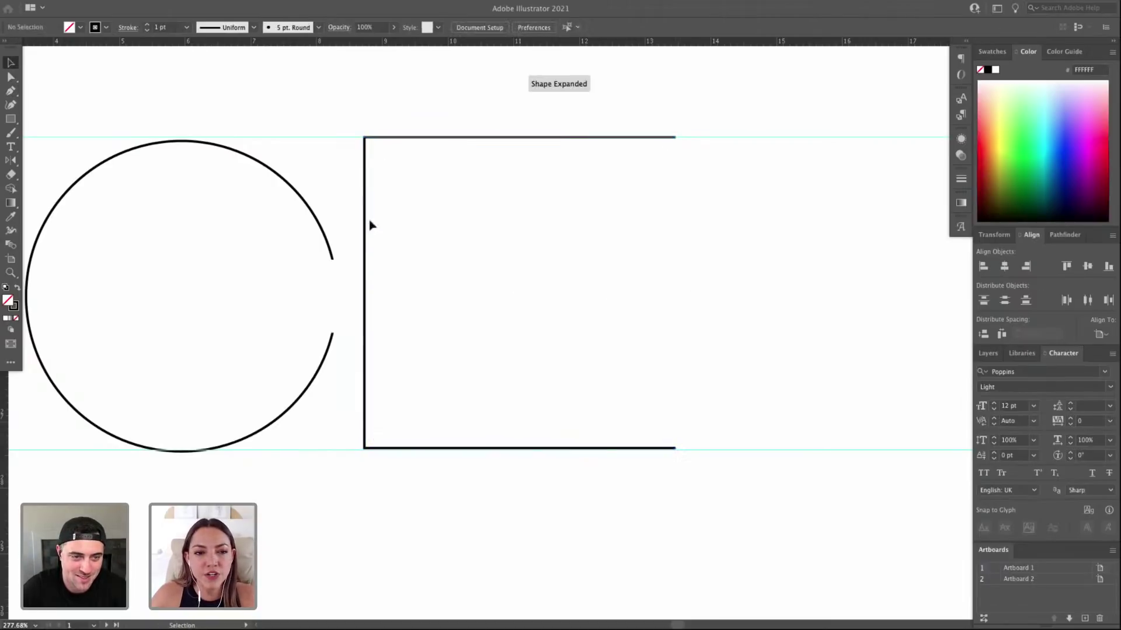
Place a horizontal guide through the vertical centre of the open square.
left_click(367, 150)
left_click_drag(378, 42, 519, 293)
left_click(492, 288)
key("a")
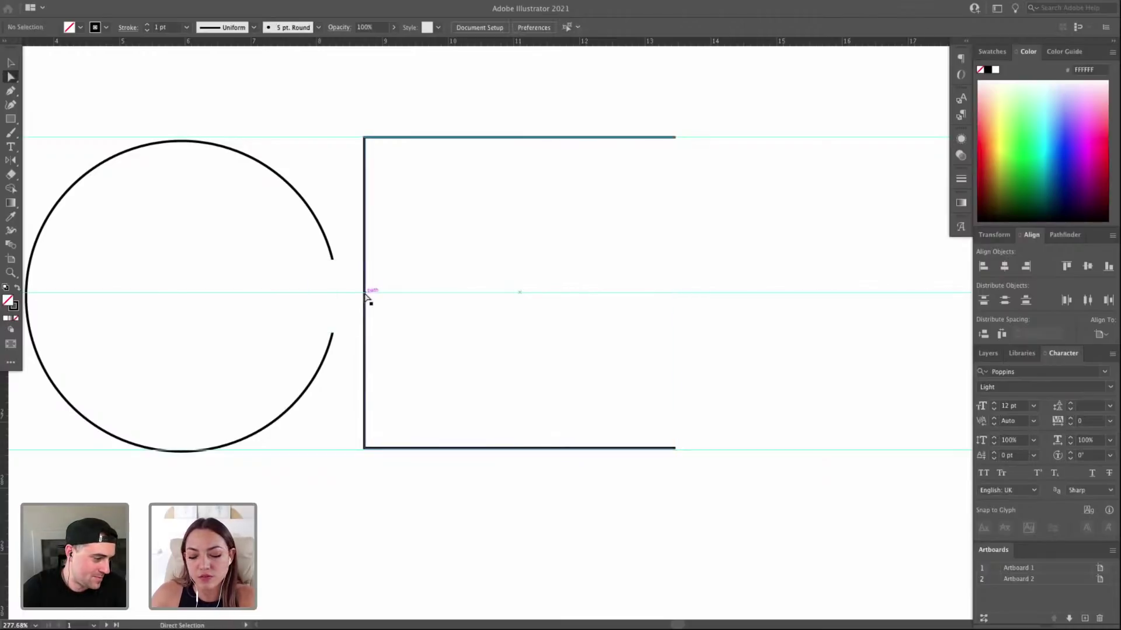
Draw the E's middle bar about 4.83 cm long along the centre guide with the Pen tool.
key("p")
left_click(364, 293)
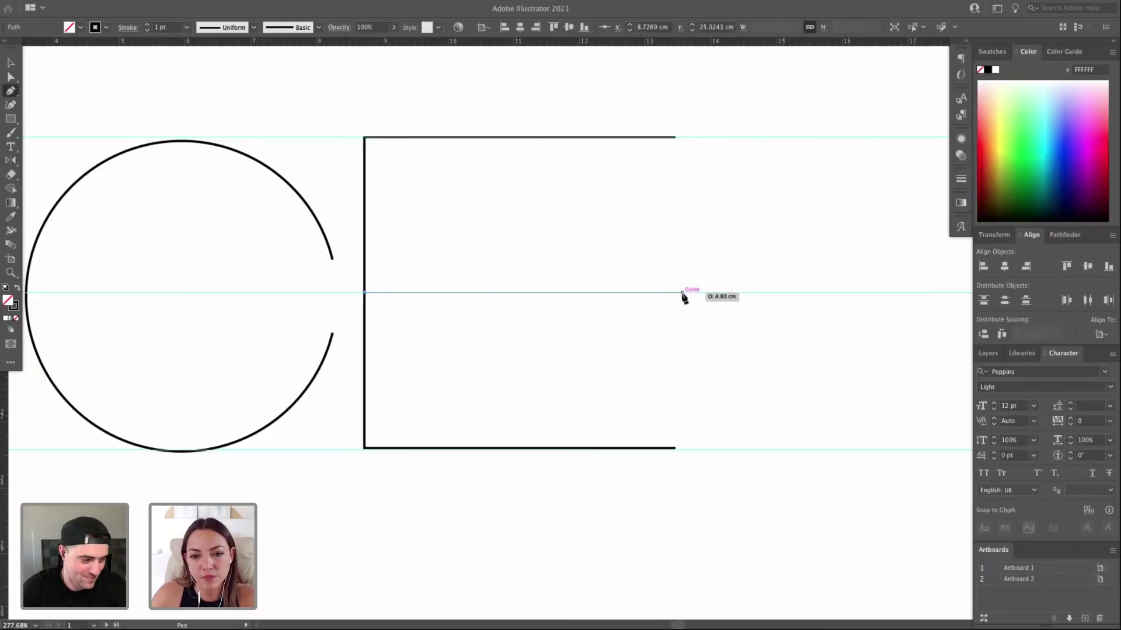
left_click(683, 293)
left_click_drag(637, 294, 683, 293)
Group the E's outline with its middle bar and nudge the group slightly right, away from the C.
key("v")
left_click_drag(445, 117, 741, 473)
key("ctrl+g")
key("super+minus")
key("Right")
key("Right")
key("Right")
key("Right")
key("Right")
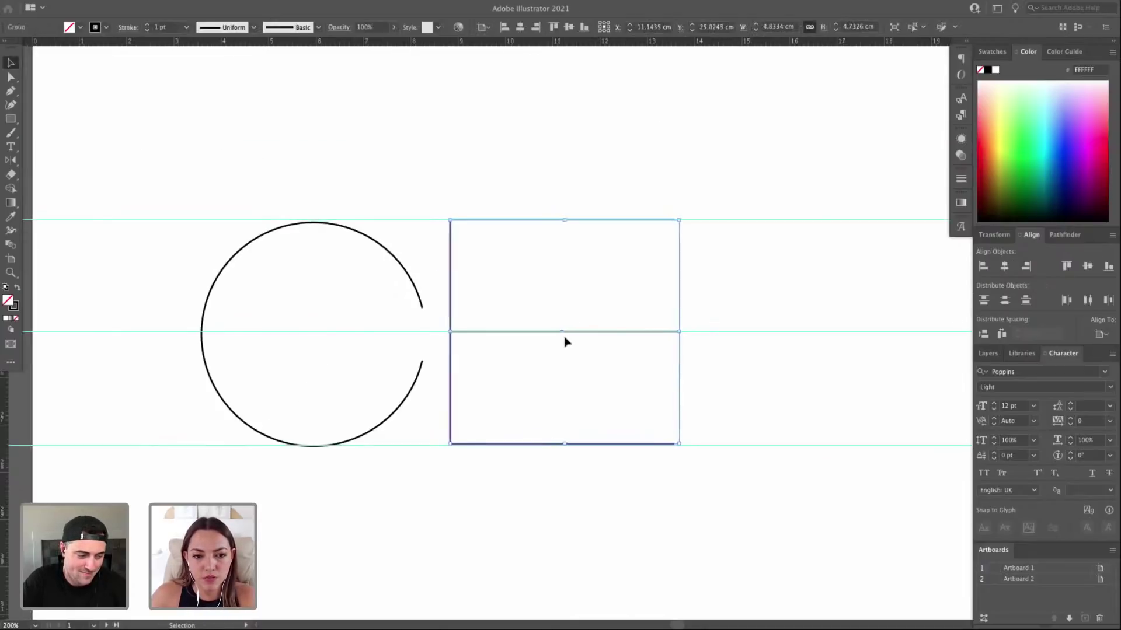
Draw a square about 4.78 cm wide between the guides for the N and move it right of the E.
left_click_drag(785, 278, 649, 276)
key("a")
key("m")
left_click_drag(556, 219, 782, 380)
scroll(738, 352, "right", 3)
key("v")
left_click_drag(708, 251, 741, 250)
Delete the bottom and top sides of the new square, leaving its two vertical strokes.
key("a")
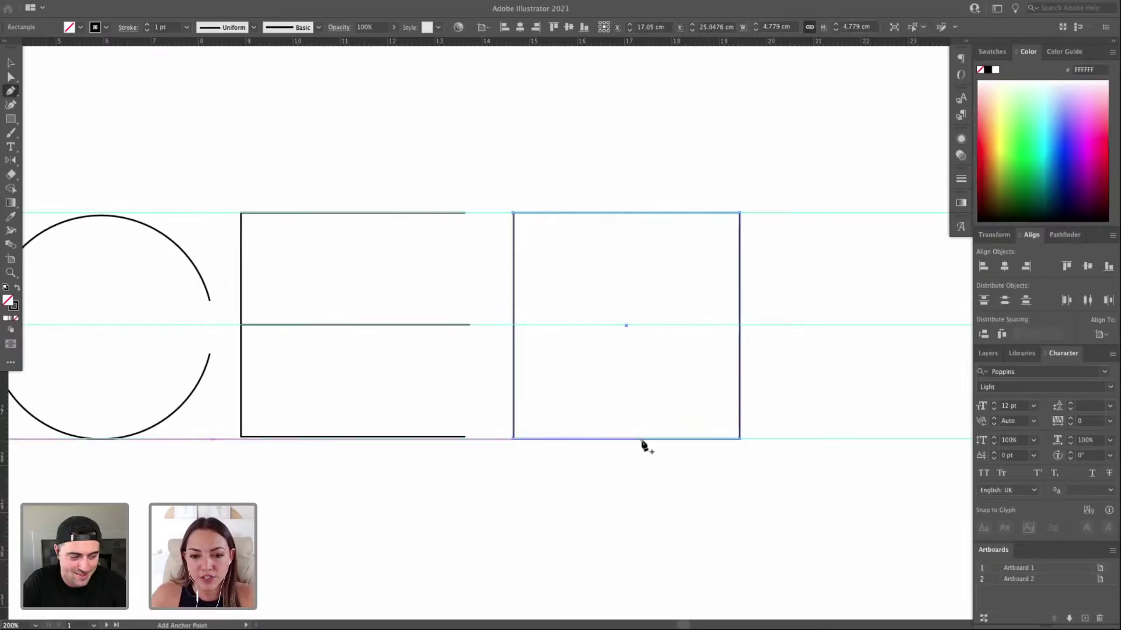
left_click(642, 439)
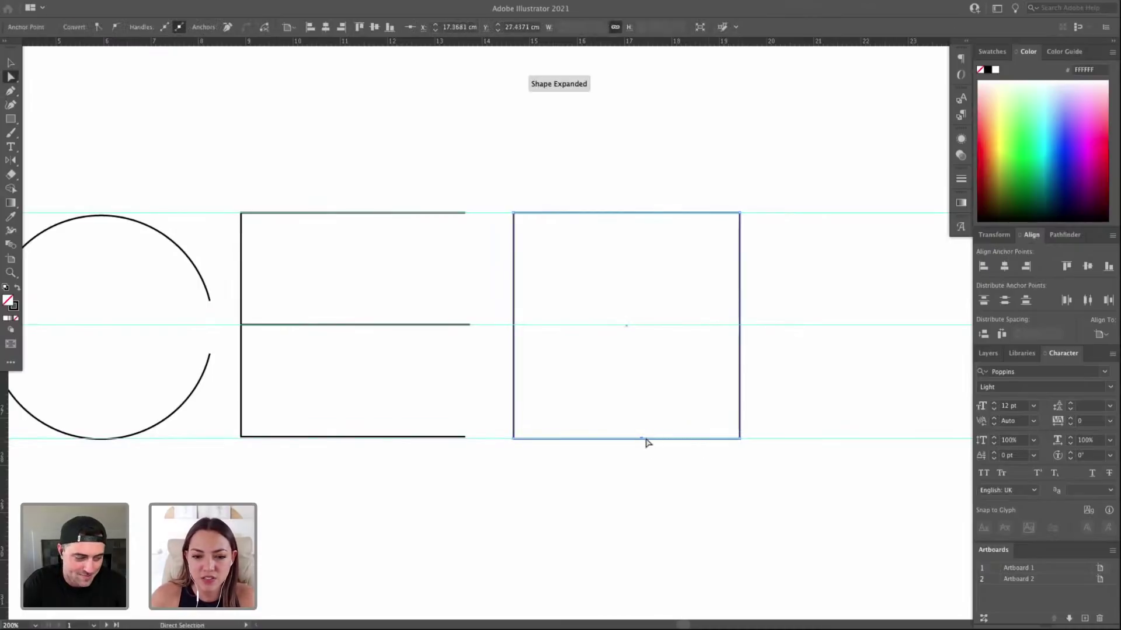
key("Delete")
left_click(634, 215)
key("p")
key("Delete")
Draw the N's diagonal from the top of the left stroke to the bottom of the right stroke.
left_click(513, 213)
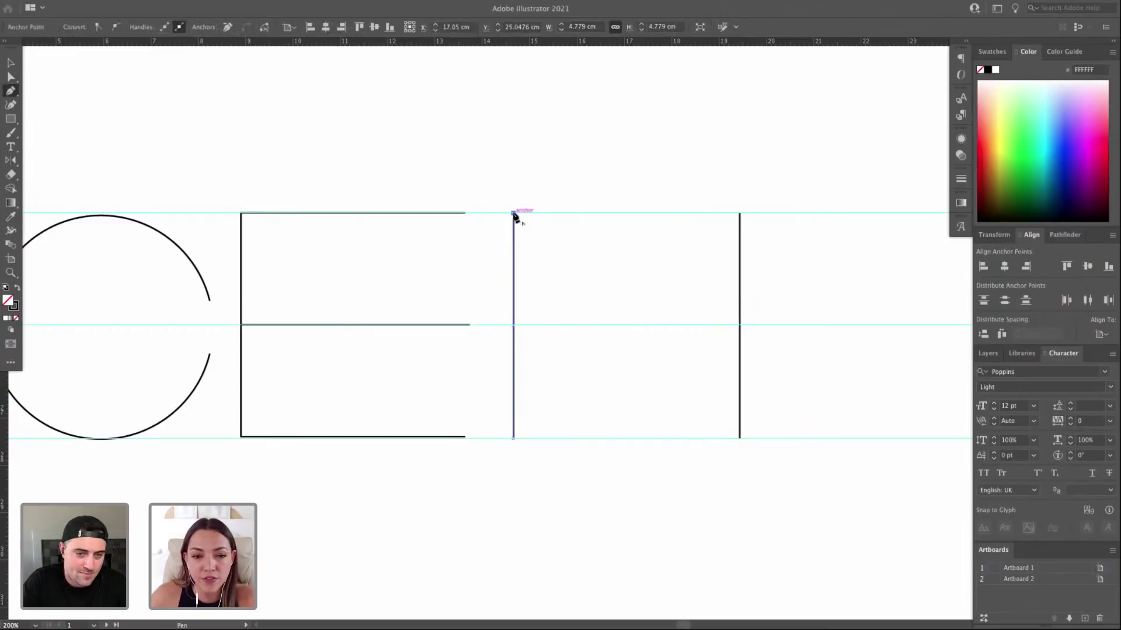
left_click(740, 439)
left_click(773, 443, "ctrl")
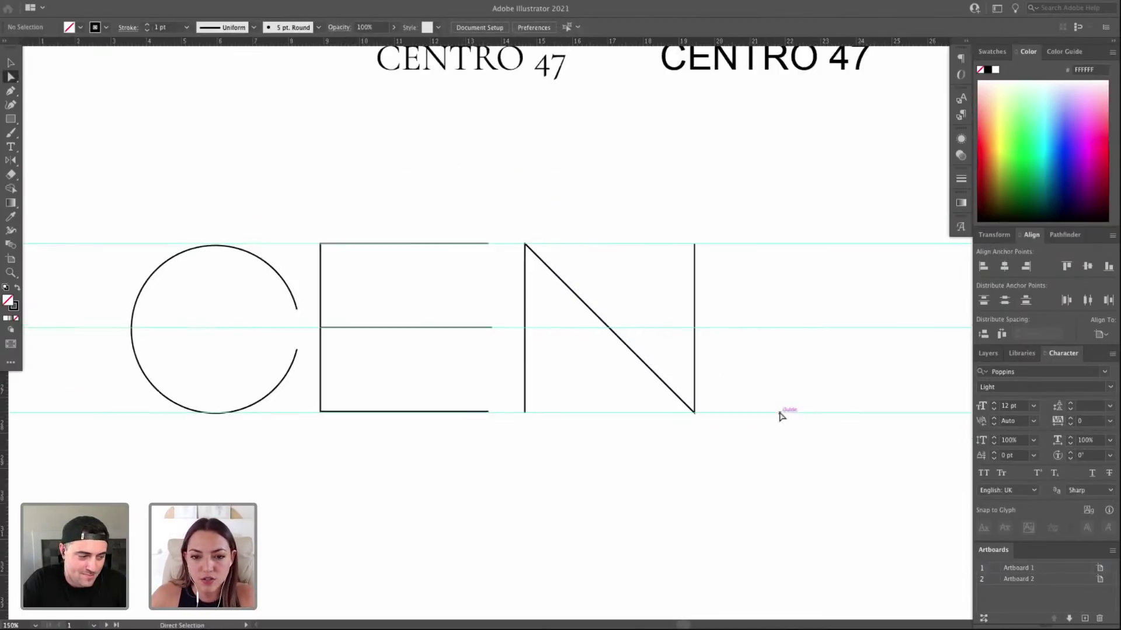
Extend Artboard 1 outward on its left side to a width of about 42 cm.
key("ctrl+minus")
key("ctrl+minus")
key("ctrl+minus")
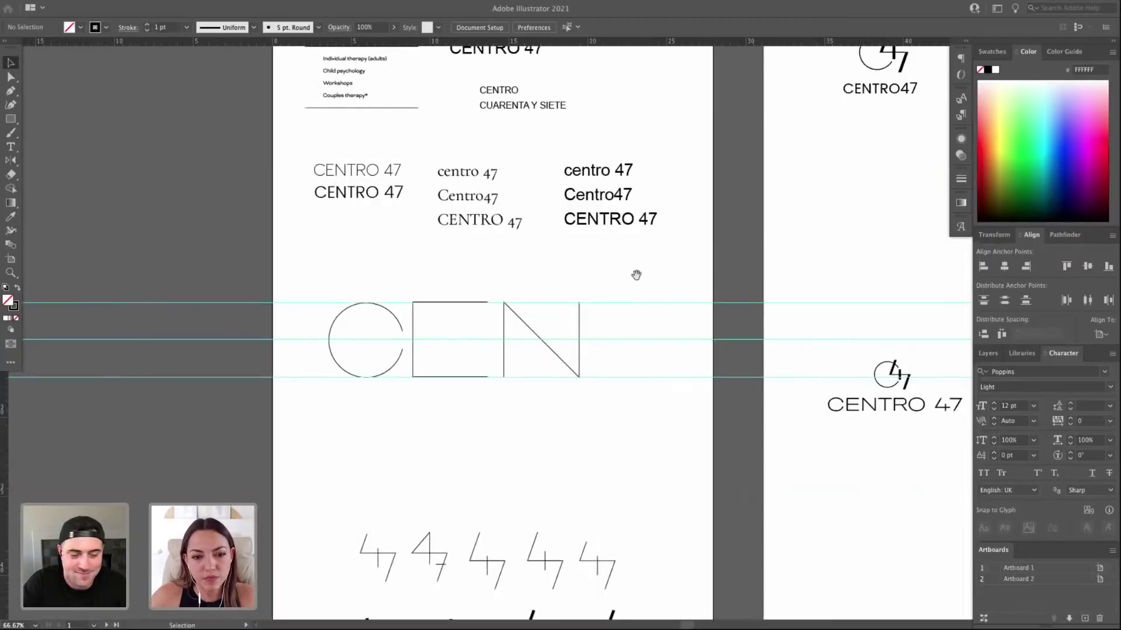
left_click_drag(442, 288, 645, 293)
key("shift+o")
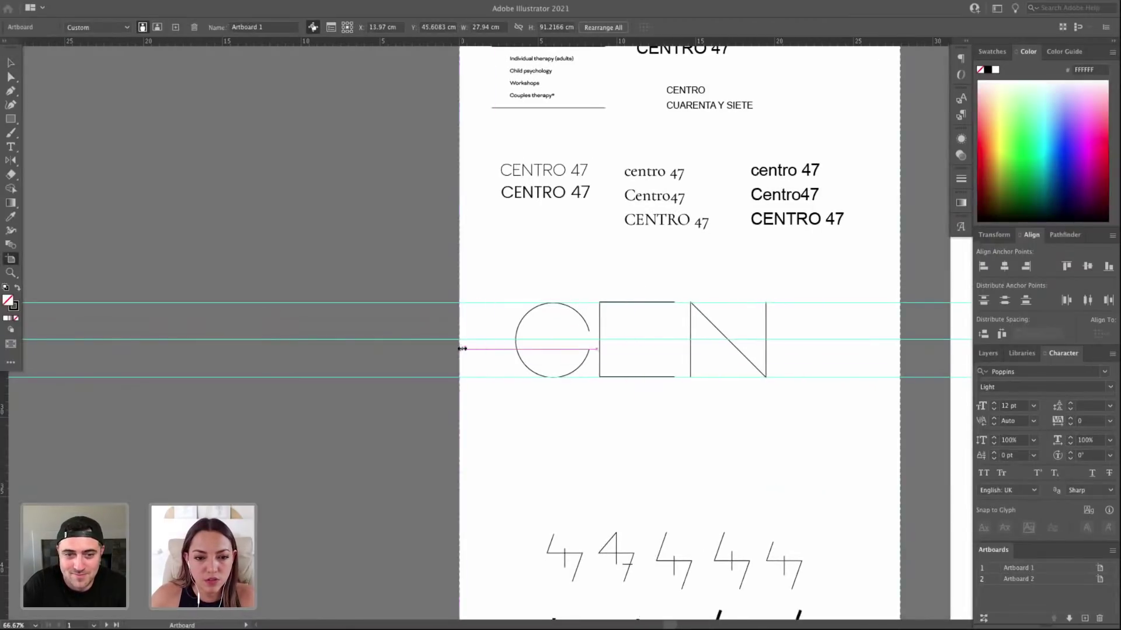
left_click_drag(459, 346, 239, 347)
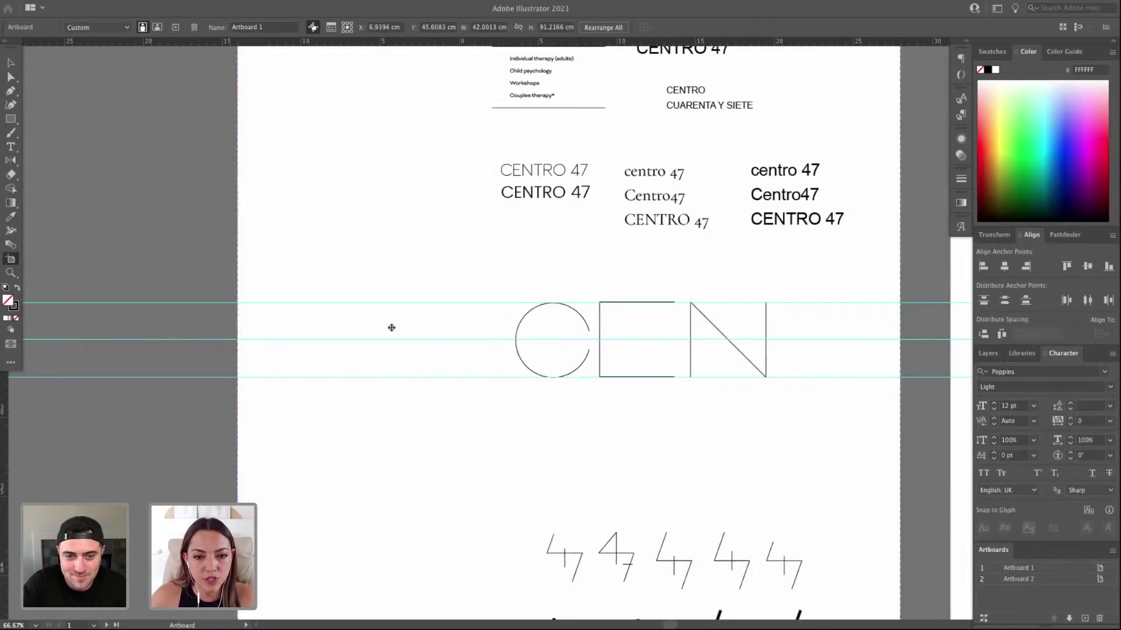
Move the C, E and N letters together left along the guides to make room for the remaining letters.
key("a")
key("v")
left_click_drag(458, 284, 846, 433)
left_click_drag(752, 354, 556, 354)
left_click(621, 331)
Draw a square about 4.78 cm wide between the guides for the T and place it right of the N.
key("z")
left_click_drag(273, 275, 728, 461)
key("v")
left_click_drag(316, 151, 776, 440)
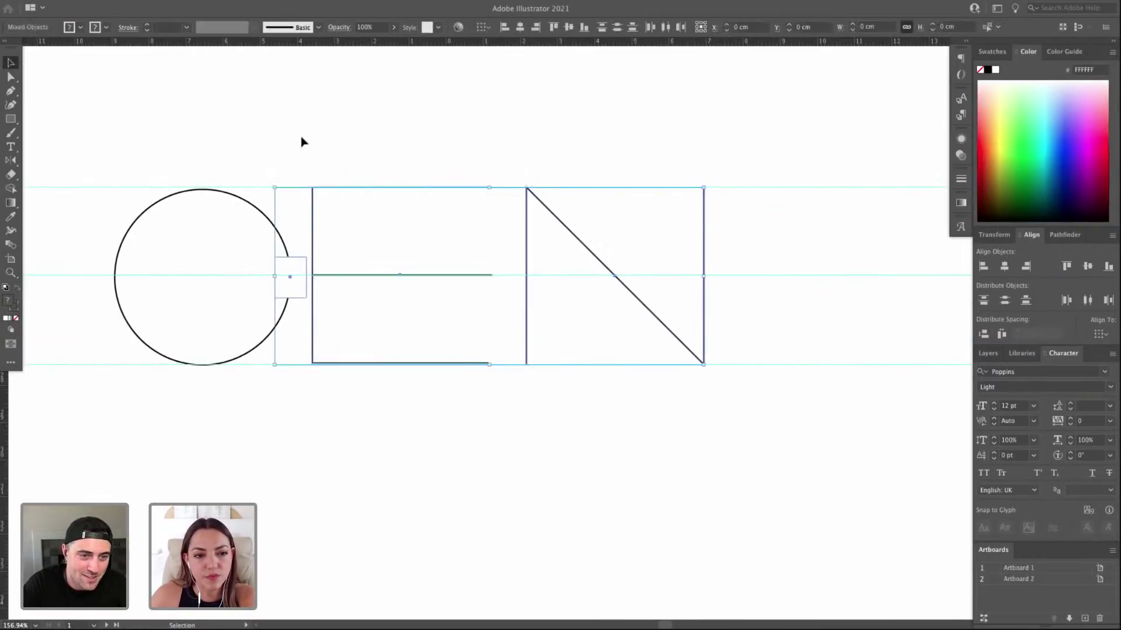
left_click(536, 169)
scroll(560, 175, "right", 6)
key("a")
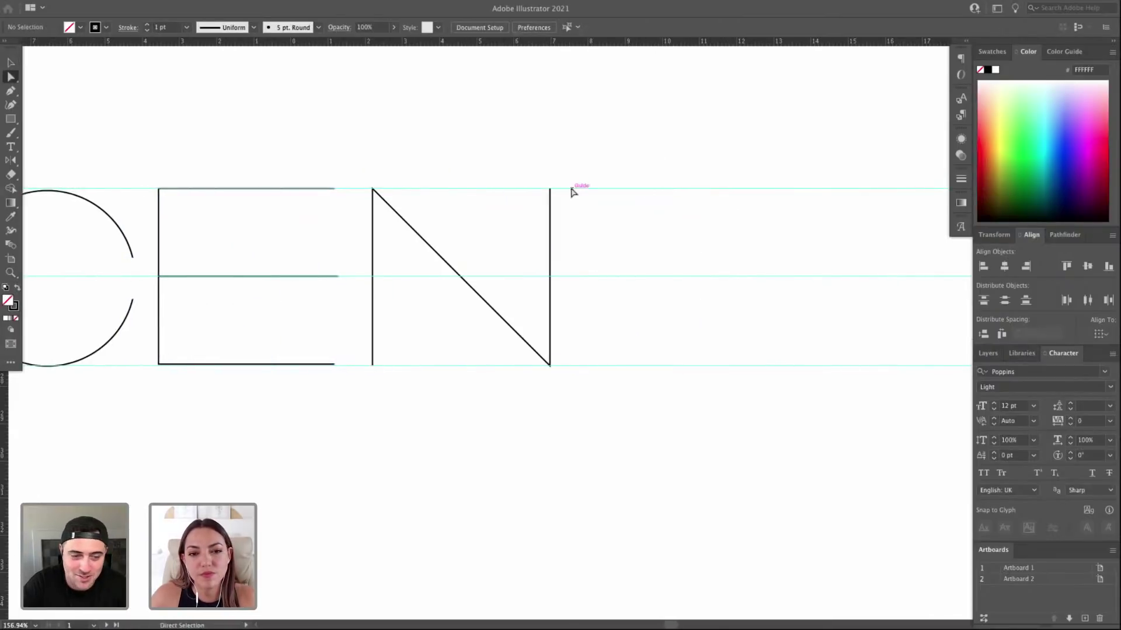
key("m")
left_click_drag(373, 189, 728, 370)
key("v")
key("a")
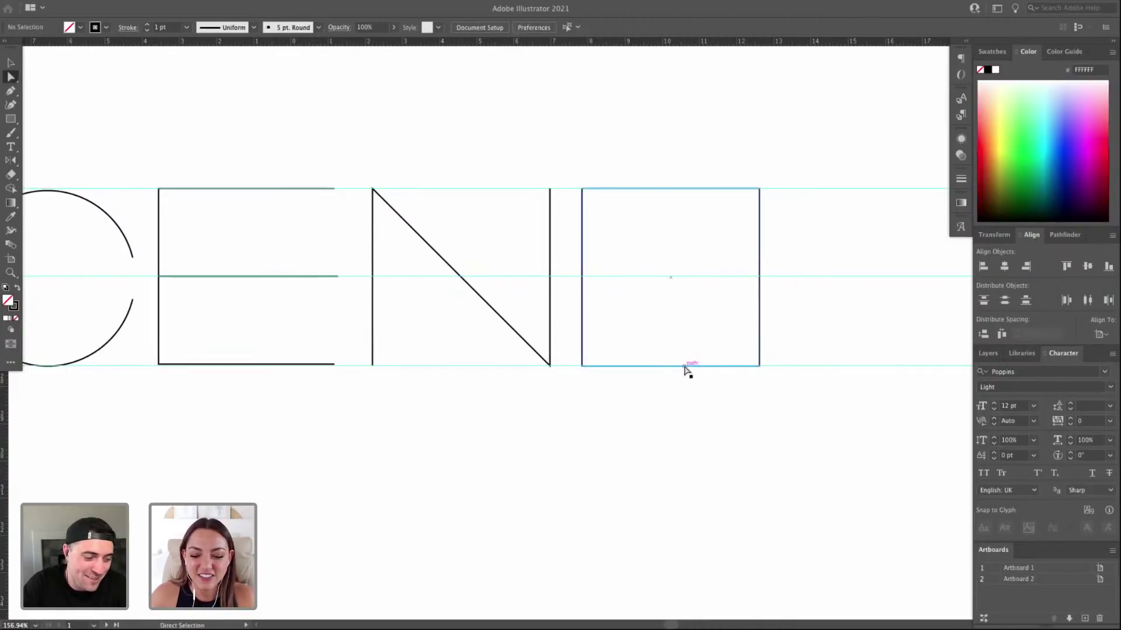
Add an anchor point on the bottom side of the new square.
left_click(684, 367)
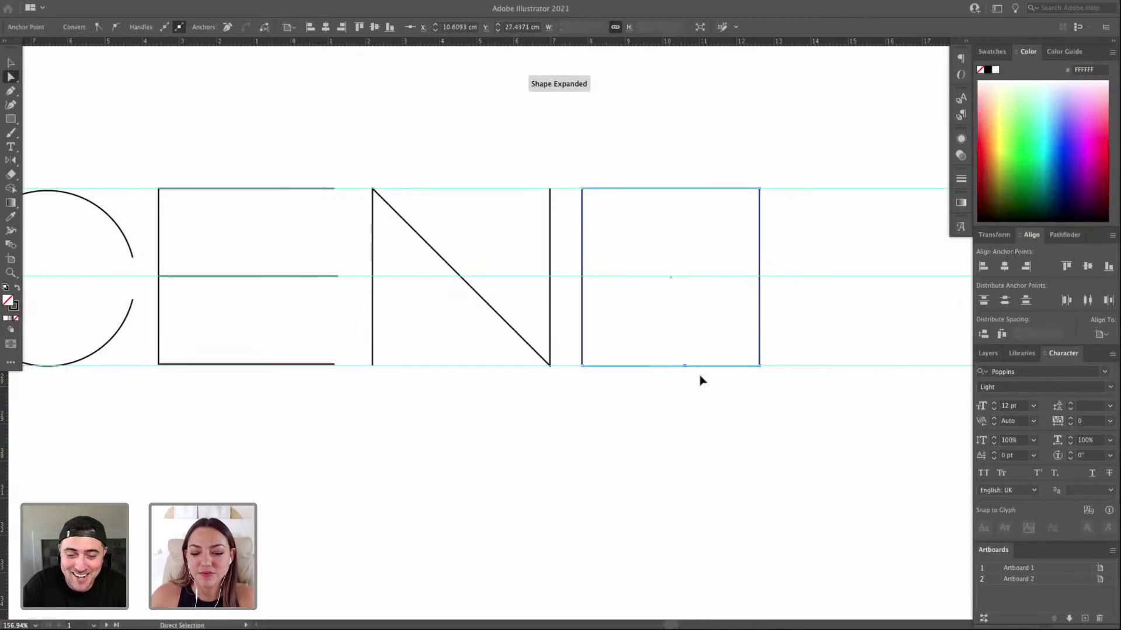
key("Return")
type("z")
left_click(611, 396)
key("z")
left_click_drag(653, 345, 748, 413)
key("space")
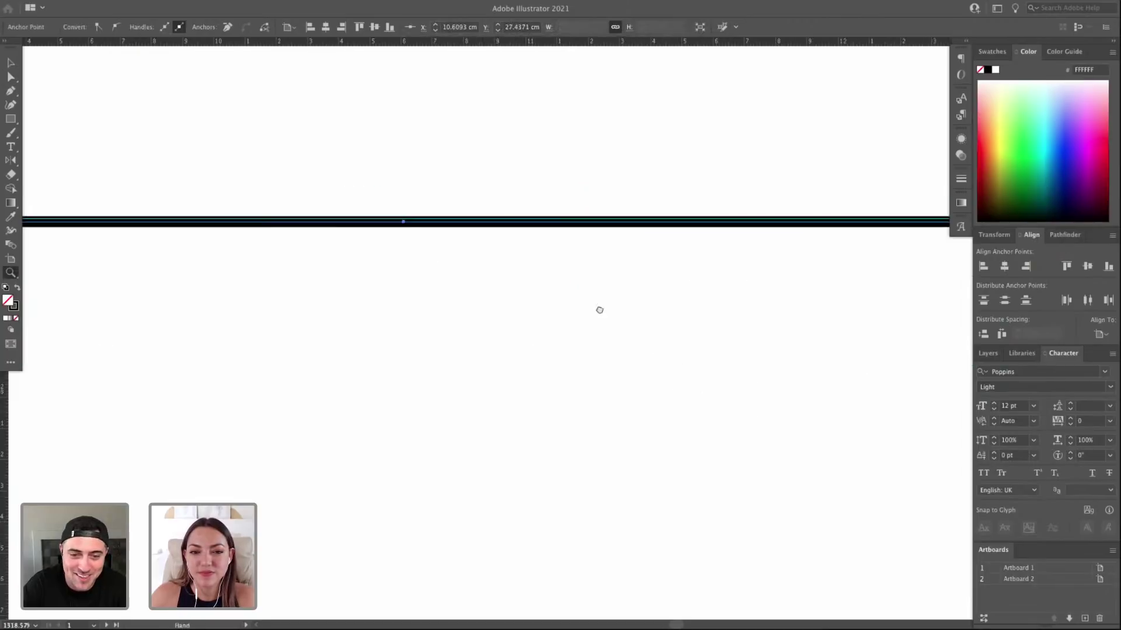
left_click_drag(599, 308, 599, 356)
key("v")
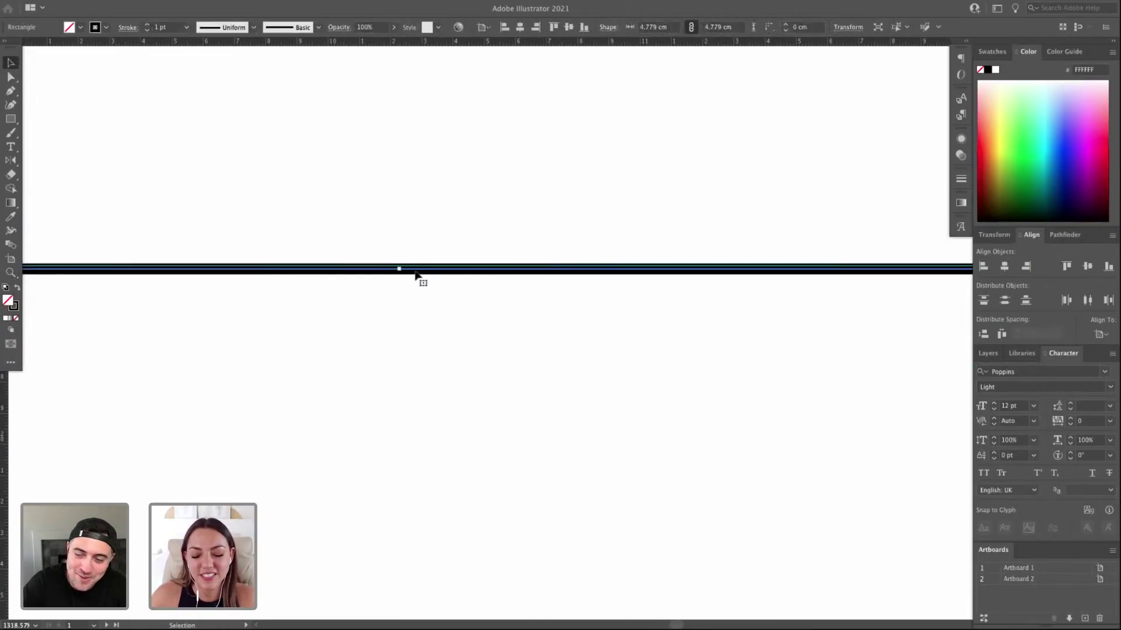
key("p")
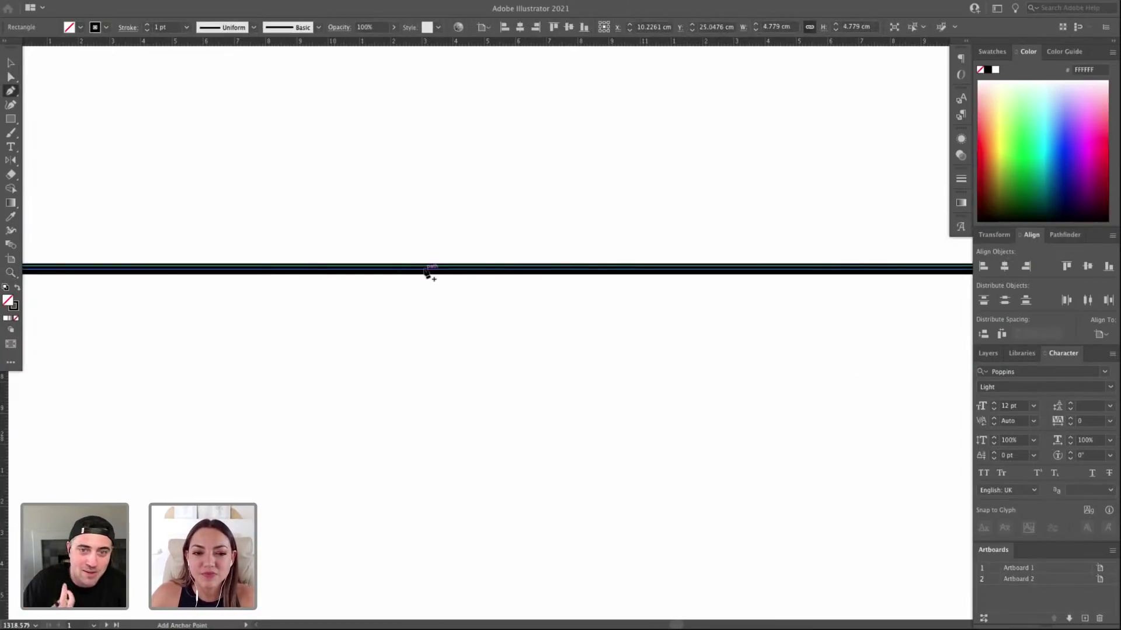
left_click(424, 270)
Delete the bottom, left and right sides of the square, leaving its top side as the T's bar.
key("a")
key("super+minus")
key("super+minus")
key("super+minus")
key("super+minus")
key("super+minus")
key("super+minus")
key("super+minus")
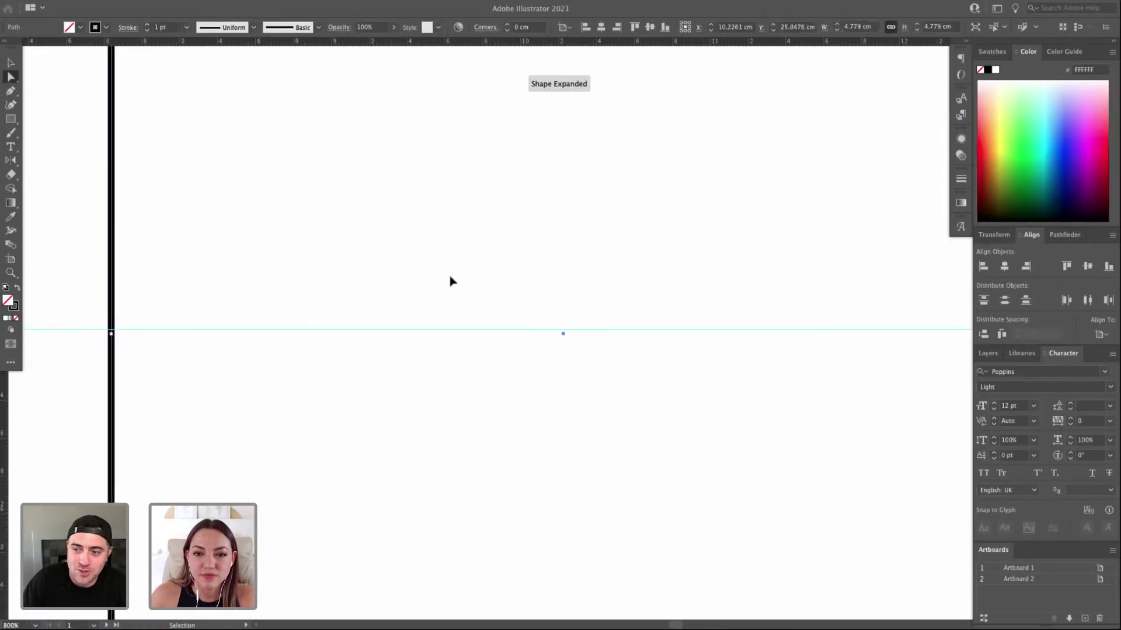
left_click(495, 389)
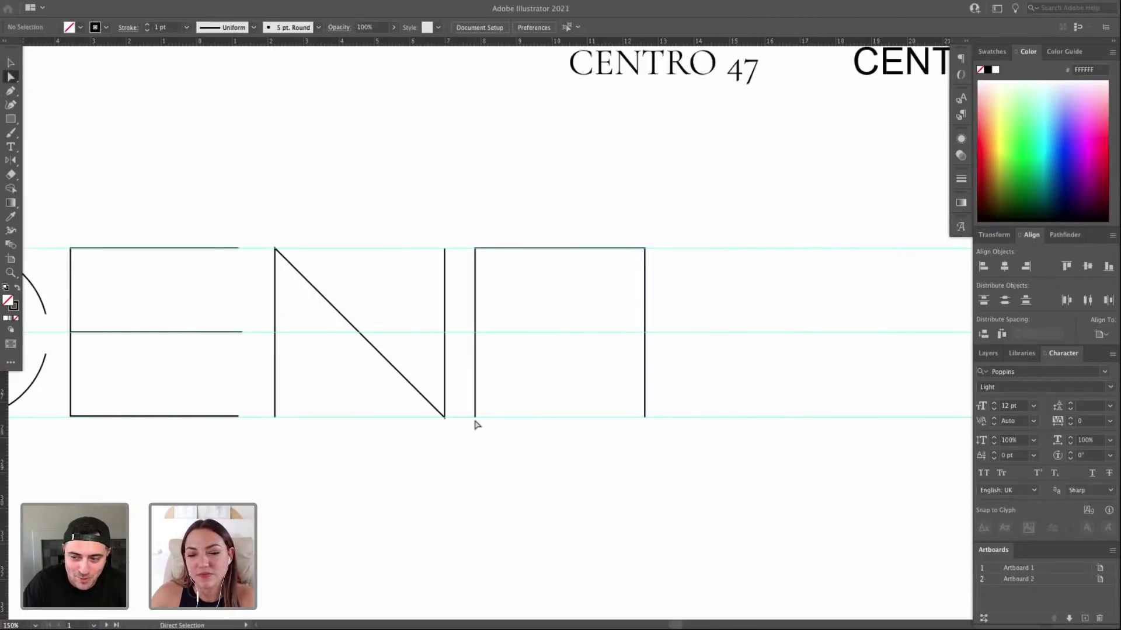
left_click_drag(509, 429, 512, 431)
key("Delete")
left_click_drag(652, 424, 633, 407)
key("Delete")
Draw the T's vertical stem from the centre of its bar straight down to the bottom guide.
key("v")
key("a")
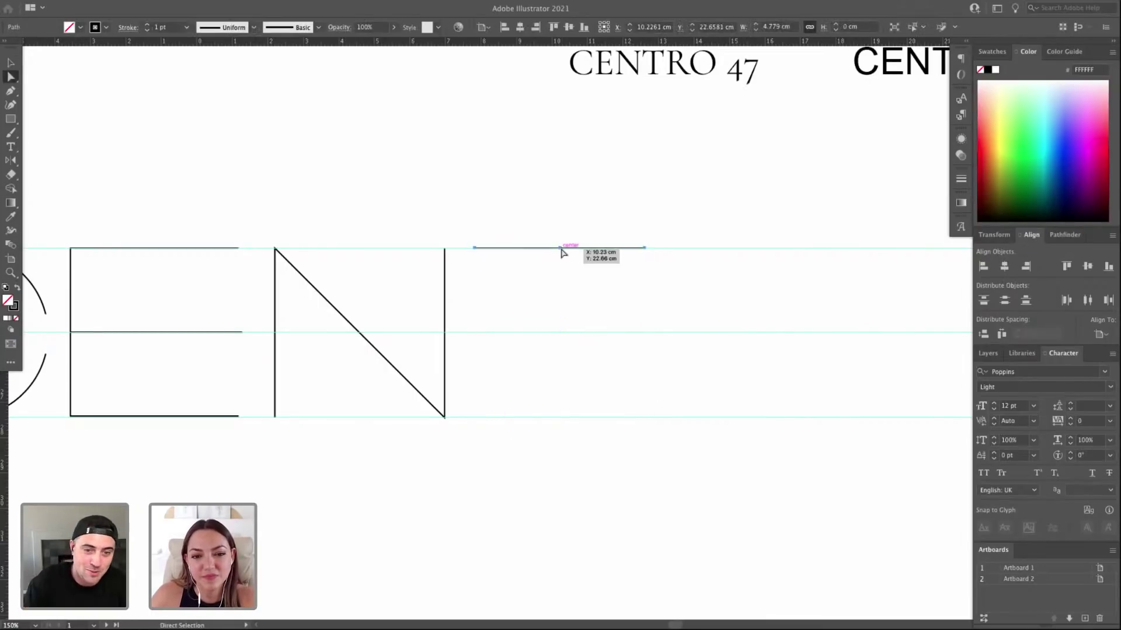
key("p")
left_click(560, 248)
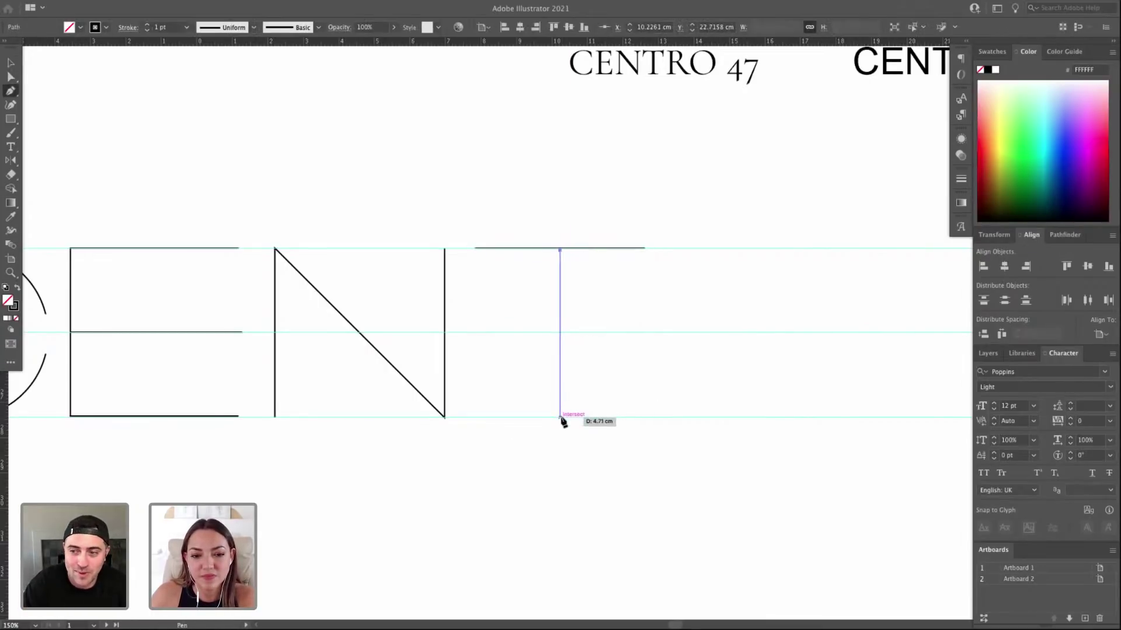
left_click(560, 417)
Raise the top anchor point of the T's stem so that it meets the bar.
key("z")
left_click_drag(545, 230, 583, 265)
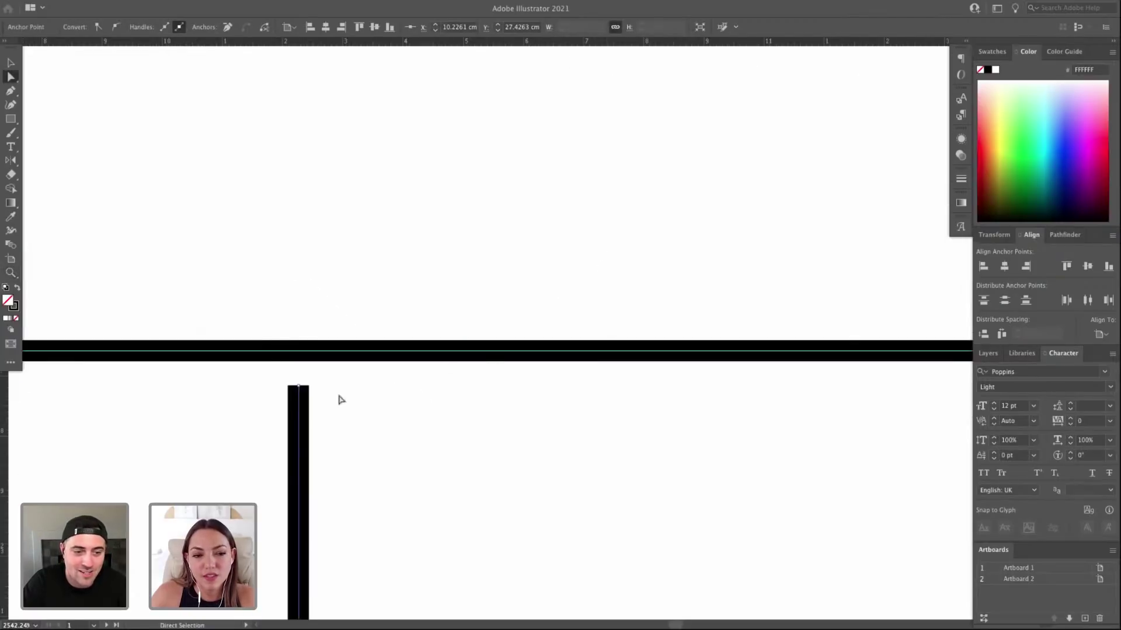
left_click_drag(302, 386, 300, 350)
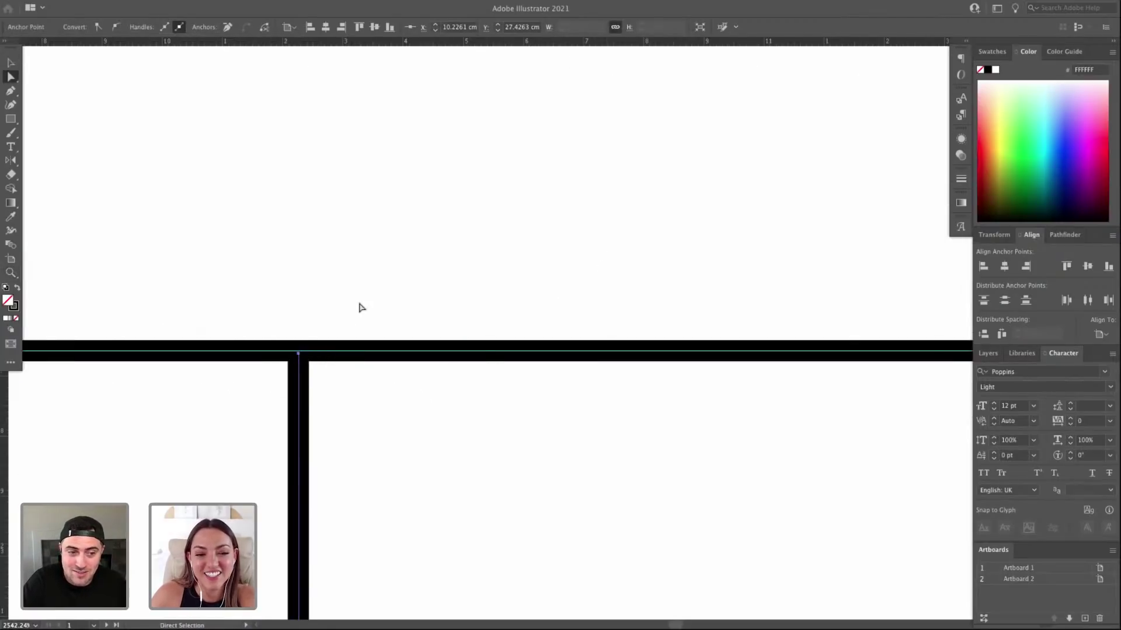
left_click(360, 308)
scroll(360, 307, "down", 15)
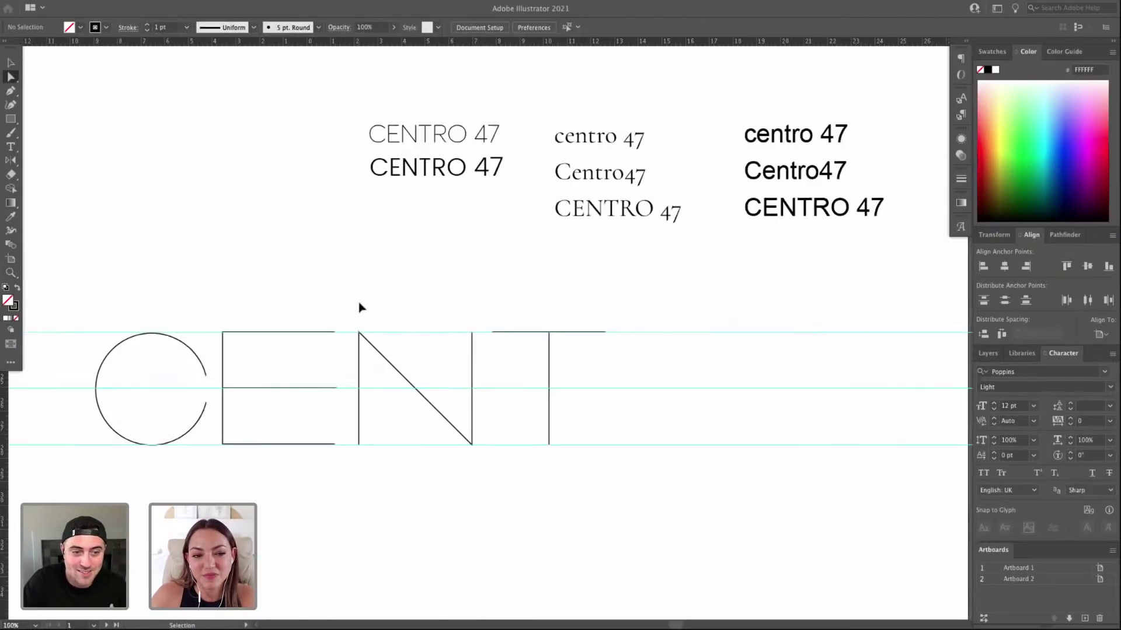
Enlarge the white rectangle masking the C's opening to about 1.85 cm high.
left_click_drag(398, 301, 427, 299)
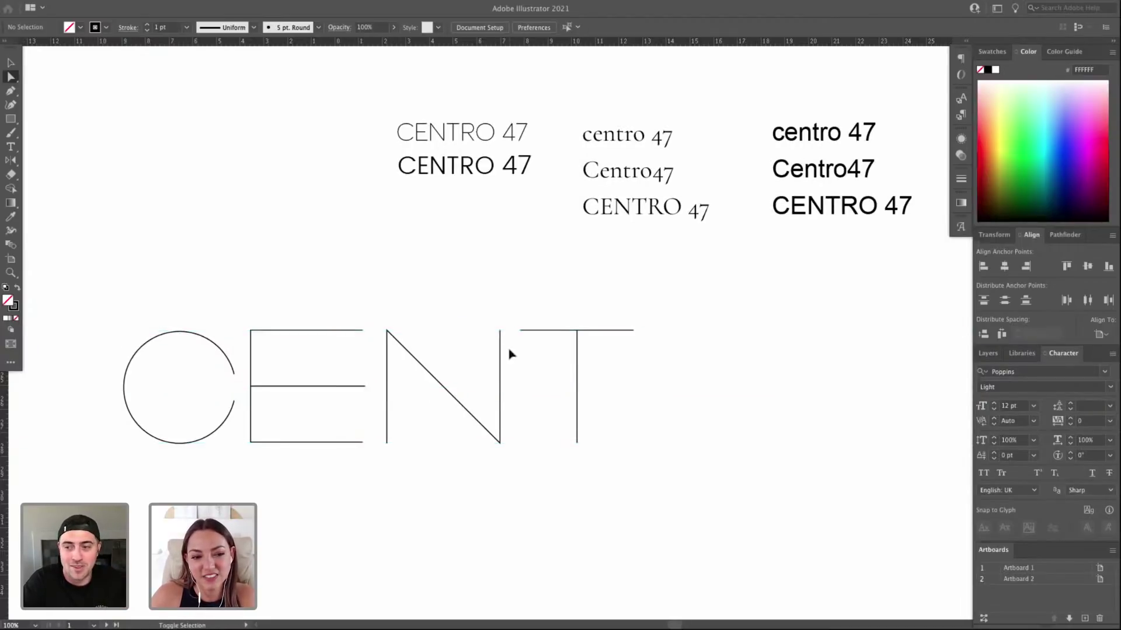
scroll(601, 346, "right", 3)
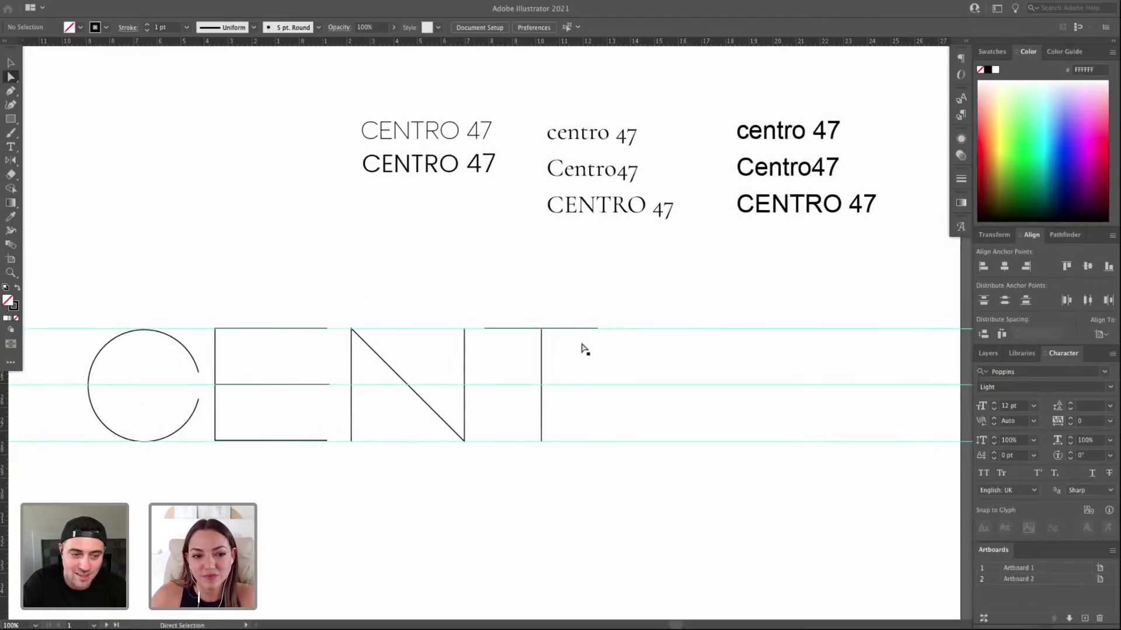
key("v")
mouse_move(485, 312)
left_mouse_down()
mouse_move(671, 465)
mouse_move(482, 306)
left_mouse_up()
scroll(411, 283, "left", 1)
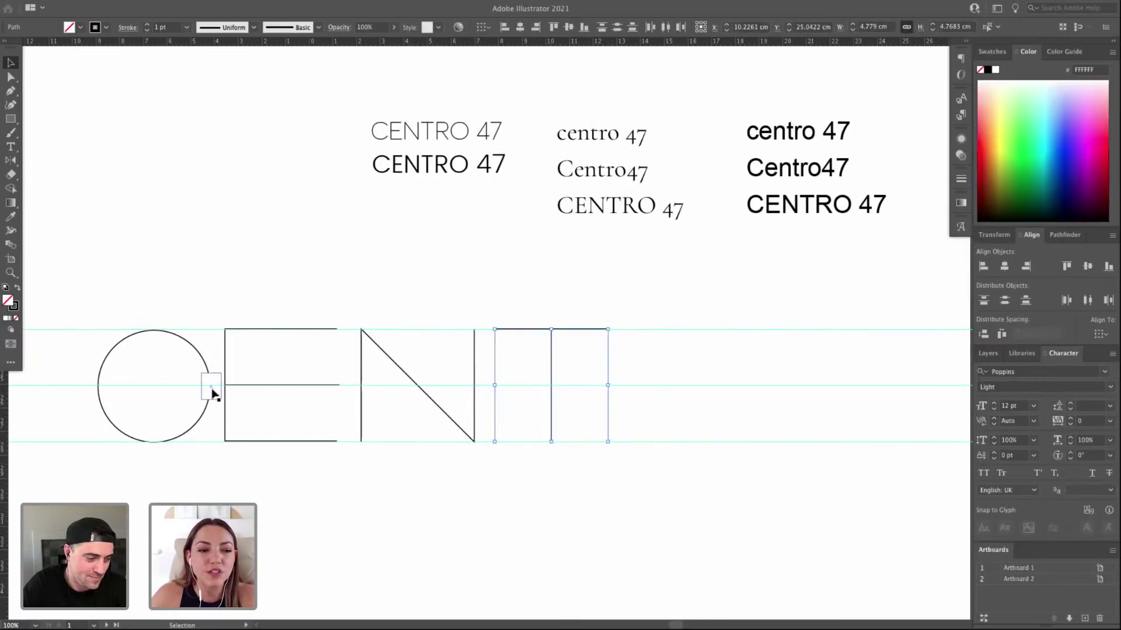
left_click(212, 394)
left_click_drag(210, 374, 215, 372)
Duplicate the thin CENTRO 47 wordmark, enlarge it to about 77.84 pt and place it above the custom lettering for comparison.
left_click_drag(411, 131, 509, 166)
key("e")
scroll(319, 255, "left", 3)
scroll(318, 255, "up", 1)
key("a")
key("super+shift+a")
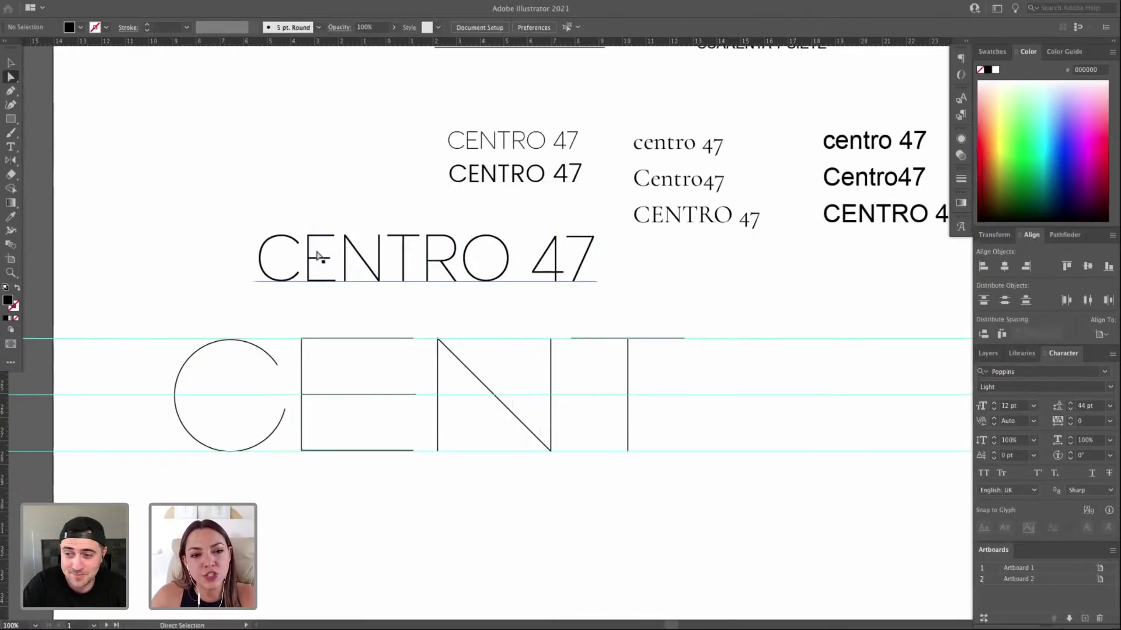
left_click_drag(474, 275, 454, 291)
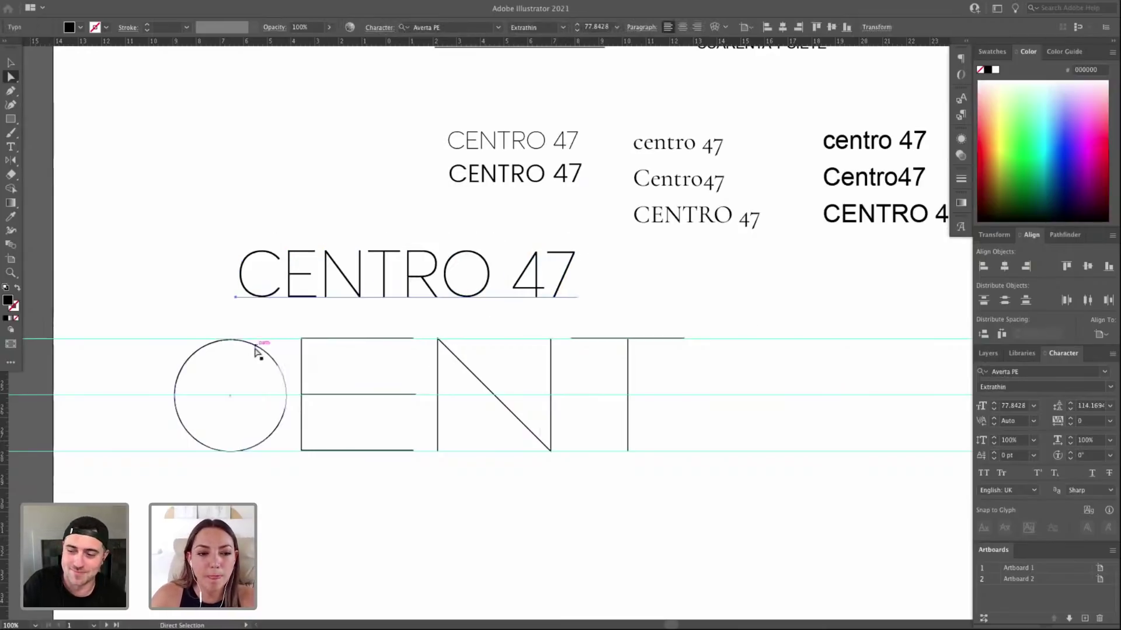
Reposition the white masking rectangle so the C's opening is centred on the middle guide.
left_click(282, 387)
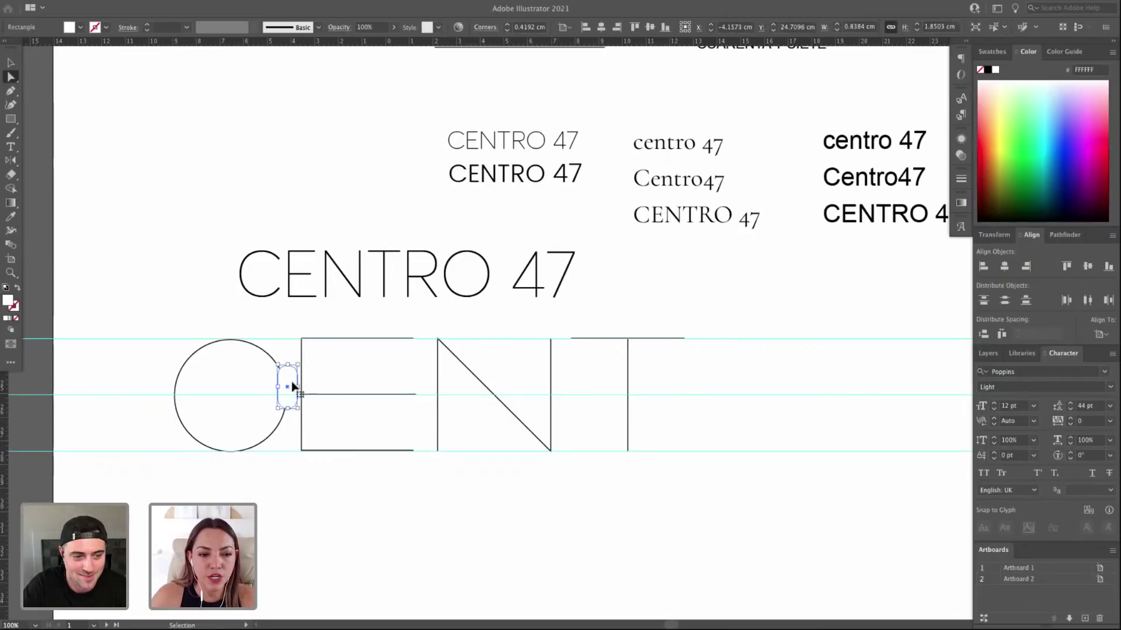
left_click_drag(288, 380, 293, 388)
key("v")
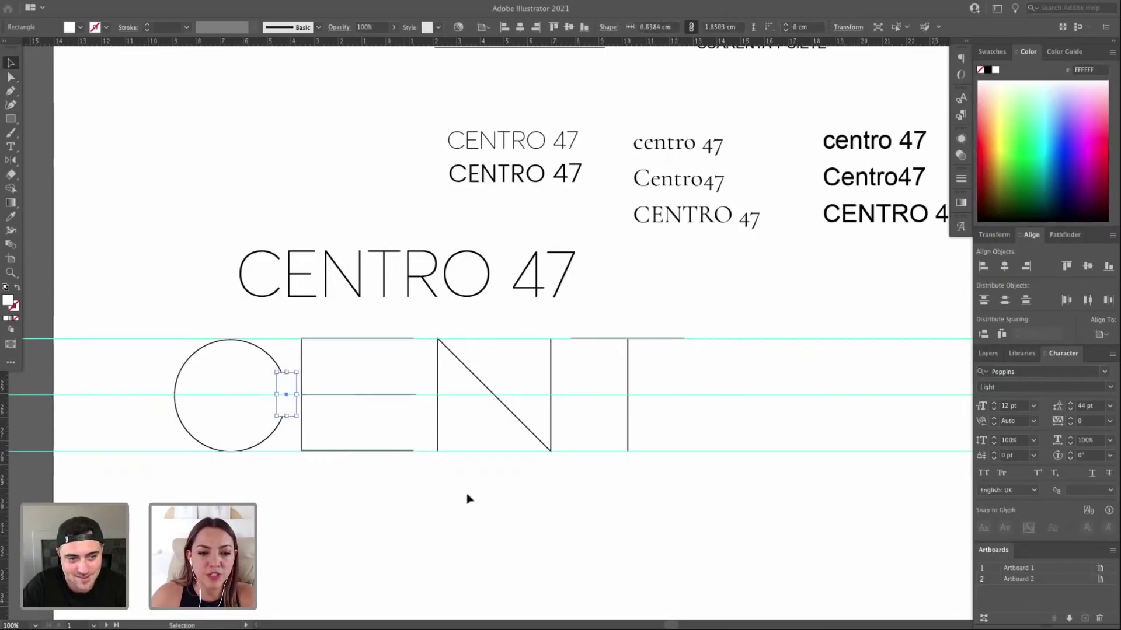
left_click(468, 499)
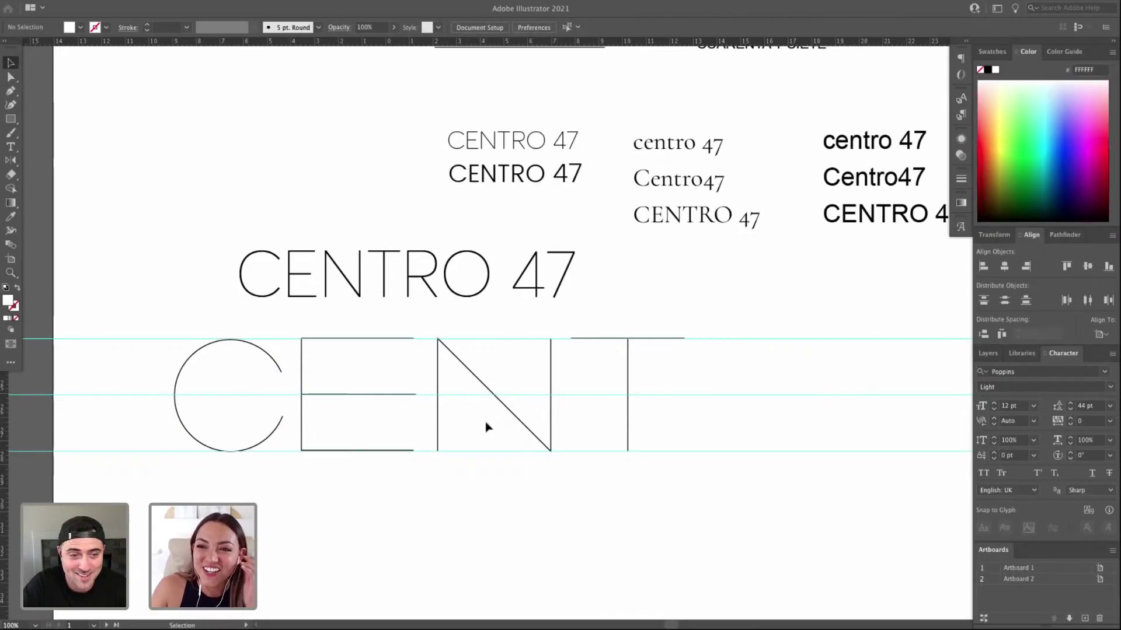
Draw a square about 4.76 cm wide right of the T and give it the T's 1 pt black outline without fill.
left_click_drag(688, 323, 779, 383)
key("m")
key("v")
scroll(726, 473, "up", 3)
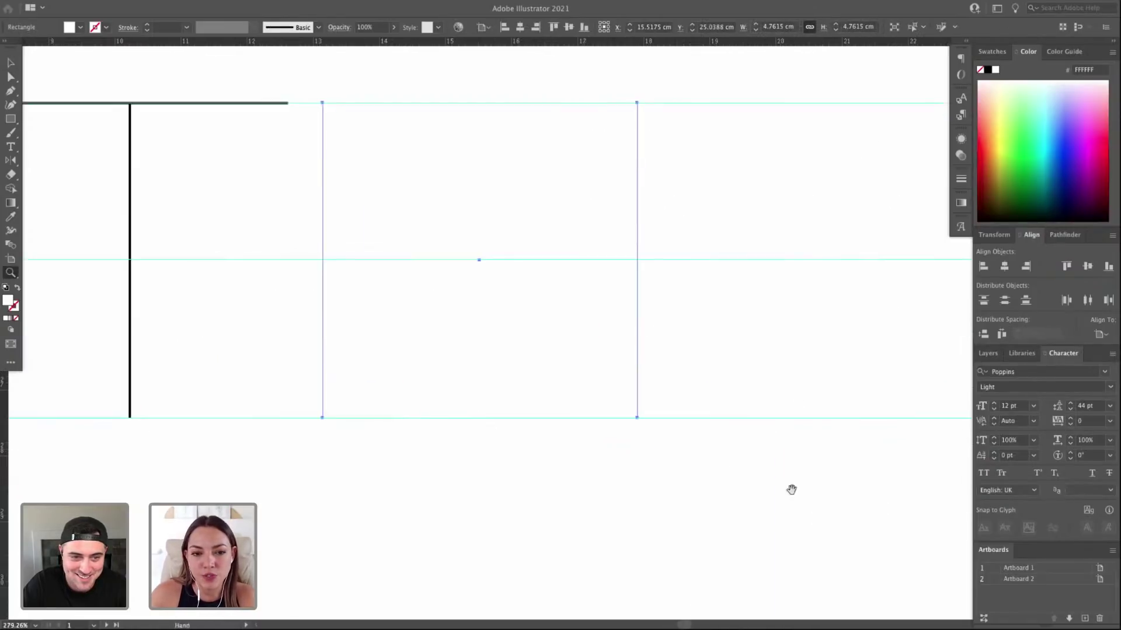
key("o")
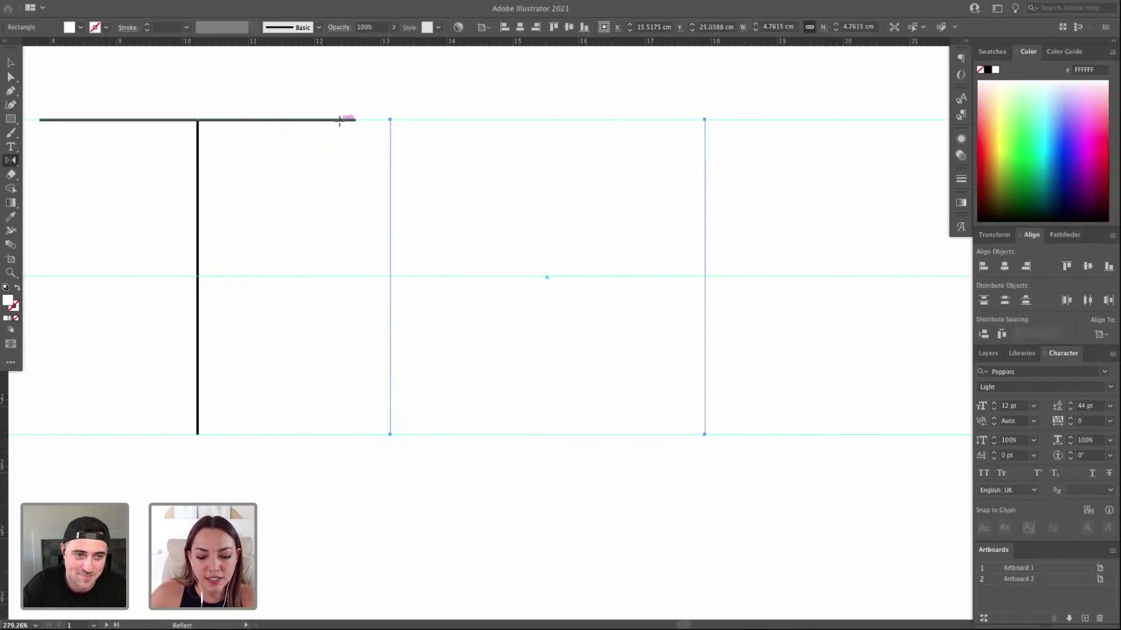
left_click(345, 117)
key("ctrl+shift+a")
key("v")
Delete the enlarged CENTRO 47 comparison wordmark above the custom lettering.
scroll(348, 108, "down", 3)
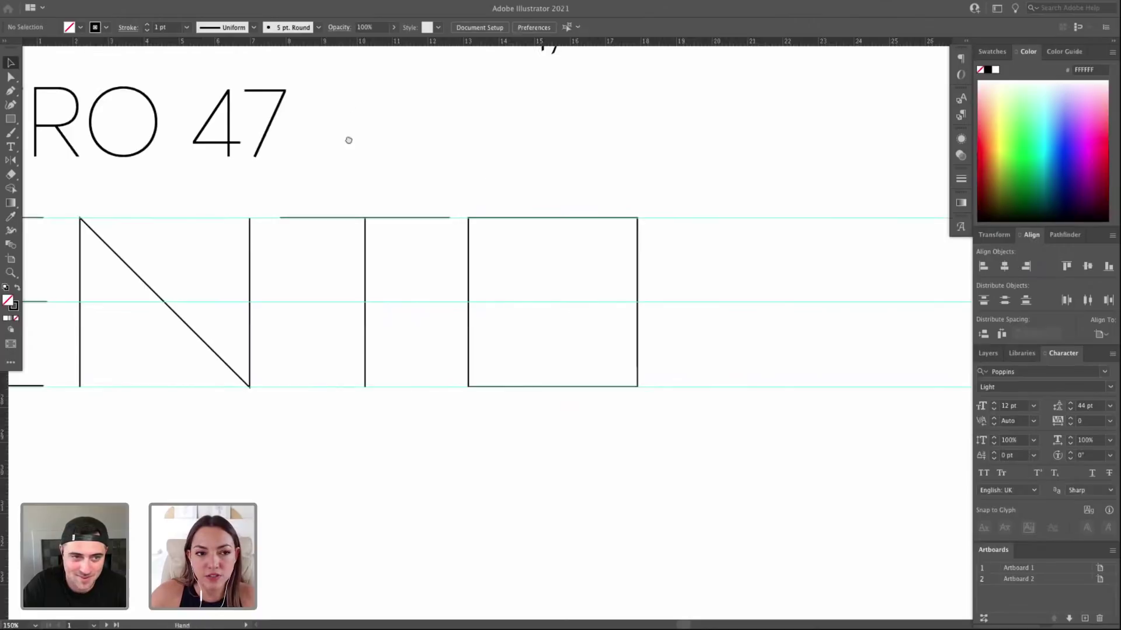
left_click(390, 157)
key("Delete")
left_click_drag(403, 158, 346, 158)
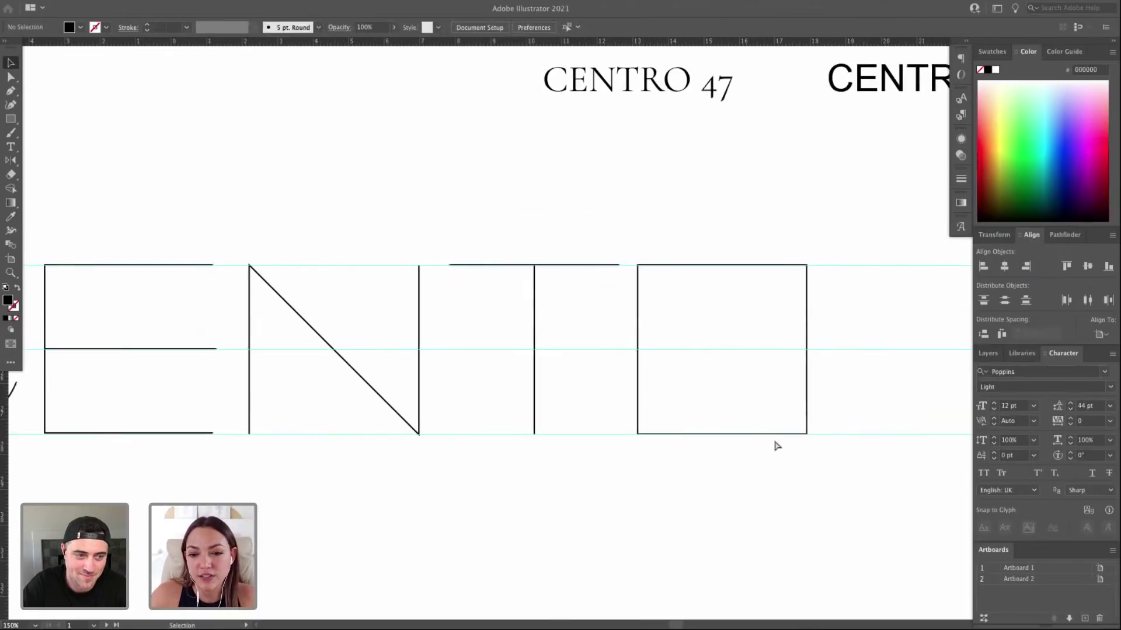
Delete the right, bottom and top sides of the last square, leaving its left side as the R's stem.
left_click(745, 433)
key("p")
left_click(744, 434)
key("a")
key("super+shift+a")
left_click(807, 289)
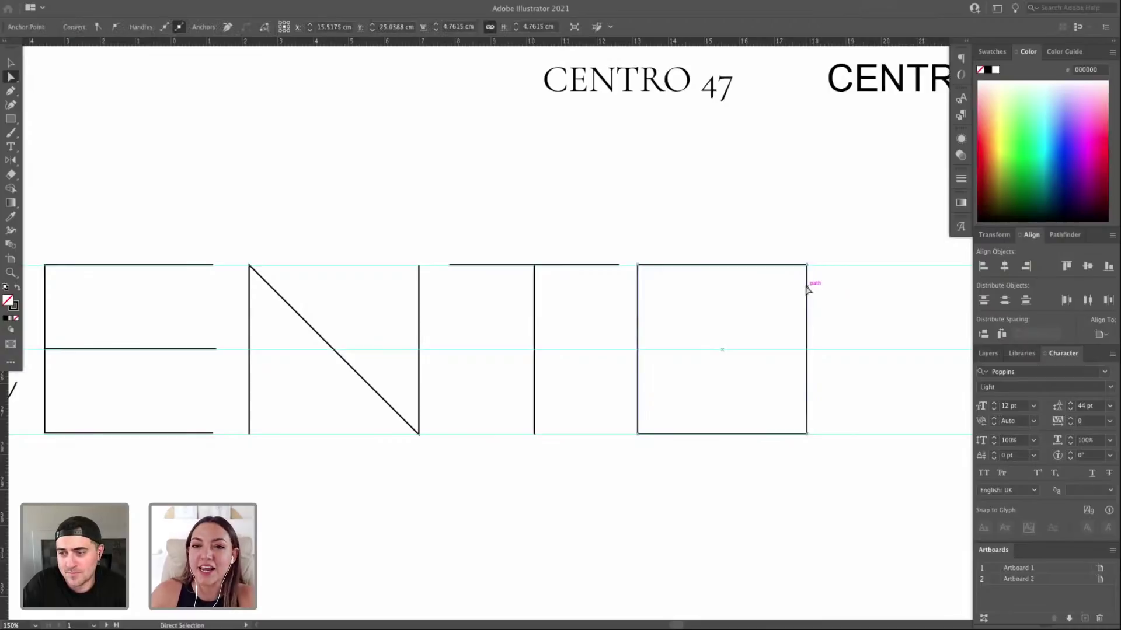
left_click(805, 433, "shift")
key("Delete")
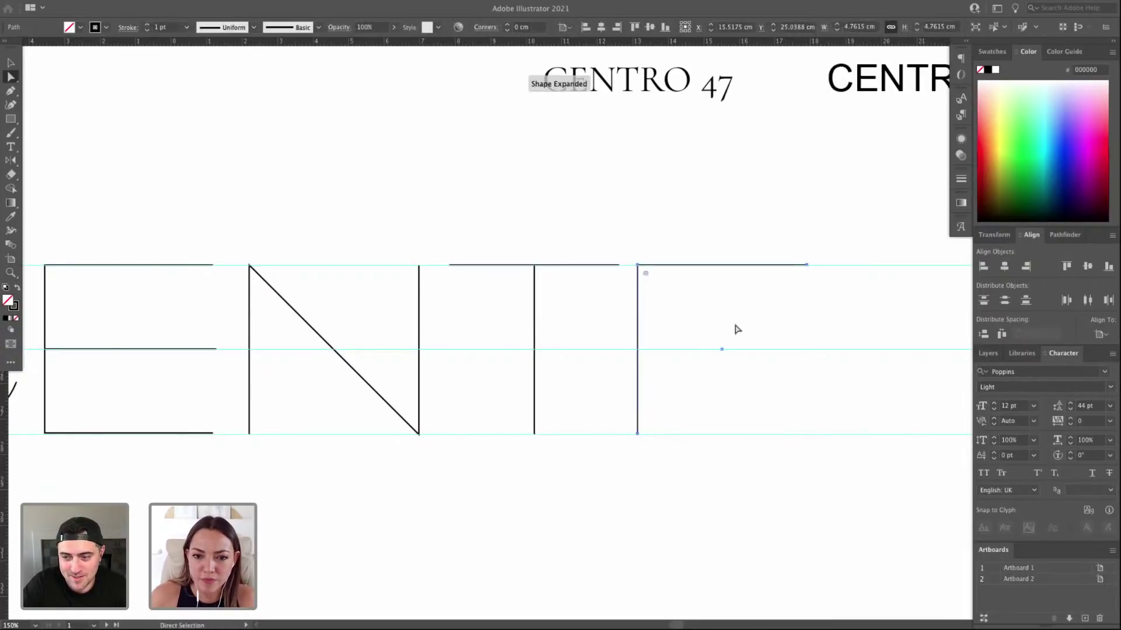
left_click(808, 266)
key("Delete")
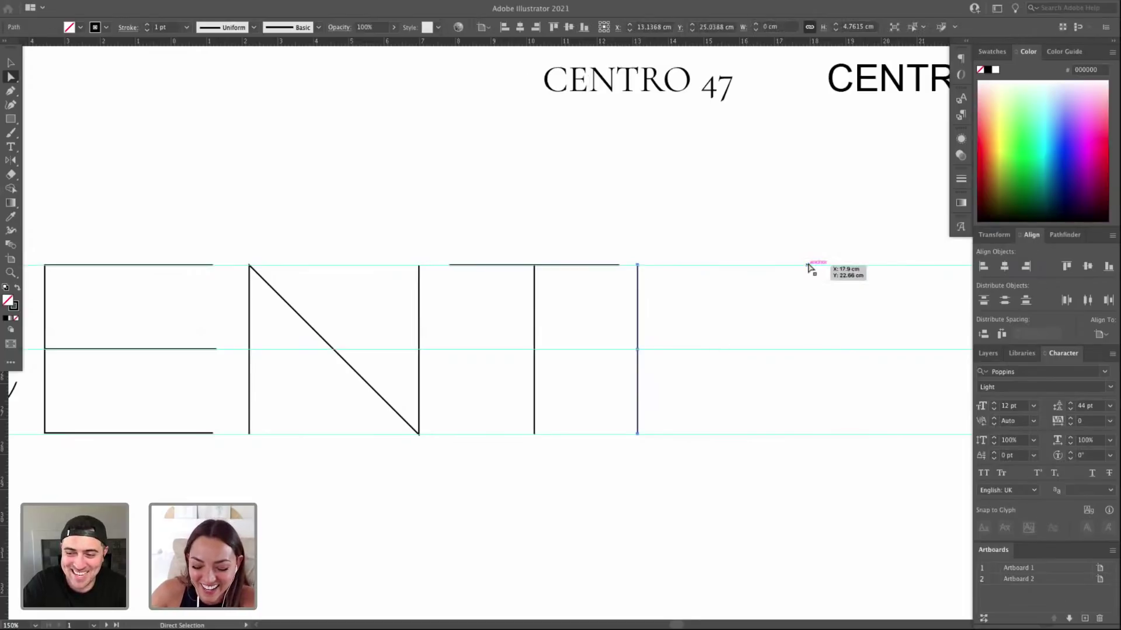
Draw another letter-sized square and place it just below the bottom guide, aligned with the R's stem.
key("m")
mouse_move(808, 265)
left_mouse_down()
mouse_move(751, 320)
mouse_move(808, 265)
left_mouse_up()
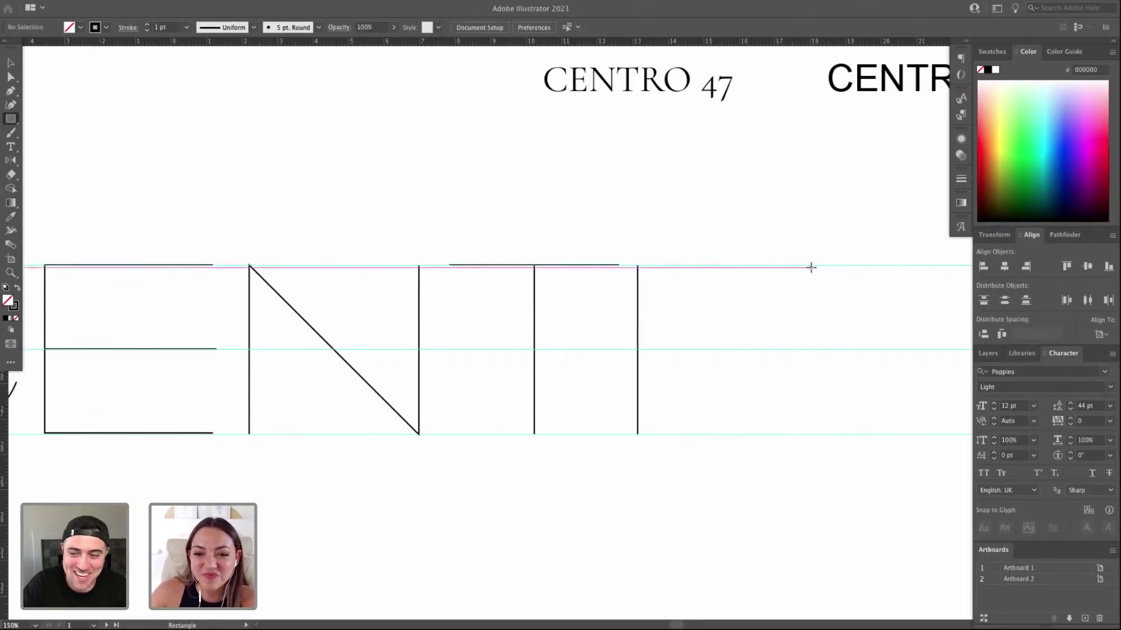
key("v")
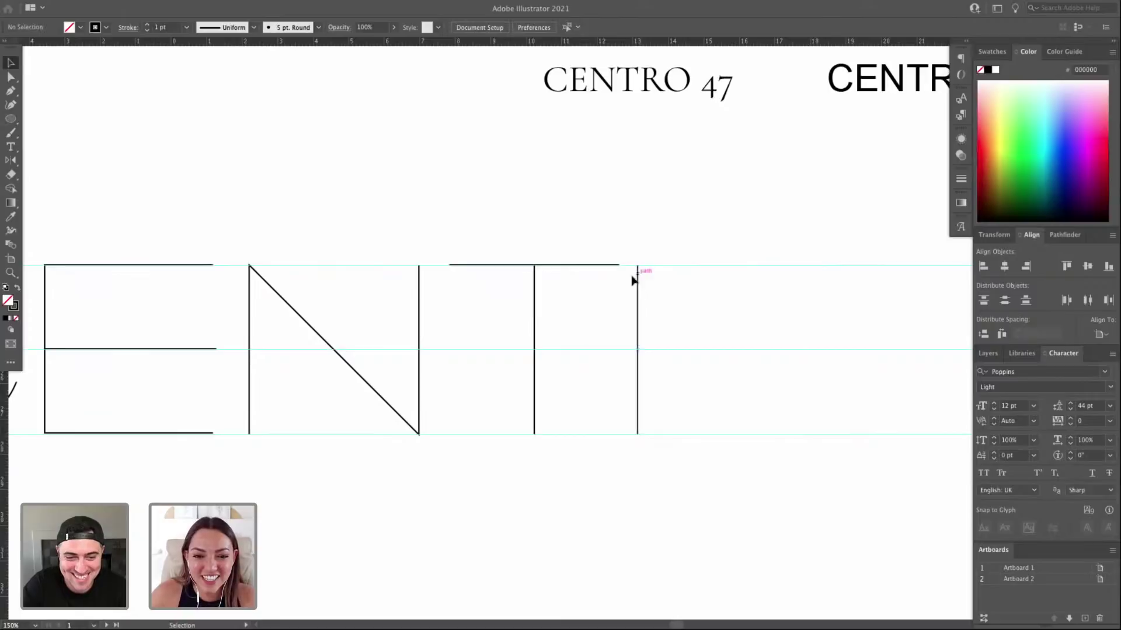
key("m")
left_click_drag(637, 265, 803, 447)
key("v")
Draw a circle about 4.79 cm in diameter between the top and bottom guides, touching the R's stem.
key("l")
left_click_drag(638, 265, 806, 399)
key("v")
mouse_move(788, 303)
left_mouse_down()
mouse_move(796, 467)
mouse_move(781, 290)
left_mouse_up()
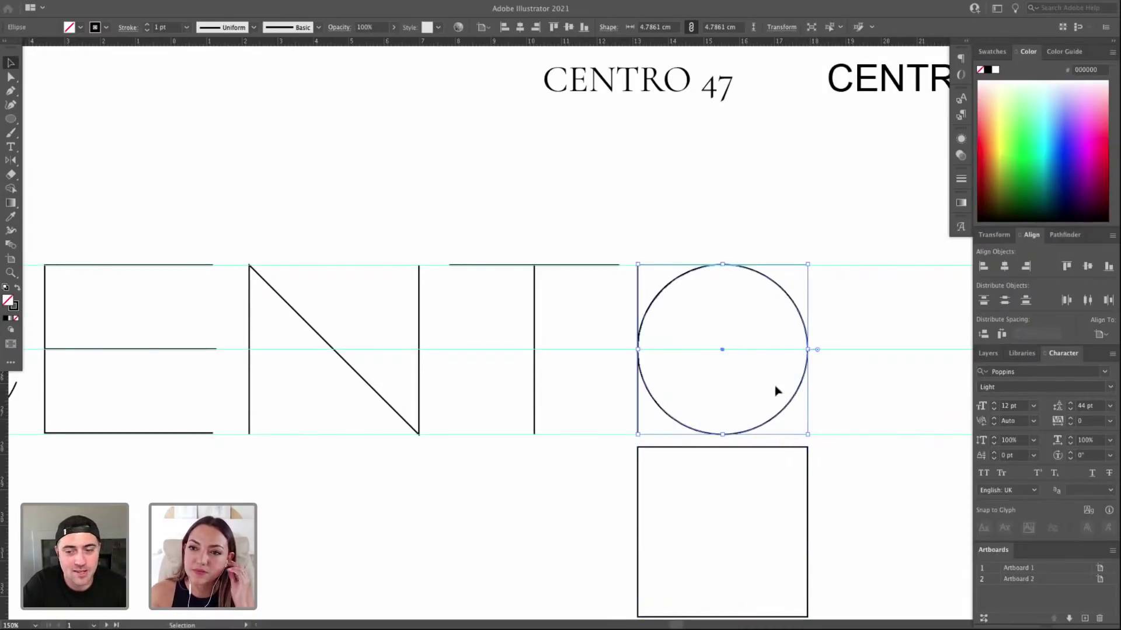
key("a")
left_click(839, 415)
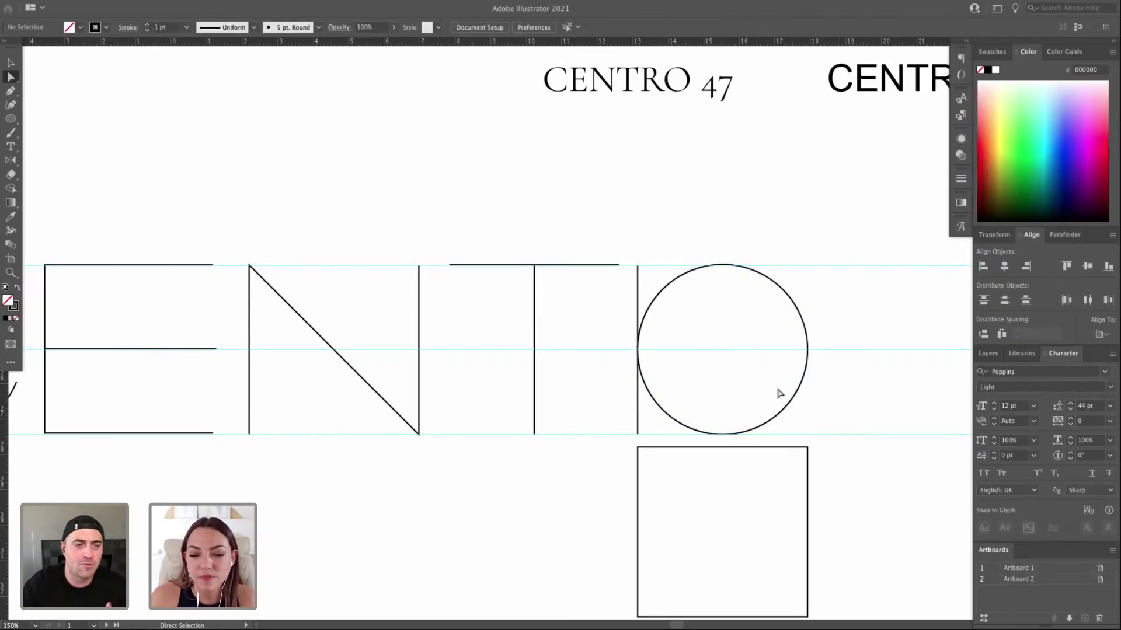
Scale the circle down to about 2.38 cm so that it fits between the top and middle guides.
left_click(795, 398)
left_click(638, 440)
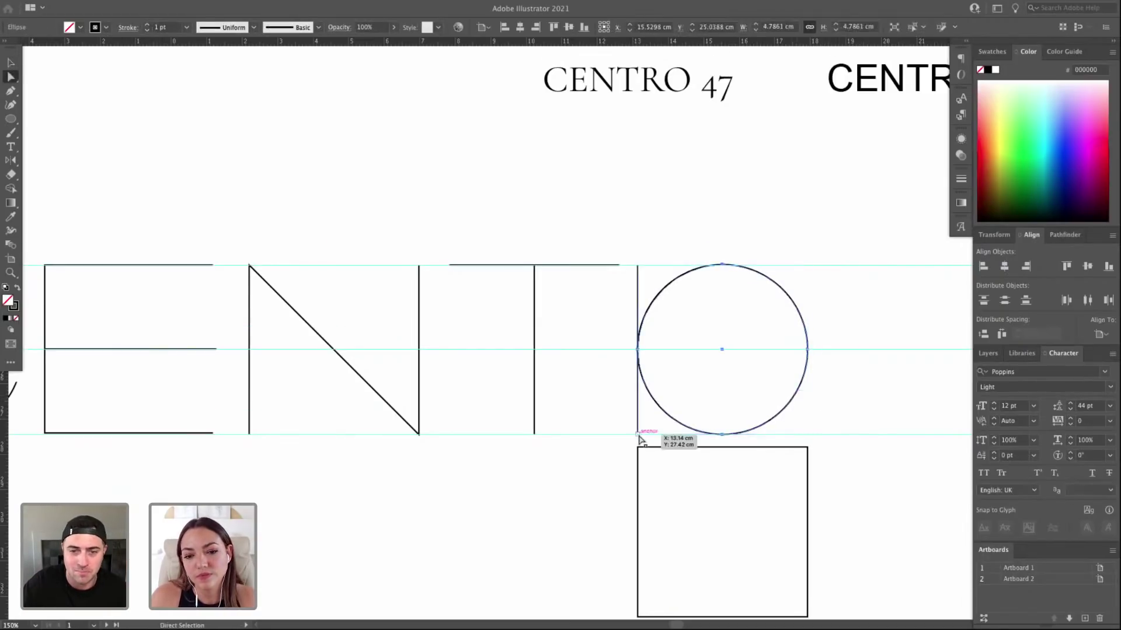
left_click(641, 432)
left_click_drag(638, 434, 714, 349)
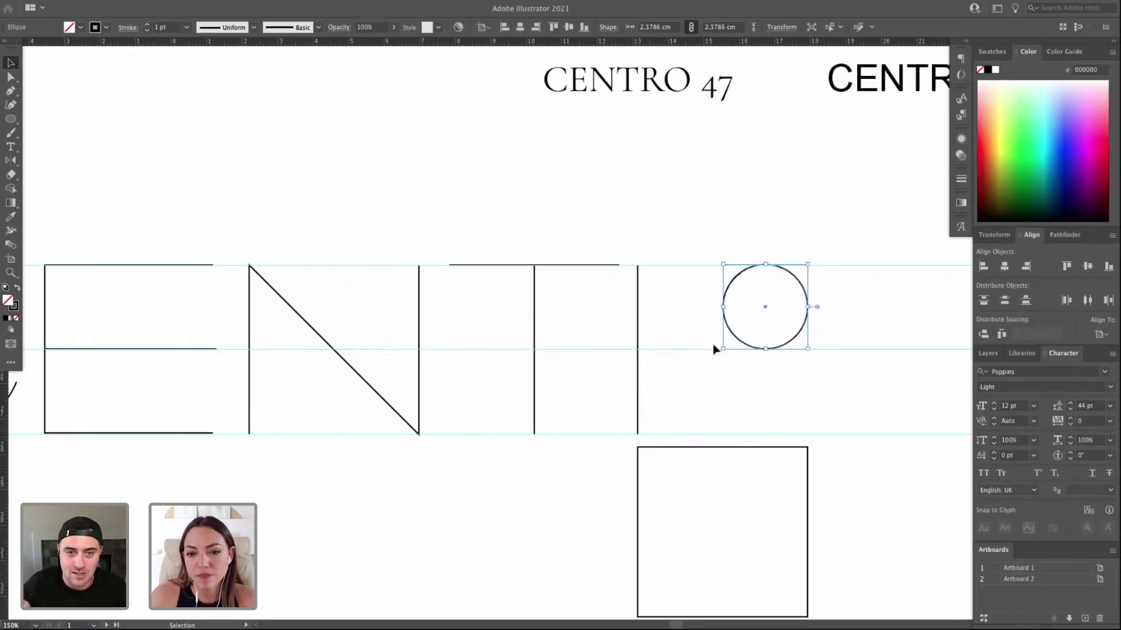
Add a vertical guide at the circle's right edge and delete the circle's left half, keeping the right arc as the R's bowl.
key("a")
left_click(724, 306)
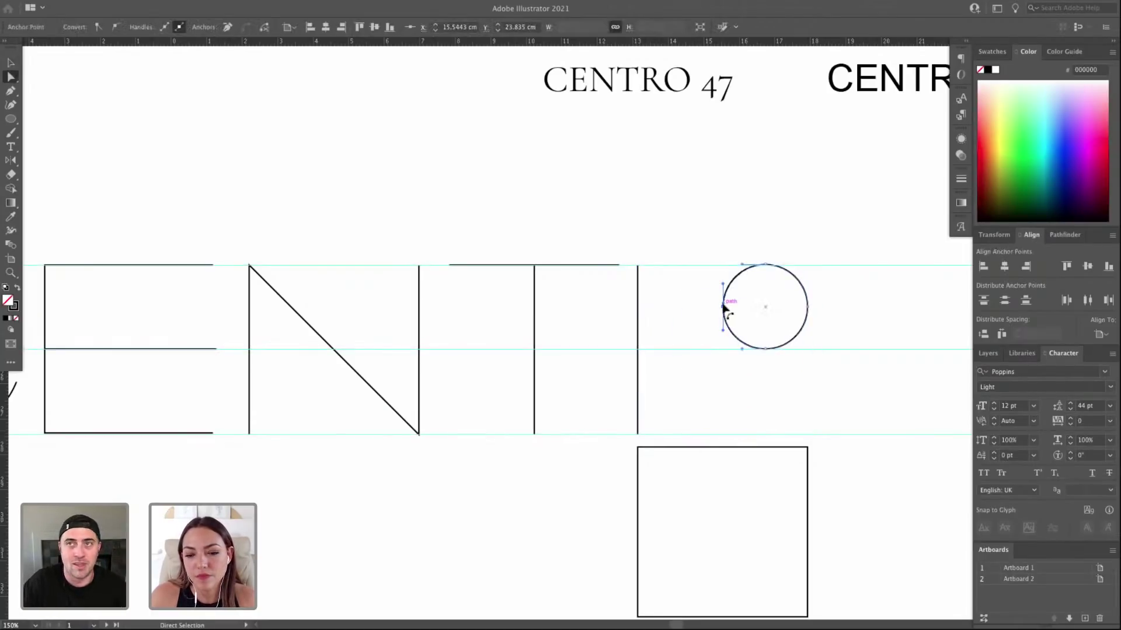
left_click(809, 307)
left_click(724, 307)
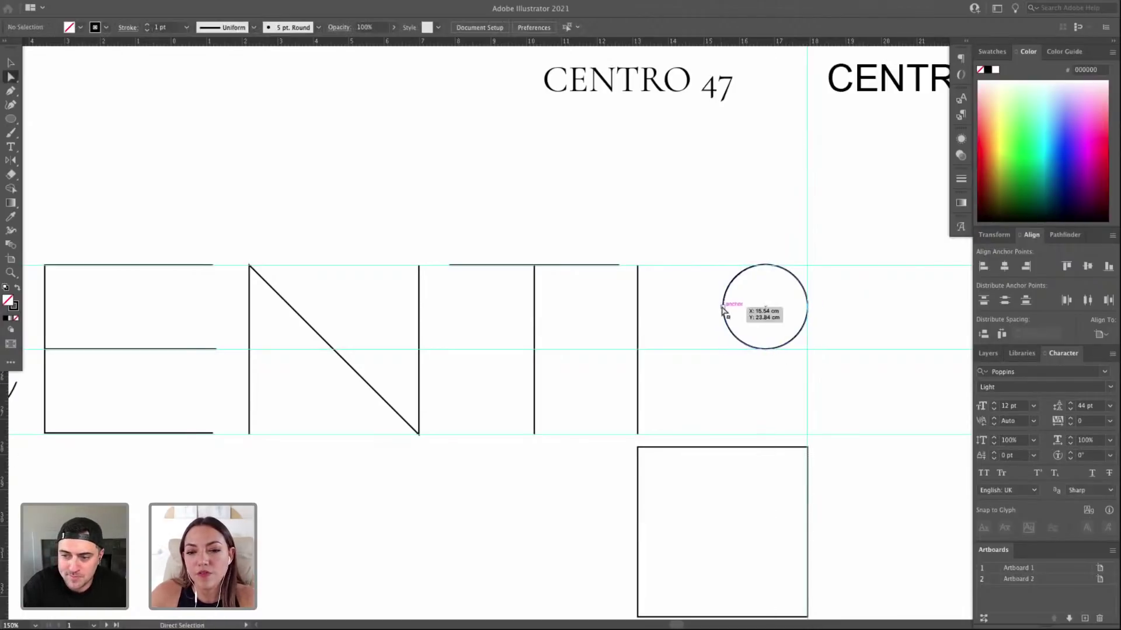
key("Delete")
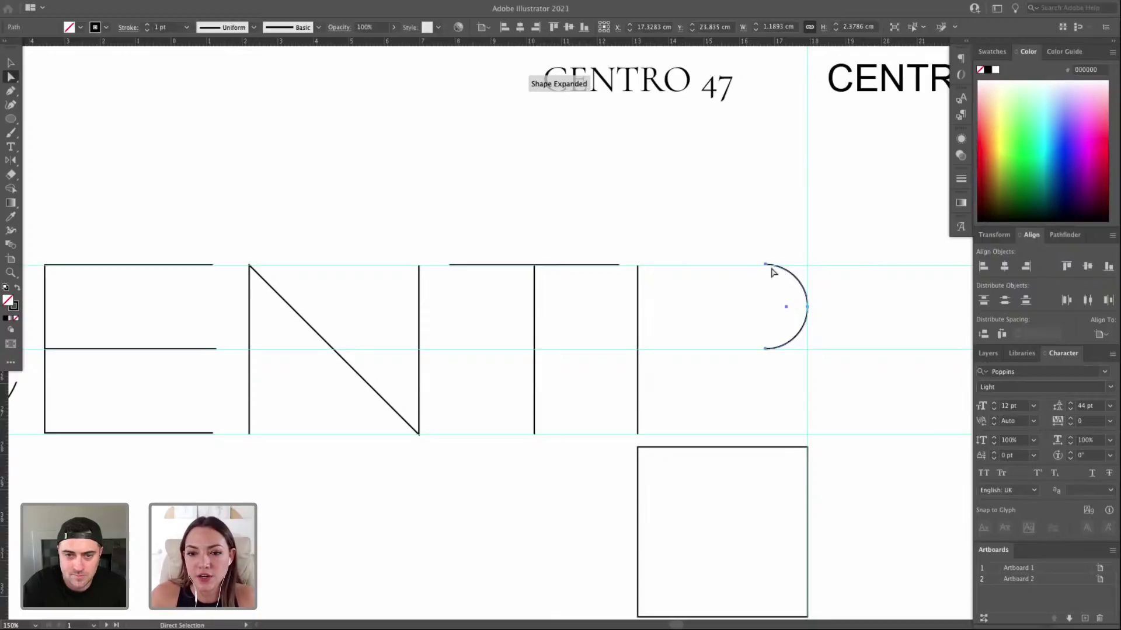
Connect the arc's upper end to the top of the R's stem with a straight Pen tool line.
key("p")
left_click(766, 265)
left_click(637, 265)
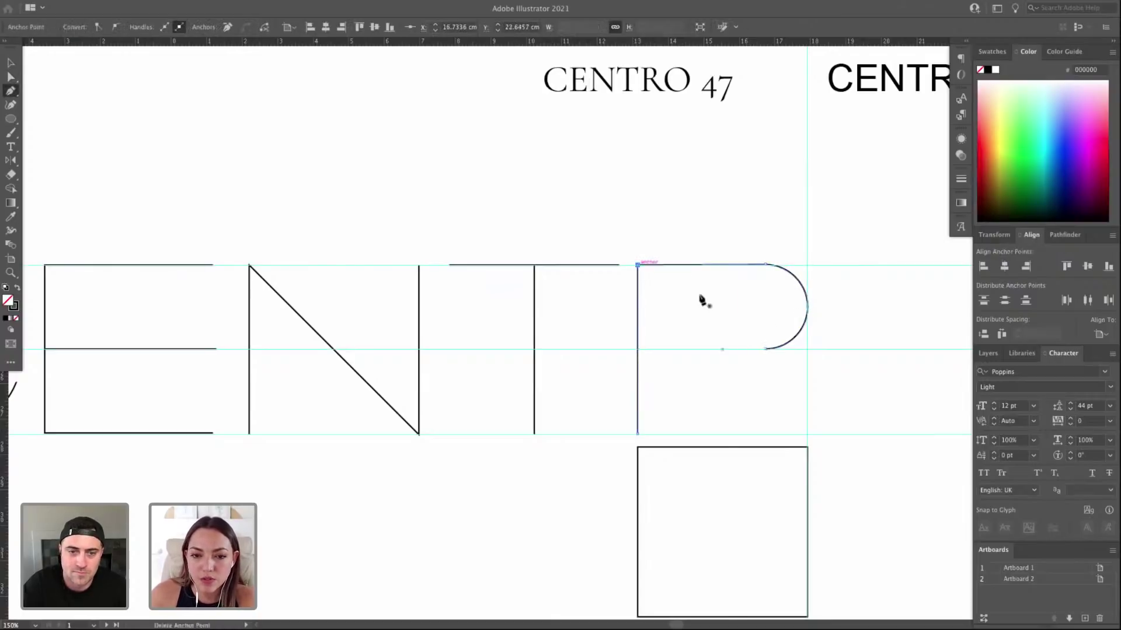
Try to connect the arc's lower end to the R's stem with a single Pen tool line.
left_click(766, 349)
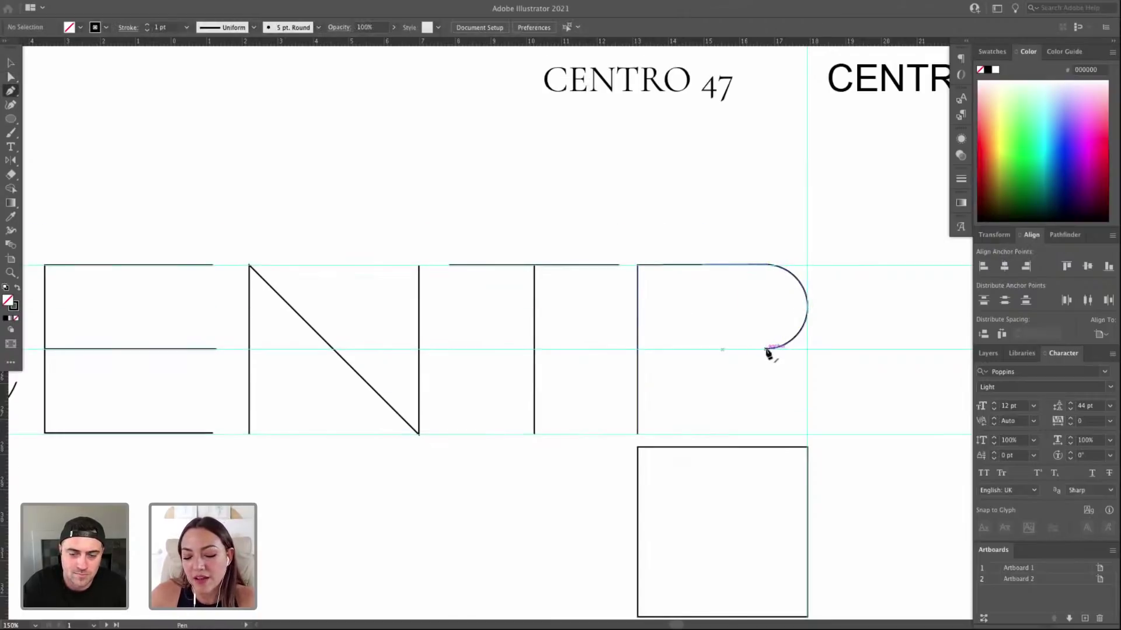
left_click(637, 350)
left_click(687, 370, "super")
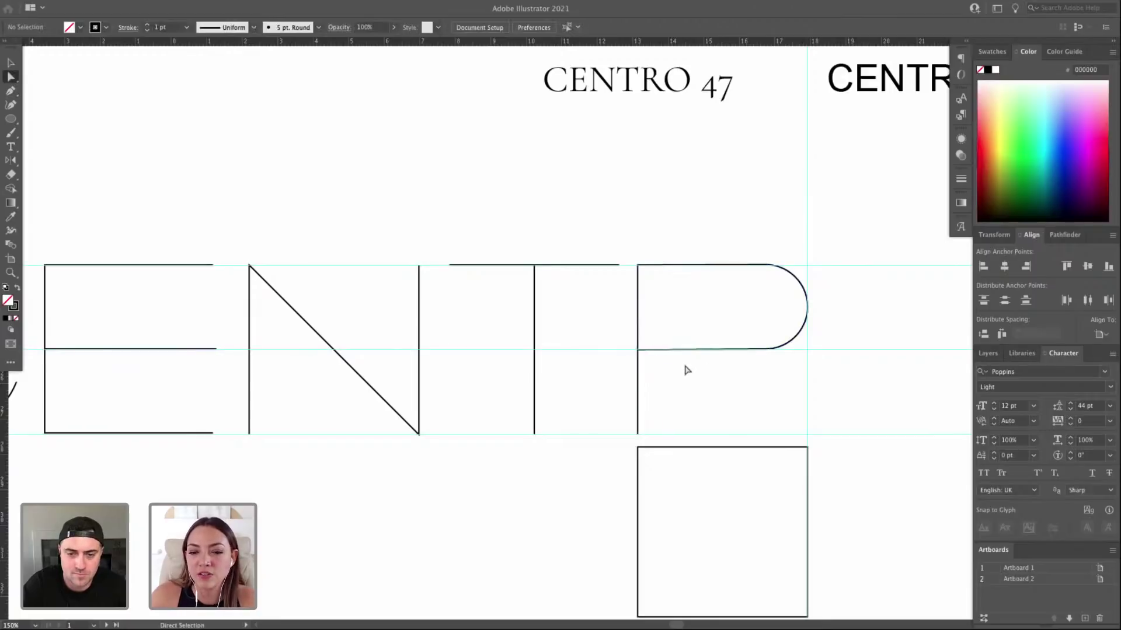
left_click_drag(331, 187, 785, 248)
key("super+z")
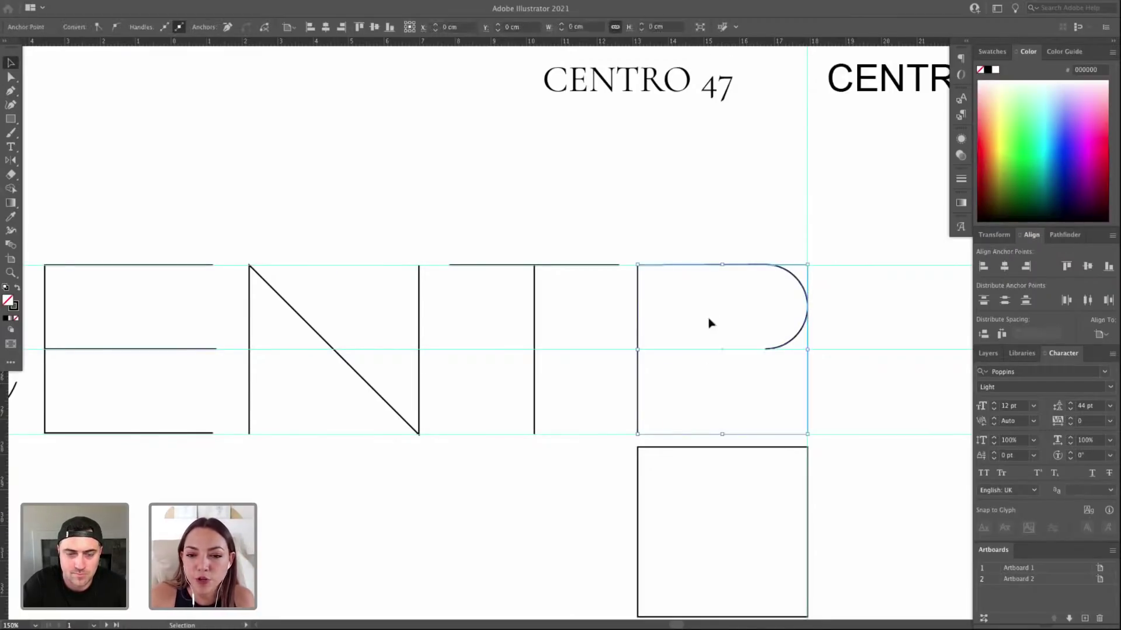
Extend the arc's lower end with a short horizontal segment and stretch it along the middle guide to the R's stem.
key("a")
left_click(767, 352)
left_click(766, 351)
key("p")
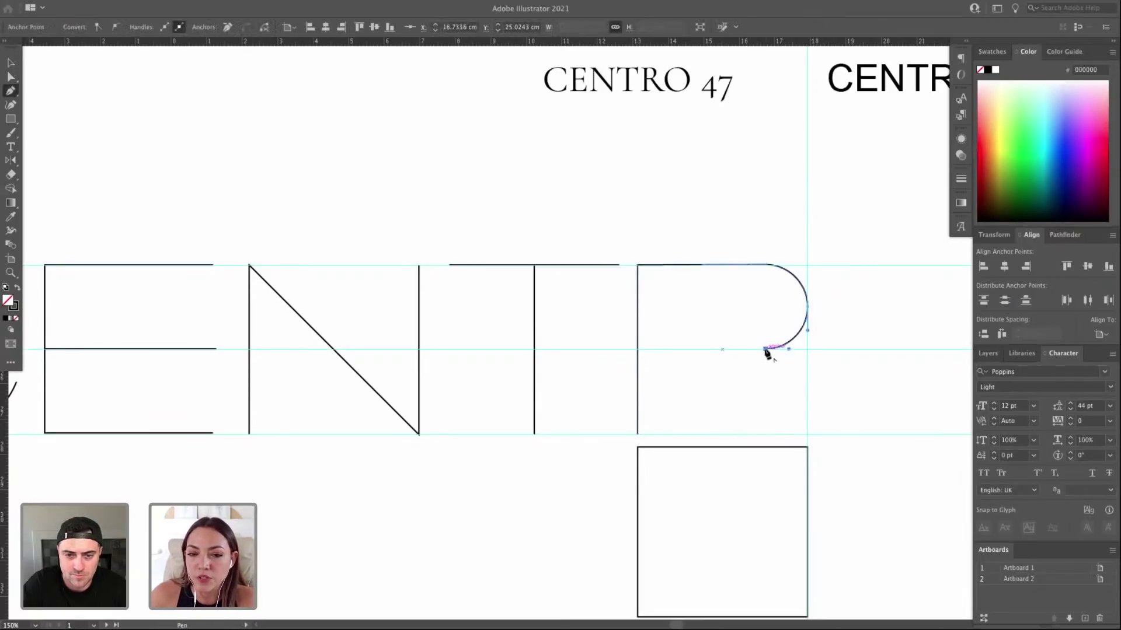
left_click(734, 349)
key("a")
left_click_drag(733, 350, 638, 350)
left_click(575, 308)
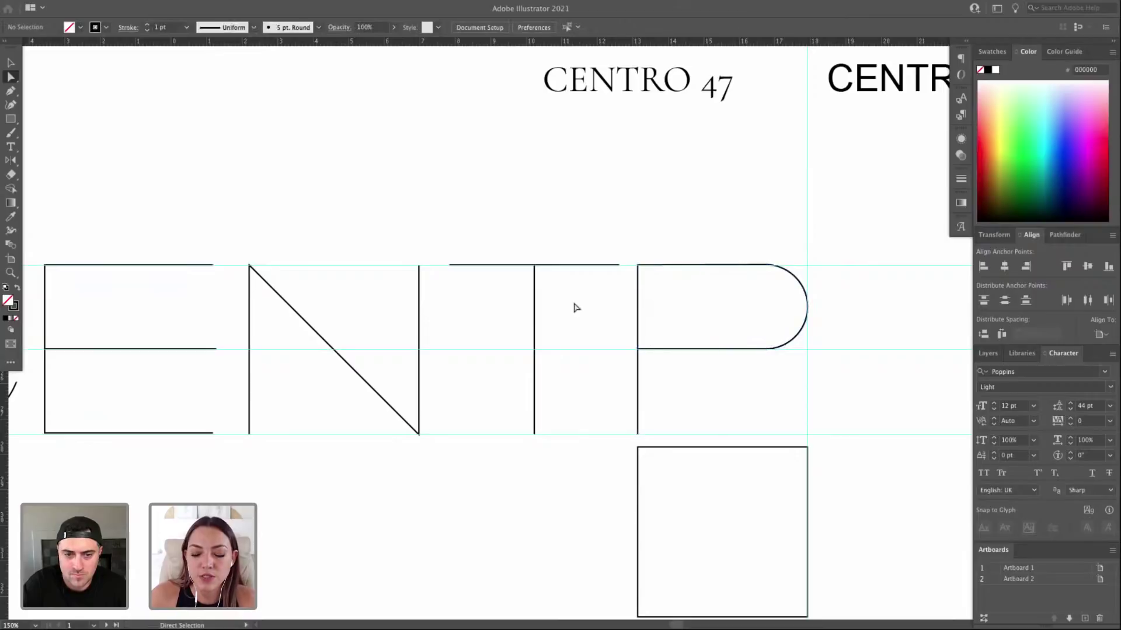
Draw a rectangle about 12.48 by 1.13 cm below the lettering and paint a thick brush X above the lettering.
key("super+minus")
key("m")
mouse_move(236, 432)
left_mouse_down()
mouse_move(530, 460)
mouse_move(526, 438)
mouse_move(537, 438)
mouse_move(493, 475)
mouse_move(480, 468)
left_mouse_up()
key("v")
key("super+z")
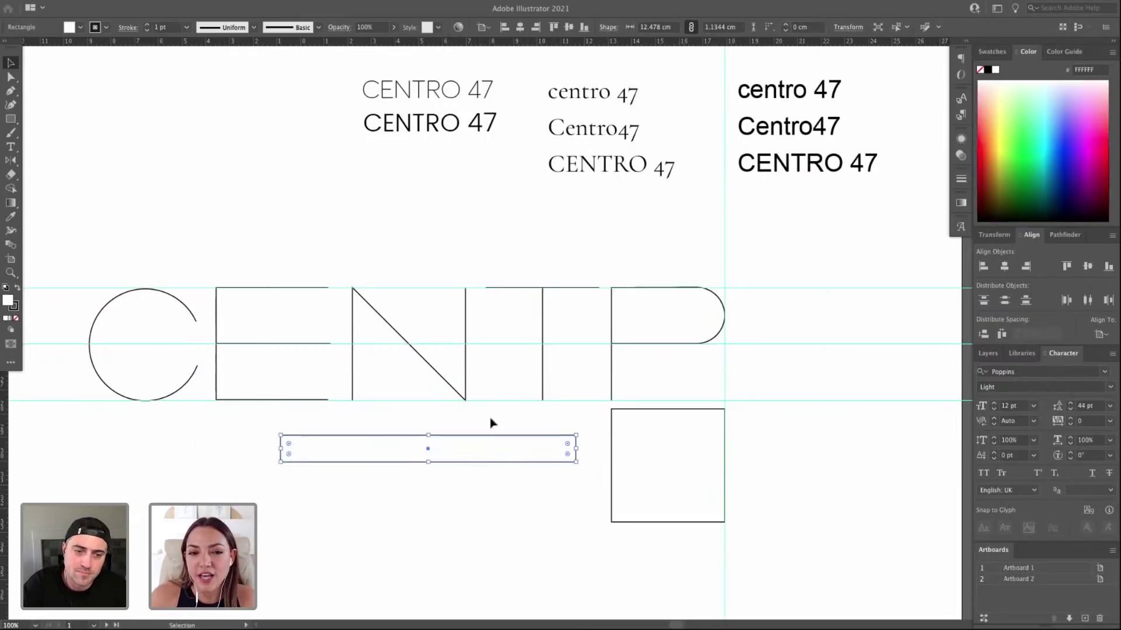
left_click(359, 204)
key("b")
left_click_drag(457, 187, 396, 236)
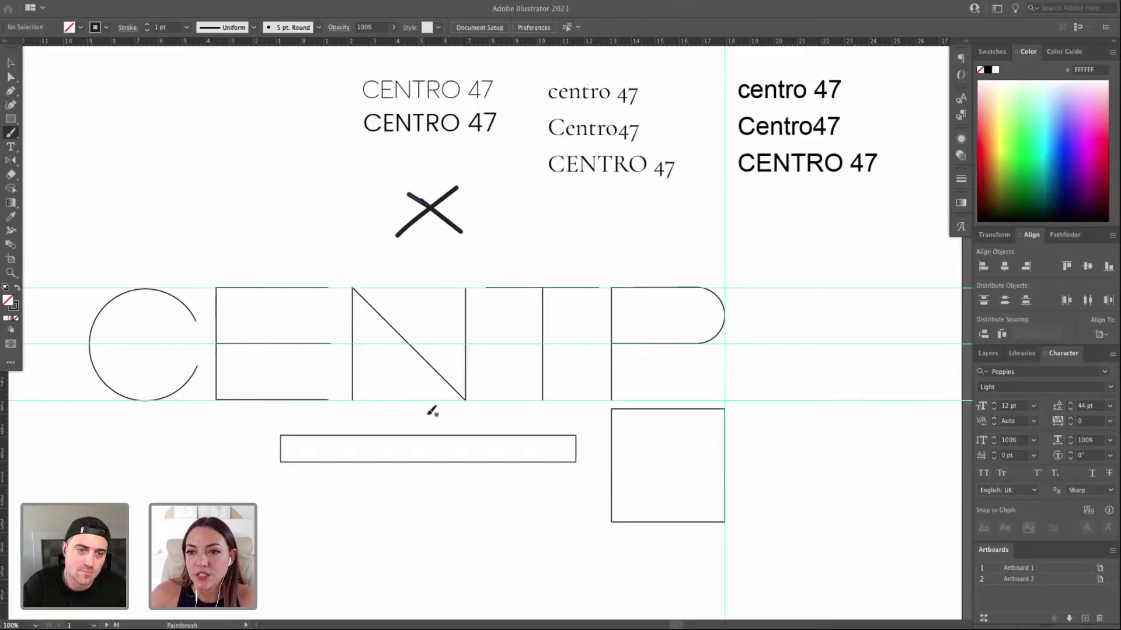
Delete the brushed X and the long thin rectangle from around the lettering.
key("v")
left_click_drag(509, 260, 369, 181)
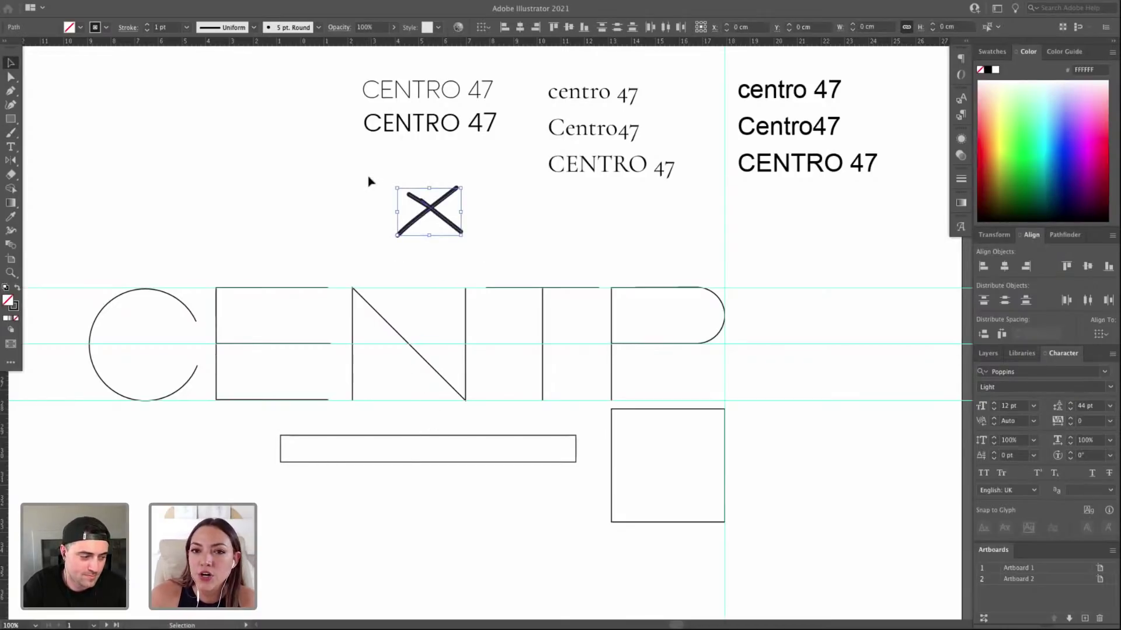
key("Delete")
left_click_drag(461, 510, 461, 509)
key("Delete")
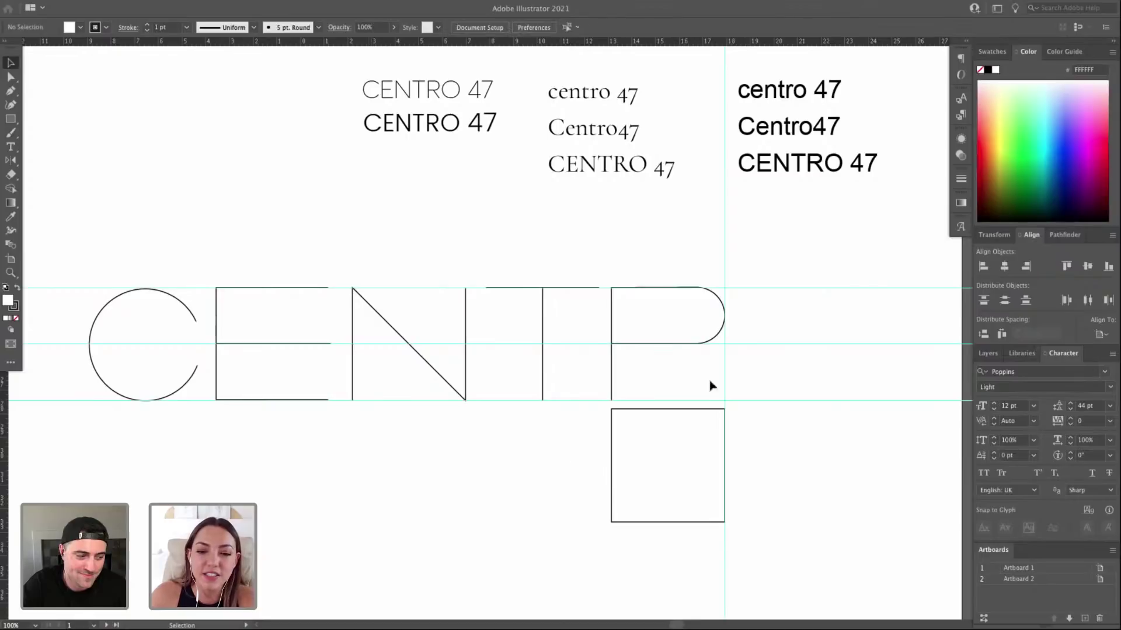
Draw the R's diagonal leg from the bowl's lower line to where the bottom guide meets the vertical guide.
scroll(684, 383, "right", 1)
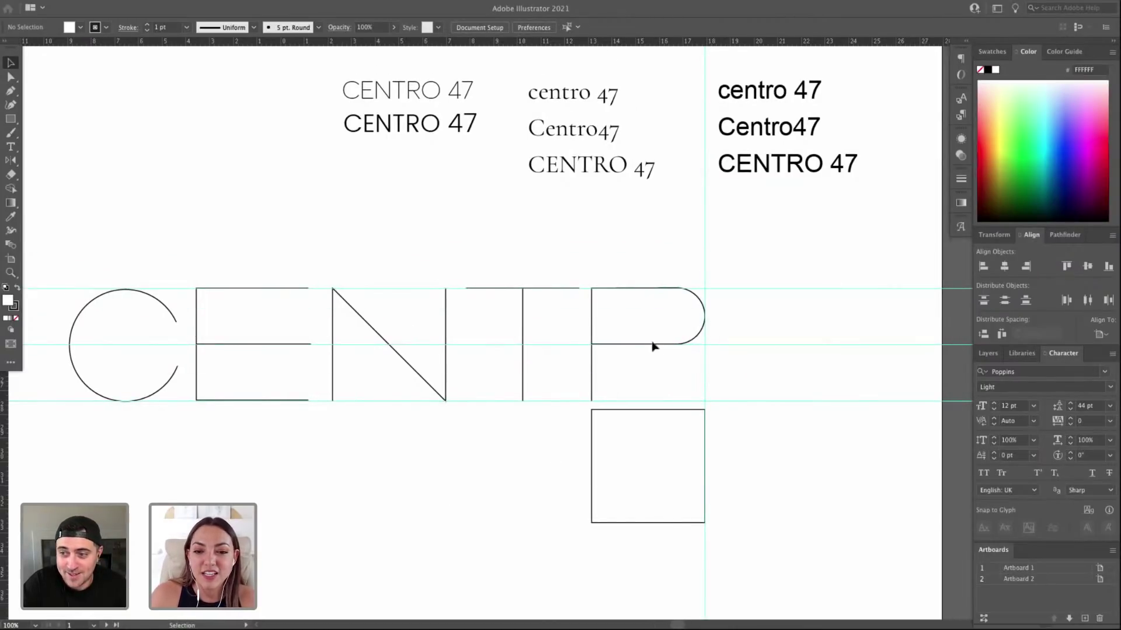
scroll(658, 348, "left", 1)
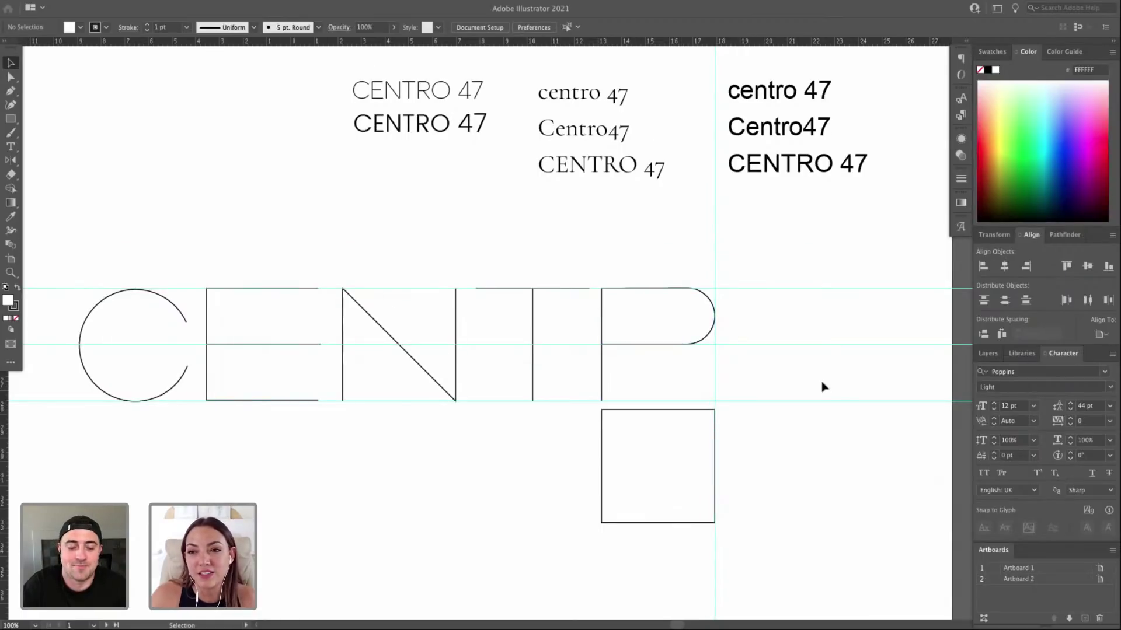
left_click_drag(785, 355, 809, 360)
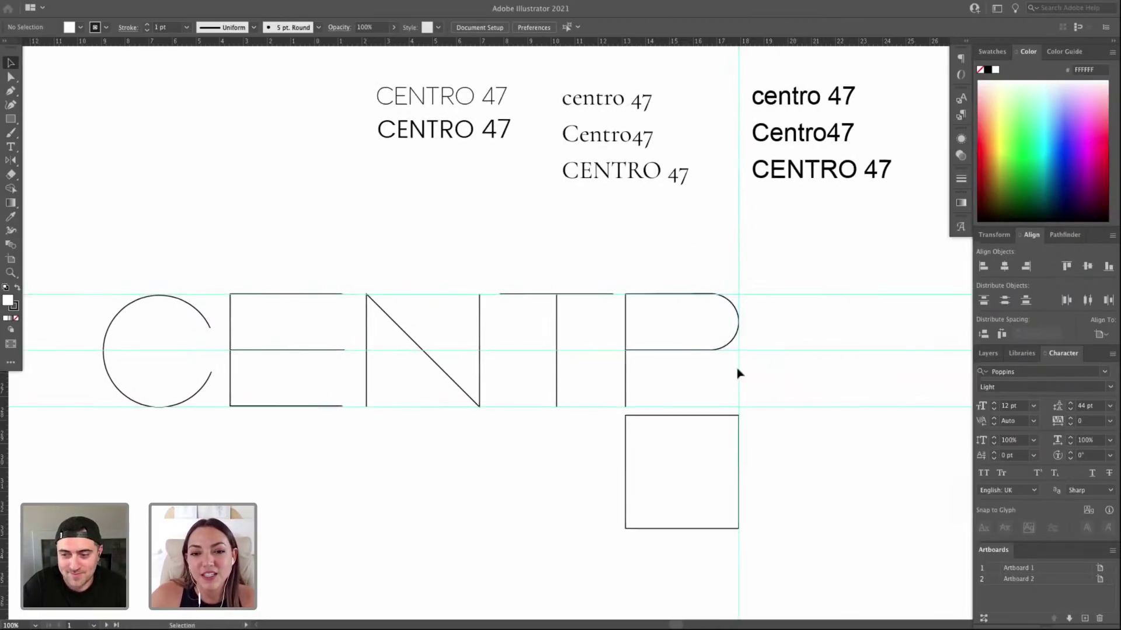
left_click(691, 352)
left_click(683, 375)
key("p")
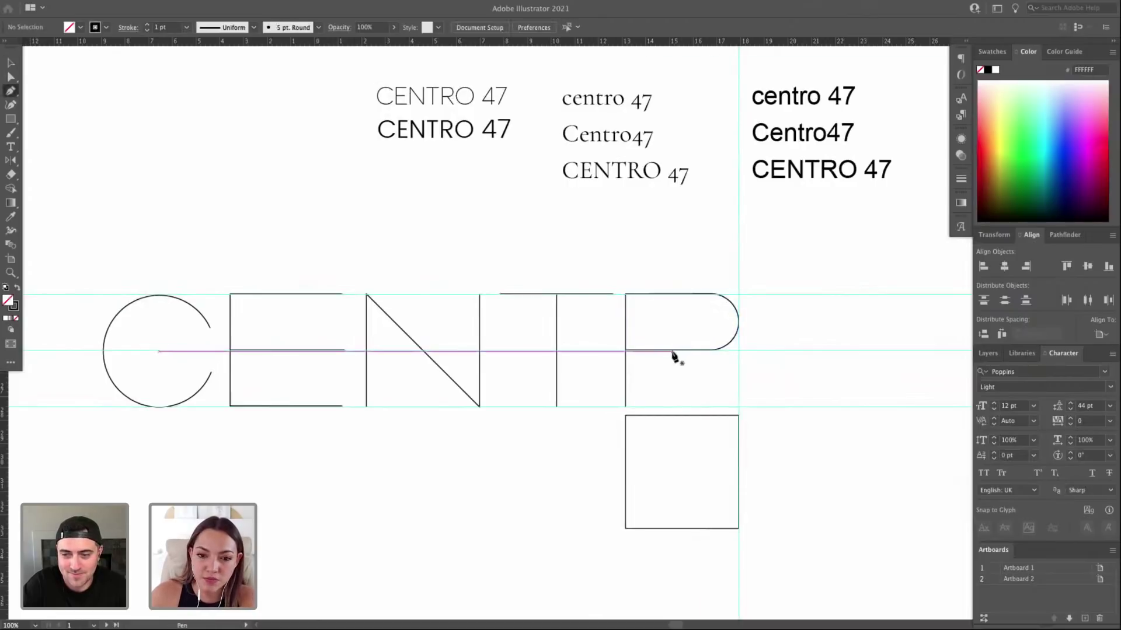
left_click(675, 351)
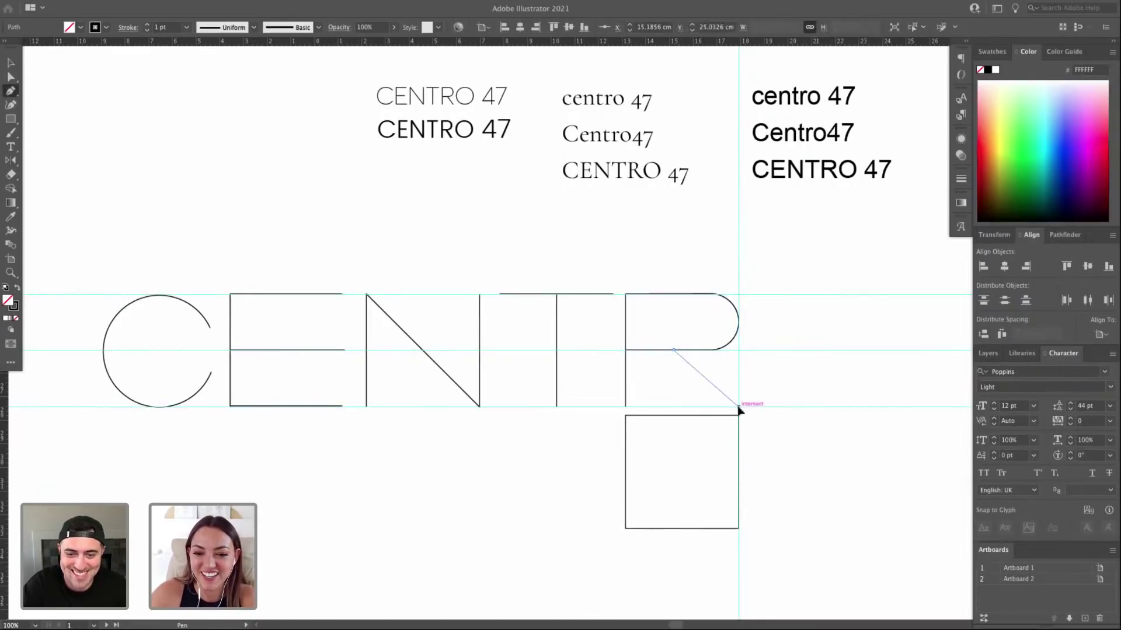
left_click(739, 407)
Shift the leg's upper end right along the bowl's lower line and delete the reference square below the R.
key("a")
left_click_drag(674, 351, 701, 351)
key("v")
left_click(741, 432)
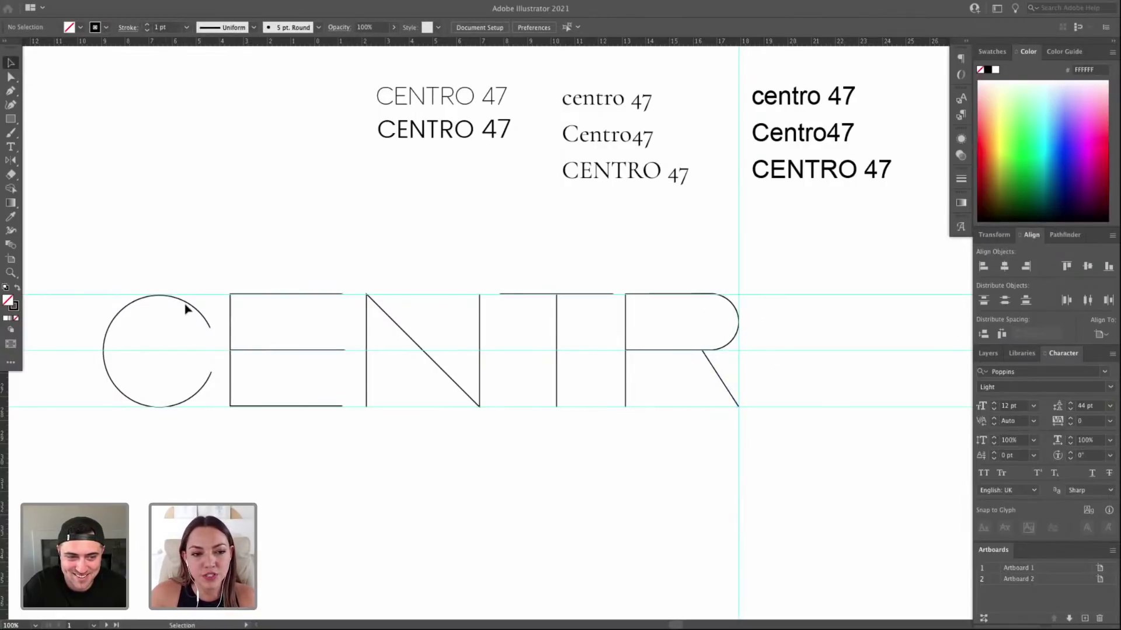
Duplicate the C's circle to the right of the R as the letter O and hide the guides.
left_click_drag(185, 305, 828, 305)
left_click(826, 278)
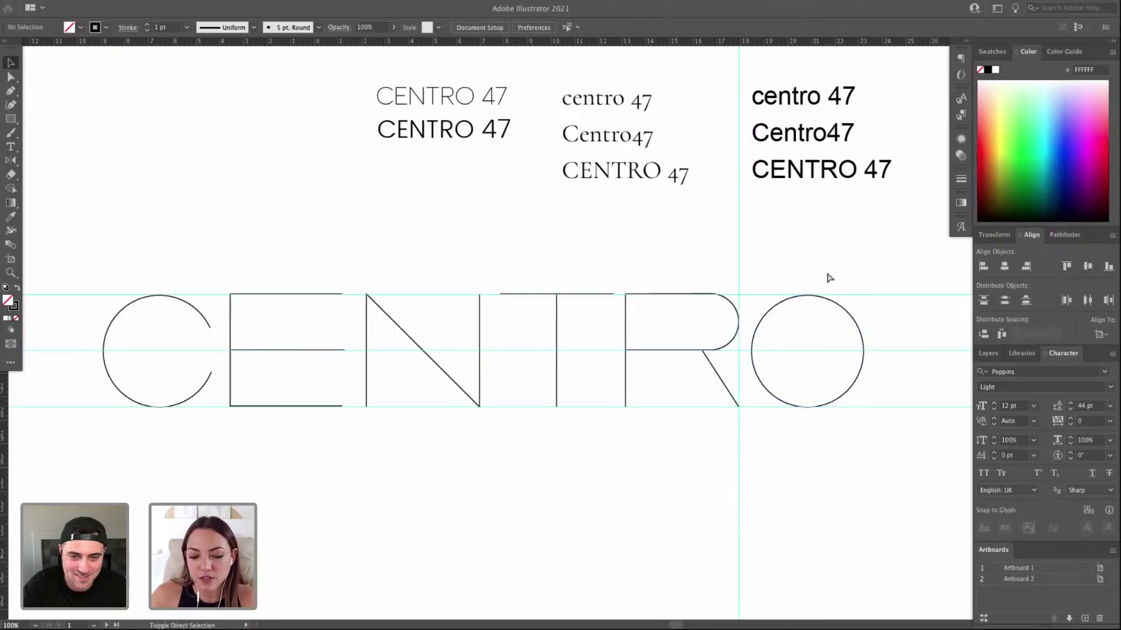
key("ctrl+minus")
key("ctrl+minus")
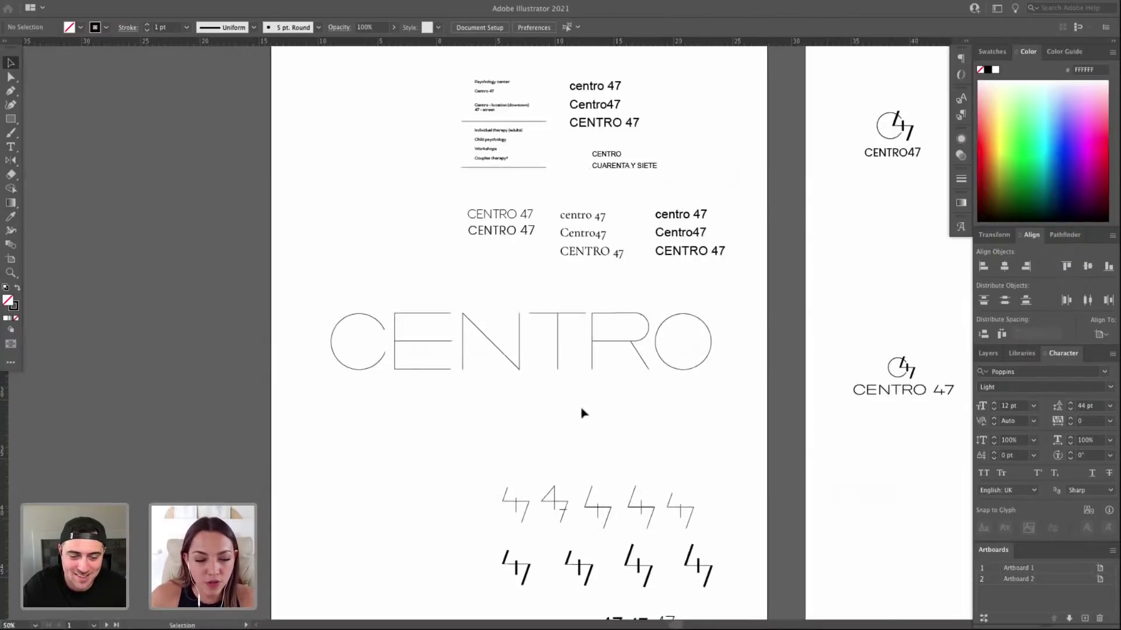
Move the 47 symbol sketches from below the lettering off the artboard's left side.
left_click_drag(584, 413, 561, 308)
left_click_drag(606, 425, 705, 332)
mouse_move(563, 252)
left_mouse_down()
mouse_move(821, 488)
mouse_move(858, 507)
left_mouse_up()
mouse_move(779, 432)
left_mouse_down()
mouse_move(455, 470)
mouse_move(228, 470)
left_mouse_up()
left_click(773, 243)
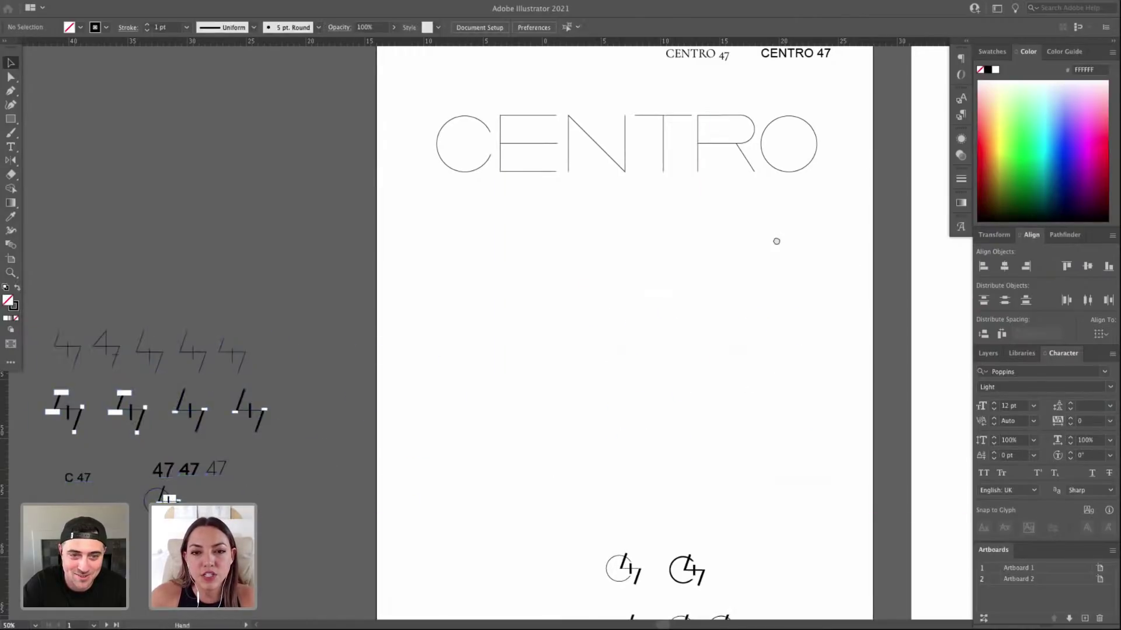
Examine the completed CENTRO lettering up close and against the typeface samples above it.
key("z")
scroll(455, 285, "up", 5)
left_click_drag(348, 231, 844, 406)
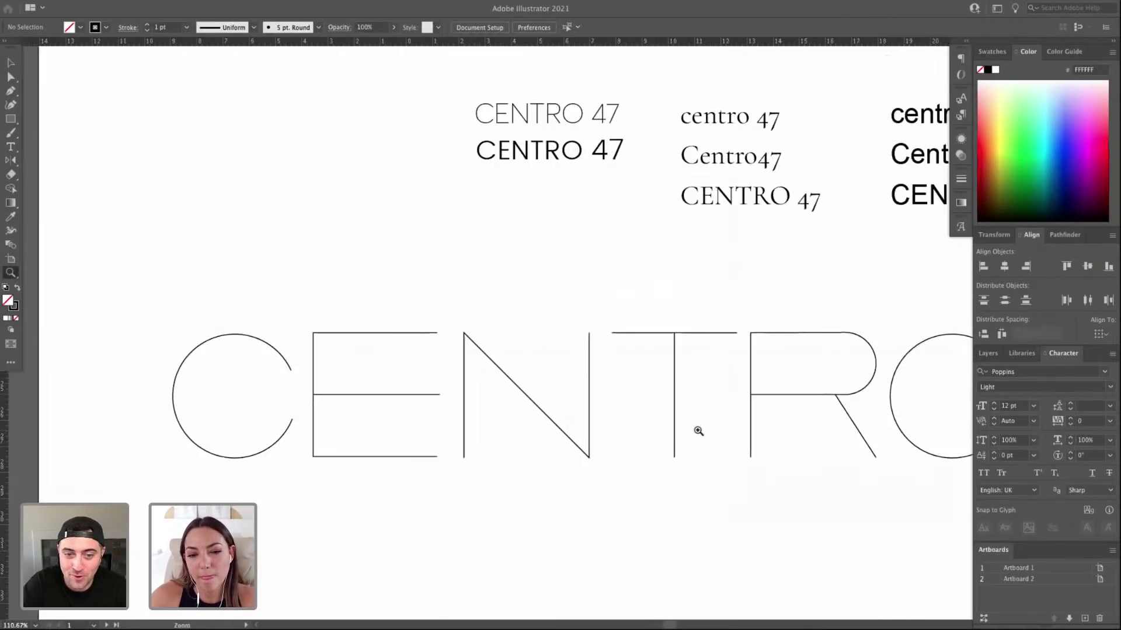
key("ctrl+minus")
key("v")
left_click_drag(858, 457, 264, 318)
left_click(262, 318)
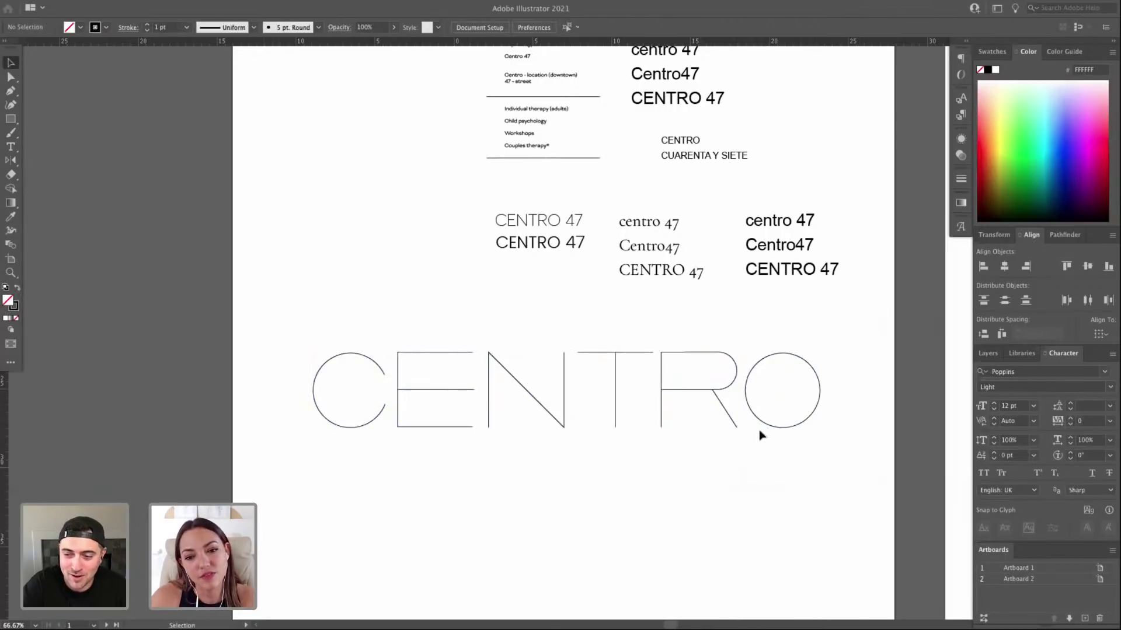
left_click_drag(880, 453, 880, 446)
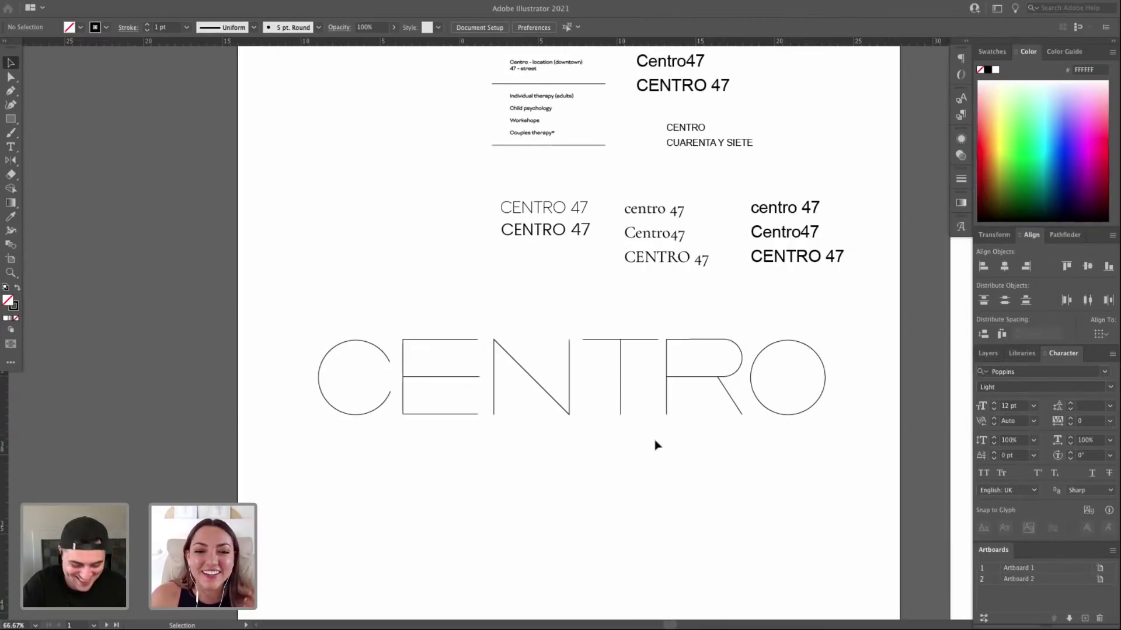
scroll(502, 409, "down", 1)
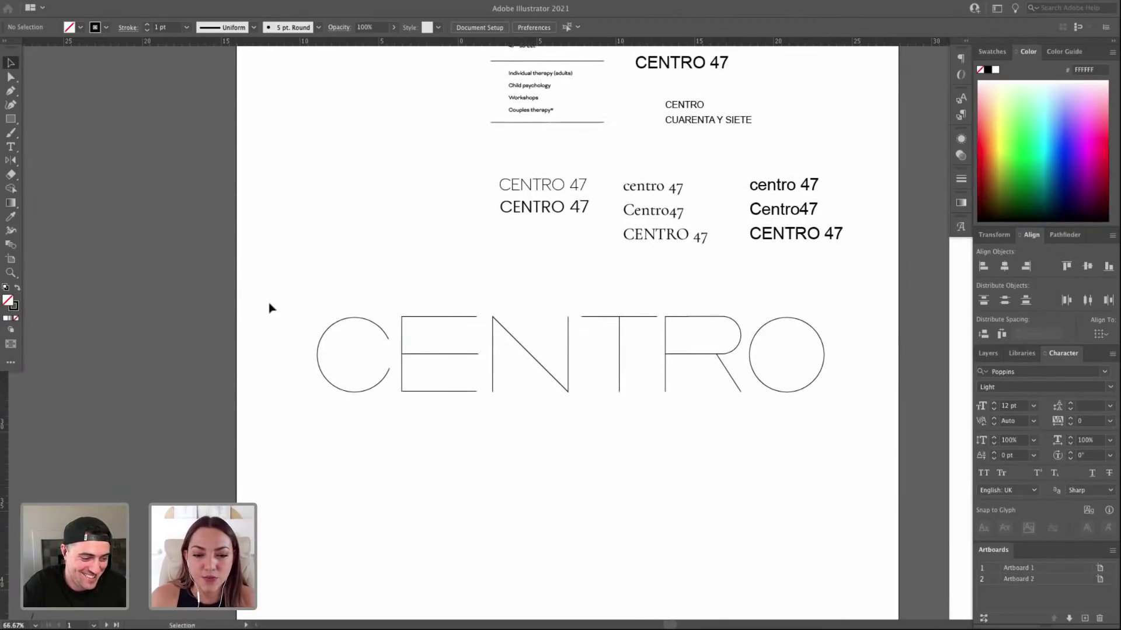
Show the guides, test a letter-sized square over the C and the E, undo it and hide the guides again.
key("super+semicolon")
key("m")
left_click_drag(319, 317, 392, 391)
key("v")
left_click_drag(385, 319, 470, 321)
key("super+z")
key("super+z")
key("super+semicolon")
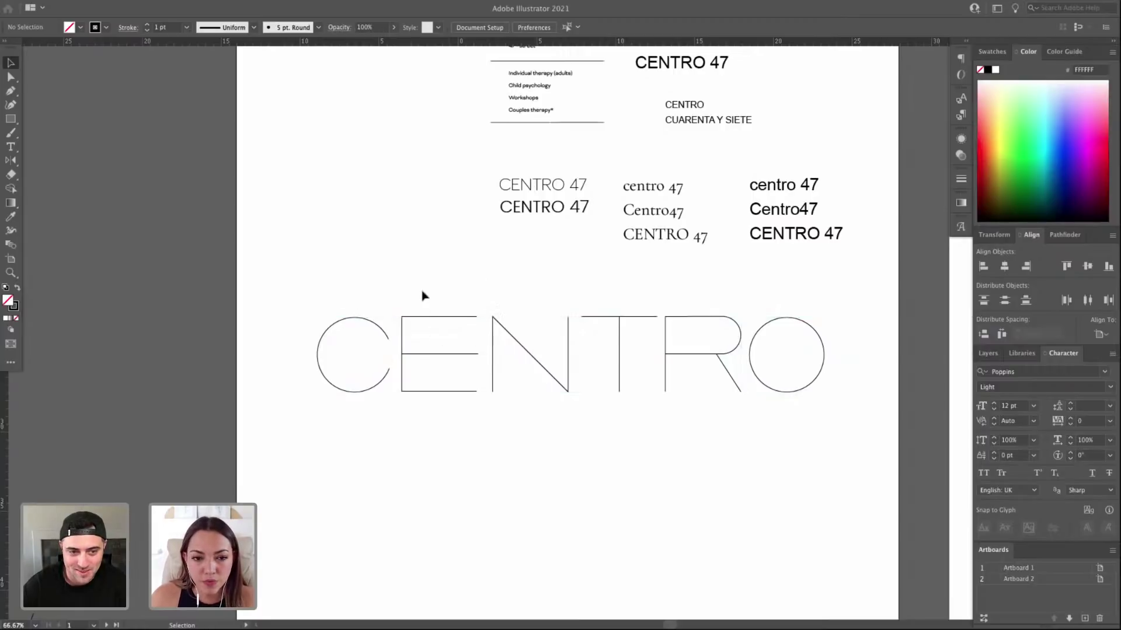
Select the E and the R in turn to compare their overall widths.
left_click_drag(458, 443, 458, 443)
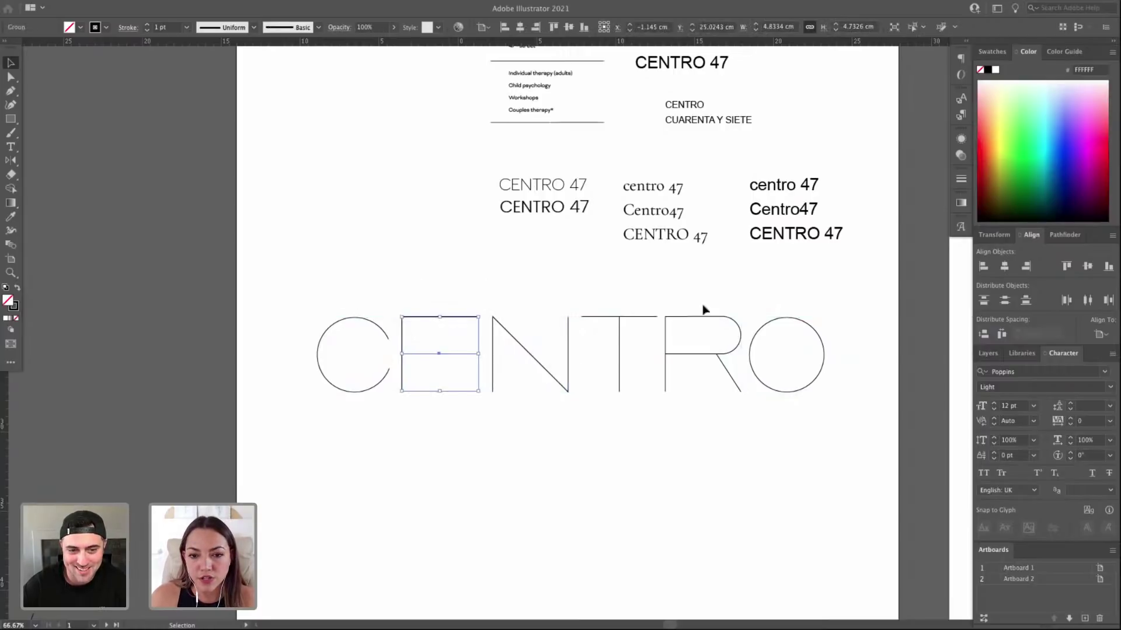
left_click_drag(742, 411, 742, 411)
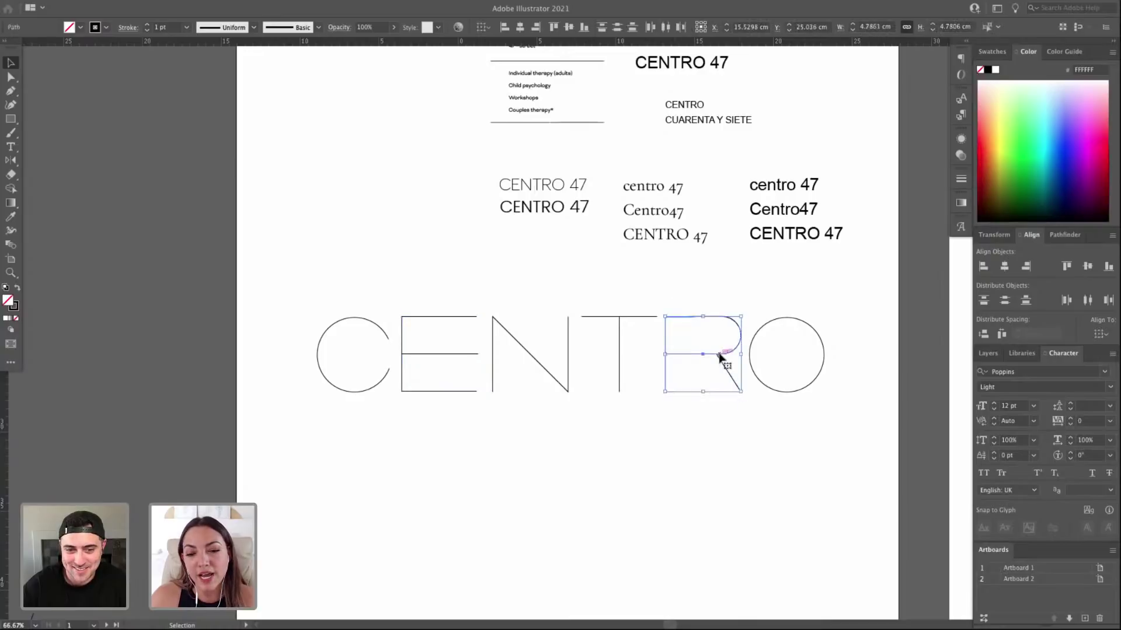
left_click(707, 325)
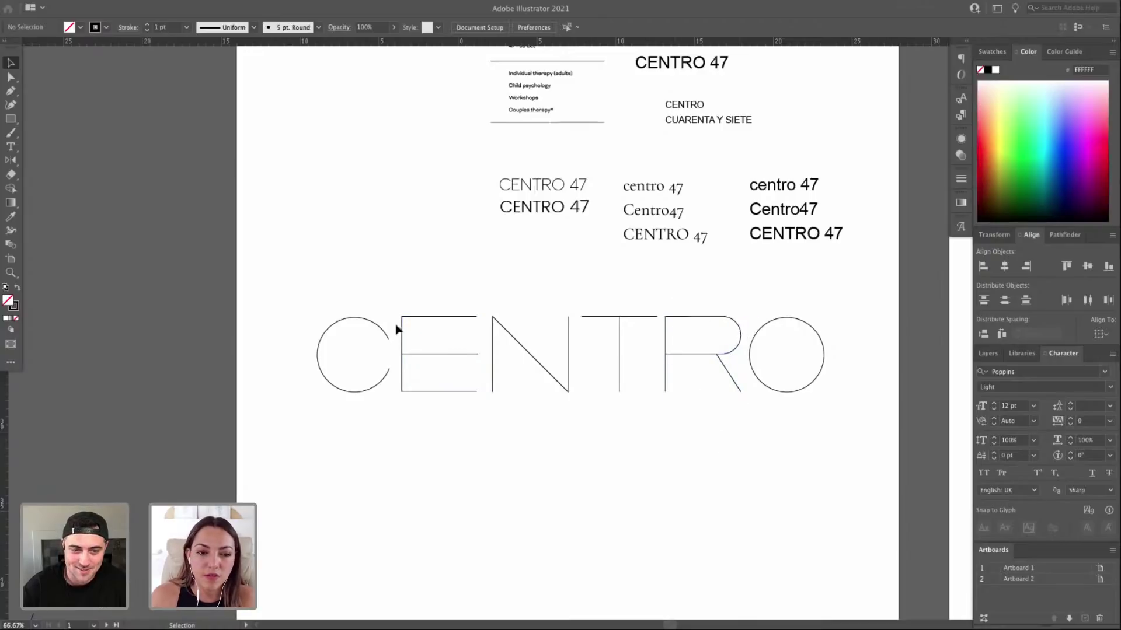
left_click(461, 354)
Duplicate the whole CENTRO lettering directly below the original.
left_click_drag(255, 287, 869, 432)
scroll(796, 370, "down", 3)
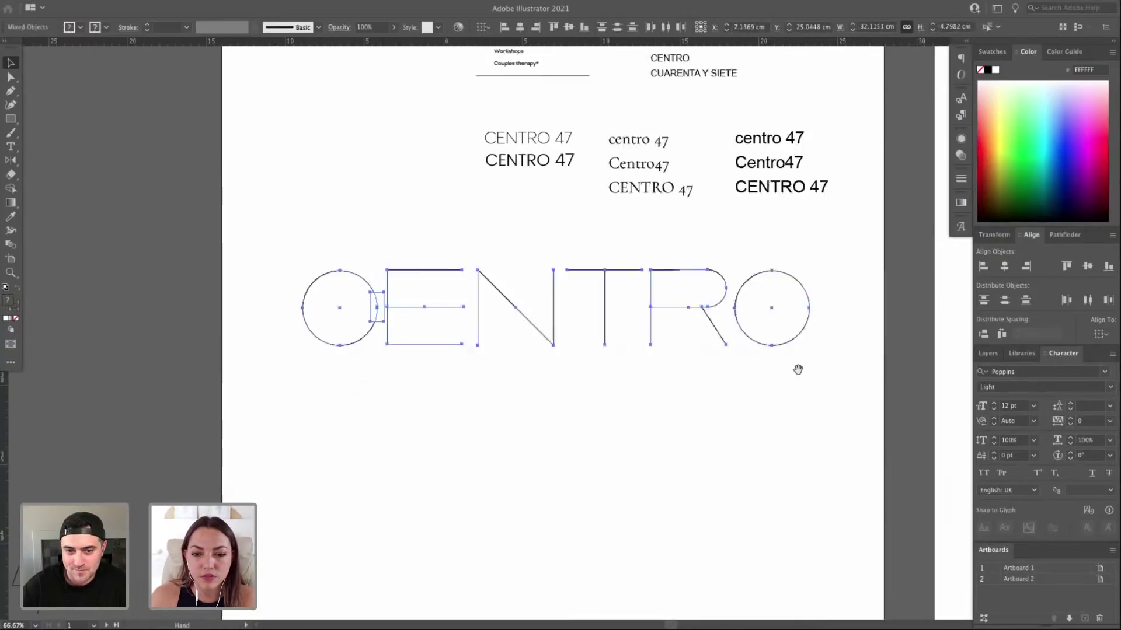
left_click_drag(708, 263, 711, 463)
left_click(685, 400)
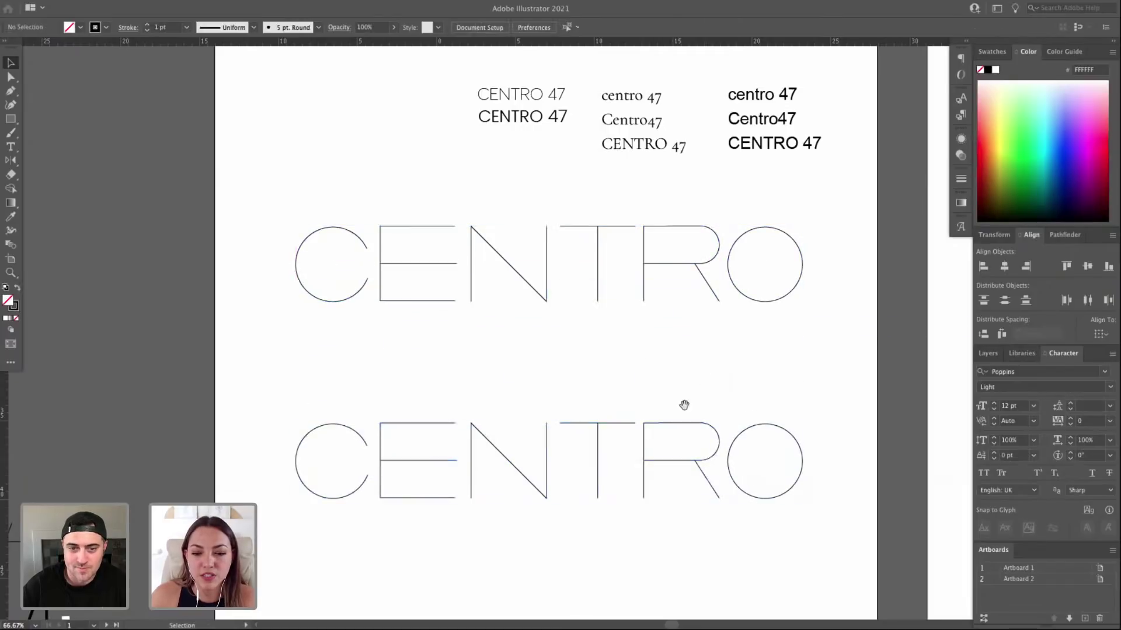
Try to shorten only the E's middle arm in the lower CENTRO copy.
scroll(684, 357, "down", 2)
left_click_drag(280, 326, 846, 475)
scroll(457, 460, "left", 5)
key("a")
key("v")
left_click_drag(517, 467, 498, 293)
left_click(518, 400)
key("a")
left_click_drag(519, 459, 502, 283)
left_click_drag(513, 379, 442, 378)
left_click(513, 363)
key("ctrl+z")
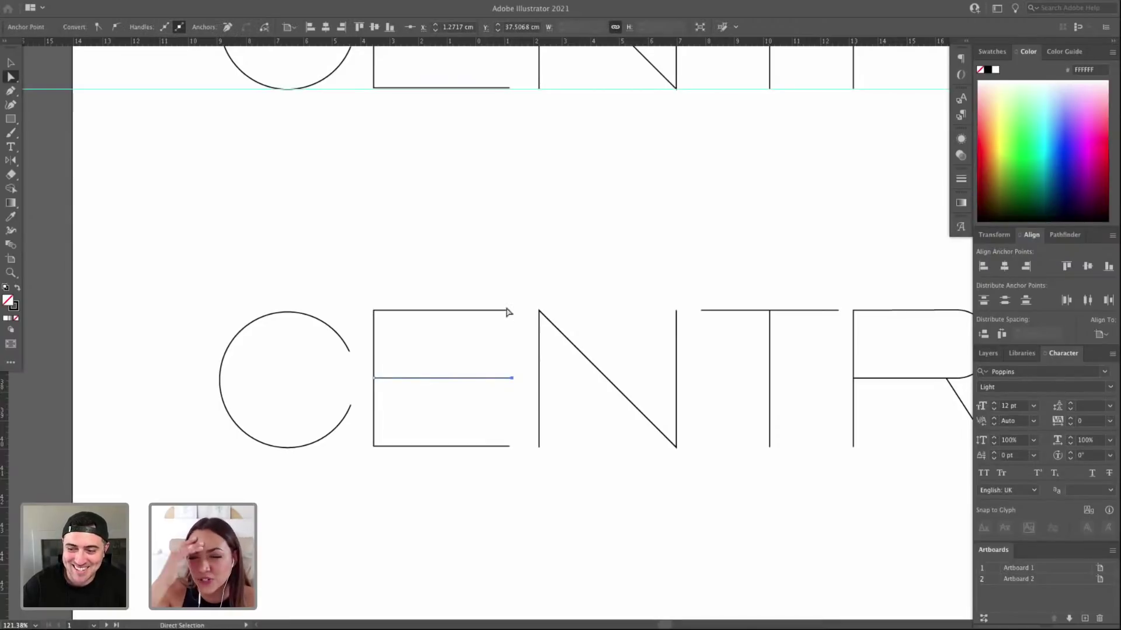
Shorten all three arms of the E in the lower copy together by about 2 cm.
left_click_drag(508, 302, 454, 450)
left_click(482, 351)
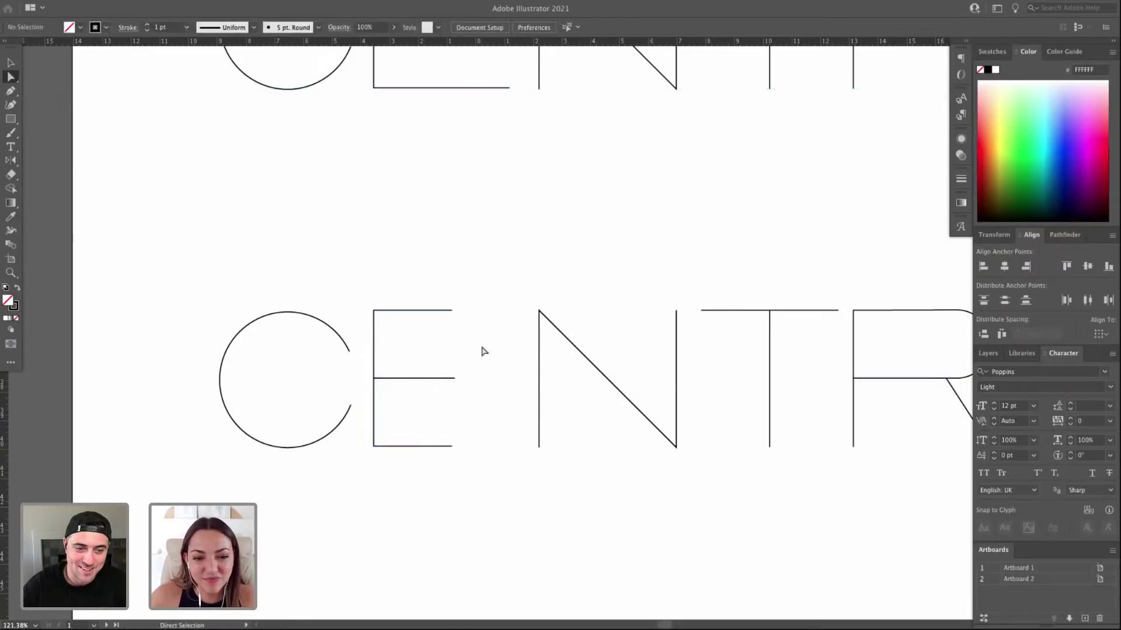
Shift the lower copy's C and narrowed E together to the right to tighten the gap before the N.
key("ctrl+minus")
key("ctrl+minus")
key("v")
left_click_drag(358, 293, 524, 424)
key("shift+Right")
key("shift+Right")
key("shift+Right")
key("shift+Right")
key("shift+Right")
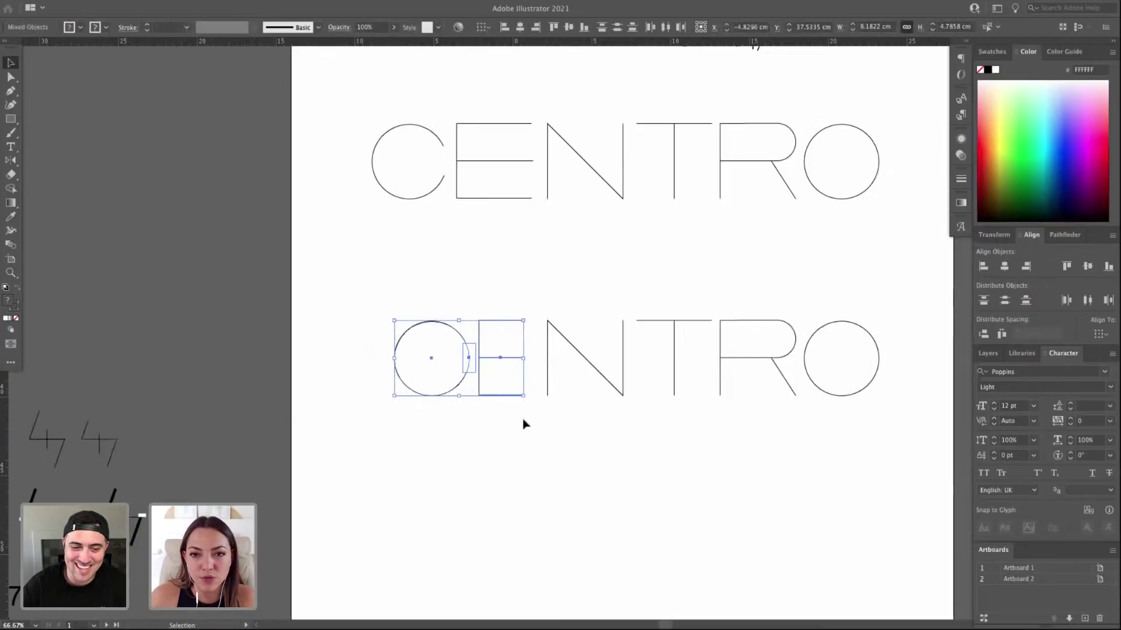
Nudge the lower copy's C and E about 0.8 cm further right, closer to the N.
key("shift+Right")
key("Right")
key("Right")
key("Right")
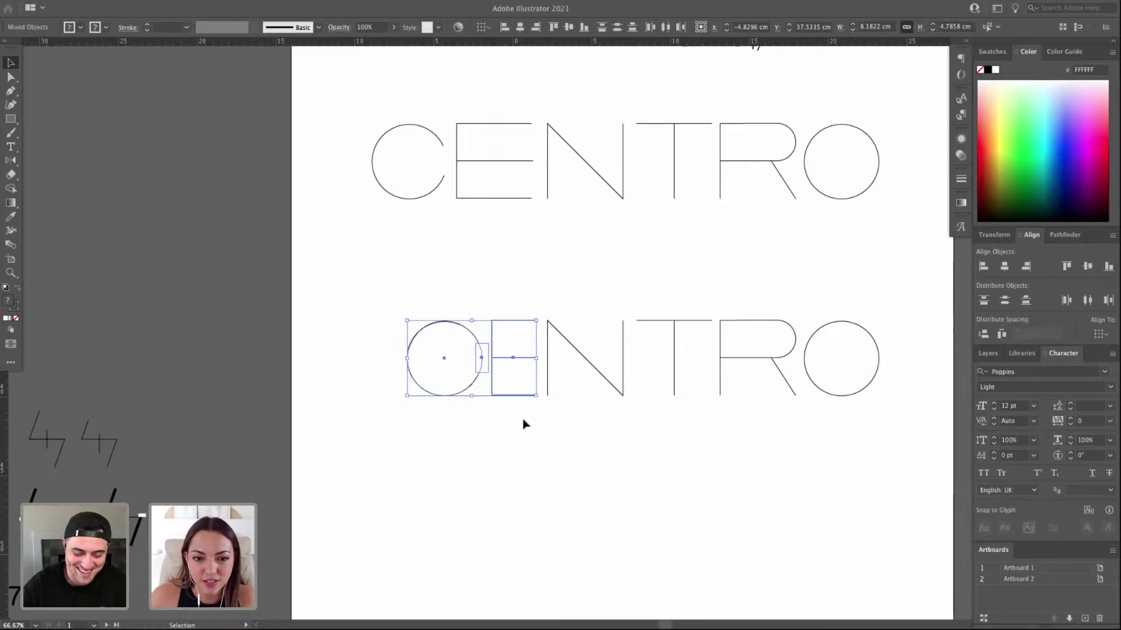
left_click(562, 421)
Examine the lower CENTRO copy's letter spacing up close, including the C and the white rectangle masking its opening.
scroll(666, 415, "right", 1)
key("z")
left_click_drag(305, 268, 916, 457)
left_click_drag(653, 472, 503, 488)
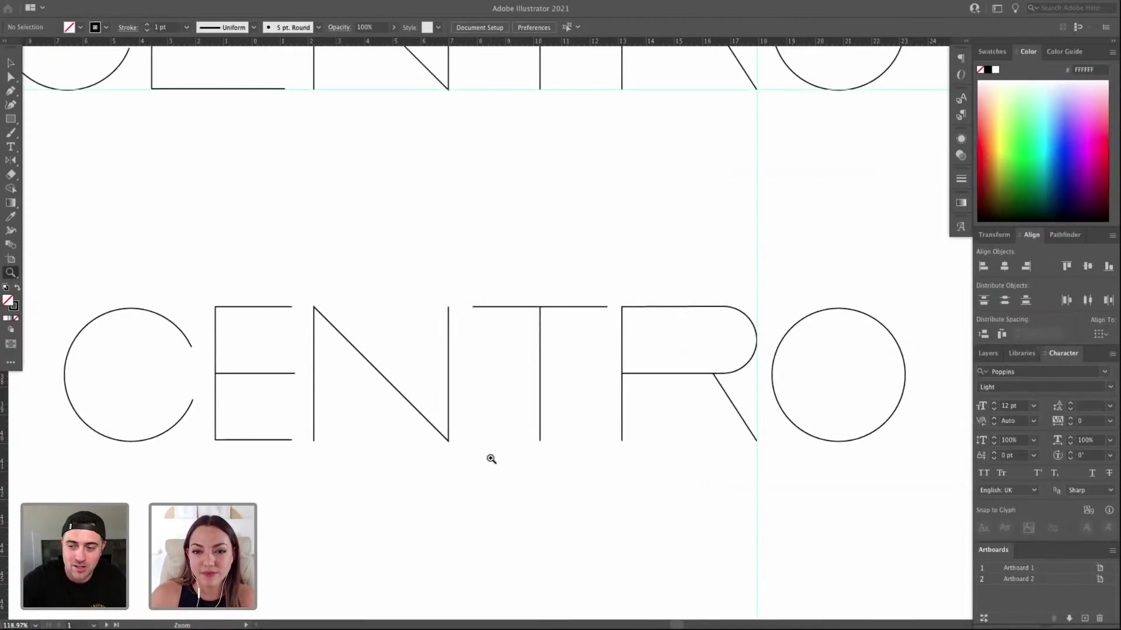
key("ctrl+1")
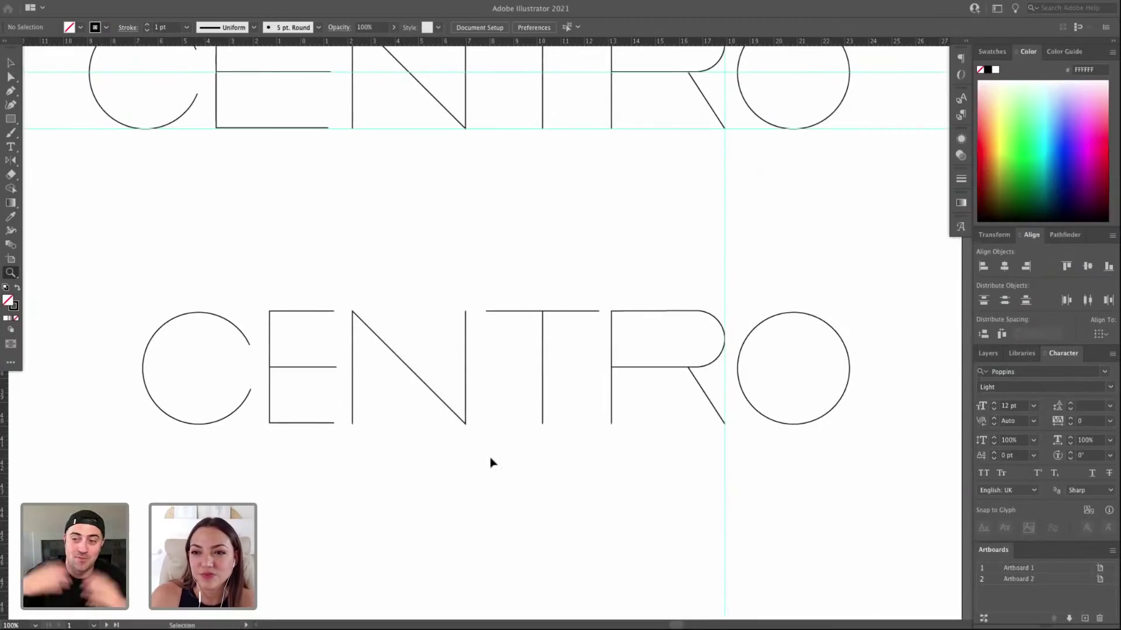
key("v")
scroll(398, 400, "left", 5)
scroll(398, 401, "up", 1)
left_click_drag(185, 286, 357, 482)
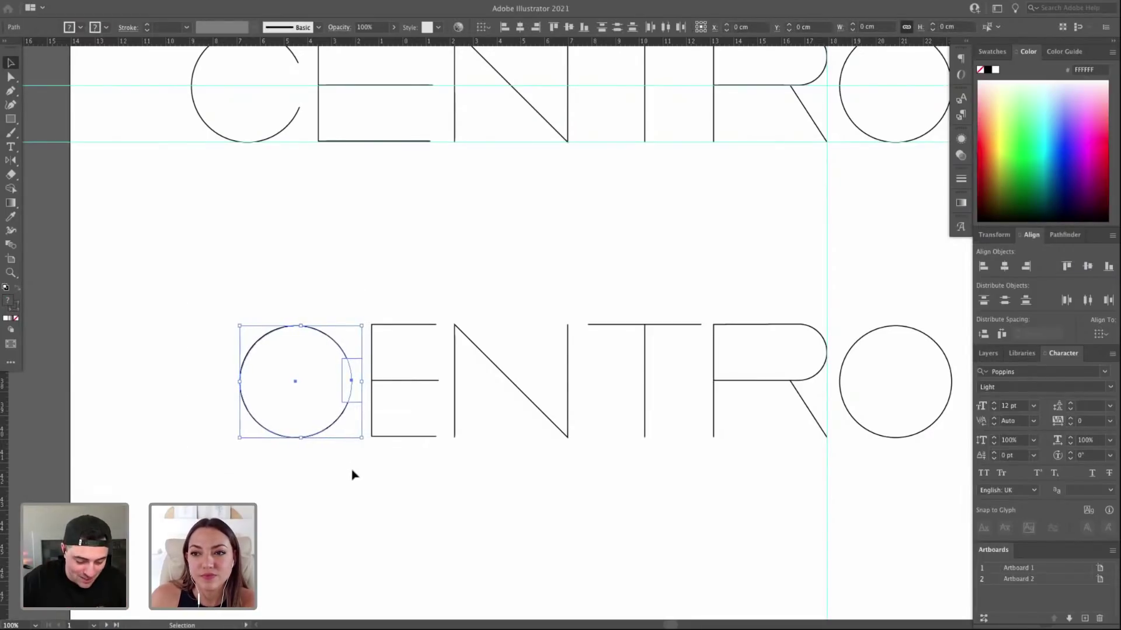
left_click(362, 481)
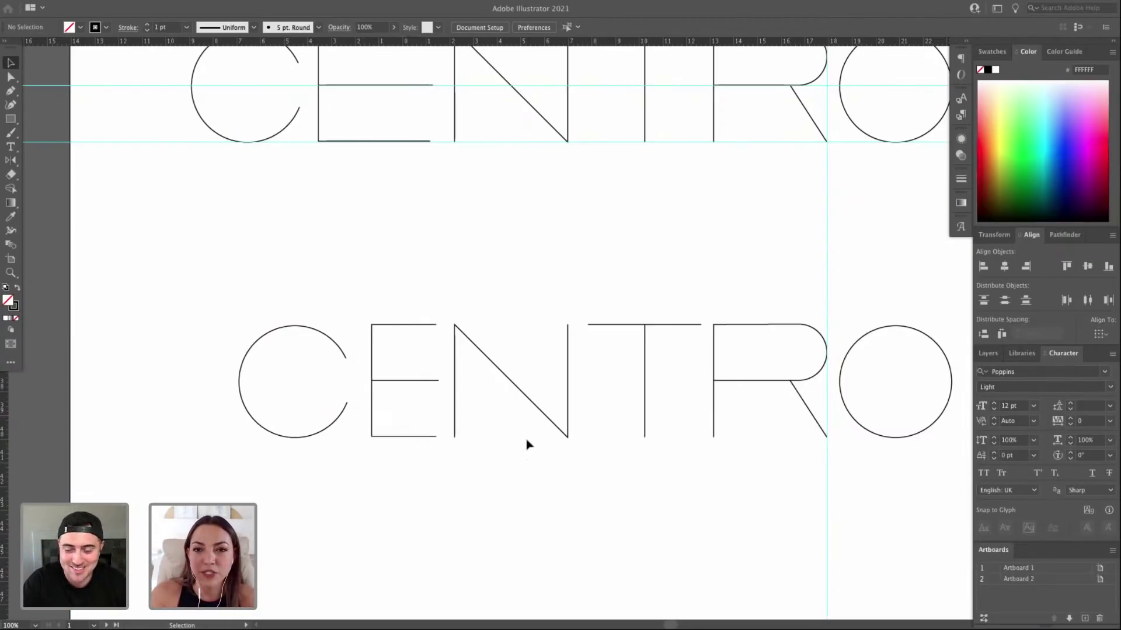
left_click(358, 376)
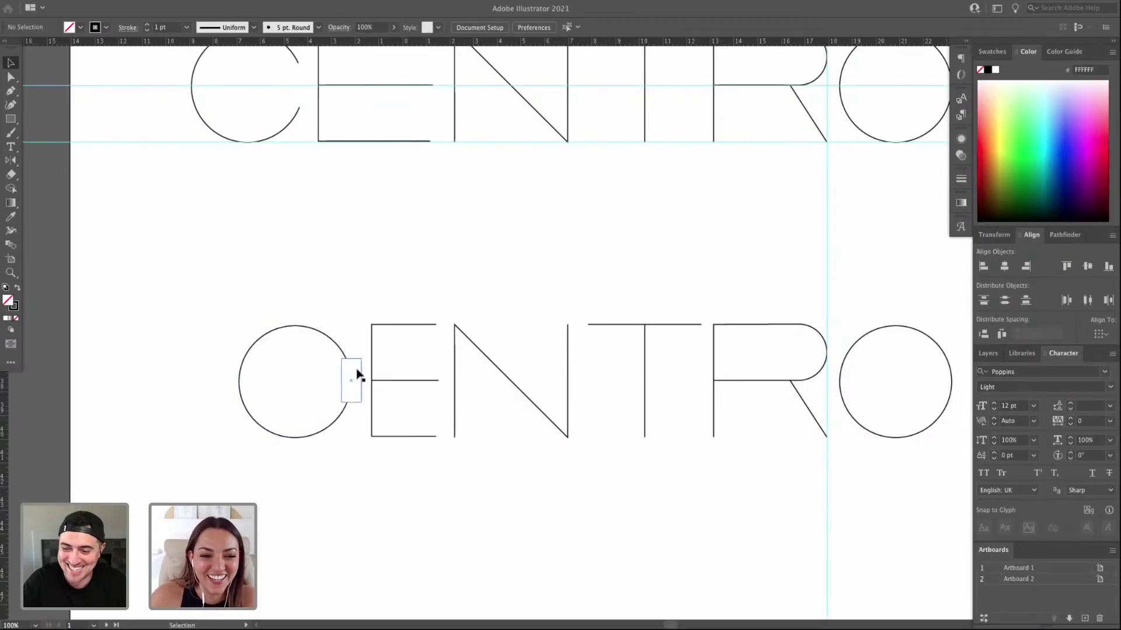
left_click(337, 279)
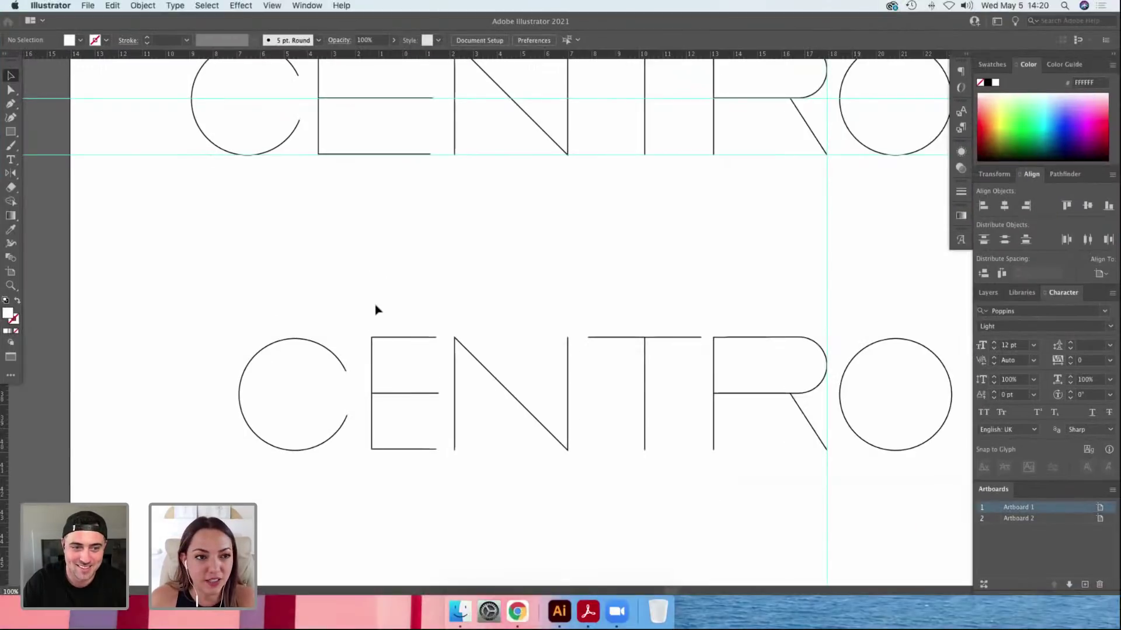
Compare the two CENTRO versions at a smaller scale in different screen modes.
key("super+minus")
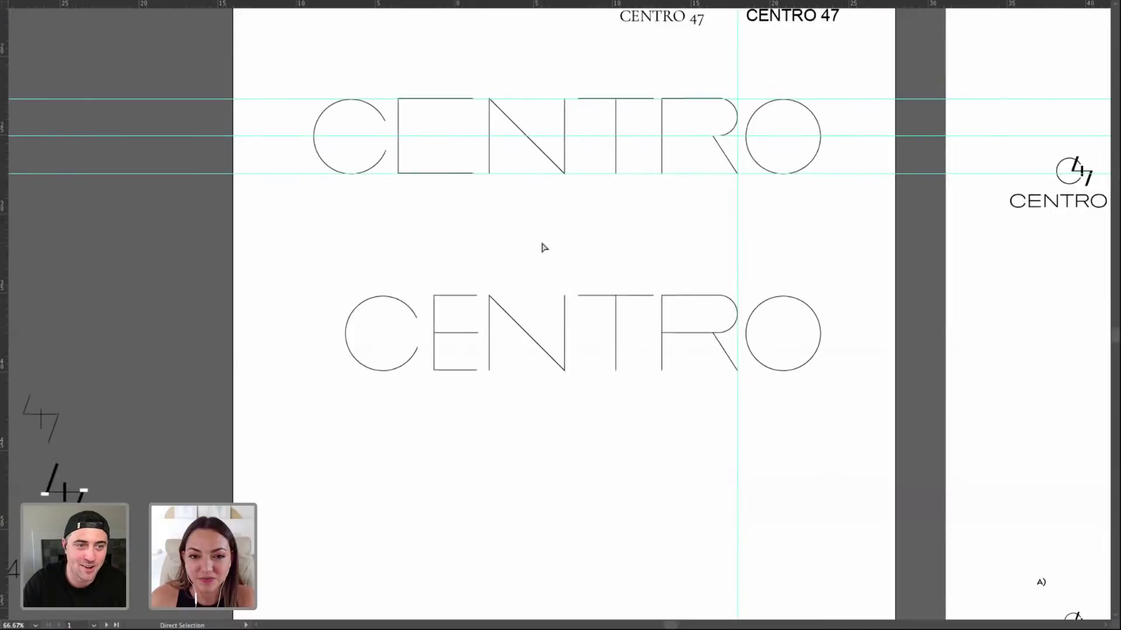
left_click_drag(541, 244, 532, 275)
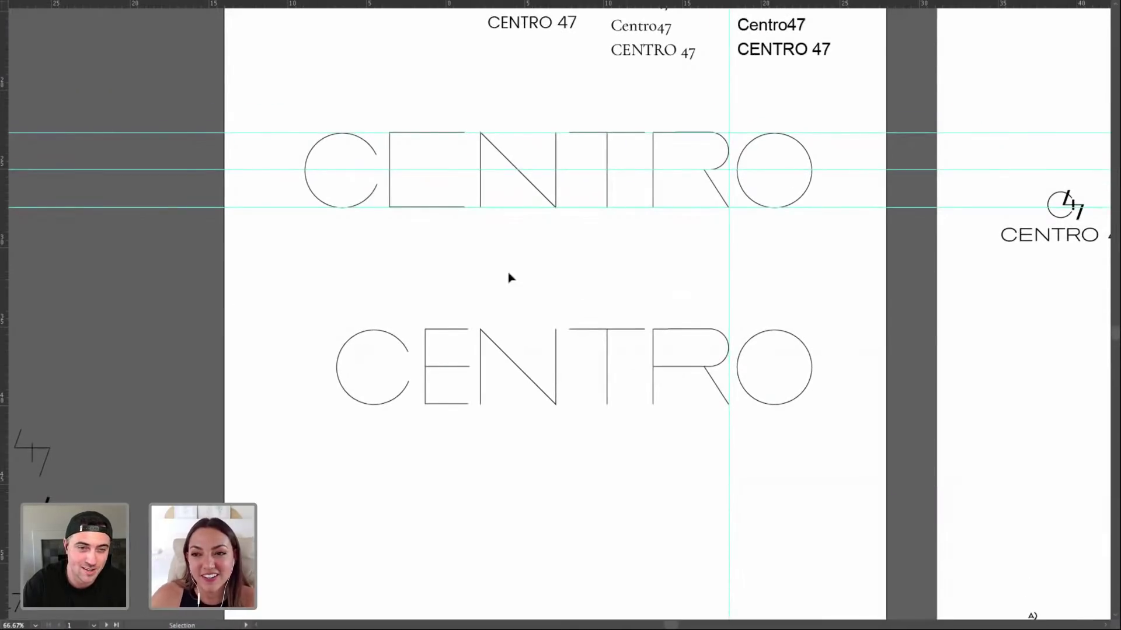
left_click_drag(521, 299, 524, 297)
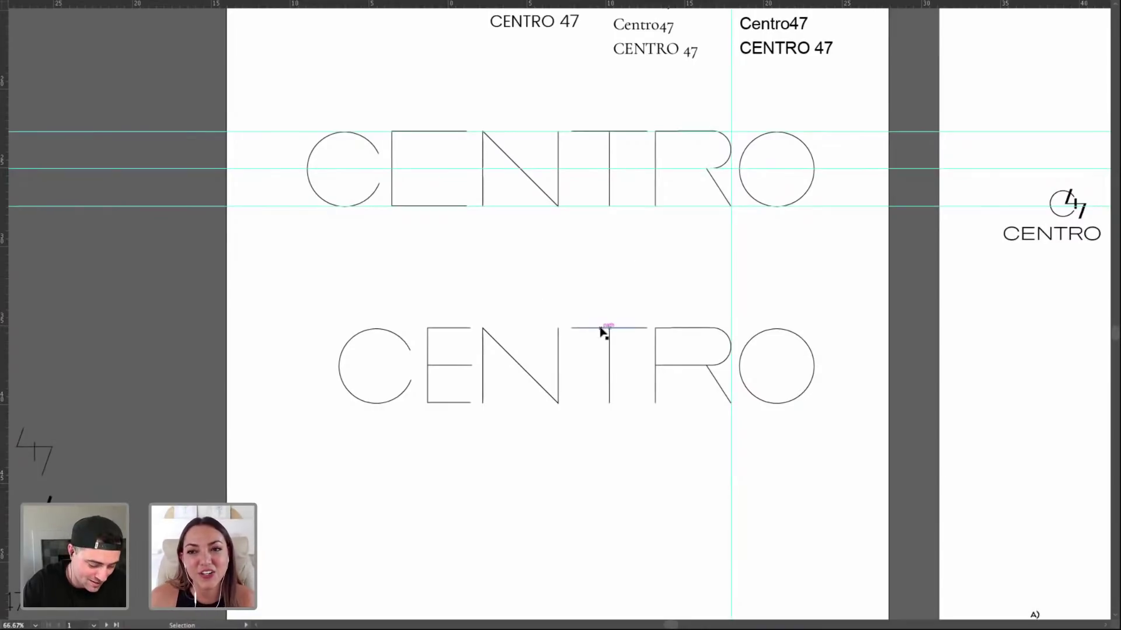
key("f")
key("f")
key("f")
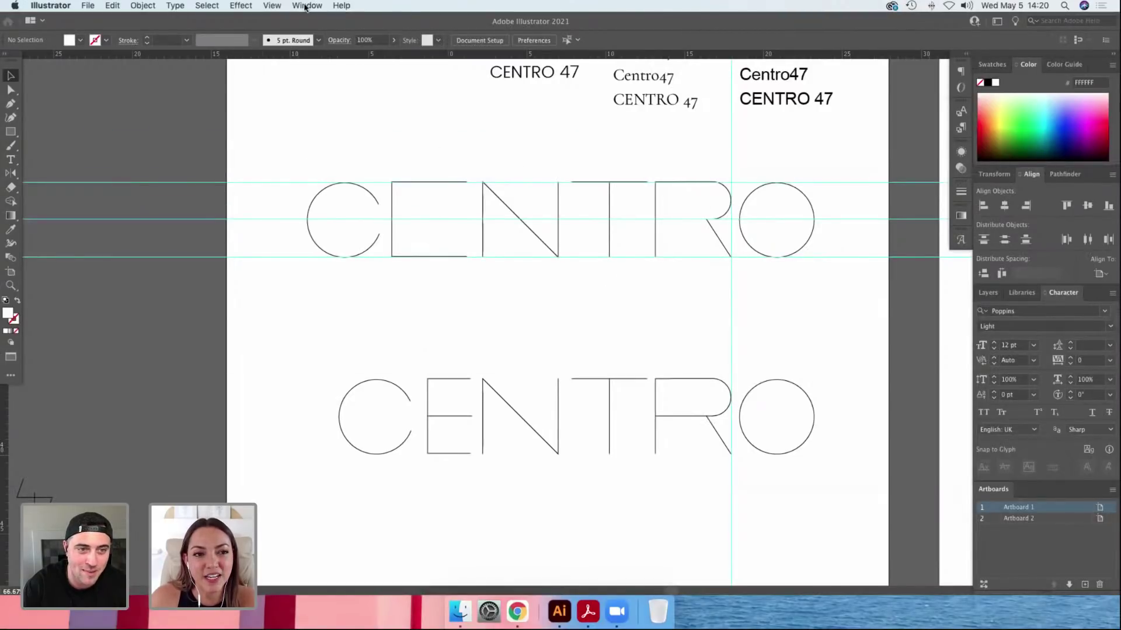
Hide the artboards so all objects sit on one continuous white canvas.
left_click(305, 6)
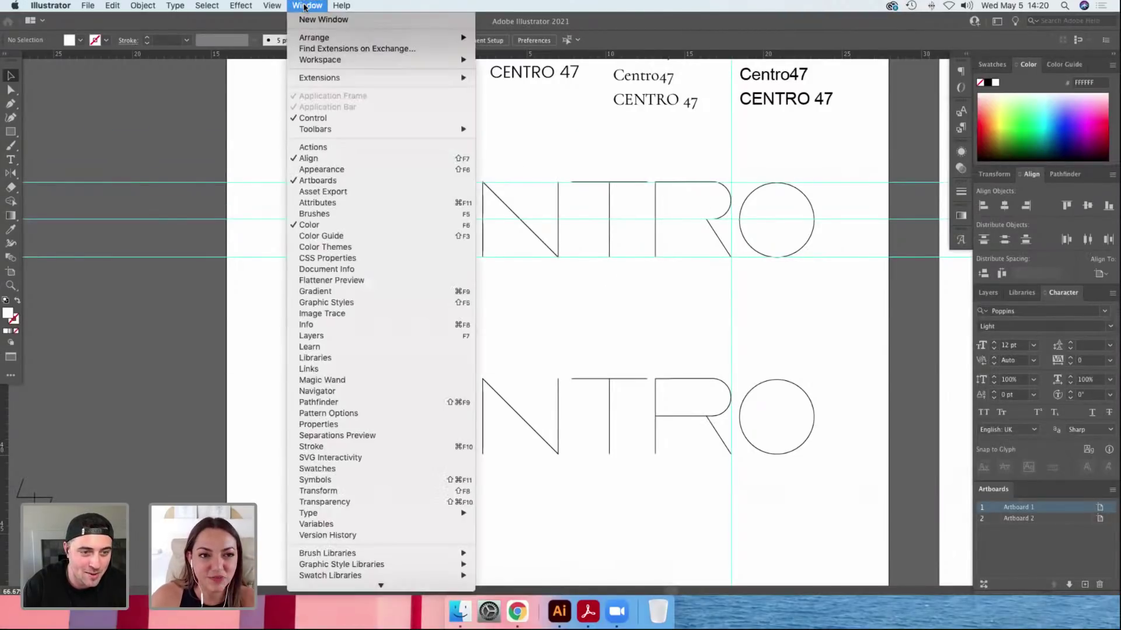
mouse_move(260, 5)
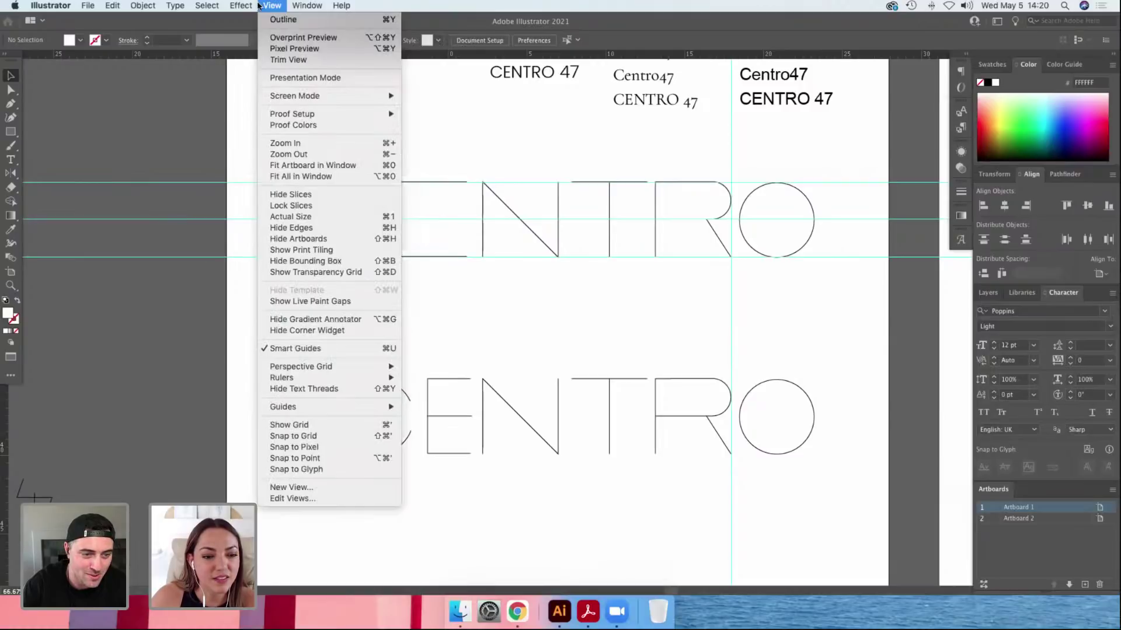
mouse_move(321, 8)
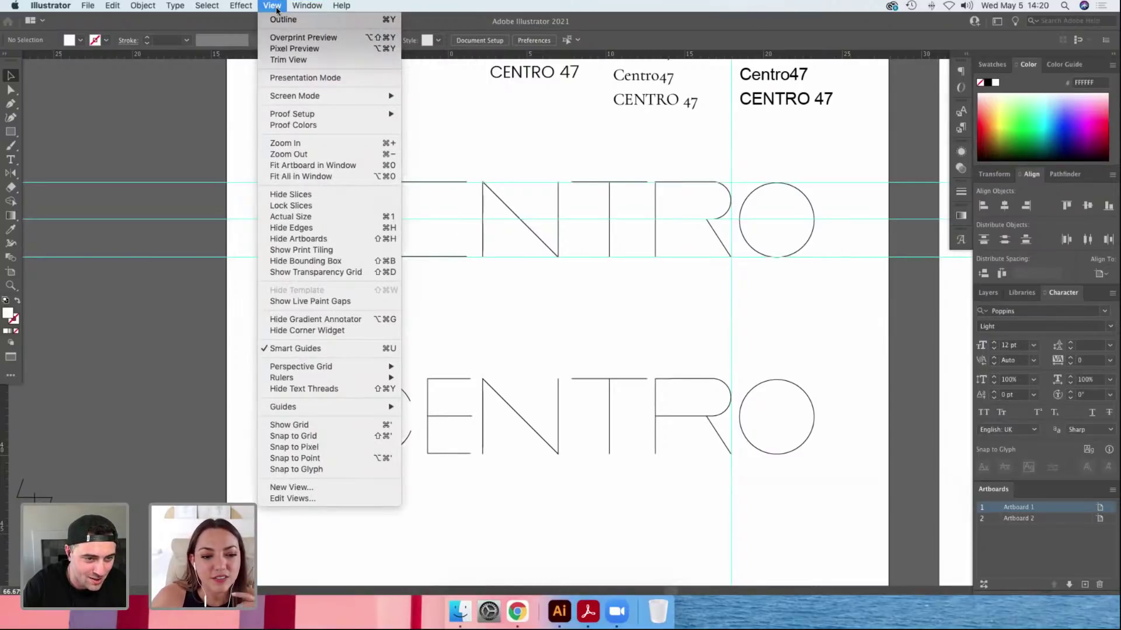
mouse_move(320, 96)
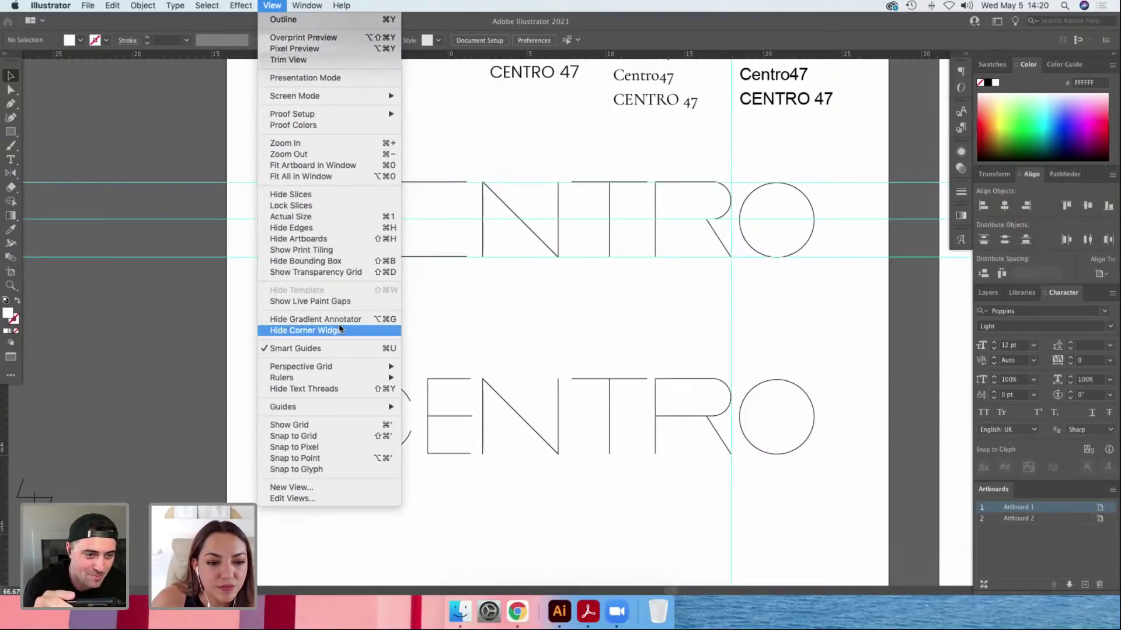
left_click(353, 240)
Look over both CENTRO versions, the 47 marks and the other logo drafts on the canvas without artboards.
key("super+minus")
key("super+minus")
key("super+minus")
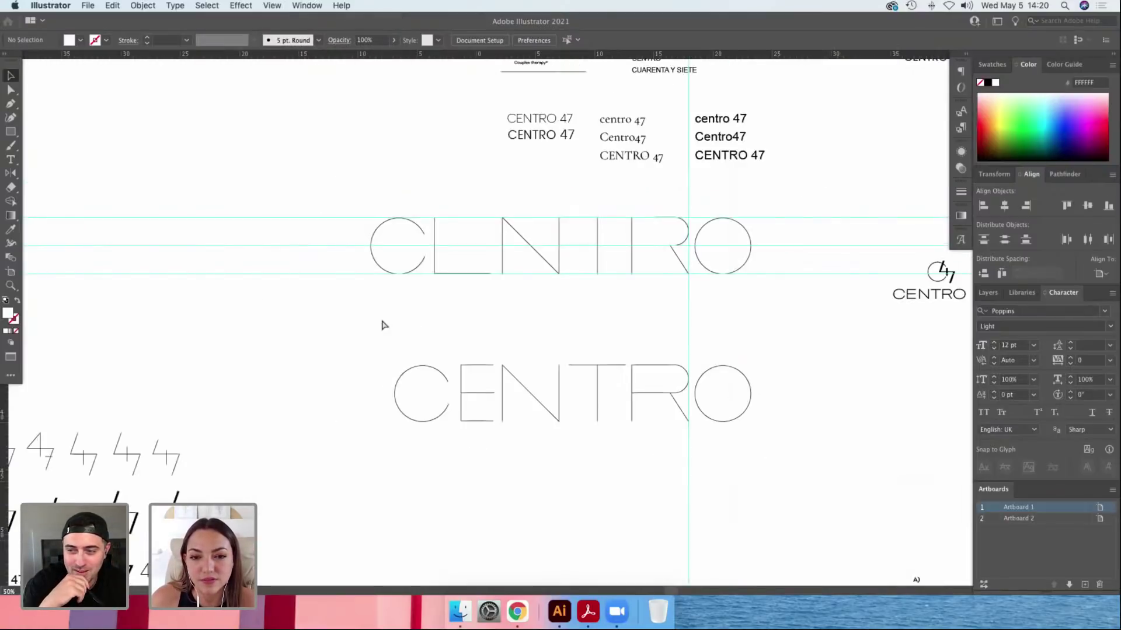
key("z")
left_click_drag(437, 274, 688, 443)
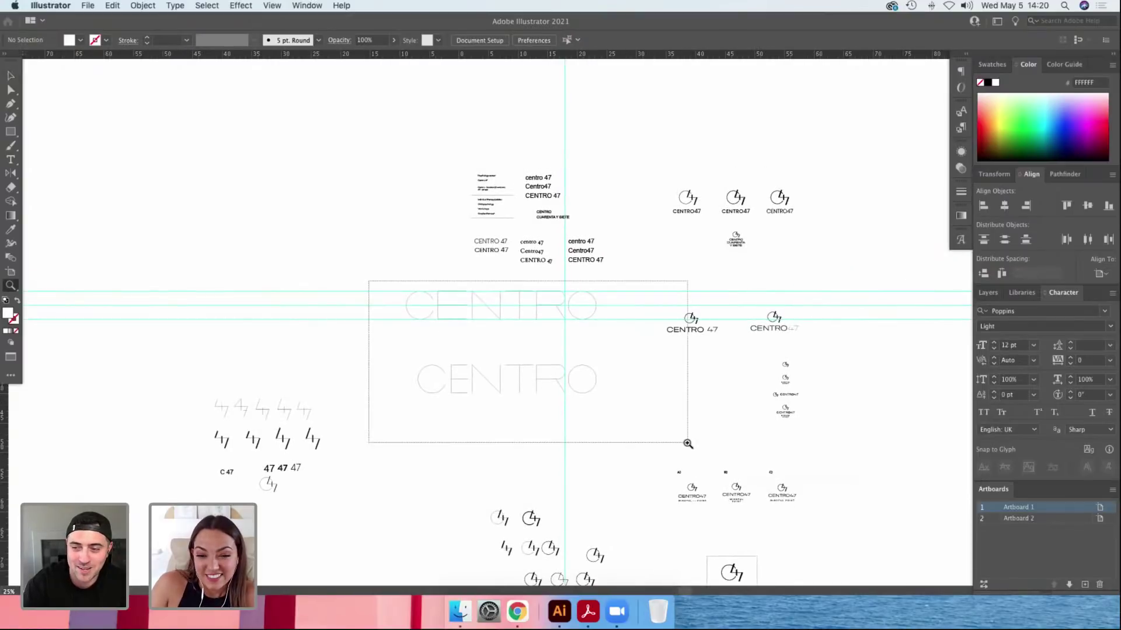
key("super+minus")
key("super+minus")
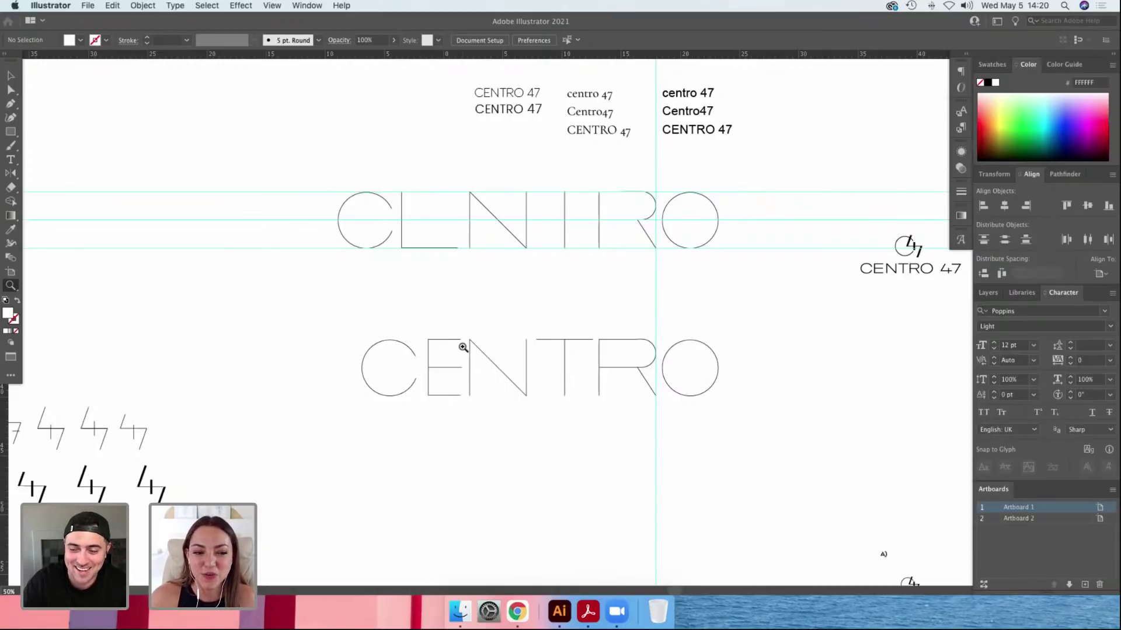
scroll(463, 347, "left", 6)
key("v")
scroll(333, 363, "down", 2)
left_click_drag(265, 535, 395, 493)
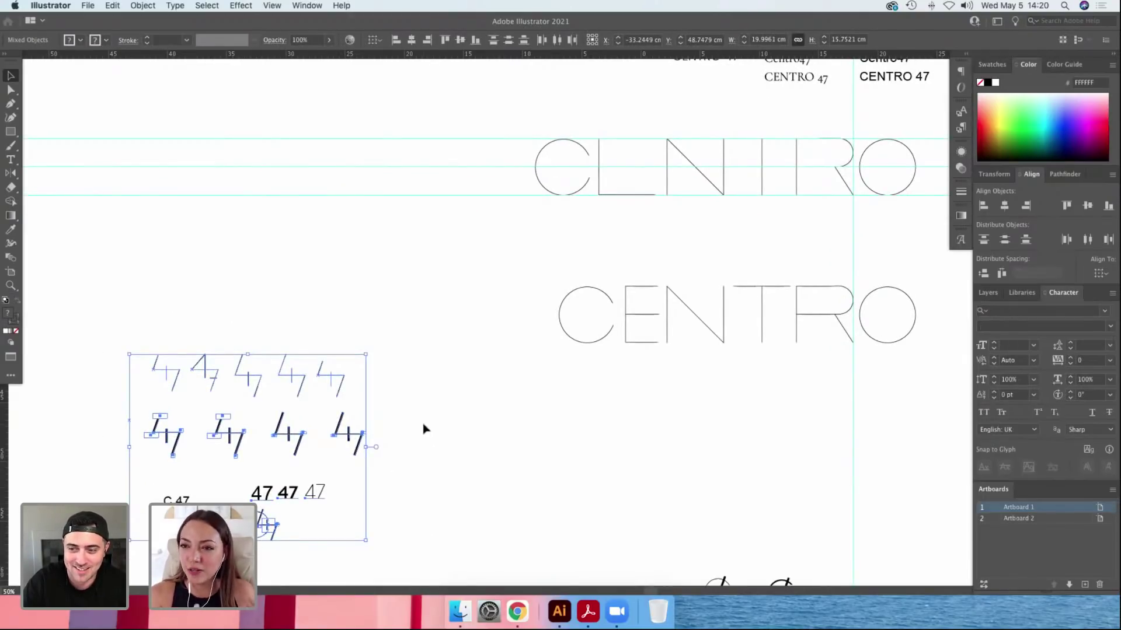
scroll(492, 333, "right", 5)
left_click_drag(427, 251, 911, 388)
left_click(790, 377)
scroll(790, 378, "right", 2)
key("super+minus")
key("super+minus")
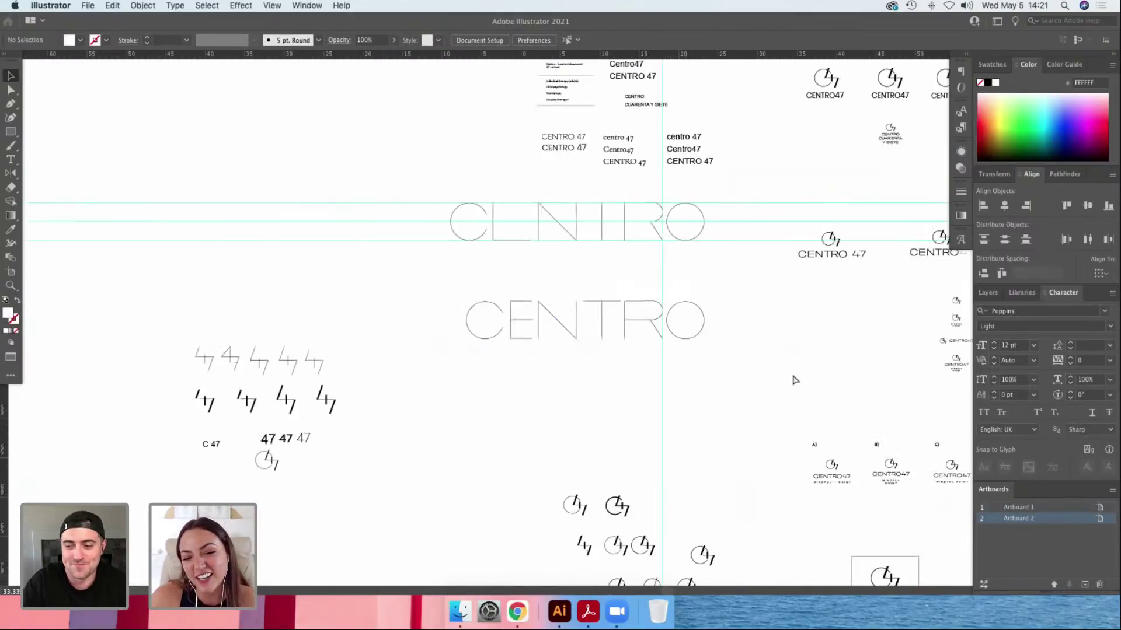
scroll(728, 296, "up", 2)
key("z")
left_click_drag(354, 155, 908, 496)
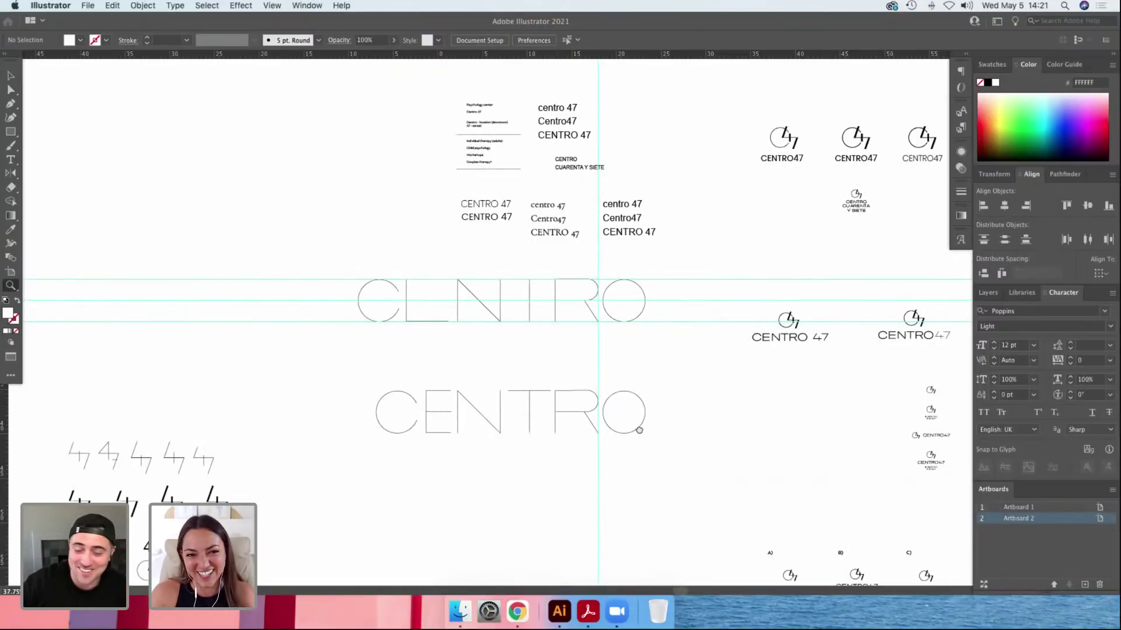
scroll(638, 430, "down", 1)
scroll(642, 356, "right", 2)
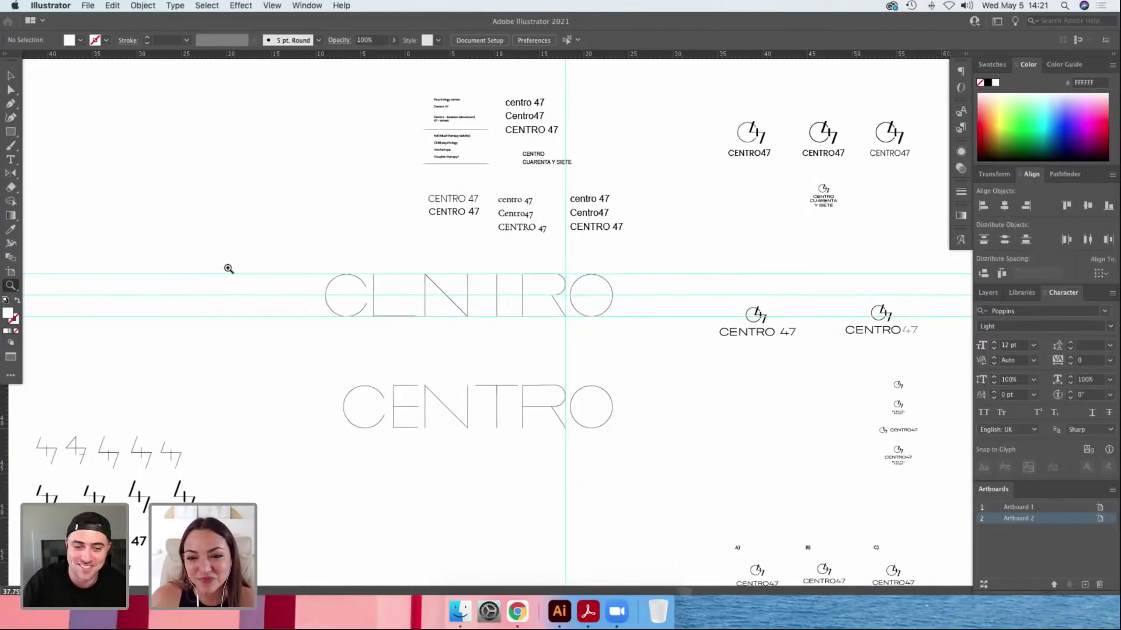
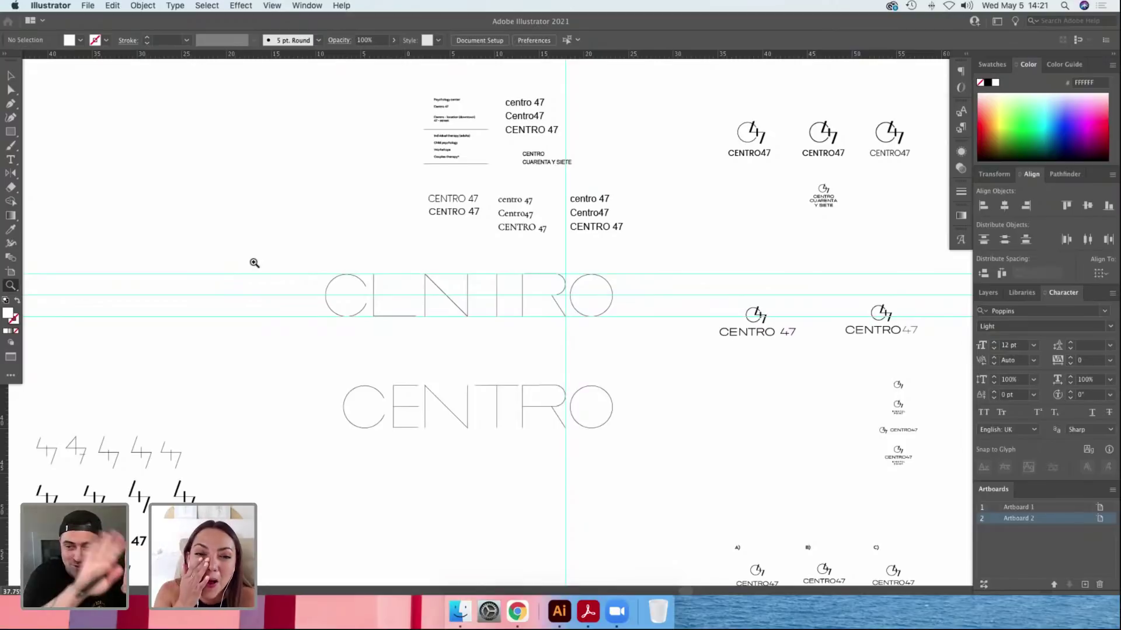
Show the artboards again.
left_click(242, 6)
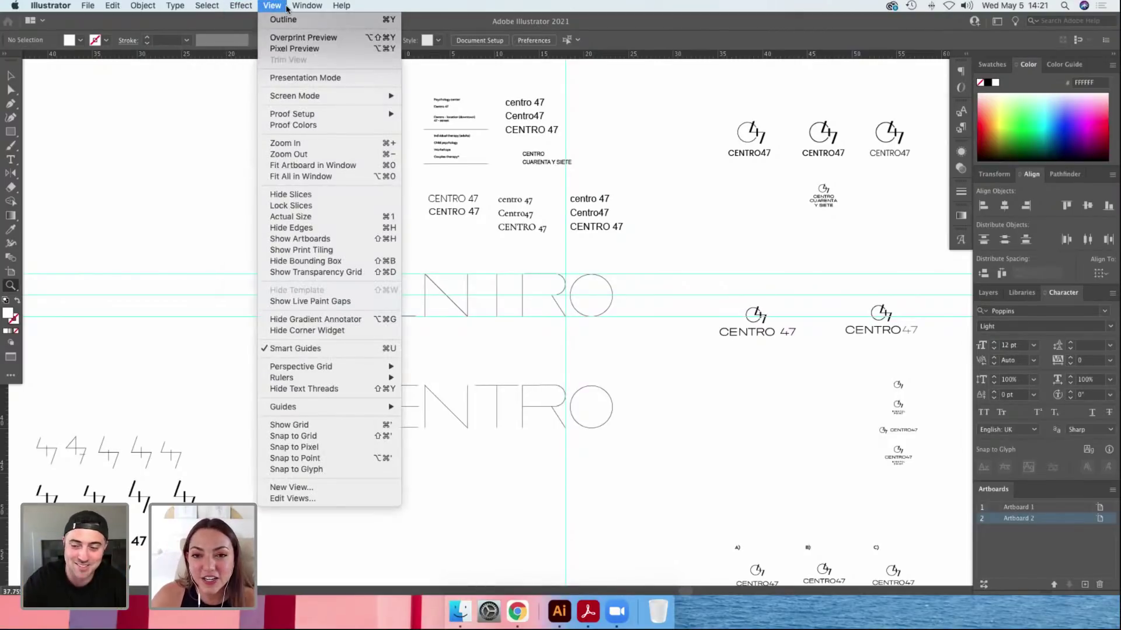
left_click(739, 289)
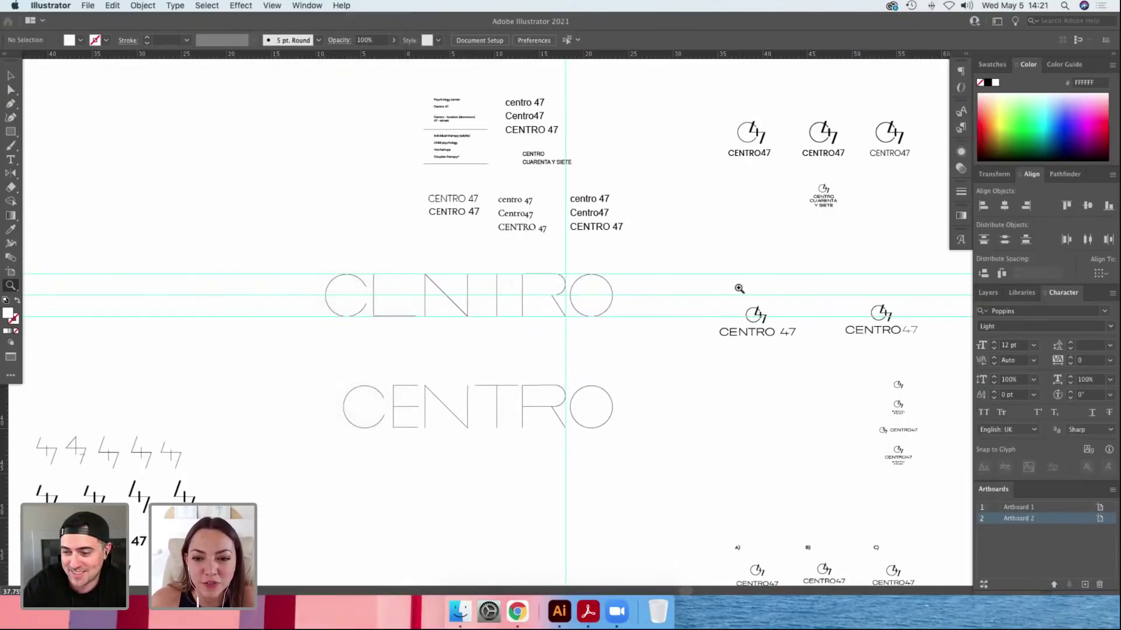
left_click(237, 6)
mouse_move(271, 8)
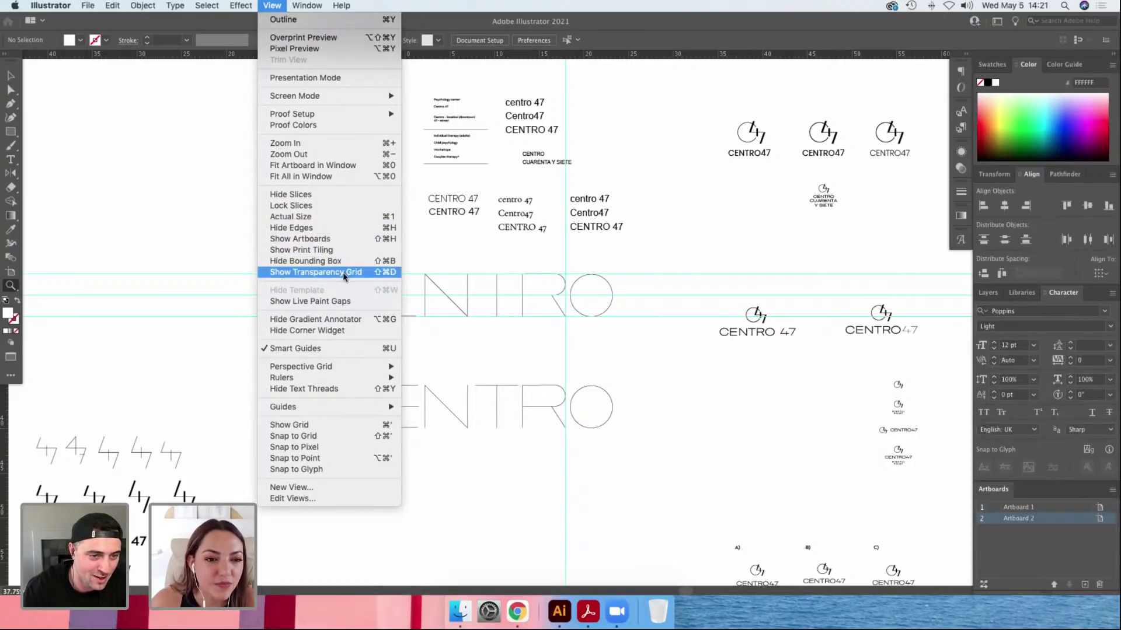
left_click(344, 239)
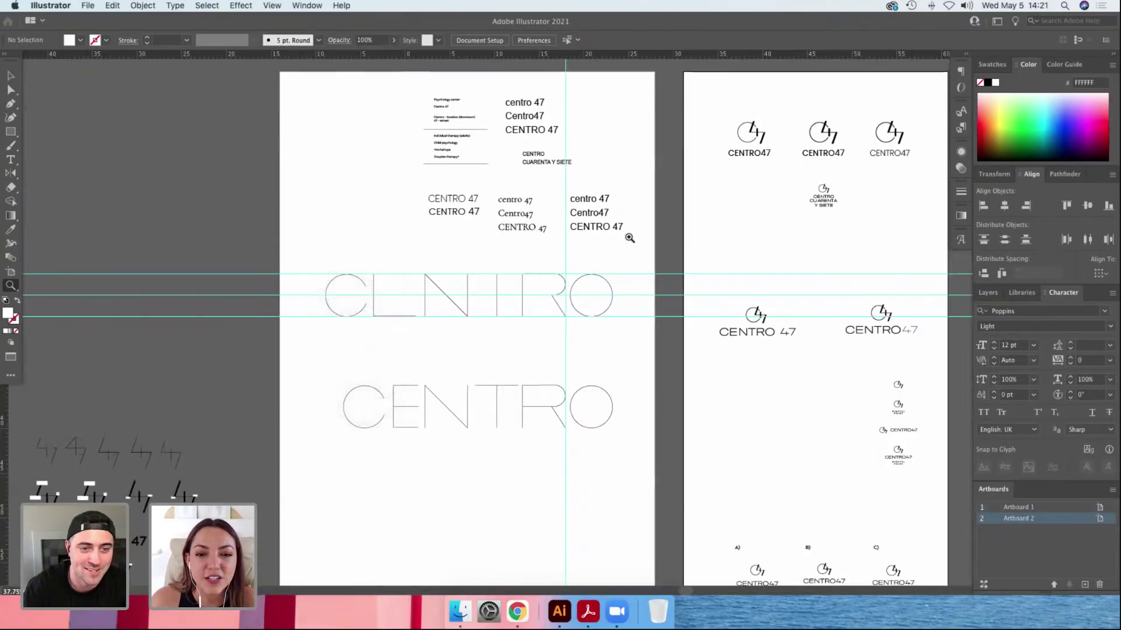
Add a third artboard about 26 by 29 cm beside the second one, aligned with its top edge.
key("v")
left_click(636, 251)
left_click_drag(300, 90, 636, 258)
scroll(534, 214, "right", 10)
scroll(533, 214, "up", 2)
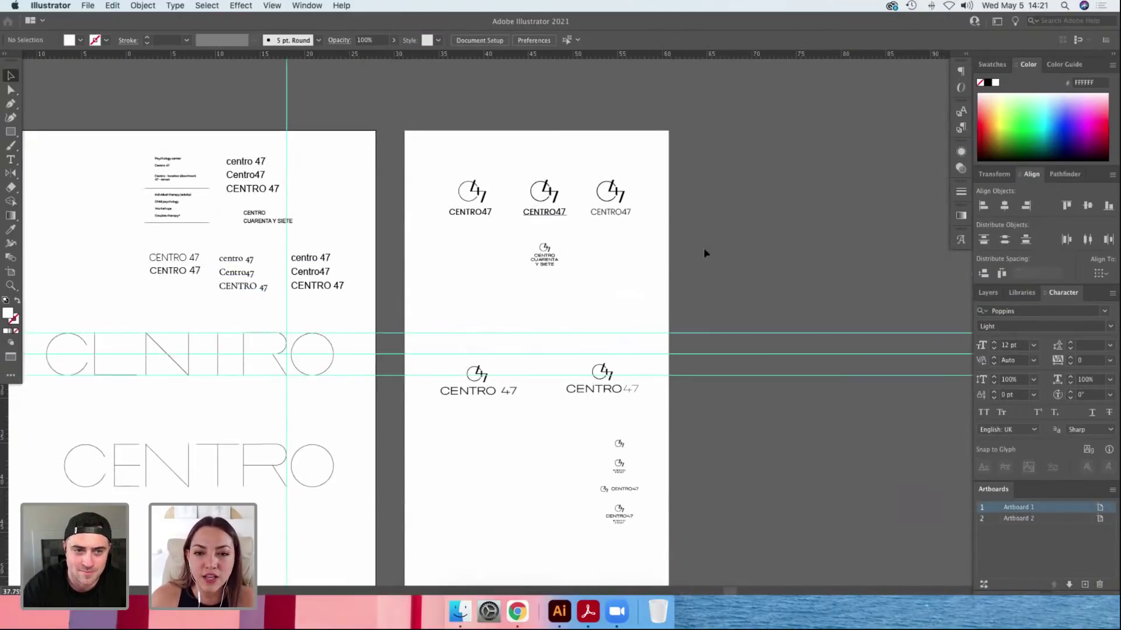
key("shift+o")
left_click_drag(680, 131, 910, 394)
key("v")
left_click_drag(693, 146, 720, 149)
left_click_drag(706, 135, 871, 372)
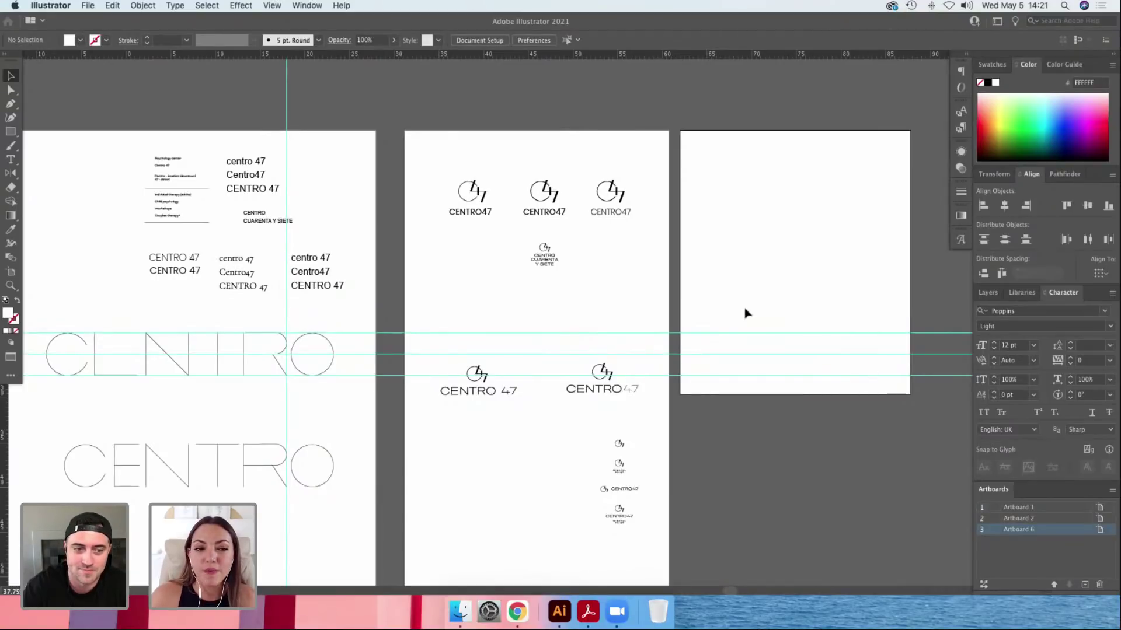
Review the logo drafts across the artboards and compare the two CENTRO letterings on the first one.
scroll(745, 313, "left", 8)
scroll(745, 313, "down", 2)
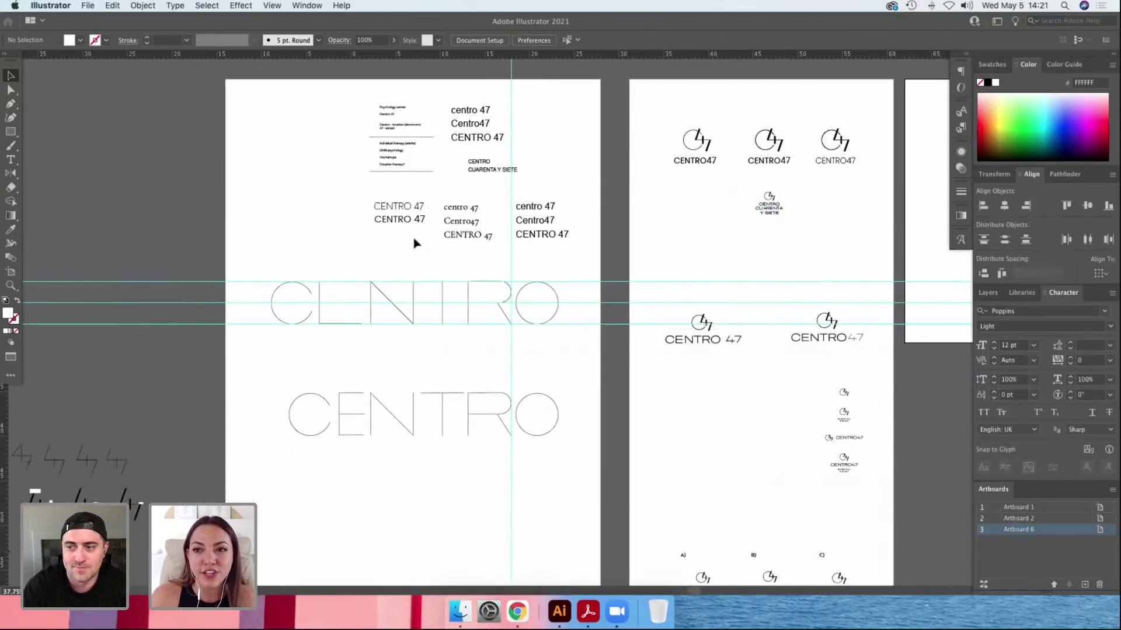
scroll(493, 220, "right", 4)
scroll(493, 220, "up", 1)
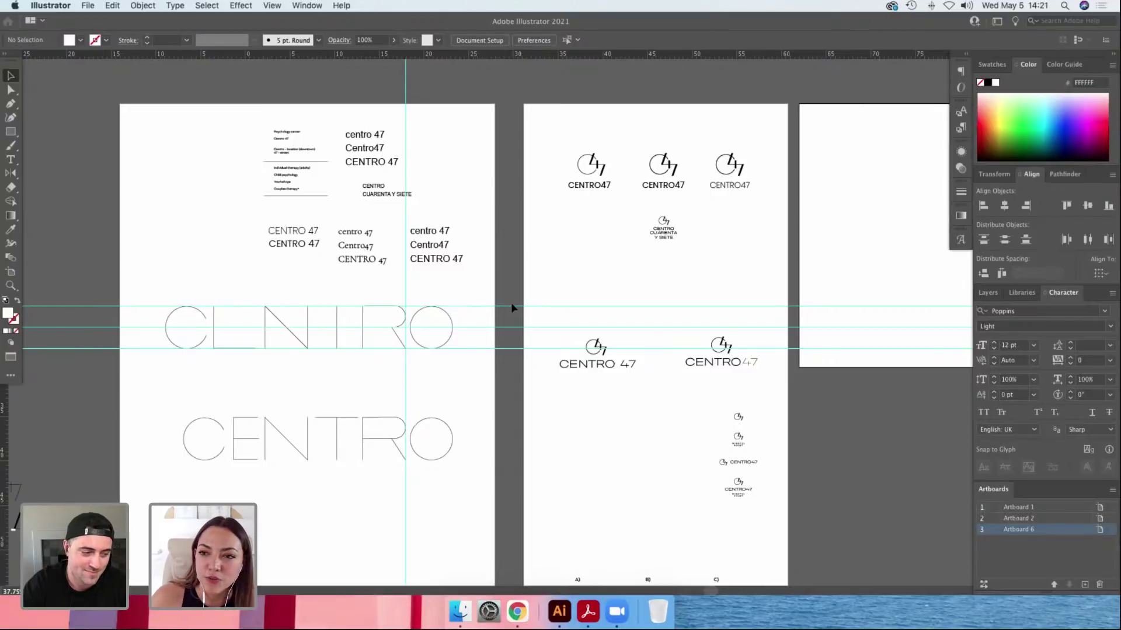
key("z")
scroll(441, 316, "left", 5)
scroll(441, 315, "down", 2)
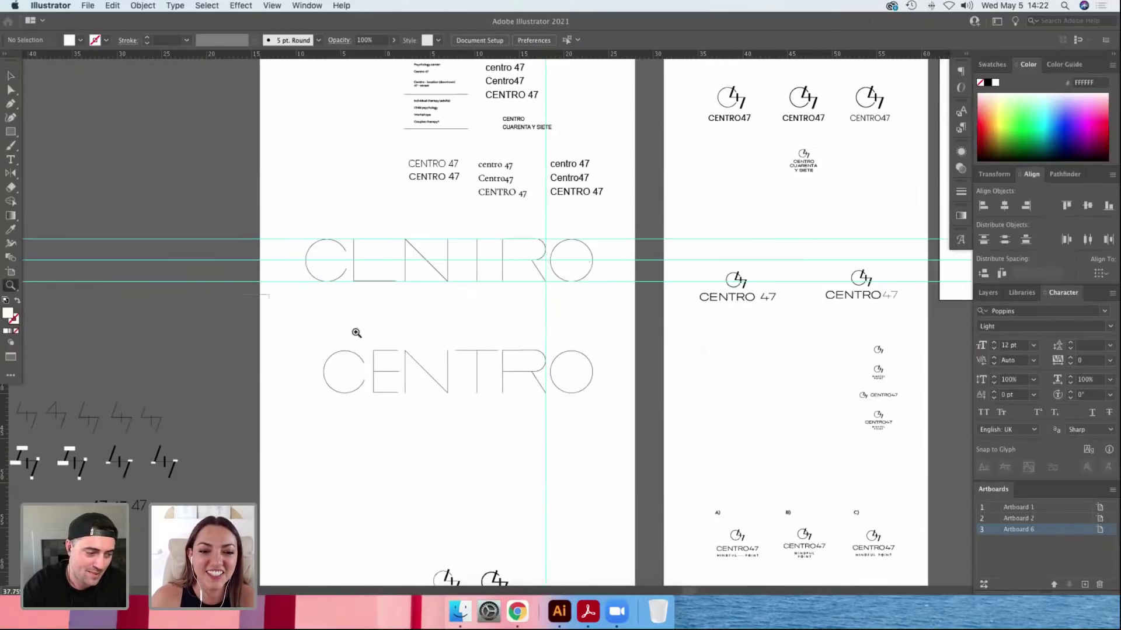
scroll(642, 458, "up", 4)
scroll(600, 458, "left", 2)
scroll(560, 428, "down", 1)
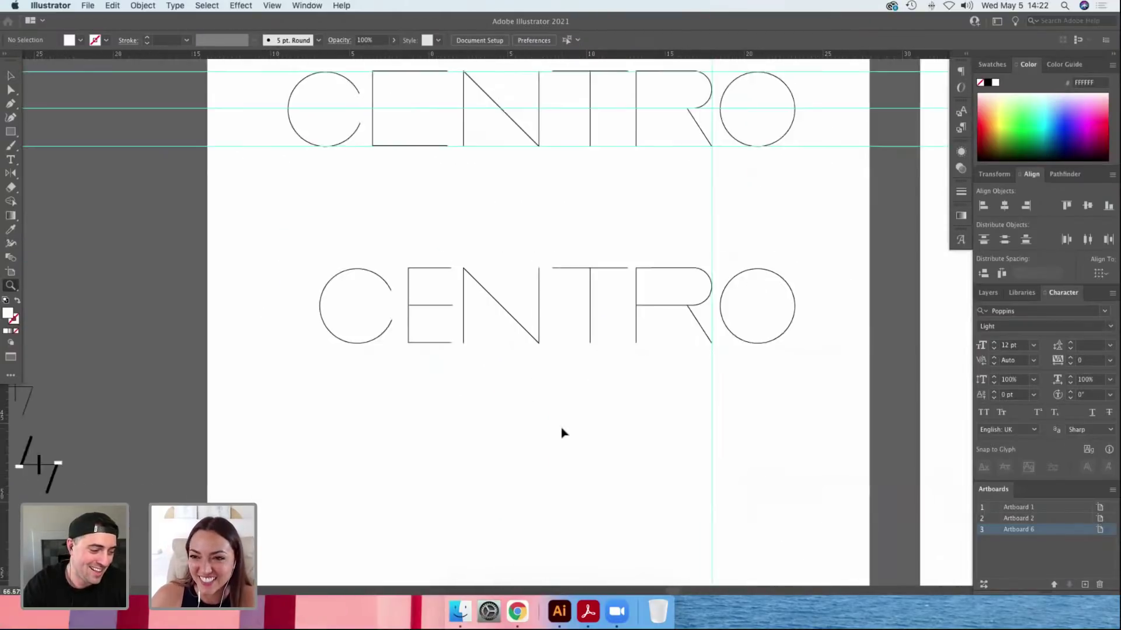
scroll(562, 432, "down", 1)
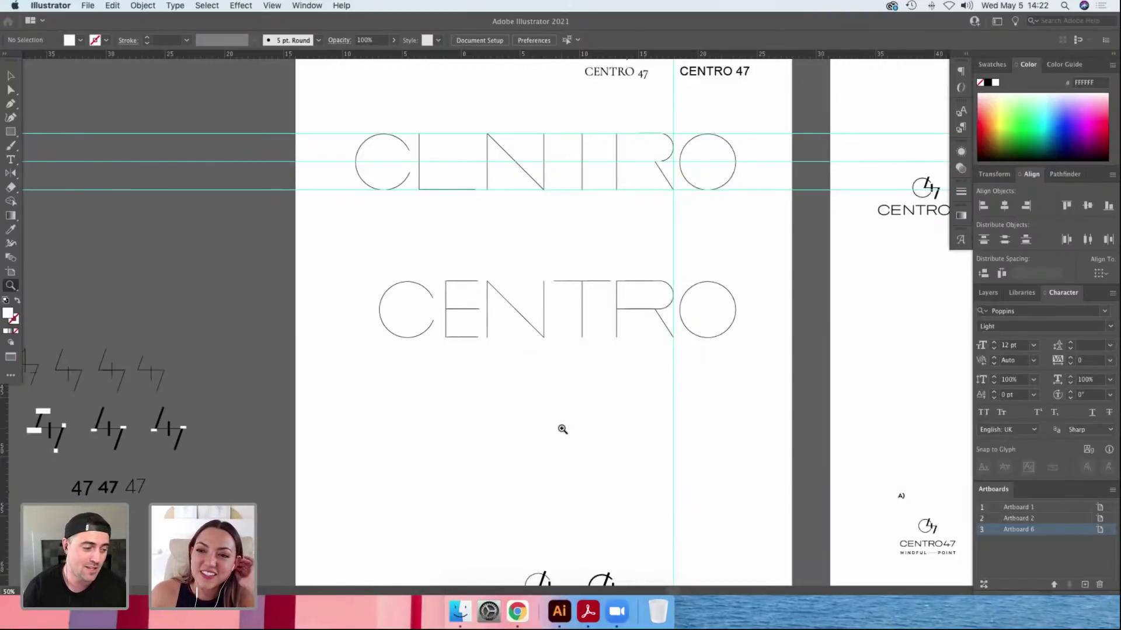
Examine the extents of the upper CENTRO lettering against the lower version on the first artboard.
scroll(494, 324, "up", 1)
key("v")
left_click_drag(270, 243, 838, 362)
key("Left")
key("super+;")
key("super+;")
scroll(661, 249, "up", 2)
left_click_drag(813, 250, 256, 133)
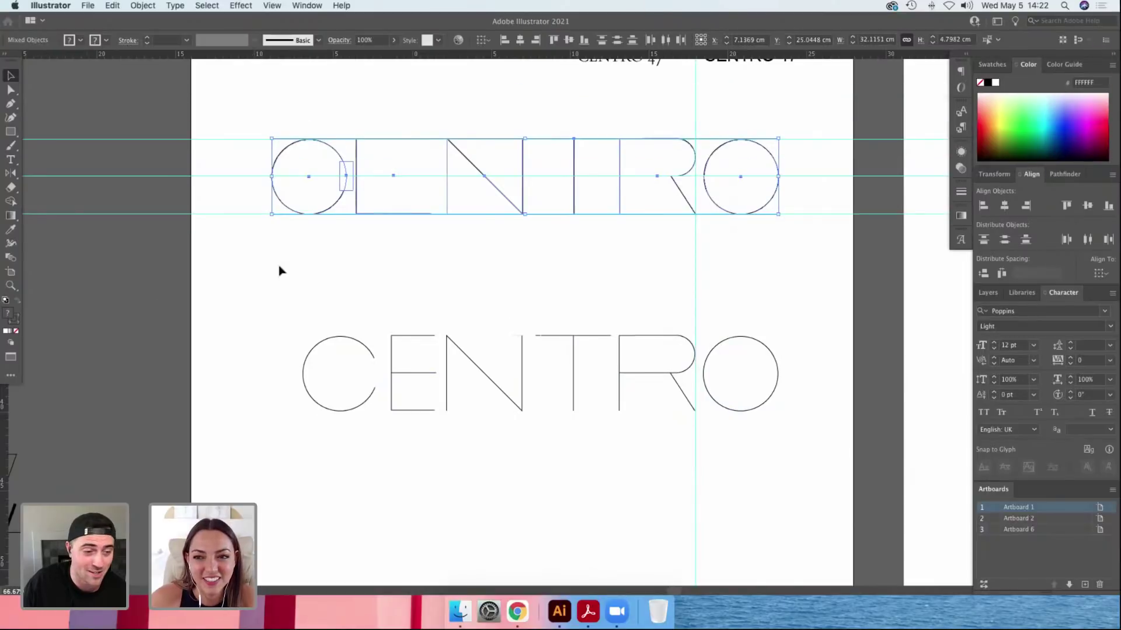
left_click_drag(270, 222, 663, 243)
key("super+z")
key("a")
left_click(287, 235)
left_click_drag(240, 120, 788, 254)
key("super+1")
key("super+minus")
key("super+minus")
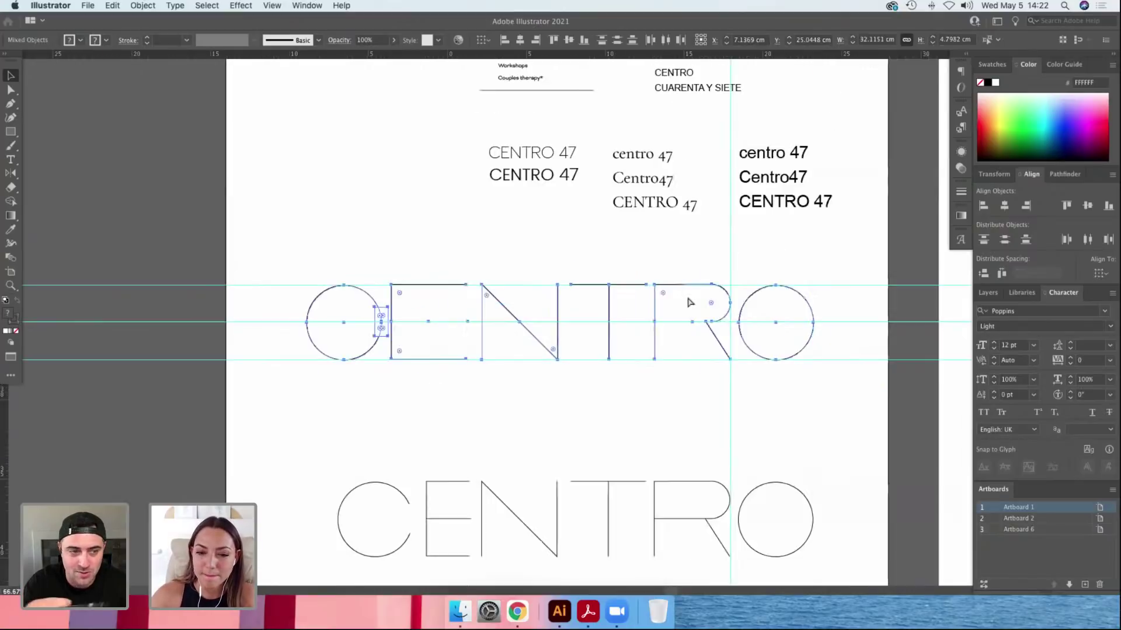
Place a vertical guide through the centre of the upper CENTRO lettering, using a temporary rectangle spanning its width, and remove the rectangle.
key("v")
left_click(373, 367)
key("m")
left_click_drag(370, 322, 750, 438)
left_click_drag(14, 431, 559, 382)
key("Delete")
Centre the lower CENTRO lettering on the new vertical guide and bring it closer beneath the upper version.
key("v")
left_click_drag(382, 421, 769, 511)
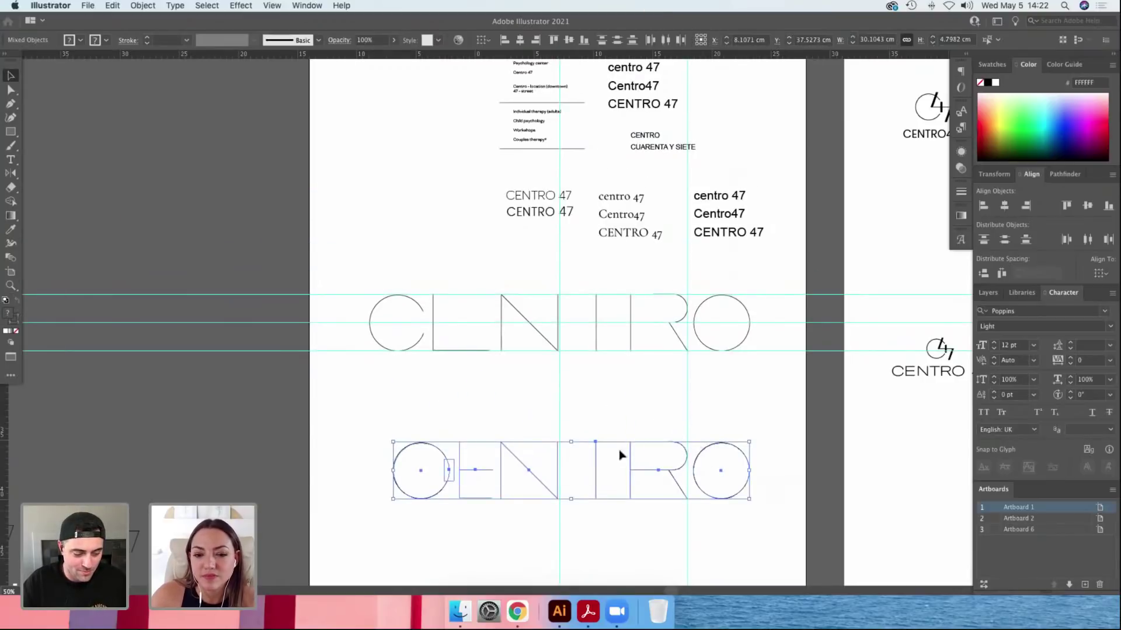
left_click_drag(634, 454, 623, 408)
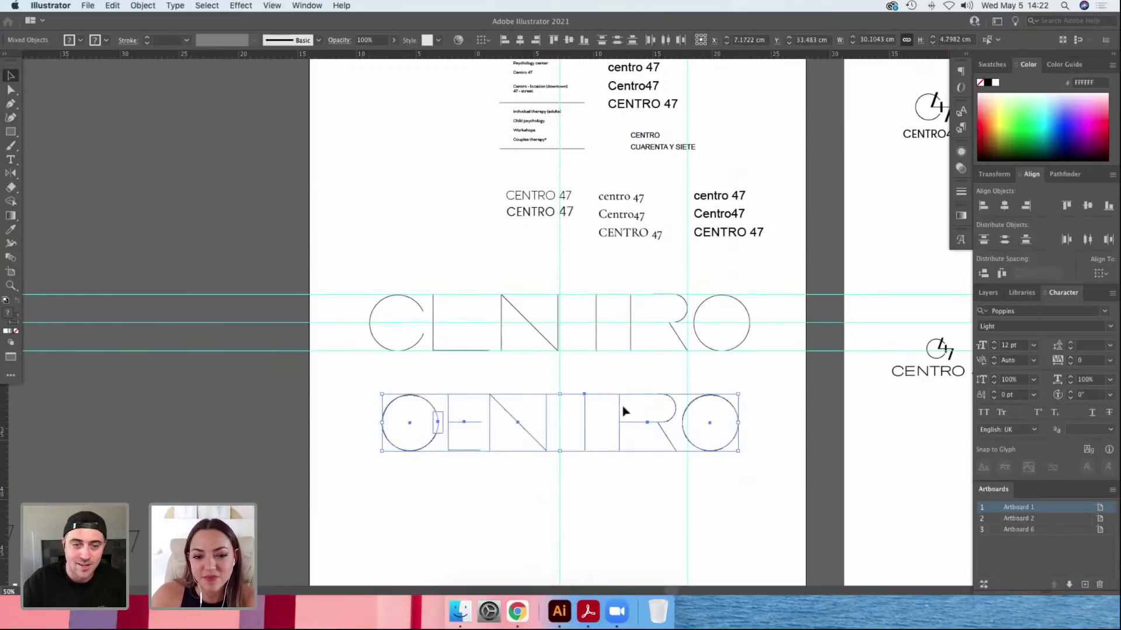
key("shift+Down")
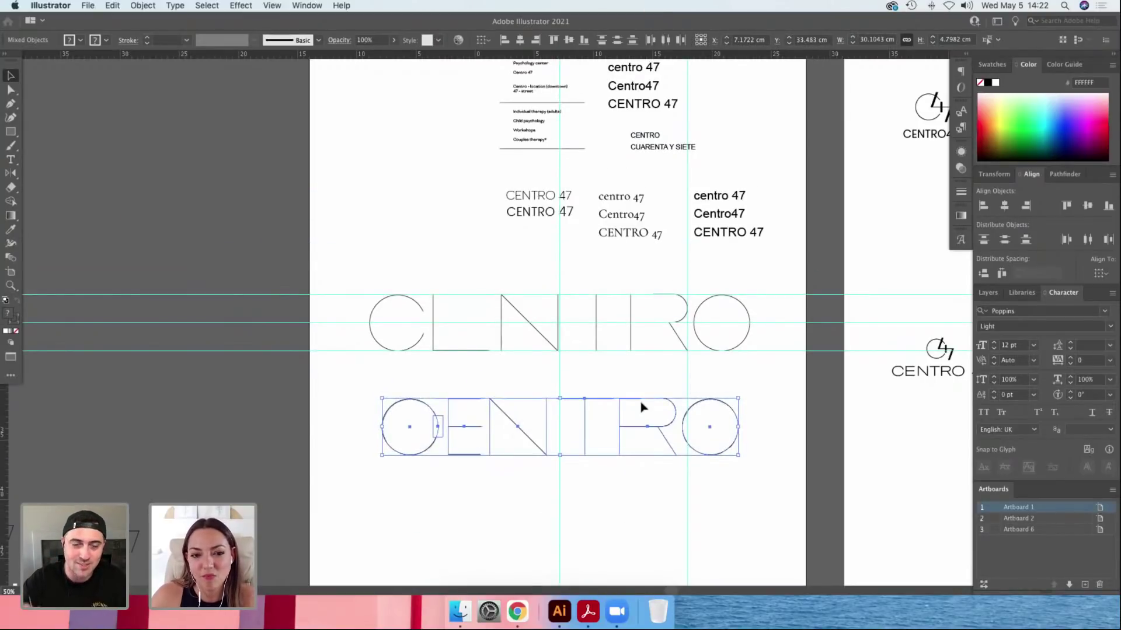
left_click(651, 383)
Compare both letterings up close and nudge the lower CENTRO lettering further down from the upper one.
key("z")
left_click_drag(352, 273, 782, 480)
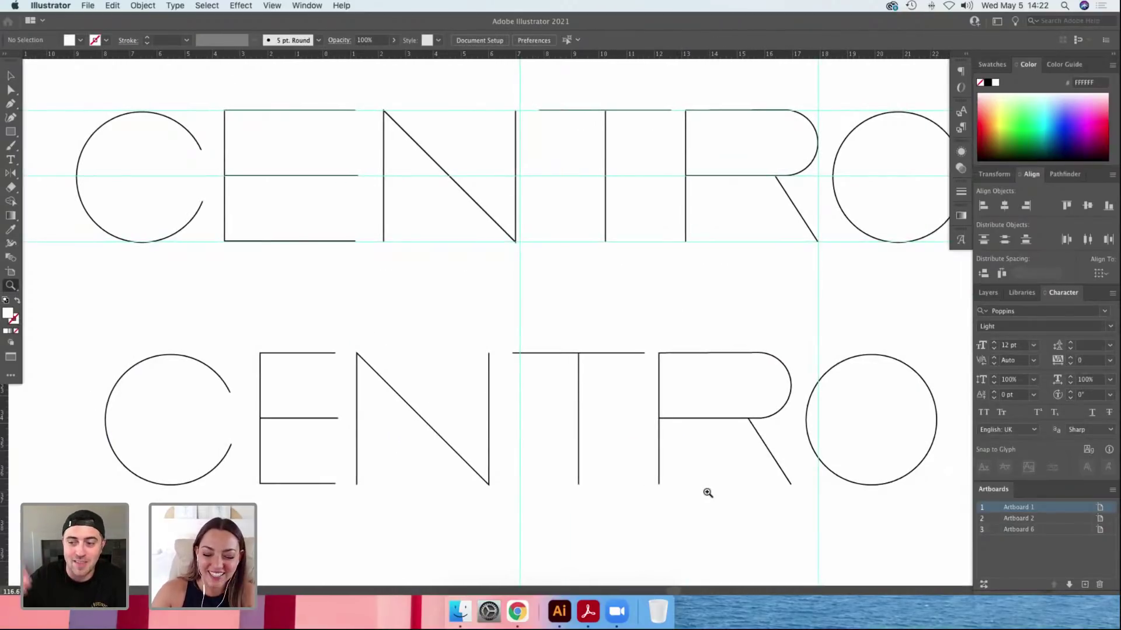
left_click(707, 496, "alt")
left_click(708, 494, "alt")
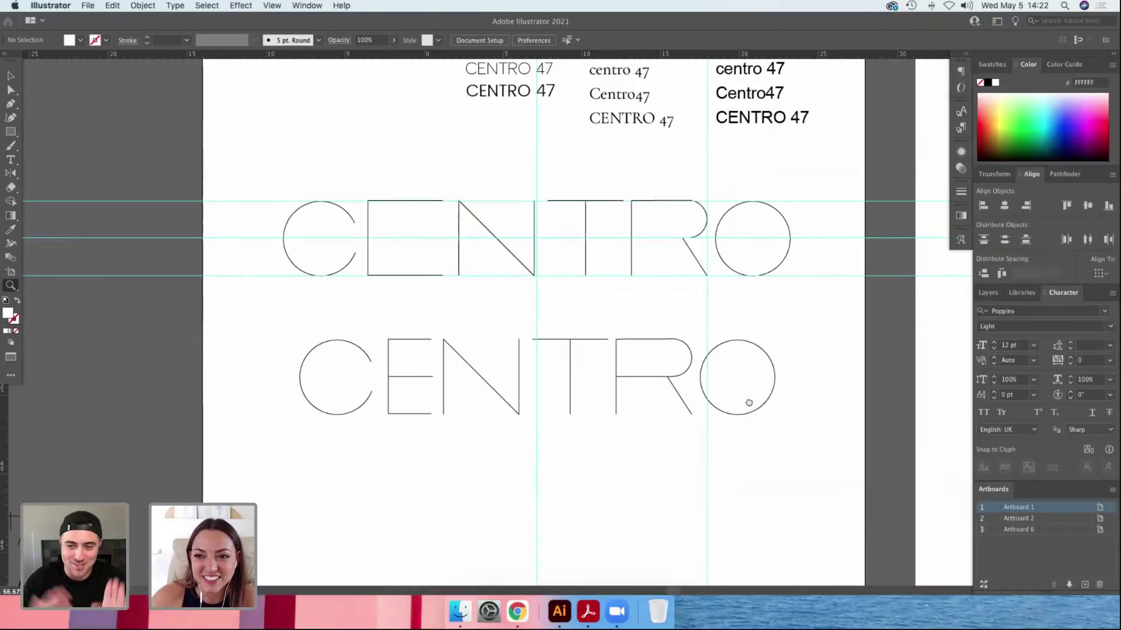
left_click_drag(749, 403, 747, 404)
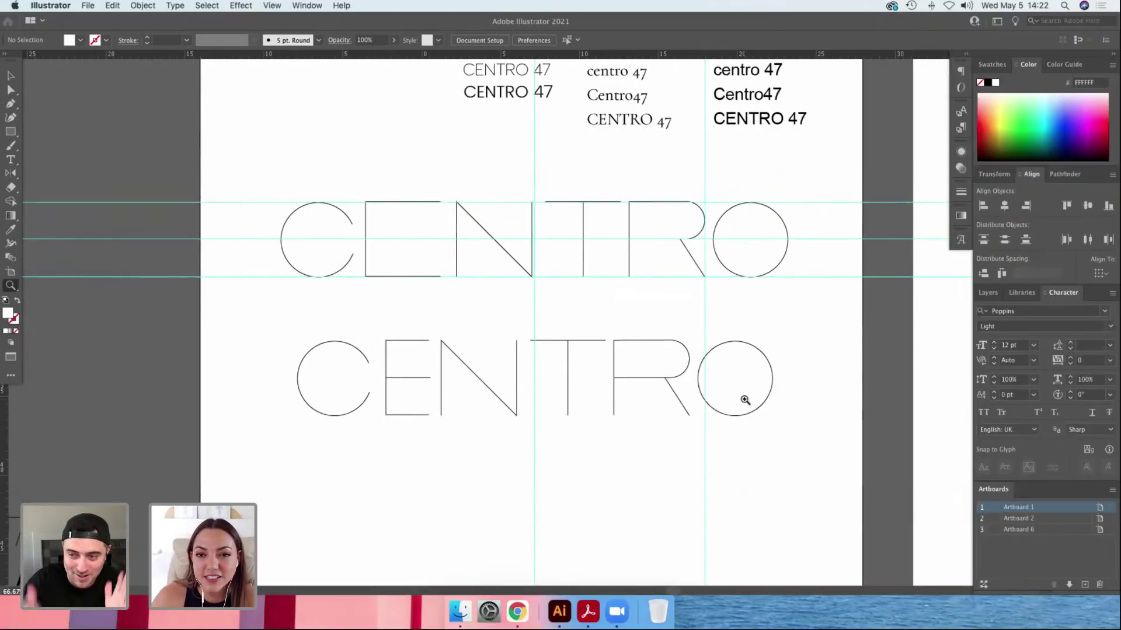
key("v")
left_click_drag(230, 313, 828, 461)
key("shift+Down")
key("shift+Down")
key("shift+Down")
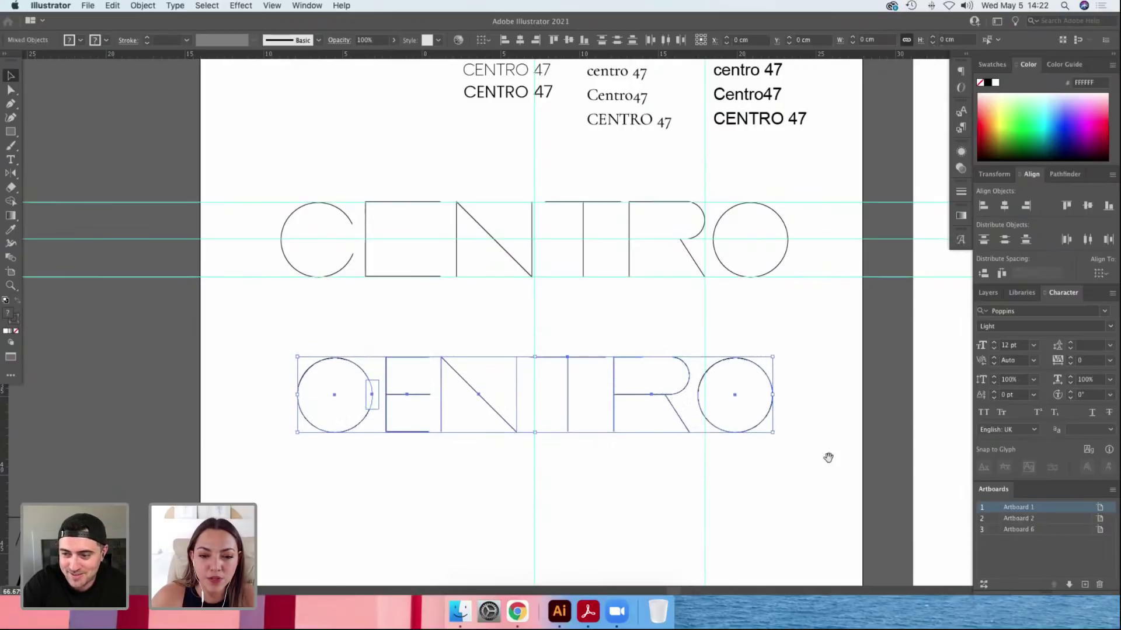
scroll(820, 409, "down", 3)
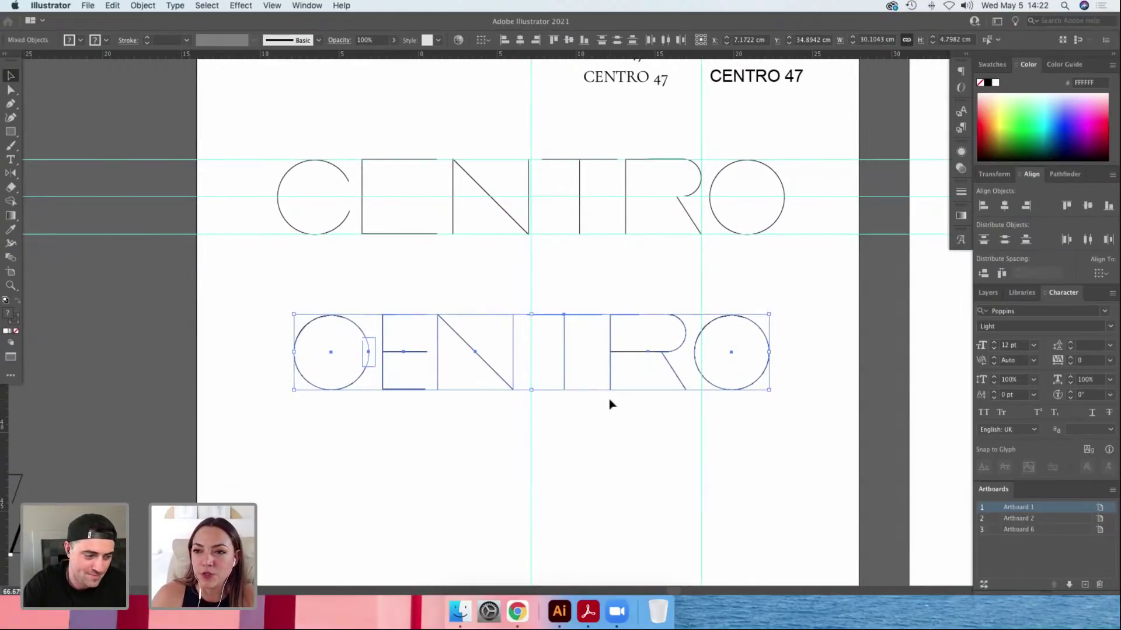
Enlarge the opening of the lower C by stretching its white covering rectangle to a height of 2.74 cm.
left_click_drag(231, 256, 840, 433)
key("a")
left_click_drag(223, 244, 823, 434)
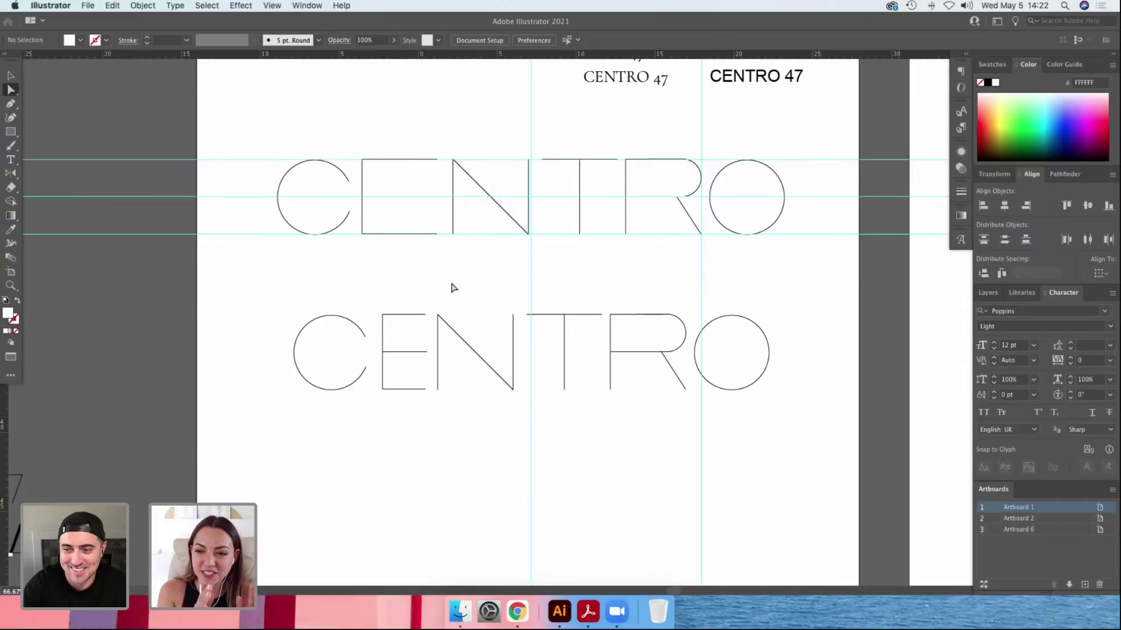
left_click_drag(451, 282, 450, 280)
left_click_drag(217, 279, 709, 416)
key("z")
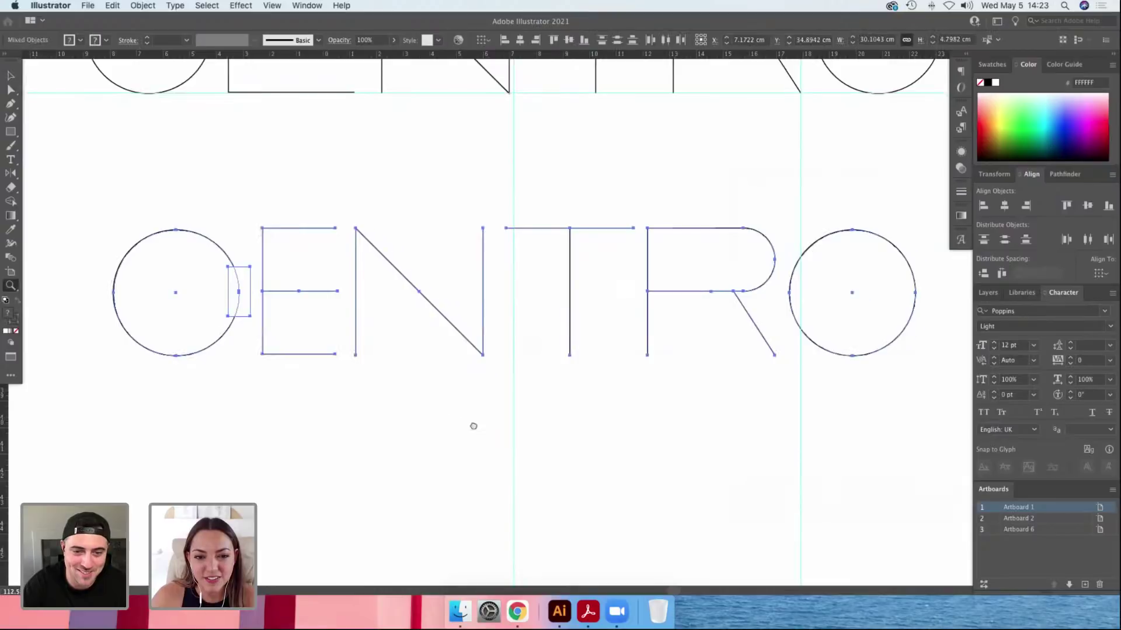
key("v")
left_click(425, 415)
left_click(401, 374)
left_click_drag(401, 361, 403, 347)
left_click_drag(403, 412, 405, 420)
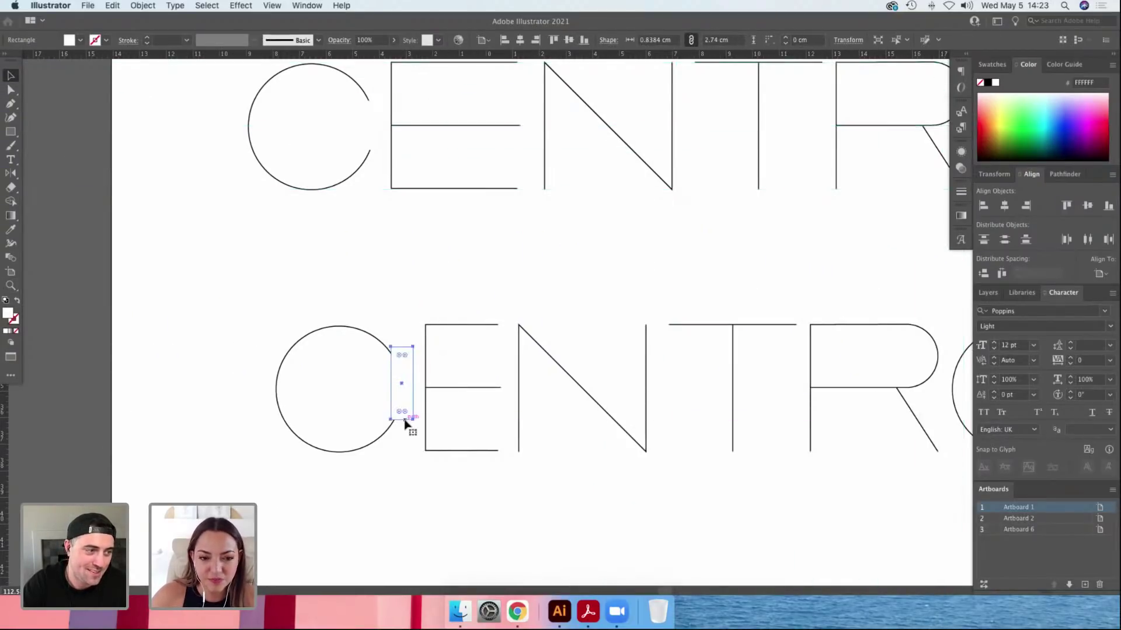
Show the guides and lower the upper edge of the C's covering rectangle, making it 2.1036 cm high.
key("super+0")
left_click_drag(240, 308, 875, 476)
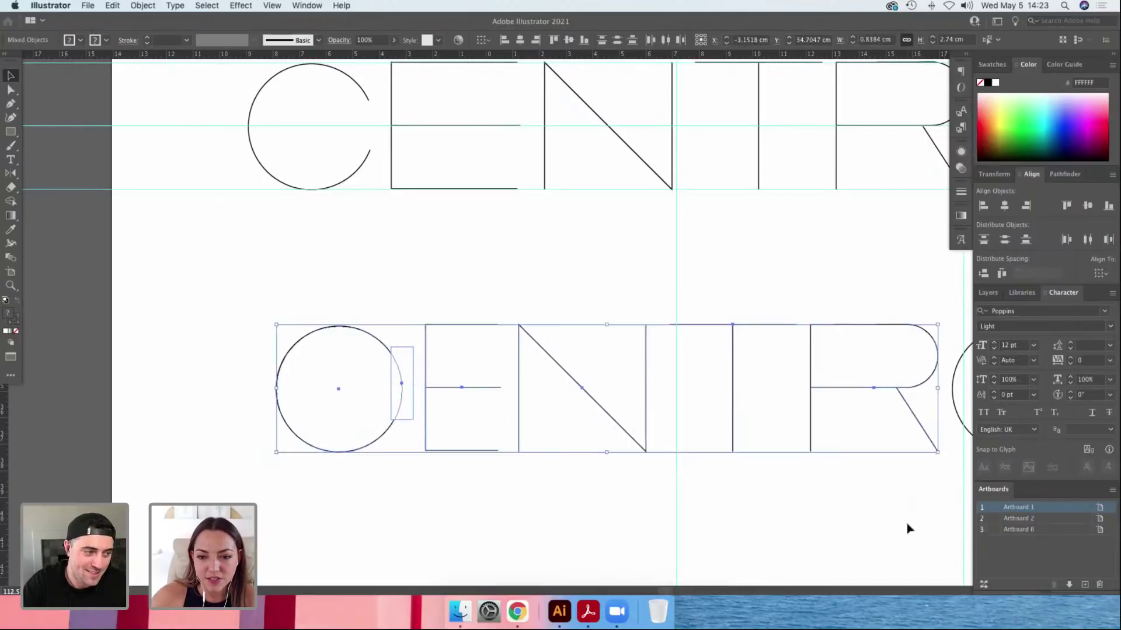
scroll(712, 420, "up", 2)
left_click(433, 334)
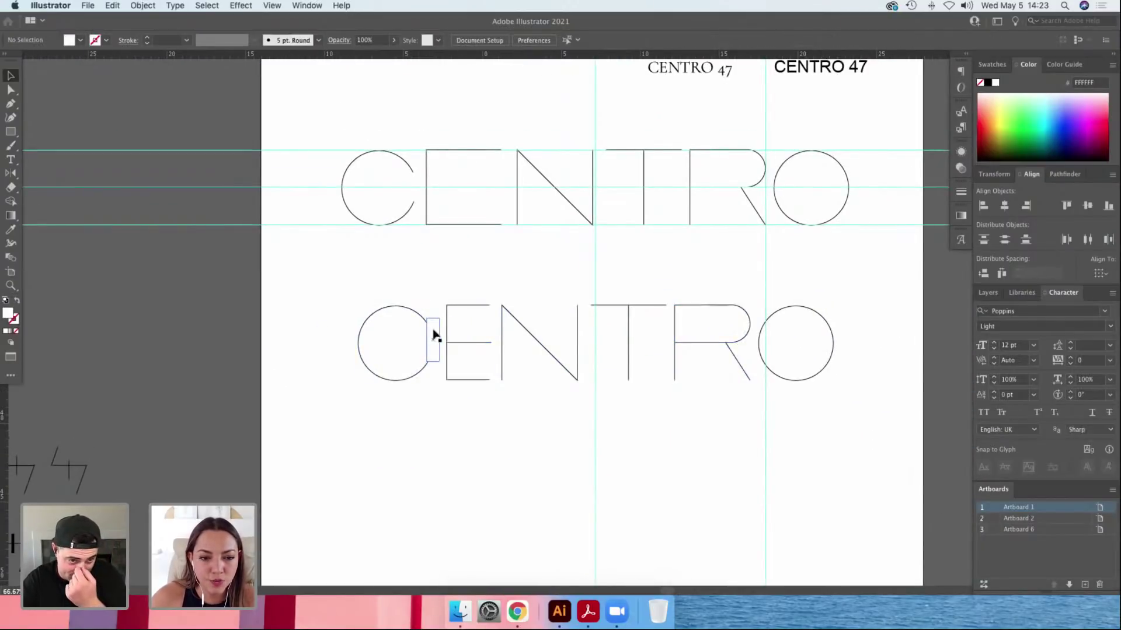
left_click(433, 334)
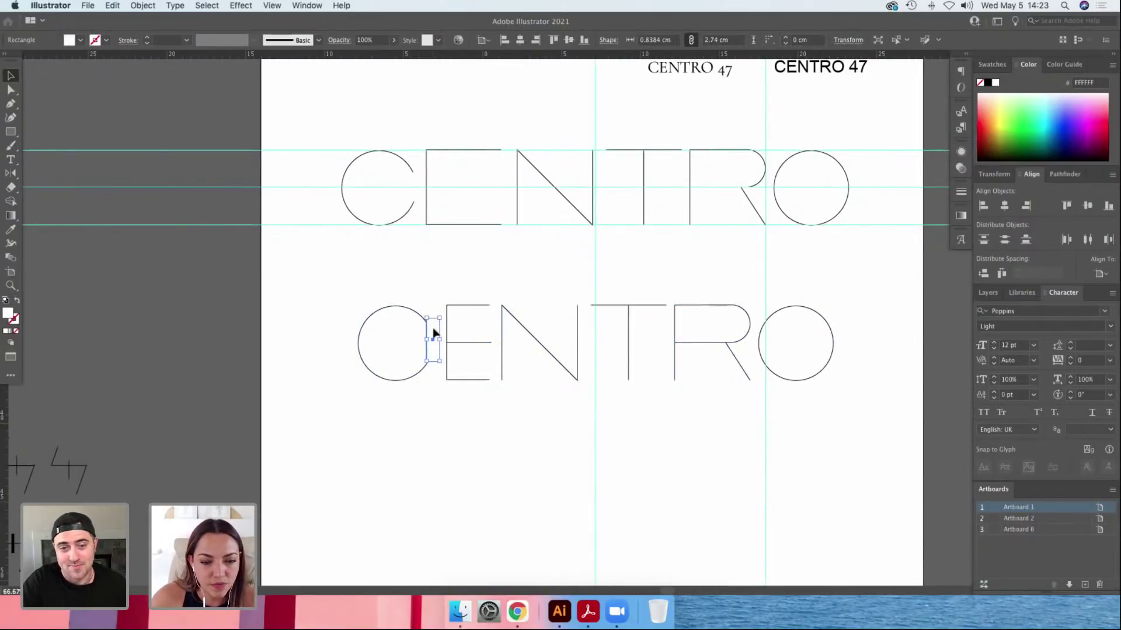
scroll(425, 334, "right", 2)
left_click_drag(383, 322, 380, 323)
left_click(423, 294)
left_click_drag(243, 268, 702, 450)
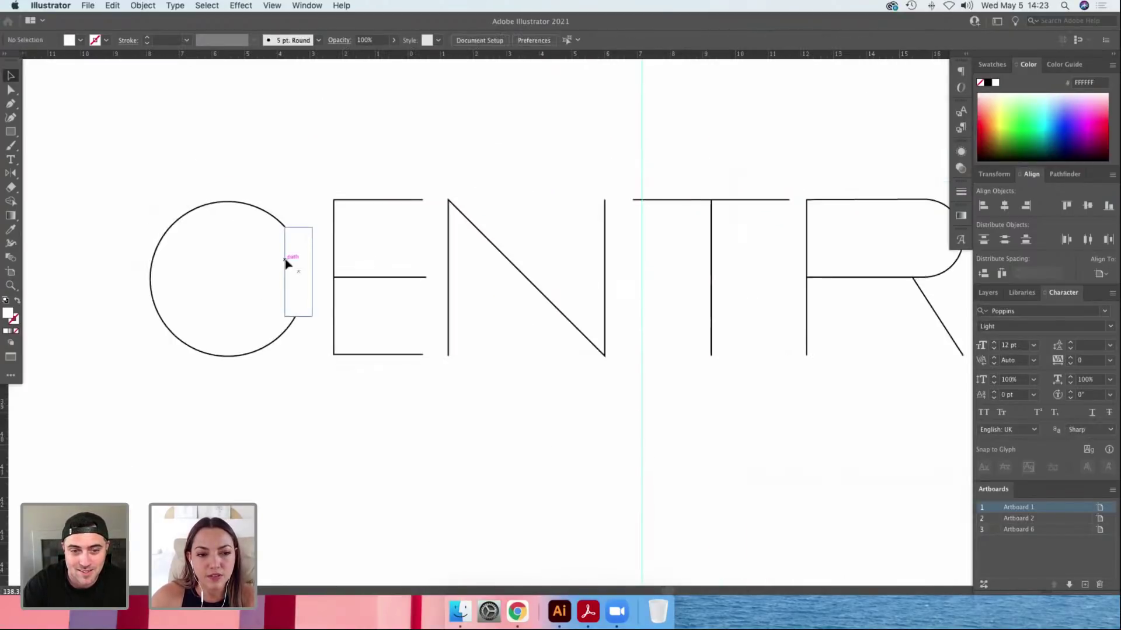
left_click(286, 264)
left_click_drag(299, 227, 298, 248)
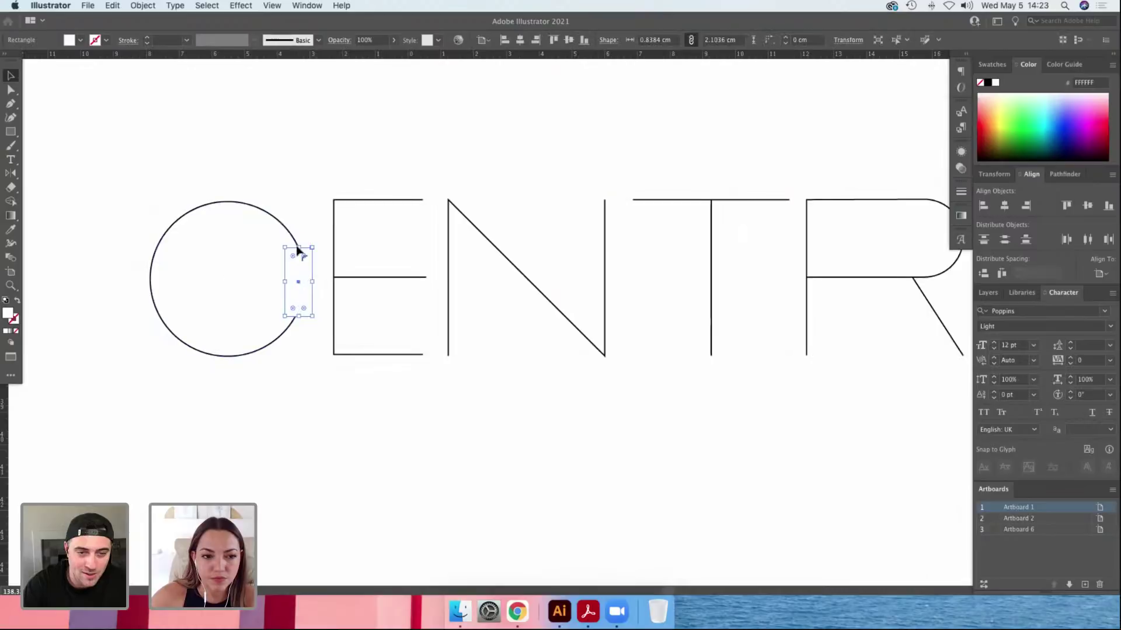
key("super+minus")
key("super+minus")
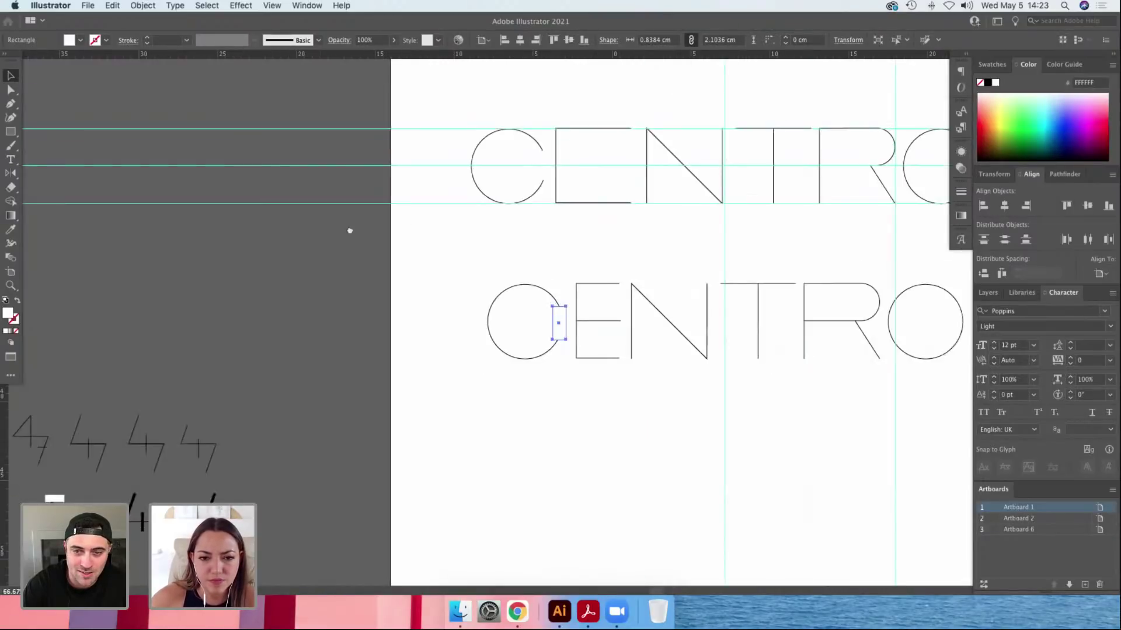
Place a horizontal guide through the middle of the lower CENTRO lettering, along the E's middle bar.
left_click_drag(313, 285, 890, 438)
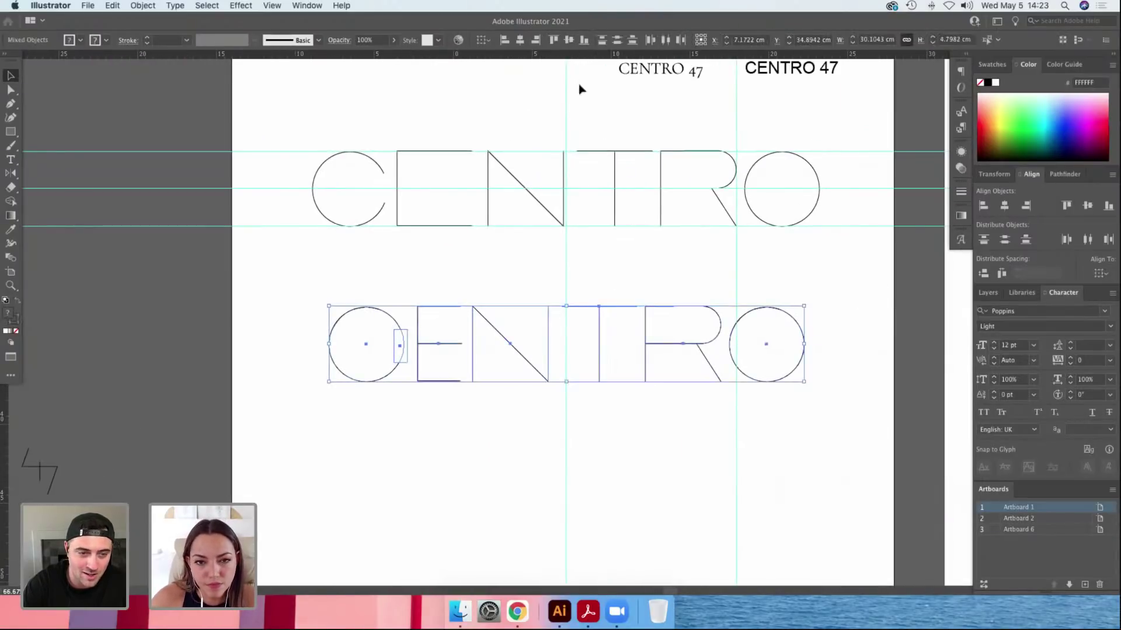
left_click(434, 300)
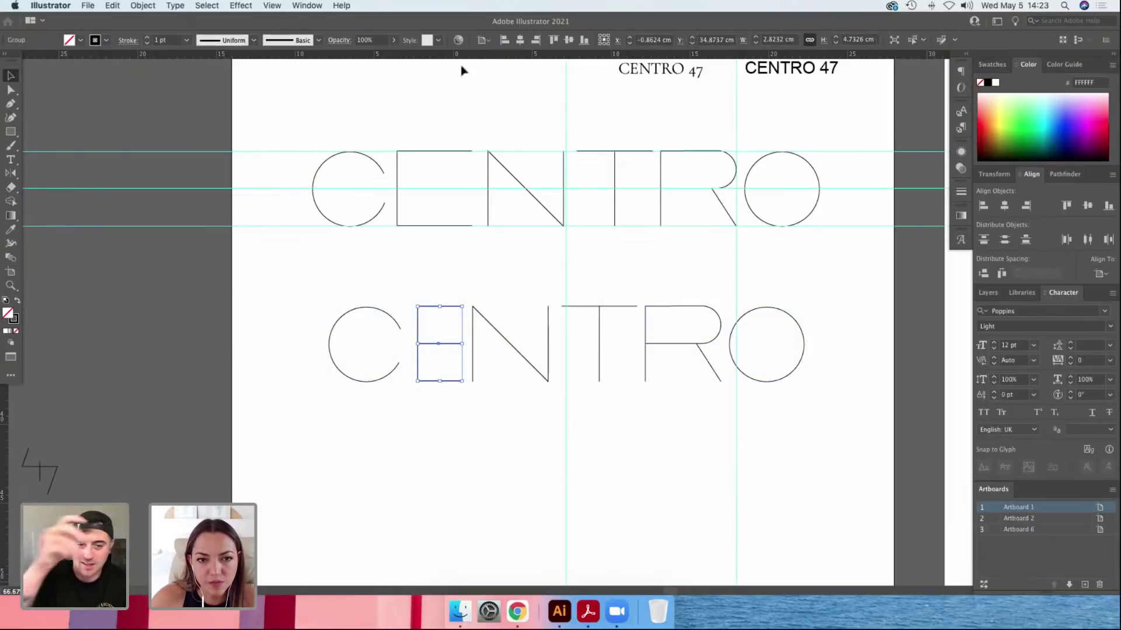
left_click(434, 346)
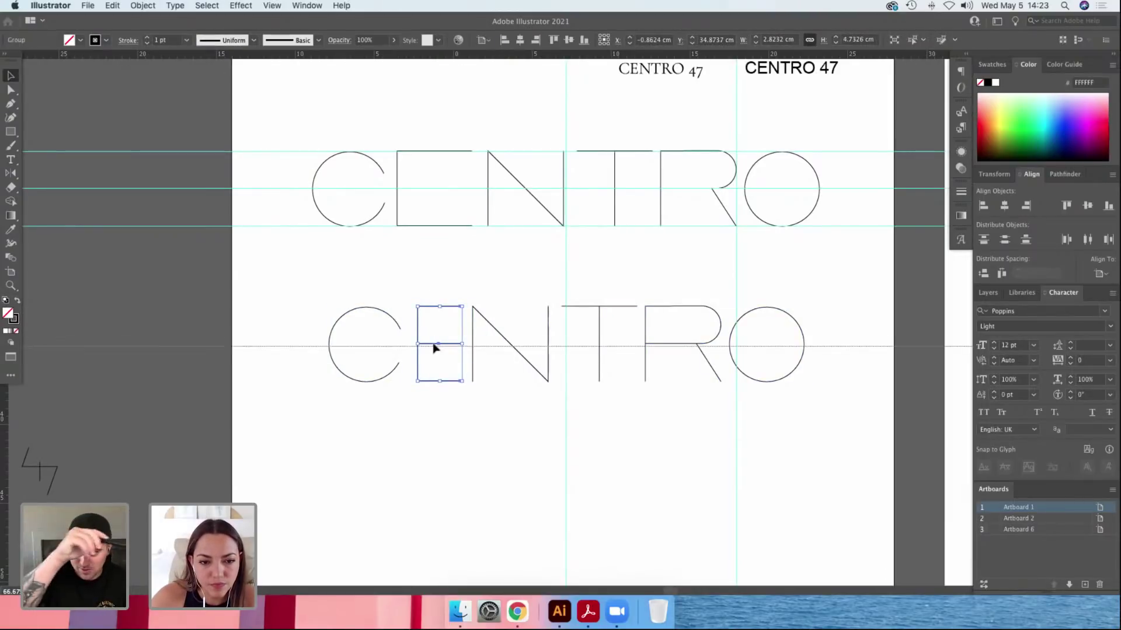
left_click(642, 391)
Raise the lower edge of the C's covering rectangle so the opening is symmetric about the horizontal guide.
left_click_drag(251, 258, 650, 431)
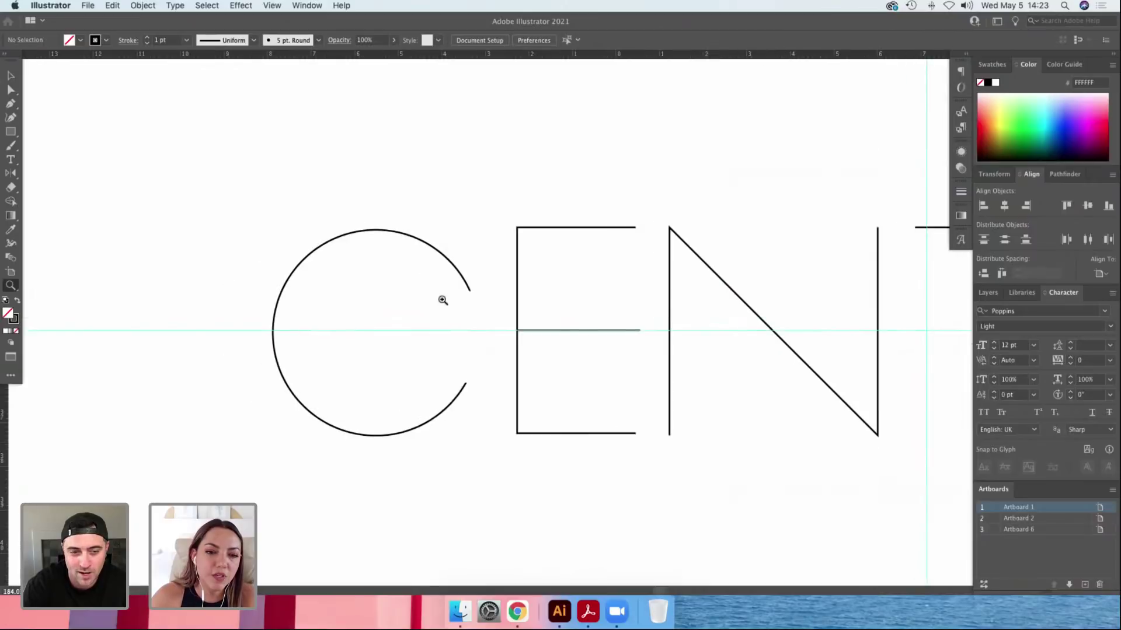
left_click(474, 380)
left_click_drag(470, 382, 470, 369)
left_click_drag(470, 290, 531, 370)
key("super+minus")
key("super+minus")
key("super+minus")
Duplicate the lower lettering's C with its covering rectangle into the empty space below, centred on the vertical guide.
left_click(515, 285)
scroll(531, 370, "down", 5)
scroll(531, 370, "right", 4)
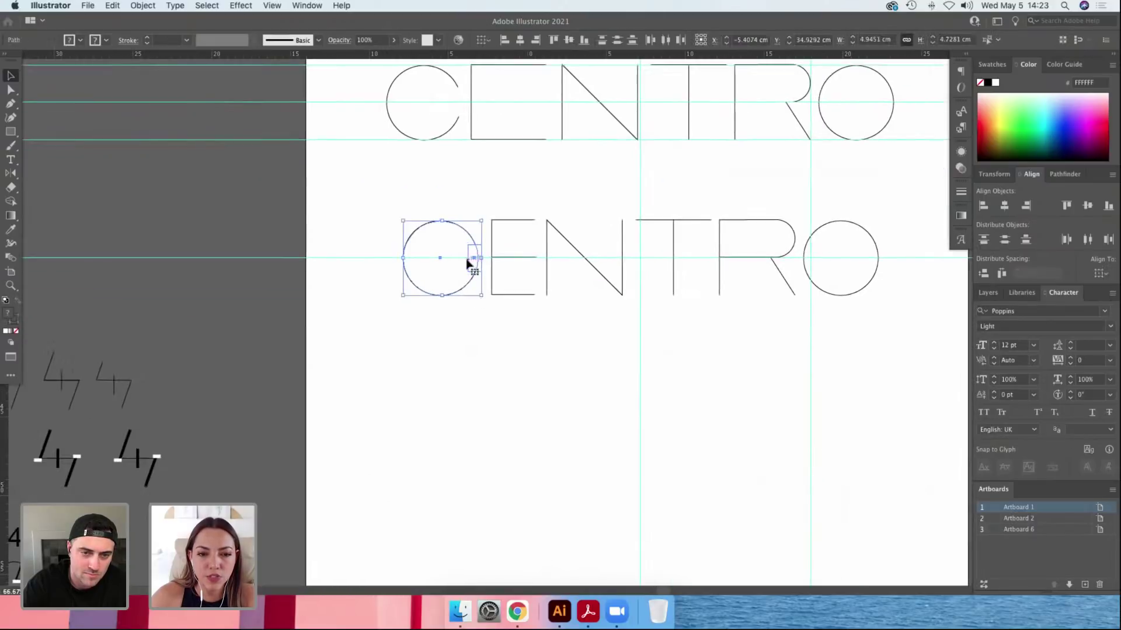
mouse_move(470, 239)
left_mouse_down()
mouse_move(658, 446)
mouse_move(669, 441)
mouse_move(665, 464)
left_mouse_up()
left_click(573, 426)
left_click_drag(555, 400, 718, 538)
left_click(703, 417)
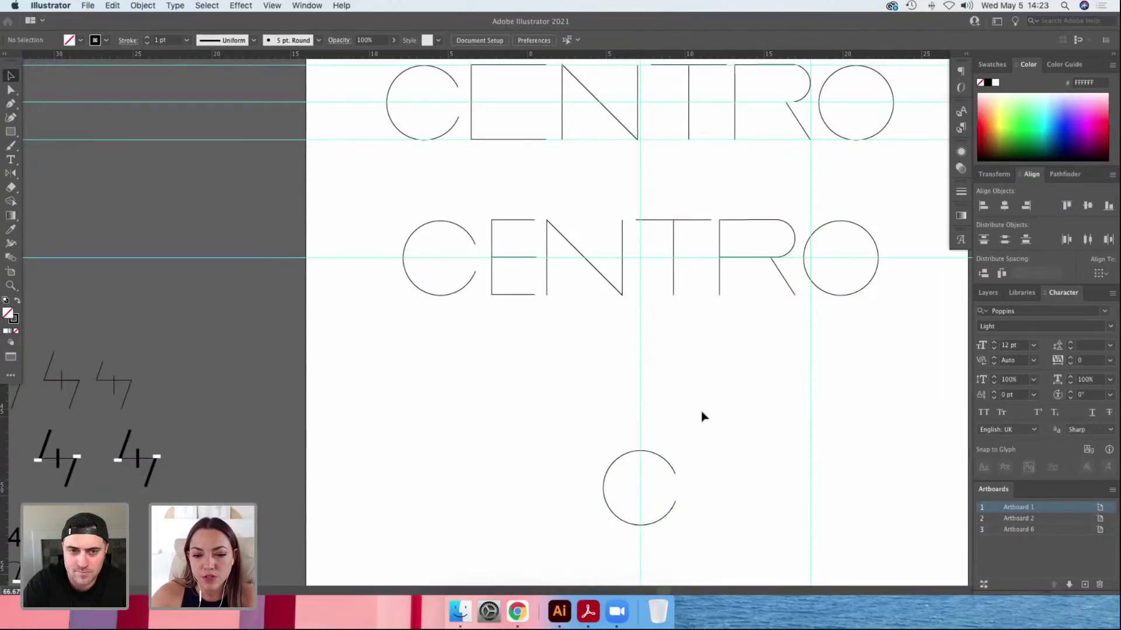
key("t")
left_click(648, 405)
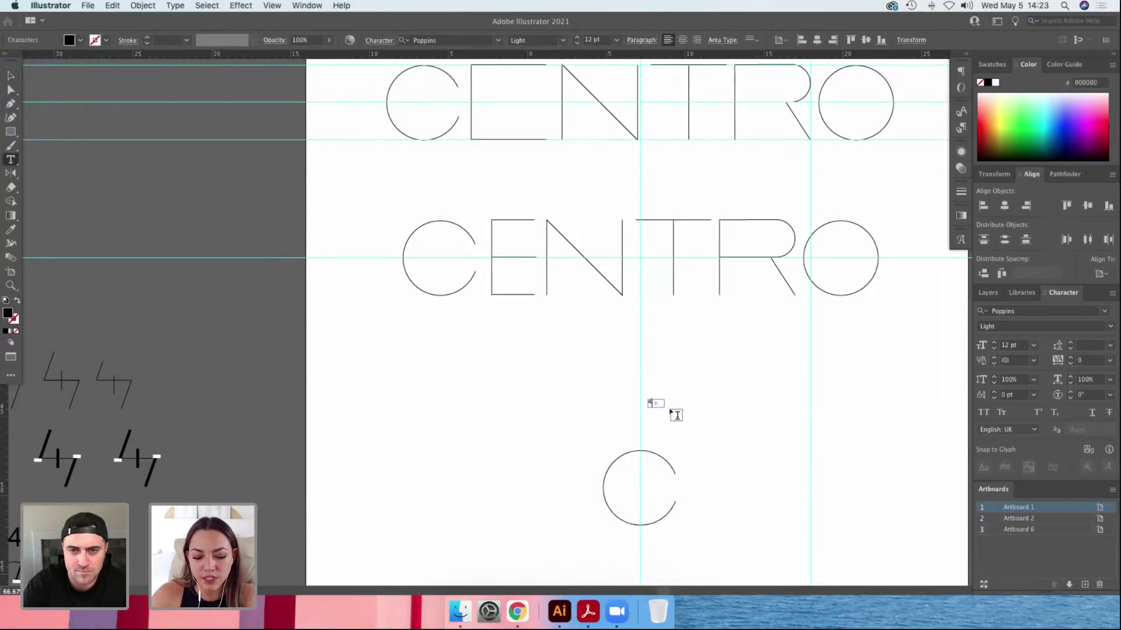
key("Escape")
left_click_drag(663, 401, 758, 291)
double_click(654, 356)
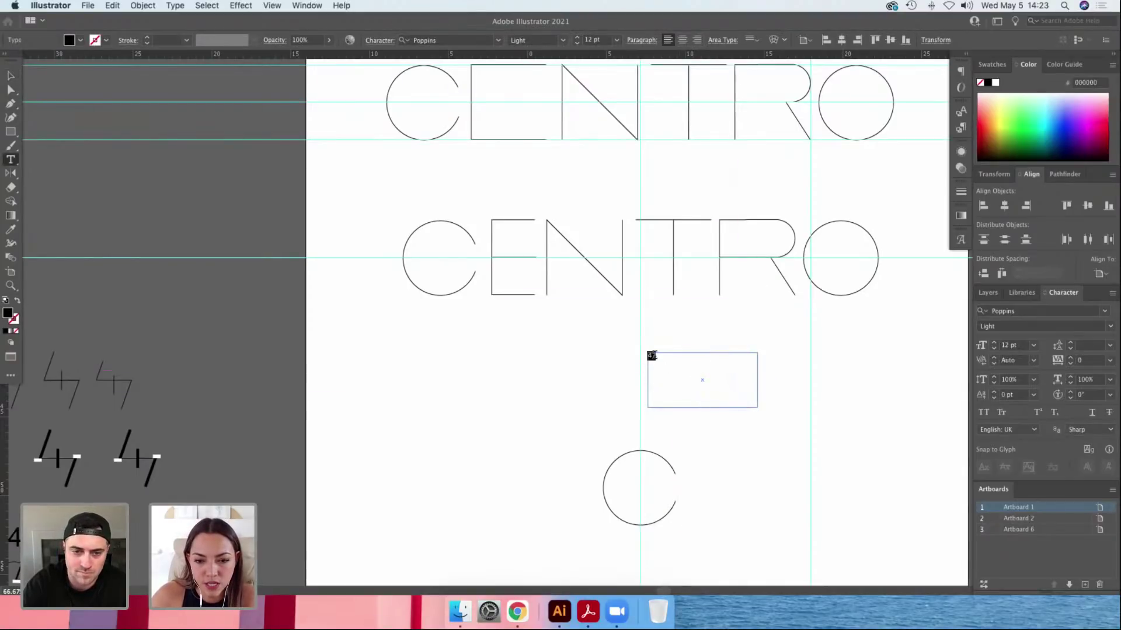
left_click(11, 76)
key("Delete")
key("super+z")
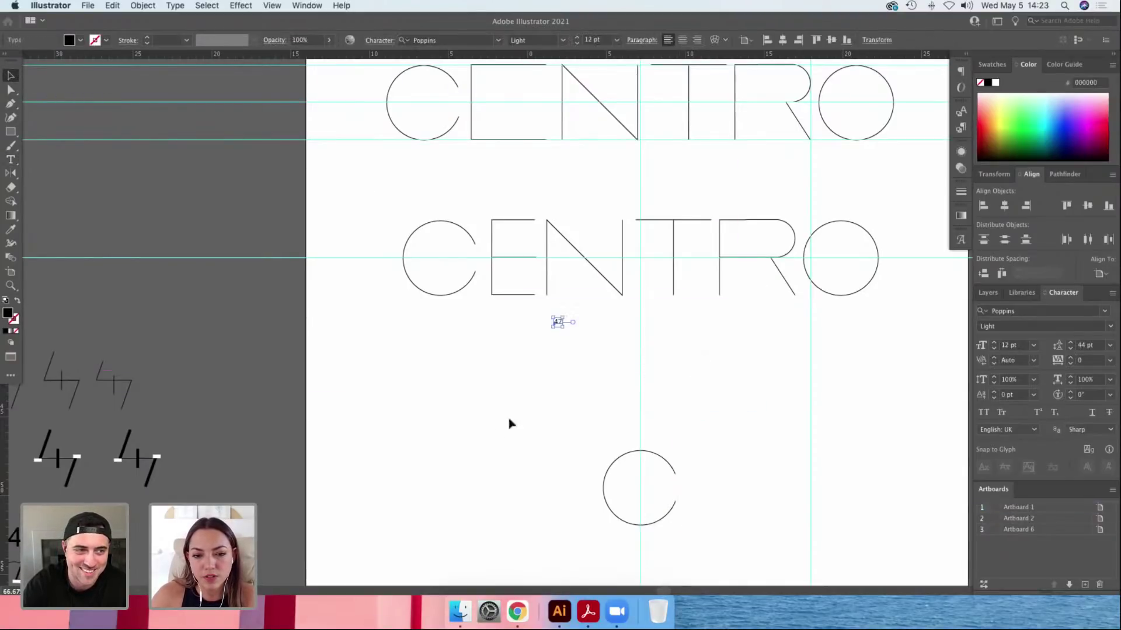
key("e")
left_click_drag(568, 334, 658, 430)
key("v")
left_click_drag(644, 343, 734, 425)
left_click(740, 436)
key("Delete")
Set the stroke weight of the lower CENTRO letters to 3 pt, leaving the C's covering rectangle and the R's leg unselected.
scroll(576, 383, "up", 4)
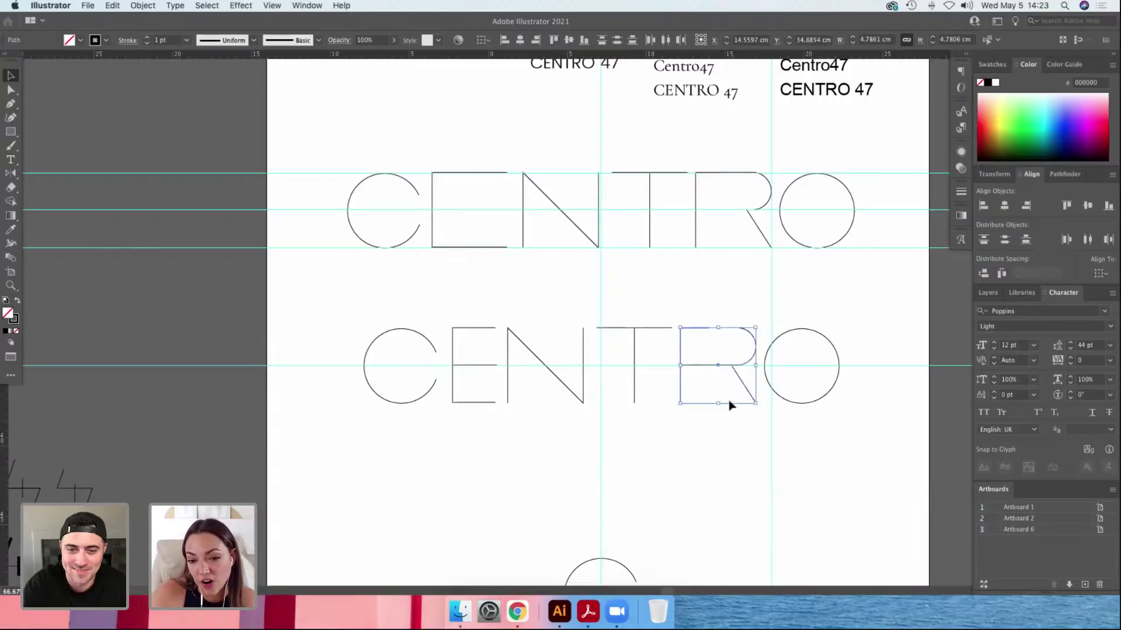
key("super+equal")
scroll(638, 370, "left", 5)
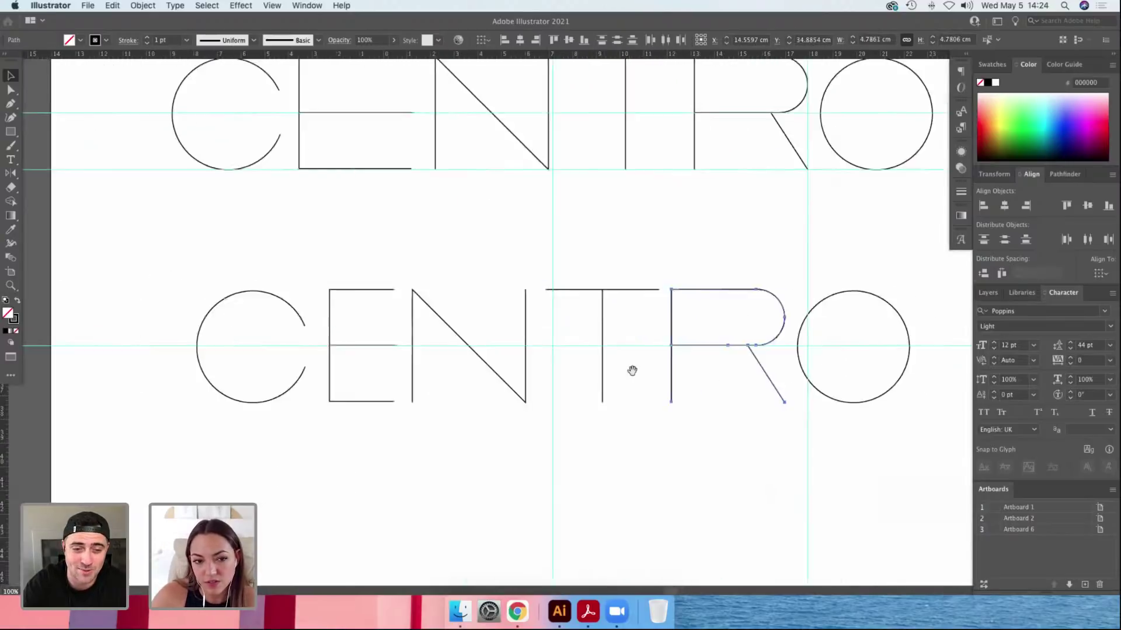
left_click_drag(302, 265, 348, 445)
left_click(284, 266)
left_click(298, 298)
left_click(353, 271)
left_click(327, 313)
left_click_drag(195, 233, 915, 320)
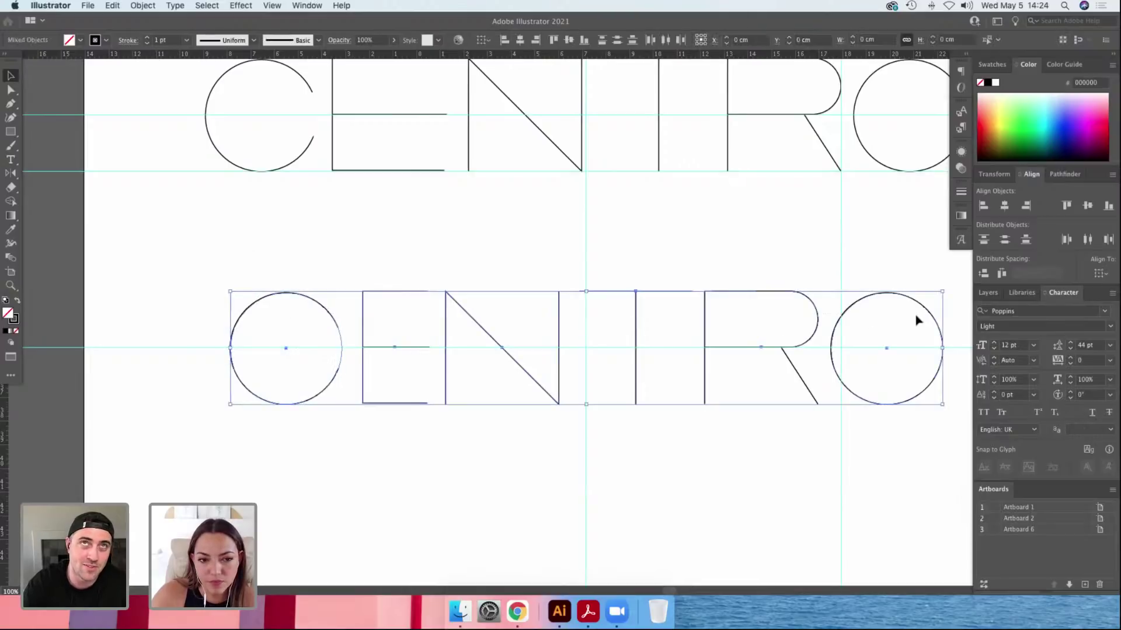
left_click(960, 192)
left_click(854, 202)
left_click(855, 204)
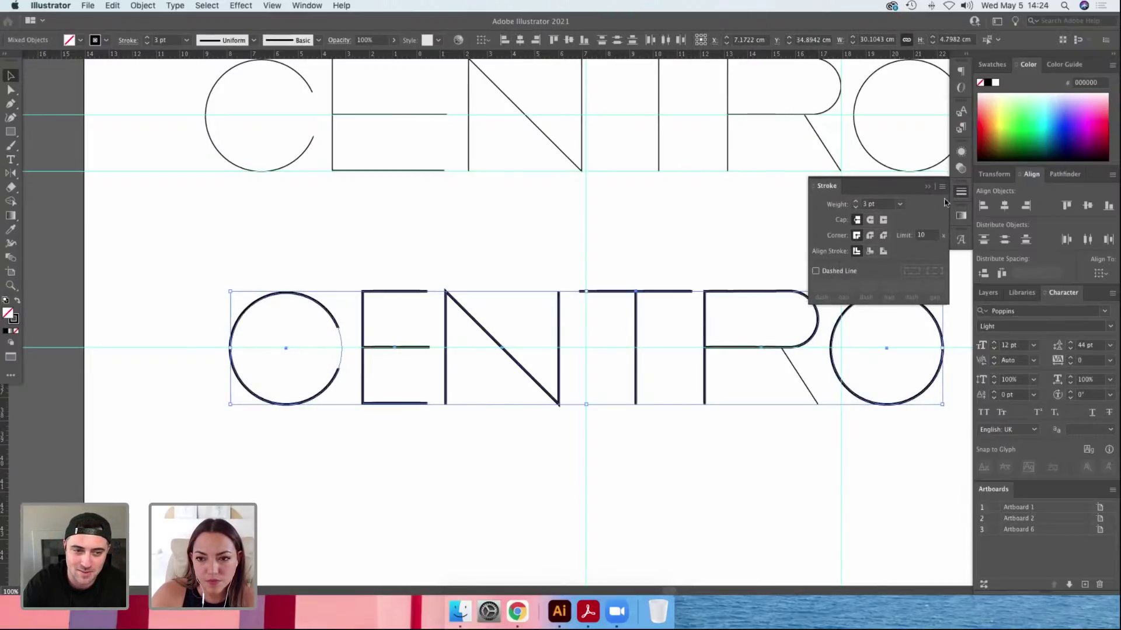
left_click(673, 225)
Hide the guides and shift the lower lettering's C with its covering rectangle slightly left, away from the E.
key("a")
key("super+minus")
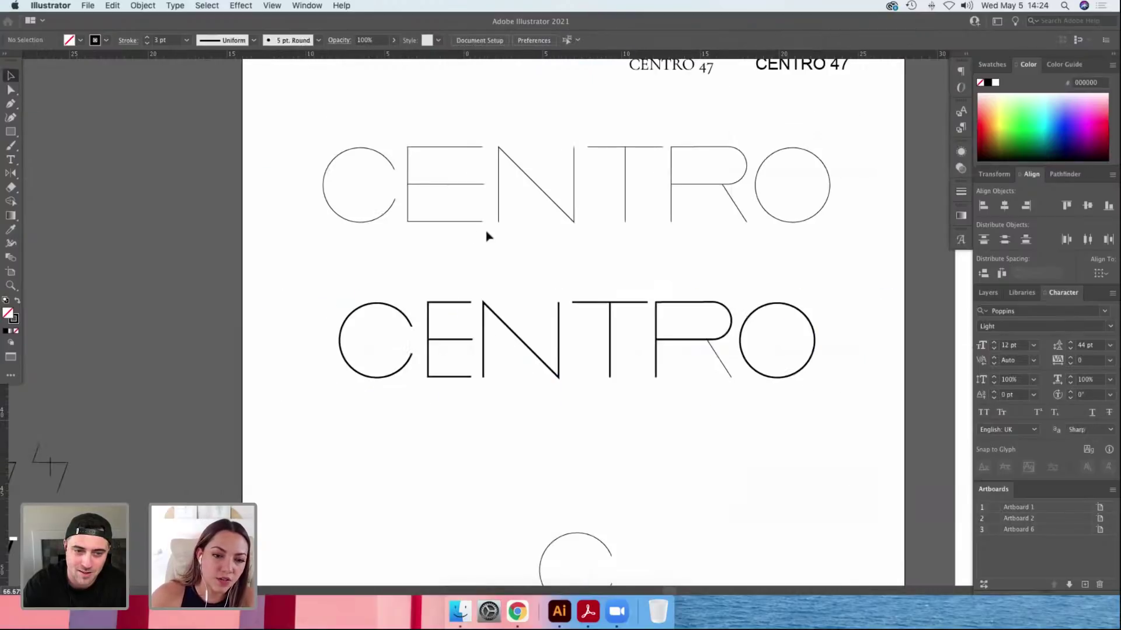
left_click_drag(409, 397, 418, 415)
left_click(418, 415)
left_click_drag(344, 289, 418, 427)
left_click(418, 429)
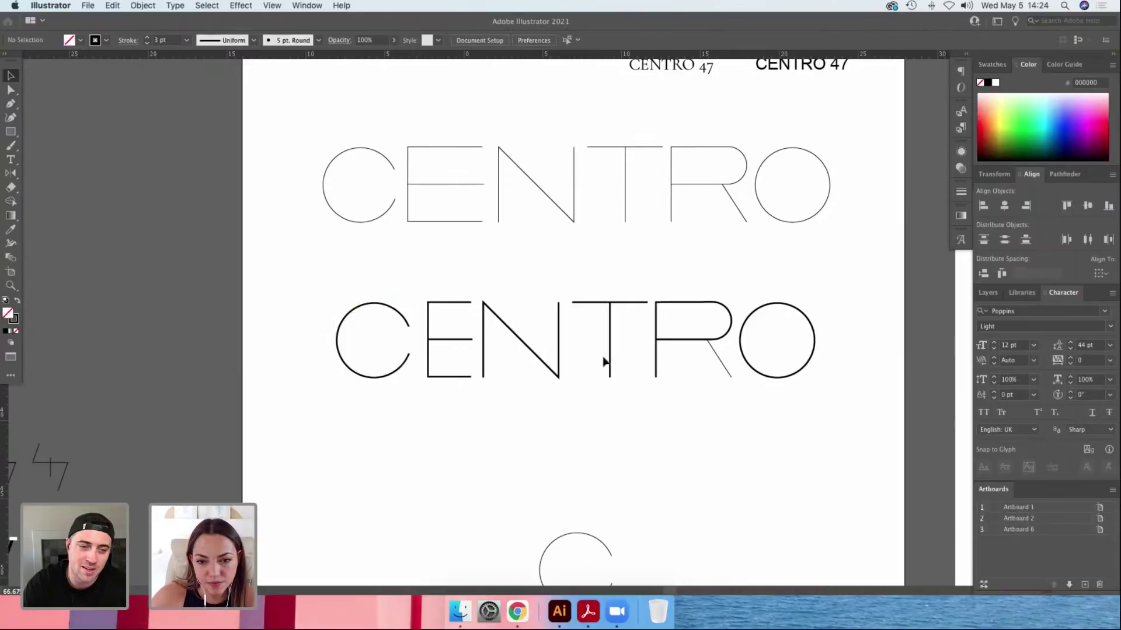
left_click_drag(303, 259, 902, 464)
key("v")
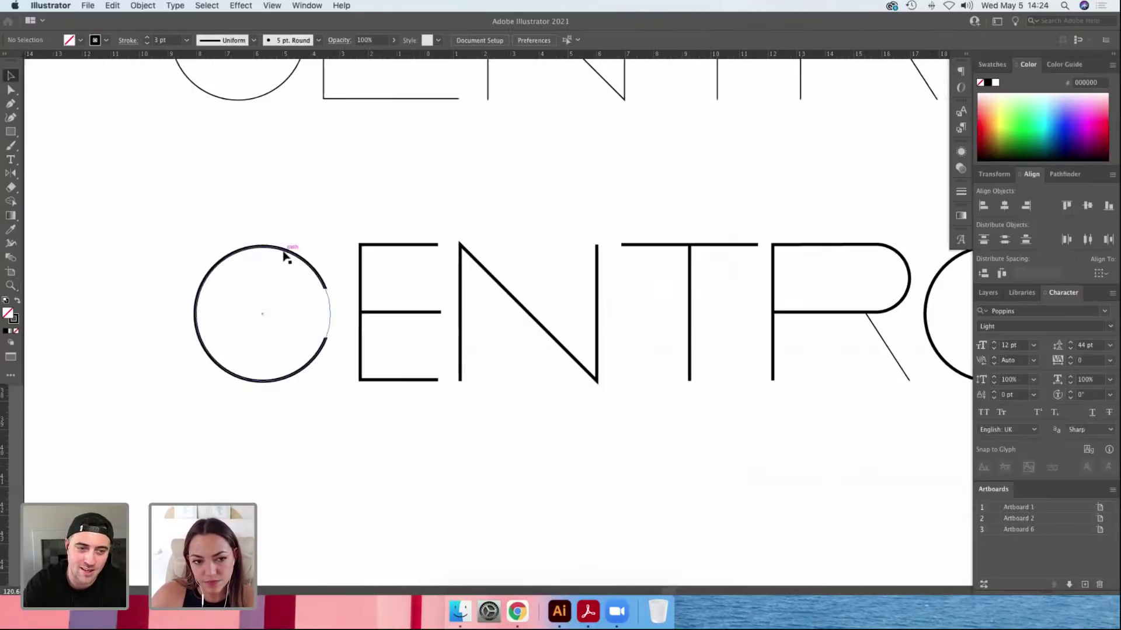
Try stretching the lower lettering's C outline upwards and to the left, to about 4.98 × 5.31 cm.
left_click(206, 316)
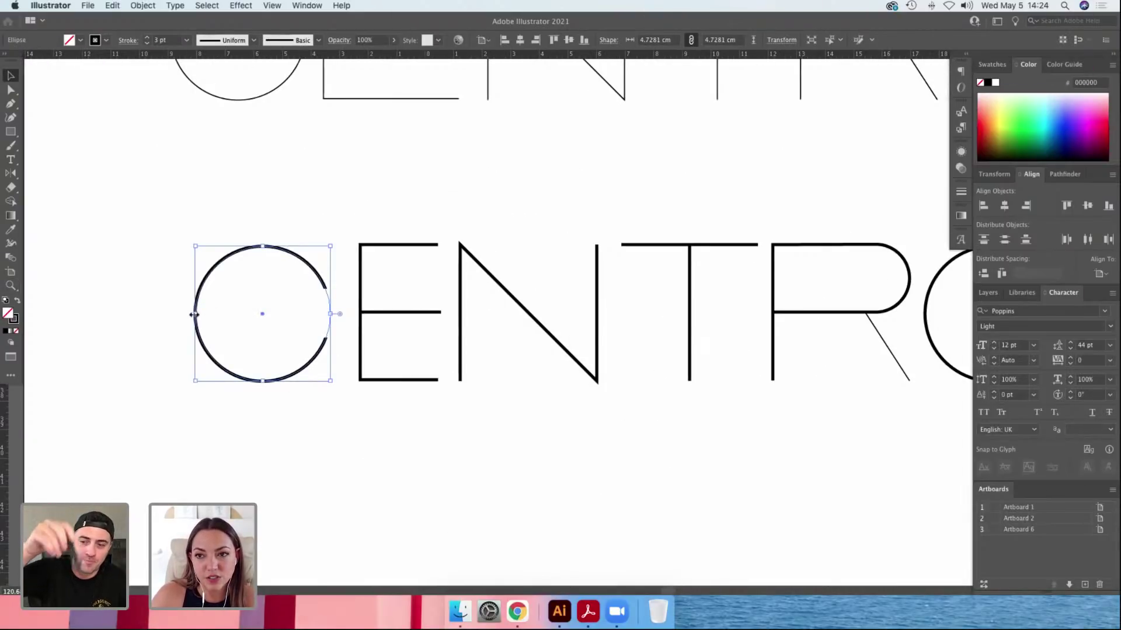
left_click_drag(194, 315, 180, 314)
key("super+z")
left_click_drag(263, 246, 263, 230)
left_click_drag(196, 303, 188, 304)
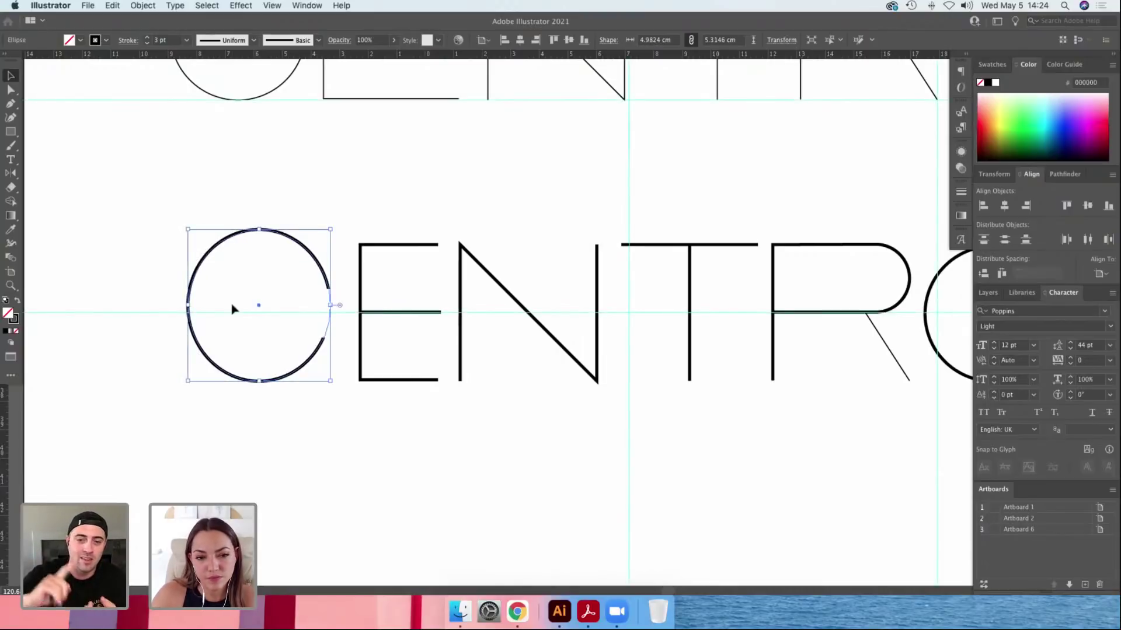
left_click(472, 197)
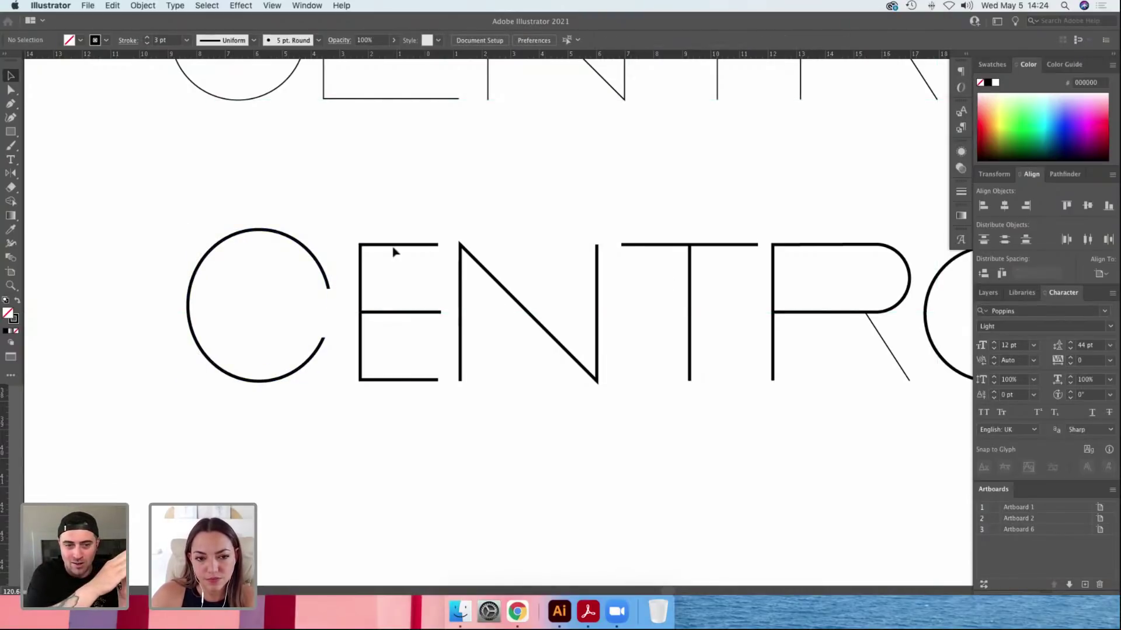
key("super+z")
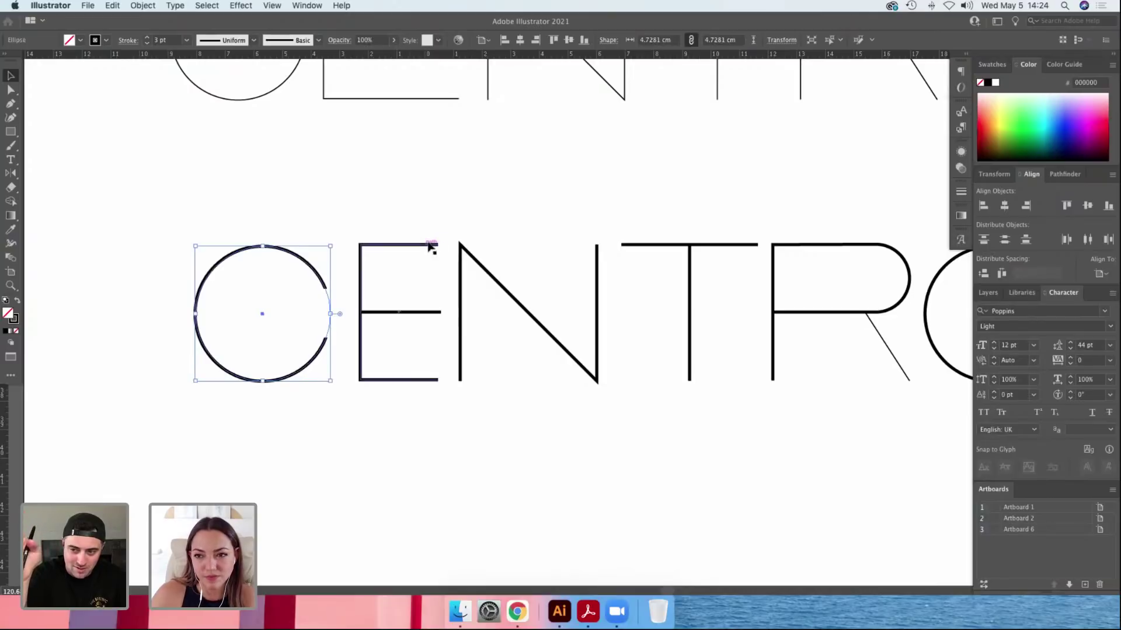
Show the guides and overlay a test circle about 4.83 cm wide on the lower C, removing it after the comparison.
key("l")
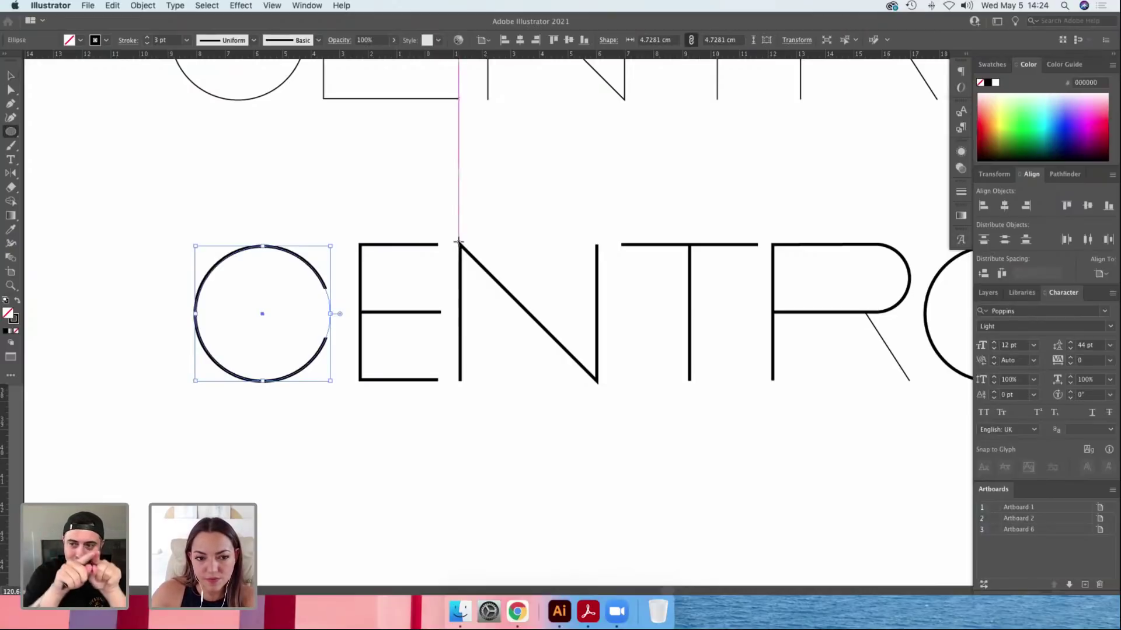
left_click_drag(460, 242, 595, 365)
key("super+;")
key("v")
left_click_drag(555, 252, 295, 260)
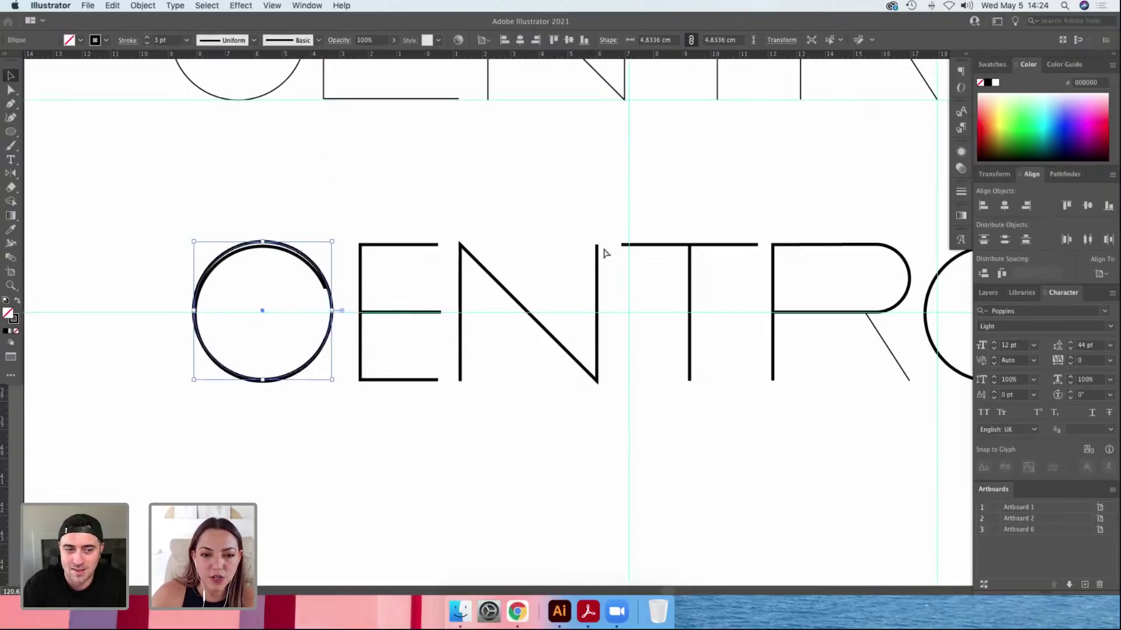
key("super+z")
left_click_drag(573, 260, 308, 269)
key("Delete")
Duplicate the lower R's stem and bowl onto the C, and delete the C's circle with its covering rectangle.
left_click(819, 246)
left_click_drag(899, 257, 317, 271)
key("super+equal")
scroll(317, 270, "down", 1)
left_click(316, 270)
key("Delete")
Rotate the duplicated stem and bowl 180° in place, putting the bowl at the lower left and the stem beside the E.
key("a")
left_click_drag(205, 235, 230, 273)
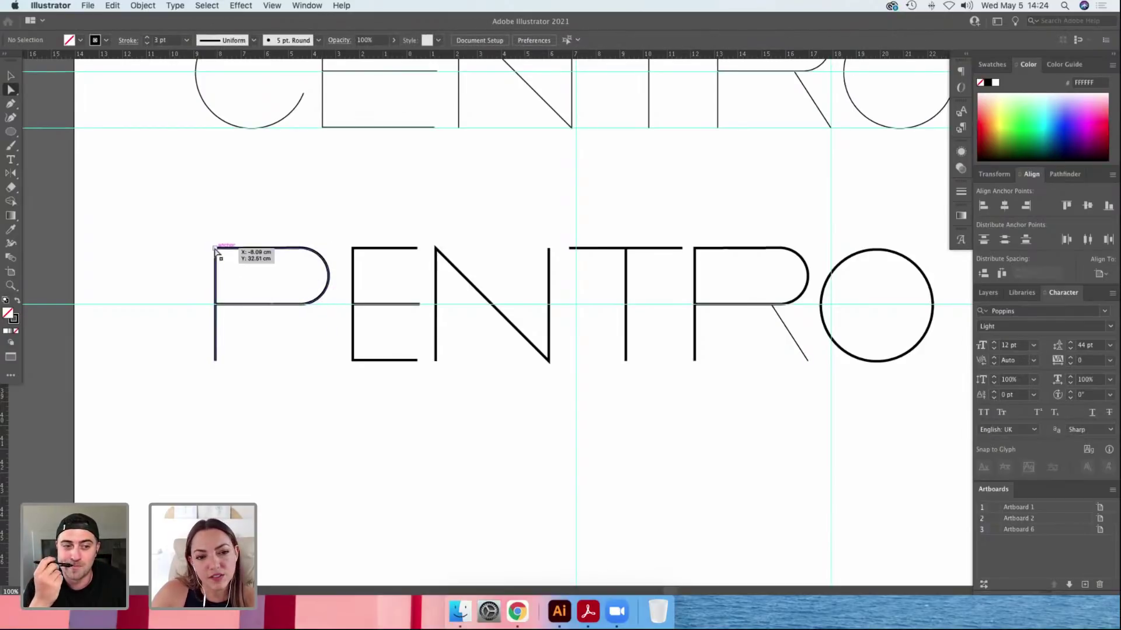
key("v")
left_click(321, 254)
key("e")
left_click_drag(200, 210, 234, 321)
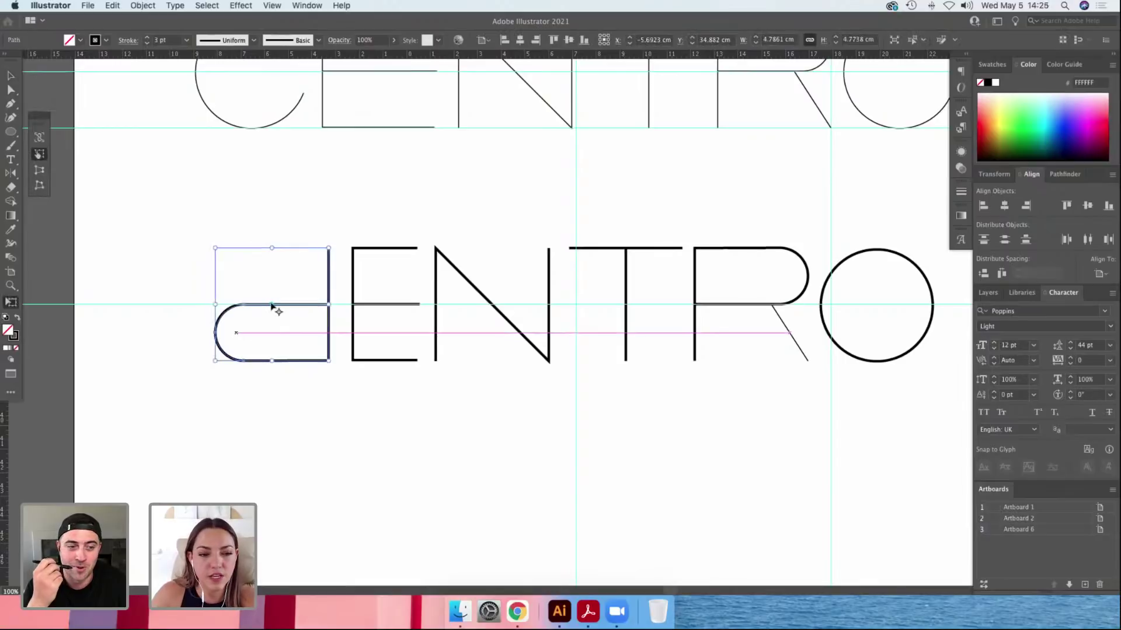
Delete the stem segment of the rotated shape, leaving an open rounded C form.
key("a")
left_click(282, 282)
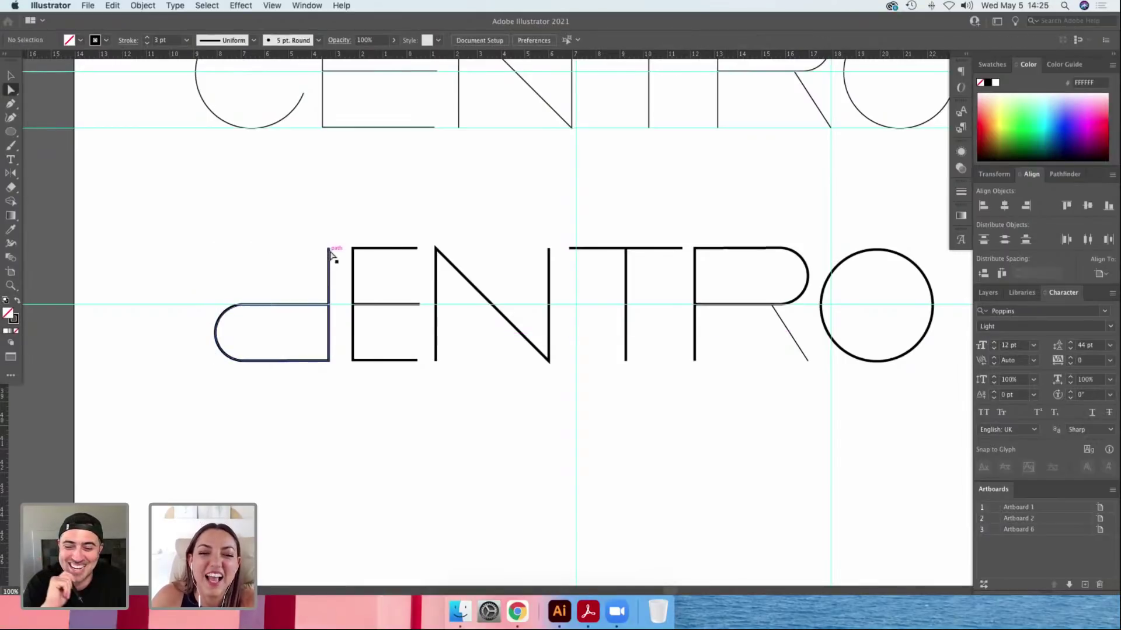
left_click(329, 249)
key("Delete")
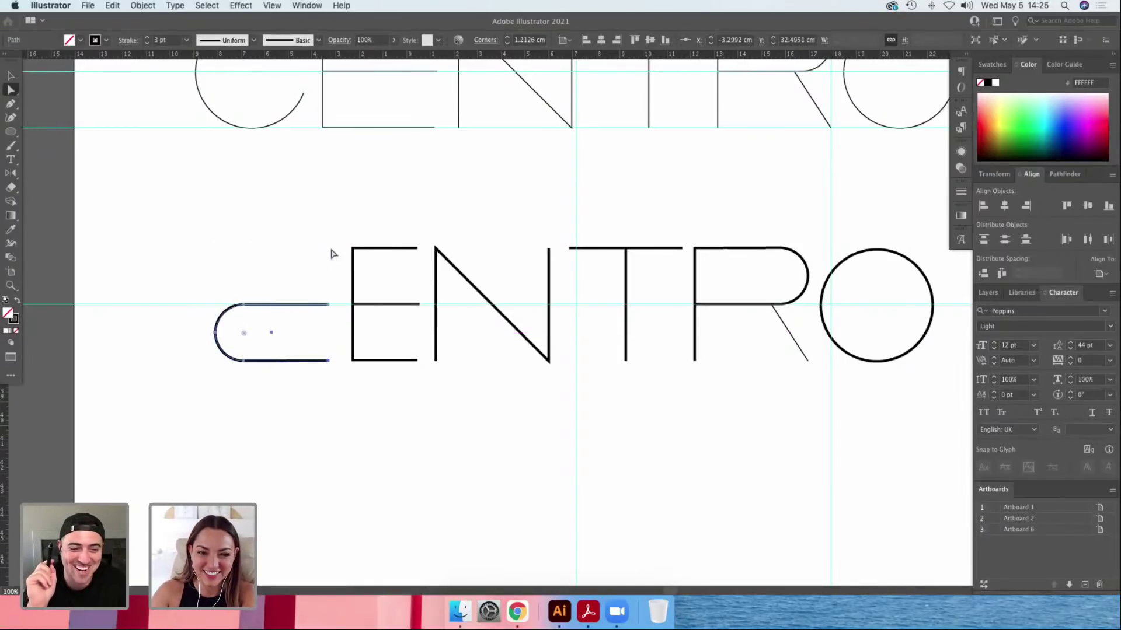
Undo the stem removal, the rotation and the deletion of the lower C's circle and covering rectangle.
key("v")
key("super+z")
key("super+z")
key("super+z")
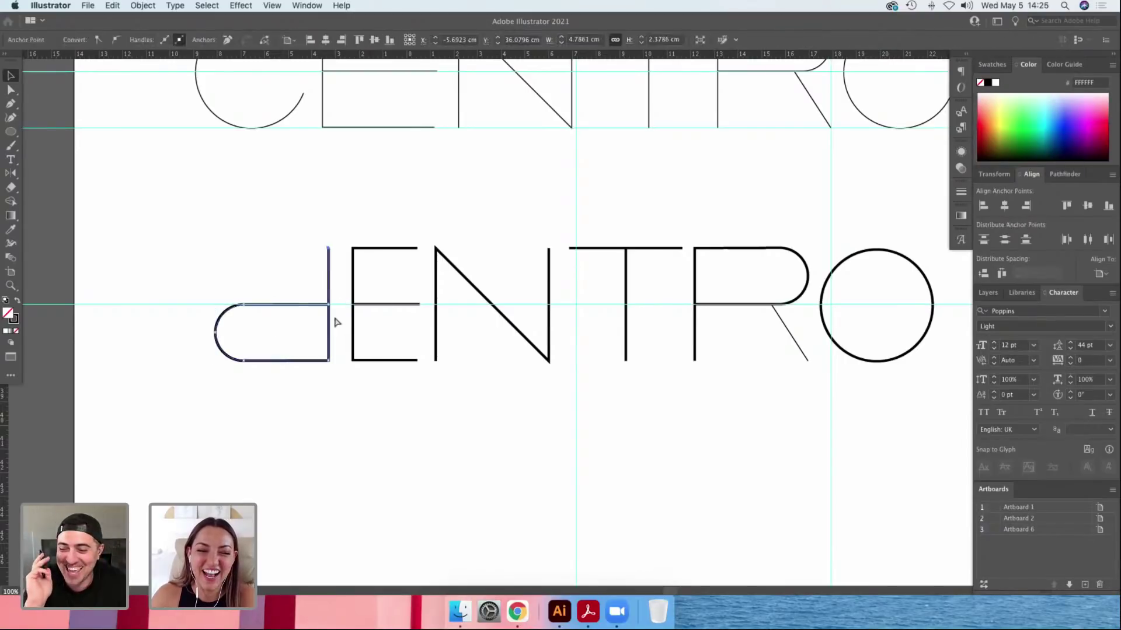
key("super+z")
key("super+z")
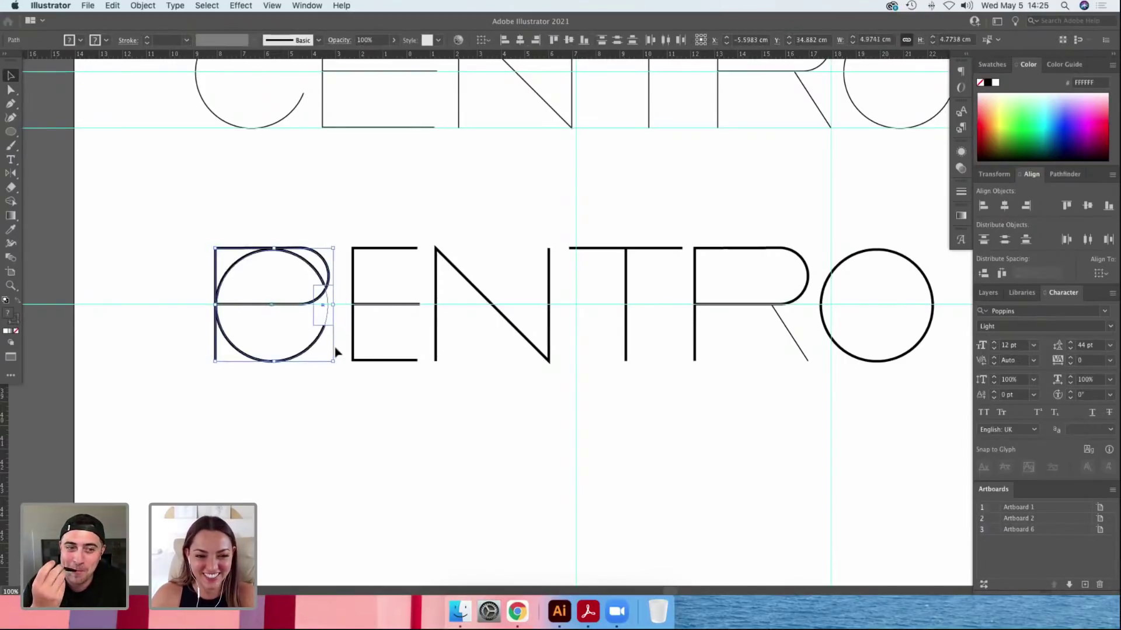
key("super+z")
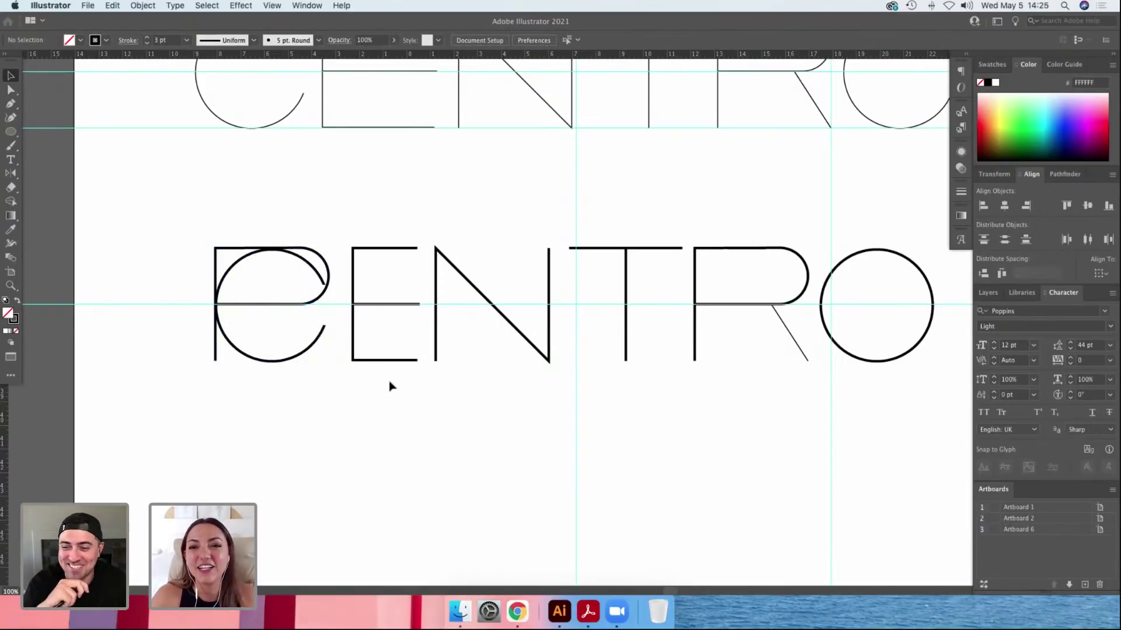
Delete the lower lettering's C circle and the duplicated stem and bowl overlapping it.
left_click_drag(389, 381, 348, 438)
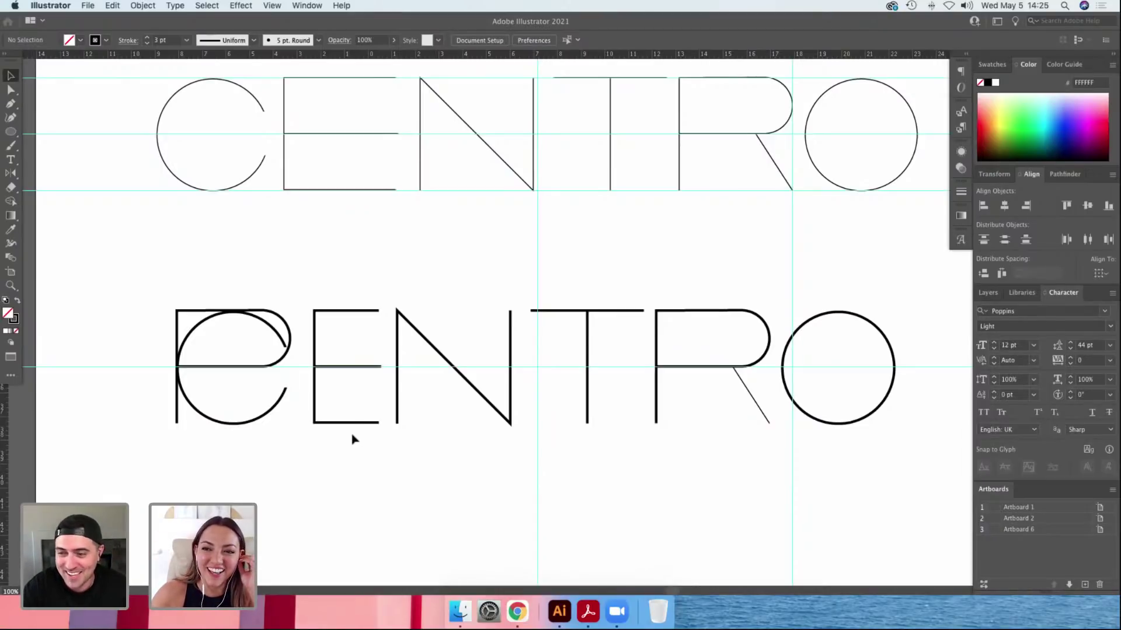
left_click(277, 316)
left_click(280, 319)
left_click(282, 331)
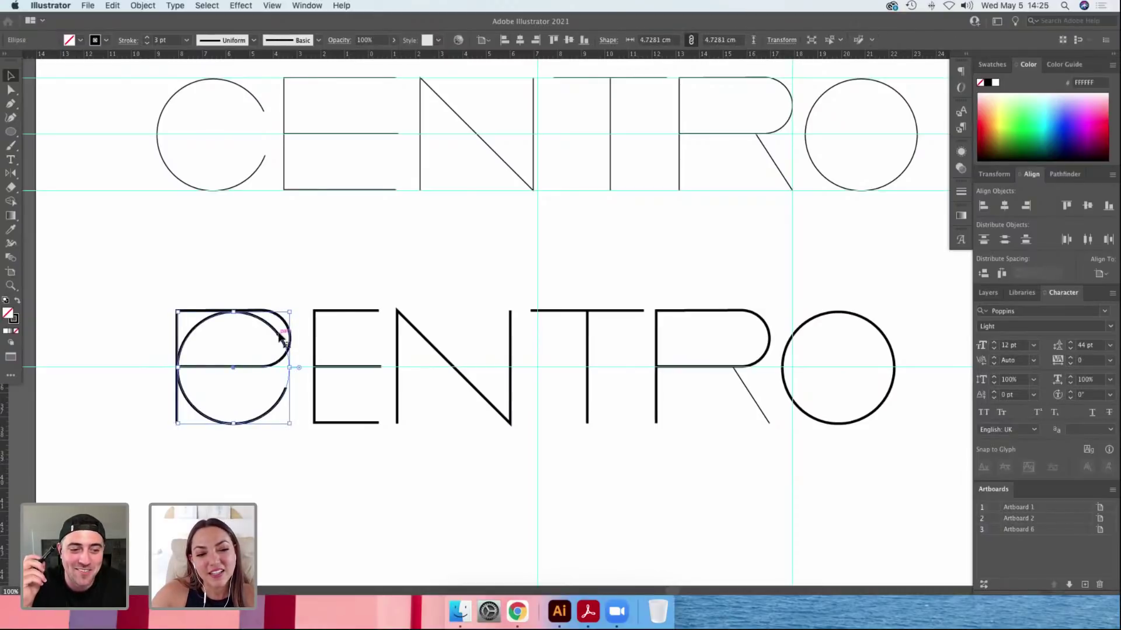
key("Delete")
left_click_drag(200, 295, 280, 405)
key("Delete")
left_click(285, 368)
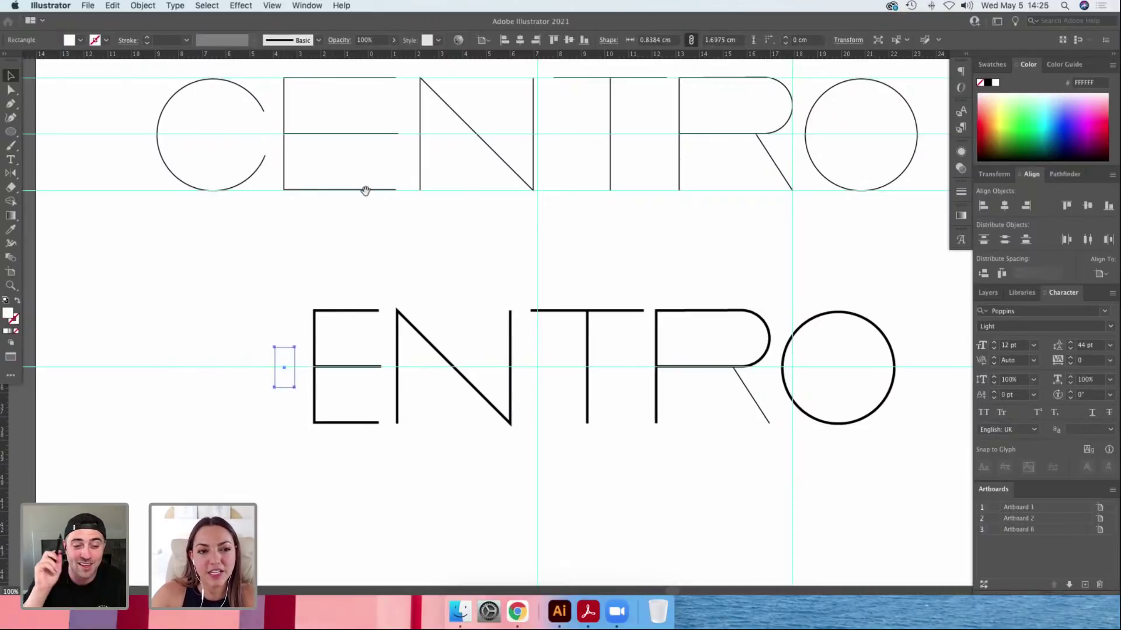
Copy the C from the Arial CENTRO 47 sample and paste it as a separate text near the lower lettering.
scroll(365, 191, "up", 5)
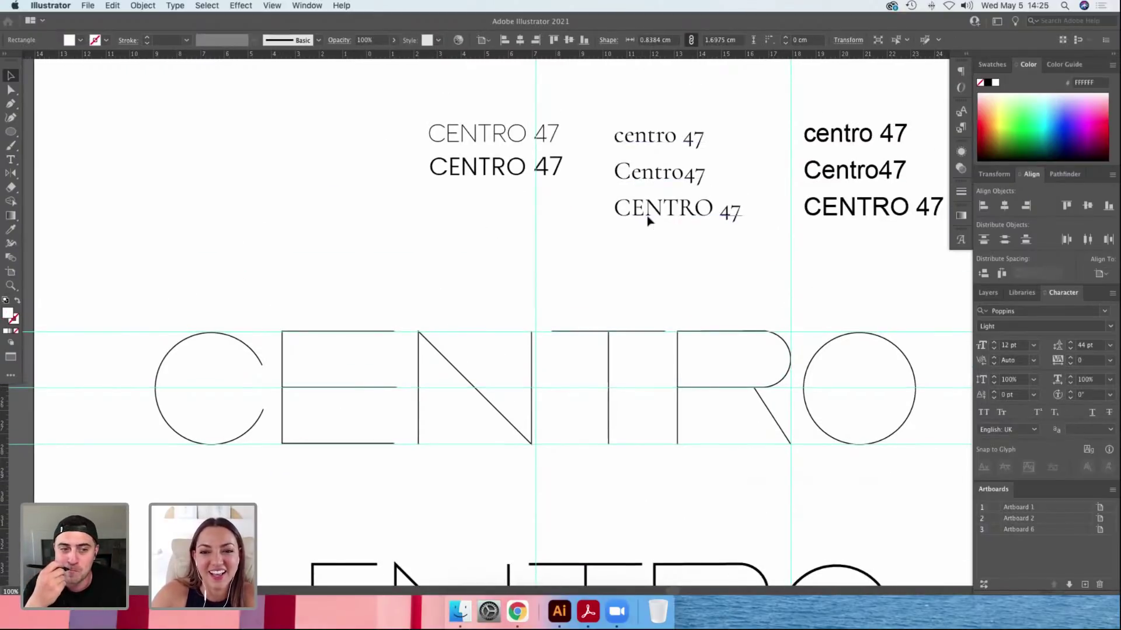
double_click(822, 211)
key("ctrl+c")
left_click(11, 76)
scroll(325, 288, "down", 5)
key("ctrl+v")
Enlarge the pasted Arial C to about 254 pt and place it to the left of the lower E.
key("e")
left_click_drag(563, 310, 622, 234)
left_click_drag(577, 274, 153, 344)
key("v")
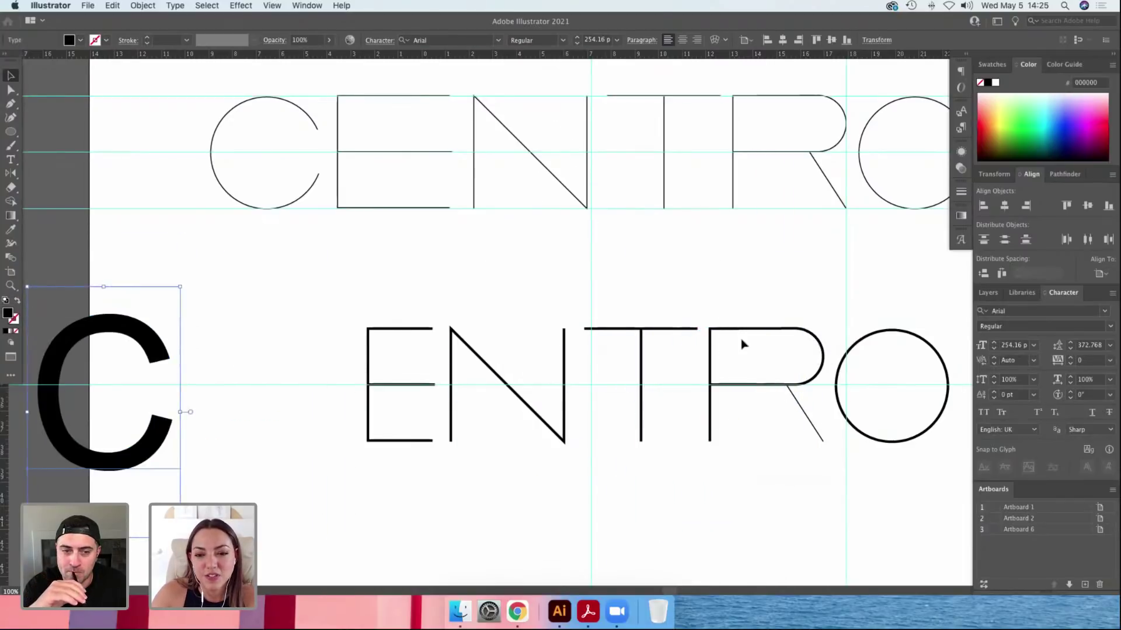
Delete the enlarged Arial C beside the lower lettering.
left_click(743, 344)
left_click(746, 329)
left_click(100, 316)
key("Delete")
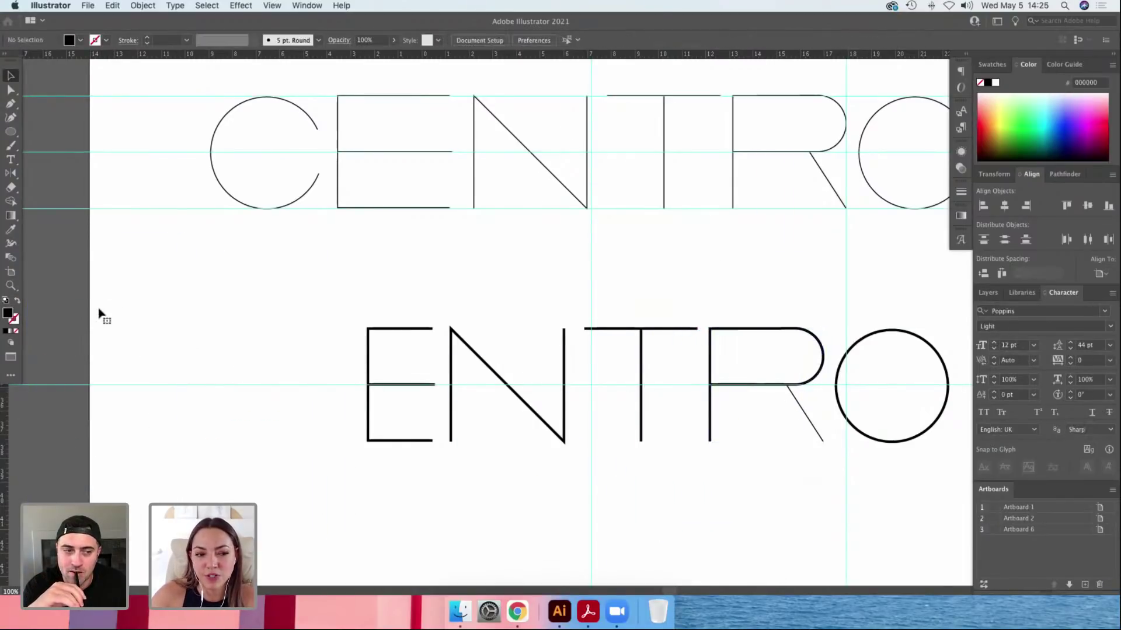
Match the lower R's diagonal leg to the 3 pt stroke of its stem and bowl.
left_click_drag(786, 350, 796, 358)
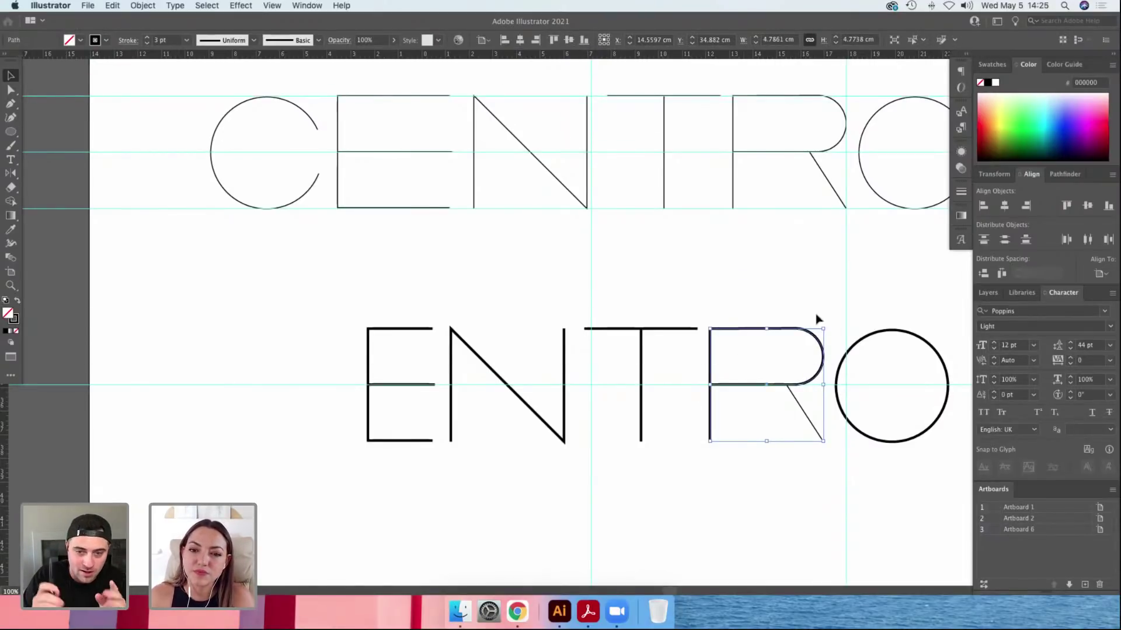
left_click(818, 321)
left_click(799, 407)
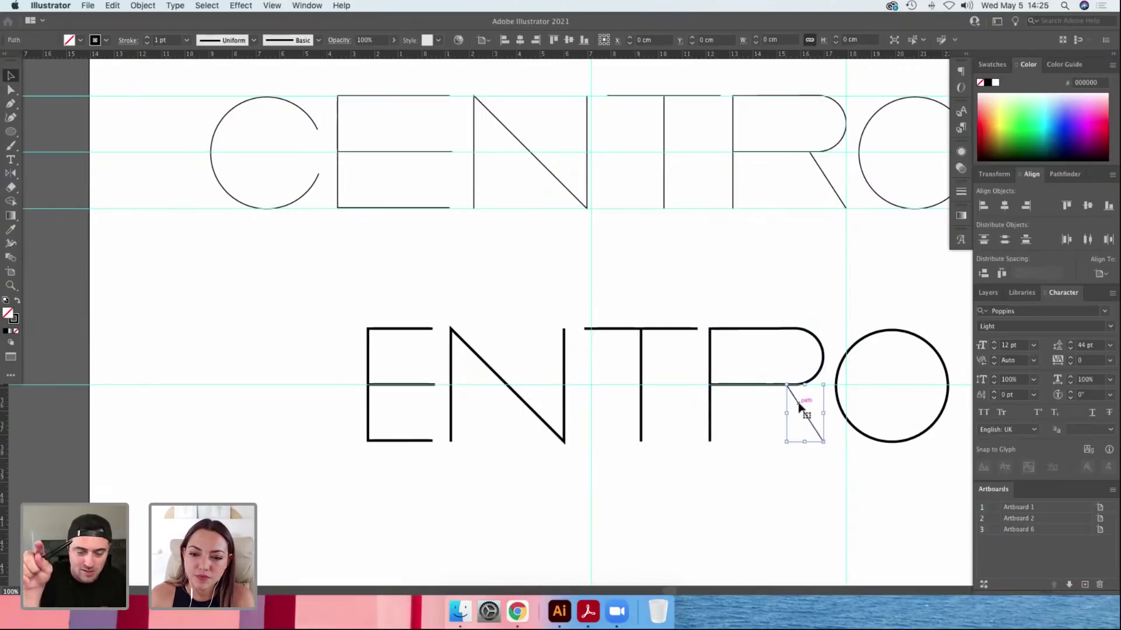
left_click(715, 335)
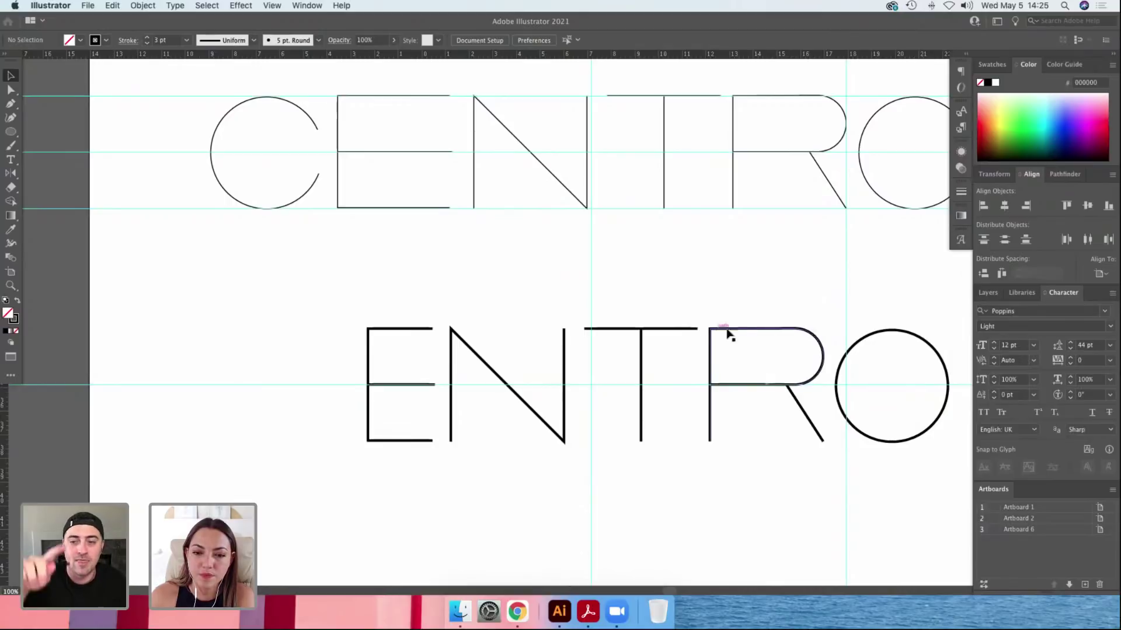
Add horizontal guides along the outer top and bottom edges of the lower lettering.
left_click(671, 331)
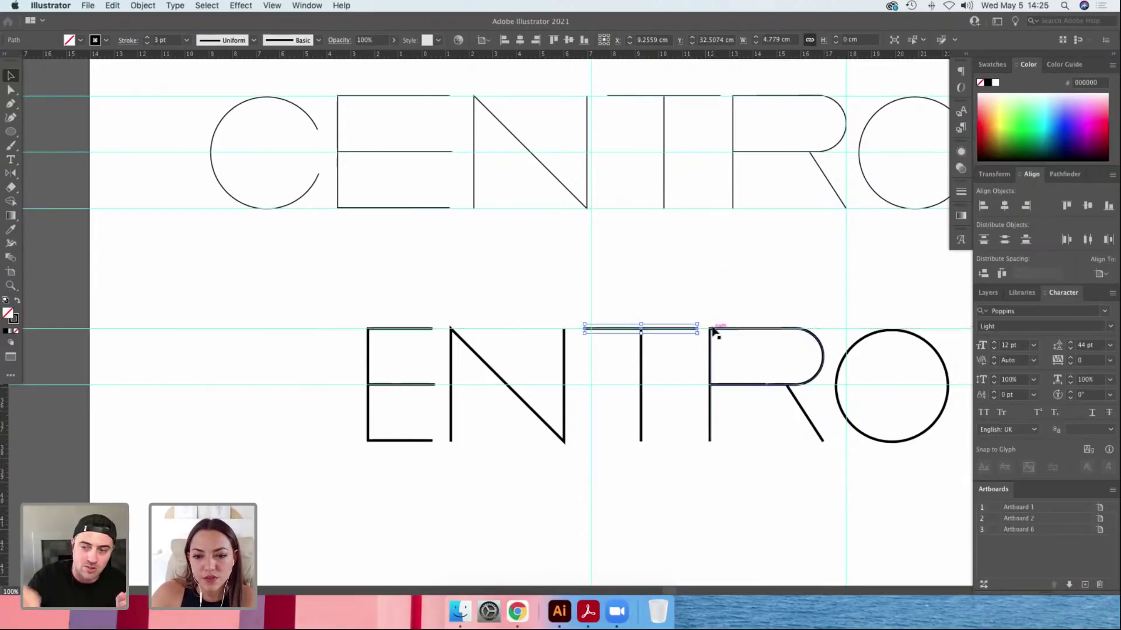
key("z")
left_click_drag(810, 346, 840, 376)
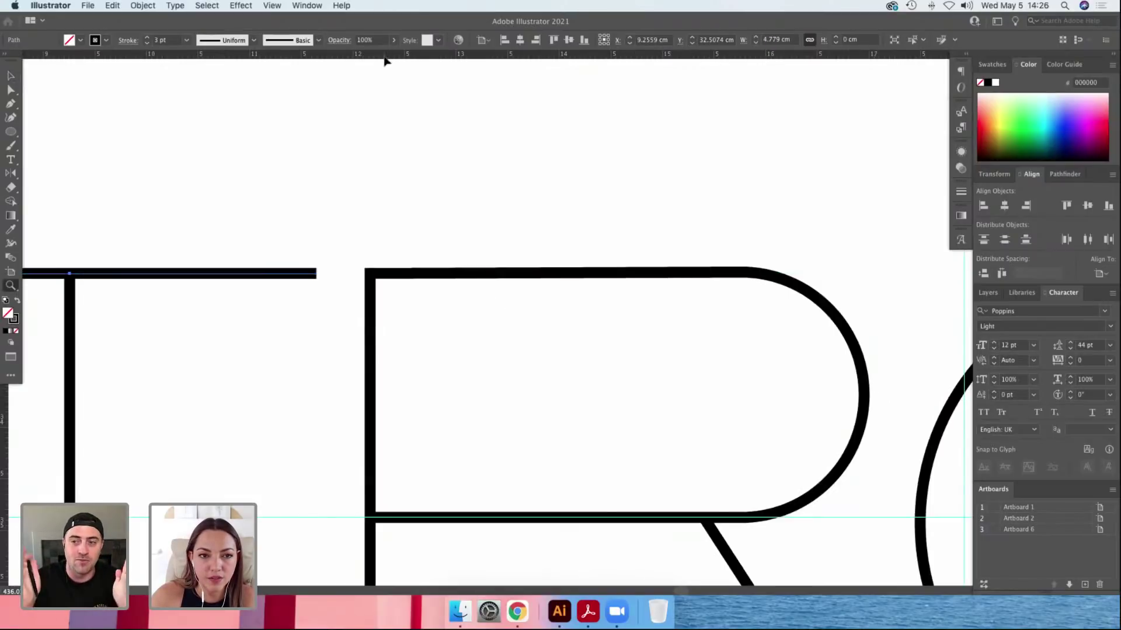
left_click_drag(441, 518, 504, 139)
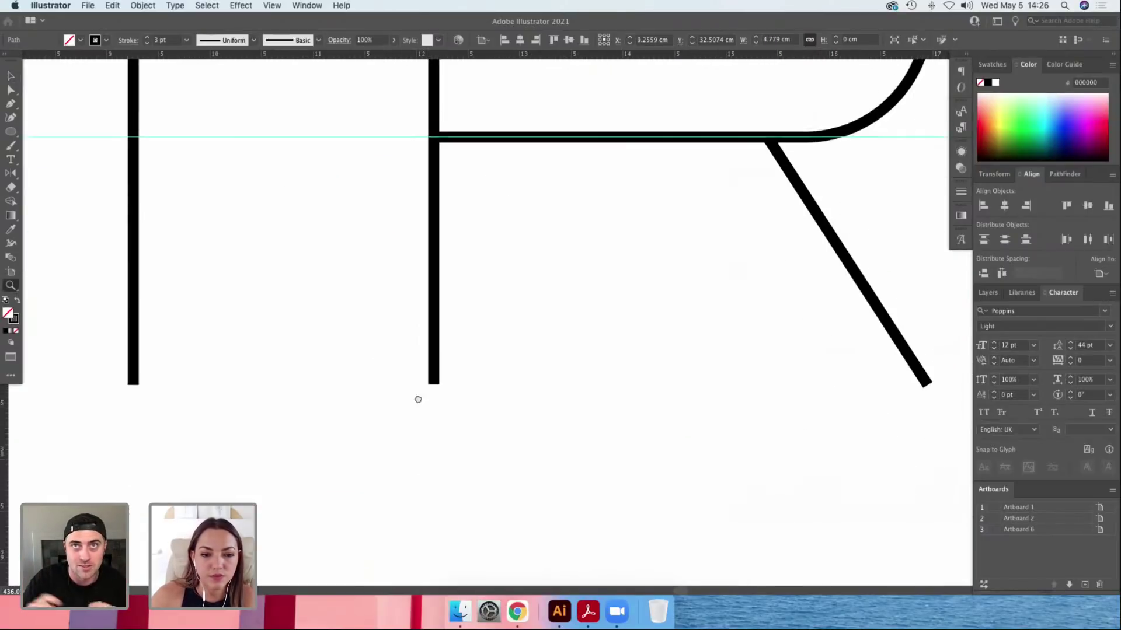
scroll(418, 399, "down", 1)
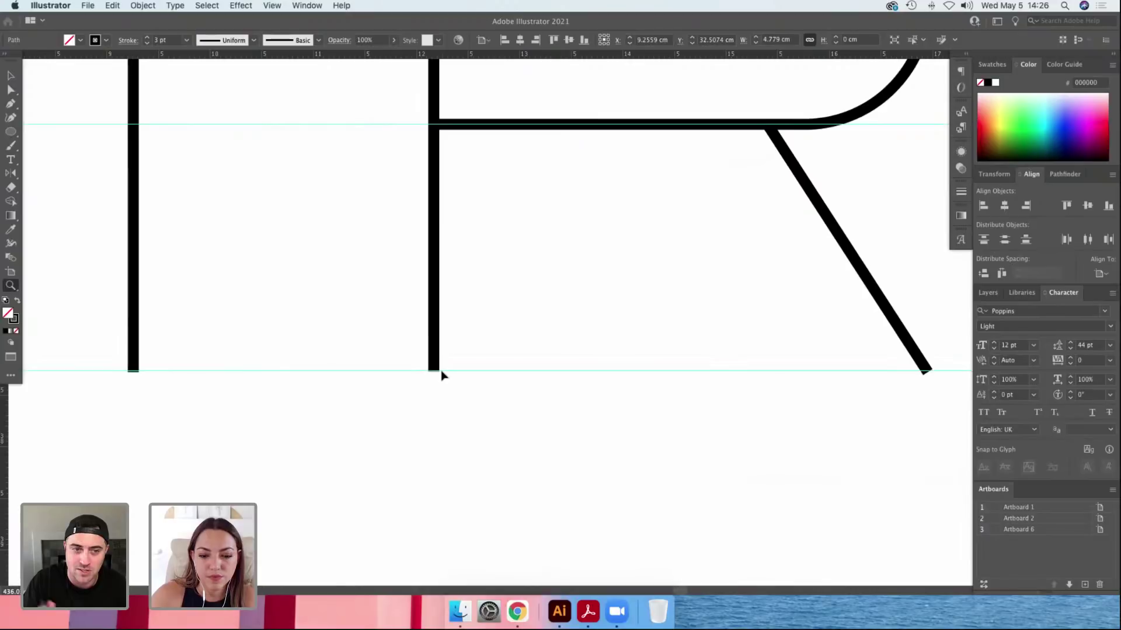
Draw a rectangle about 4.5 × 4.8 cm over the lower T, spanning the height between the top and bottom guides.
key("super+1")
scroll(551, 345, "left", 5)
key("m")
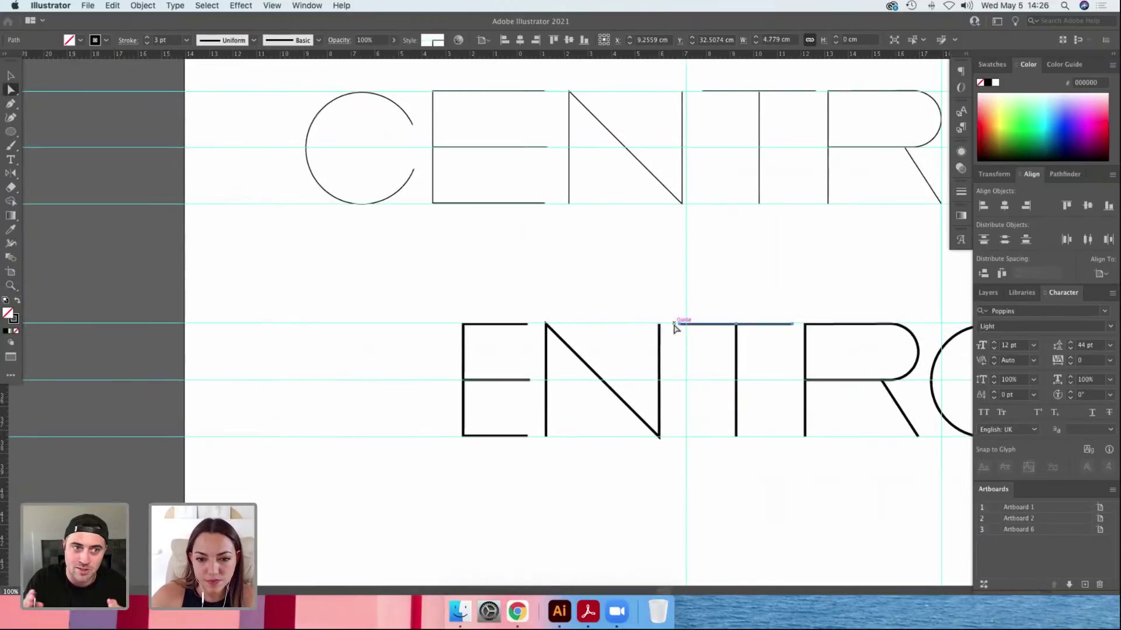
left_click_drag(665, 324, 770, 437)
key("v")
key("shift+x")
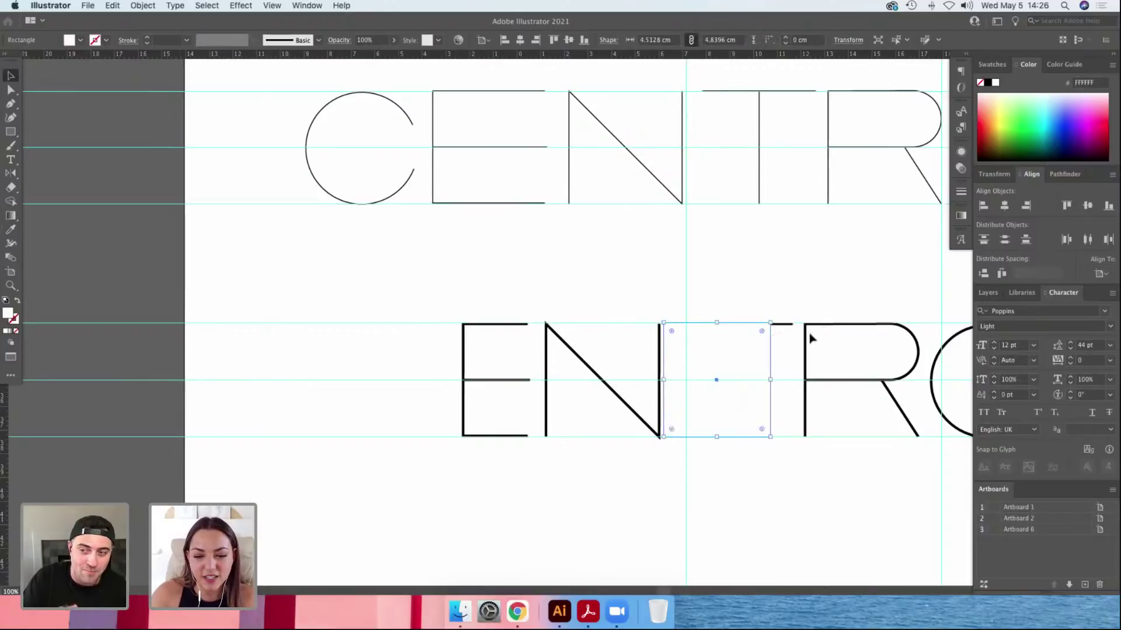
Give the rectangle the T's 3 pt black outline without fill and place it left of the E as a 4.84 cm square.
key("i")
left_click(781, 324)
key("v")
mouse_move(769, 324)
left_mouse_down()
mouse_move(420, 352)
mouse_move(881, 347)
mouse_move(888, 382)
mouse_move(868, 369)
mouse_move(411, 370)
left_mouse_up()
Examine up close how the square lines up with the neighbouring letters and the horizontal guides.
scroll(408, 350, "right", 1)
scroll(406, 348, "right", 2)
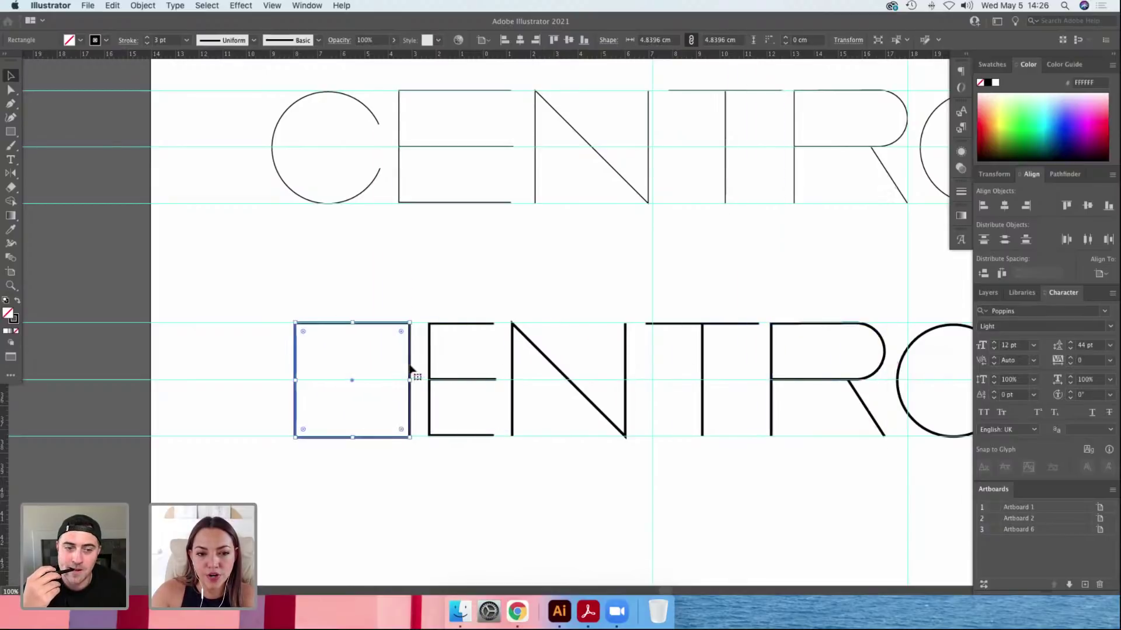
key("z")
left_click_drag(186, 273, 901, 464)
key("space")
left_click_drag(304, 303, 227, 317)
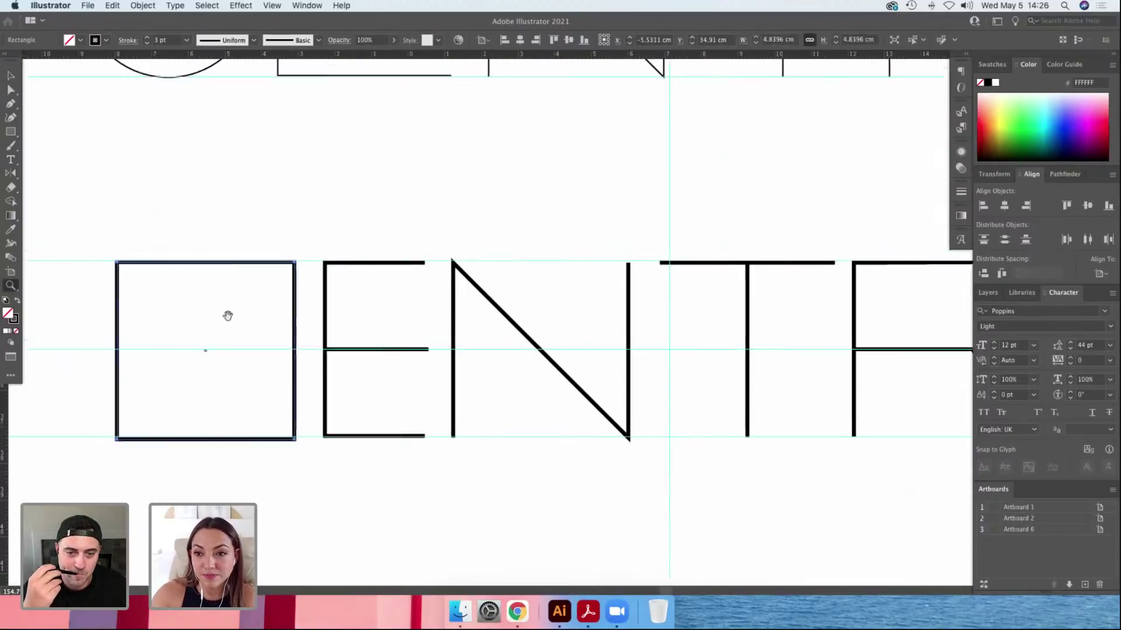
scroll(499, 317, "right", 5)
scroll(639, 301, "down", 5)
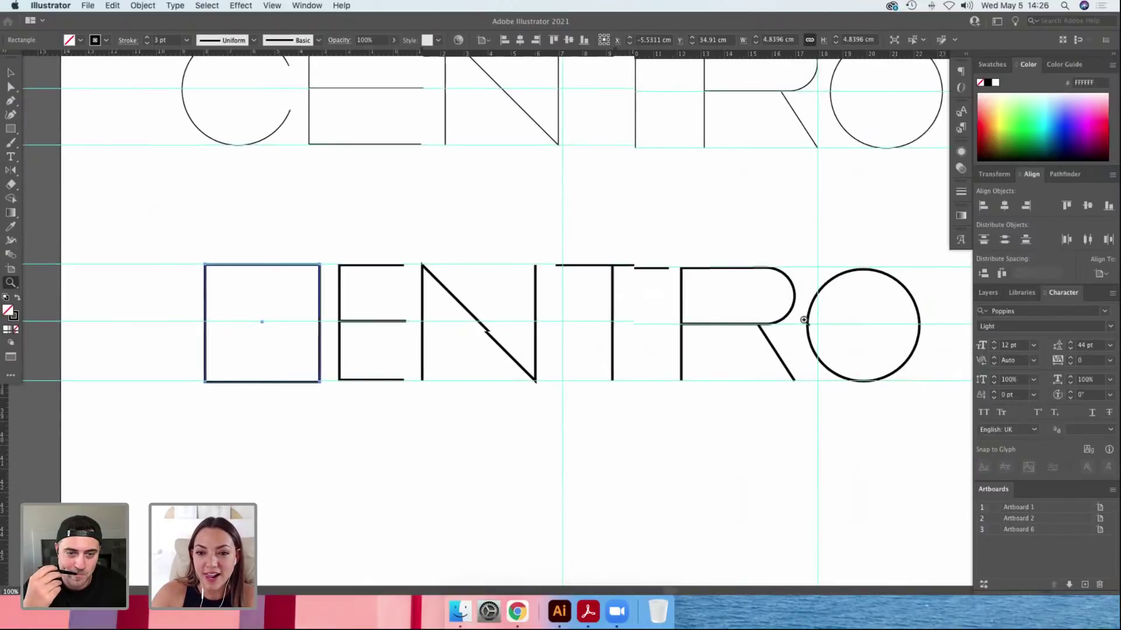
scroll(780, 283, "up", 2)
Nudge the anchor points of the lower R's stem slightly right, away from the T.
key("v")
left_click_drag(757, 284, 799, 483)
key("a")
left_click_drag(724, 458, 691, 310)
key("Right")
key("Right")
key("Right")
key("Right")
left_click(720, 306)
Round the square's two left corners fully so its left side becomes a semicircle.
key("v")
scroll(275, 315, "left", 5)
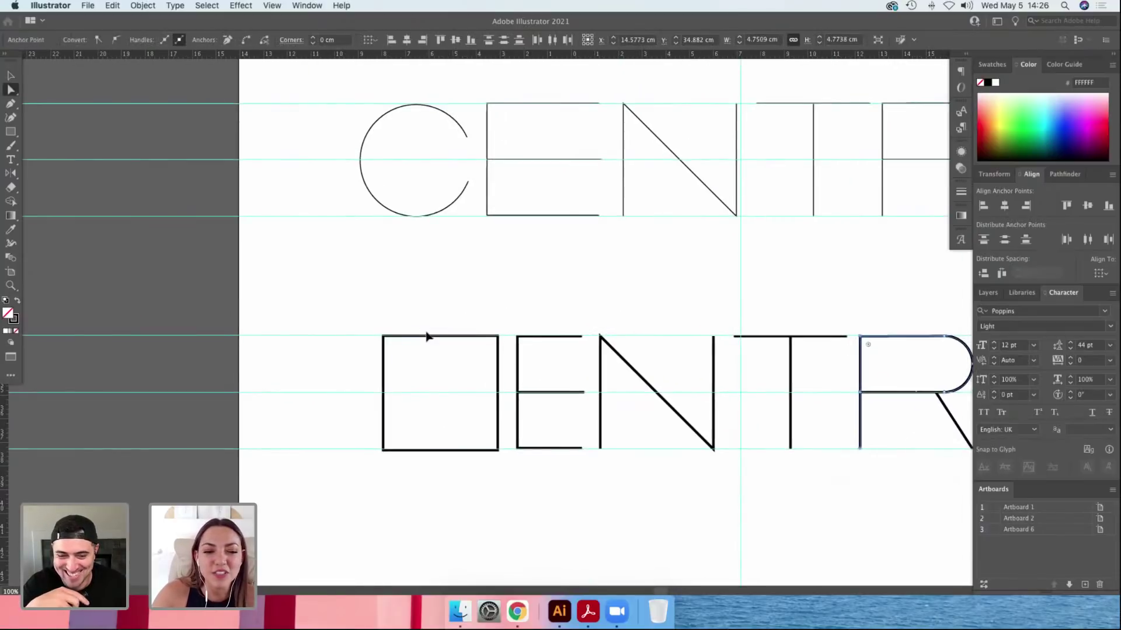
left_click(481, 331)
scroll(496, 315, "right", 2)
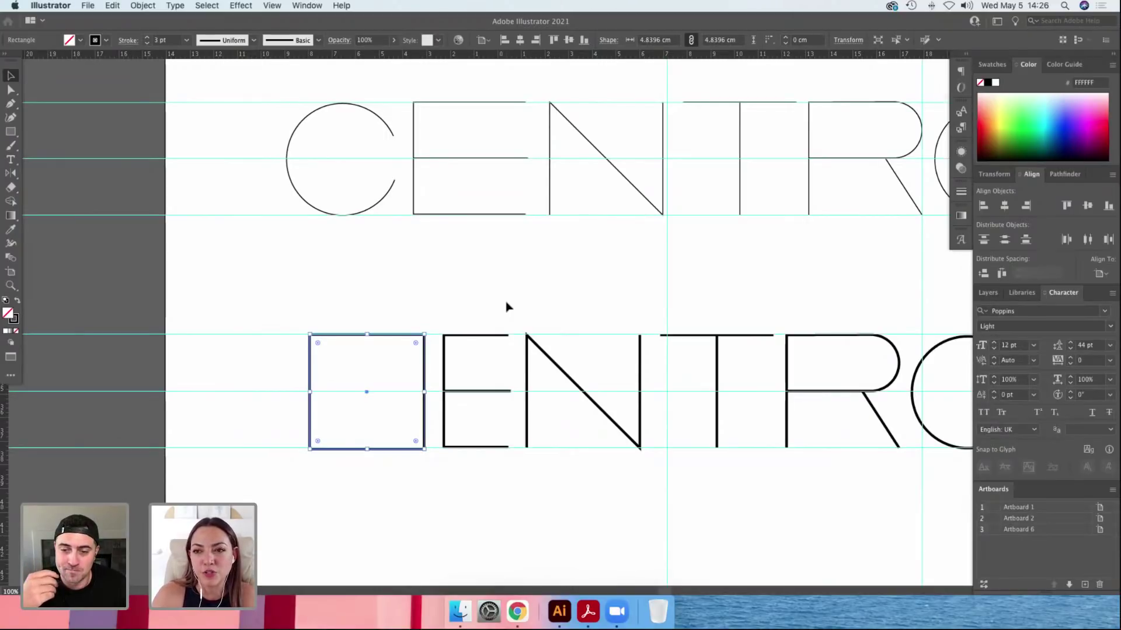
scroll(518, 290, "right", 2)
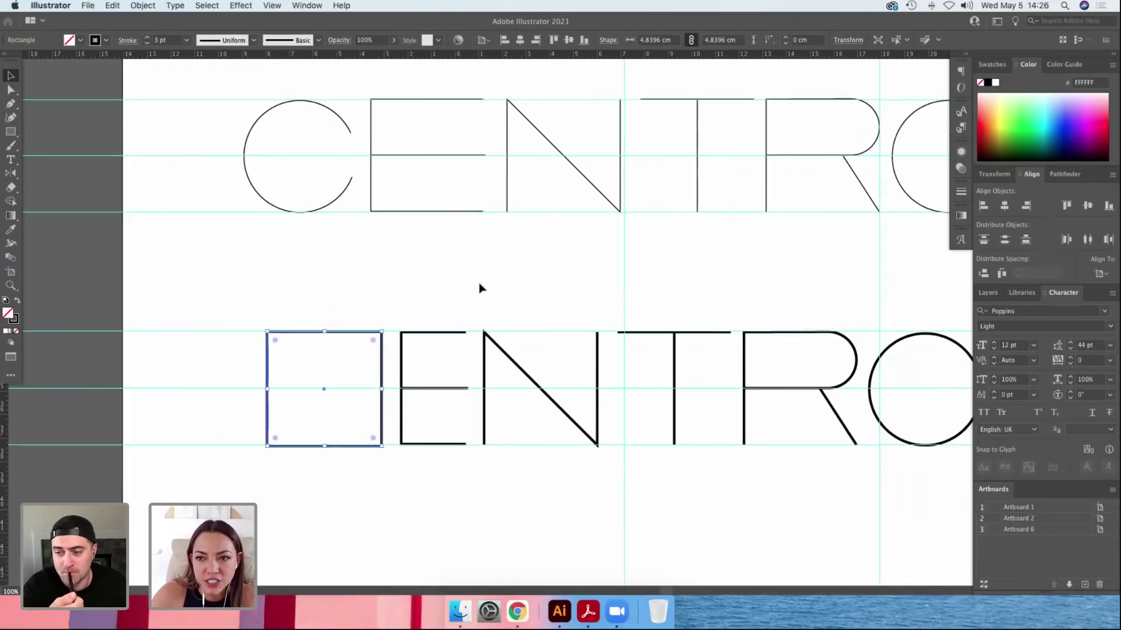
key("a")
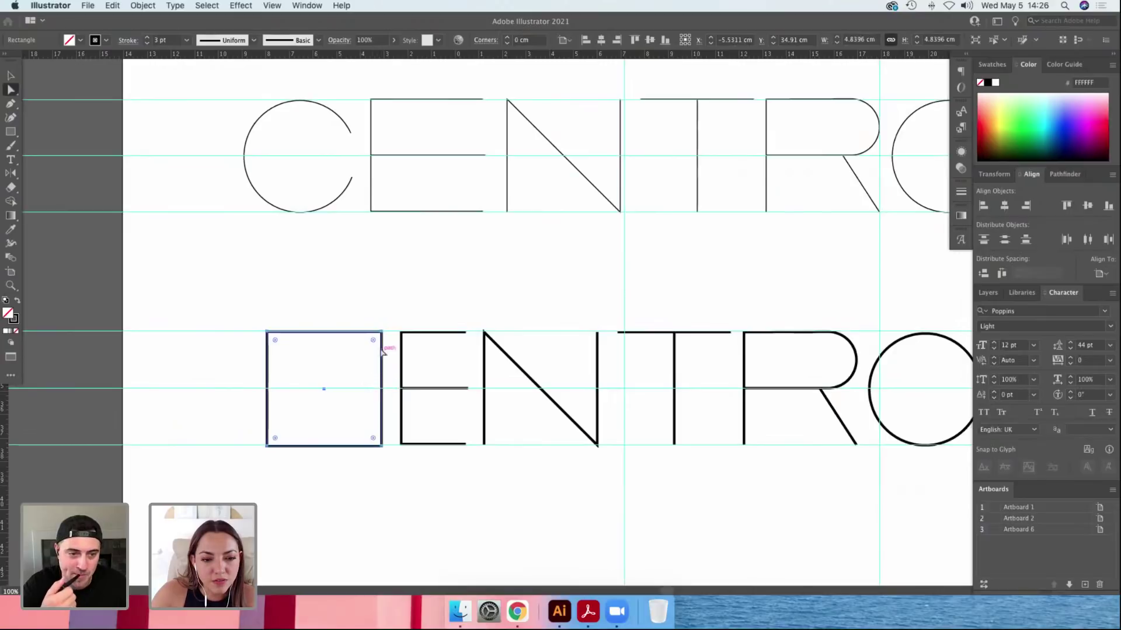
left_click_drag(253, 323, 314, 452)
left_click_drag(279, 343, 380, 368)
Delete the rounded shape's vertical right side to open it into a C.
left_click(382, 374)
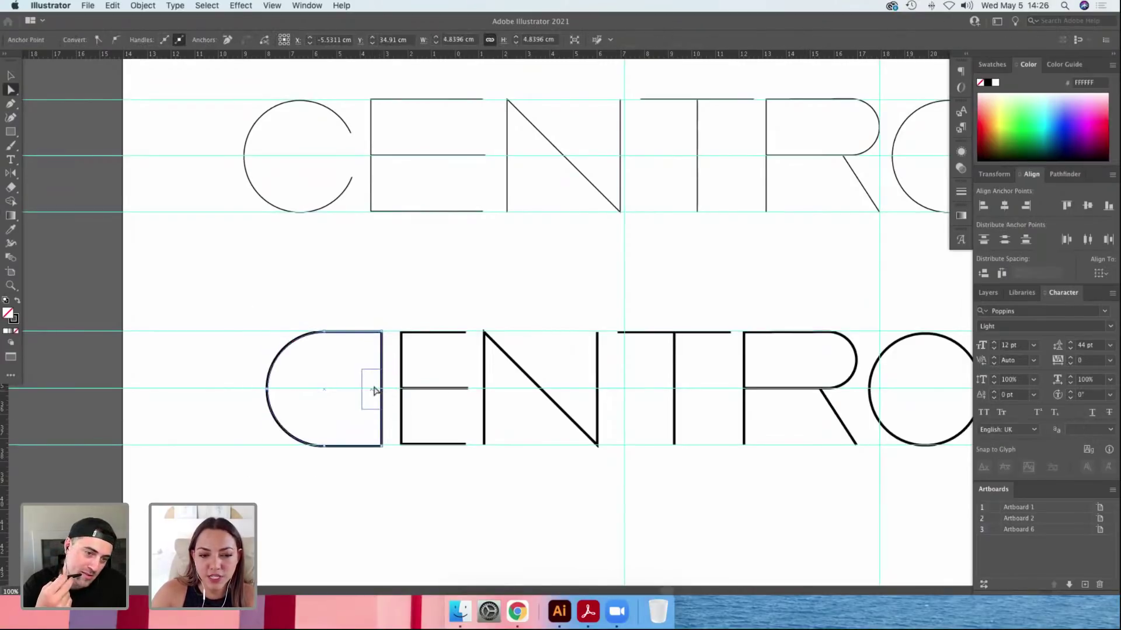
left_click(378, 390)
left_click(383, 361)
left_click(383, 377)
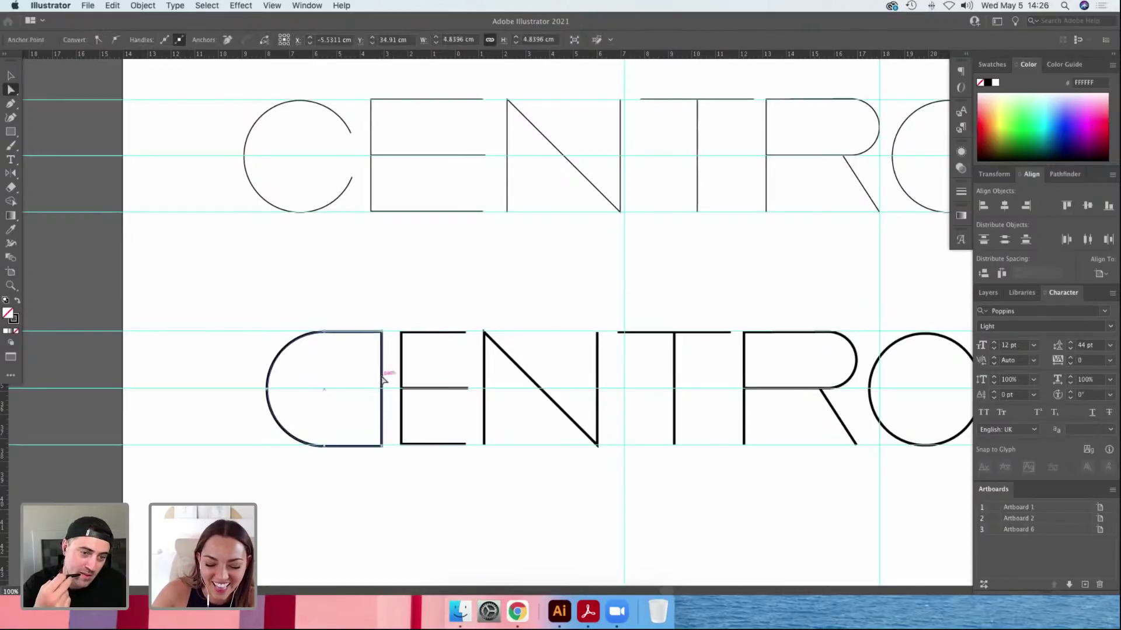
key("Delete")
key("v")
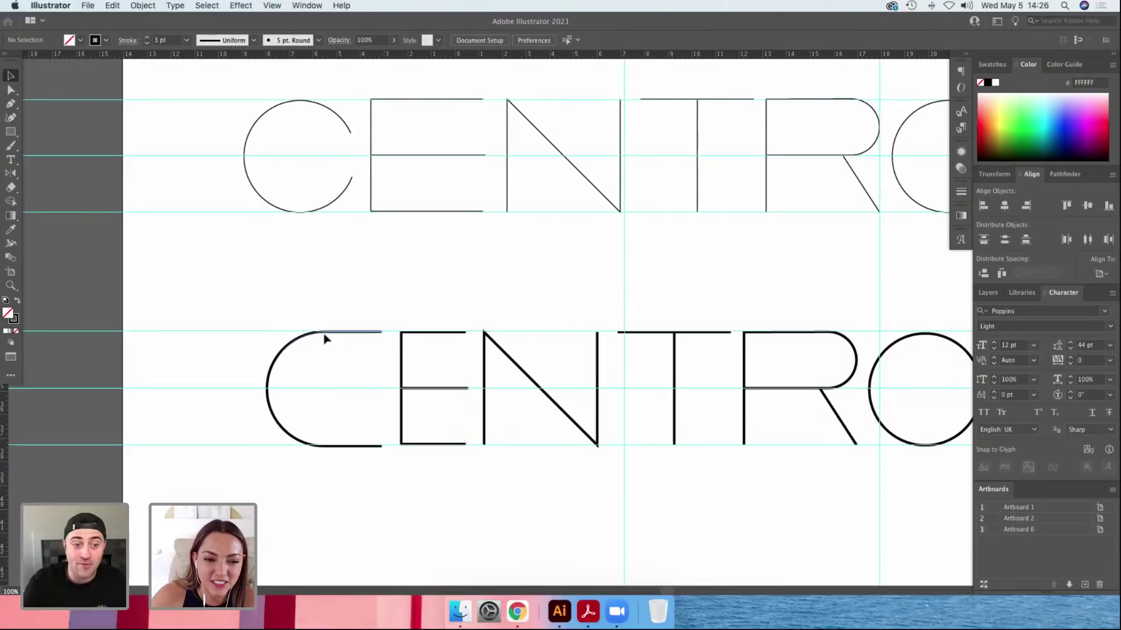
Hide the guides and nudge the new C left to widen its gap to the E.
key("super+semicolon")
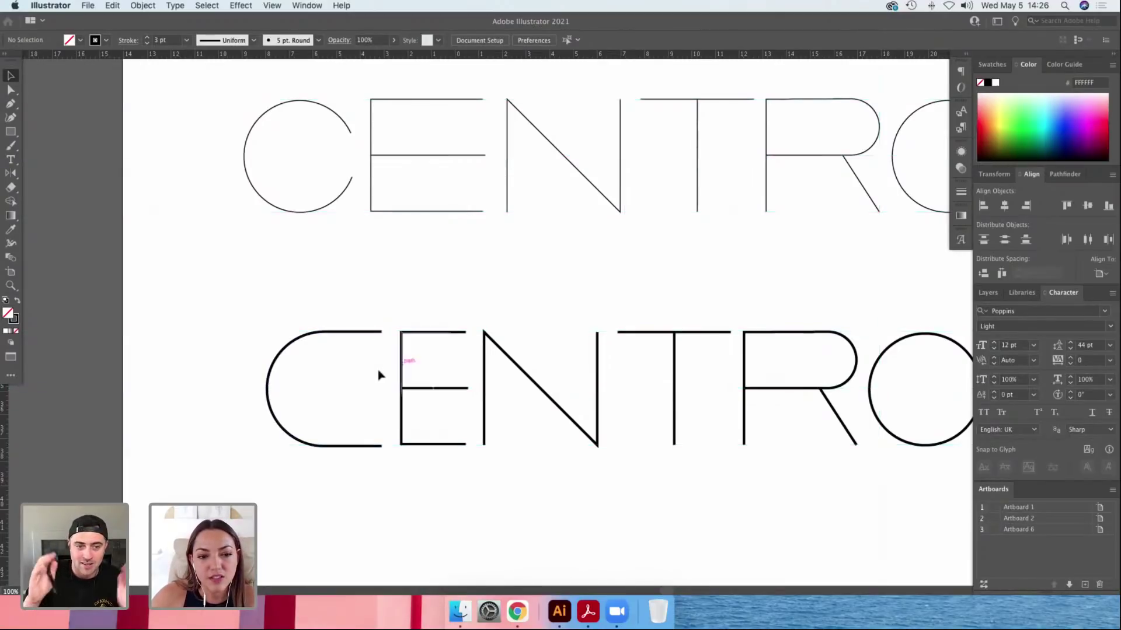
left_click_drag(842, 407, 800, 407)
left_click(332, 338)
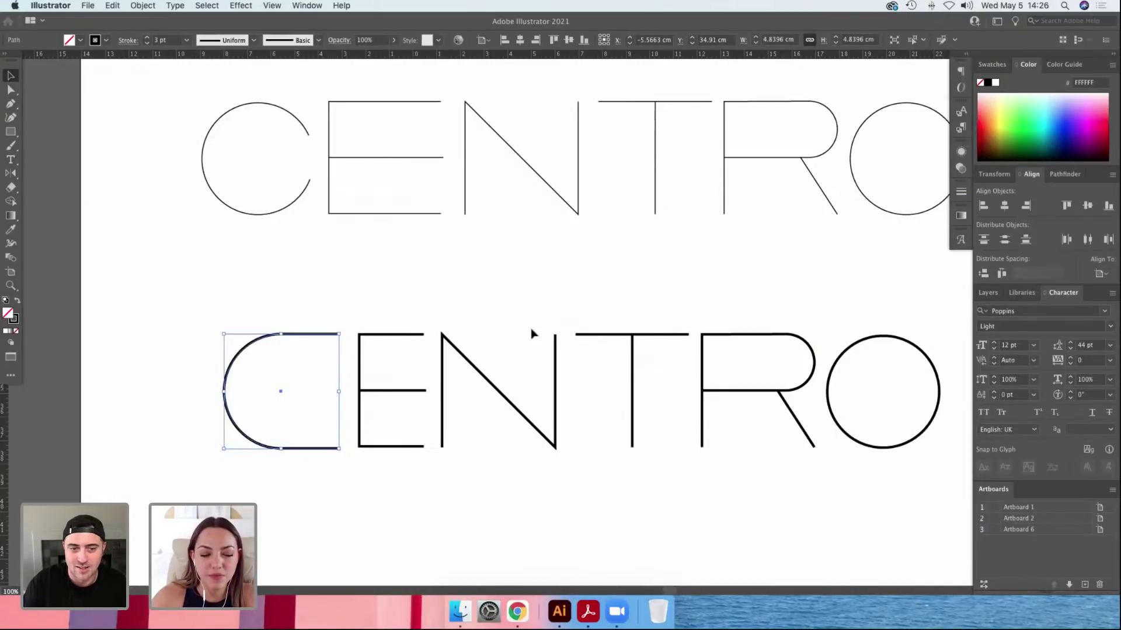
left_click(366, 487)
left_click_drag(236, 318, 325, 490)
key("Left")
key("Left")
key("Left")
key("Left")
key("Left")
key("Left")
key("Left")
key("Left")
key("Left")
key("Left")
key("Left")
key("Left")
key("Left")
key("Left")
key("Left")
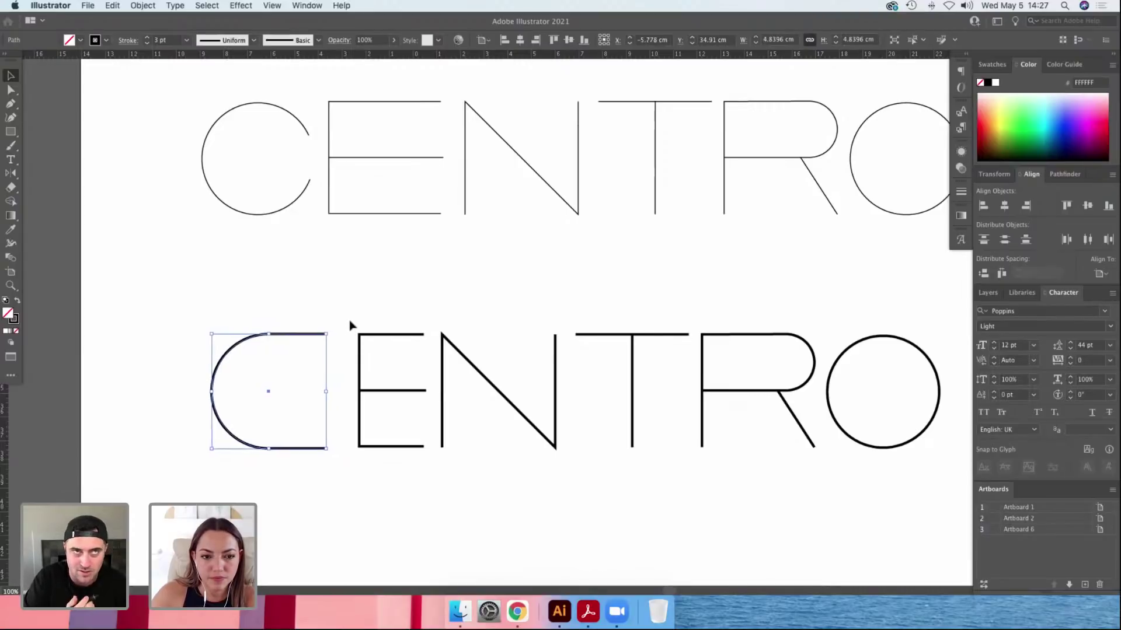
Move the lower E left so it sits closer to the new C.
left_click_drag(348, 318, 430, 480)
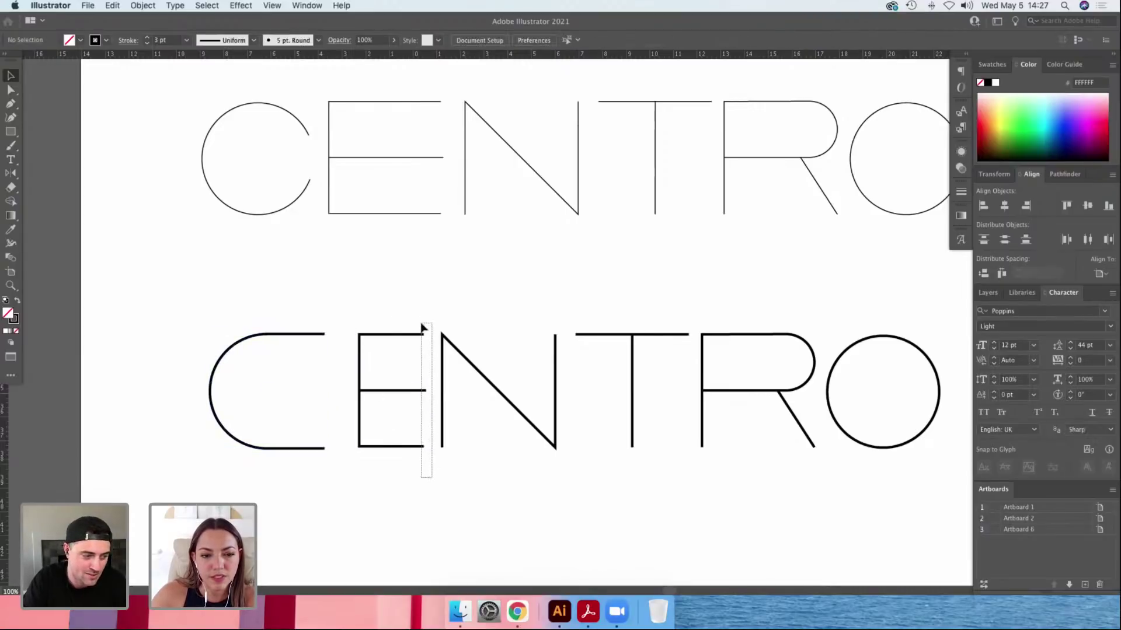
left_click(380, 334)
key("Right")
key("Right")
key("Right")
key("Right")
key("Right")
left_click_drag(367, 334, 345, 334)
Try bending the C's two open arms inward by shifting their end points vertically.
left_click(306, 305)
left_click(318, 335)
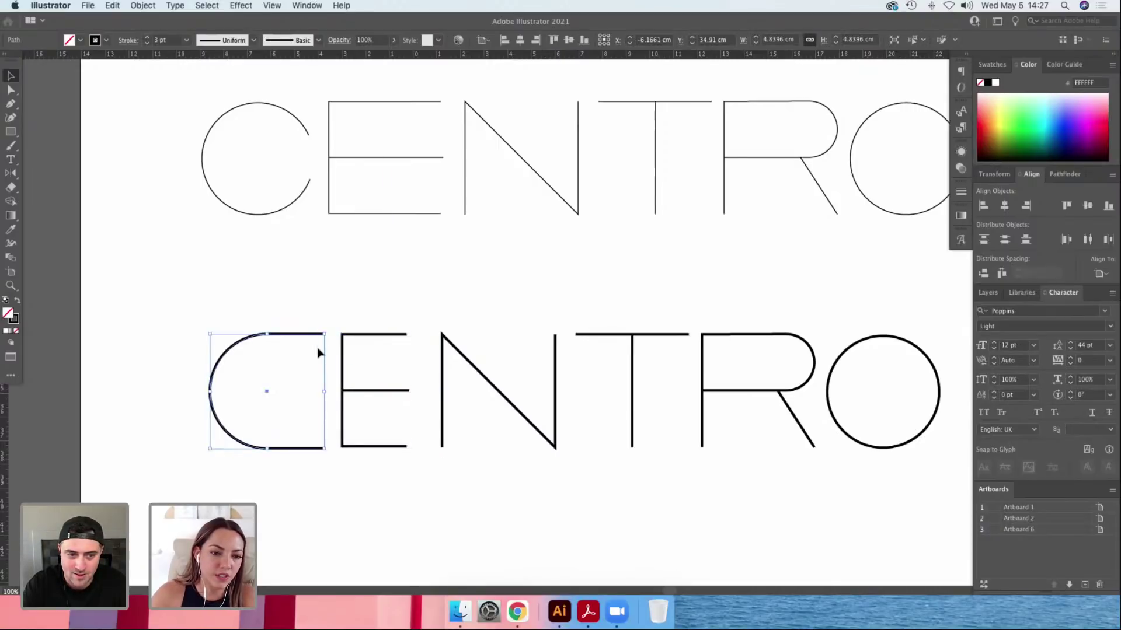
key("a")
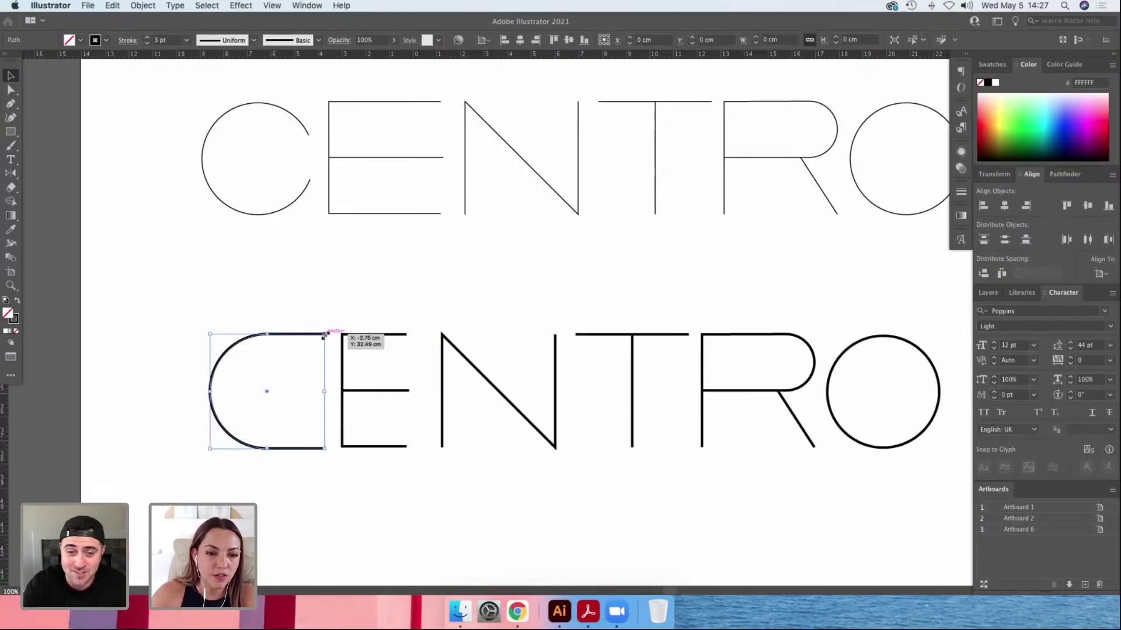
left_click(323, 337)
left_click(324, 335)
key("shift+Up")
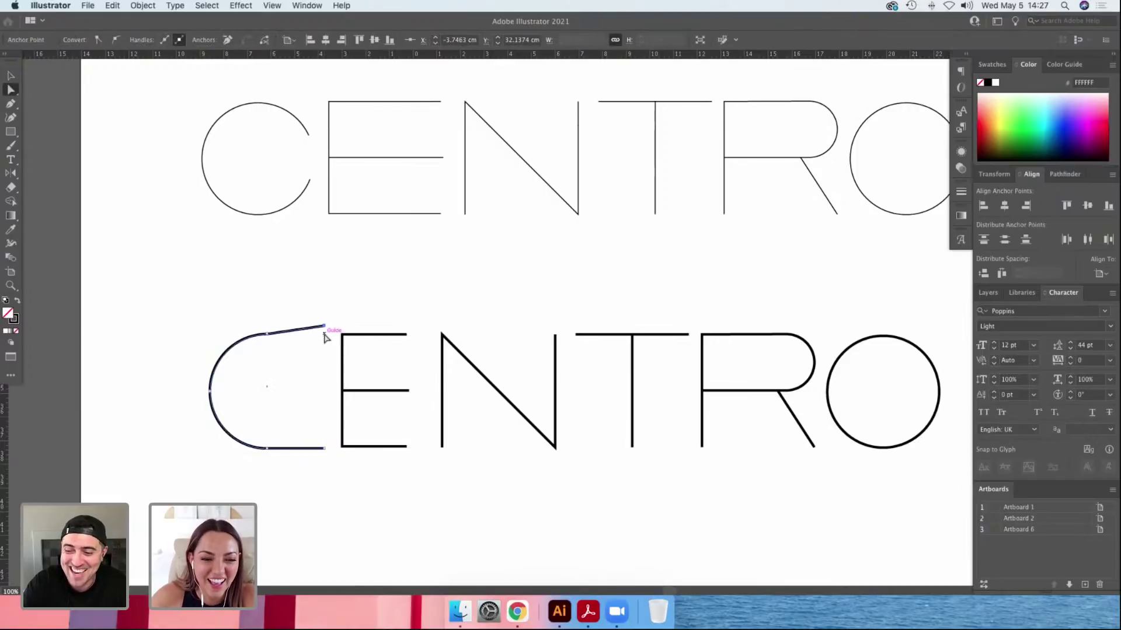
left_click(325, 448)
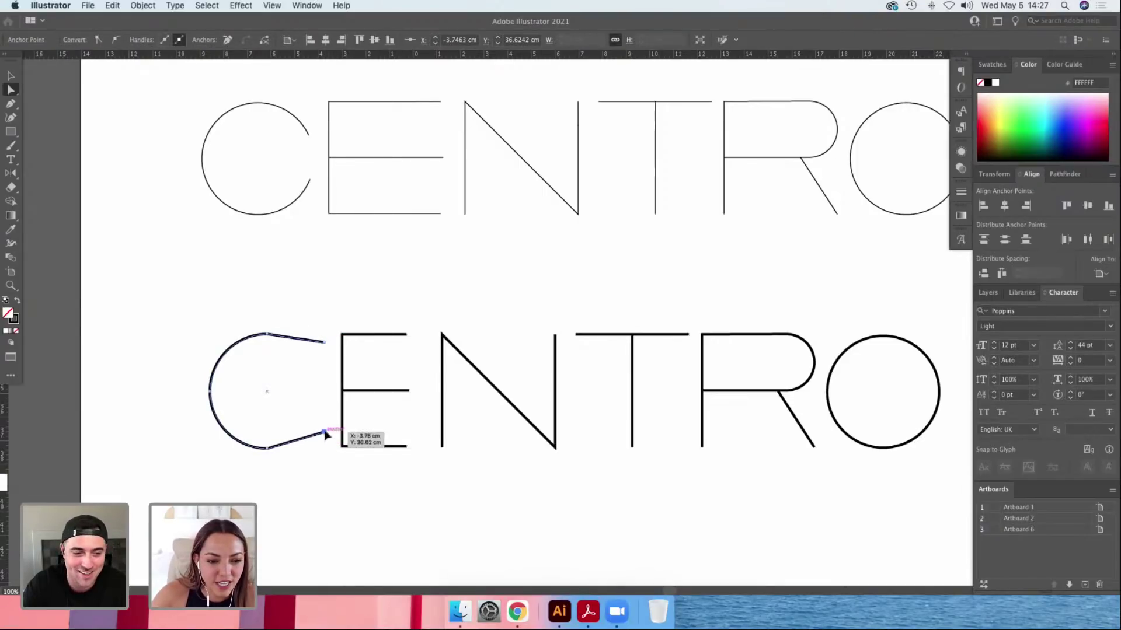
key("super+z")
key("super+z")
left_click(325, 316)
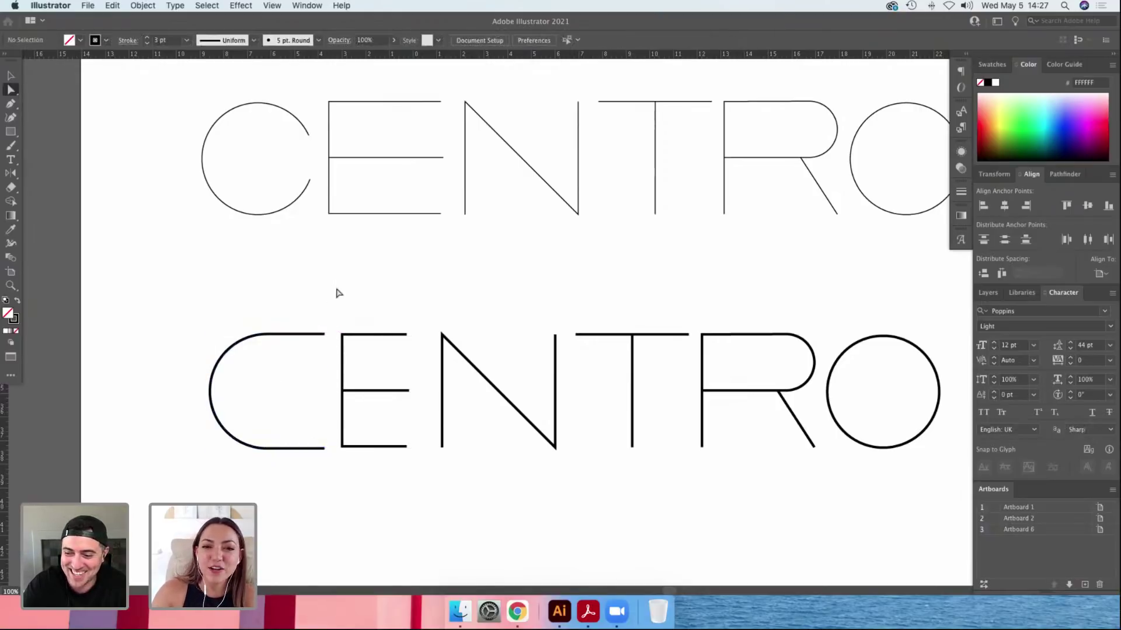
Draw an outlined rectangle about 4.84 × 4.88 cm over the lower C as its replacement.
left_click_drag(350, 296, 342, 296)
key("v")
left_click(320, 333)
key("a")
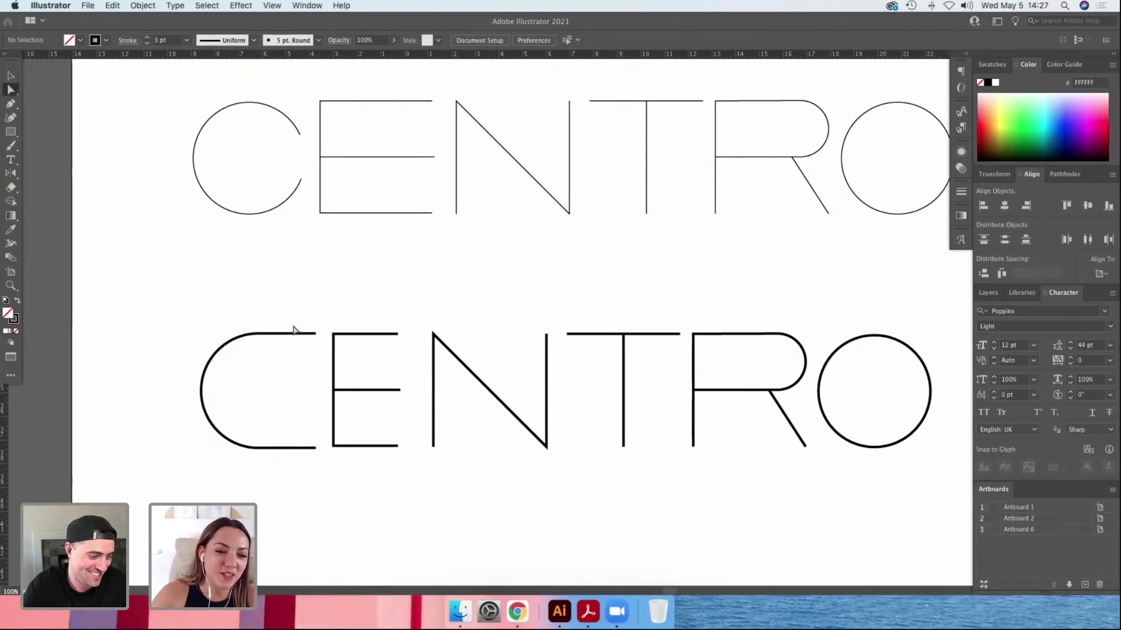
left_click(257, 333)
key("super+semicolon")
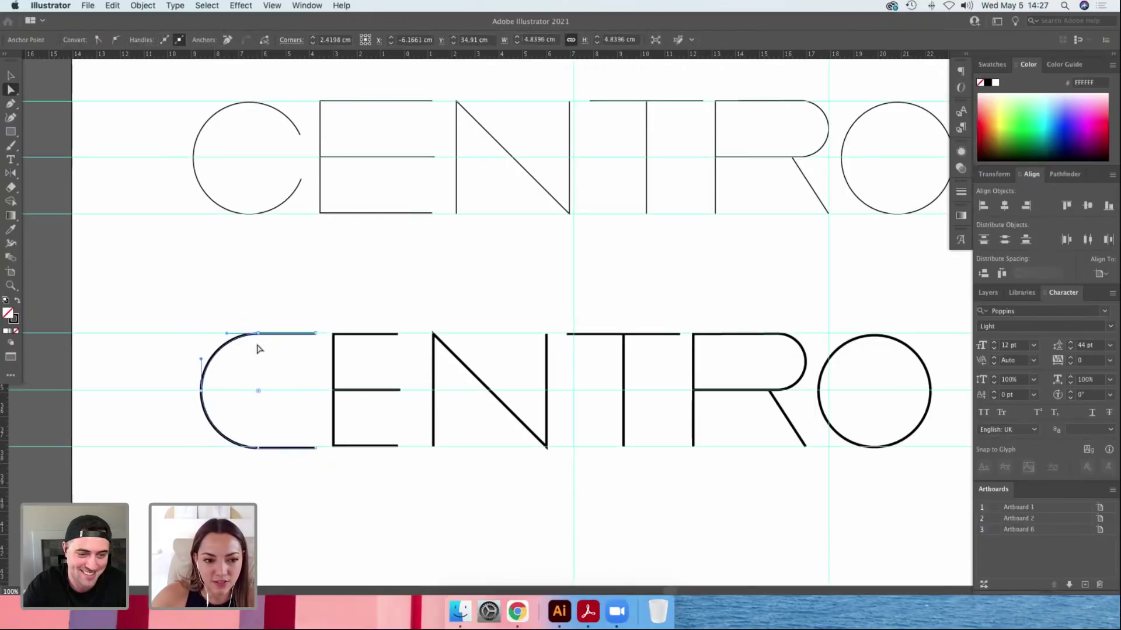
key("super+semicolon")
key("m")
left_click_drag(208, 333, 315, 449)
key("v")
left_click_drag(207, 391, 201, 390)
Cover the middle of the replacement rectangle's right side with a small white, borderless rectangle to form the C's opening.
mouse_move(305, 348)
left_mouse_down()
mouse_move(263, 366)
mouse_move(327, 419)
left_mouse_up()
left_click(236, 345)
key("m")
key("i")
left_click(343, 484)
key("v")
left_click(316, 304)
Round all four corners of the replacement rectangle to shape it into a circular C.
key("a")
left_click(288, 334)
mouse_move(240, 375)
left_mouse_down()
mouse_move(220, 371)
mouse_move(245, 375)
left_mouse_up()
left_click(176, 294)
left_click_drag(178, 291, 260, 528)
left_click(292, 526)
left_click(242, 380)
left_click(210, 313)
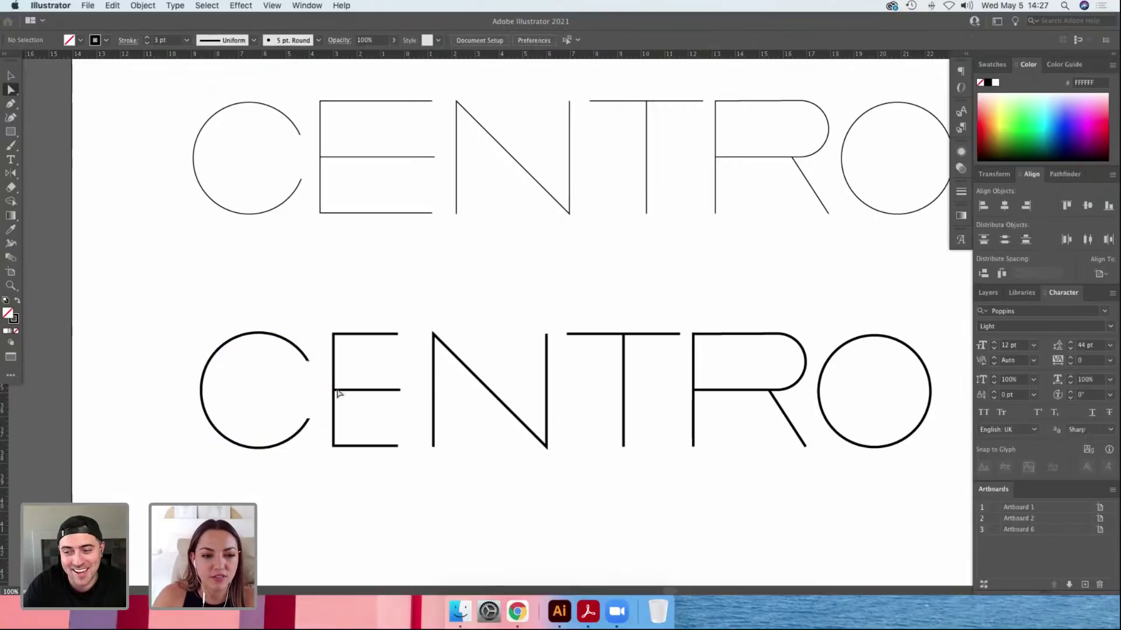
Undo the last corner rounding and round the C's corners again to a 2.4198 cm radius.
key("super+z")
key("super+z")
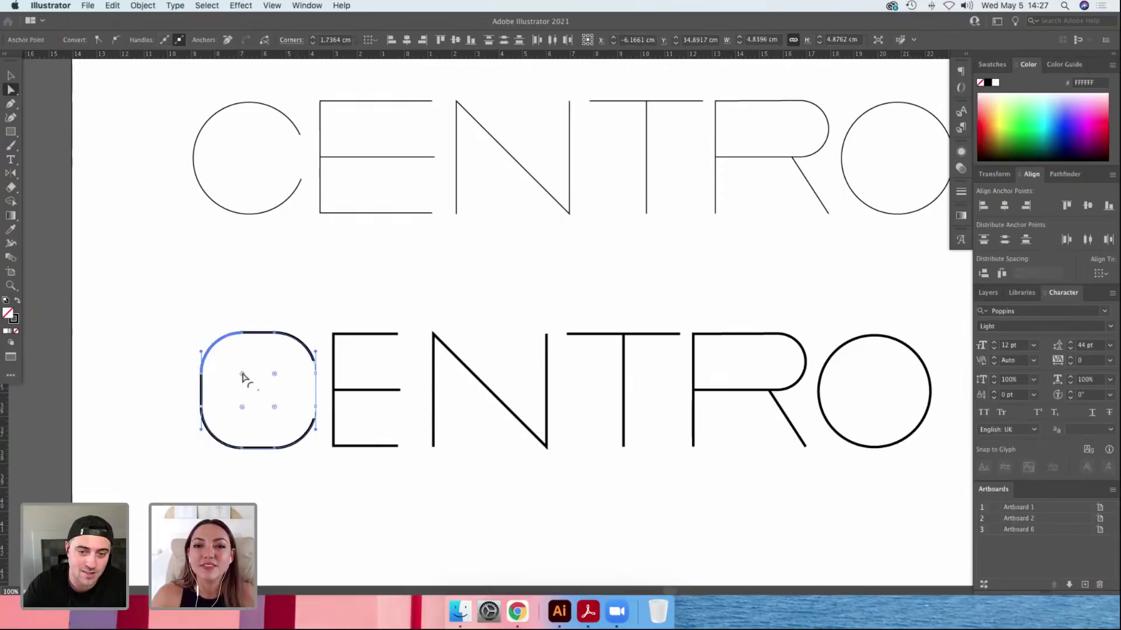
left_click_drag(241, 375, 294, 384)
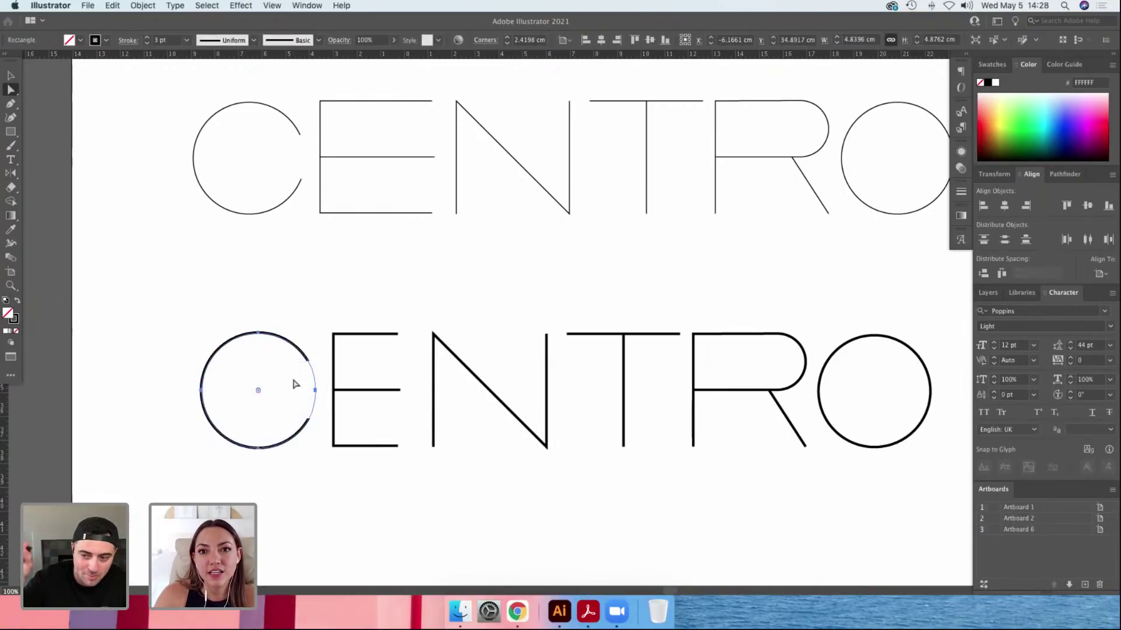
left_click(275, 324)
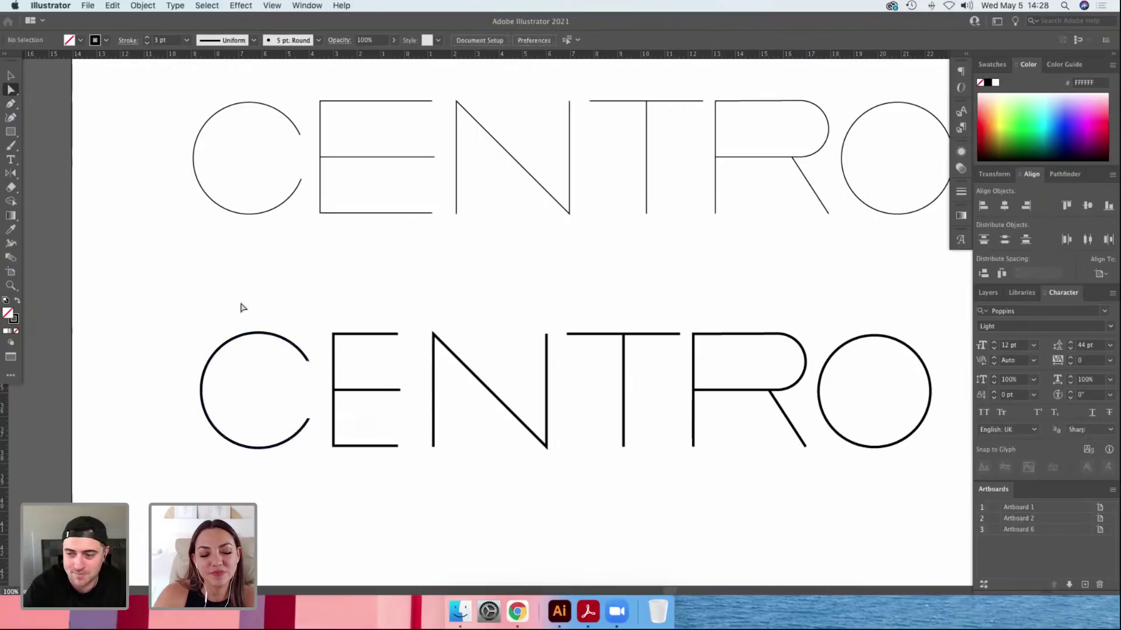
left_click_drag(238, 288, 258, 475)
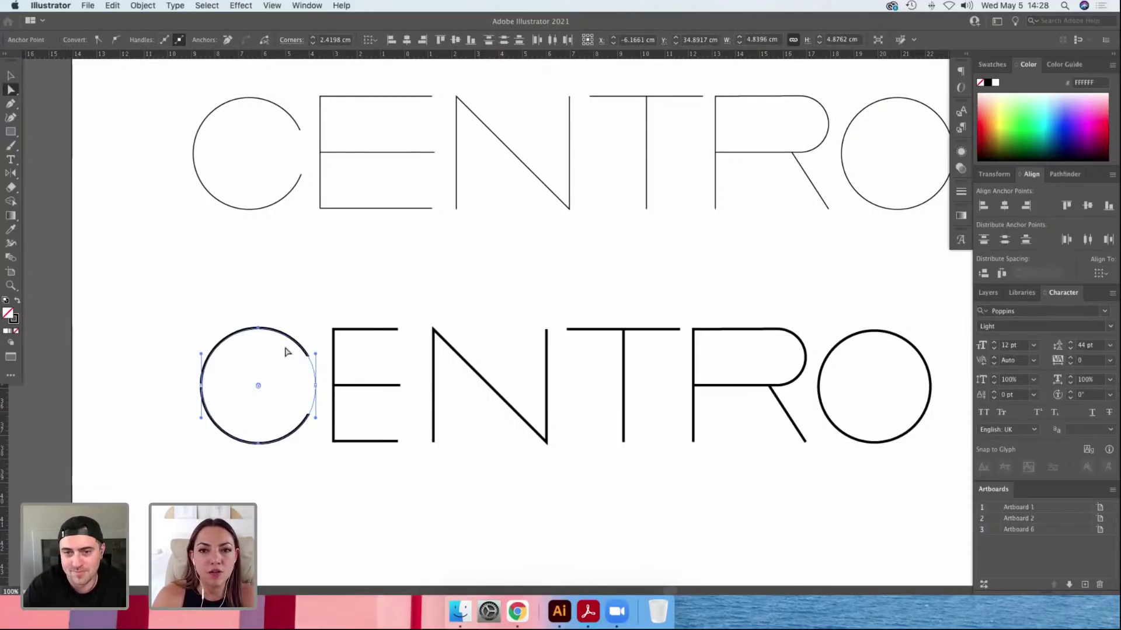
left_click(303, 300)
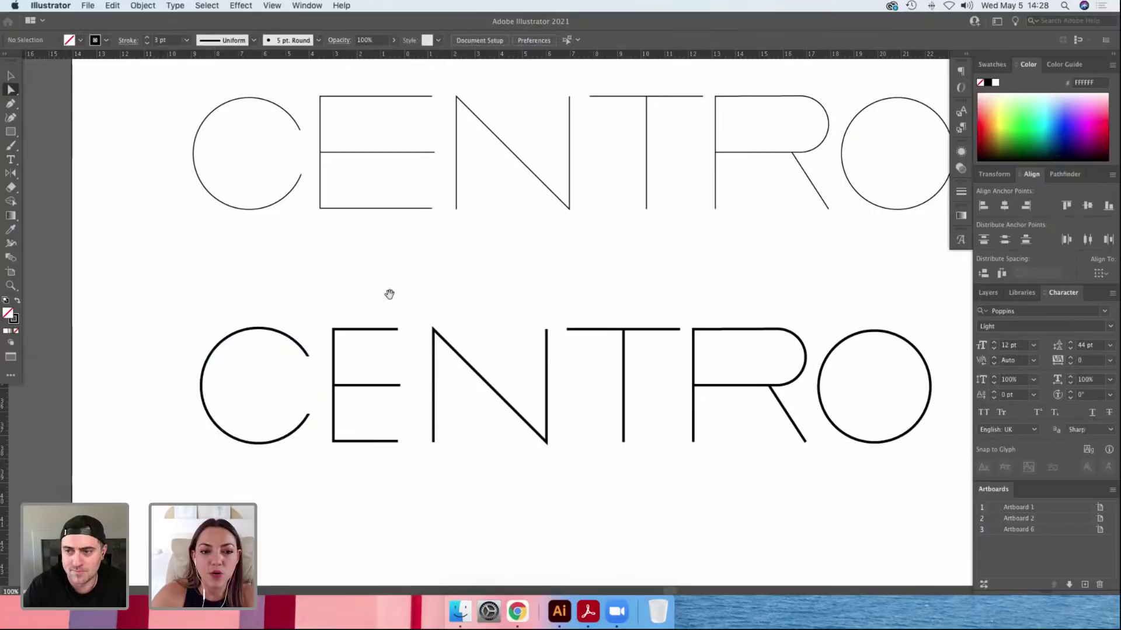
Compare the drawn CENTRO lettering with the typed CENTRO 47 samples, looking closely at the Averta PE Extrathin letterforms.
scroll(362, 255, "up", 3)
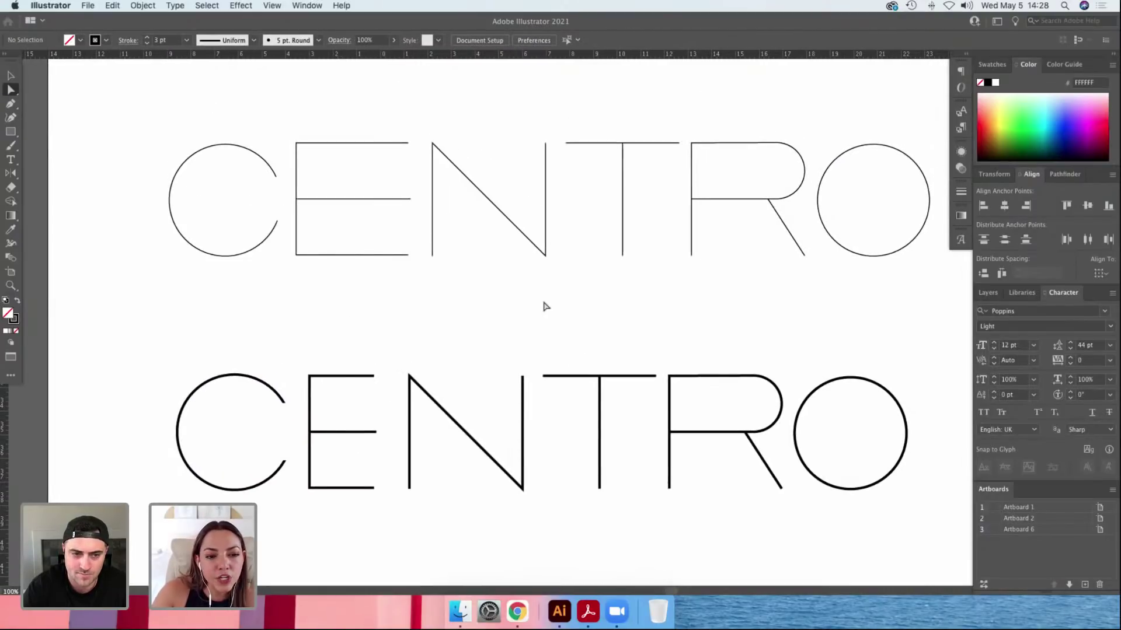
scroll(543, 307, "down", 2)
scroll(543, 307, "up", 2)
key("v")
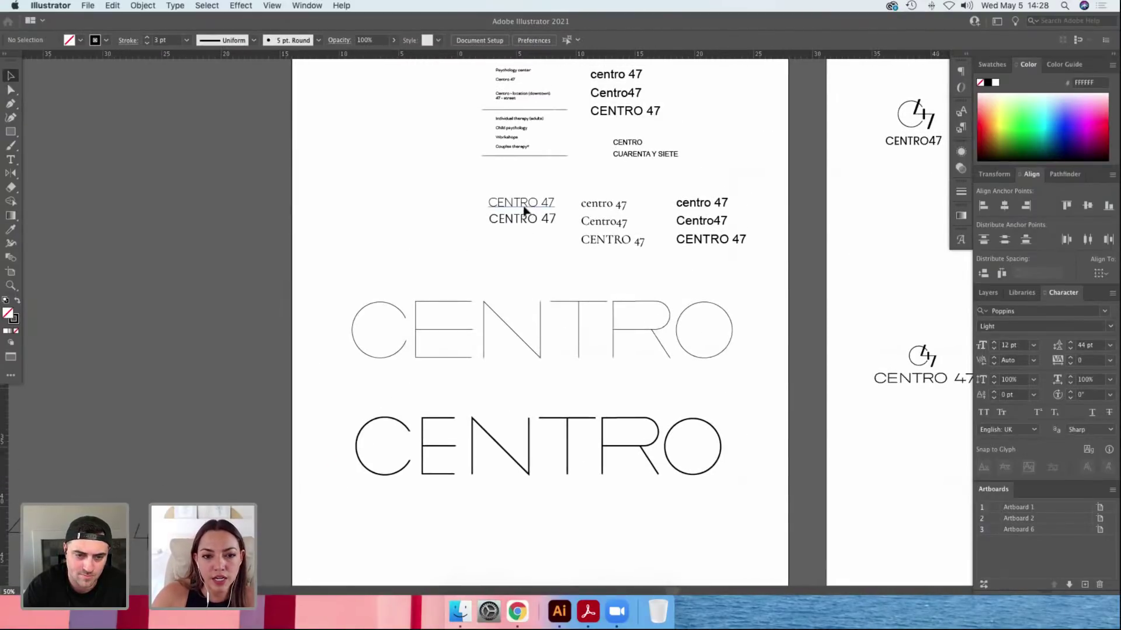
left_click(553, 205)
key("z")
left_click_drag(552, 184, 507, 268)
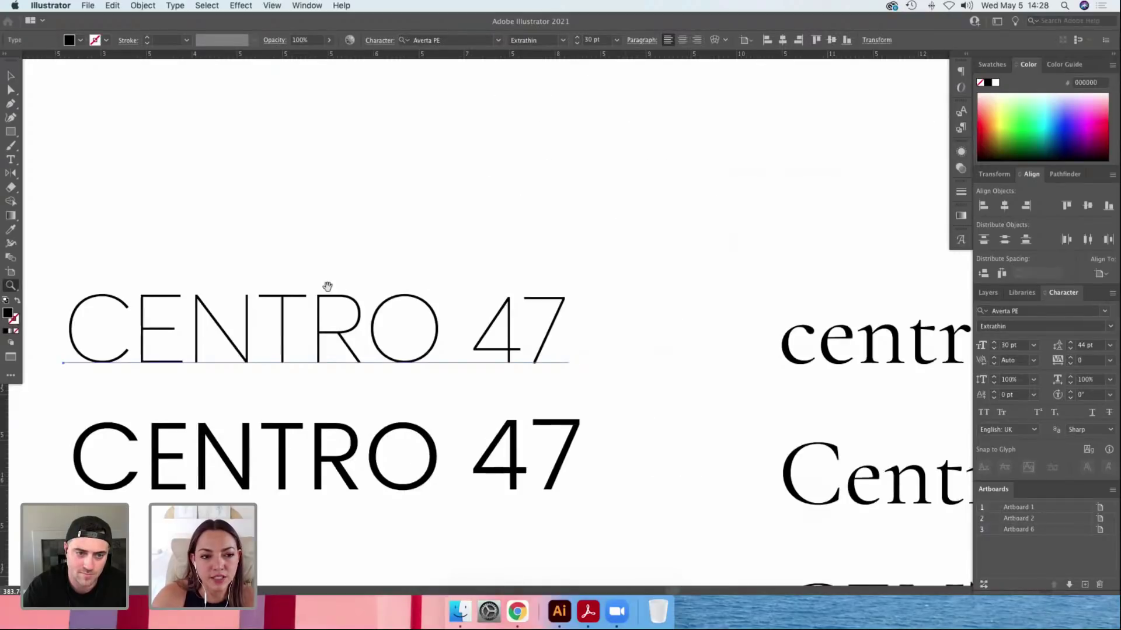
left_click_drag(339, 290, 454, 292)
key("v")
key("a")
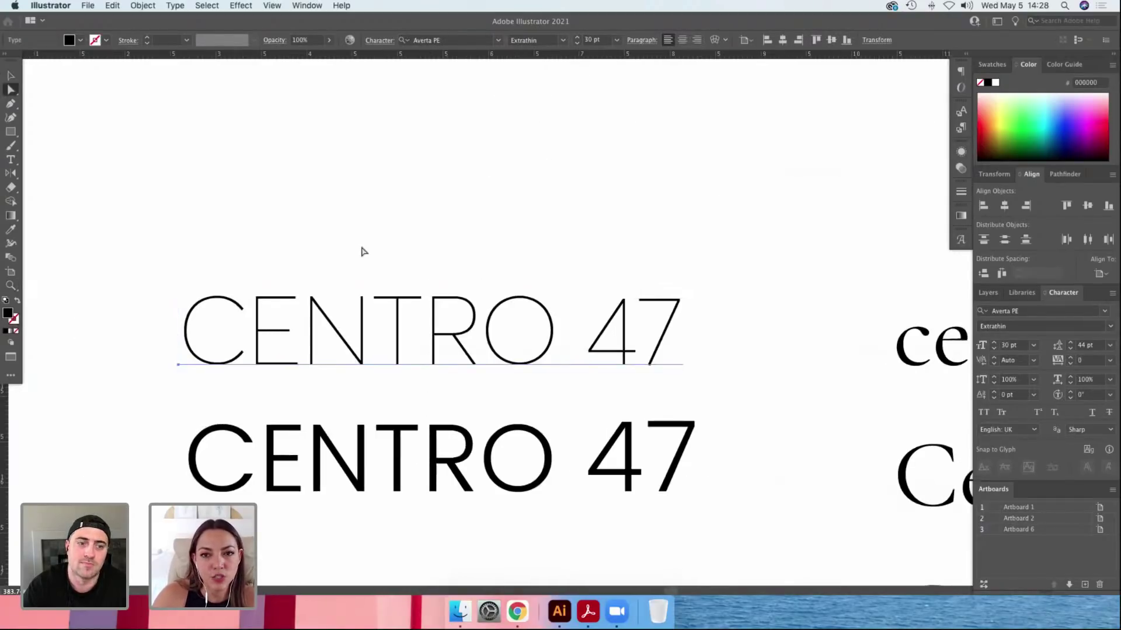
key("super+minus")
key("super+minus")
key("super+minus")
key("super+minus")
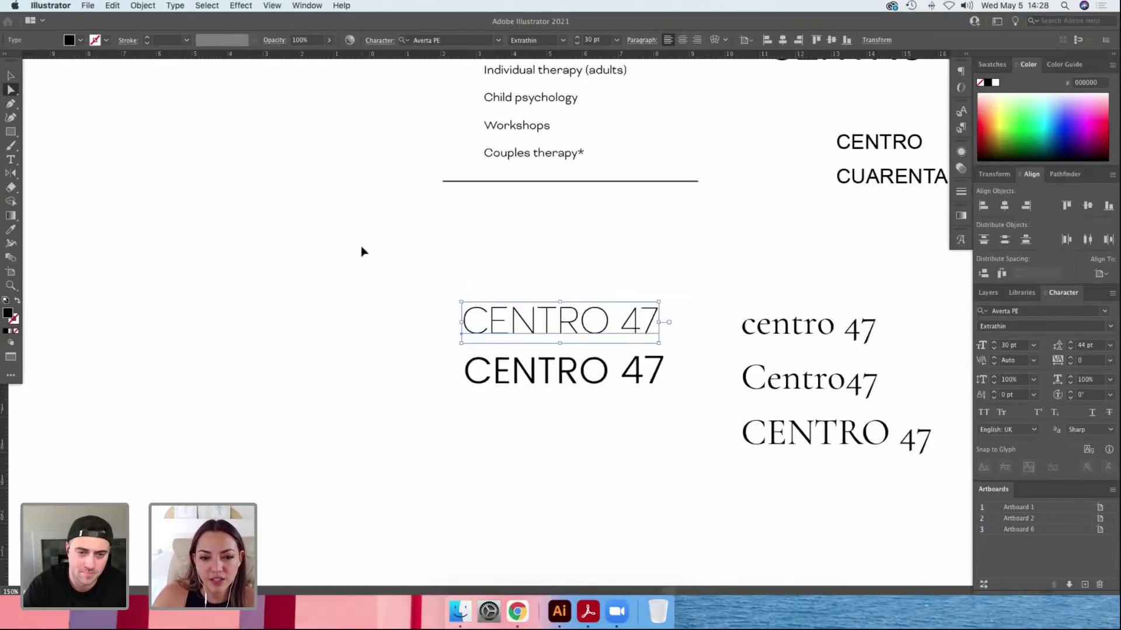
Overlay a copy of the C's circular outline on the lower R and remove it again.
scroll(483, 241, "down", 5)
scroll(483, 241, "down", 5)
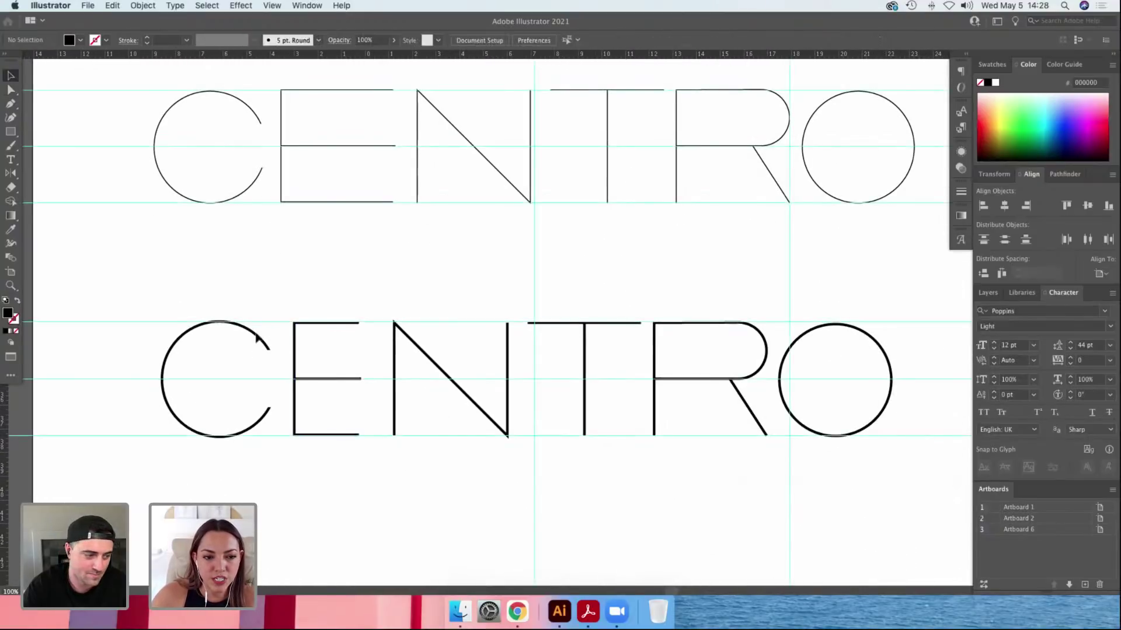
left_click_drag(253, 333, 757, 345)
left_click(738, 334)
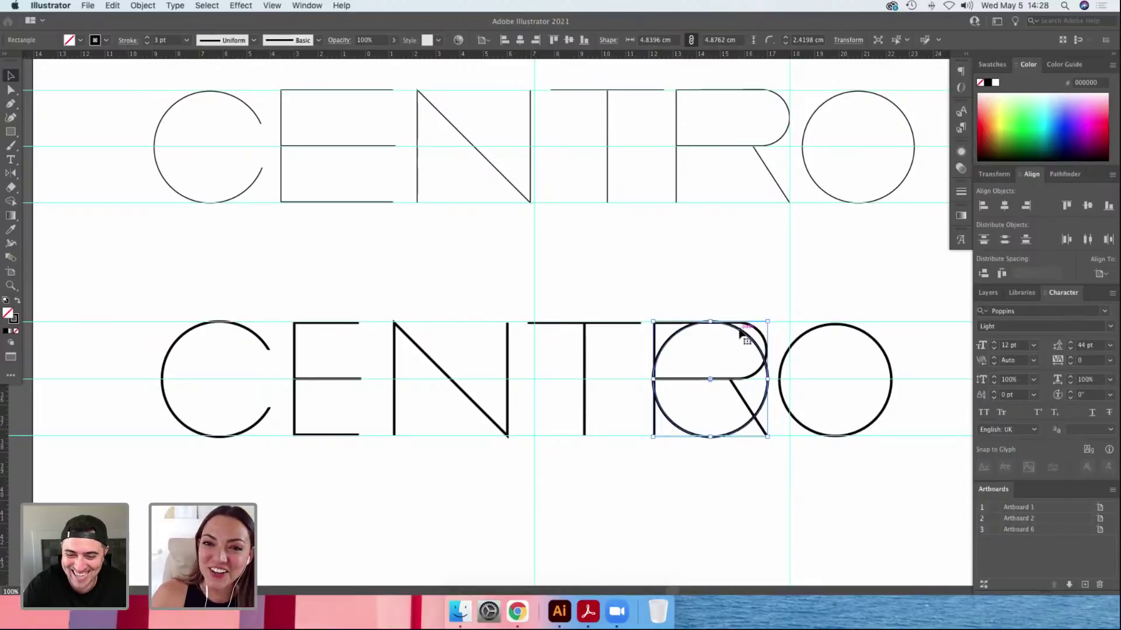
key("BackSpace")
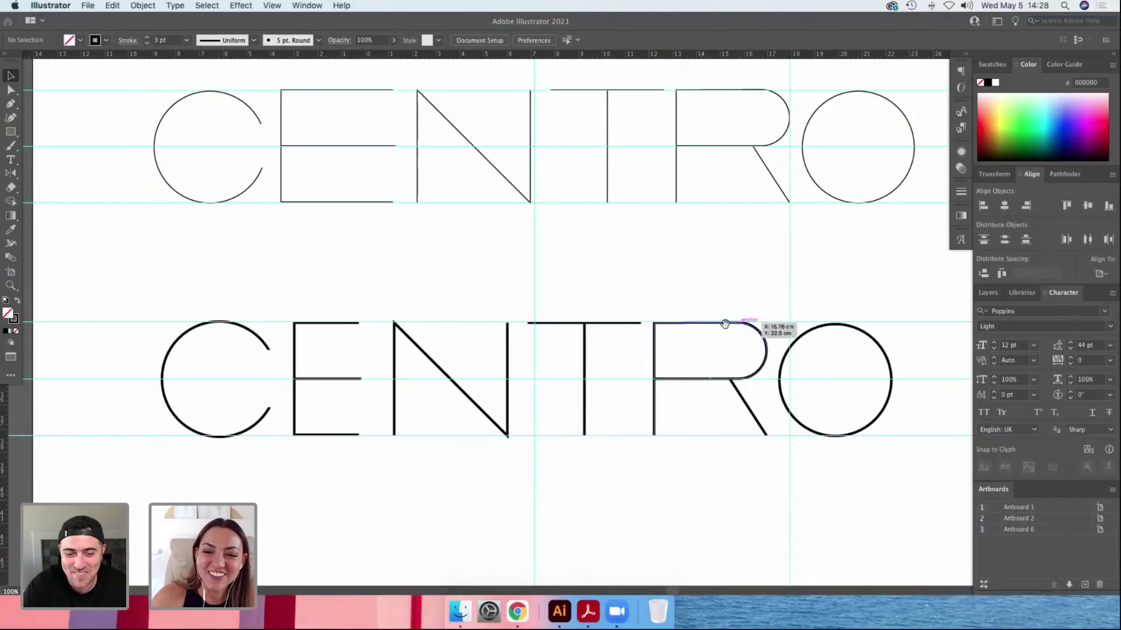
Nudge the C of the lower CENTRO wordmark slightly left, away from the E.
scroll(495, 282, "left", 2)
scroll(432, 302, "left", 1)
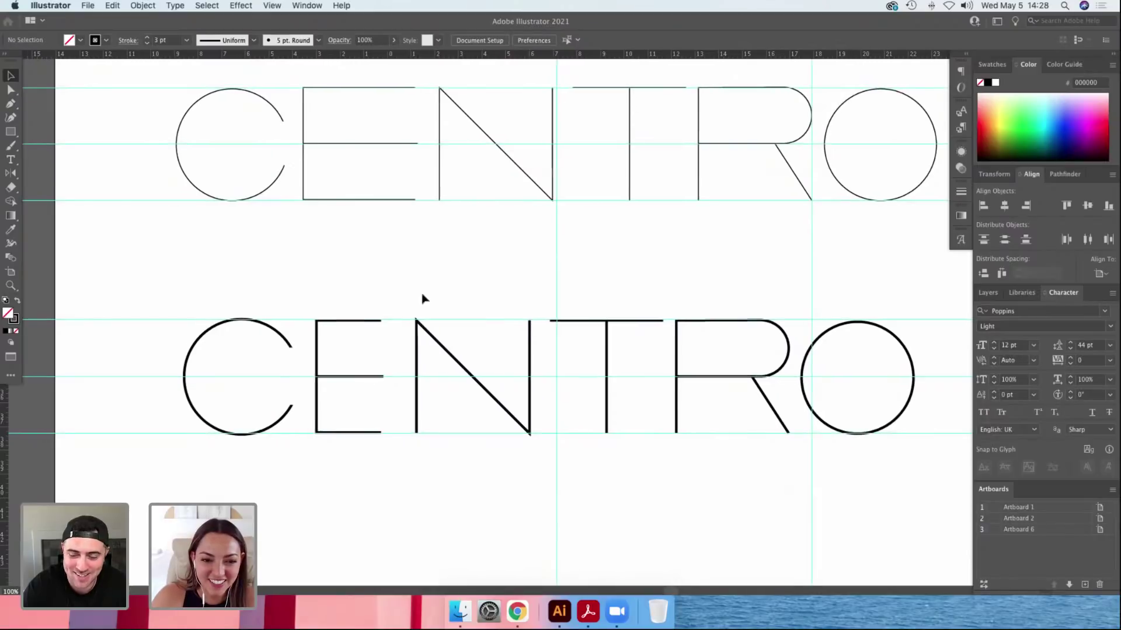
left_click(270, 326)
left_click_drag(256, 280, 312, 480)
key("Left")
key("Left")
key("Left")
key("Left")
key("Left")
key("Left")
Fine-tune the position of the lower wordmark's E with a slight nudge to the right.
left_click_drag(391, 503, 333, 302)
key("Right")
key("Right")
key("Left")
key("Left")
left_click_drag(408, 303, 415, 324)
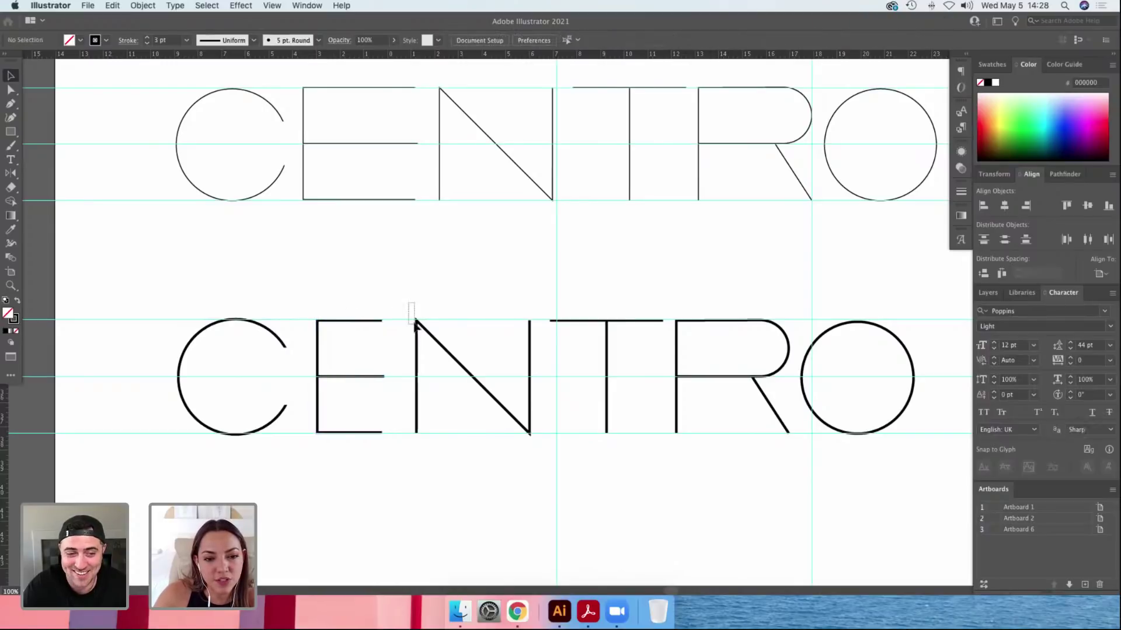
Narrow the lower wordmark's R by moving its stem's anchor points right, widening the gap after the T.
key("z")
left_click_drag(294, 251, 688, 527)
left_click_drag(340, 465, 508, 492)
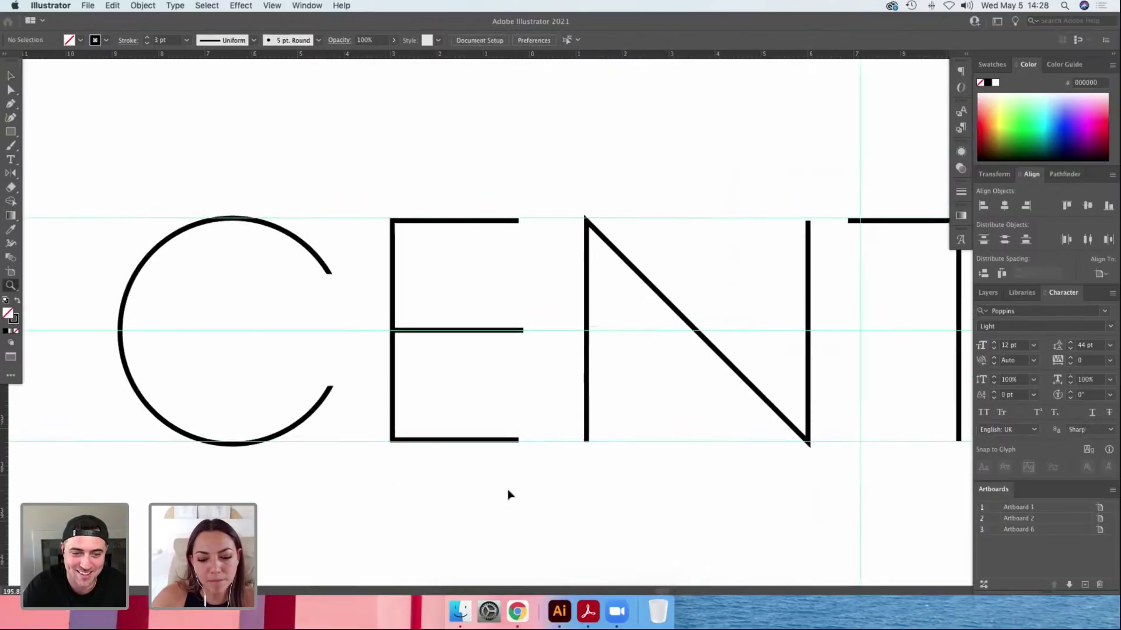
key("super+minus")
key("super+minus")
key("super+minus")
scroll(464, 324, "right", 2)
scroll(464, 323, "up", 1)
left_click_drag(343, 278, 946, 432)
key("v")
mouse_move(703, 212)
left_mouse_down()
mouse_move(766, 424)
mouse_move(706, 207)
left_mouse_up()
key("a")
key("shift+Right")
key("Right")
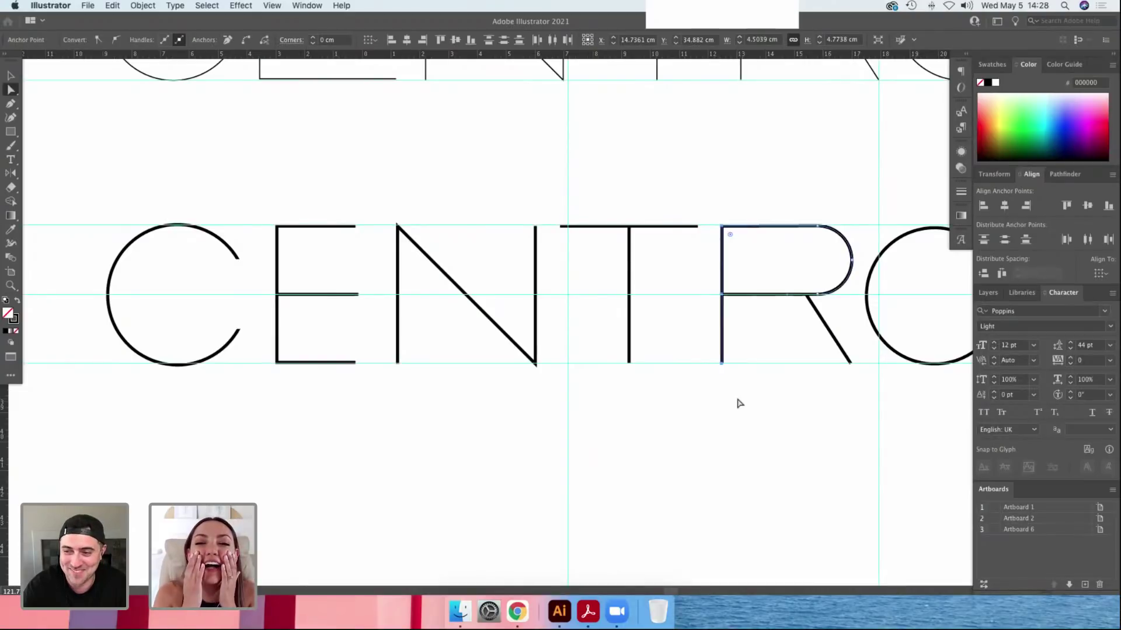
Hide the guides and examine the letter spacing across the lower CENTRO wordmark.
key("super+shift+a")
key("super+minus")
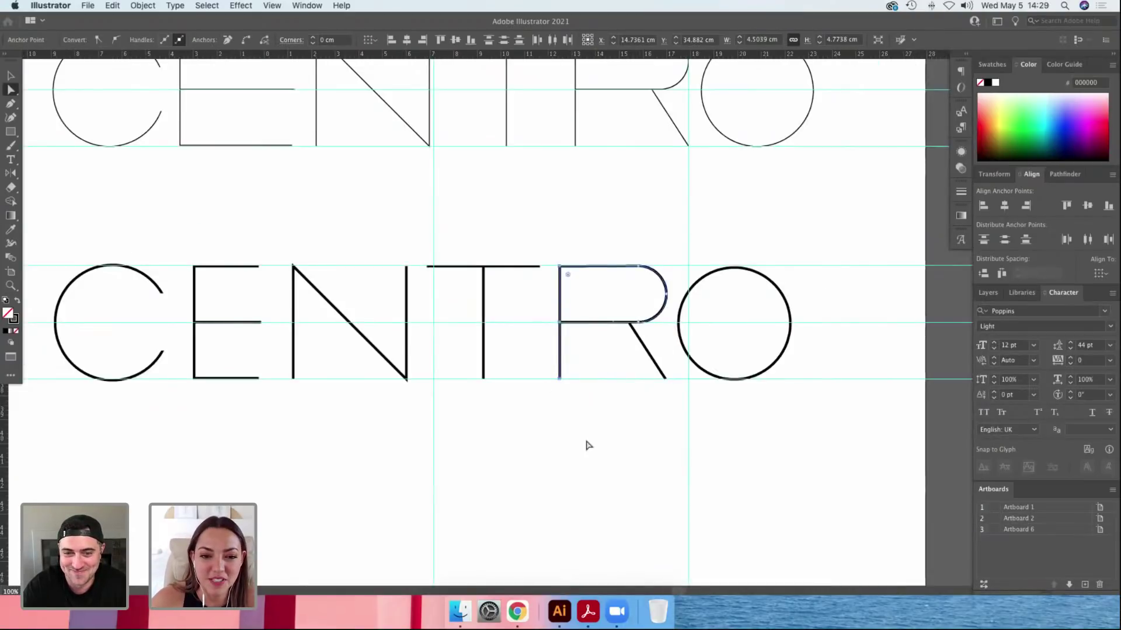
left_click_drag(526, 412, 622, 431)
key("super+semicolon")
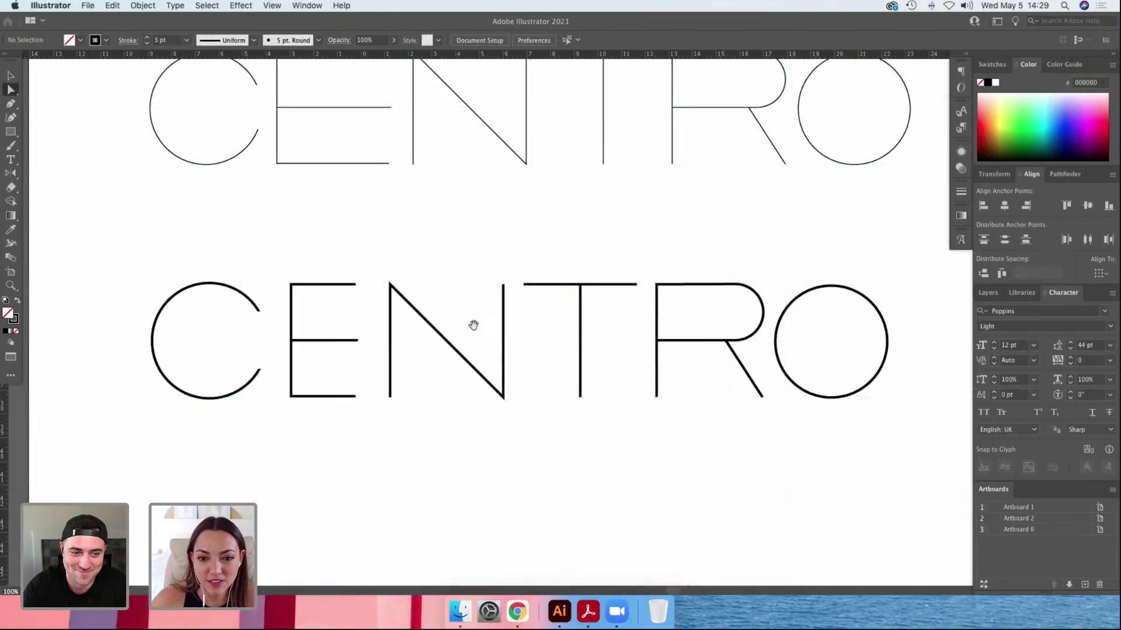
left_click_drag(473, 332, 500, 339)
key("z")
left_click_drag(220, 283, 853, 410)
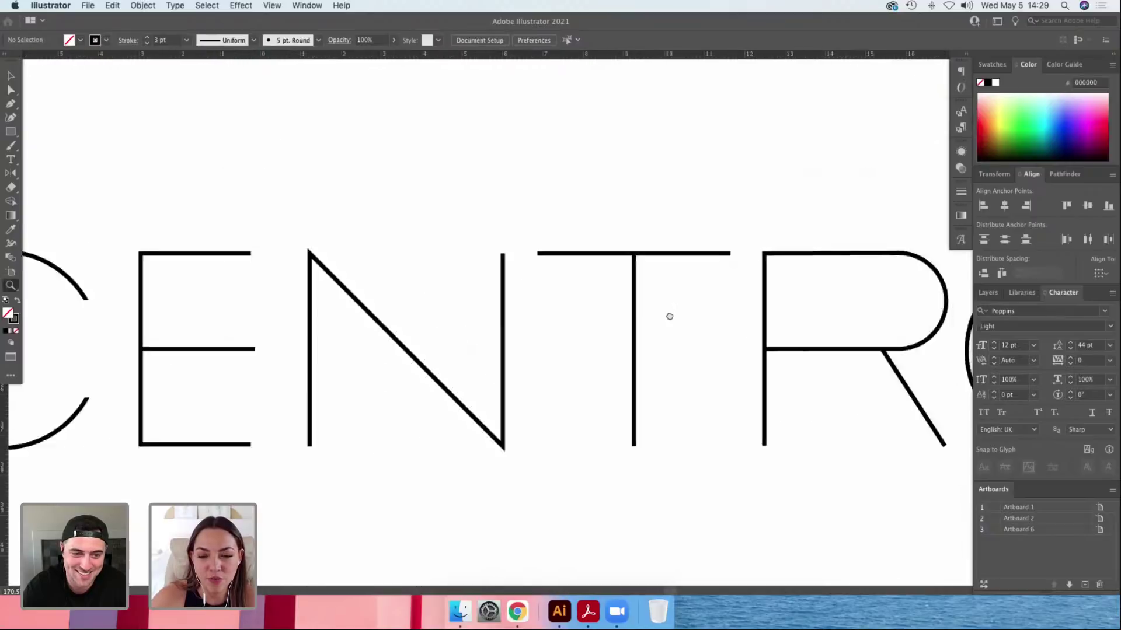
scroll(671, 321, "right", 5)
key("super+1")
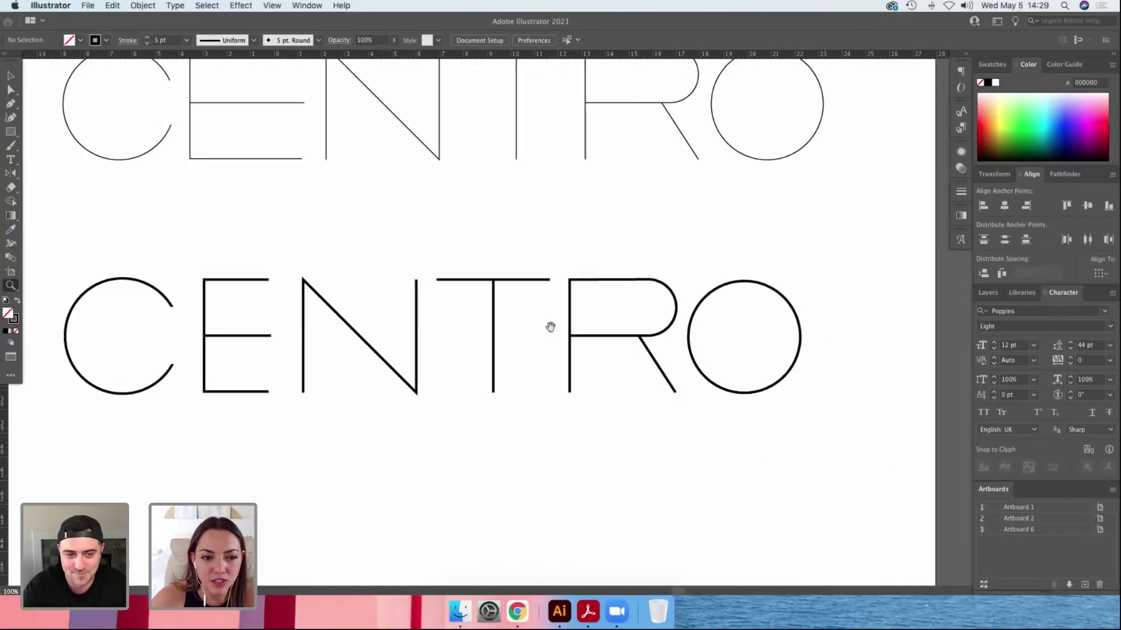
Move the lower wordmark's C together with its masking rectangle a little further left from the E.
key("v")
left_click_drag(170, 318, 346, 483)
key("Left")
key("Left")
key("Left")
key("Left")
key("Left")
key("Left")
key("Left")
key("Left")
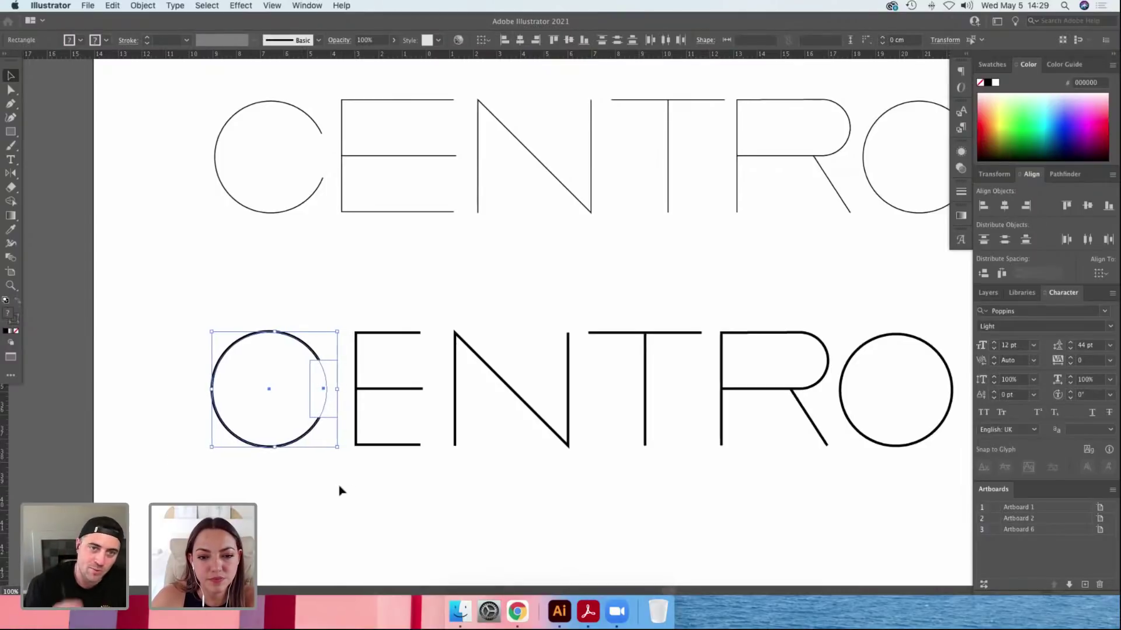
left_click(402, 496)
left_click_drag(536, 488, 412, 505)
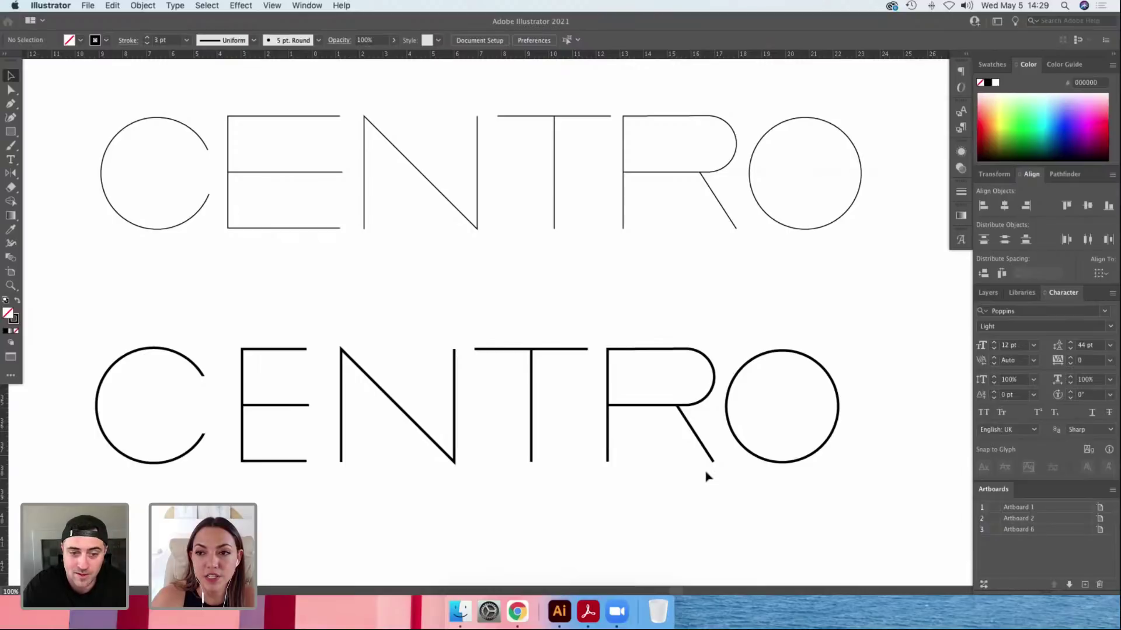
Switch to full-screen mode and review the lower wordmark against the rest of the artboard.
key("f")
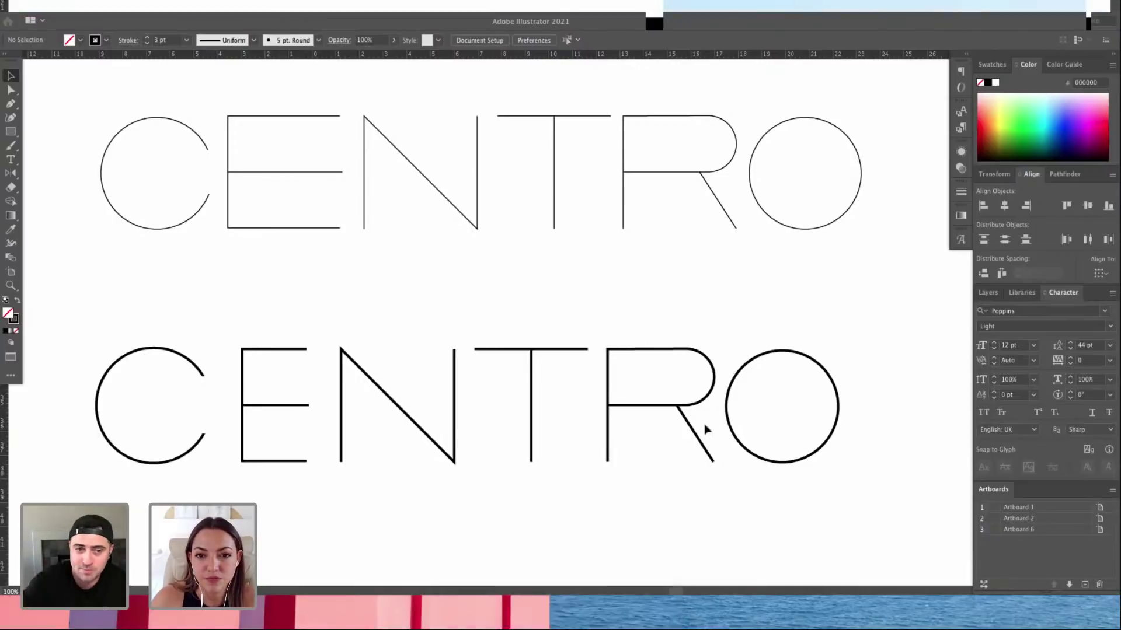
key("f")
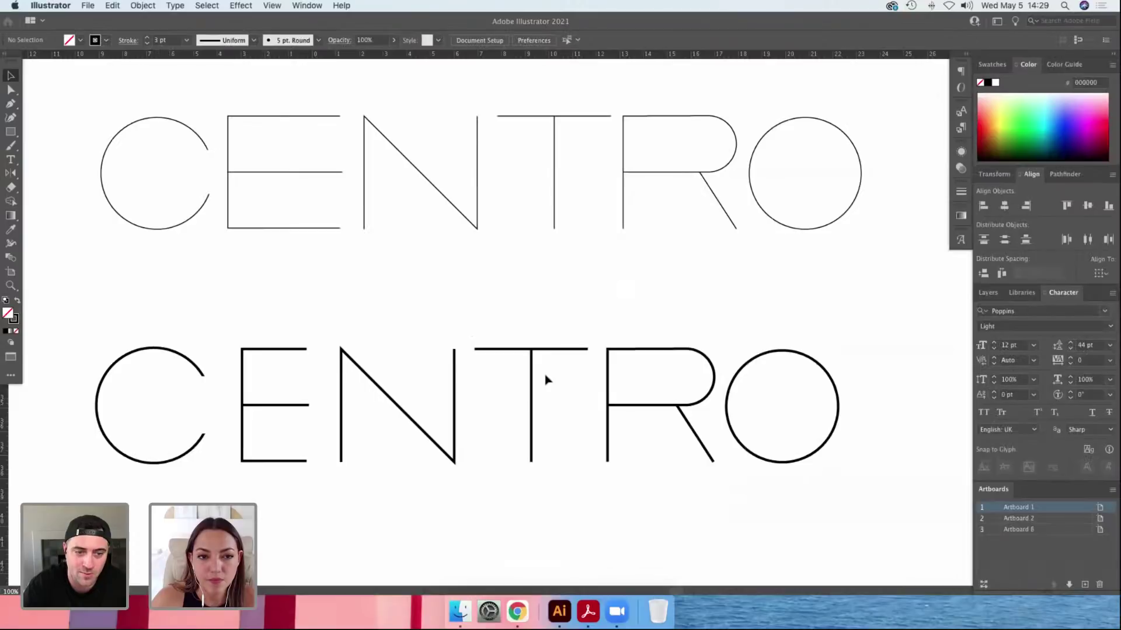
key("f")
key("f")
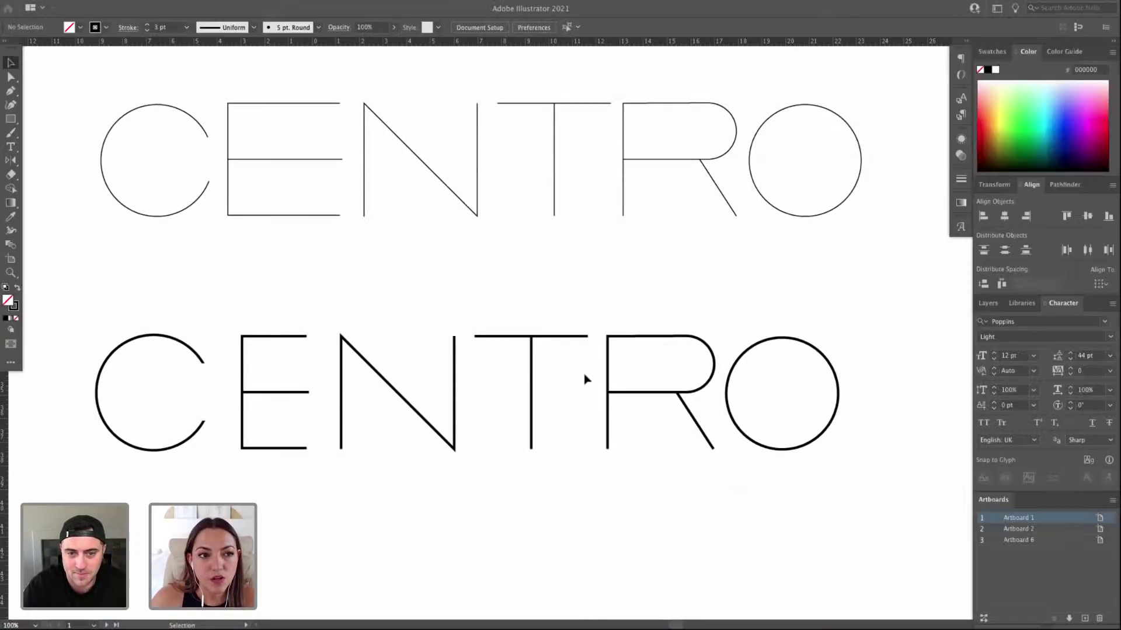
scroll(542, 345, "down", 1)
scroll(642, 397, "up", 2)
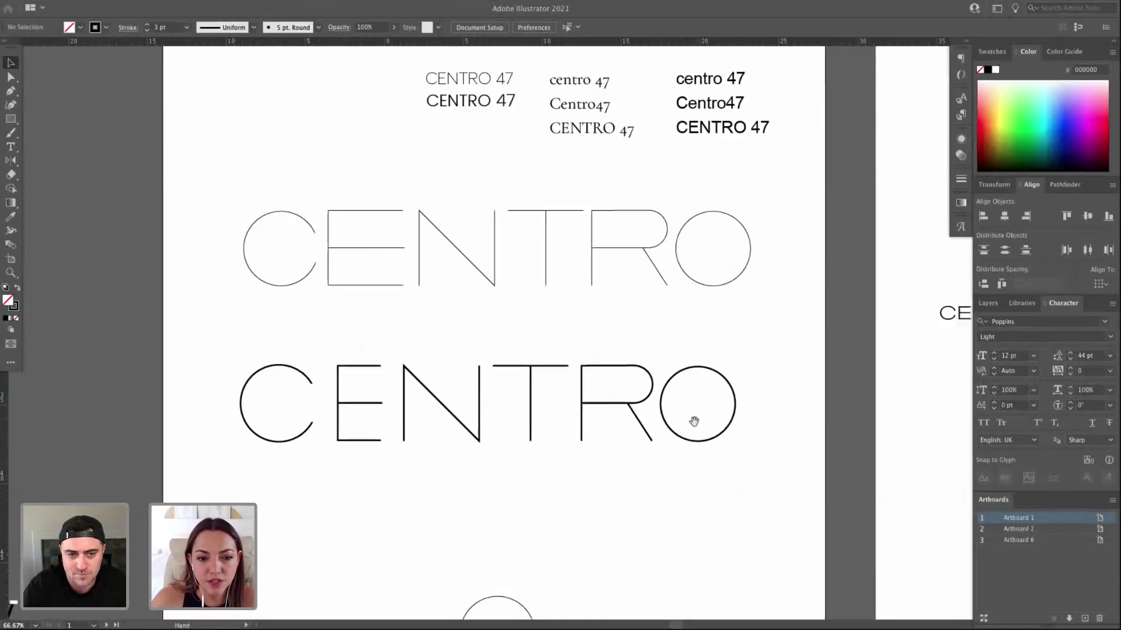
left_click(462, 419)
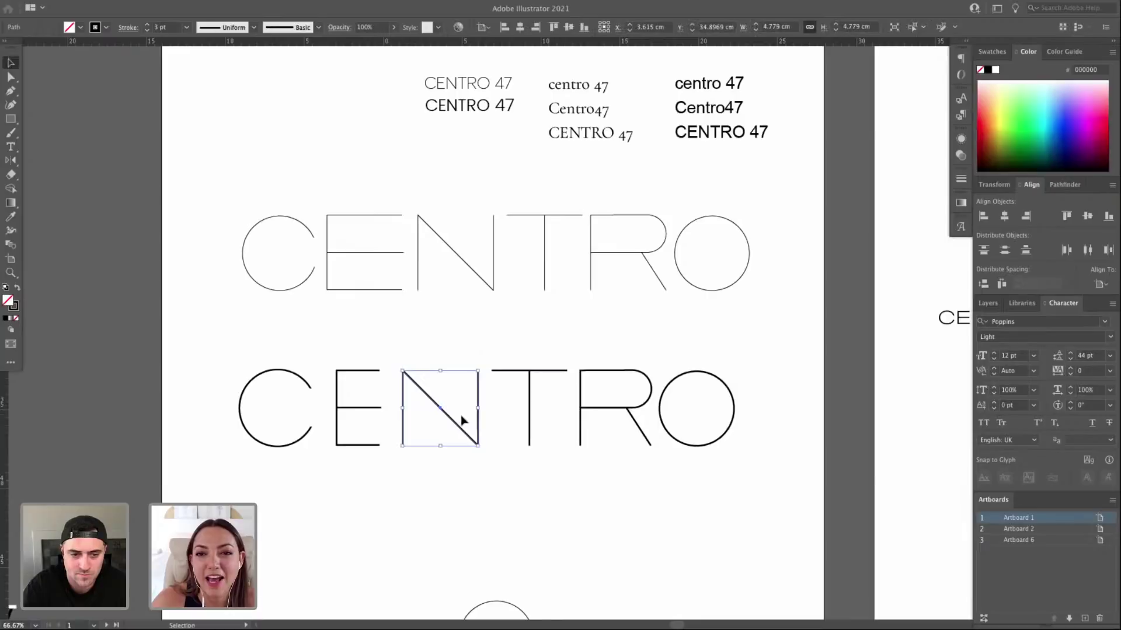
left_click(507, 446)
With the guides shown for reference, shift the lower R's stem slightly further right to narrow the letter.
key("super+space")
left_click_drag(200, 347, 841, 484)
left_click_drag(779, 412, 669, 267)
left_click(743, 350)
key("space")
left_click_drag(745, 351, 708, 403)
key("a")
key("v")
left_click(655, 325)
key("super+semicolon")
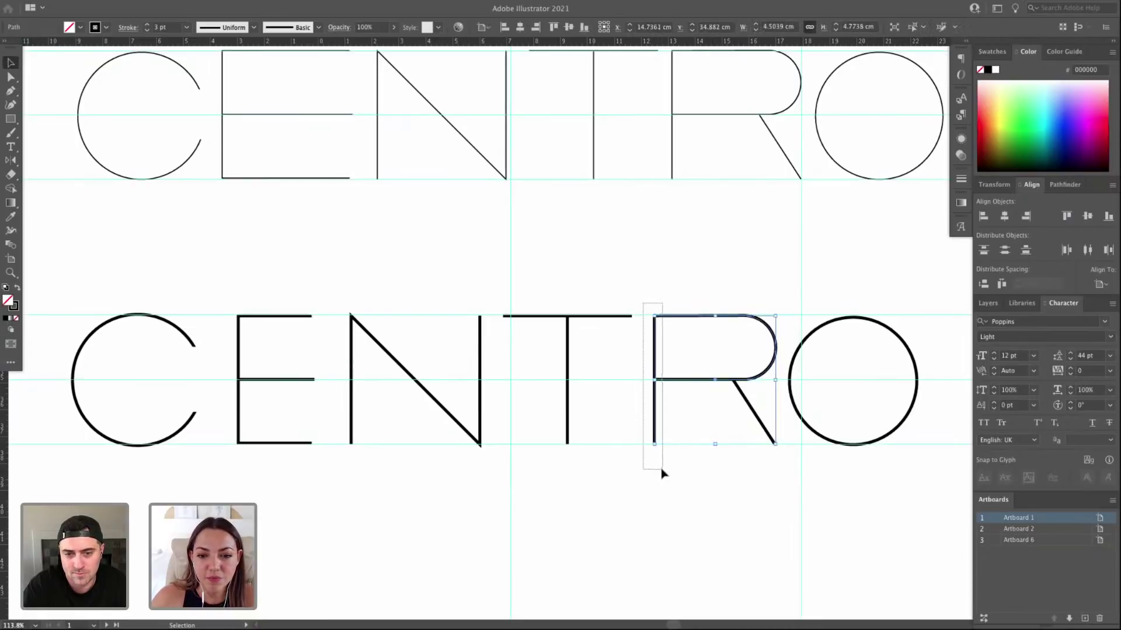
key("Right")
key("Right")
scroll(666, 476, "right", 1)
key("a")
left_click_drag(672, 481, 717, 324)
left_click(637, 286)
key("super+1")
key("super+minus")
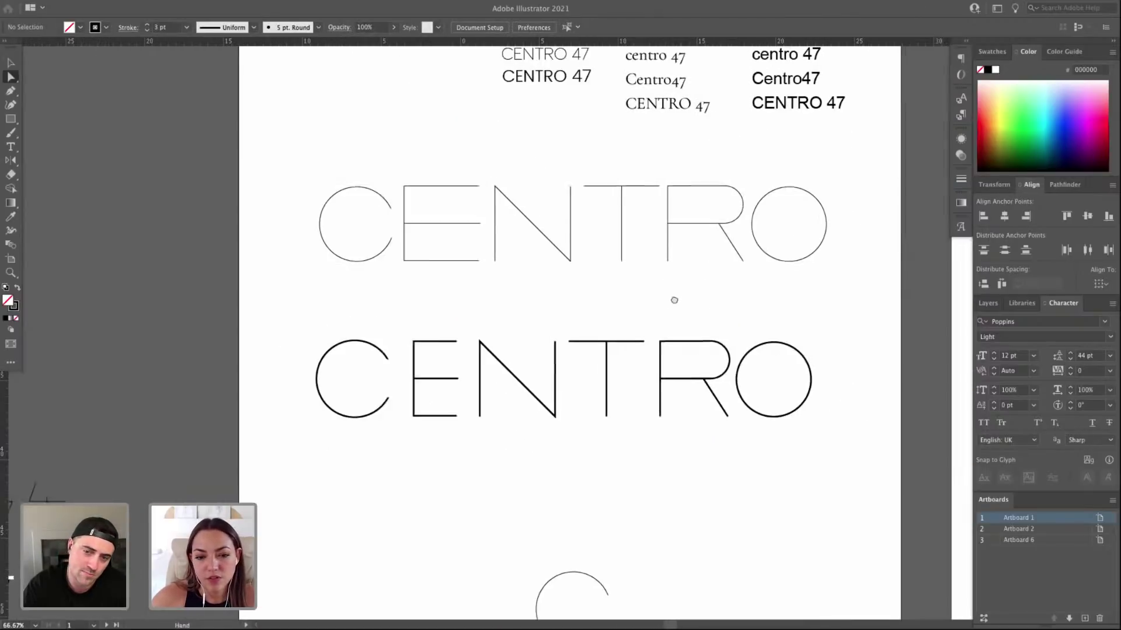
Try a 0.5 pt stroke weight on the whole lower CENTRO wordmark.
key("super+semicolon")
key("v")
left_click_drag(681, 426, 828, 460)
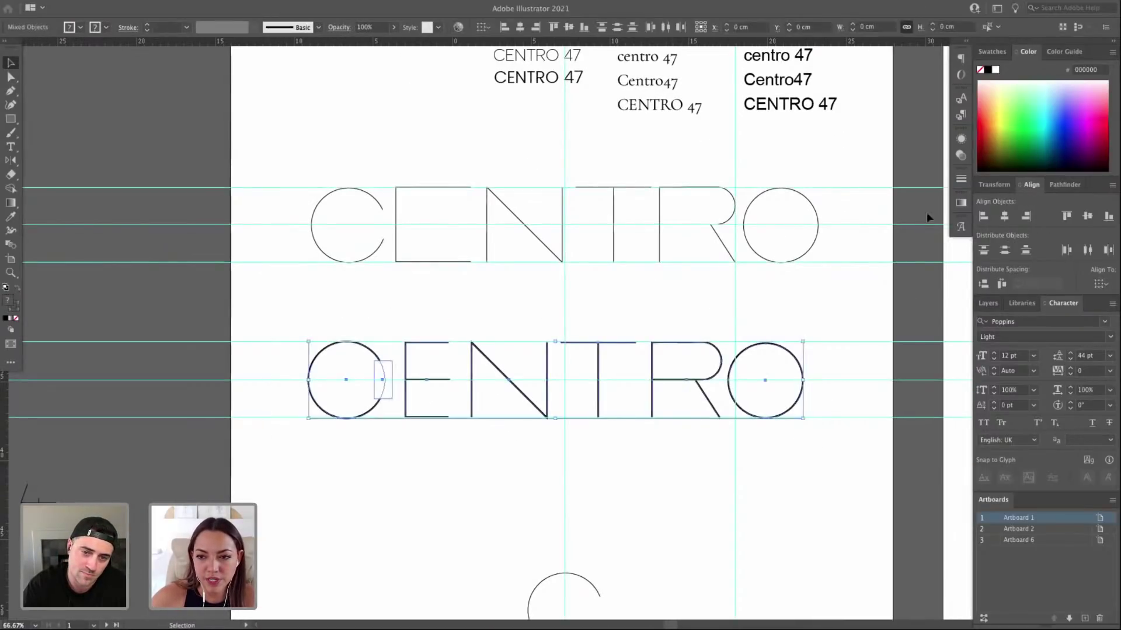
left_click(961, 178)
left_click(857, 194)
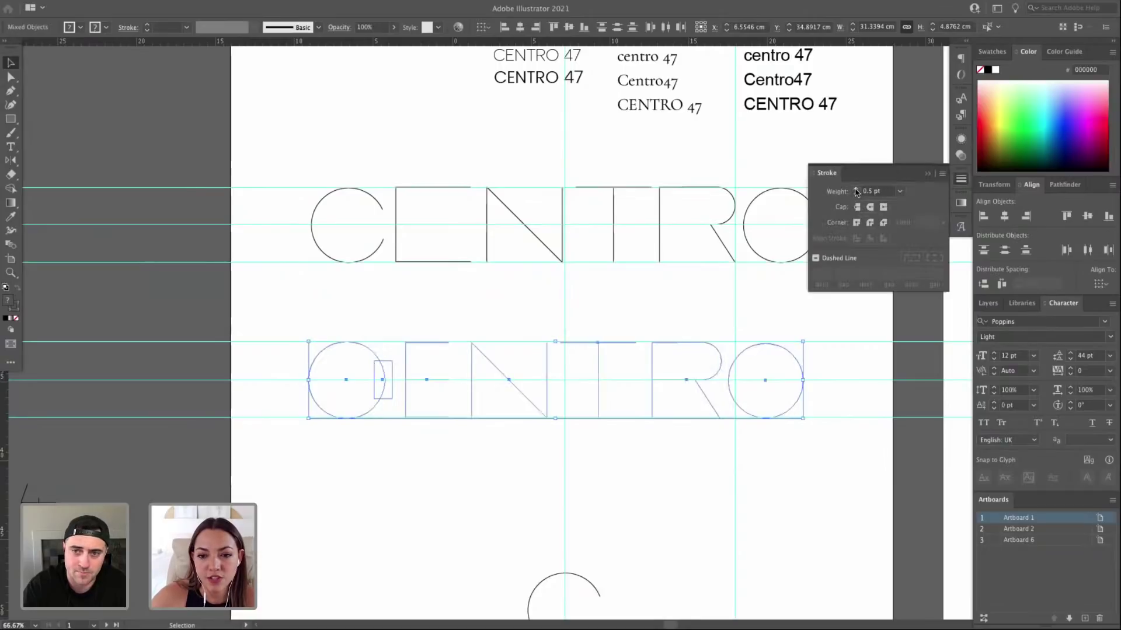
left_click(543, 262)
key("z")
key("super+z")
Set the stroke weight of the lower CENTRO letters to 15 pt, leaving the C's masking rectangle out of the selection.
left_click(380, 327)
key("a")
left_click_drag(585, 310, 347, 309)
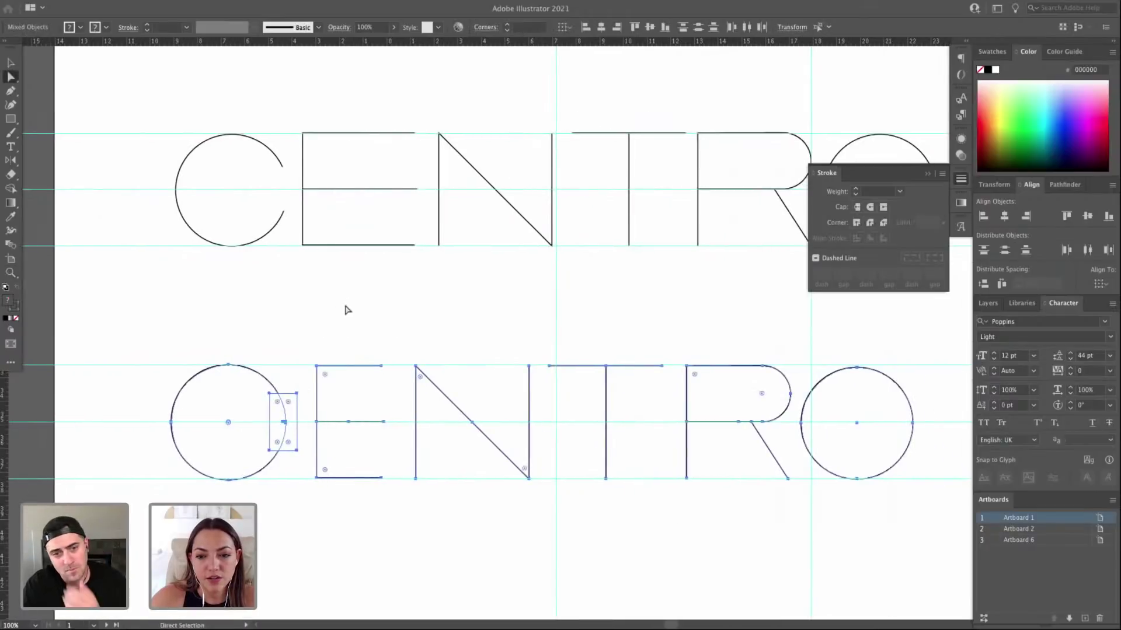
key("v")
left_click_drag(229, 345, 862, 383)
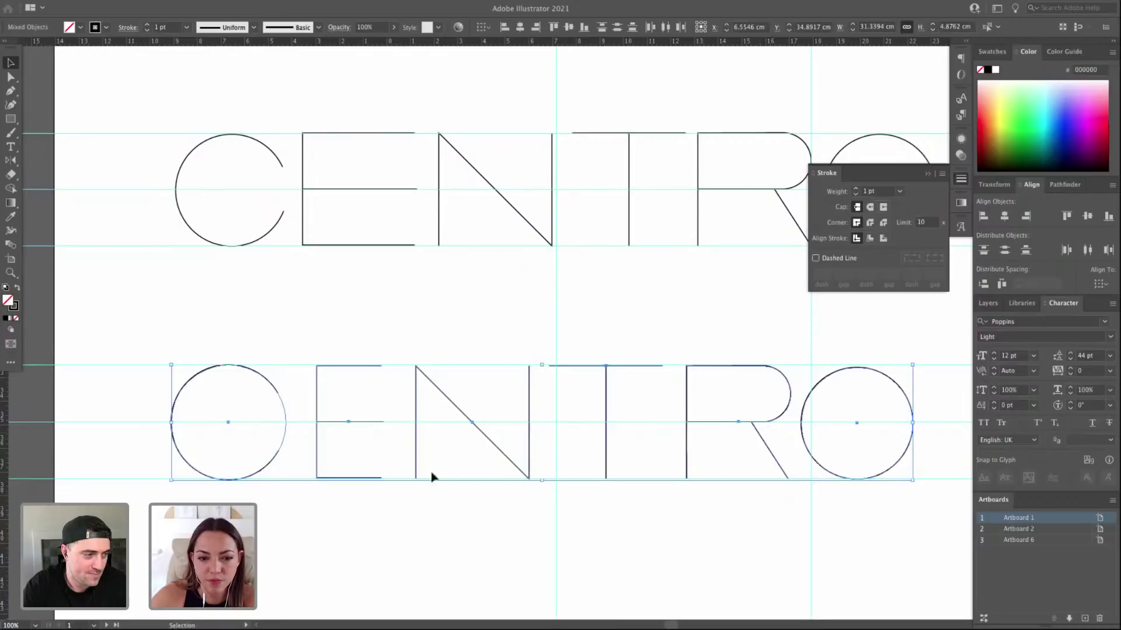
left_click(857, 193)
left_click(857, 193)
left_click(857, 192)
left_click(857, 192)
left_click(857, 191)
left_click(857, 191)
left_click(857, 191)
left_click(856, 191)
Compare bevel corners and inside and outside stroke alignment on the letters, ending on miter corners and centred alignment.
left_click(883, 223)
left_click(884, 238)
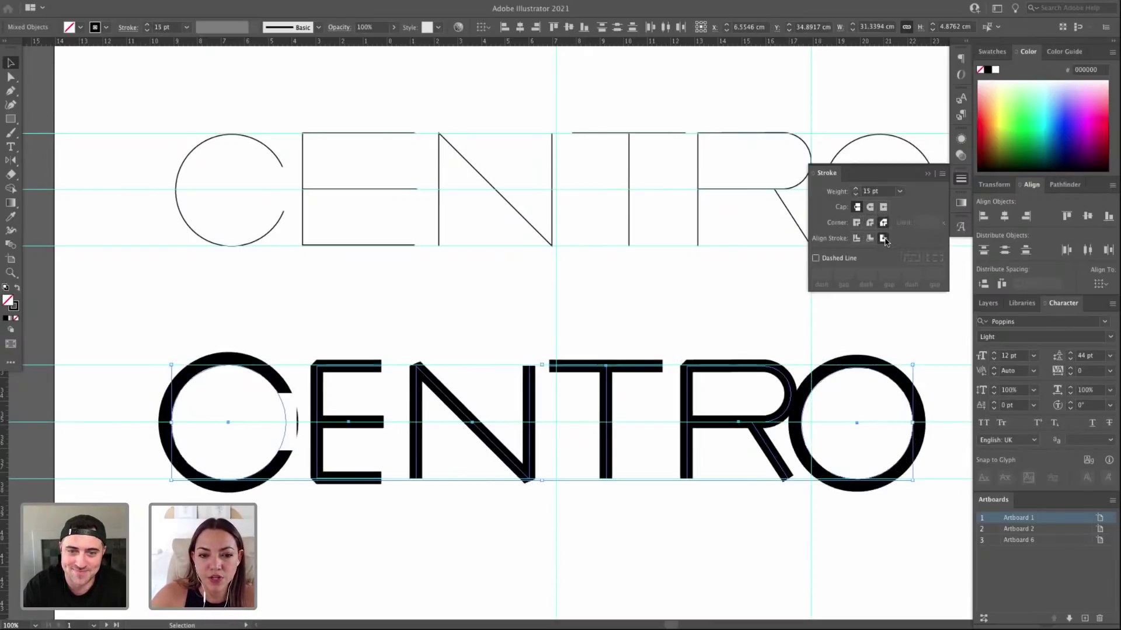
left_click(869, 238)
left_click(883, 238)
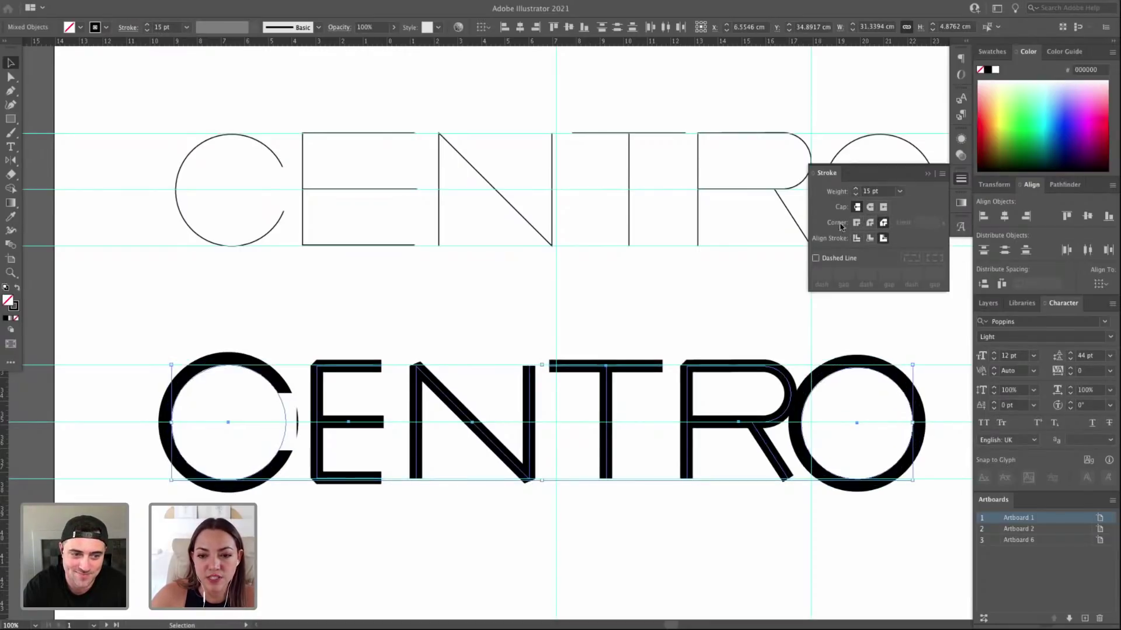
left_click(857, 223)
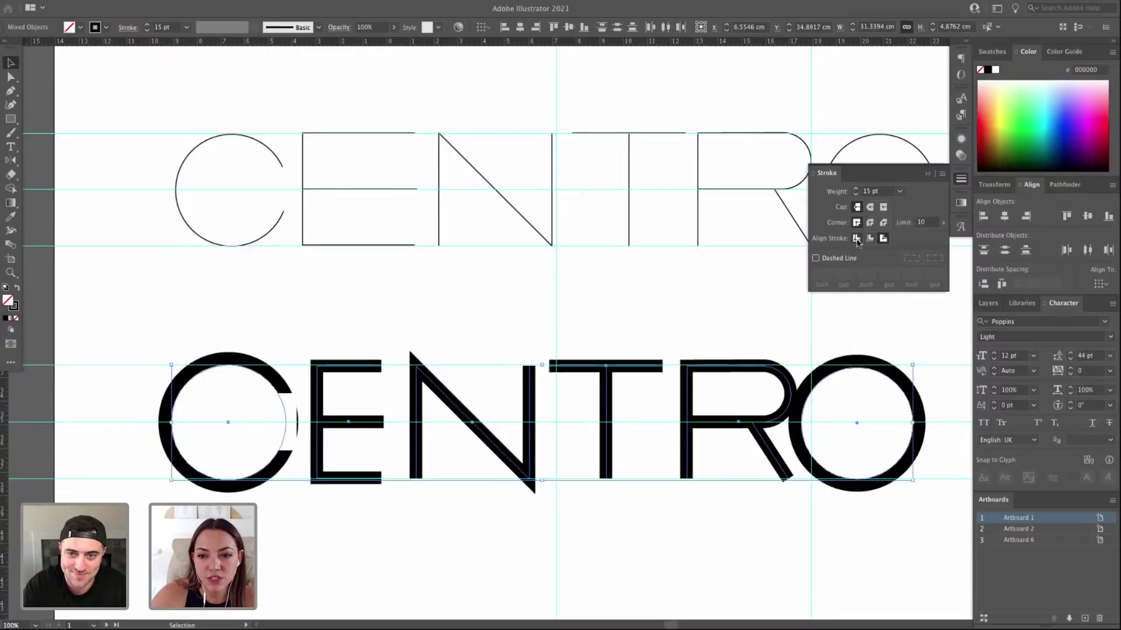
left_click(856, 238)
Add two horizontal guides at the outer upper and lower edges of the thickened E.
key("z")
left_click_drag(164, 342, 767, 529)
left_click_drag(416, 234, 465, 269)
key("v")
left_click_drag(219, 51, 402, 228)
left_click_drag(349, 424, 332, 460)
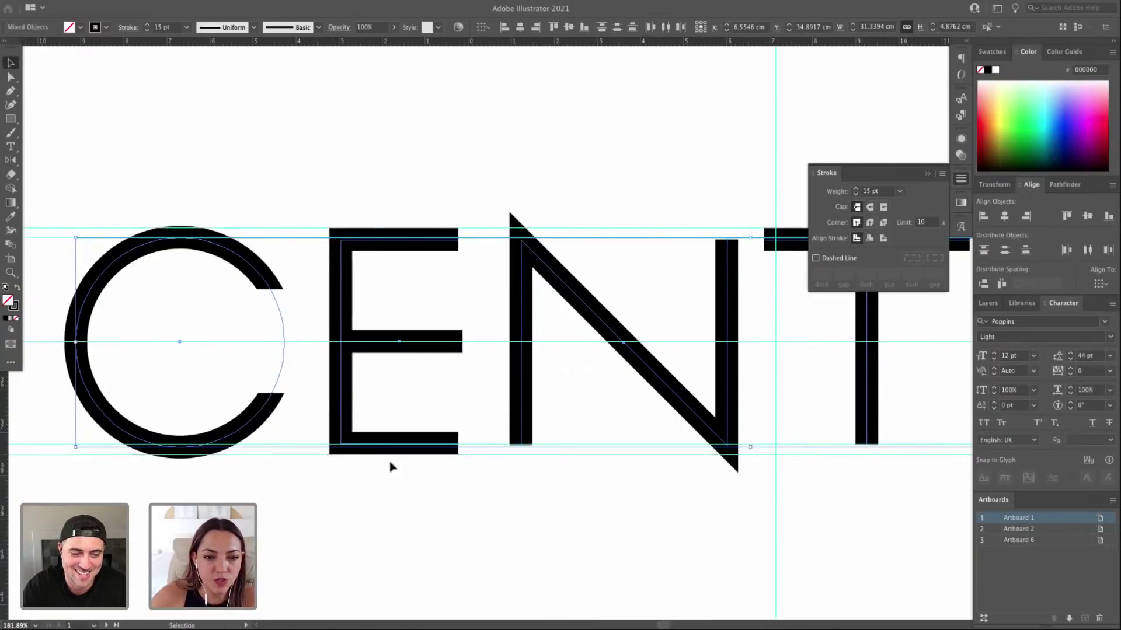
Draw a white, strokeless rectangle of about 1.33 × 0.79 cm covering the N's upper-left spike.
left_click(553, 486)
key("m")
mouse_move(514, 208)
left_mouse_down()
mouse_move(776, 475)
mouse_move(744, 461)
left_mouse_up()
key("i")
left_click(570, 197)
key("v")
left_click(798, 475)
key("ctrl+1")
scroll(799, 478, "right", 5)
Copy the white rectangle over the spike at the N's lower-right corner.
left_click(362, 272)
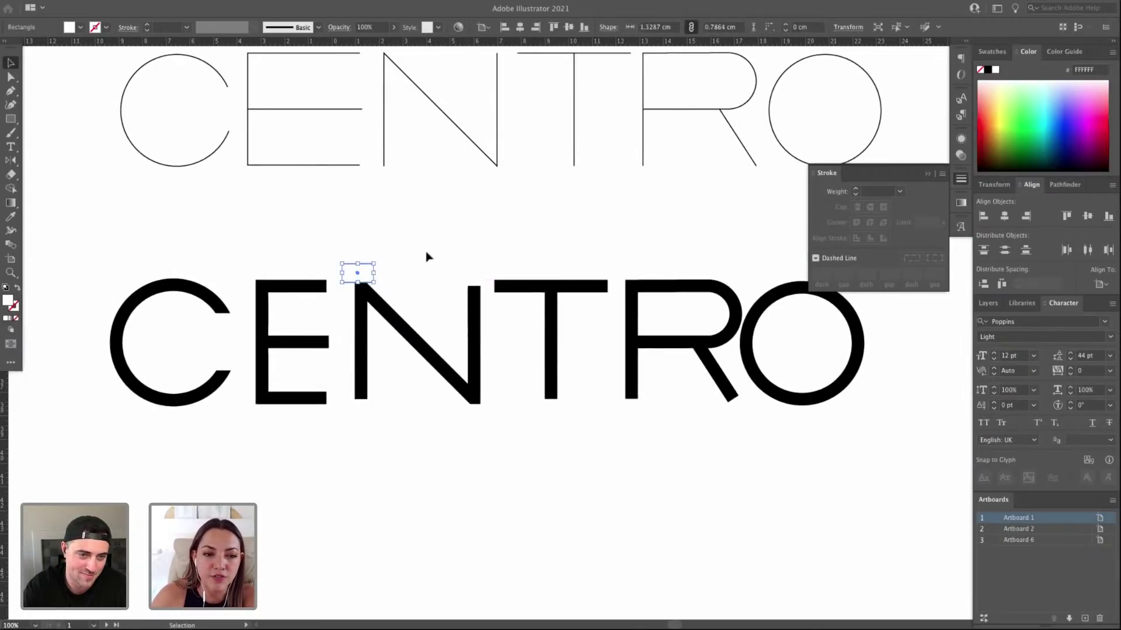
left_click_drag(371, 270, 488, 413)
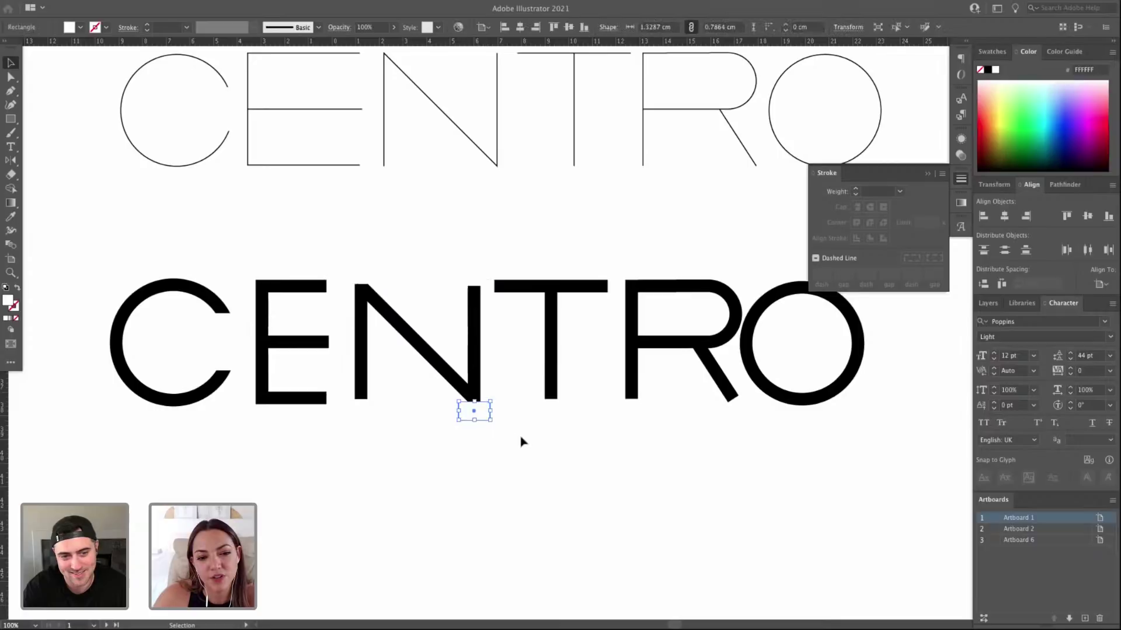
left_click(536, 450)
left_click(473, 400)
left_click(487, 412)
left_click(541, 405)
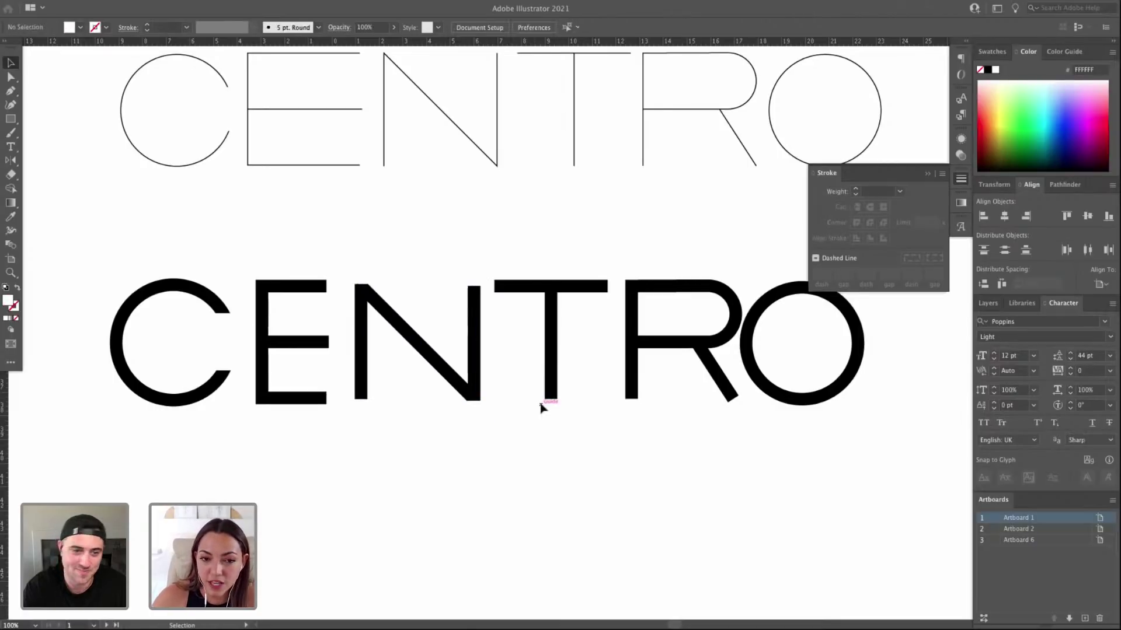
Delete both white rectangles covering the N's spikes.
left_click_drag(477, 409, 370, 282)
key("Delete")
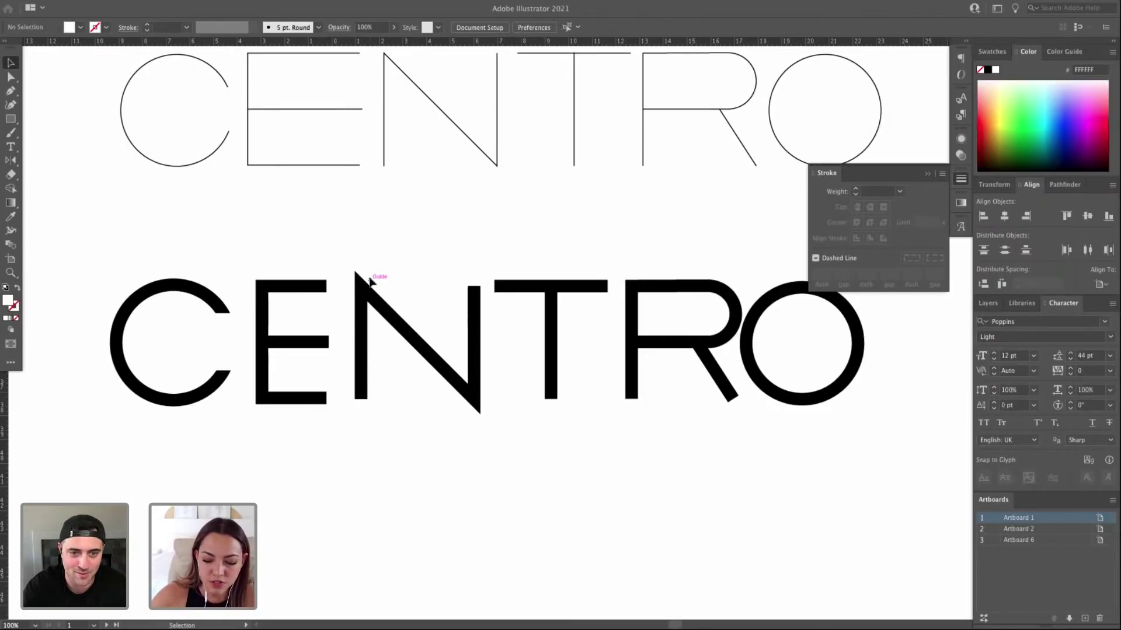
Select all six letters of the lower CENTRO wordmark without the C's mask and set their stroke weight to 10 pt.
left_click(229, 308)
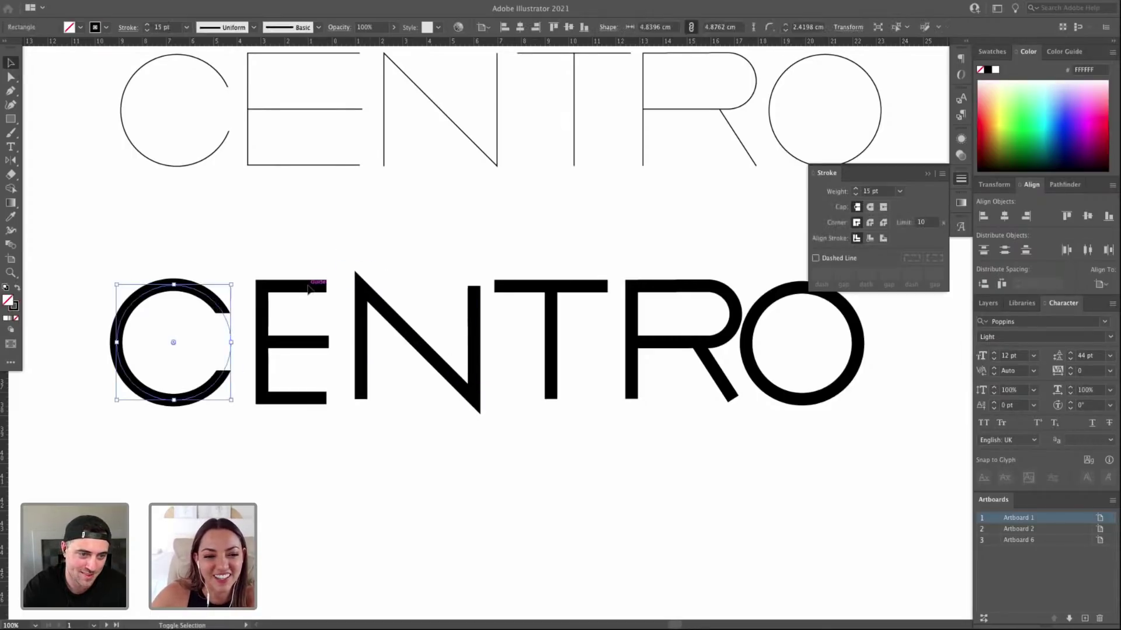
left_click(313, 345, "shift")
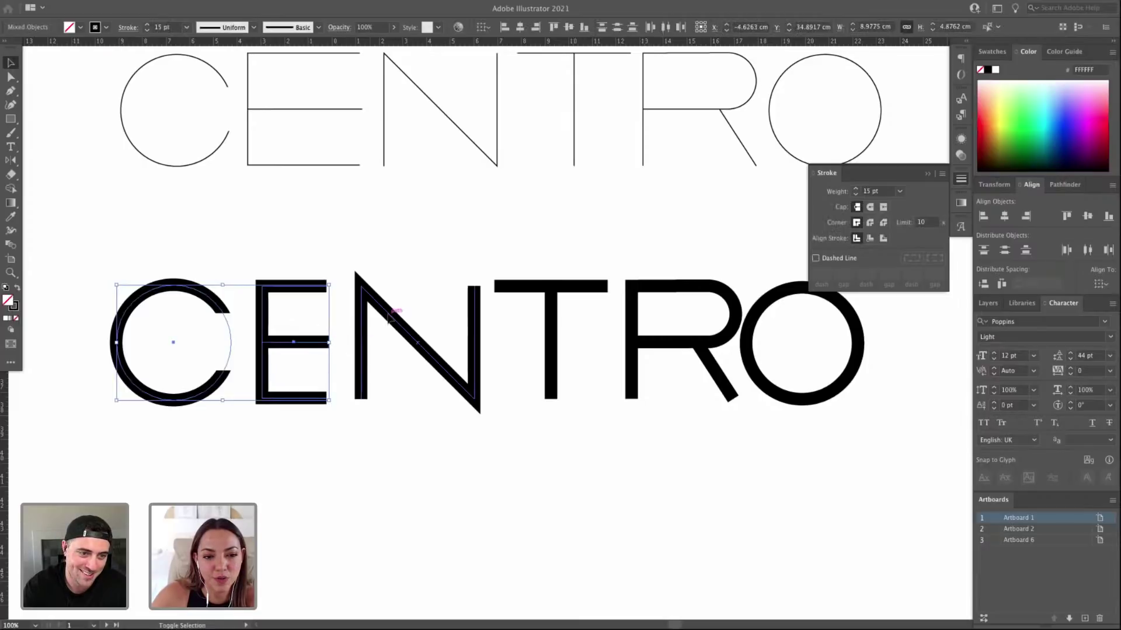
left_click(392, 320, "shift")
left_click(554, 287, "shift")
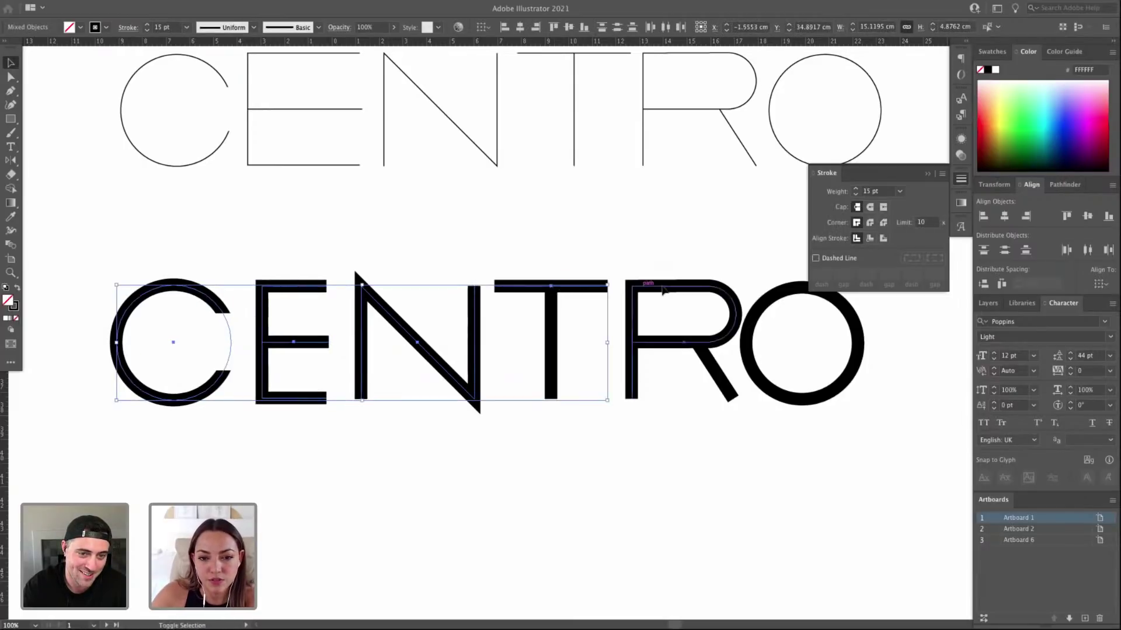
left_click(699, 285, "shift")
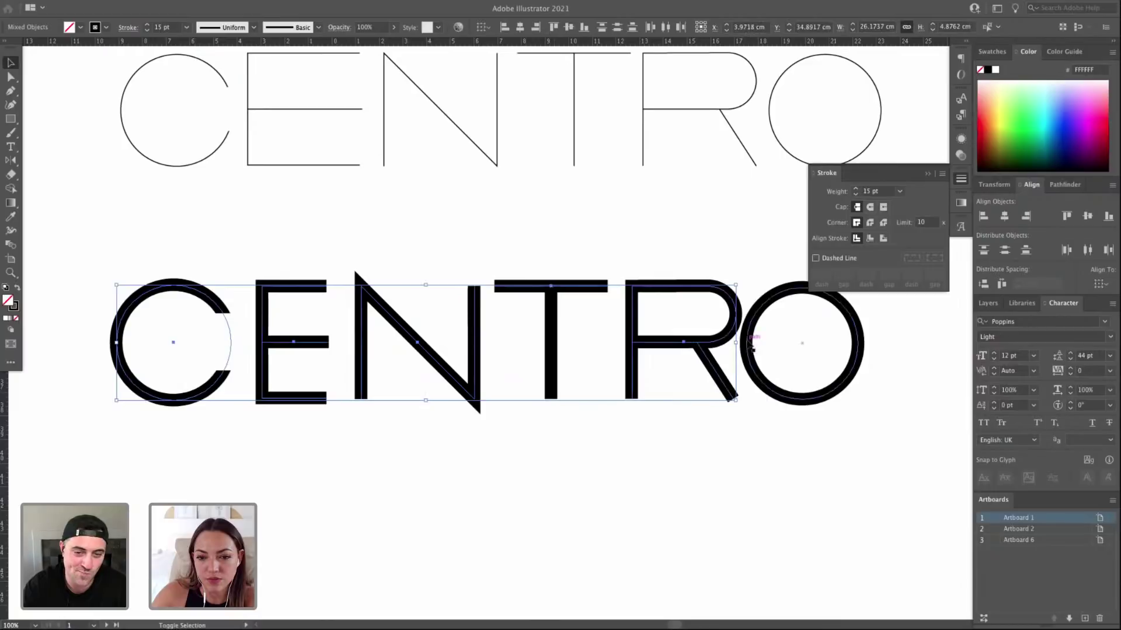
left_click(855, 195)
left_click(856, 195)
left_click(856, 195)
left_click(855, 195)
left_click(856, 195)
left_click(816, 297, "shift")
left_click(874, 192)
type("10")
key("Return")
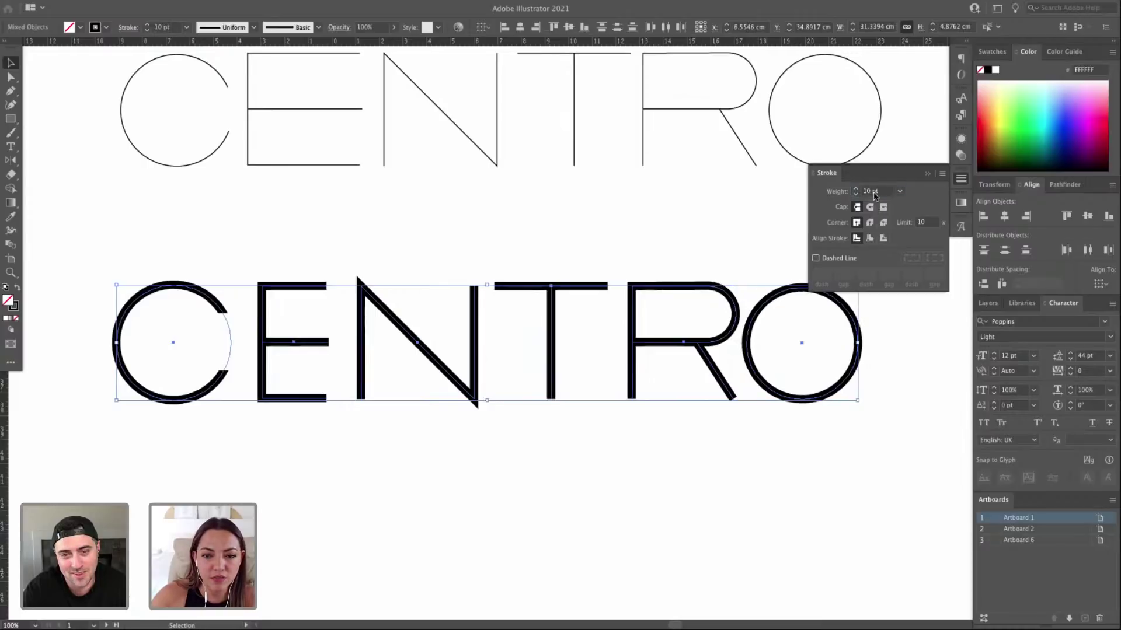
Set the stroke weight of the selected CENTRO letters to 5 pt.
double_click(878, 192)
type("5")
key("Return")
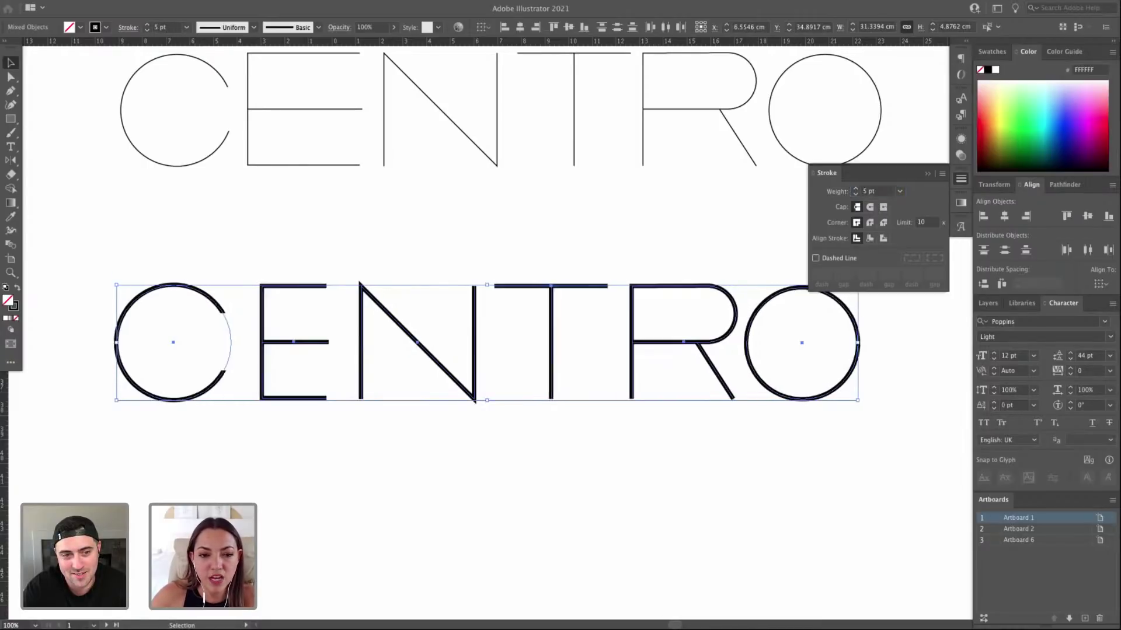
Examine the lower CENTRO wordmark's stroke weight against the thin version from a distance and close up.
scroll(593, 221, "up", 2)
left_click(611, 237)
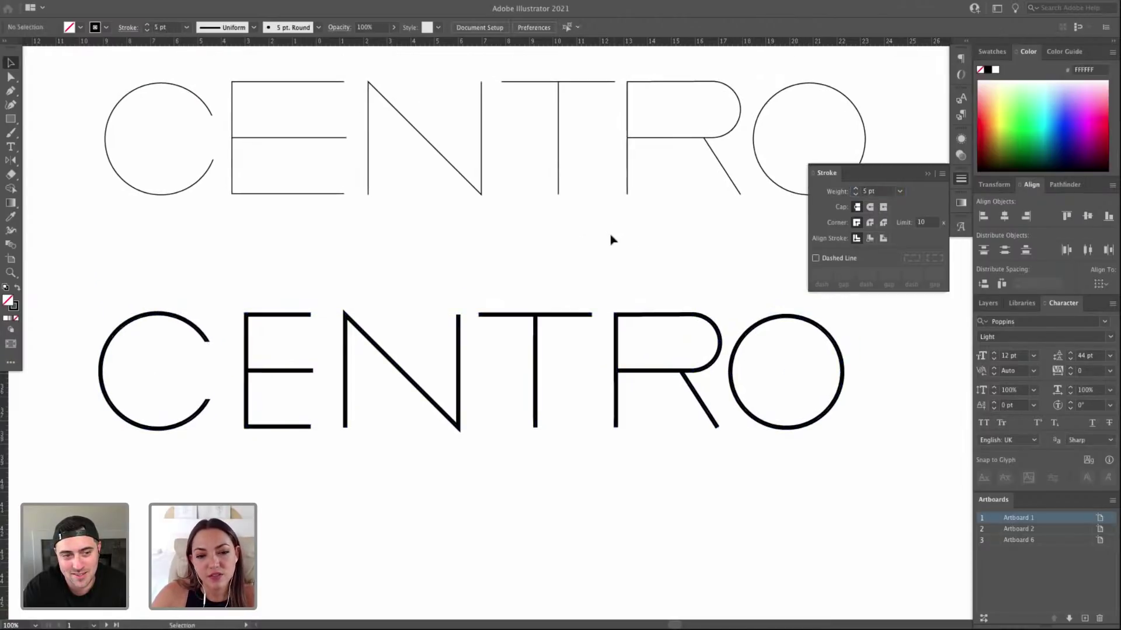
key("ctrl+minus")
key("ctrl+minus")
key("ctrl+minus")
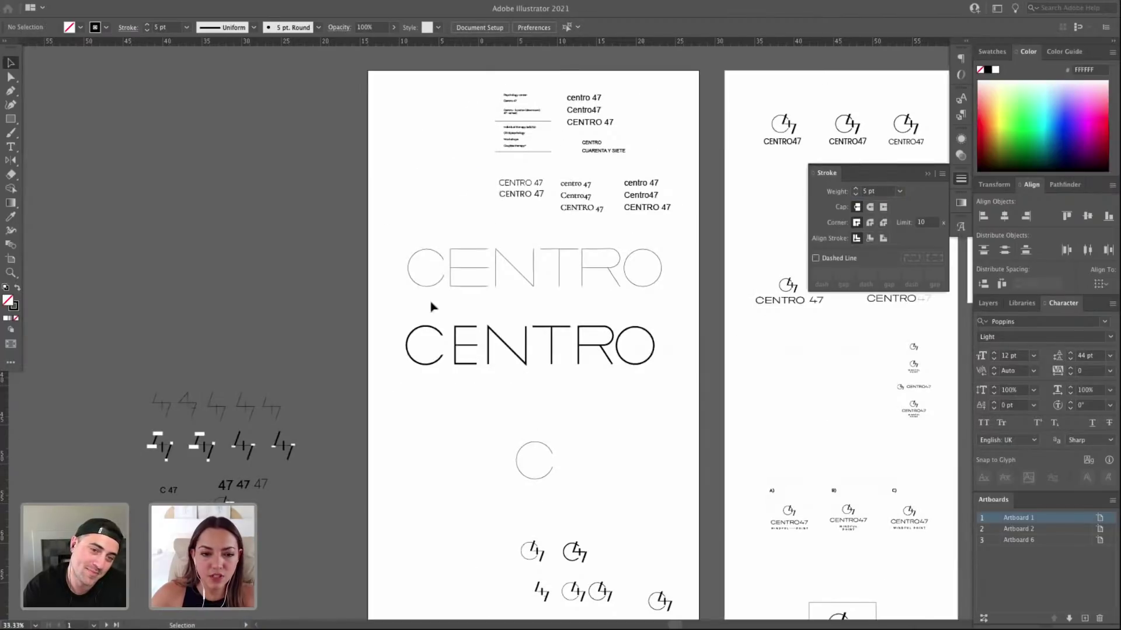
key("z")
key("ctrl+plus")
key("ctrl+plus")
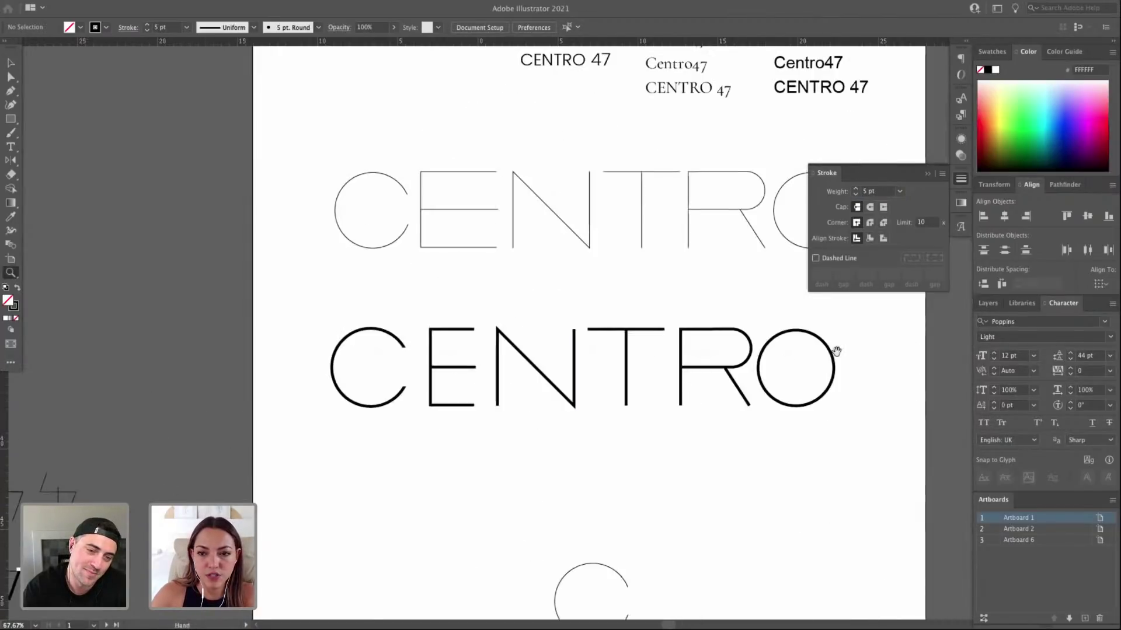
left_click_drag(836, 350, 713, 349)
key("ctrl+plus")
Select all six letters of the lower CENTRO wordmark and set their stroke weight to 7 pt.
key("v")
left_click(164, 349)
left_click(246, 383, "shift")
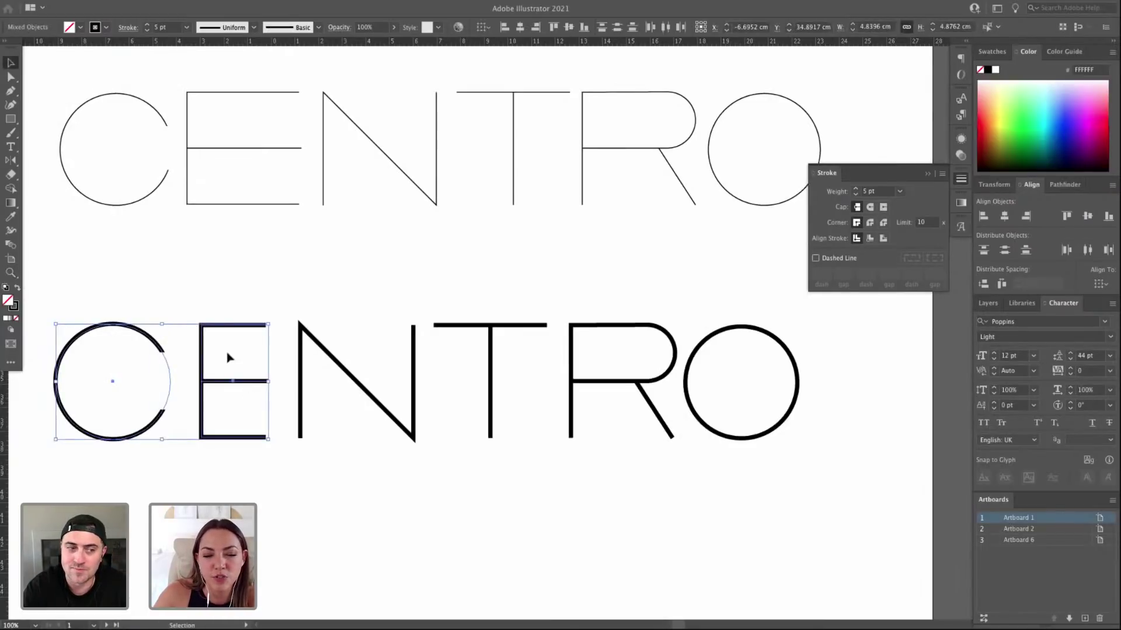
left_click(327, 350, "shift")
left_click(492, 350, "shift")
left_click(656, 408, "shift")
left_click(642, 387, "shift")
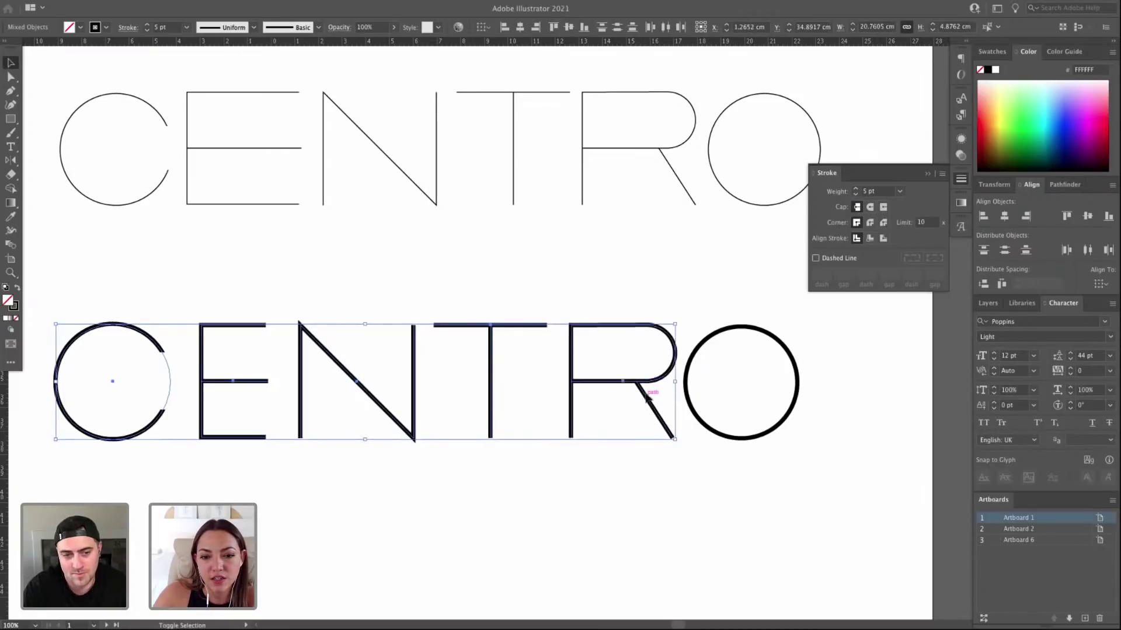
left_click(734, 327, "shift")
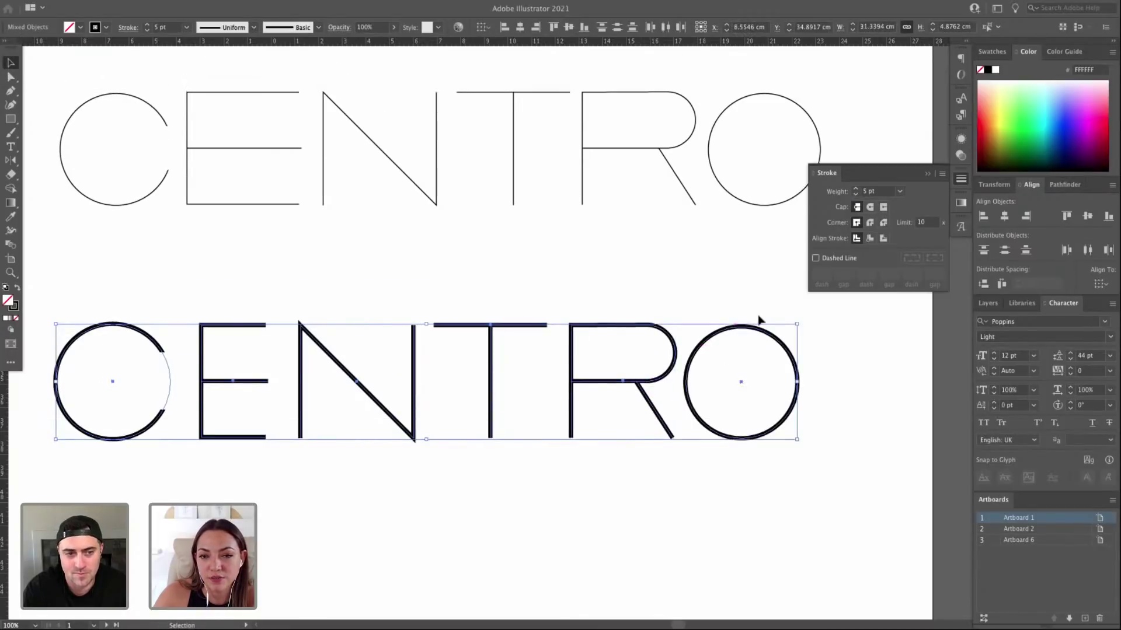
left_click(857, 189)
left_click(857, 189)
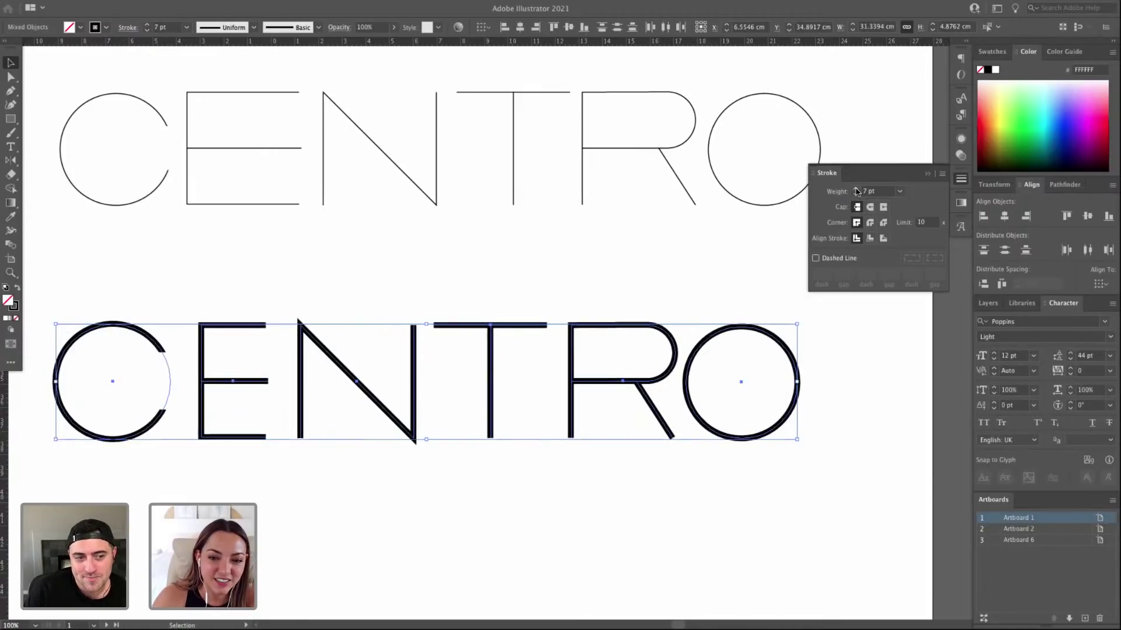
left_click(859, 340)
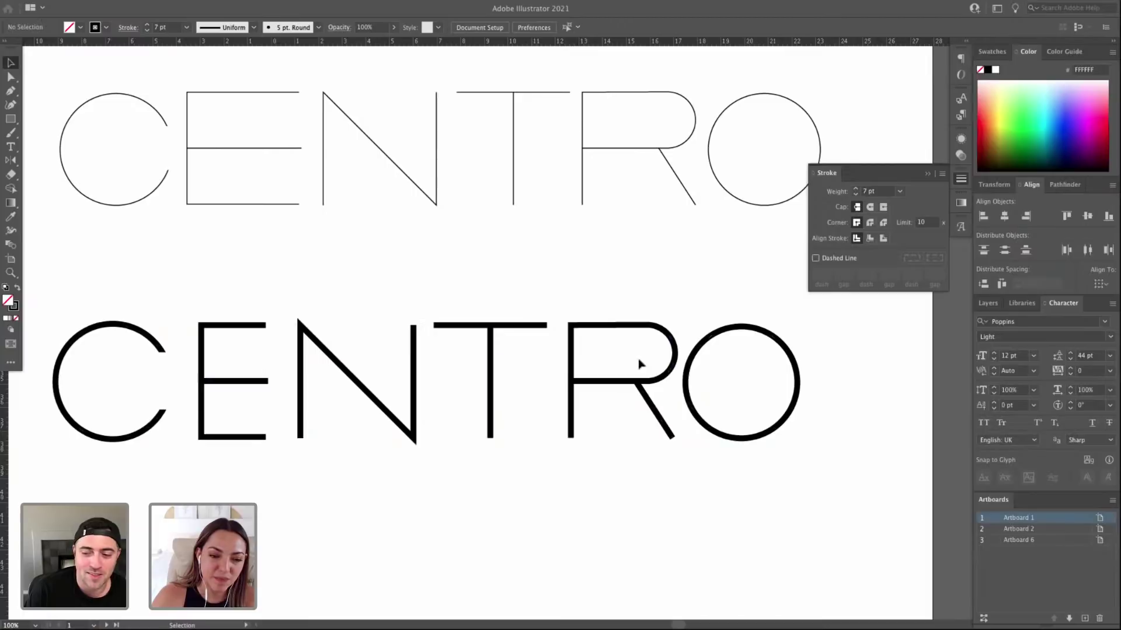
Show the guides around both CENTRO wordmarks.
left_click_drag(281, 348, 349, 350)
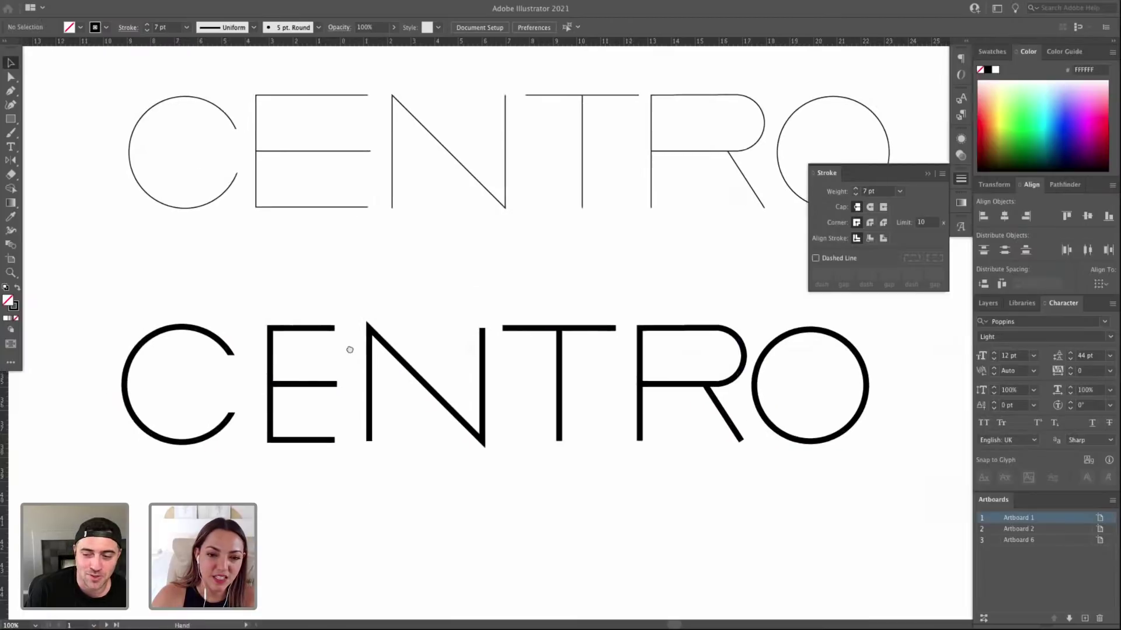
left_click(856, 354)
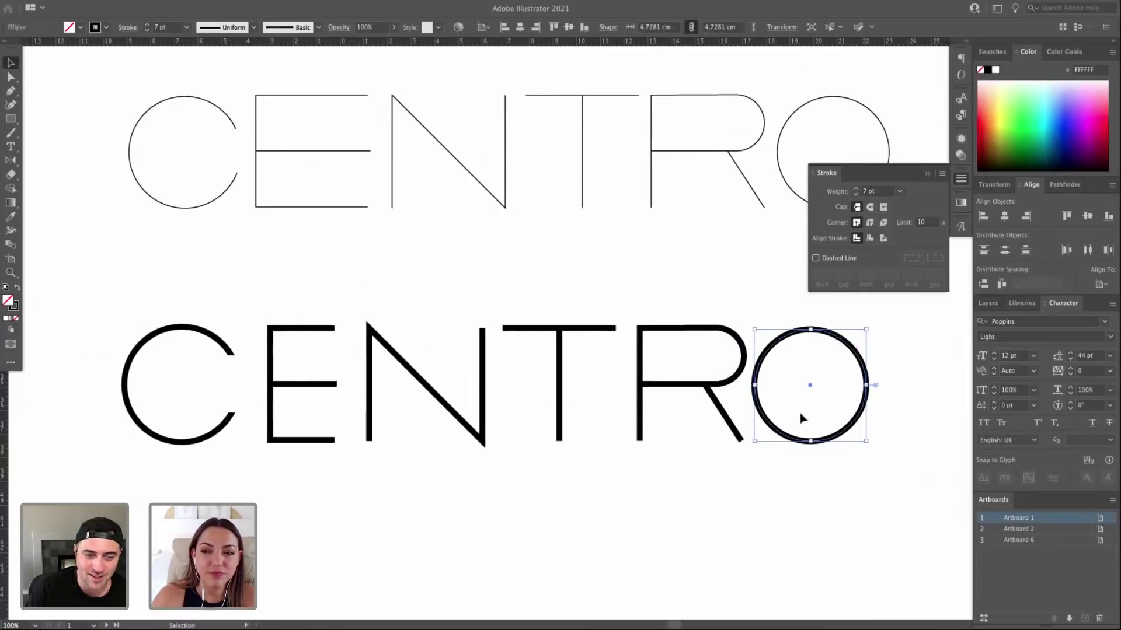
scroll(784, 418, "left", 2)
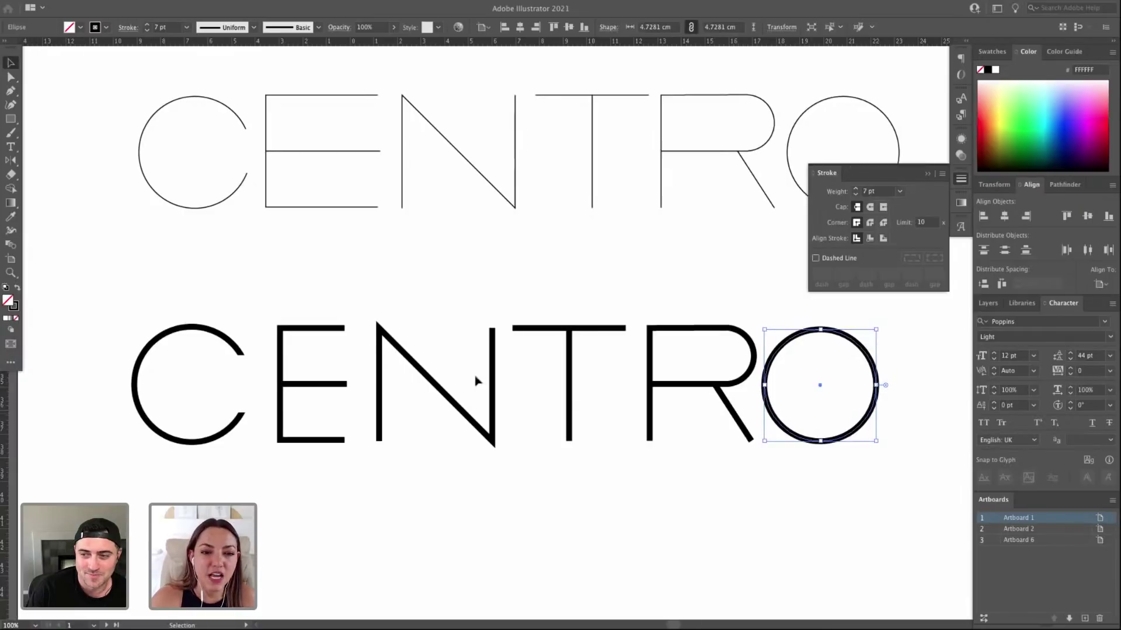
key("ctrl+semicolon")
left_click(387, 354)
left_click(393, 296)
key("ctrl+semicolon")
key("ctrl+semicolon")
Shift the lower wordmark's O to the right to widen its gap from the R, and move the R slightly right.
scroll(851, 367, "right", 5)
left_click_drag(881, 357, 119, 372)
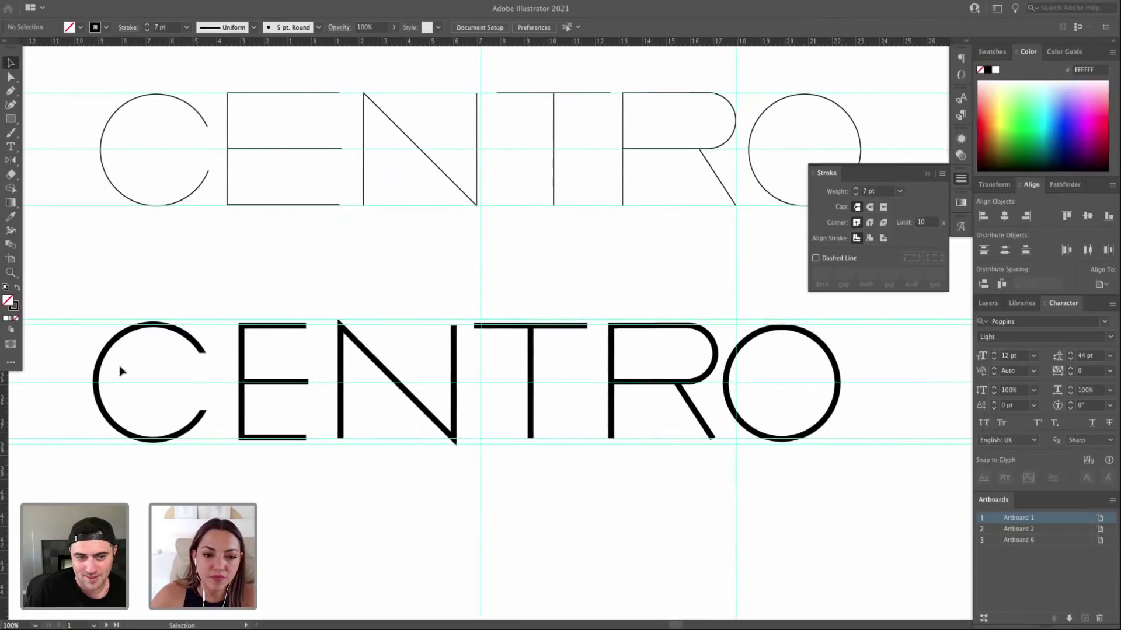
left_click_drag(828, 352, 844, 352)
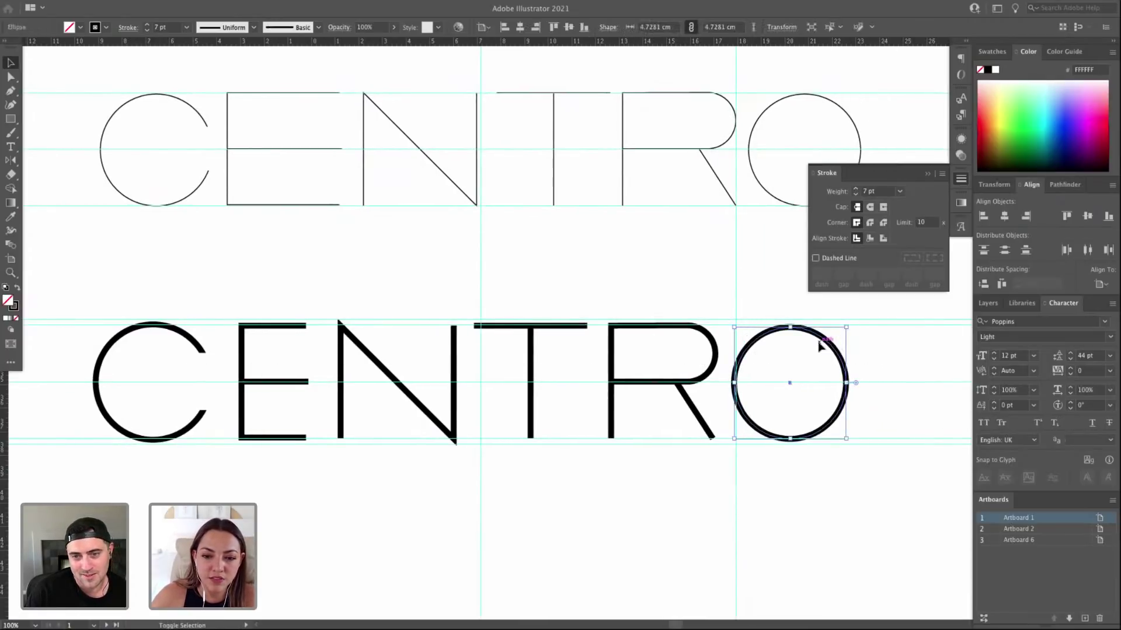
left_click_drag(703, 402, 590, 375)
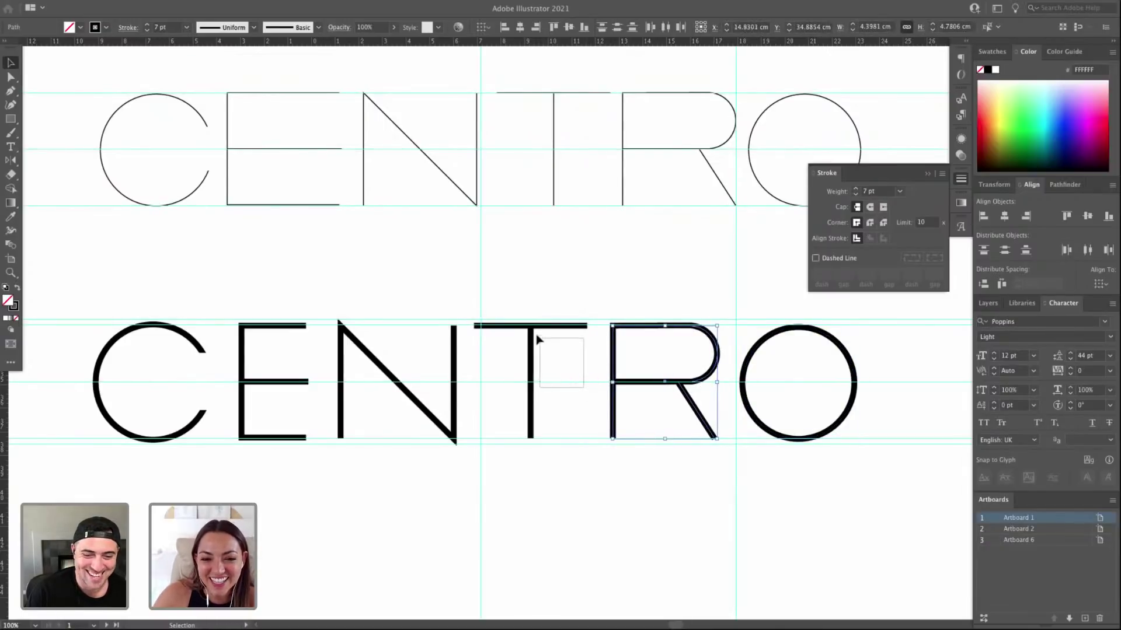
Nudge the lower wordmark's T upward until the top of its crossbar meets the outer upper guide.
left_click(530, 350)
key("z")
left_click_drag(485, 302, 754, 410)
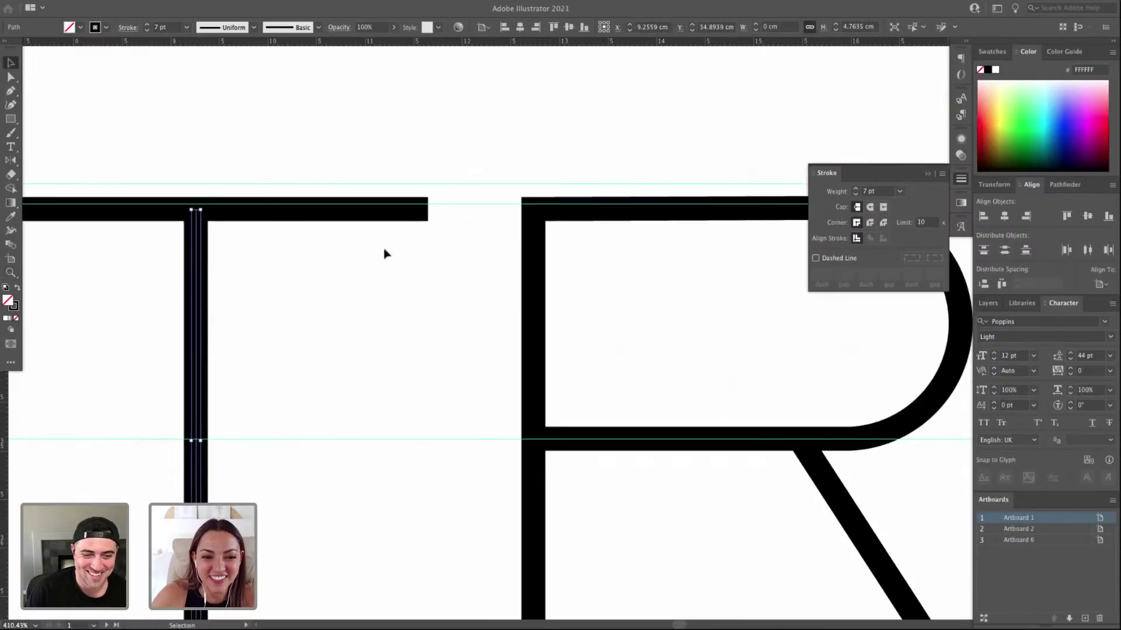
key("v")
scroll(150, 190, "left", 3)
left_click(456, 244)
key("Down")
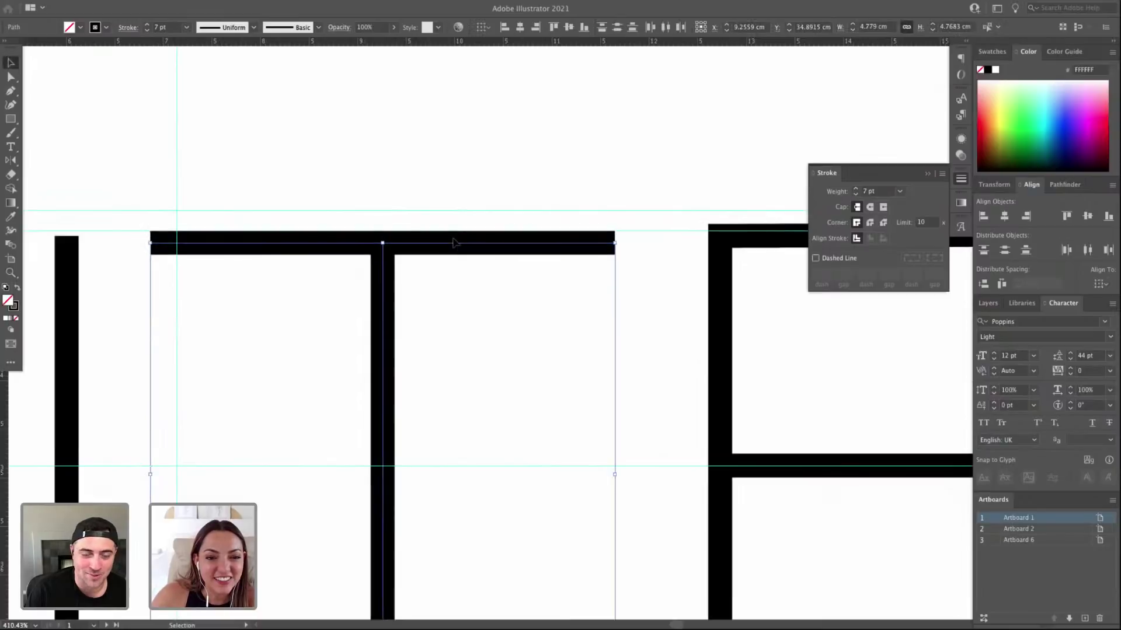
left_click(547, 287)
key("super+minus")
left_click_drag(368, 207, 552, 287)
key("Up")
key("Up")
key("Up")
key("Up")
key("Up")
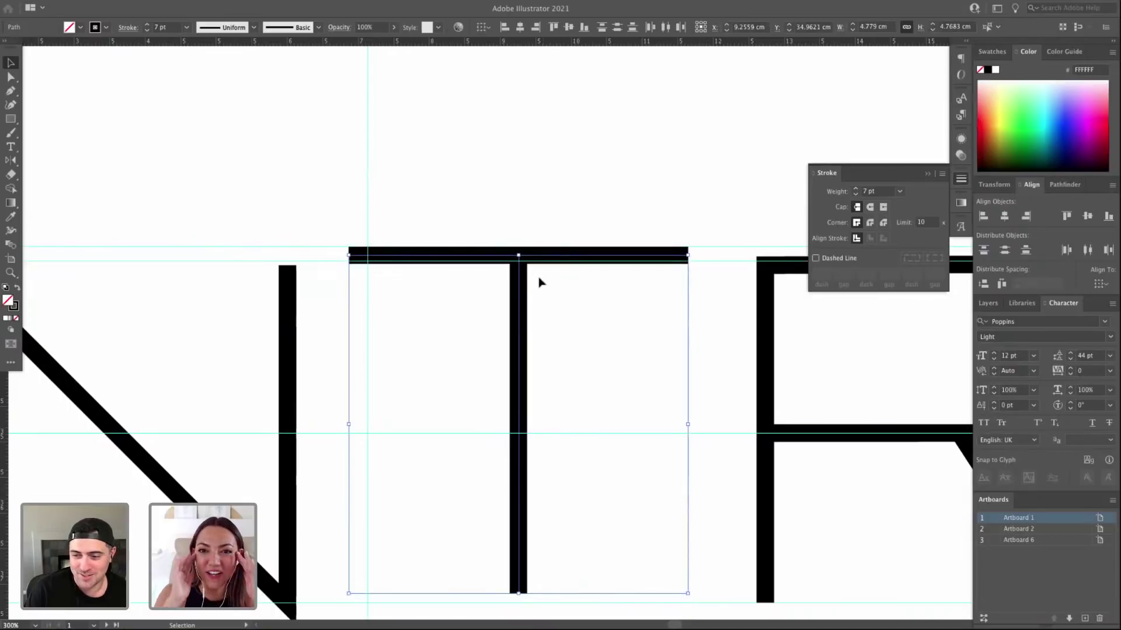
left_click(539, 282)
Extend the bottom of the T's stem down to the outer lower guide.
key("super+minus")
key("a")
left_click(572, 444)
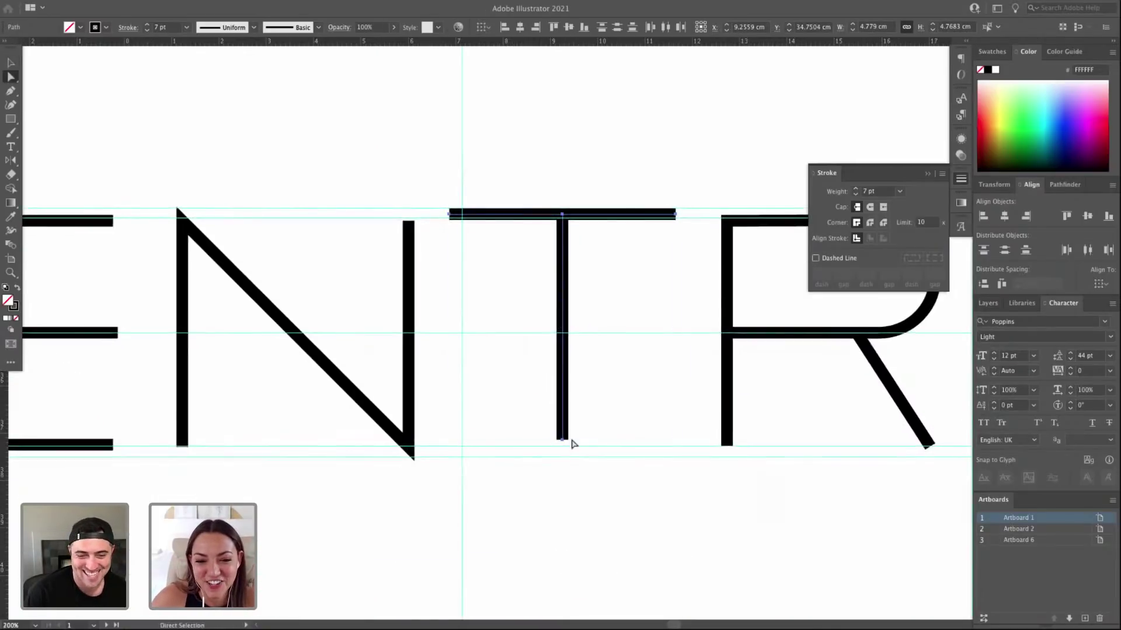
left_click(641, 350)
key("v")
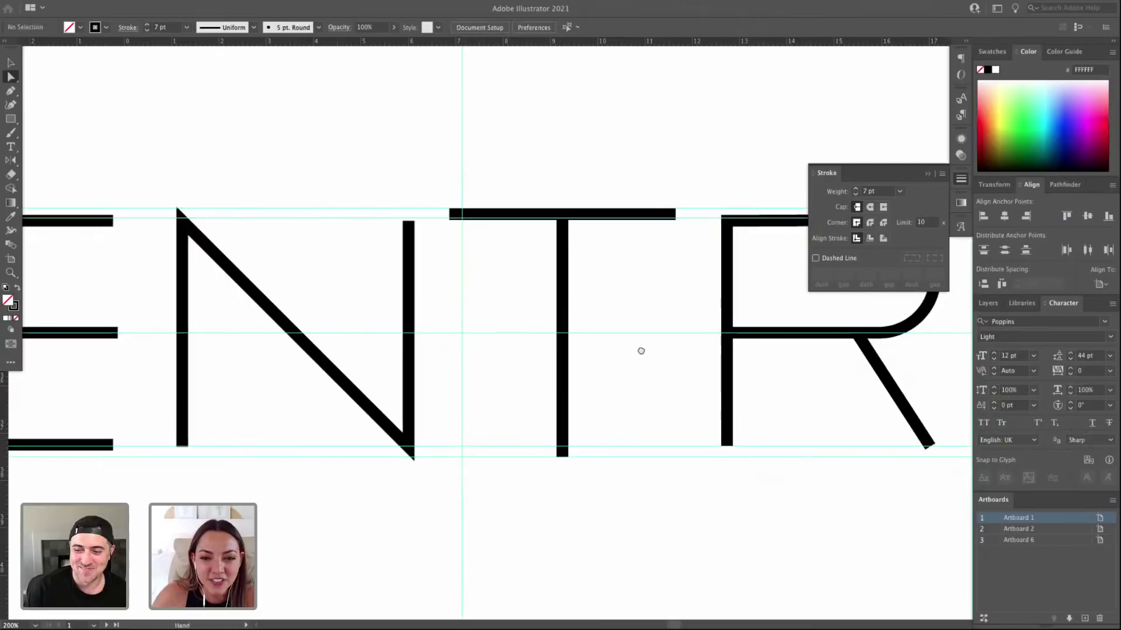
Move the lower wordmark's R up so its top edge meets the outer upper guide.
scroll(584, 292, "right", 5)
left_click_drag(463, 183, 709, 493)
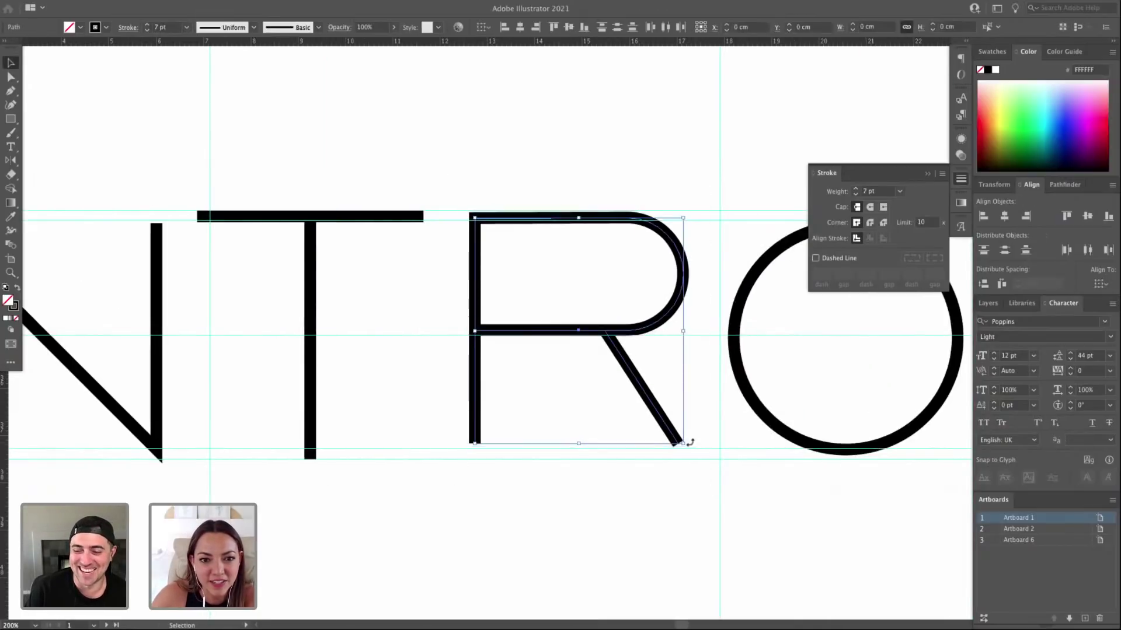
left_click(527, 428)
Extend the R's stem down to the outer lower guide and lengthen its diagonal leg past that guide.
key("a")
left_click_drag(475, 442, 476, 459)
left_click_drag(677, 441, 706, 489)
left_click(680, 495)
key("ctrl+minus")
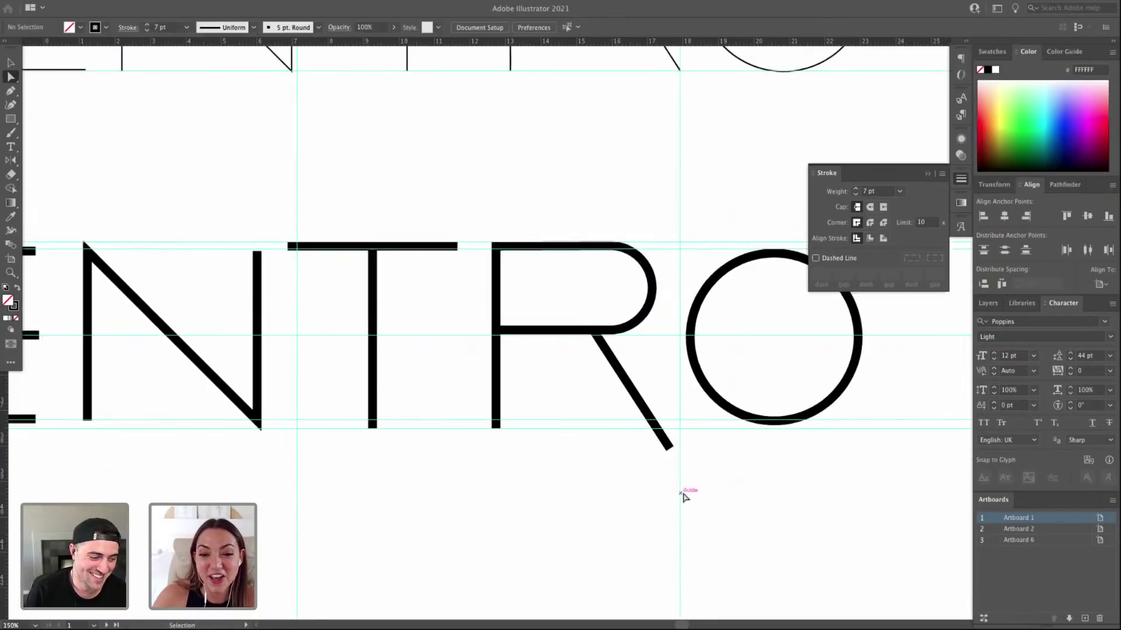
Move the O up to the outer upper guide and enlarge it proportionally to about 5.01 cm across.
left_click_drag(720, 329, 540, 339)
key("v")
left_click(628, 278)
key("e")
left_click_drag(628, 277, 621, 268)
key("v")
scroll(613, 416, "up", 3)
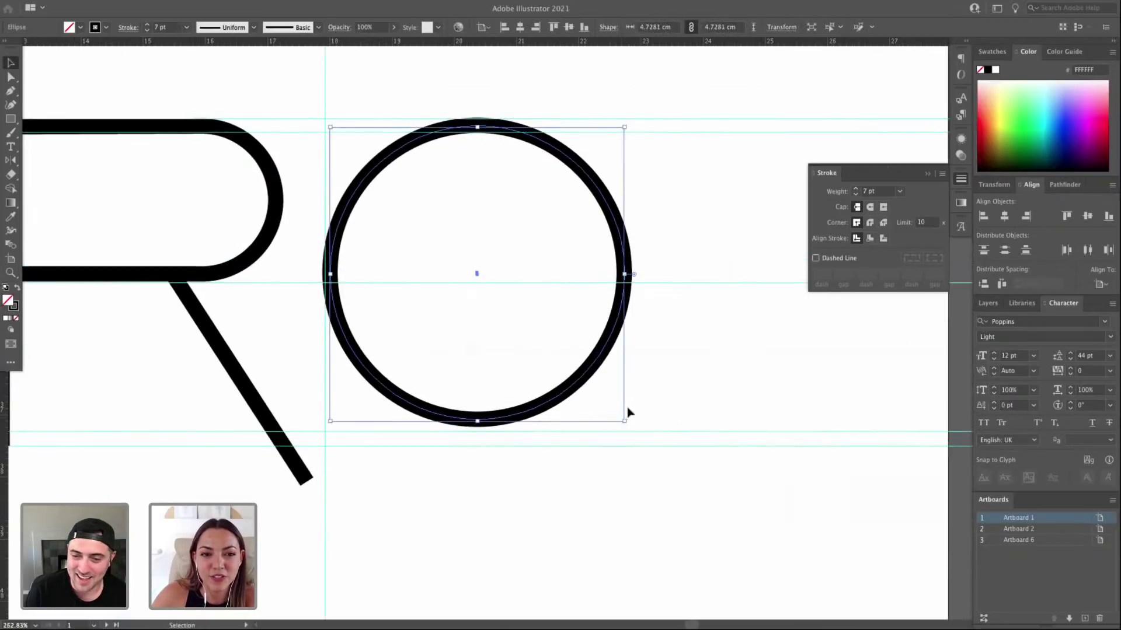
left_click_drag(624, 422, 642, 444)
Fine-tune the O's size to about 5.02 cm across so its top edge meets the outer upper guide.
key("z")
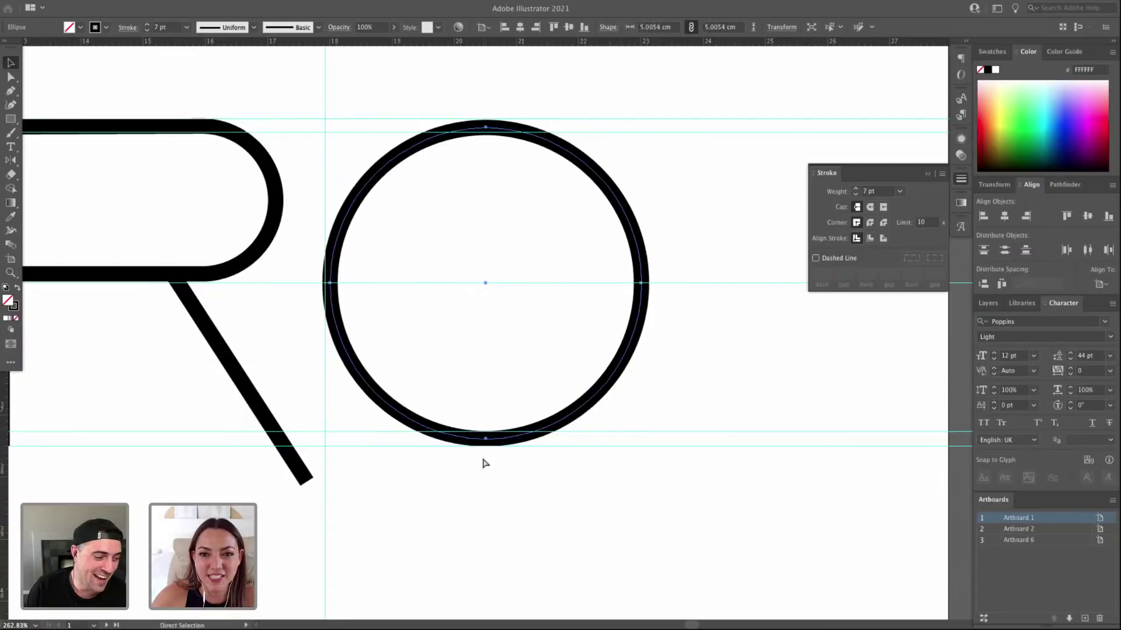
left_click_drag(465, 102, 689, 216)
key("v")
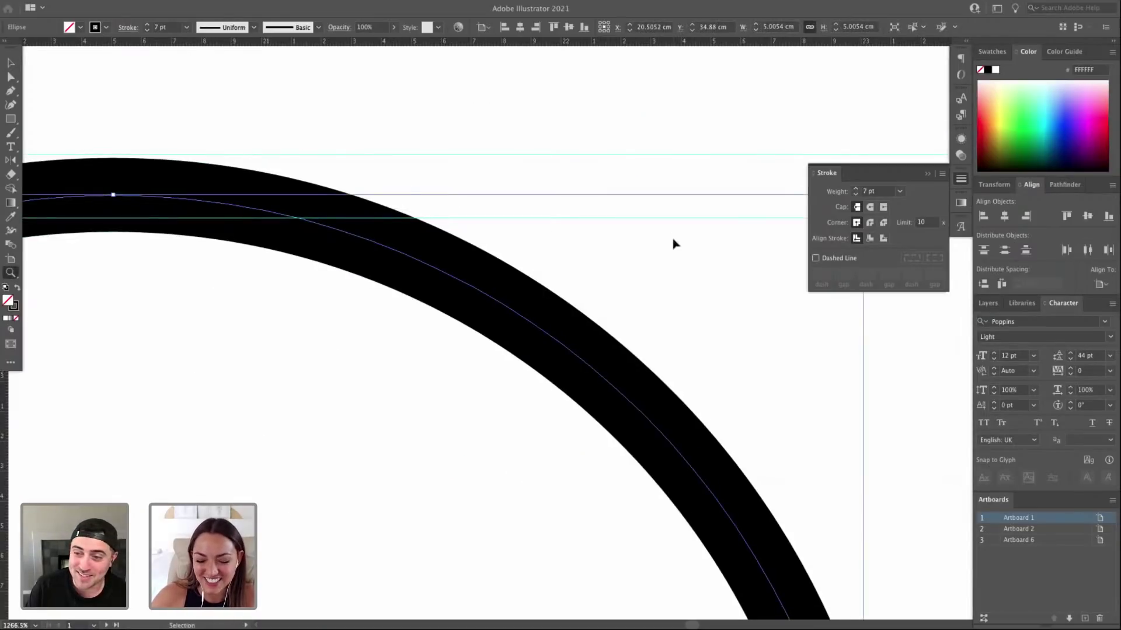
key("super+minus")
key("super+minus")
key("super+minus")
key("super+minus")
key("e")
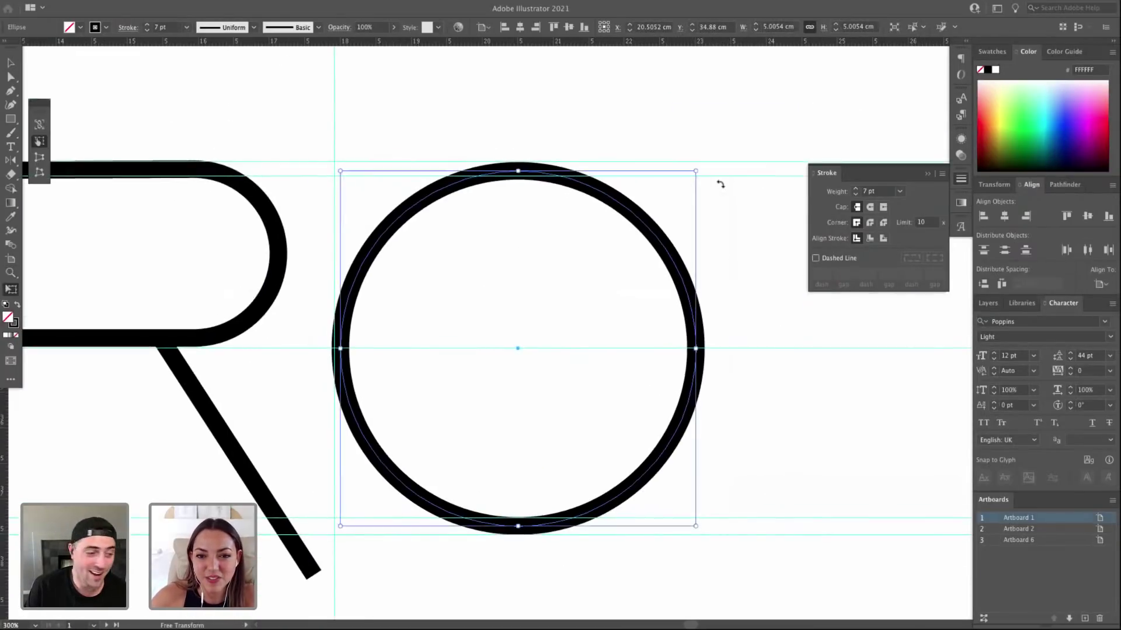
left_click_drag(695, 171, 696, 169)
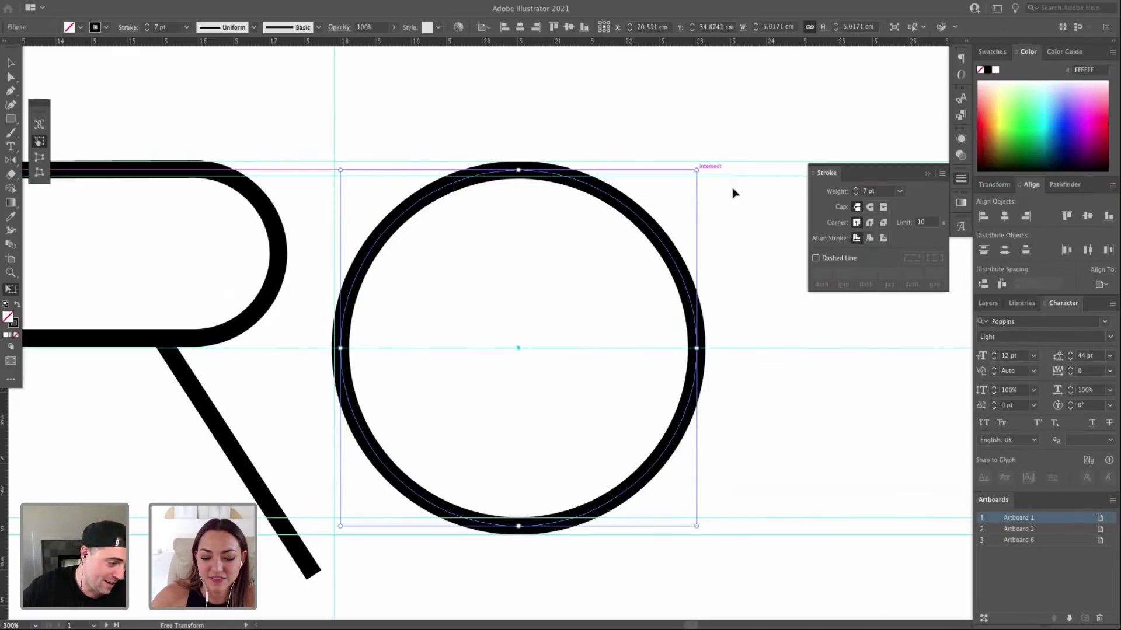
Extend the N's right stem up to the outer upper guide and its left stem down to the outer lower guide.
key("super+minus")
key("super+minus")
left_click_drag(468, 202, 704, 211)
left_click_drag(230, 225, 343, 224)
left_click_drag(384, 278, 453, 251)
left_click(292, 274)
key("a")
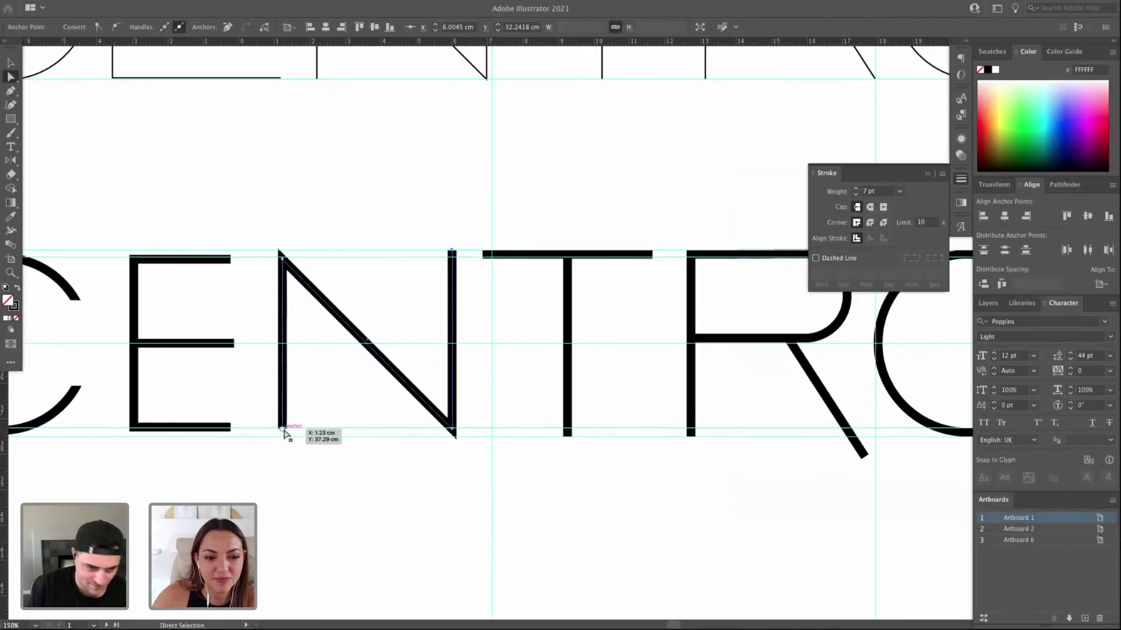
left_click(283, 430)
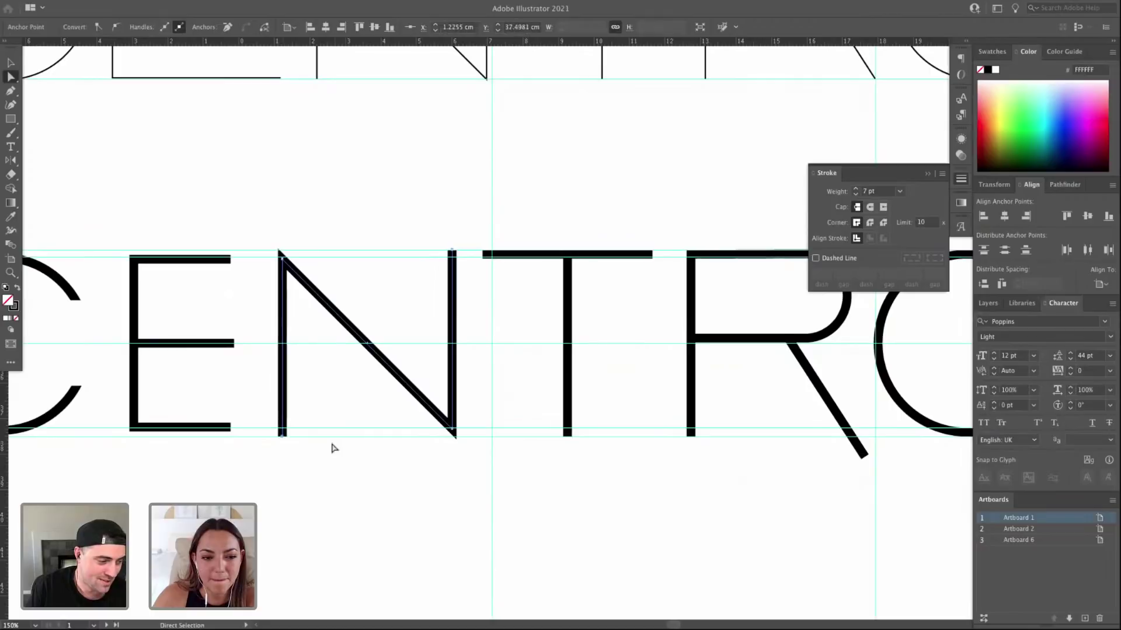
Enlarge the lower wordmark's C proportionally to about 4.92 by 4.96 cm toward the outer upper guide.
key("v")
scroll(374, 451, "left", 5)
left_click(242, 292)
scroll(380, 292, "left", 4)
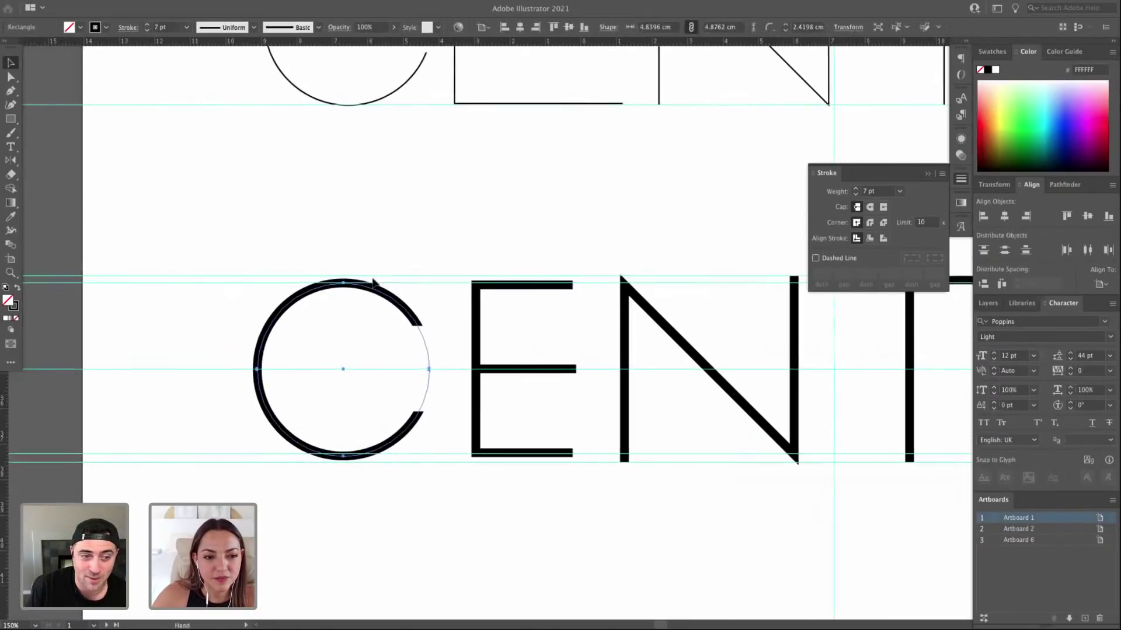
left_click_drag(436, 415, 436, 412)
left_click_drag(361, 266, 382, 320)
left_click_drag(429, 283, 434, 279)
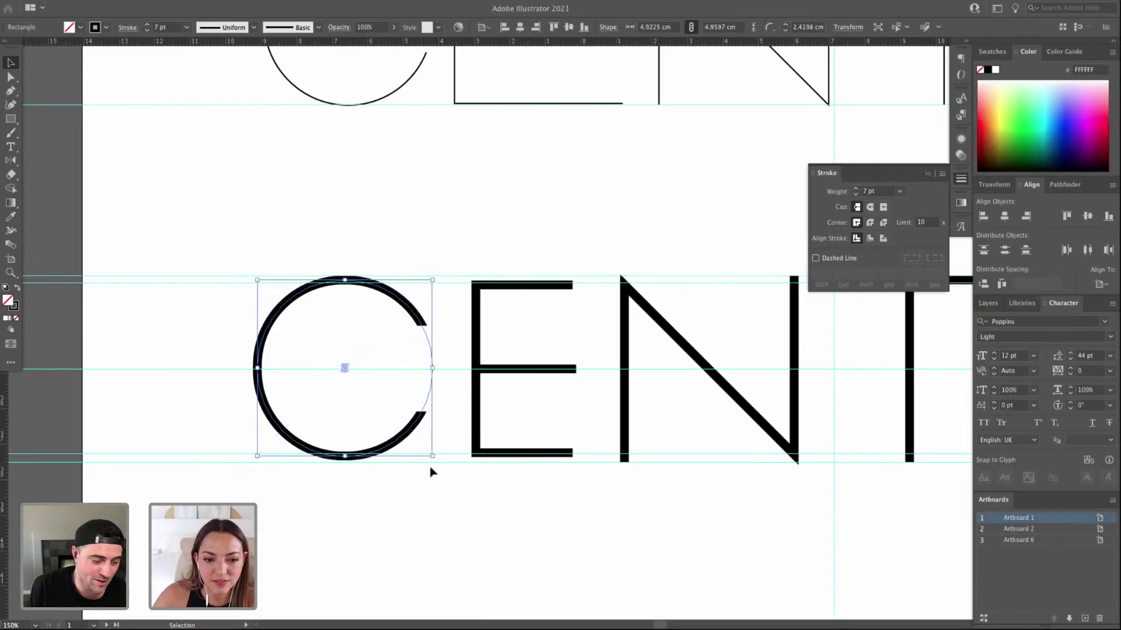
Fine-tune the C's size to about 4.97 by 5.00 cm so it spans the outer upper and lower guides.
left_click_drag(460, 488, 578, 461)
key("e")
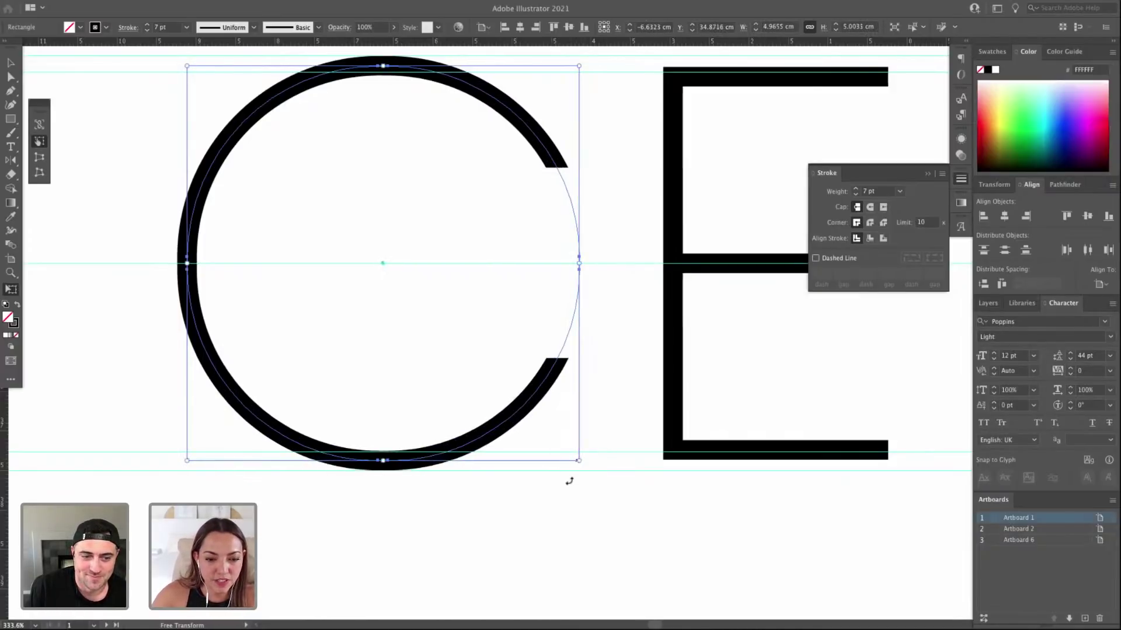
key("a")
left_click_drag(609, 324, 577, 387)
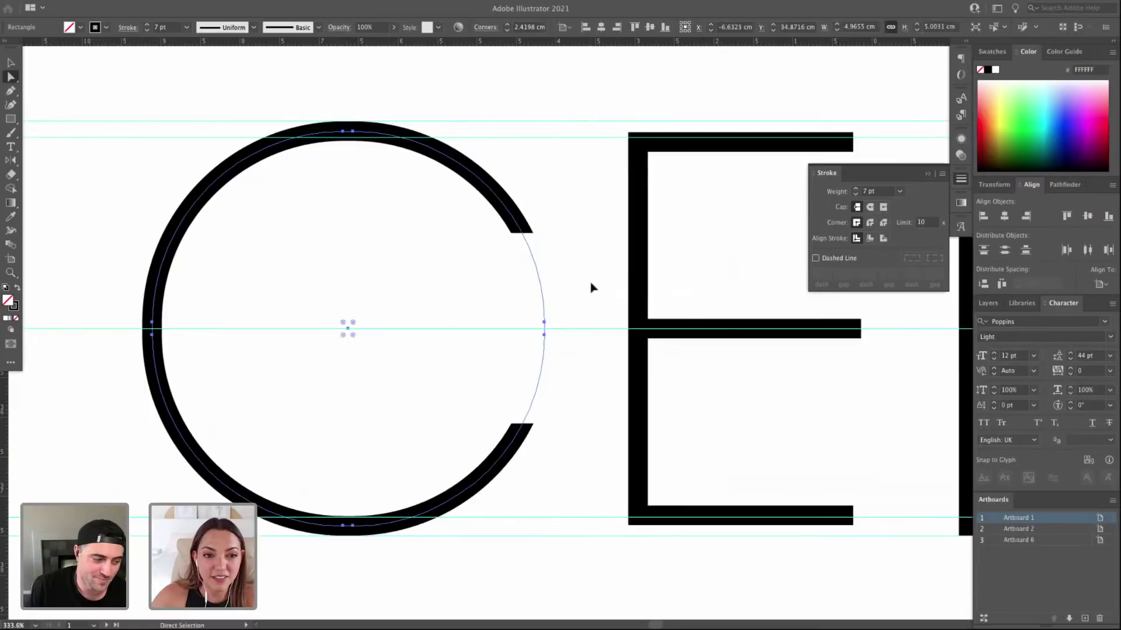
key("v")
left_click(593, 287)
Stretch the E's top edge up to the outer upper guide, making its path about 4.87 cm tall.
key("ctrl+minus")
key("ctrl+minus")
left_click_drag(482, 292, 430, 310)
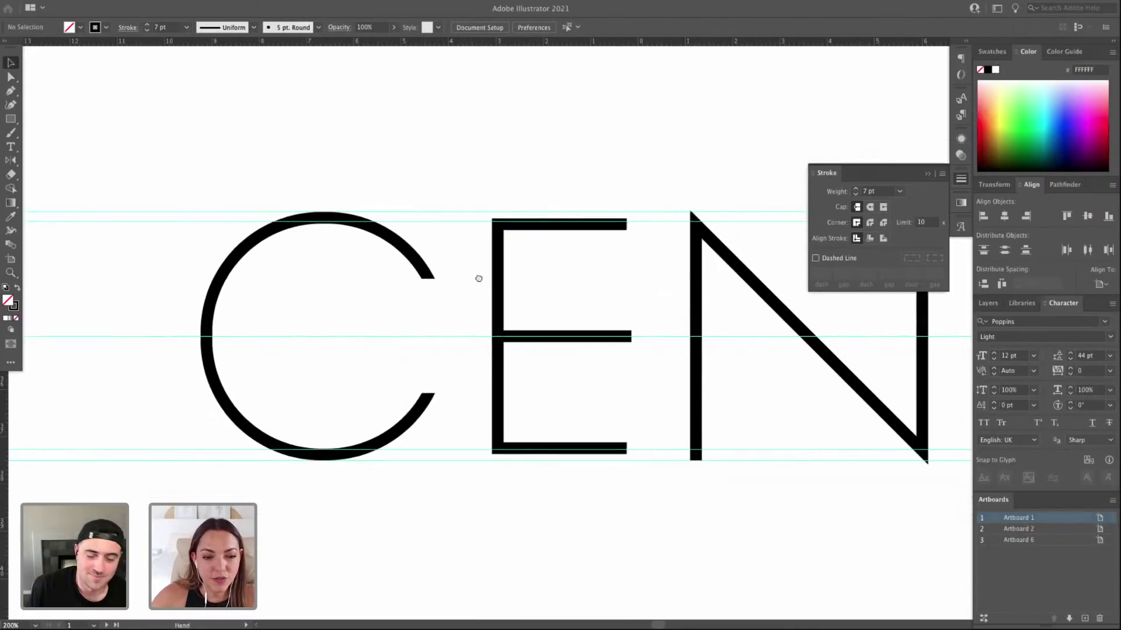
left_click_drag(479, 279, 328, 288)
key("z")
left_click_drag(230, 203, 523, 260)
key("v")
left_click(571, 320)
left_click_drag(594, 320, 596, 298)
Stretch the E's bottom edge down to the outer lower guide.
left_click_drag(578, 443, 505, 404)
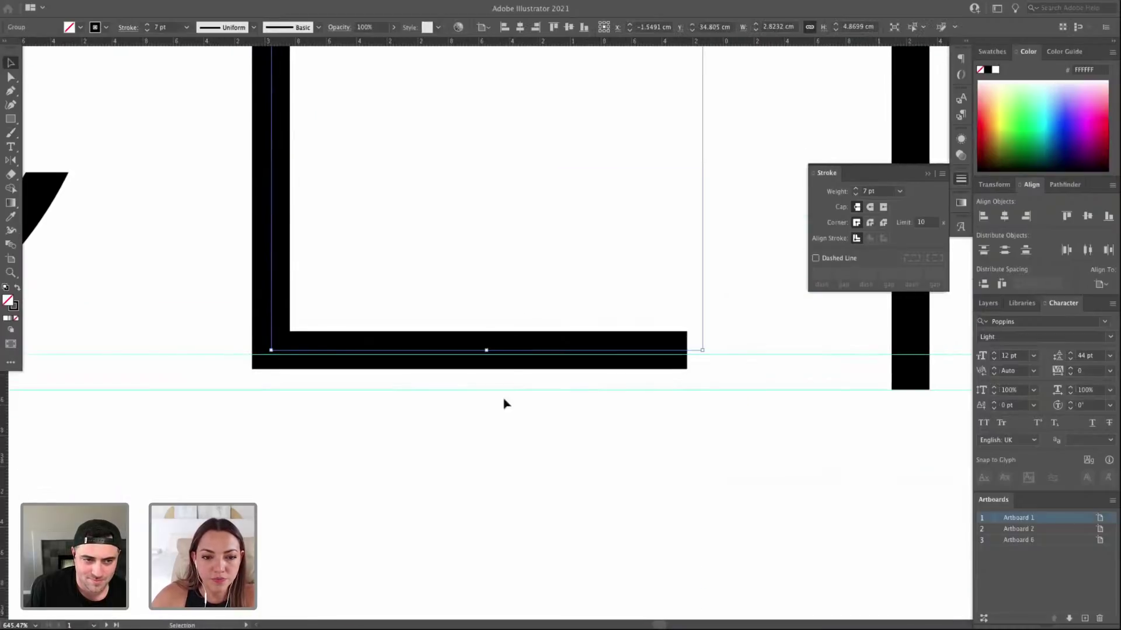
left_click_drag(487, 350, 486, 361)
left_click_drag(486, 366, 354, 392)
key("ctrl+minus")
key("ctrl+minus")
key("super+minus")
left_click(426, 397)
key("super+minus")
left_click_drag(524, 372, 354, 368)
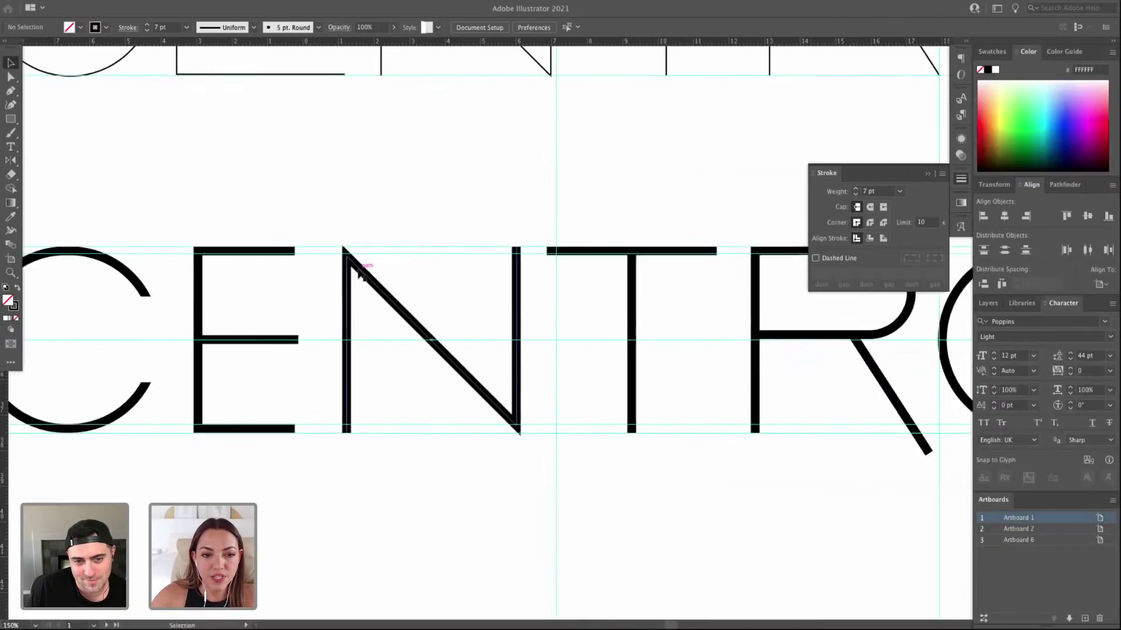
Place a copy of the Poppins Light CENTRO 47 text beneath the heavier wordmark and reduce it to the single letter N.
left_click(360, 275)
key("super+minus")
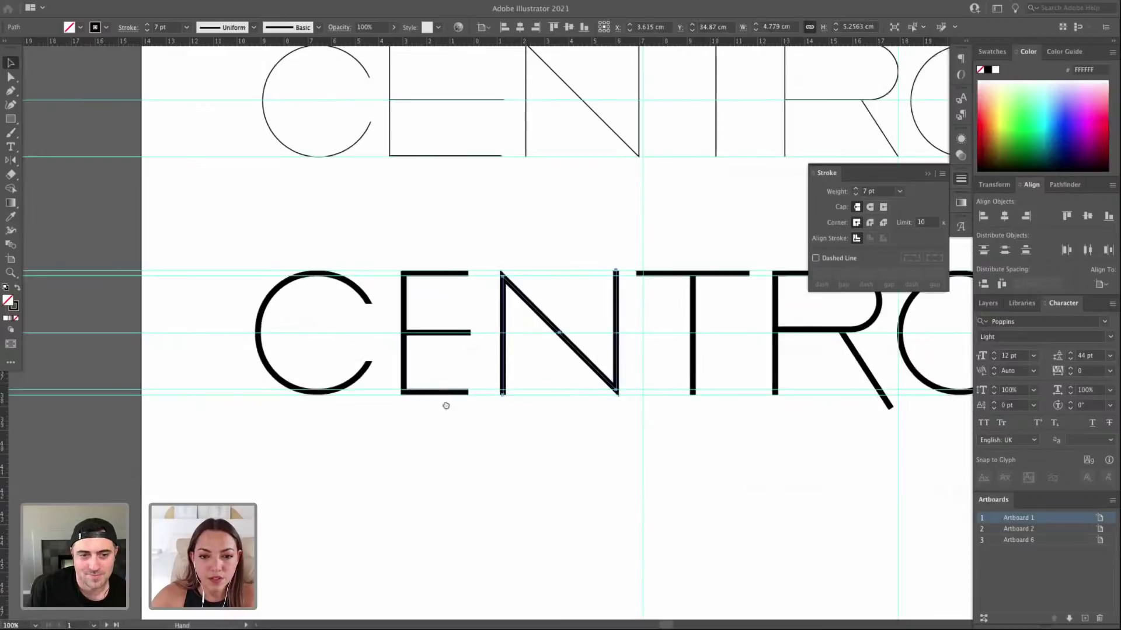
scroll(459, 303, "up", 5)
scroll(459, 303, "right", 5)
double_click(350, 303)
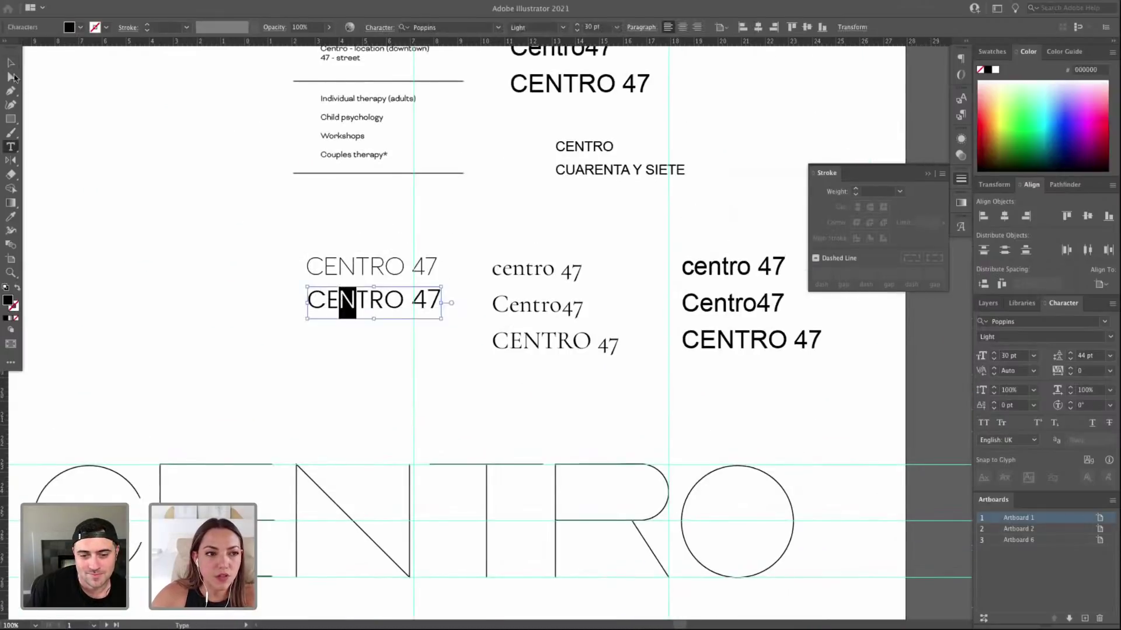
key("Escape")
scroll(370, 432, "down", 5)
left_click_drag(371, 431, 384, 189)
type("N")
Enlarge the Poppins N to about 171.6 pt beneath the wordmark's N as a shape reference.
key("e")
left_click_drag(562, 317, 515, 453)
key("z")
left_click_drag(517, 383, 545, 507)
key("v")
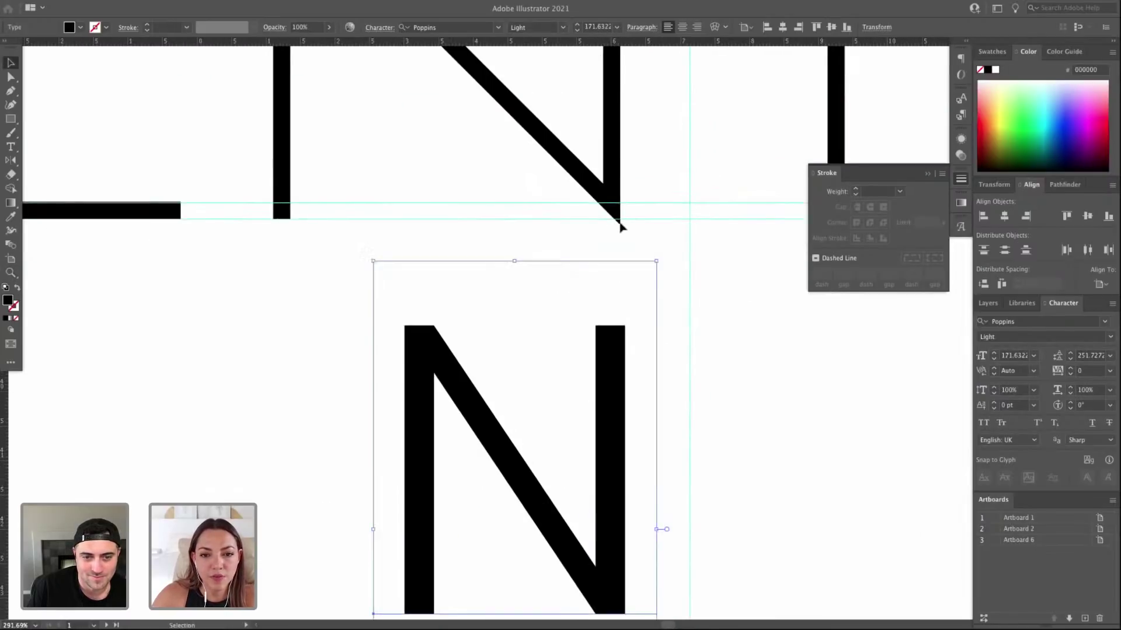
Cover the part of the R's leg below the outer lower guide with a white, strokeless rectangle about 1.50 by 0.79 cm.
left_click(620, 227)
key("a")
left_click(611, 200)
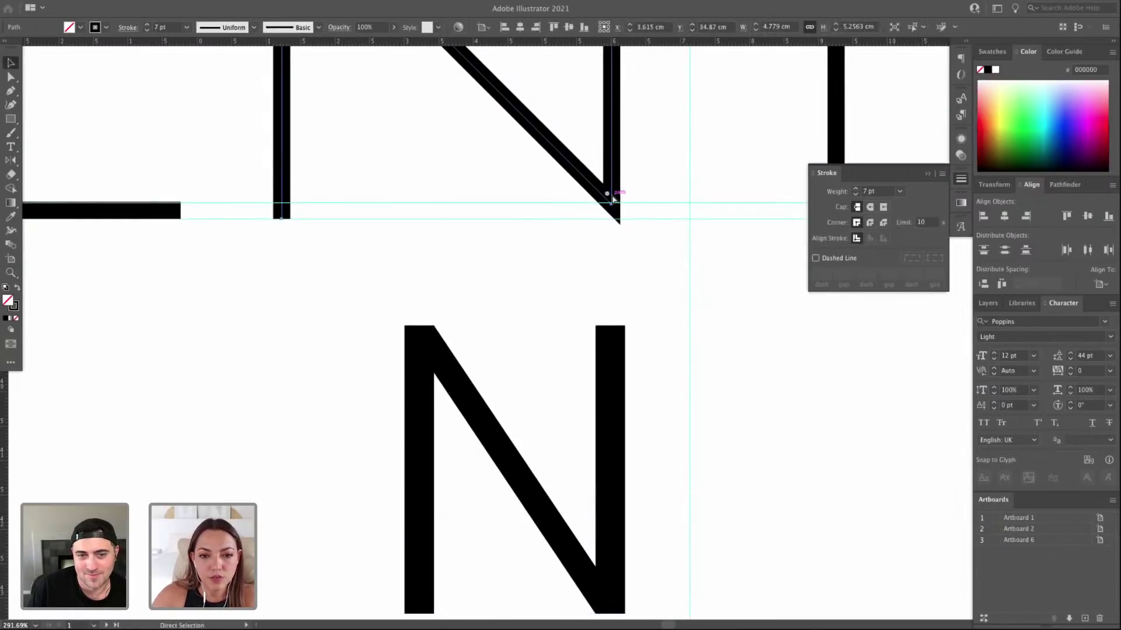
key("v")
key("ctrl+minus")
left_click(695, 466)
key("a")
left_click(672, 334)
key("ctrl+minus")
left_click(512, 352)
left_click_drag(840, 416, 658, 381)
key("m")
left_click_drag(795, 470, 555, 345)
key("i")
left_click(443, 364)
Review the trimmed R and the overall letter proportions of the heavier wordmark against the thin version and the Poppins N.
key("super+minus")
key("super+minus")
key("super+minus")
key("super+minus")
key("super+minus")
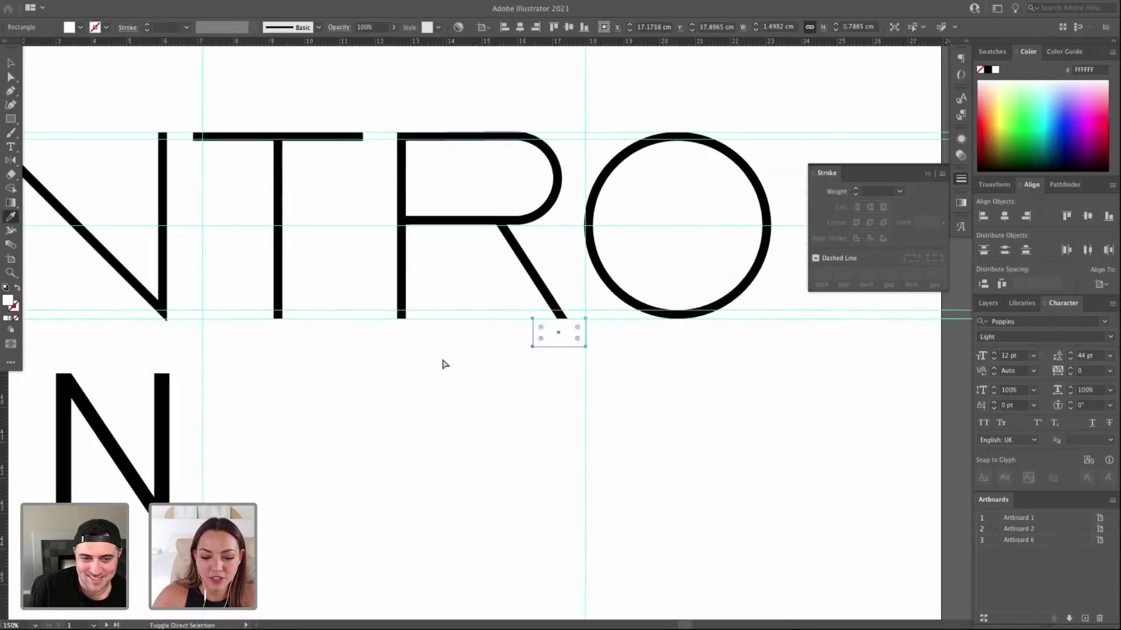
scroll(480, 375, "left", 5)
key("super+minus")
key("super+minus")
scroll(680, 391, "left", 5)
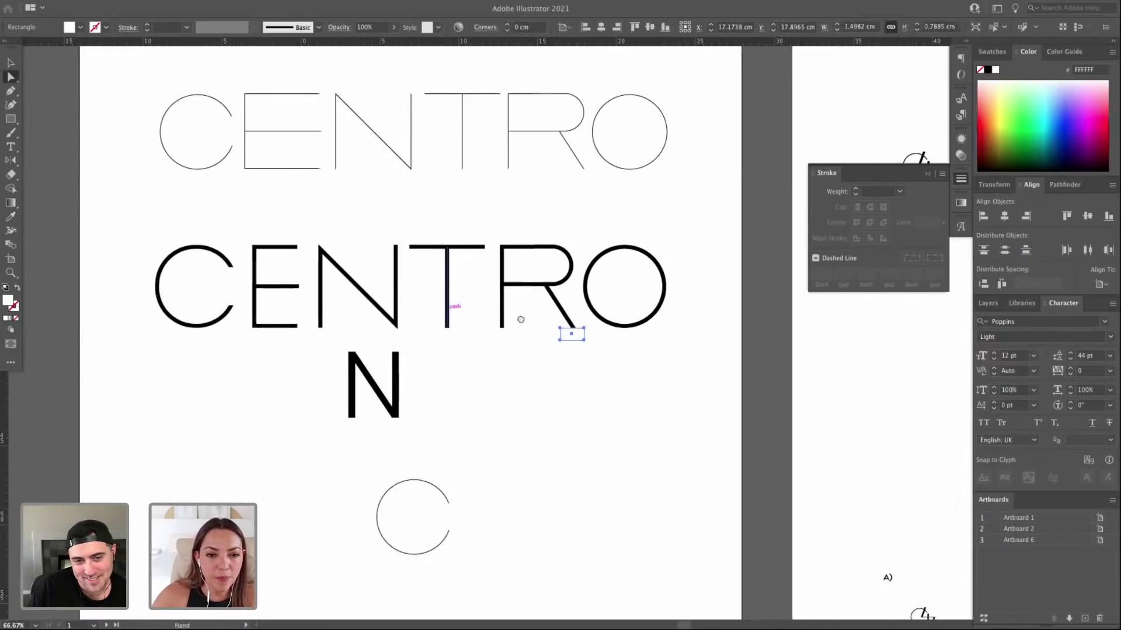
key("z")
left_click_drag(653, 344, 660, 347)
scroll(628, 330, "down", 2)
key("v")
key("super+minus")
key("super+minus")
key("super+minus")
left_click_drag(546, 294, 649, 317)
left_click(600, 345)
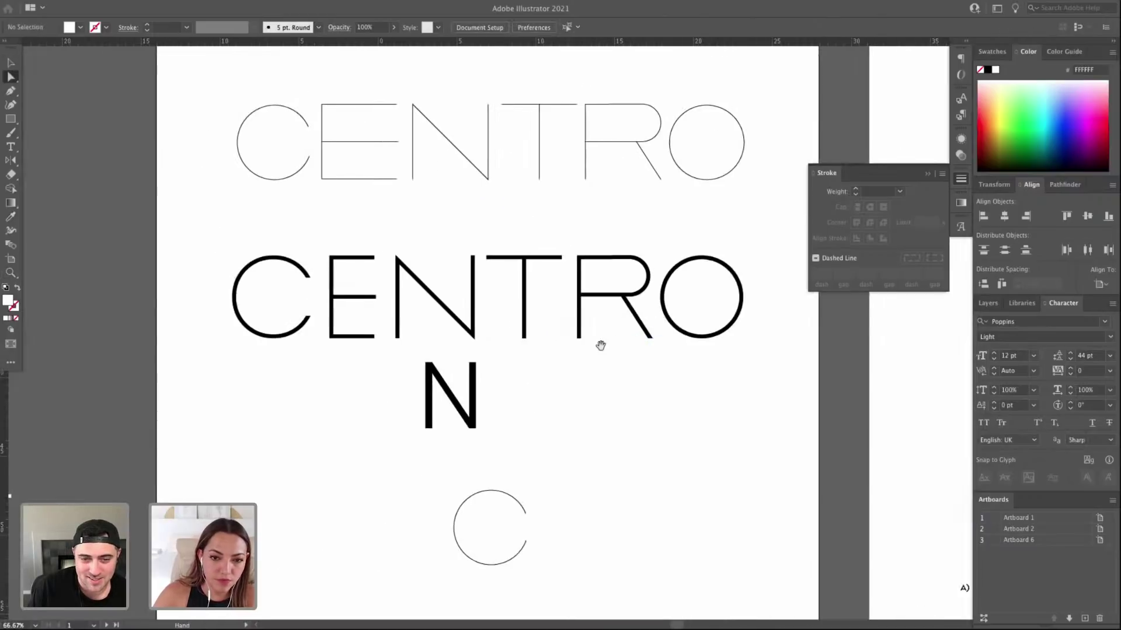
Try rounding the two sharp corners of the lower wordmark's N.
key("a")
key("z")
left_click_drag(252, 238, 617, 408)
key("v")
left_click(459, 157)
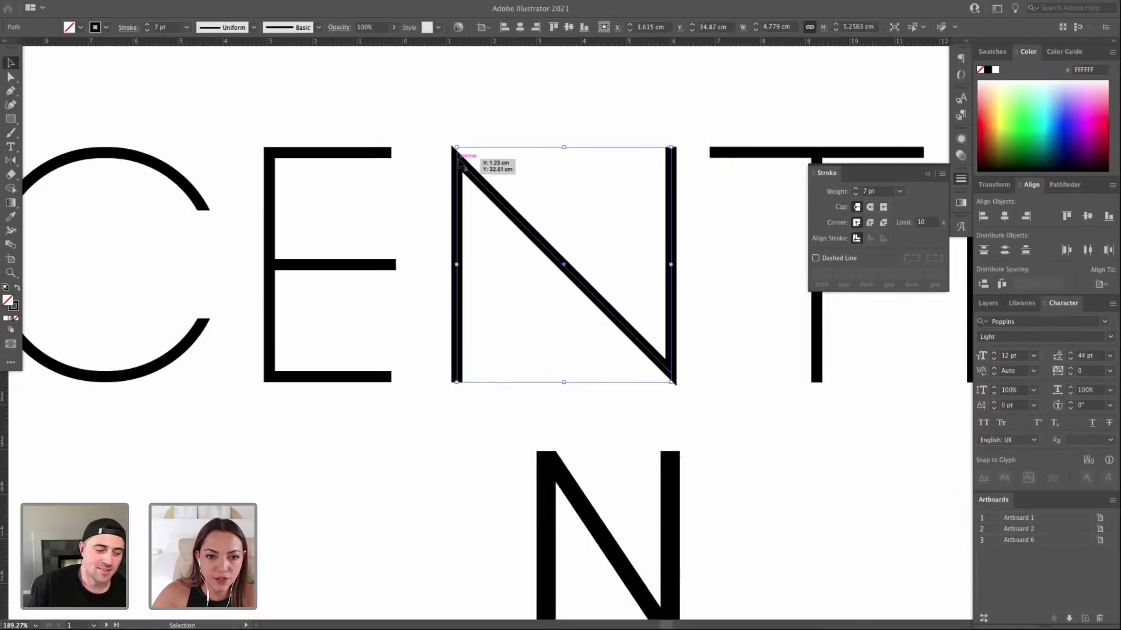
key("a")
left_click_drag(464, 173, 477, 205)
left_click(698, 369)
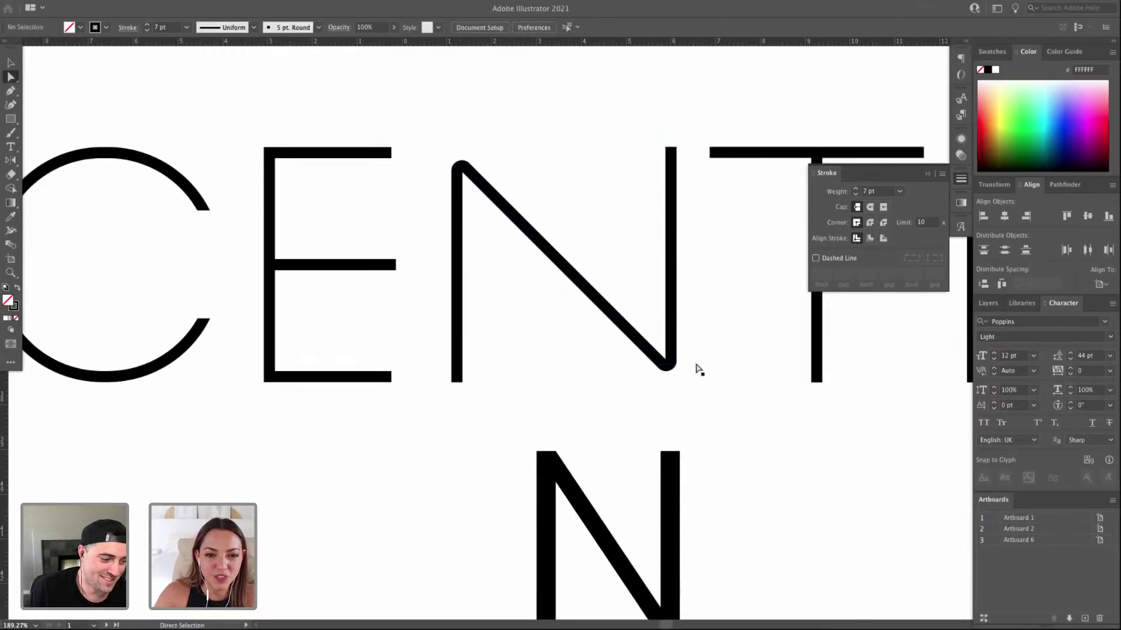
key("ctrl+z")
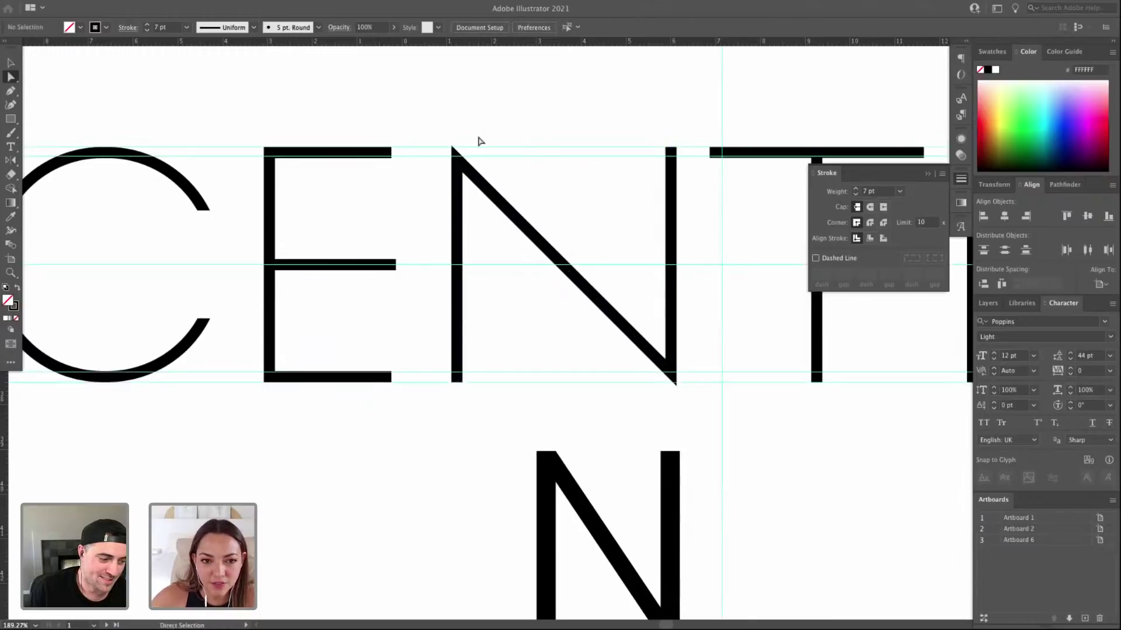
Narrow the lower wordmark's N to about 3.69 cm by bringing its left stem inward.
left_click(476, 179)
left_click_drag(457, 264, 525, 286)
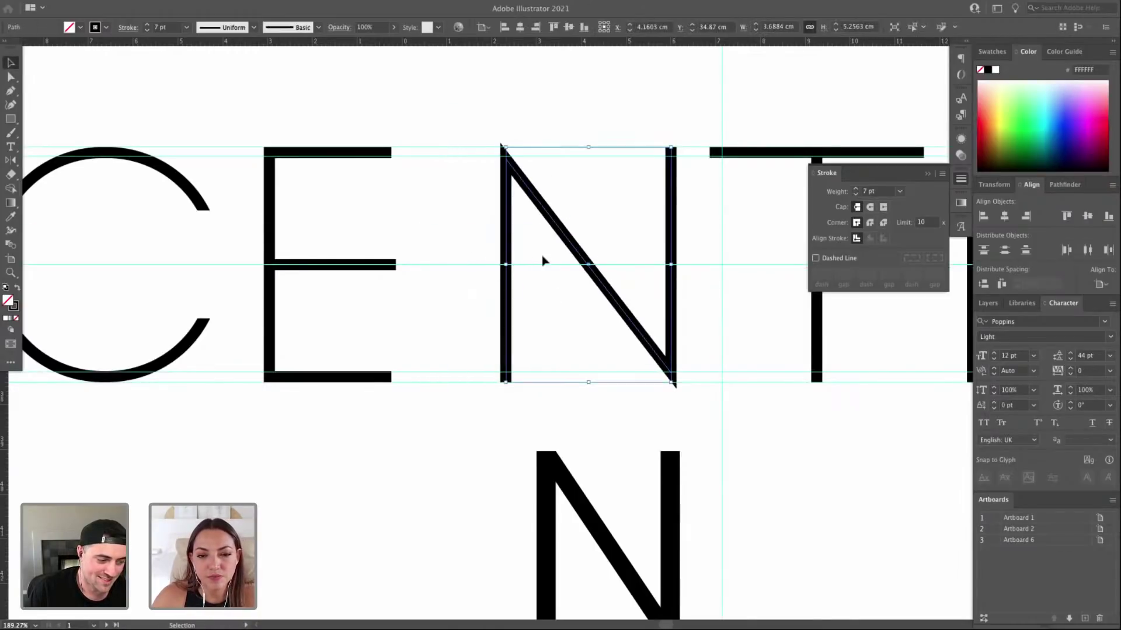
left_click(472, 255)
key("ctrl+1")
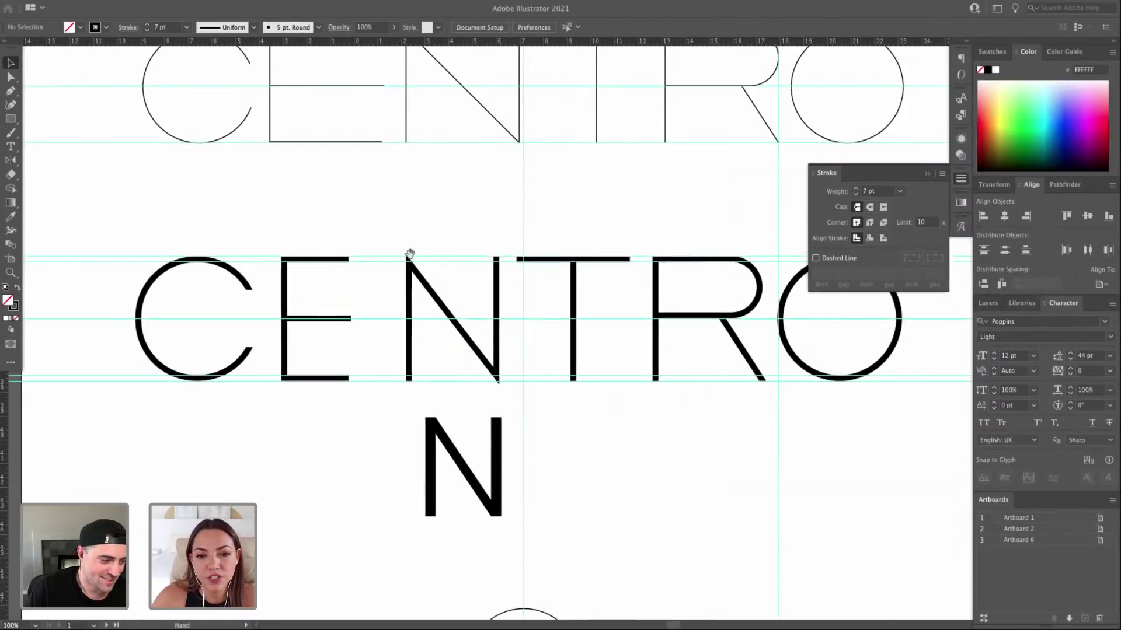
Shift the lower wordmark's E right to close the gap to the narrowed N.
left_click_drag(513, 321, 475, 374)
left_click_drag(250, 301, 232, 280)
key("shift+Right")
key("shift+Right")
key("shift+Right")
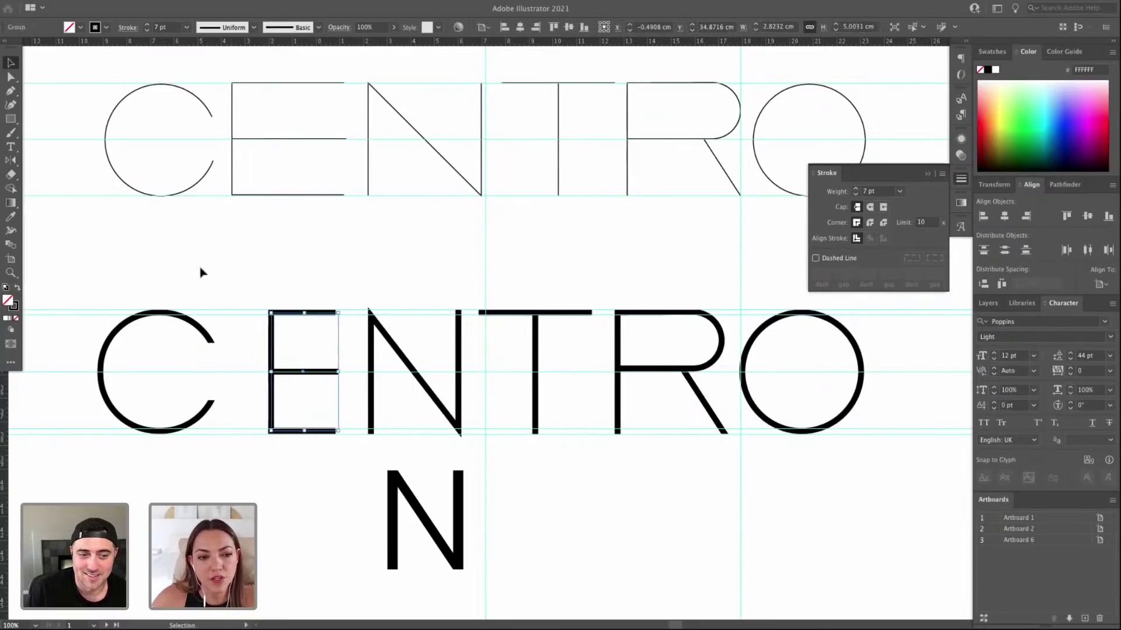
Shift the C together with its masking rectangle right to balance its spacing with the E.
left_click_drag(167, 404, 236, 462)
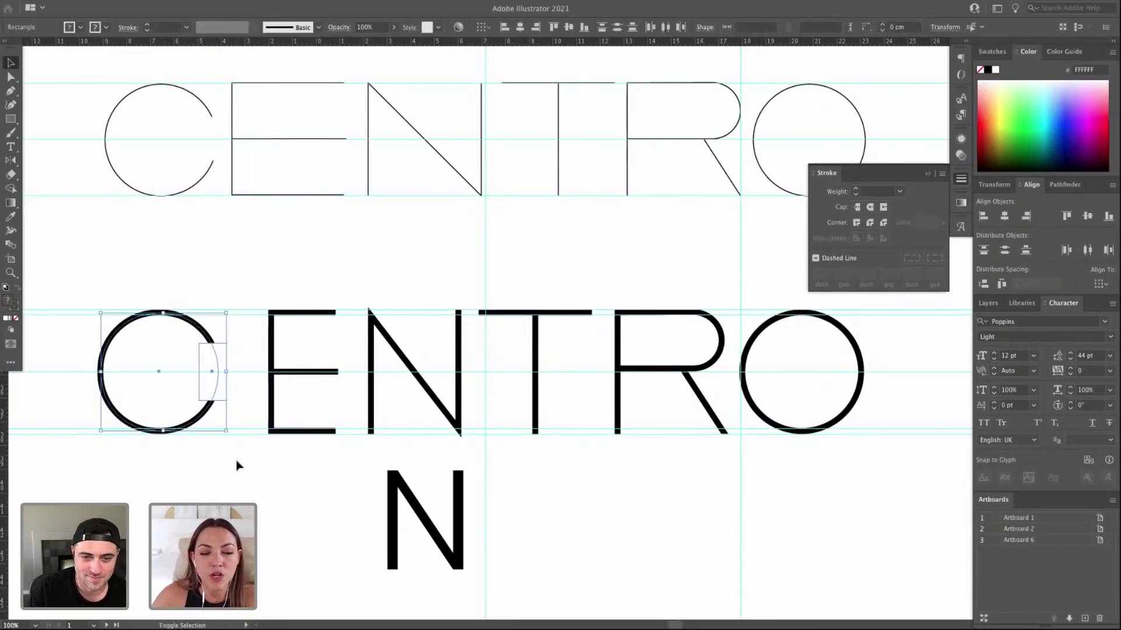
key("shift+Right")
key("shift+Right")
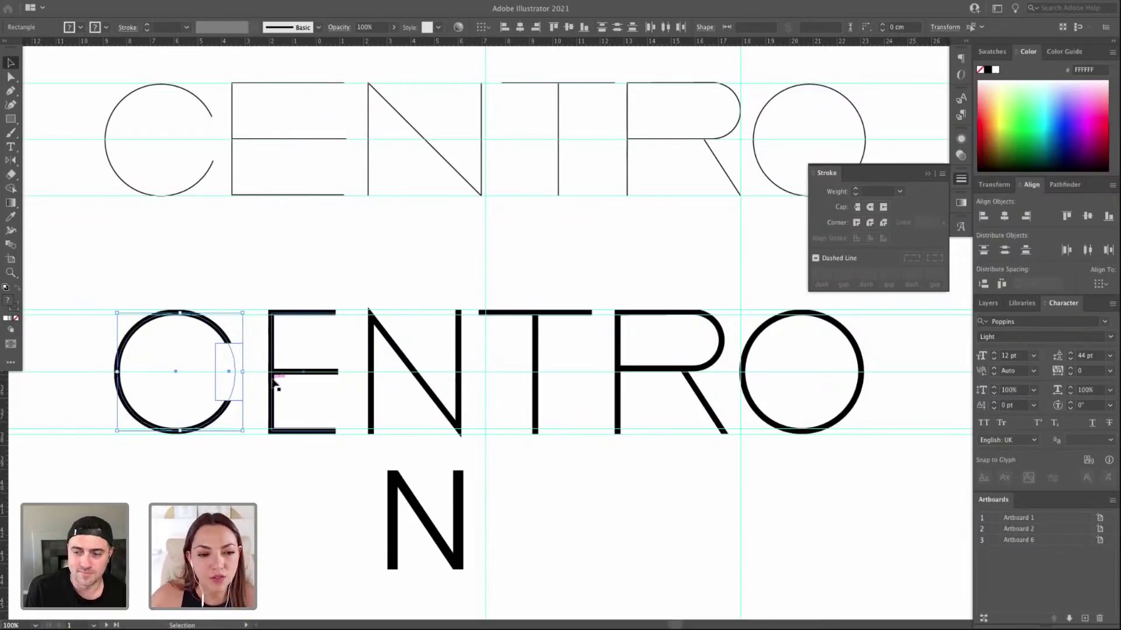
key("Right")
left_click(150, 280)
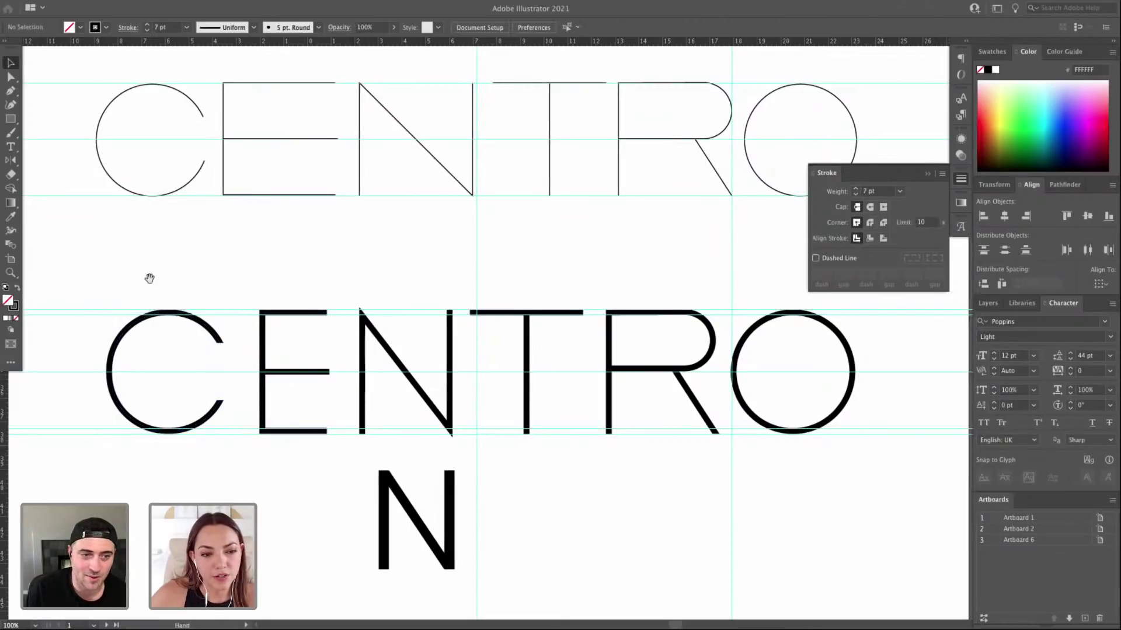
scroll(521, 395, "left", 2)
Extend the N's lower-right and upper-left corner anchors to the outer guides so its pointed tips overshoot them.
key("z")
left_click_drag(125, 280, 598, 449)
key("a")
left_click(669, 428)
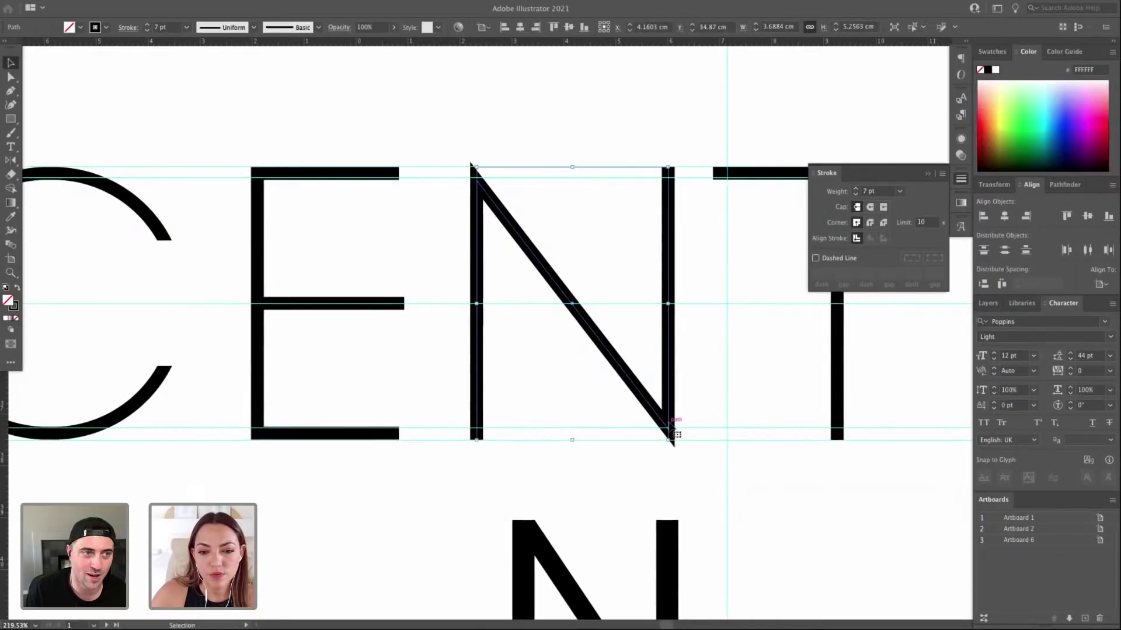
left_click_drag(669, 433, 669, 442)
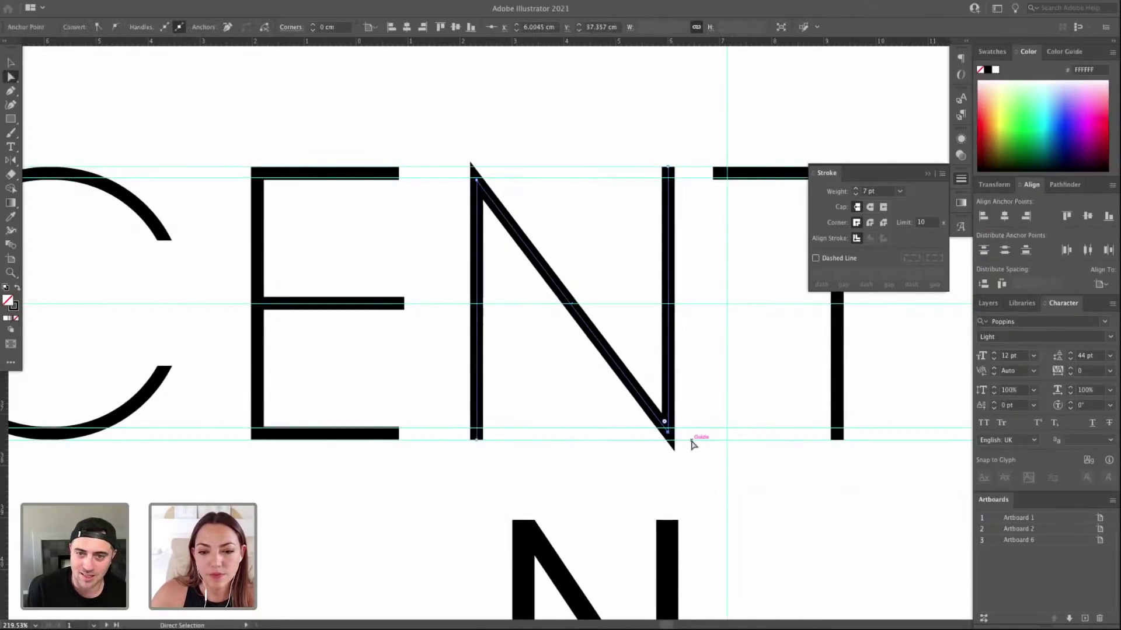
left_click_drag(476, 180, 477, 166)
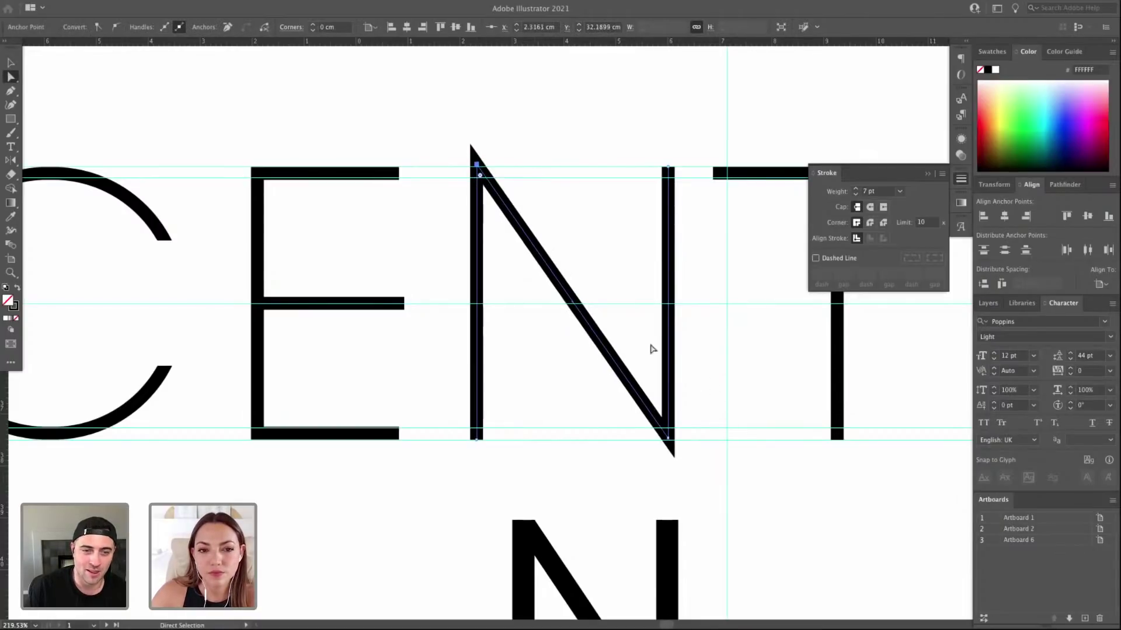
key("Down")
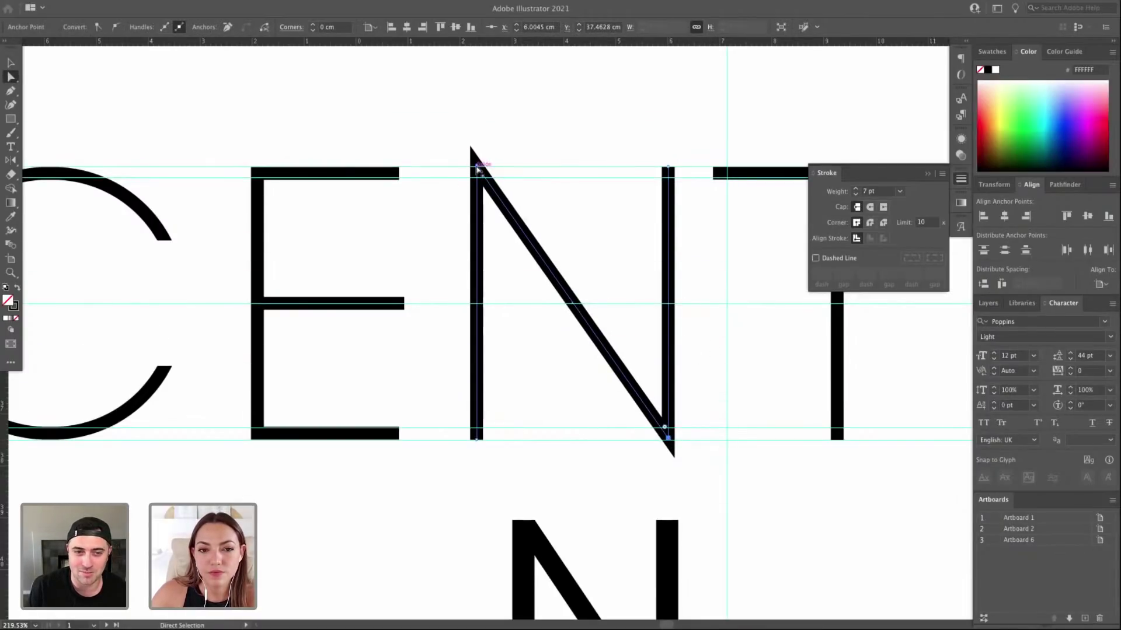
left_click_drag(668, 439, 664, 430)
Mask the N's two pointed tips with white rectangles about 1.06 by 0.71 cm, set flush against the outer guides.
left_click(696, 472)
key("m")
mouse_move(696, 477)
left_mouse_down()
mouse_move(640, 440)
mouse_move(485, 157)
mouse_move(480, 124)
left_mouse_up()
key("i")
left_click(587, 457)
key("v")
key("ctrl+z")
left_click_drag(687, 456, 495, 154)
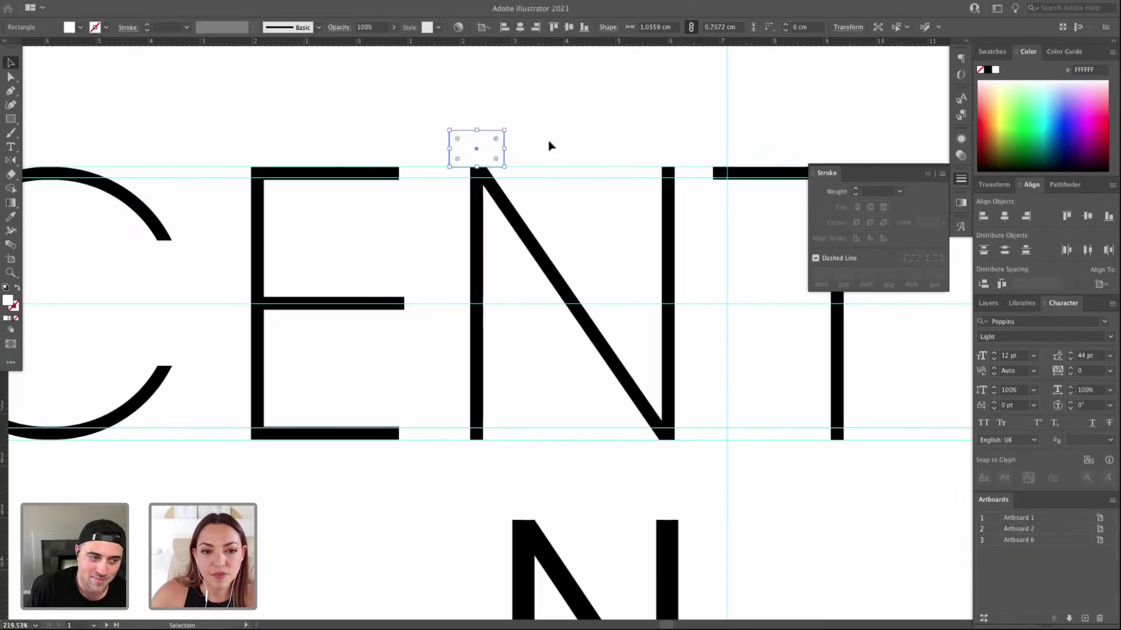
Hide the guides to check the flat-cut N within the wordmark.
left_click(548, 145)
key("ctrl+semicolon")
key("ctrl+minus")
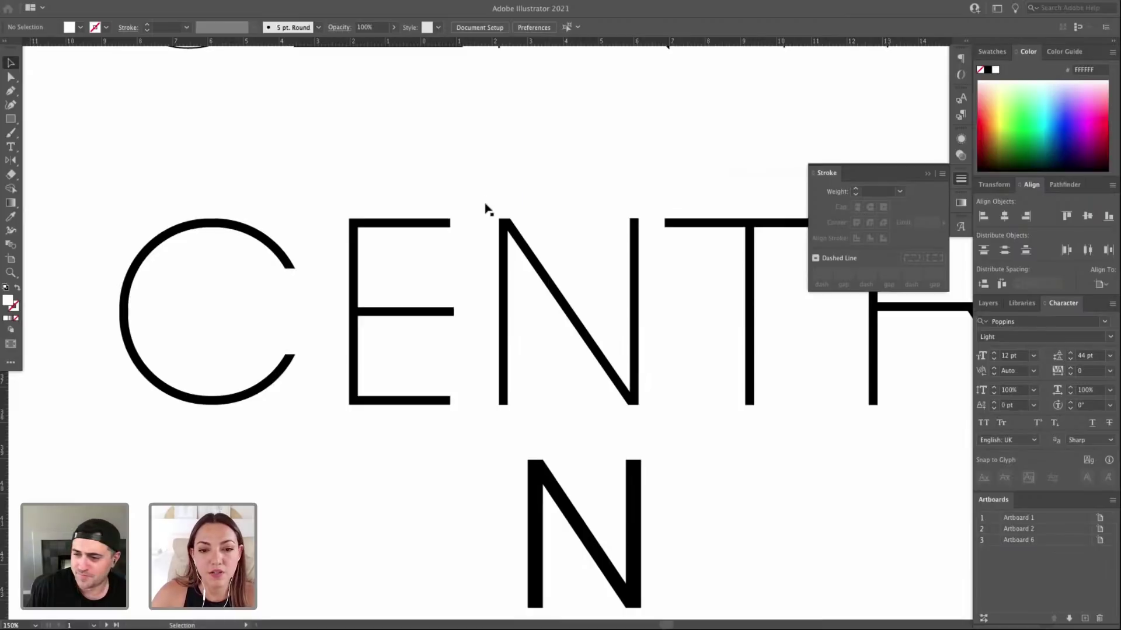
left_click_drag(568, 304, 562, 282)
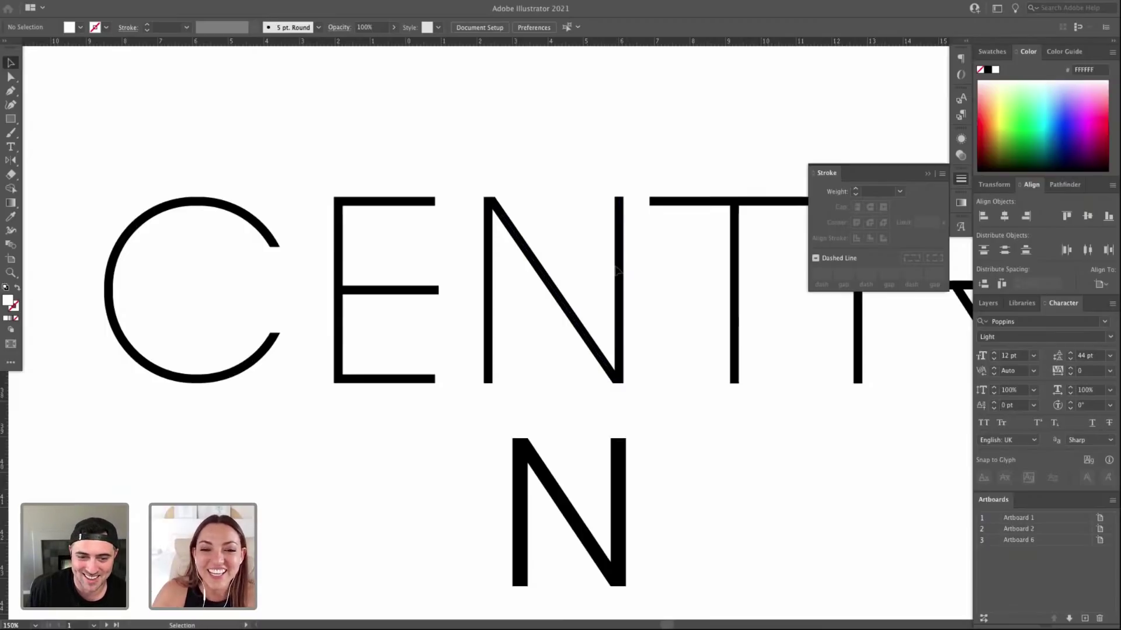
key("super+minus")
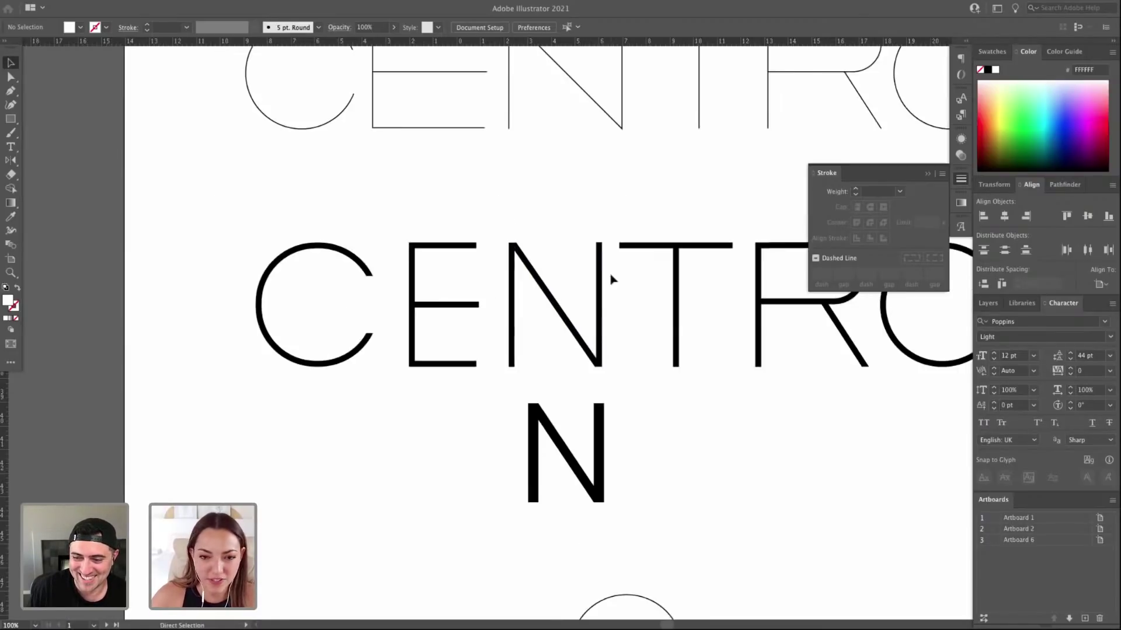
Try rounding the N's corners fully into a wave-like shape.
scroll(623, 271, "right", 1)
left_click(578, 432)
left_click(509, 270)
key("a")
left_click_drag(495, 257, 539, 322)
left_click(627, 348)
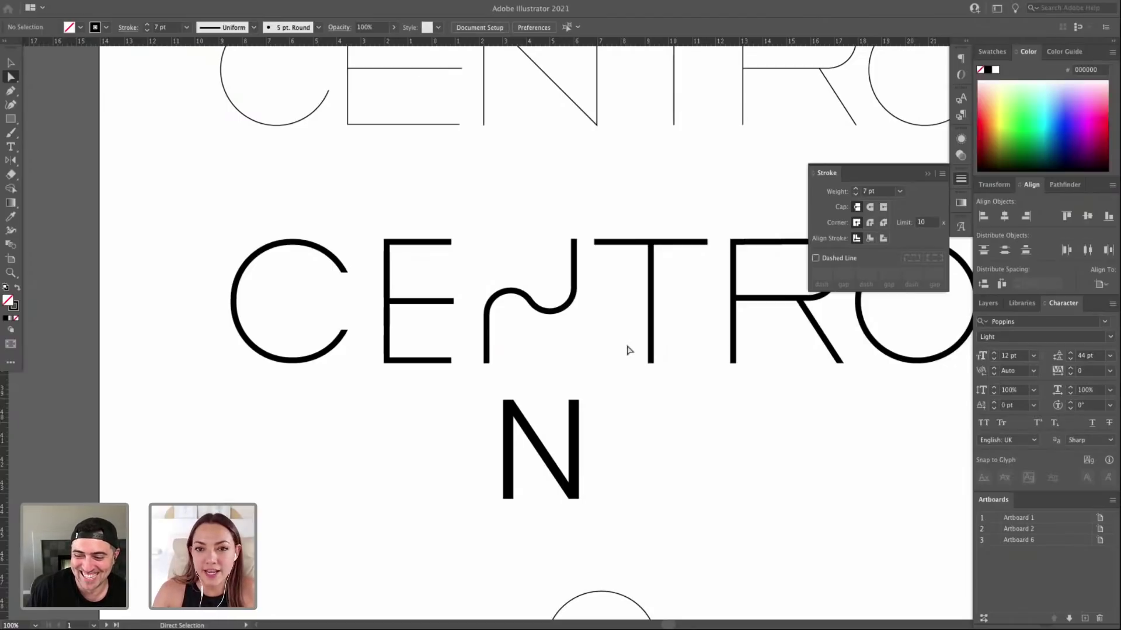
scroll(520, 321, "right", 3)
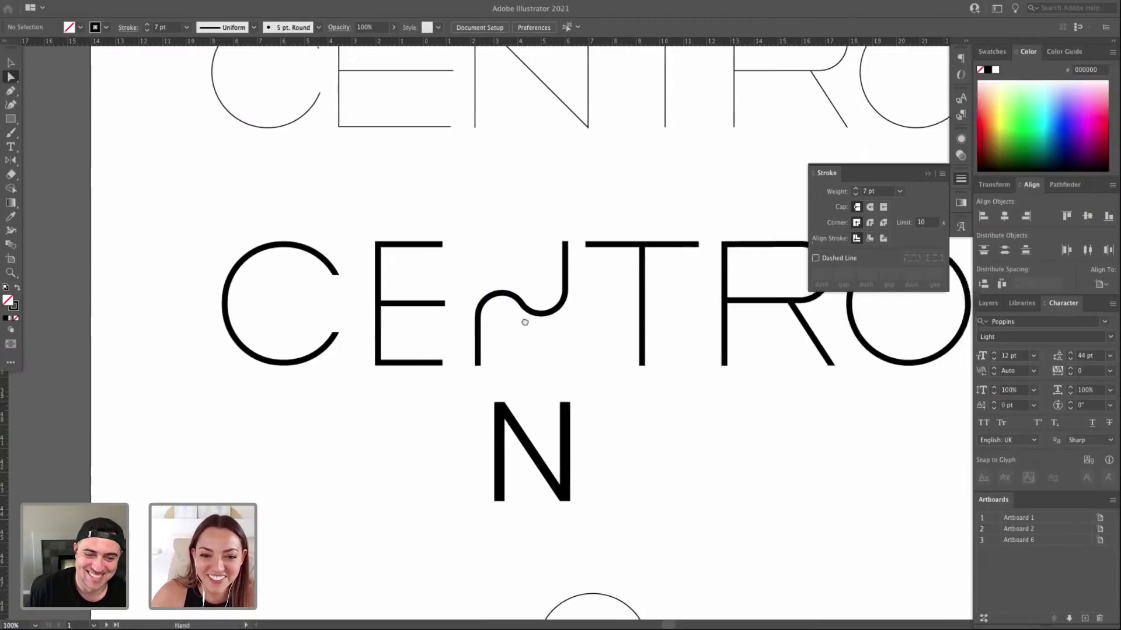
left_click(941, 160)
scroll(433, 325, "left", 1)
key("ctrl+z")
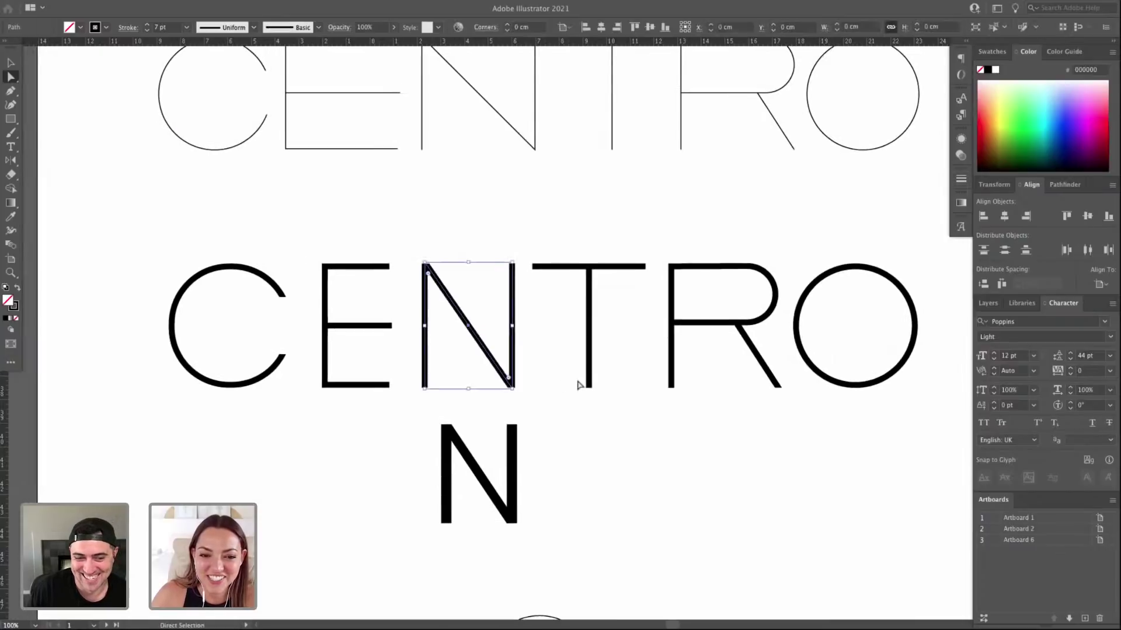
Delete the Poppins reference N beneath the lower wordmark.
scroll(584, 391, "left", 2)
left_click(611, 420)
key("z")
left_click_drag(170, 219, 838, 471)
key("space")
key("ctrl+minus")
key("ctrl+minus")
key("ctrl+minus")
key("space")
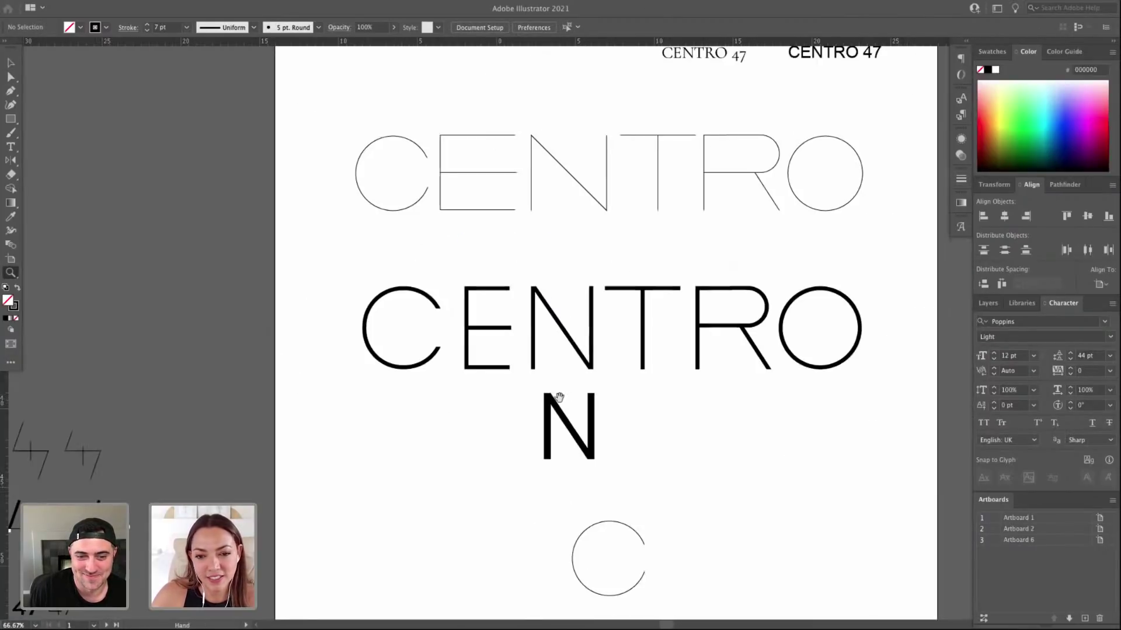
left_click_drag(559, 398, 500, 400)
key("v")
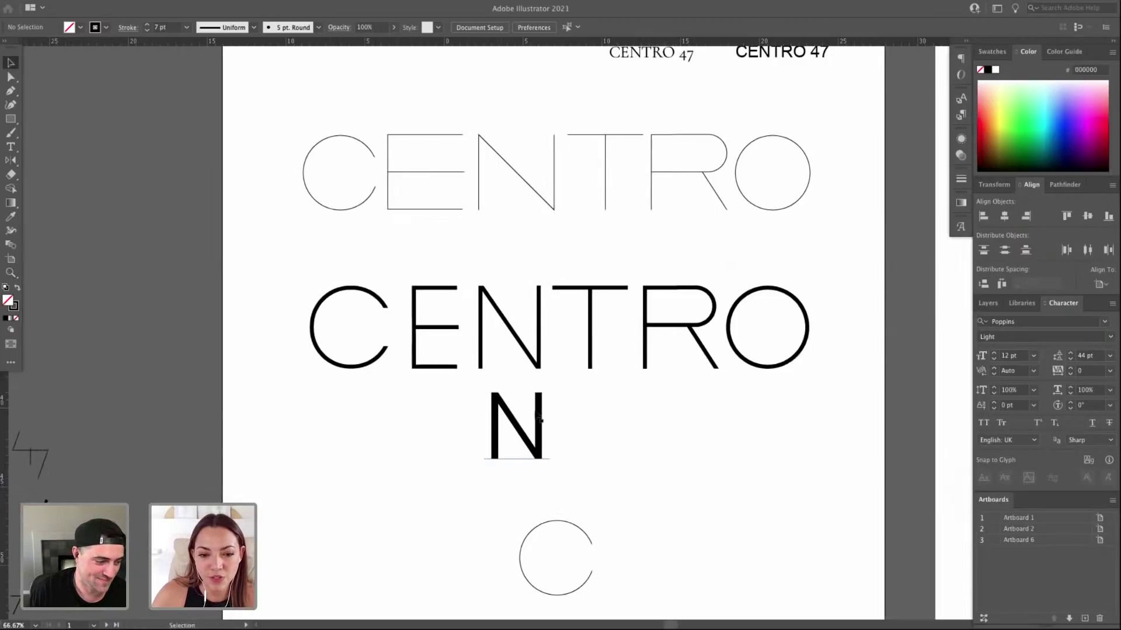
left_click(543, 417)
key("Delete")
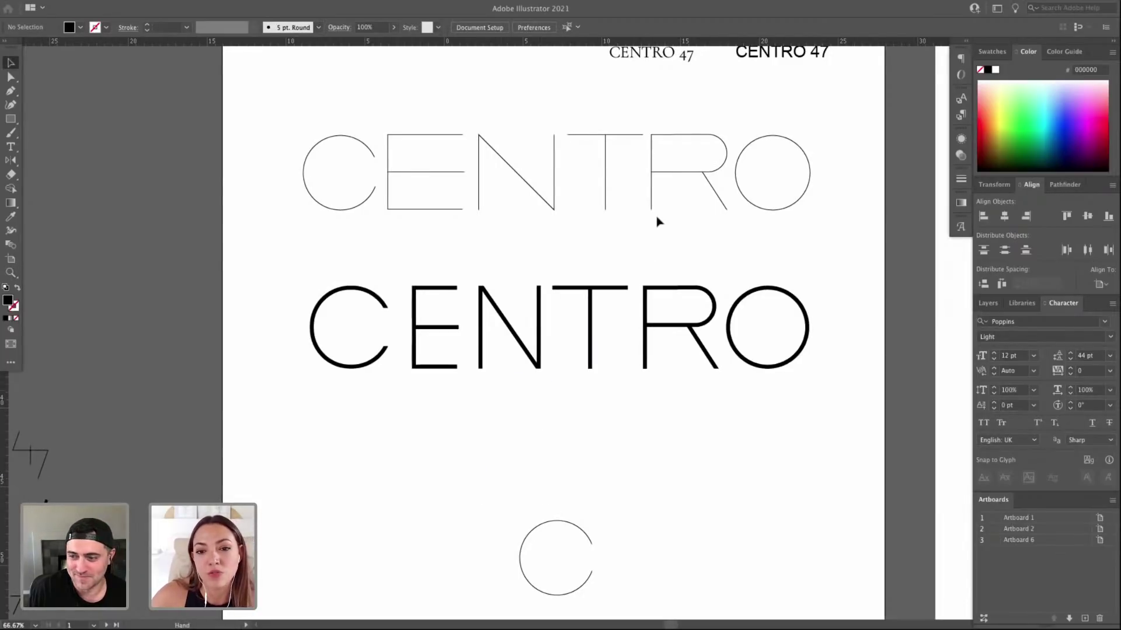
Nudge the lower wordmark's O right to widen its gap from the R.
left_click_drag(668, 219, 588, 245)
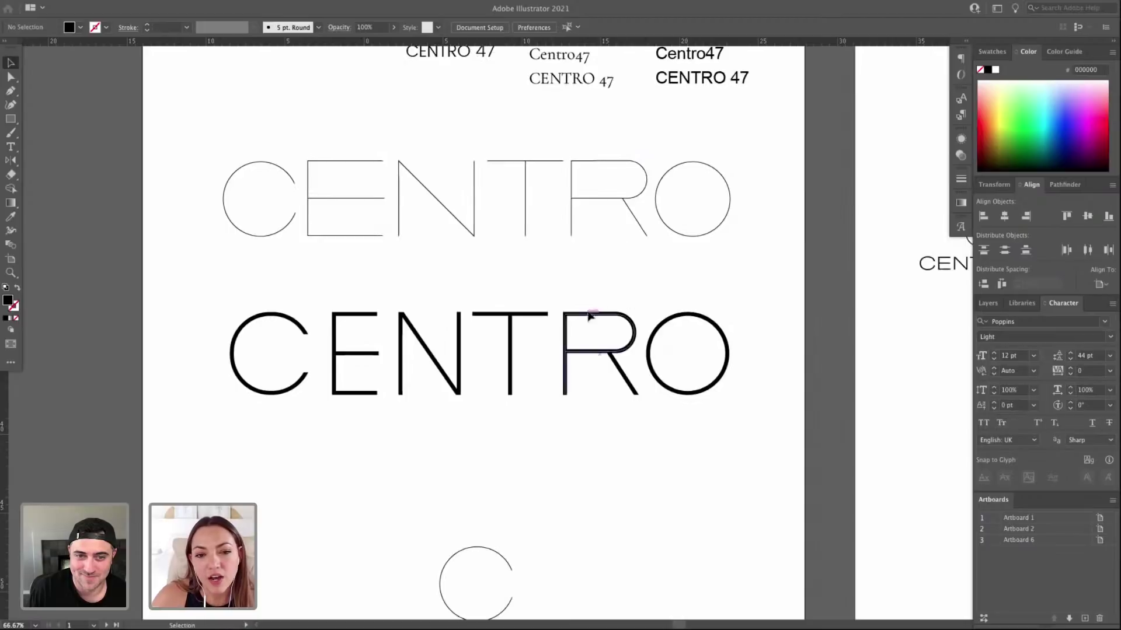
left_click_drag(605, 150, 652, 275)
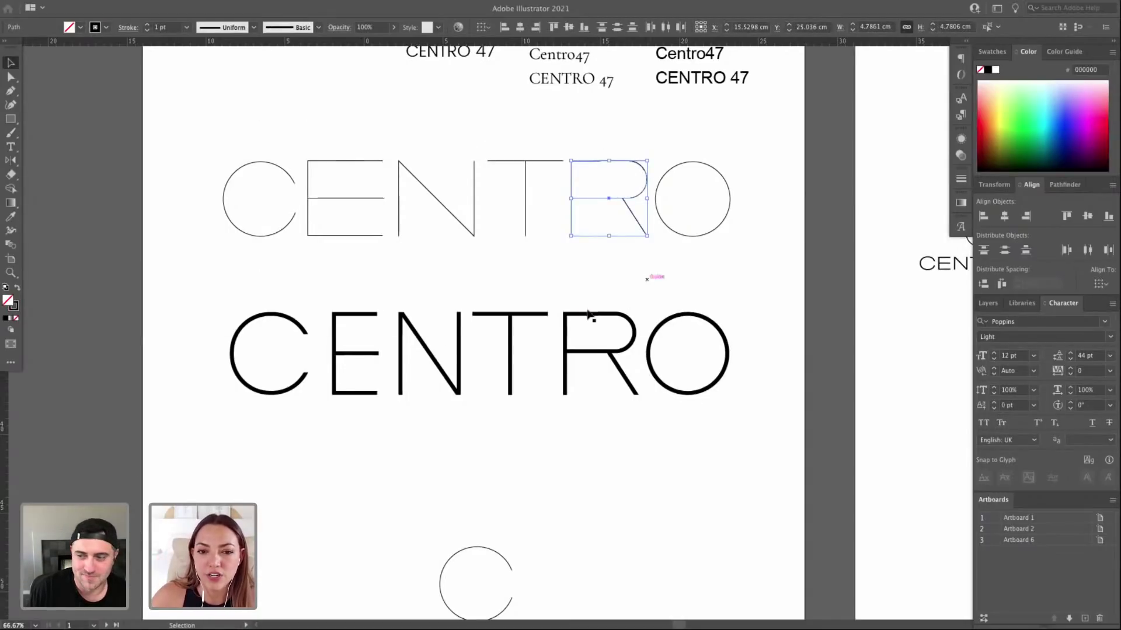
left_click(685, 314)
key("Right")
key("Right")
key("Right")
key("Right")
key("Right")
key("Right")
key("Right")
Widen the lower wordmark's R by nudging only its stem anchors left.
left_click_drag(594, 303, 636, 392)
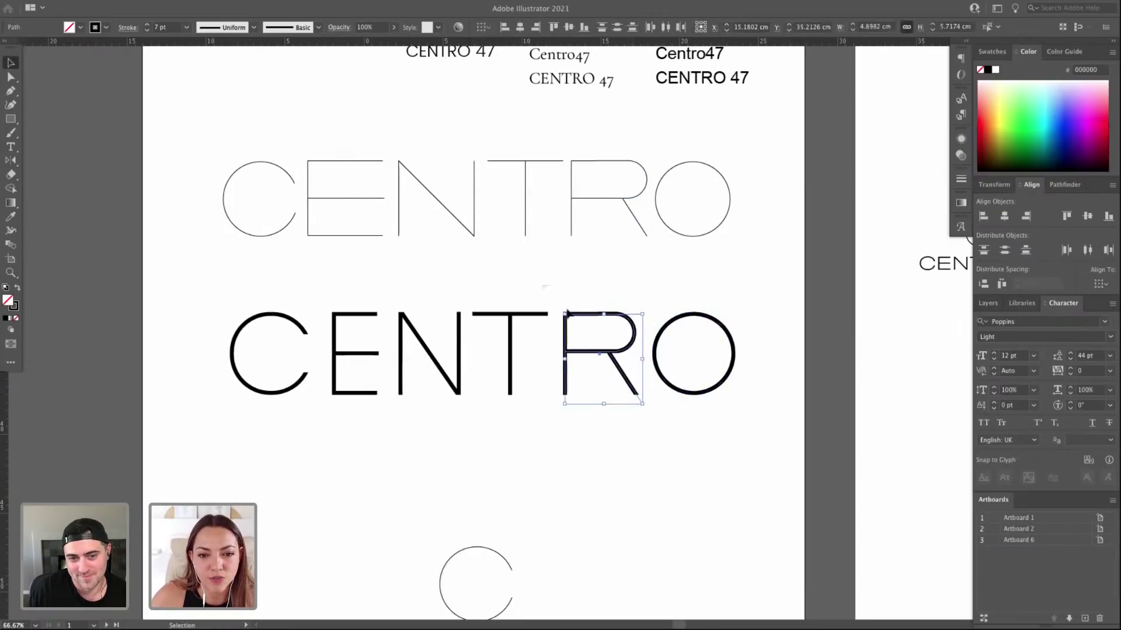
key("a")
left_click_drag(558, 303, 564, 332)
left_click_drag(573, 407, 572, 400)
key("Left")
key("Left")
key("Left")
key("Left")
key("Left")
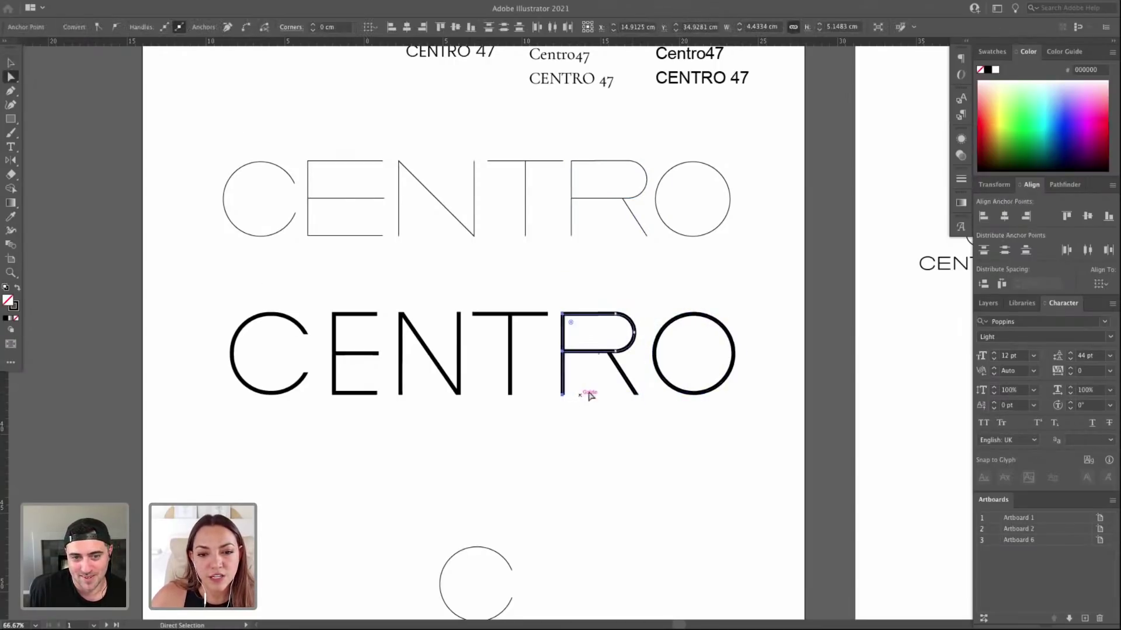
key("v")
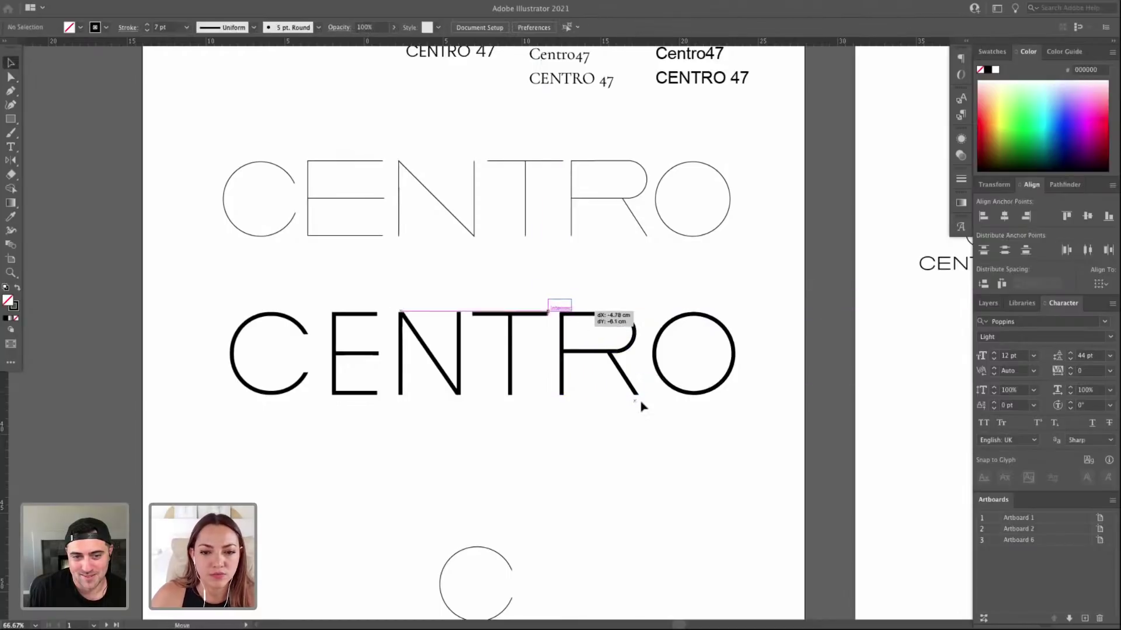
Nudge the lower wordmark's whole R right, away from the T.
left_click(642, 402)
left_click_drag(567, 324, 648, 443)
key("Right")
key("Right")
key("Right")
key("Right")
key("Right")
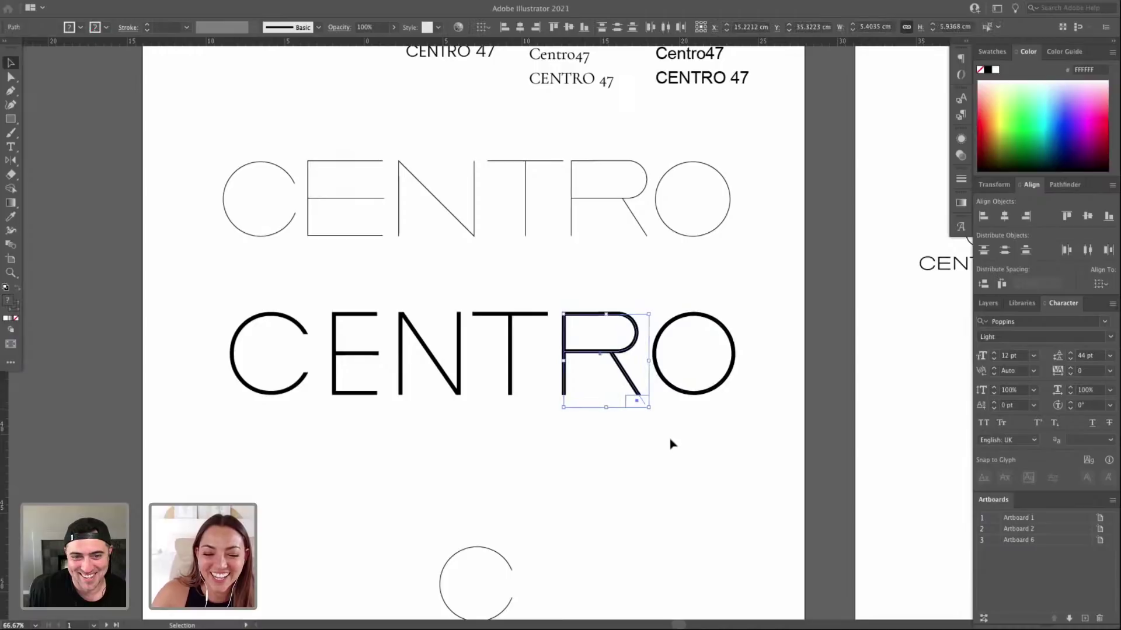
Nudge the lower wordmark's O left to bring it closer to the R.
left_click(734, 345)
key("Left")
key("Left")
key("Left")
key("Left")
key("Left")
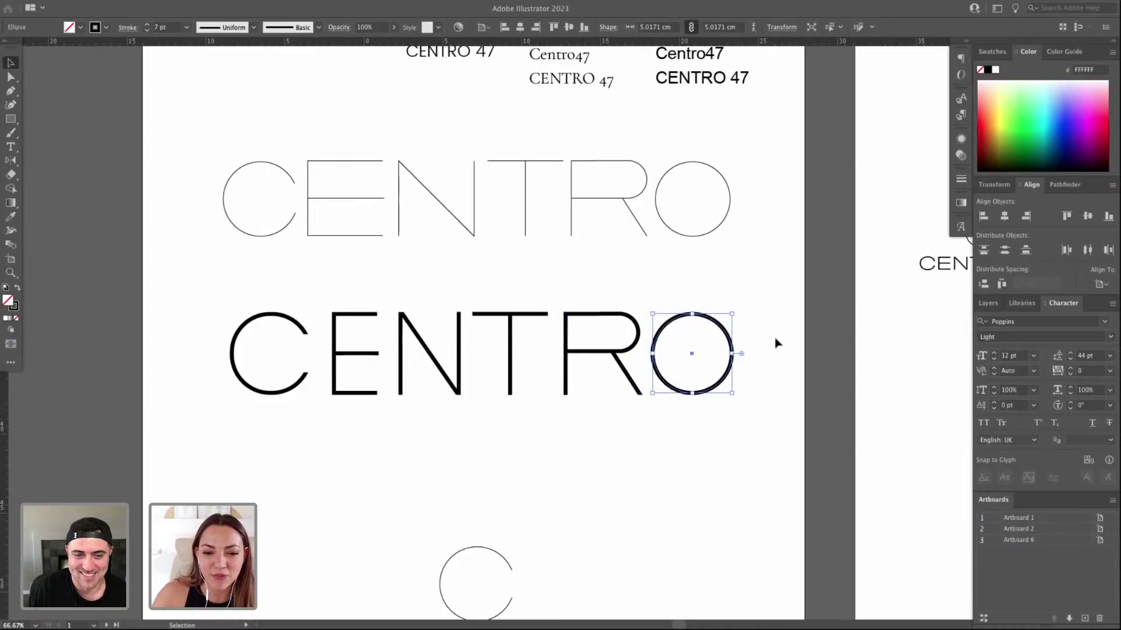
left_click(798, 342)
Show the guides and nudge the lower wordmark's C, E and N left together to widen the gap before the T.
key("z")
left_click_drag(174, 291, 795, 447)
left_click_drag(719, 423, 696, 435)
key("super+1")
key("v")
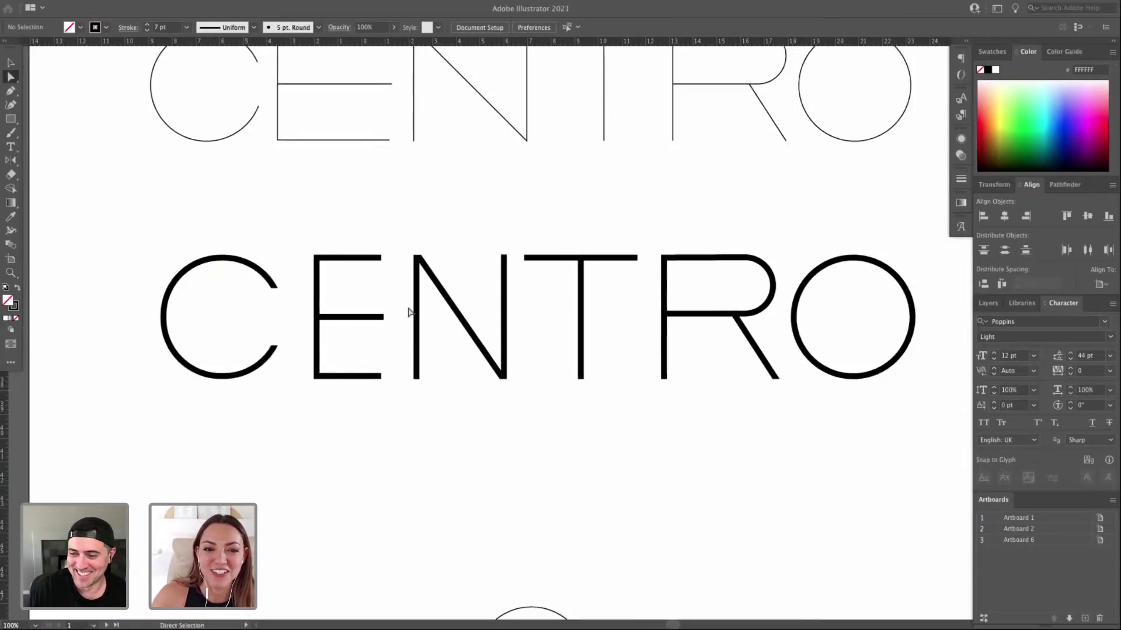
key("super+semicolon")
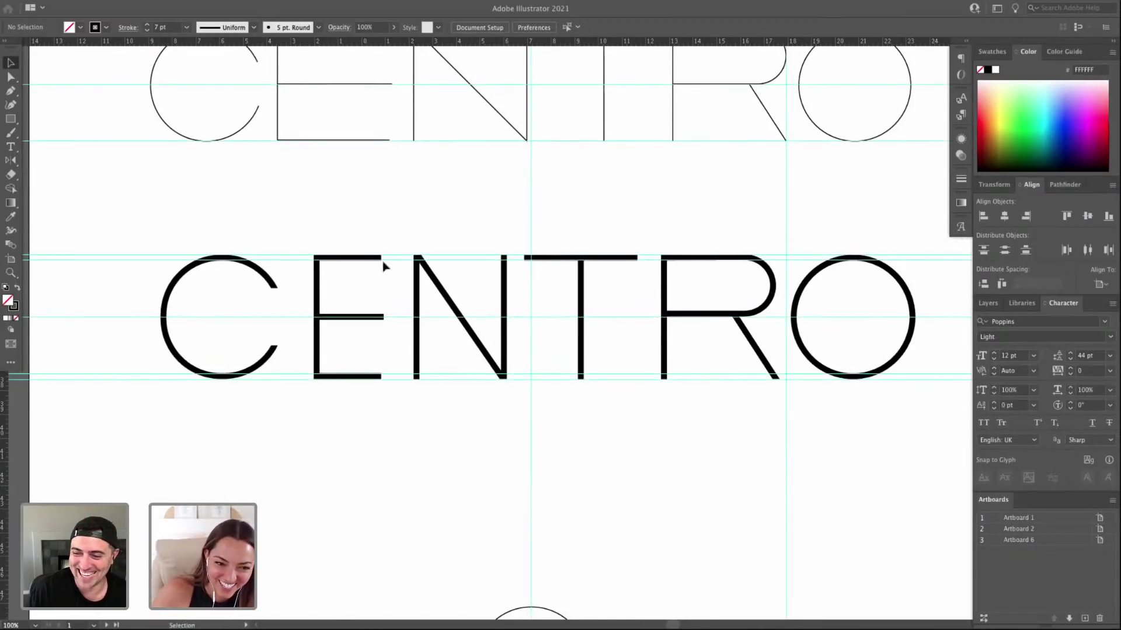
left_click_drag(342, 360, 517, 444)
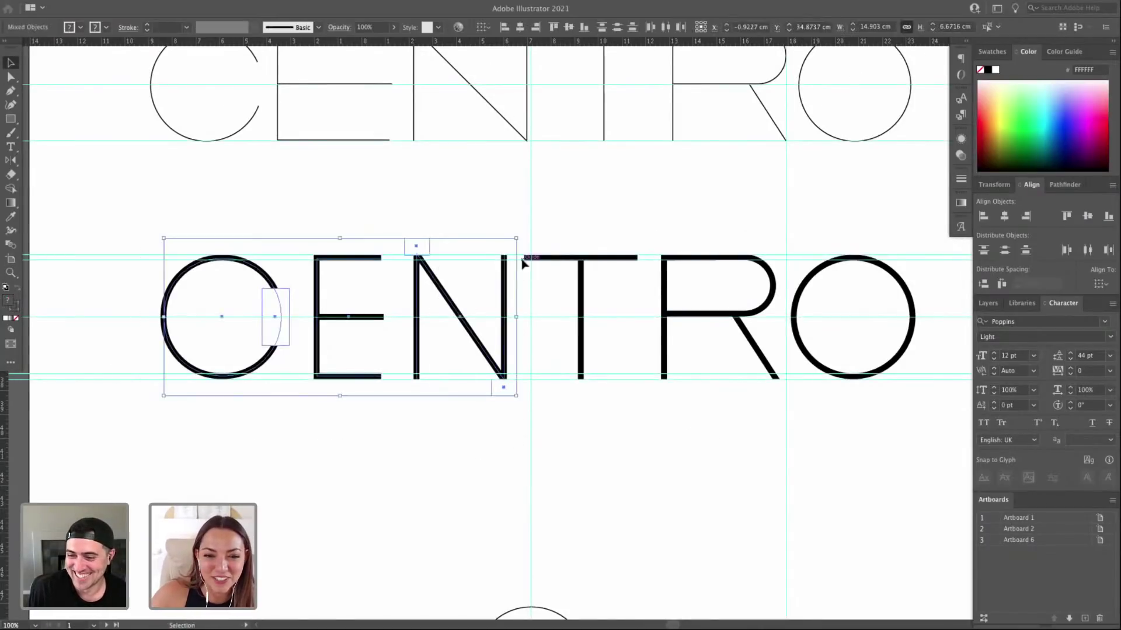
key("Left")
key("Left")
key("Left")
key("Left")
key("Left")
key("Left")
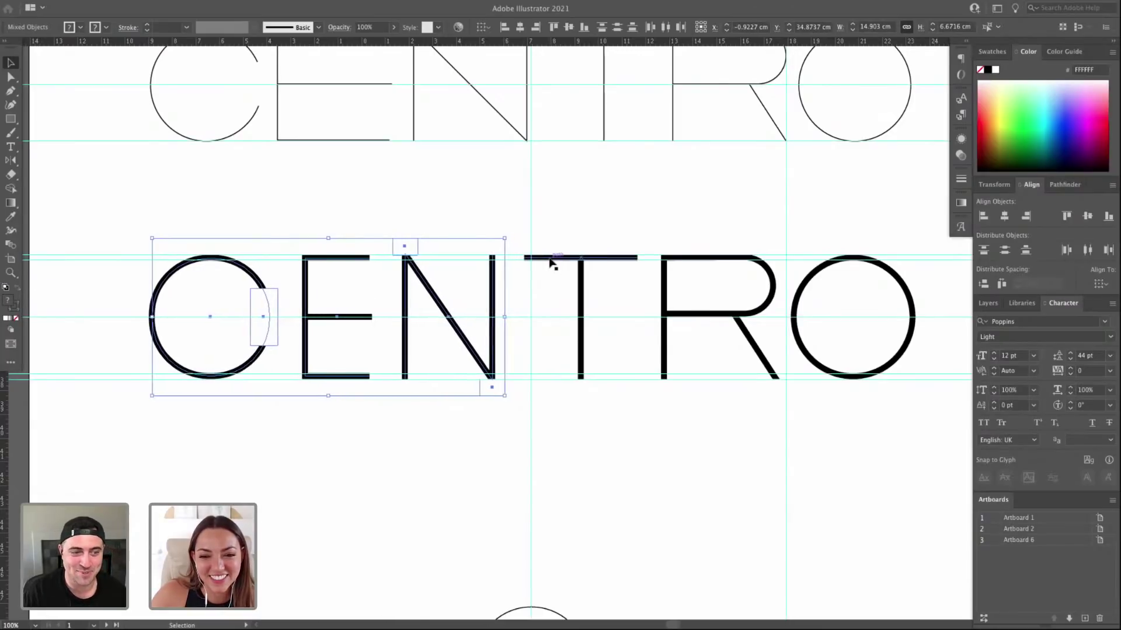
Copy the lower T's crossbar onto the R and extend its right end to the outer edge of the R's bowl.
left_click_drag(548, 262, 745, 384)
scroll(733, 405, "up", 5)
left_click(610, 349)
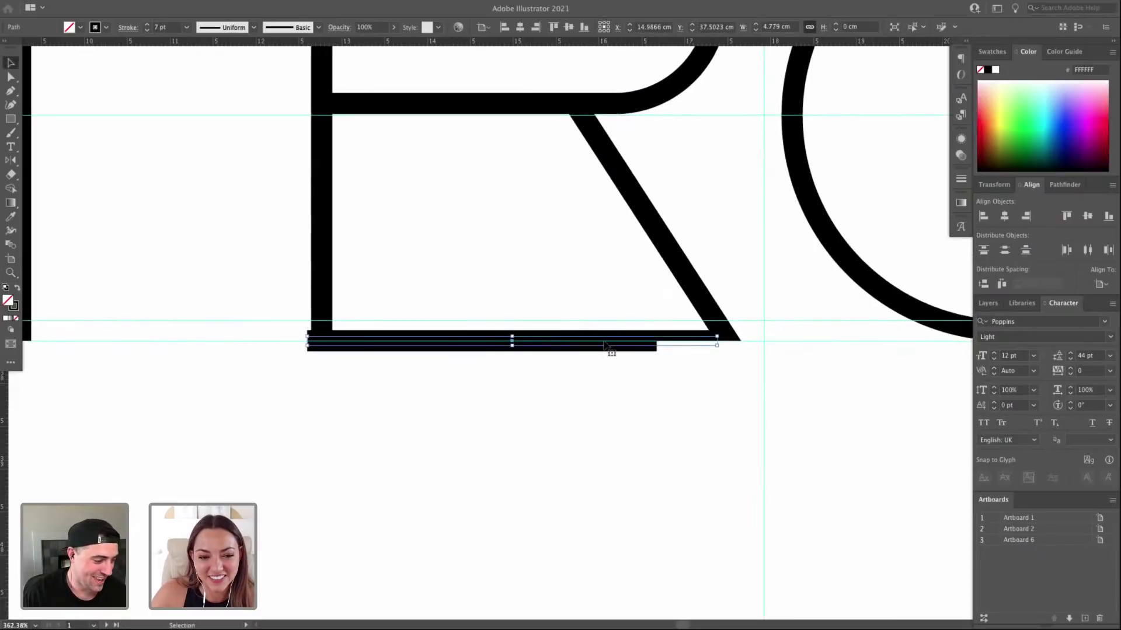
left_click_drag(602, 344, 670, 375)
key("super+z")
left_click_drag(598, 375, 601, 287)
scroll(590, 432, "up", 4)
left_click_drag(549, 474, 547, 212)
key("a")
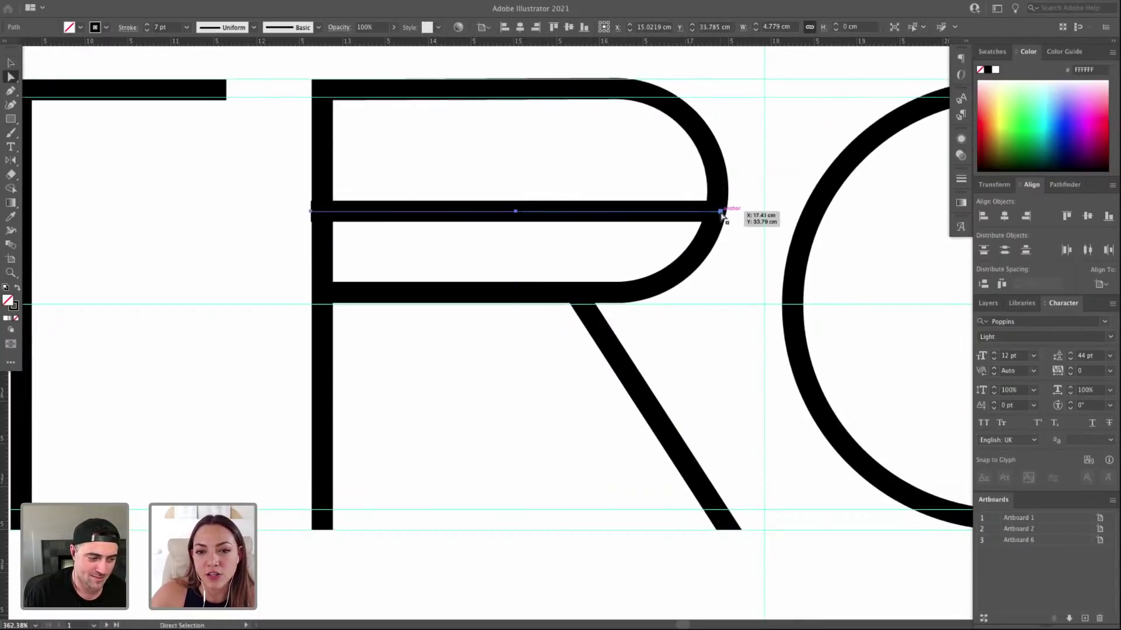
left_click_drag(723, 215, 728, 215)
key("v")
key("super+minus")
key("super+minus")
key("super+minus")
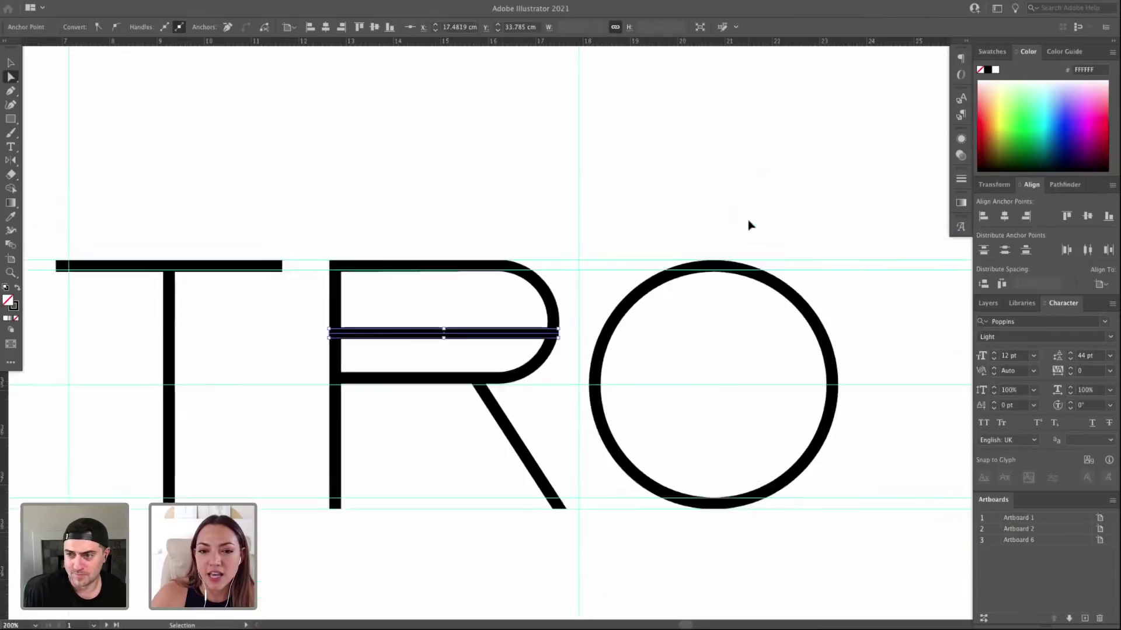
Replace the lower T's crossbar with the bar matched to the R's width, centred on the T's stem.
left_click_drag(501, 248, 642, 268)
left_click_drag(641, 358, 435, 305)
left_click(450, 301)
key("Delete")
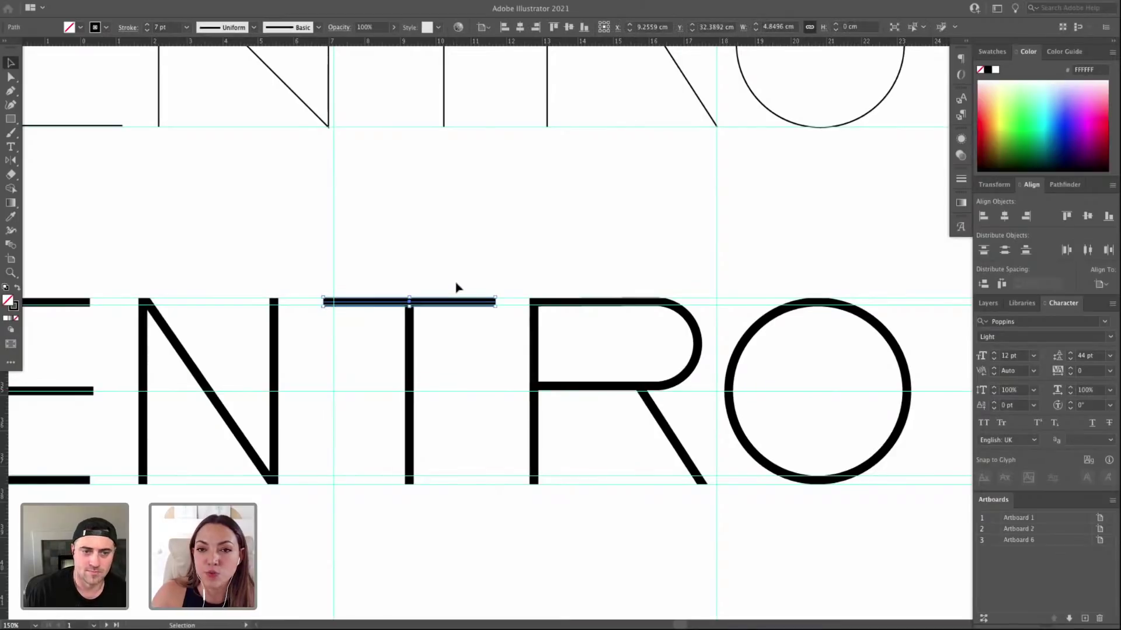
key("Up")
key("Down")
Compare letter widths and spacing across the upper and lower wordmarks with the guides hidden.
scroll(444, 274, "left", 4)
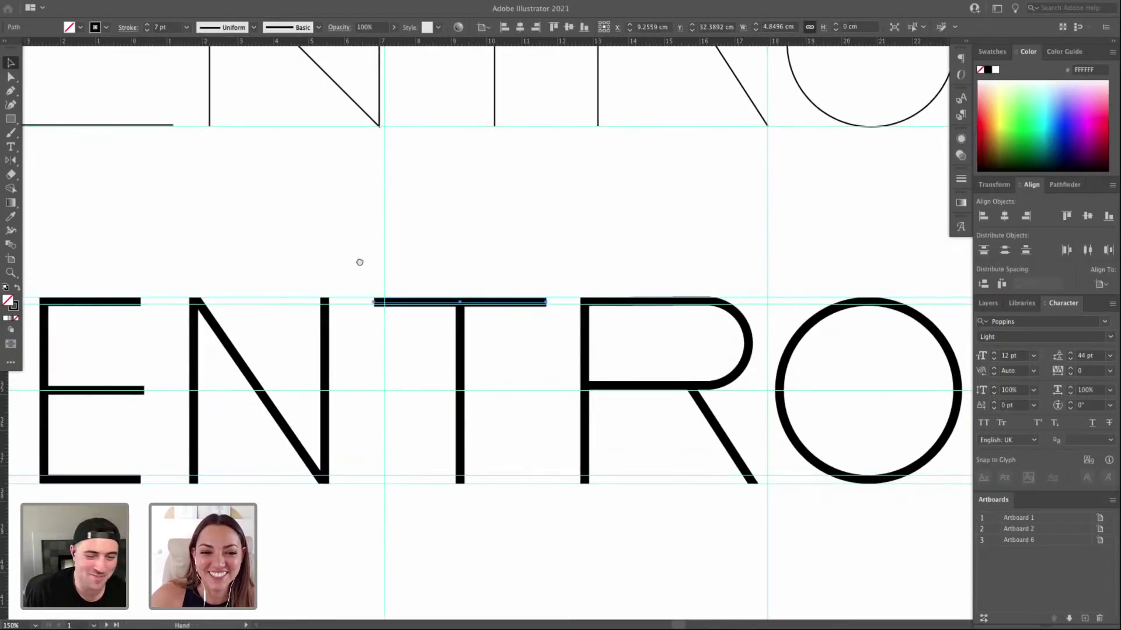
left_click_drag(359, 261, 449, 268)
left_click(450, 269)
key("ctrl+1")
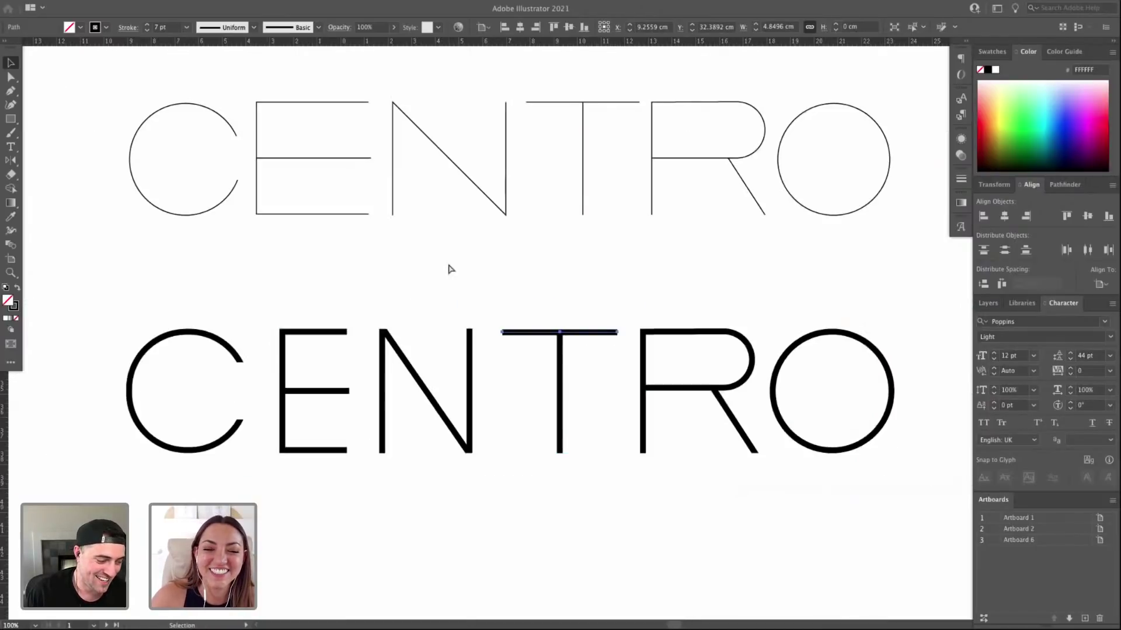
key("a")
left_click_drag(500, 267, 550, 263)
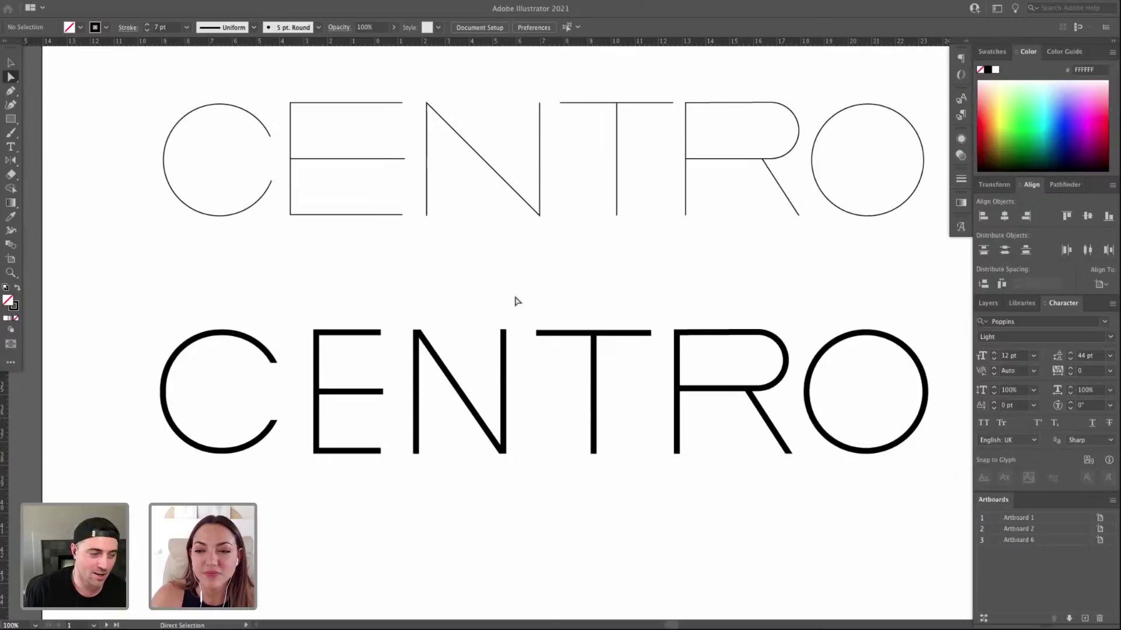
left_click_drag(395, 298, 423, 260)
key("ctrl+;")
key("ctrl+;")
left_click_drag(559, 295, 528, 346)
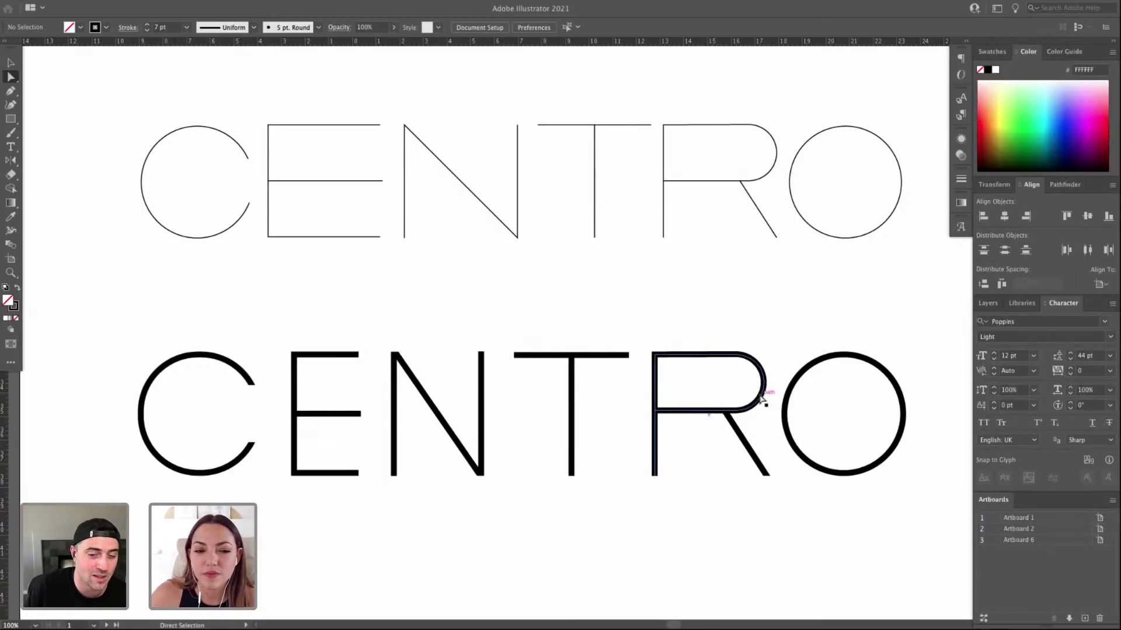
left_click_drag(286, 330, 903, 508)
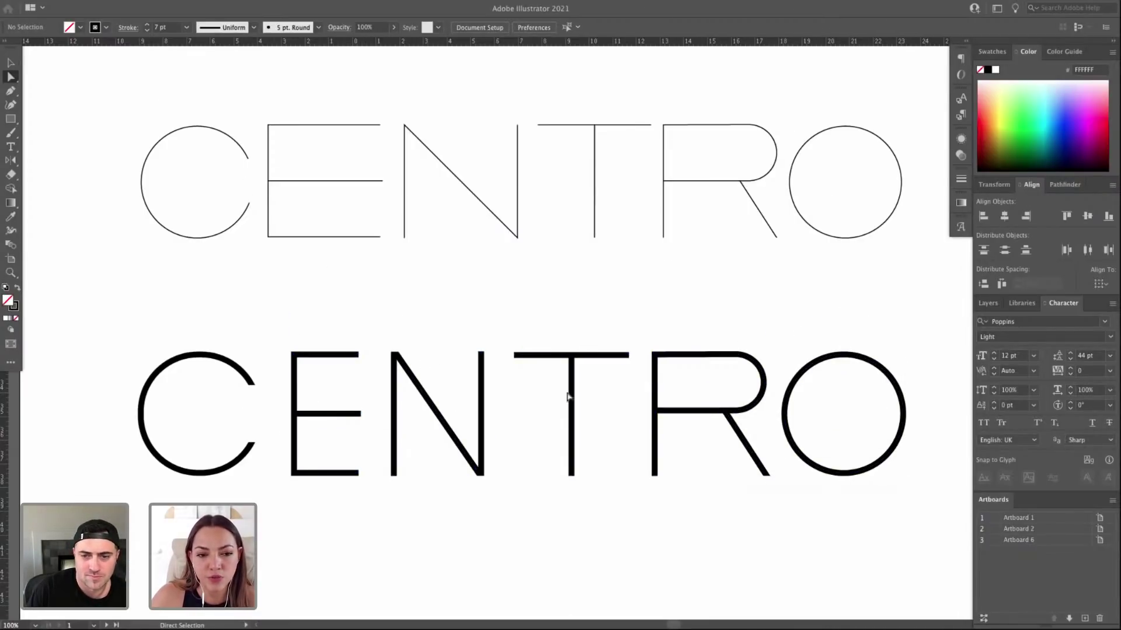
Nudge the lower wordmark's C, E and N right together to tighten the gap before the T.
left_click_drag(445, 476, 493, 513)
key("Right")
key("Right")
key("Right")
key("Right")
key("Right")
key("Right")
key("Right")
key("Right")
key("Right")
key("Right")
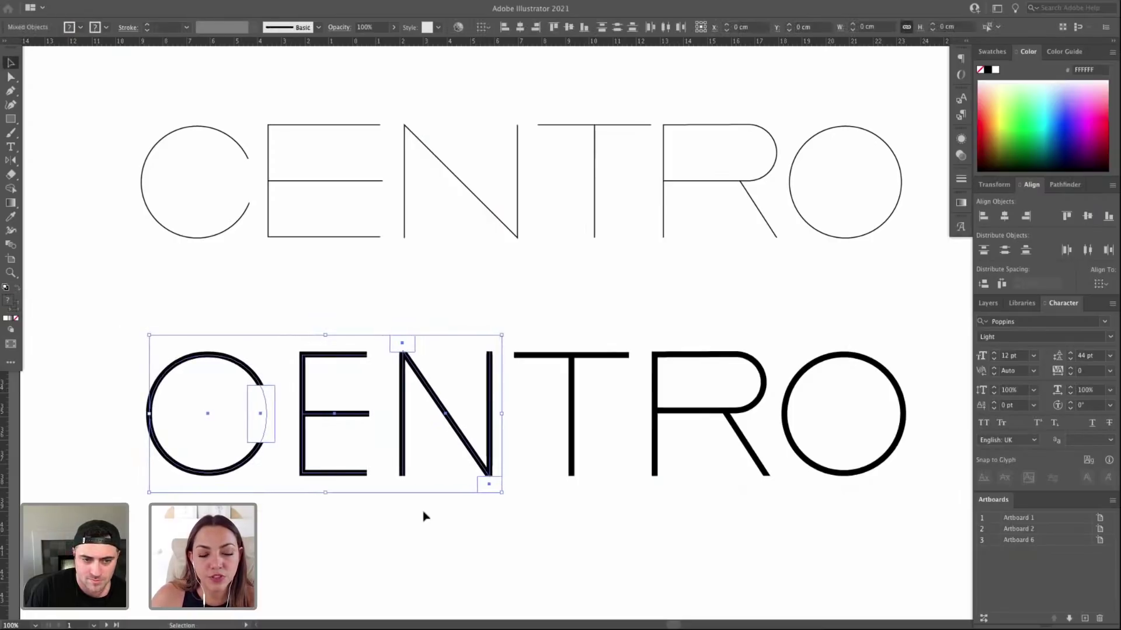
left_click(425, 513)
left_click_drag(119, 316, 284, 517)
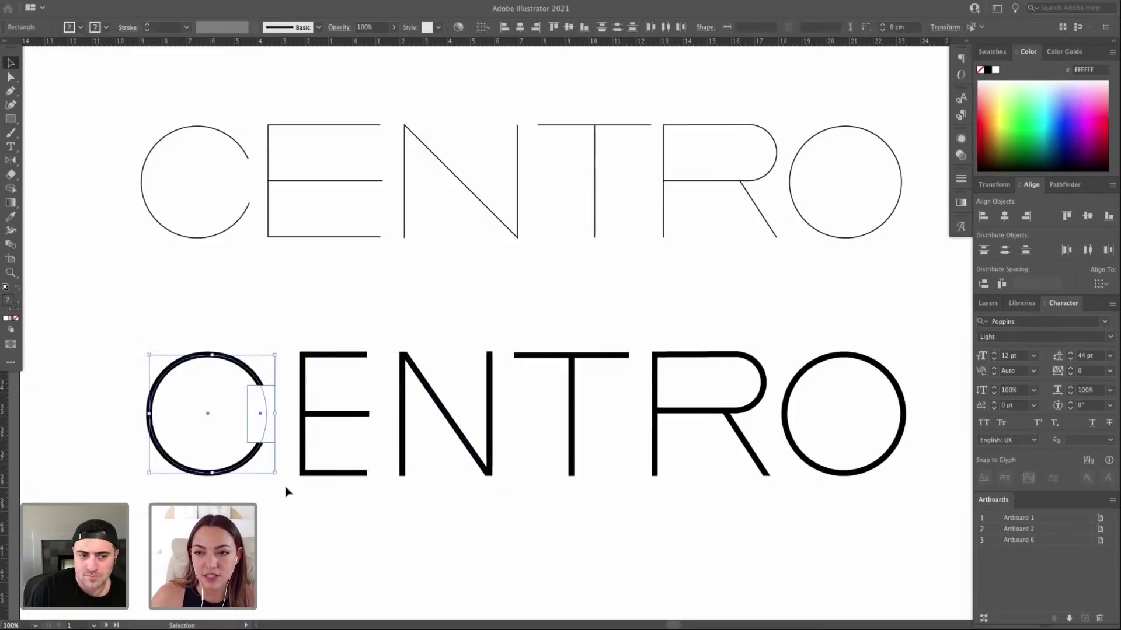
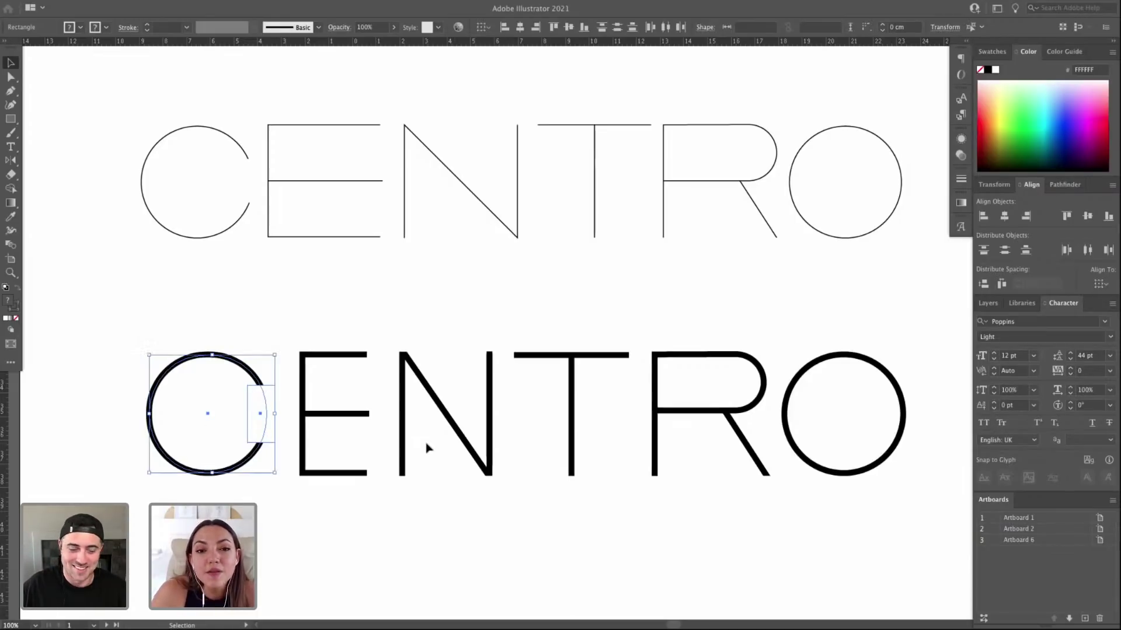
Try a solid black bar about 0.57 by 2.81 cm on the upper N's left stem, with a copy on its right stem.
key("a")
left_click(404, 181)
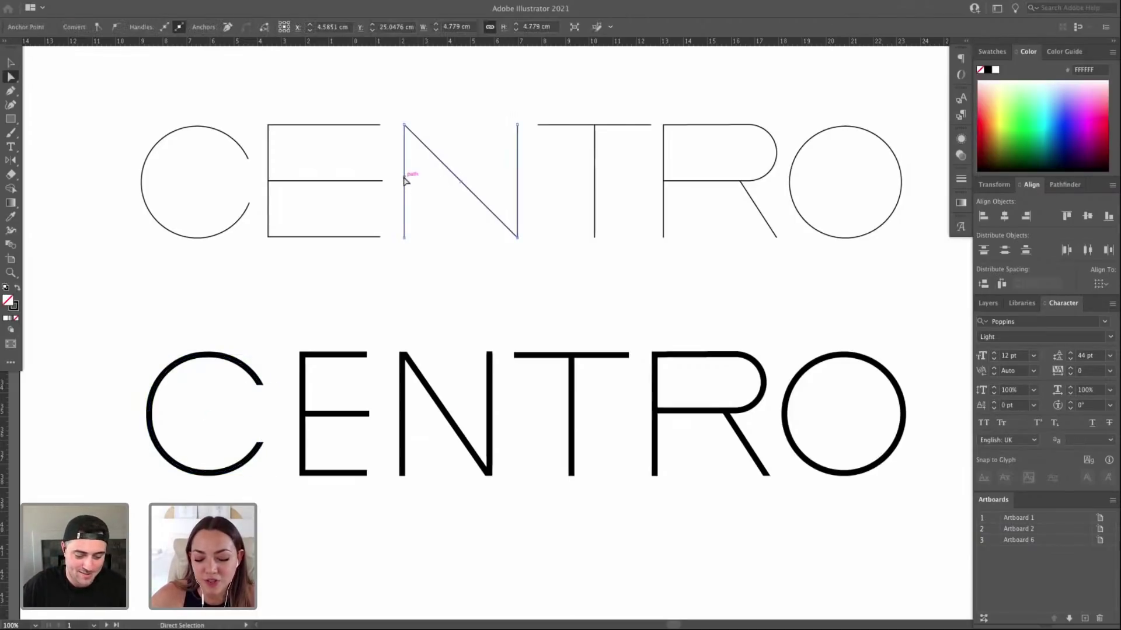
left_click_drag(397, 158, 412, 225)
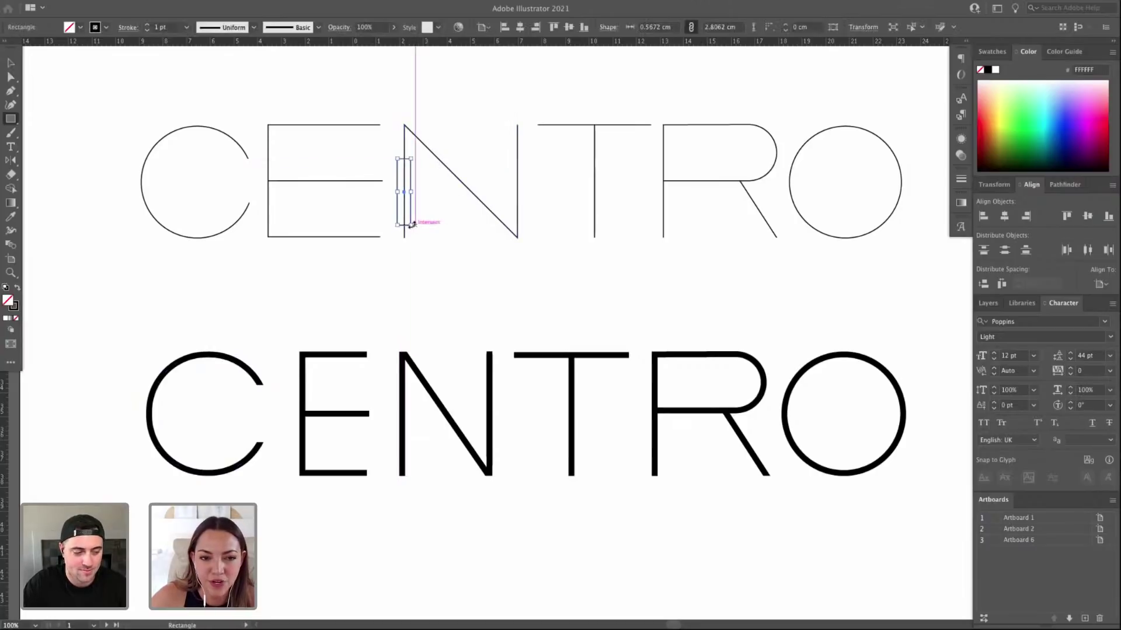
left_click(17, 288)
key("v")
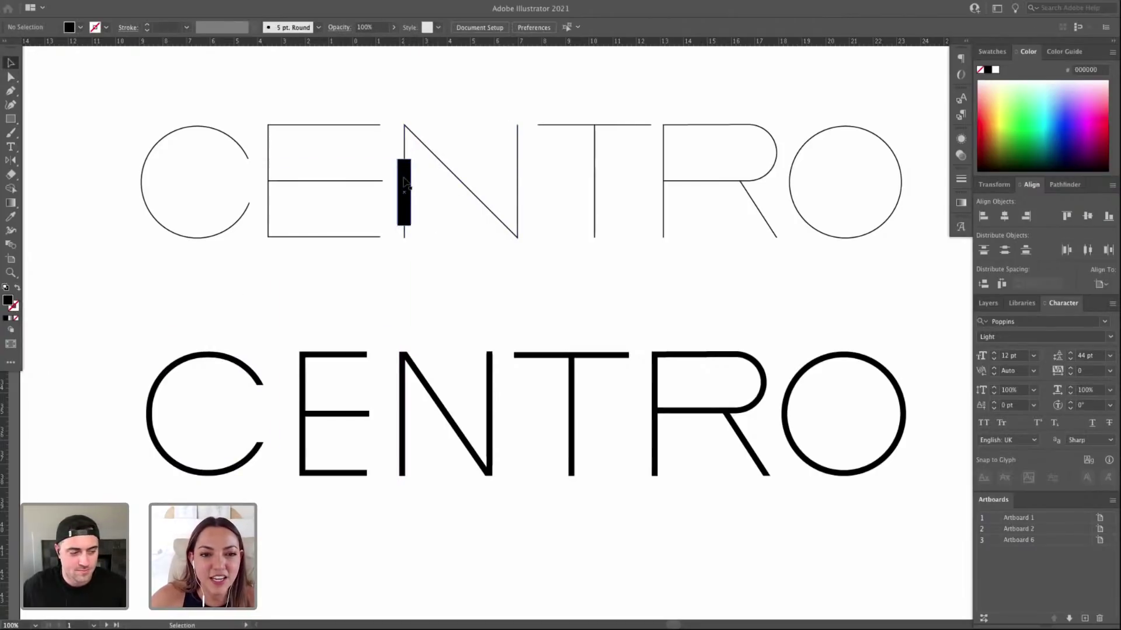
left_click_drag(405, 179, 521, 158)
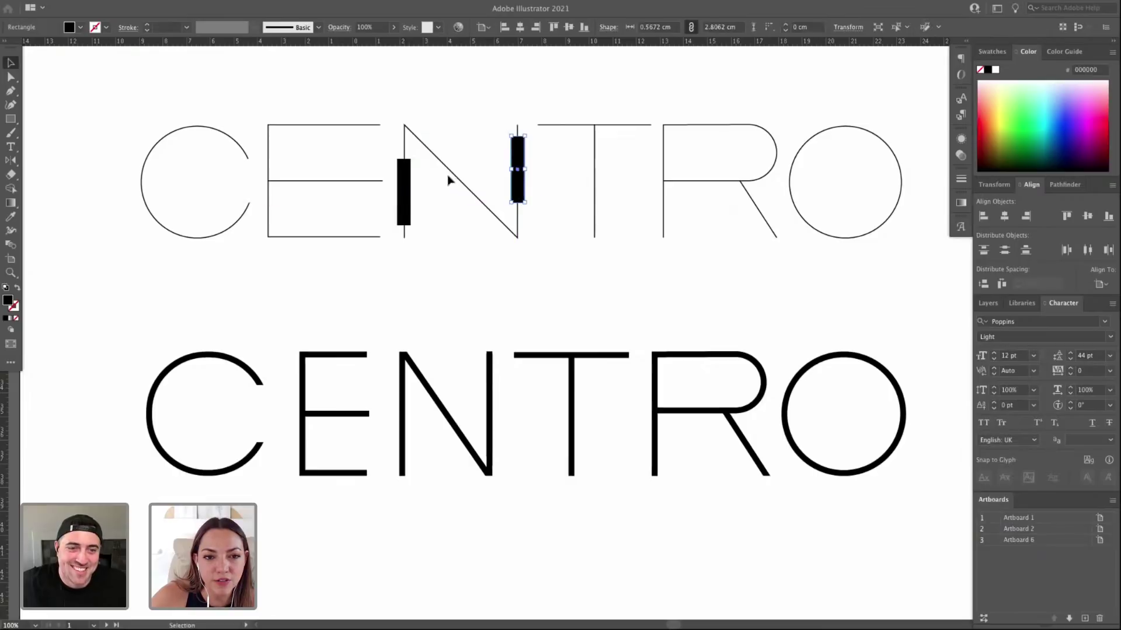
Try a 4 pt stroke weight on the upper wordmark's N.
left_click(448, 176)
left_click(961, 180)
left_click(856, 190)
left_click(856, 190)
left_click(855, 189)
left_click(555, 226)
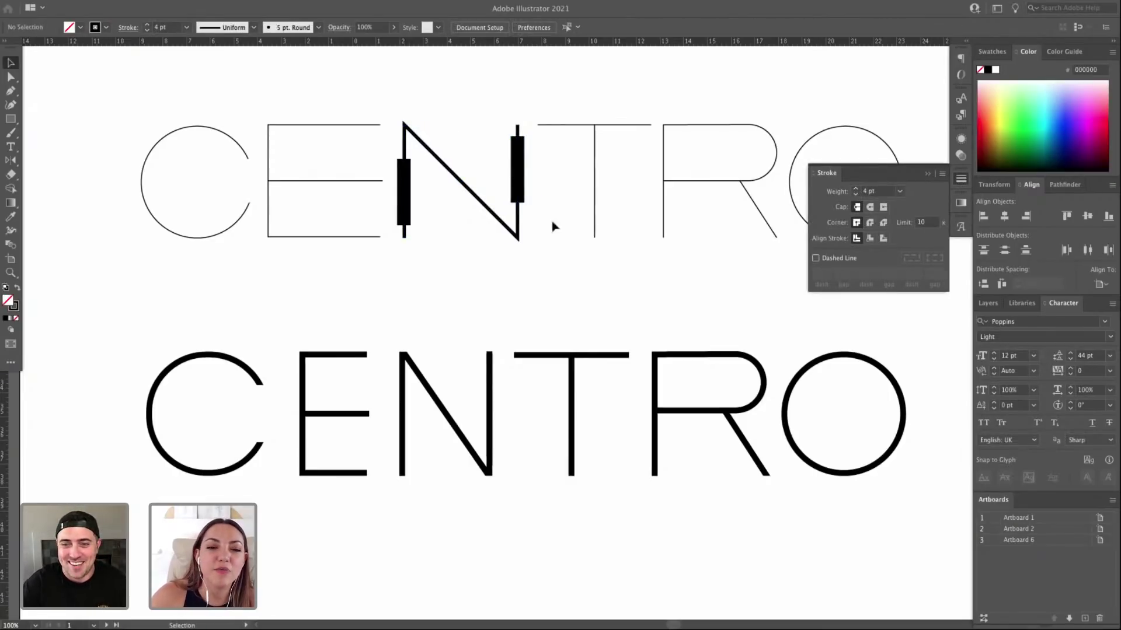
Undo the black bars and the heavier stroke on the upper wordmark's N.
left_click(519, 150)
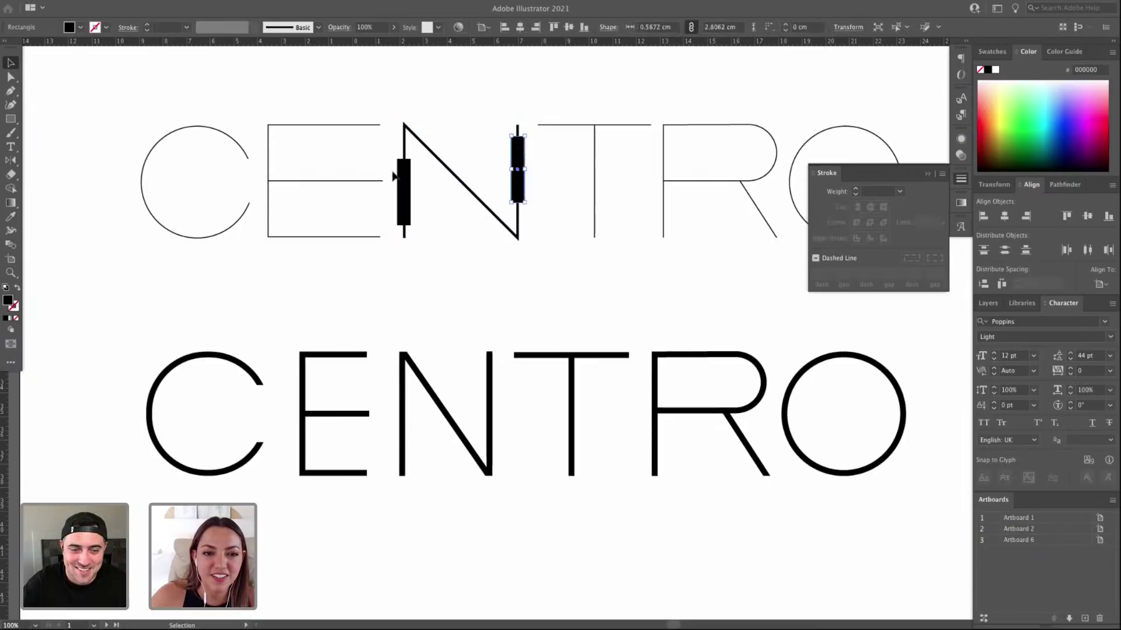
key("ctrl+z")
key("ctrl+z")
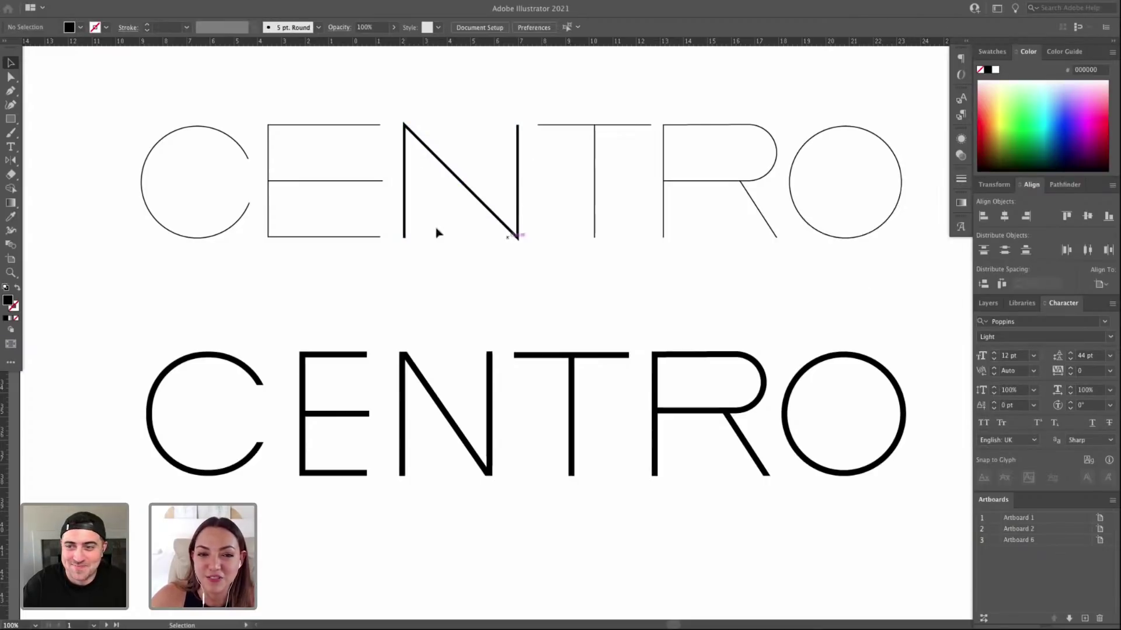
key("ctrl+shift+z")
key("ctrl+shift+z")
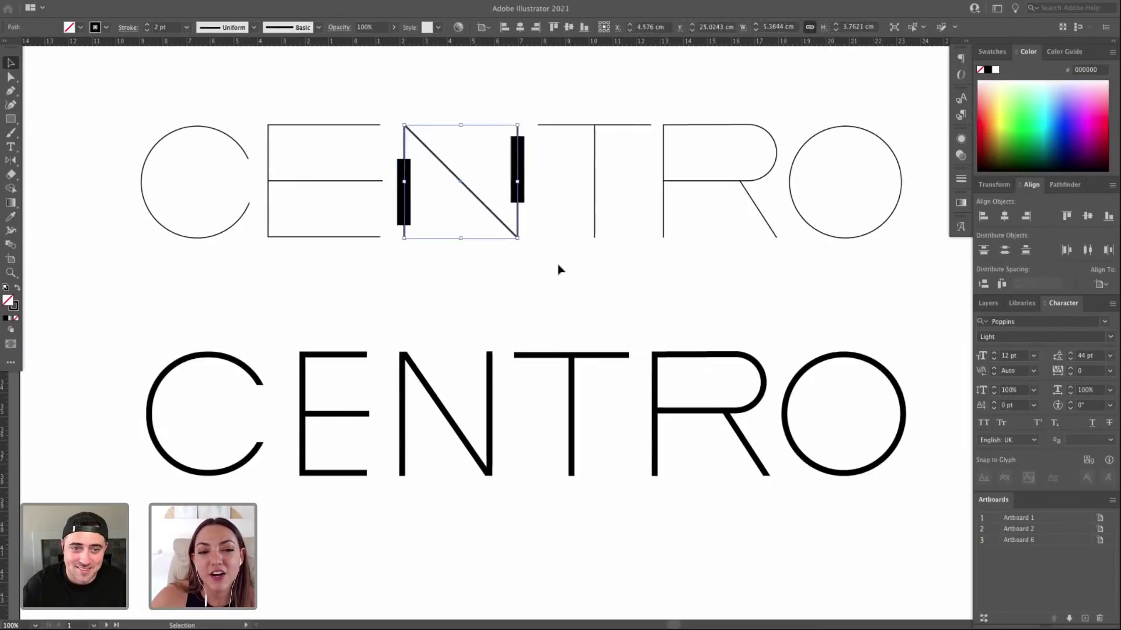
key("ctrl+z")
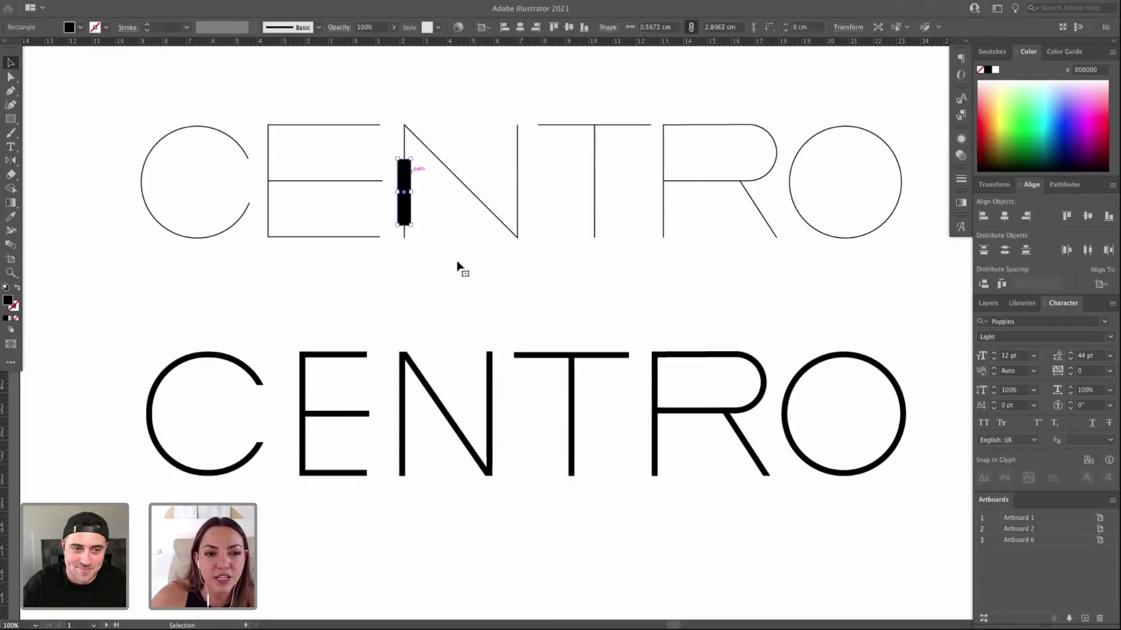
key("ctrl+z")
Replace the thin standalone C below the wordmarks with a copy of the lower wordmark's heavy C.
key("ctrl+minus")
left_click_drag(468, 296, 439, 226)
left_click_drag(240, 265, 799, 402)
scroll(330, 280, "down", 3)
left_click(334, 335)
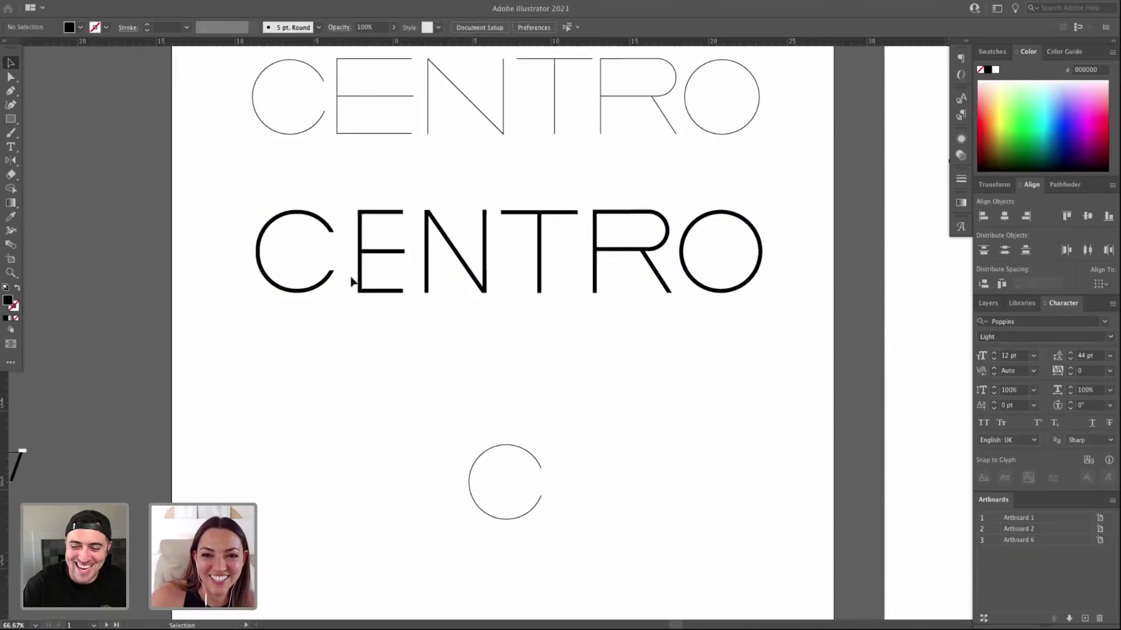
left_click_drag(344, 321, 226, 189)
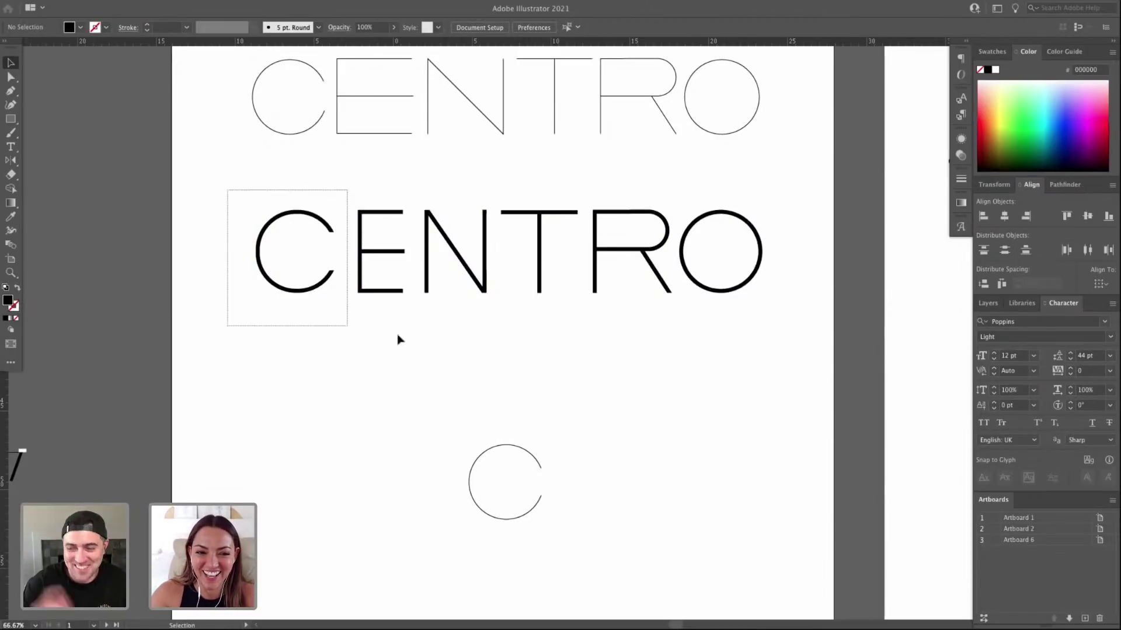
scroll(583, 455, "down", 2)
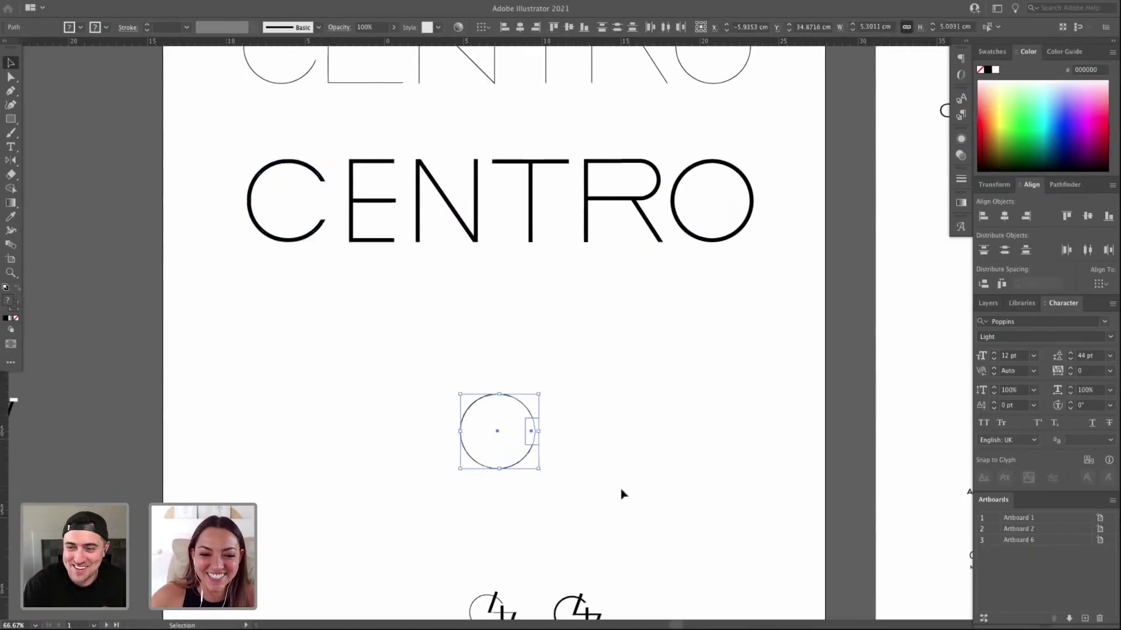
key("Delete")
key("ctrl+z")
key("ctrl+z")
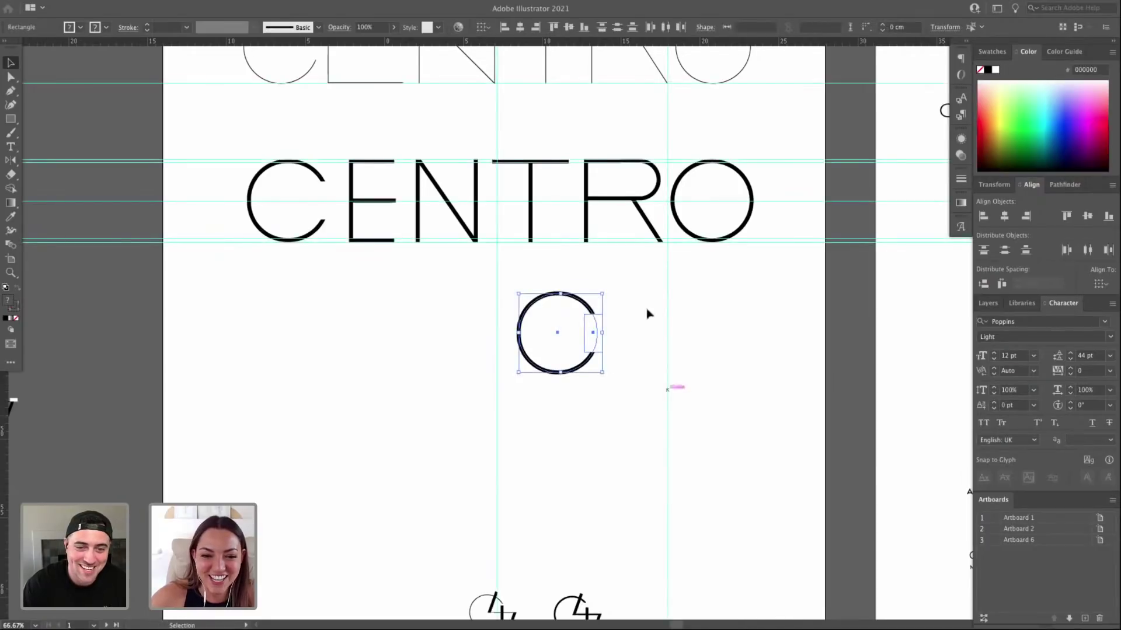
left_click_drag(595, 315, 528, 373)
left_click(554, 369)
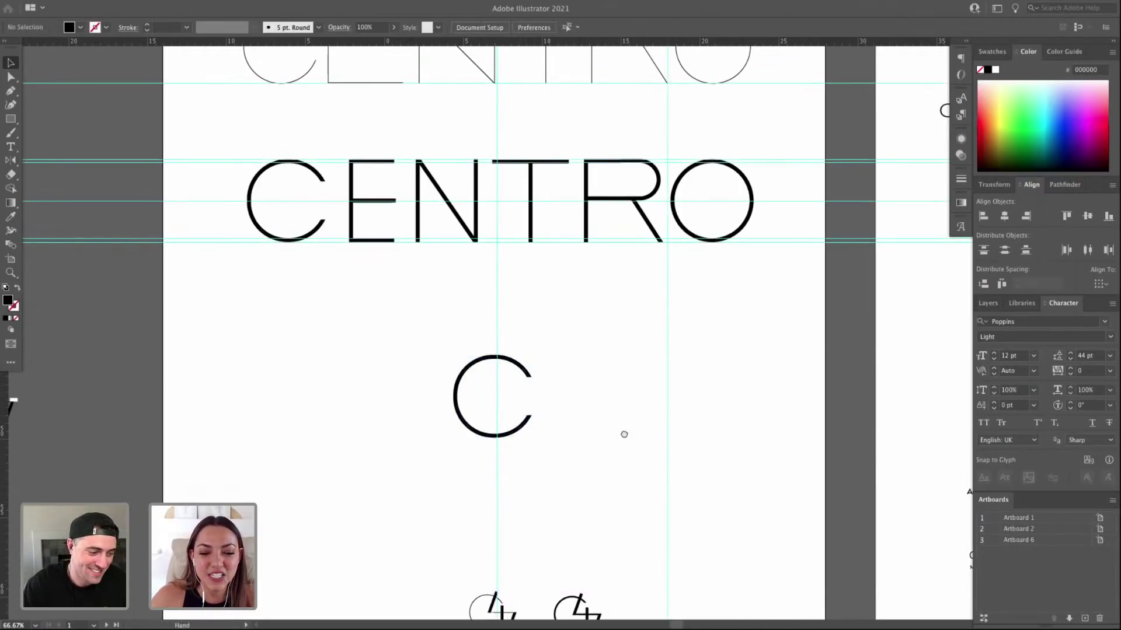
Copy the characters 47 from the Averta PE Extrathin CENTRO 47 text sample above the wordmarks.
left_click_drag(624, 435, 626, 366)
scroll(603, 429, "up", 10)
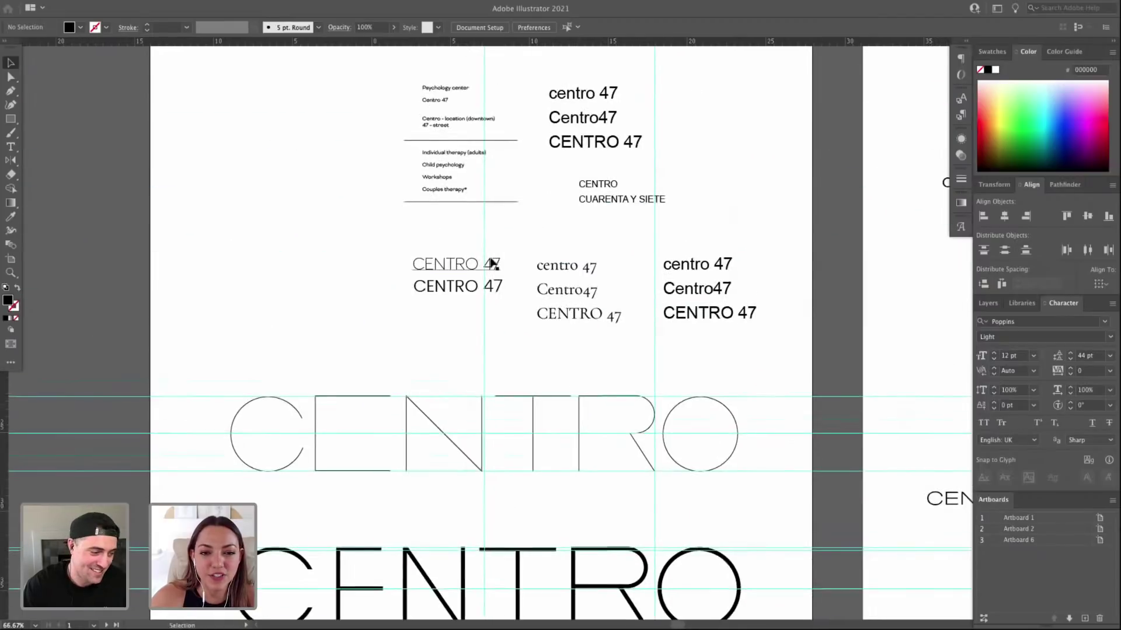
double_click(493, 264)
left_click_drag(493, 264, 485, 264)
left_click(504, 262, "shift")
key("ctrl+c")
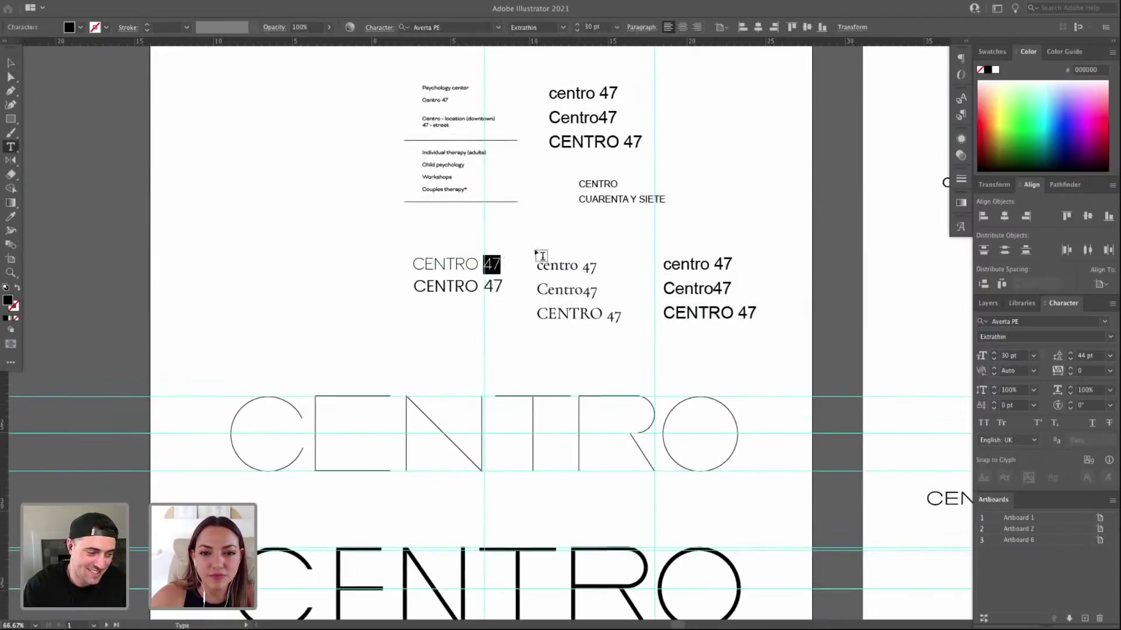
left_click(11, 63)
left_click(275, 261)
scroll(495, 314, "down", 8)
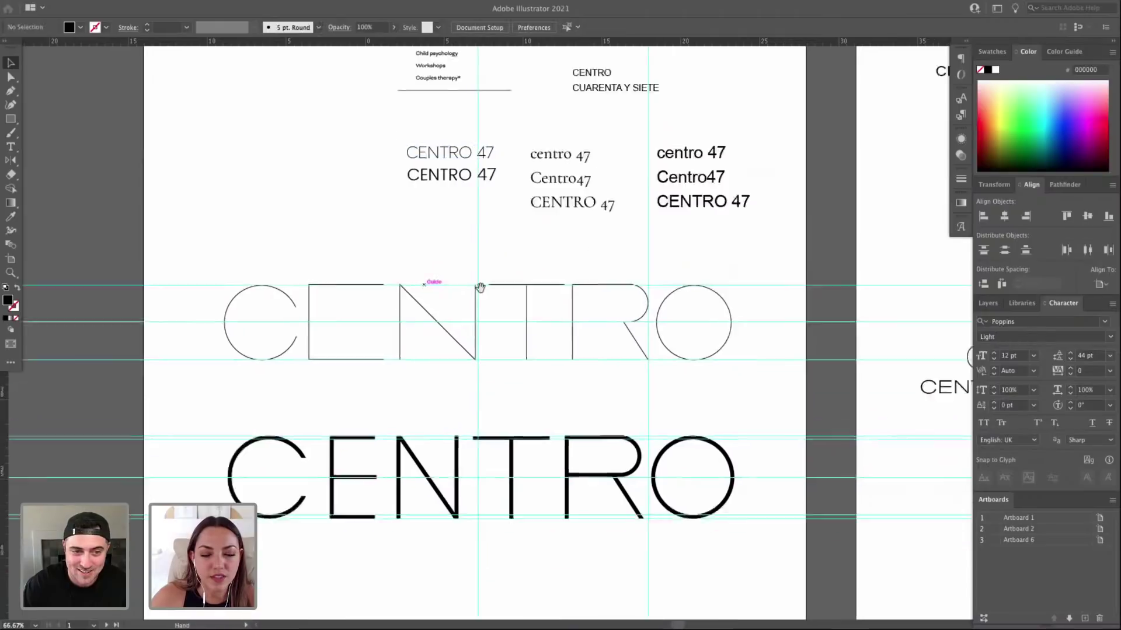
Paste the copied 47 below the wordmarks, enlarge it and place it to the left of the standalone C.
key("ctrl+v")
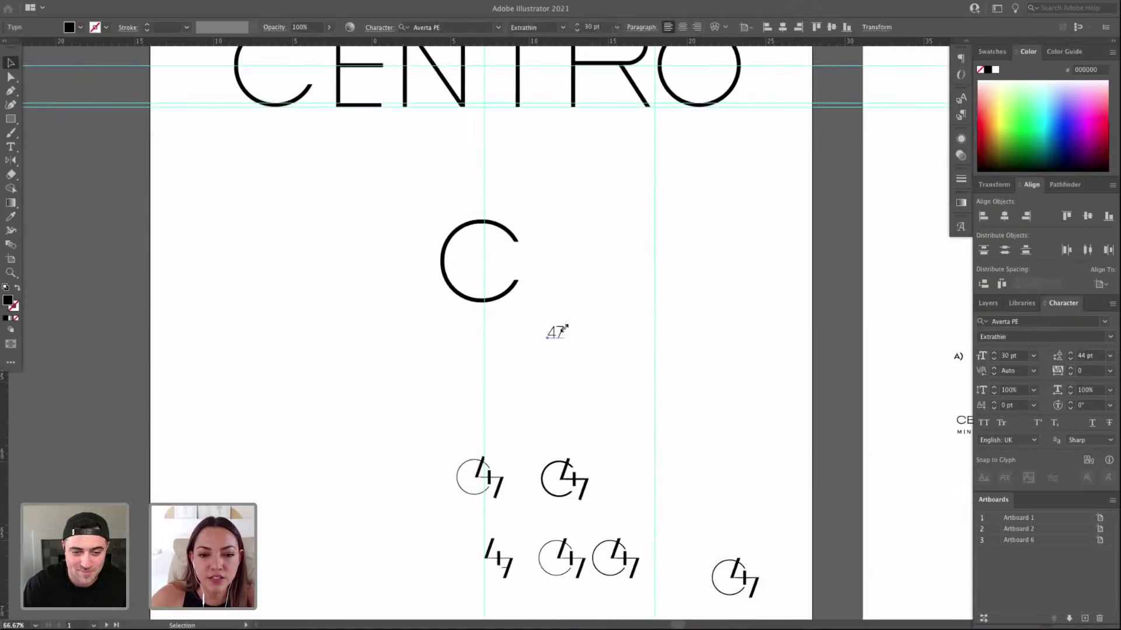
left_click_drag(563, 320, 684, 193)
left_click_drag(642, 254, 344, 255)
key("ctrl+shift+a")
key("z")
left_click_drag(174, 209, 625, 422)
key("v")
key("ctrl+1")
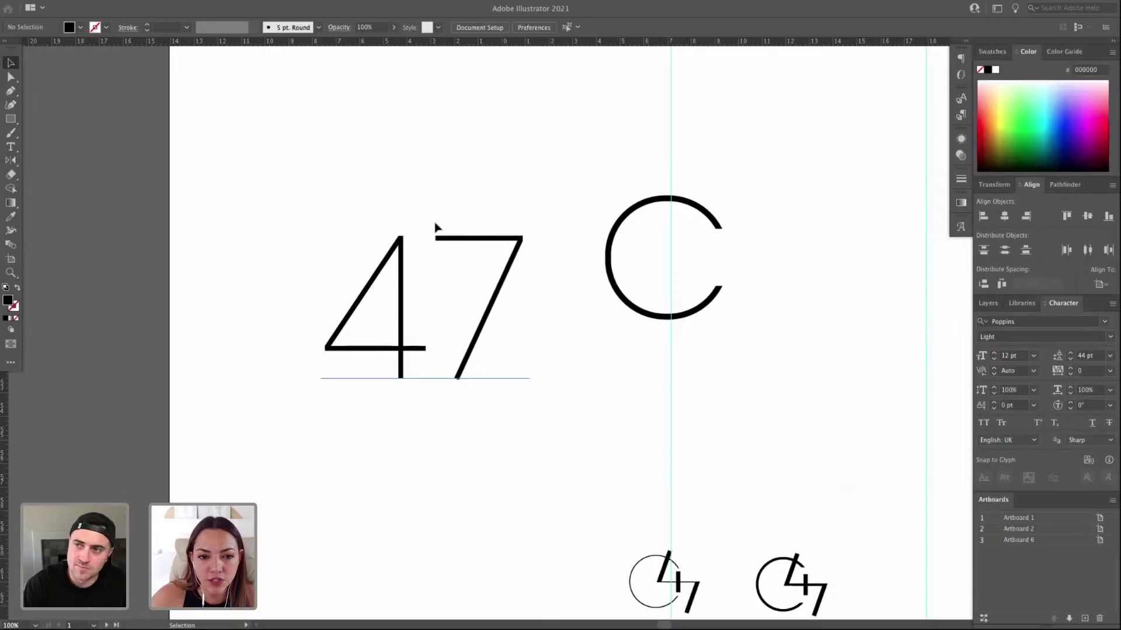
left_click(438, 237)
key("p")
left_click(435, 237)
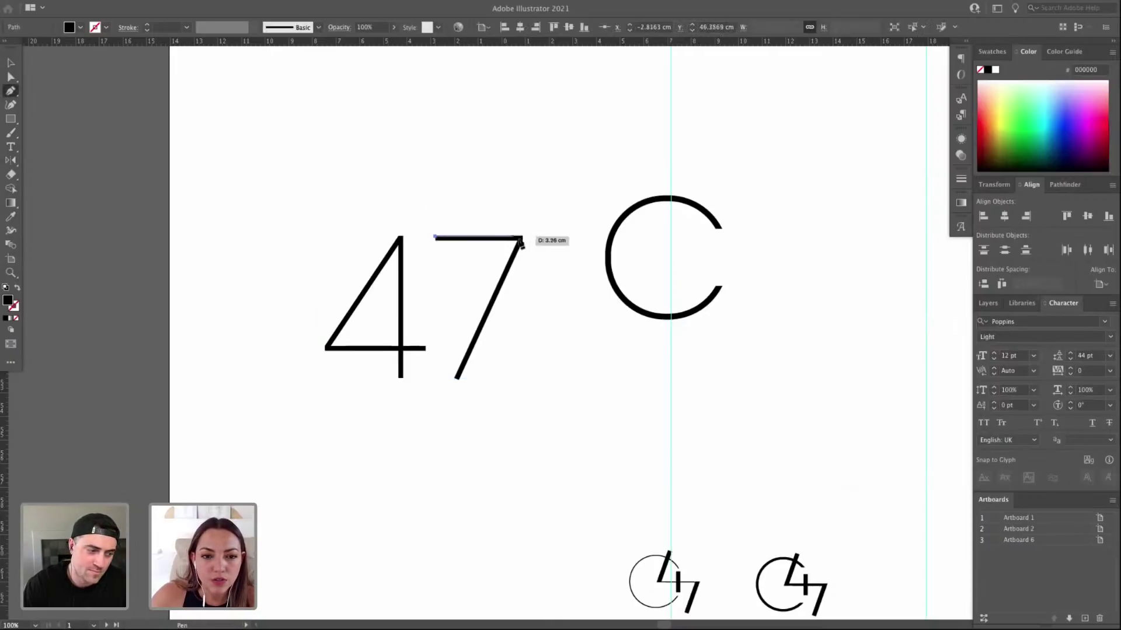
key("v")
key("a")
left_click(440, 248)
key("ctrl+shift+a")
Trace the large 7 with the Pen tool, along its top bar and down the diagonal to its foot.
key("p")
left_click(435, 238)
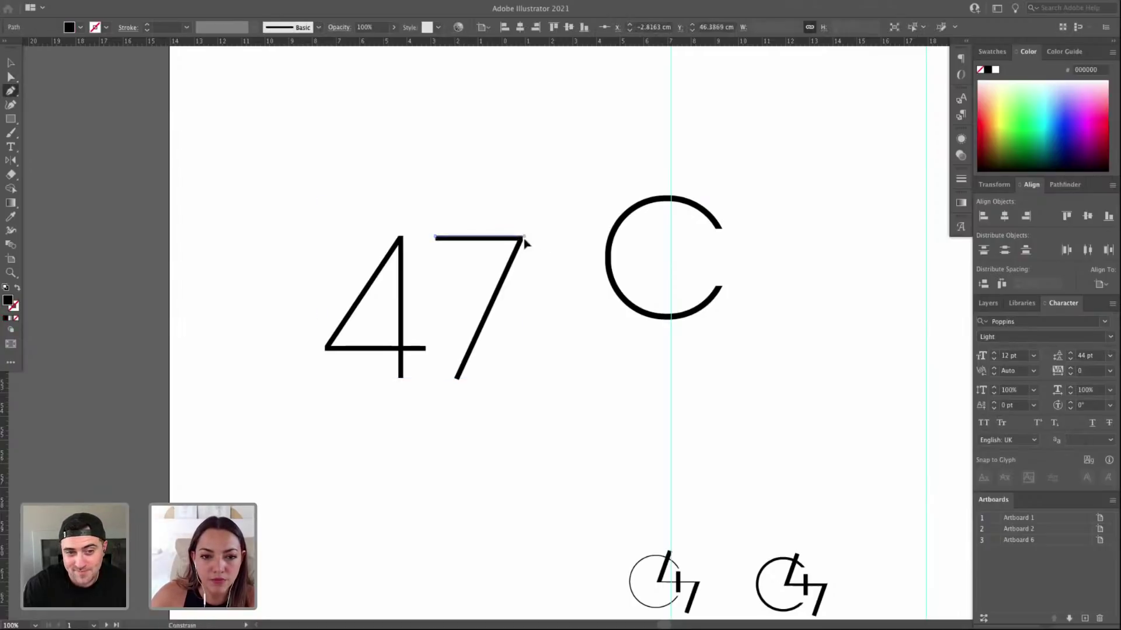
left_click(523, 237)
left_click(458, 379)
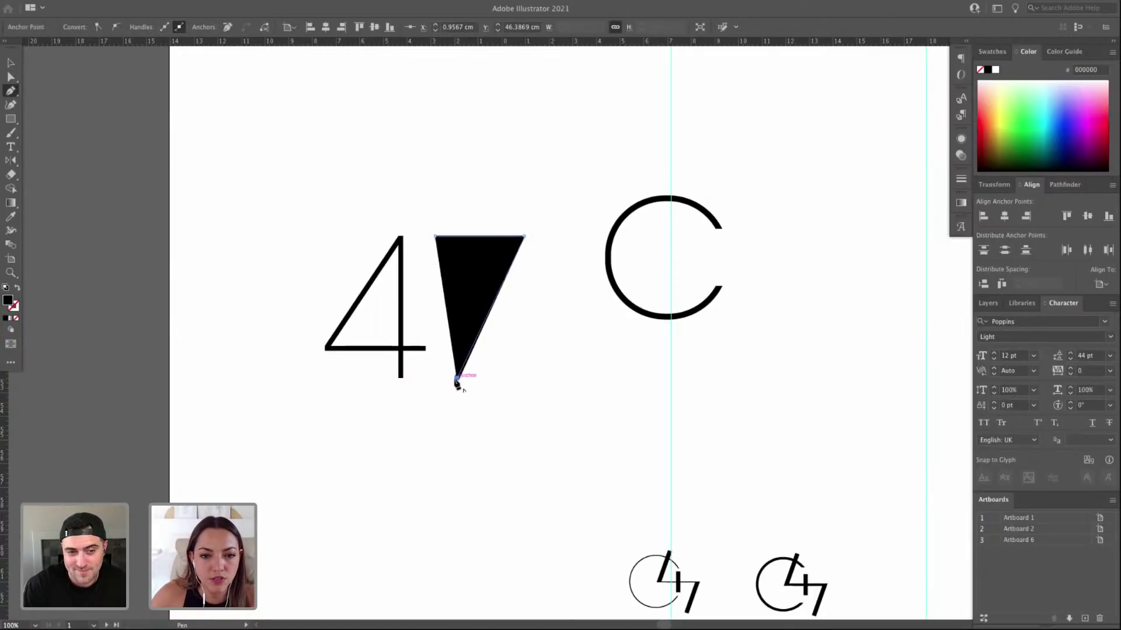
Swap the 7 trace's fill for a stroke and set the stroke colour to FF0000.
key("a")
left_click(17, 288)
double_click(13, 305)
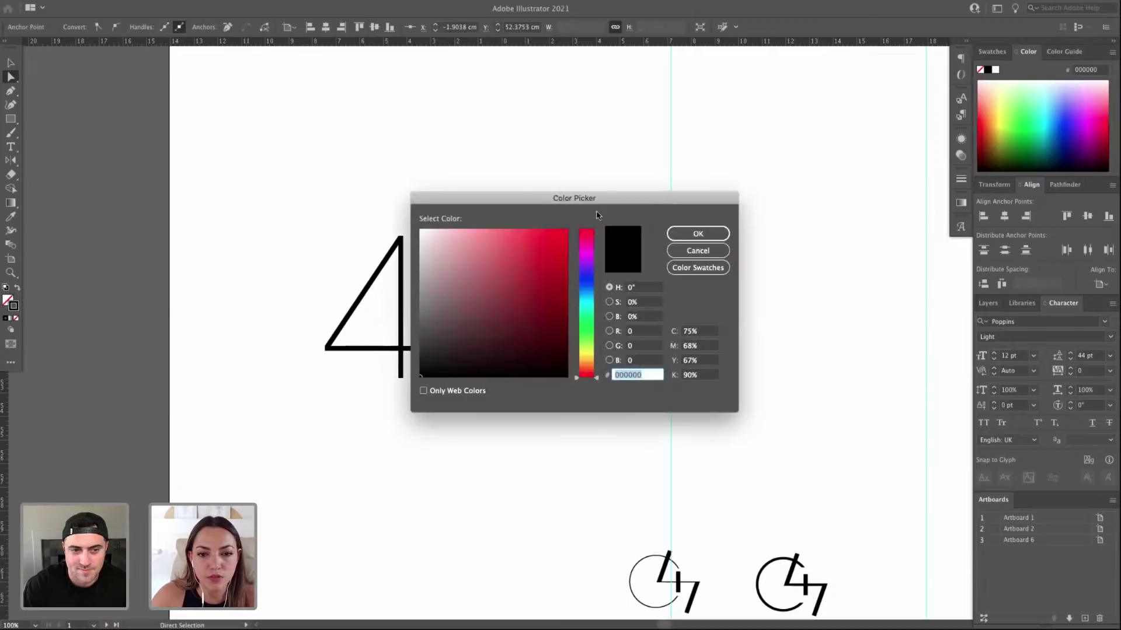
type("ff0000")
key("Return")
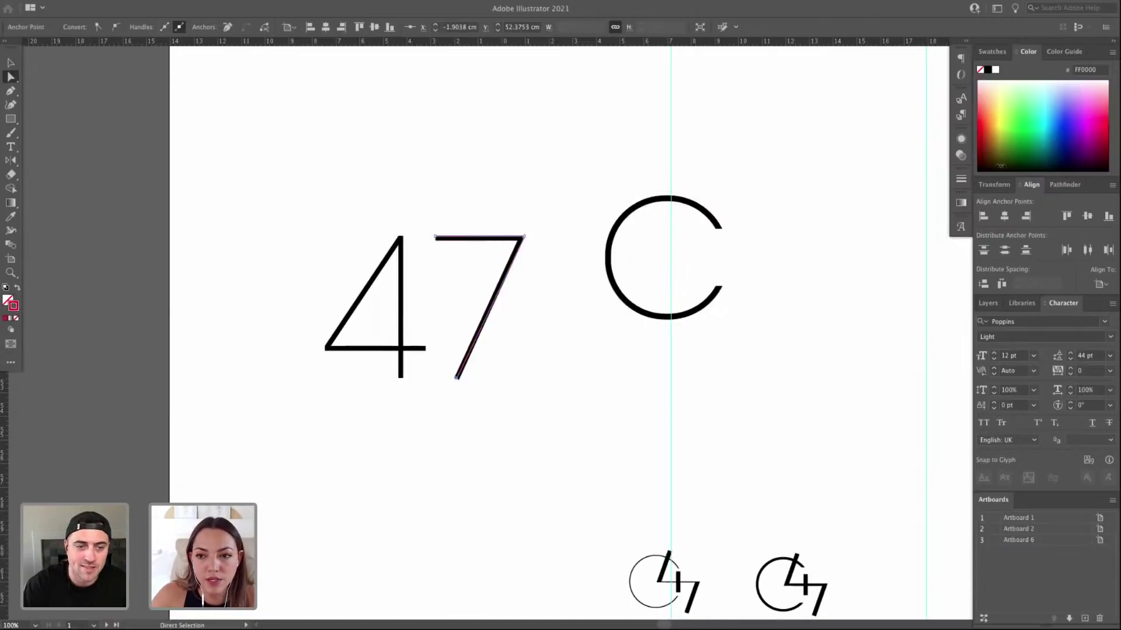
Set the stroke weight of the red 7 trace to 7 pt.
left_click(959, 180)
left_click(856, 189)
left_click(856, 189)
left_click(856, 189)
left_click(855, 189)
left_click(856, 190)
key("v")
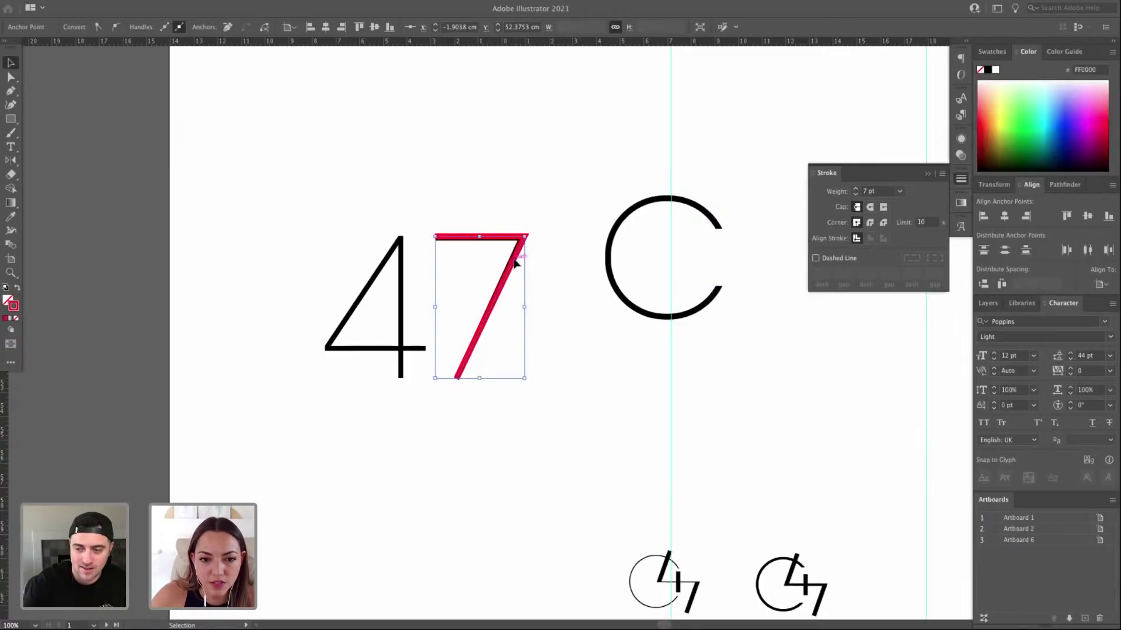
Nudge the red 7 trace down so its top bar covers the bar of the typed 7.
left_click_drag(516, 264, 517, 270)
left_click_drag(363, 187, 620, 355)
left_click_drag(648, 250, 661, 218)
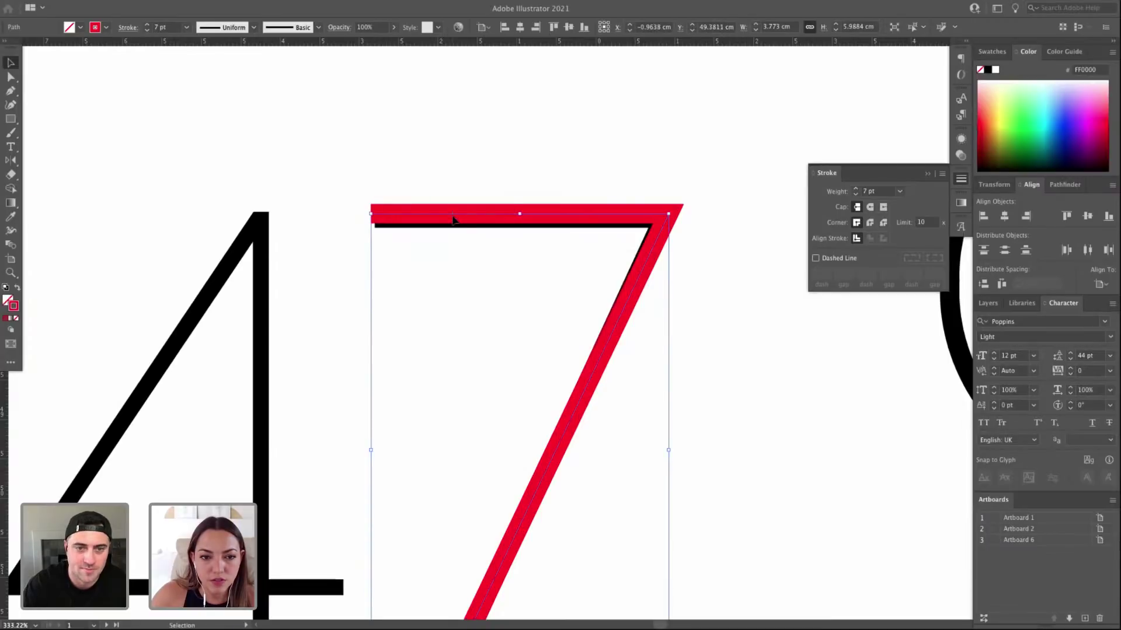
key("Down")
key("Down")
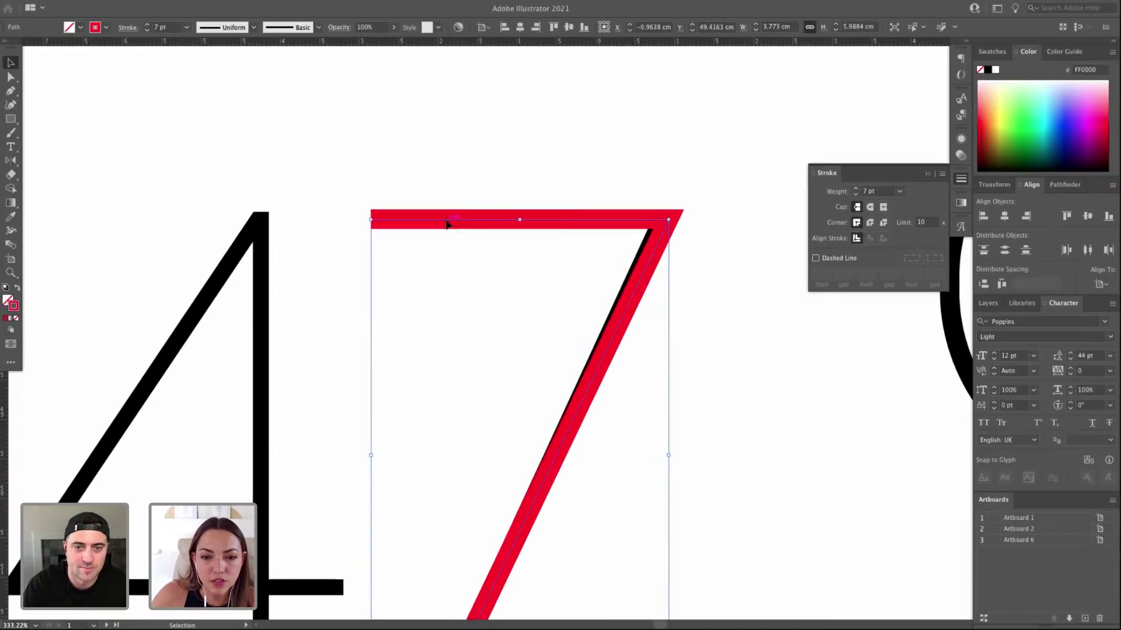
Move the lower end anchor of the red 7 slightly down and right, lengthening the path to about 6.2 cm tall.
scroll(634, 175, "down", 5)
key("a")
left_click_drag(435, 465, 441, 483)
key("v")
scroll(441, 483, "down", 6, "alt")
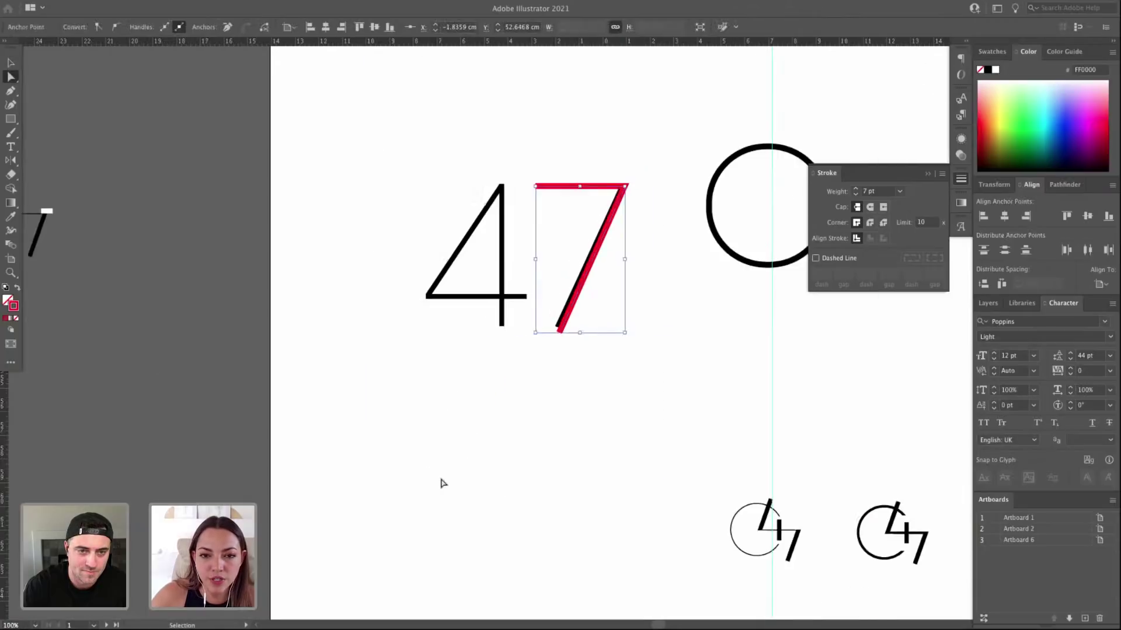
Copy the red 7 onto the typed 4 and rotate the copy 180° to form the 4's diagonal and bar.
scroll(430, 281, "right", 1)
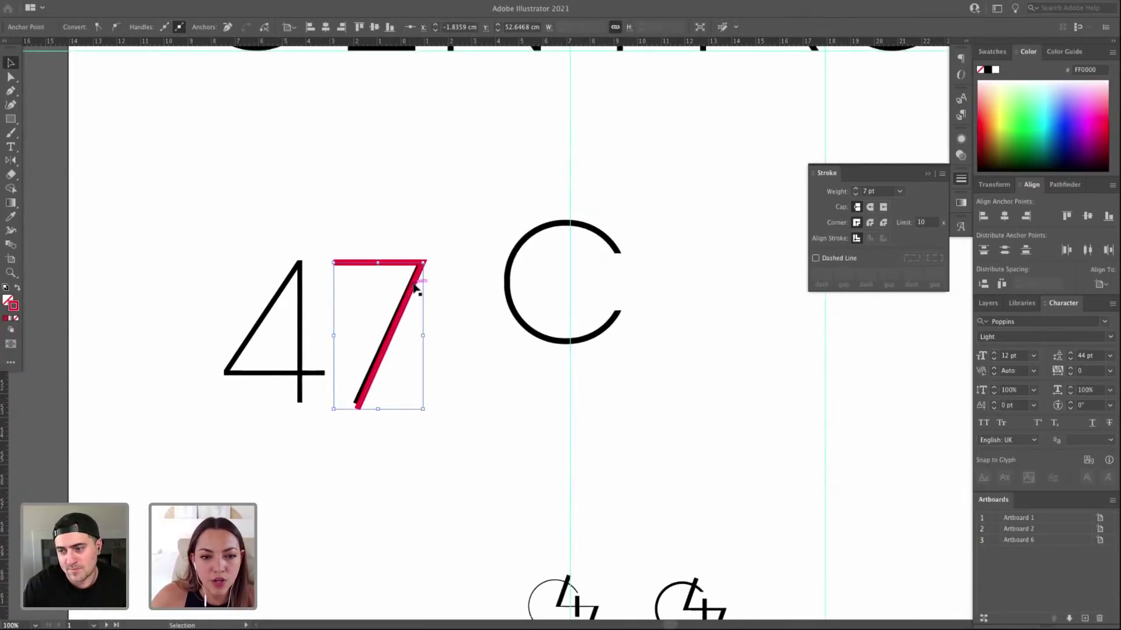
left_click_drag(416, 287, 260, 388)
key("e")
left_click_drag(298, 305, 265, 277)
key("v")
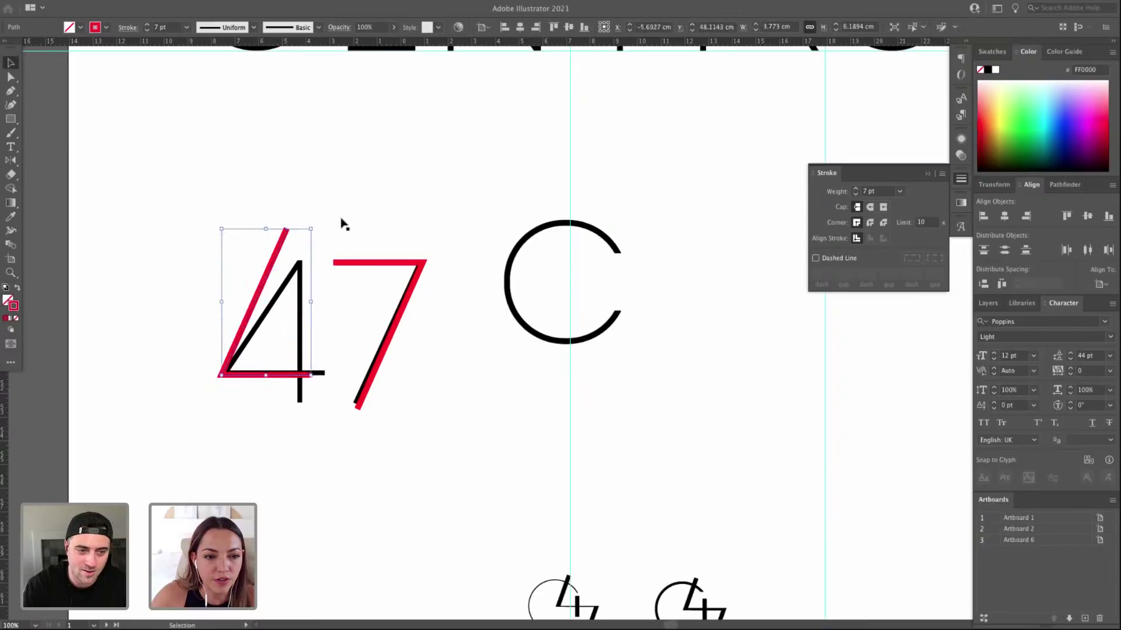
left_click(342, 222)
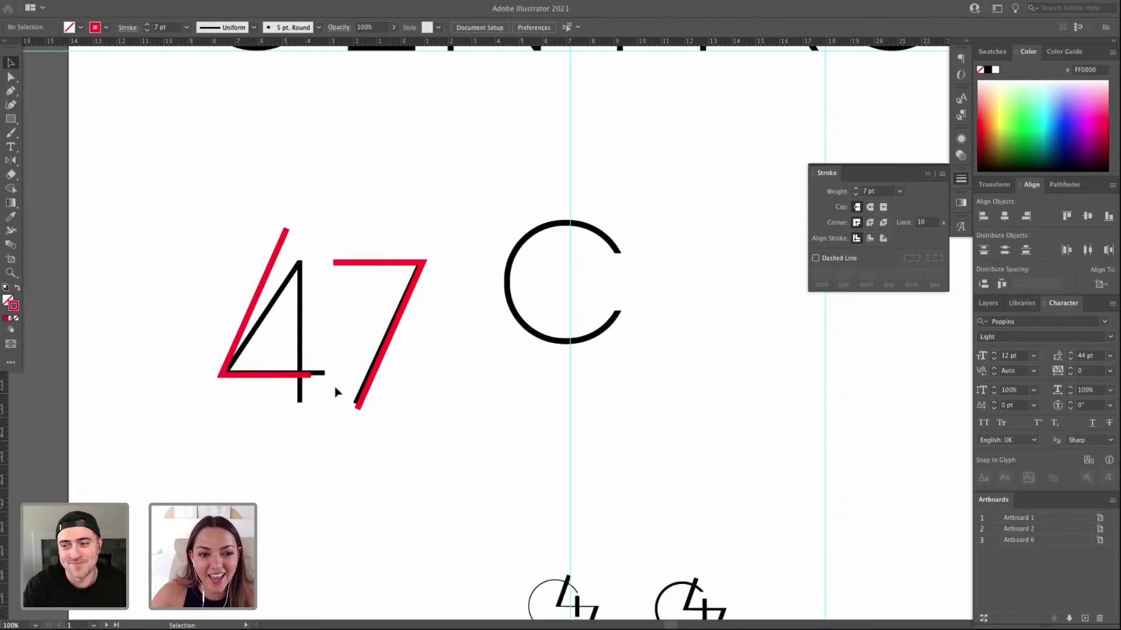
Duplicate the red 4 and 7 shapes to the right of the C, joining them along one shared horizontal bar.
left_click(273, 266)
scroll(367, 238, "right", 5)
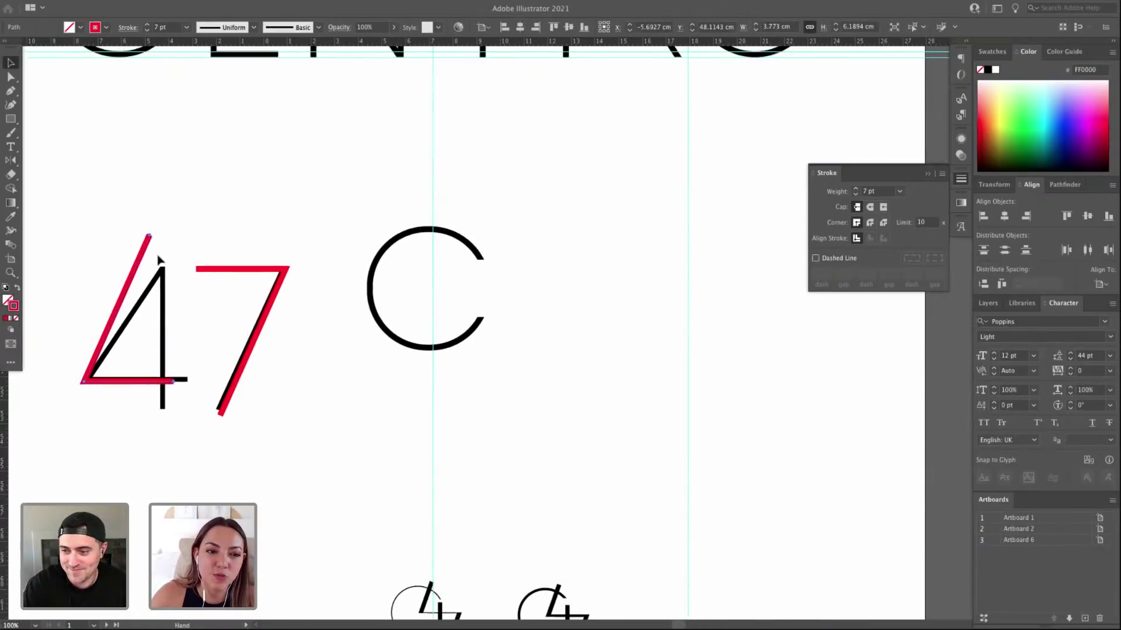
left_click_drag(143, 251, 597, 265)
left_click(237, 275)
left_click_drag(238, 275, 677, 394)
Apply the standalone C's black 7 pt stroke to the joined 4 and 7 shapes with the Eyedropper.
left_click_drag(761, 463, 522, 240)
key("i")
left_click(466, 240)
key("a")
left_click(684, 215)
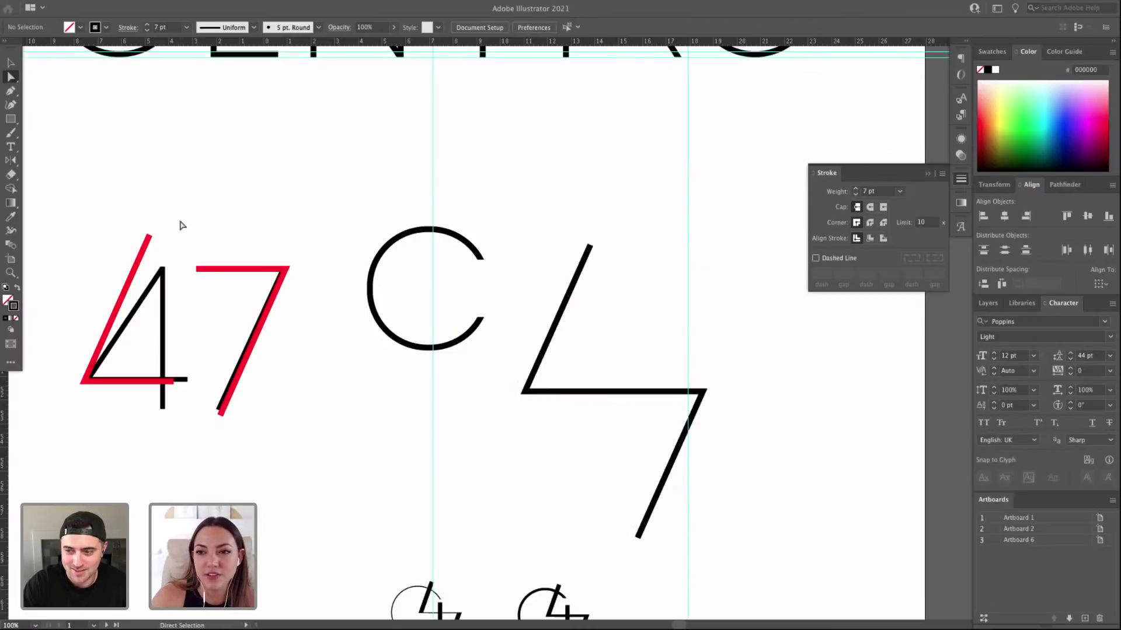
left_click(617, 391)
left_click(617, 374)
key("v")
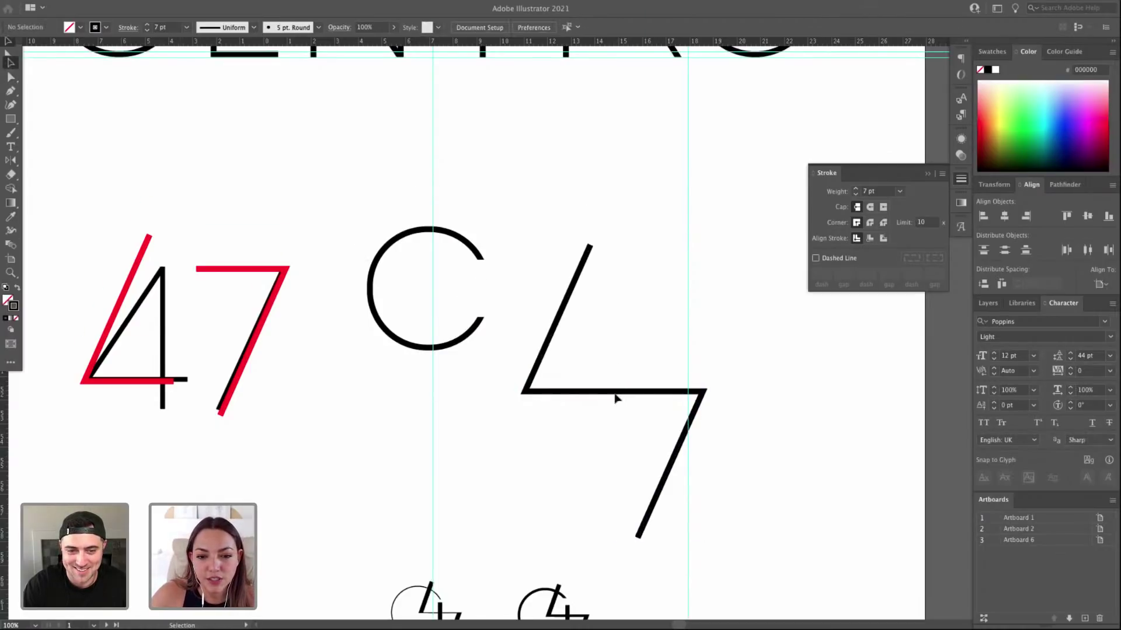
Move the joined zigzag up and to the right, and draw a vertical stroke across its horizontal bar to complete the 4.
left_click_drag(523, 231, 562, 330)
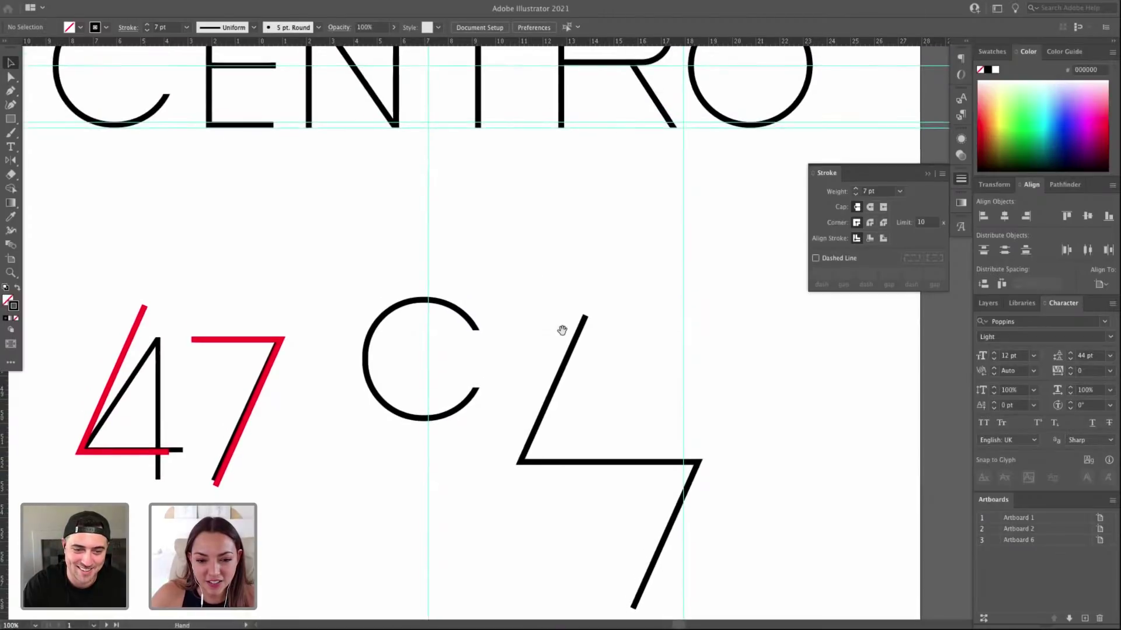
left_click_drag(660, 464, 728, 366)
left_click(720, 330)
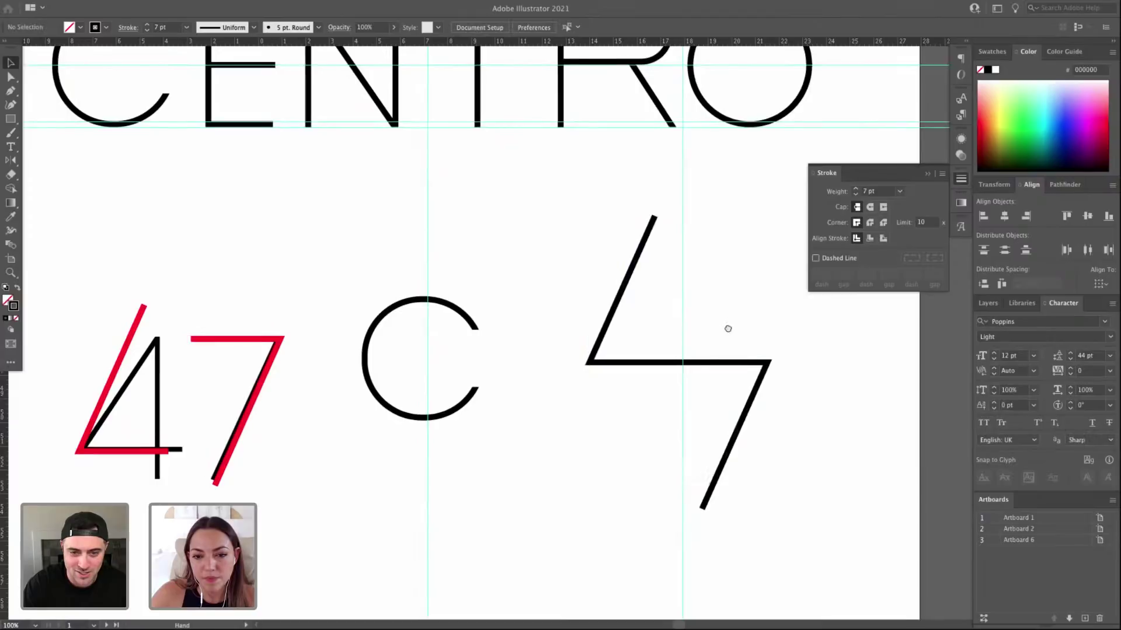
scroll(694, 330, "right", 1)
key("a")
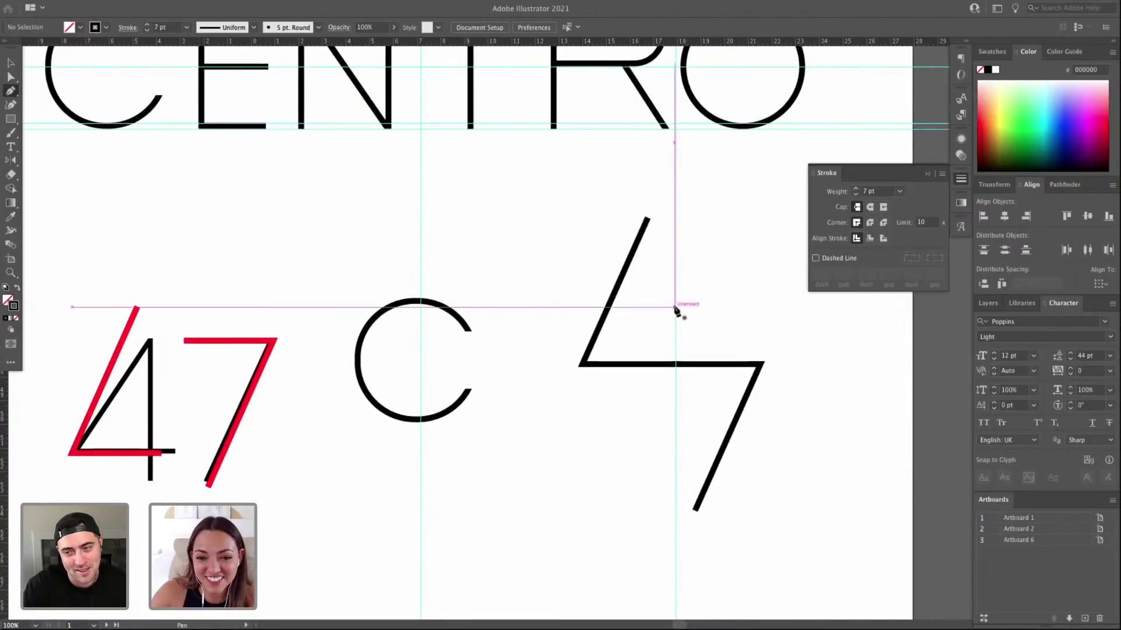
left_click(676, 306)
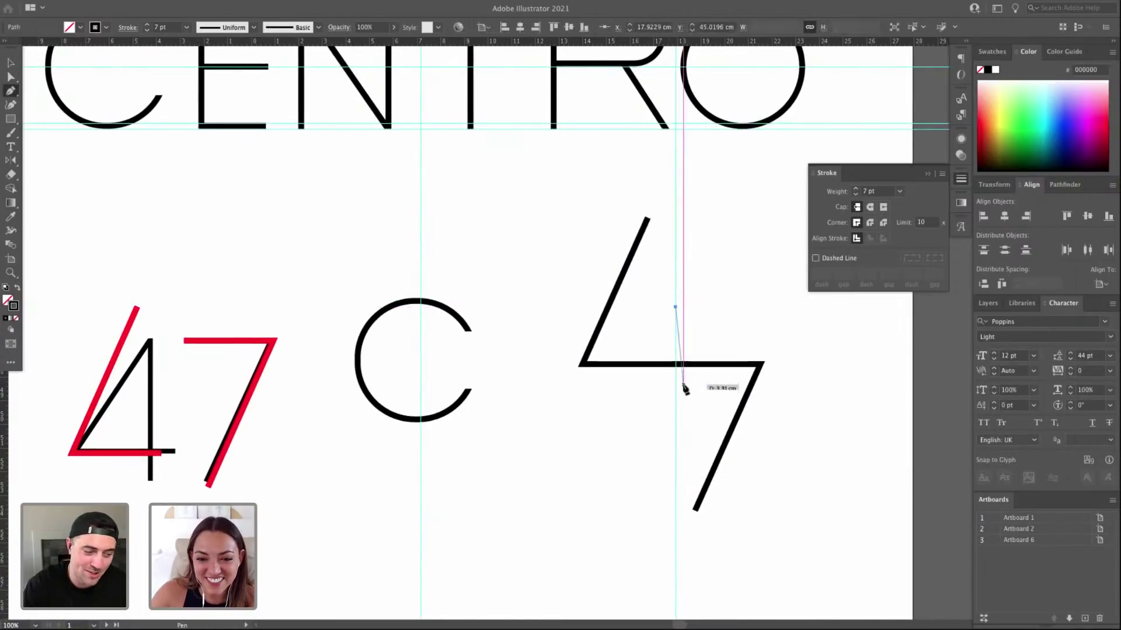
left_click(676, 428)
key("v")
left_click(708, 323)
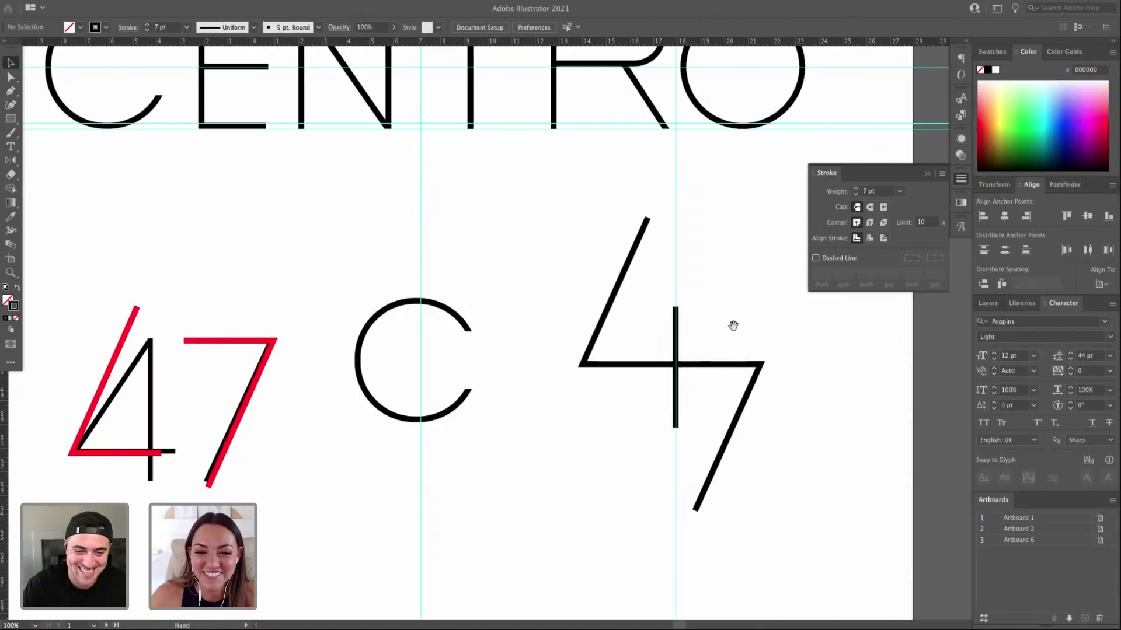
Scale the black 47 mark down to about 3.7 by 6.2 cm and position it just right of the C.
scroll(734, 326, "down", 5)
scroll(724, 256, "up", 3)
left_click_drag(572, 167, 791, 441)
left_click_drag(757, 160, 713, 233)
left_click_drag(617, 306, 581, 306)
left_click(658, 253)
left_click_drag(553, 239, 663, 241)
Shrink the typed 47 with its red traces and move it up and left, away from the C.
left_click_drag(166, 213, 403, 441)
left_click_drag(356, 290, 288, 225)
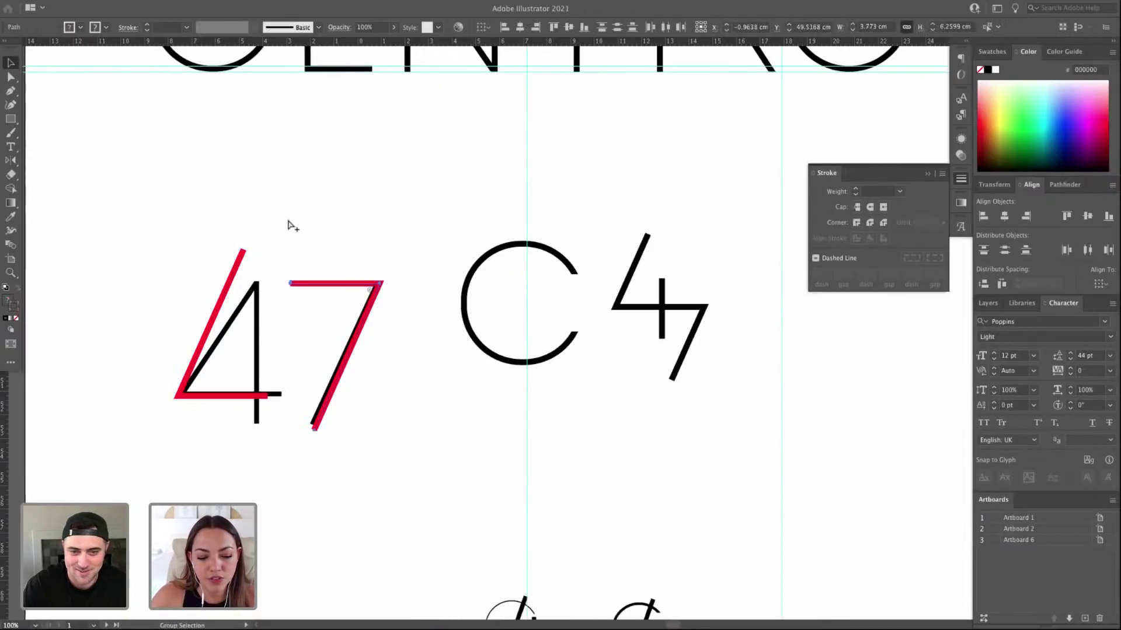
left_click_drag(276, 278, 163, 146)
left_click_drag(278, 363, 228, 308)
left_click_drag(213, 205, 172, 173)
left_click(428, 267)
scroll(497, 255, "right", 5)
scroll(498, 255, "down", 3)
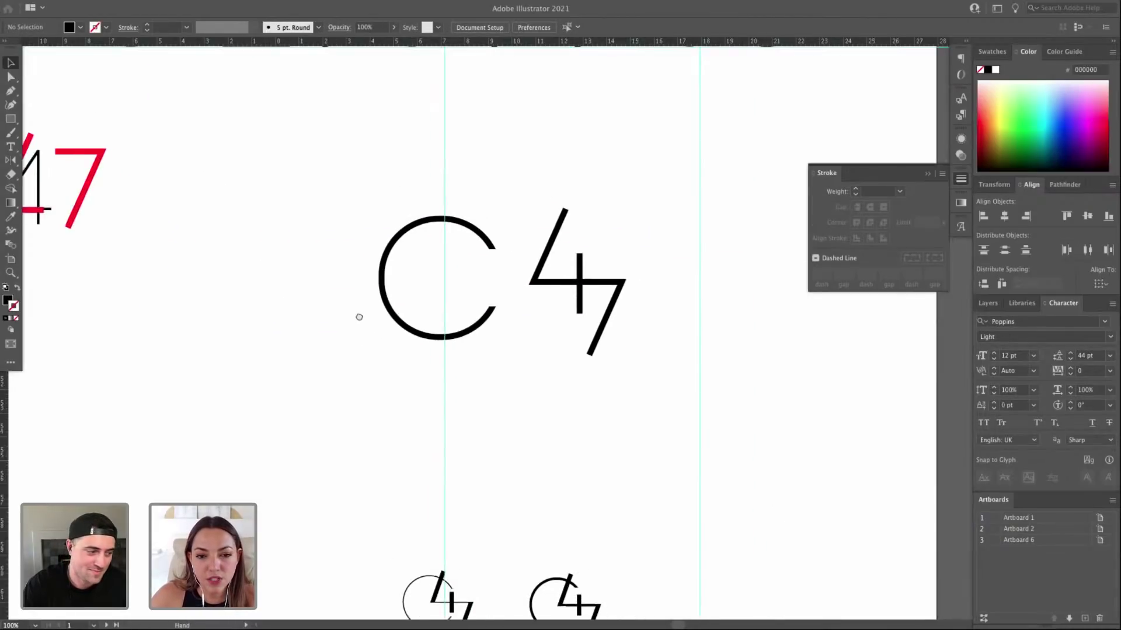
left_click_drag(376, 536, 599, 610)
scroll(649, 513, "down", 3)
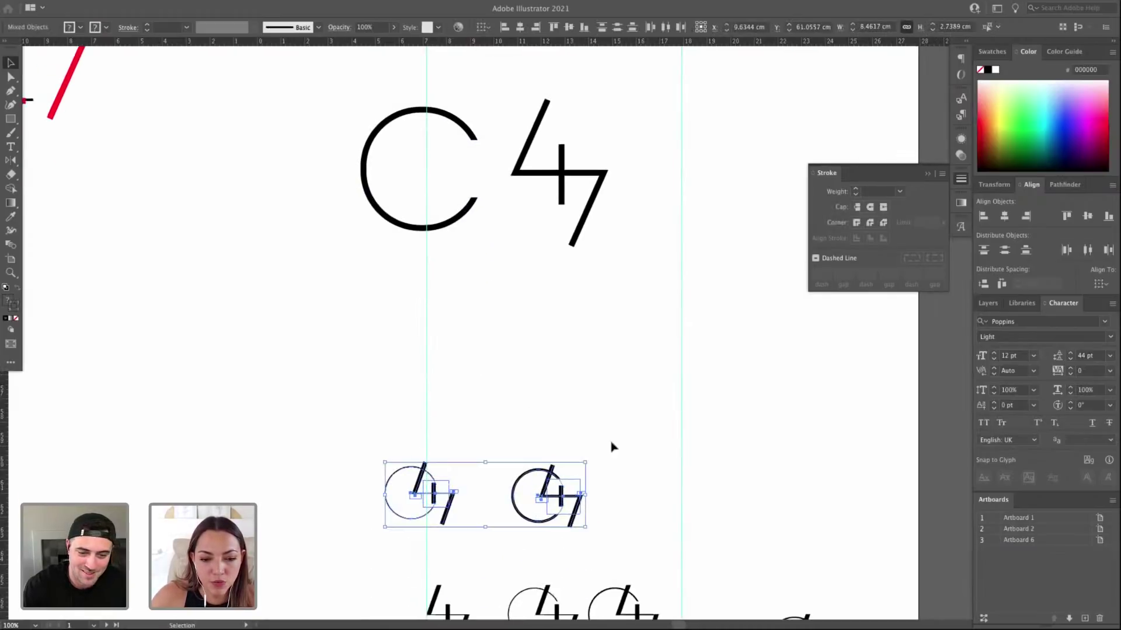
left_click(512, 417)
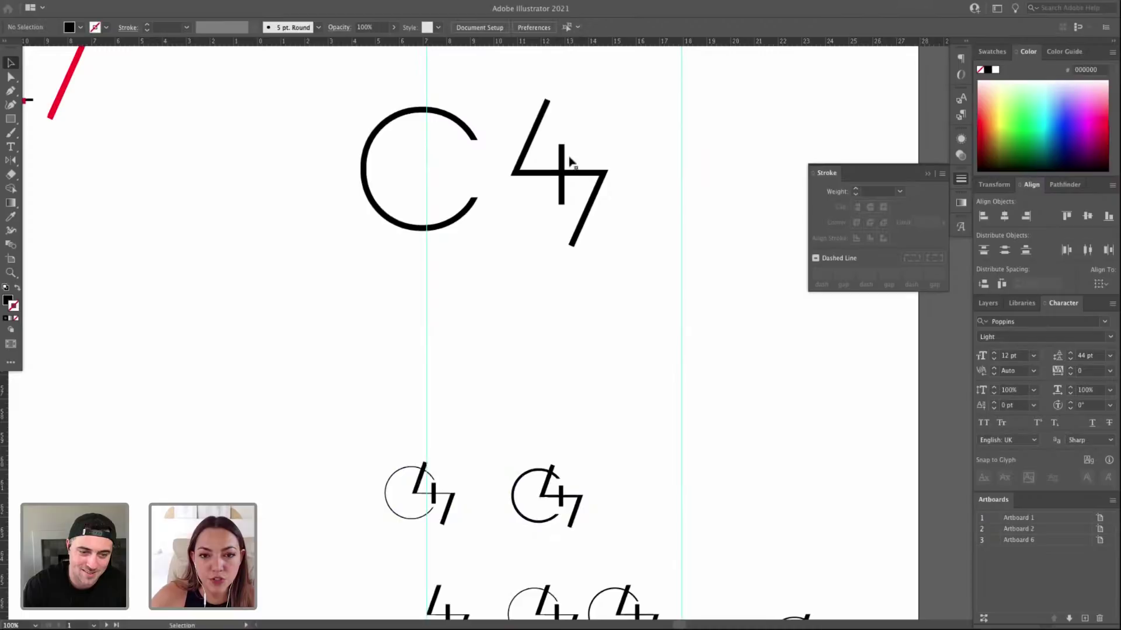
Try the 47 mark overlapping the opening of the standalone C.
left_click_drag(525, 97, 628, 257)
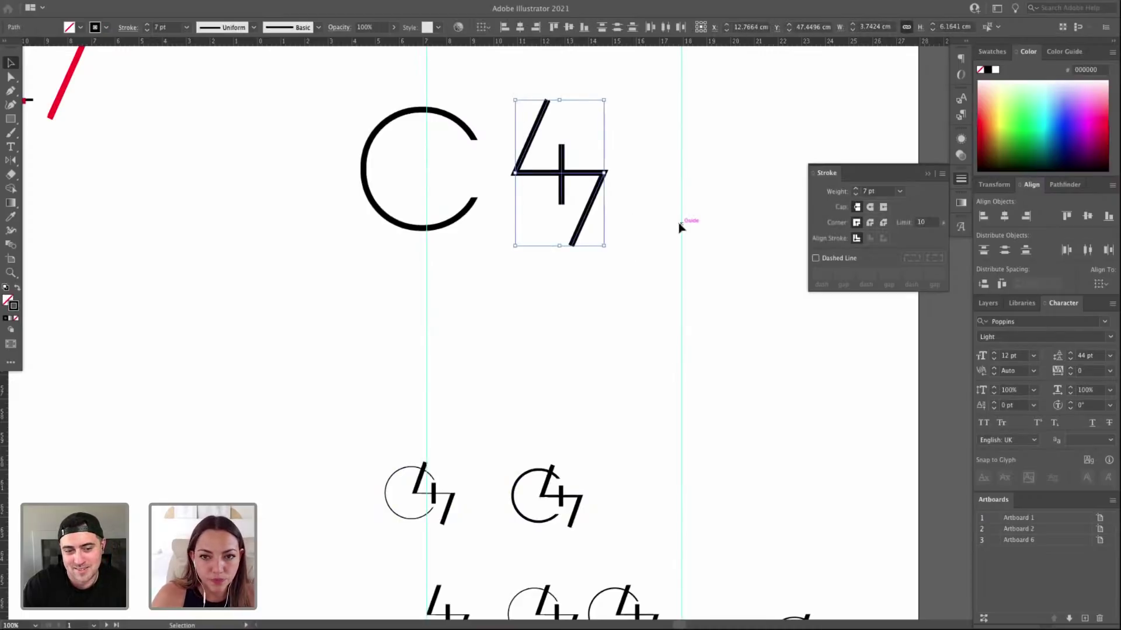
left_click(475, 127)
left_click_drag(514, 108, 624, 247)
left_click_drag(586, 177, 541, 187)
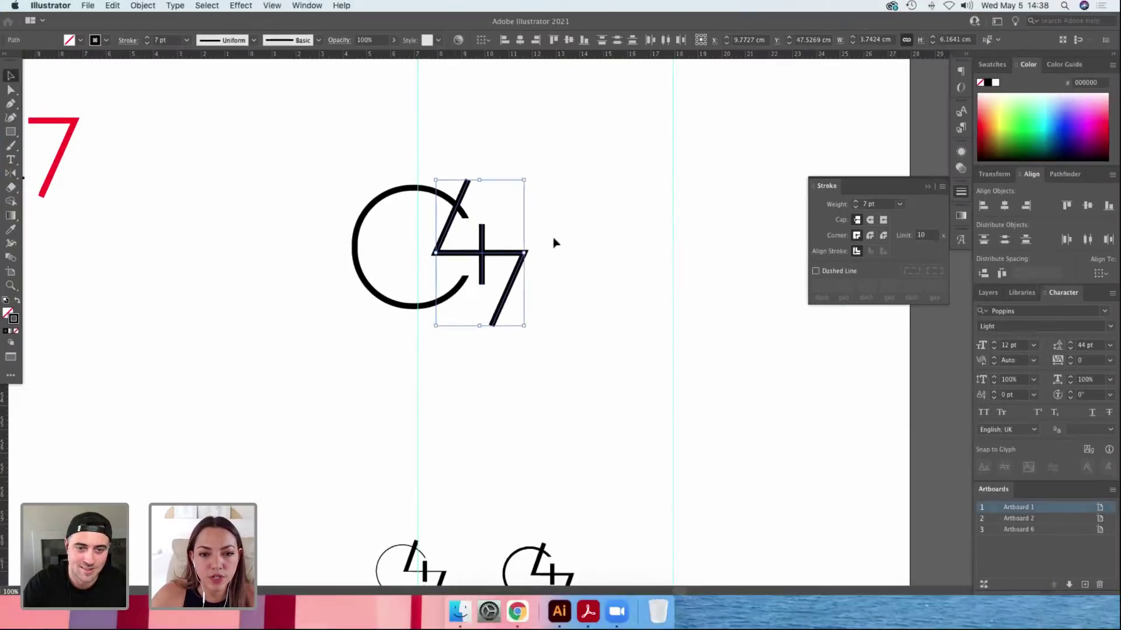
key("Tab")
left_click_drag(568, 192, 649, 269)
key("Tab")
left_click_drag(350, 220, 628, 445)
left_click(593, 466)
left_click(507, 251)
left_click_drag(502, 188, 488, 309)
left_click_drag(171, 155, 211, 280)
left_click_drag(437, 313, 437, 521)
left_click_drag(276, 344, 642, 554)
left_click(629, 443)
left_click(540, 444)
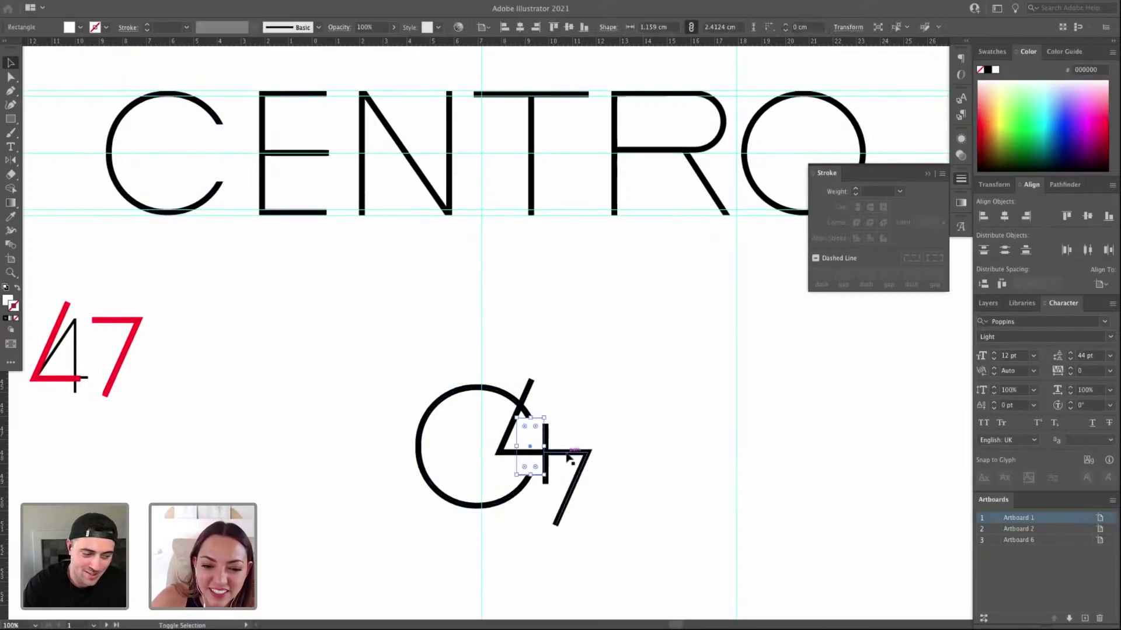
left_click(569, 457, "shift")
scroll(549, 438, "left", 3)
left_click_drag(642, 431, 664, 452)
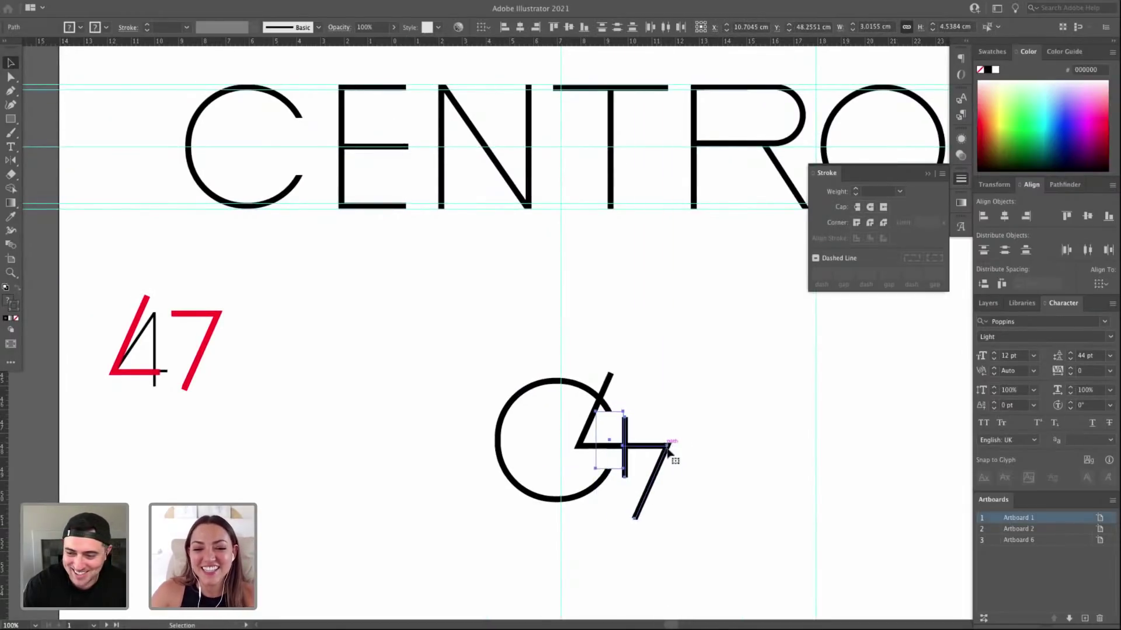
left_click(663, 464)
left_click(662, 465)
left_click(627, 432, "shift")
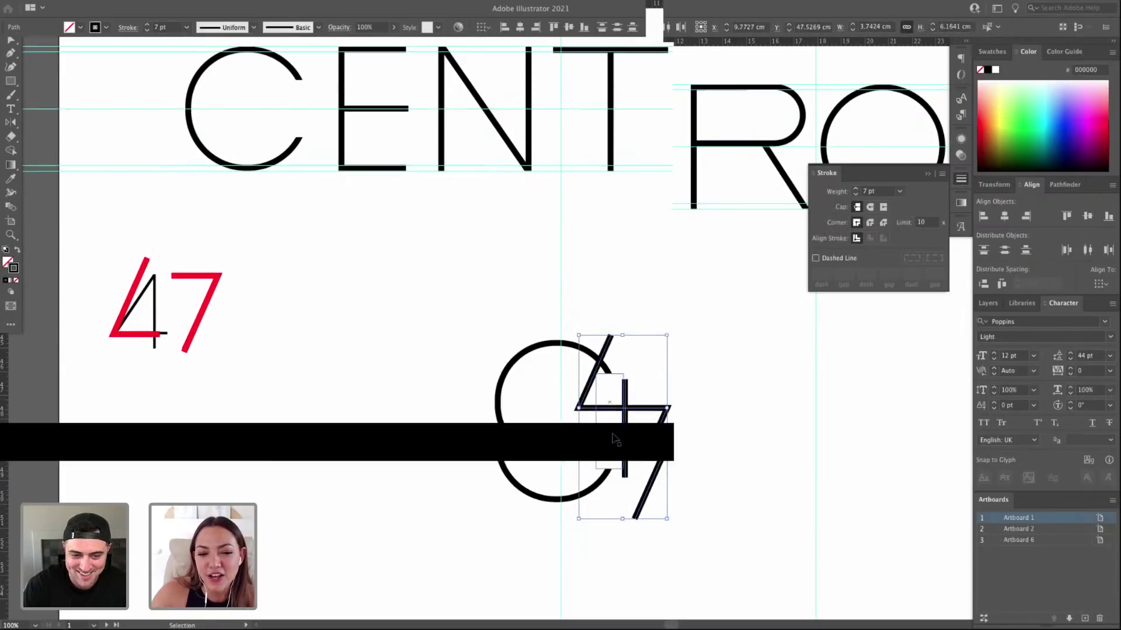
left_click(674, 454)
Select the three strokes of the 47 mark and move it right, clear of the C.
left_click_drag(692, 446, 641, 446)
left_click(614, 448)
left_click(575, 435, "shift")
left_click(562, 385, "shift")
left_click_drag(562, 385, 658, 385)
left_click(766, 375)
left_click_drag(764, 398, 717, 391)
left_click_drag(590, 356, 705, 510)
left_click_drag(625, 450, 654, 450)
left_click(759, 426)
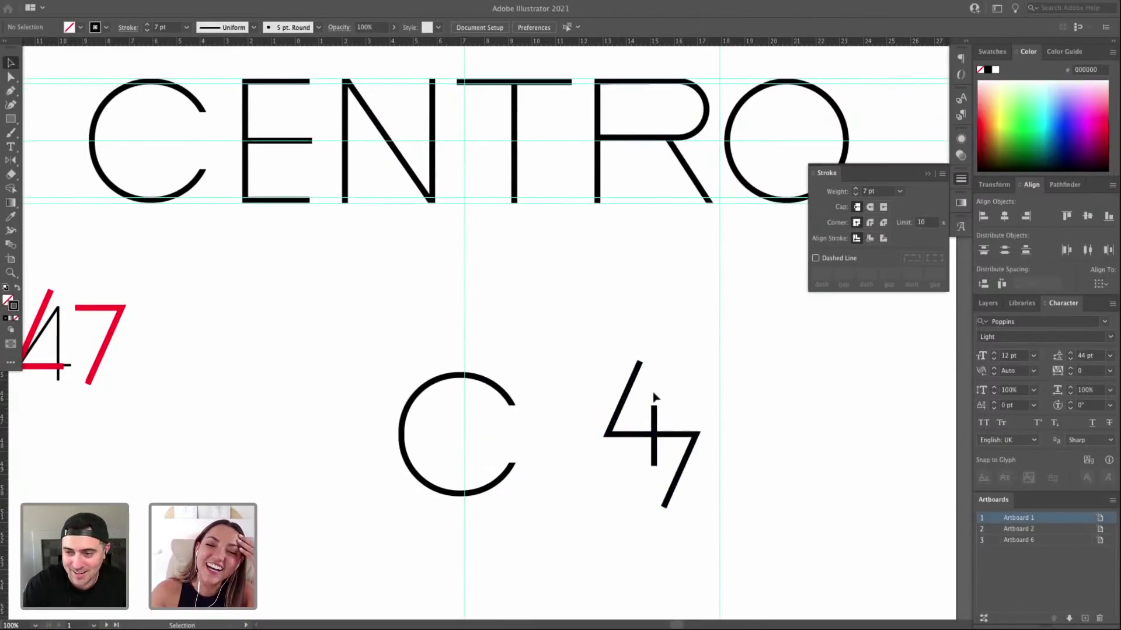
Reduce the standalone C's stroke weight to 2 pt.
left_click(475, 375)
left_click(855, 195)
left_click(855, 194)
left_click(855, 195)
left_click(856, 194)
left_click(856, 194)
left_click(506, 372)
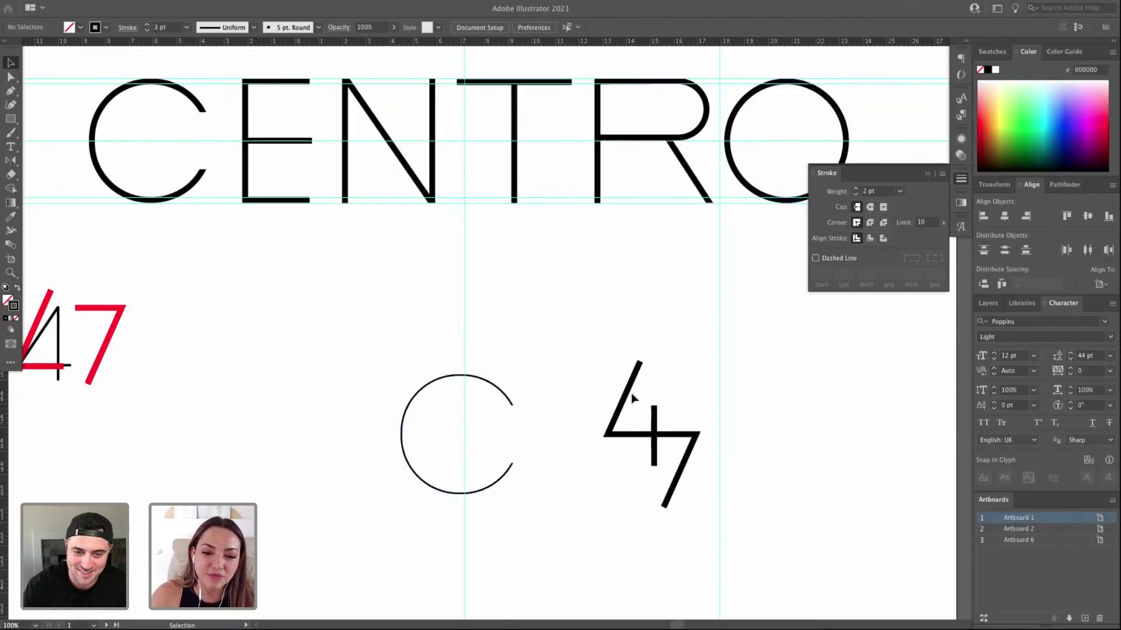
Offset the 4 upward and the 7 downward so their horizontal bars meet the vertical stroke at different heights.
left_click(692, 439)
left_click(710, 437)
mouse_move(708, 449)
left_mouse_down()
mouse_move(705, 435)
mouse_move(690, 446)
left_mouse_up()
left_click(640, 418)
key("Up")
key("Up")
key("Up")
key("Up")
left_click(728, 406)
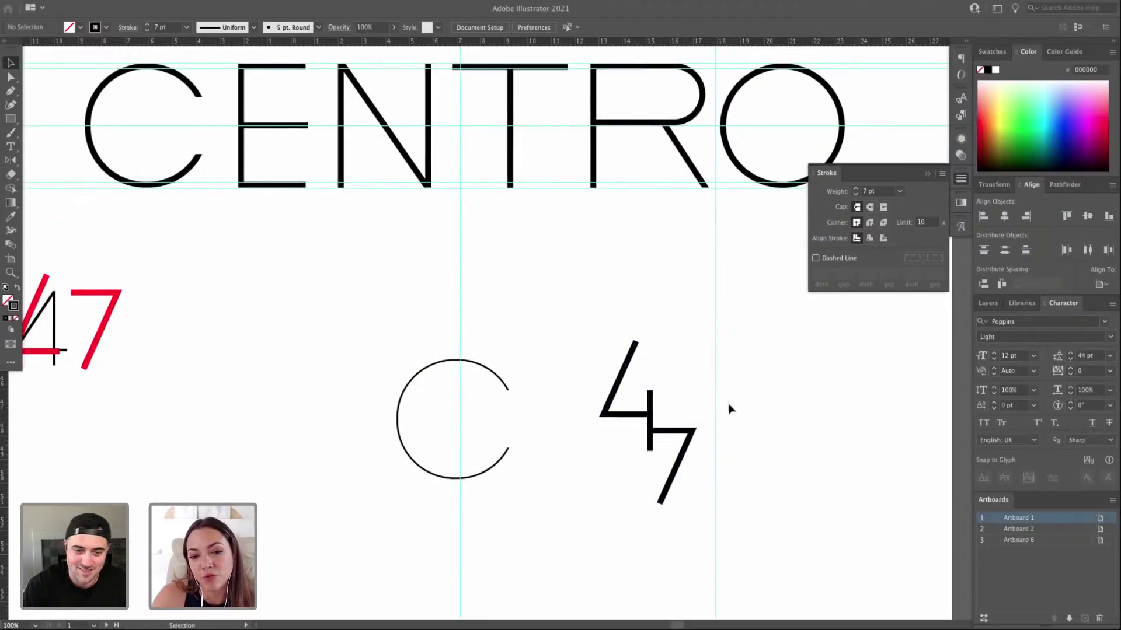
left_click_drag(693, 431, 696, 433)
left_click(745, 426)
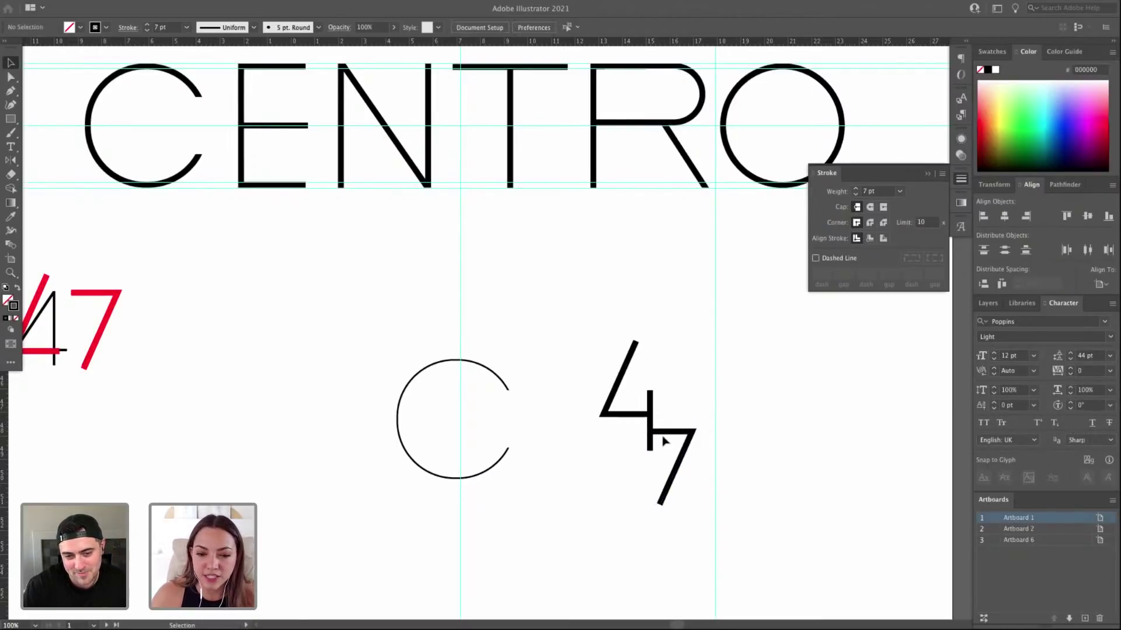
Undo the vertical offset between the 4 and the 7 and the last stroke weight reduction of the standalone C.
key("ctrl+z")
key("ctrl+z")
key("ctrl+z")
key("ctrl+z")
key("ctrl+z")
key("ctrl+z")
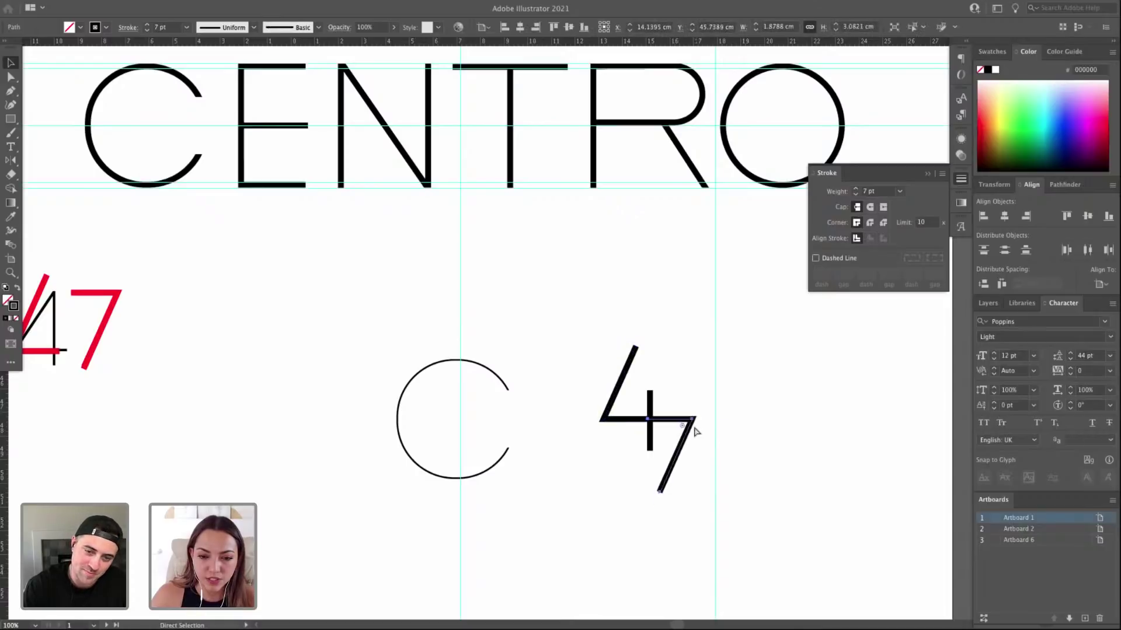
key("ctrl+z")
key("ctrl+z")
key("ctrl+z")
key("ctrl+z")
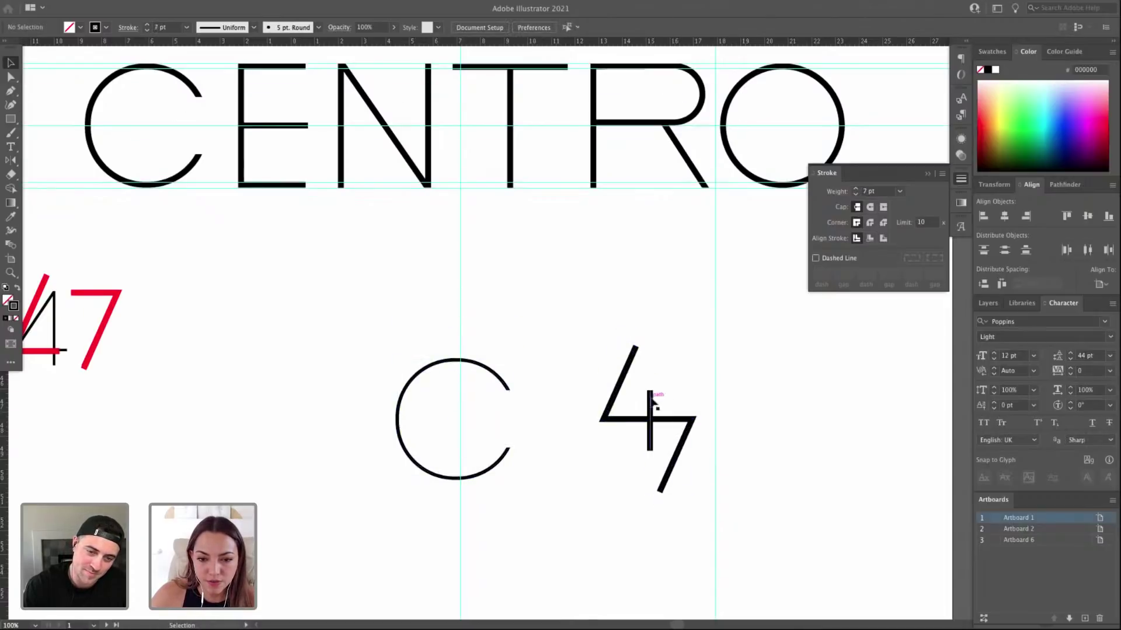
Match the 47 mark's vertical stroke to the standalone C's 4 pt stroke by sampling it with the Eyedropper.
key("a")
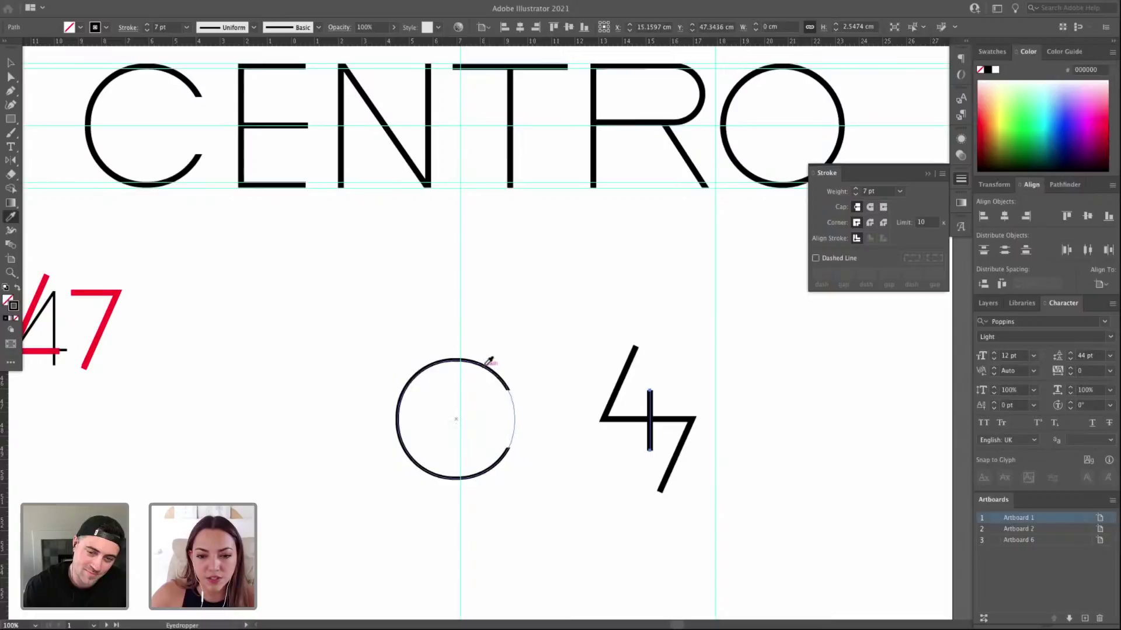
key("ctrl+z")
key("v")
left_click(717, 383)
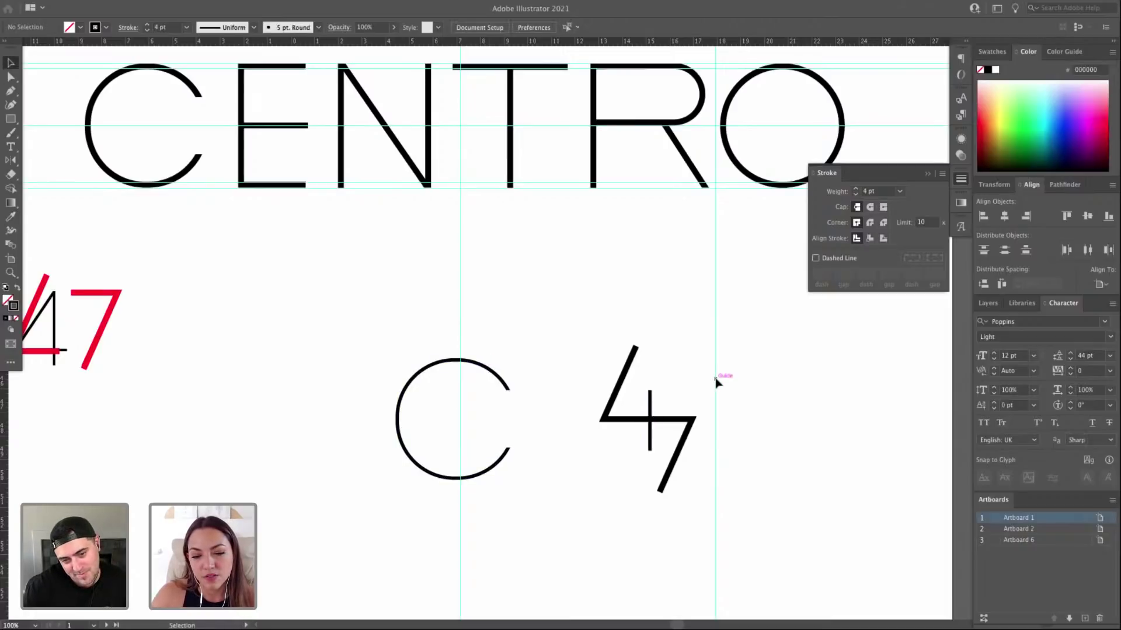
Try a 4 pt horizontal crossbar about 1.2 cm wide across the 7's diagonal, and delete it.
key("p")
left_click(677, 450)
key("i")
key("a")
left_click_drag(666, 450, 700, 454)
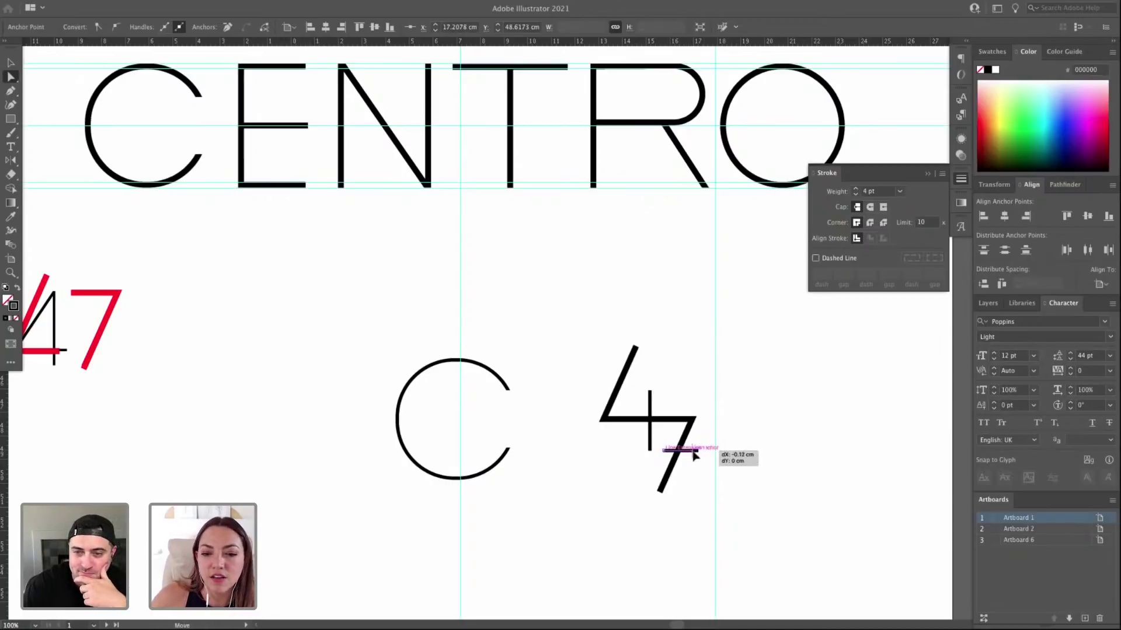
left_click(720, 457)
key("v")
left_click_drag(690, 454, 688, 463)
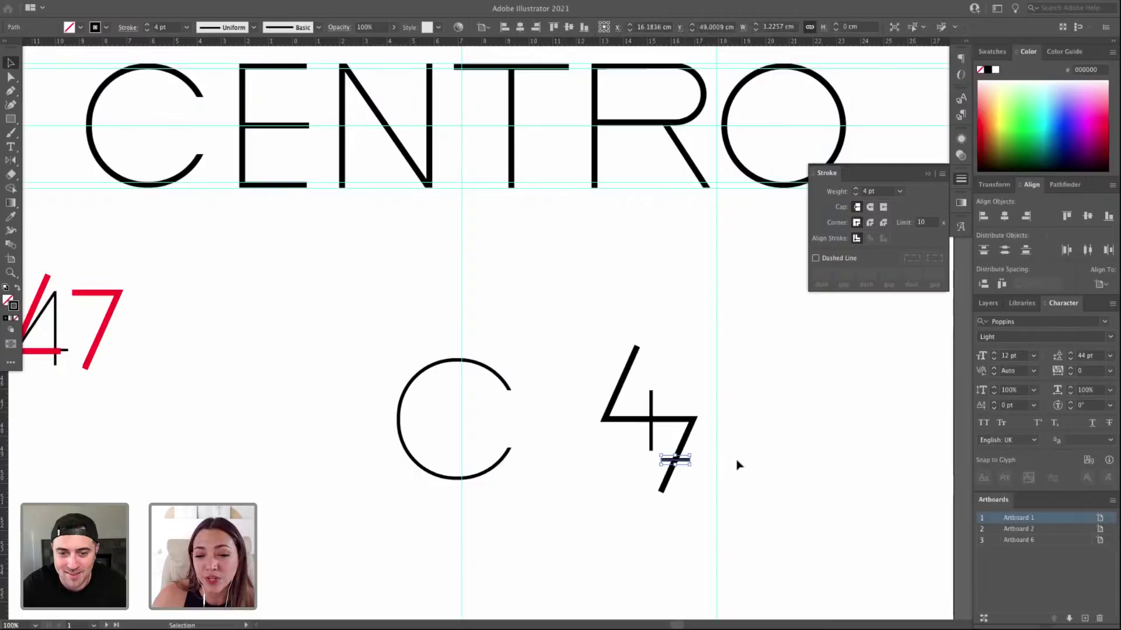
left_click(737, 469)
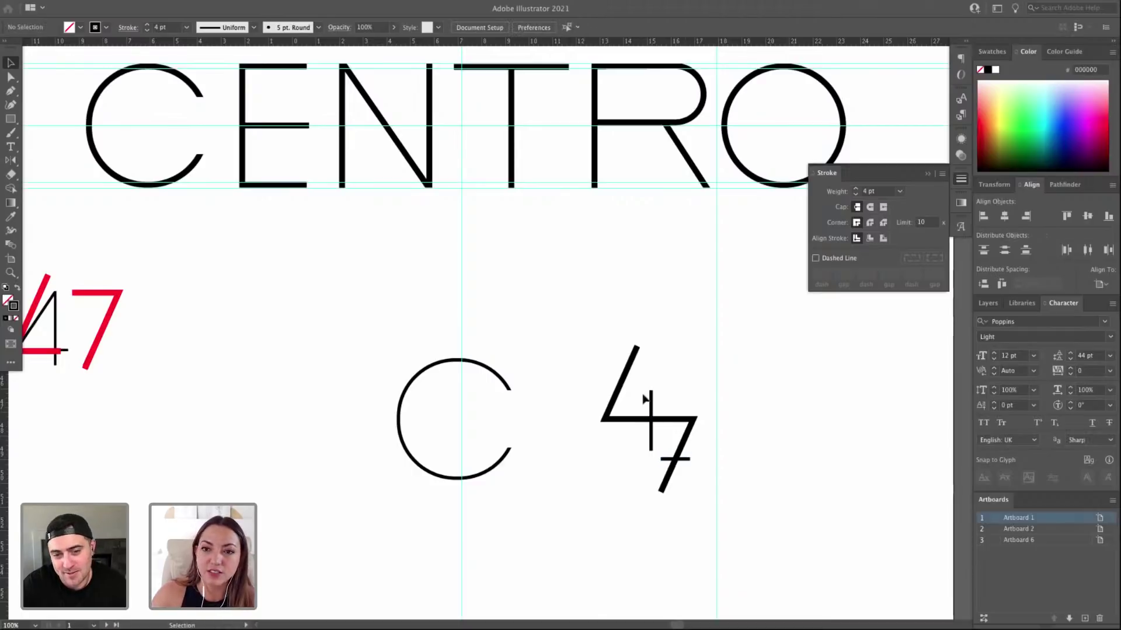
left_click(688, 461)
key("Delete")
Move the three strokes of the 47 mark over the opening of the C and nudge them down to centre them vertically.
left_click_drag(581, 316, 691, 518)
left_click_drag(683, 422, 560, 418)
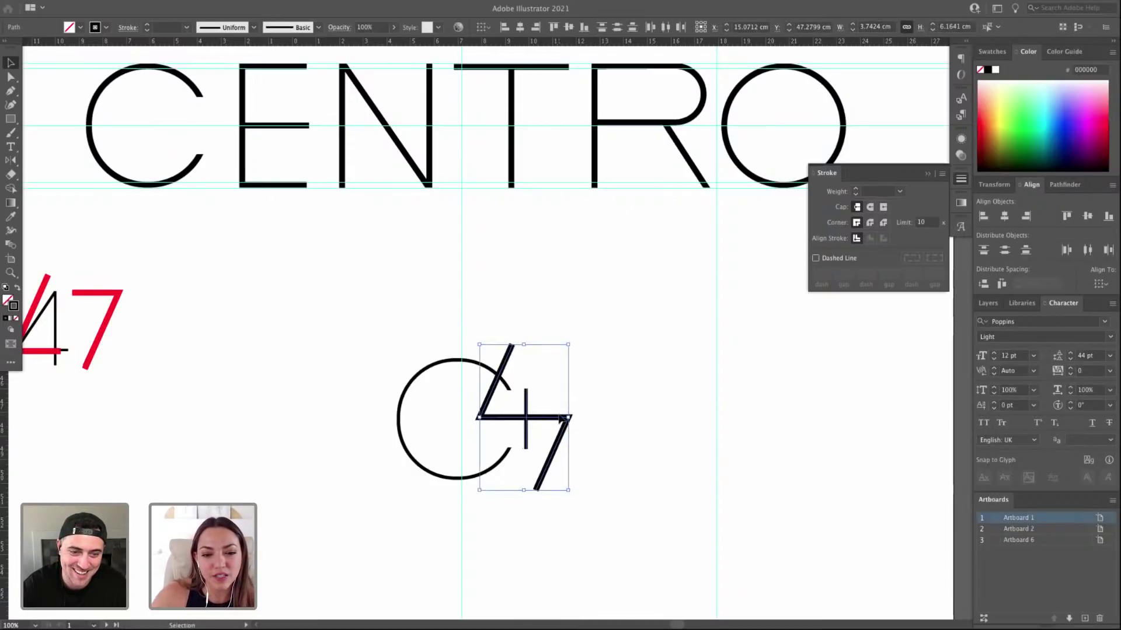
key("Down")
key("Down")
key("Down")
key("Down")
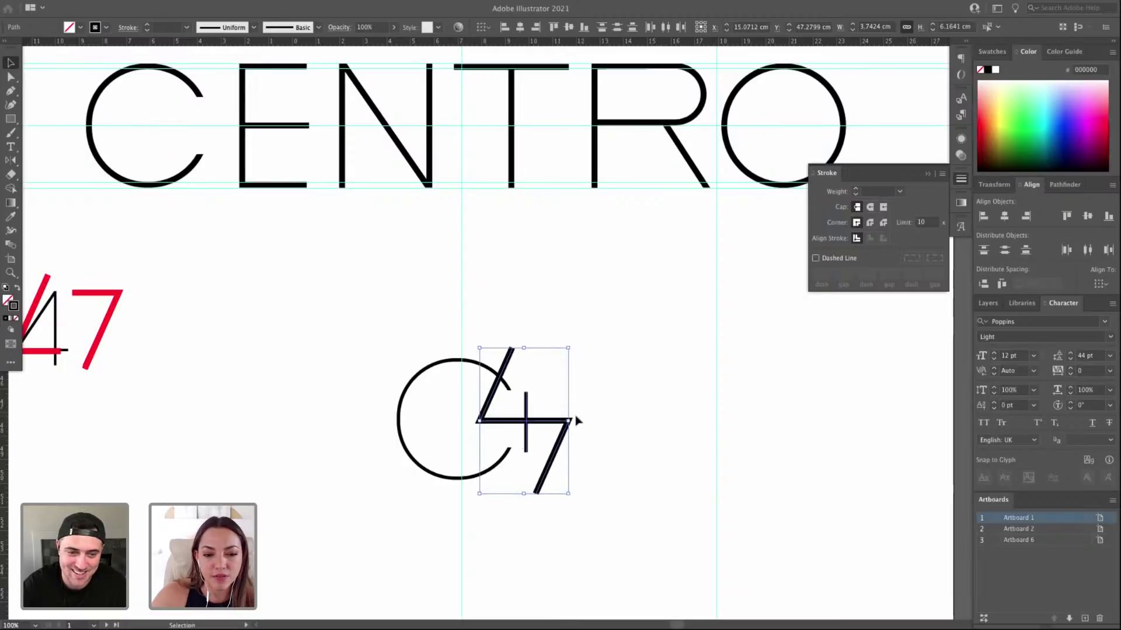
left_click(634, 420)
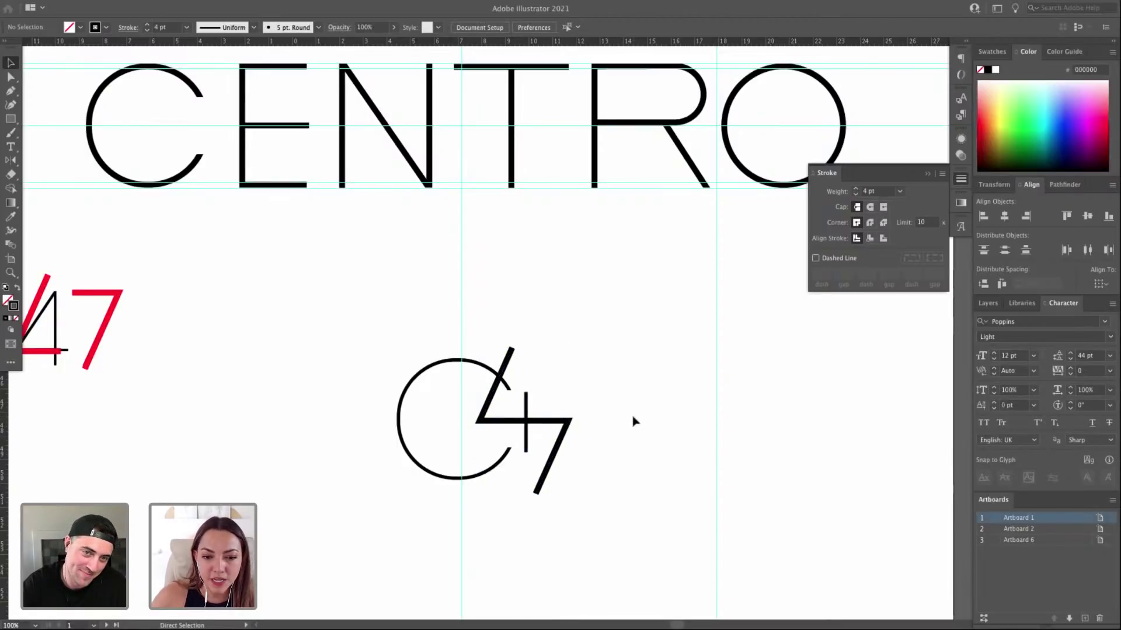
Examine the earlier small monogram variations below, including a close-up of the 47 with a short bar on the 7.
key("ctrl+minus")
left_click_drag(390, 301, 645, 453)
scroll(645, 473, "down", 4)
key("z")
left_click_drag(217, 354, 736, 520)
left_click_drag(689, 486, 682, 485)
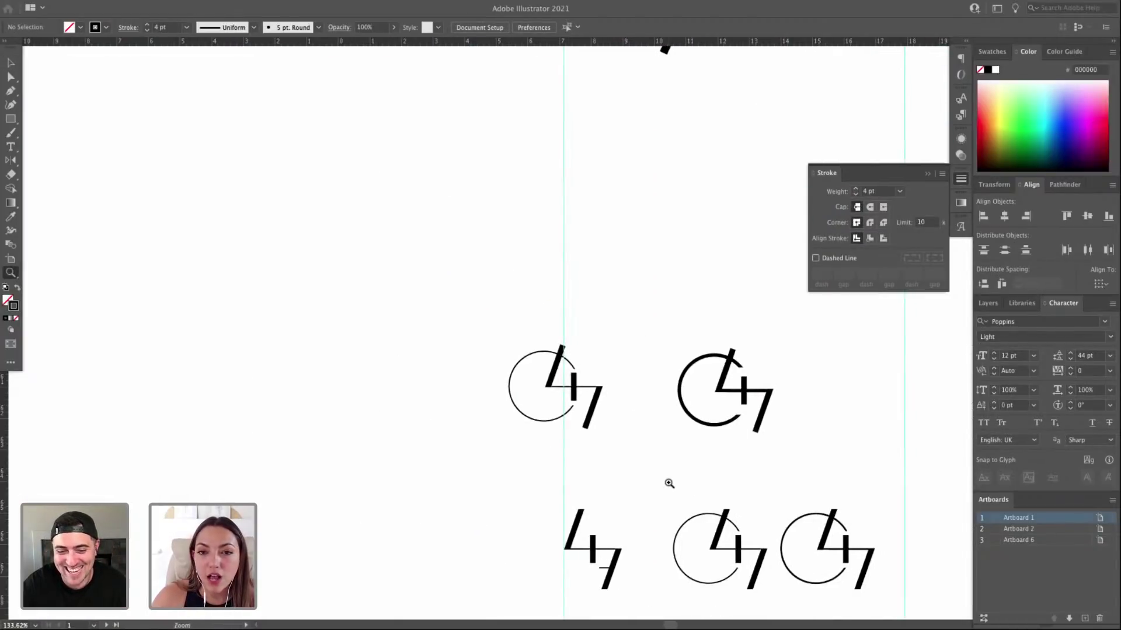
key("v")
left_click_drag(637, 435, 485, 327)
left_click(654, 338)
scroll(582, 484, "down", 3)
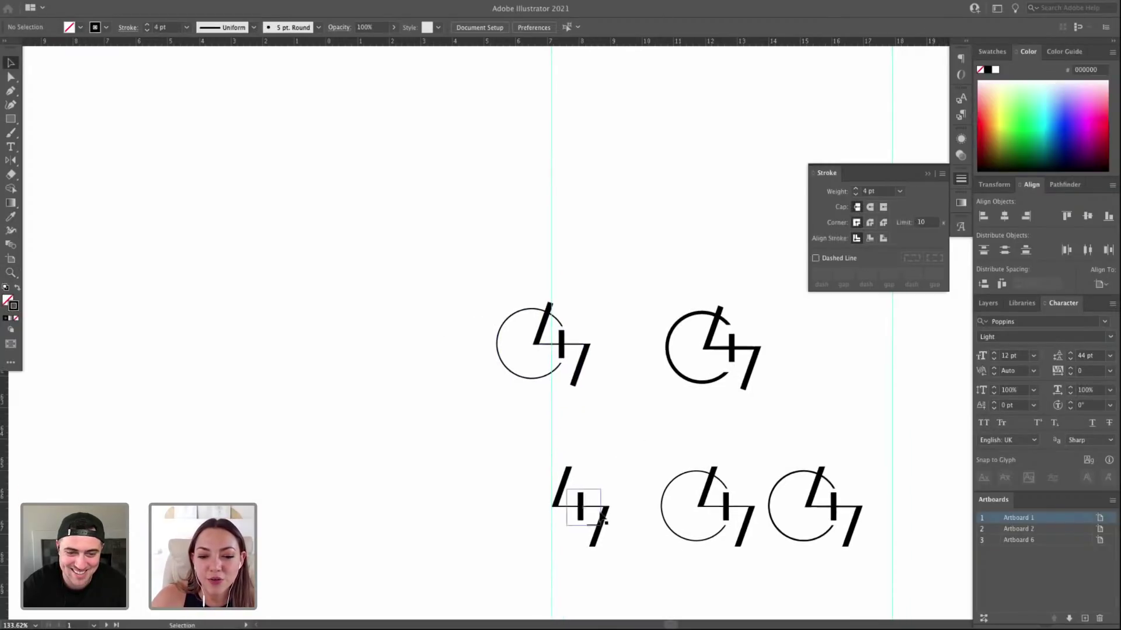
left_click_drag(528, 476, 658, 543)
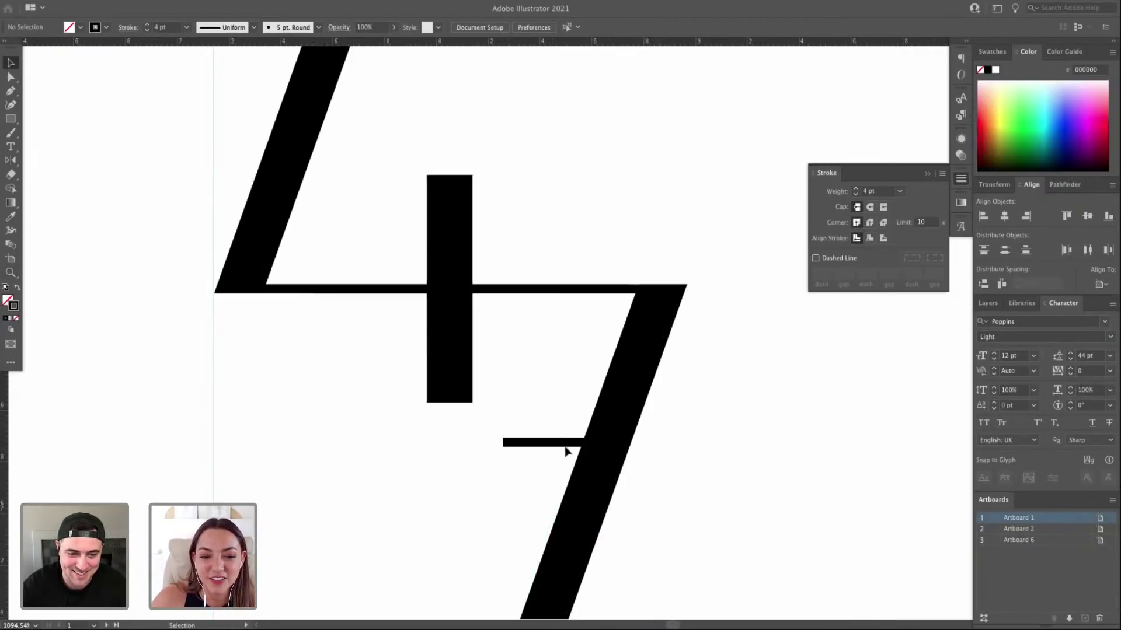
scroll(682, 443, "down", 10)
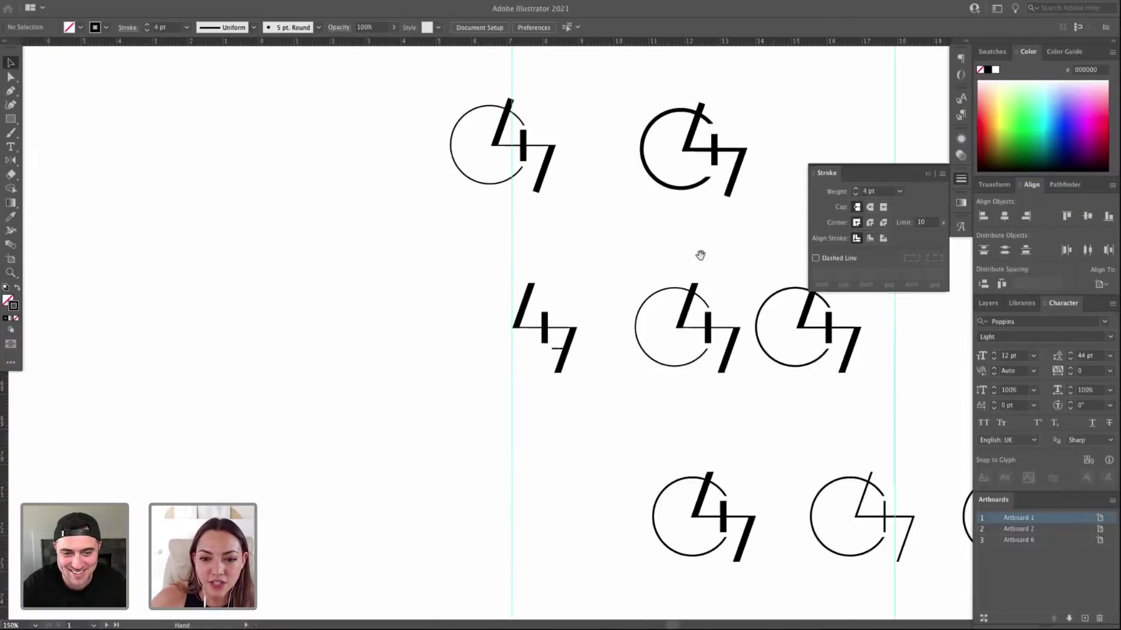
left_click_drag(709, 268, 682, 371)
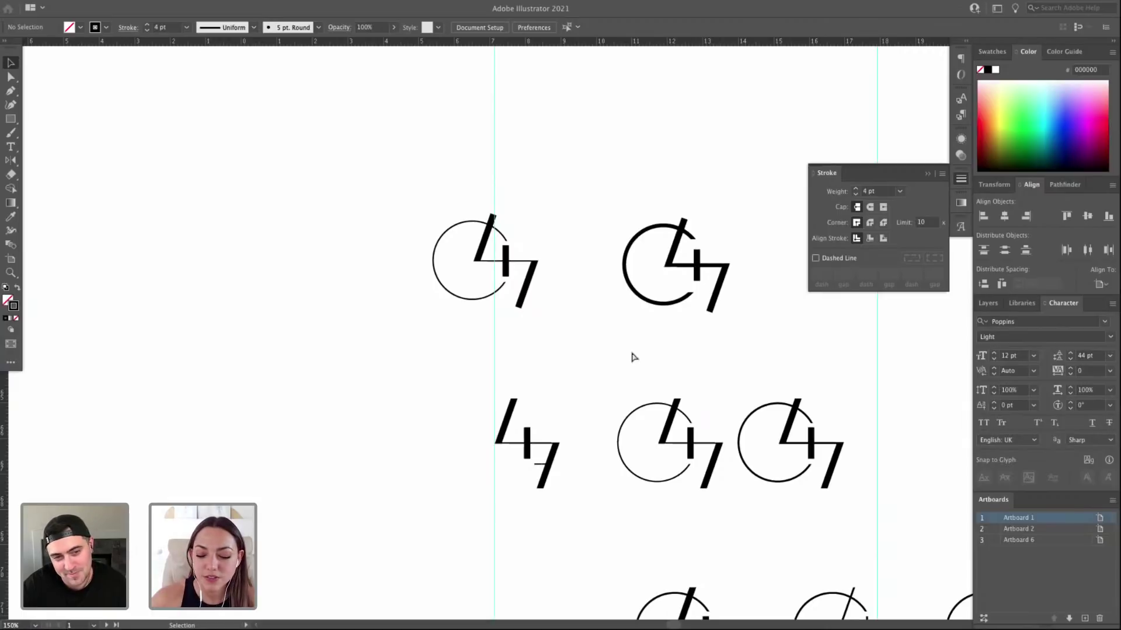
Compare the stroke weights of the small monogram variations with the new large C47 monogram.
key("ctrl+minus")
left_click_drag(662, 410, 564, 343)
scroll(564, 344, "right", 3)
scroll(564, 343, "up", 2)
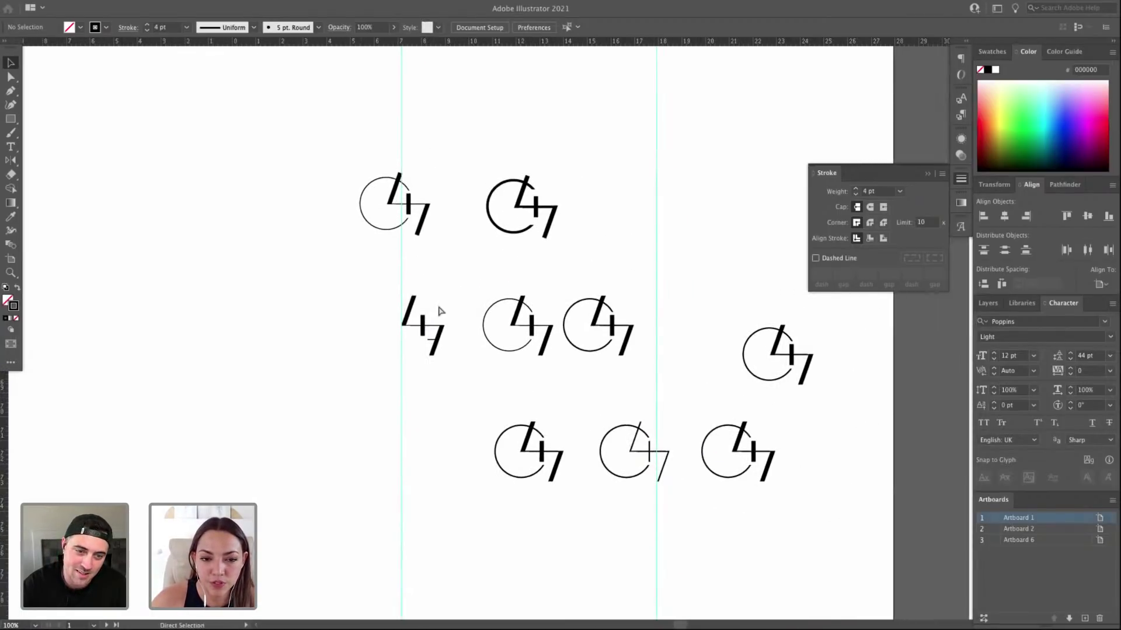
key("ctrl+minus")
left_click_drag(448, 322, 497, 413)
left_click_drag(578, 321, 577, 348)
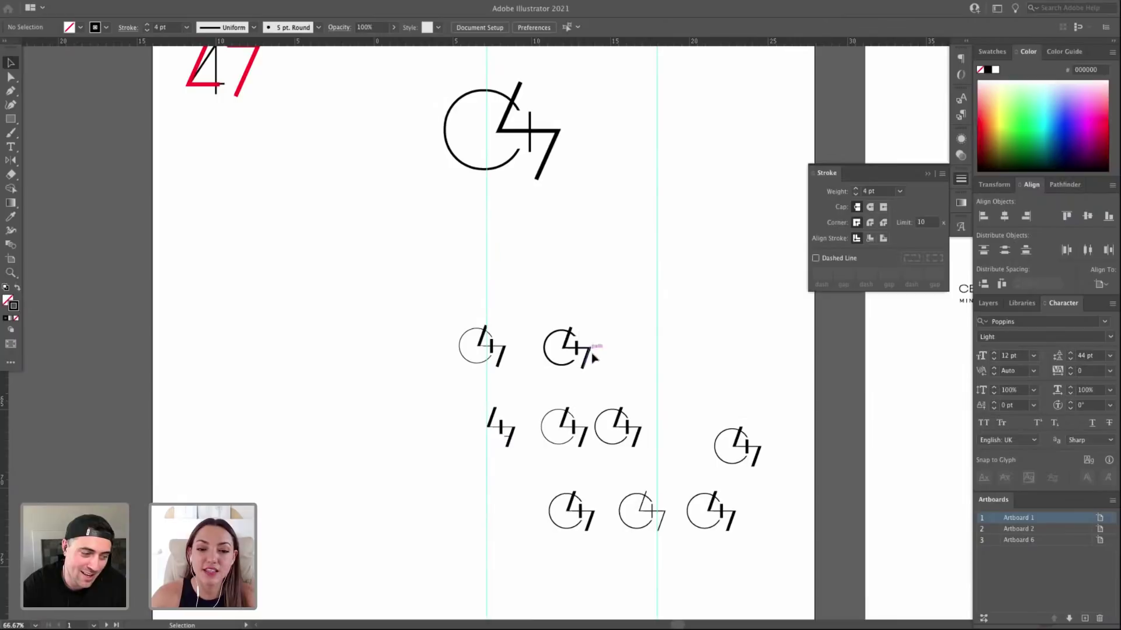
scroll(698, 377, "up", 1)
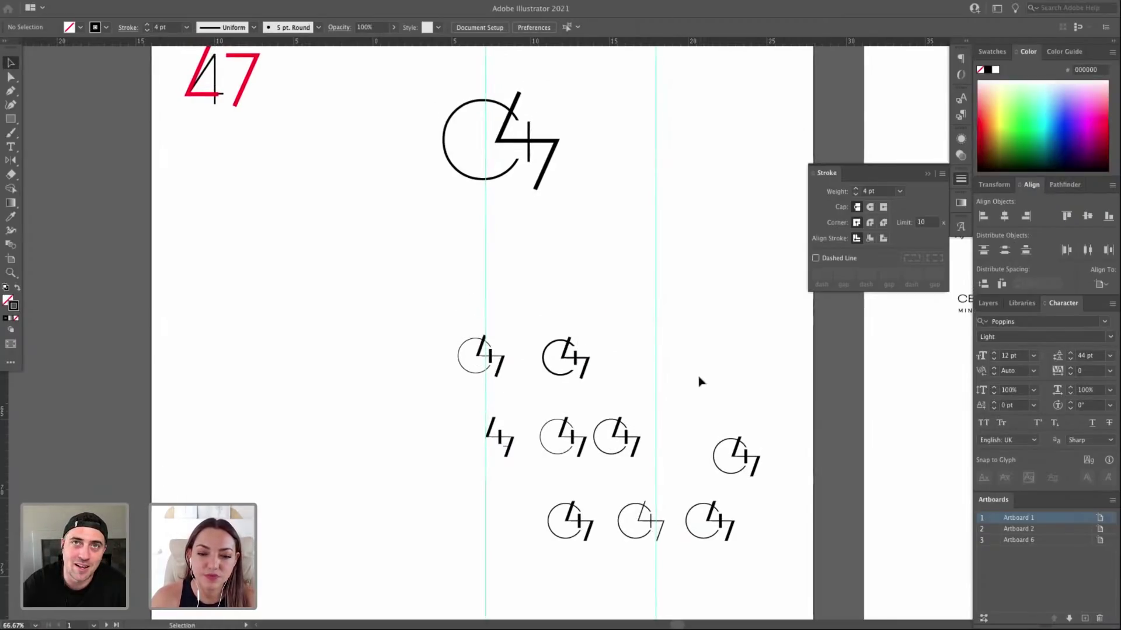
scroll(658, 376, "down", 3)
scroll(658, 375, "right", 2)
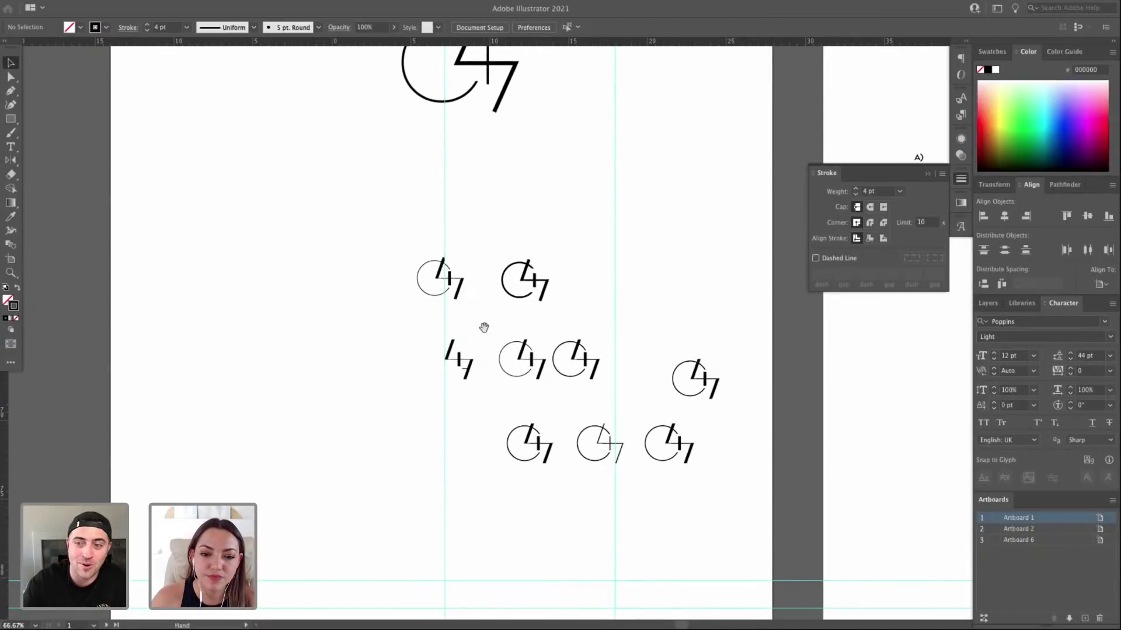
scroll(598, 292, "down", 6)
left_click_drag(607, 260, 612, 476)
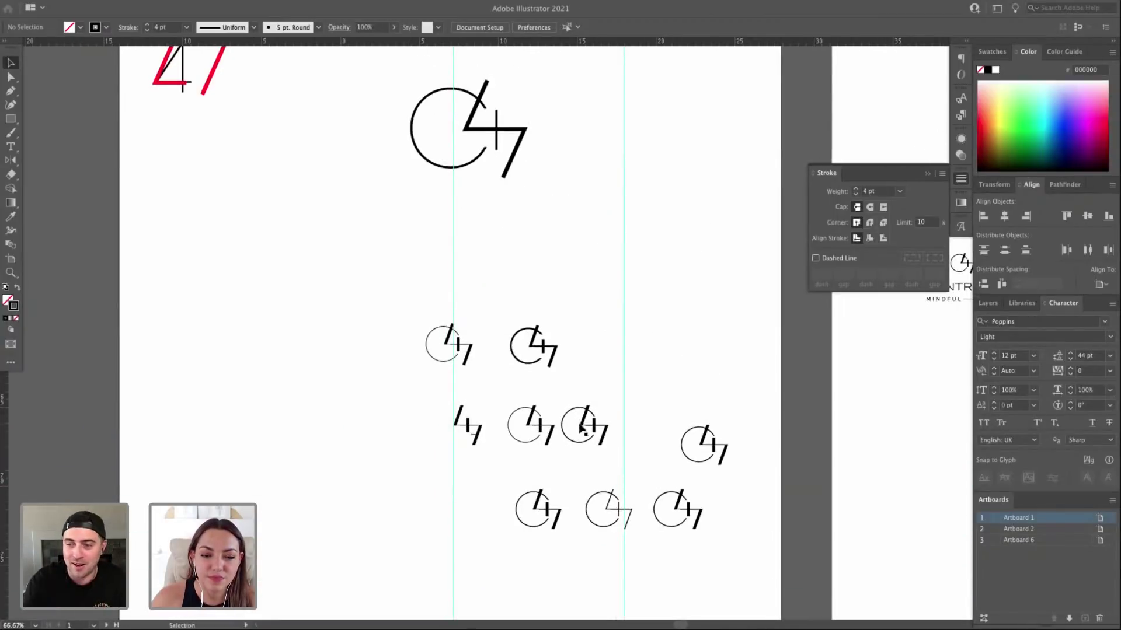
scroll(589, 321, "up", 5)
left_click_drag(529, 299, 529, 180)
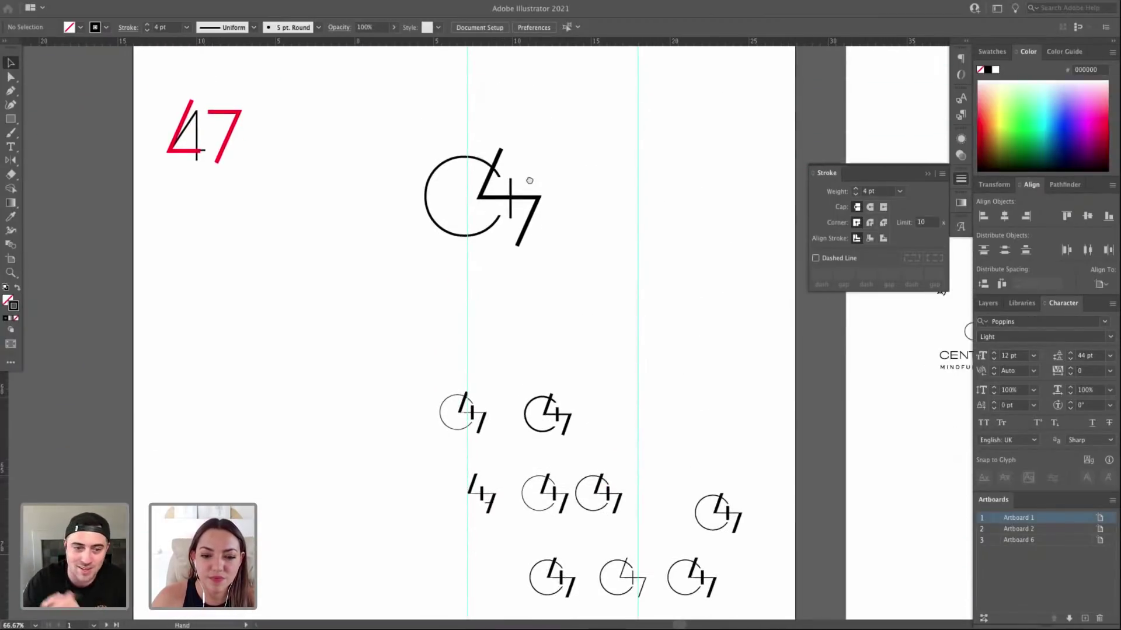
scroll(526, 192, "up", 5)
Hide the guides, collapse the Stroke panel and inspect the bold CENTRO wordmark's letter strokes.
left_click_drag(184, 175, 741, 327)
left_click(737, 343)
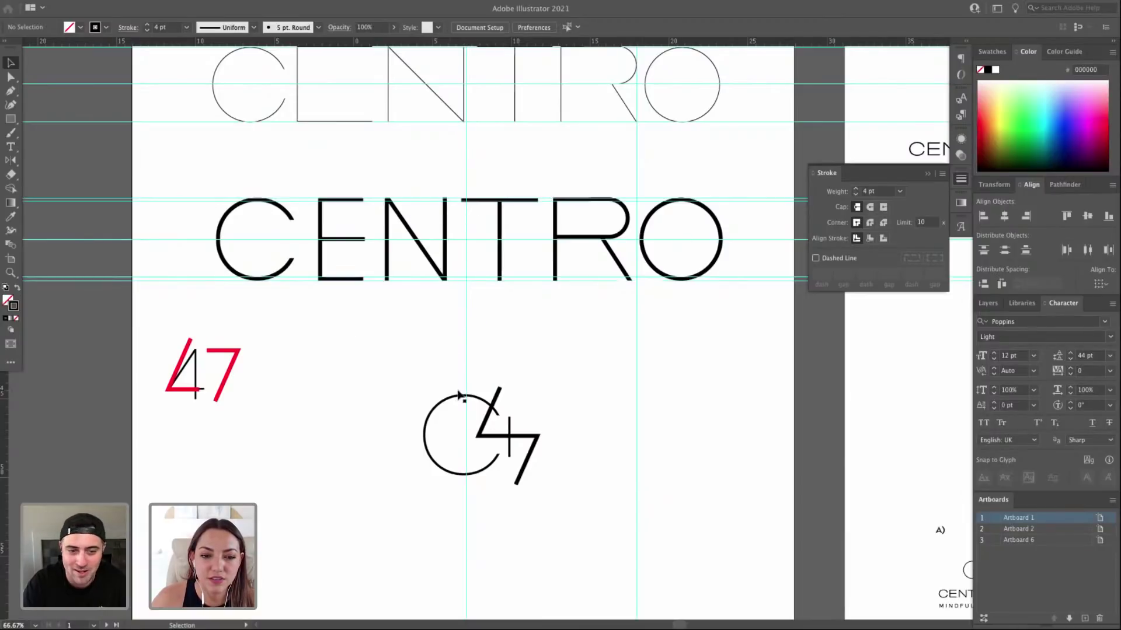
left_click(501, 389)
left_click(612, 207)
key("z")
left_click_drag(155, 175, 782, 339)
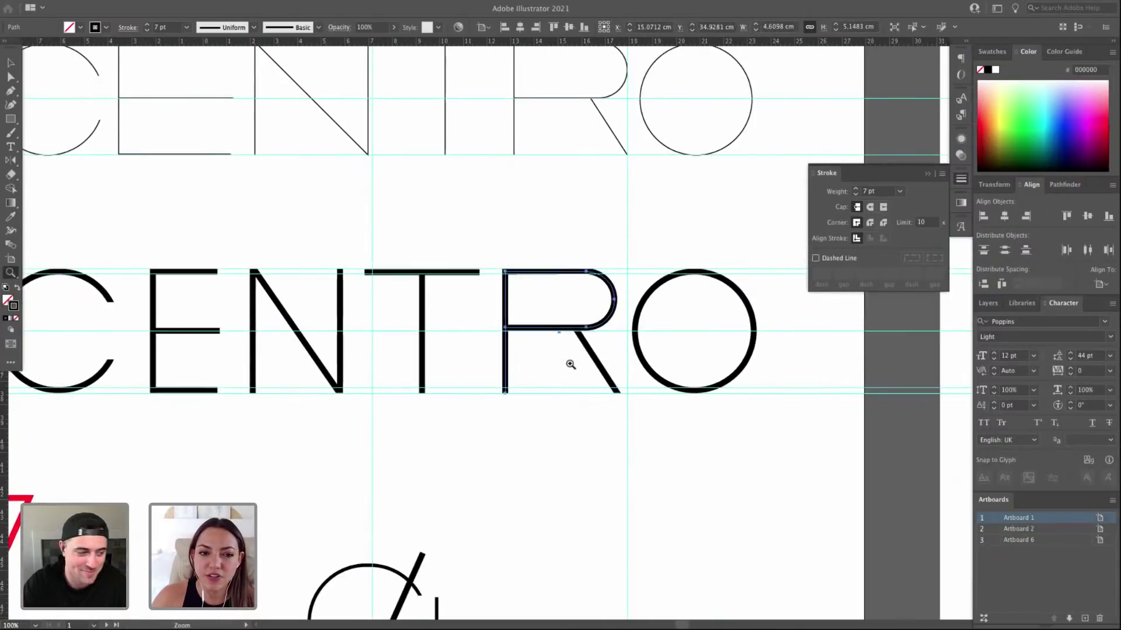
left_click_drag(486, 325, 533, 293)
key("a")
left_click(551, 319)
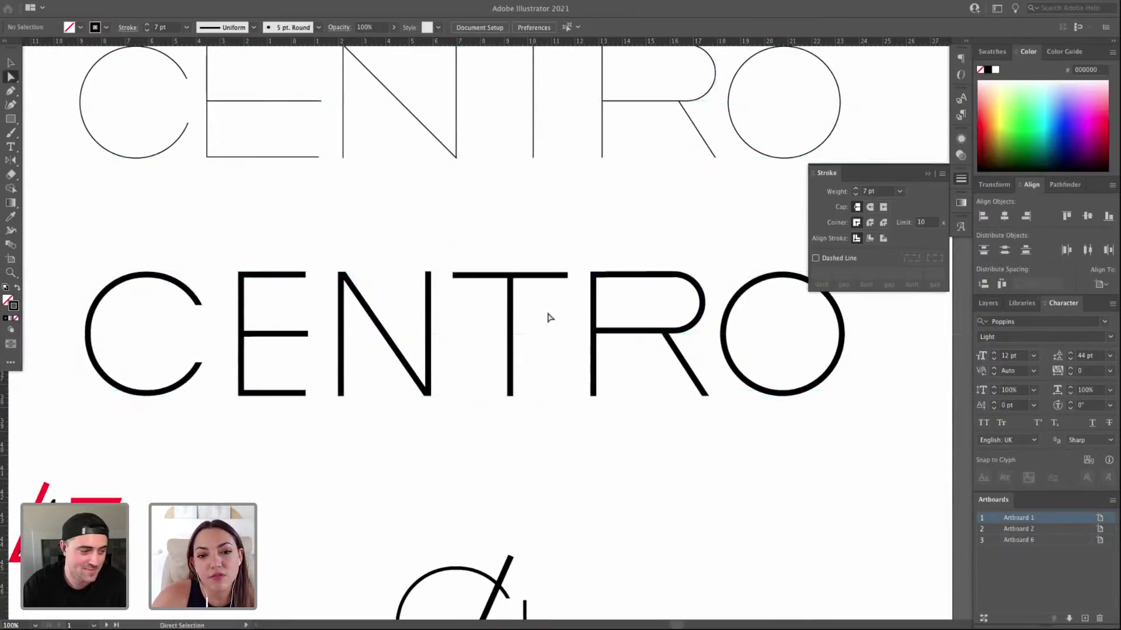
left_click(958, 181)
scroll(408, 263, "left", 2)
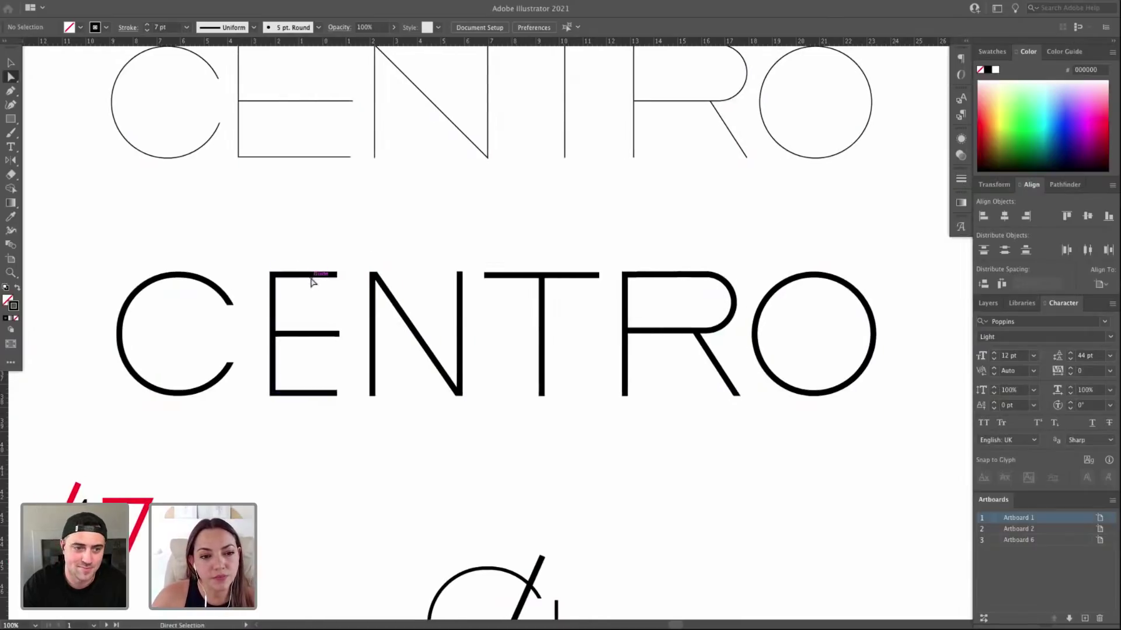
left_click(337, 275)
left_click(363, 264)
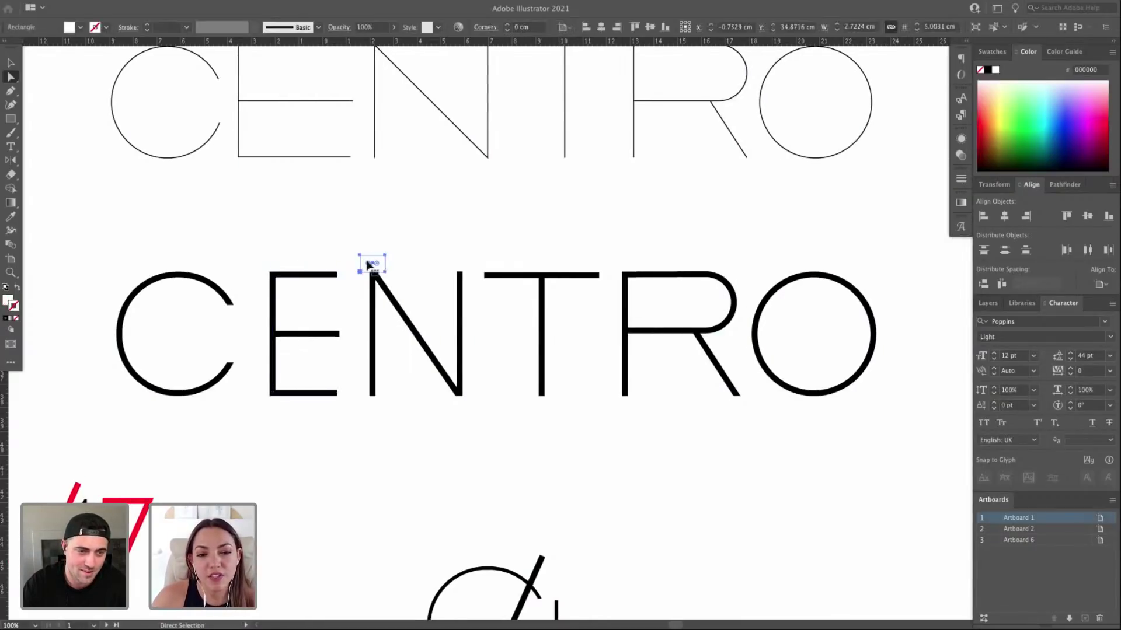
Try lowering the crossbar of the bold wordmark's T to mid-height like a plus sign, and undo the move.
key("ctrl+minus")
scroll(380, 175, "right", 3)
scroll(380, 176, "down", 2)
left_click_drag(587, 505, 636, 542)
scroll(601, 425, "right", 2)
key("v")
left_click_drag(538, 235, 537, 265)
left_click(586, 266)
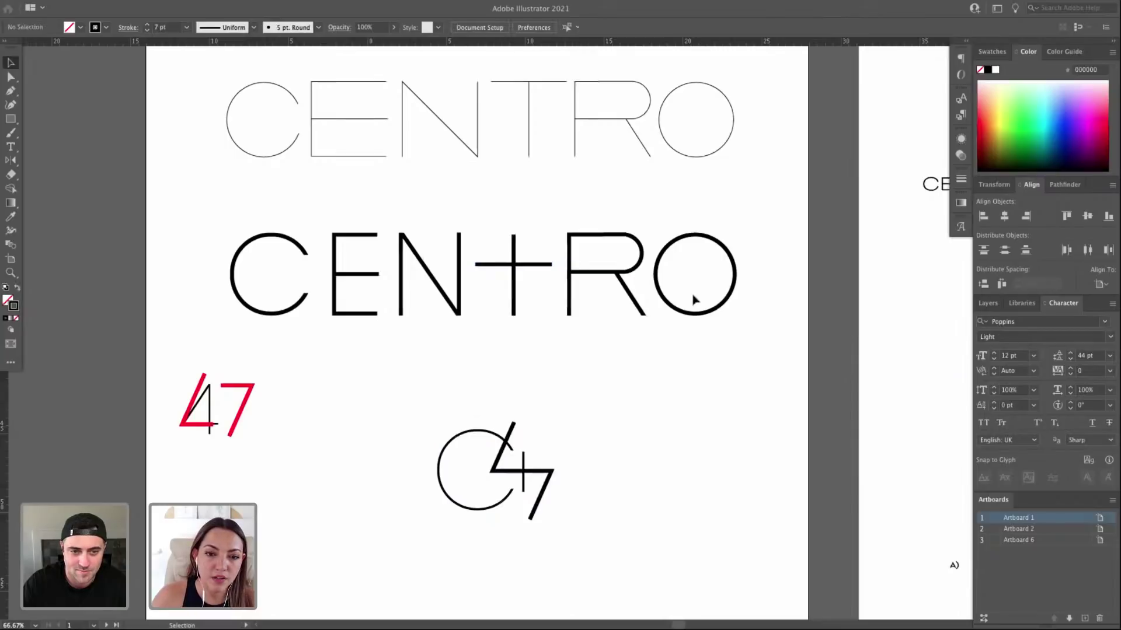
key("ctrl+z")
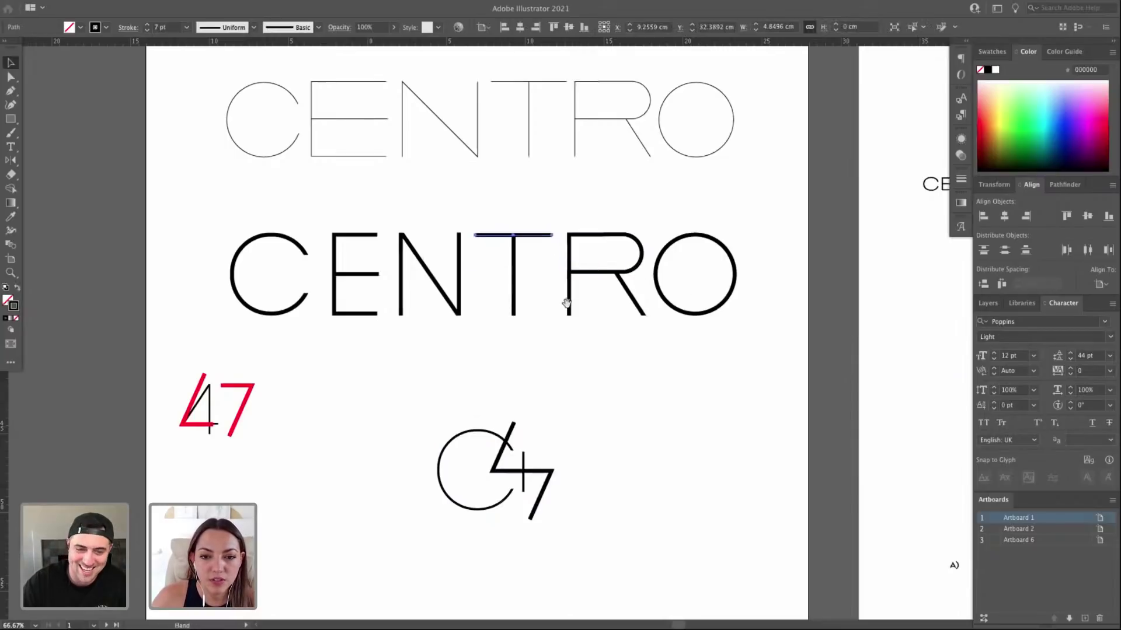
Lower the T's crossbar once more to the middle of the stem, level with the R's inner bar.
scroll(555, 309, "right", 1)
left_click_drag(468, 276, 526, 280)
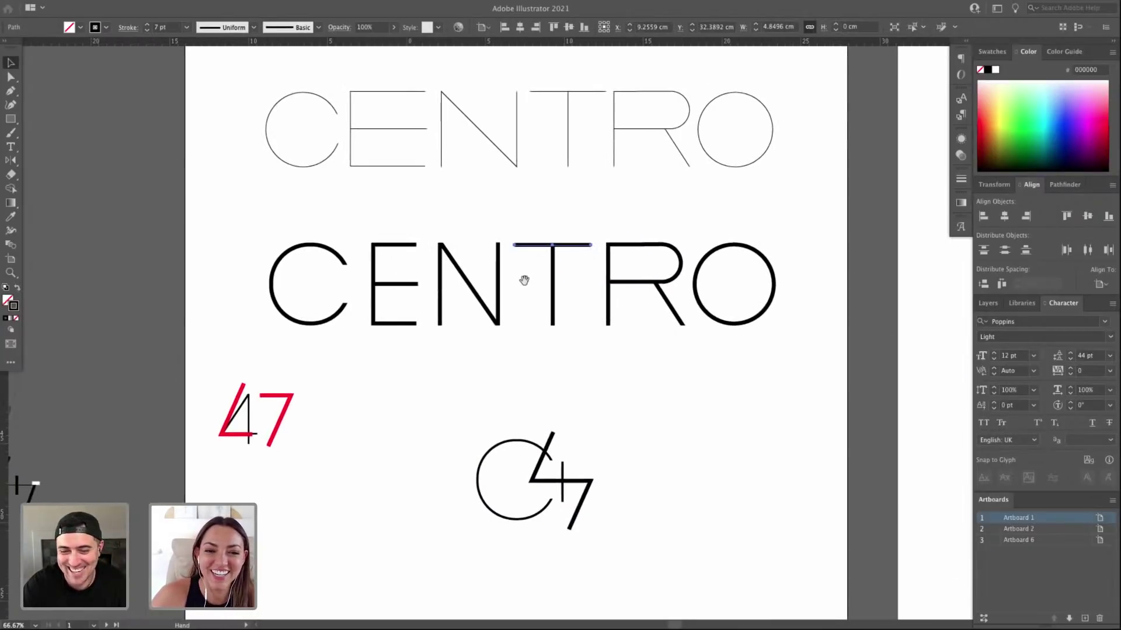
left_click(499, 268)
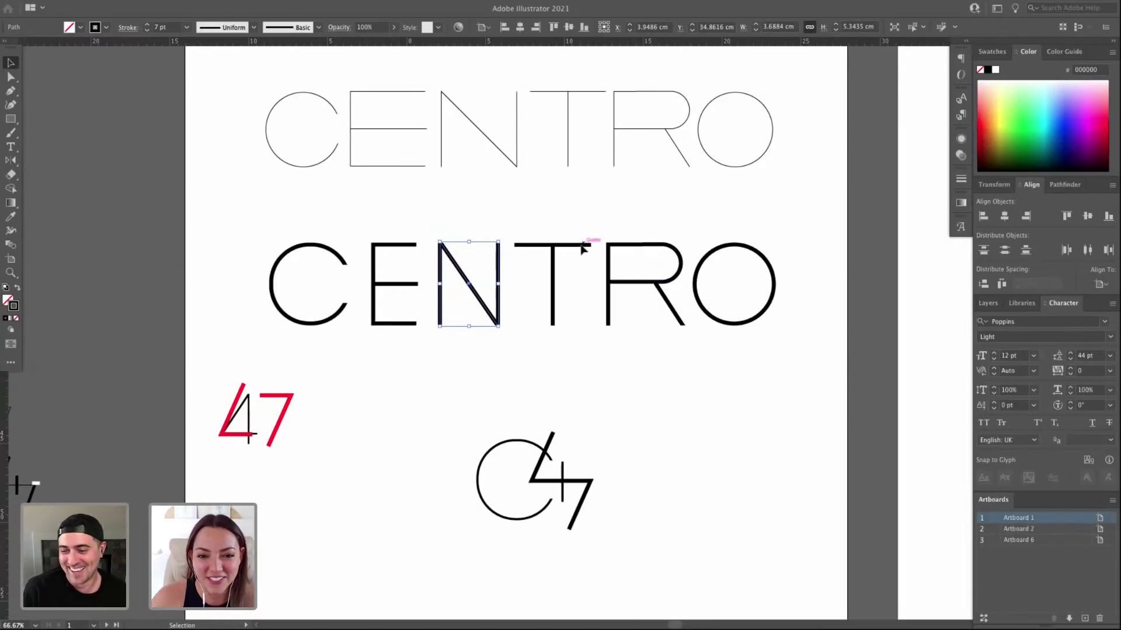
left_click_drag(582, 248, 587, 286)
left_click(585, 303)
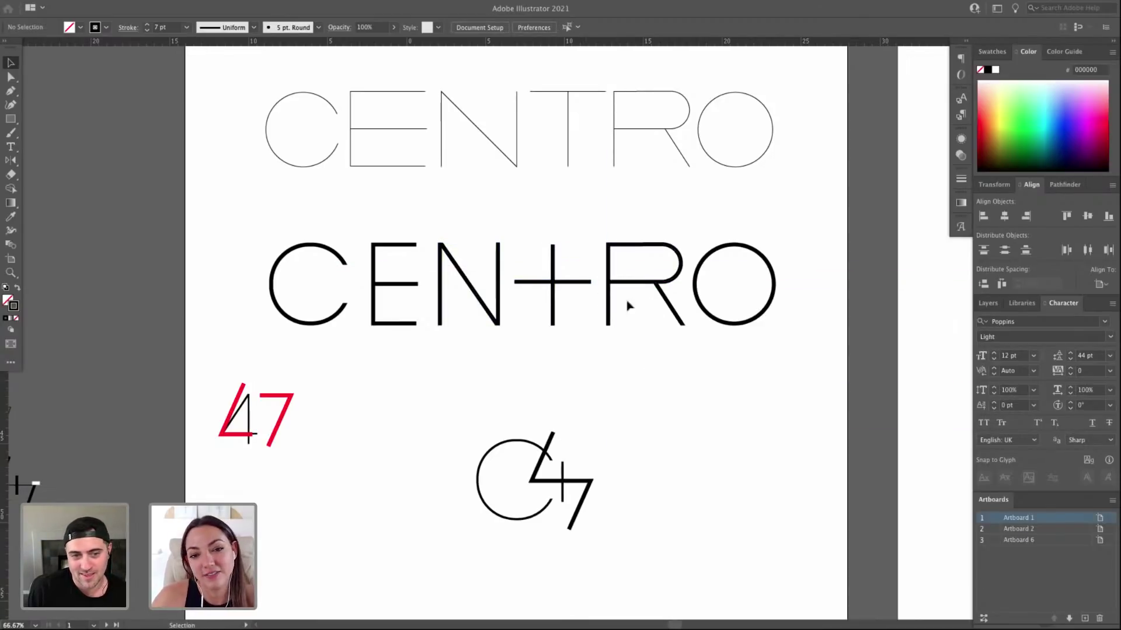
left_click(576, 284)
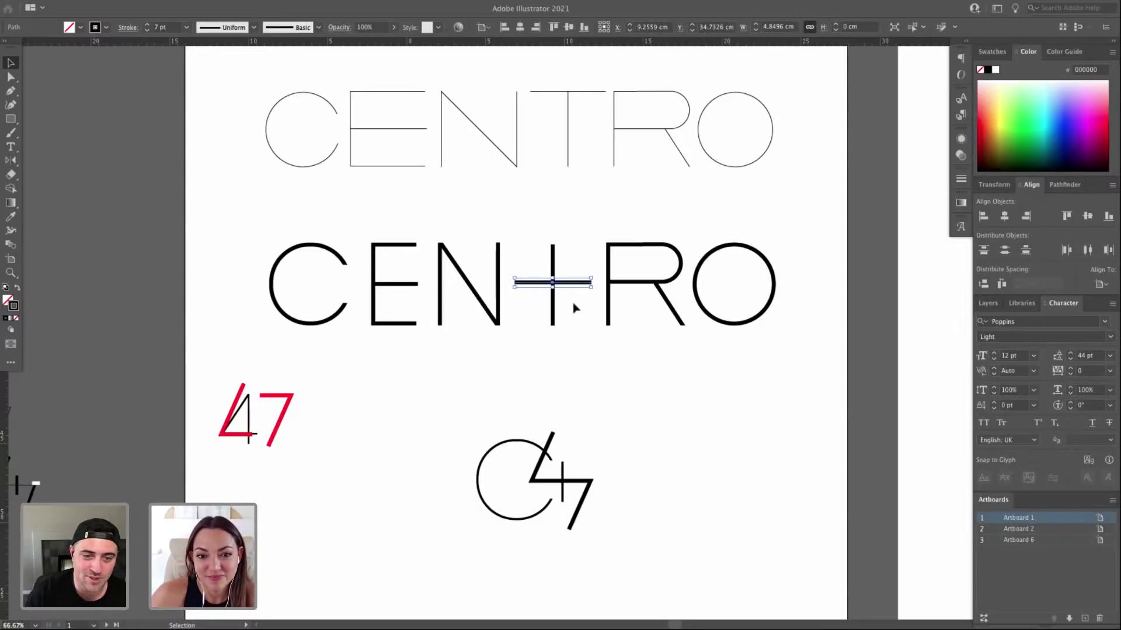
left_click(571, 303)
Return the T's crossbar to the top of its stem and nudge it flush with the neighbouring letters.
left_click_drag(580, 282, 584, 245)
key("z")
left_click_drag(499, 215, 753, 376)
key("Up")
key("Up")
key("super+minus")
key("super+minus")
key("super+minus")
left_click_drag(540, 389, 592, 365)
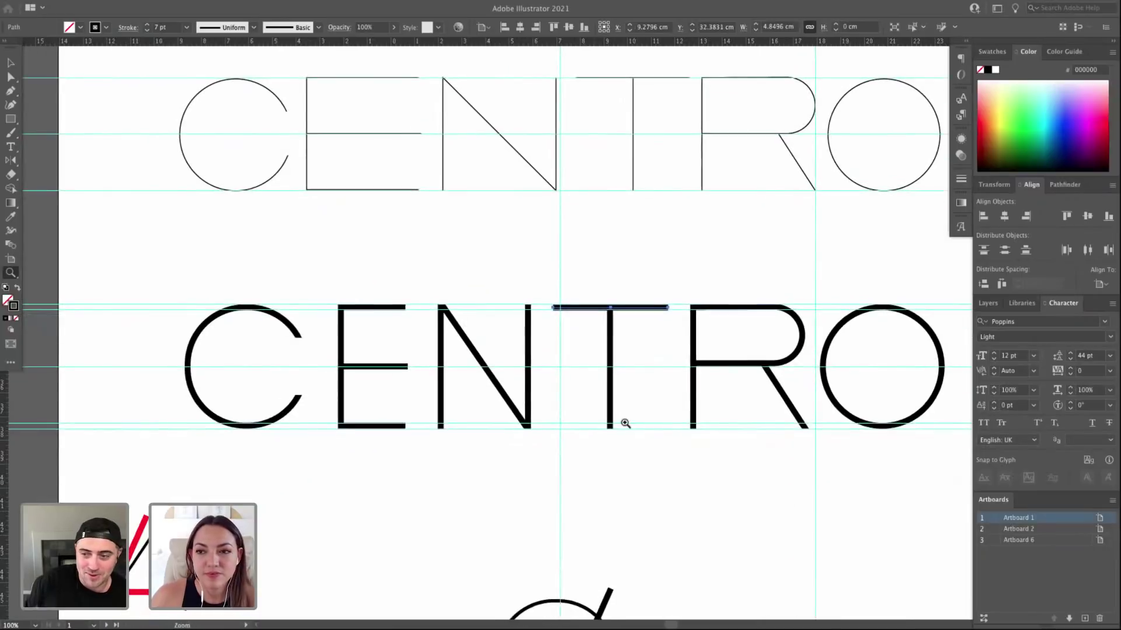
scroll(430, 356, "left", 2)
key("super+minus")
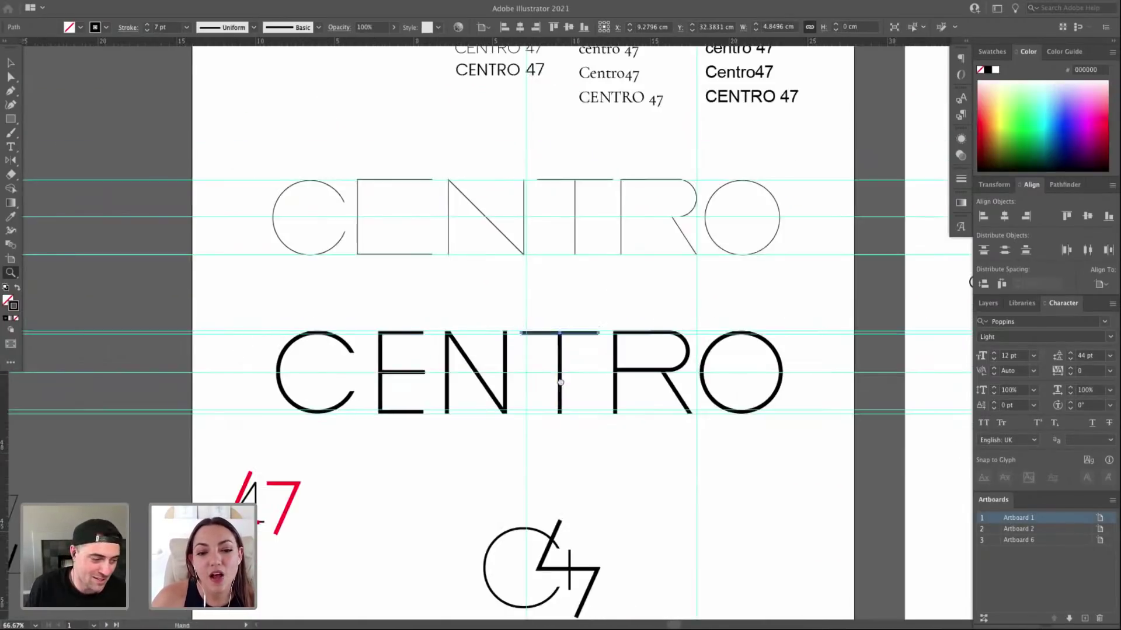
Move the red 47 reference above the bold wordmark and shift the large C47 monogram right and down to free space.
scroll(210, 351, "down", 3)
left_click(289, 388)
left_click_drag(265, 372, 220, 155)
scroll(519, 396, "down", 5)
scroll(433, 310, "right", 2)
left_click_drag(545, 365, 726, 453)
Draw a circle about 8.16 cm in diameter with a 7 pt black stroke in the empty area below the bold wordmark.
left_click(378, 292)
key("l")
left_click_drag(348, 292, 476, 421)
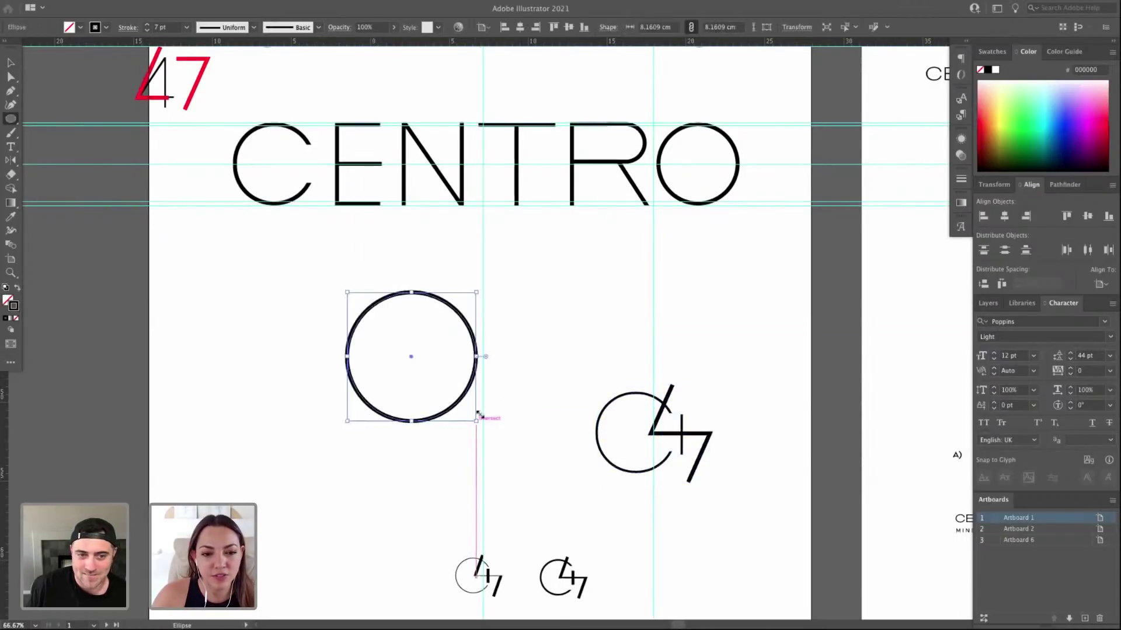
Open the circle into a C by covering its right side with a white, stroke-free rectangle about 4.14 × 3.28 cm.
key("m")
left_click_drag(443, 334, 508, 385)
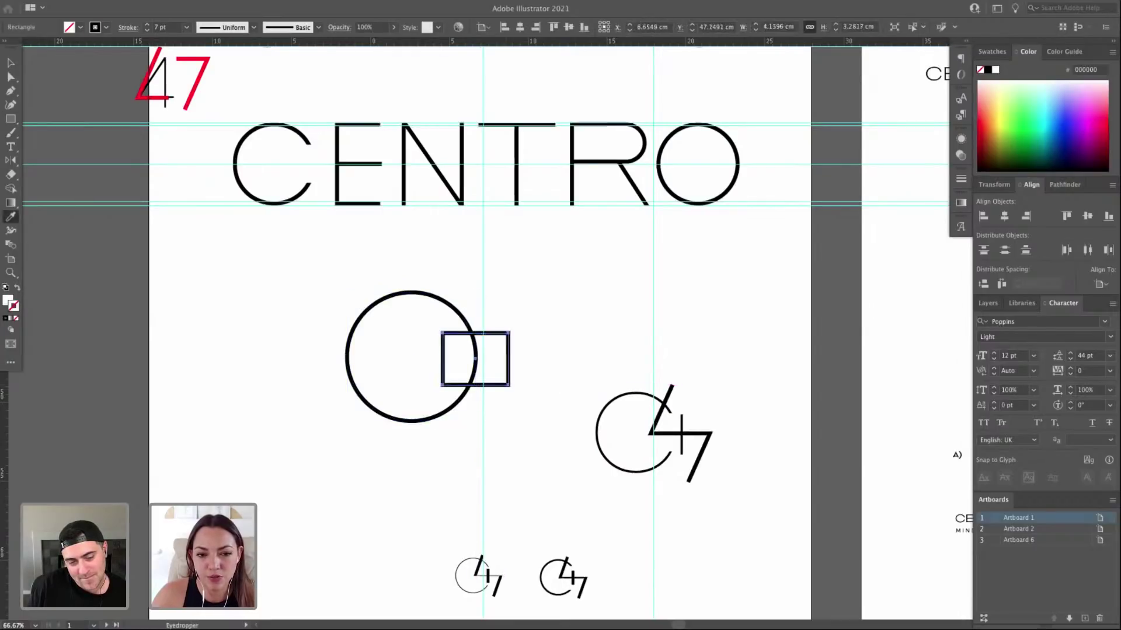
key("d")
key("/")
key("v")
left_click(514, 356)
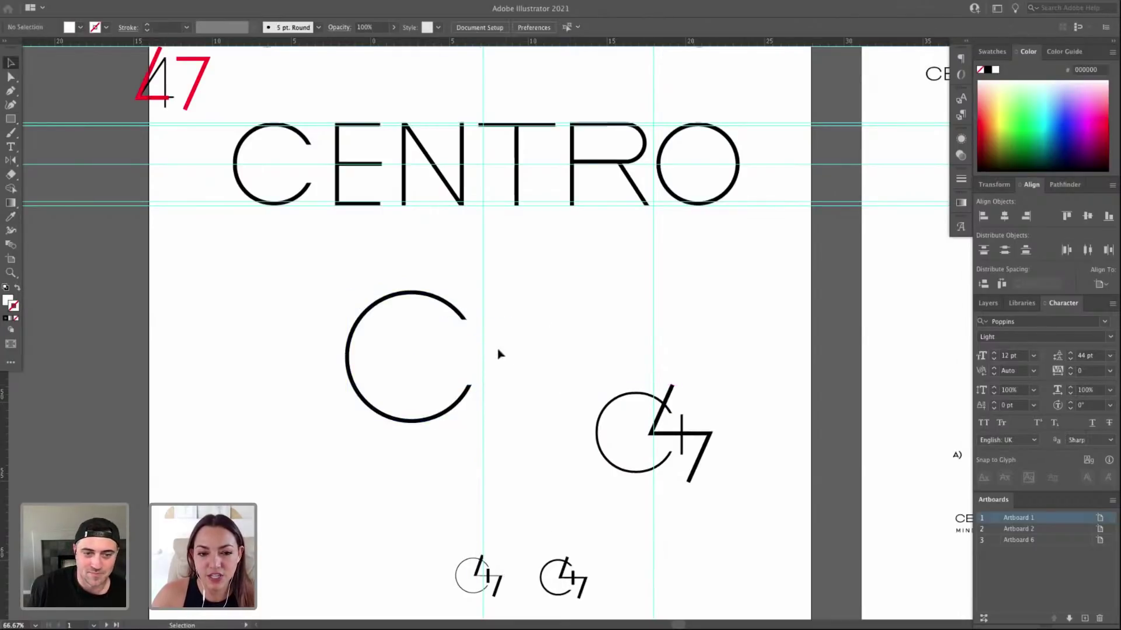
Draw a circle about 3.34 cm in diameter with the C's 7 pt black stroke and place it inside the C near its opening.
key("k")
key("l")
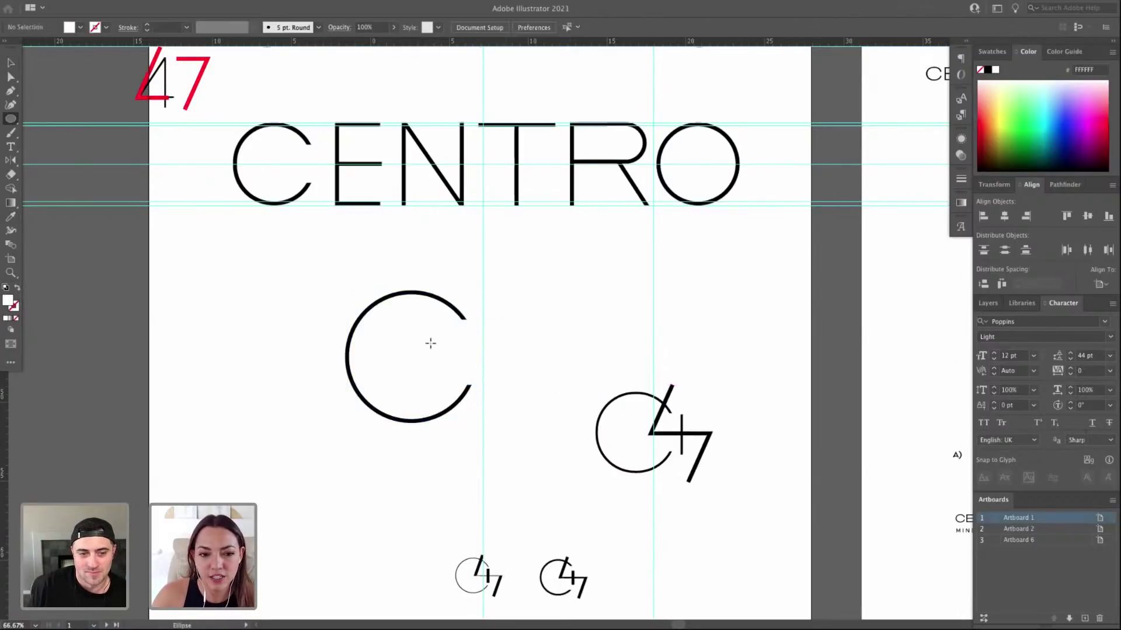
left_click_drag(422, 366, 448, 391)
key("i")
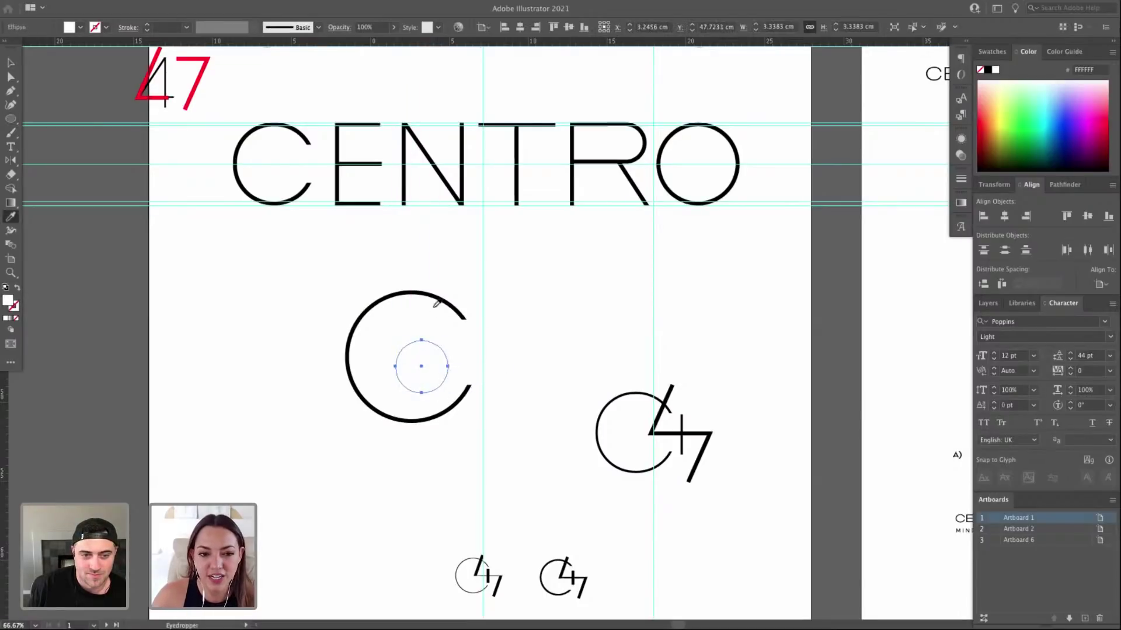
left_click(443, 301)
key("v")
left_click_drag(435, 344, 443, 334)
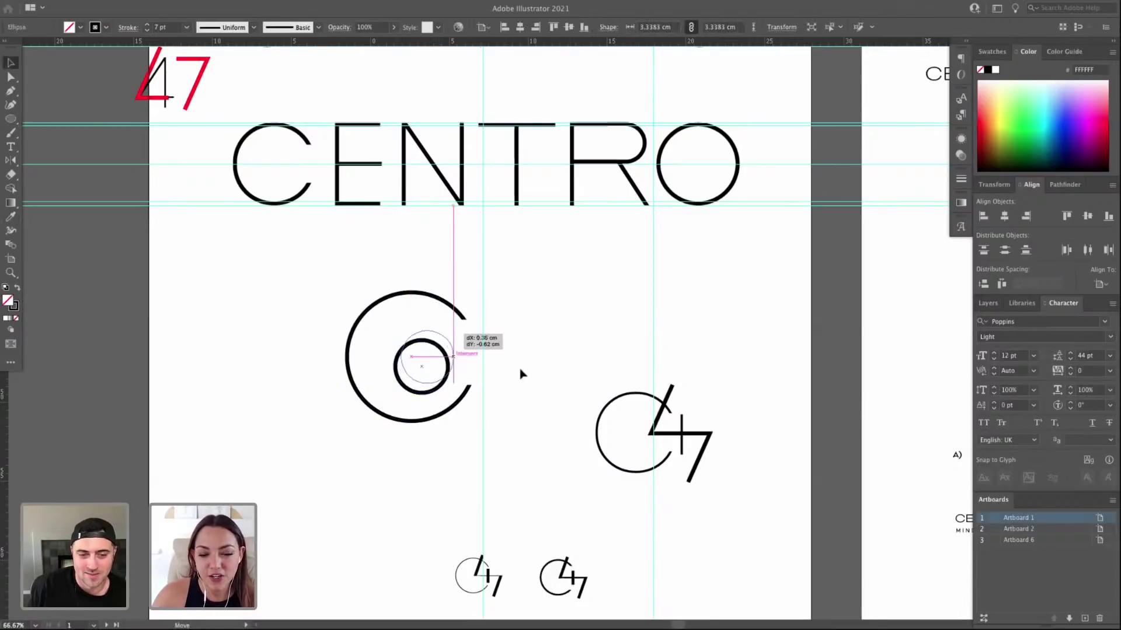
left_click(519, 371)
Hand-letter a stacked E, N, T, R and O beside the large C with the Paintbrush.
key("b")
key("a")
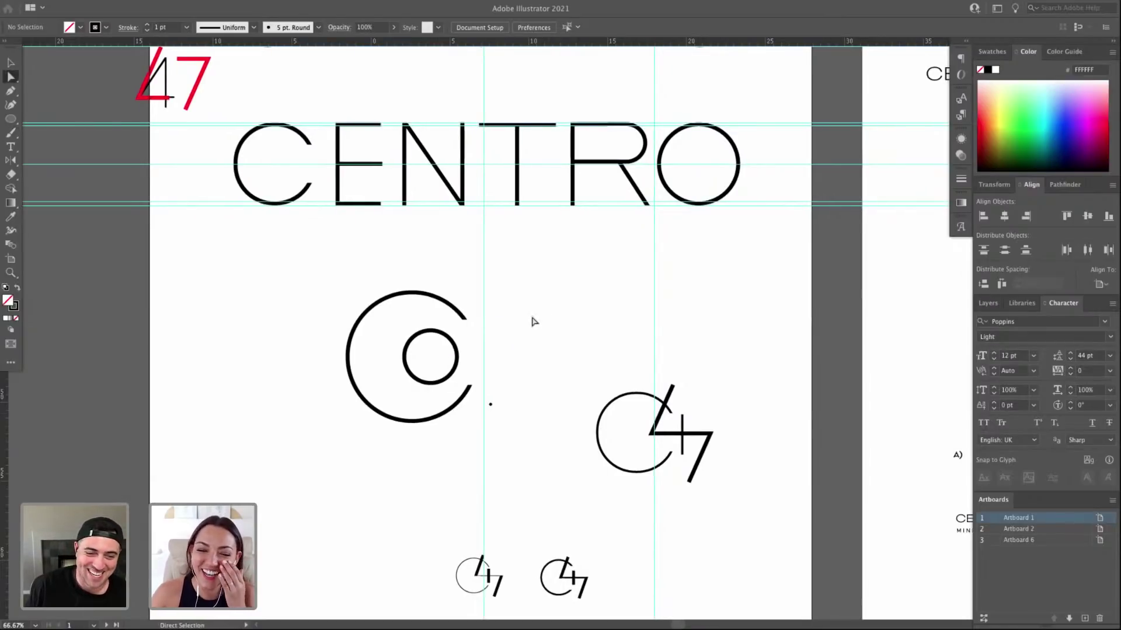
left_click_drag(301, 264, 508, 450)
key("b")
mouse_move(513, 298)
left_mouse_down()
mouse_move(477, 299)
mouse_move(511, 339)
mouse_move(511, 322)
left_mouse_up()
mouse_move(485, 395)
left_mouse_down()
mouse_move(497, 351)
mouse_move(521, 328)
left_mouse_up()
left_click_drag(525, 288, 559, 288)
mouse_move(546, 290)
left_mouse_down()
mouse_move(548, 429)
mouse_move(559, 341)
mouse_move(586, 328)
mouse_move(568, 400)
mouse_move(588, 357)
left_mouse_up()
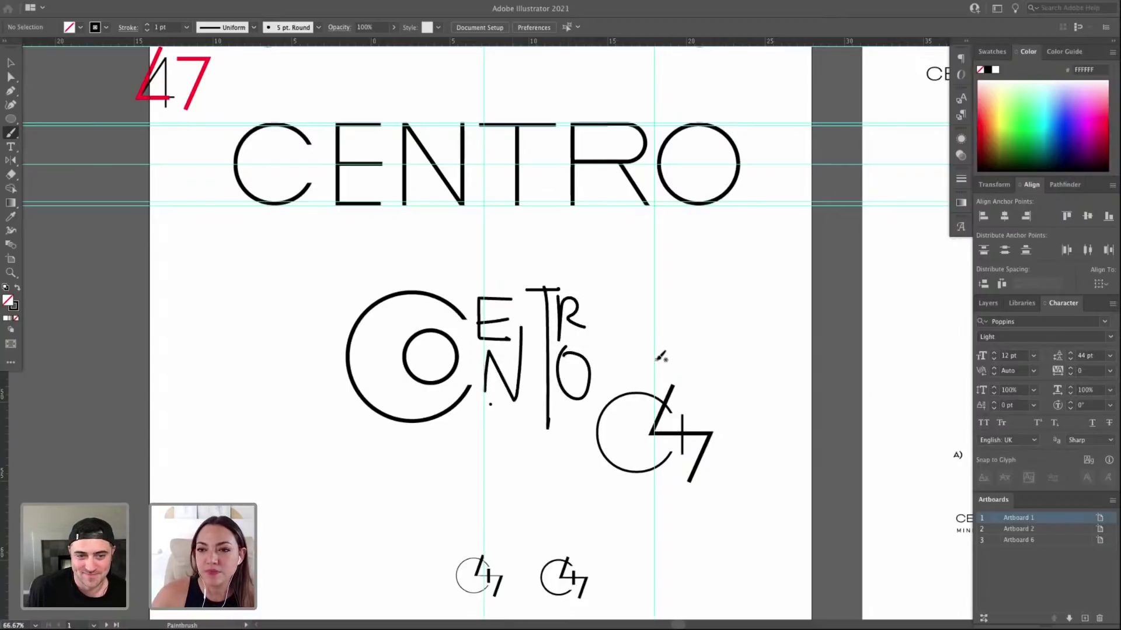
Replace the small circle inside the large C with a hand-painted lowercase e.
key("v")
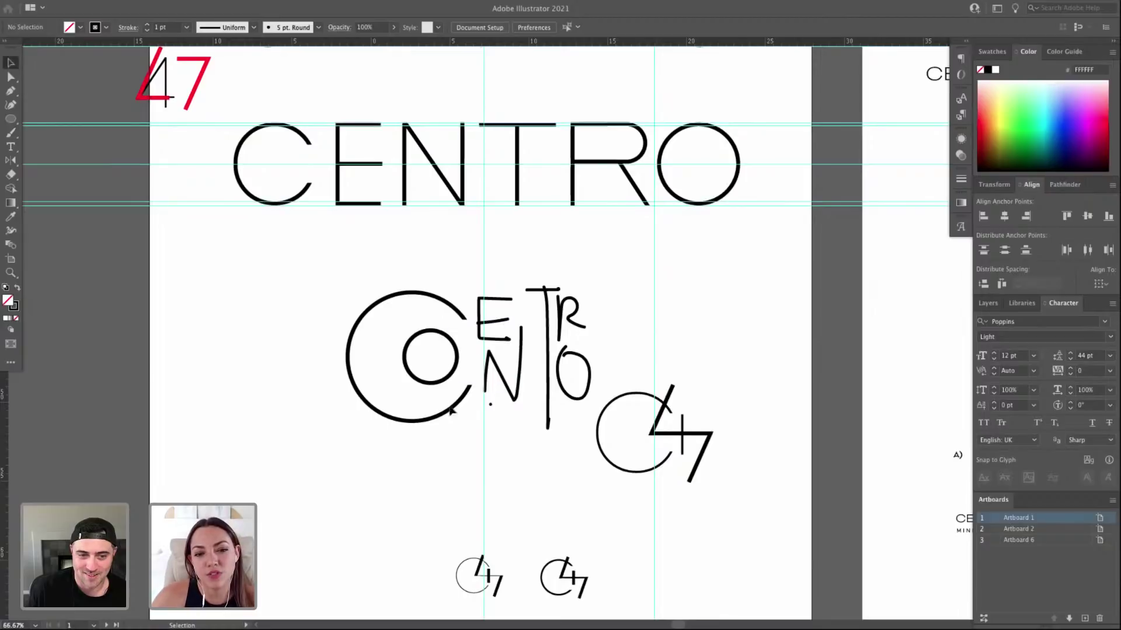
left_click(455, 357)
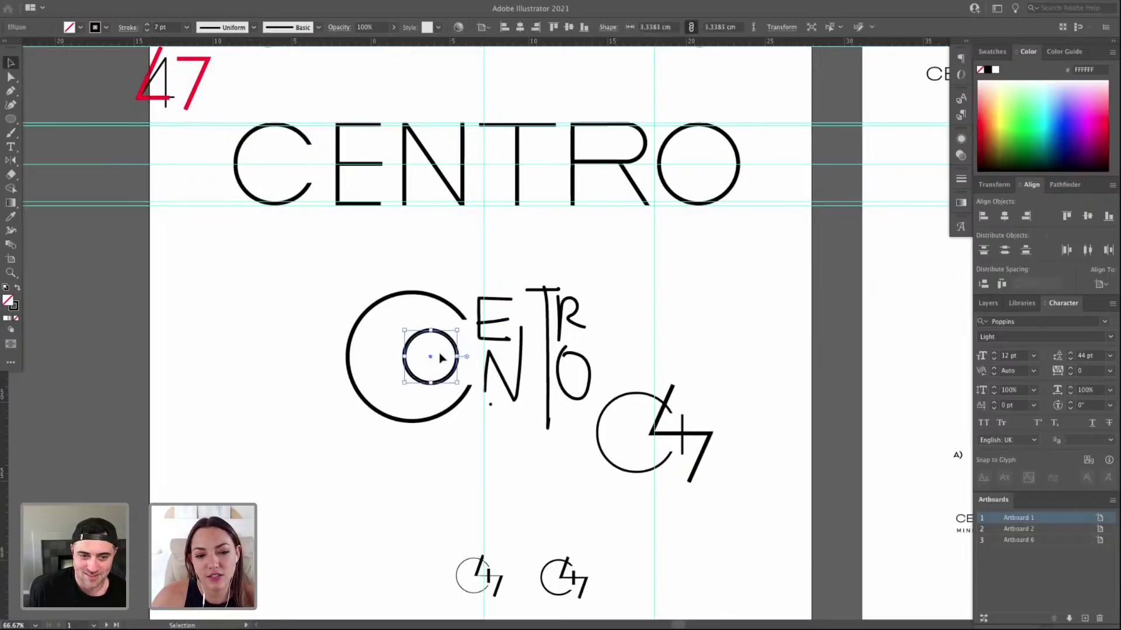
key("Delete")
key("b")
mouse_move(414, 350)
left_mouse_down()
mouse_move(462, 348)
mouse_move(434, 334)
mouse_move(470, 374)
left_mouse_up()
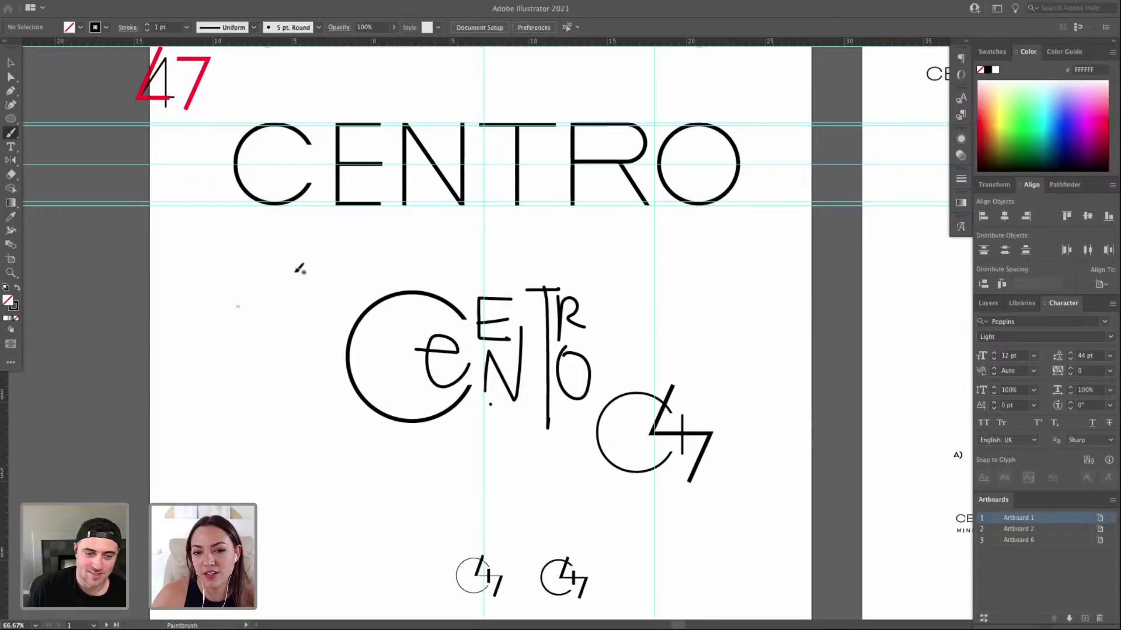
Delete the whole hand-lettered CENTRO sketch, including the large C, from below the bold wordmark.
key("v")
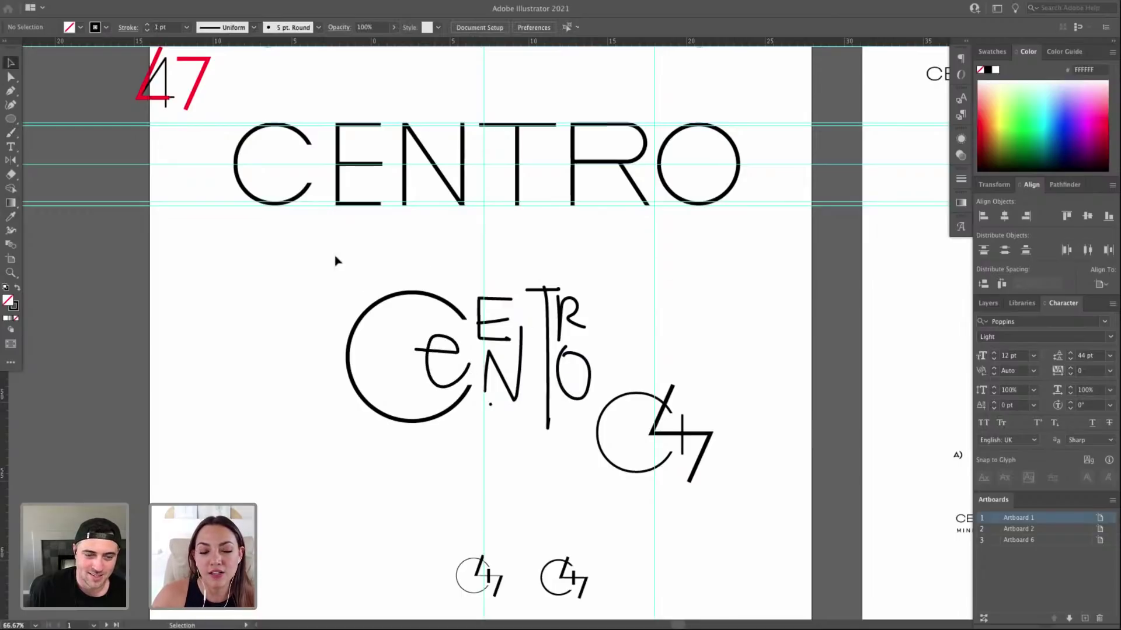
left_click_drag(357, 281, 589, 444)
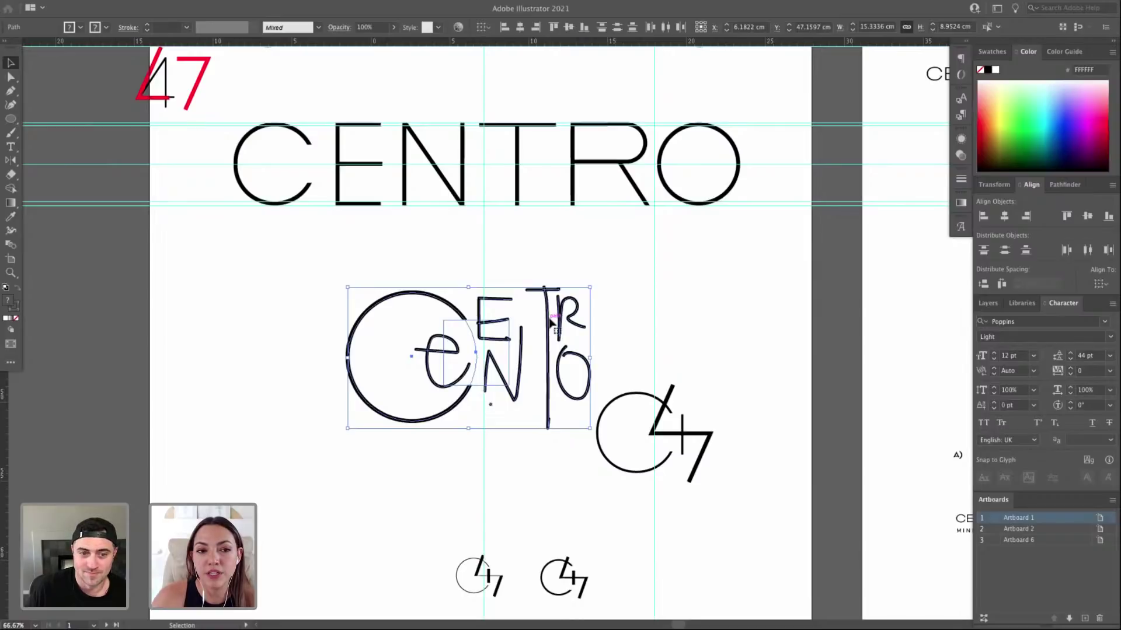
left_click(570, 252)
scroll(569, 252, "up", 5)
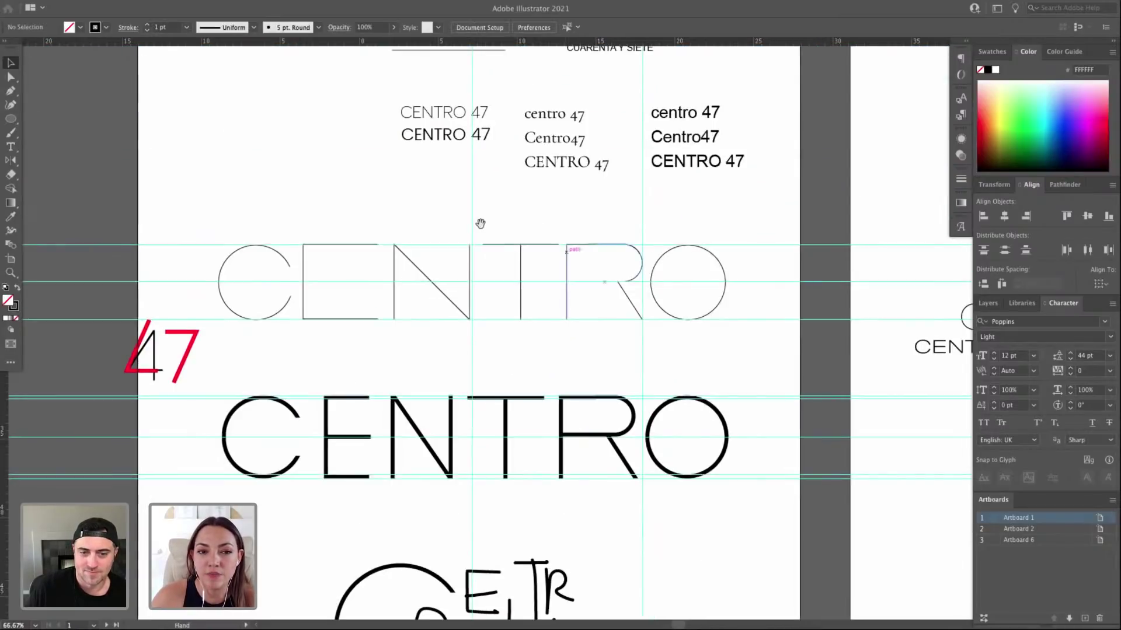
left_click(478, 114)
scroll(546, 163, "down", 3)
left_click_drag(586, 434, 685, 537)
left_click(571, 421)
left_click_drag(309, 345, 565, 459)
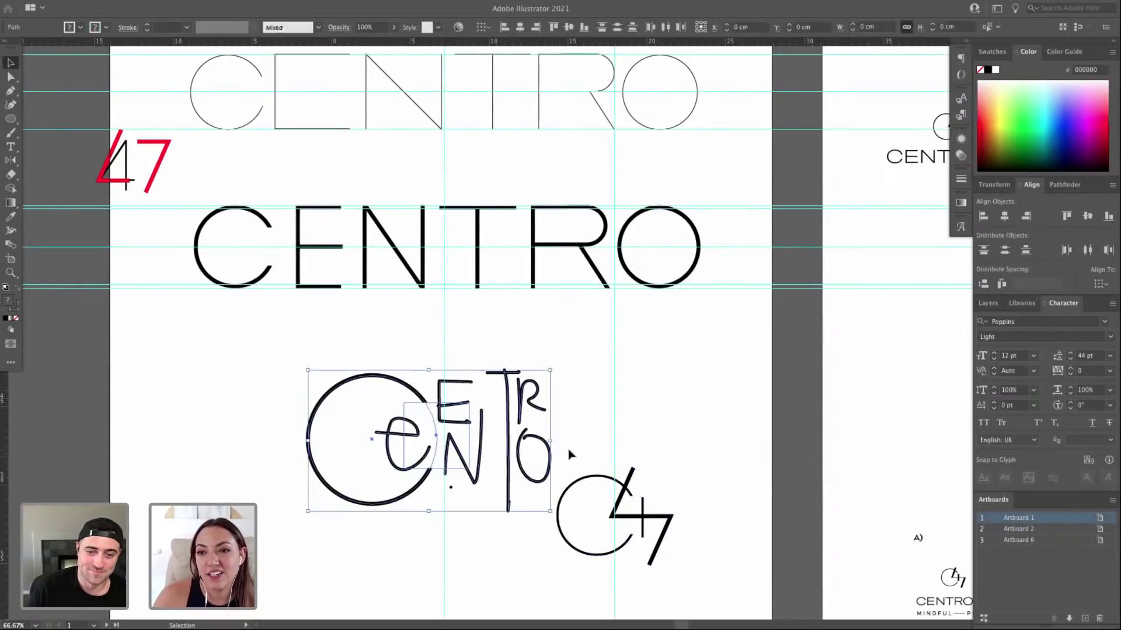
key("Delete")
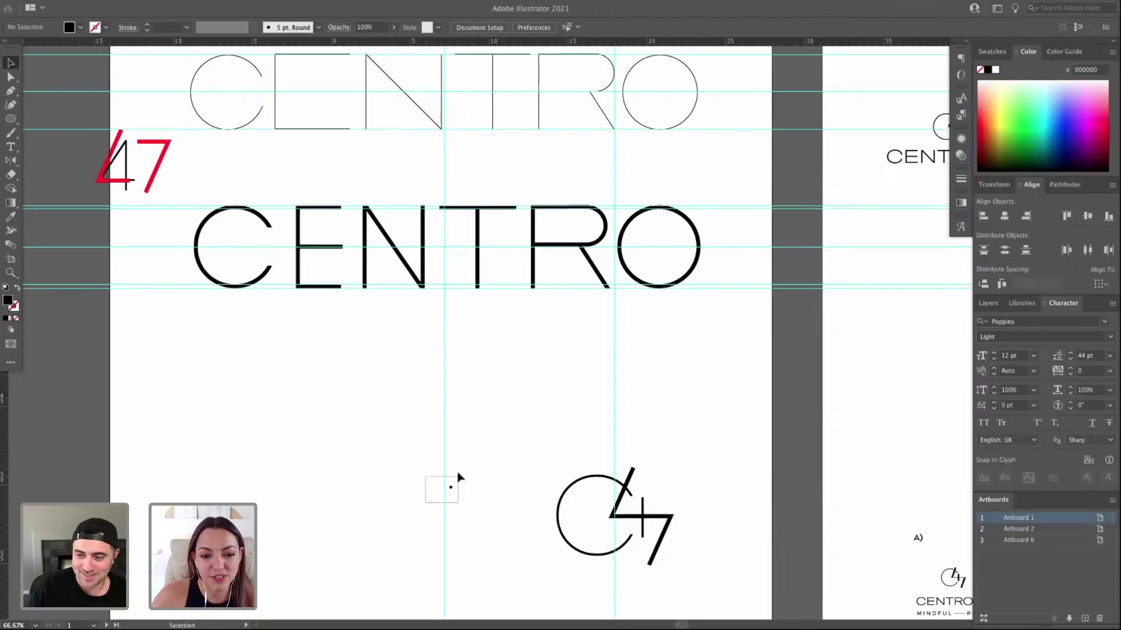
Move the large C47 monogram down to the artboard's lower left, clearing the area below the bold wordmark.
scroll(460, 478, "down", 5)
left_click_drag(493, 243, 681, 386)
left_click_drag(652, 331, 294, 536)
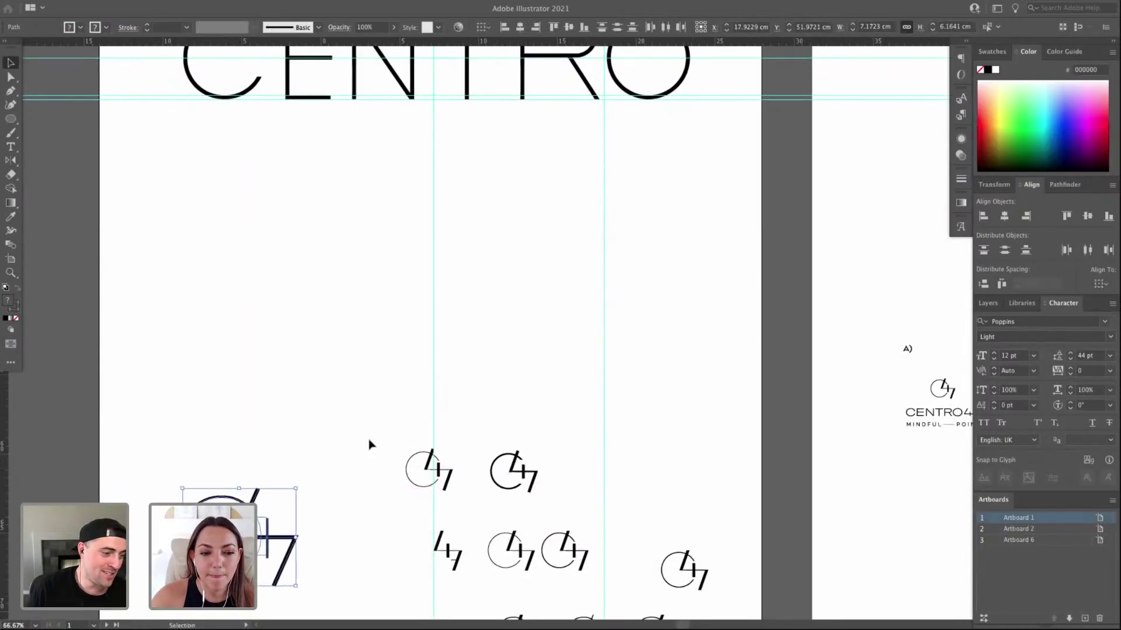
left_click_drag(431, 238, 442, 354)
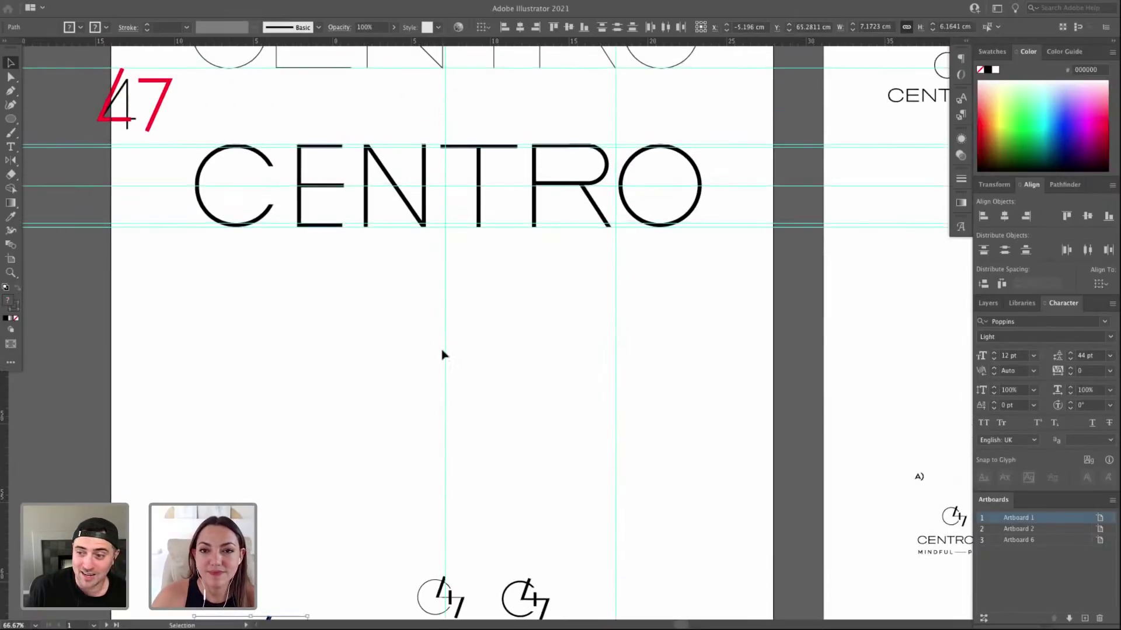
Duplicate the bold wordmark's C, circle and white masking rectangle together, into the empty area below the wordmark.
key("z")
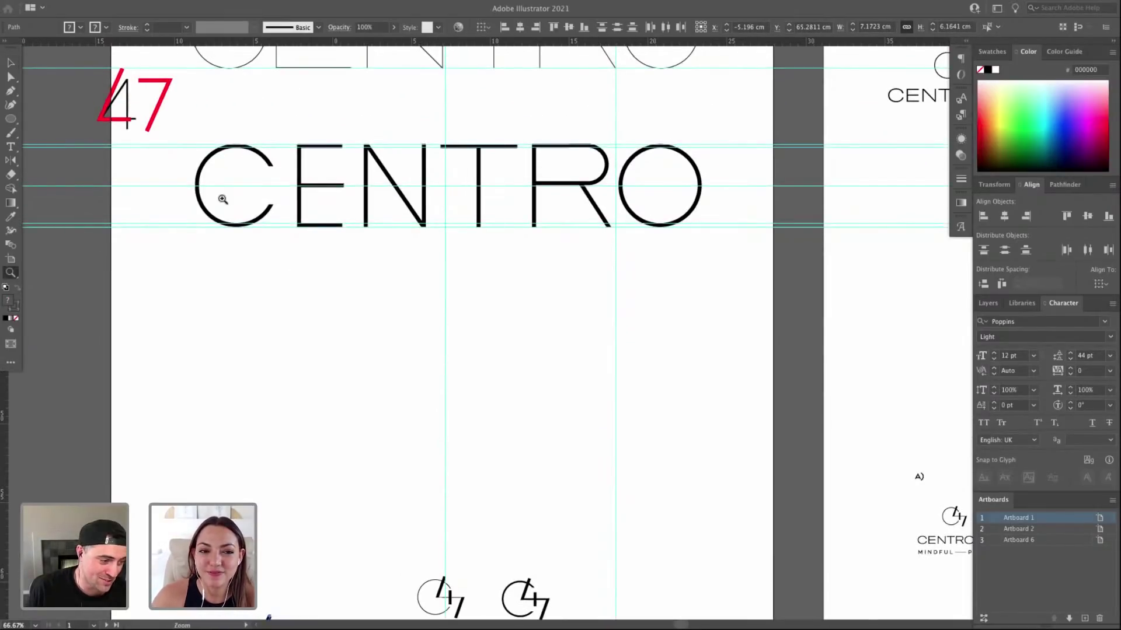
left_click_drag(80, 117, 770, 522)
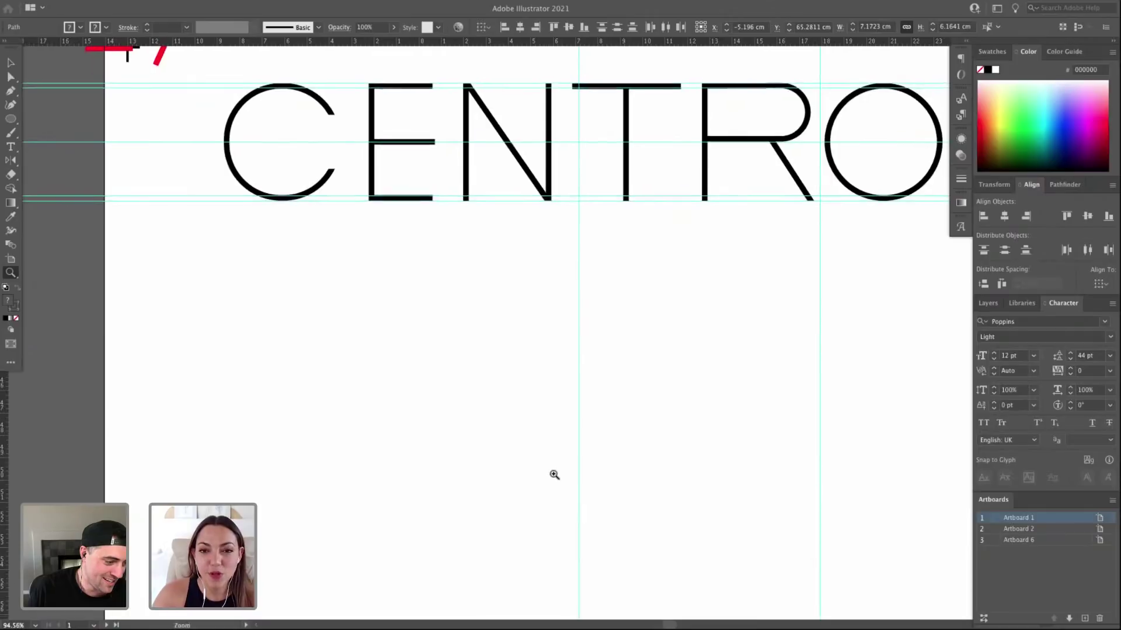
left_click_drag(724, 411, 683, 409)
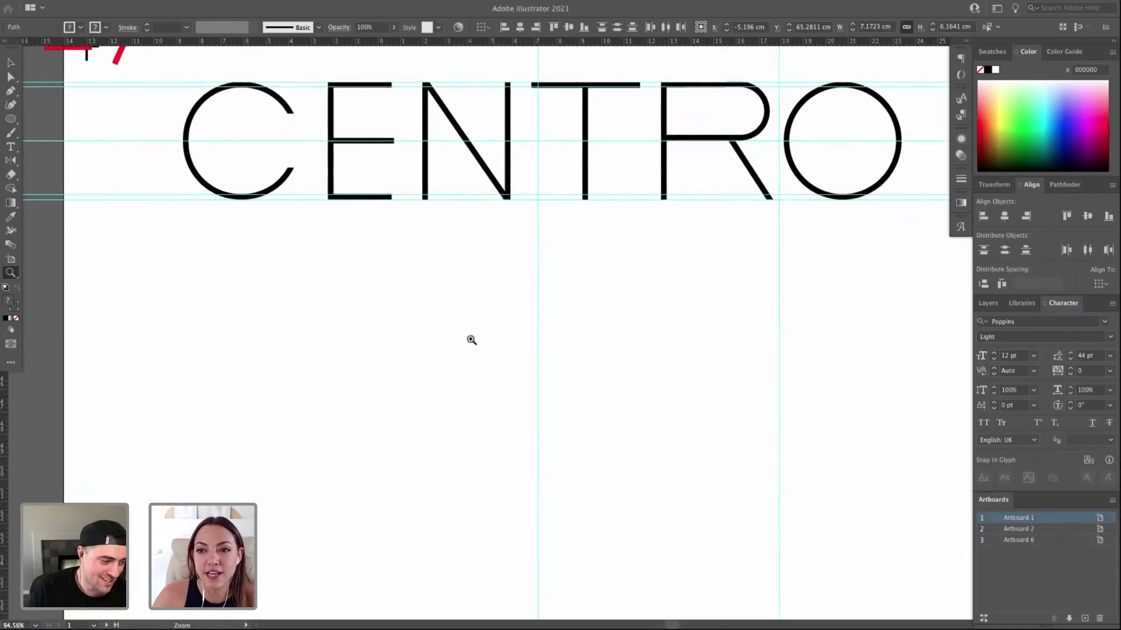
left_click_drag(411, 347, 403, 315)
key("v")
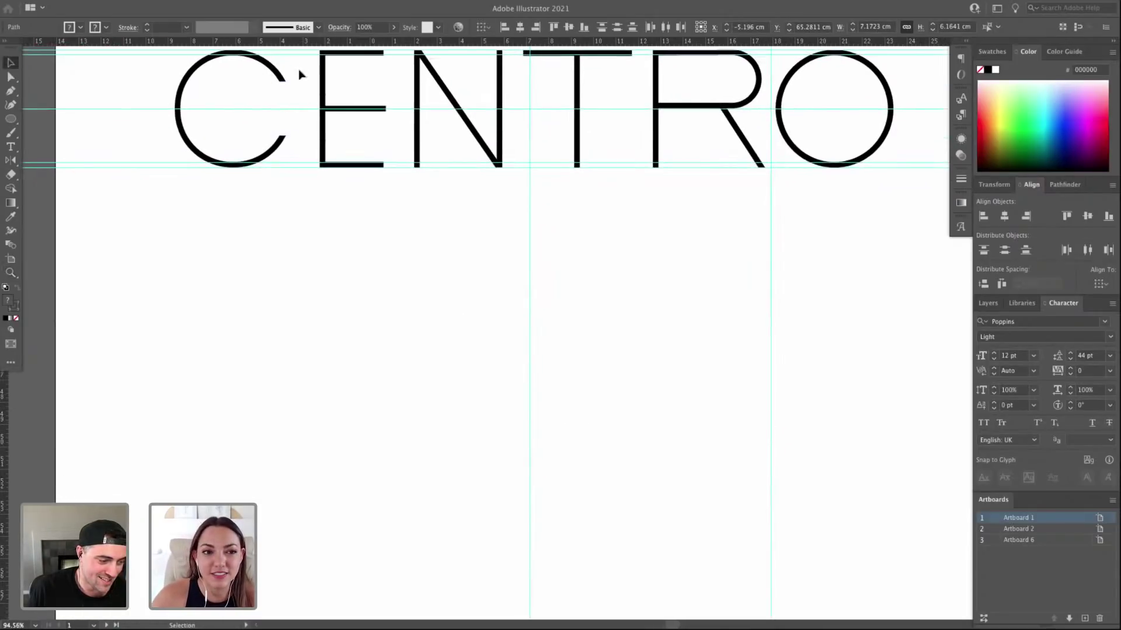
left_click(282, 93)
left_click_drag(282, 94, 427, 410)
left_click(410, 353)
left_click(374, 429)
left_click(474, 394)
left_click_drag(534, 352, 492, 360)
left_click_drag(288, 325, 504, 521)
Shift the duplicated C with its masking rectangle slightly up and to the left in the empty area.
key("super+minus")
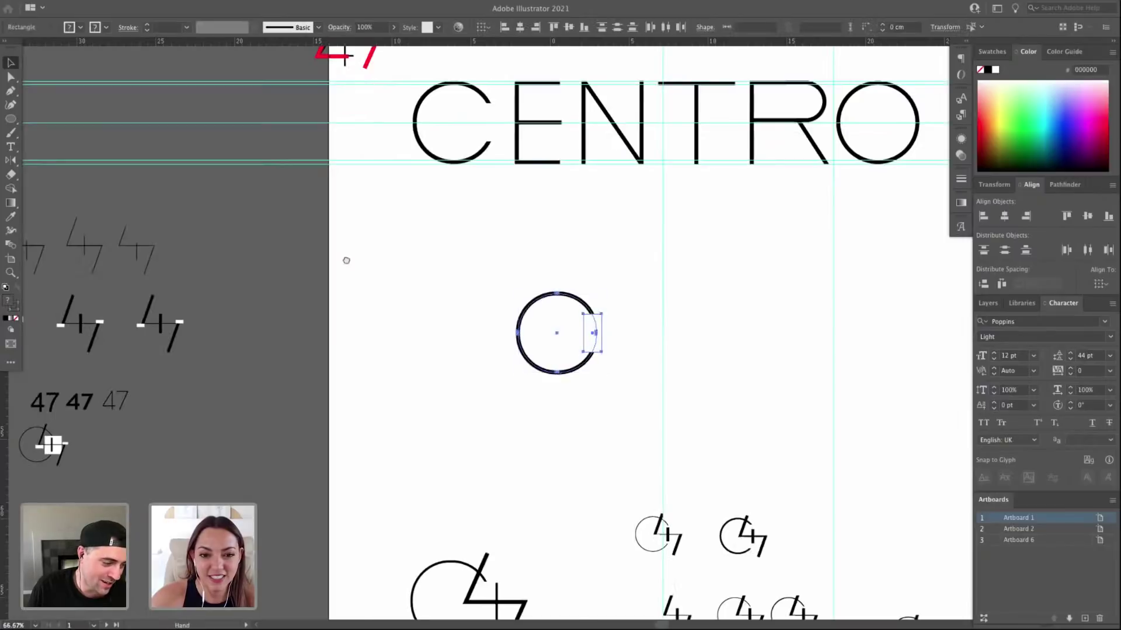
left_click_drag(426, 253, 280, 260)
key("z")
left_click_drag(213, 156, 897, 523)
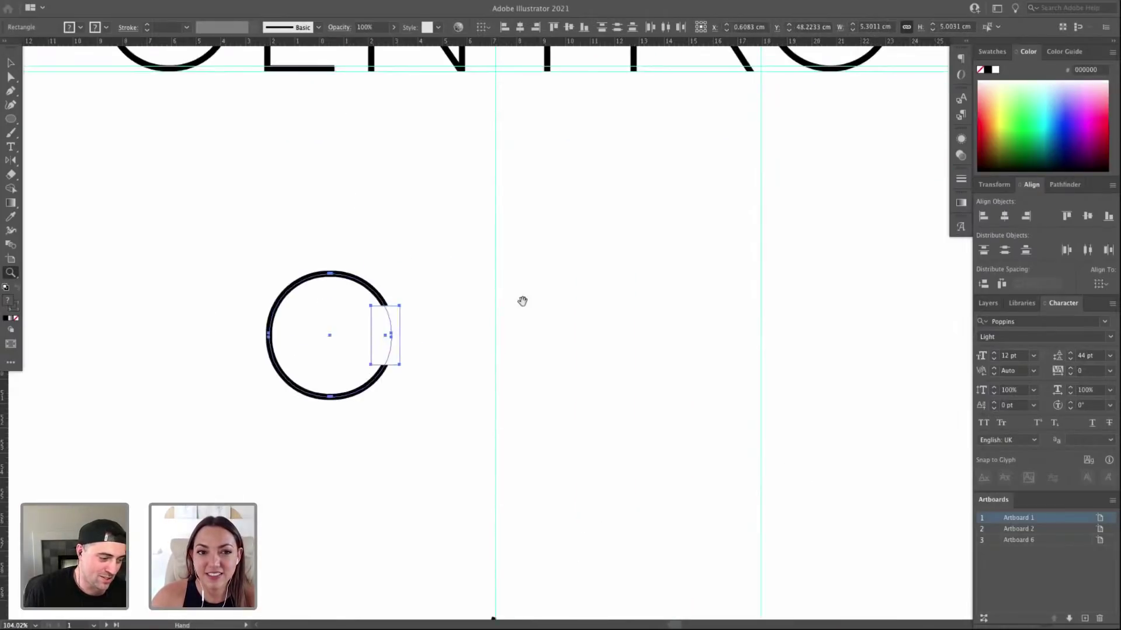
scroll(453, 282, "left", 2)
key("v")
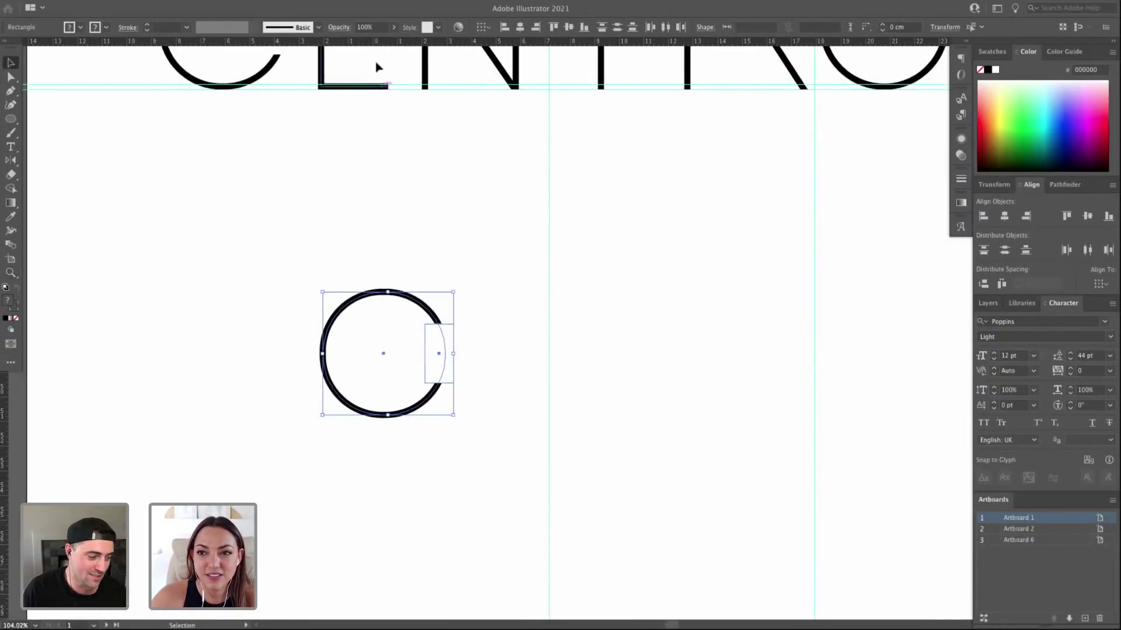
left_click_drag(446, 338, 397, 321)
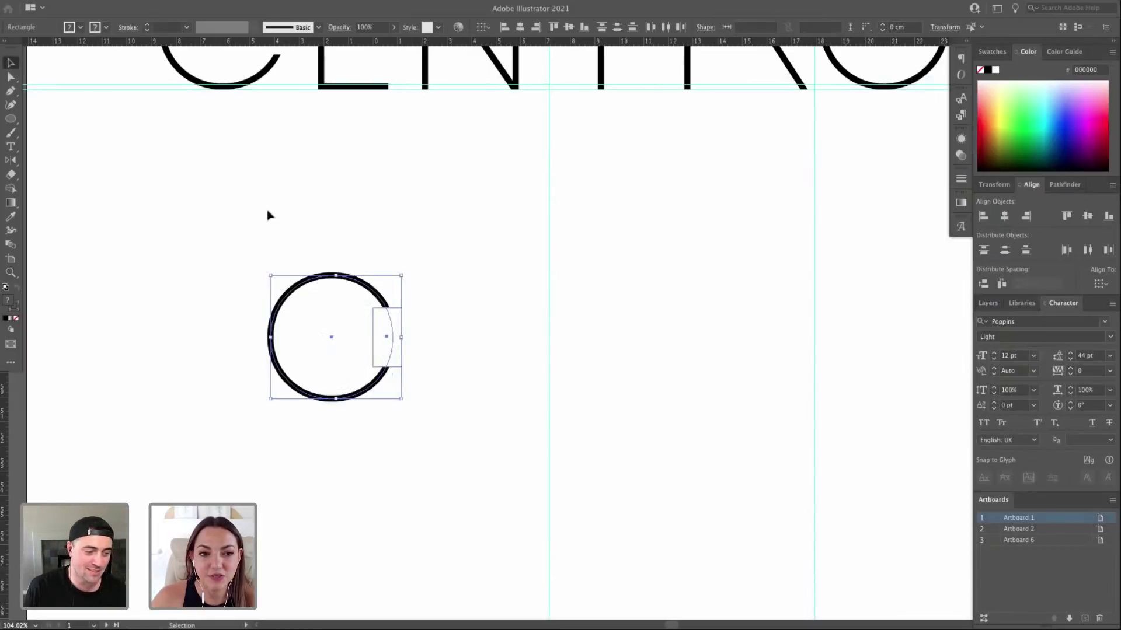
Add horizontal guides along the top and bottom edges of the duplicated C.
key("z")
left_click(312, 261)
scroll(387, 265, "right", 5)
key("v")
mouse_move(368, 44)
left_mouse_down()
mouse_move(377, 259)
mouse_move(359, 264)
left_mouse_up()
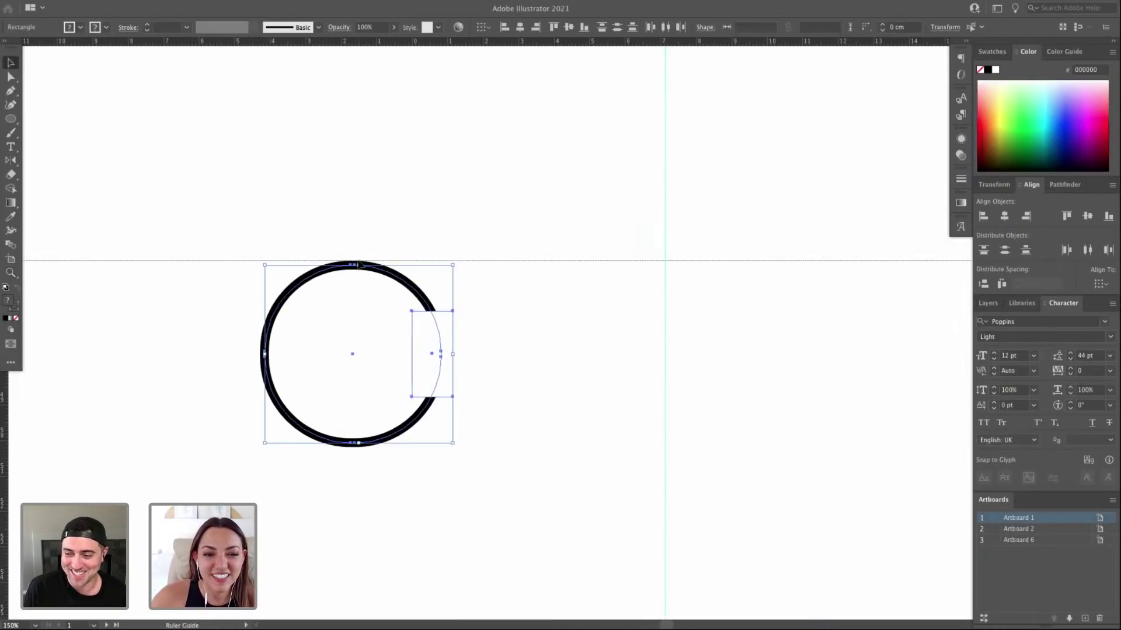
left_click_drag(335, 41, 358, 449)
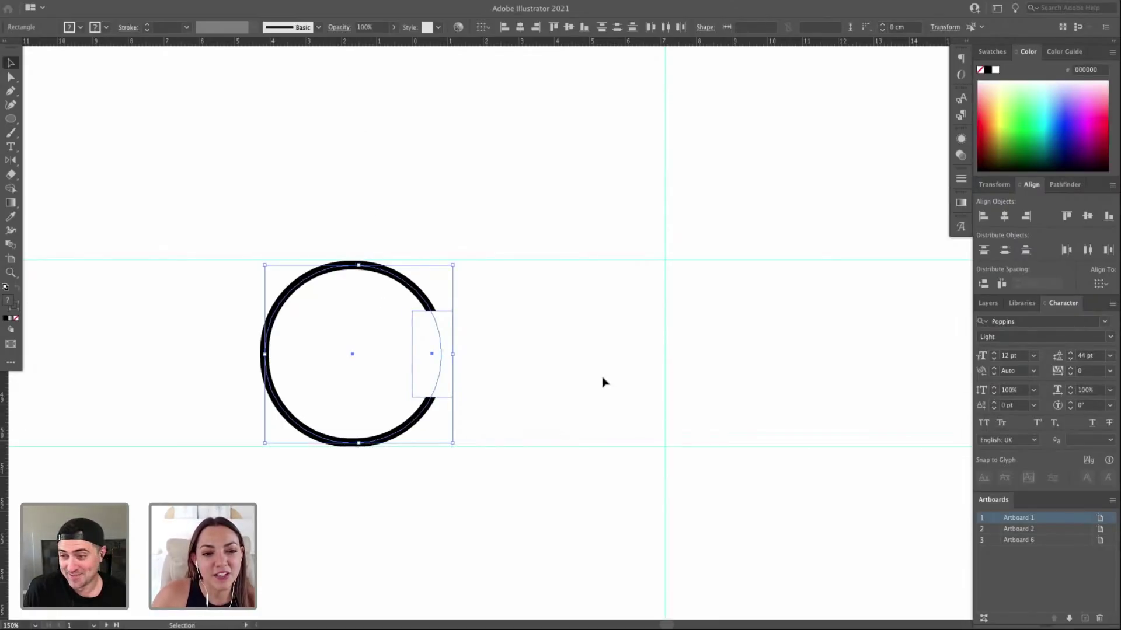
left_click(603, 380)
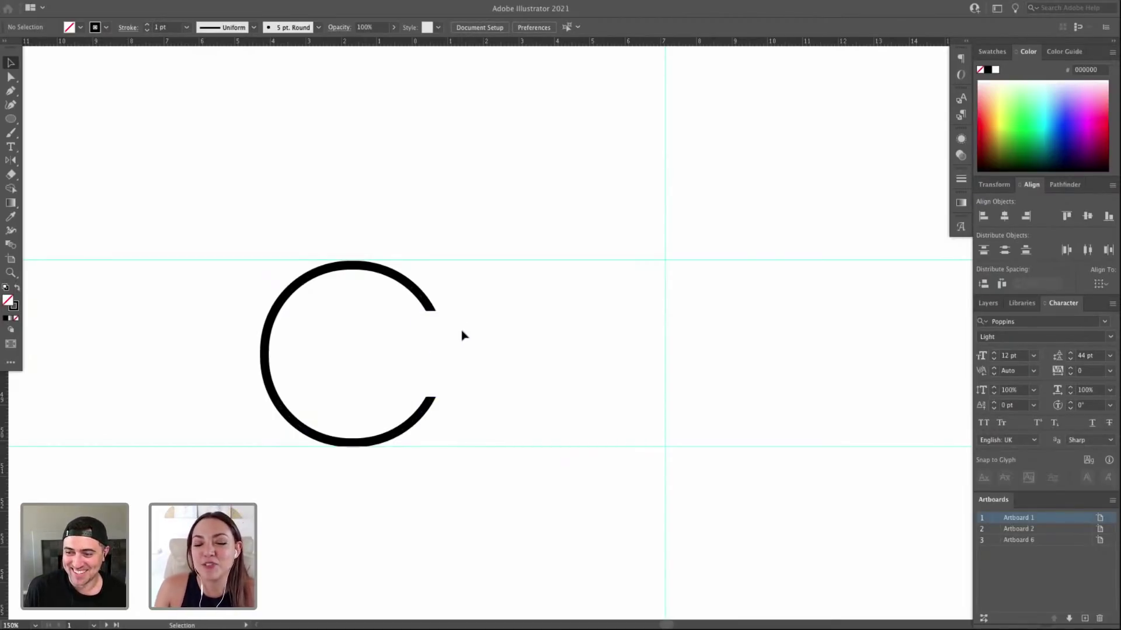
Duplicate the C's underlying circle without its mask and place it directly to the right of the C, between the guides.
key("ctrl+minus")
key("ctrl+minus")
left_click_drag(537, 253, 485, 258)
key("z")
left_click_drag(305, 272, 760, 433)
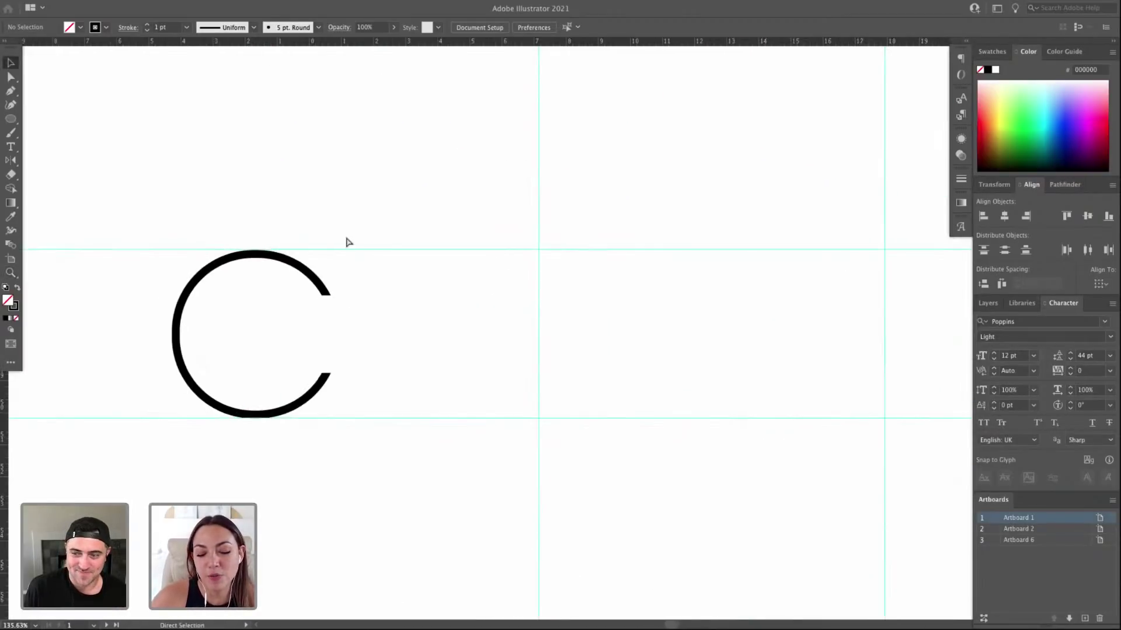
key("ctrl+minus")
key("v")
left_click_drag(246, 241, 497, 445)
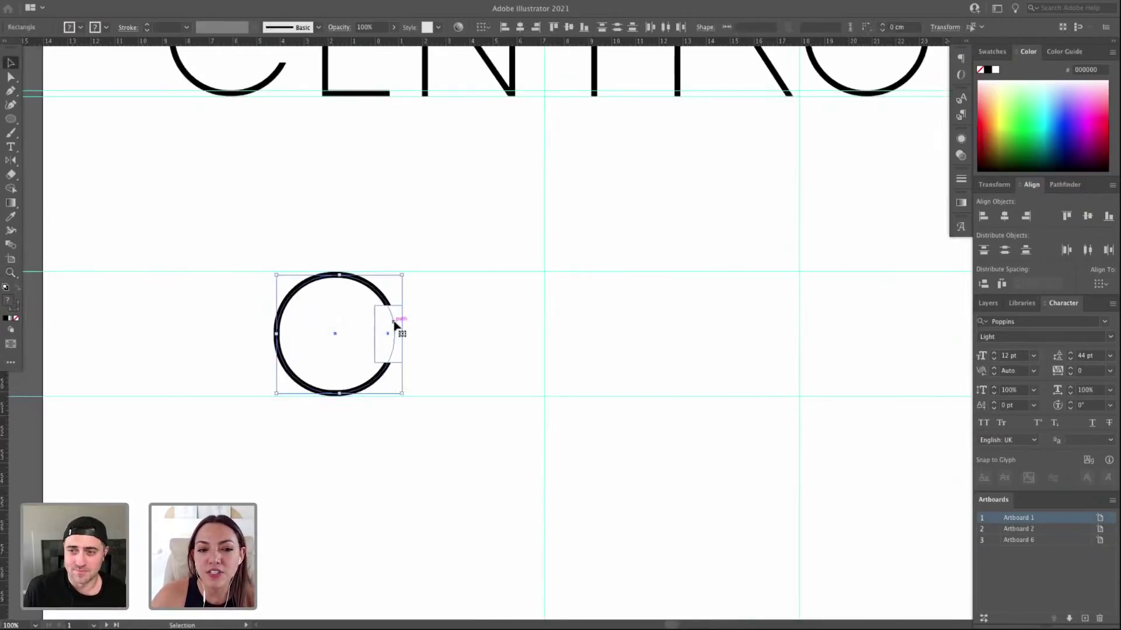
left_click(435, 294)
left_click_drag(388, 289, 516, 295)
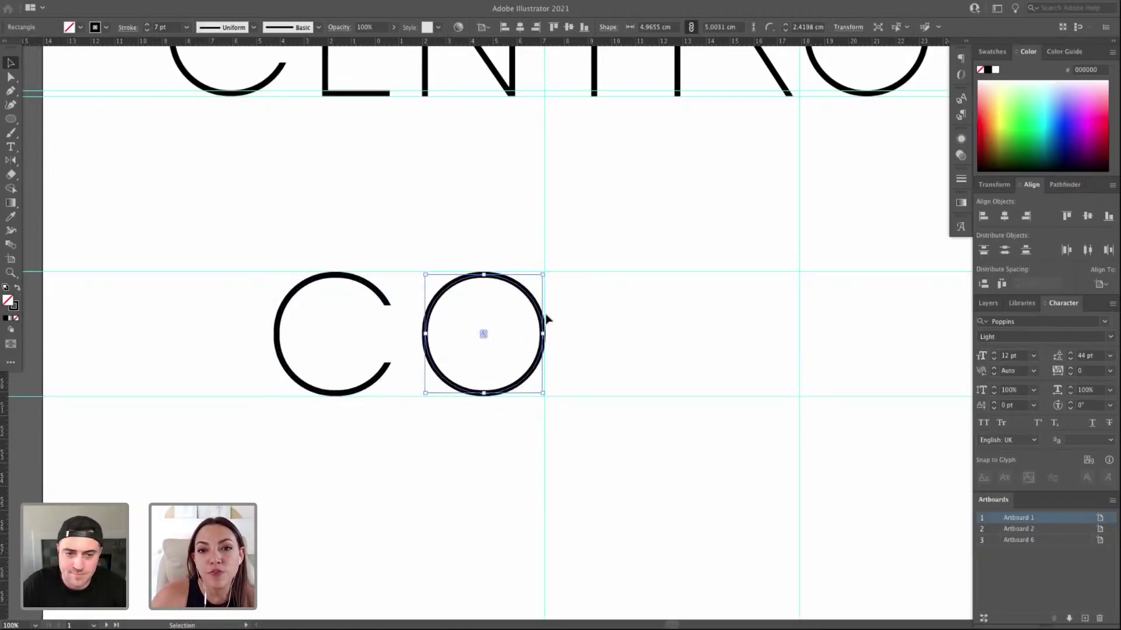
Draw a rectangle about 4.2 by 2.1 cm over the second circle's right edge and make it solid white without a stroke.
key("a")
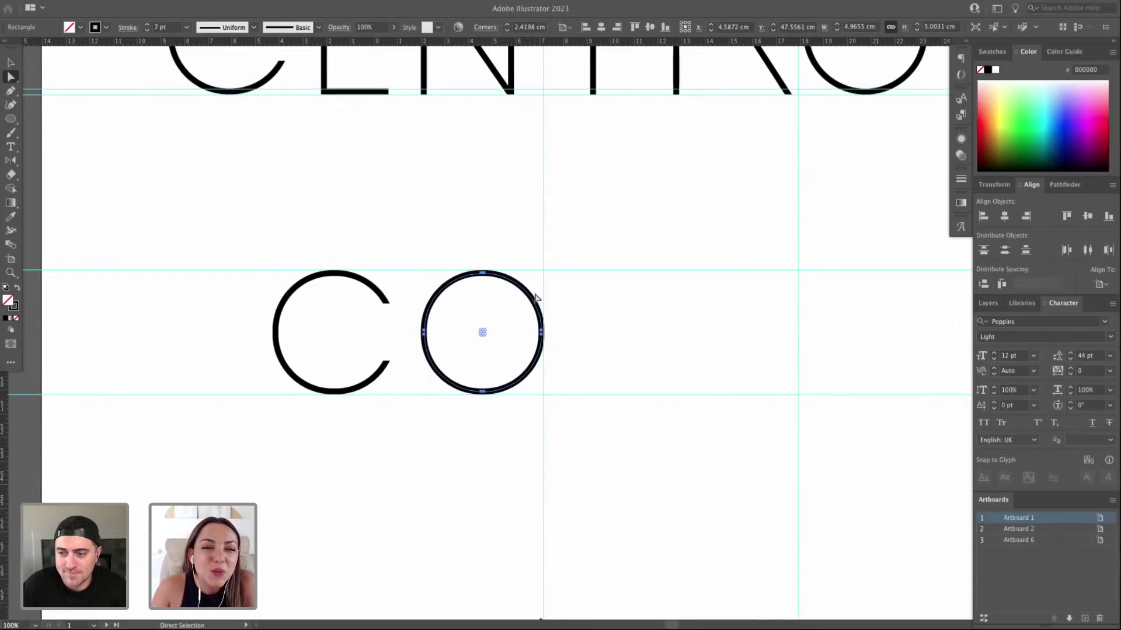
scroll(523, 321, "up", 1)
left_click(502, 337)
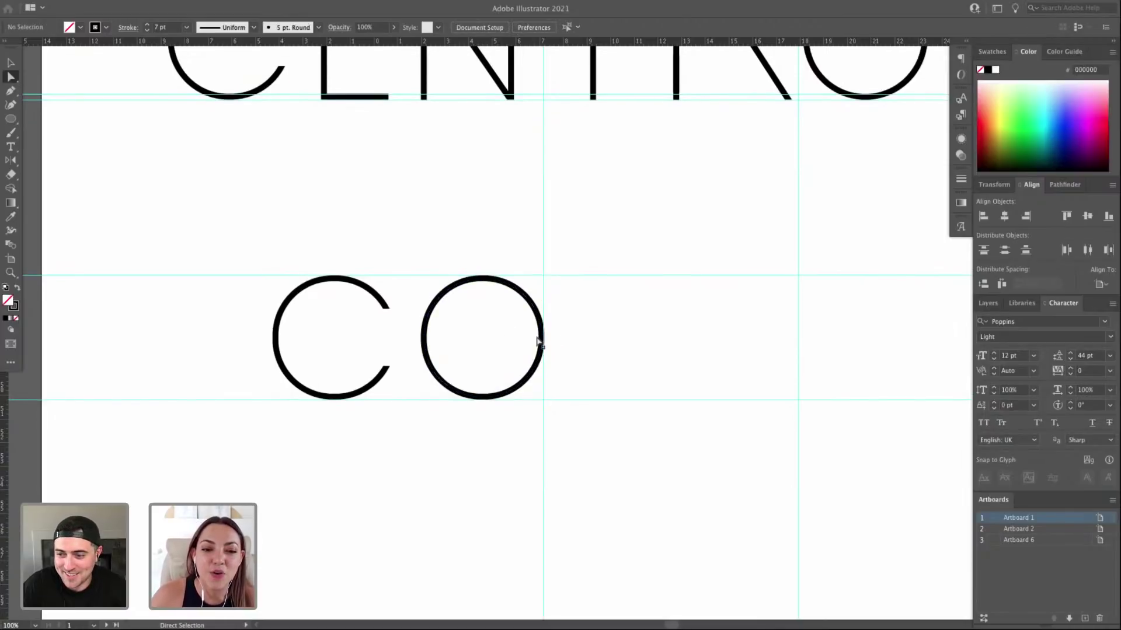
left_click_drag(541, 337, 543, 339)
key("v")
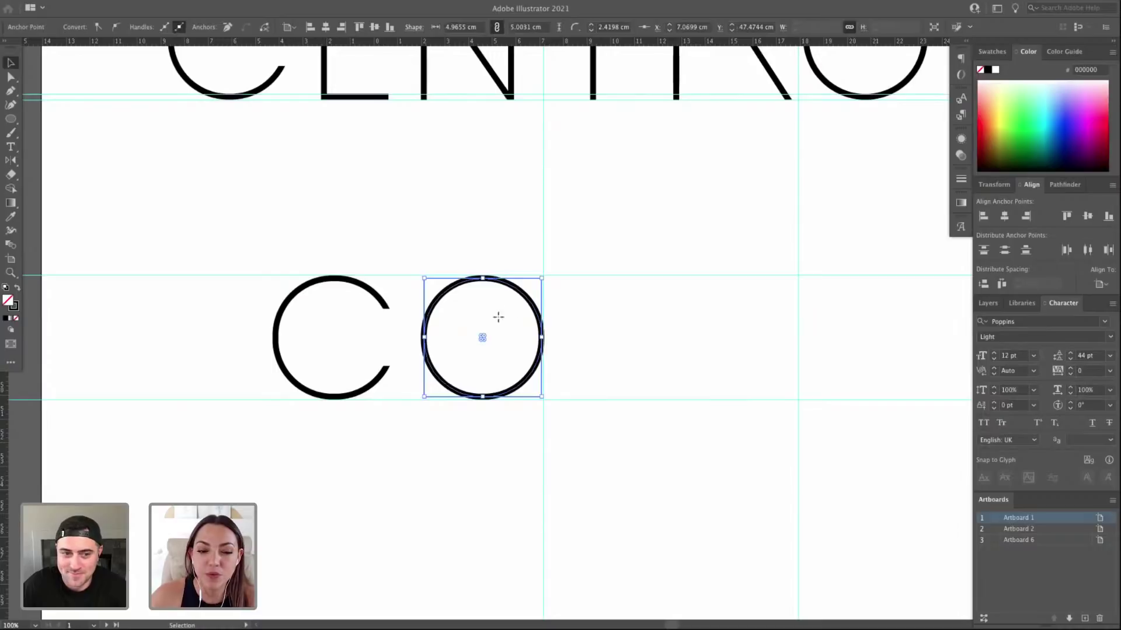
key("m")
left_click_drag(490, 312, 591, 363)
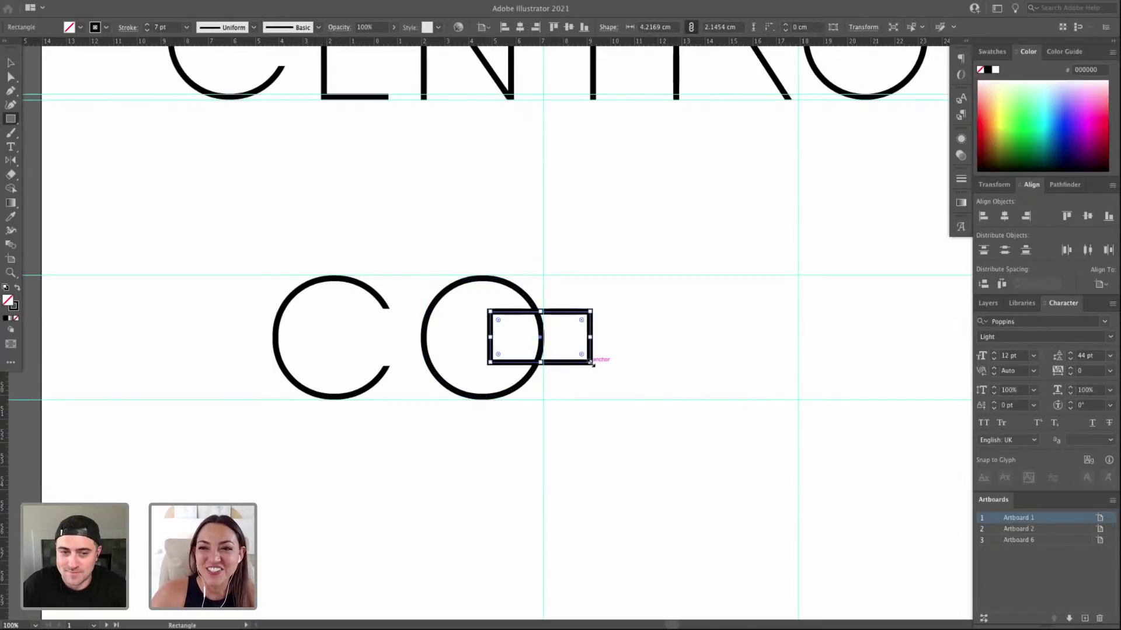
key("v")
key("shift+x")
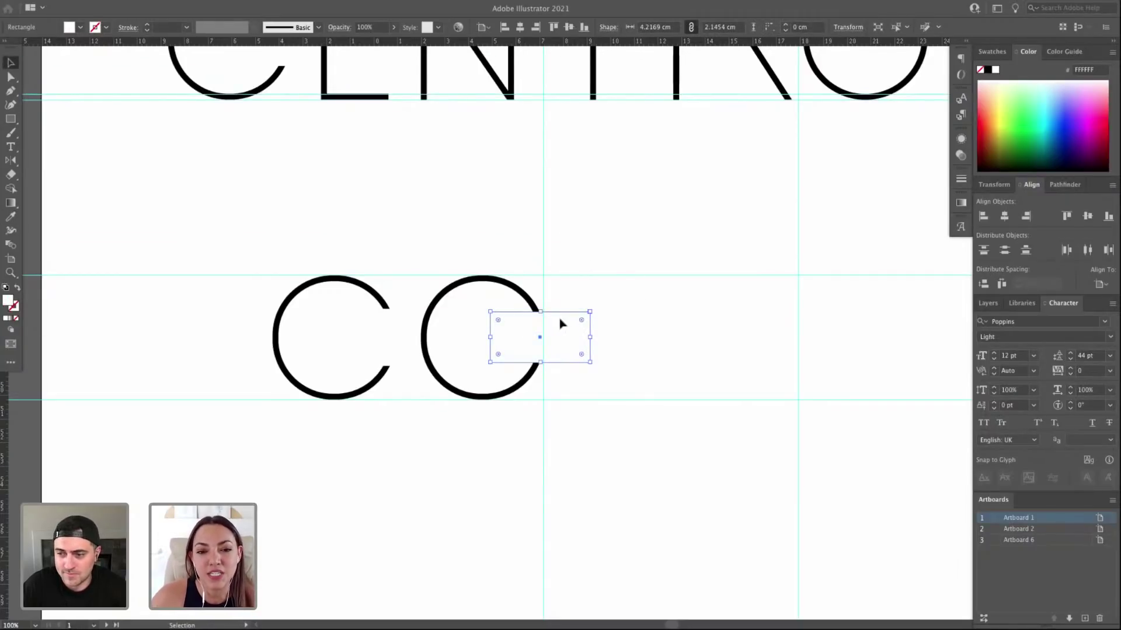
left_click_drag(564, 335, 557, 336)
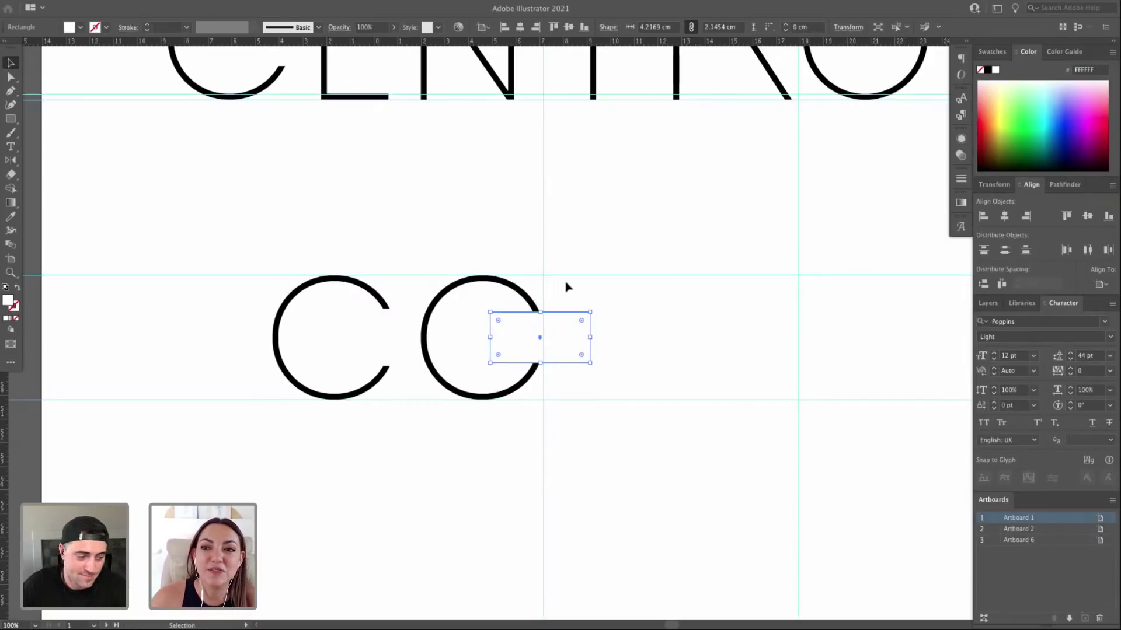
left_click(528, 303)
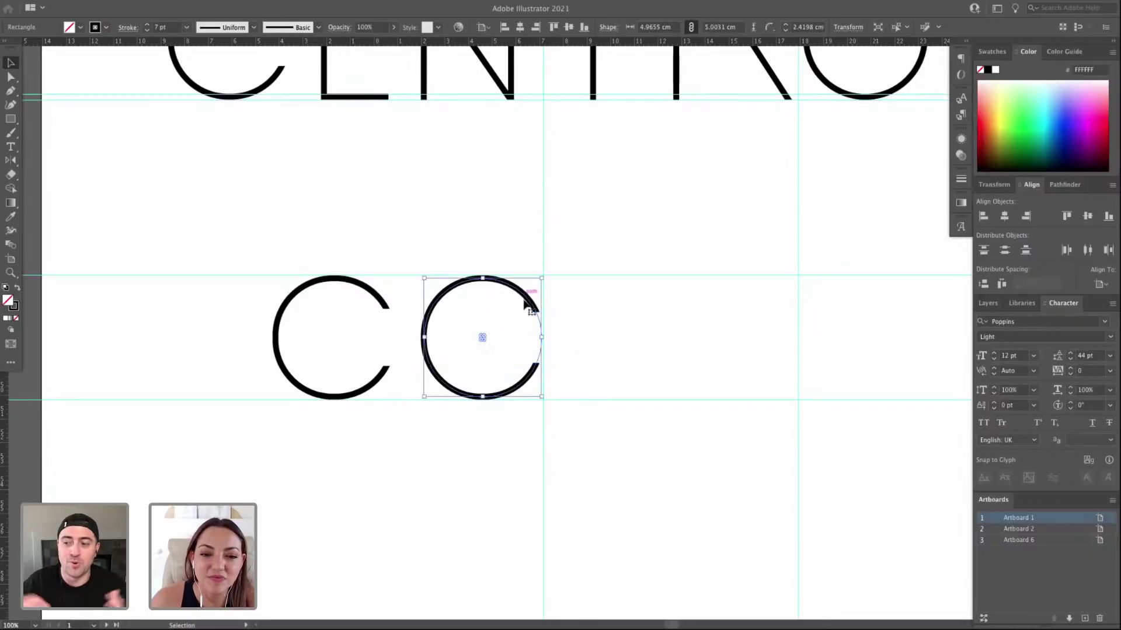
Draw a rectangle about 3.4 by 2.4 cm over the right edge of the circle beside the C.
key("a")
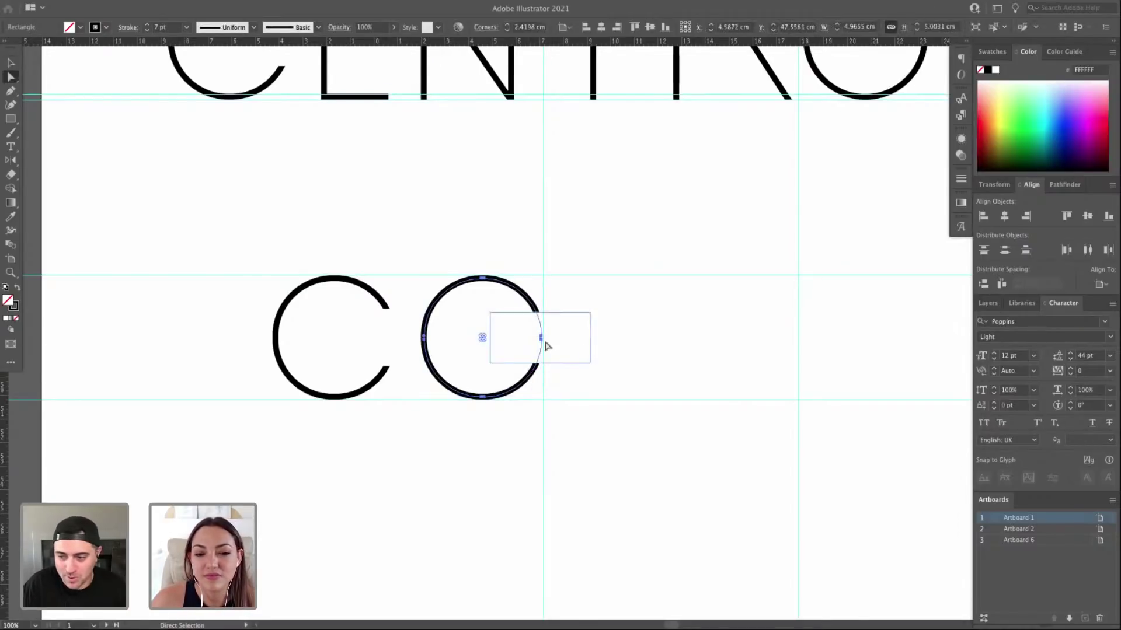
left_click(541, 339)
key("m")
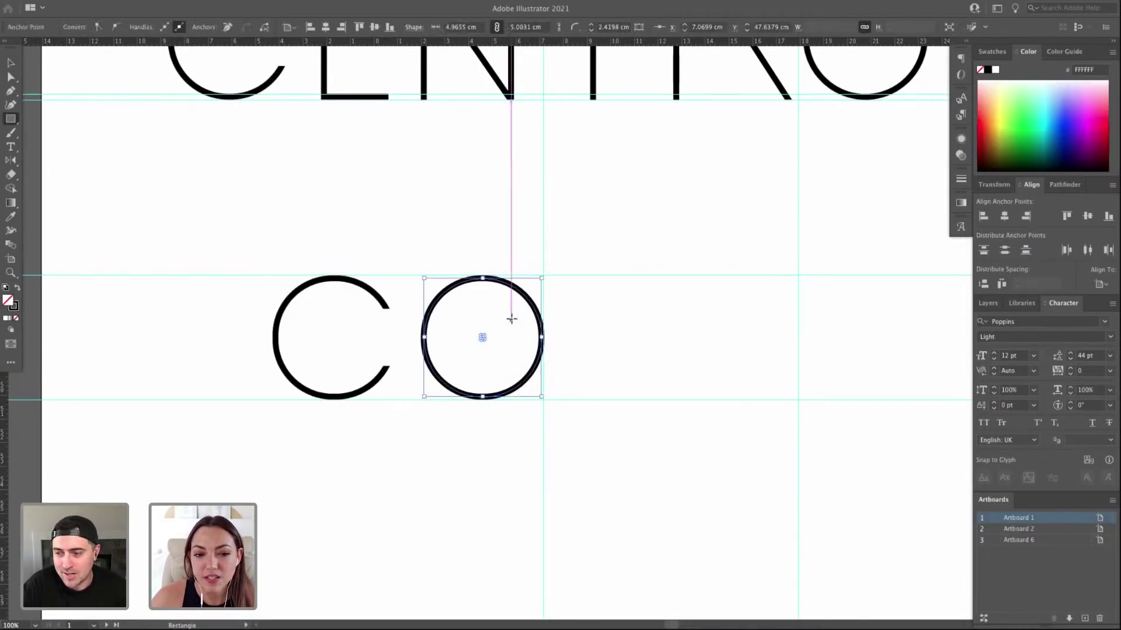
left_click_drag(502, 309, 542, 341)
Try to open the circle by deleting part of its lower right curve, and undo the deletion.
key("v")
left_click(524, 387)
key("a")
key("Delete")
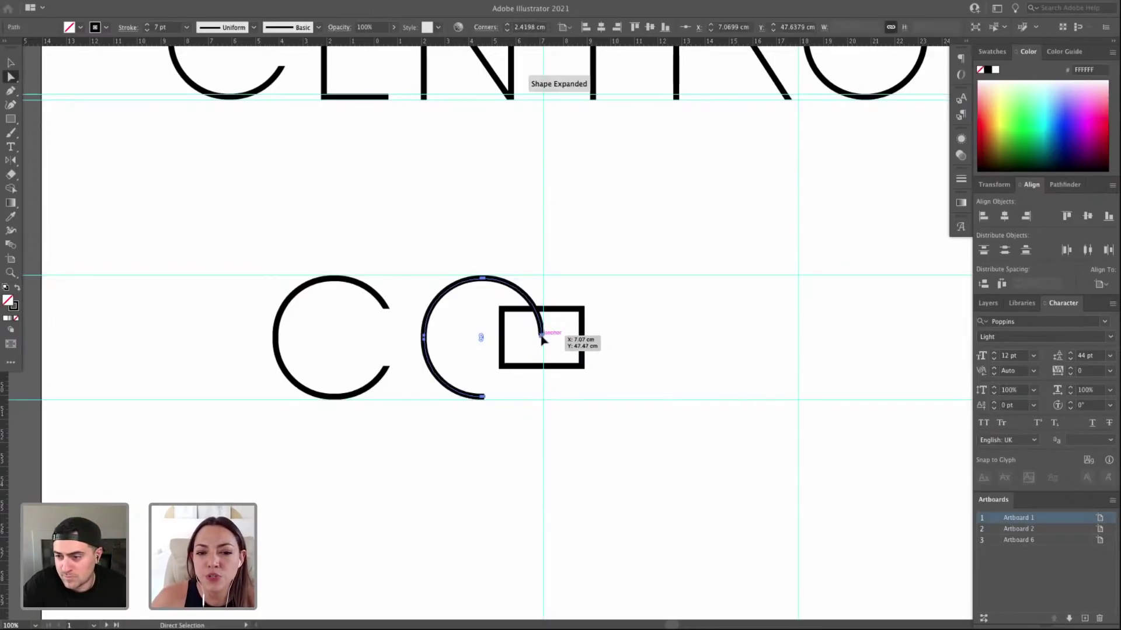
key("ctrl+z")
Give the rectangle over the circle a white fill and no stroke so it masks the circle's right edge.
left_click(564, 309)
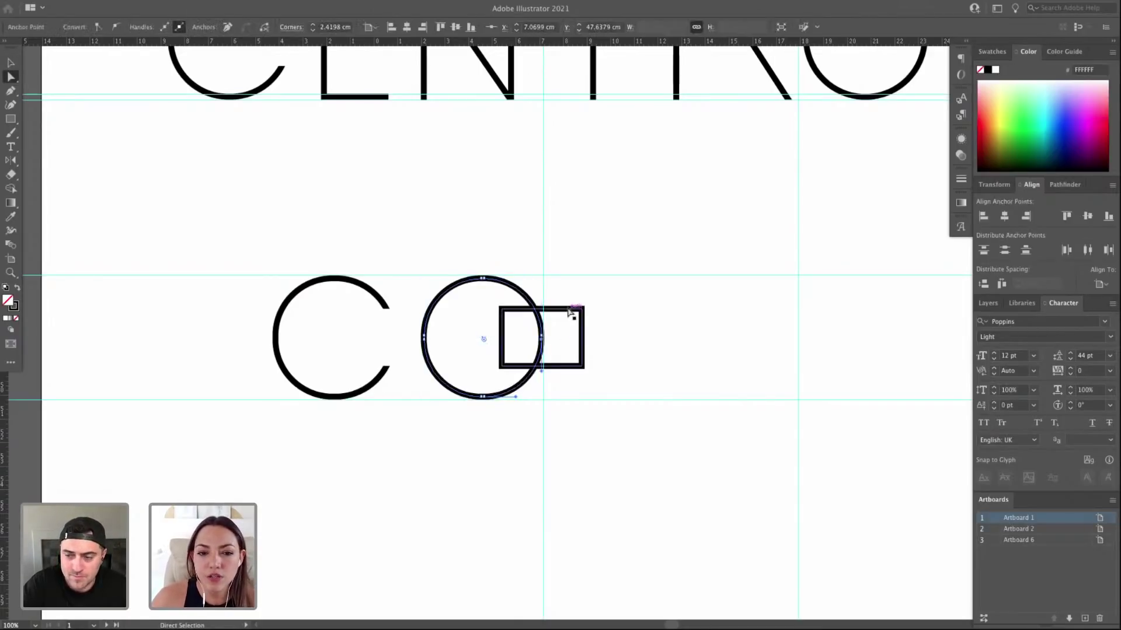
key("i")
left_click(565, 312)
key("v")
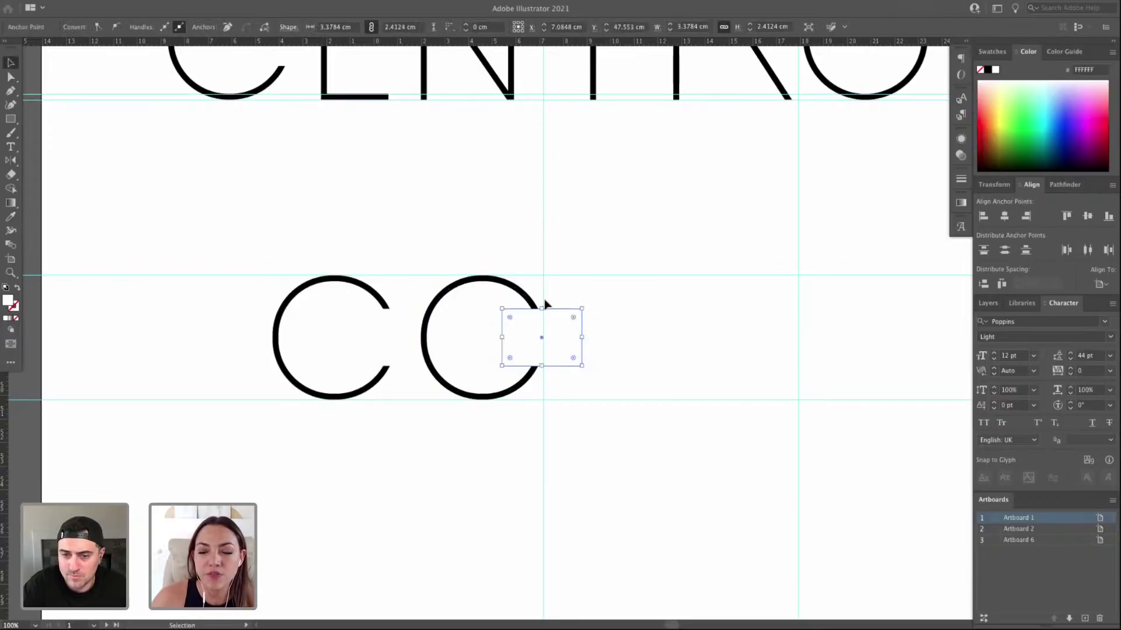
Set the white rectangle aside and try deleting the circle's lower right segment, and undo the deletion.
left_click(523, 288)
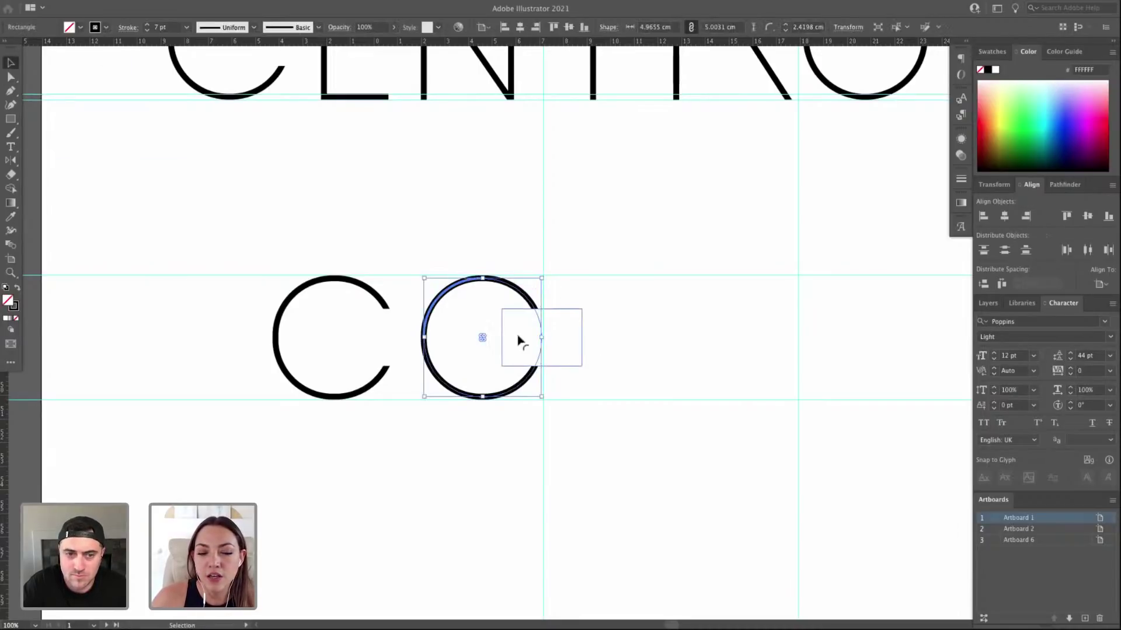
left_click_drag(551, 343, 633, 342)
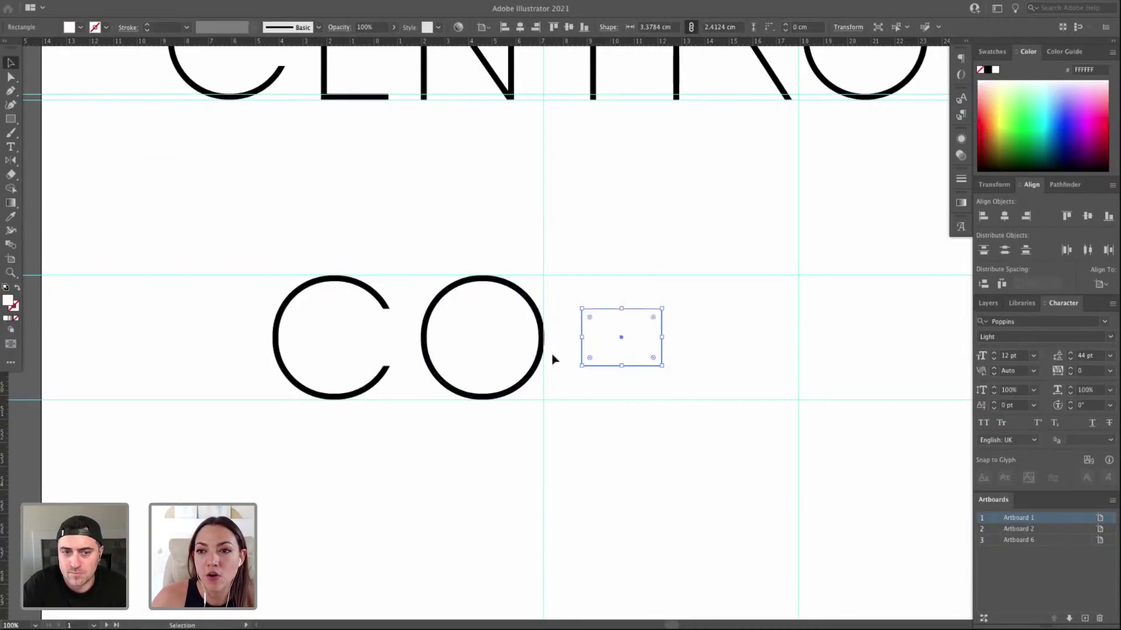
left_click(537, 371)
key("a")
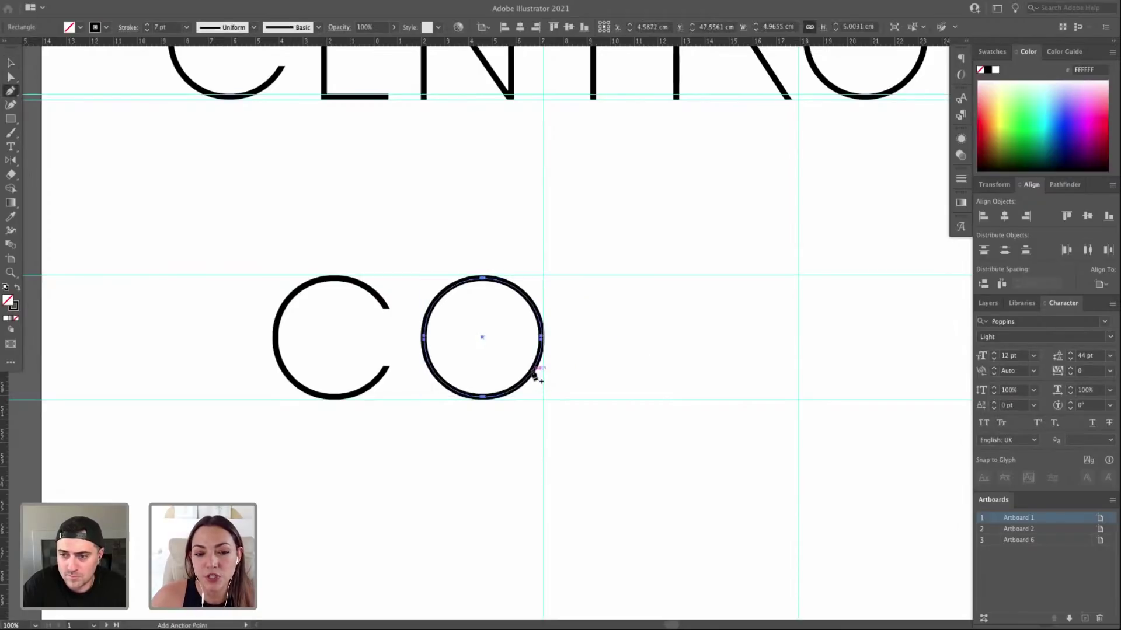
left_click(533, 375)
key("Delete")
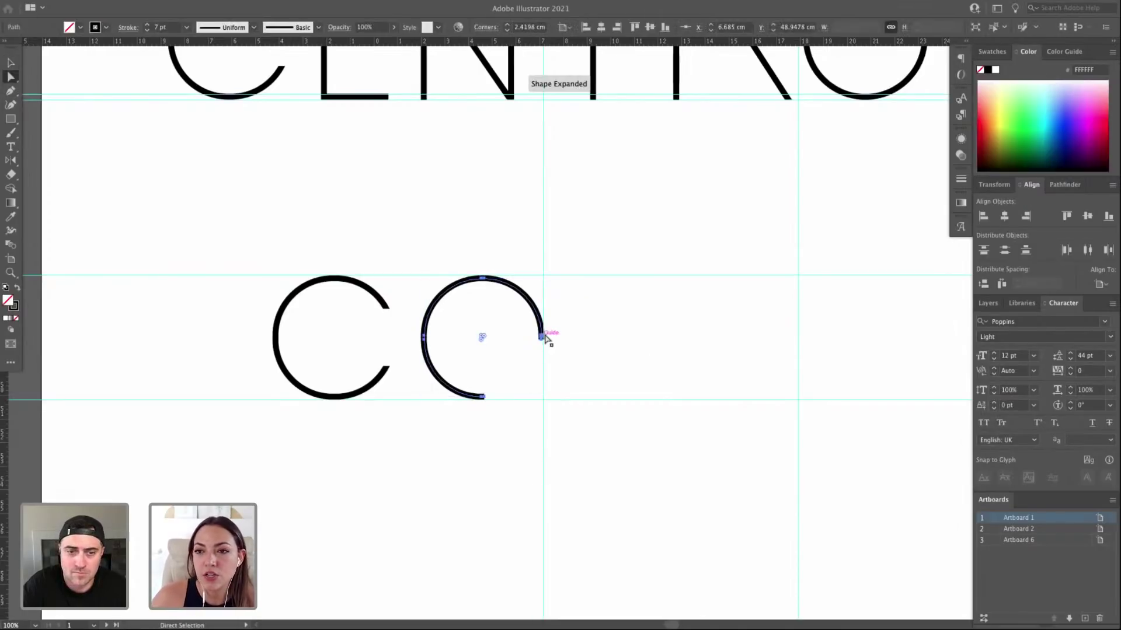
key("ctrl+z")
key("v")
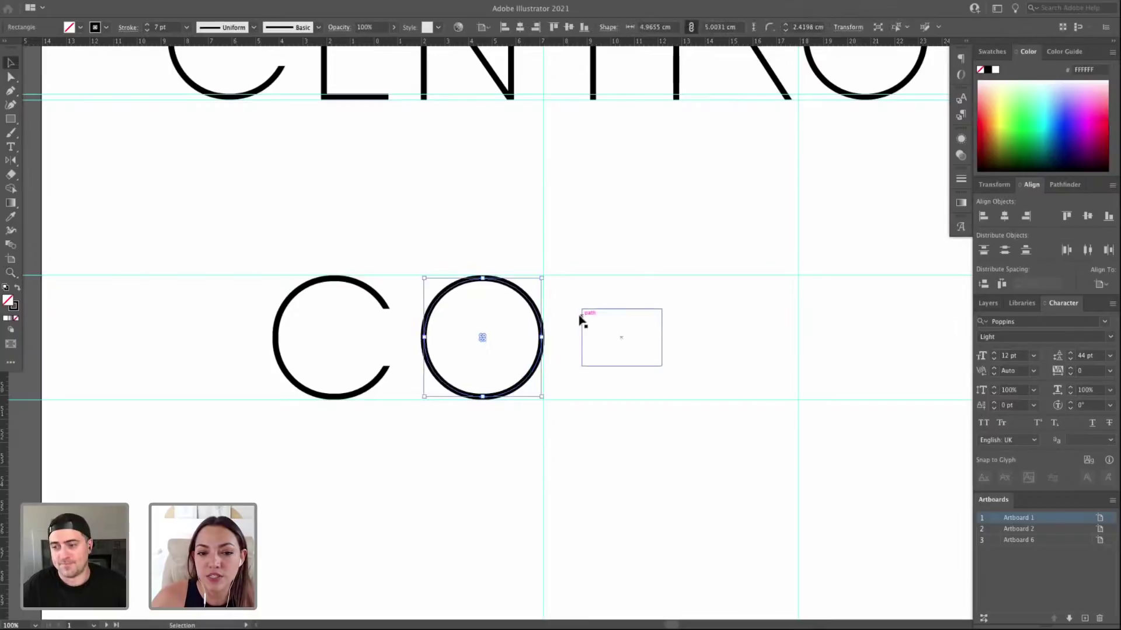
Place the white rectangle back over the circle, shorten it to about 1.8 cm high, and centre-align the two objects.
left_click_drag(655, 327, 573, 325)
left_click_drag(541, 366, 541, 352)
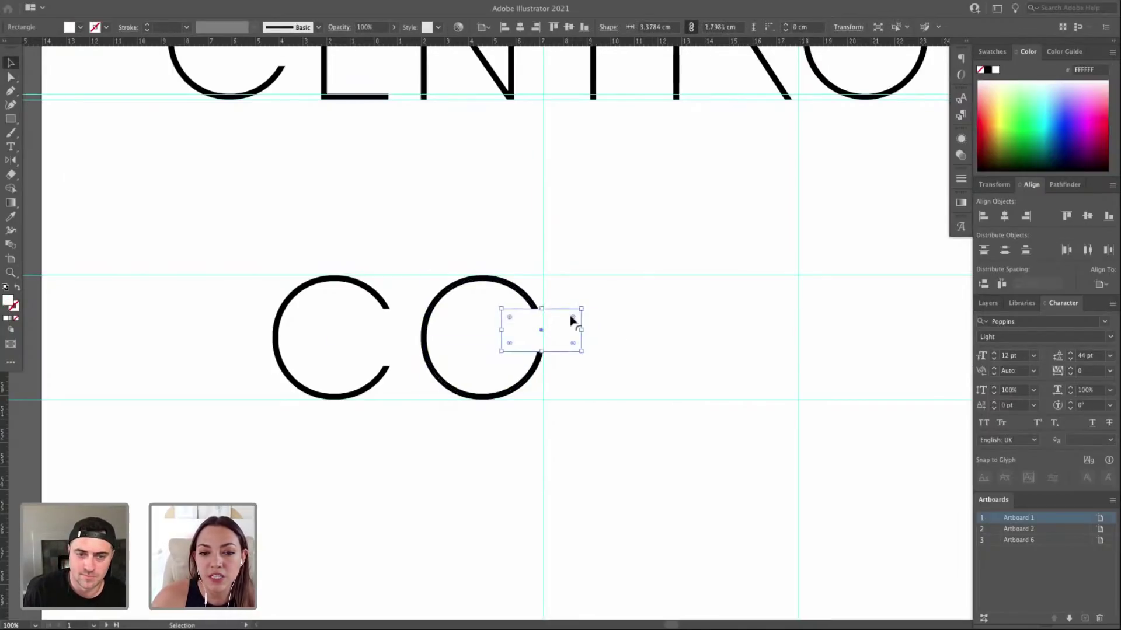
left_click_drag(613, 410, 439, 257)
left_click(1101, 284)
left_click(1087, 322)
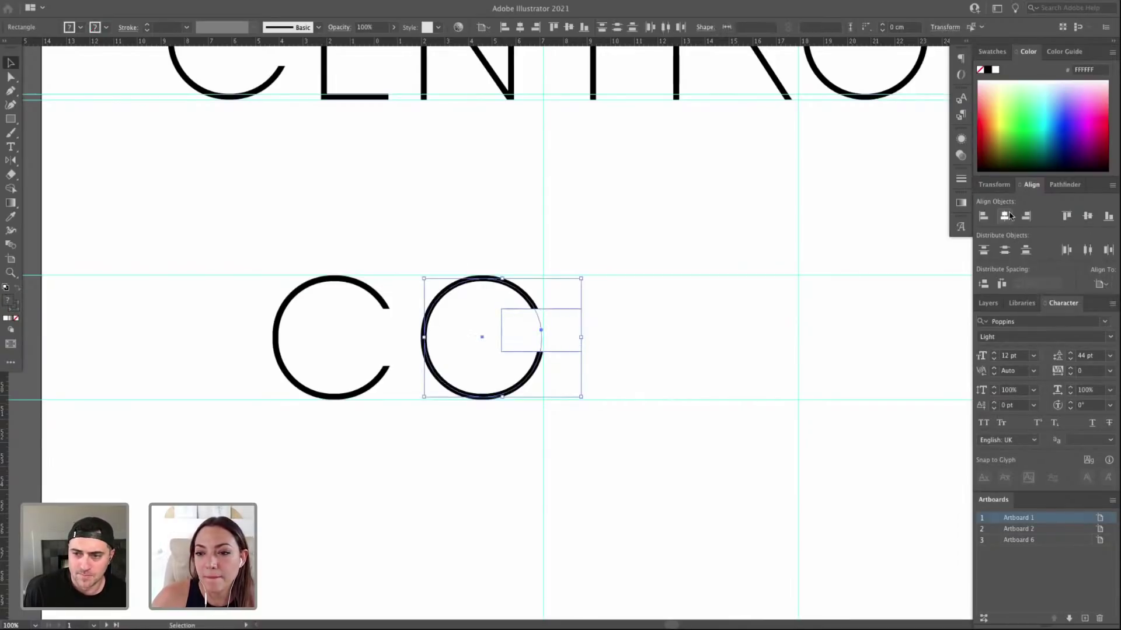
left_click(1004, 216)
left_click(1087, 216)
Position the white rectangle over the circle's right edge and bring the masked circle closer to the first C.
left_click_drag(512, 288, 565, 244)
left_click_drag(473, 192, 689, 378)
left_click_drag(595, 279, 524, 332)
left_click(465, 332)
left_click(595, 307)
left_click(538, 327)
left_click(528, 287)
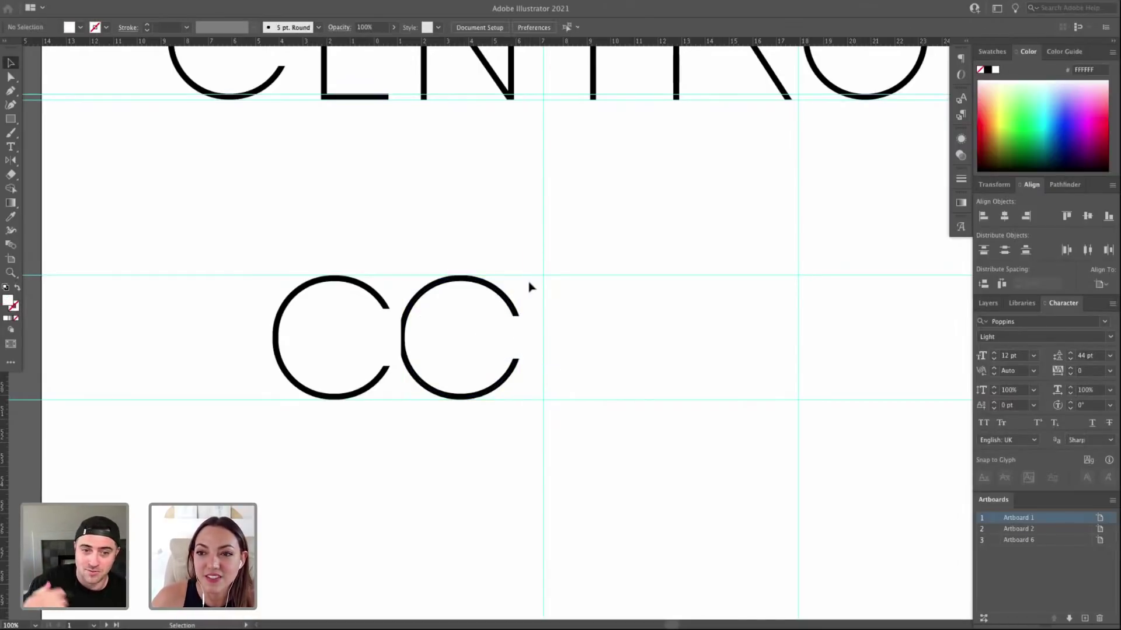
left_click(513, 370)
Add an anchor point on the second circle's path at the lower end of the masked opening.
key("z")
left_click_drag(402, 281, 646, 430)
left_click_drag(338, 342, 463, 377)
key("a")
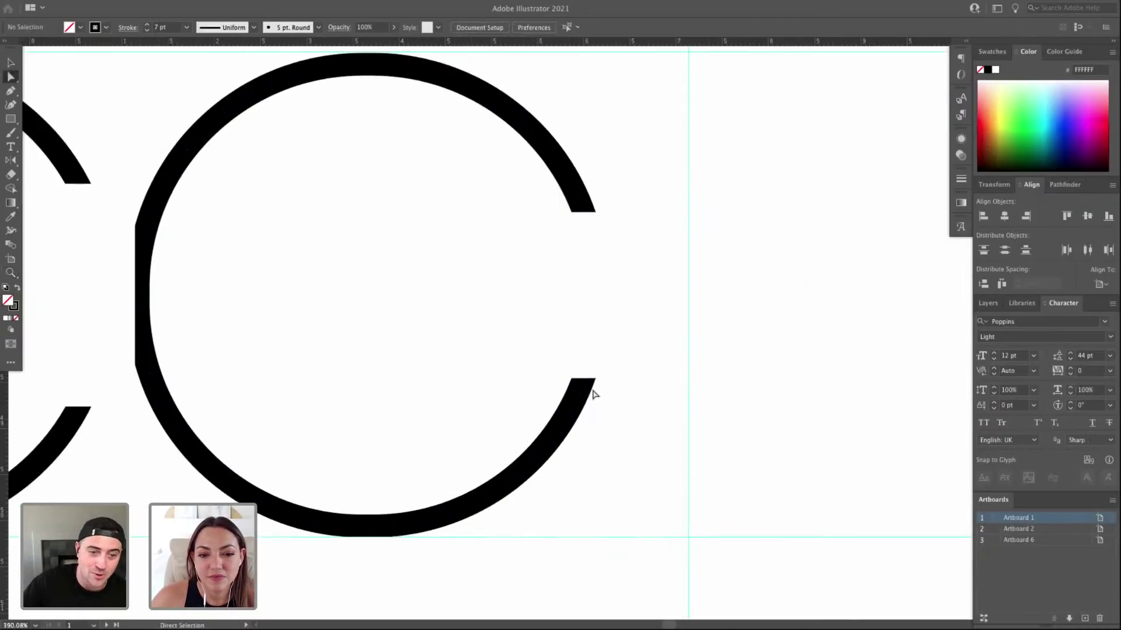
left_click(607, 398)
left_click(581, 395)
key("p")
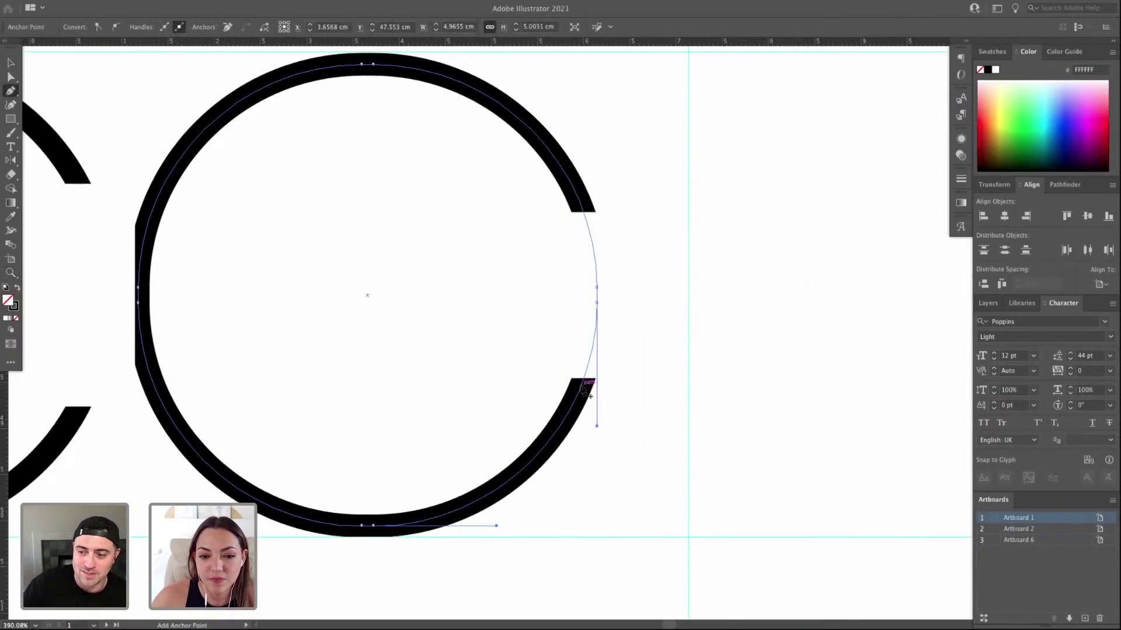
left_click(582, 386)
Delete the white masking rectangle and the circle segment between its right side and the new lower anchor point.
key("a")
left_click(619, 309)
key("Delete")
left_click(596, 303)
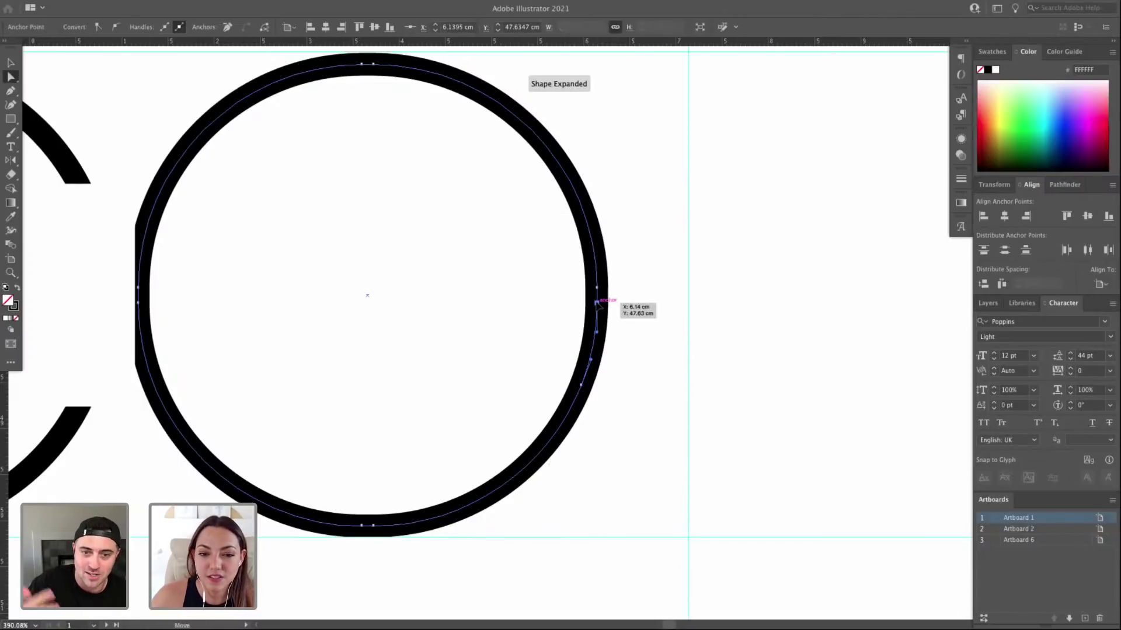
key("Delete")
Draw a horizontal crossbar from the circle's open right end toward its left side to form a lowercase e.
left_click(597, 288)
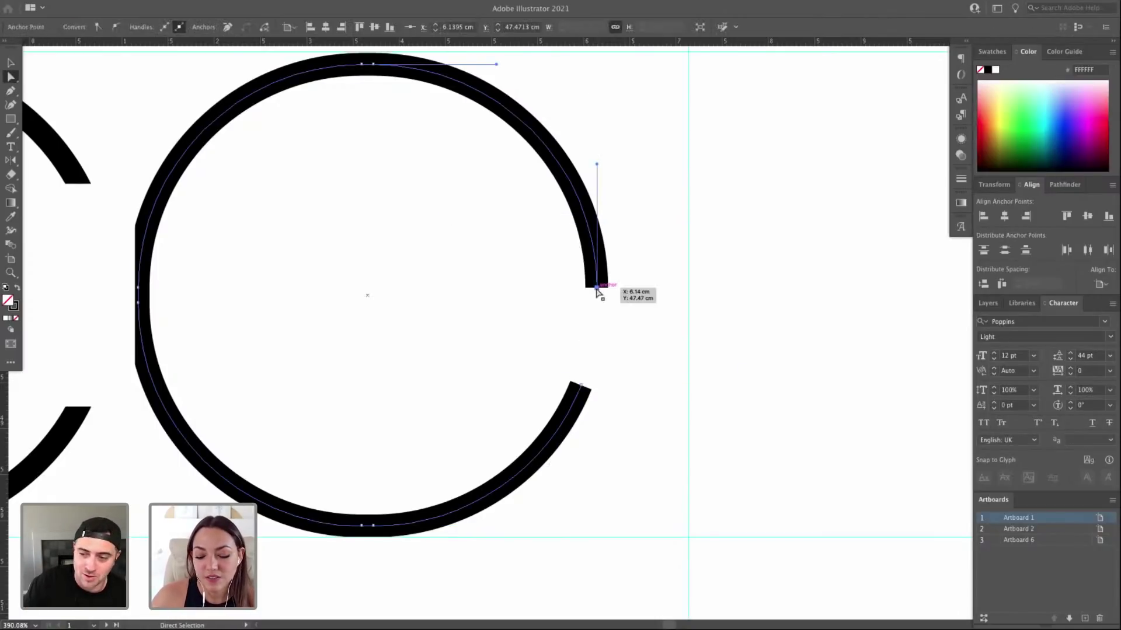
key("p")
left_click(596, 287)
left_click(347, 287)
Shift the e slightly to the right, away from the C.
key("ctrl+minus")
key("ctrl+minus")
key("a")
key("v")
key("Right")
key("Right")
key("Right")
Extend the crossbar's left end to meet the left side of the e's curve.
key("a")
left_click_drag(580, 337, 473, 337)
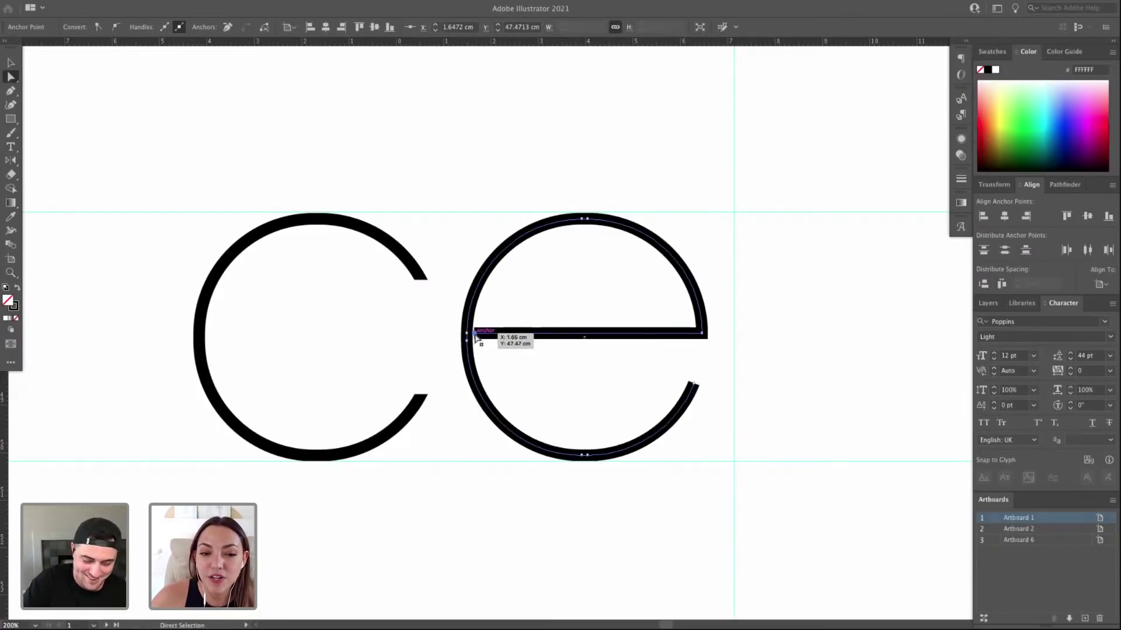
left_click_drag(472, 337, 472, 337)
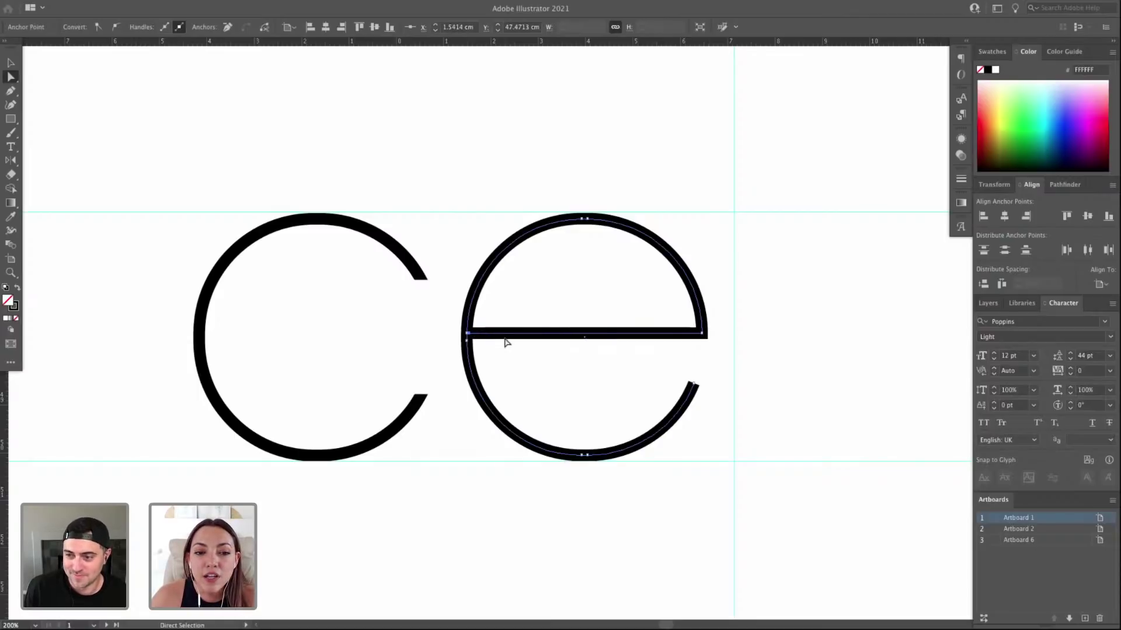
Draw a black-outlined square about 5.26 cm wide to the right of the e, between the horizontal guides.
left_click_drag(735, 305, 701, 306)
key("v")
mouse_move(708, 216)
left_mouse_down()
mouse_move(590, 222)
mouse_move(668, 393)
mouse_move(761, 461)
left_mouse_up()
left_click(603, 215)
key("m")
key("i")
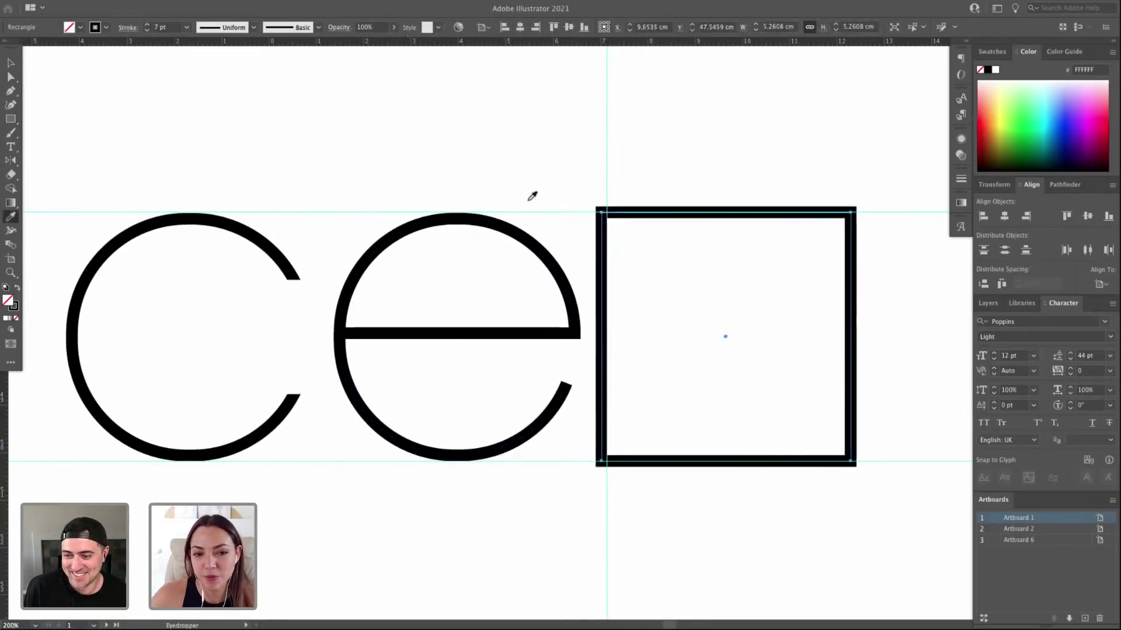
Shrink the square to about 5.01 cm so its outer stroke edges fit between the horizontal guides.
key("v")
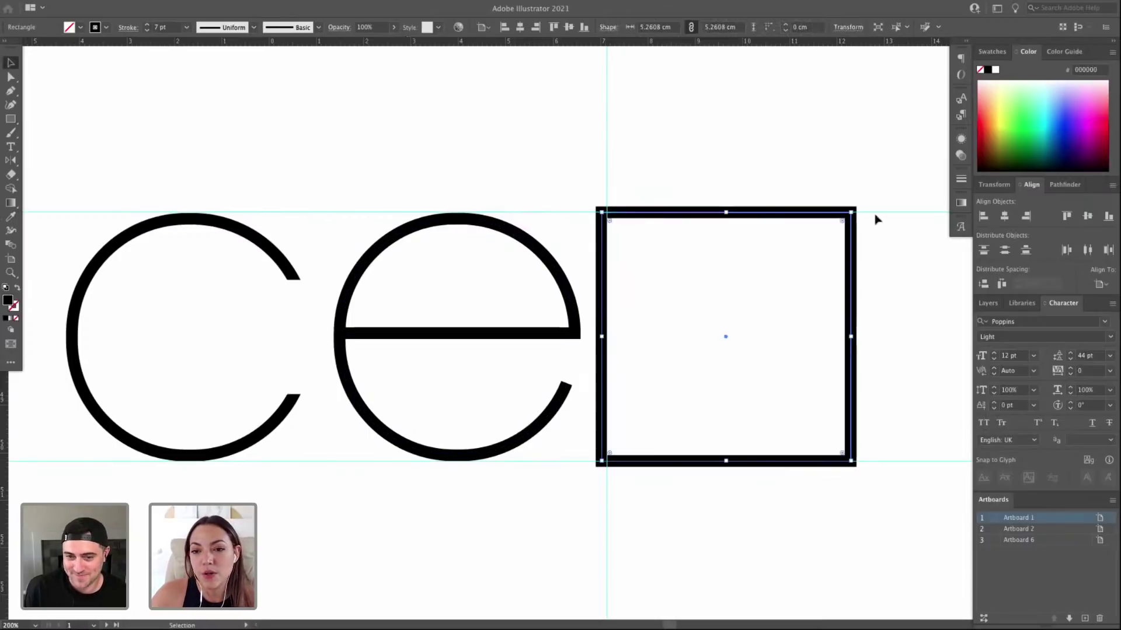
left_click_drag(851, 212, 845, 217)
left_click_drag(602, 460, 604, 456)
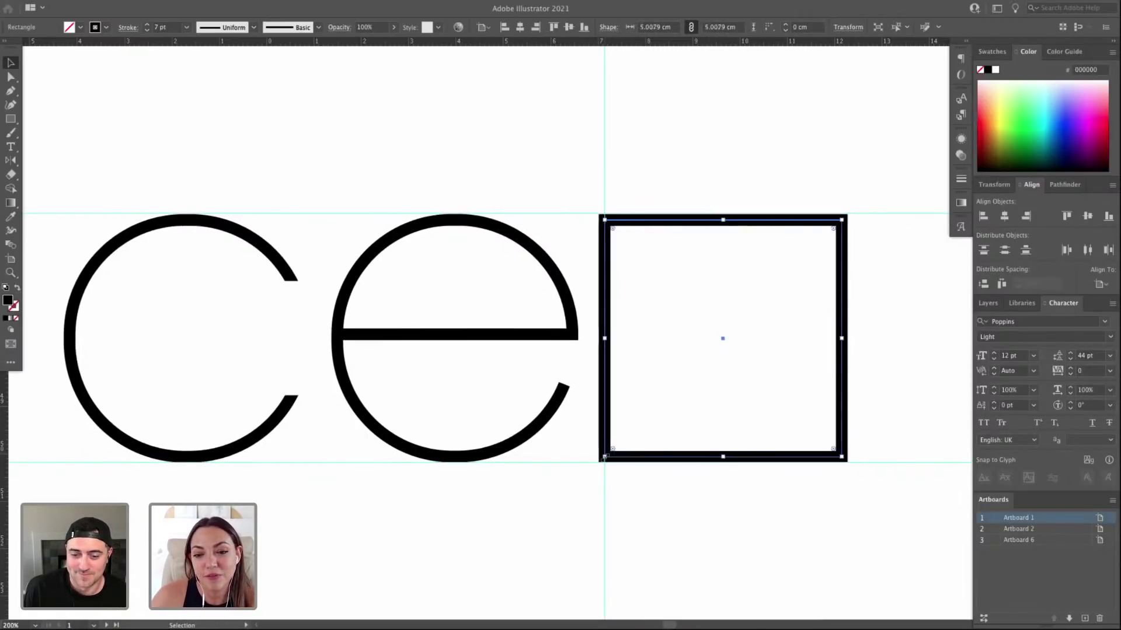
Add an anchor point on the square's bottom side and delete that side, leaving an open n shape.
key("a")
left_click(753, 461)
key("v")
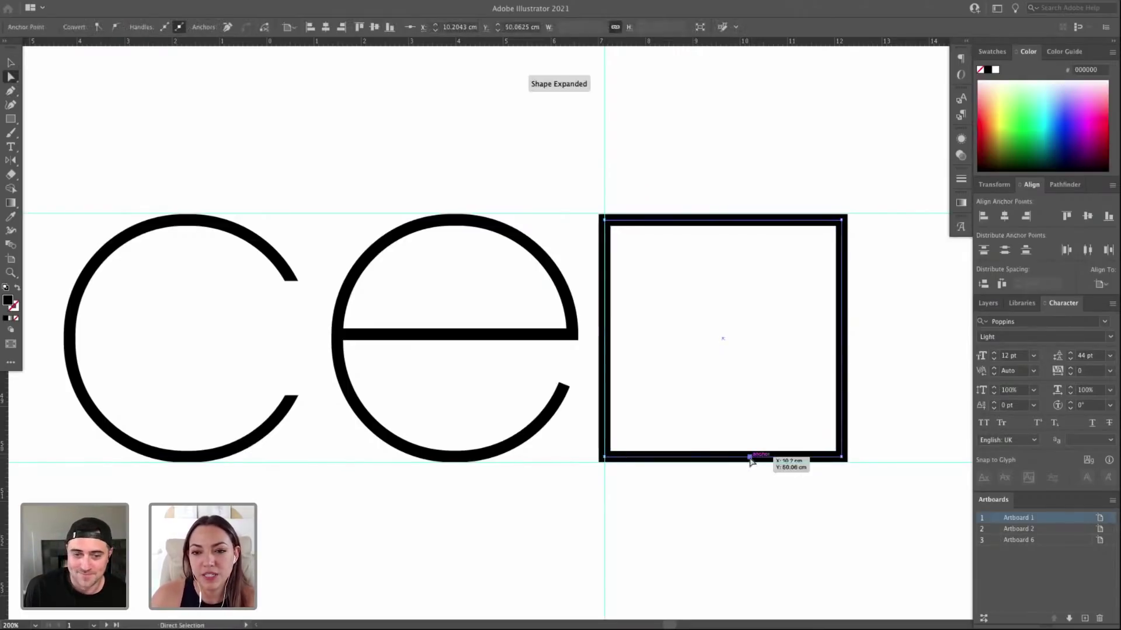
key("Delete")
key("Delete")
key("ctrl+z")
Try rounding the open square's upper right corner, and undo the whole square construction.
key("a")
left_click_drag(790, 173, 887, 274)
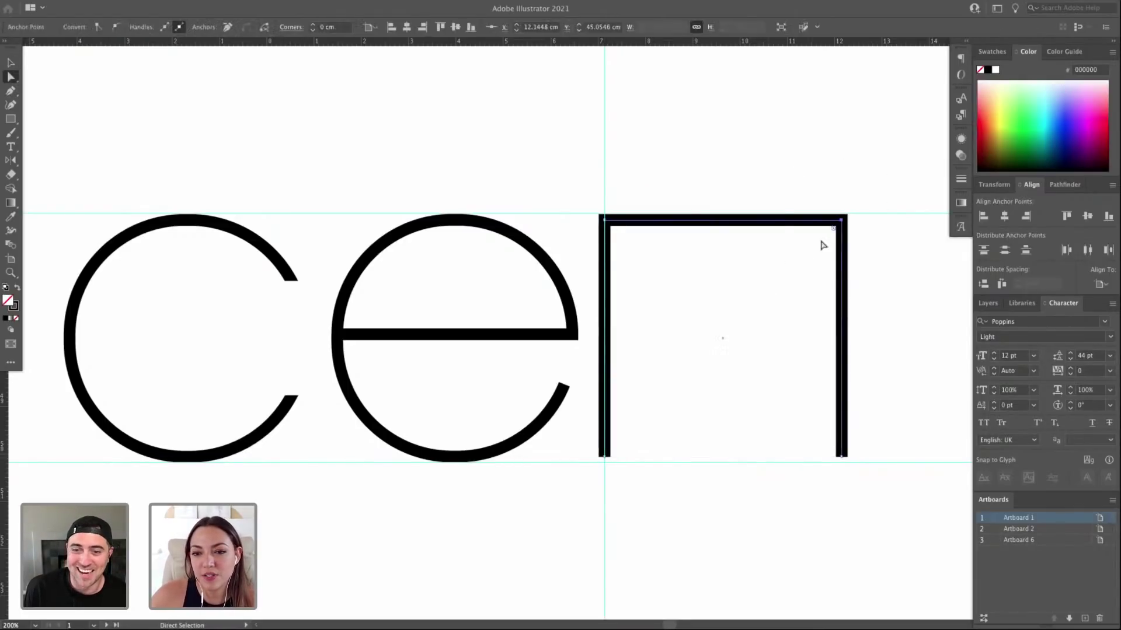
left_click_drag(828, 239, 770, 277)
key("ctrl+z")
key("ctrl+z")
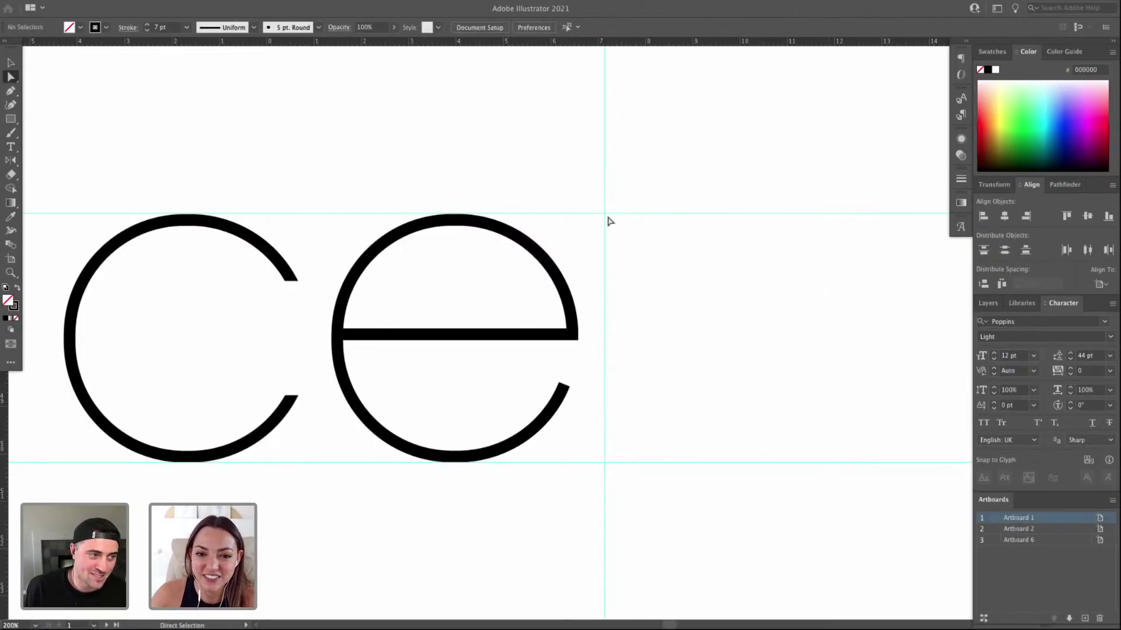
Draw a vertical stem along the vertical guide right of the e, spanning between the two horizontal guides.
key("l")
key("p")
left_click(604, 214)
left_click(604, 462)
key("a")
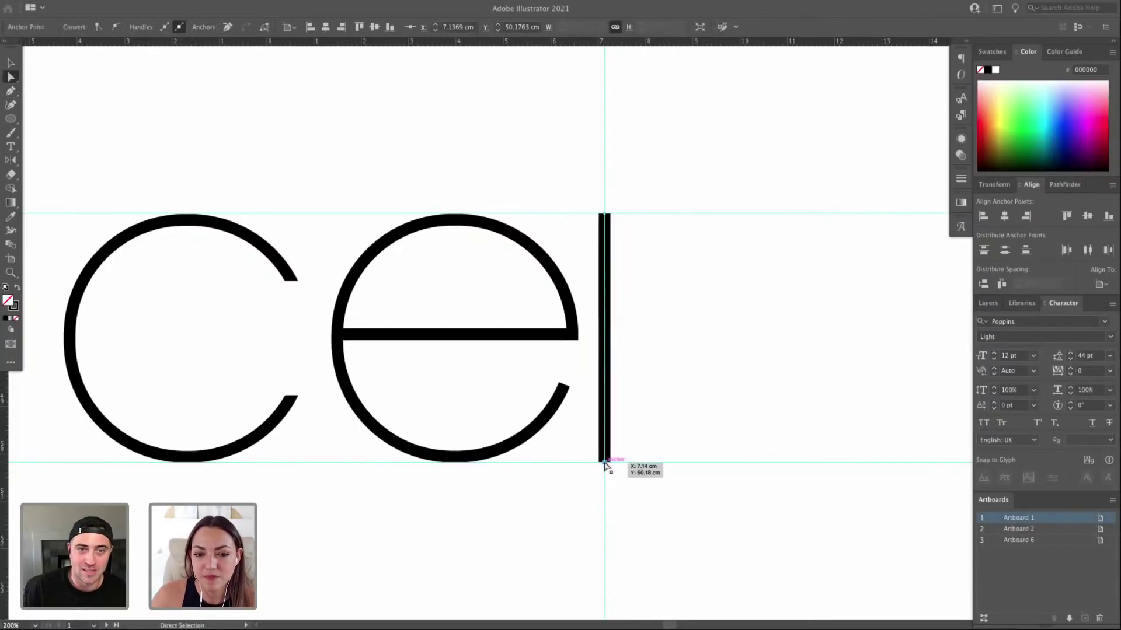
key("m")
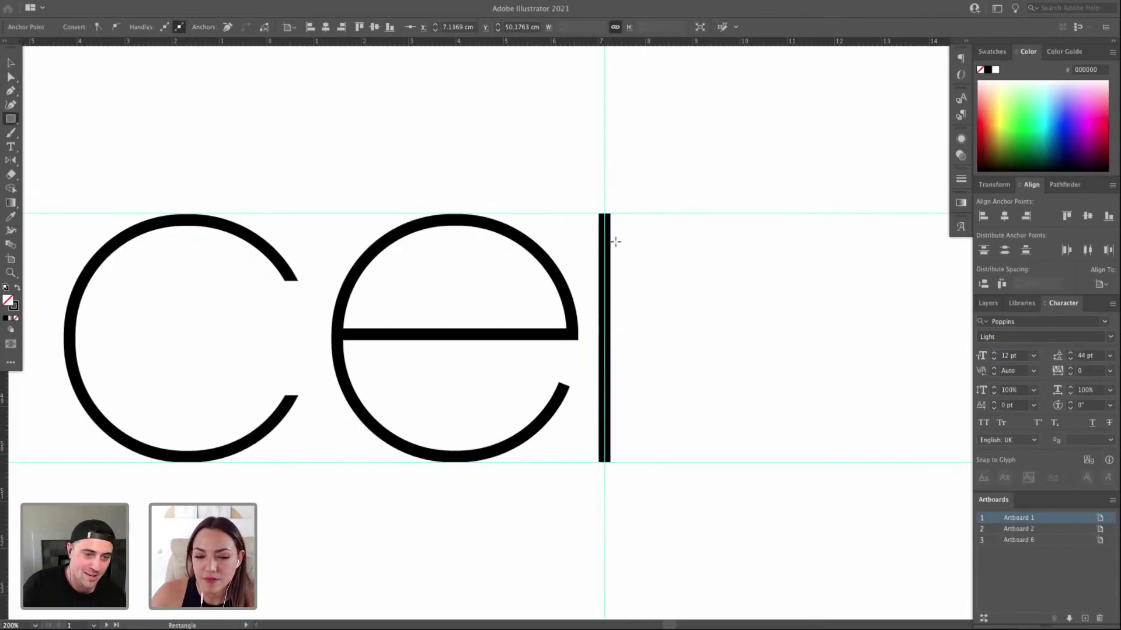
left_click_drag(606, 217, 834, 464)
key("Delete")
Draw a circle about 5.05 cm in diameter and place it against the right side of the vertical stem.
key("l")
left_click_drag(365, 225, 572, 460)
key("v")
left_click_drag(587, 278, 826, 270)
key("a")
left_click(726, 455)
key("v")
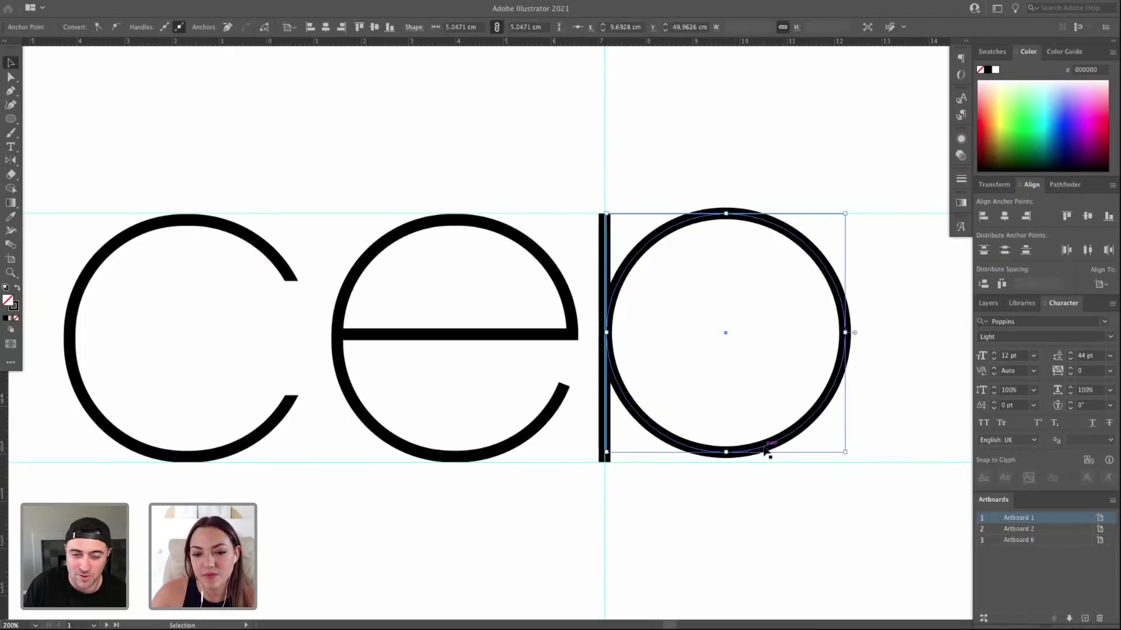
Nudge the circle down between the two horizontal guides and delete its lower half, leaving an arch beside the stem.
left_click_drag(764, 455, 765, 455)
key("Down")
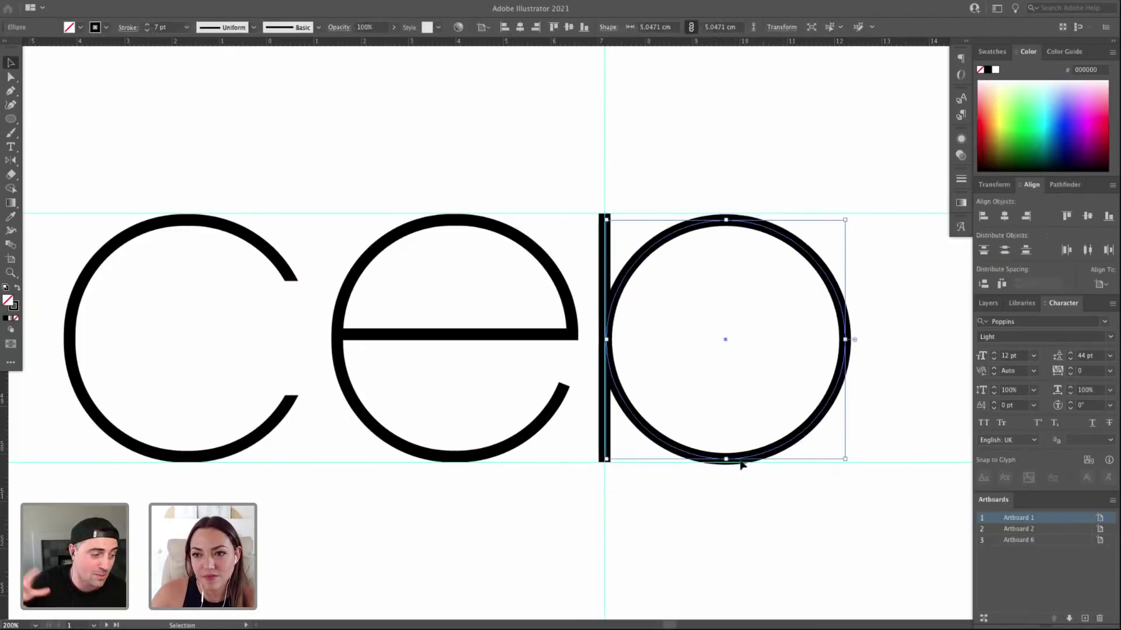
key("Up")
key("a")
left_click(647, 431)
key("Delete")
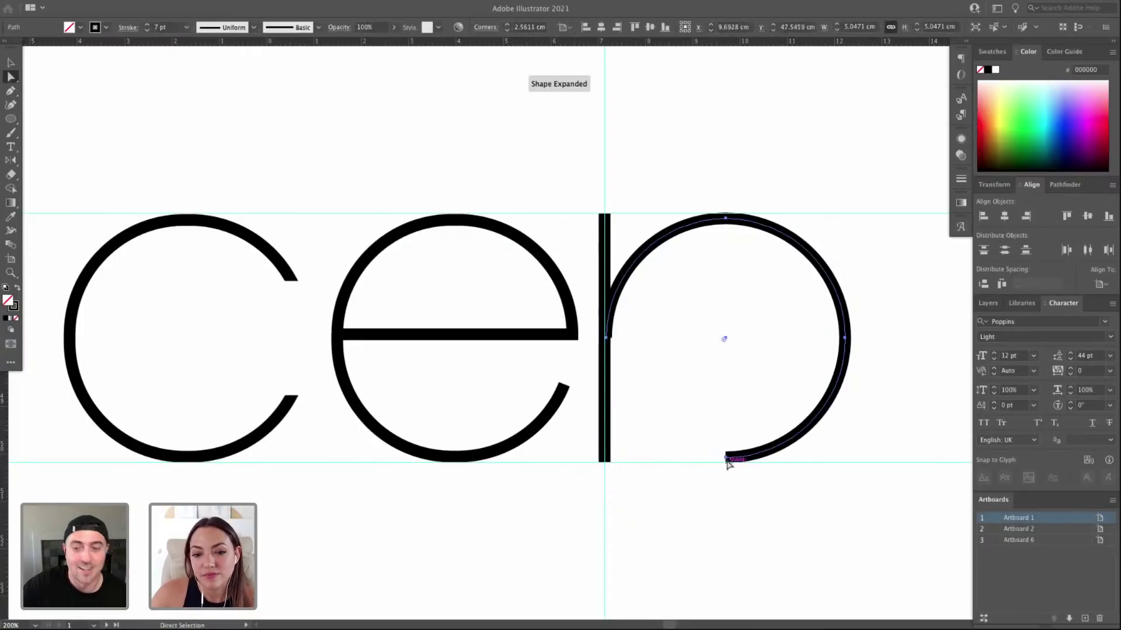
left_click(727, 459)
key("Delete")
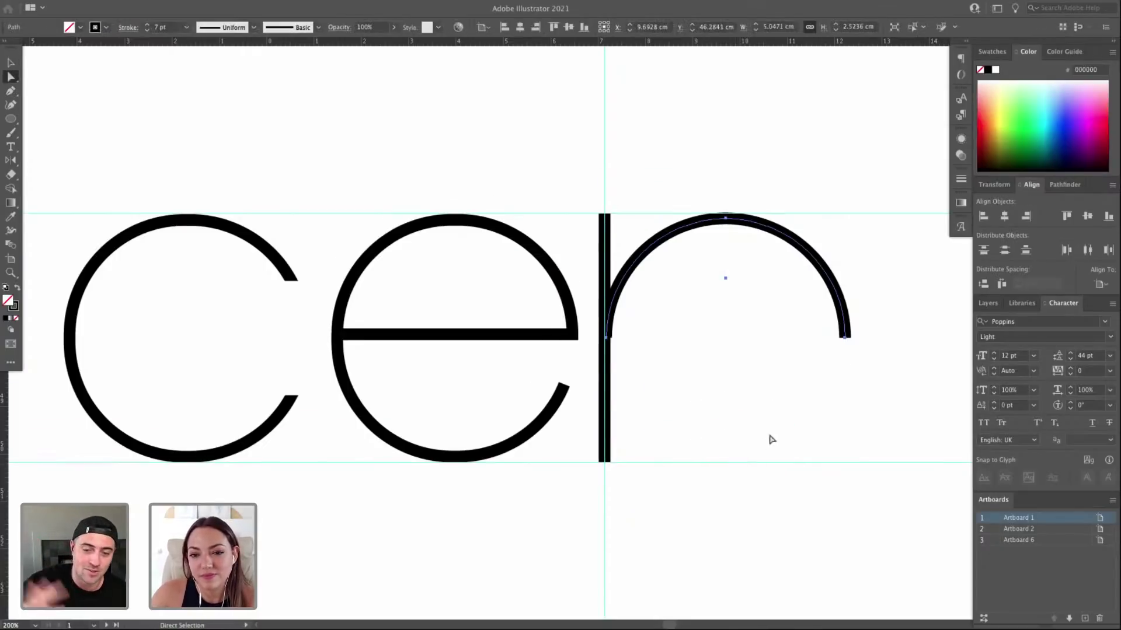
Extend the arch's right end with a straight vertical leg down to the lower horizontal guide.
key("p")
left_click(844, 338)
left_click(845, 462)
key("v")
Shift the n's arch sideways so that its left end overlaps the vertical stem exactly.
left_click(781, 248)
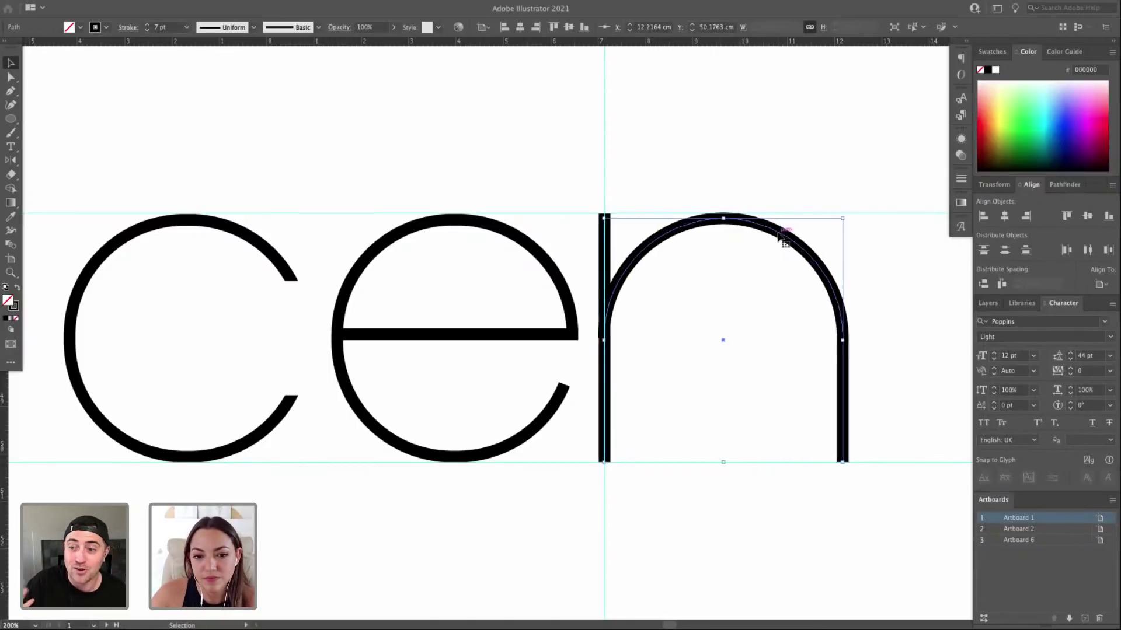
key("super+minus")
key("super+minus")
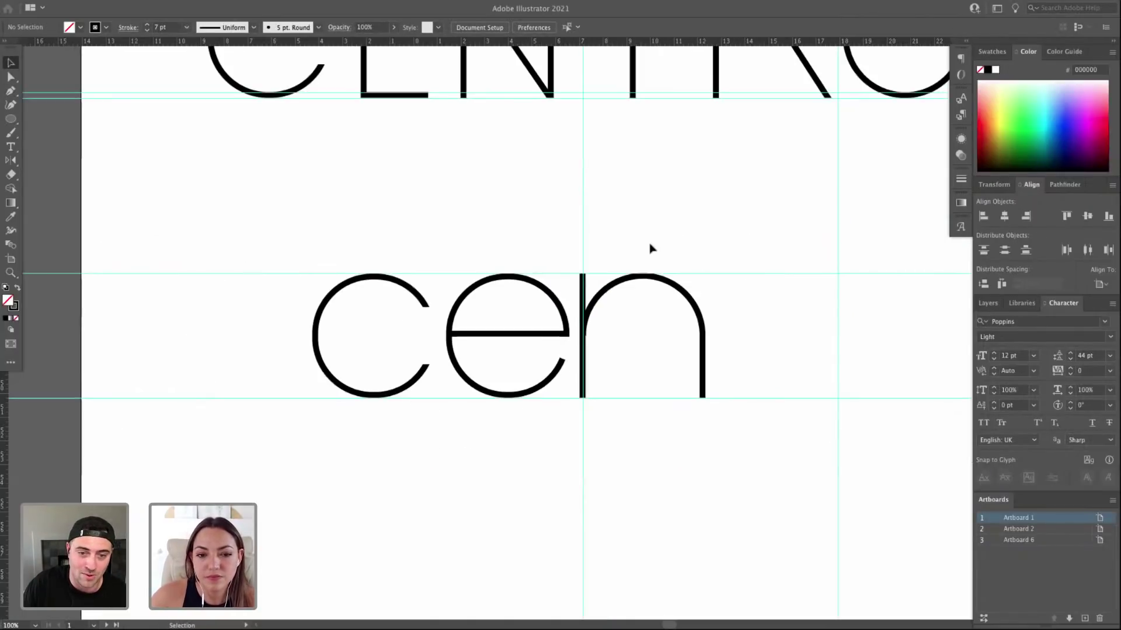
left_click(654, 282)
left_click(393, 257)
key("z")
left_click_drag(247, 240, 843, 462)
left_click_drag(543, 212, 763, 333)
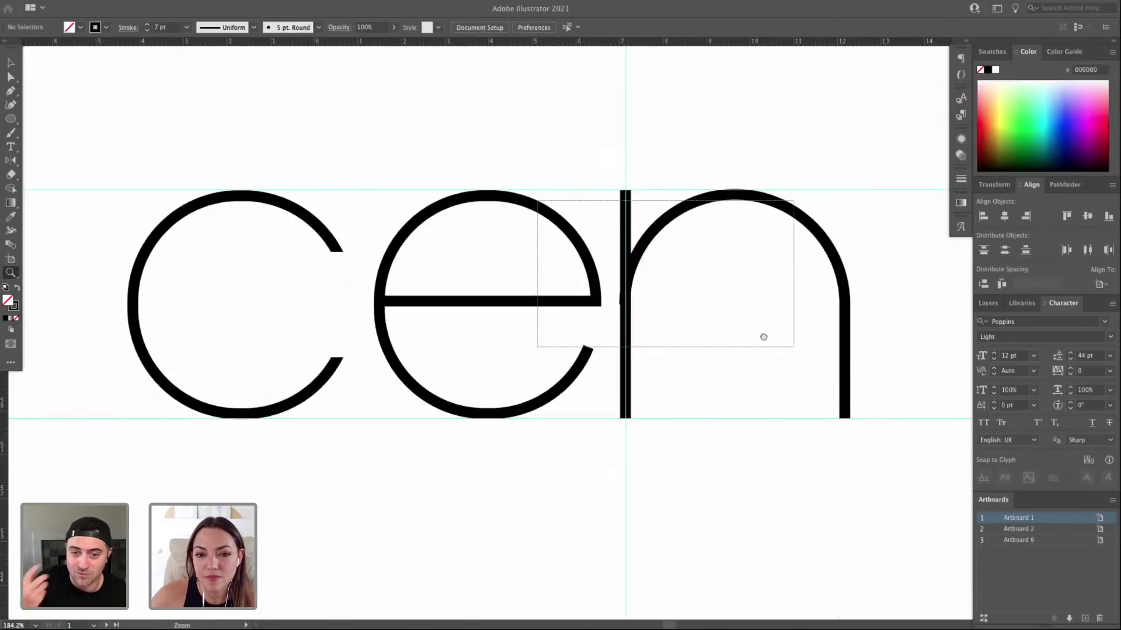
key("v")
left_click(492, 201)
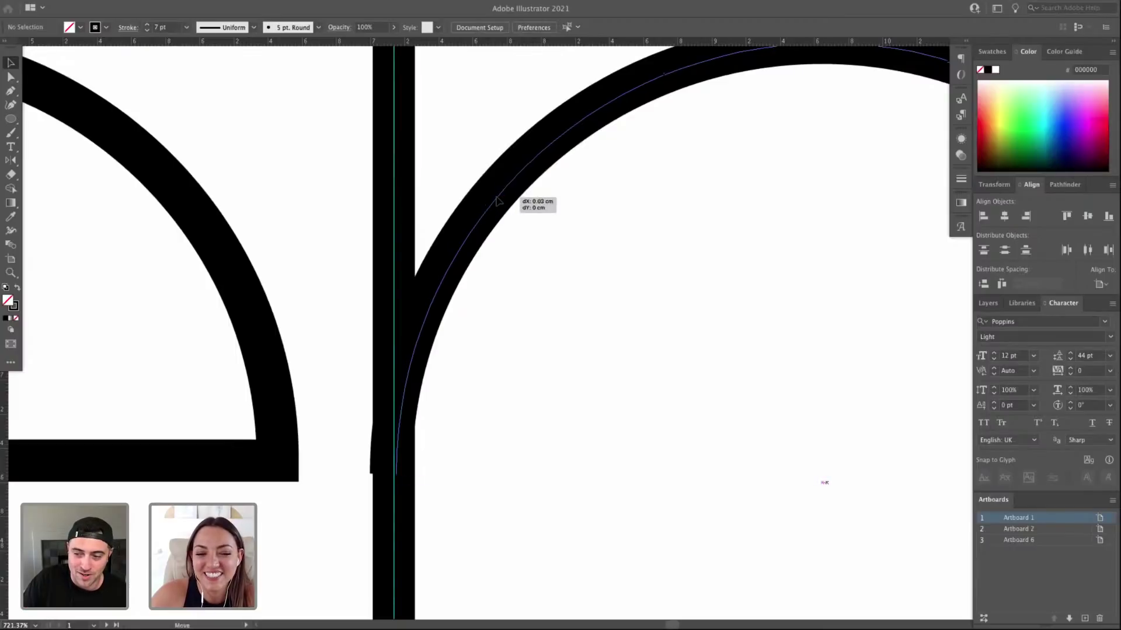
left_click(530, 212)
key("ctrl+minus")
key("ctrl+minus")
key("ctrl+minus")
key("ctrl+minus")
key("ctrl+minus")
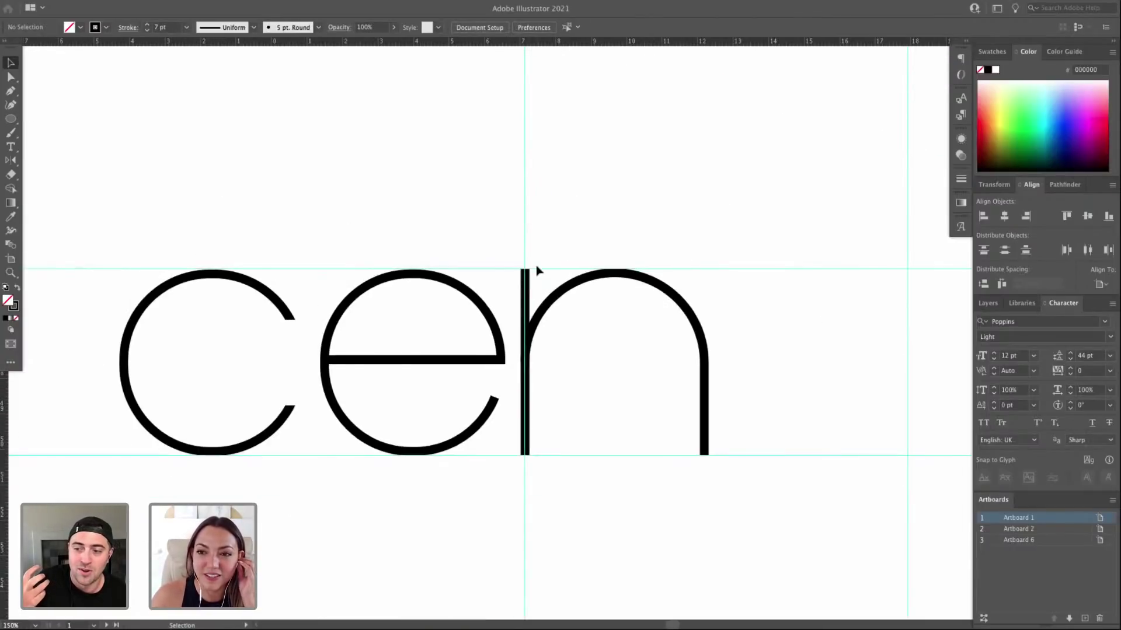
Nudge the n slightly right and the c left to open up the letter spacing.
left_click_drag(515, 258, 768, 502)
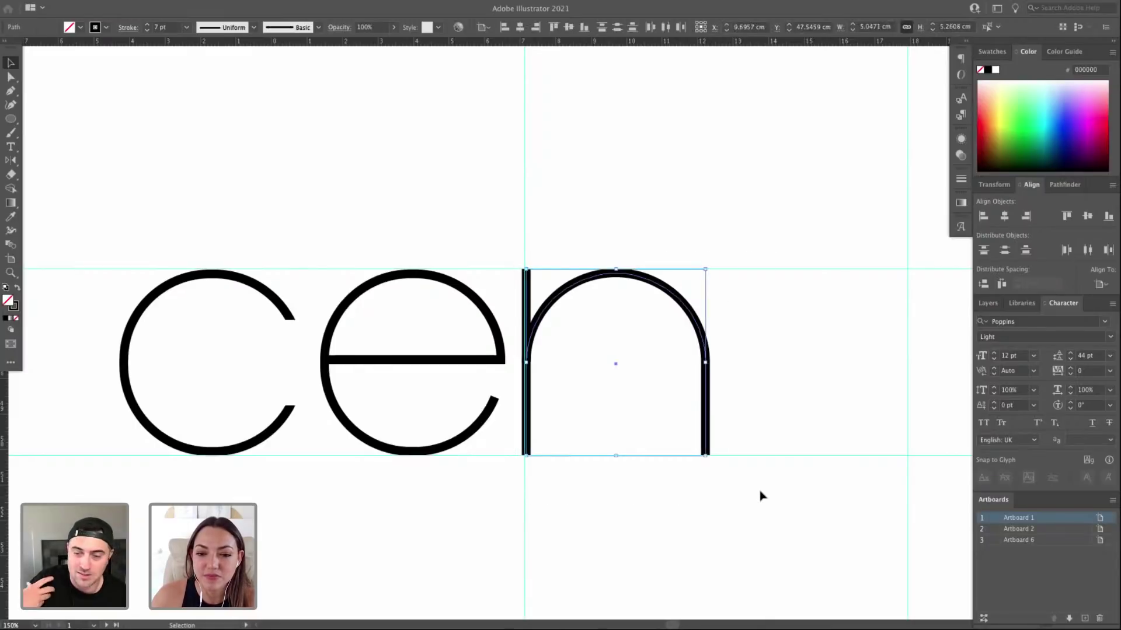
left_click_drag(129, 247, 314, 496)
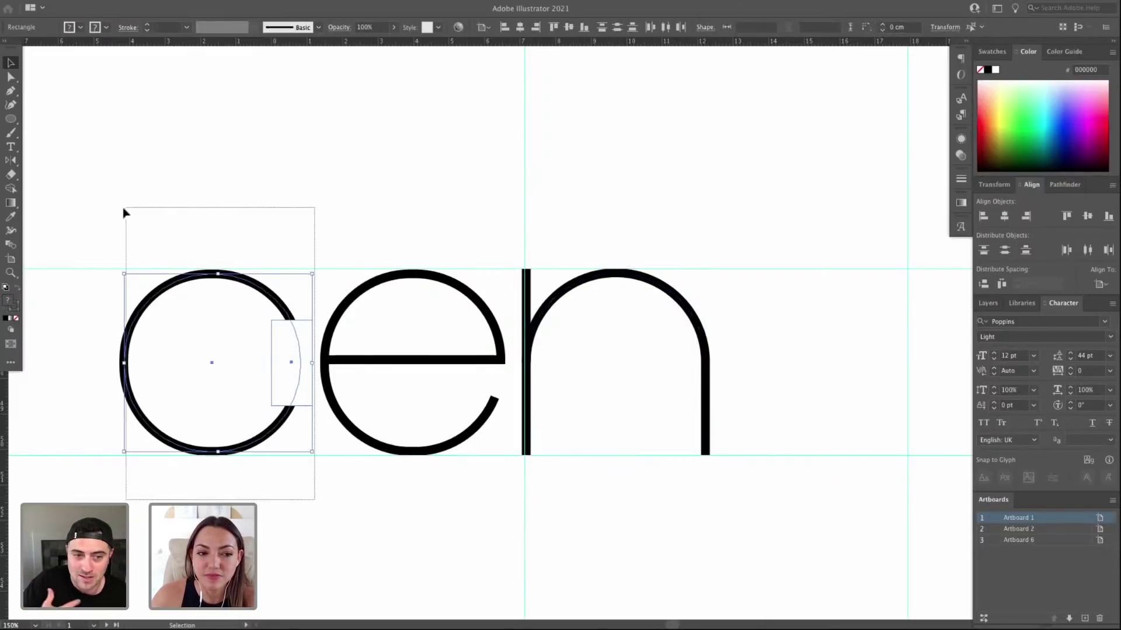
key("Left")
key("Left")
key("Left")
key("Left")
key("Left")
key("Left")
key("Left")
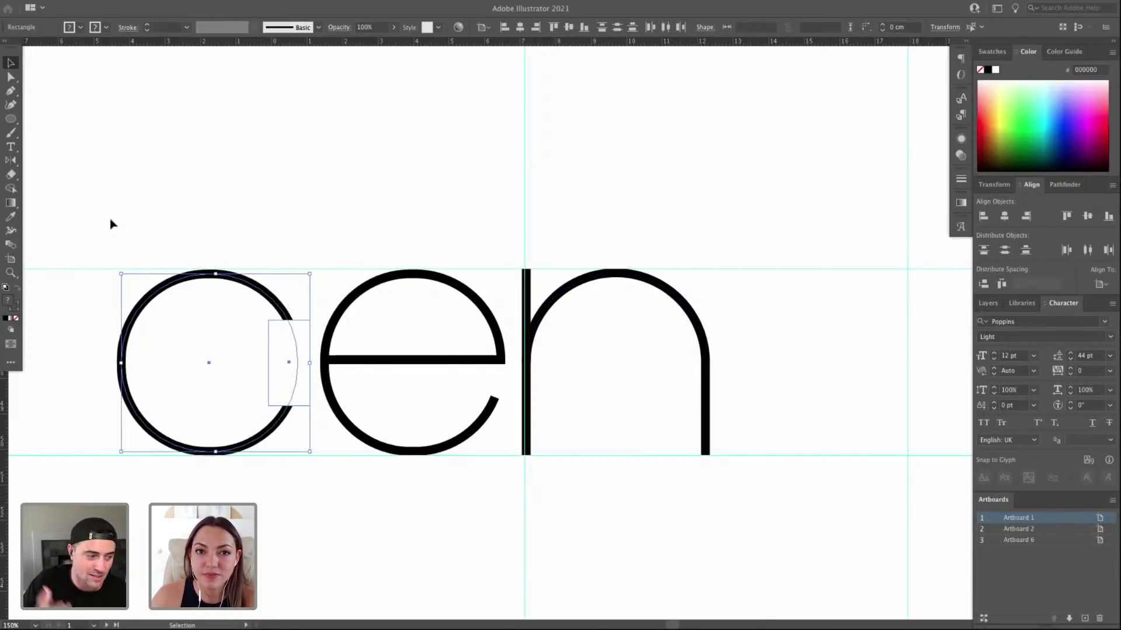
Trim the e's lower terminal horizontally by covering it with a white, strokeless rectangle about 1.22 by 0.74 cm.
left_click_drag(312, 233, 509, 467)
key("m")
left_click_drag(465, 379, 514, 413)
scroll(509, 445, "down", 1)
key("d")
key("slash")
key("v")
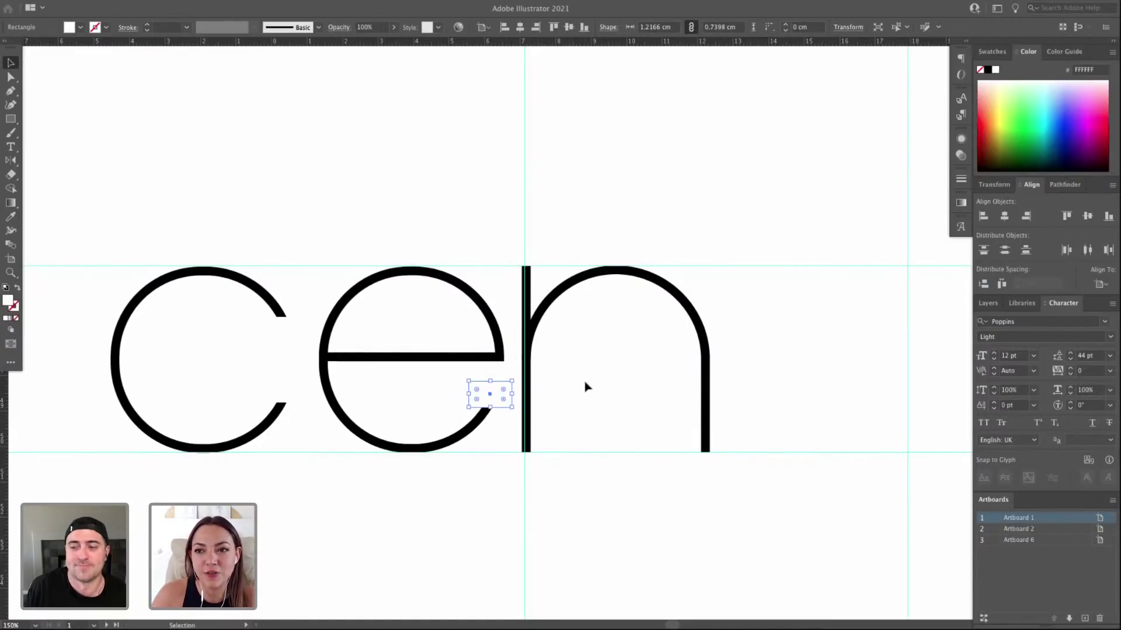
Move the c with its masking rectangle further left to widen its gap to the e.
left_click_drag(520, 243, 759, 477)
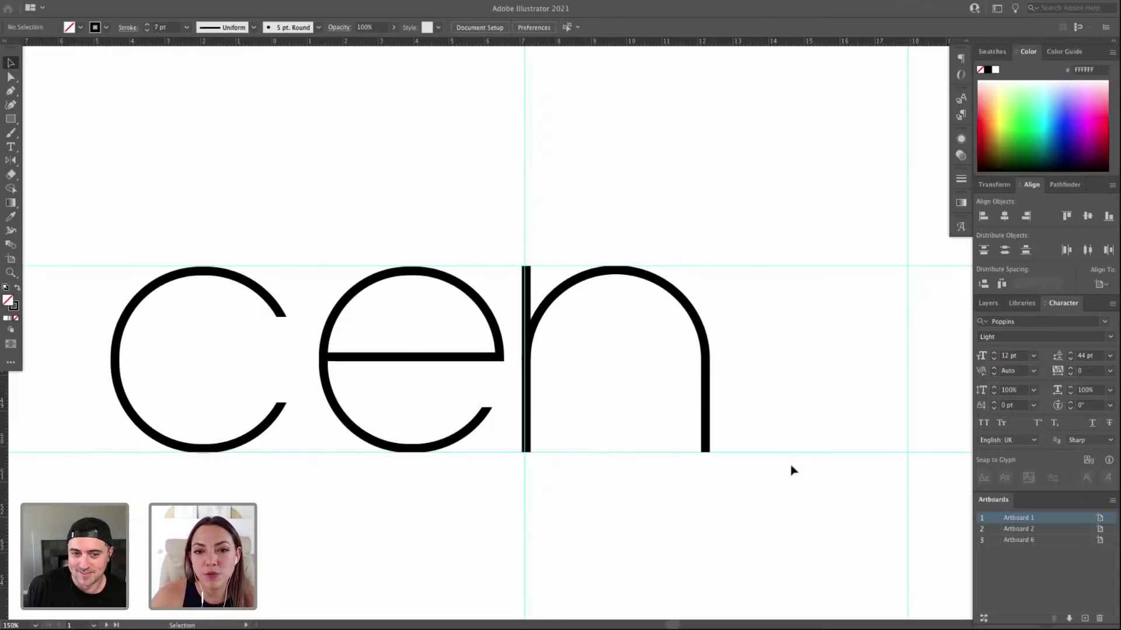
left_click(709, 392)
left_click_drag(87, 221, 297, 488)
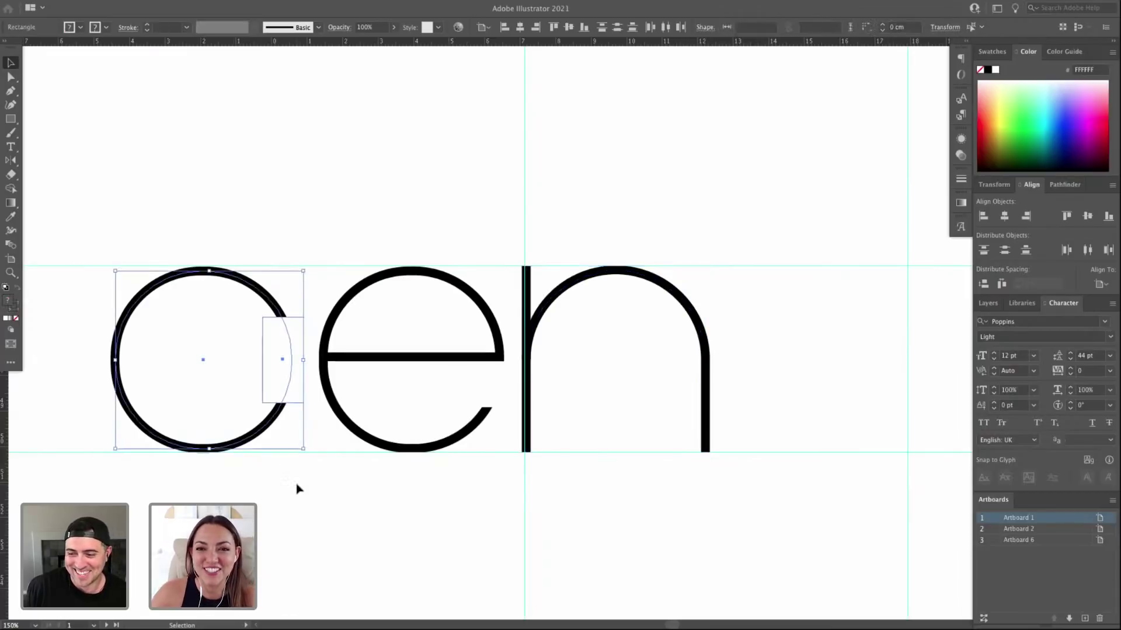
key("Left")
key("Left")
key("Left")
key("Left")
key("Left")
key("Left")
key("Left")
key("Left")
key("Right")
key("Right")
key("Right")
key("Left")
key("Left")
key("Left")
key("Left")
key("Left")
key("Left")
key("Left")
key("Left")
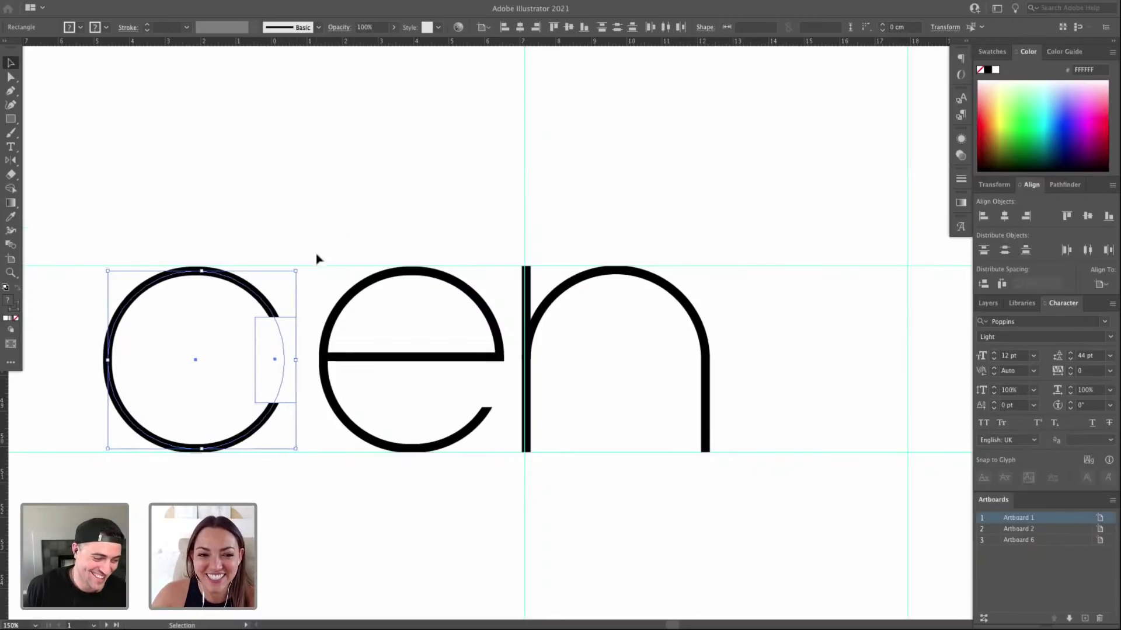
Move the e with its masking rectangle left to even out the gaps between c, e and n.
left_click_drag(312, 235, 509, 488)
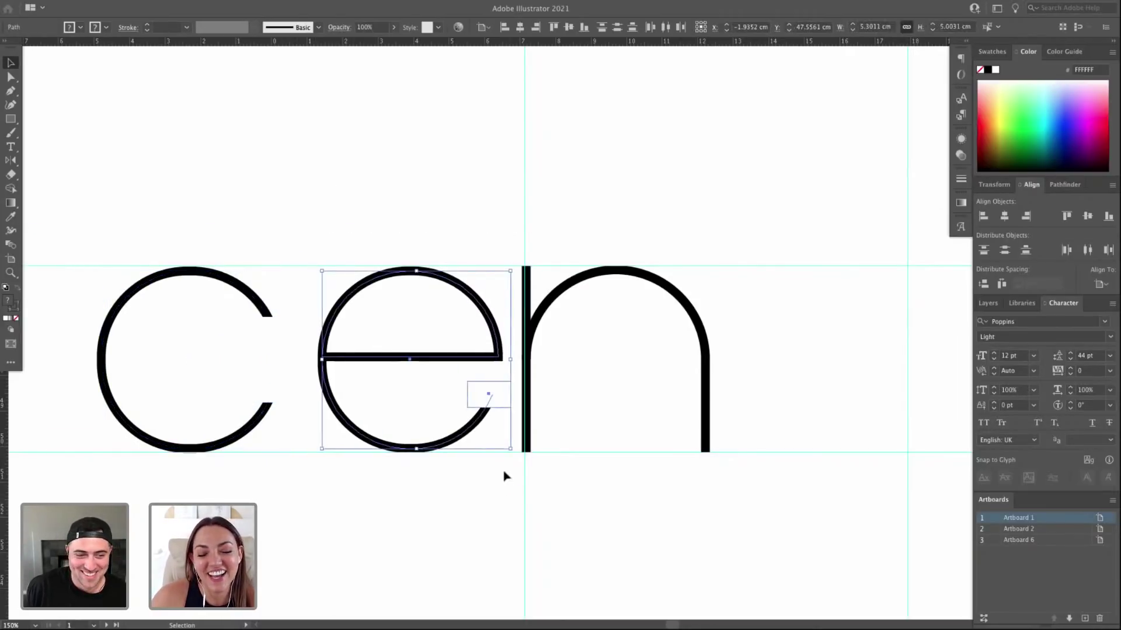
key("Left")
key("Left")
key("Left")
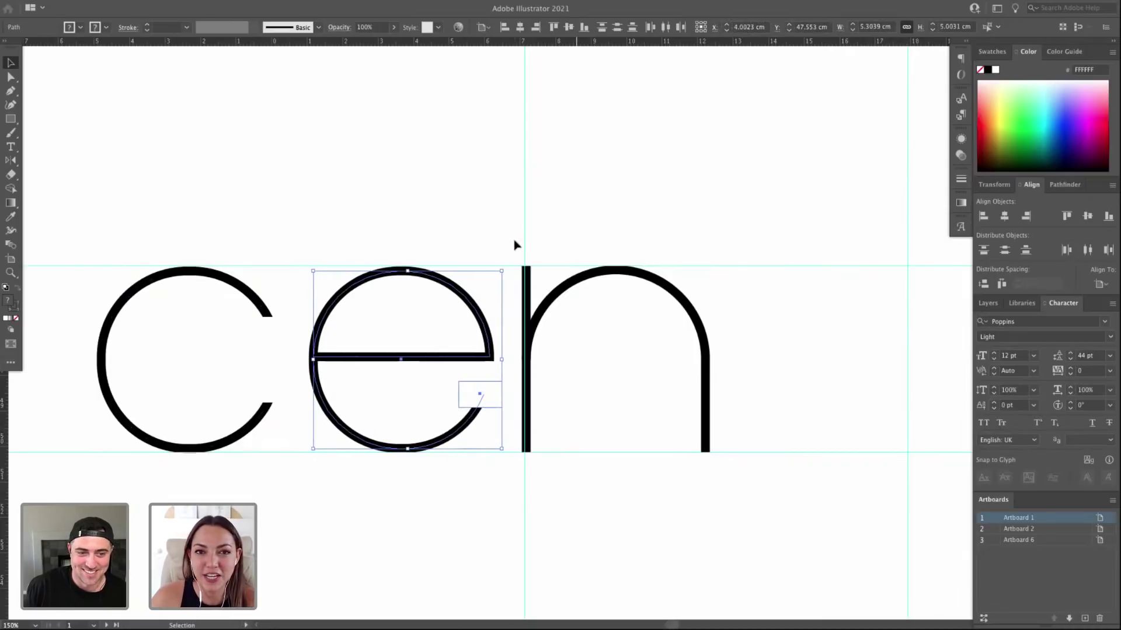
Examine the spacing and proportions of the c, e and n together.
left_click_drag(558, 375, 737, 487)
key("super+minus")
key("super+minus")
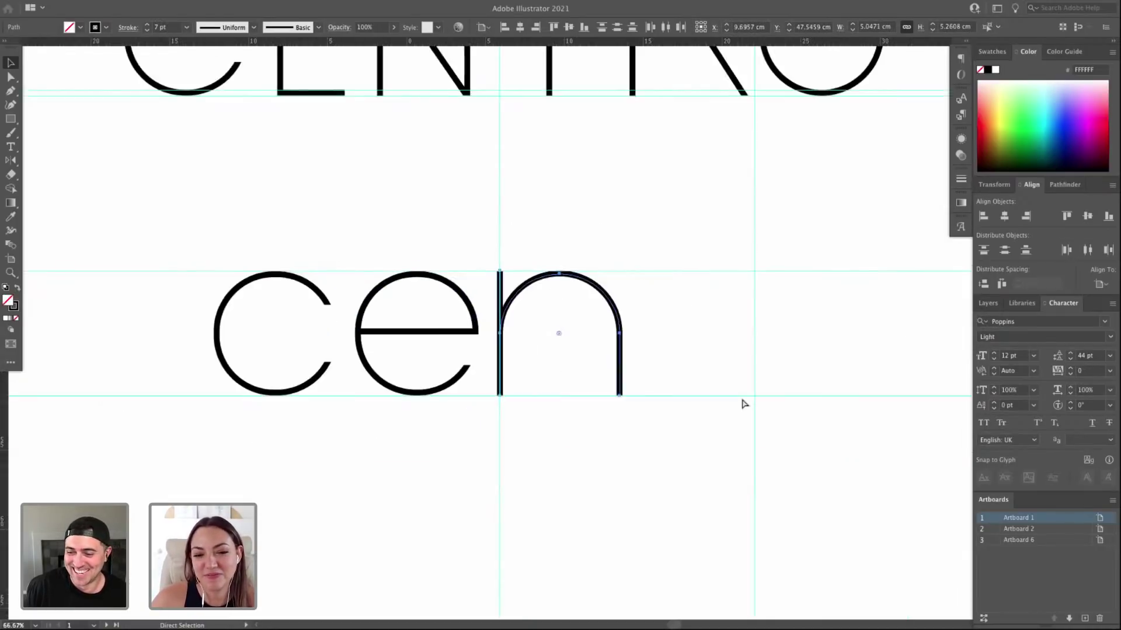
key("super+space")
left_click_drag(258, 245, 821, 450)
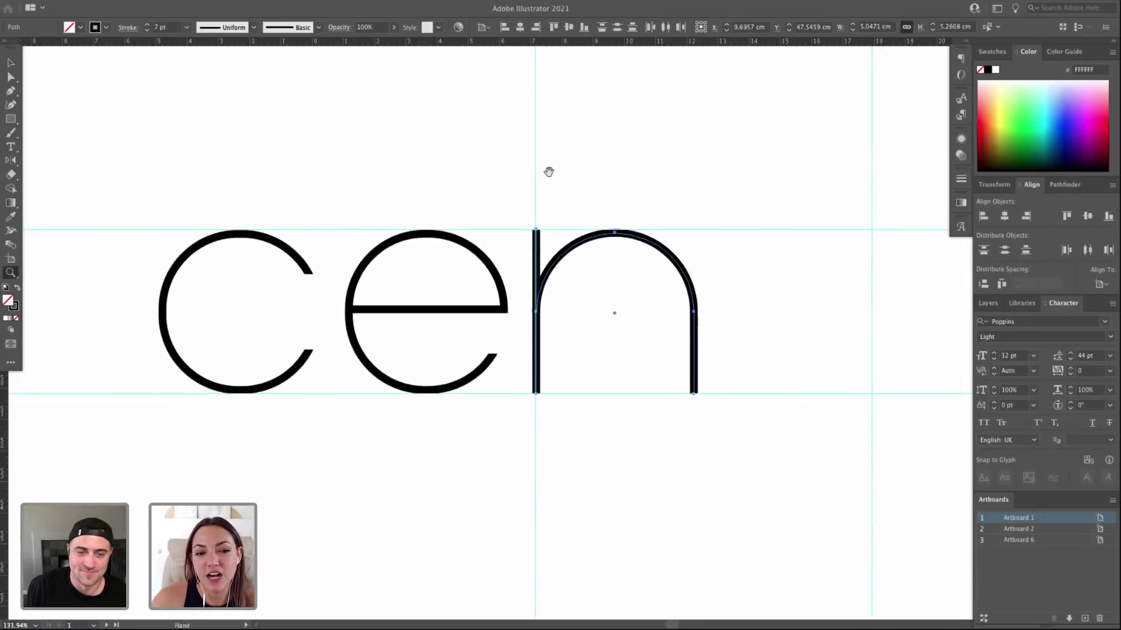
left_click_drag(47, 186, 127, 192)
left_click(132, 194)
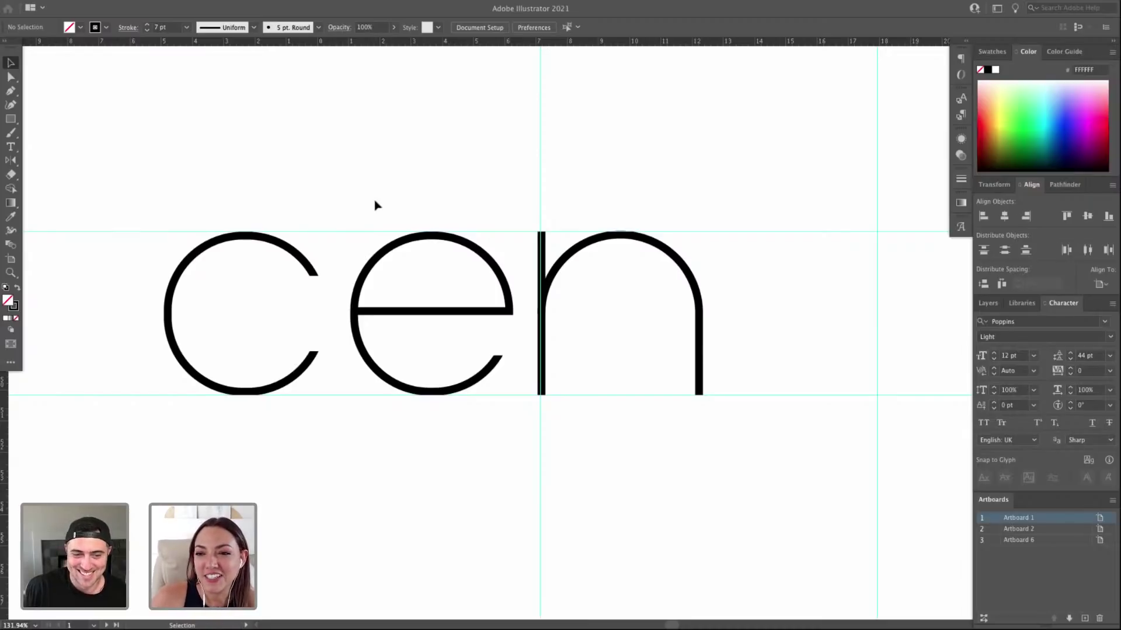
left_click_drag(355, 192, 763, 421)
left_click(757, 442)
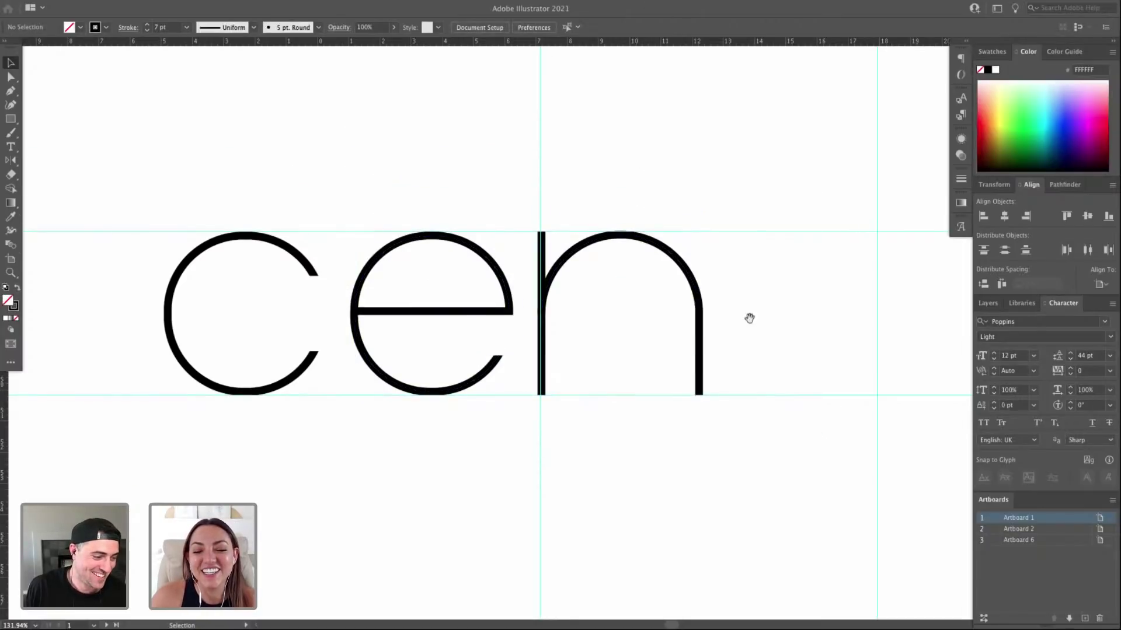
Draw a horizontal line about 5.1 cm long matching the n's width, and place it right of the n under the upper guide.
left_click_drag(743, 323, 650, 358)
mouse_move(293, 293)
left_mouse_down()
mouse_move(450, 253)
mouse_move(498, 272)
mouse_move(282, 304)
left_mouse_up()
key("ctrl+minus")
key("ctrl+minus")
key("p")
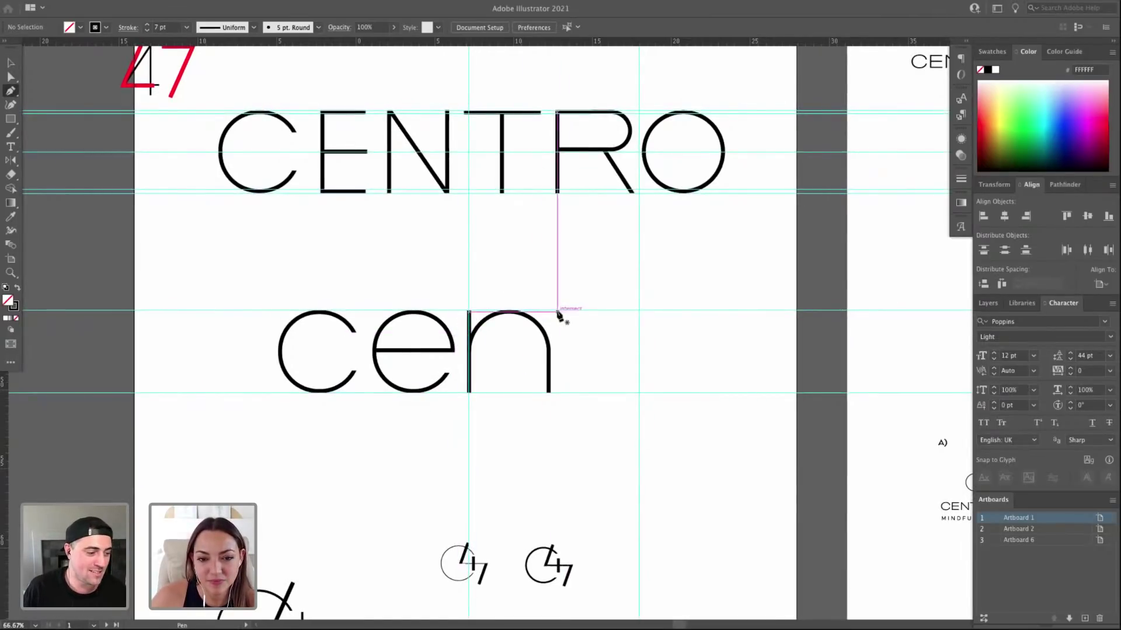
left_click(469, 398)
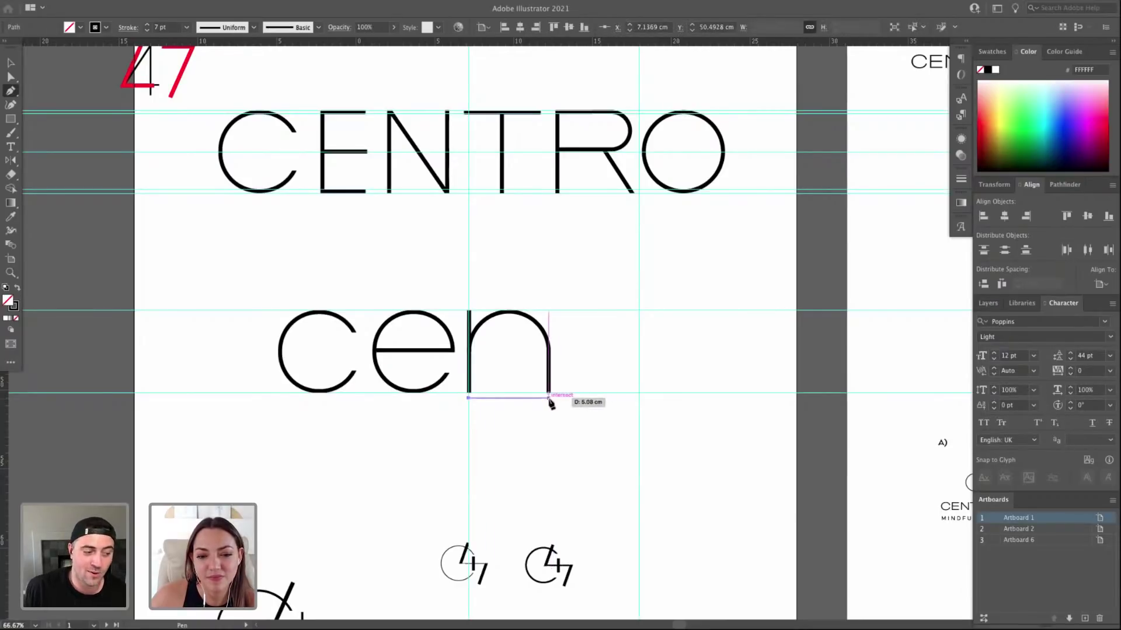
left_click(548, 398)
scroll(664, 490, "up", 5)
key("v")
left_click_drag(713, 218, 753, 164)
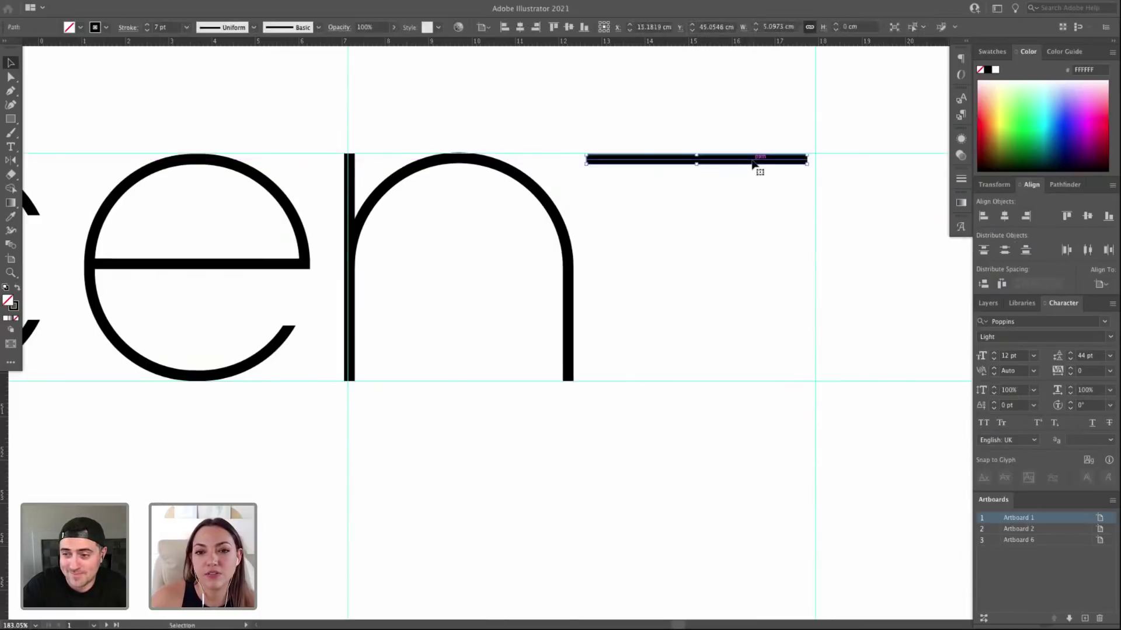
Draw a vertical stem about 5.12 cm tall from the lower guide up to the middle of the horizontal bar.
left_click(718, 203)
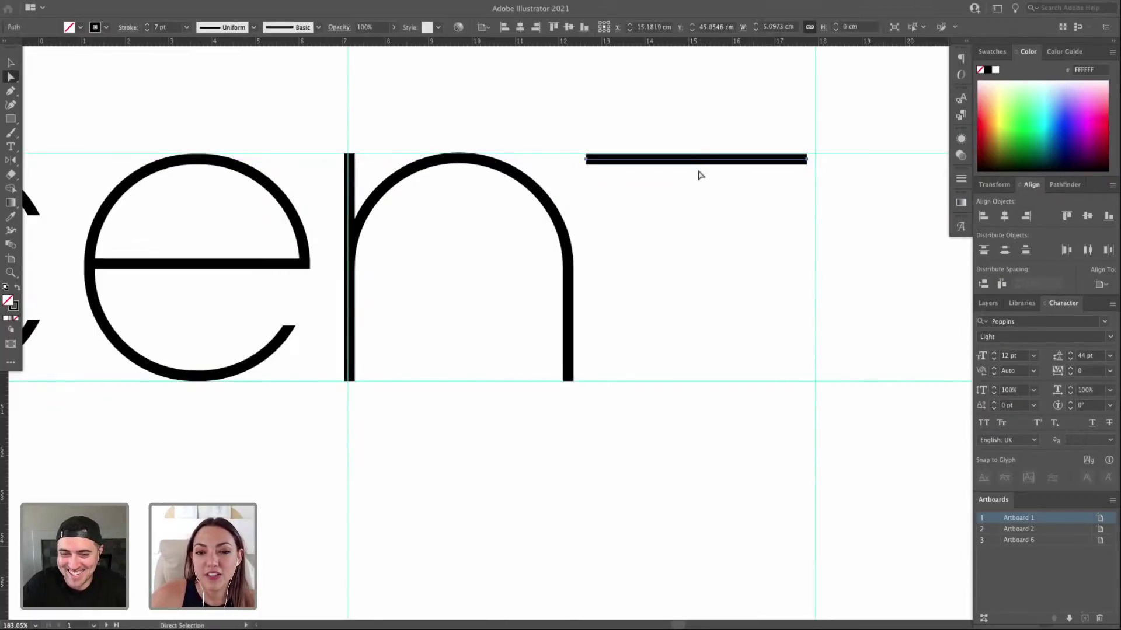
left_click(708, 164)
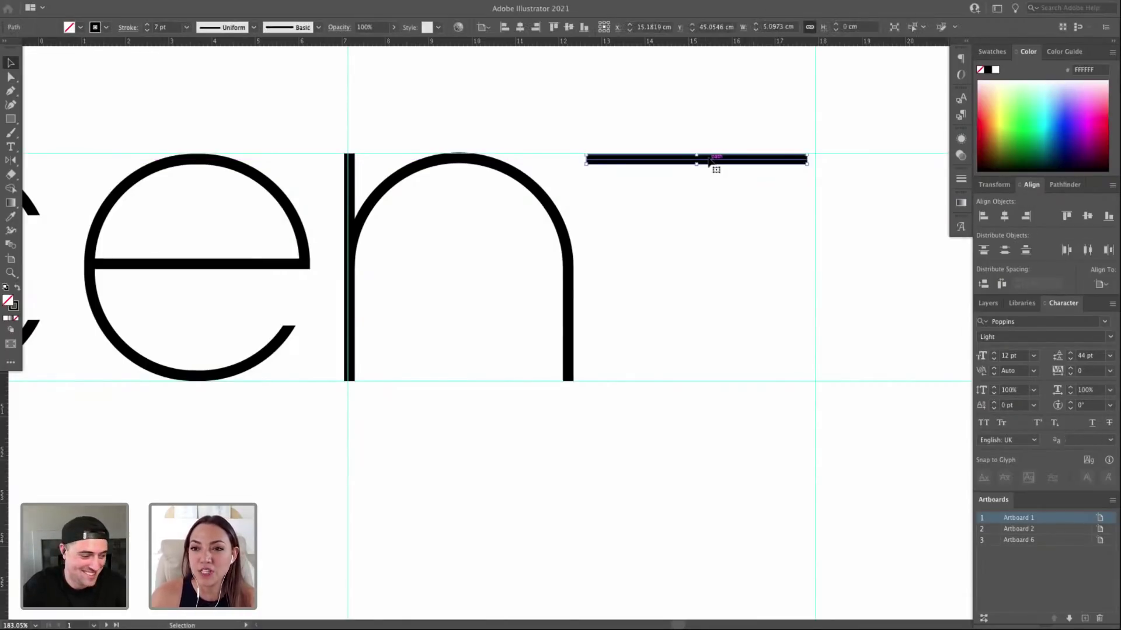
key("a")
key("p")
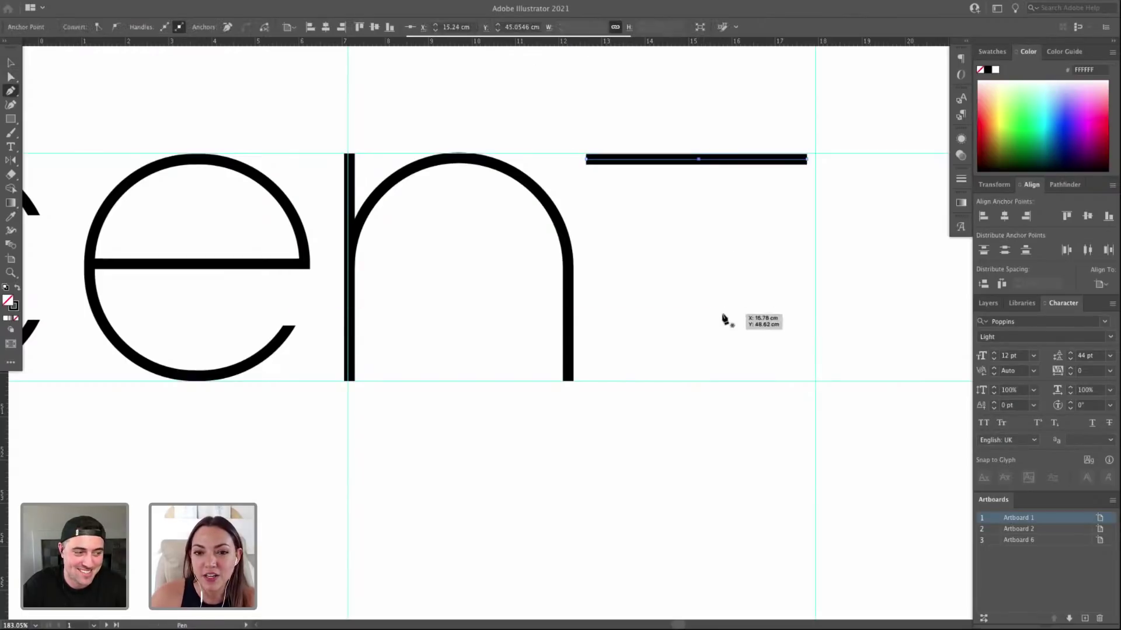
left_click(704, 381)
left_click(703, 158)
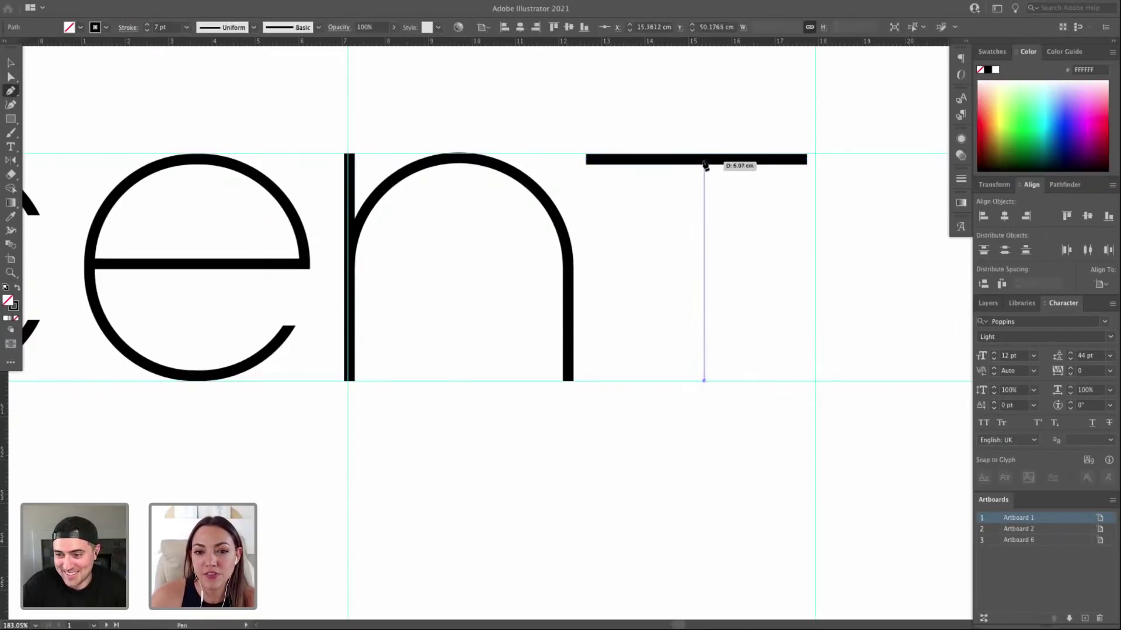
Centre the vertical stem horizontally beneath the crossbar to form a T.
key("v")
left_click_drag(670, 145, 767, 209)
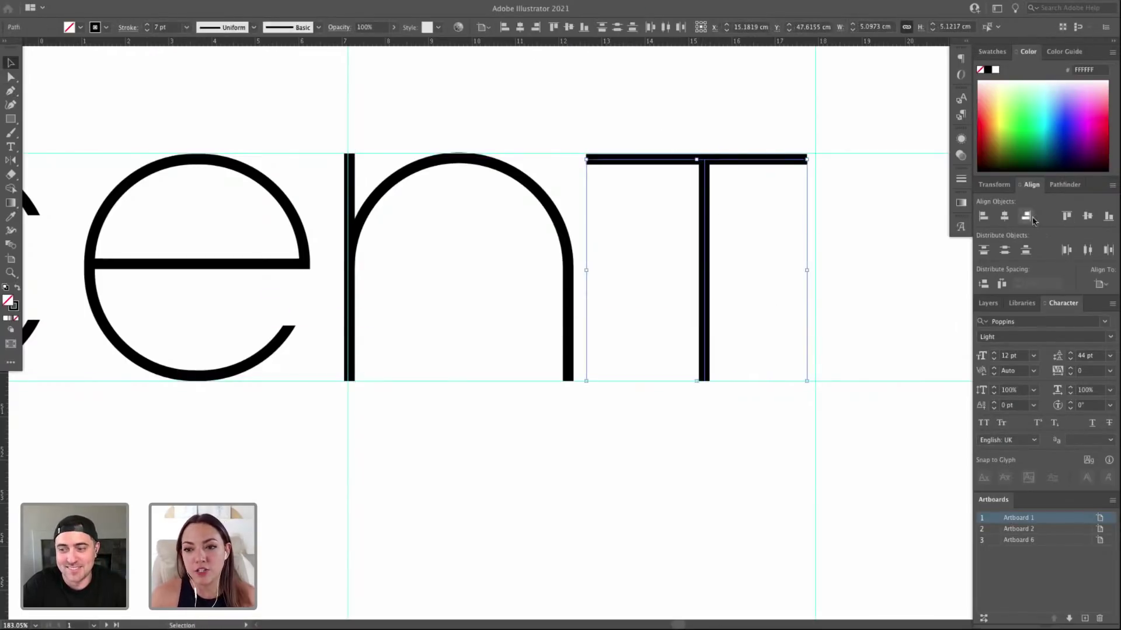
left_click(1005, 216)
key("super+z")
left_click(1100, 285)
left_click(1033, 295)
left_click(711, 188)
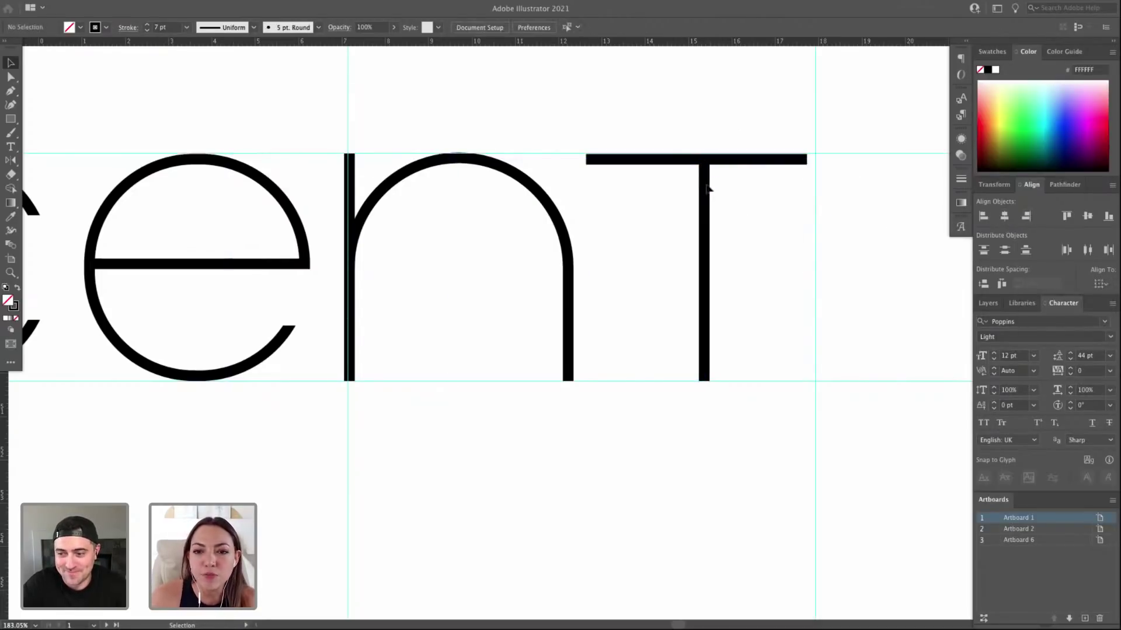
left_click_drag(705, 187, 700, 186)
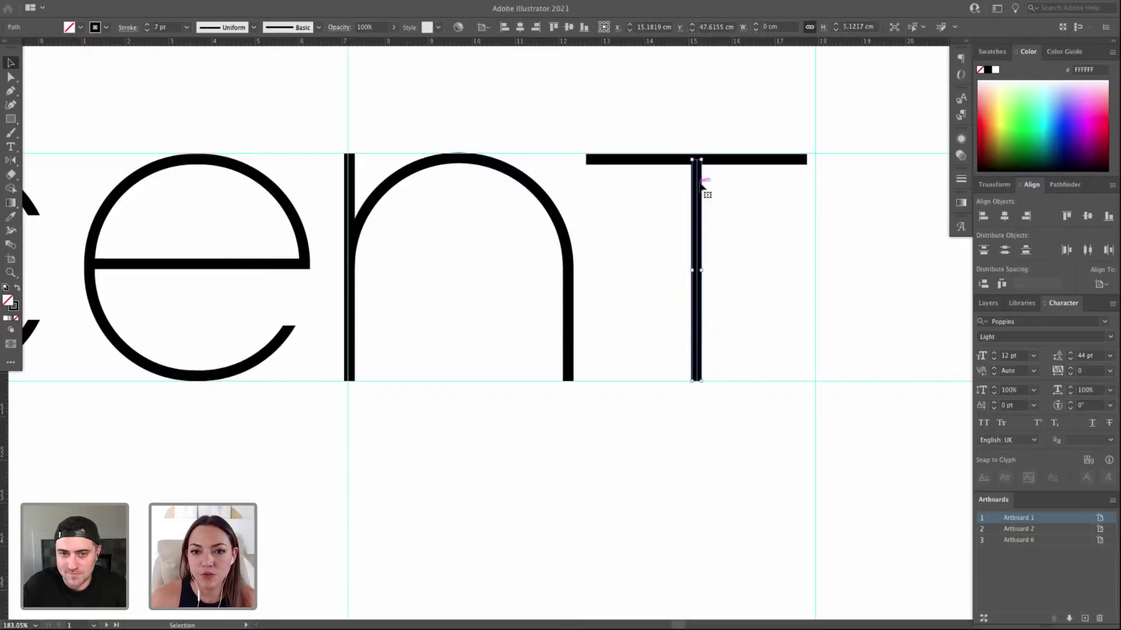
left_click(711, 201)
Compare the lowercase letters and the new T with the uppercase CENTRO wordmark above.
key("ctrl+minus")
key("ctrl+minus")
key("ctrl+minus")
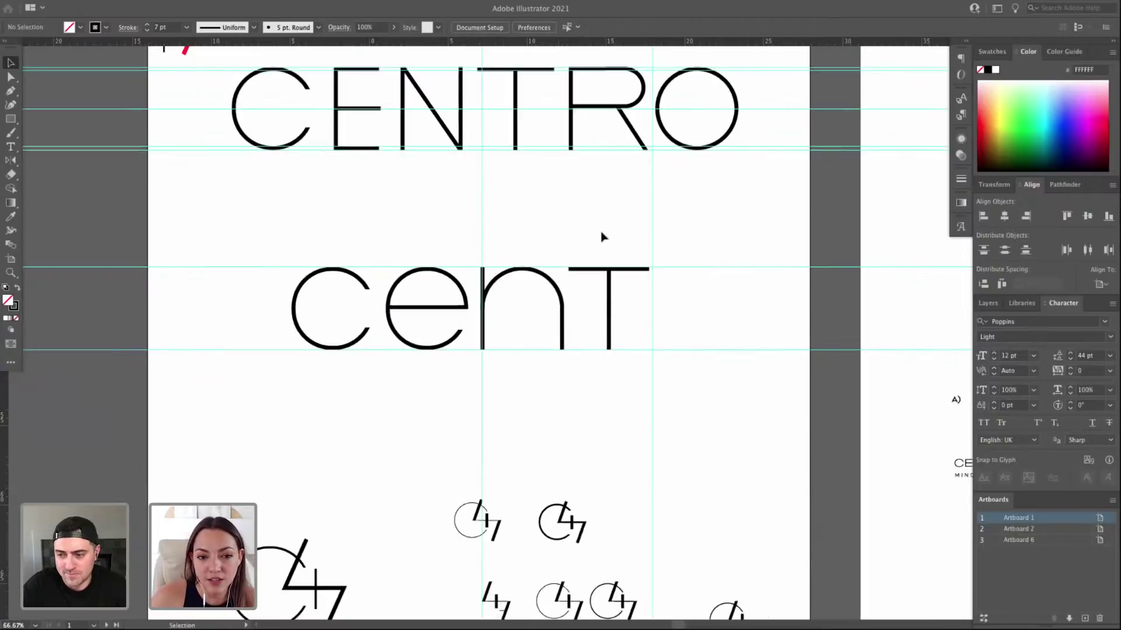
key("z")
left_click_drag(233, 250, 771, 358)
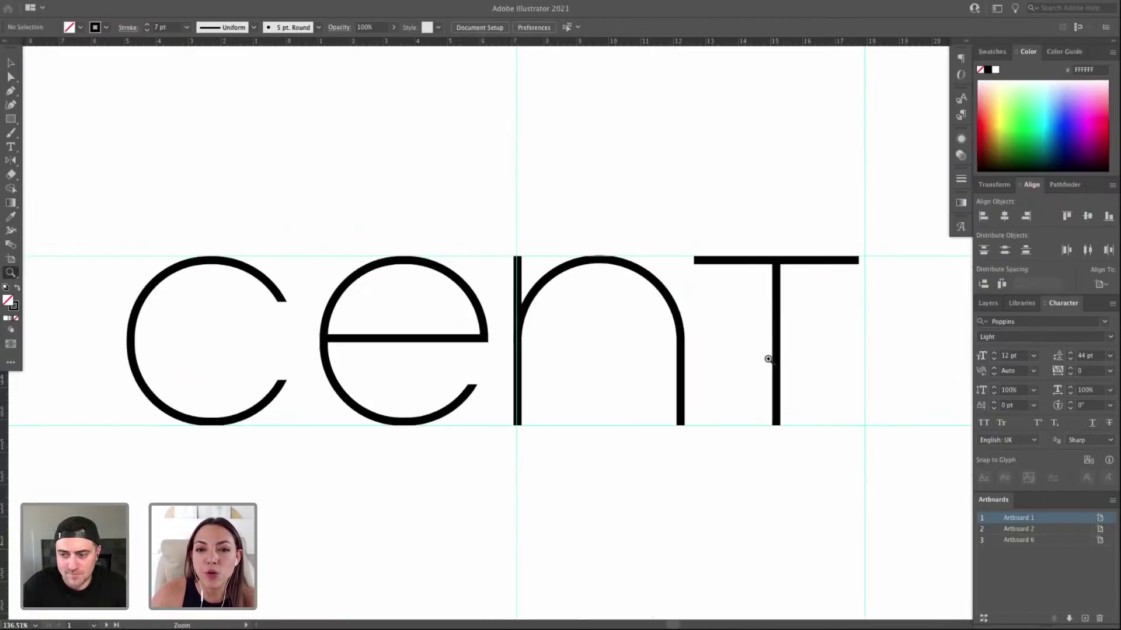
key("ctrl+minus")
key("ctrl+minus")
scroll(694, 329, "right", 1)
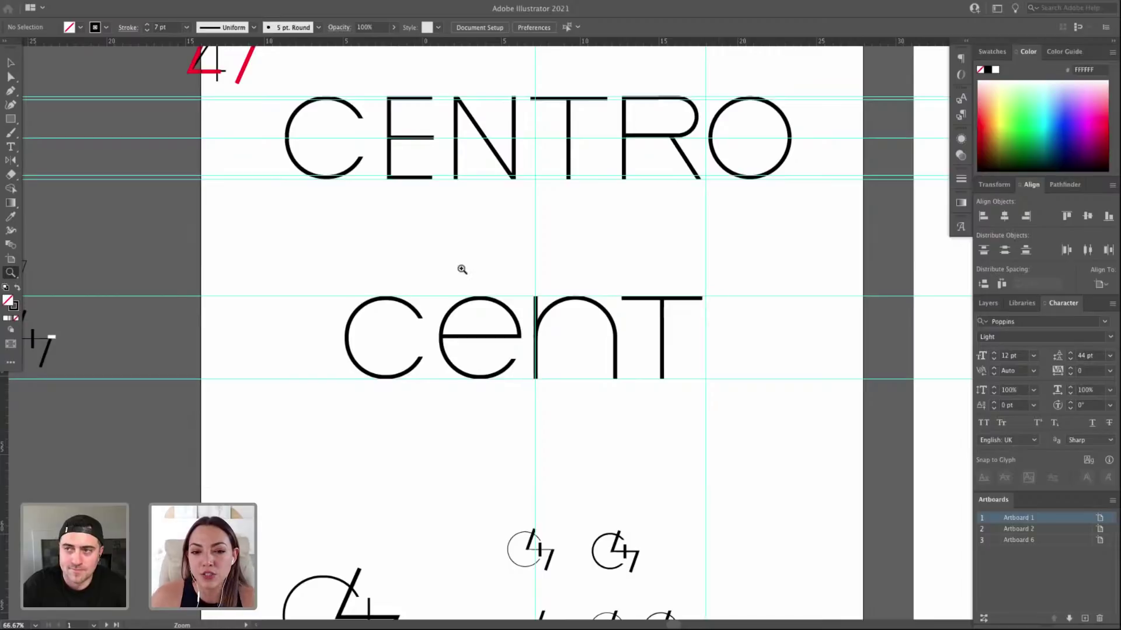
left_click_drag(324, 286, 864, 408)
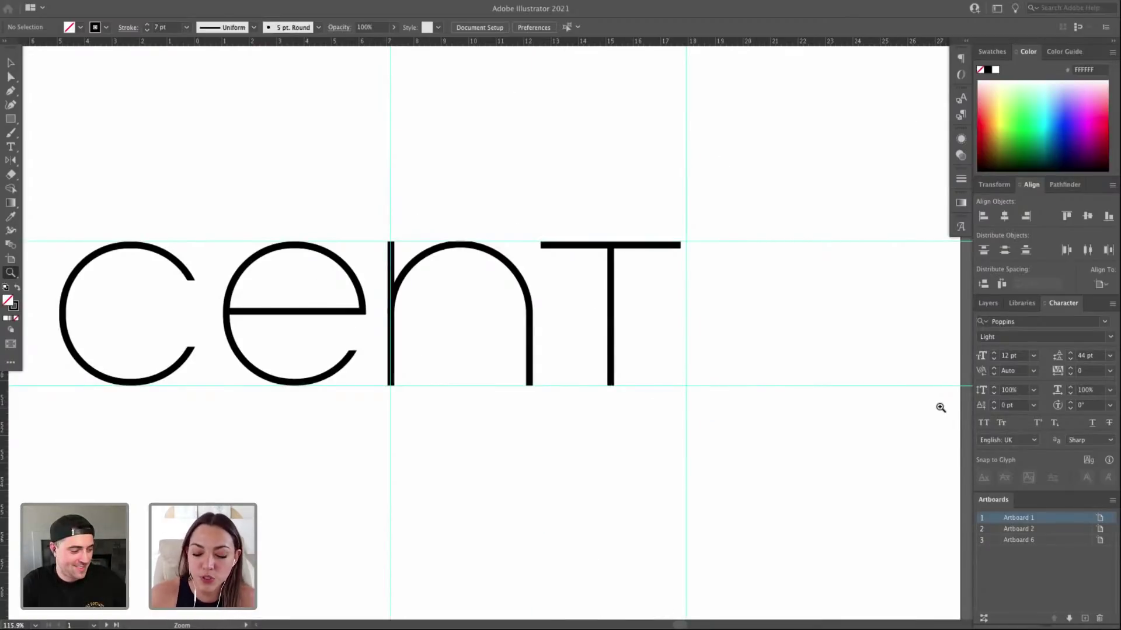
Duplicate the n's arch with its straight leg, without the separate stem, and place the copy right of the T.
left_click_drag(828, 343, 816, 358)
key("v")
left_click_drag(494, 276, 804, 288)
key("a")
left_click(699, 355)
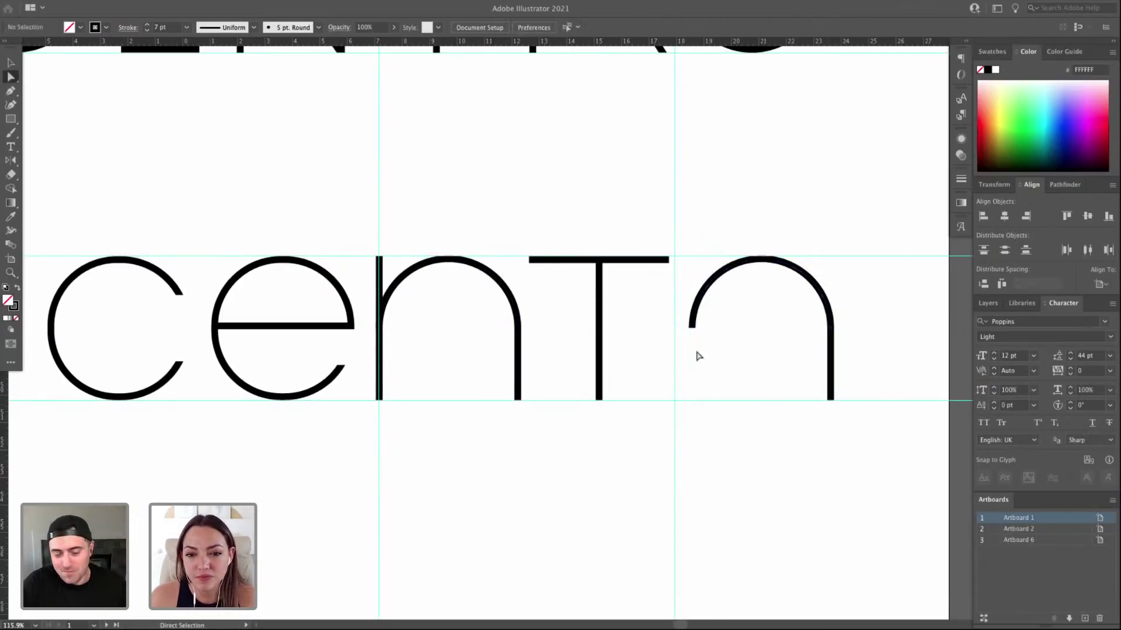
Shift all the lowercase letter shapes, the T and the copied arch left across the artboard.
key("ctrl+1")
left_click_drag(78, 230, 878, 467)
key("Left")
key("Left")
key("Left")
key("Left")
key("Left")
key("Left")
key("Left")
key("Left")
key("Left")
key("Left")
key("Left")
key("Left")
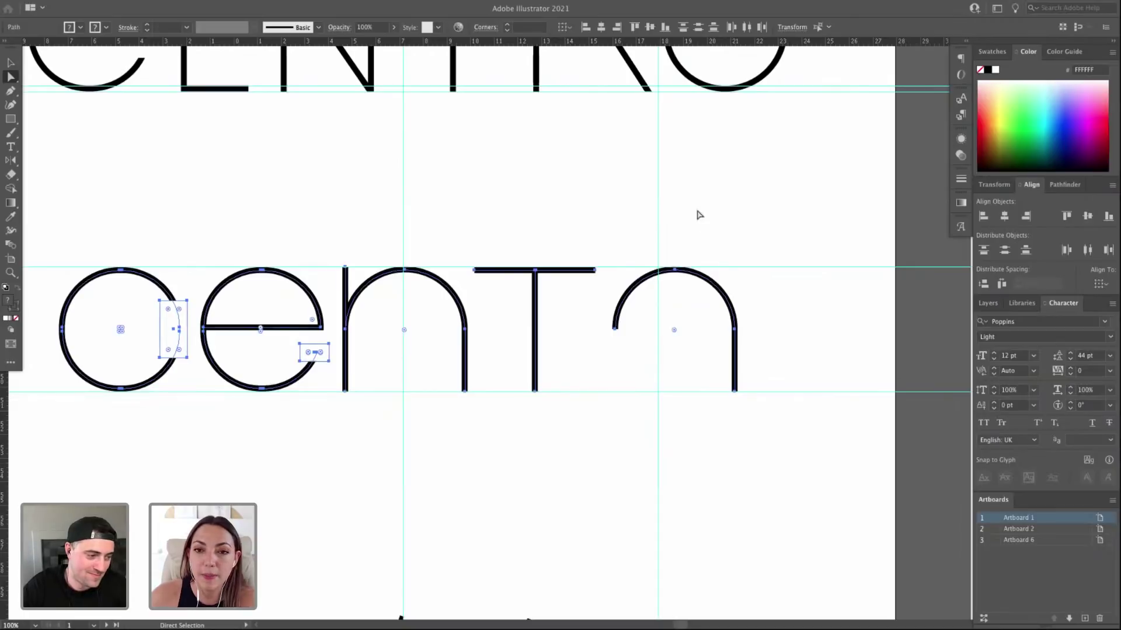
key("Delete")
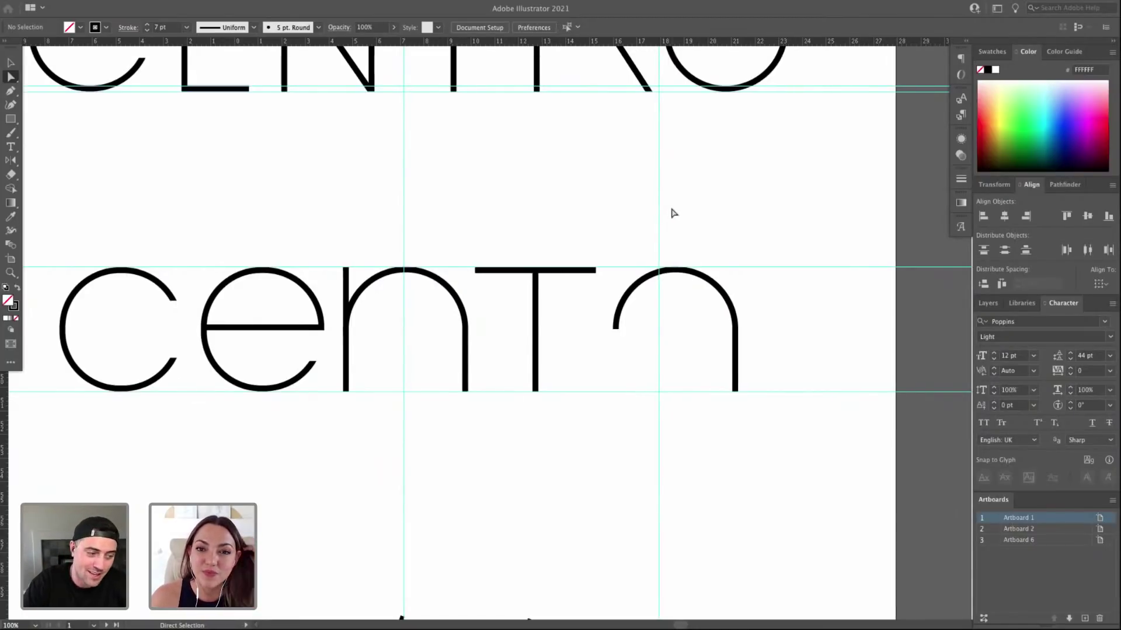
Extend the short end of the copied arch straight down to the lower guide with the Pen tool.
scroll(643, 220, "left", 2)
key("v")
left_click(625, 329)
key("p")
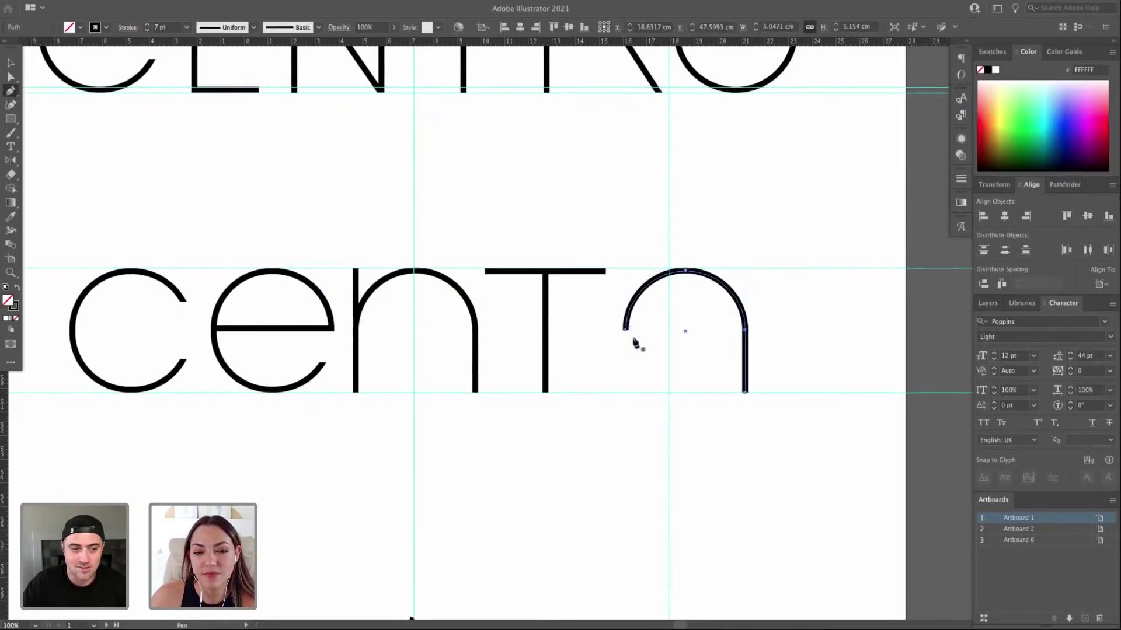
left_click(625, 392)
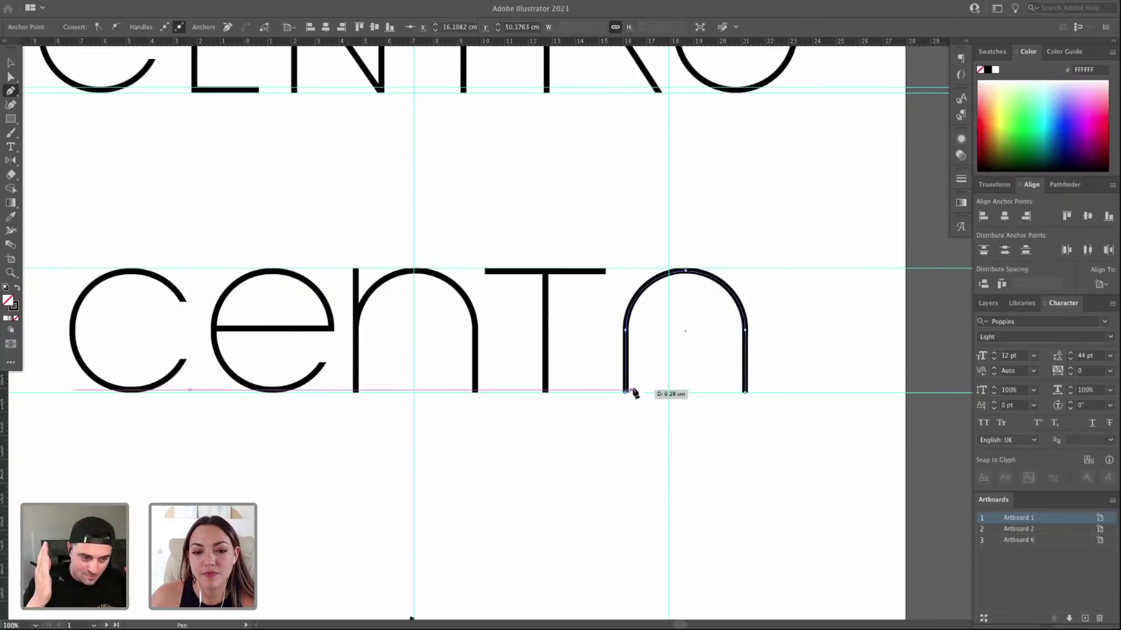
Draw a vertical stem from the upper guide down over the copied arch's left leg.
key("a")
left_click(638, 360)
left_click(625, 337)
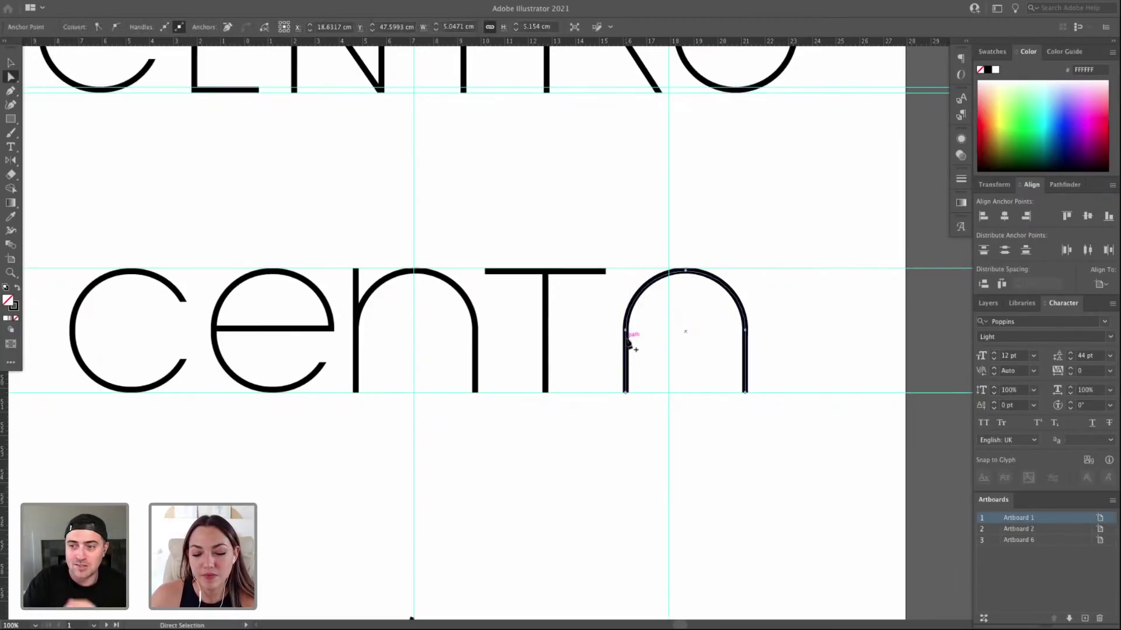
key("p")
left_click(625, 269)
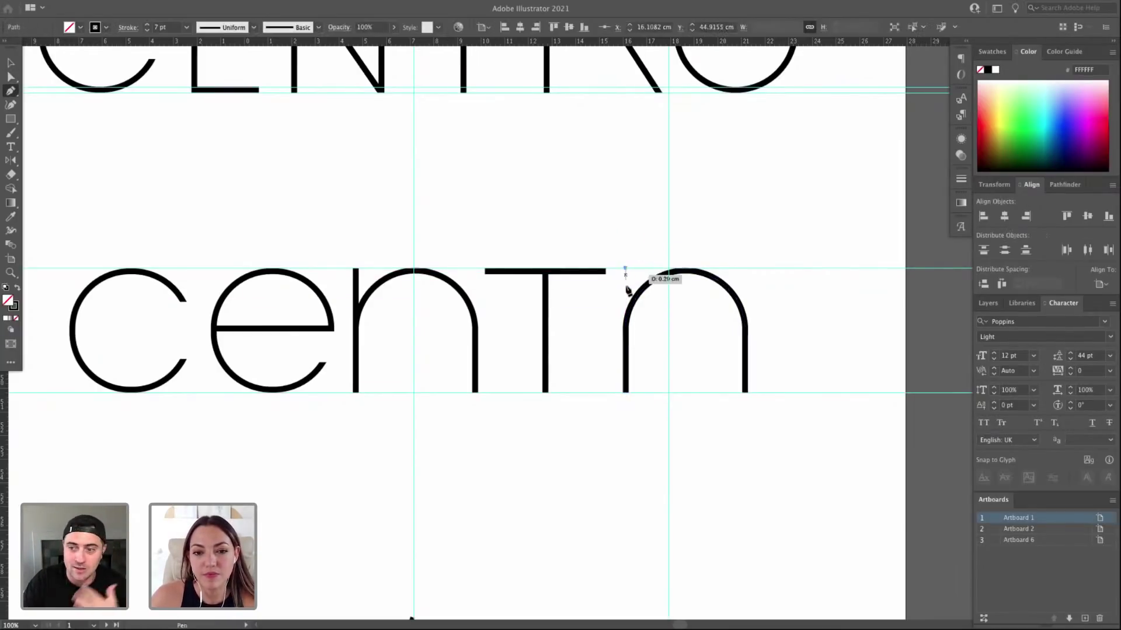
left_click(625, 353)
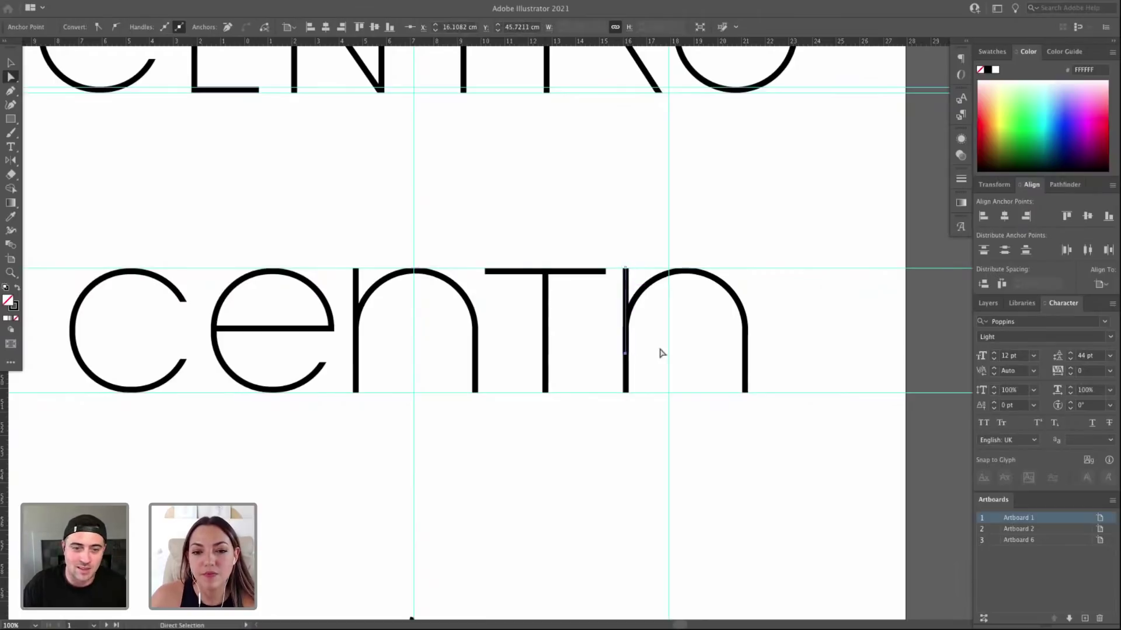
Remove the straight section of the copied arch's right leg so the shape ends at mid-height as an r.
key("a")
left_click(690, 379)
left_click_drag(745, 392, 748, 335)
key("super+minus")
key("v")
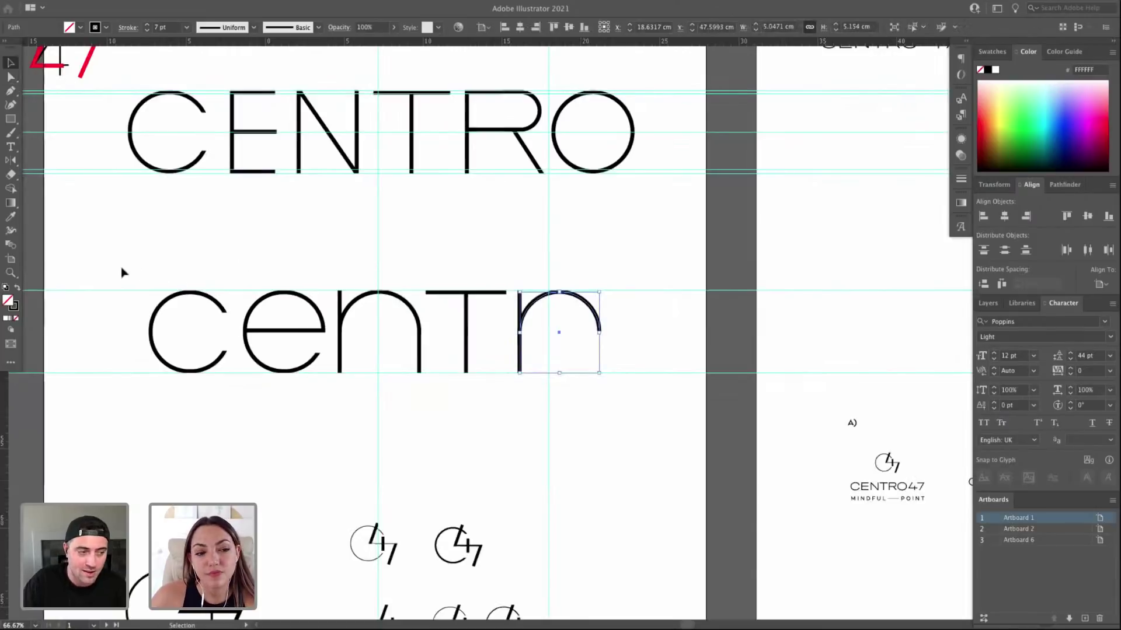
Shift the five letters c, e, n, T and r left to make room for a final letter.
left_click_drag(585, 412, 602, 415)
key("shift+Left")
key("shift+Left")
key("shift+Left")
key("shift+Left")
key("shift+Left")
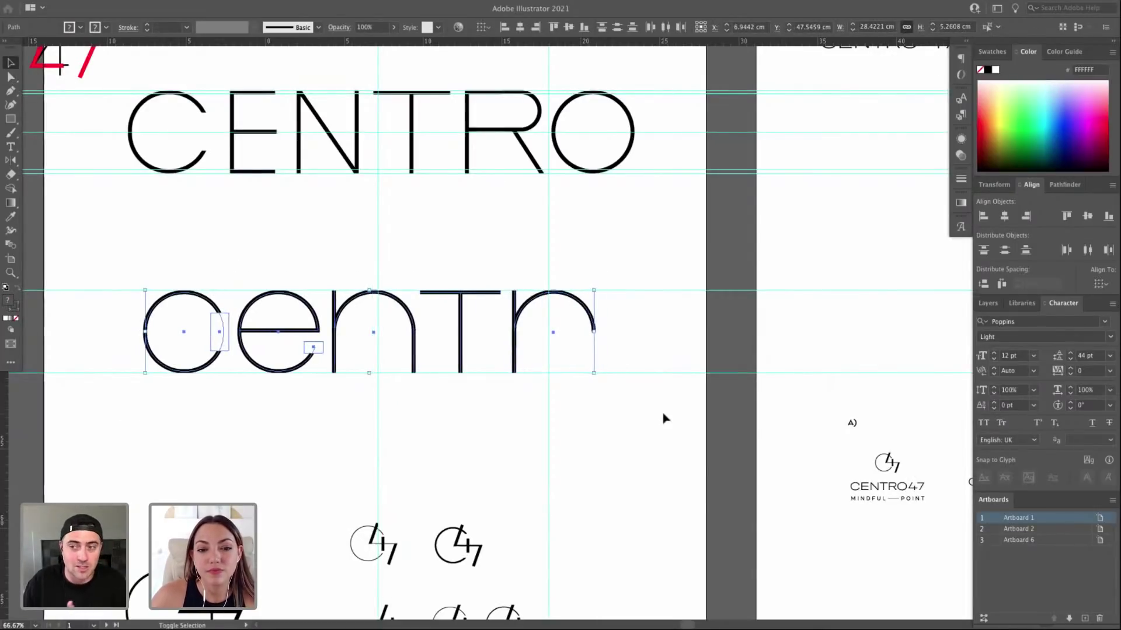
key("shift+Left")
key("shift+Left")
key("shift+Left")
key("shift+Left")
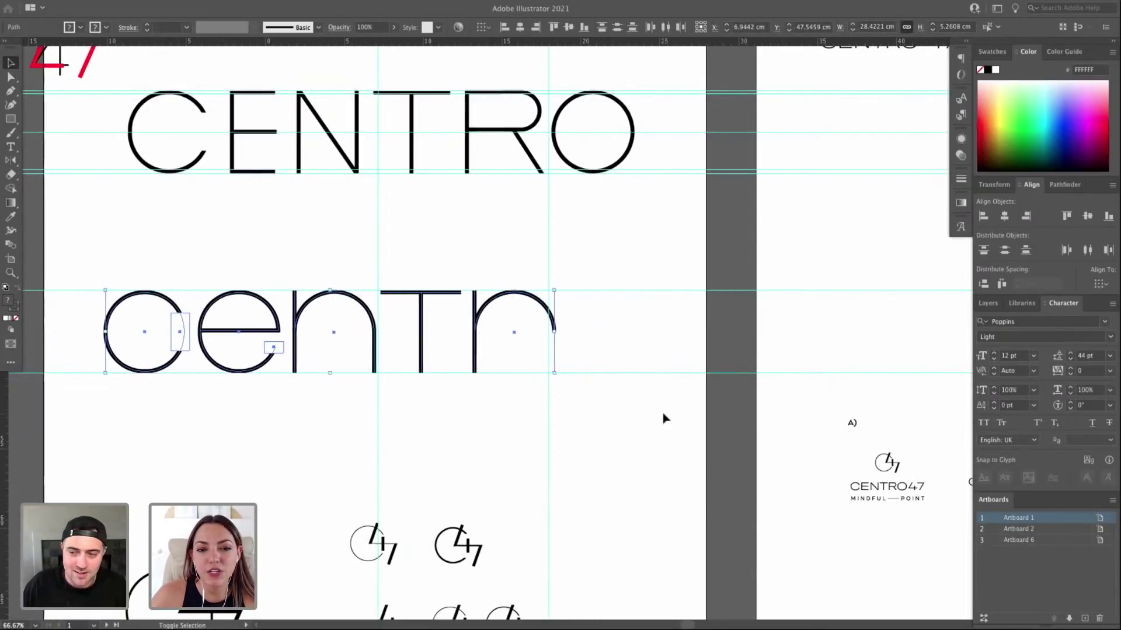
Duplicate the c's full circle and place the copy right of the r as the o.
left_click(166, 293)
left_click(162, 301)
left_click_drag(162, 301, 619, 302)
left_click(453, 280)
scroll(453, 281, "left", 2)
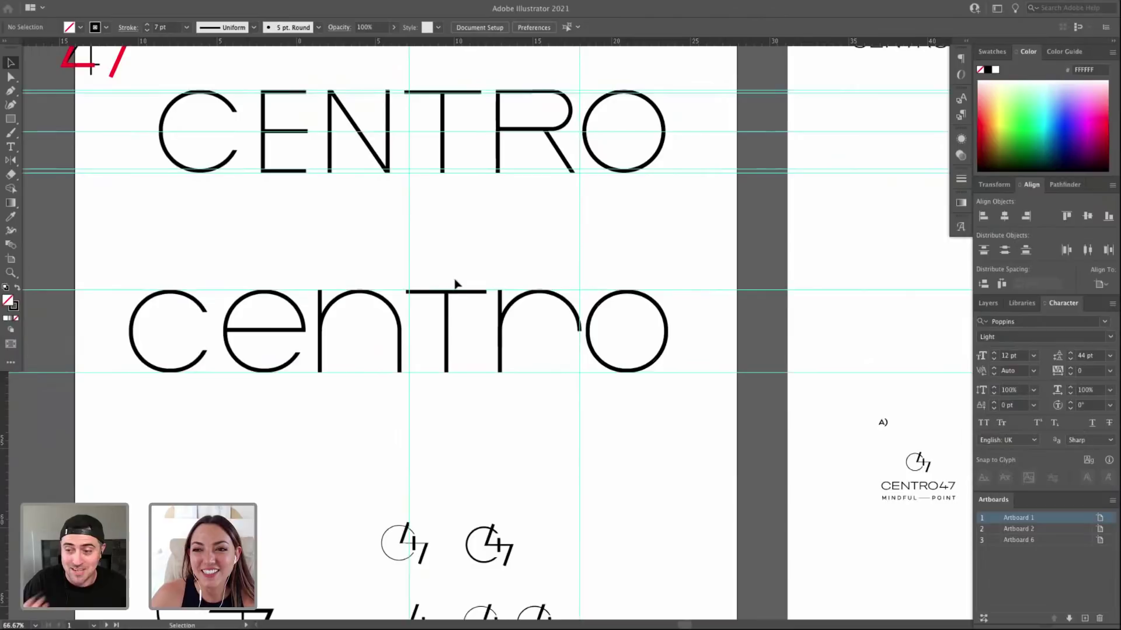
Nudge the complete lowercase wordmark right to centre it beneath the uppercase CENTRO.
left_click_drag(109, 271, 708, 397)
key("Right")
key("Right")
key("Right")
key("Right")
key("Right")
key("Right")
key("Right")
key("Right")
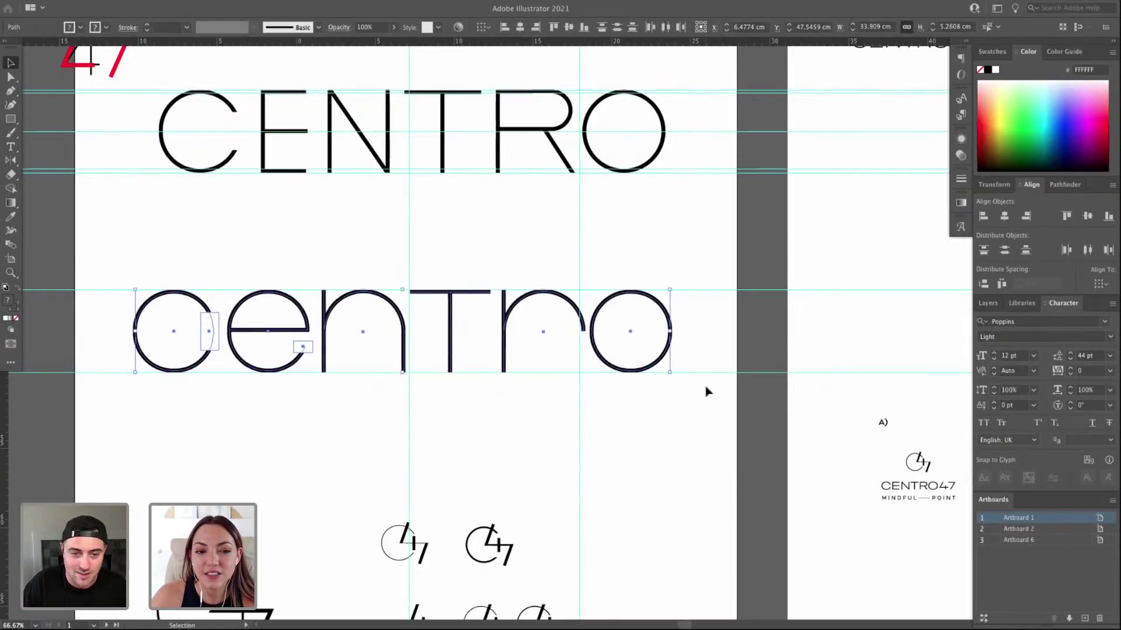
key("Right")
key("Right")
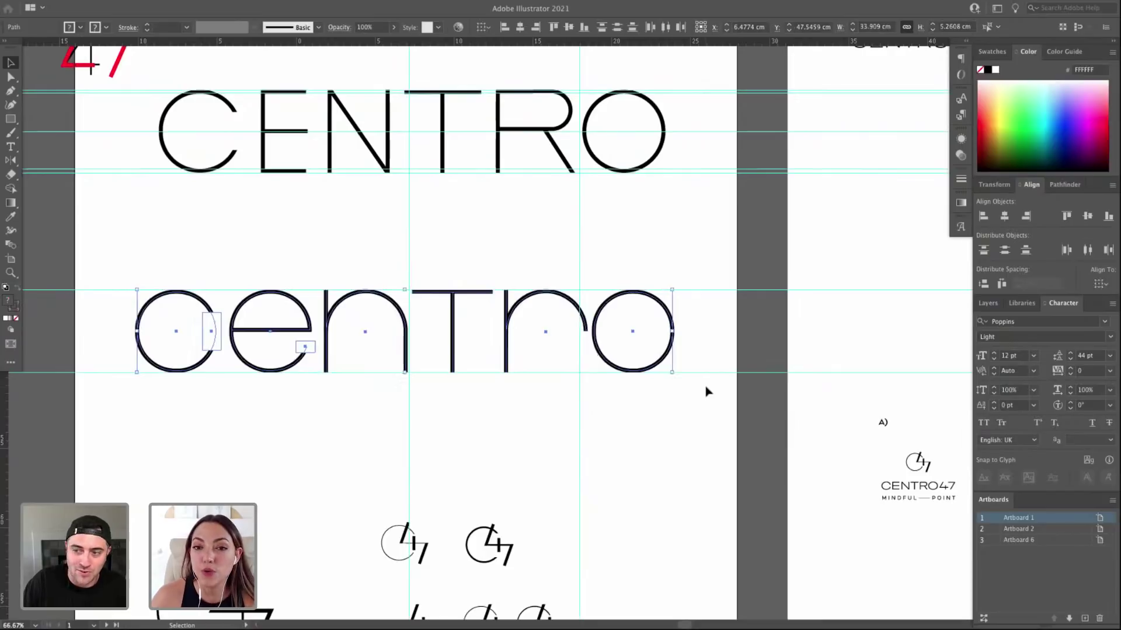
left_click_drag(102, 261, 739, 389)
key("Right")
key("Right")
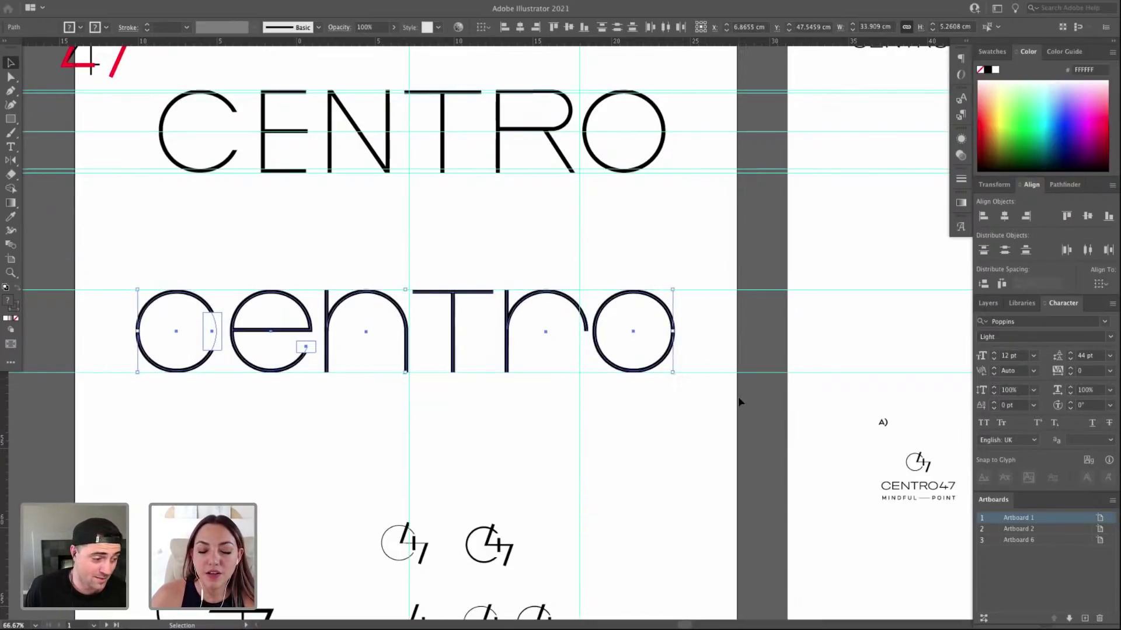
Examine the letter shapes and spacing of the lowercase wordmark and compare it with the uppercase version.
left_click(645, 392)
left_click_drag(643, 393, 669, 388)
key("z")
left_click_drag(127, 263, 788, 416)
left_click_drag(550, 389, 577, 393)
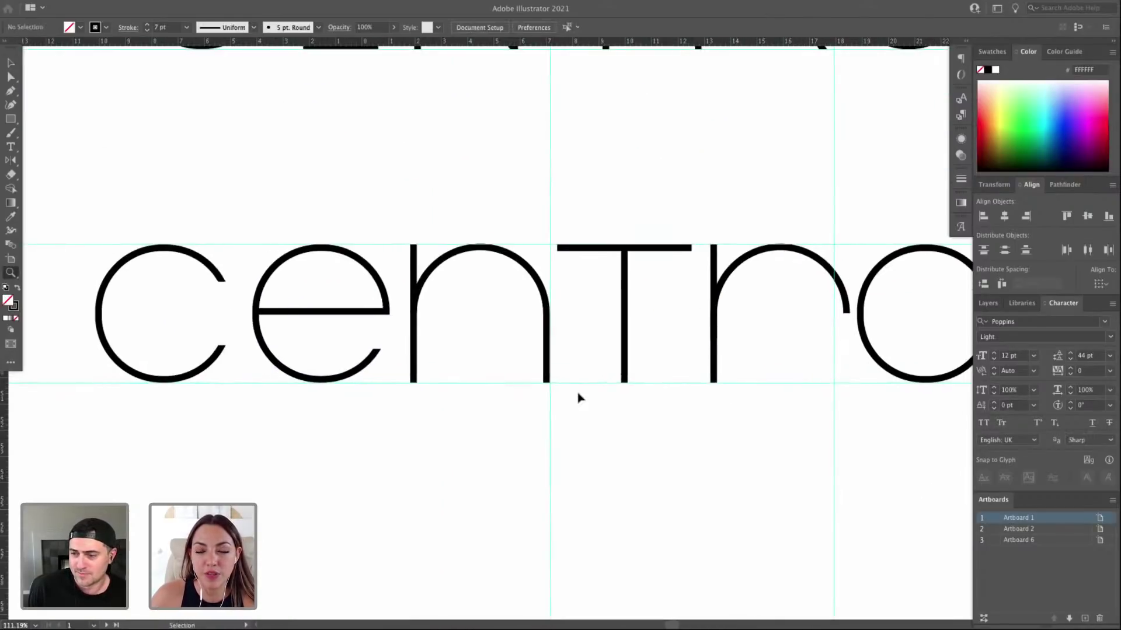
left_click(578, 398, "alt")
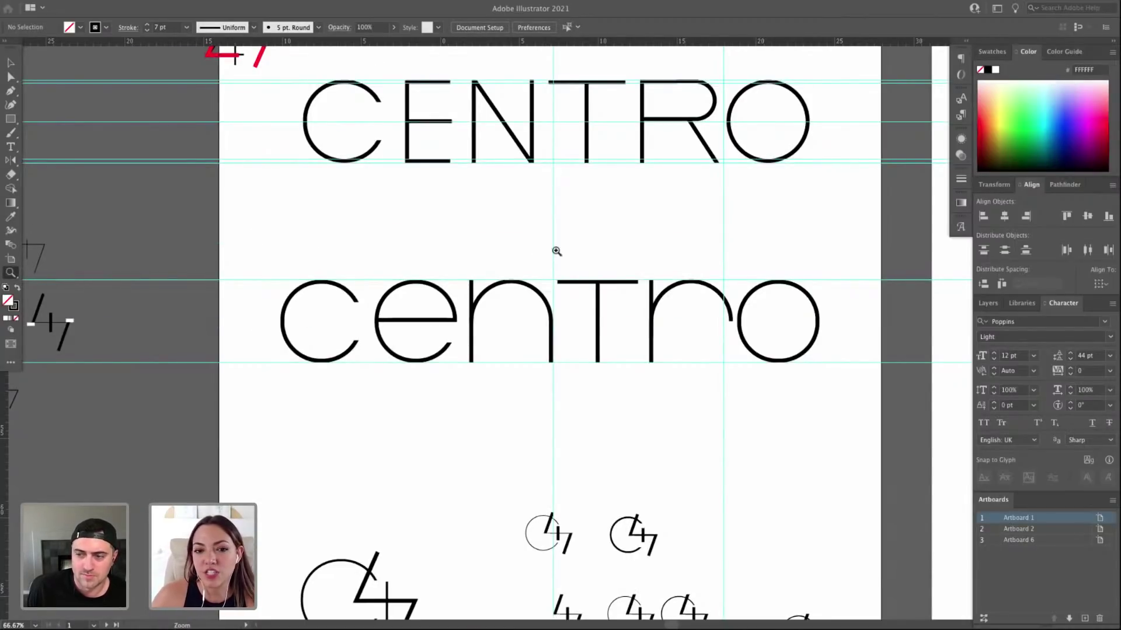
left_click_drag(611, 249, 594, 249)
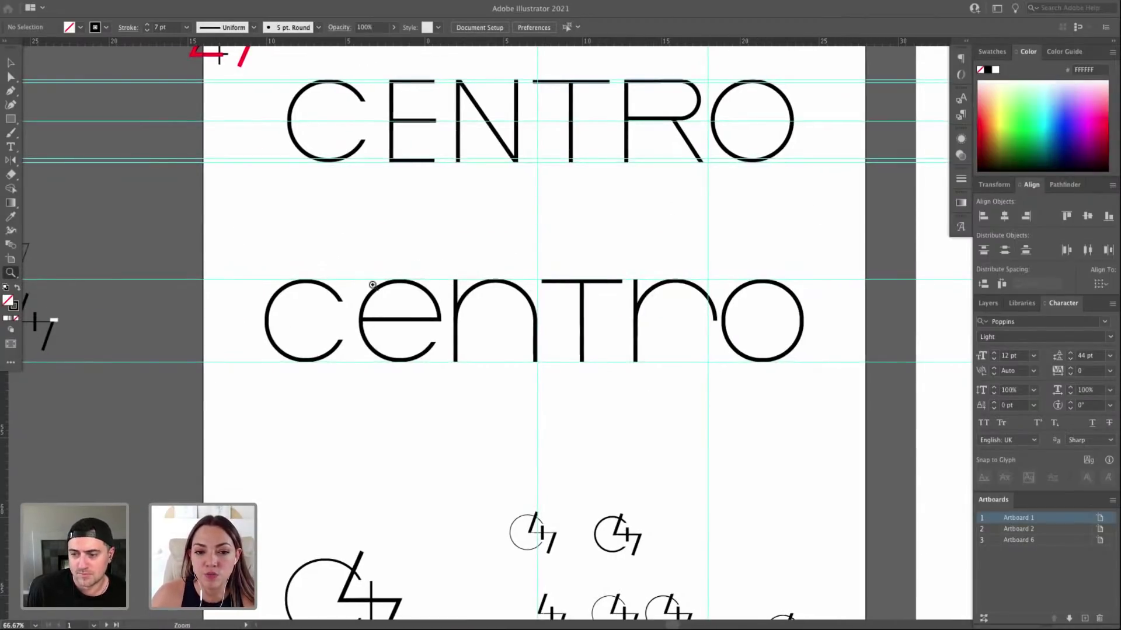
Move the group of C47 symbols farther down the artboard to clear space under the lowercase wordmark.
key("v")
scroll(392, 195, "down", 5)
scroll(394, 182, "down", 2)
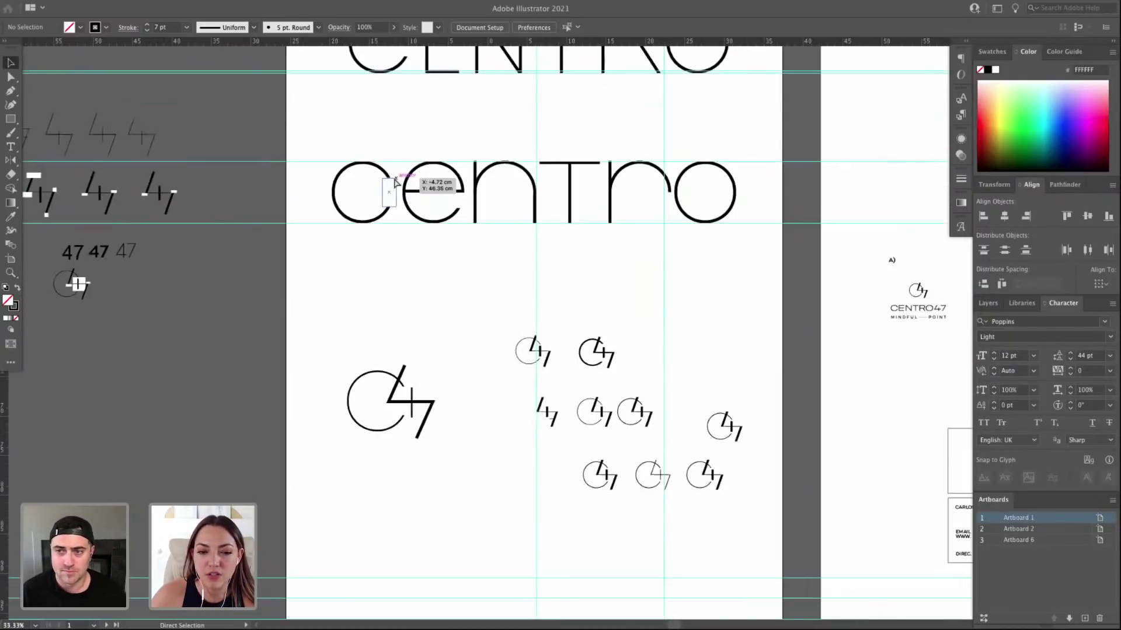
left_click_drag(399, 315, 671, 507)
left_click(660, 275)
scroll(660, 275, "up", 1)
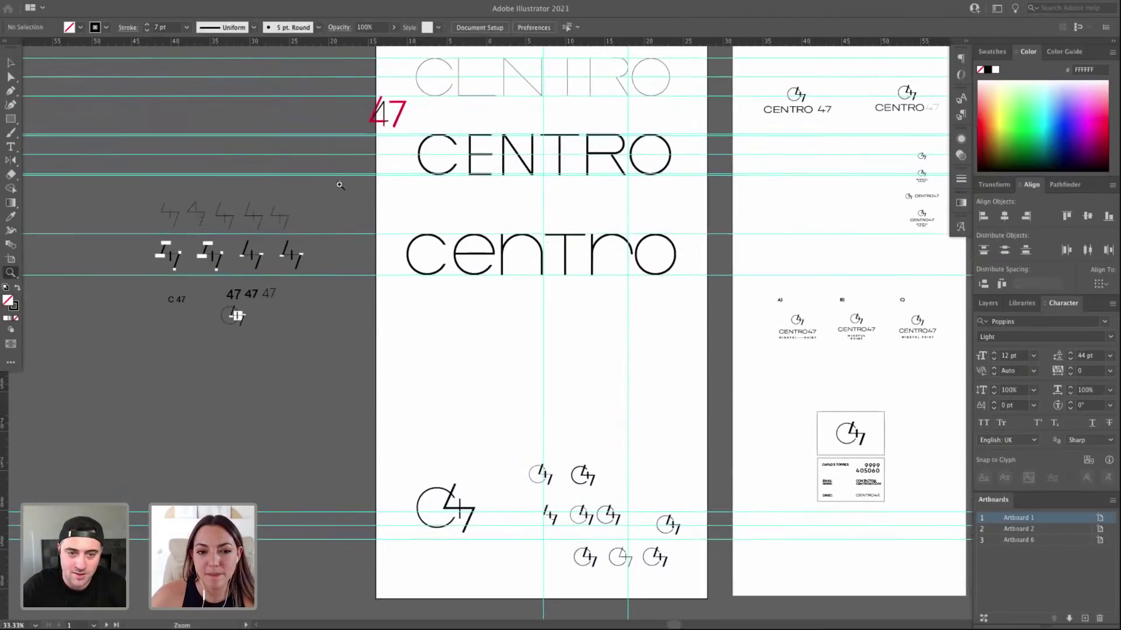
Duplicate the entire lowercase centro wordmark and place the copy directly below the original.
scroll(721, 345, "up", 3)
left_click_drag(801, 292, 286, 145)
left_click_drag(635, 220, 618, 356)
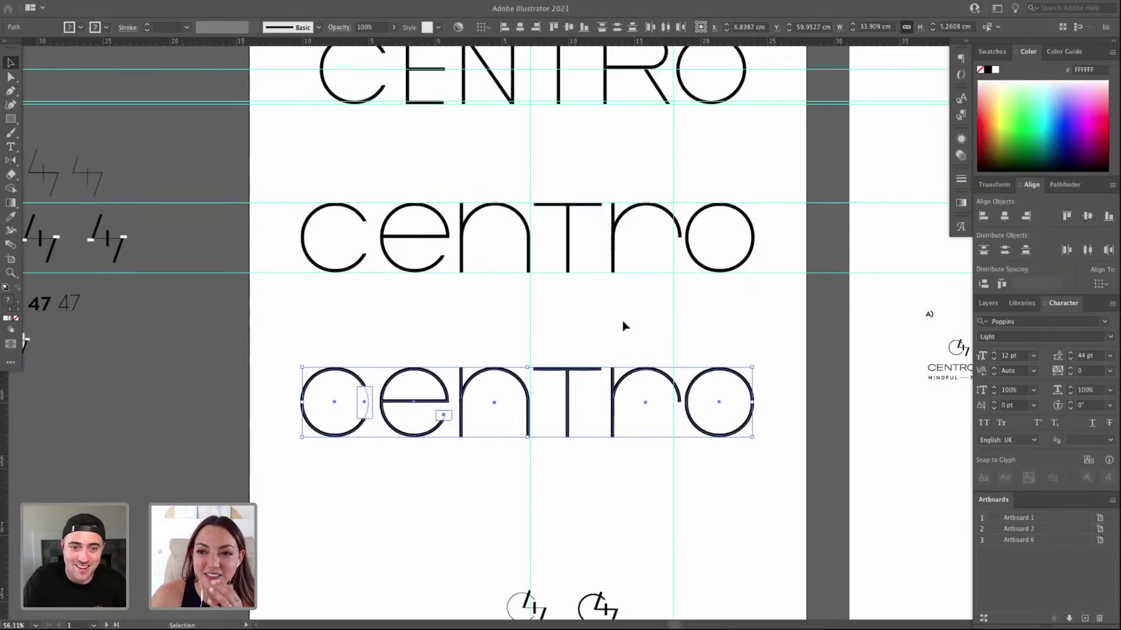
left_click(652, 341)
Compare both lowercase wordmarks with the uppercase CENTRO versions, checking the R's leg and the overall letter shapes.
key("z")
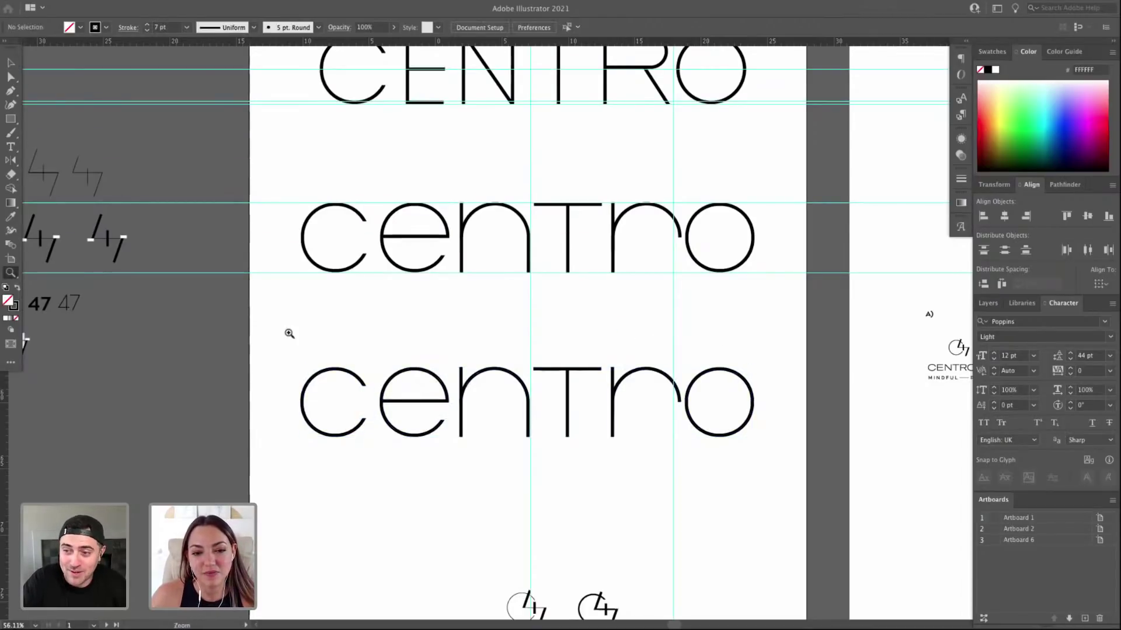
scroll(669, 317, "up", 6)
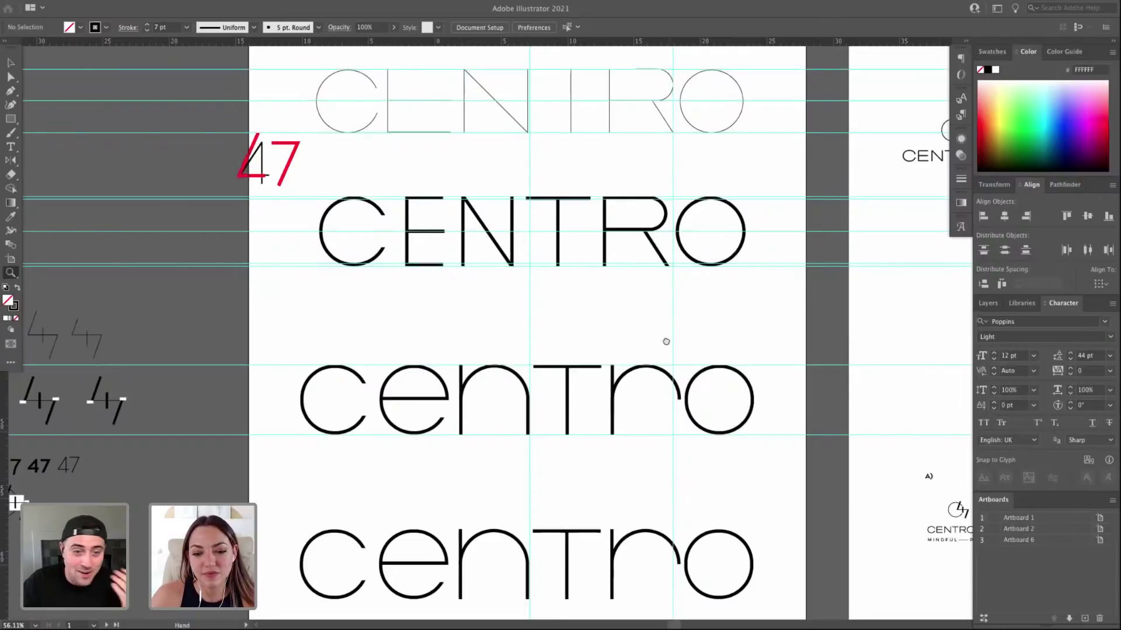
scroll(667, 368, "down", 2)
key("v")
left_click(664, 192)
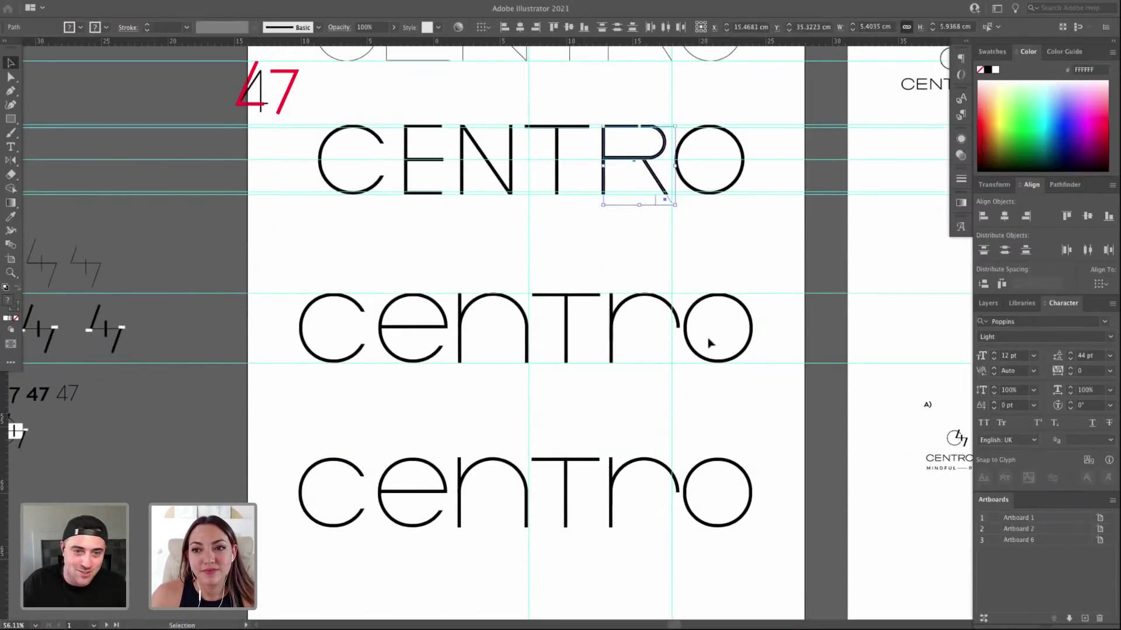
left_click_drag(677, 417, 665, 348)
key("z")
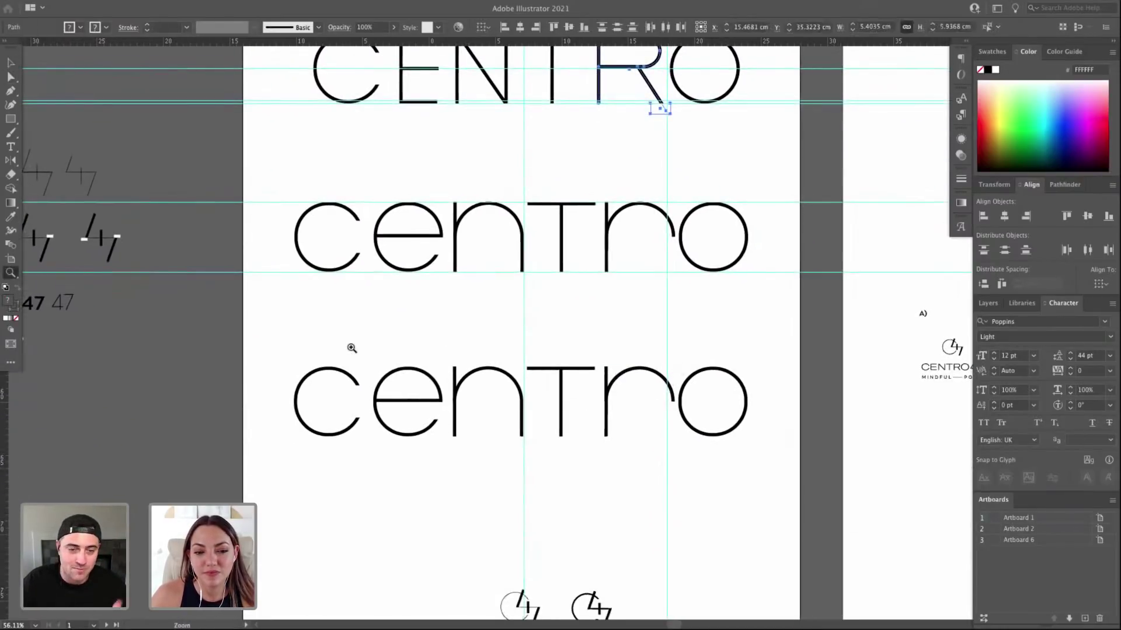
left_click_drag(290, 337, 745, 470)
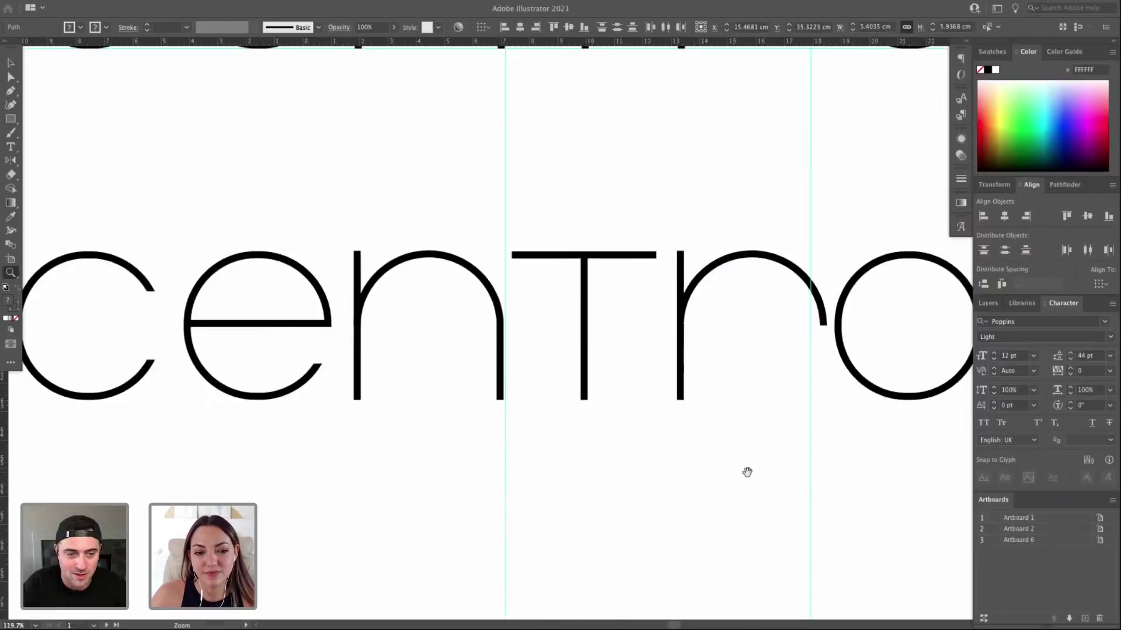
key("super+minus")
key("super+minus")
left_click_drag(438, 363, 460, 159)
Select the e in the lower wordmark copy and examine its shape up close and within the whole word.
key("v")
left_click_drag(368, 273, 465, 380)
key("z")
left_click_drag(597, 444, 266, 252)
key("v")
key("a")
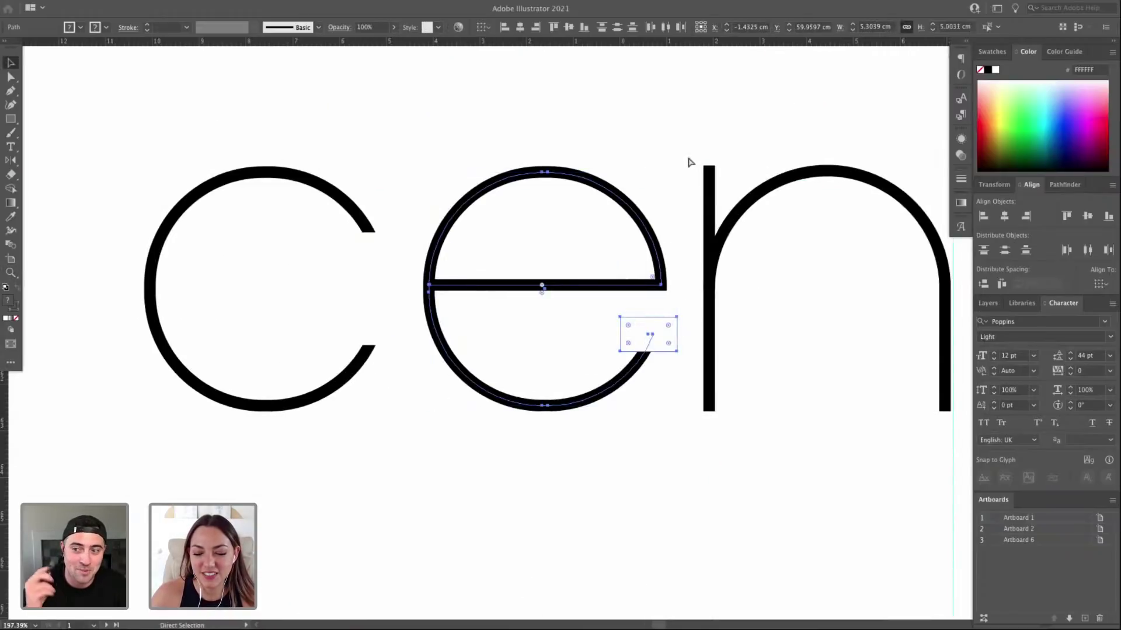
key("super+1")
key("super+minus")
key("super+minus")
key("v")
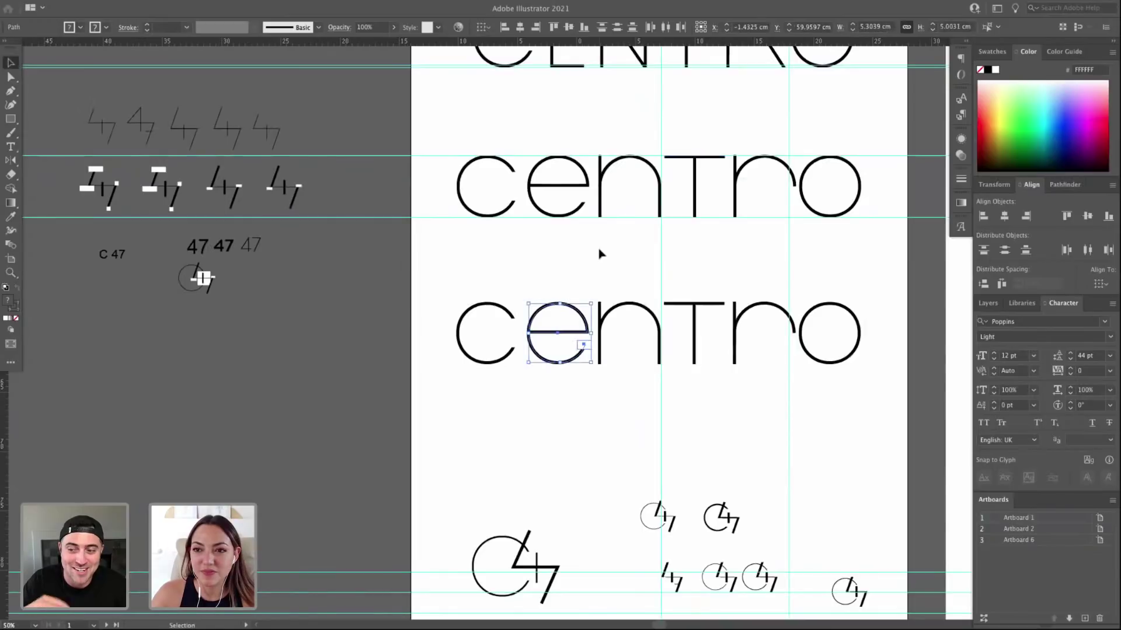
key("z")
left_click_drag(415, 245, 908, 424)
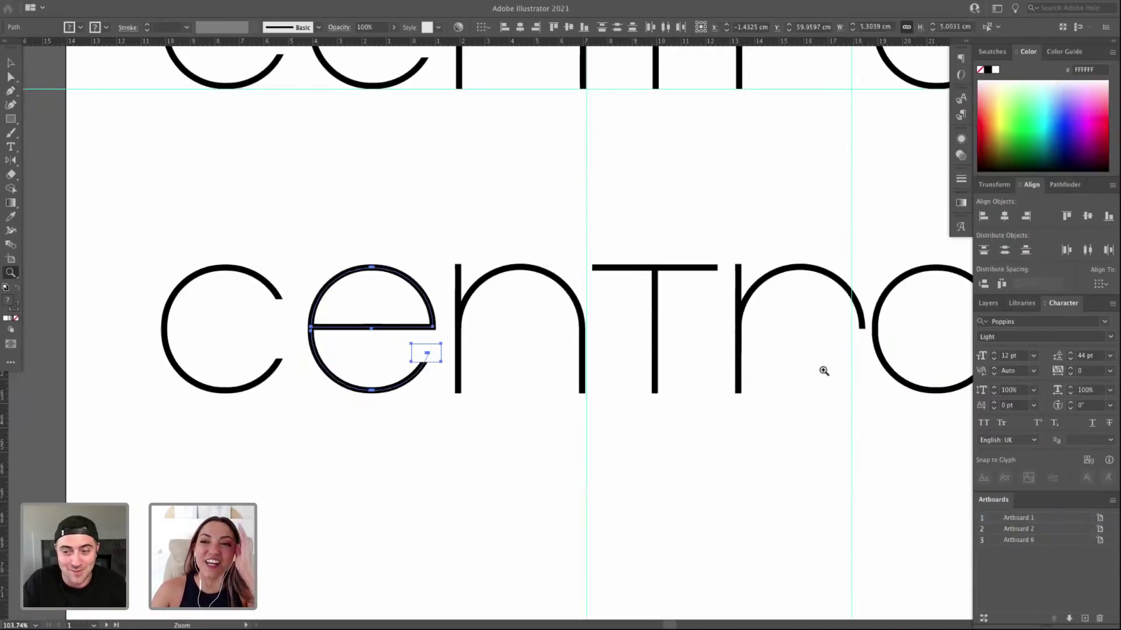
Nudge the c of the lower centro wordmark slightly left, together with its white masking rectangle, to widen the gap before the e.
key("super+minus")
left_click_drag(835, 339, 673, 344)
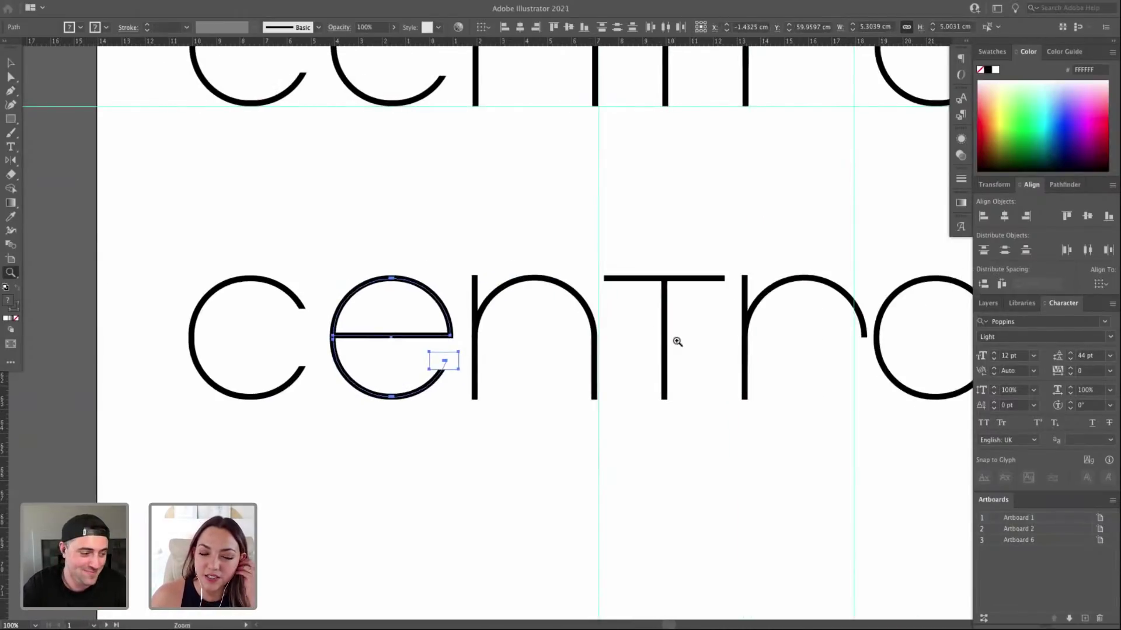
key("v")
left_click(408, 251)
key("super+minus")
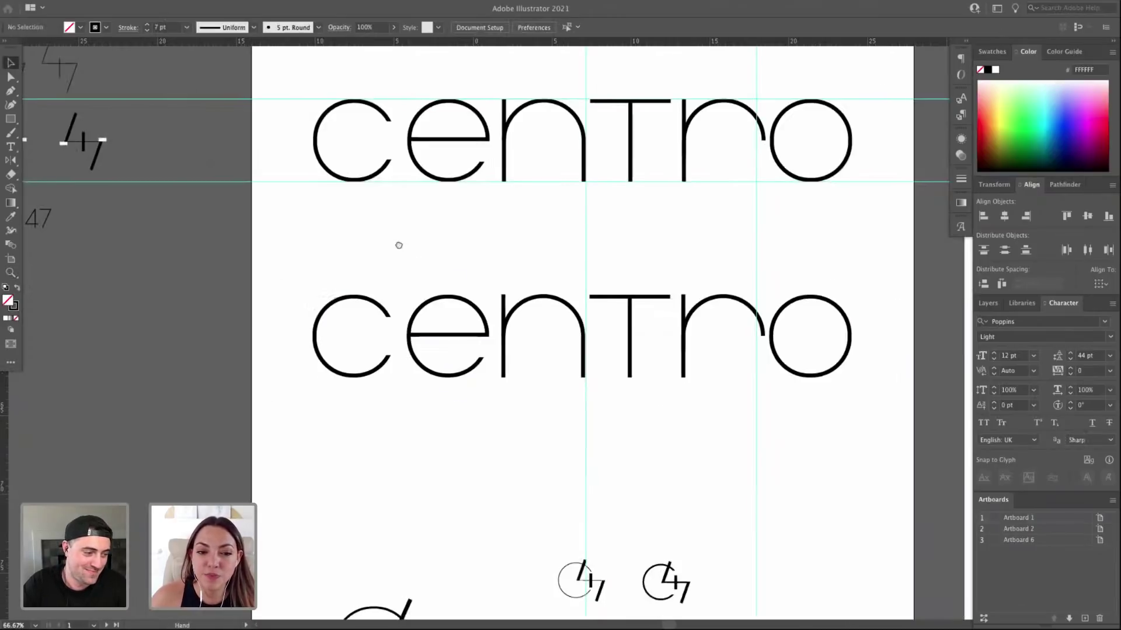
left_click_drag(413, 244, 380, 245)
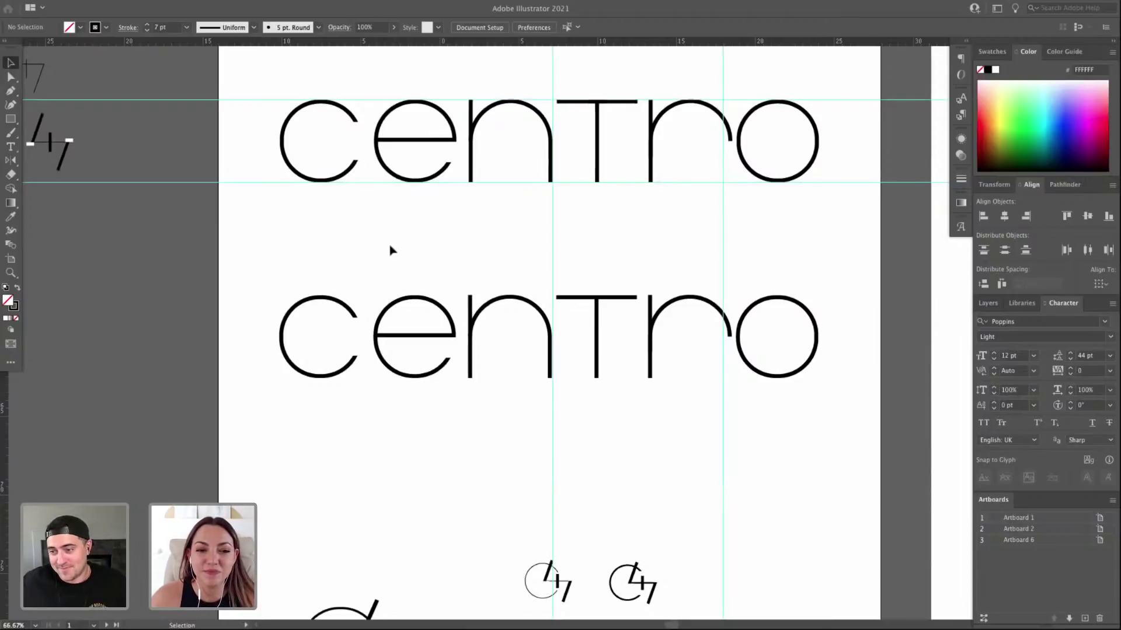
left_click_drag(251, 273, 367, 426)
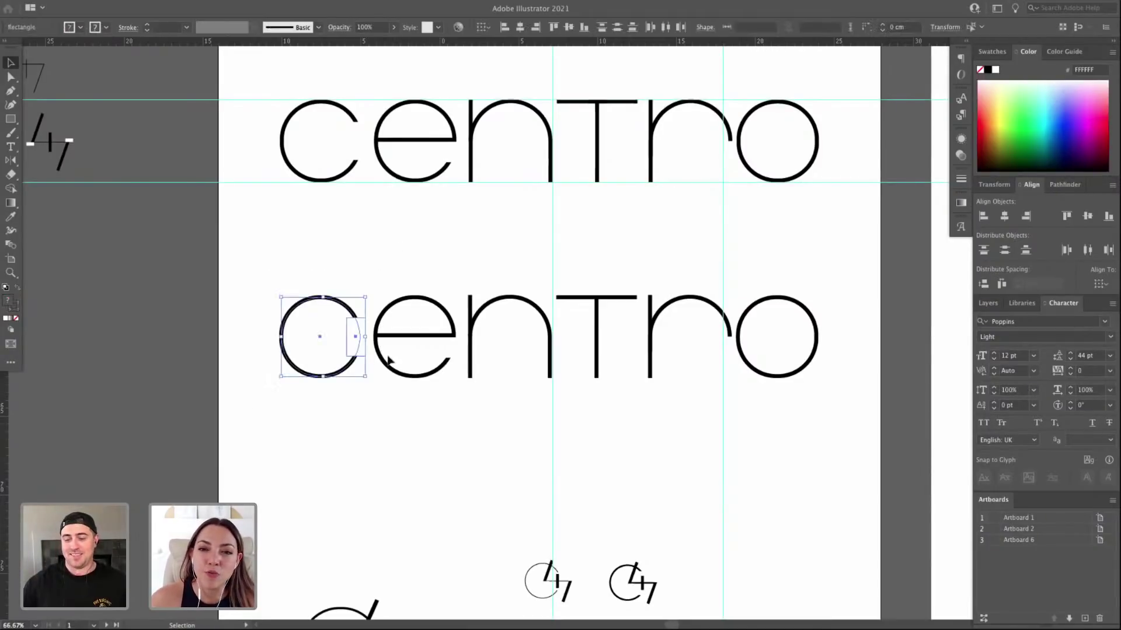
left_click_drag(244, 246, 368, 426)
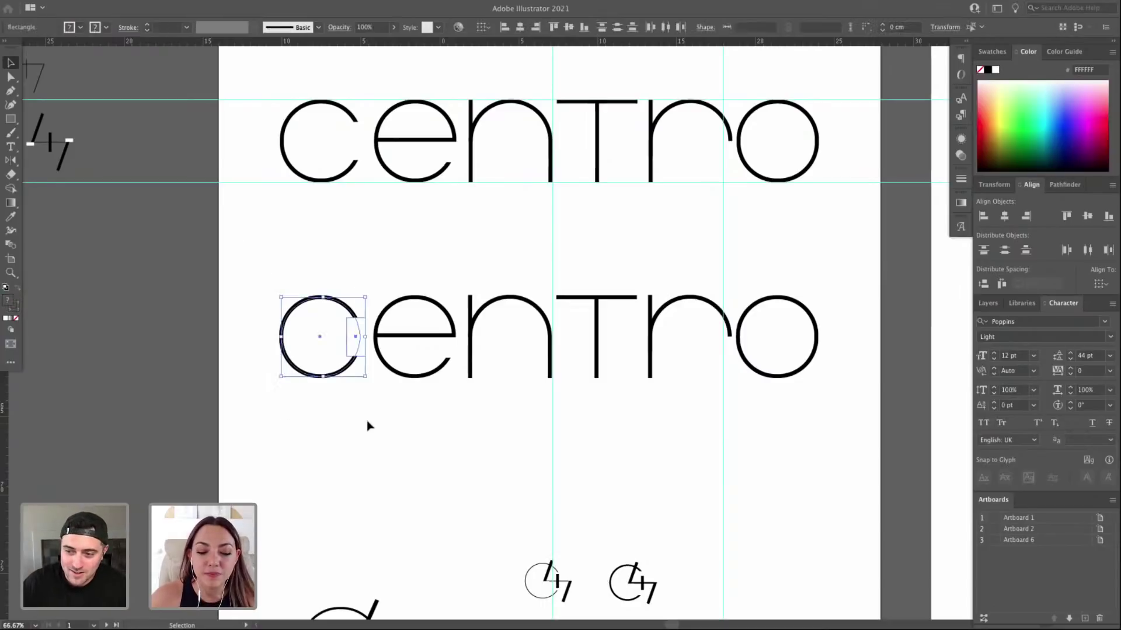
key("Left")
key("Left")
key("Left")
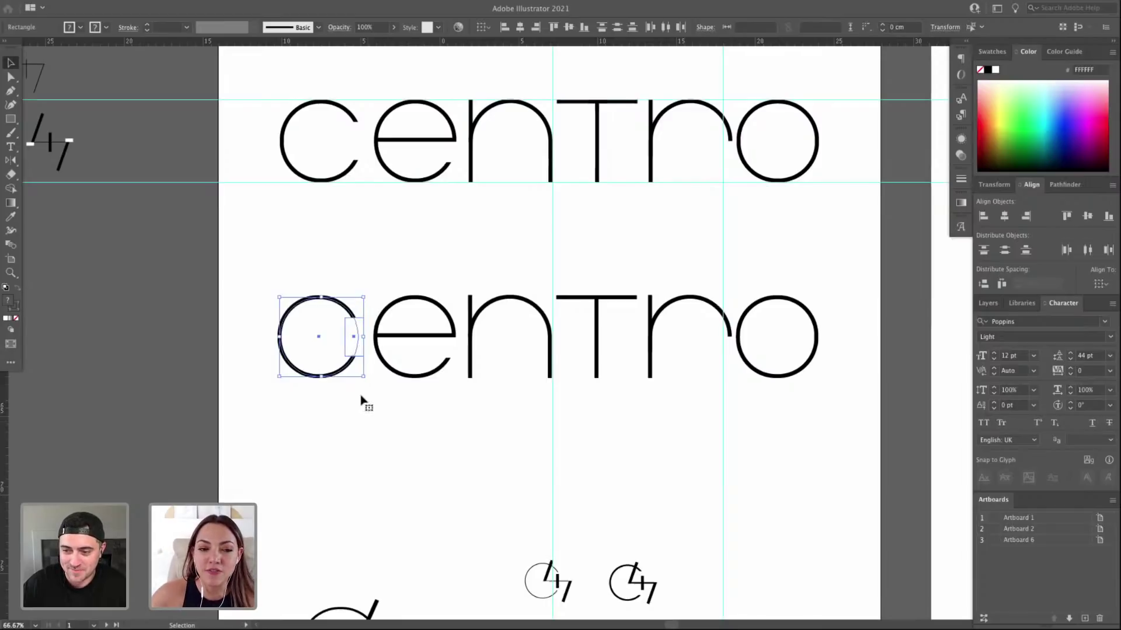
key("Left")
key("Left")
key("Left")
key("Left")
left_click_drag(257, 268, 352, 417)
key("Left")
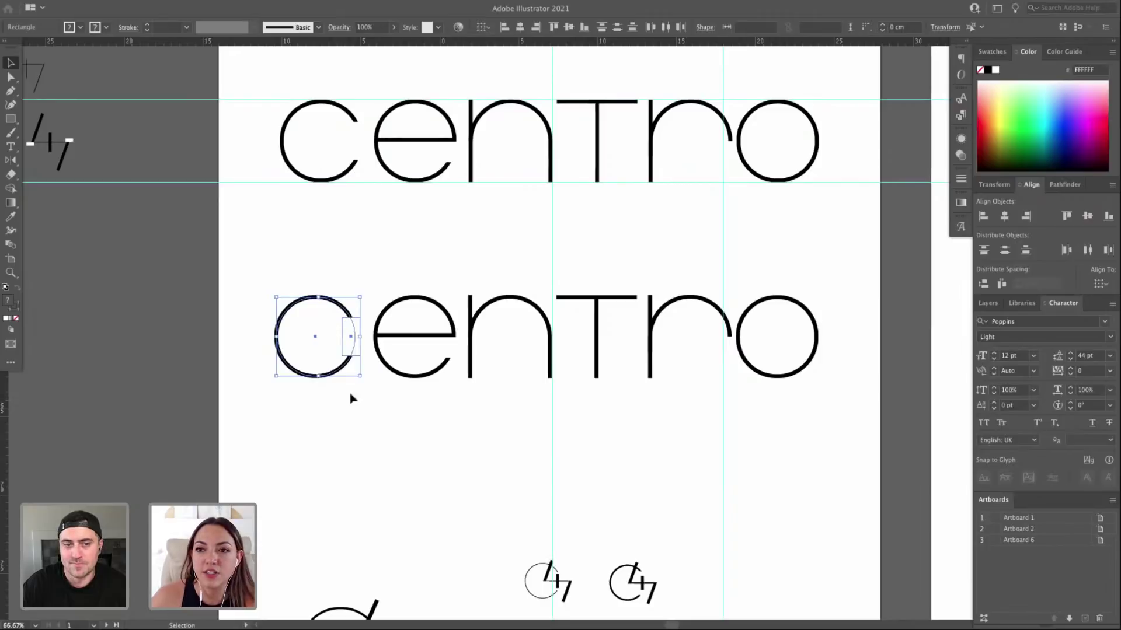
key("Left")
key("Left")
key("Left")
Nudge the final o of the lower wordmark slightly right to widen the gap after the r.
left_click_drag(749, 283, 828, 411)
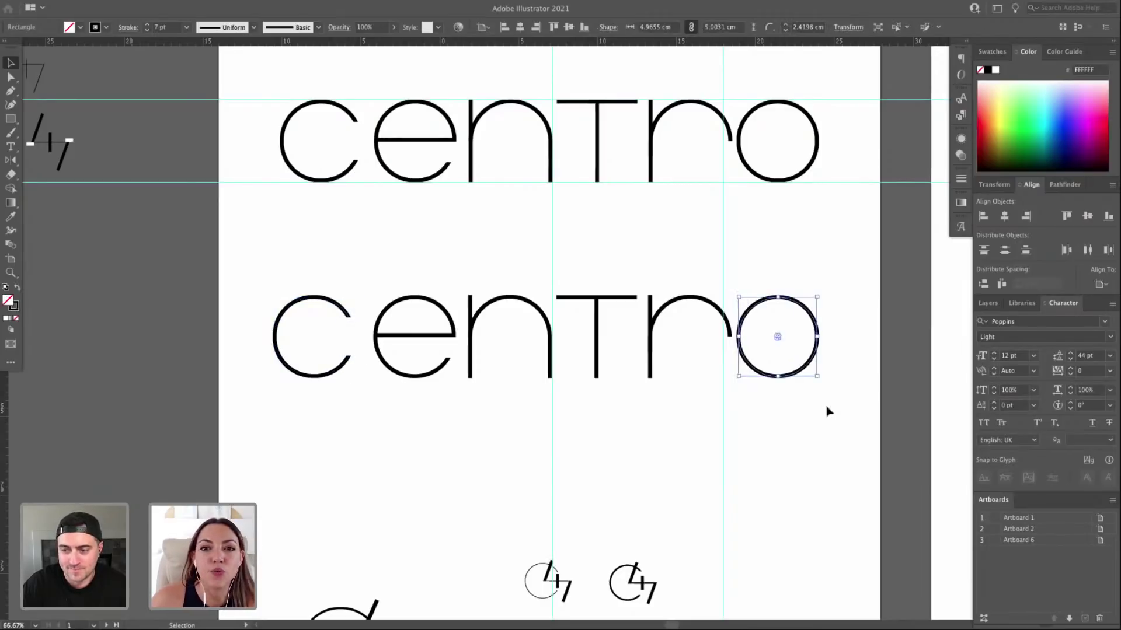
key("Right")
key("Right")
key("Right")
key("Right")
key("Right")
key("Right")
key("Right")
key("Right")
key("Right")
key("Right")
key("Right")
key("Right")
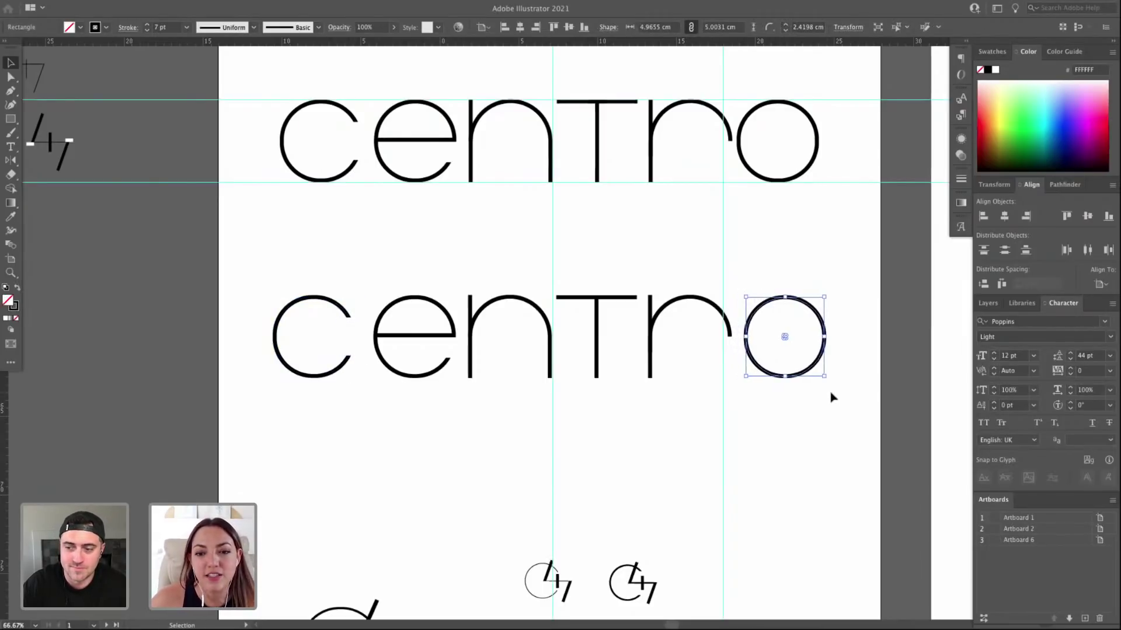
Shift the letters e, n, t, r and o of the lower wordmark slightly left as one selection, closer to the c.
key("z")
left_click_drag(363, 278, 844, 474)
key("super+minus")
key("super+minus")
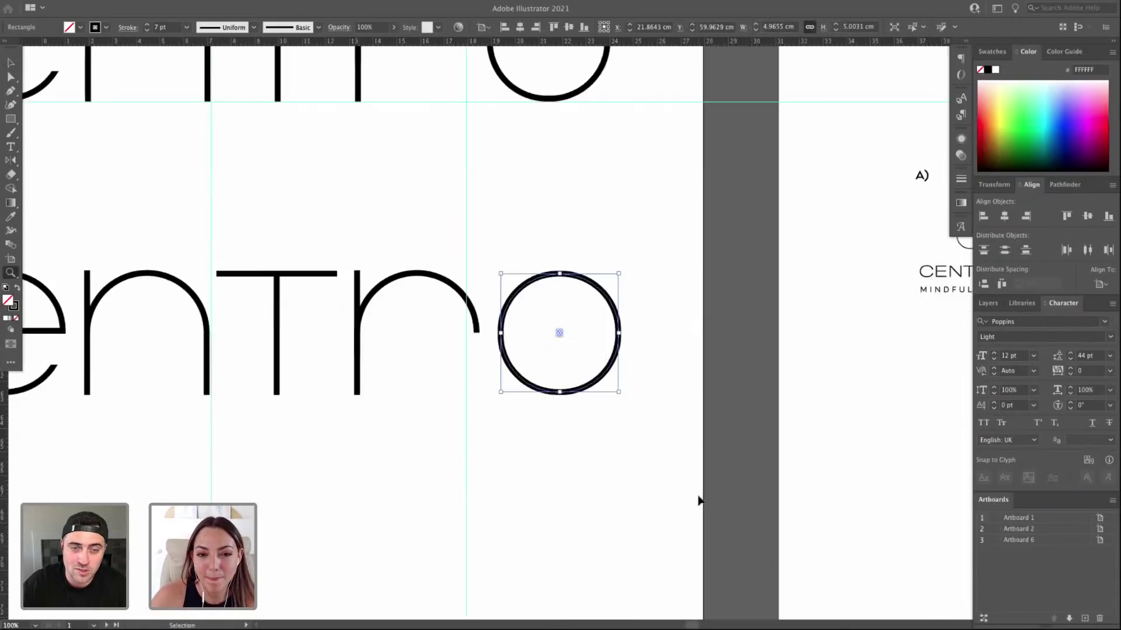
left_click_drag(372, 401, 625, 412)
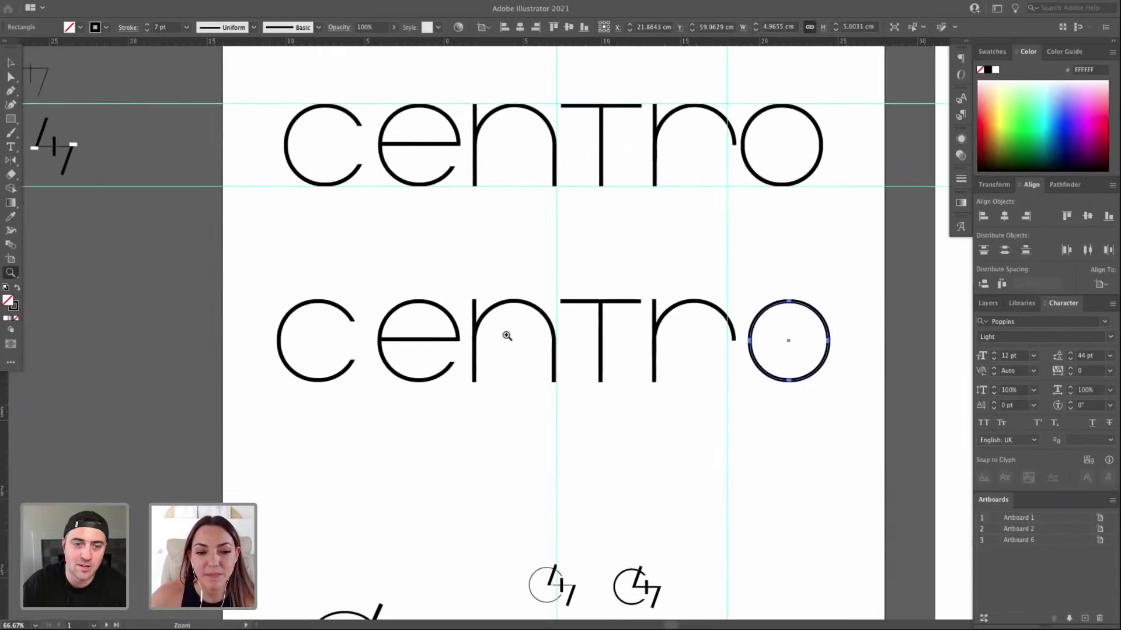
key("v")
left_click_drag(375, 286, 861, 416)
key("Left")
key("Left")
key("Left")
key("Left")
key("Left")
key("Left")
key("Left")
key("Left")
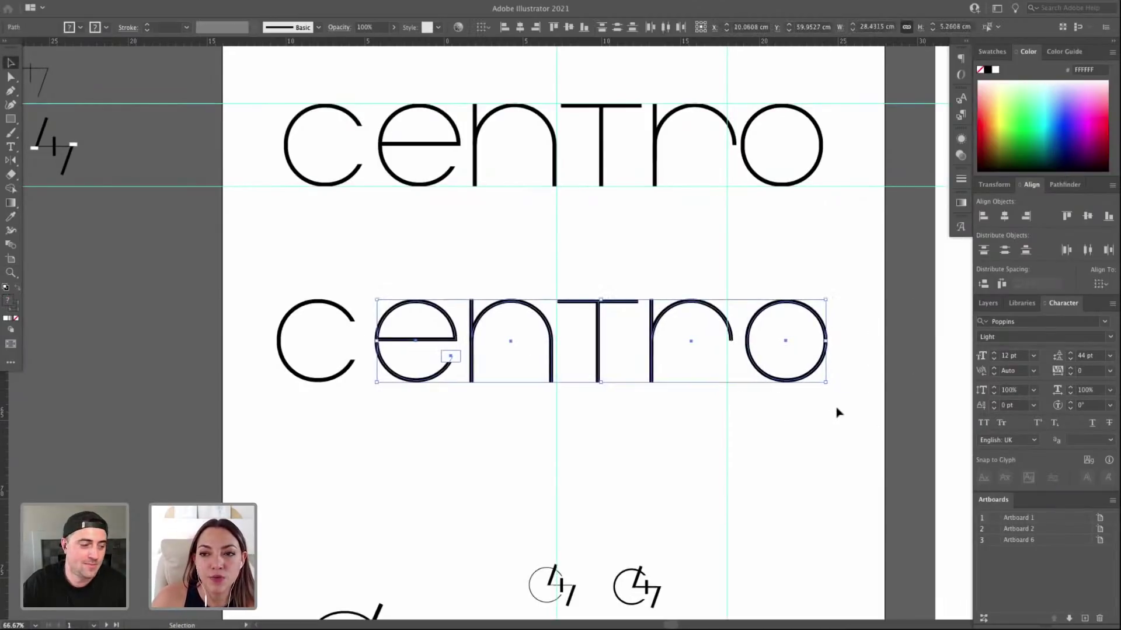
key("Left")
key("Left")
key("Left")
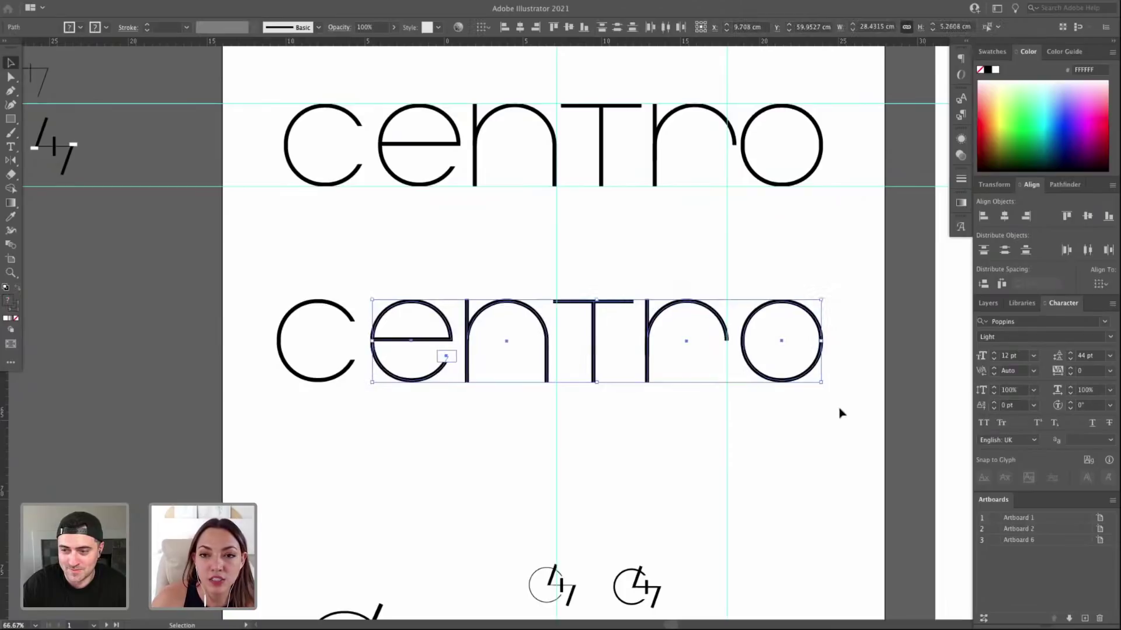
Nudge the whole lower wordmark slightly right to an X position of about 6.92 cm, leaving nothing selected.
left_click_drag(841, 419, 211, 264)
key("Right")
key("Right")
key("Right")
key("Right")
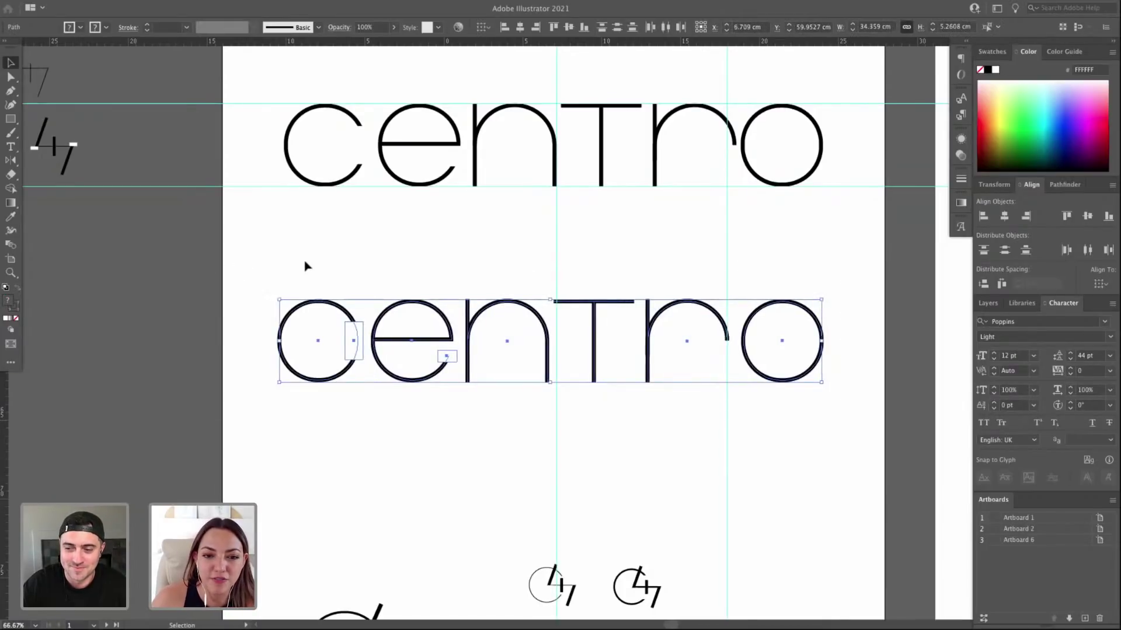
key("Right")
key("Right")
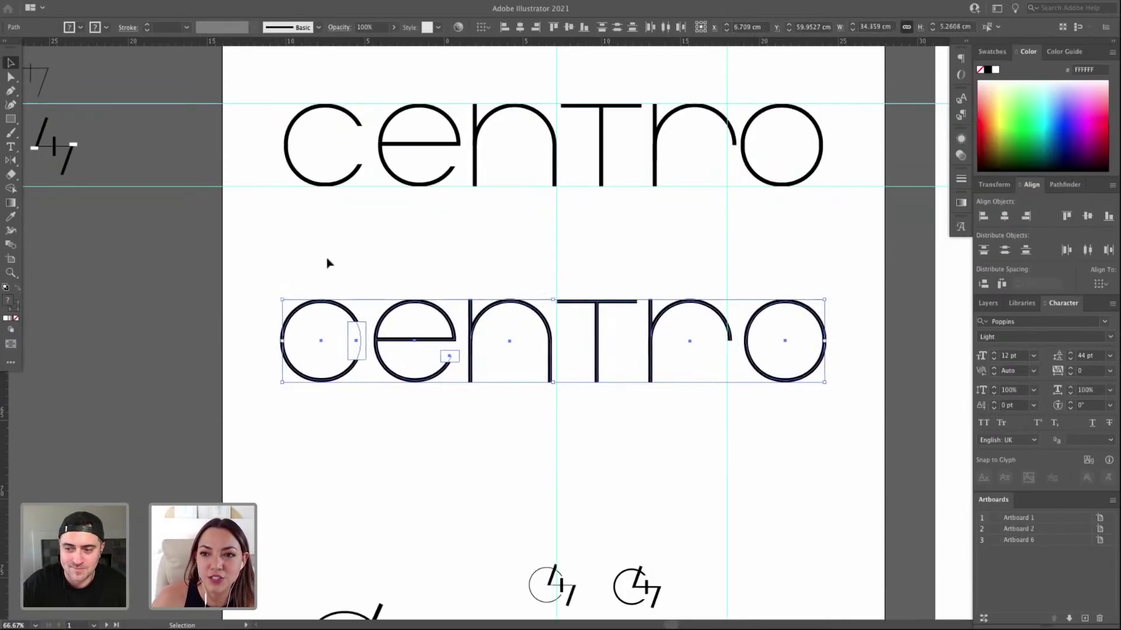
left_click(366, 357)
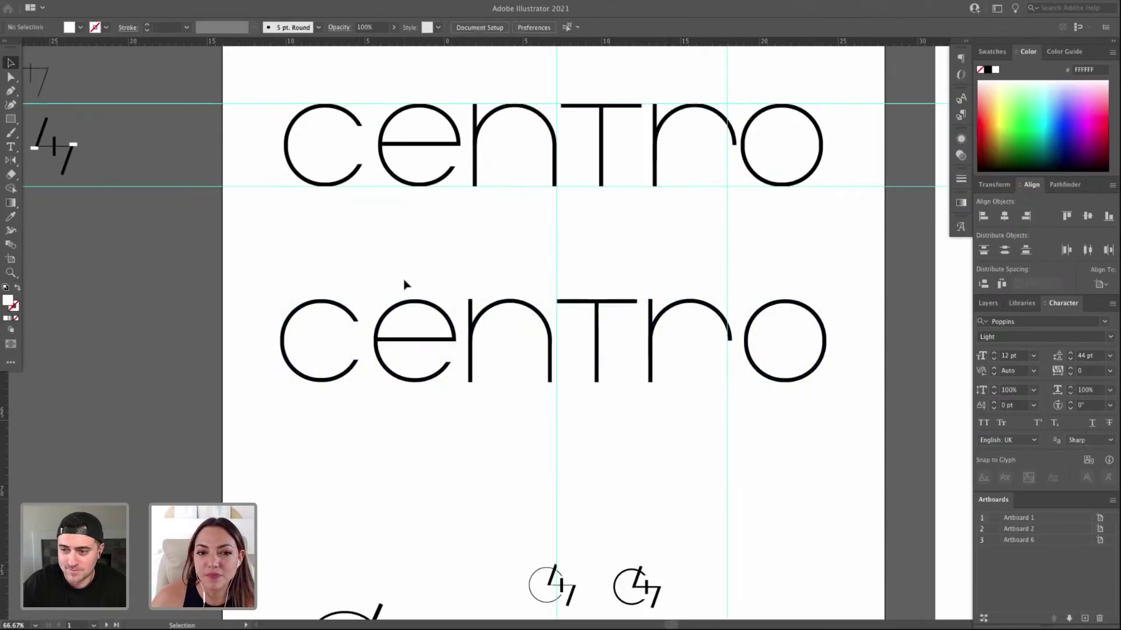
Examine the lower wordmark's letter spacing up close, along with the e path and the white rectangle masking its opening.
left_click_drag(224, 290, 196, 256)
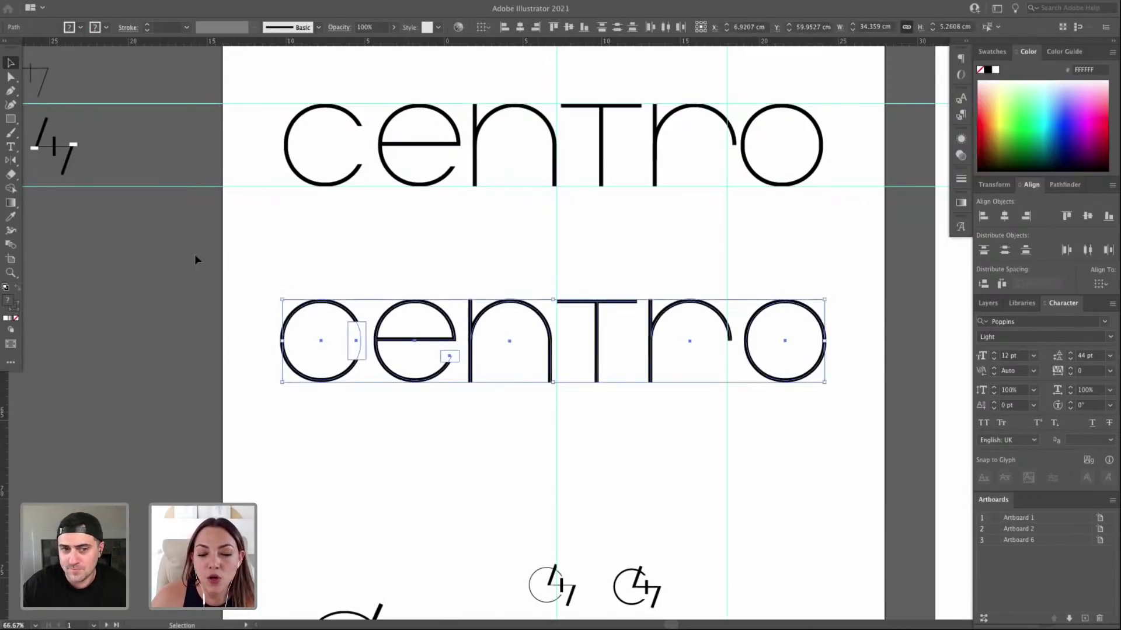
scroll(239, 259, "left", 1)
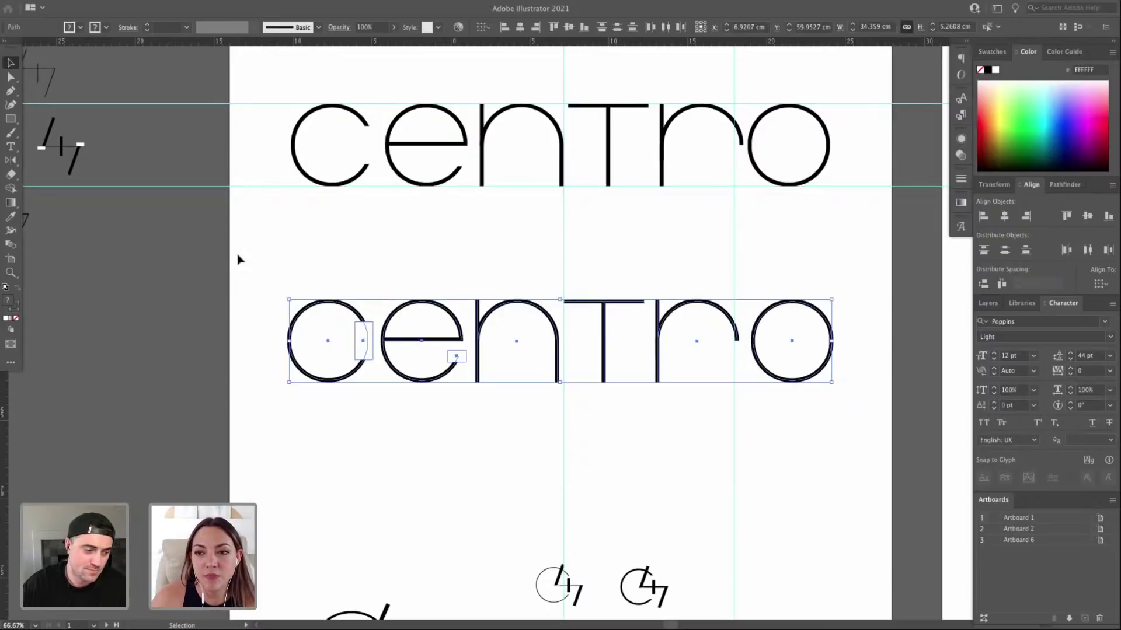
left_click_drag(211, 258, 859, 425)
left_click(818, 376)
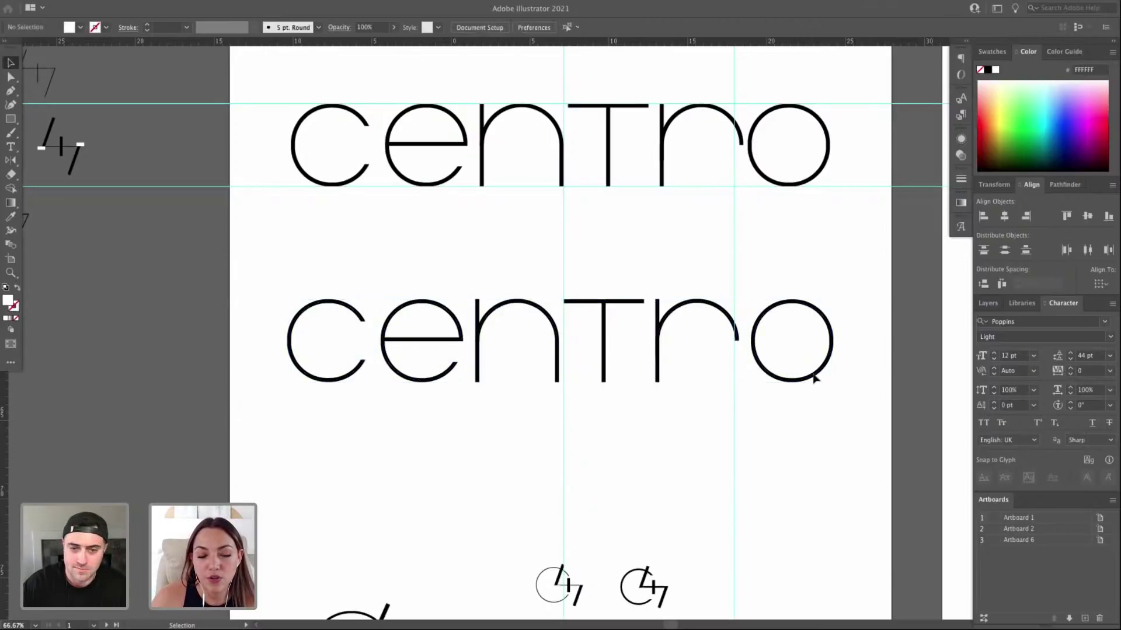
key("z")
left_click_drag(239, 277, 891, 424)
key("v")
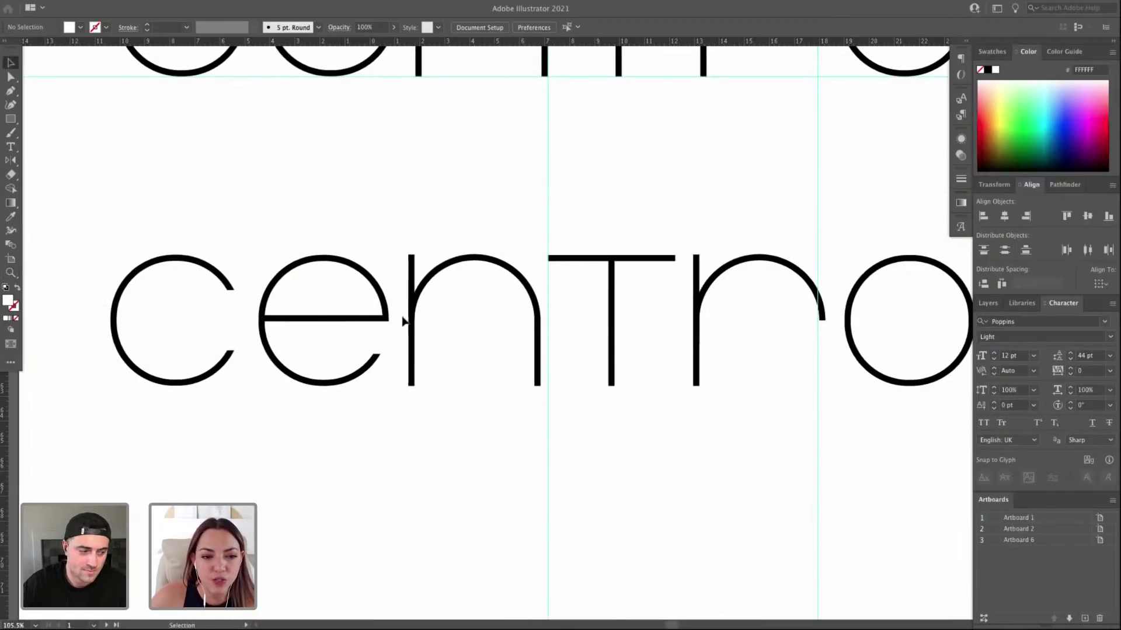
left_click(364, 323)
left_click(396, 373)
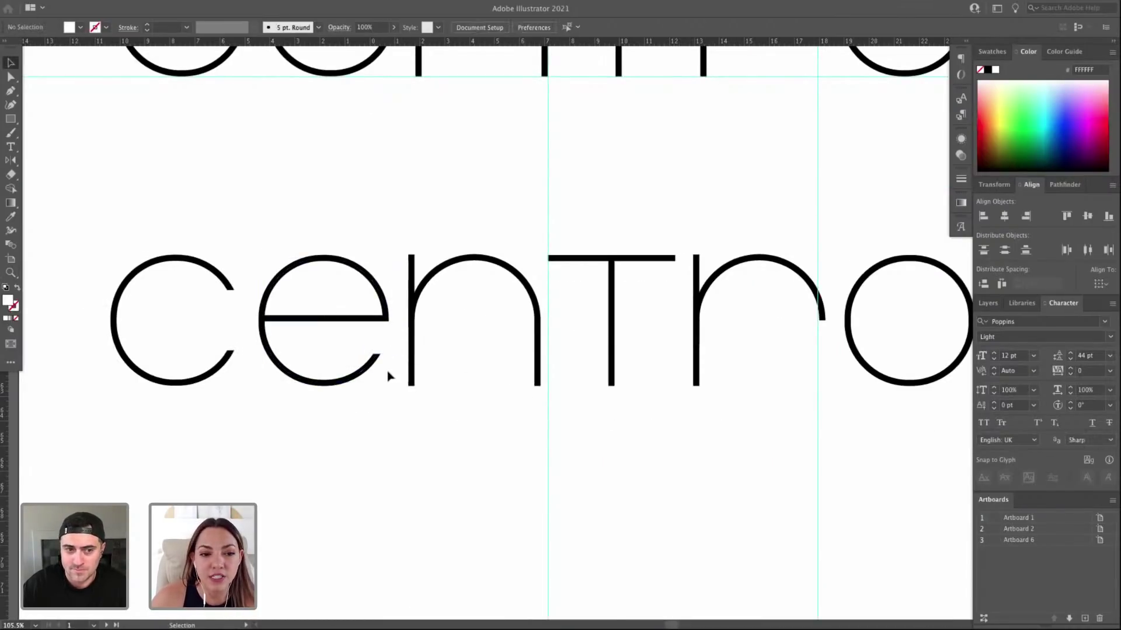
left_click(367, 319)
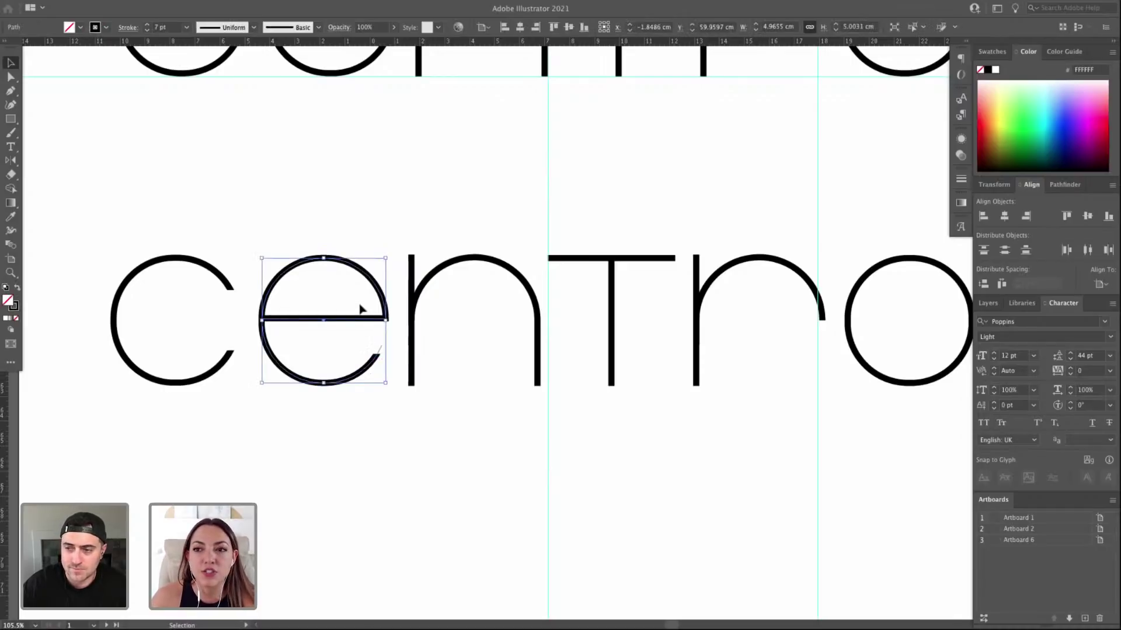
left_click(383, 348)
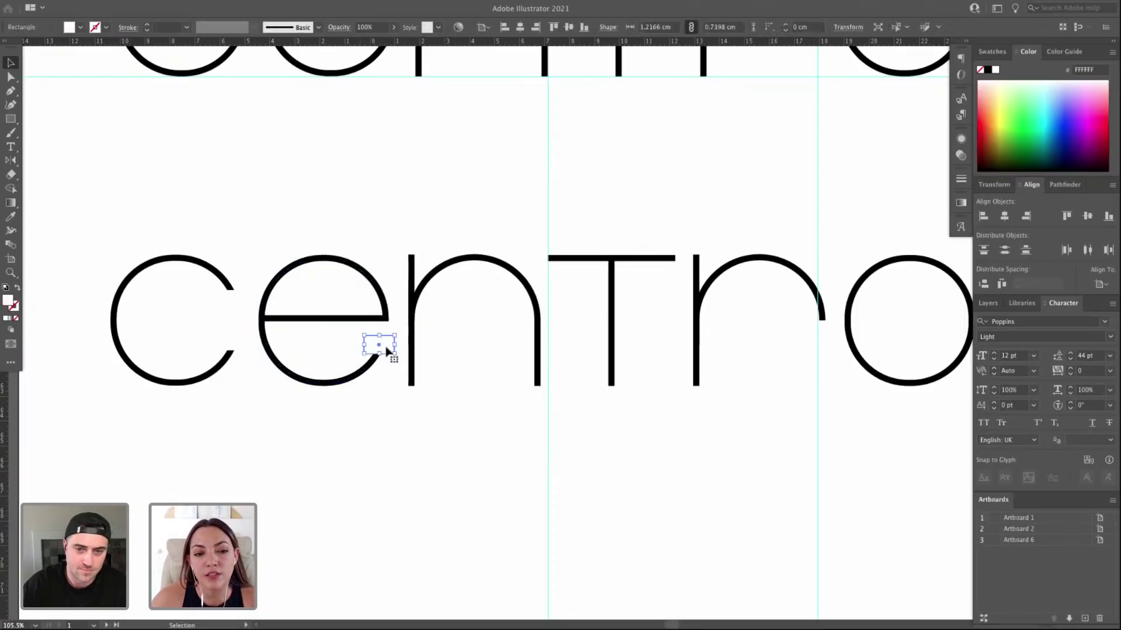
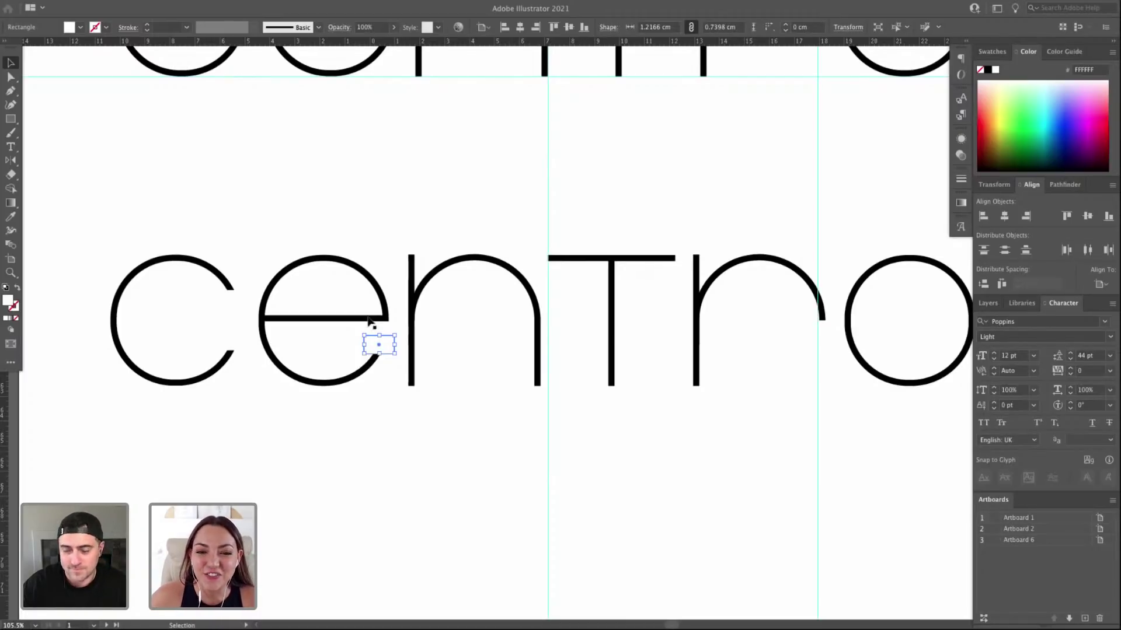
left_click(393, 402)
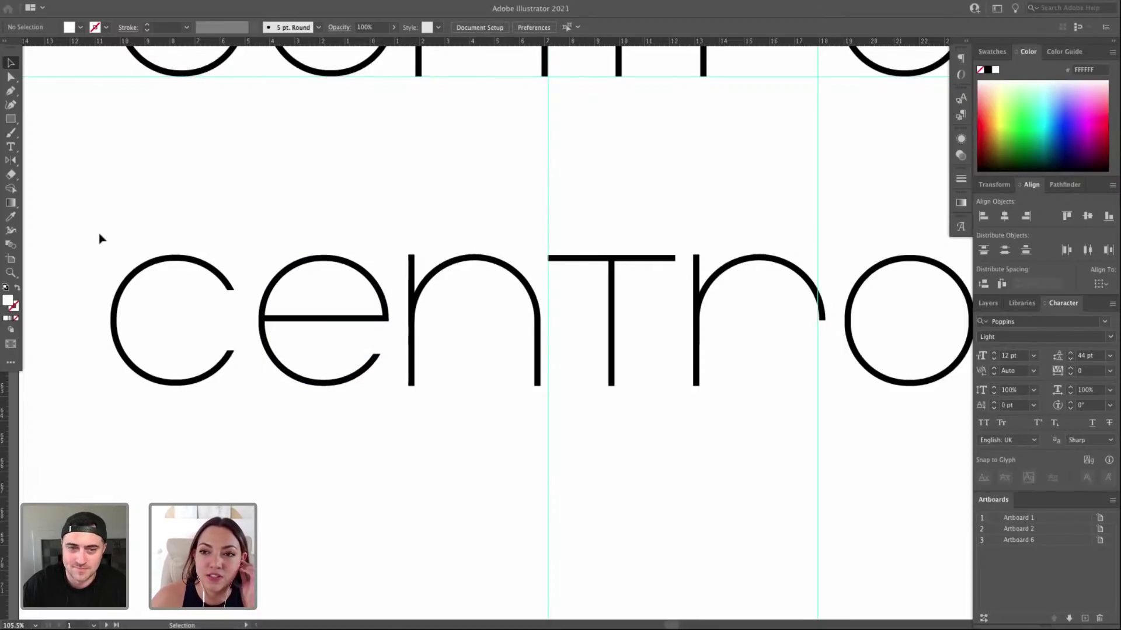
Expand the stroked paths of all six letters in the lower wordmark into filled shapes, excluding the white masking rectangles.
left_click_drag(98, 232, 246, 411)
key("ctrl+minus")
key("ctrl+minus")
left_click(286, 302)
left_click(283, 327)
left_click(402, 369, "shift")
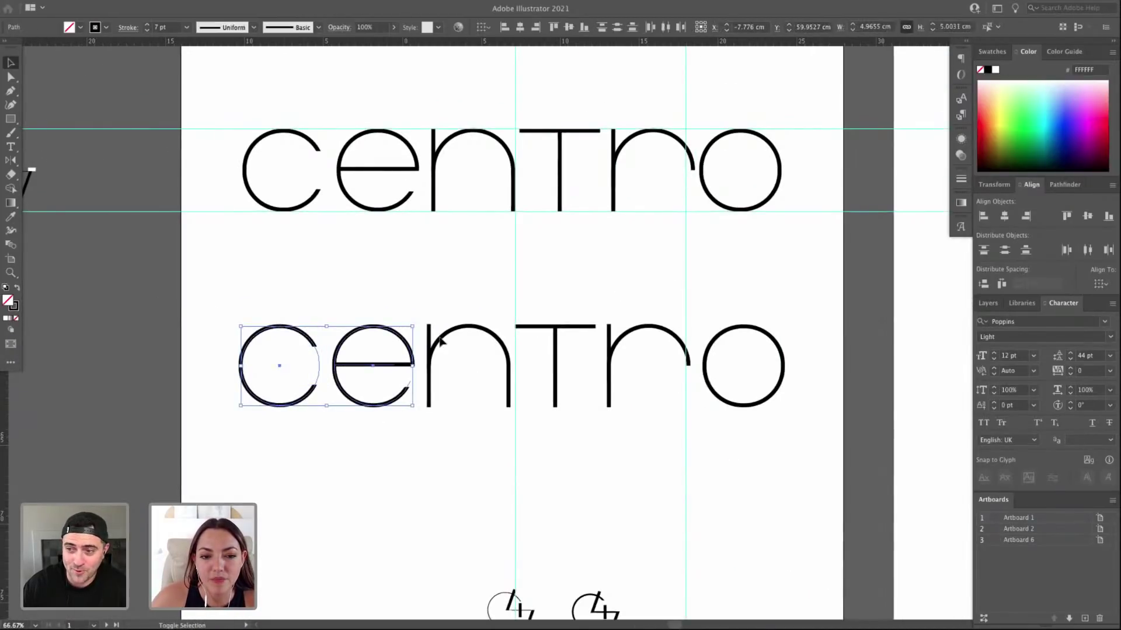
left_click(480, 328, "shift")
left_click(551, 331, "shift")
left_click(657, 334, "shift")
left_click(734, 333, "shift")
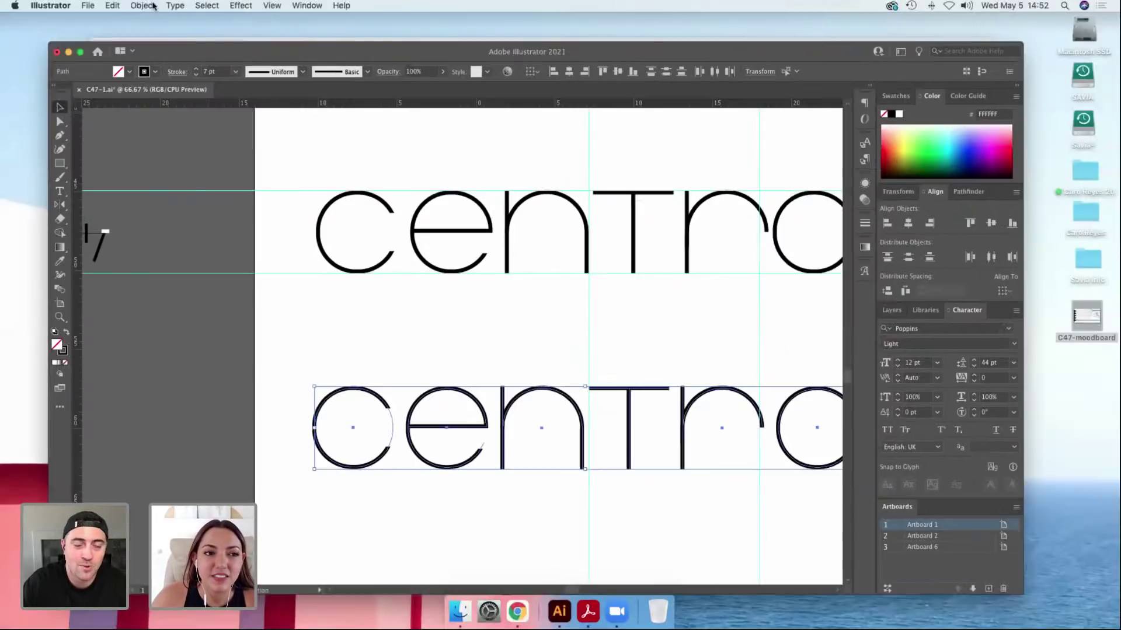
left_click(143, 6)
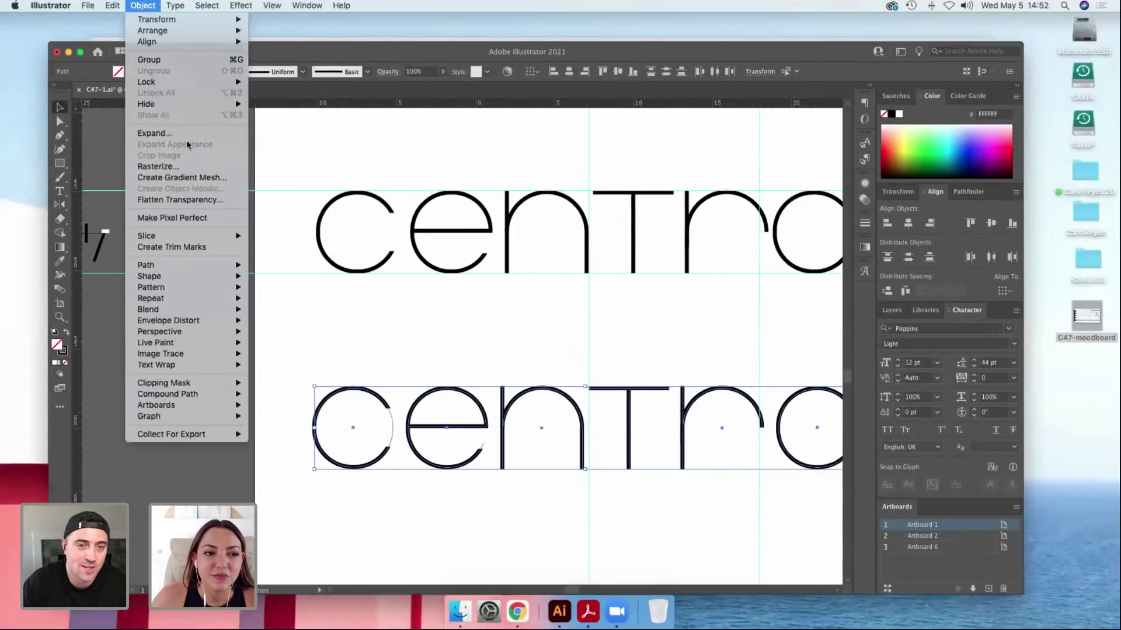
left_click(185, 133)
key("Return")
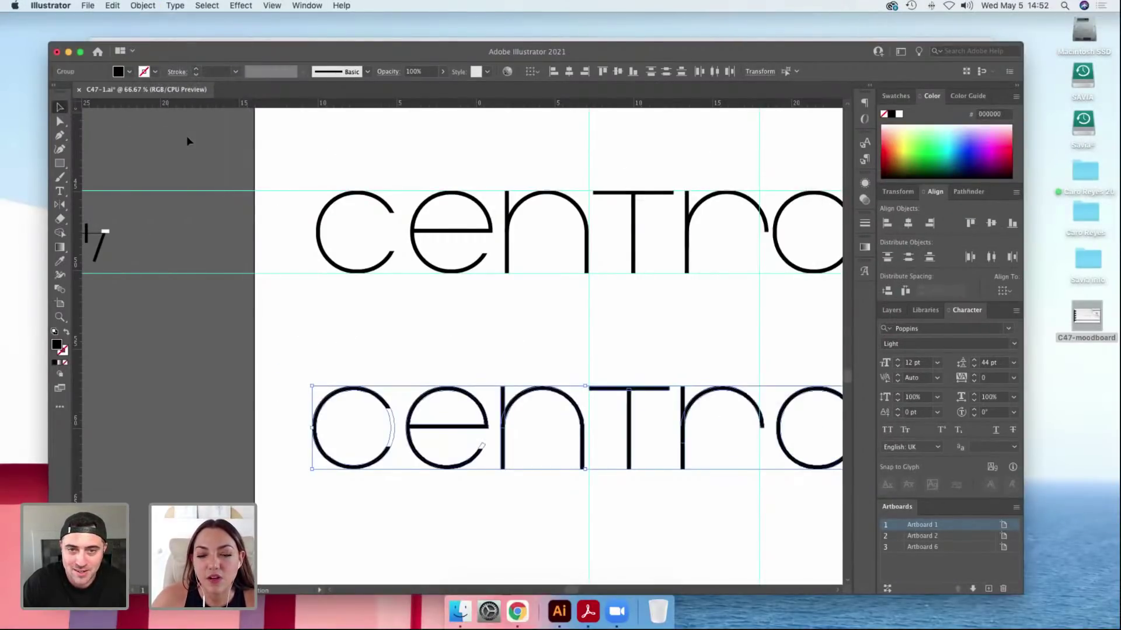
Unite the expanded parts of the lower wordmark's e into a single shape with Pathfinder.
key("f")
left_click_drag(533, 320, 492, 321)
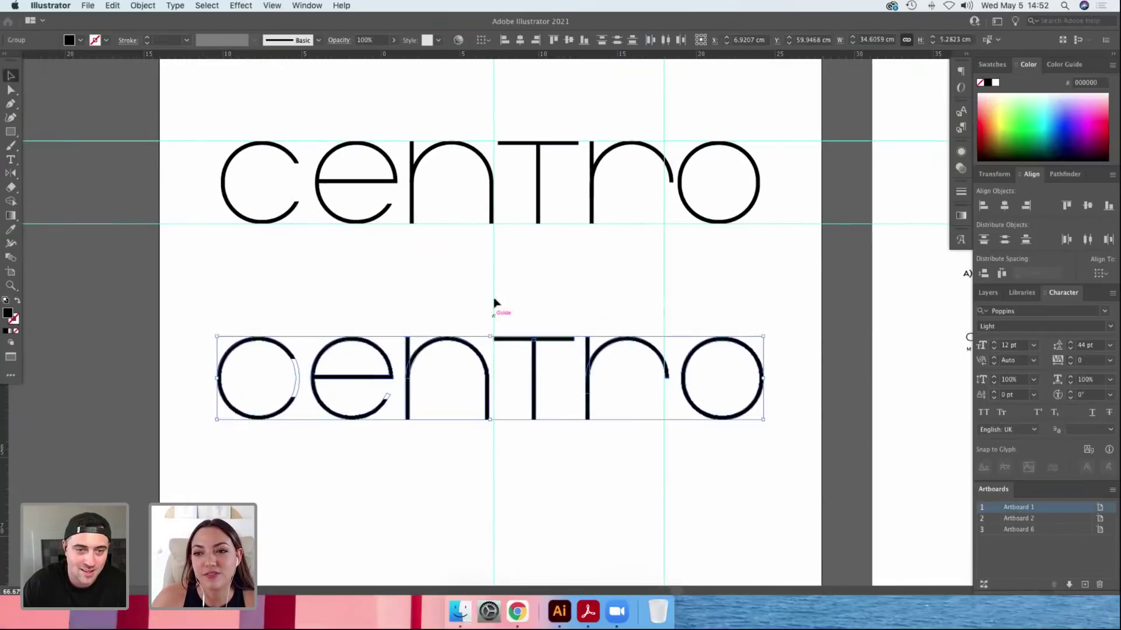
left_click_drag(346, 299, 375, 300)
left_click(351, 313)
left_click(301, 341)
left_click(384, 339)
left_click(409, 383)
key("z")
left_click_drag(592, 467, 160, 292)
left_click_drag(357, 339, 205, 324)
key("v")
left_click(518, 357)
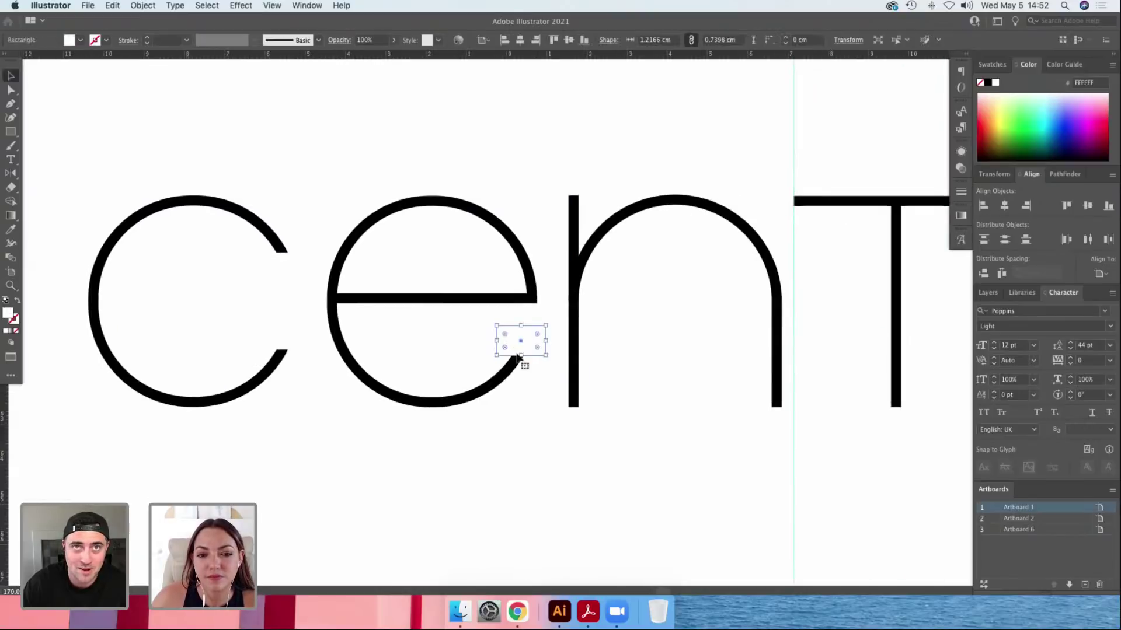
left_click(516, 366)
left_click(509, 375)
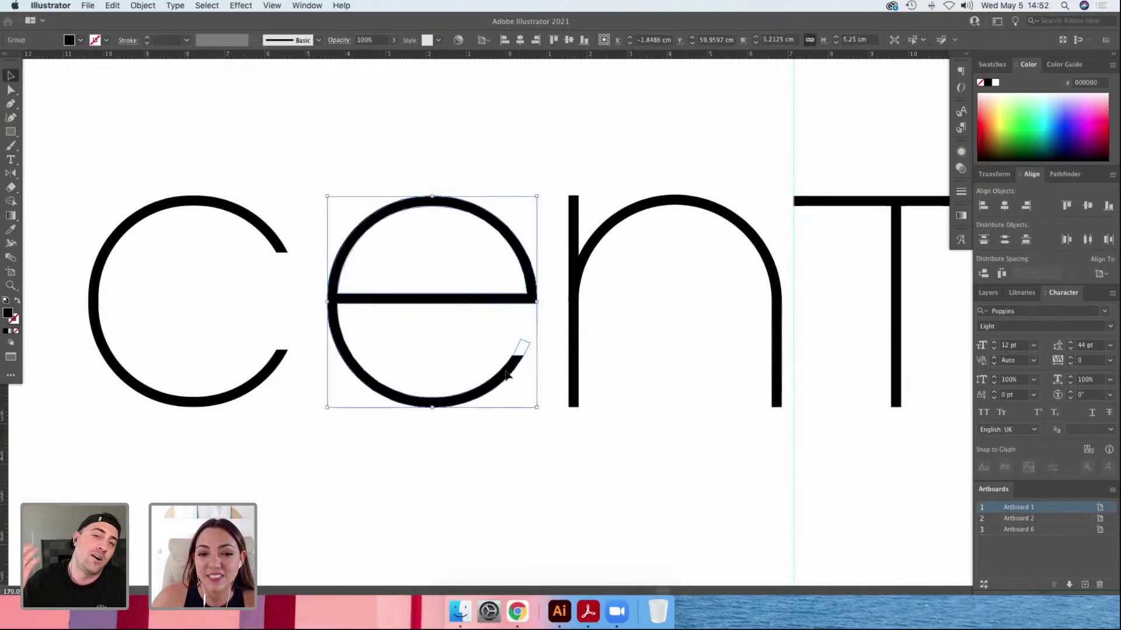
left_click(1063, 175)
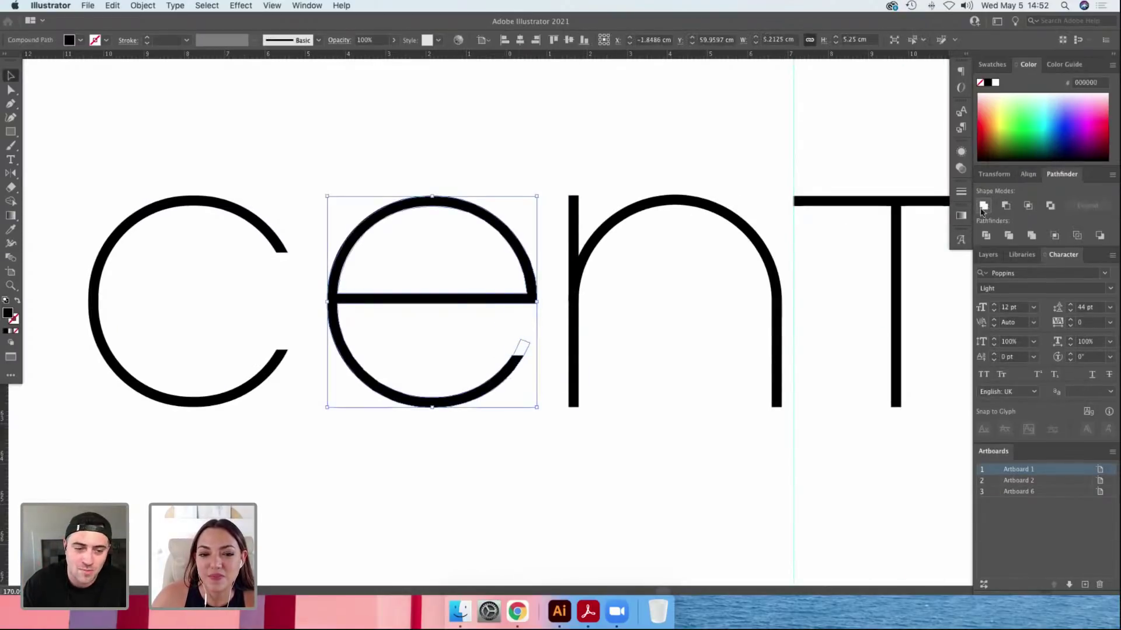
Divide the e with the white rectangle that covers its opening, using Pathfinder.
left_click(517, 353, "shift")
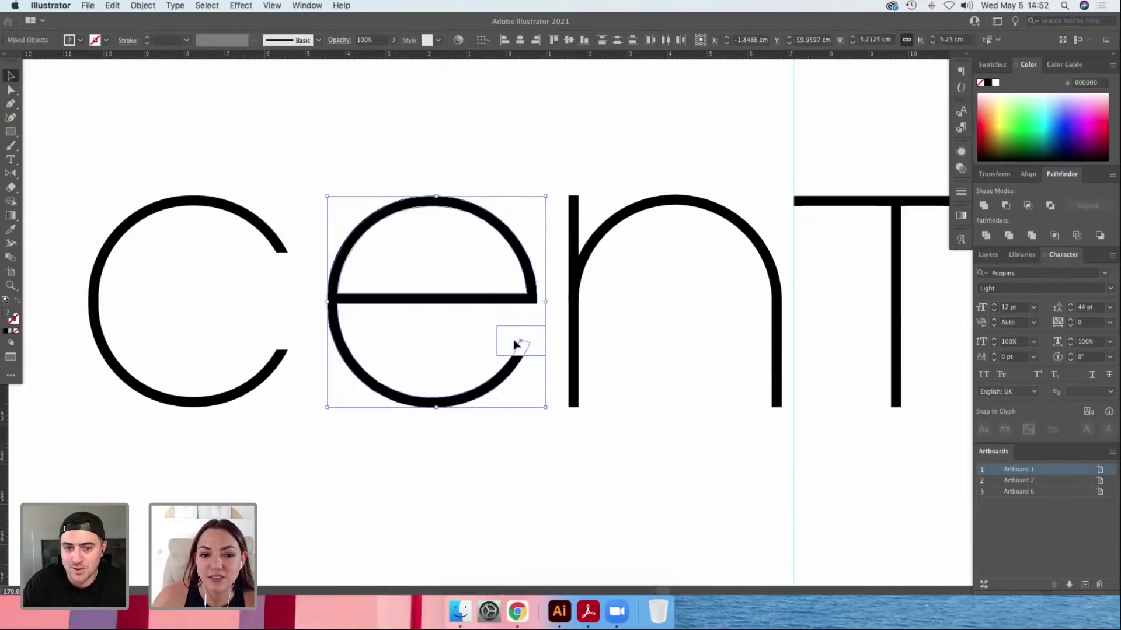
left_click(987, 237)
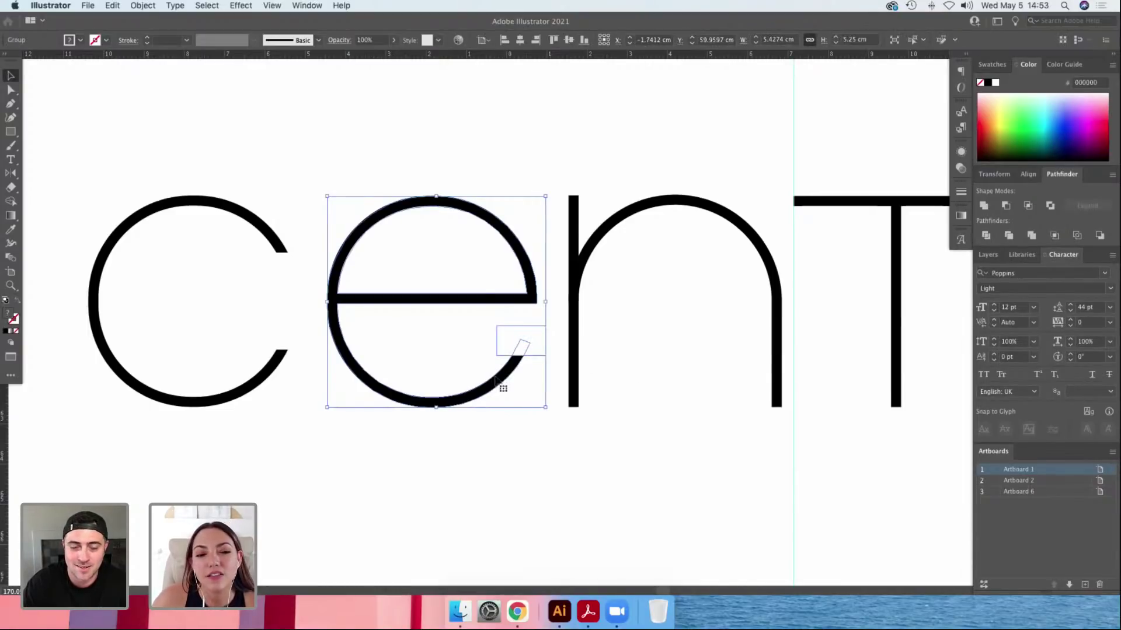
Delete the white rectangle and the small cut-off stroke piece from the divided e in the lower wordmark.
double_click(529, 351)
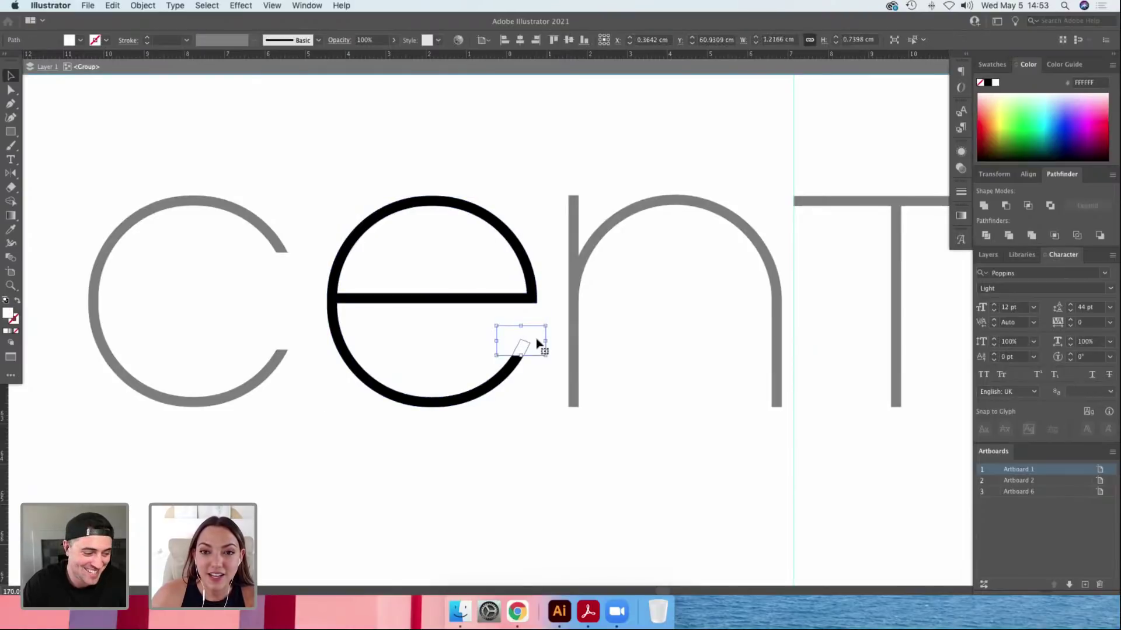
key("Delete")
left_click(523, 346)
key("Delete")
double_click(466, 331)
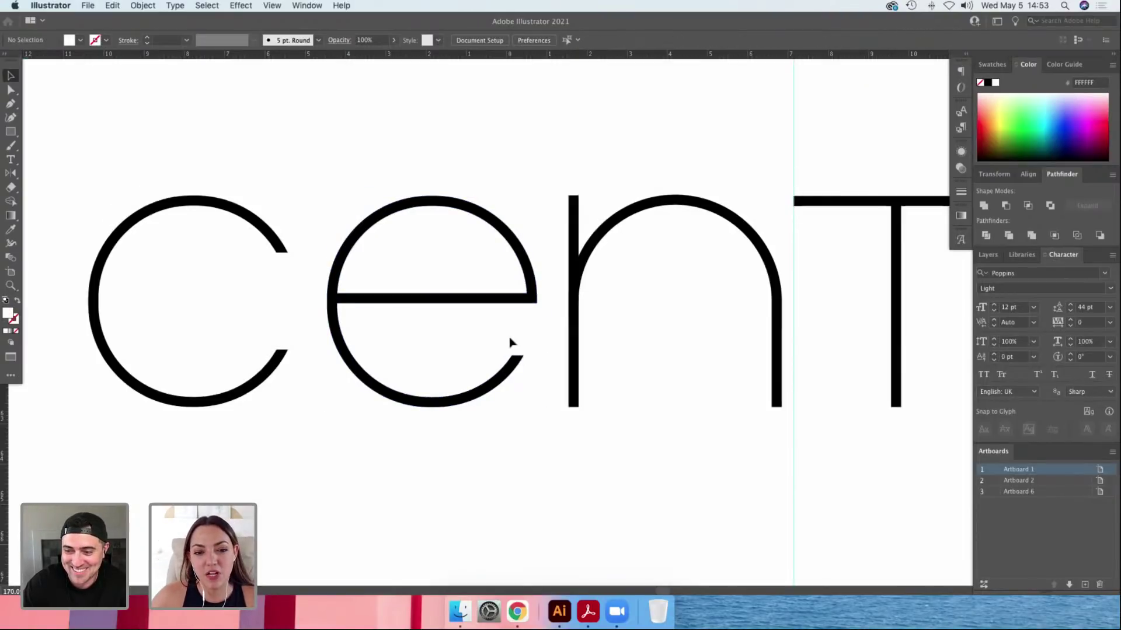
left_click_drag(542, 352, 538, 350)
key("a")
key("Delete")
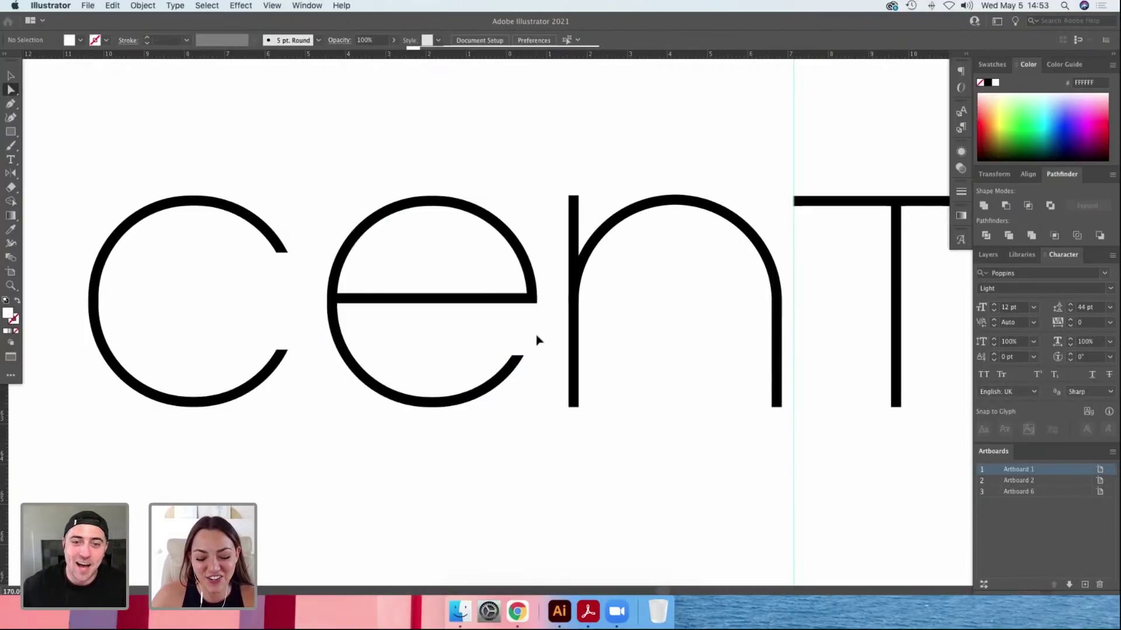
key("super+y")
key("super+y")
left_click(301, 281)
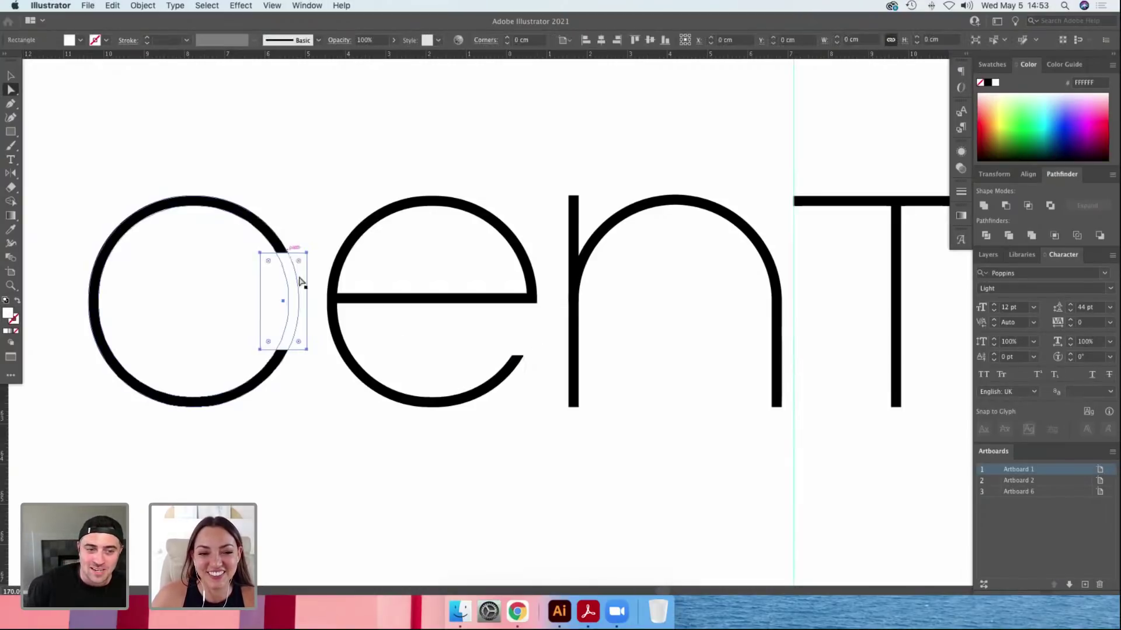
left_click(279, 250, "shift")
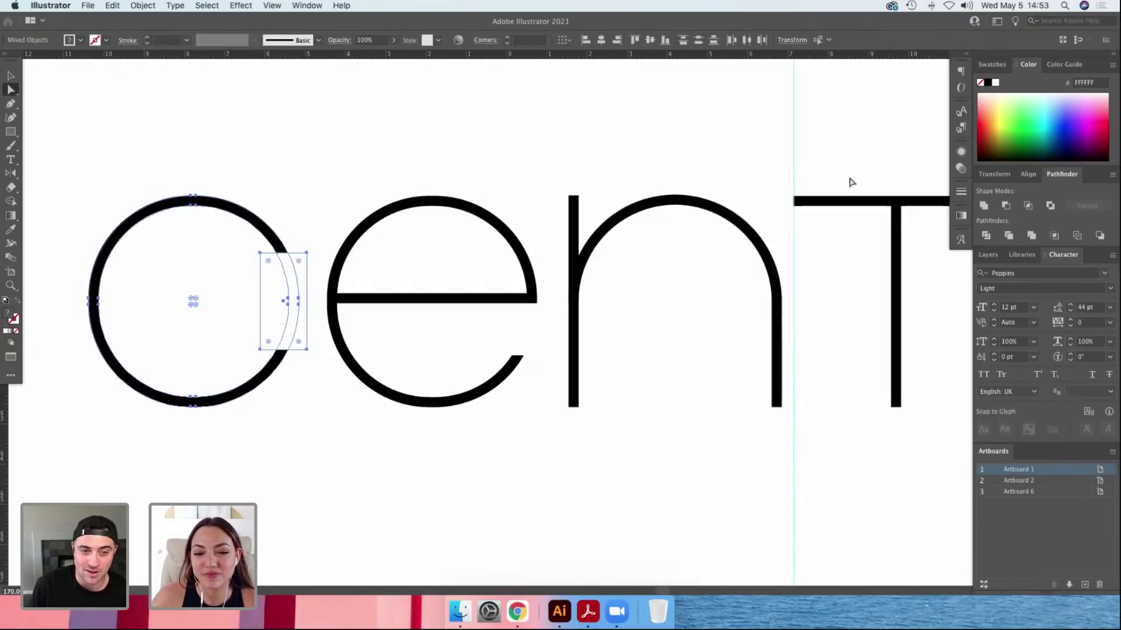
key("super+minus")
left_click_drag(850, 183, 532, 179)
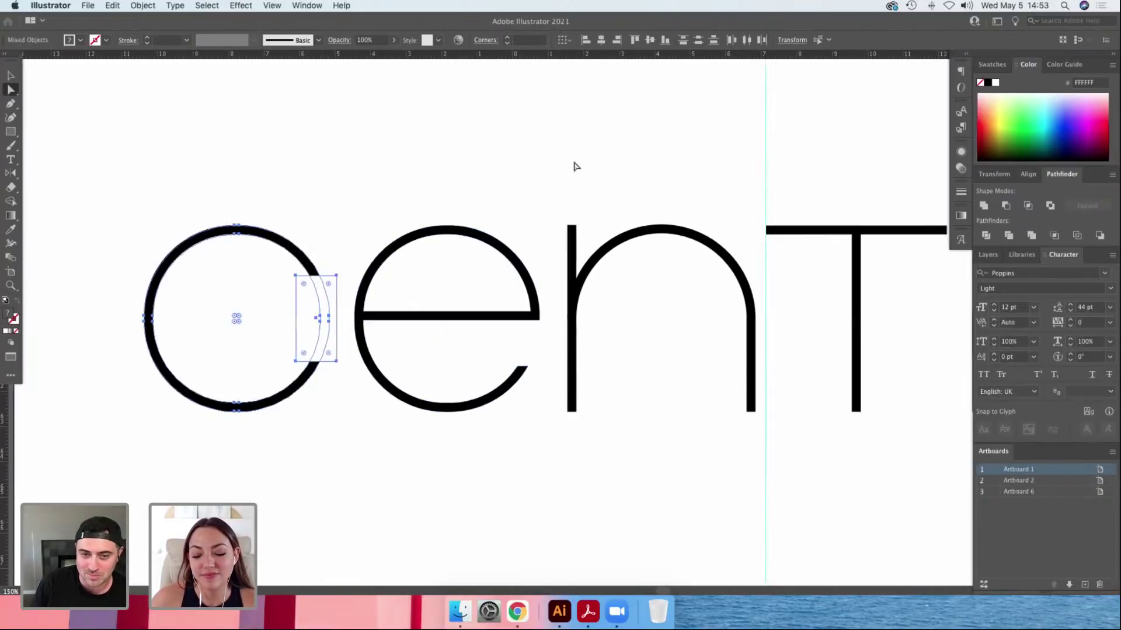
key("super+minus")
scroll(518, 221, "right", 5)
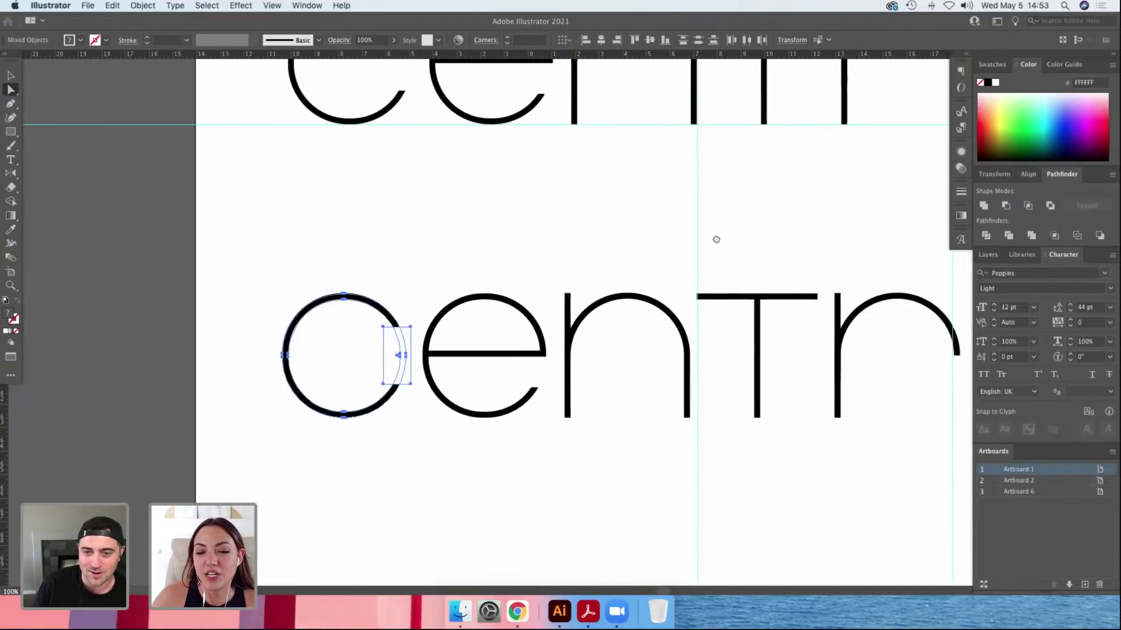
left_click_drag(717, 239, 509, 270)
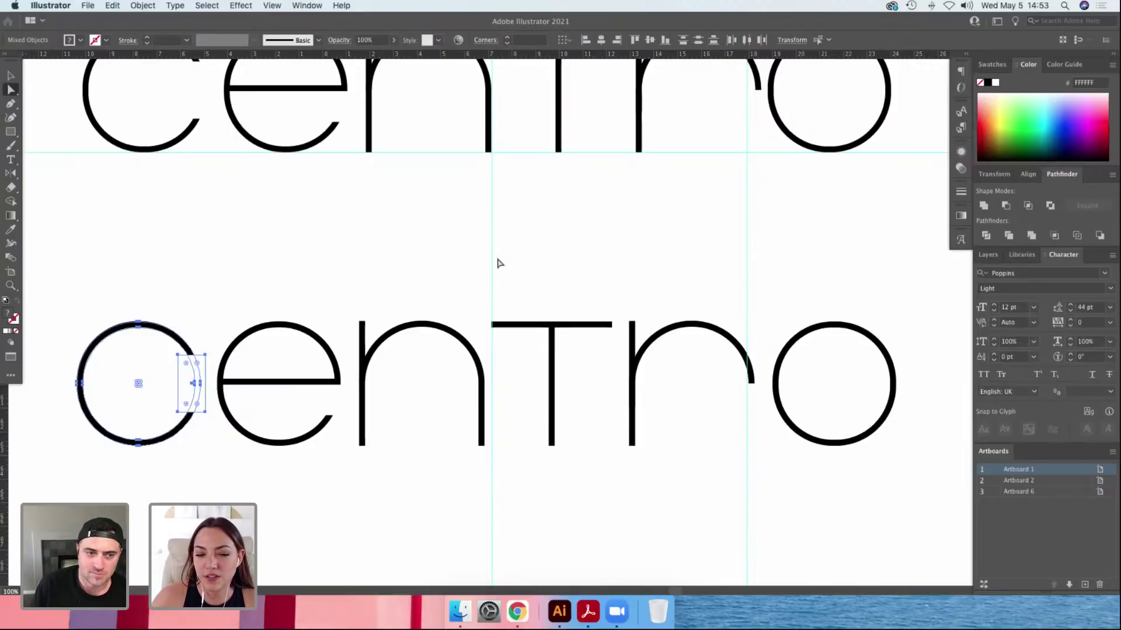
scroll(473, 204, "down", 5)
scroll(473, 204, "left", 1)
Sketch an alternative Centro layout below the wordmark in black Paintbrush strokes, with a large C partly enclosing smaller letters.
key("b")
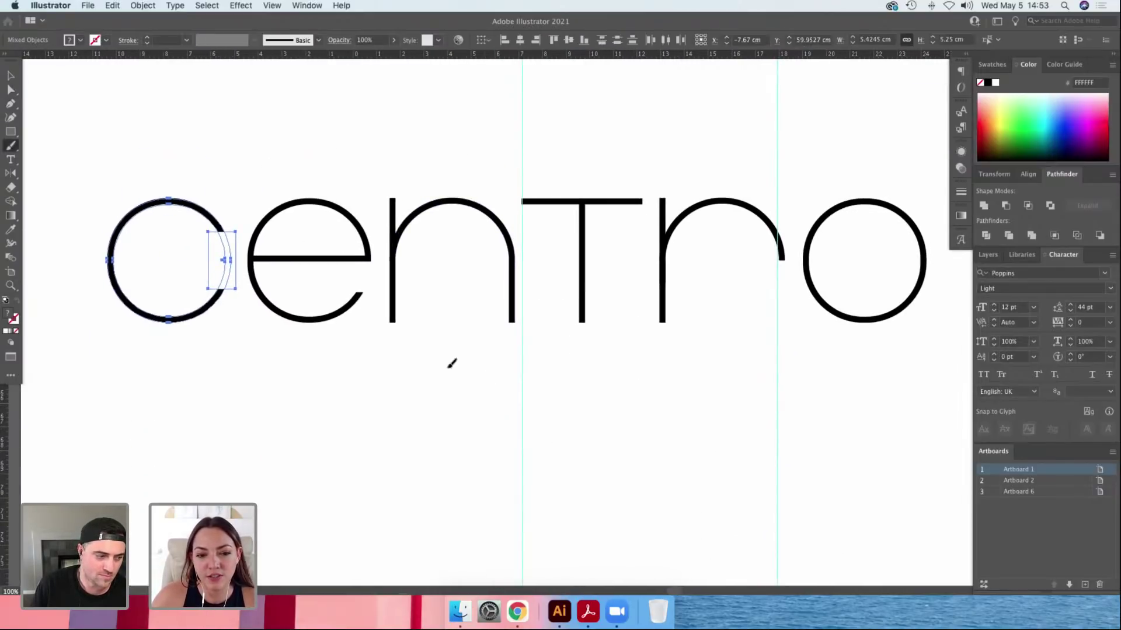
key("super+z")
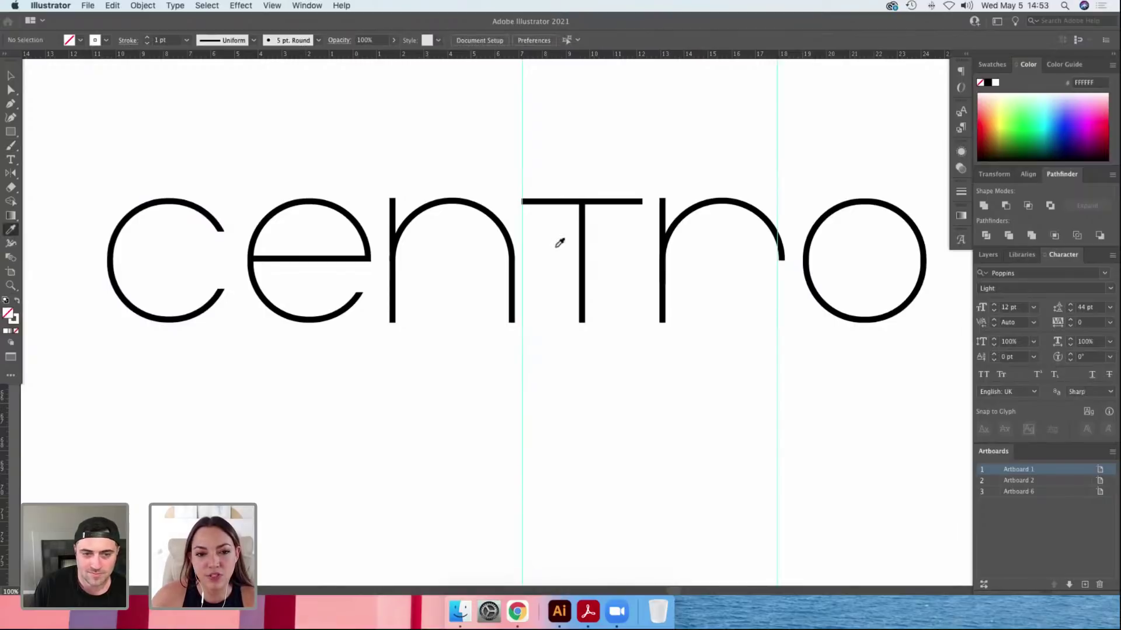
key("shift+x")
mouse_move(578, 399)
left_mouse_down()
mouse_move(493, 481)
mouse_move(591, 512)
left_mouse_up()
left_click_drag(616, 454, 643, 449)
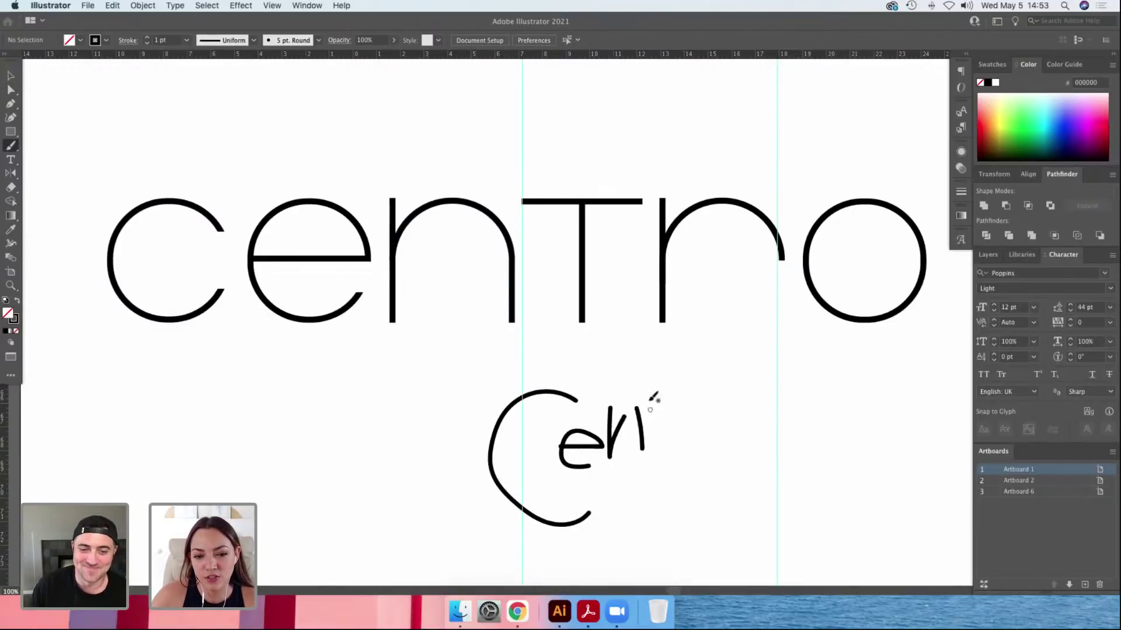
mouse_move(677, 396)
left_mouse_down()
mouse_move(666, 471)
mouse_move(631, 521)
mouse_move(639, 485)
mouse_move(673, 507)
mouse_move(695, 455)
left_mouse_up()
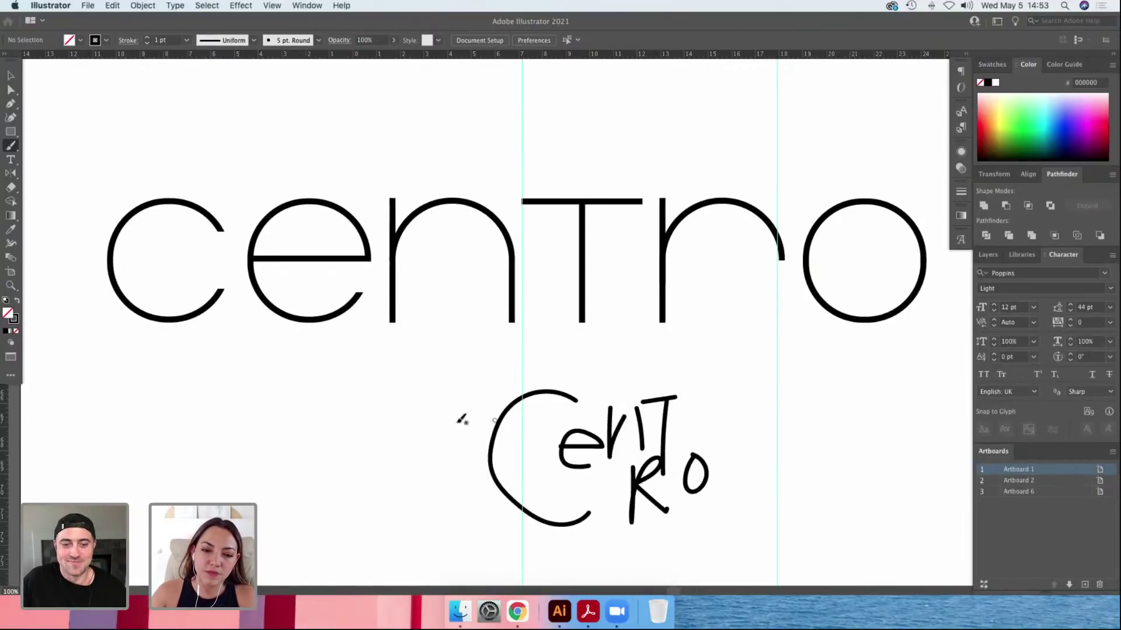
Undo all Paintbrush strokes of the handwritten Centro sketch.
key("super+z")
key("super+z")
key("super+z")
key("super+z")
key("super+z")
key("super+z")
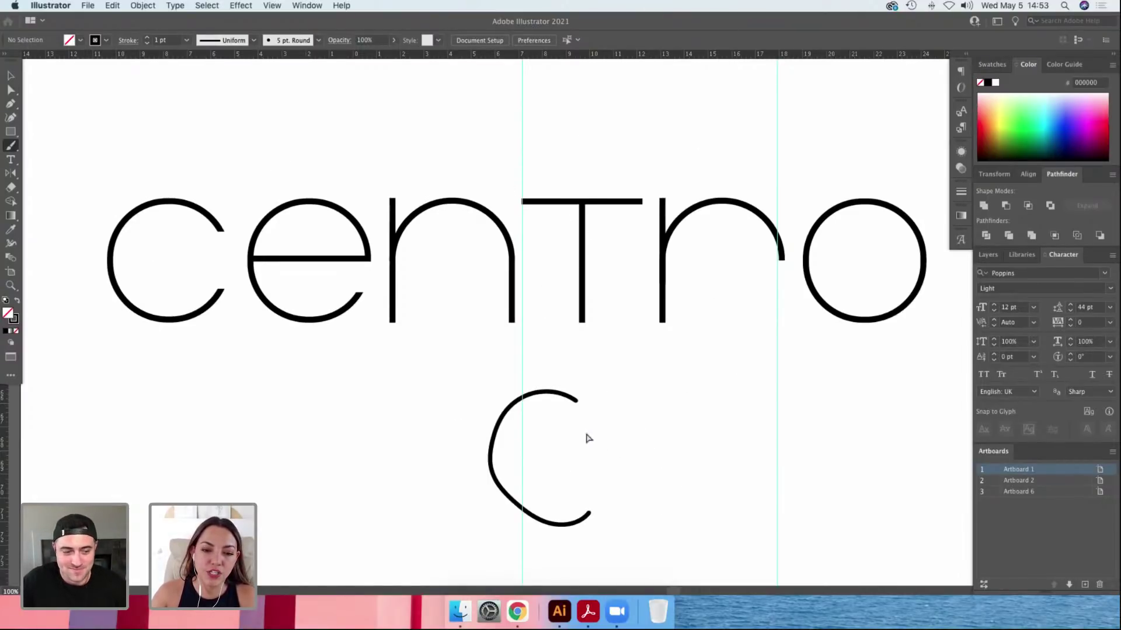
key("super+z")
Examine the crossbar of the lower wordmark's T up close.
key("v")
left_click(458, 205)
scroll(513, 222, "up", 2)
left_click(548, 258)
key("z")
left_click_drag(533, 230, 721, 332)
Switch the workspace to full-screen mode and bring both wordmarks back into view.
key("f")
key("super+minus")
key("super+minus")
key("f")
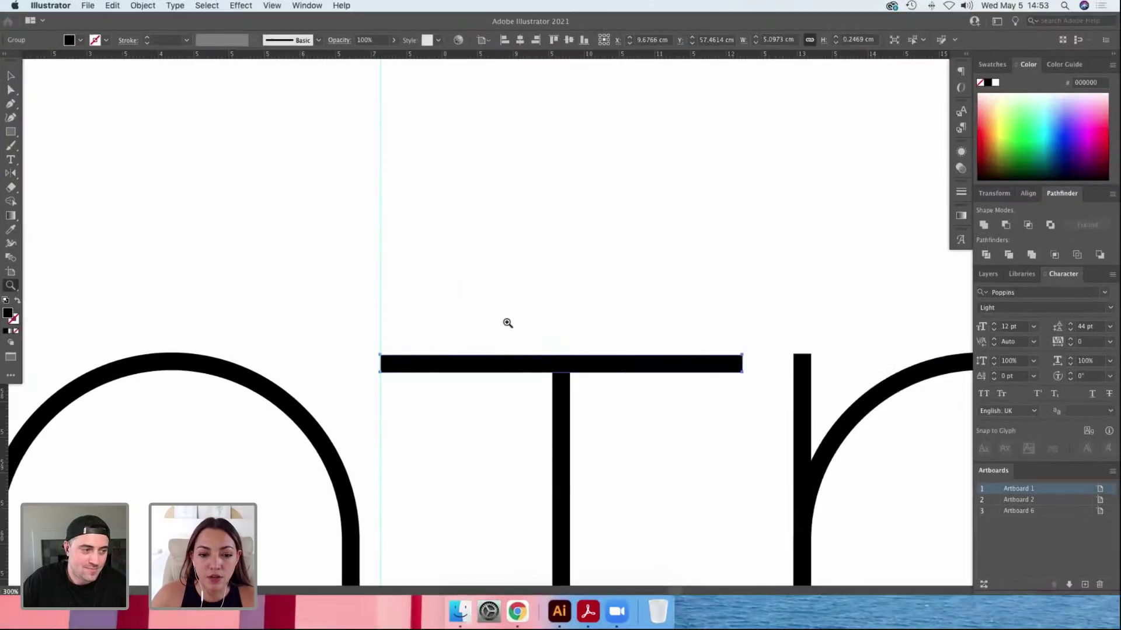
key("f")
key("f")
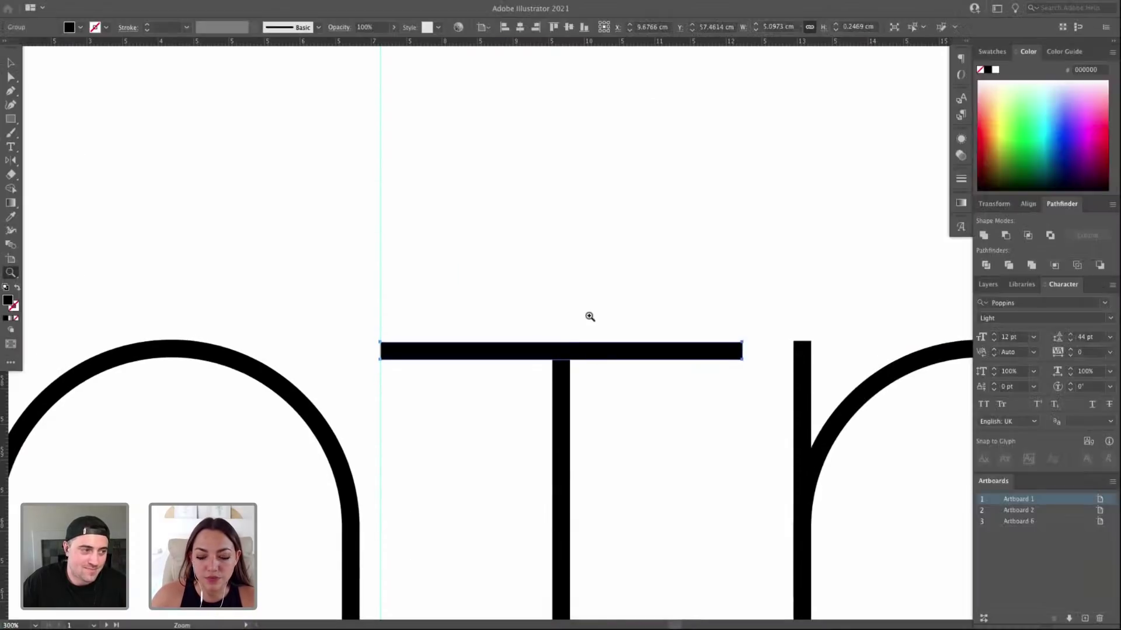
key("super+minus")
key("super+minus")
key("super+minus")
key("v")
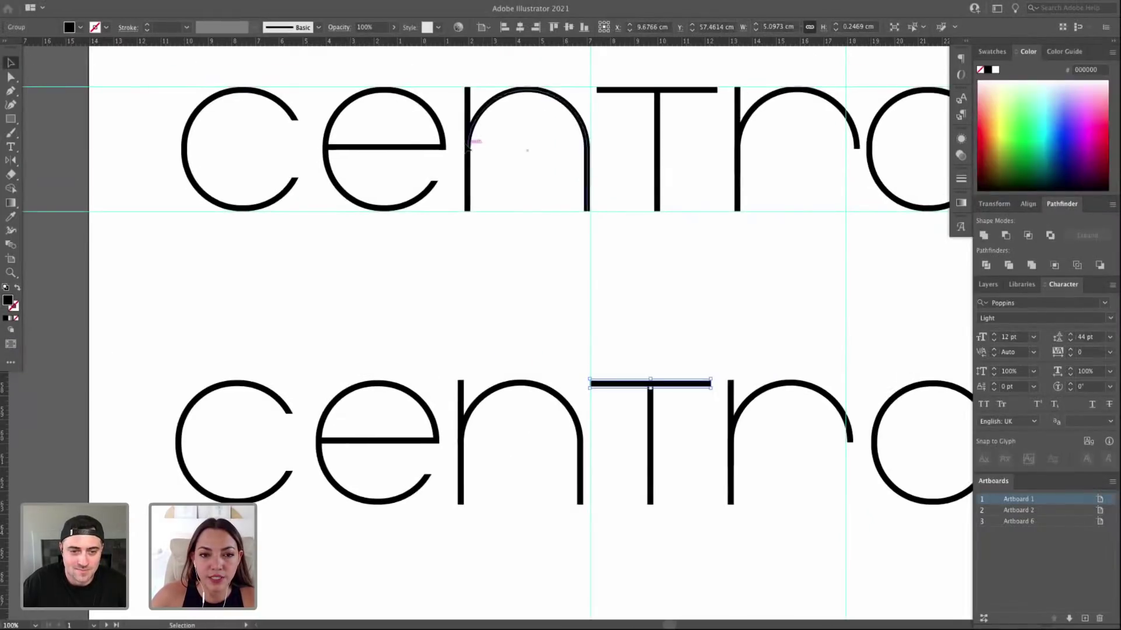
Compare how the arch joins the stem in the upper wordmark's n and in the lower wordmark's n.
left_click(460, 145)
key("z")
left_click_drag(442, 125, 529, 195)
key("a")
left_click(331, 221)
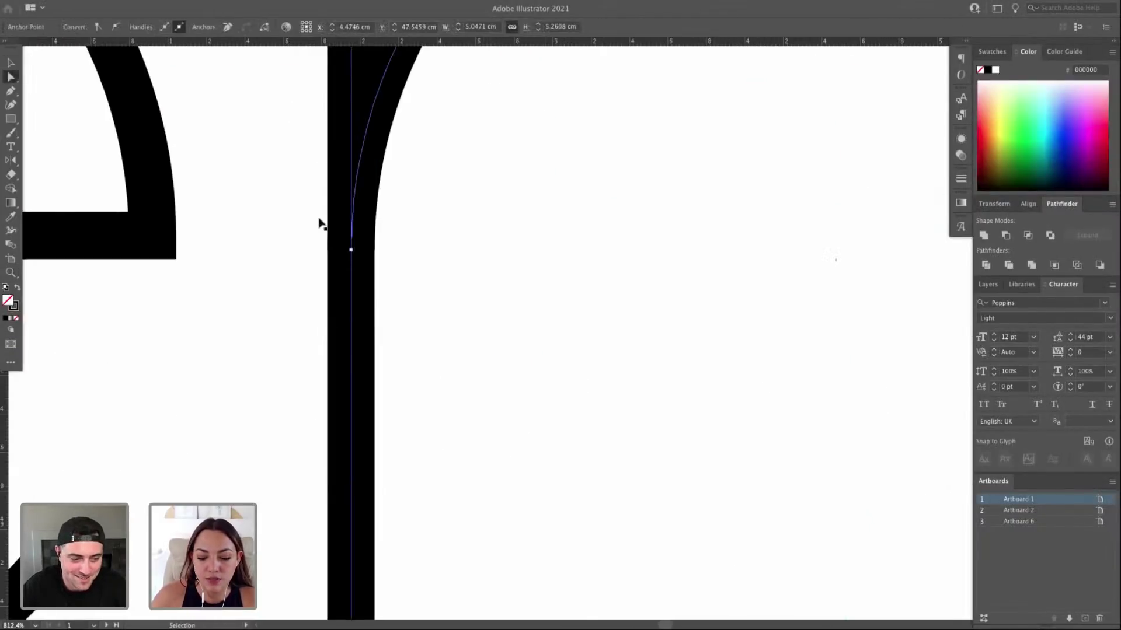
key("super+minus")
key("super+minus")
key("super+minus")
key("super+minus")
scroll(461, 421, "down", 5)
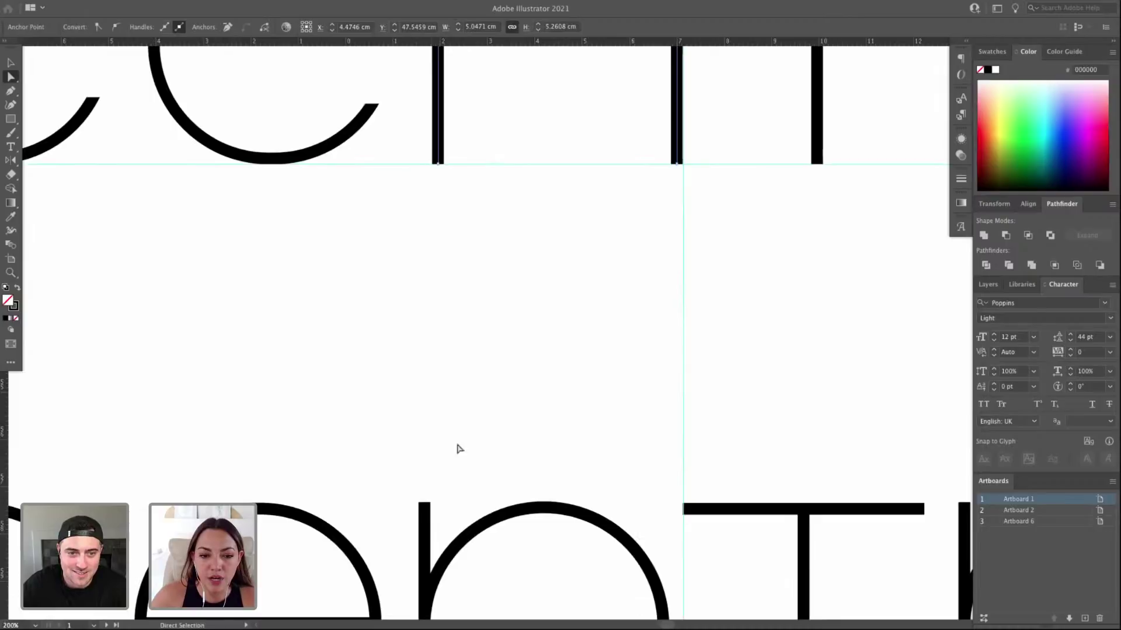
left_click_drag(460, 456, 543, 544)
scroll(562, 400, "down", 4)
key("super+minus")
key("super+minus")
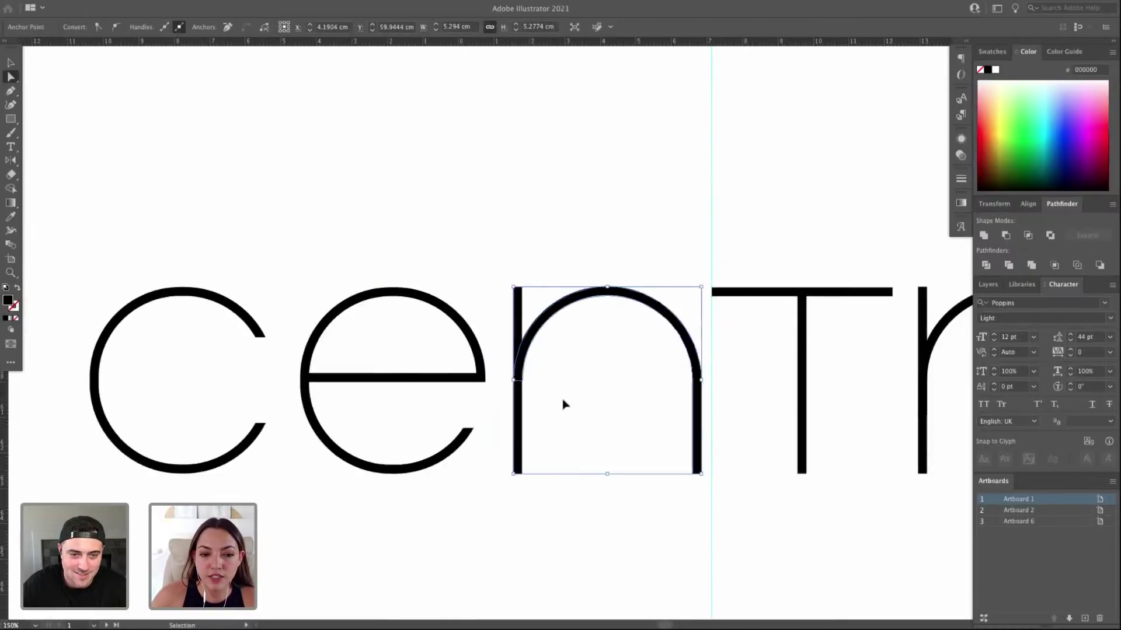
Scale the lower wordmark's e, n, T, r and o down together to about 2.4 cm tall, tucking the e into the C.
scroll(586, 311, "right", 5)
key("v")
left_click_drag(231, 285, 920, 477)
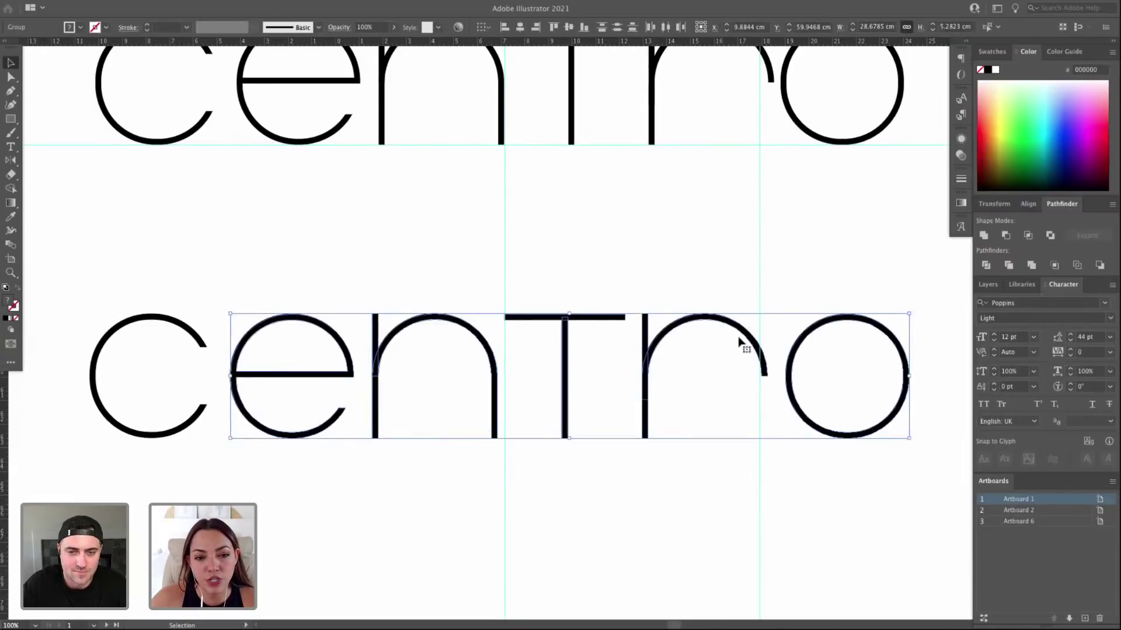
key("e")
left_click_drag(908, 314, 447, 357)
Try moving the small n, T, r and o away from the C and e.
key("v")
left_click_drag(221, 325, 570, 457)
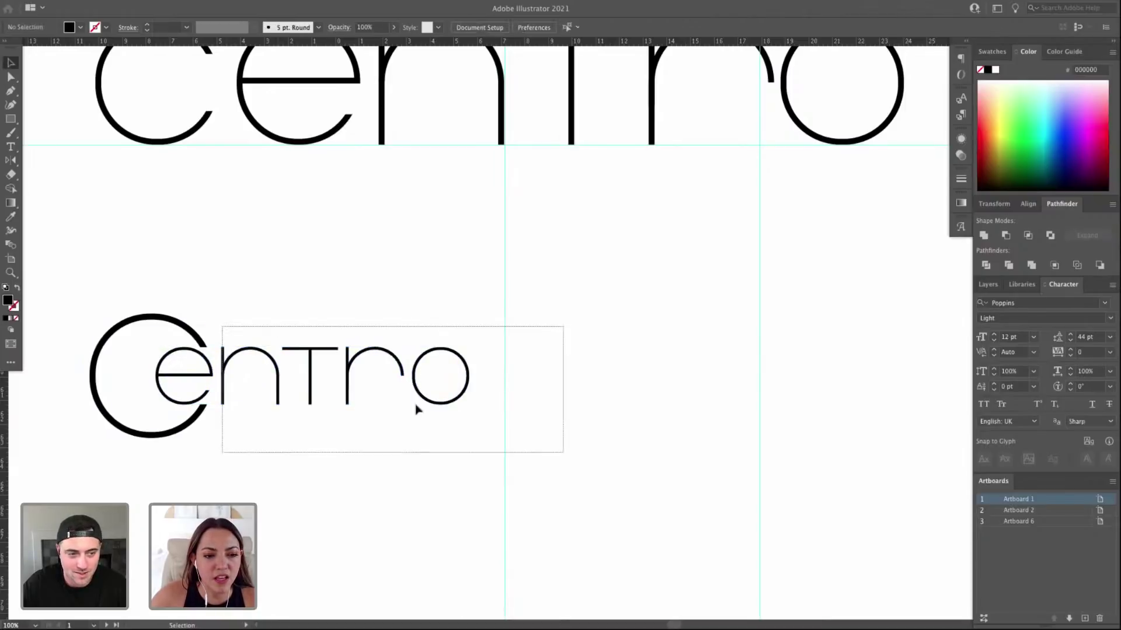
left_click_drag(282, 360, 475, 361)
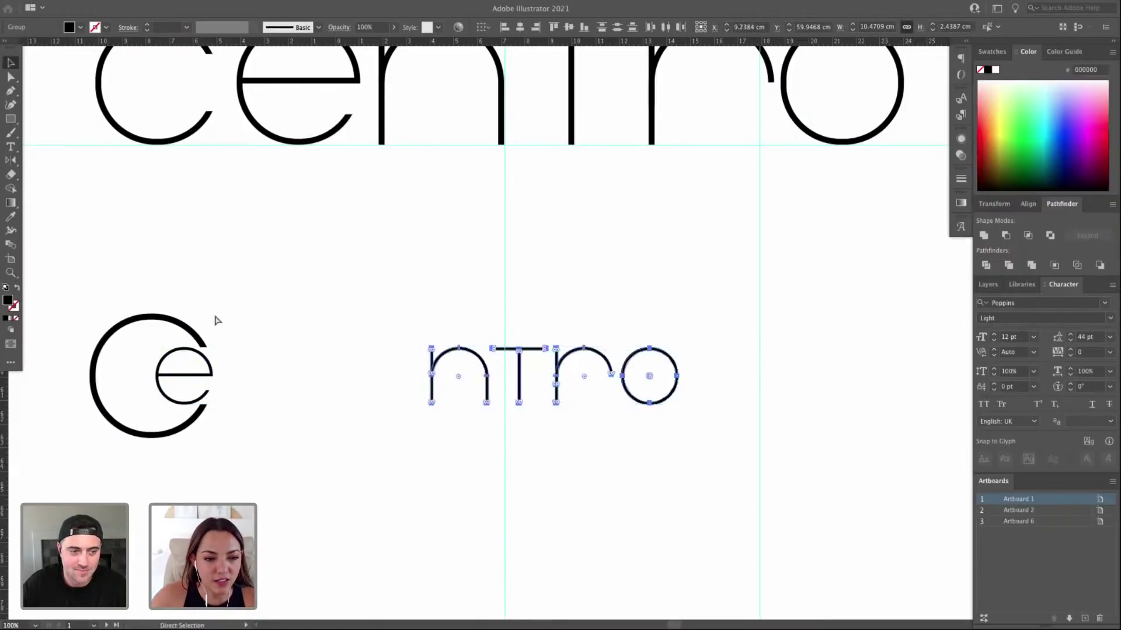
key("ctrl+z")
Move the whole reduced lockup toward the artboard's middle, and shift the small n, T, r and o farther away from the C.
left_click_drag(75, 283, 477, 394)
left_click_drag(555, 428, 85, 291)
left_click_drag(182, 325, 789, 382)
left_click(485, 325)
left_click_drag(630, 361, 709, 361)
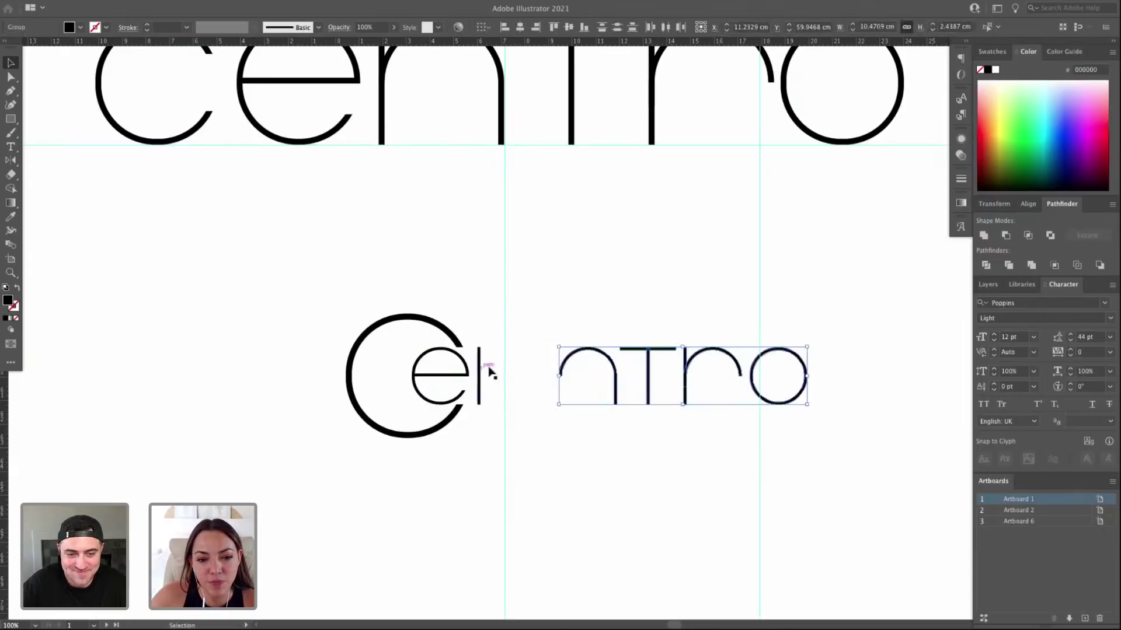
key("ctrl+z")
left_click_drag(480, 356, 649, 356)
Move the small e inside the large C and nudge it into the C's centre.
left_click(458, 383)
left_click_drag(461, 379, 432, 380)
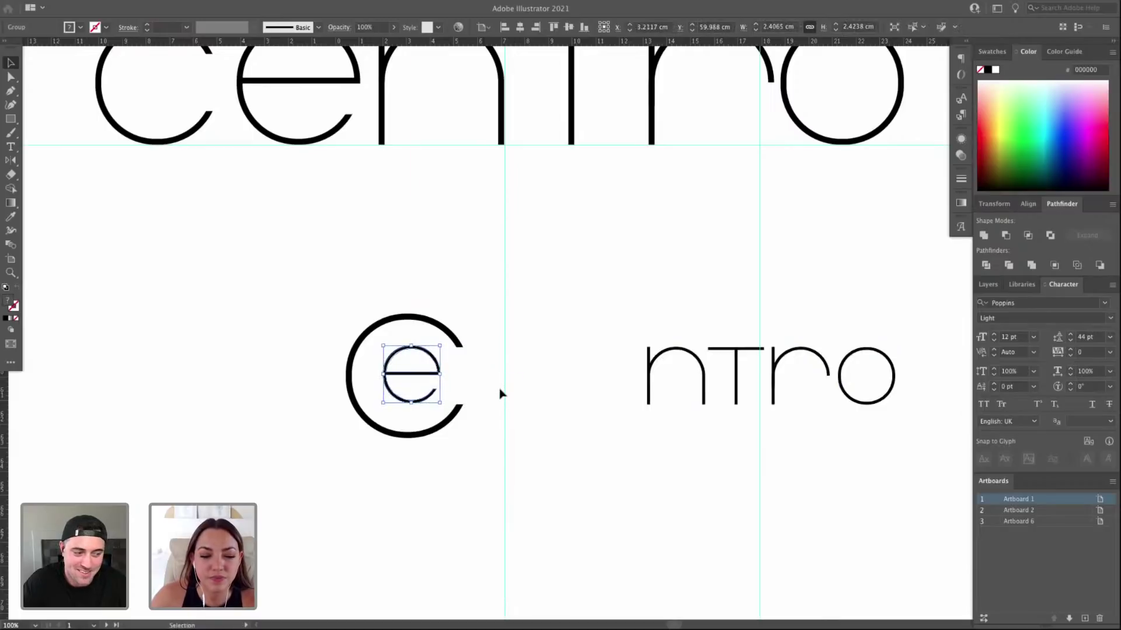
left_click(573, 382)
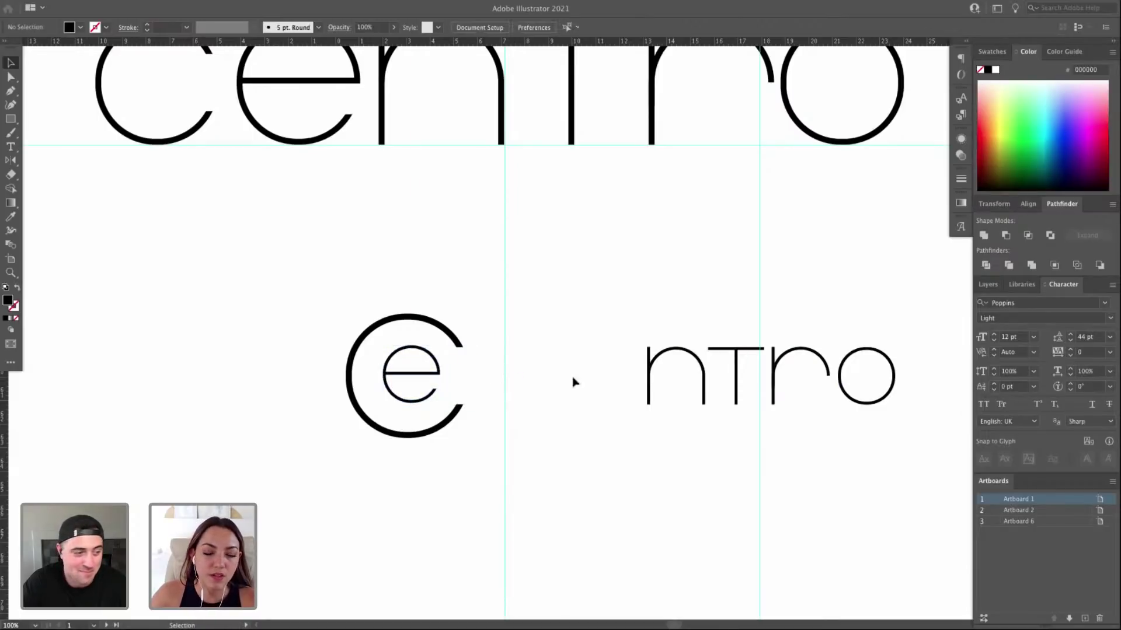
left_click(437, 381)
key("Left")
key("Left")
key("Left")
key("Left")
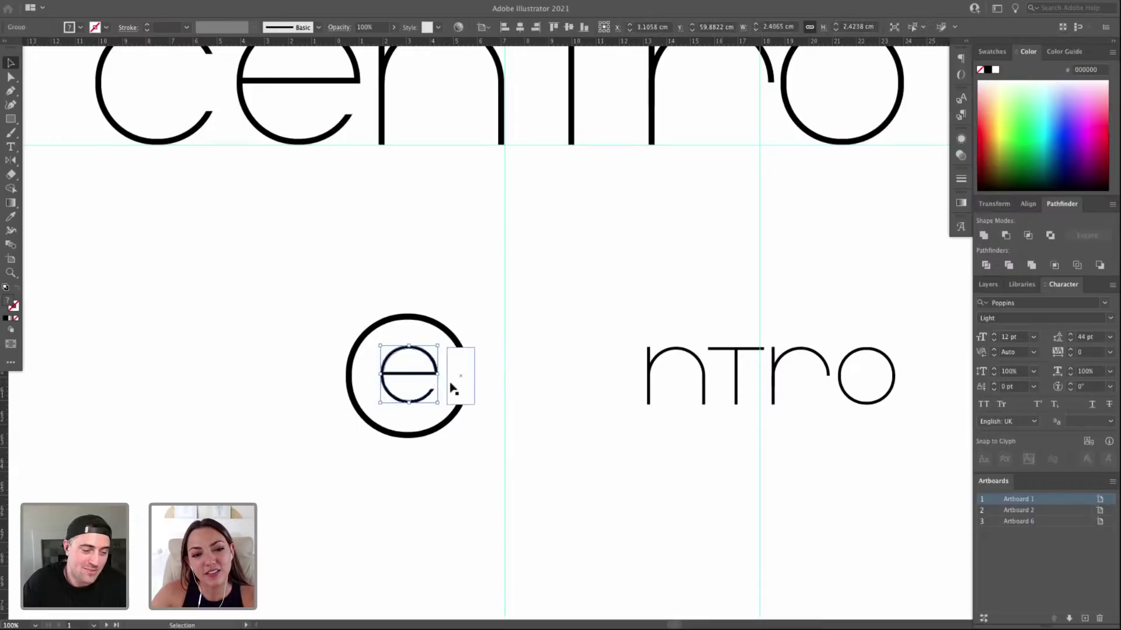
Move the C, its white masking rectangle and the small e together closer to the n, centring them near the vertical guide.
left_click(461, 369, "shift")
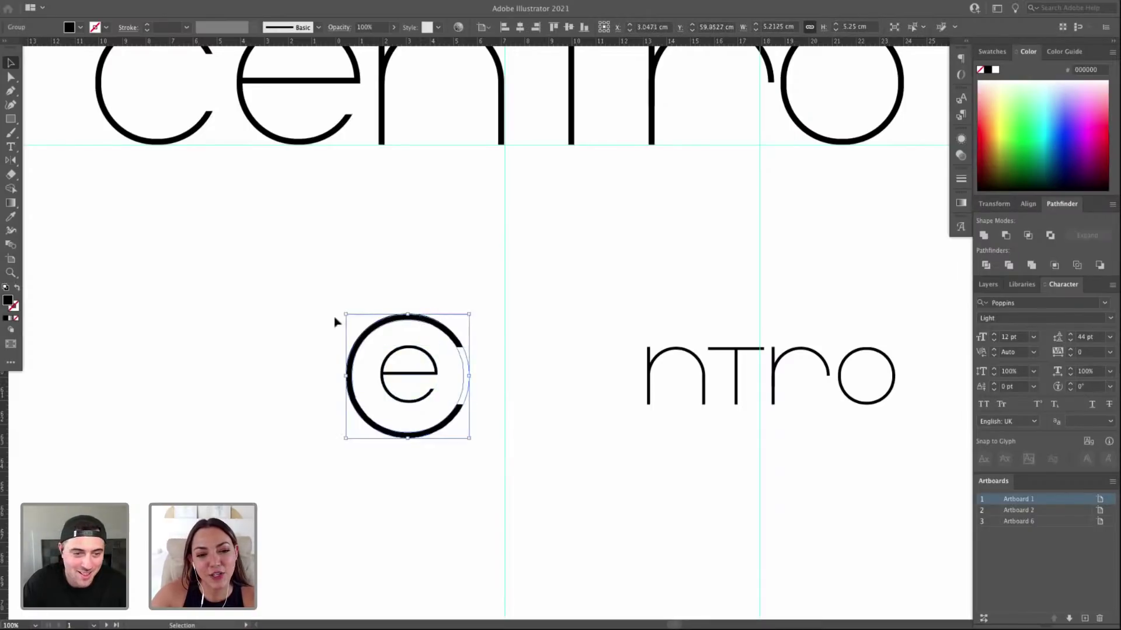
left_click_drag(474, 377, 562, 375)
left_click(524, 350)
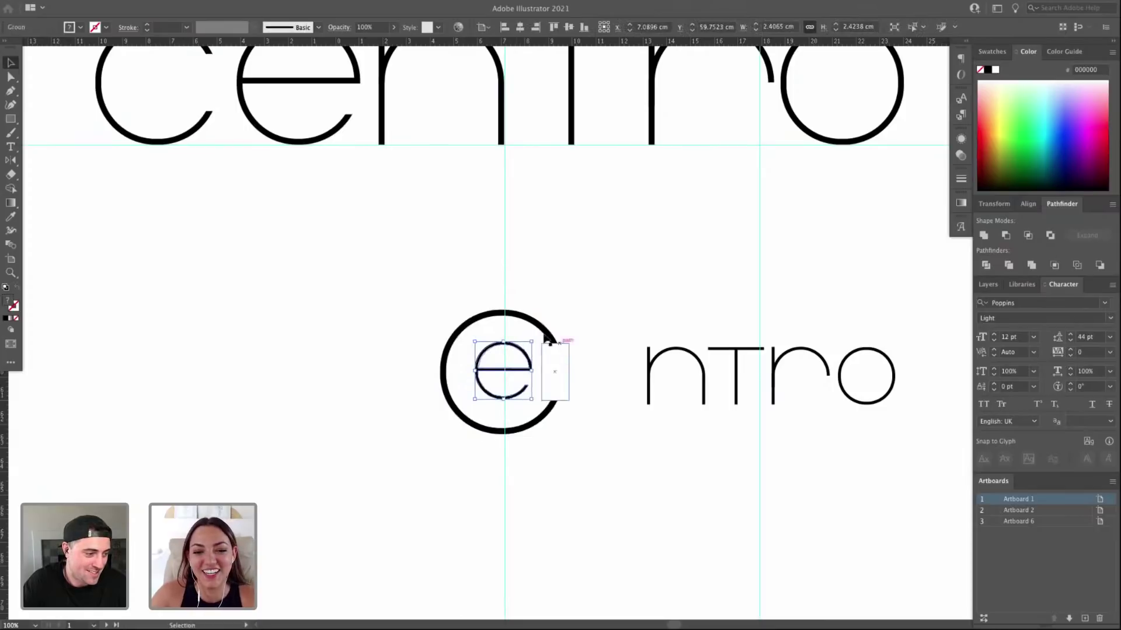
left_click(523, 319)
left_click(523, 320)
Place a horizontal guide through the vertical centre of the large C.
left_click_drag(195, 47, 558, 376)
key("z")
left_click_drag(360, 280, 688, 487)
key("super+z")
key("v")
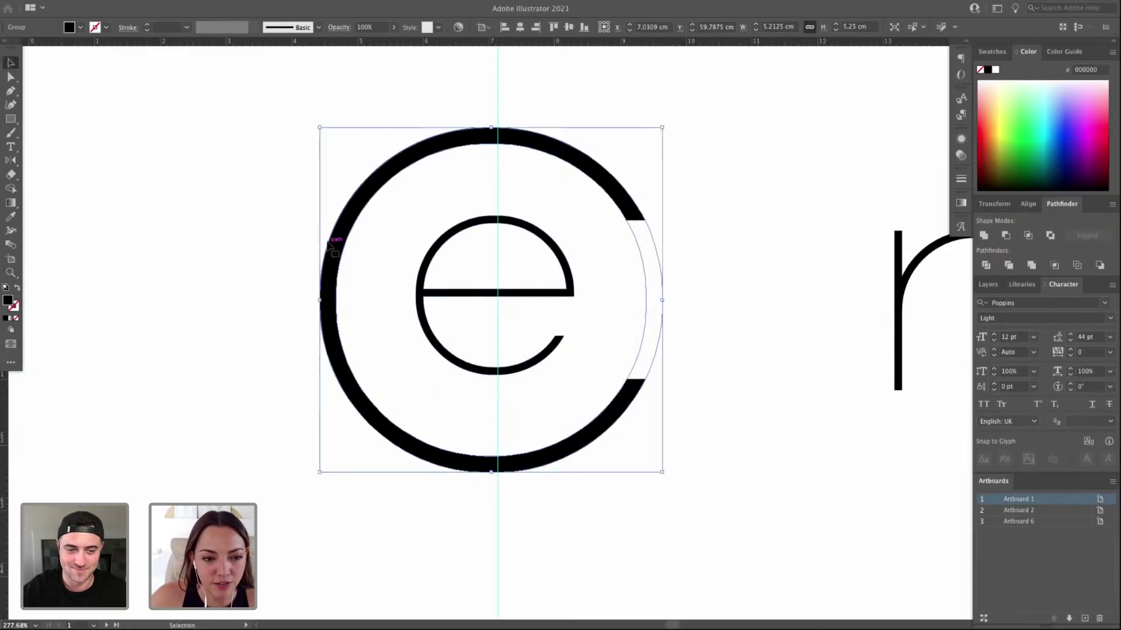
left_click_drag(393, 47, 330, 303)
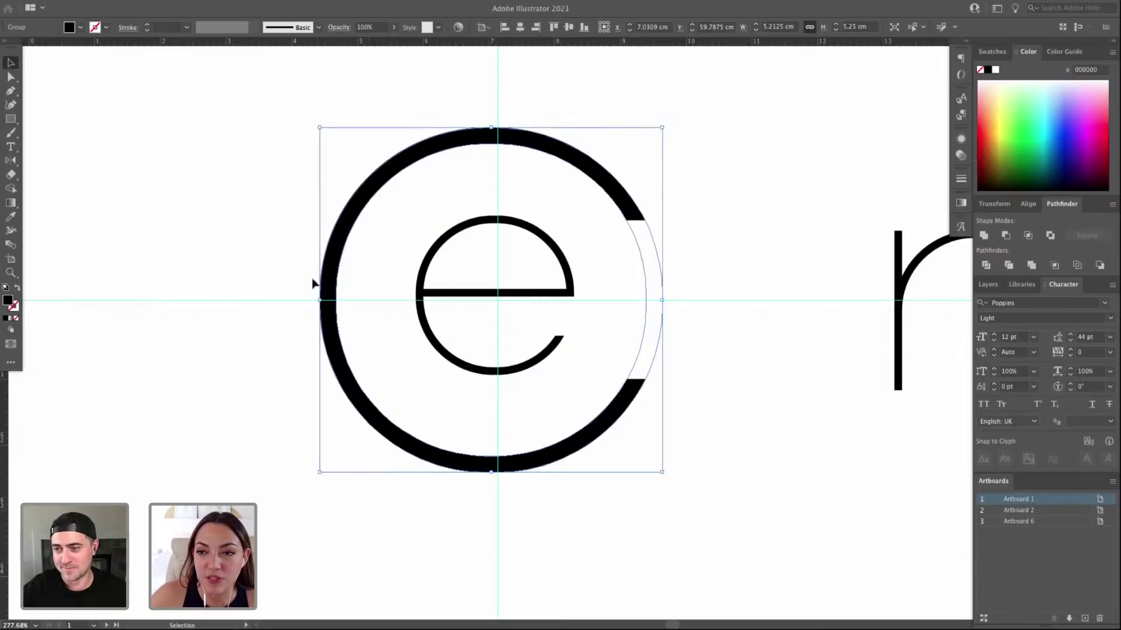
Give the small e inside the C a black stroke, colour 000000.
left_click(545, 241)
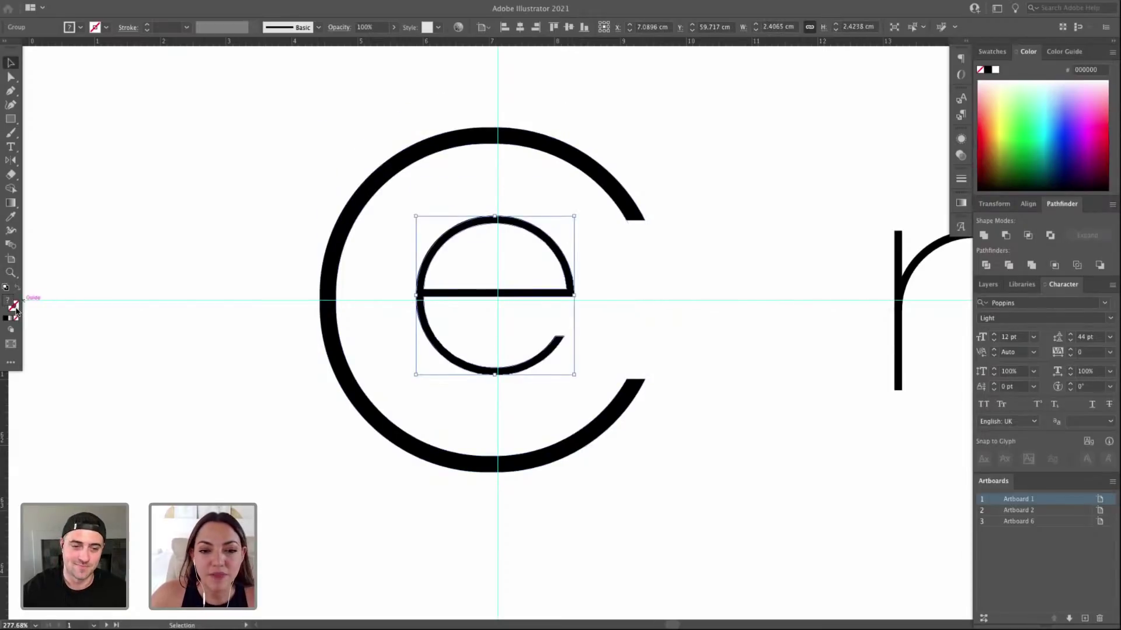
double_click(13, 305)
left_click(712, 234)
left_click(960, 179)
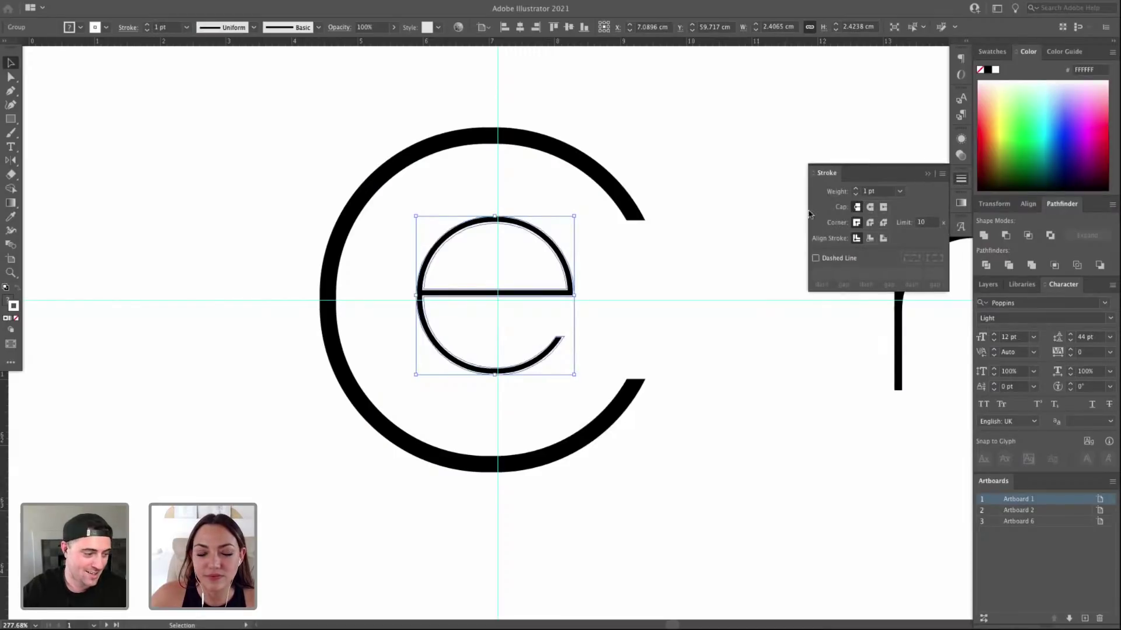
double_click(14, 306)
type("000000")
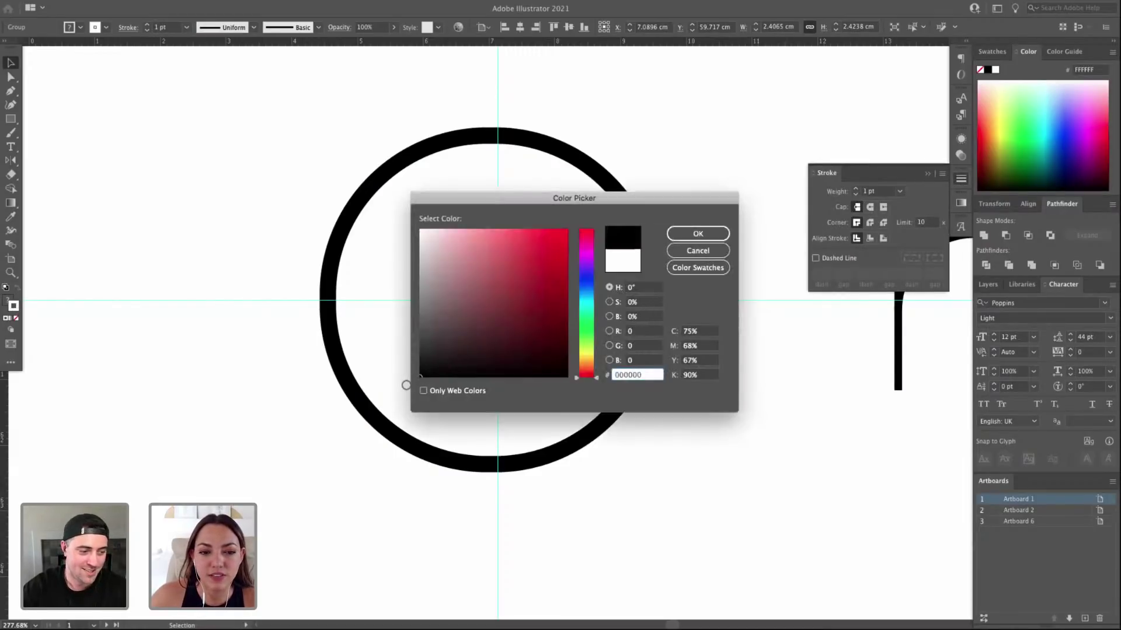
key("Return")
Set the small e's stroke weight to 4 pt.
left_click(856, 190)
left_click(856, 190)
left_click(856, 190)
left_click(856, 190)
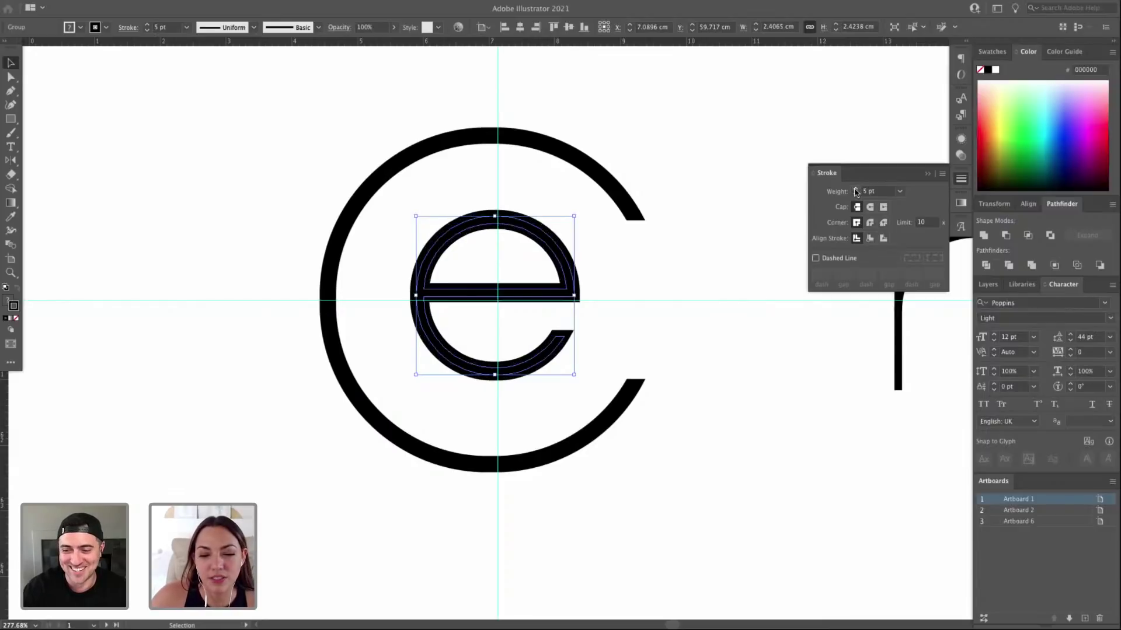
left_click(856, 194)
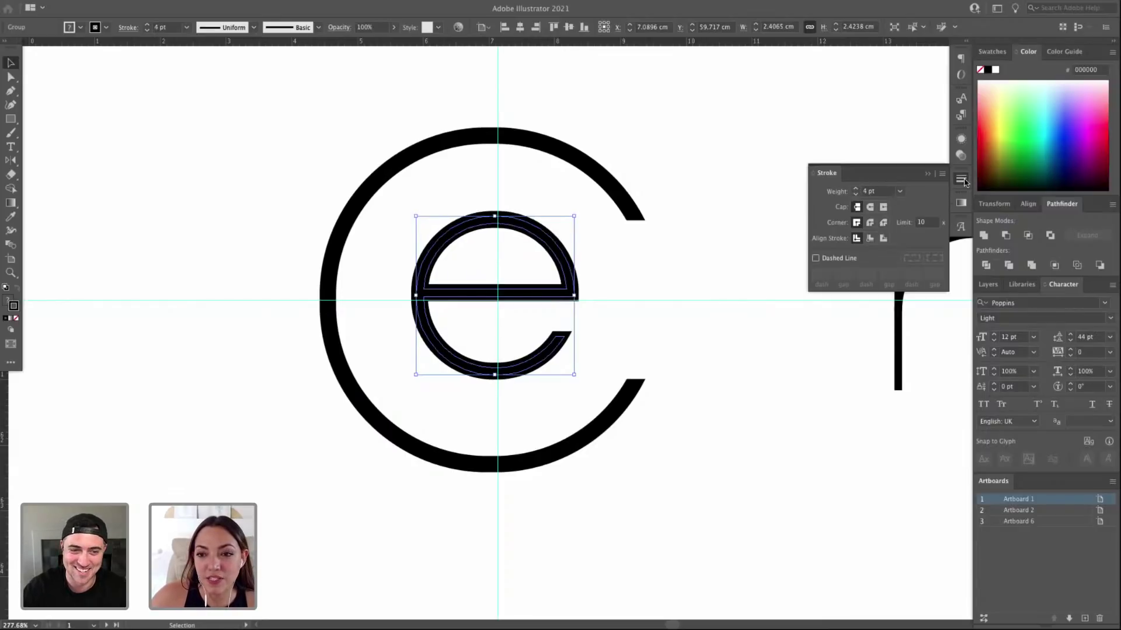
Delete the small thin n, t, r and o letters beside the large C.
left_click(964, 183)
left_click(725, 187)
key("super+minus")
key("super+minus")
key("super+minus")
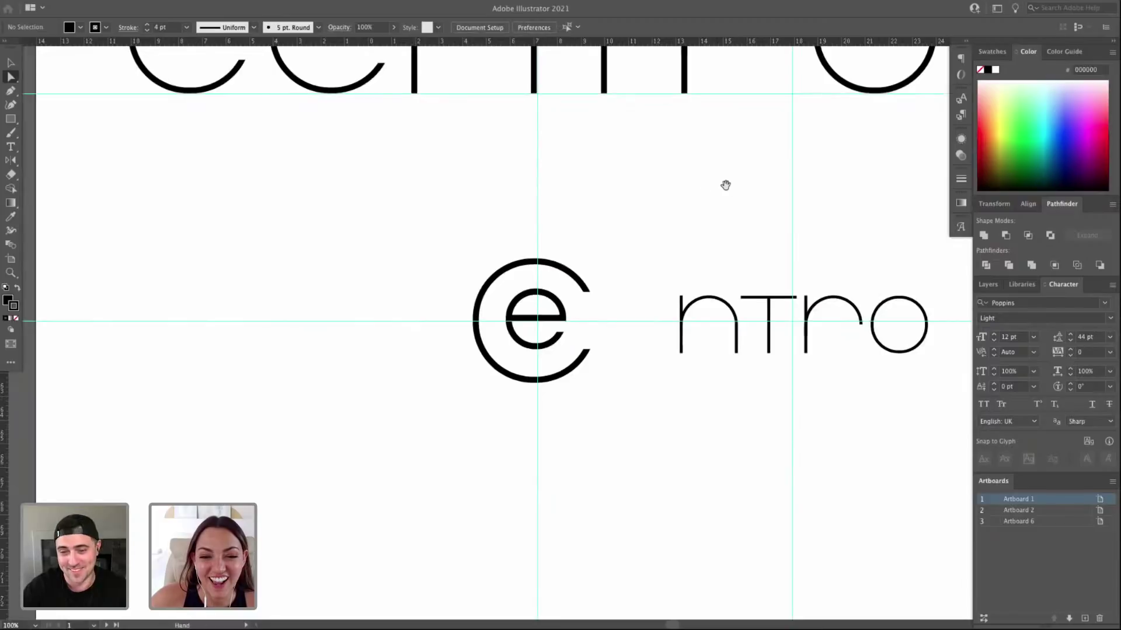
left_click_drag(725, 185, 623, 200)
key("v")
left_click(580, 318)
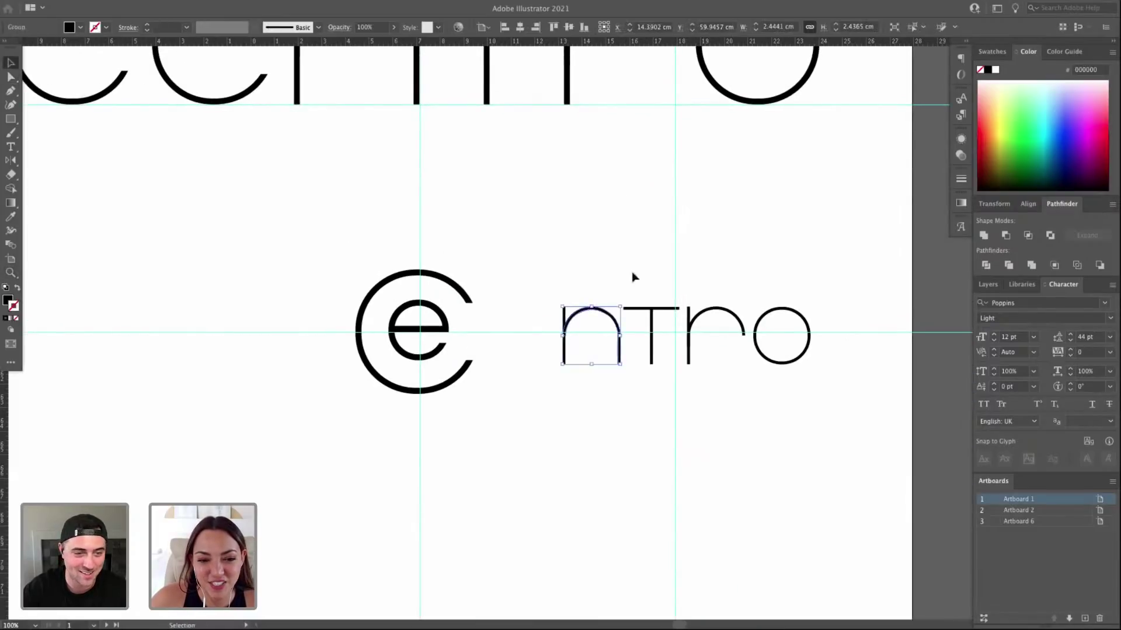
scroll(583, 327, "up", 3)
left_click_drag(814, 462, 554, 408)
key("Delete")
left_click(545, 416)
key("Delete")
Copy the stem and arch of the n from the large centro wordmark to beside the C.
left_click(275, 87)
left_click(315, 92, "shift")
left_click_drag(315, 92, 457, 431)
key("ctrl+z")
key("ctrl+shift+z")
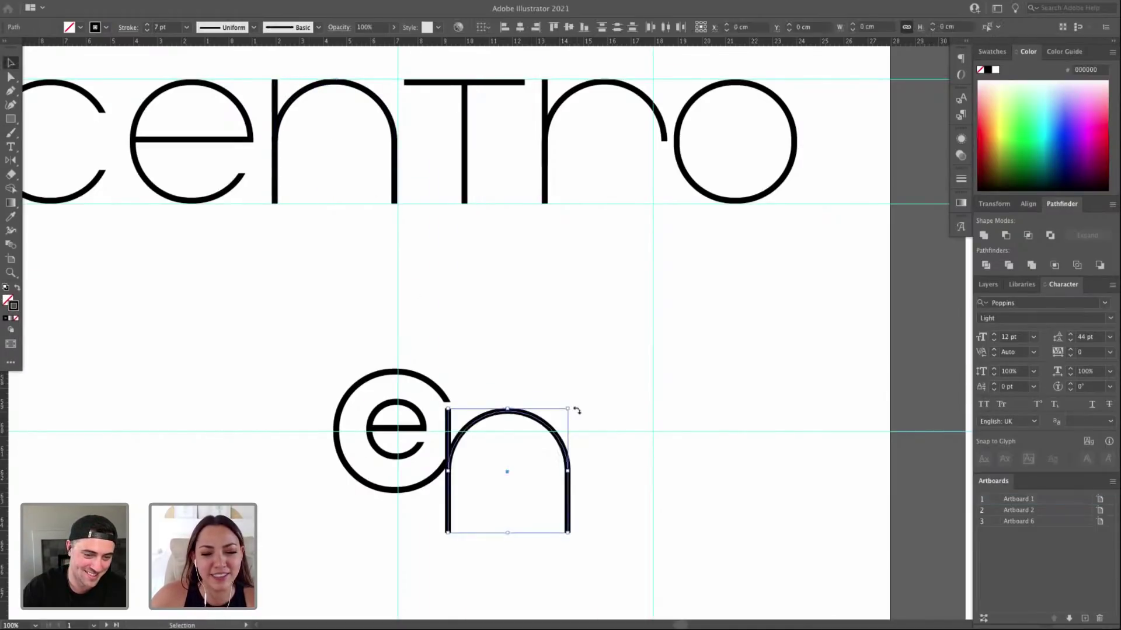
Scale the copied n proportionally to about 2.76 cm wide and place it just outside the C's opening.
key("e")
left_click_drag(566, 410, 535, 430)
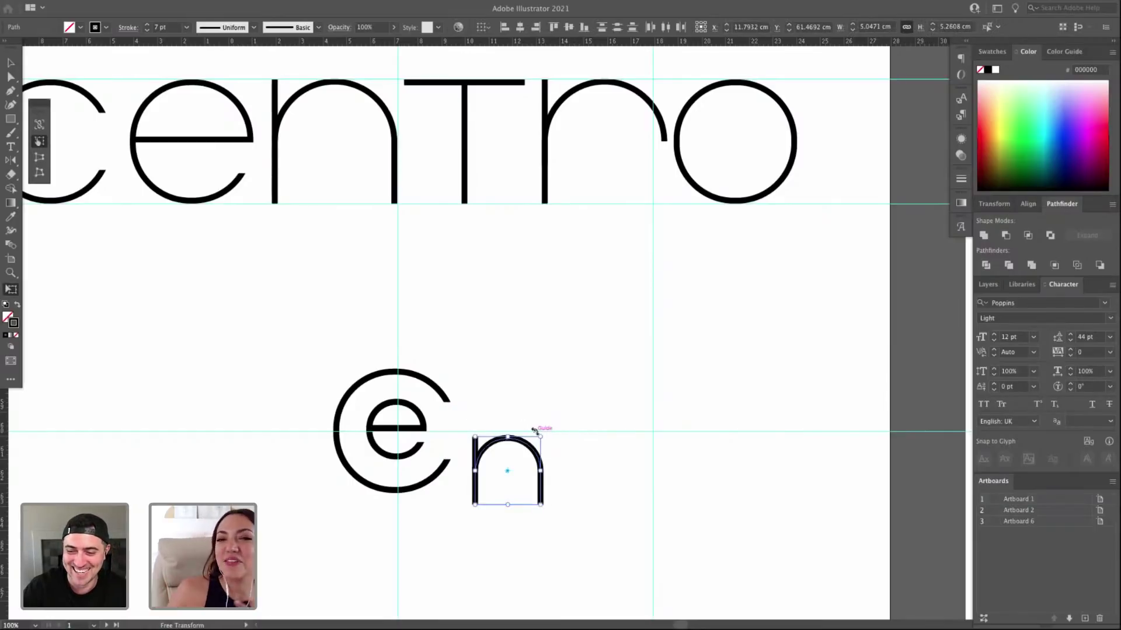
key("z")
left_click_drag(250, 329, 686, 526)
key("v")
left_click_drag(566, 363, 576, 339)
key("ctrl+minus")
key("ctrl+minus")
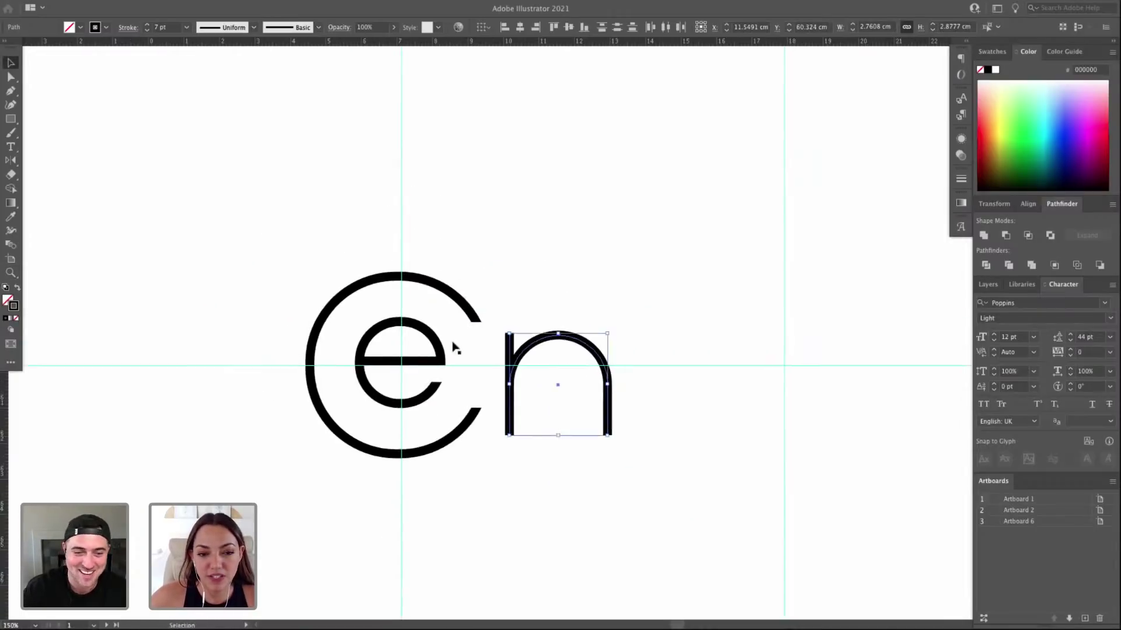
Duplicate the C, its masking rectangle, the e and the n together below and to the left of the original lockup.
left_click_drag(223, 235, 610, 441)
key("ctrl+minus")
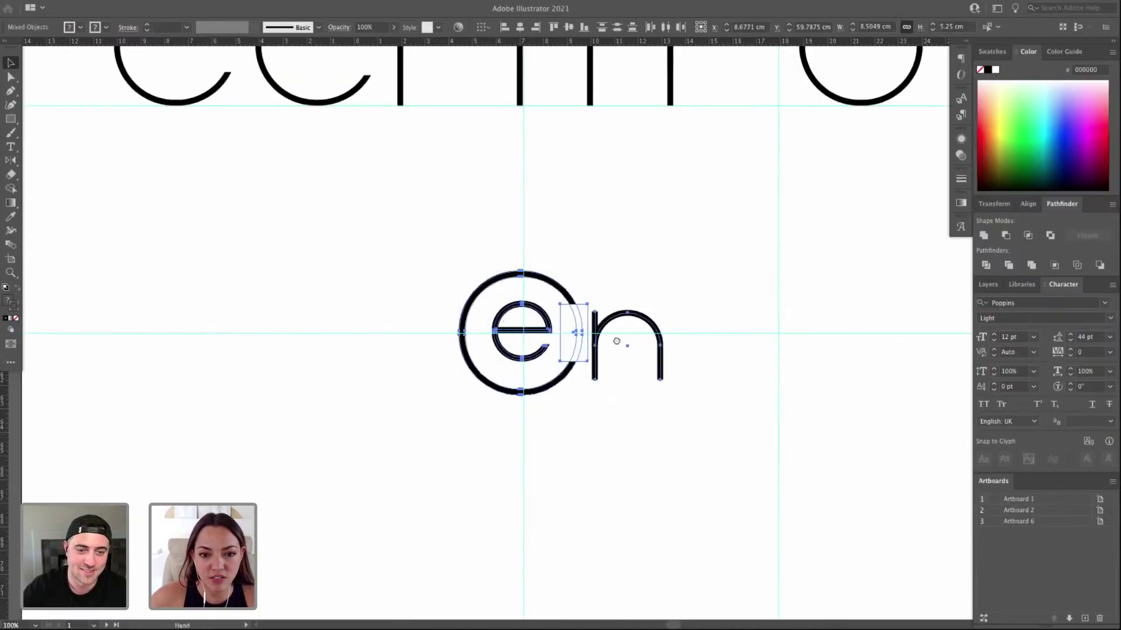
left_click_drag(563, 241, 348, 441, "alt")
left_click(394, 396)
left_click_drag(396, 394, 406, 321)
scroll(430, 426, "down", 4)
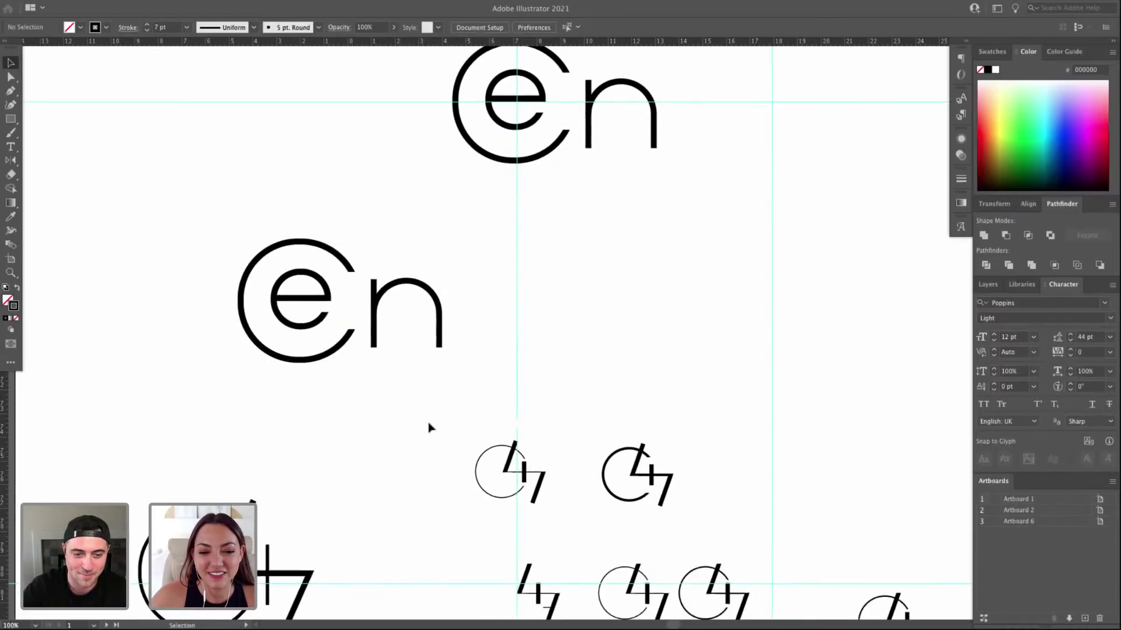
Move the upper pair of small 47 marks below the lockups further right, clear of the duplicate.
left_click_drag(429, 416, 724, 528)
left_click_drag(671, 490, 841, 472)
left_click(839, 467)
left_click_drag(532, 315, 525, 465)
scroll(351, 356, "down", 3)
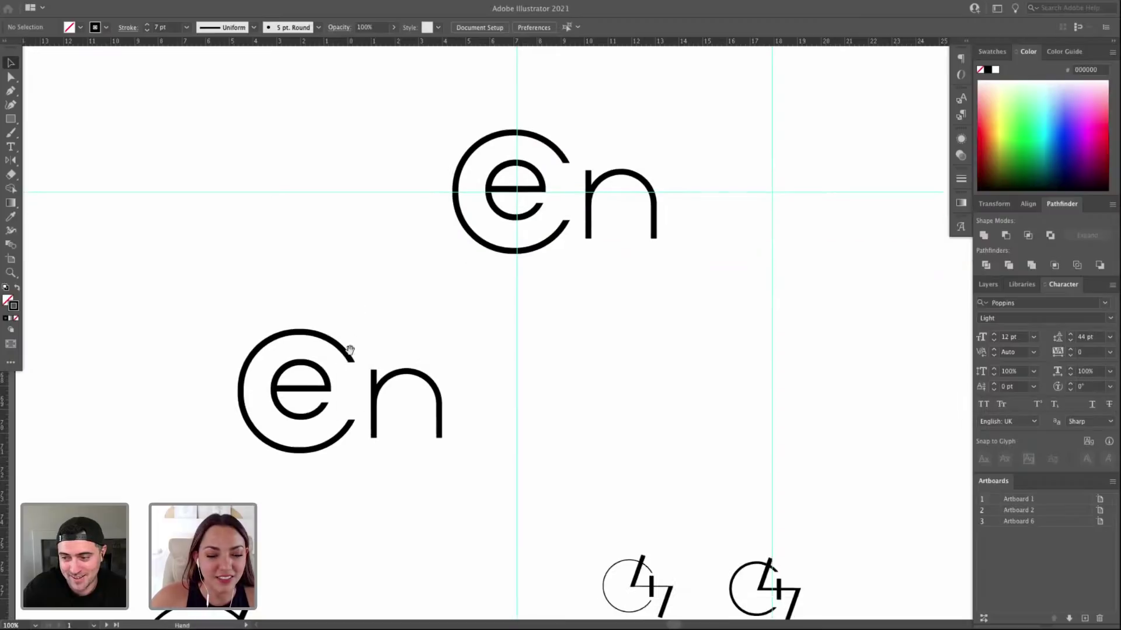
Move the arch and stem of the duplicate's n together to the right, away from the C.
left_click(321, 379)
left_click_drag(221, 314, 537, 483)
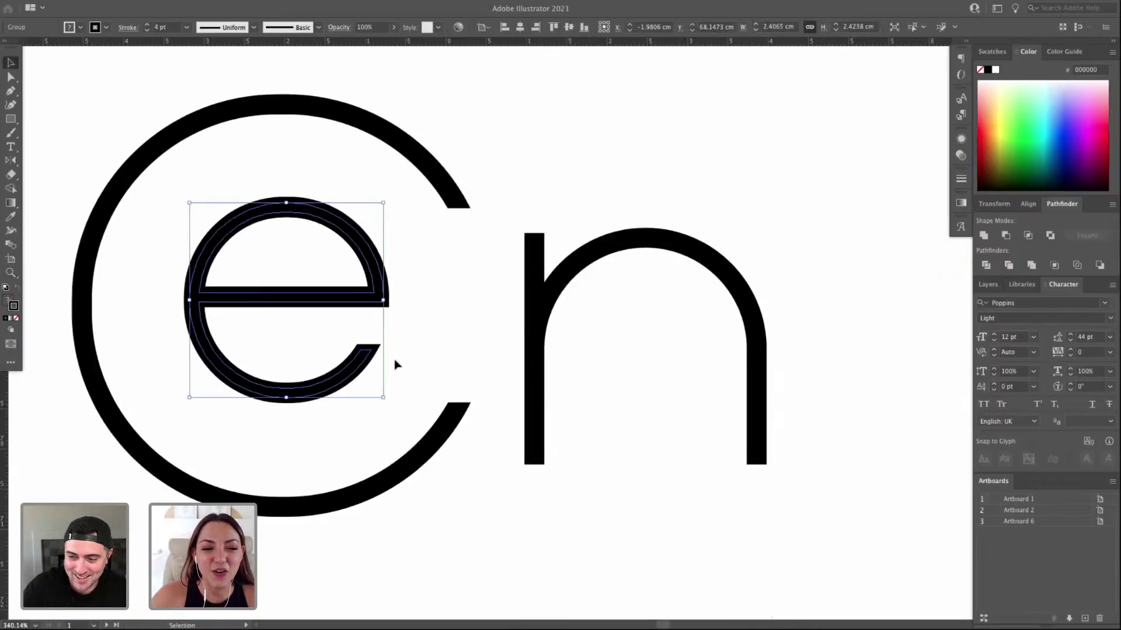
left_click(594, 259)
left_click(539, 261, "shift")
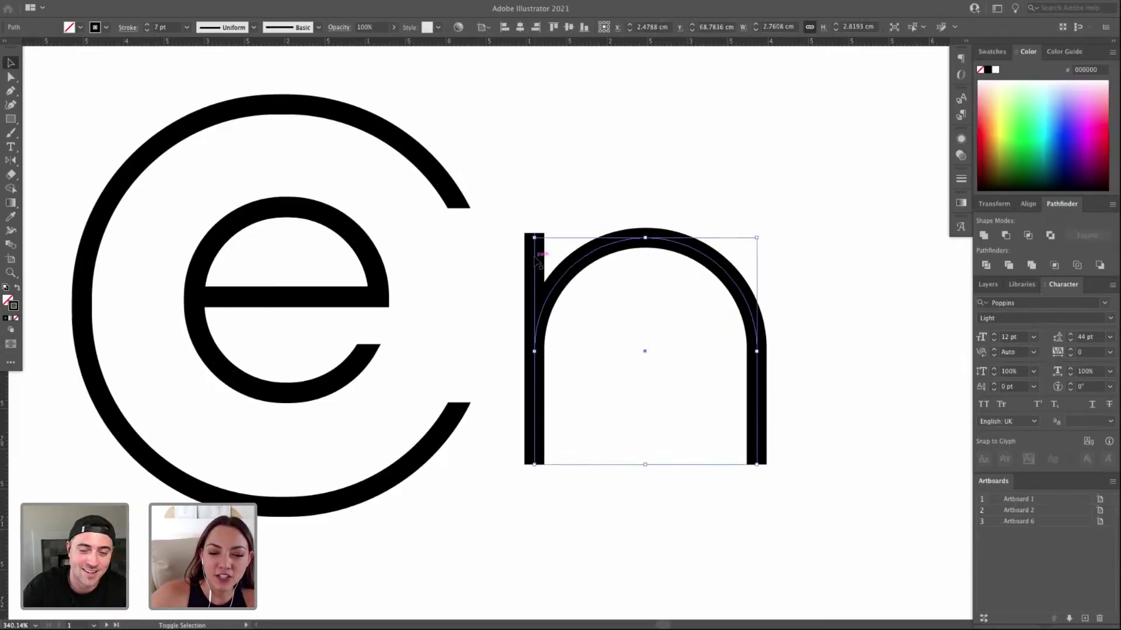
key("ctrl+z")
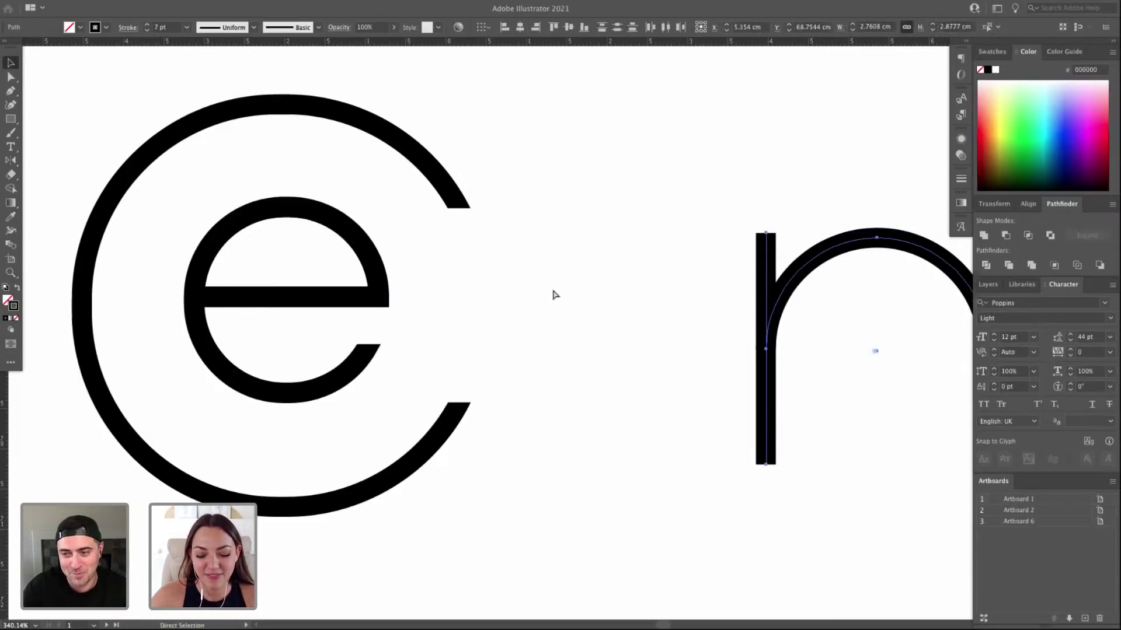
Move the duplicate's e to the right so it straddles the C's opening.
left_click(377, 303)
left_click_drag(376, 303, 534, 301)
key("a")
key("super+minus")
Stretch the white masking rectangle above and below the e to widen the gap in the C.
left_click(559, 296)
left_click(608, 242)
left_click(565, 300)
left_click_drag(558, 279, 558, 248)
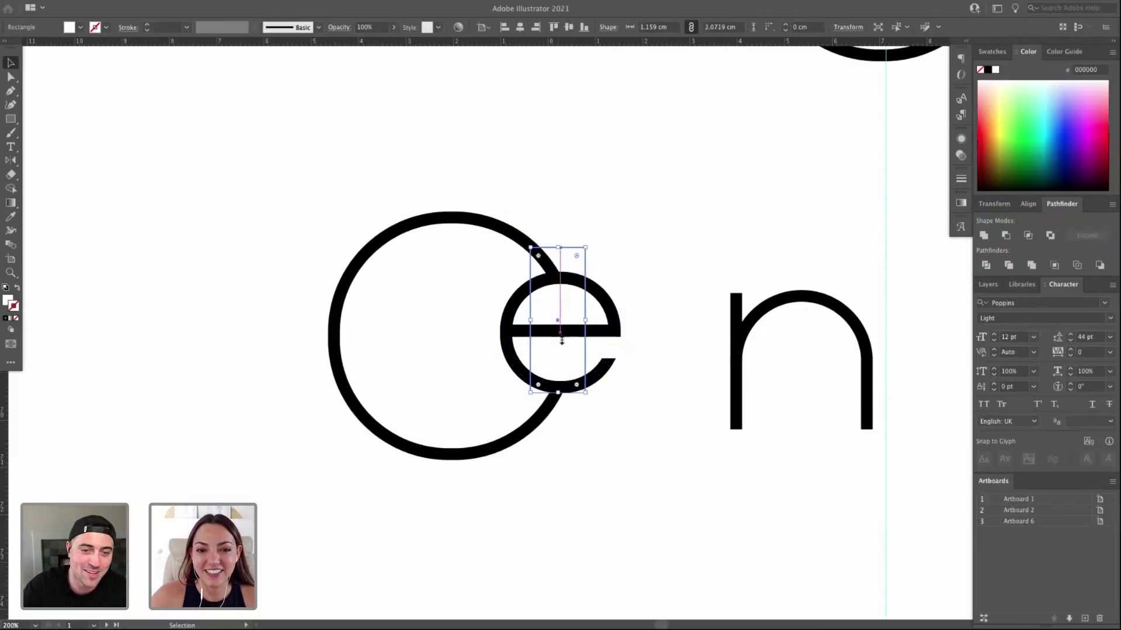
left_click_drag(558, 392, 575, 408)
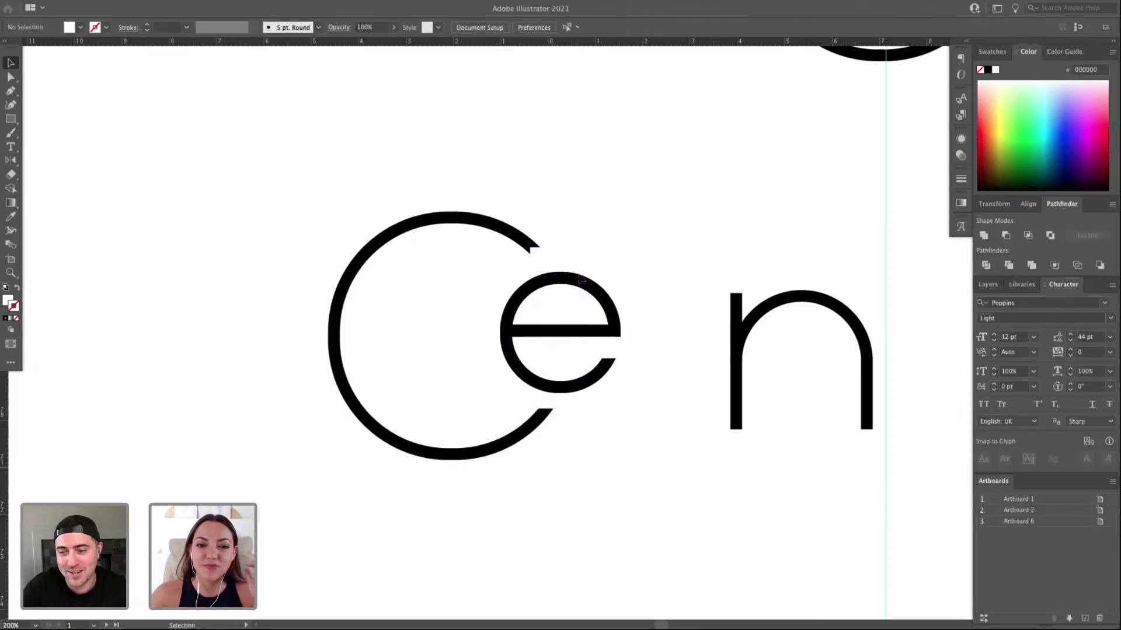
Slant the masking rectangle's upper and lower edges by moving its two inner corner points toward the middle.
key("a")
left_click_drag(530, 251, 530, 258)
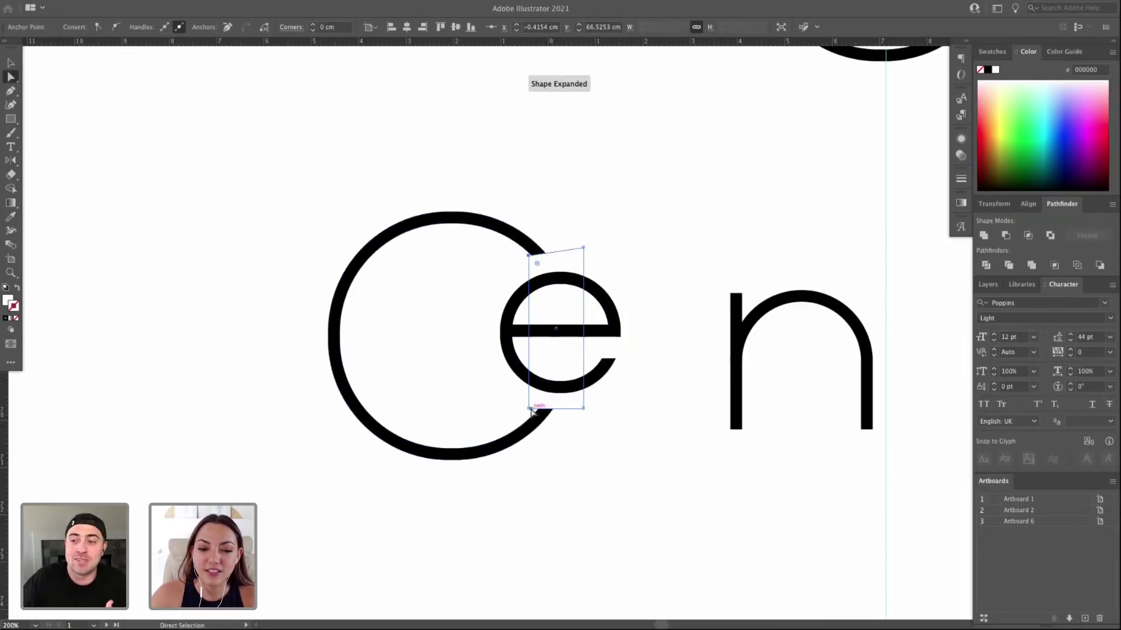
left_click_drag(532, 410, 528, 399)
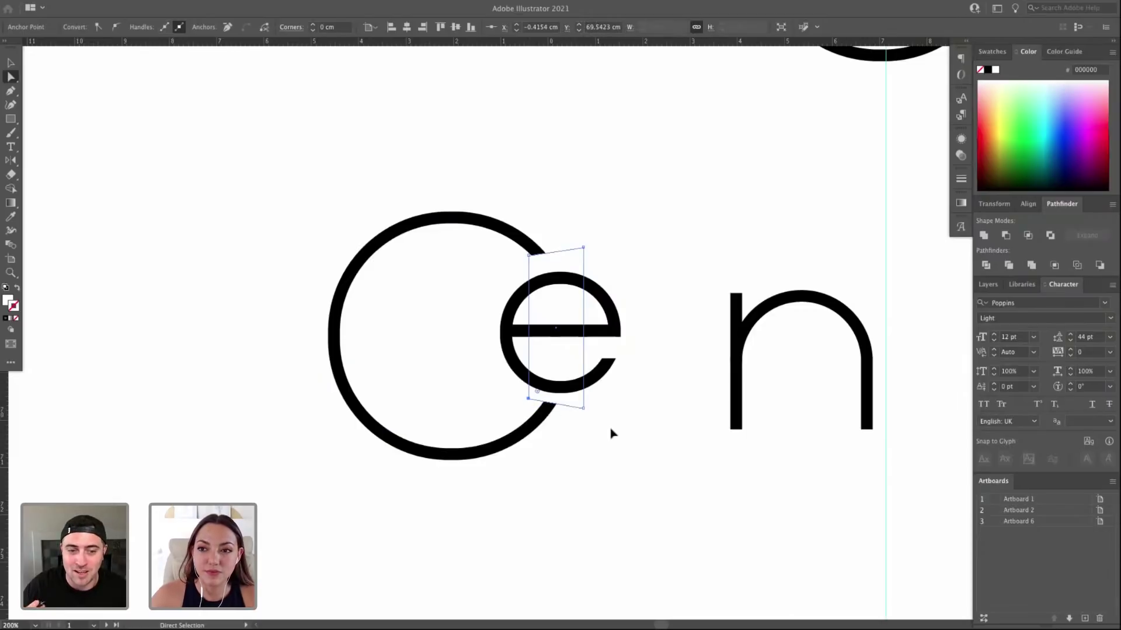
left_click(610, 433)
Nudge the duplicate's e about 0.3 cm left, further into the C.
key("v")
left_click(599, 330)
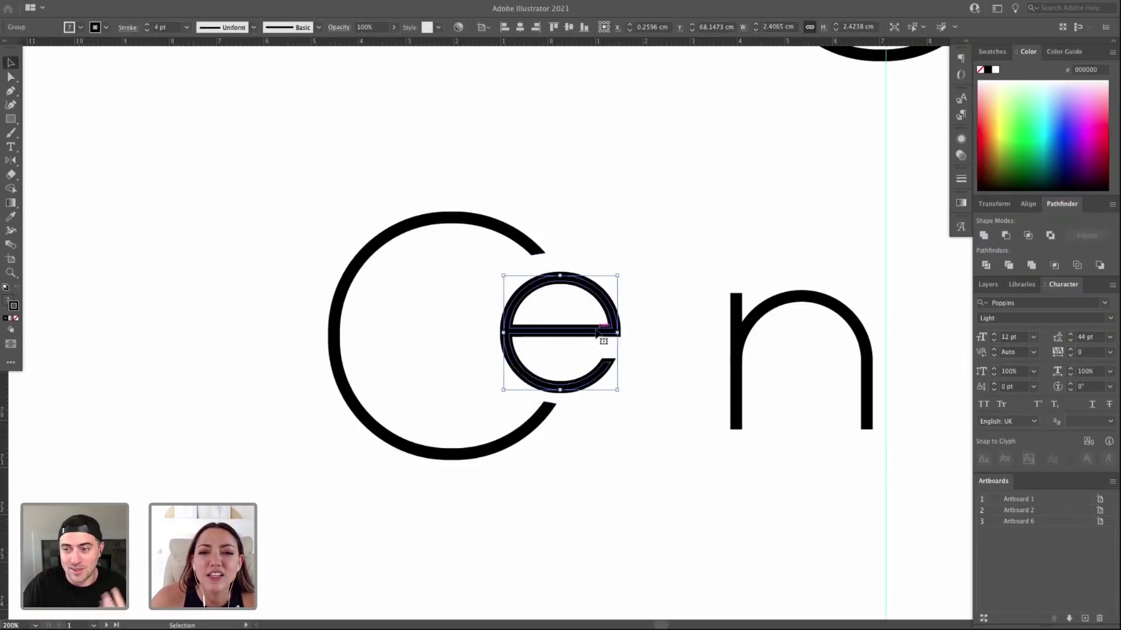
key("Left")
key("Left")
key("Left")
key("Left")
key("Left")
key("Left")
key("Left")
key("Left")
key("Left")
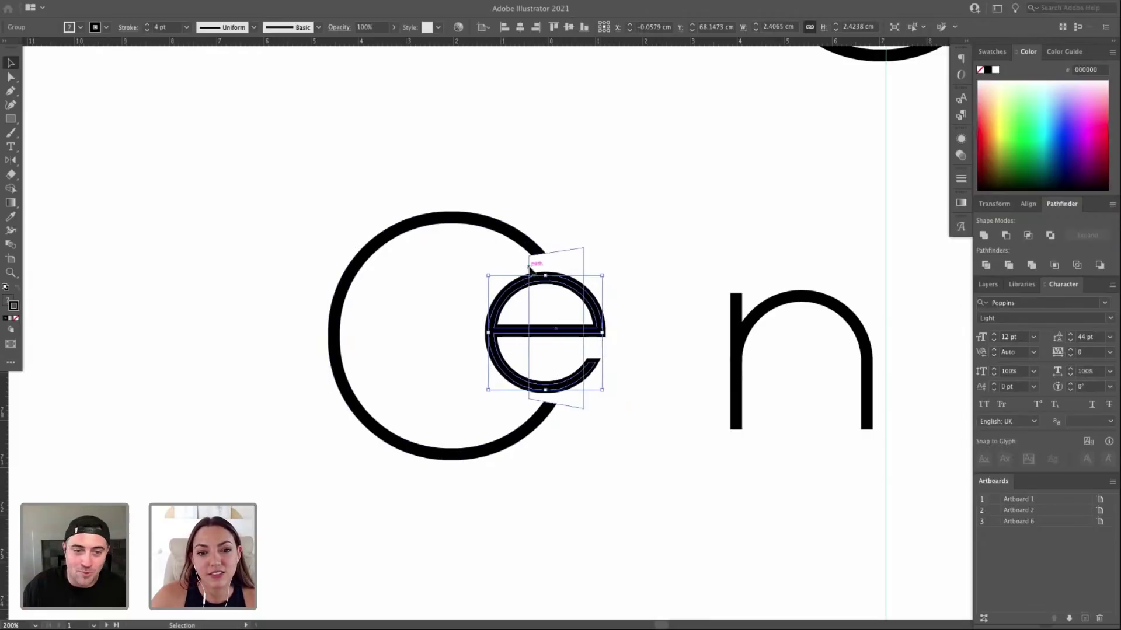
Reflect the slanted masking shape across the vertical axis and reposition it over the C's opening.
left_click(573, 259)
right_click(571, 263)
mouse_move(628, 455)
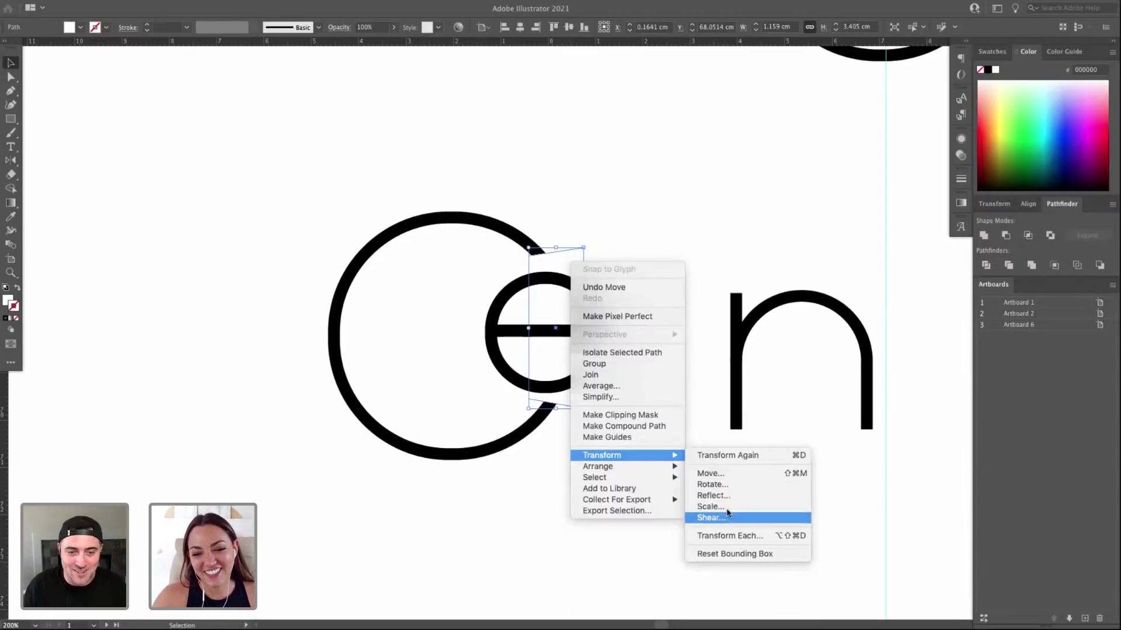
left_click(727, 495)
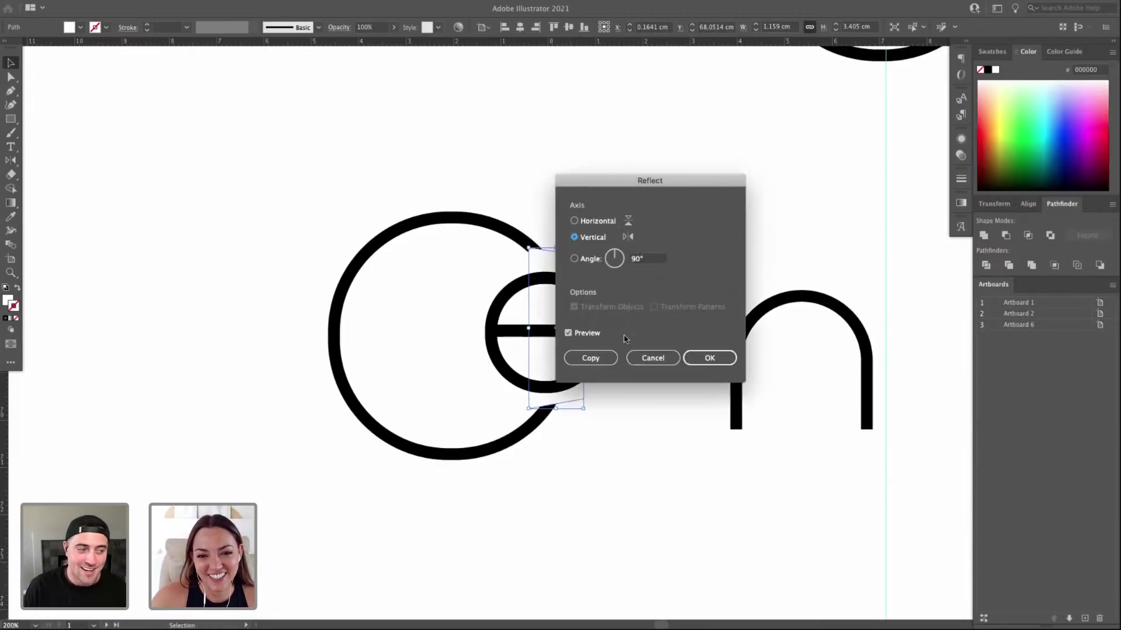
left_click(709, 358)
mouse_move(565, 257)
left_mouse_down()
mouse_move(556, 253)
mouse_move(563, 262)
mouse_move(578, 242)
left_mouse_up()
key("Down")
left_click(615, 244)
Nudge the e slightly further left and delete the slanted masking shape from the C.
left_click(597, 309)
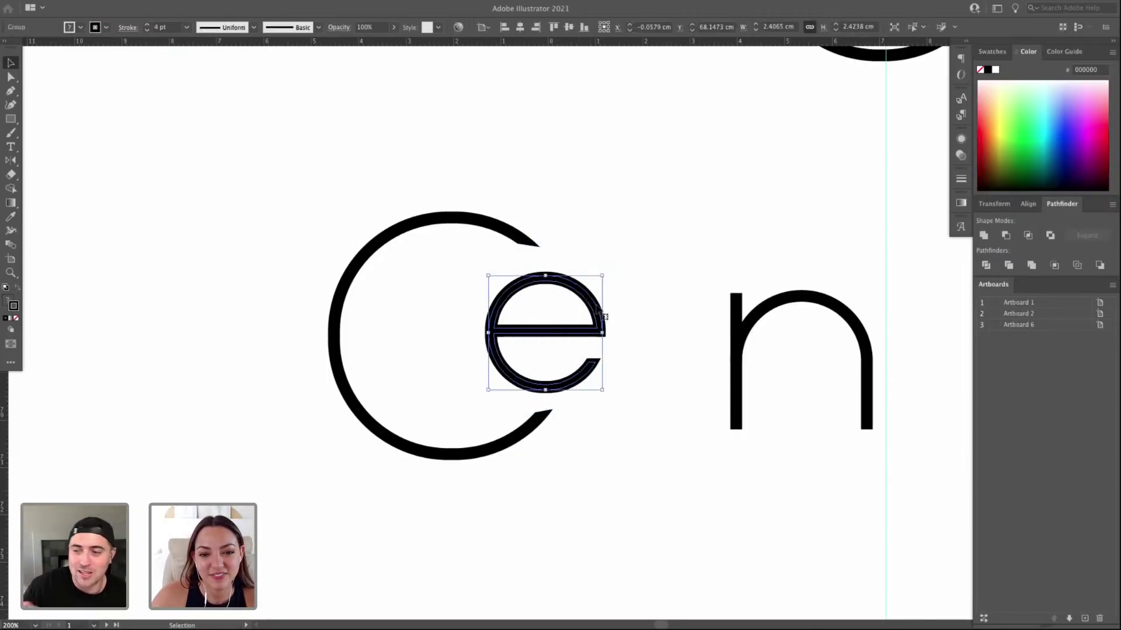
left_click(547, 257)
key("ctrl+minus")
key("ctrl+shift+a")
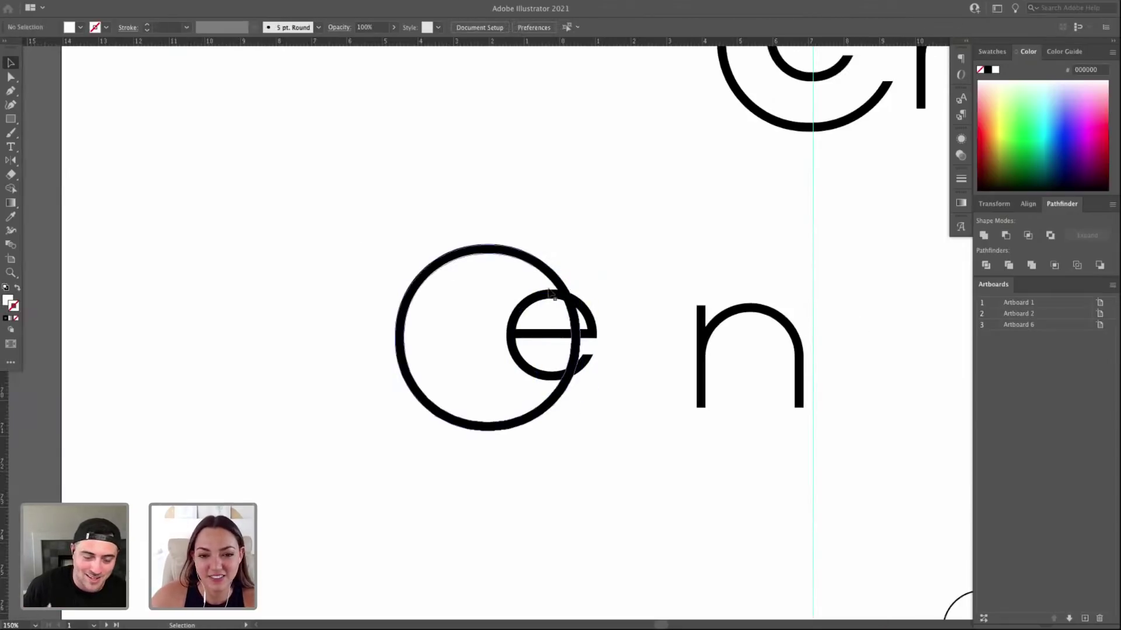
Draw a white masking rectangle about 2.65 × 3.29 cm over the C's opening, stacked behind the e.
key("m")
left_click_drag(517, 285, 565, 330)
left_click_drag(601, 386, 610, 400)
key("v")
left_click_drag(517, 343, 600, 282)
left_click(511, 298)
key("Delete")
key("ctrl+z")
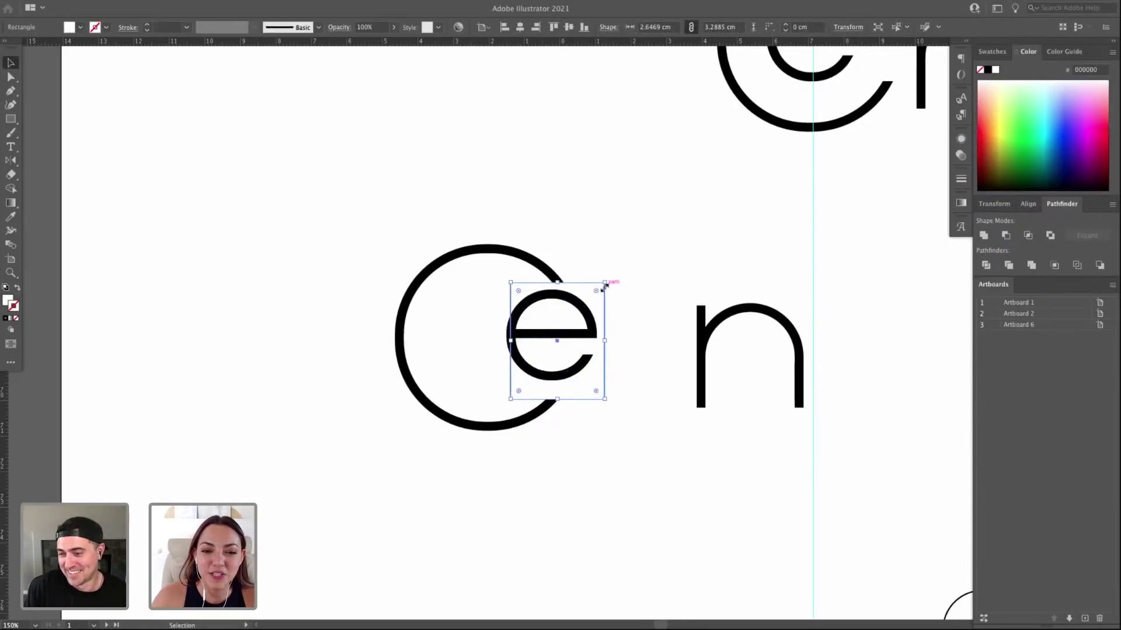
left_click(613, 256)
Delete the stray white 1 pt curve over the duplicate's n and check the artwork's paths in outline view.
key("ctrl+minus")
key("ctrl+minus")
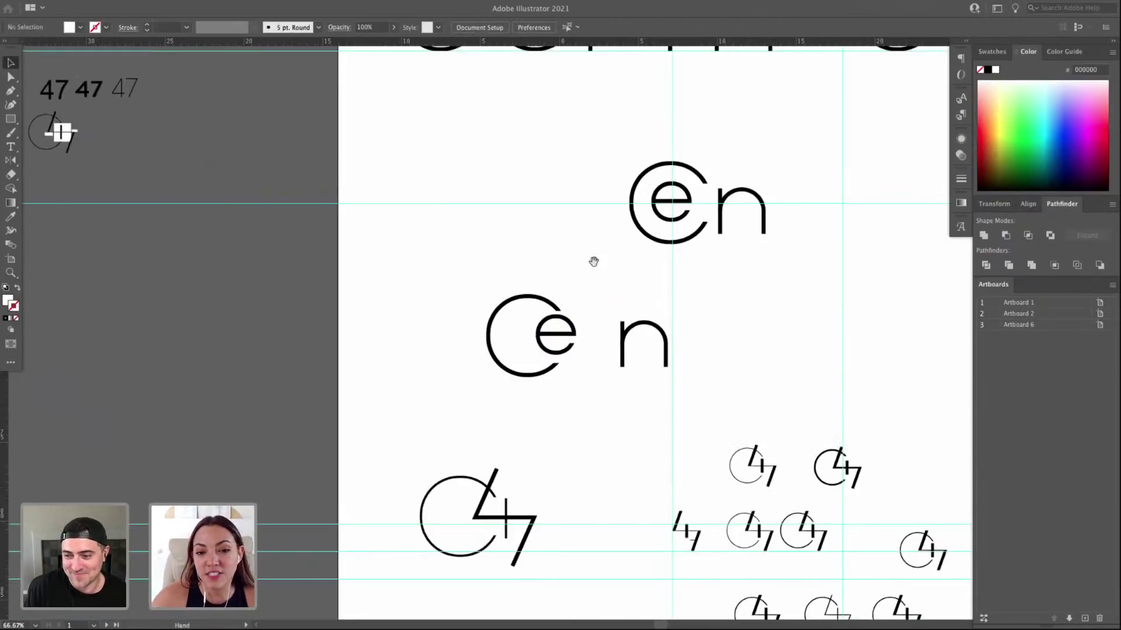
key("ctrl+space")
left_click_drag(408, 170, 838, 426)
key("ctrl+minus")
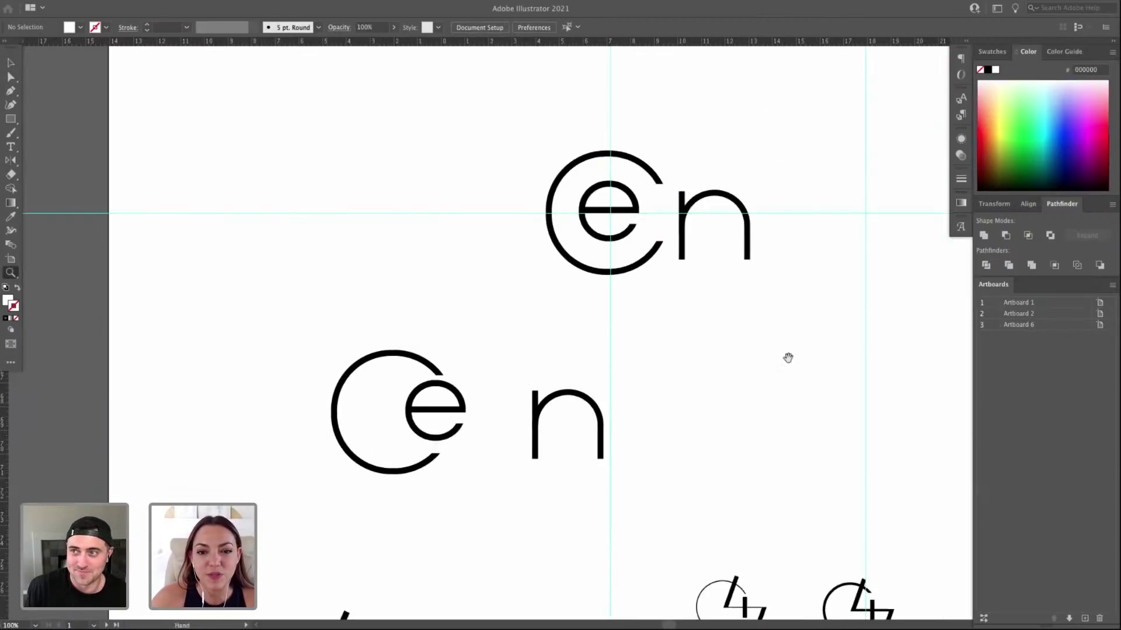
scroll(562, 395, "up", 2)
key("v")
left_click(457, 465)
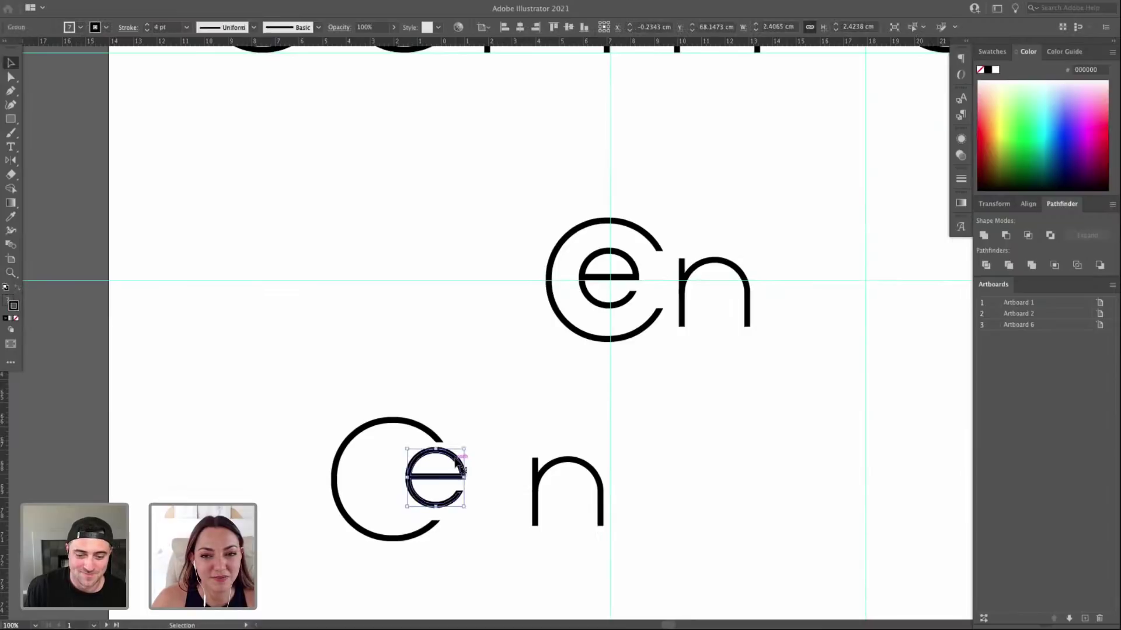
left_click(509, 407)
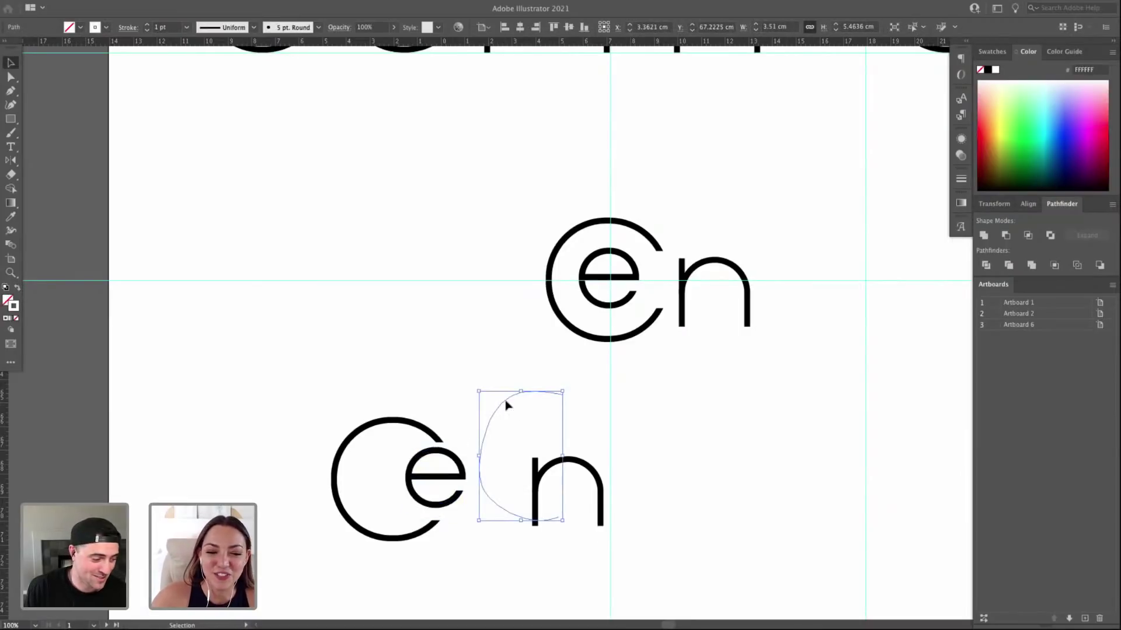
left_click_drag(506, 368, 568, 425)
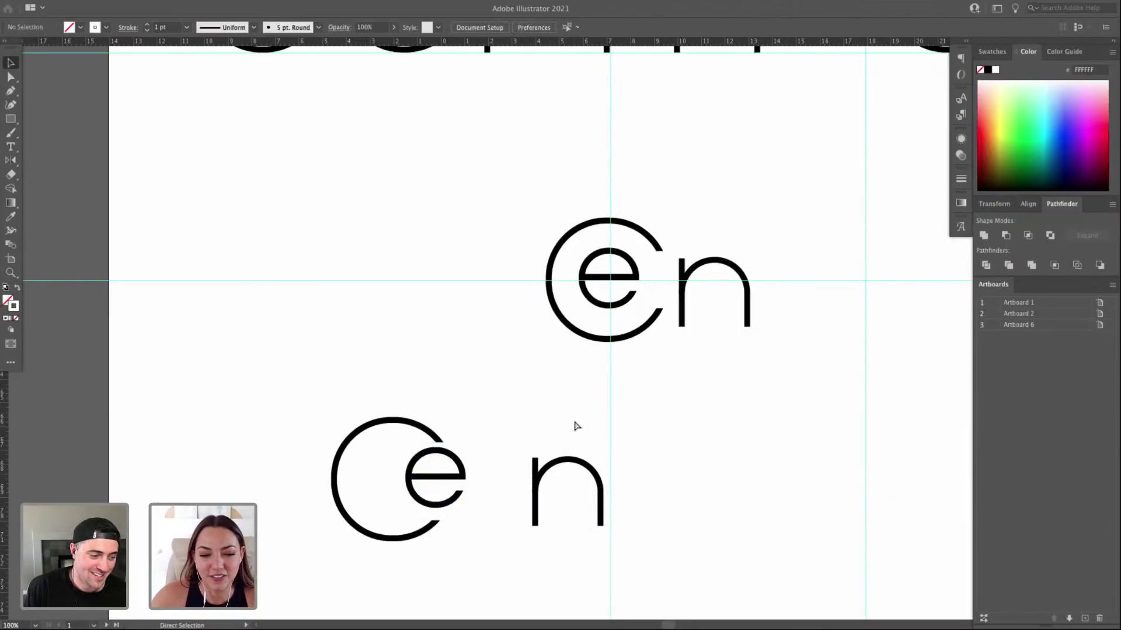
key("ctrl+y")
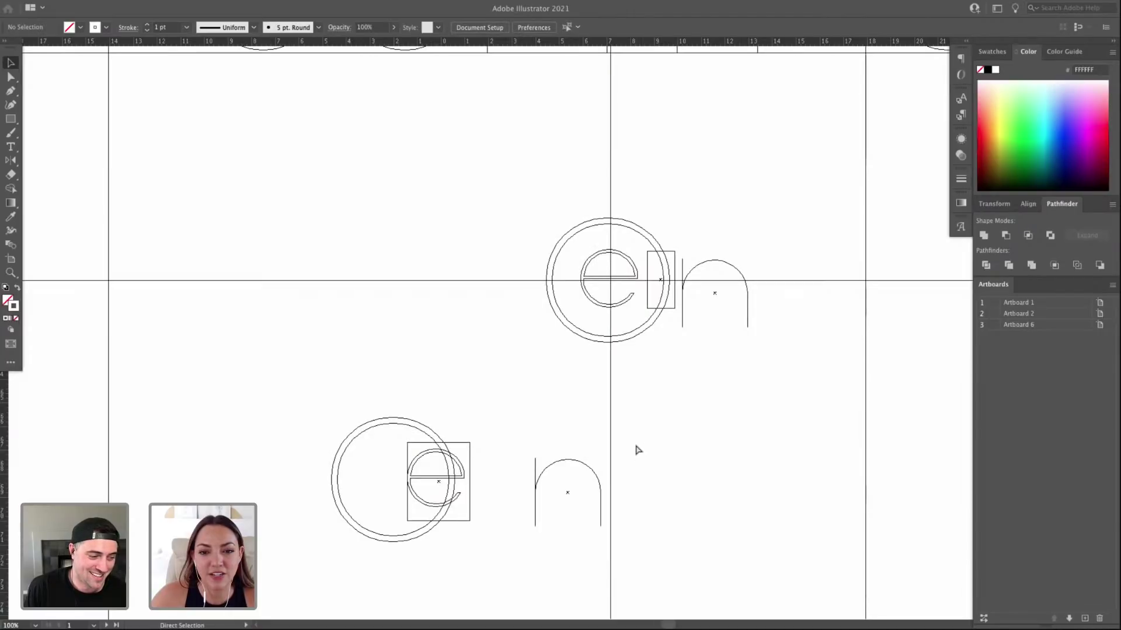
key("ctrl+y")
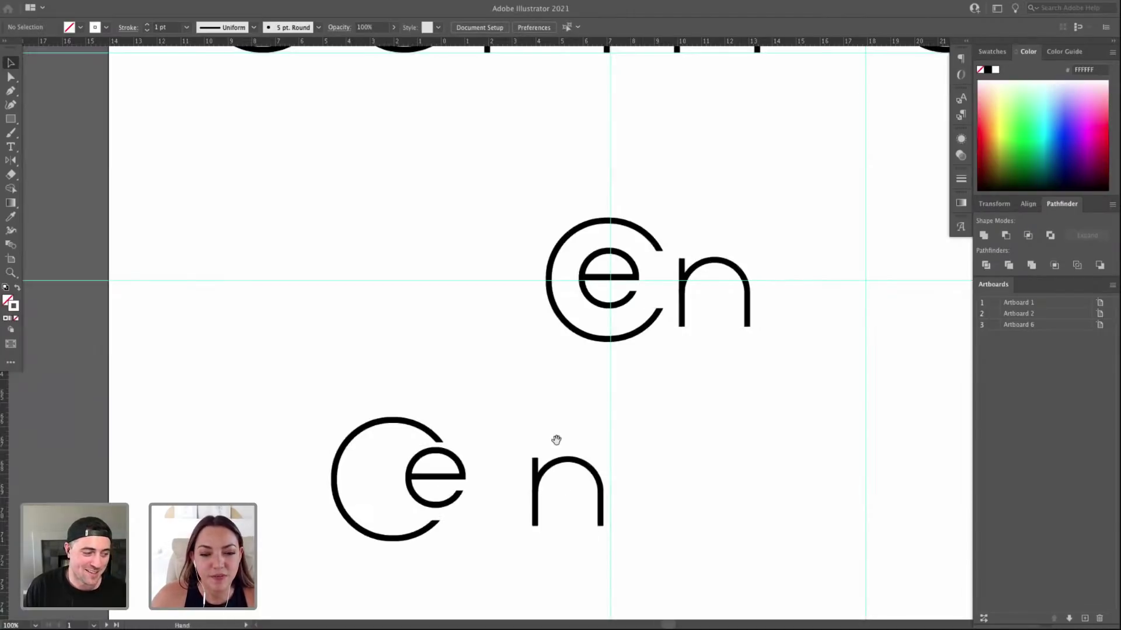
scroll(523, 276, "up", 1)
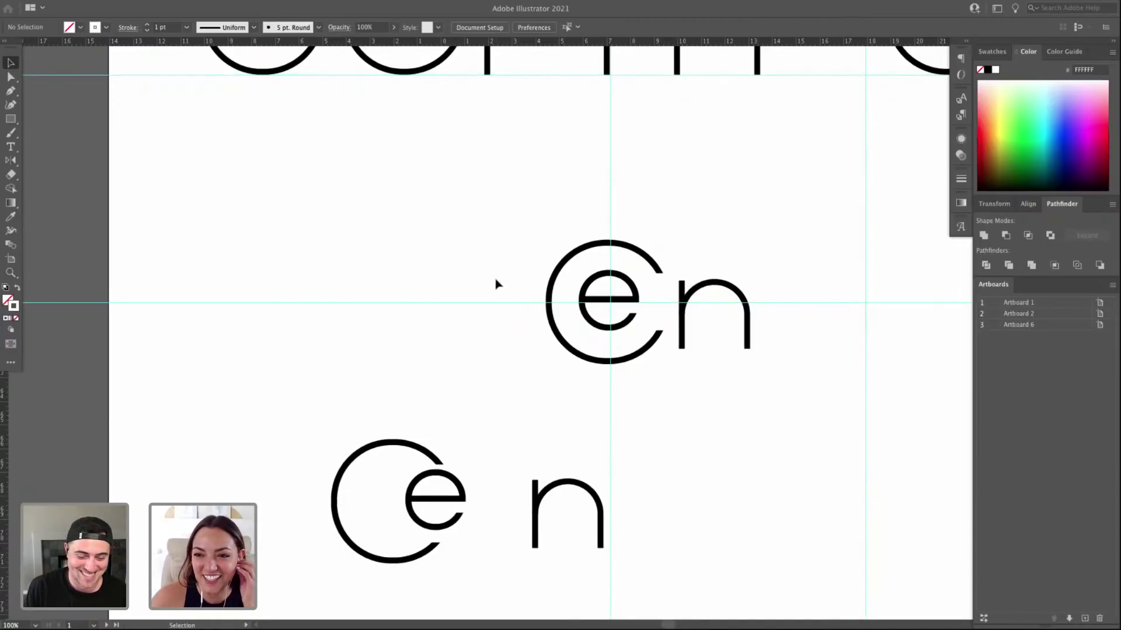
Fine-tune the horizontal position of the duplicate's e, settling it slightly further left in the C's opening.
scroll(502, 284, "down", 6)
left_click(445, 409)
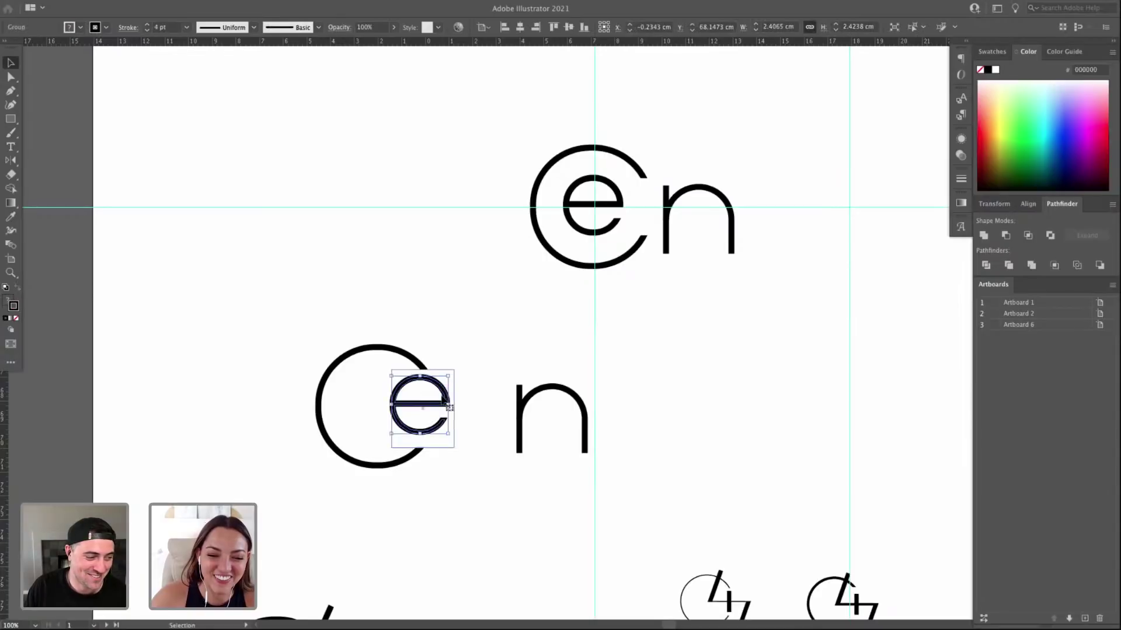
left_click_drag(443, 409, 402, 409)
key("shift+Right")
key("shift+Right")
key("shift+Right")
key("shift+Right")
key("shift+Right")
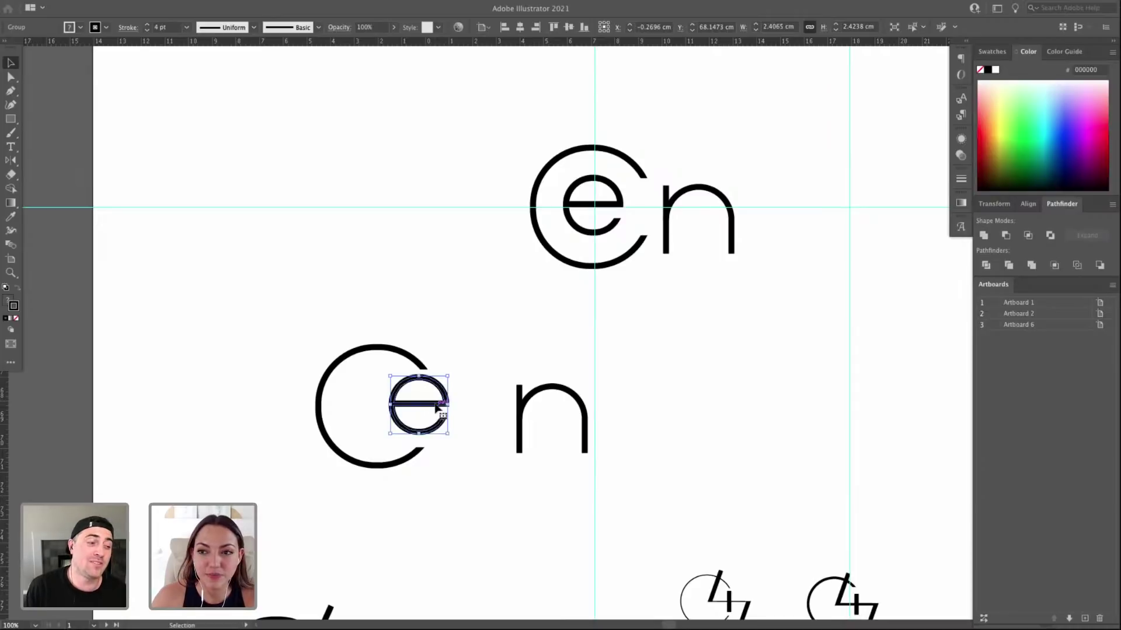
Move the duplicate lockup up and to the left, and bring its n in closer and lower beside the e.
scroll(517, 400, "right", 2)
scroll(518, 380, "up", 5)
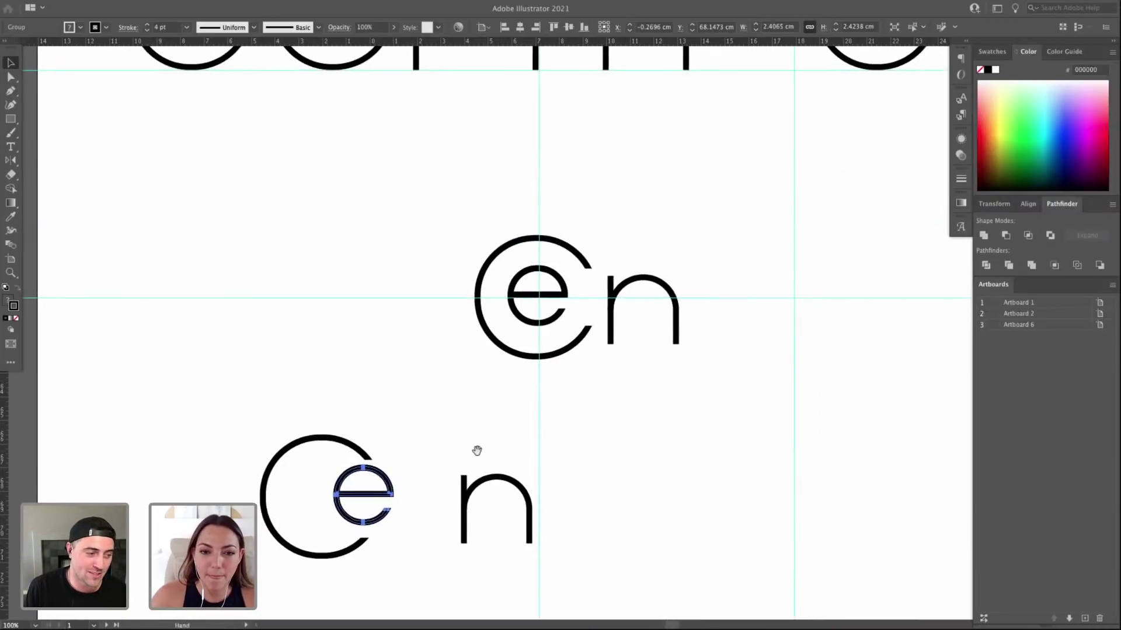
left_click_drag(559, 564, 220, 428)
left_click_drag(359, 439, 223, 410)
left_click(391, 501)
left_click_drag(283, 526, 283, 499)
left_click(371, 468)
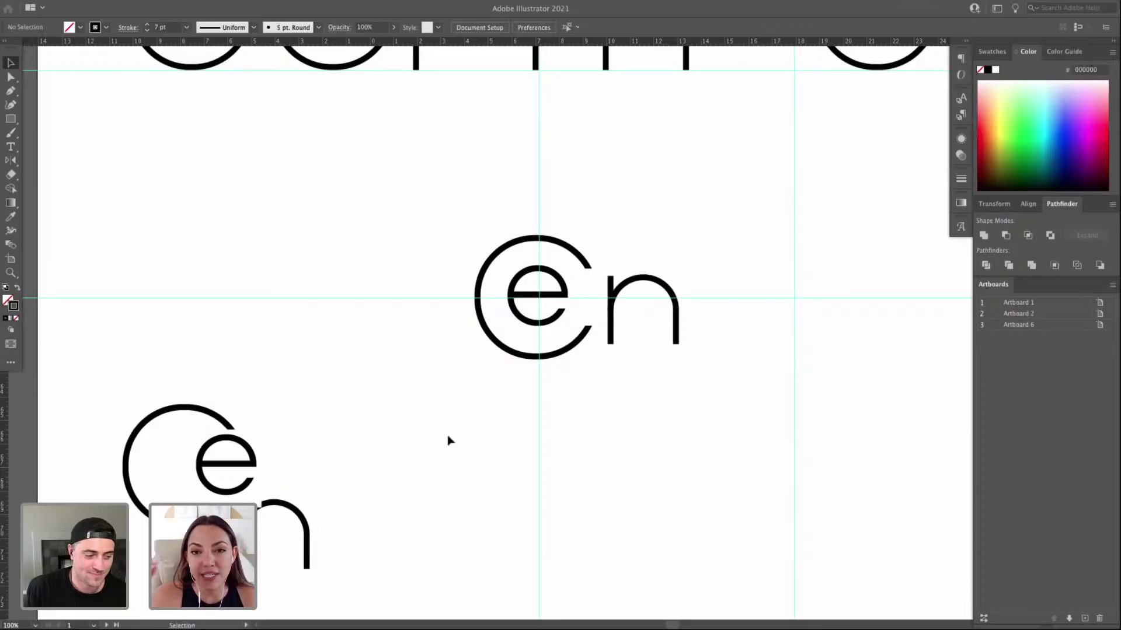
Raise the main lockup's n by about 1 cm beside the C's opening, shifting it slightly to the right.
key("ctrl+space")
left_click_drag(364, 161, 773, 448)
left_click(588, 304)
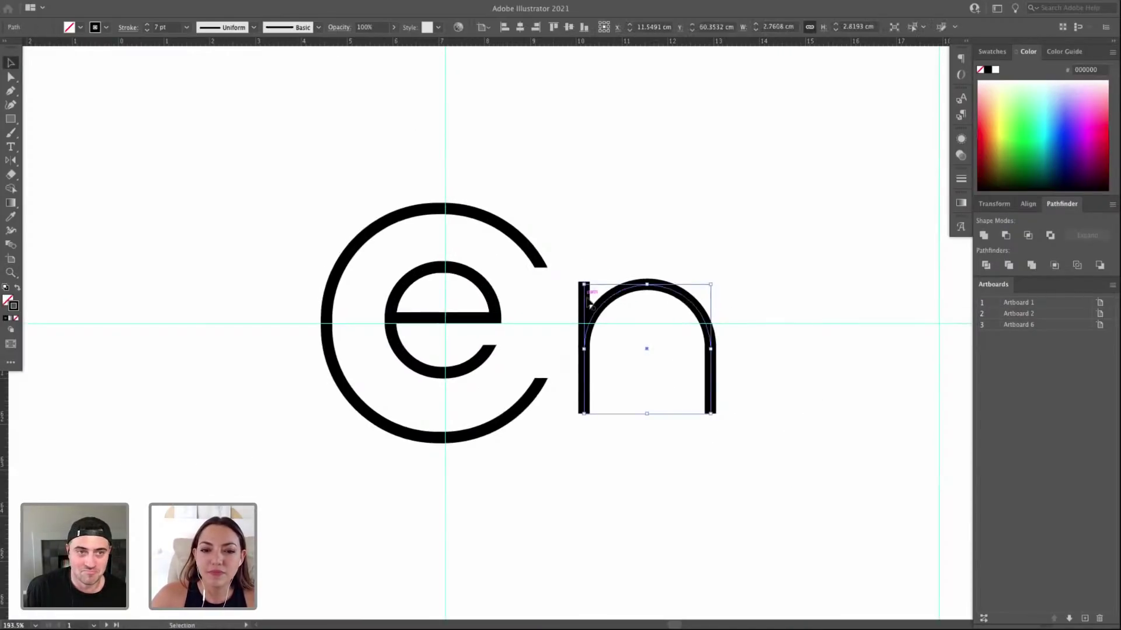
left_click_drag(581, 306, 608, 253)
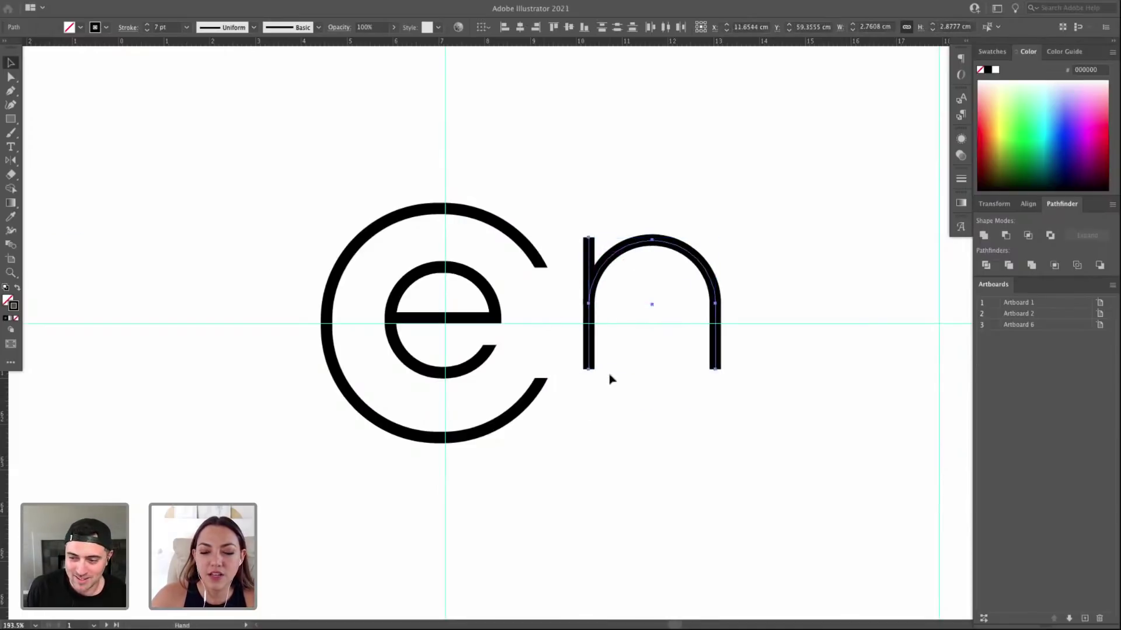
Add the text hola! below the main lockup and scale it up to about 104 pt.
key("a")
key("ctrl+minus")
key("ctrl+minus")
key("t")
left_click(529, 460)
type("hola!")
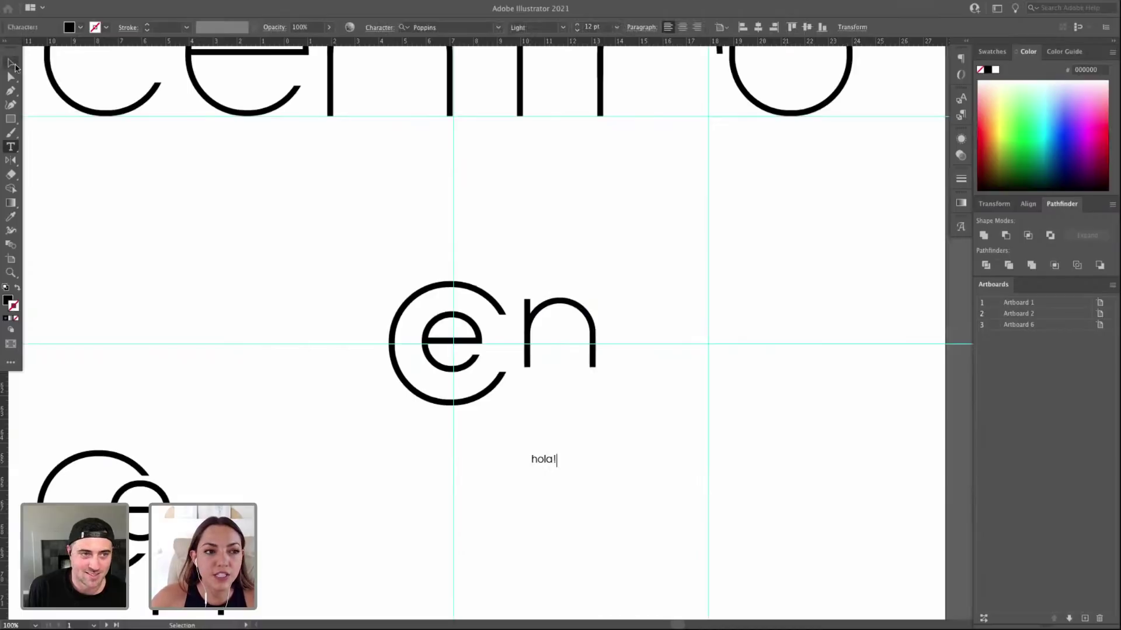
left_click(11, 63)
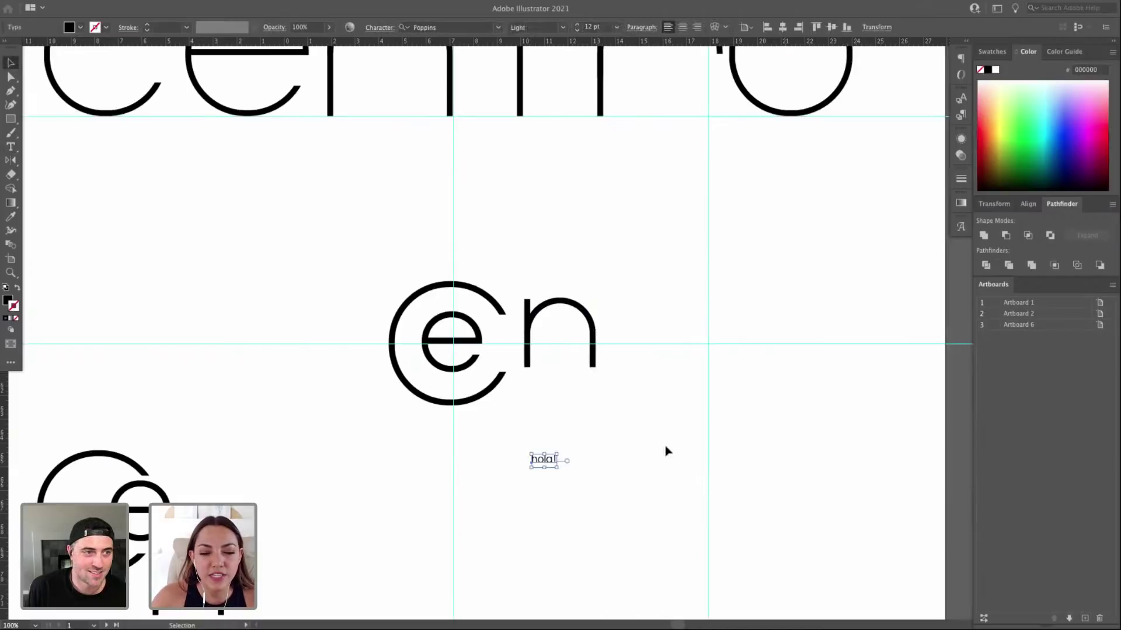
left_click_drag(560, 453, 750, 357)
left_click_drag(664, 401, 650, 474)
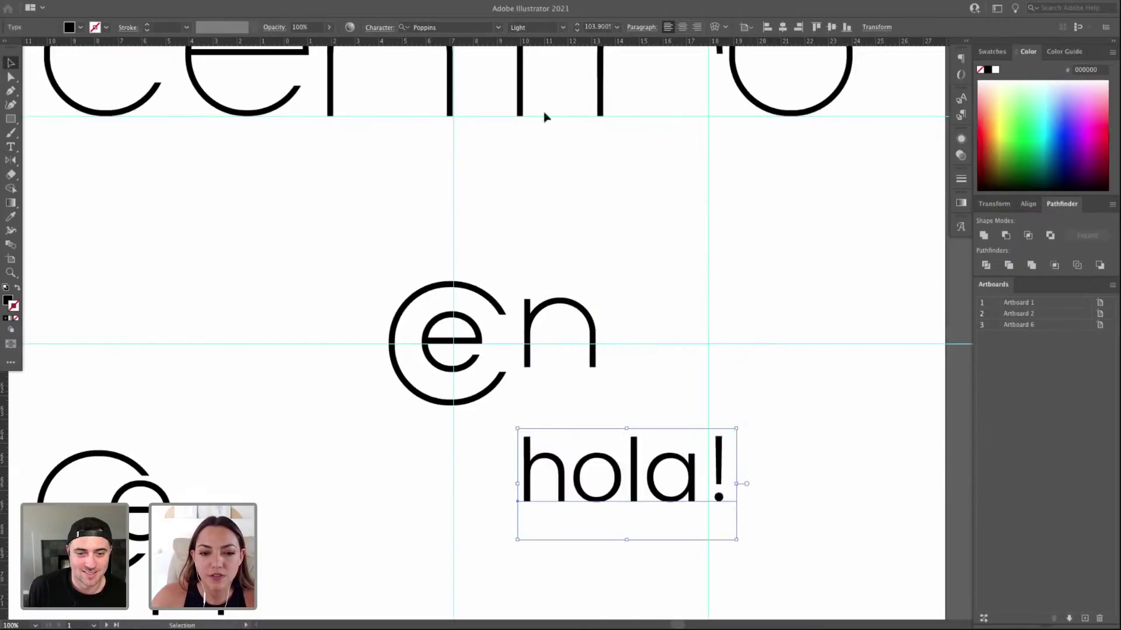
Set the hola! text's font to Bicyclette Thin.
left_click(446, 27)
type("by")
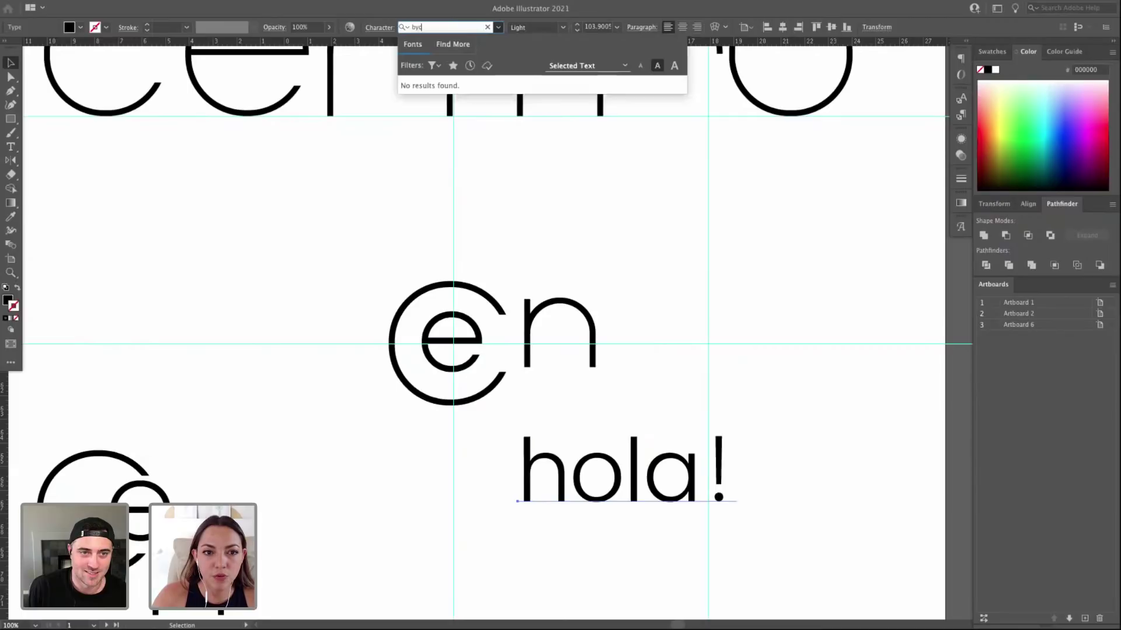
key("BackSpace")
type("i")
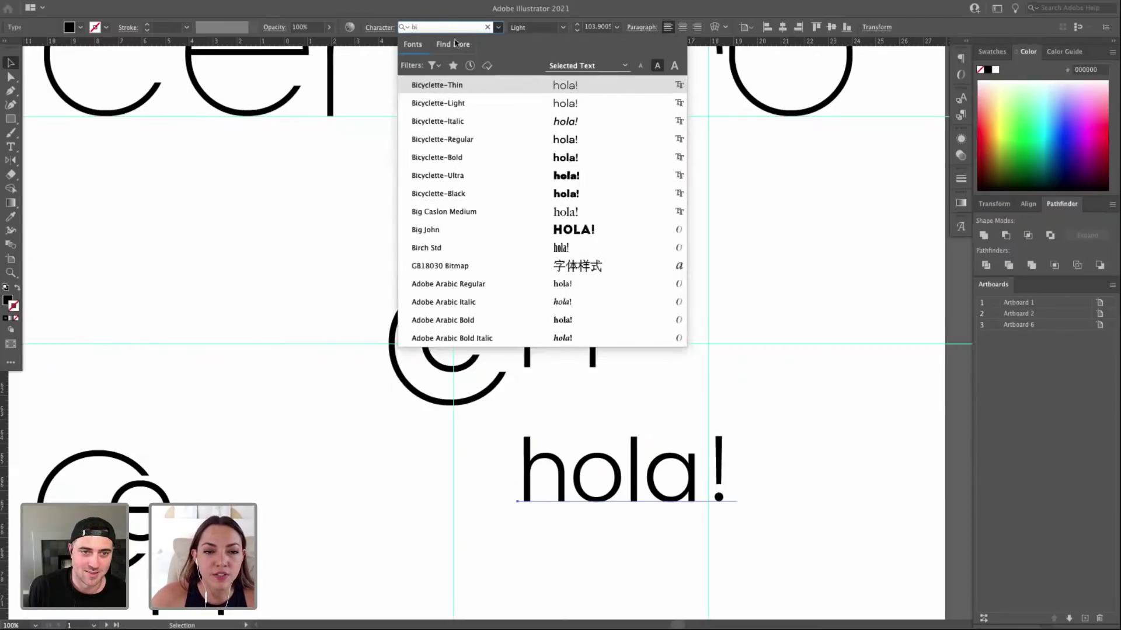
left_click(490, 89)
Duplicate the hola! text directly below itself and replace the copy's wording with a first name followed by :).
left_click_drag(624, 491, 651, 450)
double_click(649, 451)
key("ctrl+a")
type("centro")
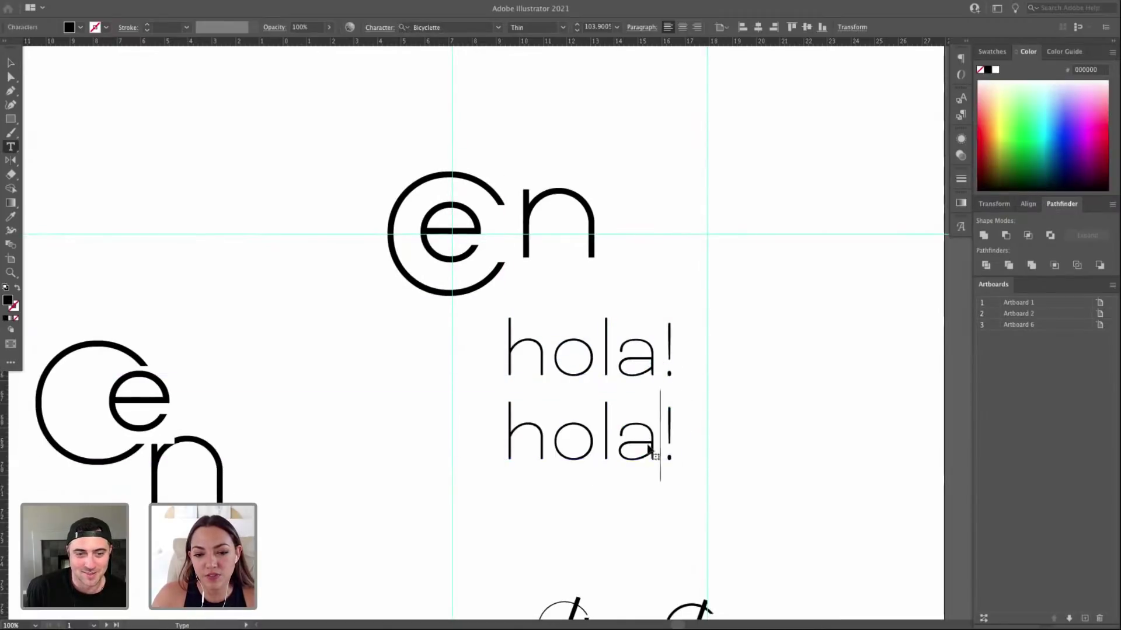
key("ctrl+a")
type("Carolina")
left_click(13, 62)
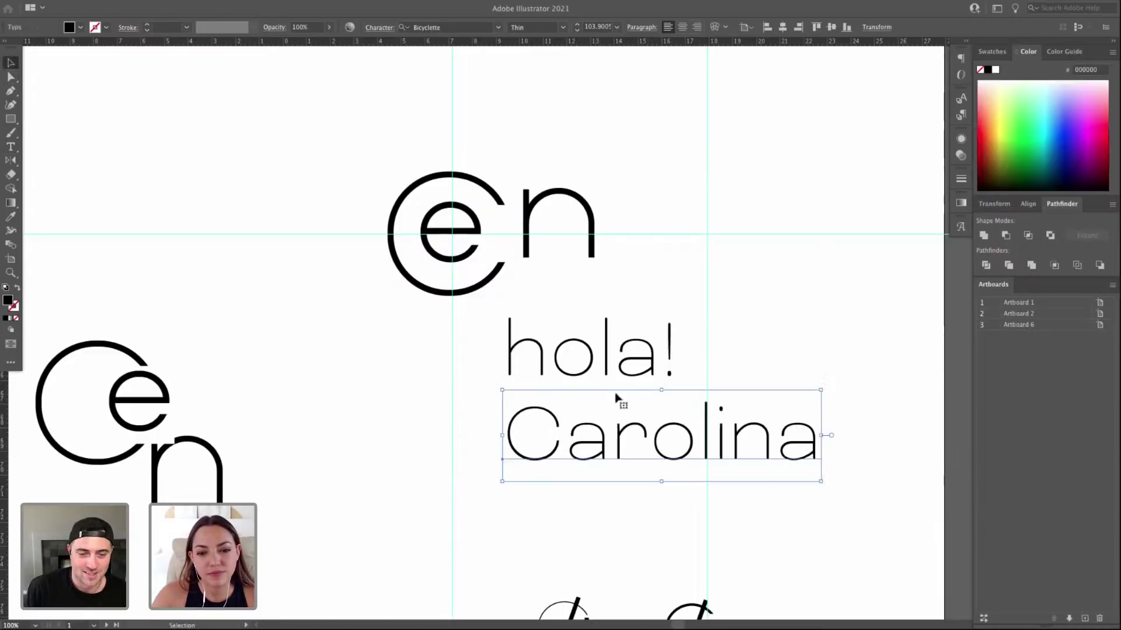
double_click(640, 438)
type("Alex ")
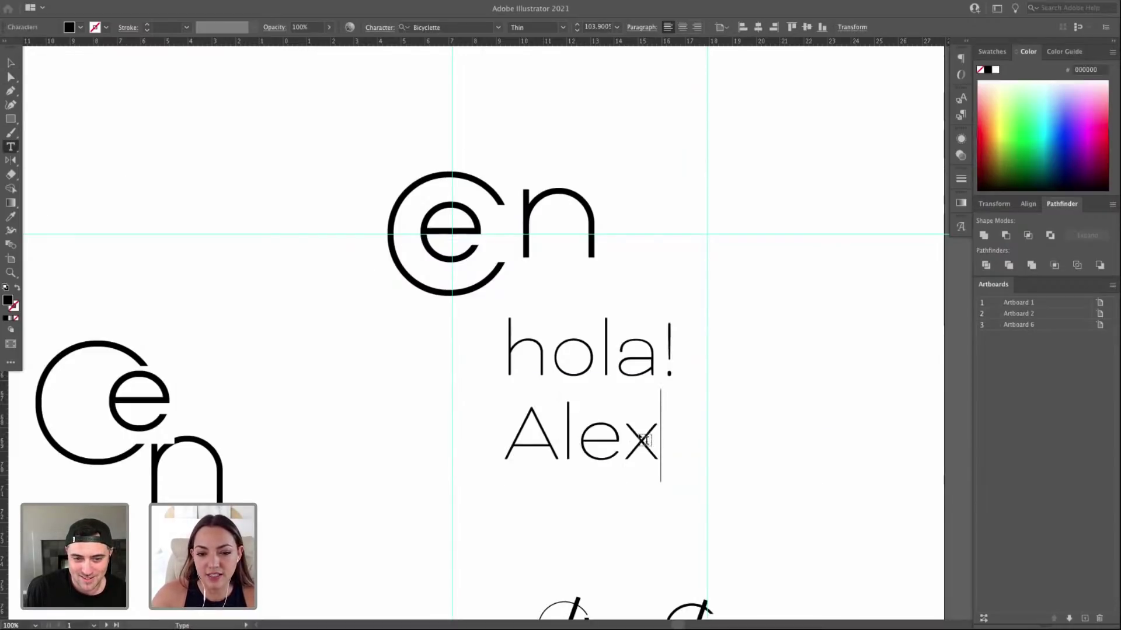
type(":)")
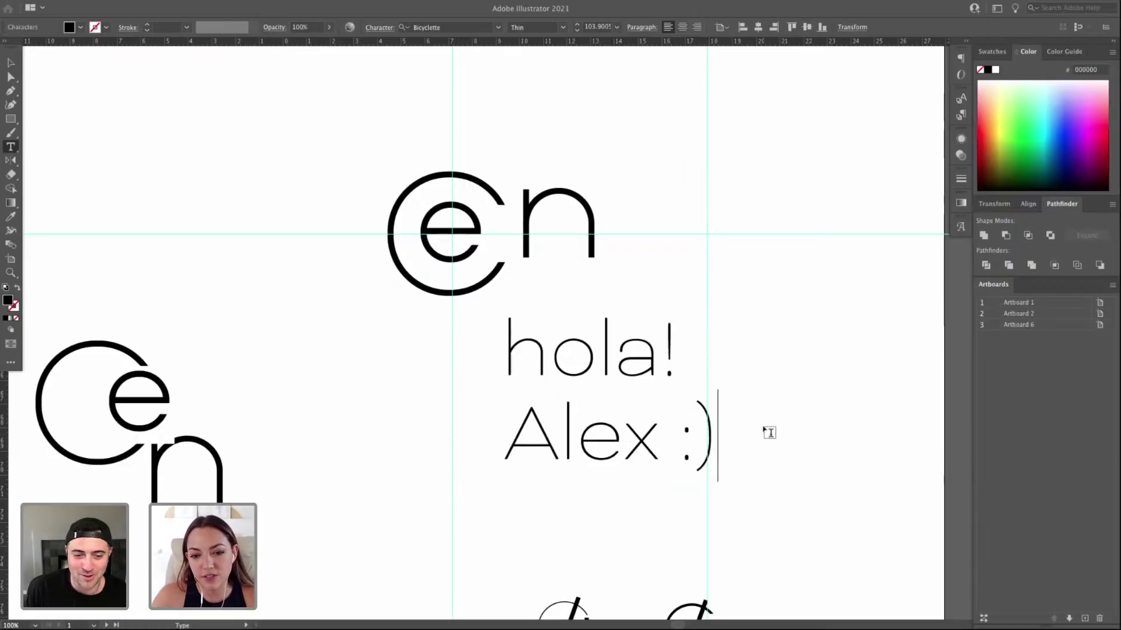
left_click(12, 63)
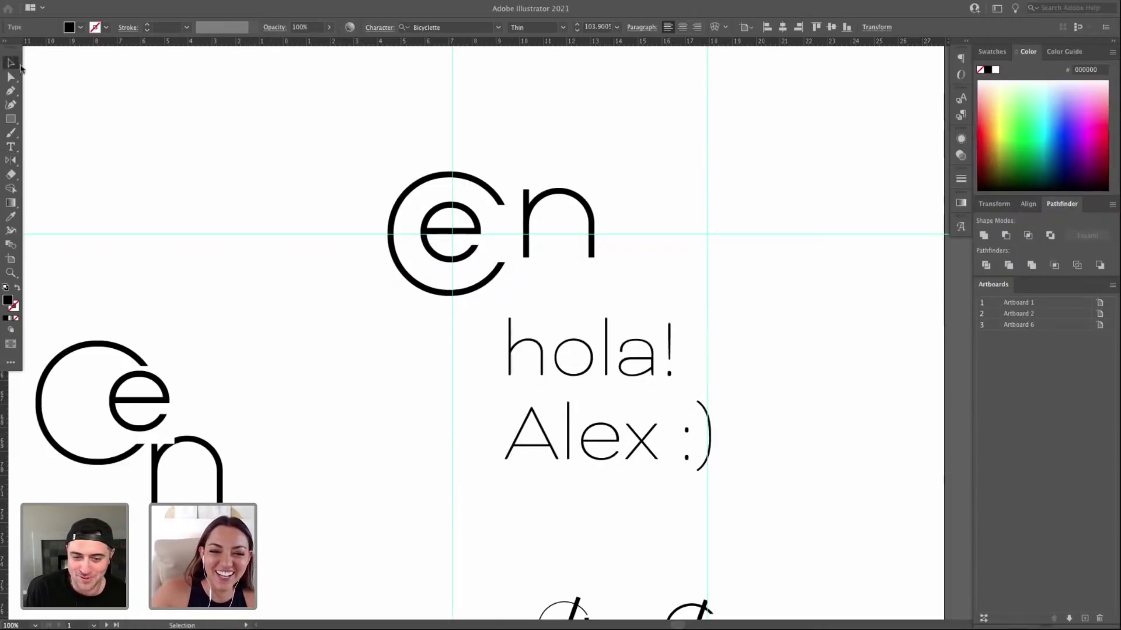
Shift the two greeting lines closer together below the main lockup, and delete the line with the name.
left_click(723, 315)
left_click_drag(669, 430, 669, 408)
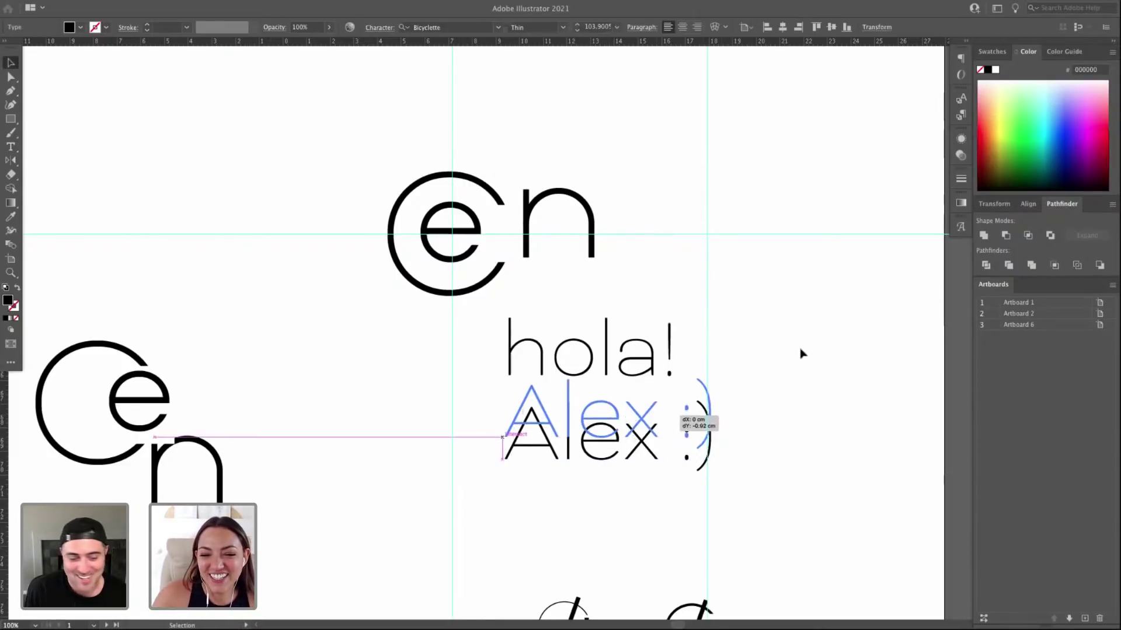
left_click_drag(801, 352, 650, 449)
left_click_drag(684, 410, 670, 433)
left_click(753, 491)
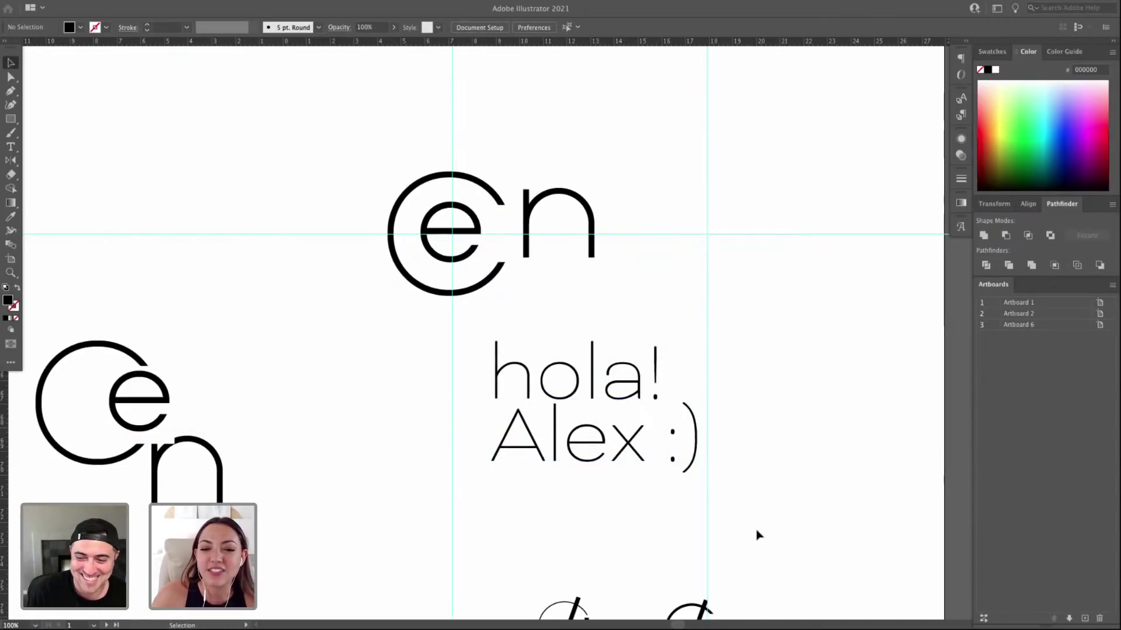
left_click(667, 451)
left_click(740, 464)
left_click(650, 395)
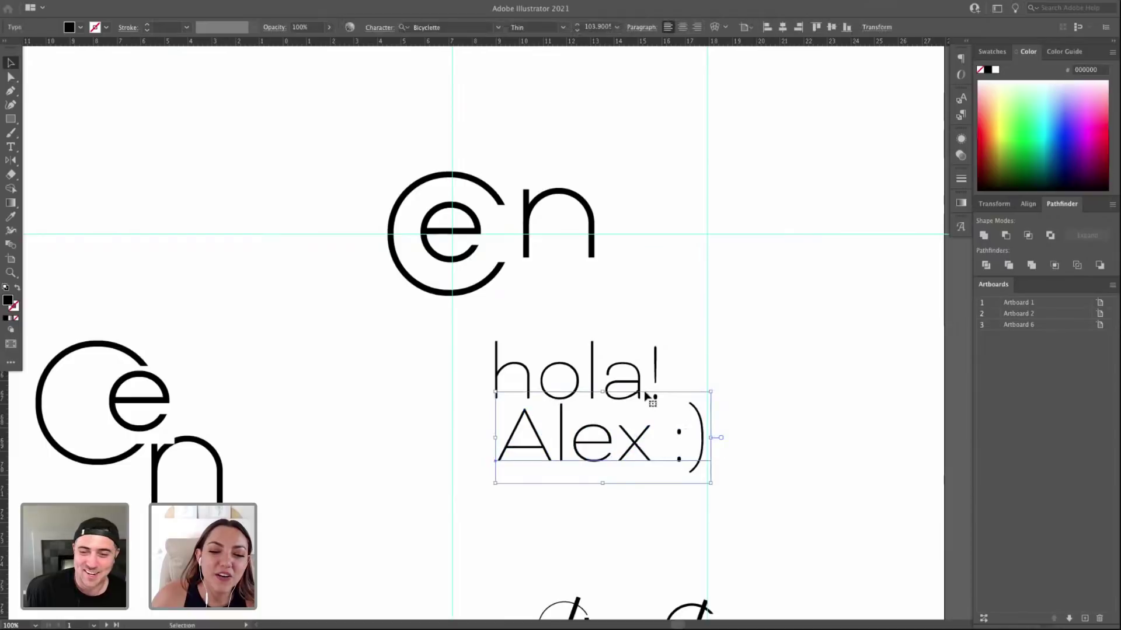
left_click_drag(665, 460, 652, 459)
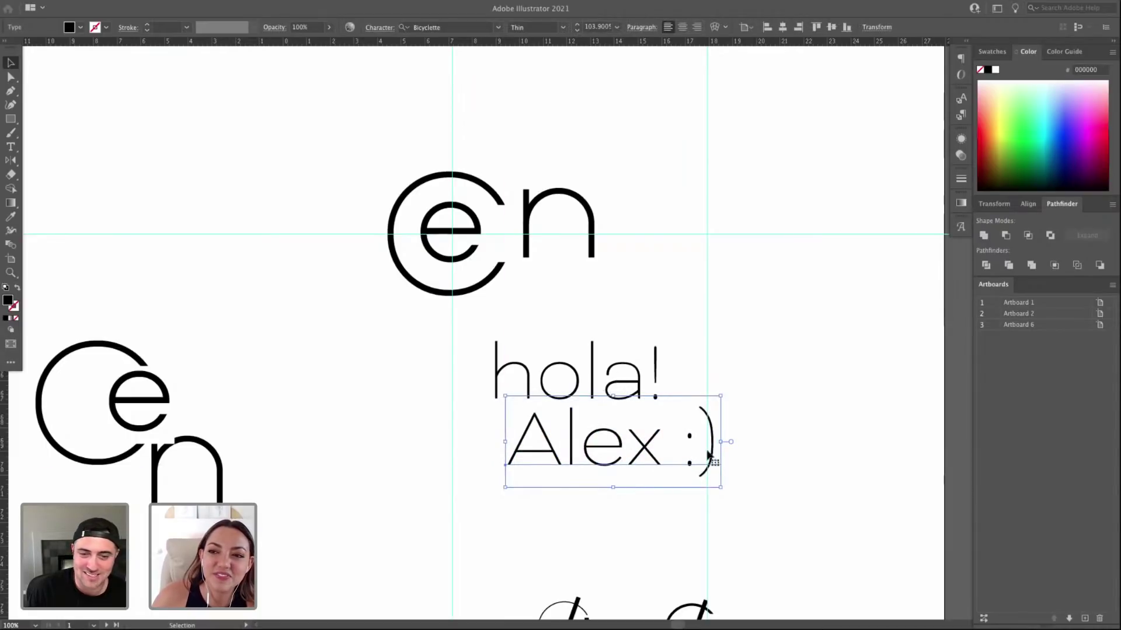
key("Delete")
Open the character settings and try other fonts on the hola! text, such as Big Caslon Medium and Birch Std.
left_click(637, 379)
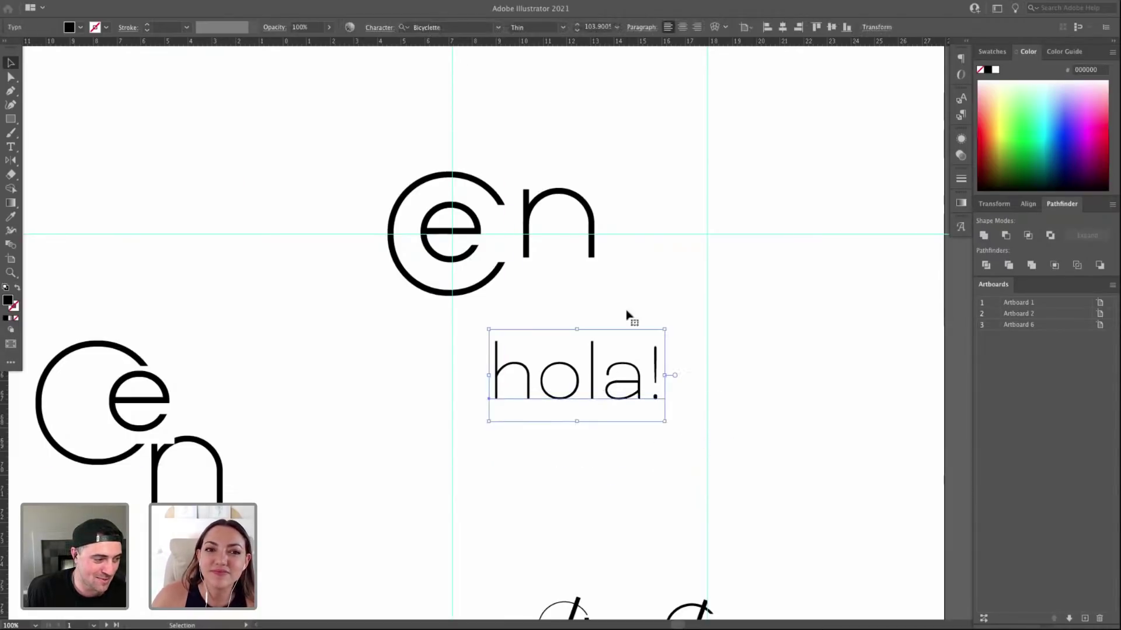
left_click(994, 203)
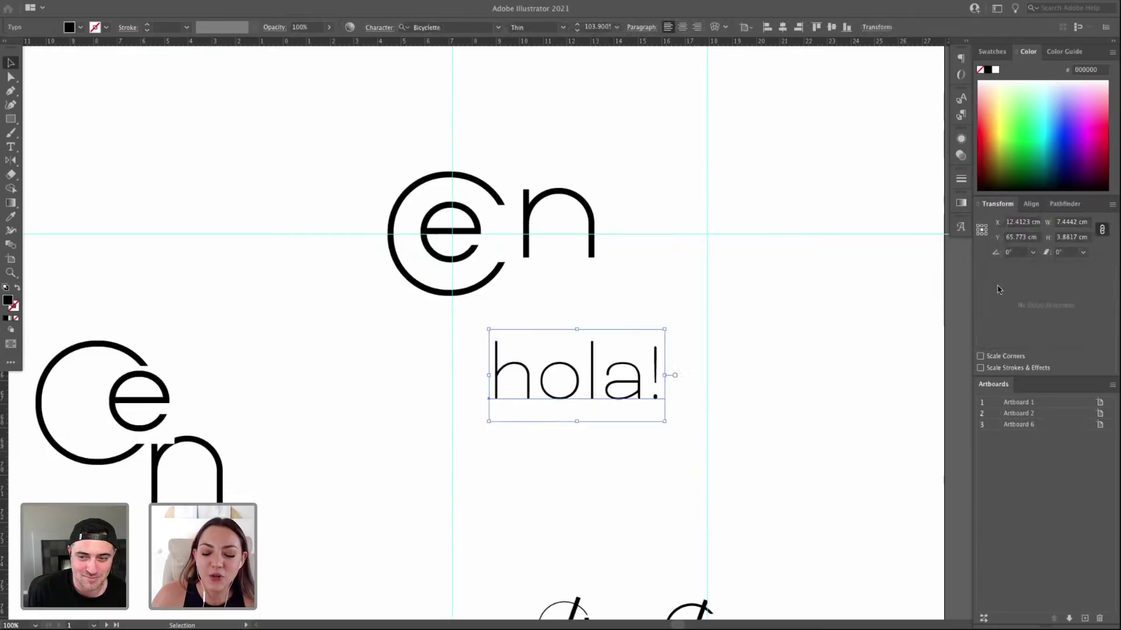
key("ctrl+t")
left_click_drag(645, 358, 655, 358)
left_click(1001, 371)
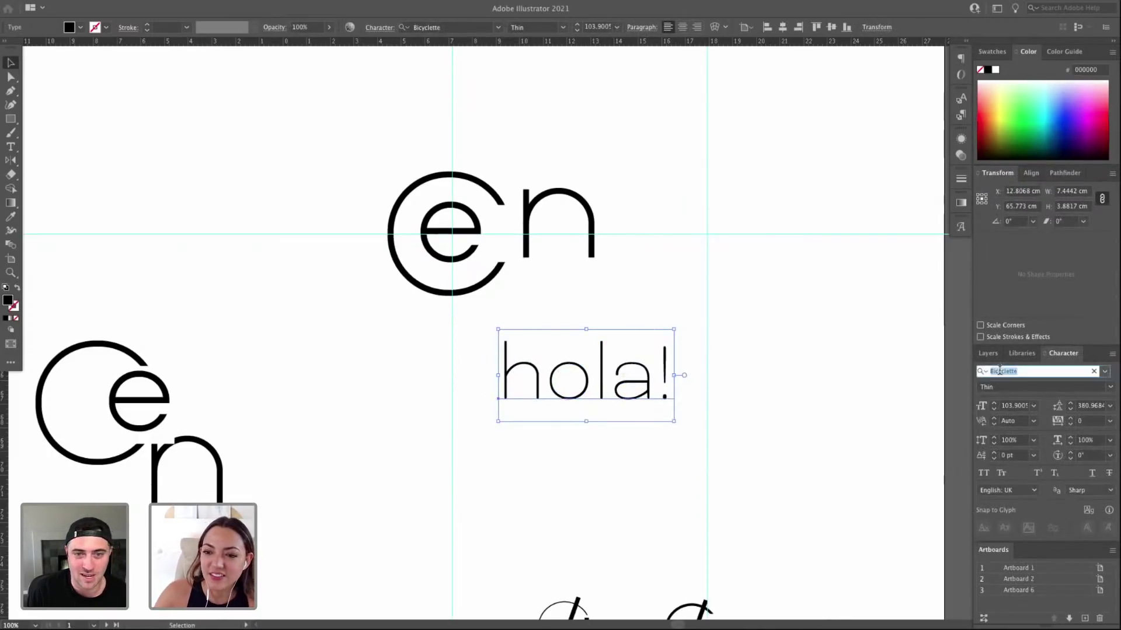
key("Down")
key("Down")
key("Down")
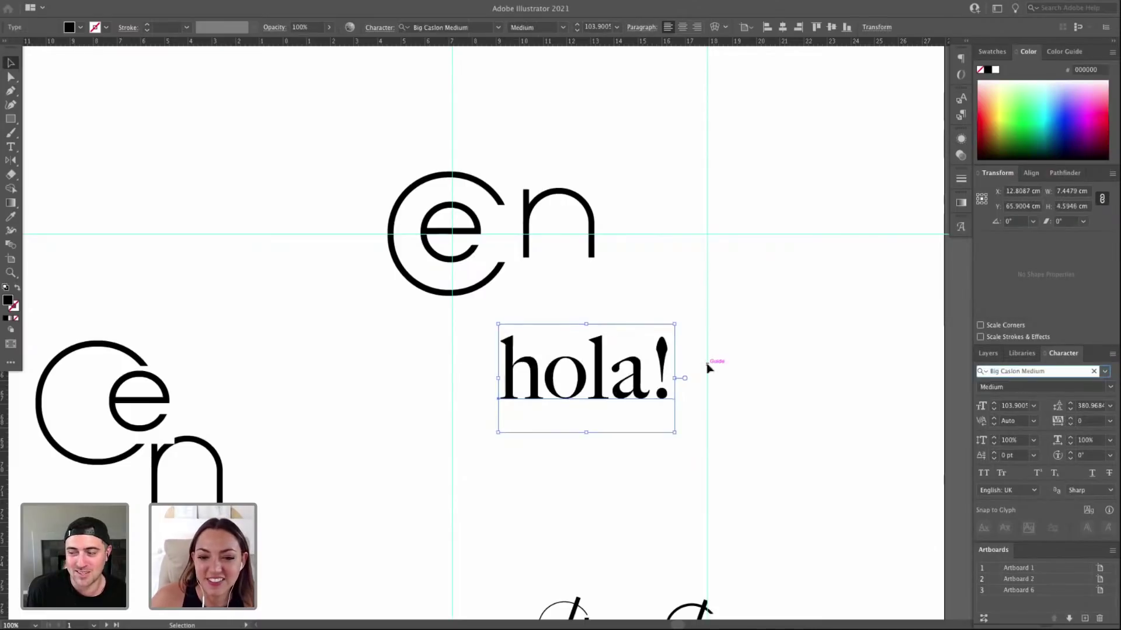
Remove the hola! text from beneath the main lockup.
left_click(534, 378)
left_click_drag(534, 373, 553, 374)
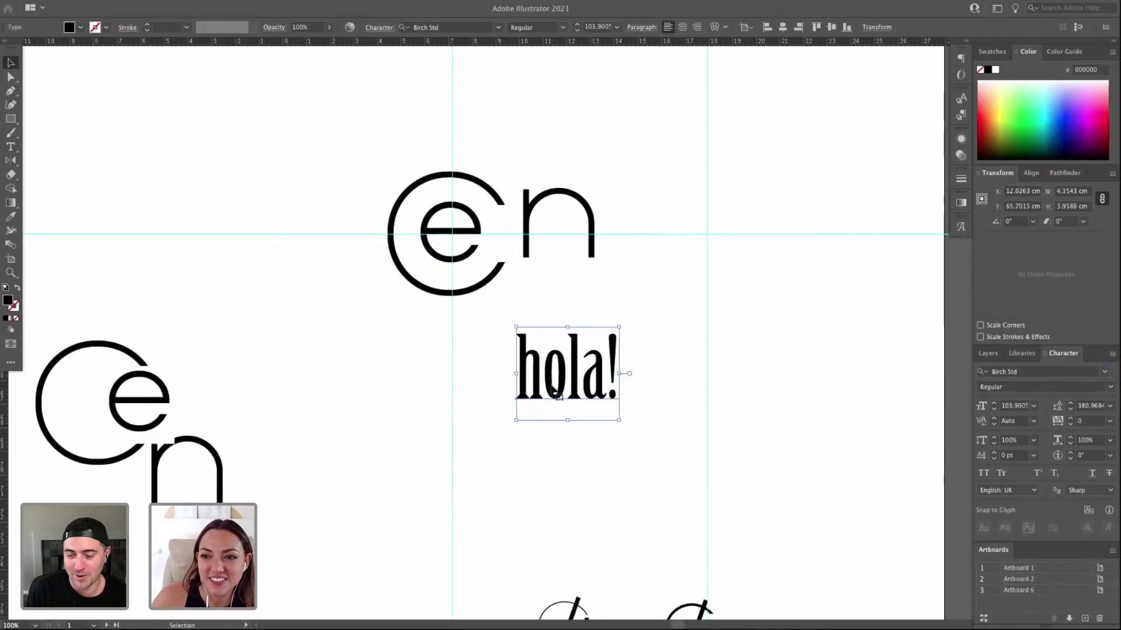
key("Delete")
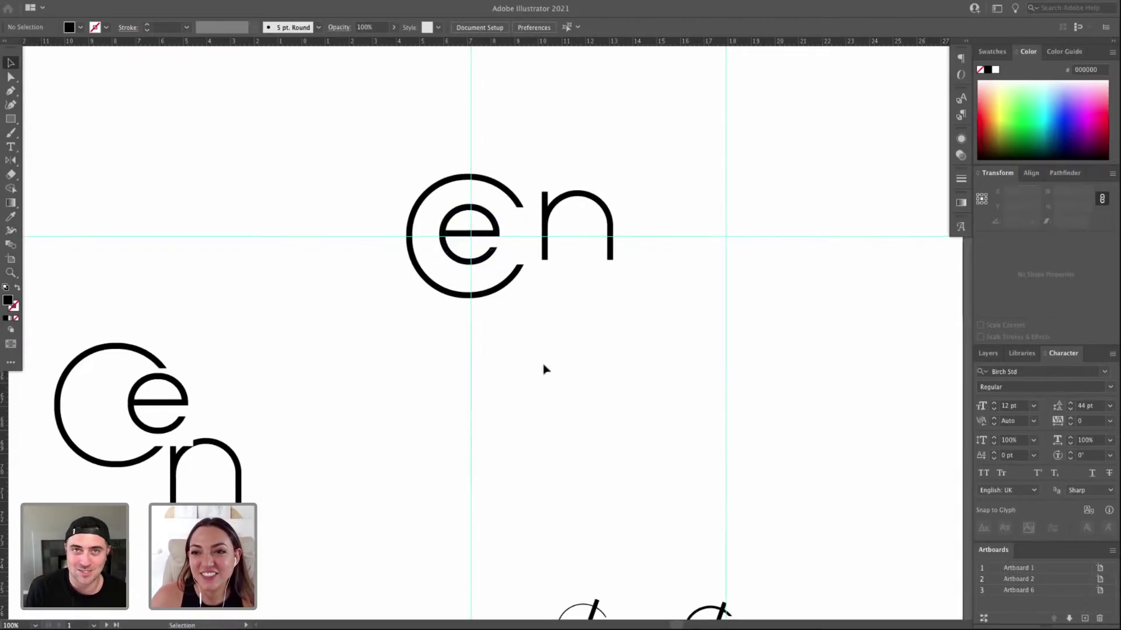
Try deleting the duplicate lockup's n and moving its e over to the main C's opening, undoing both changes.
scroll(443, 379, "left", 2)
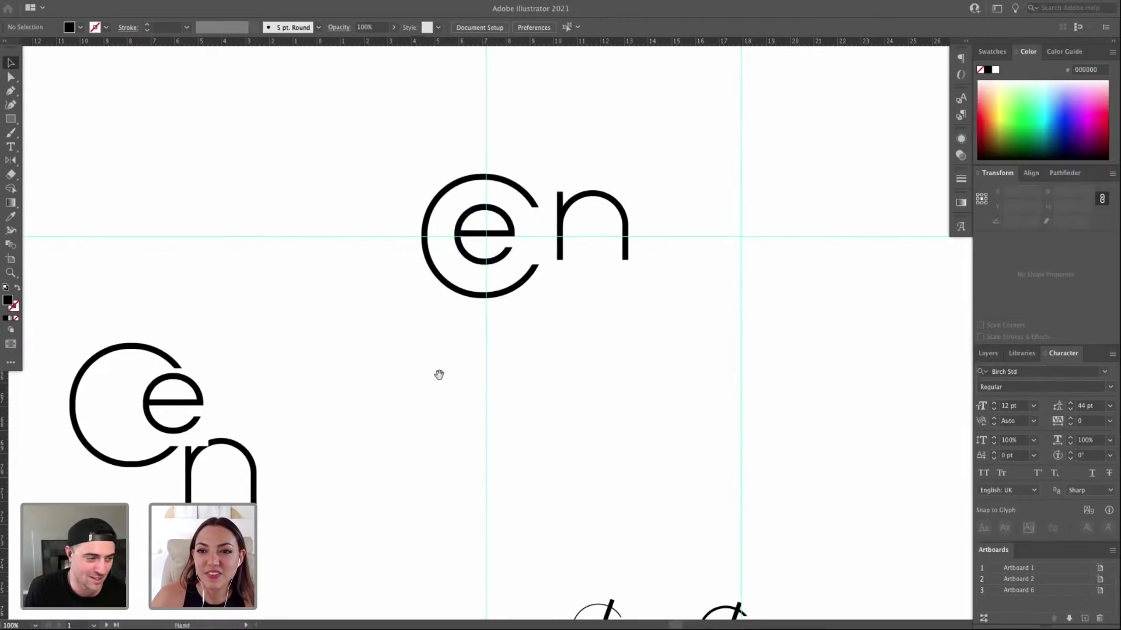
key("space")
left_click_drag(265, 391, 305, 392)
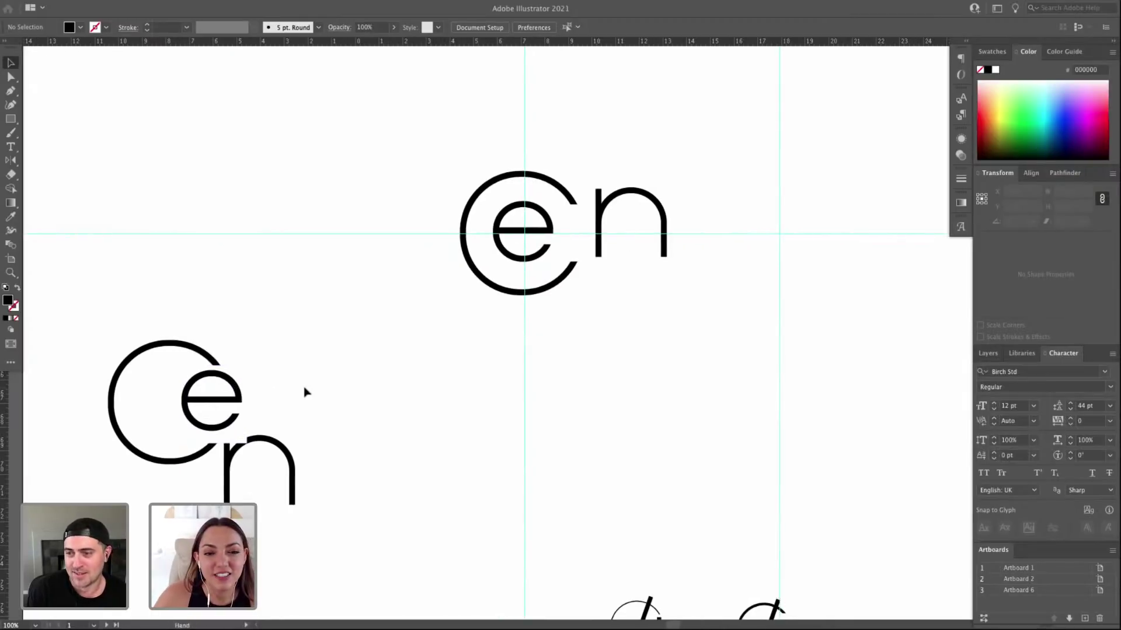
left_click(239, 401)
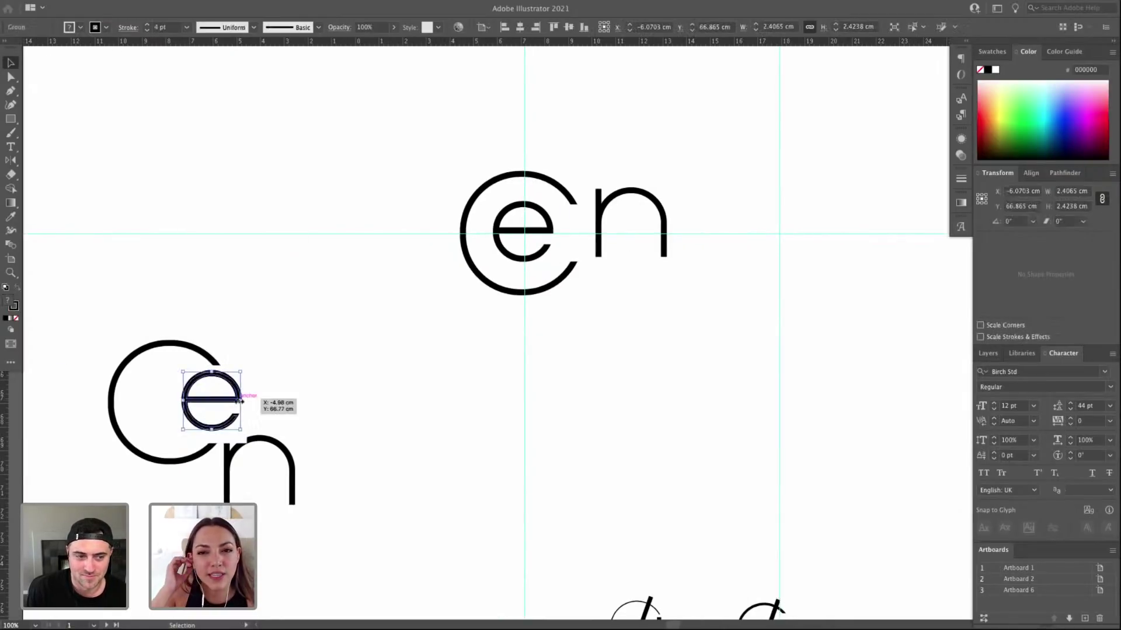
left_click_drag(293, 368, 327, 368)
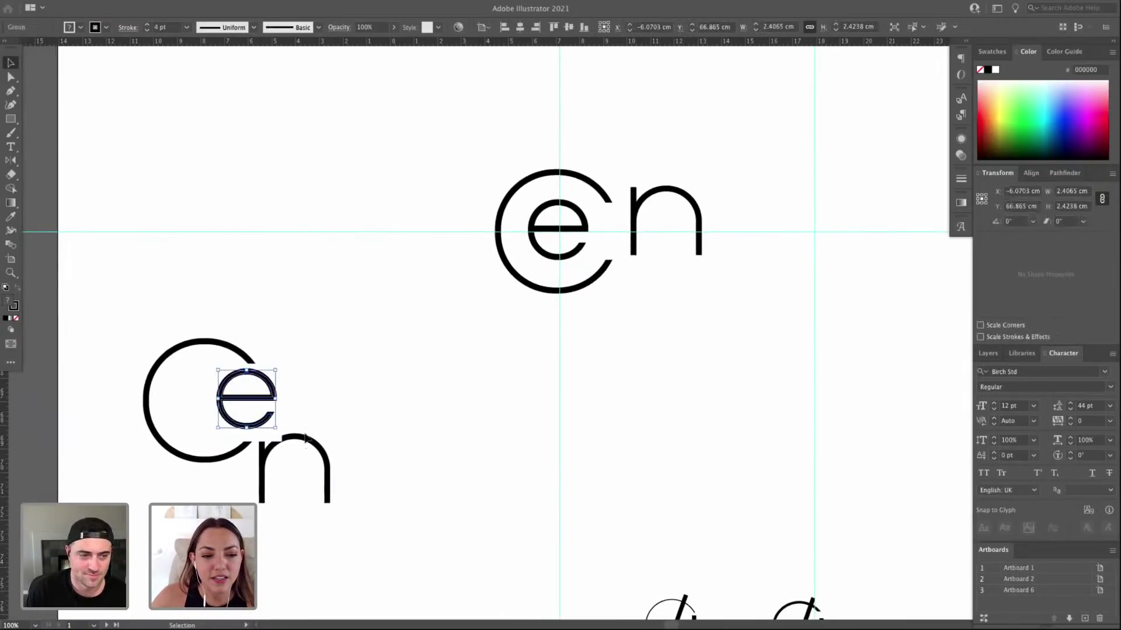
left_click(262, 466)
key("Delete")
key("super+z")
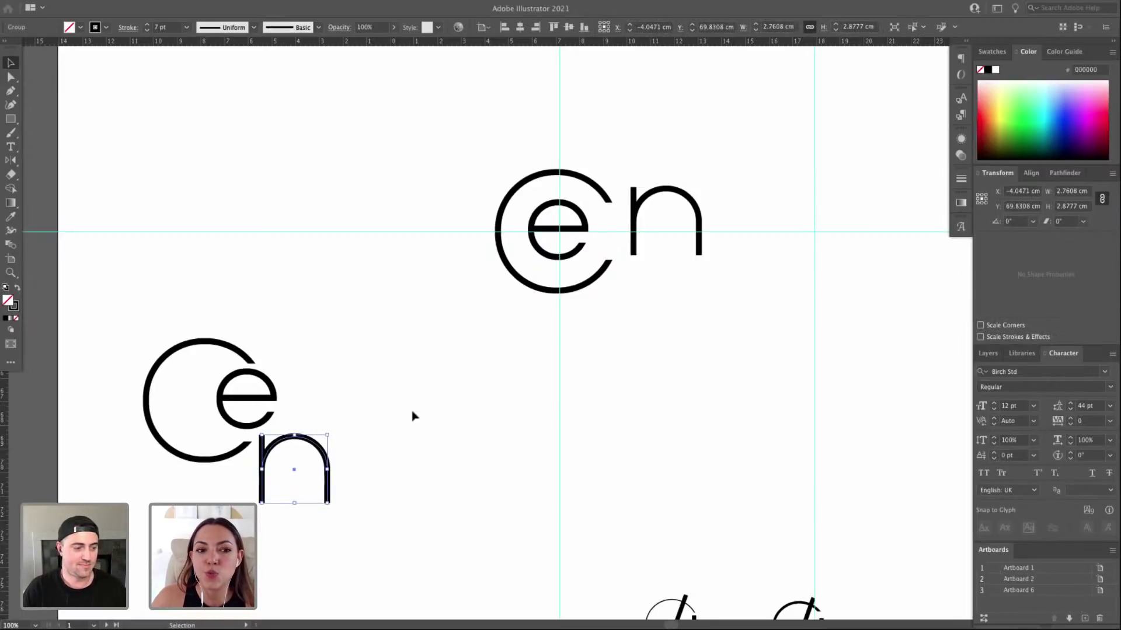
left_click_drag(272, 394, 603, 222)
key("ctrl+z")
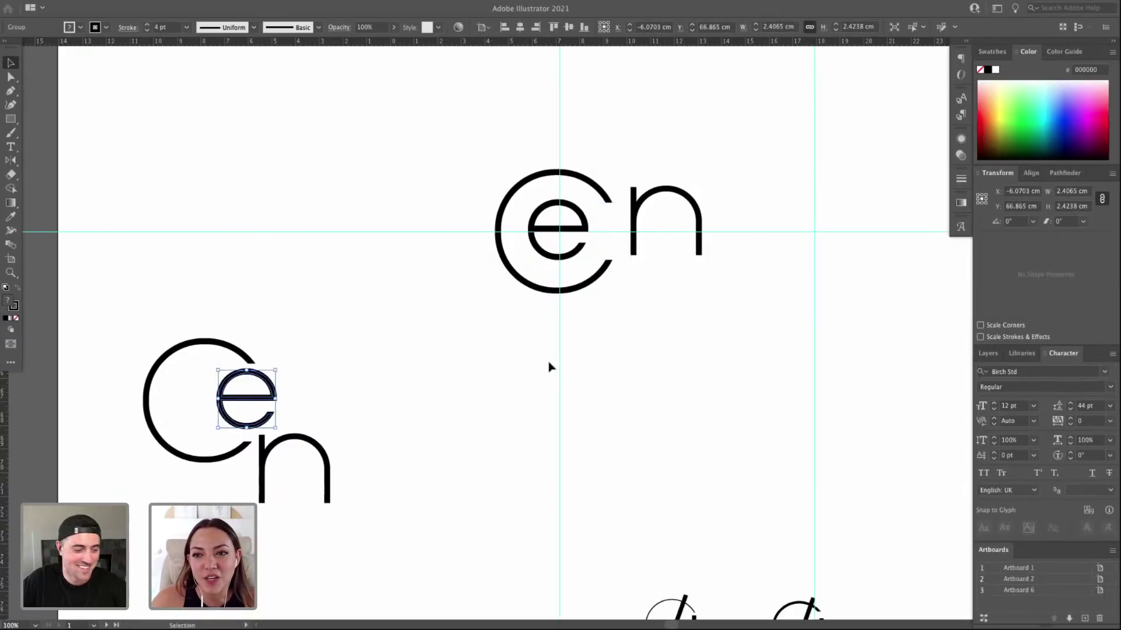
Move the main lockup's n left by about 1 cm so its stem meets the C's opening.
scroll(592, 260, "up", 2)
scroll(592, 260, "right", 2)
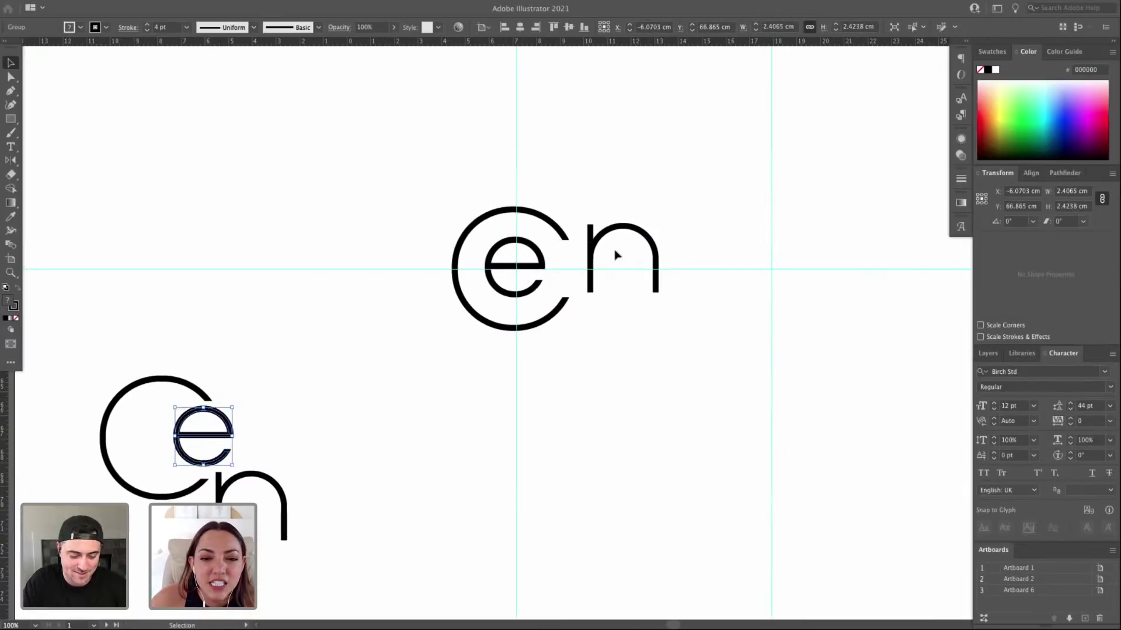
left_click_drag(647, 253, 624, 239)
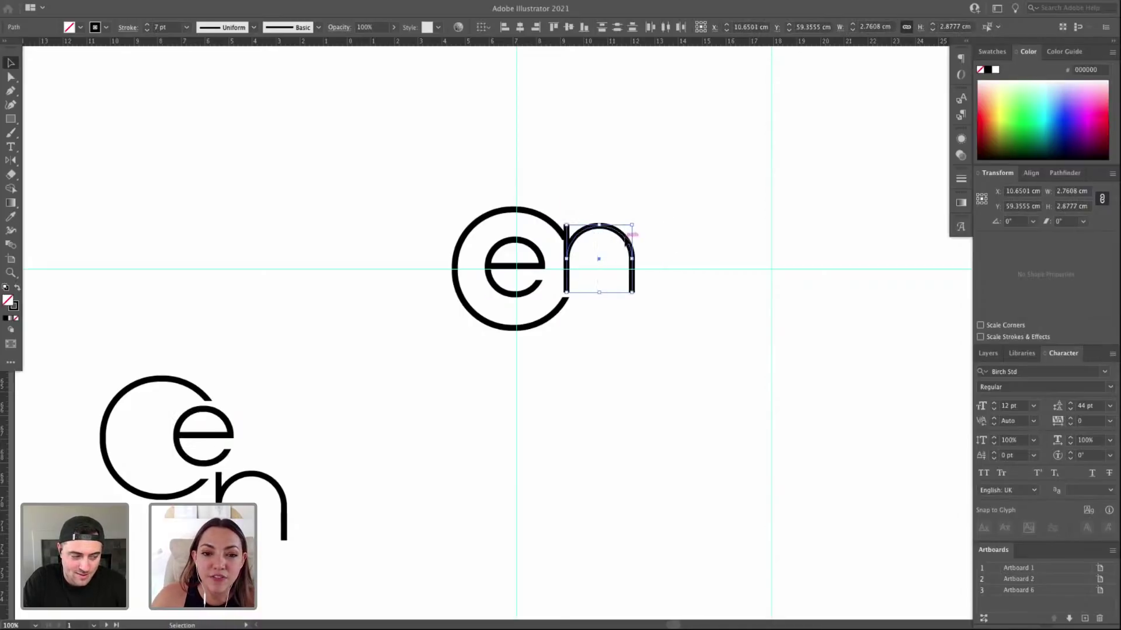
scroll(631, 245, "right", 1)
scroll(625, 242, "up", 2)
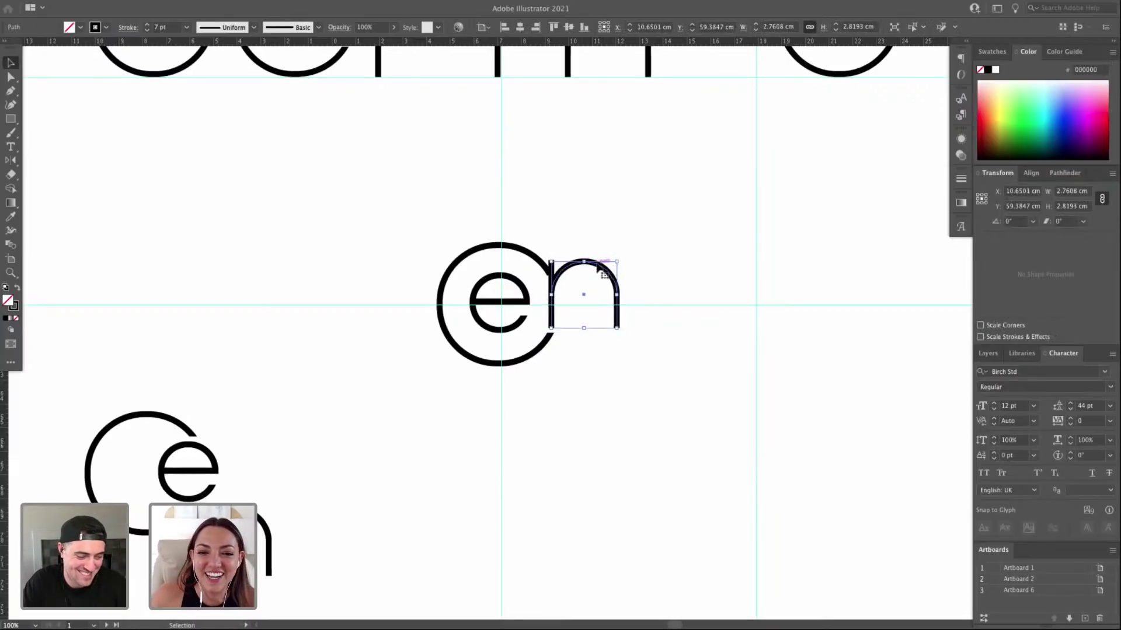
Add a 12 pt Birch Std text frame below the main lockup and enlarge it to about 10.28 × 1.21 cm.
left_click(521, 511)
key("t")
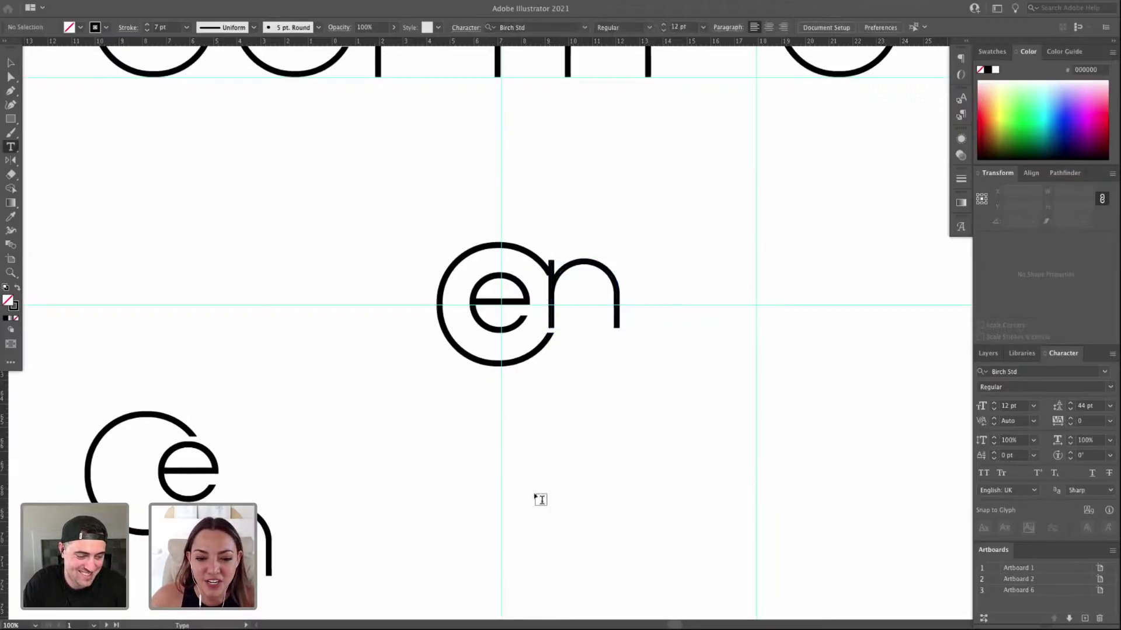
left_click(514, 493)
type("font")
key("Escape")
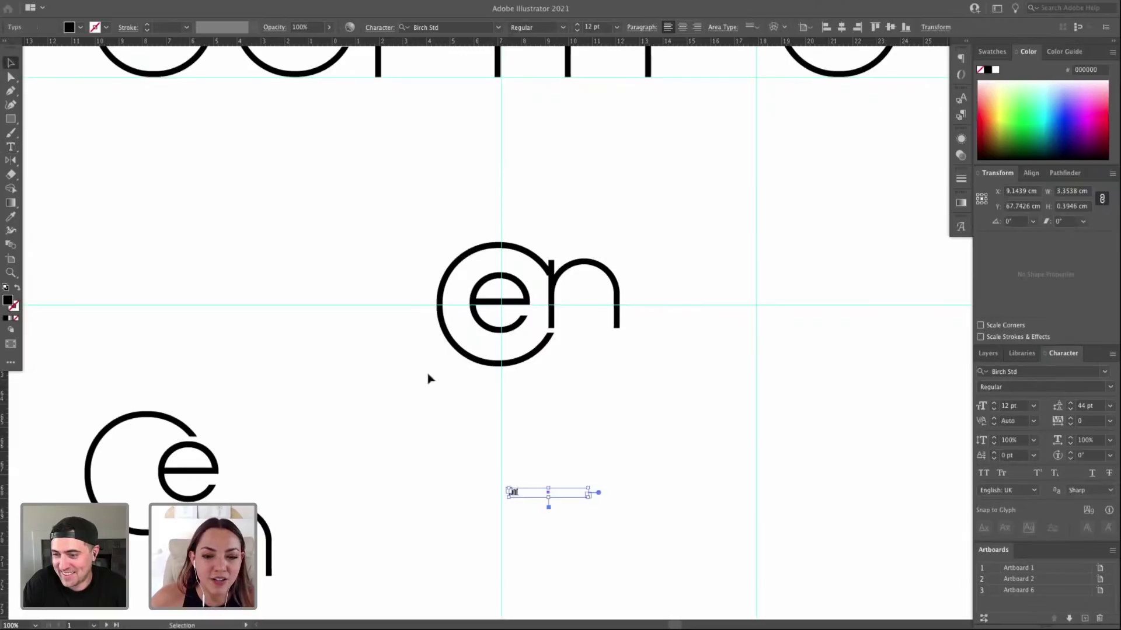
left_click_drag(589, 488, 752, 469)
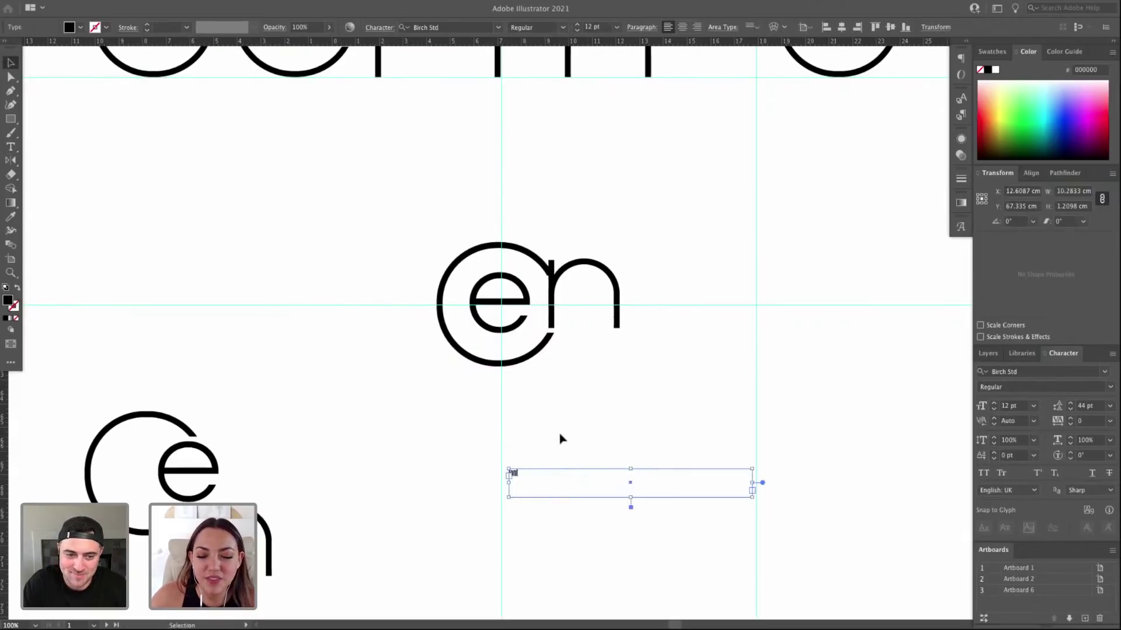
Reopen the small text frame below the main lockup for editing, and delete the whole frame.
left_click(556, 458)
key("t")
left_click(513, 474)
left_click(11, 62)
key("Delete")
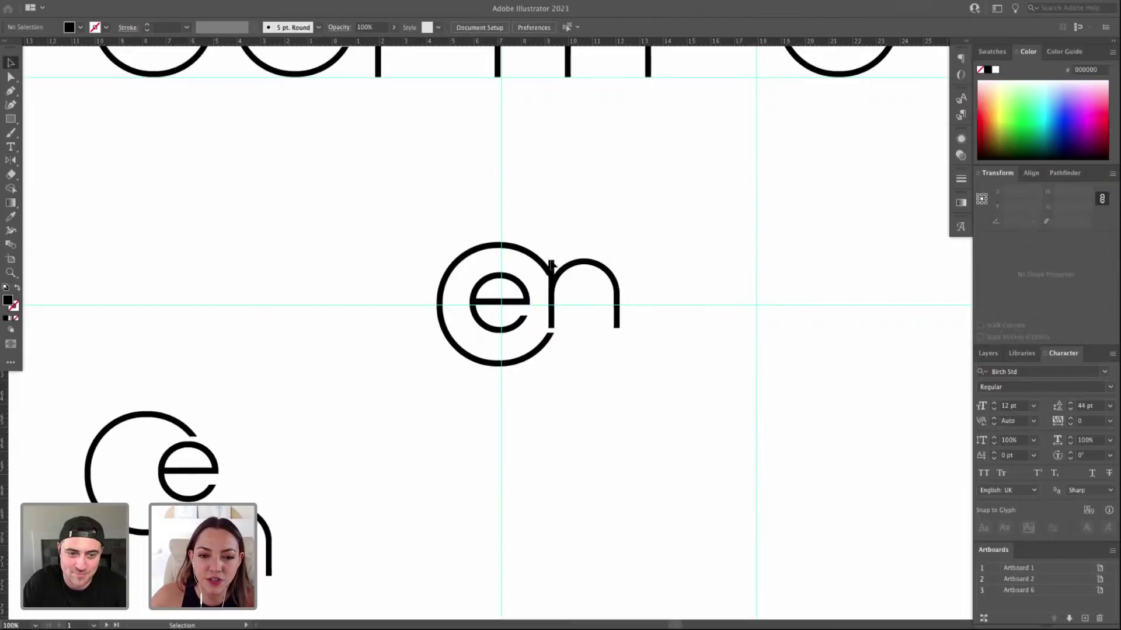
Move the main lockup's n down so its top sits at the horizontal guide and its stem meets the C's lower end.
left_click_drag(581, 267, 604, 302)
mouse_move(516, 302)
left_mouse_down()
mouse_move(542, 305)
mouse_move(516, 302)
left_mouse_up()
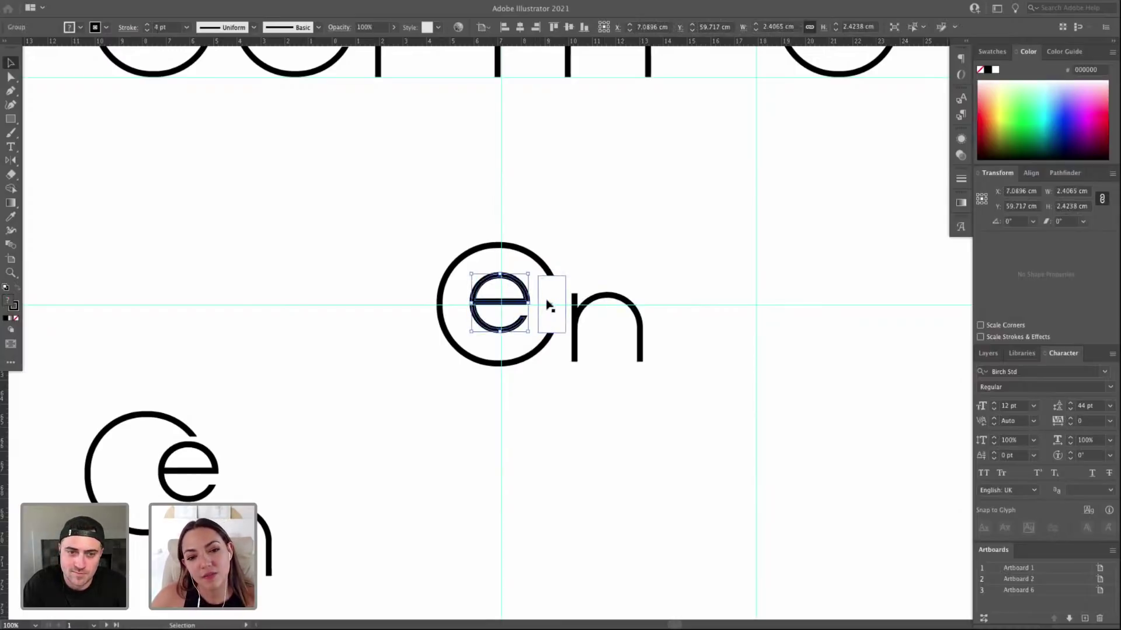
left_click(603, 265)
scroll(598, 277, "down", 2)
scroll(598, 278, "right", 2)
left_click_drag(577, 270, 540, 283)
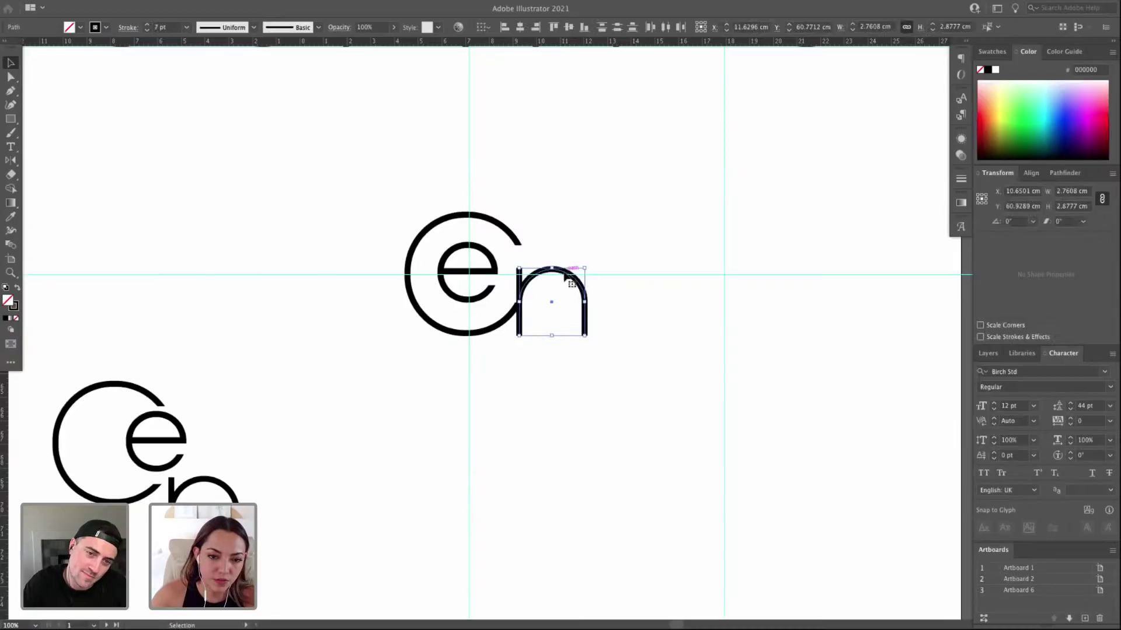
left_click(603, 290)
left_click_drag(603, 304, 626, 362)
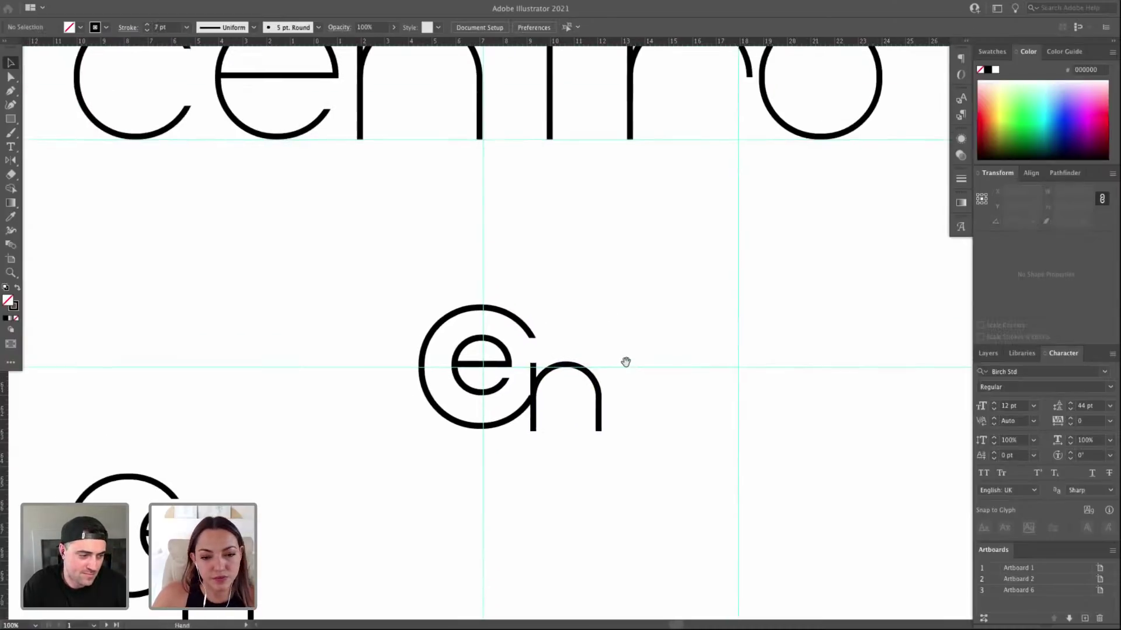
left_click(585, 369)
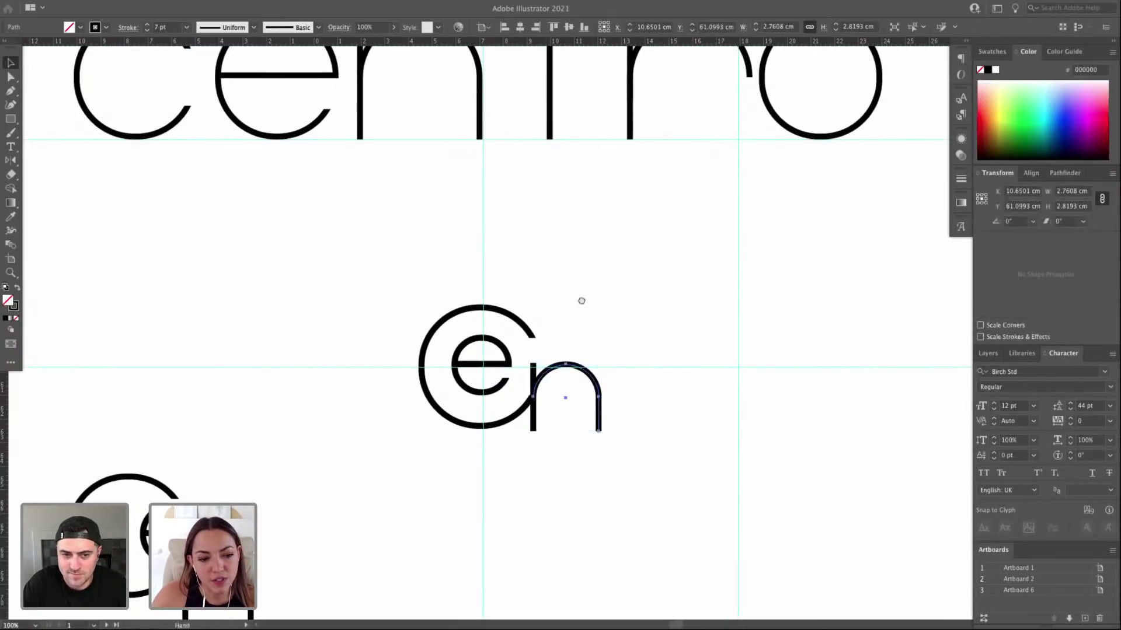
Sketch a freehand C with a small circle at its opening beside the main lockup, using the Paintbrush.
left_click_drag(508, 373, 554, 258)
key("b")
mouse_move(368, 217)
left_mouse_down()
mouse_move(322, 216)
mouse_move(369, 306)
left_mouse_up()
Draw a rectangle about 2.71 × 7.05 cm covering the main C from its vertical centre line to beyond its opening.
key("v")
left_click(545, 198)
key("m")
left_click_drag(527, 177, 592, 344)
Sample white as the rectangle's fill, and bring the small e in front of the rectangle.
key("i")
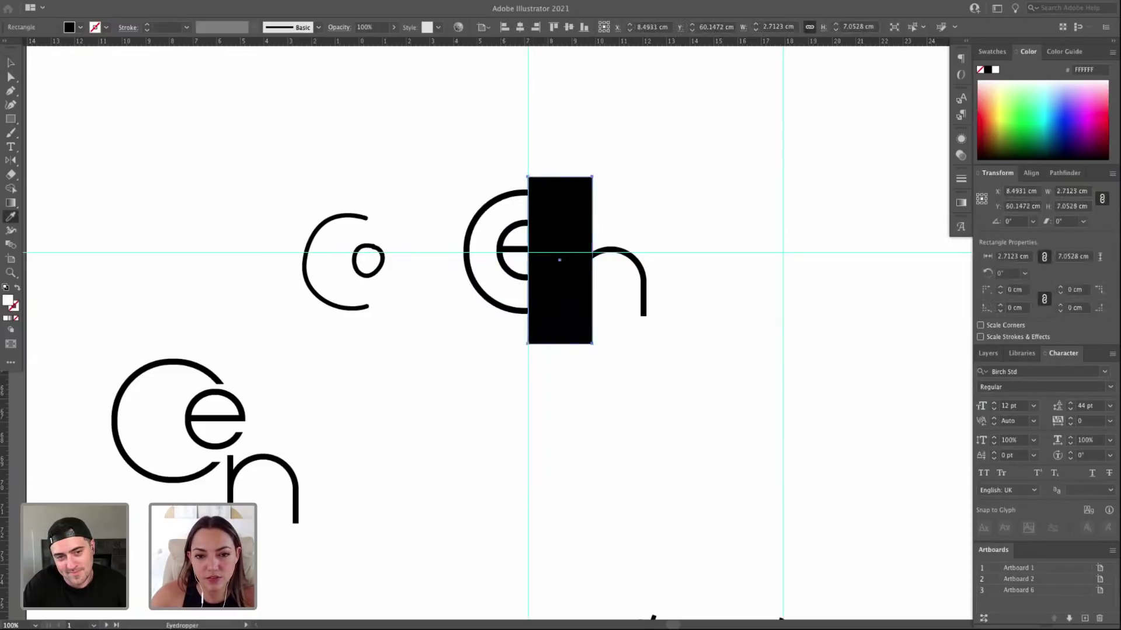
left_click(519, 292)
key("v")
left_click(513, 253)
key("super+x")
key("super+f")
Try to bring the n's arch in front of the white rectangle by cutting and pasting it in front.
left_click(622, 254)
left_click(626, 255)
key("super+x")
key("super+f")
In outline view, move the n's separate stem clear of the rectangle, and delete it.
left_click(596, 275)
key("super+y")
left_click_drag(577, 297, 728, 328)
key("super+y")
key("b")
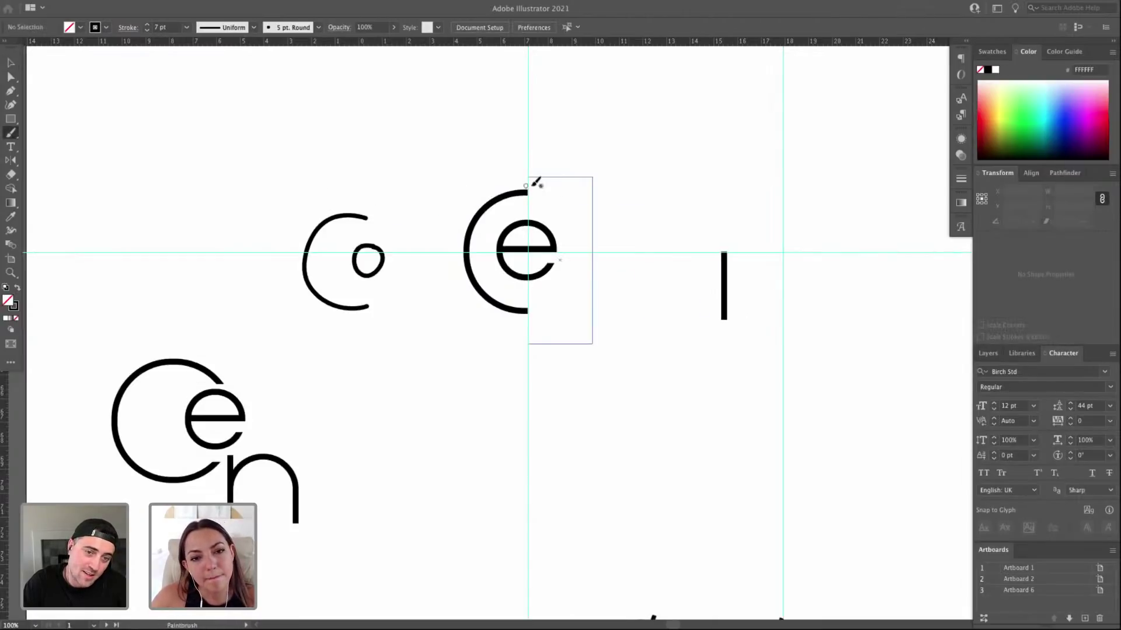
key("v")
left_click_drag(715, 258, 764, 340)
key("Delete")
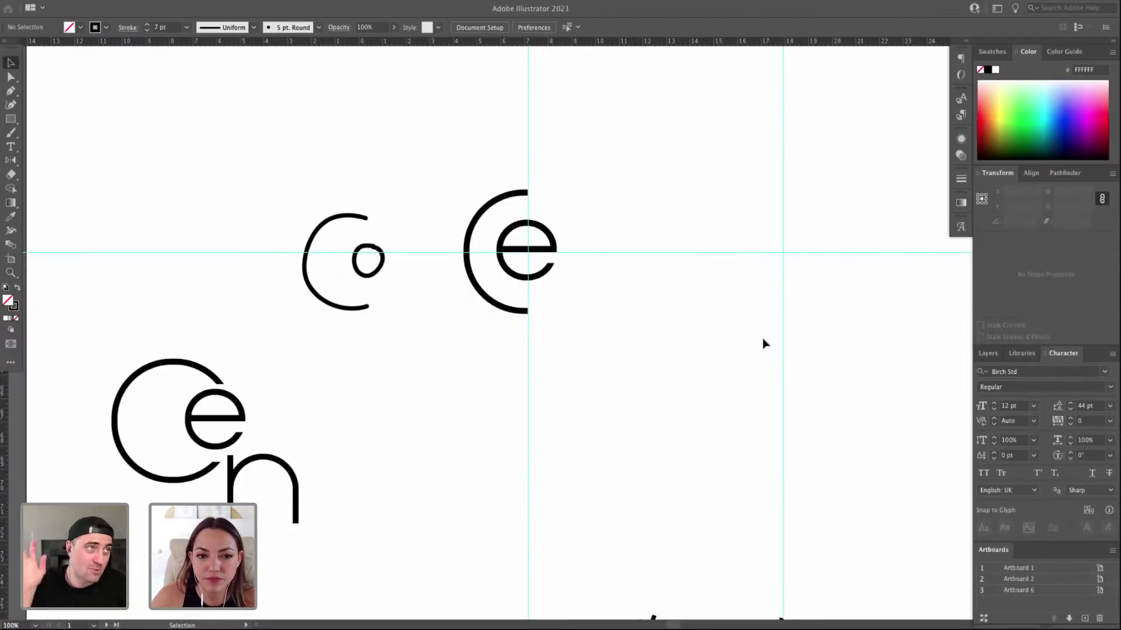
Check the artwork's outlines, and undo the n's removal, the stacking changes and the rectangle's white fill.
key("super+y")
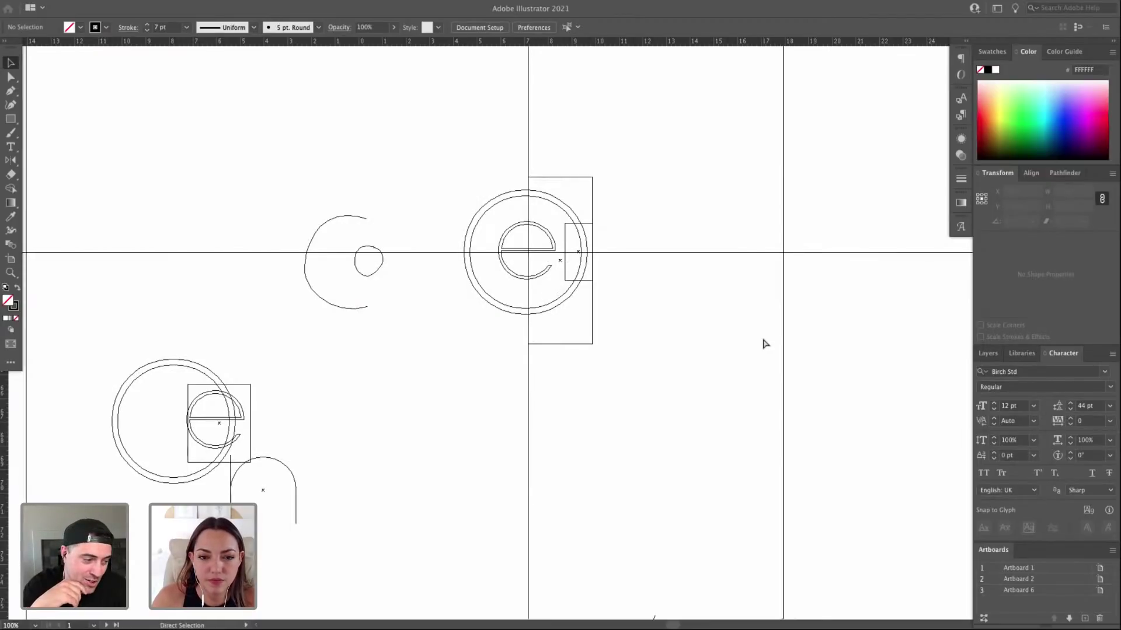
key("ctrl+y")
key("ctrl+z")
key("ctrl+z")
key("ctrl+z")
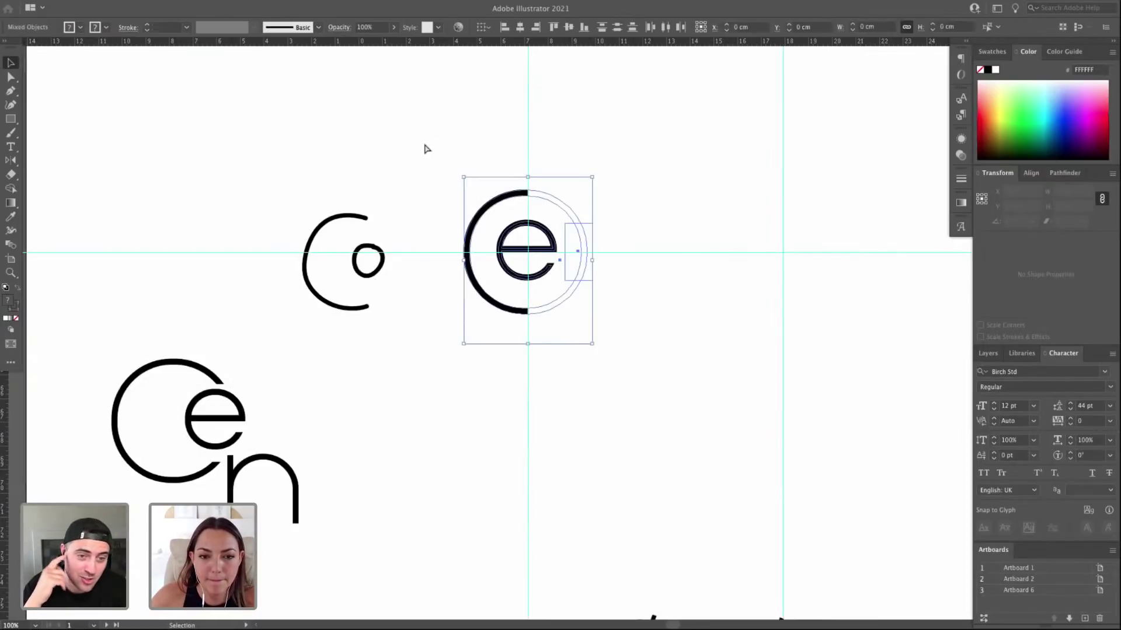
key("ctrl+z")
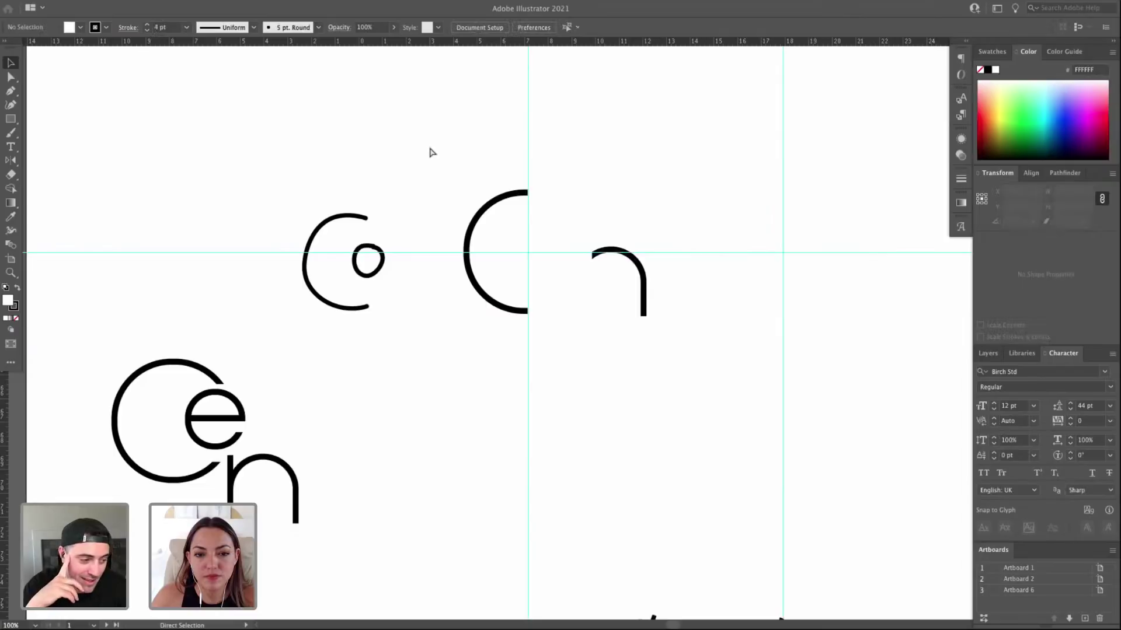
key("ctrl+shift+z")
key("ctrl+shift+z")
In outline view, move the whole n, stem and arch together, out to the open area beyond the rectangle.
left_click(449, 159)
key("ctrl+y")
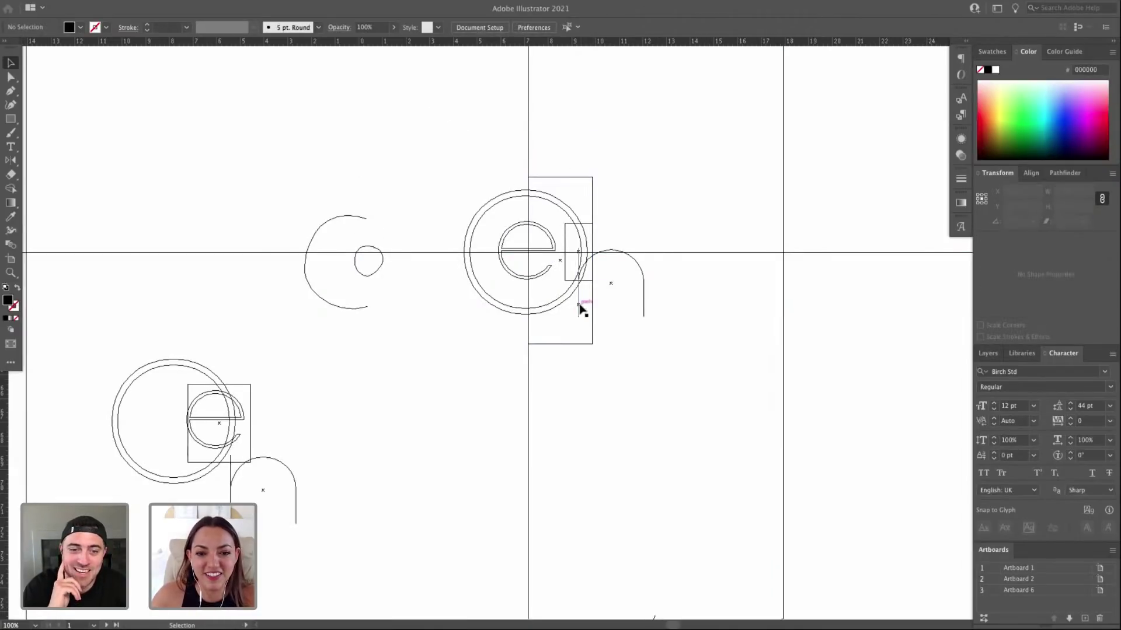
left_click(575, 309)
left_click_drag(621, 250, 729, 306)
left_click(702, 308)
key("ctrl+y")
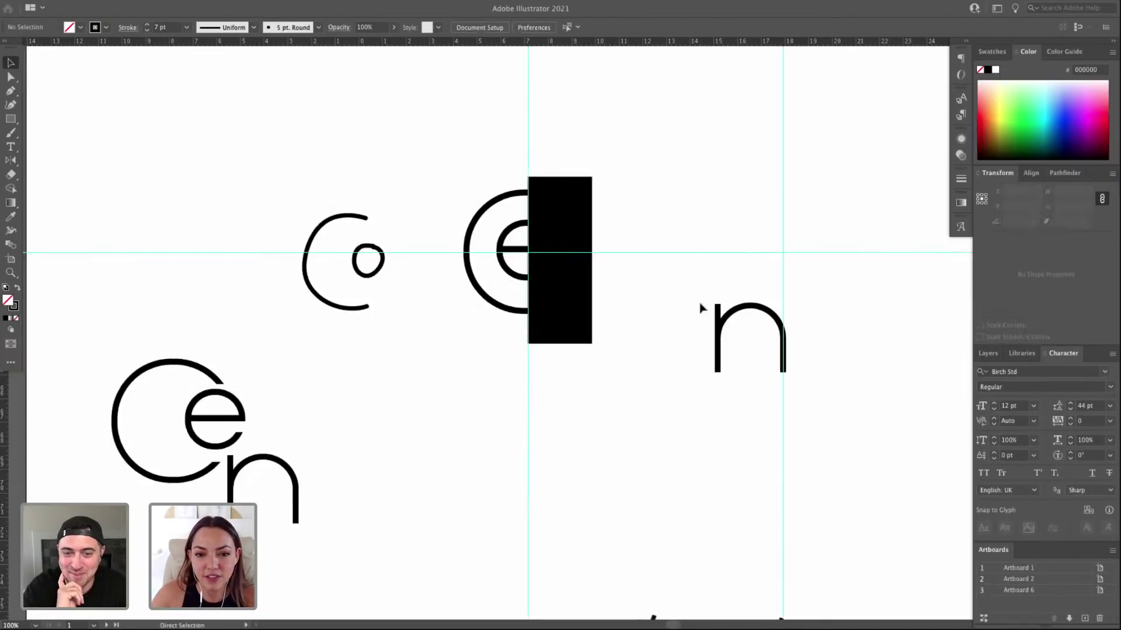
Fill the covering rectangle white, bring the e in front of it, and check the lockup with the guides hidden.
left_click(553, 310)
left_click(995, 69)
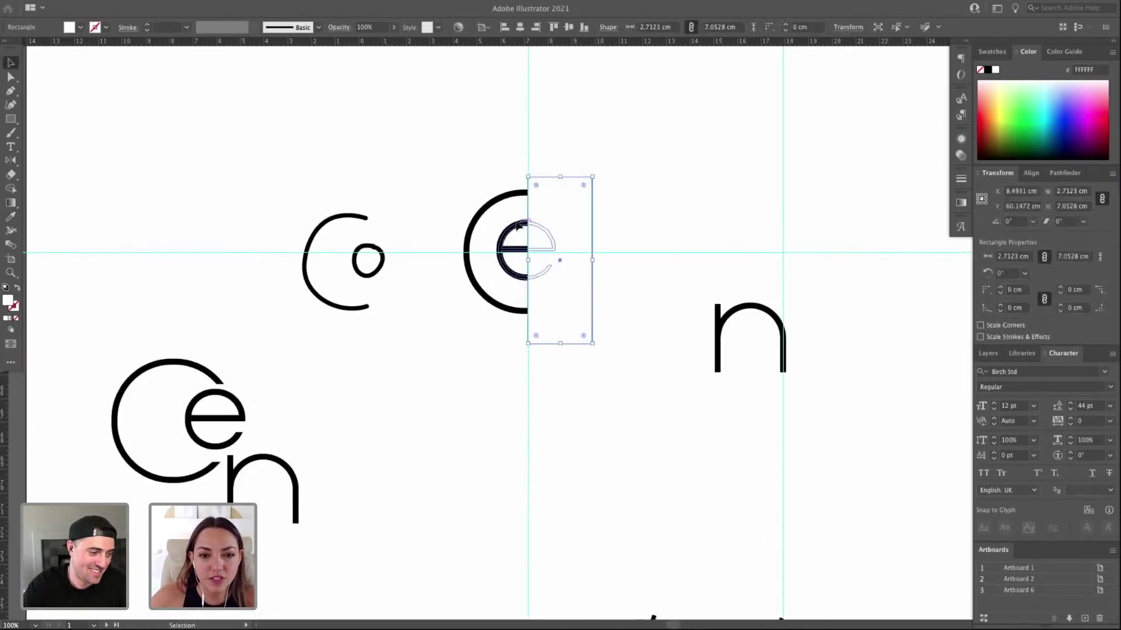
key("ctrl+[")
left_click(648, 220)
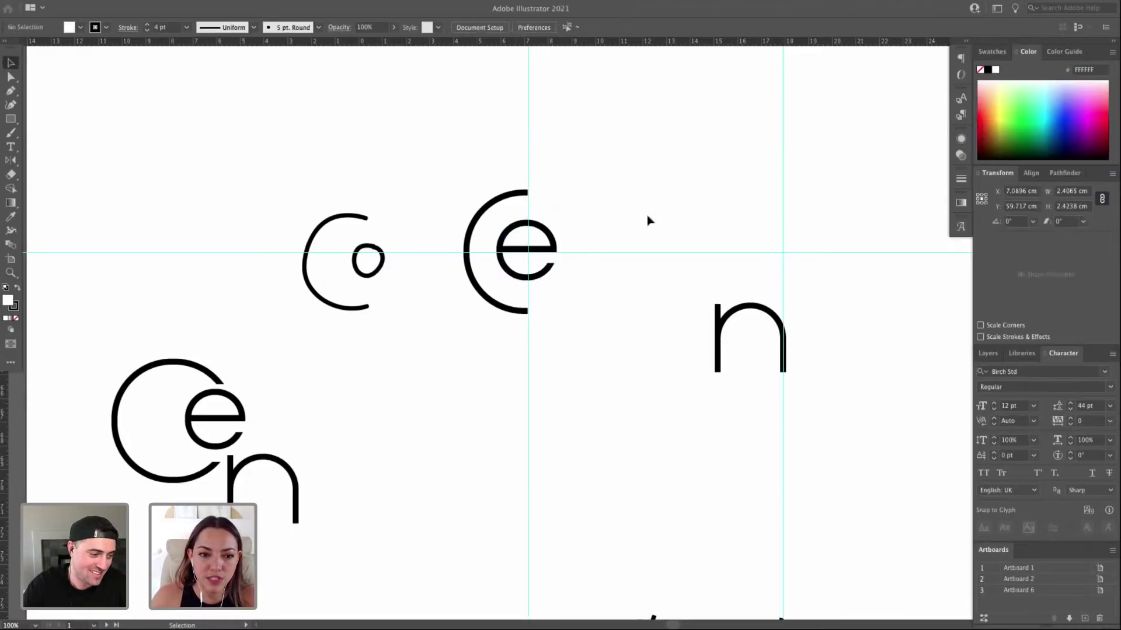
key("ctrl+v")
key("ctrl+z")
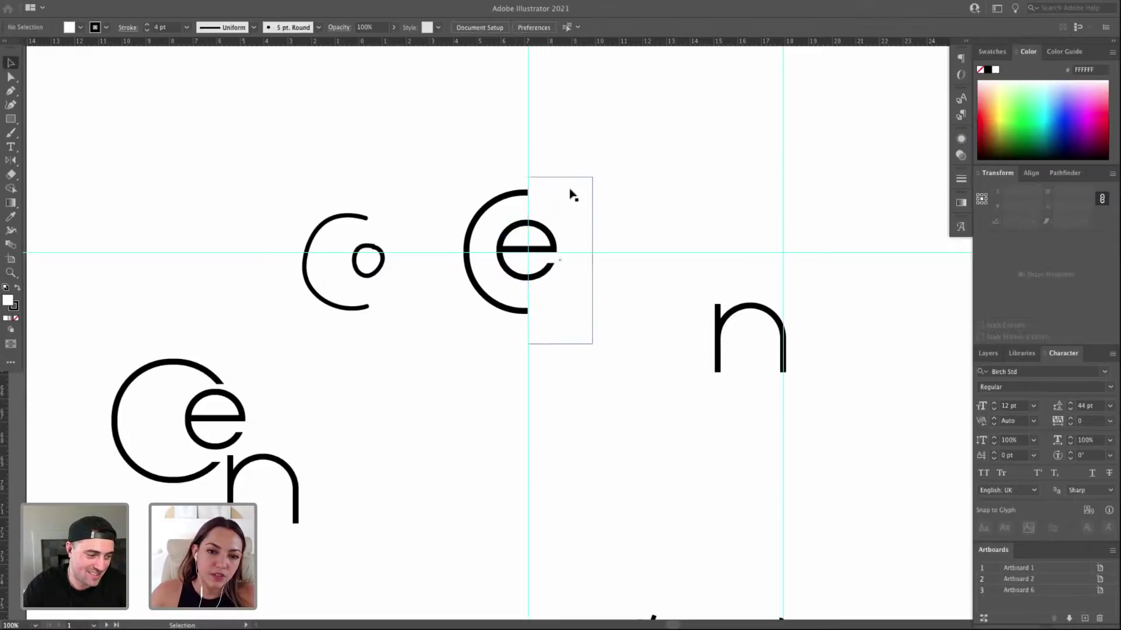
key("ctrl+semicolon")
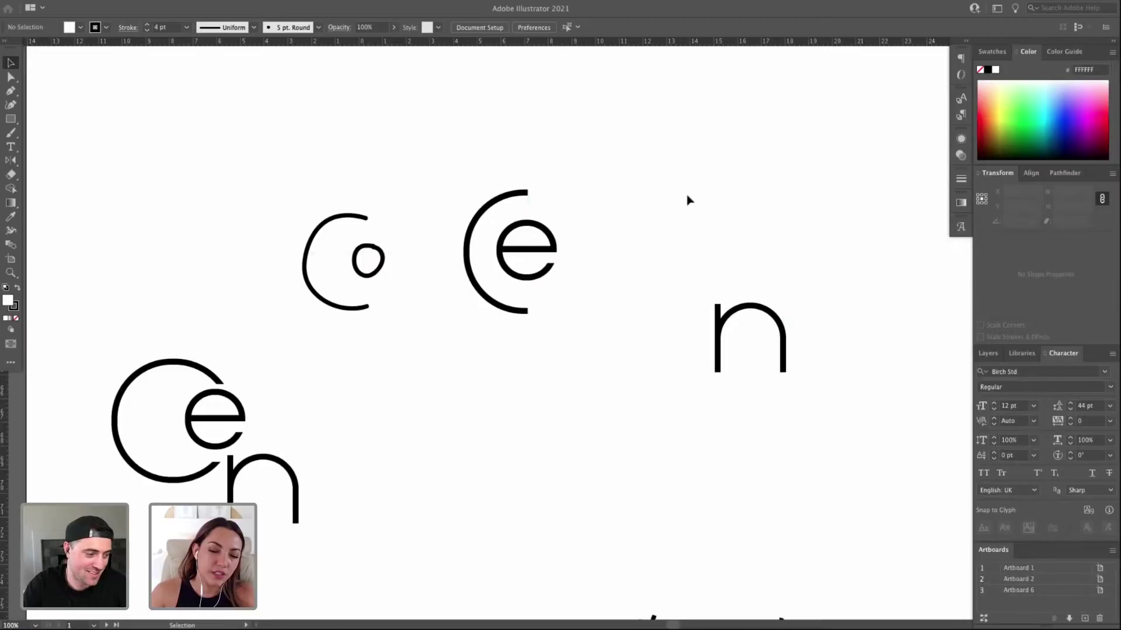
key("ctrl+semicolon")
Move the n up beside the e, aligning its top with the C's upper end and leaving a small gap.
left_click_drag(672, 268, 809, 390)
left_click_drag(774, 318, 568, 195)
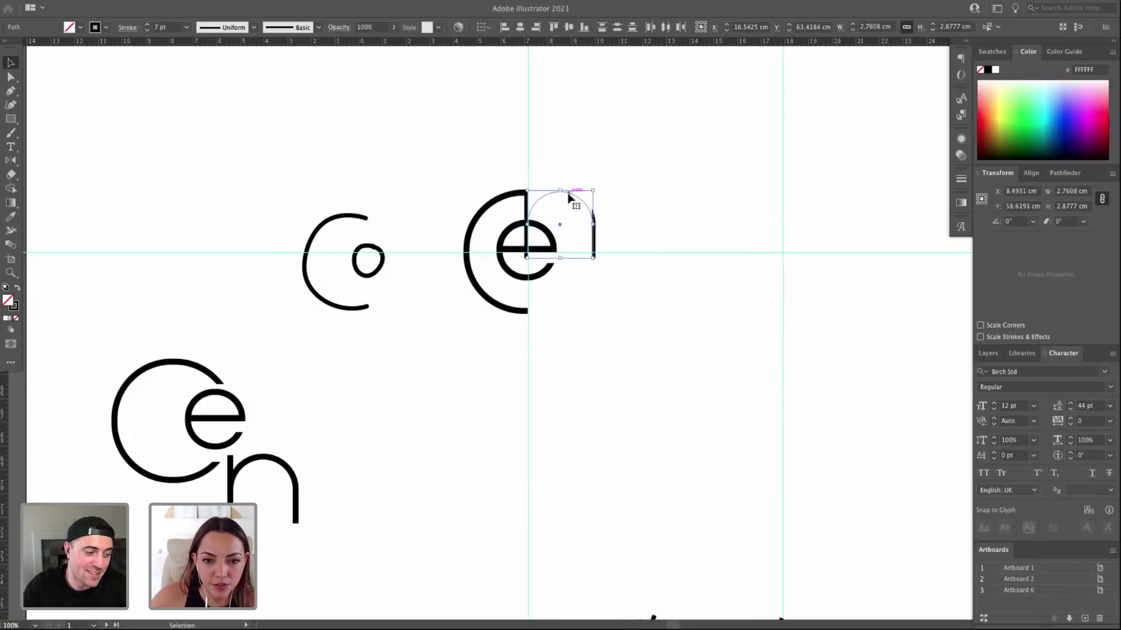
key("shift+Right")
key("shift+Right")
key("shift+Right")
key("shift+Right")
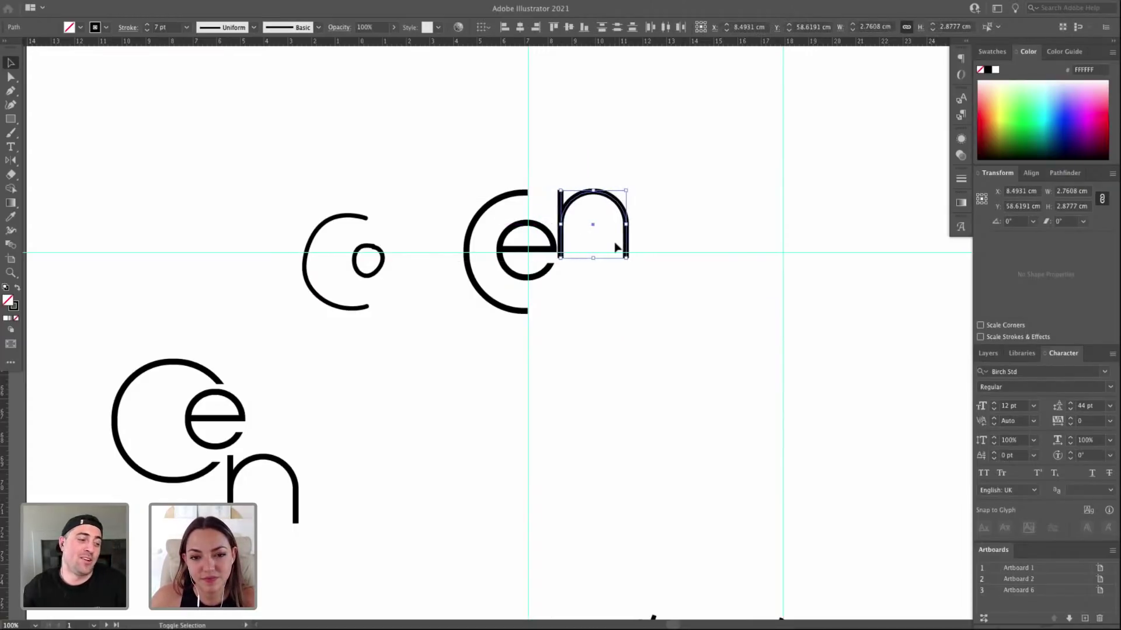
key("Right")
key("Right")
key("Right")
key("Right")
left_click(565, 269)
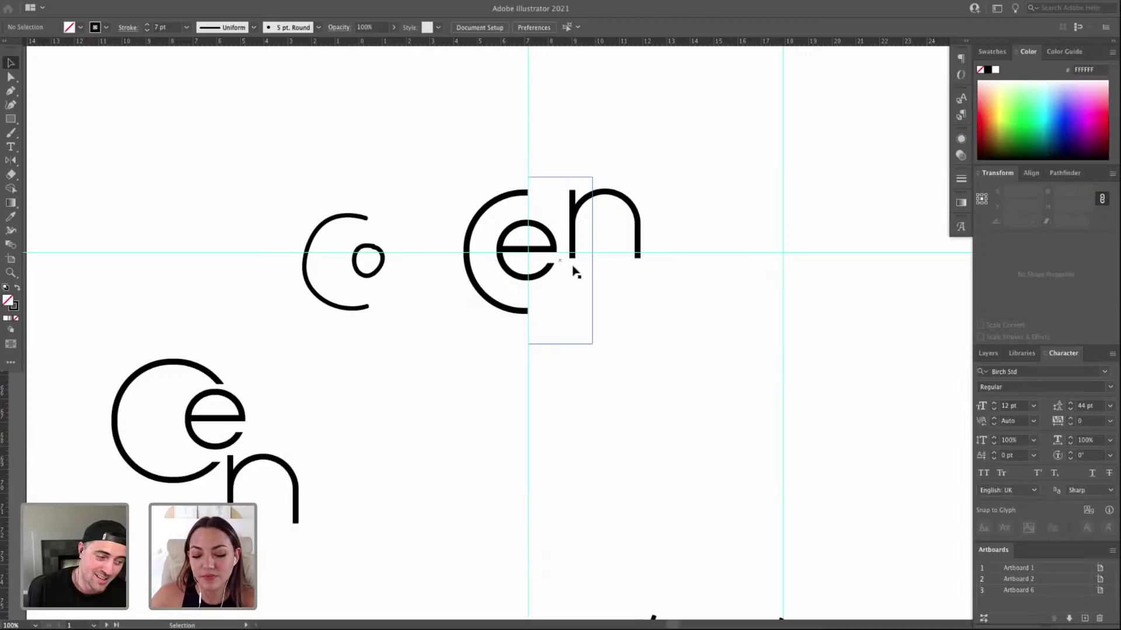
Draw a horizontal crossbar about 2.87 cm wide just below the n, matching the n's overall width.
key("p")
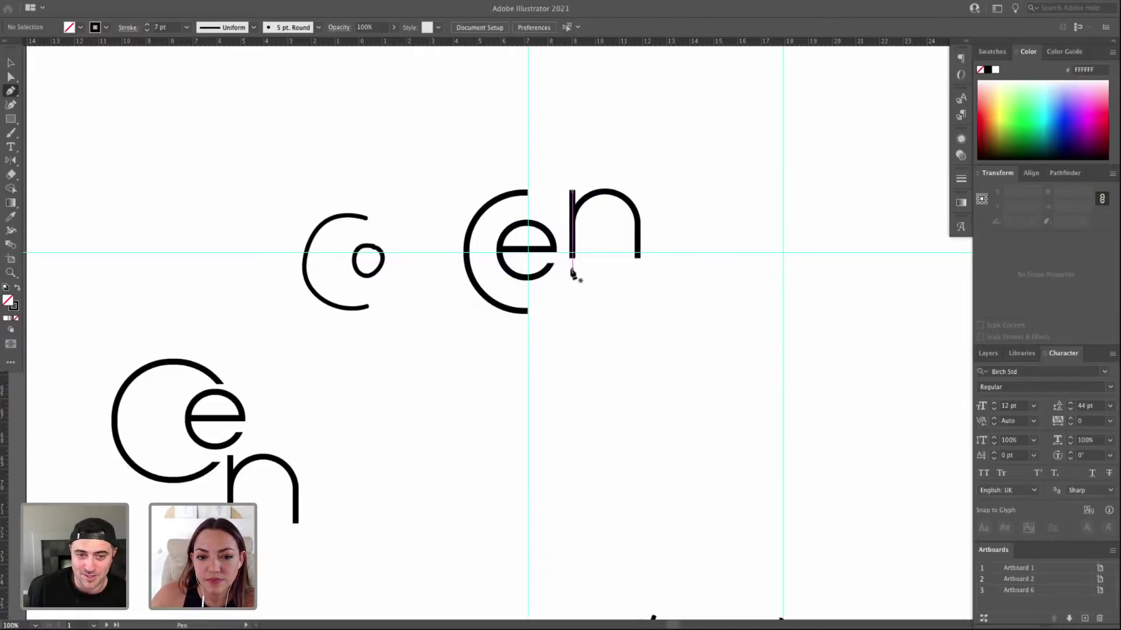
left_click(572, 269)
left_click(638, 269)
key("v")
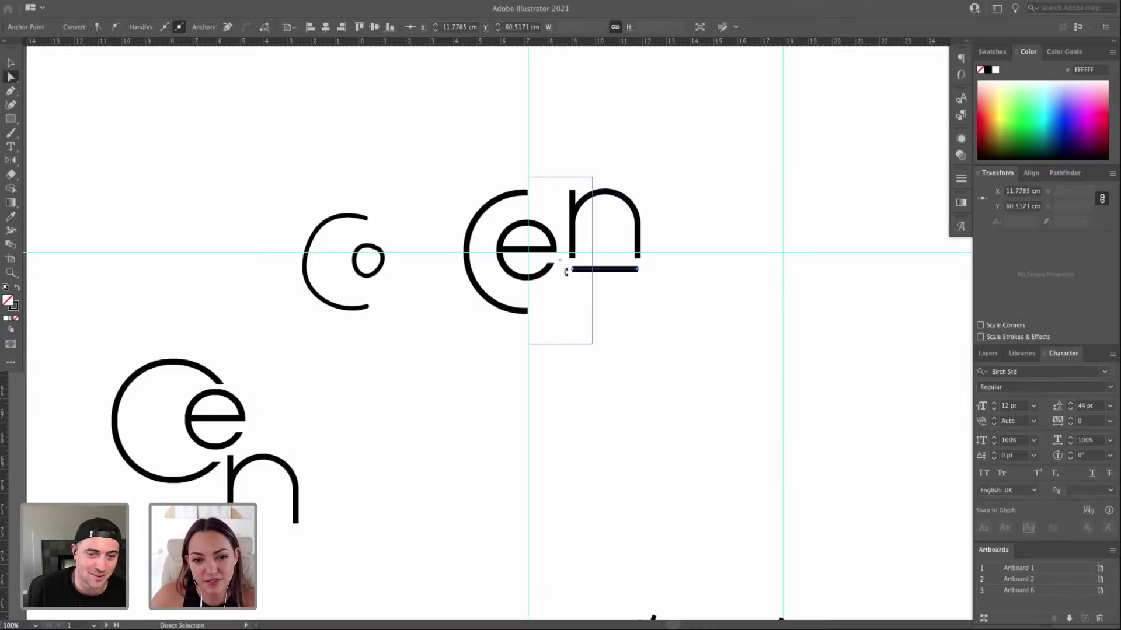
left_click(571, 269)
left_click(618, 271)
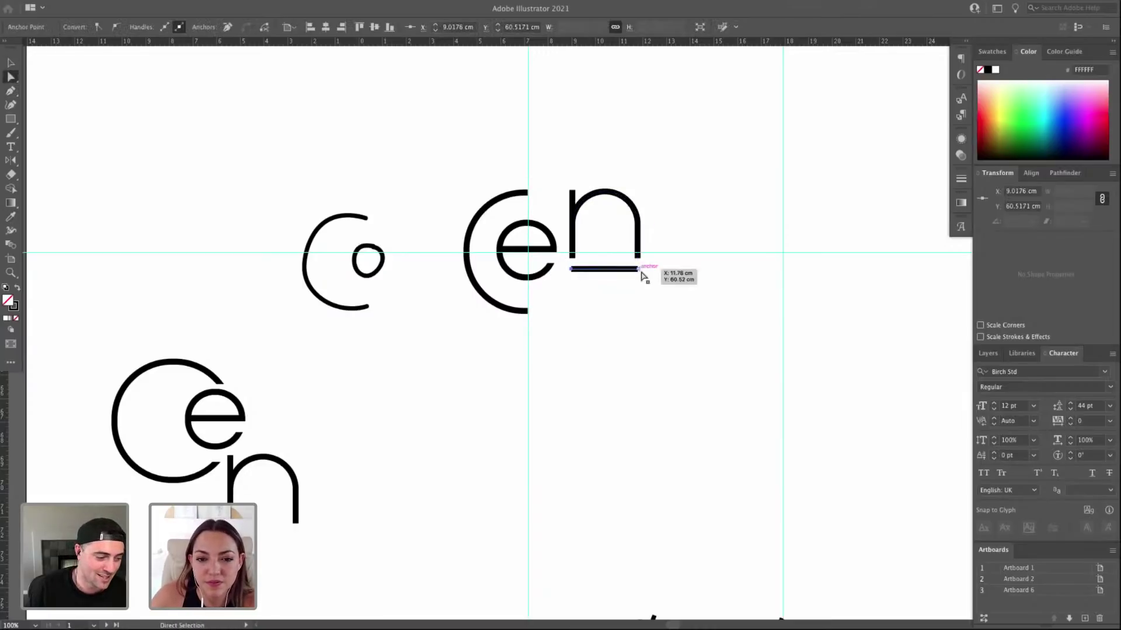
Draw a vertical stem from the crossbar's centre down to the C's lower edge to form a T about 1.9 cm tall.
left_click(607, 271)
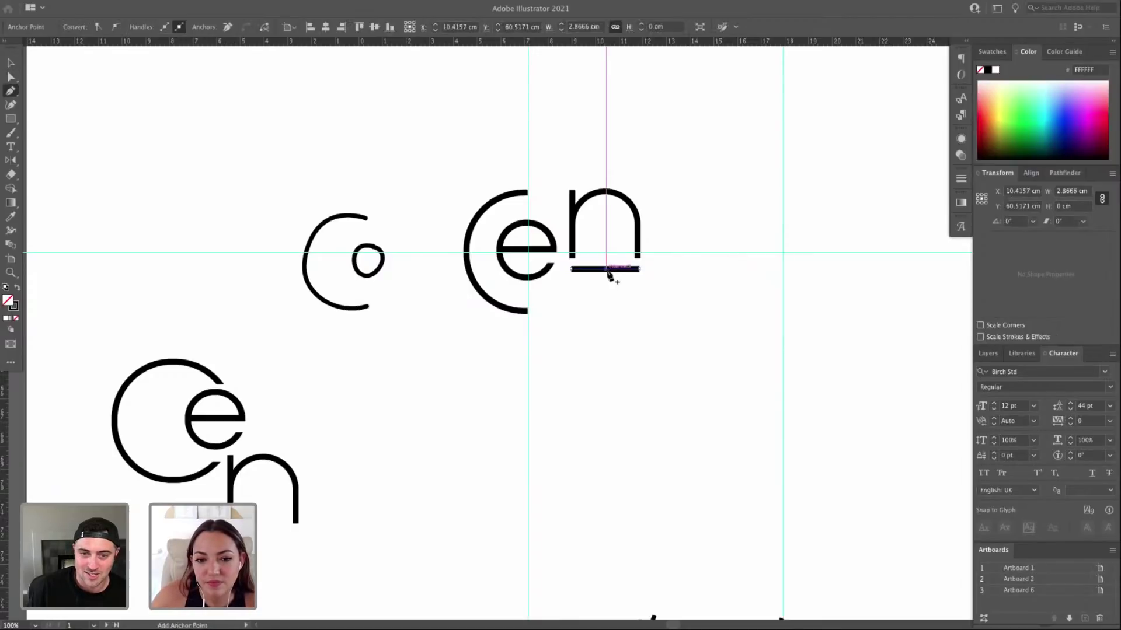
left_click(606, 314)
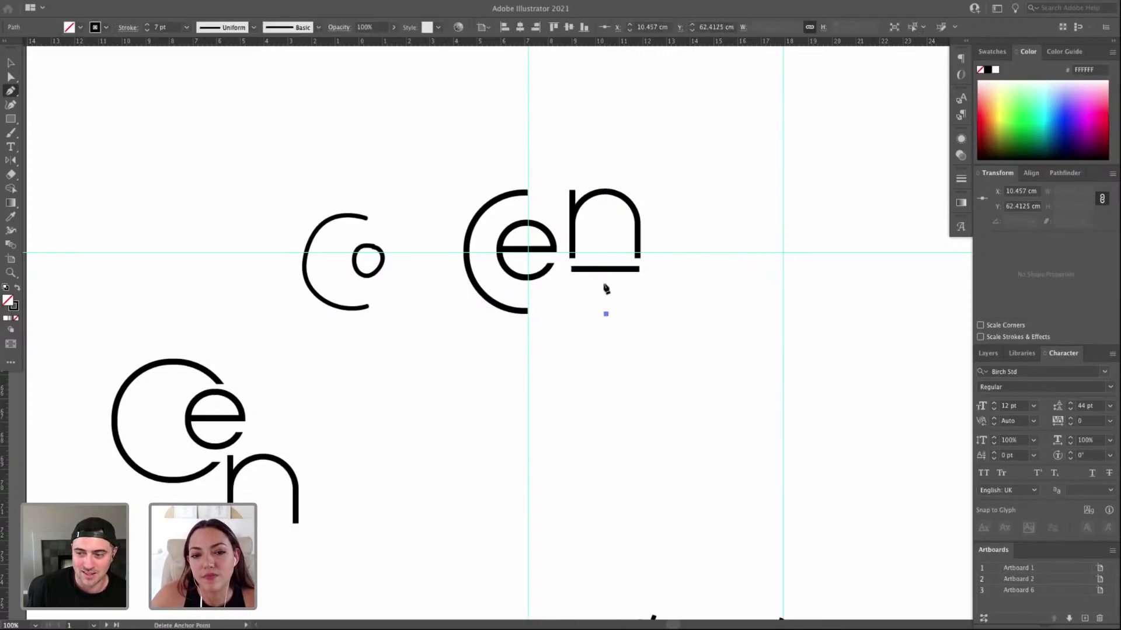
left_click(606, 270)
key("a")
left_click(670, 303)
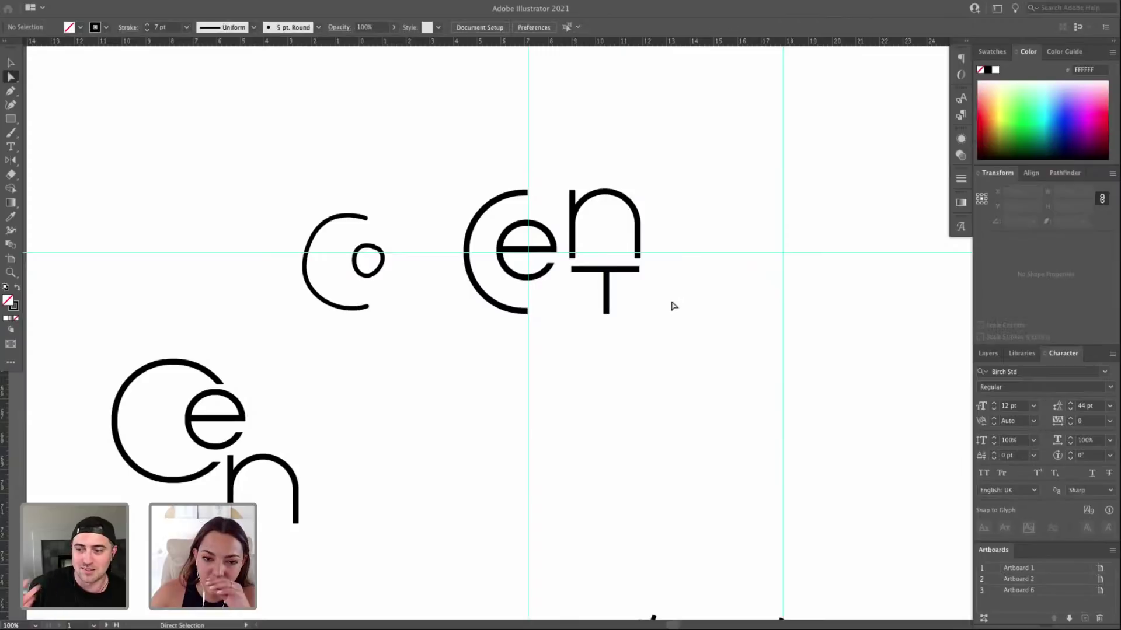
Try moving the T's stem below the n, undo the move, and select the crossbar.
left_click(607, 279)
left_click_drag(606, 296, 627, 286)
key("ctrl+z")
key("v")
left_click(614, 270)
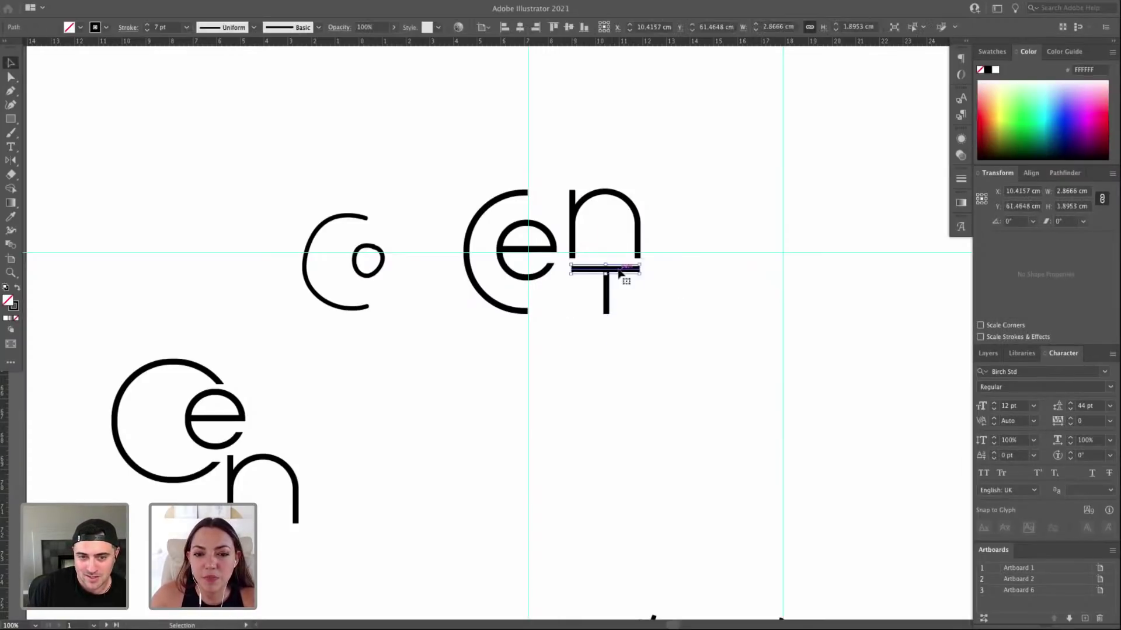
Duplicate the extra-thin Averta PE CENTRO 47 text, placing the copy below the two sans-serif CENTRO 47 lines.
key("ctrl+minus")
key("ctrl+minus")
scroll(591, 353, "up", 10)
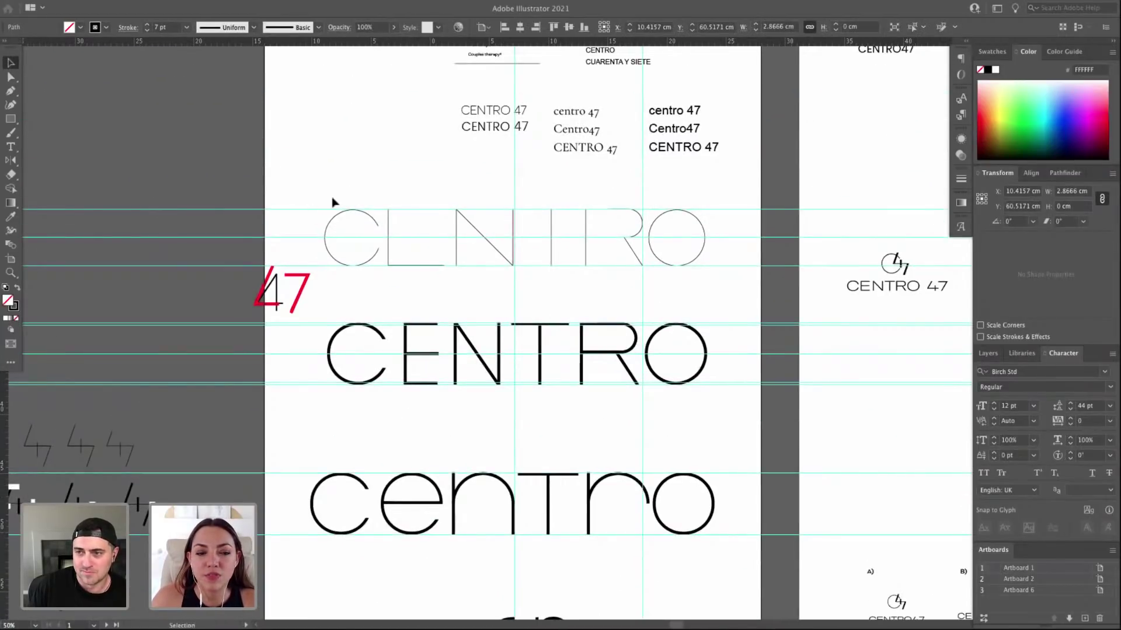
left_click_drag(317, 199, 758, 287)
scroll(492, 193, "up", 3)
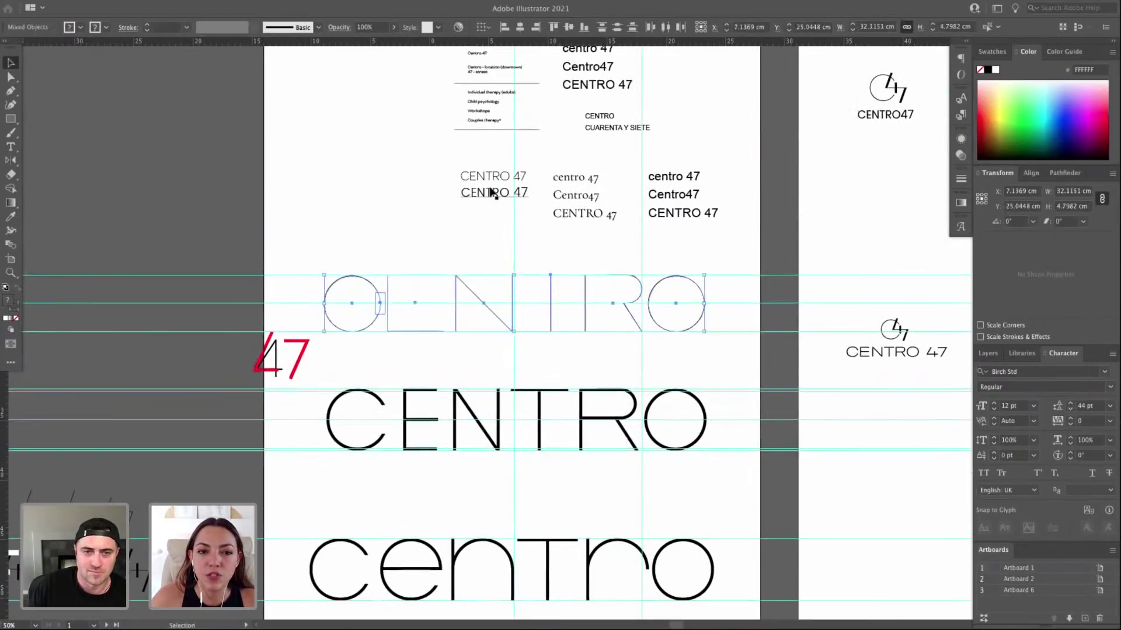
left_click(499, 184)
scroll(493, 193, "up", 1)
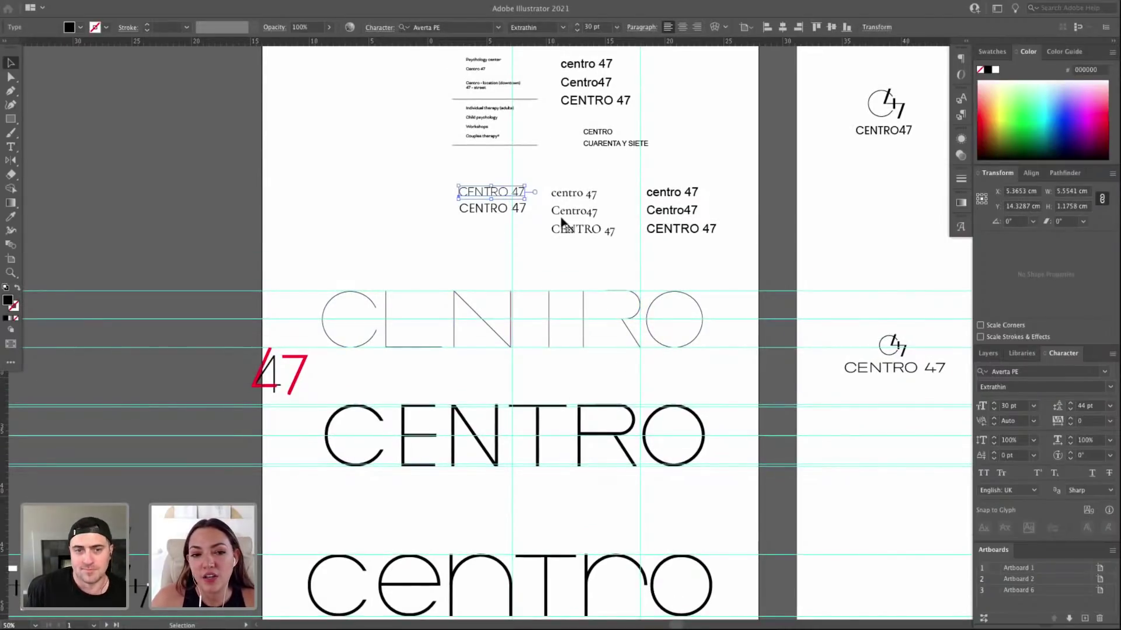
left_click_drag(513, 198, 488, 251)
Set the duplicated CENTRO 47 text's font to Avenir Book.
key("z")
left_click_drag(530, 177, 587, 319)
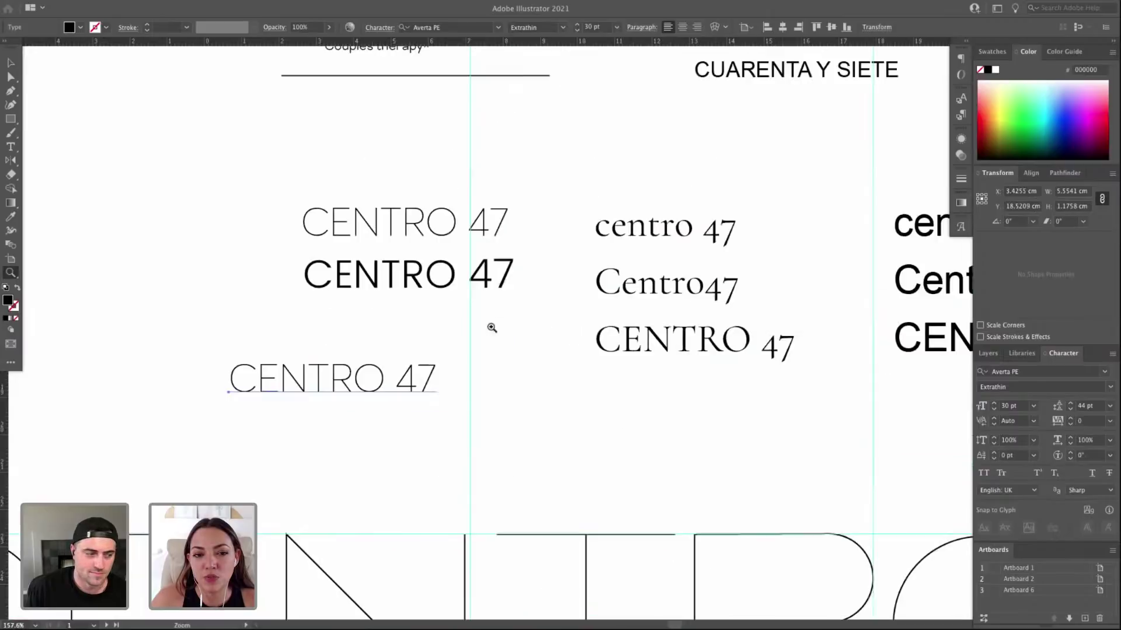
left_click(1016, 372)
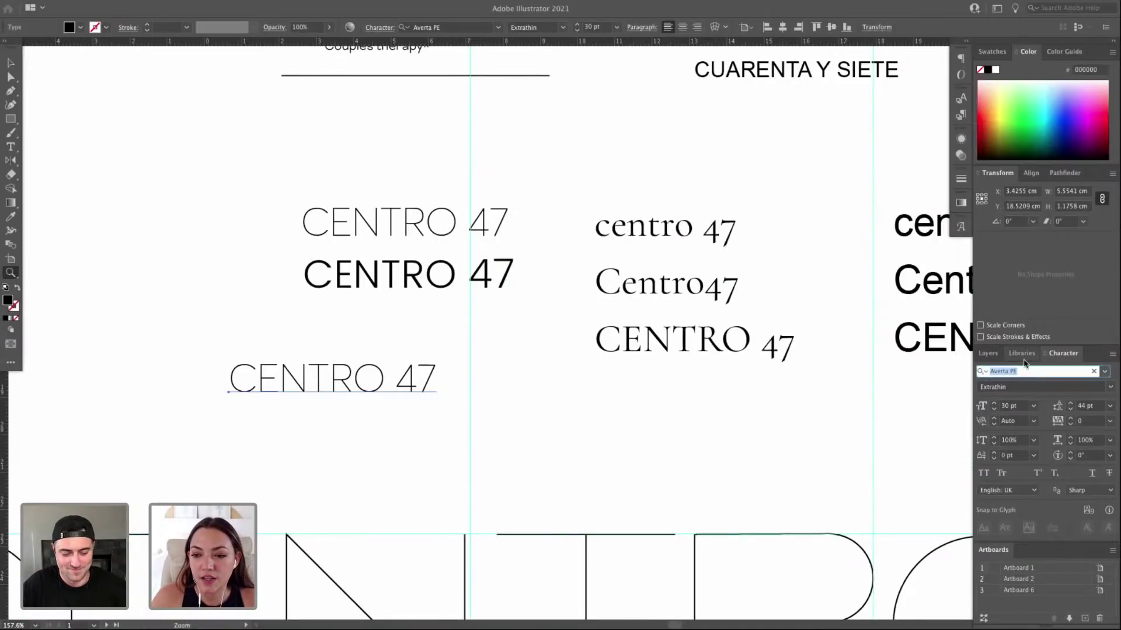
type("a")
scroll(998, 502, "down", 5)
scroll(997, 502, "down", 10)
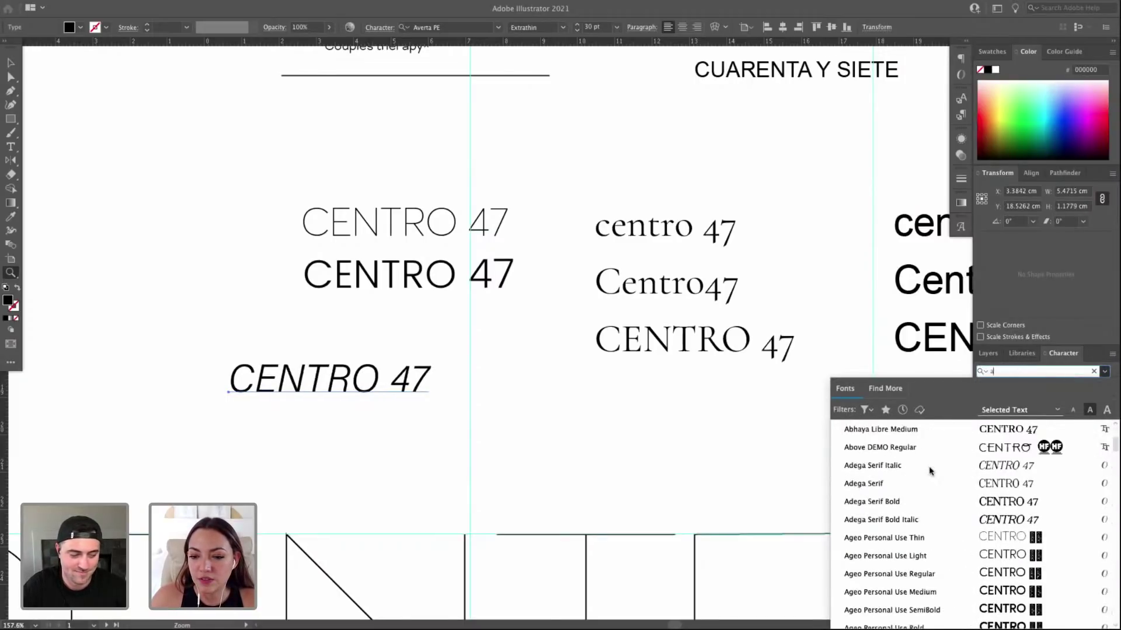
scroll(930, 466, "down", 8)
scroll(929, 470, "up", 3)
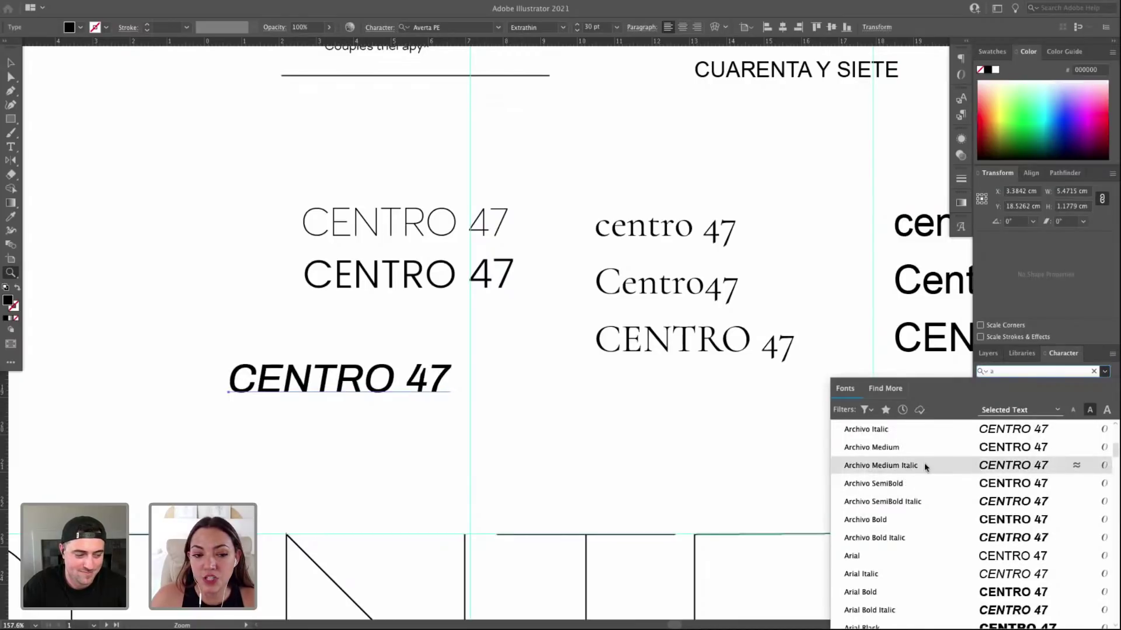
scroll(915, 503, "down", 8)
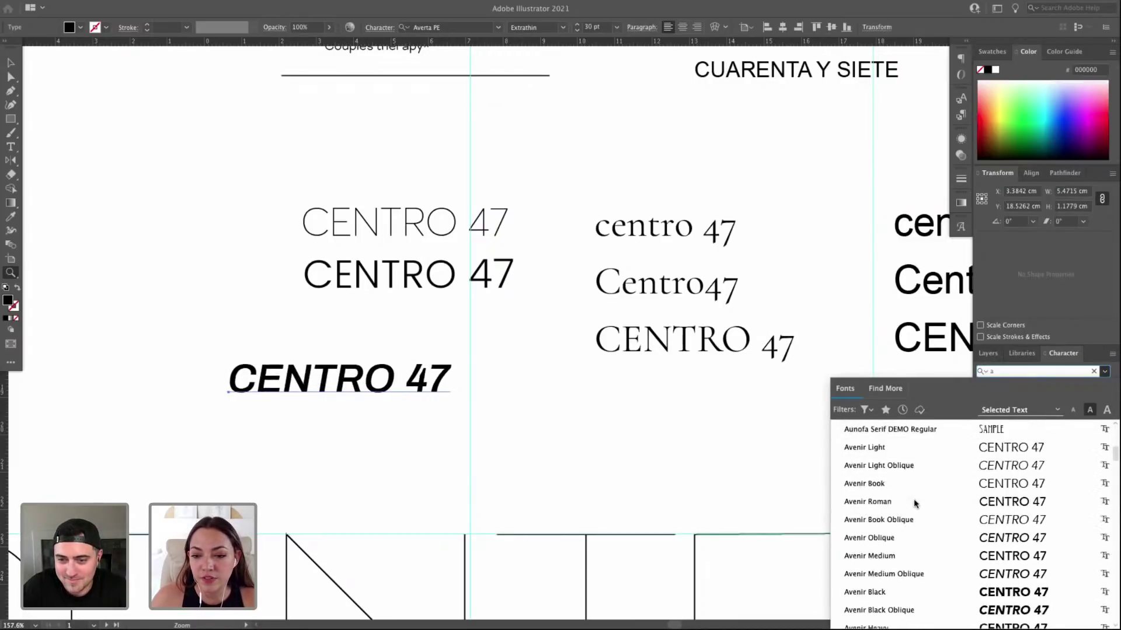
left_click(964, 487)
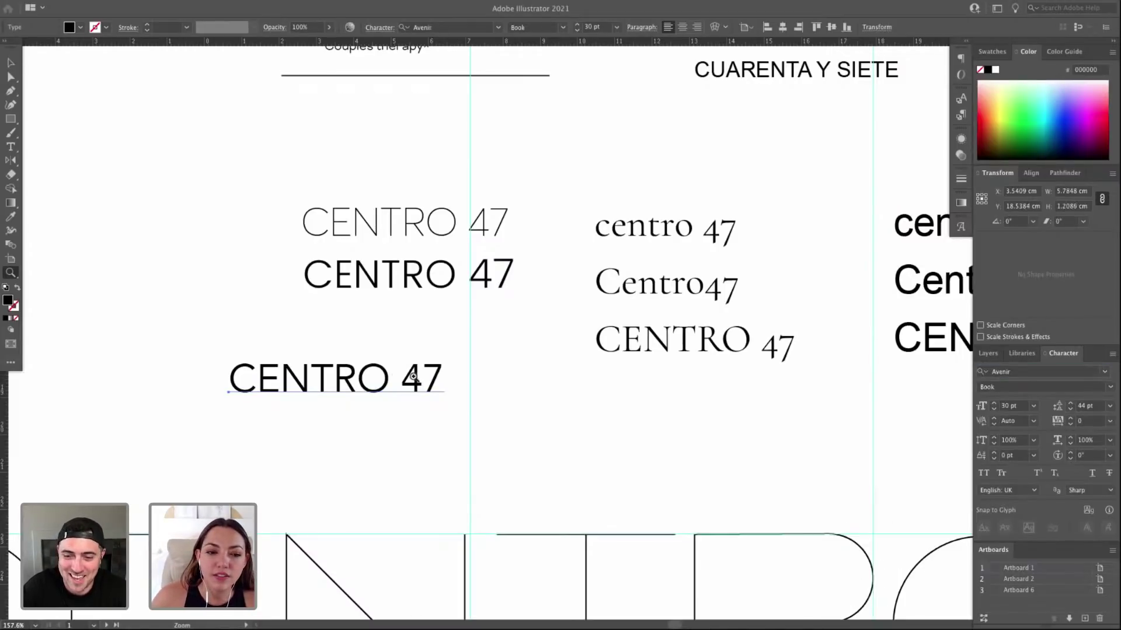
Move the Avenir CENTRO 47 text up beneath the other two sans-serif CENTRO 47 lines, level with the serif CENTRO 47.
left_click_drag(376, 390, 470, 350)
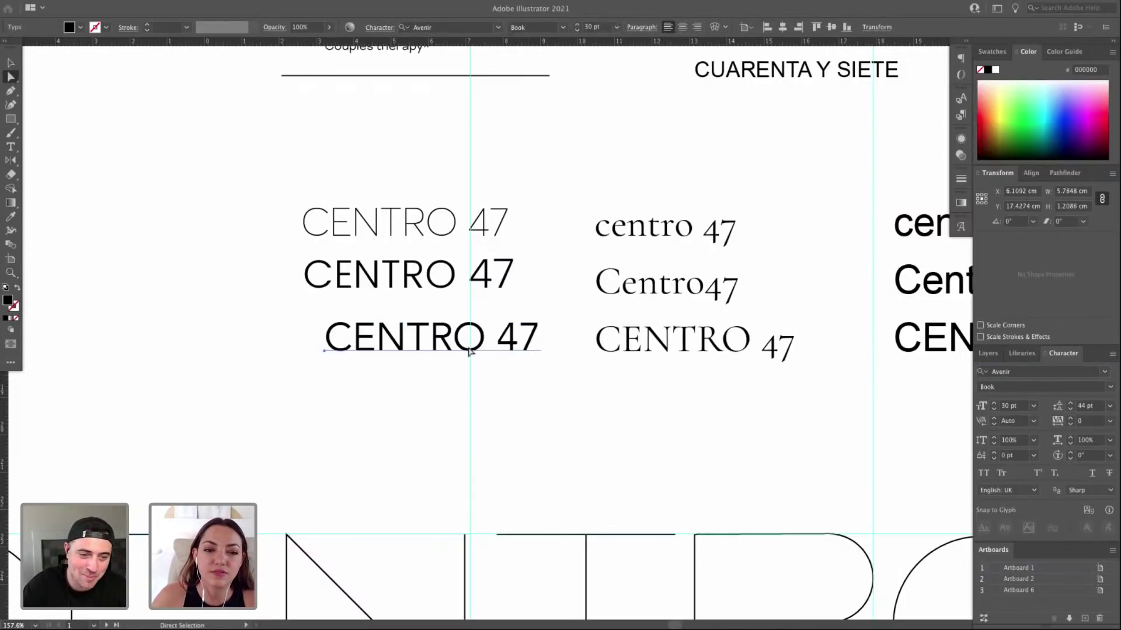
left_click(432, 393)
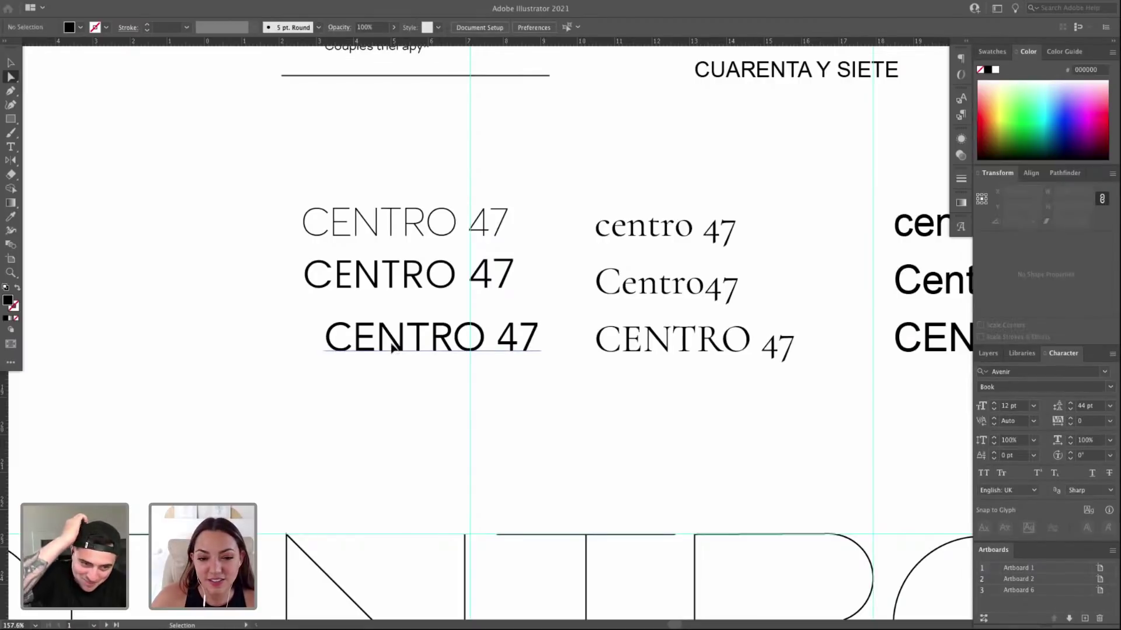
Hide the guides crossing the lockup of C, e, n and T.
key("ctrl+minus")
key("ctrl+minus")
key("ctrl+minus")
key("ctrl+minus")
key("ctrl+minus")
scroll(421, 215, "down", 10)
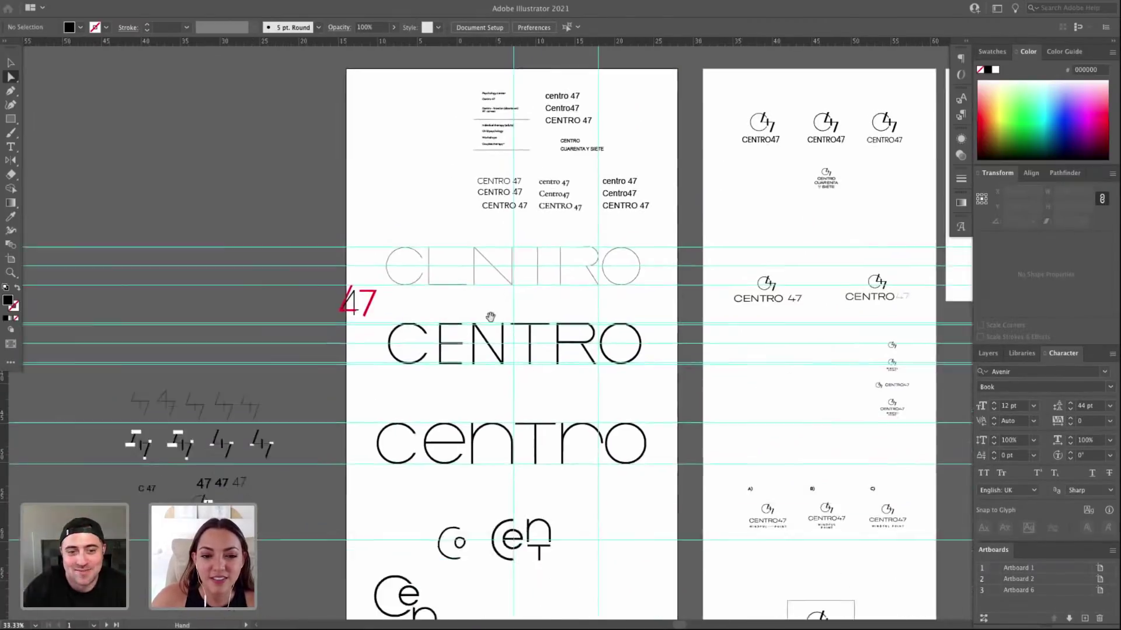
key("z")
left_click_drag(488, 288, 628, 385)
key("v")
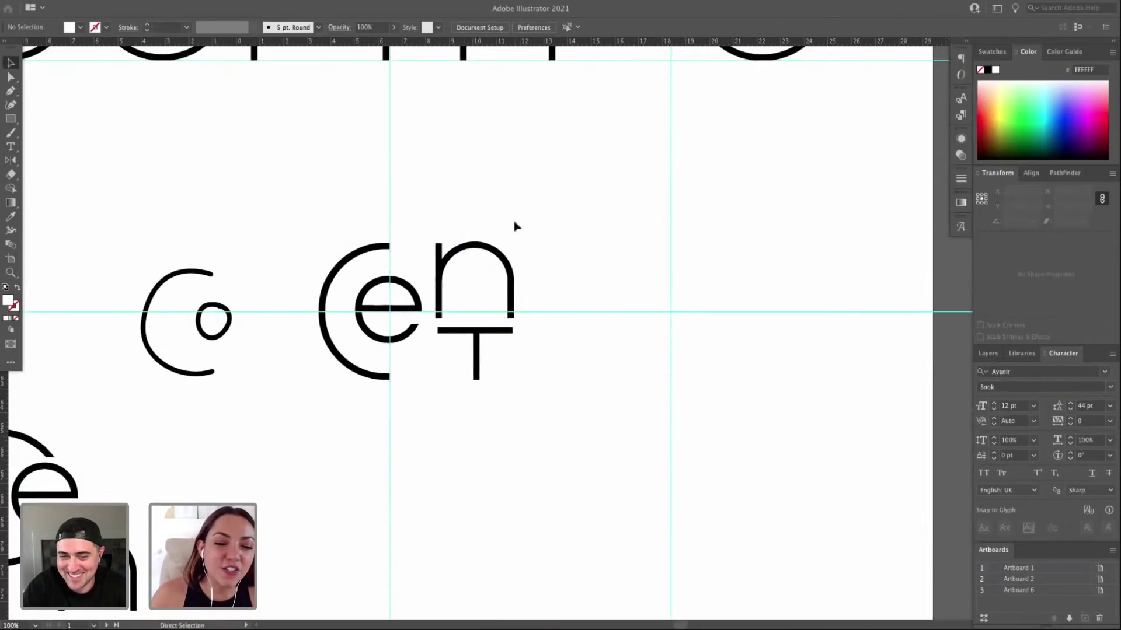
key("ctrl+1")
key("ctrl+semicolon")
left_click_drag(522, 246, 585, 368)
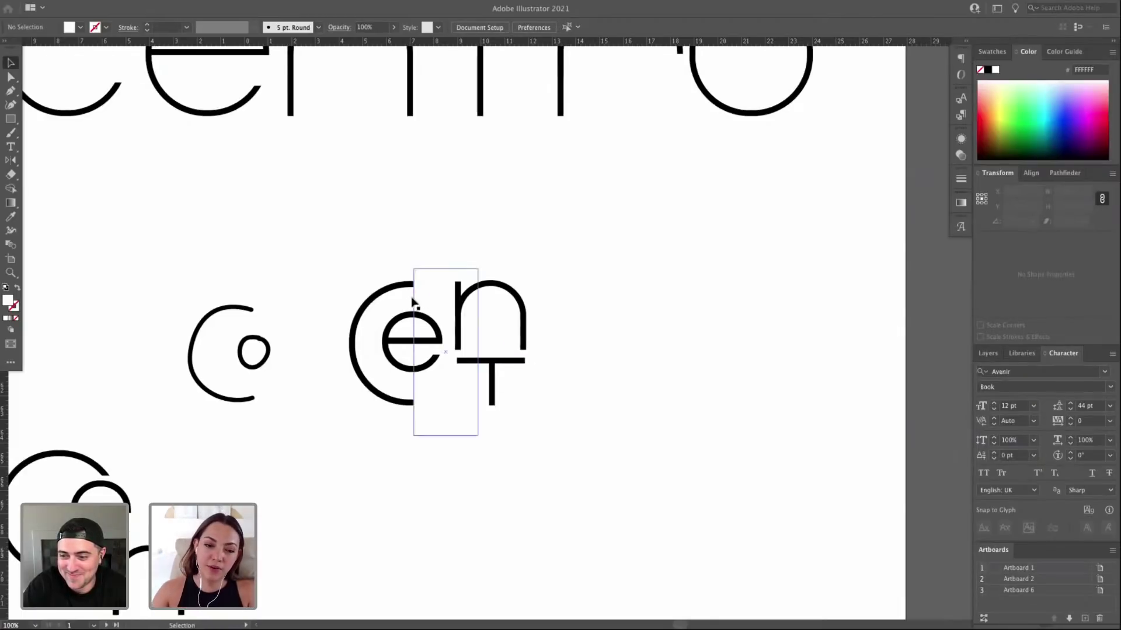
Duplicate the R from the bold uppercase CENTRO wordmark and place the copy beside the T of the lockup.
key("ctrl+minus")
key("ctrl+minus")
key("ctrl+minus")
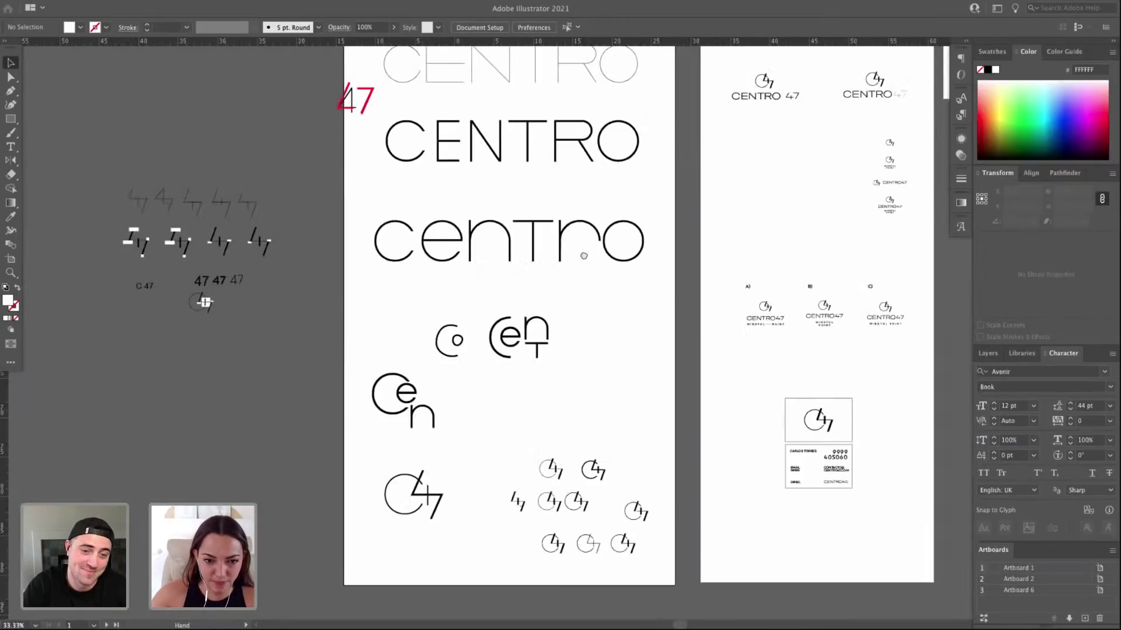
left_click_drag(200, 393, 193, 443)
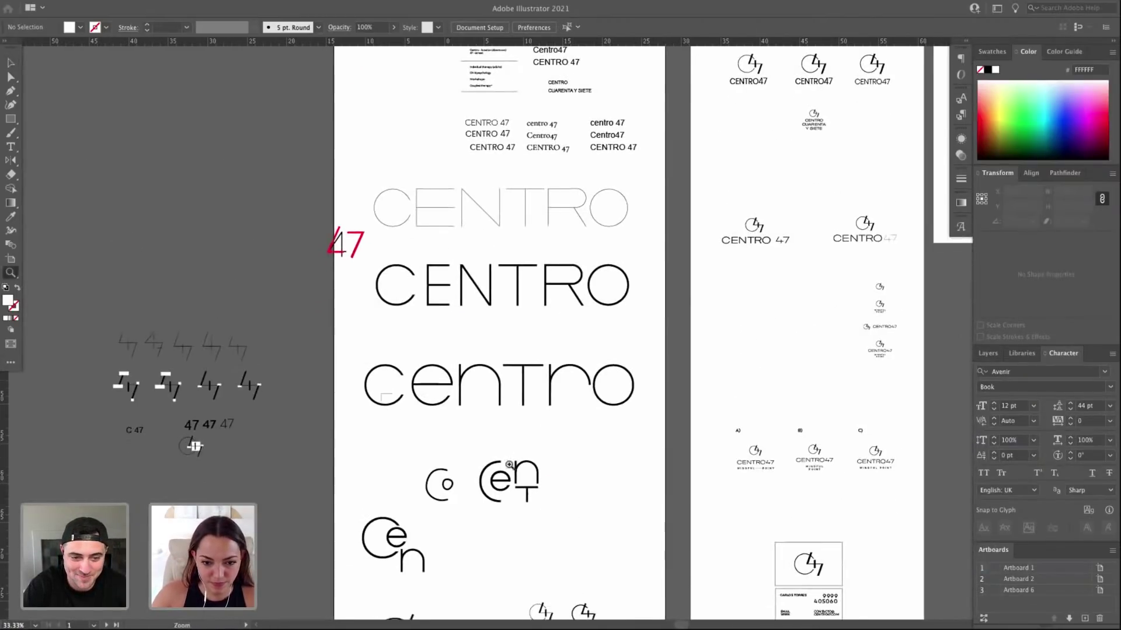
key("z")
left_click_drag(482, 500, 663, 529)
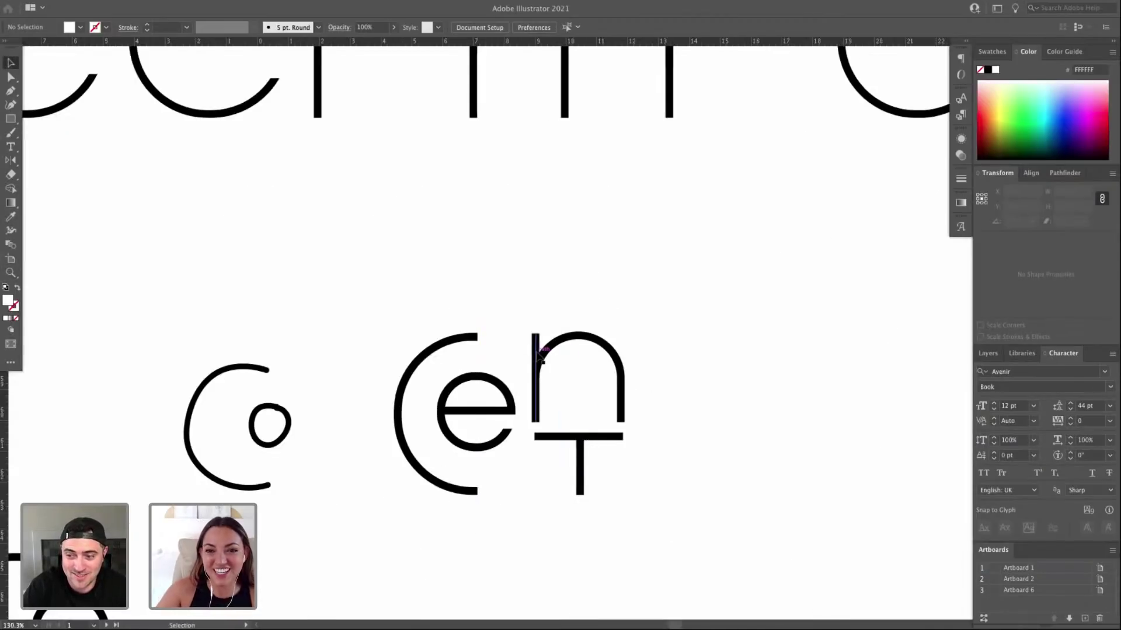
key("ctrl+minus")
key("ctrl+minus")
key("ctrl+minus")
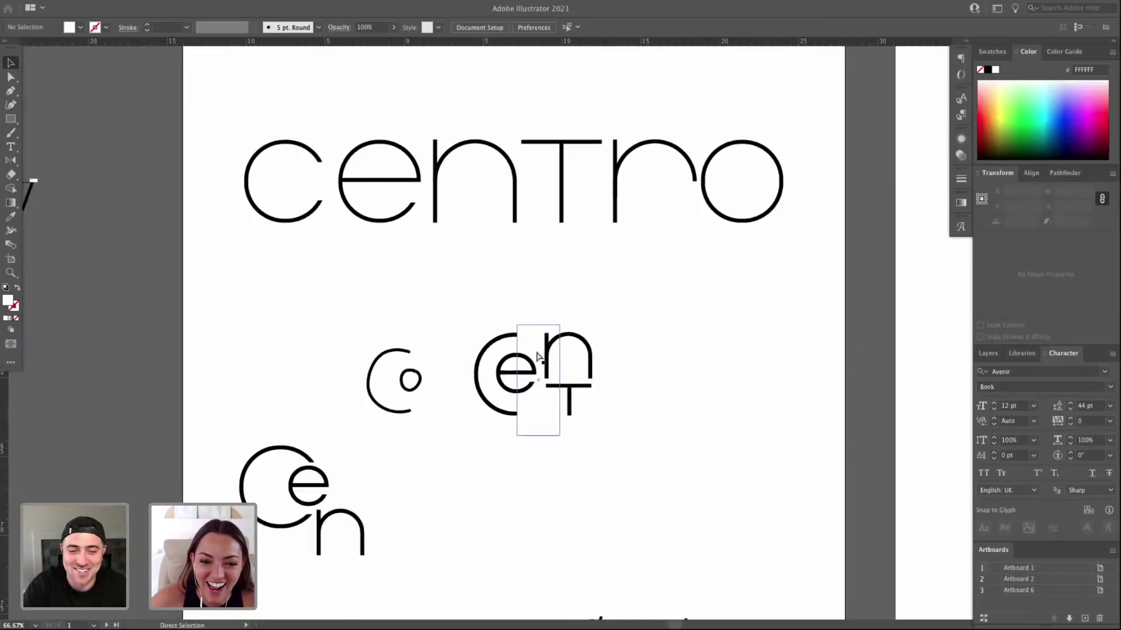
scroll(584, 272, "up", 2)
key("a")
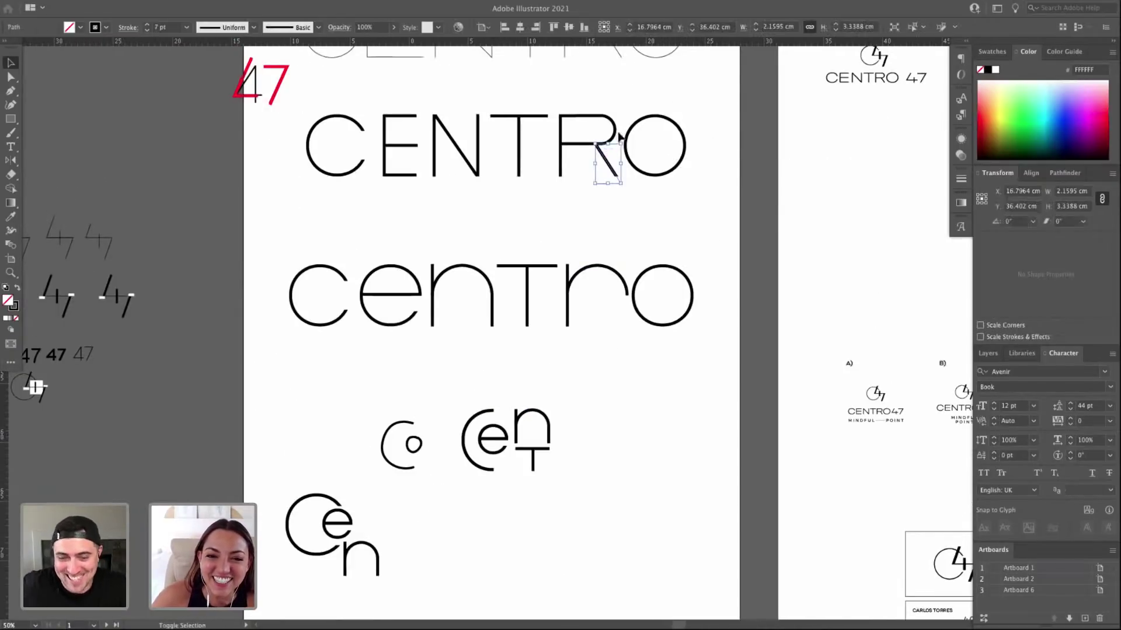
left_click_drag(625, 187, 595, 173)
key("v")
left_click_drag(605, 119, 616, 452)
key("z")
left_click_drag(450, 380, 713, 545)
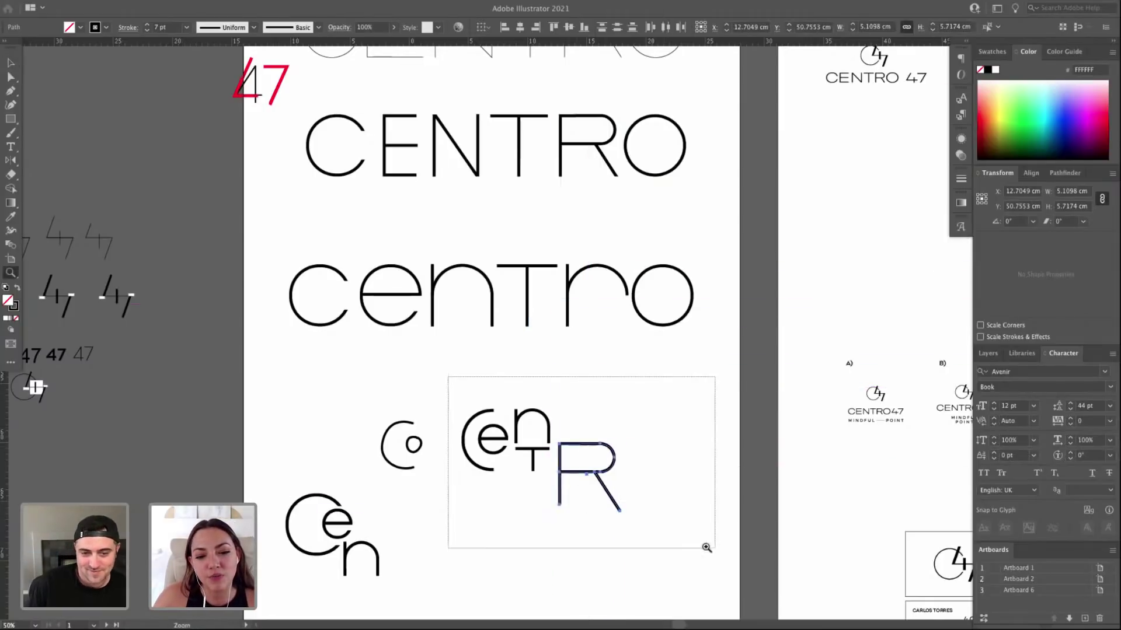
key("v")
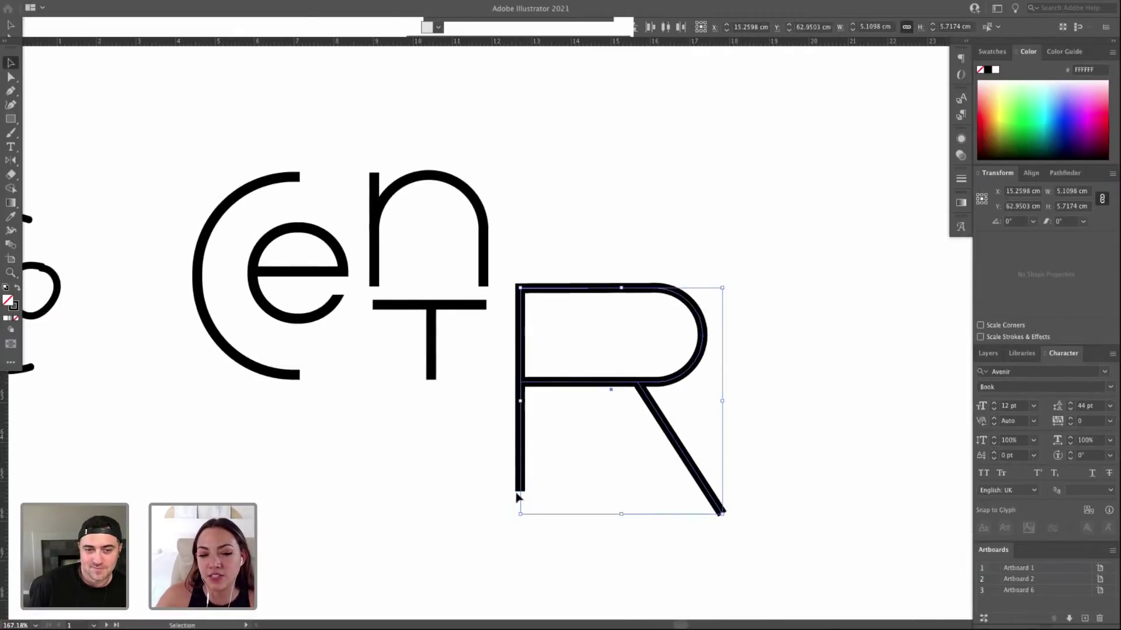
Draw a white rectangle about 7.3 by 1 cm across the R's base to trim its diagonal leg level with the stem.
key("m")
left_click_drag(516, 492, 804, 532)
key("i")
left_click(792, 446)
key("ctrl+shift+a")
key("ctrl+minus")
key("ctrl+y")
key("a")
key("ctrl+y")
scroll(455, 204, "left", 2)
key("v")
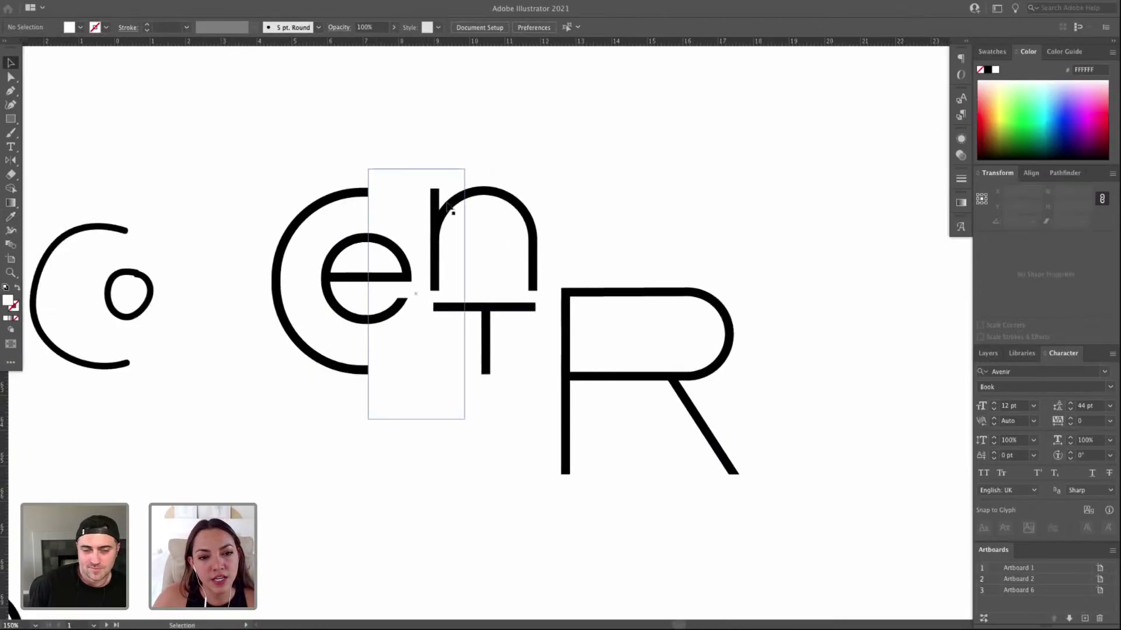
Move the whole T out from under the n to the far side of the R.
left_click(502, 308)
left_click_drag(495, 340, 810, 322)
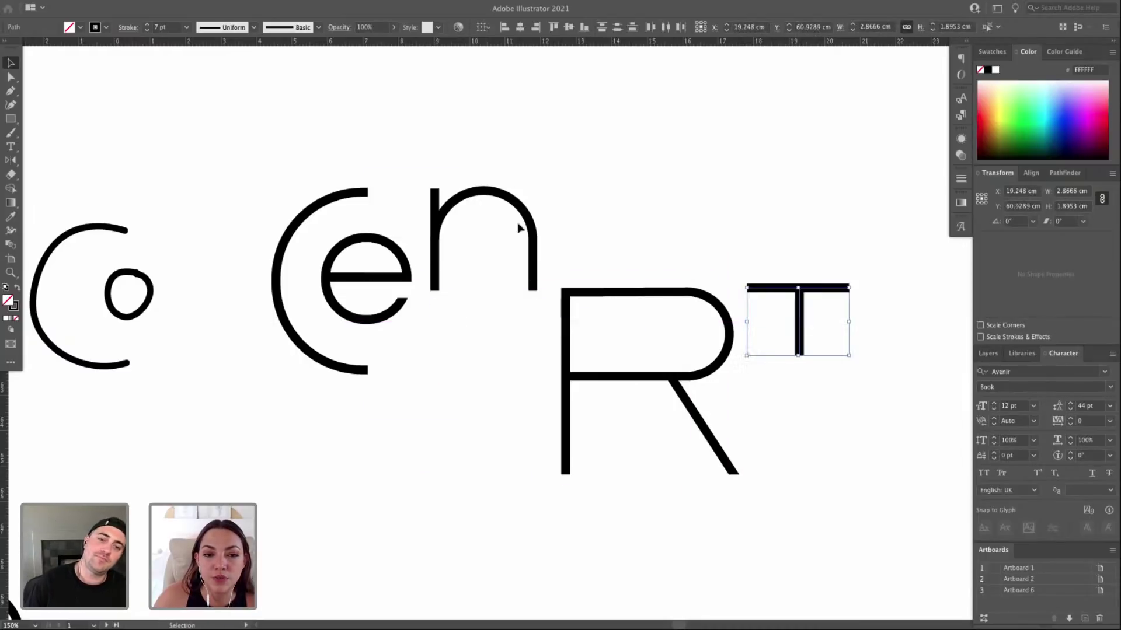
left_click(401, 168)
left_click(396, 202)
left_click(391, 154)
left_click(396, 202)
left_click(392, 211)
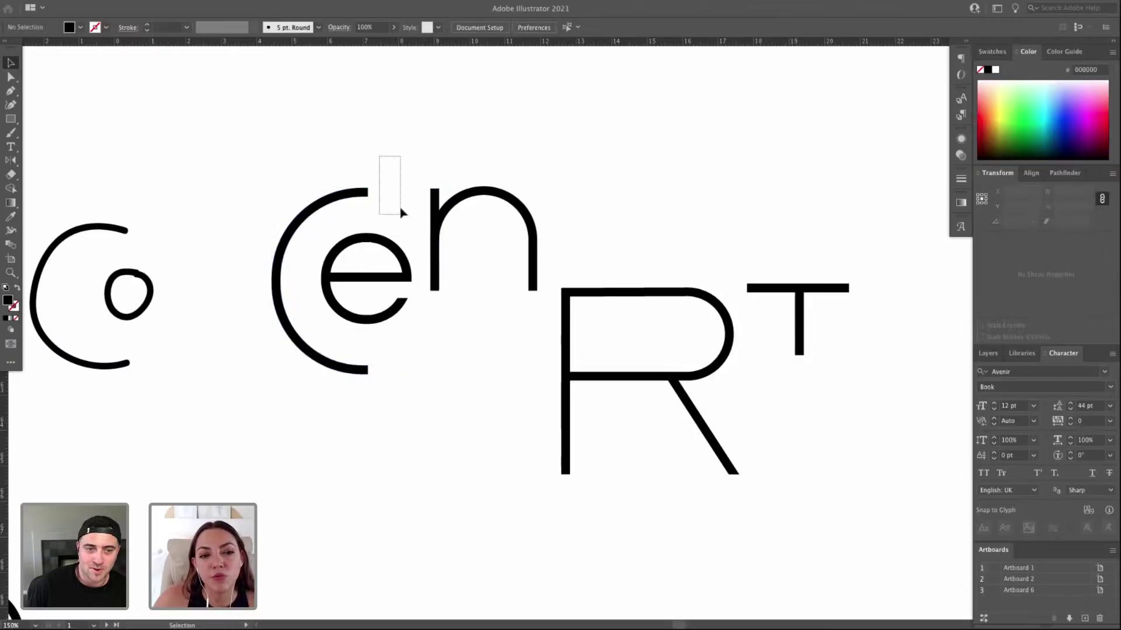
Shift the n's stem and arch together slightly closer to the e.
left_click(441, 210)
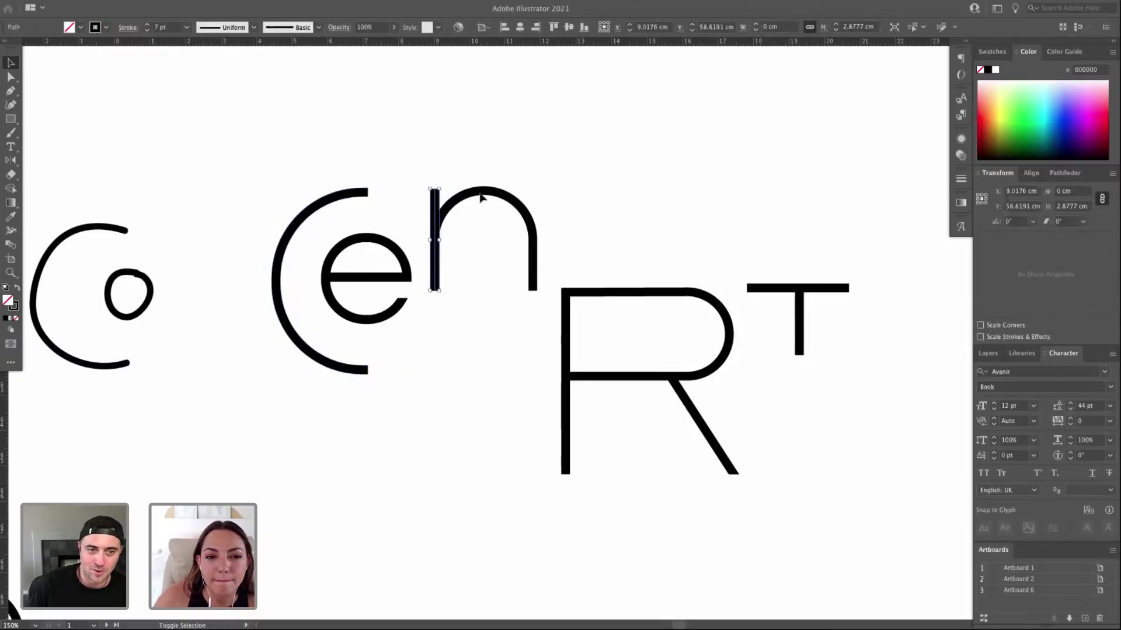
left_click(483, 195)
left_click_drag(485, 196, 479, 196)
Place the T beside the C's lower end, with its crossbar level with the end of the curve.
left_click_drag(595, 262, 723, 432)
left_click_drag(763, 262, 853, 327)
left_click_drag(799, 303, 453, 375)
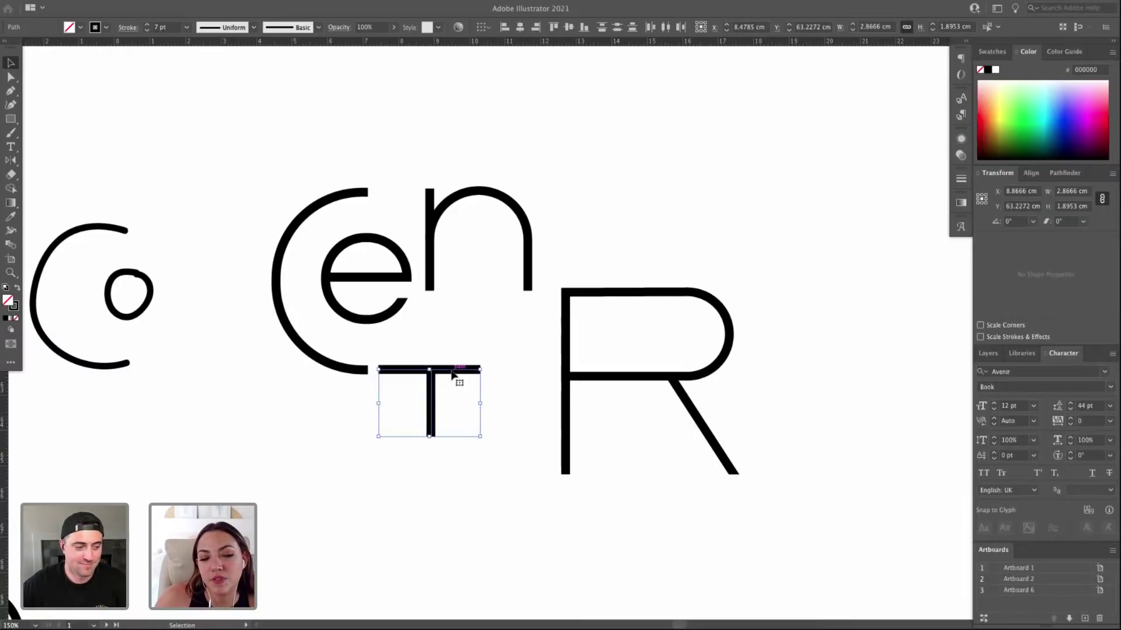
Move the R together with its white mask beside the T's crossbar, just beneath the n.
left_click(603, 300)
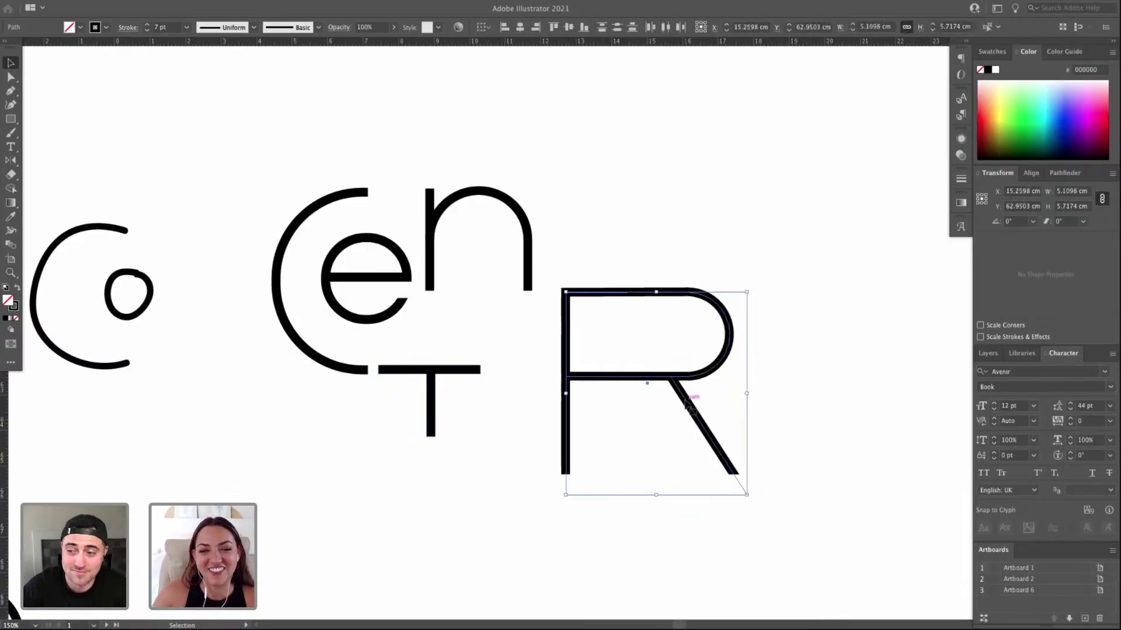
left_click_drag(794, 526, 594, 317)
left_click_drag(642, 377, 574, 396)
left_click(591, 283)
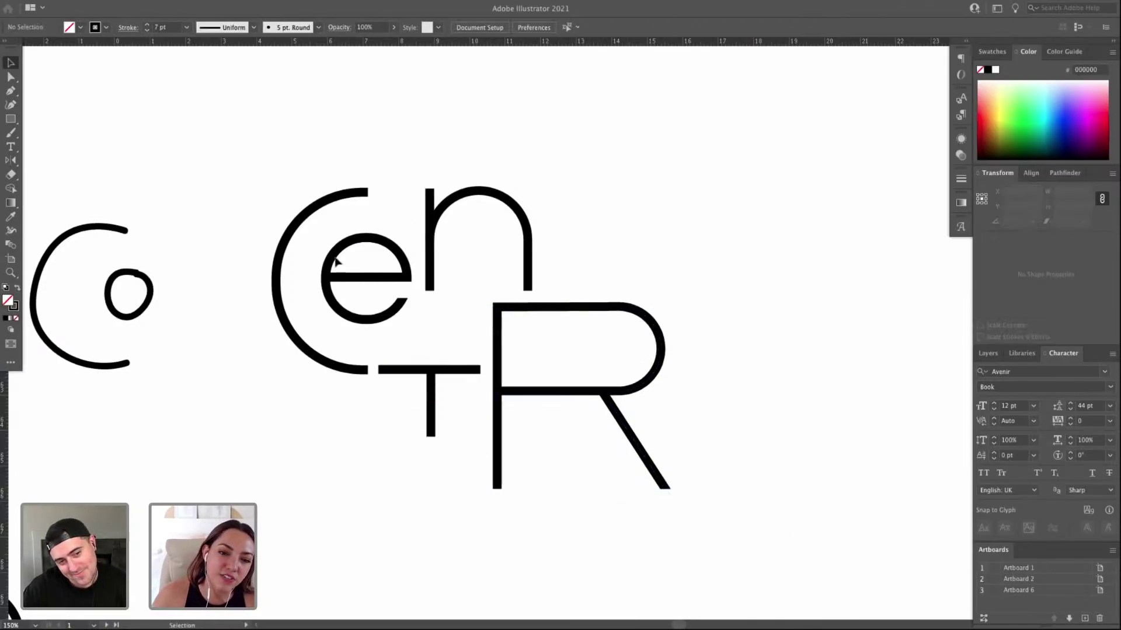
Draw a circle as the o beside the n, with the n's 7 pt stroke and sized to about the n's height.
key("l")
left_click_drag(368, 278, 407, 315)
key("v")
left_click_drag(380, 250, 607, 208)
key("i")
left_click(522, 202)
key("a")
key("i")
left_click(520, 206)
key("v")
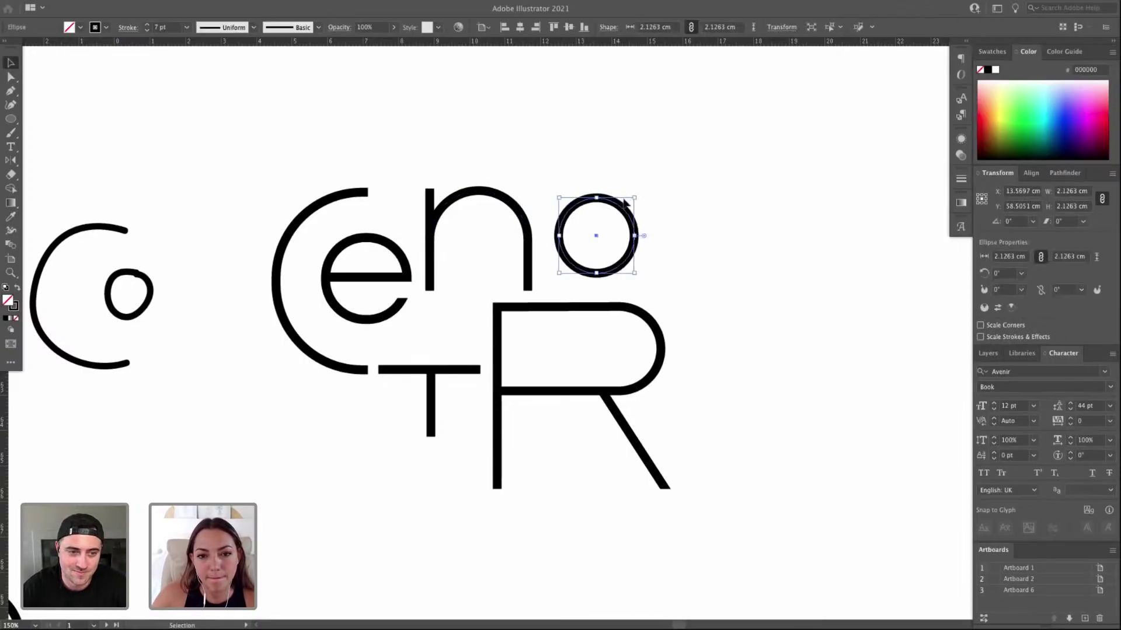
mouse_move(633, 199)
left_mouse_down()
mouse_move(643, 188)
mouse_move(664, 205)
mouse_move(633, 211)
left_mouse_up()
Try moving the T's crossbar and stem slightly upward, and undo the move.
left_click(448, 376)
left_click(432, 397, "shift")
left_click_drag(432, 397, 436, 377)
key("a")
key("super+z")
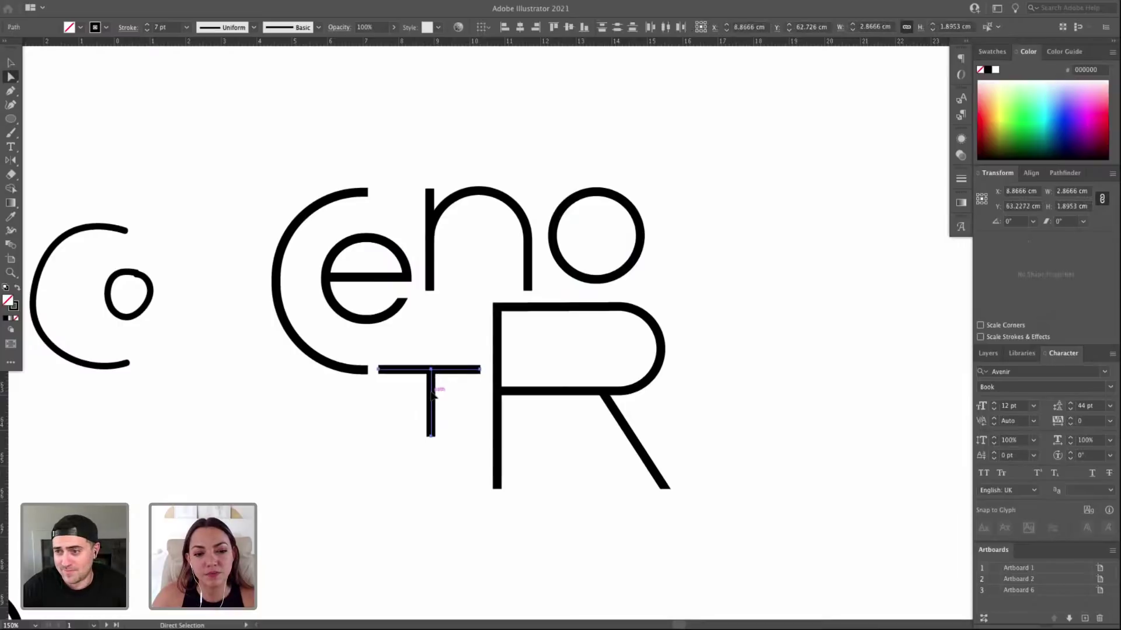
Try a long lowercase t stem crossing the bar close to the R and reaching down to the R's baseline.
left_click(432, 417)
left_click_drag(431, 369, 465, 345)
left_click(453, 452)
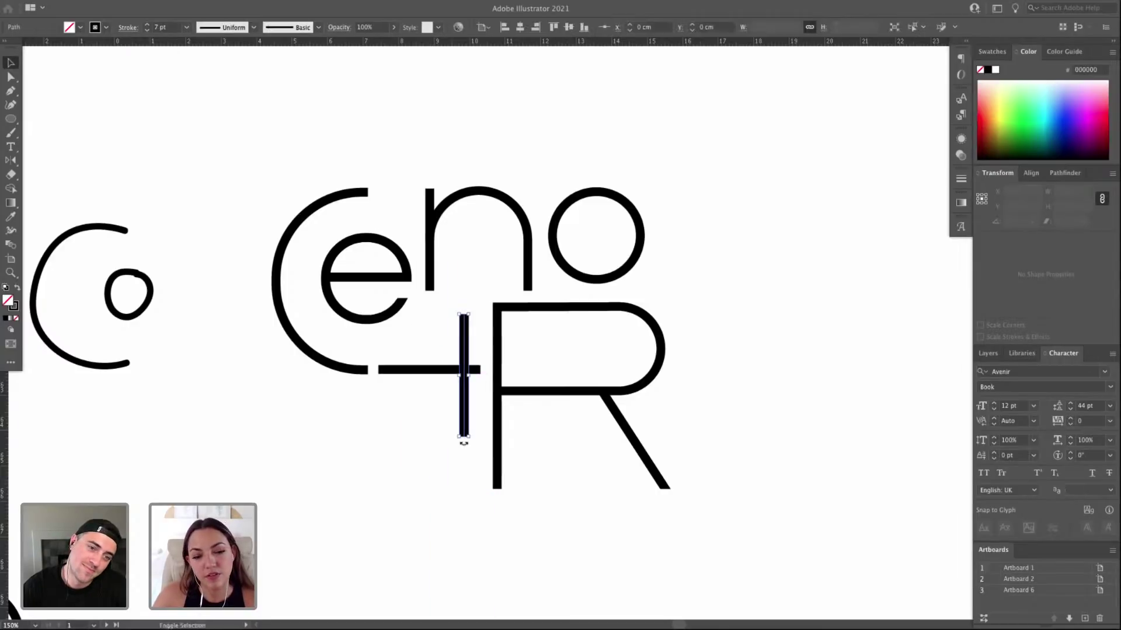
key("a")
left_click_drag(464, 438, 468, 490)
key("super+shift+a")
key("super+minus")
key("super+minus")
key("space")
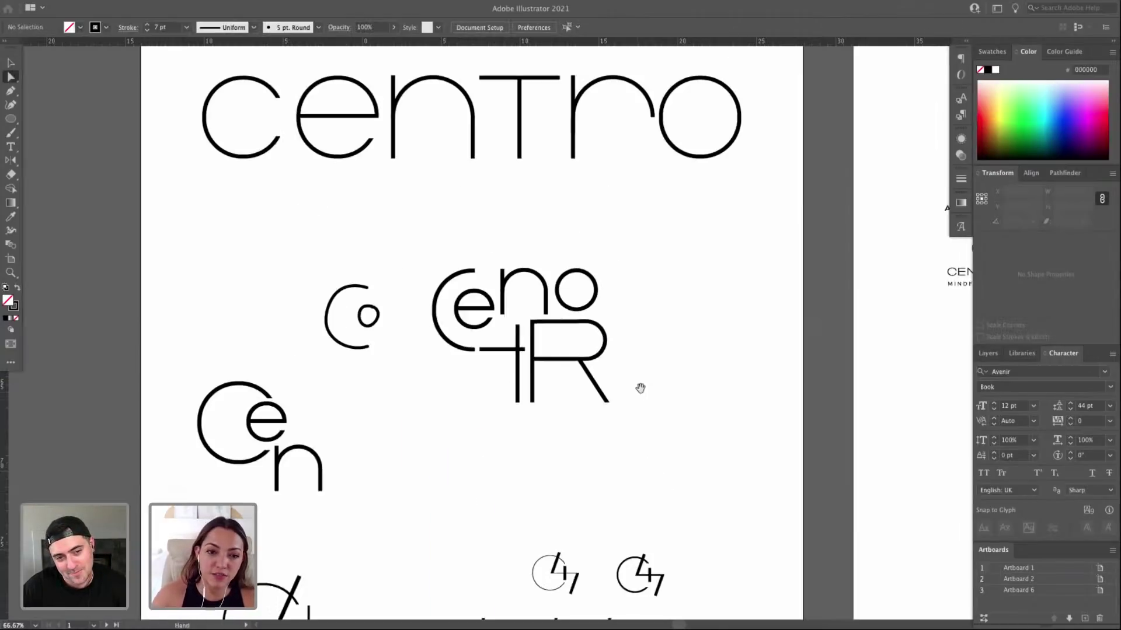
left_click_drag(640, 389, 627, 436)
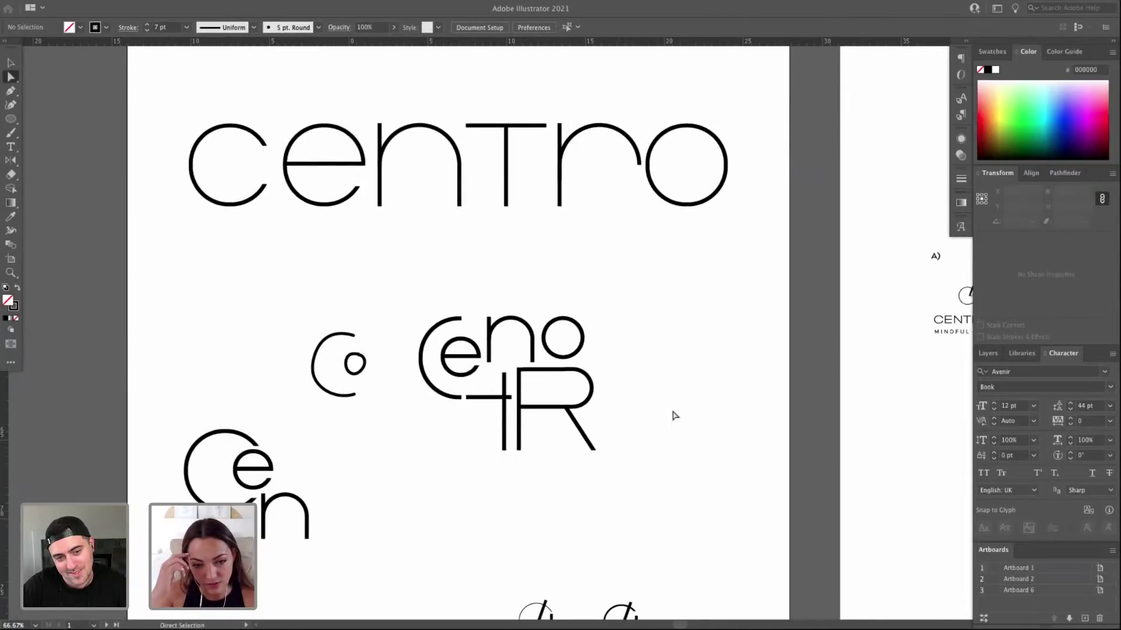
Undo the stem edits back to the plain T with its short centred stem.
key("super+z")
key("super+z")
key("super+z")
key("super+shift+a")
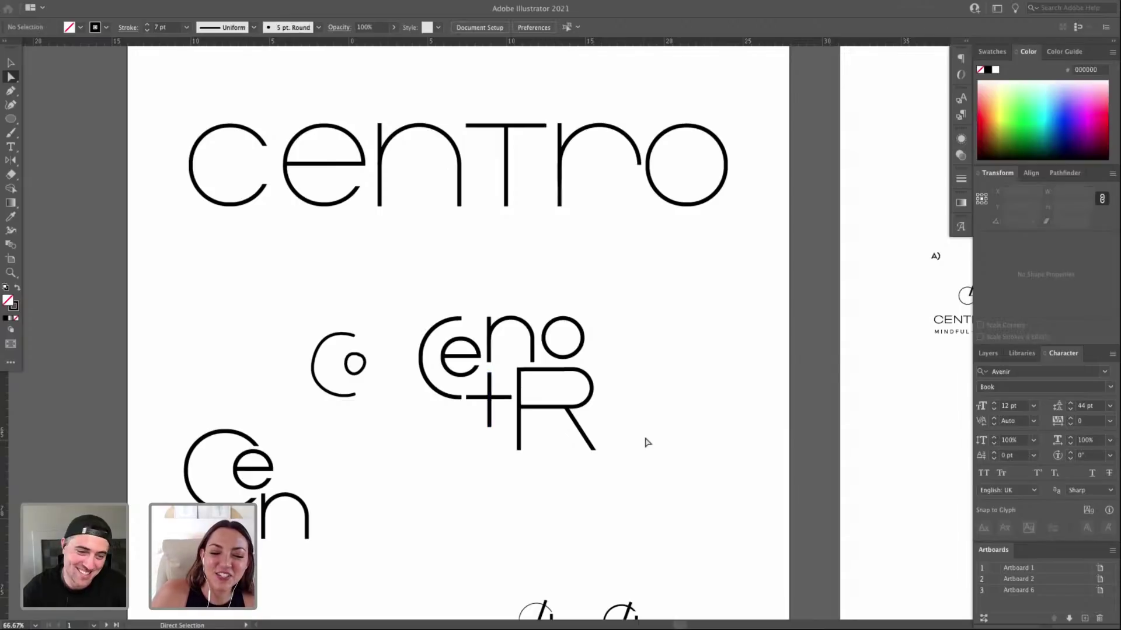
key("super+z")
key("super+z")
key("super+shift+a")
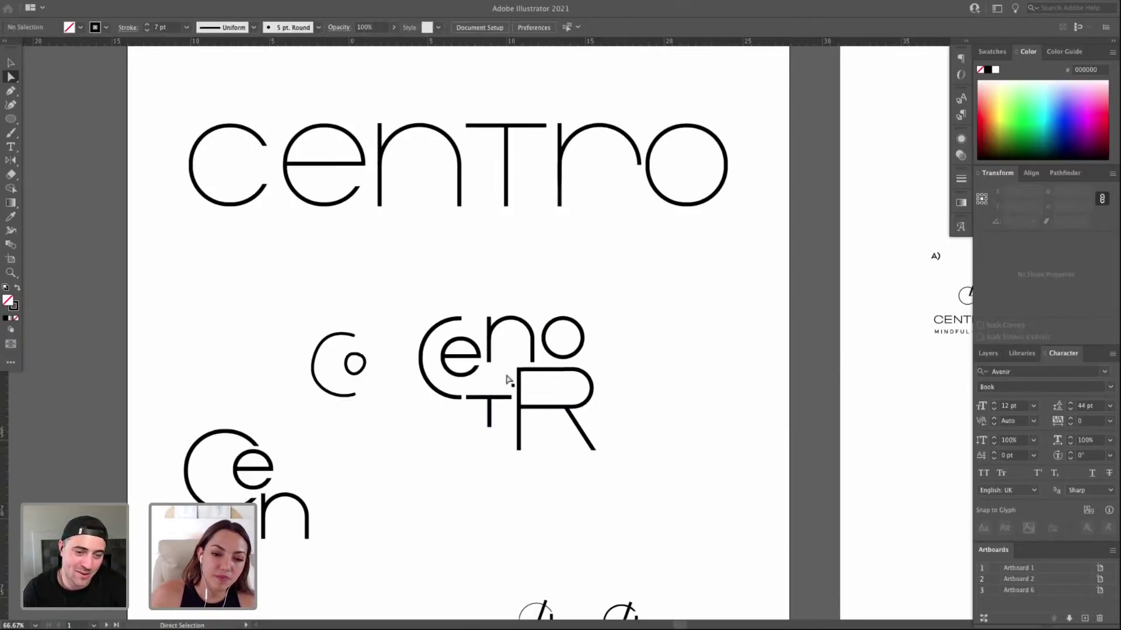
Extend the T's stem straight up through the crossbar toward the n's stem to form a lowercase t.
left_click(489, 398)
left_click_drag(489, 398, 489, 374)
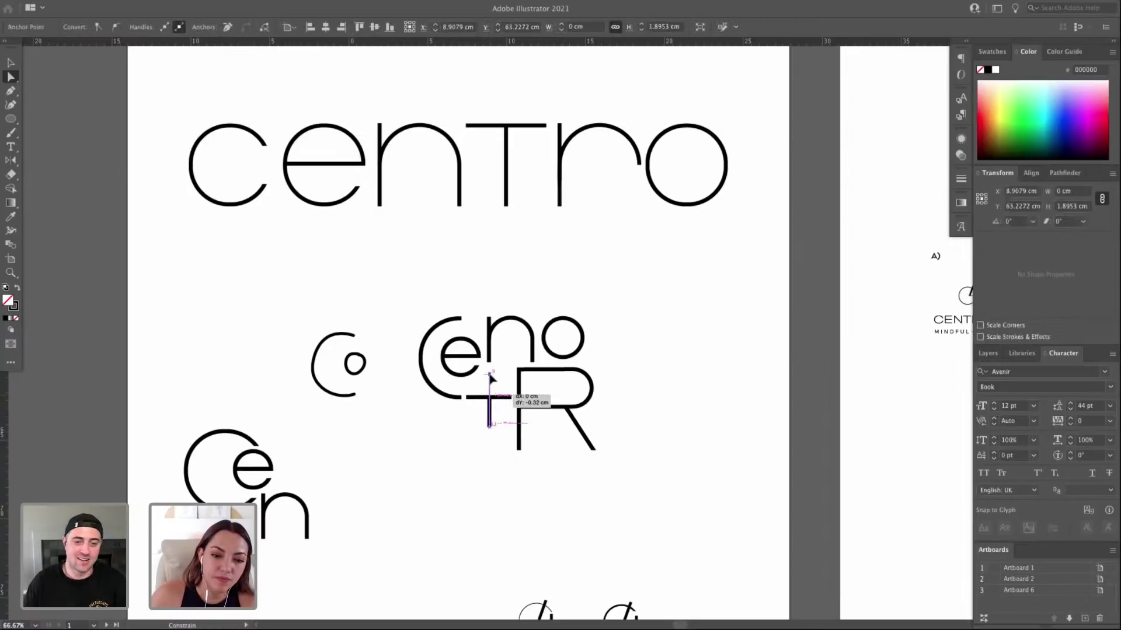
left_click(610, 400)
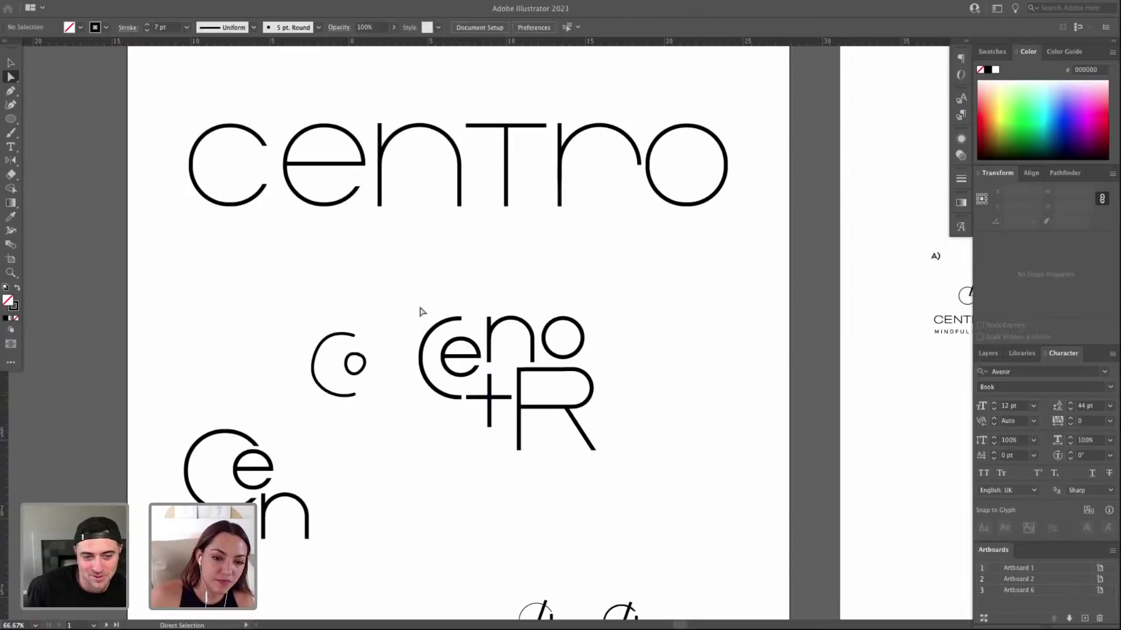
Lengthen the t's stem downward to about the R's baseline.
left_click_drag(235, 245, 718, 542)
left_click_drag(764, 434, 757, 498)
key("a")
left_click(492, 426)
left_click_drag(492, 452, 495, 496)
left_click(555, 503)
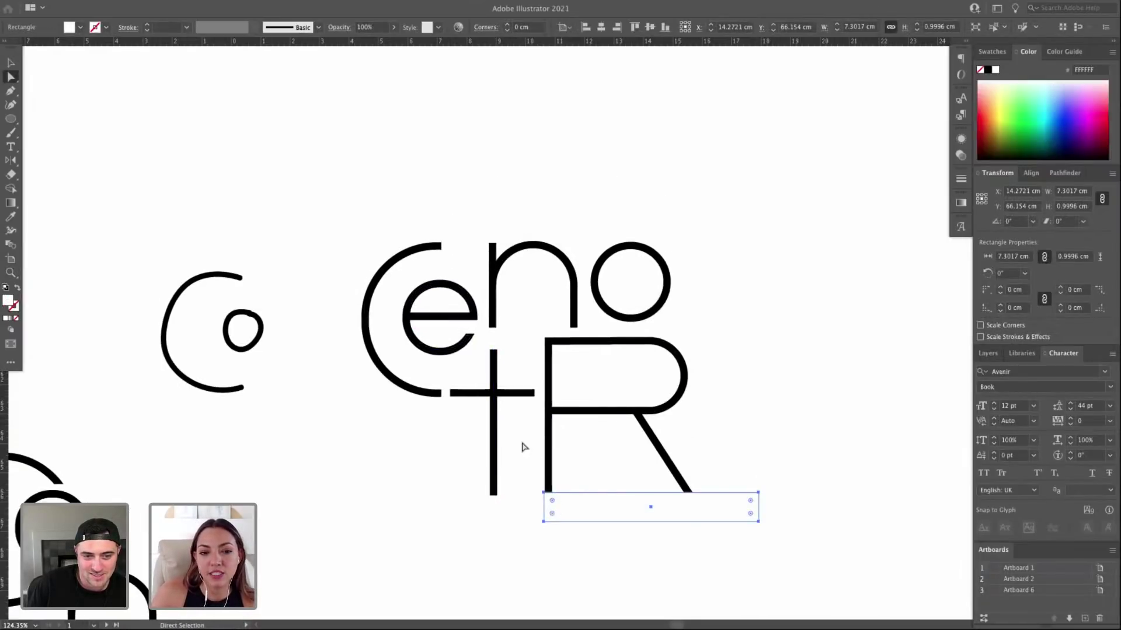
left_click(771, 368)
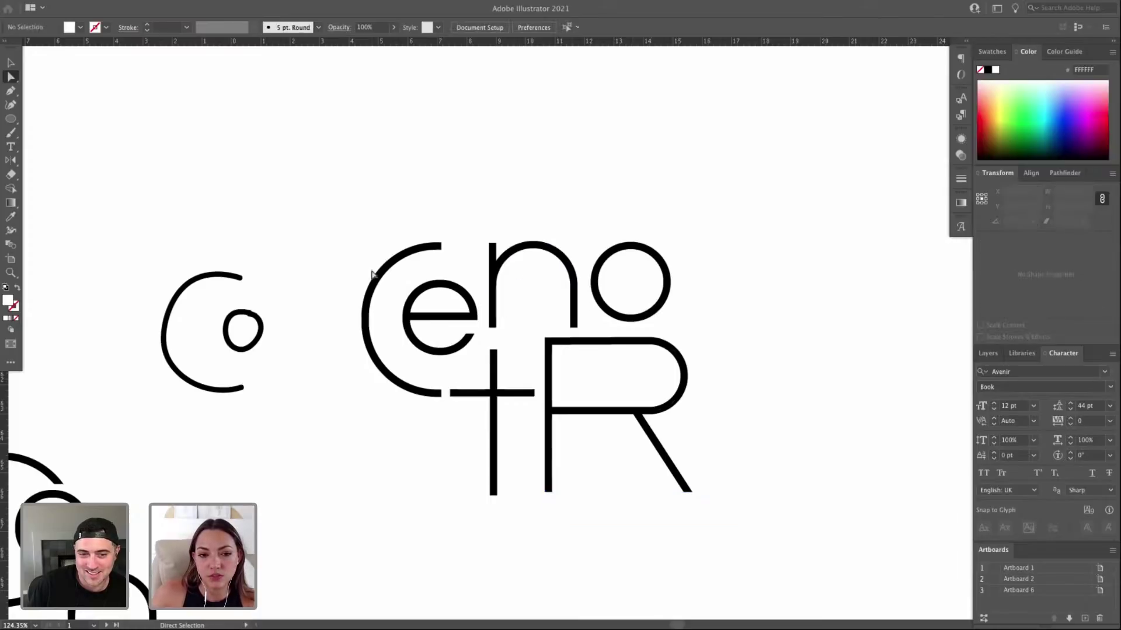
left_click(566, 265)
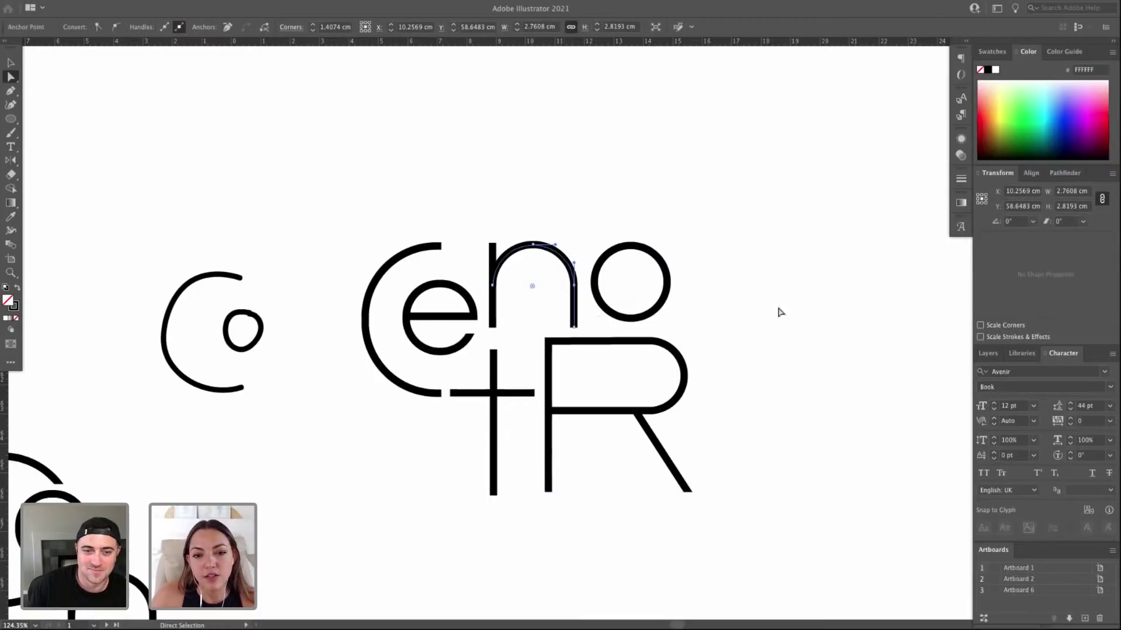
left_click(494, 379, "super")
Duplicate the complete stacked centRo lockup onto the pasteboard beside the artboard, keeping the original in place.
key("super+1")
key("super+minus")
left_click_drag(445, 166, 700, 394)
left_click_drag(604, 285, 122, 227)
left_click_drag(217, 223, 217, 223)
key("z")
left_click_drag(458, 187, 796, 411)
scroll(881, 441, "left", 3)
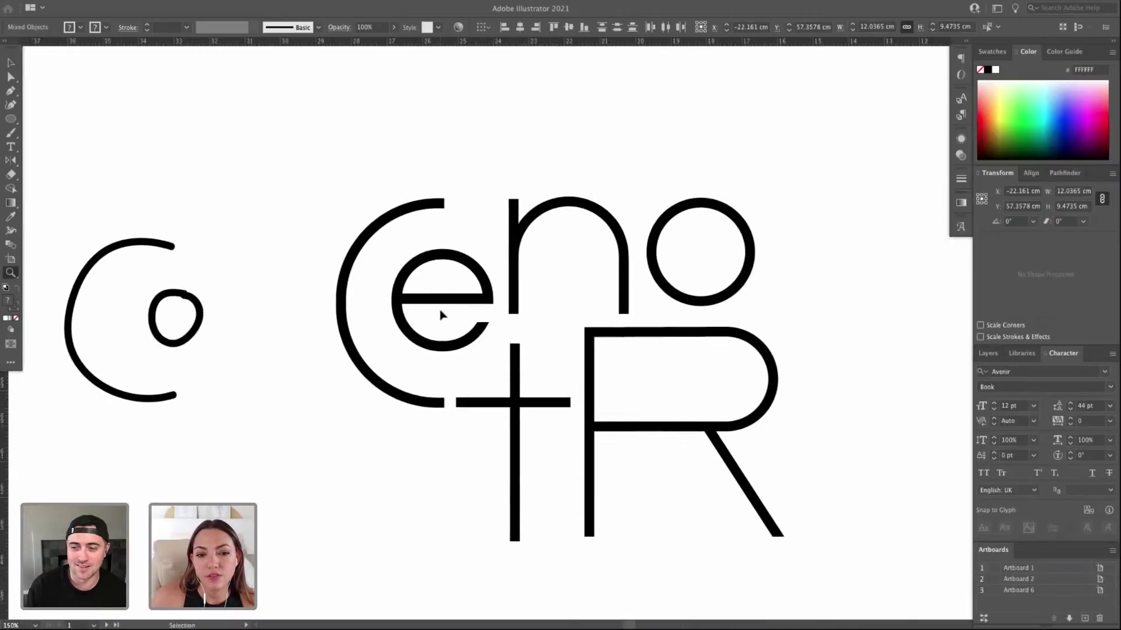
key("super+minus")
key("super+minus")
left_click_drag(784, 368, 99, 254)
key("a")
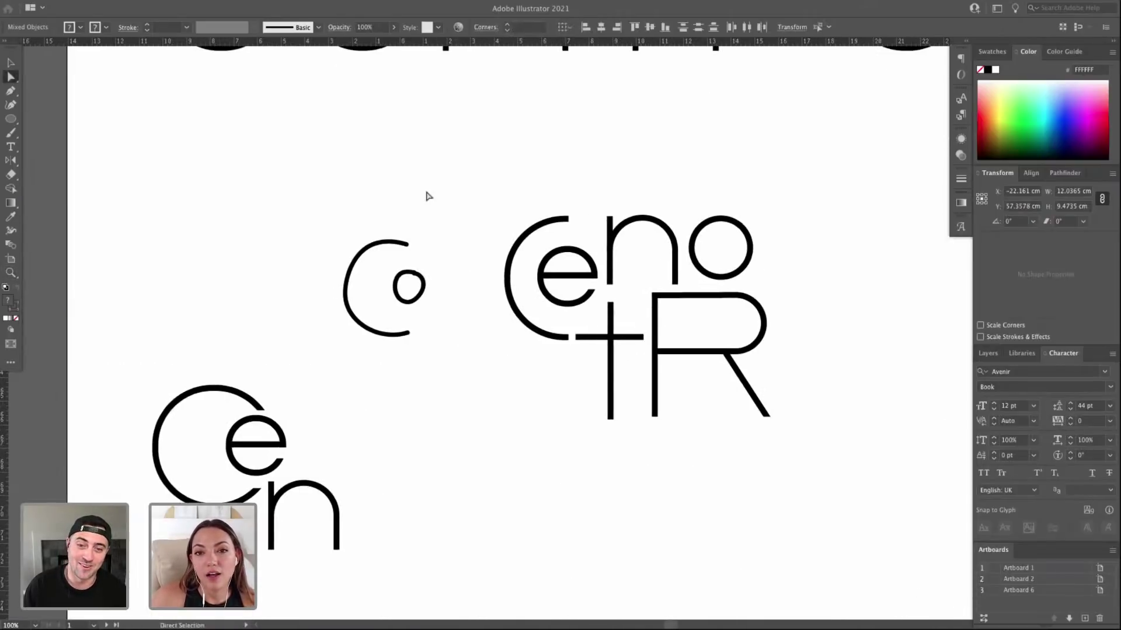
Move the hand-drawn C and o sketch up and farther away from the stacked lockup.
left_click(427, 196)
left_click_drag(421, 220, 415, 243)
left_click_drag(278, 235, 438, 377)
left_click_drag(419, 308, 257, 233)
left_click(378, 197)
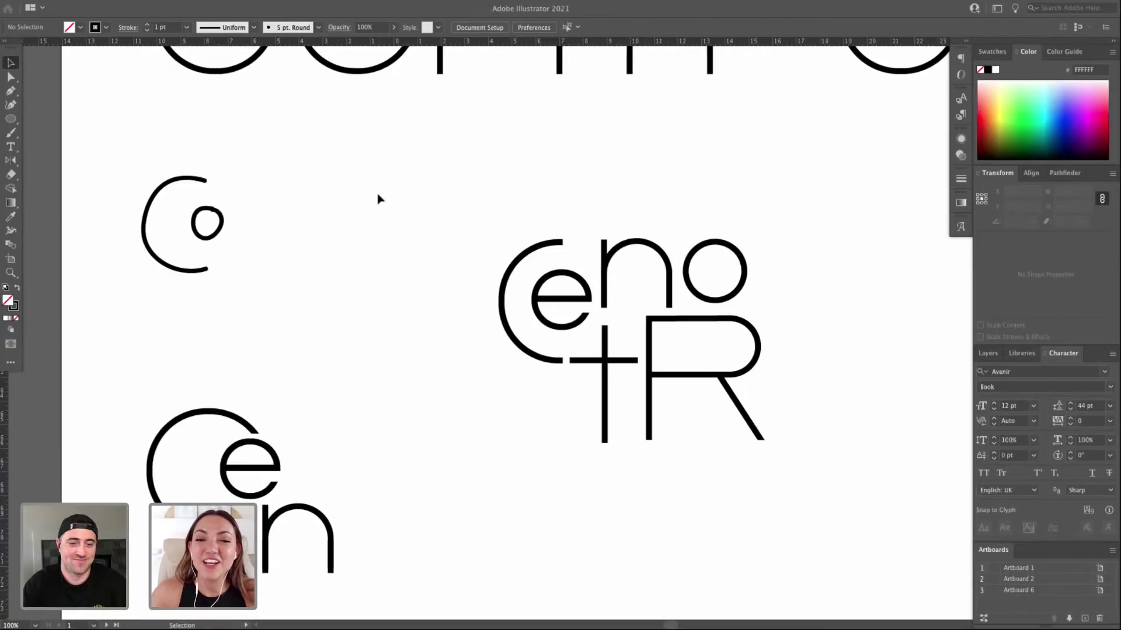
left_click_drag(529, 197, 444, 212)
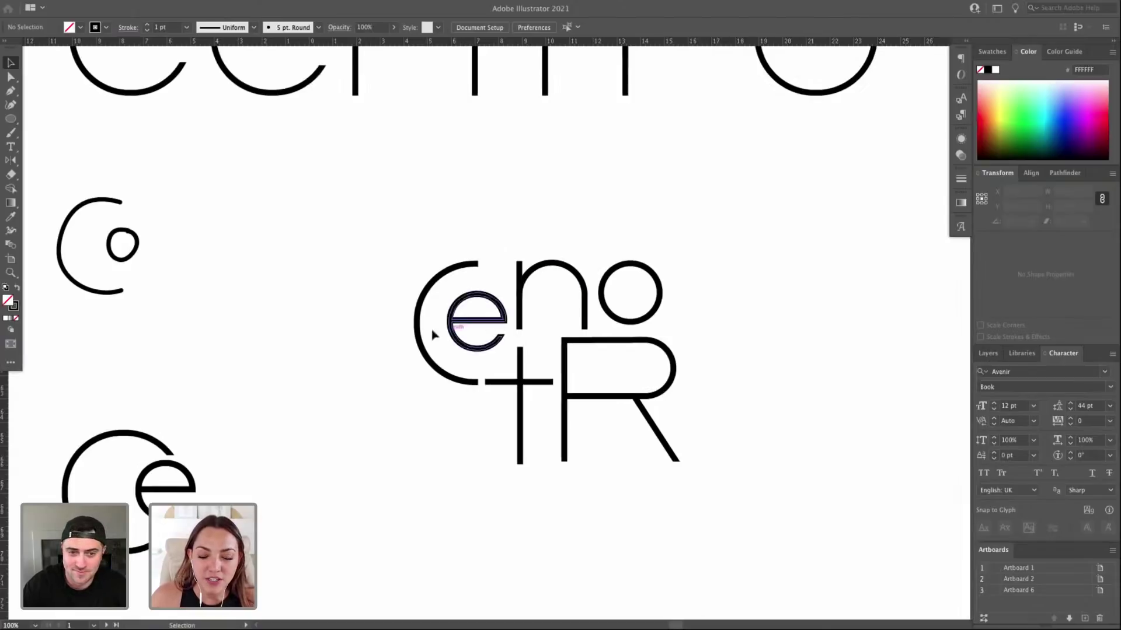
Move the t's crossbar and stem together out of the lockup to below the C.
left_click(530, 382)
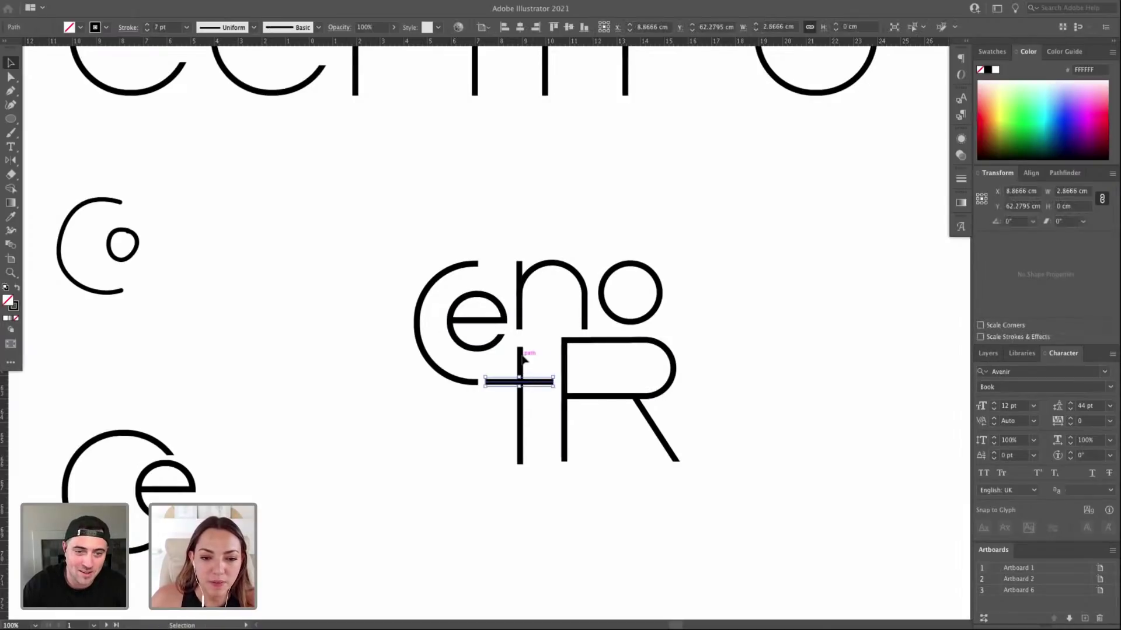
left_click(520, 363, "shift")
left_click_drag(523, 365, 414, 435)
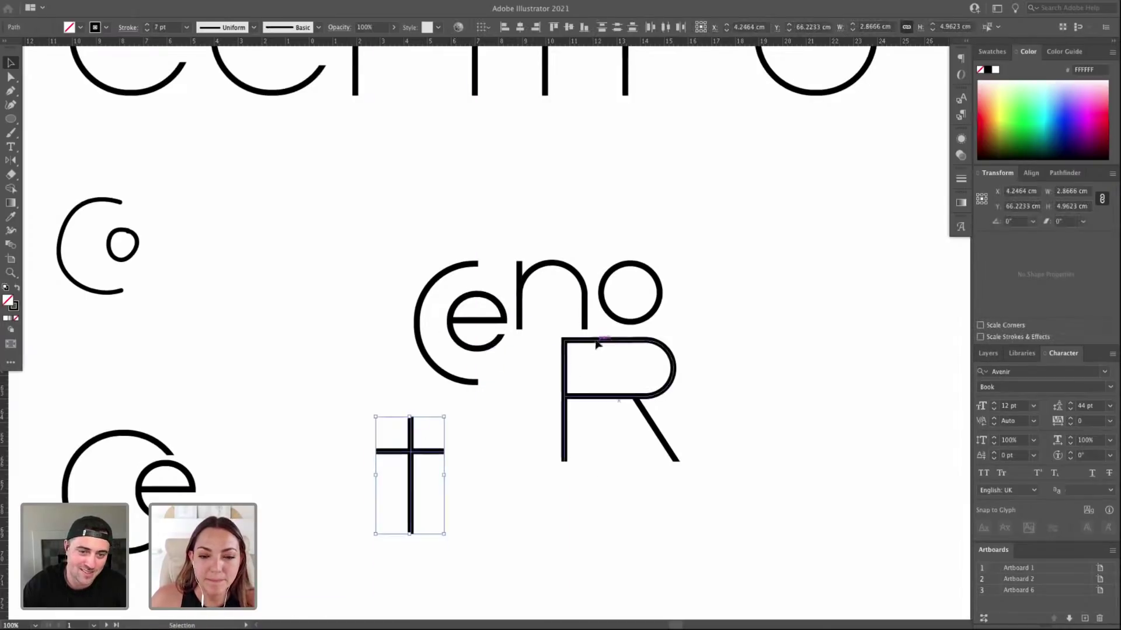
Move the complete R, including its diagonal leg, out of the lockup to the lower right of the o.
left_click(596, 345)
left_click(645, 415, "shift")
left_click_drag(717, 463, 716, 462)
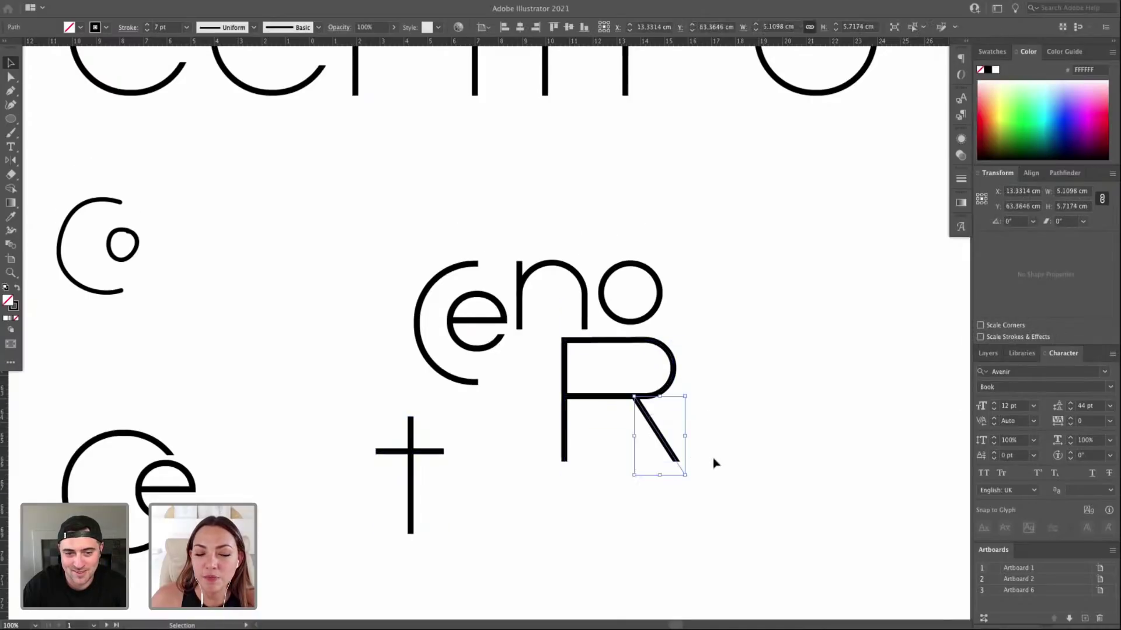
left_click(568, 428, "shift")
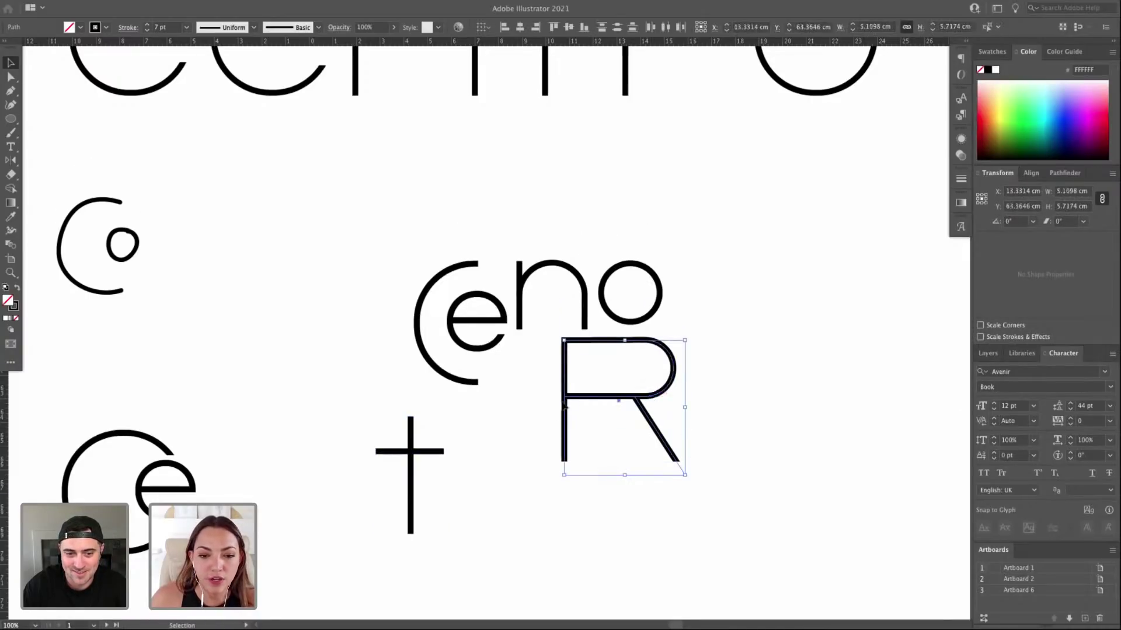
left_click_drag(641, 398, 707, 421)
key("super+z")
left_click_drag(774, 519, 561, 394)
left_click_drag(646, 421, 737, 454)
Lower the n beside the e so its base meets the C's lower end.
left_click(519, 270)
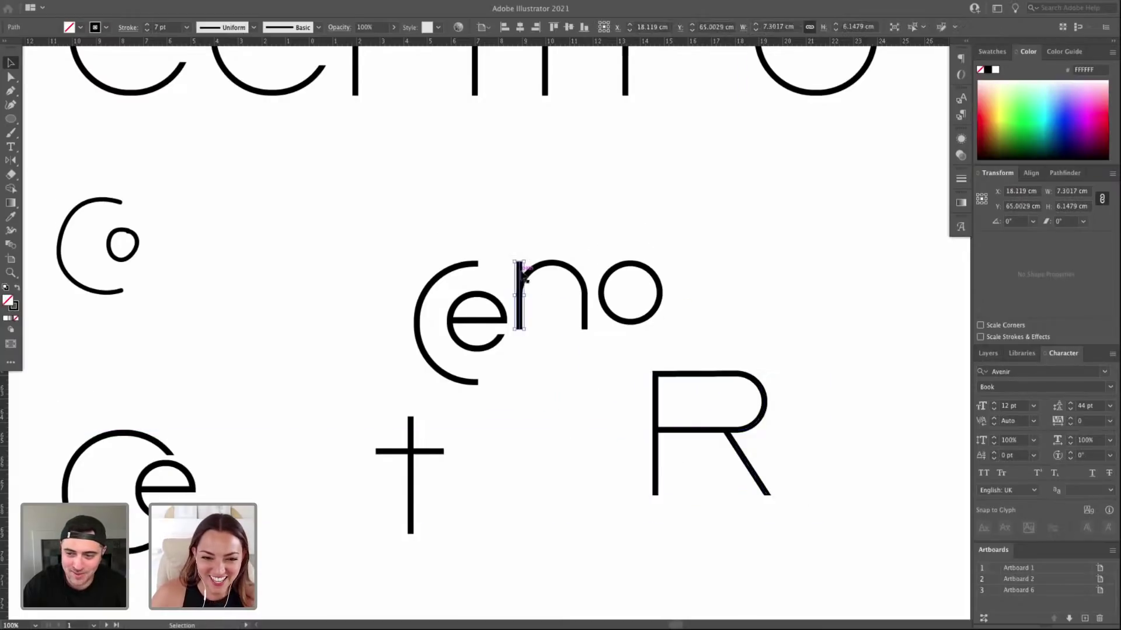
left_click_drag(565, 269, 527, 320)
left_click(489, 279)
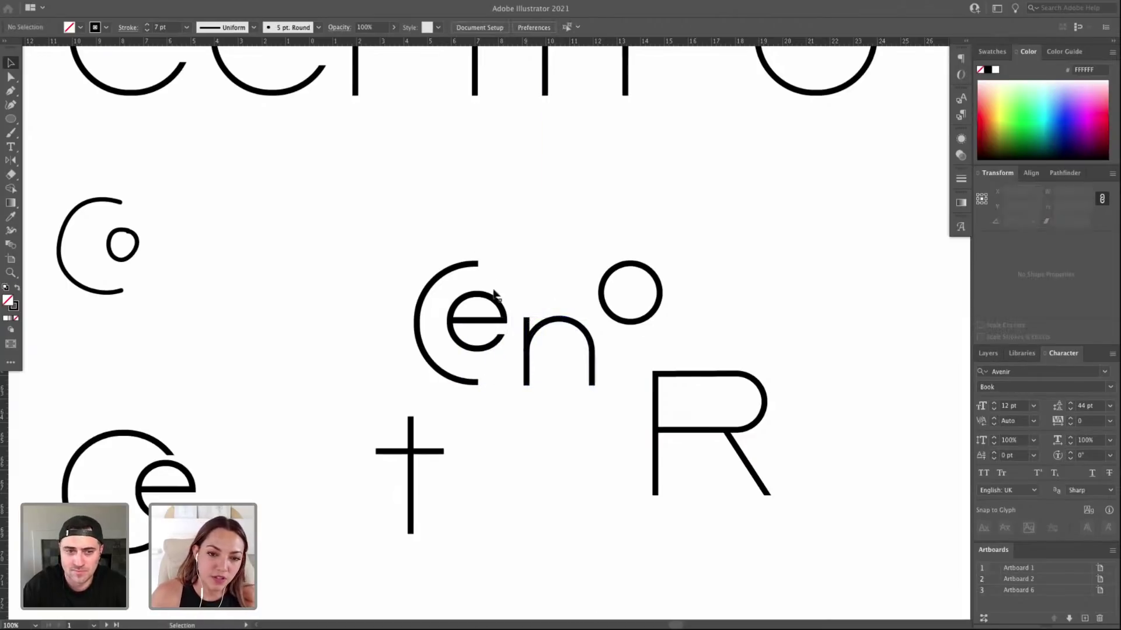
Shift the n farther down and slightly left so it tucks beneath the e's tail.
left_click_drag(476, 459, 451, 458)
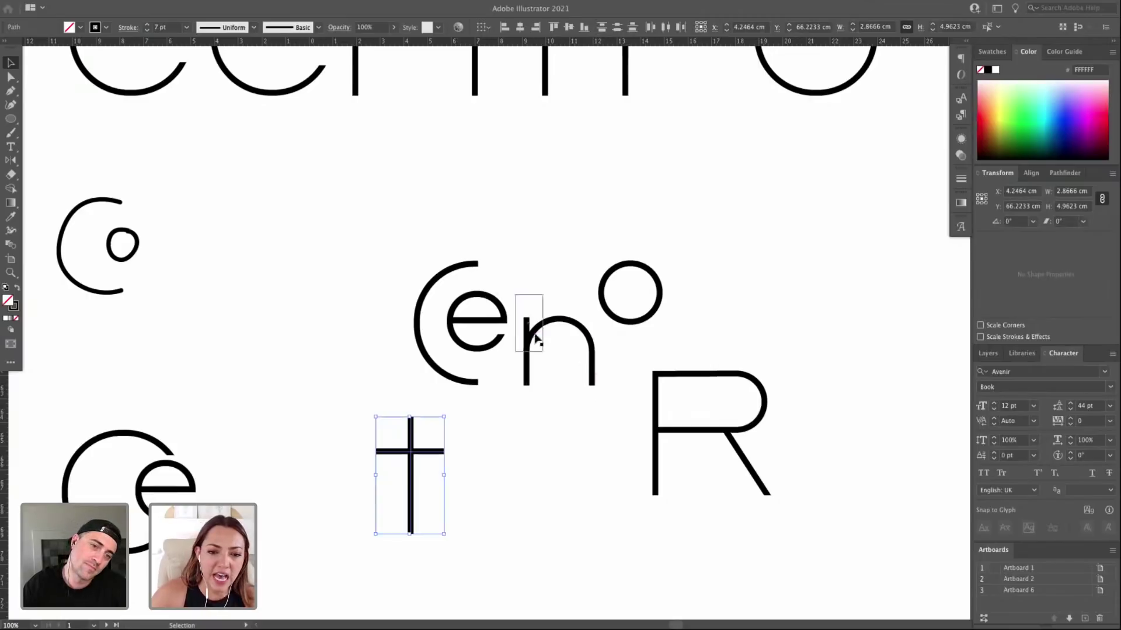
left_click(527, 333)
left_click_drag(557, 353, 542, 389)
left_click(587, 464)
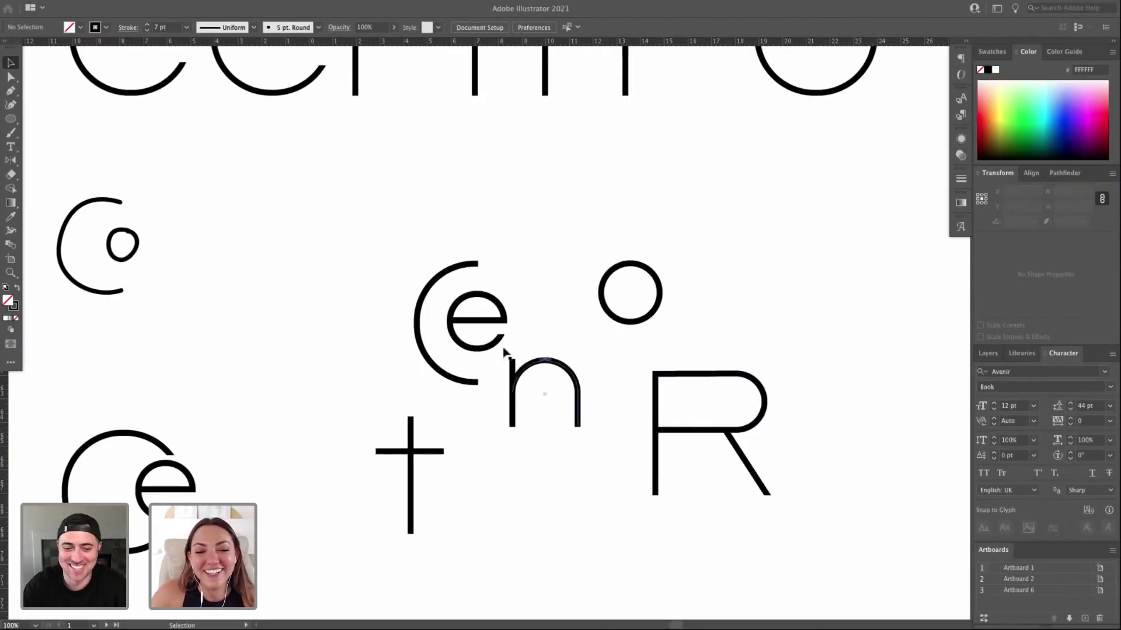
mouse_move(514, 394)
left_mouse_down()
mouse_move(554, 396)
mouse_move(534, 385)
left_mouse_up()
left_click(585, 404)
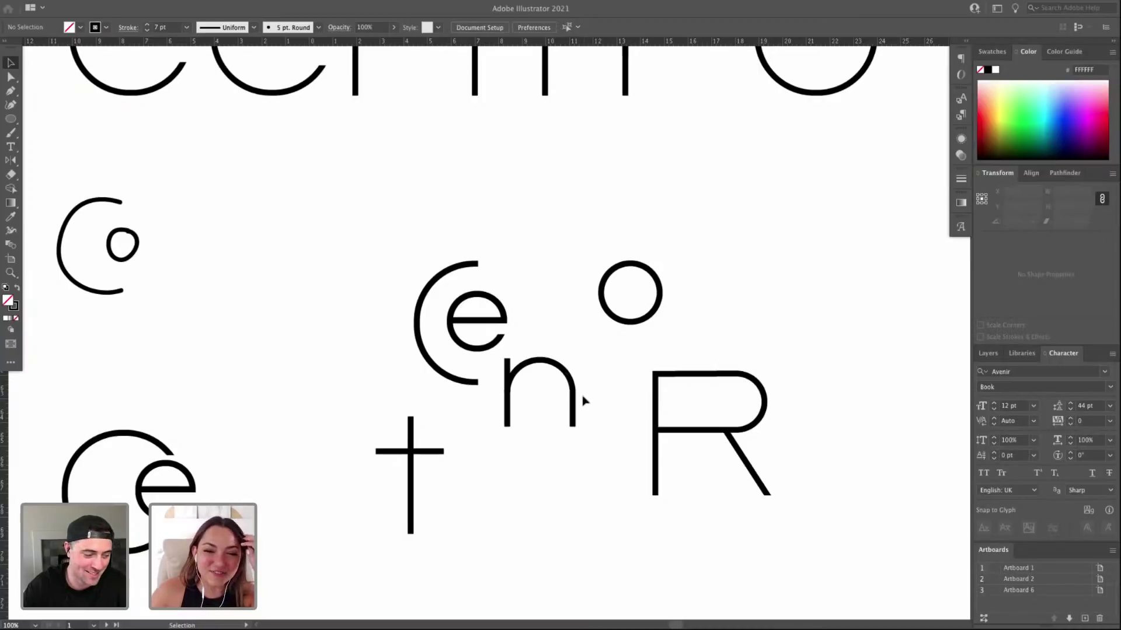
left_click(555, 366)
key("a")
left_click(544, 363)
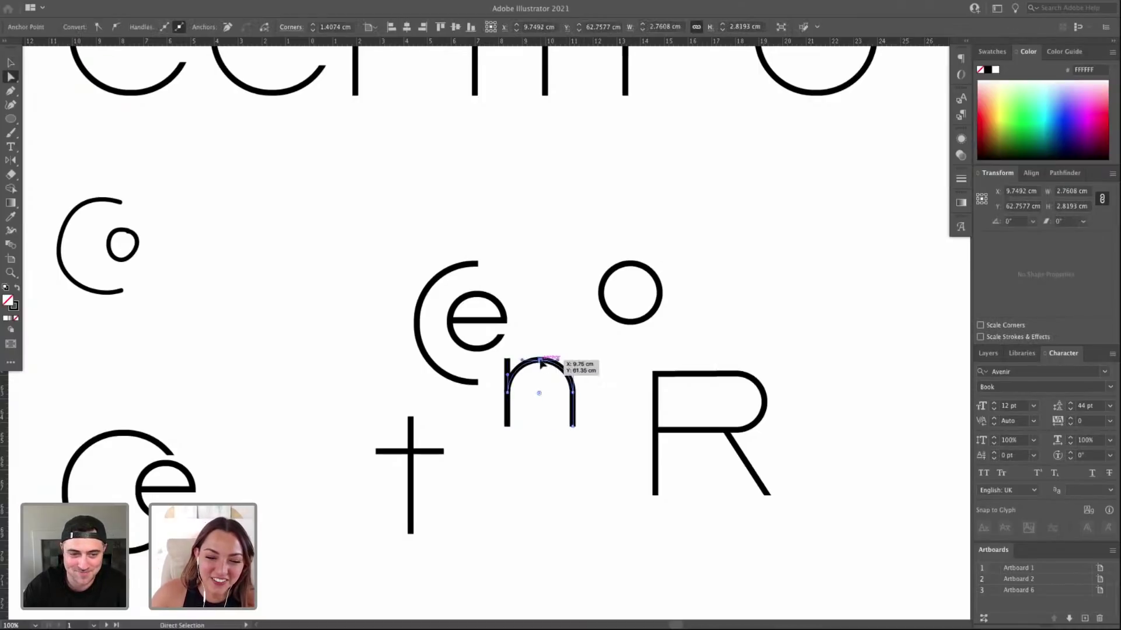
left_click_drag(593, 364, 593, 365)
left_click(740, 430)
key("ctrl+z")
key("ctrl+z")
key("v")
Try placing the t above the n, between the e and the o.
left_click_drag(426, 457, 554, 252)
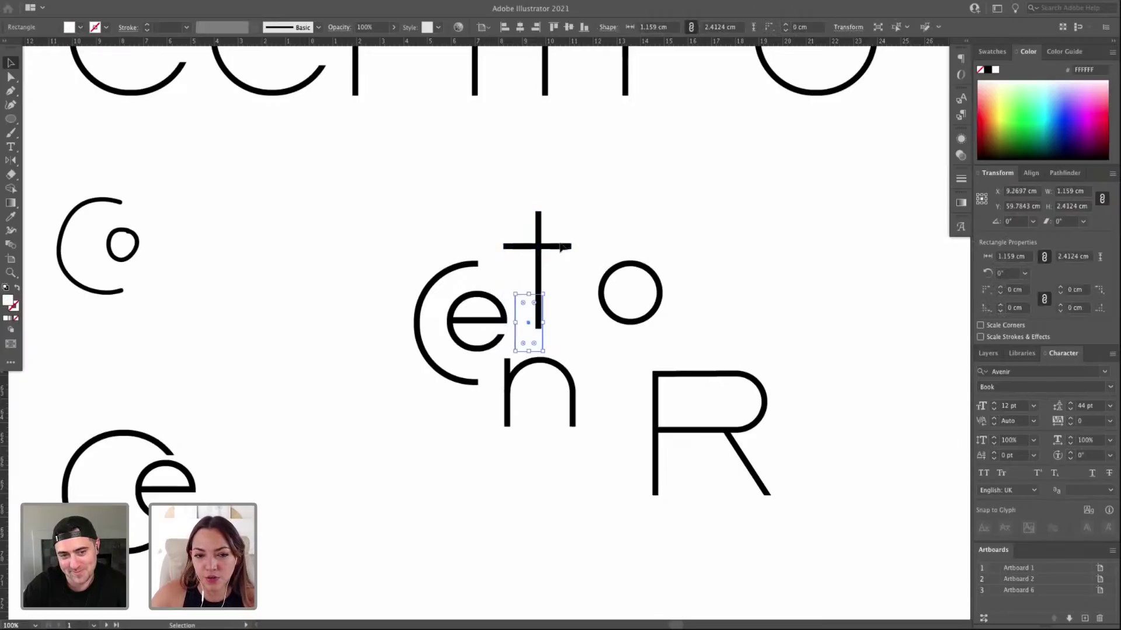
key("super+z")
Return the n to between the e and the o, and the t to beneath the n.
left_click(511, 374)
left_click_drag(528, 374, 558, 264)
left_click_drag(431, 455, 593, 389)
Move the R back beside the t, beneath the n and the o.
scroll(593, 390, "right", 3)
scroll(593, 390, "up", 1)
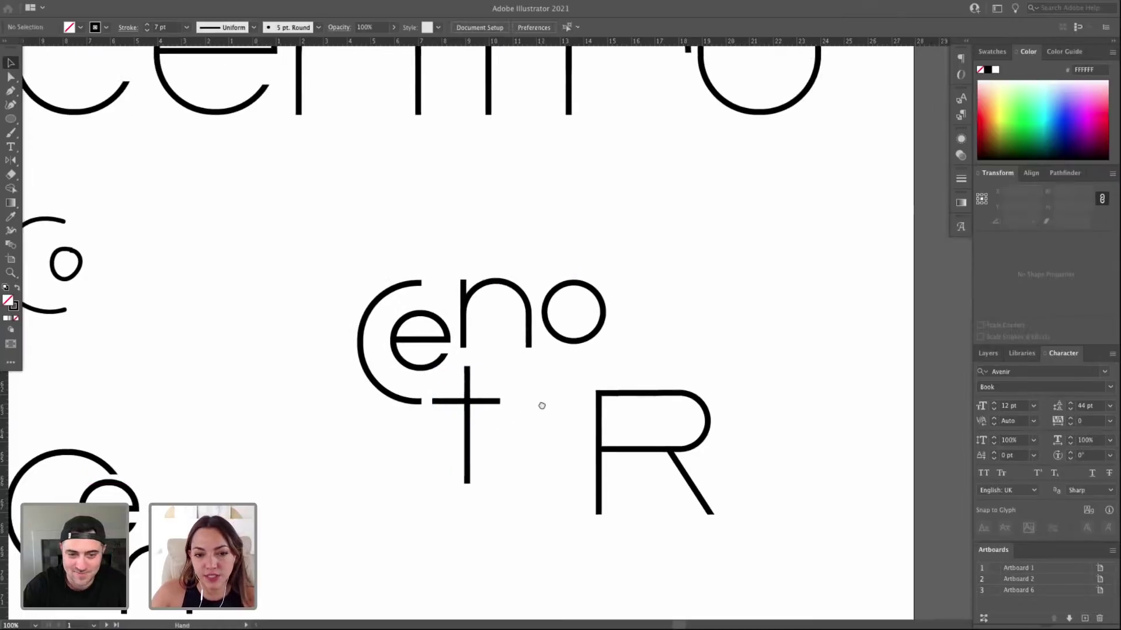
left_click_drag(575, 430, 492, 400)
left_click_drag(560, 423, 604, 454)
left_click(536, 508)
Move the t's stem down so it starts at the crossbar, forming a capital T.
key("a")
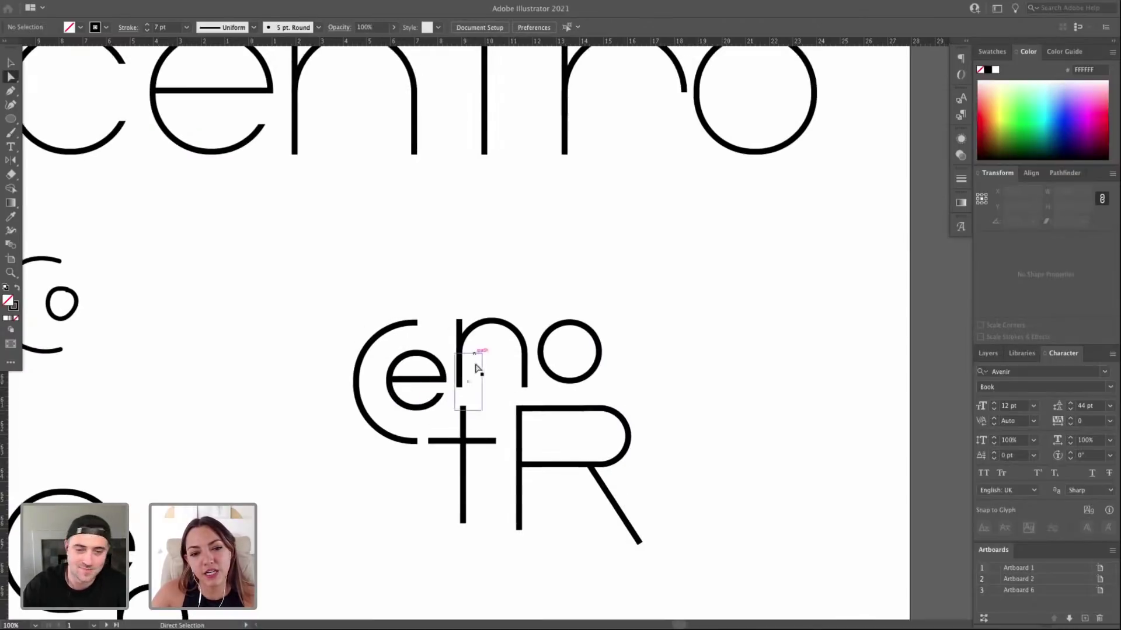
key("ctrl+0")
scroll(637, 399, "left", 2)
key("z")
left_click_drag(465, 315, 732, 492)
key("a")
scroll(436, 348, "up", 5)
scroll(436, 348, "left", 4)
left_click(499, 439)
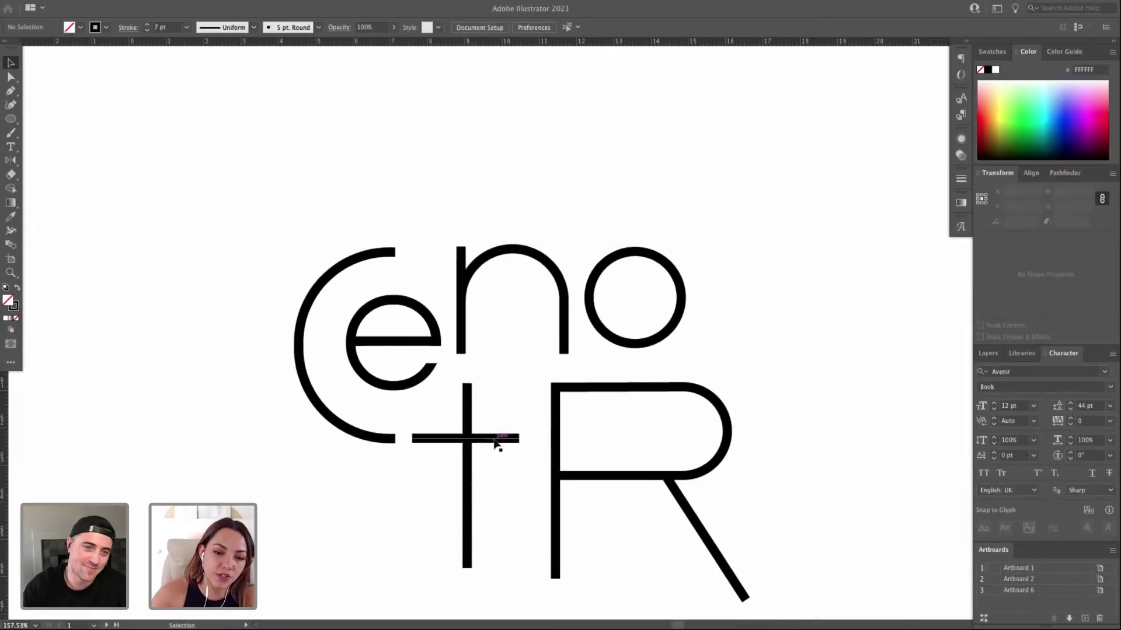
key("ctrl+1")
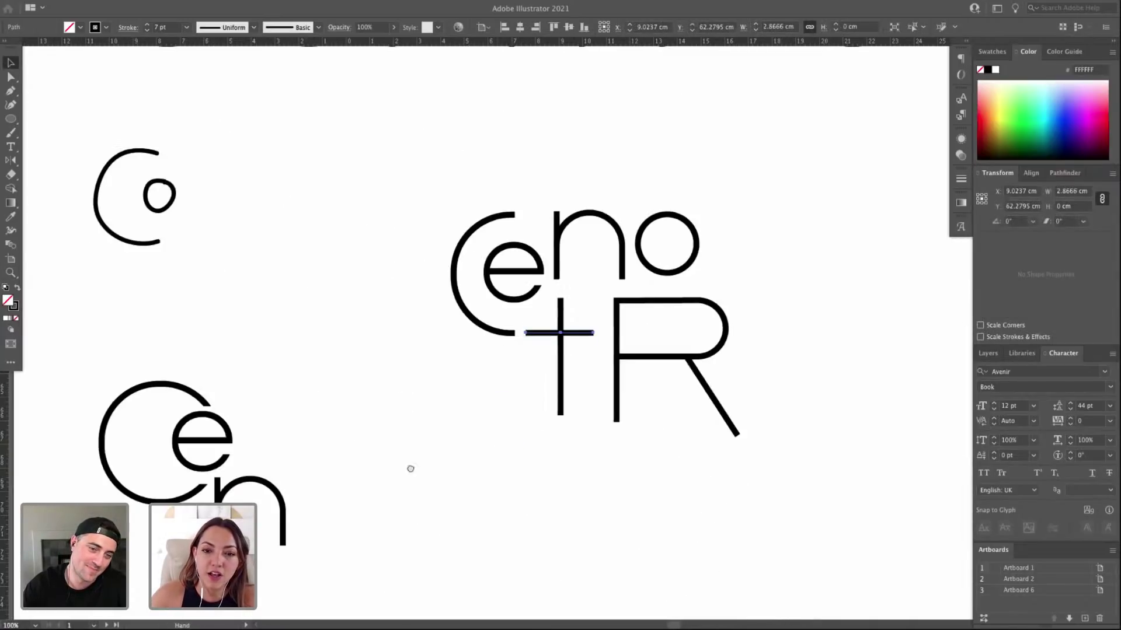
left_click_drag(440, 449, 331, 495)
left_click_drag(467, 382, 453, 416)
left_click(482, 358)
Extend the n's left stem downward toward the T's crossbar.
key("a")
left_click_drag(447, 322, 447, 359)
left_click(457, 358)
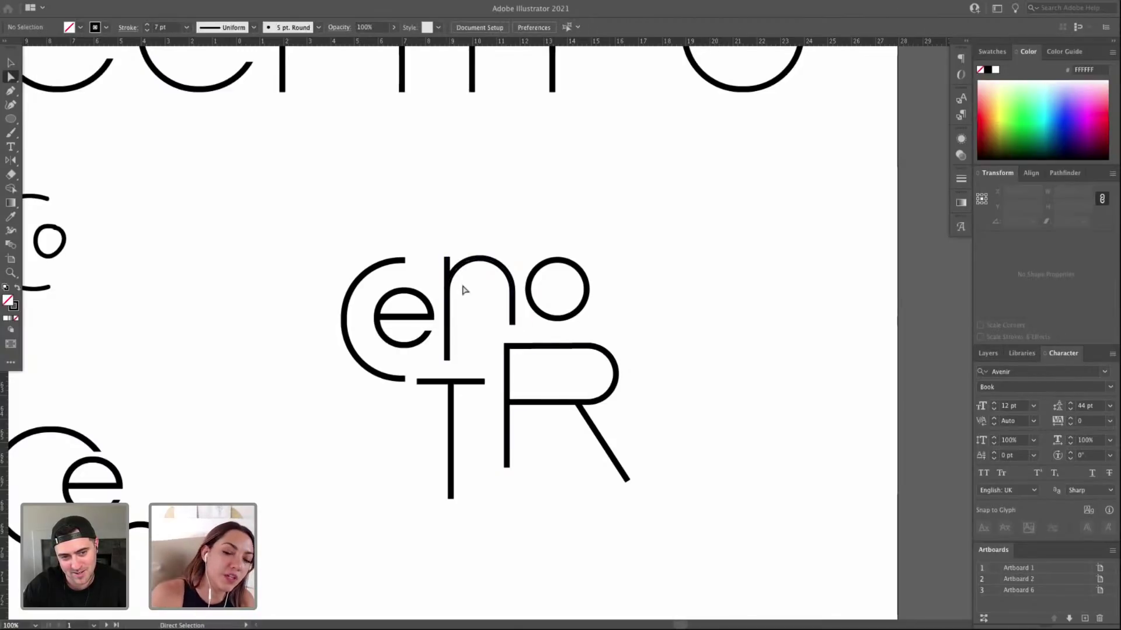
left_click(530, 348)
left_click(665, 387)
scroll(655, 408, "up", 1)
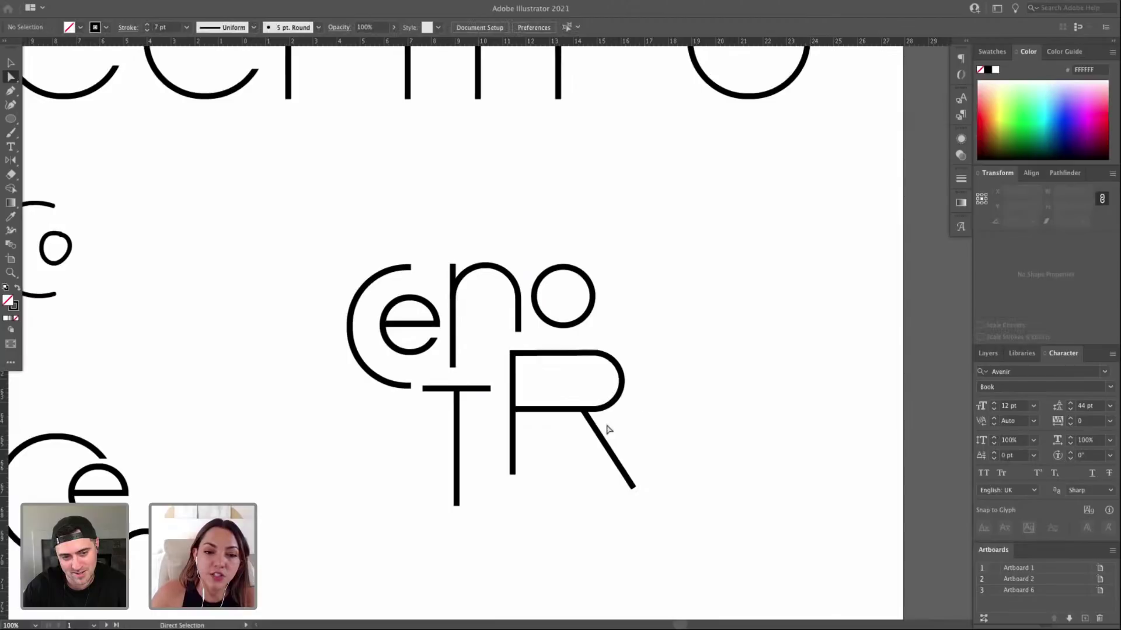
left_click(461, 395)
left_click(701, 386)
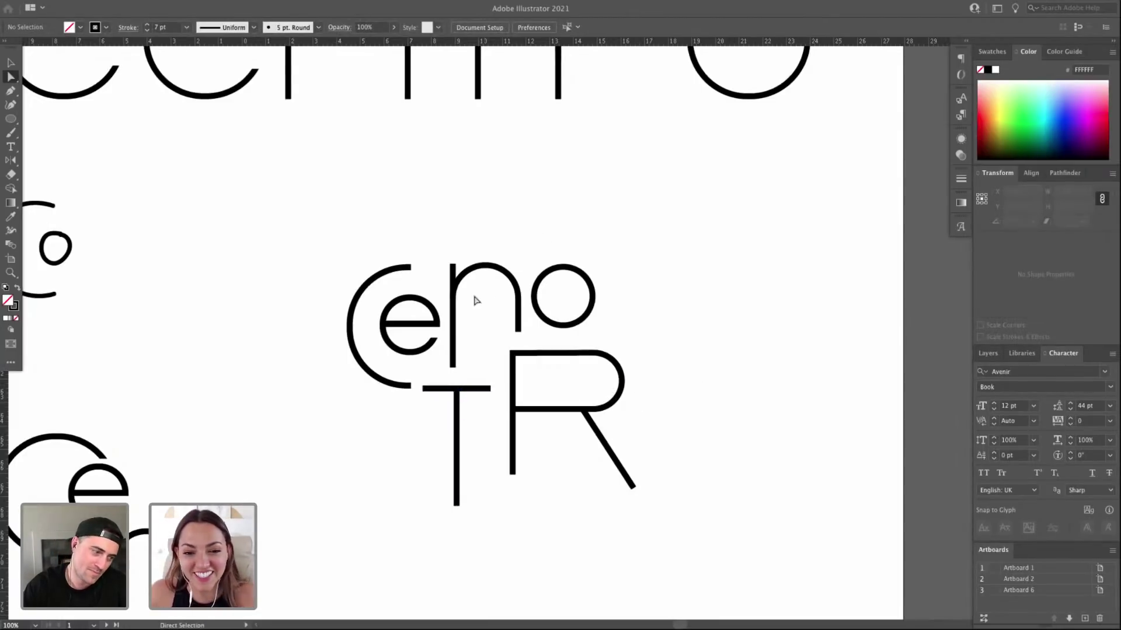
Shorten the n's left stem back to the level of its right leg.
left_click_drag(453, 367, 518, 332)
left_click(576, 310)
key("v")
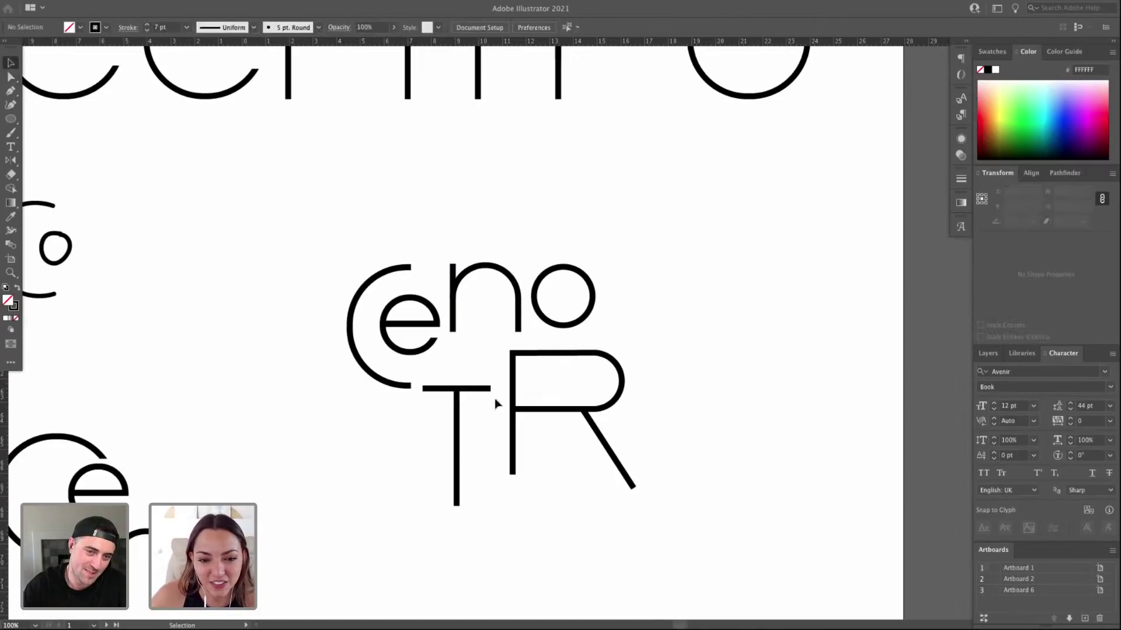
Move the T and the R clear of the lockup, and lower the n beside the e to the C's base.
left_click_drag(456, 405, 303, 429)
left_click_drag(604, 427, 720, 446)
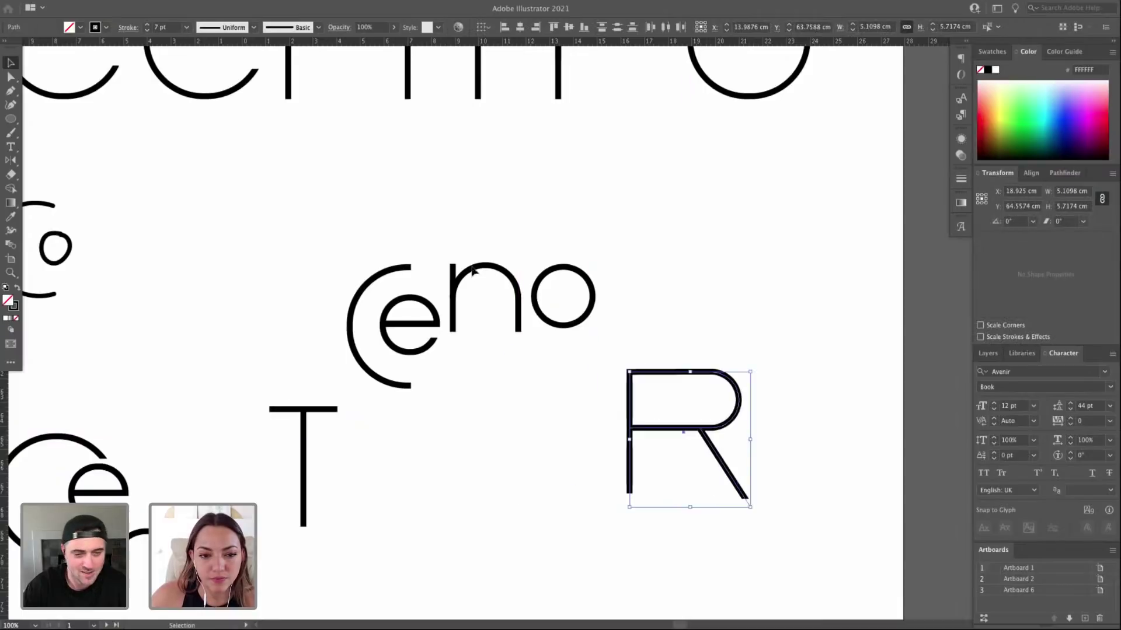
left_click(471, 349)
left_click(500, 266)
left_click_drag(501, 266, 506, 322)
left_click(510, 312)
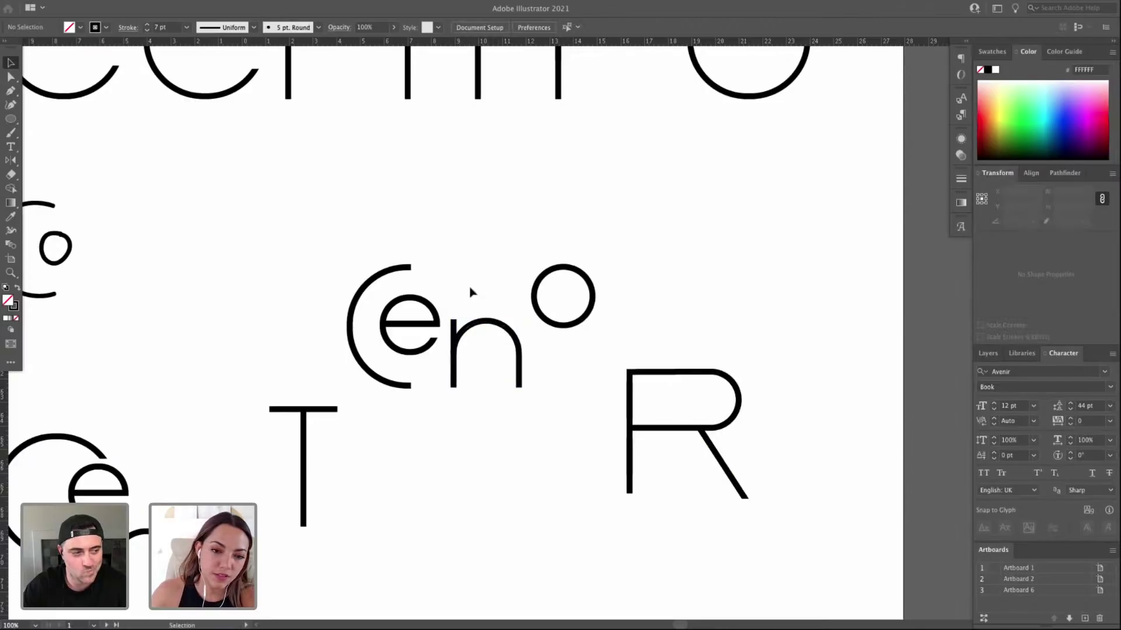
Shift the white masking rectangle slightly right to reveal more of the C's open ends.
left_click(429, 284)
left_click(448, 266)
left_click_drag(449, 266, 457, 267)
left_click(300, 211)
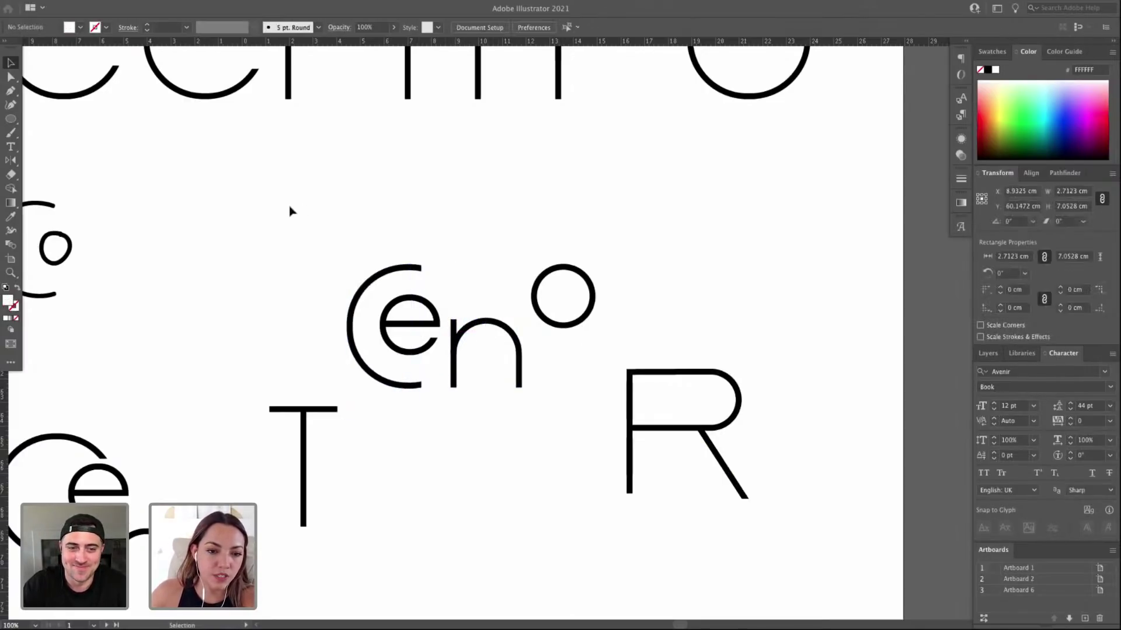
left_click(453, 270)
left_click(331, 234)
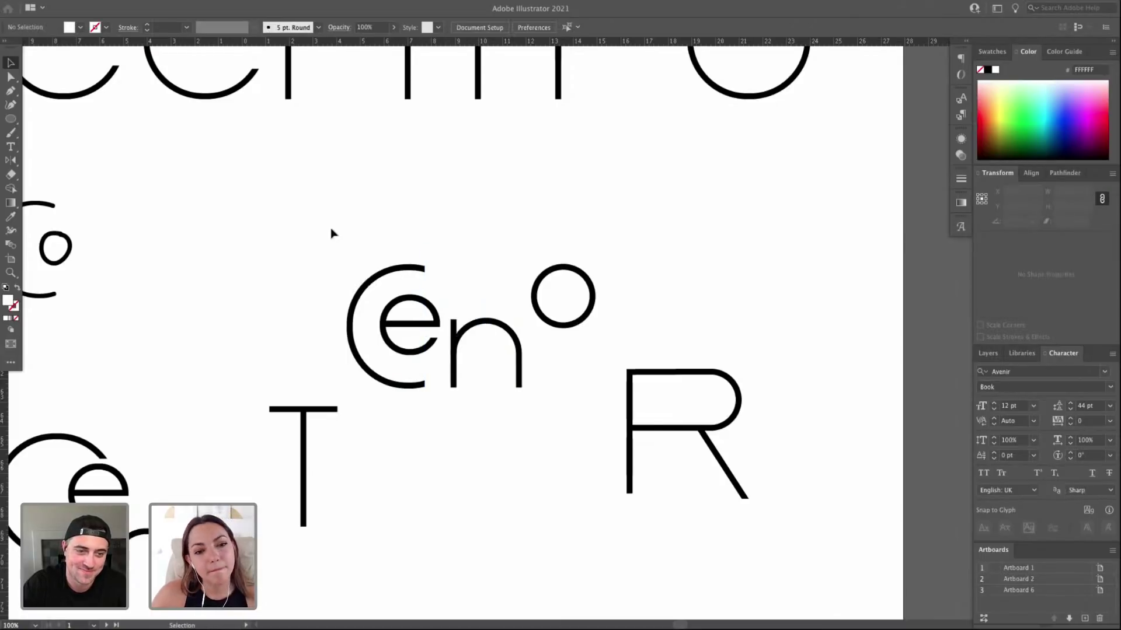
Move the white masking rectangle left to the e's centre so the C's ends are trimmed there, with guides hidden.
left_click_drag(359, 208, 558, 213)
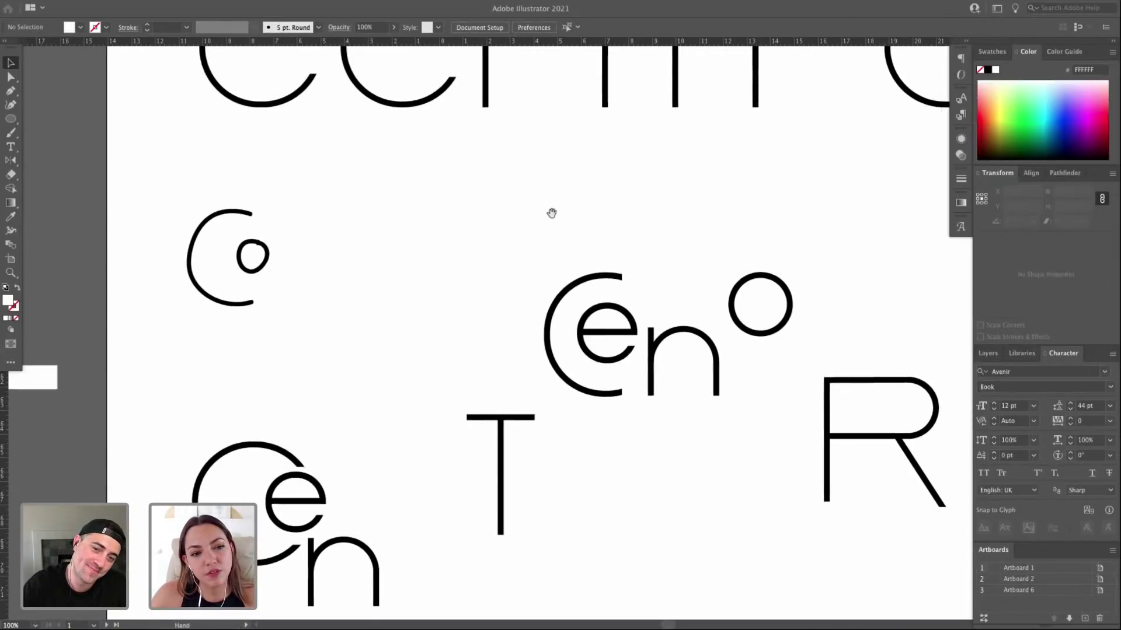
scroll(514, 286, "right", 5)
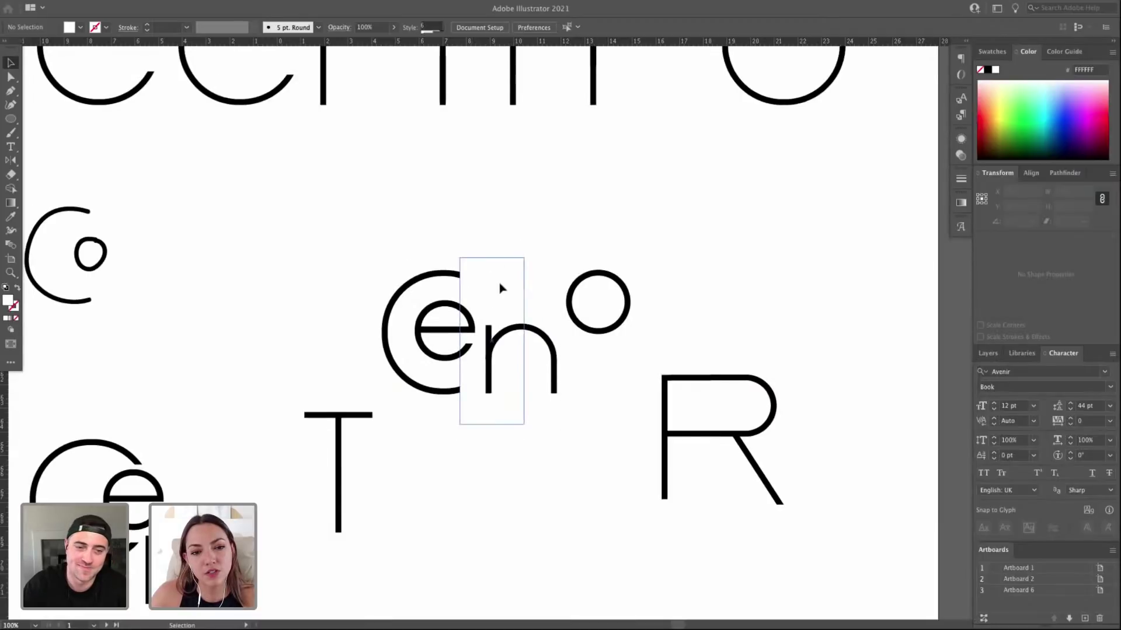
left_click(501, 288)
left_click_drag(501, 288, 490, 285)
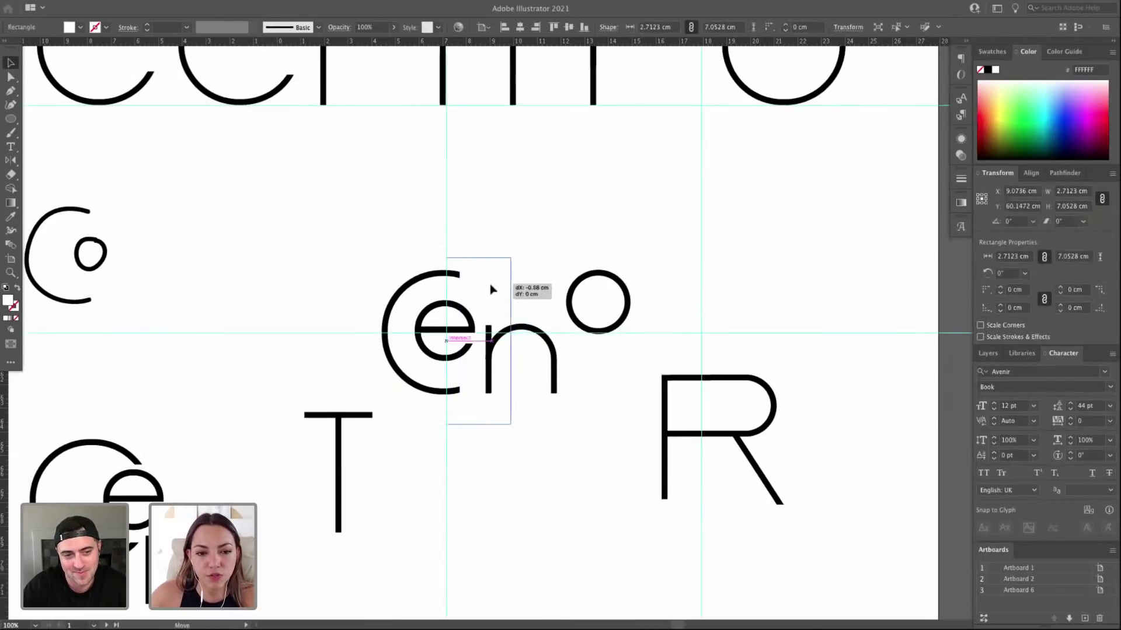
left_click(375, 232)
key("super+semicolon")
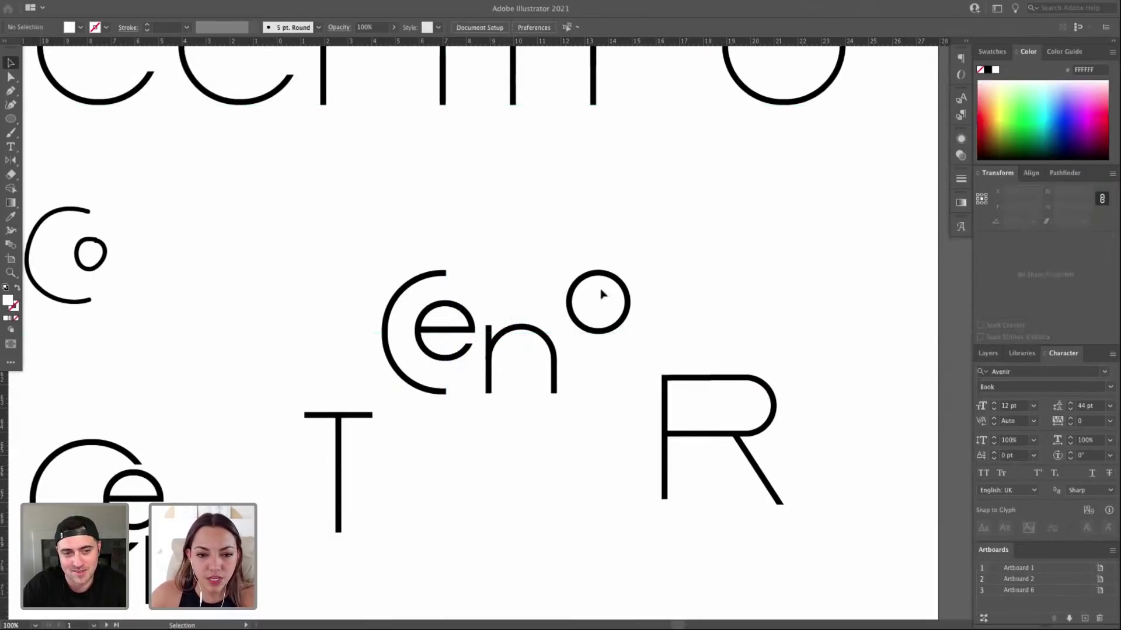
Move the o below the n, and place the T right of the n with its crossbar level with the C's top.
left_click_drag(597, 276, 531, 453)
left_click_drag(344, 431, 493, 280)
left_click(543, 276)
Replace the T's crossbar with a straight horizontal line starting near the C's upper end and passing over the n and the T's stem.
key("a")
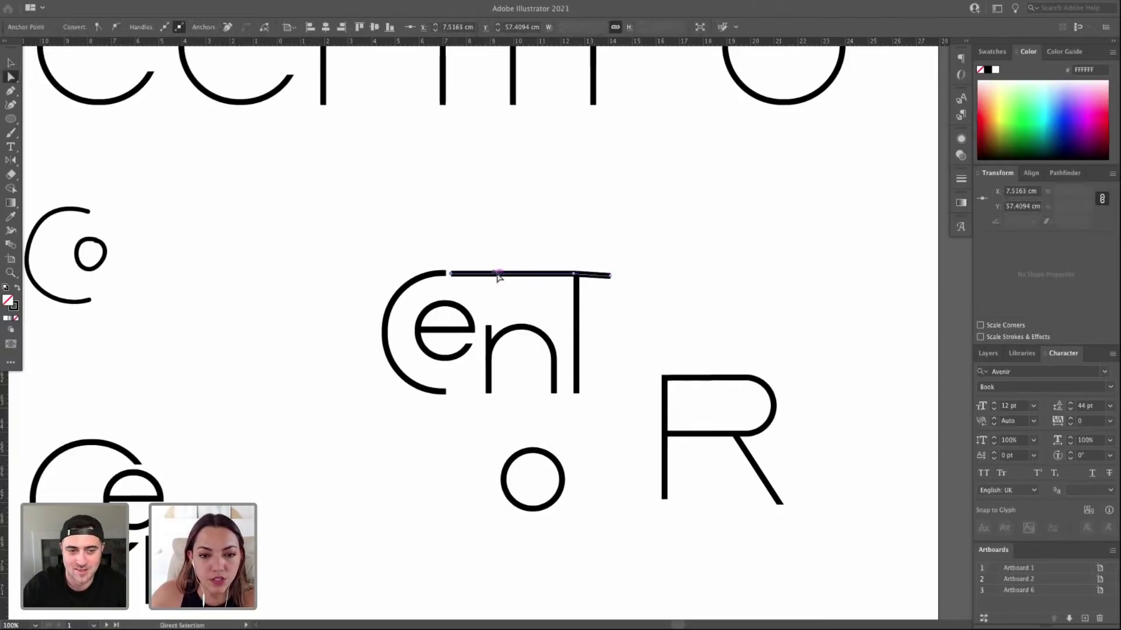
key("Delete")
key("Delete")
key("p")
left_click(450, 272)
left_click(629, 272)
Shift the T's stem slightly farther right, away from the n.
key("a")
left_click_drag(576, 280, 603, 299)
left_click(576, 396)
key("v")
Trim the T's crossbar to start above the n's left stem, and extend its other end farther right.
key("a")
mouse_move(582, 424)
left_mouse_down()
mouse_move(449, 265)
mouse_move(483, 274)
left_mouse_up()
mouse_move(445, 426)
left_mouse_down()
mouse_move(512, 260)
mouse_move(493, 274)
left_mouse_up()
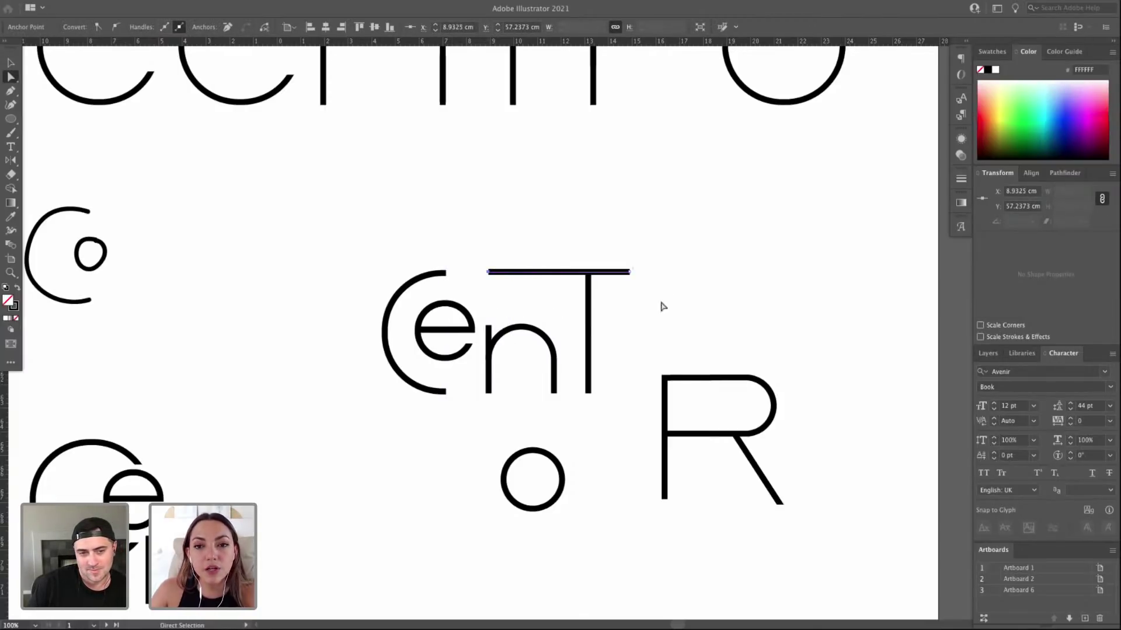
left_click_drag(629, 272, 647, 274)
key("v")
Place the R close beside the T's stem, beneath the crossbar, and set the o above the R's bowl.
left_click(774, 427)
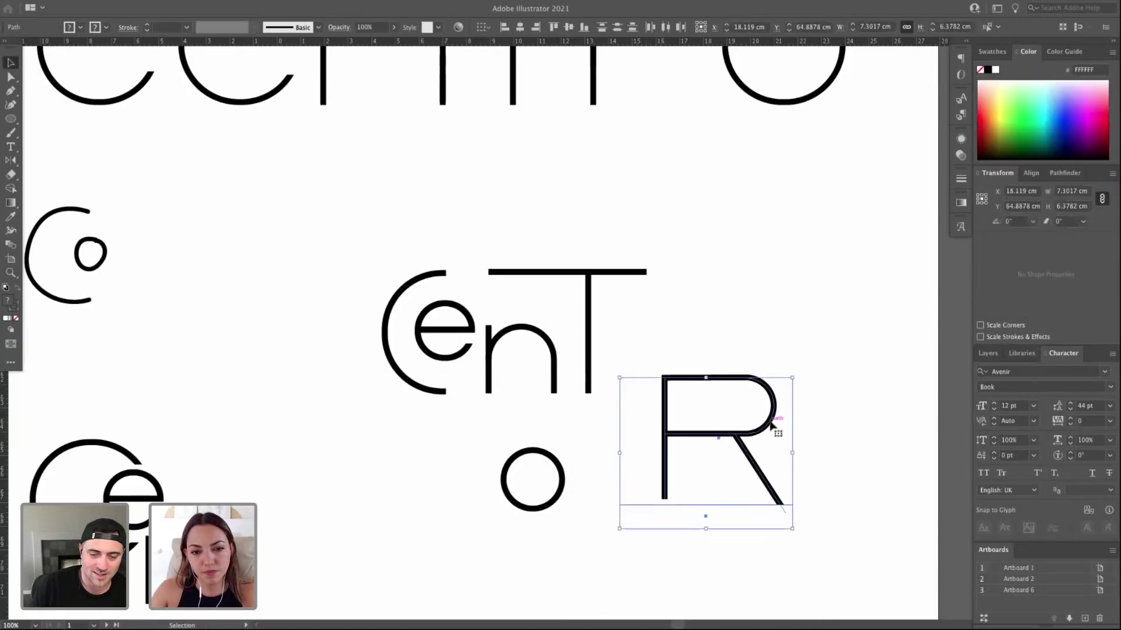
left_click(724, 426)
mouse_move(694, 431)
left_mouse_down()
mouse_move(658, 330)
mouse_move(642, 360)
left_mouse_up()
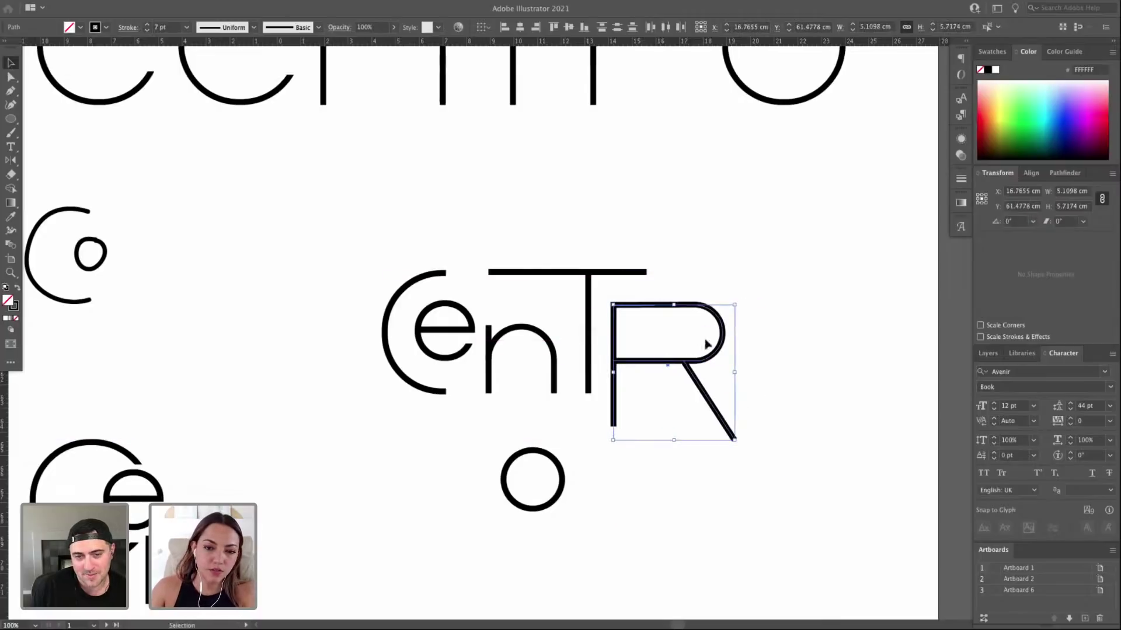
left_click(619, 437)
left_click_drag(560, 474, 727, 251)
left_click(287, 260)
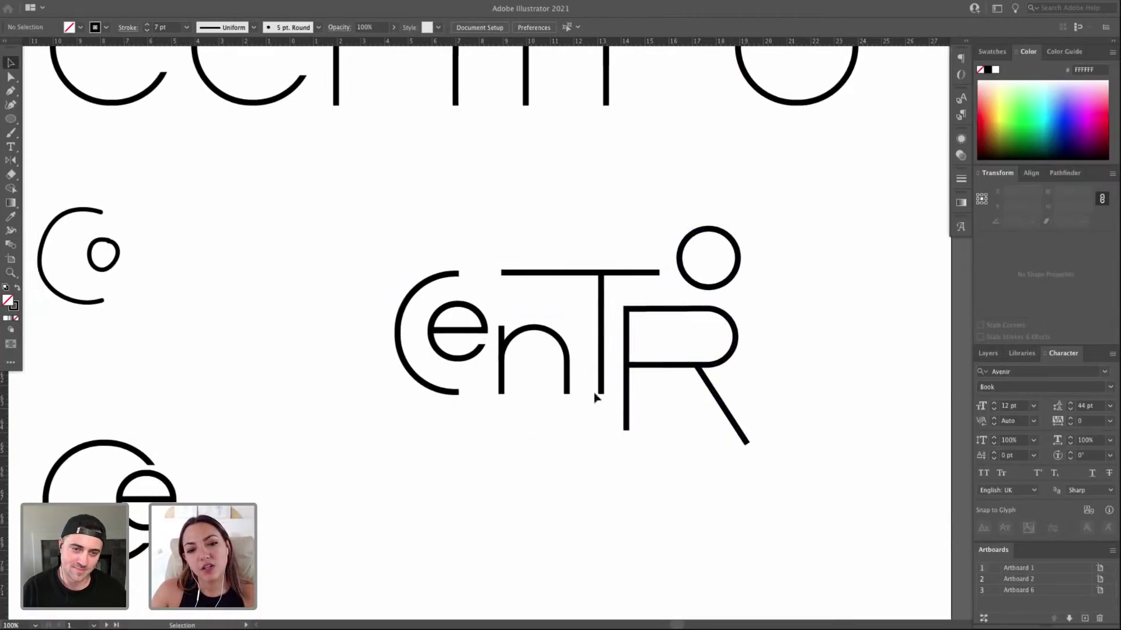
Examine the new CenTRo lockup alongside the other centro wordmarks, letter sketches and C47 marks on the artboard.
key("ctrl+minus")
key("ctrl+minus")
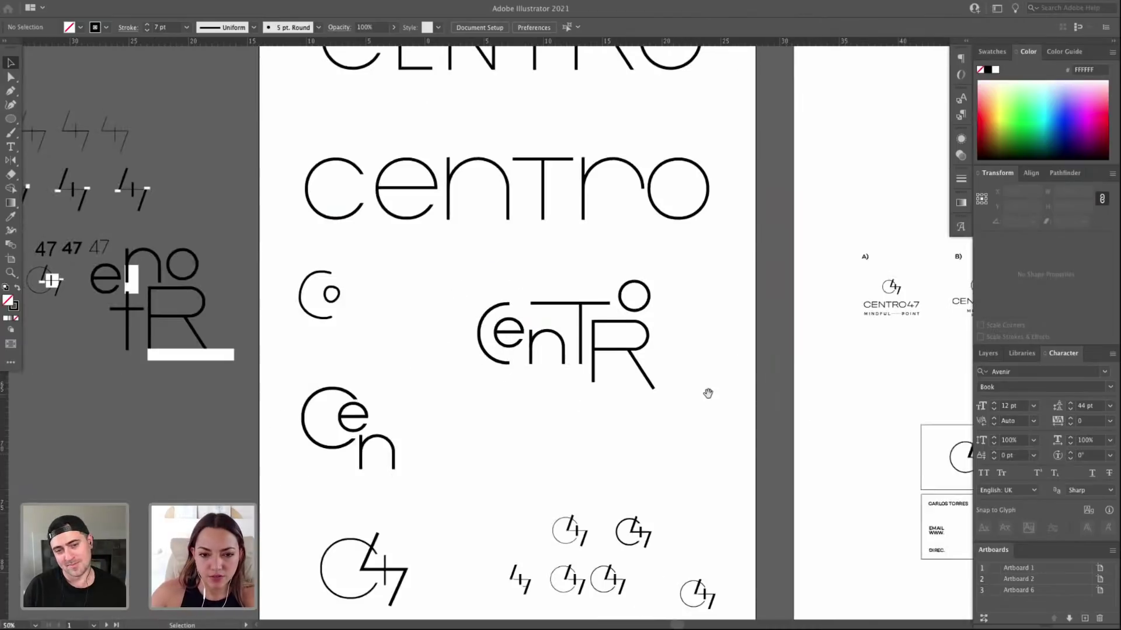
left_click_drag(458, 202, 687, 333)
left_click_drag(430, 405, 285, 290)
left_click(407, 389)
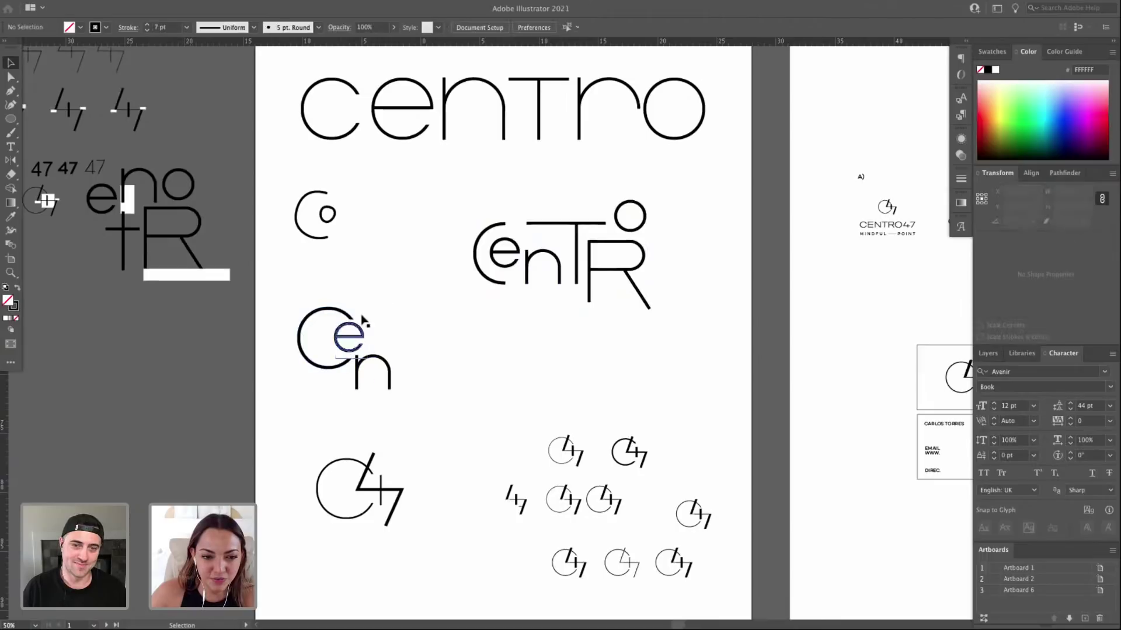
scroll(401, 196, "up", 1)
key("z")
left_click_drag(760, 384, 761, 385)
left_click_drag(714, 371, 740, 396)
key("super+minus")
key("super+minus")
key("super+minus")
left_click_drag(662, 230, 658, 225)
scroll(658, 225, "down", 5)
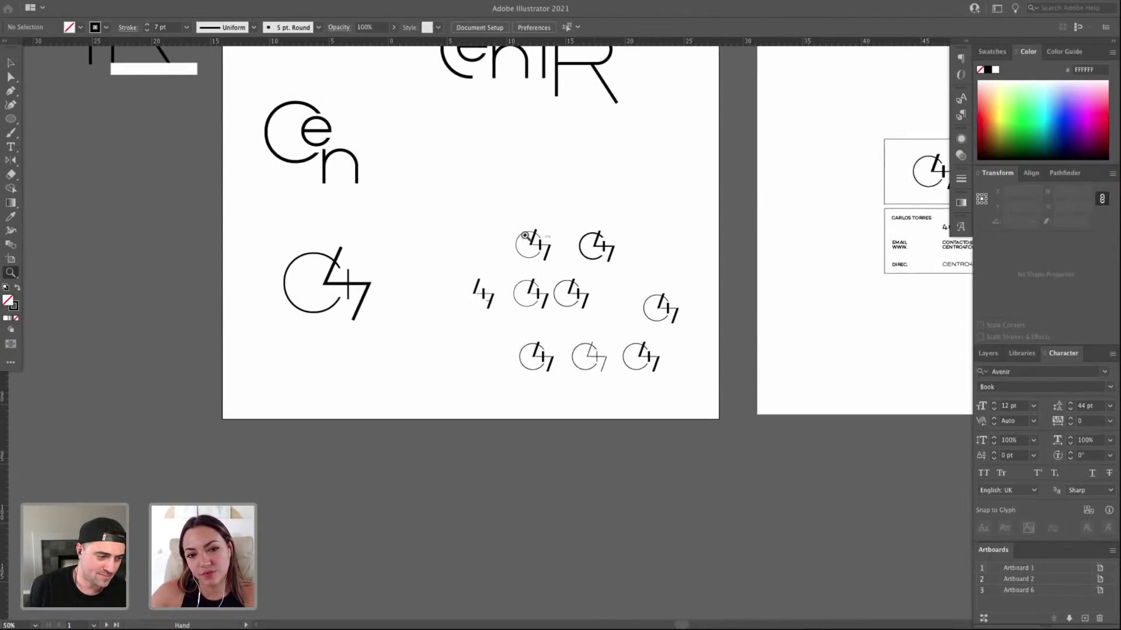
Move the Cen lockup and the large C47 mark off the artboard onto the neighbouring pasteboard.
left_click_drag(671, 368, 677, 374)
scroll(671, 368, "up", 2)
scroll(671, 367, "left", 1)
mouse_move(323, 218)
left_mouse_down()
mouse_move(463, 481)
mouse_move(302, 214)
left_mouse_up()
left_click(380, 435)
left_click_drag(369, 225, 146, 255)
left_click(587, 215)
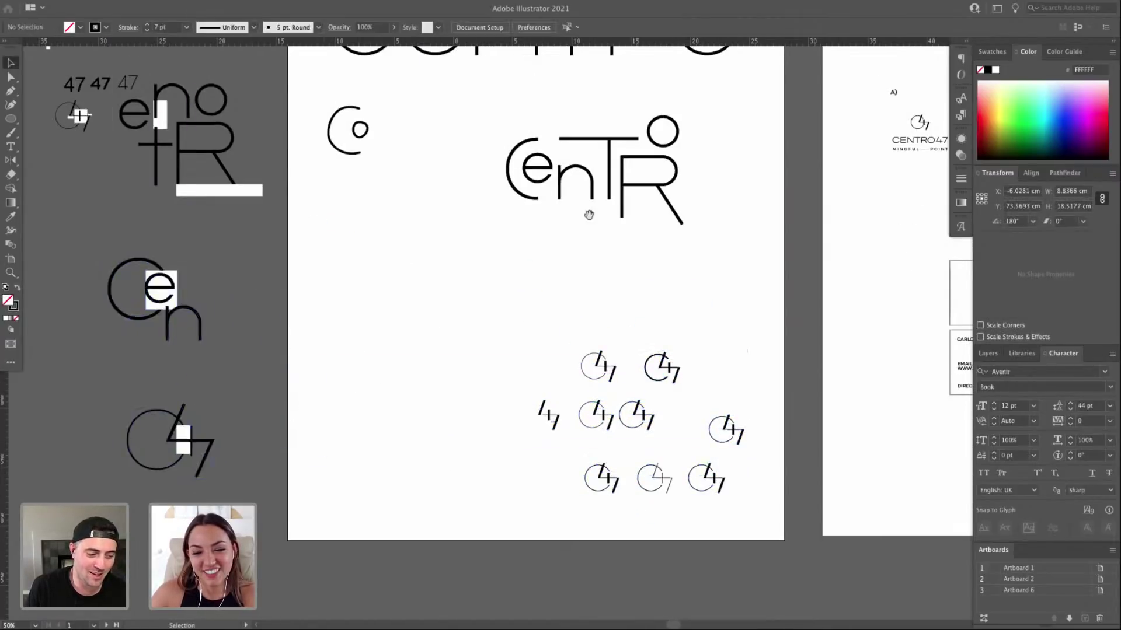
Examine the CenTRo lockup up close, checking the spacing of the n, T, R and o.
scroll(575, 239, "up", 2)
scroll(575, 239, "right", 1)
left_click_drag(669, 322, 678, 322)
scroll(677, 324, "left", 2)
scroll(677, 324, "down", 1)
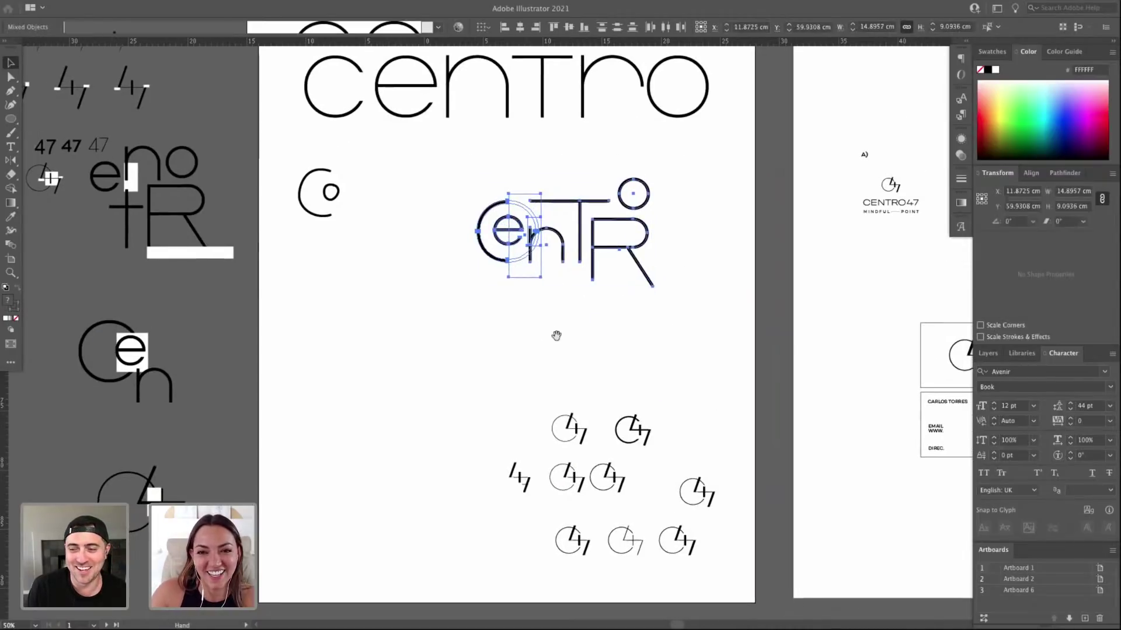
left_click(636, 318)
key("Delete")
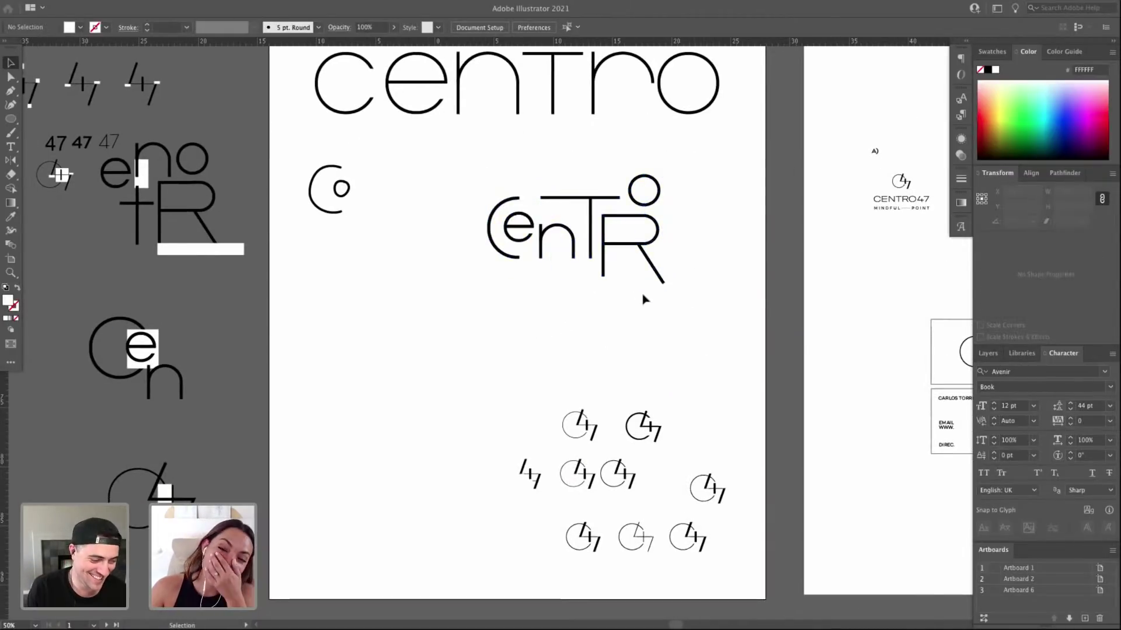
left_click_drag(284, 151, 747, 353)
key("v")
scroll(602, 304, "right", 2)
scroll(601, 303, "up", 1)
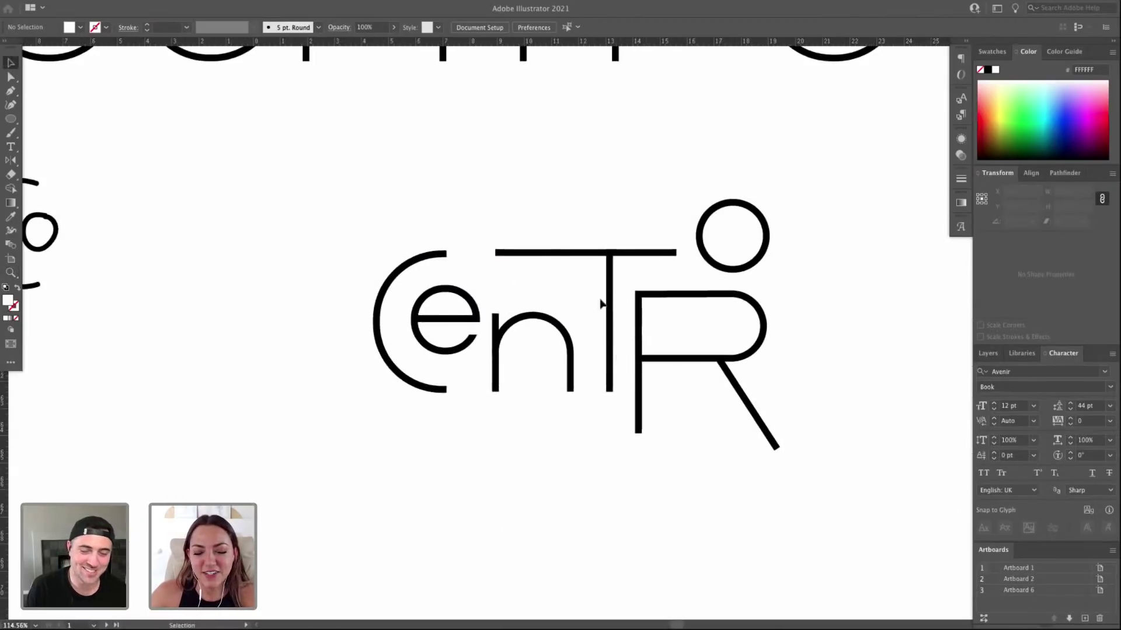
Nudge the T's stem slightly left, away from the R, to X 12.9032 cm.
left_click(536, 255)
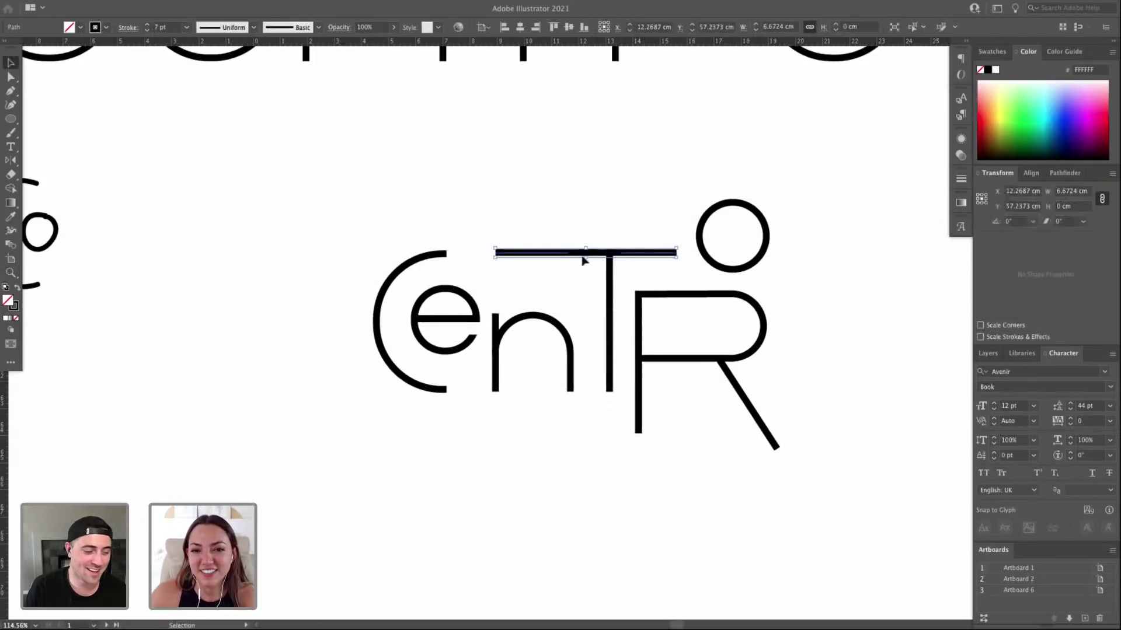
left_click(611, 274)
left_click(654, 260)
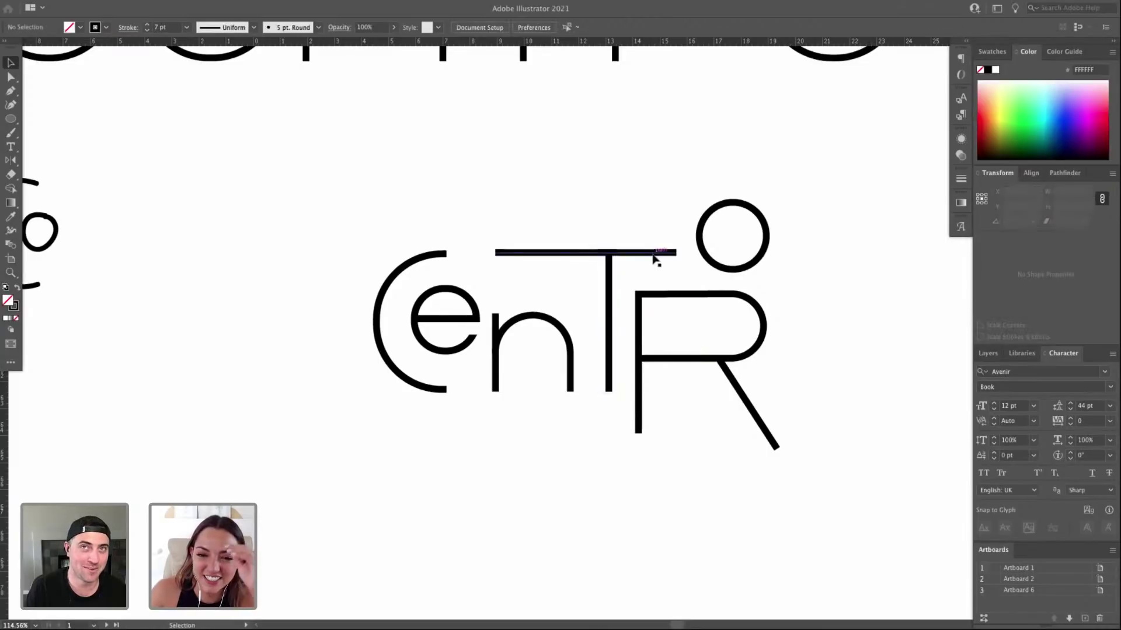
key("a")
left_click_drag(676, 253, 677, 255)
left_click(612, 297)
key("v")
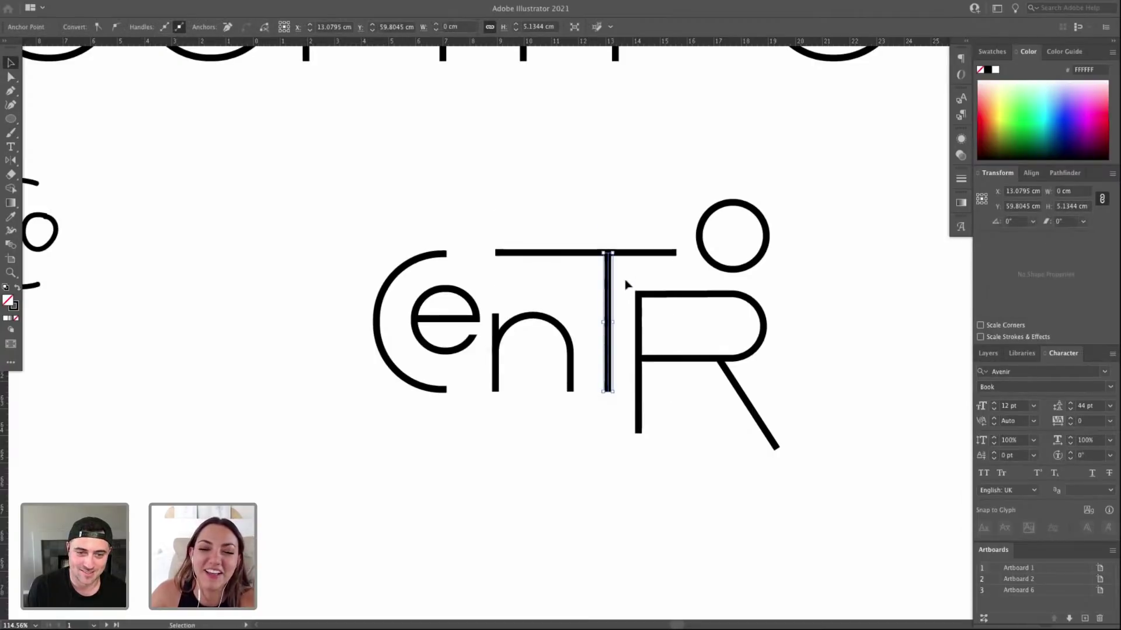
left_click_drag(608, 283, 606, 283)
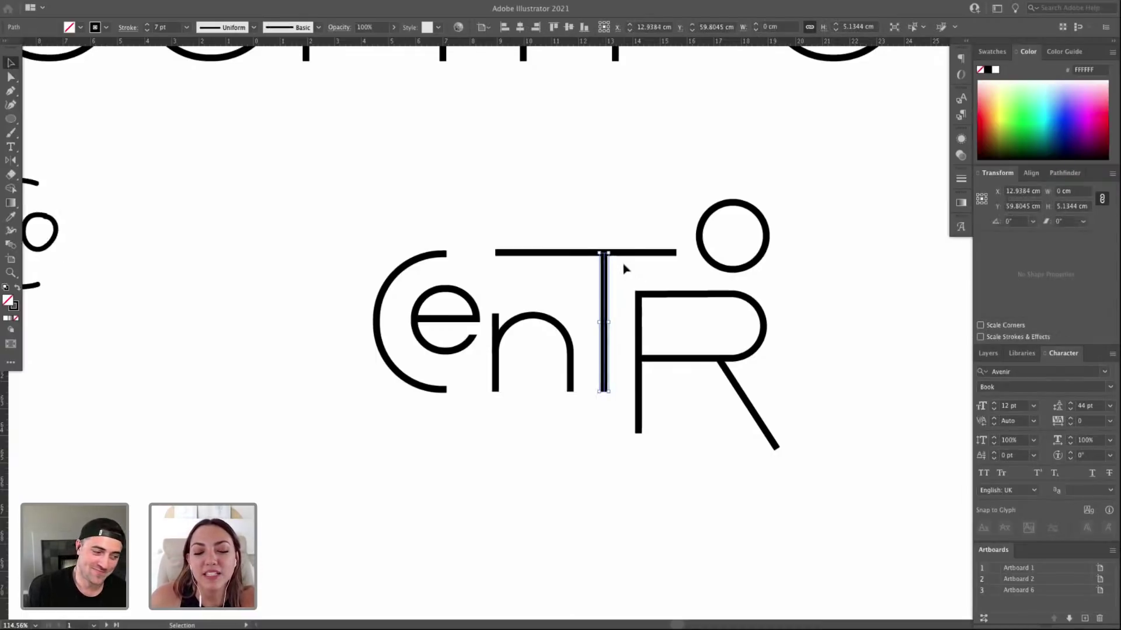
left_click(620, 253)
left_click(605, 275)
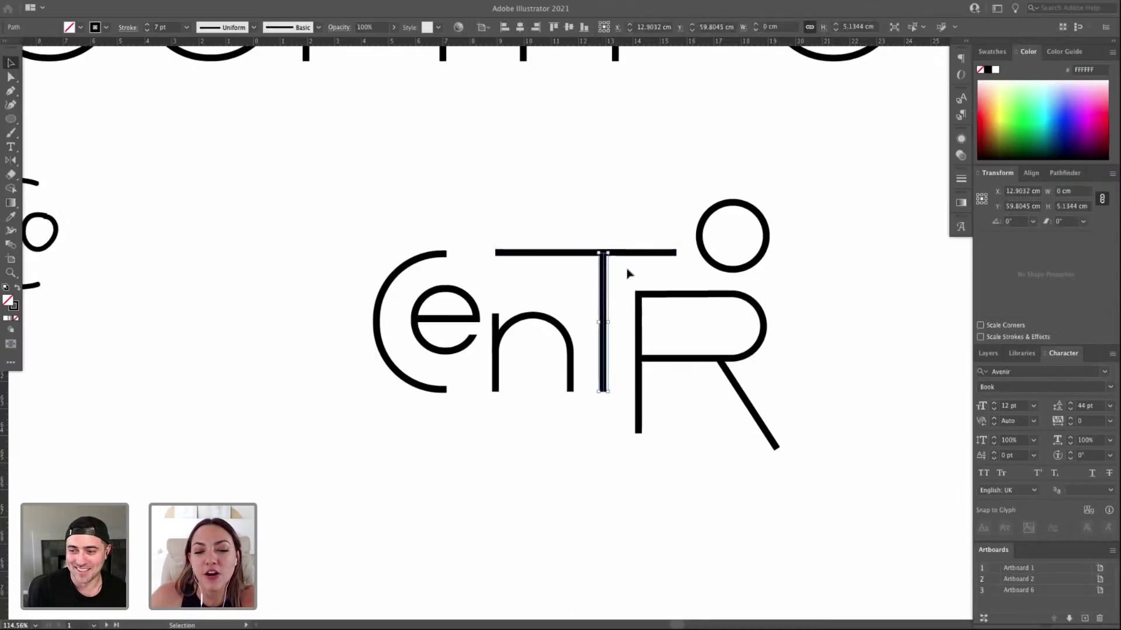
left_click(654, 271)
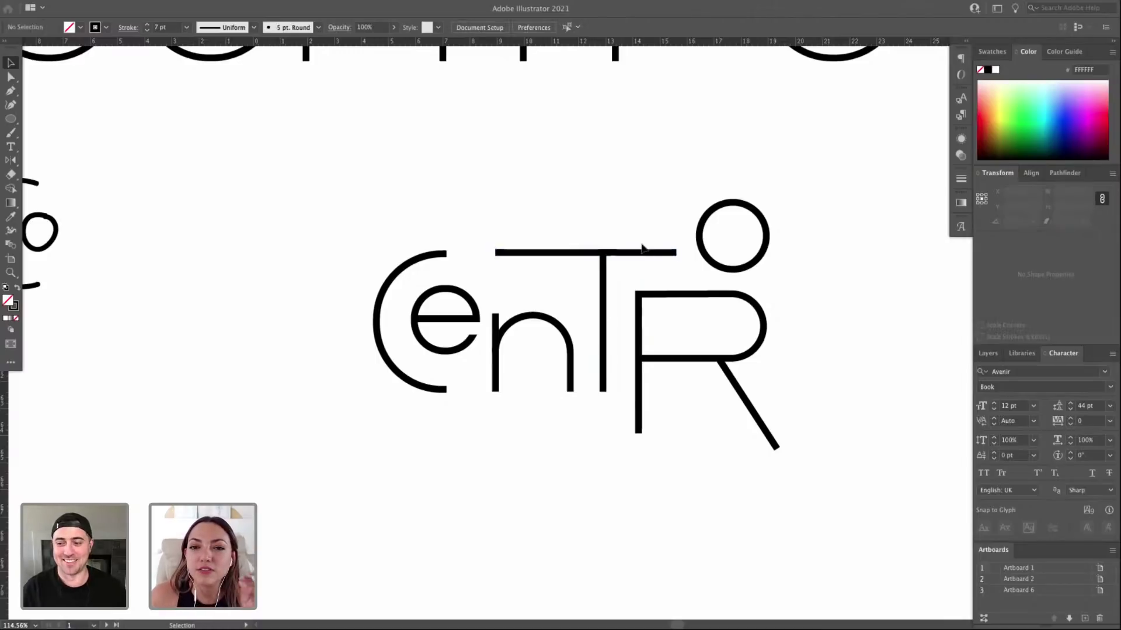
Test the T's stem farther right and settle it at X 12.9384 cm.
left_click(649, 252)
left_click(601, 260)
key("Right")
key("Right")
key("Right")
key("Right")
key("Right")
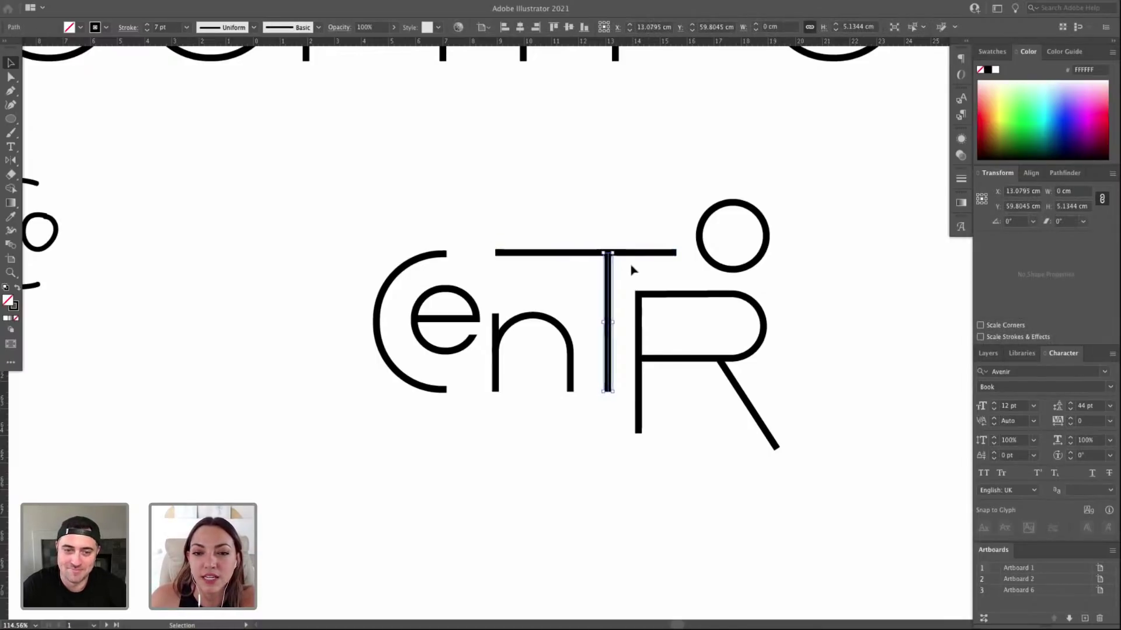
key("Left")
key("Left")
key("Left")
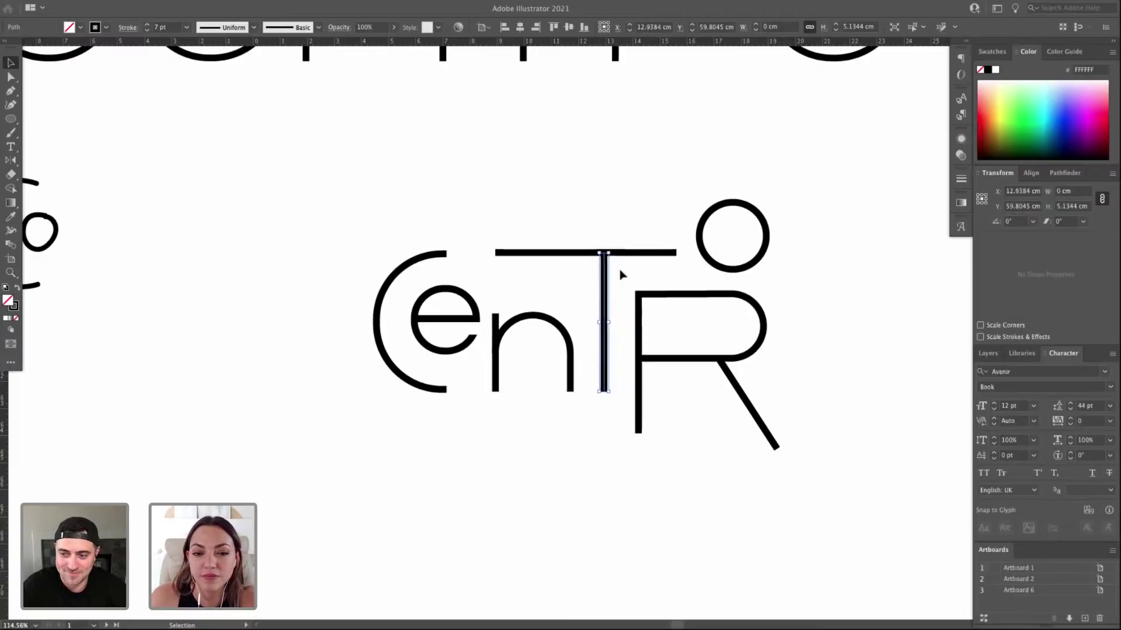
Shorten the T's crossbar at its left end so it starts above the n's arch at X 10.457 cm.
left_click(619, 278)
left_click(539, 253)
key("a")
left_click_drag(496, 253, 537, 257)
left_click(571, 276)
left_click(546, 254)
left_click(535, 253)
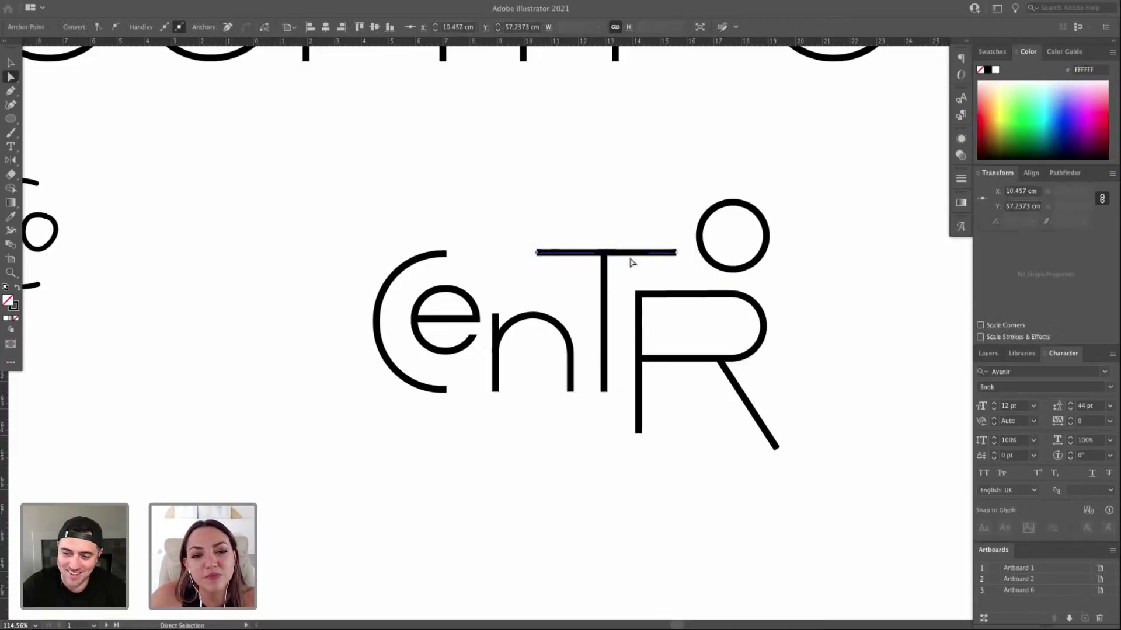
key("v")
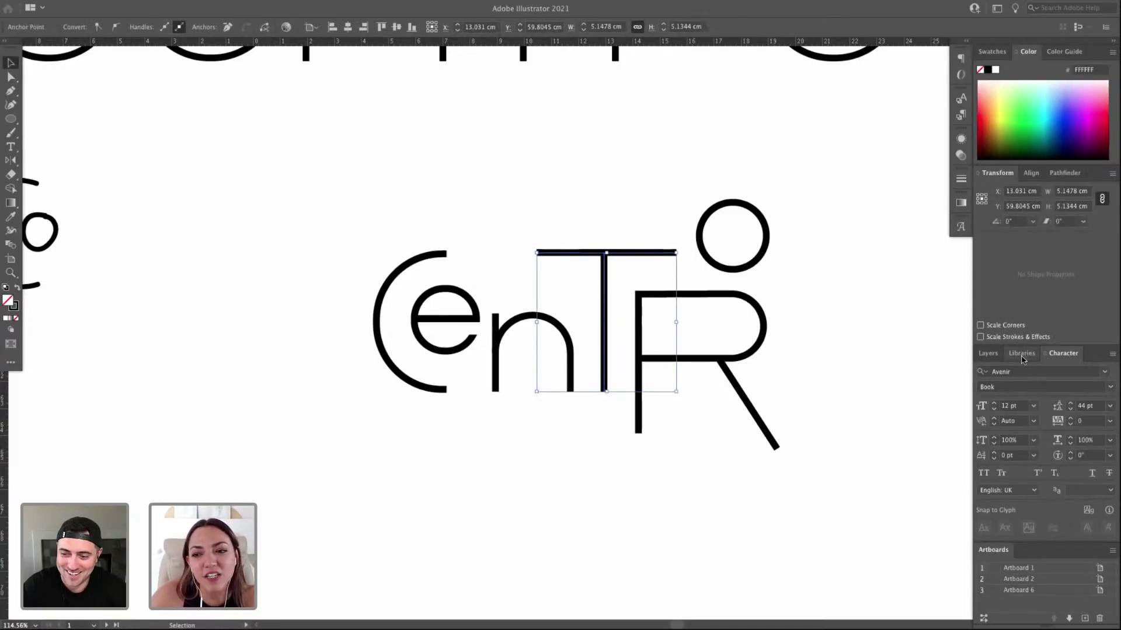
Centre the stem under the T's crossbar and nudge the whole T slightly left.
left_click(1010, 354)
left_click(611, 269)
left_click_drag(607, 270, 618, 274)
left_click(630, 257)
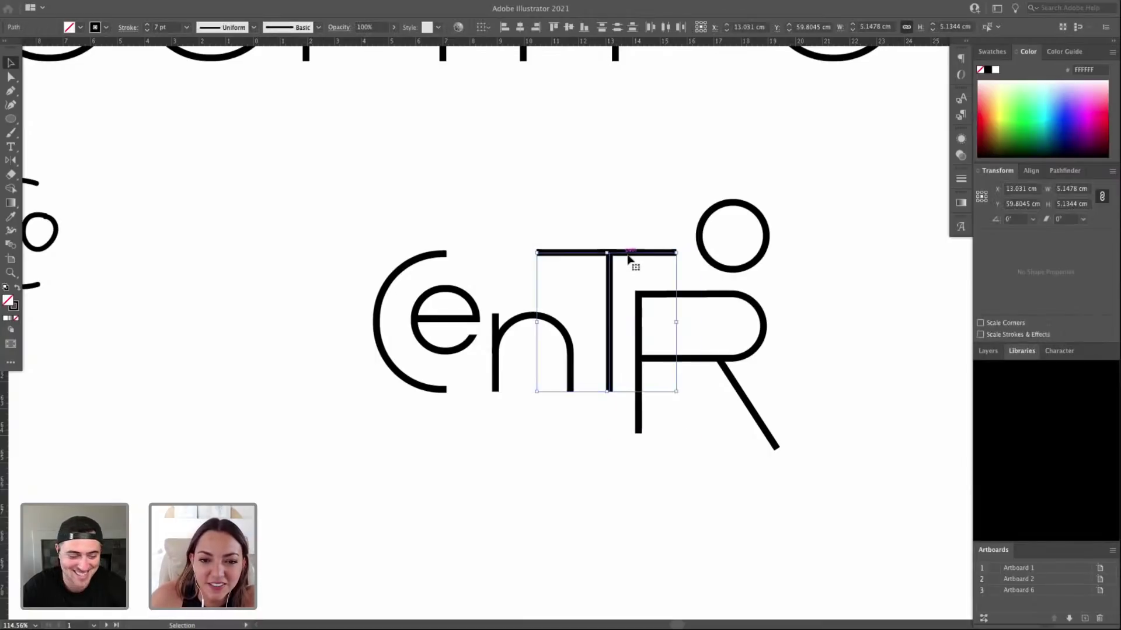
left_click(627, 260)
left_click(630, 254)
key("Left")
key("Left")
key("Left")
key("Left")
key("Left")
key("Left")
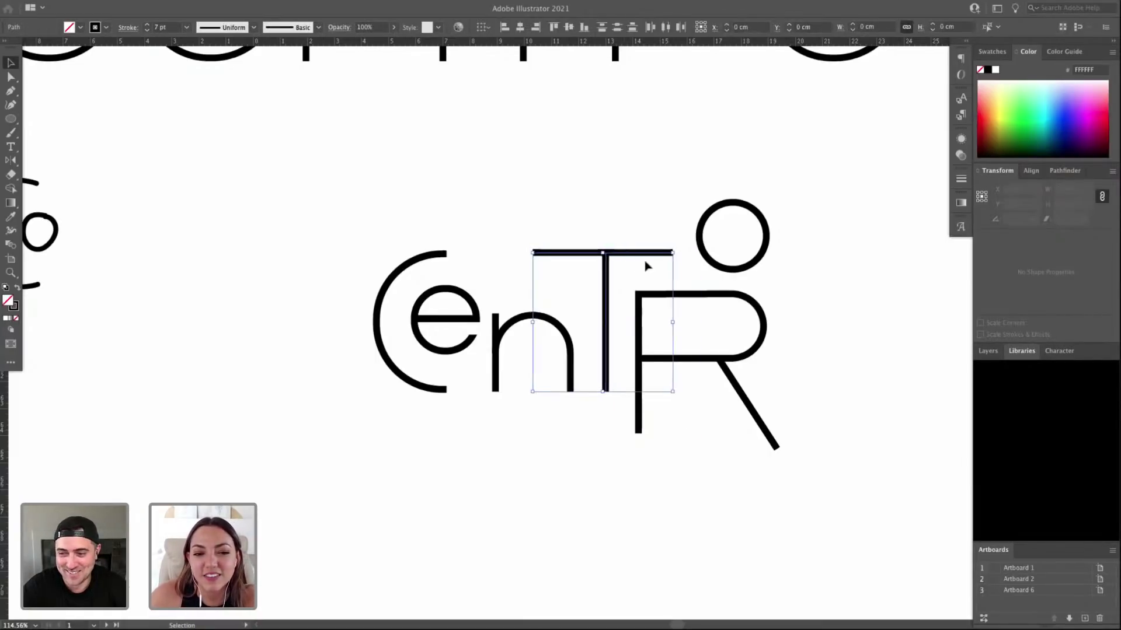
Remove the T's stem and set its crossbar aside between the o and the R.
key("a")
left_click(597, 391)
left_click_drag(598, 391, 599, 308)
left_click(631, 255, "shift")
left_click_drag(631, 255, 548, 304)
key("a")
left_click(584, 271)
key("Delete")
key("super+z")
left_click_drag(561, 252, 751, 282)
Raise the n straight up so its legs end above the level of the e's crossbar.
left_click(495, 327)
left_click(537, 316)
left_click_drag(550, 318, 558, 240)
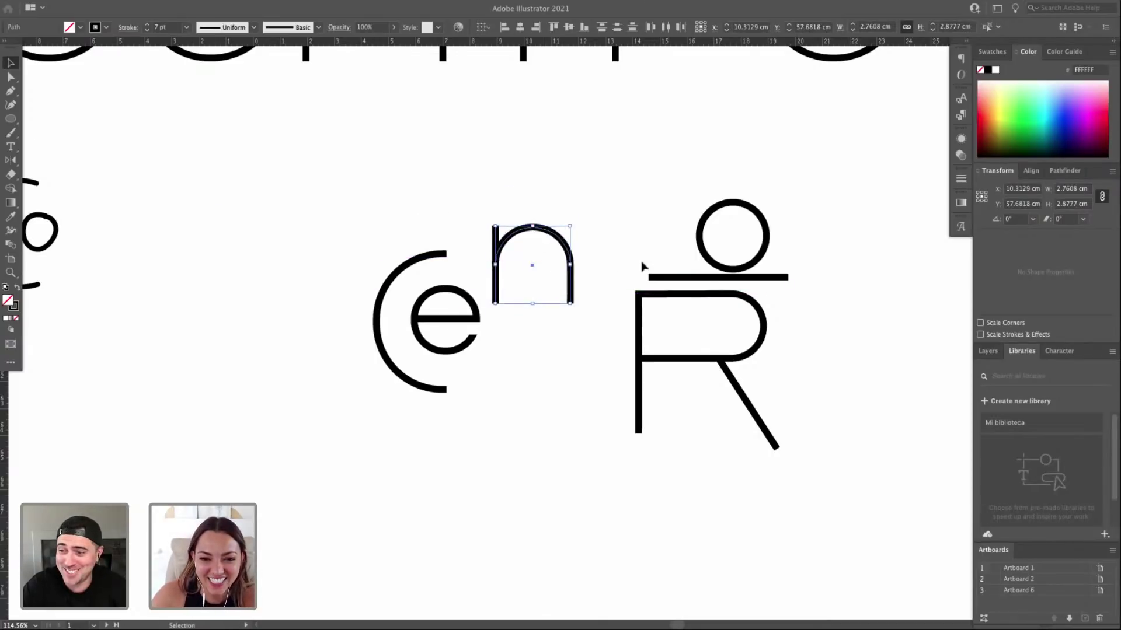
Place the T's crossbar beneath the raised n, between the e and the R, at Y 59.8196 cm.
left_click_drag(671, 278, 550, 321)
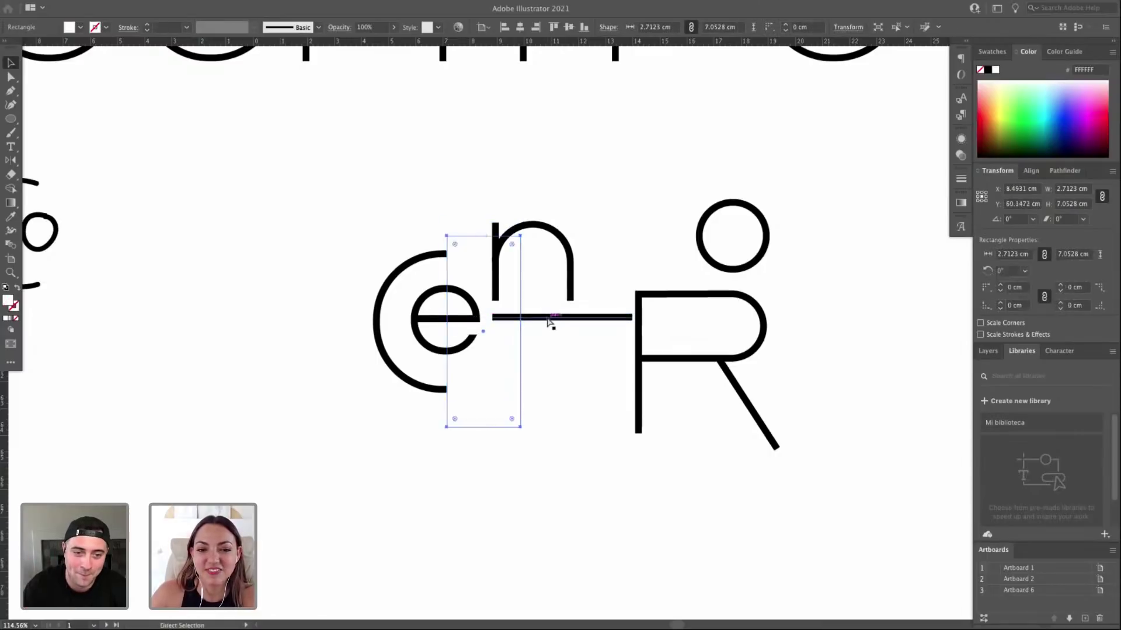
key("Up")
key("Up")
key("Up")
key("Up")
key("Up")
key("Up")
key("Up")
key("Up")
key("Up")
key("Up")
key("Up")
key("Up")
key("Up")
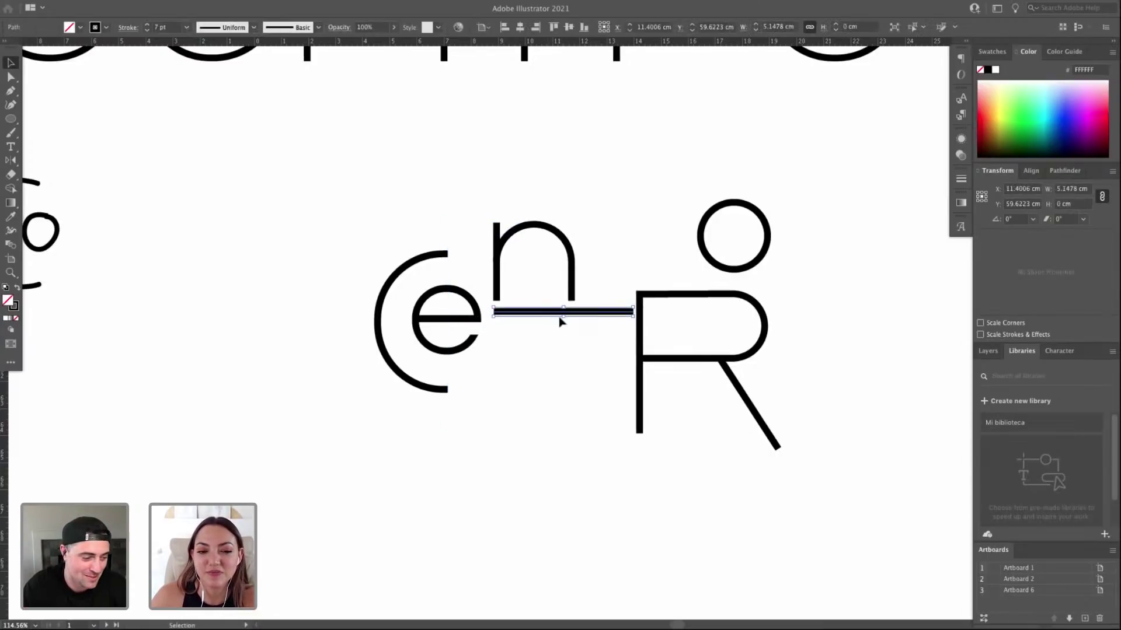
left_click_drag(591, 312, 598, 323)
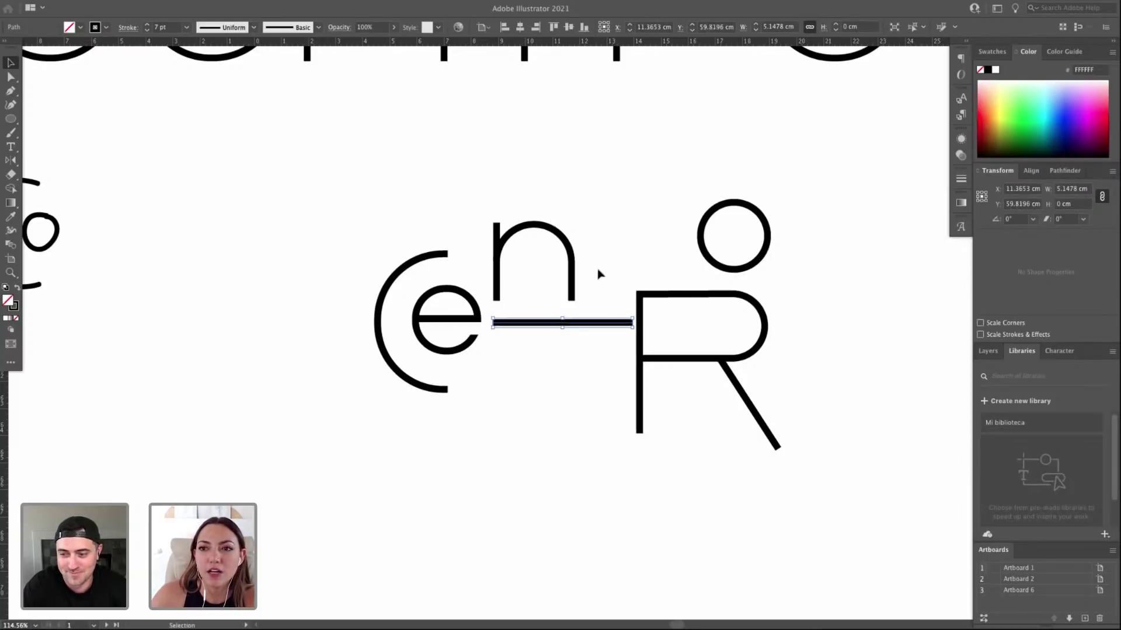
left_click_drag(562, 328, 590, 335)
left_click(577, 333)
left_click(563, 325)
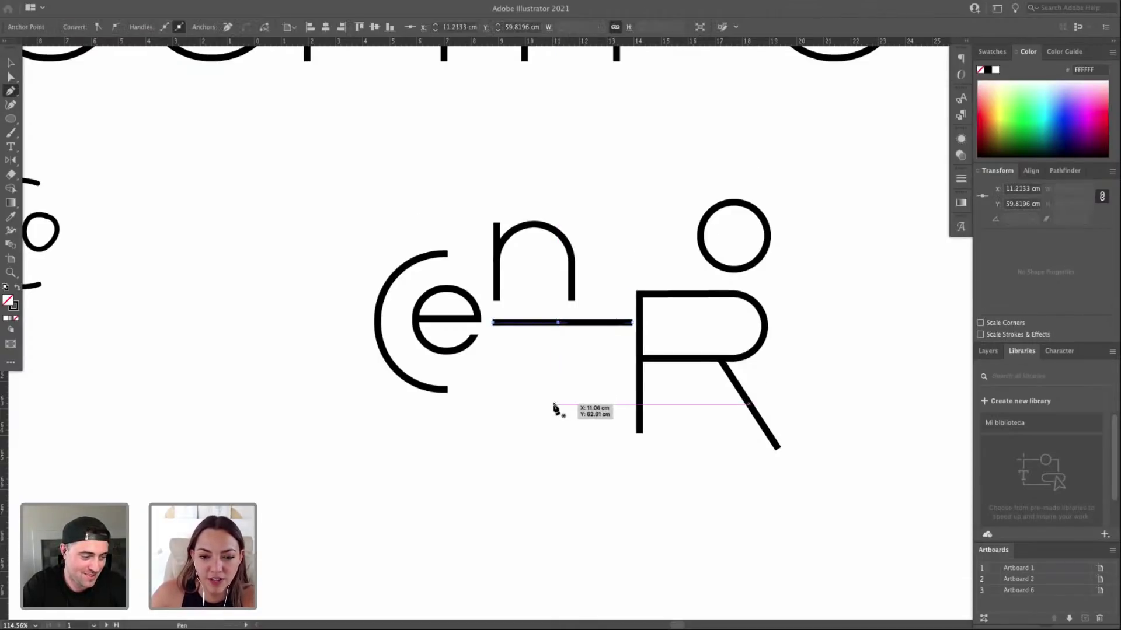
key("Delete")
key("ctrl+z")
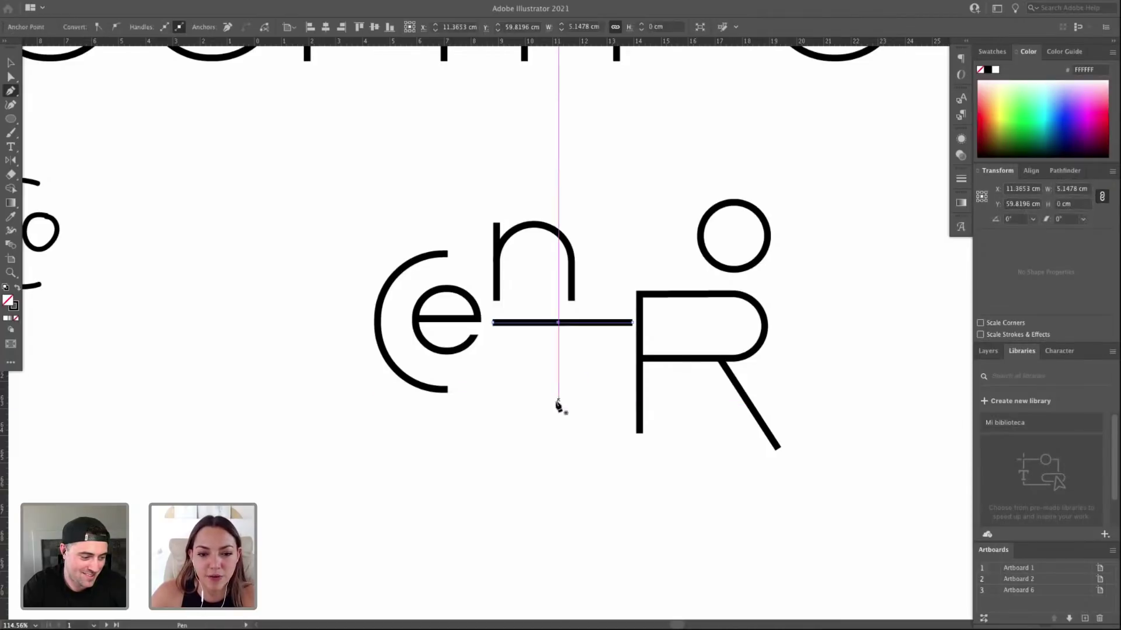
left_click(557, 402, "ctrl")
left_click(561, 327)
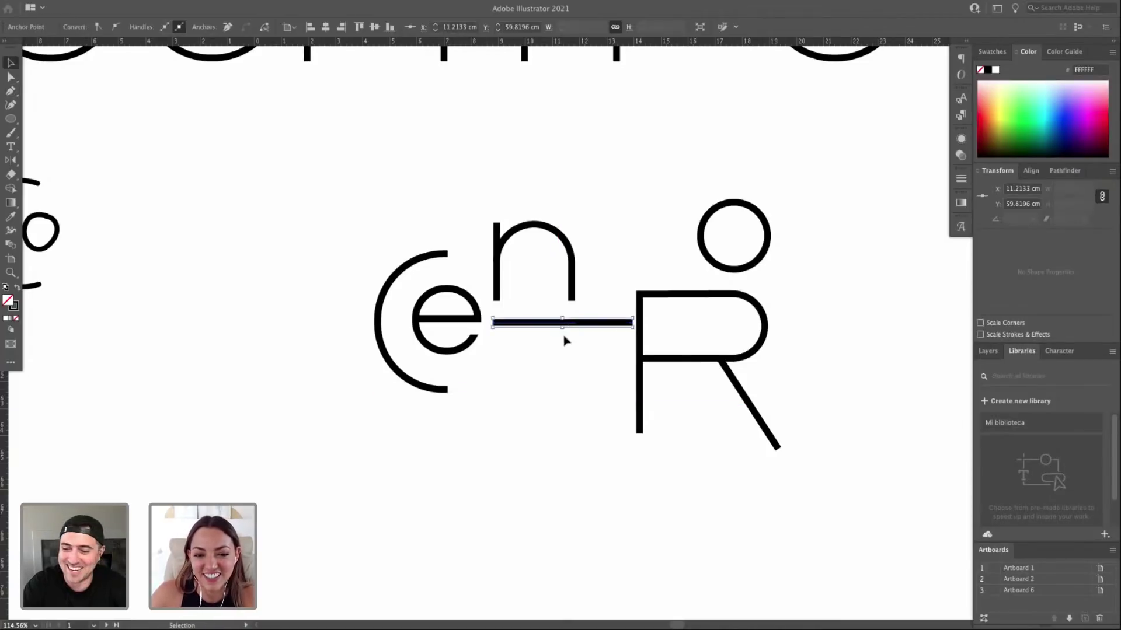
Draw a new vertical T stem about 2.4 cm long down from the crossbar at about X 10.82 cm with the Pen tool.
key("p")
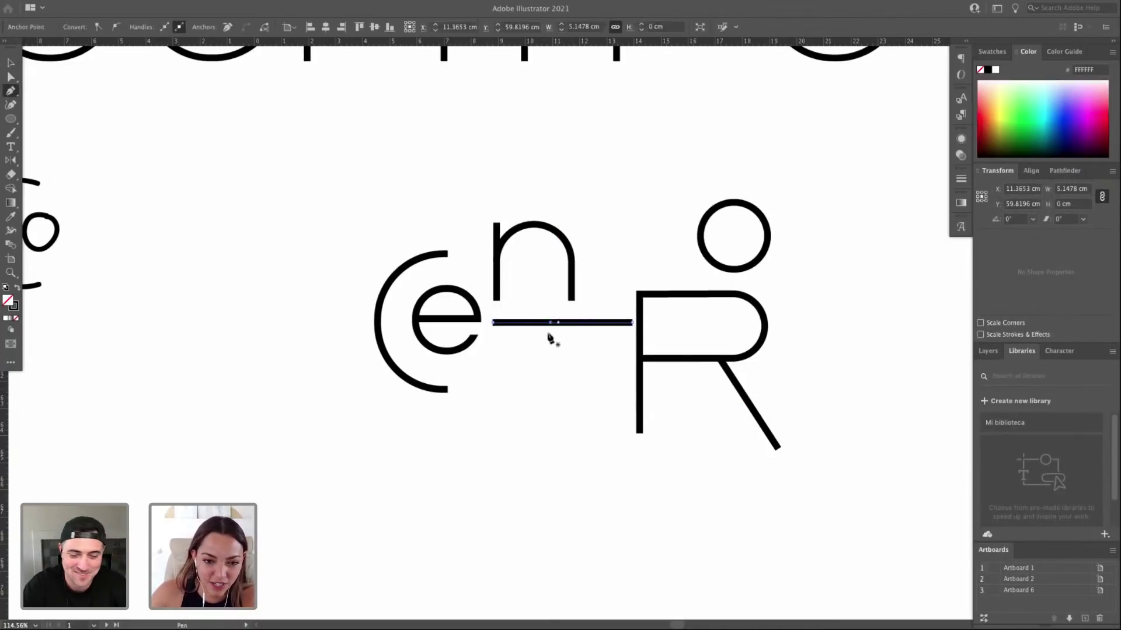
left_click(547, 389)
left_click(548, 322)
key("a")
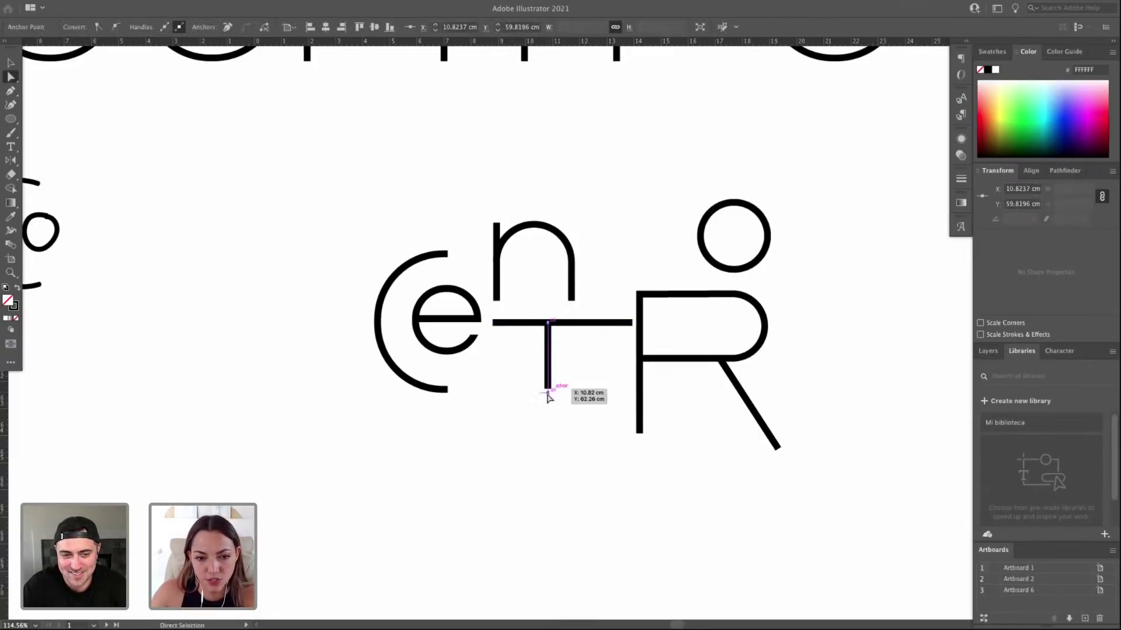
Shift the new T stem left beneath the n's arch and draw a circle about 16.91 cm wide around the letters.
mouse_move(552, 337)
left_mouse_down()
mouse_move(533, 350)
mouse_move(533, 340)
mouse_move(741, 463)
left_mouse_up()
key("v")
key("l")
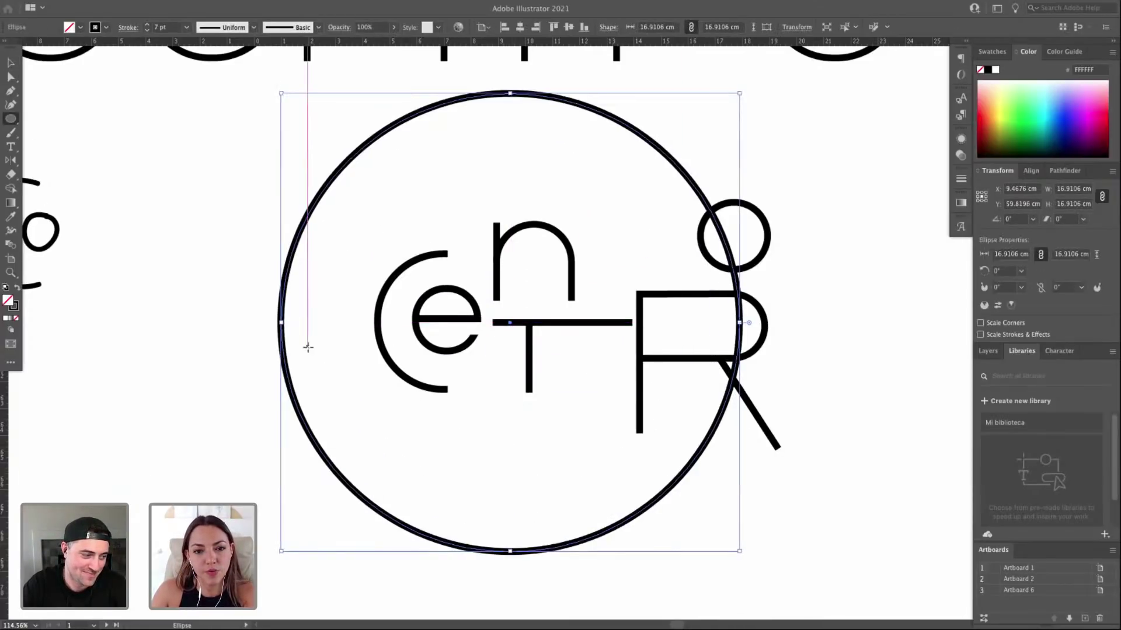
Shorten the T's crossbar from its right end to match the width of the n above it.
key("a")
left_click(618, 323)
left_click_drag(632, 324, 574, 322)
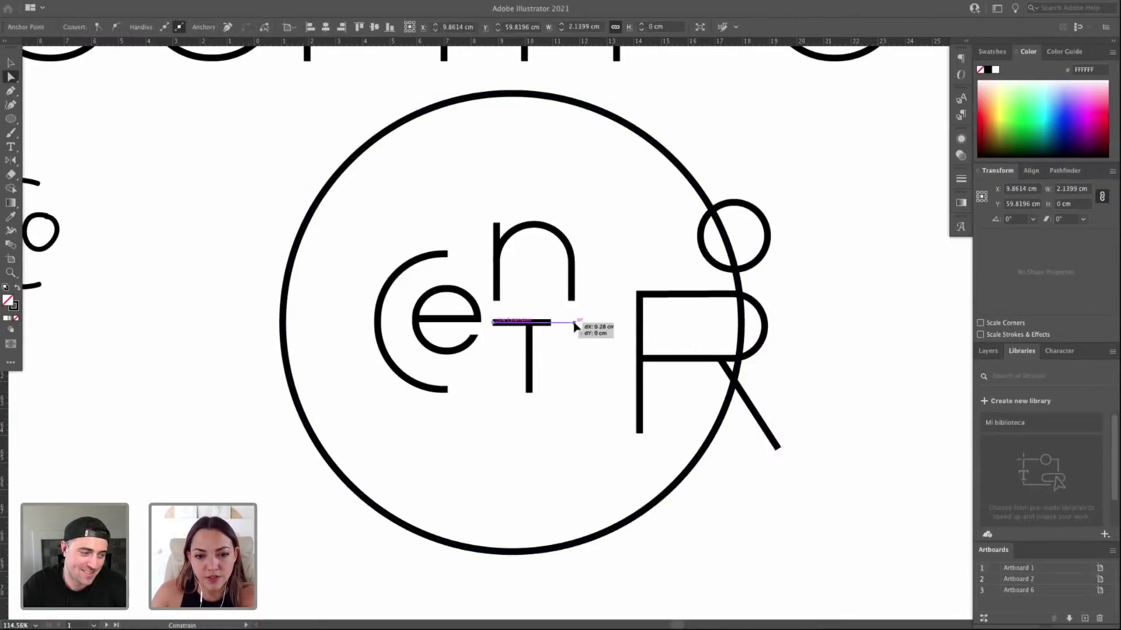
Scale the R down to about 2.95 by 3.30 cm and place it beneath the T's stem.
key("v")
left_click(663, 294)
left_click(726, 369, "shift")
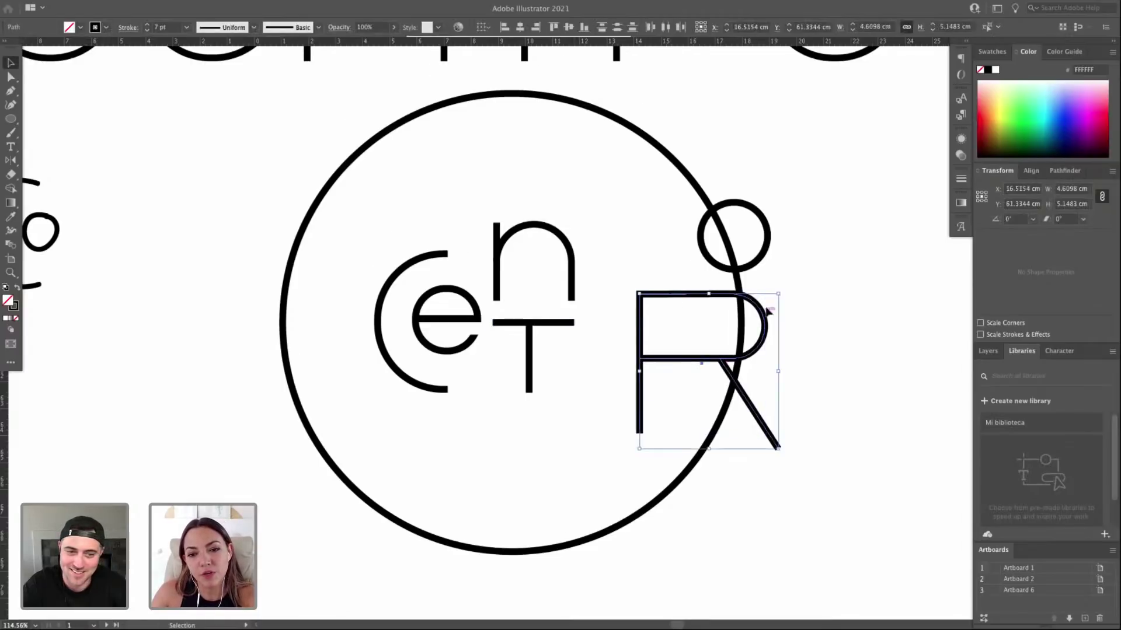
left_click_drag(778, 297, 515, 395)
key("o")
key("v")
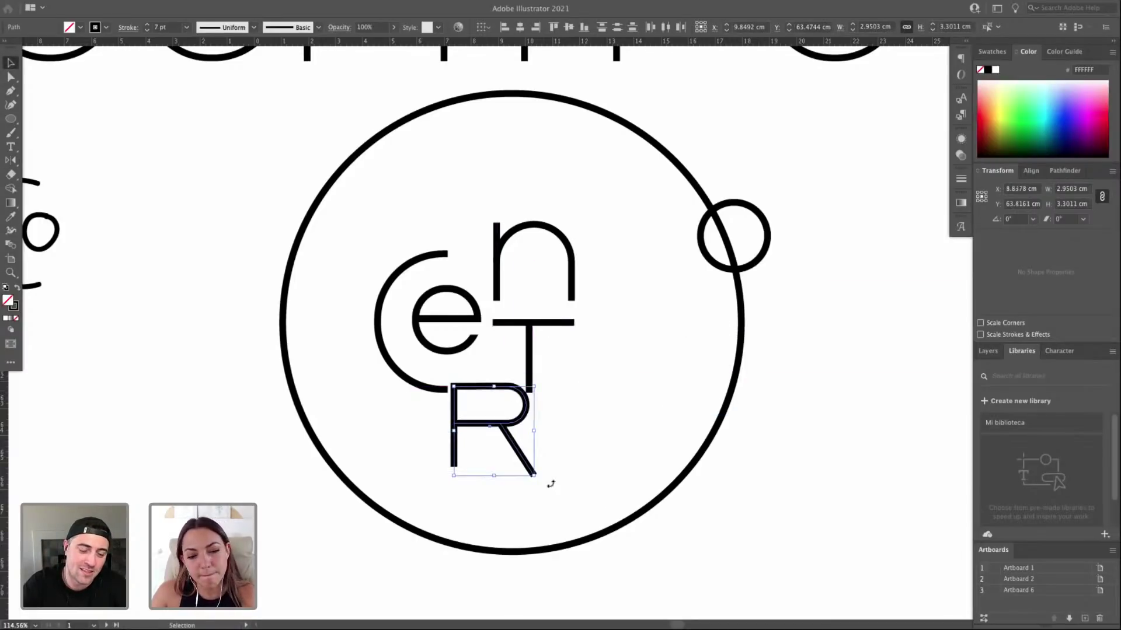
Enlarge the R to about 4.03 by 4.51 cm and shift it right beneath the T.
key("e")
left_click_drag(533, 476, 561, 500)
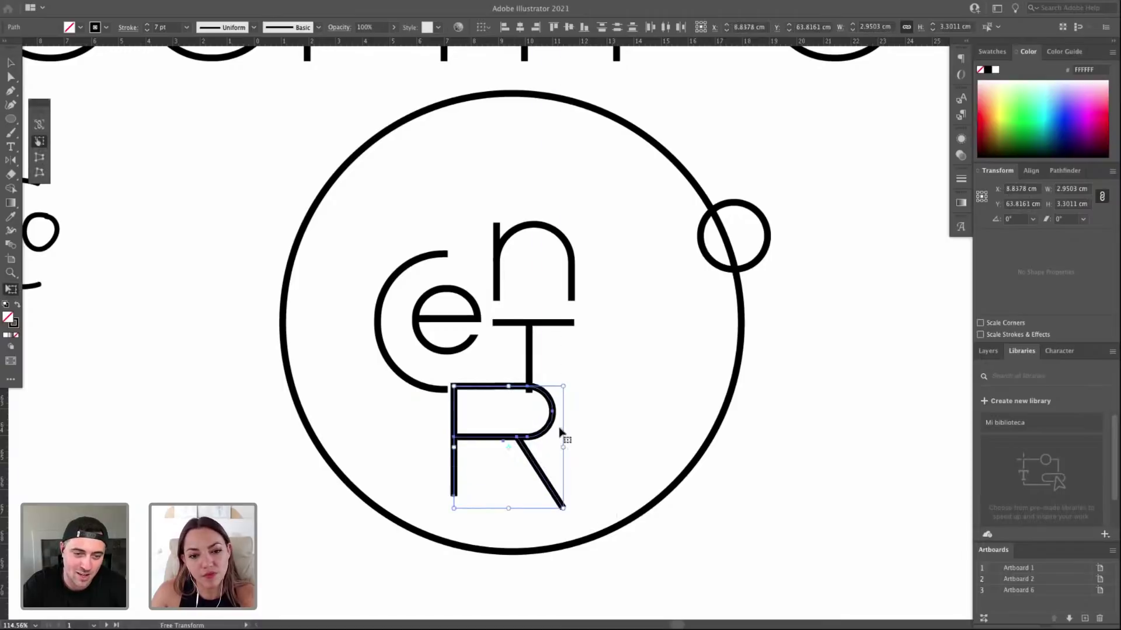
left_click_drag(554, 420, 587, 424)
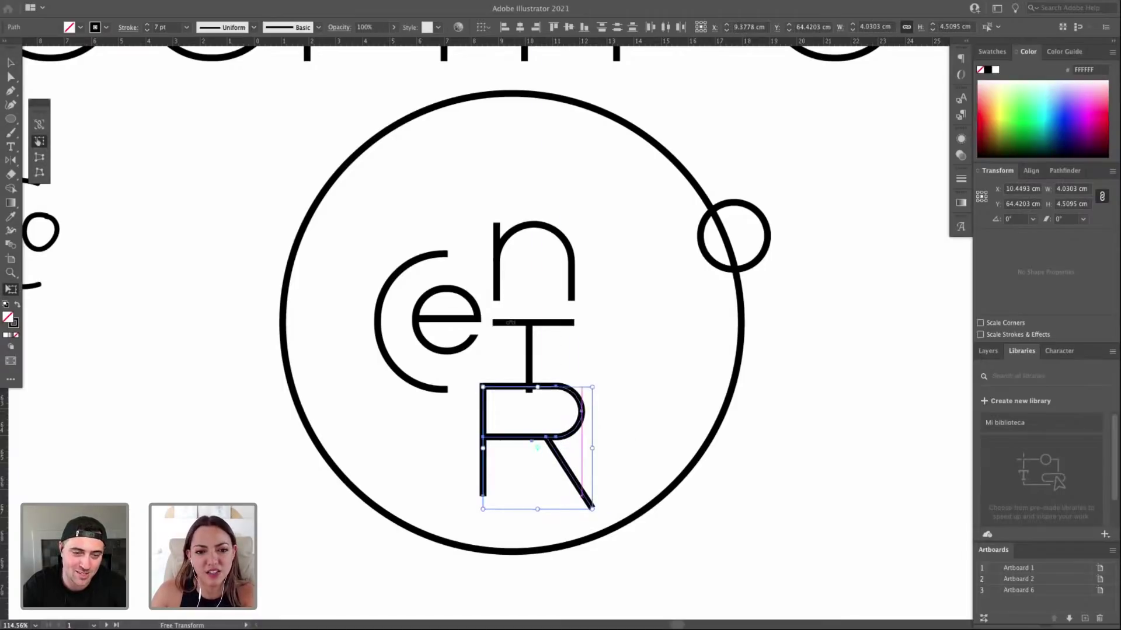
key("Down")
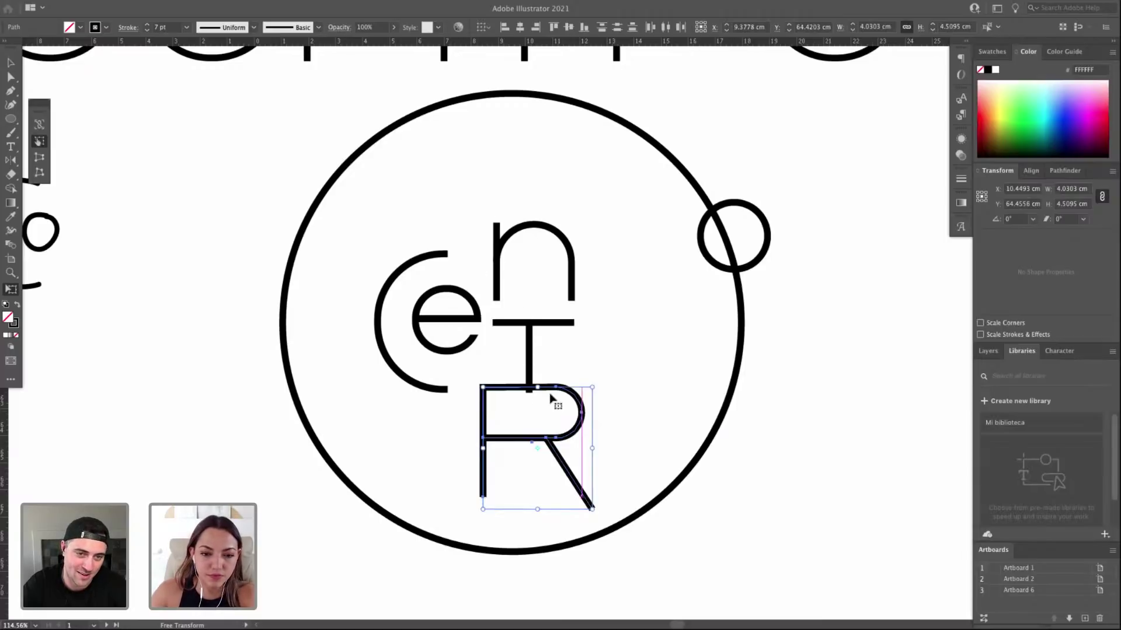
Move the R to the lower right of the T's stem, resize it to about 3.07 by 3.44 cm, and fine-tune its position.
left_click_drag(551, 386, 599, 348)
left_click_drag(669, 467, 660, 454)
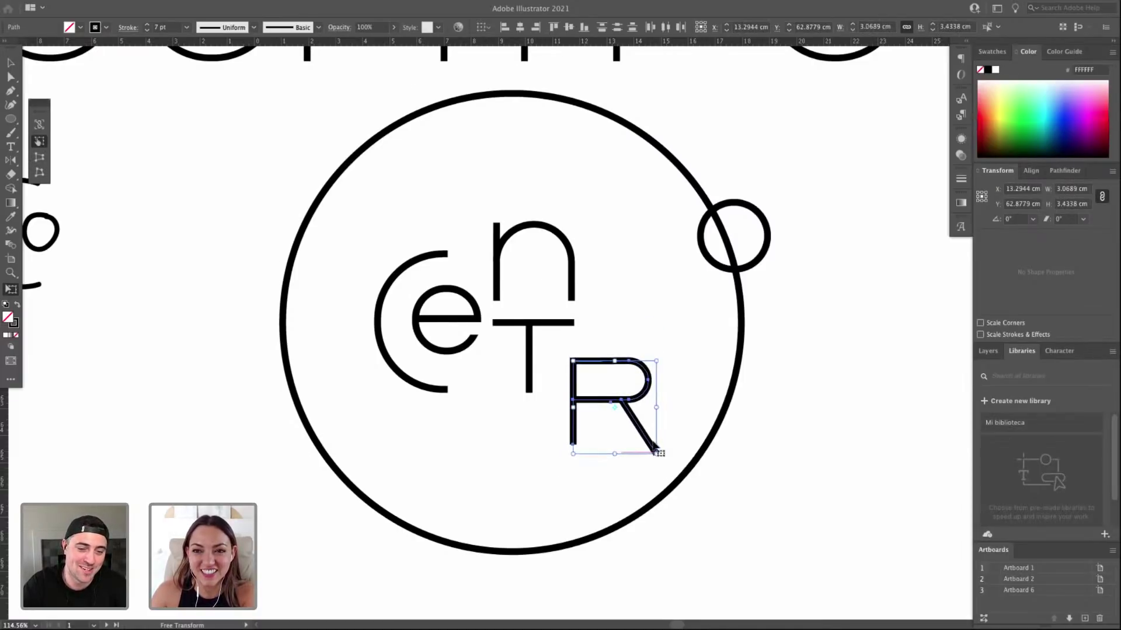
key("Down")
key("Down")
key("Down")
key("Left")
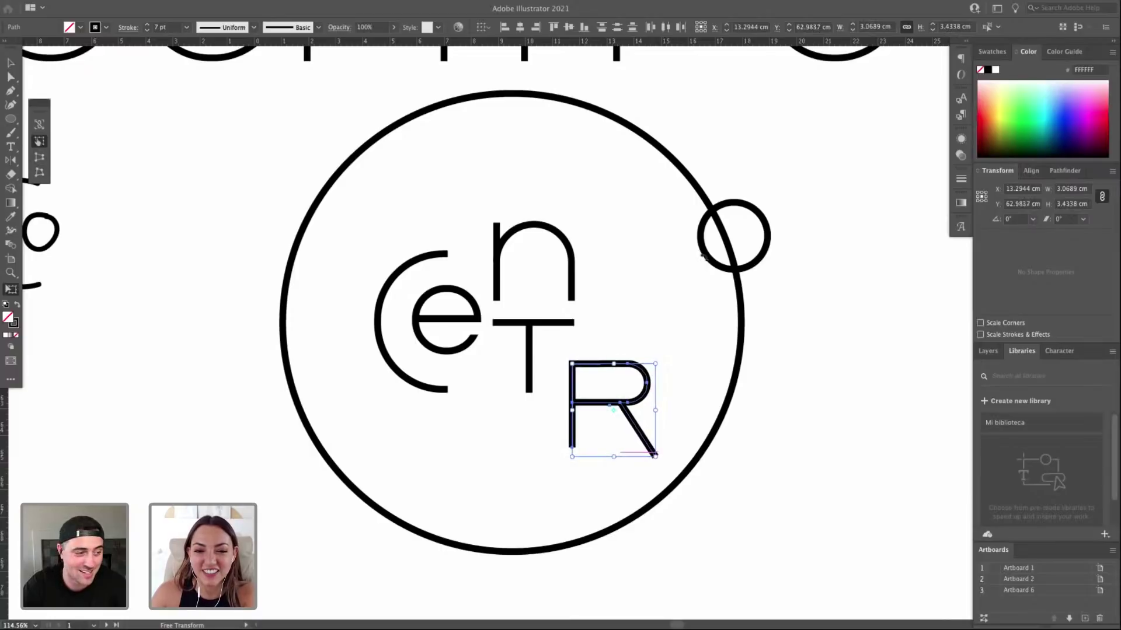
Move the o inside the large circle, above the R and beside the n.
key("v")
left_click_drag(715, 266, 655, 321)
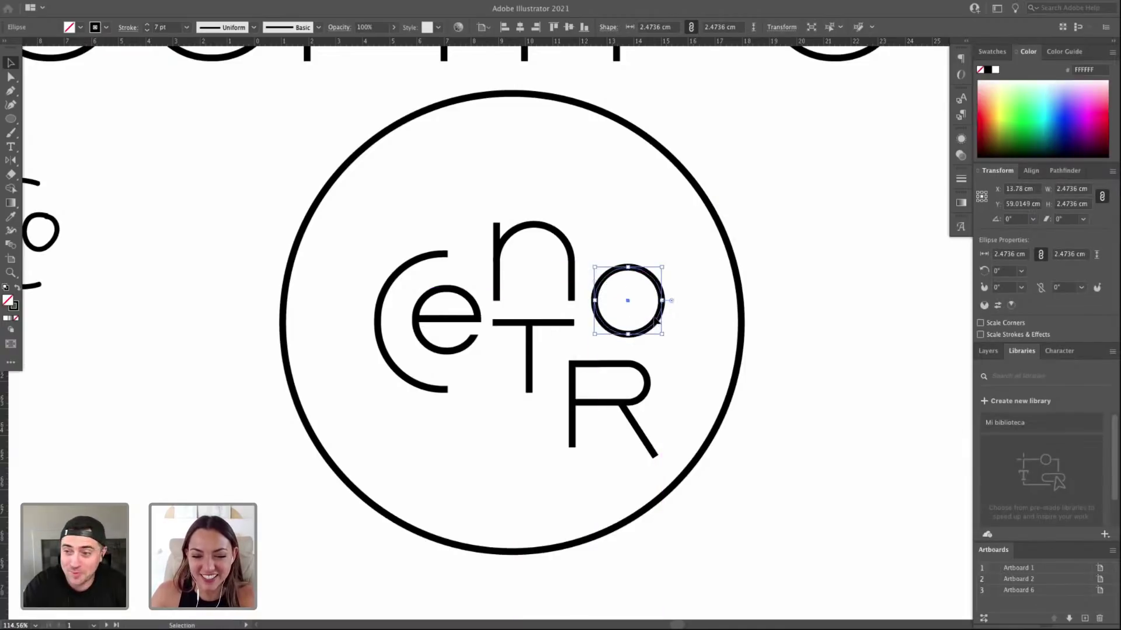
Size the o against the e to about 2.39 cm across, and place it back beside the n, above the R.
left_click_drag(644, 273, 458, 298)
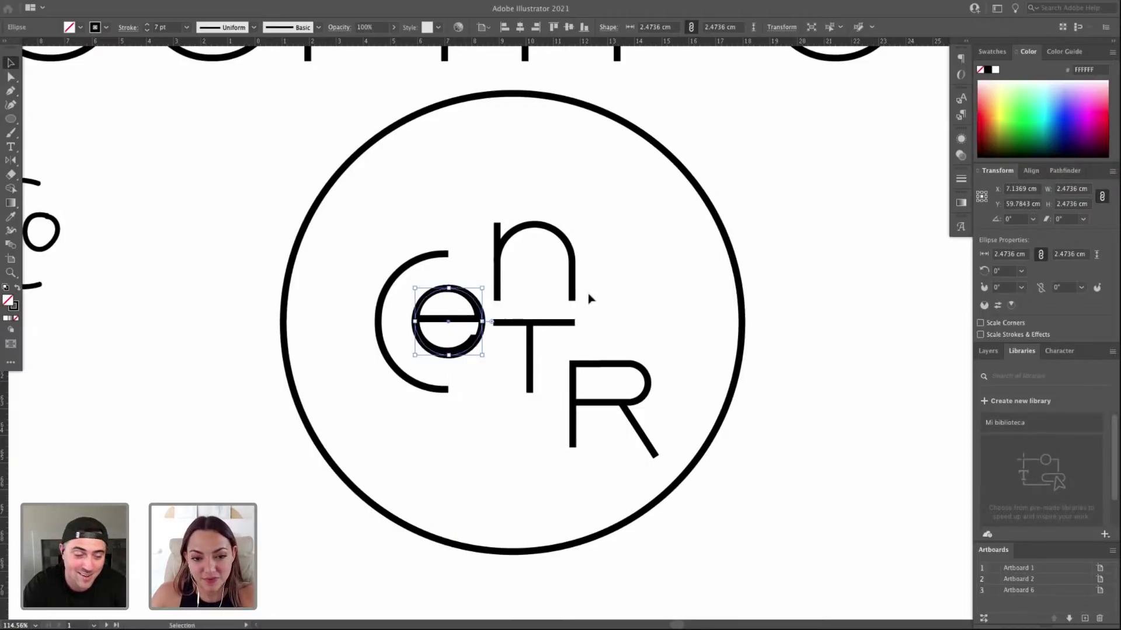
left_click_drag(482, 354, 480, 353)
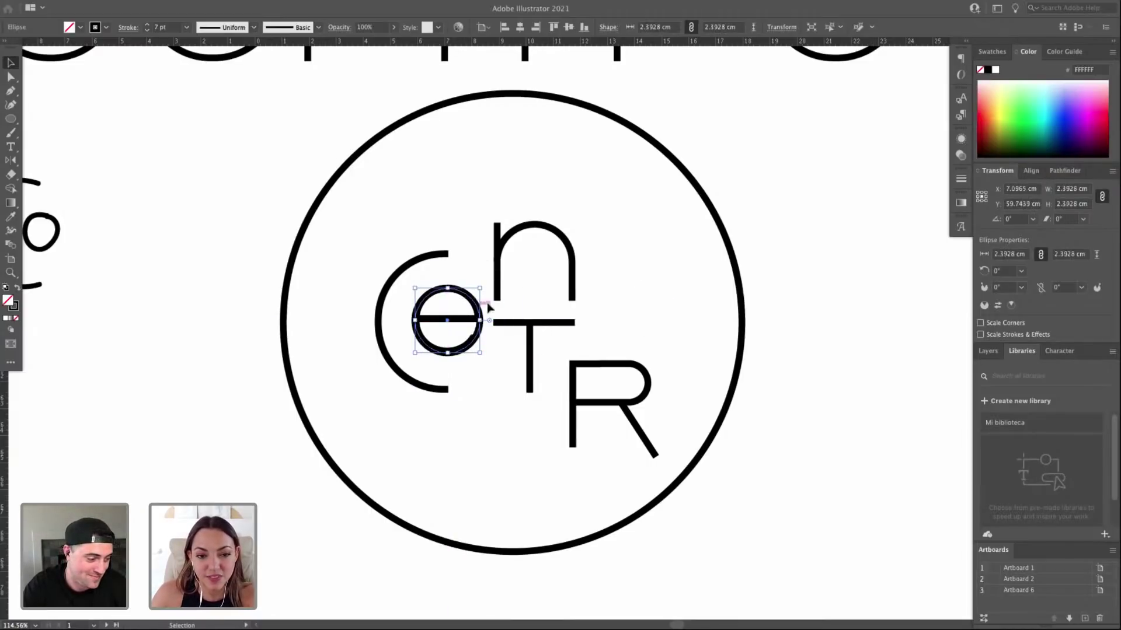
key("shift+Right")
key("shift+Right")
key("shift+Right")
left_click_drag(489, 294, 638, 269)
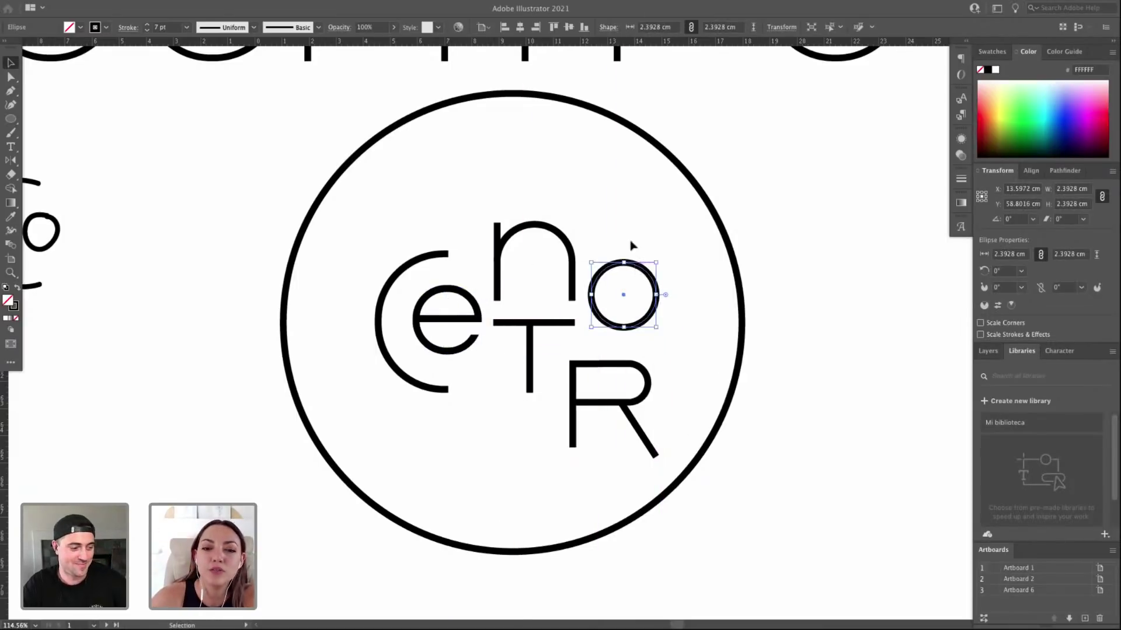
left_click_drag(638, 272, 643, 282)
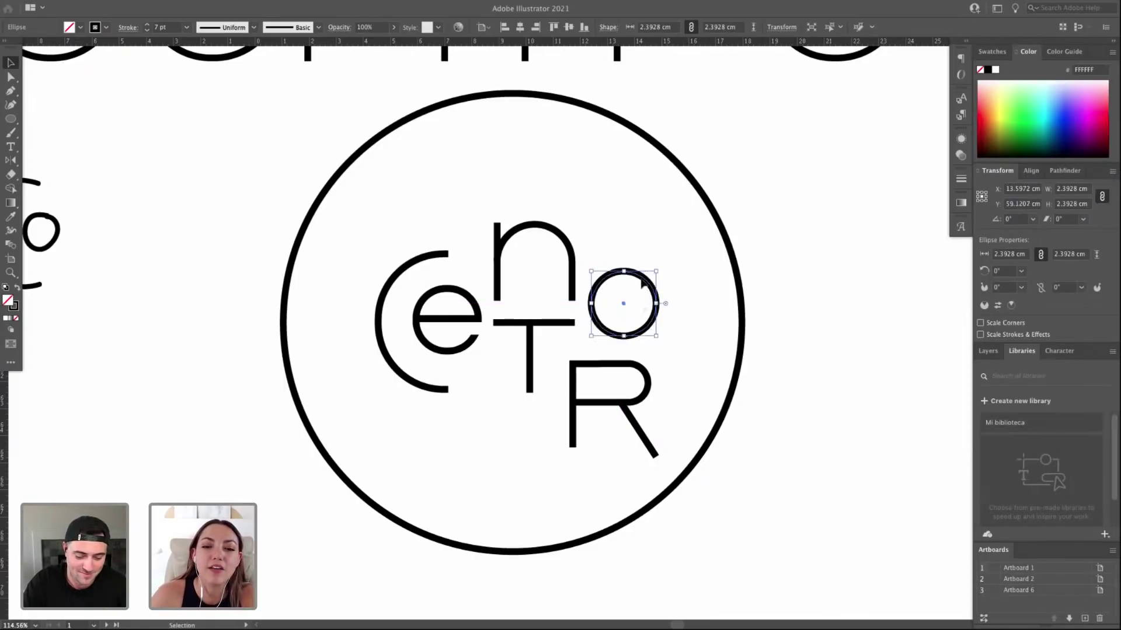
Nudge the T's parts beneath the n so its stem sits centred under its crossbar.
left_click(669, 154)
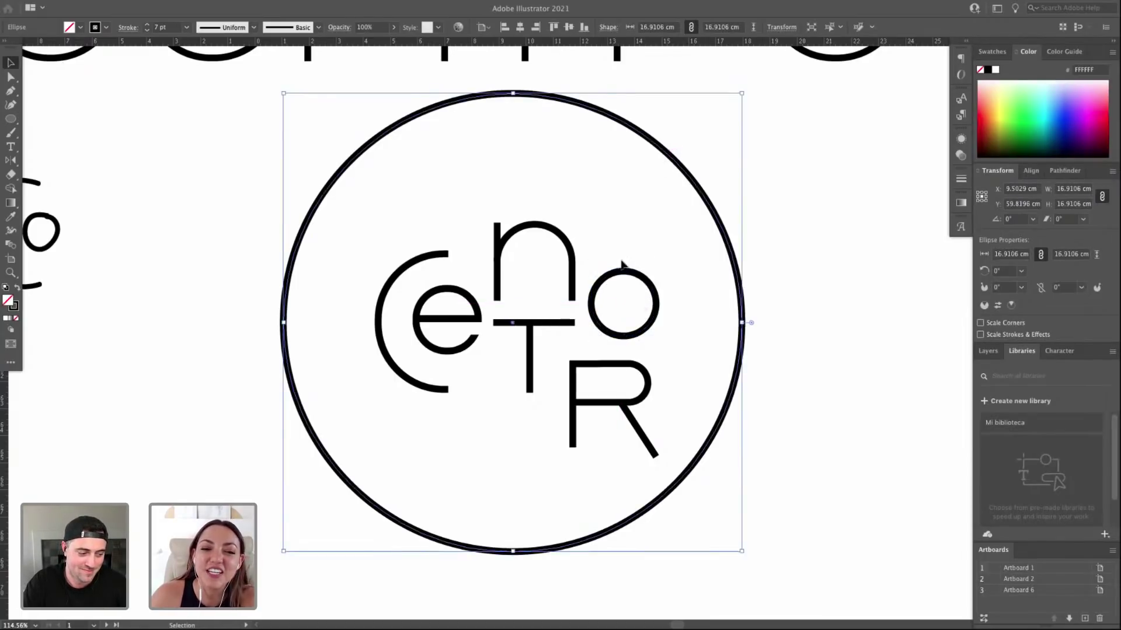
left_click(552, 228)
left_click(603, 272)
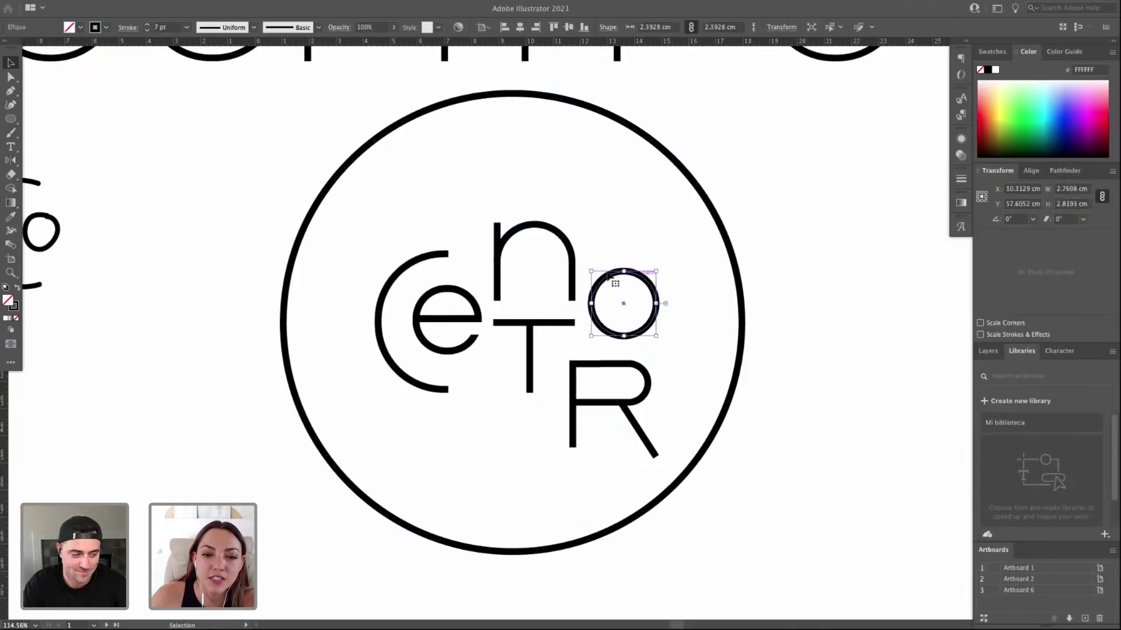
left_click(538, 336)
left_click(537, 323)
left_click(531, 340, "shift")
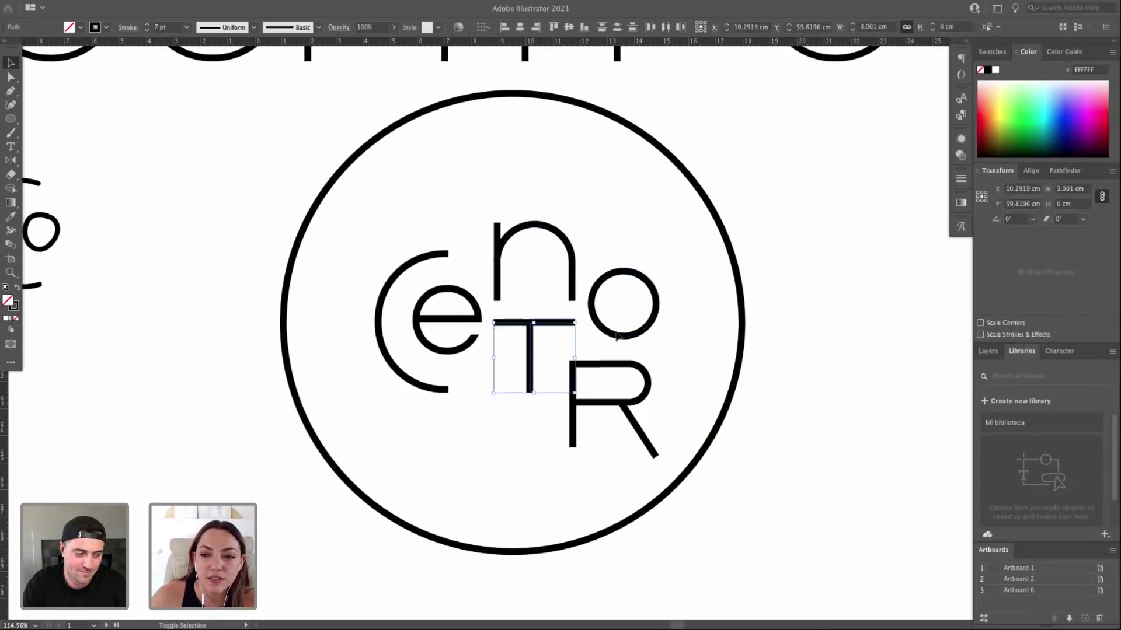
left_click(1030, 170)
left_click_drag(577, 334, 575, 335)
key("Right")
Nudge the R slightly left, closer to the T's stem.
left_click(599, 369)
key("Left")
key("Left")
key("Left")
key("Left")
key("Left")
key("Left")
key("Left")
Shift the large circle slightly right and down to centre it around the letters.
left_click_drag(522, 354, 493, 294)
left_click_drag(709, 198, 721, 211)
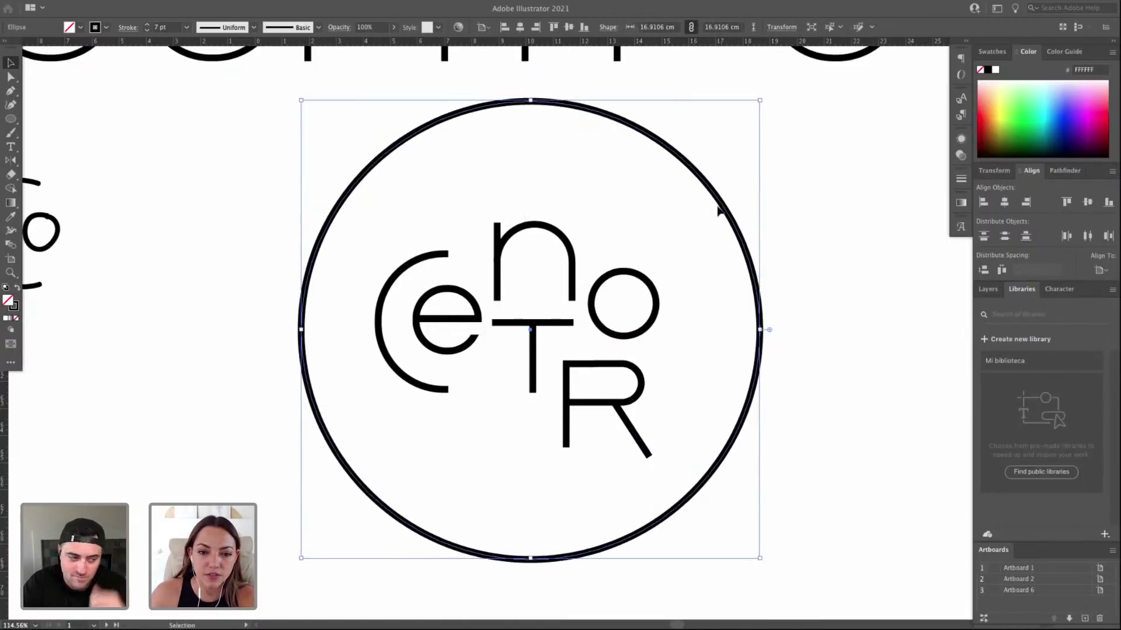
left_click(623, 356)
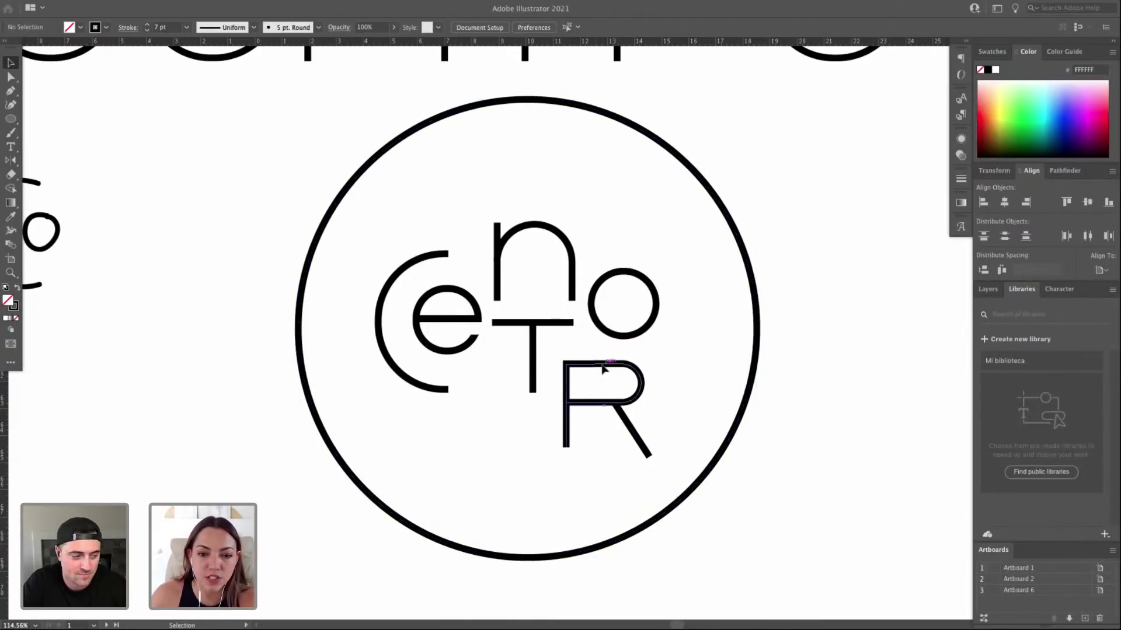
Adjust the anchor point at the R's upper-left corner to level its top stroke.
left_click(604, 368)
key("z")
left_click_drag(525, 345, 757, 448)
left_click_drag(657, 420, 833, 501)
key("a")
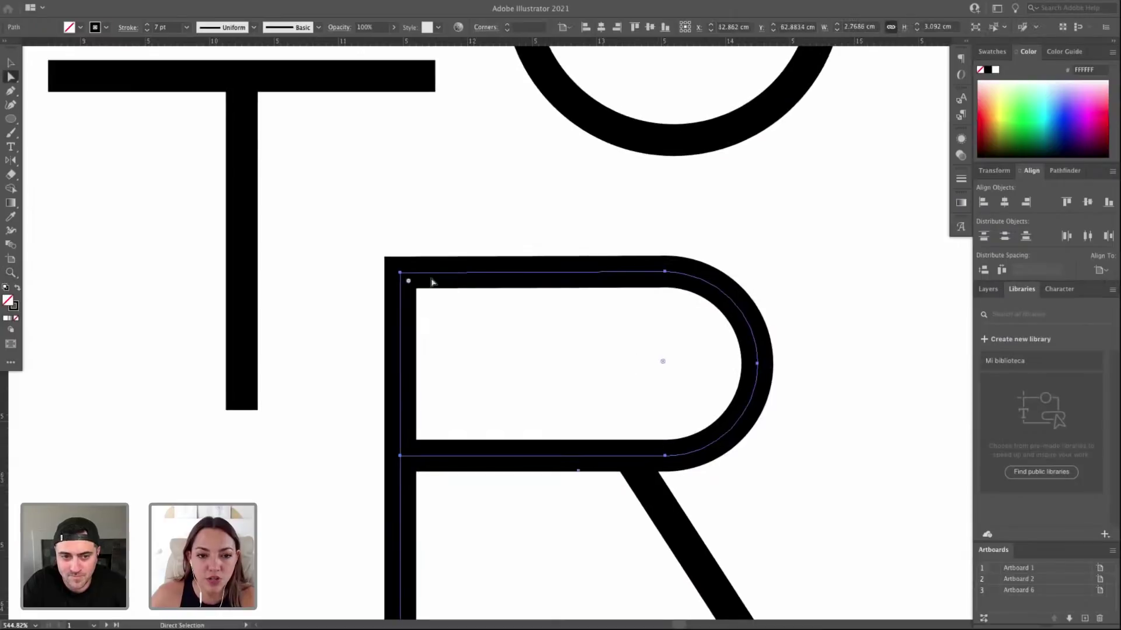
left_click_drag(400, 272, 400, 250)
left_click_drag(400, 250, 402, 274)
Move the whole T down and left so its crossbar sits nearly level with the top of the R.
key("super+minus")
key("super+minus")
key("super+minus")
key("super+minus")
key("super+minus")
key("super+minus")
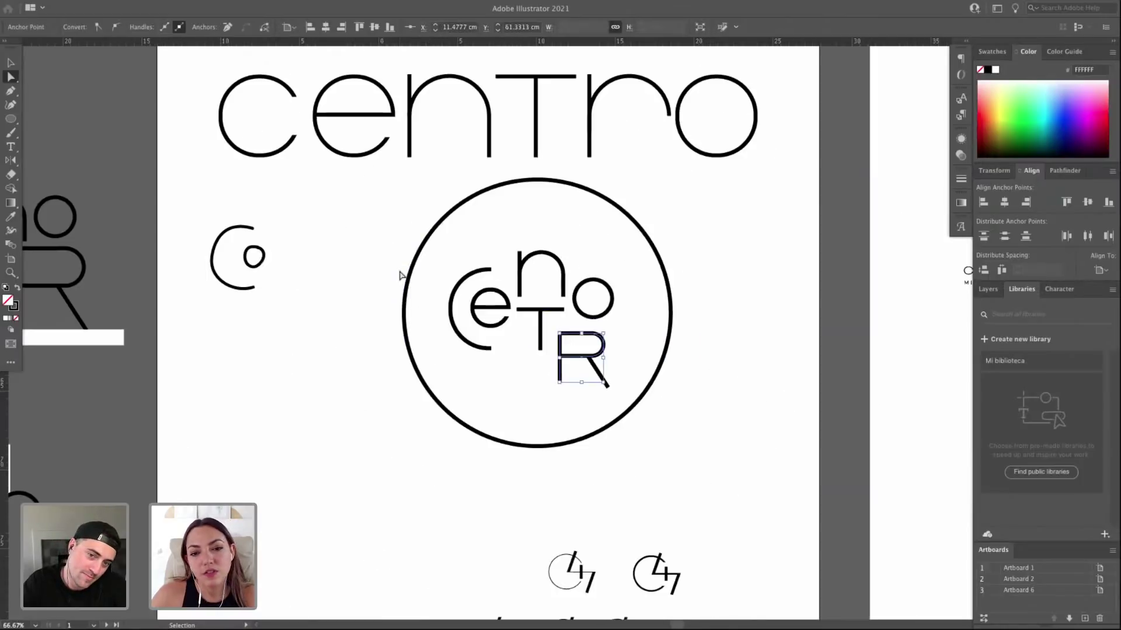
left_click(733, 280)
key("z")
left_click_drag(440, 210, 759, 440)
key("v")
left_click(472, 350)
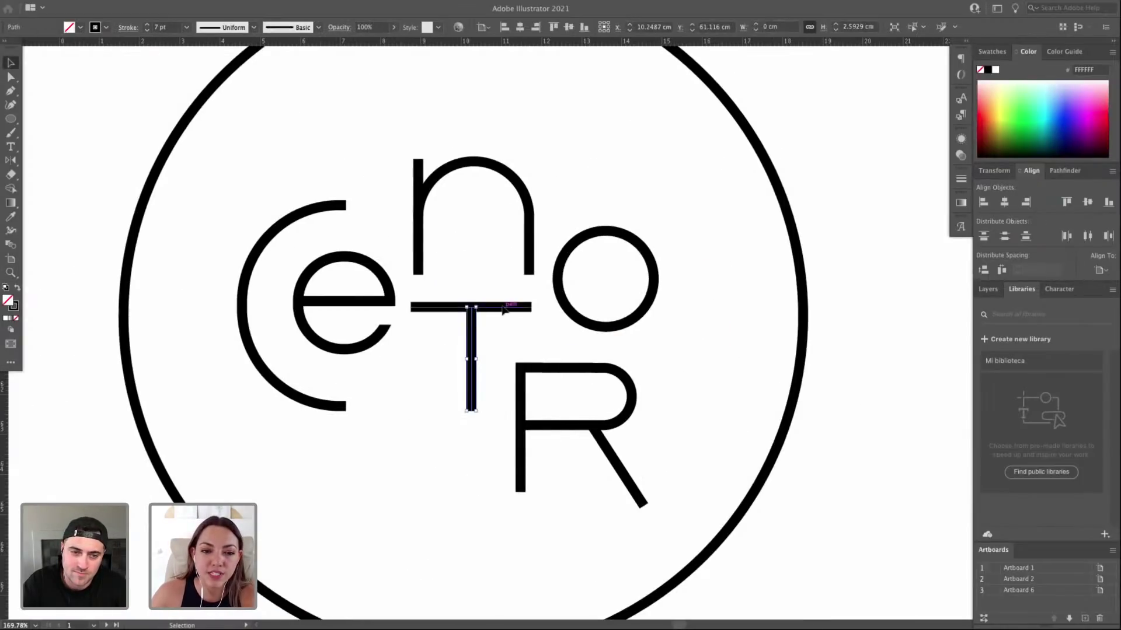
left_click(509, 310, "shift")
left_click_drag(518, 309, 479, 365)
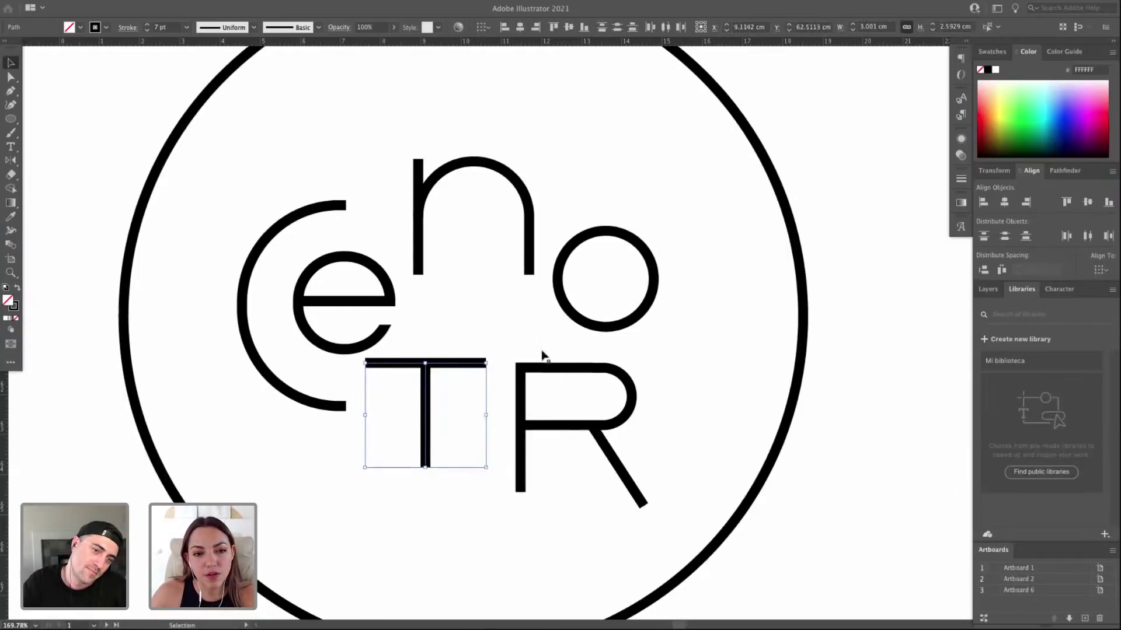
Duplicate the n directly below the original and move the R outside the large circle.
left_click(415, 205)
left_click(485, 158, "shift")
left_click_drag(475, 162, 506, 305)
left_click(575, 379)
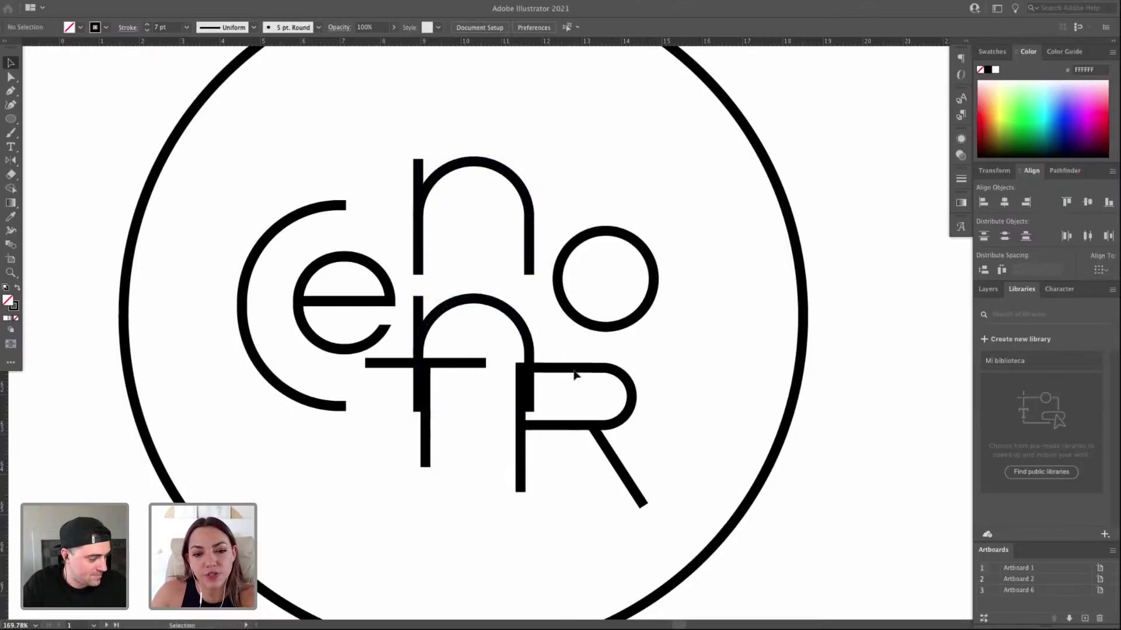
left_click(580, 369)
left_click_drag(605, 444, 931, 540)
Remove the duplicate n's right leg to form a lowercase r, and move its arch and stem beside the T.
left_click(483, 300)
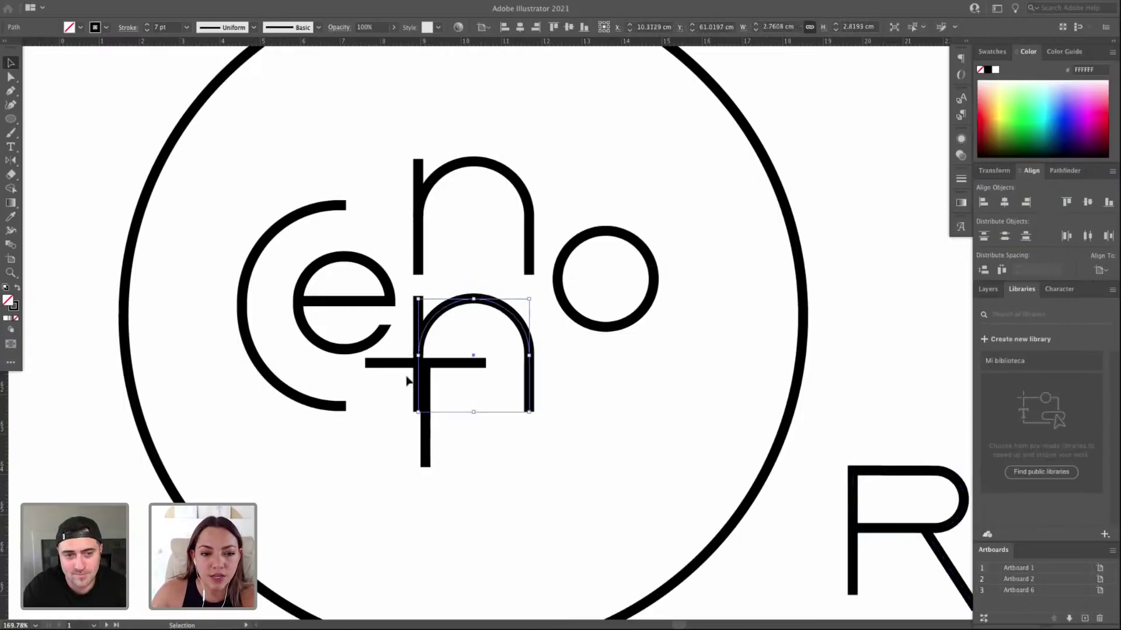
key("a")
left_click(531, 408)
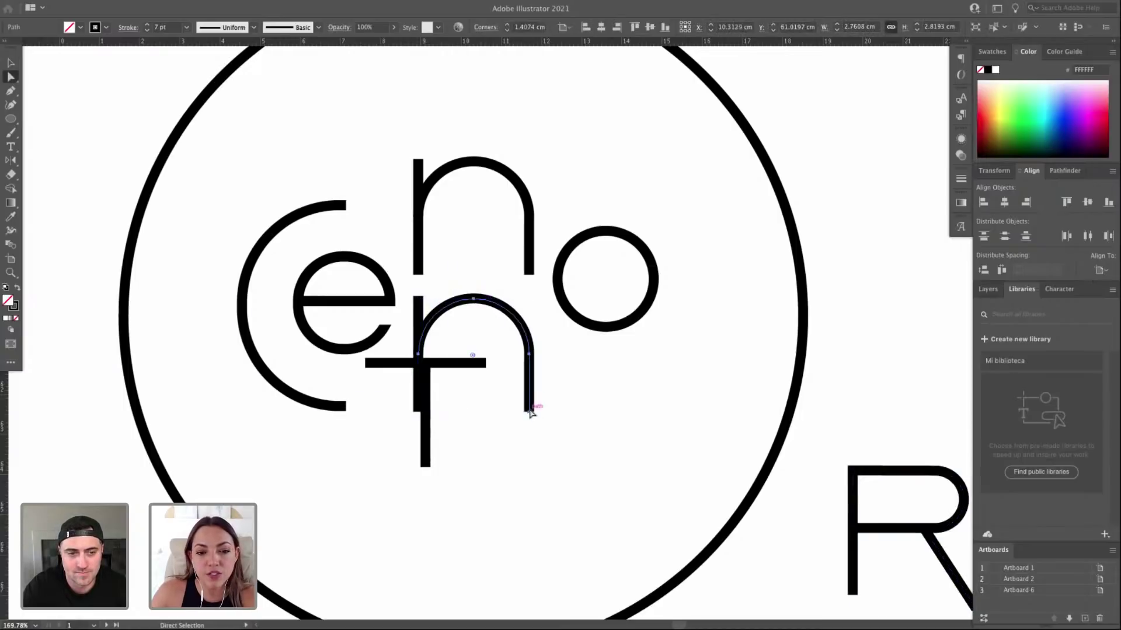
key("Delete")
left_click(420, 317, "shift")
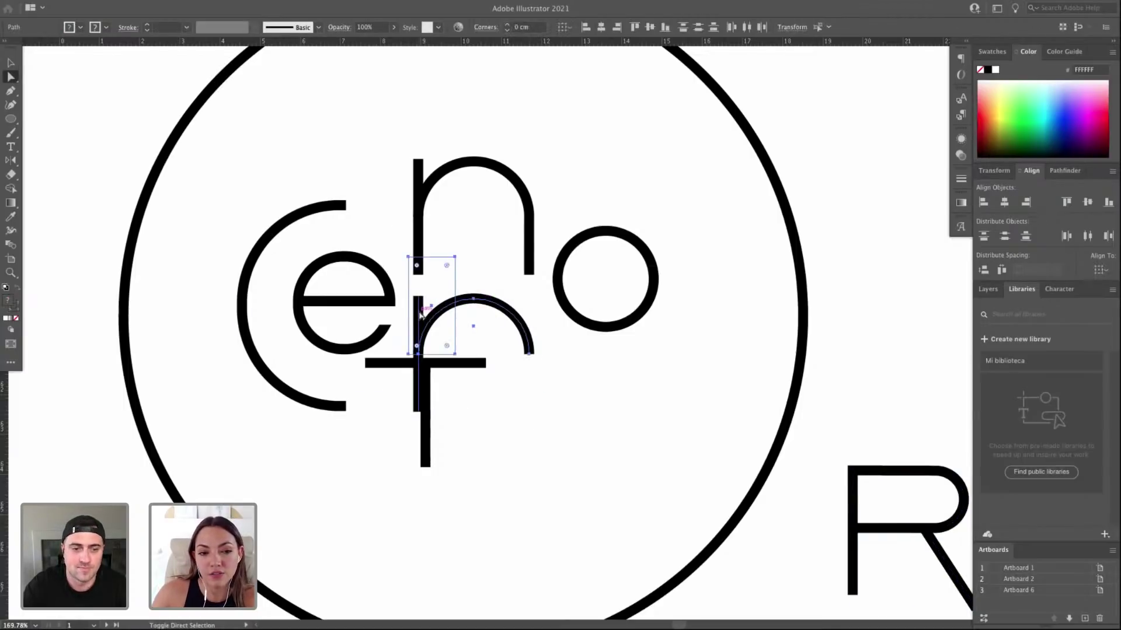
left_click(440, 284)
left_click(434, 307)
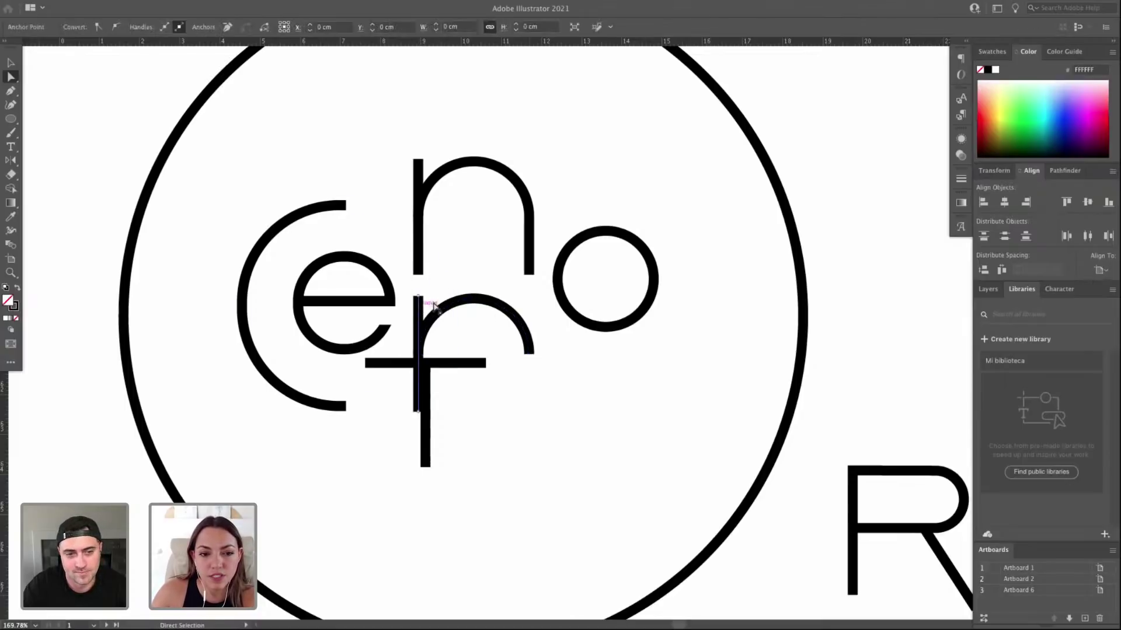
key("v")
left_click_drag(445, 309, 500, 338)
left_click_drag(422, 313, 475, 378)
Delete the trial r's stem and arch beside the T.
key("a")
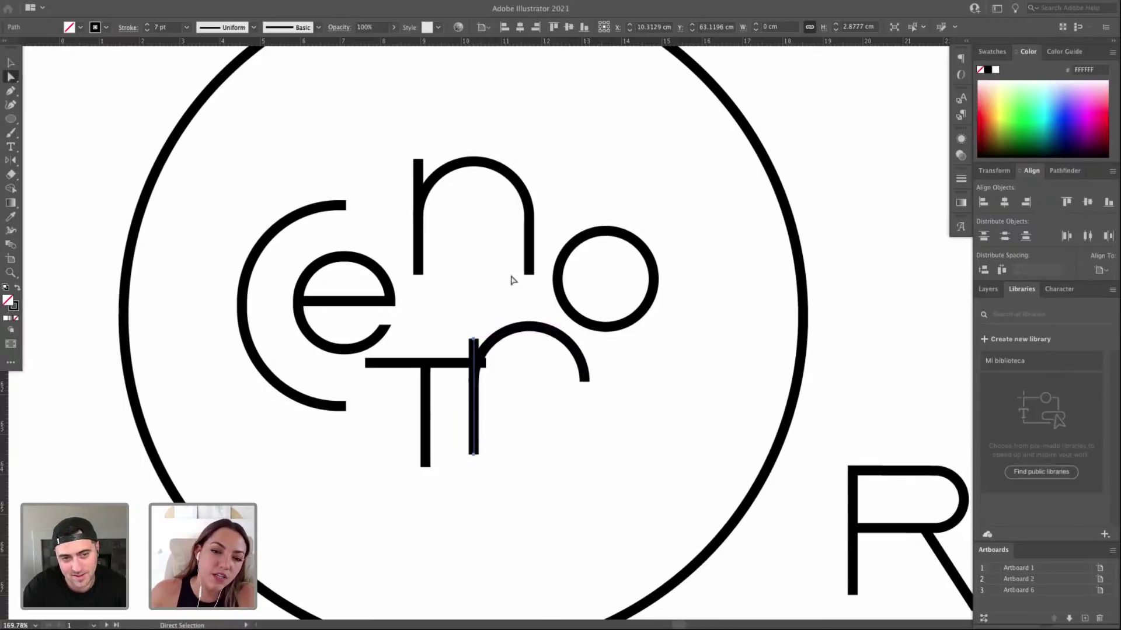
key("Delete")
left_click(514, 327)
key("Delete")
key("Delete")
Lengthen the T's stem downward and move the whole T slightly lower.
left_click_drag(425, 466, 457, 529)
key("super+minus")
key("super+minus")
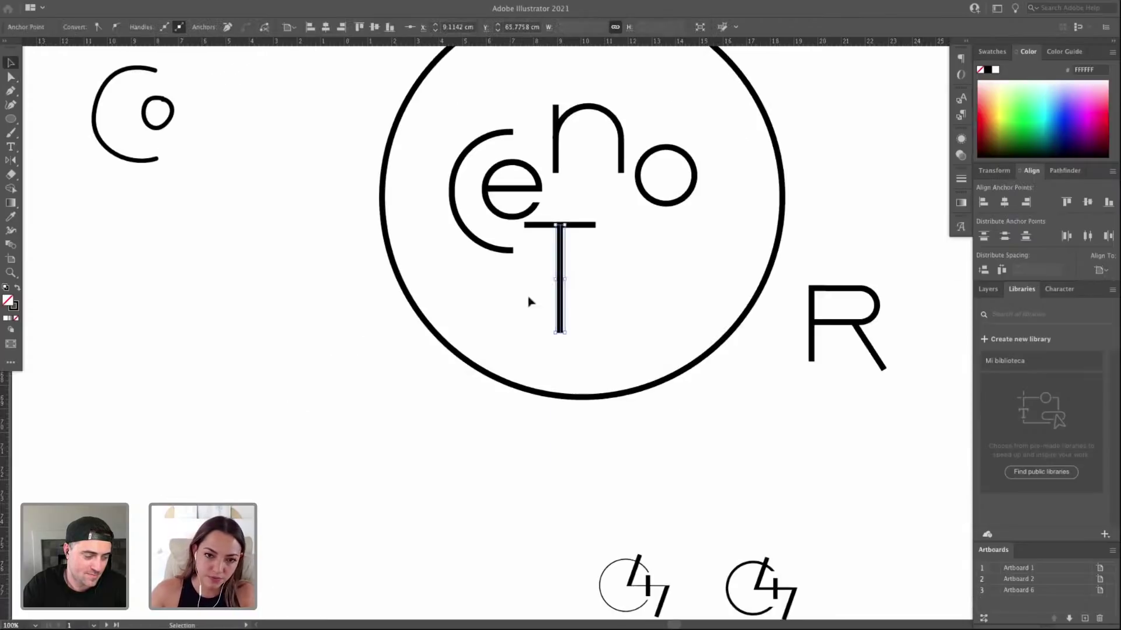
key("v")
scroll(575, 266, "up", 2)
left_click(569, 274)
left_click(553, 294, "shift")
left_click_drag(553, 294, 555, 304)
left_click(642, 281)
Shorten the T's stem slightly from its lower end.
scroll(562, 392, "up", 2)
scroll(561, 392, "right", 1)
key("a")
left_click_drag(520, 432, 520, 416)
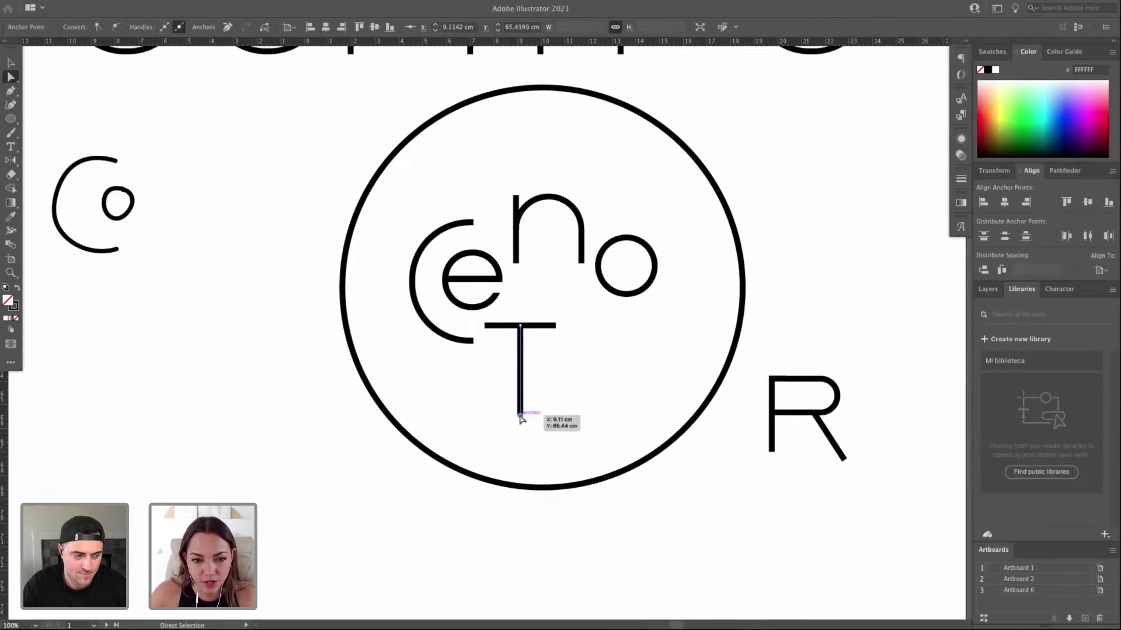
left_click(505, 278)
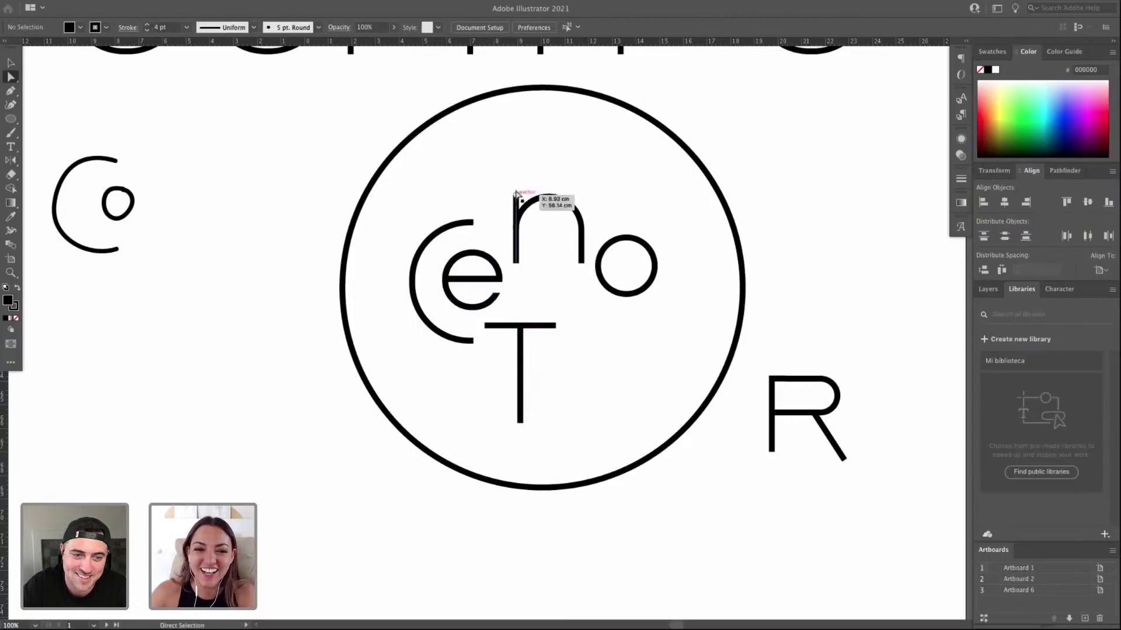
key("v")
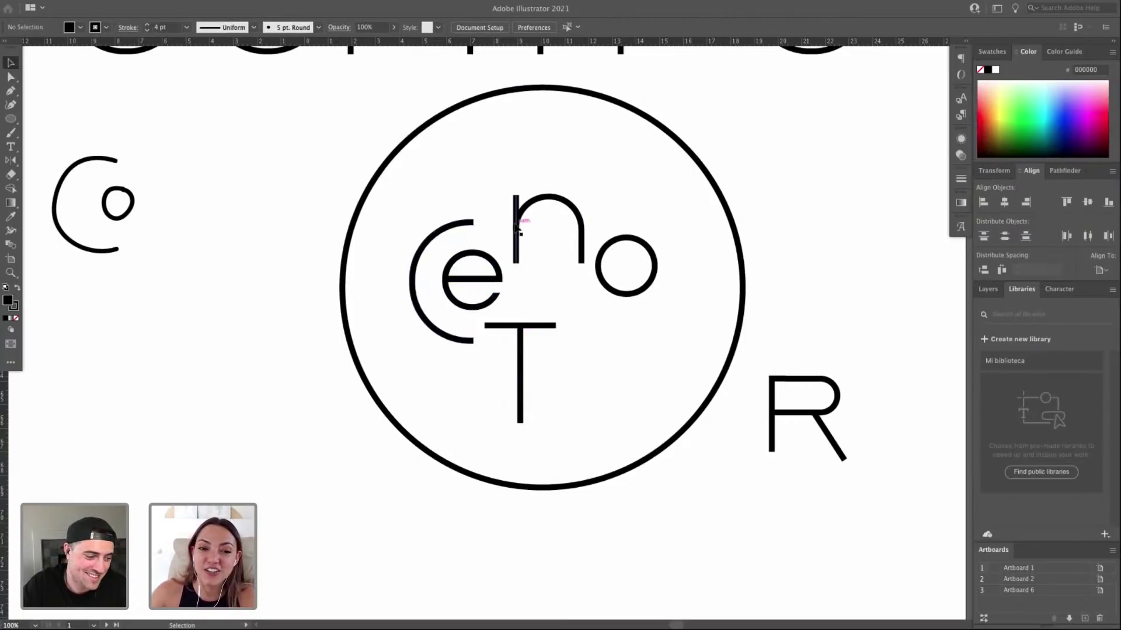
left_click(518, 217)
key("super+v")
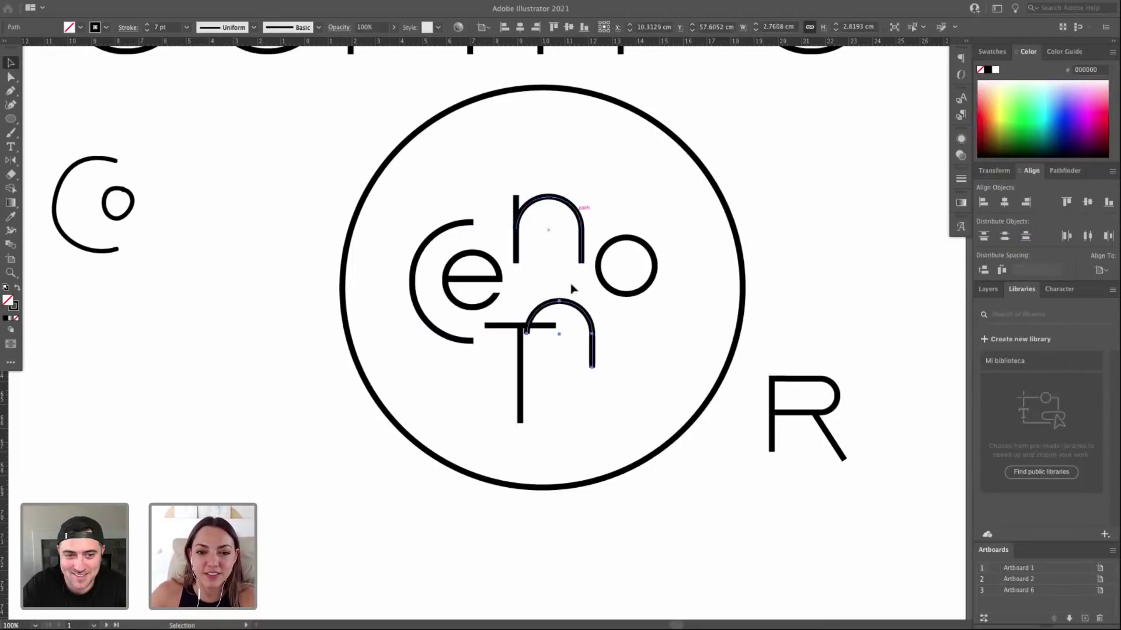
key("super+z")
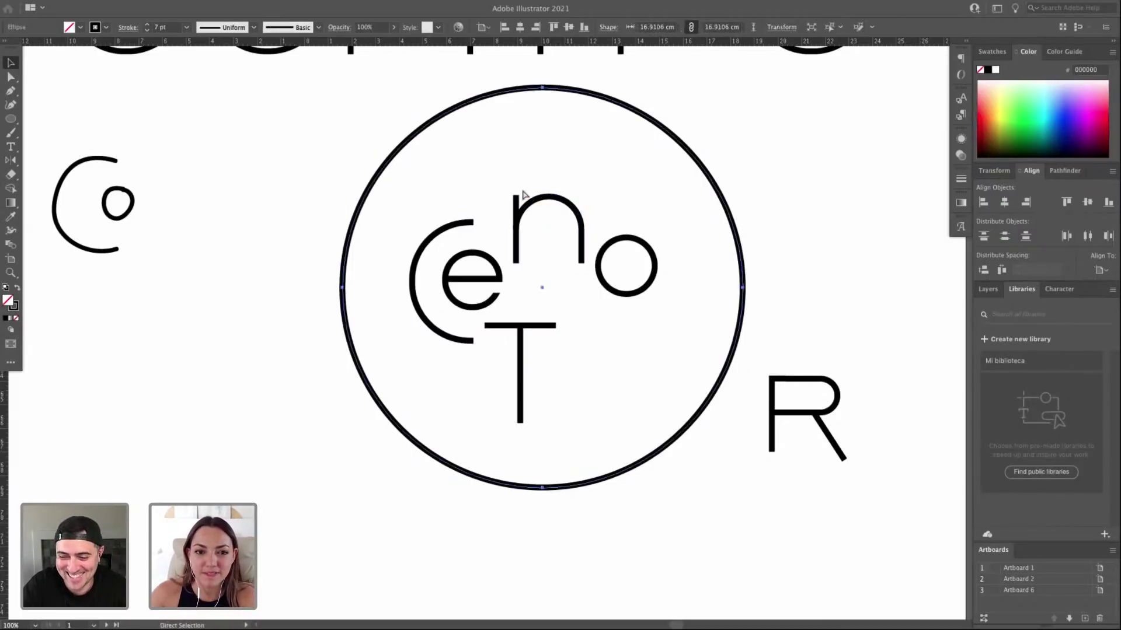
Duplicate the n lower down and delete its right leg and the right half of its arch to form a lowercase r.
left_click_drag(549, 195, 594, 286, "alt")
key("a")
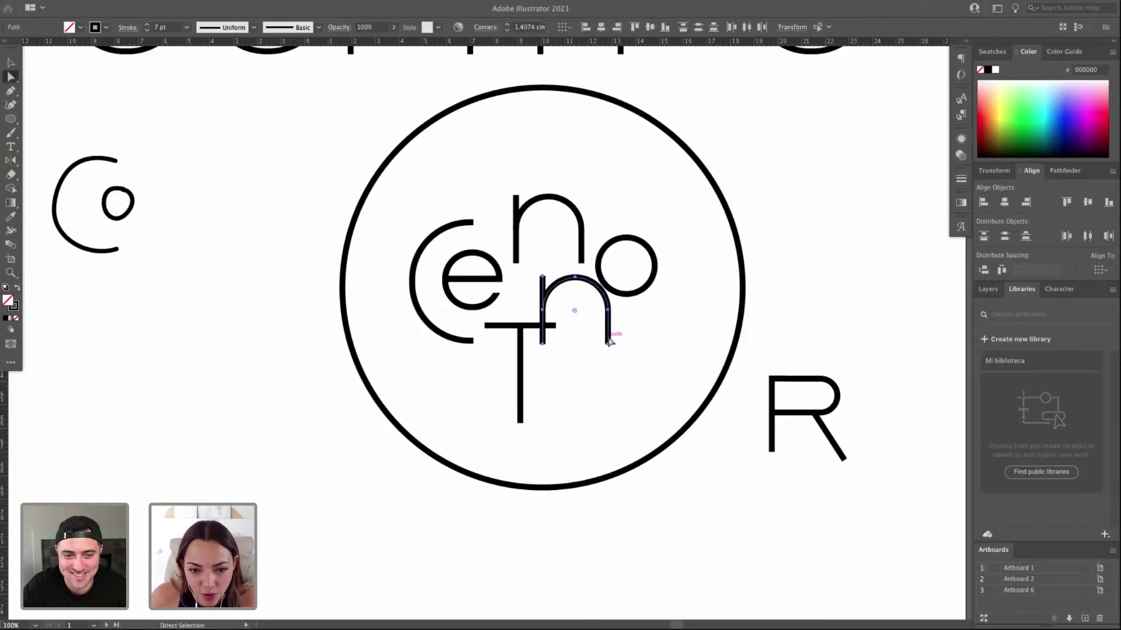
left_click(608, 345)
key("Delete")
left_click(609, 309)
key("Delete")
Move the lowercase r clear of the T, to the open space below the o.
key("v")
left_click_drag(605, 324, 556, 304)
key("Left")
key("Left")
key("Up")
key("Up")
key("Up")
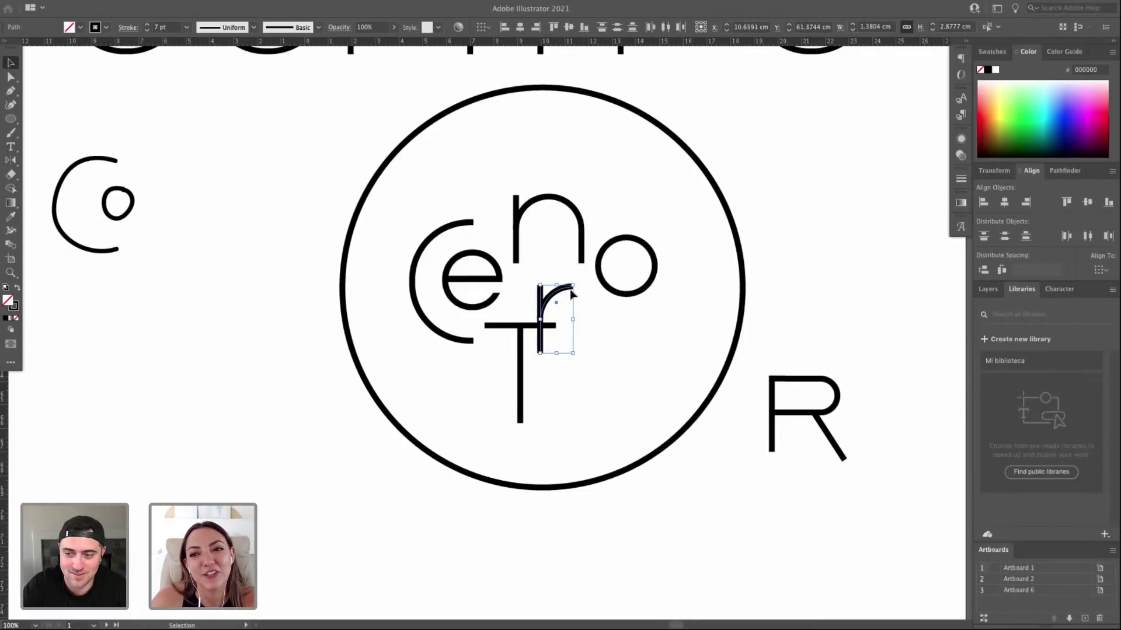
left_click_drag(554, 299, 645, 337)
key("Left")
Move the whole T up and right so its crossbar sits centred just beneath the n.
left_click(533, 325)
left_click(535, 337)
key("z")
left_click(534, 337)
key("v")
left_click(555, 331)
left_click(545, 364, "shift")
left_click_drag(544, 363, 588, 295)
left_click(643, 310)
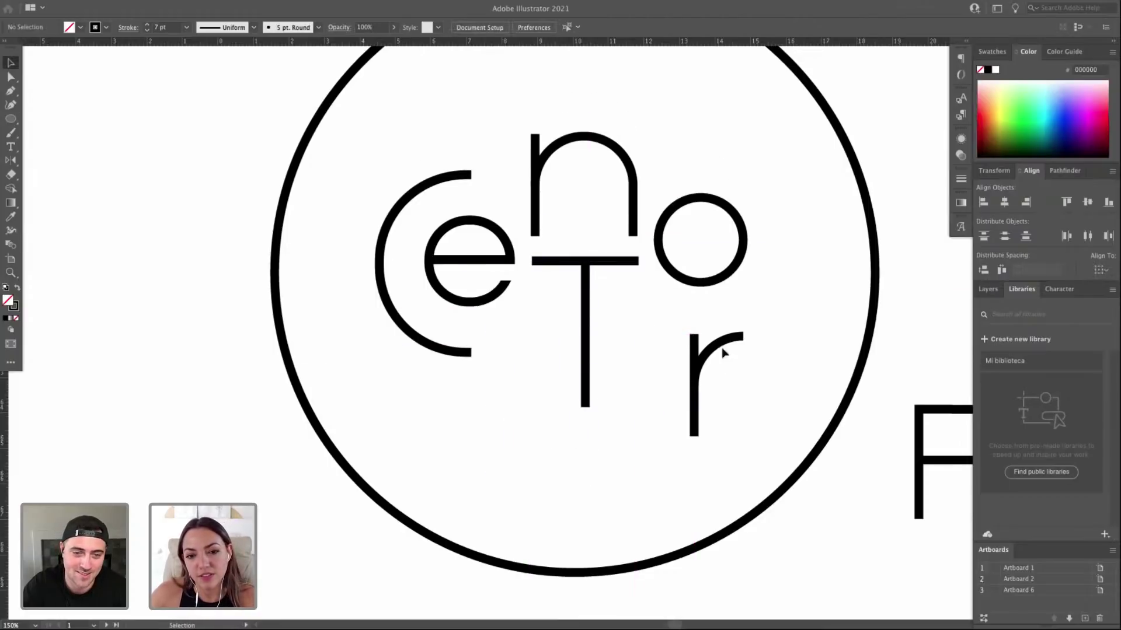
key("b")
mouse_move(536, 310)
left_mouse_down()
mouse_move(600, 305)
mouse_move(667, 321)
mouse_move(531, 346)
left_mouse_up()
left_click_drag(613, 349, 700, 417)
key("super+z")
key("super+z")
Delete the lowercase r below the o.
key("v")
left_click_drag(671, 351, 900, 516)
key("Delete")
Move the R back inside the large circle over the T's stem and enlarge it to about 4.44 by 4.98 cm.
scroll(745, 338, "right", 5)
left_click_drag(824, 459, 450, 368)
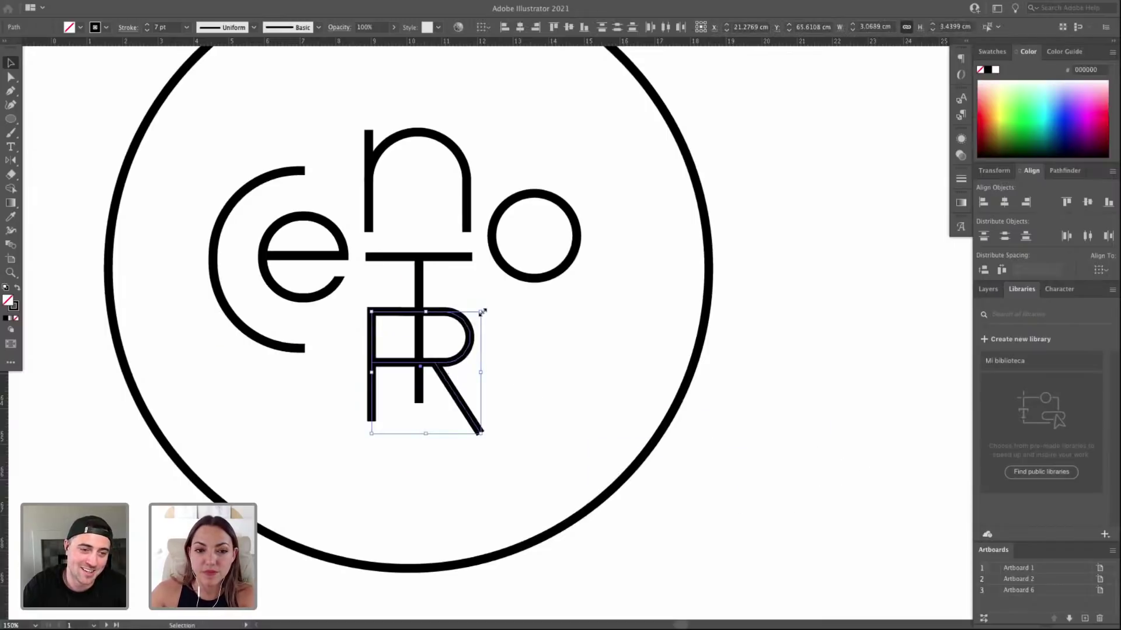
mouse_move(496, 305)
left_mouse_down()
mouse_move(525, 286)
mouse_move(475, 310)
mouse_move(486, 309)
left_mouse_up()
left_click(551, 328)
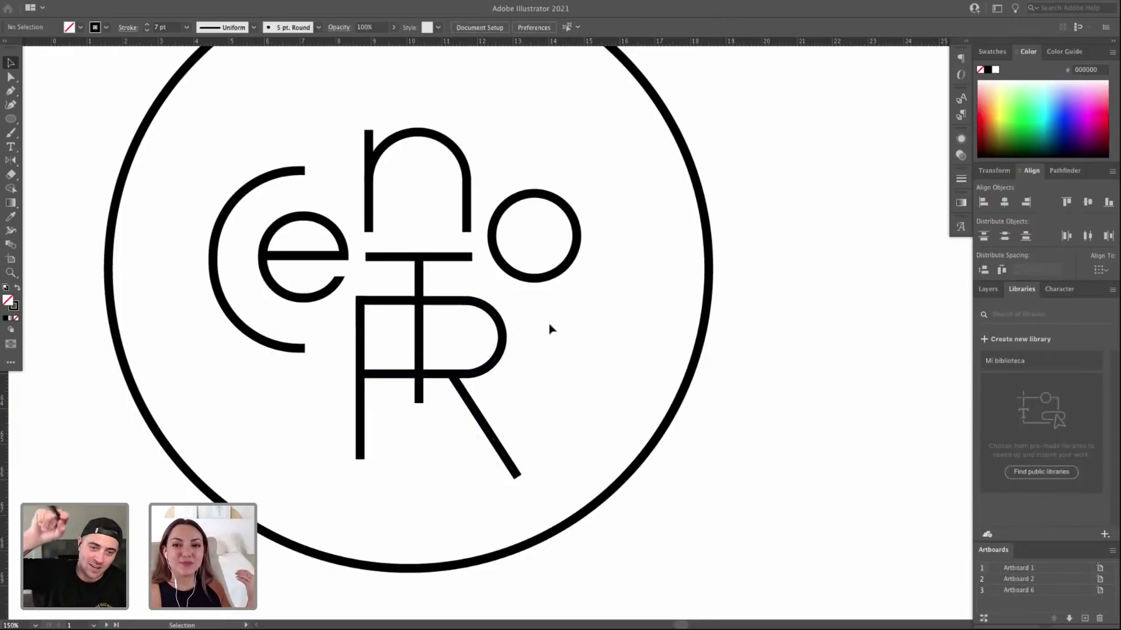
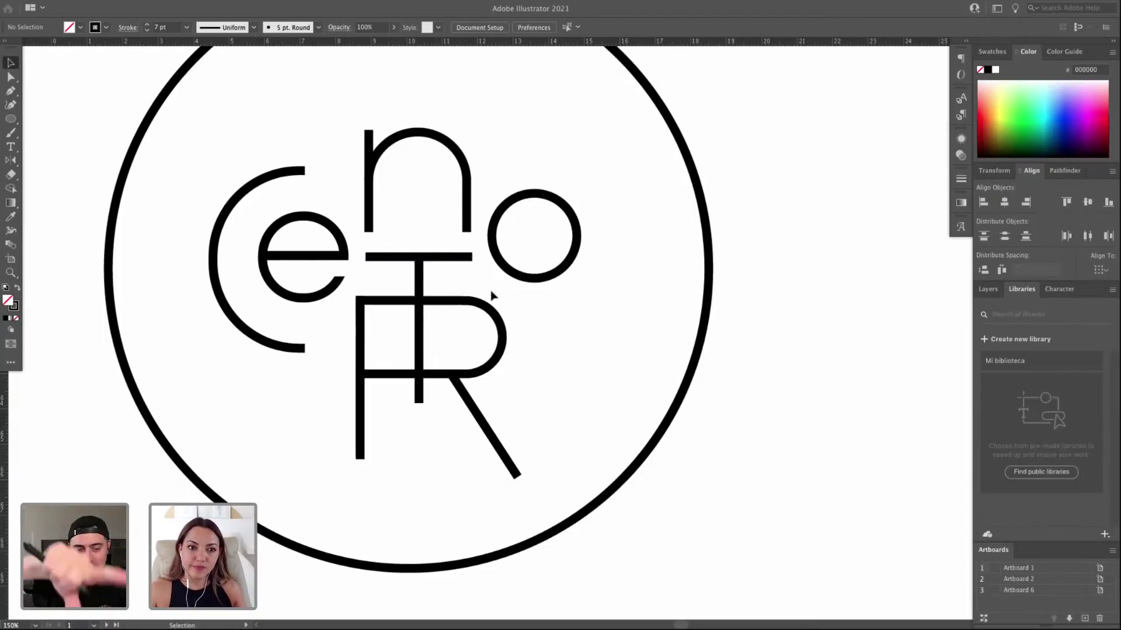
Try the lockup without the R by moving it outside the large circle, and undo the move.
key("ctrl+minus")
key("ctrl+minus")
key("z")
left_click_drag(342, 175, 728, 468)
key("v")
left_click(540, 387)
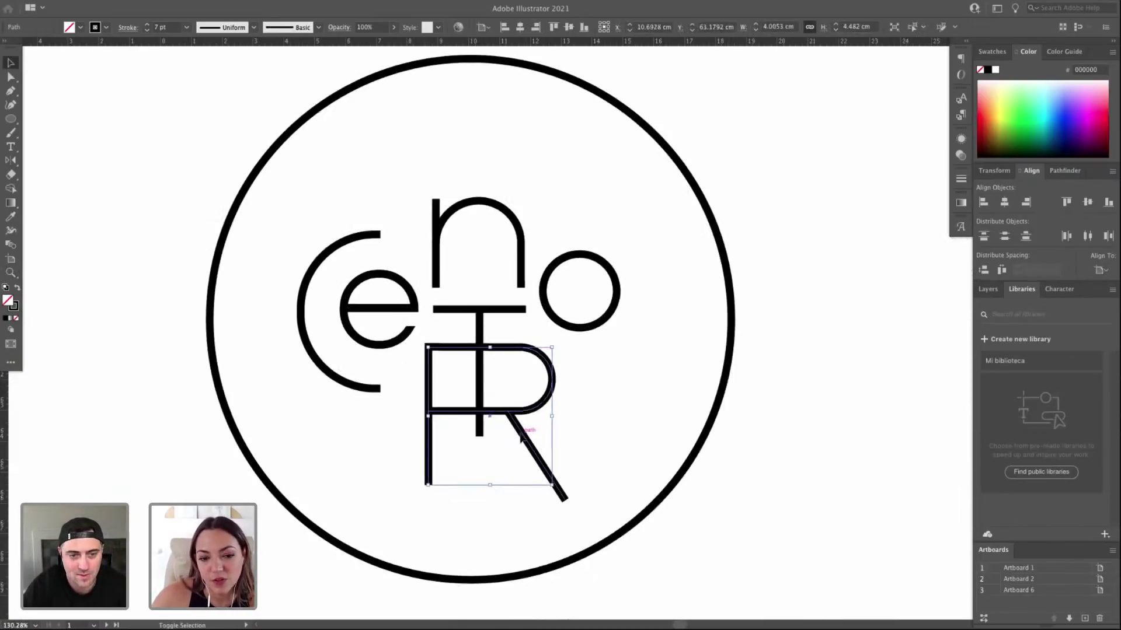
left_click_drag(533, 428, 886, 423)
left_click(485, 320)
left_click(480, 351)
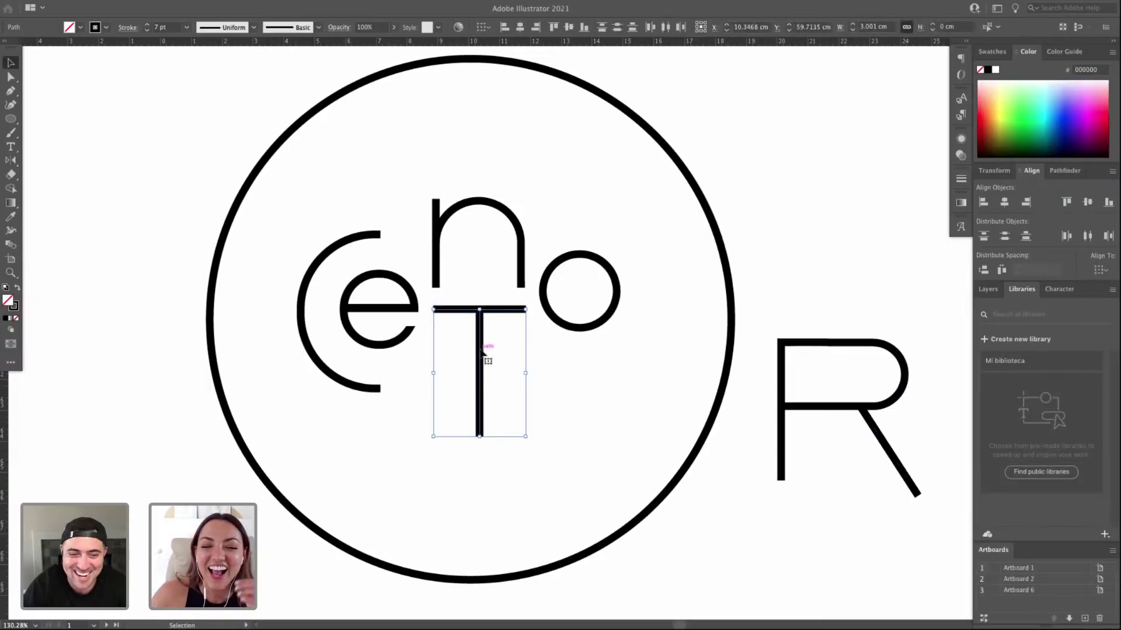
key("ctrl+z")
Duplicate all the letters of the lockup to the empty area below and left of the large circle.
left_click_drag(326, 195, 616, 432)
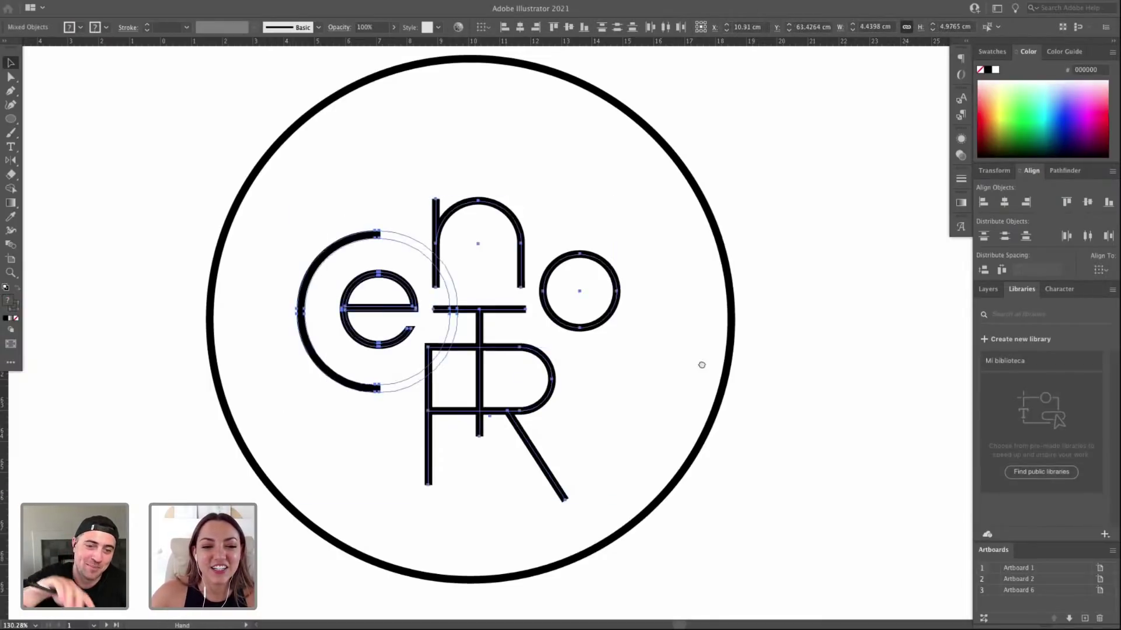
scroll(480, 380, "left", 10)
key("ctrl+v")
scroll(622, 177, "down", 3)
left_click_drag(607, 178, 534, 366)
key("ctrl+shift+a")
scroll(620, 338, "right", 10)
scroll(621, 339, "up", 4)
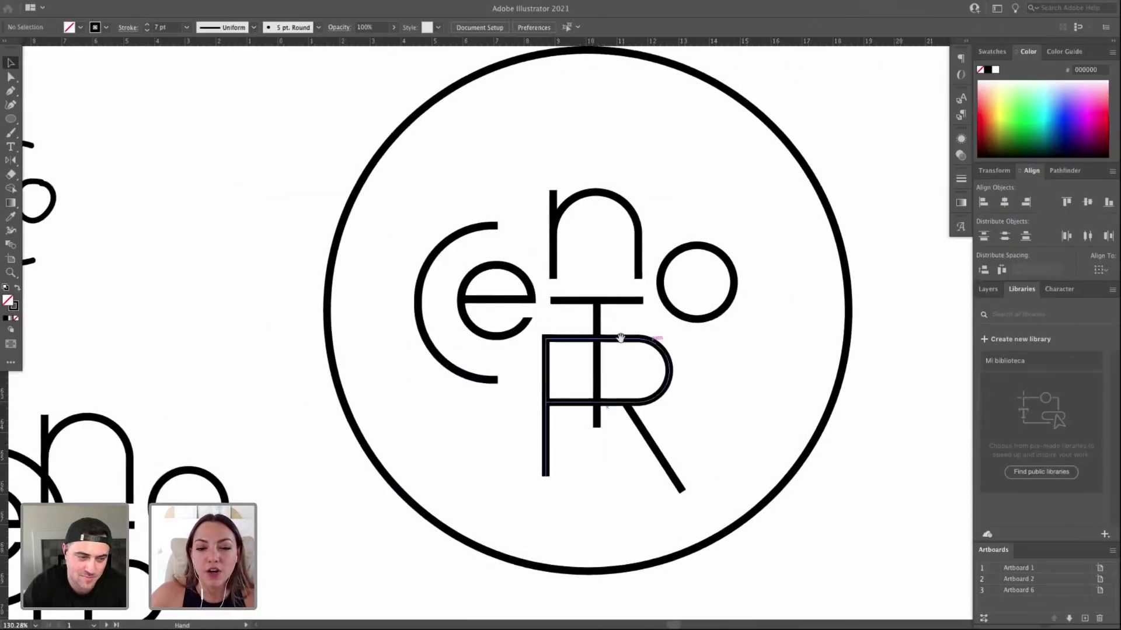
Delete the R, both its bowl with stem and its diagonal leg, from inside the large circle.
scroll(621, 338, "right", 5)
left_click(519, 201)
left_click(553, 430)
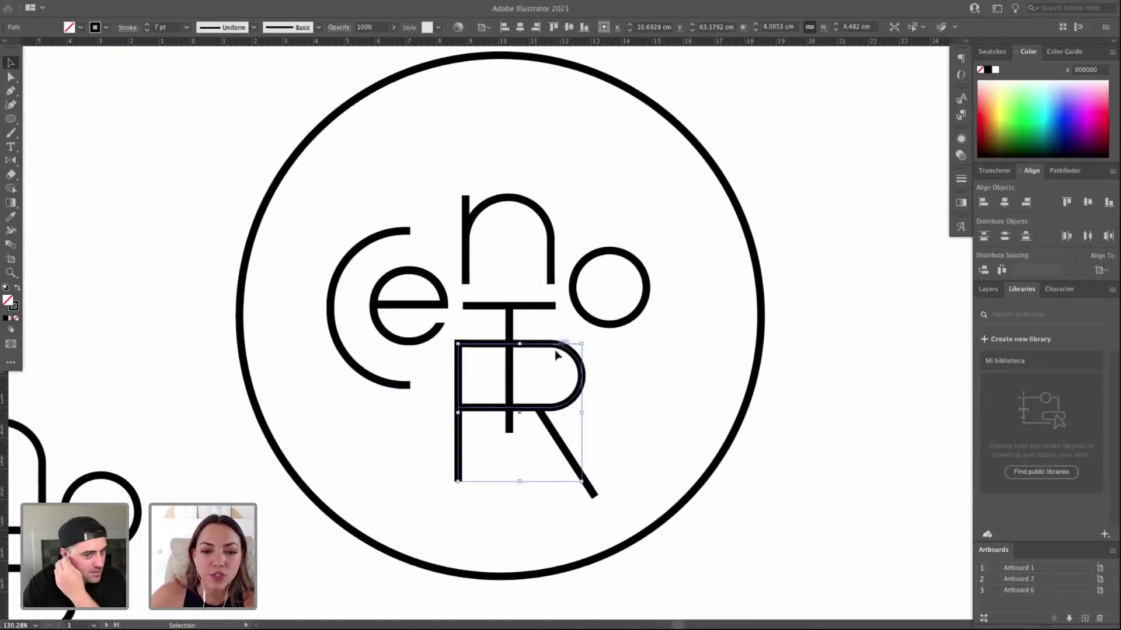
key("Delete")
left_click(555, 432)
key("Delete")
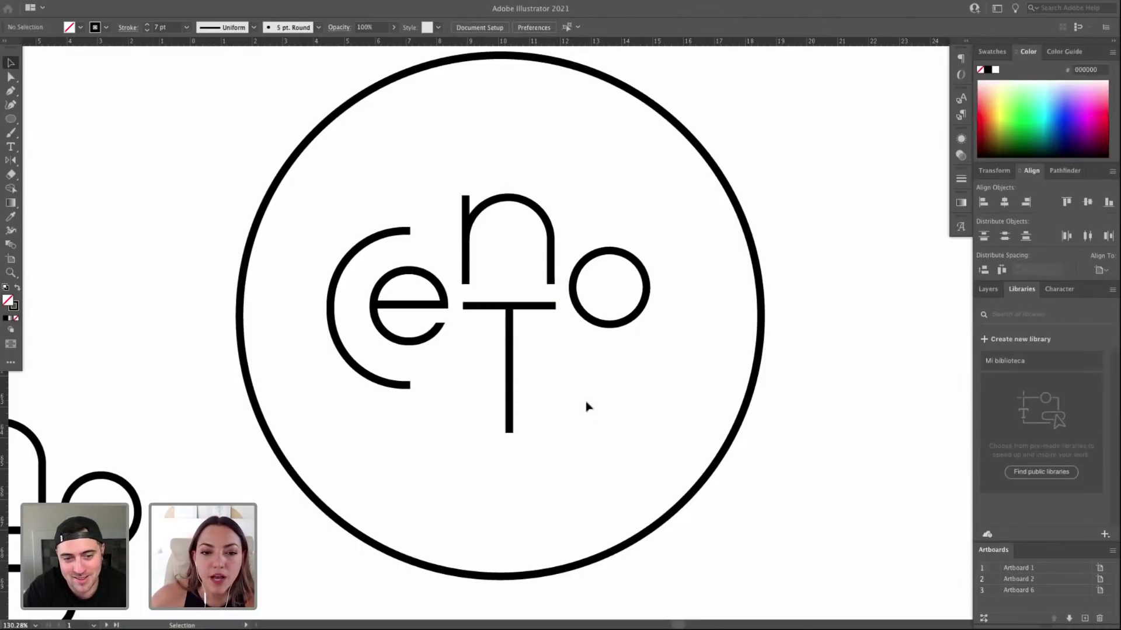
Duplicate the n inside the large circle and place the copy lower, overlapping the T and the o.
left_click(532, 207)
left_click(442, 251)
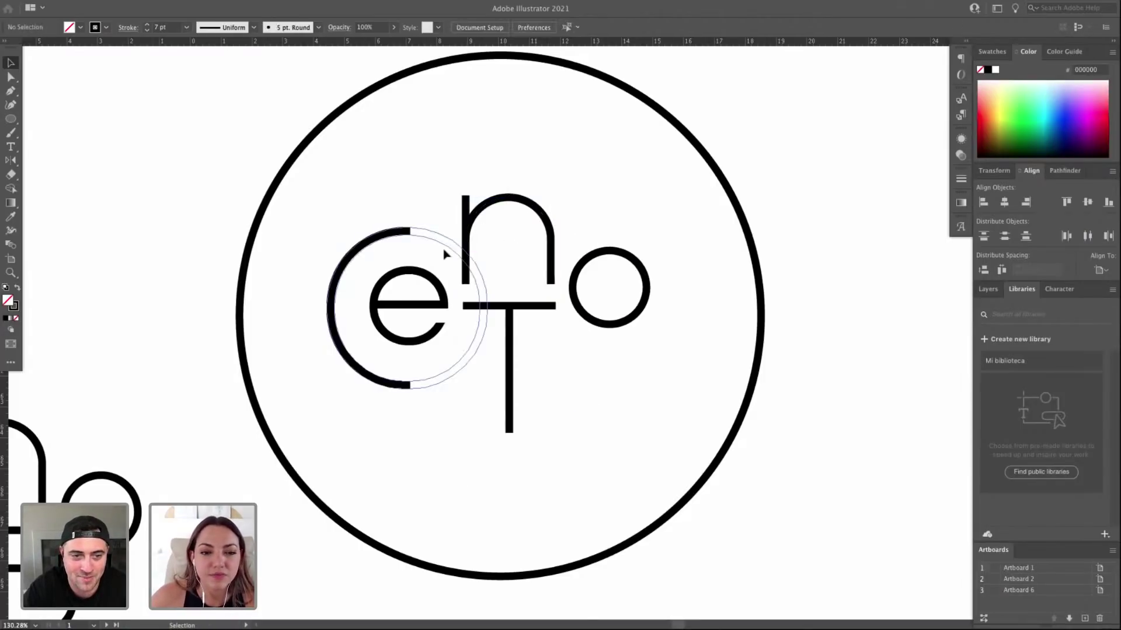
left_click(448, 238)
left_click(458, 228)
left_click(468, 236)
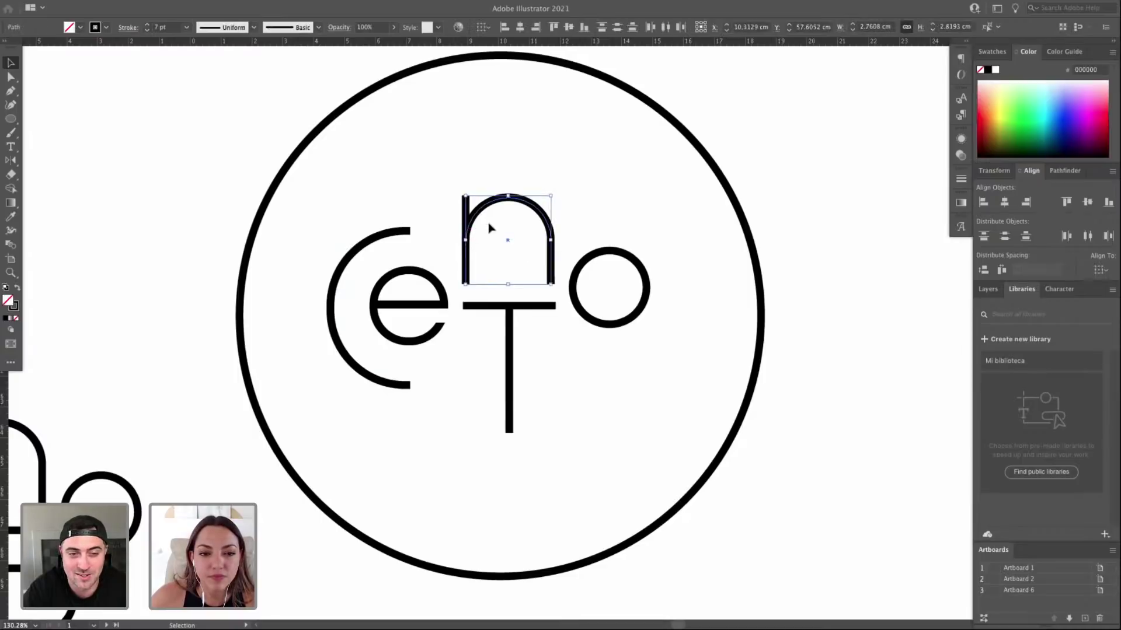
left_click_drag(469, 237, 520, 329)
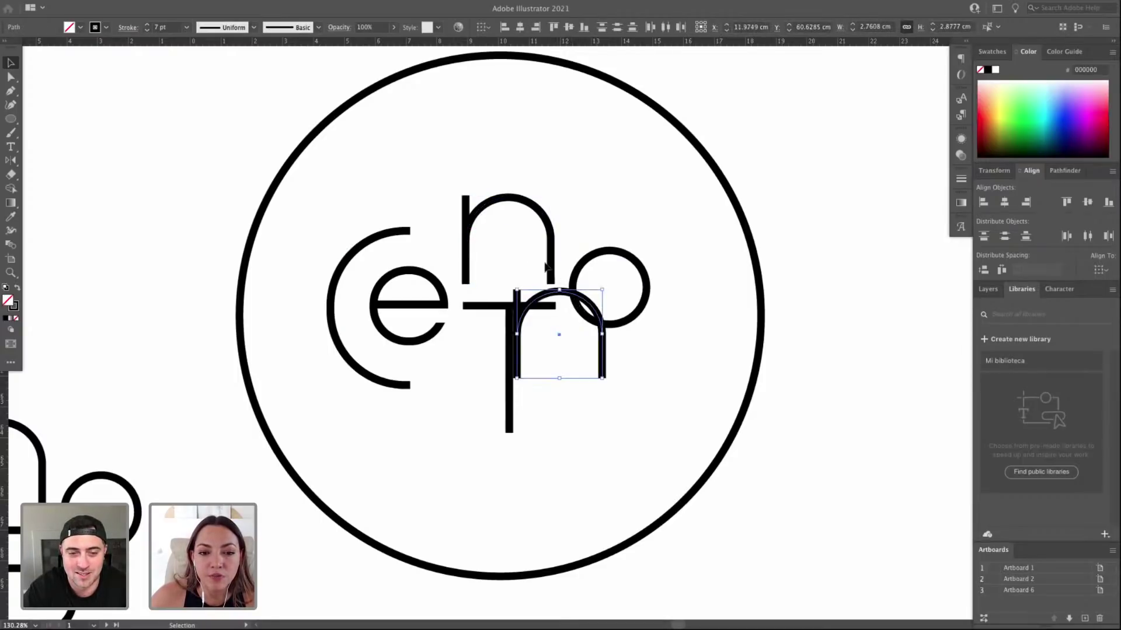
Try to turn the original n into an r by removing its right leg, and delete the copied n.
key("a")
left_click_drag(543, 266, 563, 290)
key("Delete")
key("v")
left_click(553, 292)
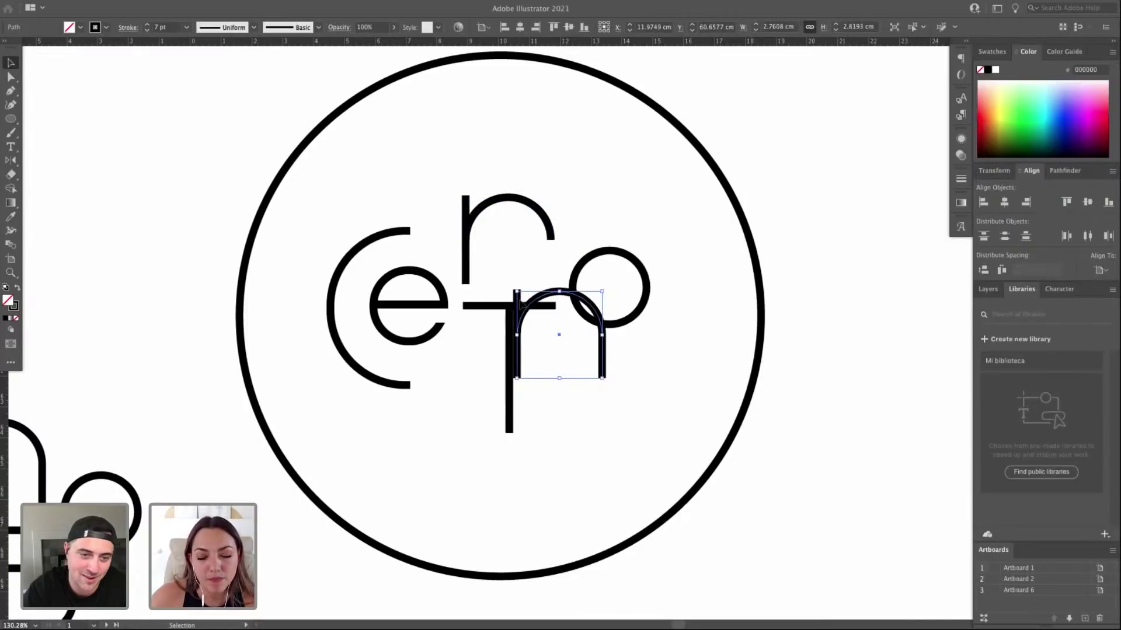
left_click(522, 292)
key("a")
left_click(552, 295)
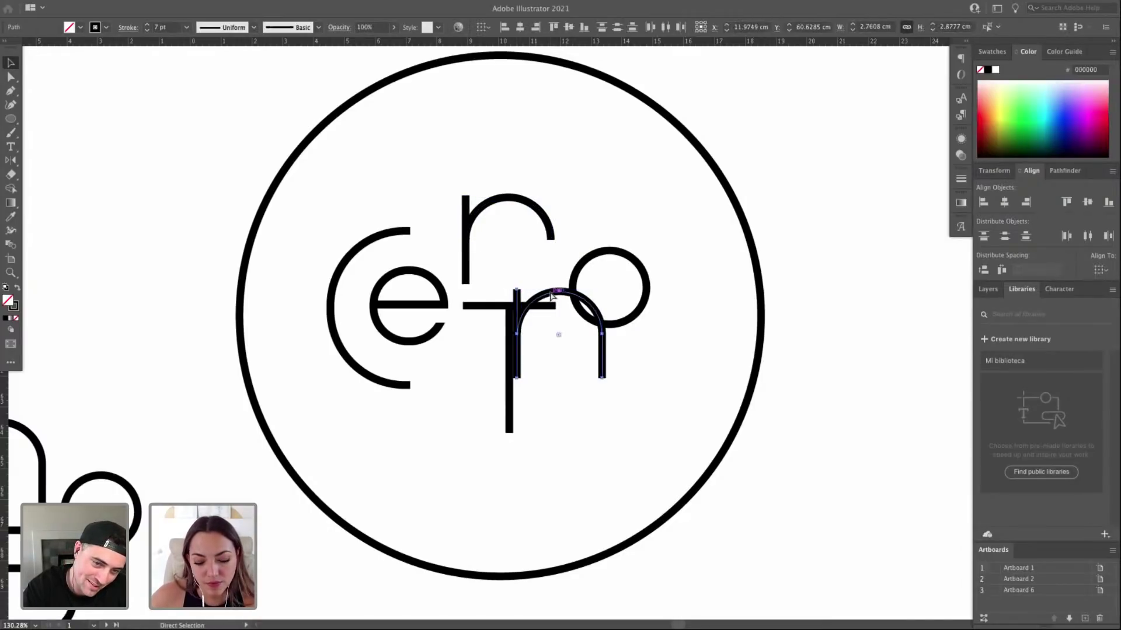
key("Delete")
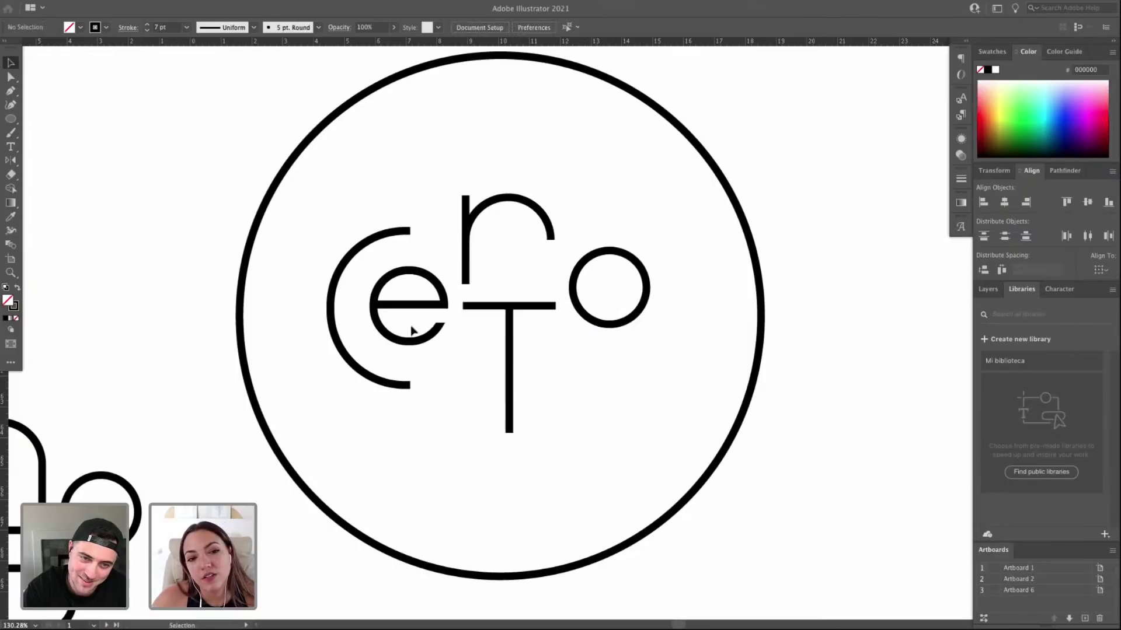
Restore the copied n, try it over the T's stem, and undo back to the original n with its right leg.
key("ctrl+z")
left_click_drag(553, 297, 461, 358)
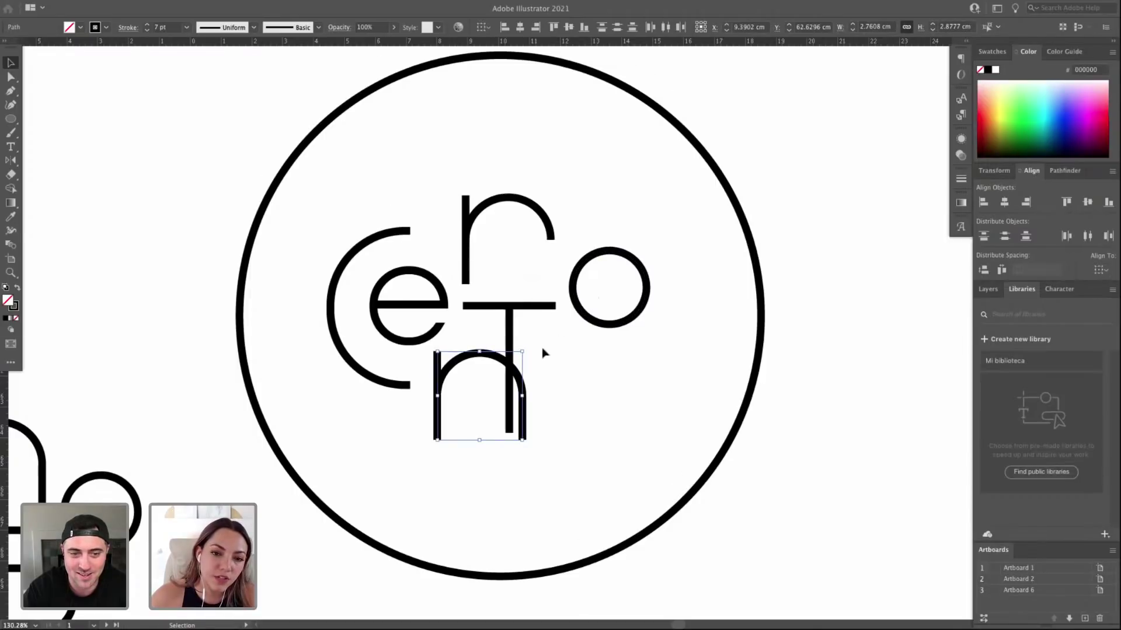
key("ctrl+z")
key("ctrl+z")
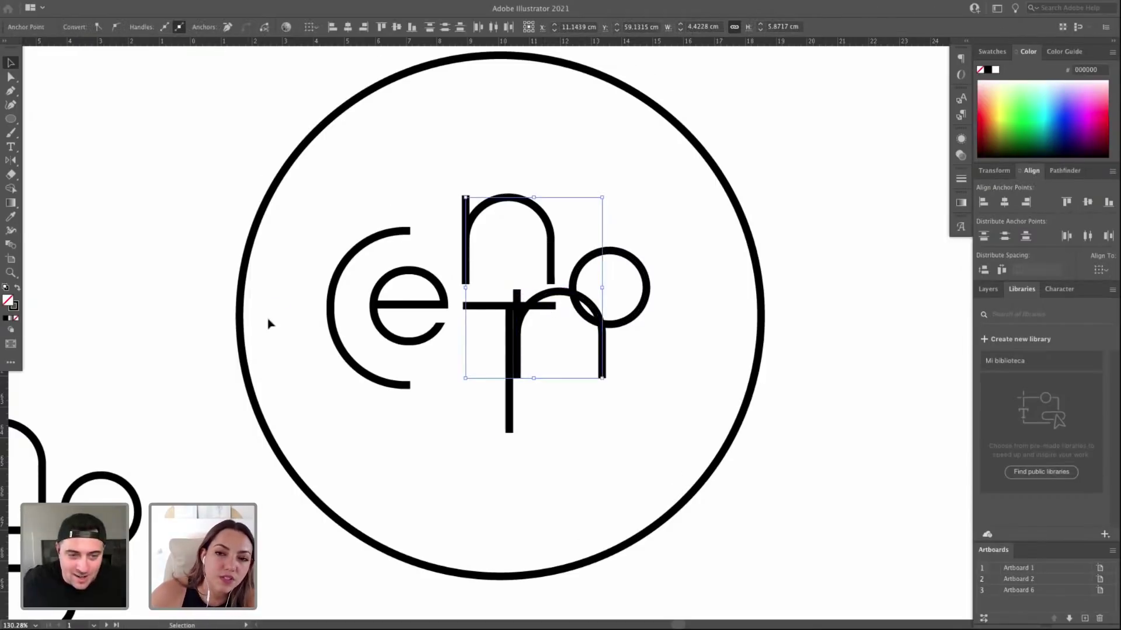
left_click(566, 331)
left_click_drag(527, 297, 603, 450)
left_click(557, 338)
key("ctrl+z")
key("ctrl+z")
key("ctrl+z")
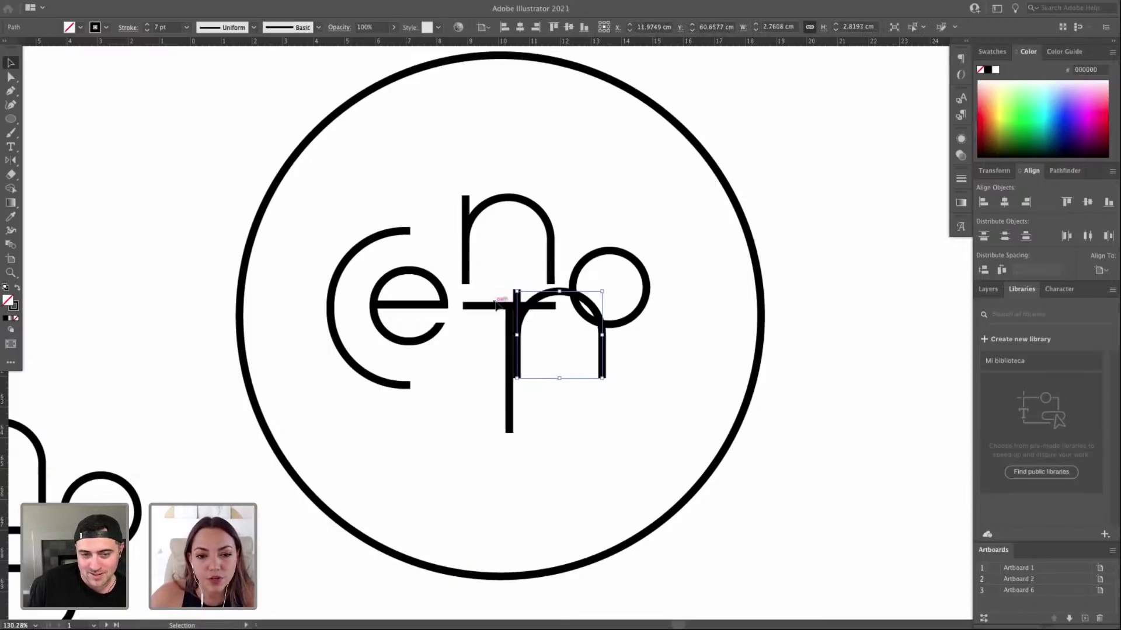
Delete the T beneath the n inside the large circle.
key("ctrl+z")
key("ctrl+z")
key("ctrl+z")
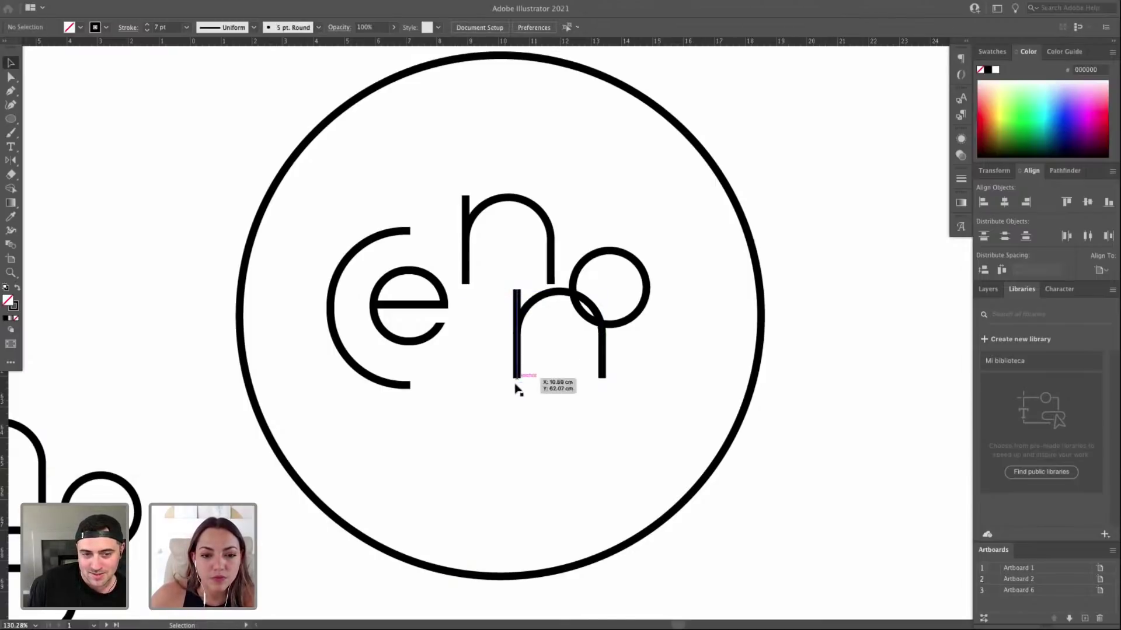
Turn the copied n into a lowercase r by removing its right leg and half its arch, and place it below the original n.
key("a")
left_click(603, 378)
key("v")
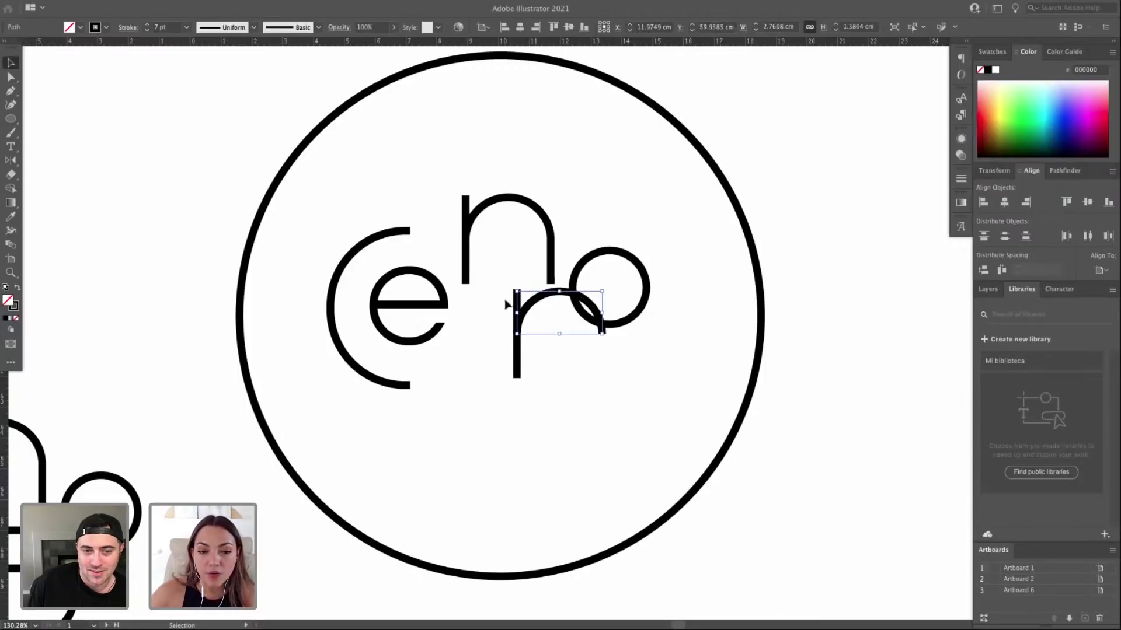
left_click_drag(584, 329, 549, 382)
key("a")
left_click(565, 387)
key("Delete")
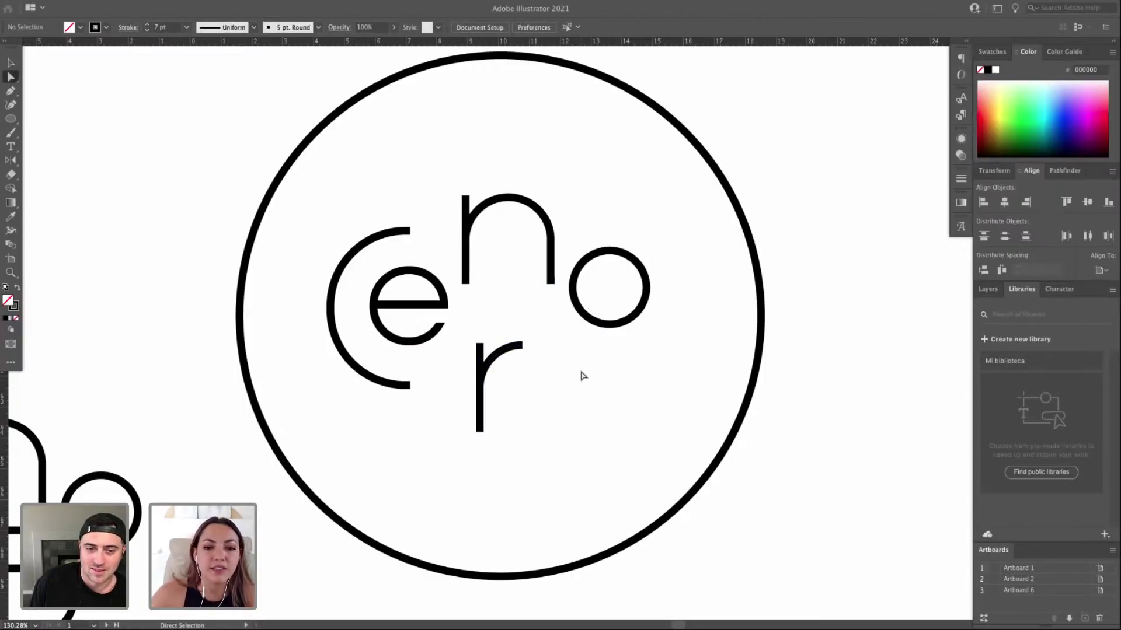
left_click_drag(461, 353, 461, 353)
left_click(479, 383)
key("ctrl+shift+a")
Lower the o straight down so that it sits beside the r.
key("v")
left_click_drag(596, 319, 588, 390)
key("ctrl+z")
key("shift+Down")
key("shift+Down")
key("shift+Down")
key("shift+Down")
key("shift+Down")
key("shift+Down")
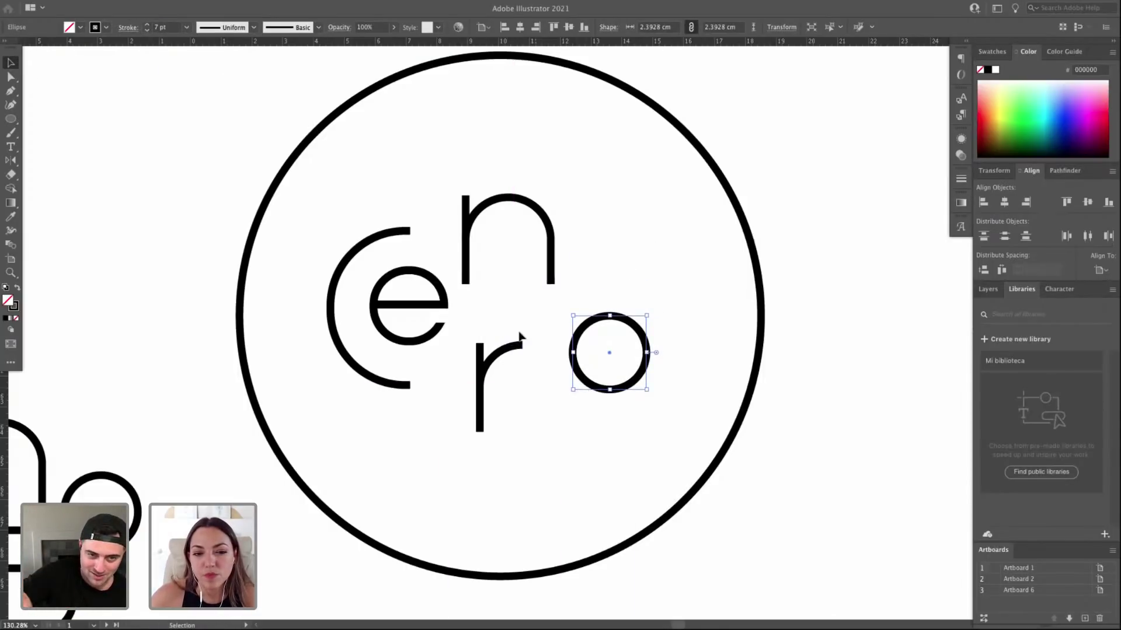
Show the guides and move the complete r up so its stem lines up directly beneath the n's left stem.
left_click(503, 353)
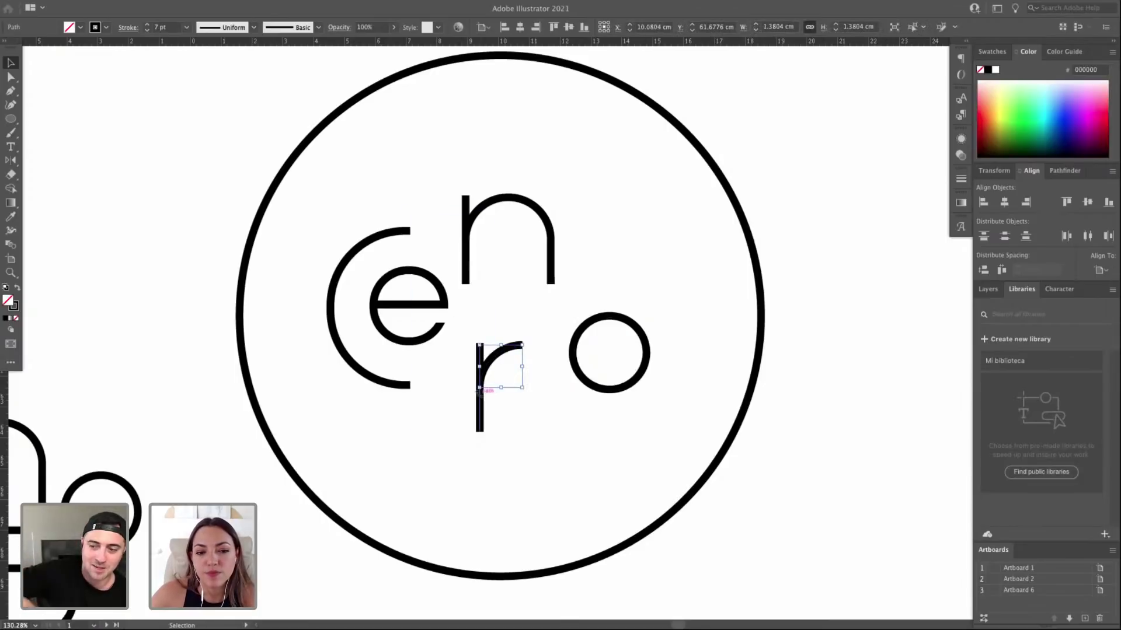
left_click(481, 402, "shift")
key("ctrl+semicolon")
left_click(503, 380)
left_click_drag(495, 378, 482, 331)
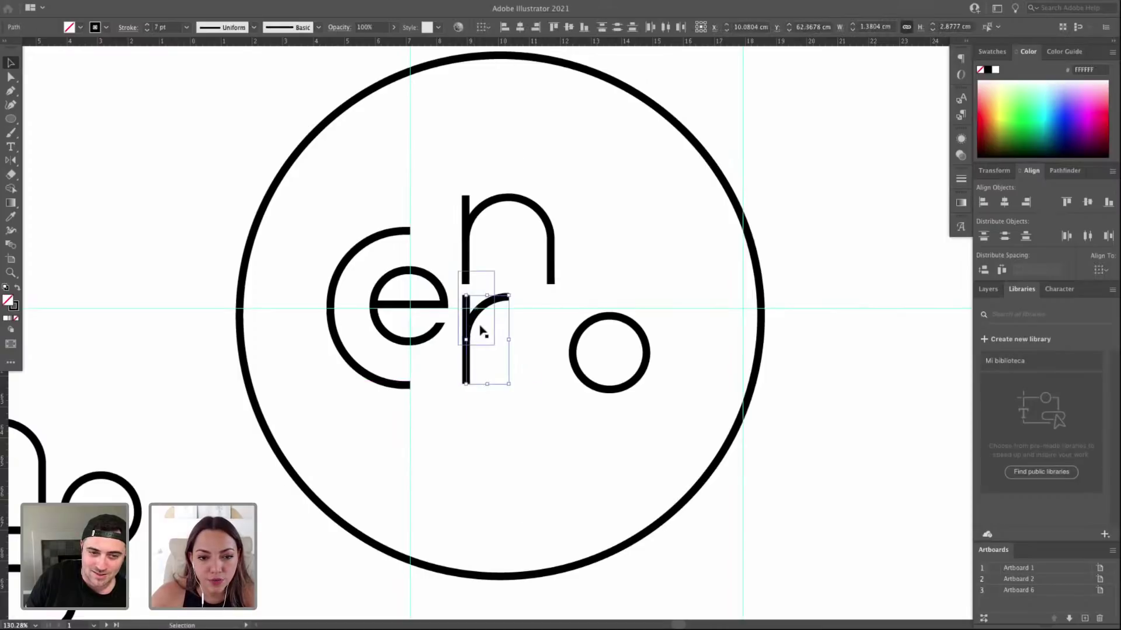
left_click(467, 392)
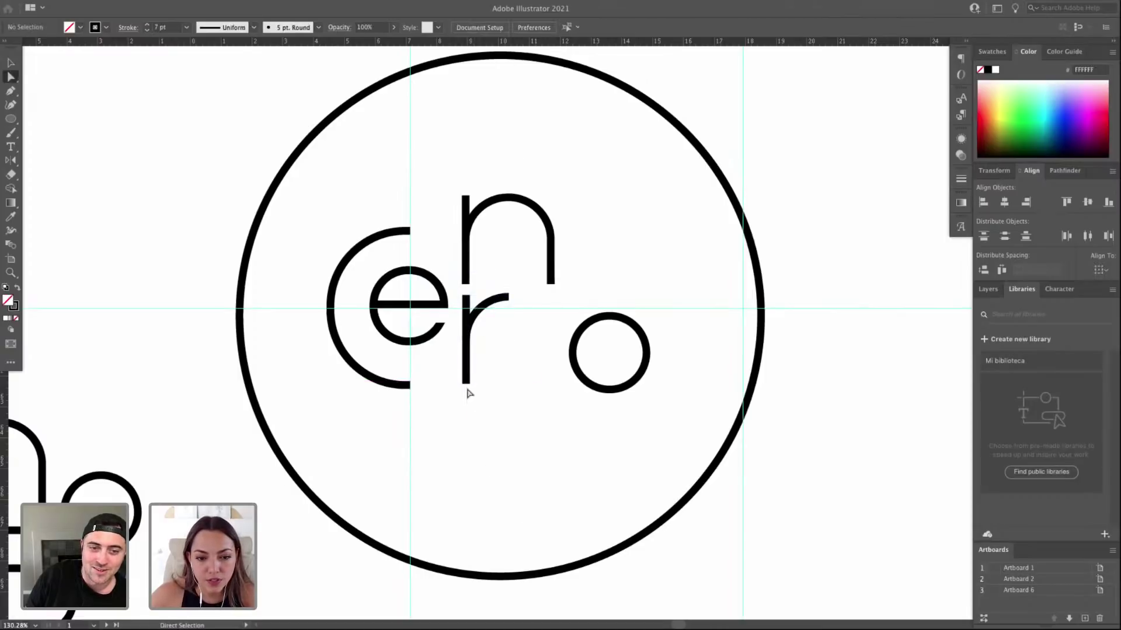
left_click(474, 327)
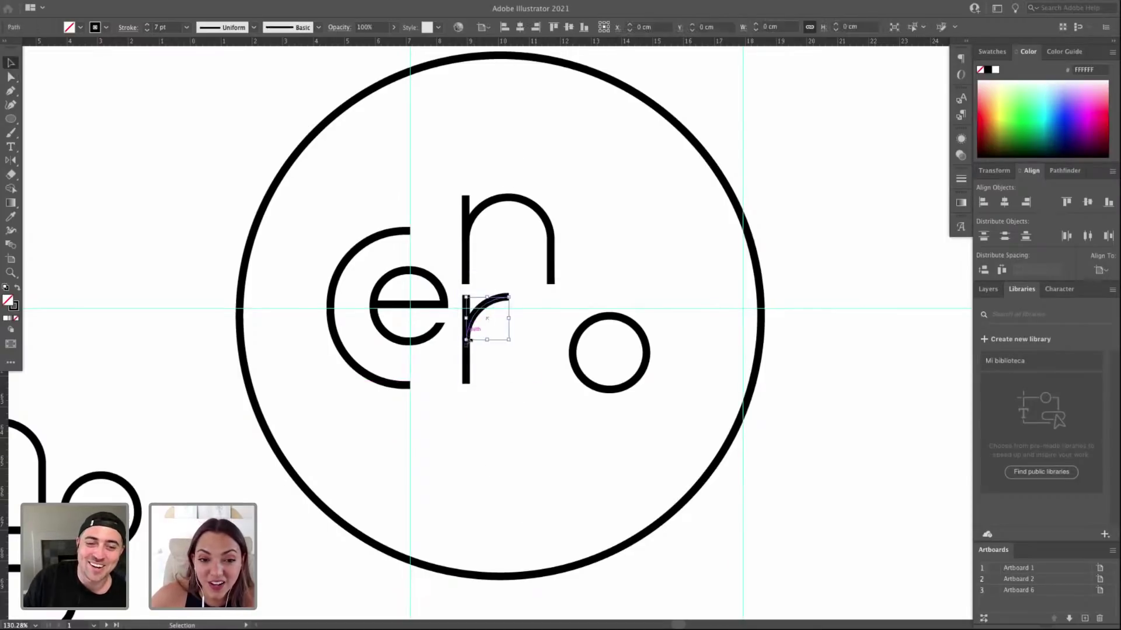
left_click(466, 375, "shift")
left_click_drag(465, 389, 553, 375)
key("super+z")
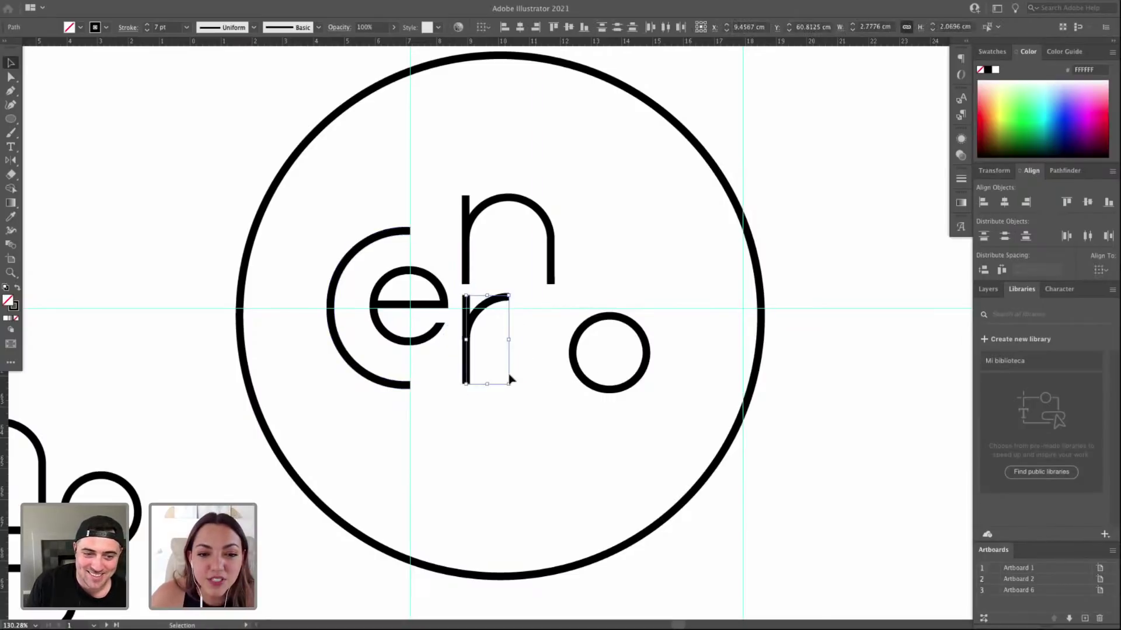
Shift the r horizontally until its stem sits beneath the n's right leg, next to the o.
key("v")
left_click(488, 340)
key("shift+Right")
key("shift+Right")
key("shift+Right")
key("shift+Right")
key("shift+Right")
key("shift+Right")
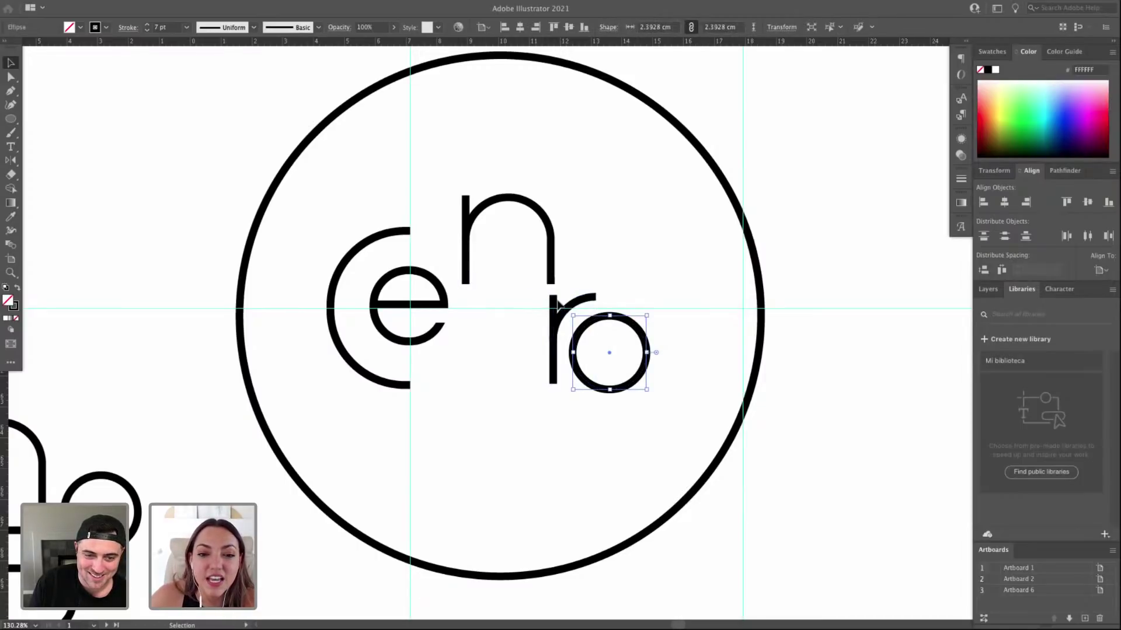
Move the r up and slightly left, close to the lower end of the n's right leg.
left_click(555, 316)
key("z")
left_click_drag(283, 301, 641, 435)
key("v")
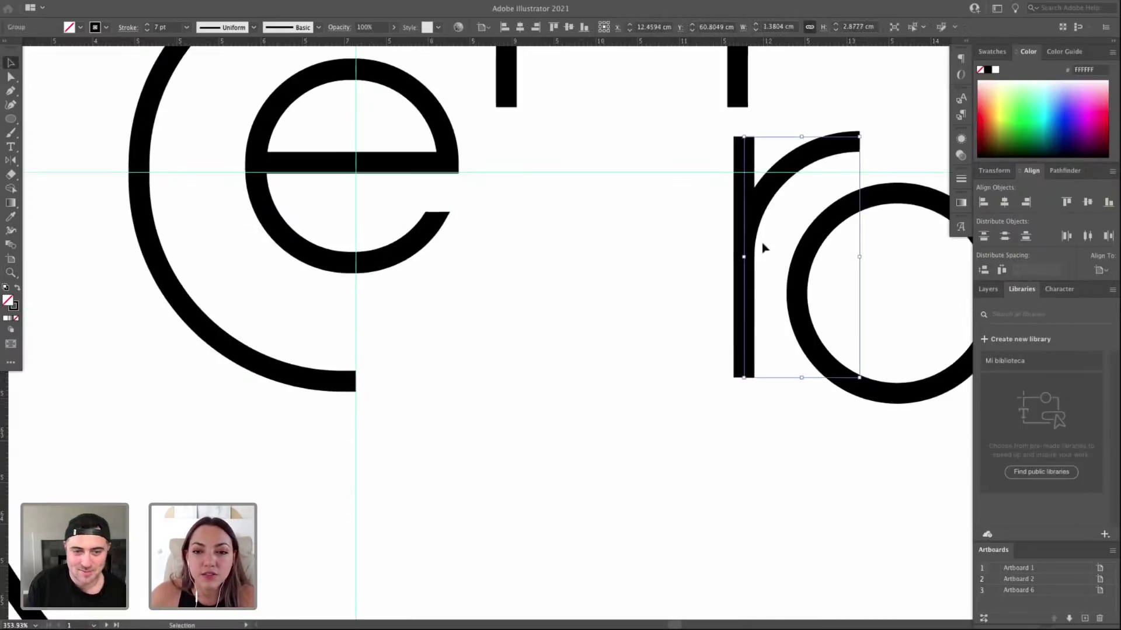
key("space")
left_click_drag(754, 212, 649, 317)
left_click_drag(640, 261, 715, 284)
key("z")
key("v")
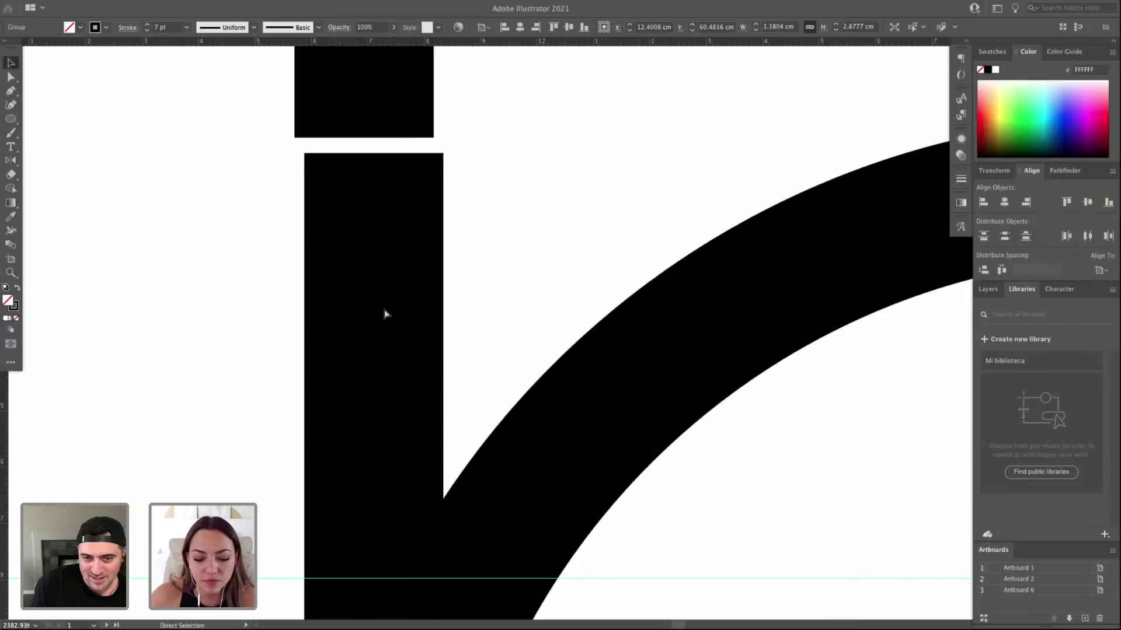
Align the r's stem exactly with the end of the n's right leg in outline view, and restore the normal preview.
key("super+y")
left_click_drag(373, 211, 367, 205)
key("super+y")
key("super+minus")
key("super+minus")
key("super+minus")
key("super+minus")
key("super+minus")
key("super+minus")
key("super+minus")
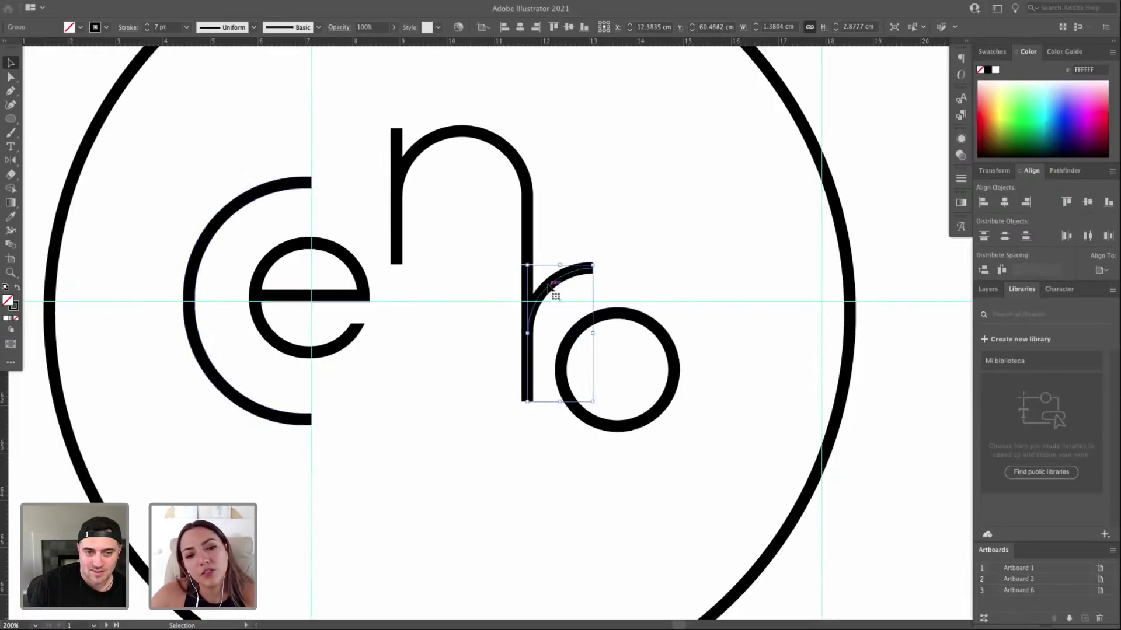
Nudge the r straight down to leave a small gap below the n's right leg.
key("Down")
key("Down")
key("Down")
key("Down")
key("Down")
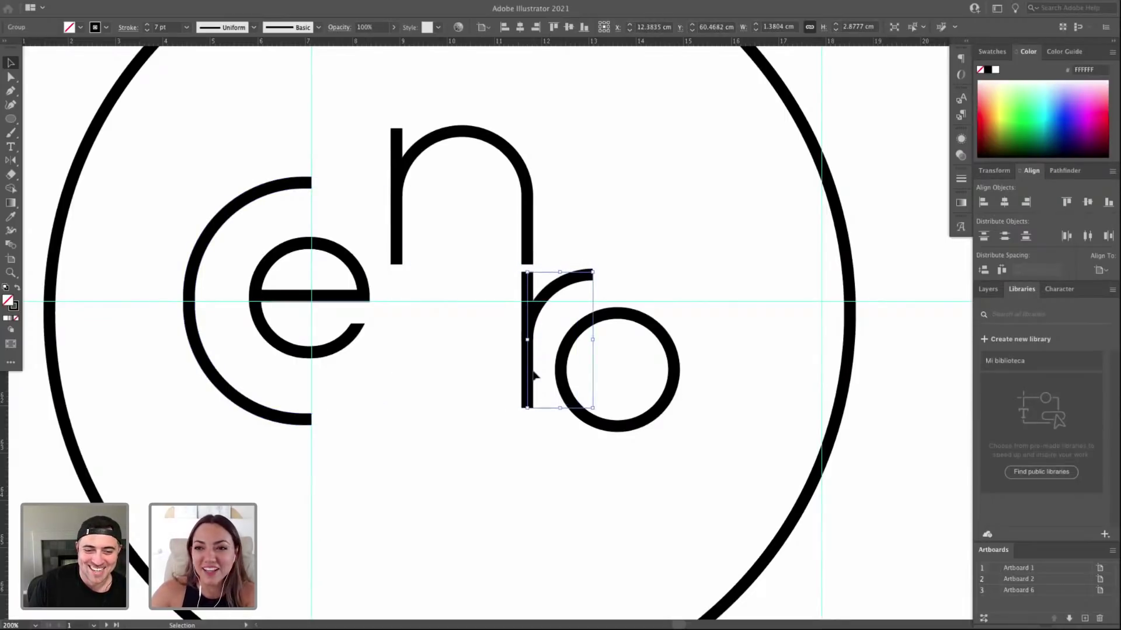
key("Down")
key("Down")
Extend the r's stem well downward and lower the o slightly beside it.
key("a")
left_click(543, 422)
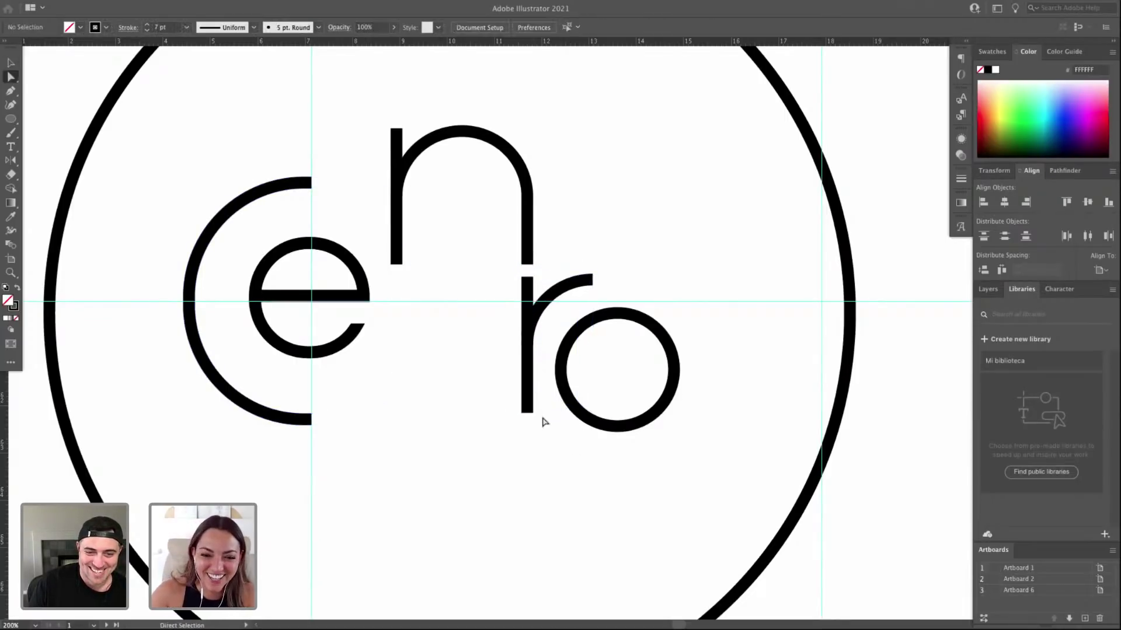
left_click_drag(527, 414, 526, 512)
key("v")
left_click_drag(649, 331, 651, 360)
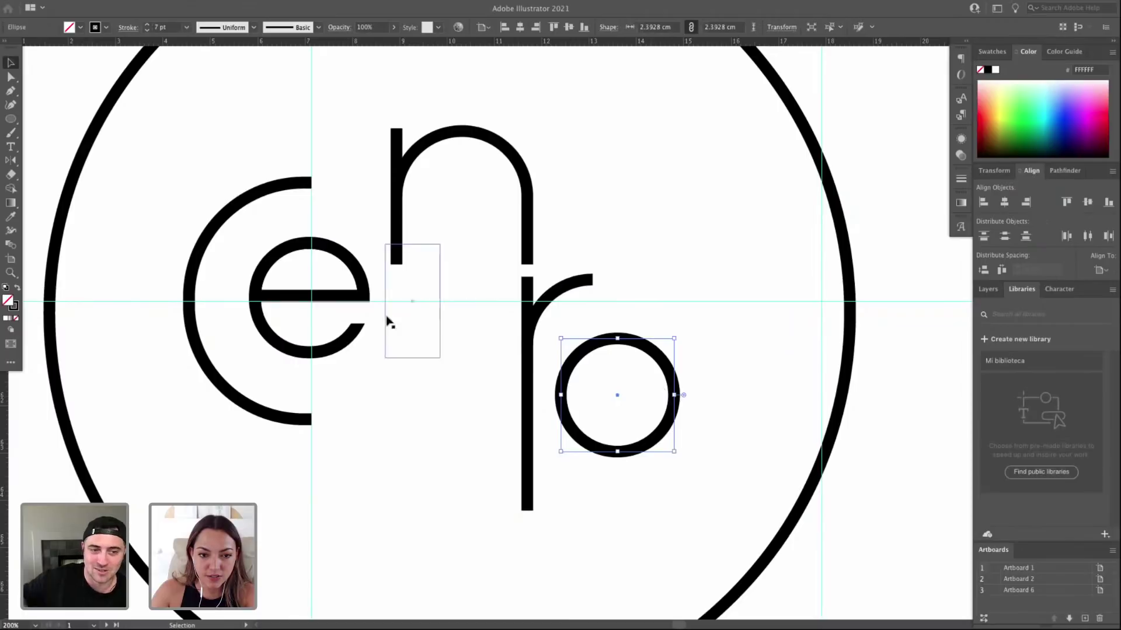
Draw a horizontal bar about 2.28 cm long with the Pen tool beneath the n and move it down between e and r.
left_click(433, 375)
key("p")
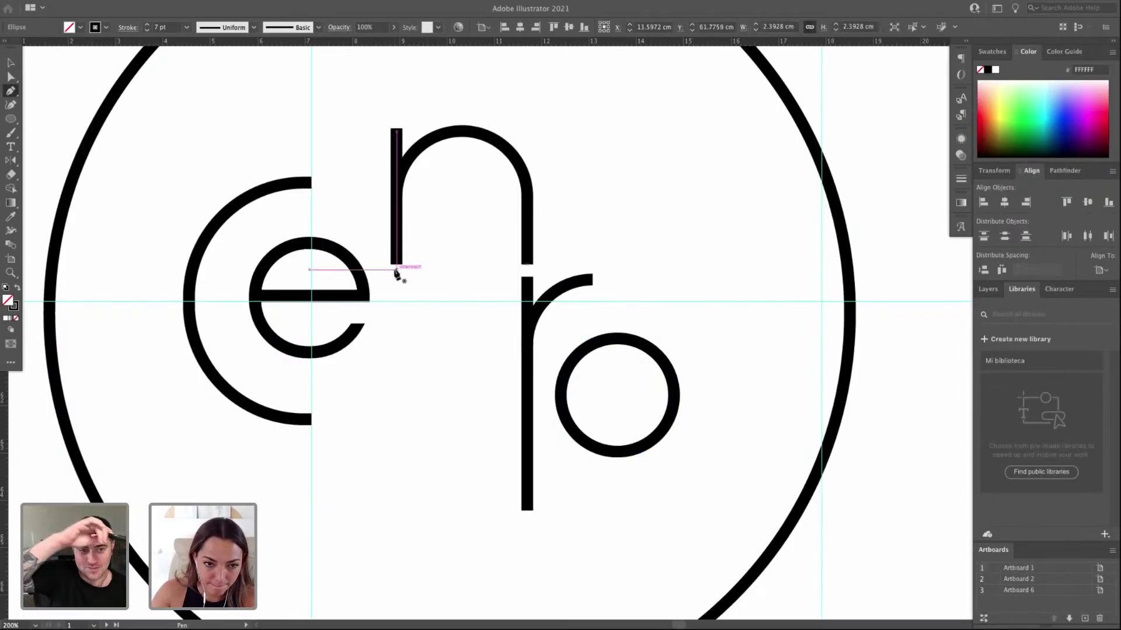
left_click(397, 268)
left_click(501, 270)
key("v")
left_click_drag(488, 272, 490, 307)
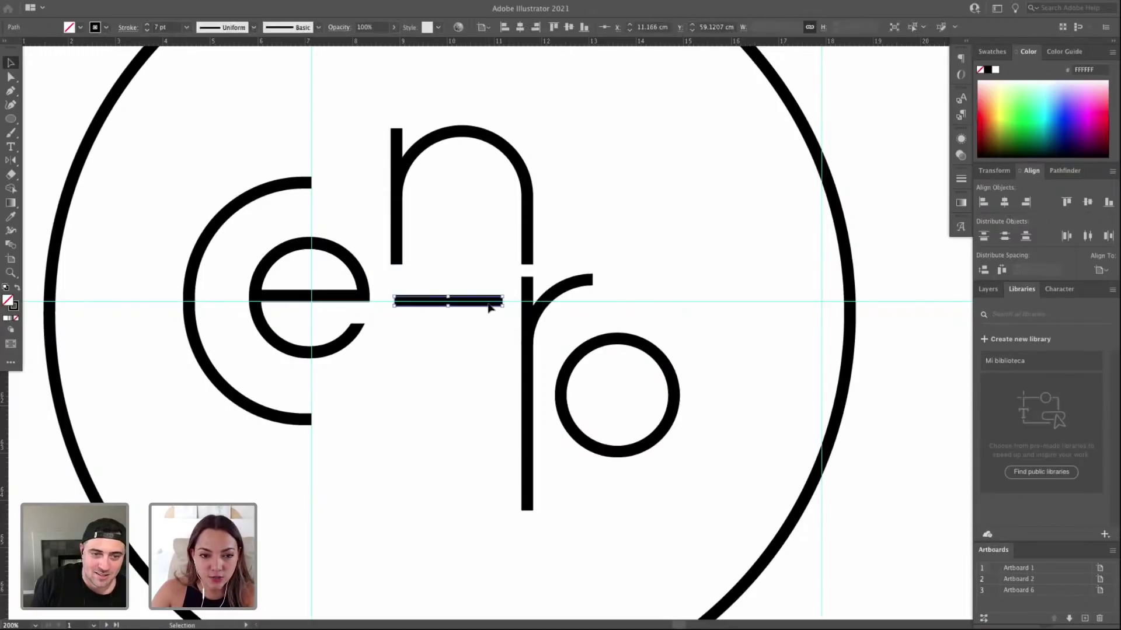
Move the bar up to the foot of the n and extend its left end flush with the n stem's outer edge.
scroll(411, 286, "up", 5)
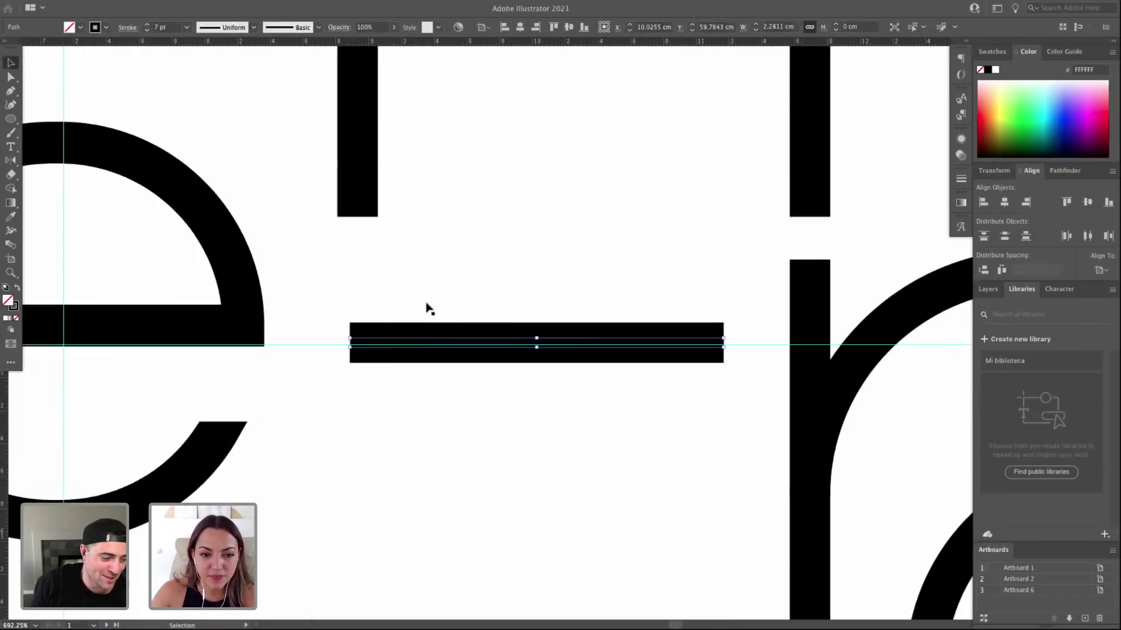
key("shift+Up")
key("shift+Up")
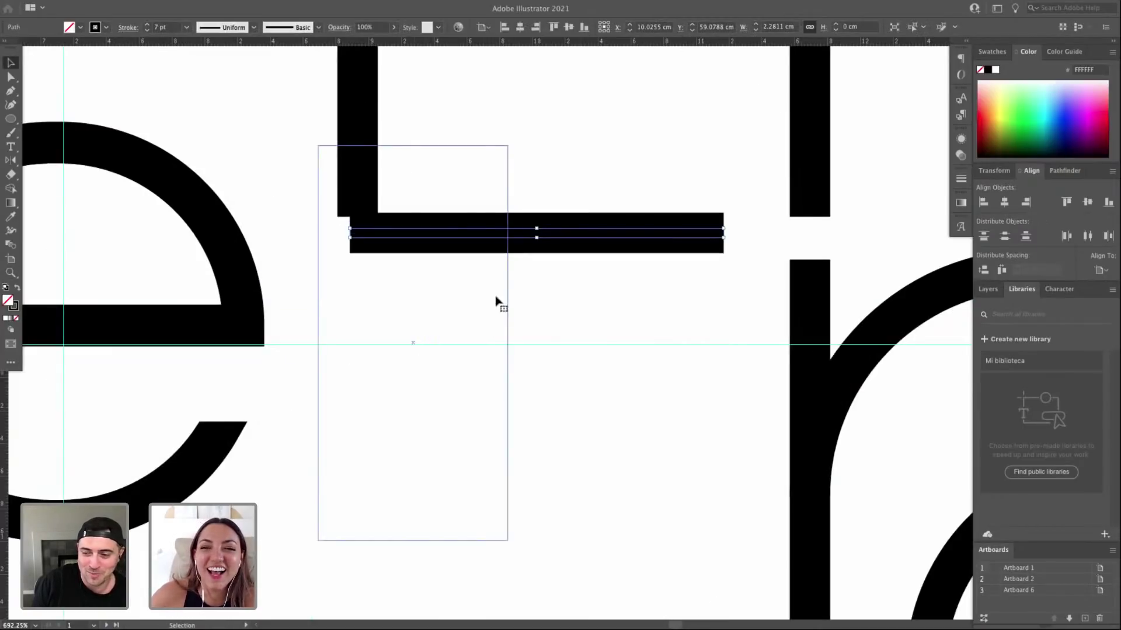
key("a")
left_click(351, 234)
key("Left")
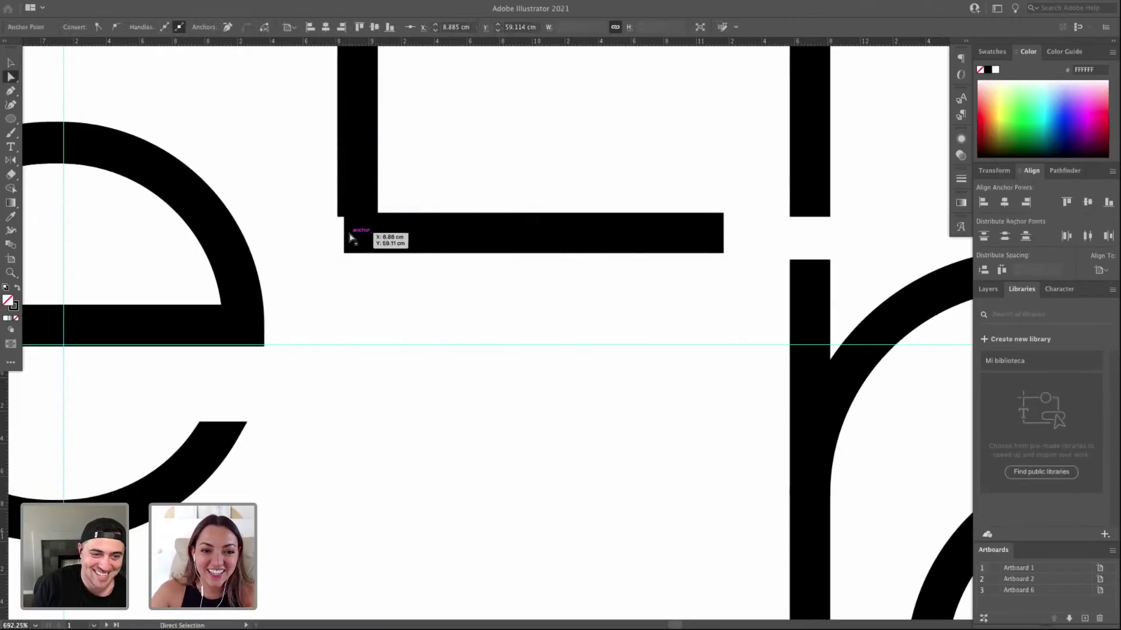
key("Left")
Extend the bar's right end outward so the bar is about 2.42 cm long.
left_click(780, 255)
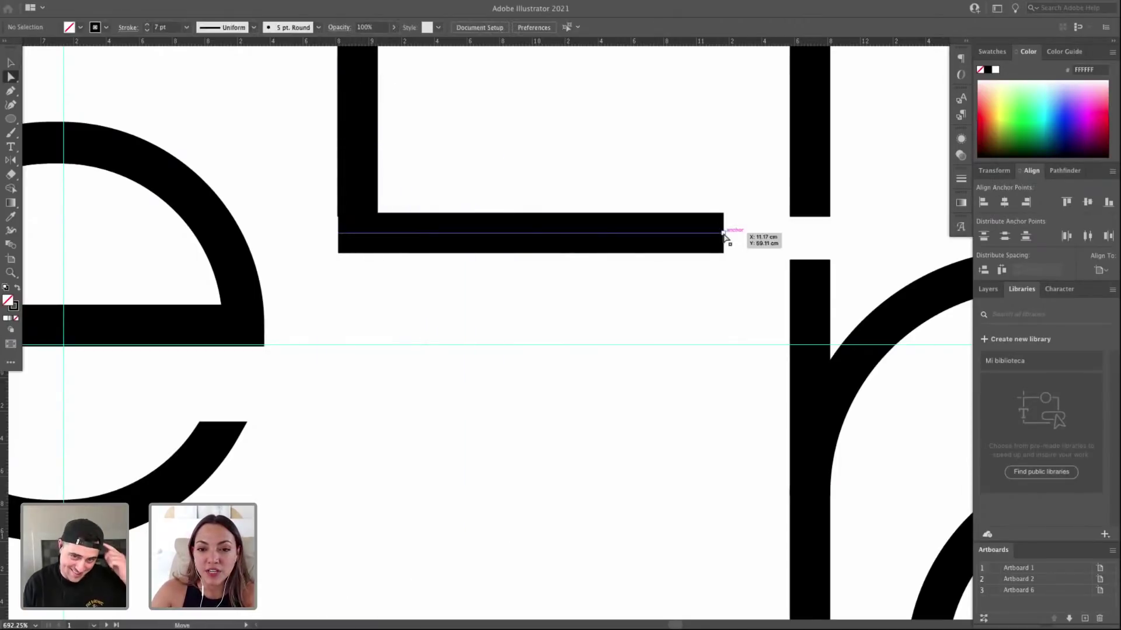
left_click(724, 234)
key("Right")
key("Right")
Move the bar down until it is level with the crossbar of the e.
key("v")
left_click_drag(695, 234, 690, 294)
key("super+minus")
key("super+minus")
key("Down")
key("Down")
key("Down")
key("Down")
key("Down")
key("Down")
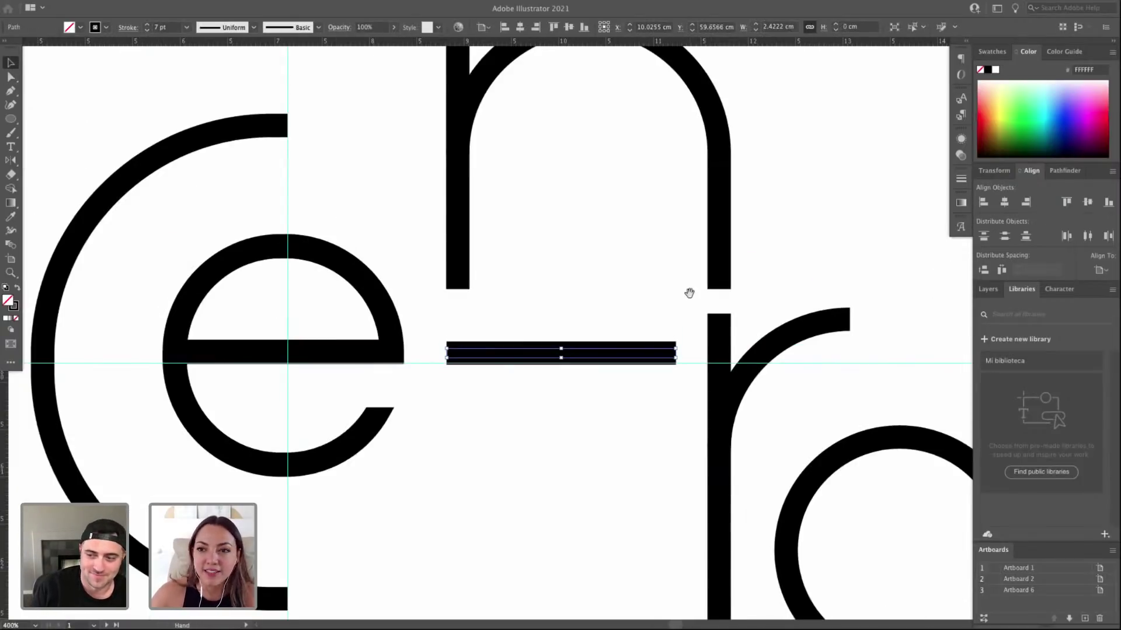
Draw a vertical stem about 2.95 cm long with the Pen tool, running up to the middle of the bar to form a T.
scroll(688, 293, "down", 5)
scroll(688, 293, "right", 1)
key("p")
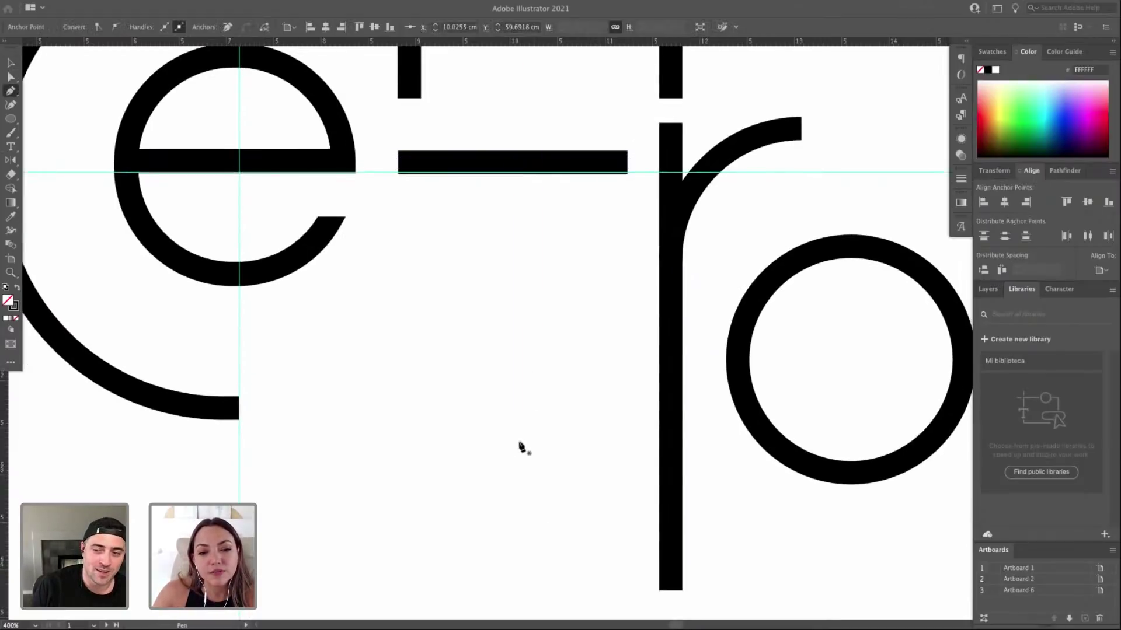
left_click(519, 442)
left_click(519, 165)
key("c")
key("v")
Align the T's stem and crossbar on their horizontal centers.
left_click(554, 163, "shift")
left_click(1101, 270)
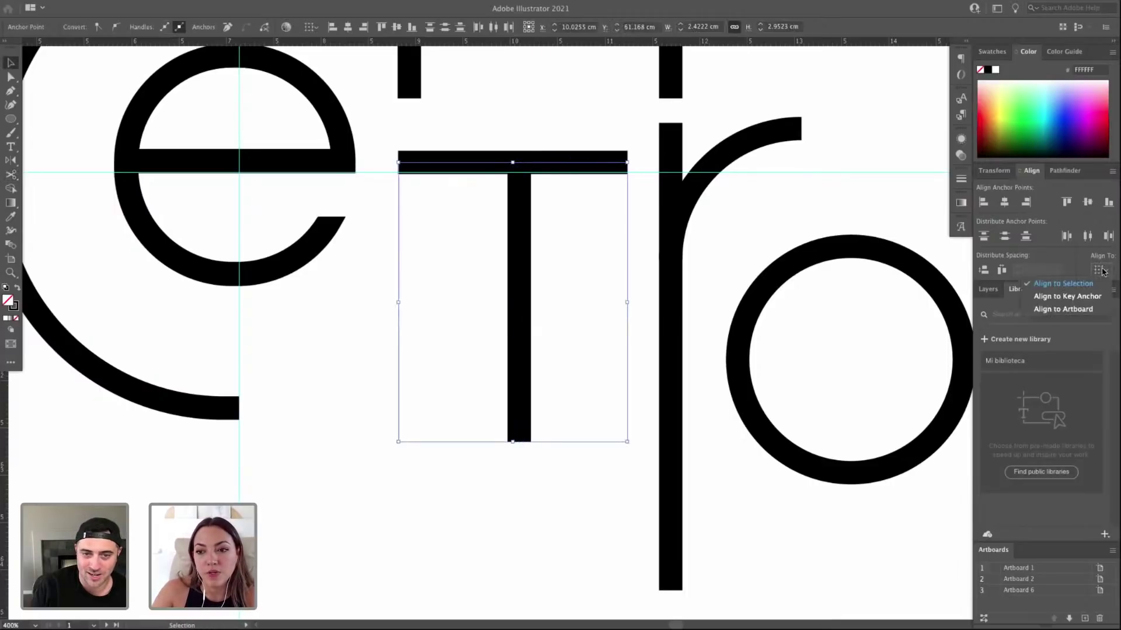
left_click(1004, 202)
key("ctrl+z")
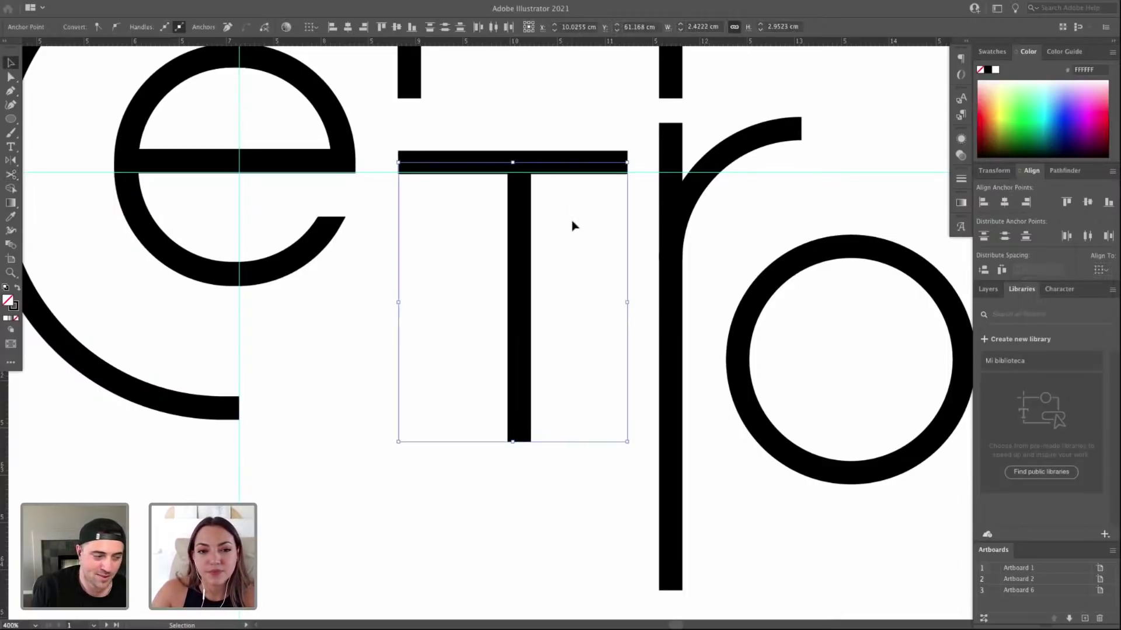
left_click(517, 205, "shift")
left_click(516, 204, "shift")
left_click(1004, 202)
Move the whole T up to the foot of the n and left until its crossbar is flush with the n's stem.
key("ctrl+space")
left_click_drag(299, 50, 721, 282)
key("Up")
key("Up")
key("Up")
key("Up")
key("Up")
key("Up")
key("Up")
key("Up")
key("Up")
key("Up")
key("Up")
key("Up")
key("Up")
key("Up")
key("Up")
key("Up")
key("Up")
key("Up")
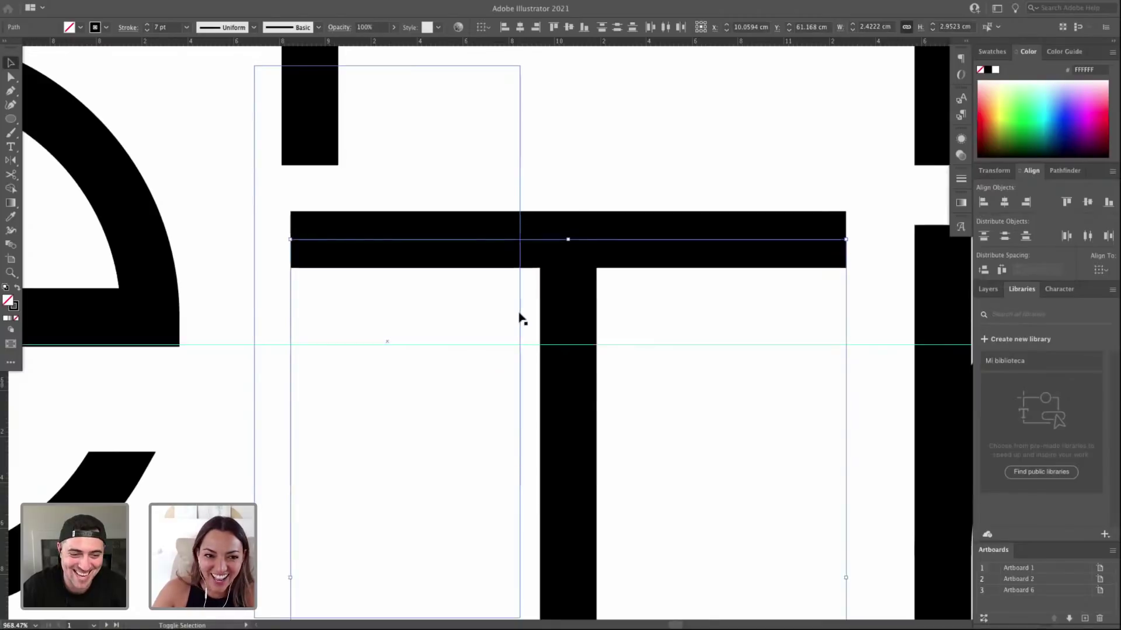
key("Left")
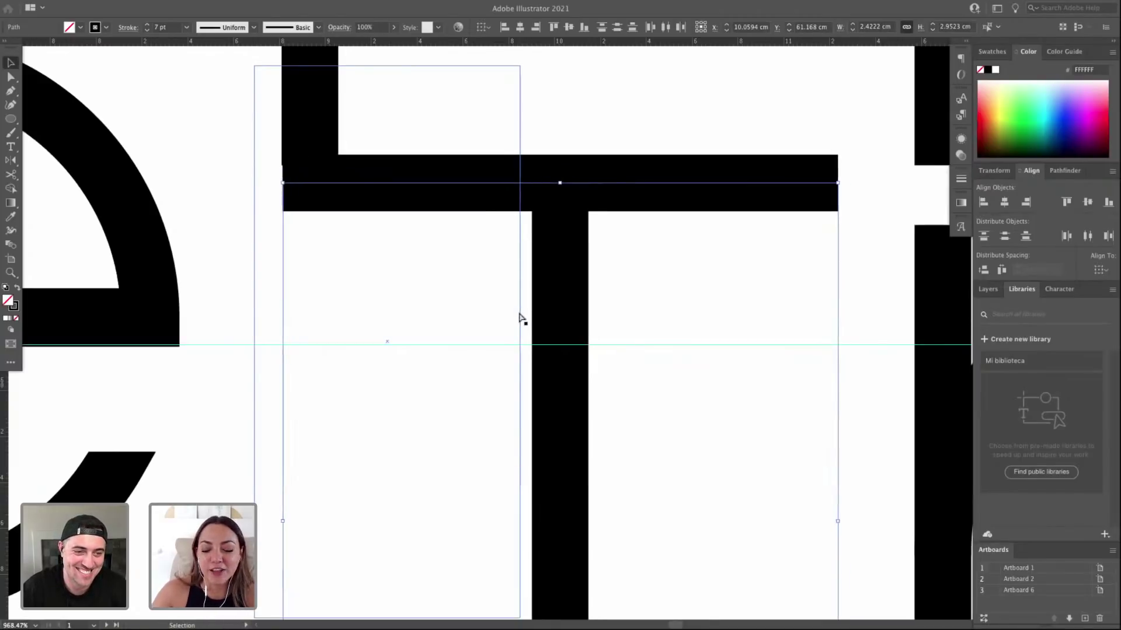
Move the T back down until its crossbar is level with the crossbar of the e, and deselect it.
key("super+minus")
key("super+minus")
key("super+minus")
key("shift+Down")
key("shift+Down")
key("Up")
key("Up")
key("Up")
key("Up")
key("super+minus")
key("Down")
key("Down")
left_click(571, 448)
left_click(560, 440)
key("a")
left_click(619, 461)
key("super+minus")
scroll(564, 359, "up", 2)
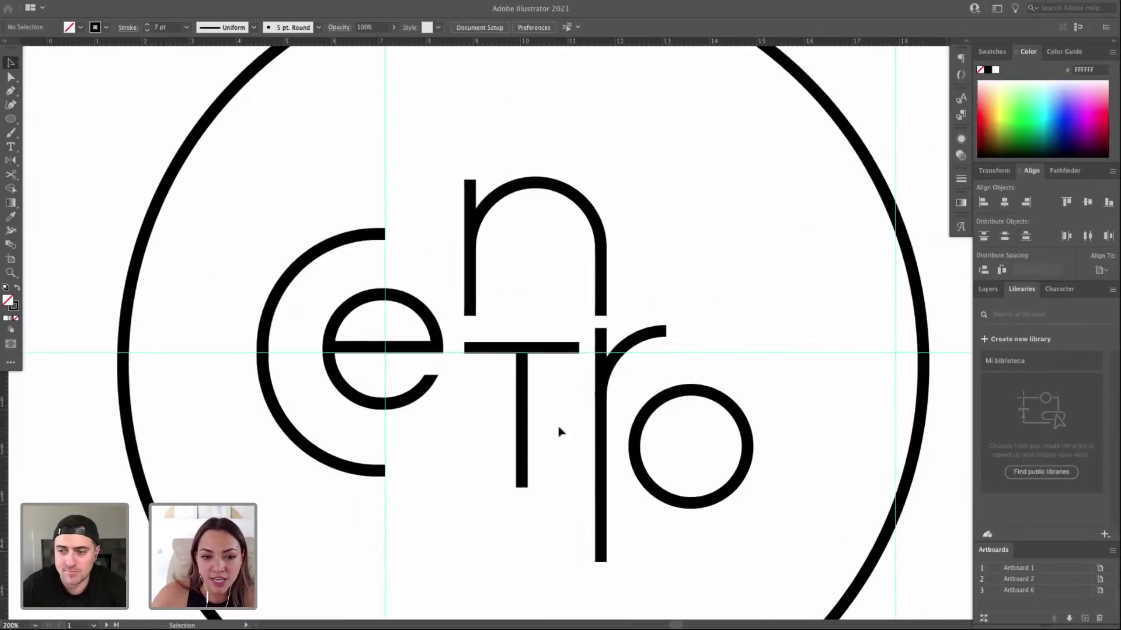
Shorten the T's stem from its lower end so the T is about 2.72 cm tall, level with the foot of the c.
left_click(521, 457)
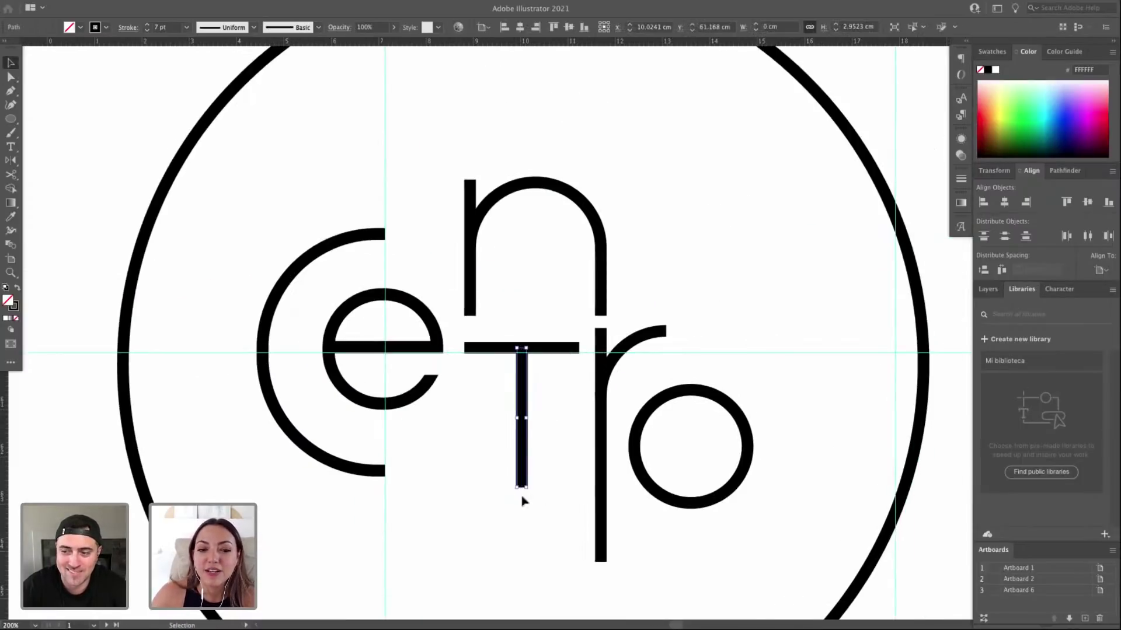
left_click(544, 495)
left_click(519, 484)
left_click(527, 505)
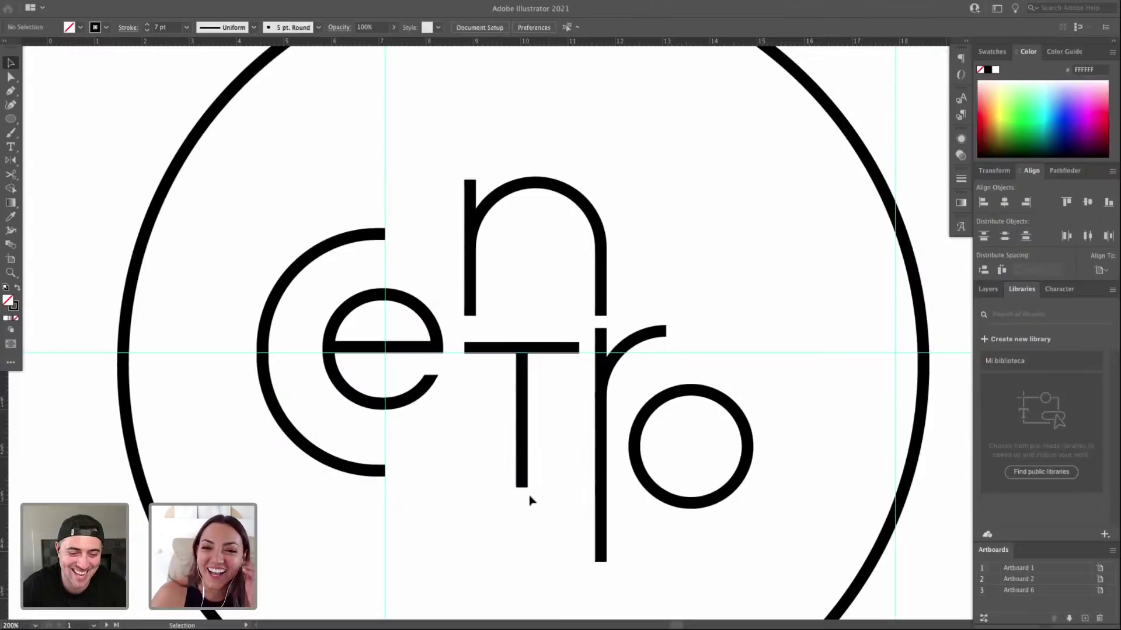
left_click(523, 489)
left_click(542, 496)
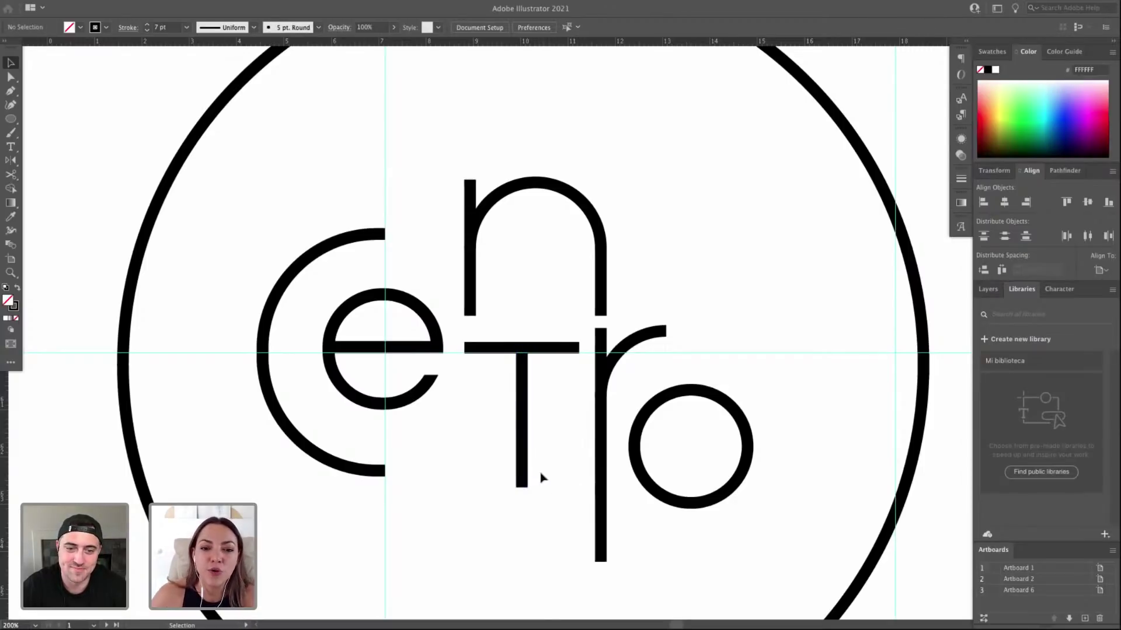
key("a")
left_click(521, 487)
left_click_drag(522, 488, 522, 470)
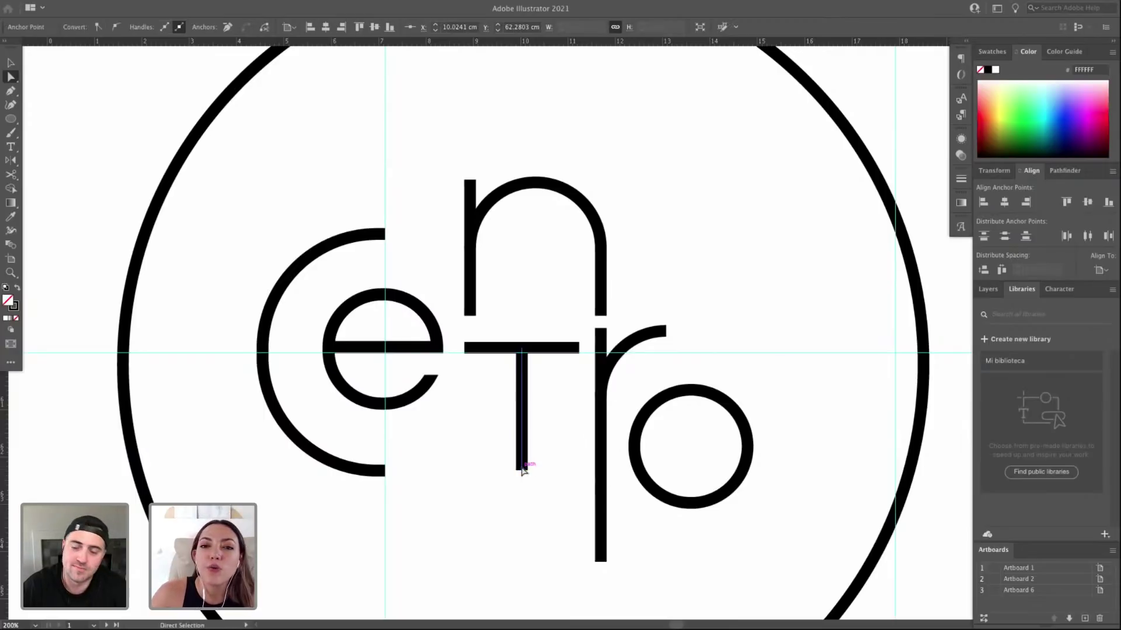
mouse_move(521, 472)
left_mouse_down()
mouse_move(520, 458)
mouse_move(522, 476)
left_mouse_up()
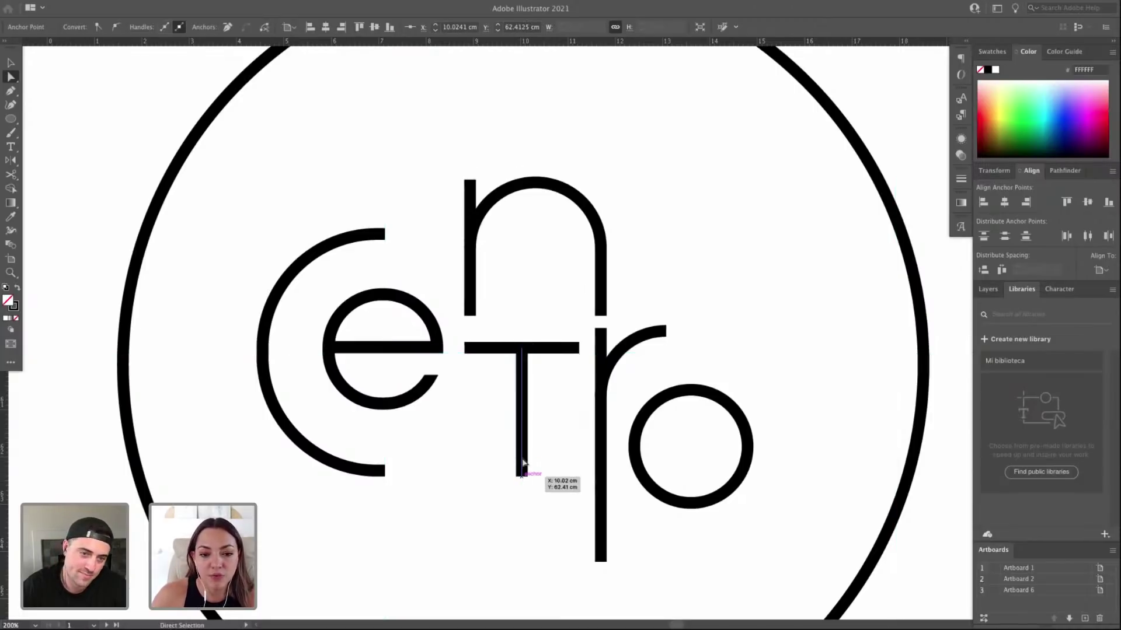
Move the r down slightly to widen the gap beneath the n's right leg, and deselect it.
scroll(521, 458, "down", 2)
scroll(582, 374, "up", 2)
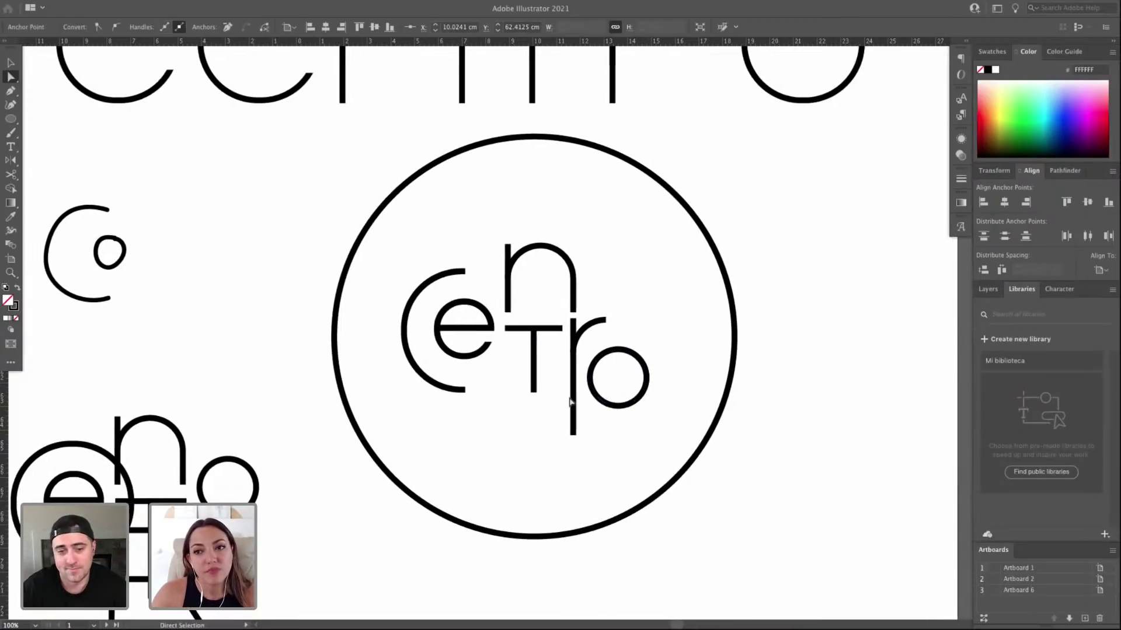
scroll(570, 393, "up", 1)
key("z")
left_click_drag(321, 185, 786, 479)
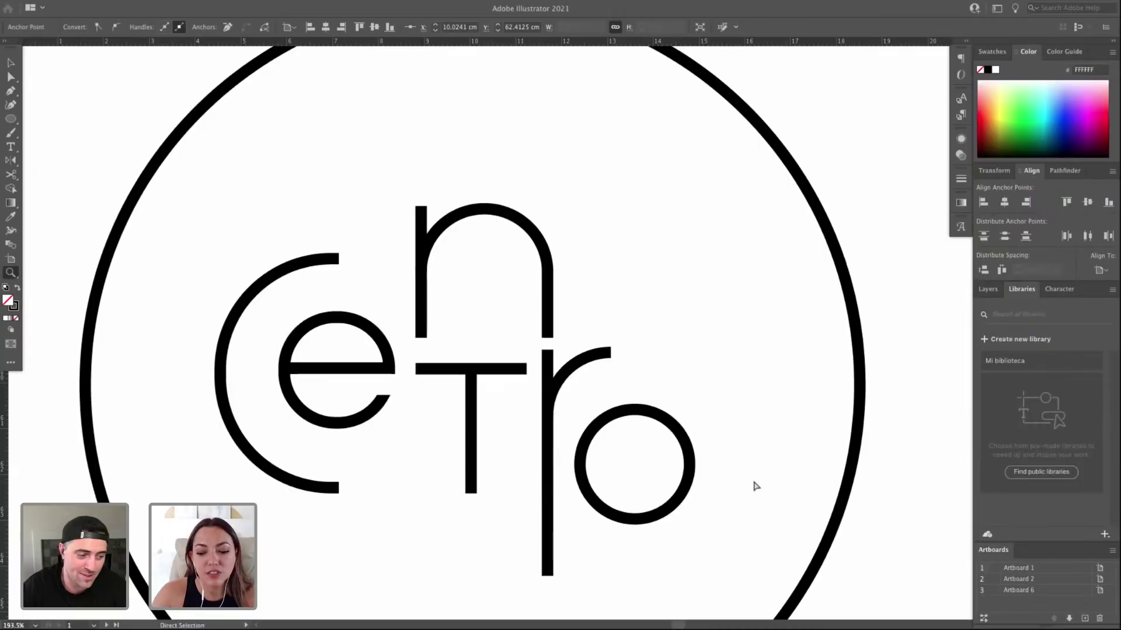
key("super+minus")
key("v")
left_click_drag(586, 224, 529, 322)
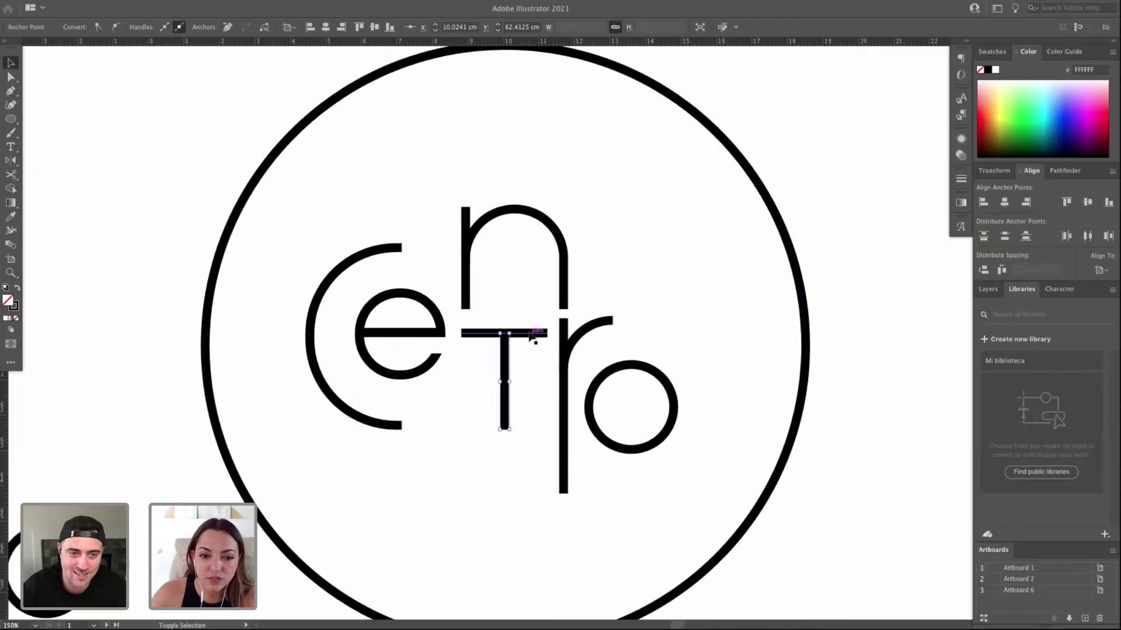
left_click(528, 333)
left_click(584, 327, "shift")
left_click(607, 337, "shift")
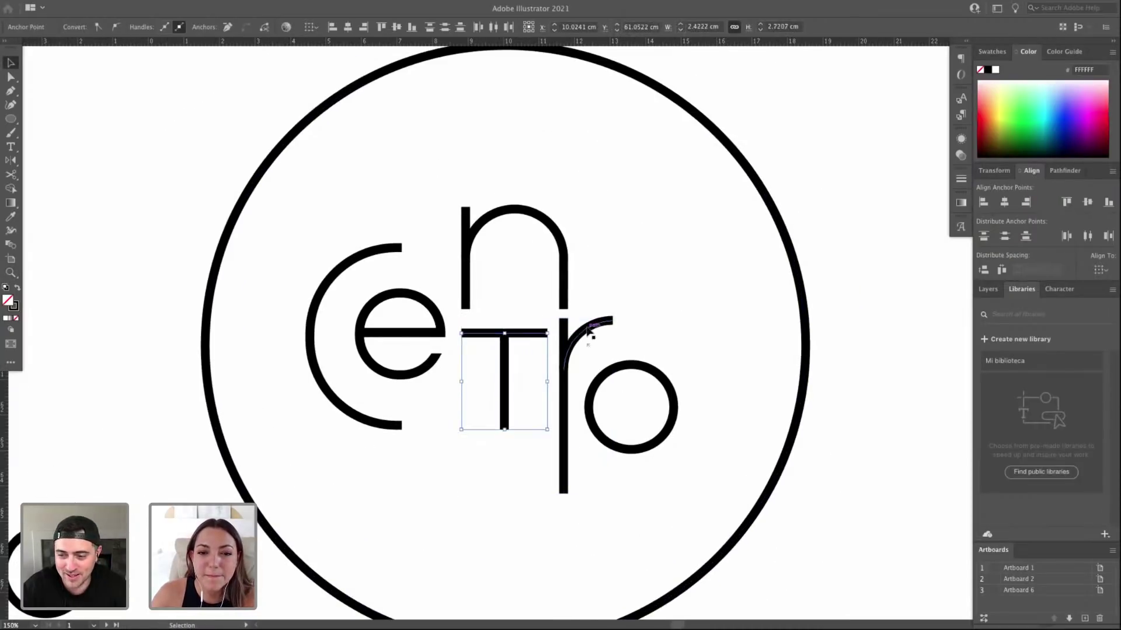
left_click(579, 336)
left_click(563, 332, "shift")
left_click(599, 327)
left_click(598, 326, "shift")
left_click(593, 327)
key("Down")
key("Down")
key("Down")
key("Down")
key("Down")
key("Down")
key("Down")
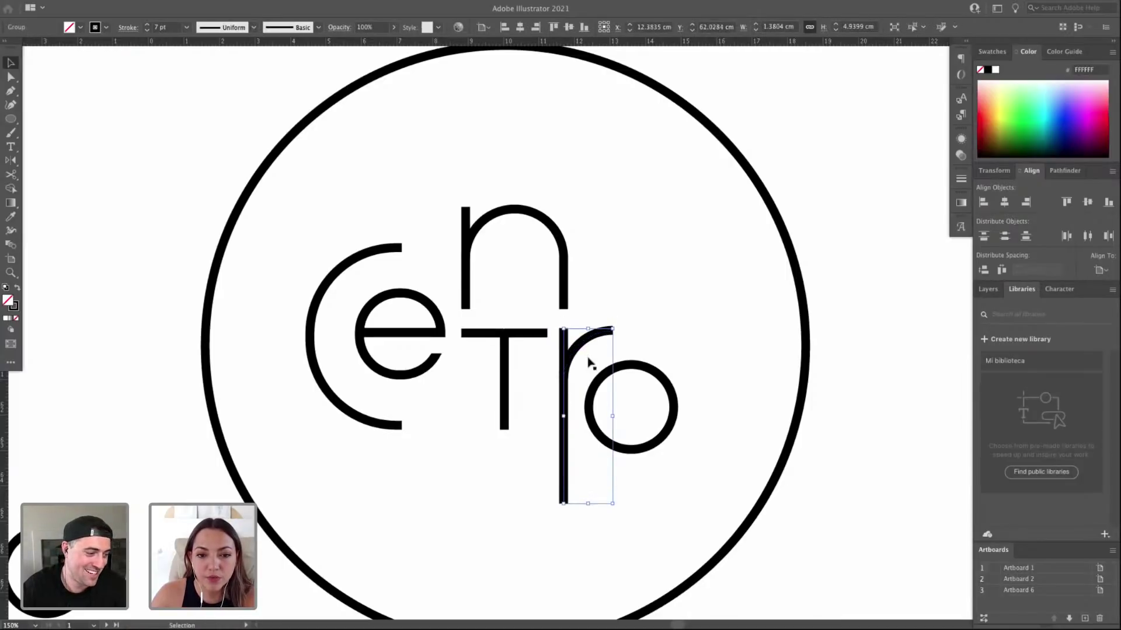
left_click(687, 347)
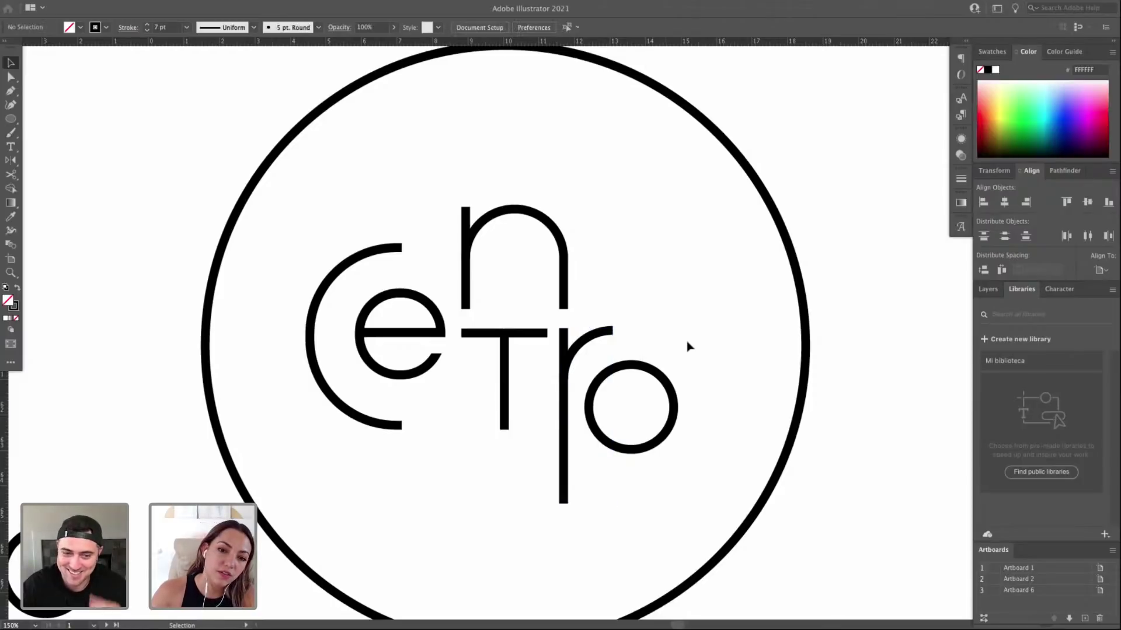
Try the lettering without its enclosing circle by deleting the circle, and undo the deletion.
key("a")
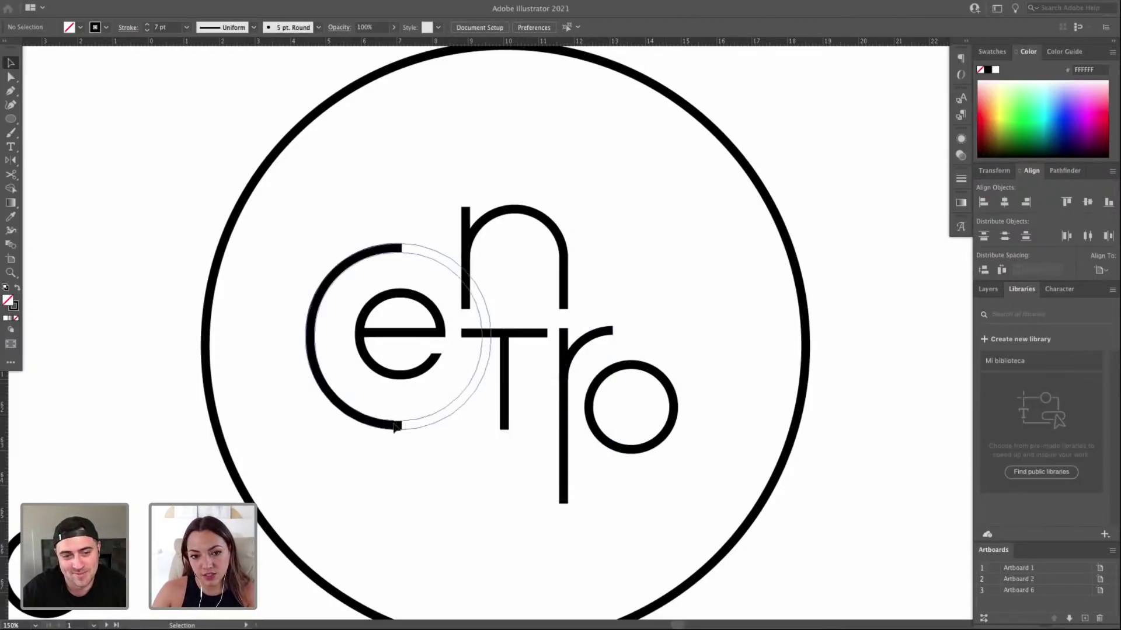
key("super+minus")
key("super+minus")
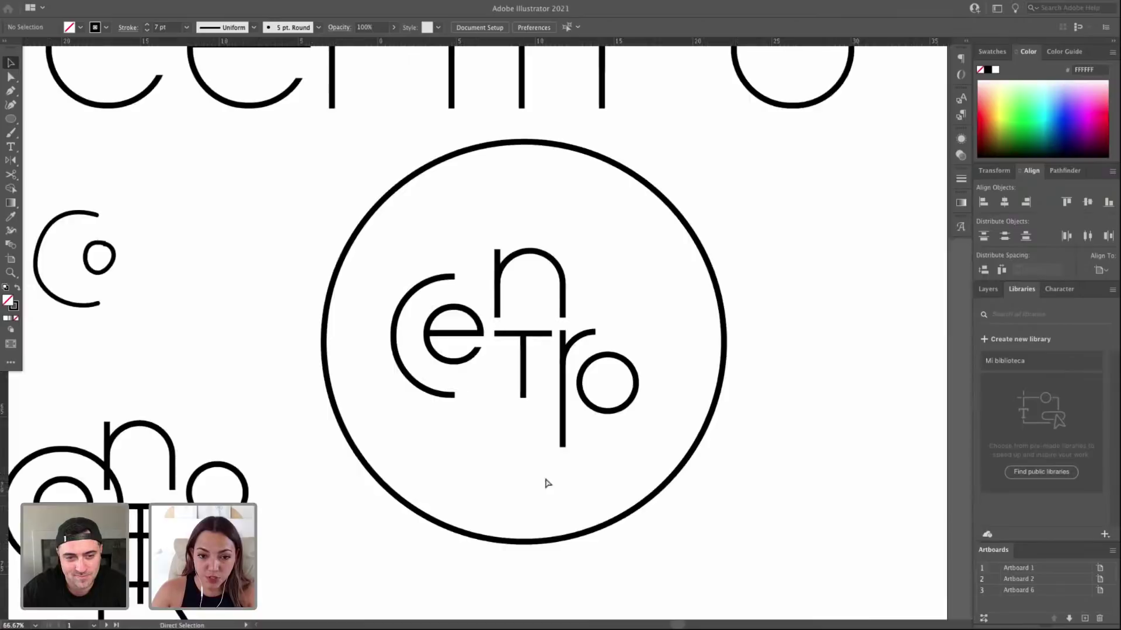
left_click_drag(611, 303, 588, 361)
left_click(621, 317)
key("Delete")
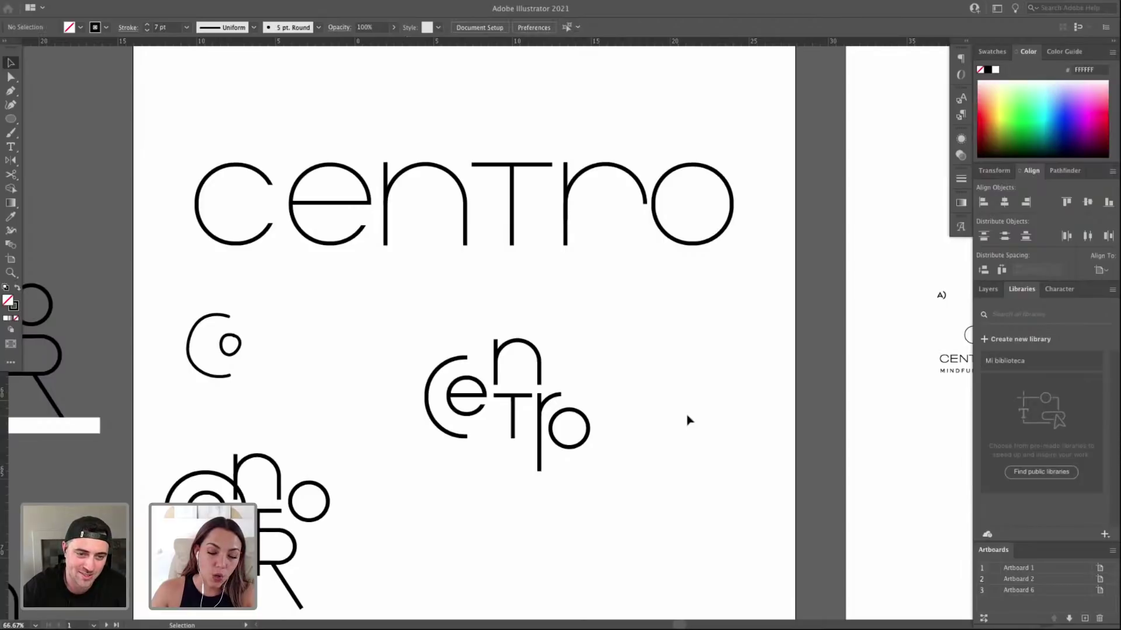
key("super+z")
Scale the enclosing circle down around the lettering to about 10.68 cm in diameter, finishing with Free Transform.
left_click_drag(646, 269, 603, 314)
key("z")
left_click_drag(378, 306, 751, 544)
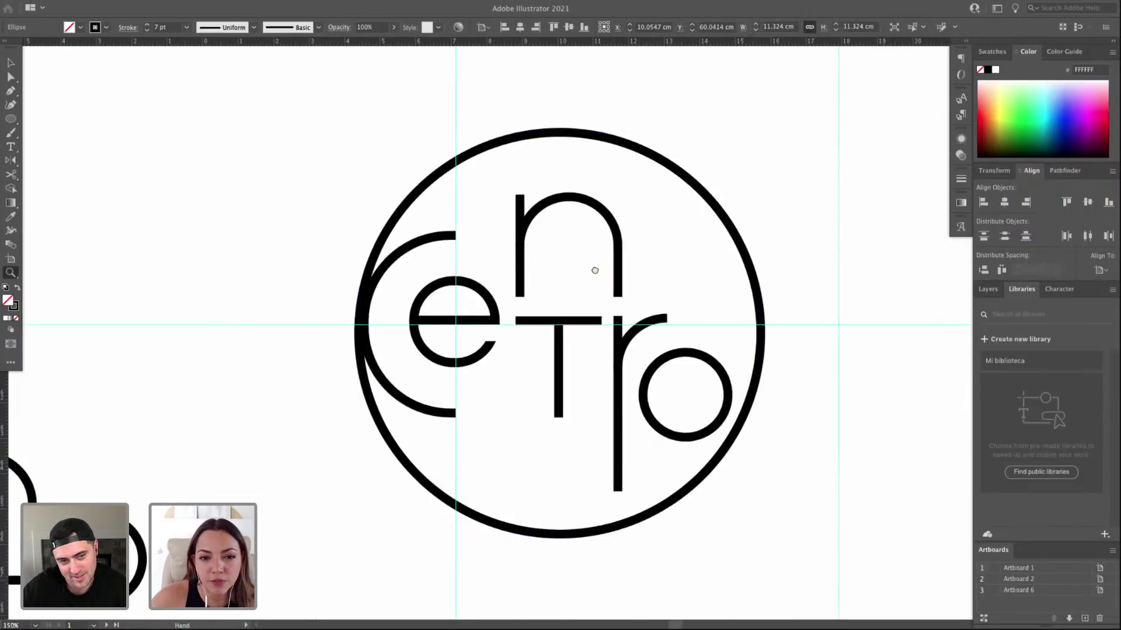
key("v")
key("e")
left_click_drag(759, 181, 729, 194)
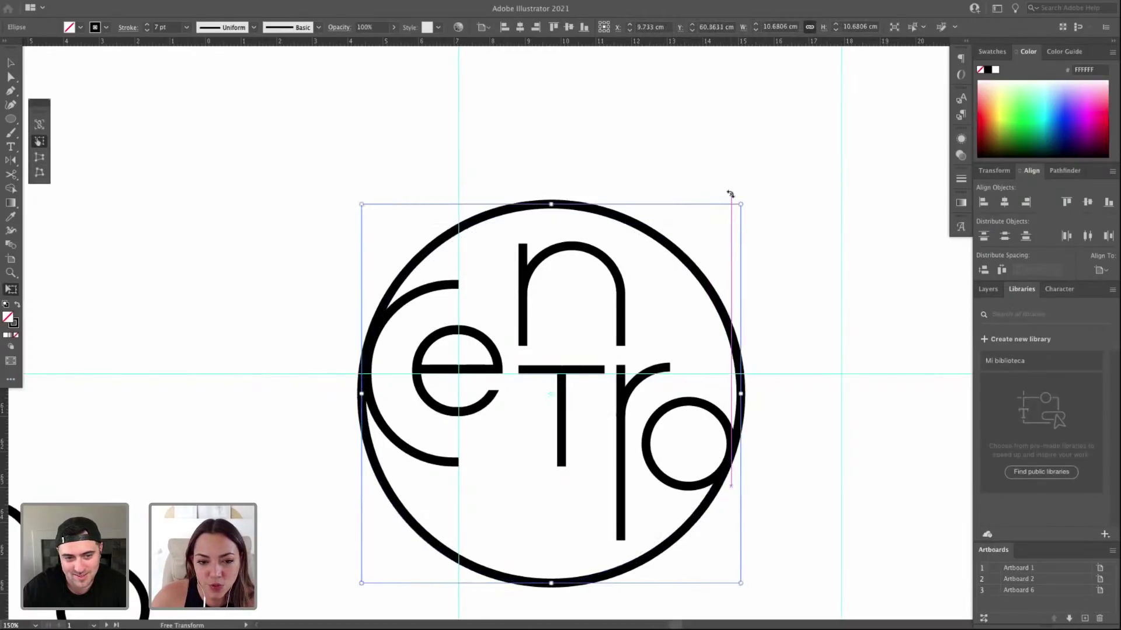
Move the circle up until its center sits at about Y 59.76 cm.
key("Up")
key("Up")
key("Up")
key("Up")
key("Up")
key("Up")
key("Up")
key("Up")
key("Up")
key("Up")
key("Up")
key("Up")
key("Up")
key("Up")
key("Up")
key("Up")
key("Up")
key("Up")
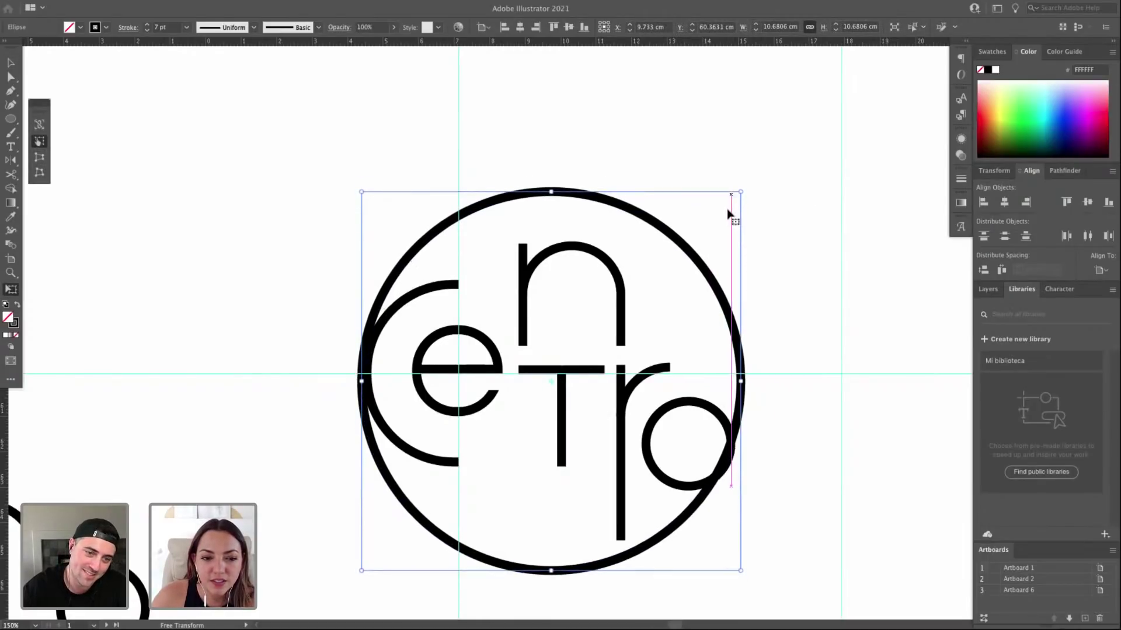
key("Up")
key("Up")
key("Up")
key("Up")
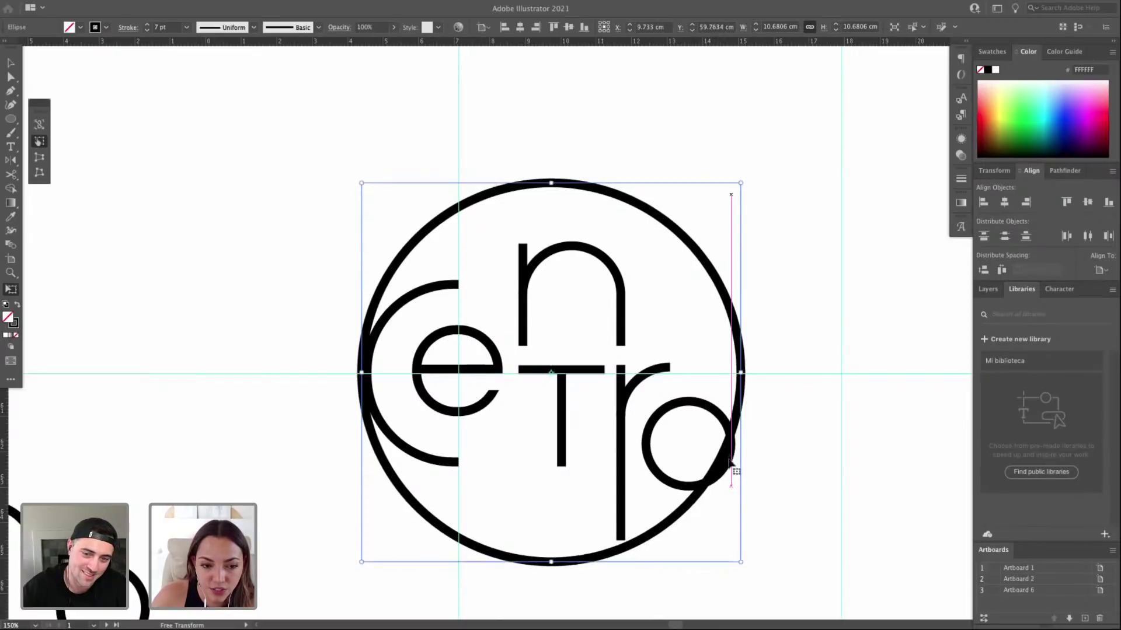
Enlarge the circle to about 10.90 cm and, in Outline view, move its left edge onto the outer edge of the c.
left_click_drag(737, 562, 748, 570)
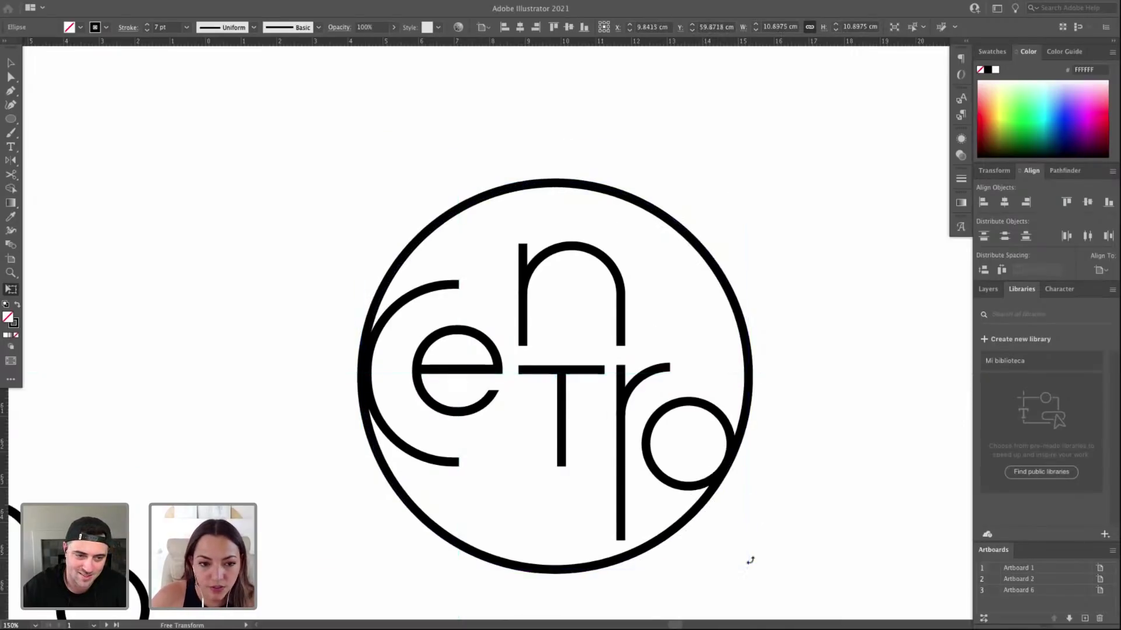
key("ctrl+y")
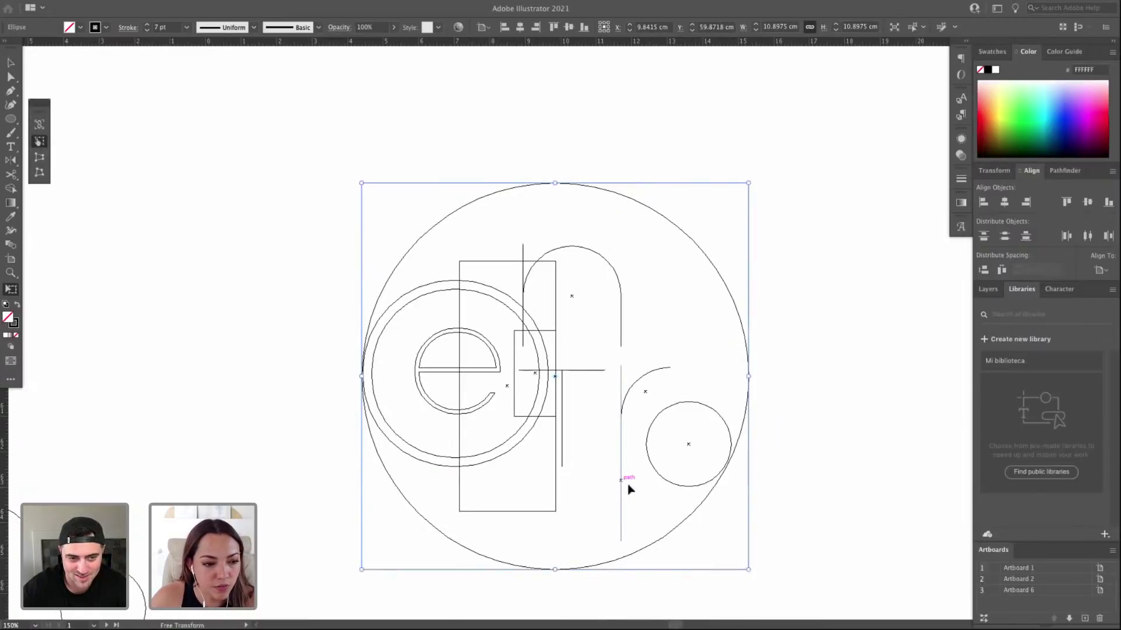
key("ctrl+y")
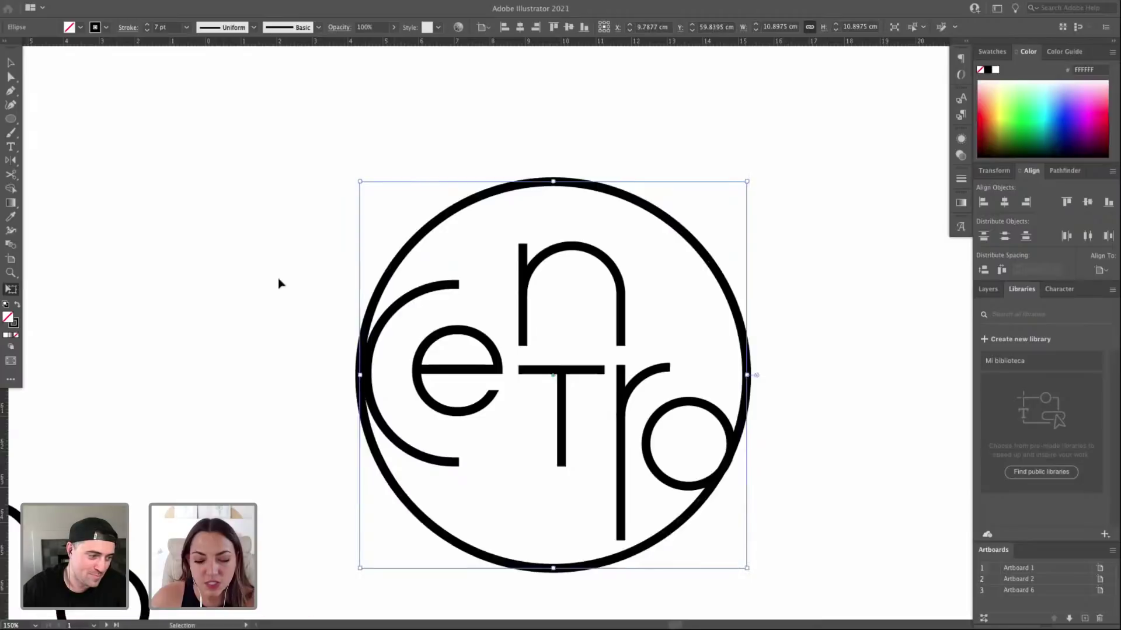
key("ctrl+y")
left_click_drag(376, 321, 373, 318)
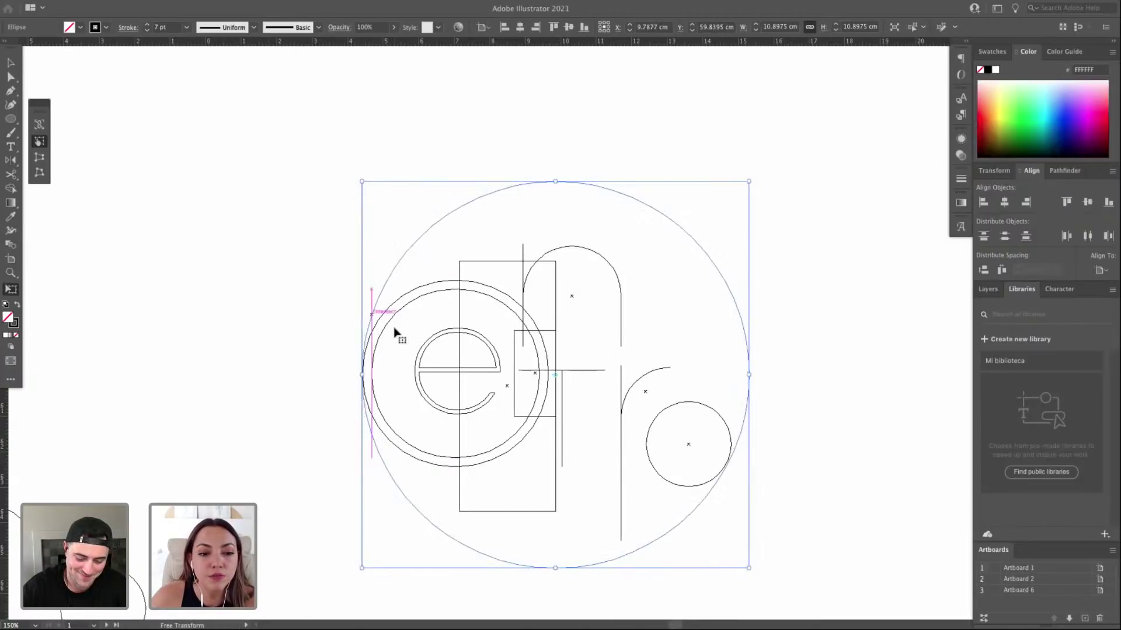
Leave Outline view and enlarge the circle around the lettering to about 13.83 cm in diameter.
key("ctrl+y")
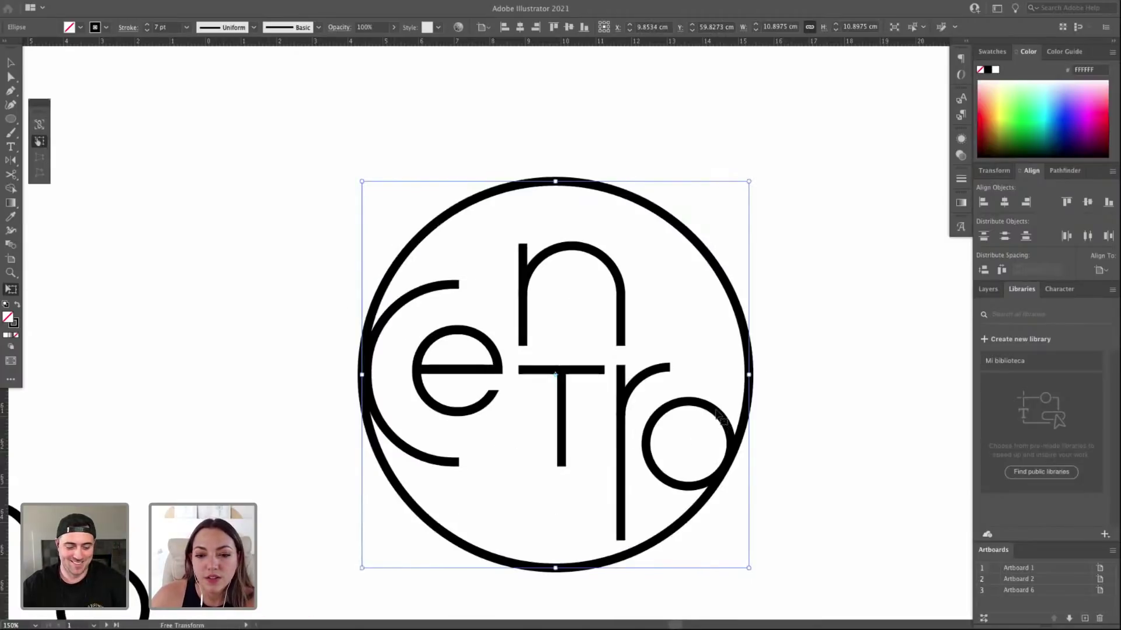
key("a")
left_click(833, 390)
key("ctrl+minus")
key("ctrl+minus")
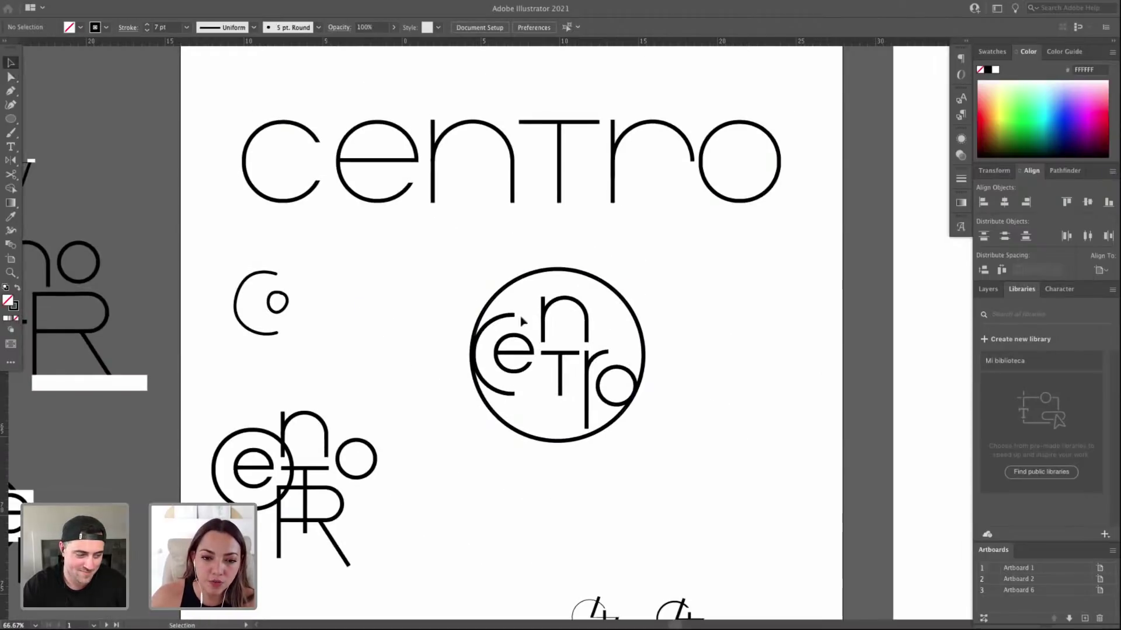
left_click(605, 282)
left_click_drag(645, 270, 671, 242)
left_click(665, 297)
left_click(661, 307)
left_click(709, 317)
left_click(649, 291)
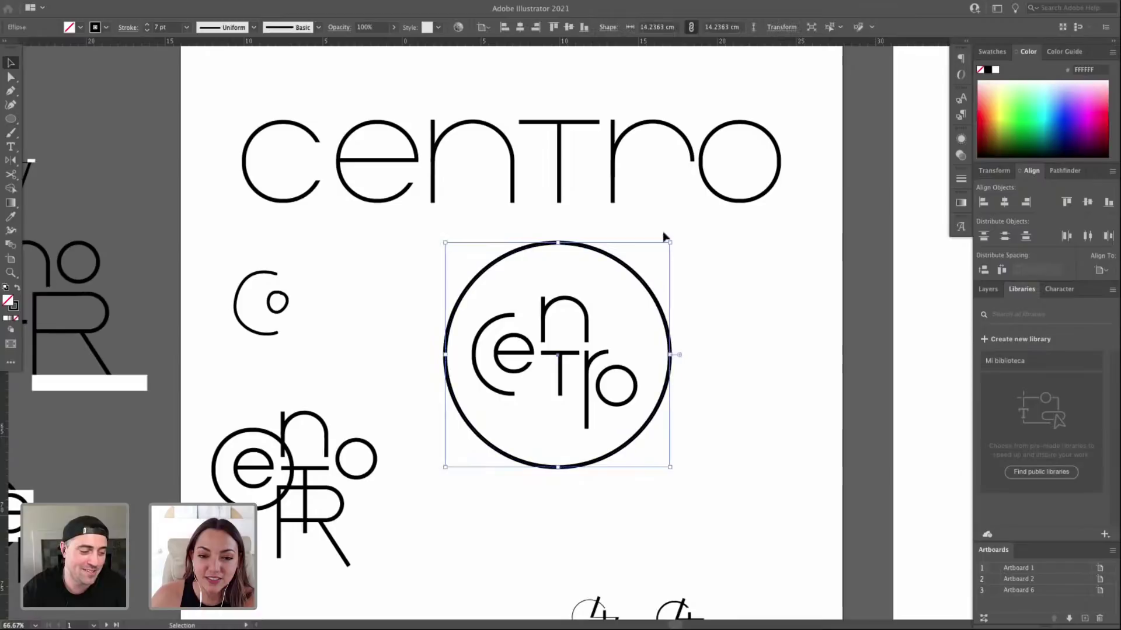
left_click_drag(671, 244, 666, 246)
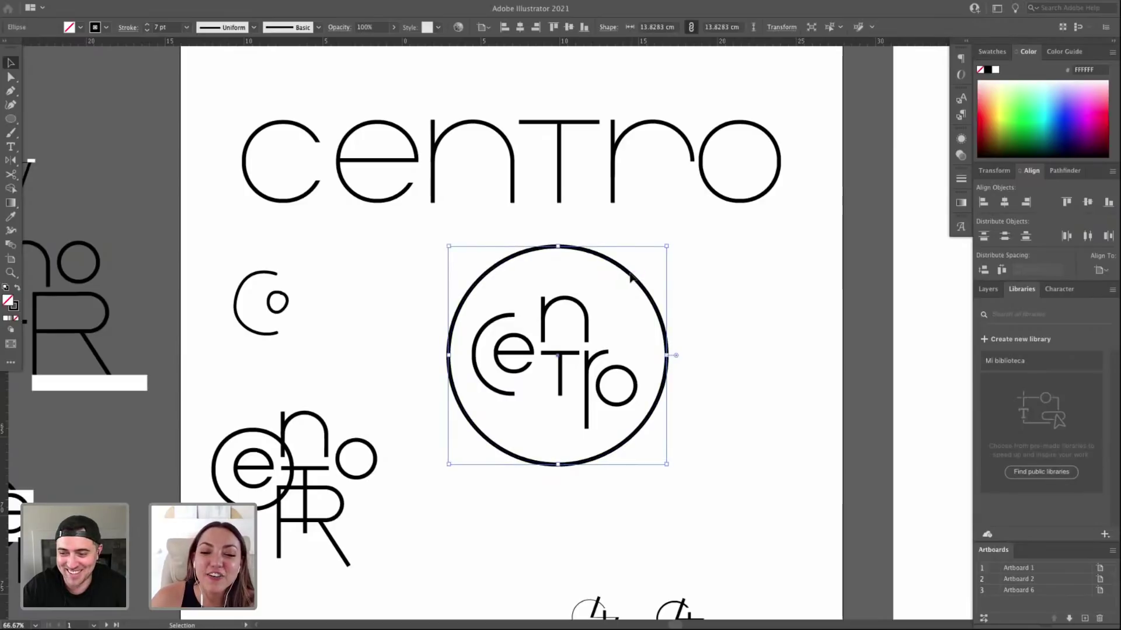
Check the enclosing circle and its lettering up close against the guides.
key("ctrl+semicolon")
left_click(393, 243)
key("z")
left_click_drag(385, 243, 803, 523)
key("v")
key("ctrl+1")
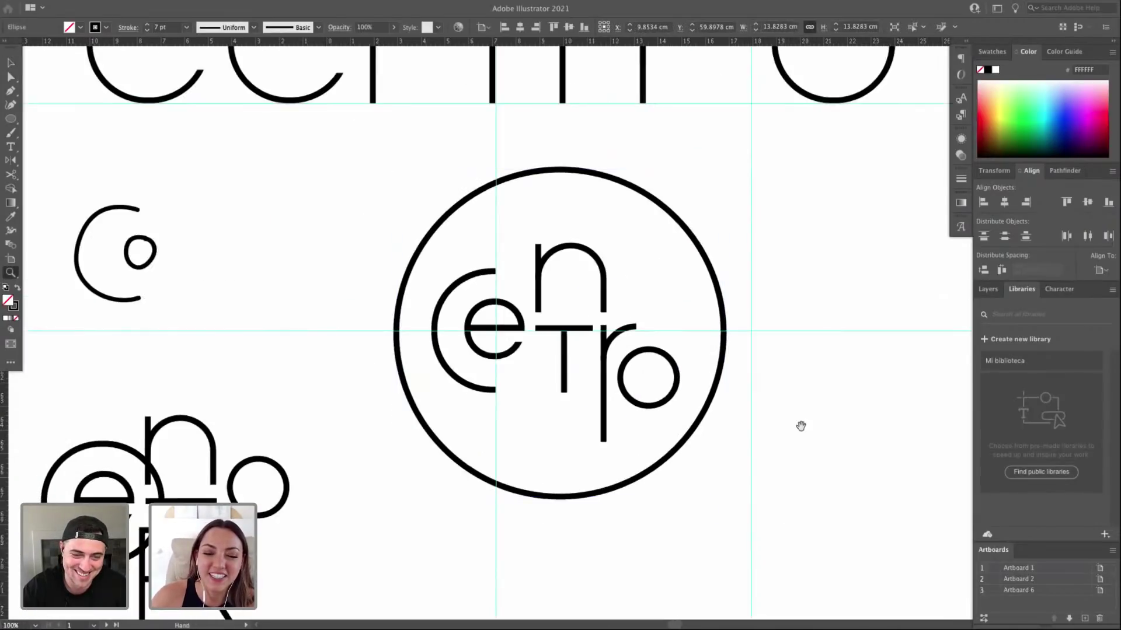
scroll(801, 426, "up", 2)
left_click_drag(714, 221, 712, 220)
left_click(783, 230)
key("ctrl+minus")
key("ctrl+minus")
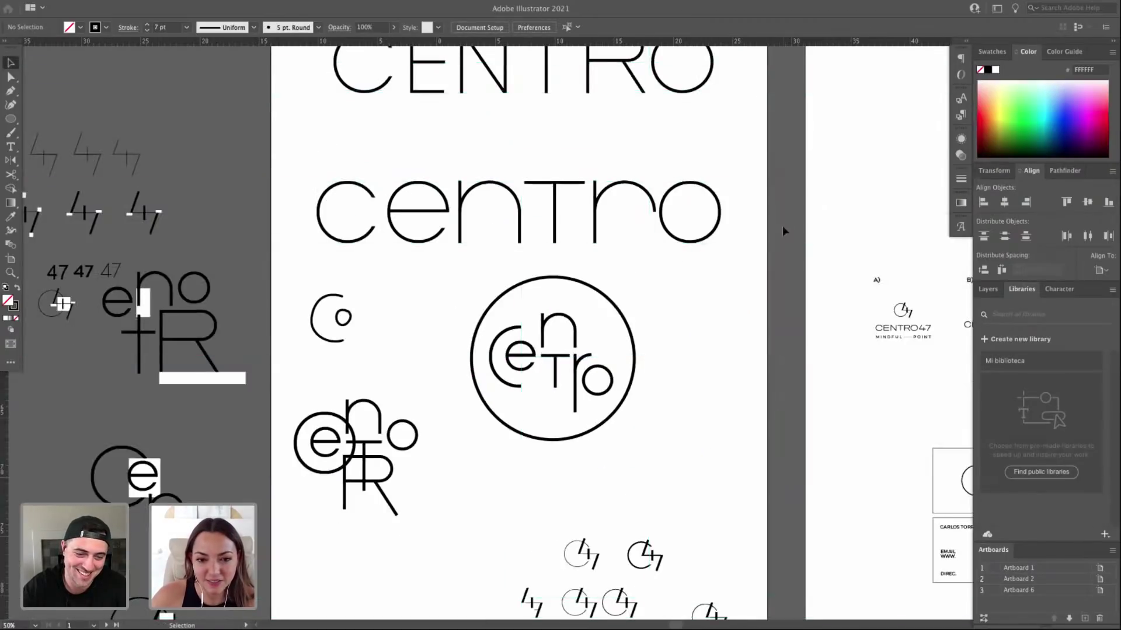
Save the document, agreeing to continue saving in a legacy format.
scroll(738, 258, "up", 1)
scroll(738, 258, "right", 1)
key("ctrl+s")
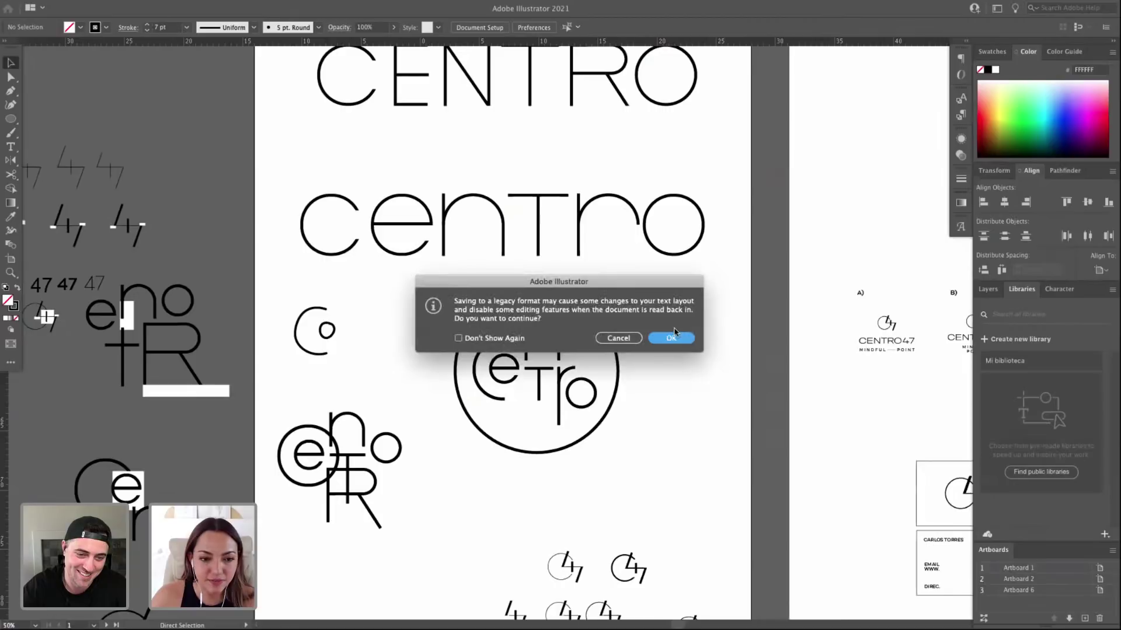
left_click(664, 338)
Move the earlier overlapping centro lettering draft off the artboard onto the pasteboard beside it.
left_click_drag(417, 311, 429, 240)
left_click_drag(430, 281, 430, 298)
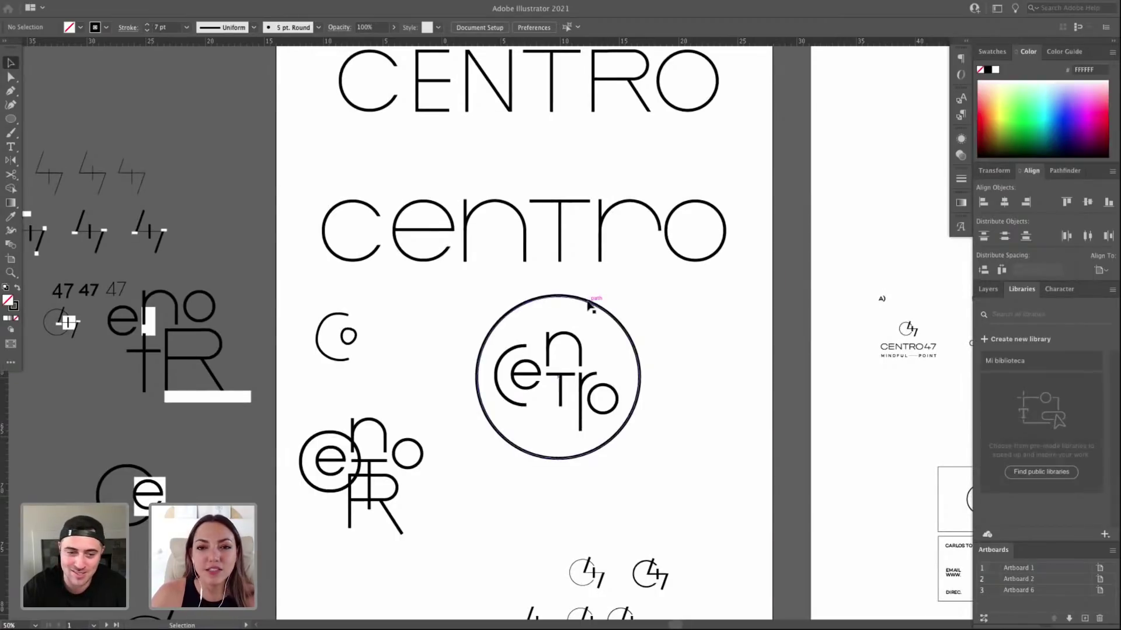
scroll(439, 543, "down", 3)
scroll(439, 543, "left", 5)
left_click_drag(450, 409, 111, 394)
left_click(525, 351)
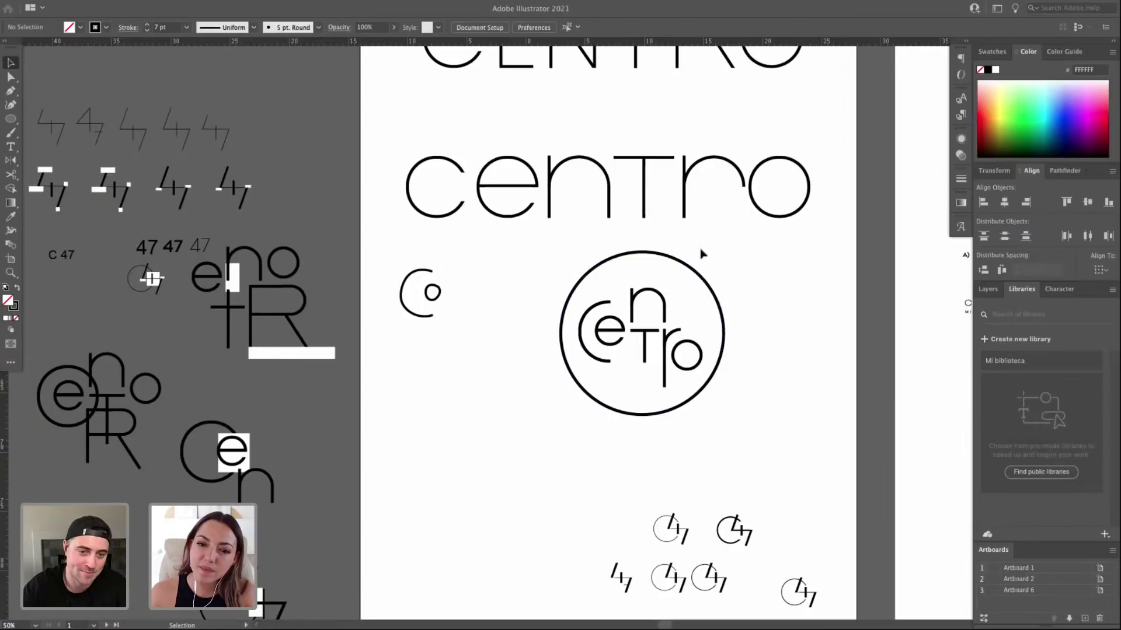
Examine the circular logo, the CENTRO wordmarks above it and the small C47 marks below it.
scroll(721, 310, "up", 1)
scroll(720, 310, "right", 2)
left_click_drag(471, 255, 718, 438)
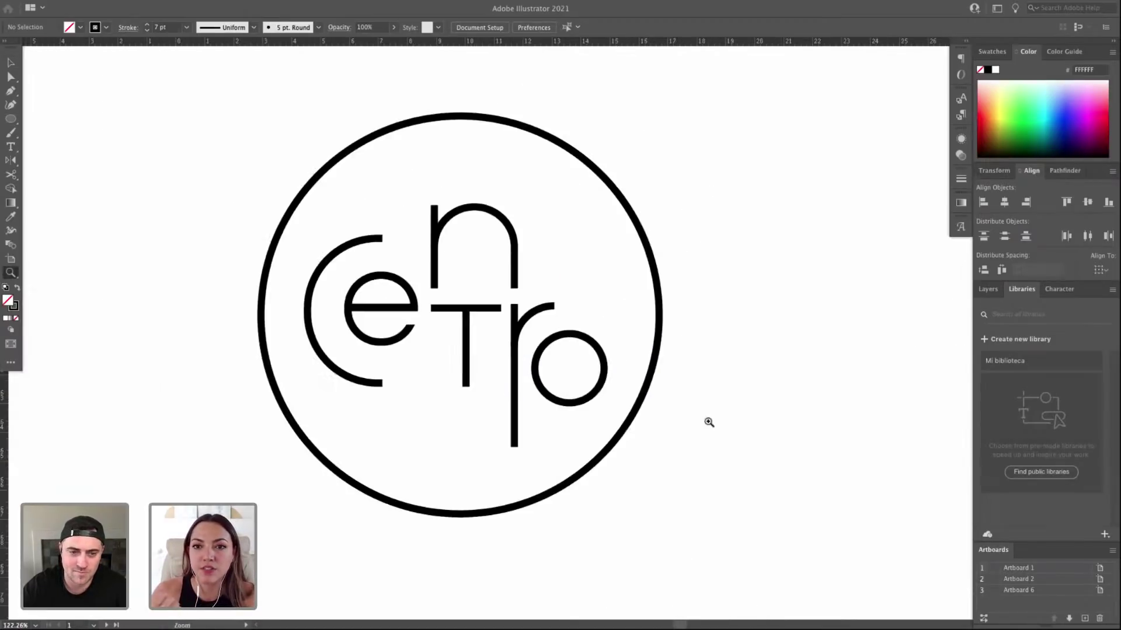
key("super+minus")
key("super+minus")
left_click_drag(618, 290, 664, 316)
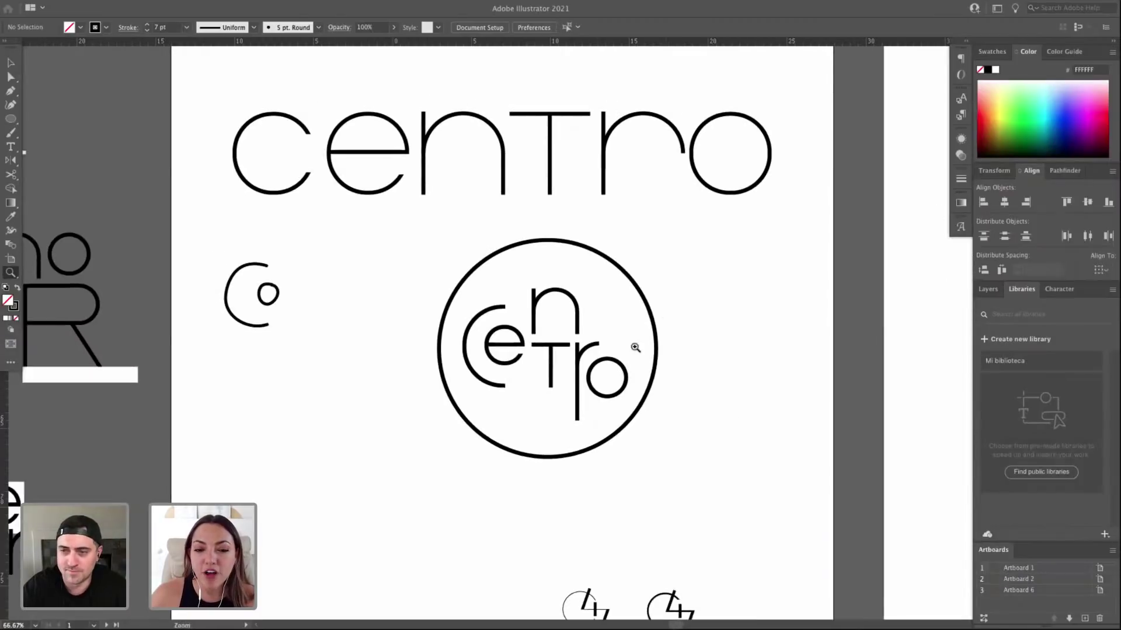
scroll(522, 331, "up", 10)
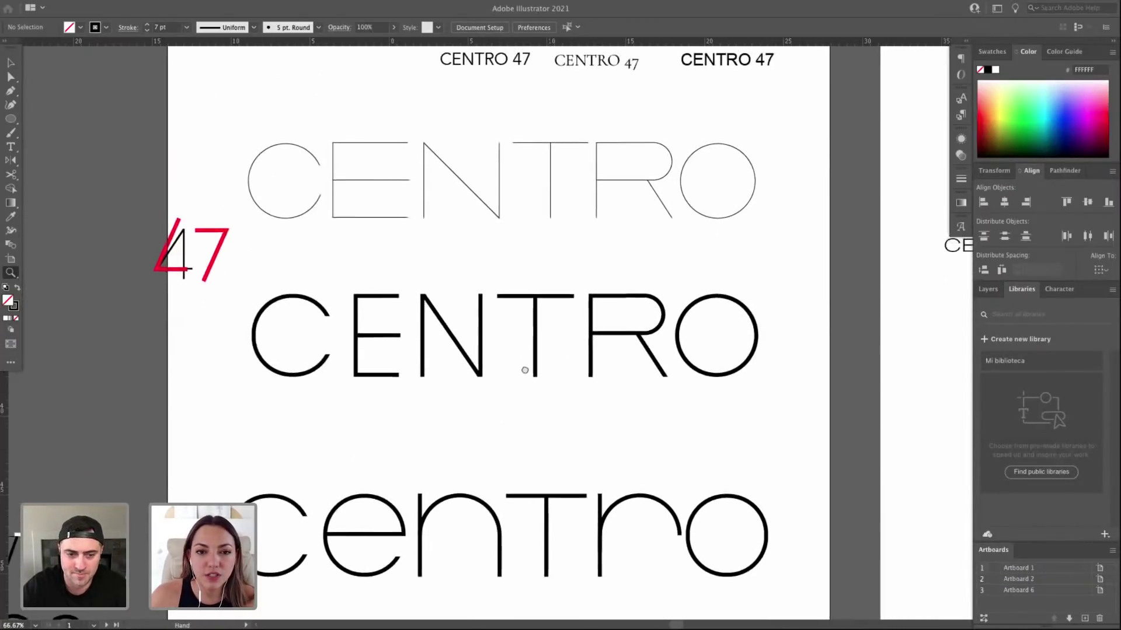
scroll(523, 423, "down", 15)
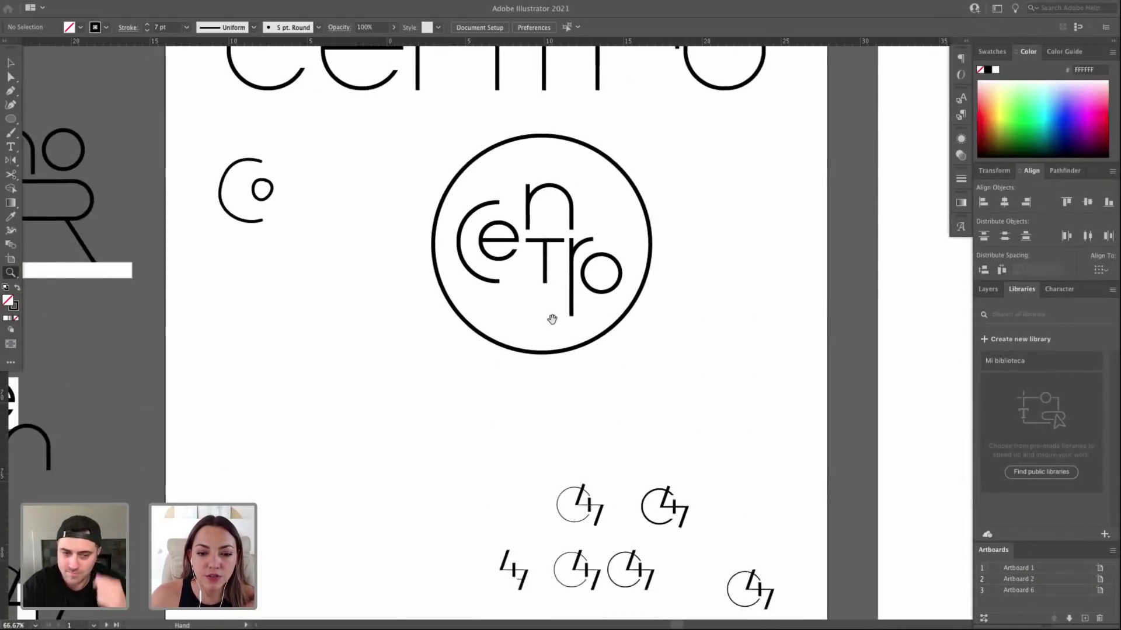
left_click_drag(558, 369, 619, 422)
left_click(638, 355)
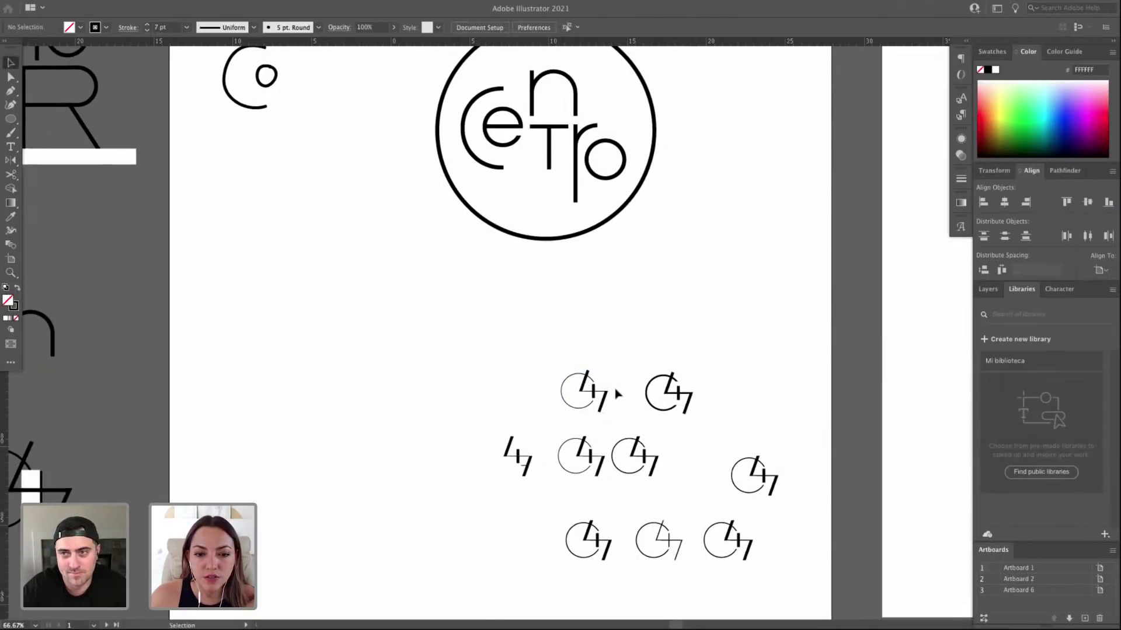
scroll(530, 358, "up", 5)
scroll(566, 413, "down", 4)
Move the first small C47 mark away from its group into the empty space below the hand-drawn Co sketch.
left_click_drag(565, 413, 370, 337)
left_click_drag(301, 287, 468, 402)
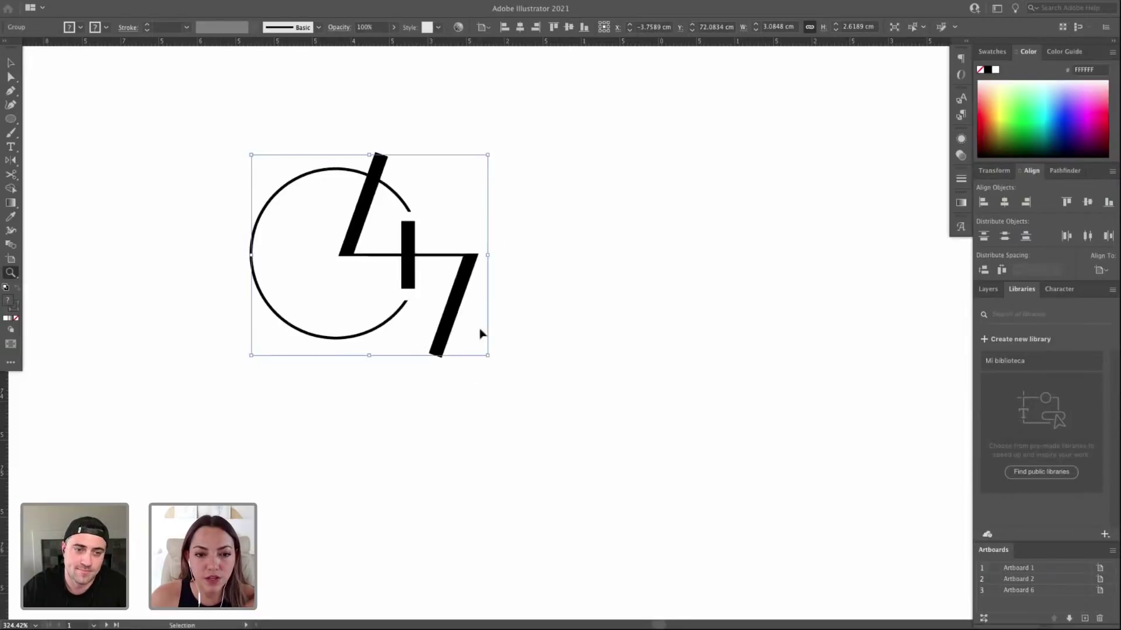
key("ctrl+minus")
key("ctrl+minus")
key("ctrl+minus")
key("ctrl+minus")
key("ctrl+minus")
Try scaling the separated C47 mark with Free Transform, and undo the change.
key("e")
left_click_drag(583, 313, 547, 388)
key("a")
key("super+z")
key("v")
left_click(516, 420)
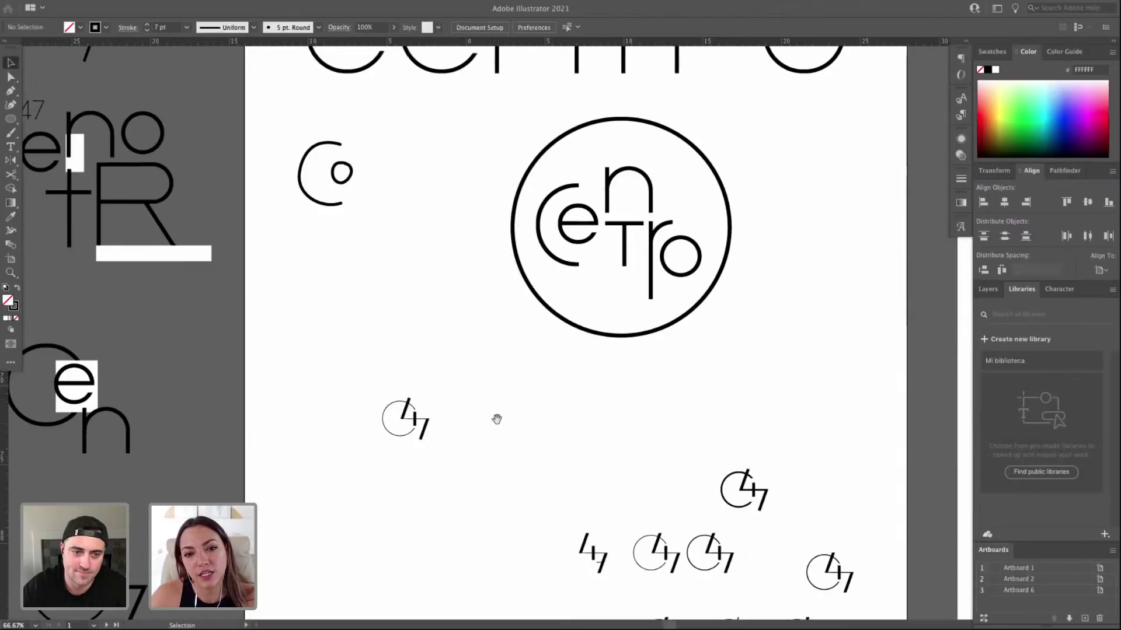
Review the wordmark and typeface studies on Artboard 1 and the logo lockups on Artboard 2.
left_click_drag(494, 426, 428, 470)
scroll(500, 408, "up", 10)
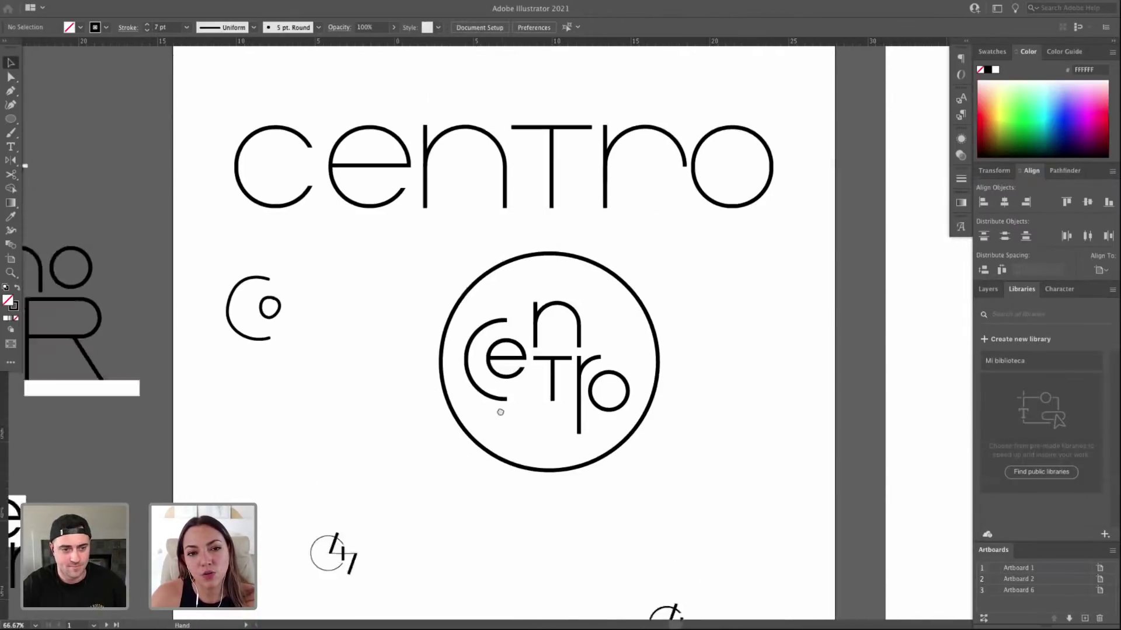
scroll(522, 165, "up", 6)
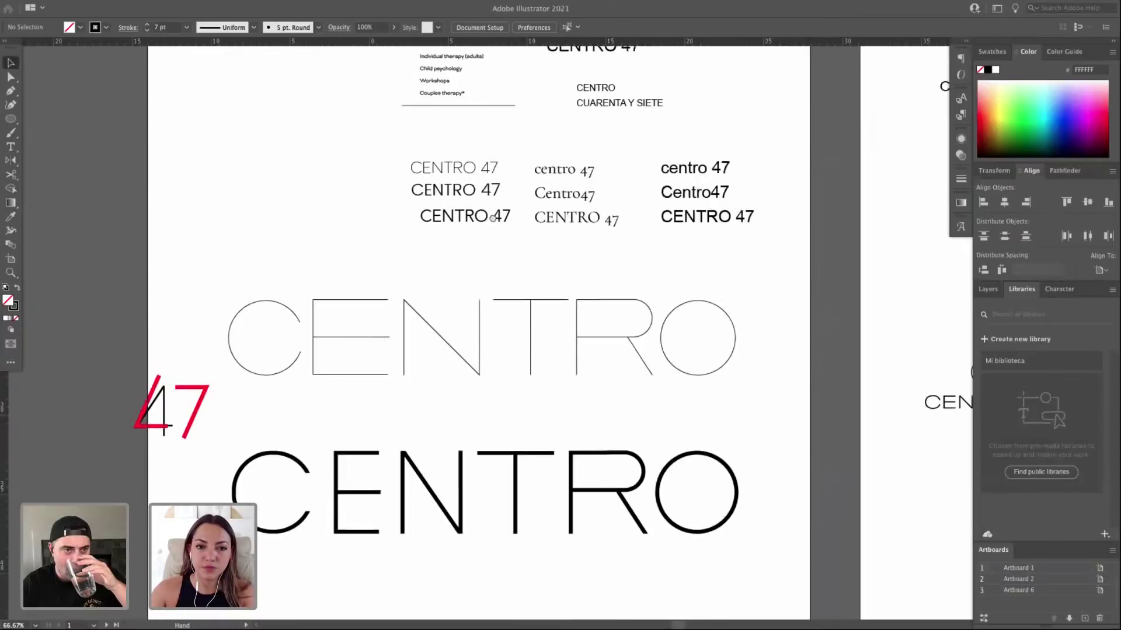
scroll(409, 175, "right", 4)
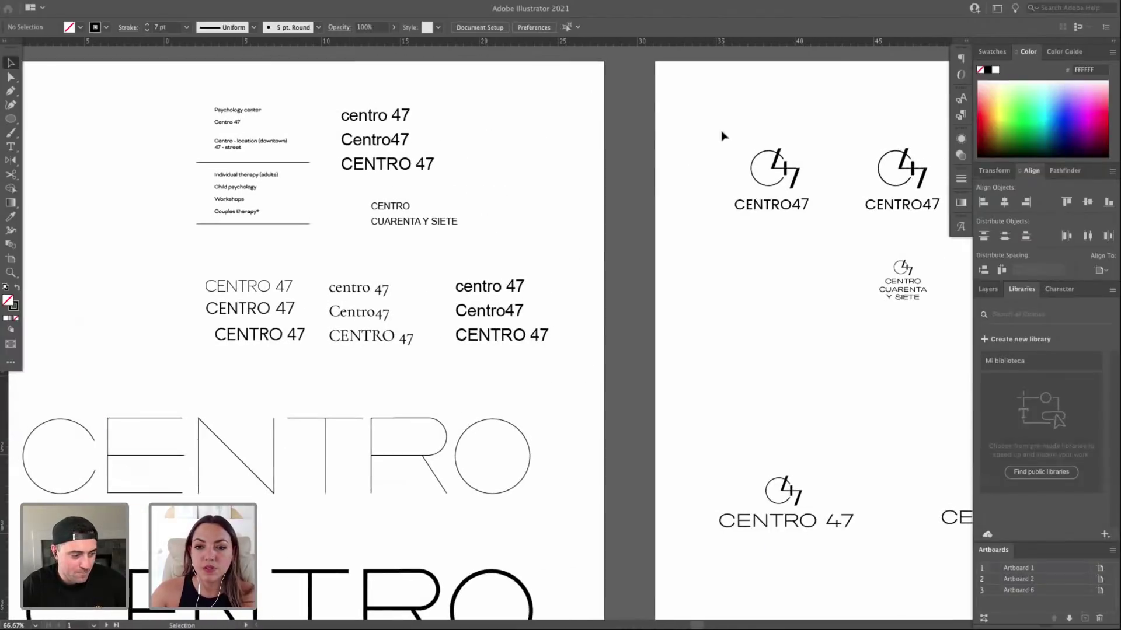
left_click_drag(724, 136, 820, 233)
scroll(870, 206, "right", 2)
scroll(870, 206, "up", 1)
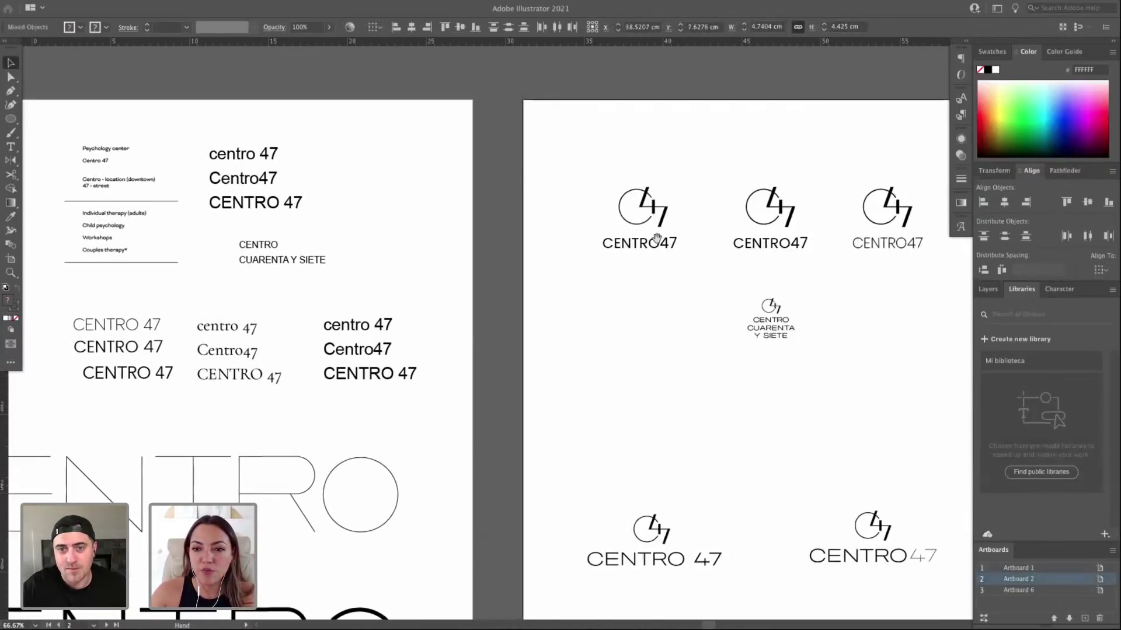
Compare the CENTRO47 lockups along the upper part of Artboard 2 up close.
key("super+y")
left_click_drag(672, 212, 649, 213)
key("super+y")
left_click(696, 214)
left_click_drag(495, 185, 882, 300)
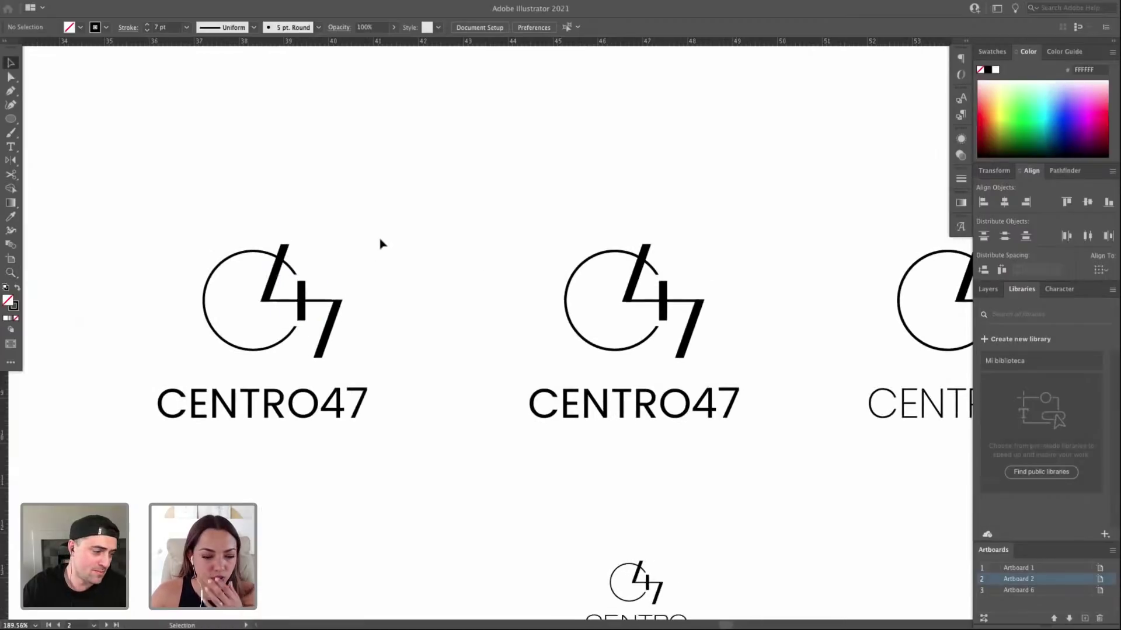
left_click(329, 409)
left_click(677, 413)
left_click_drag(745, 401, 520, 413)
left_click(694, 419)
scroll(362, 286, "left", 5)
left_click_drag(417, 221, 370, 183)
Copy the C47 mark from the second CENTRO47 lockup and paste it near the circular logo on Artboard 1.
left_click(625, 322)
key("a")
key("ctrl+minus")
key("ctrl+minus")
key("ctrl+minus")
key("ctrl+minus")
left_click_drag(487, 201, 660, 47)
mouse_move(468, 390)
left_mouse_down()
mouse_move(503, 303)
mouse_move(563, 46)
left_mouse_up()
left_click_drag(509, 361, 531, 204)
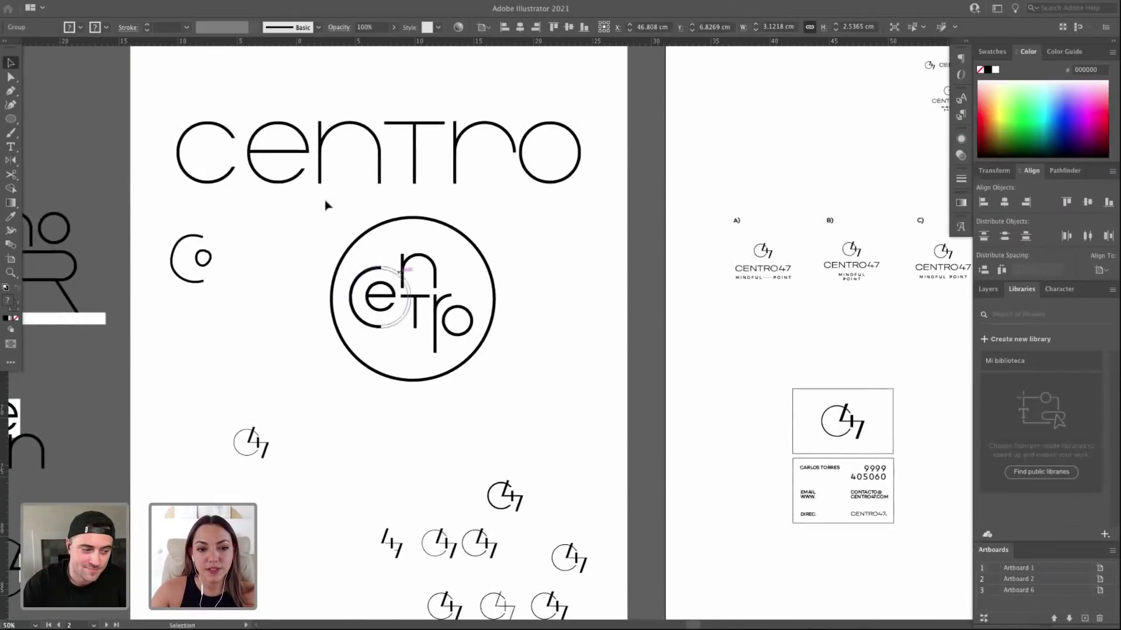
key("z")
left_click_drag(301, 196, 628, 432)
key("ctrl+v")
Enlarge the pasted C47 mark to about 8.91 by 7.24 cm and place it to the right of the circular logo.
key("v")
key("e")
left_click_drag(605, 300, 682, 230)
left_click_drag(595, 274, 802, 242)
key("ctrl+minus")
key("ctrl+minus")
Delete the hand-drawn Co sketch and move the enlarged C47 mark into its place left of the circular logo.
left_click_drag(162, 250, 400, 261)
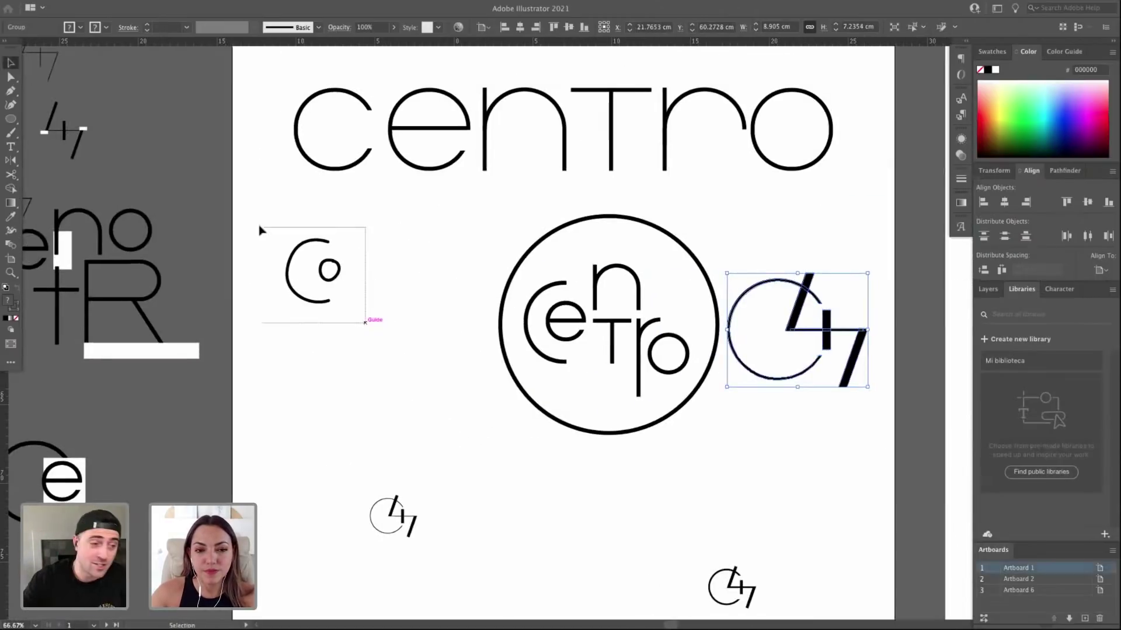
left_click(262, 234)
left_click_drag(779, 282, 780, 283)
left_click_drag(850, 334, 441, 325)
left_click(472, 378)
scroll(476, 396, "right", 2)
scroll(475, 395, "up", 1)
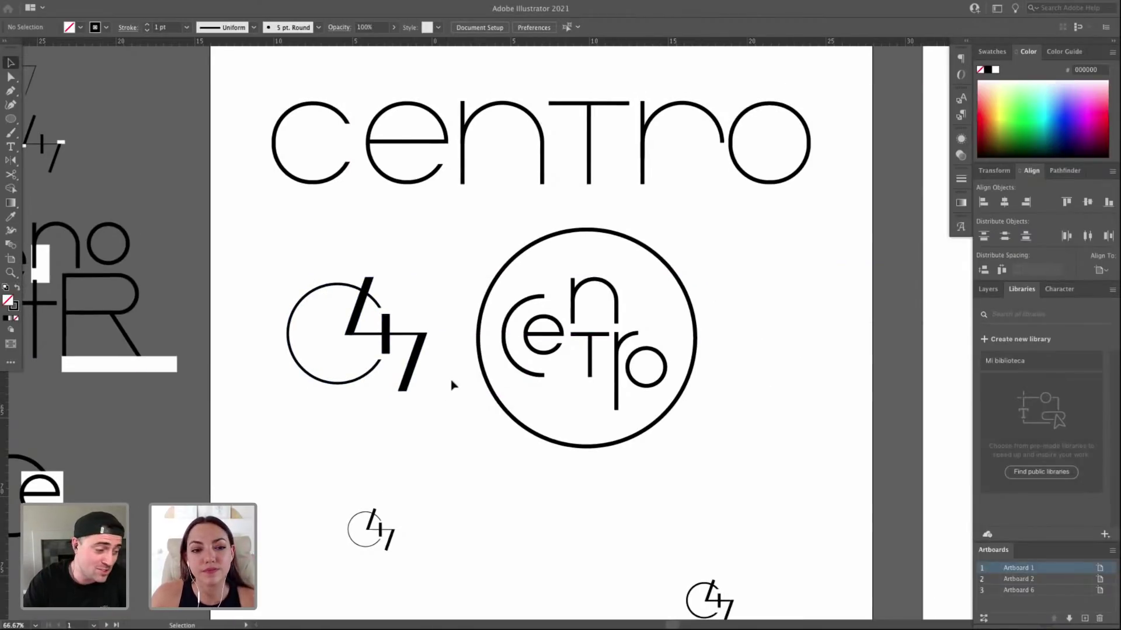
Scale the C47 mark beside the circular logo down slightly with Free Transform.
left_click_drag(450, 421, 268, 260)
key("e")
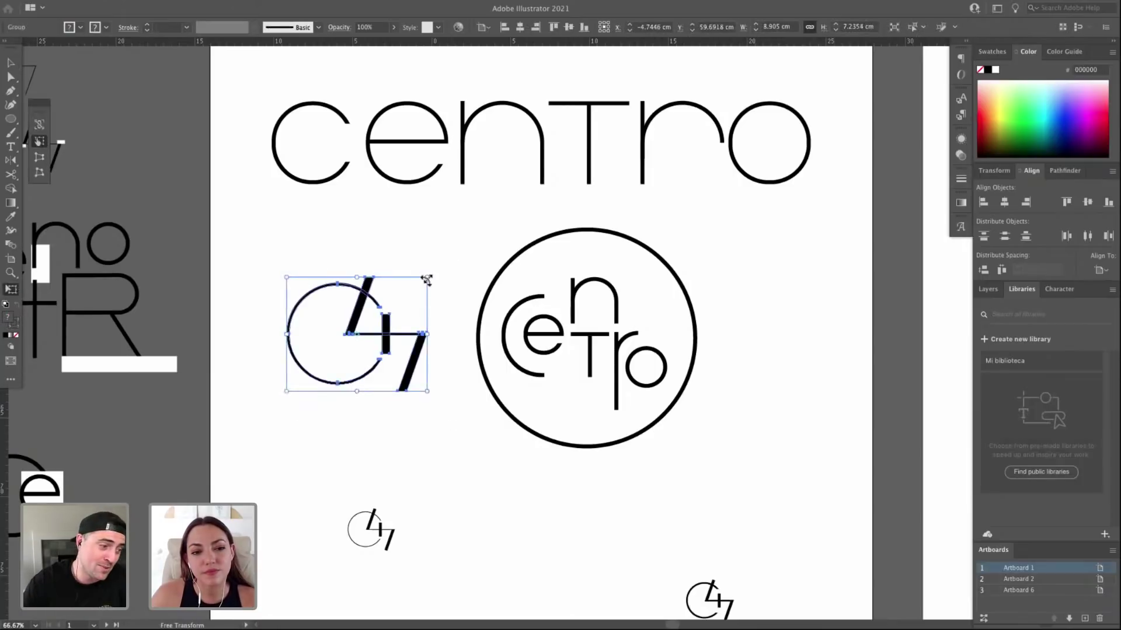
left_click_drag(423, 279, 417, 286)
scroll(514, 227, "right", 1)
key("v")
left_click(477, 238)
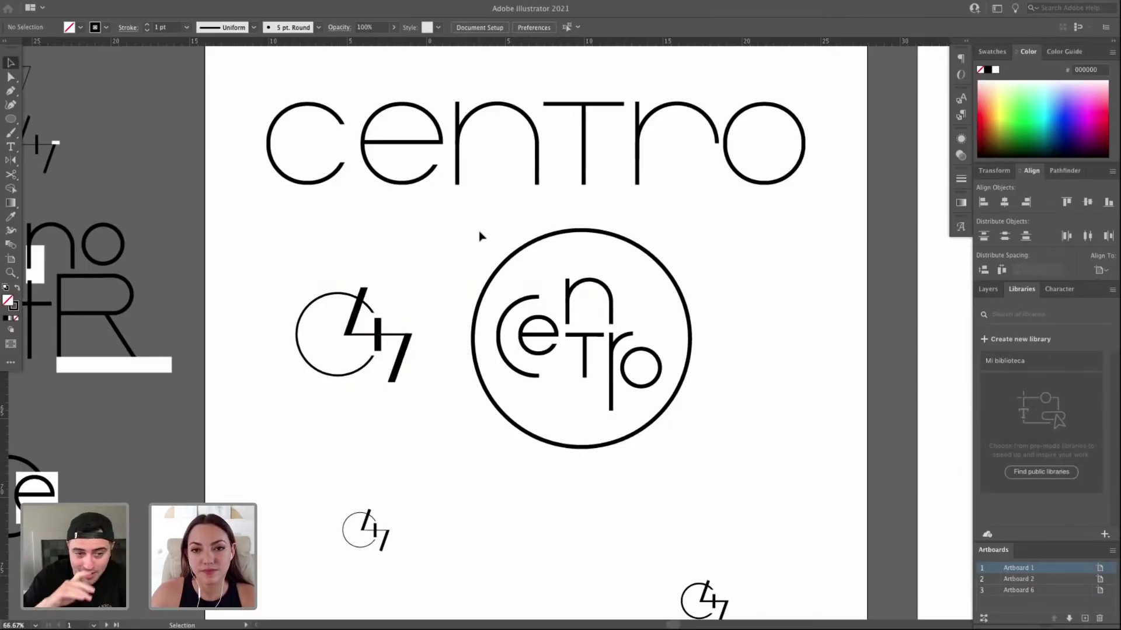
Try the C47 mark overlapping the upper-right edge of the logo's circle, and undo the move.
left_click(558, 235)
left_click(715, 229)
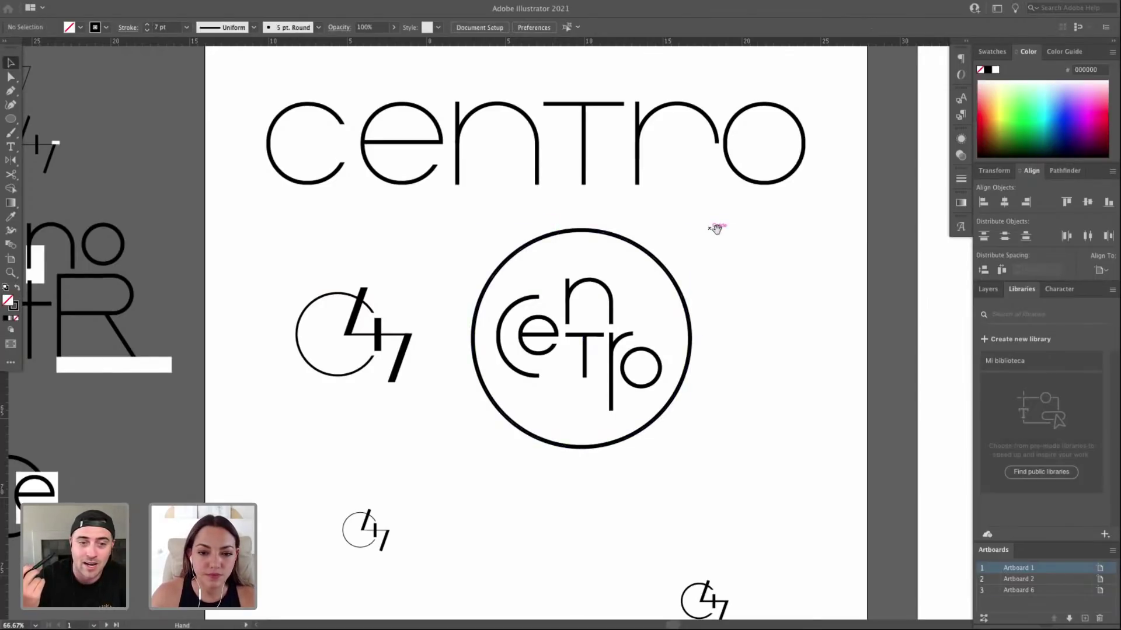
left_click_drag(483, 334, 480, 334)
scroll(486, 313, "down", 5)
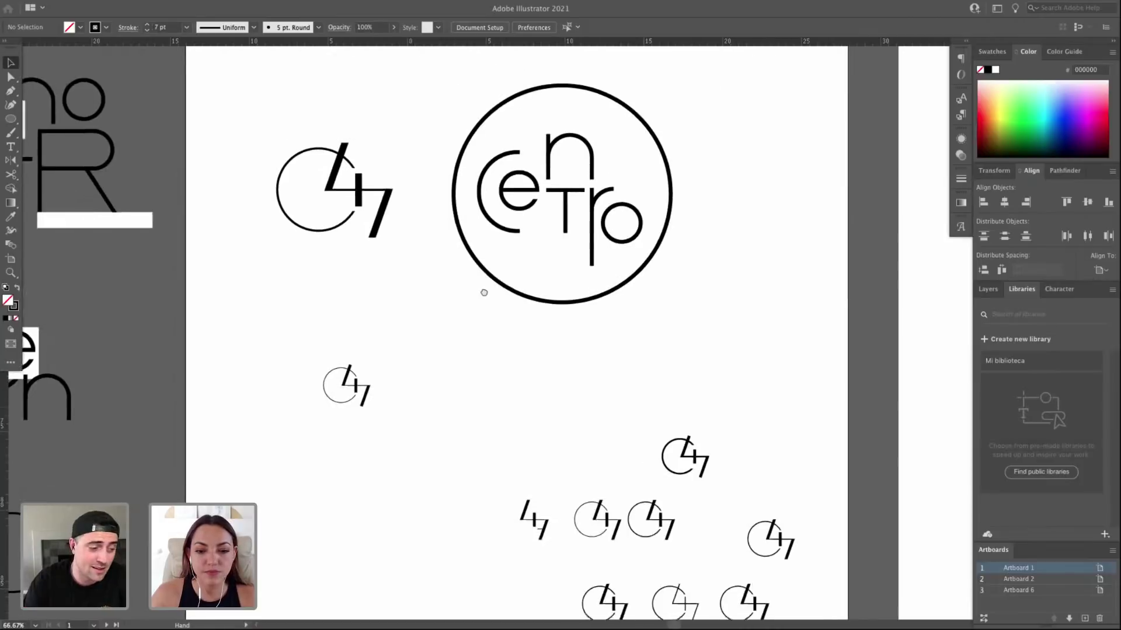
scroll(581, 351, "up", 4)
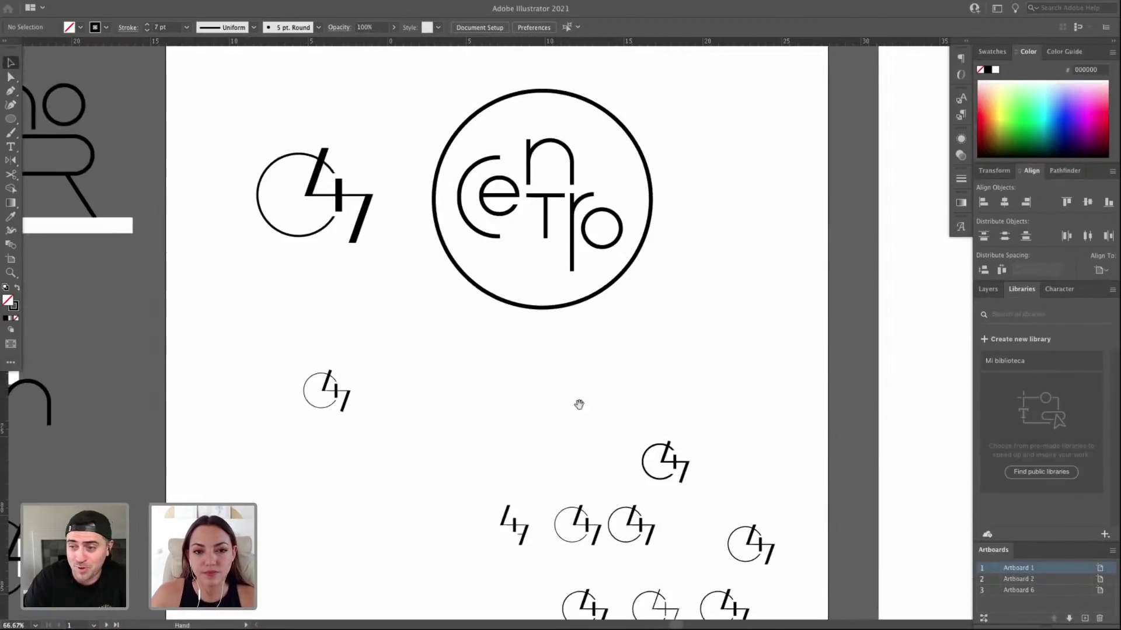
left_click_drag(375, 317, 704, 265)
left_click(756, 200)
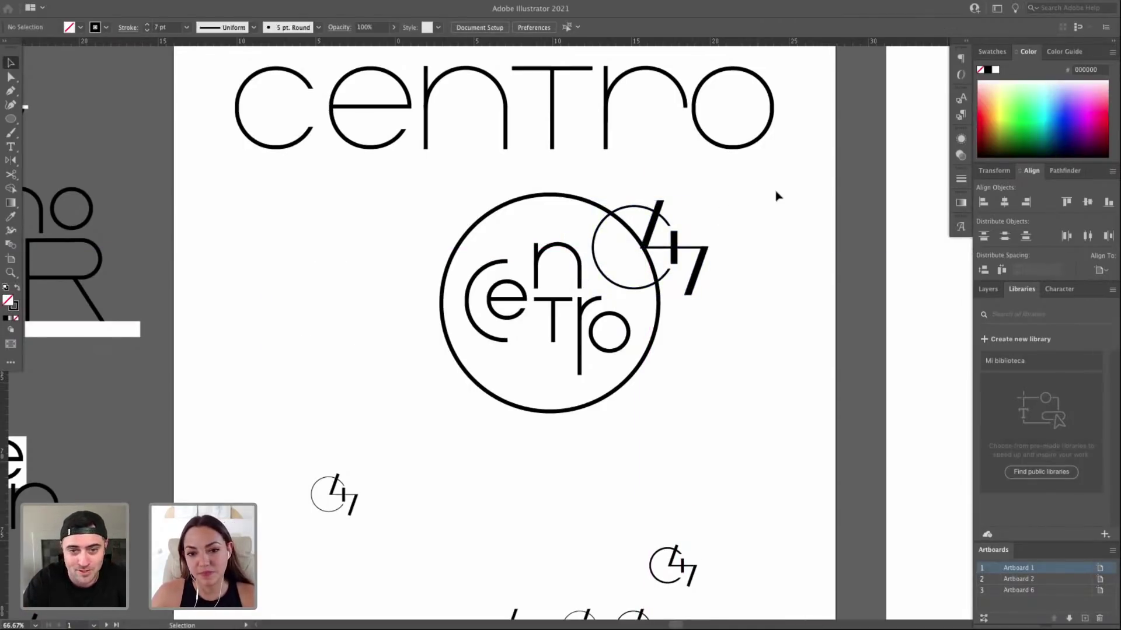
key("ctrl+z")
left_click(348, 232)
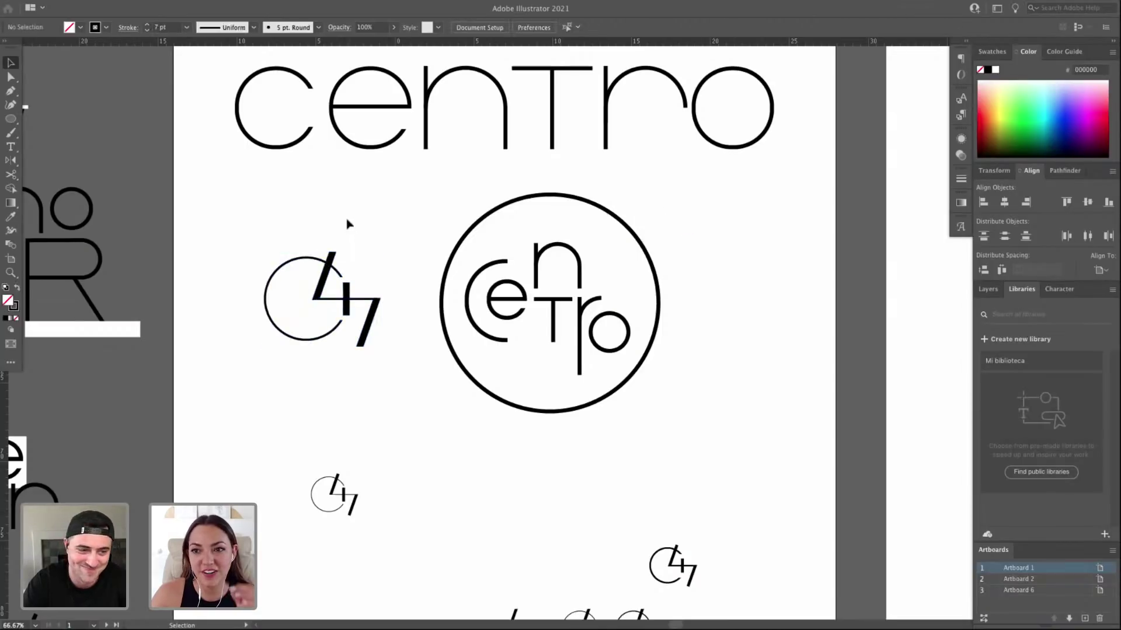
Scale the C47 mark left of the circular logo down to about 4.77 by 3.88 cm.
mouse_move(356, 315)
left_mouse_down()
mouse_move(408, 386)
mouse_move(220, 209)
mouse_move(387, 362)
mouse_move(260, 215)
mouse_move(418, 380)
mouse_move(386, 320)
mouse_move(363, 315)
mouse_move(385, 335)
mouse_move(356, 323)
mouse_move(363, 316)
left_mouse_up()
left_click(273, 242)
scroll(280, 244, "down", 1)
Examine the fonts of the CENTRO 47 text samples and of the three CENTRO47 lockups on Artboard 2.
scroll(415, 252, "up", 10)
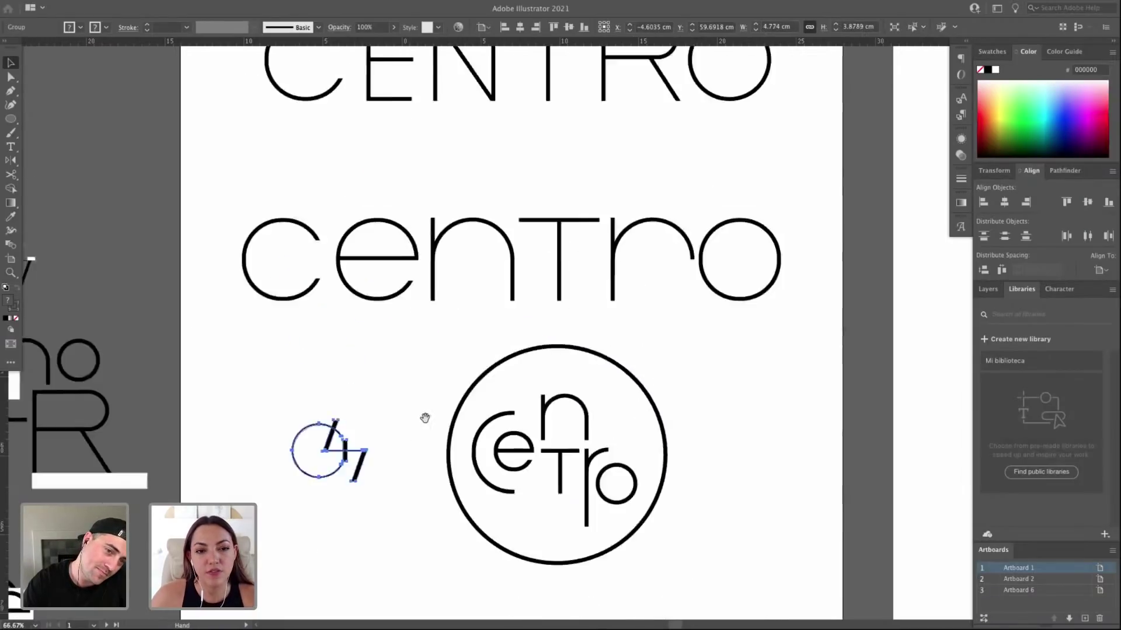
scroll(484, 206, "up", 5)
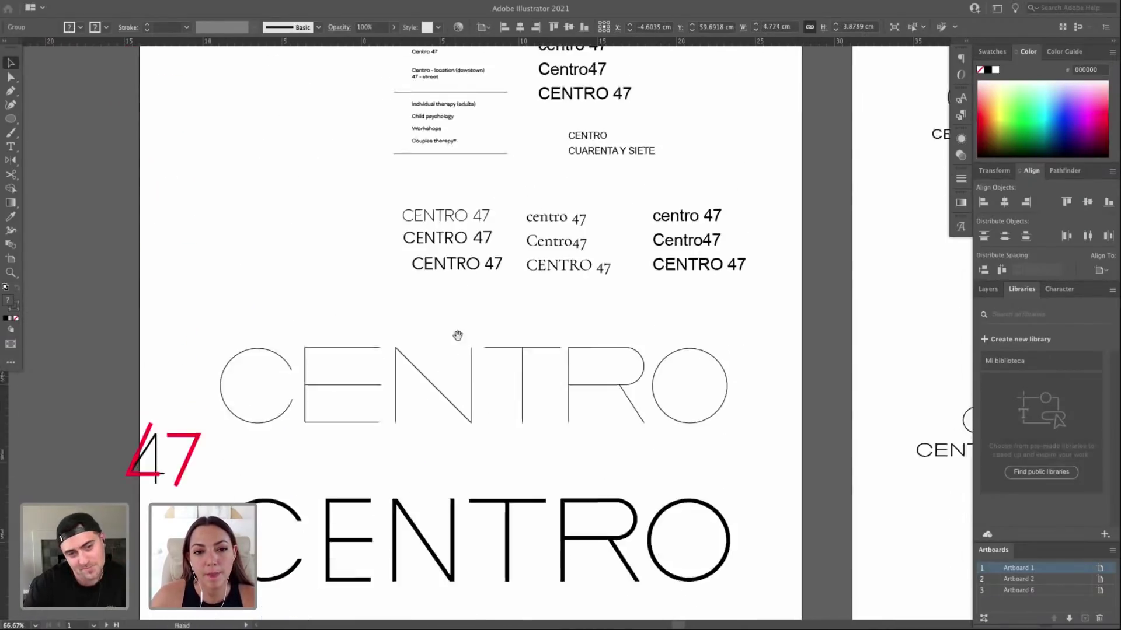
left_click(460, 266)
left_click(452, 219)
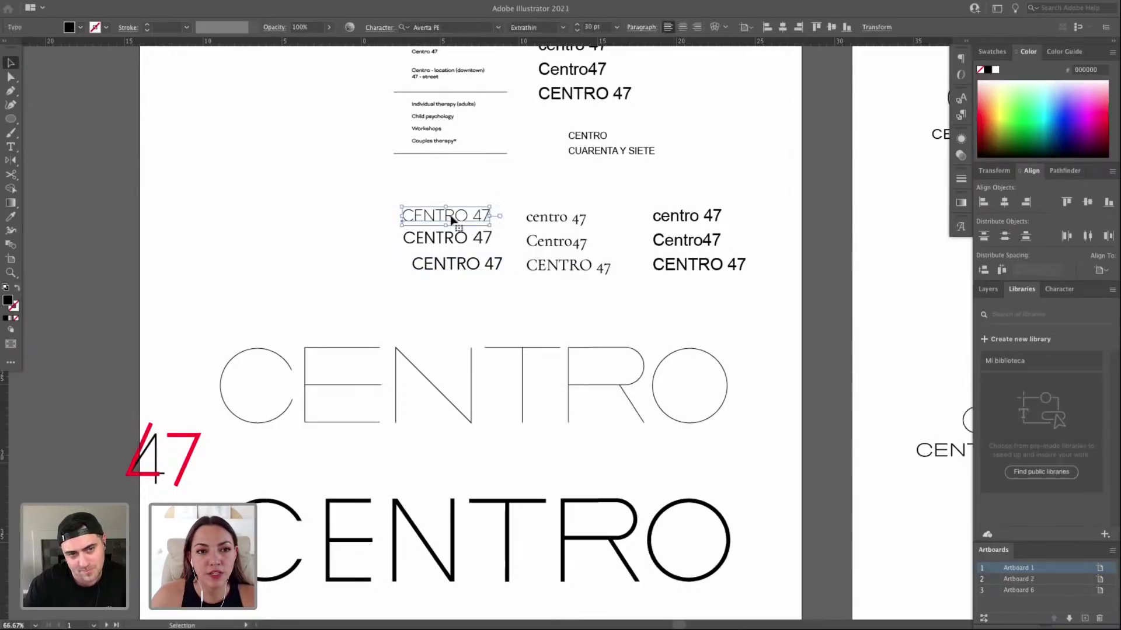
left_click(461, 239)
scroll(656, 187, "right", 10)
left_click(683, 174)
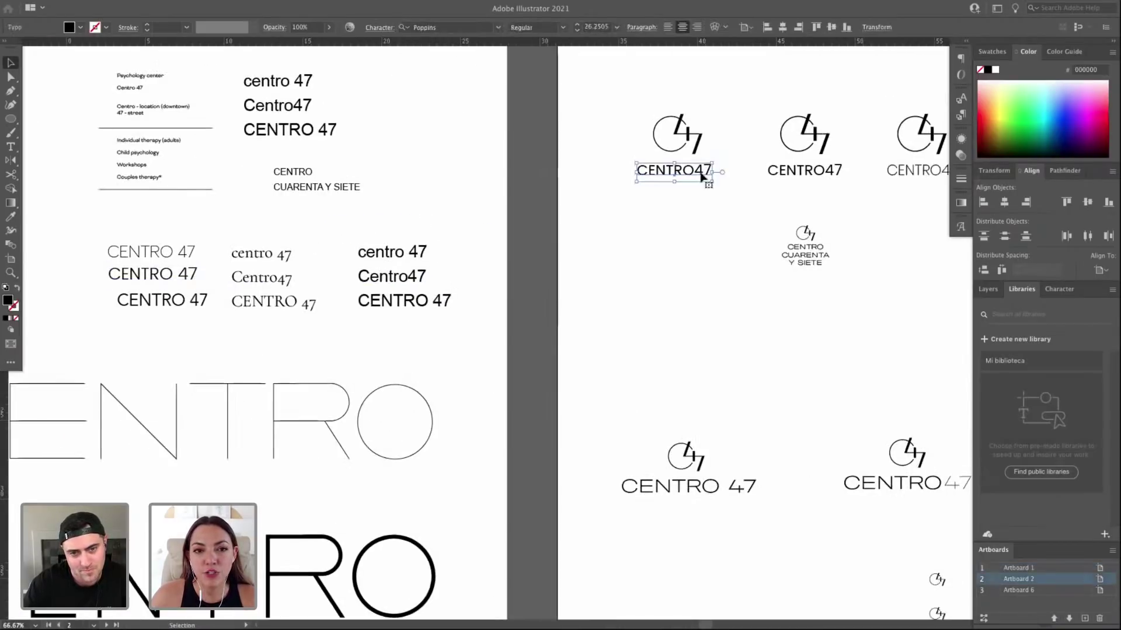
left_click(777, 171)
left_click(922, 172)
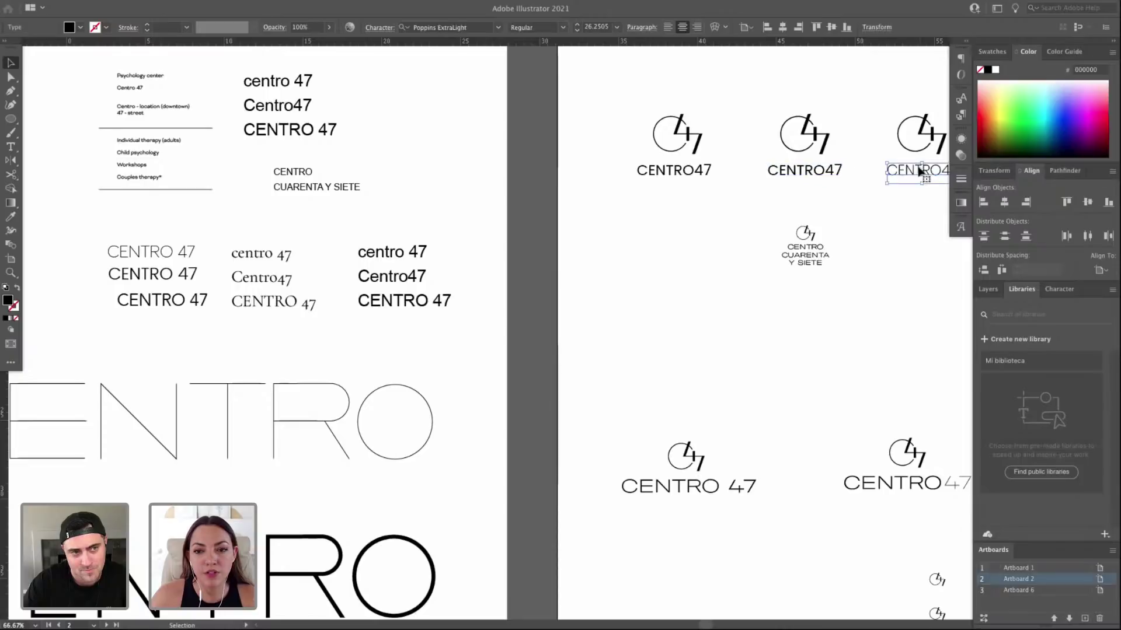
Copy the three-line CENTRO CUARENTA Y SIETE text from the small stacked C47 lockup.
left_click(809, 251)
left_click(763, 215)
left_click_drag(757, 210, 865, 281)
left_click_drag(553, 342, 596, 386)
left_click(694, 328)
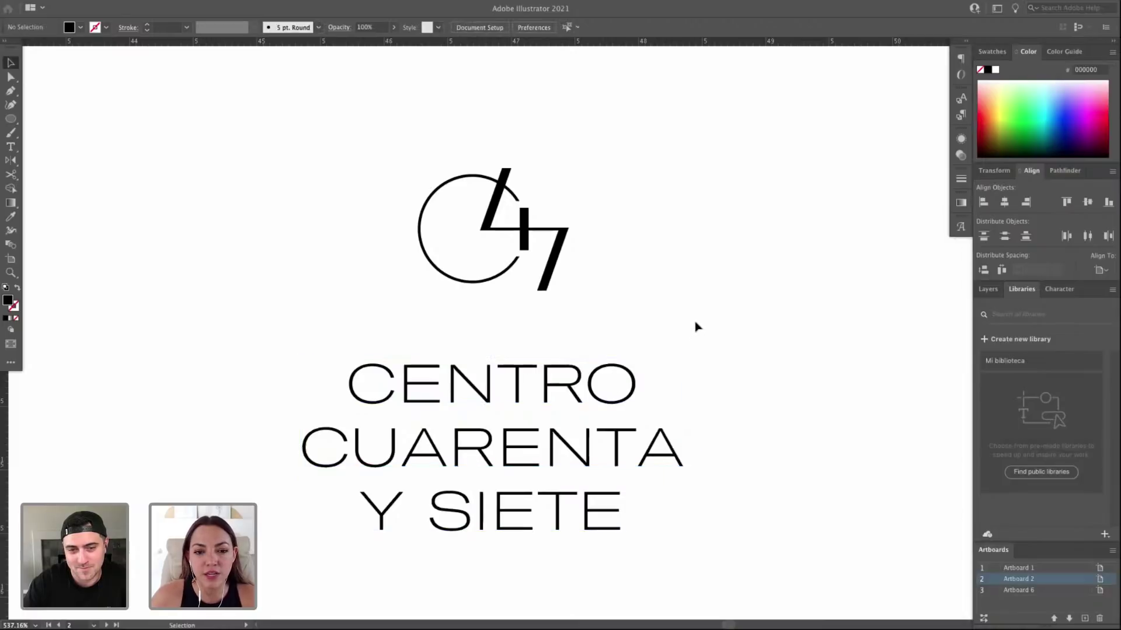
left_click(632, 360)
key("a")
key("super+minus")
key("super+minus")
key("v")
left_click(600, 308)
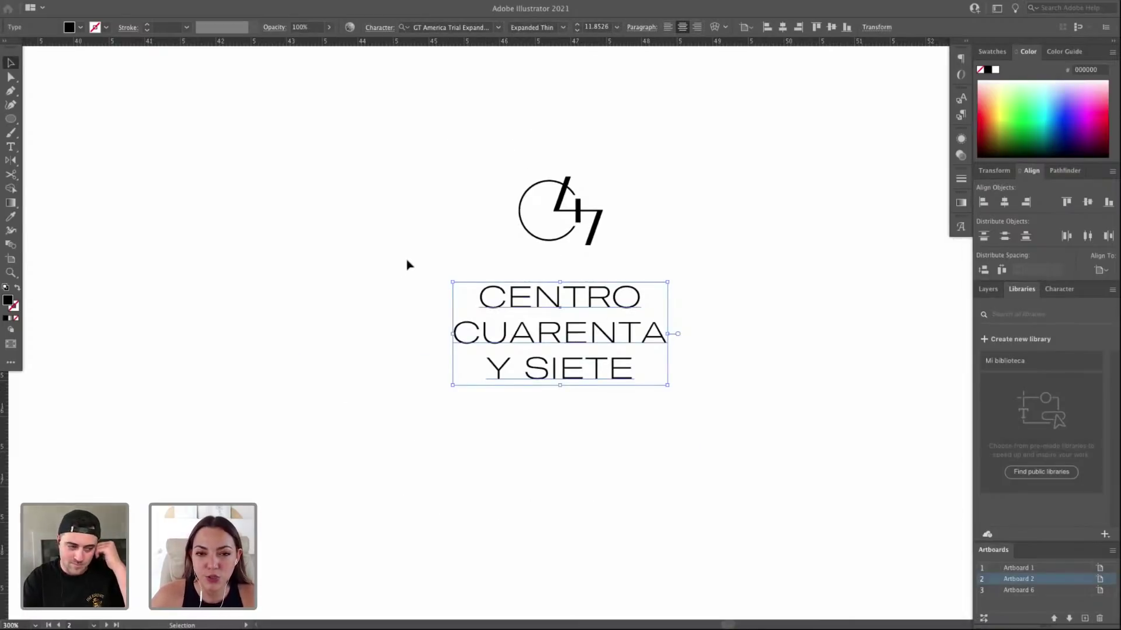
key("a")
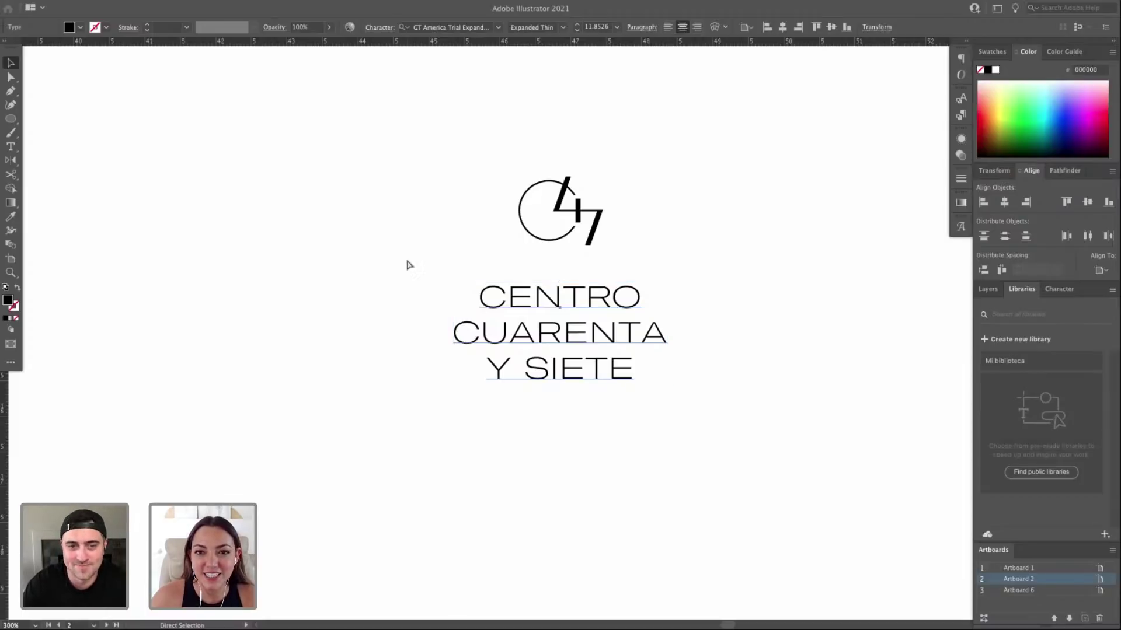
Paste the CENTRO CUARENTA Y SIETE text onto Artboard 1 at the circular centro logo.
key("super+minus")
key("super+minus")
key("super+minus")
scroll(490, 272, "left", 5)
scroll(490, 273, "down", 3)
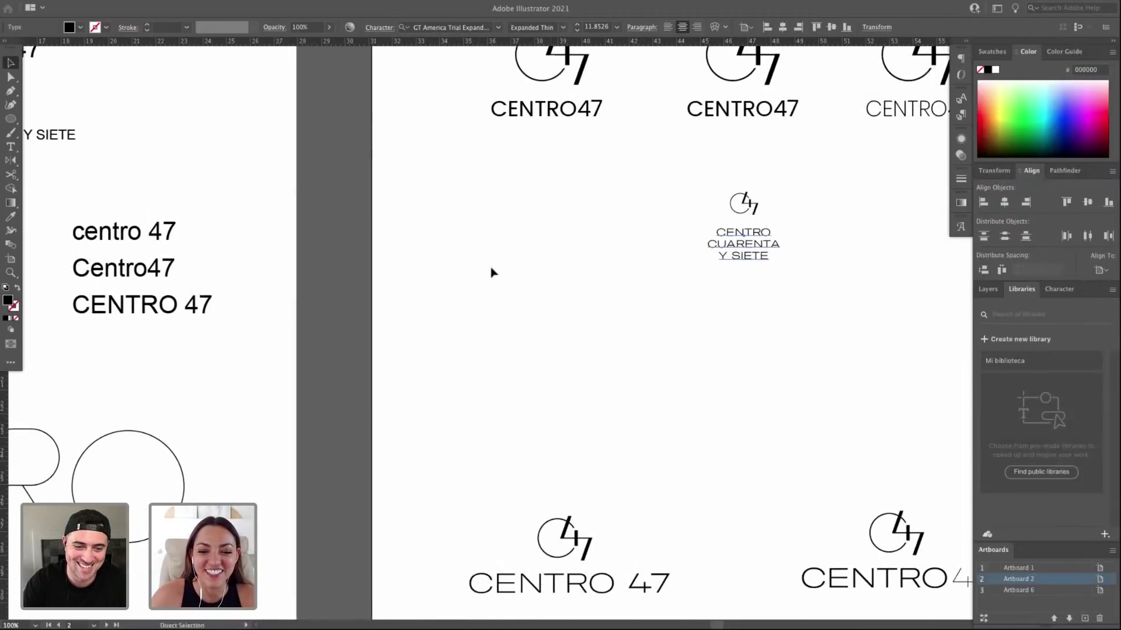
scroll(490, 272, "left", 10)
scroll(491, 273, "down", 5)
key("super+minus")
key("super+minus")
left_click_drag(475, 370, 759, 189)
left_click_drag(584, 441, 699, 233)
scroll(698, 234, "down", 6)
left_click_drag(296, 261, 669, 448)
key("super+minus")
key("super+minus")
left_click_drag(410, 360, 789, 288)
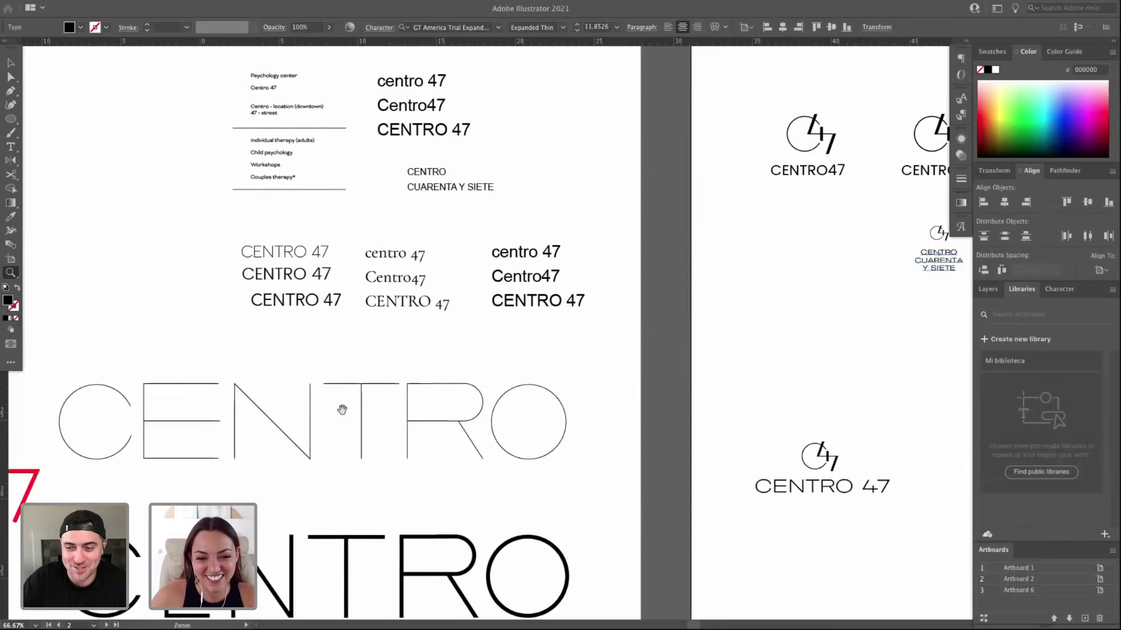
left_click_drag(342, 409, 567, 196)
left_click_drag(658, 420, 610, 65)
key("super+v")
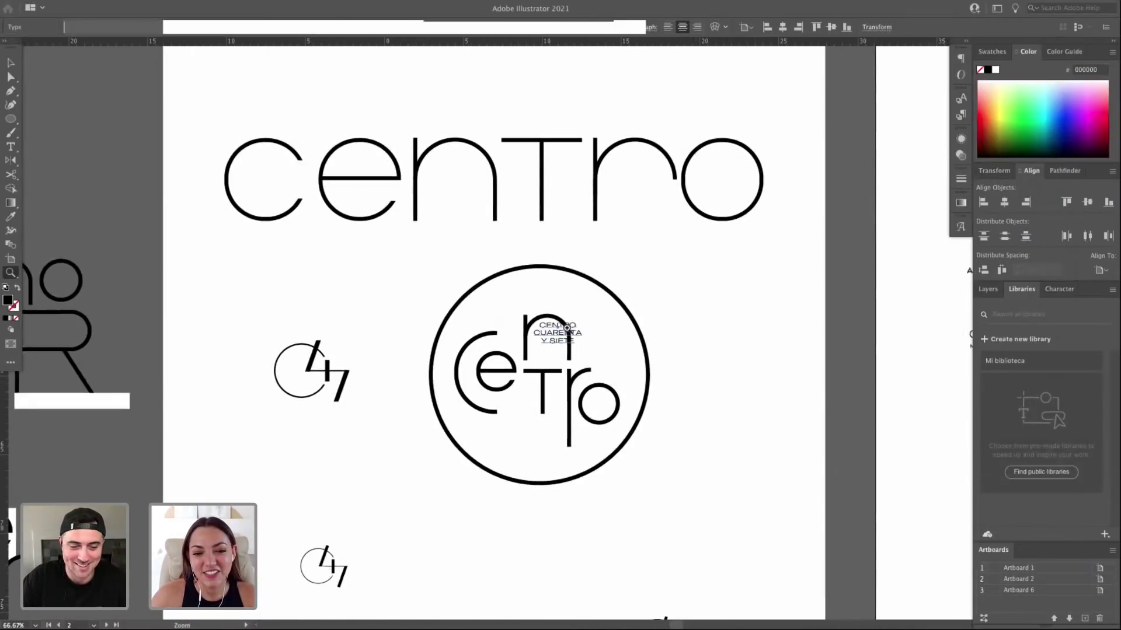
Enlarge the pasted text to about 25.19 pt with Free Transform and place it to the upper right of the circular logo.
key("e")
left_click_drag(578, 324, 739, 301)
key("a")
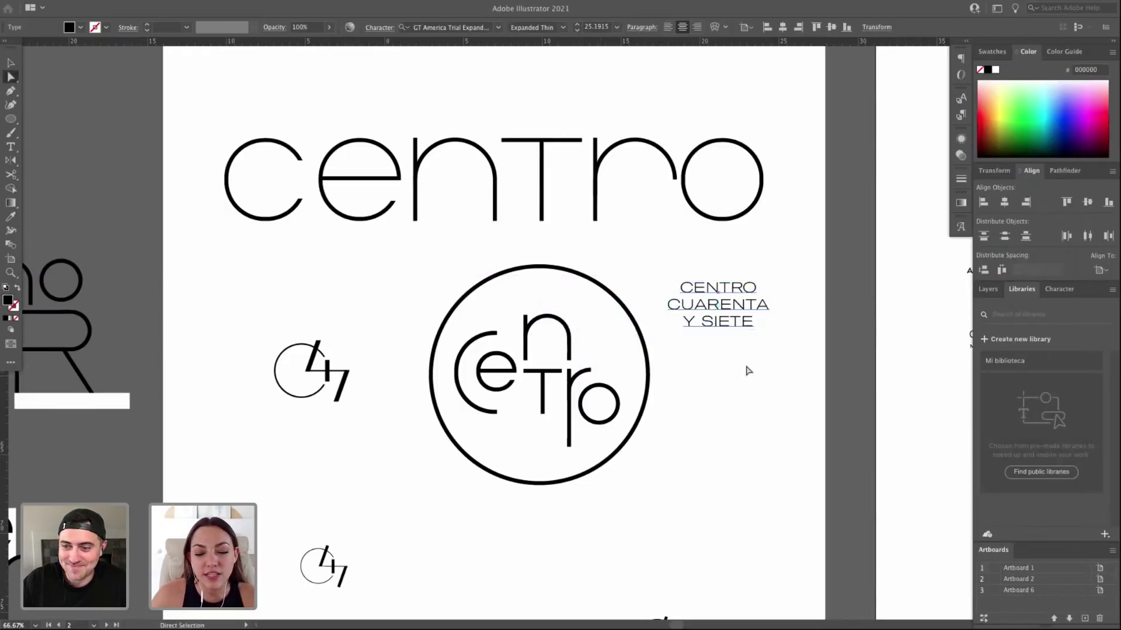
left_click(747, 370)
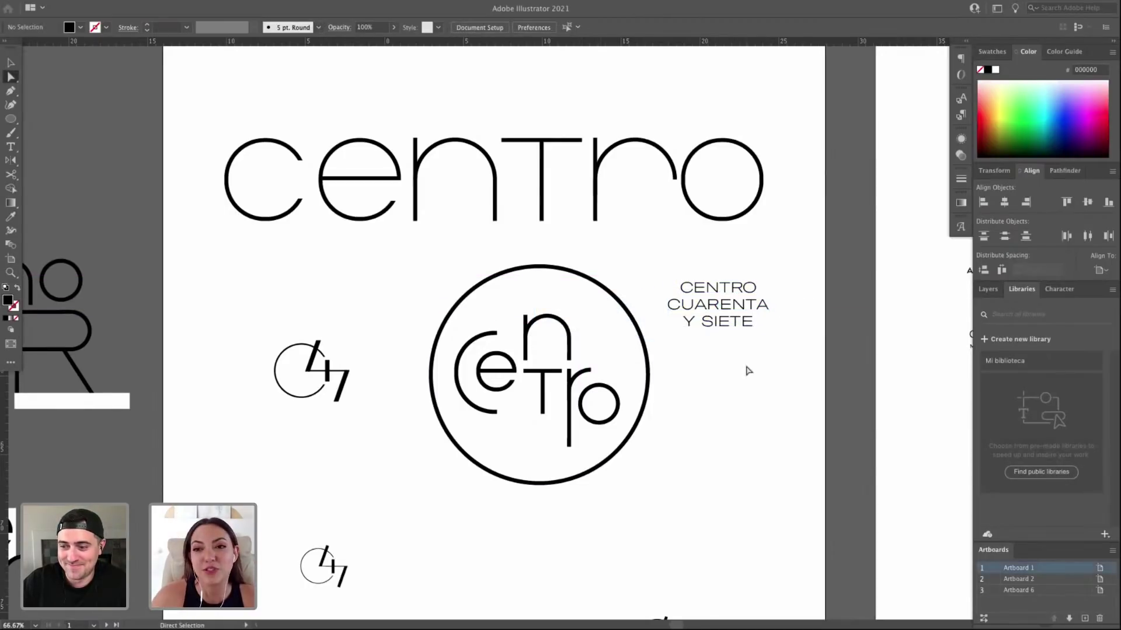
Compare the C47 mark, the circular centro logo and the CENTRO CUARENTA Y SIETE text side by side, checking the circle's letterforms up close.
left_click(710, 286)
left_click(600, 275)
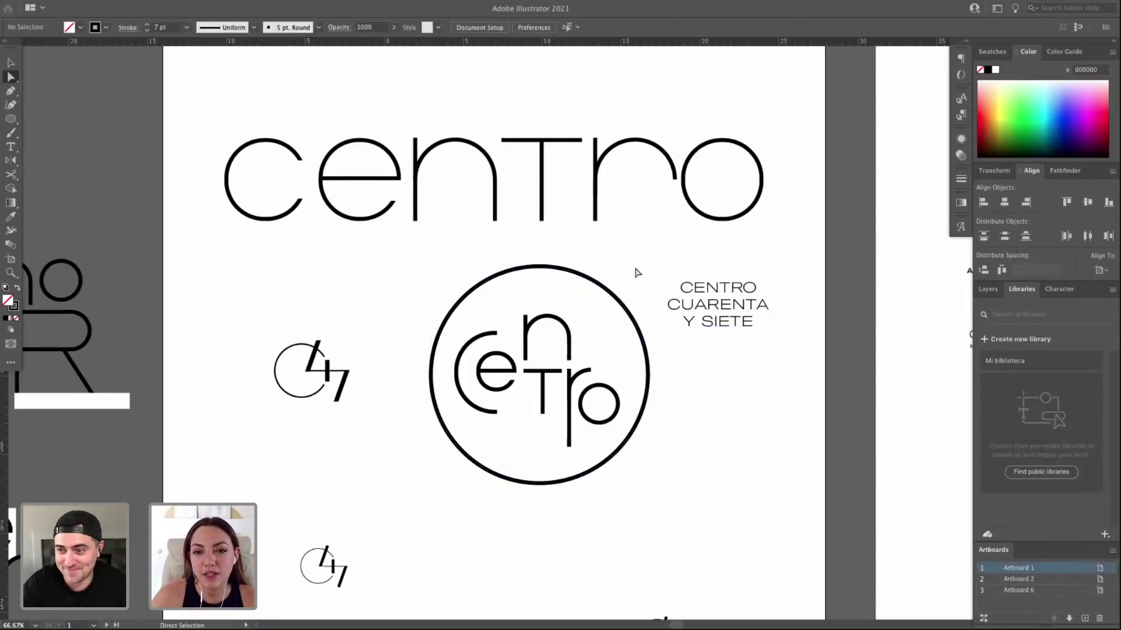
left_click_drag(654, 281, 773, 355)
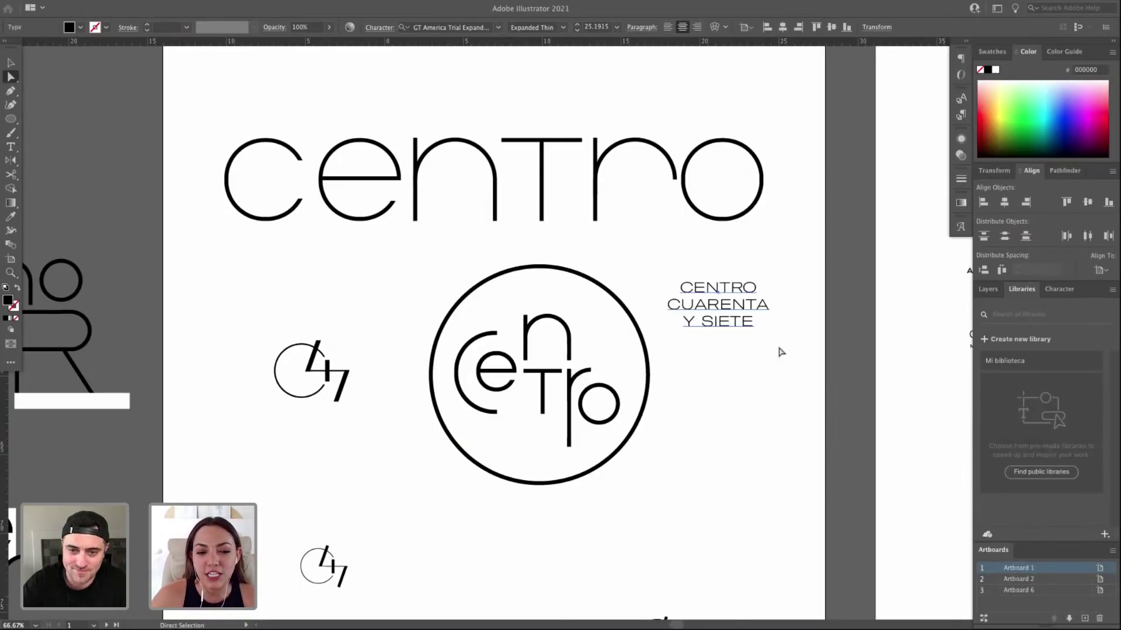
left_click_drag(595, 263, 601, 260)
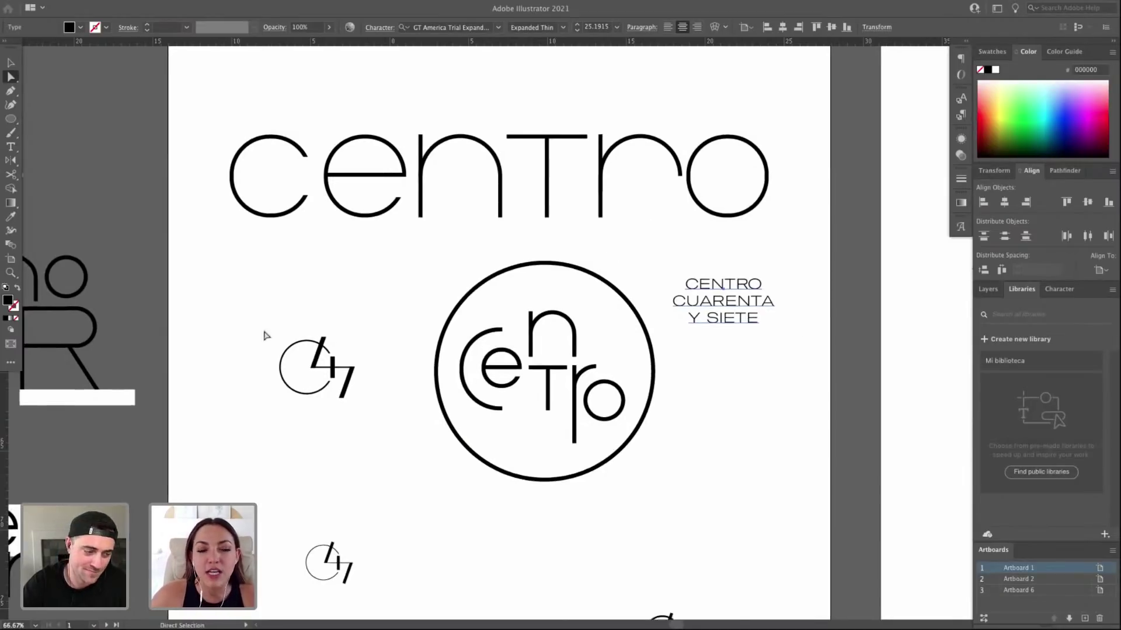
left_click_drag(367, 431, 380, 432)
left_click(260, 311)
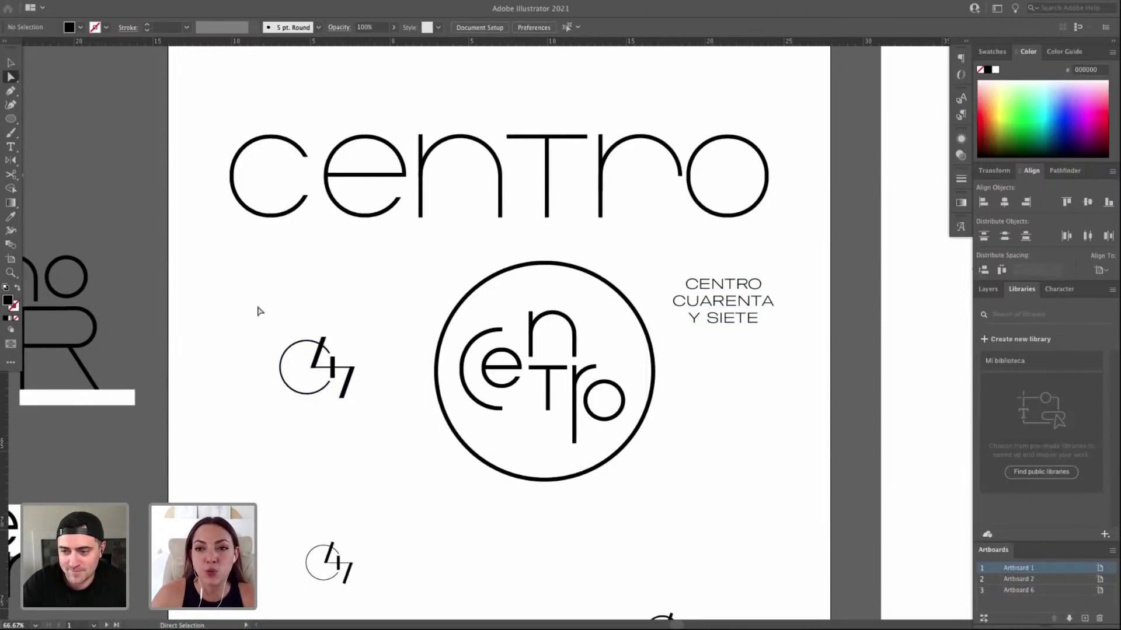
left_click_drag(243, 304, 213, 256)
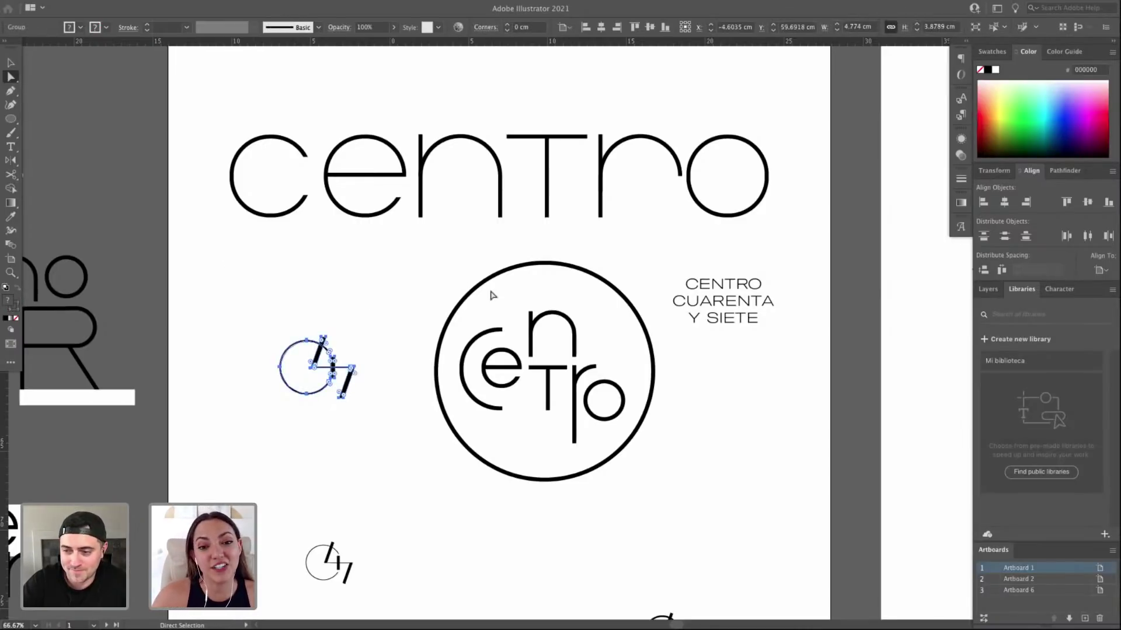
left_click_drag(383, 245, 650, 500)
mouse_move(666, 502)
left_mouse_down()
mouse_move(455, 253)
mouse_move(428, 253)
mouse_move(668, 481)
left_mouse_up()
left_click(667, 444)
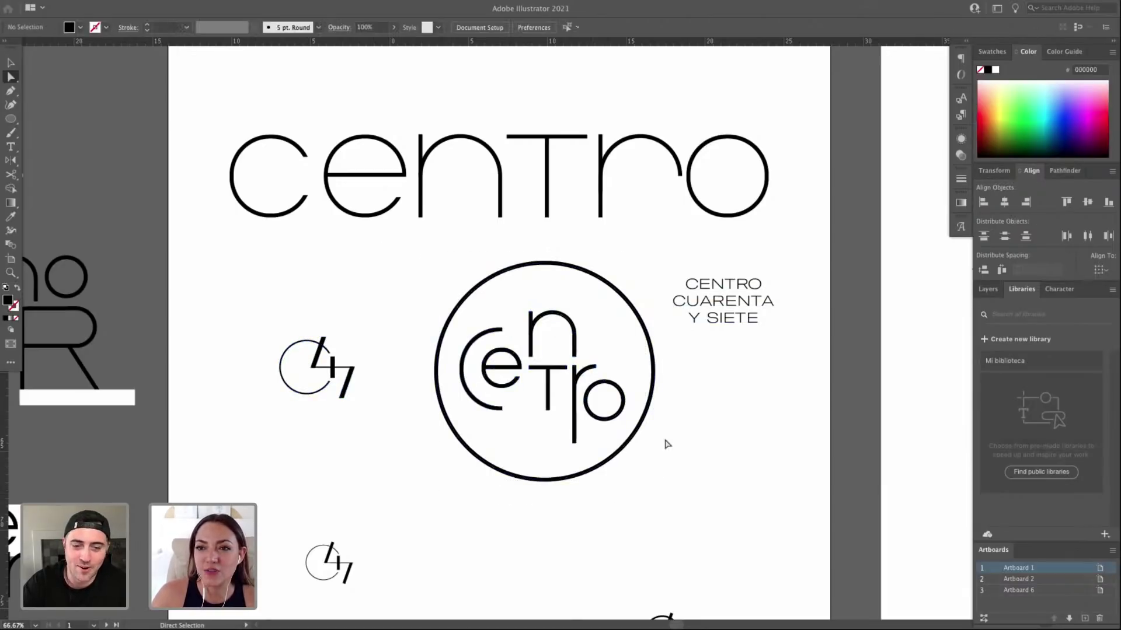
left_click(655, 382)
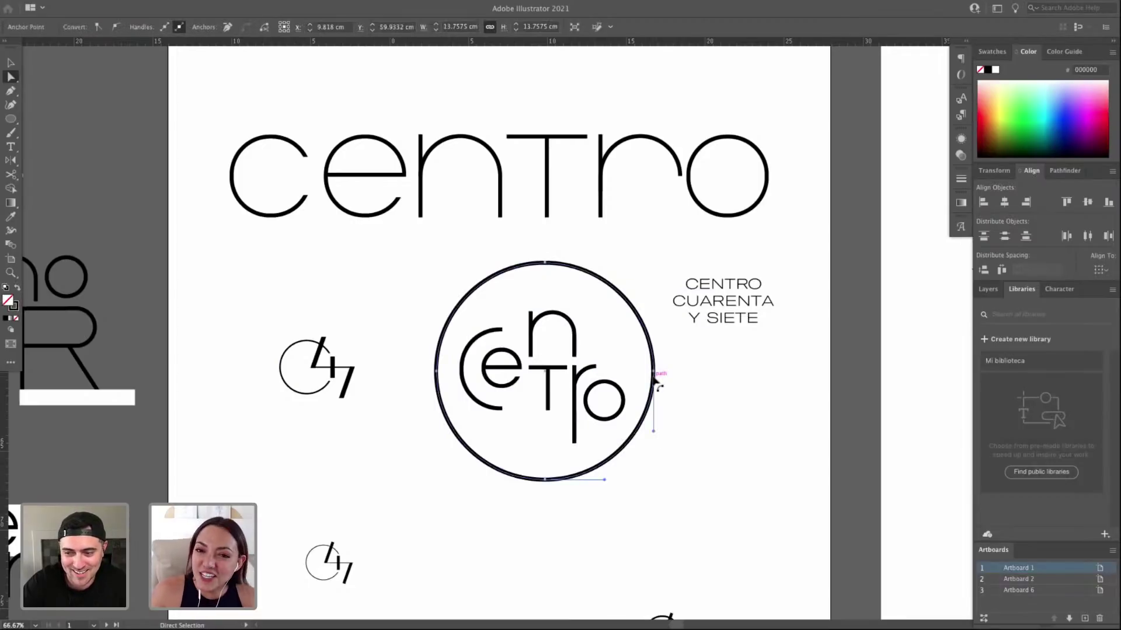
left_click(644, 298)
left_click_drag(658, 324, 660, 250)
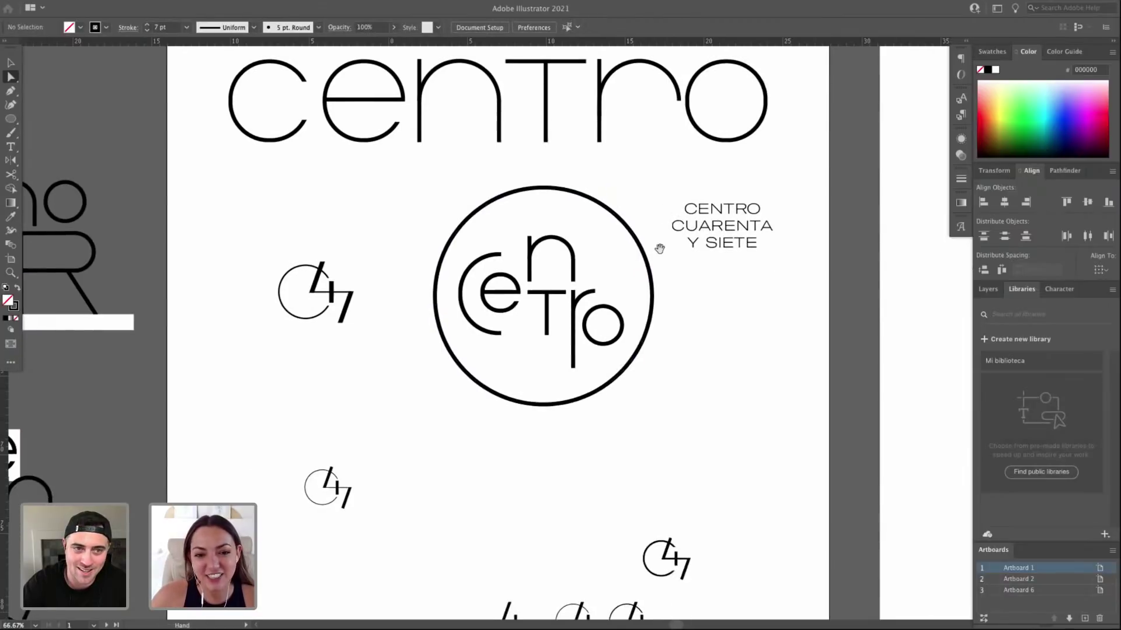
key("ctrl+space")
left_click_drag(361, 203, 765, 445)
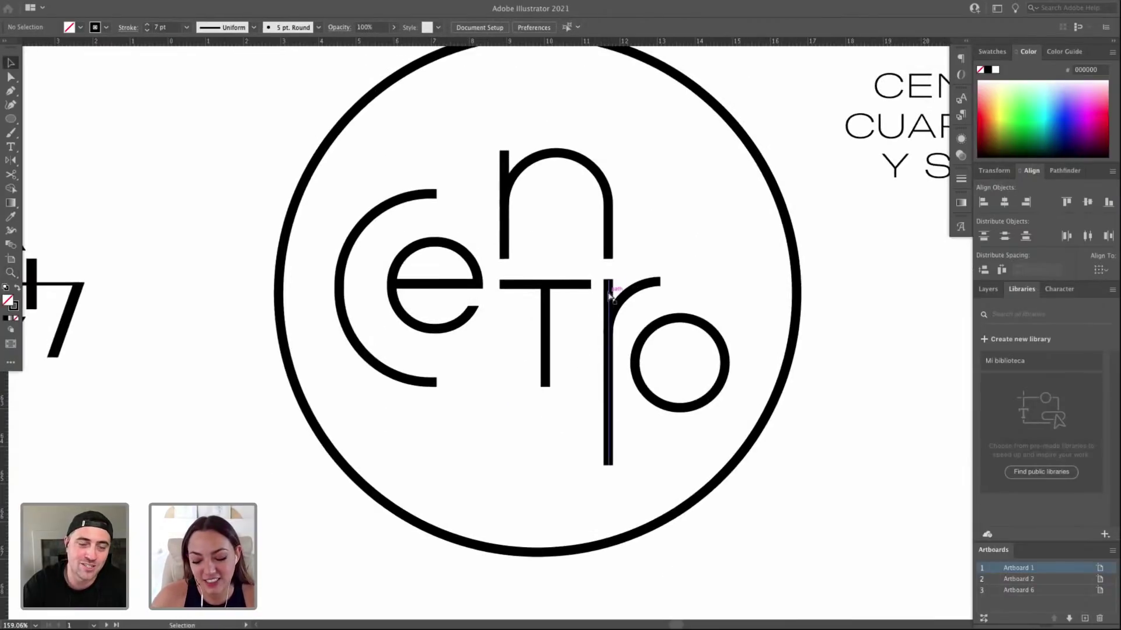
key("ctrl+minus")
key("ctrl+minus")
key("ctrl+minus")
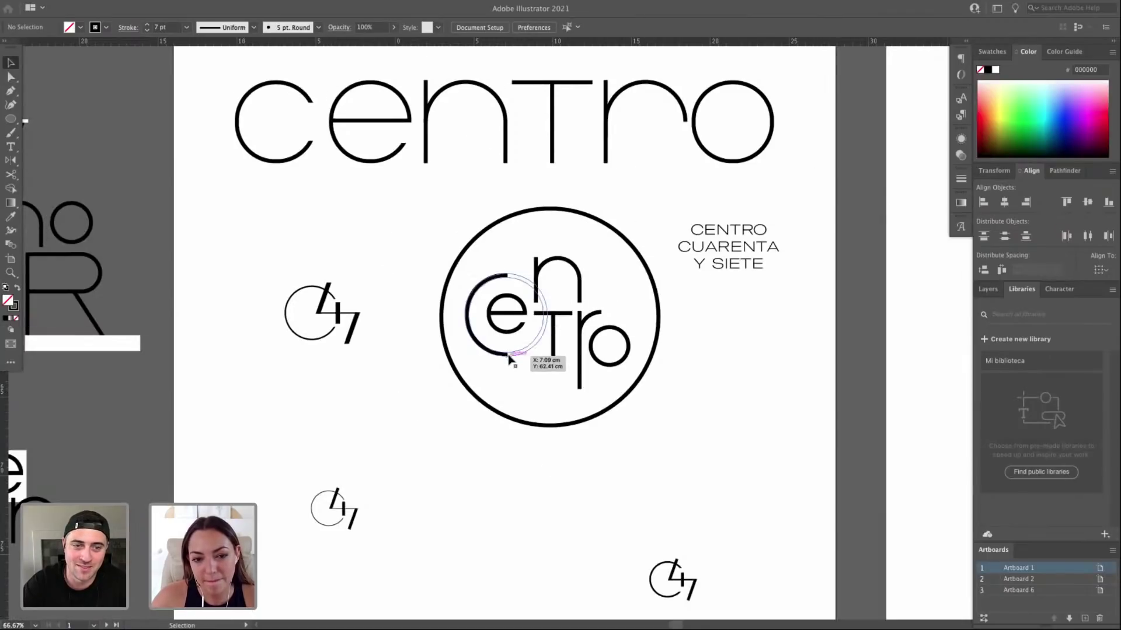
left_click_drag(524, 377, 527, 374)
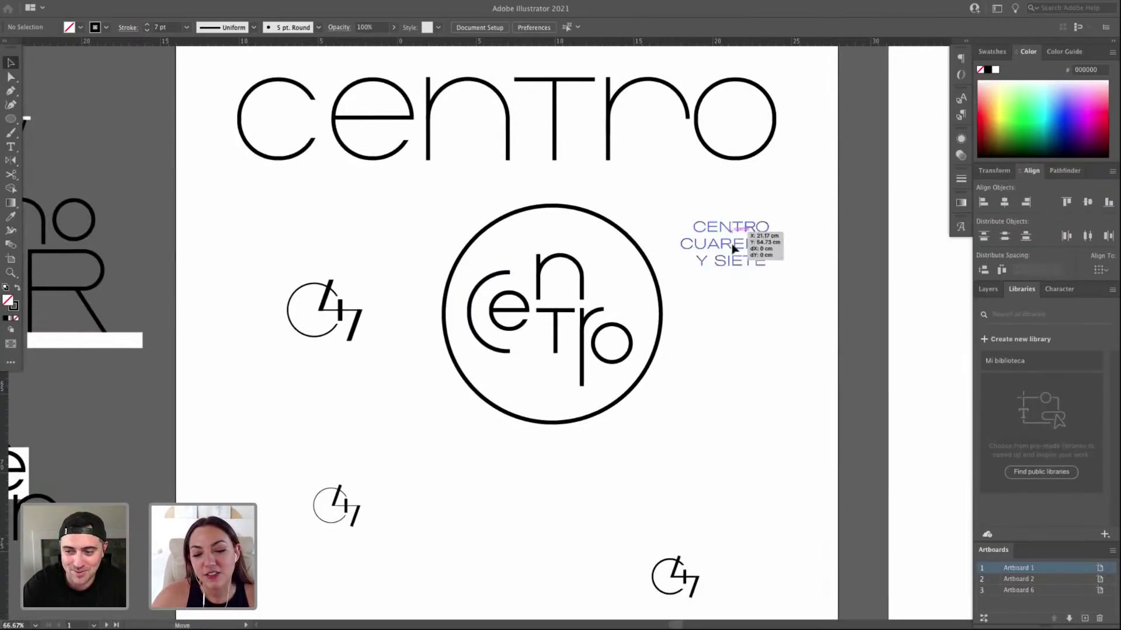
Move the CENTRO CUARENTA Y SIETE text slightly down and farther right from the circular logo.
left_click_drag(734, 248, 742, 261)
left_click(319, 230)
scroll(304, 251, "down", 1)
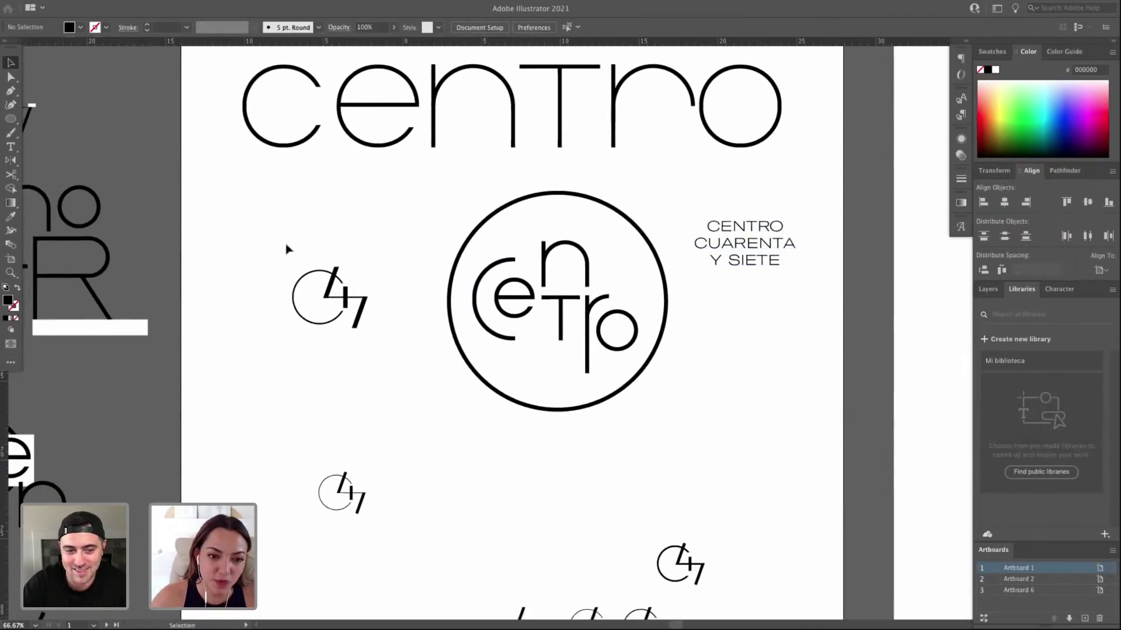
Move the small C47 mark from below the larger one to the lower right of the circular logo.
left_click(301, 279)
left_click(355, 495)
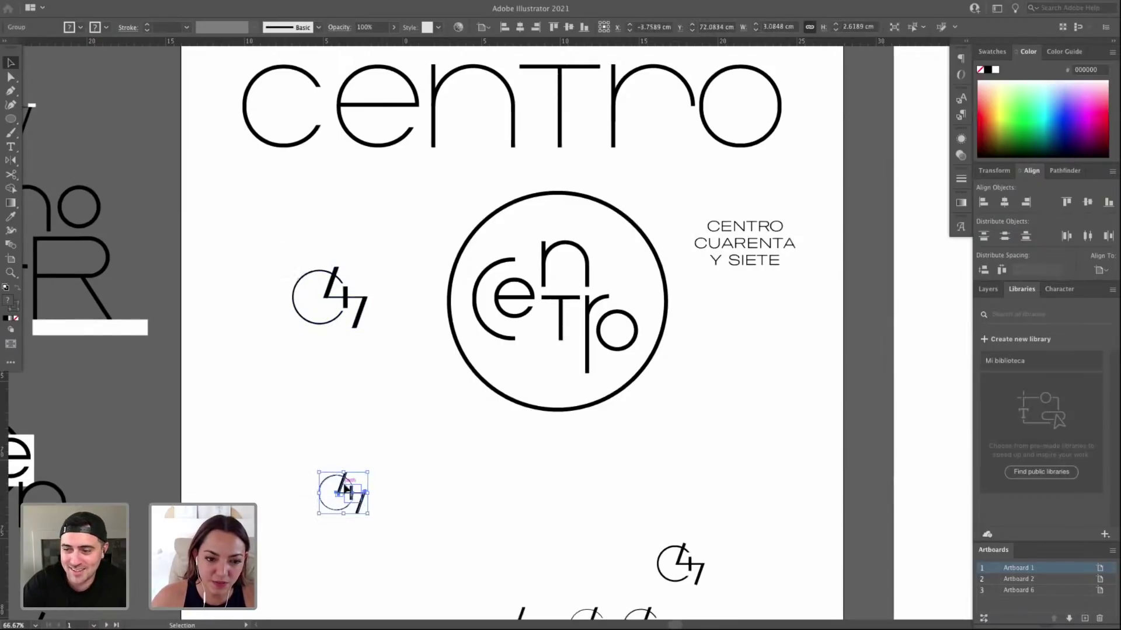
left_click_drag(348, 489, 753, 442)
left_click(765, 379)
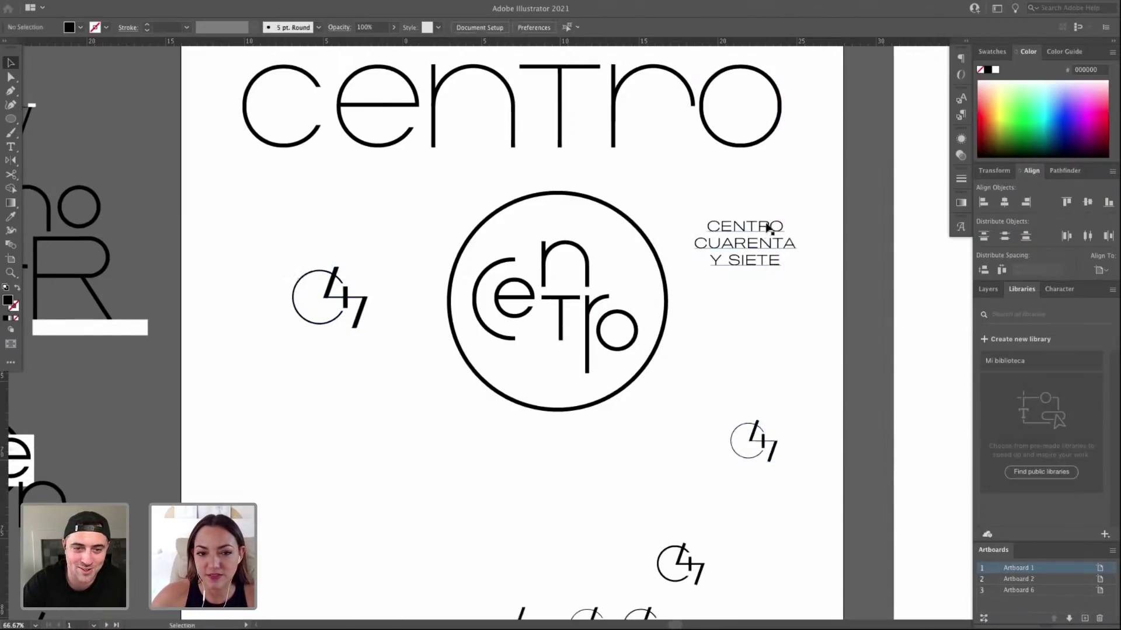
Place a duplicate of the CENTRO CUARENTA Y SIETE text beneath the C47 mark left of the circular logo.
left_click(764, 228)
left_click_drag(756, 183, 743, 248)
left_click_drag(749, 286, 323, 428)
mouse_move(359, 415)
left_mouse_down()
mouse_move(398, 412)
mouse_move(371, 415)
mouse_move(379, 410)
left_mouse_up()
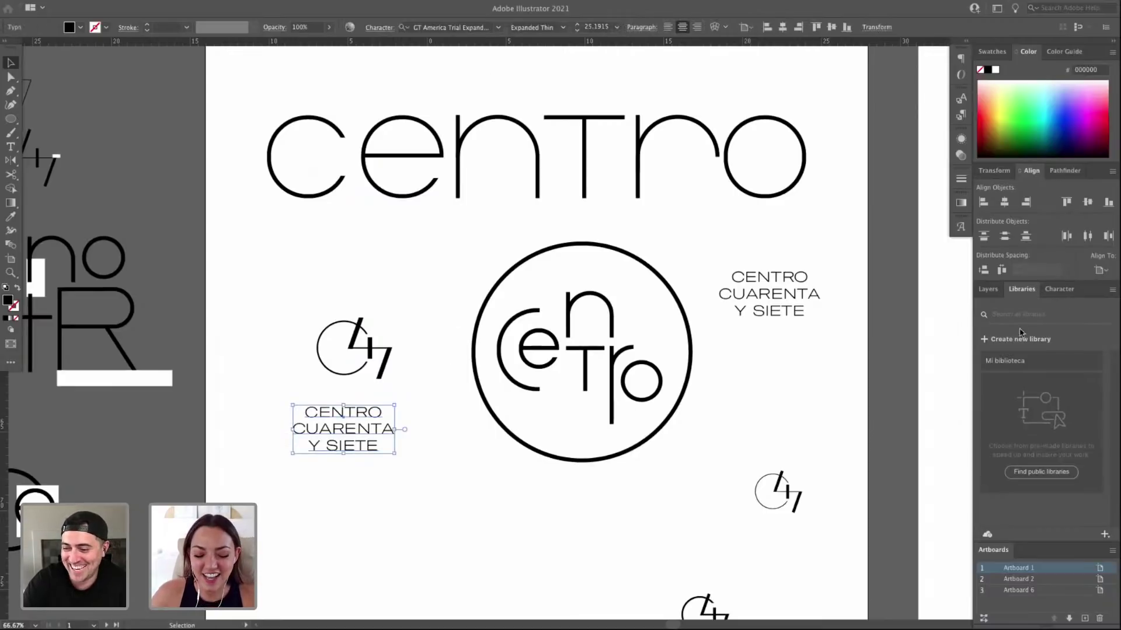
Change the font of the duplicated text under the C47 mark to Poppins Light.
key("ctrl+t")
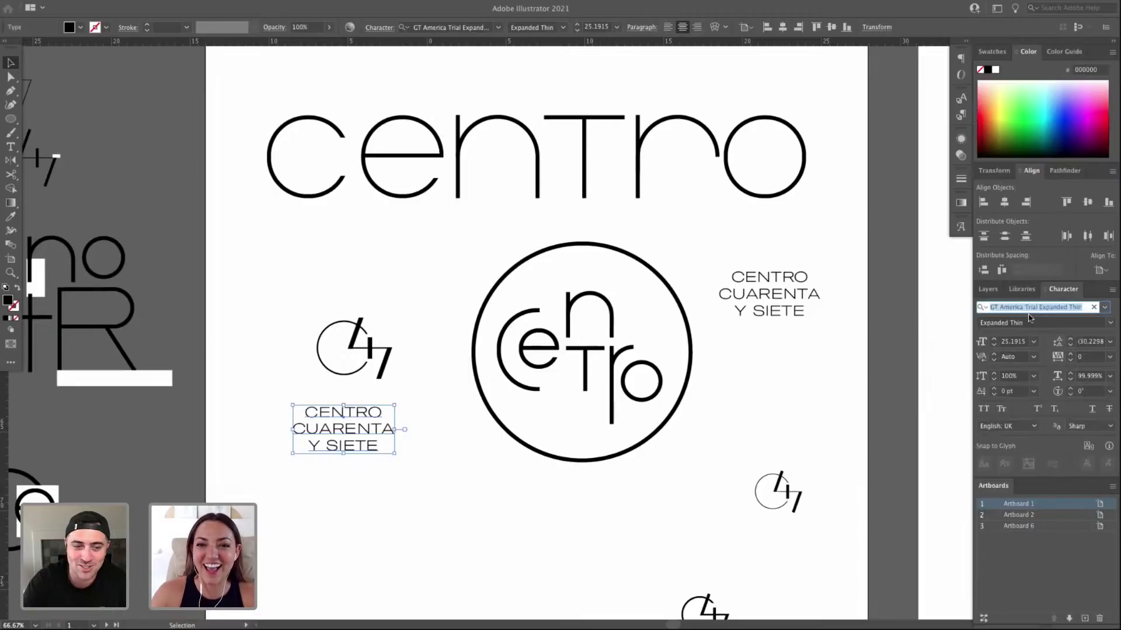
type("poppins")
key("Return")
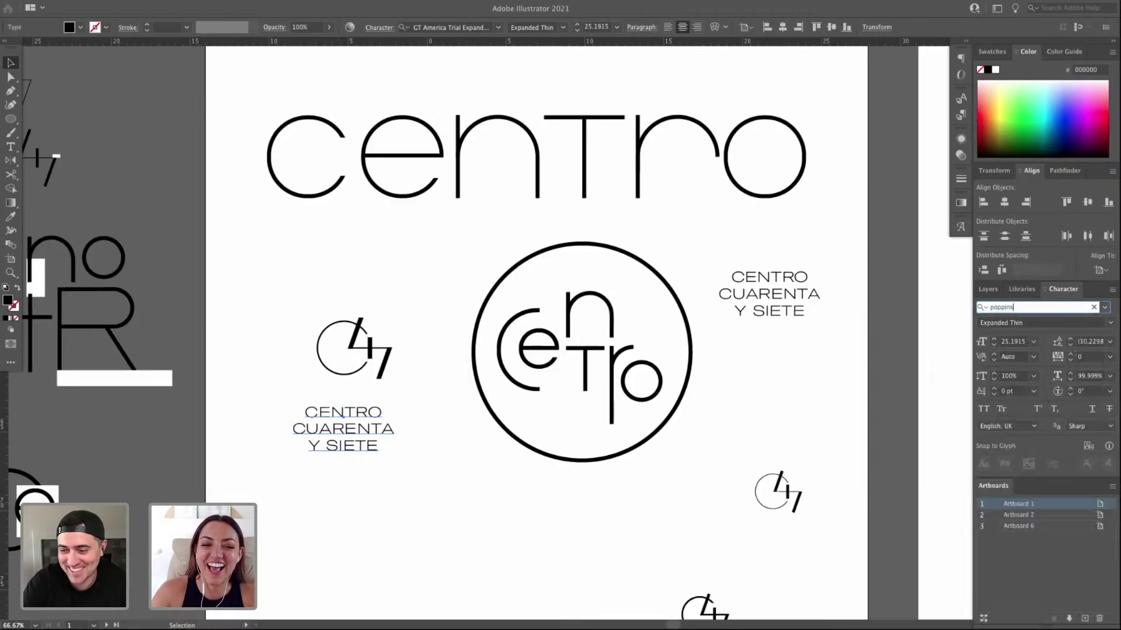
left_click(403, 442)
Replace the wording of the duplicated text under the C47 mark with CENTRO 47.
key("t")
left_click(351, 431)
key("ctrl+a")
type("cen")
key("BackSpace")
key("BackSpace")
key("BackSpace")
type("centr")
key("BackSpace")
key("BackSpace")
key("BackSpace")
key("BackSpace")
key("BackSpace")
type("CENTRO 47")
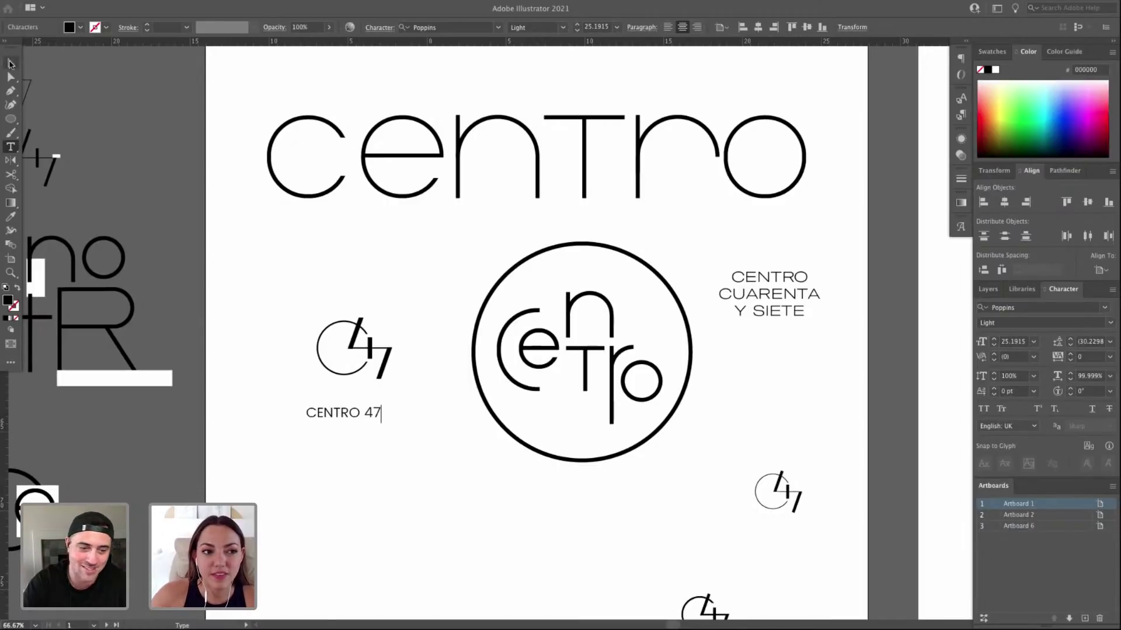
left_click(10, 63)
Try a series of fonts from Graphik through Helvetica and Hoefler Text to HV Simplicite Demo on the CENTRO CUARENTA Y SIETE text.
left_click(780, 294)
left_click(561, 30)
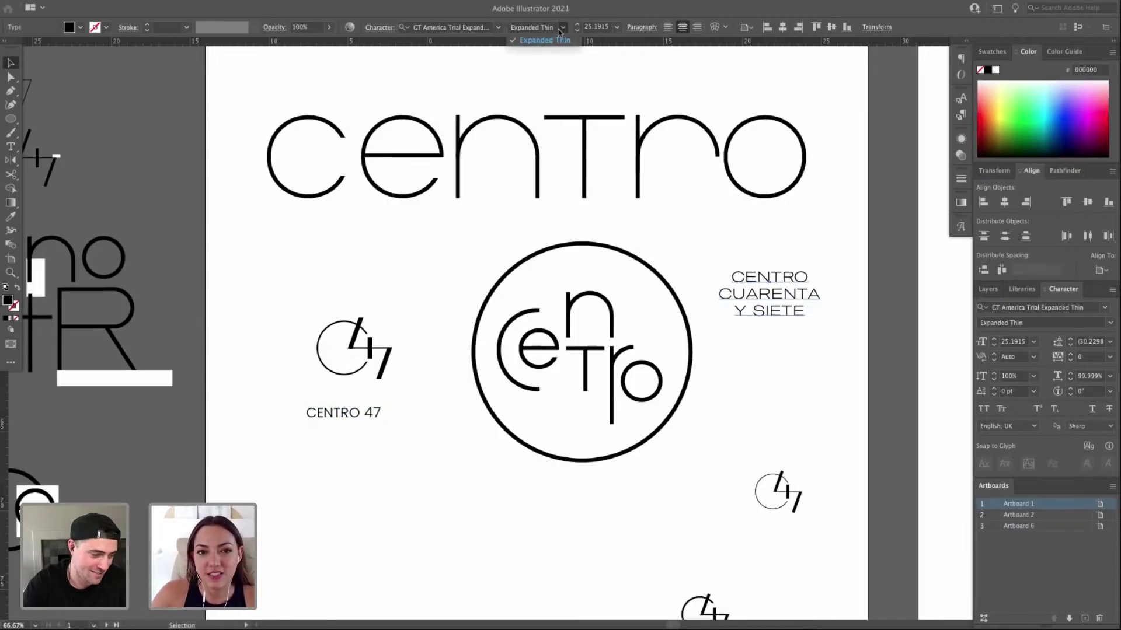
left_click(462, 27)
type("Graphik")
key("Down")
key("Down")
key("Down")
key("Down")
key("Down")
key("Down")
key("Down")
key("Down")
key("Down")
key("Down")
key("Down")
key("Down")
key("Down")
key("Down")
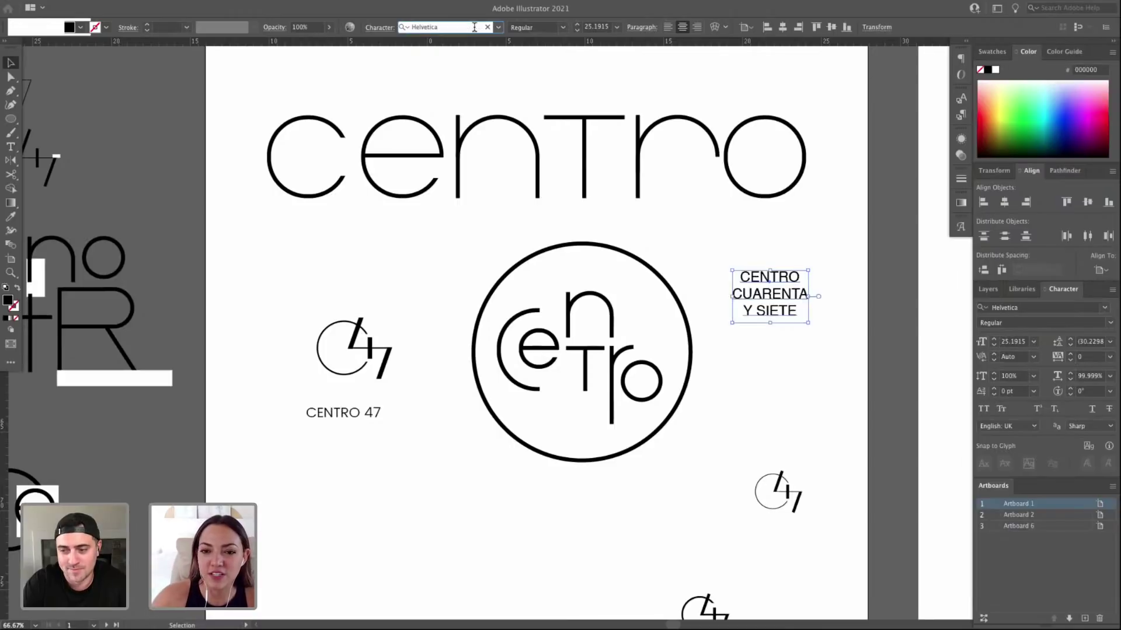
key("Down")
key("Down")
key("Down")
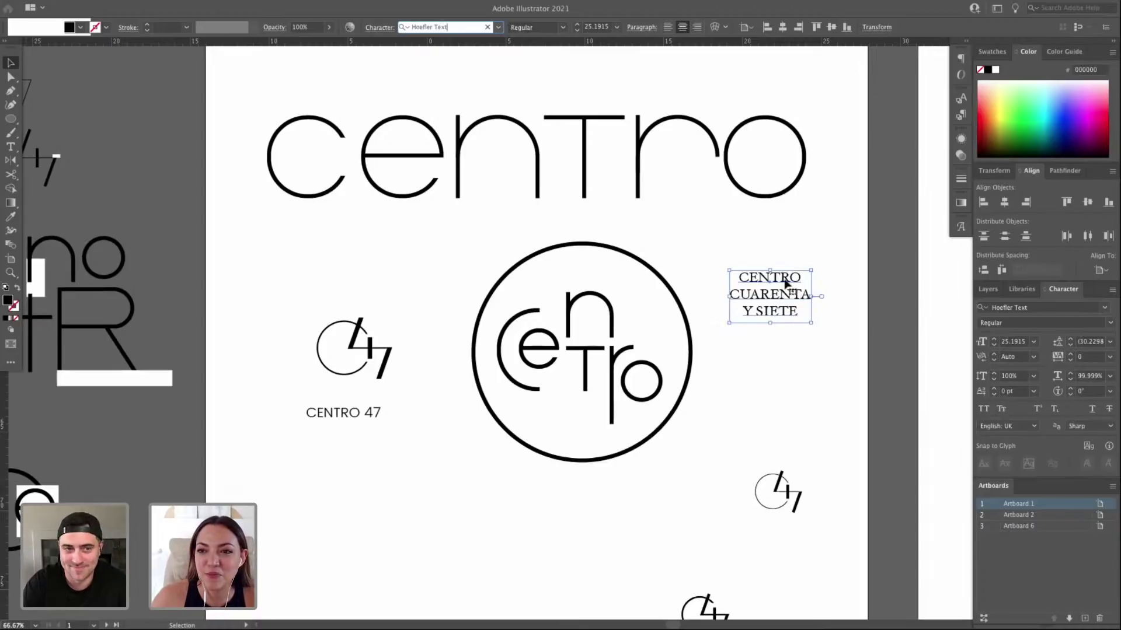
key("Down")
key("Down")
key("Down")
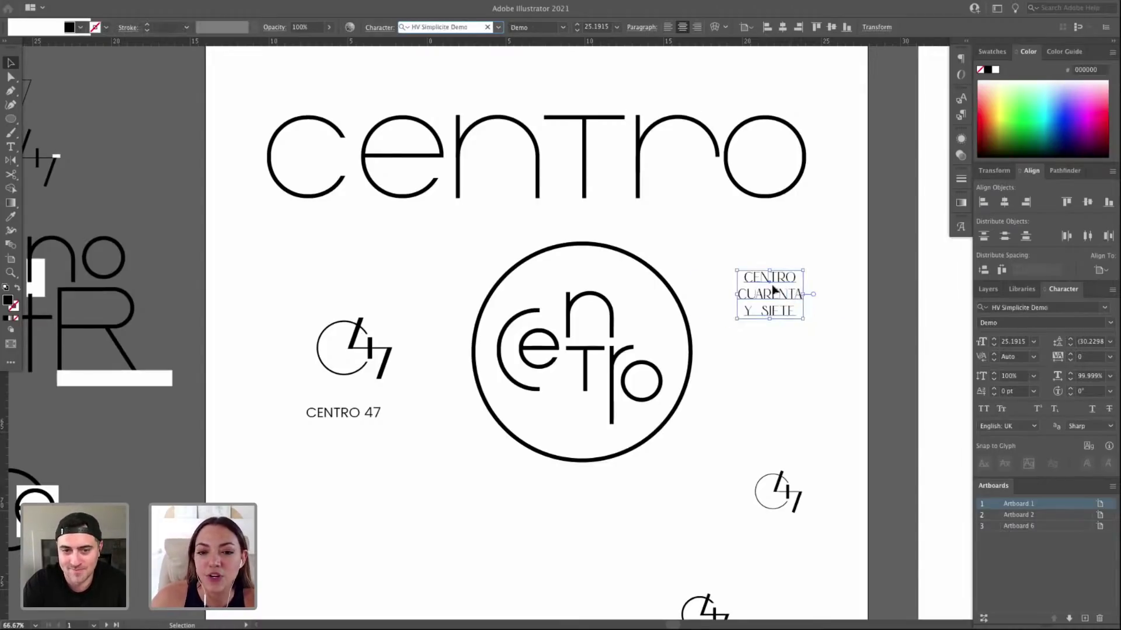
Delete the CENTRO CUARENTA Y SIETE text beside the circular logo.
left_click(775, 288)
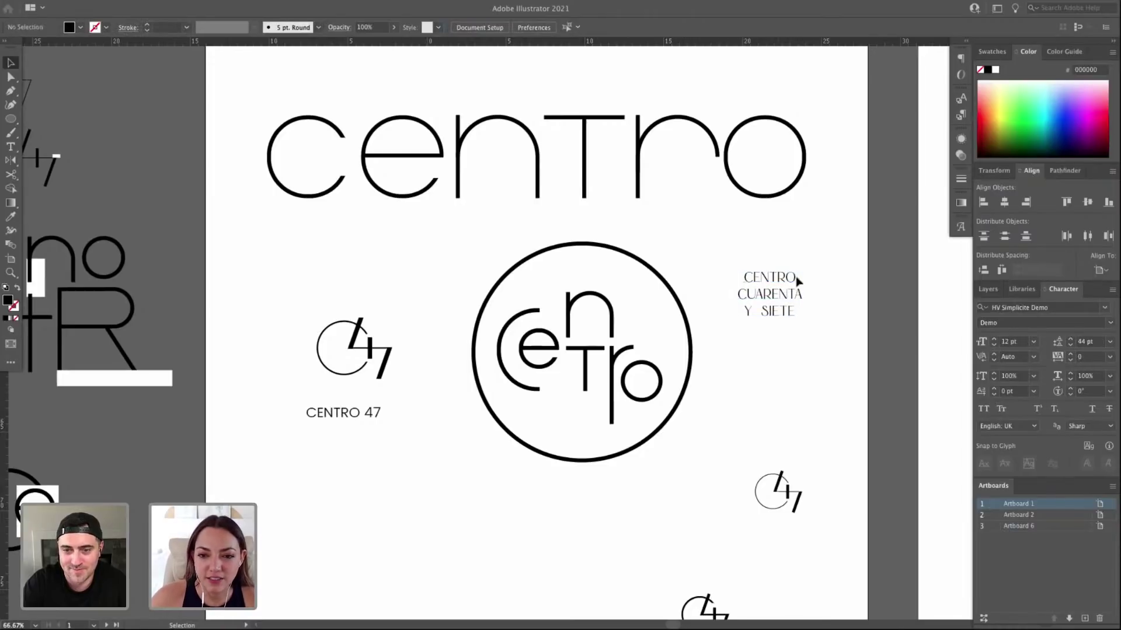
mouse_move(801, 292)
left_mouse_down()
mouse_move(830, 304)
mouse_move(797, 298)
left_mouse_up()
key("Delete")
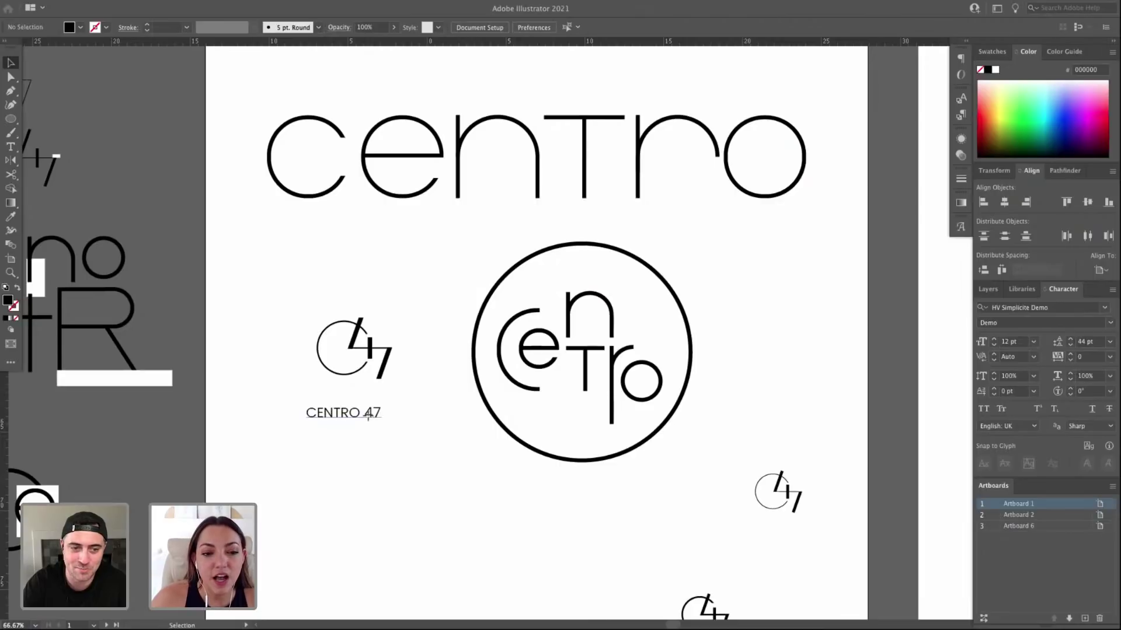
Enlarge the CENTRO 47 text beneath the C47 mark to about 39.6 pt.
left_click(372, 417)
mouse_move(384, 405)
left_mouse_down()
mouse_move(406, 393)
mouse_move(397, 415)
left_mouse_up()
left_click(280, 306)
left_click_drag(279, 306, 412, 393)
left_click(286, 300)
left_click_drag(280, 275, 408, 393)
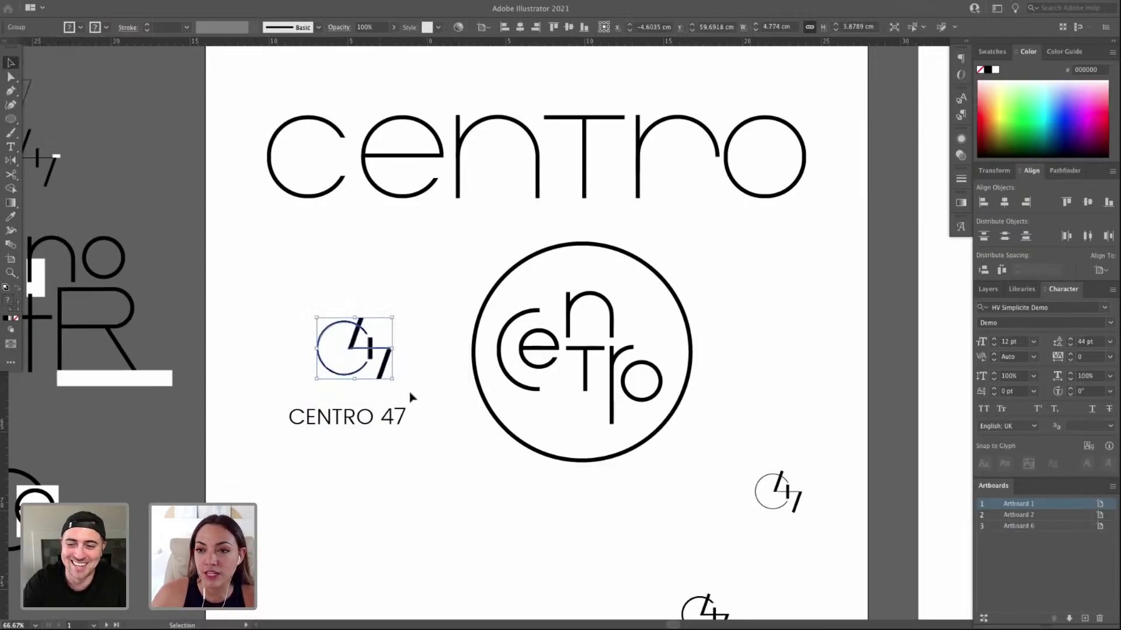
left_click(410, 398)
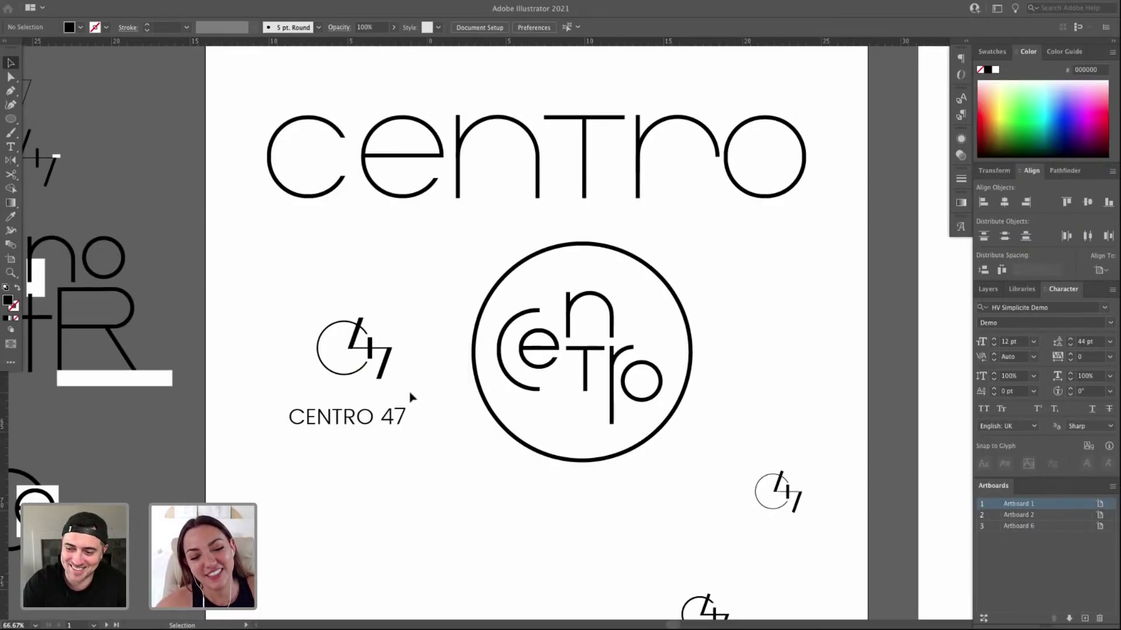
Set the tracking of the CENTRO 47 text to 40 and move it slightly up towards the C47 mark.
scroll(403, 392, "right", 2)
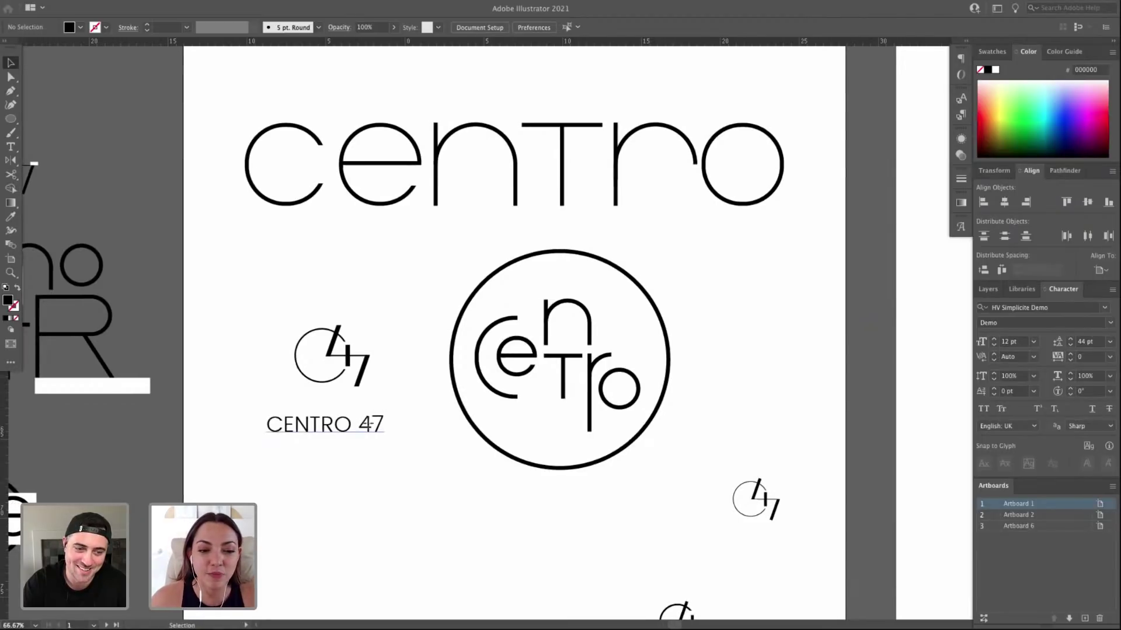
left_click(371, 429)
left_click_drag(370, 429, 374, 425)
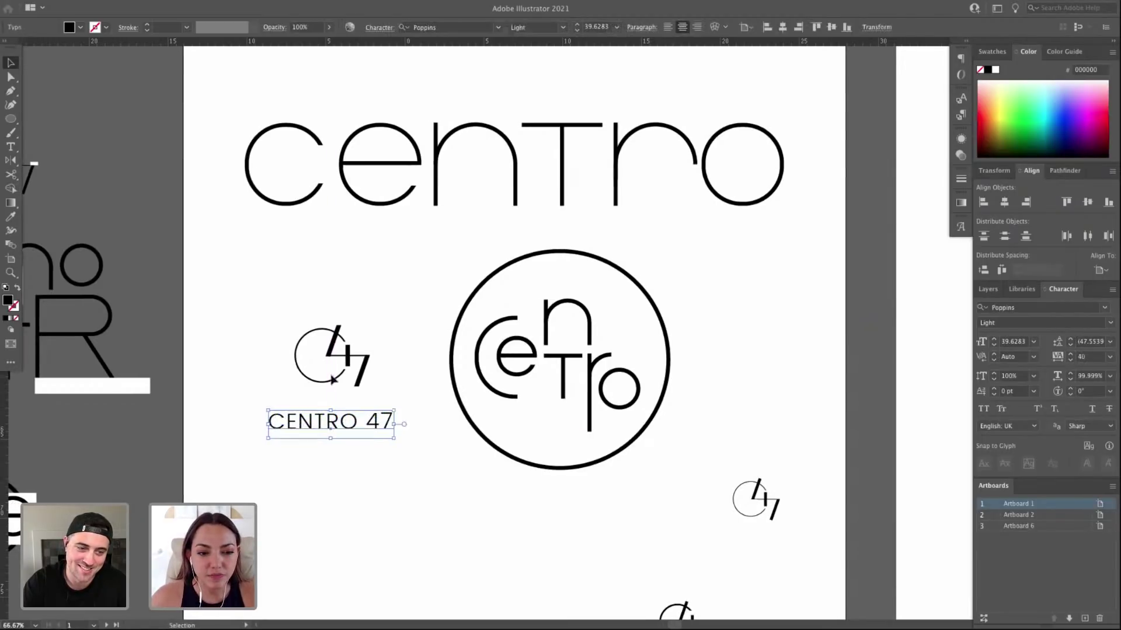
Centre the C47 mark and the CENTRO 47 text on each other beside the circular logo.
left_click_drag(275, 295, 377, 395)
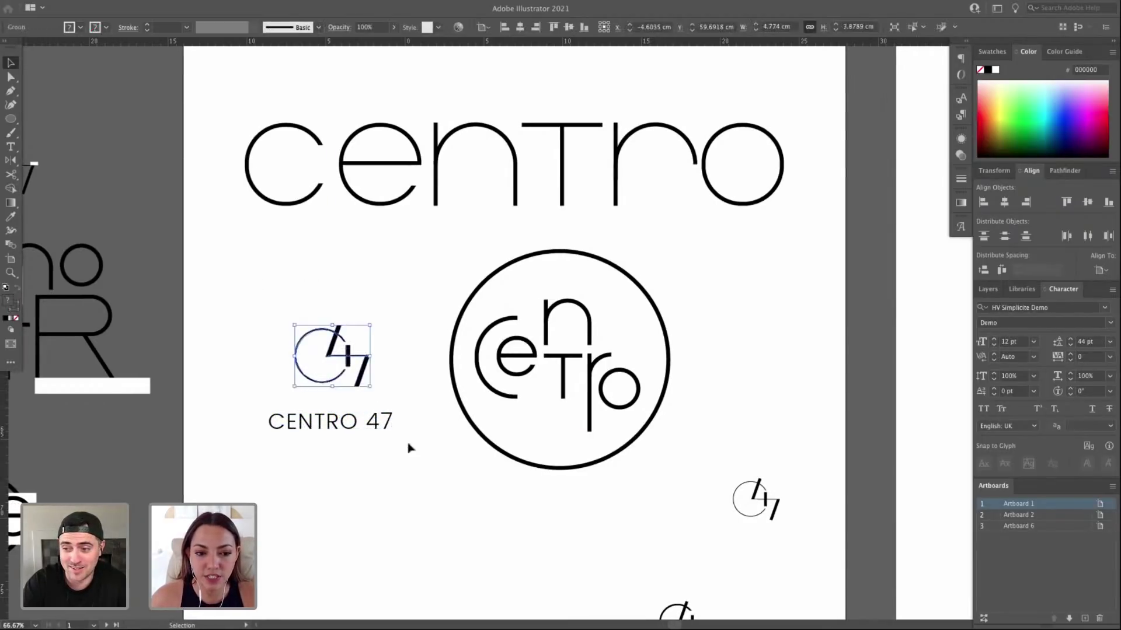
left_click(353, 403)
left_click(344, 435)
left_click_drag(441, 232, 661, 520)
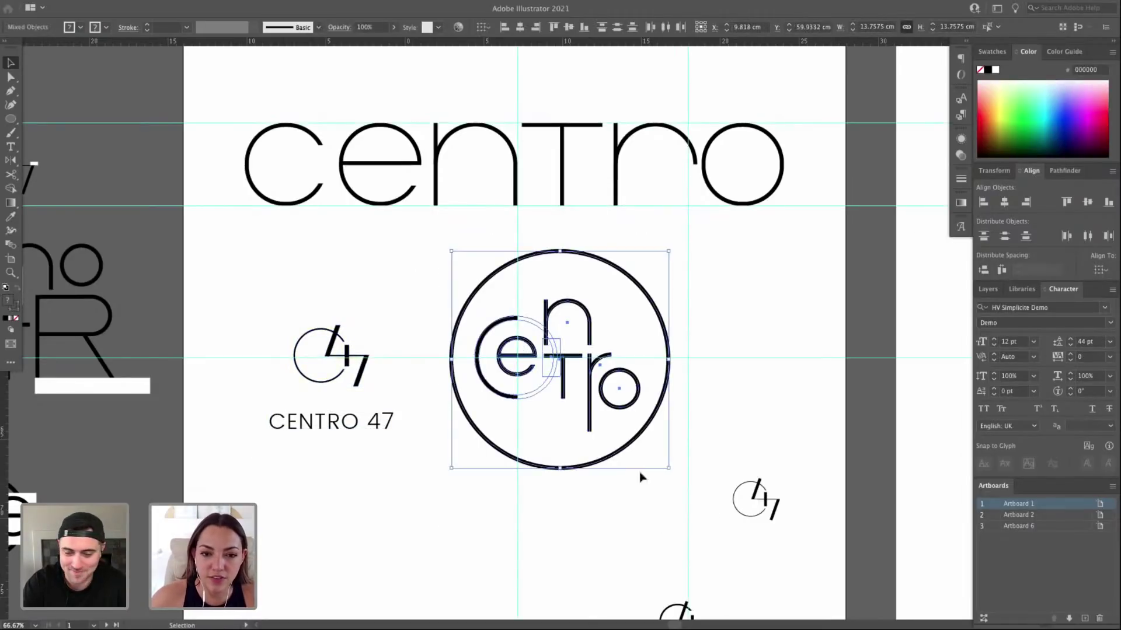
left_click(348, 297)
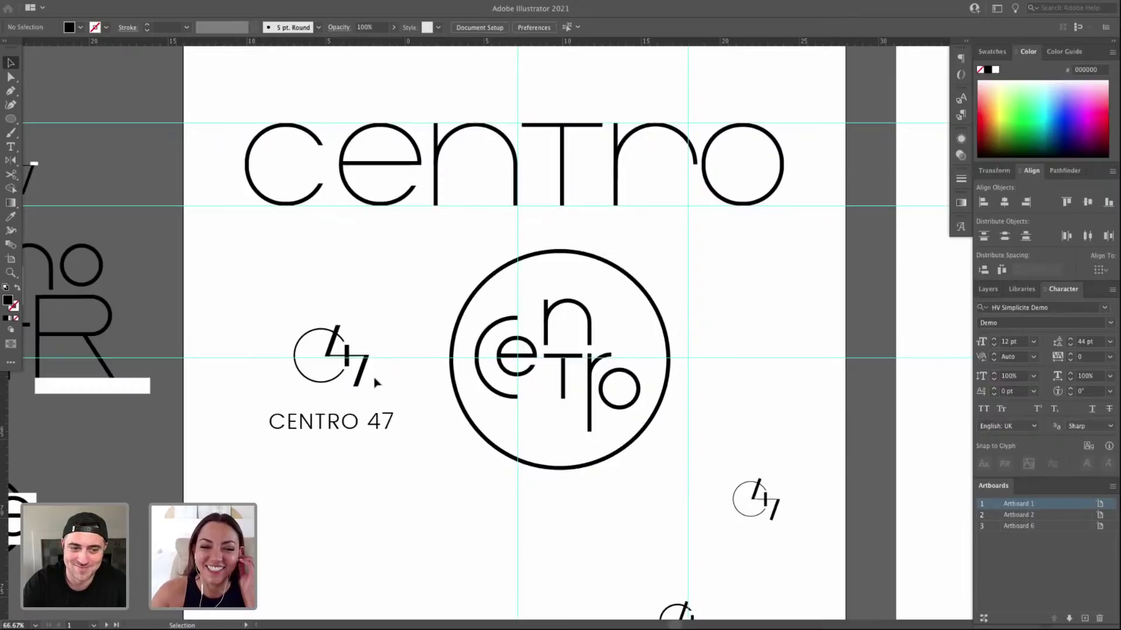
Examine the size and spacing of the C47 mark and CENTRO 47 text against the circular logo at several zoom levels.
left_click(383, 419)
key("z")
left_click_drag(385, 408, 540, 484)
left_click_drag(493, 433, 443, 470)
key("super+minus")
key("super+minus")
key("super+minus")
key("super+minus")
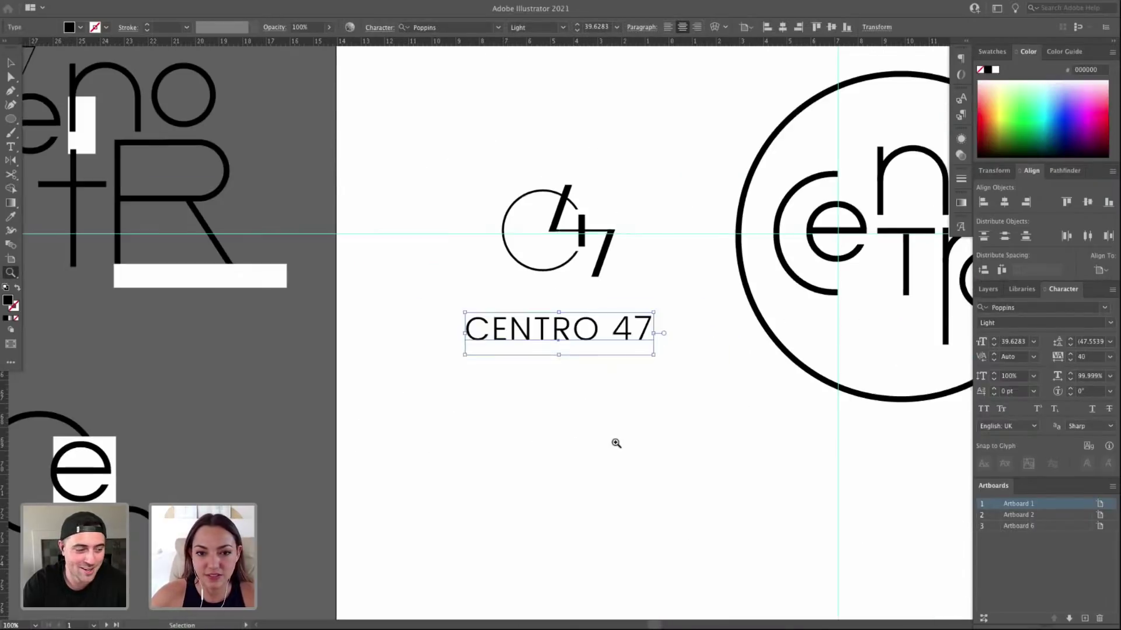
left_click_drag(489, 378, 322, 480)
key("super+equal")
left_click_drag(481, 358, 382, 435)
scroll(381, 435, "right", 4)
scroll(382, 435, "up", 2)
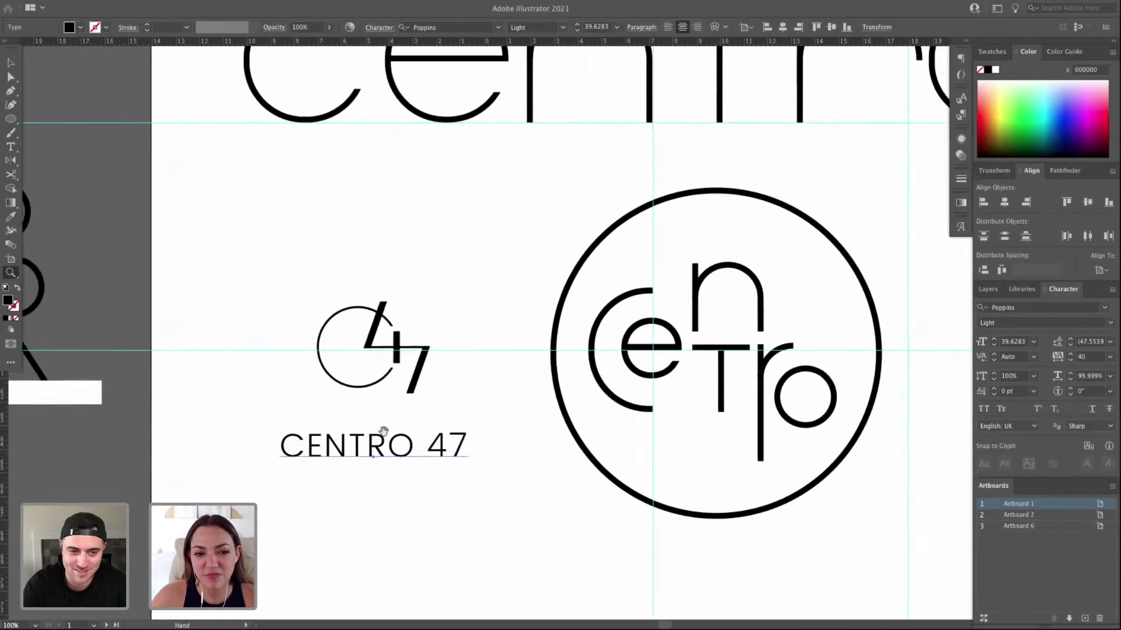
key("super+minus")
scroll(413, 437, "right", 5)
scroll(412, 436, "up", 2)
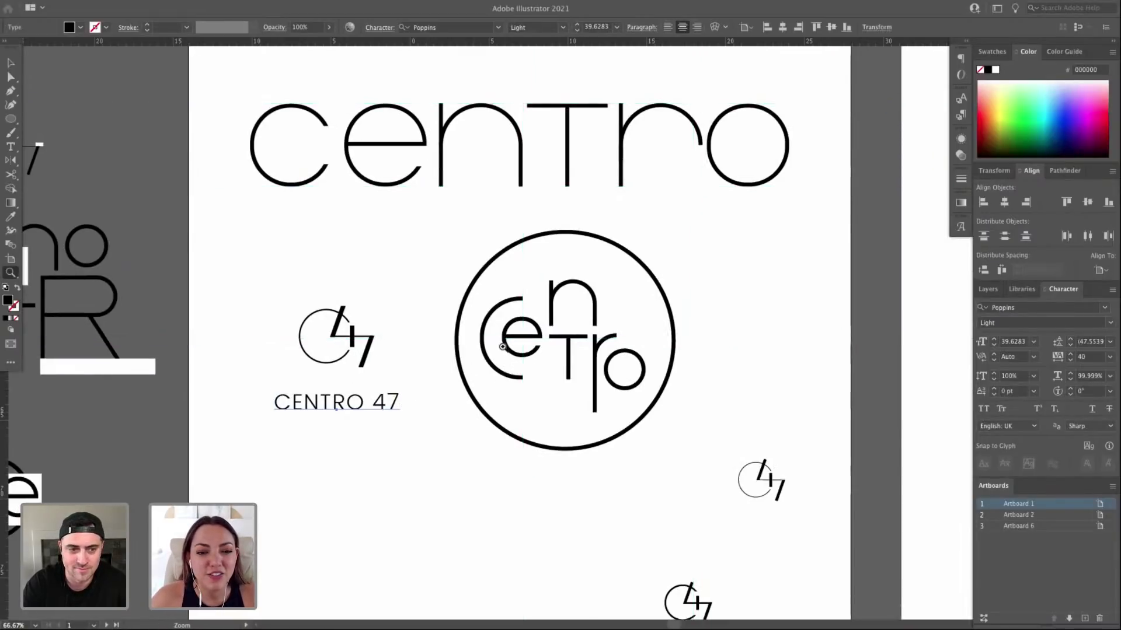
left_click(475, 370)
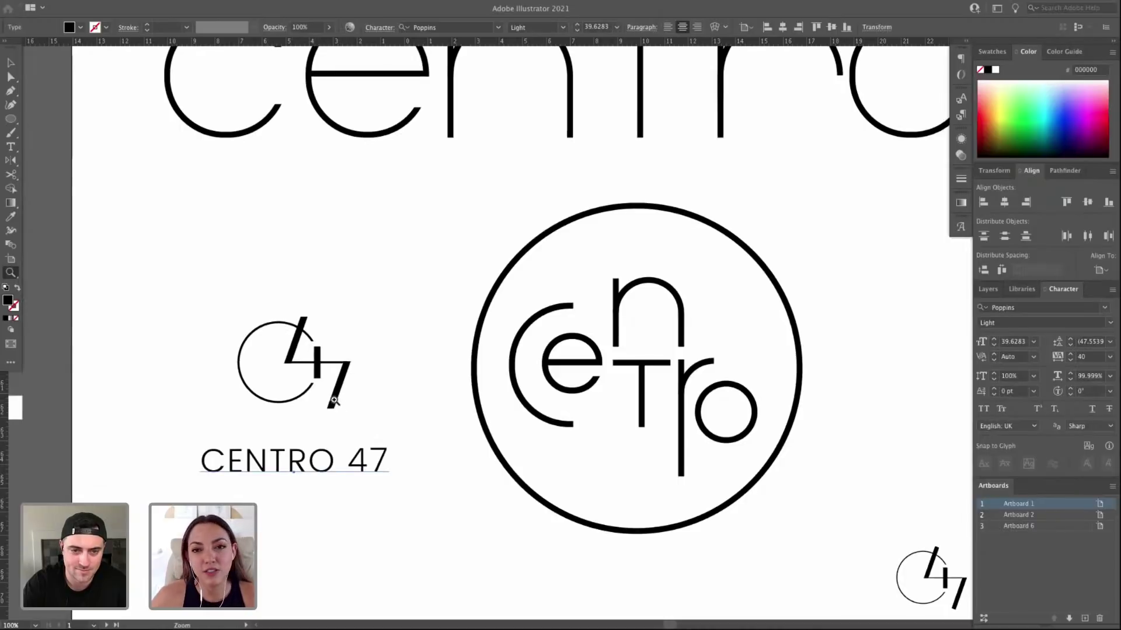
Move the CENTRO 47 text slightly closer to the C47 mark above it.
key("v")
left_click(359, 467)
left_click_drag(369, 467, 369, 462)
left_click_drag(450, 226, 819, 566)
left_click(344, 502)
left_click(374, 454)
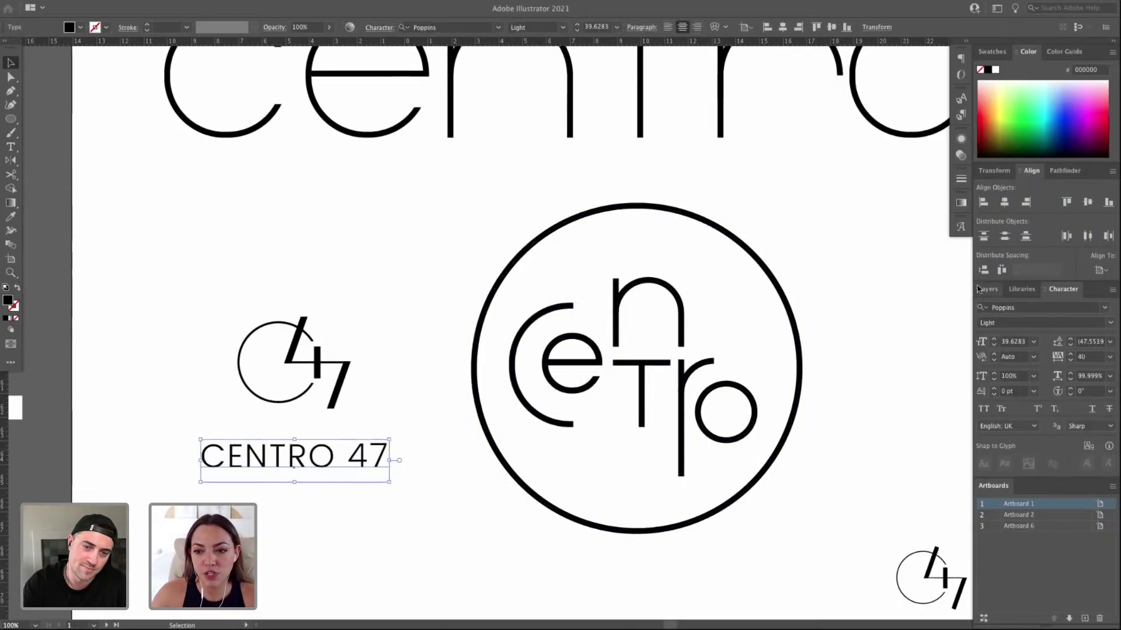
left_click(1021, 308)
left_click_drag(156, 304, 473, 543)
left_click(421, 516)
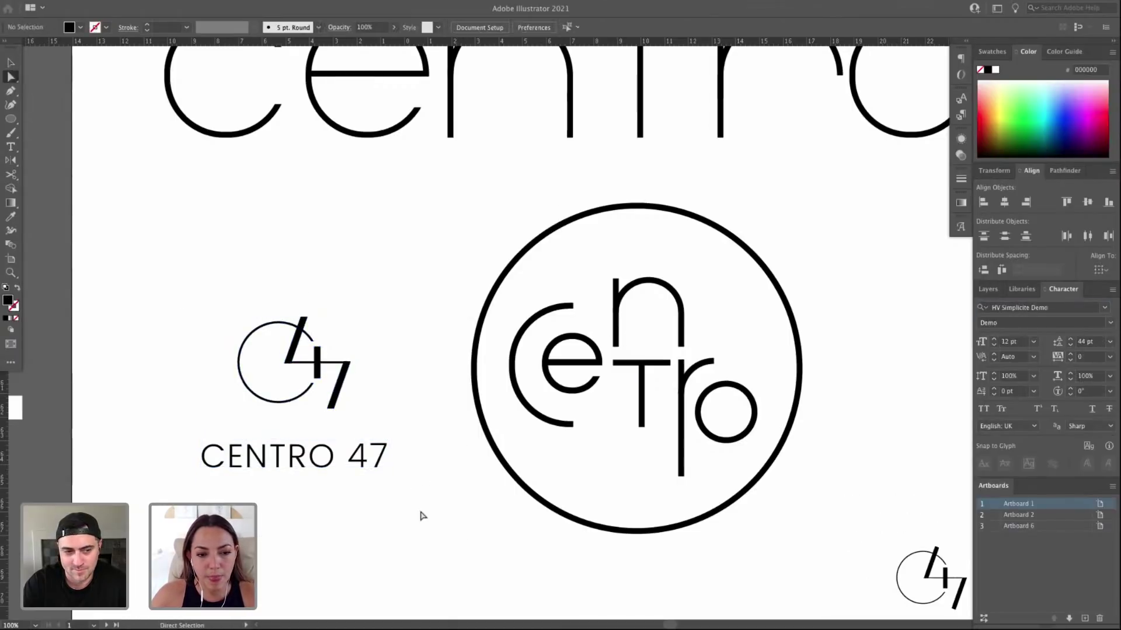
Try variants of the Poppins family on the CENTRO 47 text, including Poppins ExtraLight and Poppins SemiBold Italic.
key("ctrl+equal")
scroll(380, 526, "up", 3)
left_click(430, 474)
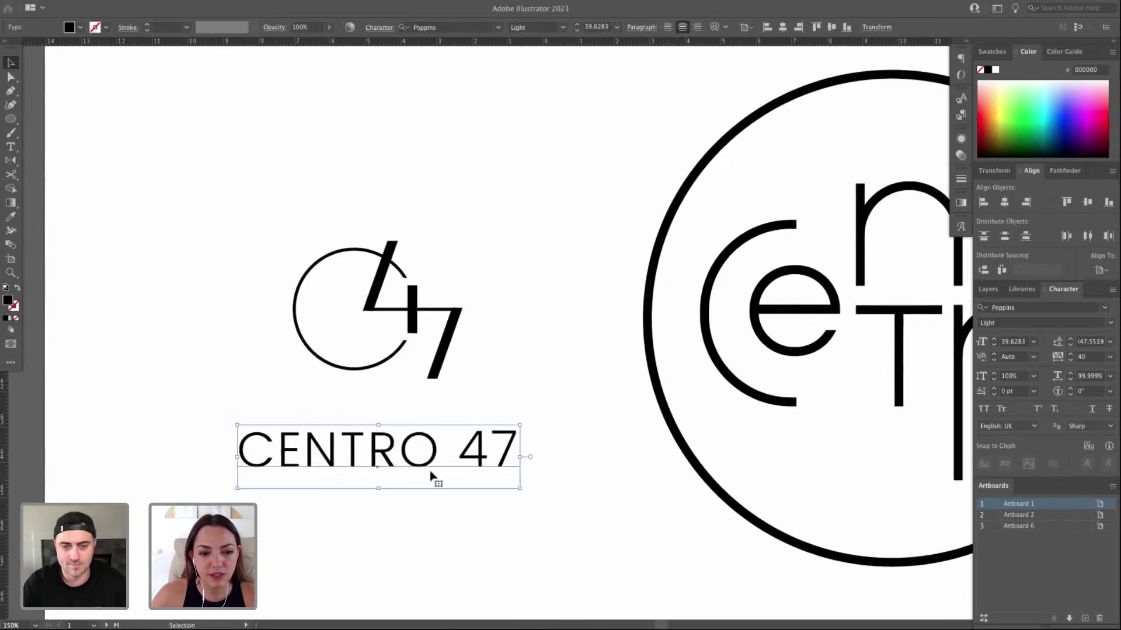
left_click(1029, 307)
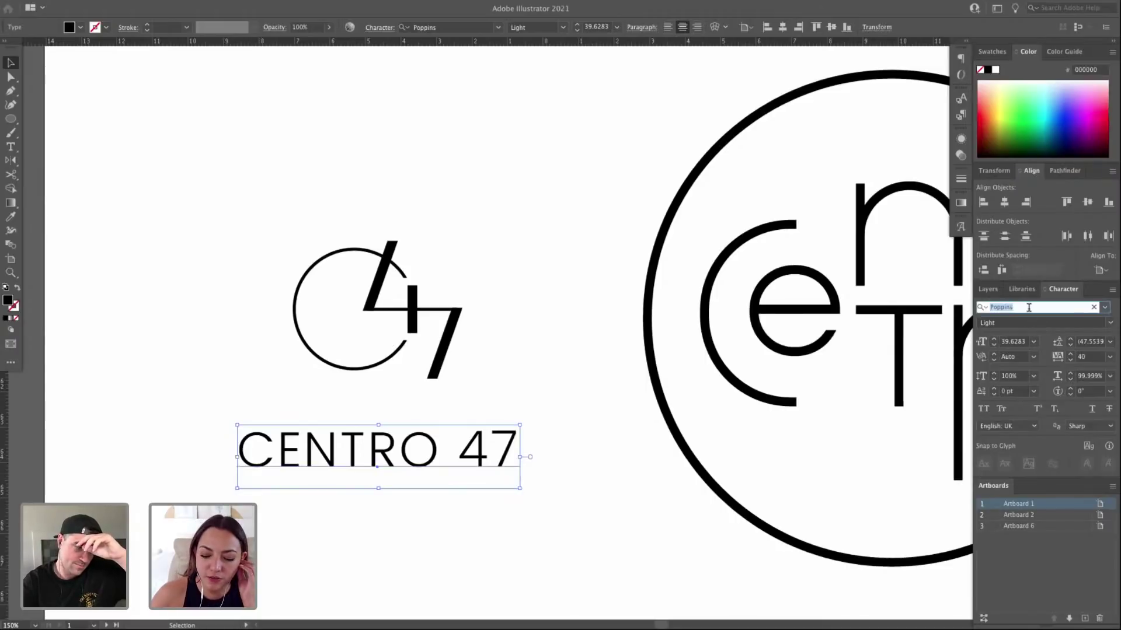
key("Down")
key("Down")
key("Down")
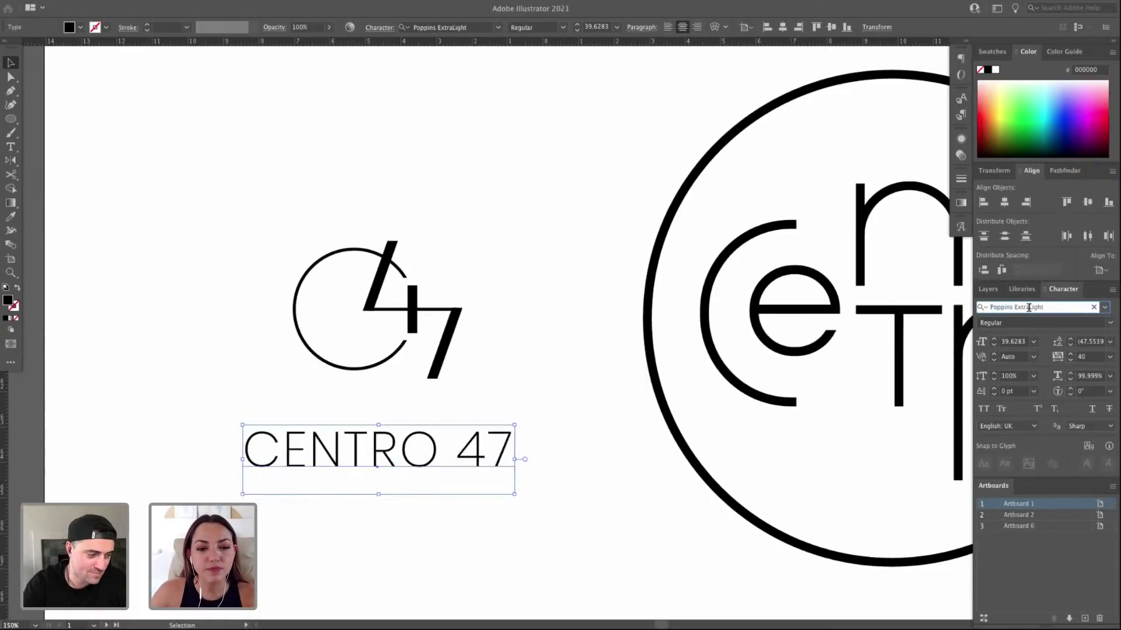
key("Down")
key("Down")
key("Down")
key("Down")
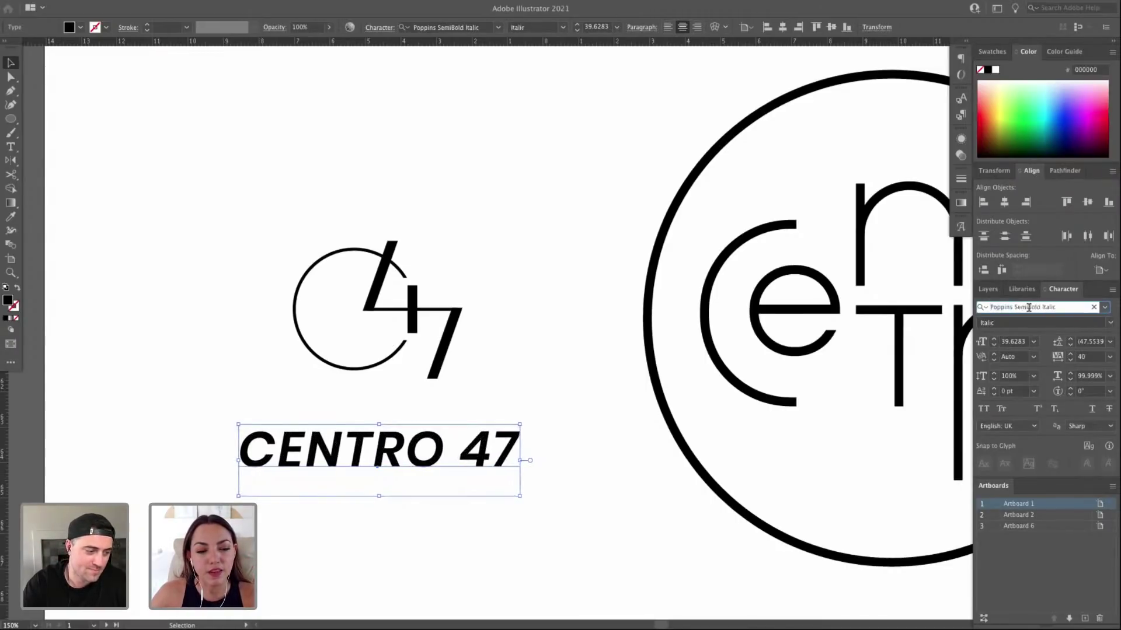
Try the fonts Praktika, PresicavLt-Regular and PresicavUl-Regular on the CENTRO 47 text and compare them with the C47 mark.
key("Down")
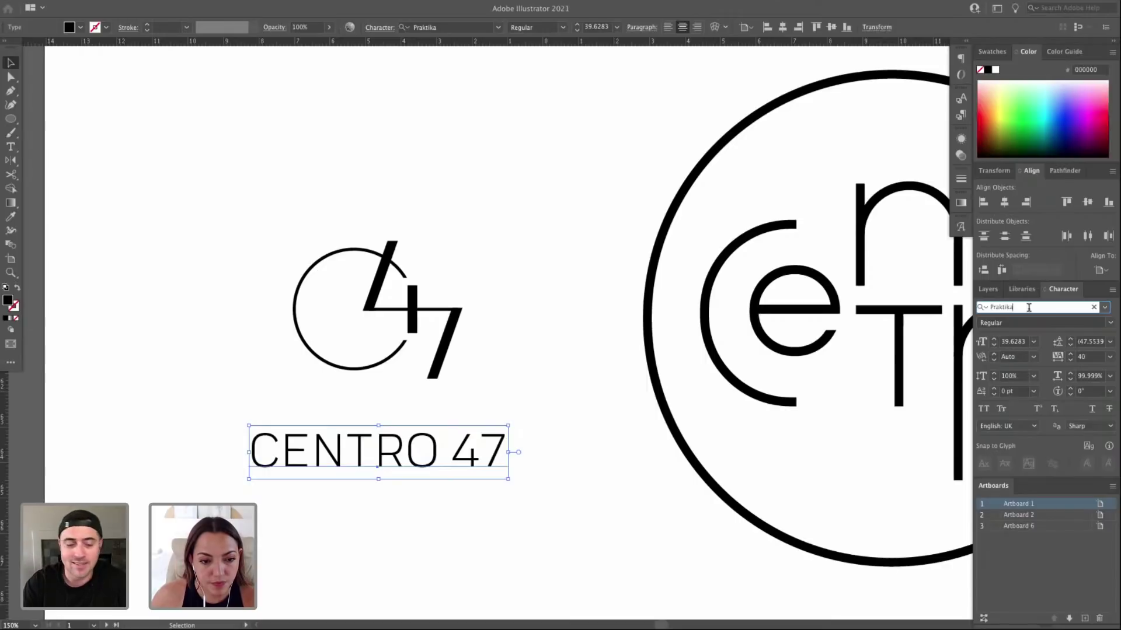
key("Down")
key("Down")
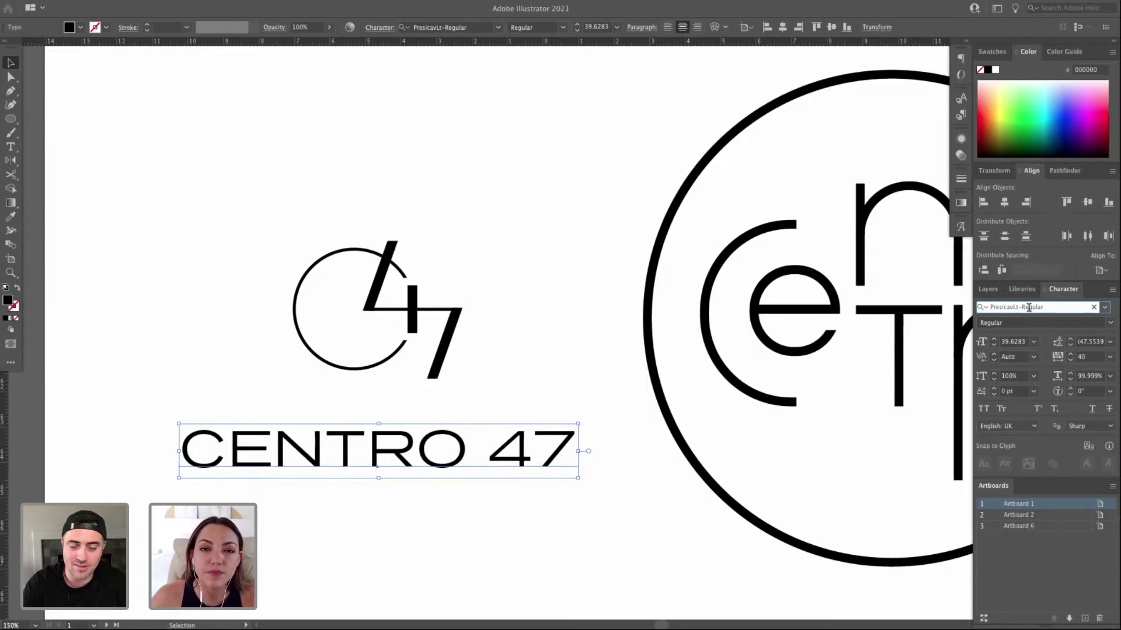
key("Down")
key("Up")
key("Down")
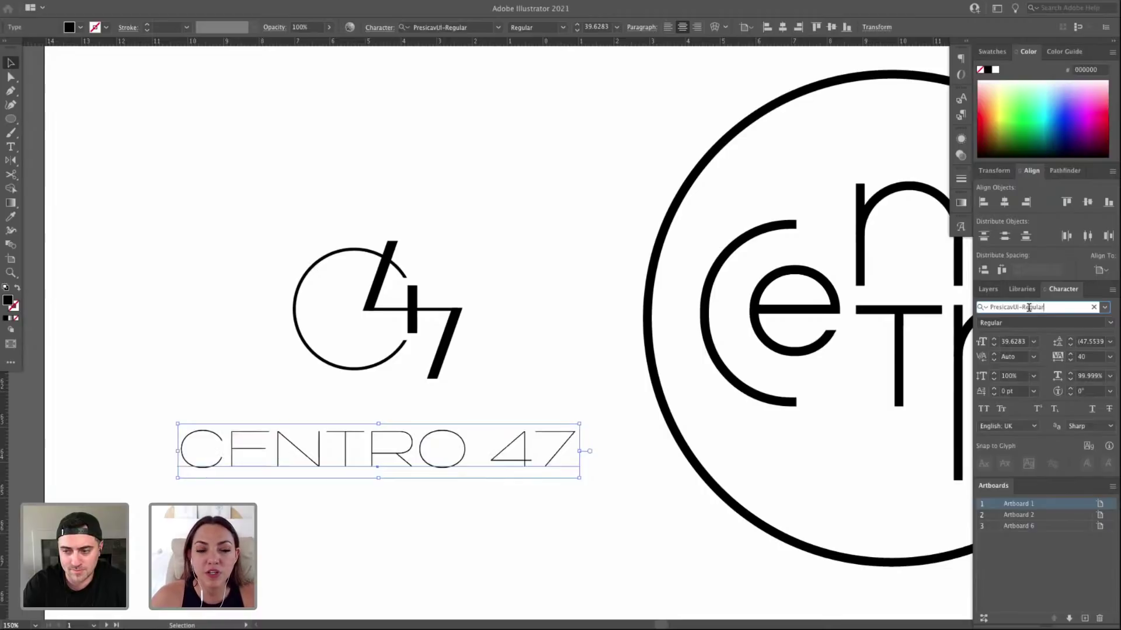
key("super+minus")
key("space")
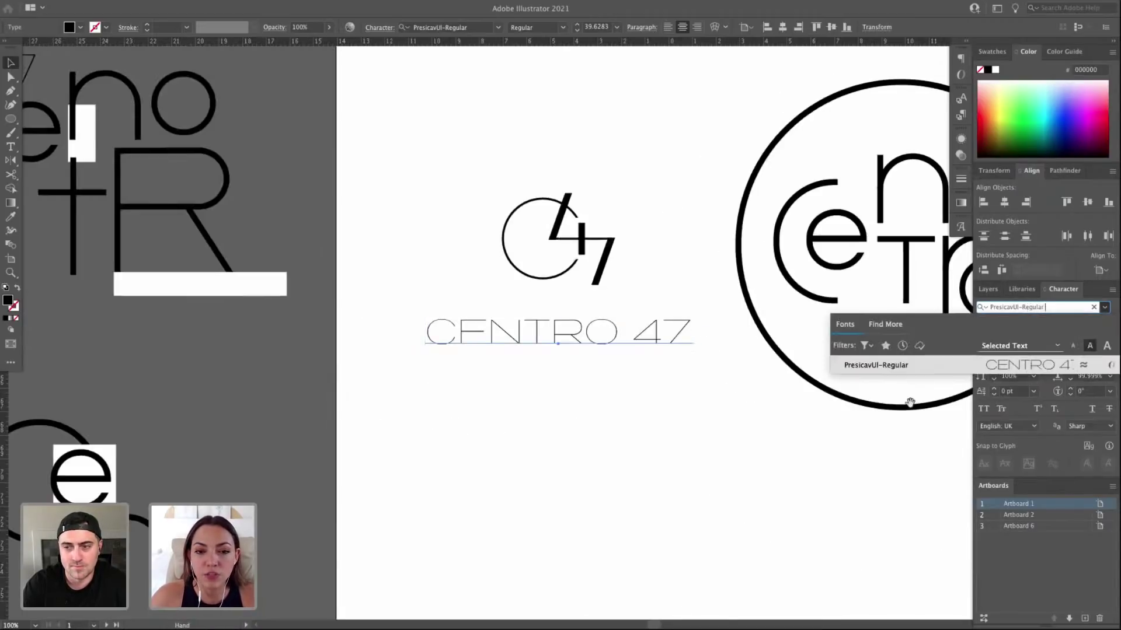
key("Return")
key("Escape")
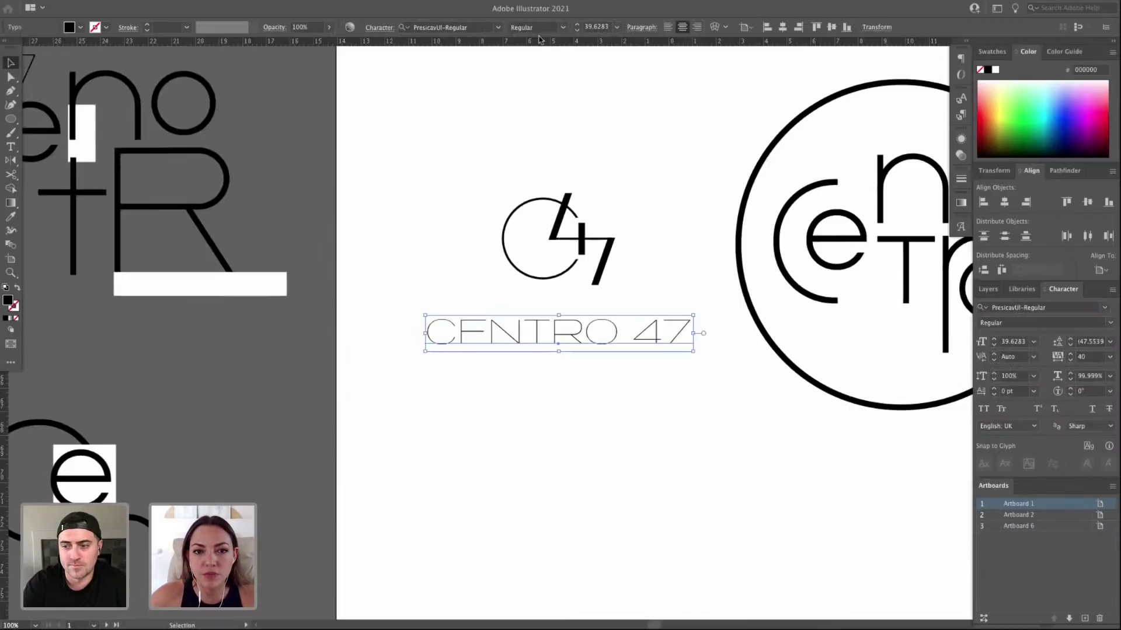
Try PT Sans, PT Sans Caption, PT Sans Narrow and PT Serif in Bold on the CENTRO 47 text.
left_click(1009, 309)
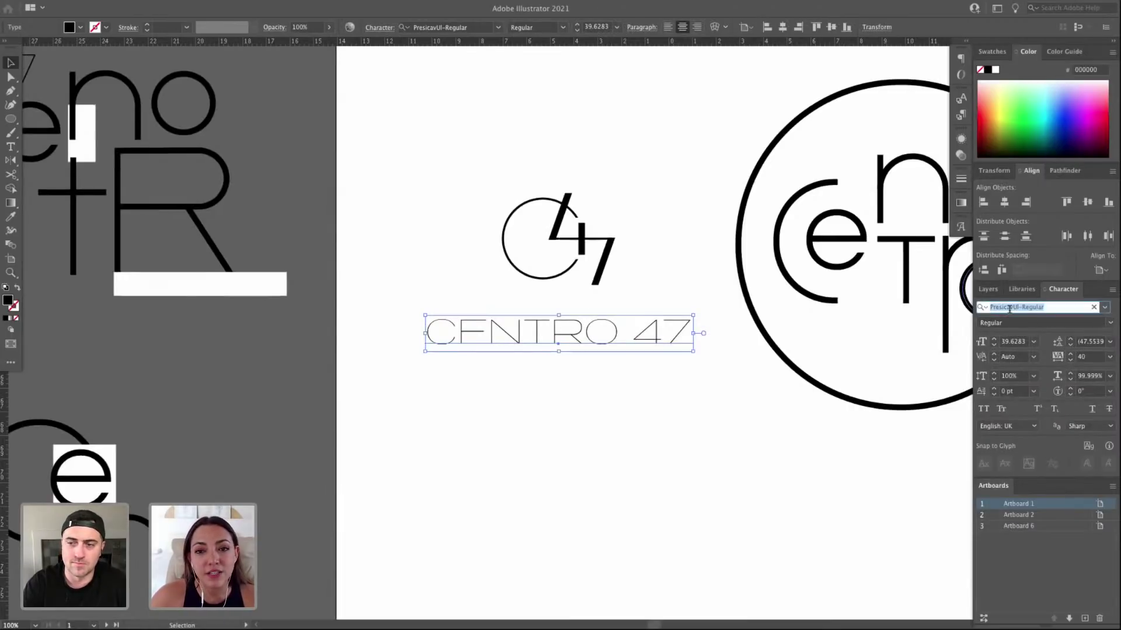
key("Down")
key("Down")
key("Down")
key("Down")
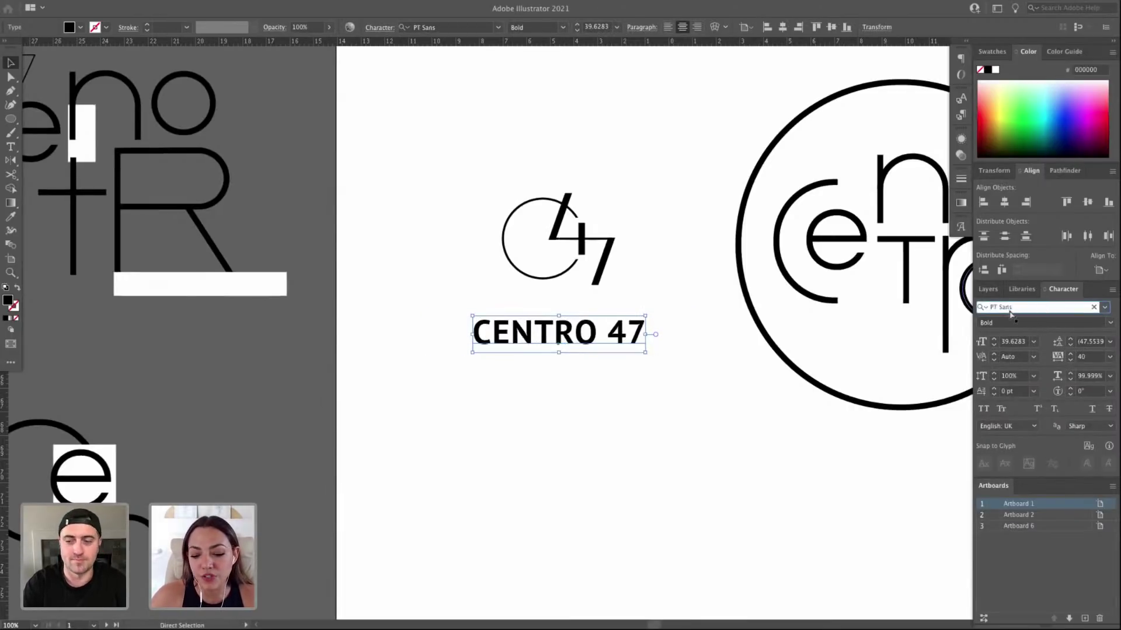
key("super+equal")
key("Down")
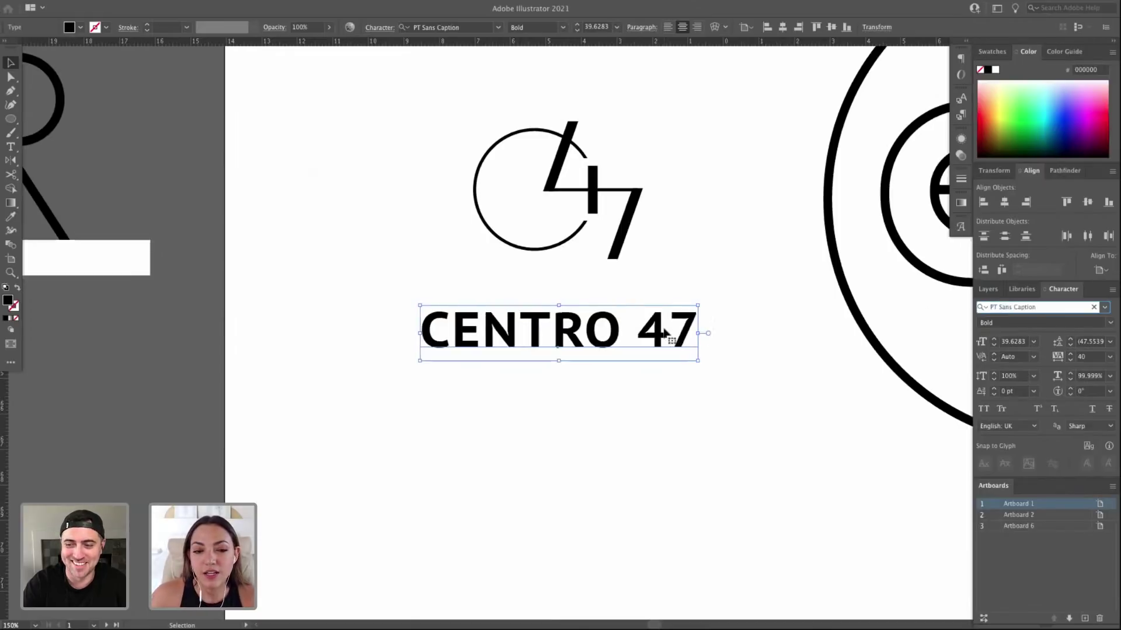
scroll(675, 334, "right", 3)
key("Down")
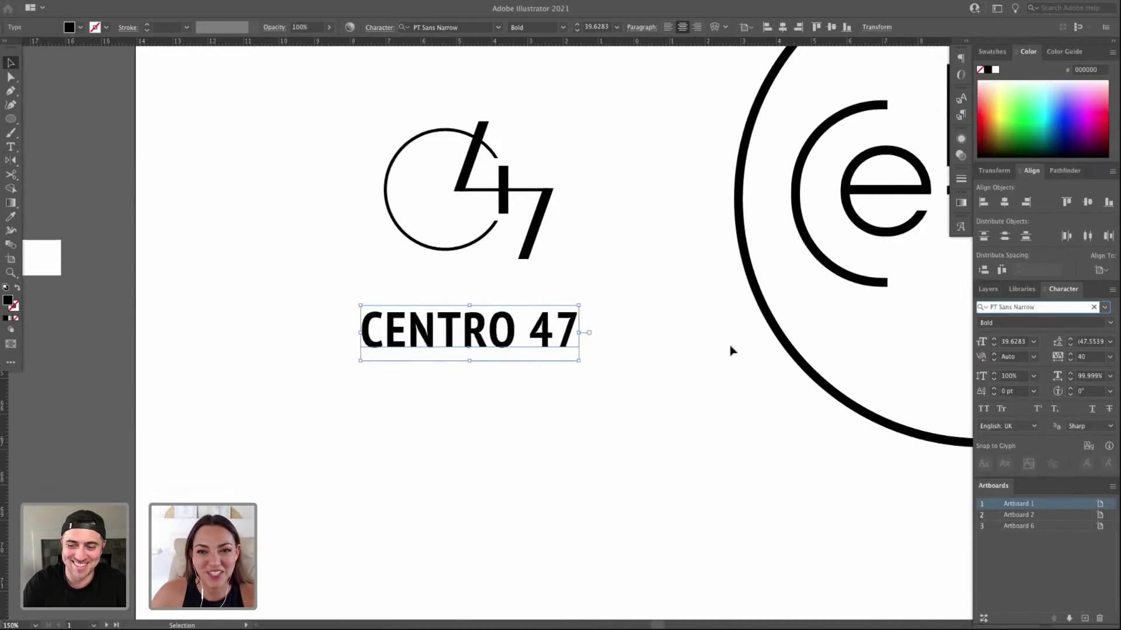
key("Down")
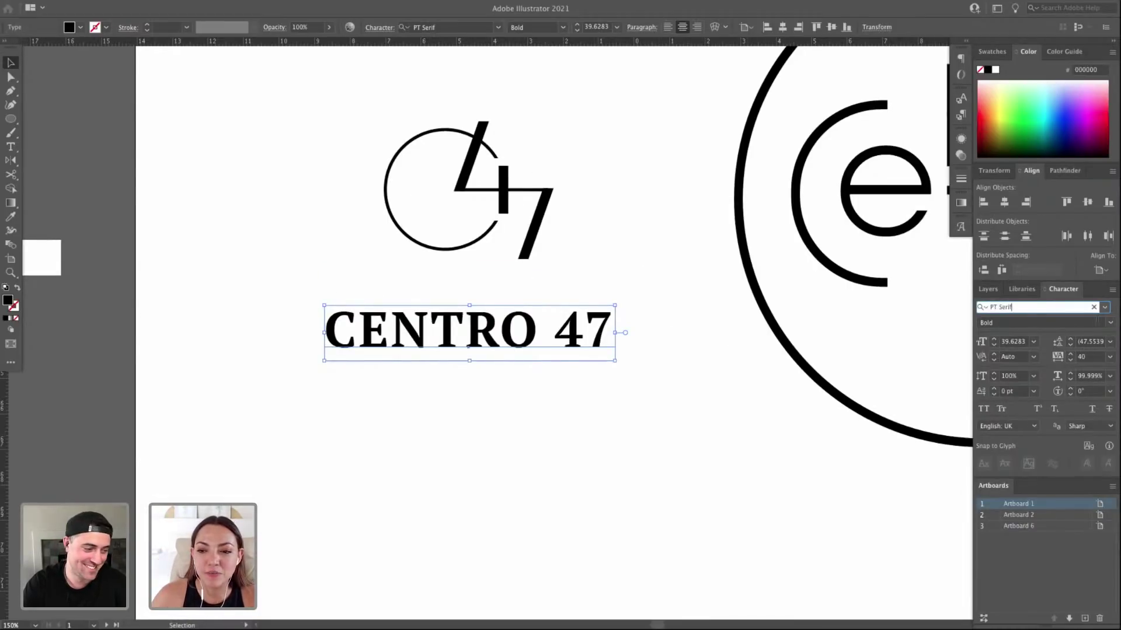
Try the fonts Quiska, Raleway and Restora ExtraLight on the CENTRO 47 text.
left_click(1008, 309)
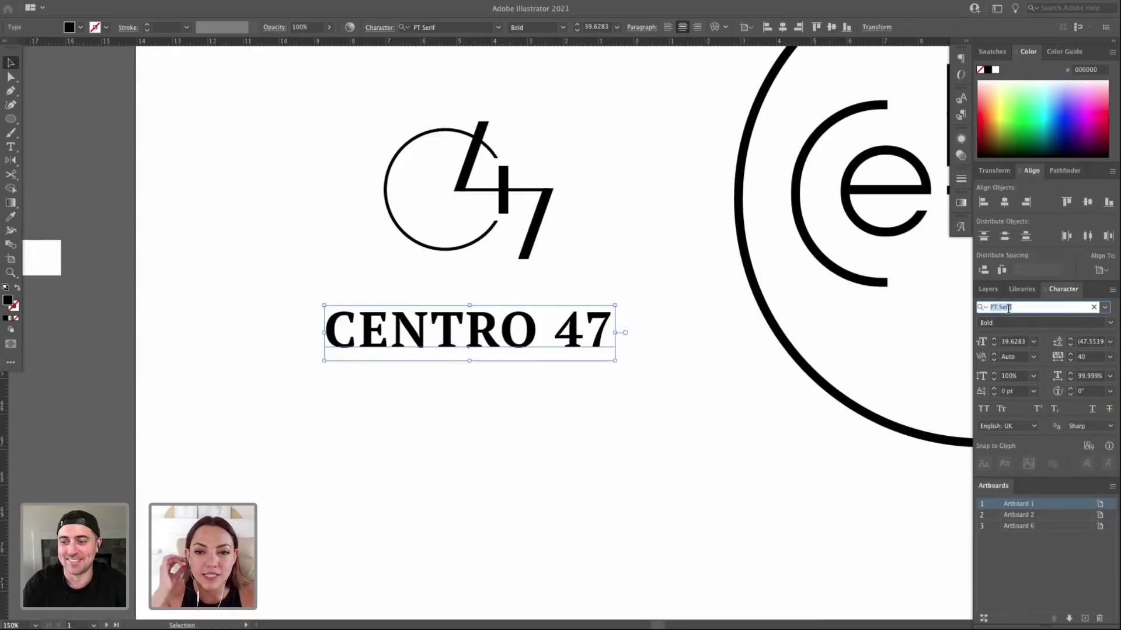
type("Quiska")
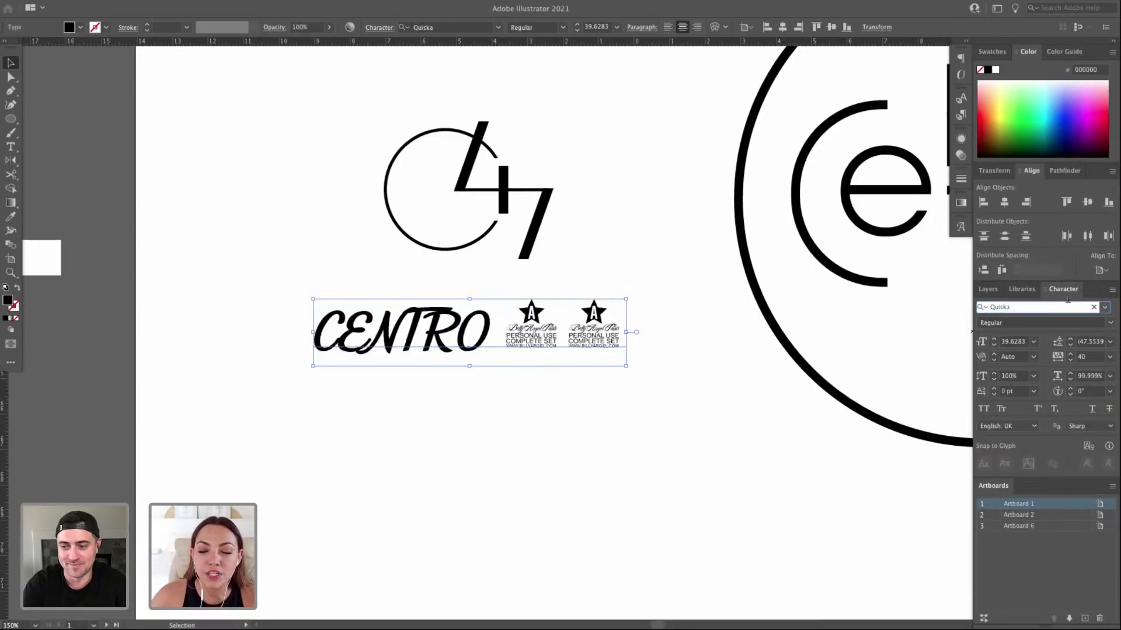
type("Raleway")
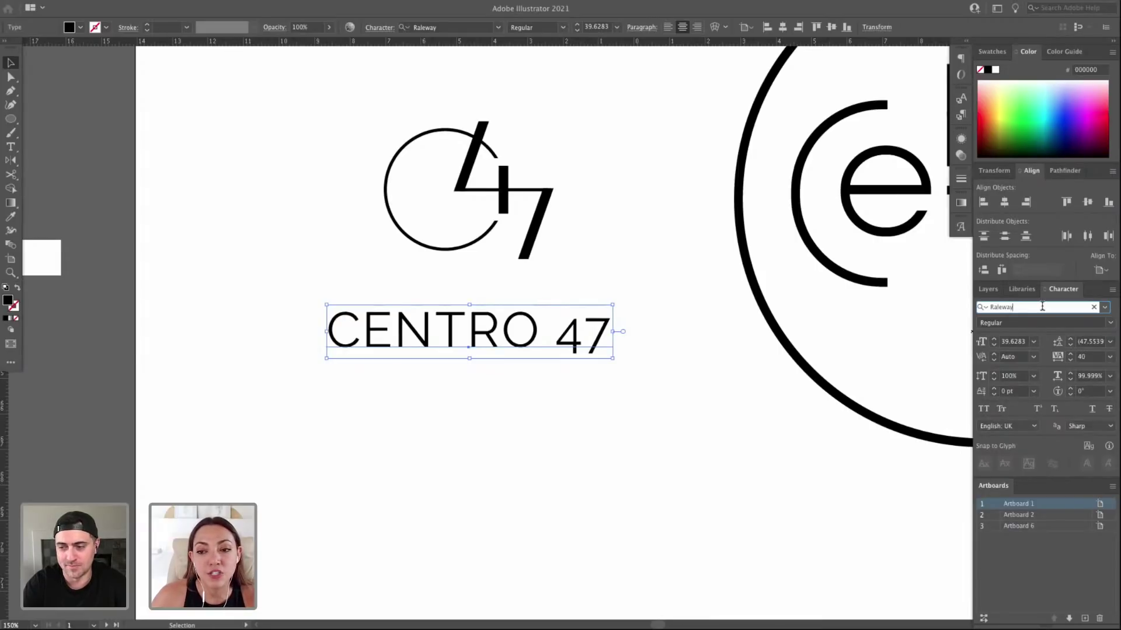
key("Down")
key("Down")
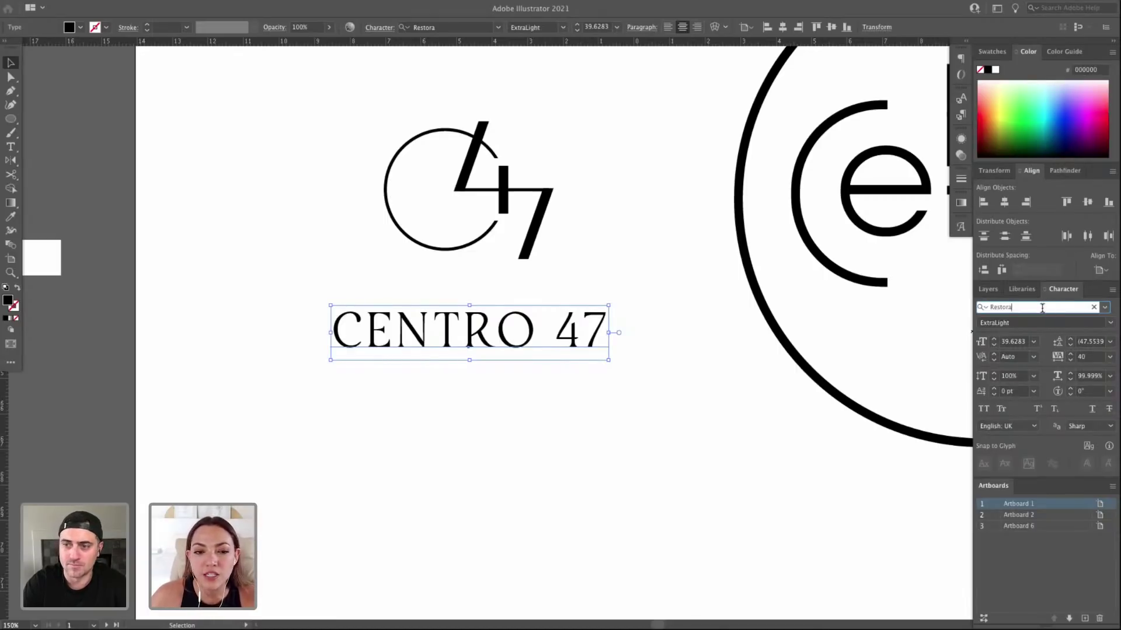
key("Down")
key("Down")
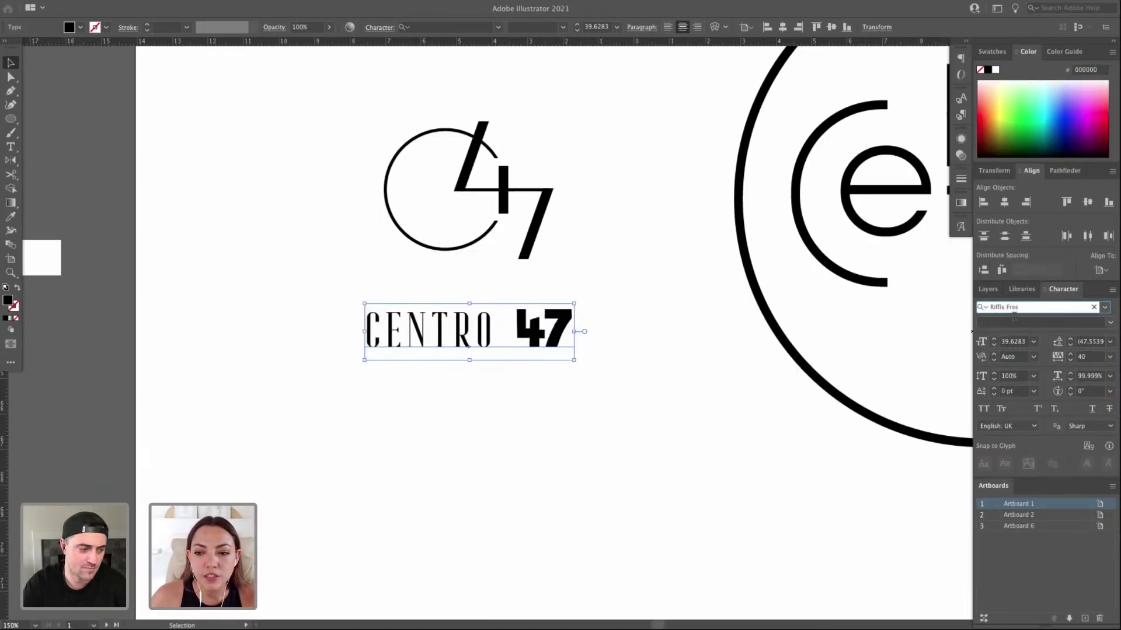
Try the fonts Rockwell Std and Sathu in Regular on the CENTRO 47 text.
key("Down")
key("Down")
key("Down")
key("Down")
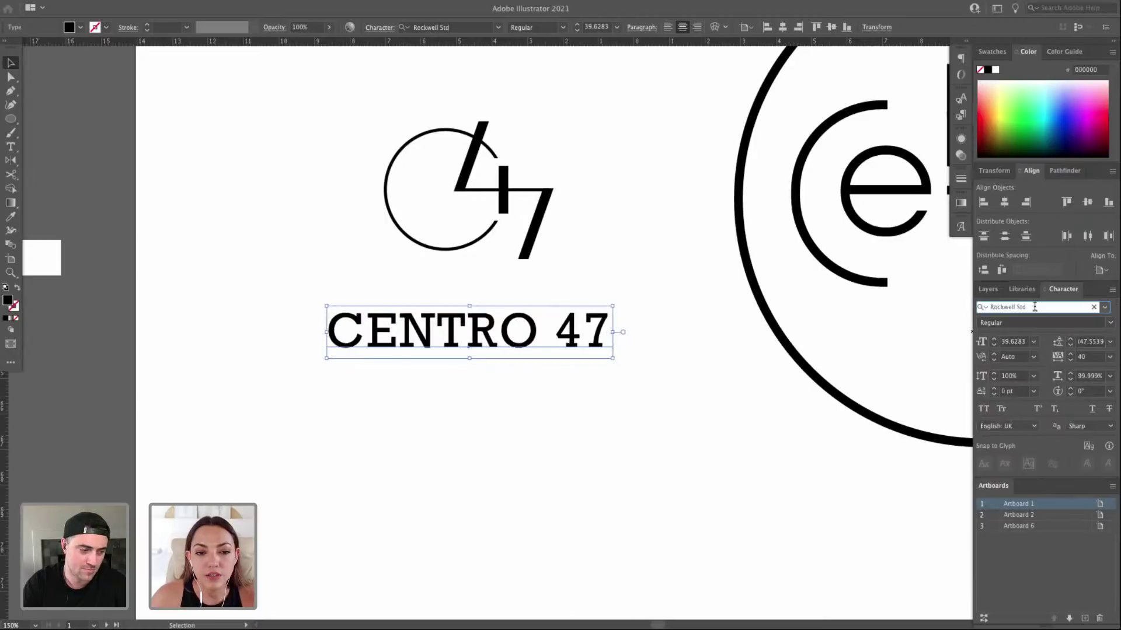
key("Down")
key("Down")
key("Down")
key("Down")
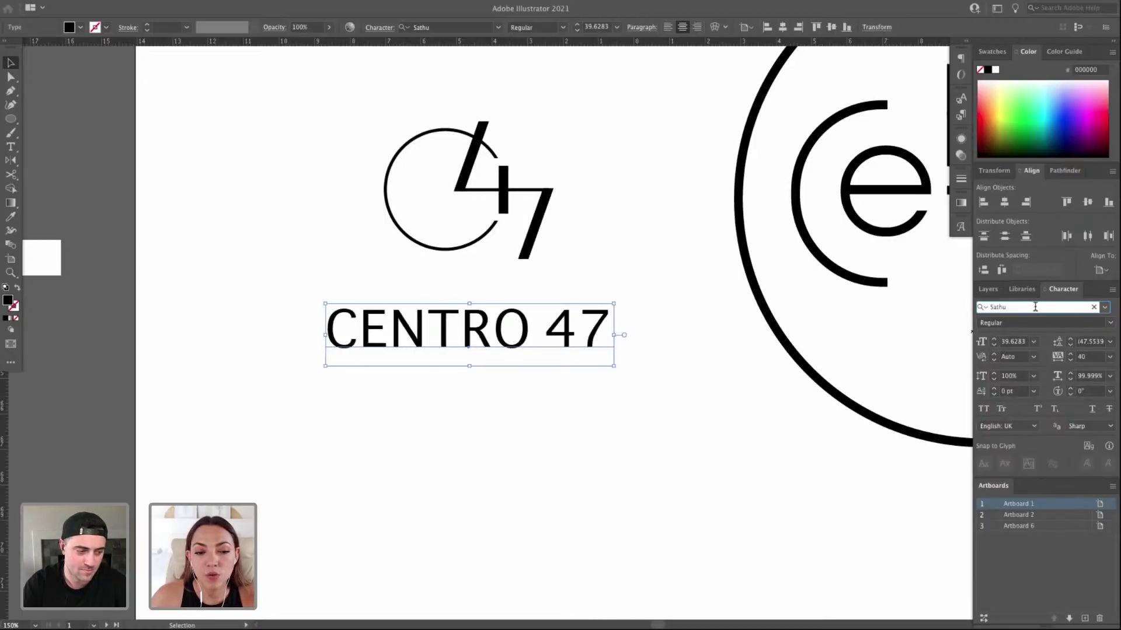
Try further fonts after Sathu on the CENTRO 47 text, up to Silom Regular.
key("Down")
key("Down")
key("Down")
key("Down")
key("Down")
key("Down")
key("Down")
key("Down")
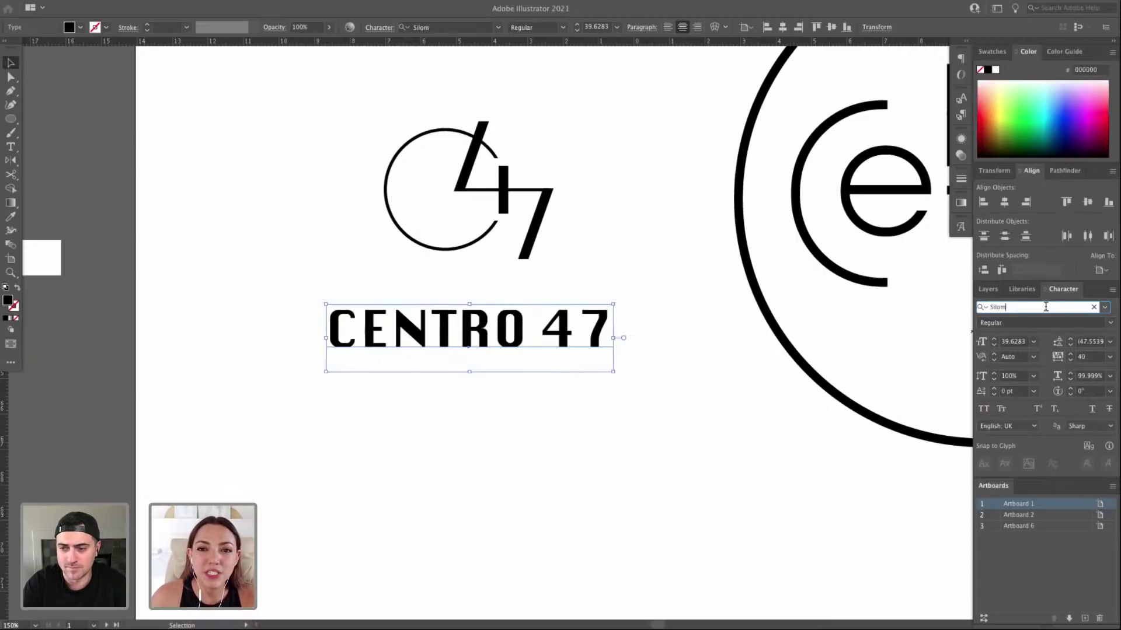
Try Sophia Bella DEMO, Source Sans Pro, Springtime Sunshine and Steelfish Outline on the CENTRO 47 text, ending on Stinger Fit Trial Regular.
key("BackSpace")
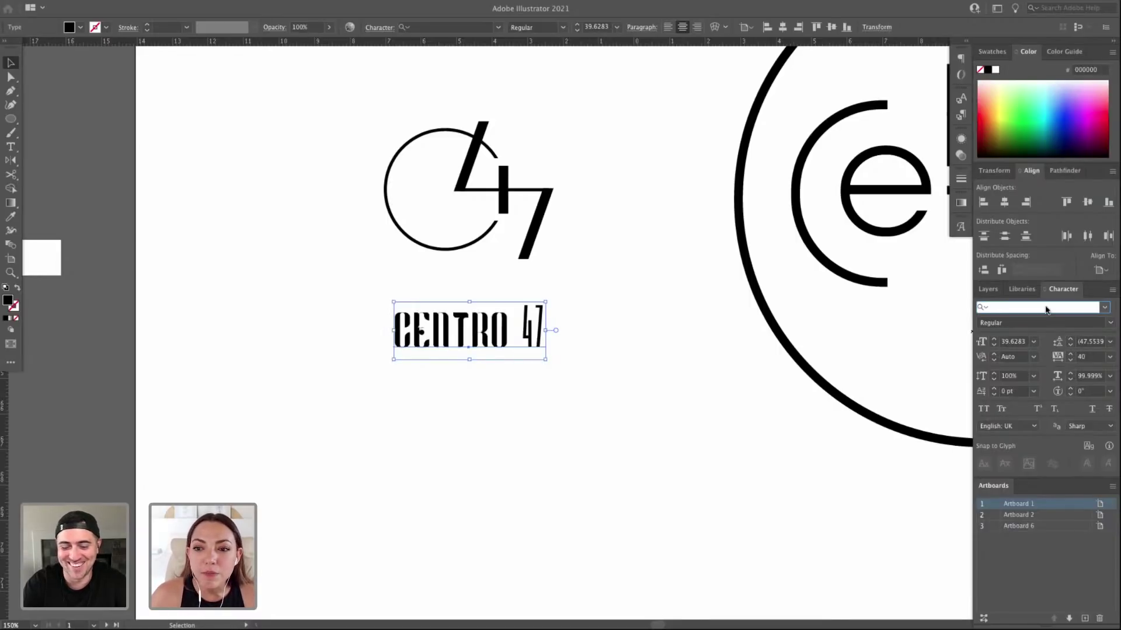
type("Sophia Bella DEMO")
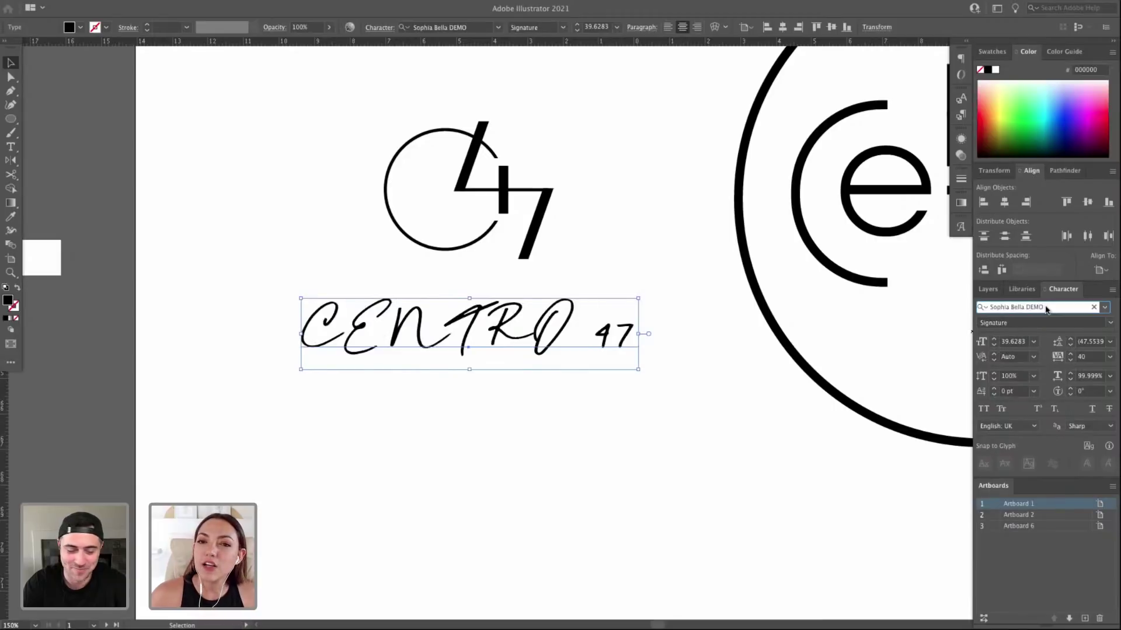
key("Down")
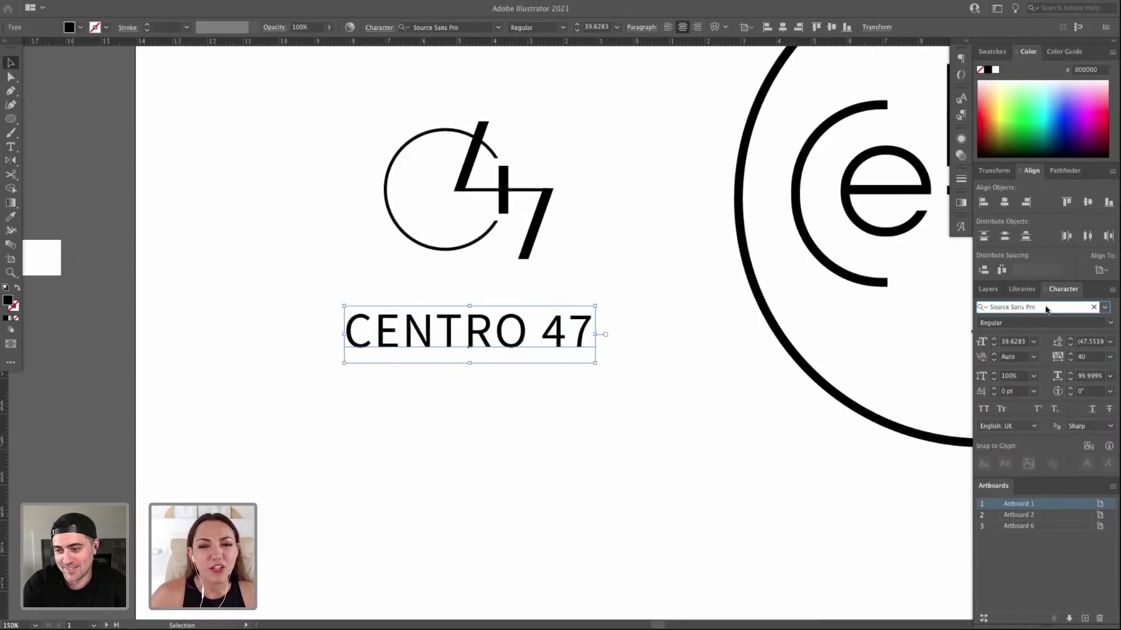
key("Down")
key("Down")
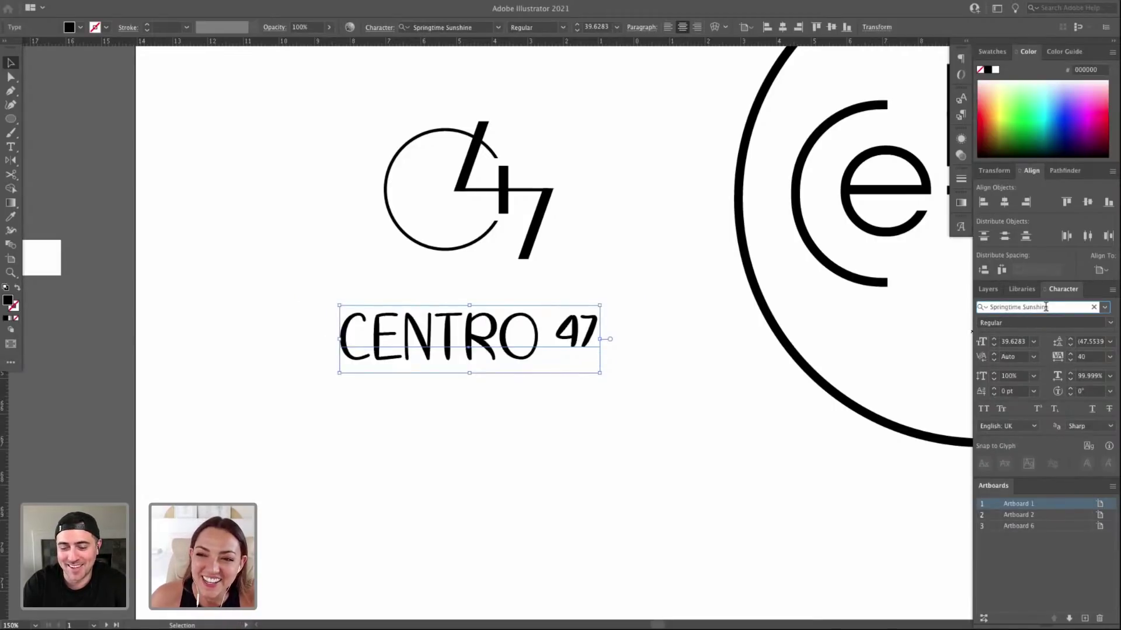
key("Down")
key("Down")
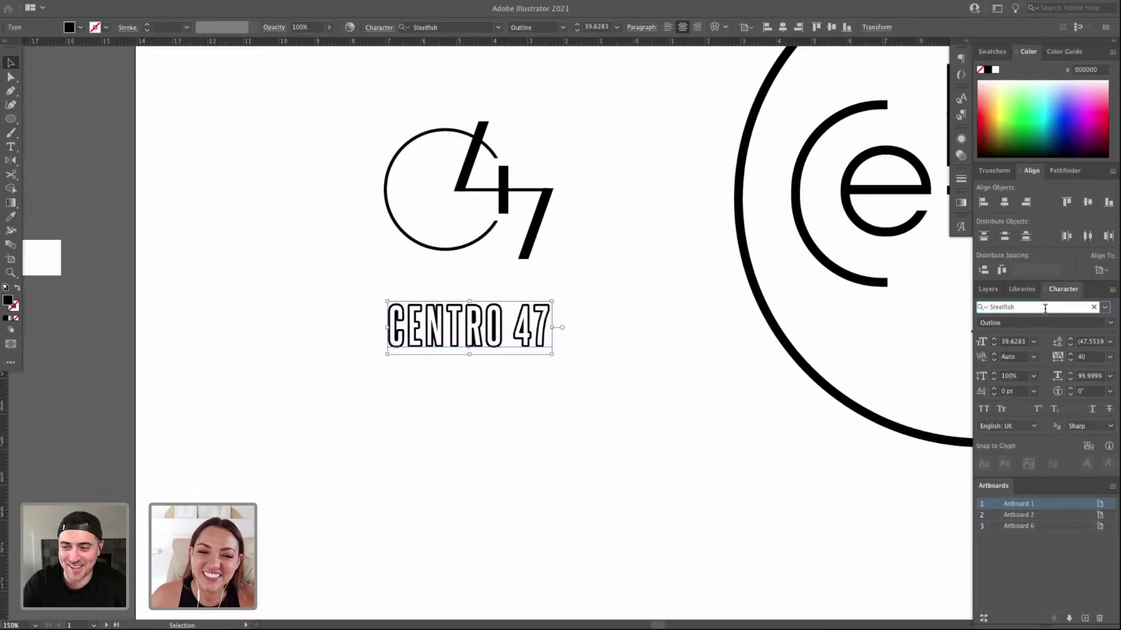
key("Down")
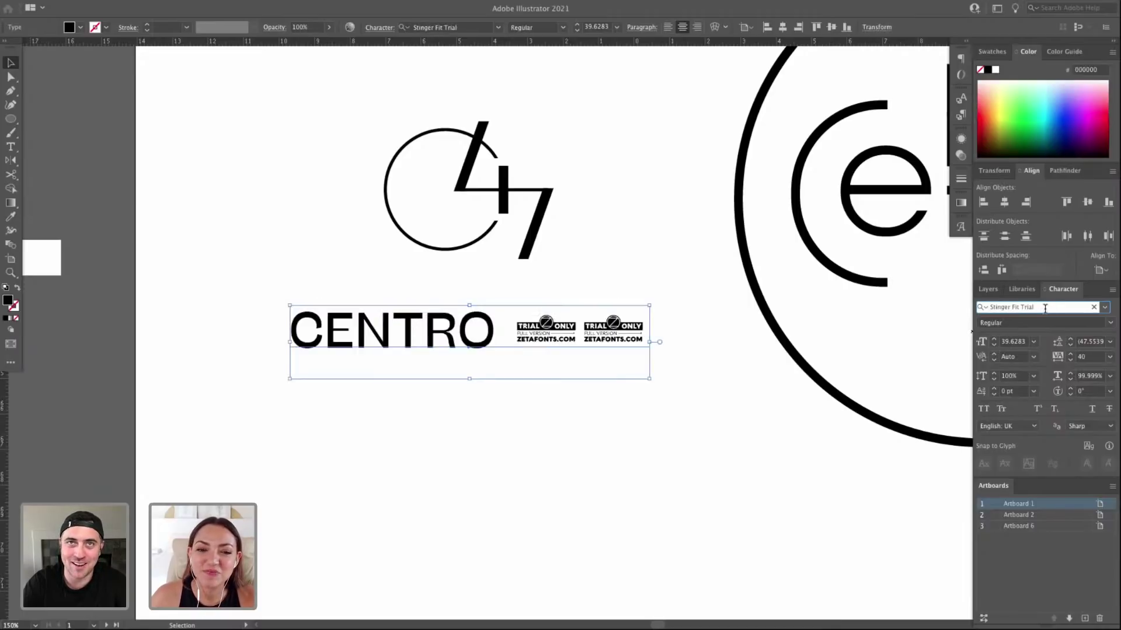
Delete the 47 from the text beneath the C47 mark, leaving only CENTRO.
double_click(500, 324)
left_click_drag(496, 327, 689, 339)
key("BackSpace")
left_click(10, 63)
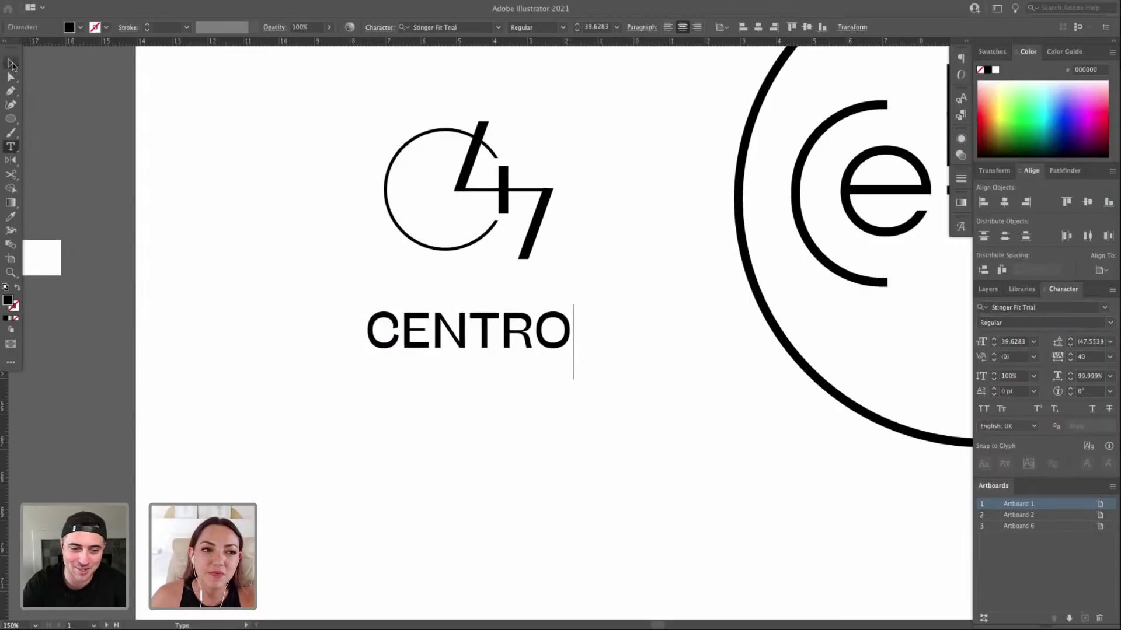
left_click(228, 190)
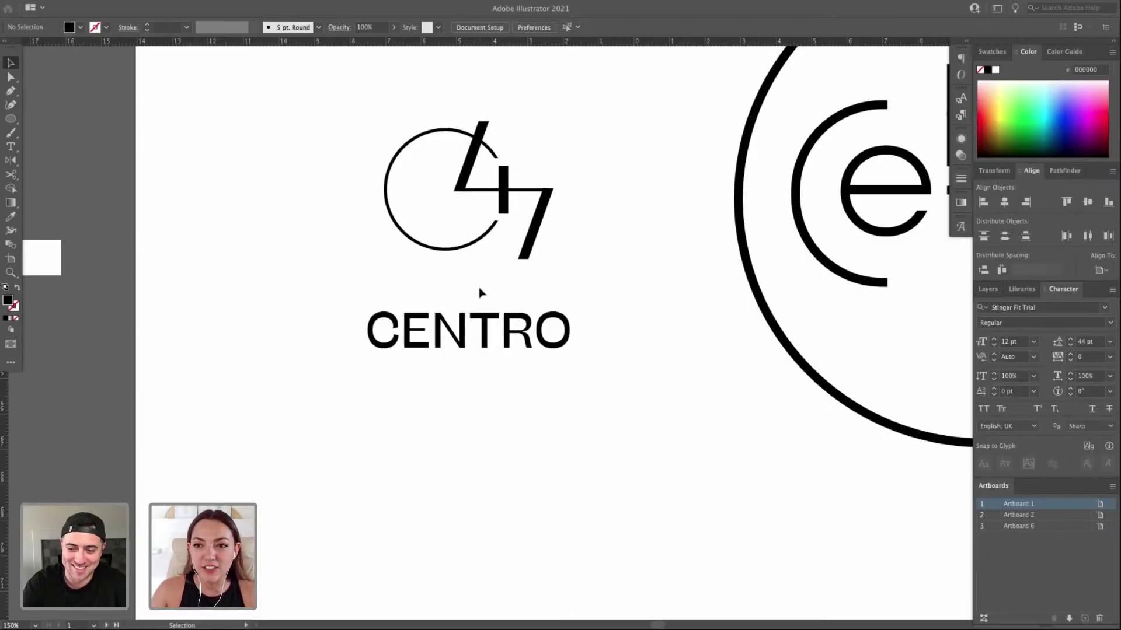
Place a copy of the CENTRO text, reduced to about 27.4 pt, under the start of the large centro wordmark.
left_click(517, 355)
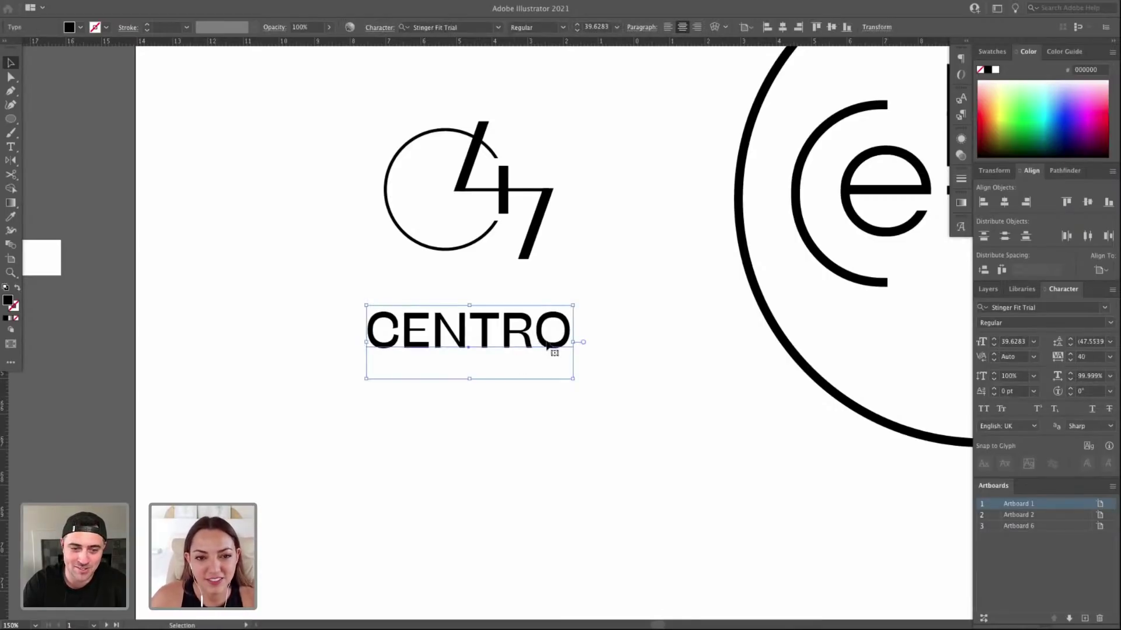
left_click_drag(546, 278, 545, 349)
key("super+minus")
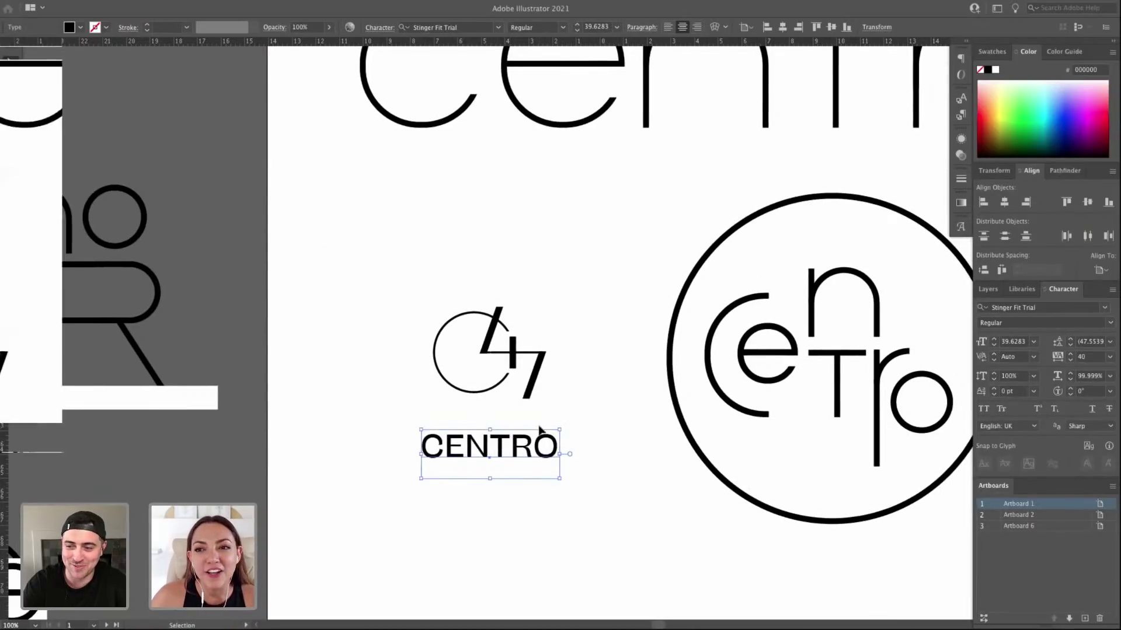
left_click_drag(546, 449, 390, 185)
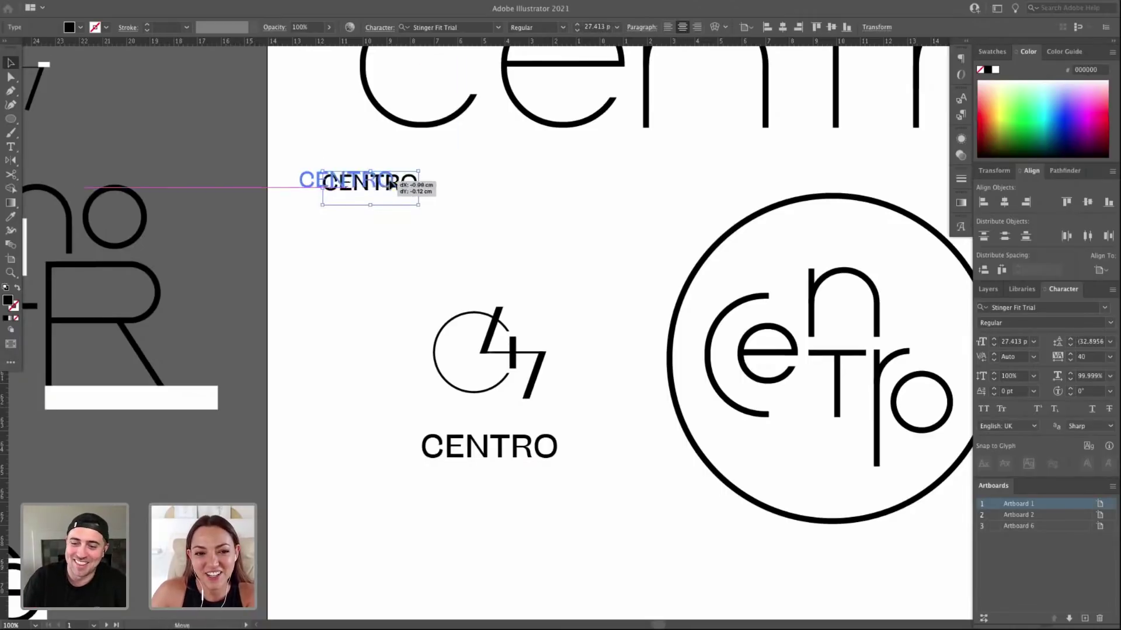
Try the fonts Stinger Wide Trial and STIXGeneral on the CENTRO text beneath the C47 mark.
left_click(499, 328)
left_click_drag(502, 400, 467, 448)
left_click(470, 416, "super")
key("v")
left_click(484, 390)
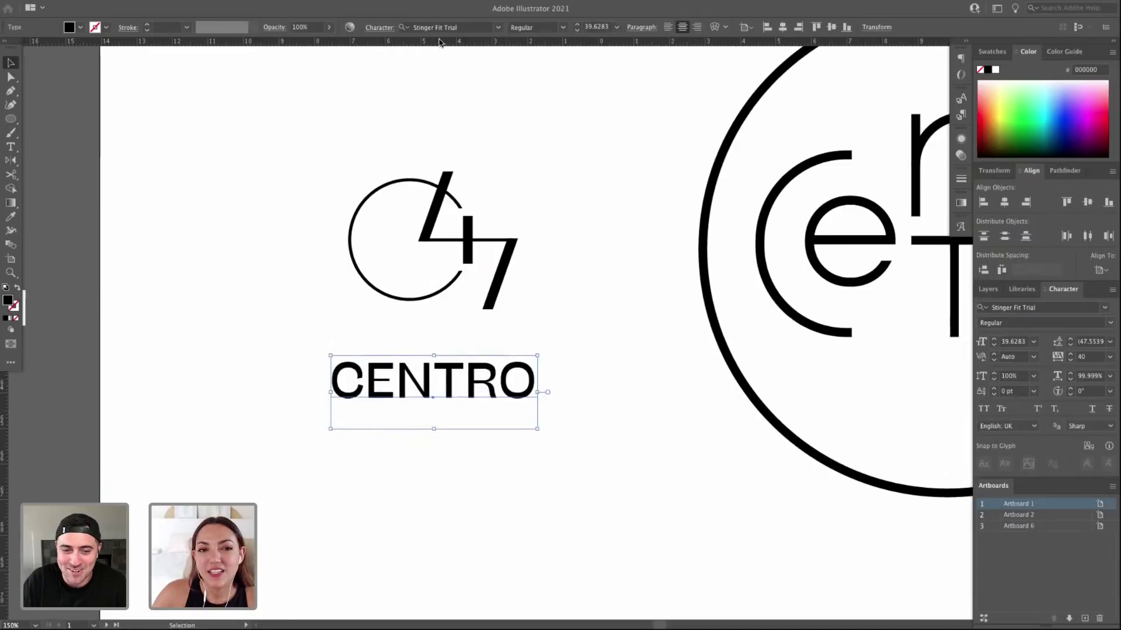
left_click(1038, 308)
key("Down")
key("Down")
key("Down")
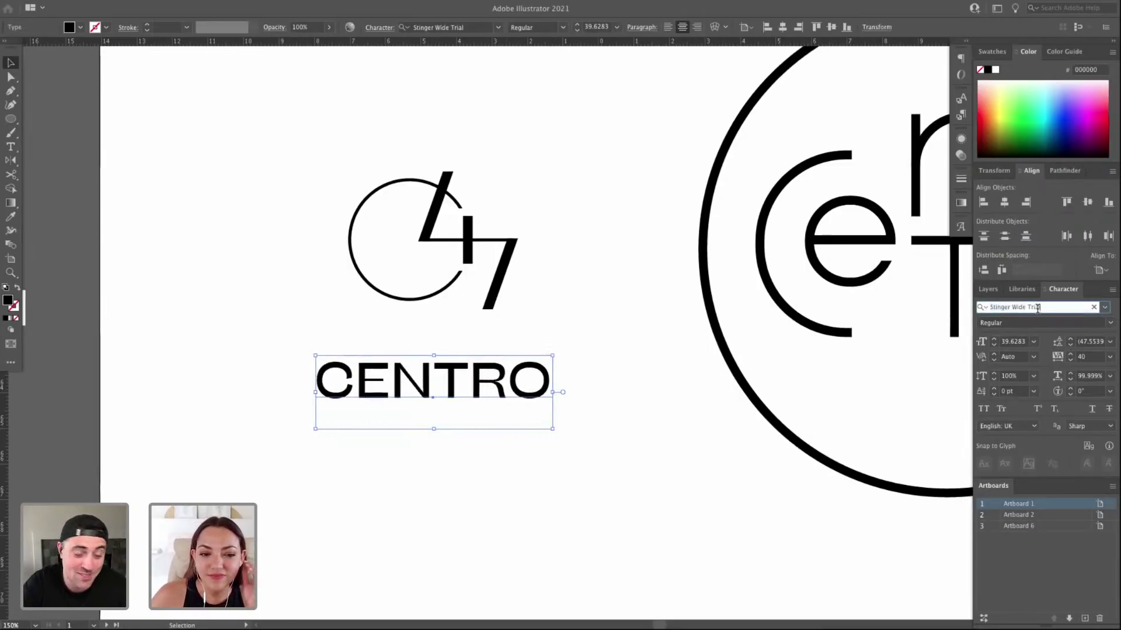
key("Down")
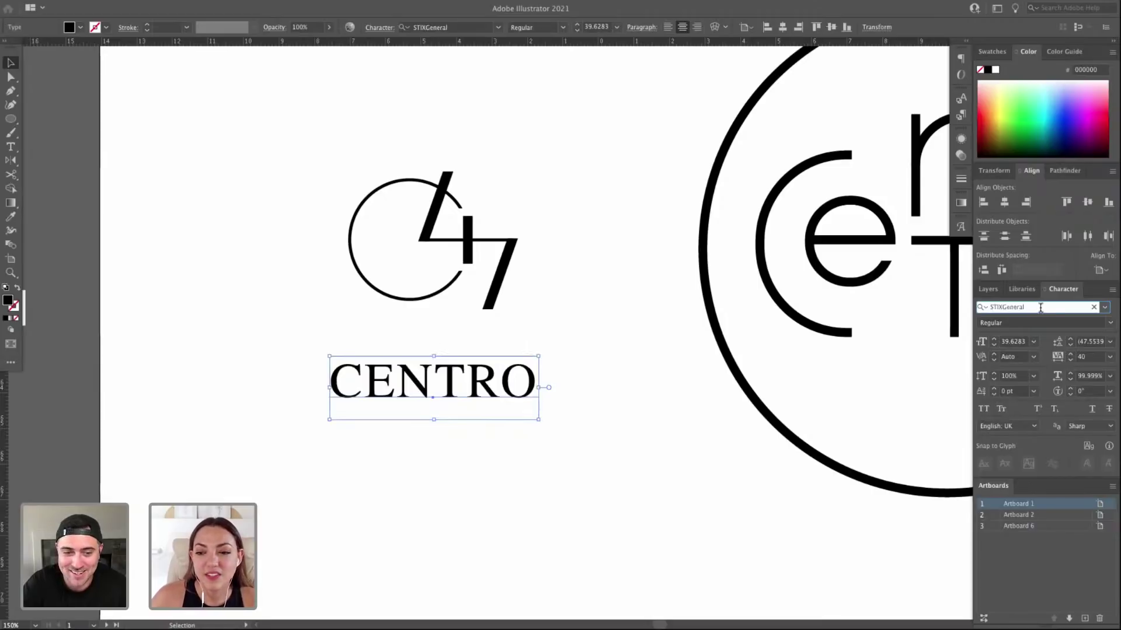
Apply the font Avenir Roman to the CENTRO text beneath the C47 mark.
left_click(1105, 308)
scroll(1042, 411, "up", 15)
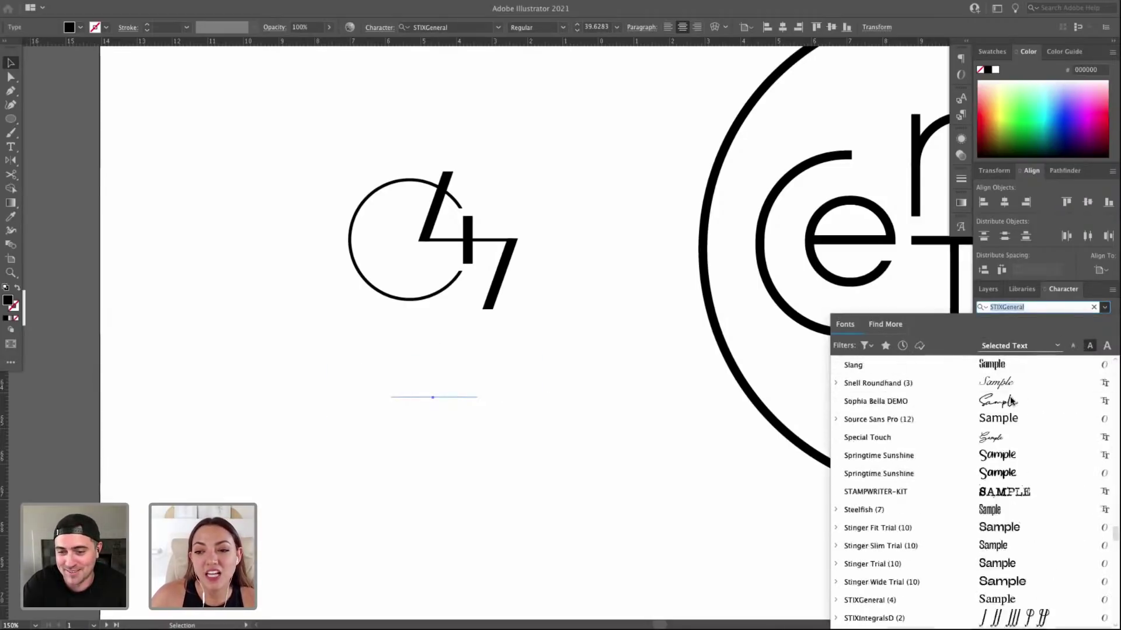
scroll(912, 393, "up", 10)
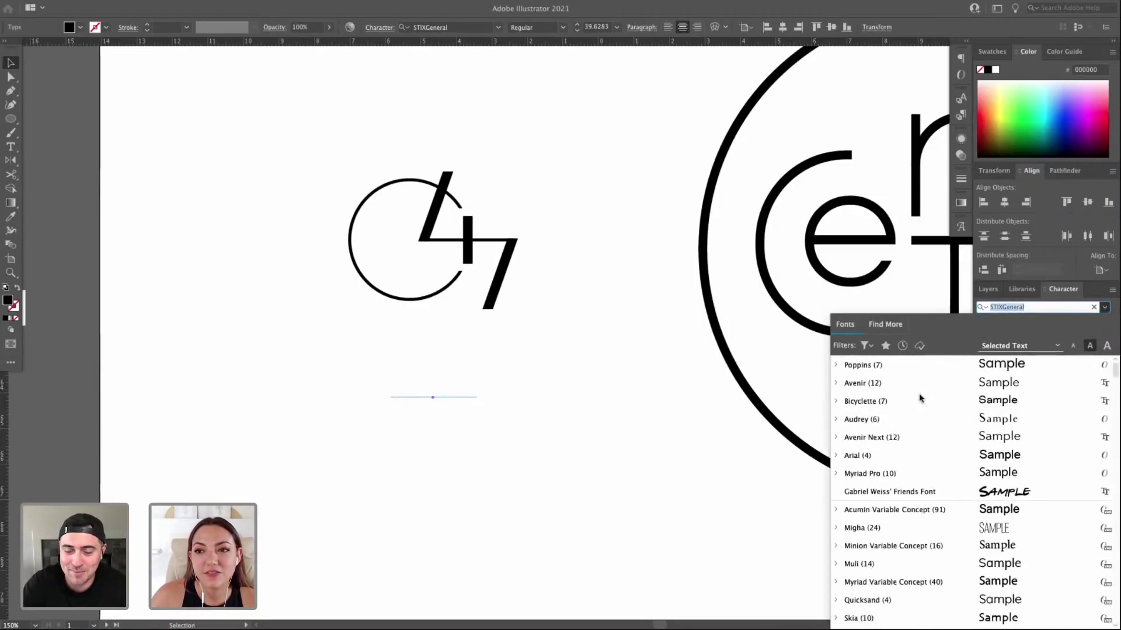
left_click(933, 382)
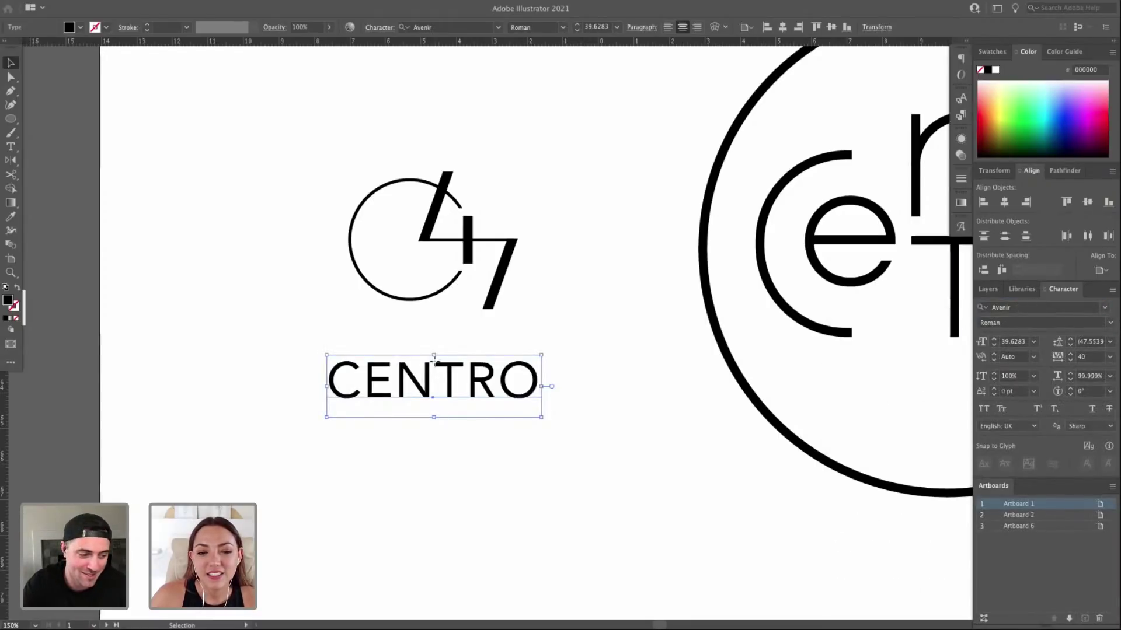
Try the Avenir styles Book Oblique, Medium and Heavy Oblique on the CENTRO text.
left_click(1015, 308)
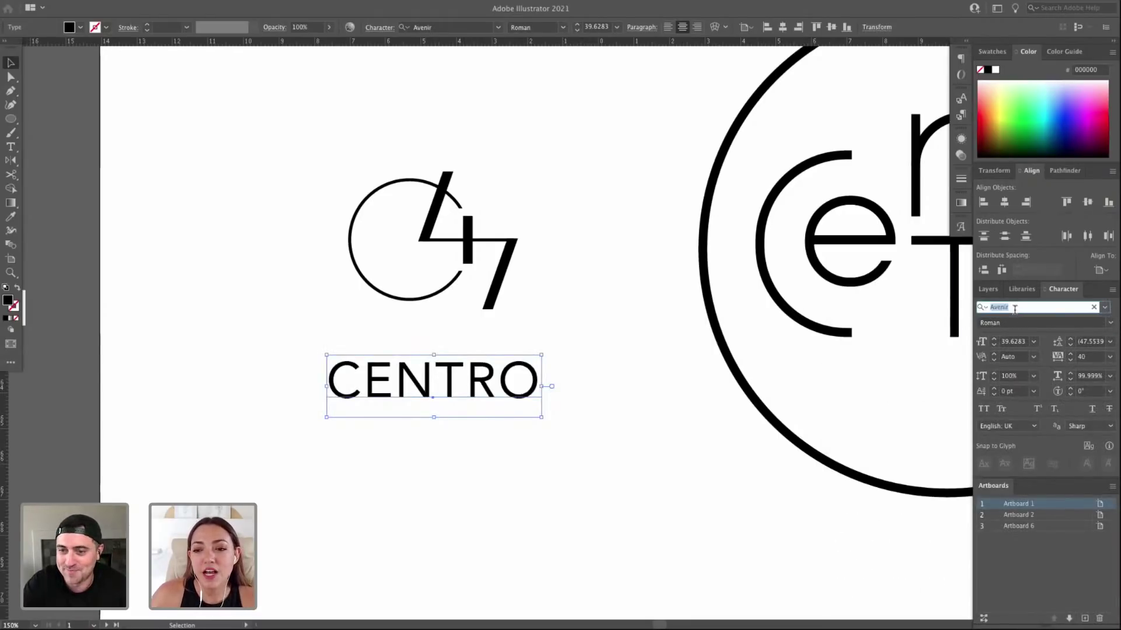
left_click(1013, 322)
key("Down")
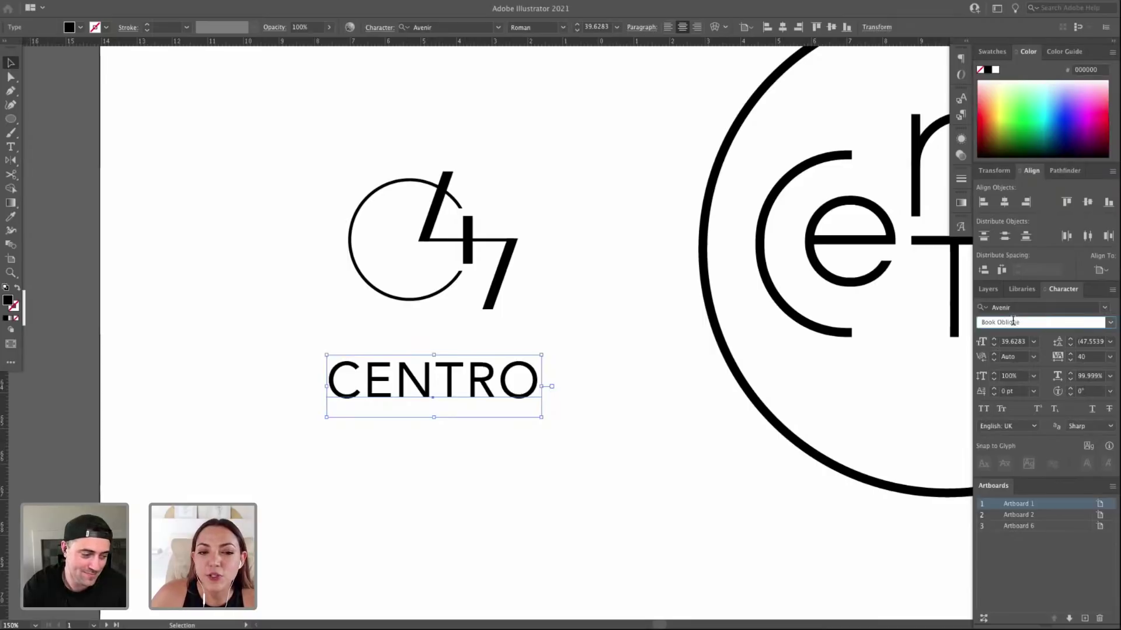
key("Up")
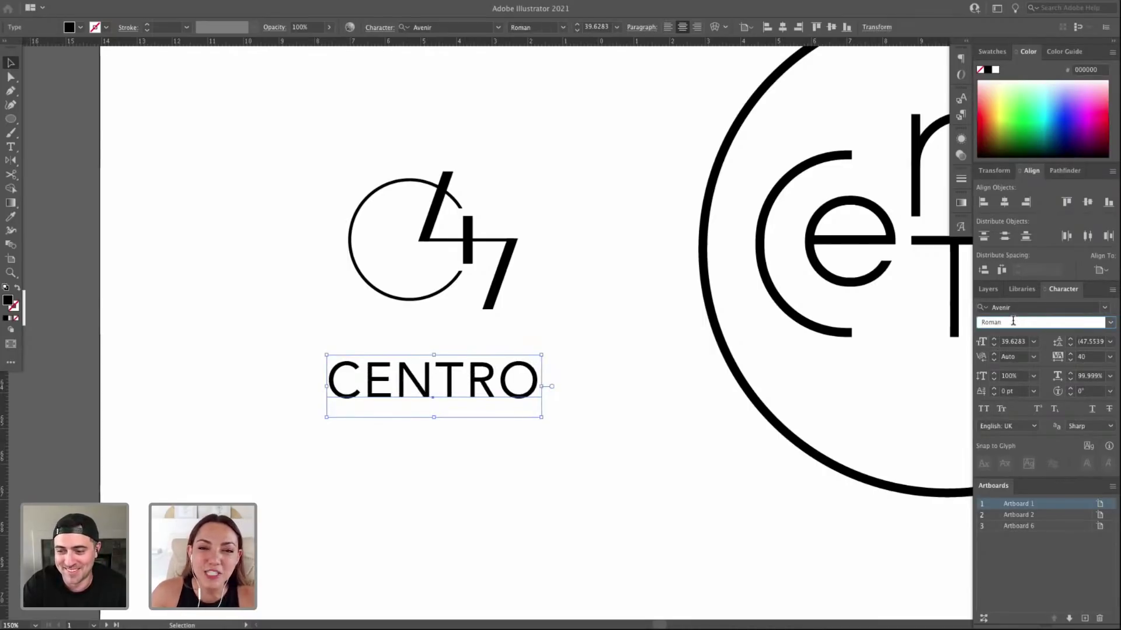
key("Down")
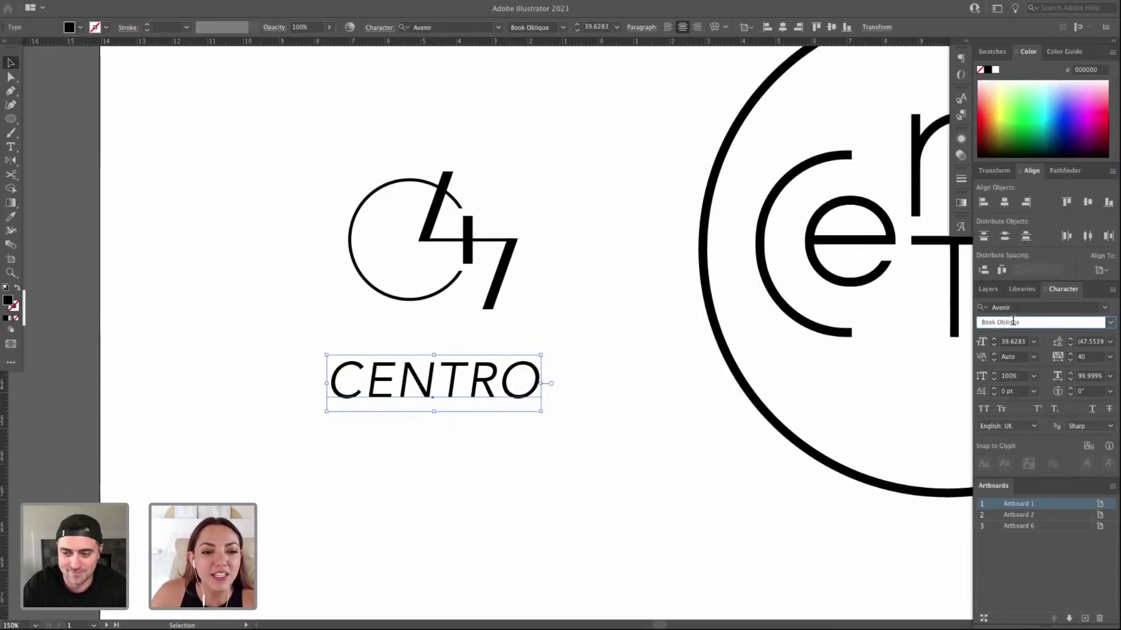
key("Down")
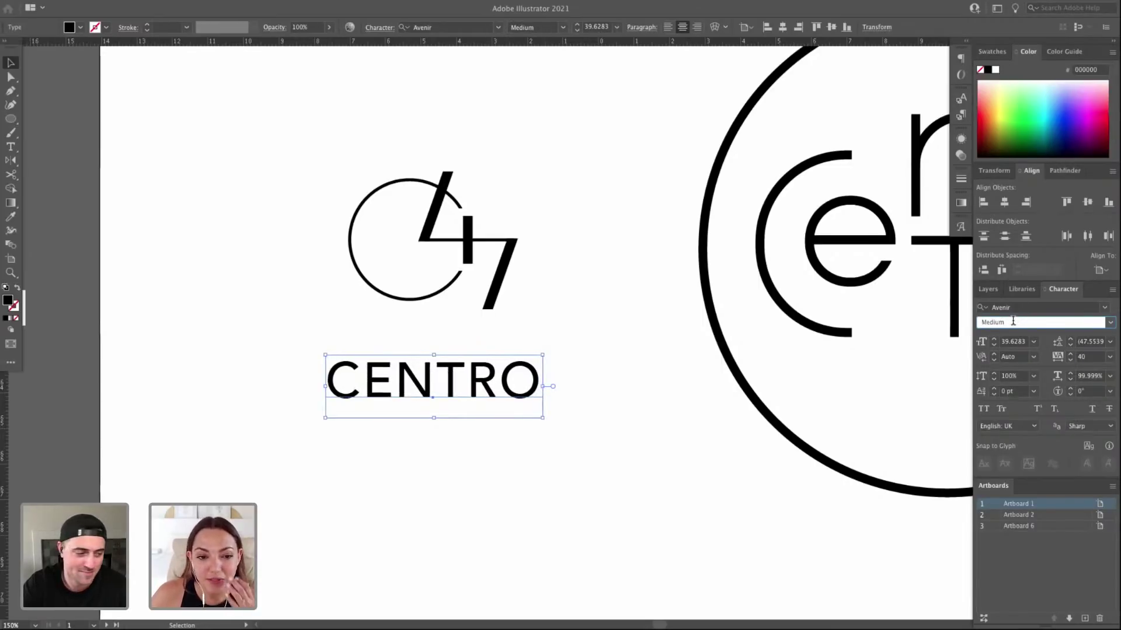
key("Down")
key("Down")
key("Down")
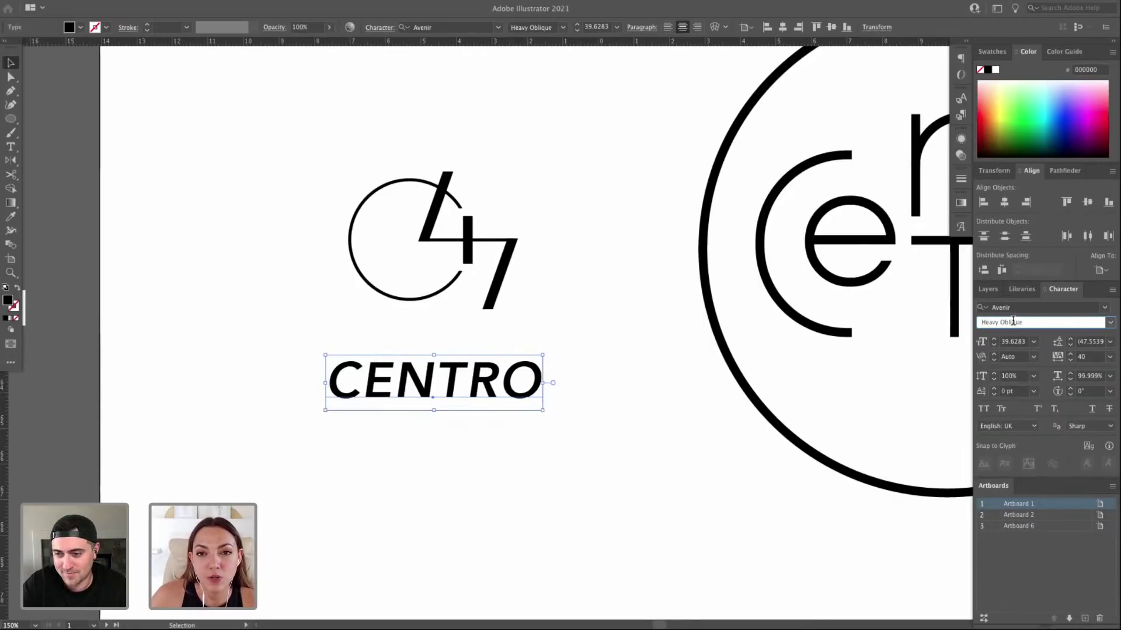
left_click(1107, 323)
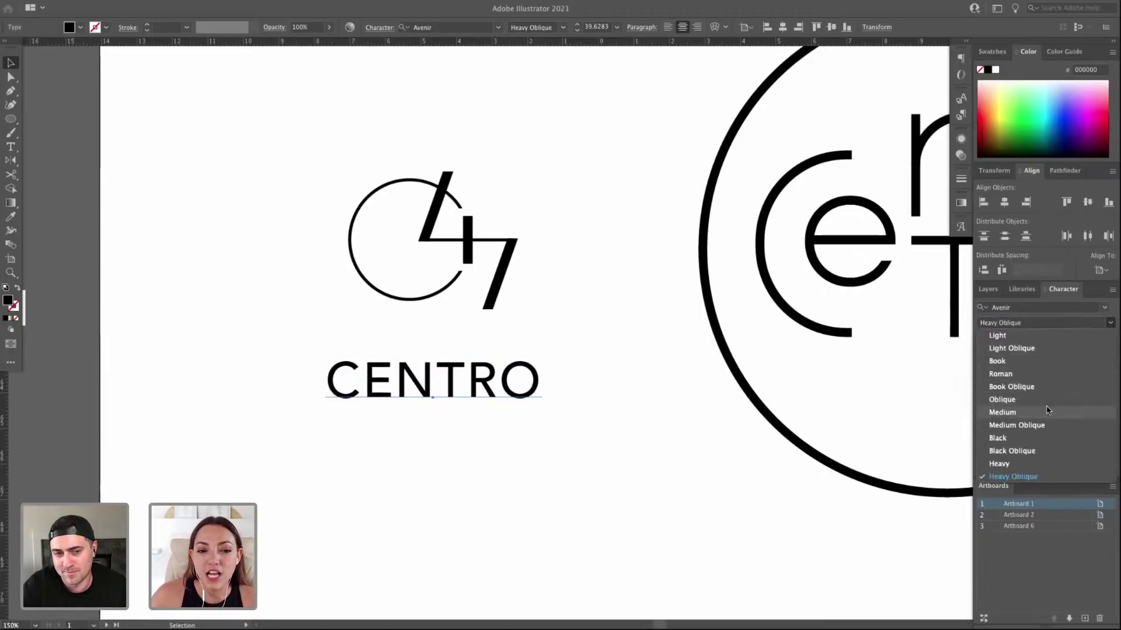
Step through the fonts following Avenir on the CENTRO text, up to Barlow SemiBold.
left_click(1045, 308)
key("Down")
key("Down")
key("Down")
key("Down")
key("Down")
key("Down")
key("Down")
key("Down")
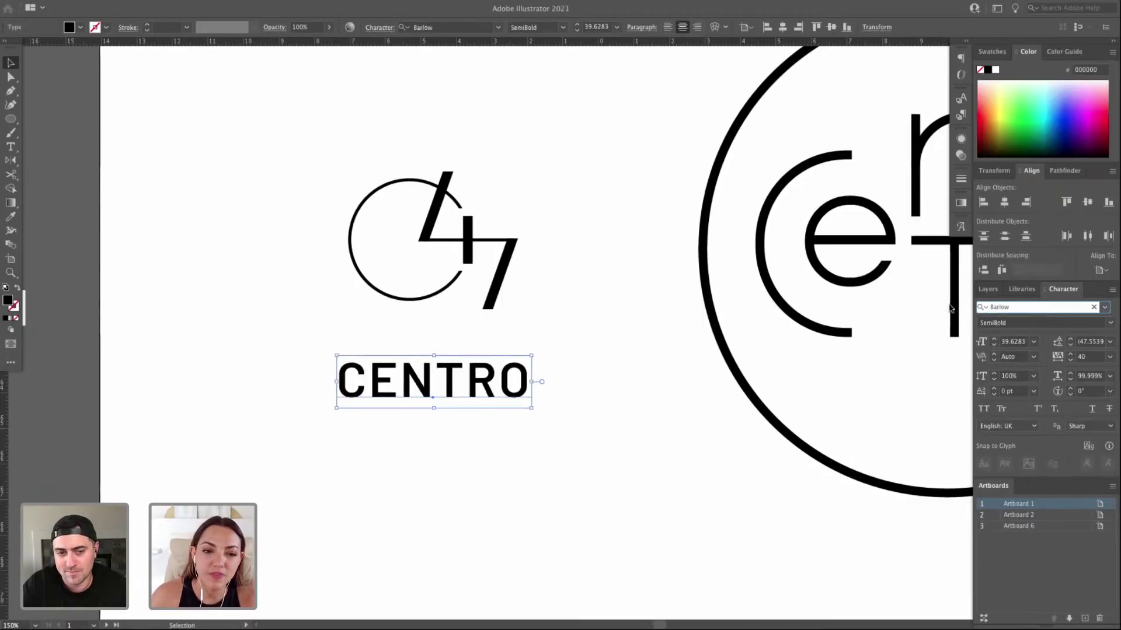
Set the CENTRO text in Bebas Regular and deselect it to view it with the C47 mark.
key("Down")
key("Down")
key("Down")
key("Down")
type("T")
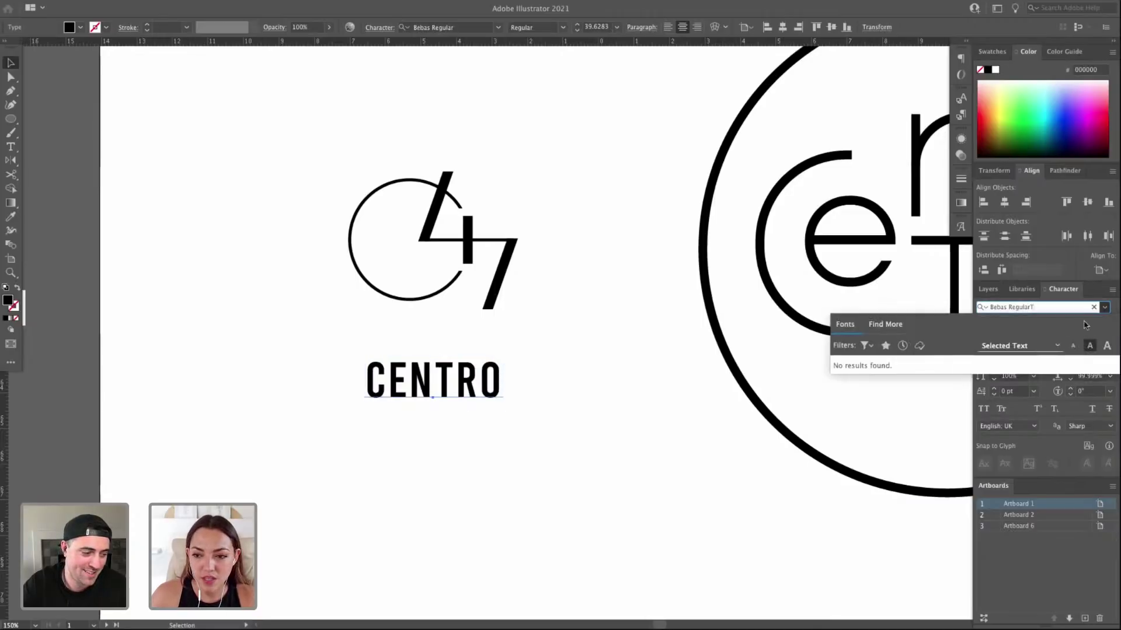
left_click(539, 362)
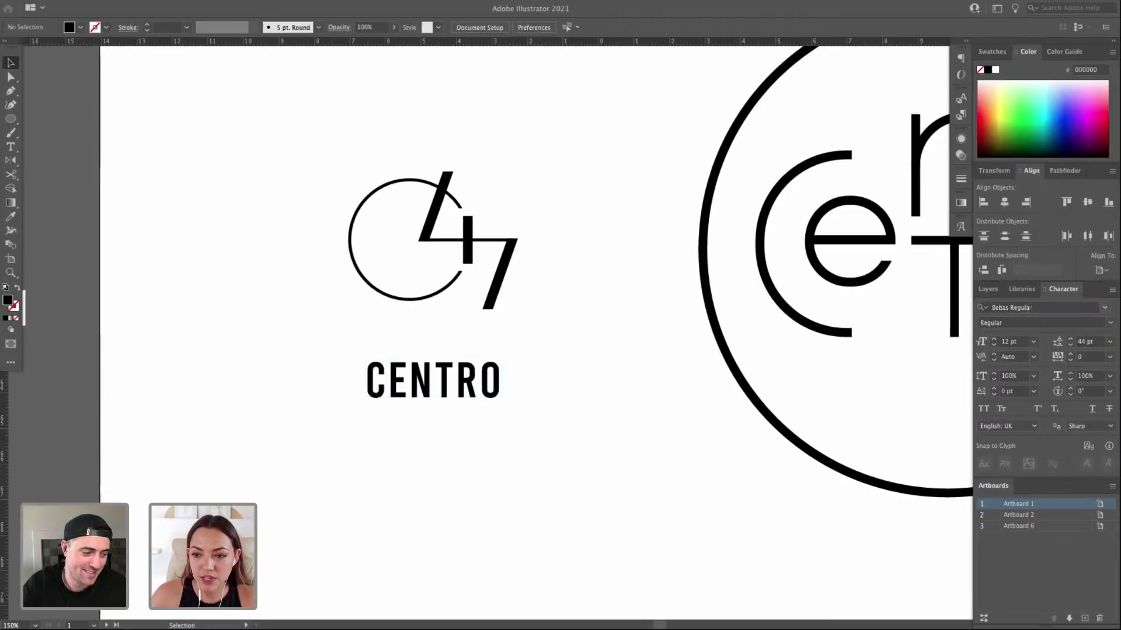
Try Bellmoco Handcola on the CENTRO text and move the text slightly closer to the C47 mark.
left_click(490, 391)
left_click(1057, 308)
key("Down")
key("Down")
left_click(559, 365)
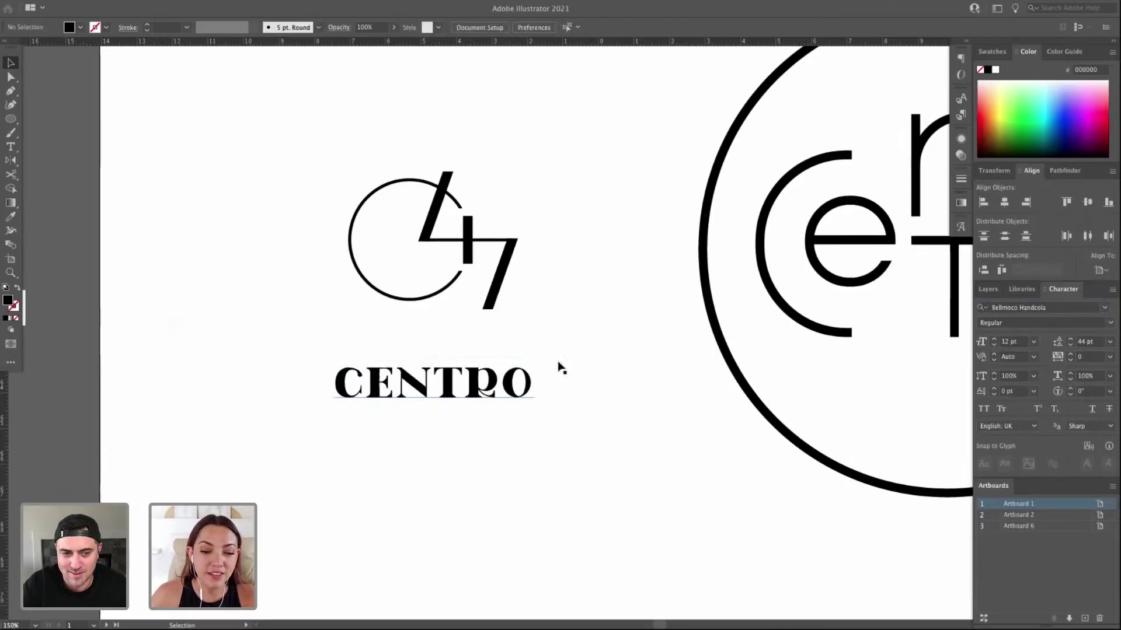
left_click_drag(437, 400, 432, 391)
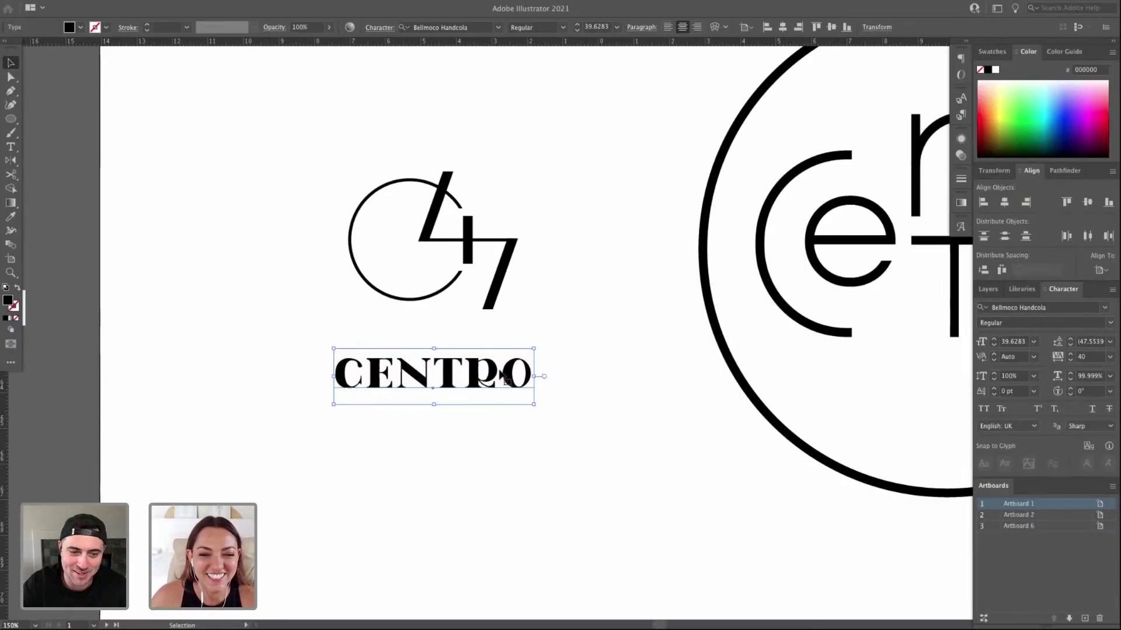
Compare the fonts Belgium Free and Bellmoco Handcola on the CENTRO text.
key("a")
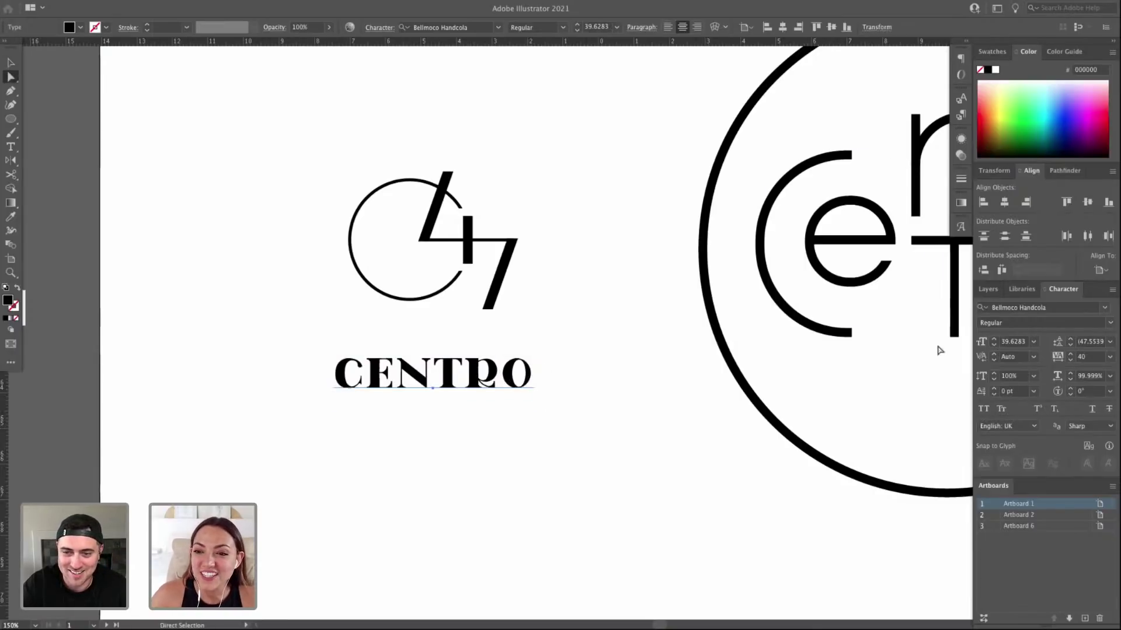
left_click(1043, 304)
key("Down")
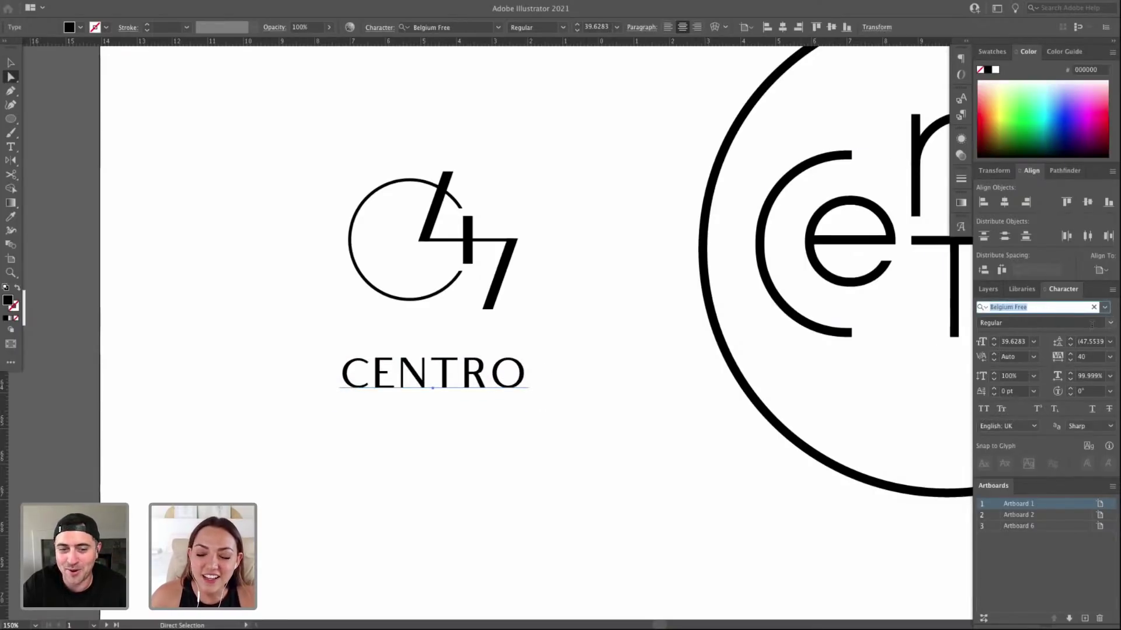
key("Down")
key("Down")
key("Down")
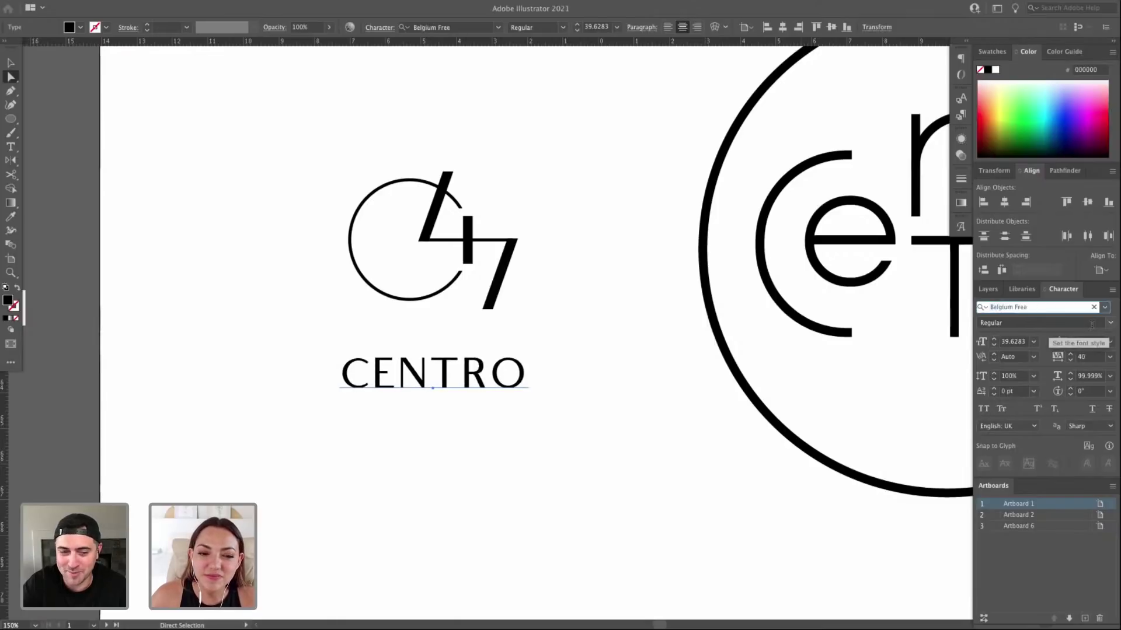
key("Down")
key("Down")
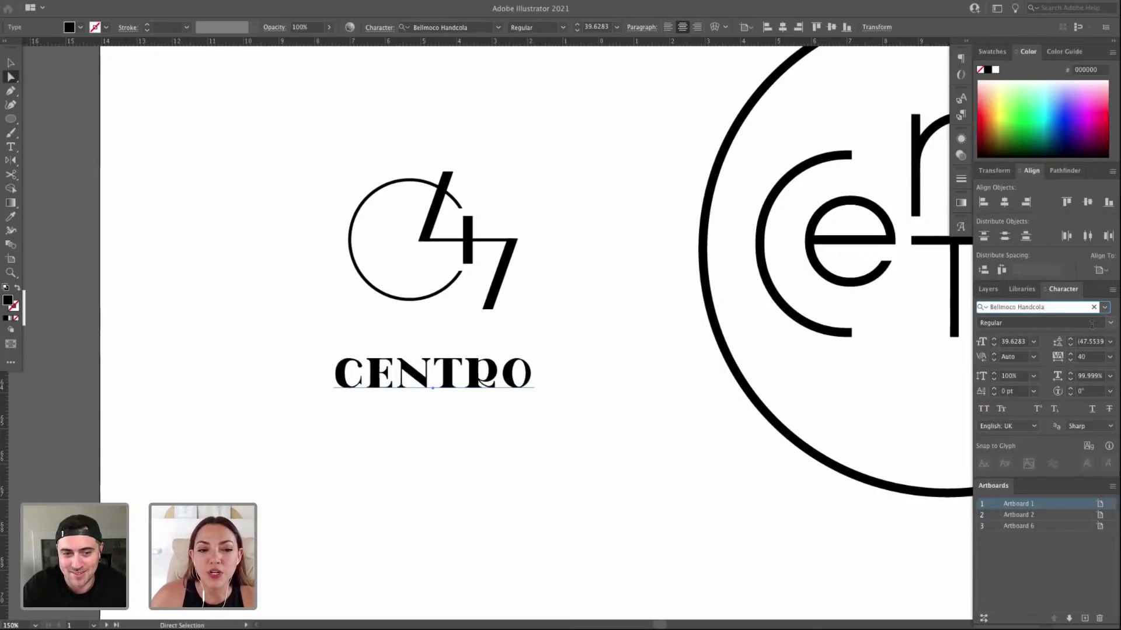
Step through the following fonts, including Berg Inline and Bernadette, and set the CENTRO text in Bicyclette.
key("Down")
key("Down")
key("Down")
key("Down")
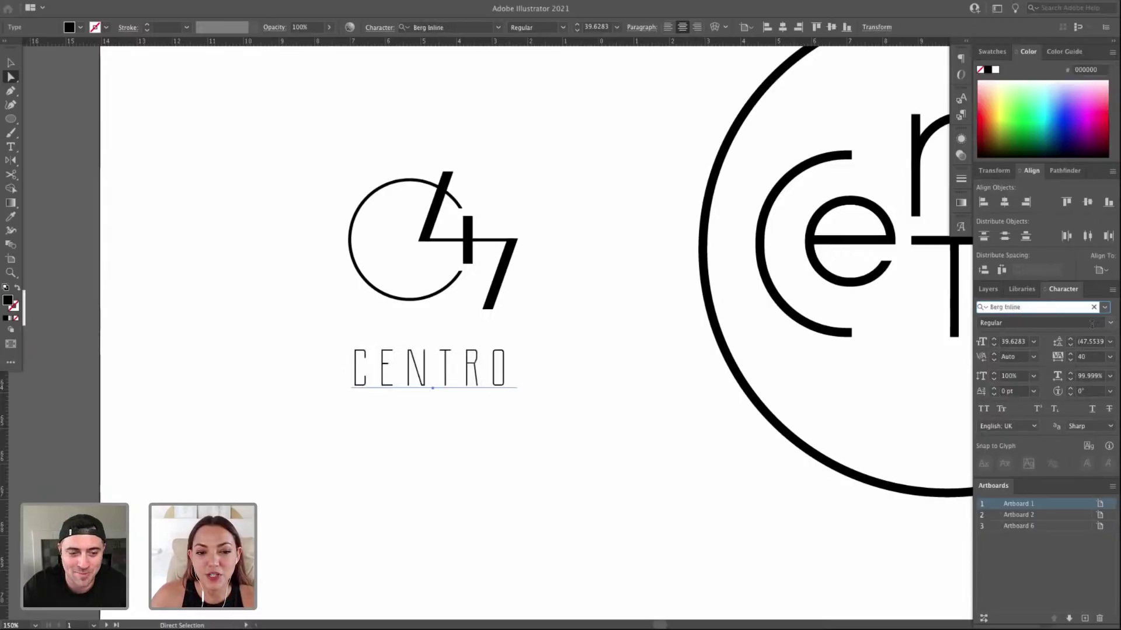
key("Down")
key("Down")
key("Down")
key("Down")
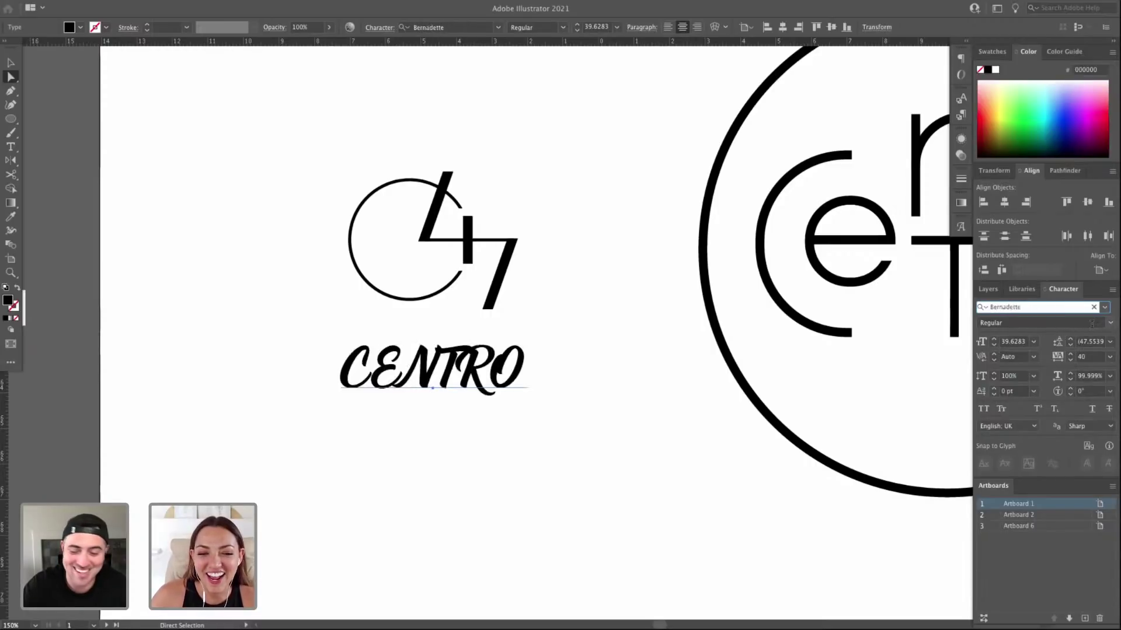
key("Down")
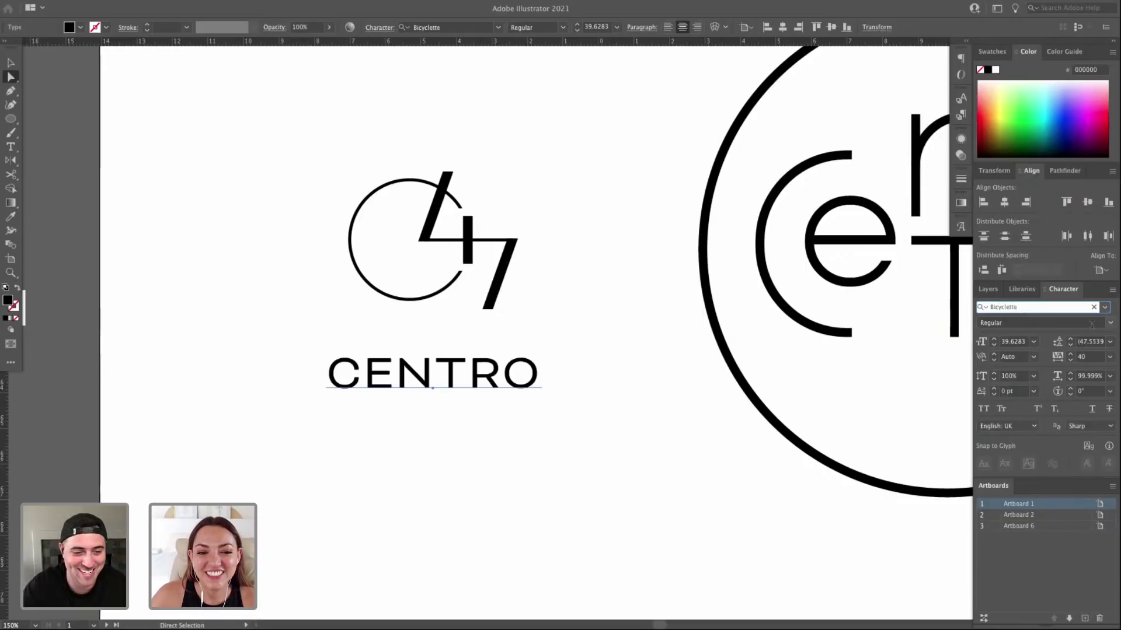
Move the Bicyclette CENTRO text slightly up beneath the C47 mark and place a duplicate directly below it.
left_click(10, 63)
left_click(426, 374)
left_click(549, 433)
left_click_drag(498, 385, 492, 379)
left_click(619, 429)
left_click(495, 386)
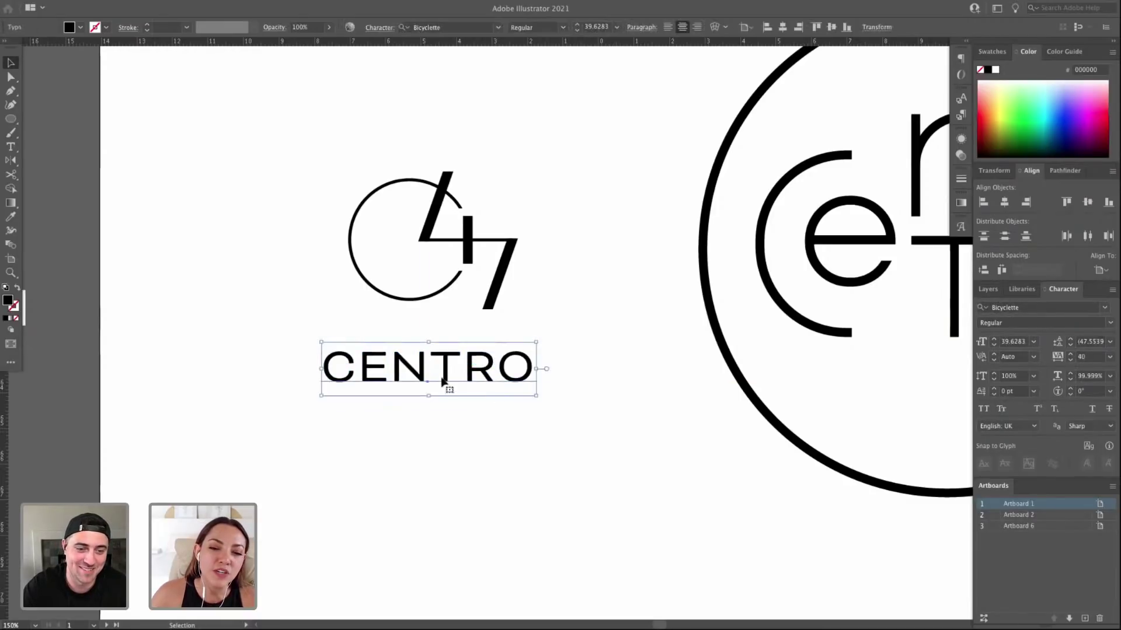
left_click(513, 401)
left_click_drag(480, 372, 506, 430)
Apply the font Arquitecta Book to the upper CENTRO text and deselect it.
left_click(499, 371)
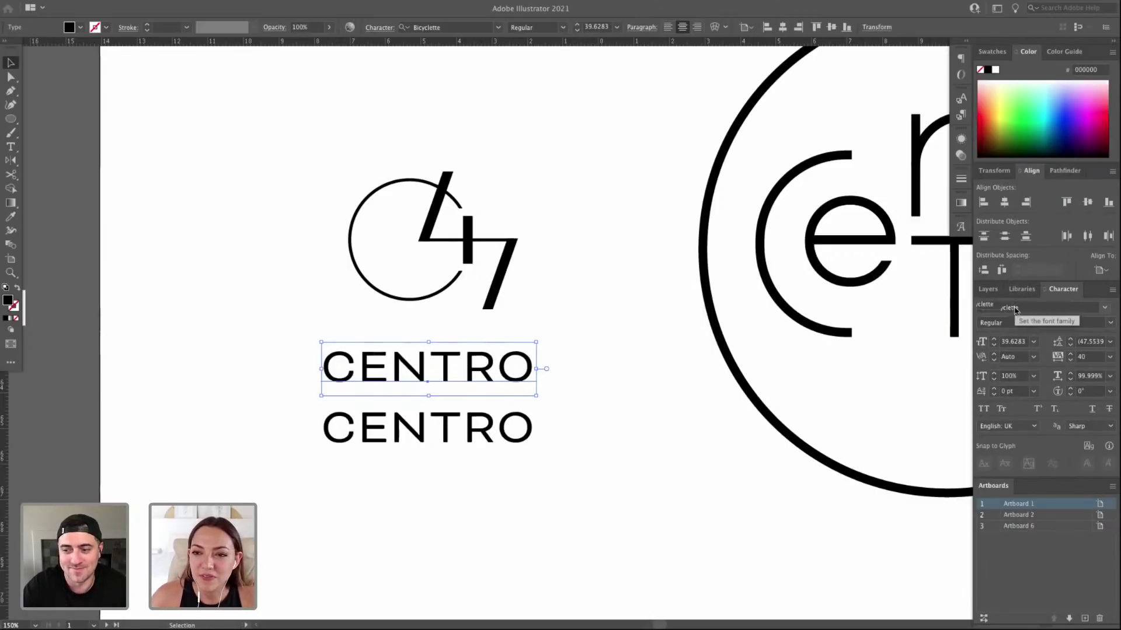
left_click(1042, 306)
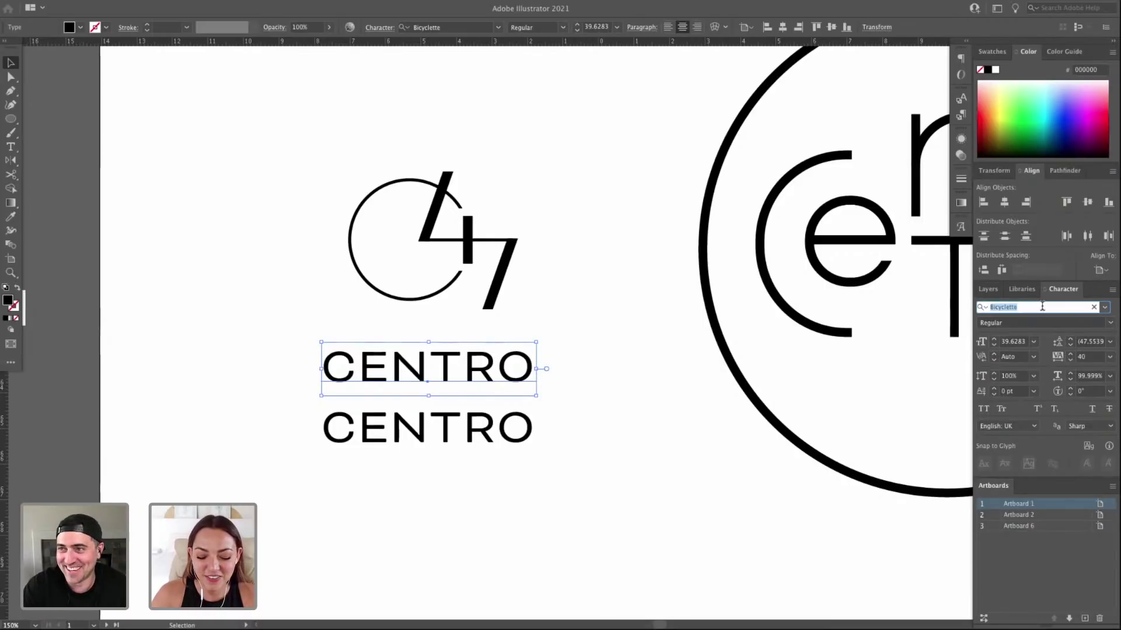
type("ARQ")
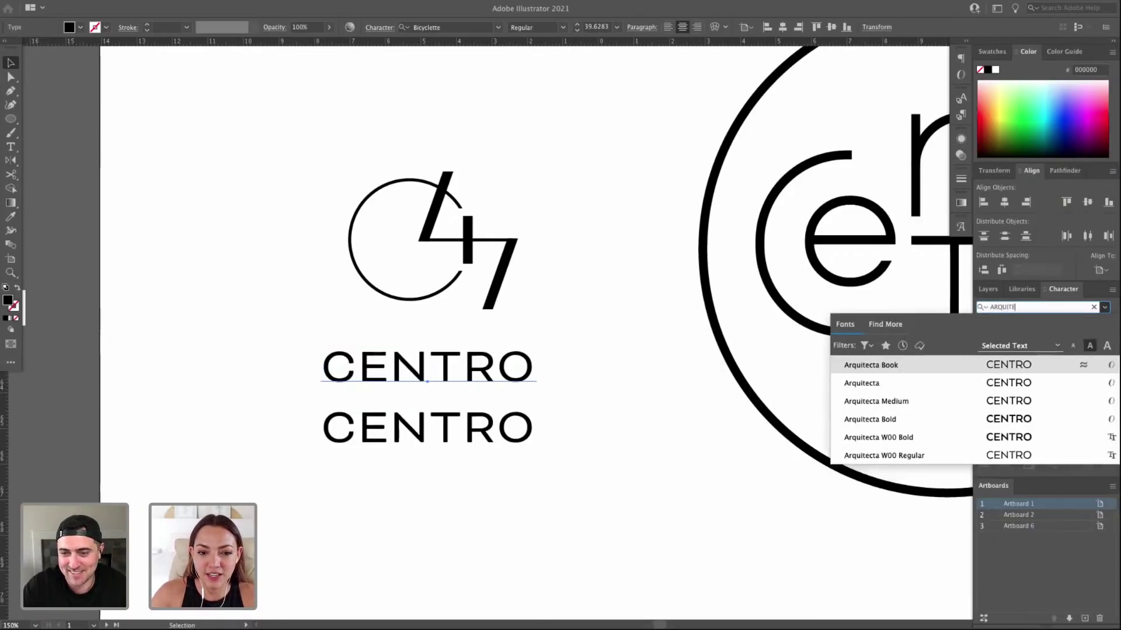
type("UITE")
key("Return")
left_click(587, 439)
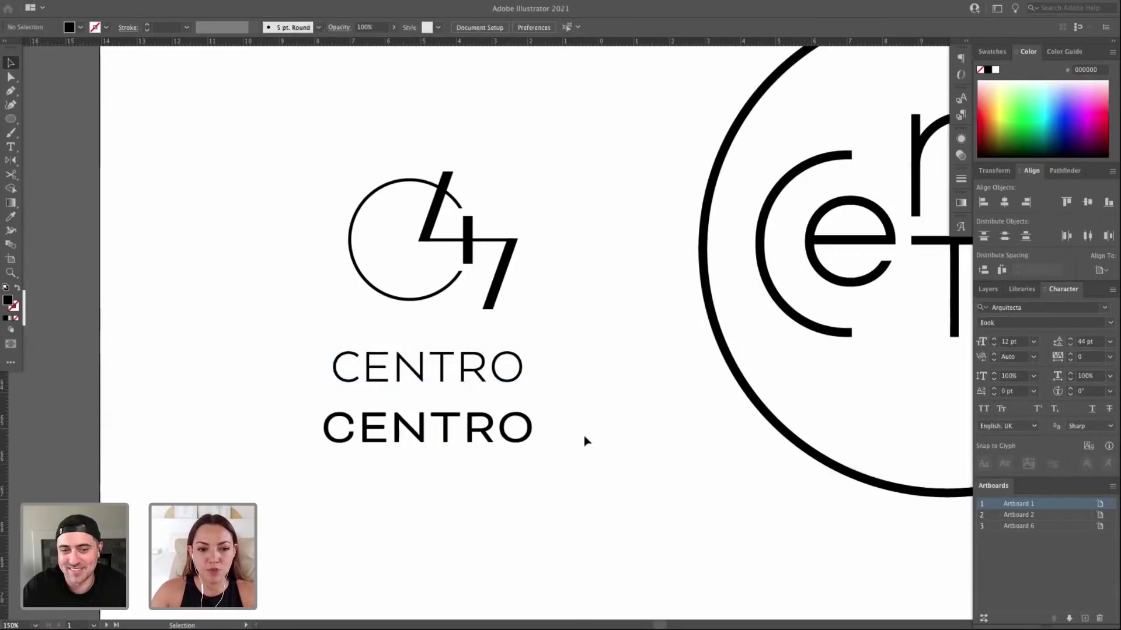
Compare the Arquitecta and Bicyclette versions of CENTRO, examining the letterforms up close and alongside the other logos.
left_click(508, 367)
left_click(572, 428)
left_click(524, 432)
left_click(555, 348)
key("ctrl+minus")
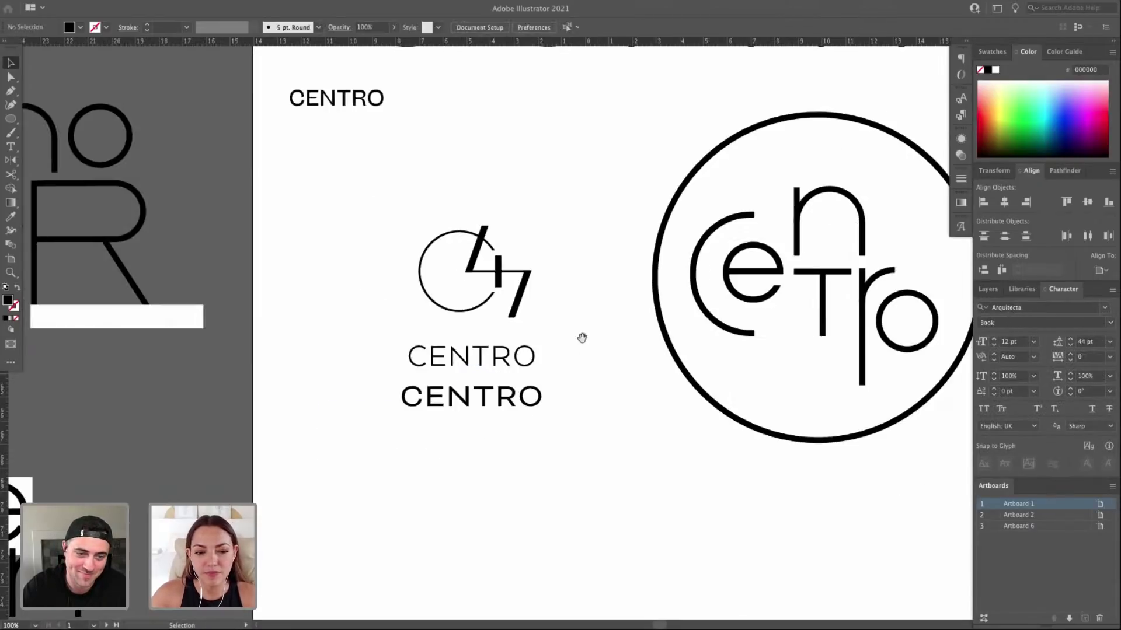
scroll(466, 344, "up", 1)
left_click_drag(379, 354, 541, 406)
key("a")
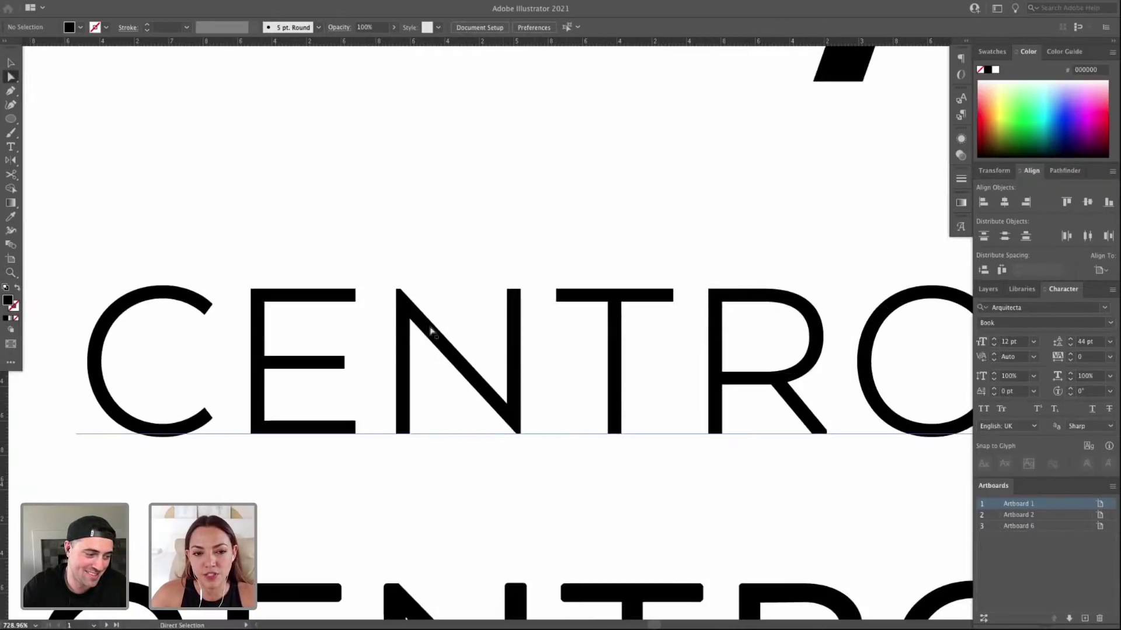
scroll(452, 425, "down", 2)
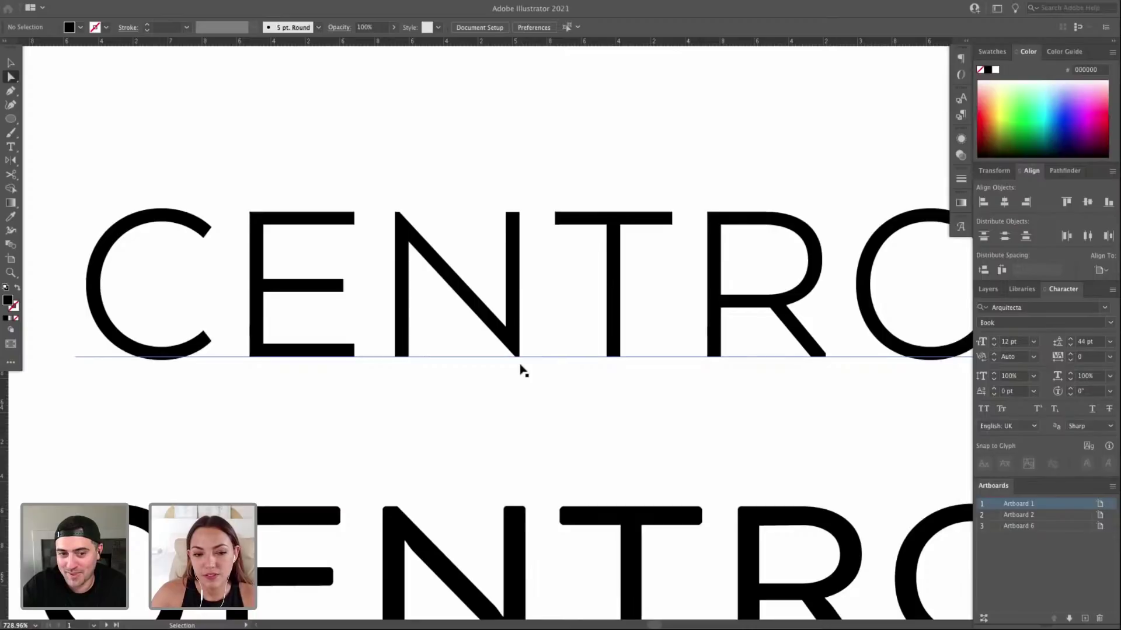
key("ctrl+minus")
key("ctrl+minus")
key("ctrl+minus")
key("ctrl+minus")
key("ctrl+minus")
key("ctrl+minus")
left_click_drag(593, 283, 486, 454)
Step through the fonts after Arquitecta on the upper CENTRO text, from Arquitecta W00 Bold to Avenir Roman.
left_click(474, 463)
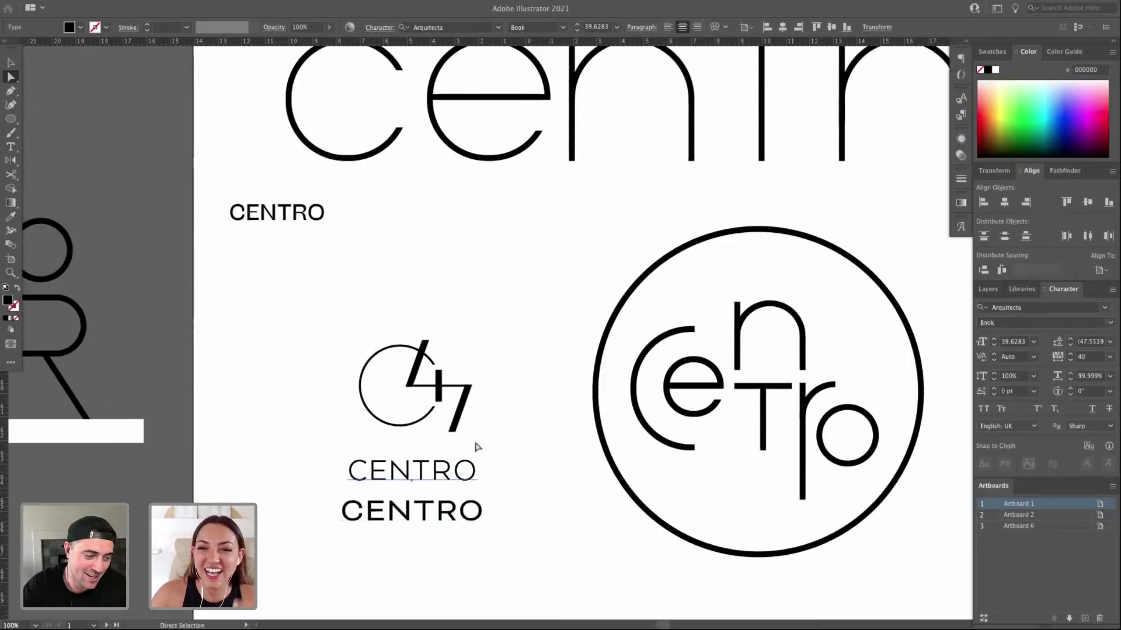
left_click(1017, 307)
key("Down")
key("Down")
key("Down")
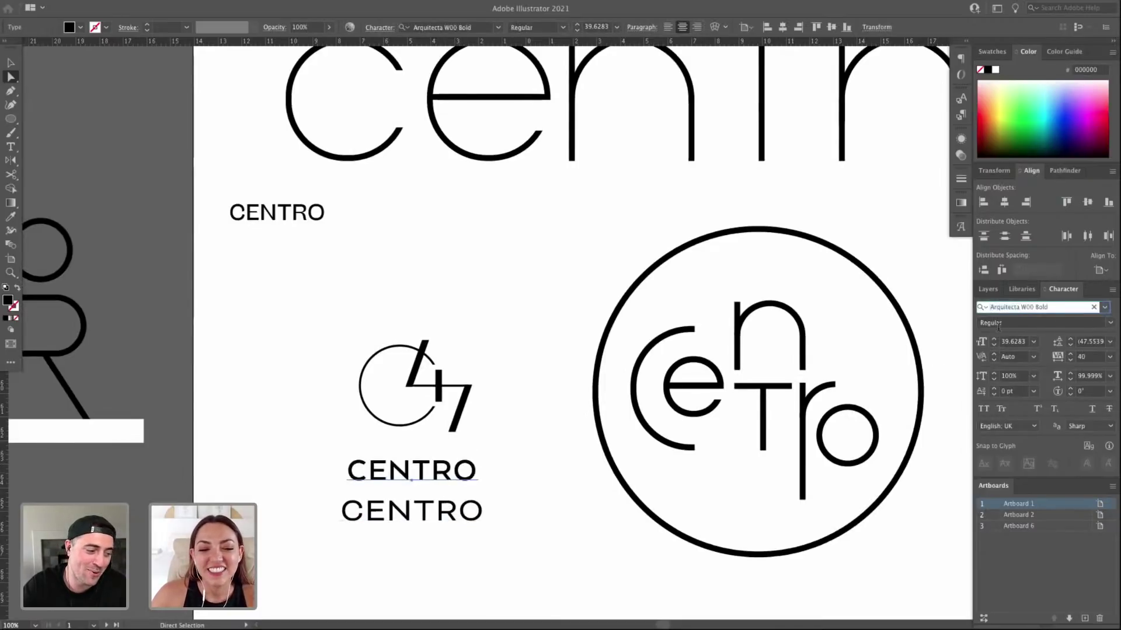
key("Down")
key("Down")
key("Down")
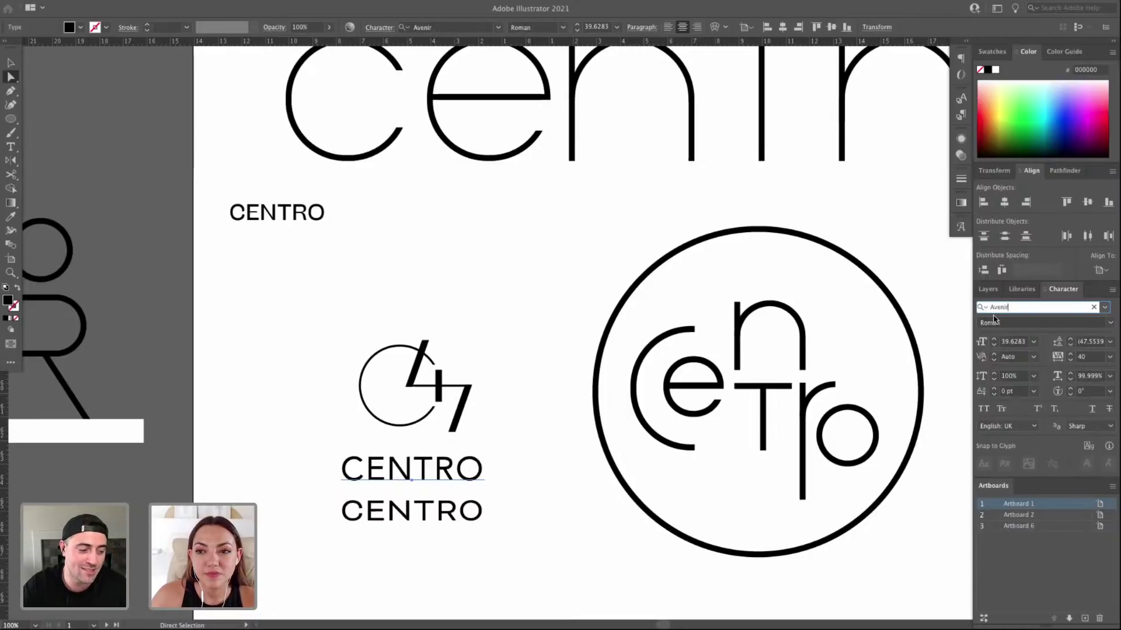
Step through the fonts following Avenir on the upper CENTRO text, up to Beauty.
key("Down")
key("Down")
key("Down")
key("Down")
key("Down")
key("Down")
key("Down")
key("Down")
key("Down")
key("Down")
key("Down")
key("Down")
key("Down")
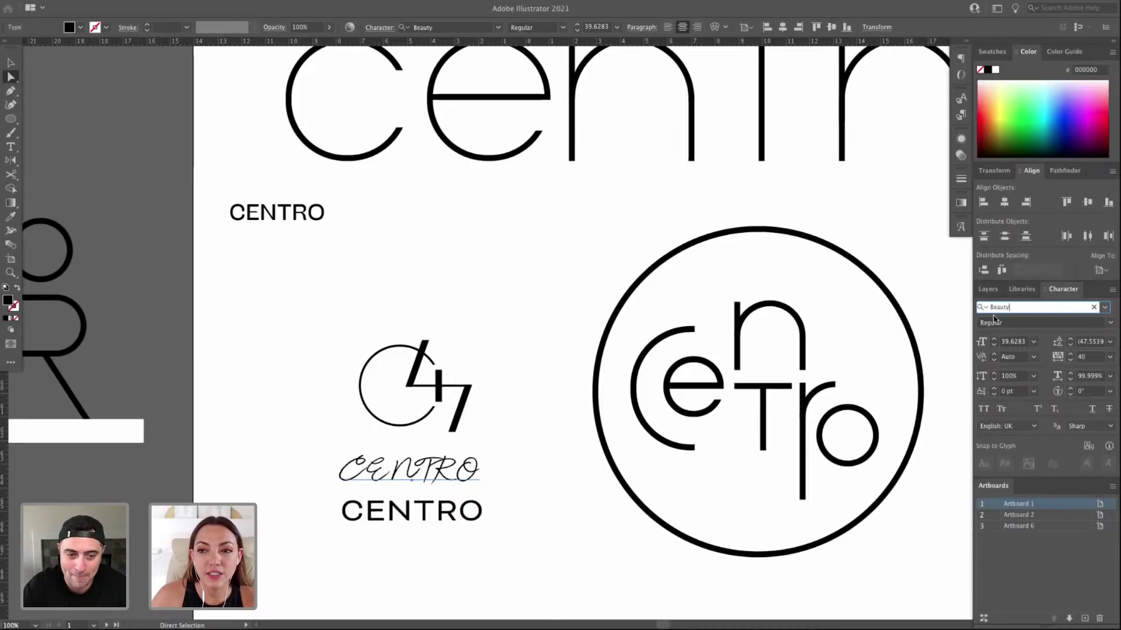
Try the fonts Belgium Free and Bellefair Regular on the upper CENTRO text.
left_click_drag(1021, 308, 964, 309)
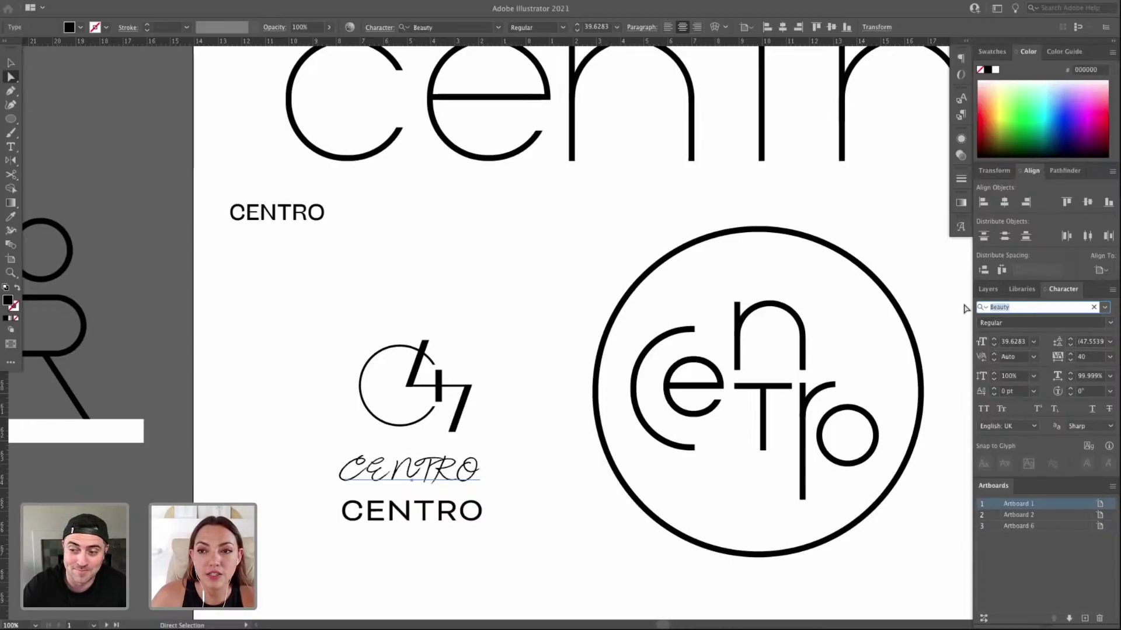
key("Down")
key("Down")
key("Down")
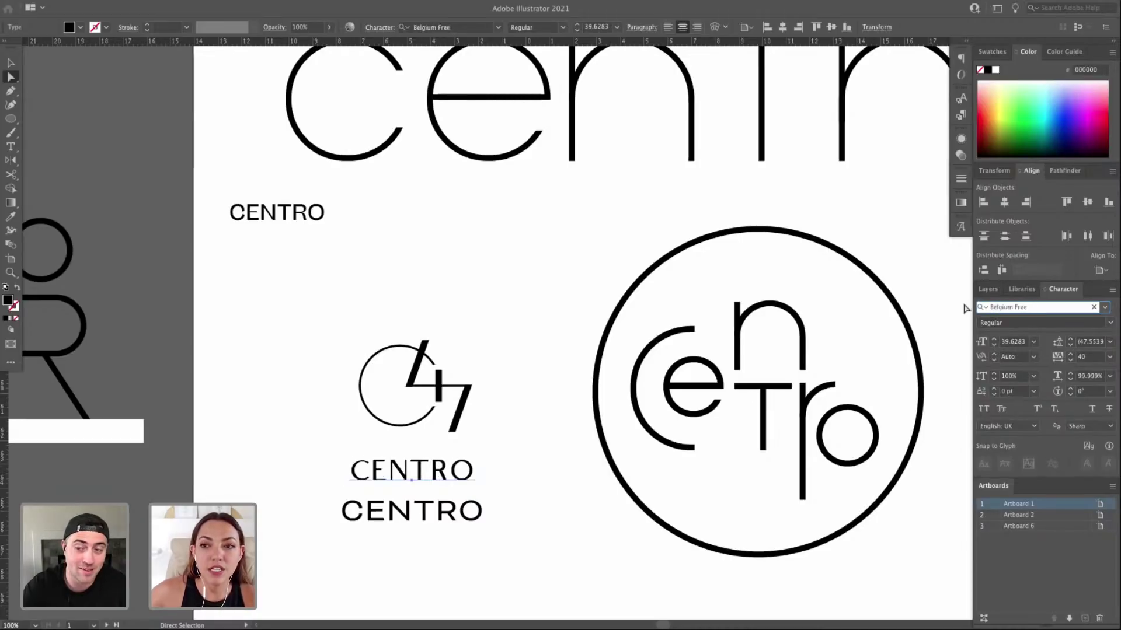
key("Down")
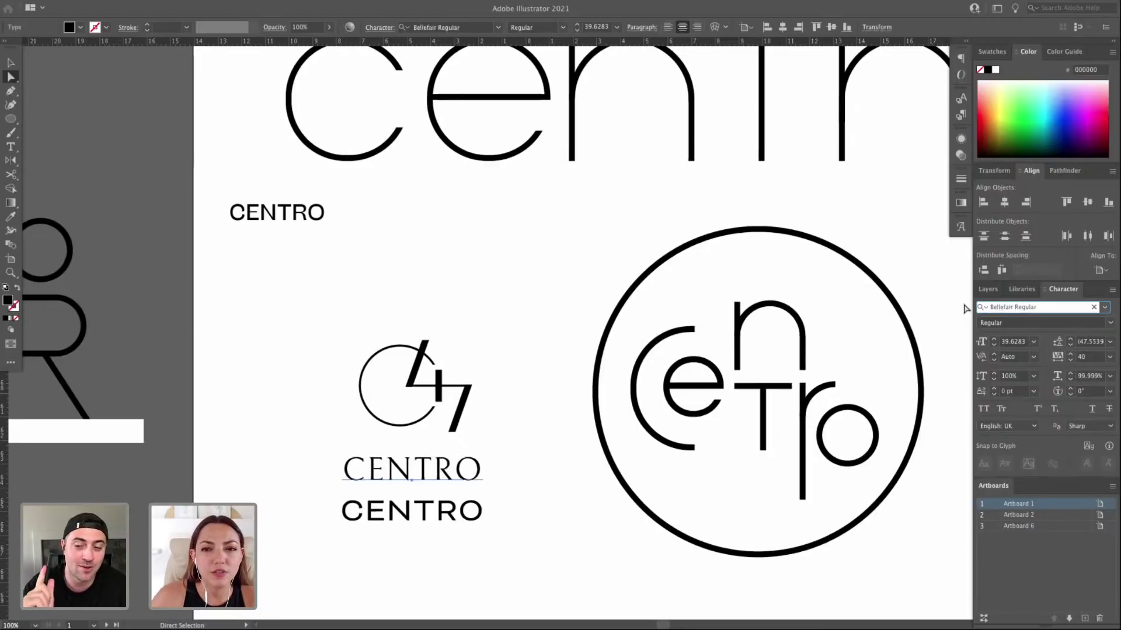
Step through the fonts following Bellefair on the upper CENTRO text, up to Berg Shadow.
key("Down")
key("Down")
key("Down")
key("Down")
key("Down")
key("Down")
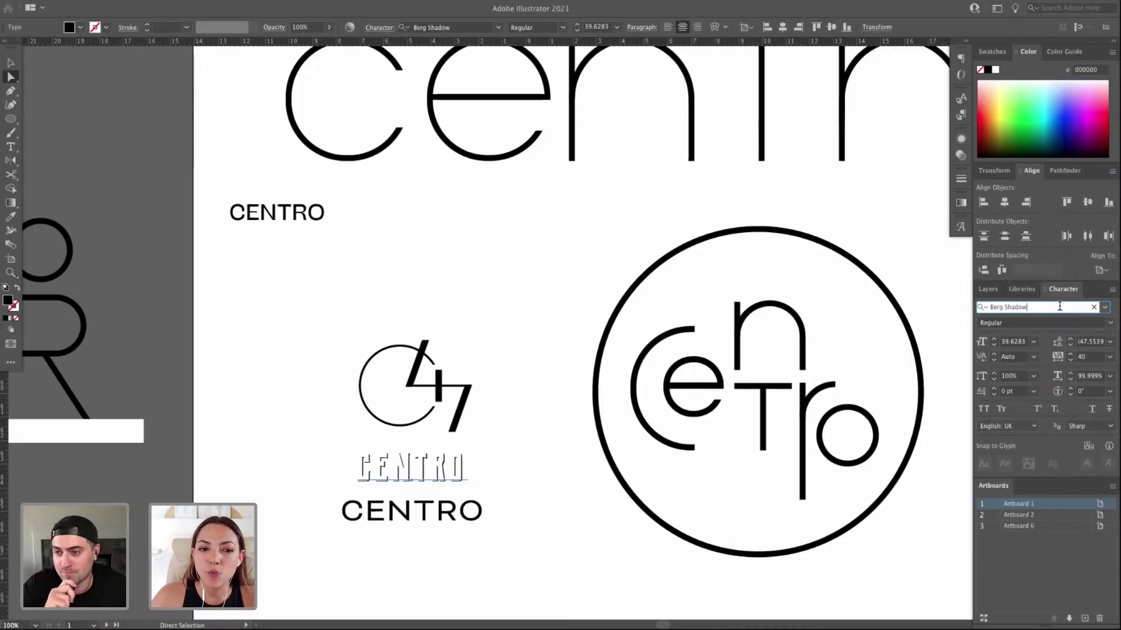
Step through the fonts following Berg Shadow on the upper CENTRO text, up to Big John.
key("Down")
key("Down")
key("Down")
key("Down")
key("Down")
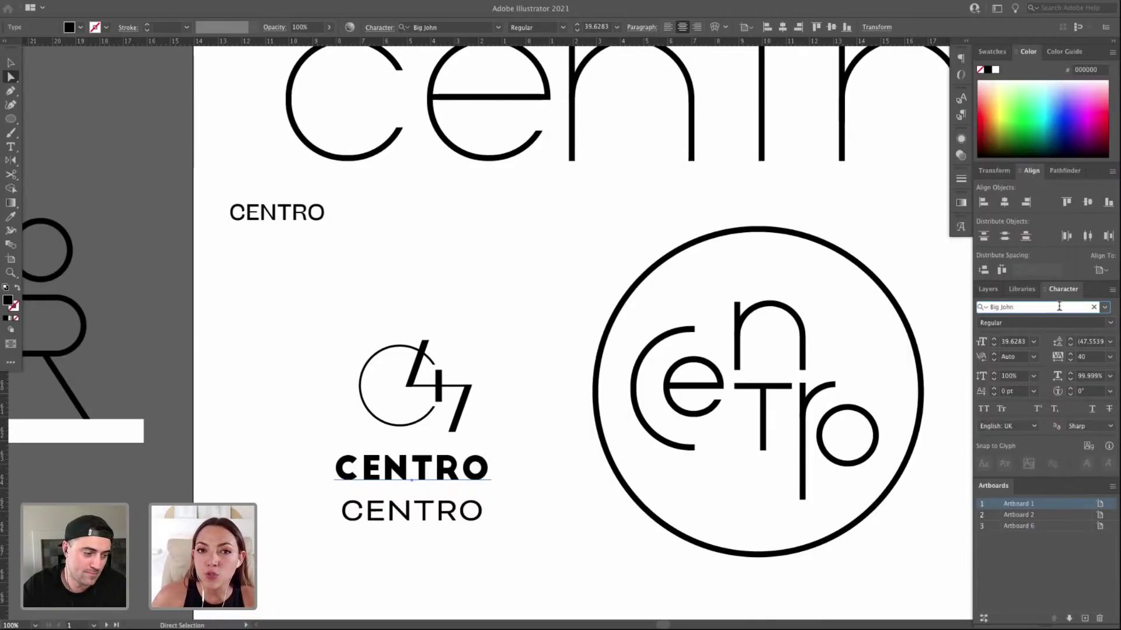
Try the fonts Birch Std and Bobby Jones Soft Outline on the upper CENTRO text.
left_click_drag(1016, 308, 980, 308)
key("Down")
key("Down")
key("Down")
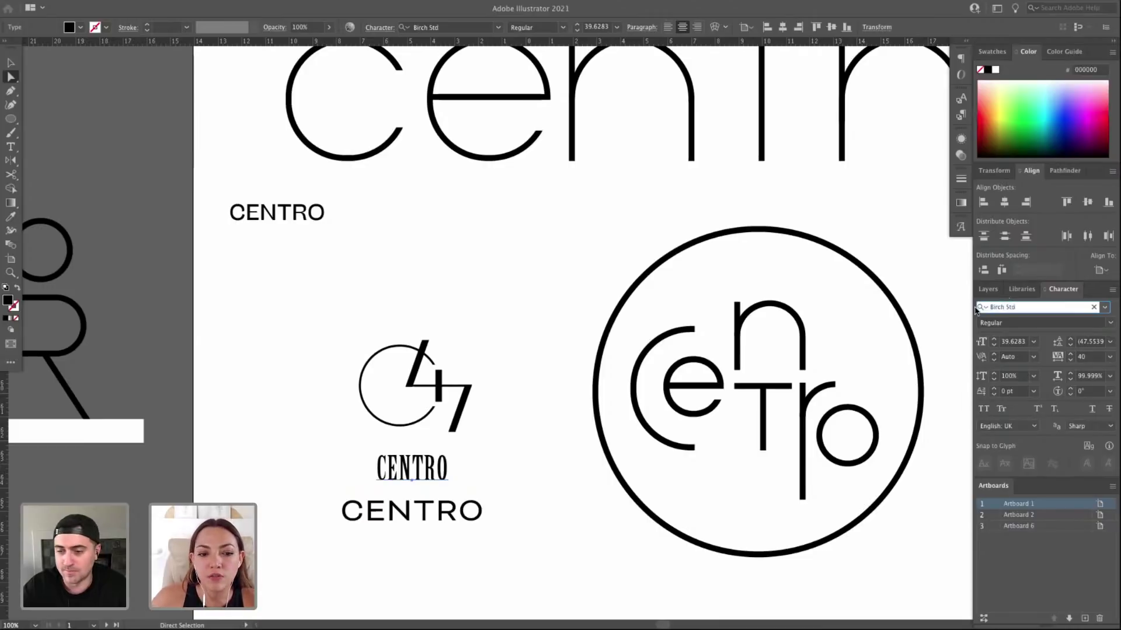
key("Down")
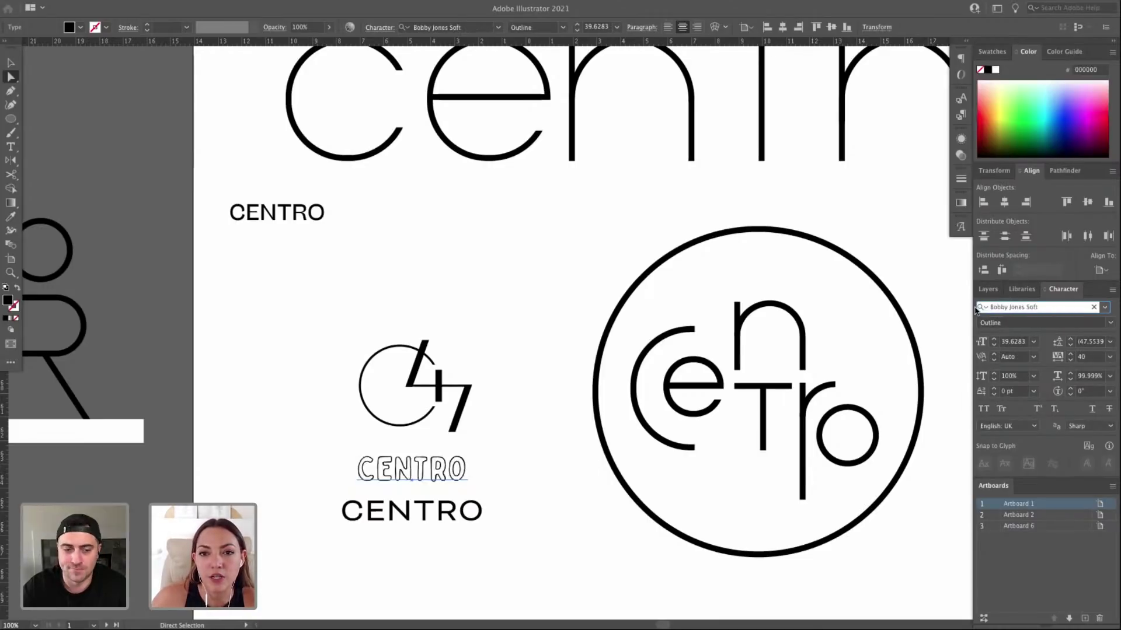
Try the fonts Bodoni 72 Oldstyle Book and Bodoni Ornaments on the upper CENTRO text.
key("Down")
key("Down")
key("Down")
key("Down")
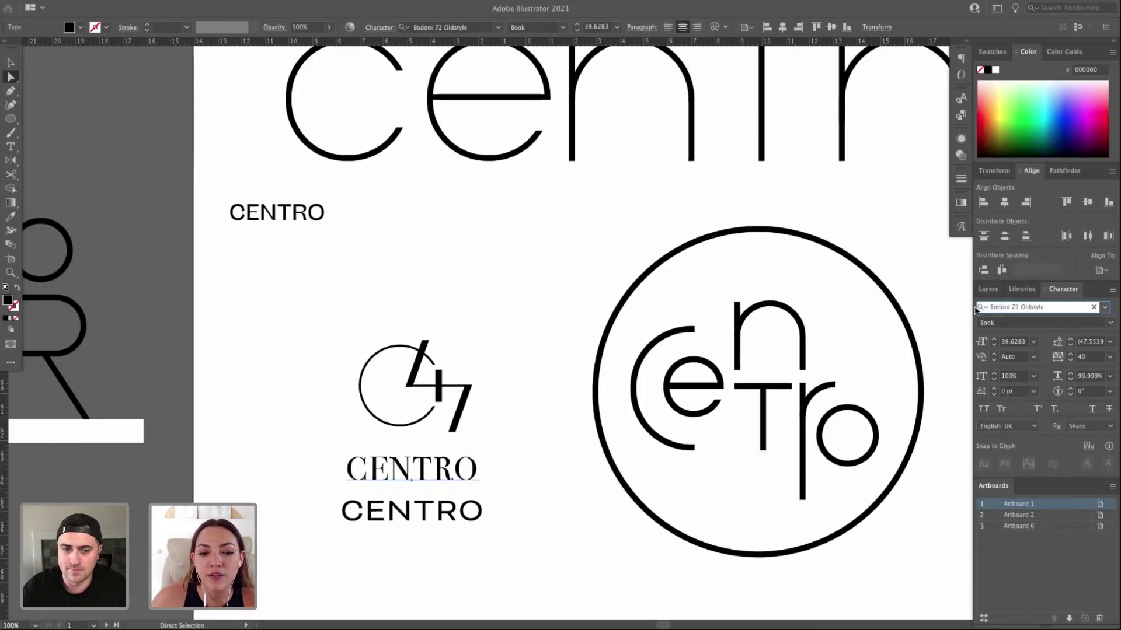
key("super+equal")
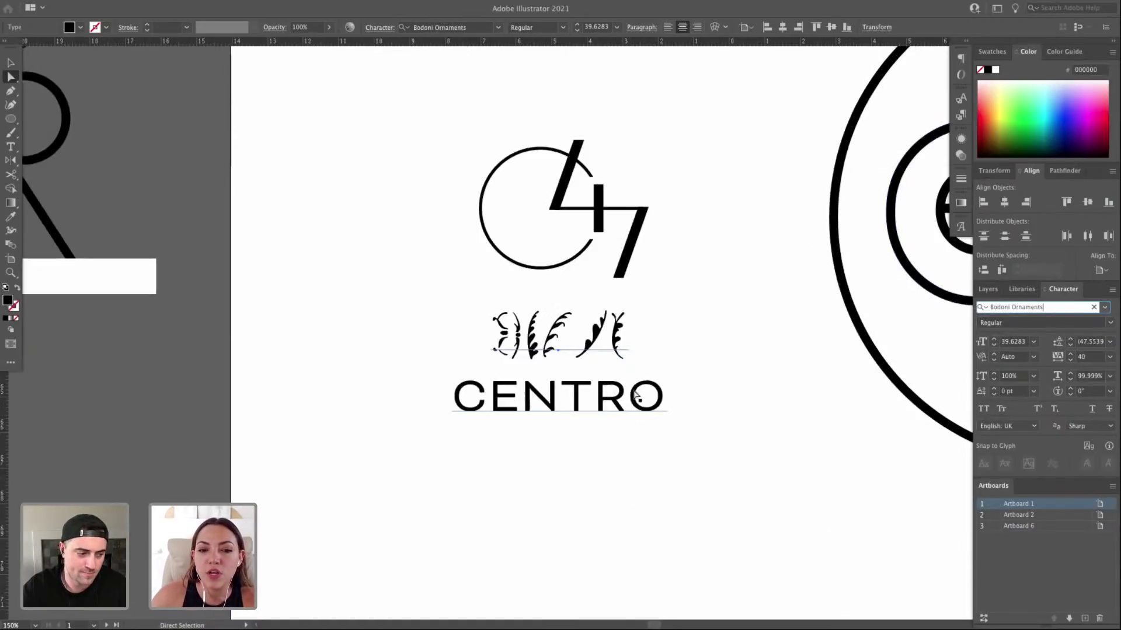
scroll(718, 390, "up", 1)
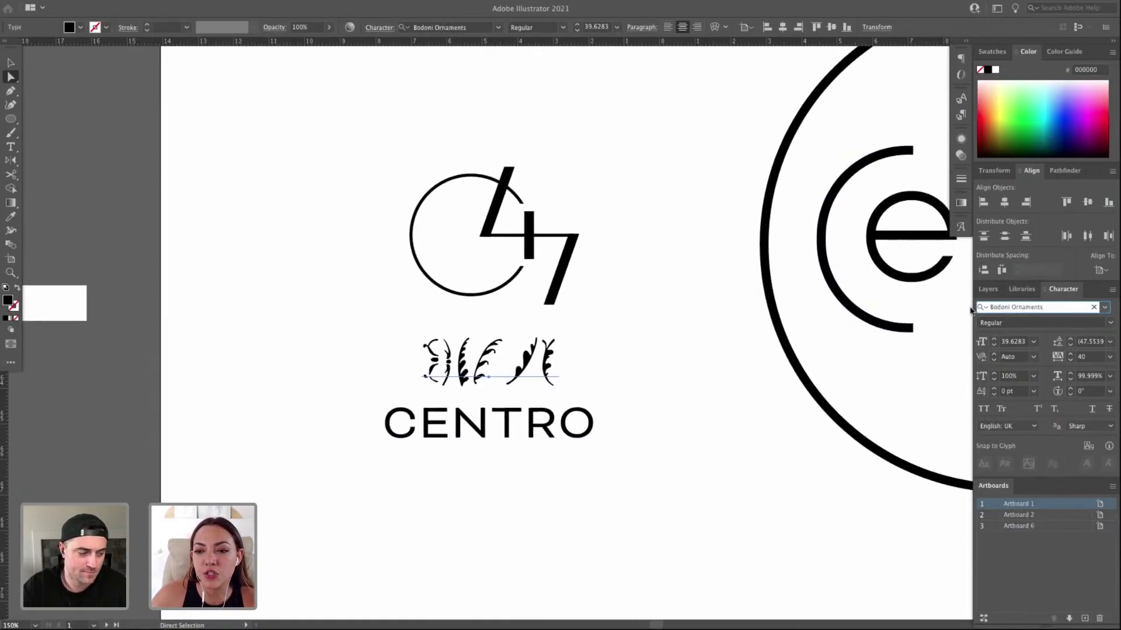
Try the fonts Bonn Bold Beta and ITC Bookman Std Bold on the upper CENTRO text.
triple_click(1028, 306)
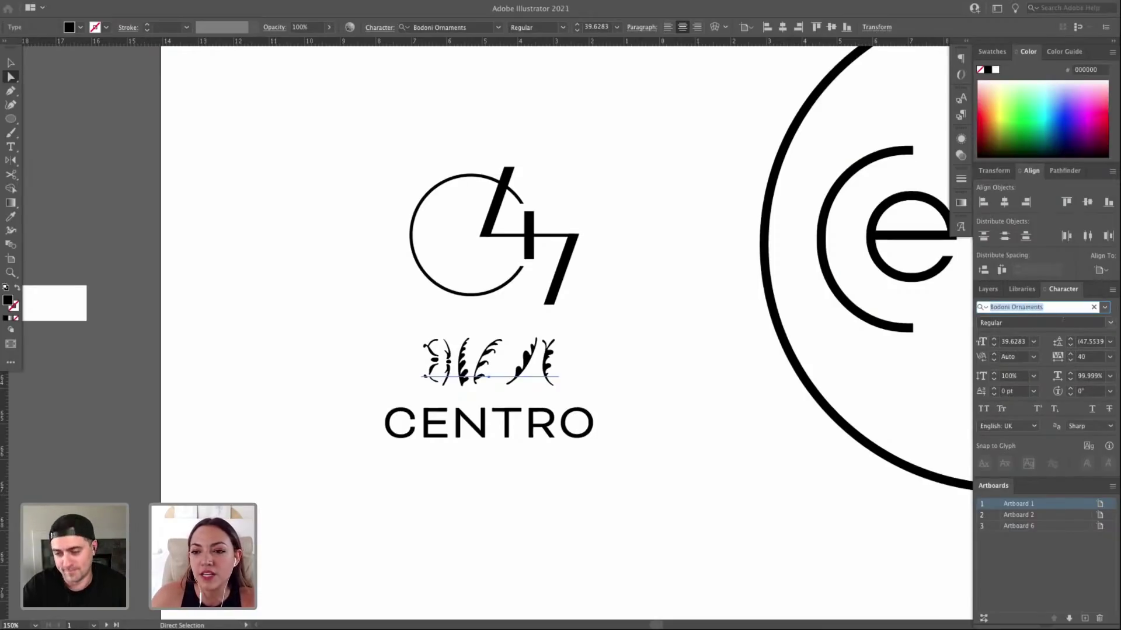
key("Down")
key("Down")
key("Down")
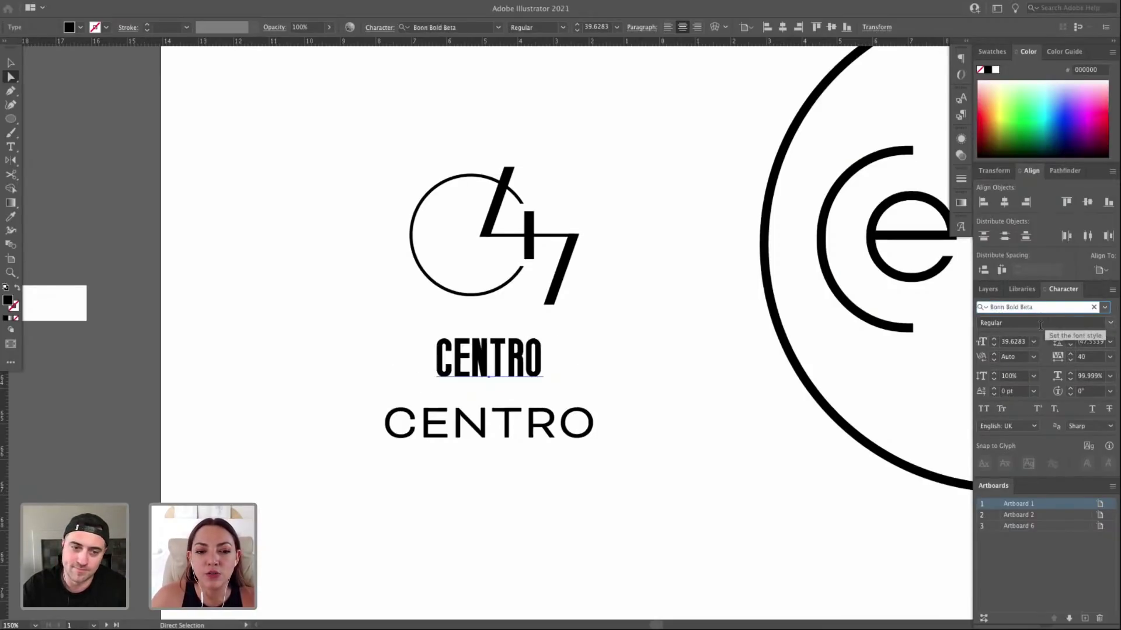
key("Down")
key("Down")
key("Down")
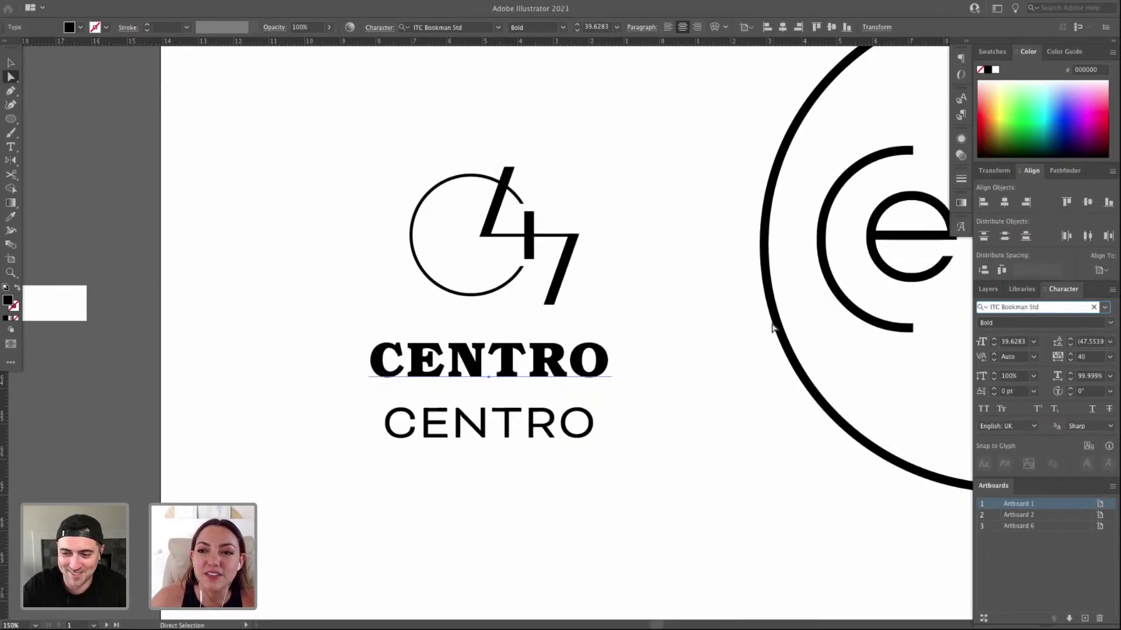
Step through the fonts following ITC Bookman Std and set the upper CENTRO text in Bw Glenn Sans DEMO Hairline.
key("Down")
key("Down")
key("Down")
key("Down")
key("Down")
key("Down")
key("Down")
key("Down")
key("Down")
key("Down")
key("Up")
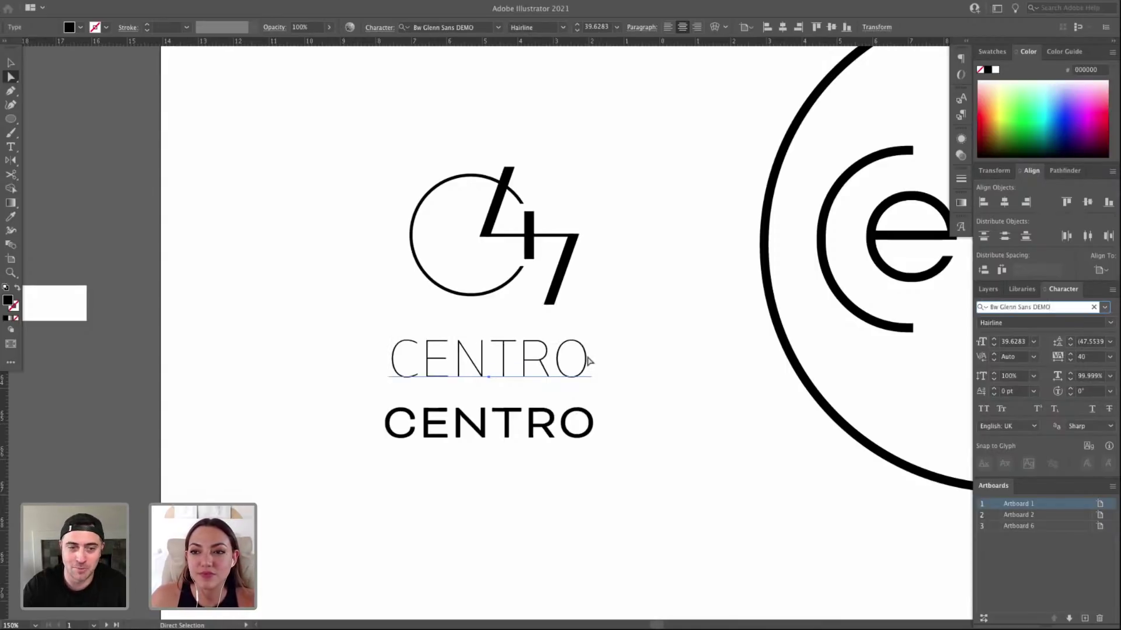
Step through the fonts following Bw Glenn Sans DEMO and set the upper CENTRO text in Capoon PERSONAL USE Light.
key("Down")
key("Down")
key("Down")
key("Down")
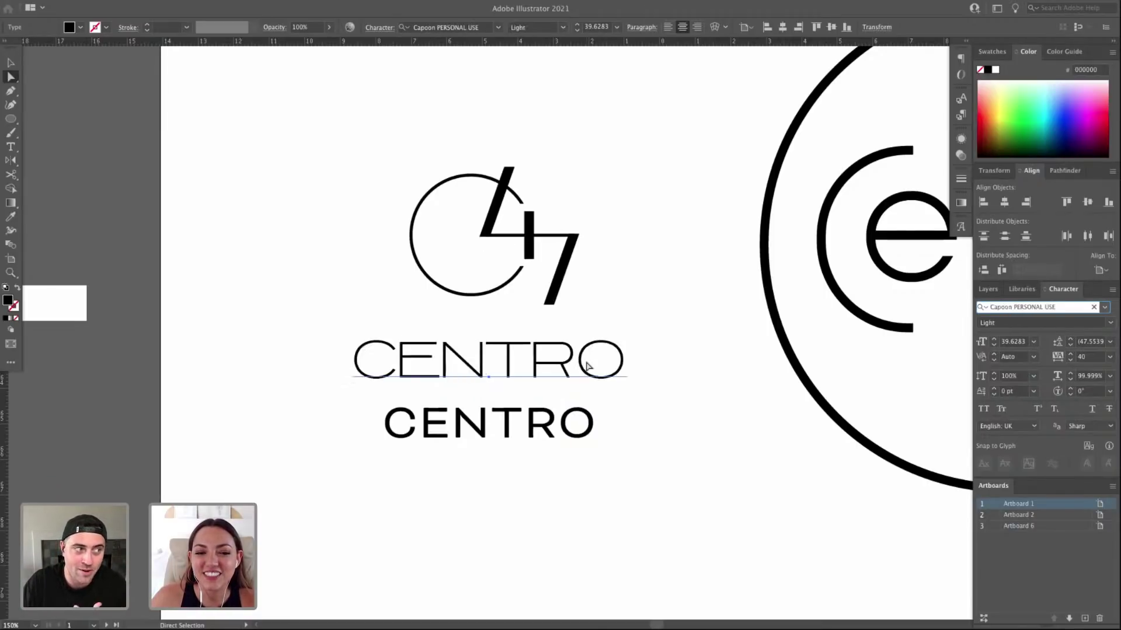
key("Escape")
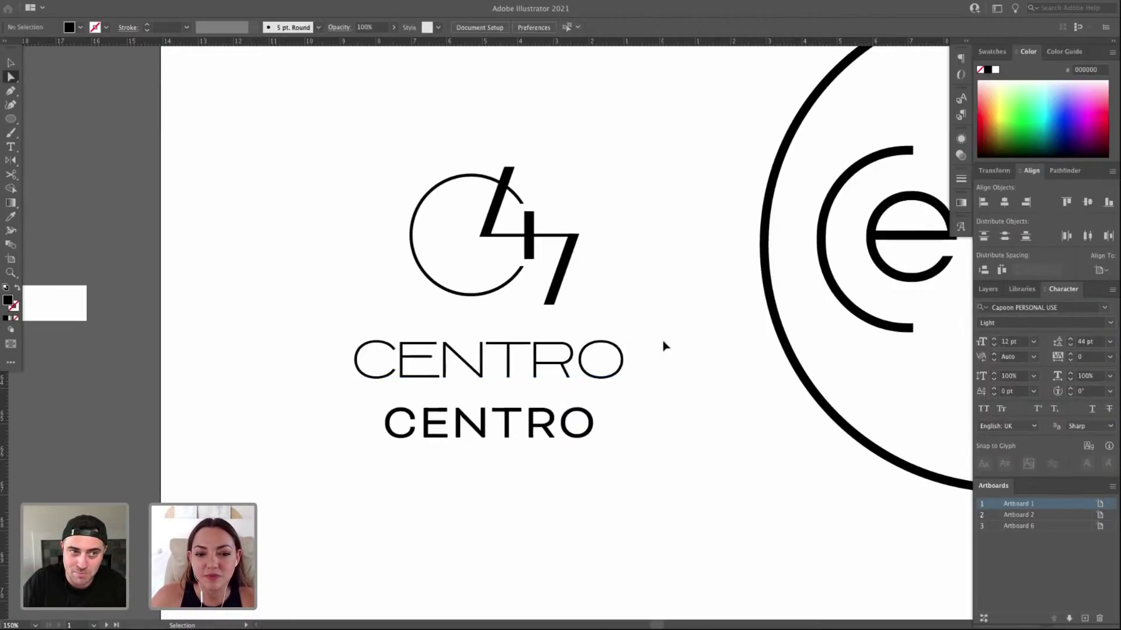
Increase the tracking of the Capoon CENTRO text beneath the C47 mark to 180.
key("super+minus")
key("alt+Right")
key("alt+Right")
key("alt+Right")
key("alt+Right")
key("alt+Right")
key("alt+Right")
key("alt+Right")
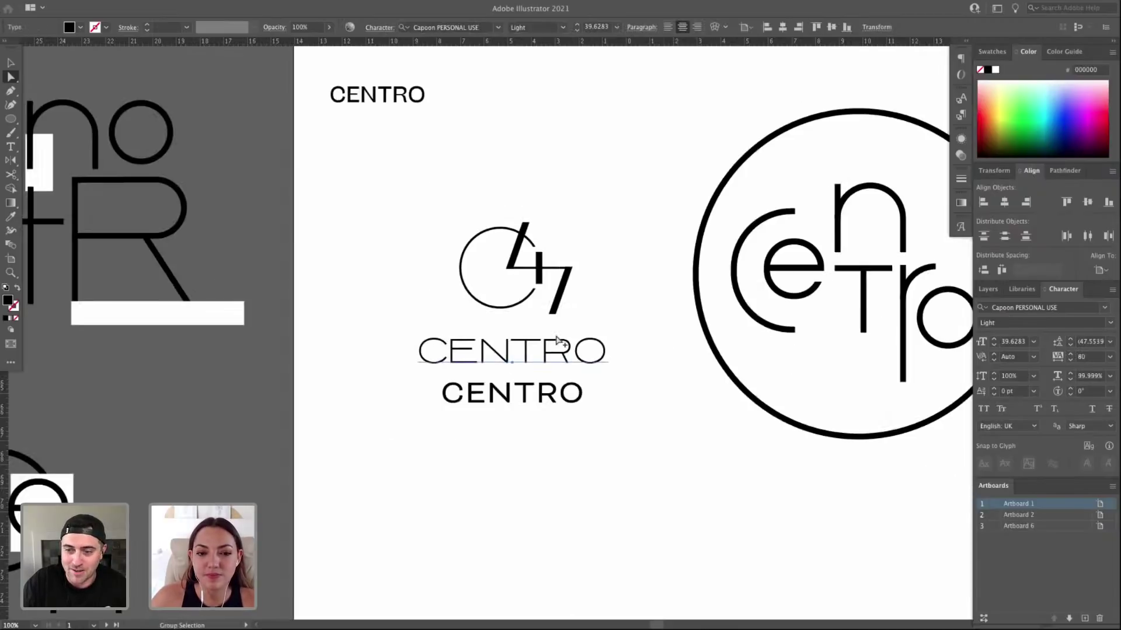
left_click(638, 326)
scroll(638, 326, "down", 2)
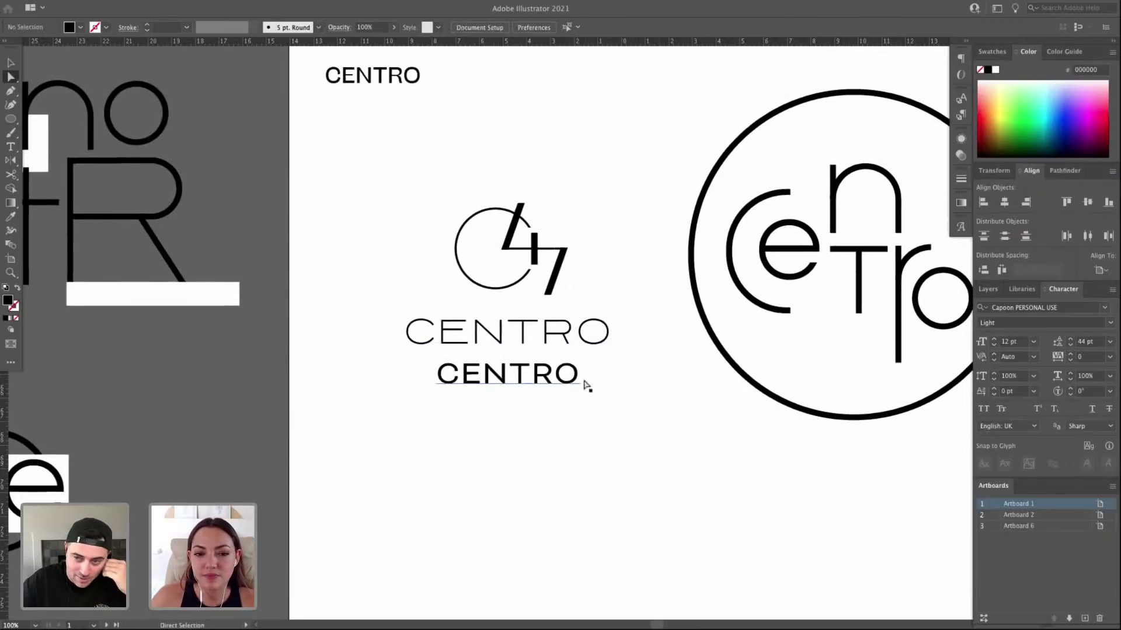
Move the Bicyclette CENTRO text straight down, clear of the Capoon version, and save the document.
scroll(629, 378, "up", 2)
left_click_drag(503, 437, 503, 494)
left_click(566, 458)
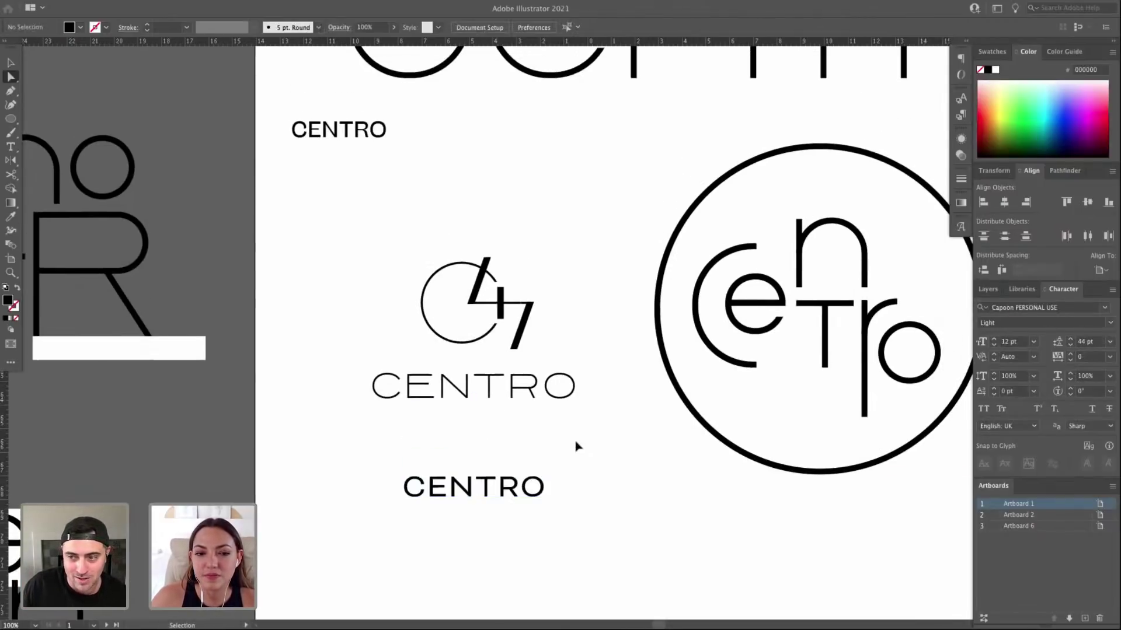
key("super+s")
left_click(673, 339)
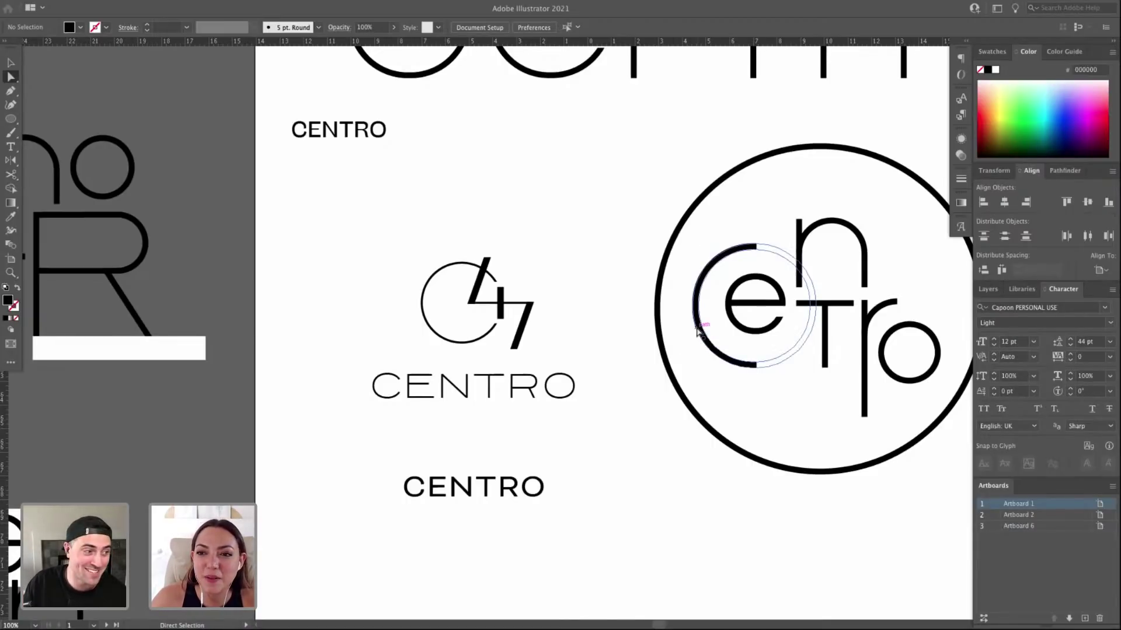
left_click(530, 382)
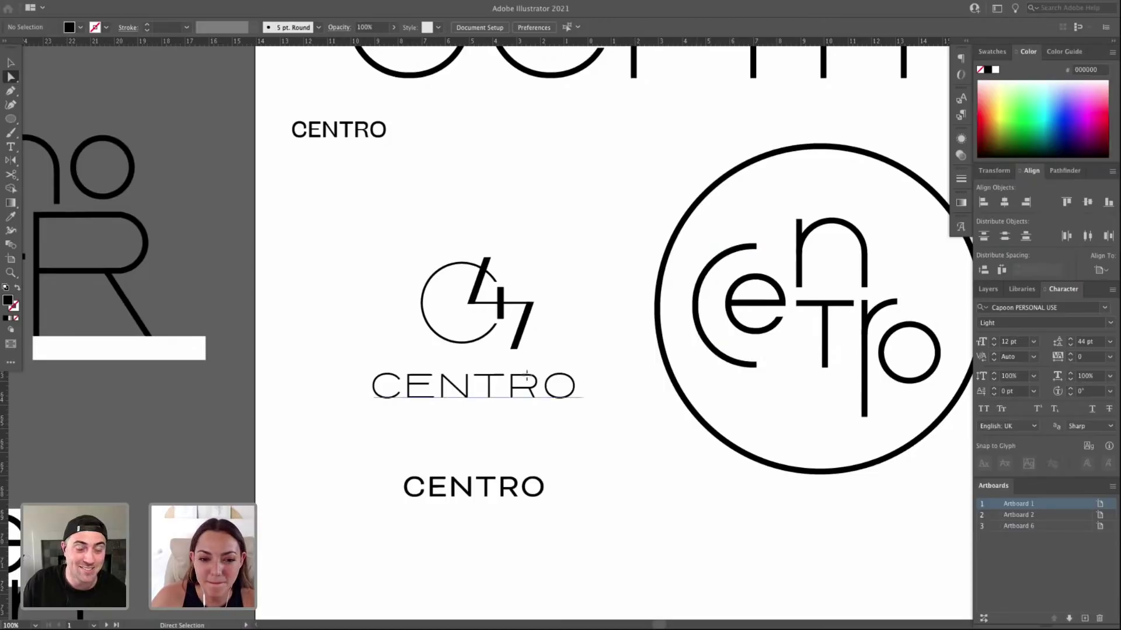
Move the Bicyclette CENTRO text to the right, below the circular centro logo and away from the C47 lockup.
key("v")
left_click_drag(572, 385, 350, 240)
left_click_drag(466, 250, 377, 242)
left_click(495, 388)
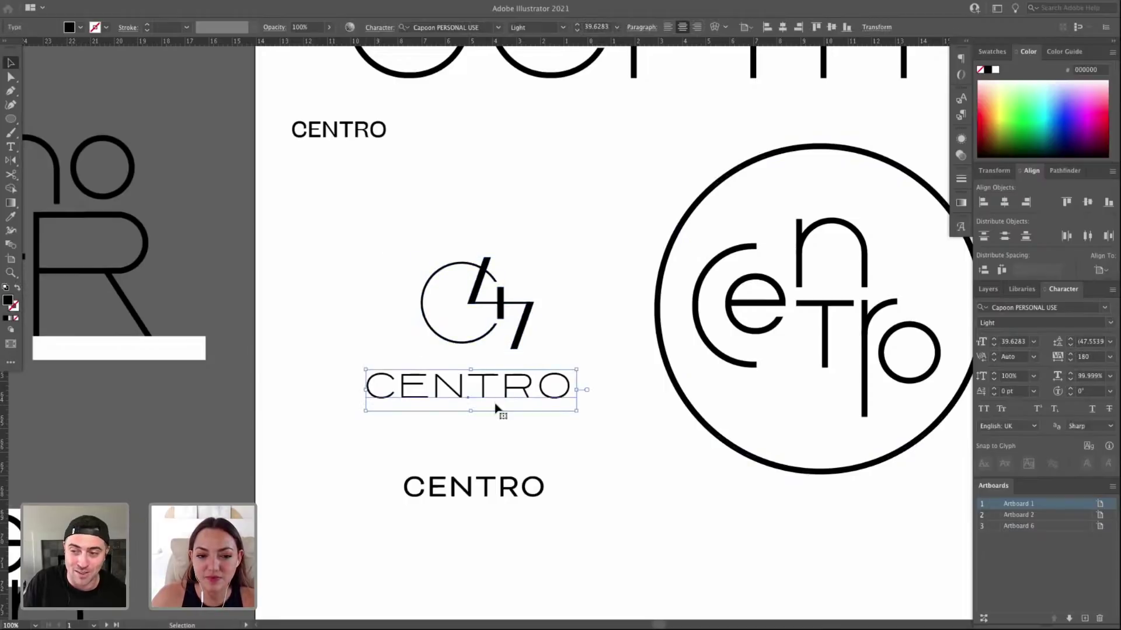
left_click(477, 496)
left_click_drag(474, 500, 620, 521)
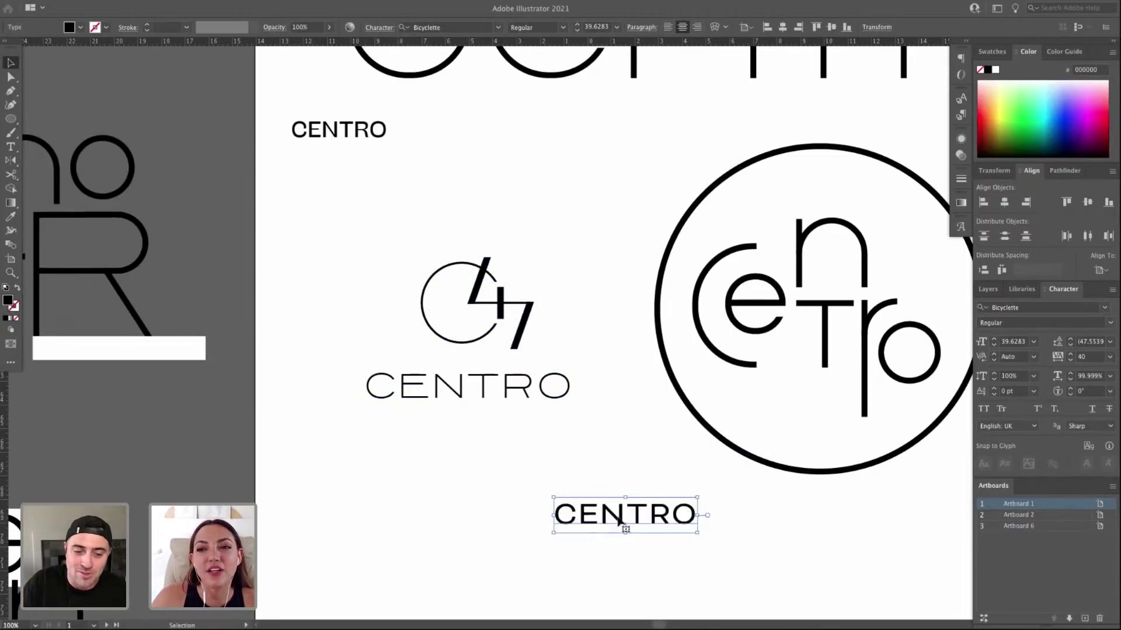
Centre the C47 mark and the Capoon CENTRO text horizontally with each other.
left_click_drag(599, 429, 578, 365)
left_click(572, 386, "shift")
left_click(1100, 269)
left_click(1080, 284)
left_click(1004, 202)
left_click(538, 229)
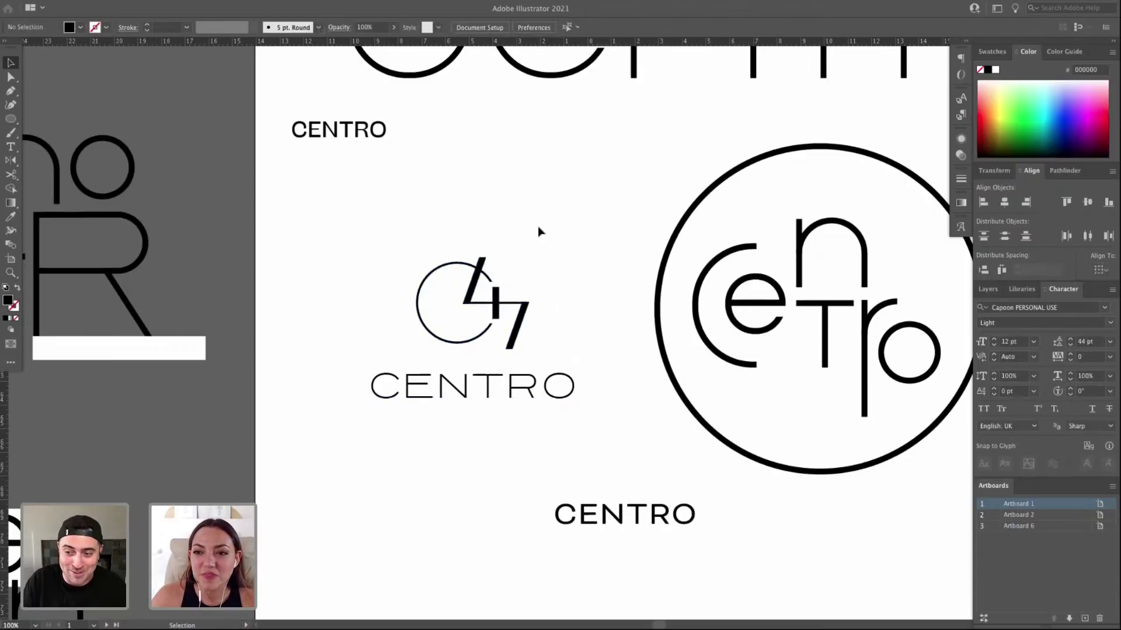
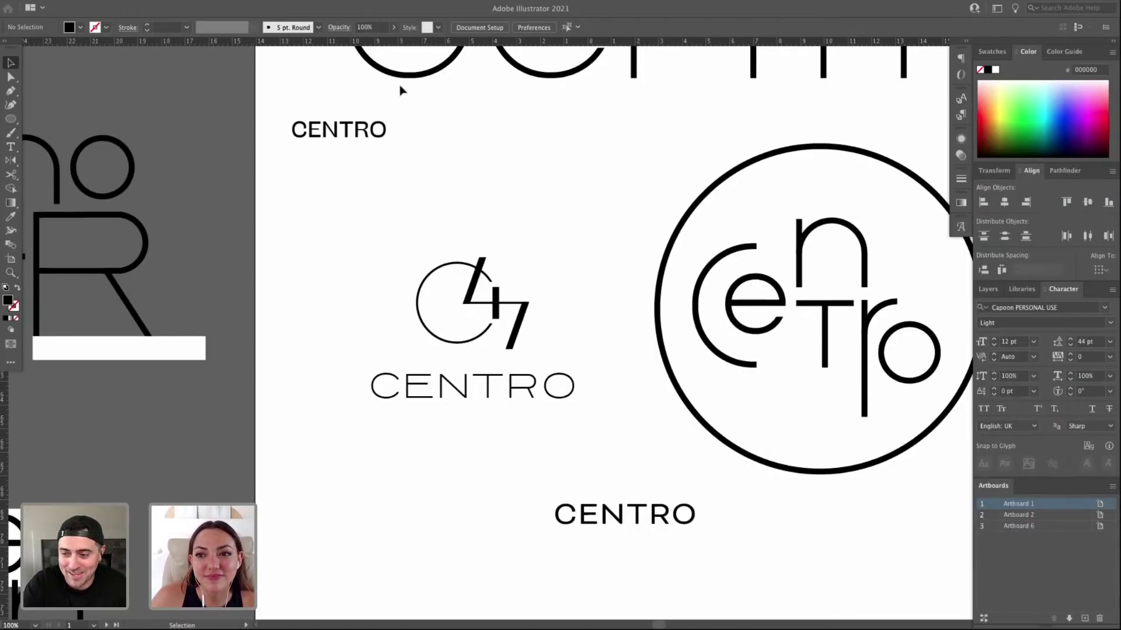
Move the Bicyclette CENTRO text directly beneath the small CENTRO text above the C47 lockup.
left_click(485, 382)
left_click_drag(589, 440, 341, 274)
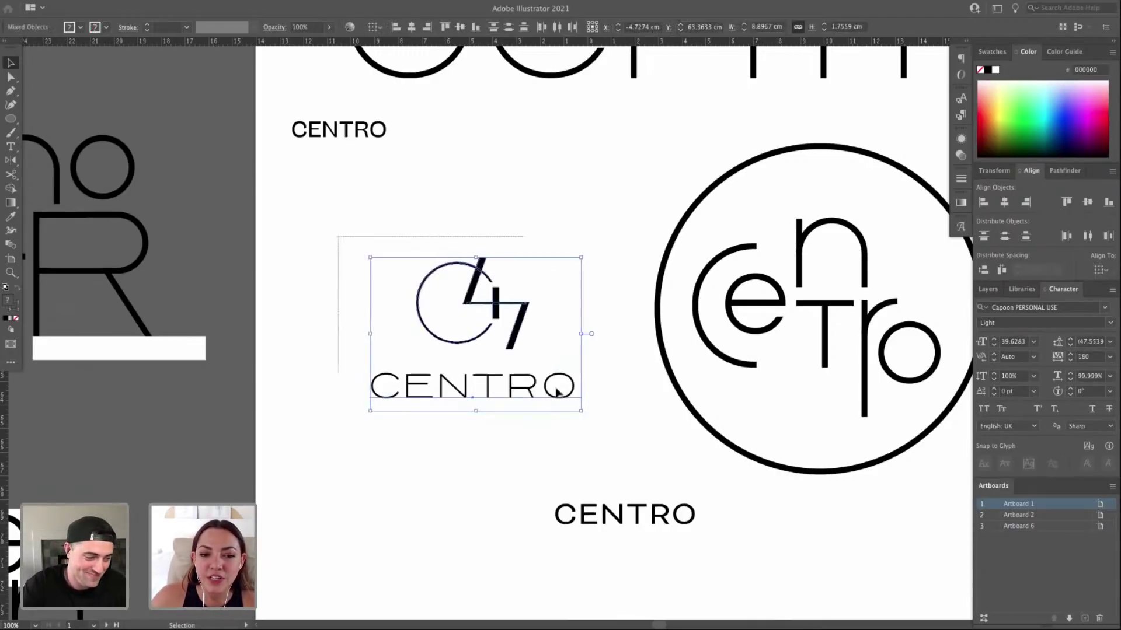
left_click(584, 227)
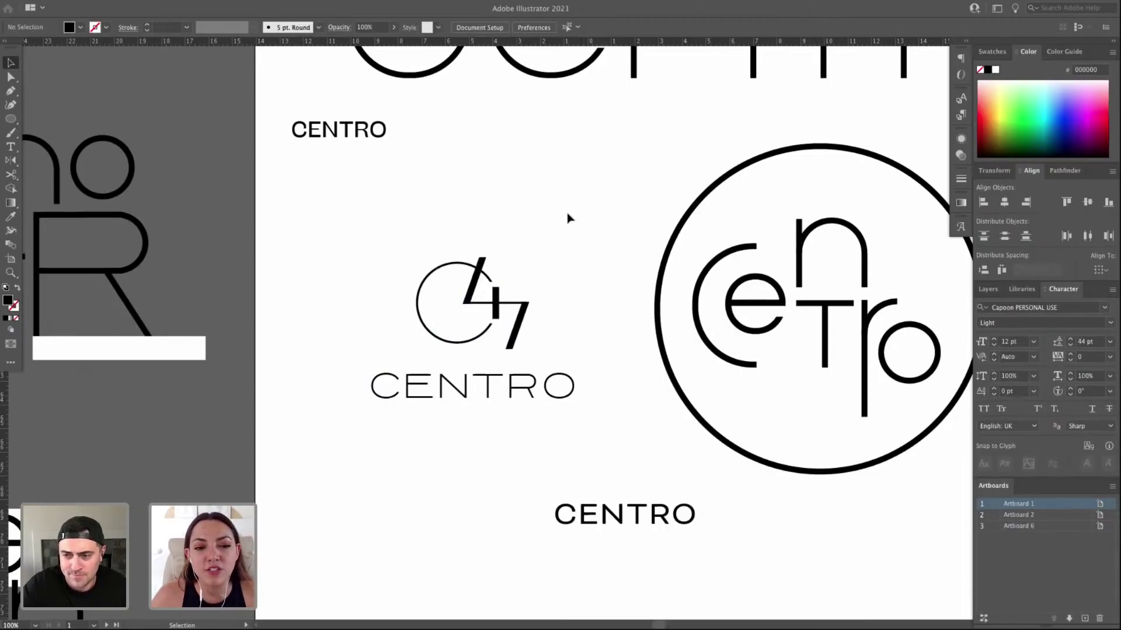
left_click_drag(593, 418, 340, 225)
left_click(515, 220)
scroll(515, 220, "down", 2)
left_click(542, 351)
left_click_drag(542, 349, 581, 329)
left_click_drag(621, 490, 355, 132)
left_click(525, 123)
left_click_drag(507, 109, 507, 182)
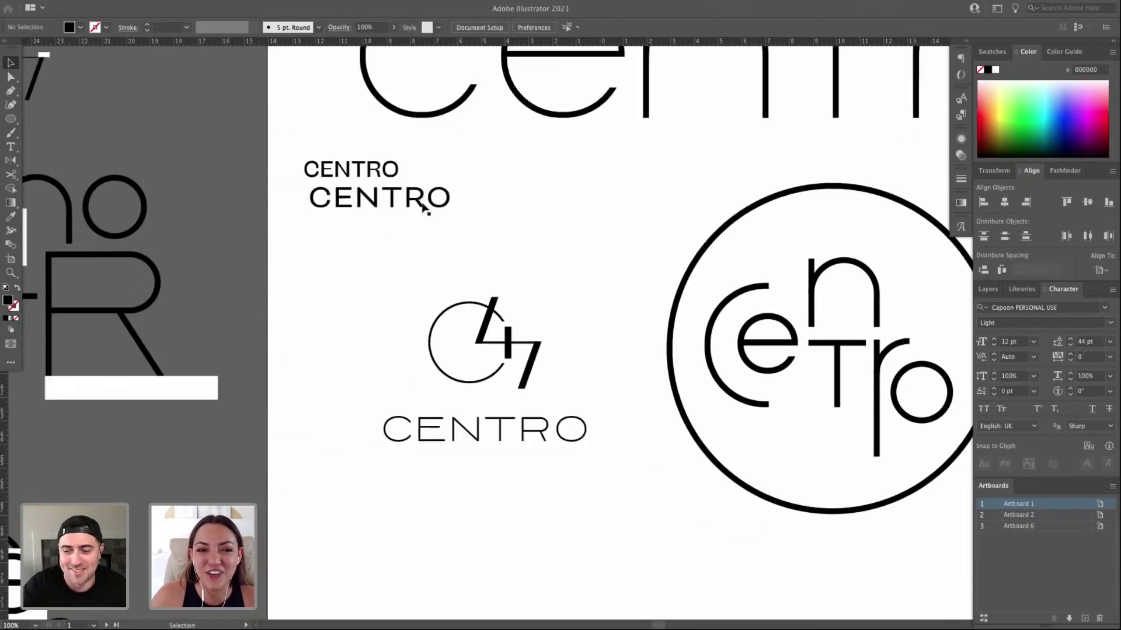
Scale the Bicyclette CENTRO text down to nearly the width of the small CENTRO text above it.
left_click(447, 202)
key("e")
left_click_drag(451, 215, 564, 394)
key("v")
left_click(423, 170)
scroll(422, 170, "down", 3)
left_click(586, 318)
scroll(585, 318, "right", 1)
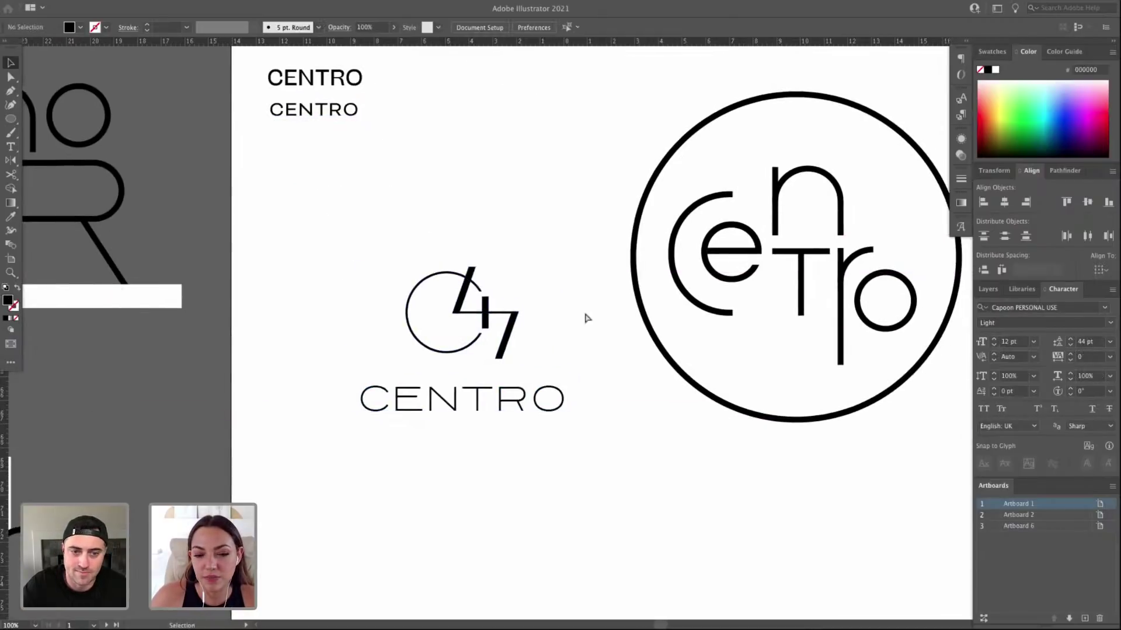
Duplicate the Capoon CENTRO text from the C47 lockup into the gap between the large uppercase and lowercase wordmarks.
scroll(585, 317, "down", 2)
left_click(485, 359)
key("z")
key("a")
left_click(597, 407)
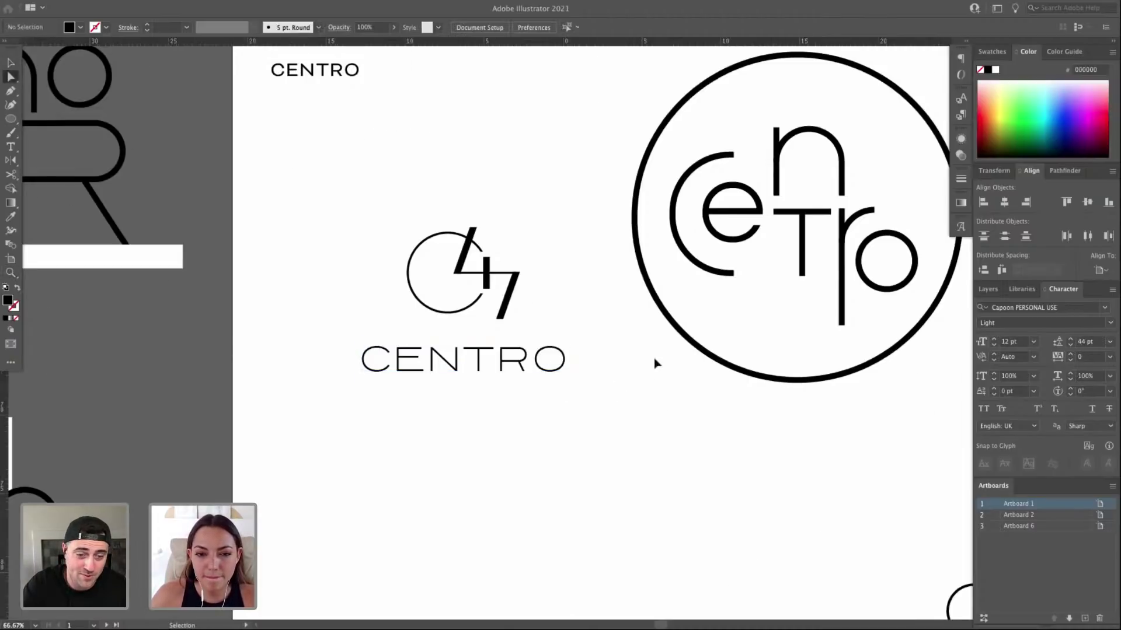
key("ctrl+minus")
key("ctrl+minus")
left_click_drag(668, 144, 631, 298)
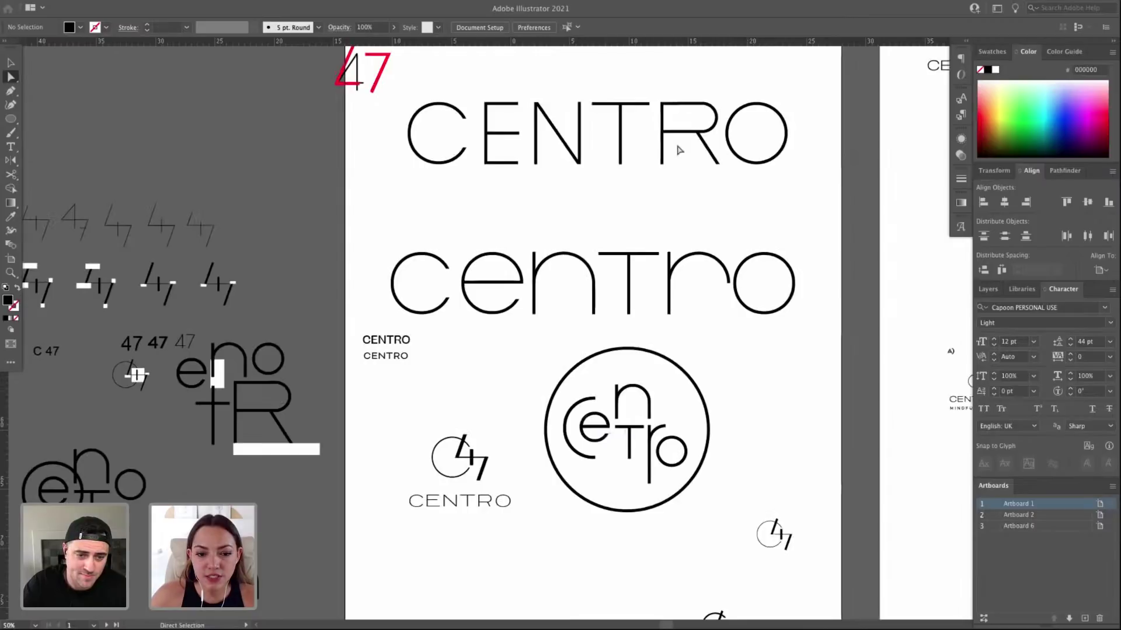
key("shift+x")
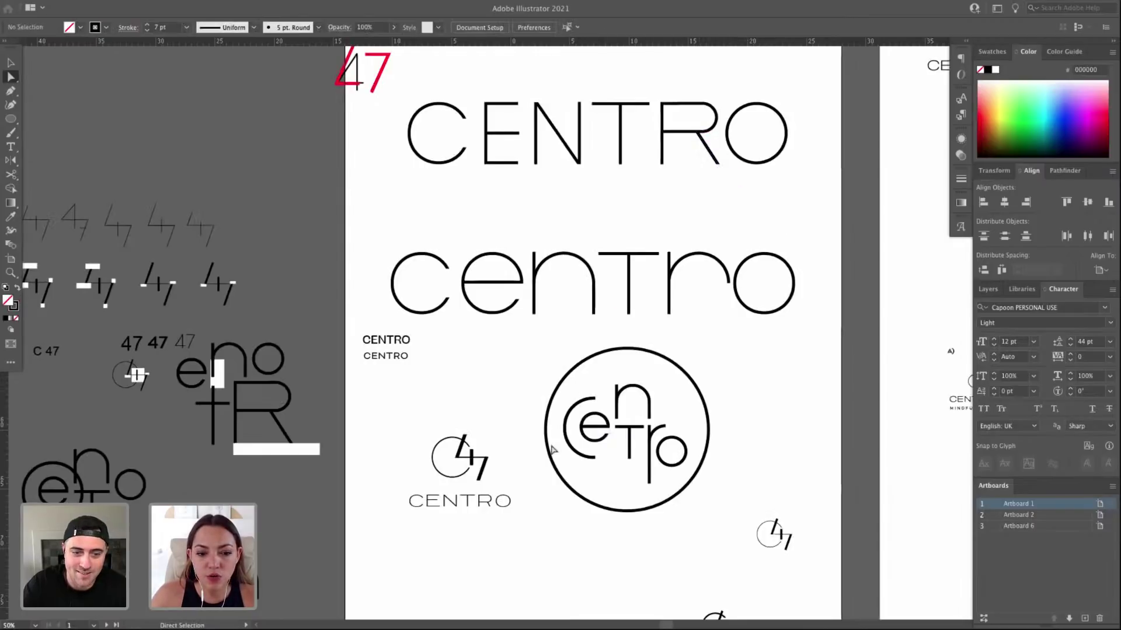
left_click_drag(475, 510, 555, 300)
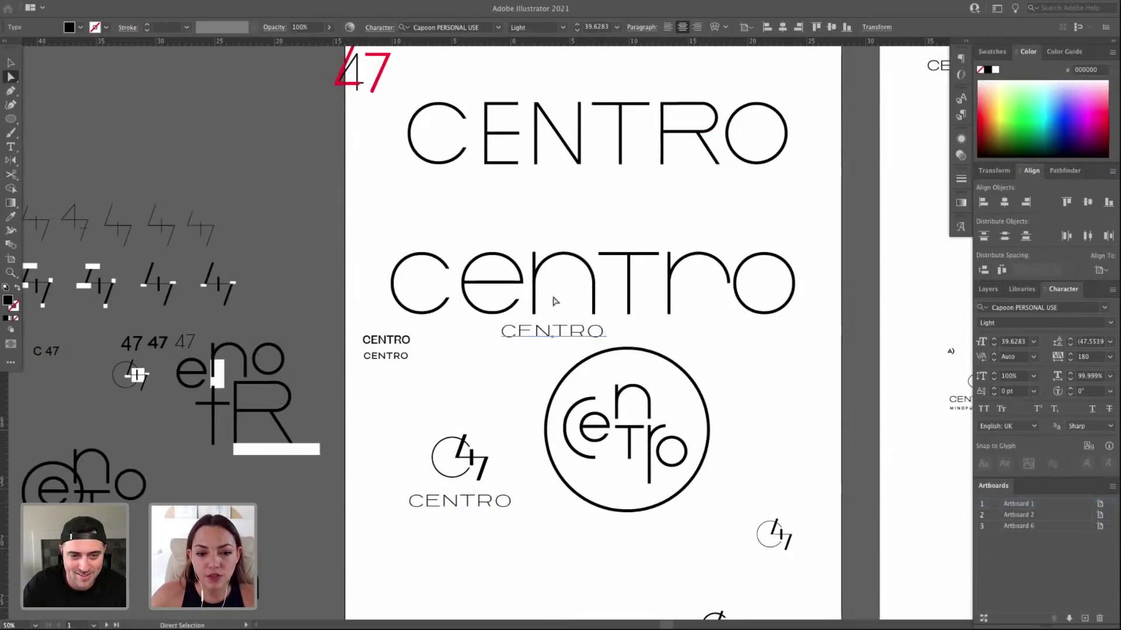
left_click_drag(592, 335, 636, 195)
Enlarge the Capoon CENTRO copy between the two wordmarks to about 119 pt.
key("z")
left_click_drag(383, 94, 905, 228)
left_click_drag(618, 246, 683, 297)
key("v")
left_click(576, 483)
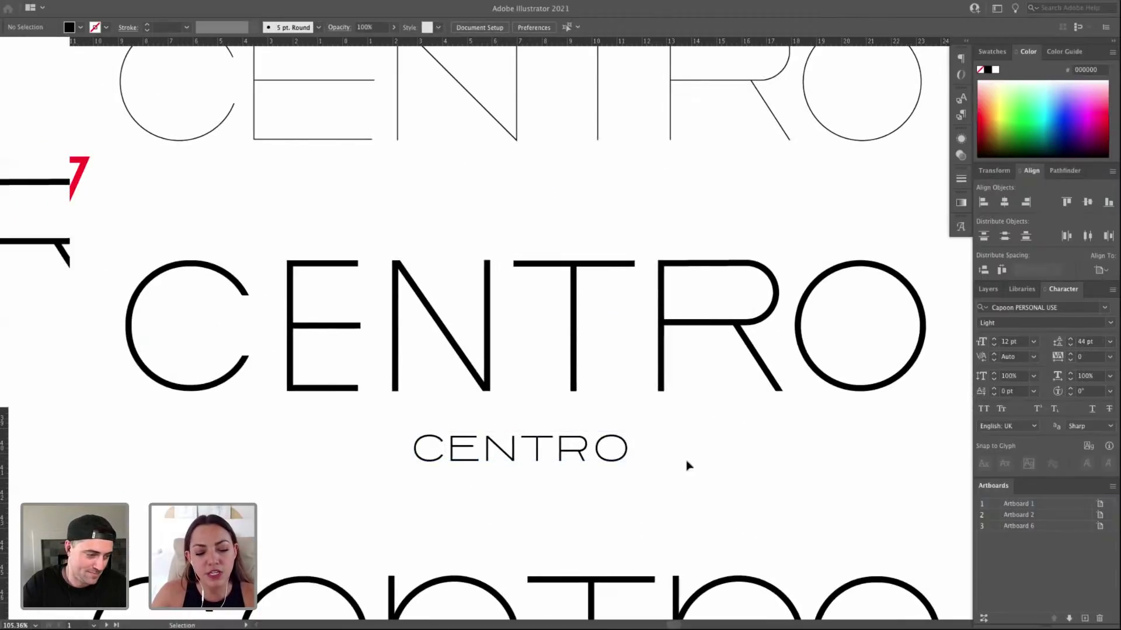
left_click(454, 450)
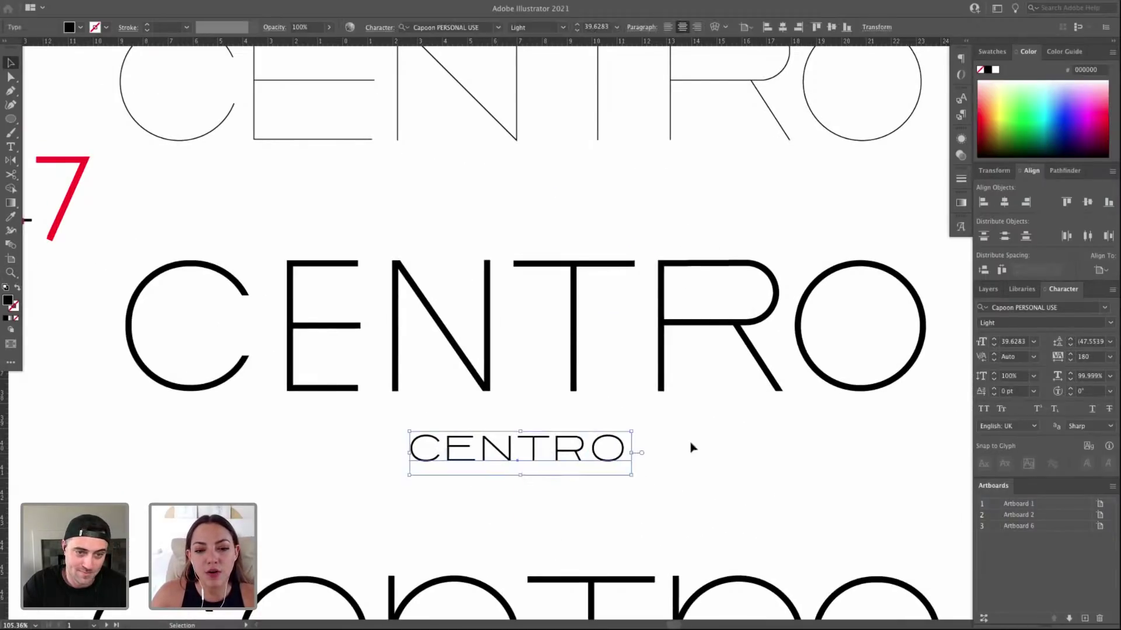
left_click_drag(634, 433, 642, 472)
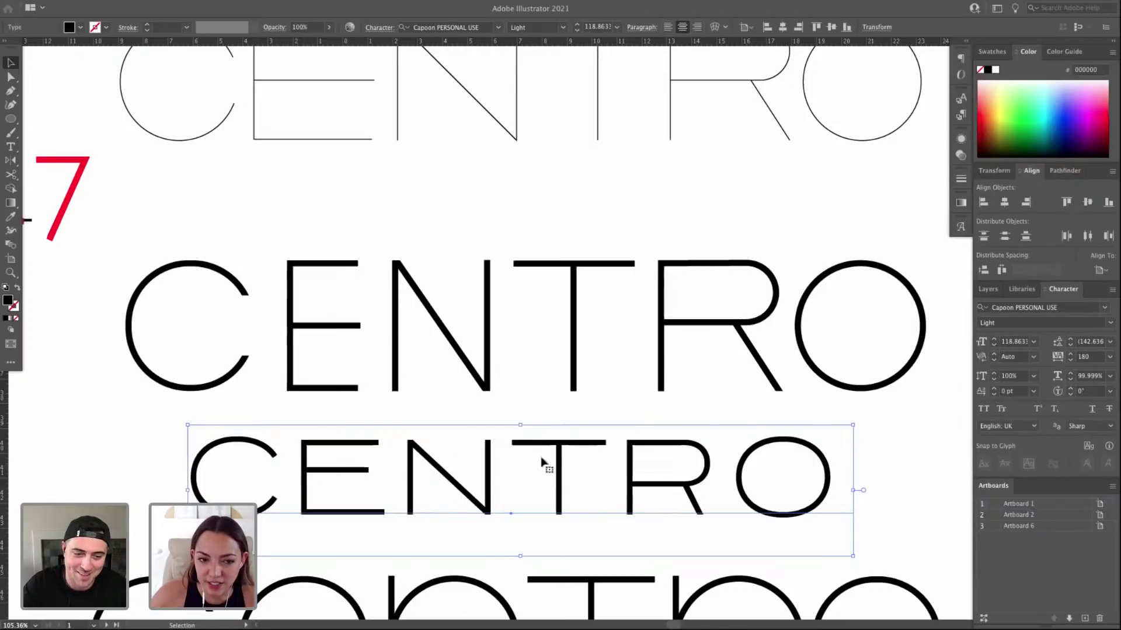
left_click_drag(476, 499, 474, 437)
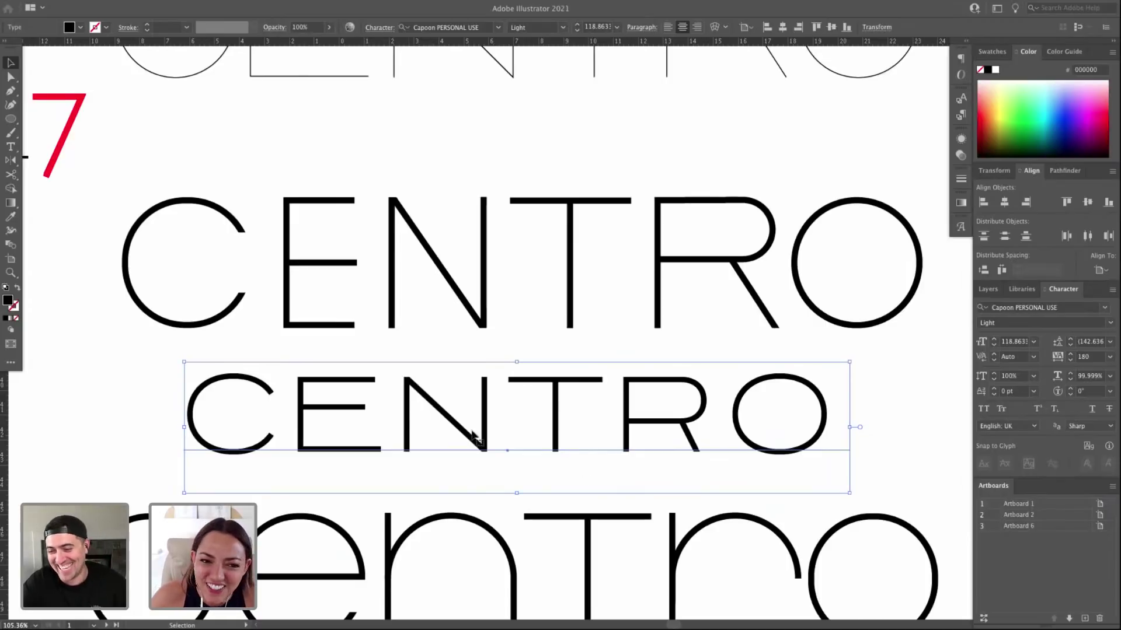
key("super+1")
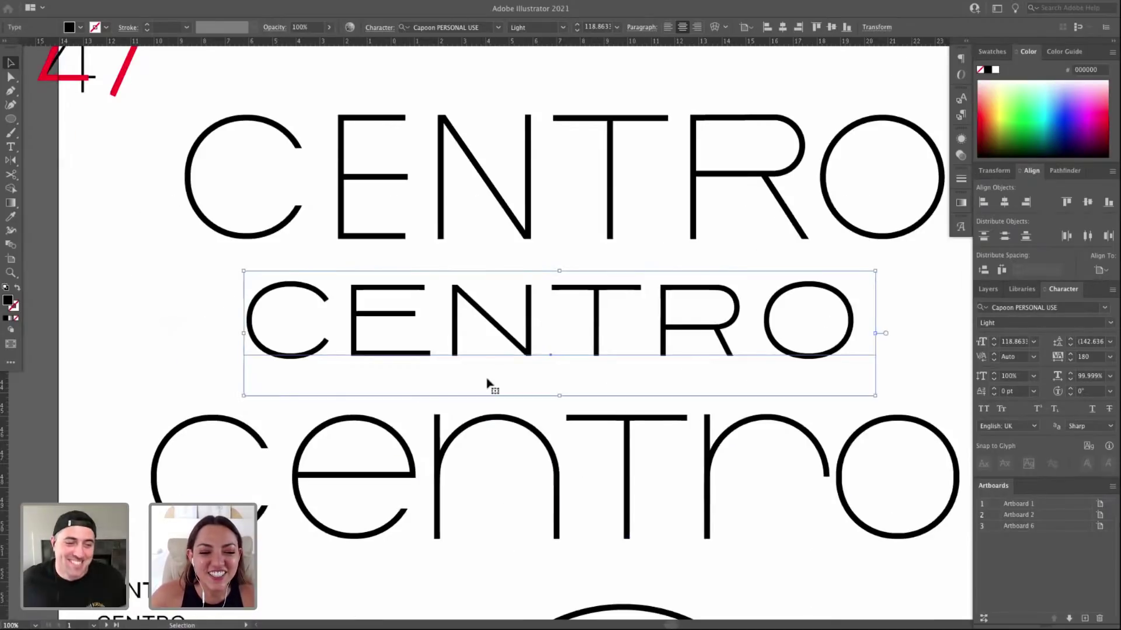
Widen the c of the large lowercase centro wordmark to about 5.64 cm, stretching it outward on its left side.
left_click(156, 475)
left_click_drag(141, 478, 107, 426)
left_click(229, 433)
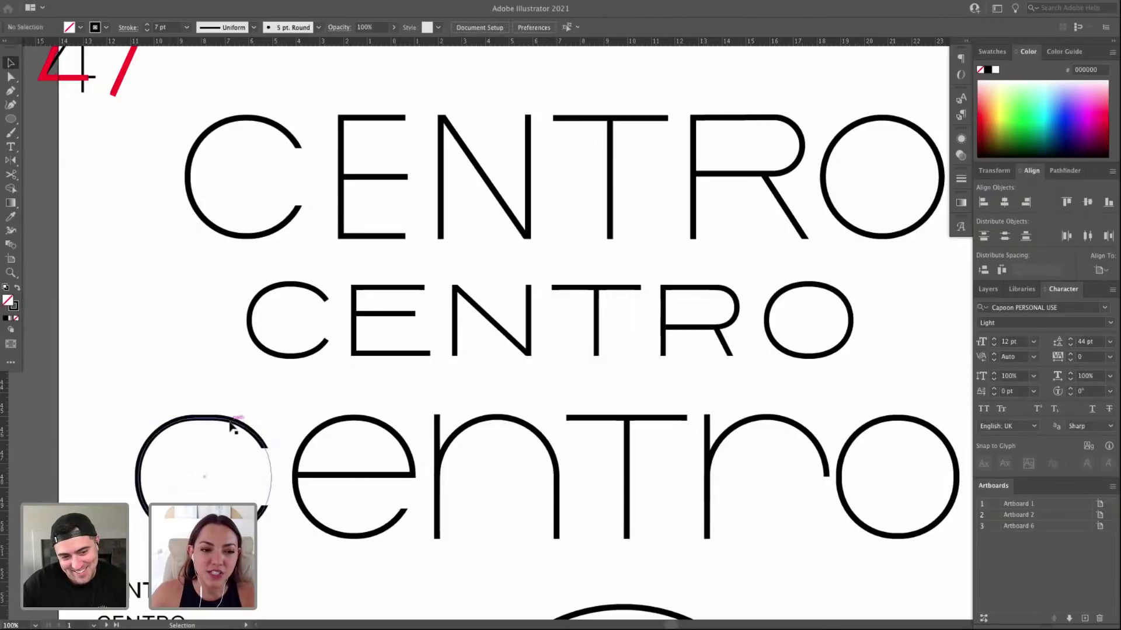
left_click(236, 433)
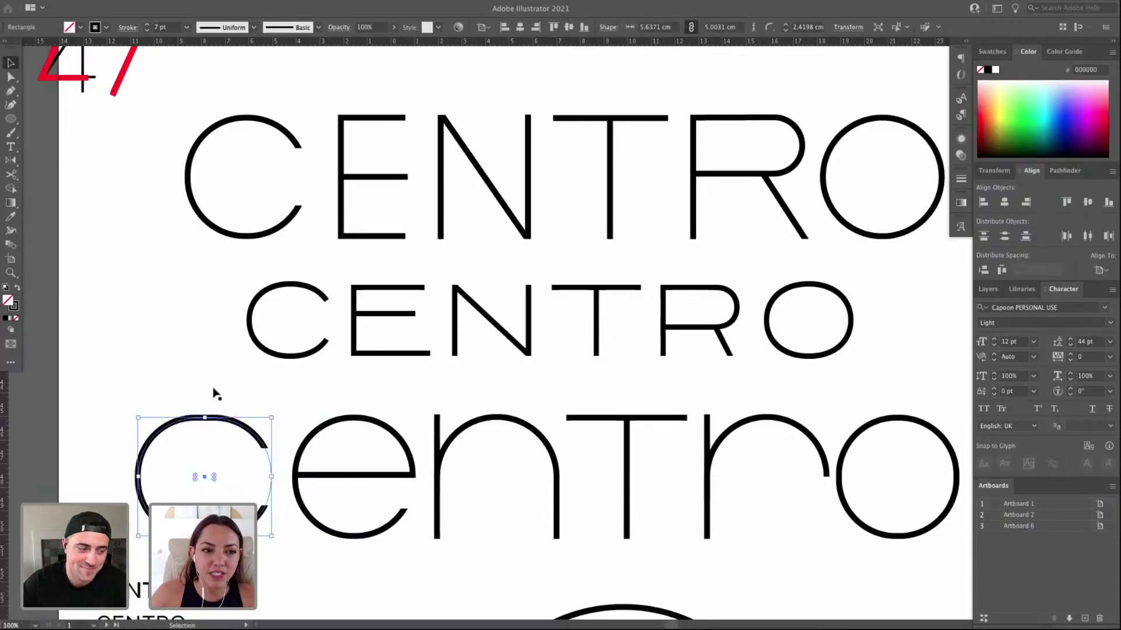
Try widening the C of the large uppercase wordmark to about 5.52 cm and compare it with the Capoon CENTRO.
left_click(184, 178)
left_click_drag(185, 178, 175, 177)
left_click(280, 245)
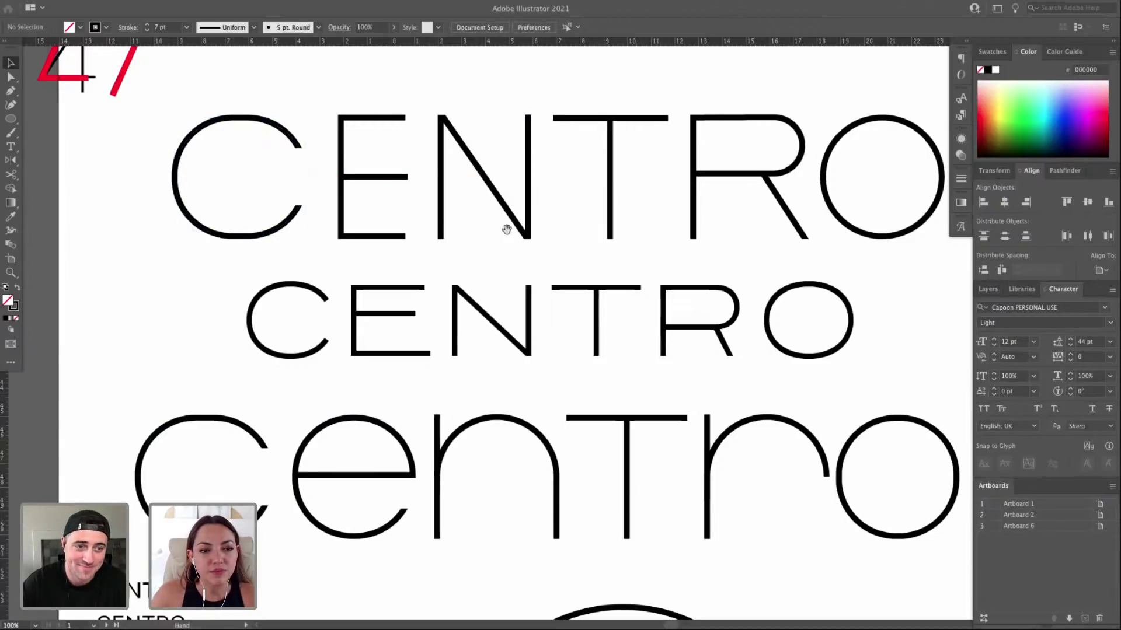
scroll(508, 225, "right", 2)
left_click(181, 131)
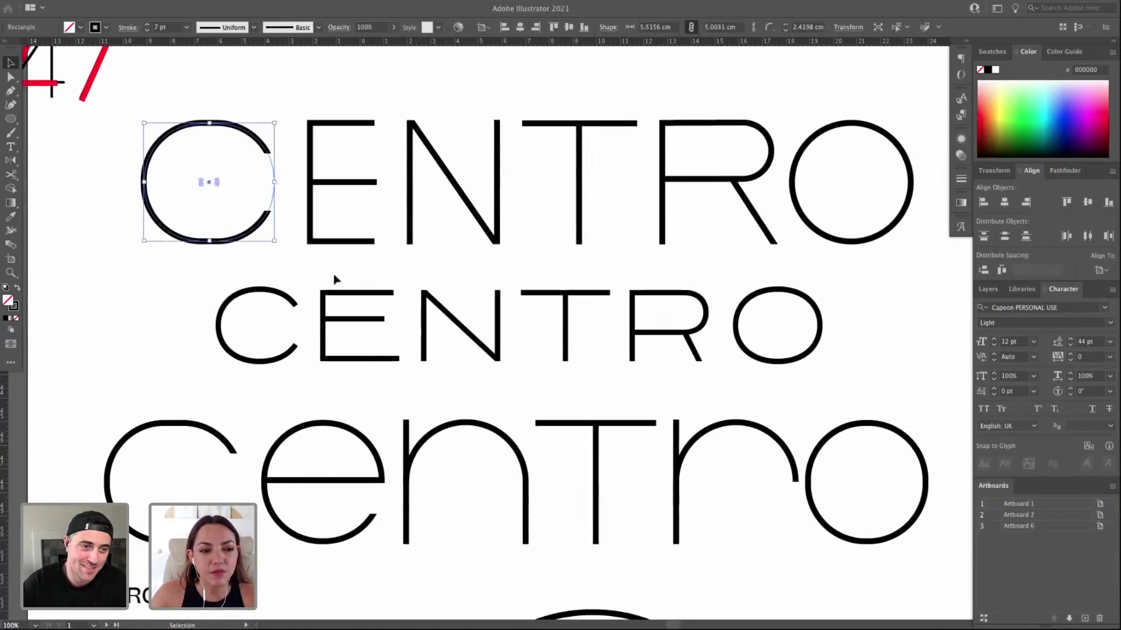
left_click(300, 265)
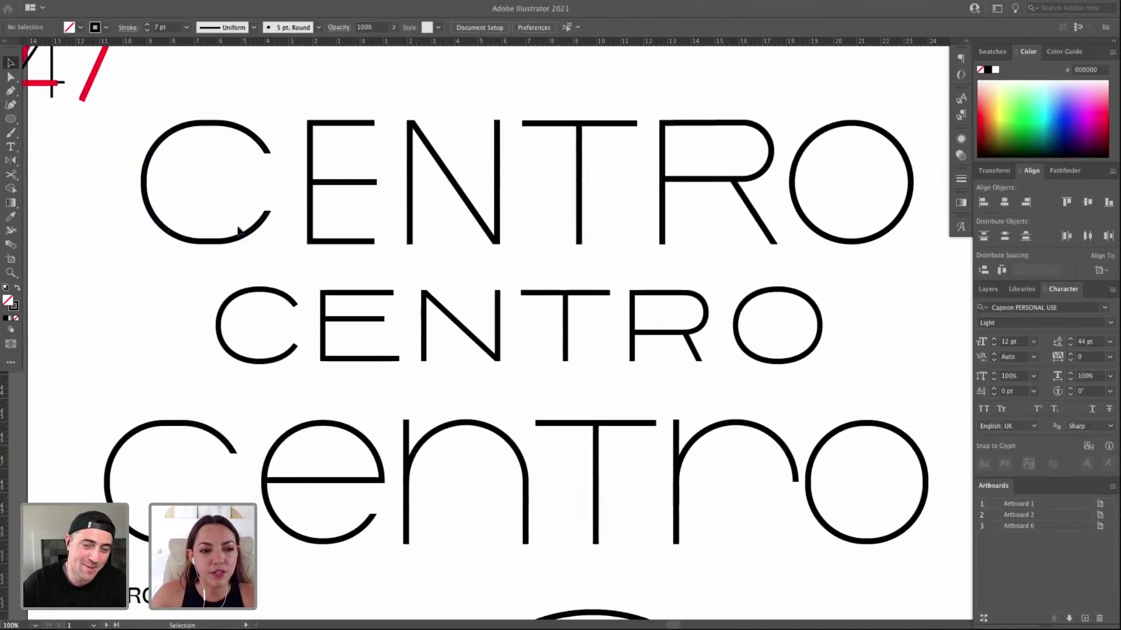
left_click(174, 232)
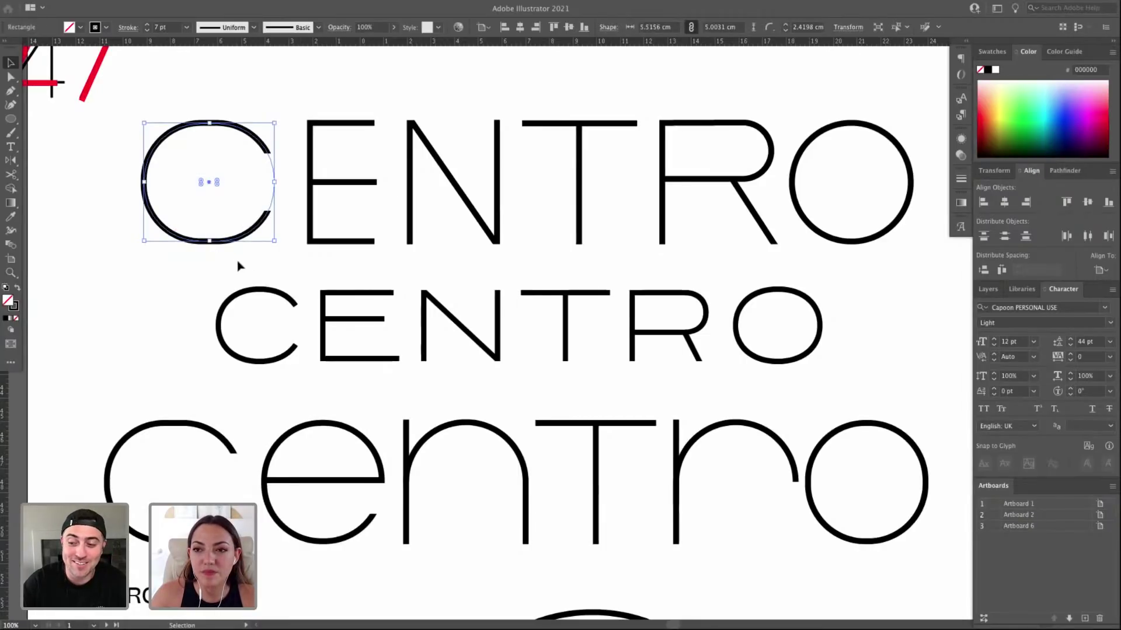
left_click(279, 287)
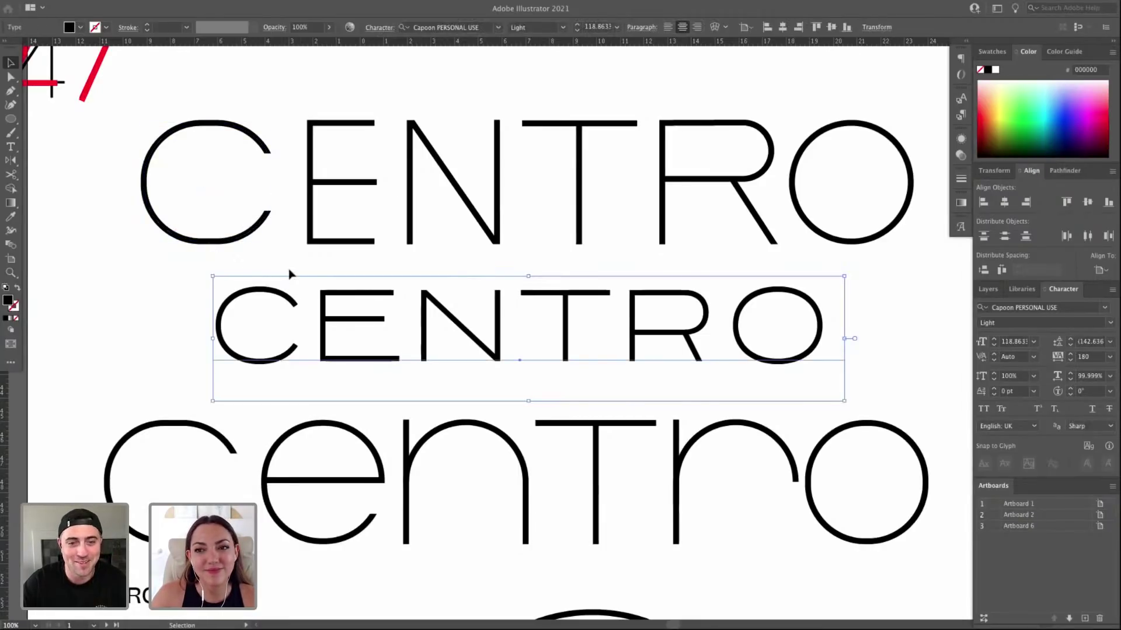
Undo the widening of the large uppercase C.
left_click(290, 270)
key("super+z")
left_click(356, 270)
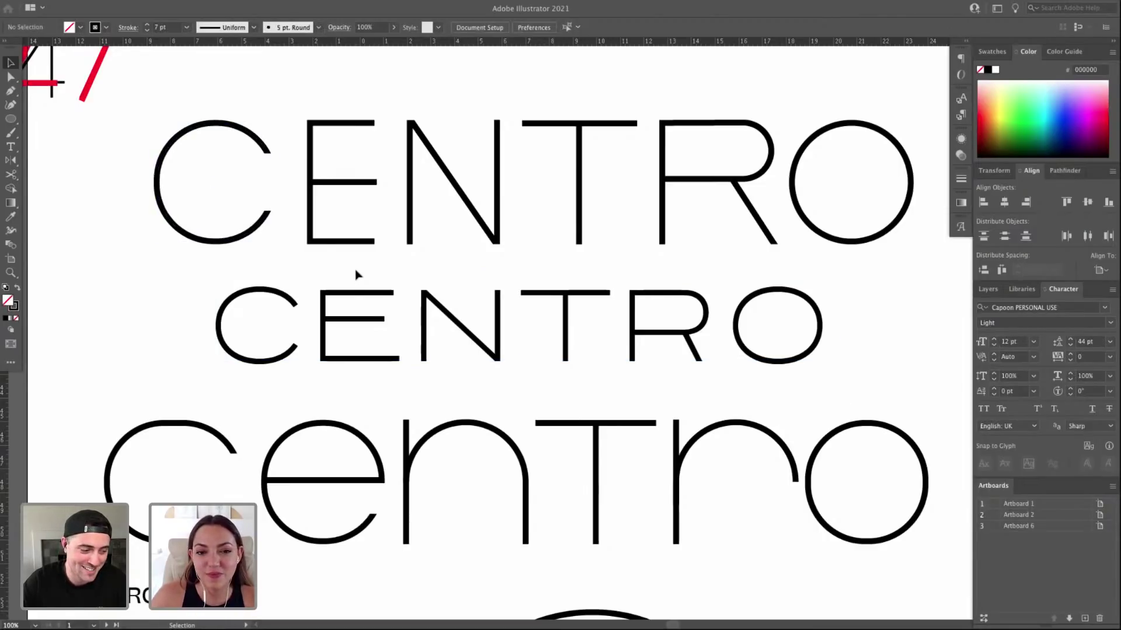
Examine the circular centro logo and the C47 lockup beneath the large wordmarks.
key("super+minus")
left_click(530, 318)
scroll(522, 266, "down", 6)
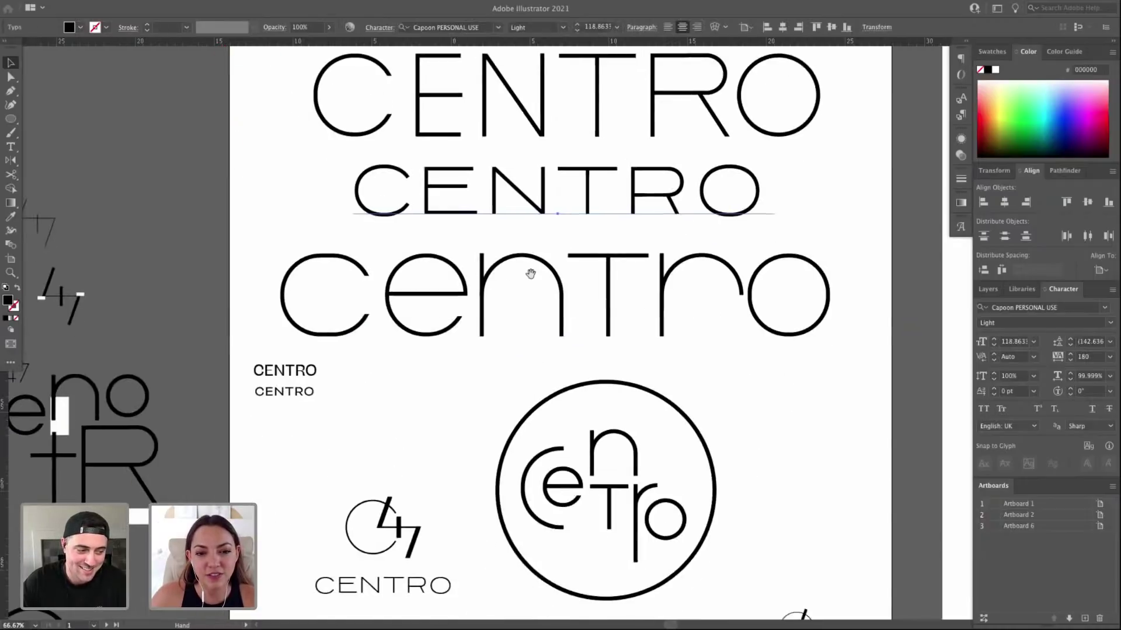
scroll(515, 263, "down", 1)
left_click(656, 301)
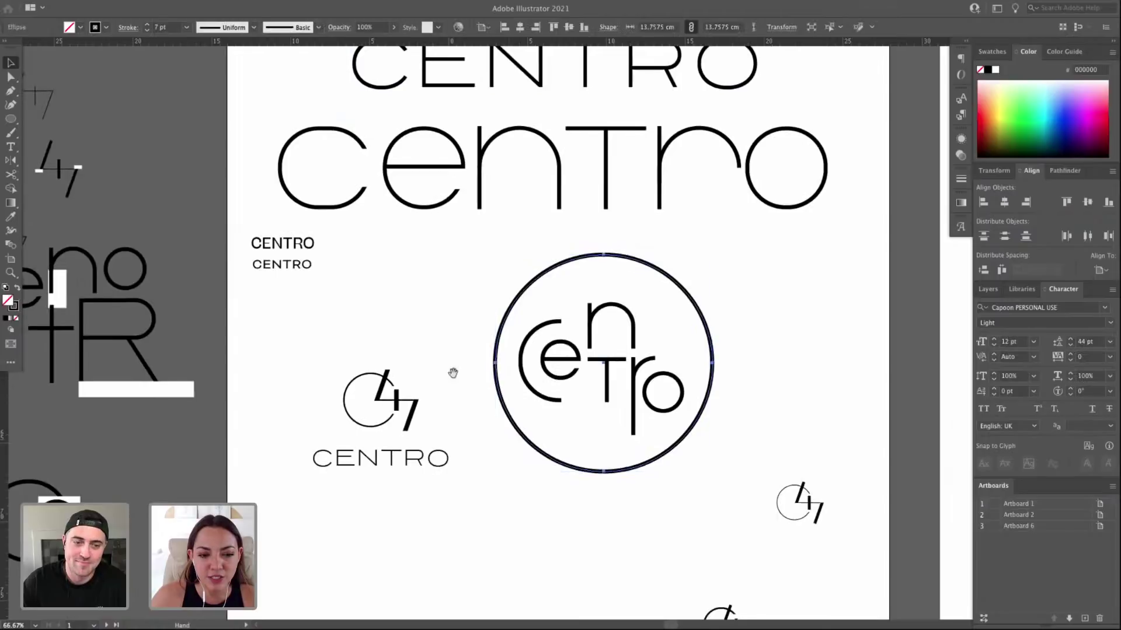
scroll(453, 373, "down", 2)
left_click_drag(392, 416, 595, 475)
left_click_drag(551, 333, 237, 139)
key("super+1")
left_click_drag(394, 195, 551, 343)
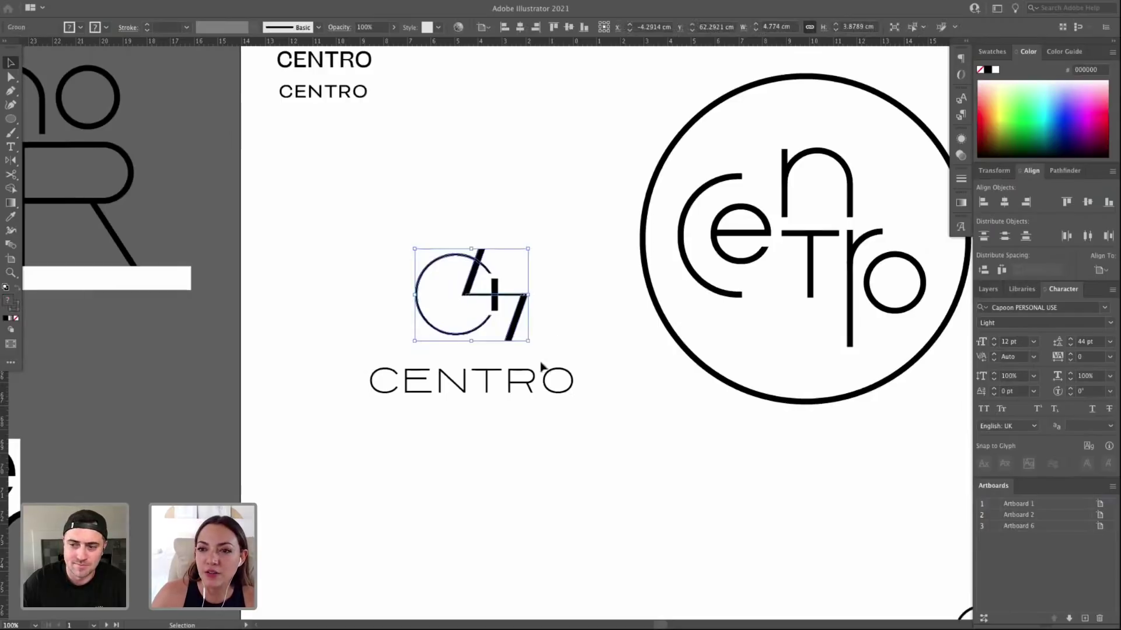
left_click(552, 385)
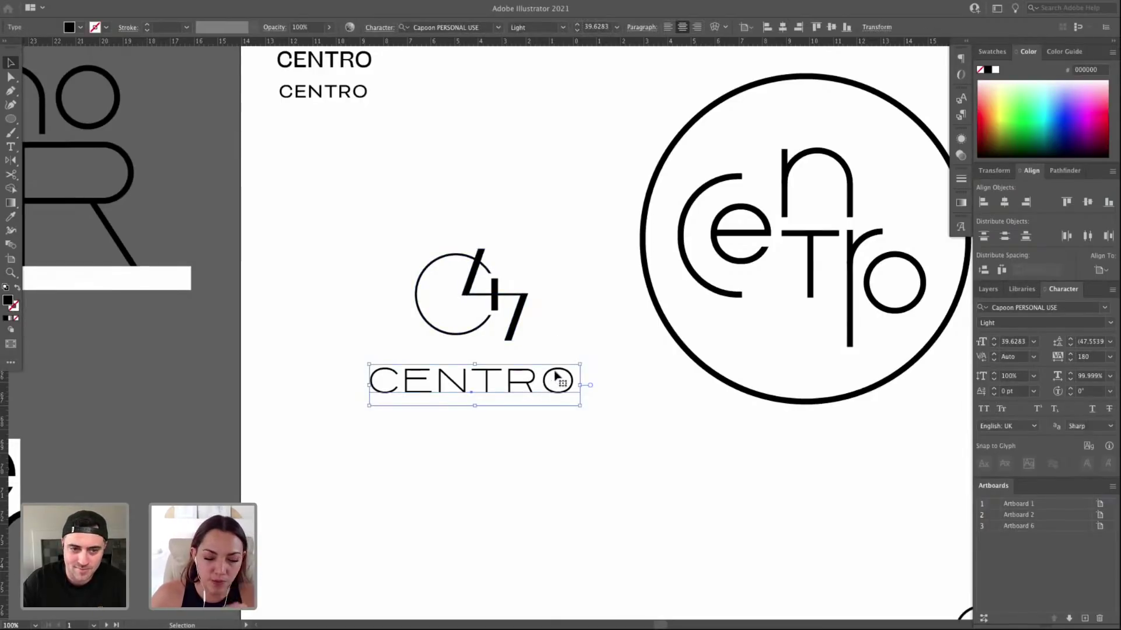
left_click_drag(561, 370, 560, 420)
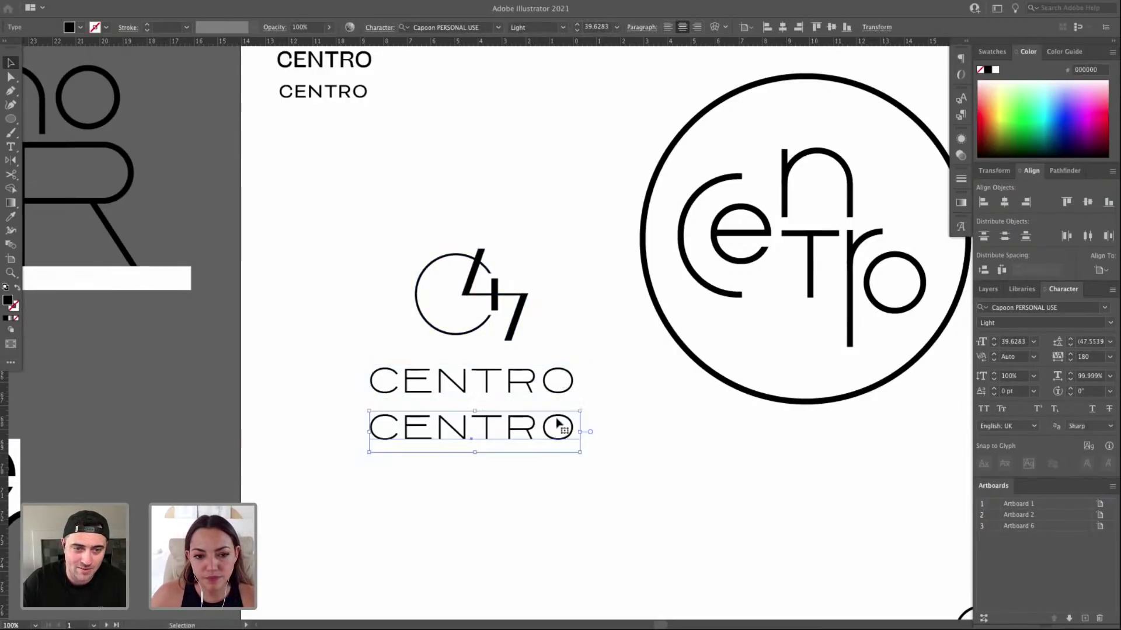
double_click(553, 419)
double_click(552, 420)
type("mo")
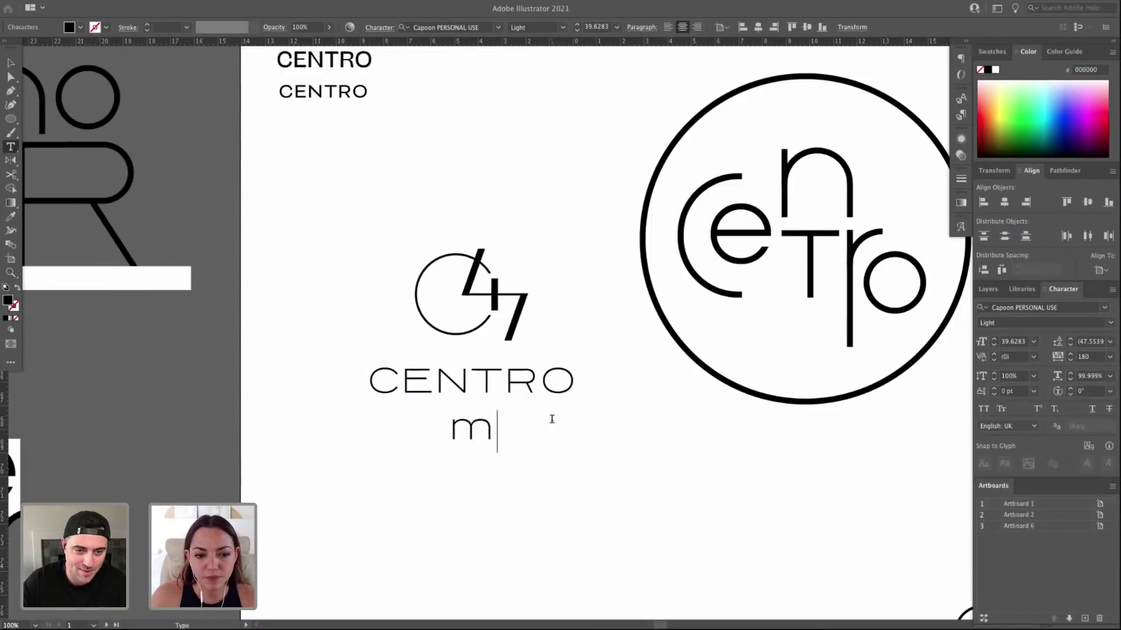
key("BackSpace")
key("BackSpace")
key("Escape")
Move the C47 mark together with its CENTRO text to the empty area below the large circular centro logo.
key("ctrl+minus")
key("ctrl+minus")
left_click_drag(396, 216, 446, 183)
left_click_drag(422, 282, 725, 545)
left_click(638, 230, "shift")
left_click_drag(642, 233, 886, 509)
left_click(370, 205)
left_click_drag(370, 205, 517, 325)
left_click(517, 322)
Show the guides and nudge the C47 mark about 0.1 cm to the right above the CENTRO text.
key("z")
key("ctrl+semicolon")
left_click_drag(316, 221, 545, 393)
key("v")
left_click_drag(350, 185, 701, 417)
left_click(806, 343)
scroll(794, 374, "right", 2)
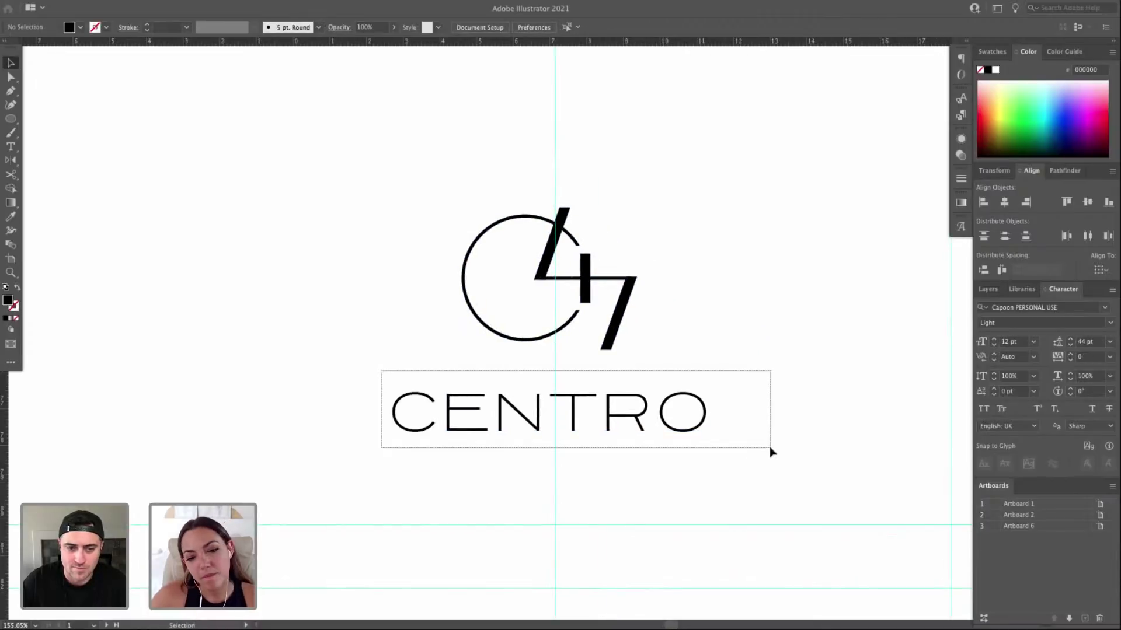
left_click_drag(717, 339, 607, 190)
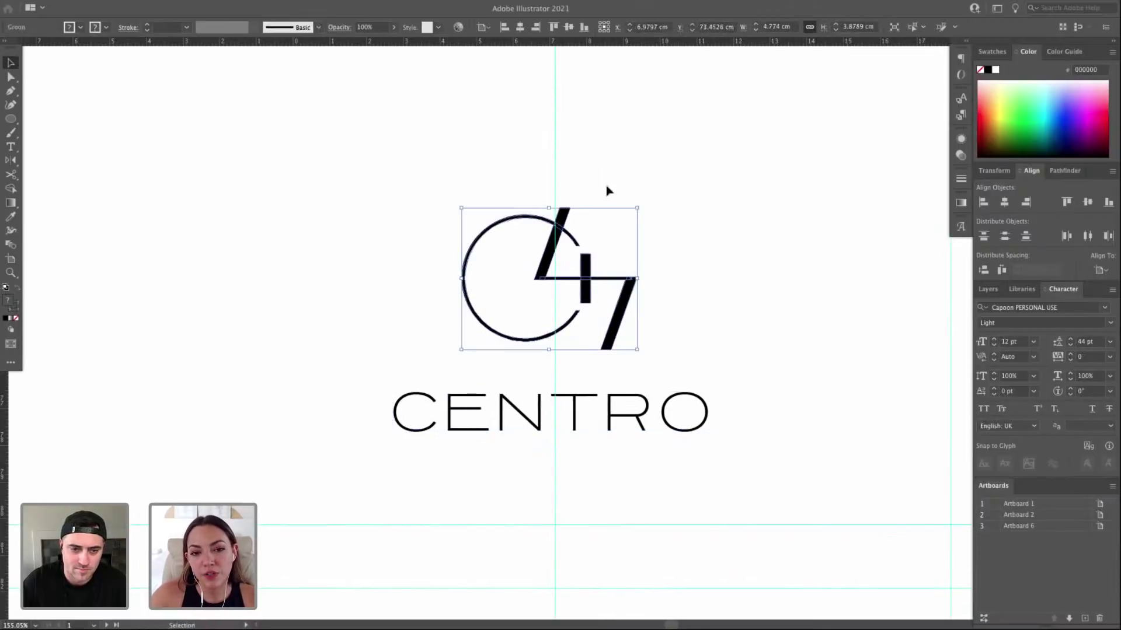
key("Right")
key("Right")
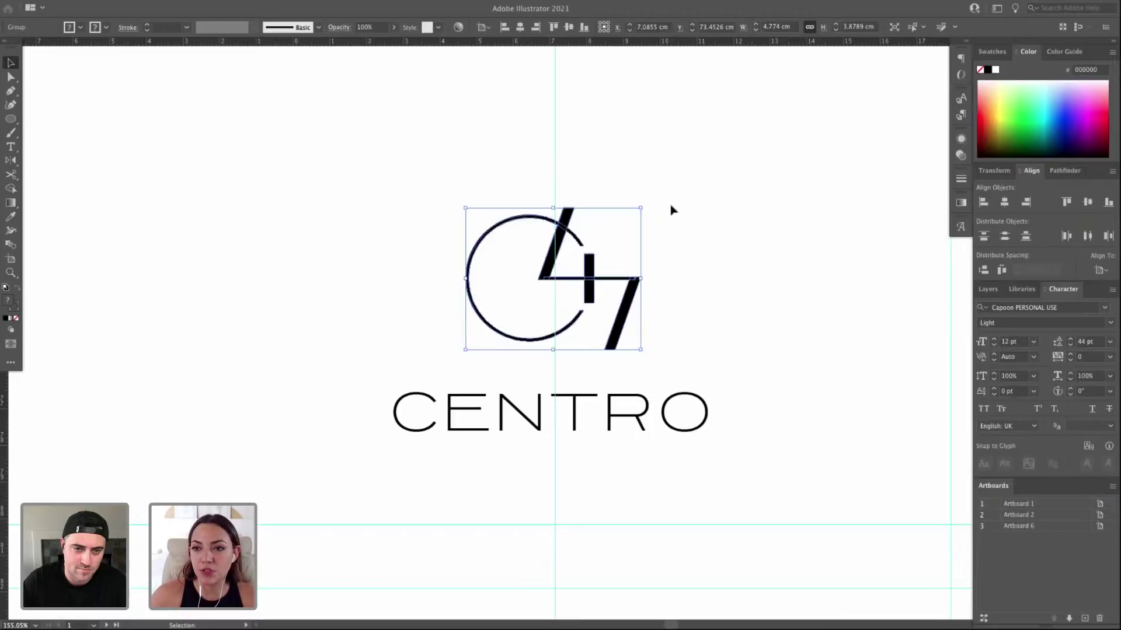
left_click(686, 204)
Duplicate the lockup's CENTRO text directly below the original.
key("ctrl+1")
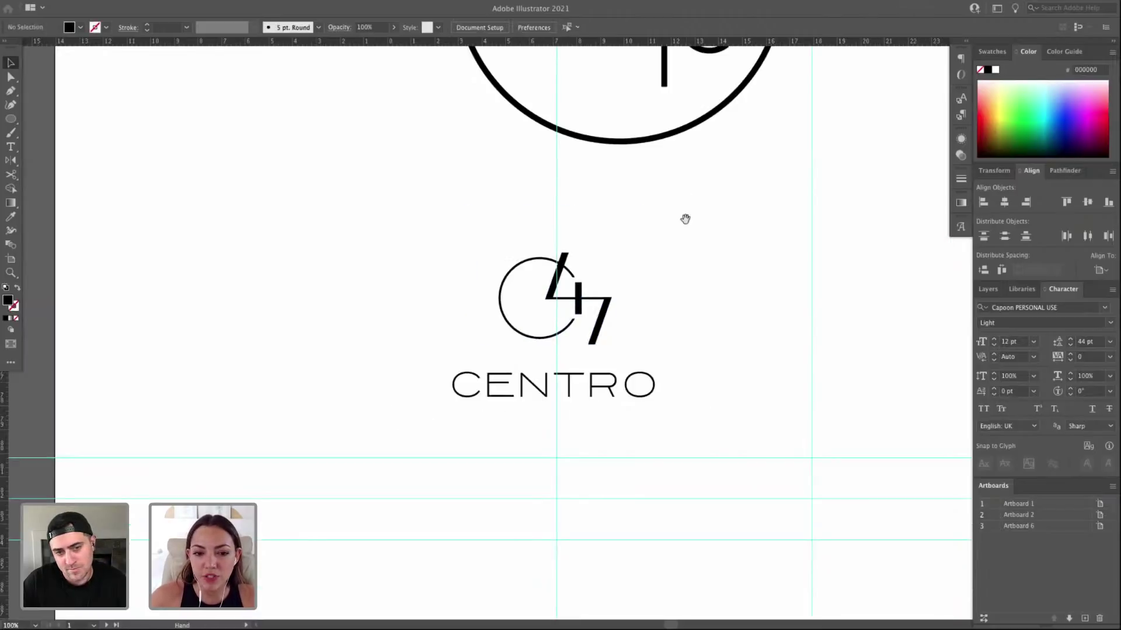
left_click(639, 387)
left_click_drag(638, 387, 638, 429)
Replace the wording of the lower CENTRO copy with MINDFUL POINT on two lines.
double_click(632, 425)
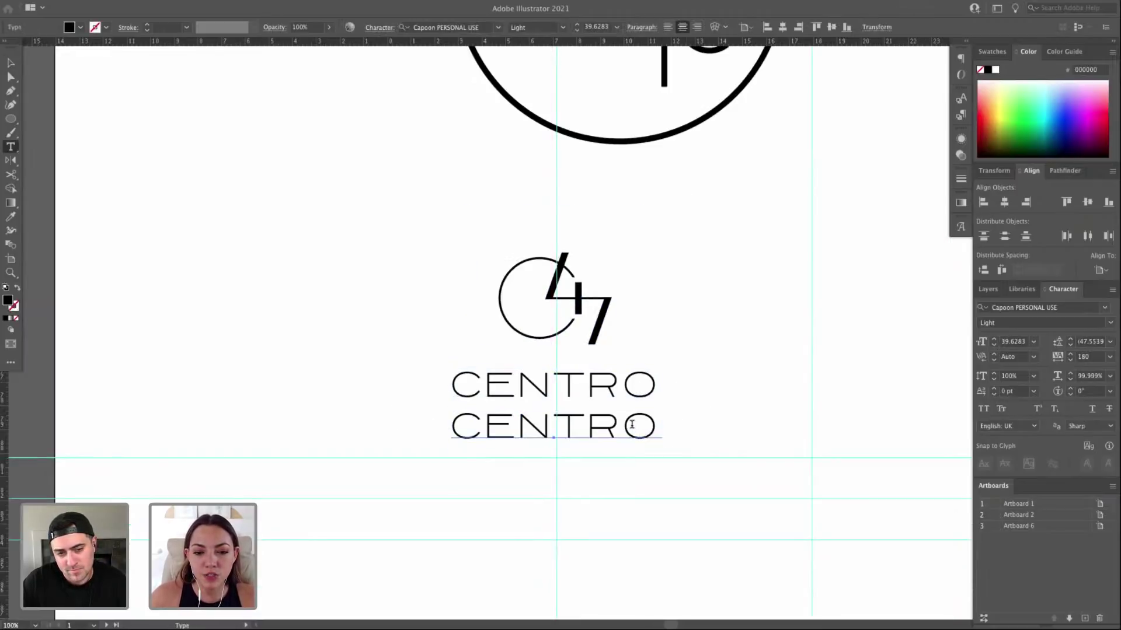
double_click(632, 425)
type("M")
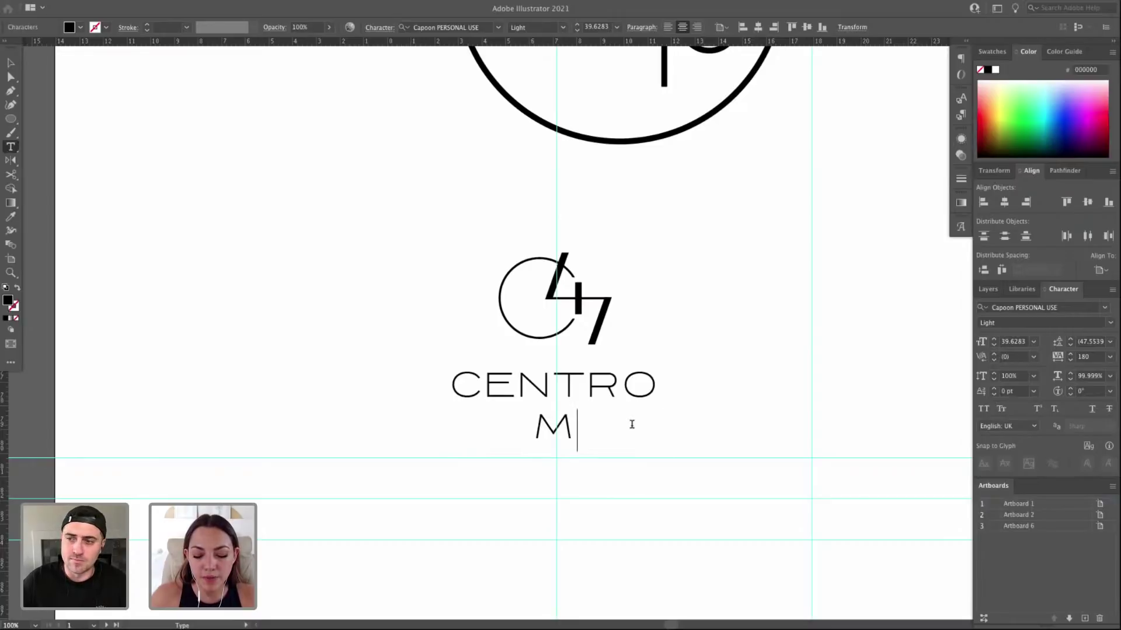
type("IND")
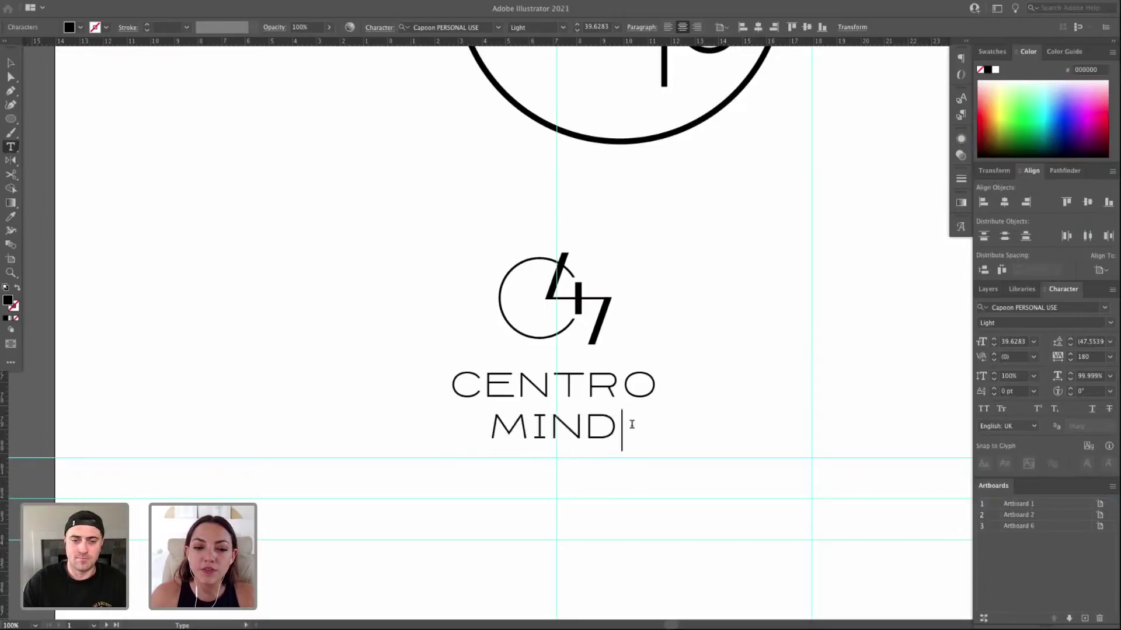
type("UF")
key("BackSpace")
key("BackSpace")
type("FU")
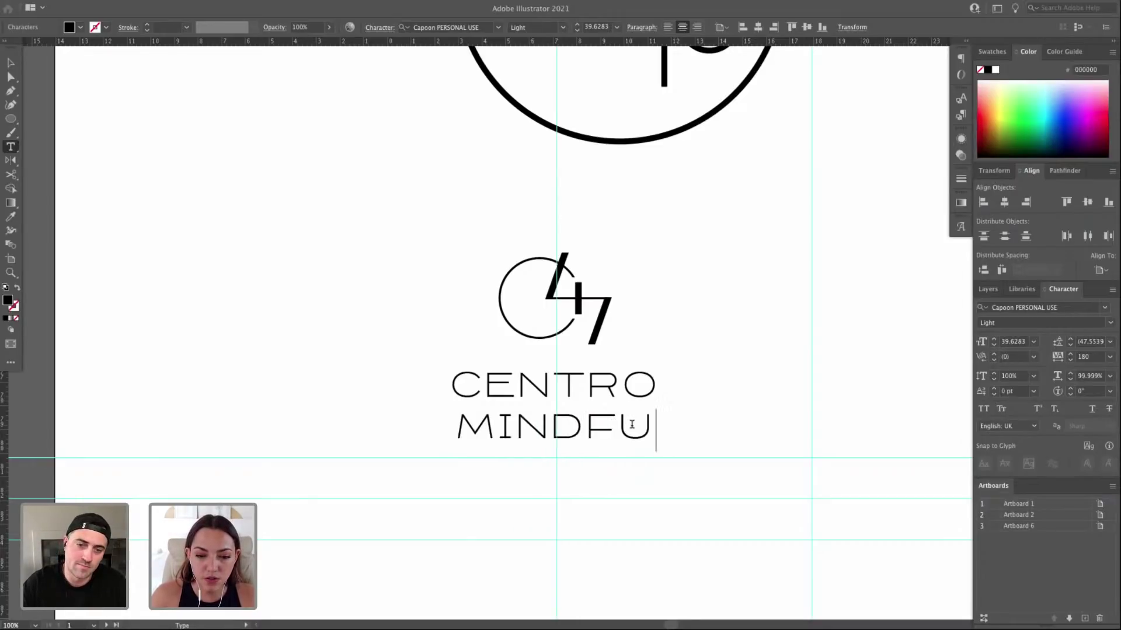
type("L")
key("Return")
type("POINT")
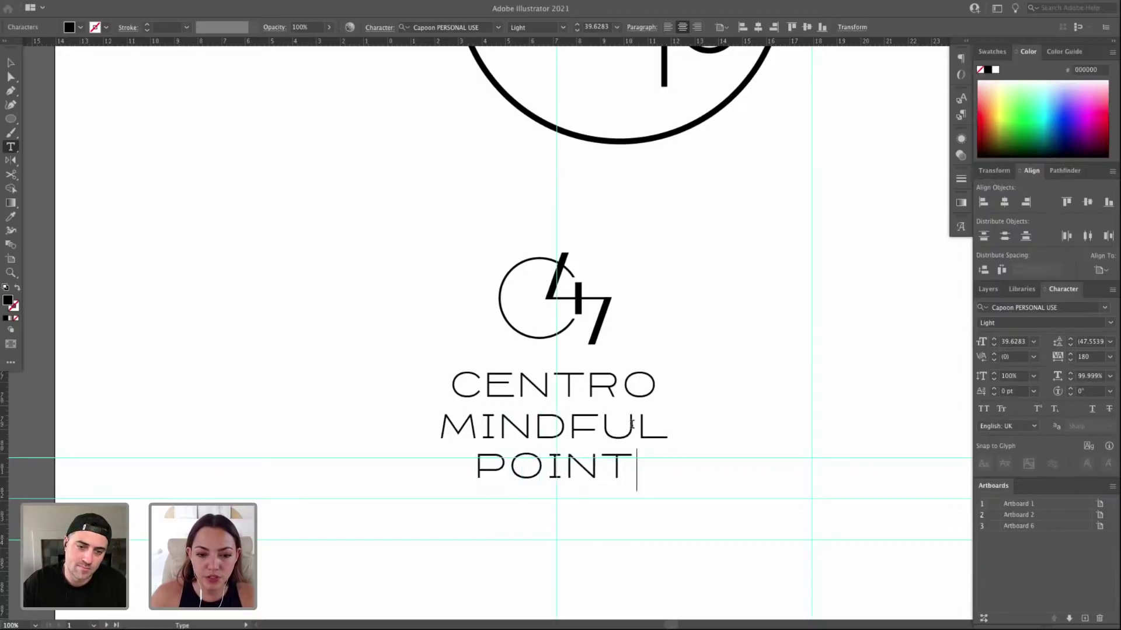
Try a leading of 10 pt on the two-line MINDFUL POINT text.
key("super+a")
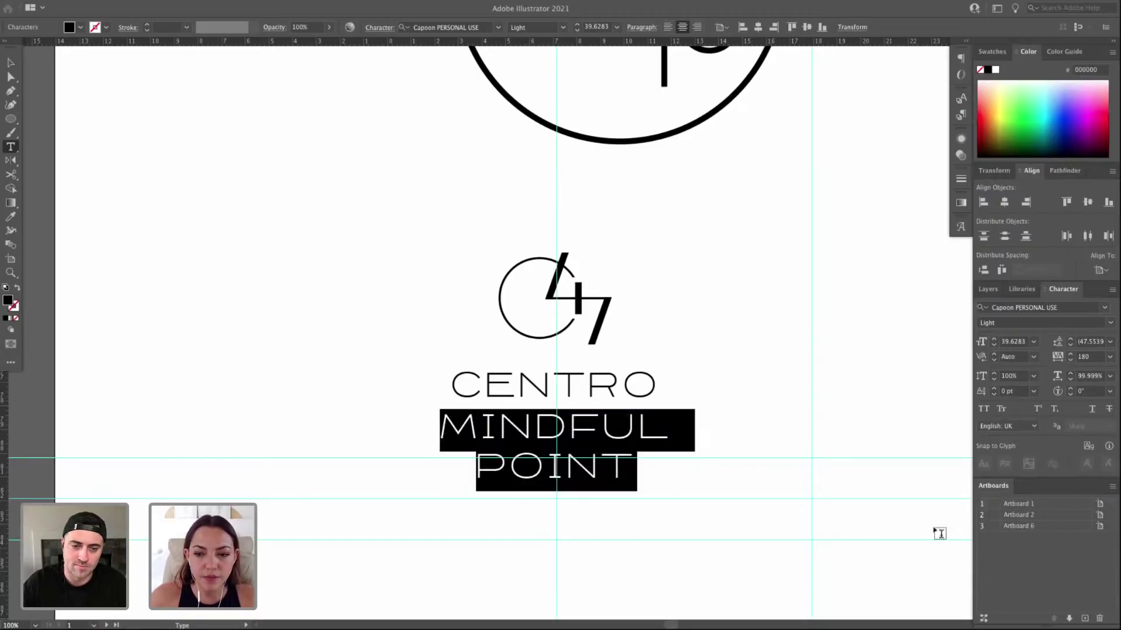
left_click(1098, 357)
left_click_drag(1098, 357, 1061, 361)
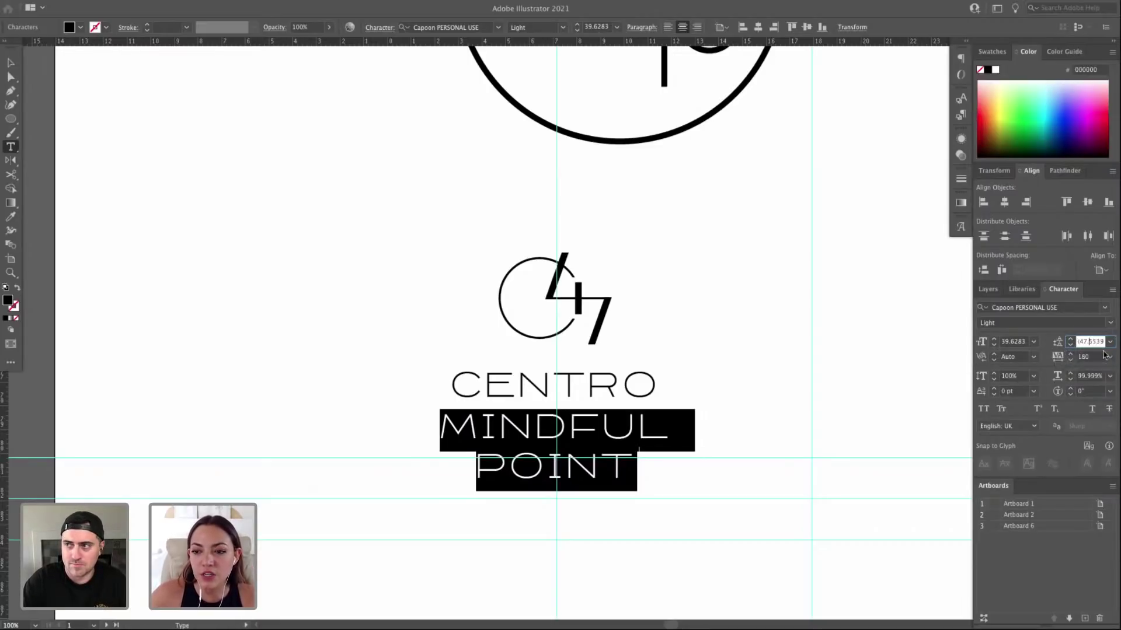
left_click(615, 433)
left_click_drag(633, 464, 409, 424)
key("Escape")
left_click(1088, 344)
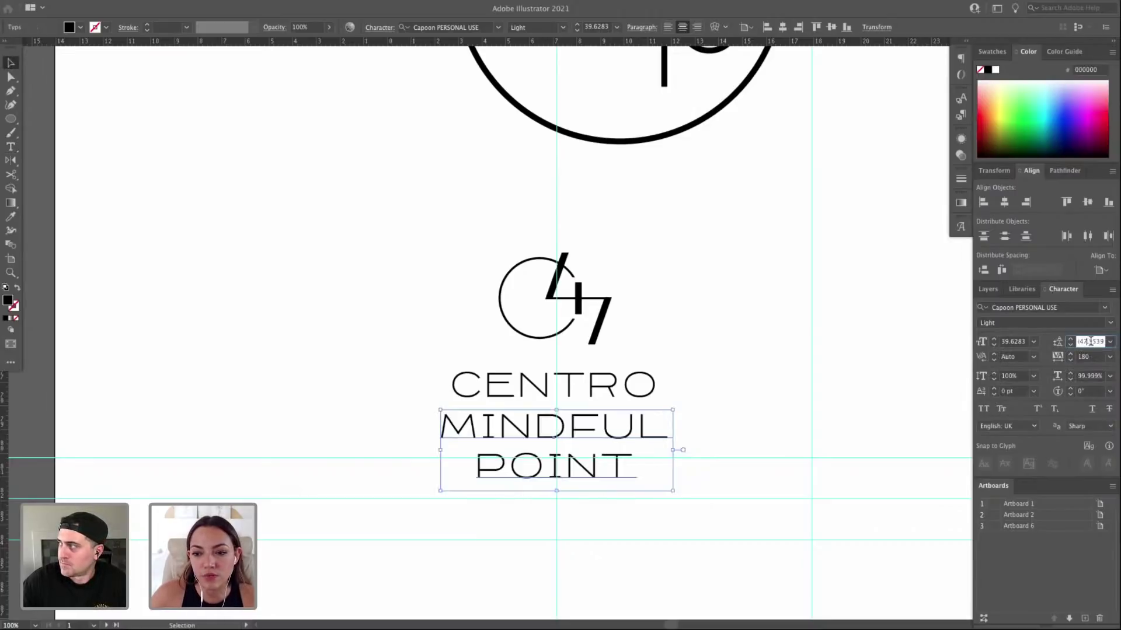
double_click(1098, 341)
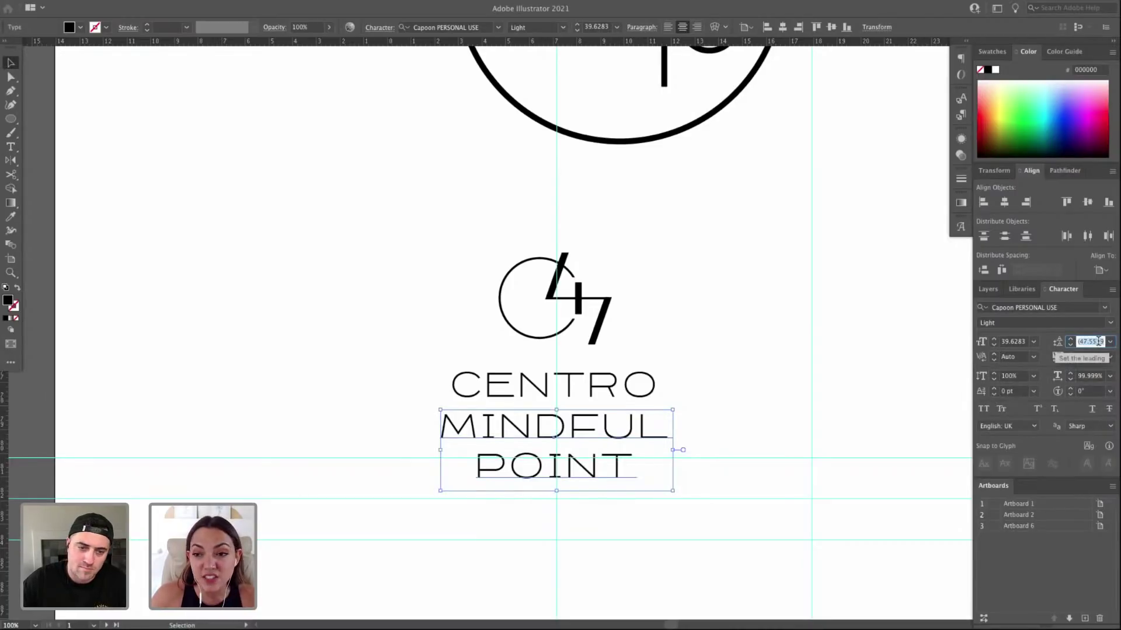
type("10")
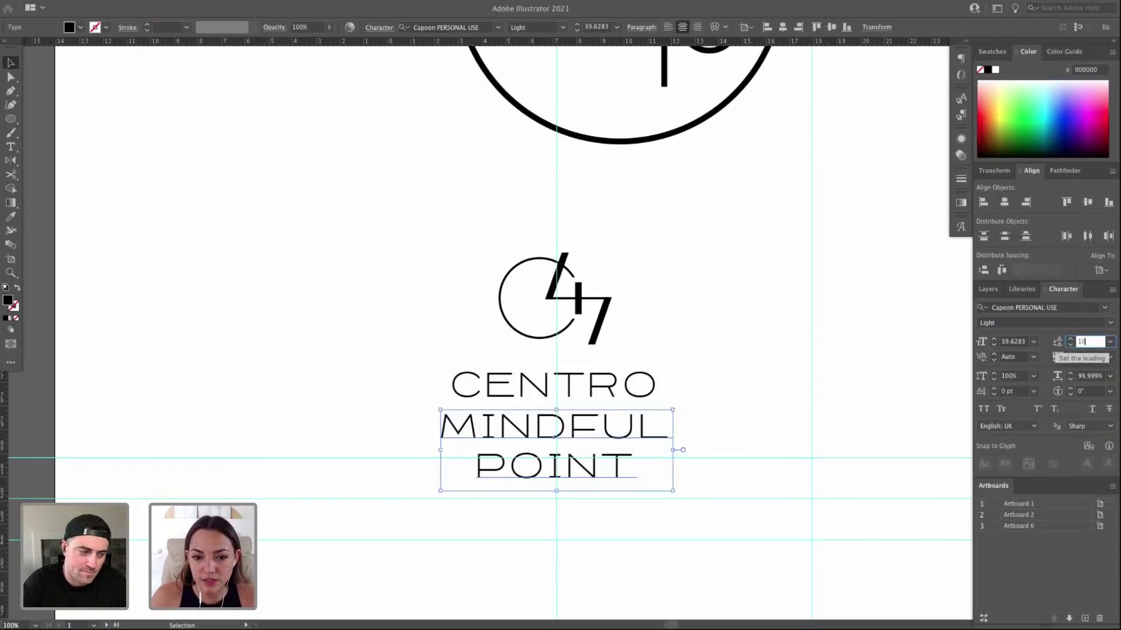
key("Return")
key("super+z")
Scale the MINDFUL POINT text down to about 12.2 pt and place it centred beneath CENTRO.
left_click_drag(672, 409, 610, 439)
left_click_drag(582, 444, 582, 426)
Try a font size of 6 pt for the MINDFUL POINT text.
double_click(1013, 342)
type("6")
key("Return")
left_click(600, 388)
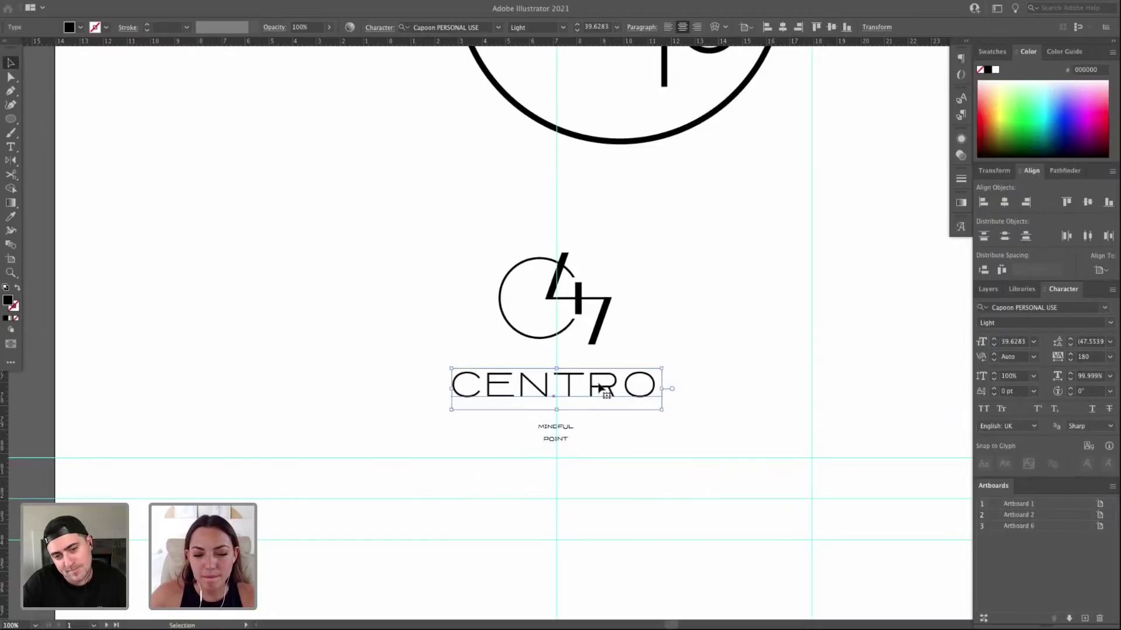
key("super+z")
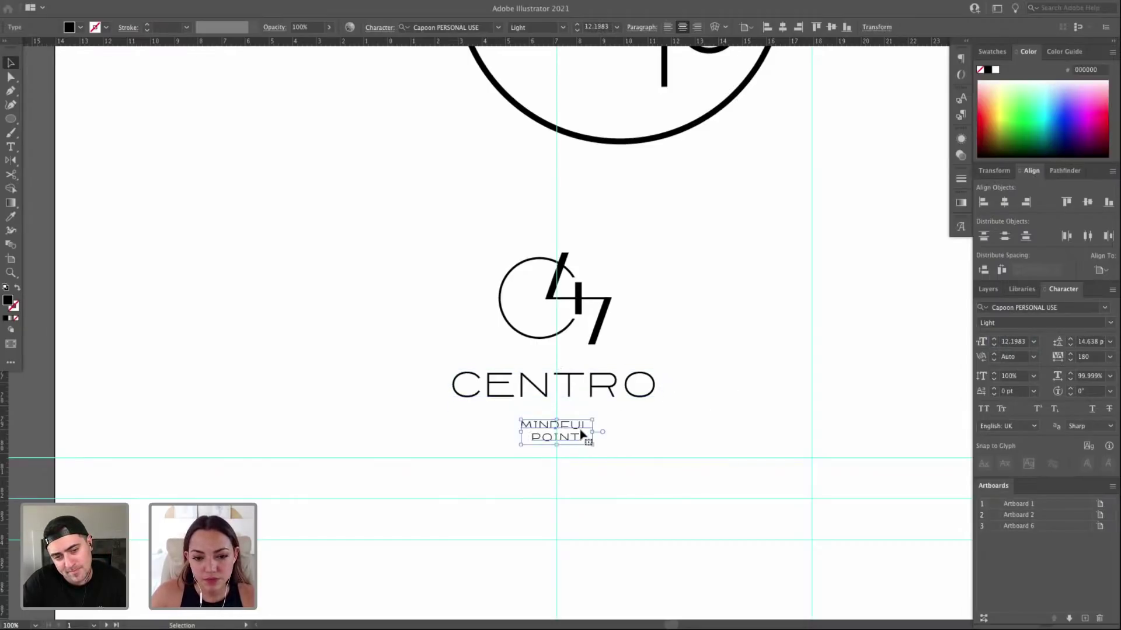
Enlarge the MINDFUL POINT text to about 12.5 pt and move it up closer to CENTRO.
left_click(677, 449)
left_click_drag(355, 231, 761, 489)
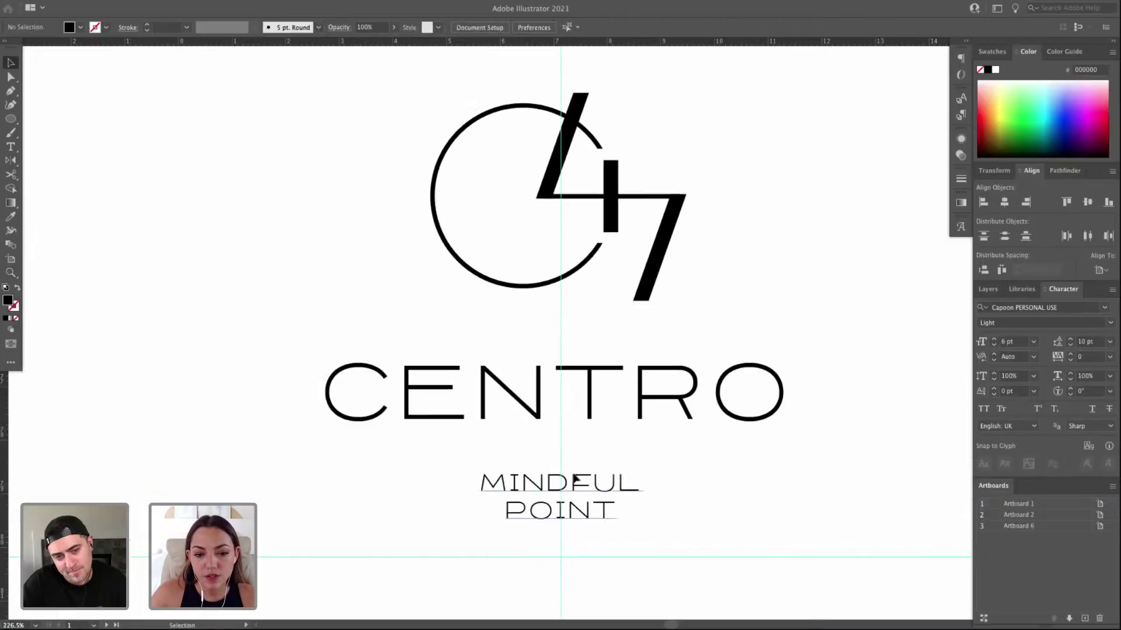
left_click(561, 423)
mouse_move(645, 471)
left_mouse_down()
mouse_move(724, 433)
mouse_move(683, 463)
mouse_move(644, 452)
left_mouse_up()
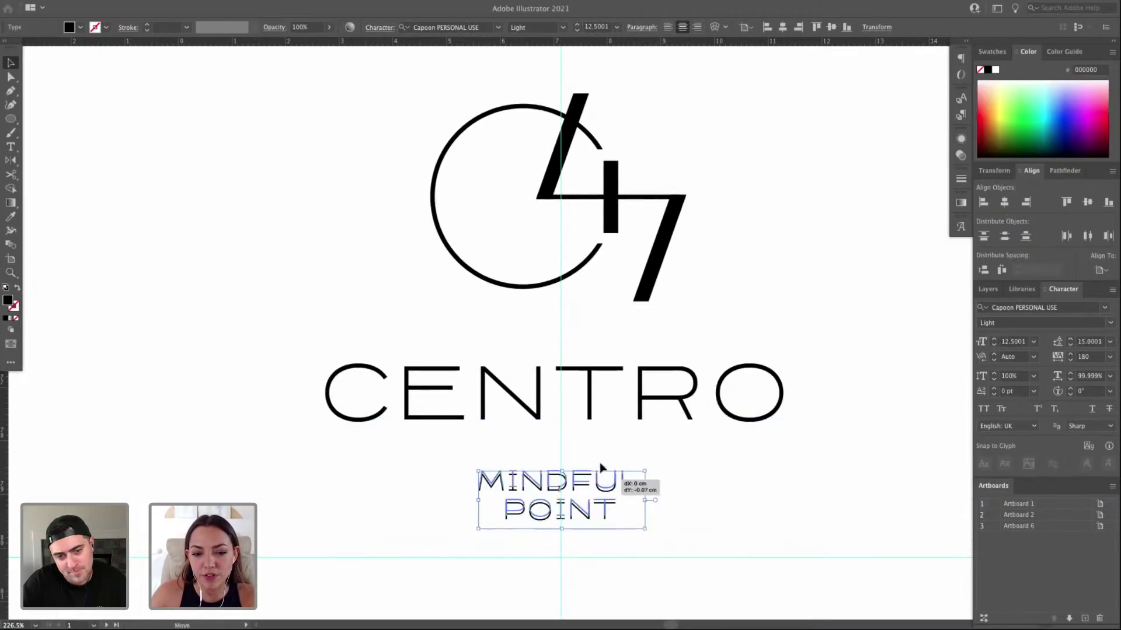
Try other fonts on the MINDFUL POINT text, including Celias Hairline and Poppins Light.
left_click(1010, 303)
key("Down")
key("Down")
key("Down")
key("Down")
key("Down")
key("Down")
key("Down")
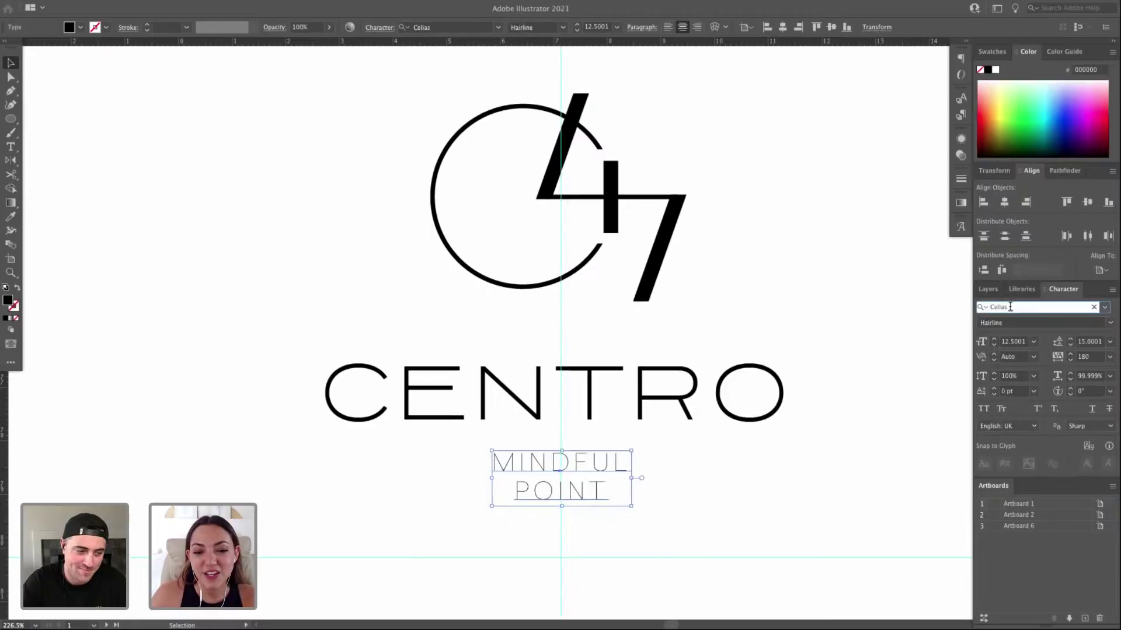
type("POPPIN")
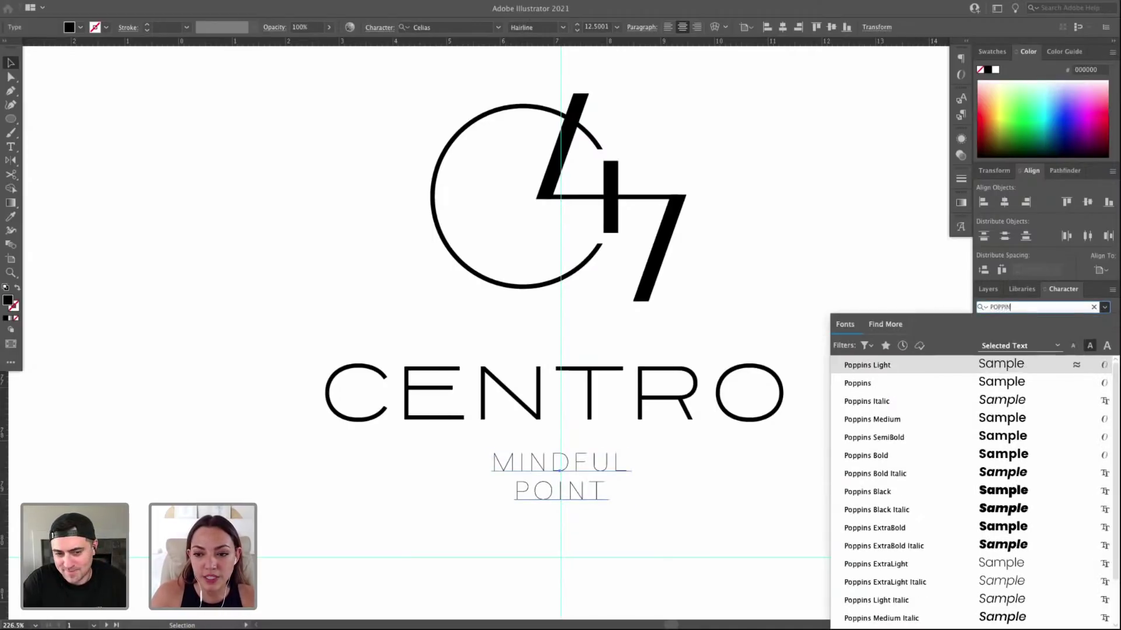
key("Return")
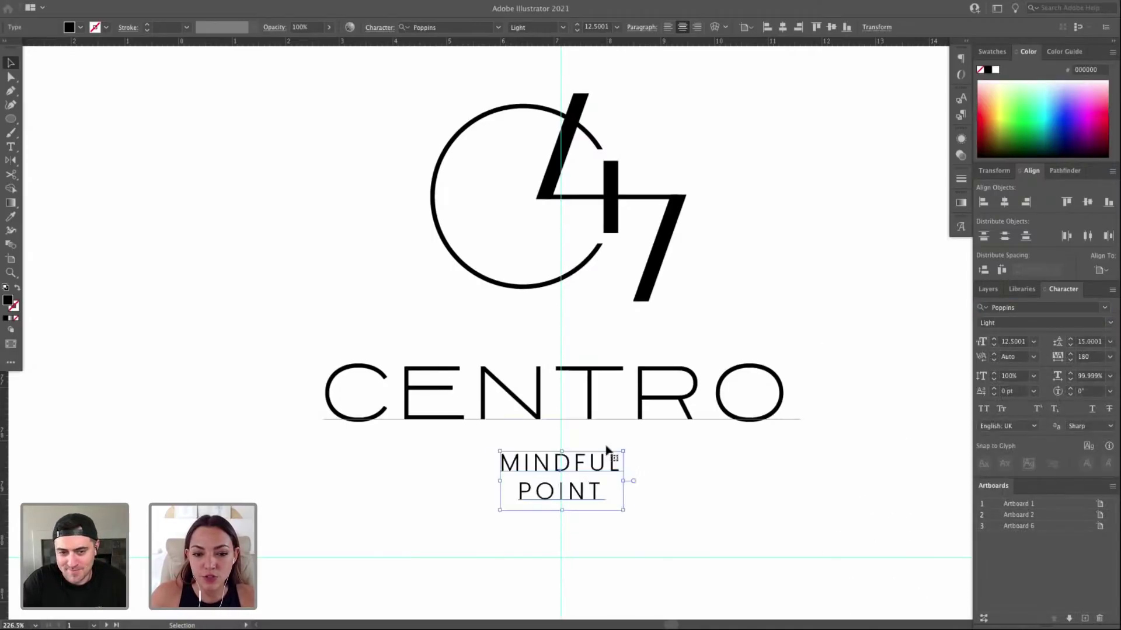
Set the MINDFUL POINT text in Averta PE with the Thin style.
left_click(1018, 308)
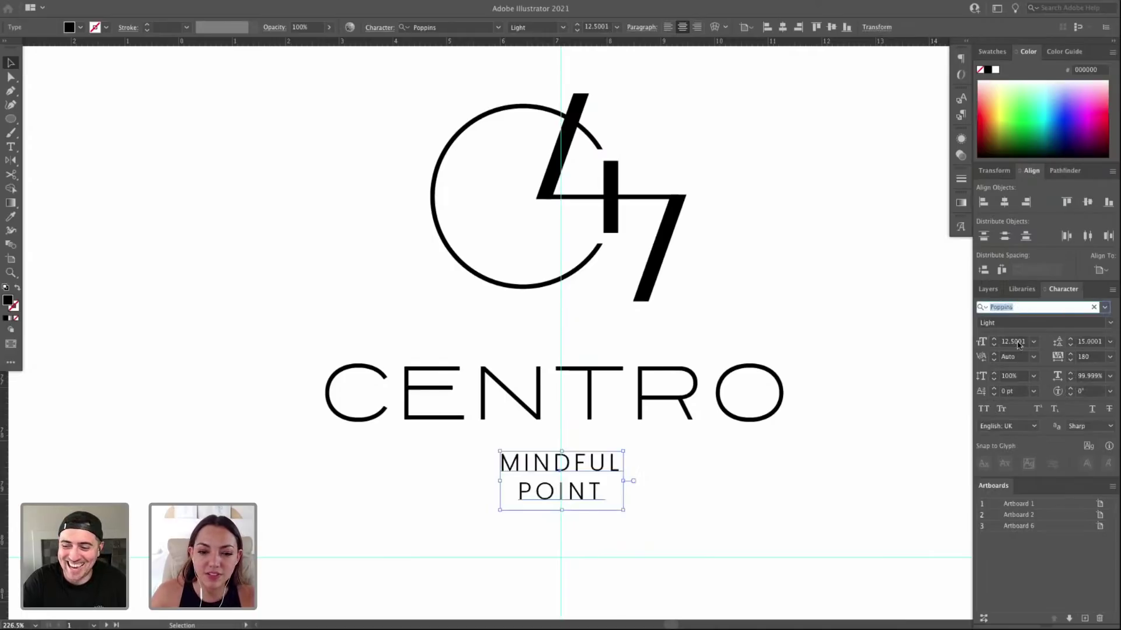
type("averta")
key("Return")
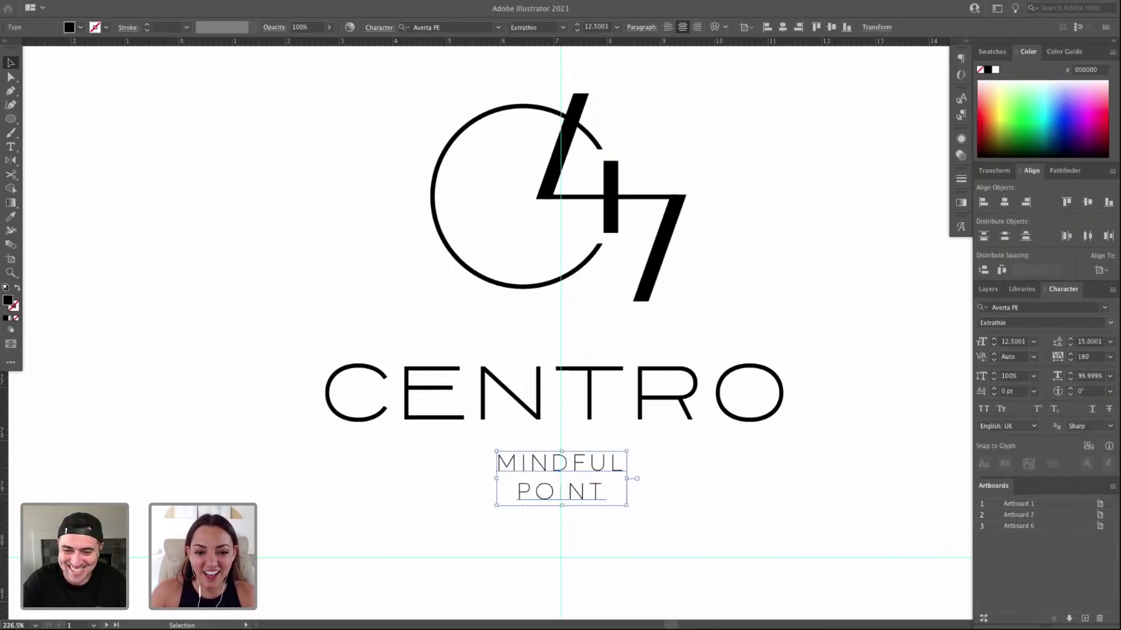
left_click(1027, 321)
type("thin")
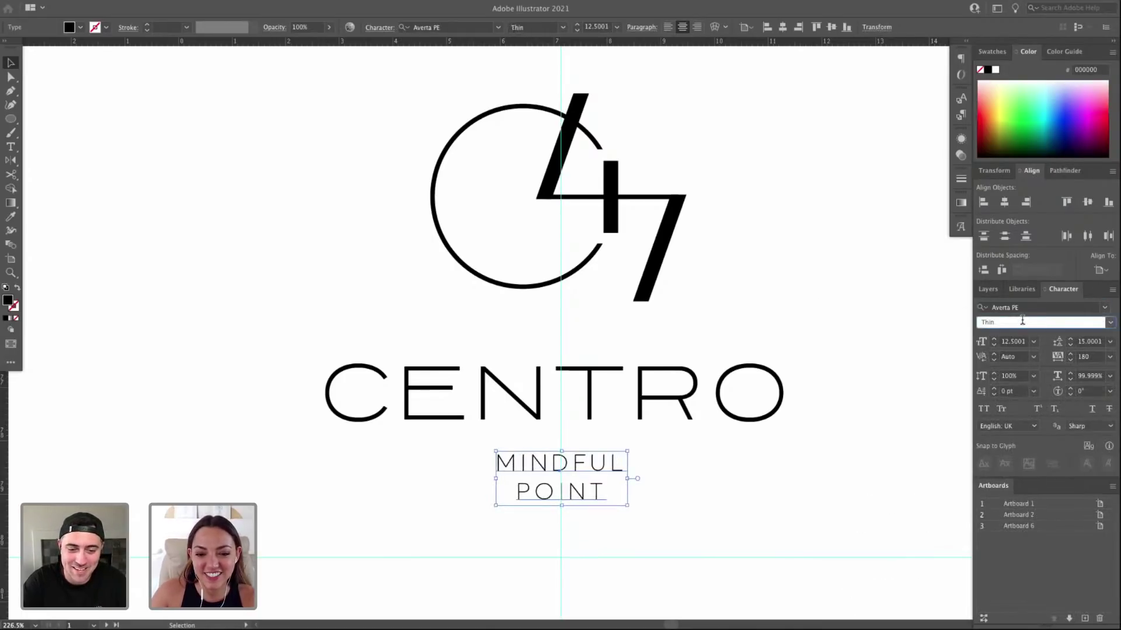
left_click(610, 469)
key("Left")
key("Right")
left_click(725, 467)
key("a")
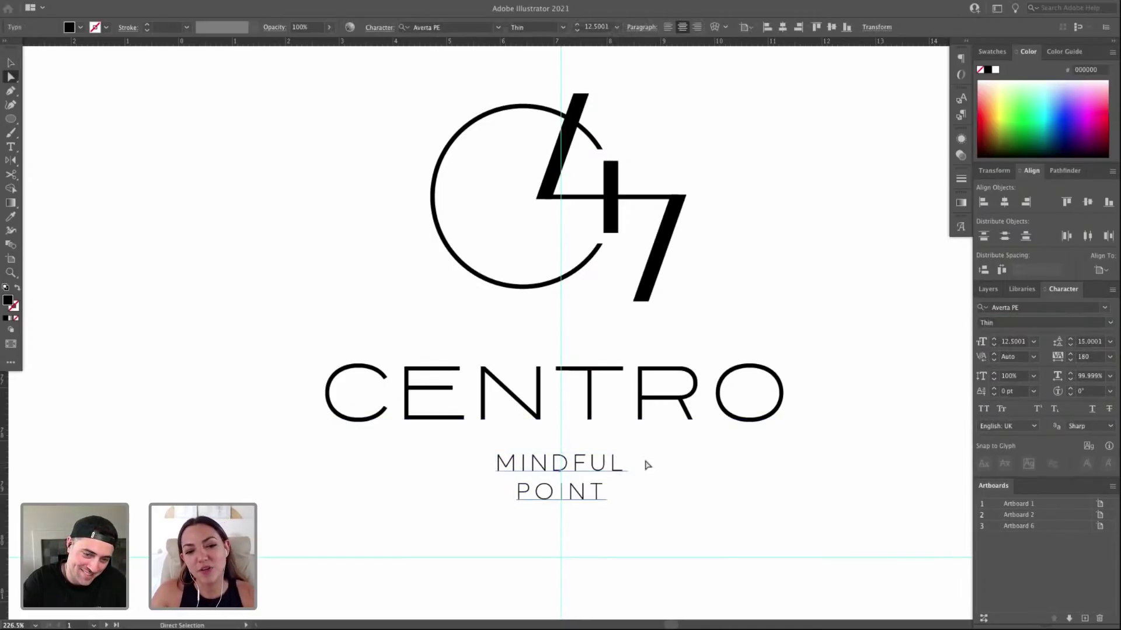
key("super+semicolon")
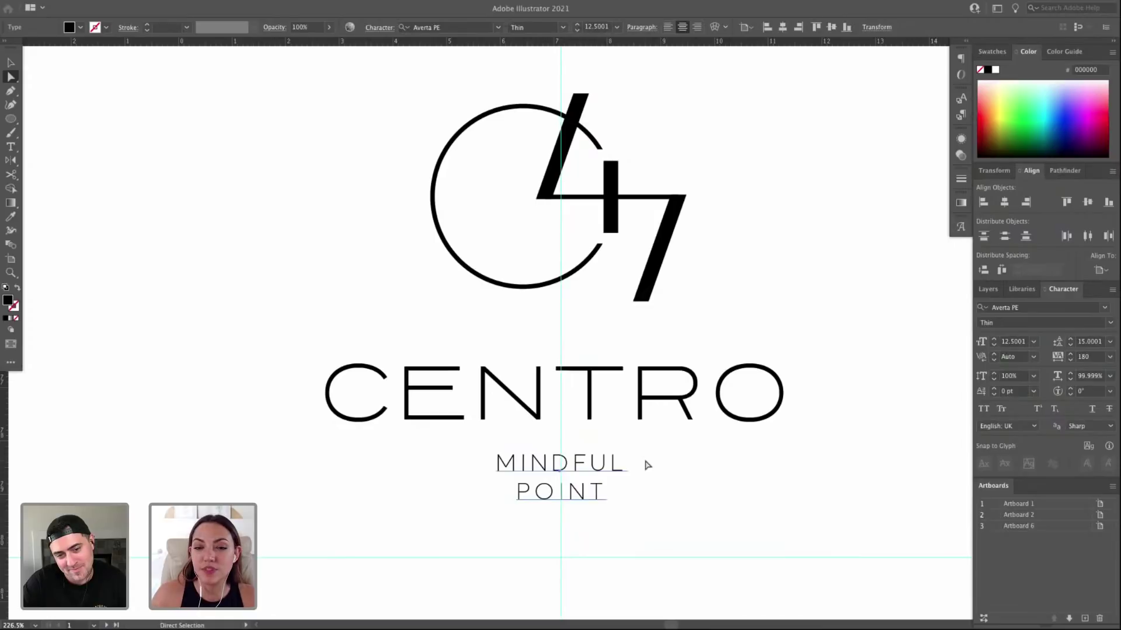
Place a copy of the lockup's CENTRO text in the empty space to the upper left of the lockup.
key("v")
left_click(679, 418)
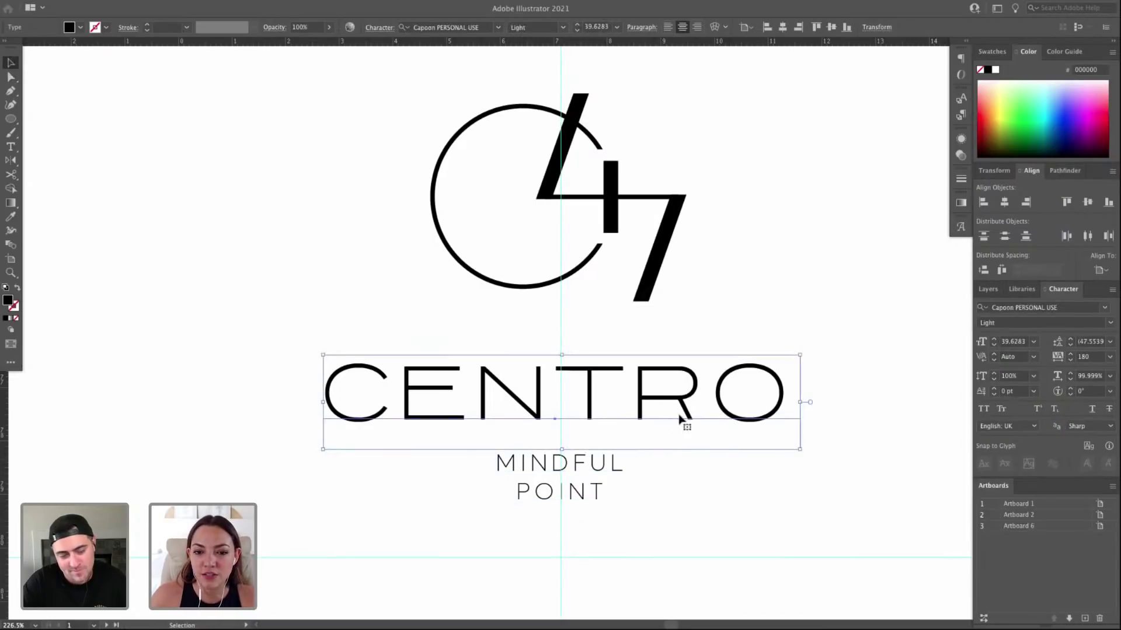
key("super+1")
left_click_drag(724, 272, 742, 379)
left_click_drag(683, 433, 359, 234)
Deselect the CENTRO text and switch the workspace from full-screen to the normal windowed mode.
left_click(595, 426)
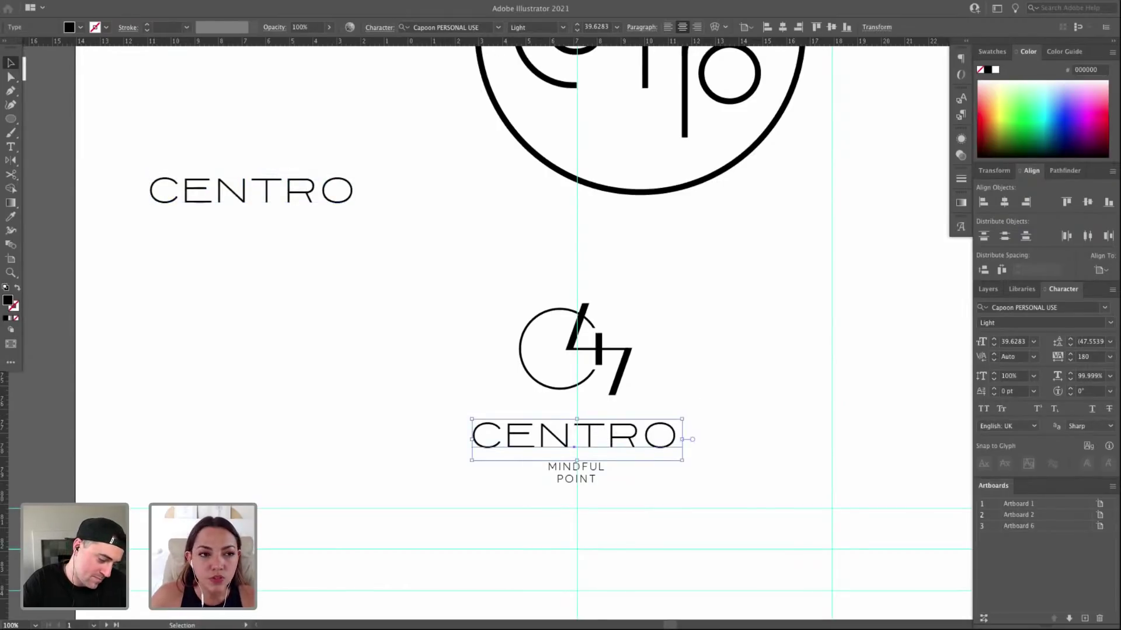
left_click(635, 461)
left_click(635, 448)
key("a")
key("f")
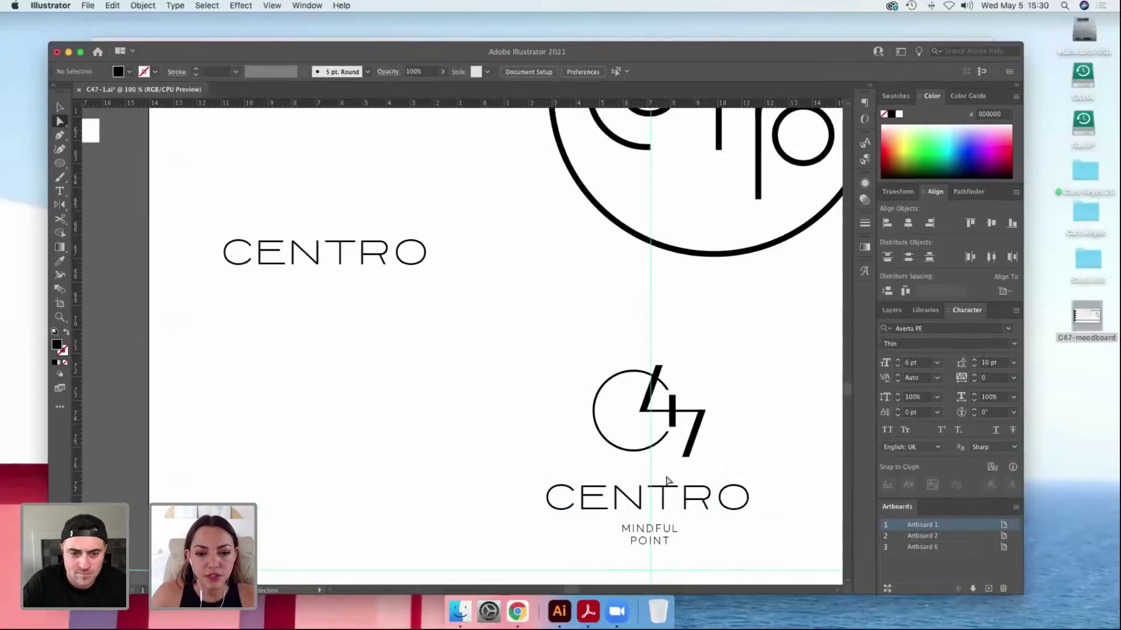
Expand the appearance and the object of the lockup's CENTRO text into vector outlines.
left_click(143, 6)
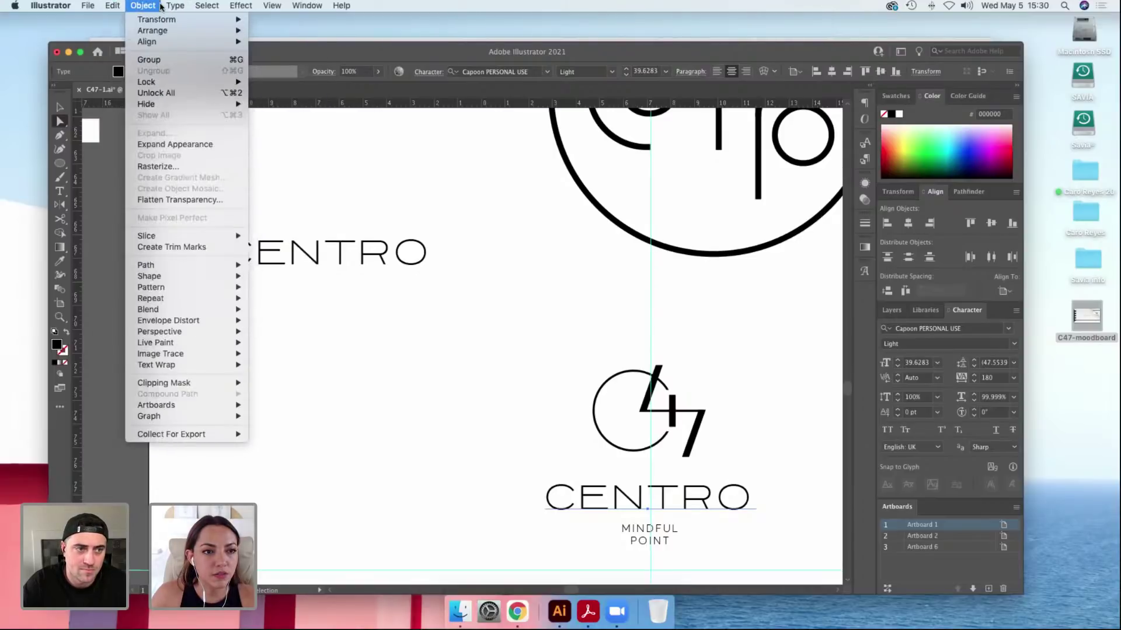
left_click(224, 144)
left_click(142, 5)
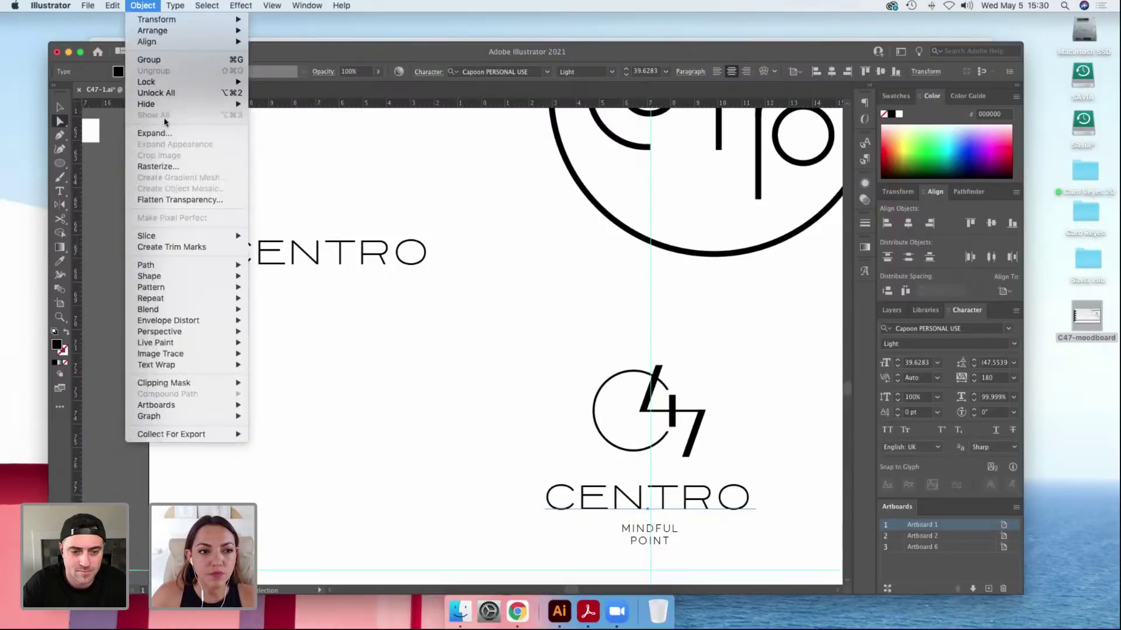
left_click(170, 133)
key("Return")
left_click(383, 295)
key("f")
left_click(564, 485)
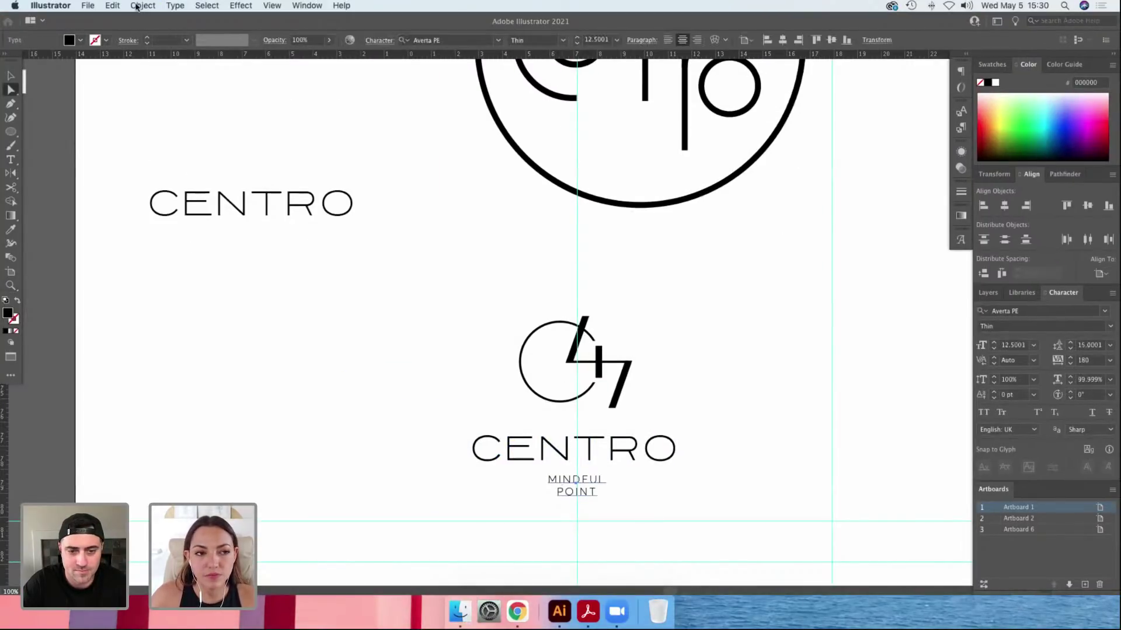
key("f")
key("f")
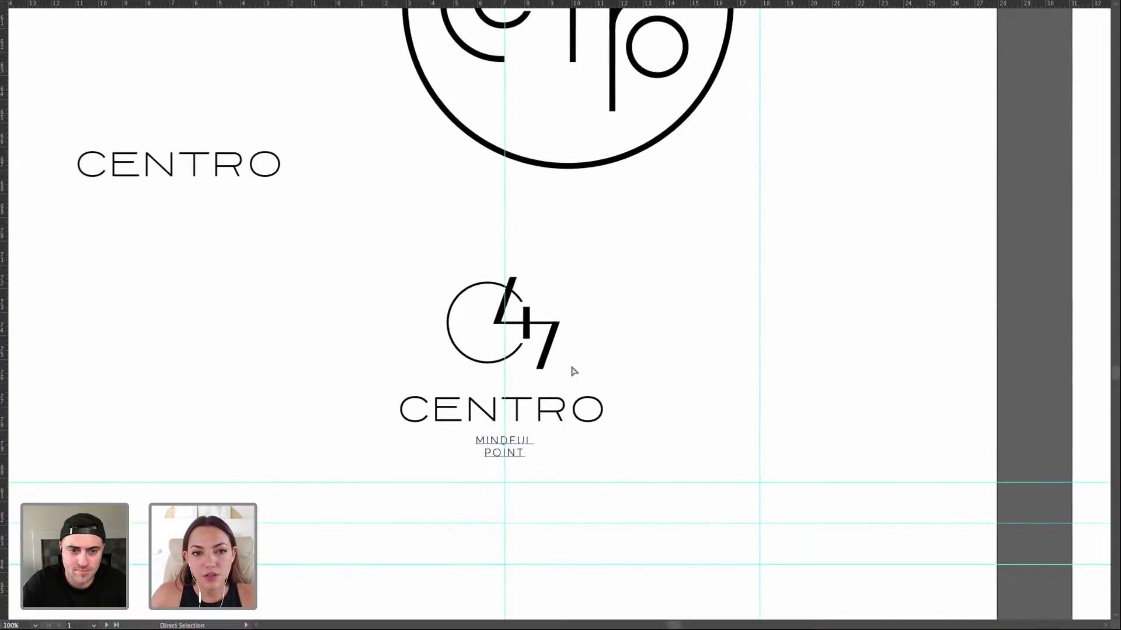
key("f")
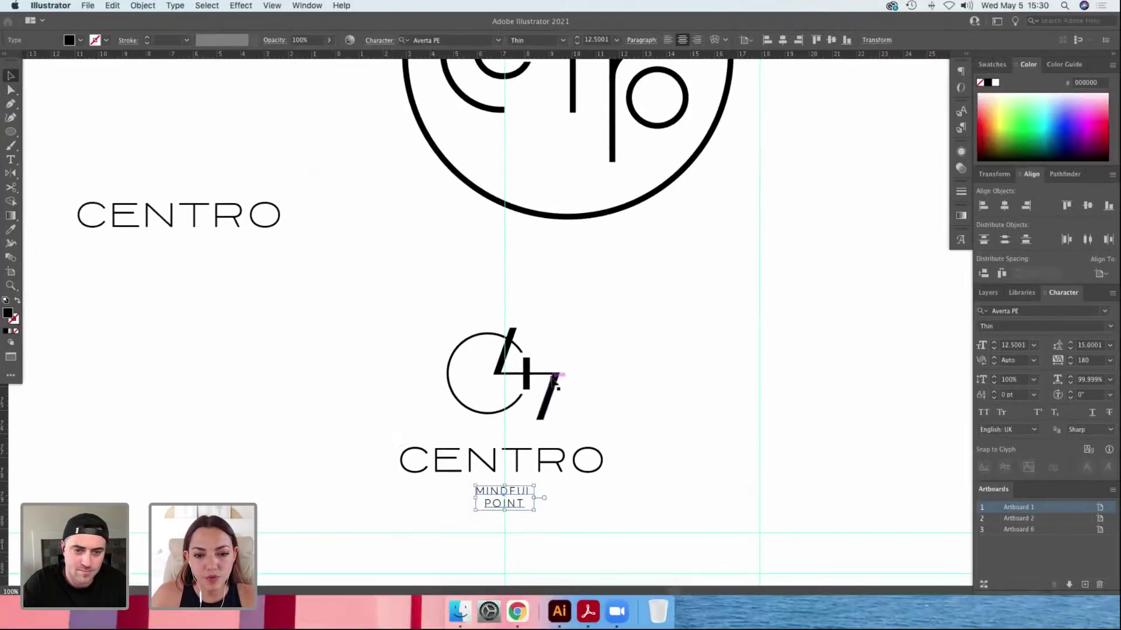
Scale the lockup's C47 symbol proportionally to a width of 2.5 cm.
left_click(554, 382)
left_click_drag(374, 300, 618, 397)
left_click(551, 378)
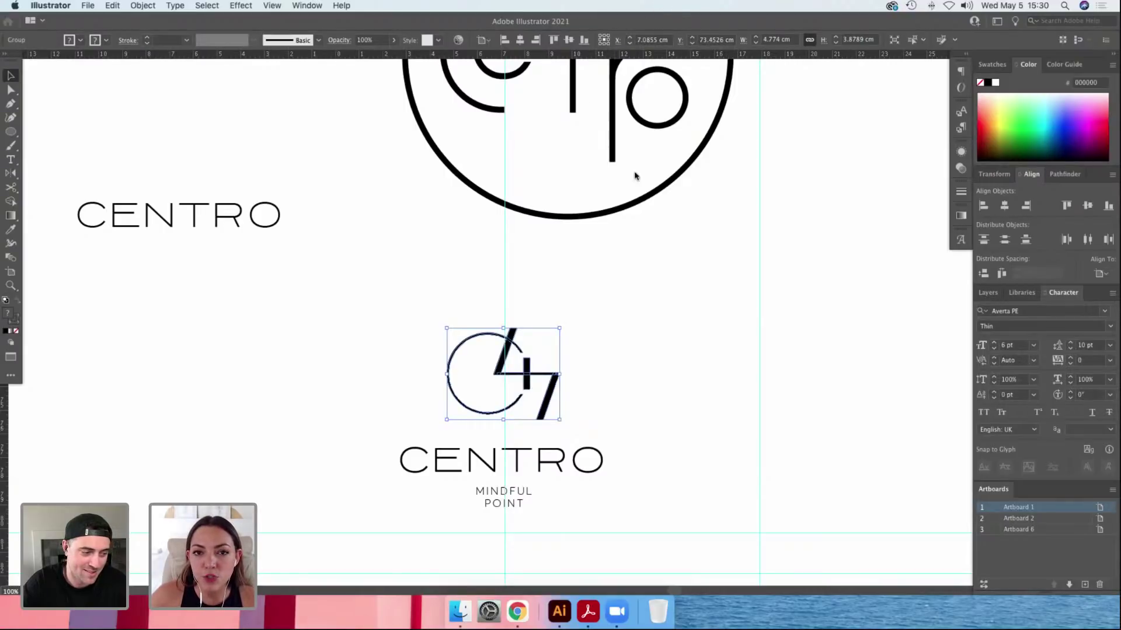
key("f")
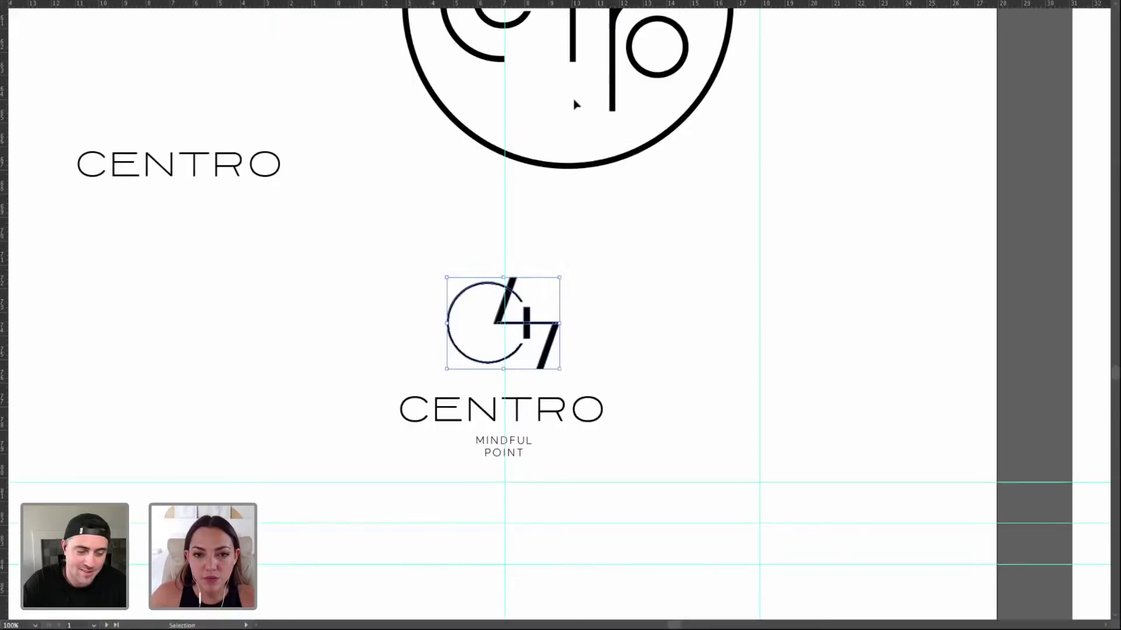
key("f")
left_click_drag(637, 56, 553, 116)
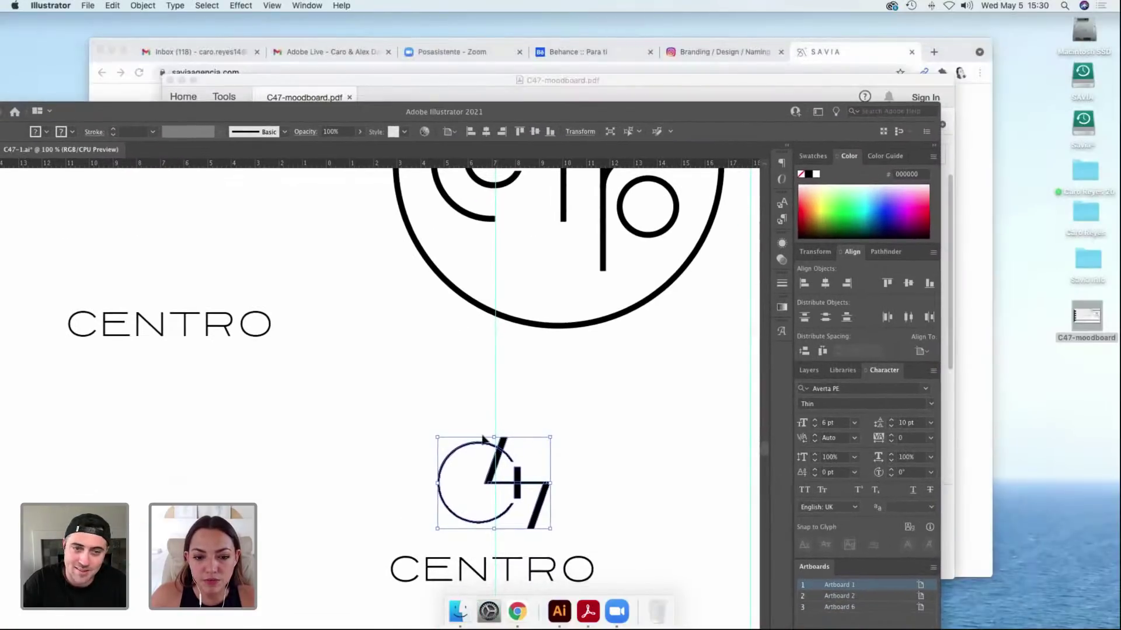
left_click(587, 133)
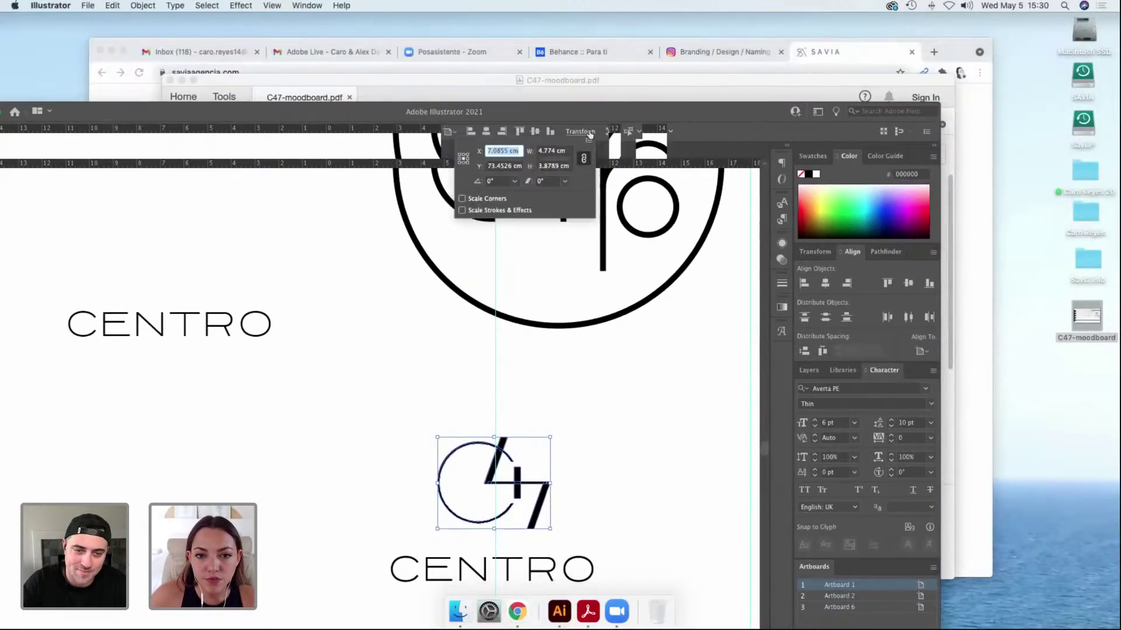
double_click(554, 152)
type("2.5")
key("Return")
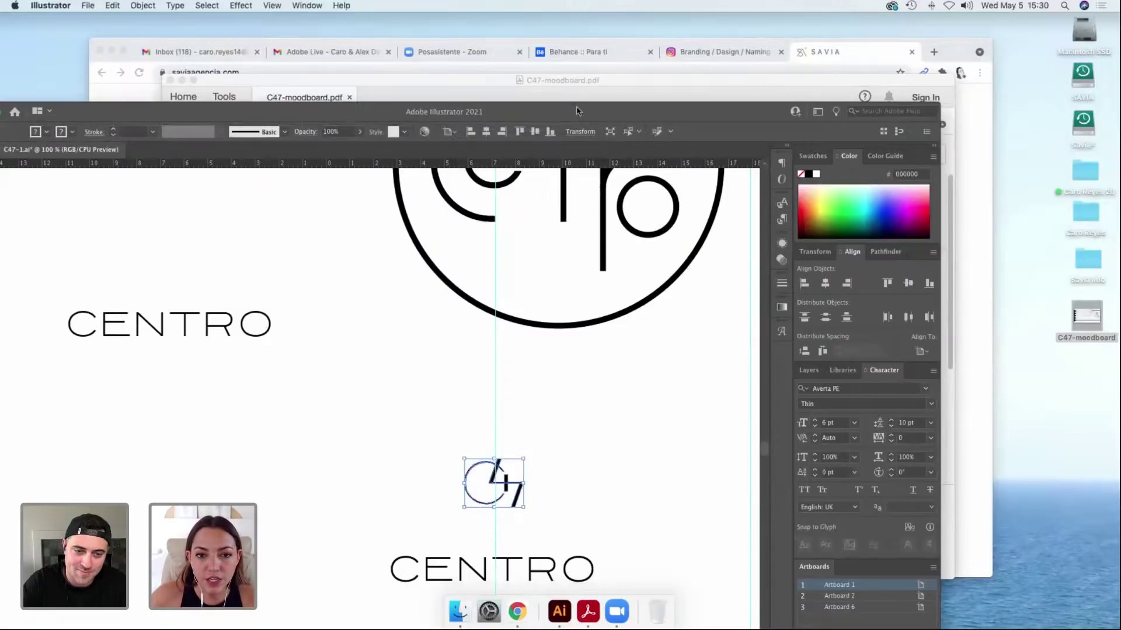
left_click_drag(576, 111, 701, 95)
key("f")
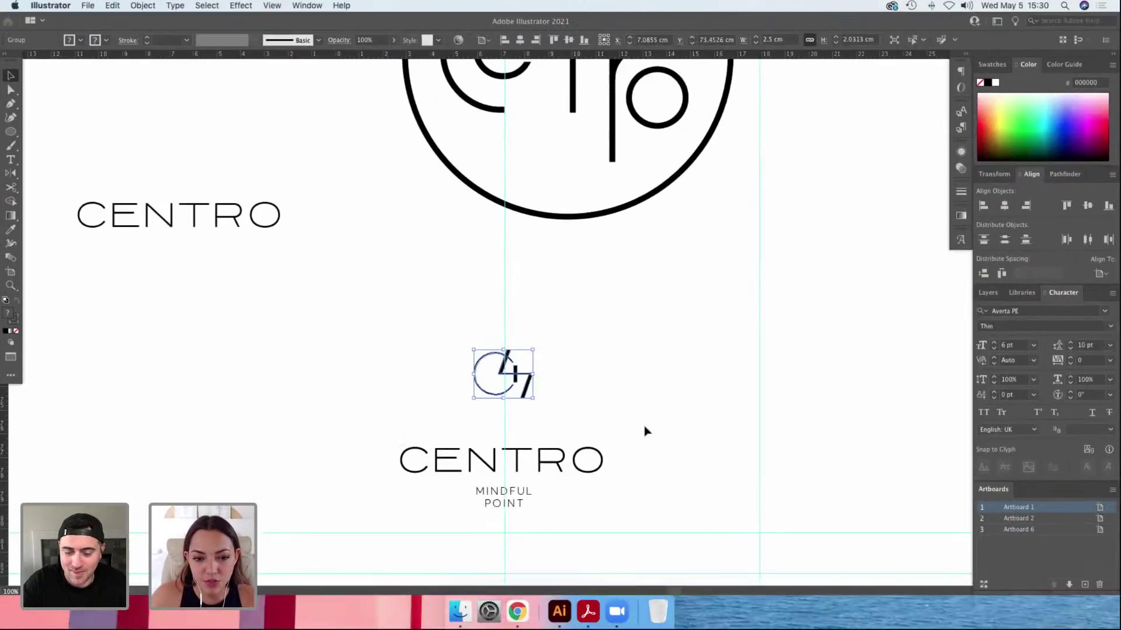
Scale the lockup's outlined CENTRO wordmark proportionally to a width of 2.5 cm.
left_click(548, 448)
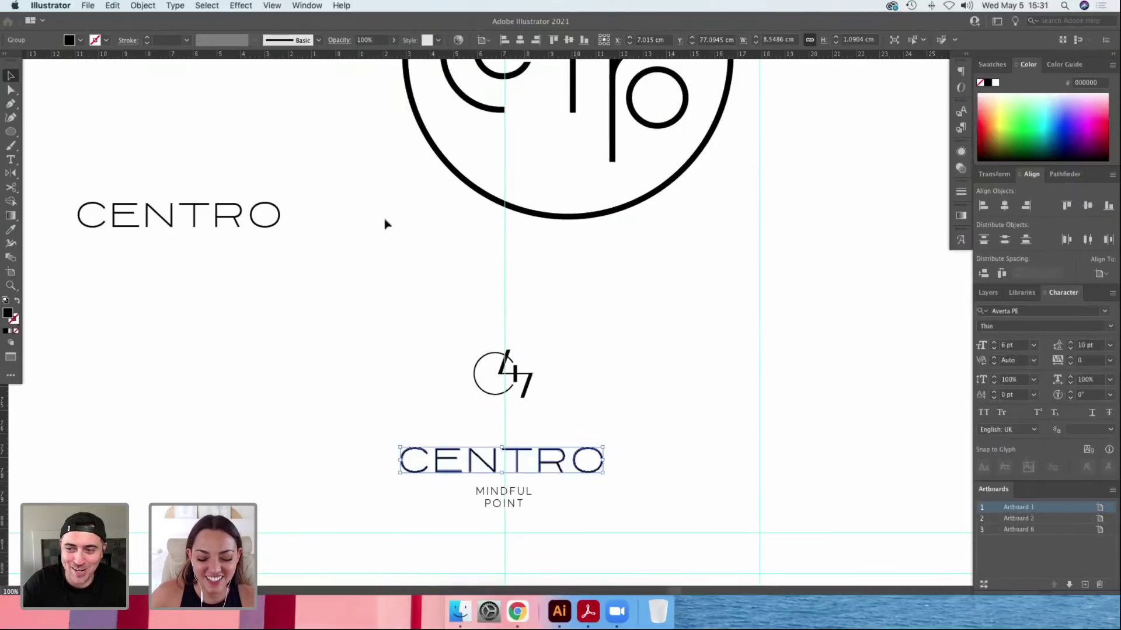
key("f")
key("f")
left_click_drag(580, 87, 464, 86)
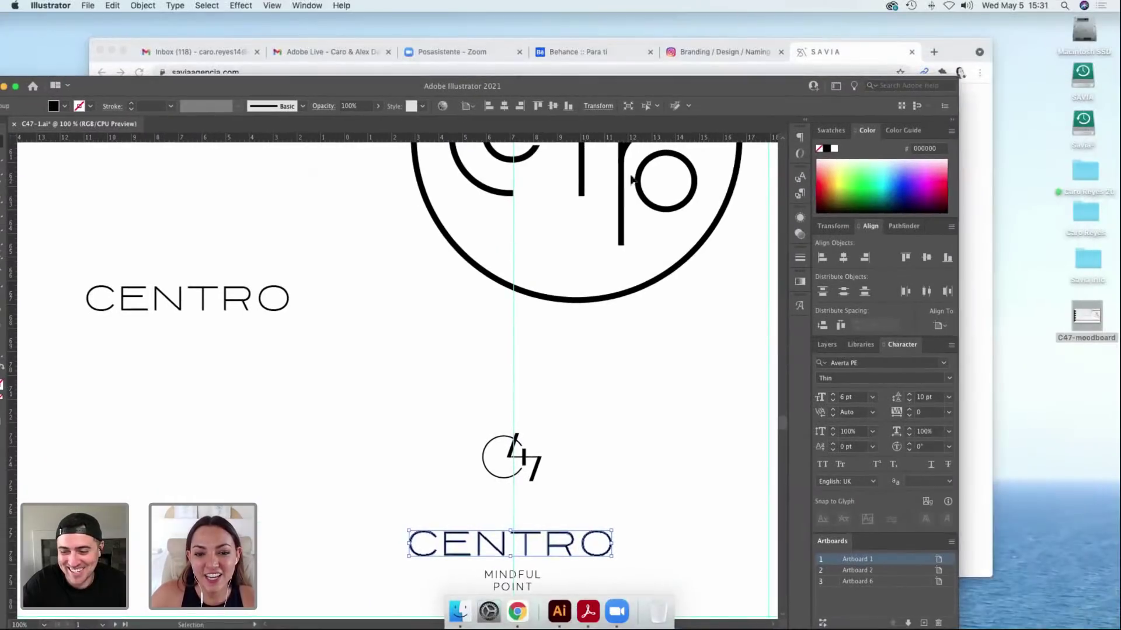
left_click(599, 107)
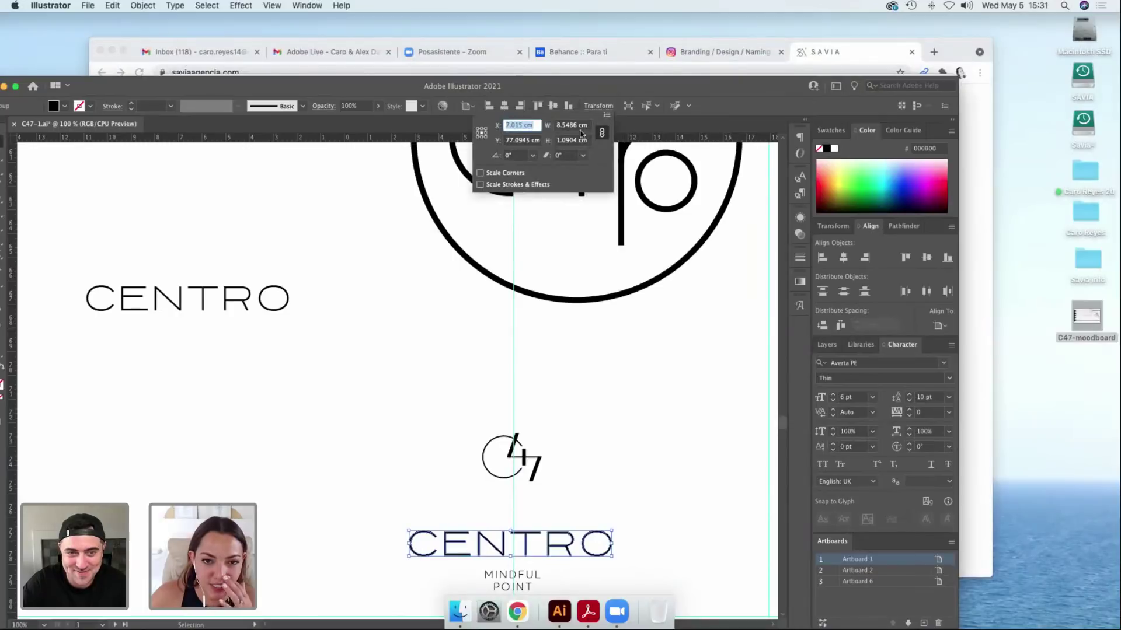
left_click_drag(577, 130, 541, 130)
type("2")
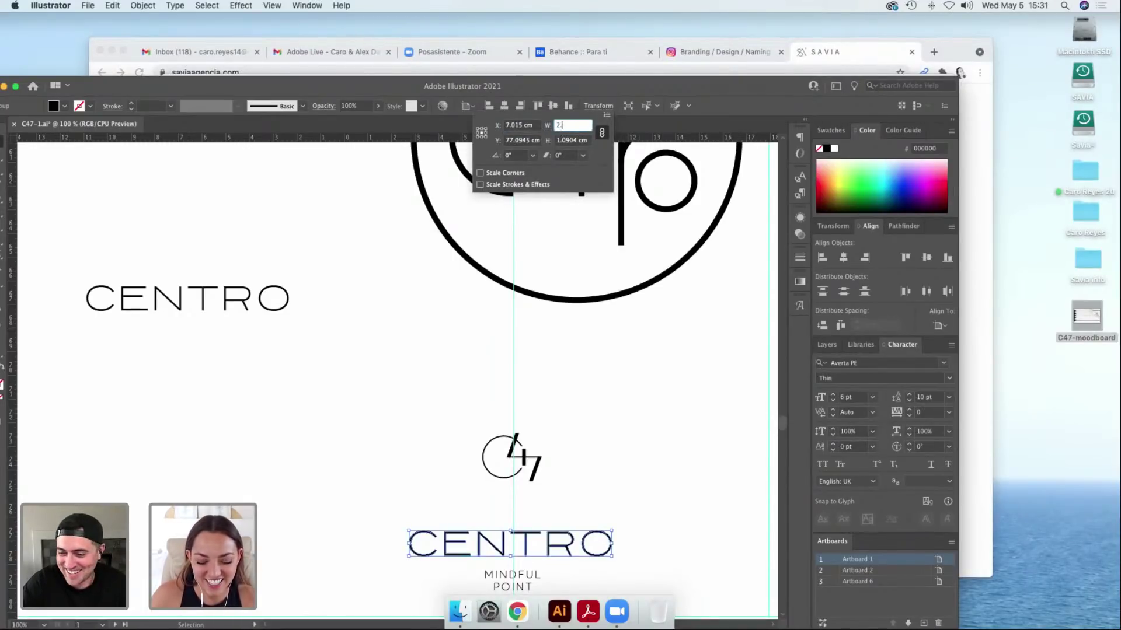
key("Return")
scroll(531, 370, "down", 3)
left_click(560, 370)
key("f")
key("f")
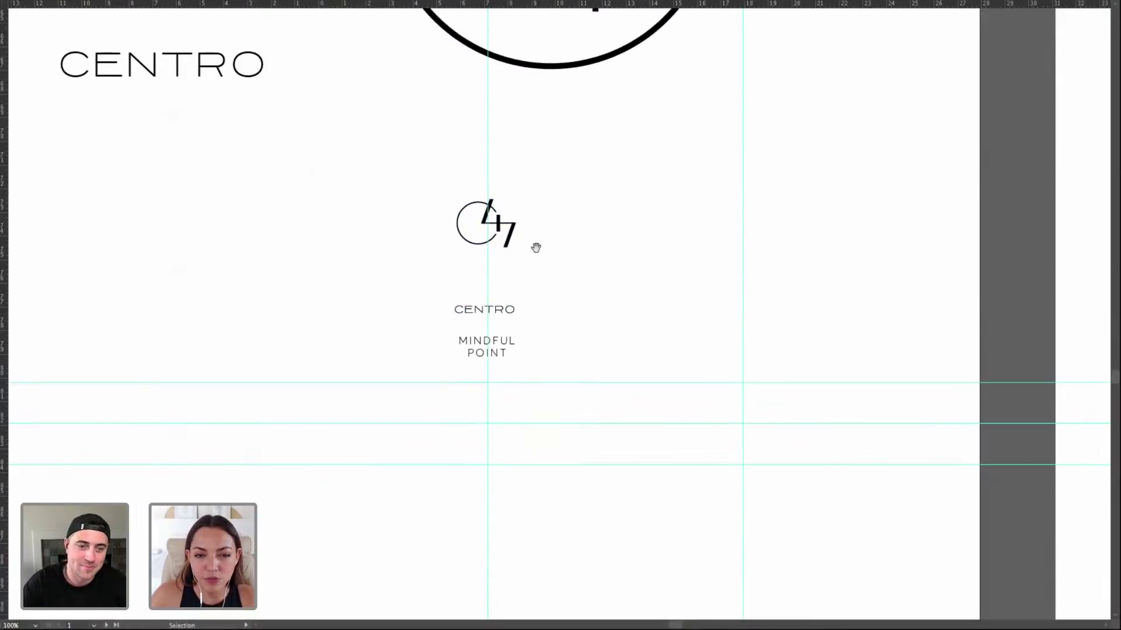
Set the lockup's MINDFUL POINT tagline in Arial Regular.
left_click_drag(536, 248, 527, 300)
key("f")
key("z")
left_click_drag(374, 237, 658, 487)
key("v")
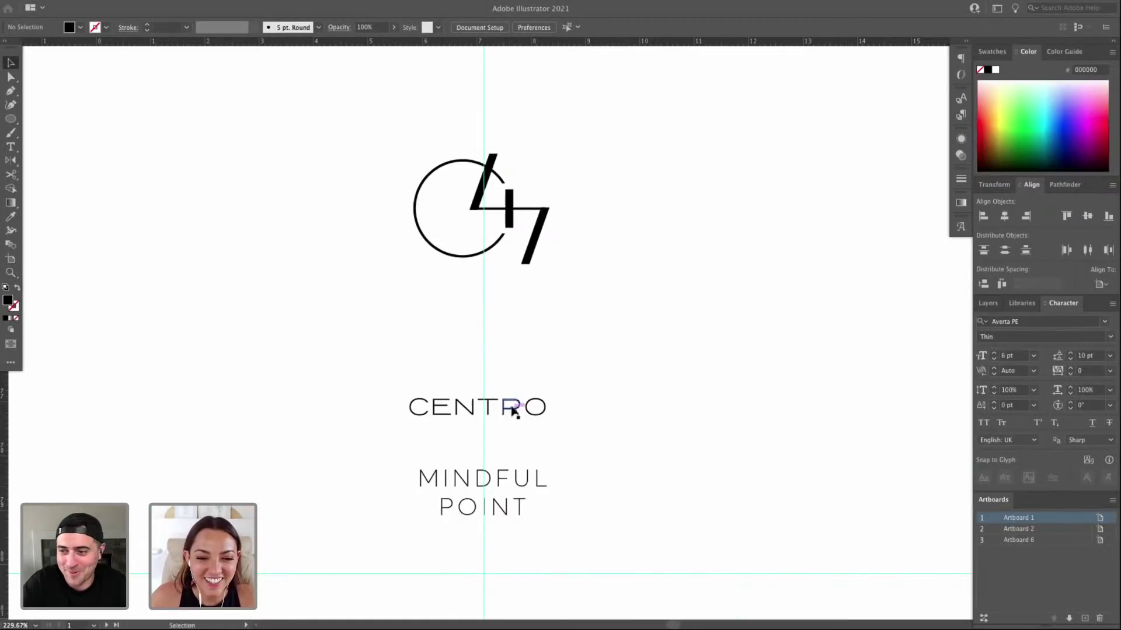
left_click(513, 408)
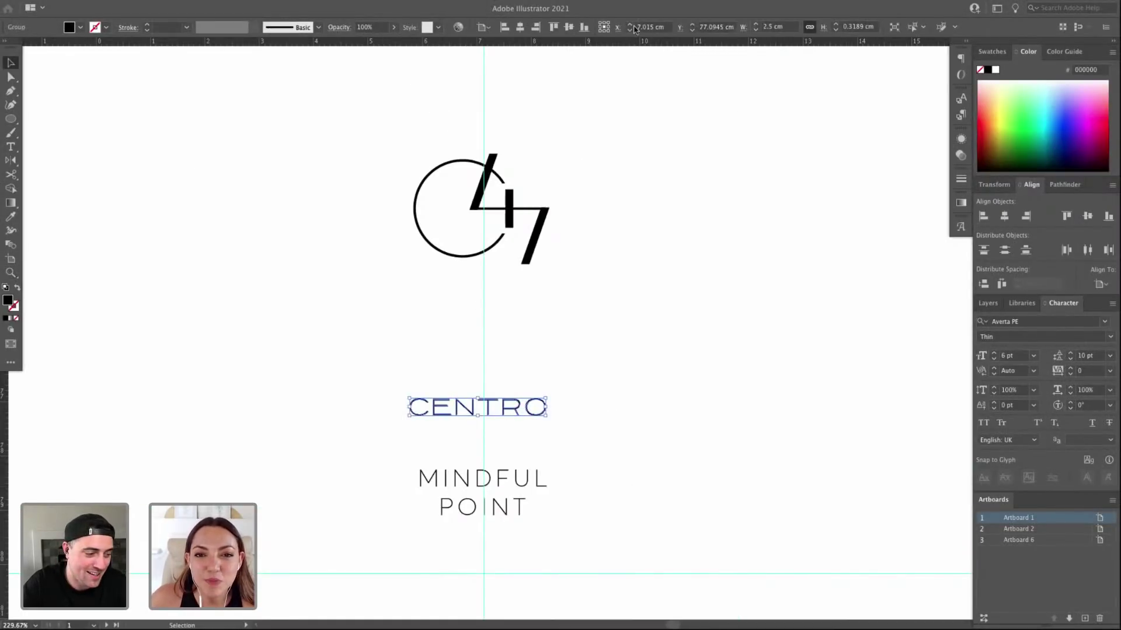
left_click(506, 483)
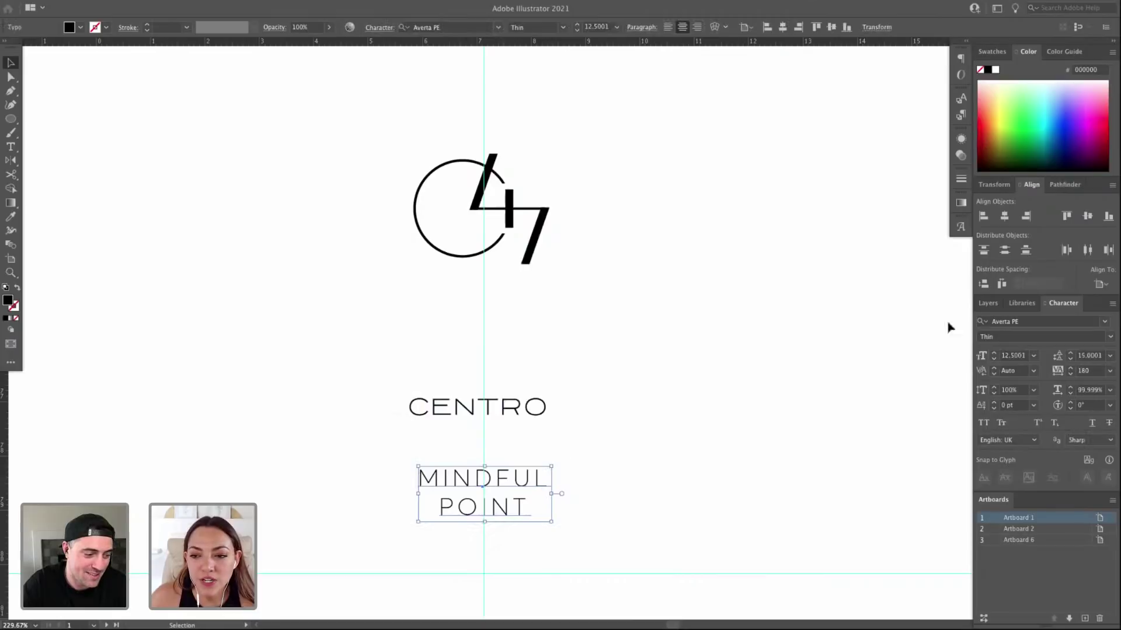
left_click(1029, 323)
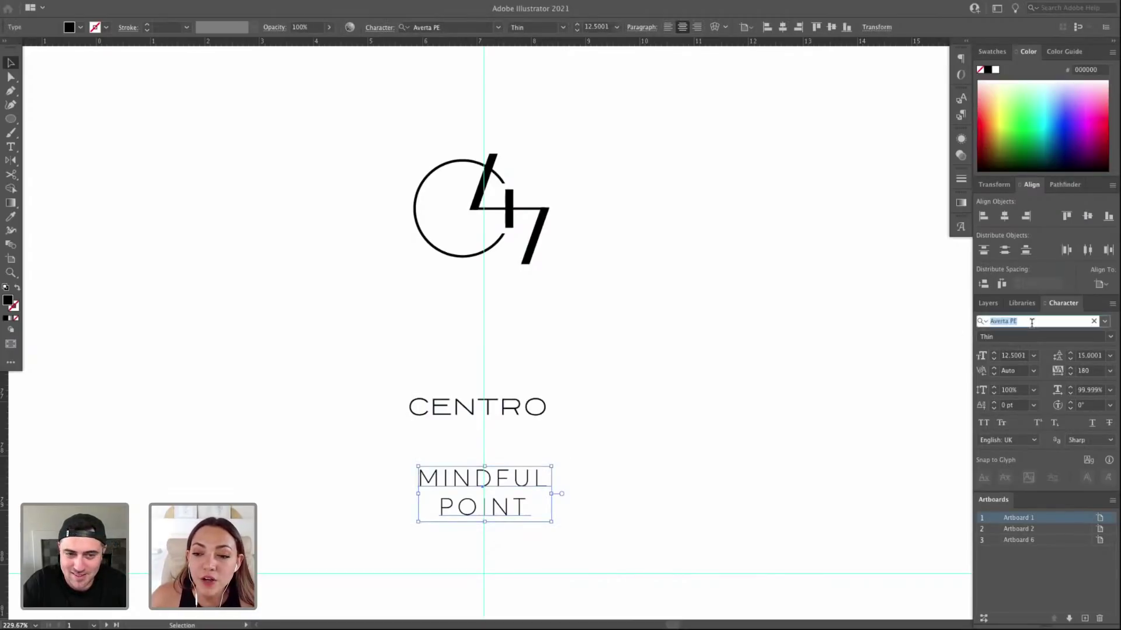
type("Arial")
key("Return")
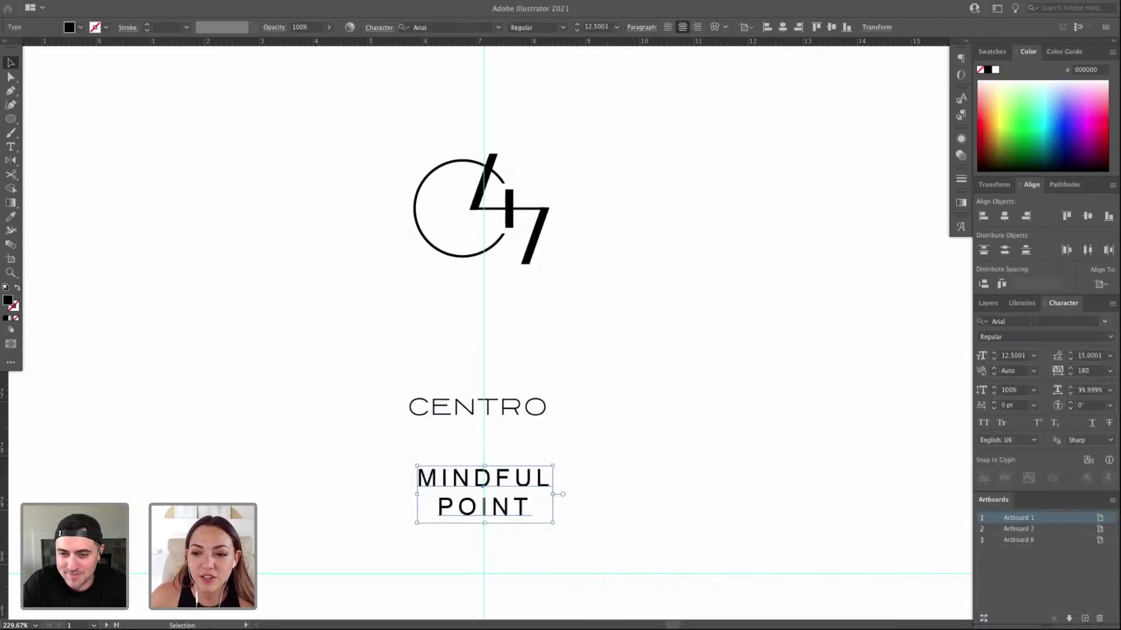
Reduce the MINDFUL POINT tagline to 6 pt with about 7 pt leading and place it directly beneath CENTRO.
left_click(1011, 357)
type("6")
key("Return")
left_click_drag(499, 487, 498, 443)
key("alt+Up")
key("alt+Up")
key("alt+Up")
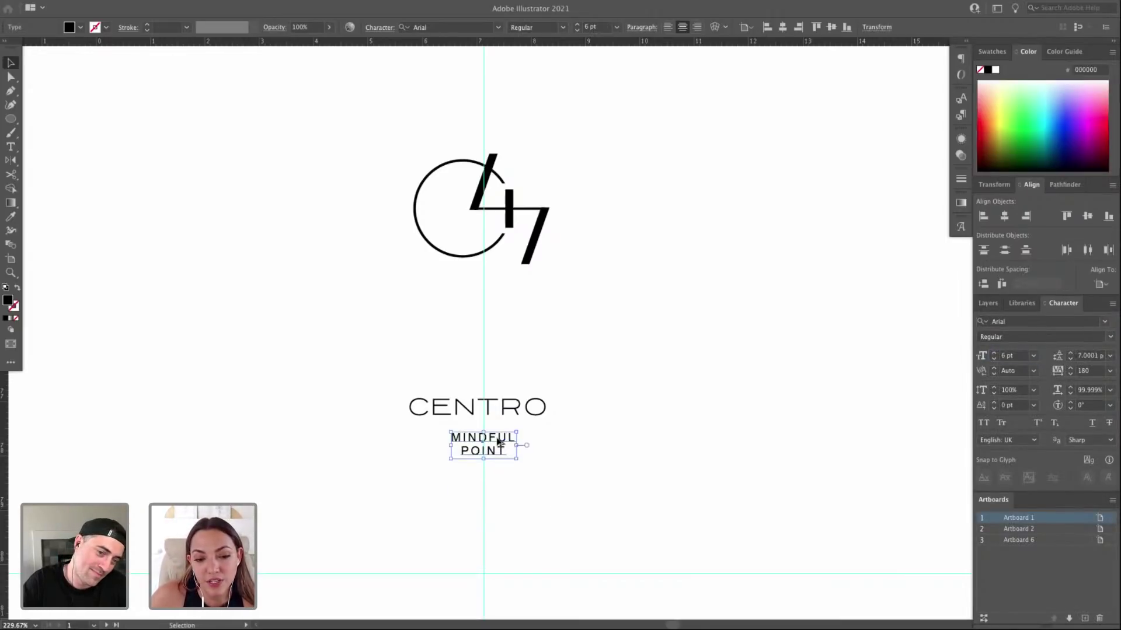
Place a copy of the MINDFUL POINT tagline to the left of the lockup.
left_click_drag(508, 441, 382, 445)
key("z")
left_click_drag(342, 375, 660, 502)
key("v")
left_click(439, 343)
key("Right")
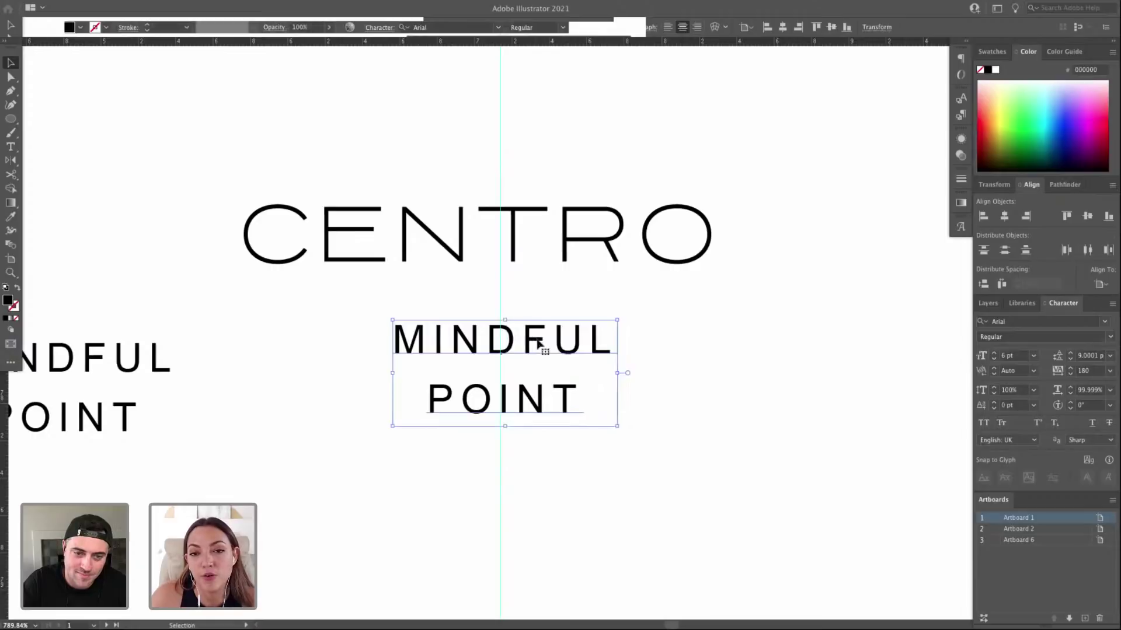
Set the tagline beneath CENTRO to 4.5 pt and tighten its leading to about 5 pt.
left_click(991, 359)
type("4.5")
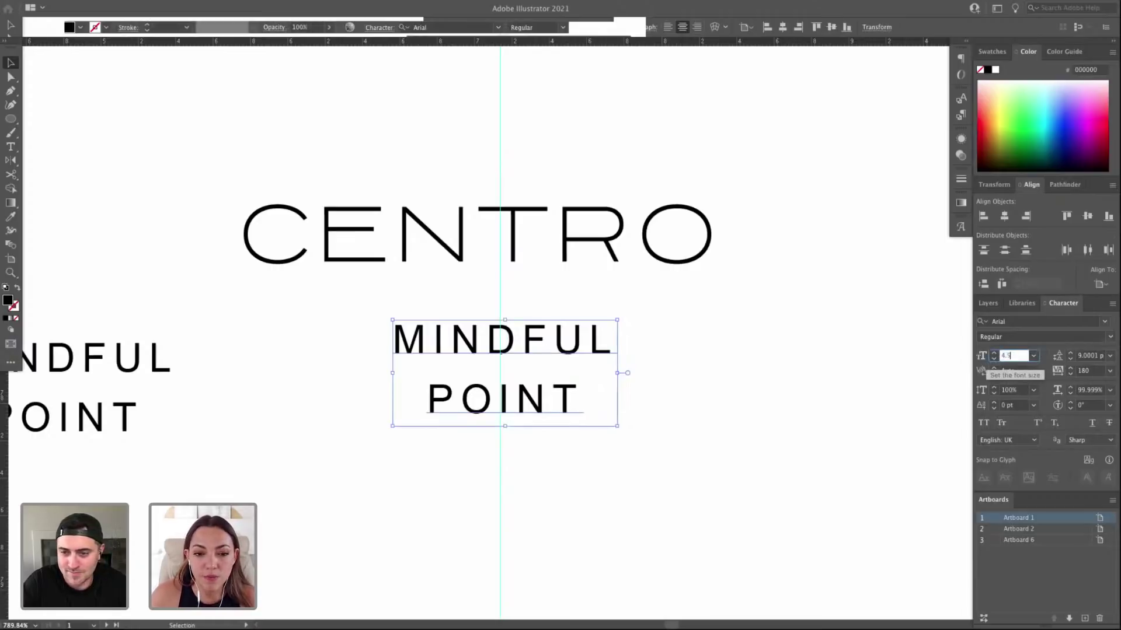
key("Return")
key("super+shift+a")
key("super+minus")
key("super+minus")
left_click(557, 319)
key("alt+Up")
key("alt+Up")
Move the larger MINDFUL POINT copy slightly further left, away from the lockup.
key("super+shift+a")
left_click_drag(665, 292, 625, 345)
left_click_drag(542, 372, 539, 368)
left_click_drag(305, 383, 275, 376)
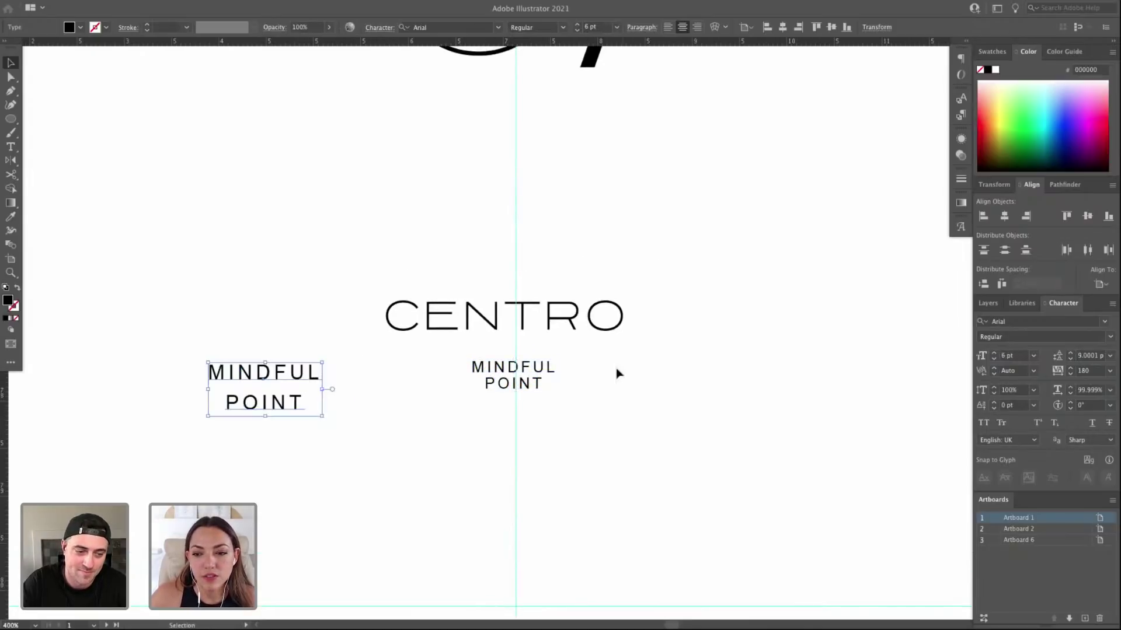
Change the font of the tagline beneath CENTRO to AW Conqueror Sans Light.
left_click(486, 363)
left_click(1026, 321)
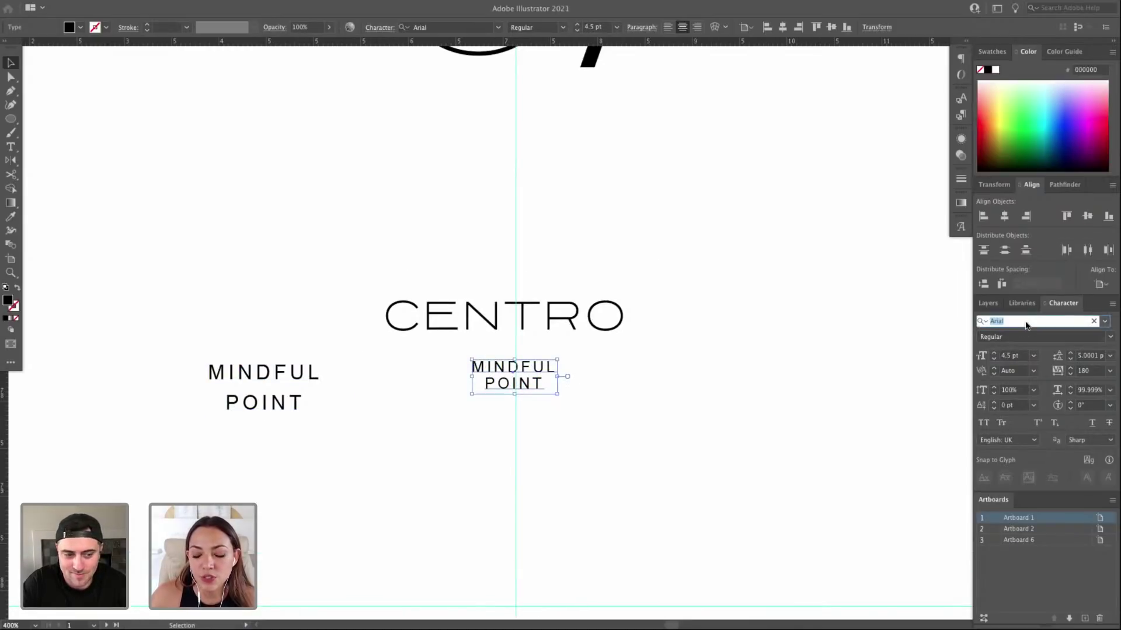
type("Averta")
key("Return")
key("Down")
key("Down")
key("Down")
key("Down")
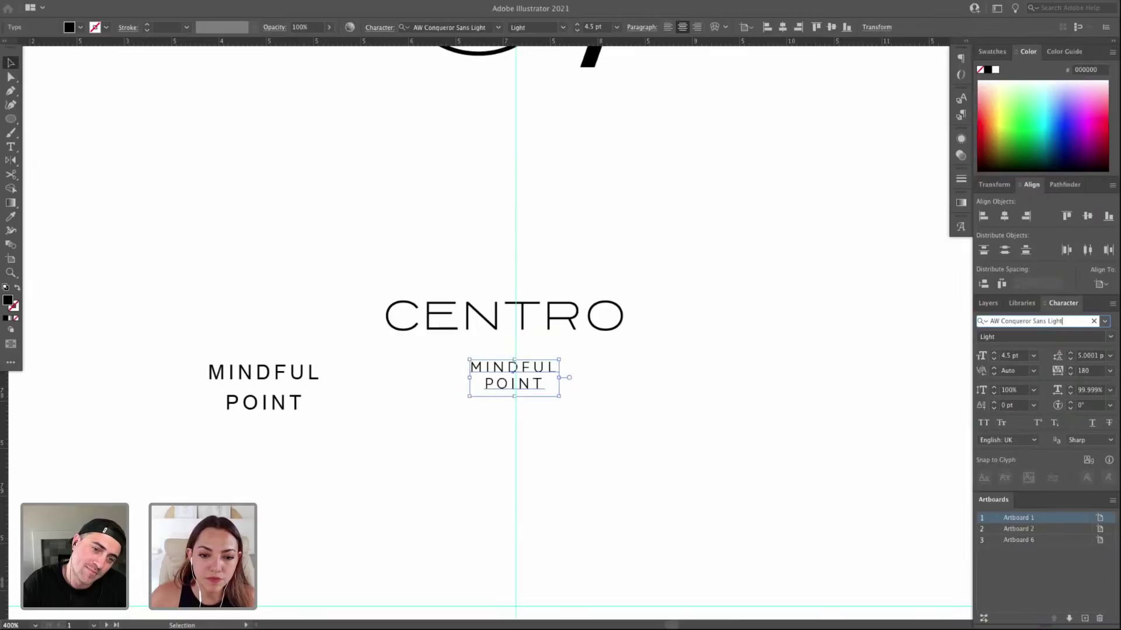
double_click(540, 391)
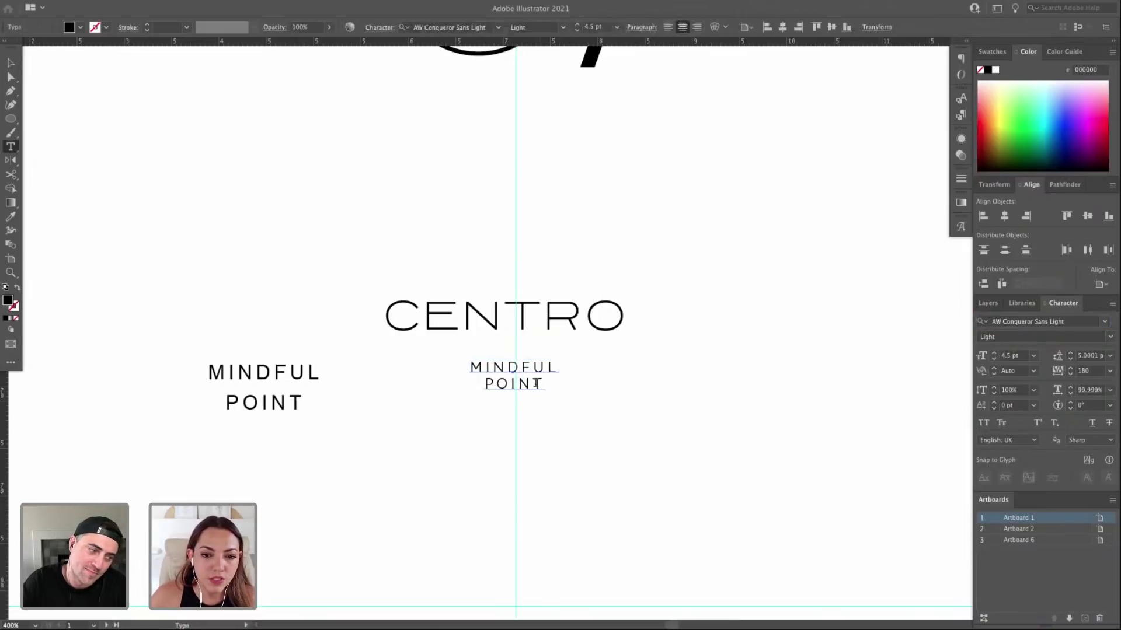
key("ctrl+a")
left_click(11, 63)
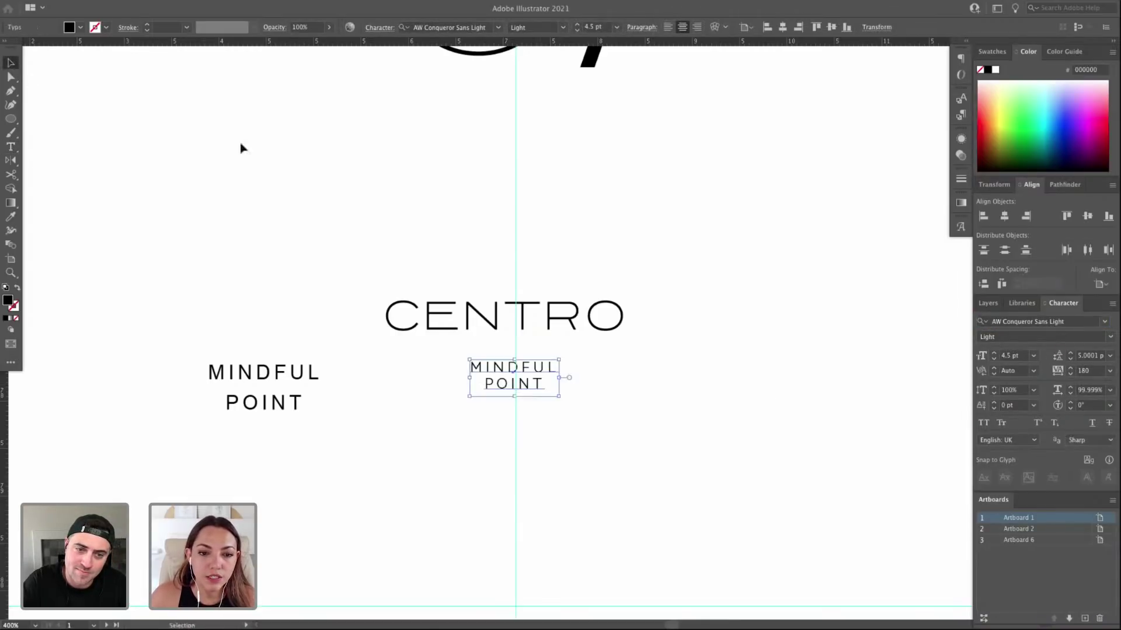
left_click(487, 266)
Move the C47 symbol down so it sits closer above the CENTRO wordmark.
scroll(526, 204, "up", 2)
scroll(616, 157, "up", 3)
left_click(610, 213)
left_click_drag(610, 215, 610, 419)
left_click_drag(624, 318, 578, 380)
scroll(560, 280, "down", 3)
left_click_drag(537, 274, 535, 338)
Nudge CENTRO slightly right and align the symbol, wordmark and tagline on their horizontal centres.
left_click(380, 389)
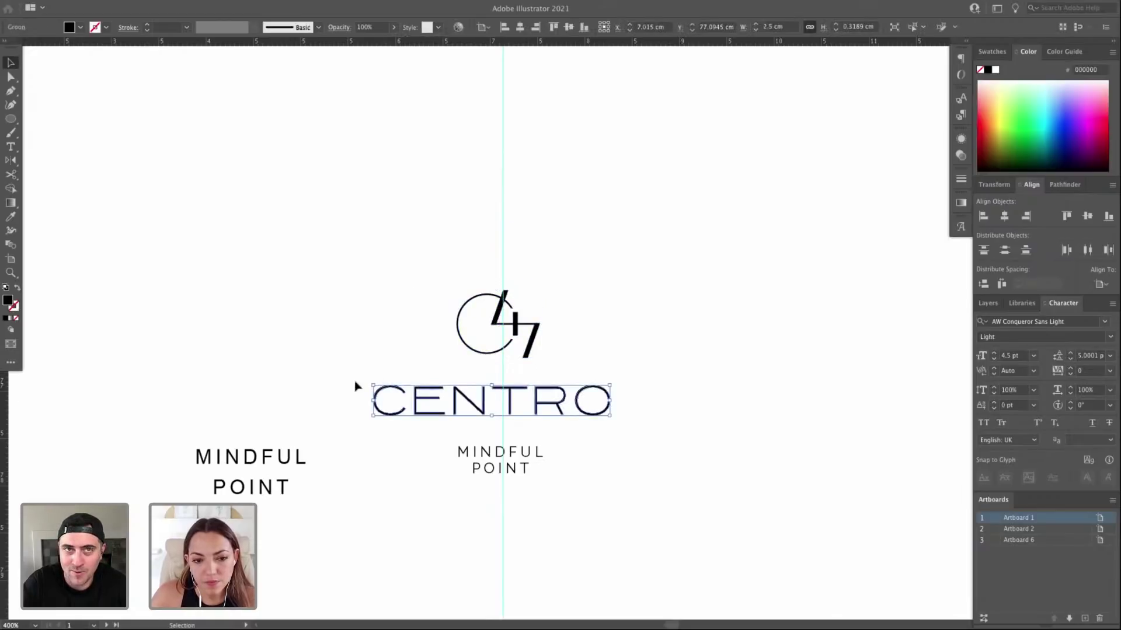
left_click_drag(507, 403, 518, 404)
left_click_drag(640, 484, 376, 217)
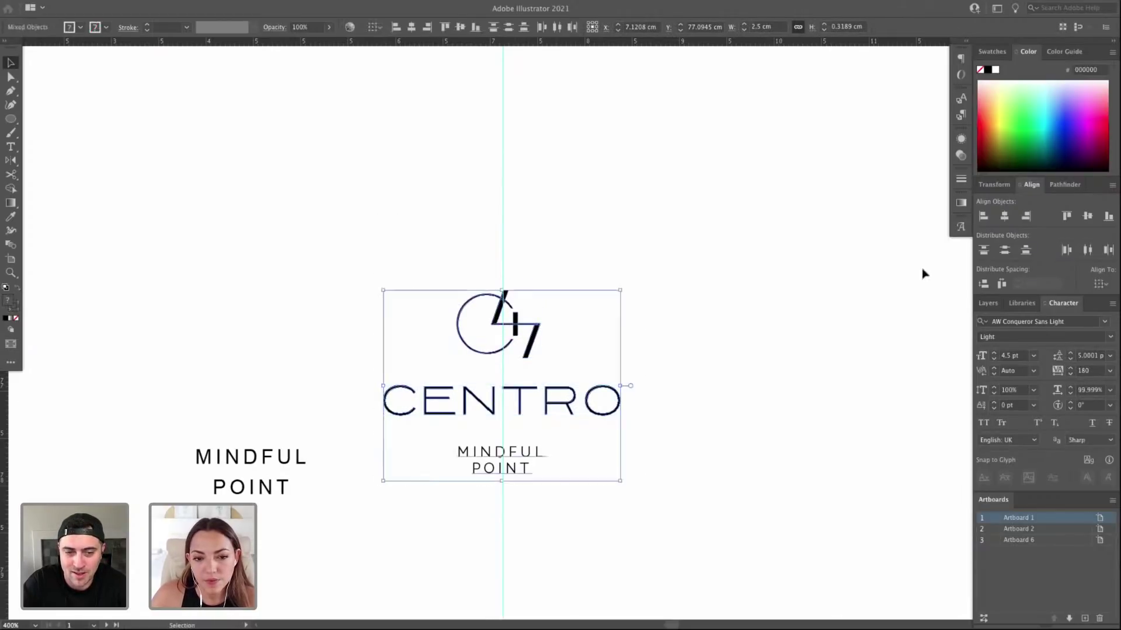
left_click(1004, 216)
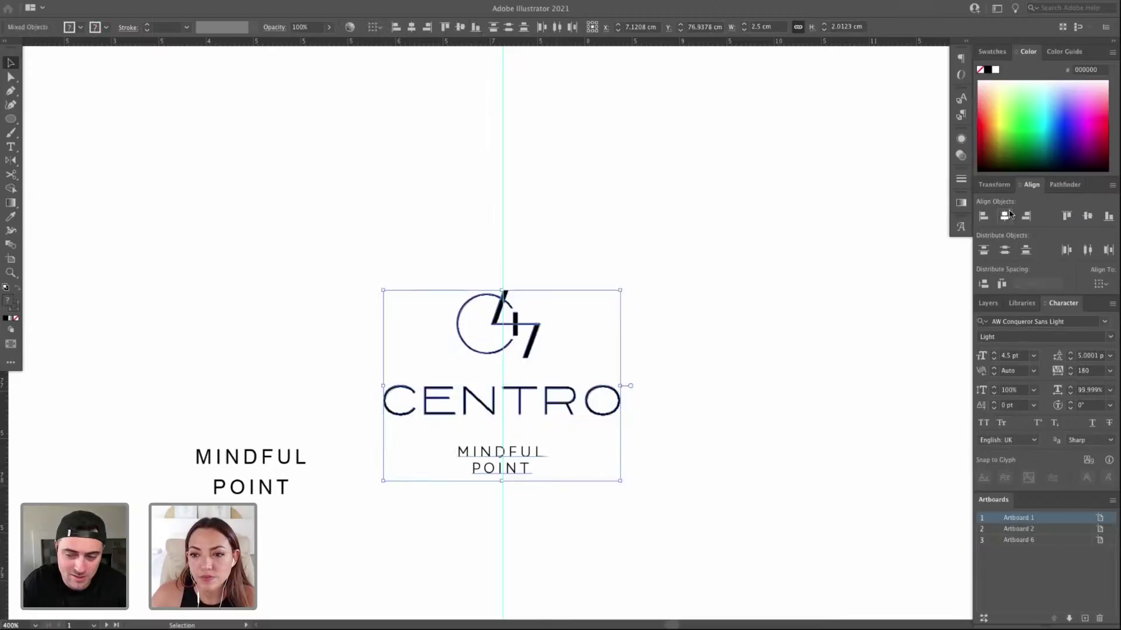
left_click(596, 377)
Widen the MINDFUL POINT tagline's tracking to 240 and move it slightly up toward CENTRO.
left_click(536, 451)
left_click(555, 448)
left_click_drag(538, 455, 537, 450)
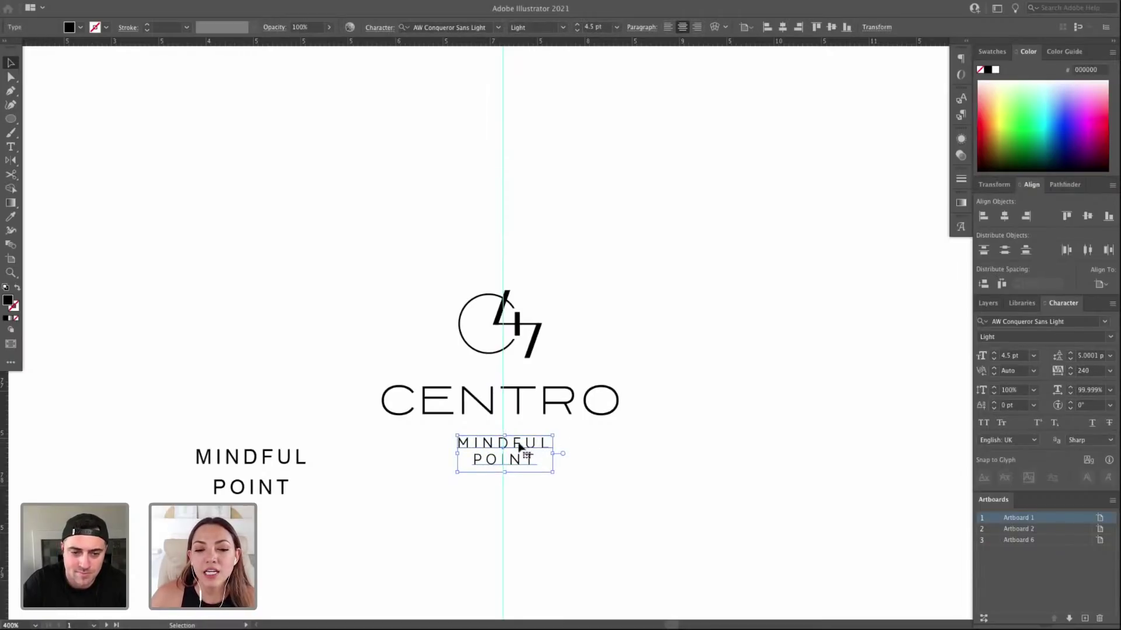
key("space")
key("space")
Duplicate the complete C47 CENTRO MINDFUL POINT lockup directly to the right of the original.
left_click_drag(621, 462, 576, 466)
left_click_drag(210, 154, 522, 401)
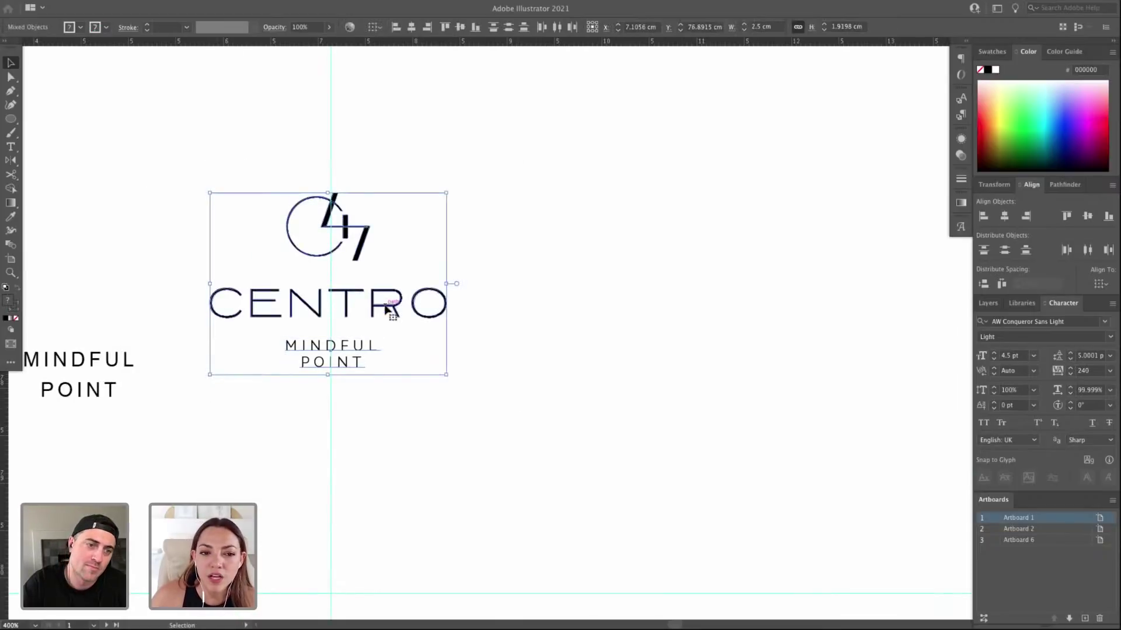
left_click_drag(386, 309, 640, 295, "alt")
key("ctrl+equal")
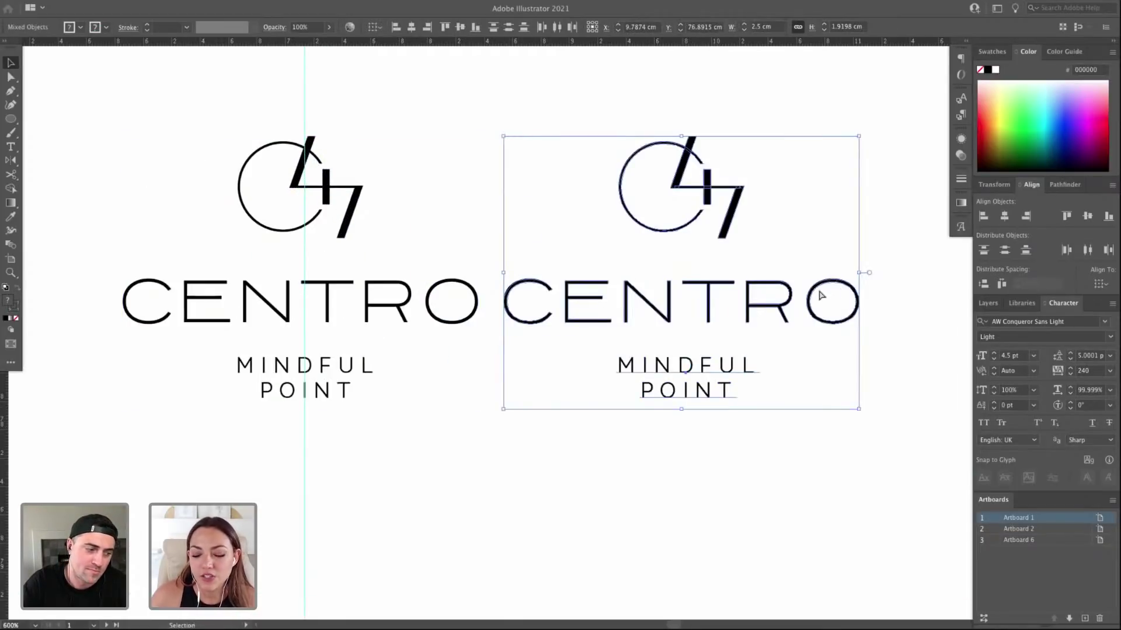
Move the duplicate lockup farther from the original and replace its tagline text with CENTER.
key("ctrl+minus")
left_click_drag(649, 335, 707, 335)
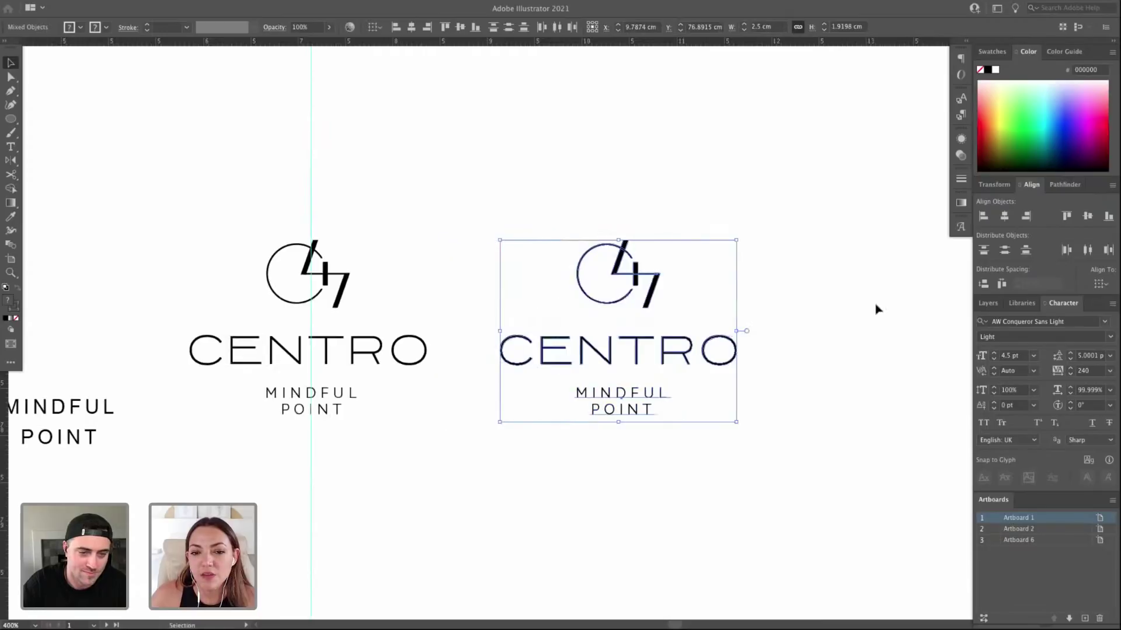
left_click(876, 310)
key("t")
left_click(665, 415)
key("ctrl+a")
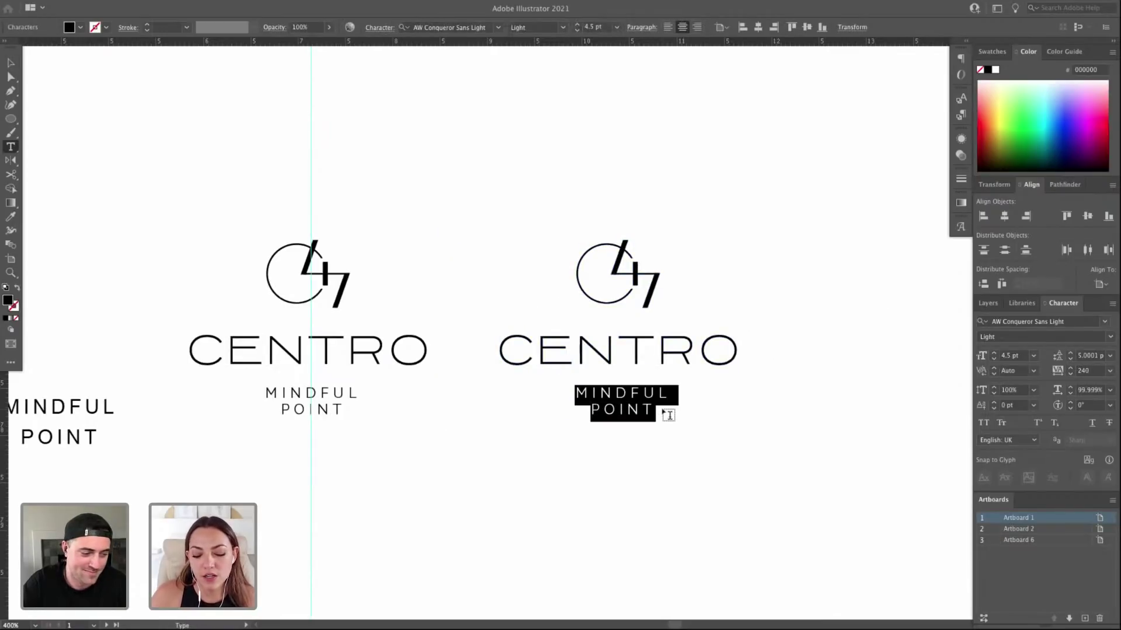
type("CENTER")
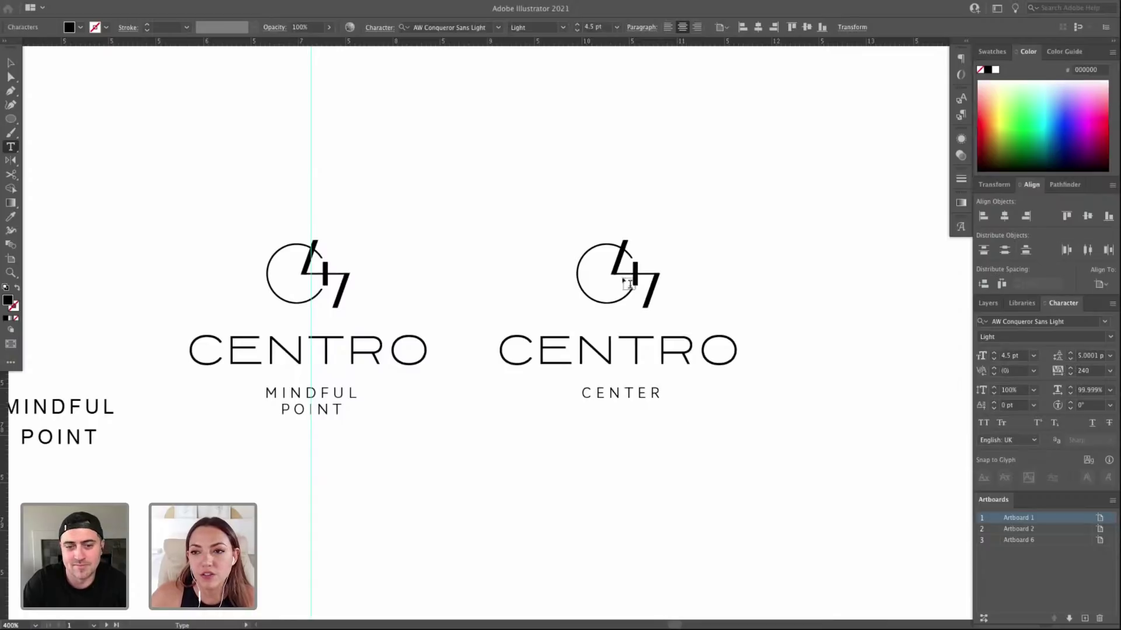
Insert PSYC in front of CENTER in the duplicate lockup's tagline.
left_click(586, 393)
type("PS")
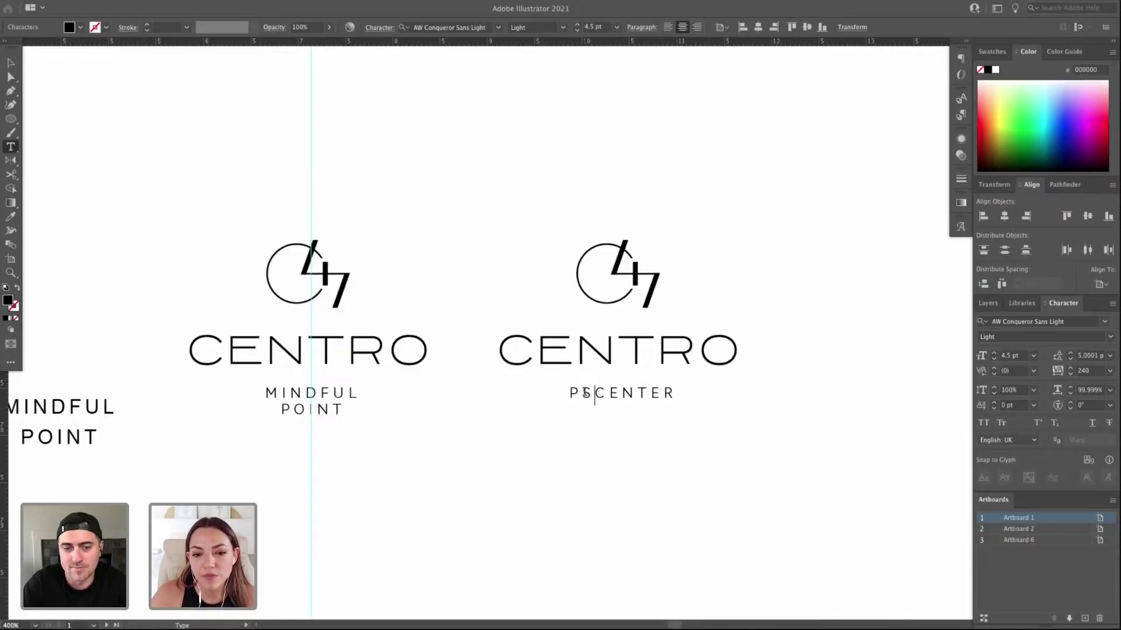
type("YC")
Clear the duplicate's tagline text and delete the whole duplicate C47 CENTRO lockup.
left_click_drag(669, 393, 539, 394)
key("BackSpace")
left_click(11, 62)
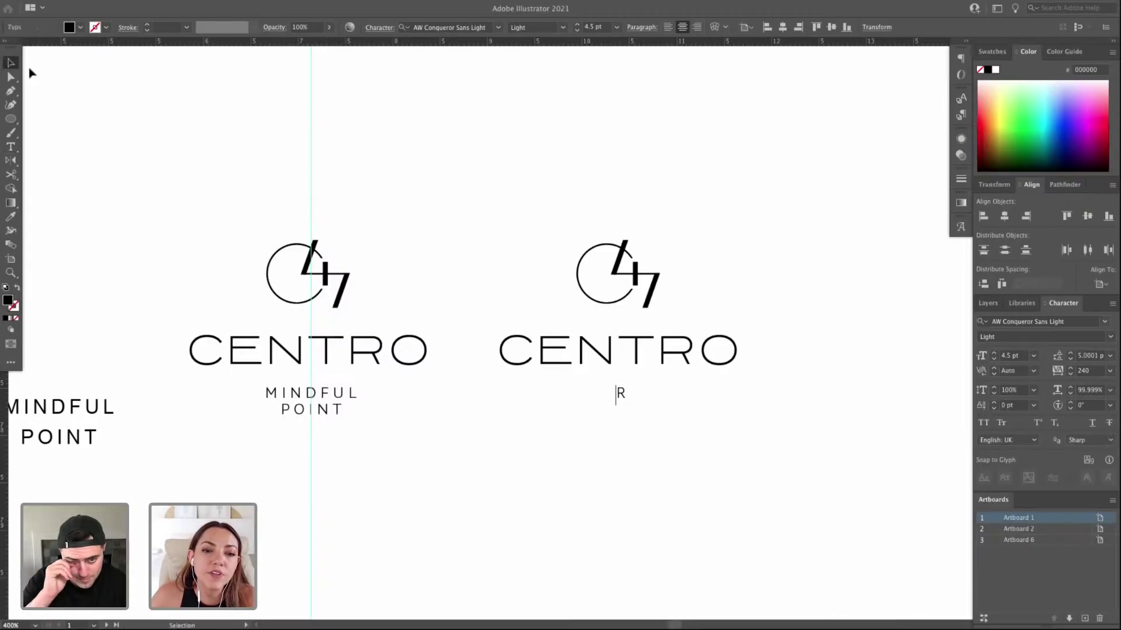
key("Delete")
left_click_drag(759, 391, 481, 212)
key("Delete")
scroll(485, 233, "right", 1)
scroll(490, 260, "left", 2)
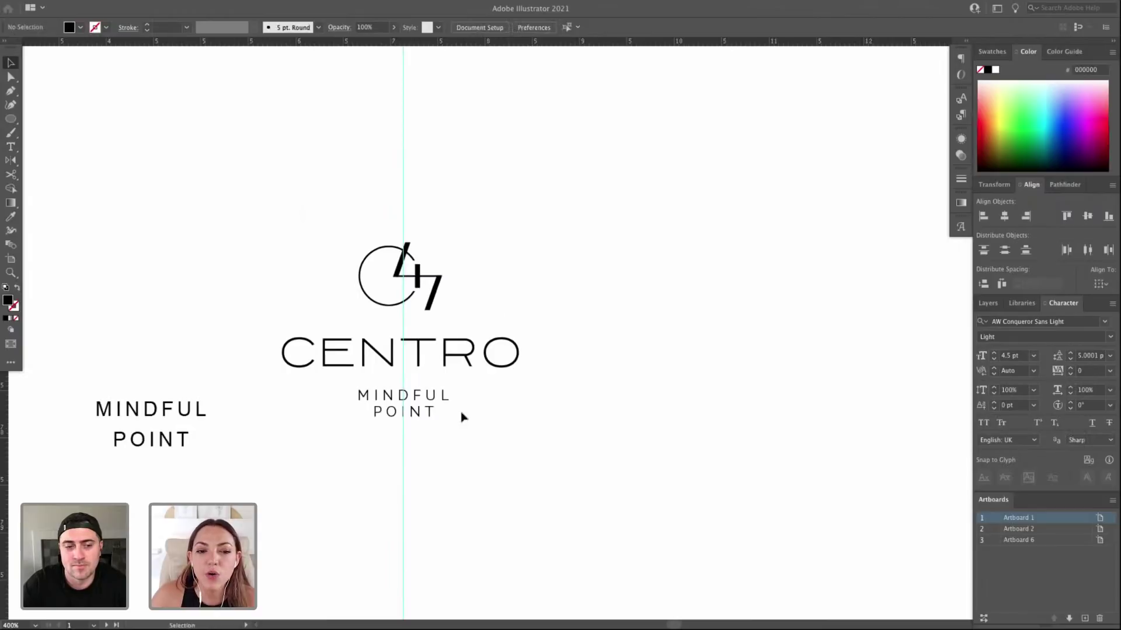
left_click(424, 395)
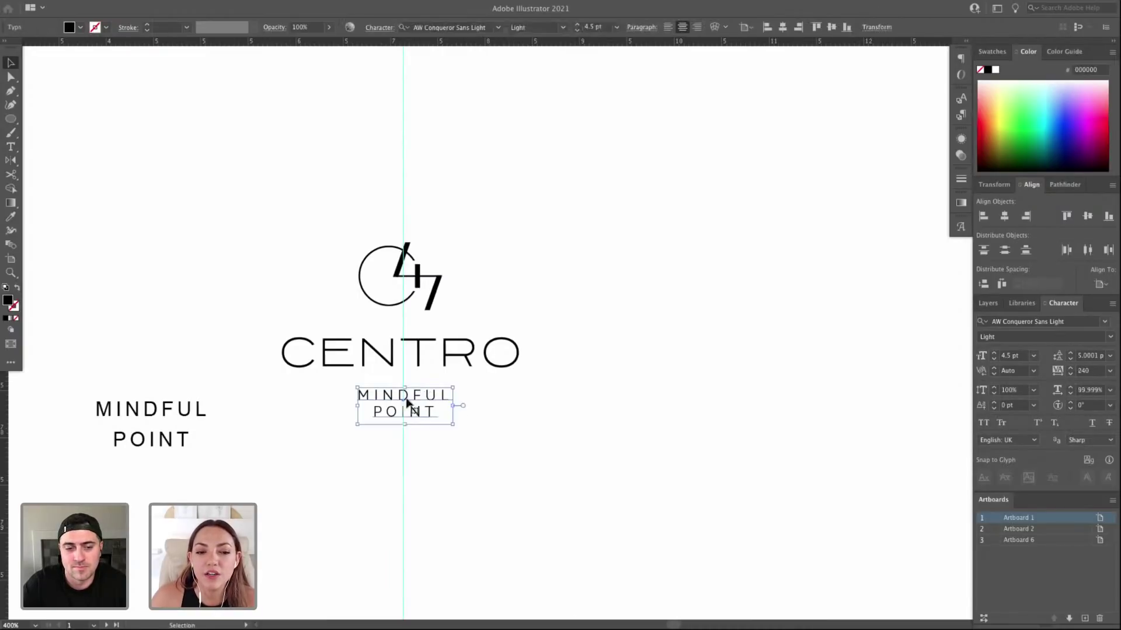
left_click(428, 374)
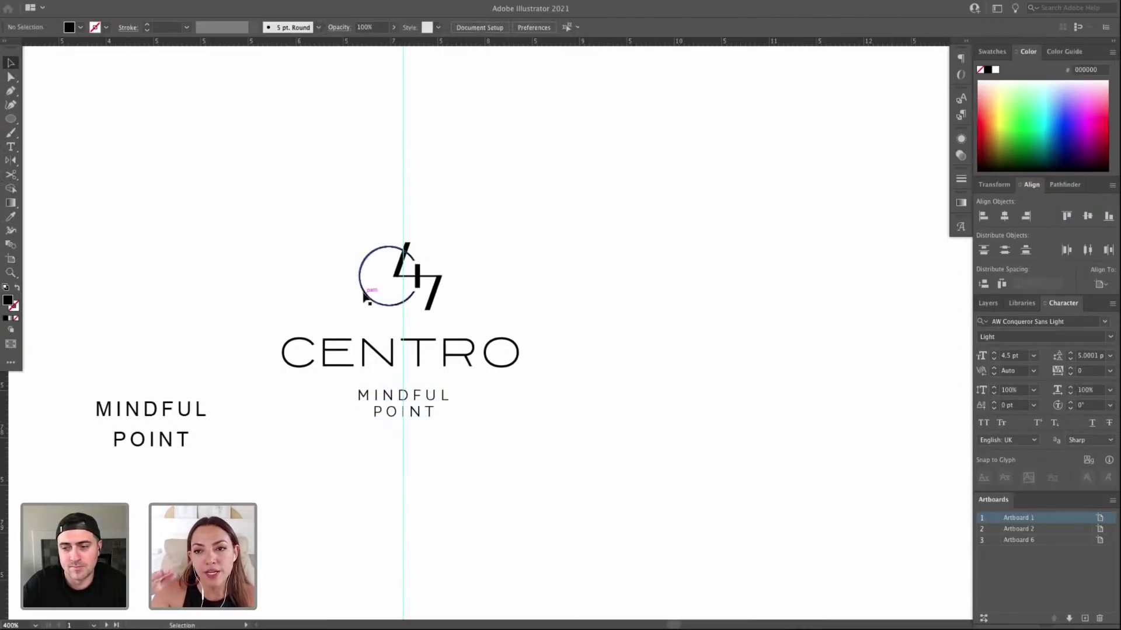
scroll(461, 273, "up", 1)
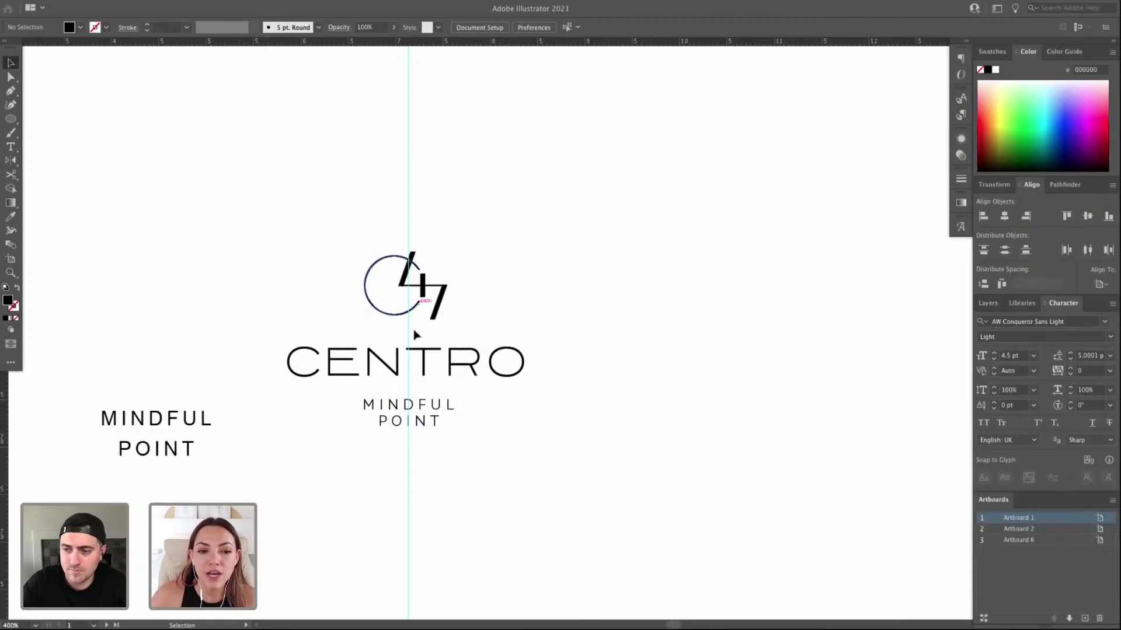
left_click(412, 407)
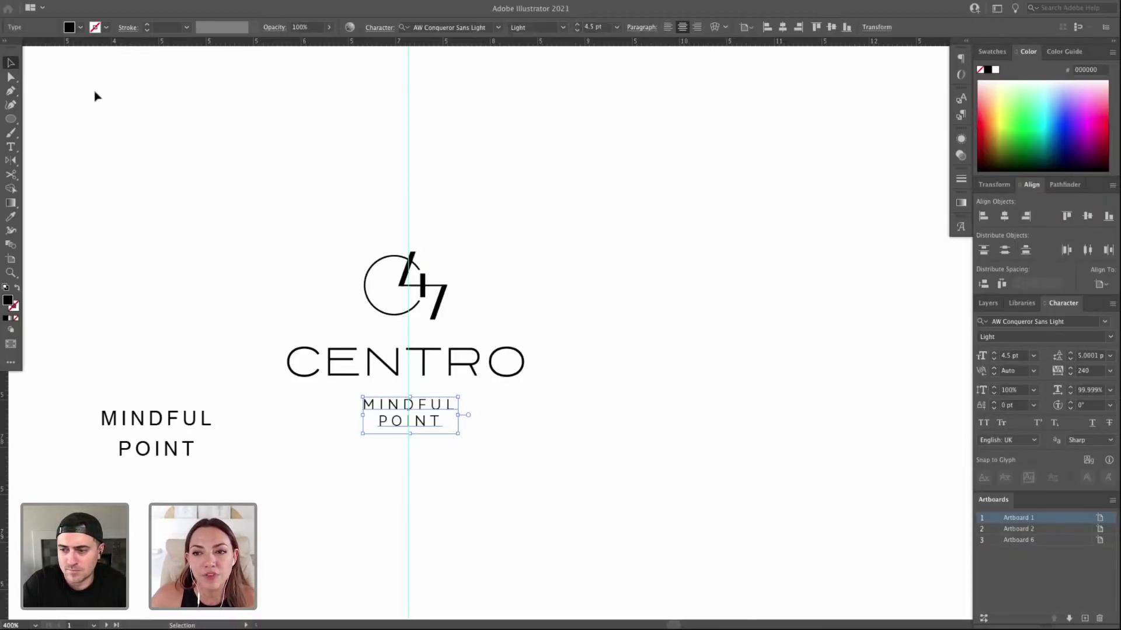
Switch the document view to full-screen mode with the menu bar.
left_click(105, 133)
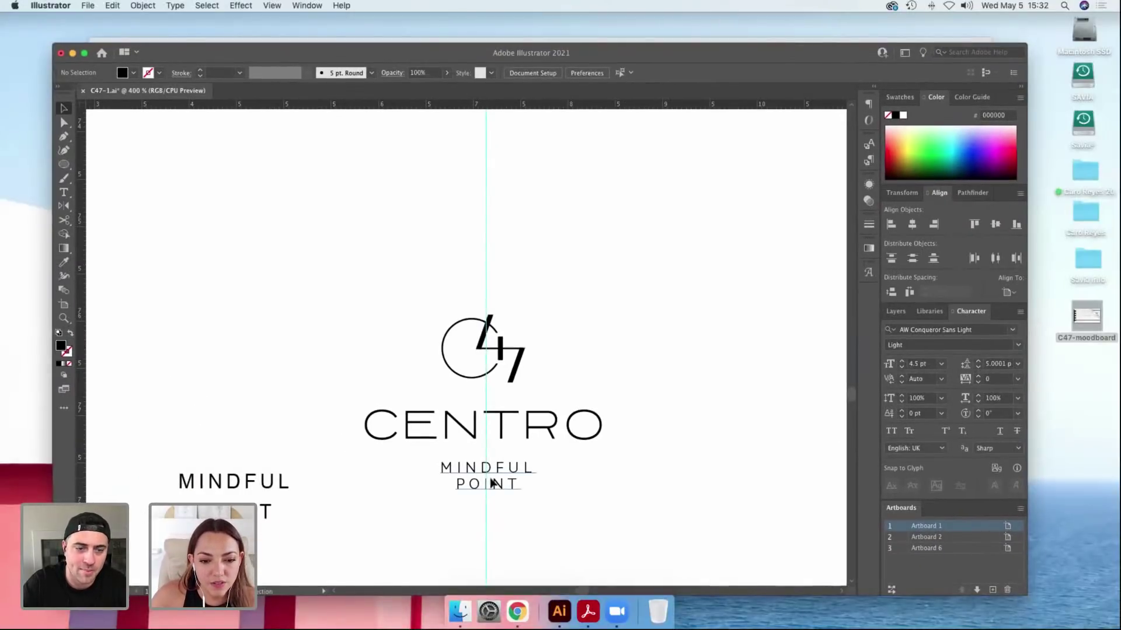
left_click(490, 482)
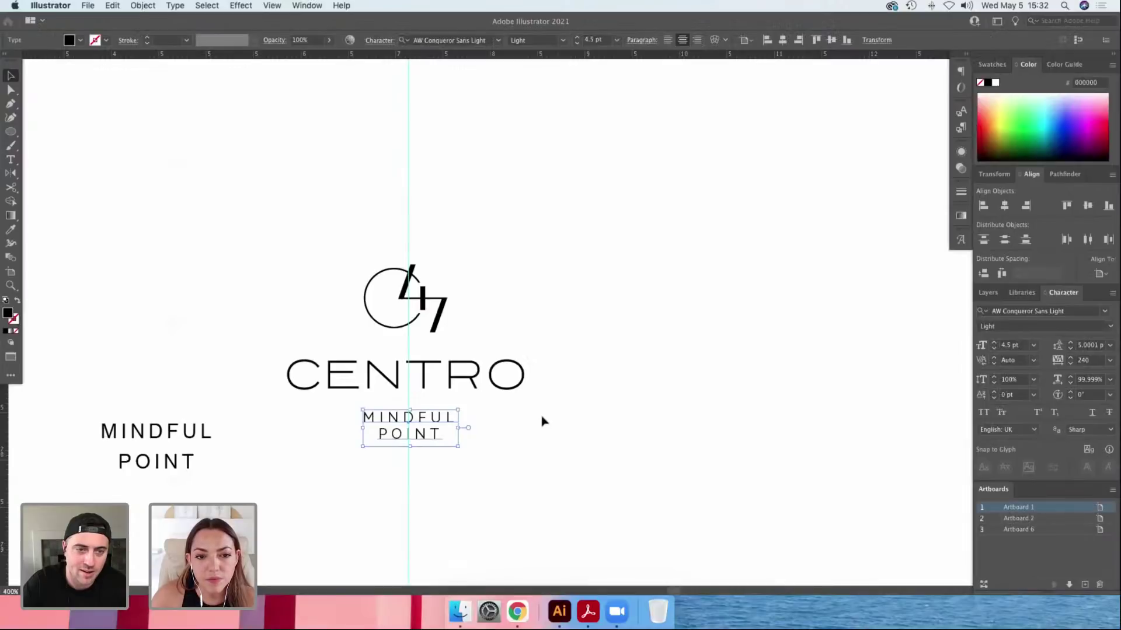
key("f")
key("f")
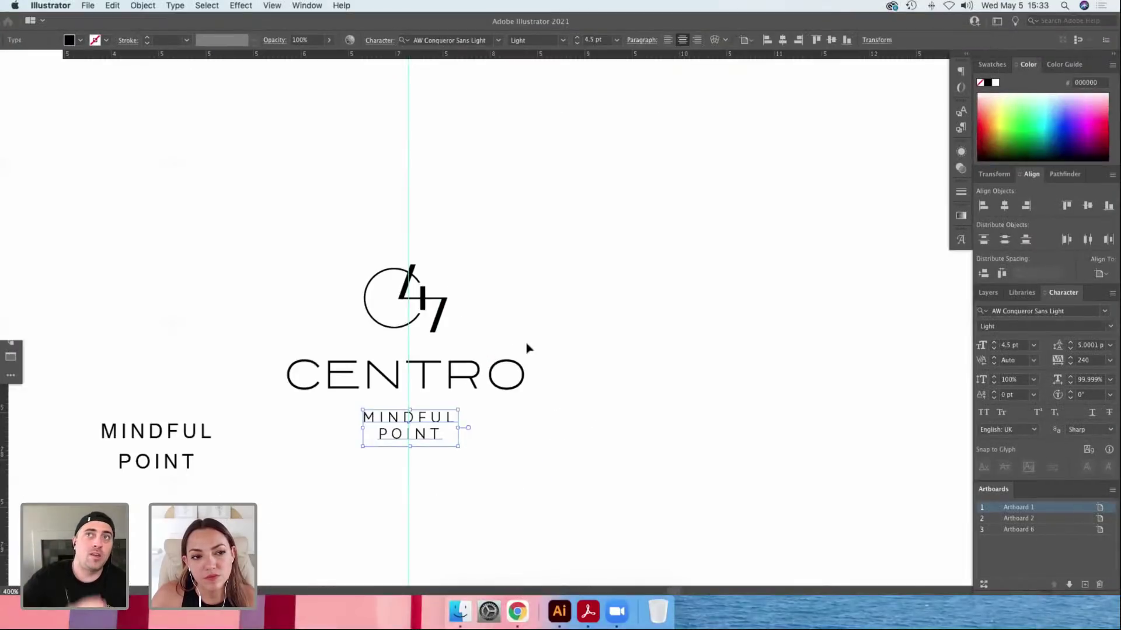
Try nudging the MINDFUL POINT tagline slightly down and left, and move it back.
left_click_drag(484, 419, 588, 428)
double_click(558, 426)
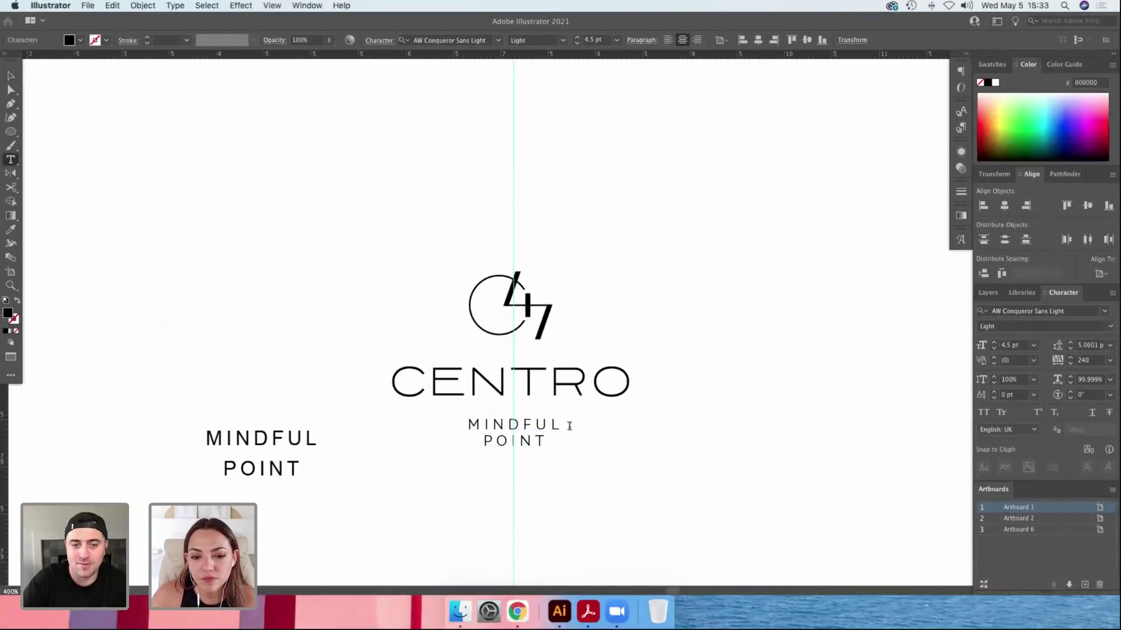
left_click(13, 77)
left_click(533, 411)
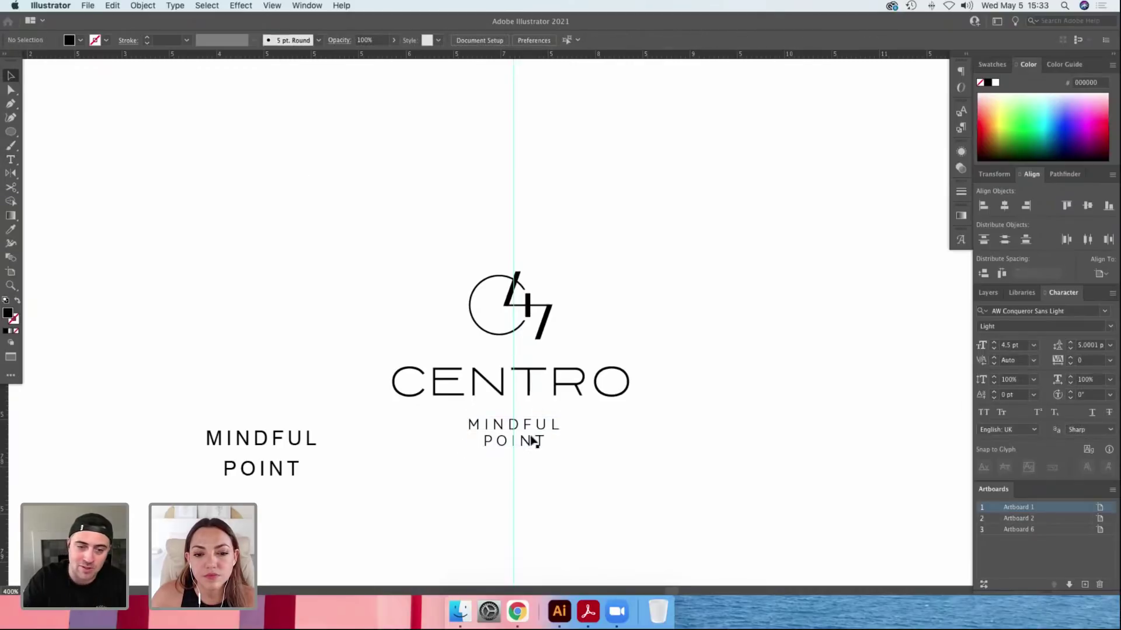
left_click(525, 443)
key("Down")
key("Left")
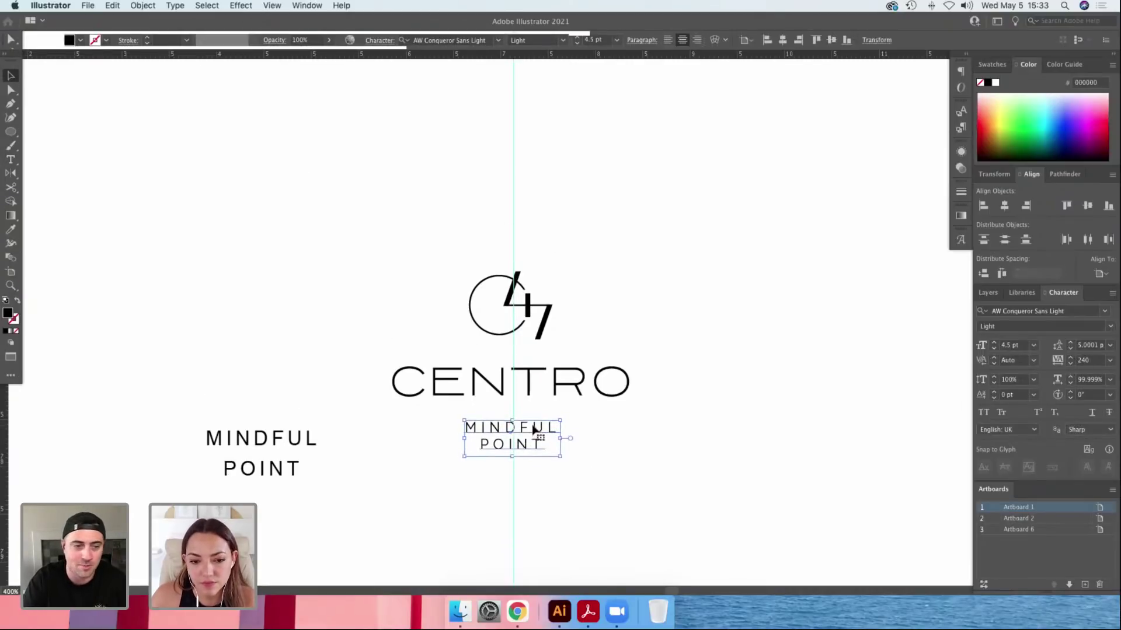
key("Up")
key("Right")
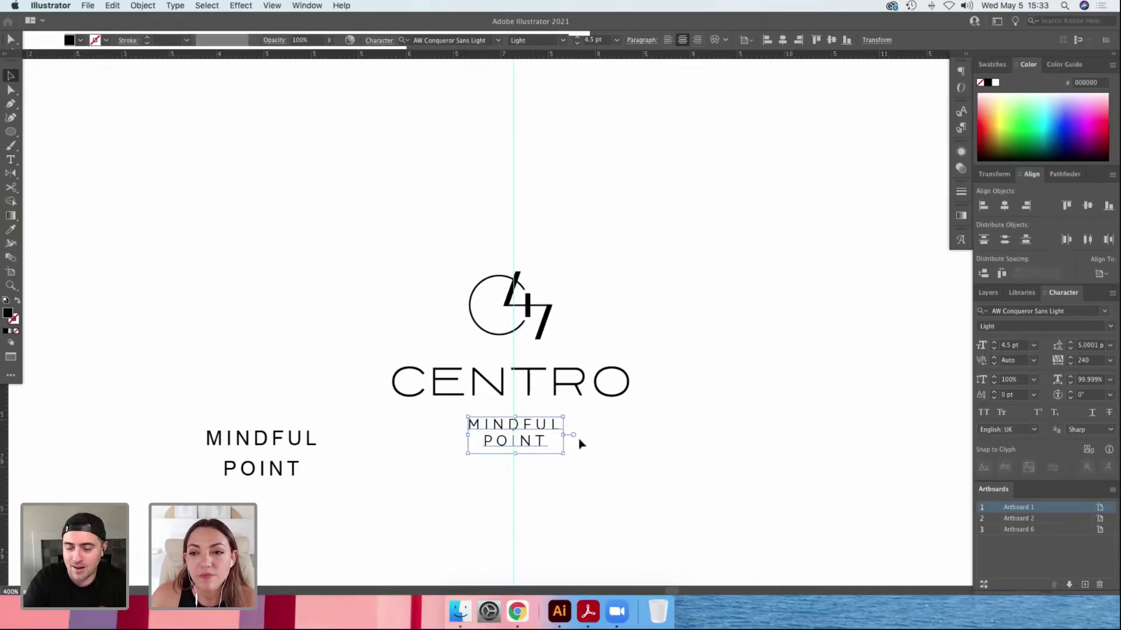
key("super+equal")
left_click_drag(605, 407, 602, 410)
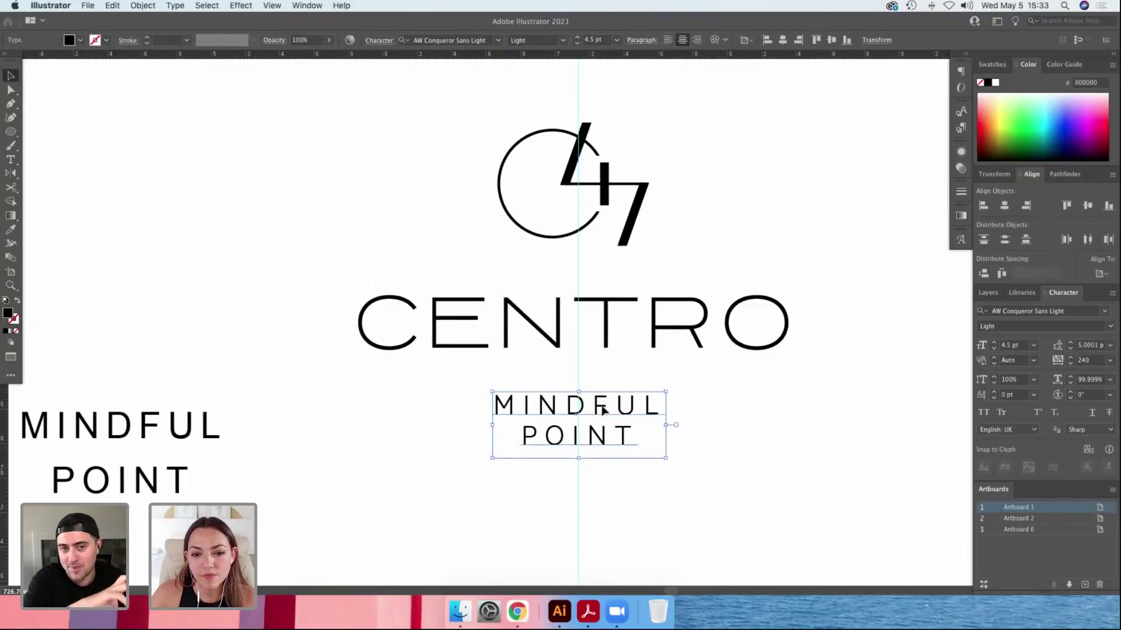
left_click(646, 368)
key("super+minus")
left_click_drag(671, 305, 624, 346)
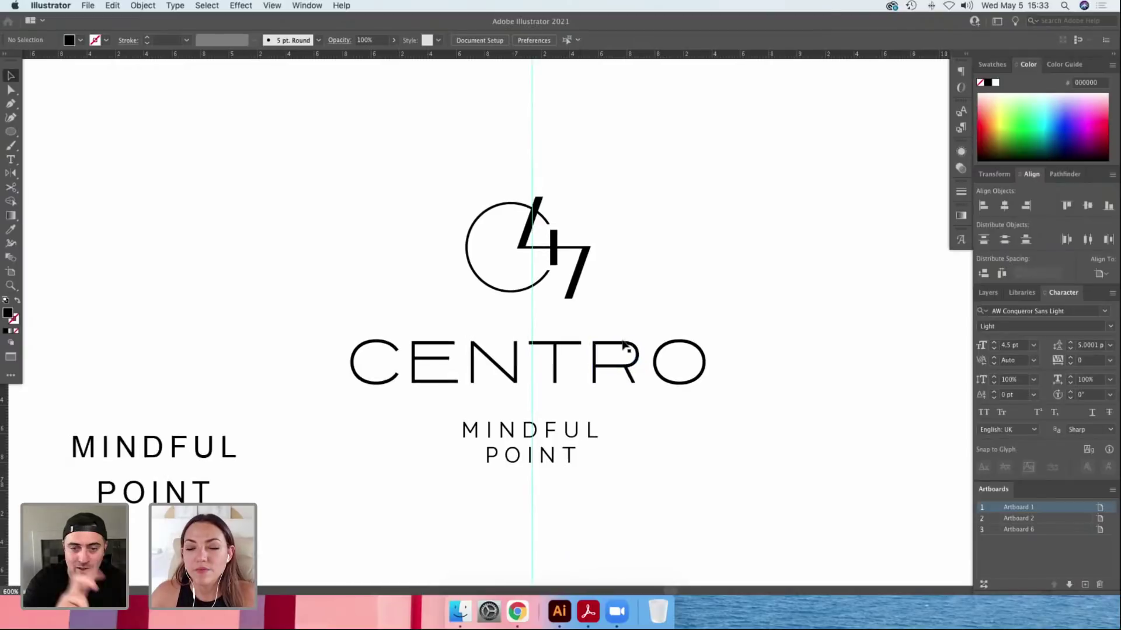
left_click(620, 356)
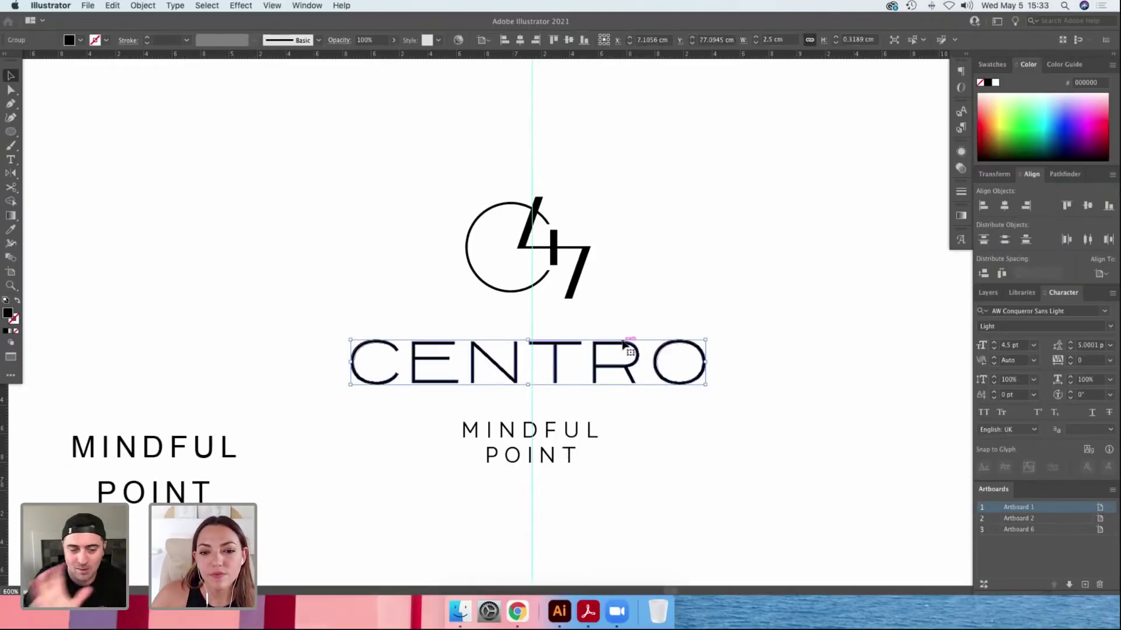
Delete the larger loose MINDFUL POINT text beside the lockup.
scroll(614, 388, "right", 2)
key("super+minus")
left_click_drag(378, 423, 192, 305)
key("Delete")
Try moving the lockup's MINDFUL POINT tagline slightly up and right, and undo the move.
scroll(548, 353, "up", 2)
scroll(549, 353, "right", 2)
left_click(518, 419)
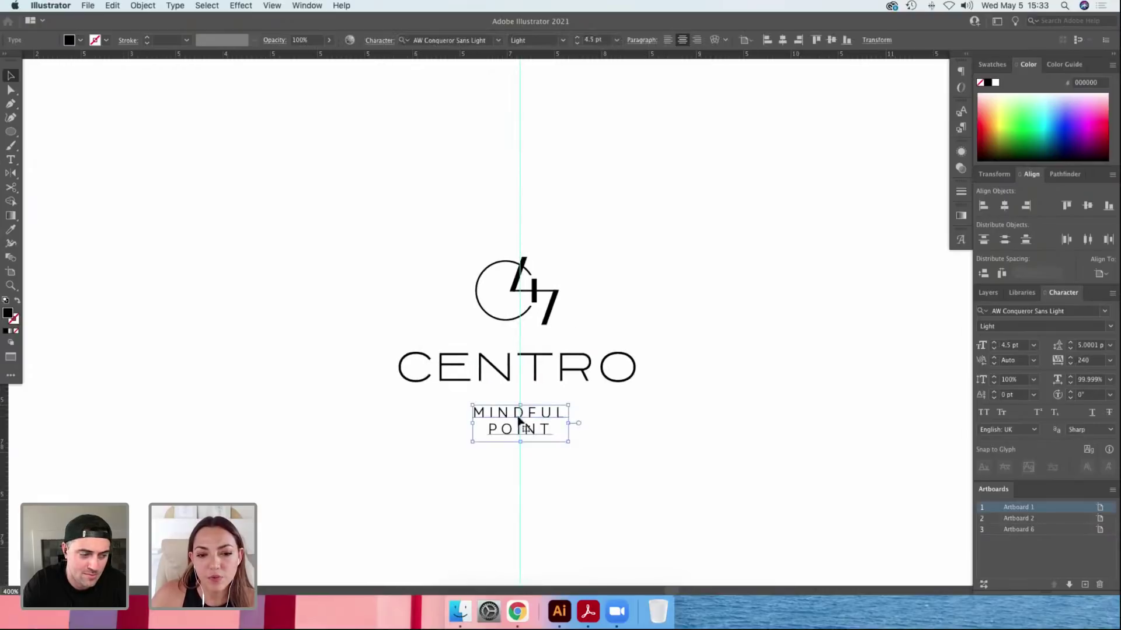
left_click_drag(542, 427, 551, 423)
key("super+z")
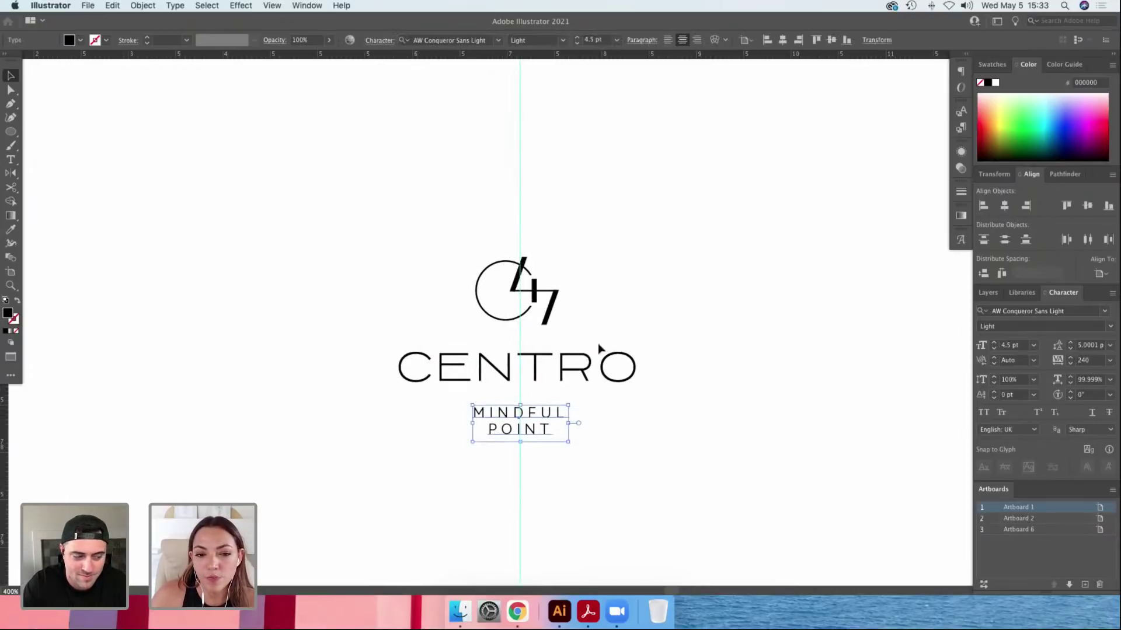
Shrink the C47 symbol to about 0.39 cm wide and place it centred just above CENTRO.
left_click(591, 360)
left_click(555, 294)
left_click_drag(555, 295, 560, 300)
left_click_drag(562, 261, 530, 308)
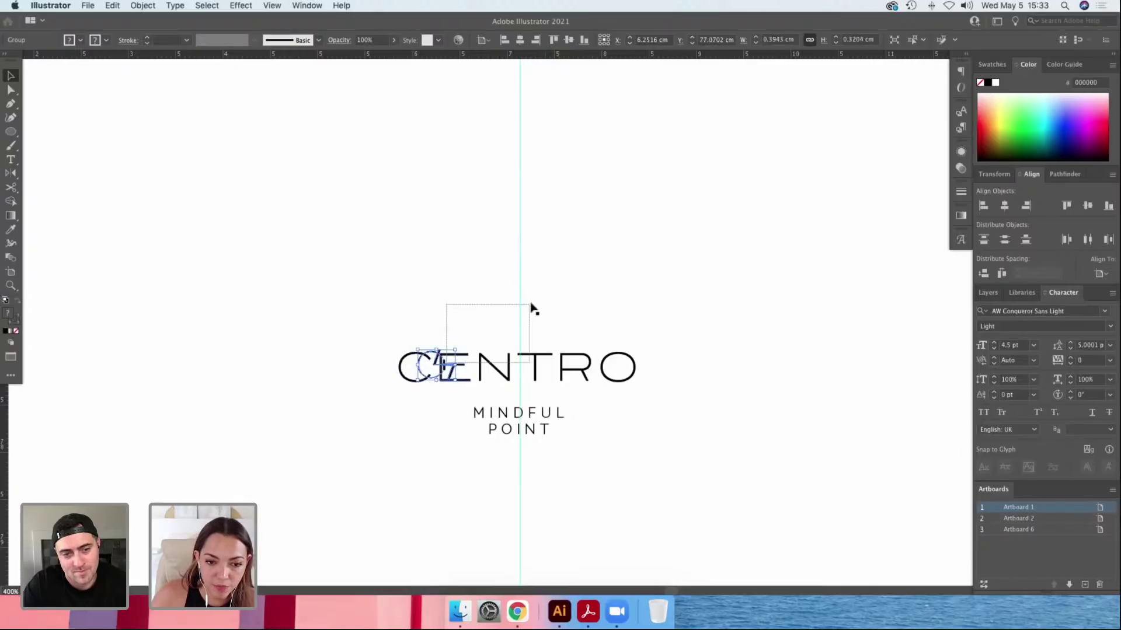
left_click_drag(434, 358, 509, 305)
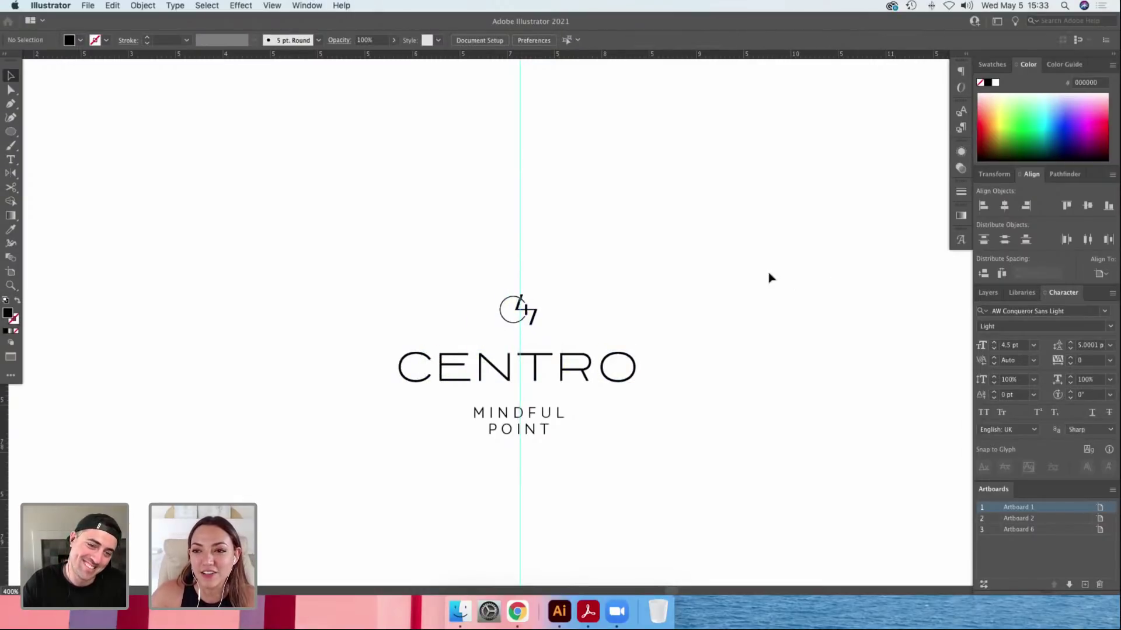
Resize the C47 symbol to about 0.71 cm wide and nudge it right onto the vertical centre guide.
left_click_drag(571, 335, 554, 269)
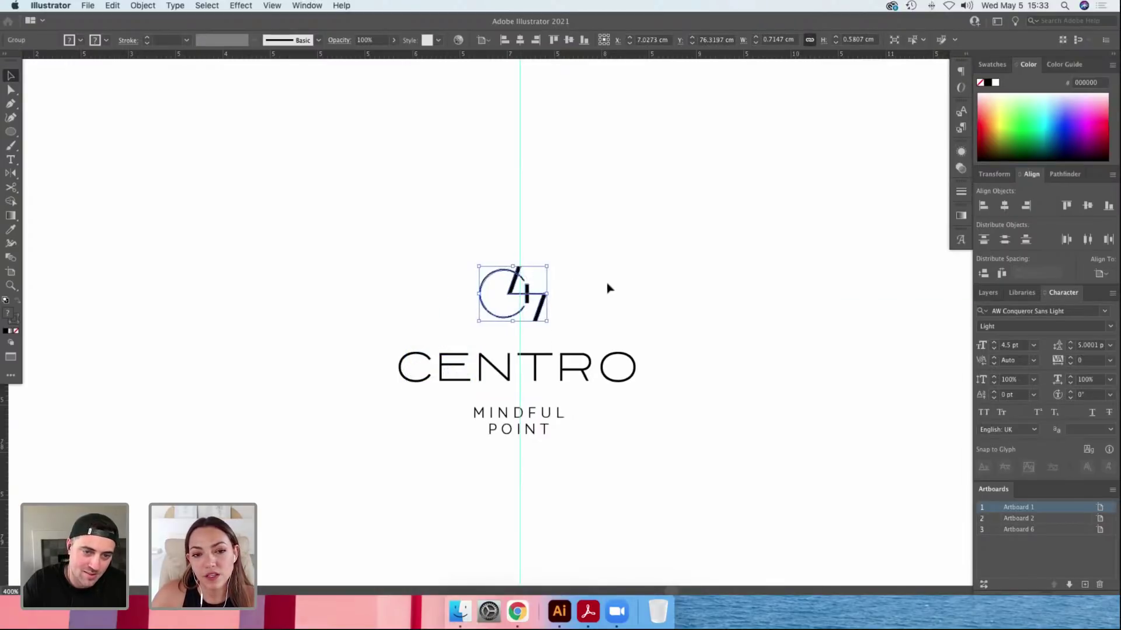
key("Left")
left_click(597, 290)
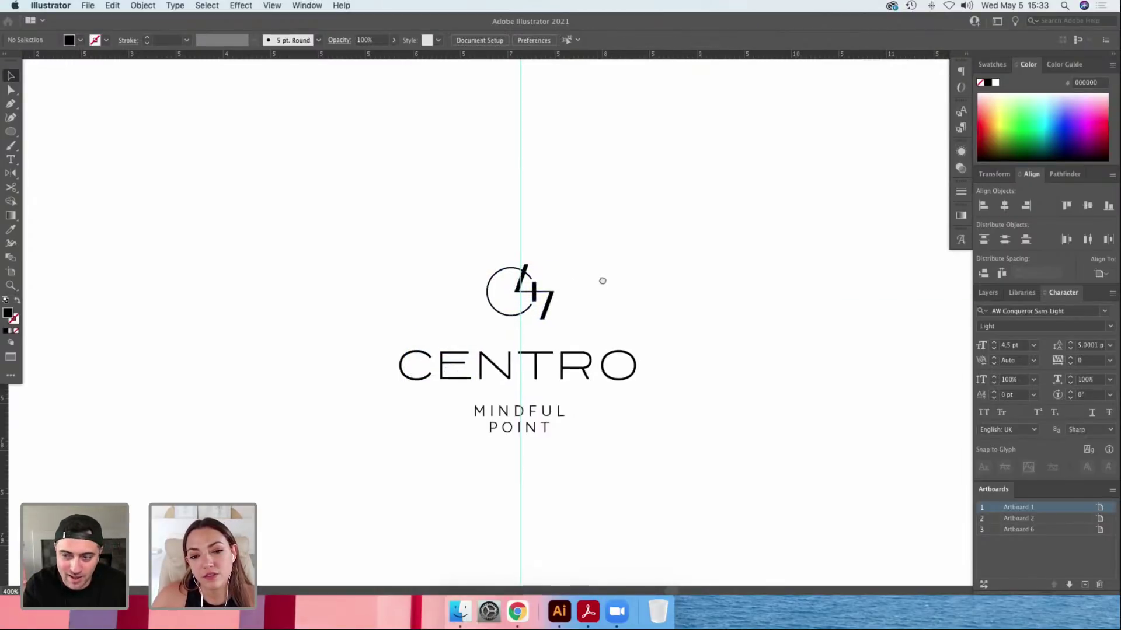
Move the CENTRO wordmark slightly down and right, closer to being centred on the vertical guide.
scroll(651, 375, "up", 5)
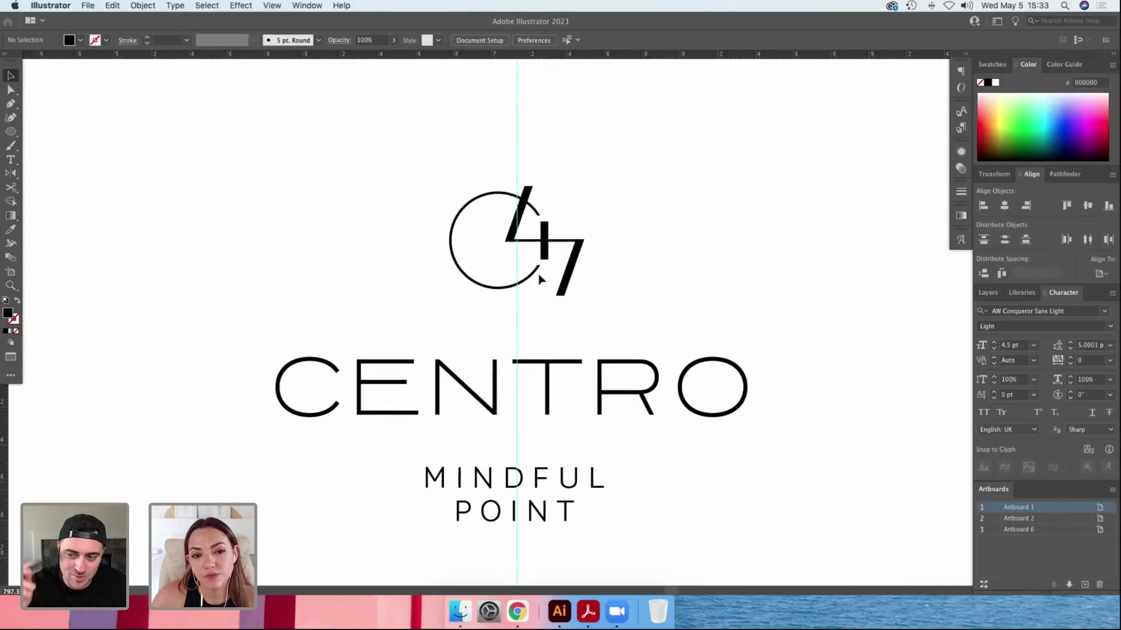
left_click(537, 276)
left_click(686, 314)
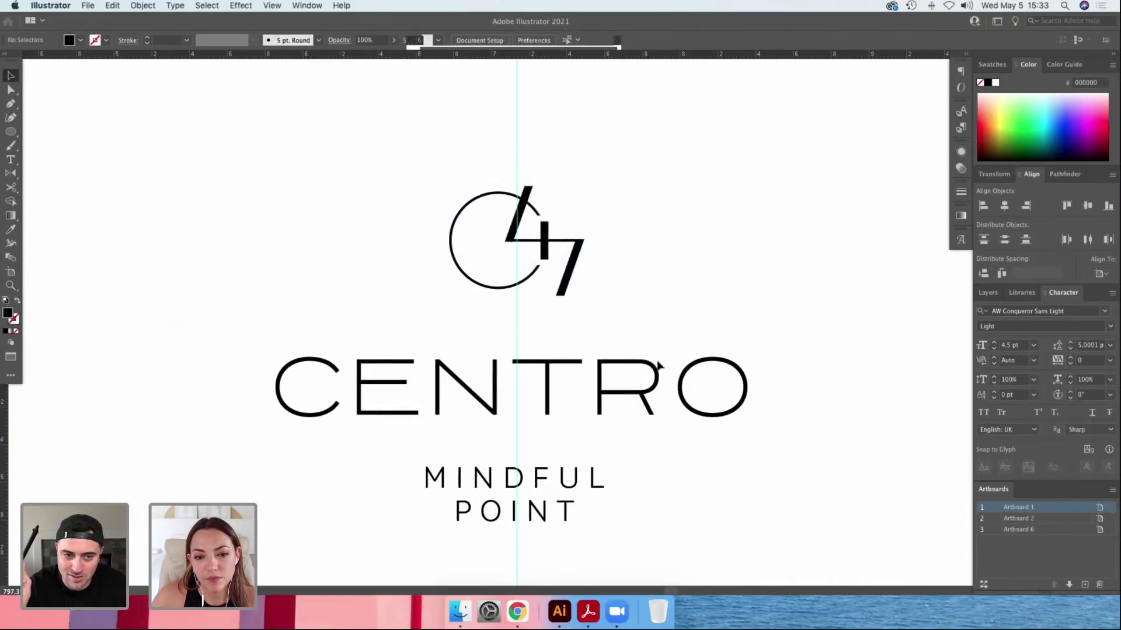
left_click(563, 362)
left_click_drag(557, 361, 559, 364)
left_click(243, 366)
left_click_drag(257, 361, 758, 450)
left_click(573, 480)
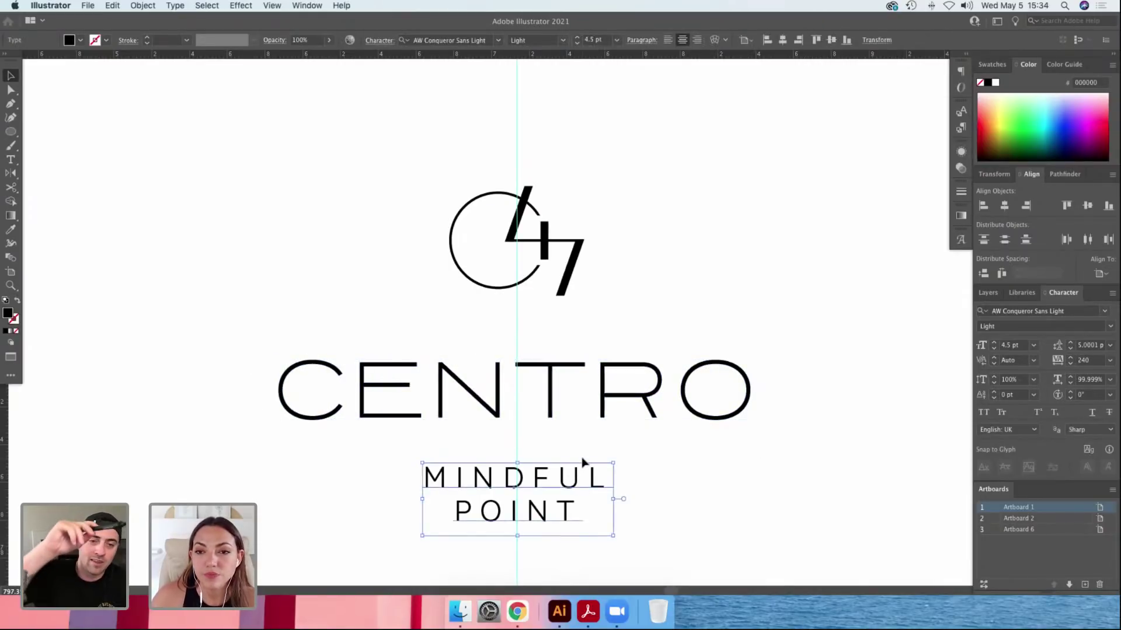
Examine the C47 symbol's shapes and gaps at high magnification.
left_click_drag(411, 156, 664, 299)
left_click(370, 173)
left_click_drag(370, 172, 713, 333)
left_click(523, 196)
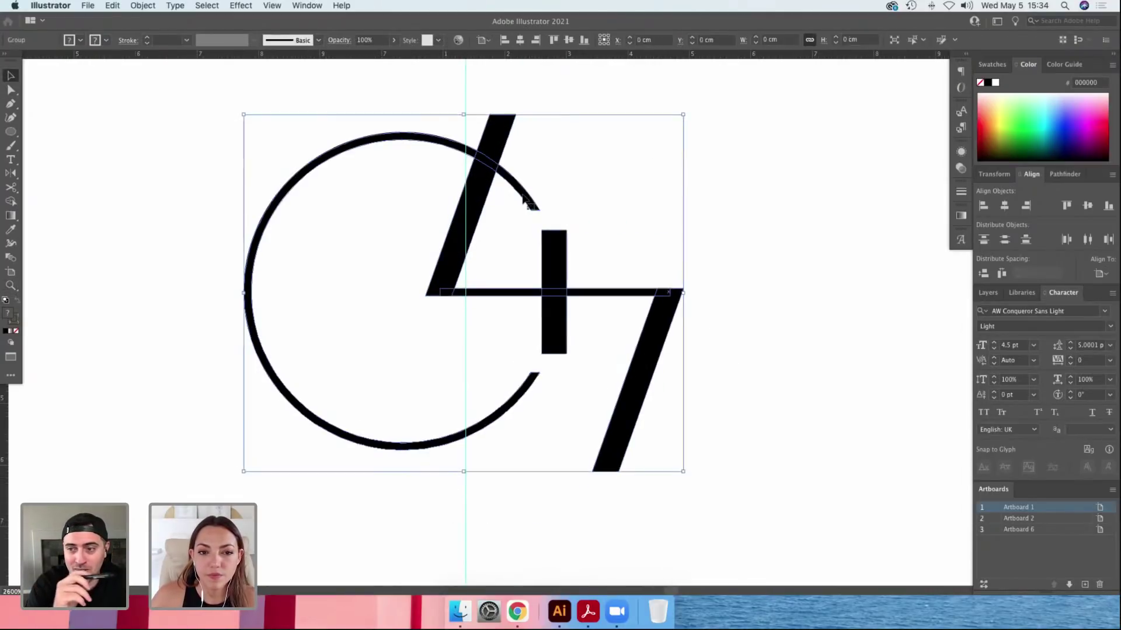
key("super+minus")
key("super+minus")
key("super+minus")
key("super+minus")
key("super+minus")
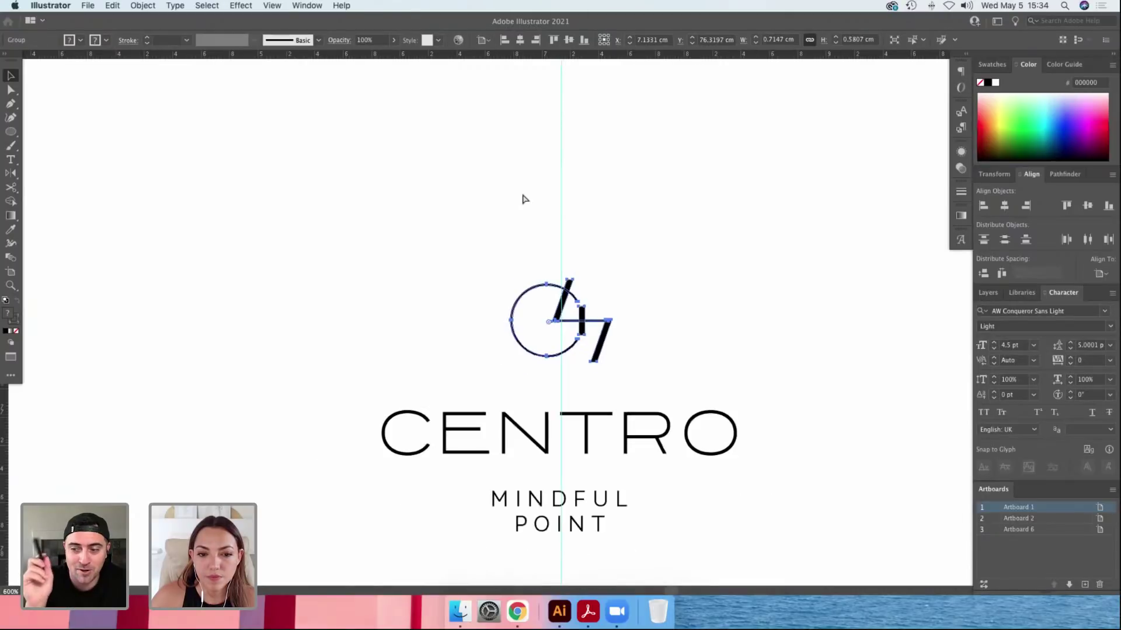
Isolate the C47 symbol group to pick out its open circle, and leave isolation mode.
key("z")
mouse_move(410, 224)
left_mouse_down()
mouse_move(708, 436)
mouse_move(776, 467)
left_mouse_up()
left_click_drag(484, 408, 522, 417)
key("v")
left_click(544, 327)
left_click(544, 328)
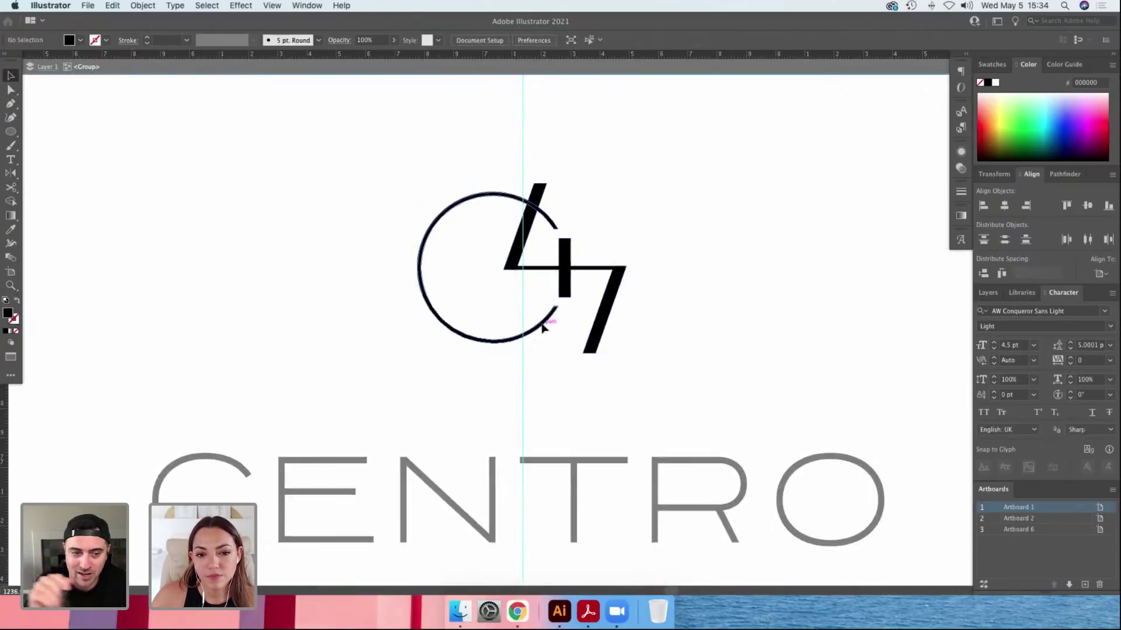
left_click(550, 323)
left_click(551, 345)
left_click(546, 322)
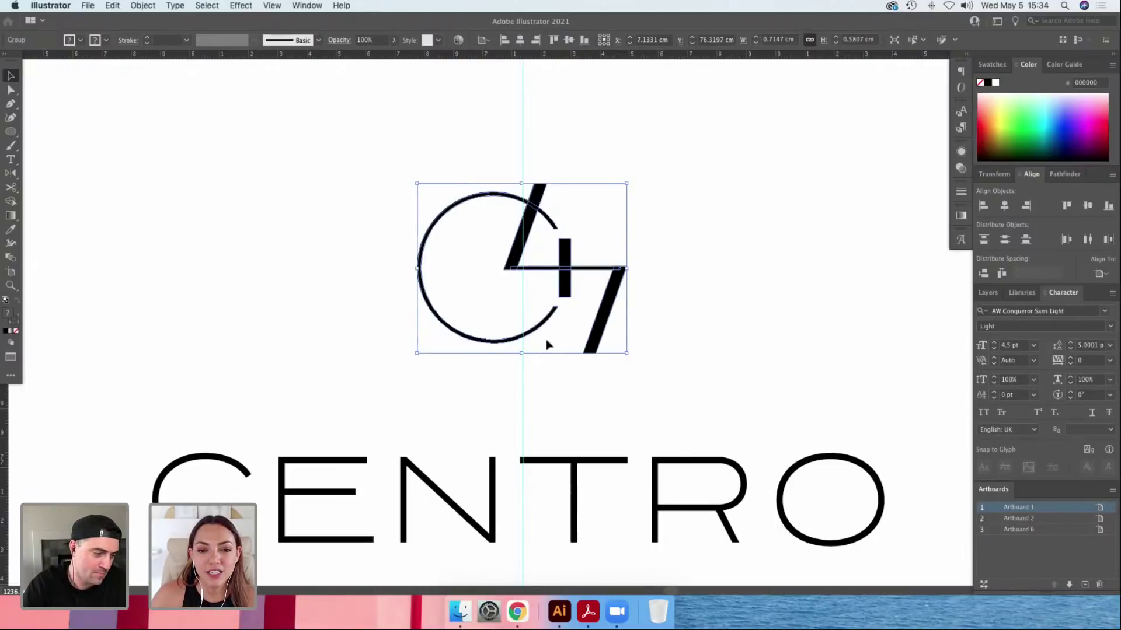
left_click(550, 333)
double_click(552, 324)
left_click(553, 323)
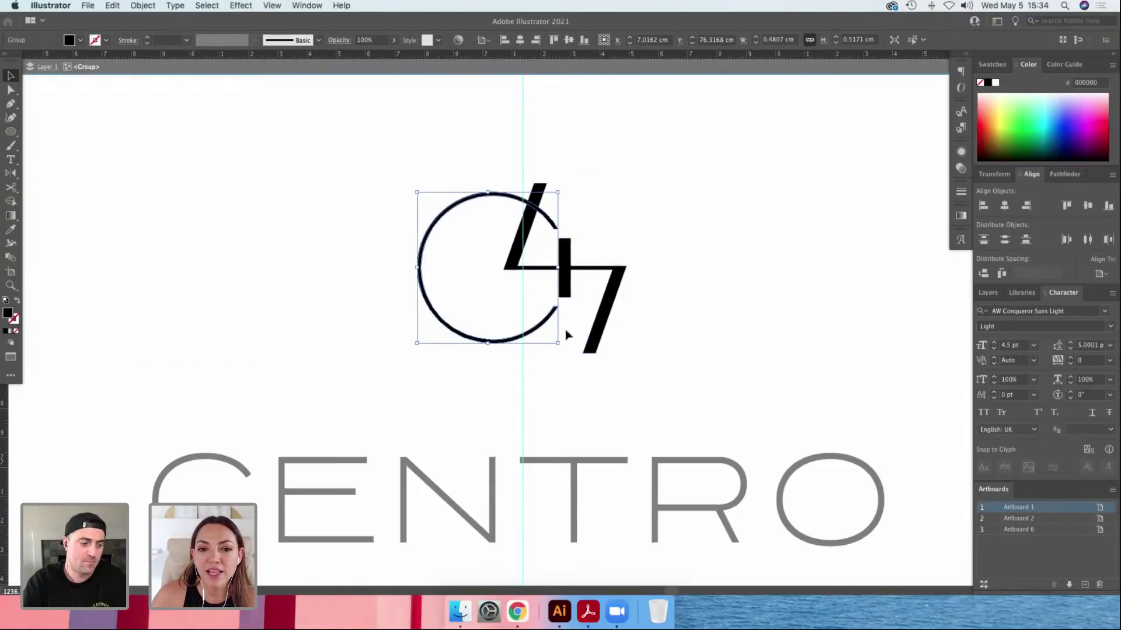
double_click(566, 335)
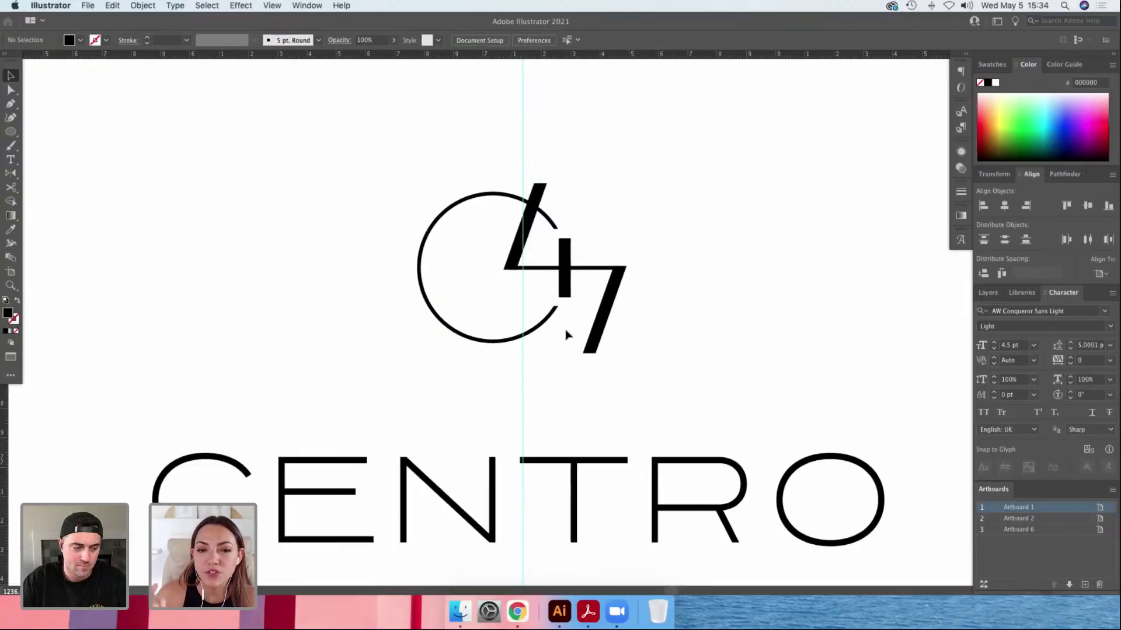
Enter the C47 symbol group and select only its open circle for editing.
scroll(566, 335, "down", 3)
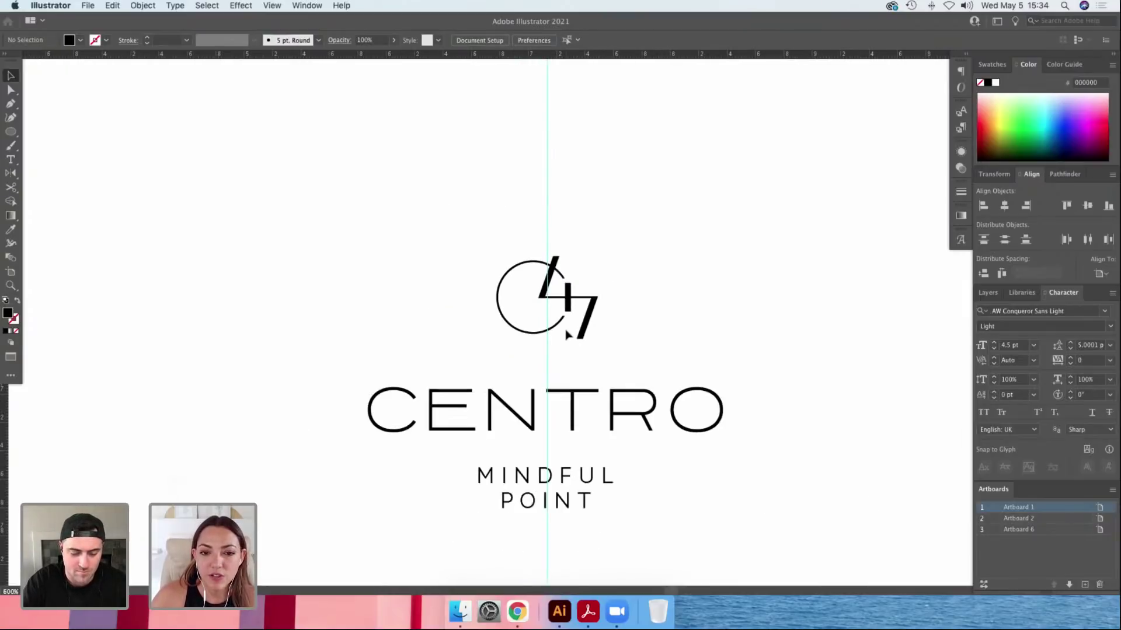
left_click_drag(365, 379, 304, 387)
left_click(796, 444)
left_click(542, 381)
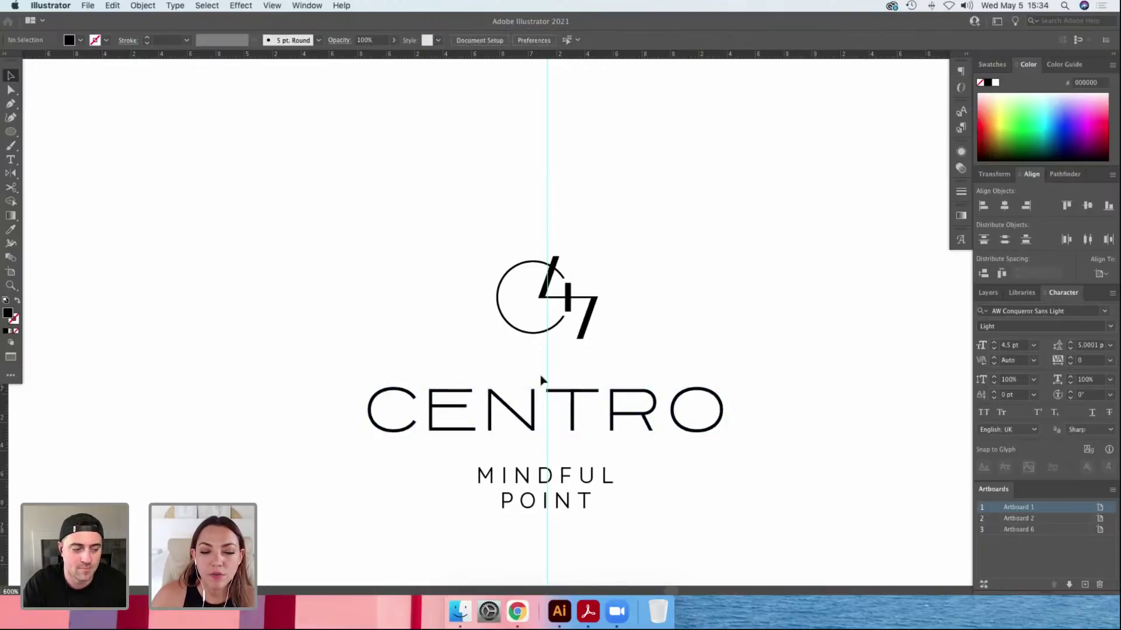
double_click(557, 328)
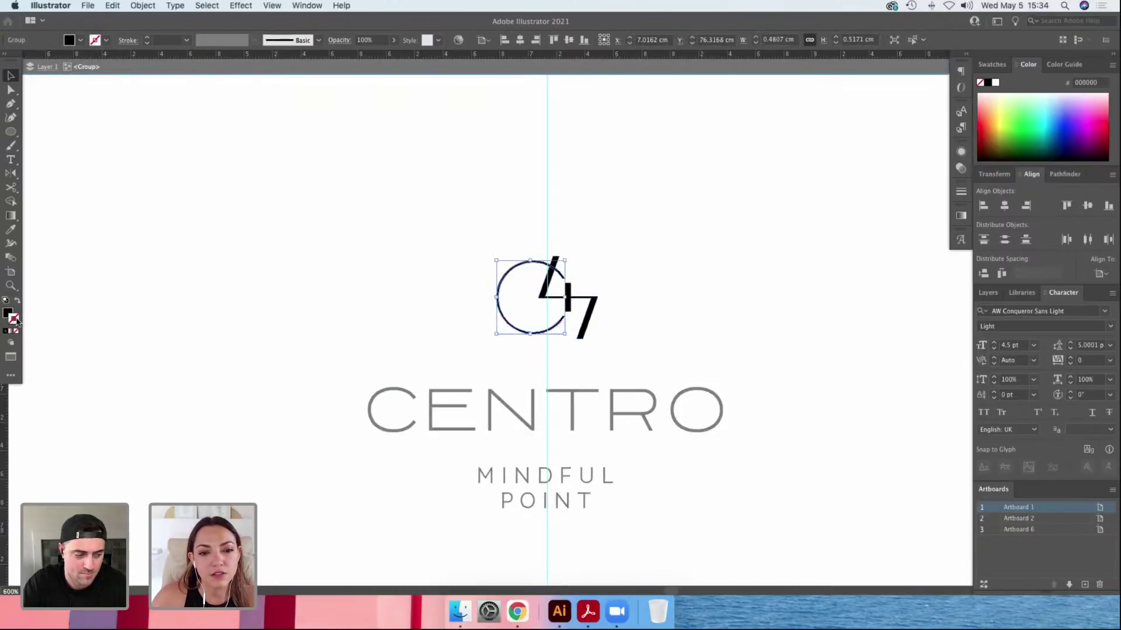
Apply a white FFFFFF stroke to the open circle inside the logo mark's group.
double_click(16, 320)
type("ffffff")
key("Return")
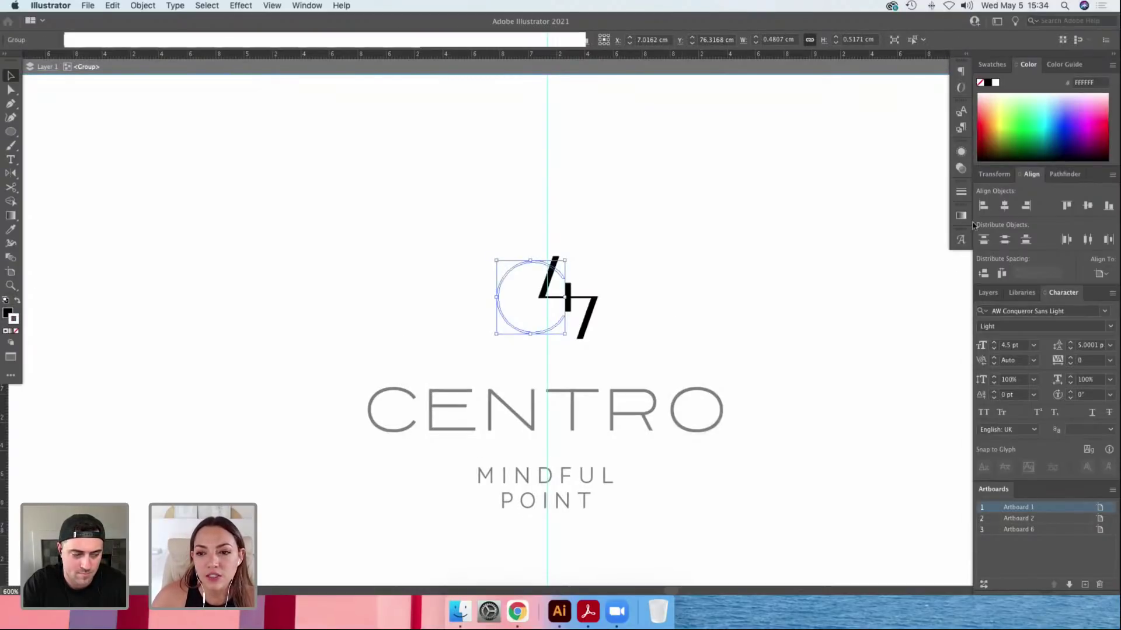
double_click(16, 320)
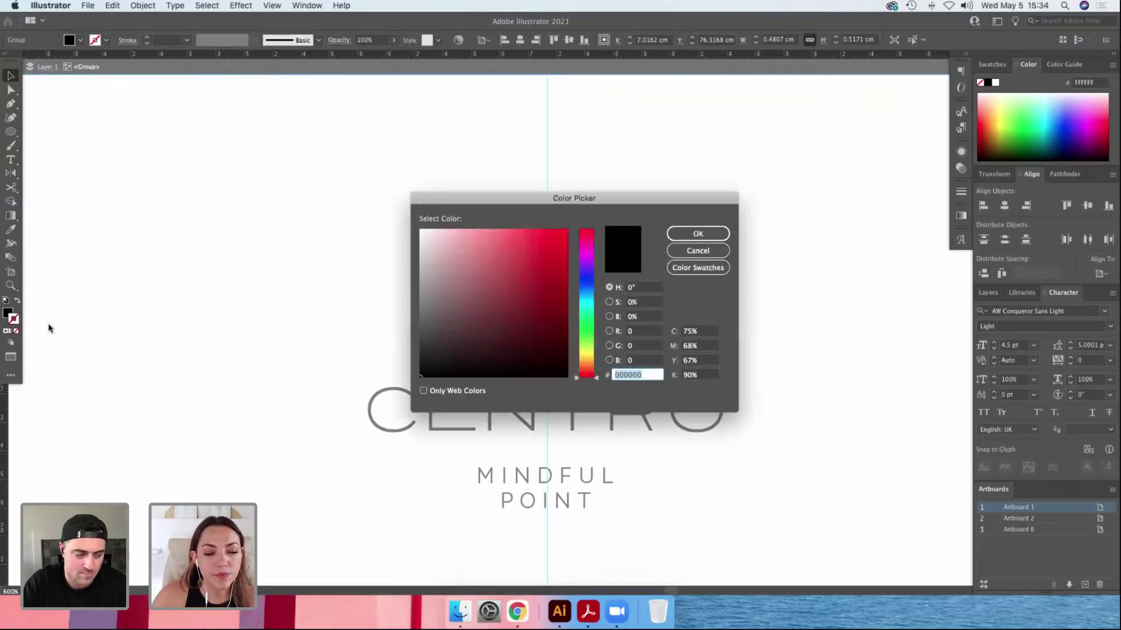
left_click(695, 232)
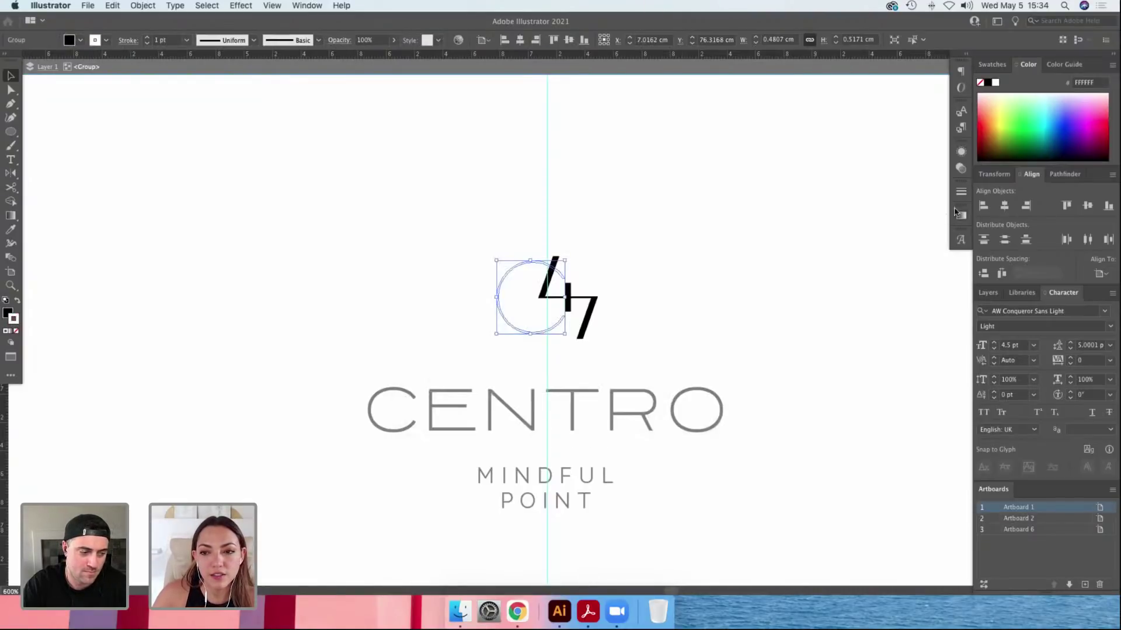
Leave the group's isolation and ungroup the logo mark so the circle separates from the 47.
double_click(640, 285)
left_click(538, 266)
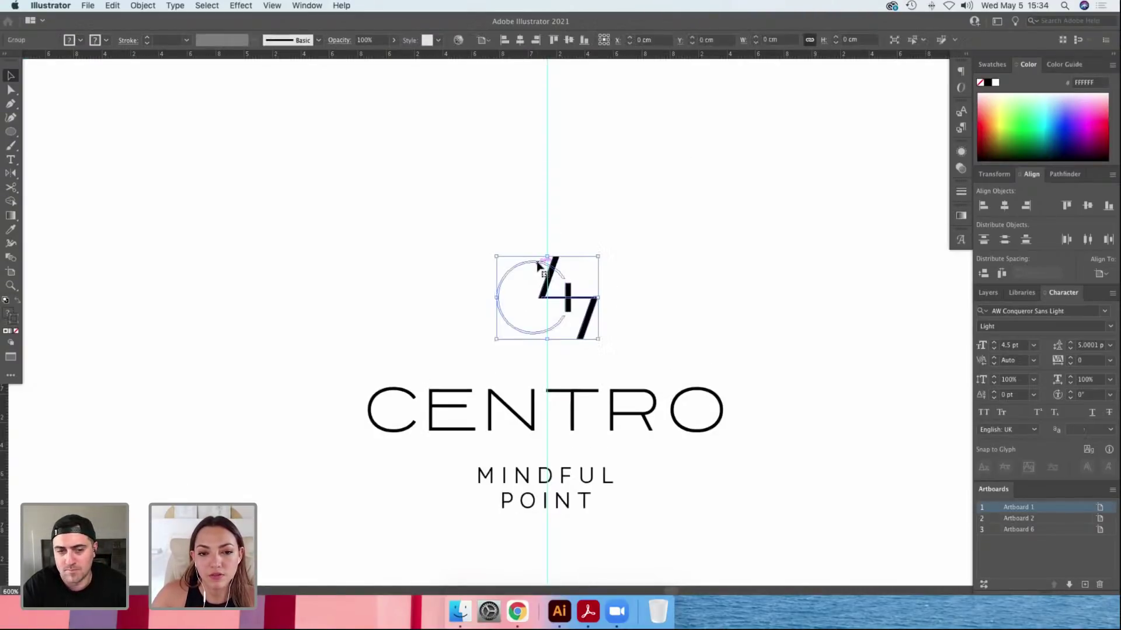
right_click(537, 265)
left_click(603, 268)
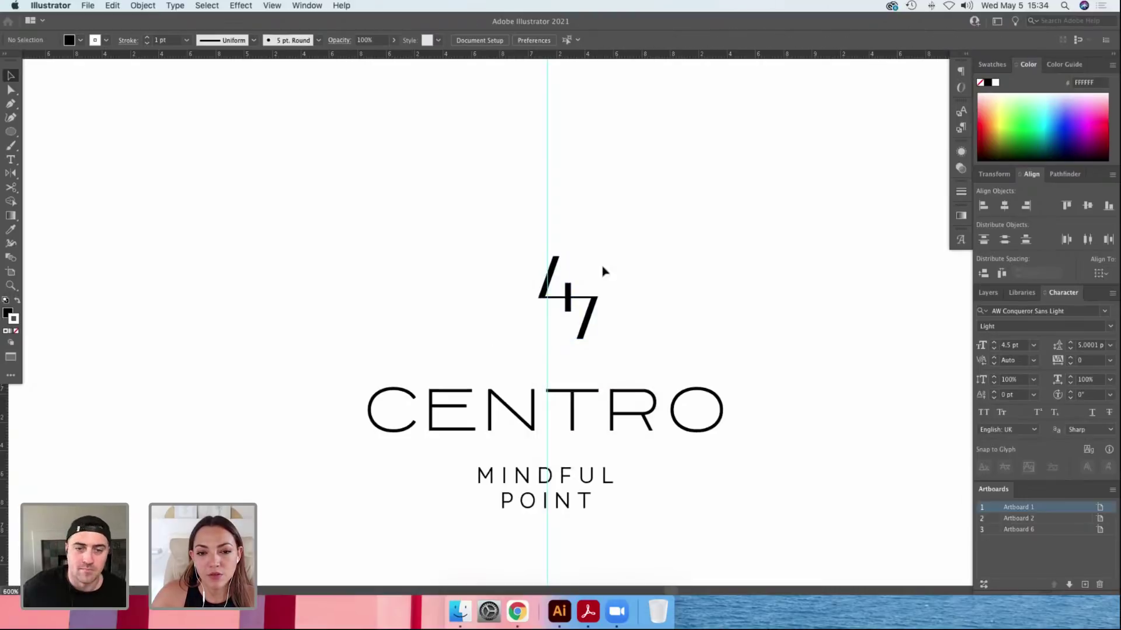
Match the open circle to the 47's black fill without stroke using the Eyedropper.
left_click(537, 263)
key("i")
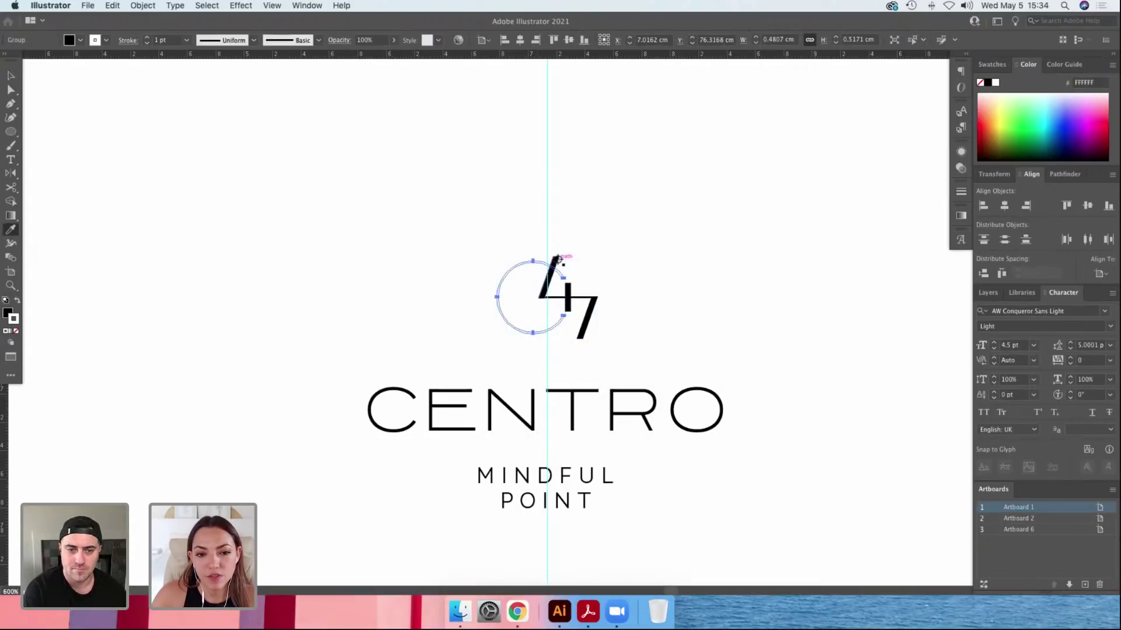
left_click(555, 264)
double_click(14, 319)
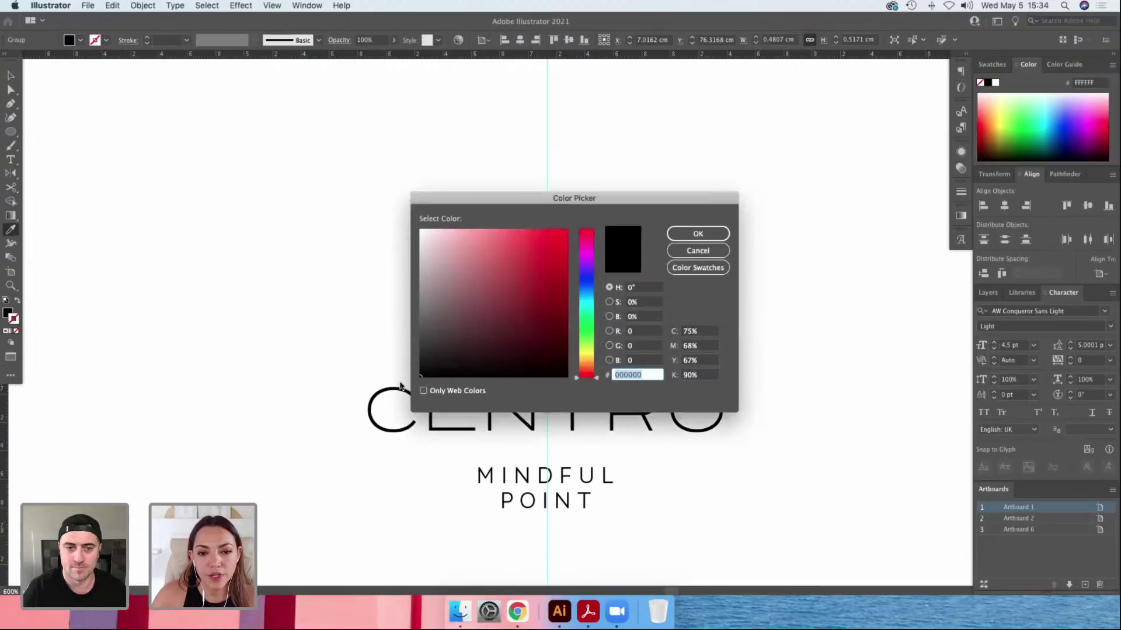
key("Return")
key("slash")
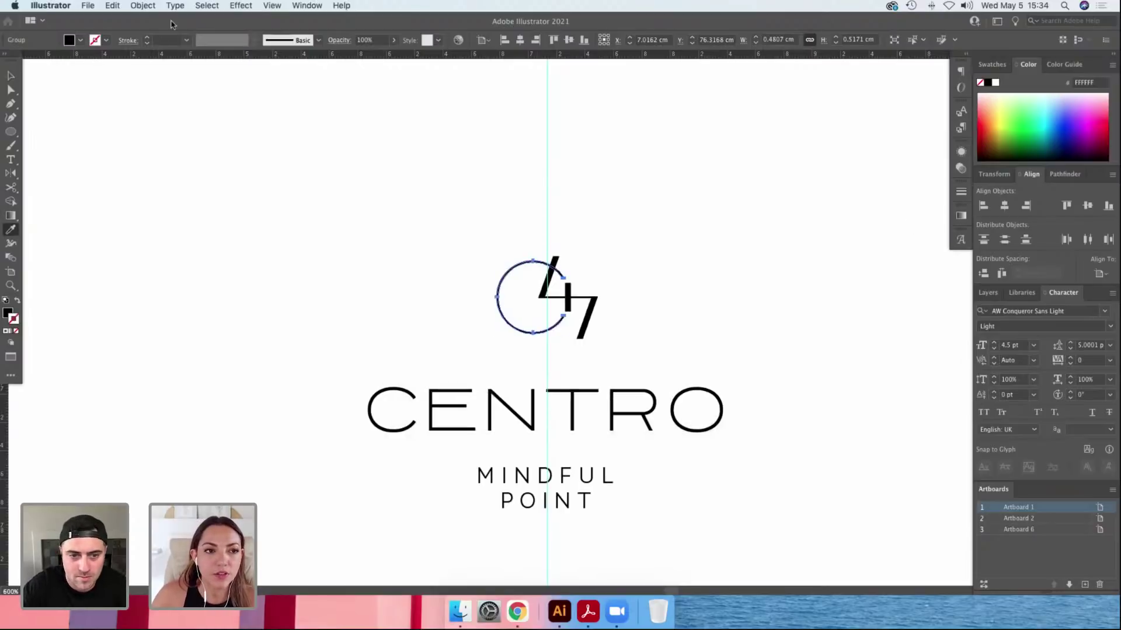
Start an Offset Path on the open circle with preview, trying small offsets such as .001.
left_click(142, 5)
mouse_move(252, 9)
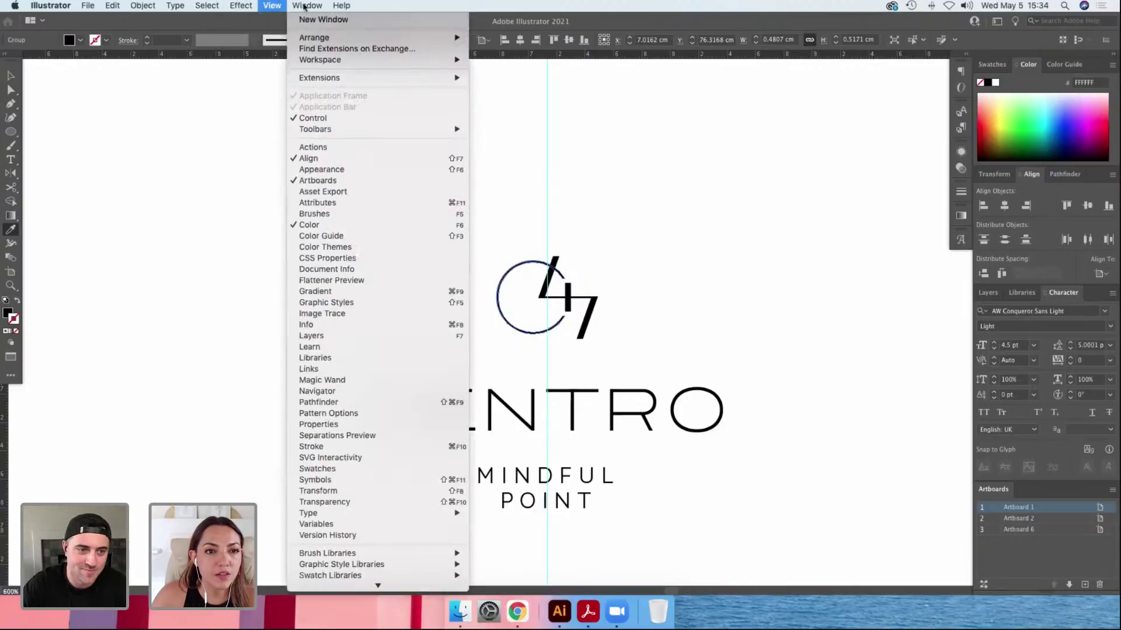
mouse_move(124, 7)
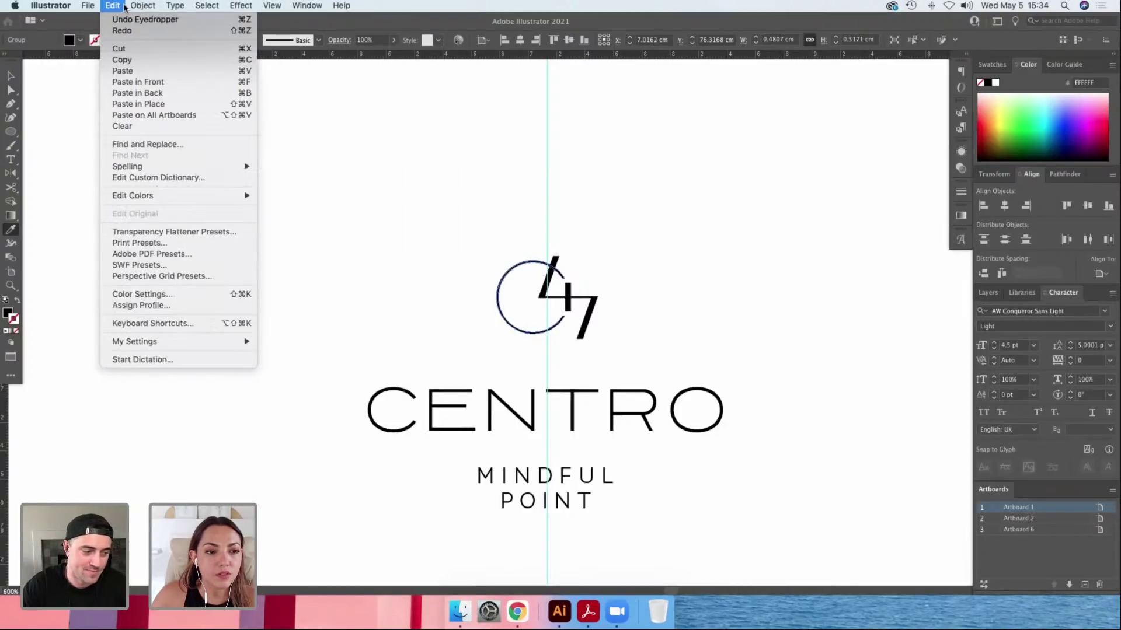
mouse_move(218, 265)
left_click(317, 305)
type("1")
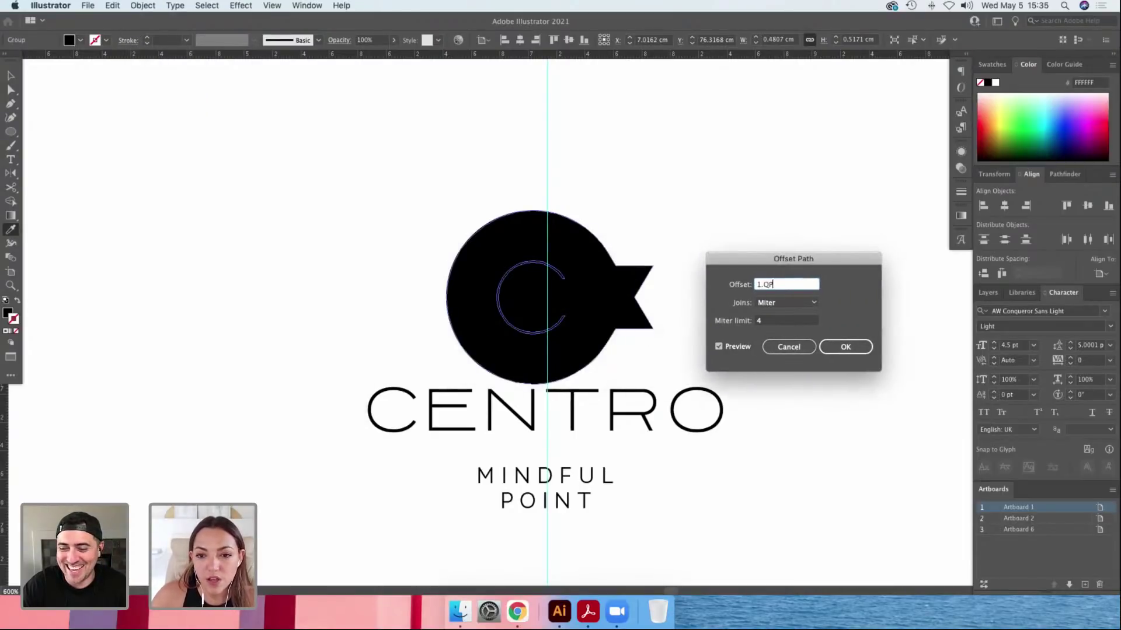
type("PT")
key("Tab")
left_click(804, 286)
triple_click(804, 286)
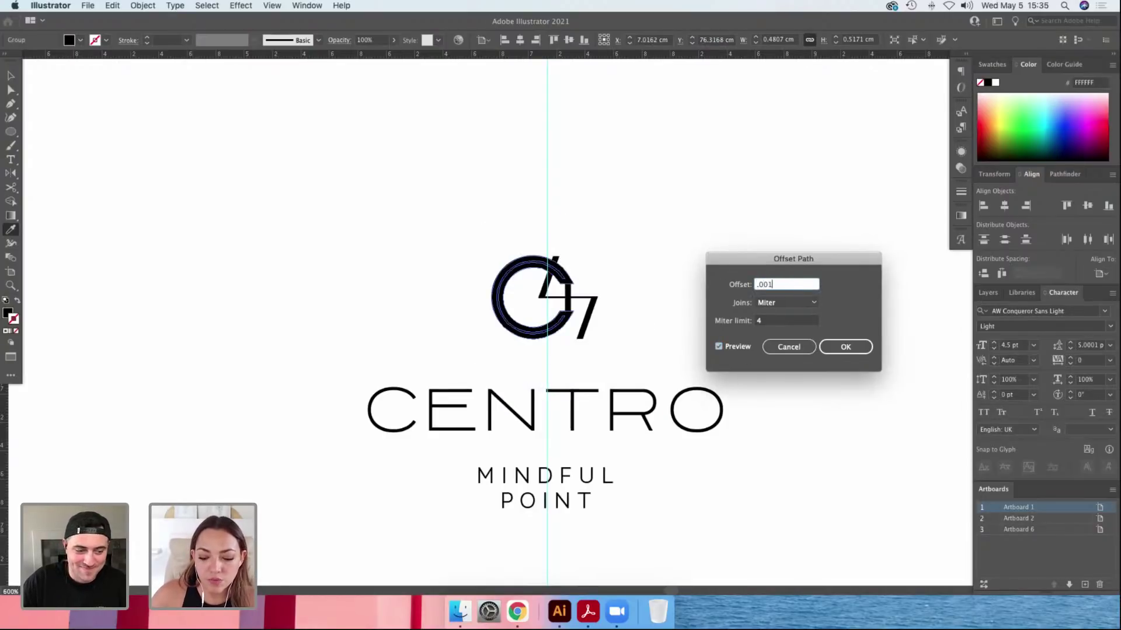
left_click(728, 349)
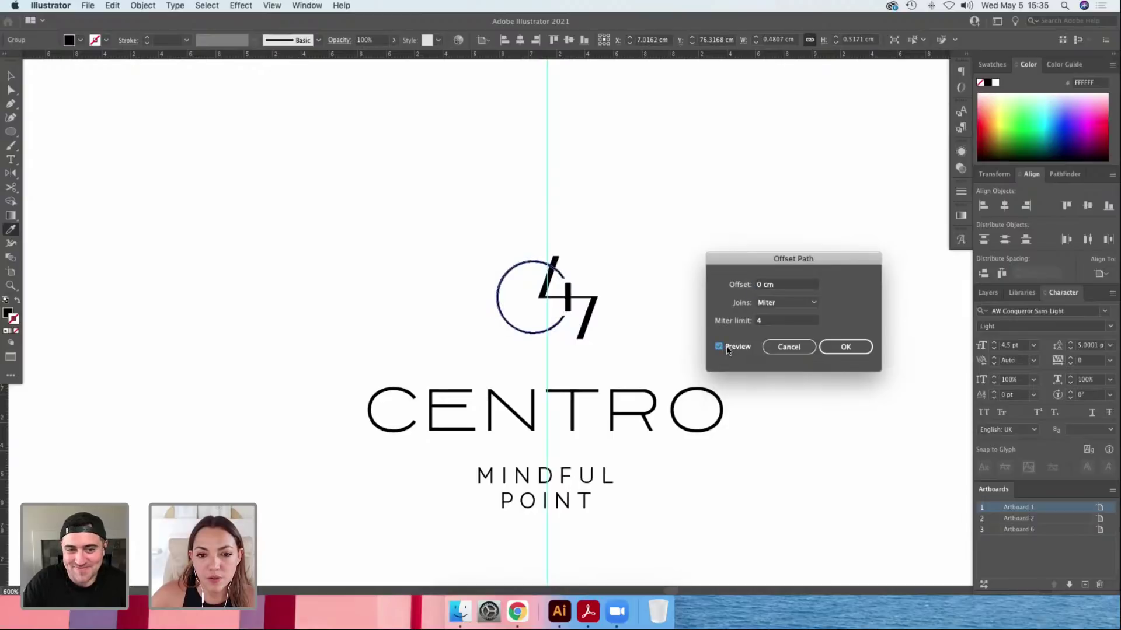
Thicken the open circle by offsetting its path .2 pt with miter joins.
triple_click(798, 287)
type(".2PT")
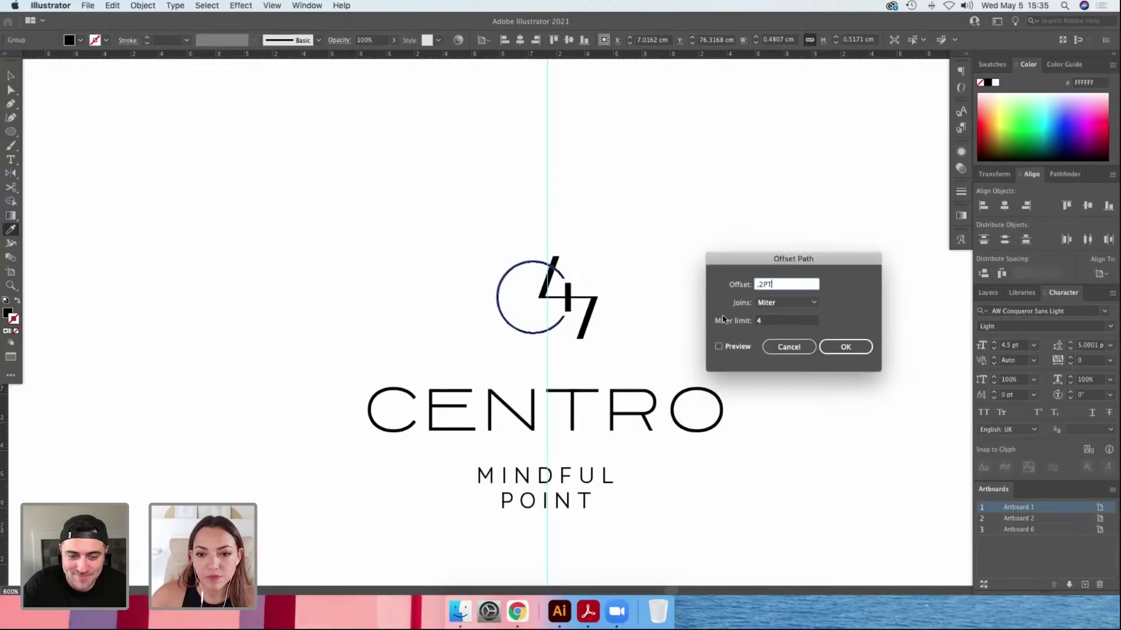
left_click(727, 346)
left_click(845, 347)
key("v")
left_click(759, 340)
key("z")
left_click_drag(403, 225, 826, 522)
key("v")
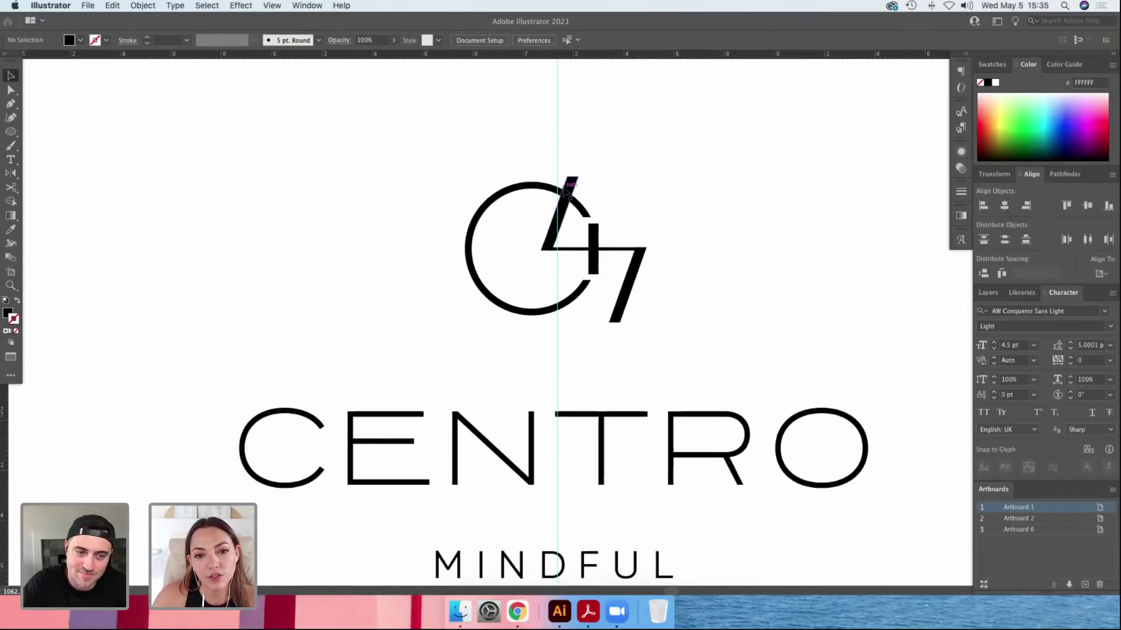
Undo the path offset on the open circle and deselect it.
key("super+minus")
key("super+minus")
left_click_drag(637, 232, 648, 243)
key("super+z")
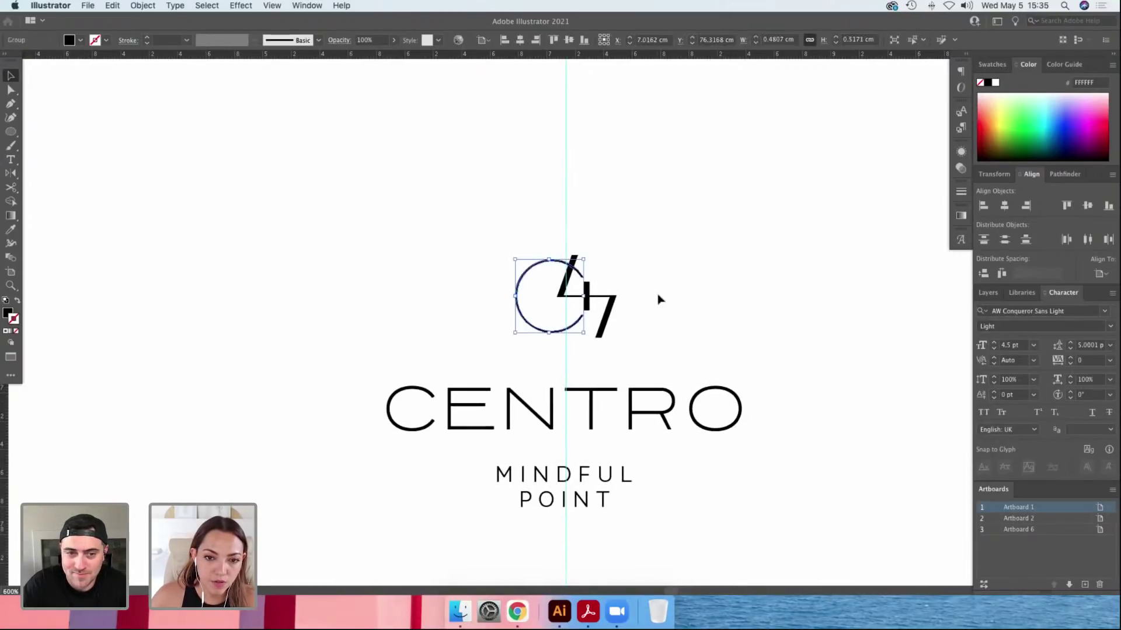
left_click(638, 261)
key("a")
key("v")
Duplicate the mark's open circle onto the C of CENTRO and scale the copy to about the letter's height.
left_click(462, 412)
left_click(556, 331)
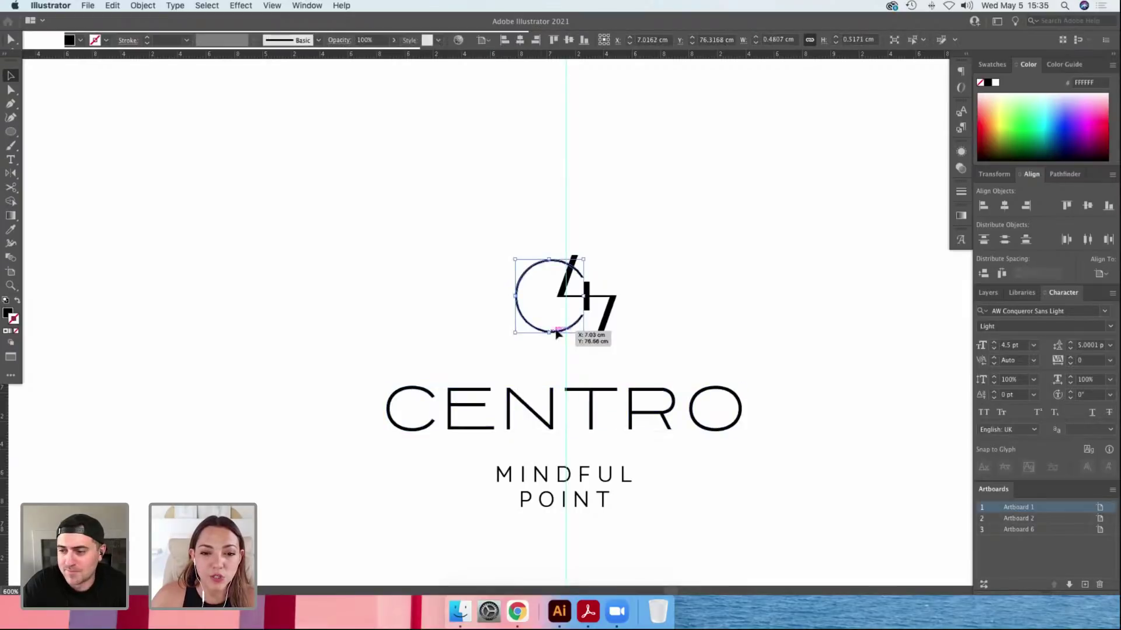
left_click_drag(556, 332, 414, 432)
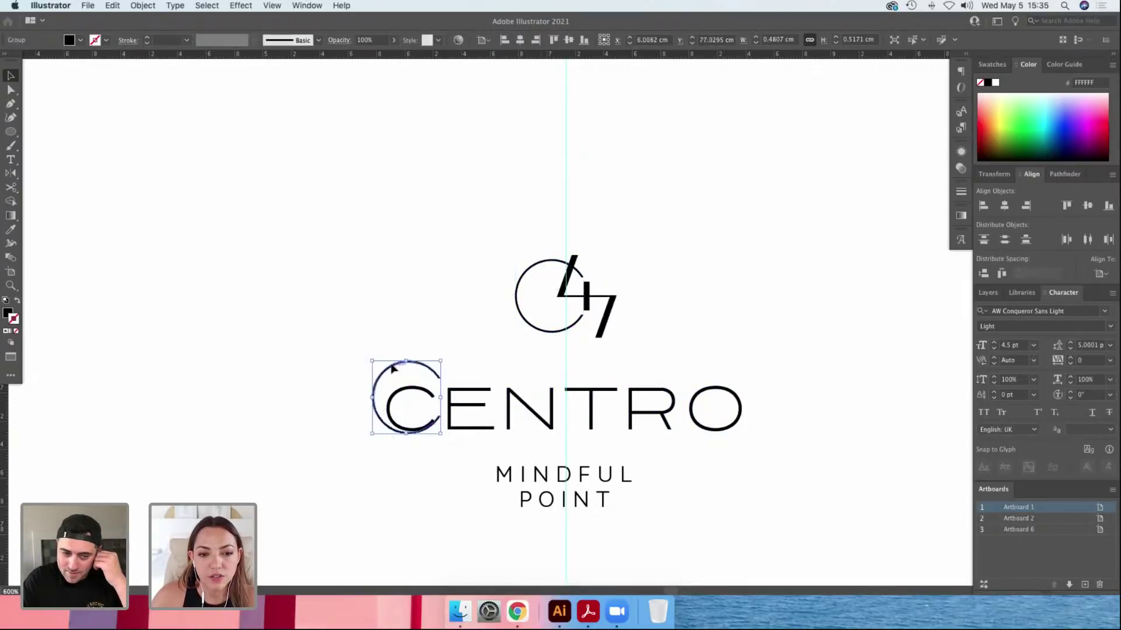
left_click_drag(373, 361, 393, 384)
Remove the original C from CENTRO and shift the circle copy into its place.
double_click(430, 398)
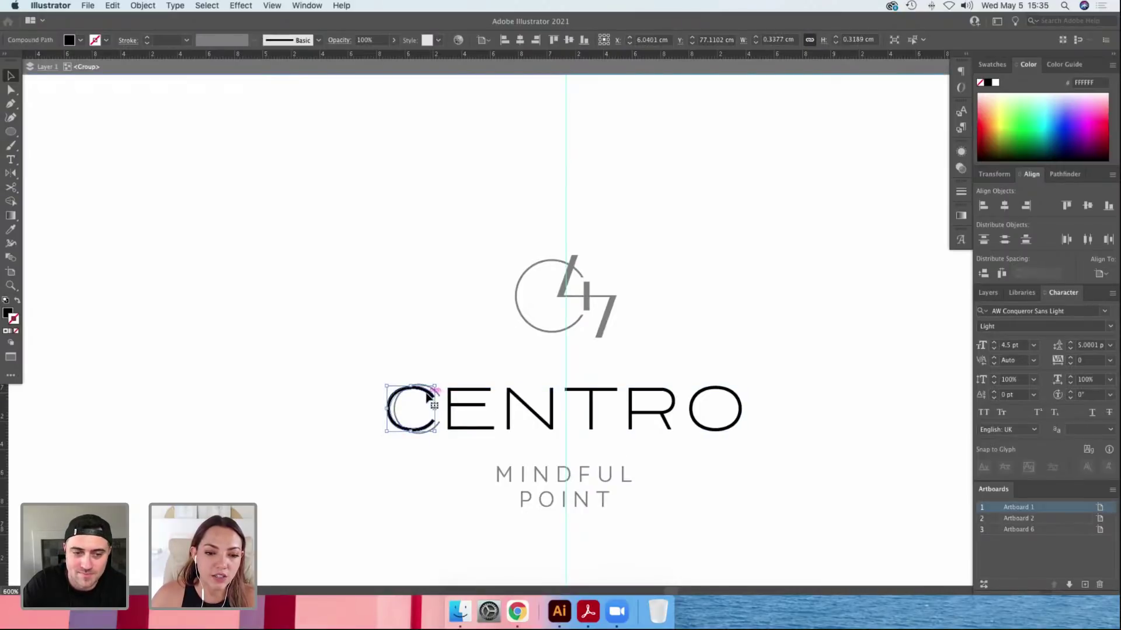
left_click(436, 362)
key("Escape")
left_click_drag(428, 391, 416, 392)
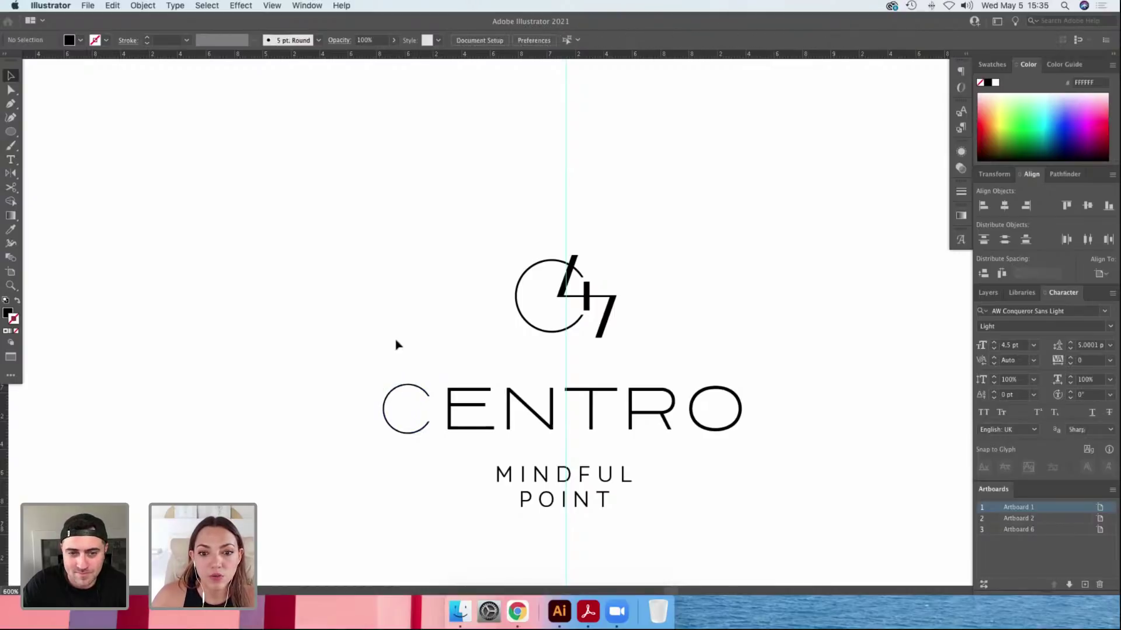
Restore CENTRO's original C and delete the circle copy lying over it.
key("super+z")
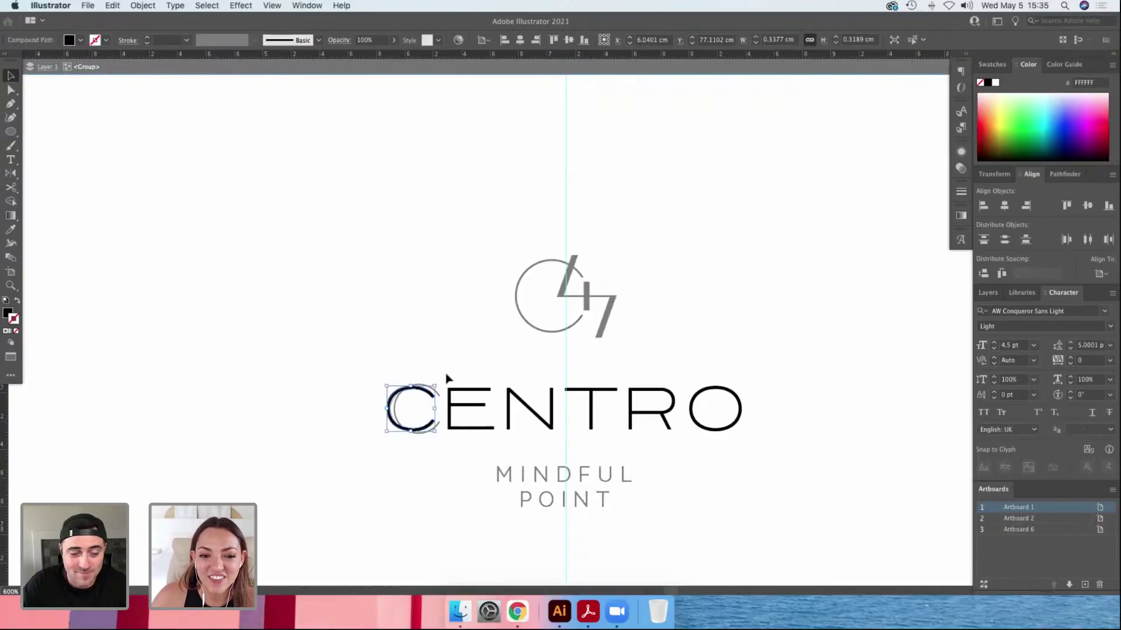
key("Escape")
double_click(441, 398)
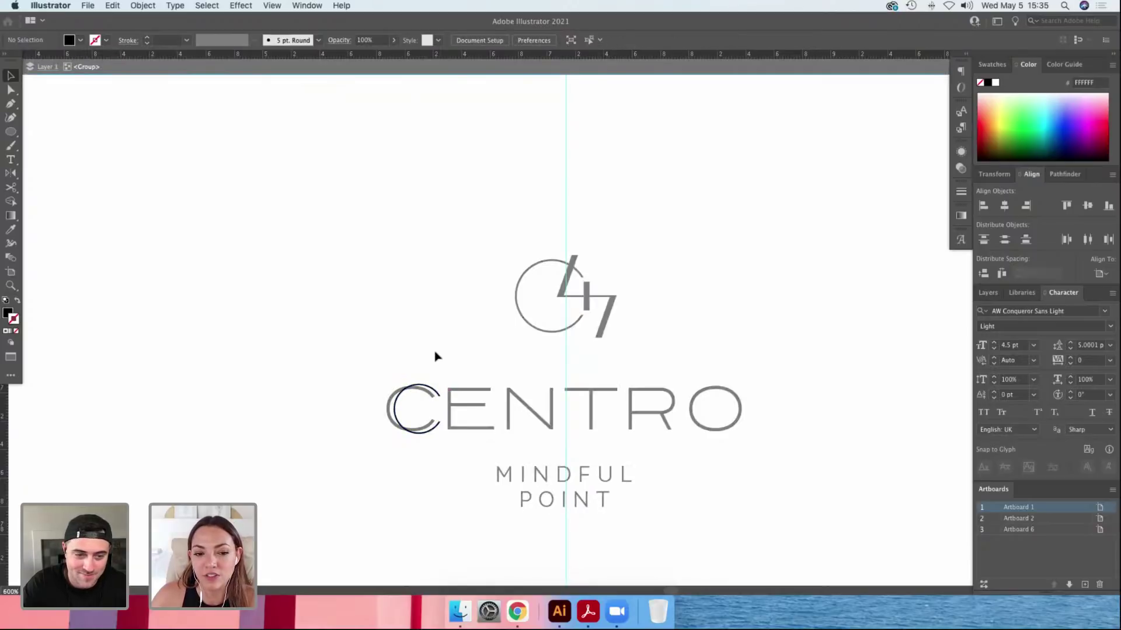
left_click(438, 391)
key("Escape")
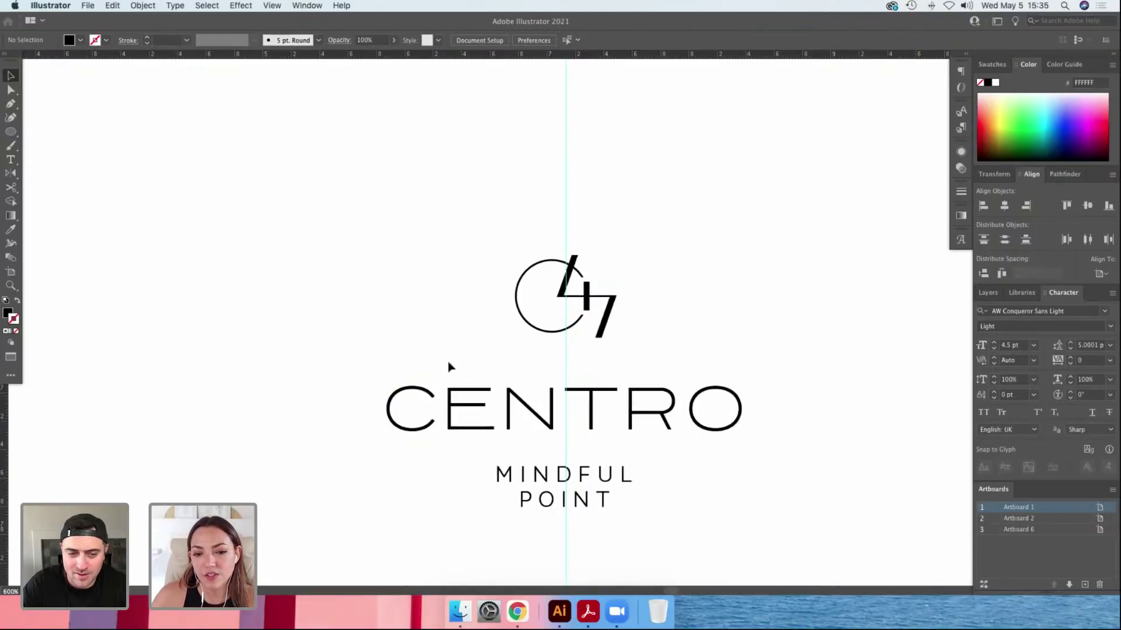
Nudge the CENTRO wordmark and the MINDFUL POINT tagline up, closer to the mark.
scroll(490, 374, "right", 3)
left_click_drag(320, 379, 729, 439)
key("Up")
key("Up")
left_click_drag(413, 467, 680, 527)
key("Up")
key("Up")
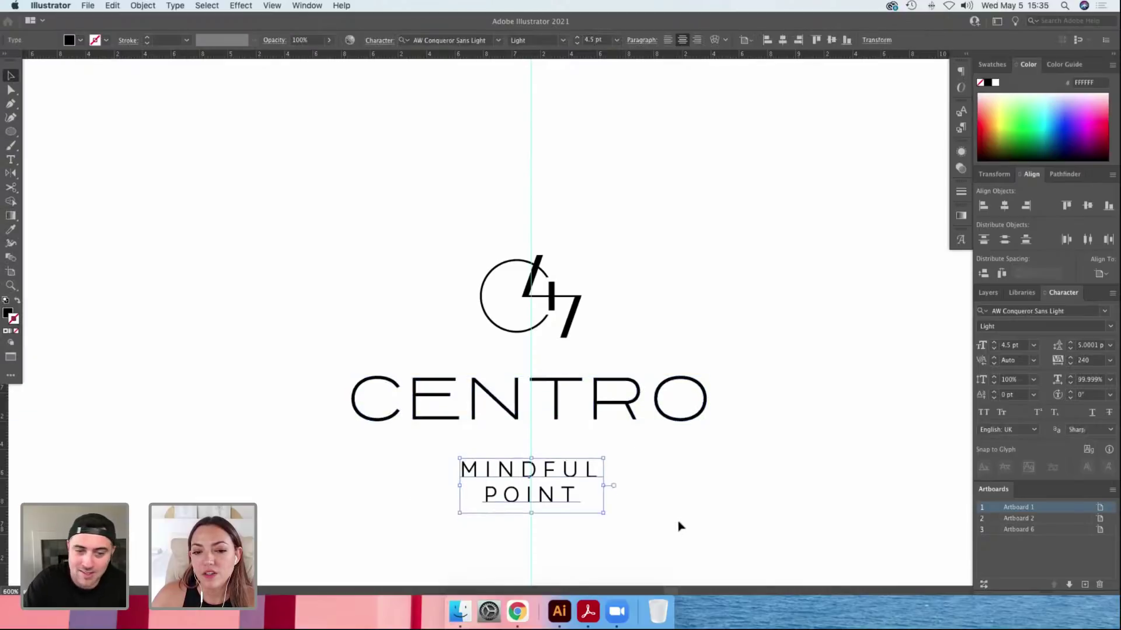
Try nudging the mark down toward CENTRO, and return it to its previous position.
left_click_drag(784, 459, 303, 315)
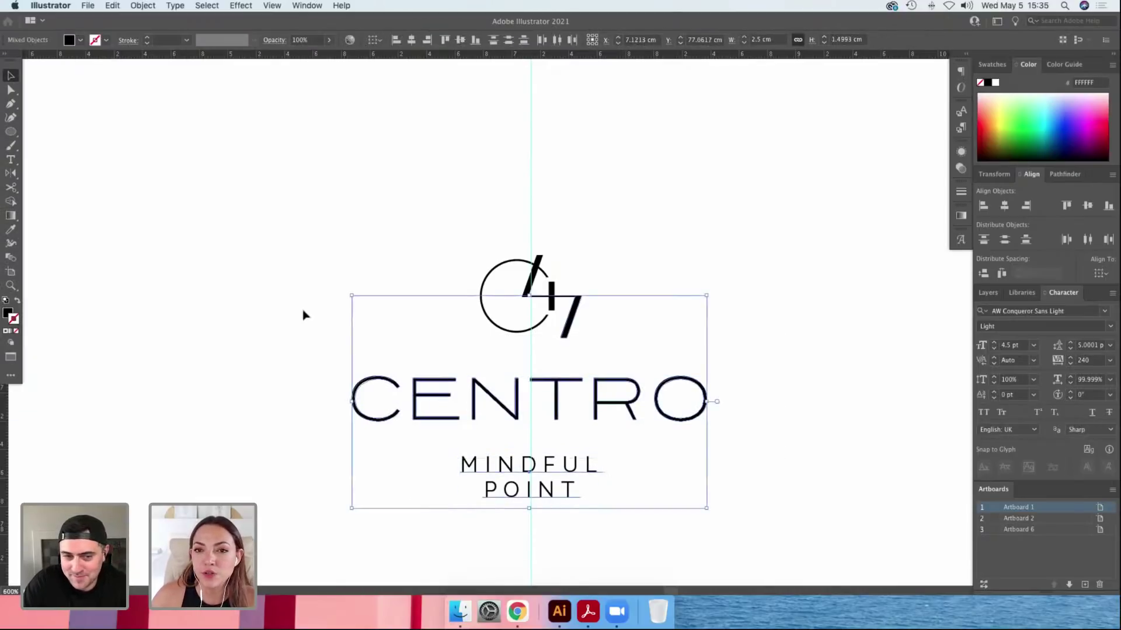
left_click_drag(379, 251, 646, 344)
key("Down")
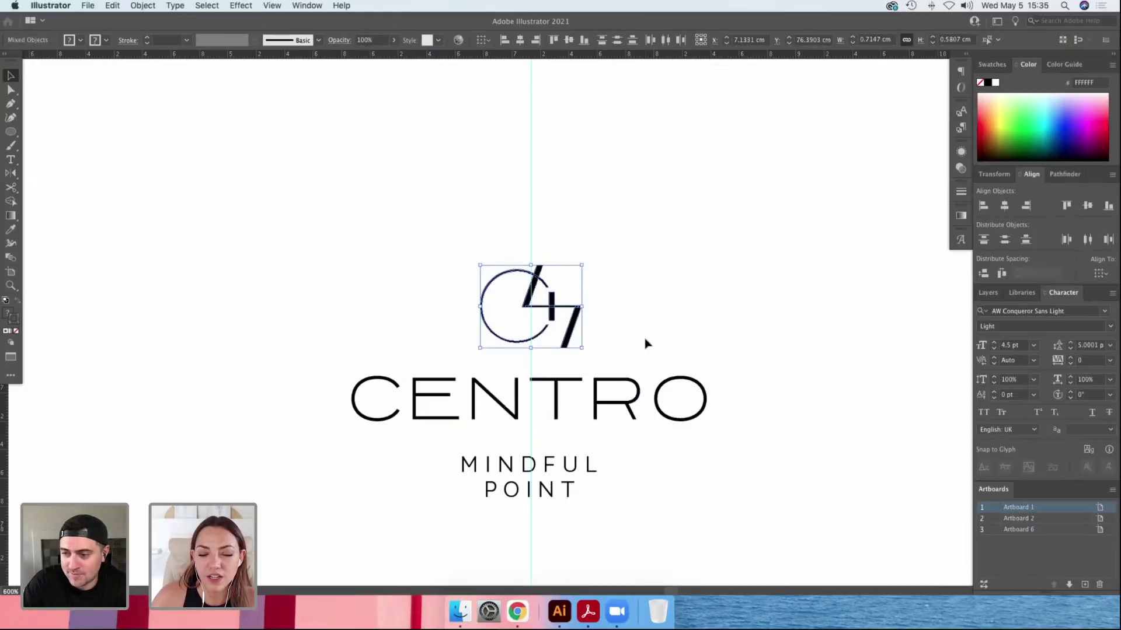
key("Up")
key("super+minus")
key("super+minus")
key("super+minus")
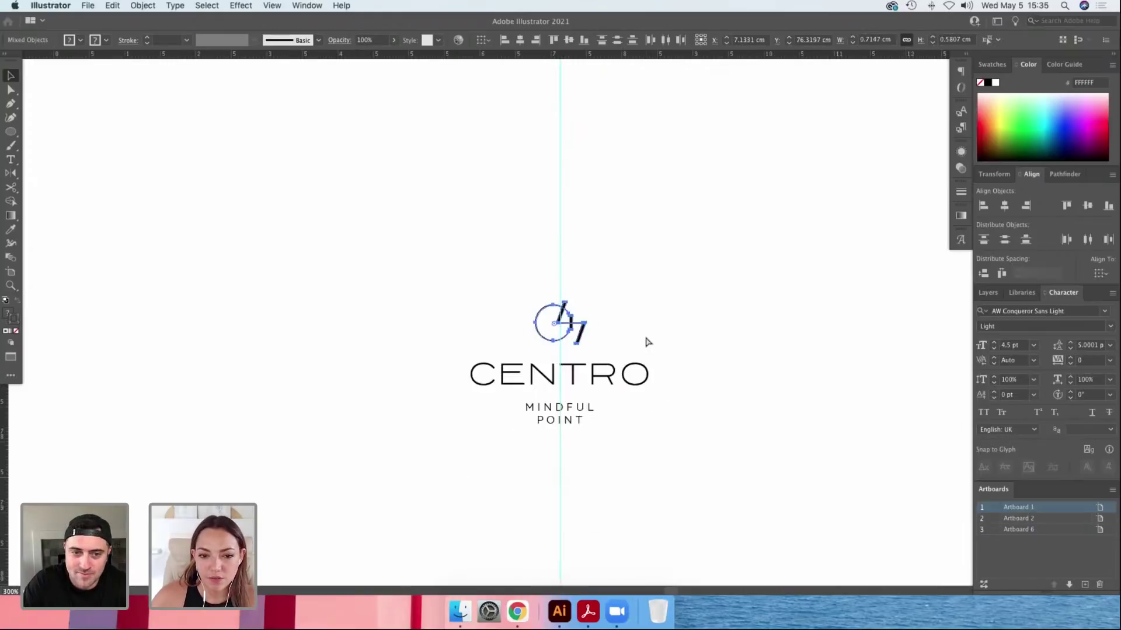
Examine the complete logo's spacing and balance at several zoom levels and in different screen modes.
left_click_drag(480, 283, 697, 415)
key("z")
left_click_drag(397, 245, 726, 451)
key("f")
key("f")
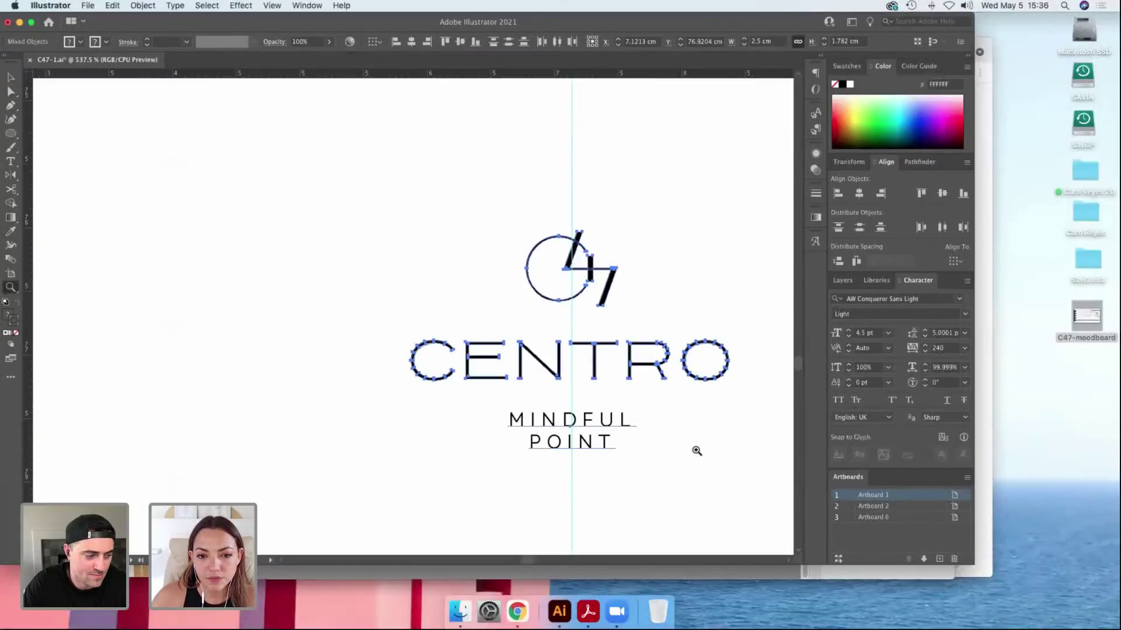
key("f")
key("f")
key("a")
left_click(650, 387)
key("ctrl+minus")
key("ctrl+minus")
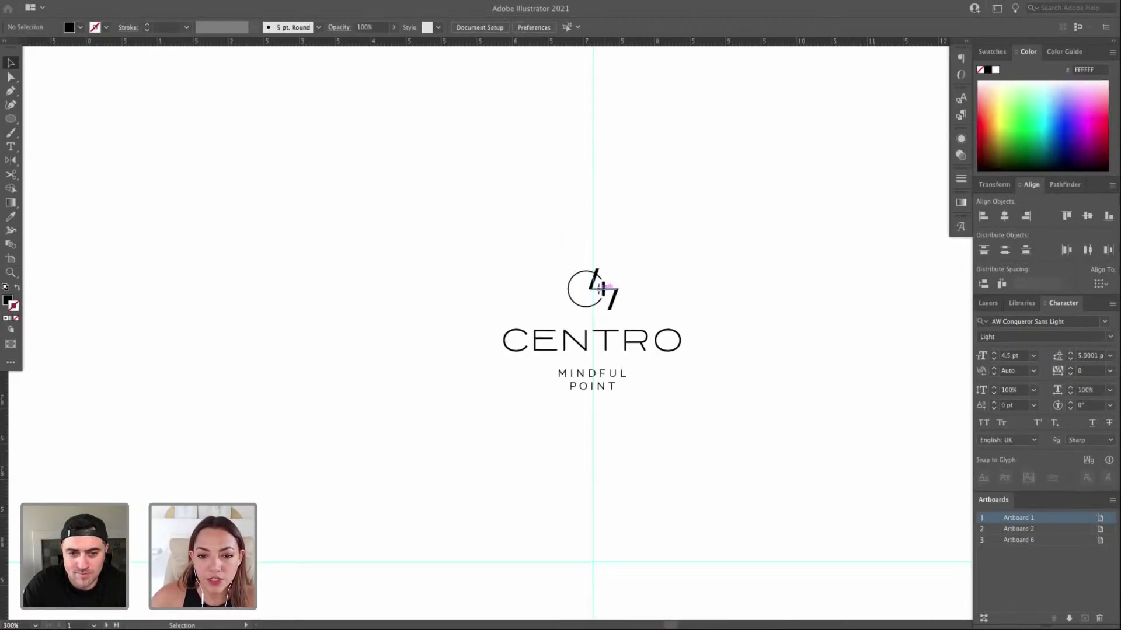
Duplicate the C47 mark and place the copy on its own above and to the left of the logo.
key("v")
left_click(603, 287)
left_click_drag(522, 249, 410, 249)
key("ctrl+z")
key("ctrl+v")
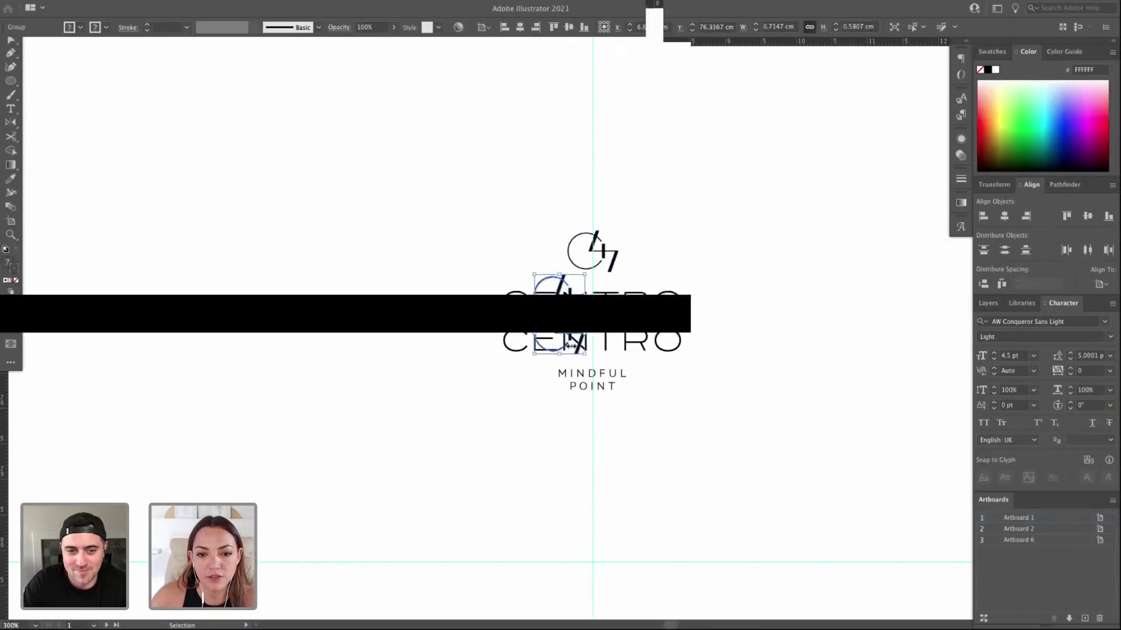
left_click_drag(575, 337, 380, 215)
left_click(499, 214)
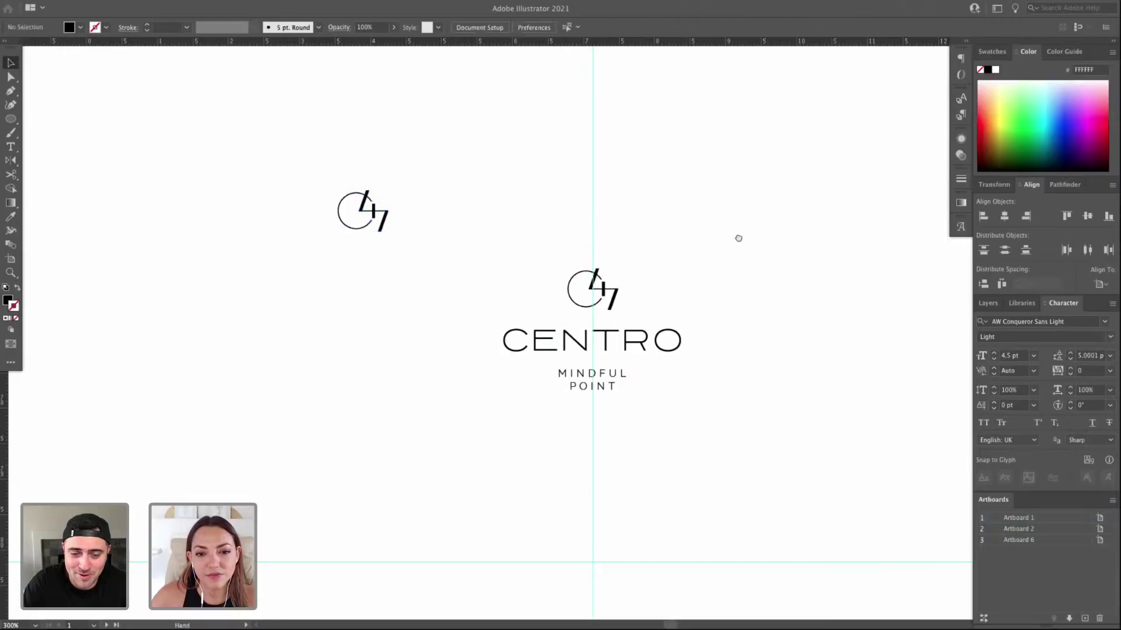
Place copies of the C47 mark and MINDFUL POINT stacked to the right of the logo, centred horizontally.
scroll(642, 263, "right", 1)
left_click(594, 293)
left_click_drag(639, 284, 494, 290)
left_click(315, 224)
left_click(549, 304)
left_click_drag(505, 286, 752, 299)
left_click_drag(495, 367, 653, 239)
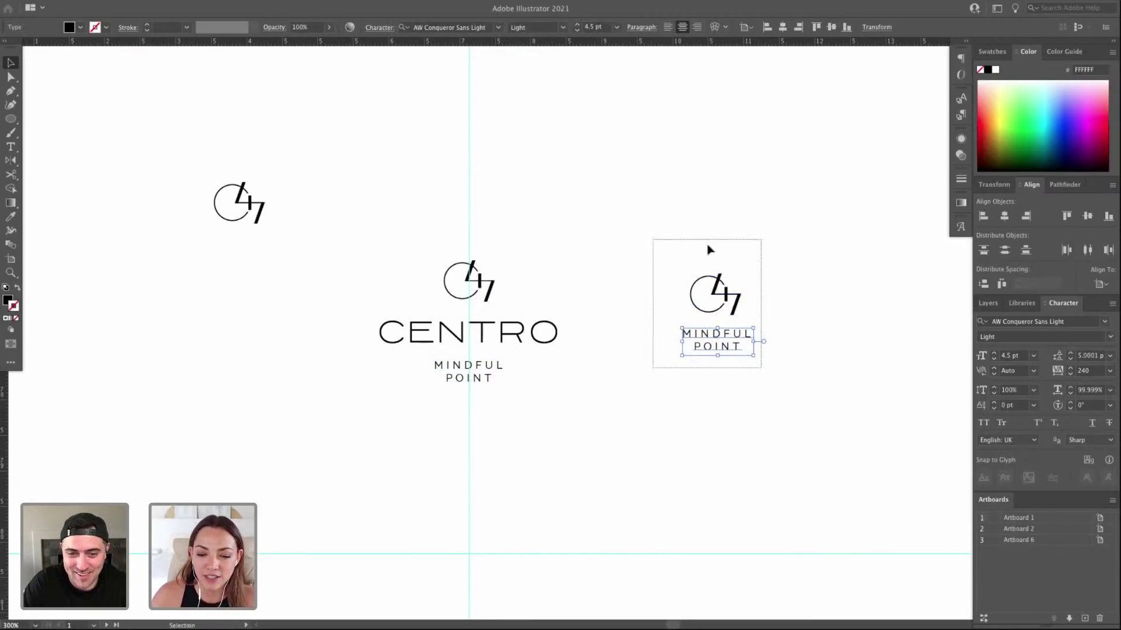
left_click(1004, 217)
Move the copied mark and MINDFUL POINT lockup down to the lower right of the main logo.
left_click(790, 383)
left_click_drag(790, 383, 668, 273)
left_click_drag(743, 305, 738, 421)
Try neighbouring fonts in the font list on the copied MINDFUL POINT text.
left_click(740, 457)
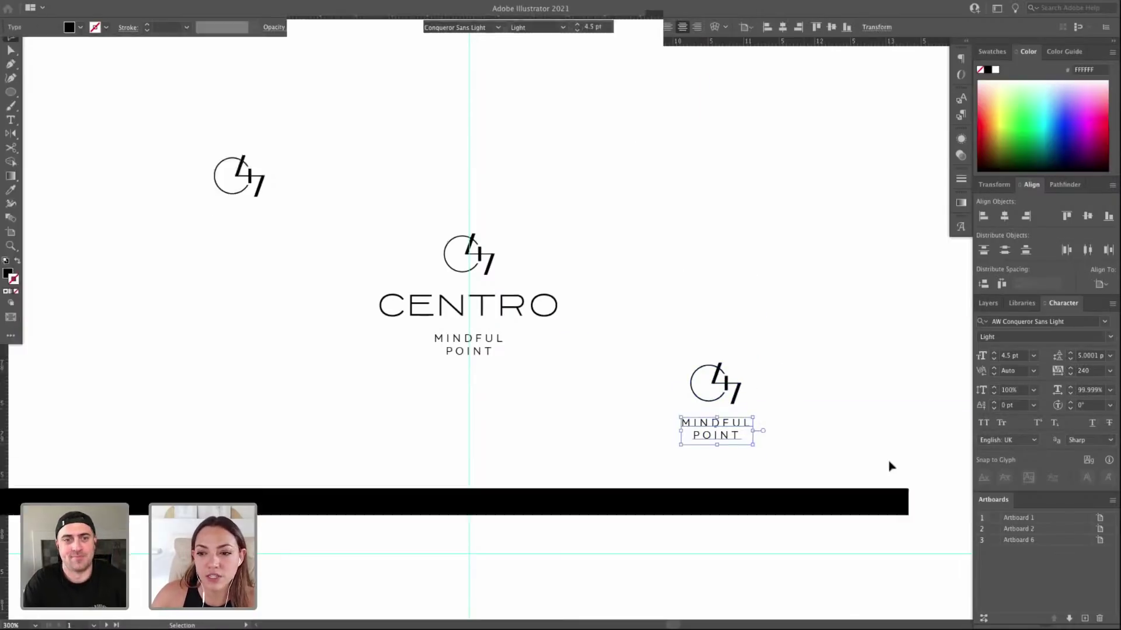
left_click(1029, 337)
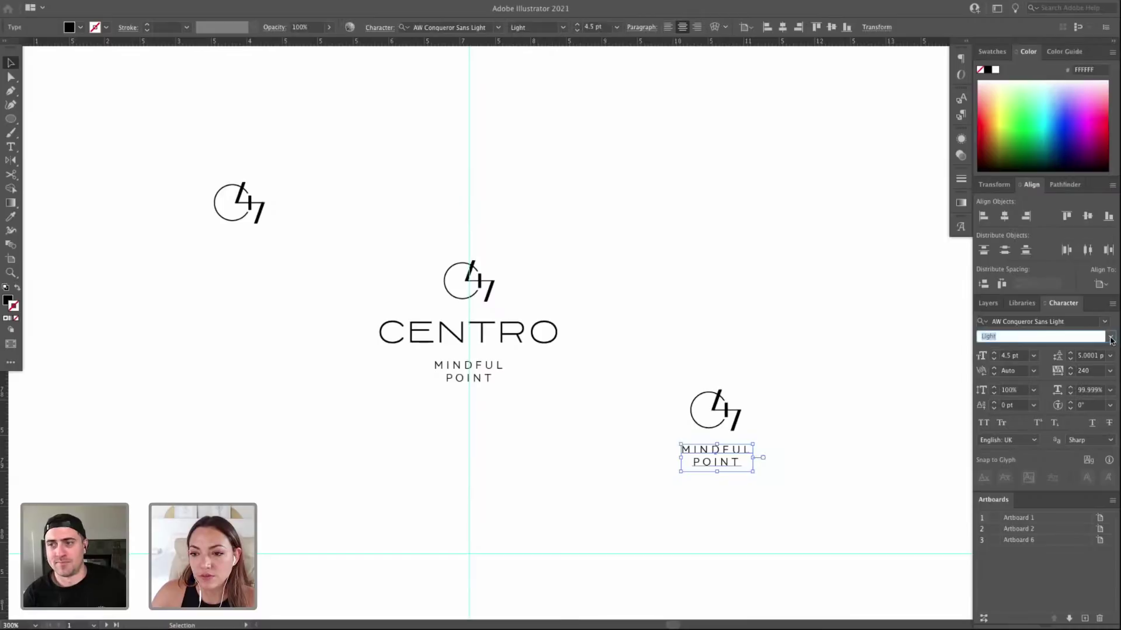
left_click(1064, 321)
key("Down")
key("Up")
key("Down")
key("Up")
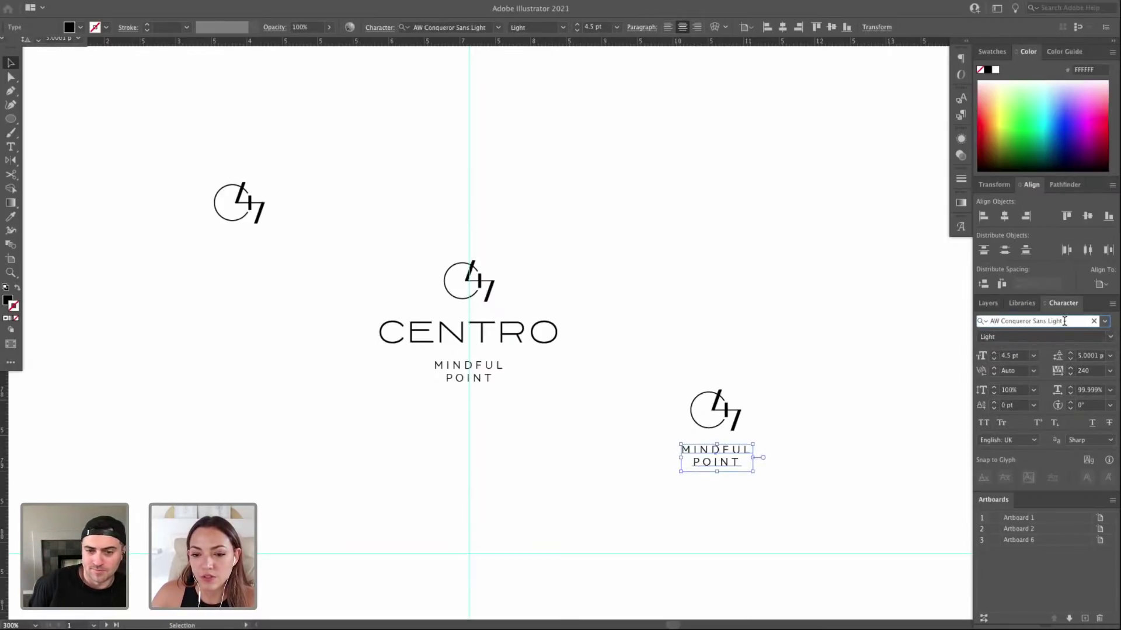
Move the copied mark and MINDFUL POINT lockup slightly farther down from the main logo.
left_click(713, 358)
left_click_drag(655, 358, 806, 512)
left_click_drag(726, 418, 727, 439)
left_click(765, 397)
Duplicate the CENTRO wordmark and place the copy to the lower left of the main logo.
left_click(508, 328)
scroll(600, 363, "left", 5)
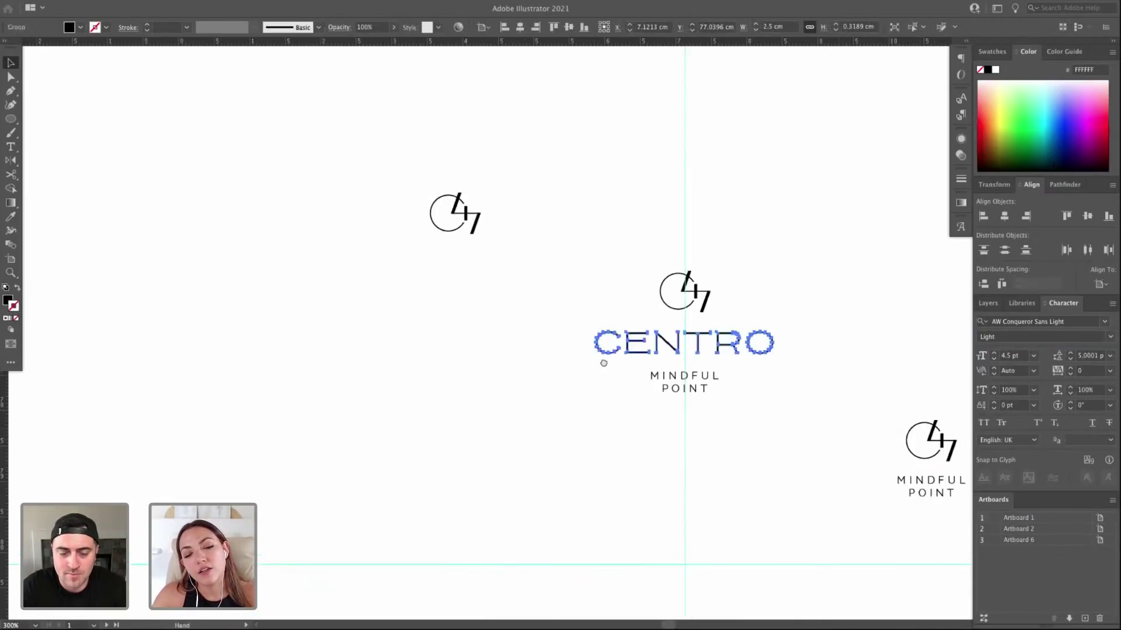
left_click_drag(675, 345, 363, 468, "alt")
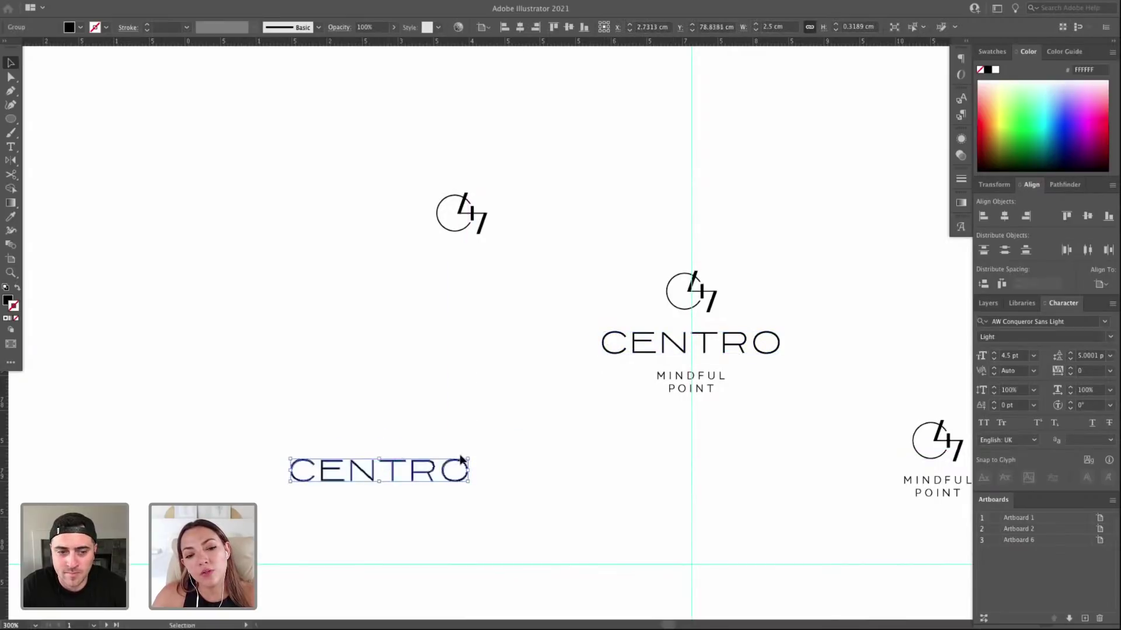
left_click(299, 454)
left_click_drag(245, 449, 517, 503)
left_click_drag(464, 470, 522, 474, "alt")
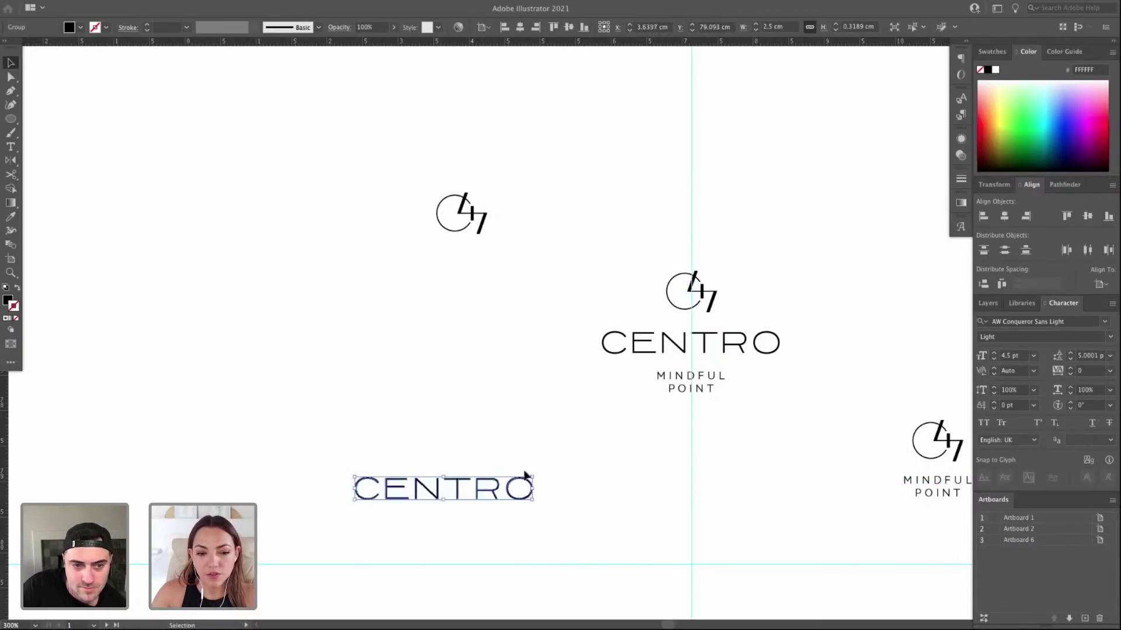
left_click(596, 415)
Move the standalone C47 mark farther left, above the CENTRO wordmark copy.
left_click_drag(595, 415, 388, 455)
left_click_drag(348, 340, 186, 170)
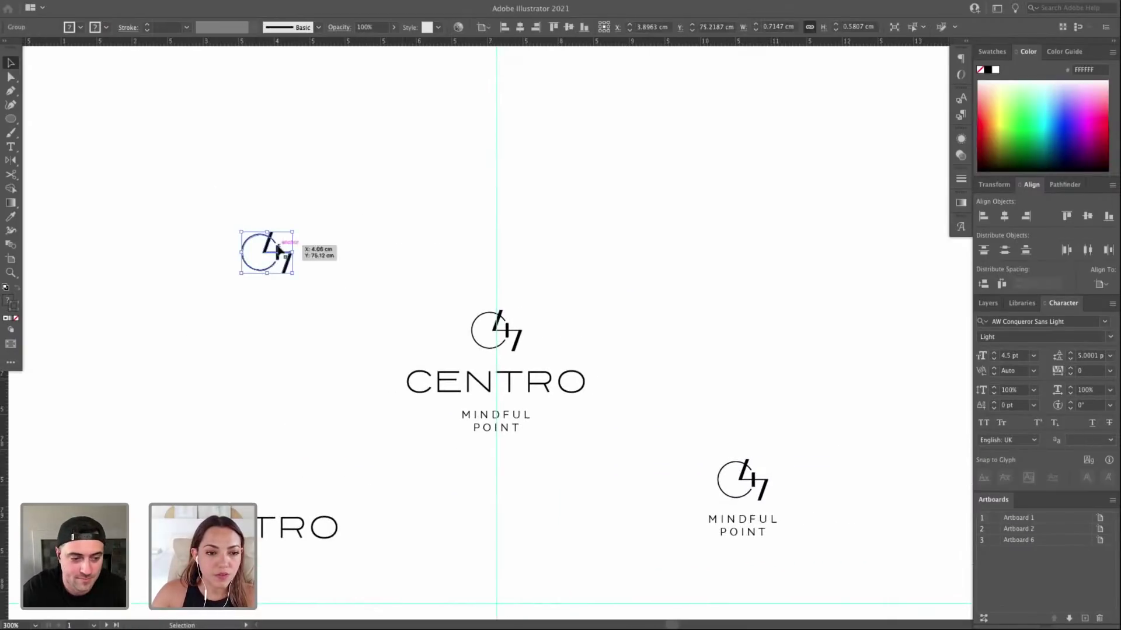
left_click_drag(274, 252, 235, 250)
left_click(311, 240)
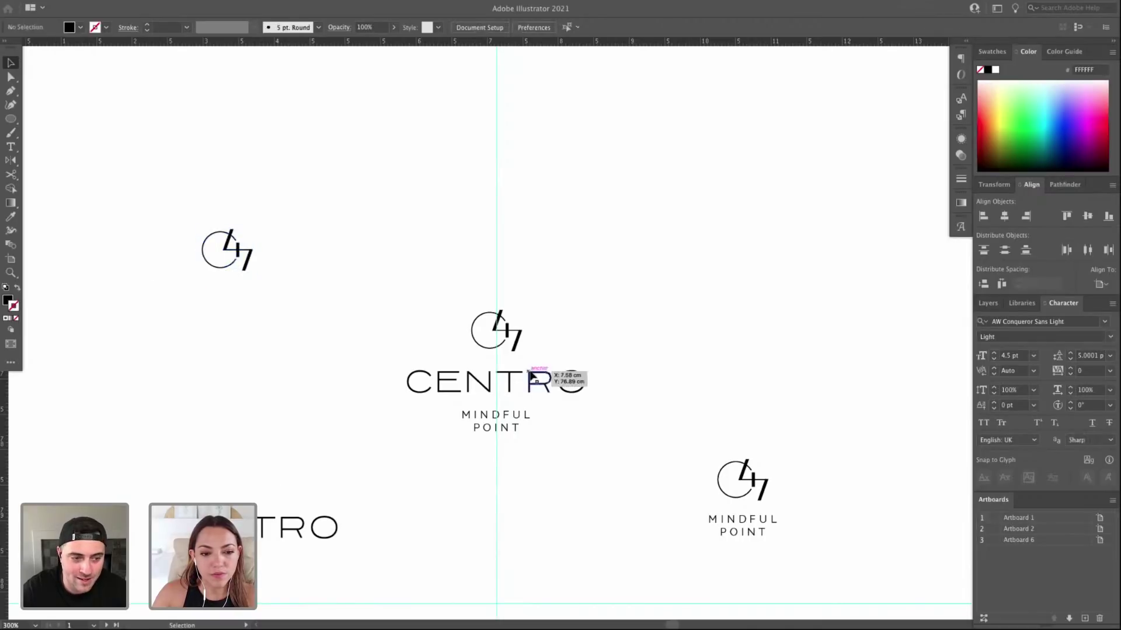
Examine how the separate mark, wordmark and MINDFUL POINT lockup are arranged around the main logo.
left_click_drag(108, 473, 461, 581)
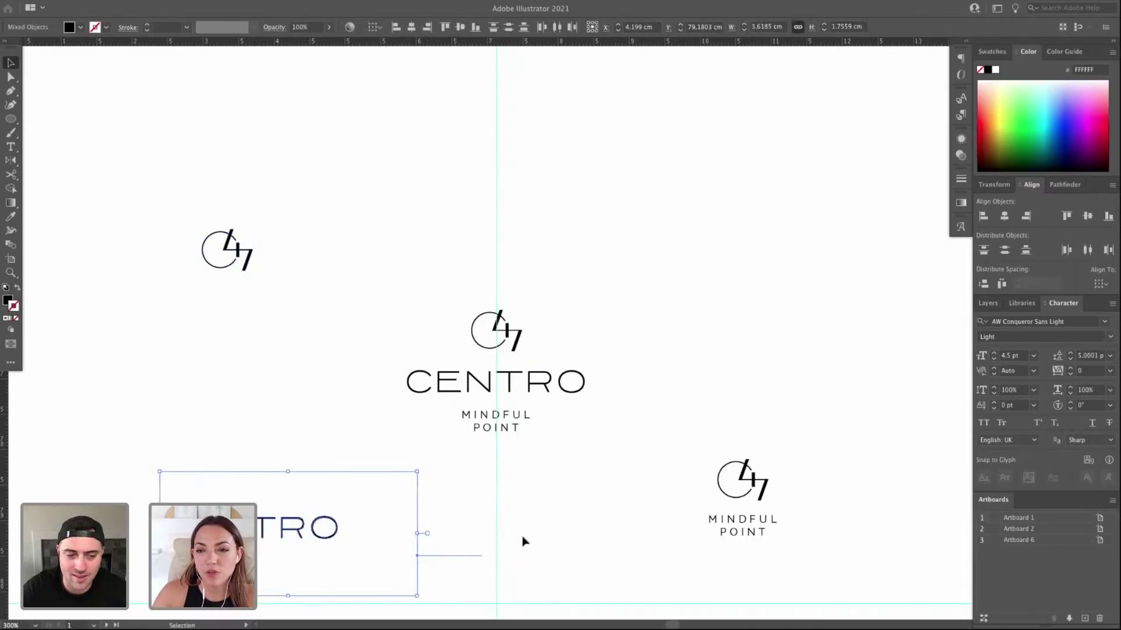
left_click(561, 578)
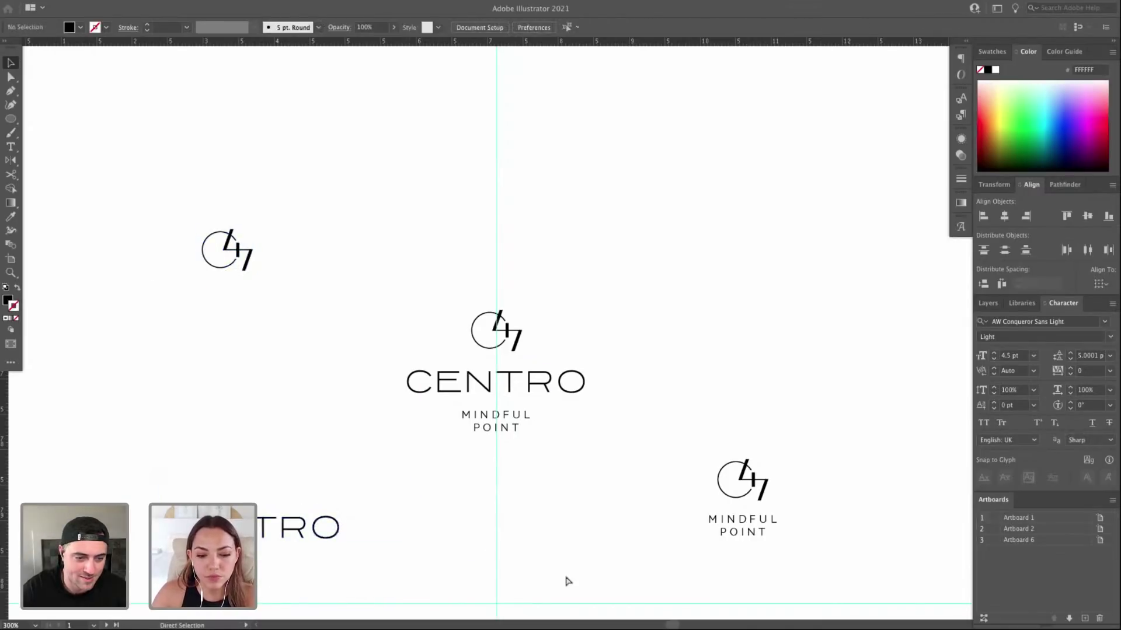
left_click(448, 578)
left_click(532, 532)
left_click_drag(630, 473, 377, 283)
left_click(394, 271)
key("ctrl+minus")
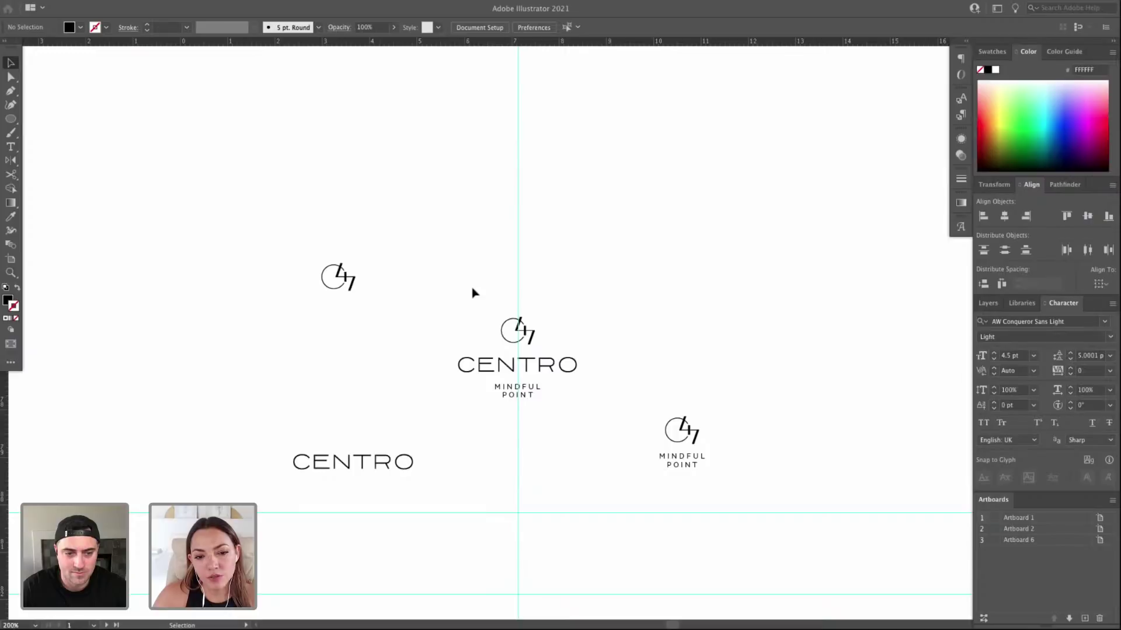
left_click_drag(501, 348, 595, 420)
left_click_drag(443, 300, 603, 437)
left_click_drag(275, 236, 287, 207)
left_click(699, 412)
left_click_drag(631, 384, 734, 491)
left_click(736, 480)
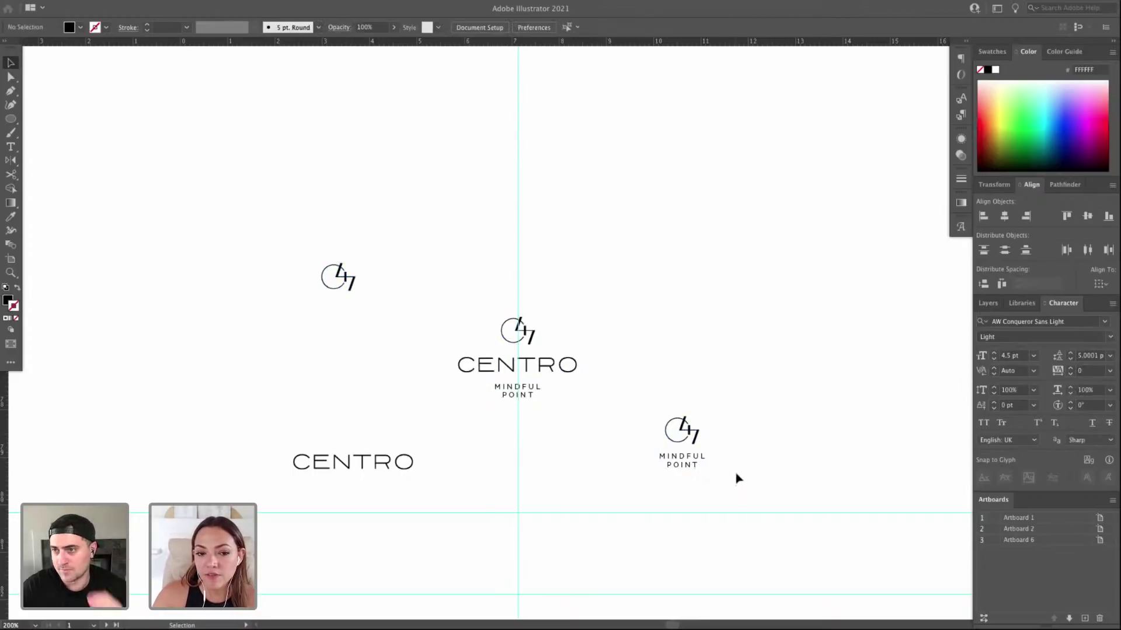
Nudge the standalone C47 mark slightly left above the CENTRO wordmark copy.
left_click_drag(262, 442, 448, 482)
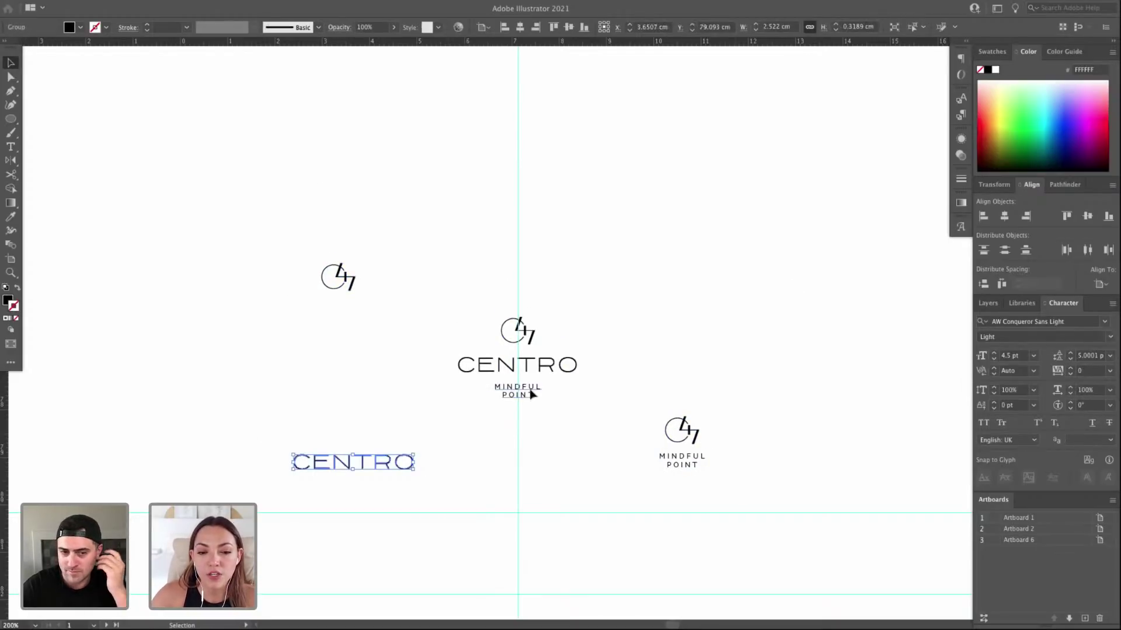
left_click_drag(601, 241, 750, 367)
left_click_drag(261, 431, 426, 478)
left_click_drag(322, 281, 330, 279)
left_click(398, 272)
Examine the mark and MINDFUL POINT lockup up close and from farther away.
left_click_drag(625, 380, 743, 340)
key("z")
left_click_drag(823, 429, 671, 305)
key("a")
left_click(735, 408)
scroll(737, 410, "up", 5)
scroll(737, 410, "left", 4)
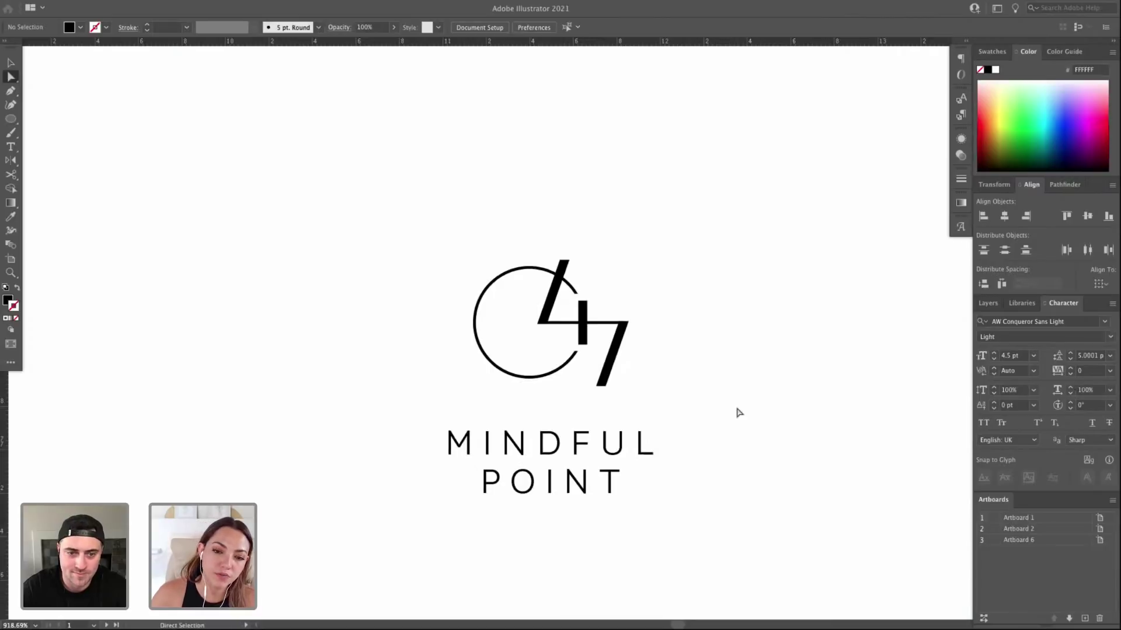
key("super+minus")
key("super+minus")
key("super+minus")
key("super+minus")
key("super+minus")
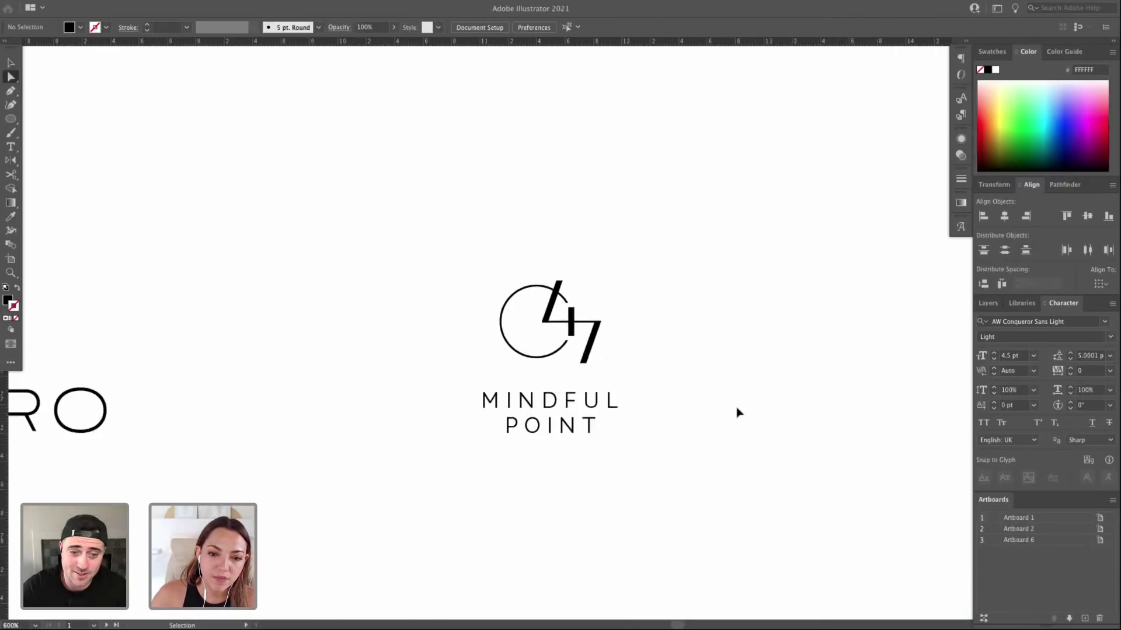
Copy the circular centro logo and paste it over the area of the small logo variations.
key("super+z")
key("super+minus")
key("super+minus")
left_click_drag(738, 413, 653, 530)
left_click_drag(433, 147, 571, 504)
key("v")
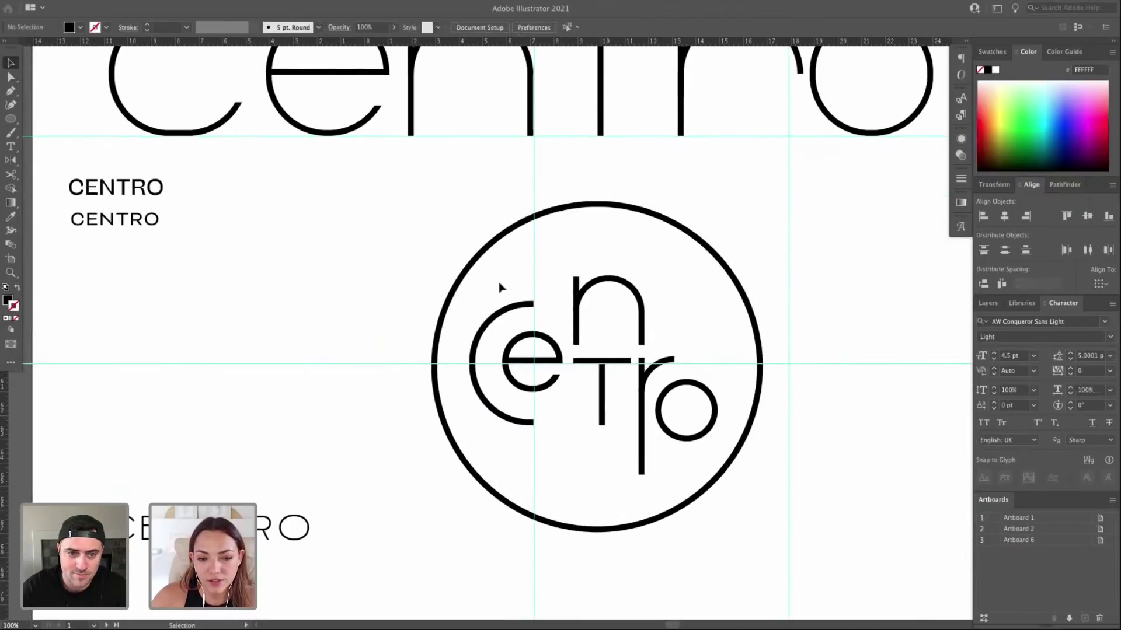
left_click(700, 456)
scroll(666, 401, "down", 10)
scroll(666, 401, "right", 1)
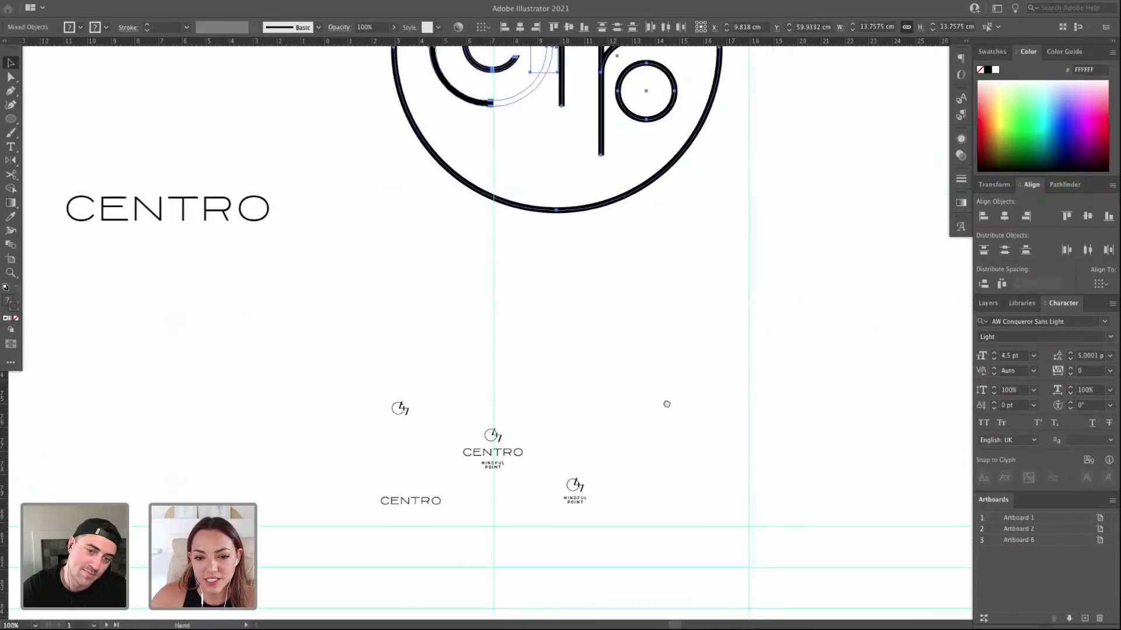
key("super+v")
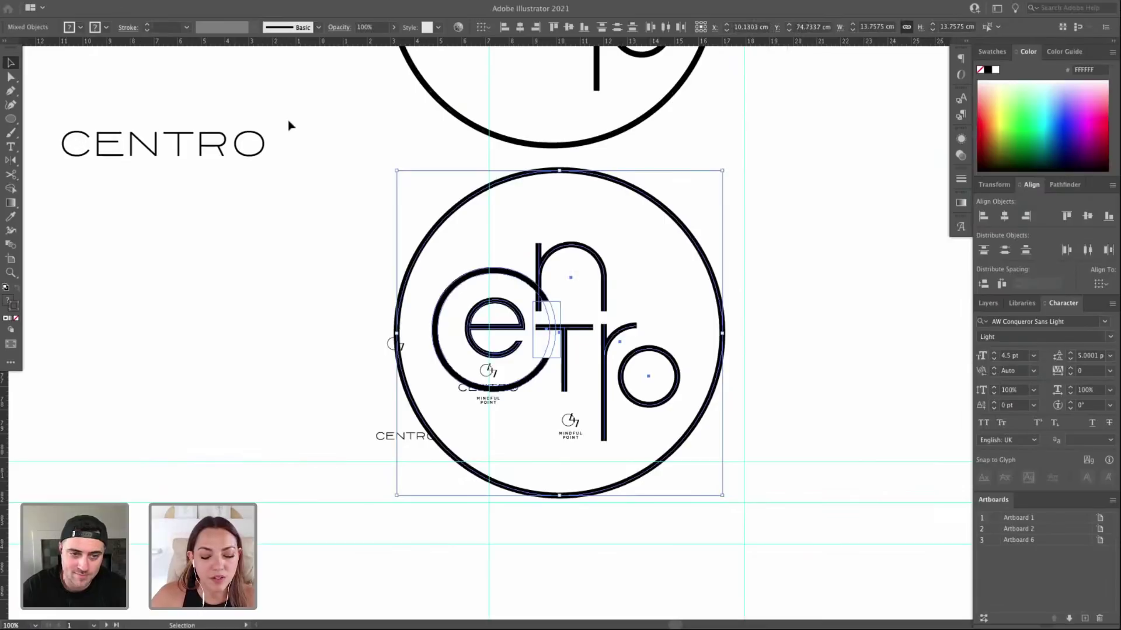
Expand the pasted circular centro logo.
key("ctrl+super+f")
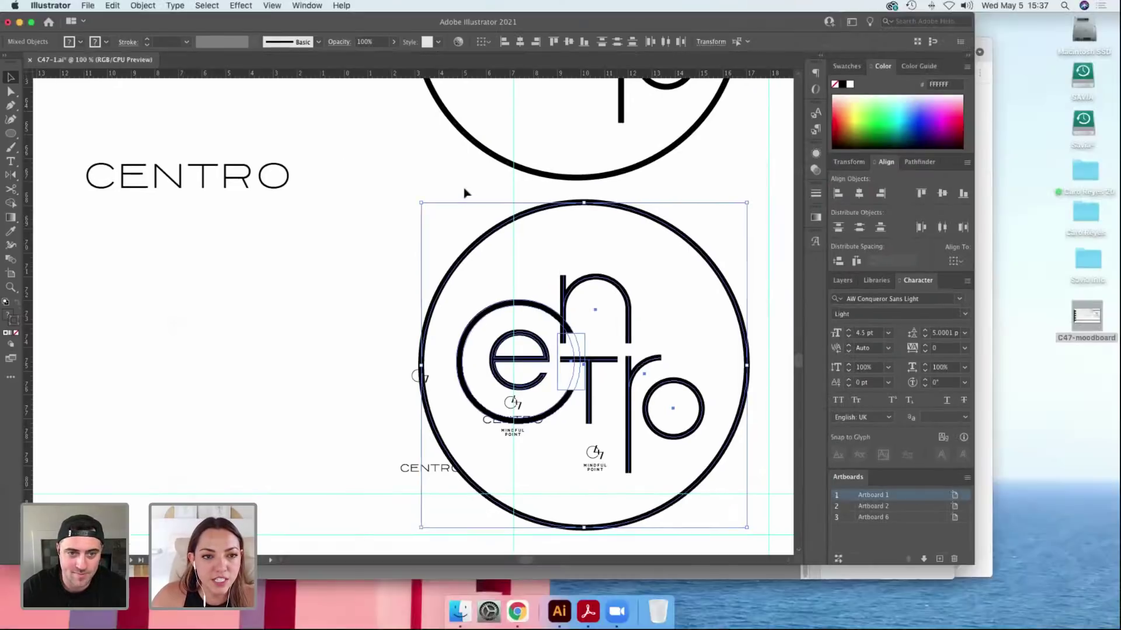
left_click(134, 7)
left_click(193, 134)
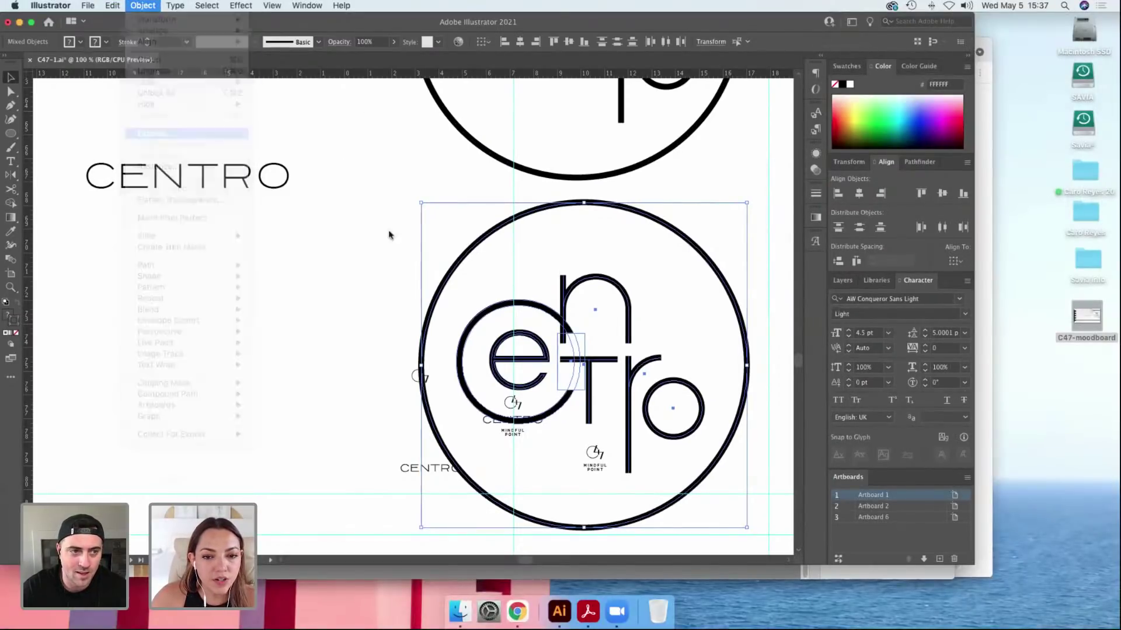
key("Return")
key("f")
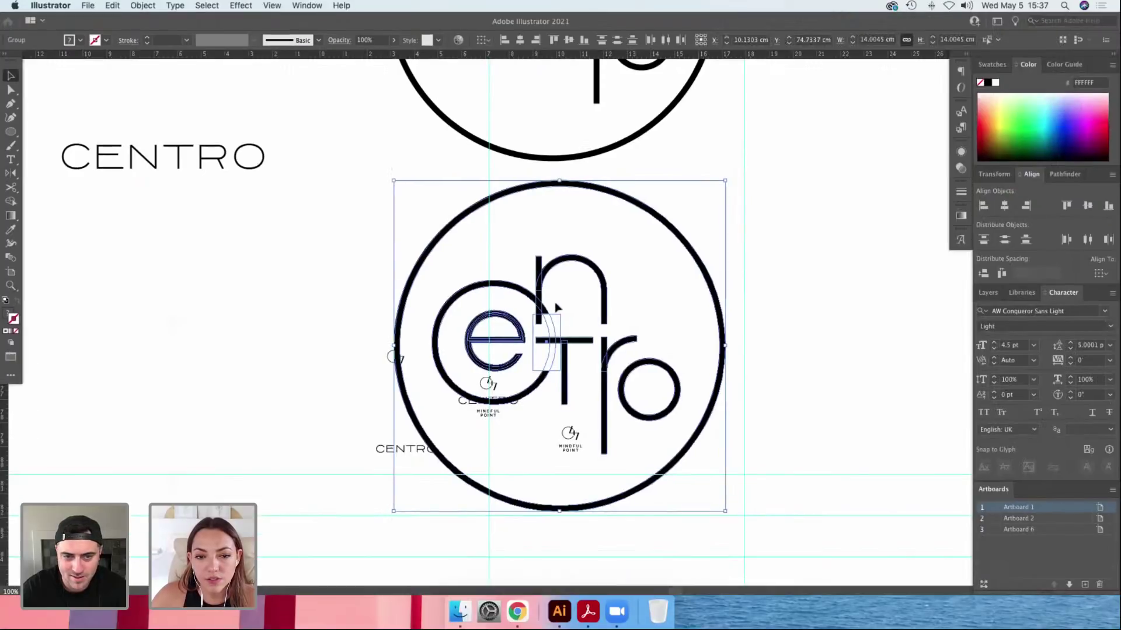
Check the expanded letterforms and scale the circular logo down to roughly the size of the other variations.
key("z")
left_click_drag(452, 211, 809, 435)
key("super+minus")
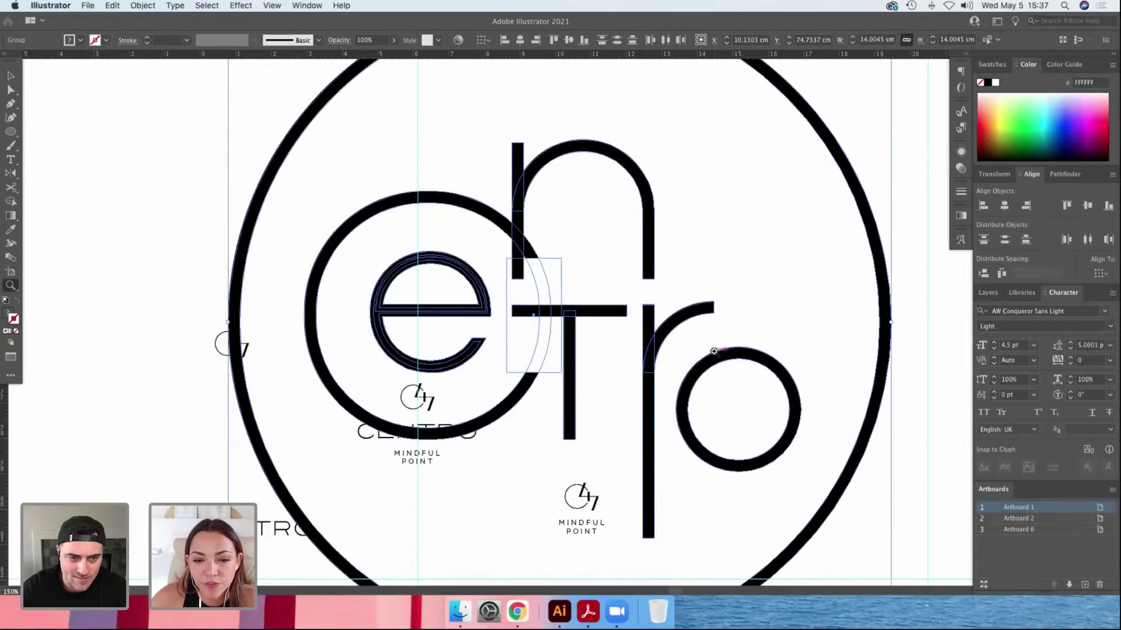
key("super+minus")
key("f")
scroll(730, 183, "up", 4)
scroll(730, 184, "right", 3)
key("v")
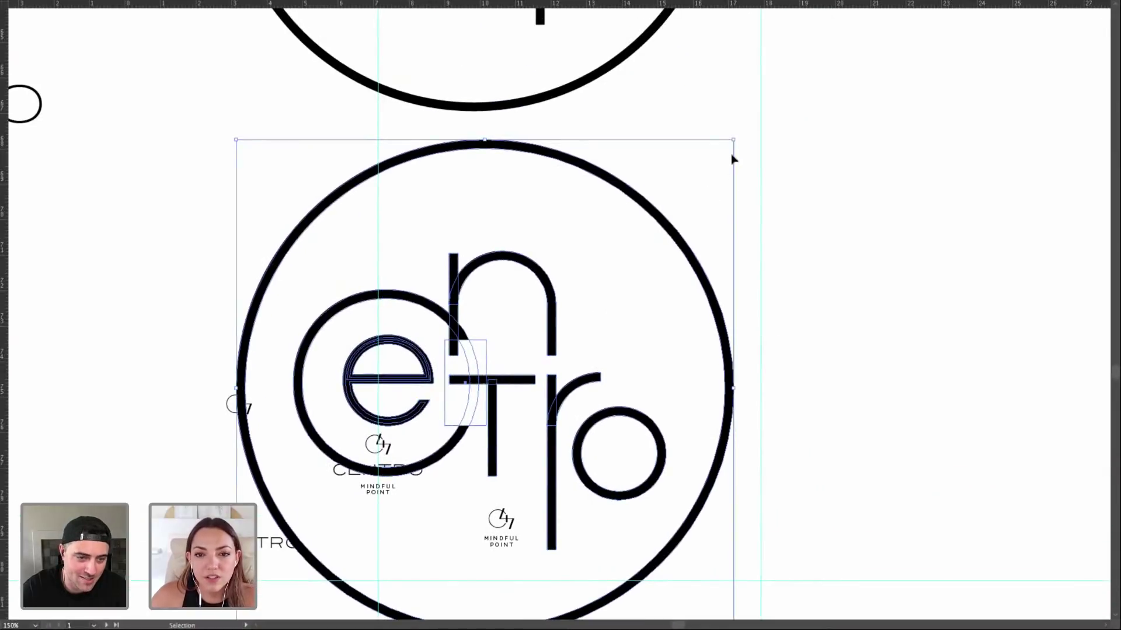
scroll(685, 301, "up", 5)
scroll(686, 175, "down", 4)
left_click_drag(747, 173, 536, 376)
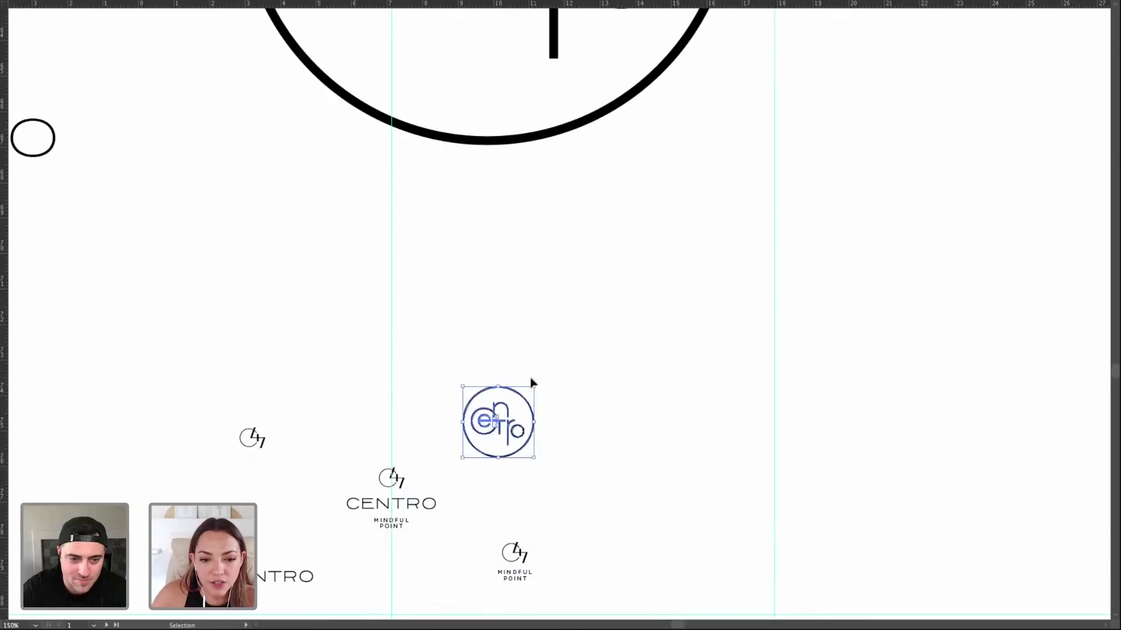
Place the reduced circular logo to the upper right of the main logo and check it up close.
scroll(655, 308, "down", 3)
scroll(655, 307, "left", 3)
left_click_drag(631, 289, 616, 337)
left_click(693, 355)
key("z")
scroll(525, 304, "down", 2)
left_click_drag(291, 221, 804, 499)
key("space")
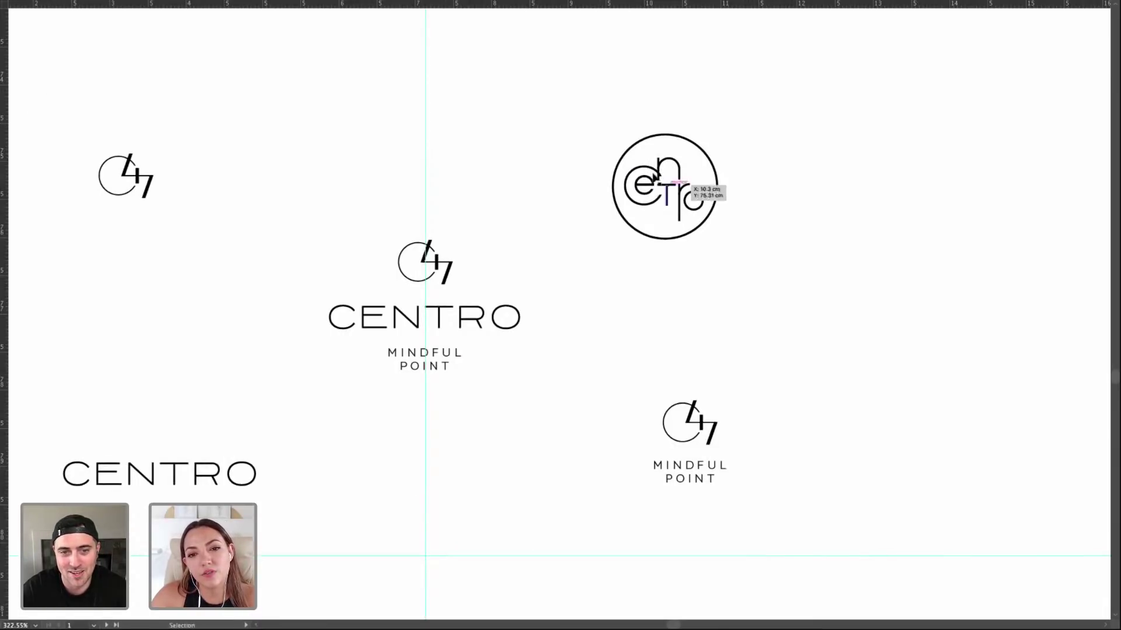
Undo the placement, scaling, expansion and pasting of the circular logo copy.
key("ctrl+minus")
key("ctrl+minus")
key("ctrl+minus")
key("ctrl+minus")
key("ctrl+z")
key("ctrl+z")
key("ctrl+z")
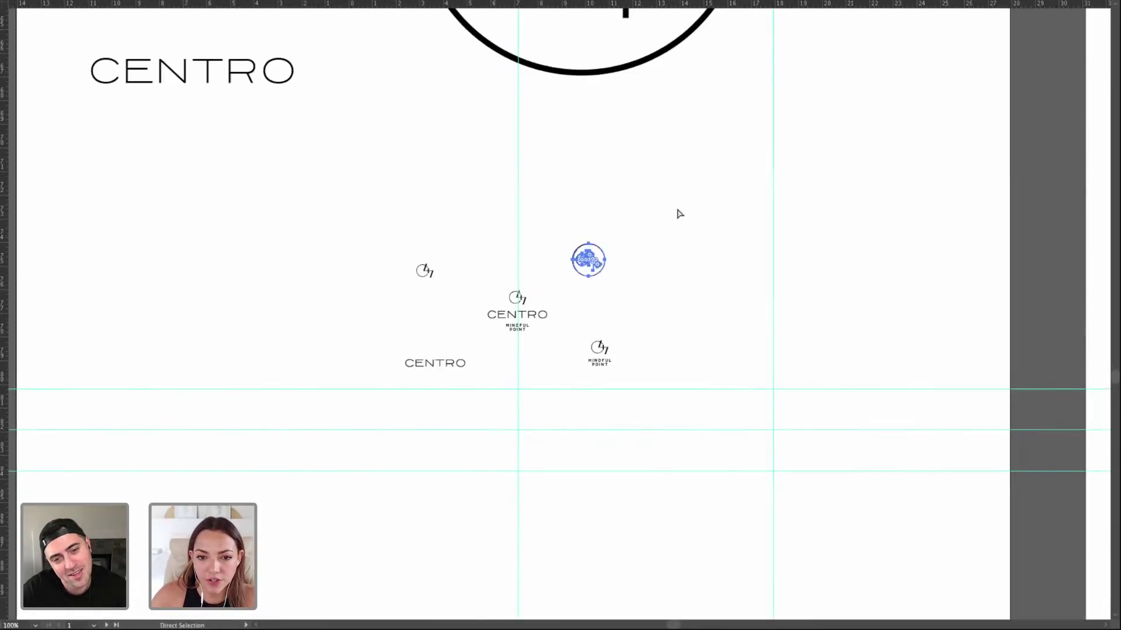
key("ctrl+z")
key("ctrl+z")
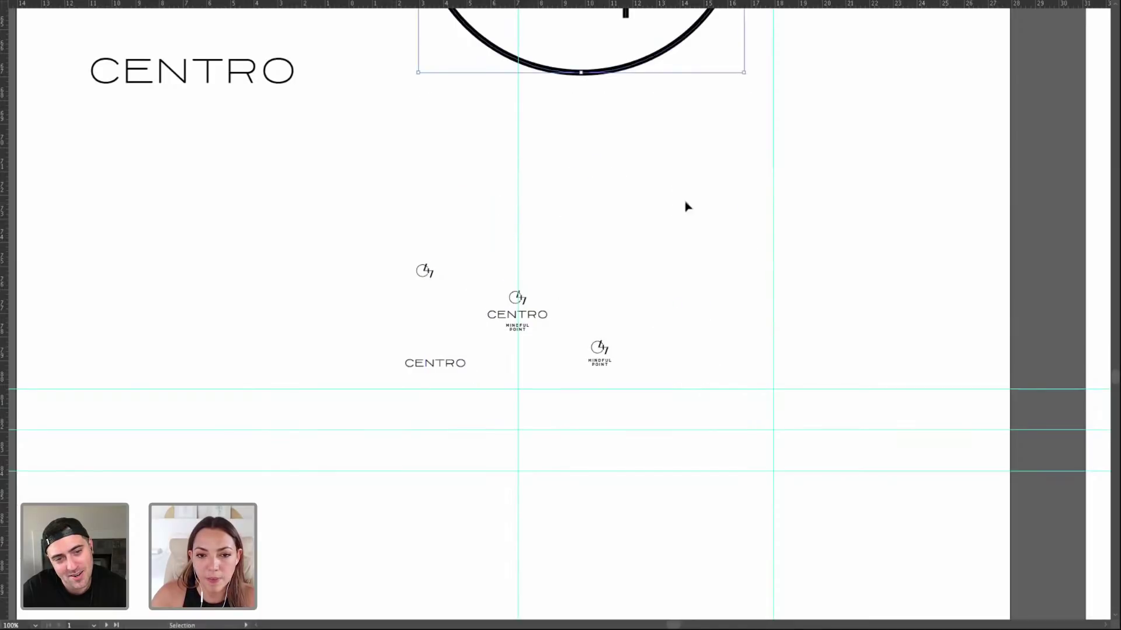
Unlock all objects and paste a complete copy of the circular centro logo to the lower right of the original.
scroll(668, 261, "up", 10)
key("v")
left_click(419, 148)
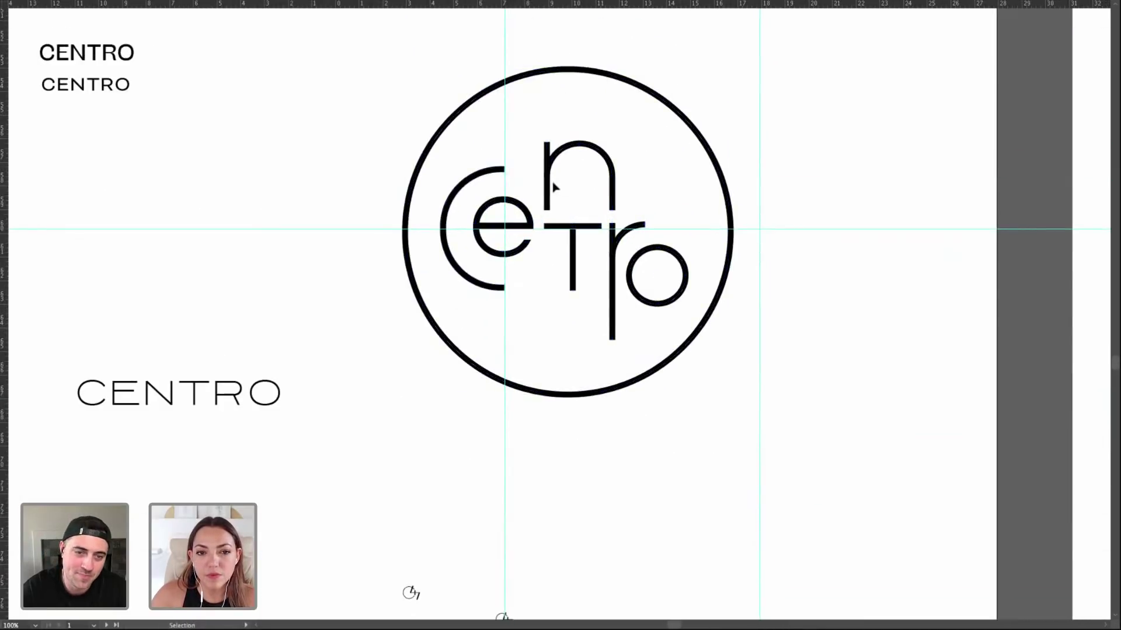
left_click(530, 196)
left_click_drag(529, 196, 376, 87)
key("ctrl+alt+2")
key("space")
scroll(657, 200, "down", 5)
key("ctrl+v")
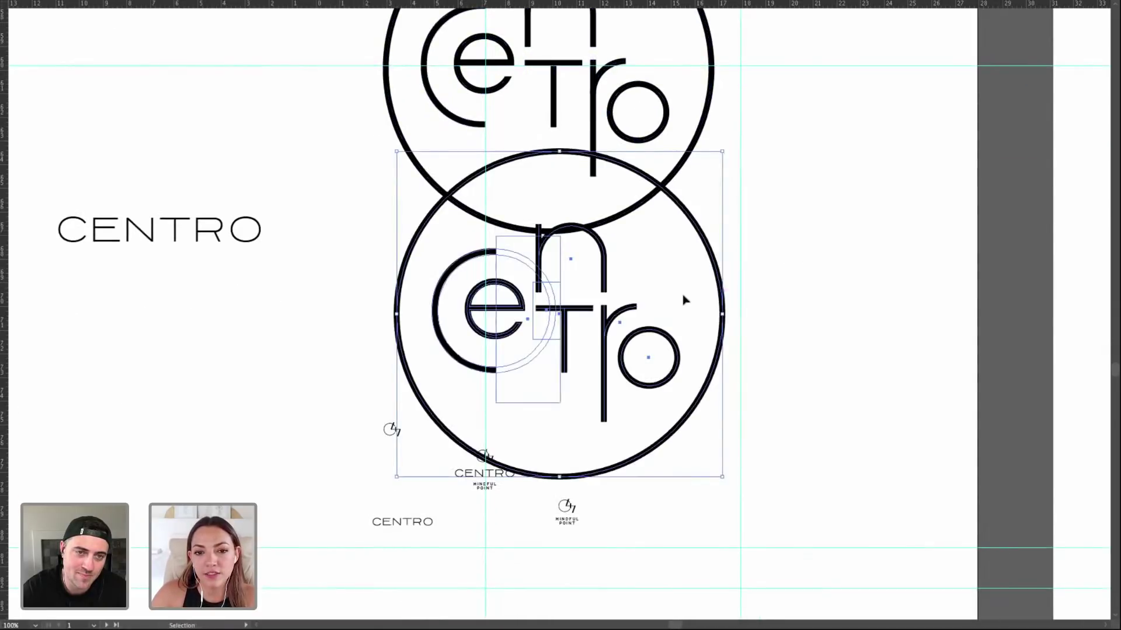
left_click_drag(536, 286, 711, 355)
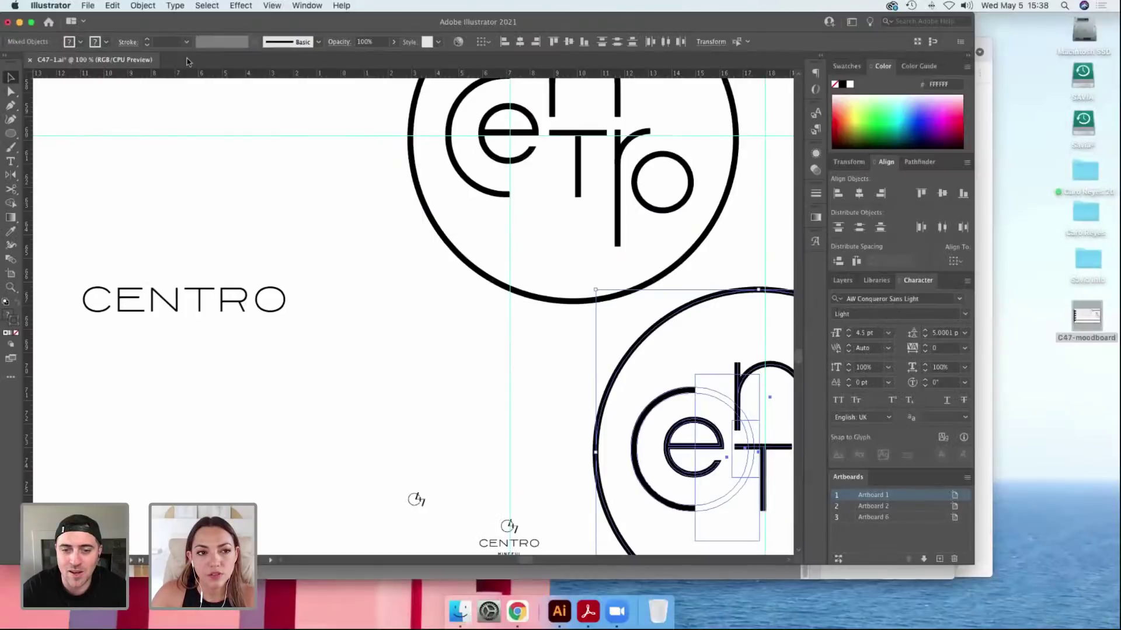
Expand the complete circular logo copy, including its masking shapes.
left_click(143, 5)
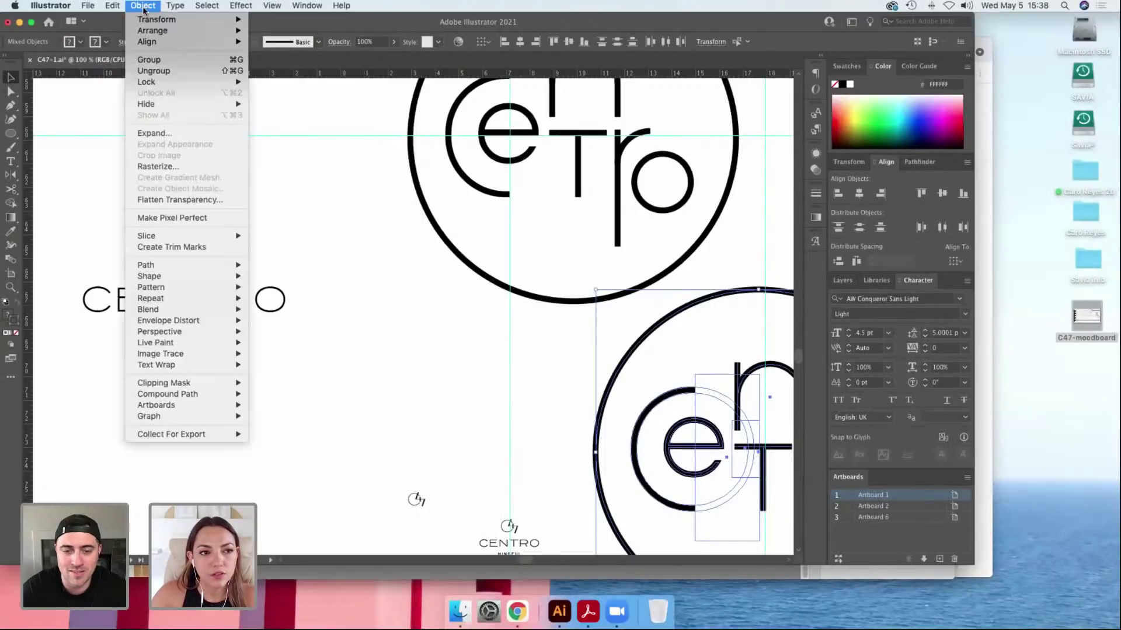
left_click(175, 134)
key("Return")
key("f")
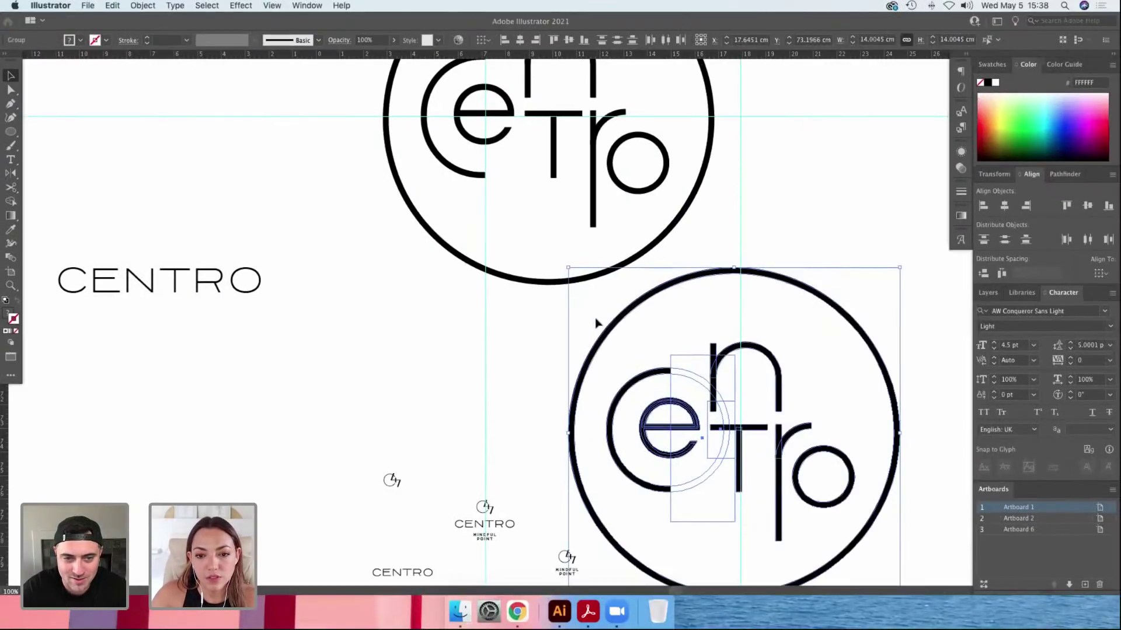
Scale the expanded circular logo down to a small badge and place it above the mark and MINDFUL POINT lockup.
left_click_drag(738, 344, 670, 257)
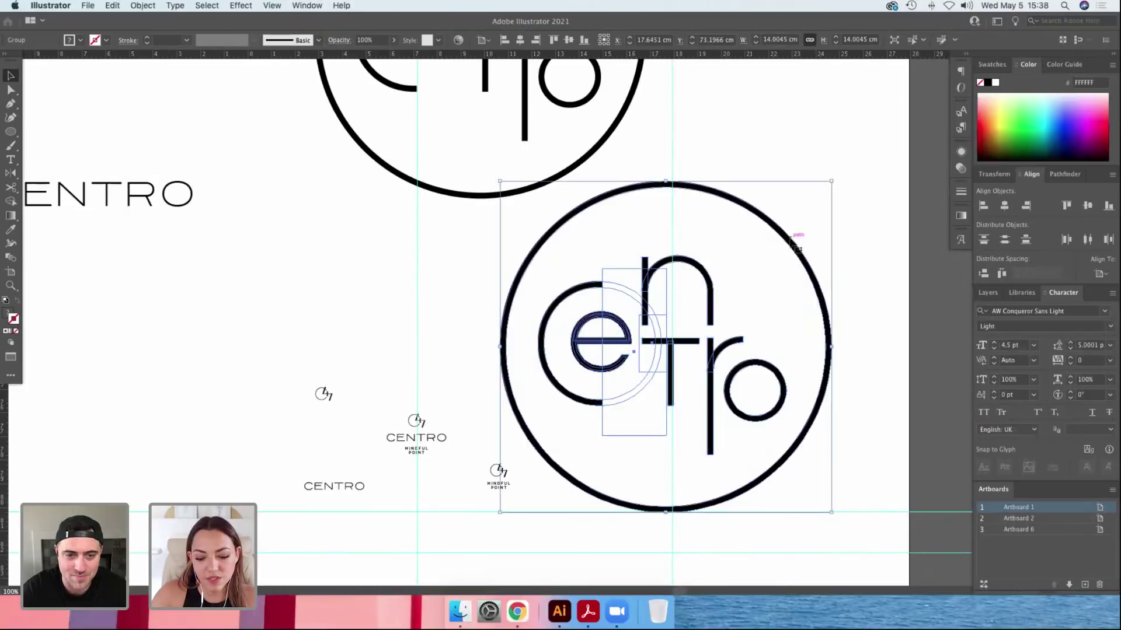
key("f")
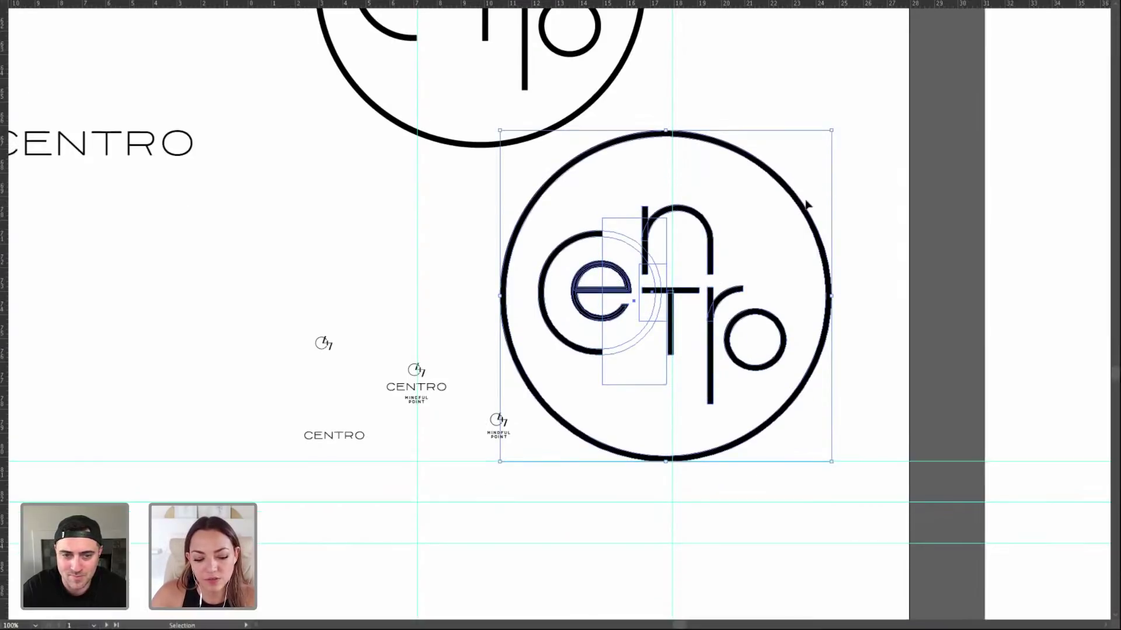
key("f")
left_click_drag(831, 168, 507, 380)
left_click_drag(187, 287, 615, 517)
left_click_drag(872, 216, 717, 256)
scroll(743, 225, "right", 3)
left_click(783, 251)
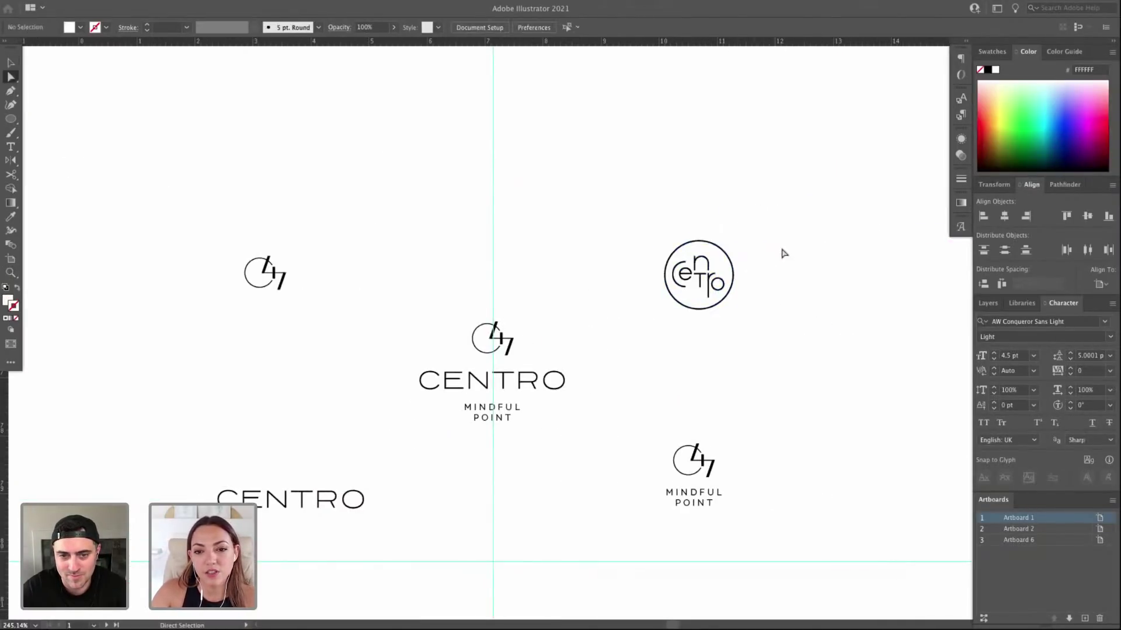
Examine the standalone mark, the mark with MINDFUL POINT and the circular centro badge individually, leaving nothing selected.
scroll(768, 325, "up", 1)
mouse_move(192, 242)
left_mouse_down()
mouse_move(372, 339)
mouse_move(177, 233)
left_mouse_up()
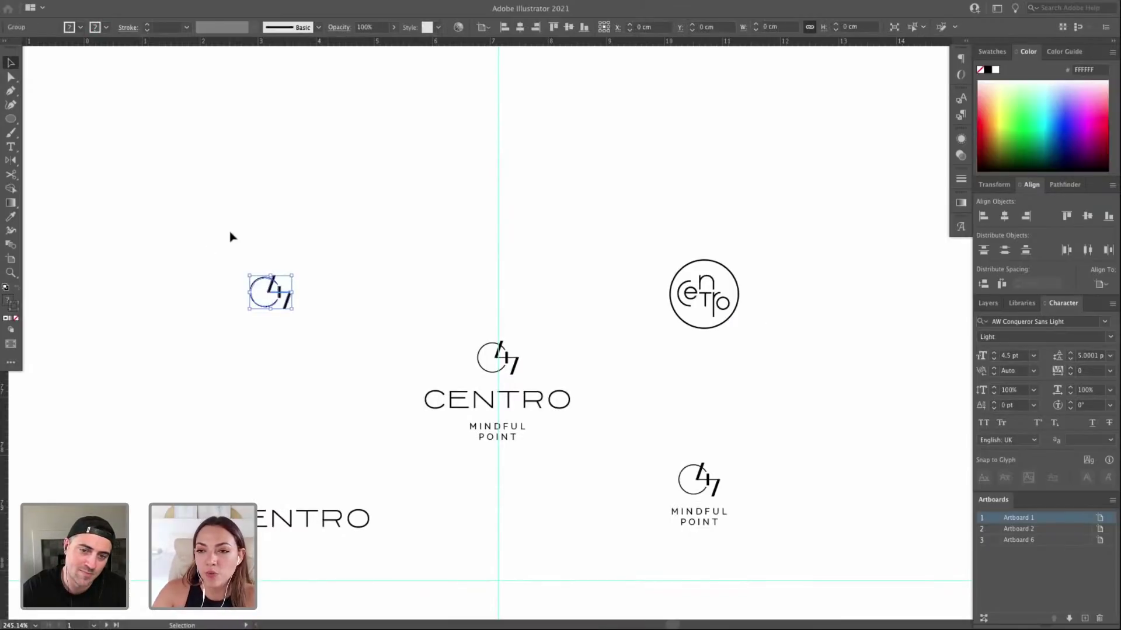
left_click(797, 470)
left_click_drag(623, 449, 808, 580)
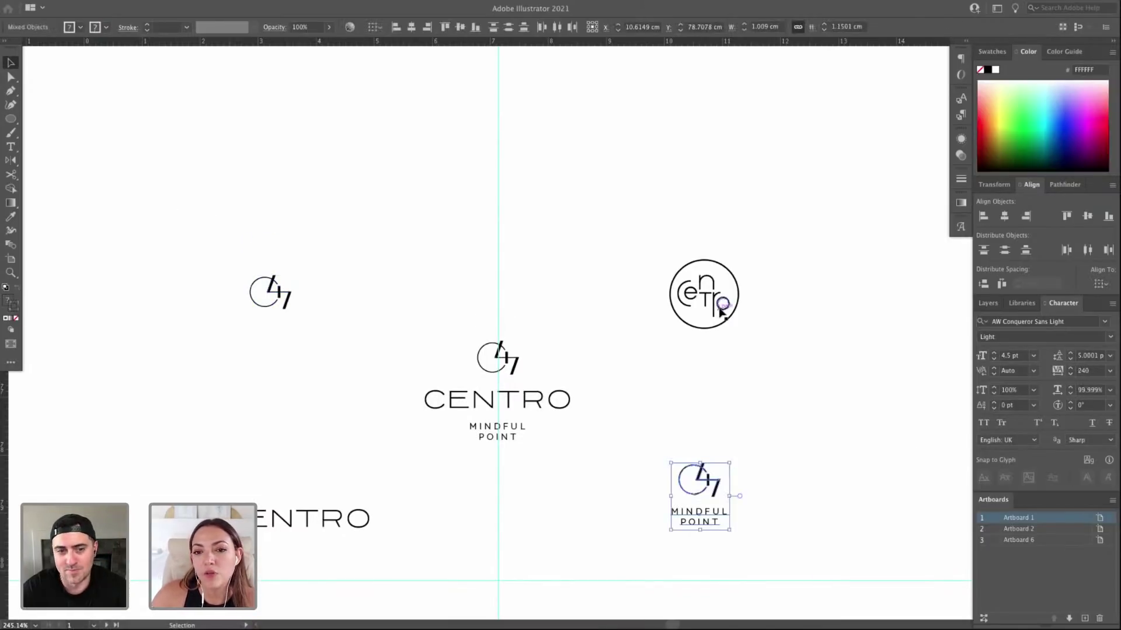
left_click(733, 272)
left_click(760, 268)
left_click_drag(735, 284, 730, 288)
left_click(779, 283)
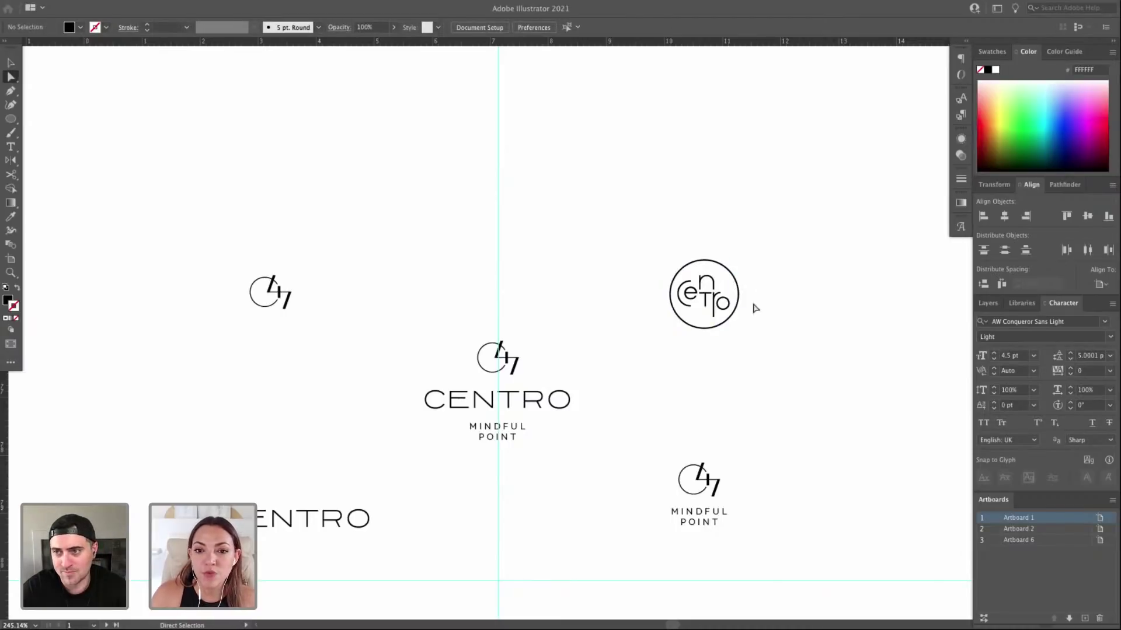
left_click_drag(625, 189, 781, 357)
left_click_drag(611, 172, 817, 402)
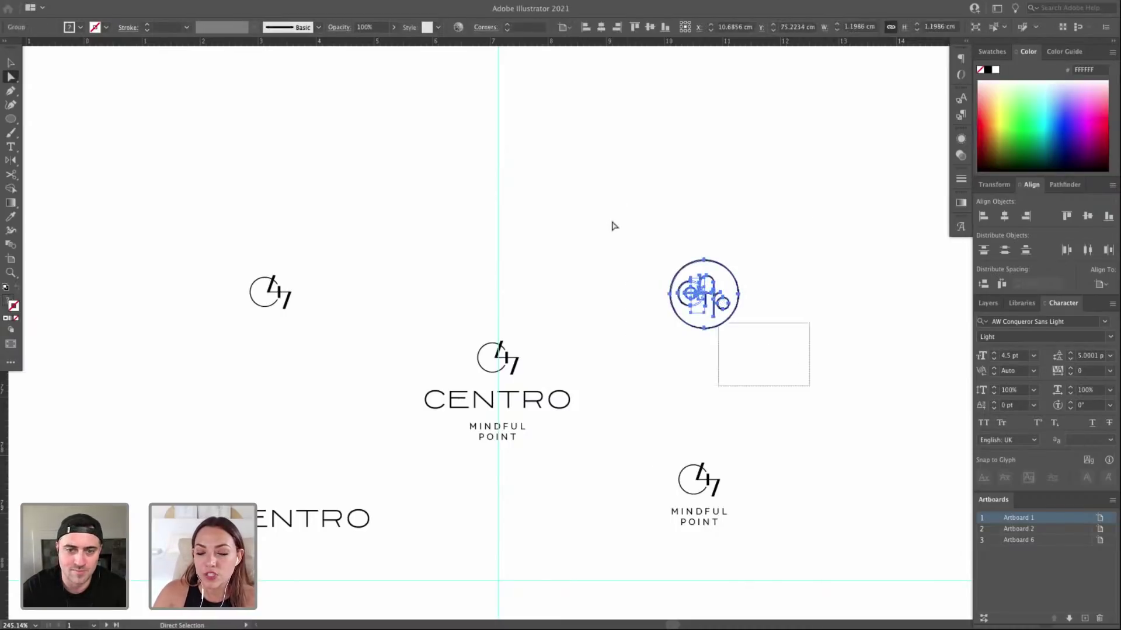
left_click(665, 178)
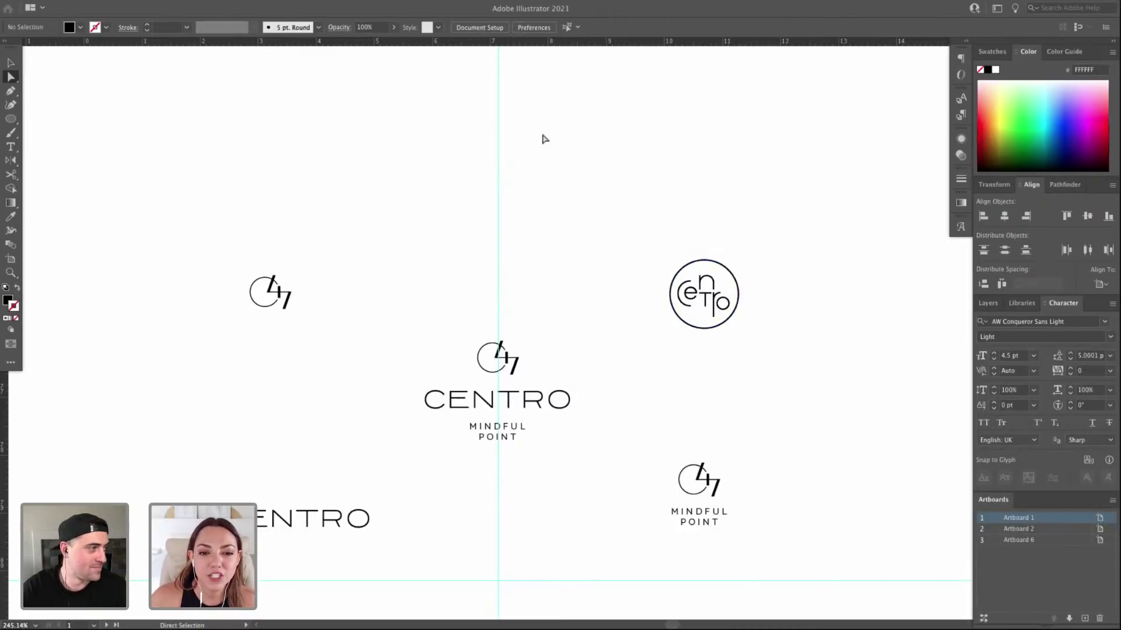
Review the alternative lockups as a set around the main CENTRO MINDFUL POINT logo.
left_click_drag(562, 194, 655, 198)
key("z")
left_click_drag(247, 215, 925, 533)
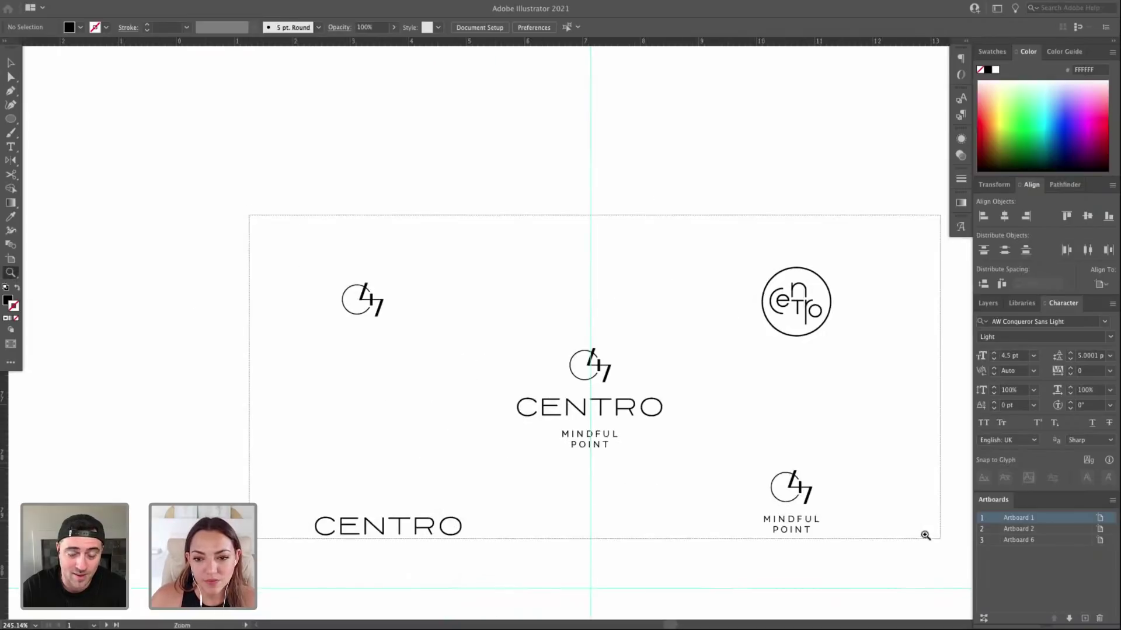
key("super+minus")
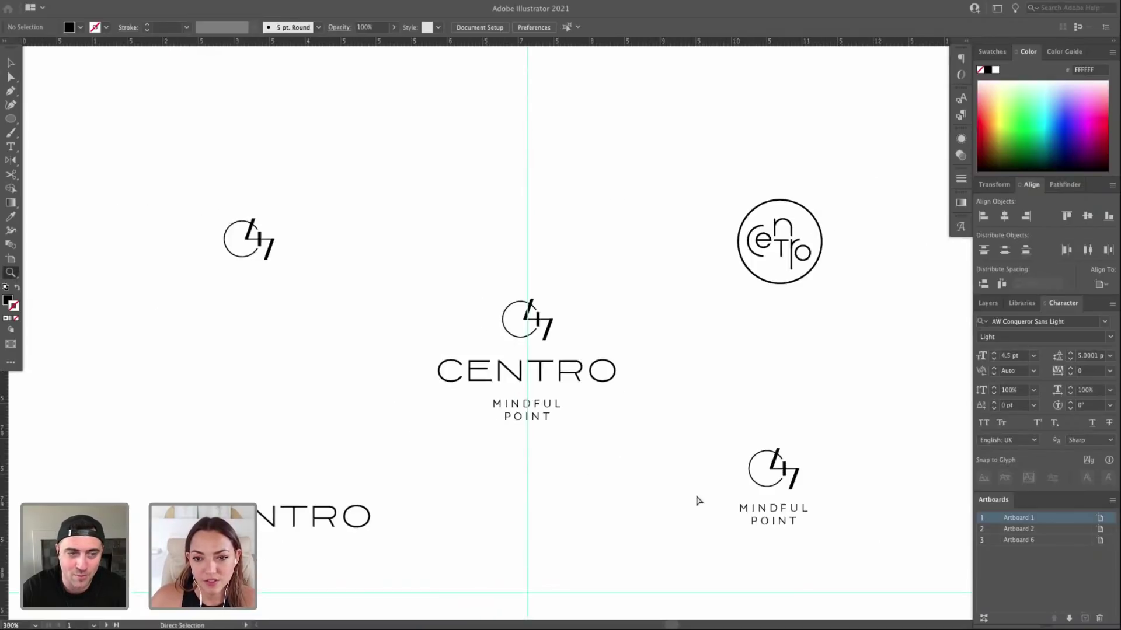
scroll(665, 490, "right", 3)
scroll(660, 488, "left", 2)
key("v")
left_click(579, 389)
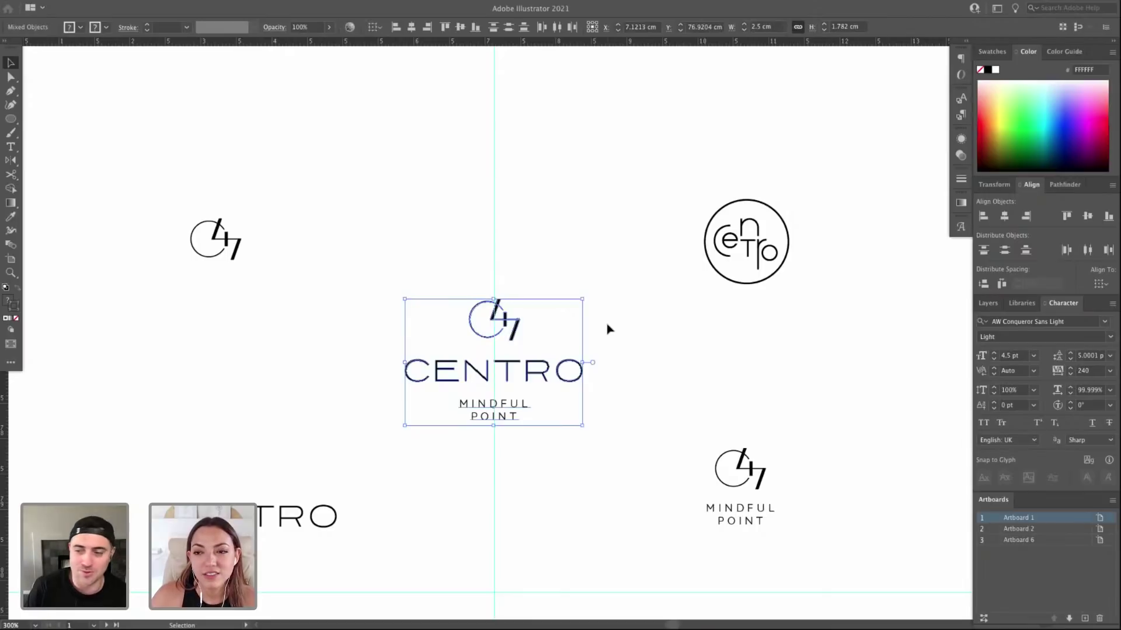
scroll(680, 292, "down", 1)
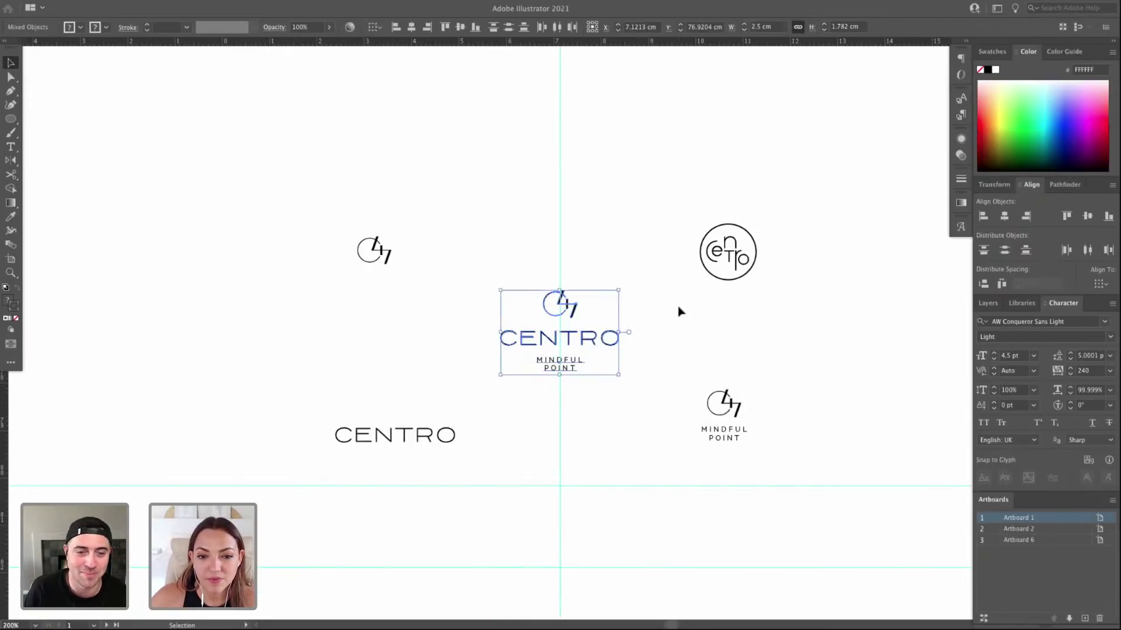
left_click(678, 327)
left_click_drag(678, 332, 652, 375)
scroll(677, 286, "down", 1)
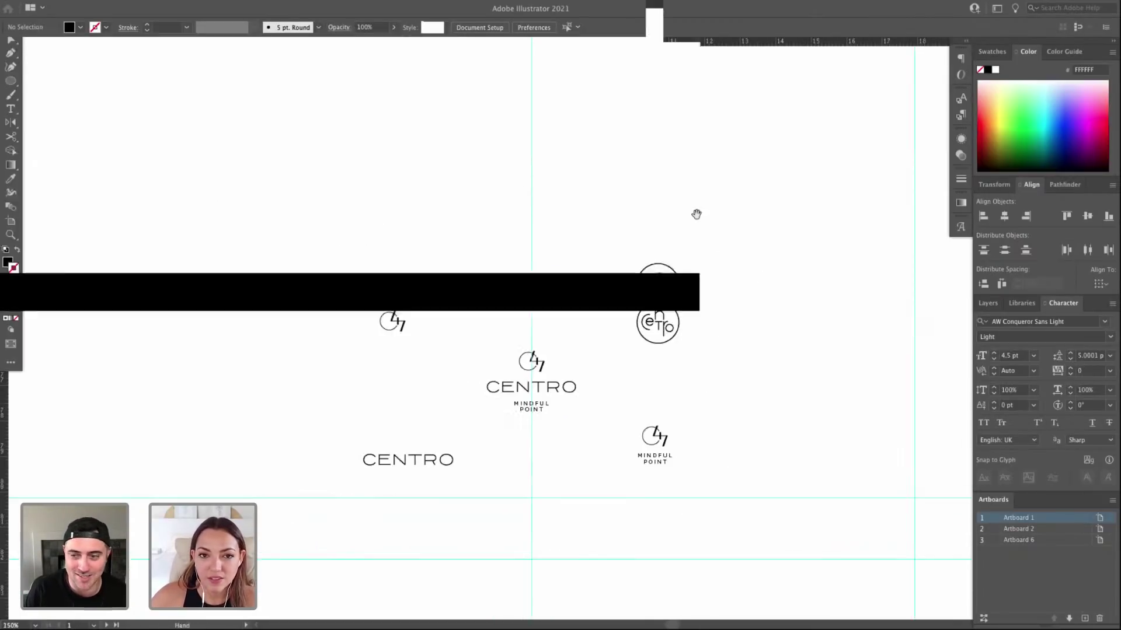
Compare the small logo lockups with the large circular centro logo above them, at overview and close-up scale.
left_click_drag(695, 212, 696, 390)
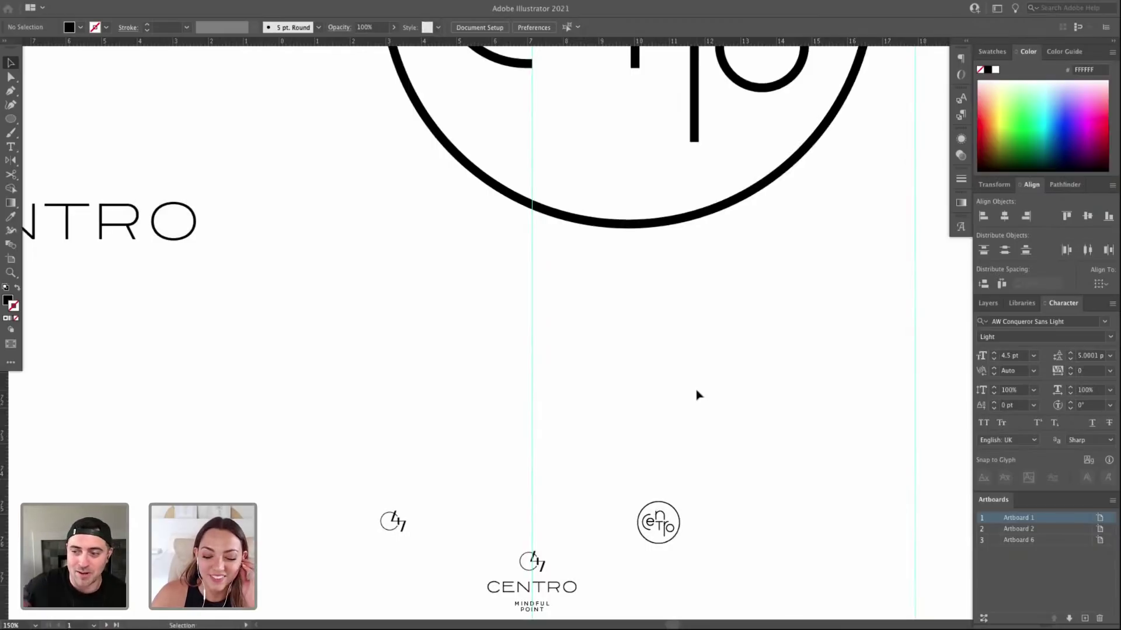
scroll(696, 395, "down", 2)
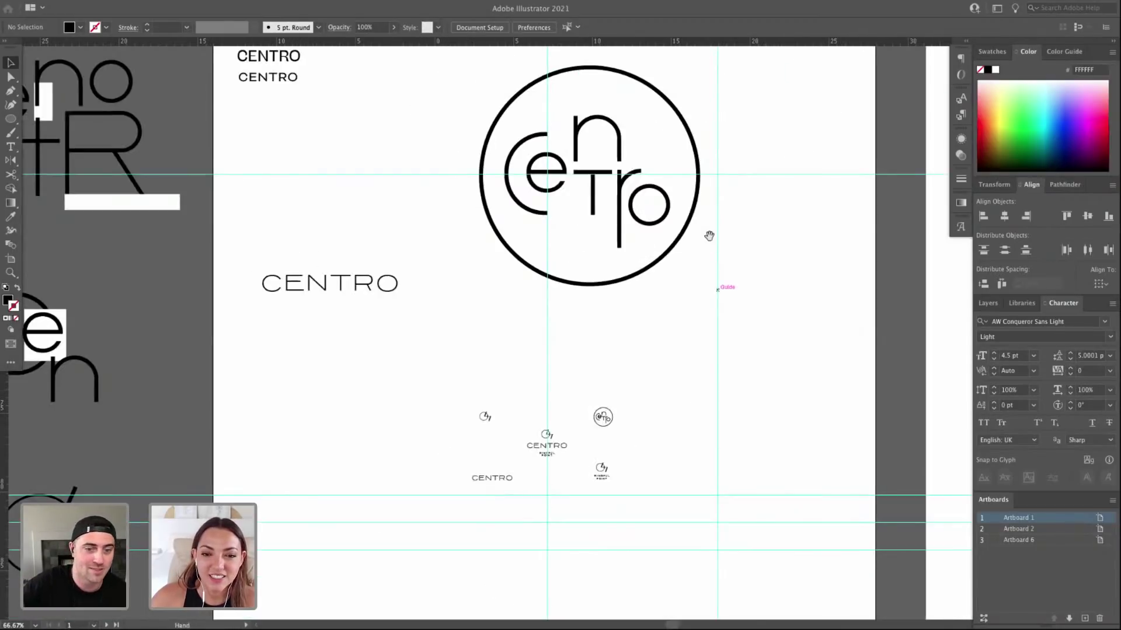
left_click_drag(709, 236, 706, 332)
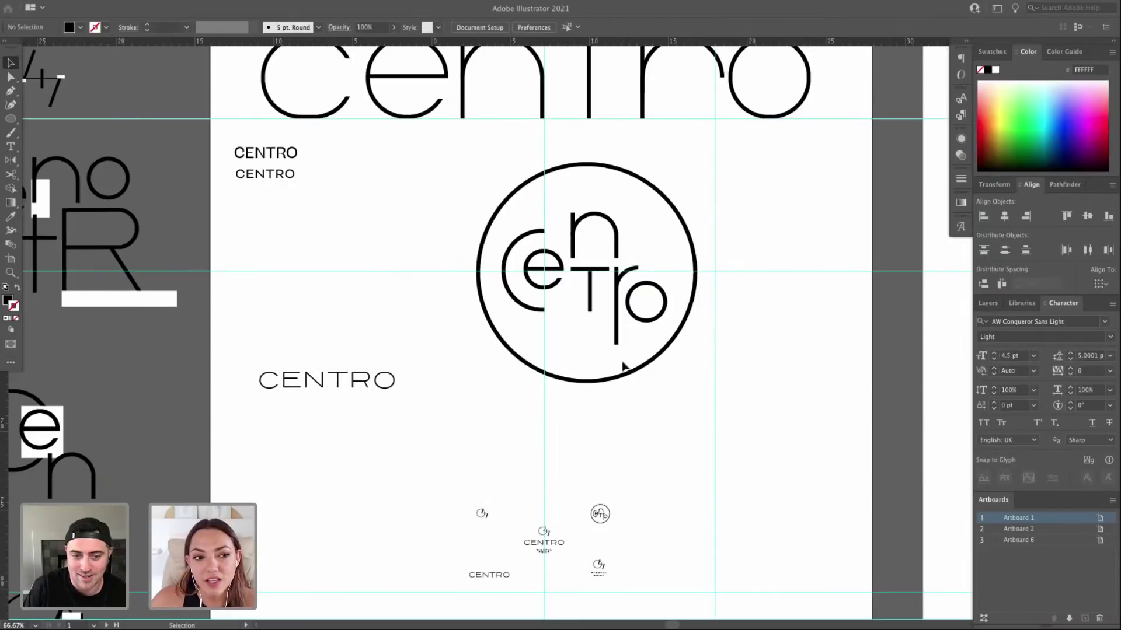
scroll(623, 366, "down", 5)
key("z")
left_click_drag(386, 374, 675, 515)
left_click_drag(338, 275, 250, 211)
key("super+minus")
key("super+minus")
key("super+minus")
key("super+minus")
key("super+minus")
key("super+minus")
key("super+minus")
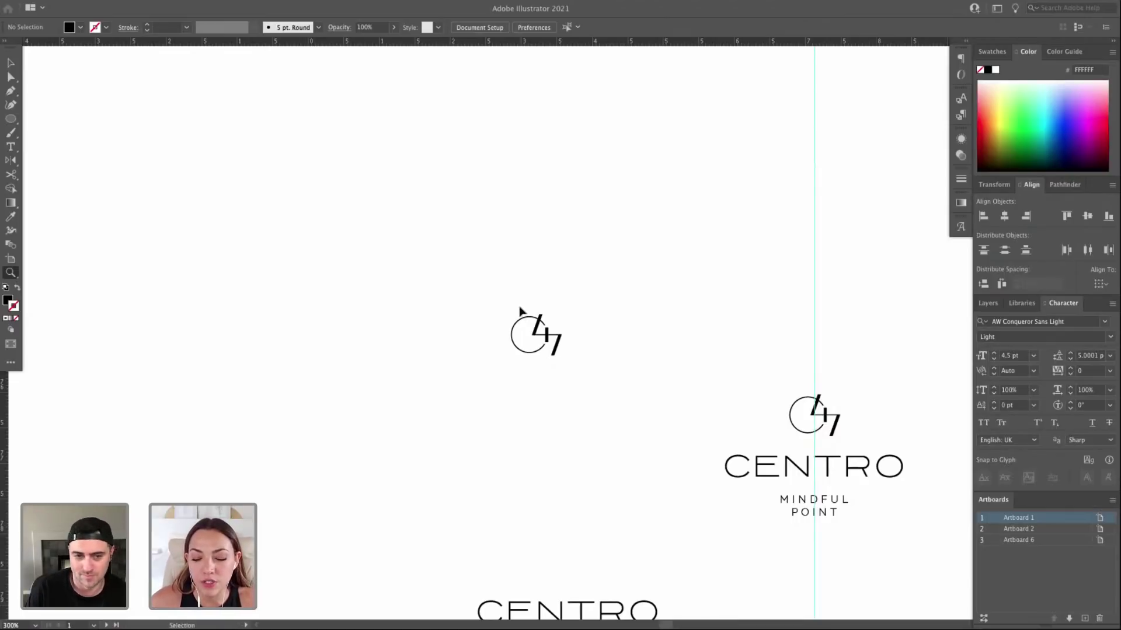
key("super+minus")
left_click_drag(660, 325, 546, 316)
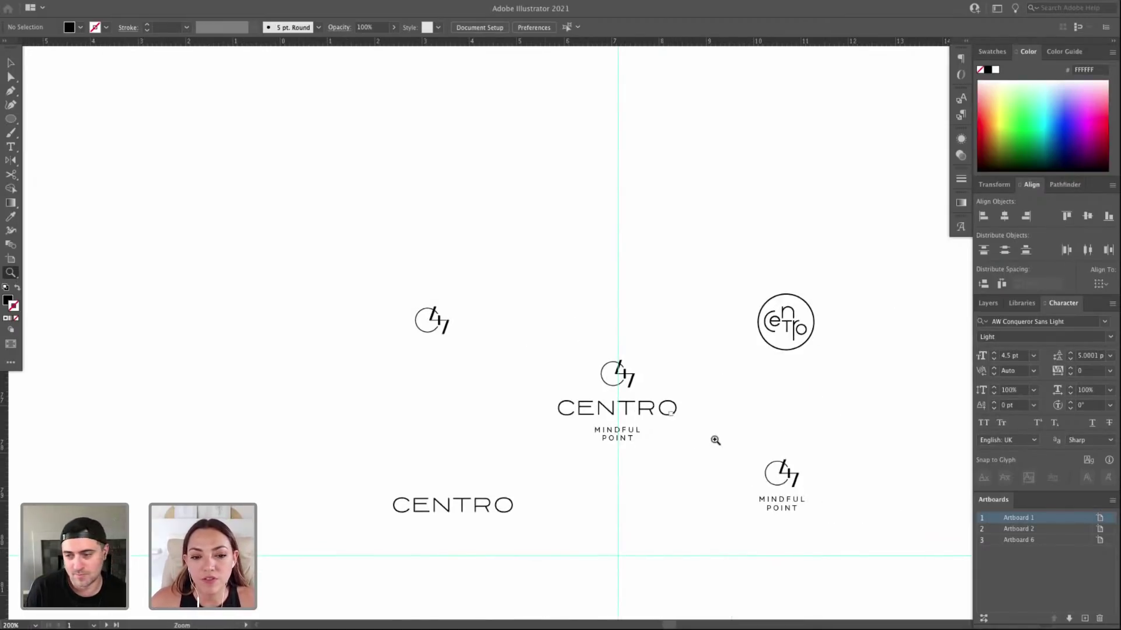
Inspect the outer ring of the small circular centro badge and deselect it.
left_click_drag(814, 298, 789, 298)
key("v")
left_click(786, 307)
left_click(802, 305)
key("a")
left_click(782, 309)
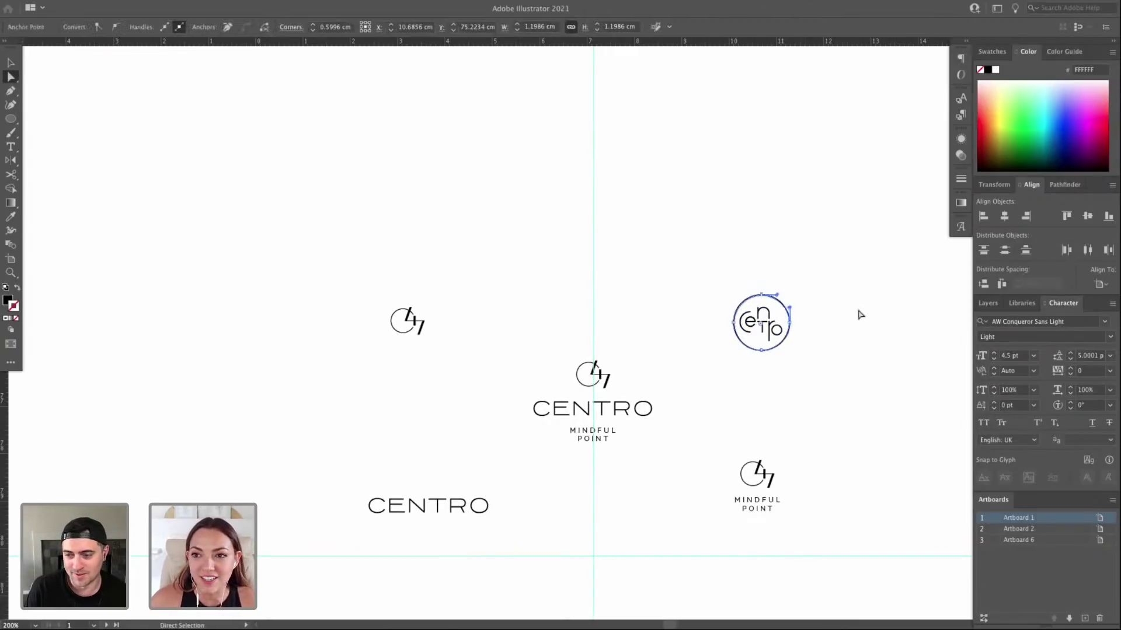
left_click(852, 299)
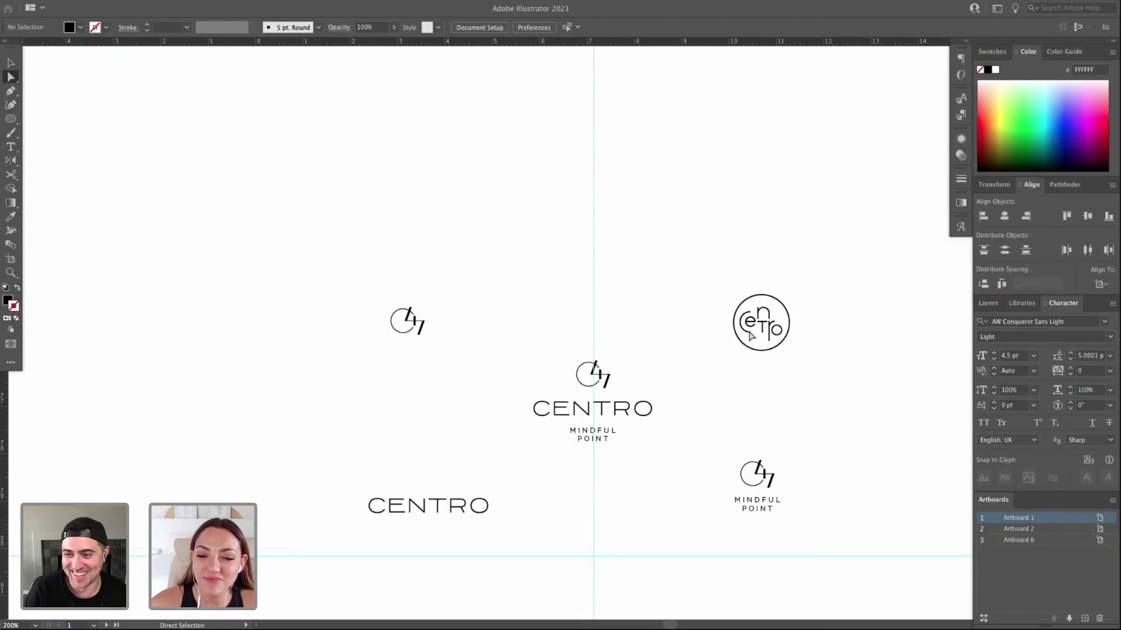
Review the earlier CENTRO wordmark explorations, from the thin outline version down to the circular logo.
key("super+minus")
key("super+minus")
key("super+minus")
left_click_drag(713, 245, 703, 518)
left_click_drag(679, 105, 671, 270)
left_click_drag(671, 178, 667, 332)
scroll(535, 208, "up", 2)
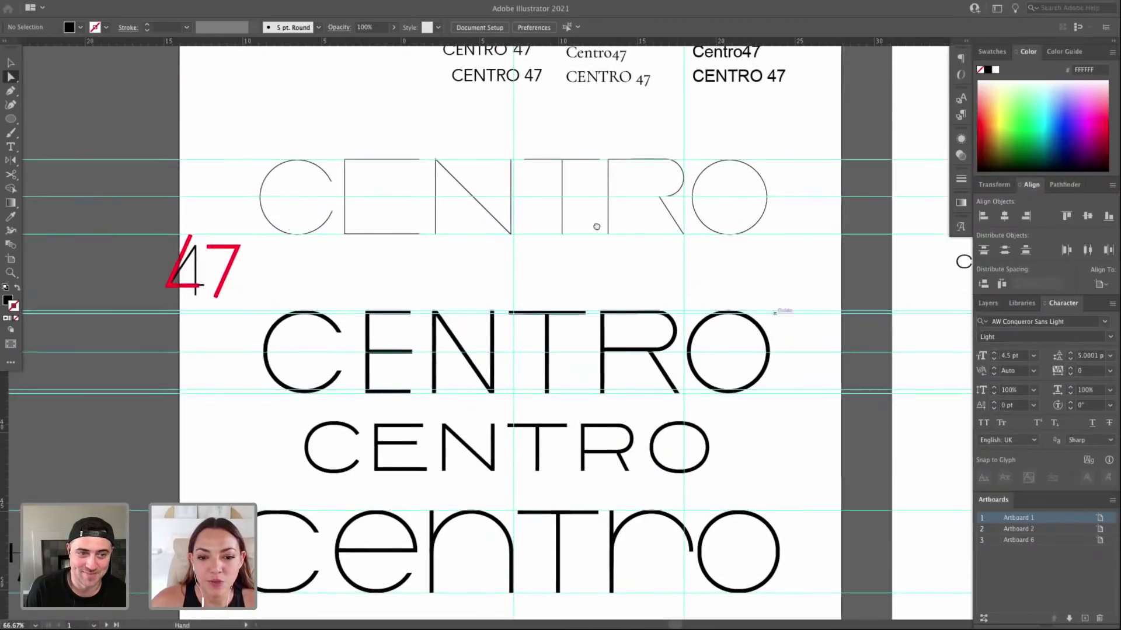
scroll(595, 225, "down", 6)
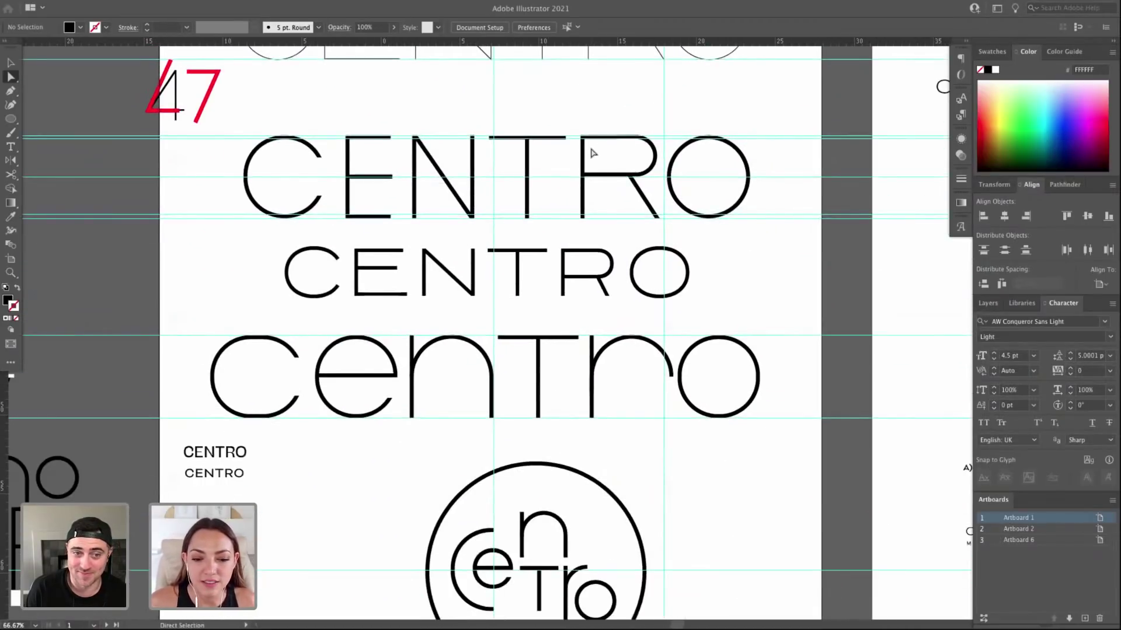
scroll(563, 432, "down", 8)
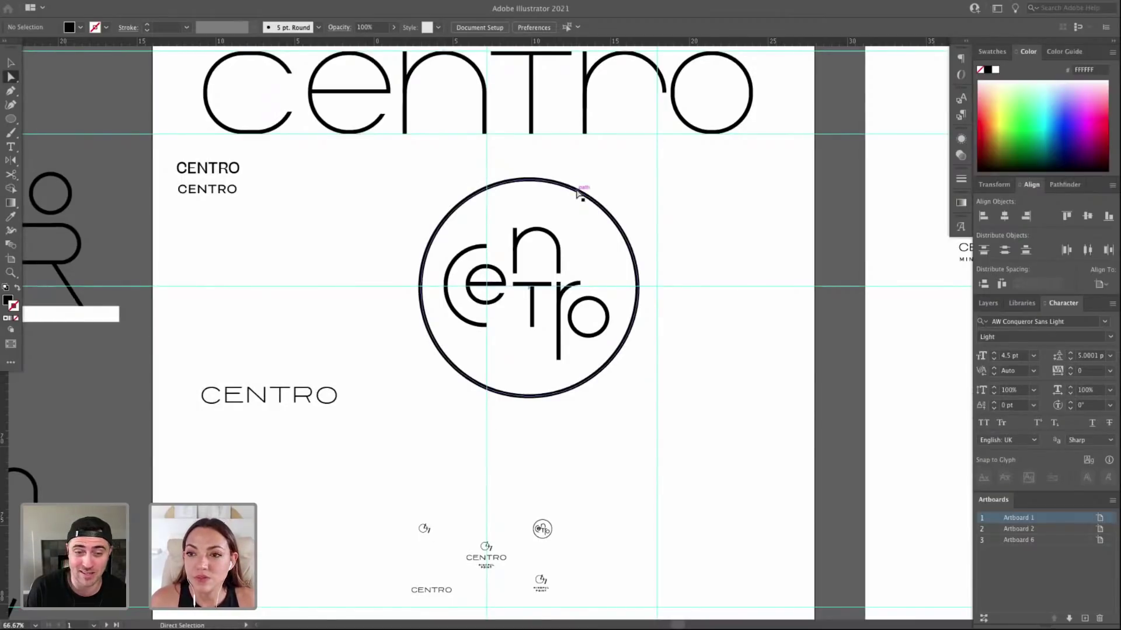
scroll(590, 204, "down", 2)
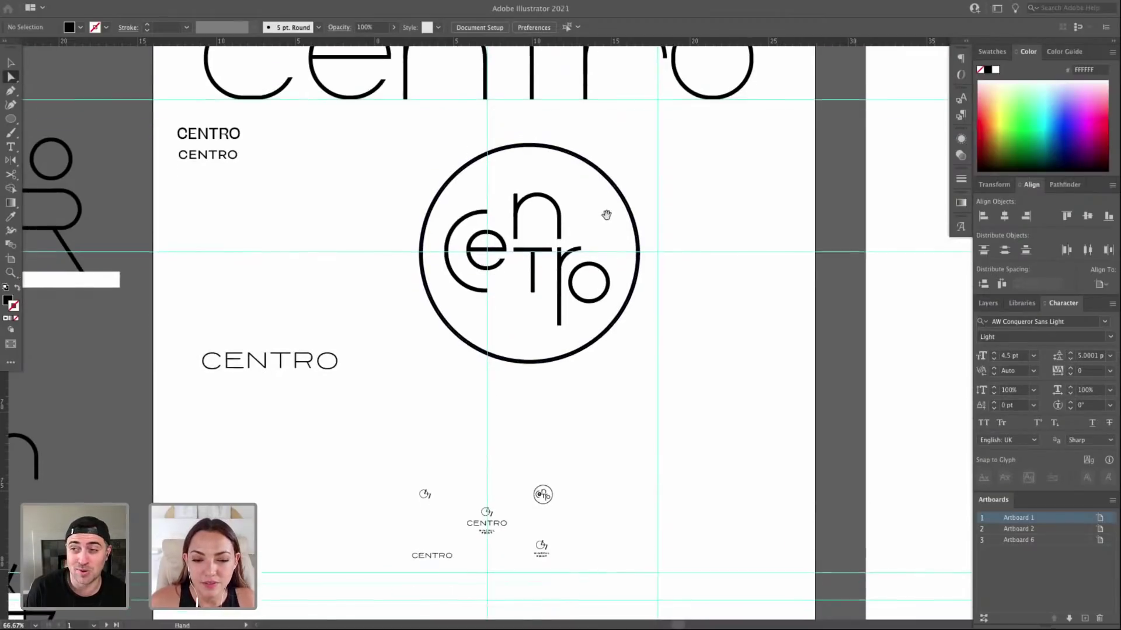
Examine the small lockups and the large circular logo's ring alongside the CENTRO47 variants on the neighbouring artboard.
left_click_drag(617, 444, 633, 338)
key("ctrl+1")
key("v")
left_click_drag(301, 293, 673, 415)
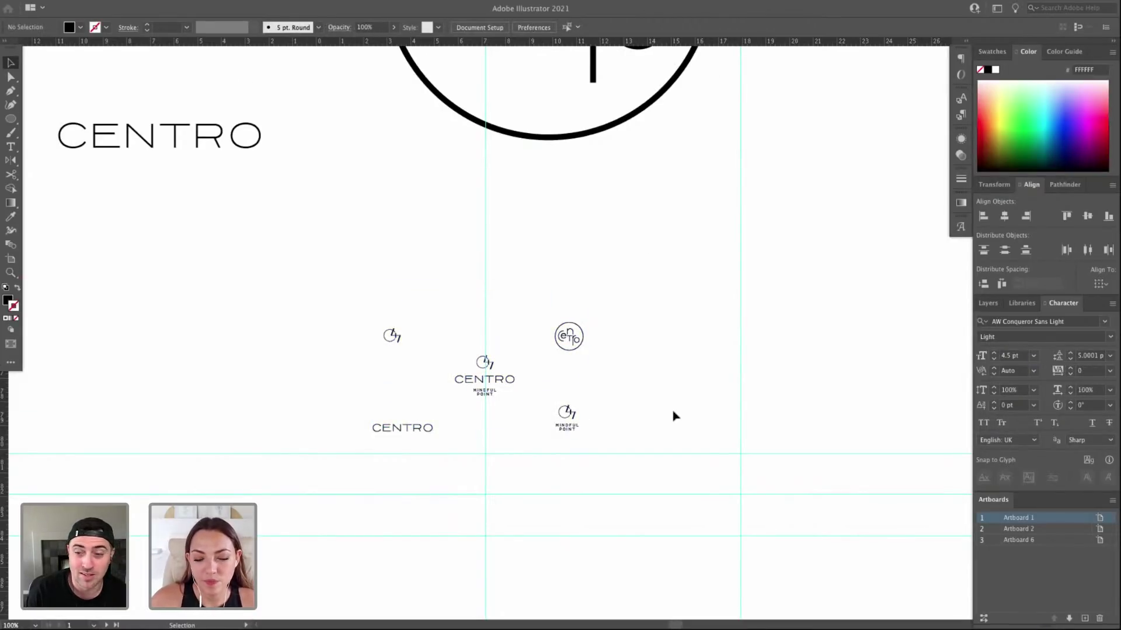
key("ctrl+minus")
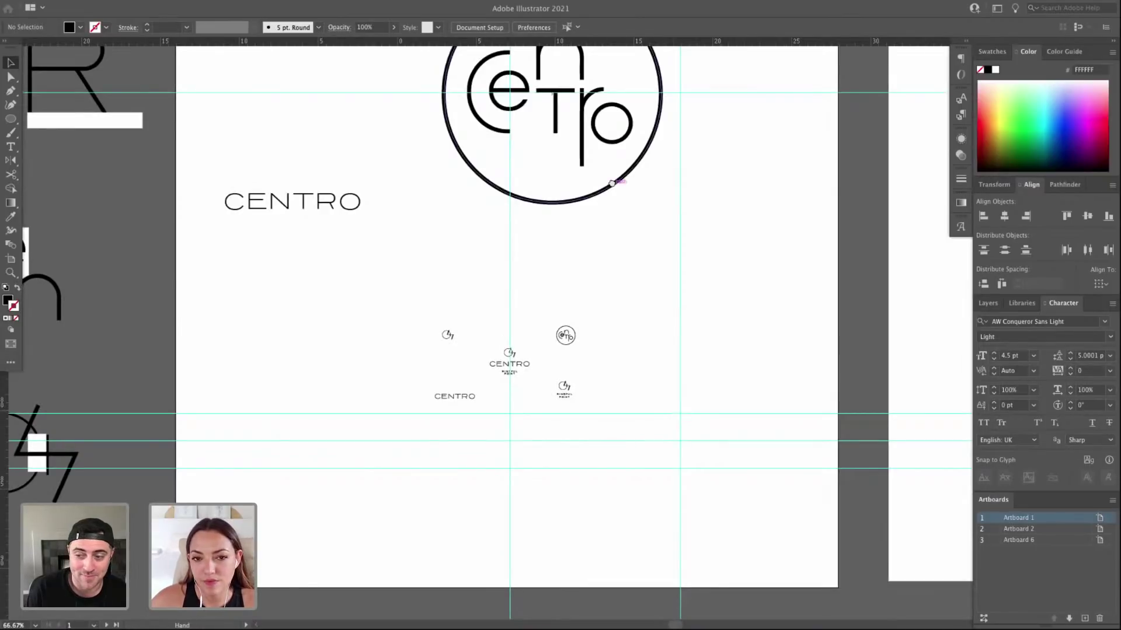
scroll(610, 243, "up", 5)
left_click(611, 219)
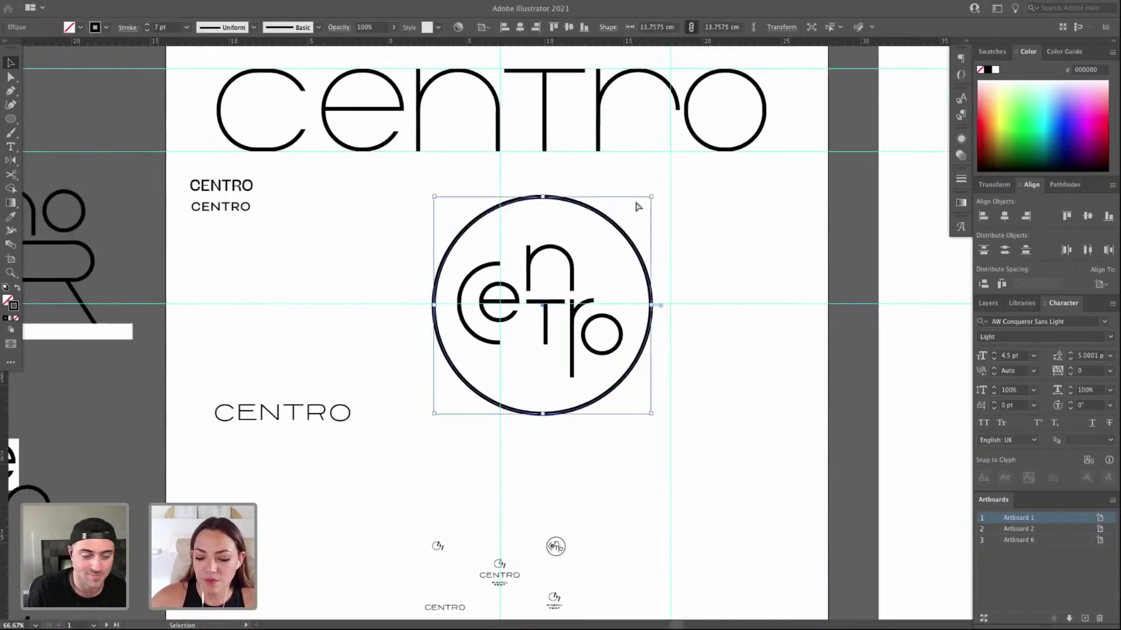
key("ctrl+minus")
left_click_drag(582, 227, 418, 258)
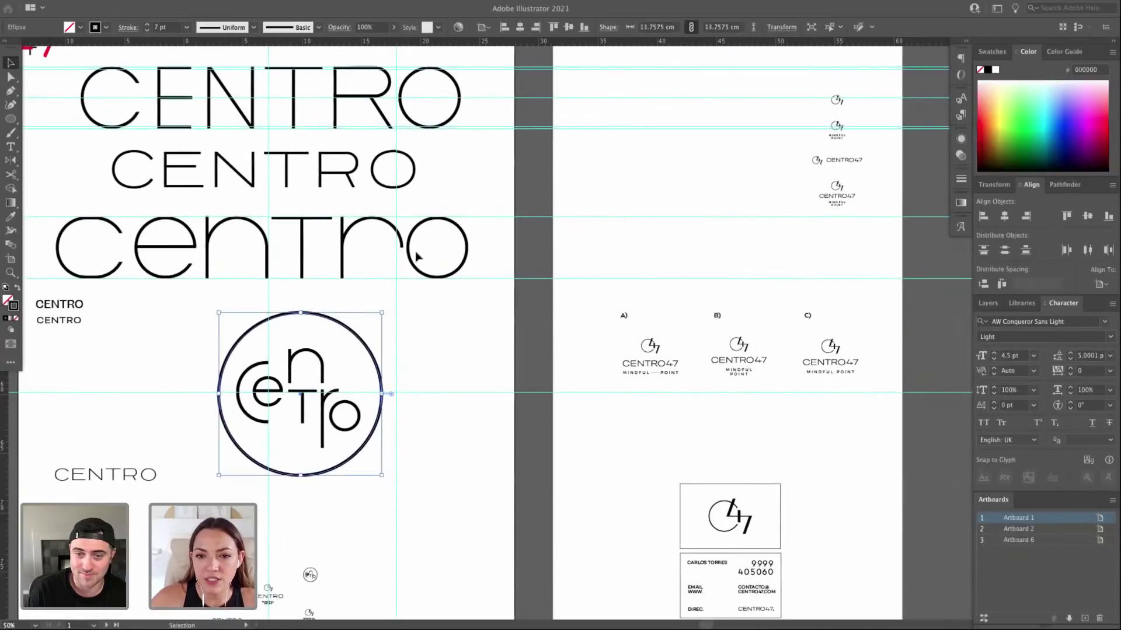
Open the C47-moodboard PDF from the desktop, show page 8 with the Barcelona sculptor, and place its window beside the Illustrator artwork.
key("f")
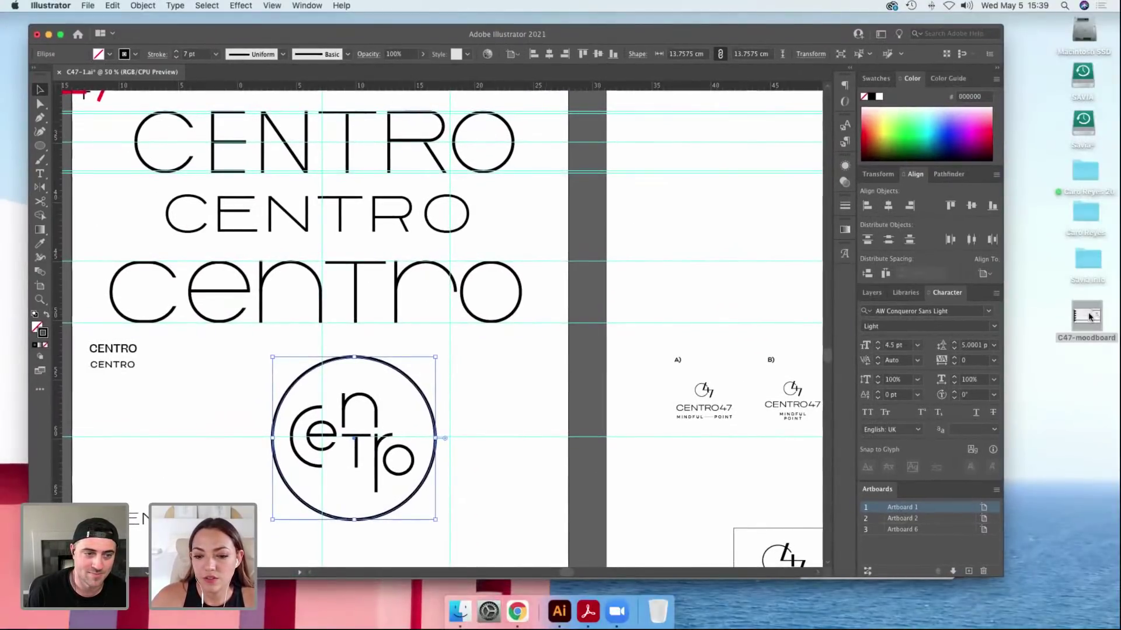
left_click(1083, 315)
double_click(1083, 315)
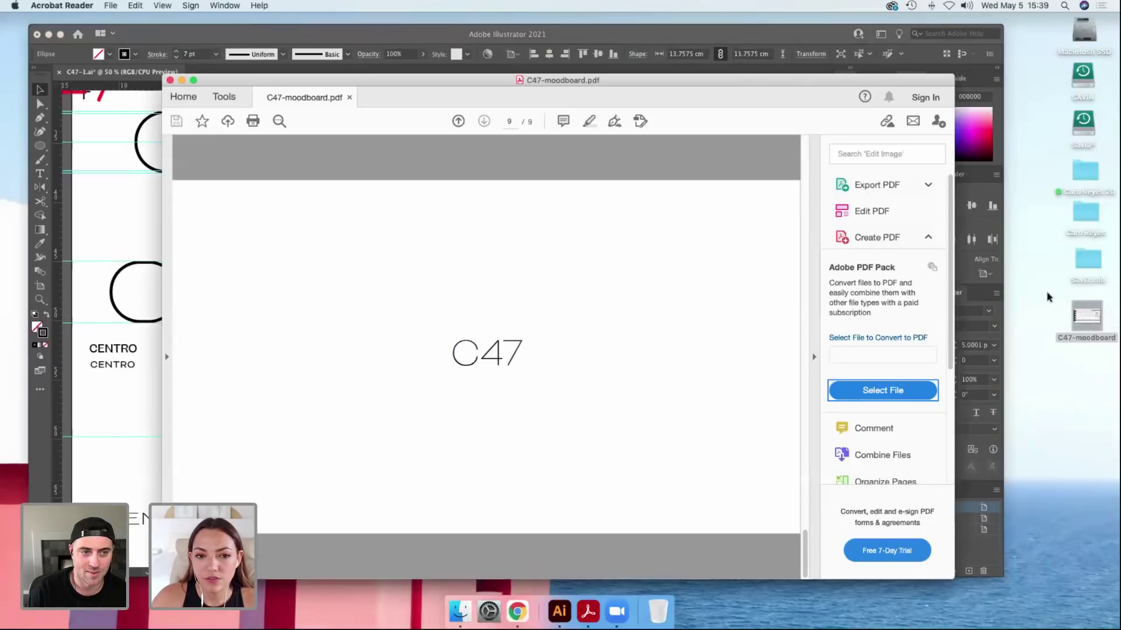
scroll(741, 348, "up", 3)
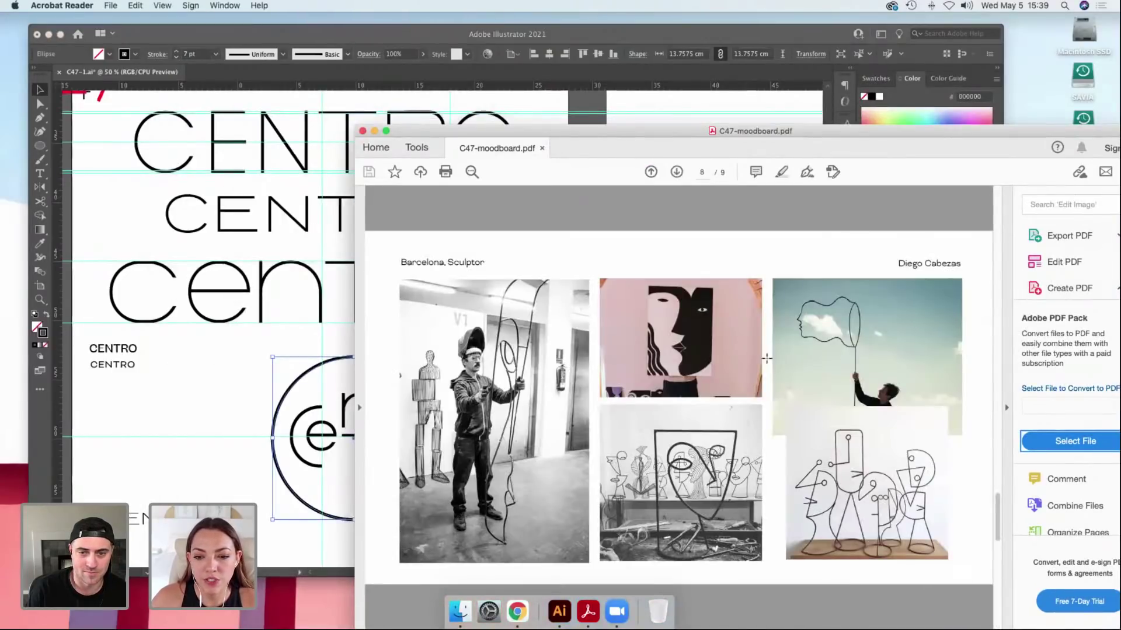
mouse_move(411, 130)
left_mouse_down()
mouse_move(715, 124)
mouse_move(521, 119)
left_mouse_up()
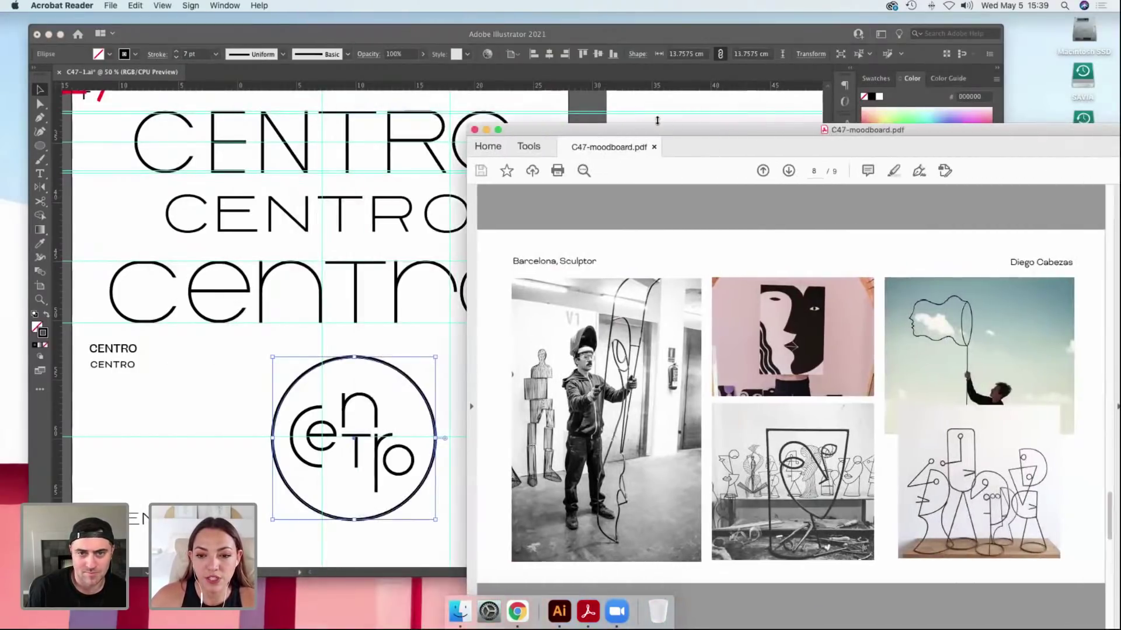
Compare the circular centro logo with the line sculptures on the moodboard page.
left_click(418, 341)
left_click(1079, 236)
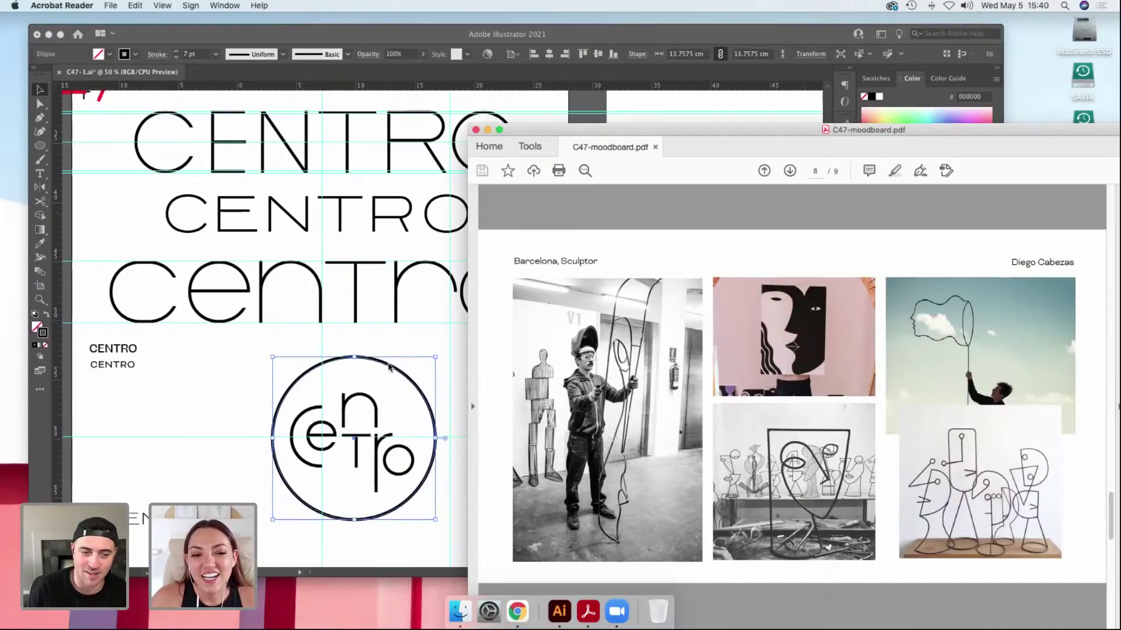
left_click(409, 333)
left_click(393, 337)
left_click(940, 286)
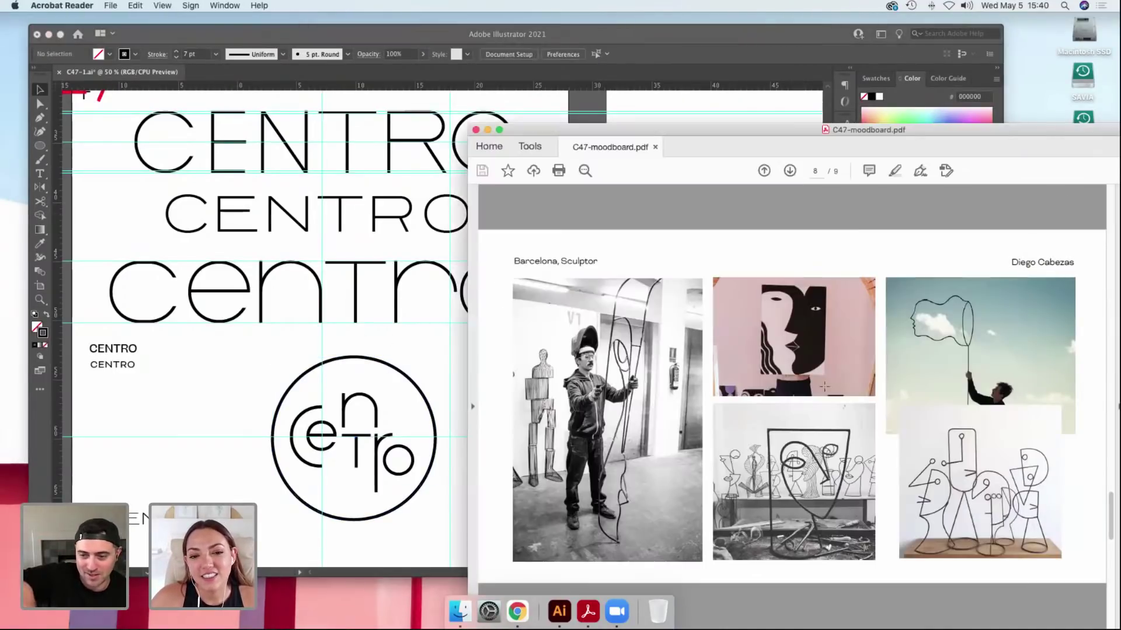
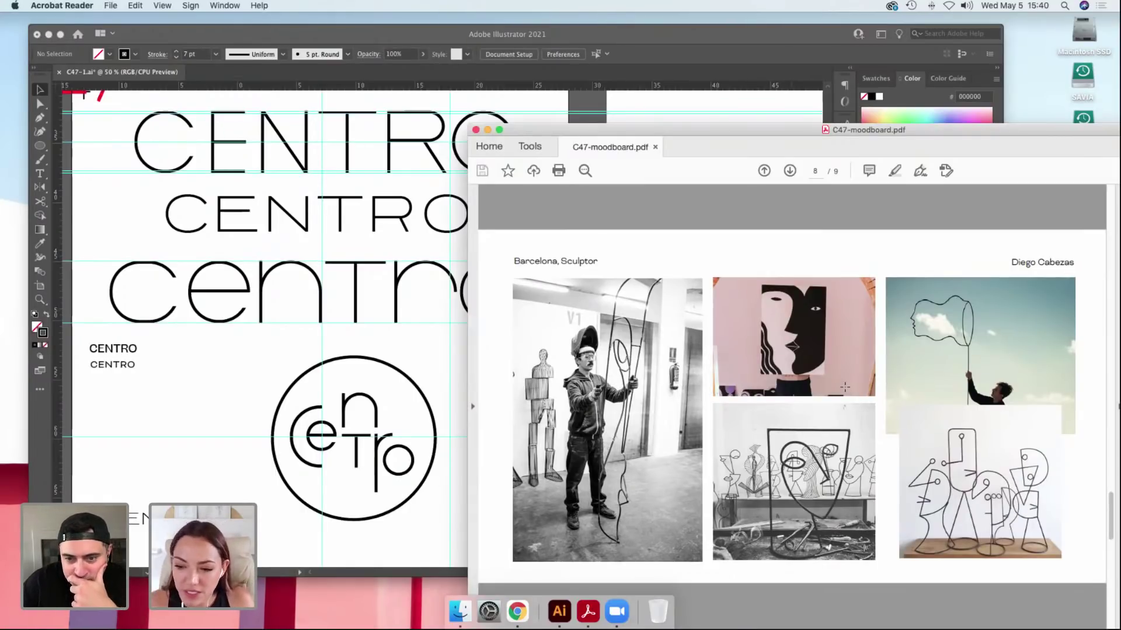
Switch back to Illustrator and expand the artwork window to fill the screen.
left_click(360, 428)
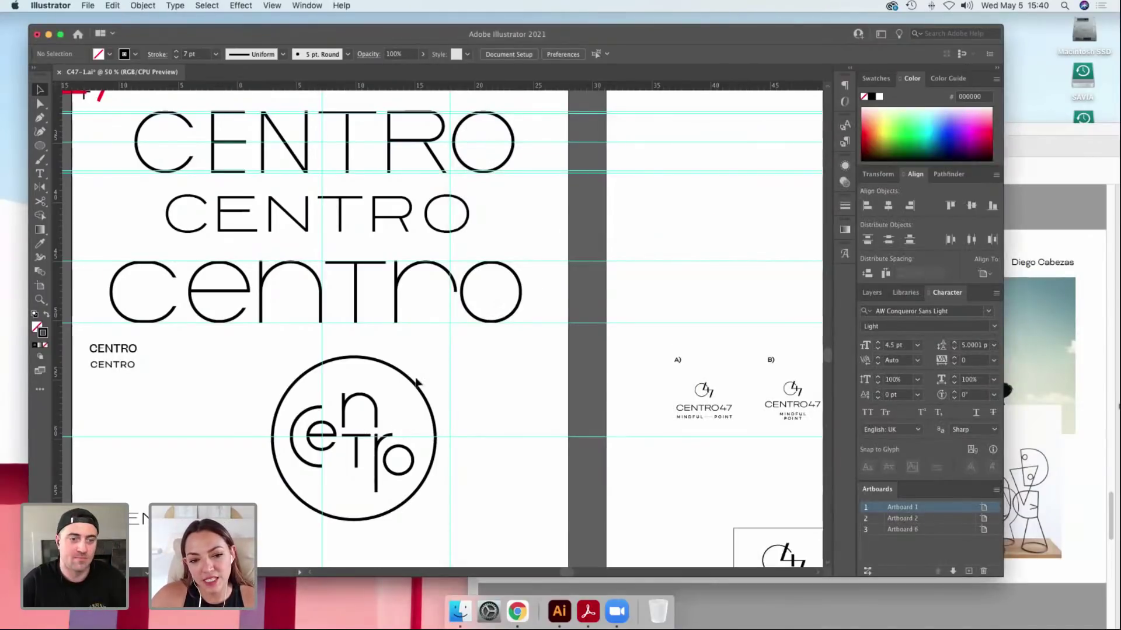
key("g")
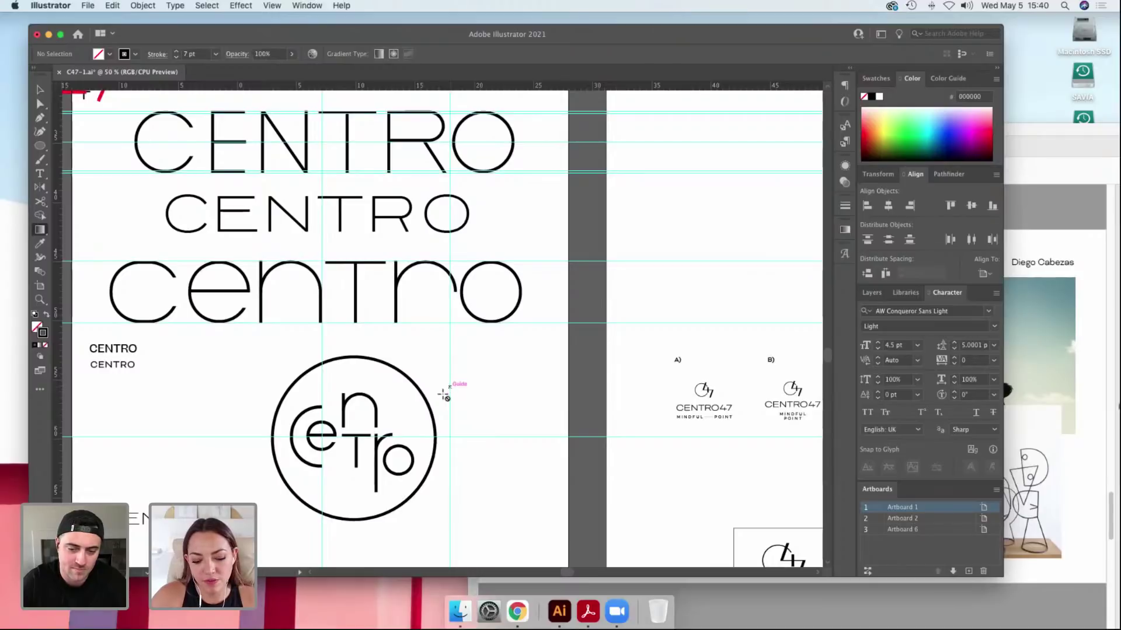
key("f")
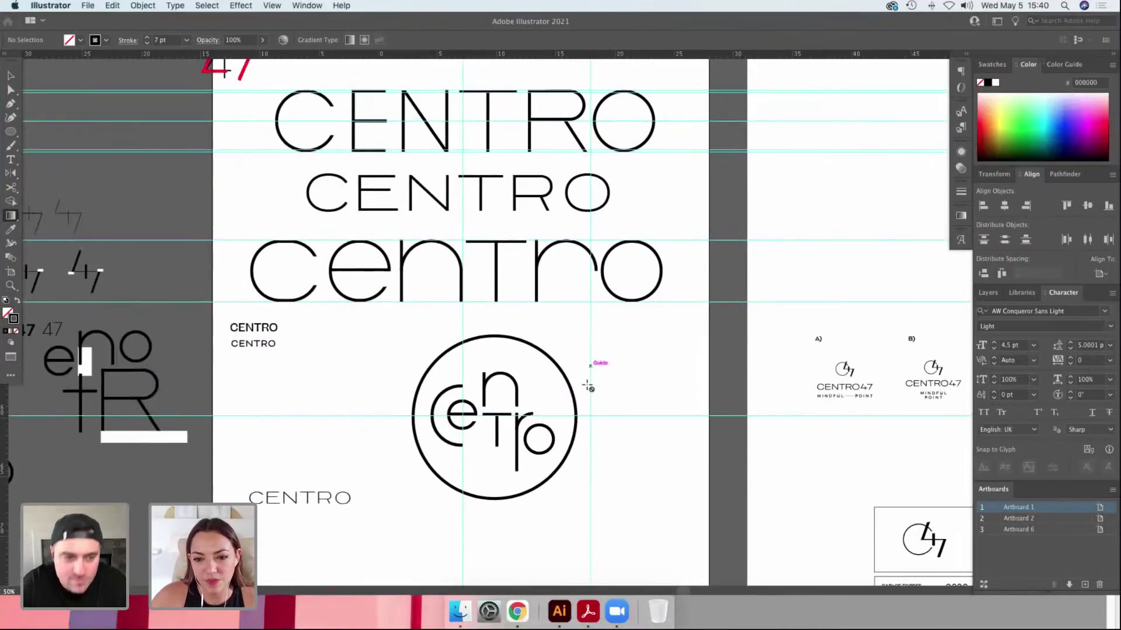
Move the set of small lockups below the circular logo down near the first artboard's lower edge.
key("f")
left_click_drag(638, 360, 639, 167)
key("z")
left_click_drag(397, 317, 616, 426)
key("ctrl+minus")
key("ctrl+minus")
key("ctrl+minus")
key("ctrl+minus")
key("ctrl+minus")
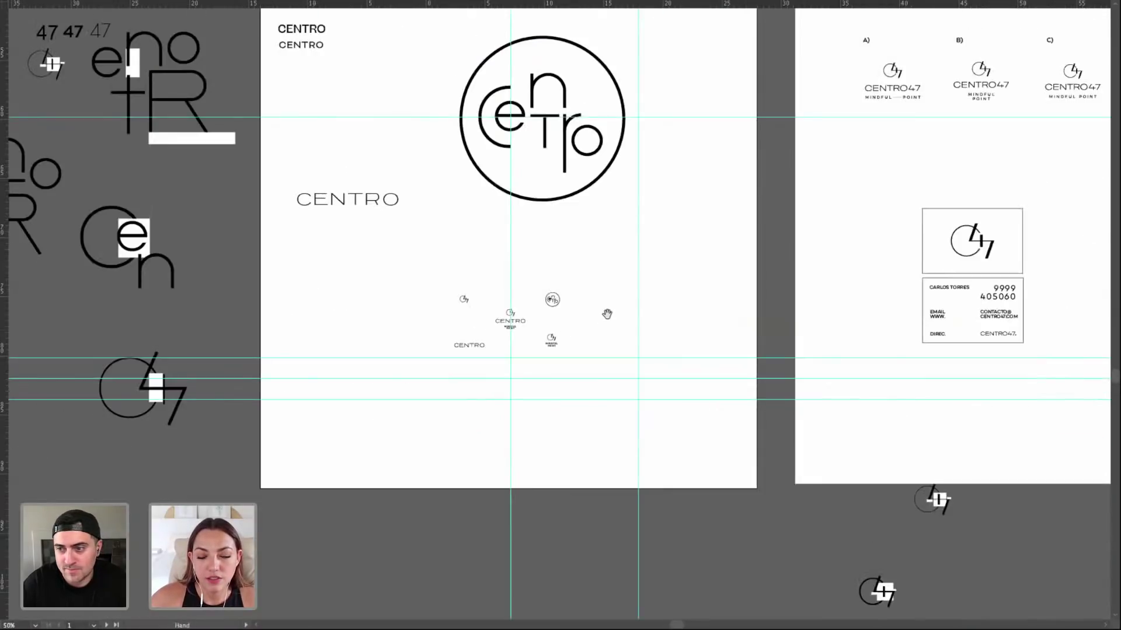
scroll(445, 309, "up", 1)
left_click_drag(444, 309, 600, 401)
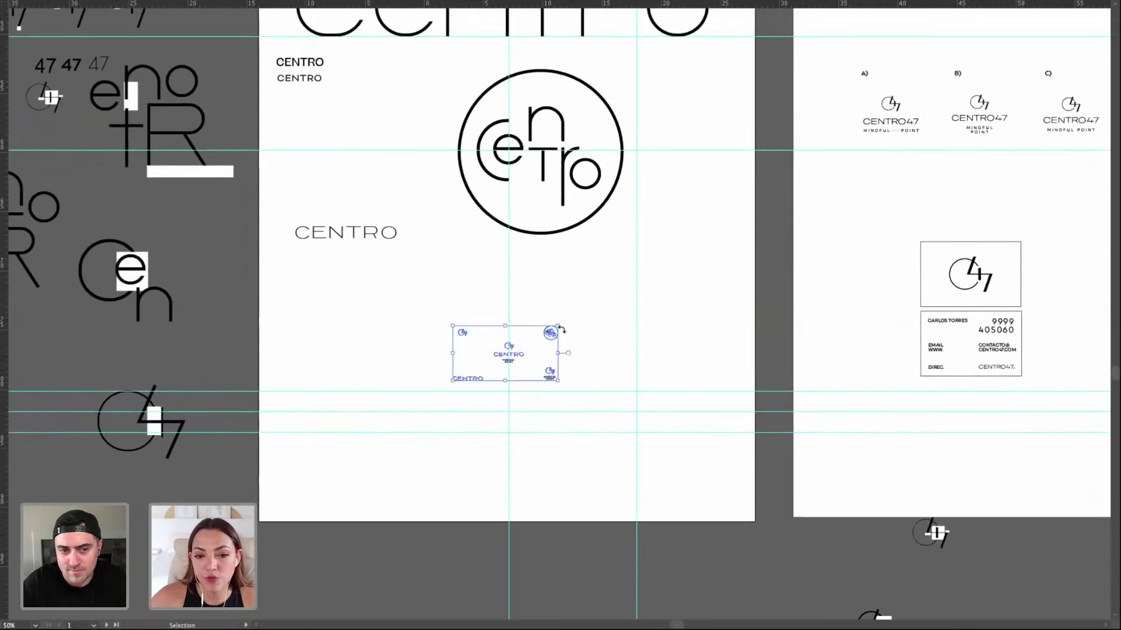
left_click_drag(496, 337, 499, 452)
left_click(642, 420)
left_click_drag(642, 420, 629, 371)
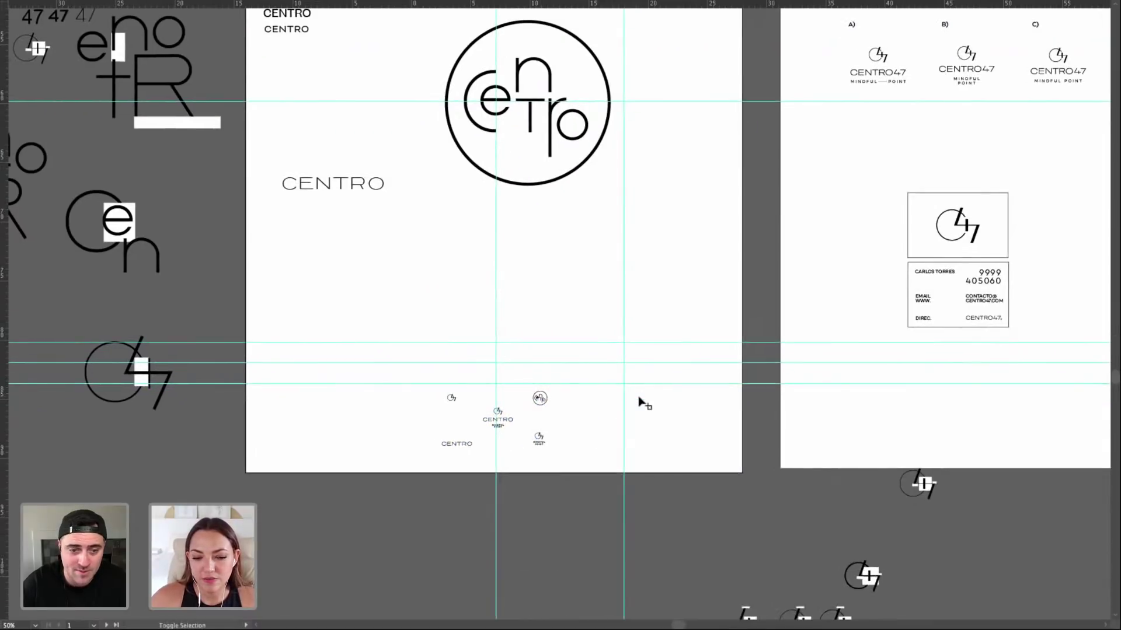
Extend the first artboard downward to give more room beneath the small lockups.
key("shift+o")
left_click_drag(496, 474, 515, 555)
key("v")
Delete the thin CENTRO wordmark beside the lower part of the circular logo.
left_click_drag(518, 321, 509, 547)
left_click_drag(419, 420, 247, 356)
key("Delete")
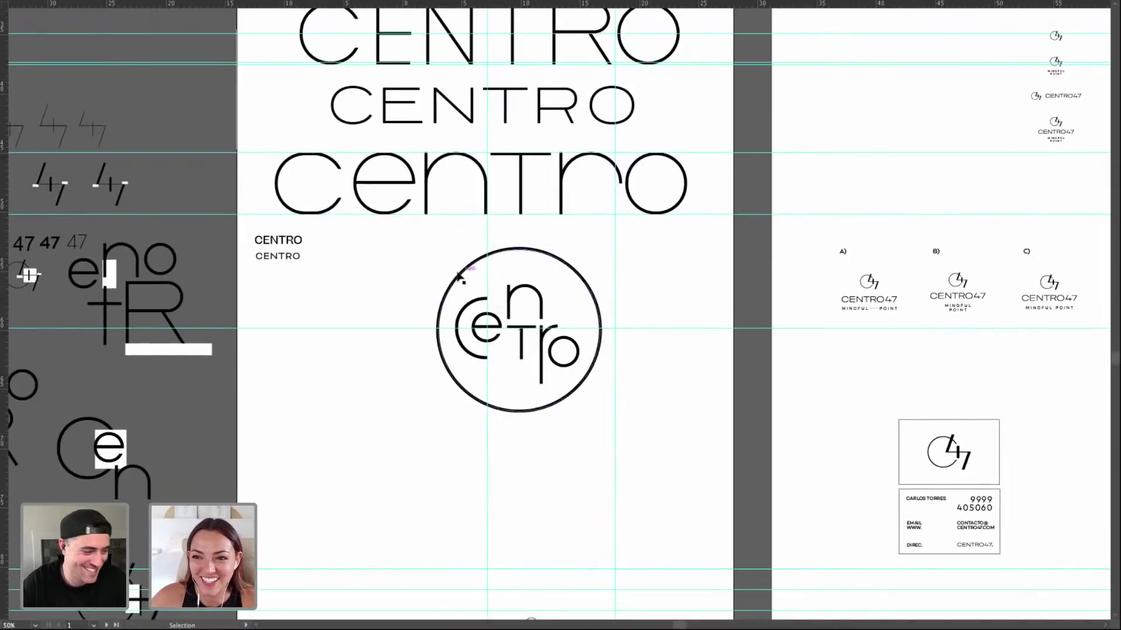
Ungroup the circular centro logo into its separate ring and letters.
left_click_drag(439, 248, 653, 425)
key("ctrl+shift+g")
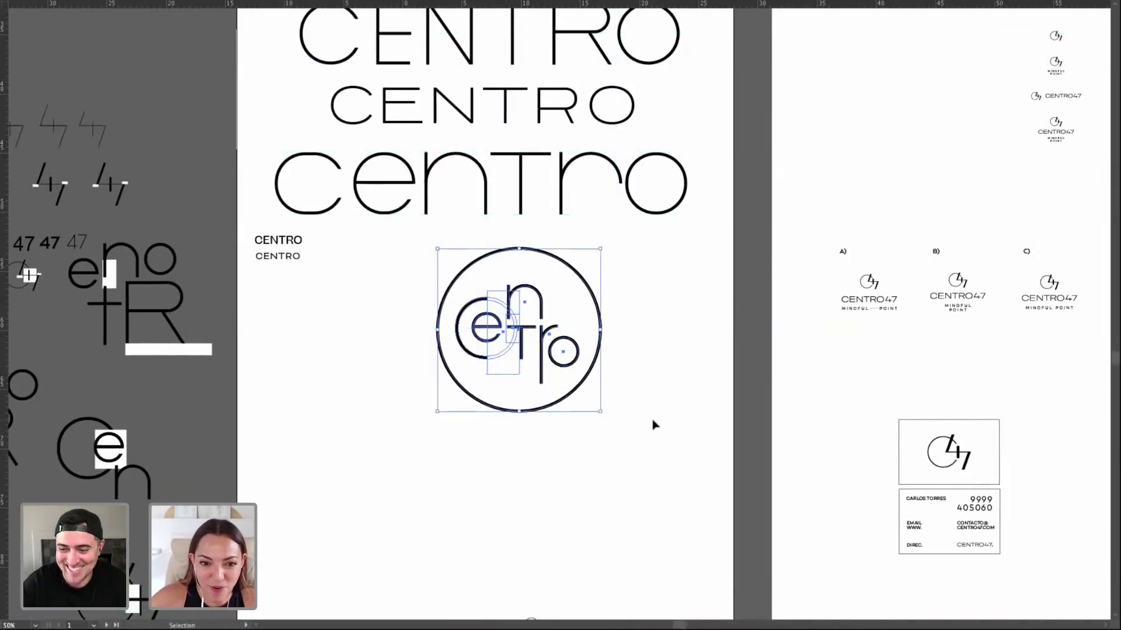
key("ctrl+shift+b")
key("ctrl+semicolon")
left_click_drag(565, 264, 537, 190)
key("ctrl+shift+a")
Place a copy of the stacked centro letters, without the ring, in the empty area below and left of the circular logo.
left_click(537, 190)
left_click(558, 313)
left_click(533, 261)
left_click_drag(533, 261, 389, 387)
left_click_drag(525, 384, 528, 332)
left_click_drag(283, 268, 428, 393)
left_click_drag(421, 330, 417, 354)
left_click(511, 346)
left_click_drag(257, 244, 830, 510)
left_click_drag(503, 315, 588, 423)
Draw a circle about 3.7 cm in diameter below the copied T, overlapping the foot of the r's stem.
key("a")
left_click(425, 429)
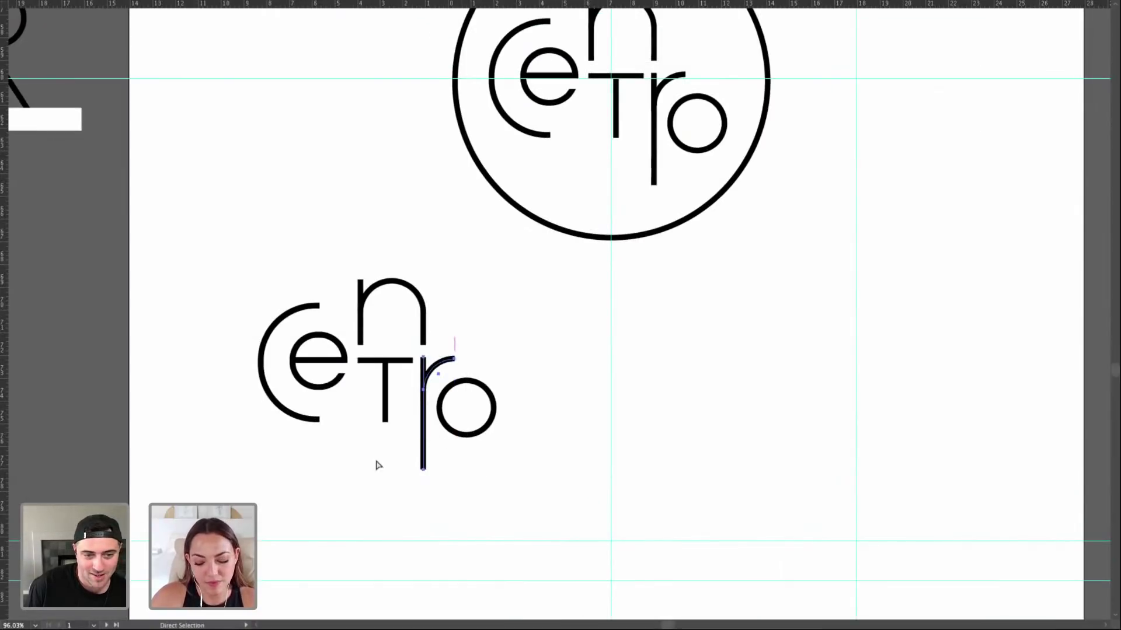
key("l")
left_click_drag(346, 394, 430, 477)
left_click_drag(402, 415, 491, 427)
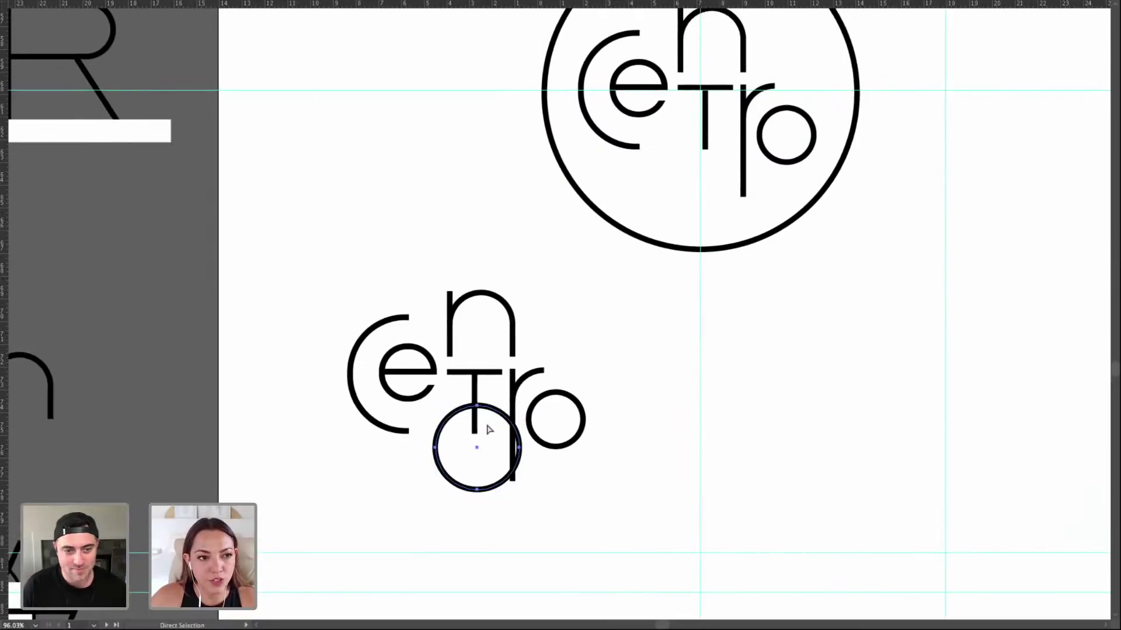
key("f")
scroll(482, 446, "down", 2)
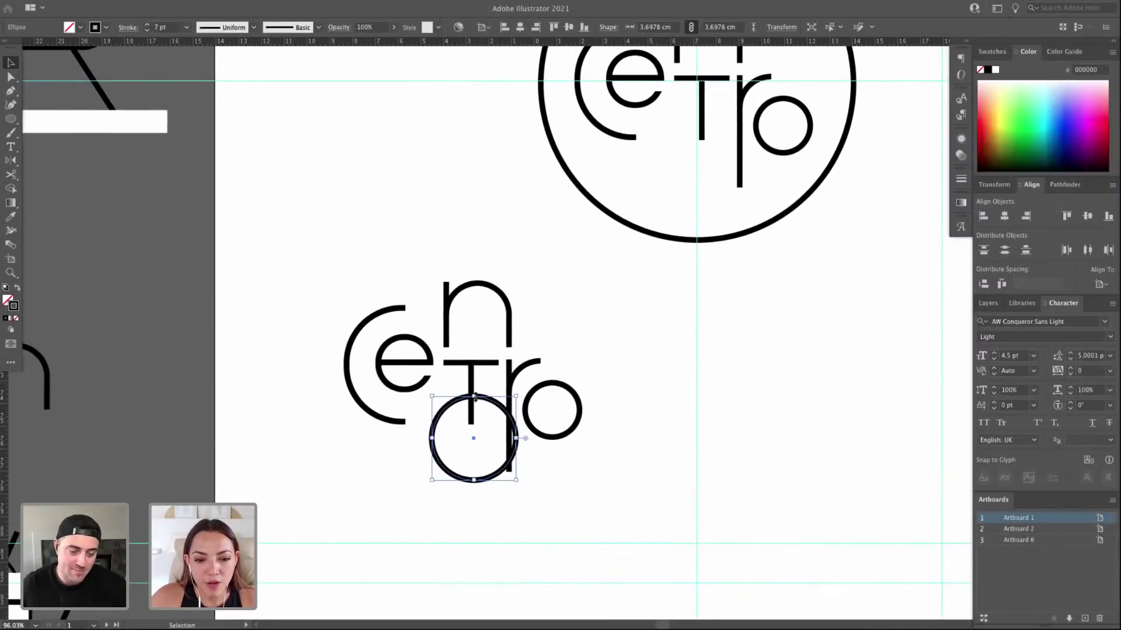
Remove the upper half of the circle and join the remaining arc to the lower end of the r's stem.
left_click(474, 394)
key("Delete")
key("v")
left_click_drag(513, 465, 516, 497)
key("a")
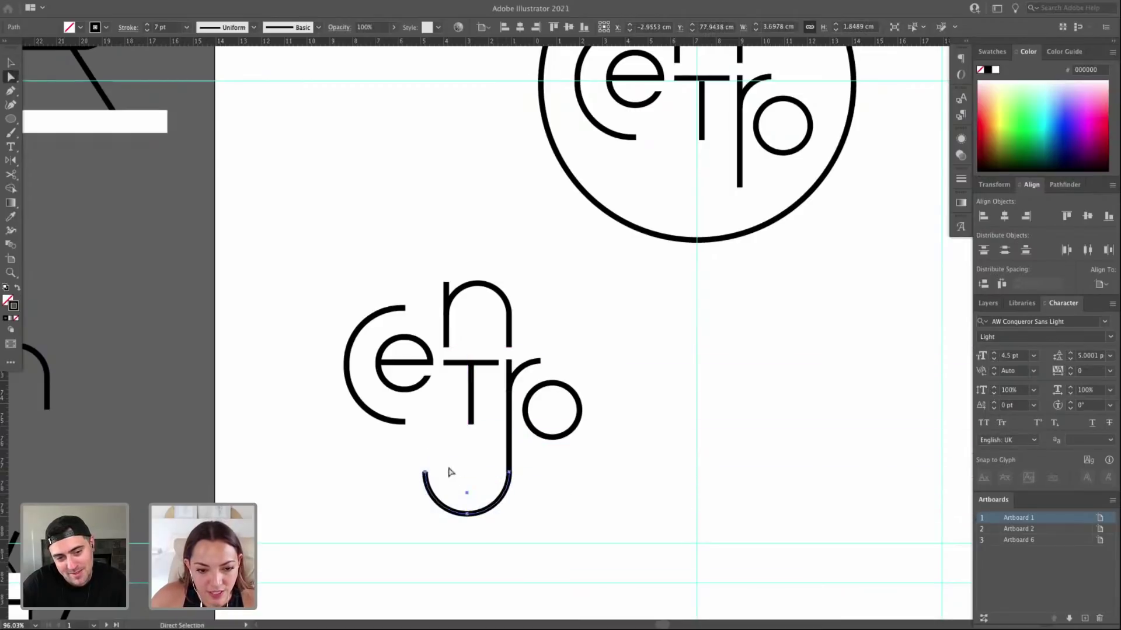
Extend the arc's free left end straight up with the Pen tool, making the hook about 3 cm tall.
left_click(425, 473)
key("p")
left_click(425, 473)
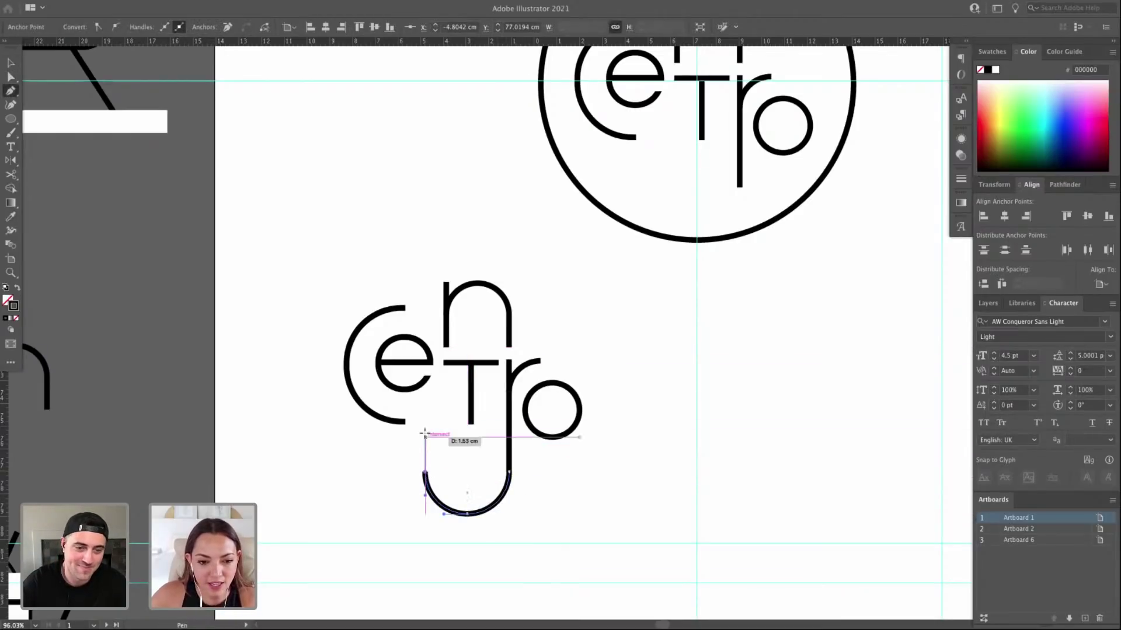
left_click(425, 445)
key("a")
left_click(582, 506)
scroll(583, 506, "up", 2)
scroll(583, 506, "right", 1)
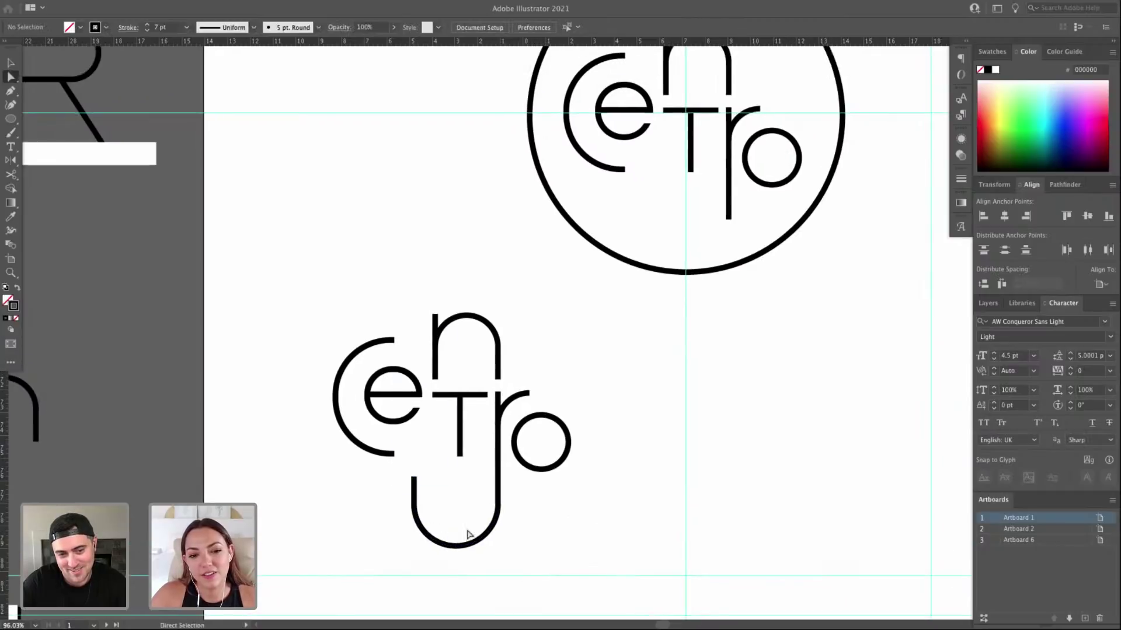
scroll(632, 488, "right", 2)
scroll(633, 488, "up", 1)
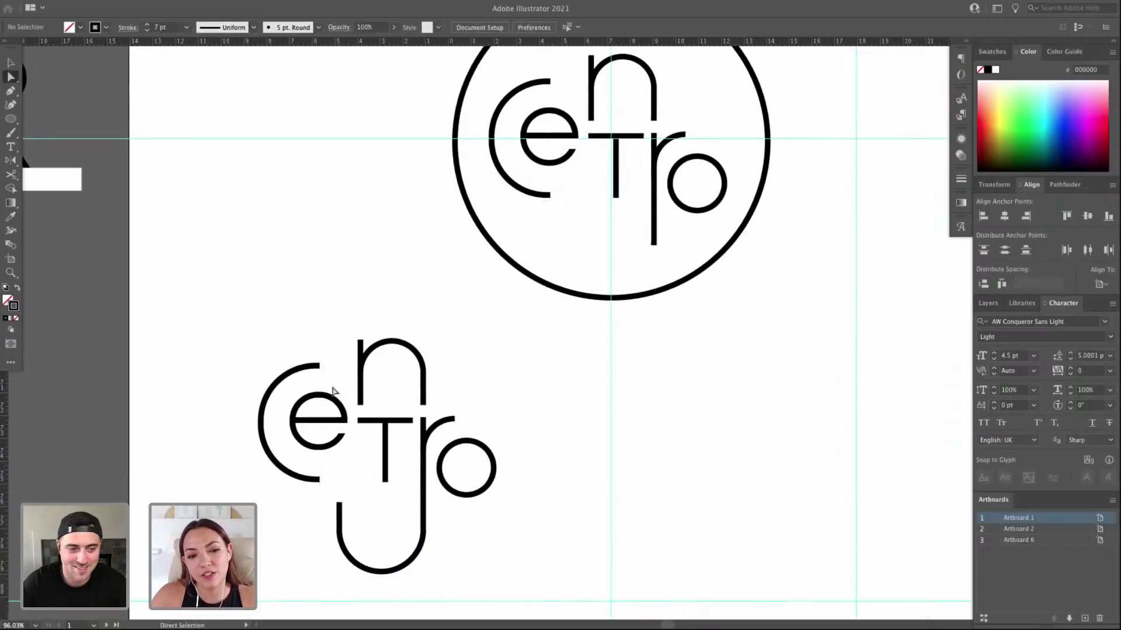
key("v")
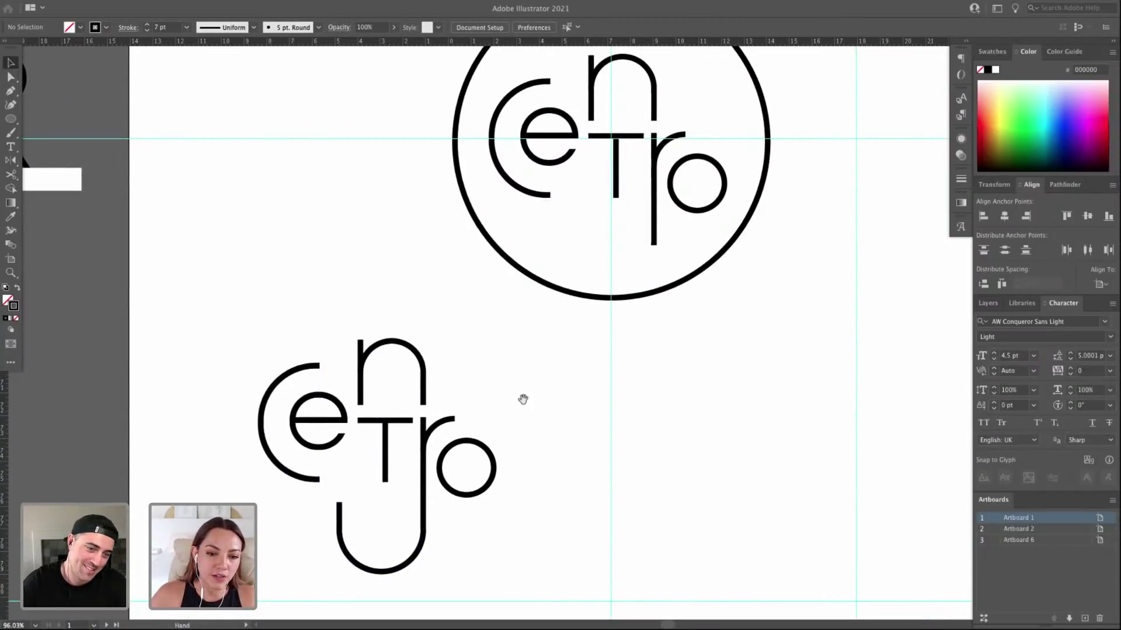
scroll(495, 325, "right", 2)
scroll(495, 325, "up", 1)
scroll(496, 325, "down", 5)
left_click_drag(249, 230, 496, 286)
left_click_drag(450, 339, 434, 377)
left_click(517, 376)
left_click(408, 349)
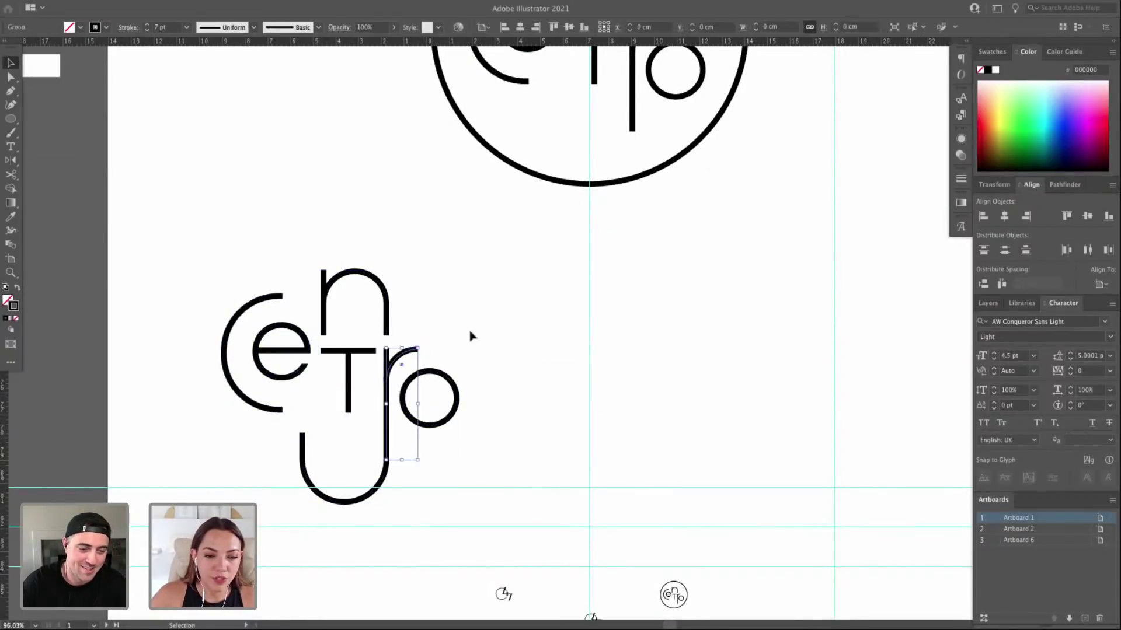
left_click(460, 208)
Draw a circle about 3.8 cm in diameter around the copied o and switch to outline view.
key("a")
left_click(418, 349)
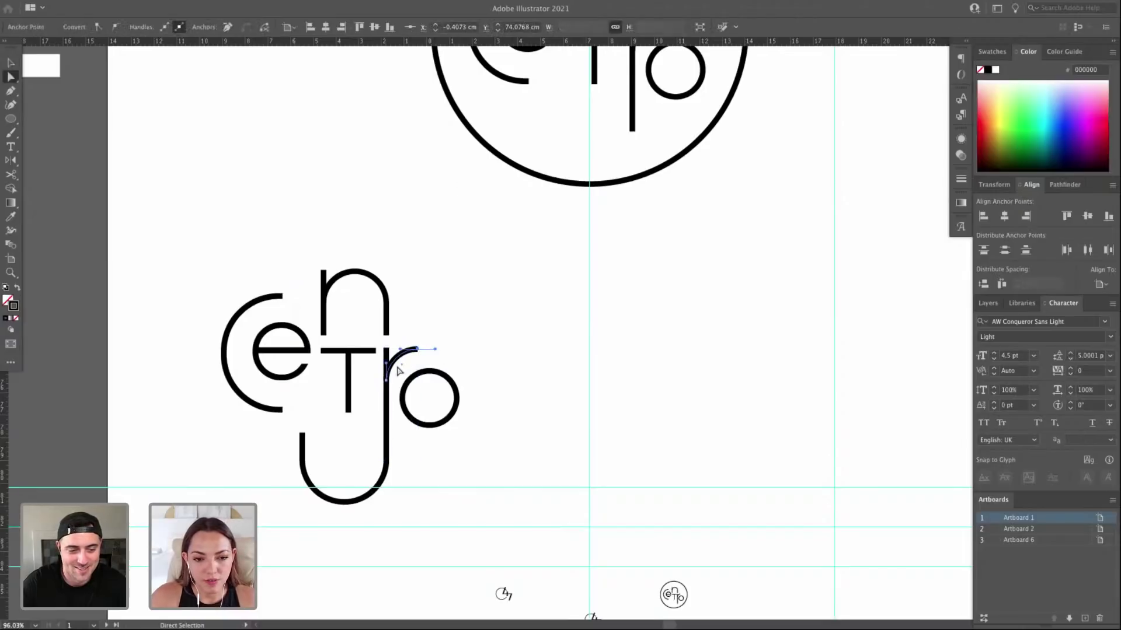
key("l")
left_click_drag(434, 393, 478, 436)
key("v")
key("ctrl+y")
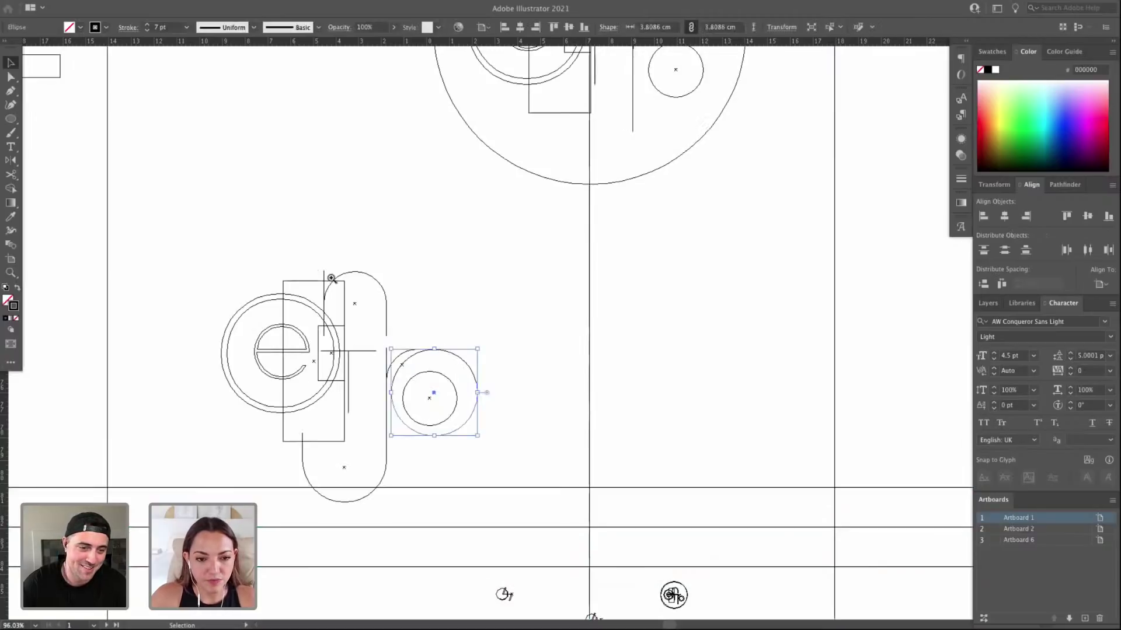
Resize the new circle to about 3 cm and fit it to the r's curved arm, then return to preview.
scroll(412, 278, "up", 5)
left_click_drag(548, 263, 526, 229)
left_click_drag(678, 225, 646, 250)
left_click_drag(555, 261, 563, 270)
left_click_drag(644, 484, 622, 470)
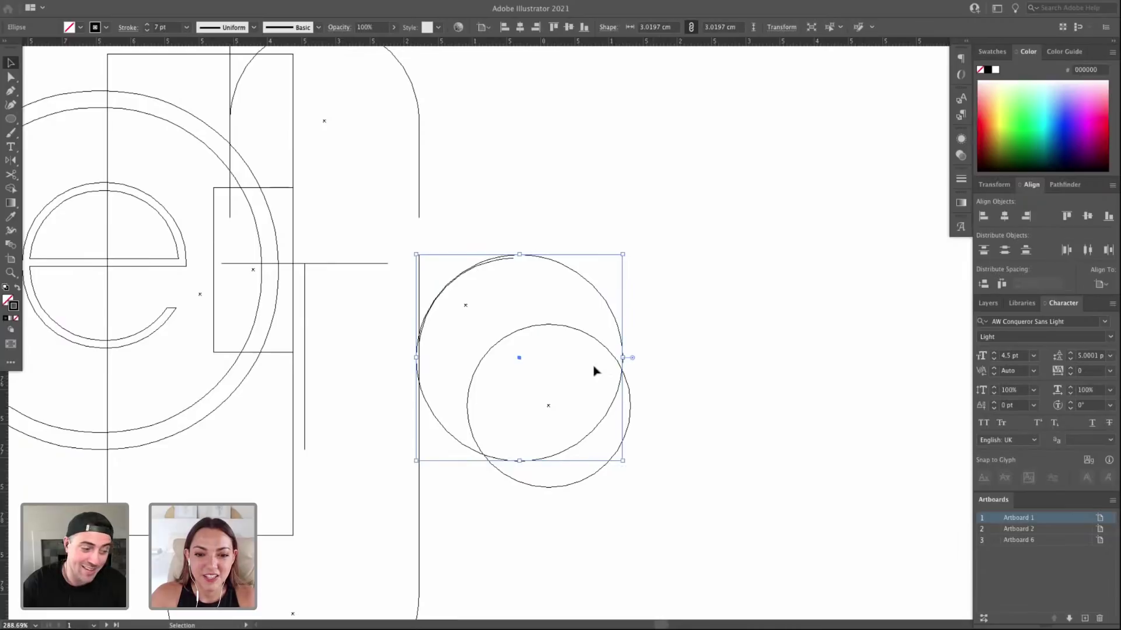
key("super+y")
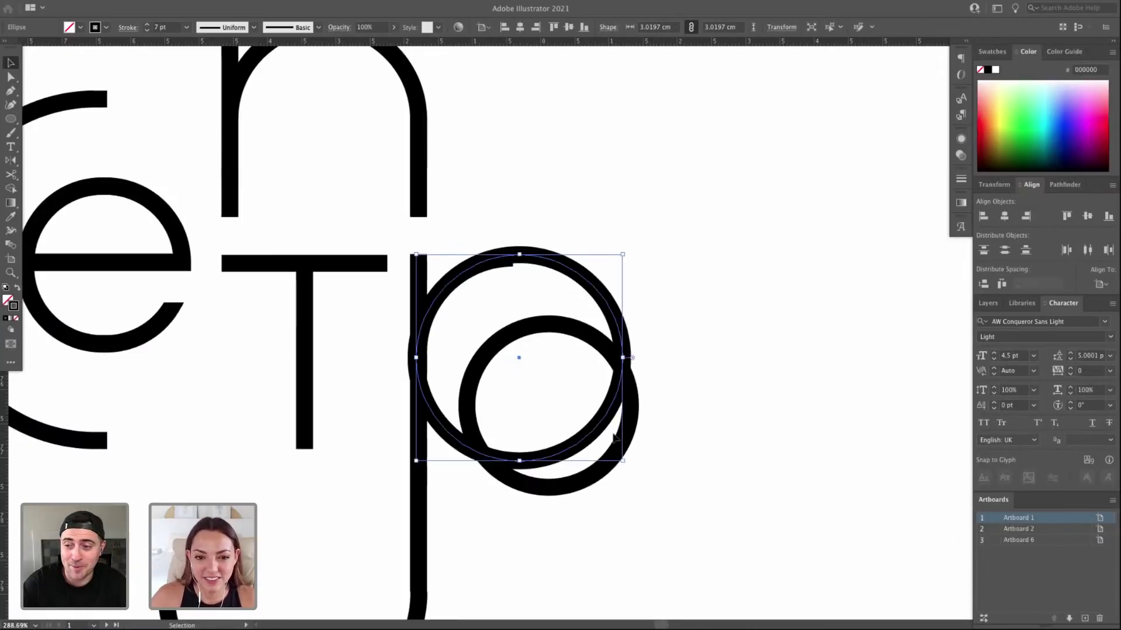
Cut away the lower-left quarter of the circle beside the r's stem.
key("a")
left_click(571, 488)
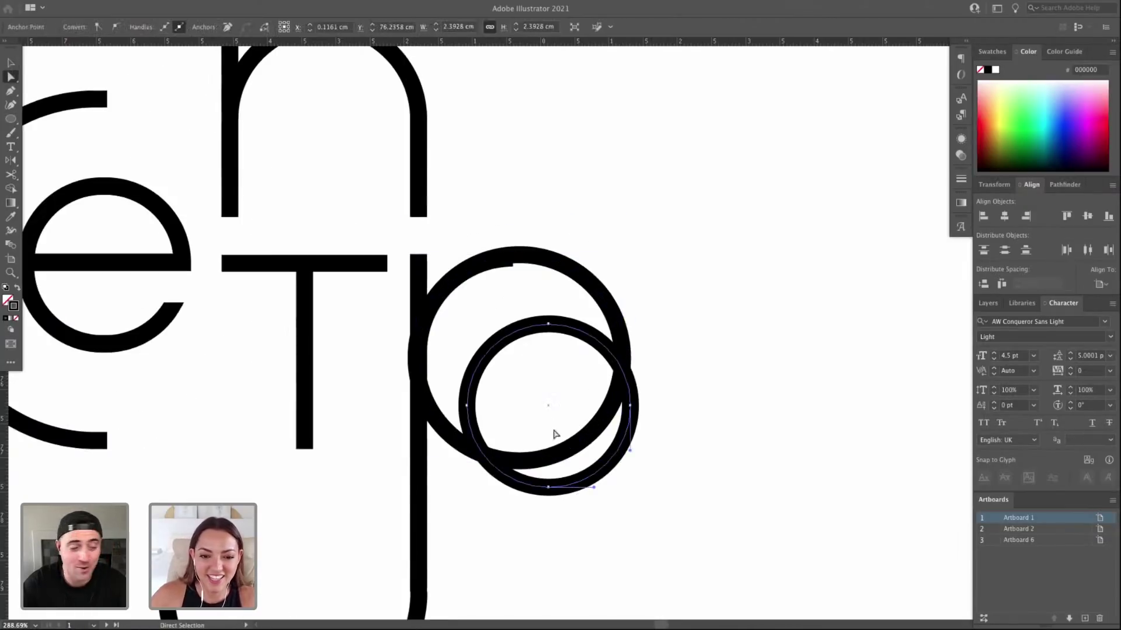
left_click(440, 427, "super")
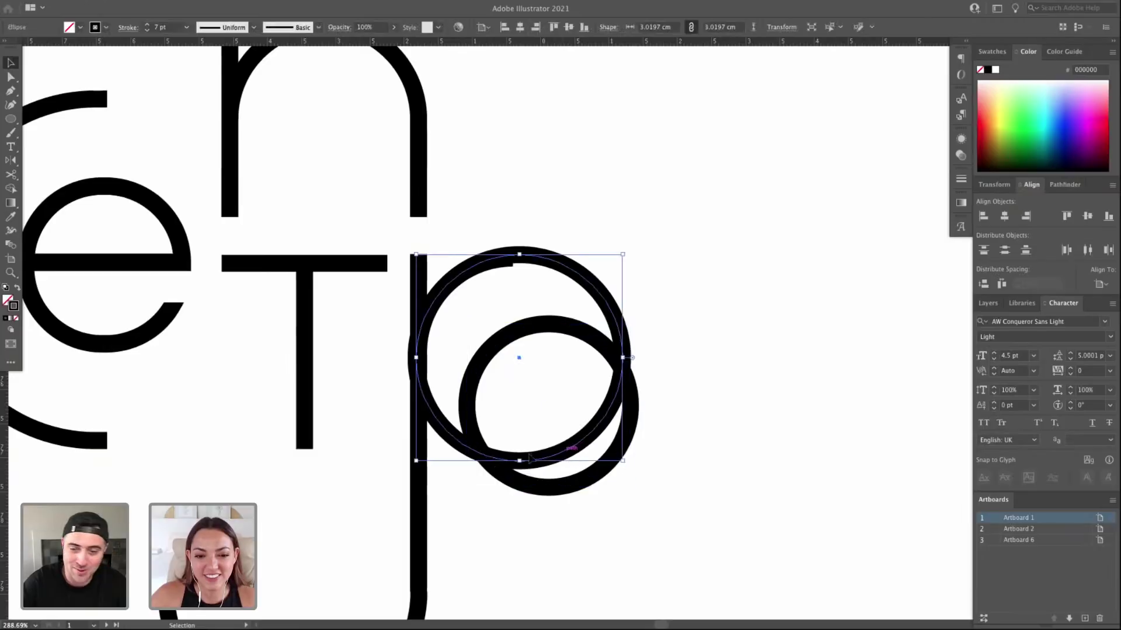
key("p")
left_click(441, 427)
key("a")
key("Delete")
Nudge the three-quarter arc so its left end lines up with the r's stem and curved arm.
left_click(558, 235)
key("v")
left_click(549, 266)
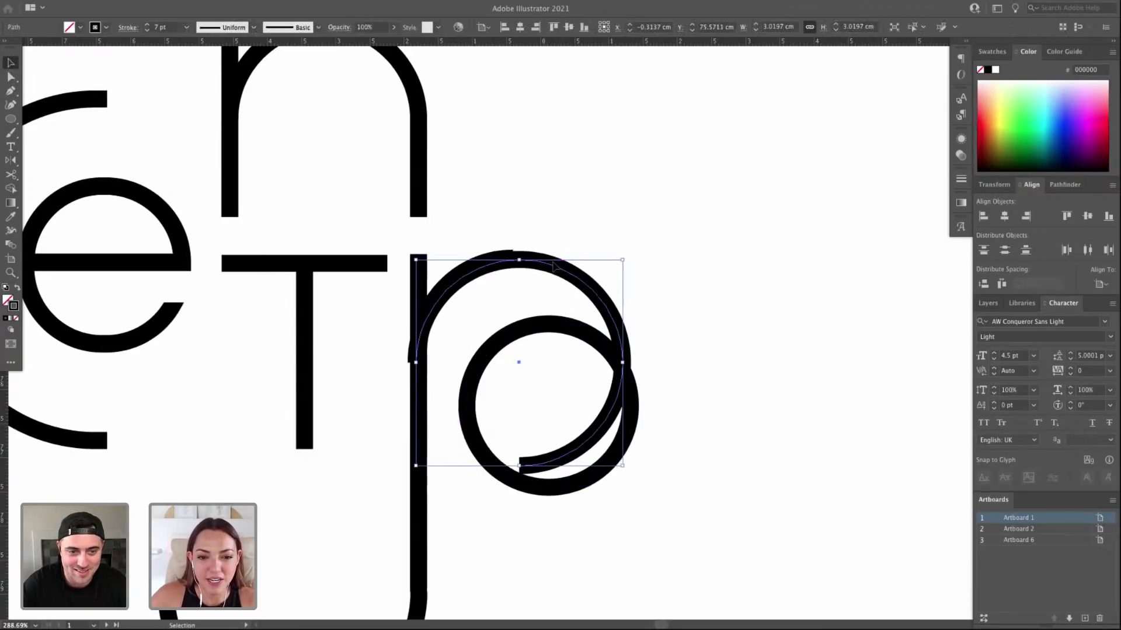
left_click(552, 270, "shift")
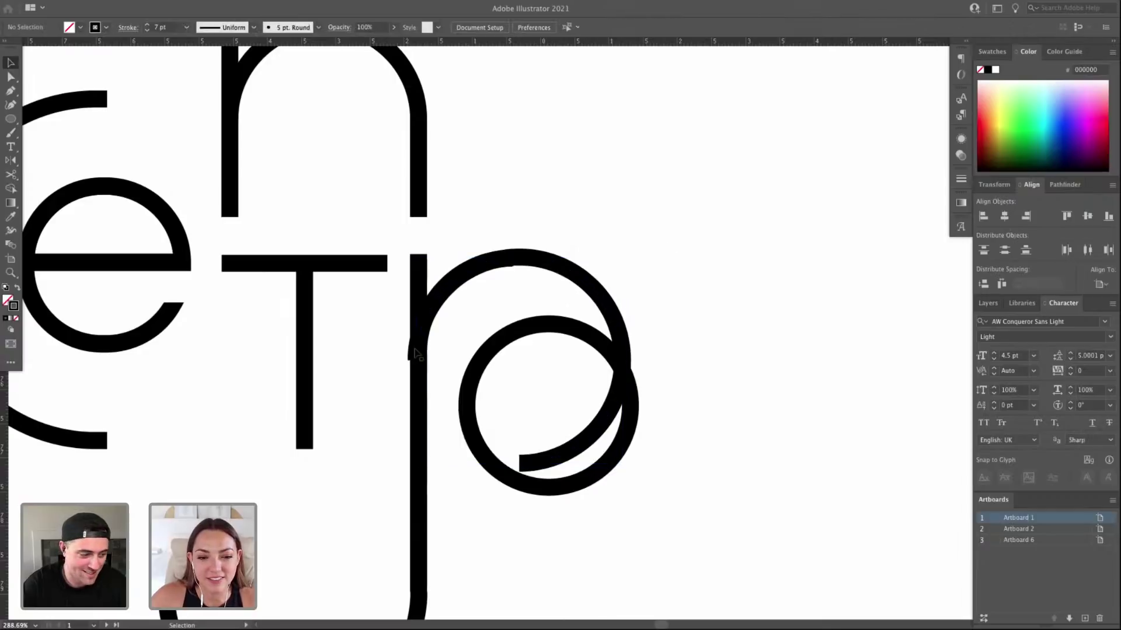
left_click(459, 269)
left_click(533, 266)
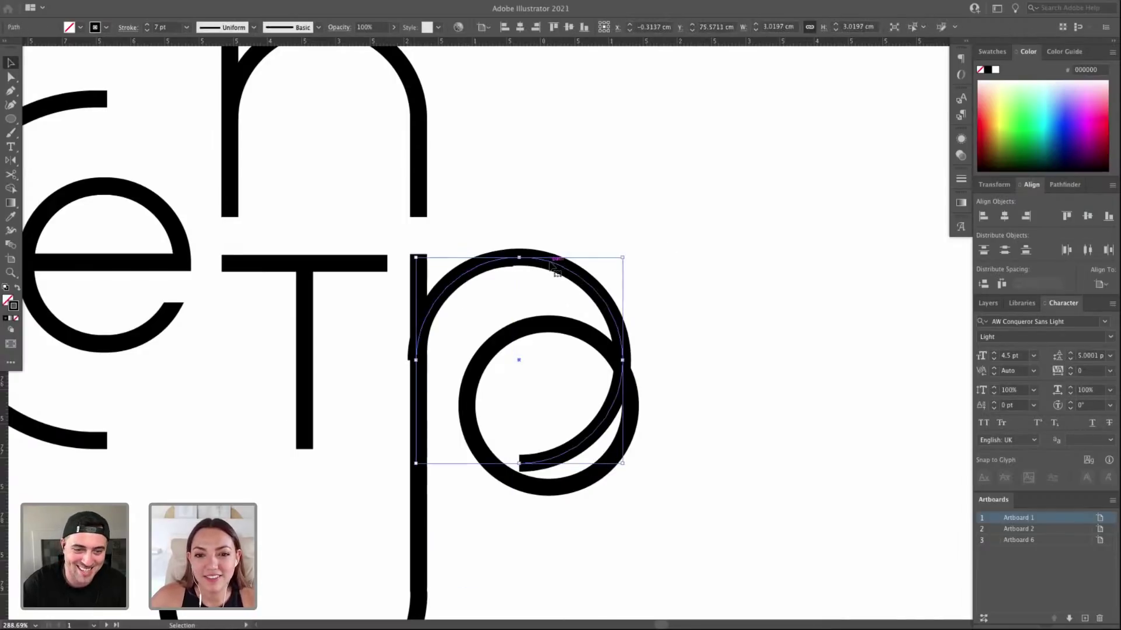
key("Right")
Remove the arc's bottom anchor point so only the upper half circle over the o is left.
key("a")
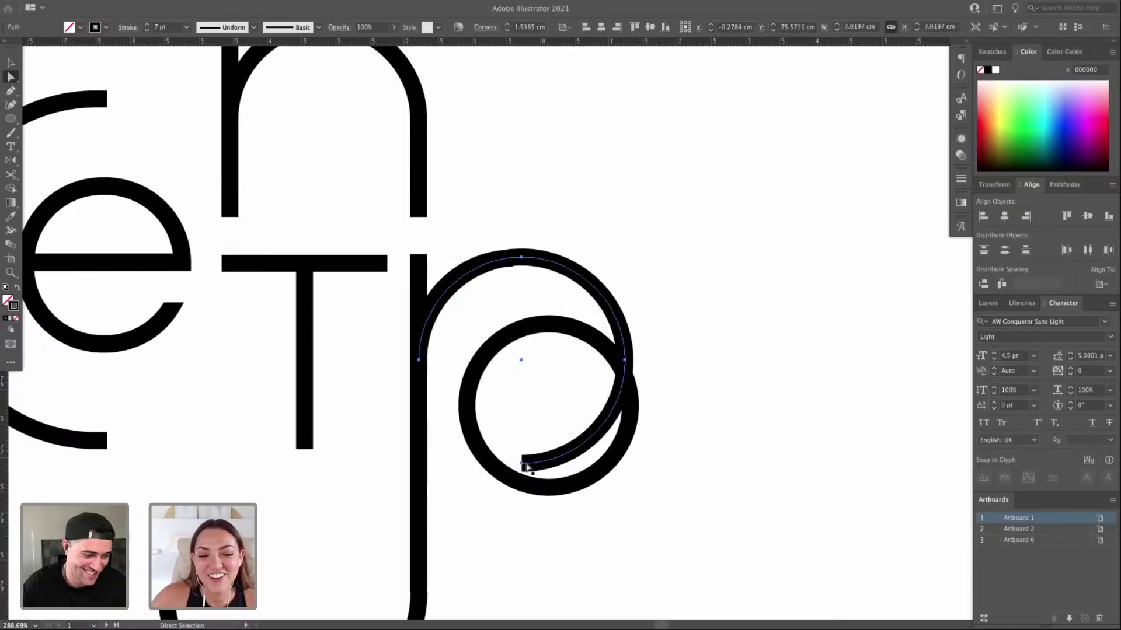
left_click(522, 463)
key("Delete")
key("v")
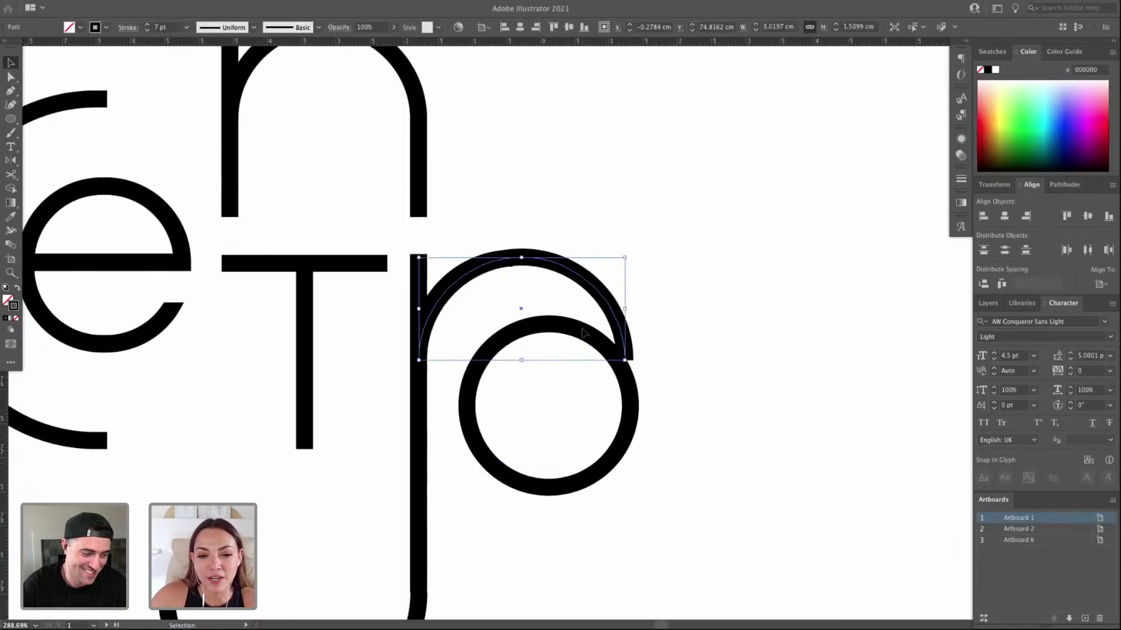
left_click(580, 337)
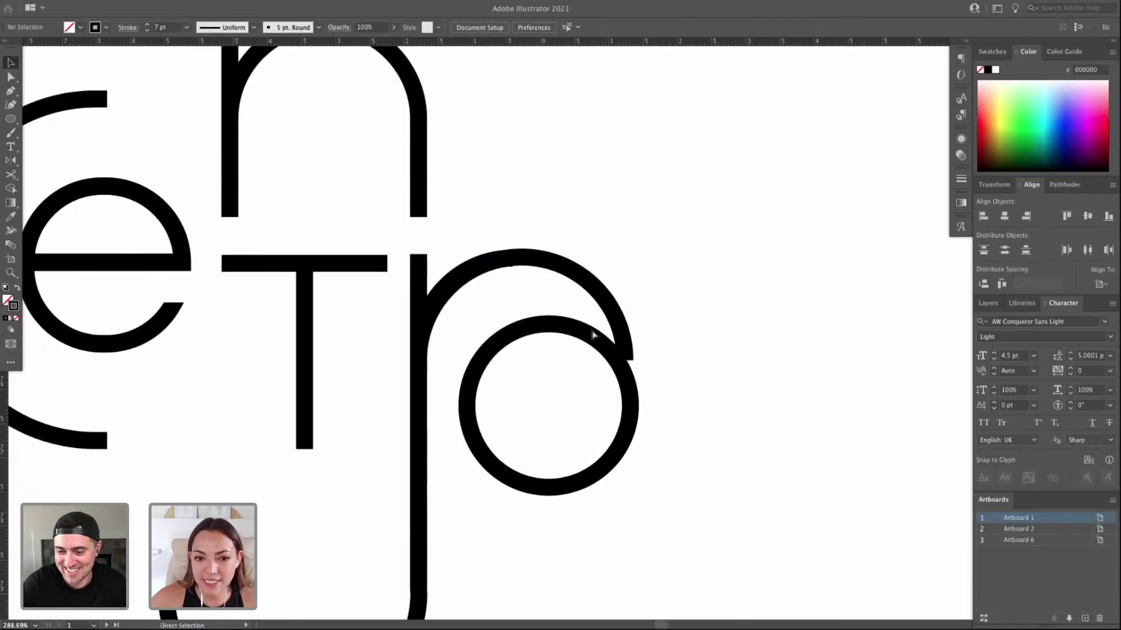
Delete the trial half-circle arc over the o.
scroll(592, 335, "down", 3)
left_click(590, 345)
left_click(657, 355)
left_click(580, 305)
key("Delete")
key("ctrl+minus")
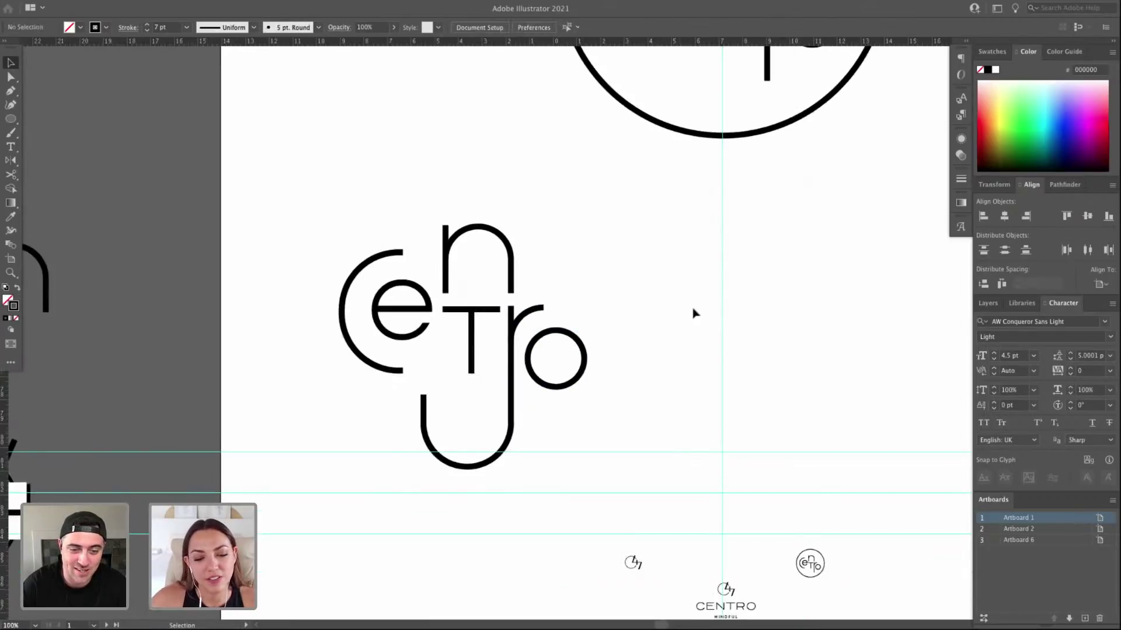
Nudge the hook at the foot of the r slightly up toward the T.
scroll(675, 313, "up", 1)
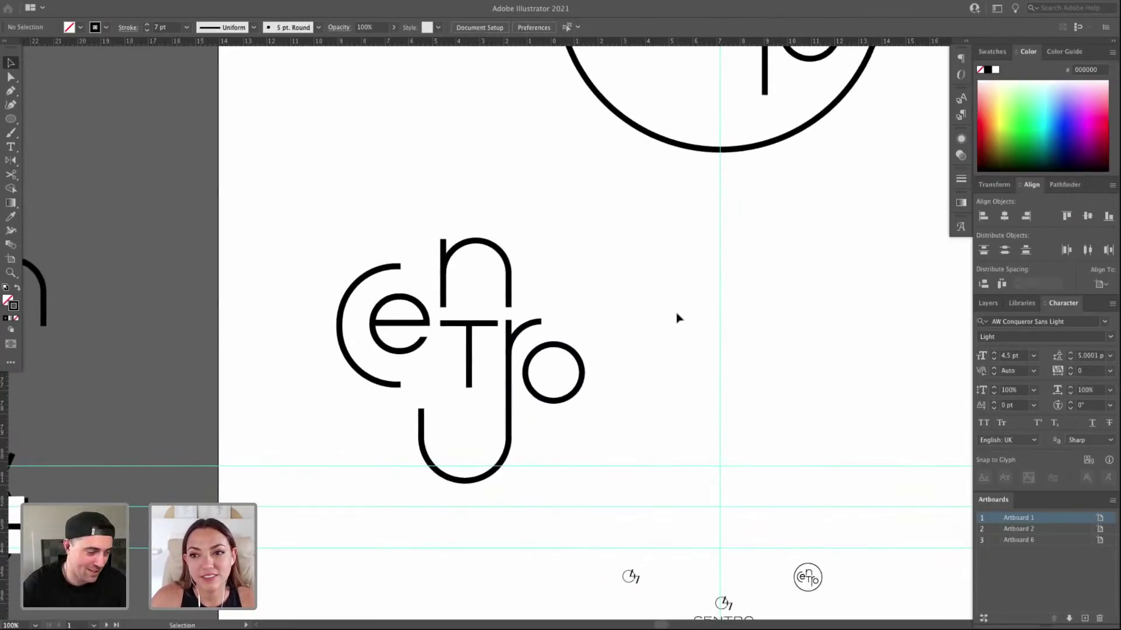
left_click(496, 464)
scroll(517, 450, "left", 1)
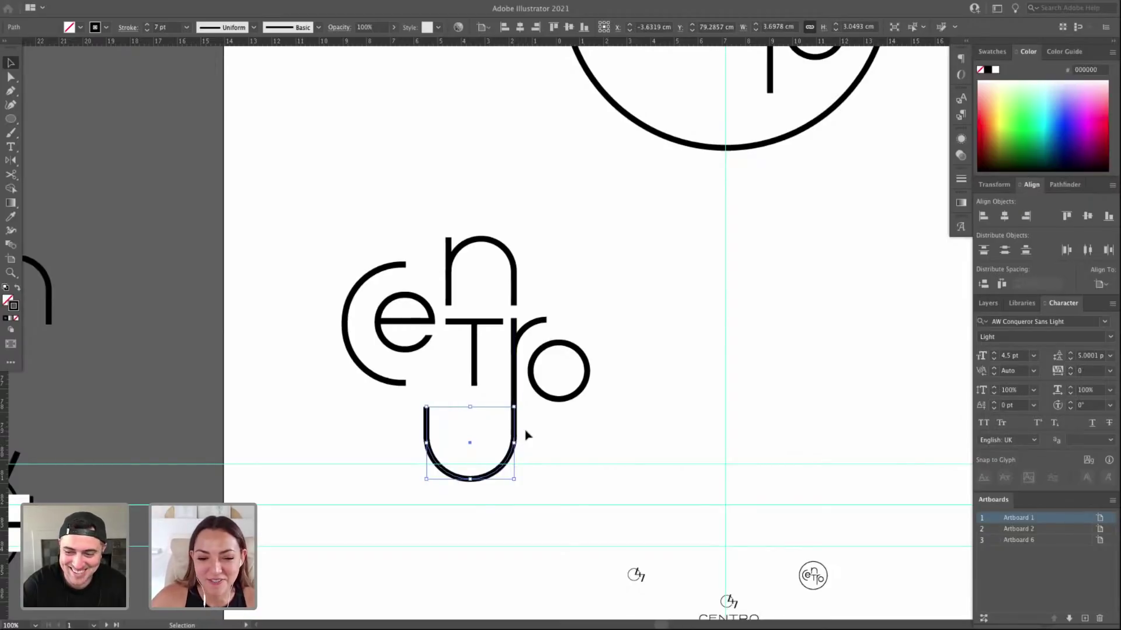
key("Up")
key("Up")
key("Up")
key("Up")
key("Up")
key("Up")
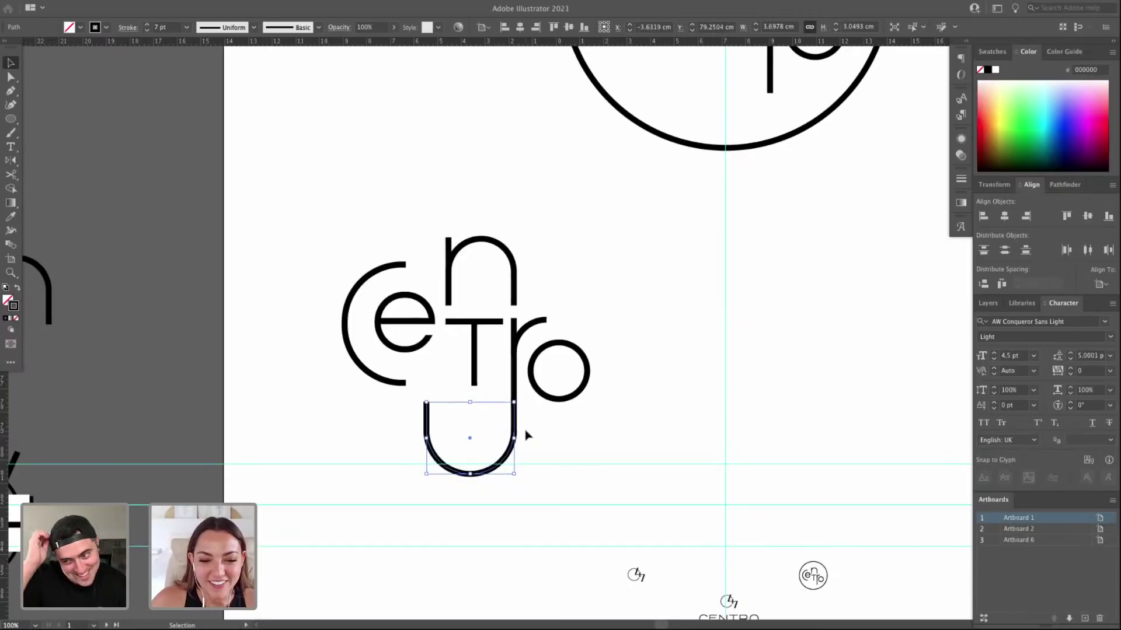
mouse_move(510, 460)
left_mouse_down()
mouse_move(510, 437)
mouse_move(508, 470)
mouse_move(518, 440)
mouse_move(522, 457)
mouse_move(494, 473)
left_mouse_up()
key("Up")
key("Up")
key("Up")
key("Up")
left_click(532, 442)
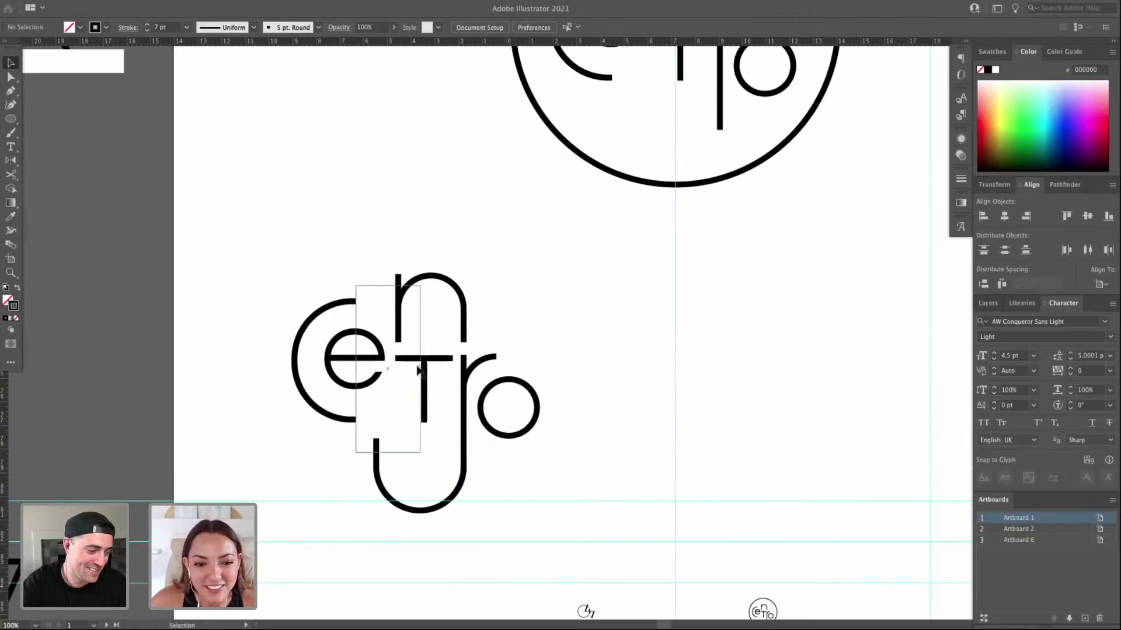
Duplicate the complete hooked centro letter arrangement to the right of the original, at the same height.
left_click_drag(515, 413, 417, 413)
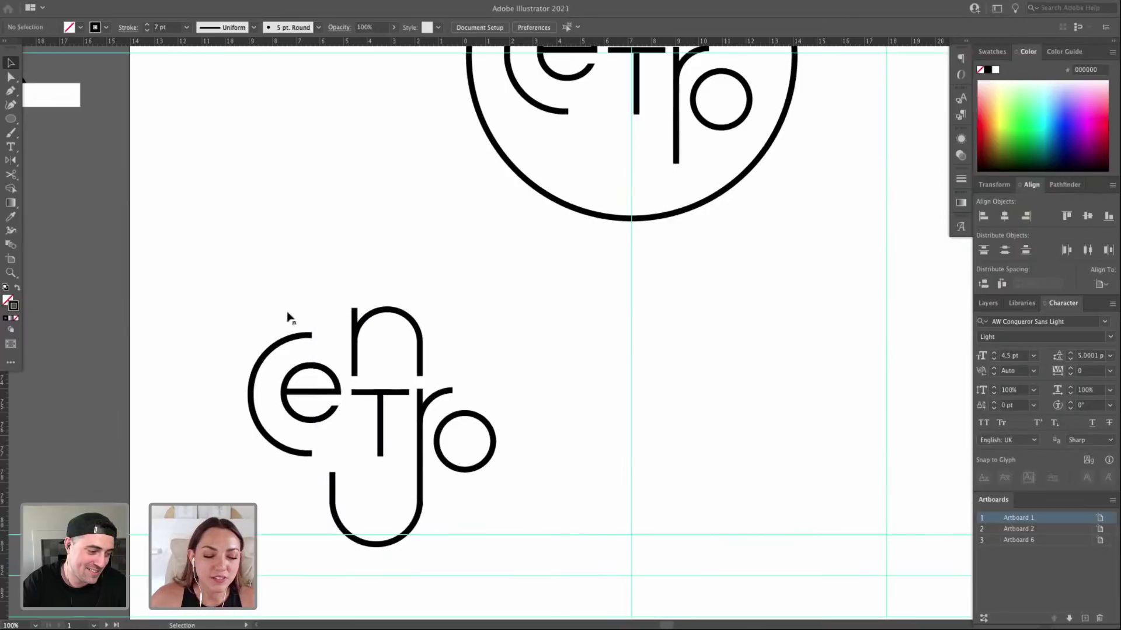
scroll(438, 333, "right", 5)
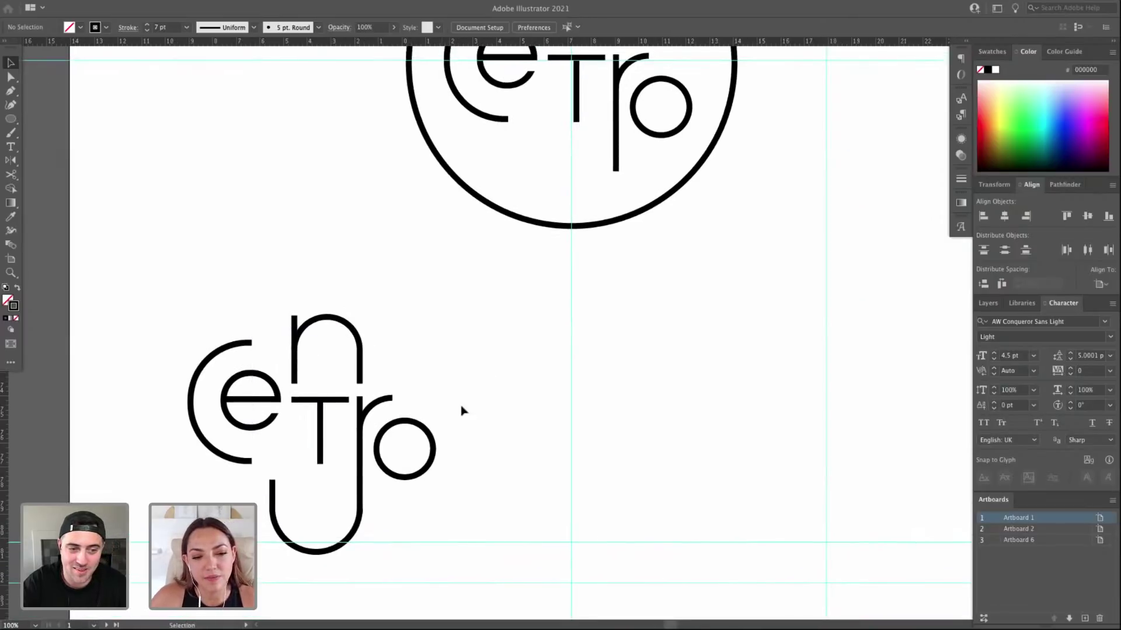
left_click_drag(446, 492, 443, 490)
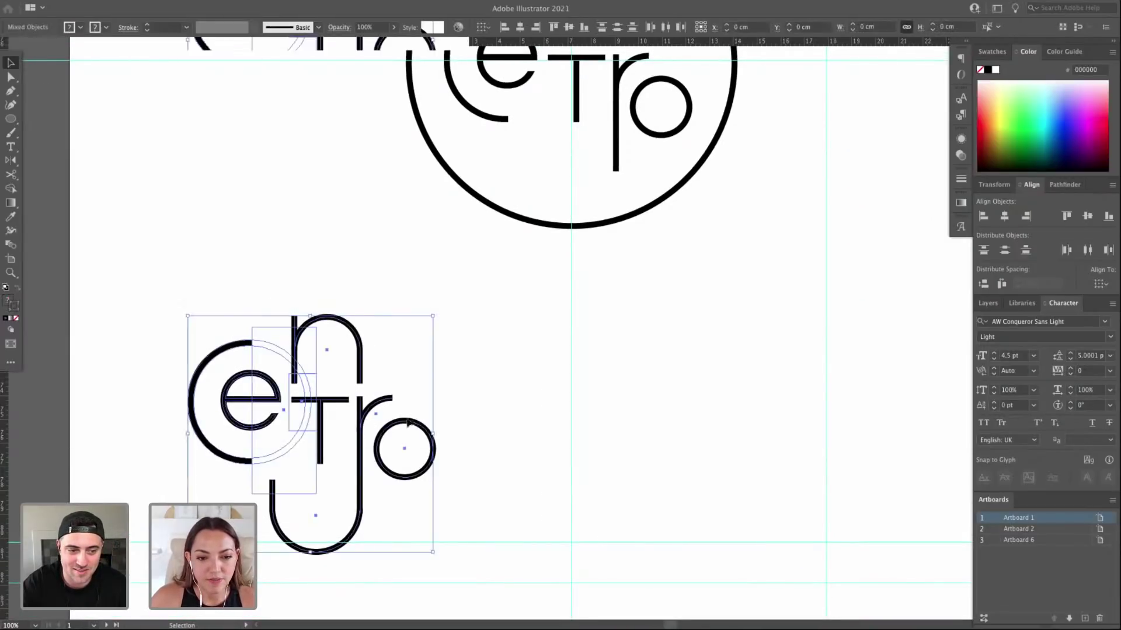
left_click_drag(435, 432, 802, 398)
left_click(834, 379)
left_click_drag(839, 377, 716, 373)
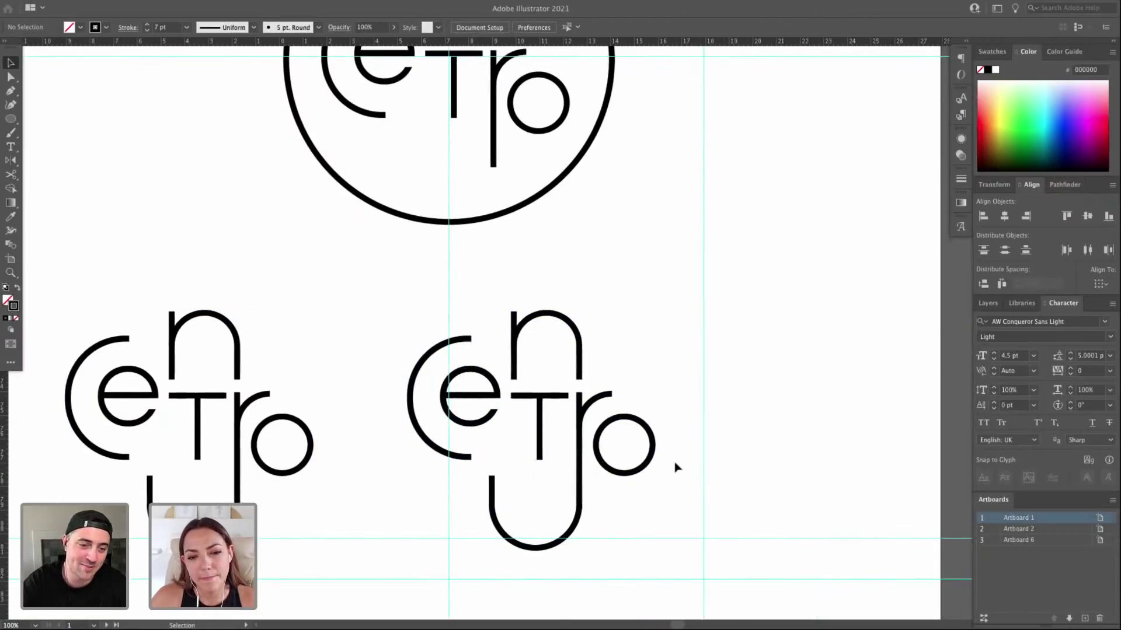
Delete the bottom hook and the long-stemmed r from the duplicated centro arrangement.
left_click(575, 520)
key("Delete")
left_click(577, 467)
left_click(580, 512)
left_click_drag(578, 511, 592, 407)
key("Delete")
Set the duplicate's T aside above the o and move the n down to the lower right of the e.
left_click(538, 418)
left_click_drag(540, 429, 668, 374)
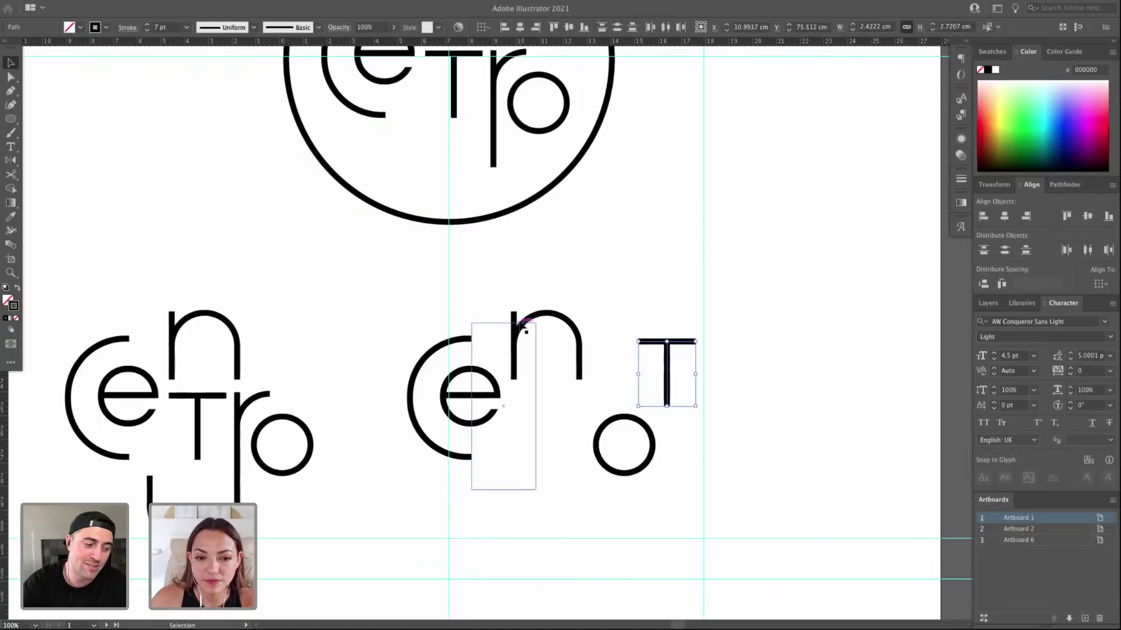
left_click(514, 318)
left_click(549, 312, "shift")
left_click_drag(563, 319, 485, 434)
Move the o and the T further right to clear space beside the n.
scroll(535, 328, "right", 4)
left_click_drag(562, 414, 644, 416)
left_click(624, 343)
left_click_drag(624, 343, 693, 352)
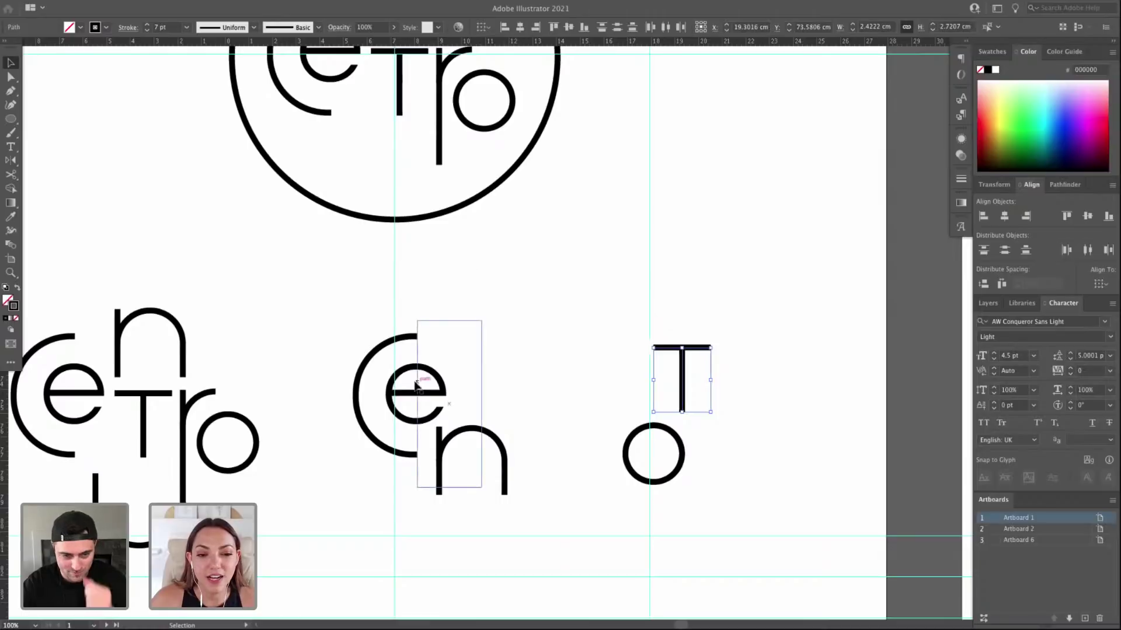
Nudge the complete n slightly up and to the right beneath the end of the e.
left_click(438, 449)
left_click(490, 437, "shift")
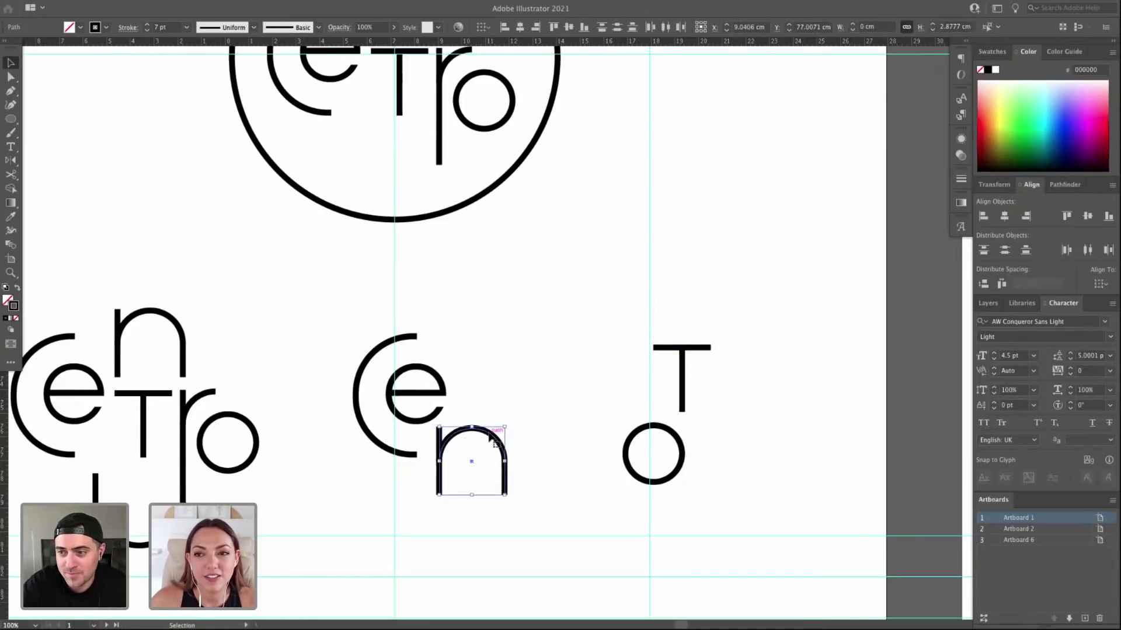
left_click_drag(491, 438, 489, 433)
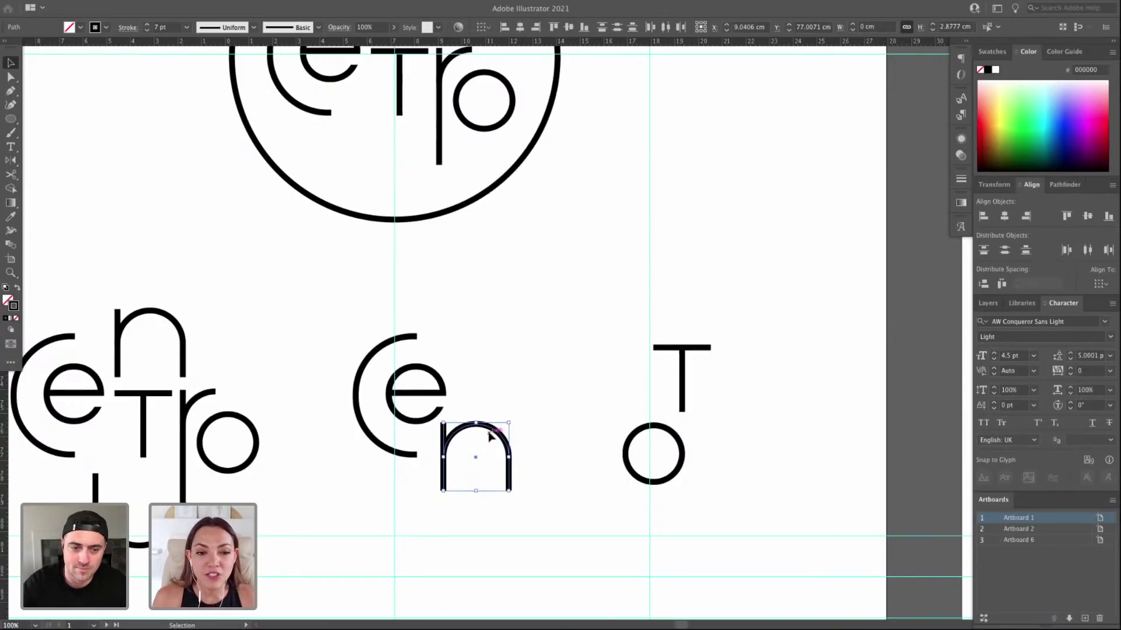
left_click(494, 389)
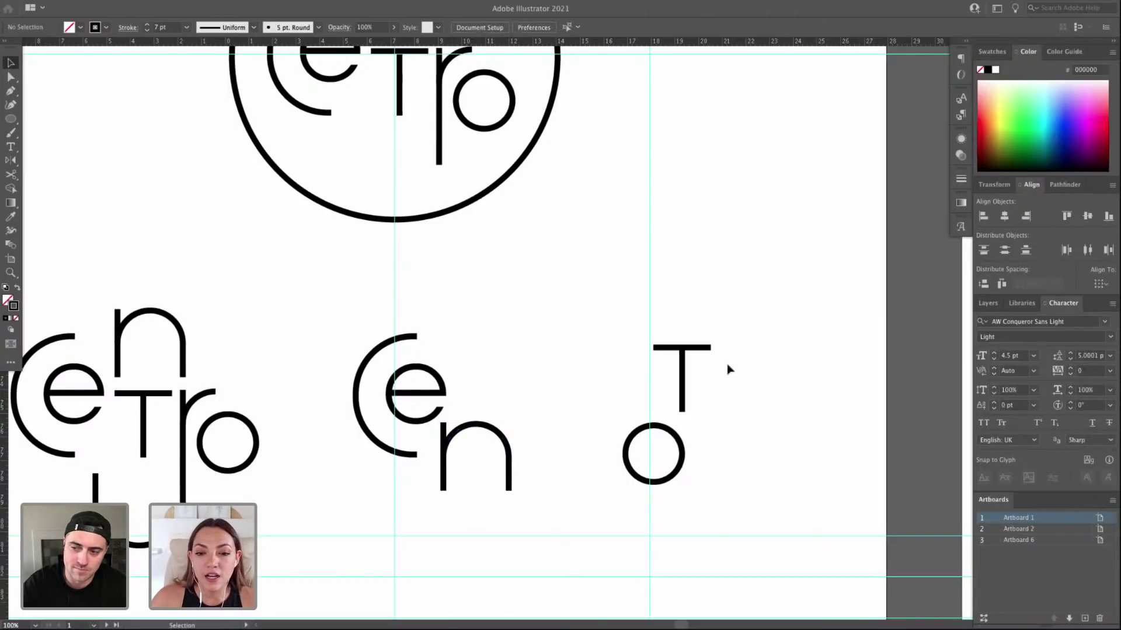
left_click(682, 374)
mouse_move(681, 374)
left_mouse_down()
mouse_move(503, 372)
mouse_move(698, 362)
left_mouse_up()
key("super+z")
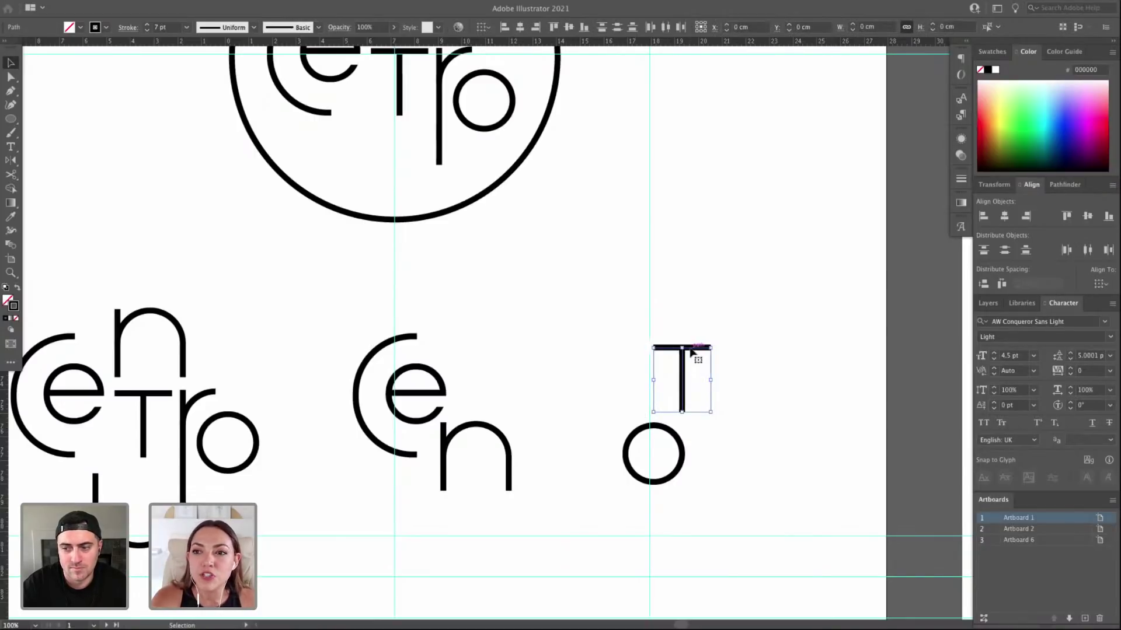
Move the T back beside the e, above the n, with its crossbar level with the top of the C.
left_click(692, 354)
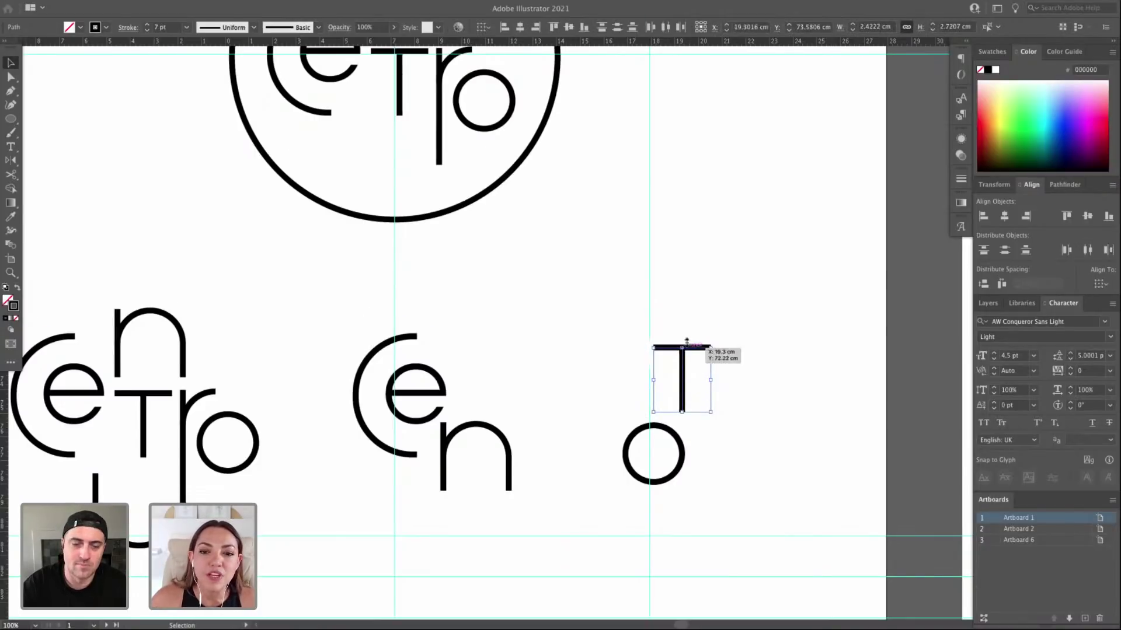
mouse_move(512, 349)
left_mouse_down()
mouse_move(465, 335)
mouse_move(518, 338)
left_mouse_up()
left_click(557, 352)
left_click(502, 337)
left_click(492, 377)
key("a")
left_click(532, 411)
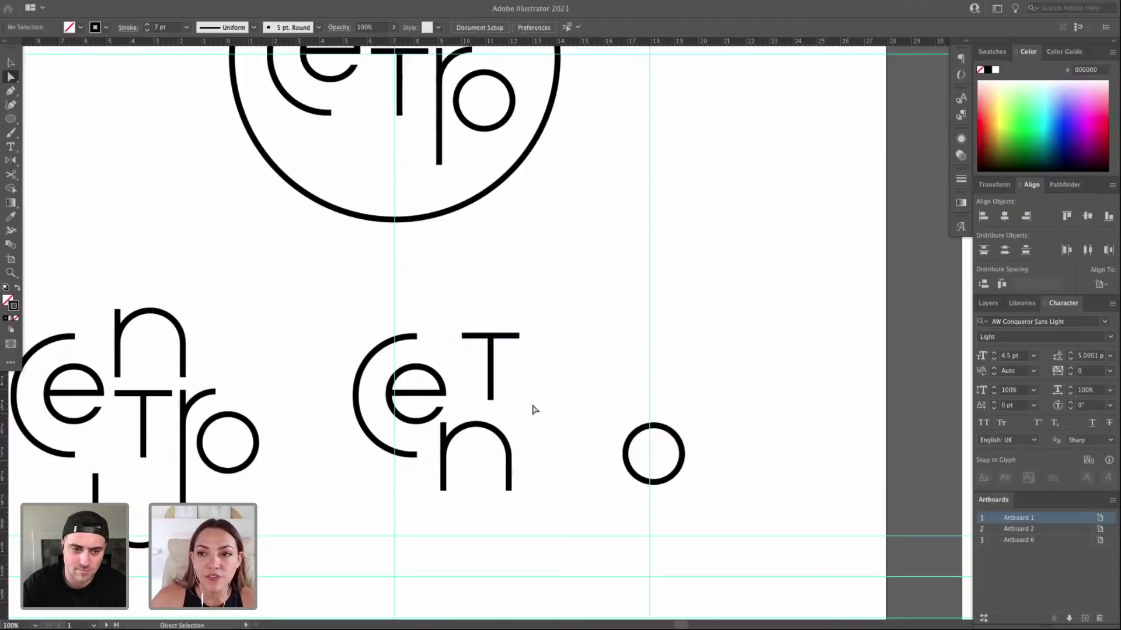
key("space")
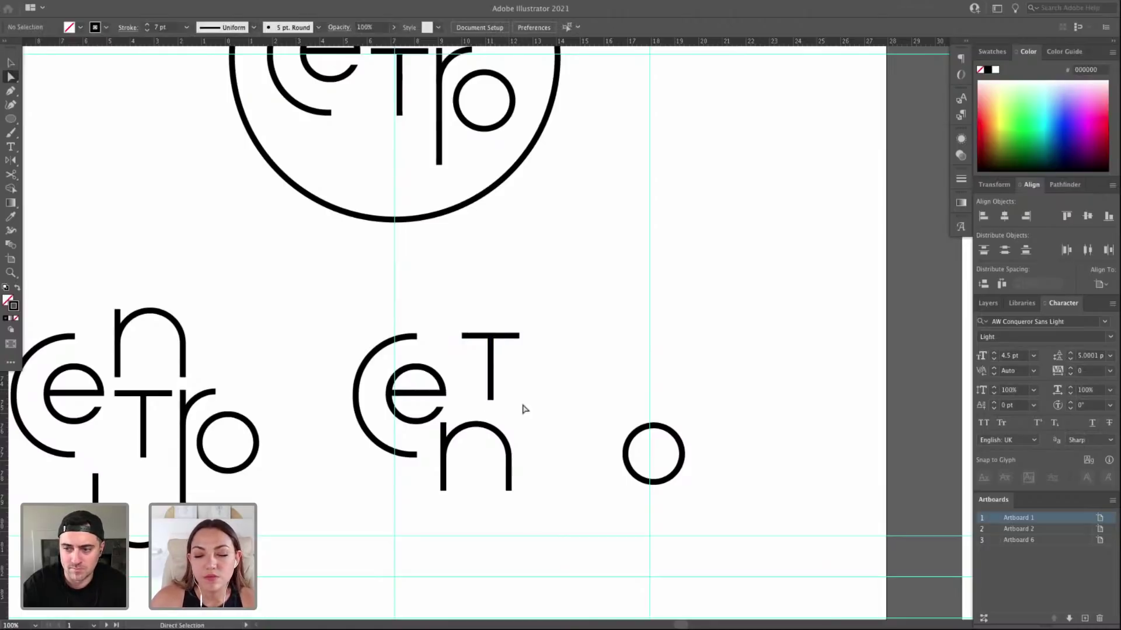
scroll(523, 362, "left", 3)
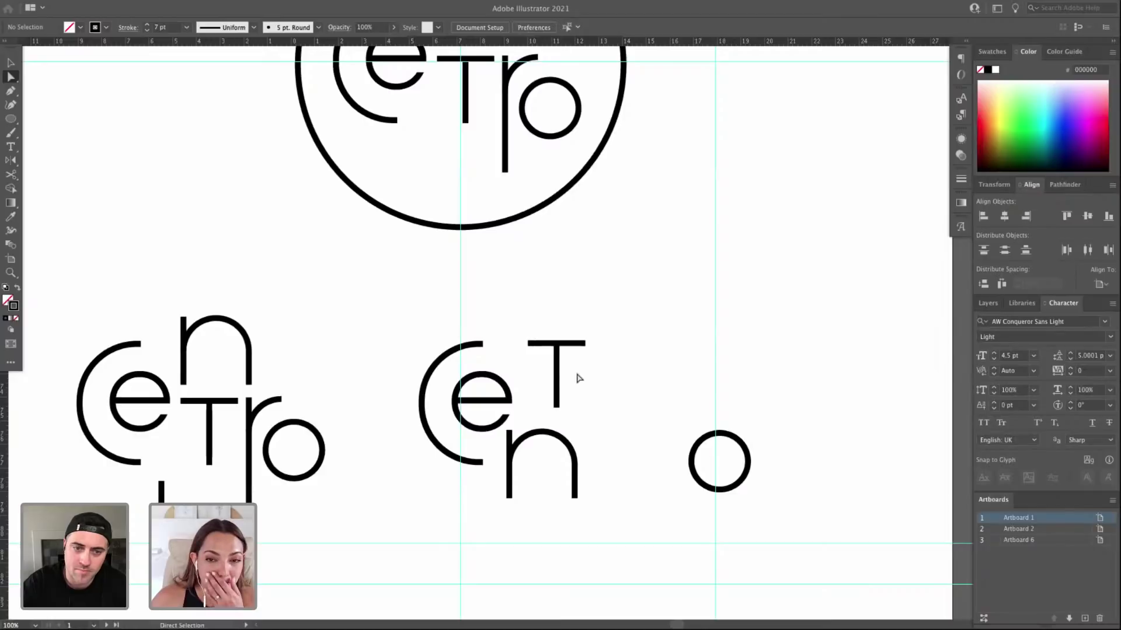
key("v")
left_click(557, 365)
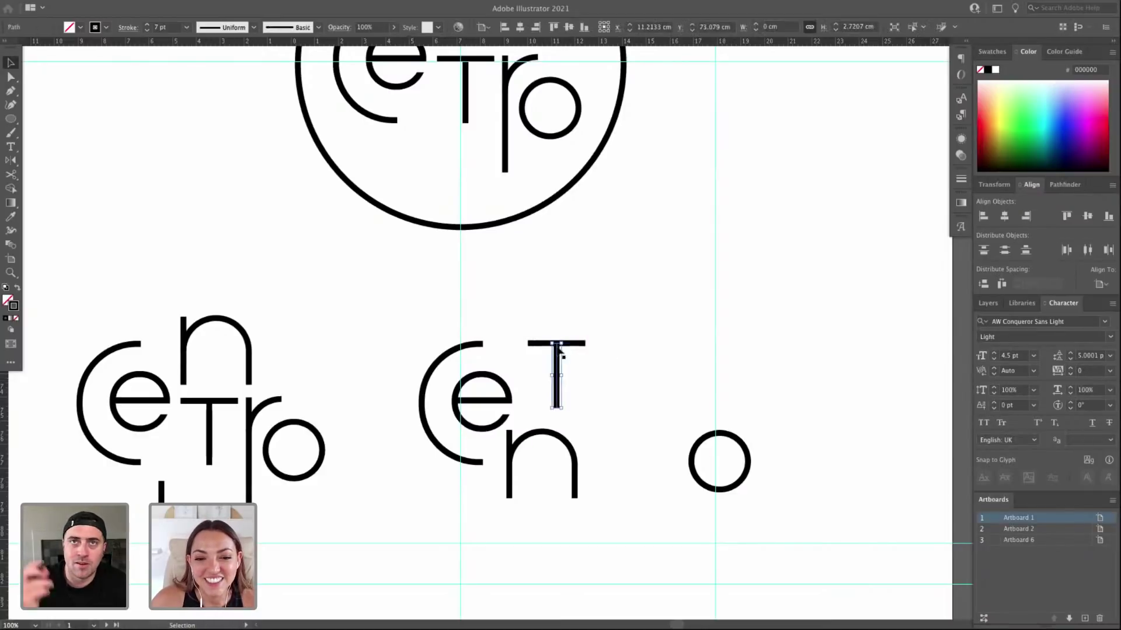
left_click(588, 397)
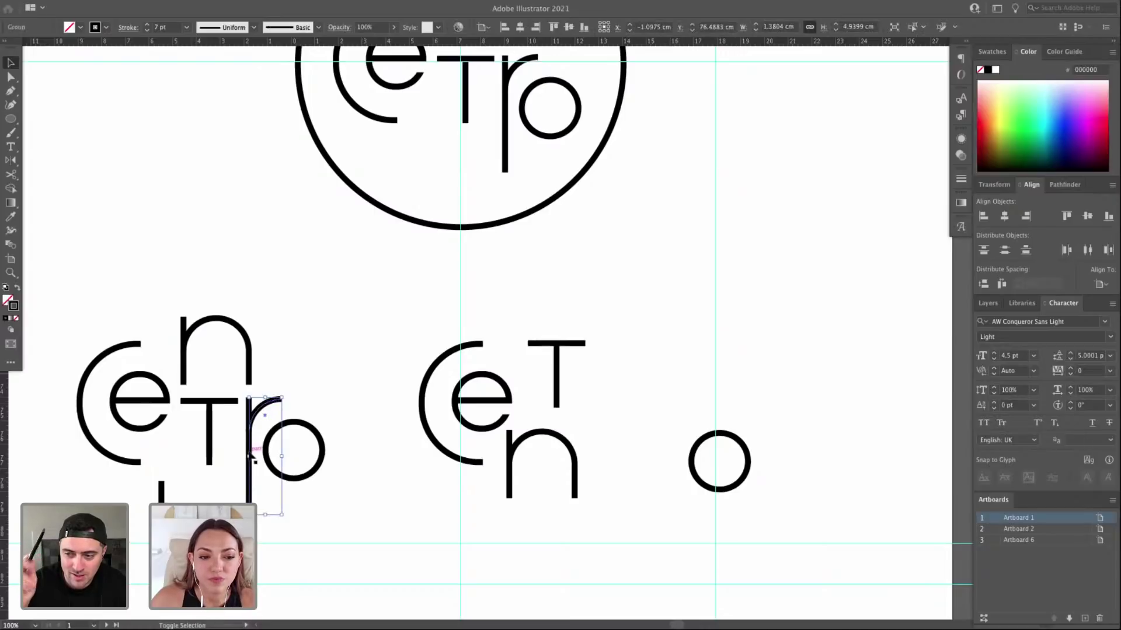
Copy the r from the original arrangement, shorten its stem to about 3.29 cm overall height, and place it right of the T.
left_click(262, 412)
left_click_drag(262, 412, 627, 419)
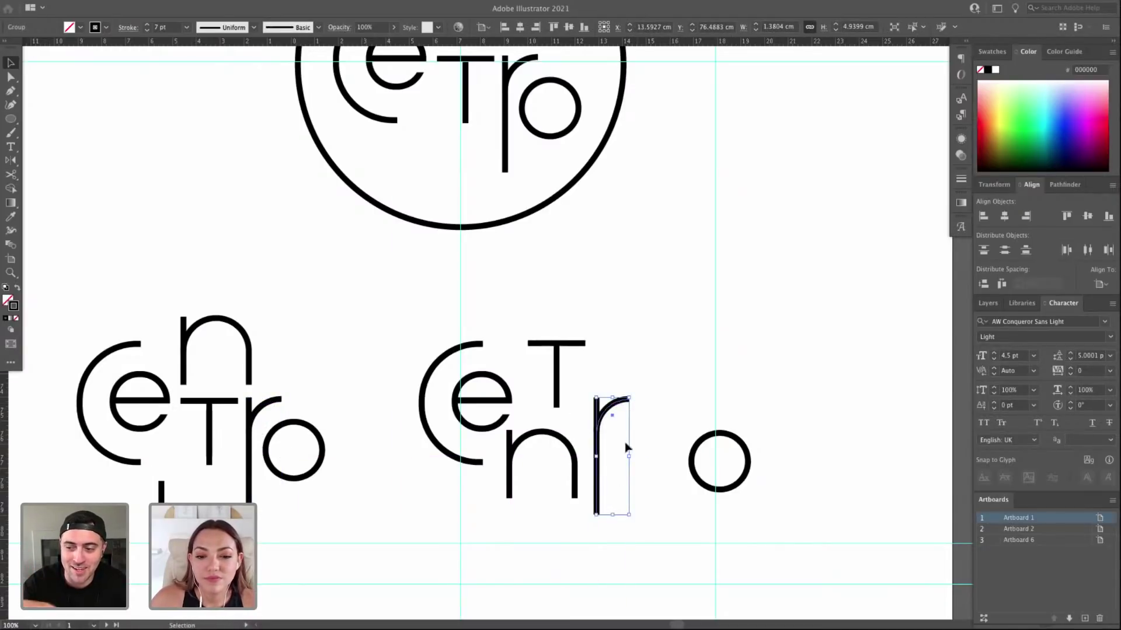
key("a")
left_click_drag(596, 515, 598, 474)
key("v")
left_click_drag(607, 414, 527, 348)
Shift the whole T left so it sits closer to the e, above the n.
left_click(556, 364)
left_click(569, 349, "shift")
left_click(573, 348, "shift")
key("Right")
key("Right")
key("Right")
key("Right")
key("Right")
key("Right")
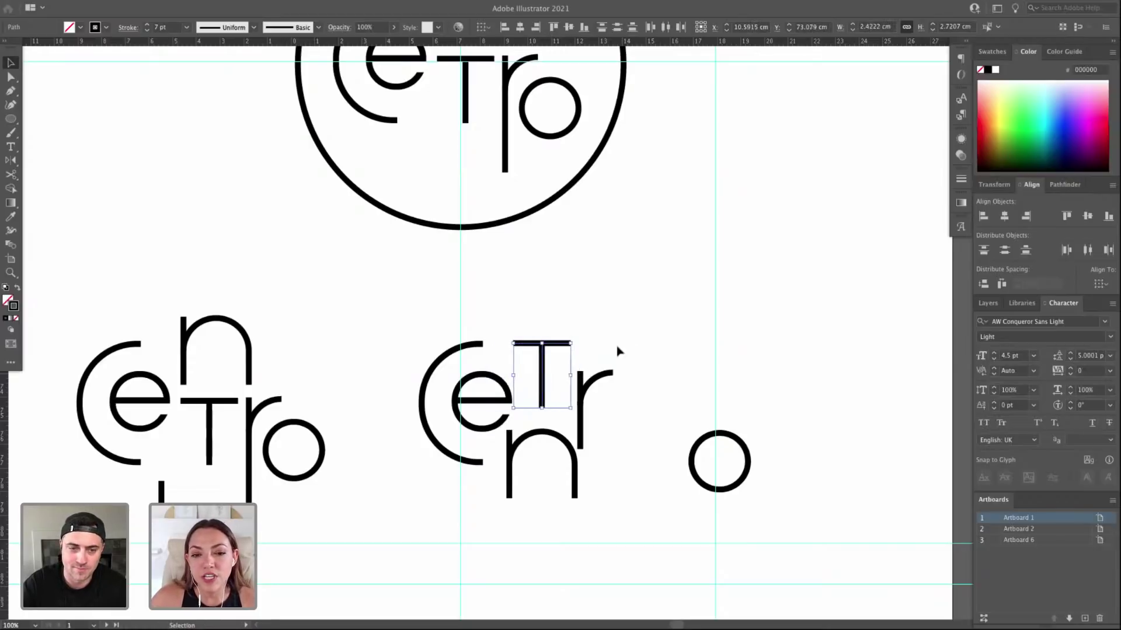
left_click(619, 397)
Nudge the r up and slightly left so it sits closer to the T, clear of the n's shoulder.
left_click(587, 403)
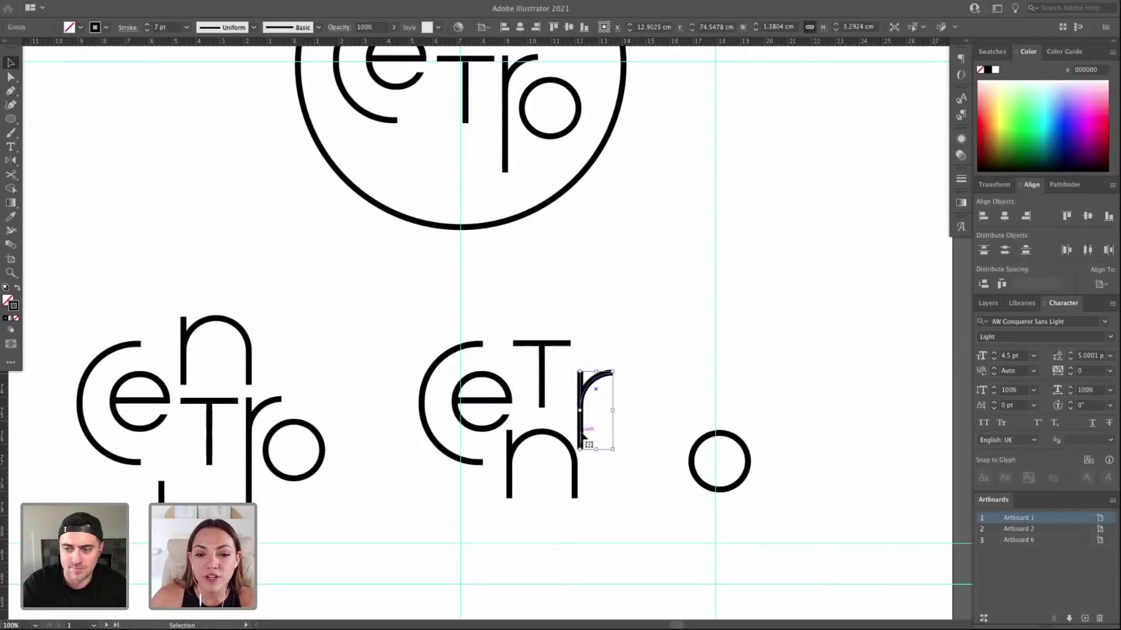
left_click(590, 390)
left_click(581, 416)
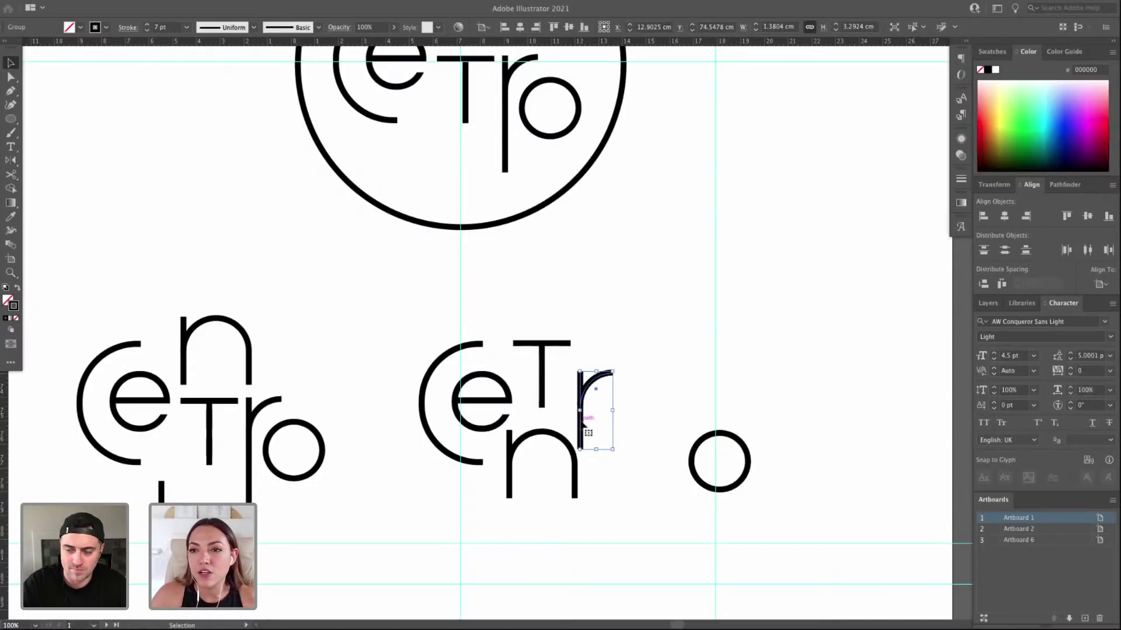
left_click(586, 425)
left_click(581, 421)
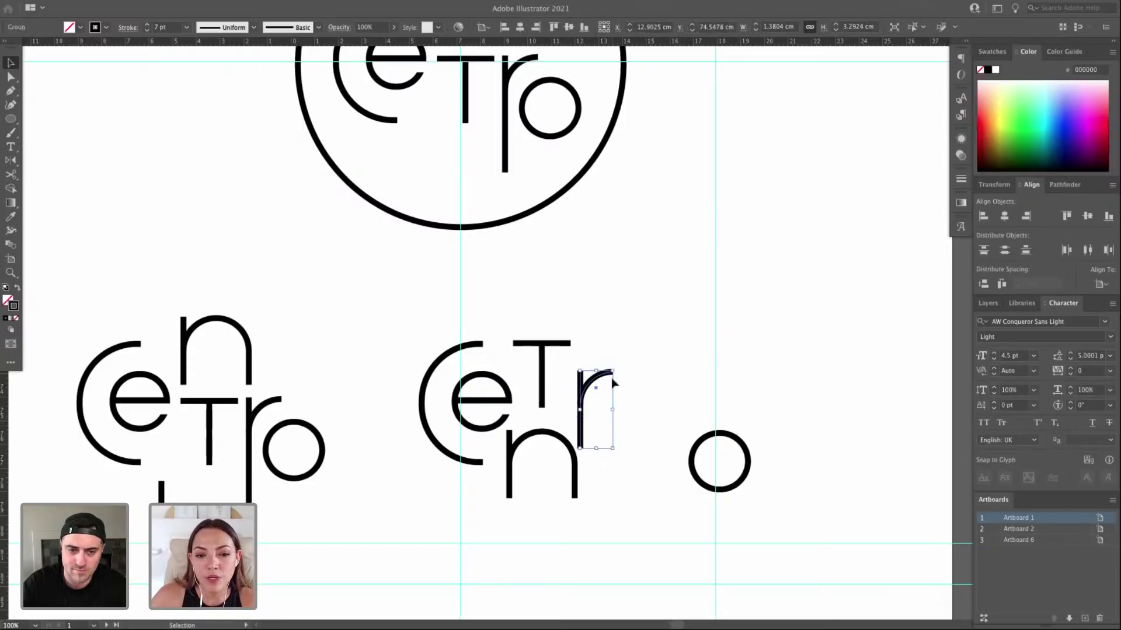
key("shift+Up")
key("shift+Up")
key("shift+Left")
key("Down")
key("Down")
key("Right")
key("Right")
key("Right")
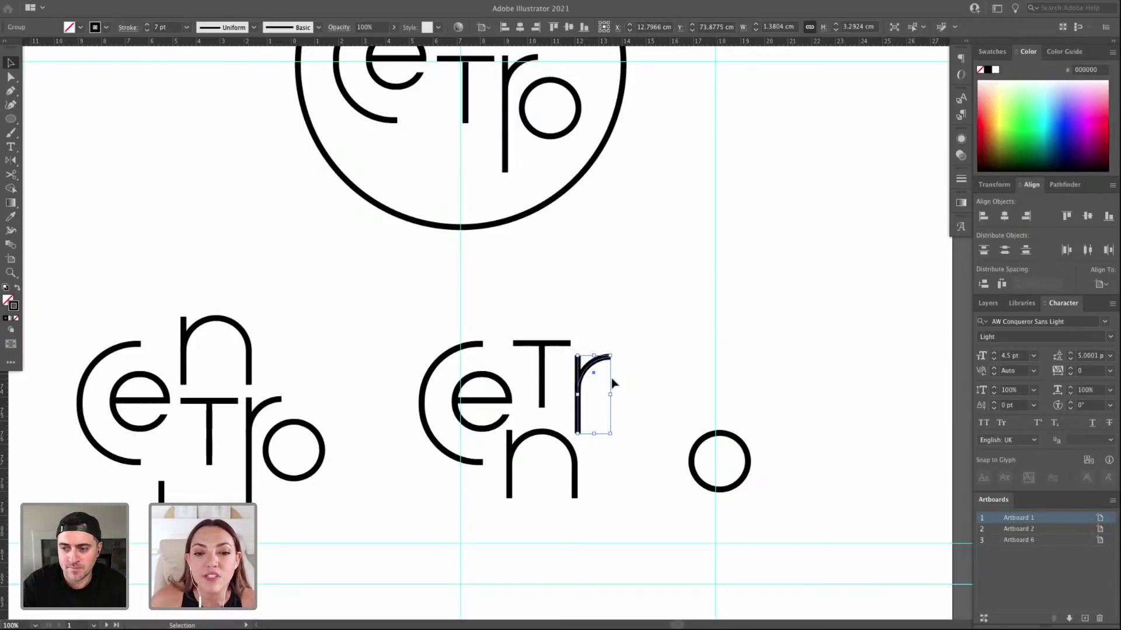
Shorten the r's stem further so the letter is about 2.43 cm tall.
key("a")
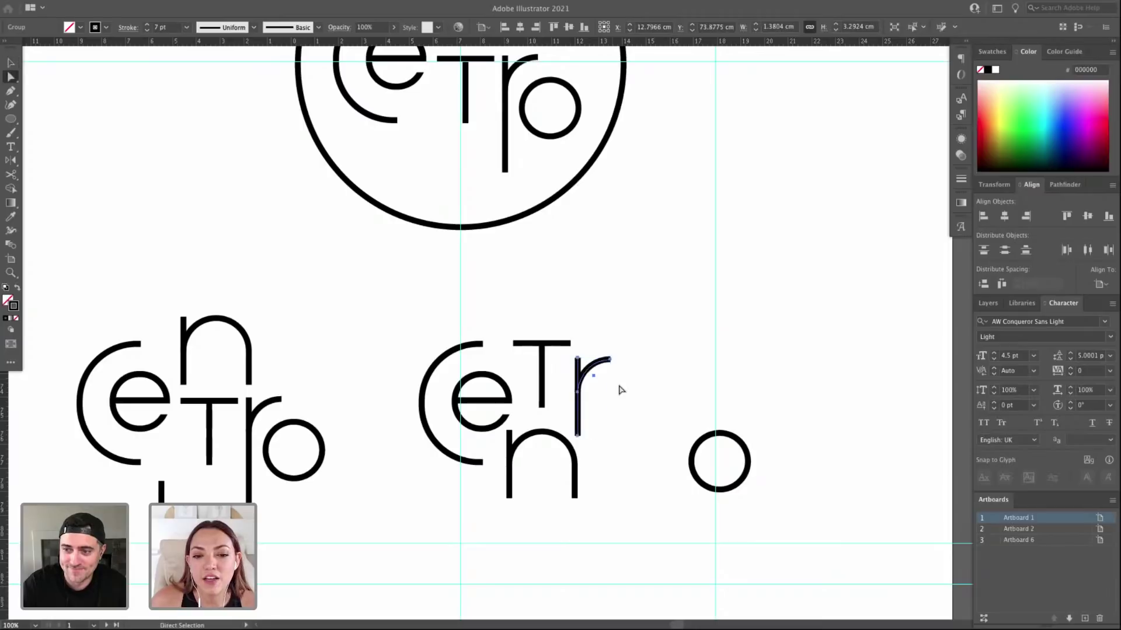
left_click_drag(577, 435, 577, 416)
scroll(585, 371, "up", 1)
Lower the shortened r to about Y 74.12 cm and fine-tune its horizontal gap to the T.
key("v")
left_click(599, 378, "shift")
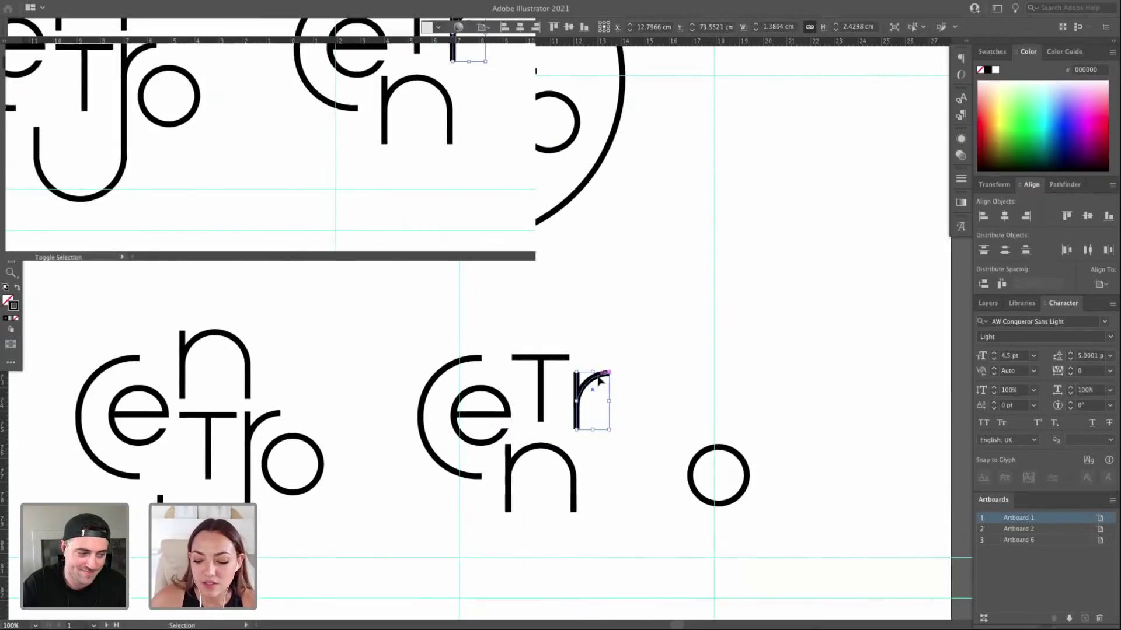
key("Down")
key("Down")
key("Down")
key("Down")
key("Down")
key("Down")
key("Down")
key("Down")
key("Down")
key("Down")
key("Down")
key("Down")
key("Down")
key("Down")
key("Down")
key("Down")
key("Left")
key("Left")
key("Left")
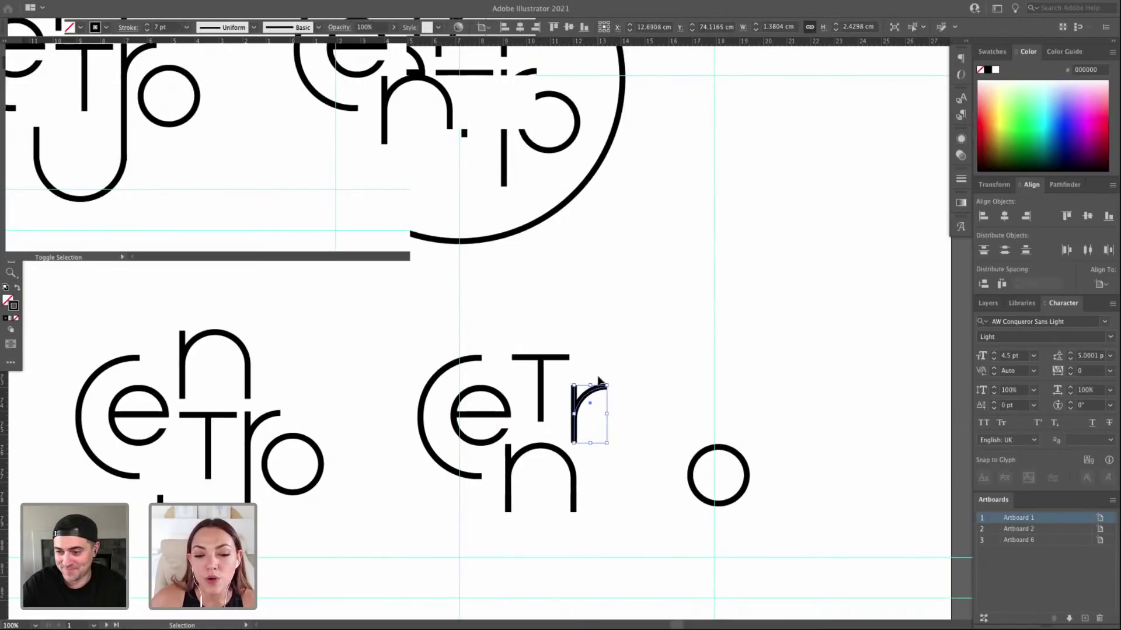
key("Left")
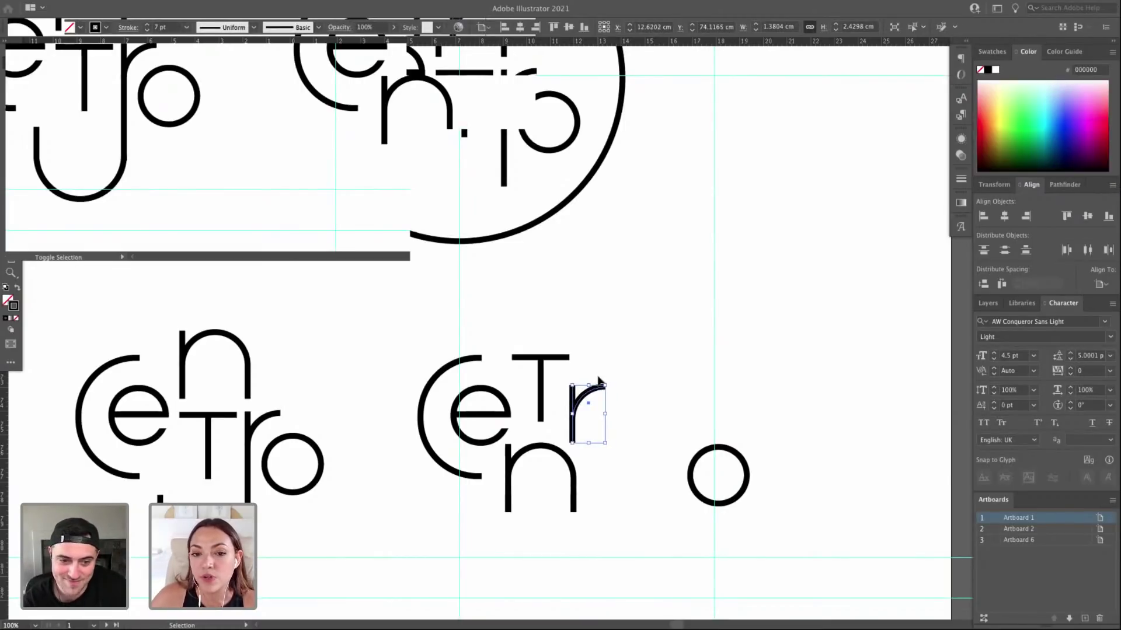
key("Right")
key("Right")
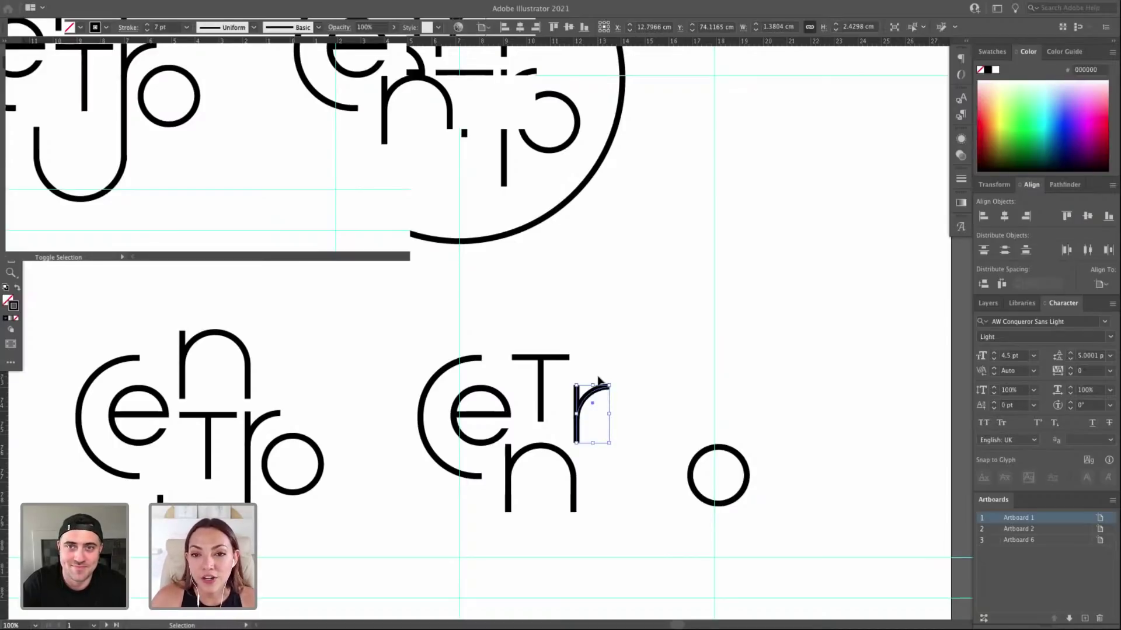
key("Left")
key("Left")
Bring the o back beside the r and nudge it down below the end of the r's arm.
left_click_drag(717, 452, 626, 404)
key("Down")
key("Down")
key("Down")
key("Down")
key("Down")
key("Down")
key("Down")
key("Down")
key("Down")
key("Right")
key("Right")
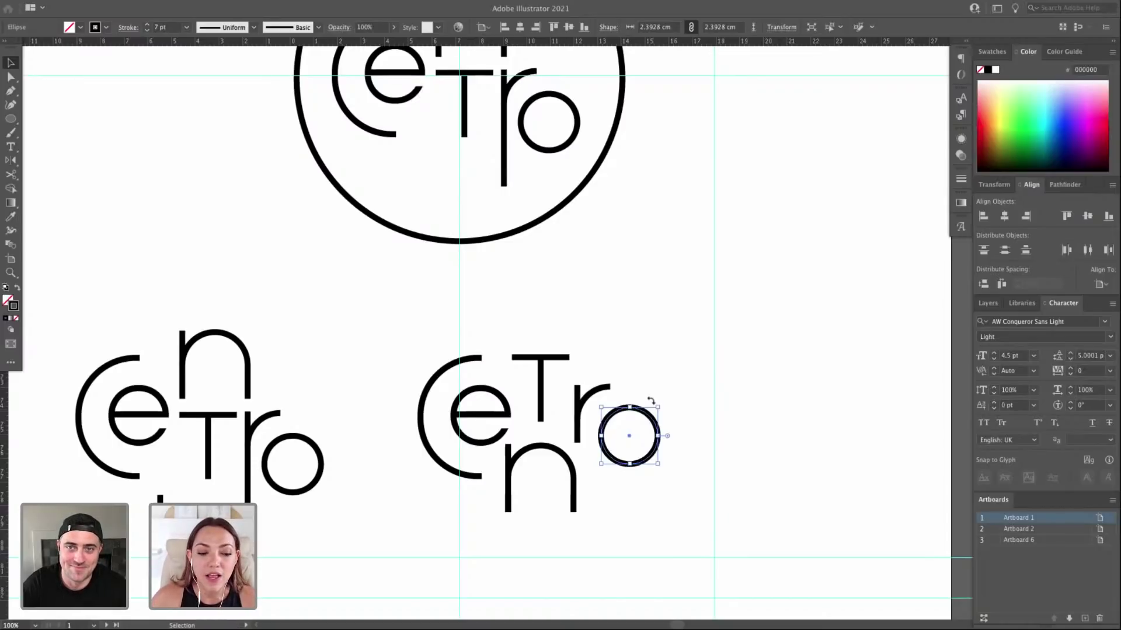
key("Down")
key("Down")
key("Down")
key("Down")
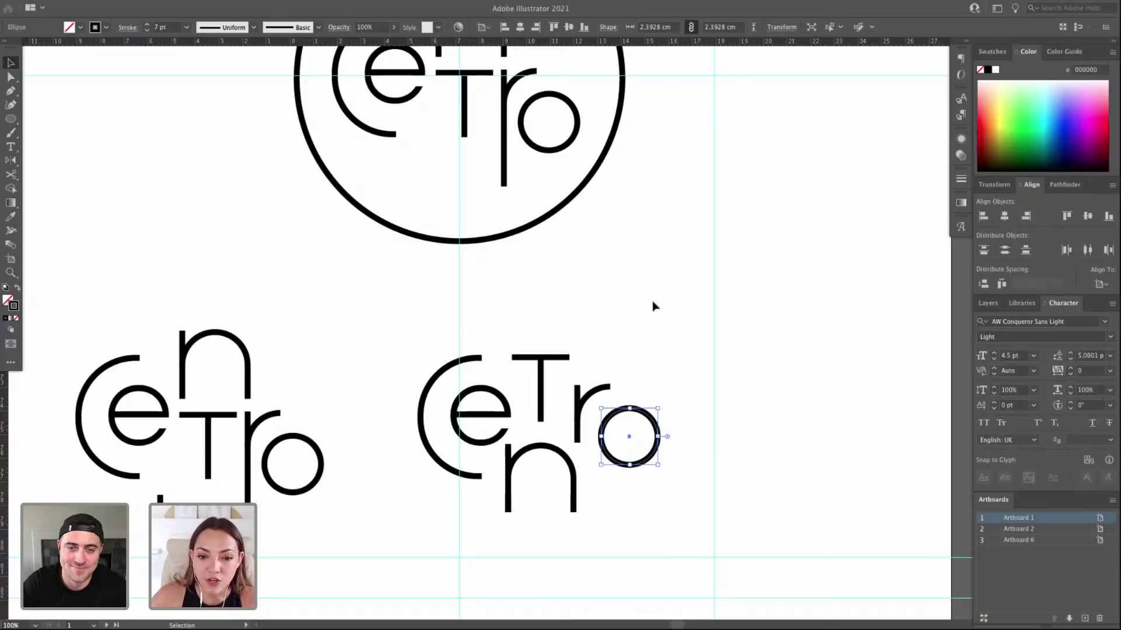
key("Right")
key("Right")
left_click(669, 348)
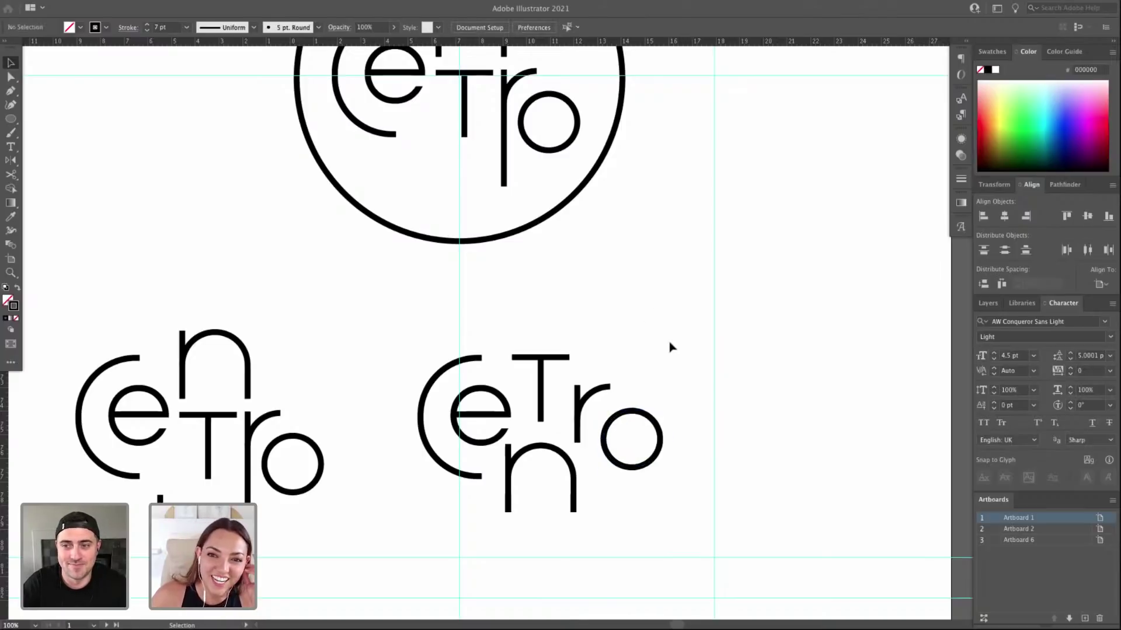
Nudge the o a little further down to refine its stepped spacing from the r.
left_click(655, 426)
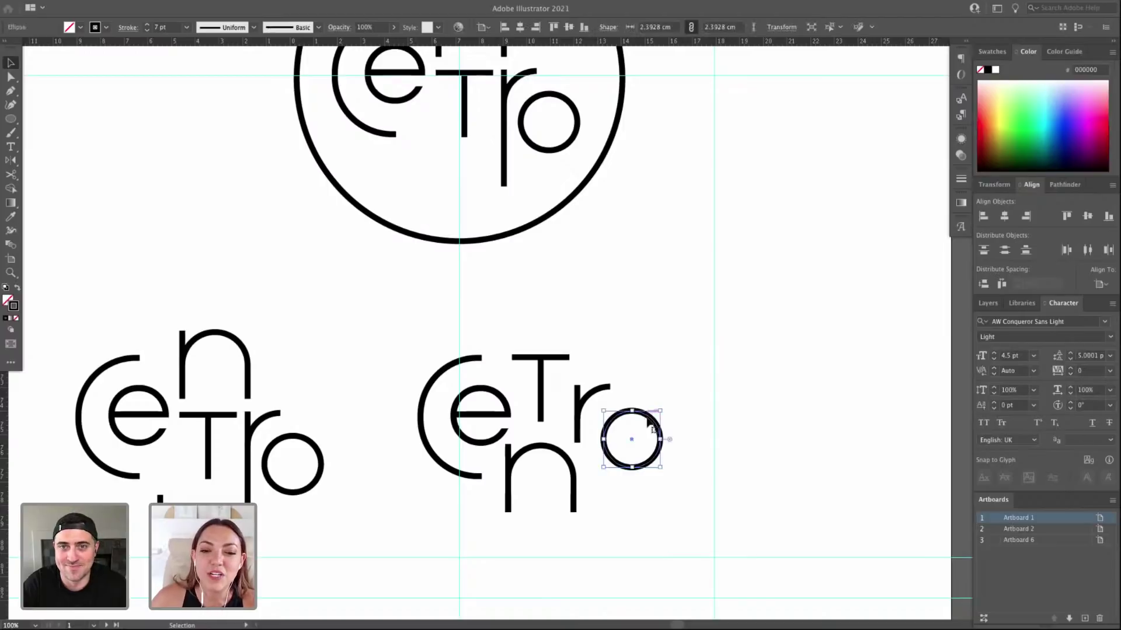
key("Down")
key("Down")
key("Right")
key("Down")
key("Down")
key("Down")
key("Down")
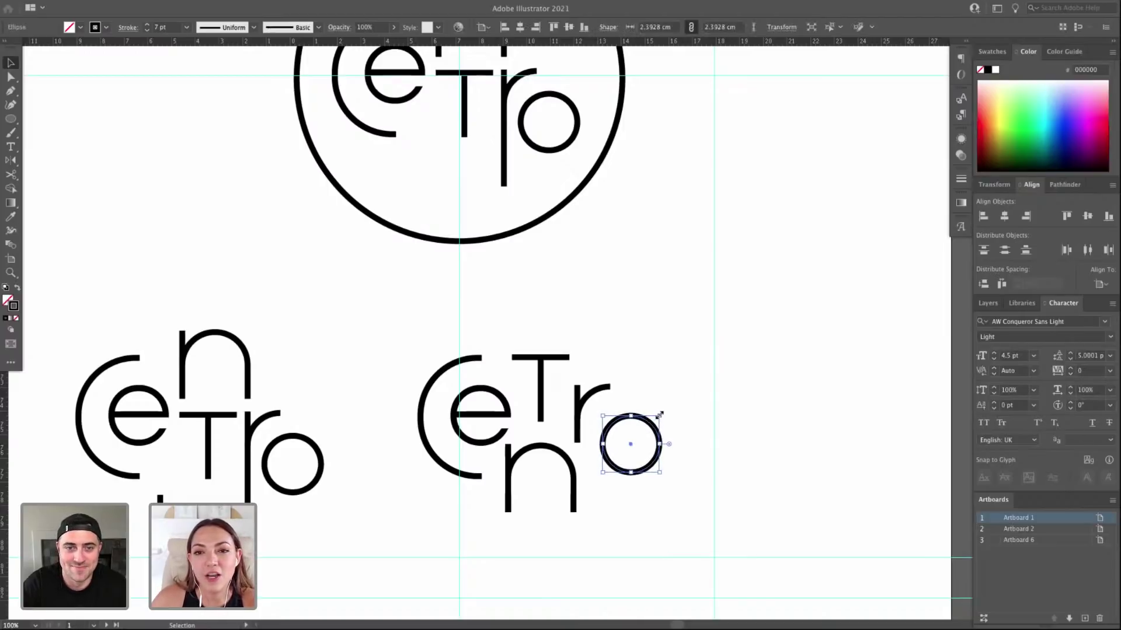
left_click(663, 414)
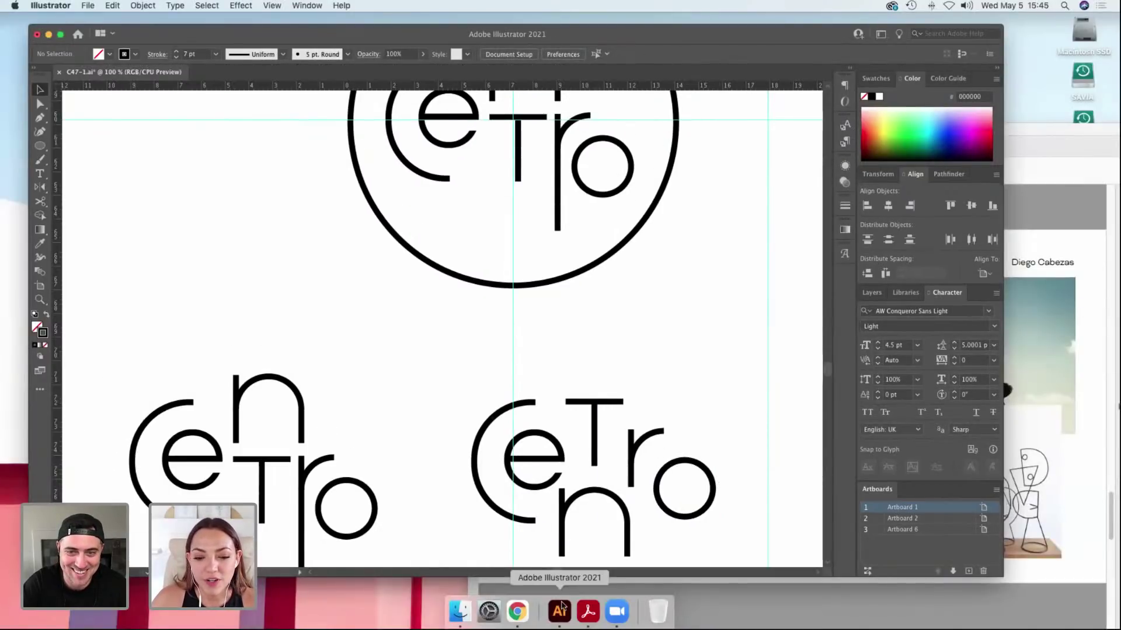
Switch to Chrome and open the Nativa project on the Savia agency website.
left_click(517, 612)
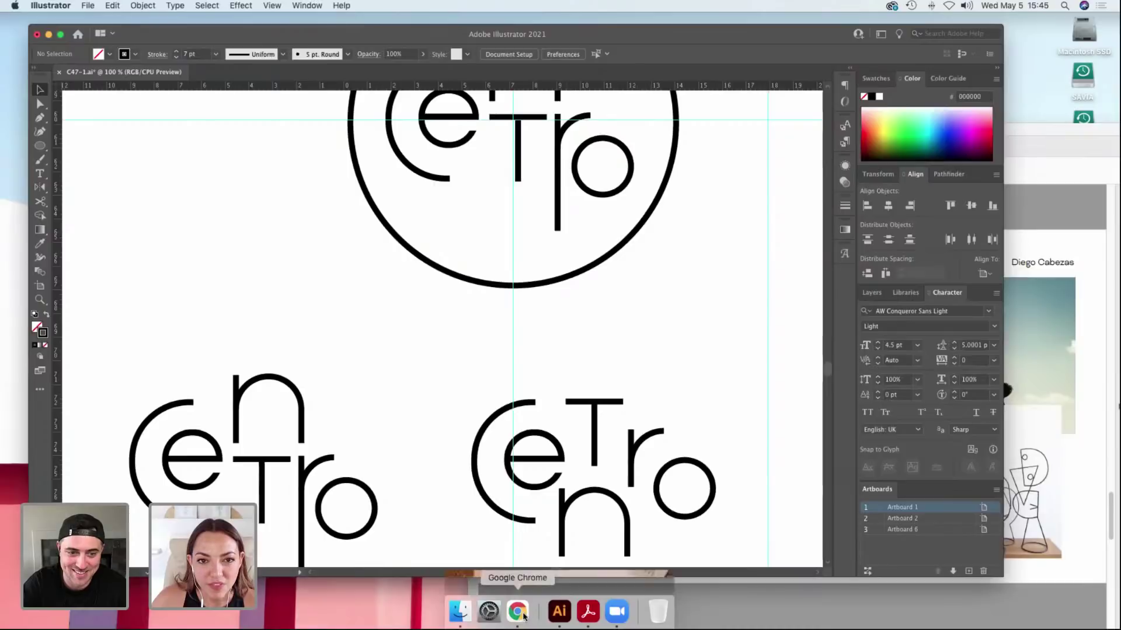
scroll(514, 302, "down", 4)
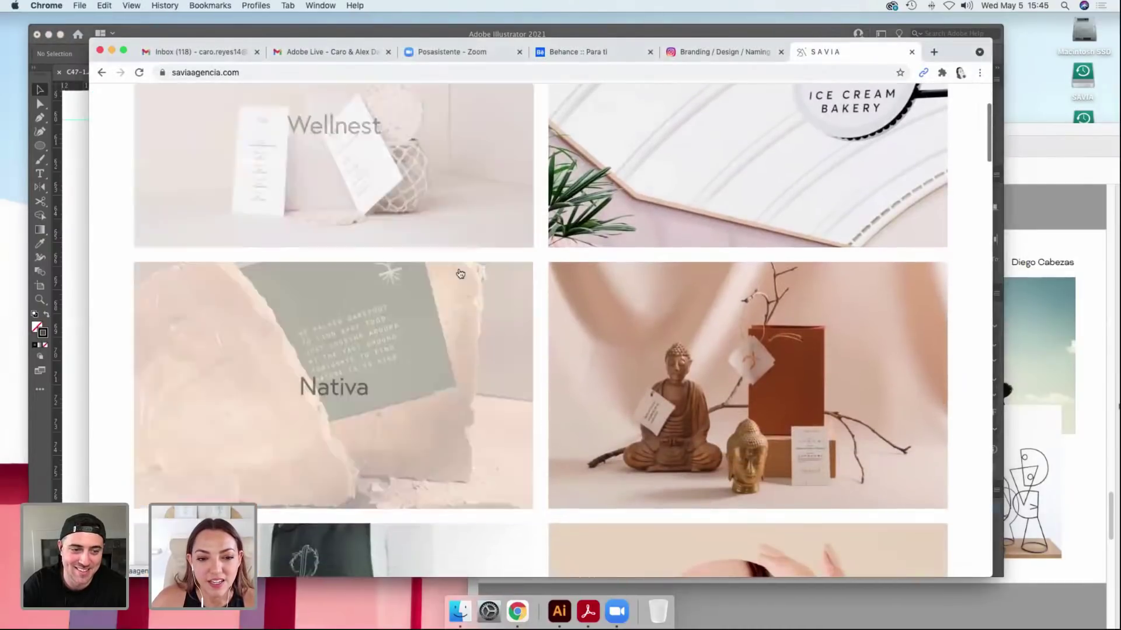
left_click(452, 297)
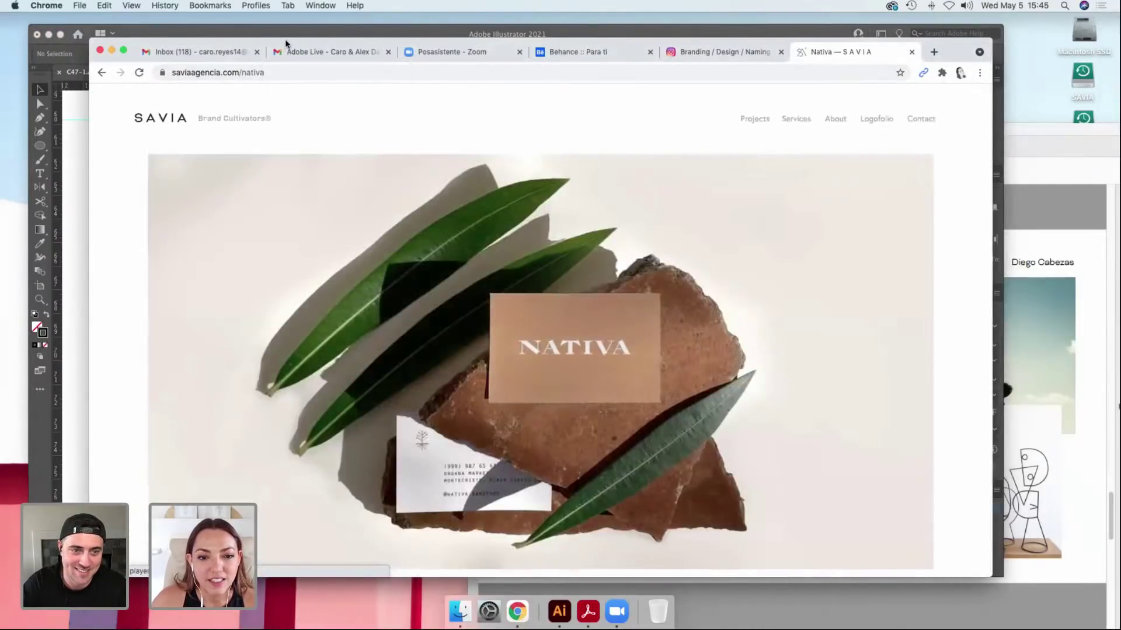
left_click_drag(286, 43, 287, 25)
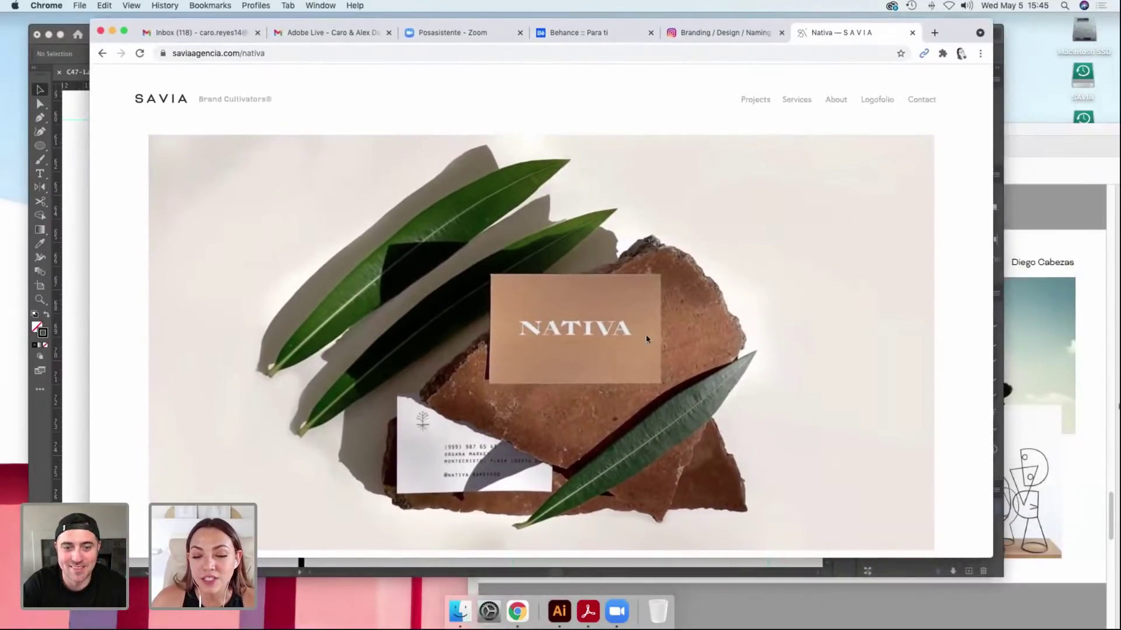
Examine the Nativa business cards, the printed postcard and the green verse card with the tree symbol.
scroll(616, 307, "down", 3)
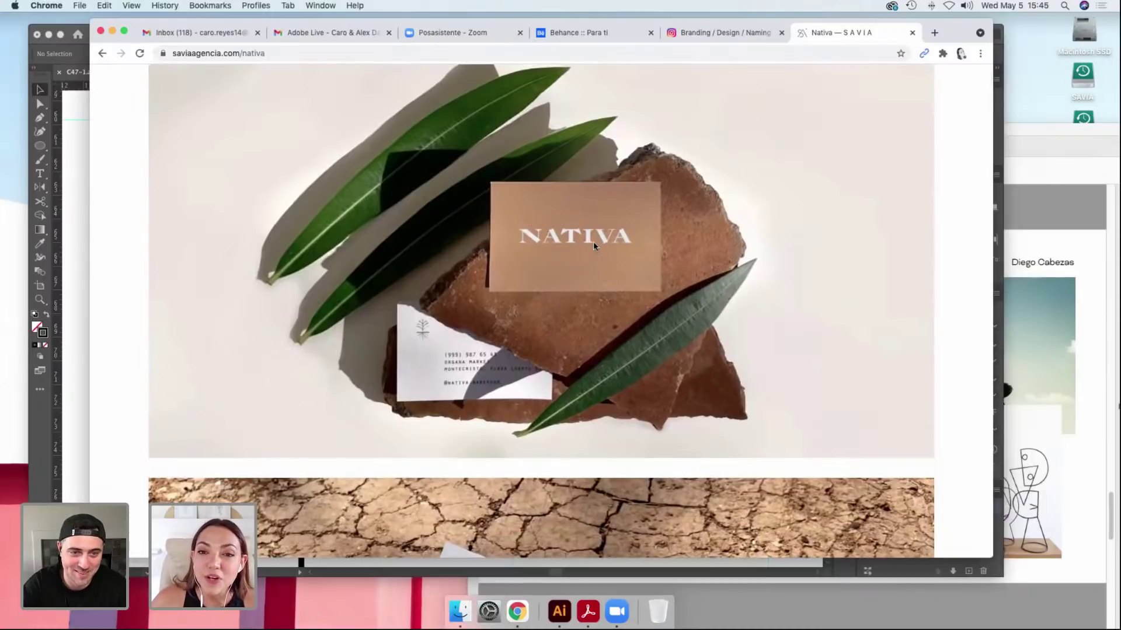
scroll(663, 233, "down", 10)
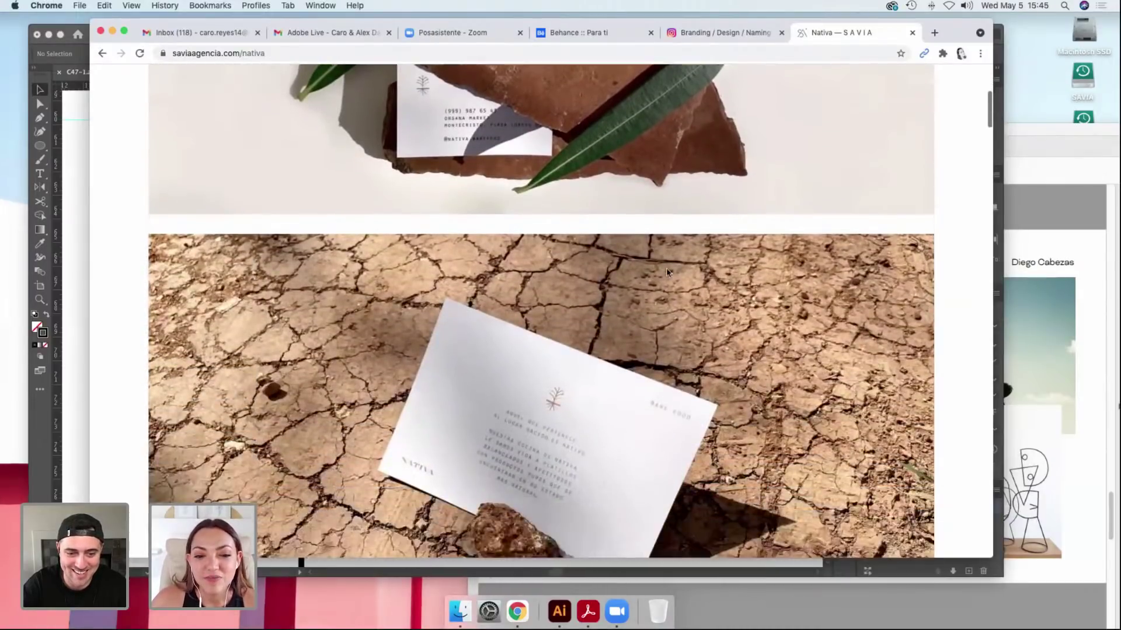
scroll(667, 272, "down", 1)
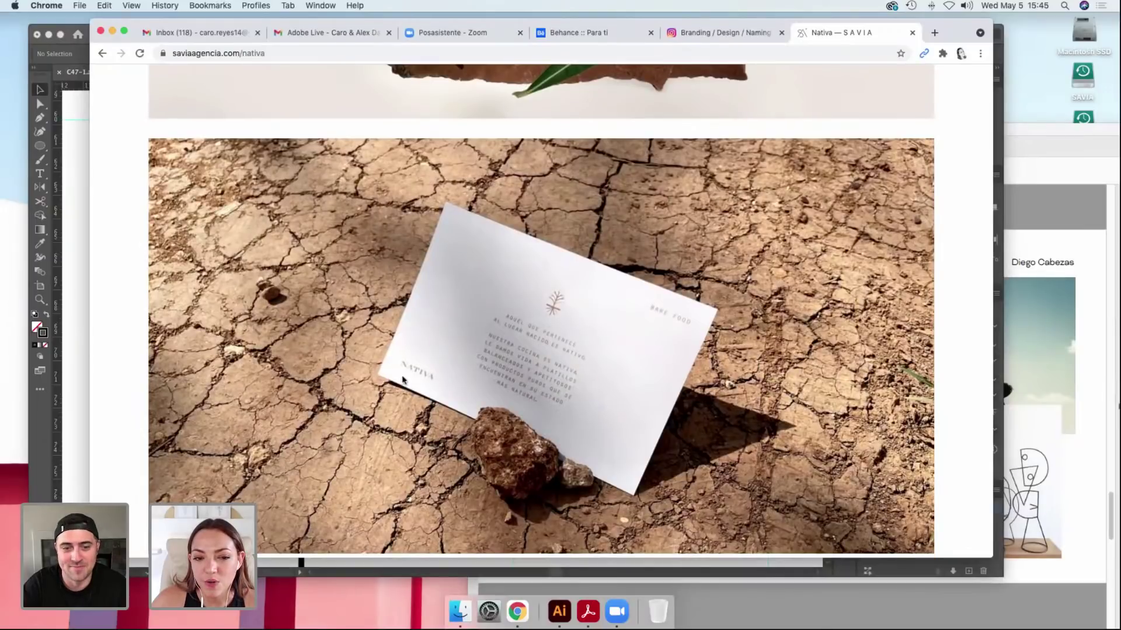
scroll(503, 267, "down", 10)
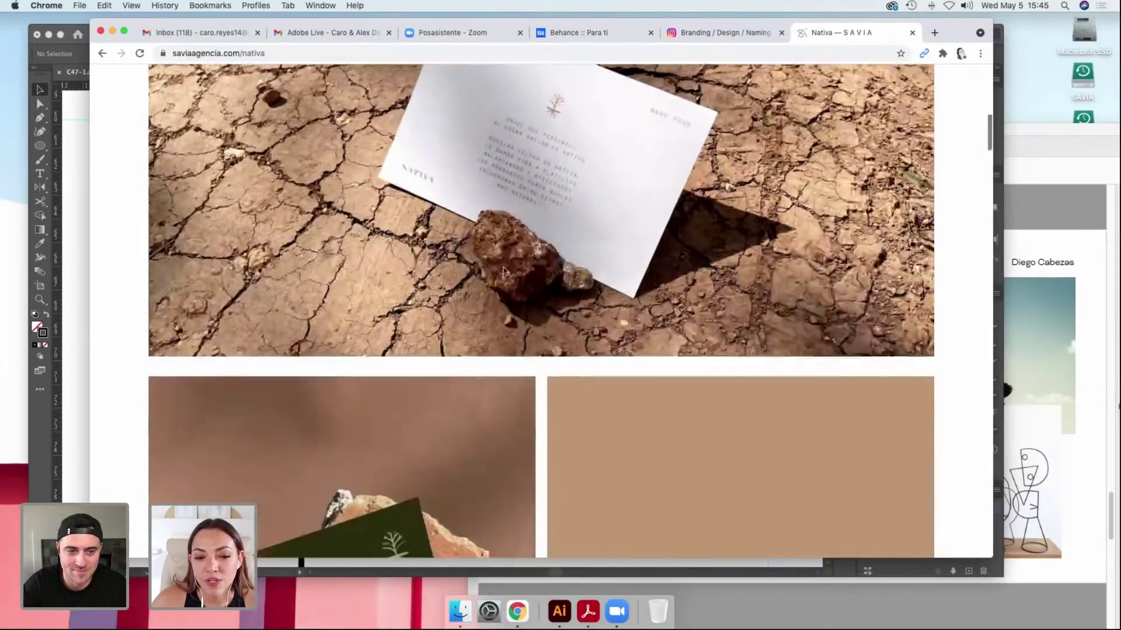
scroll(503, 270, "down", 6)
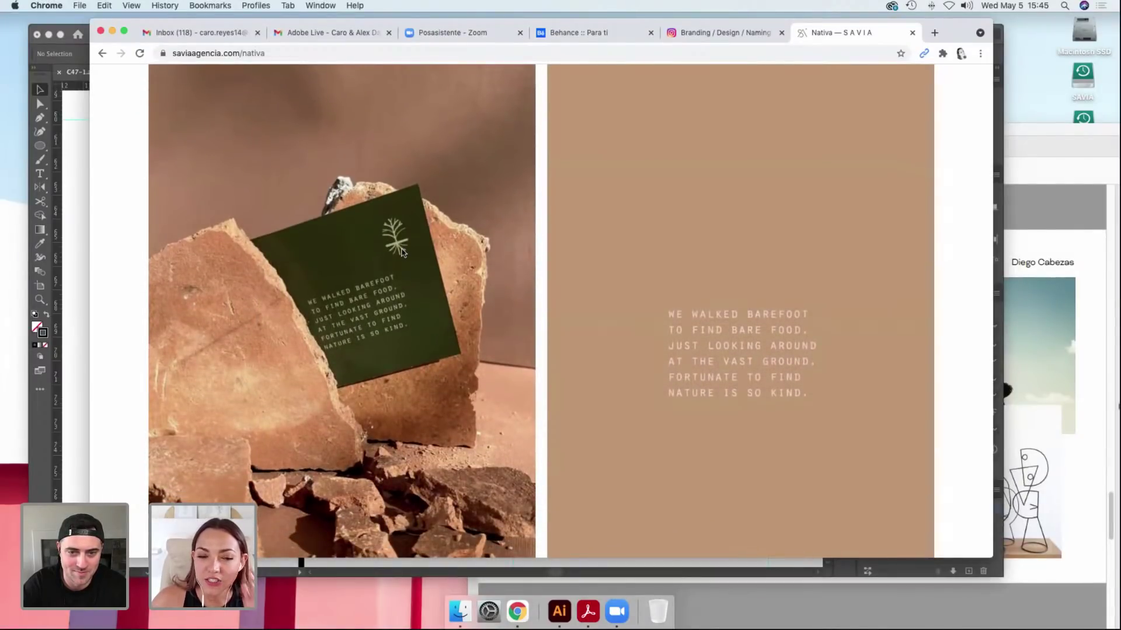
scroll(374, 284, "down", 1)
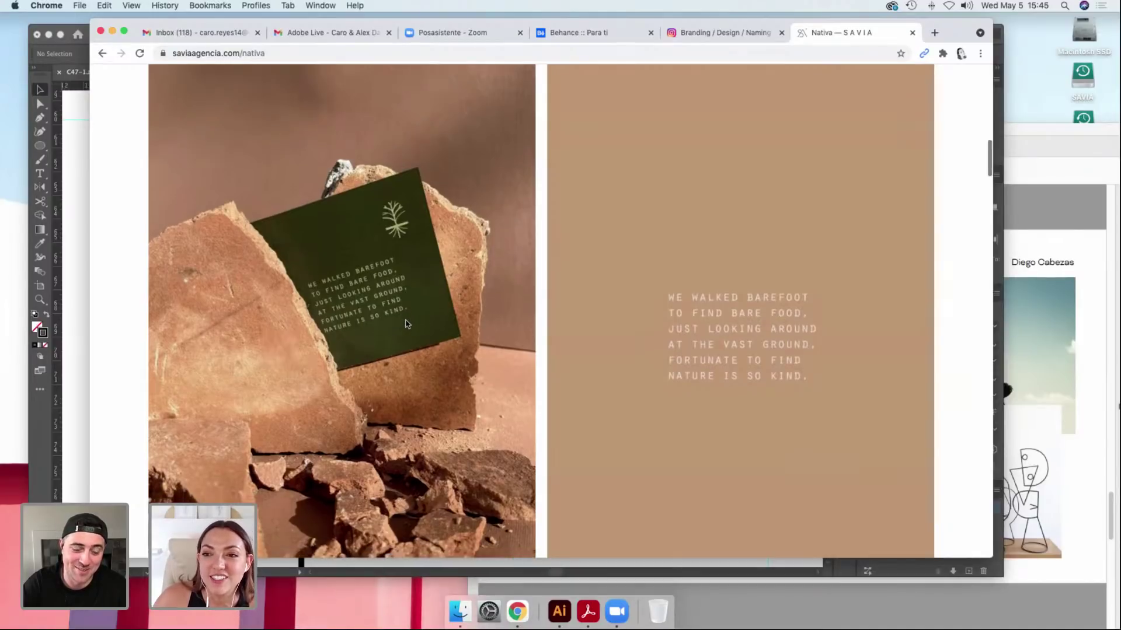
Review the Nativa box packaging, the "Bare" statement panel, the menu card and the Bare Food banner.
scroll(407, 325, "down", 6)
scroll(407, 325, "down", 3)
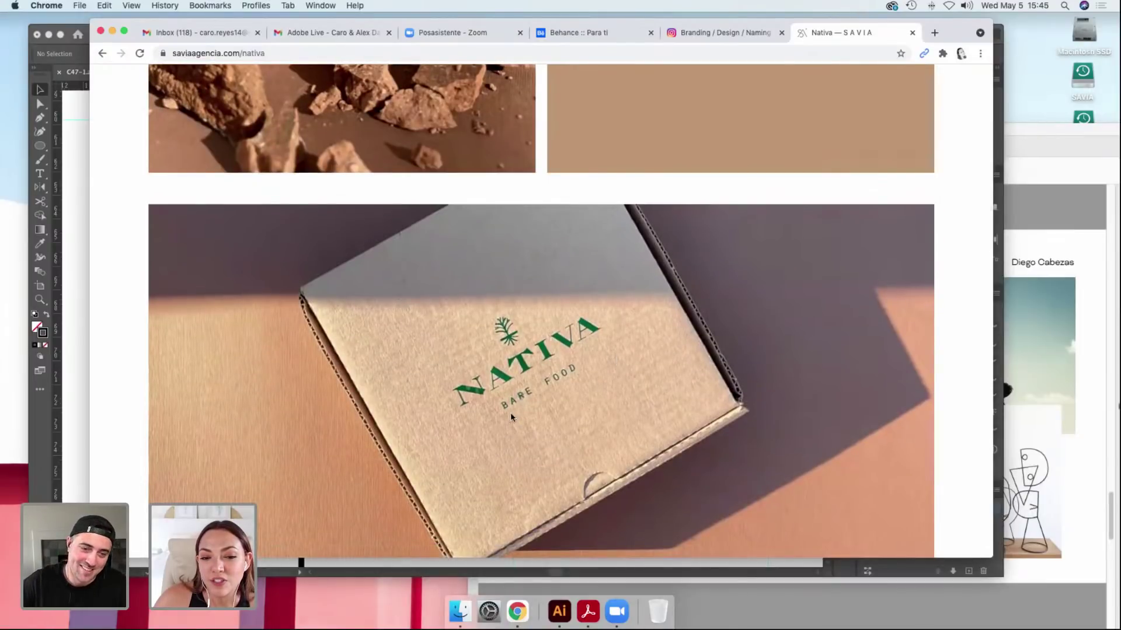
scroll(570, 376, "down", 6)
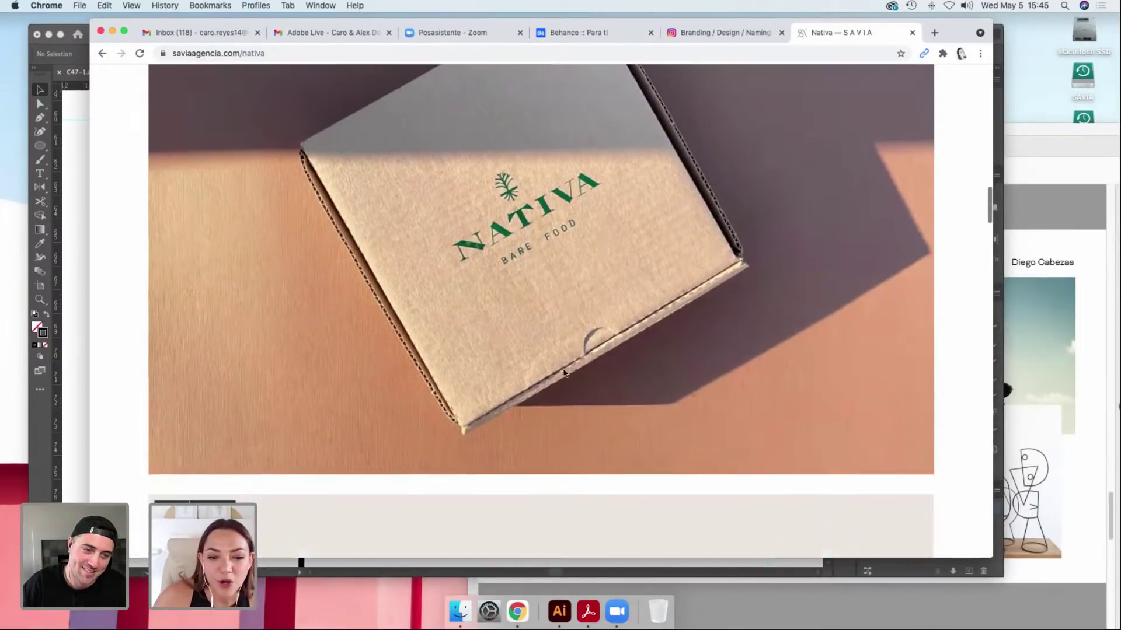
scroll(562, 373, "down", 14)
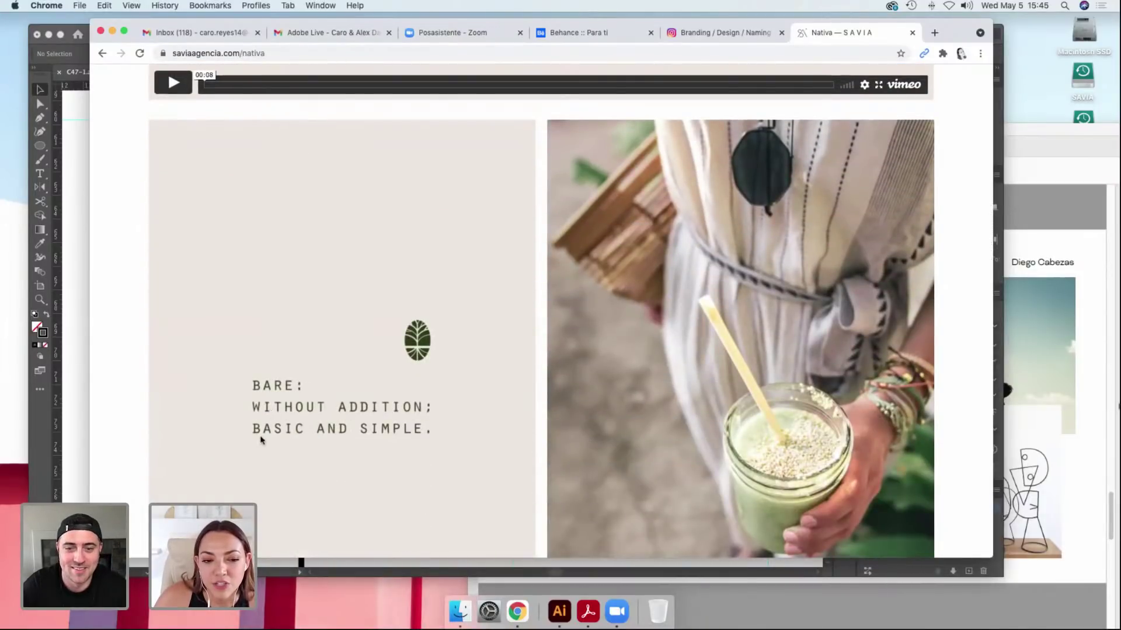
scroll(591, 355, "down", 3)
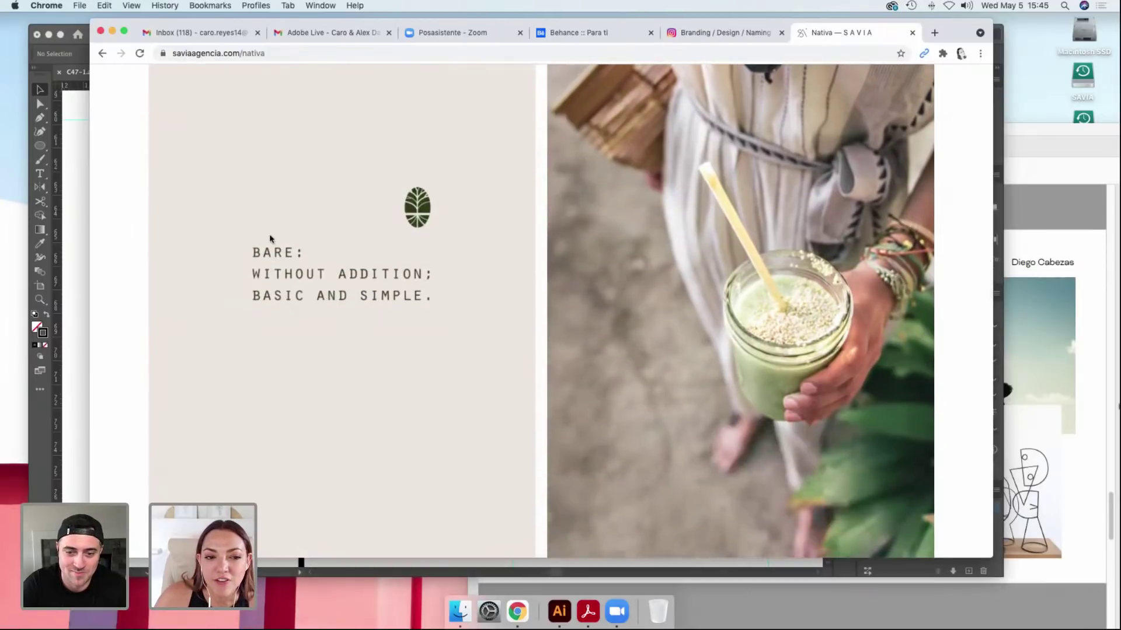
scroll(265, 235, "down", 10)
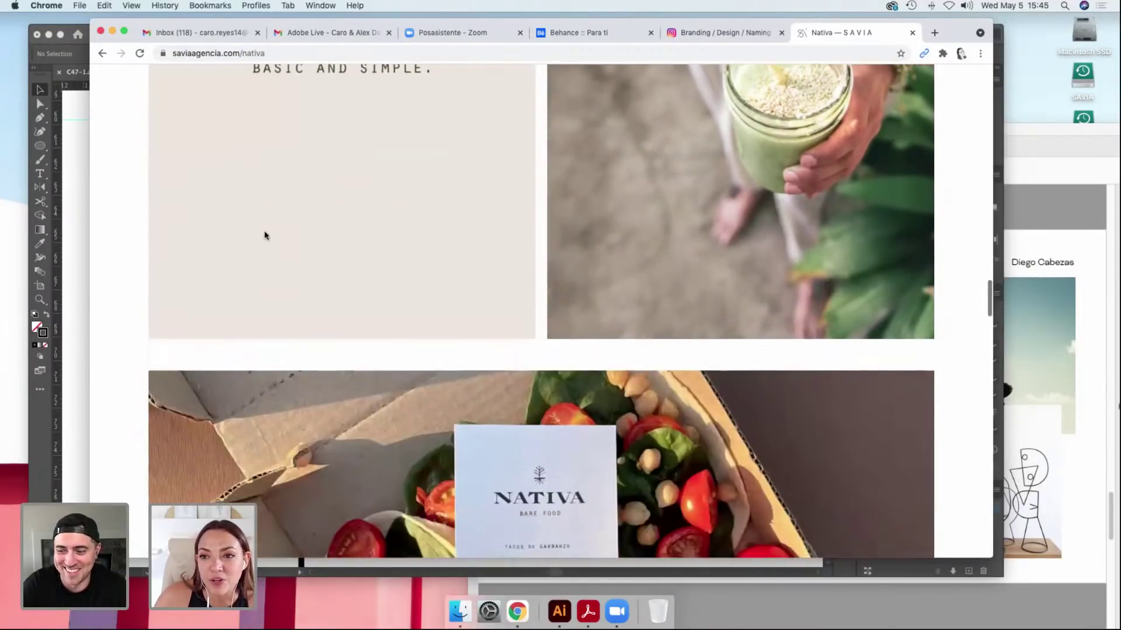
scroll(264, 235, "down", 2)
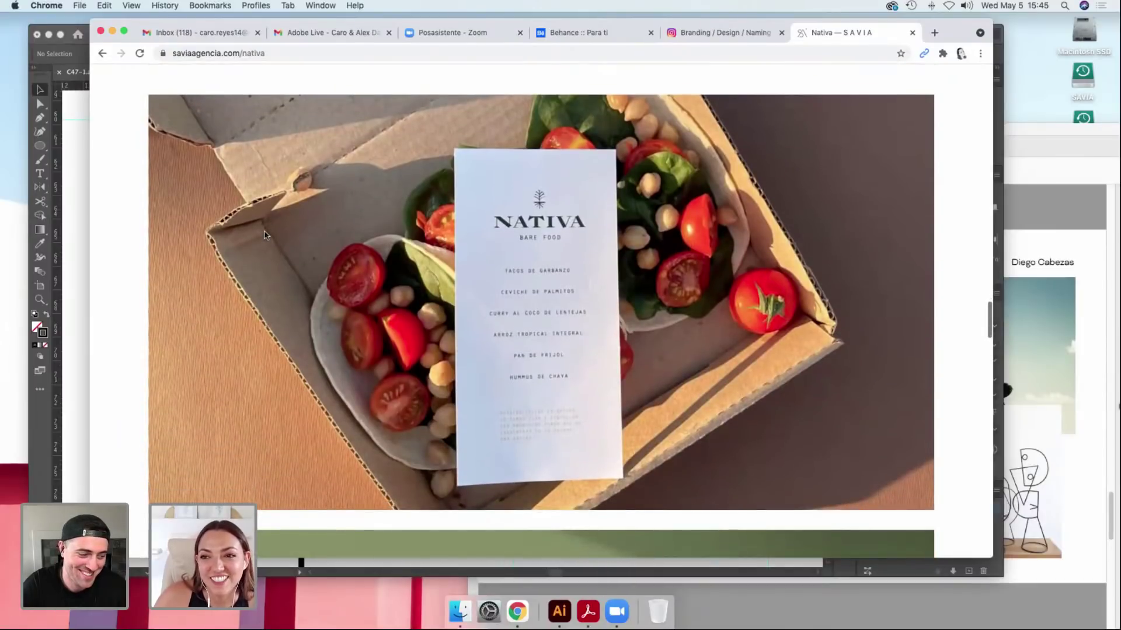
scroll(265, 235, "down", 2)
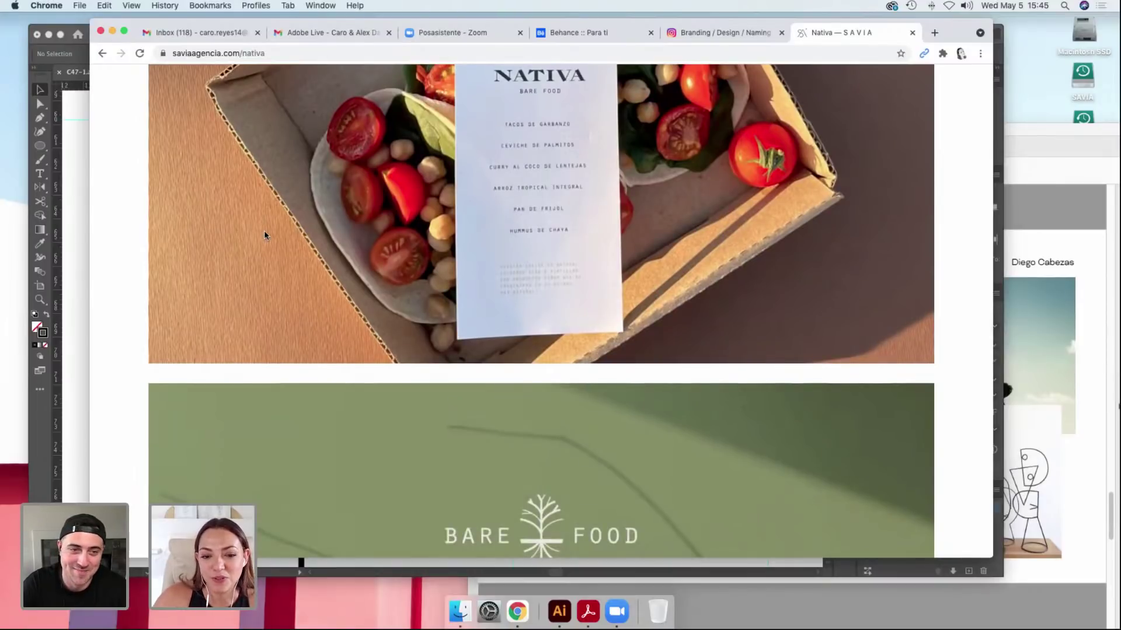
scroll(268, 233, "down", 14)
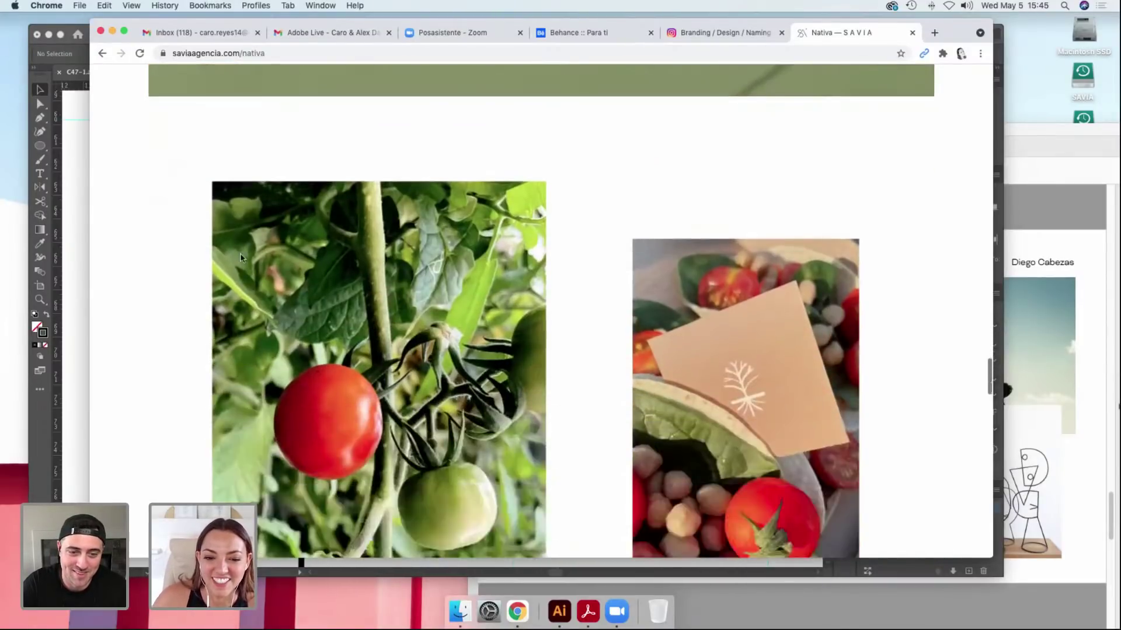
scroll(240, 257, "down", 8)
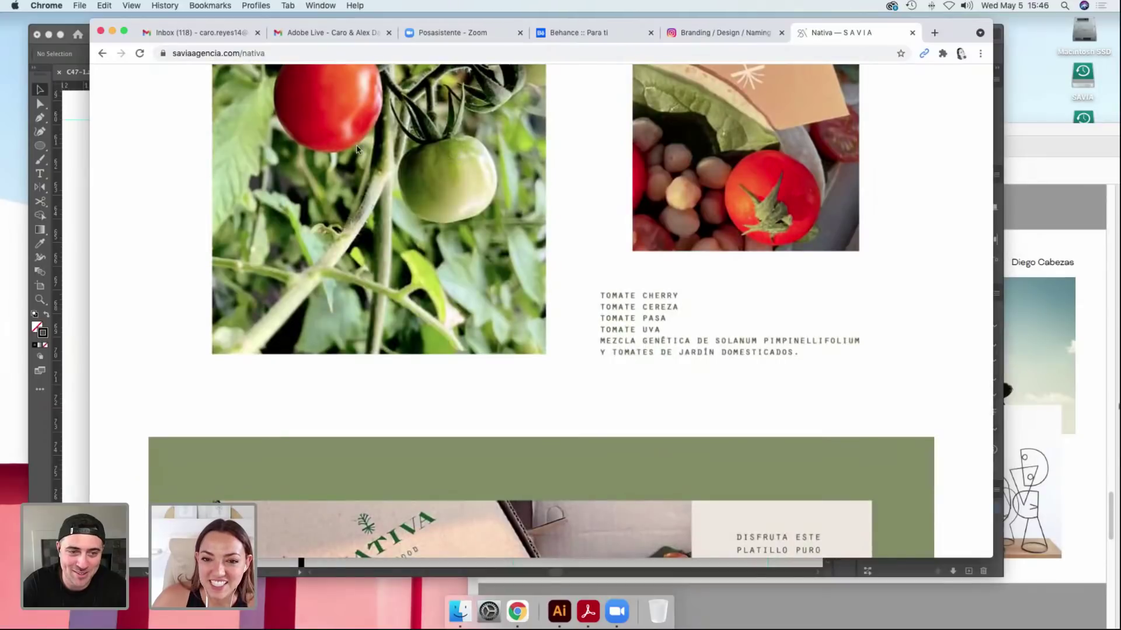
Study the tomato imagery, the branded paper bag and the brand description closing the Nativa project.
scroll(358, 149, "up", 4)
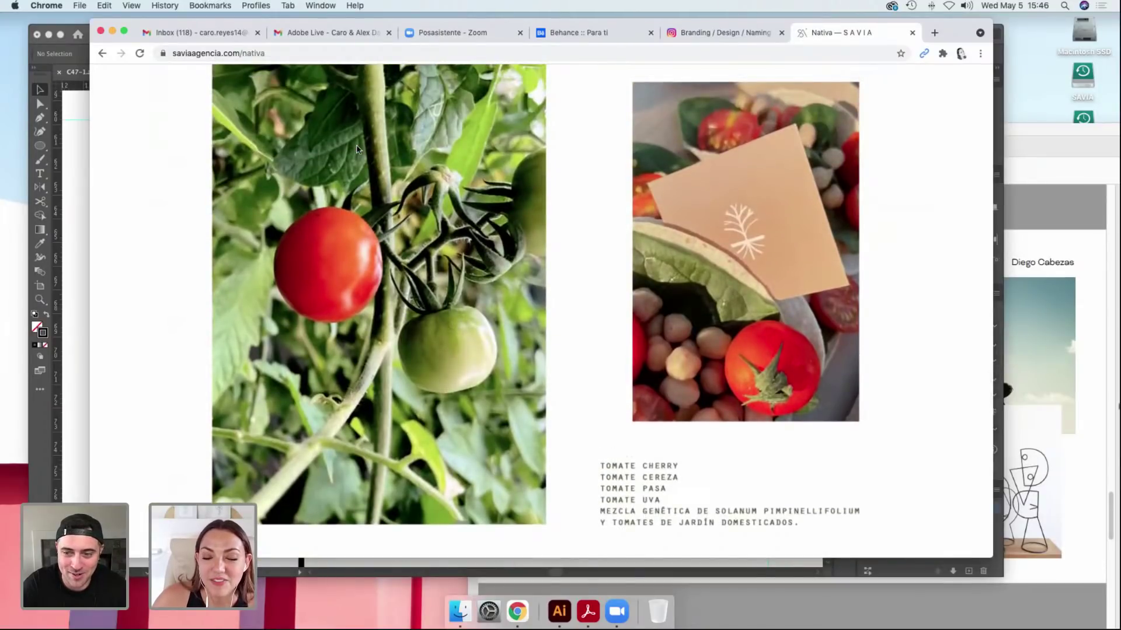
scroll(357, 149, "down", 1)
scroll(357, 149, "up", 2)
scroll(357, 148, "down", 4)
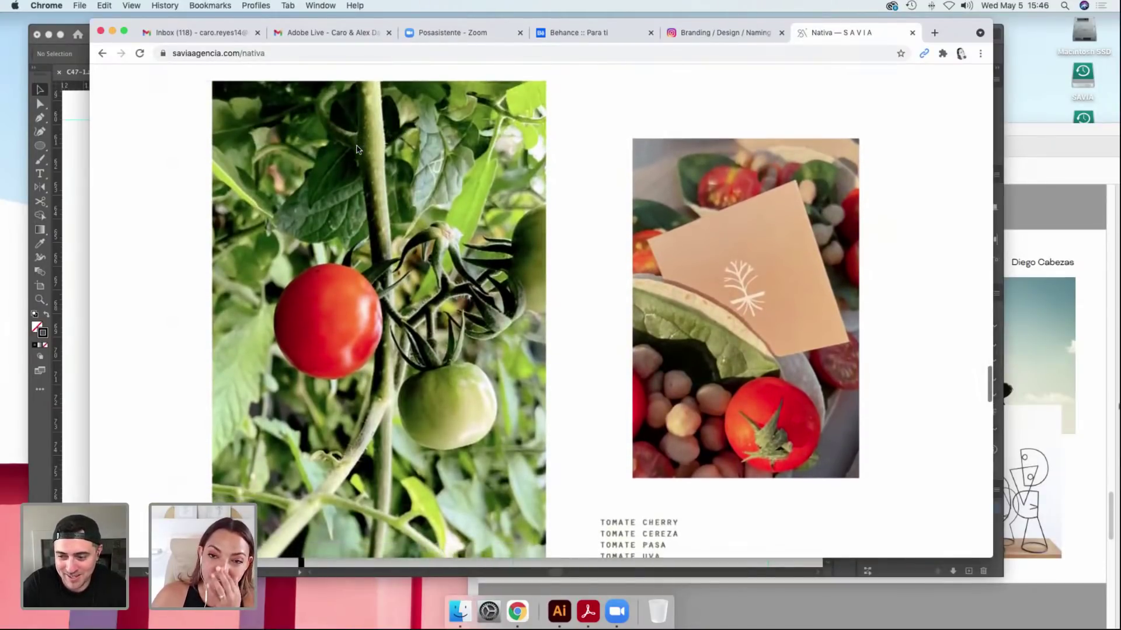
scroll(356, 150, "down", 18)
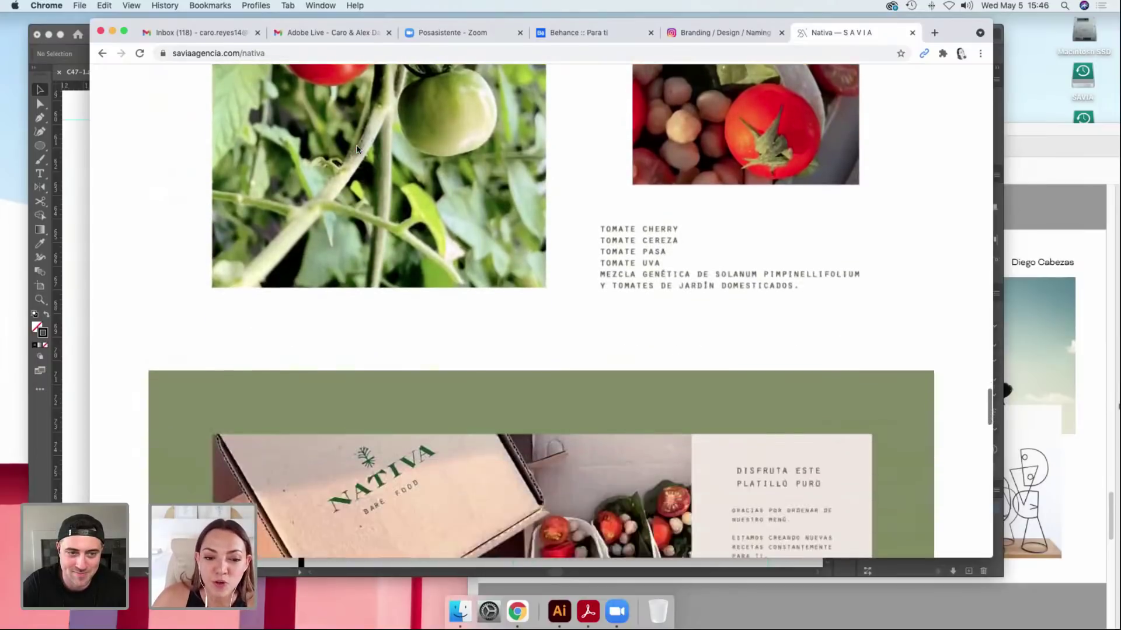
scroll(356, 149, "down", 12)
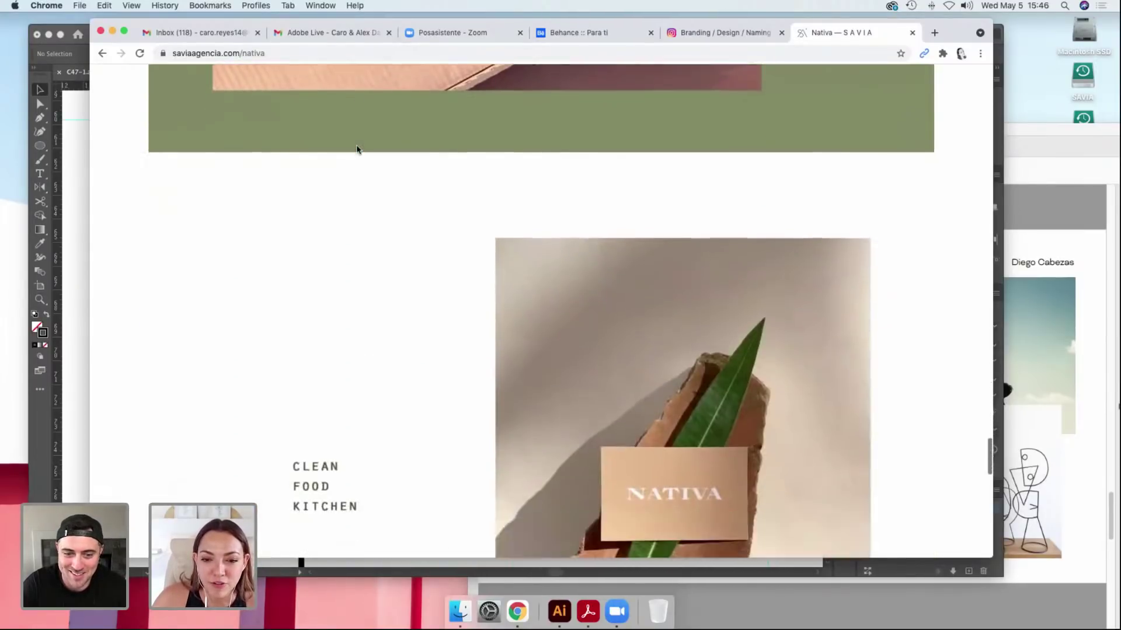
scroll(357, 149, "down", 8)
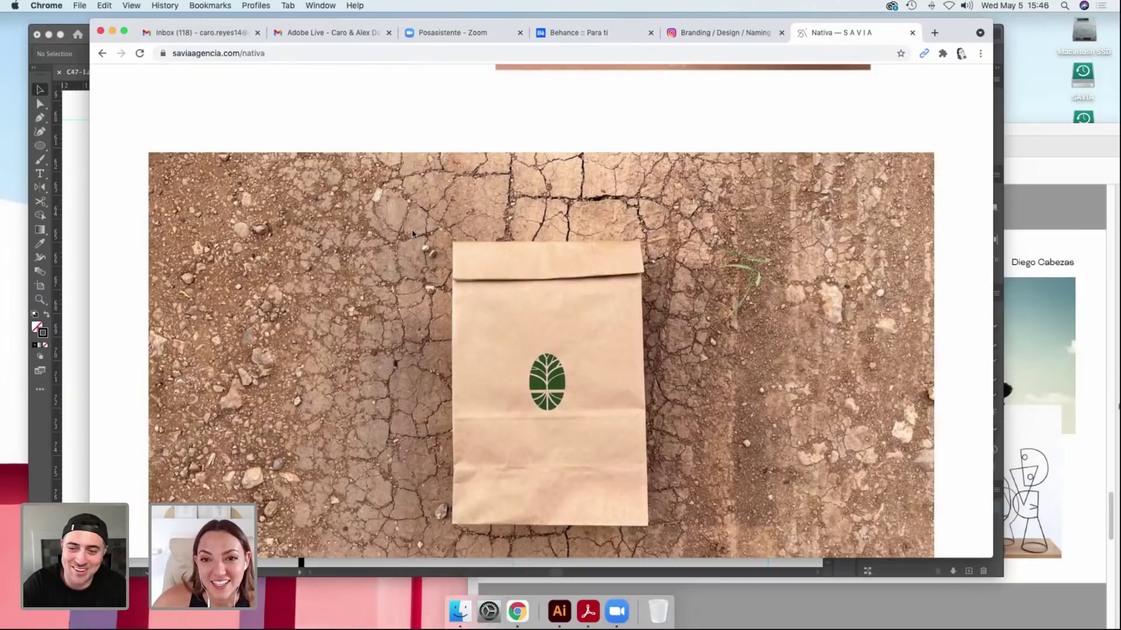
scroll(420, 225, "down", 10)
scroll(456, 260, "up", 20)
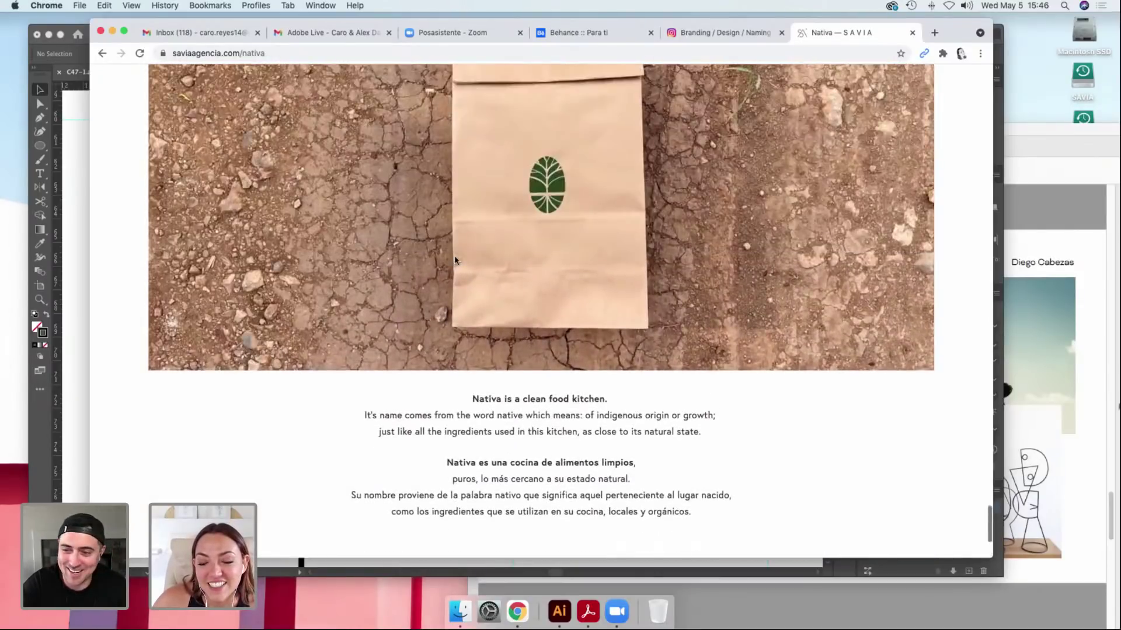
Return to the start of the Nativa project and re-examine its stationery and the logo on the box.
scroll(456, 260, "up", 20)
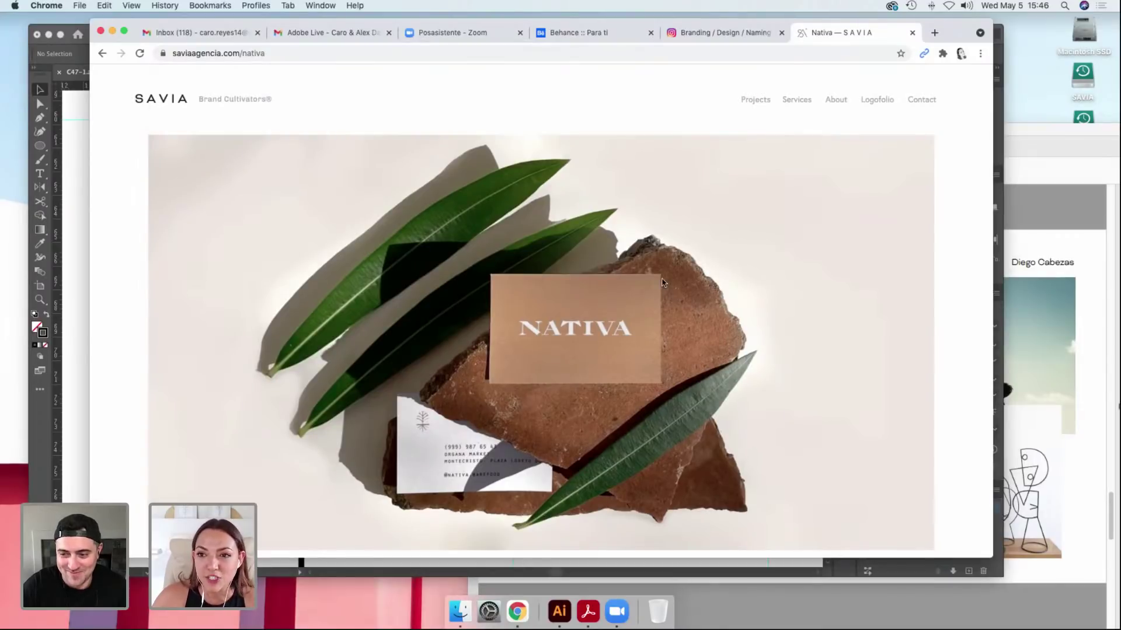
scroll(661, 289, "down", 1)
scroll(761, 216, "down", 1)
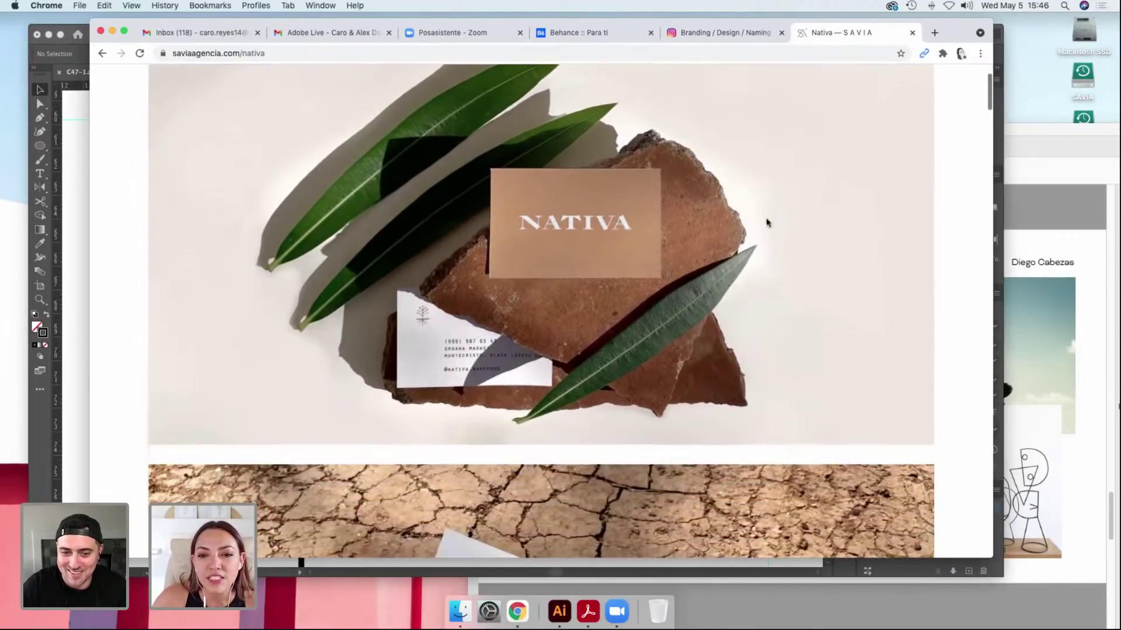
scroll(753, 234, "down", 4)
scroll(736, 268, "down", 2)
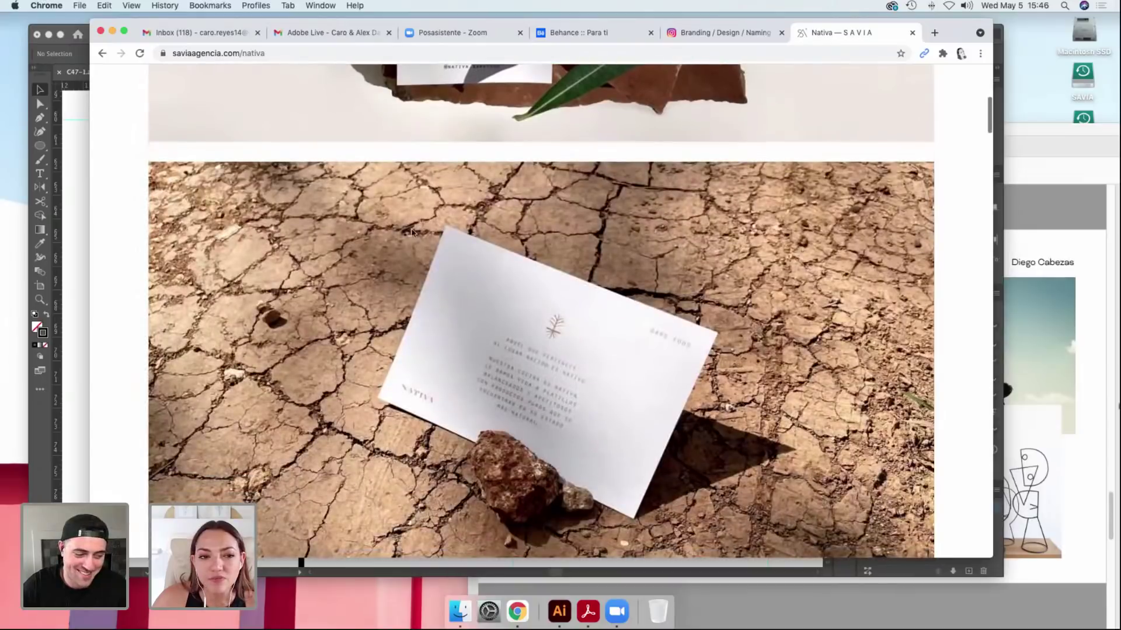
scroll(667, 213, "down", 10)
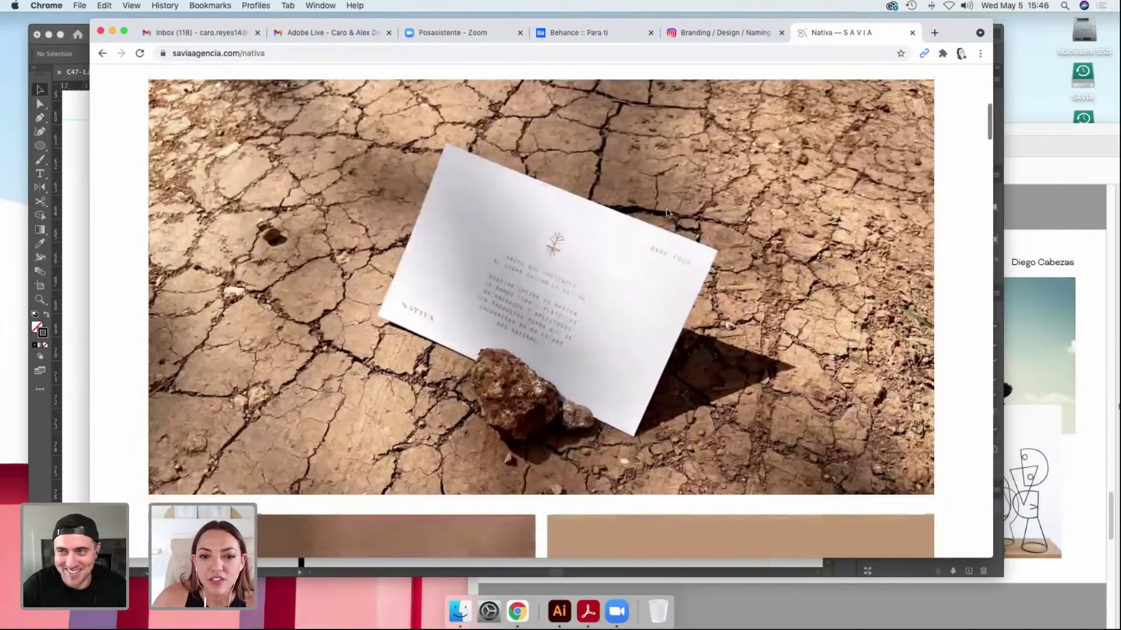
scroll(563, 296, "down", 8)
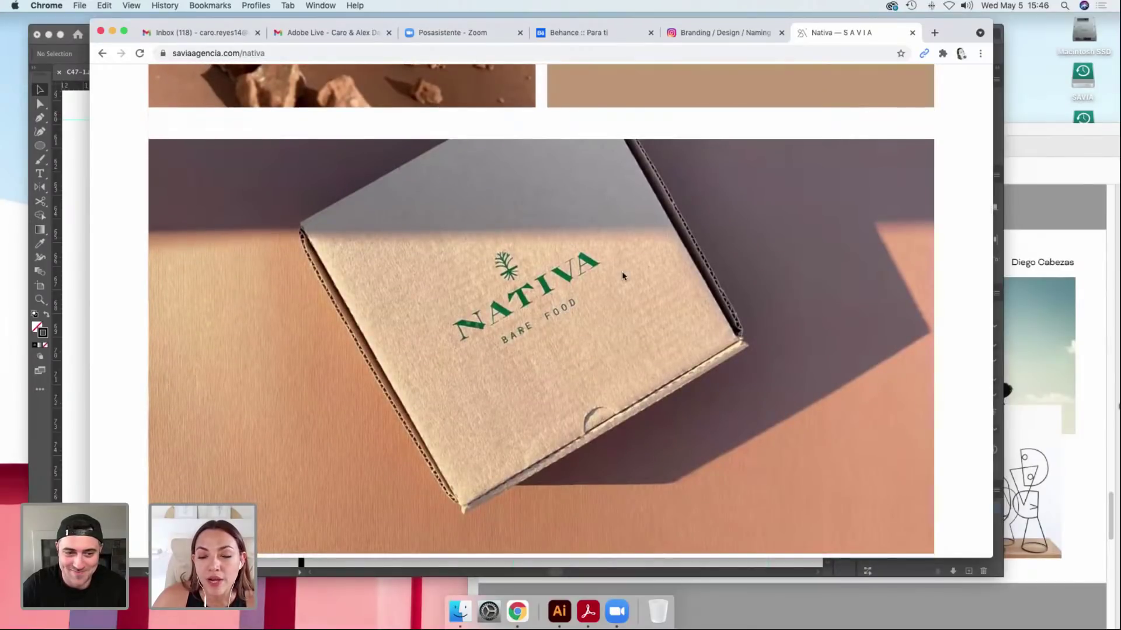
scroll(641, 293, "down", 1)
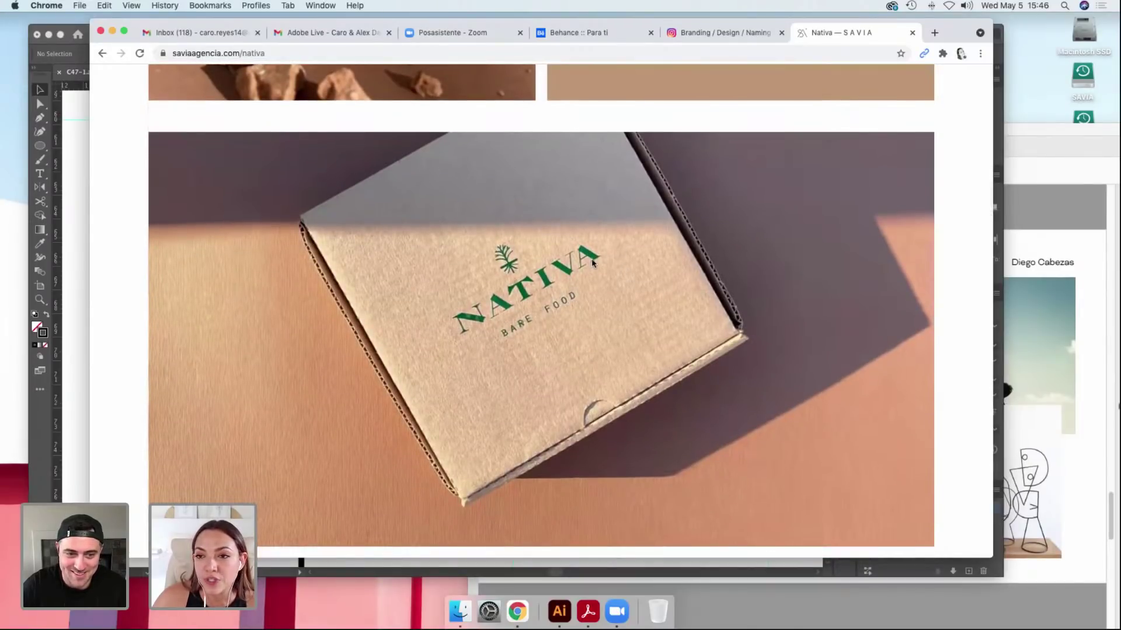
Look over the Nativa logo video, menu card, Bare Food banner and tomato photos again.
scroll(595, 255, "down", 10)
scroll(595, 254, "up", 1)
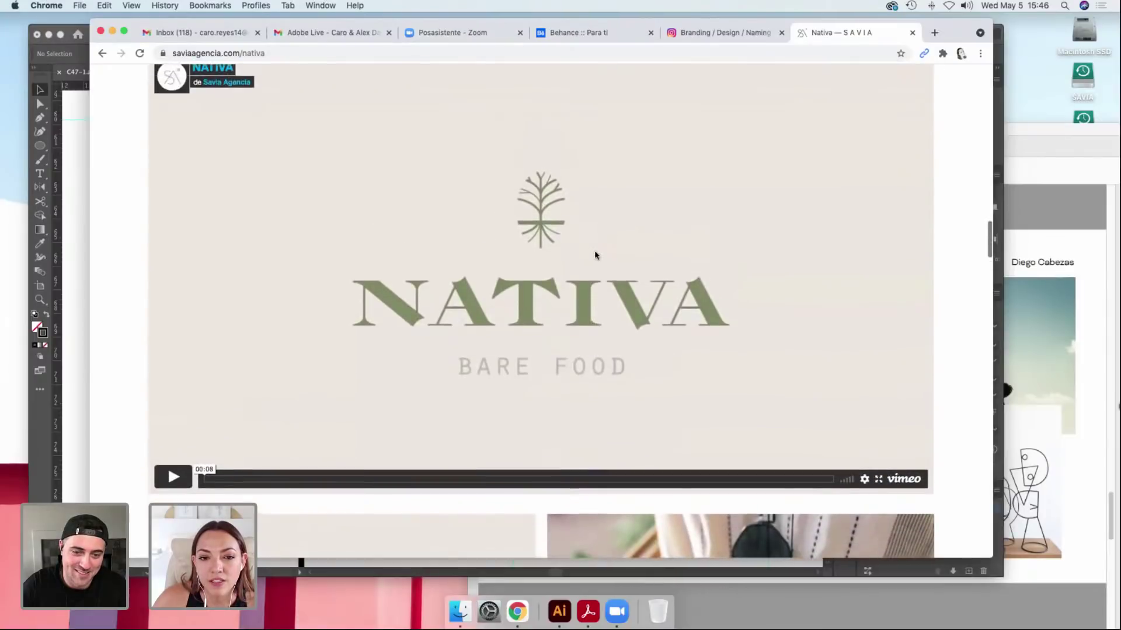
scroll(595, 255, "down", 5)
scroll(594, 254, "down", 13)
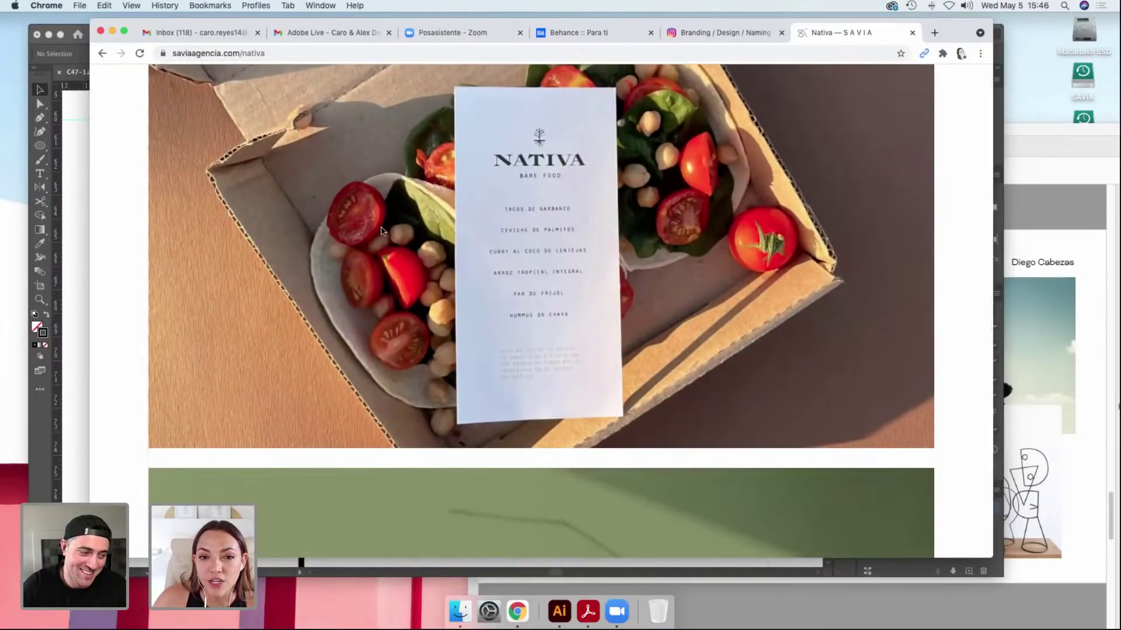
scroll(380, 227, "down", 6)
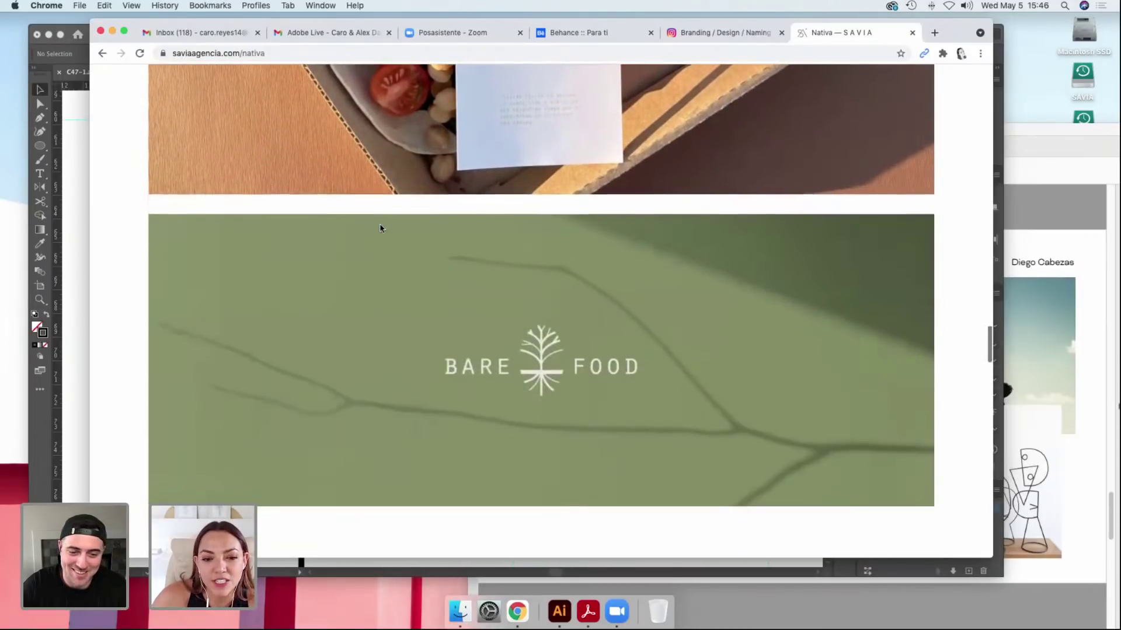
scroll(380, 227, "down", 10)
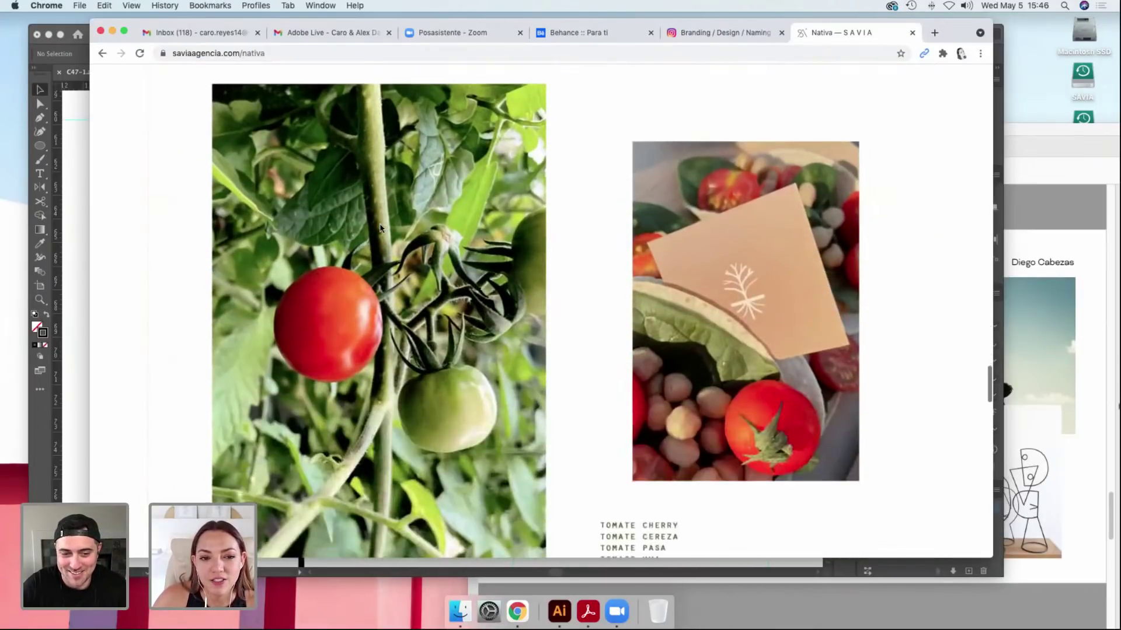
Re-examine Nativa's tomato photos and the tomato variety text, and return to the project's opening image.
scroll(597, 237, "down", 5)
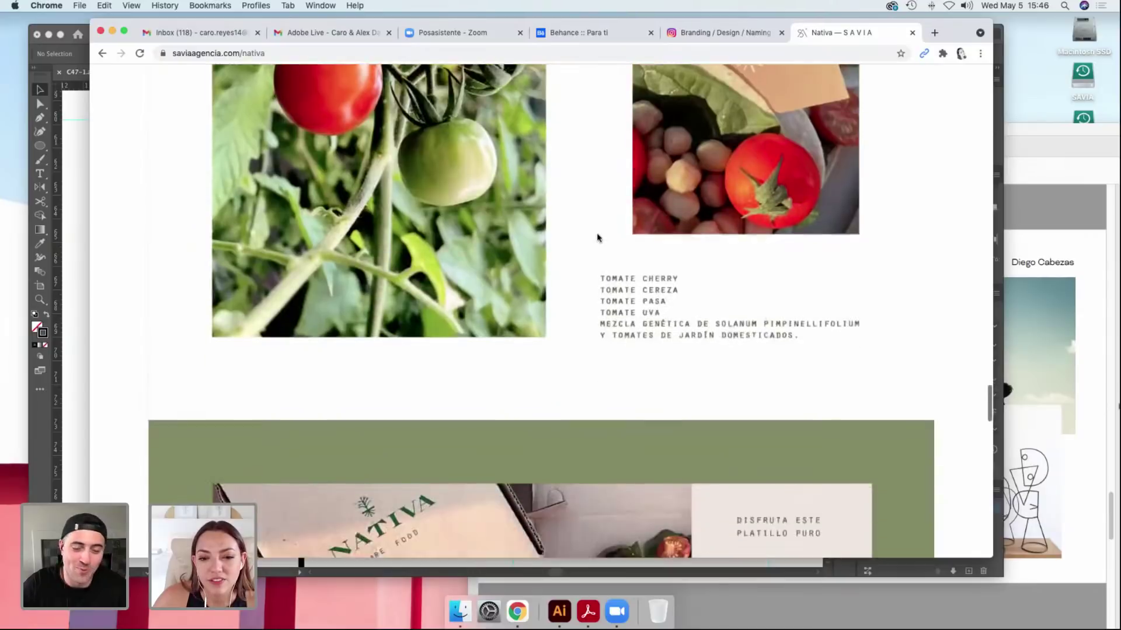
scroll(598, 238, "up", 4)
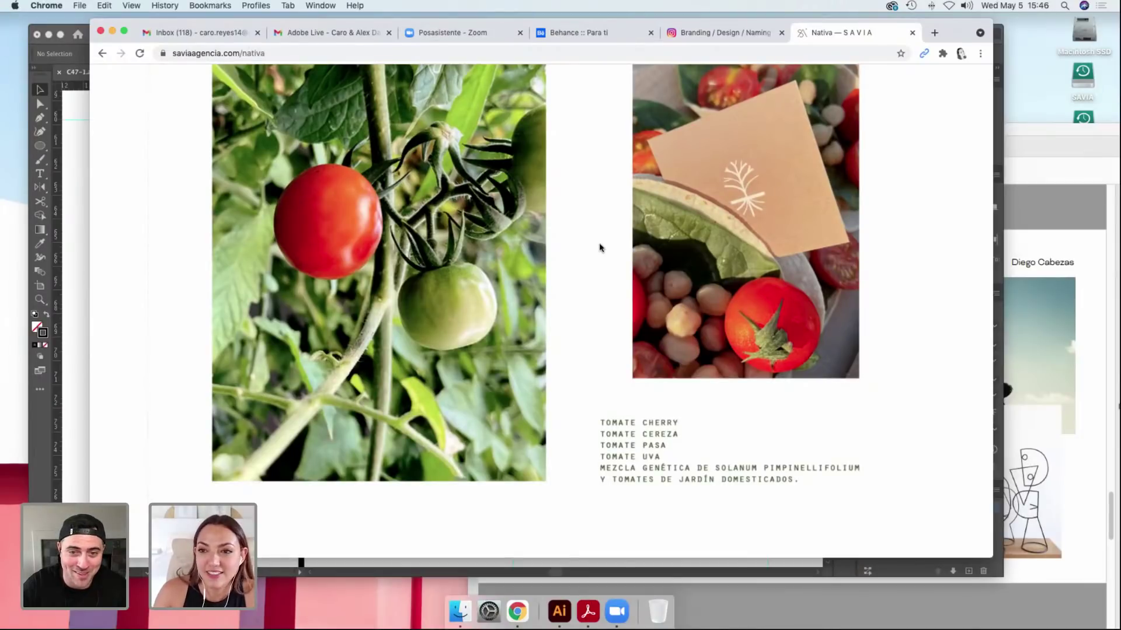
scroll(599, 247, "down", 3)
scroll(600, 247, "up", 1)
scroll(600, 248, "down", 1)
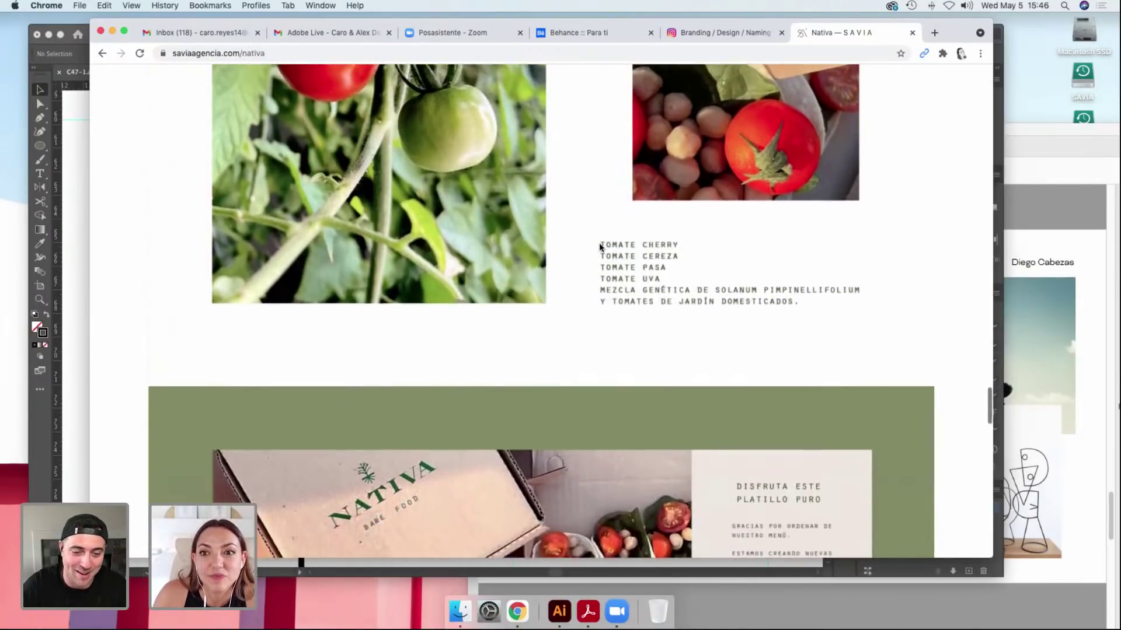
scroll(600, 246, "up", 20)
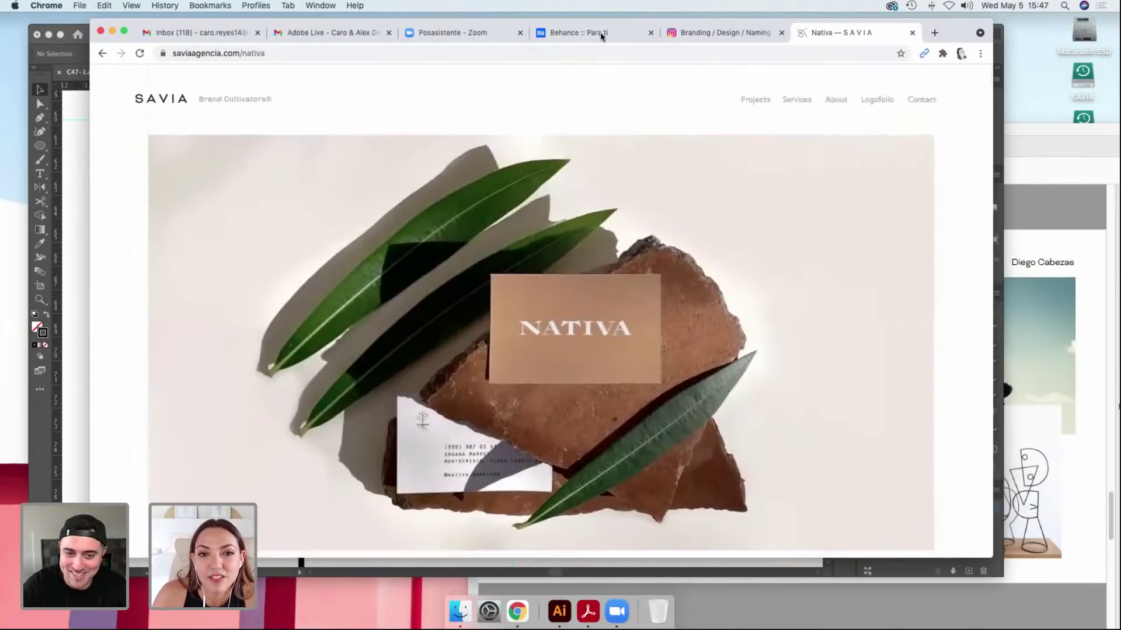
Switch to Behance, reposition the browser window and open the account's own profile page.
left_click(602, 37)
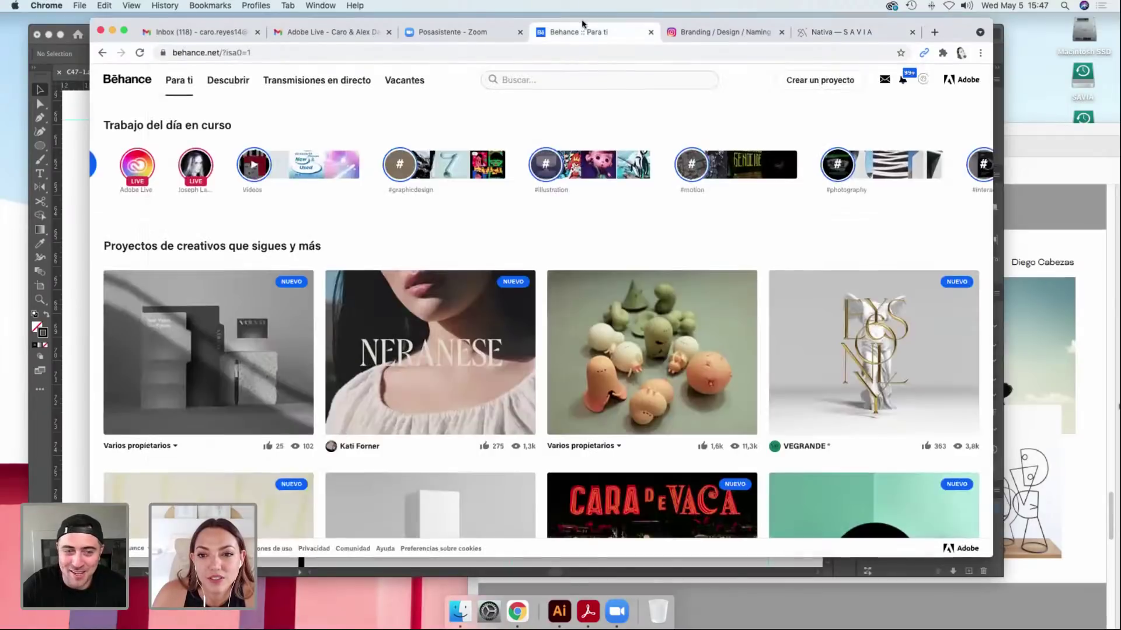
left_click_drag(580, 25, 584, 83)
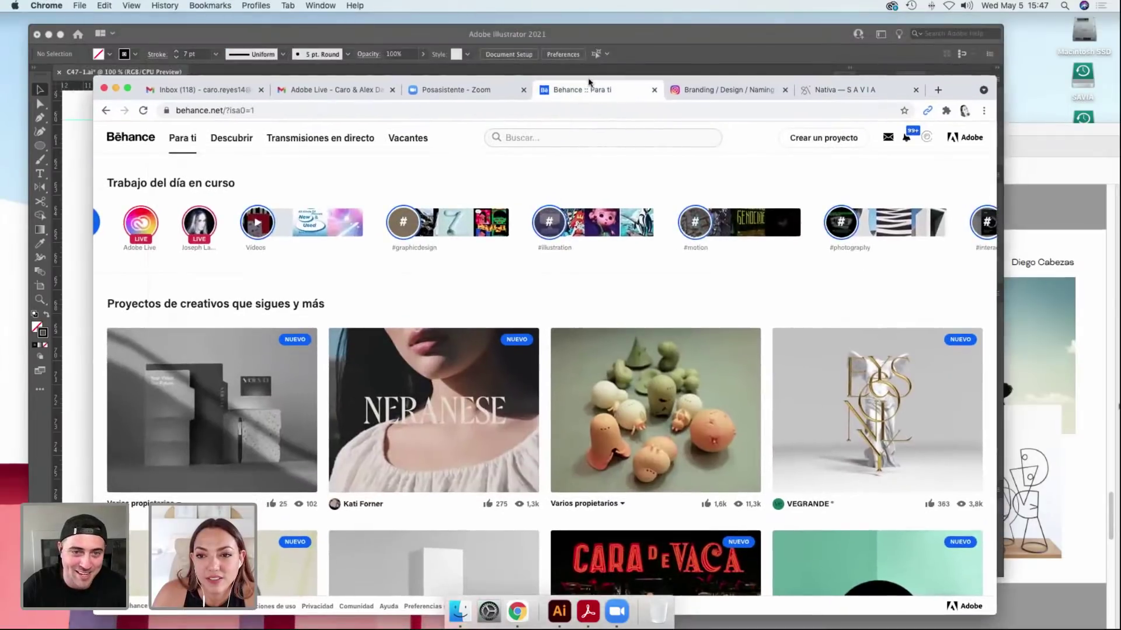
left_click(927, 139)
left_click_drag(960, 96, 963, 90)
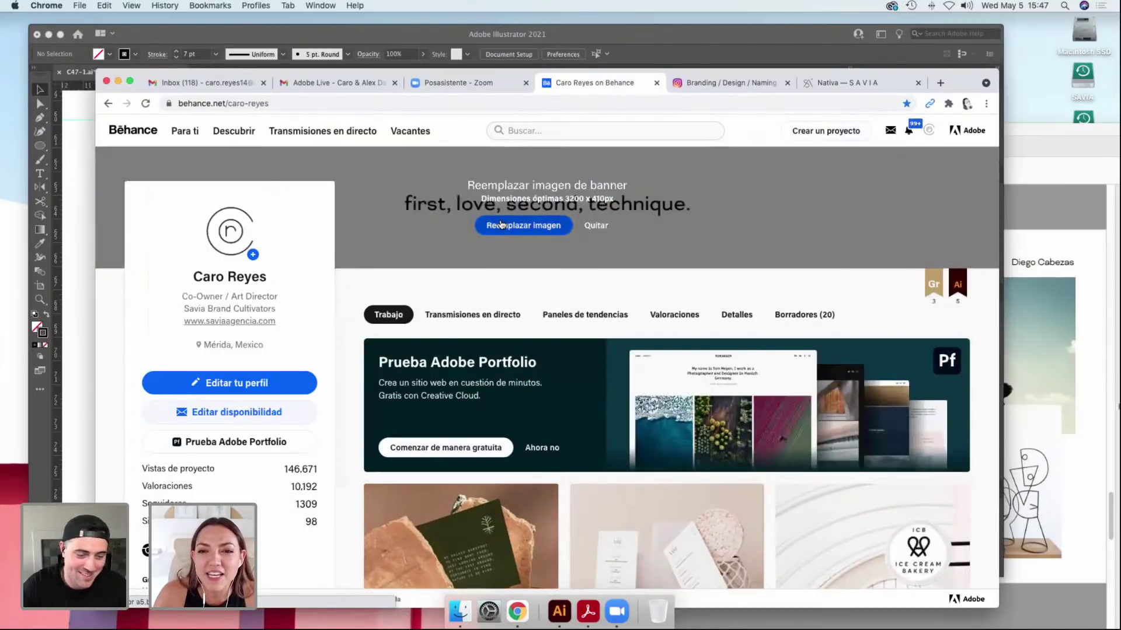
Find the Wellnest project among the profile's works, open it and move the browser window back up.
scroll(576, 196, "down", 2)
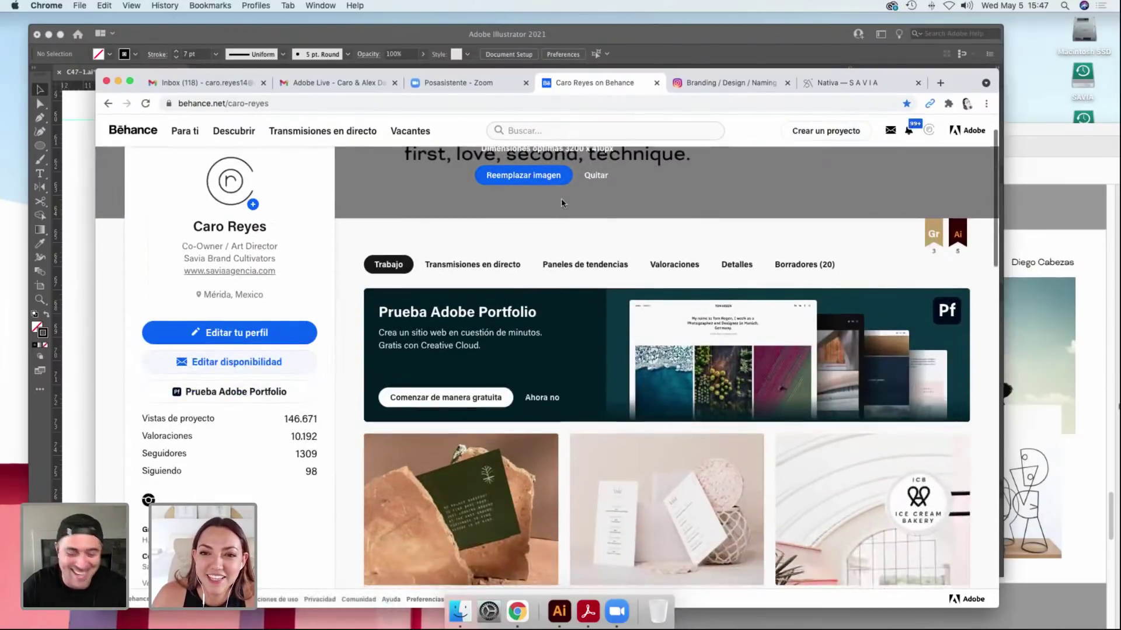
scroll(597, 216, "down", 2)
scroll(597, 216, "down", 2)
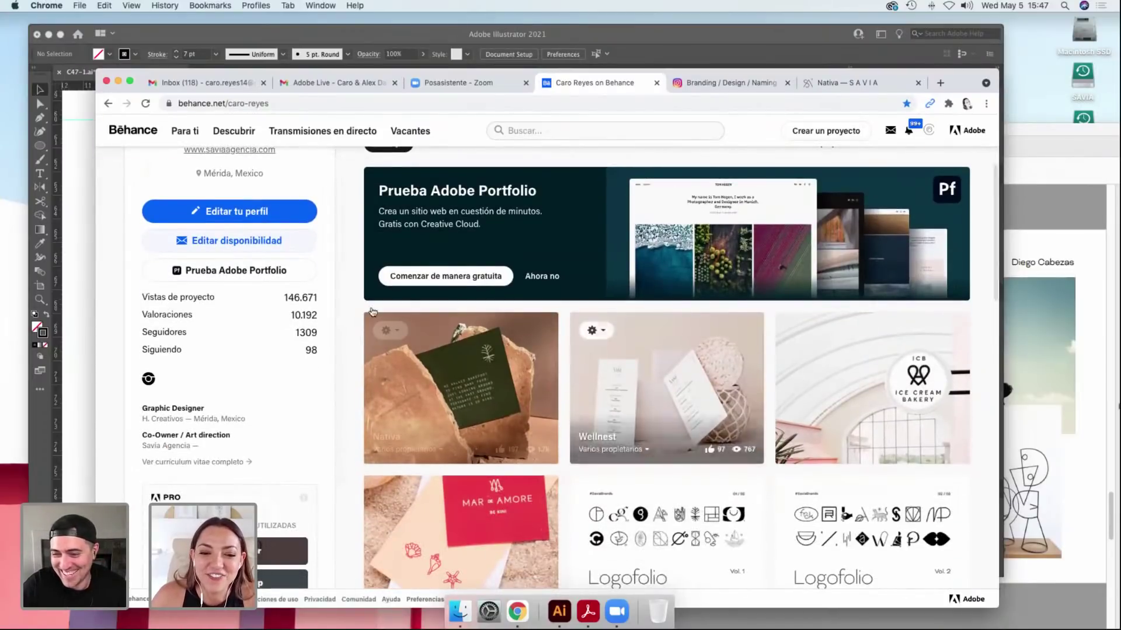
scroll(687, 362, "down", 2)
left_click(687, 362)
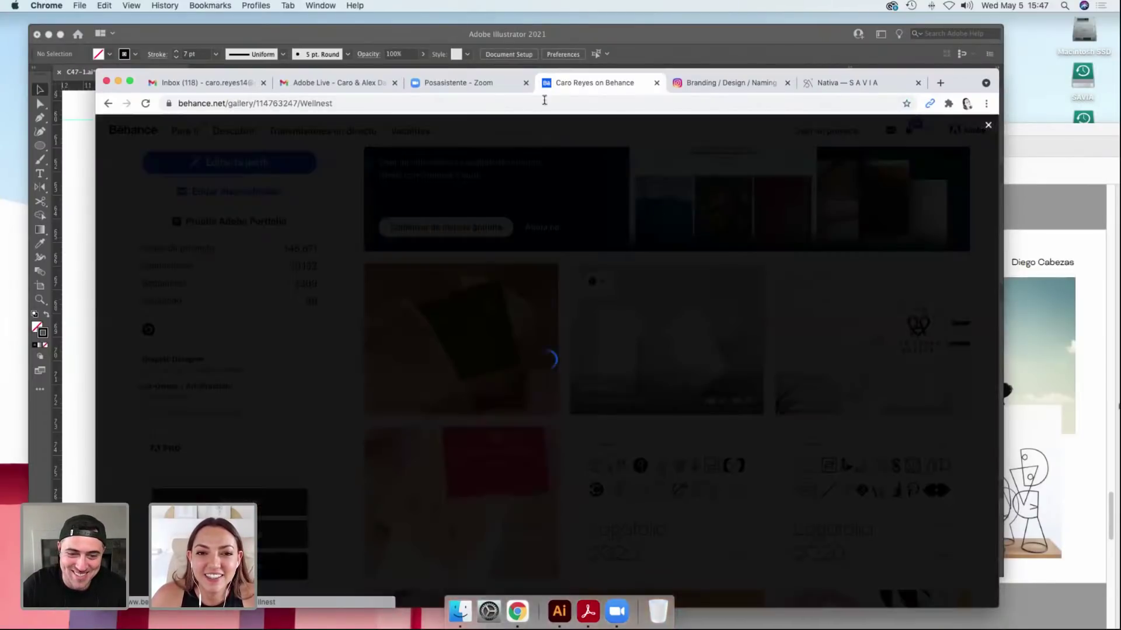
left_click_drag(199, 69, 189, 21)
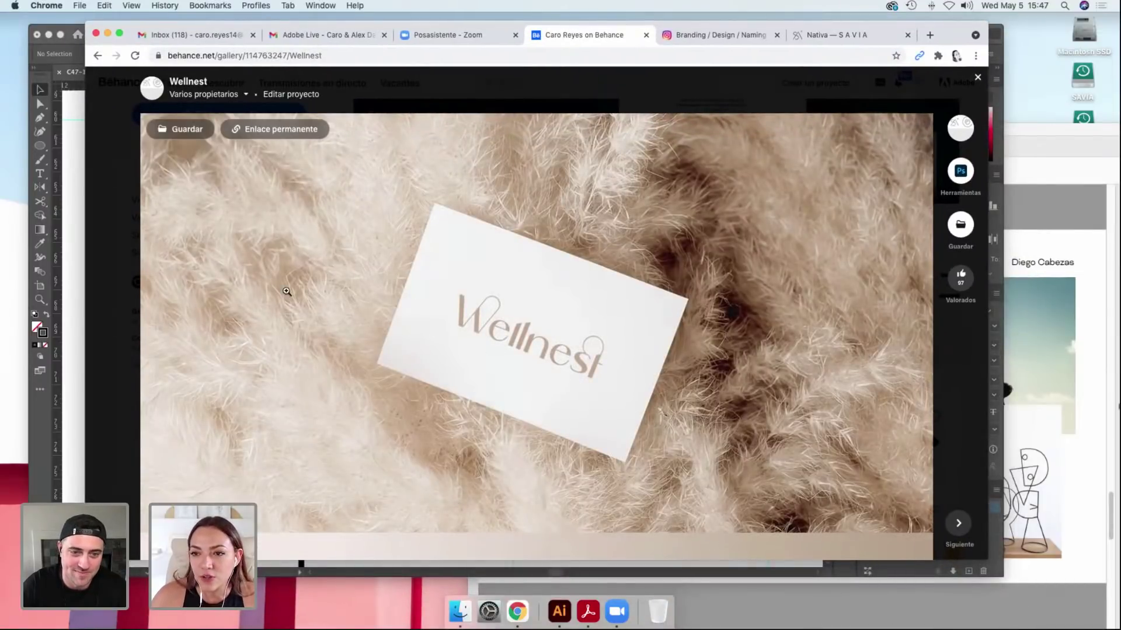
Look through Wellnest's stationery, the name definition card, the logo video and the hand with yarn photo.
scroll(259, 240, "down", 7)
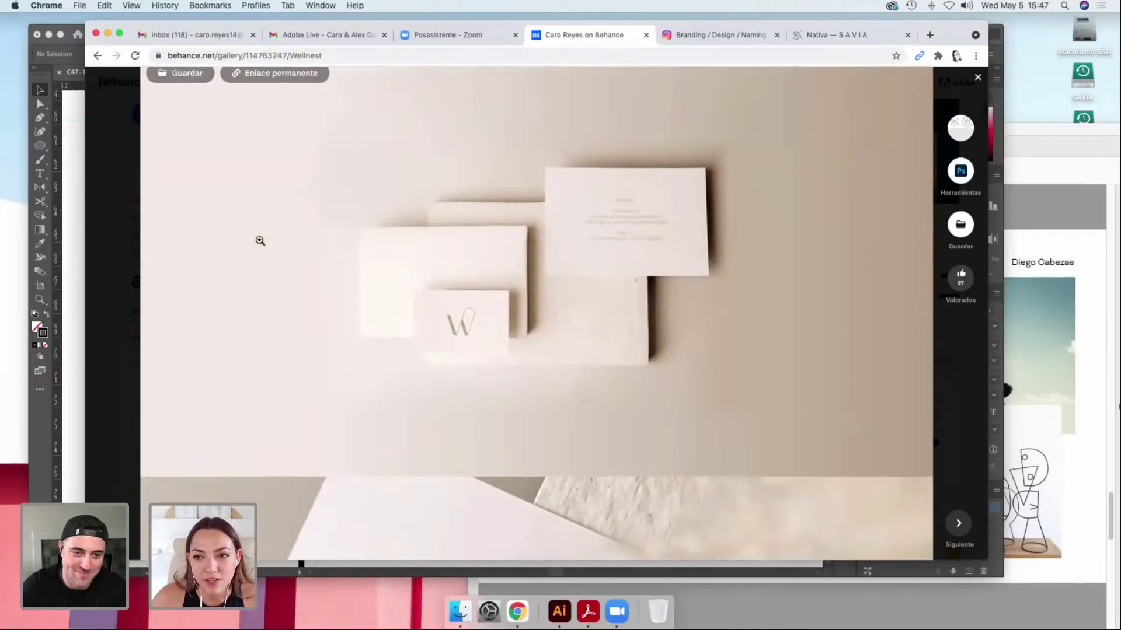
scroll(354, 371, "down", 5)
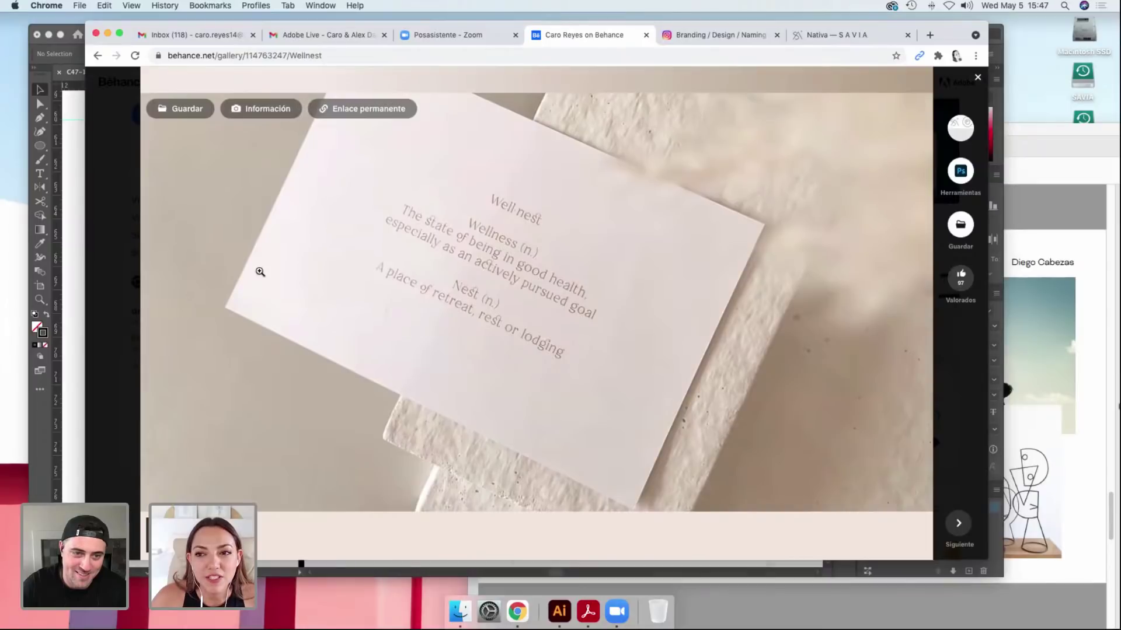
scroll(257, 271, "down", 10)
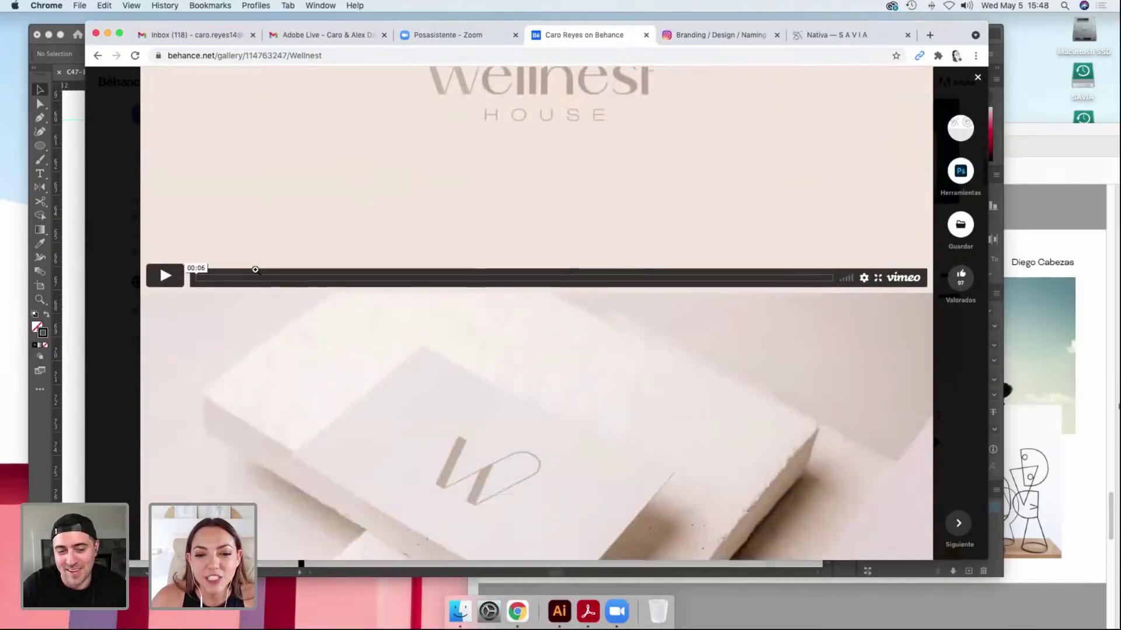
scroll(256, 270, "down", 1)
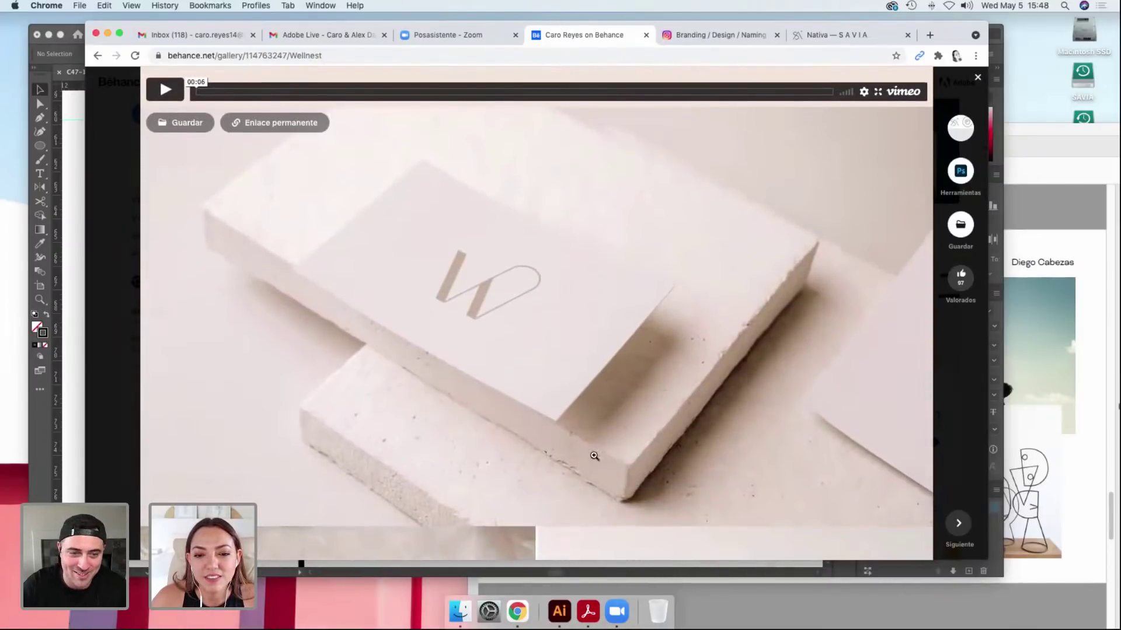
scroll(333, 302, "down", 8)
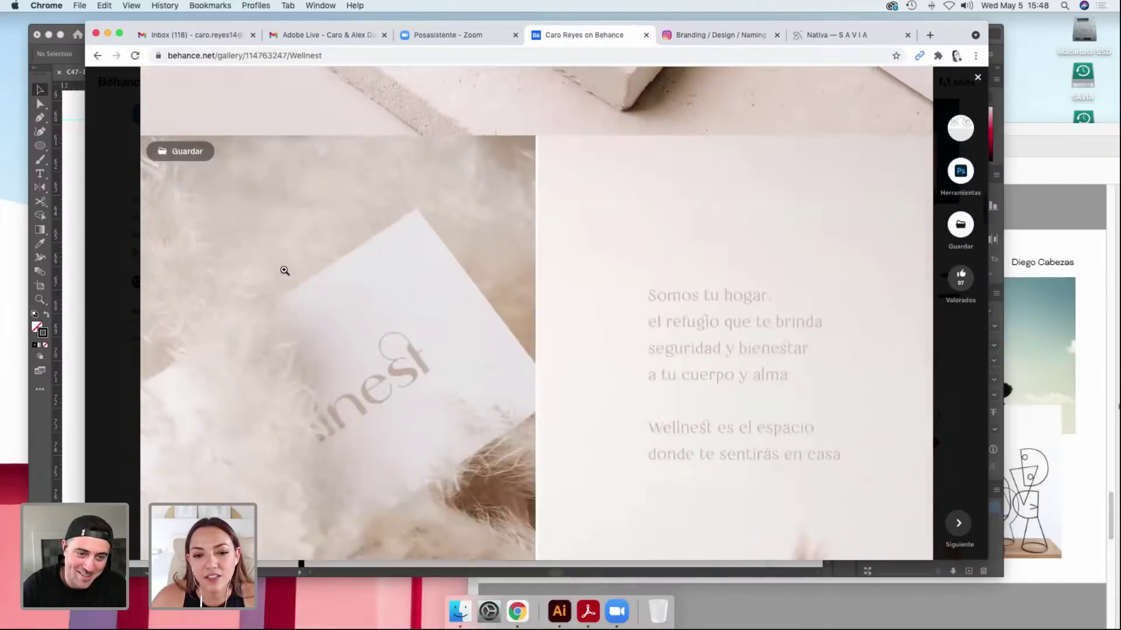
scroll(232, 255, "down", 10)
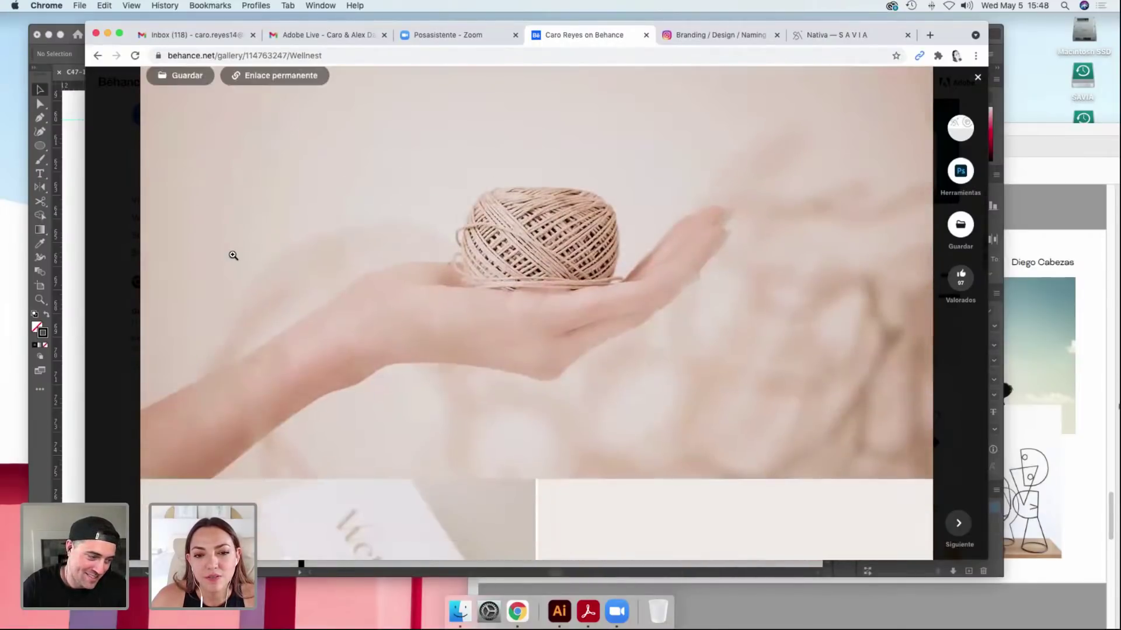
Study the Wellnest logo variations, from the W monogram to The Wellnest House, and continue to the wayfinding icons.
scroll(233, 255, "down", 3)
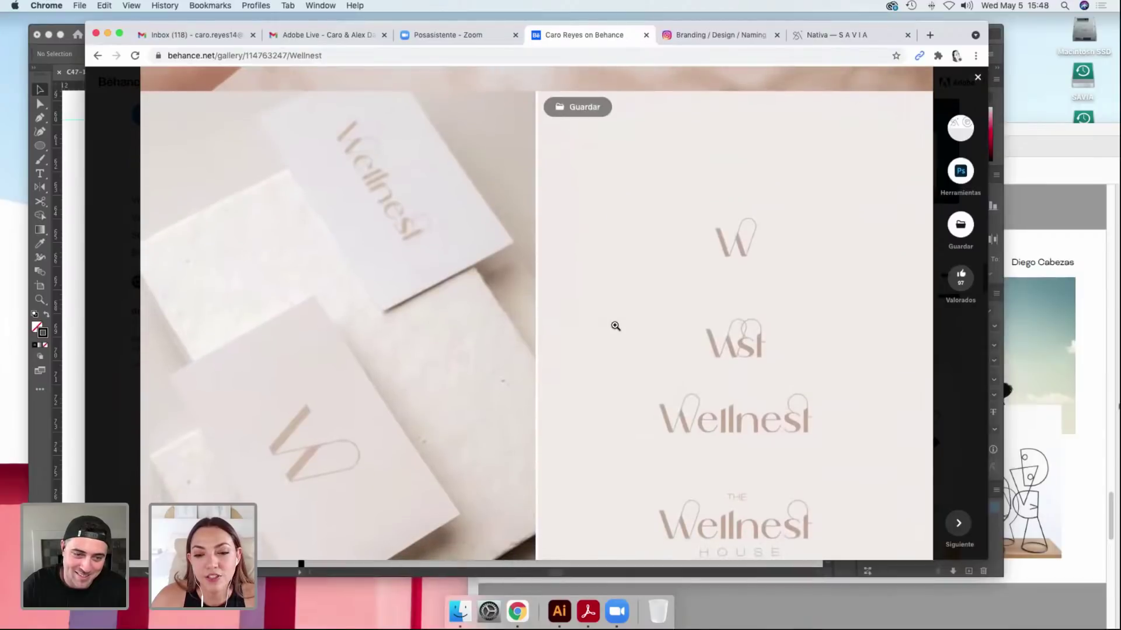
scroll(697, 215, "down", 1)
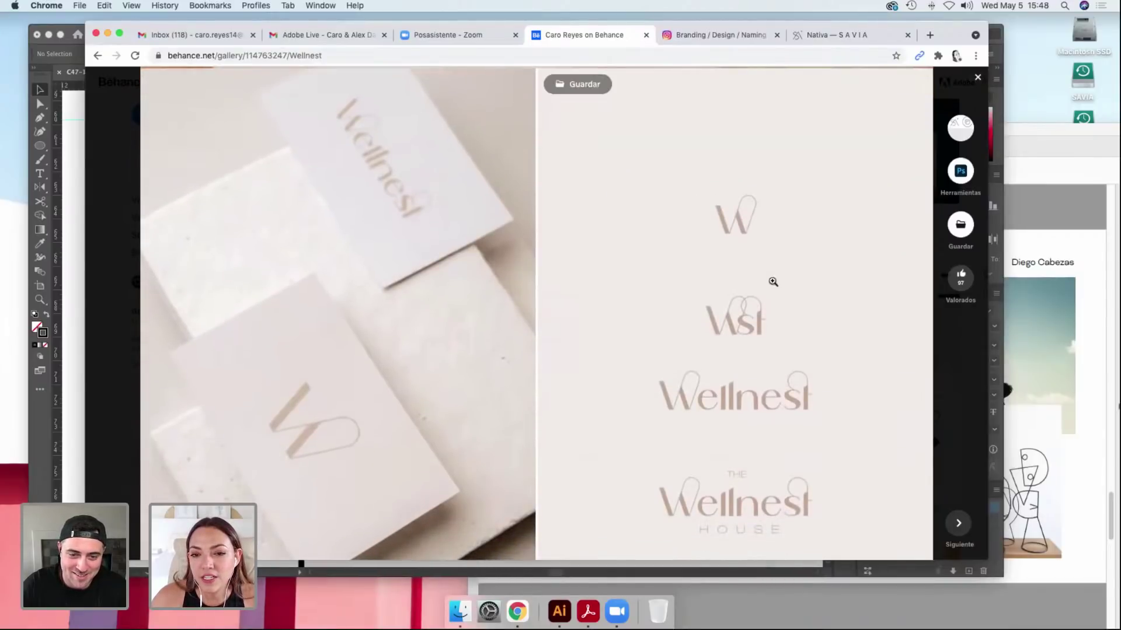
scroll(713, 209, "down", 2)
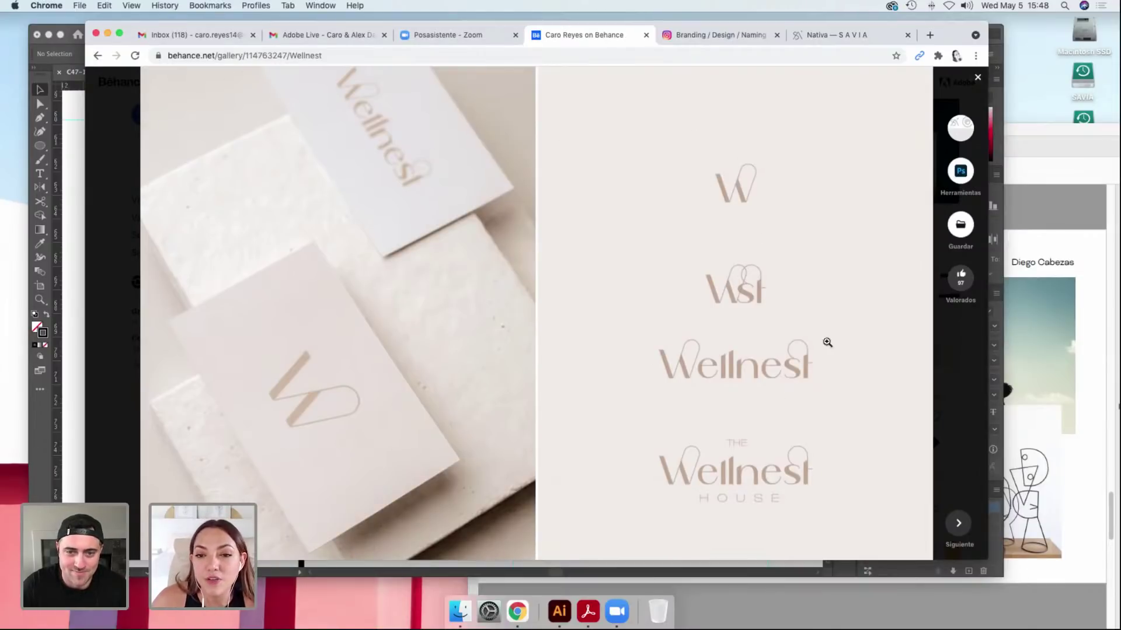
scroll(251, 223, "down", 10)
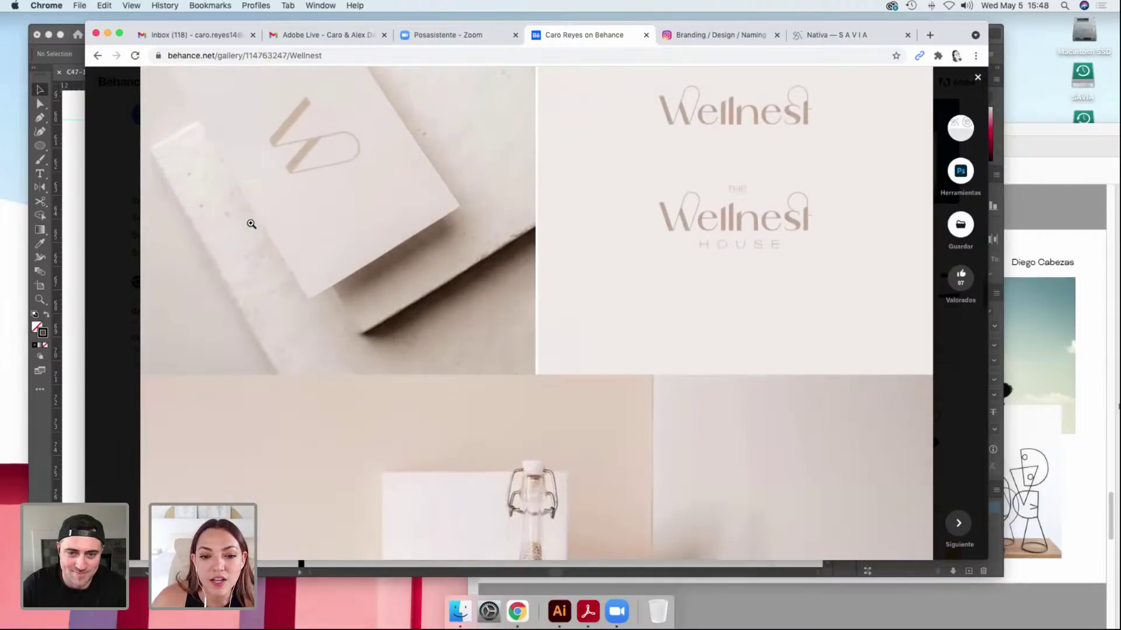
scroll(251, 223, "down", 8)
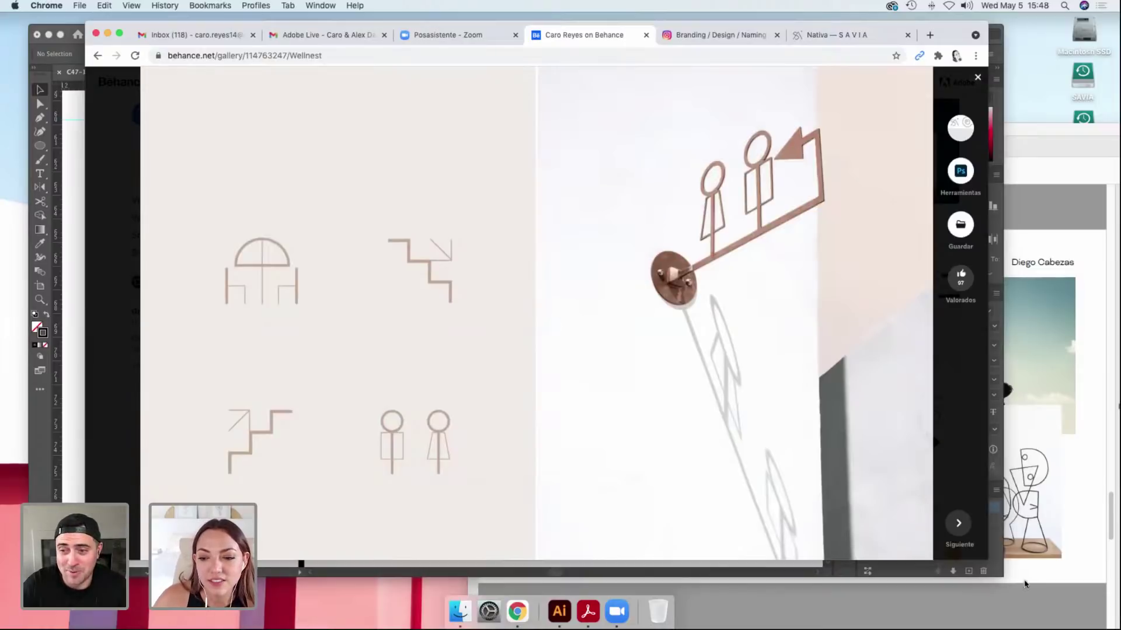
Enlarge the browser window and review Wellnest's signage, menus and closing naming text, returning to the Juice & Coffee sign.
left_click_drag(984, 556, 1007, 570)
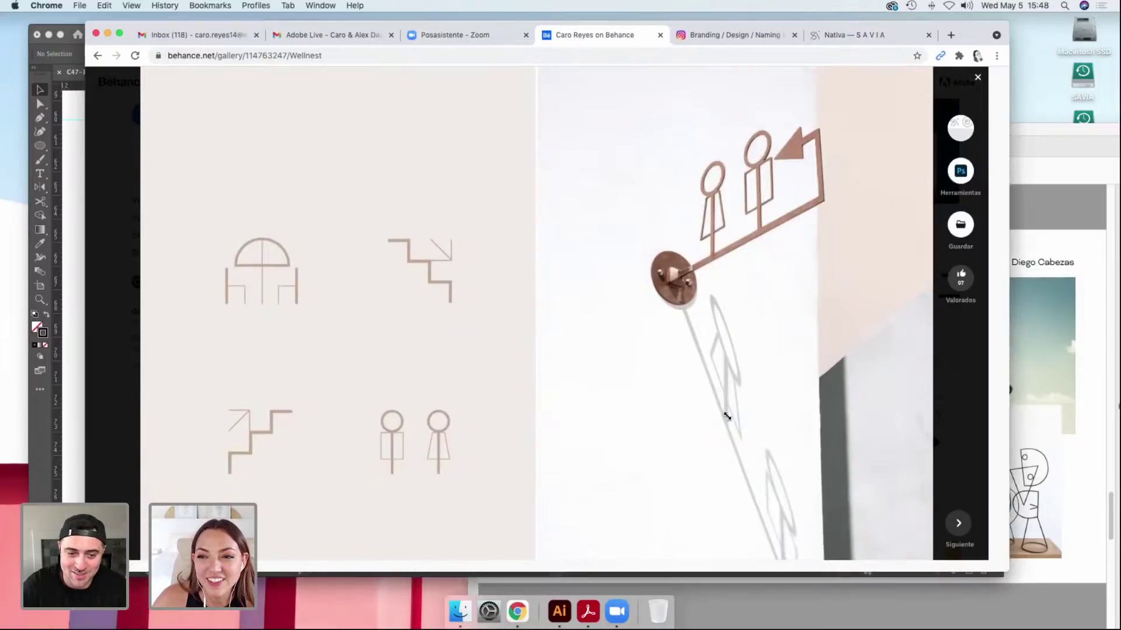
scroll(827, 443, "down", 1)
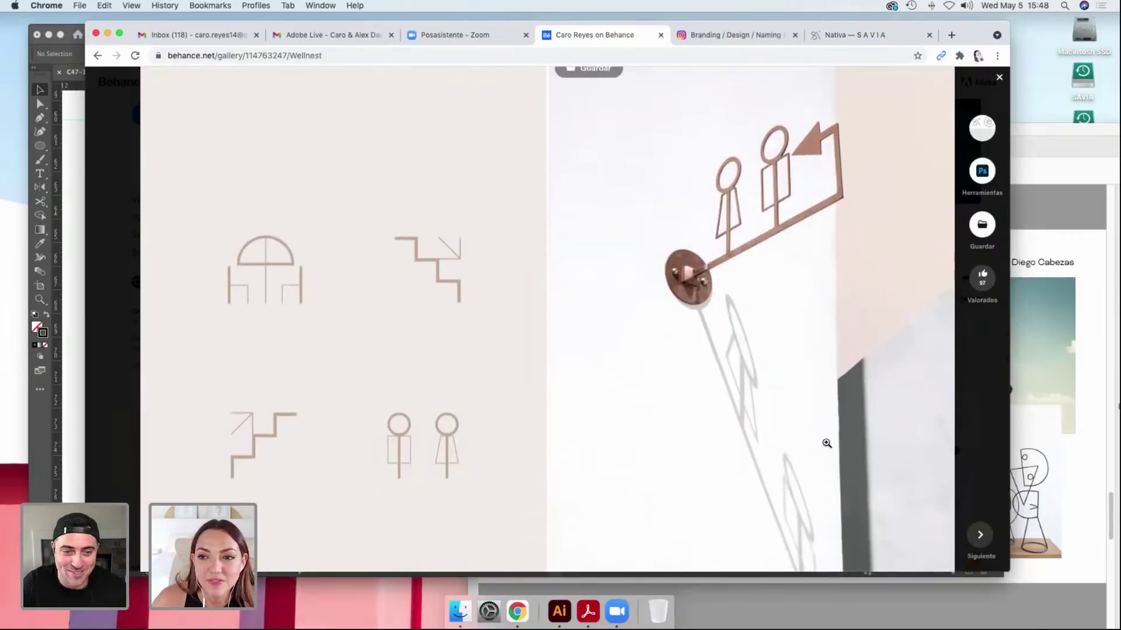
scroll(742, 391, "down", 3)
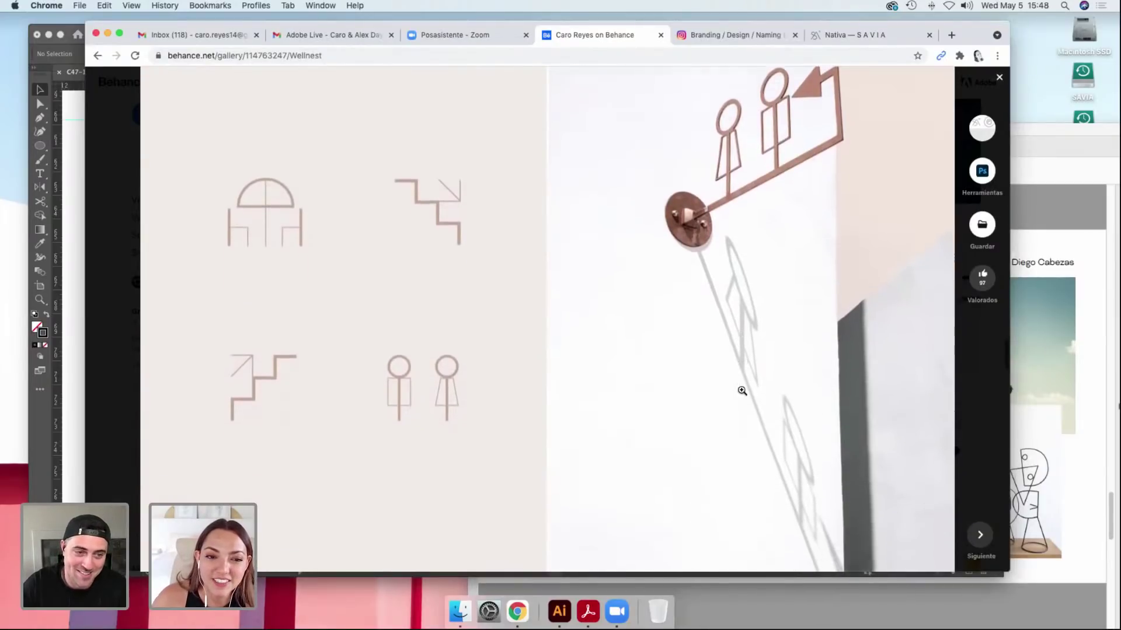
scroll(742, 391, "down", 15)
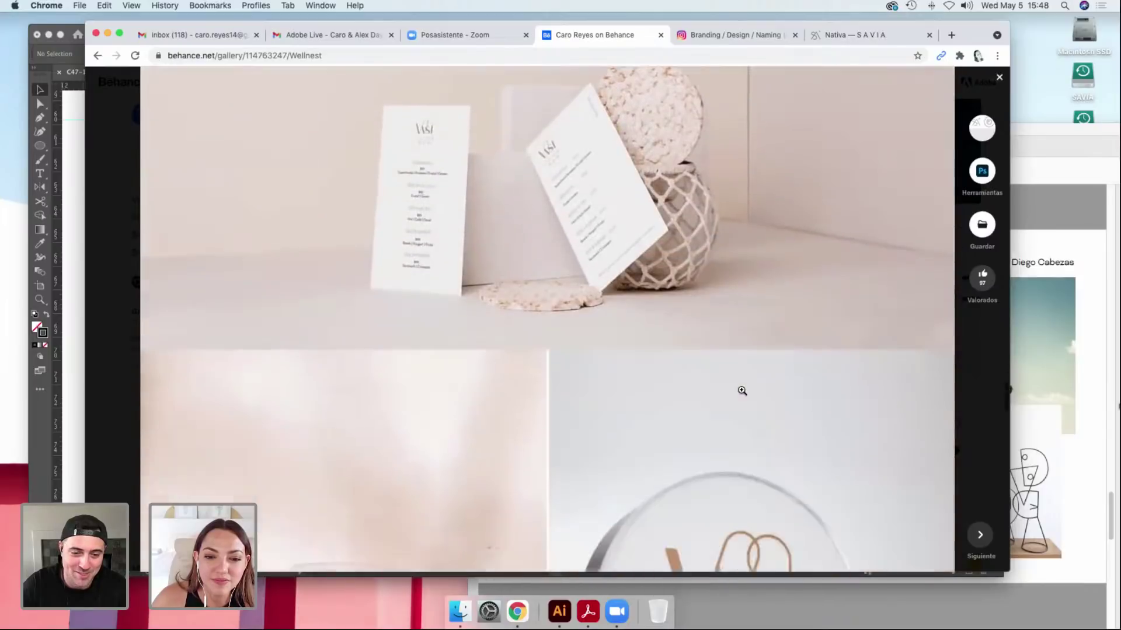
scroll(742, 390, "down", 10)
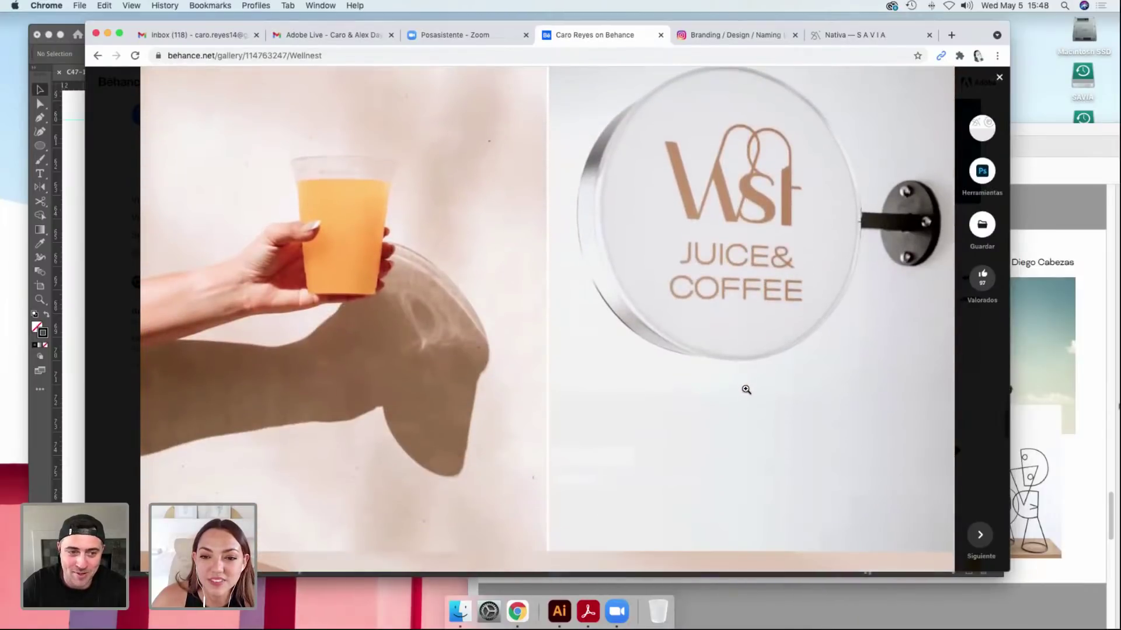
scroll(753, 379, "down", 20)
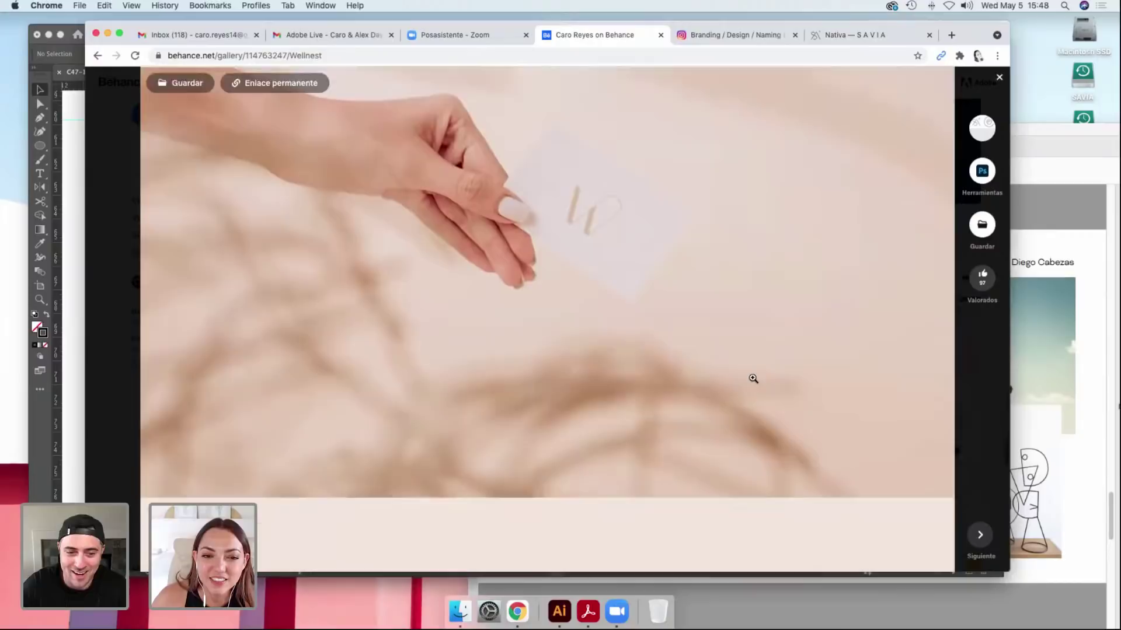
scroll(753, 381, "down", 8)
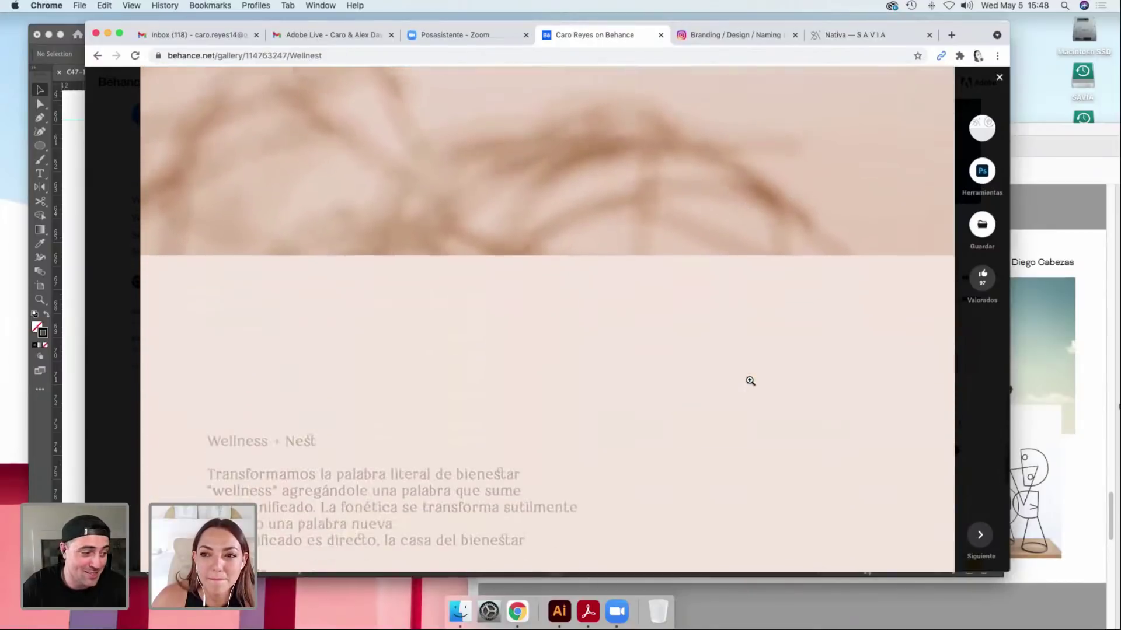
scroll(748, 380, "up", 20)
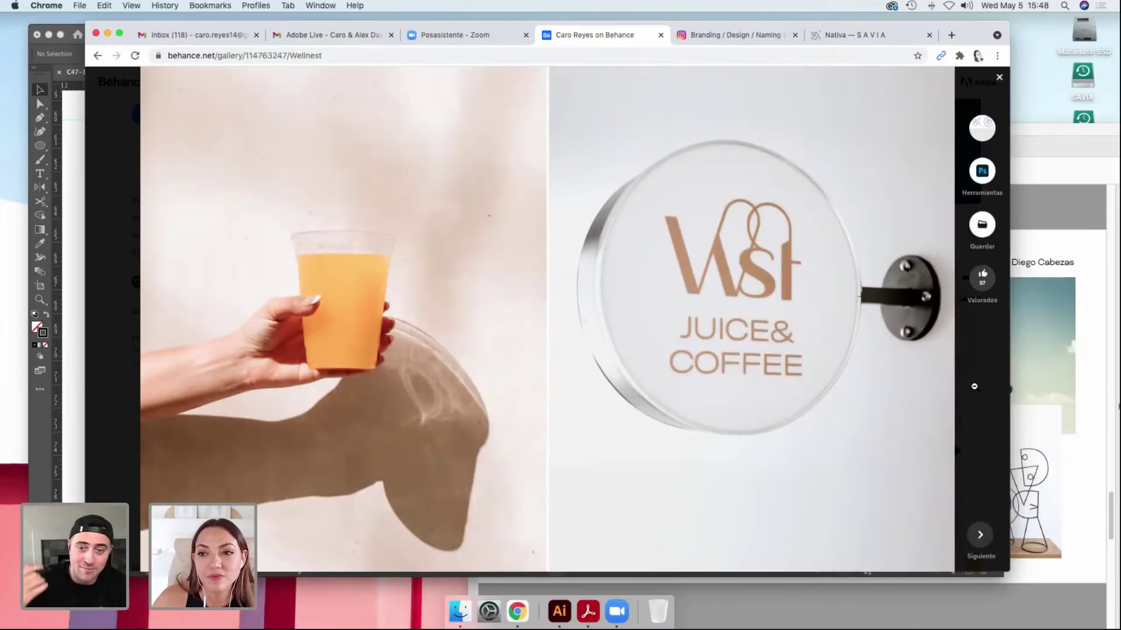
Close the Wellnest project and look through the profile's other works, from Nativa and Mar de Amore to Amose.
left_click(971, 385)
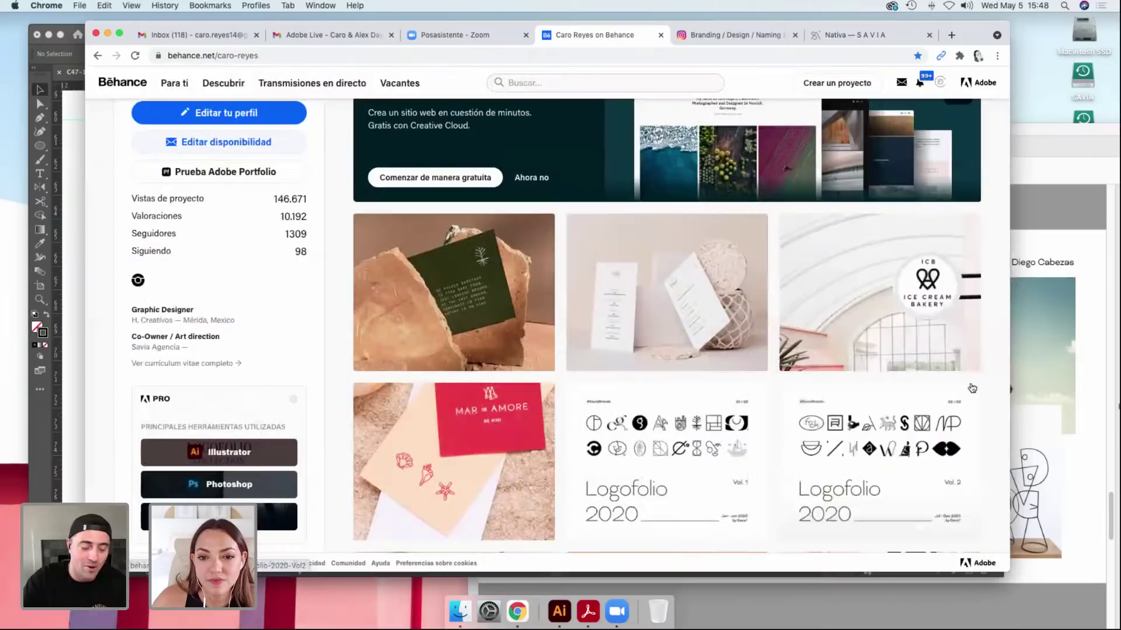
scroll(461, 269, "down", 2)
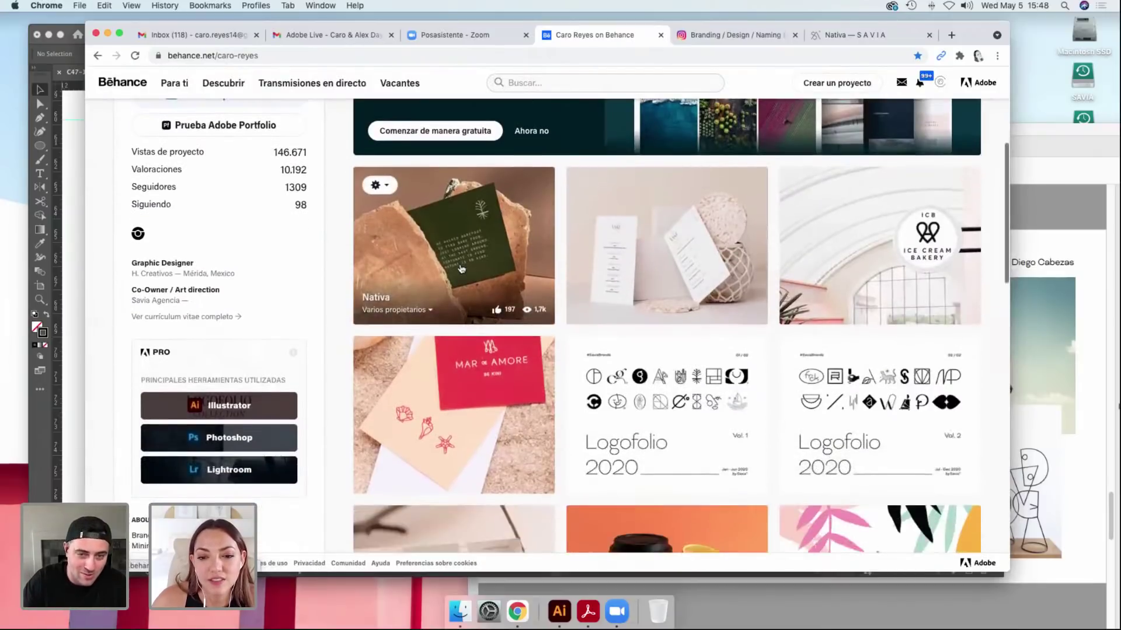
scroll(461, 269, "down", 3)
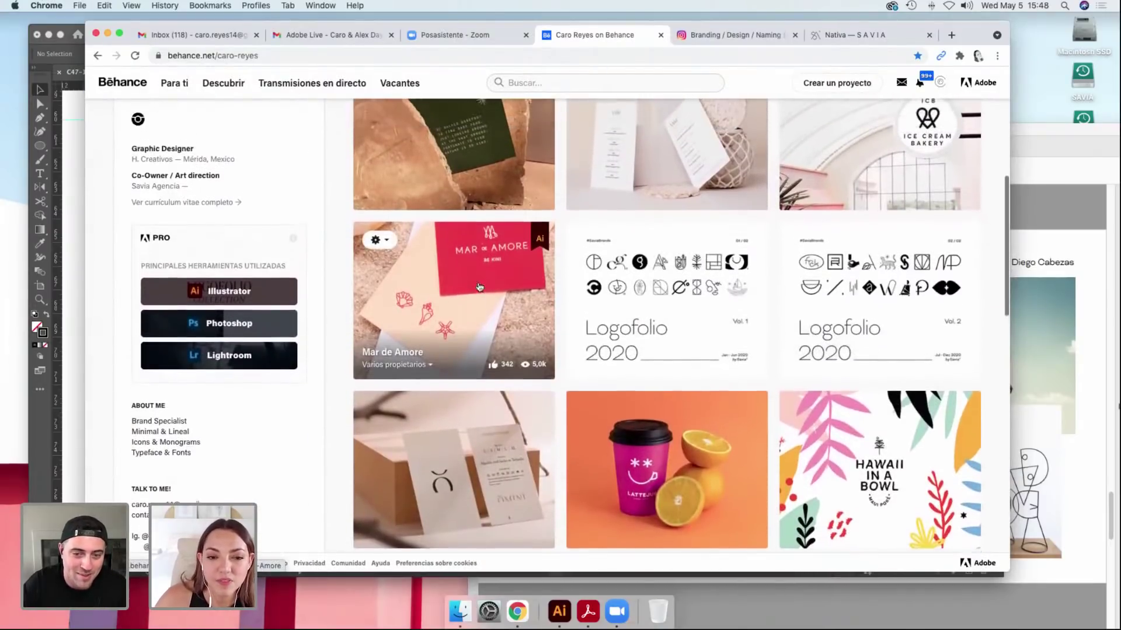
scroll(455, 262, "down", 5)
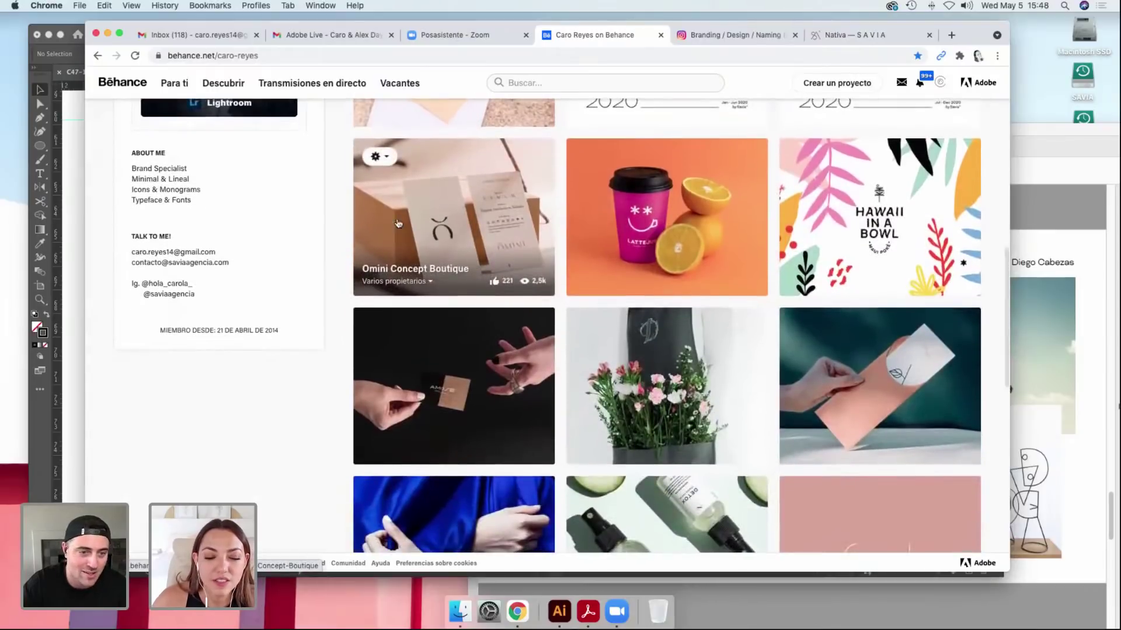
scroll(408, 226, "down", 4)
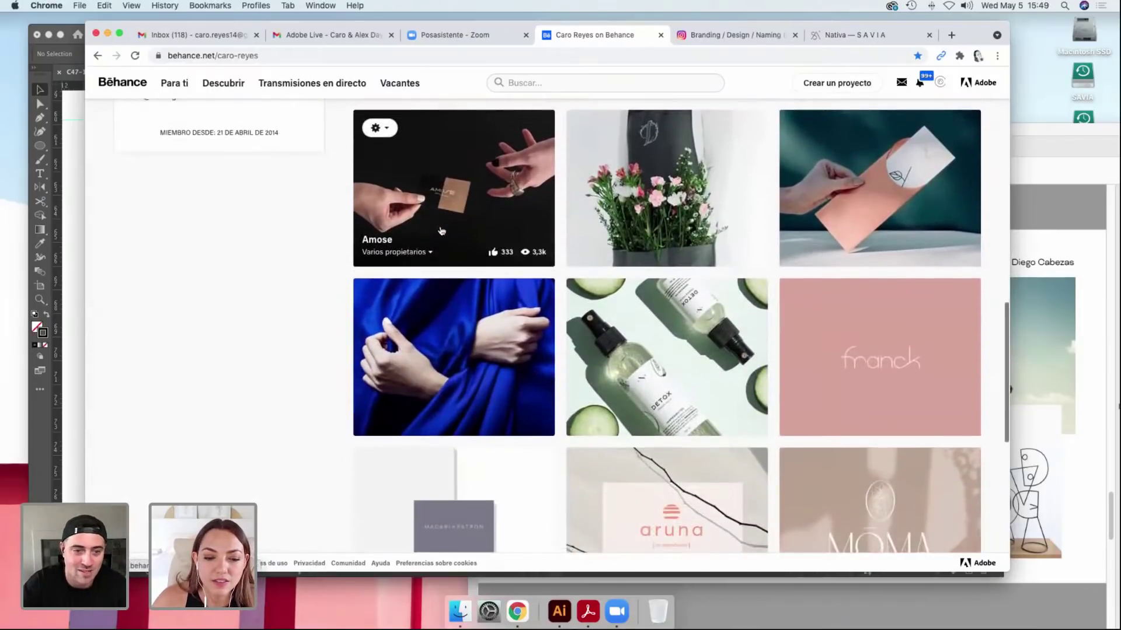
Minimise the browser, show Illustrator full screen with its panels, and frame the two ringless centro marks.
left_click(108, 35)
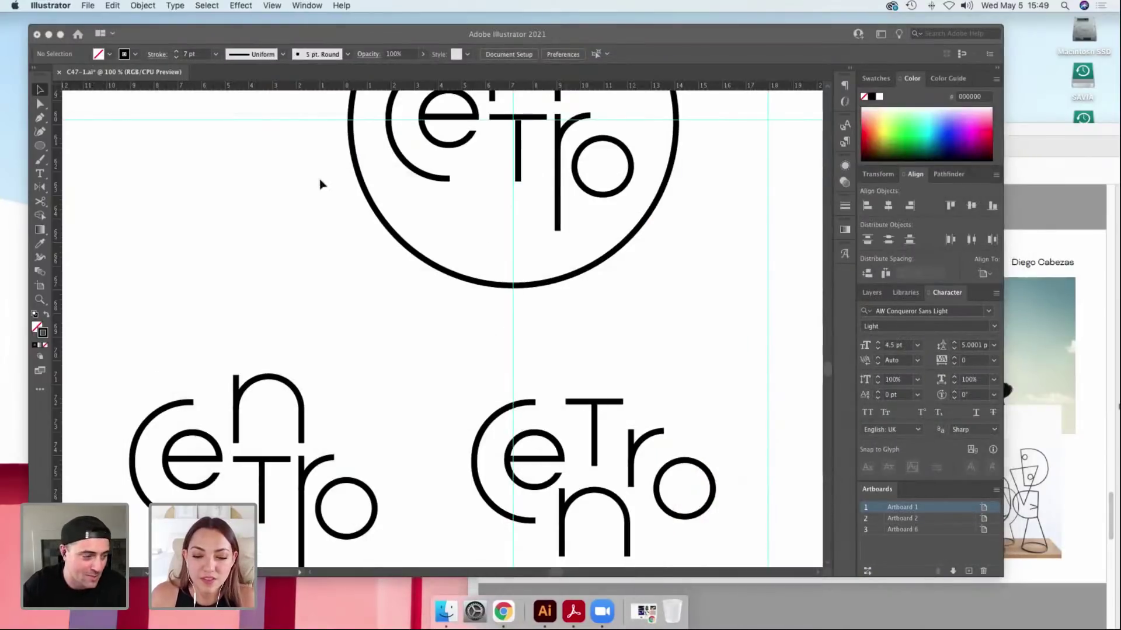
key("f")
key("f")
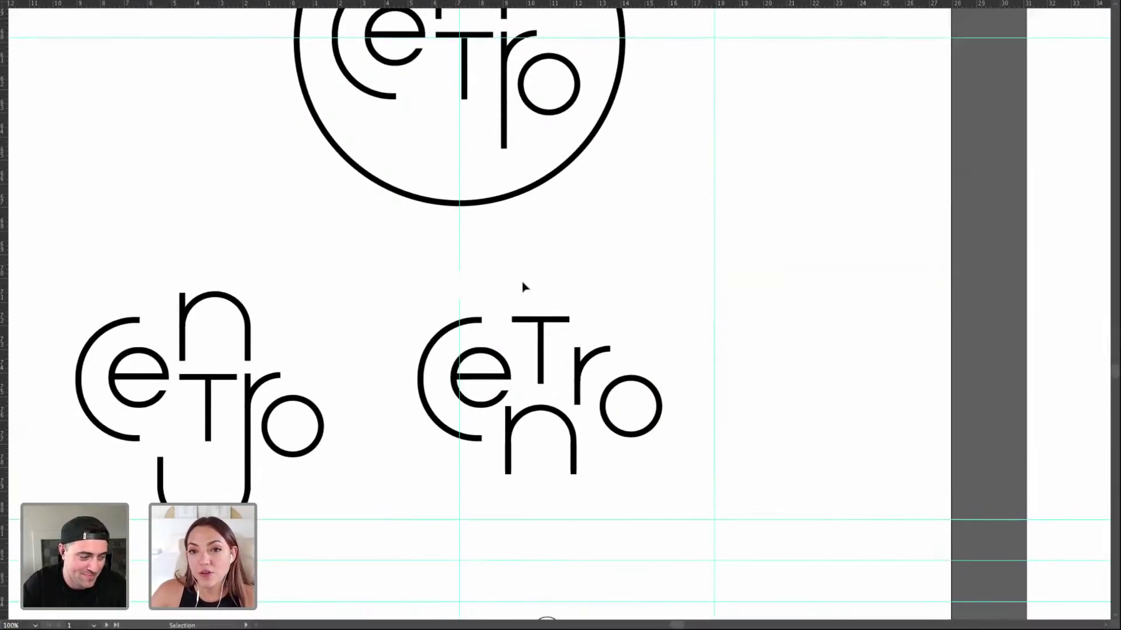
key("f")
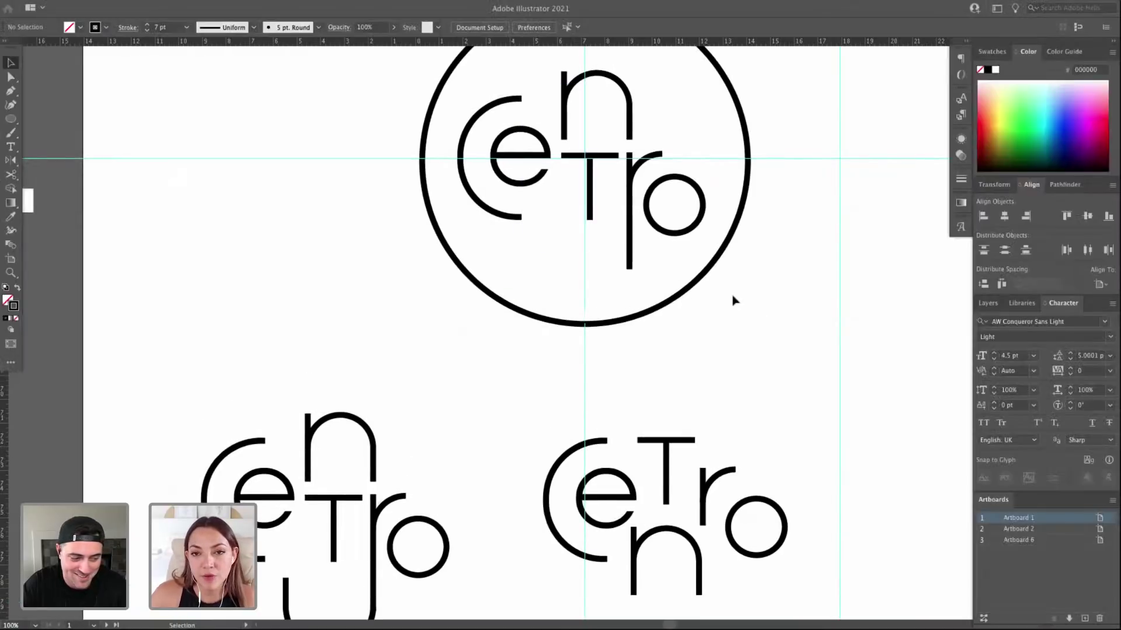
left_click_drag(697, 367, 616, 244)
key("z")
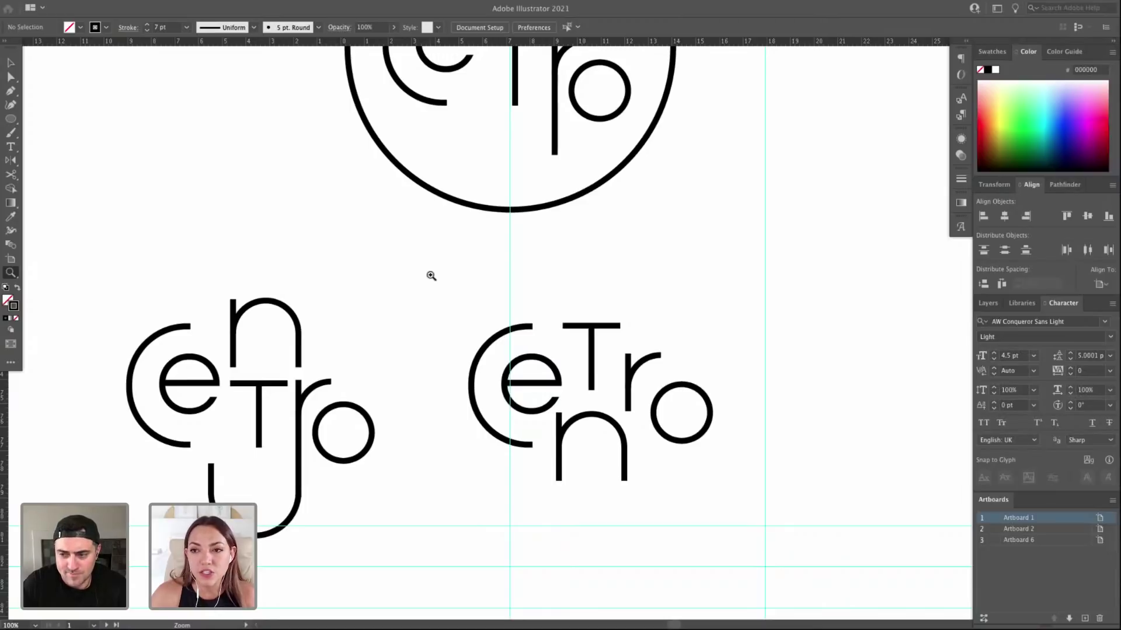
scroll(443, 271, "down", 2)
scroll(444, 271, "right", 2)
Try to delete the right leg and part of the arch of the n in the second centro mark, and undo it.
key("v")
key("a")
left_click(592, 454)
key("Delete")
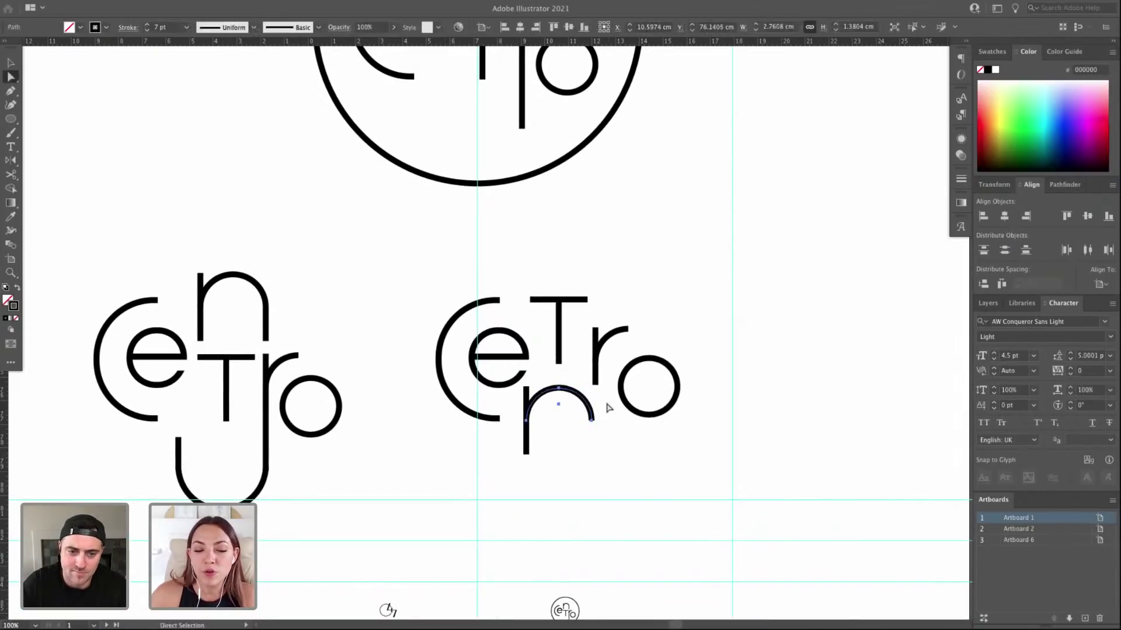
left_click(592, 420)
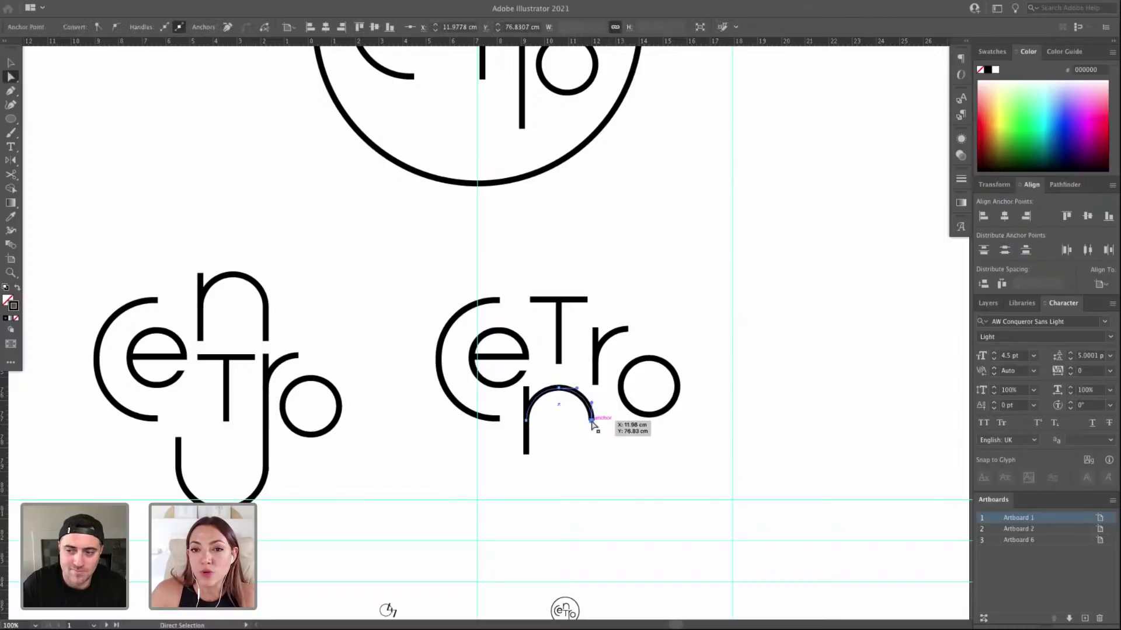
key("Delete")
key("super+z")
key("super+z")
Select the complete n below the T in the second mark and nudge it one large increment to the right.
left_click(628, 452)
left_click_drag(628, 452, 598, 445)
key("v")
left_click(492, 391)
left_click(461, 324)
key("super+2")
left_click(458, 446)
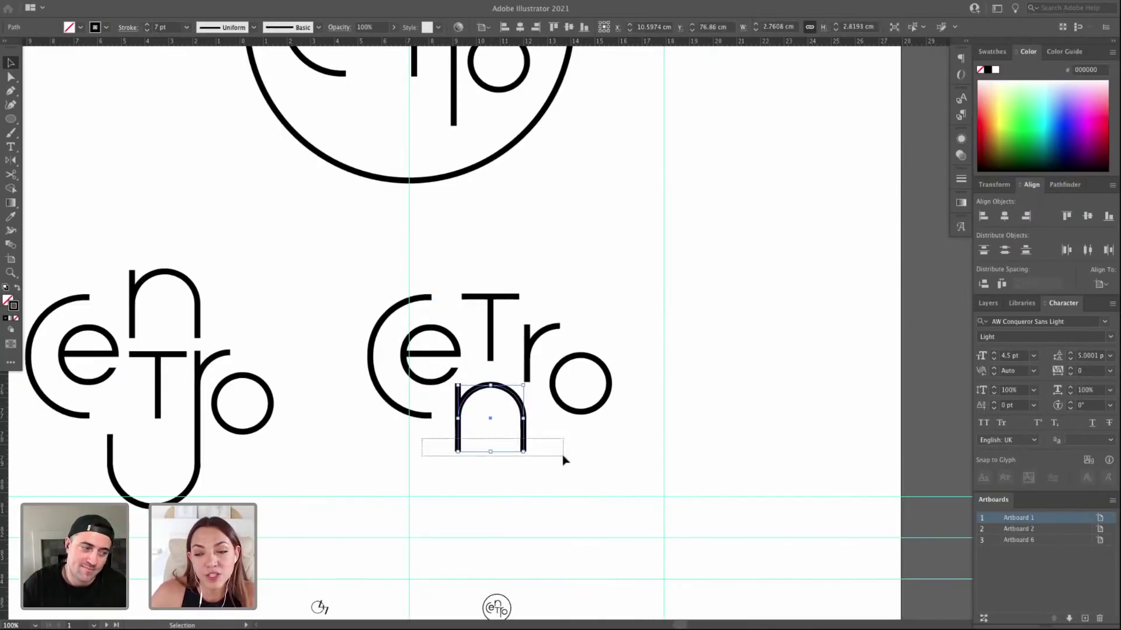
left_click_drag(564, 460, 557, 439)
key("shift+Right")
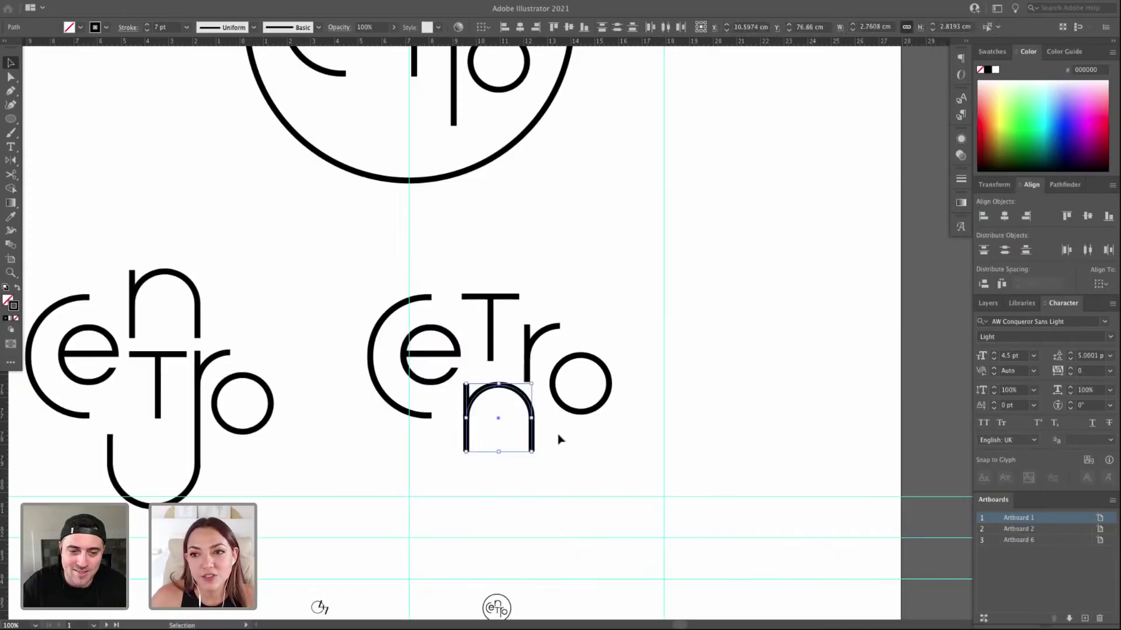
Pull the second mark apart by placing the n below the o and moving the r right, onto the o's upper edge.
left_click(534, 338)
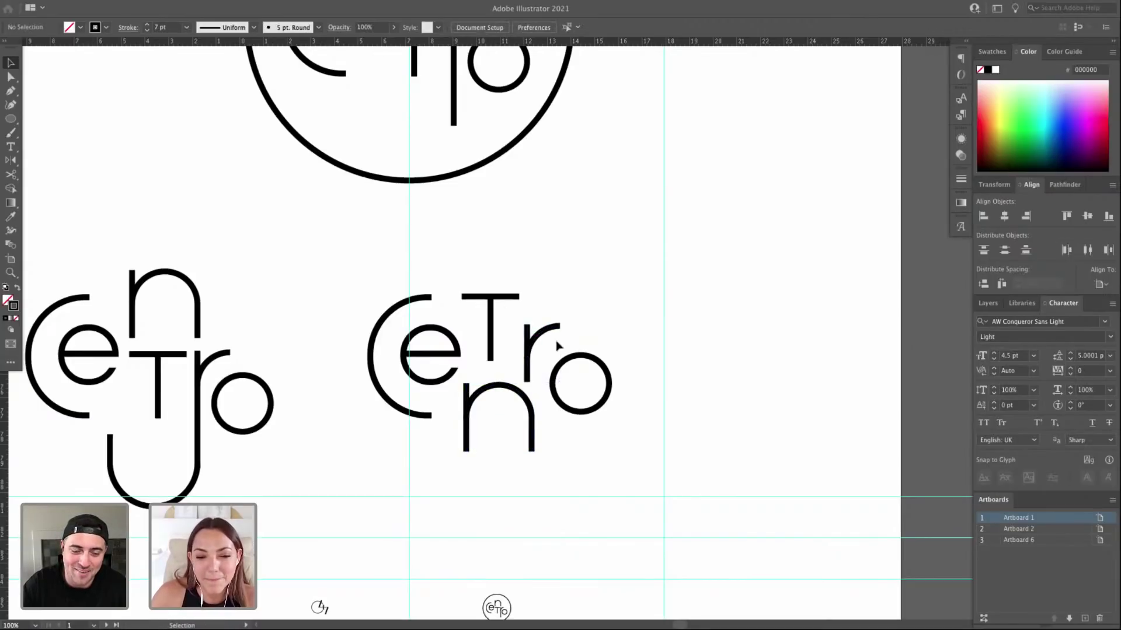
left_click(529, 408)
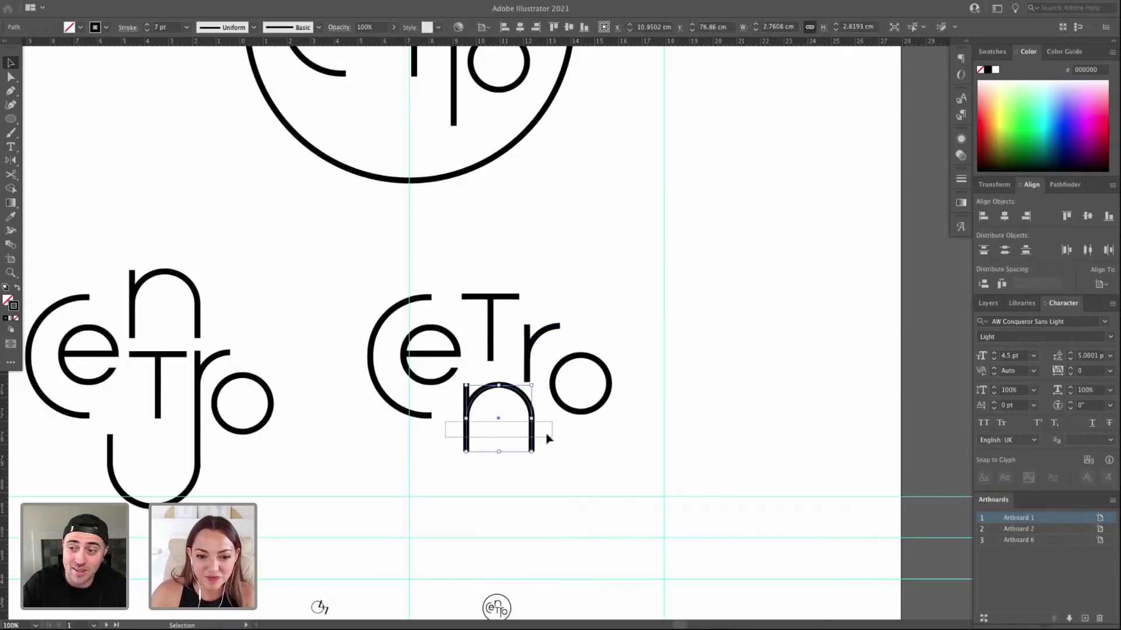
left_click_drag(534, 435, 656, 480)
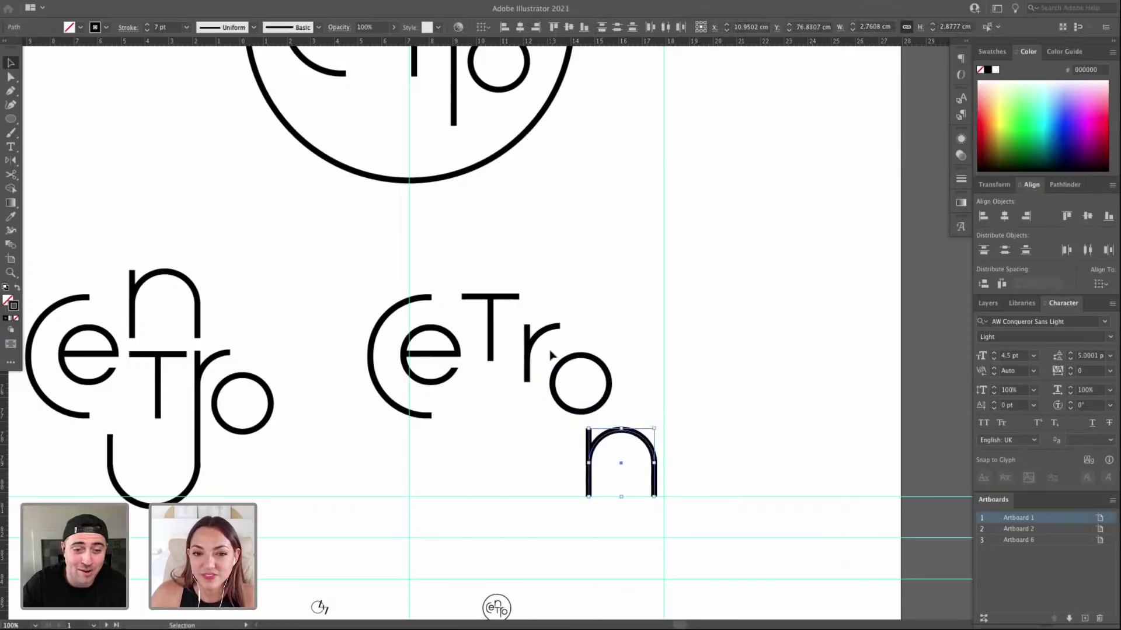
left_click(532, 338)
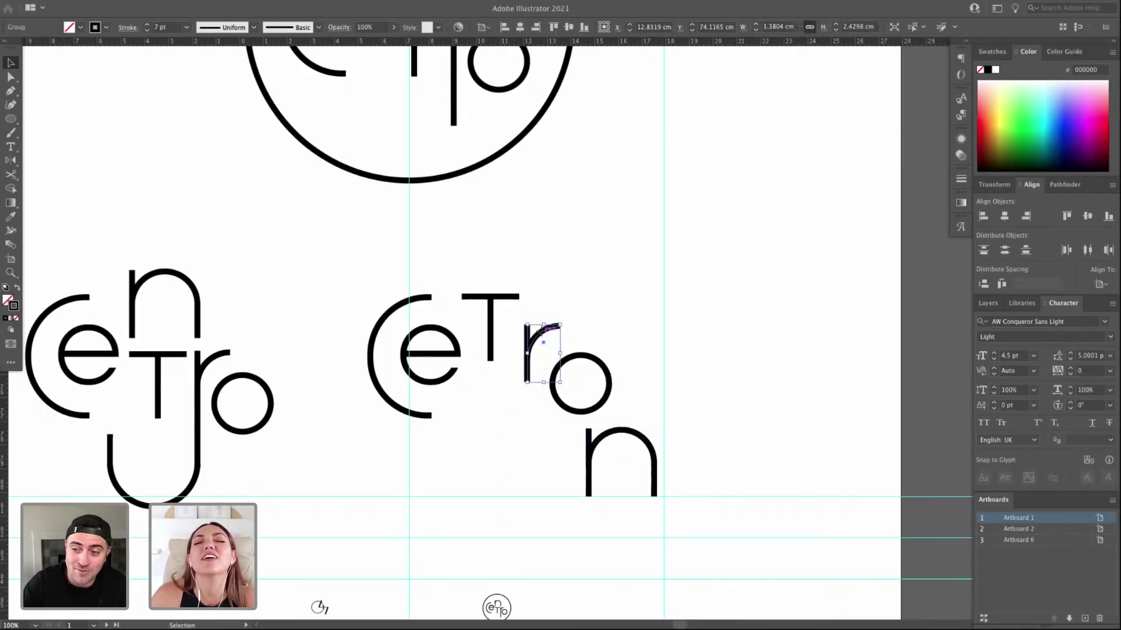
left_click_drag(549, 345, 593, 332)
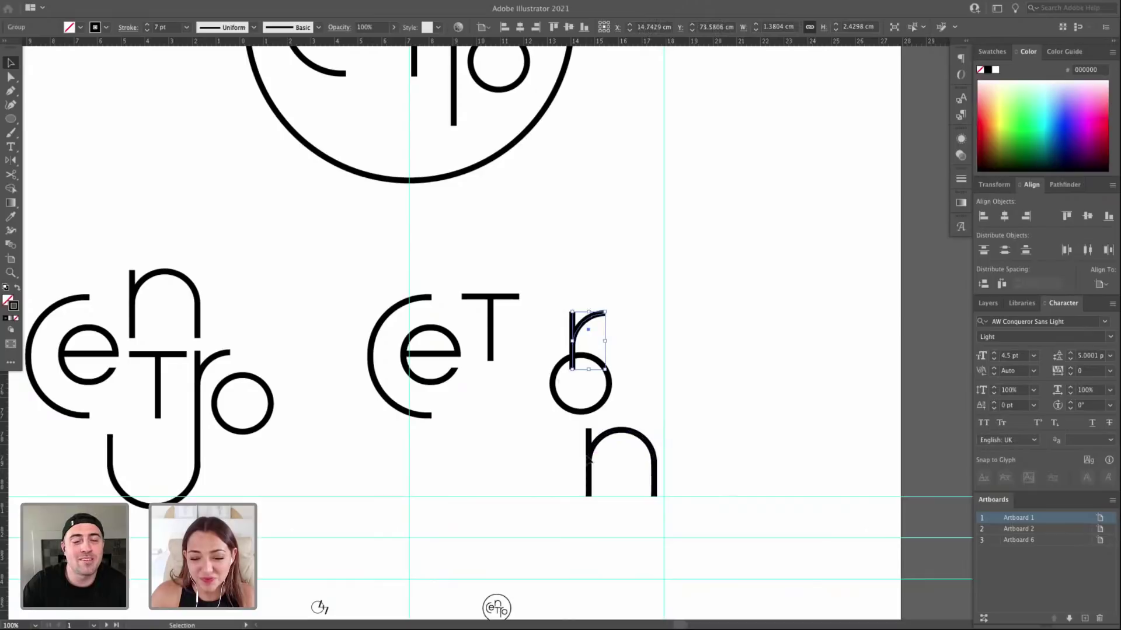
key("ctrl+shift+a")
left_click_drag(589, 482, 473, 464)
key("ctrl+z")
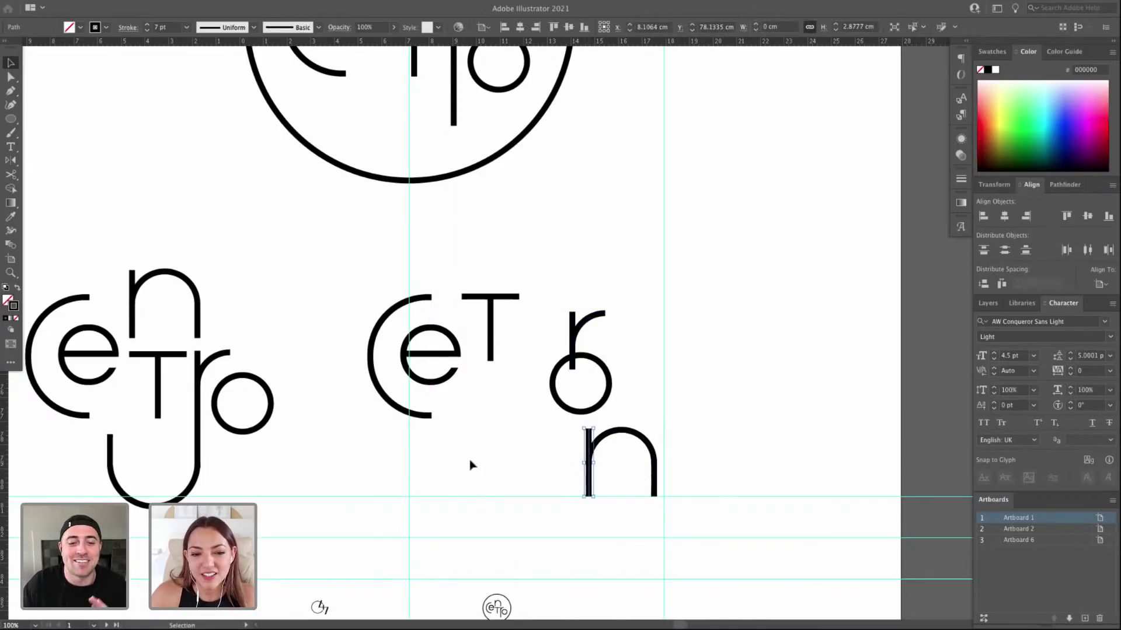
Bring a large monoline R from higher on the artboard into the second mark, between the e and the o.
left_click(666, 364)
left_click_drag(595, 292, 579, 384)
key("ctrl+minus")
key("ctrl+minus")
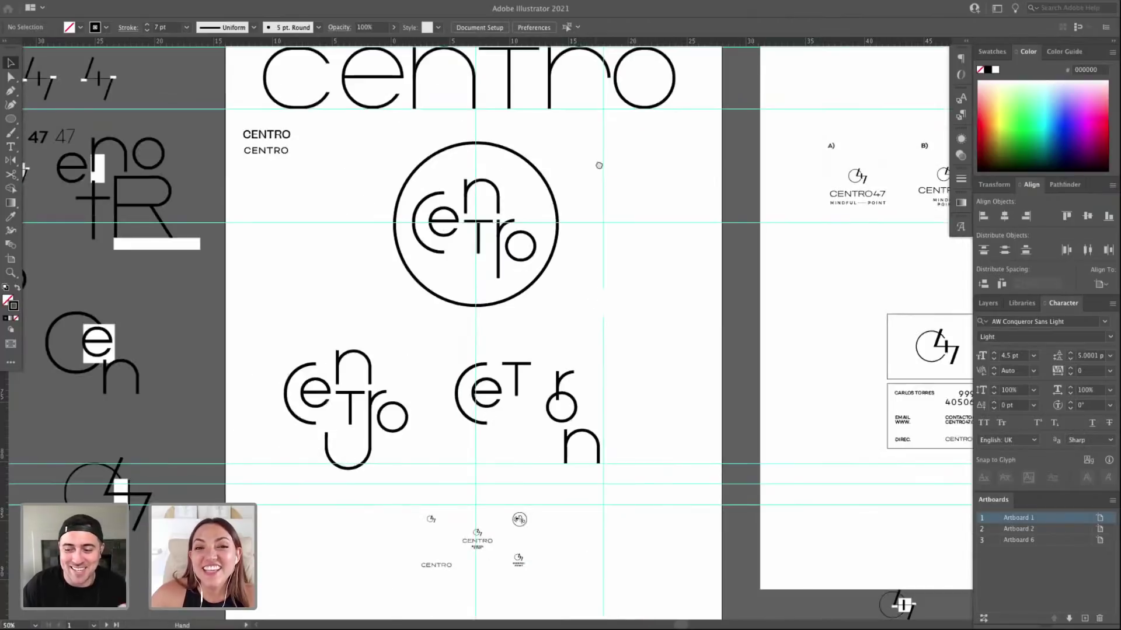
left_click_drag(598, 165, 577, 516)
left_click(565, 302)
scroll(570, 312, "down", 10)
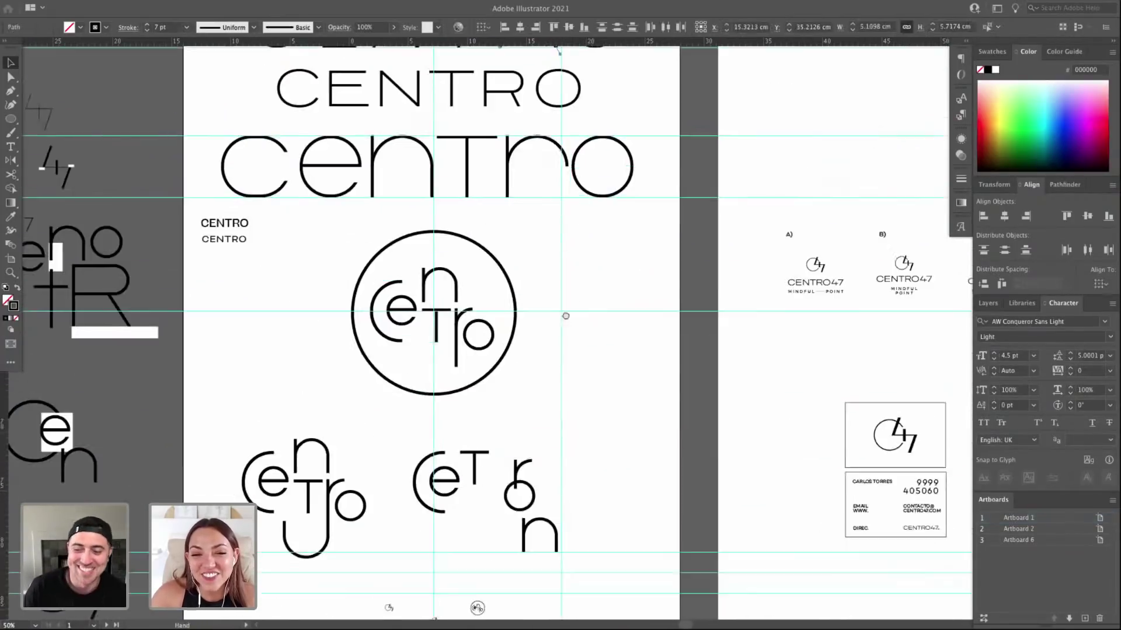
key("z")
left_click_drag(339, 315, 634, 486)
key("v")
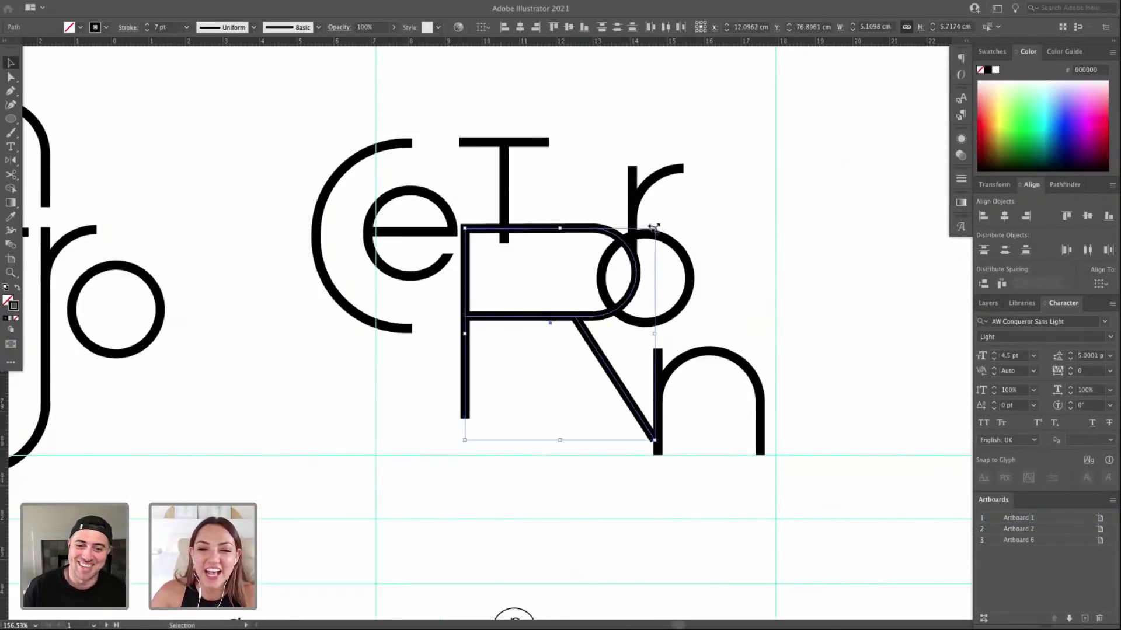
Scale the R down to about 4.27 by 4.77 cm below the T and match its stroke to the neighbouring letters with the Eyedropper.
key("e")
left_click_drag(653, 226, 636, 246)
left_click_drag(553, 250, 548, 268)
key("i")
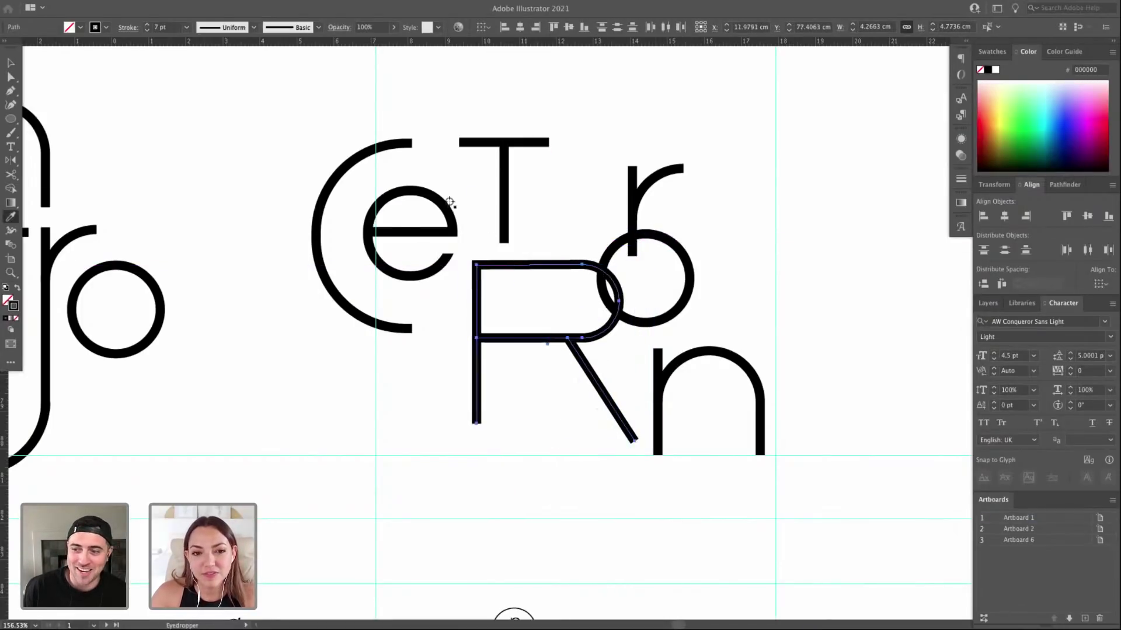
left_click(404, 136)
left_click(513, 142)
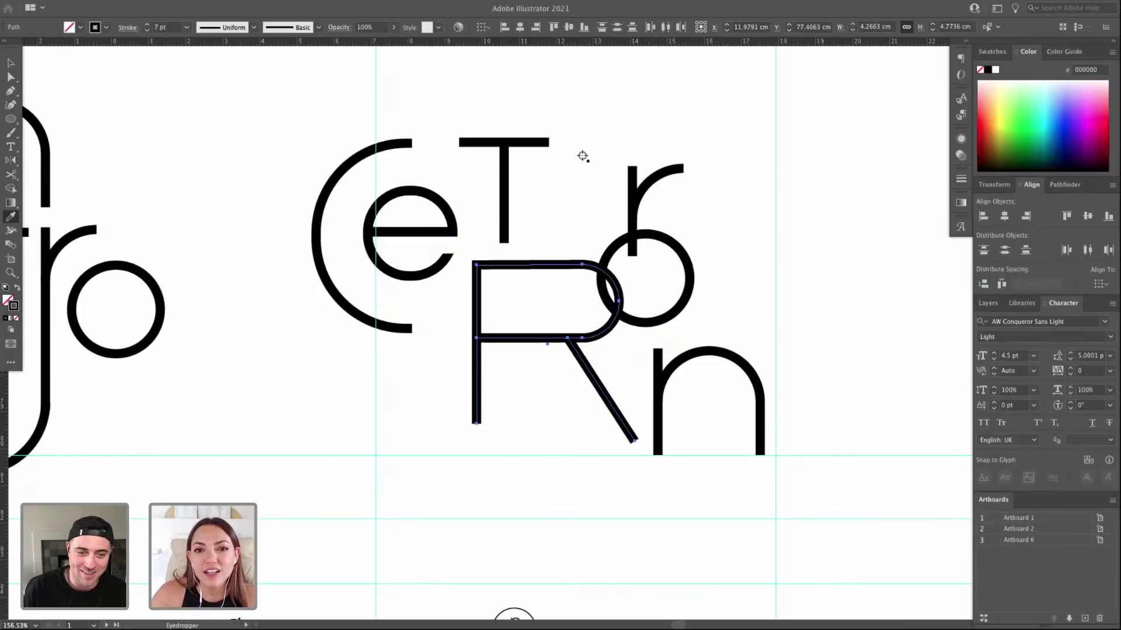
Move the R down so its bowl clears the o and it sits left of the n.
scroll(534, 146, "right", 5)
scroll(535, 146, "down", 2)
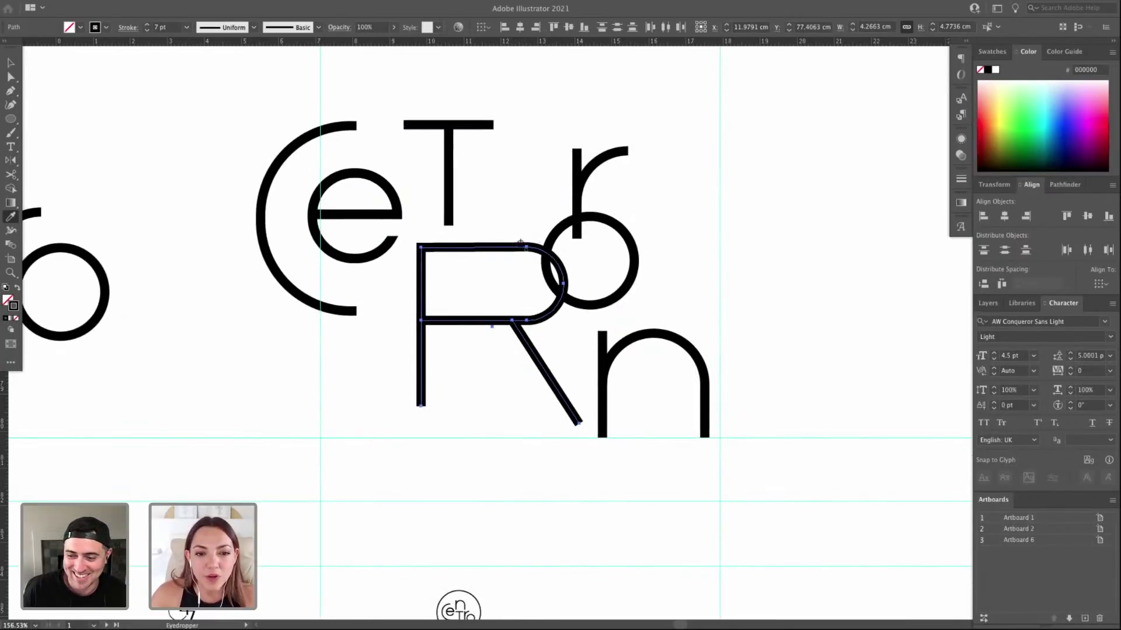
key("a")
key("v")
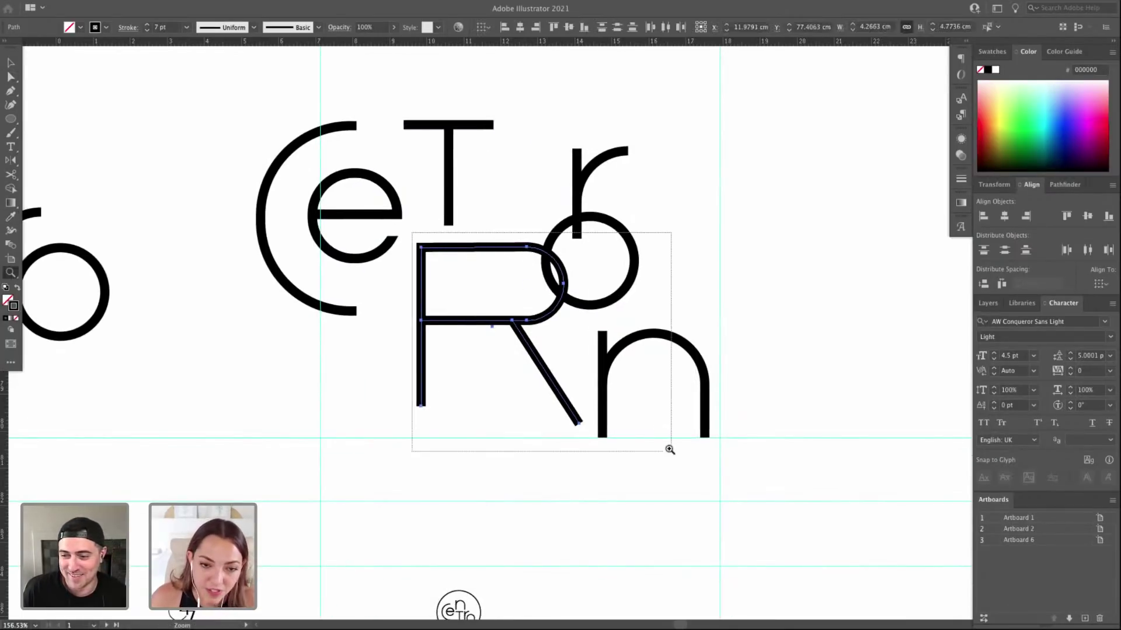
scroll(528, 345, "up", 5)
left_click_drag(531, 284, 536, 437)
Straighten the R's upper bar and stem by shifting its upper-left corner and stem-end anchor points slightly right.
key("a")
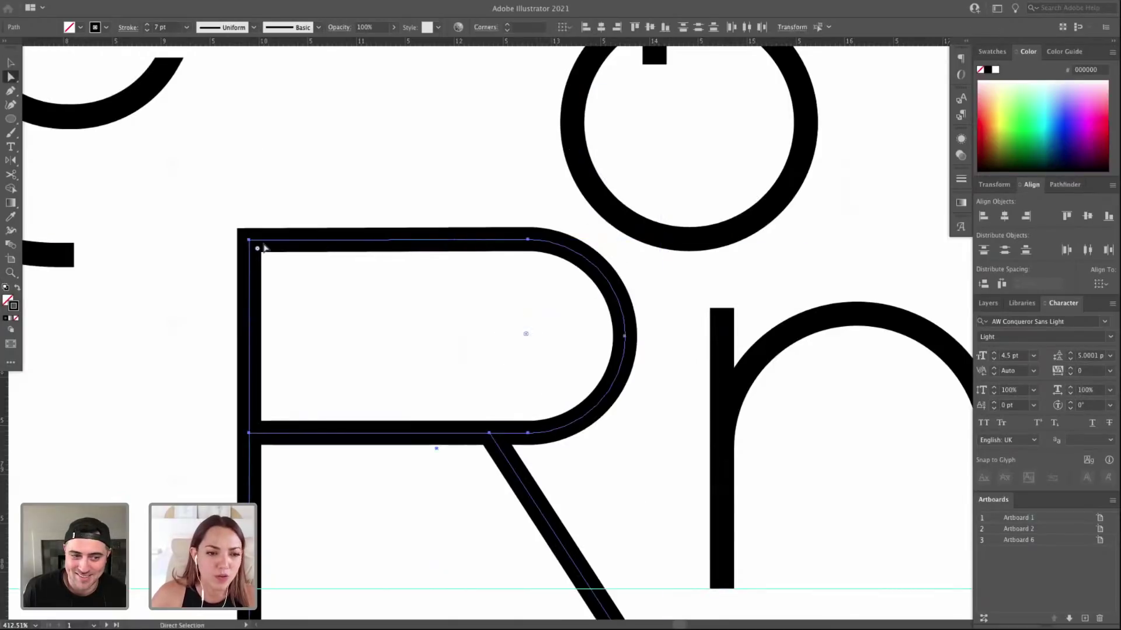
left_click_drag(249, 241, 254, 239)
left_click_drag(277, 502, 285, 435)
left_click_drag(256, 591, 263, 592)
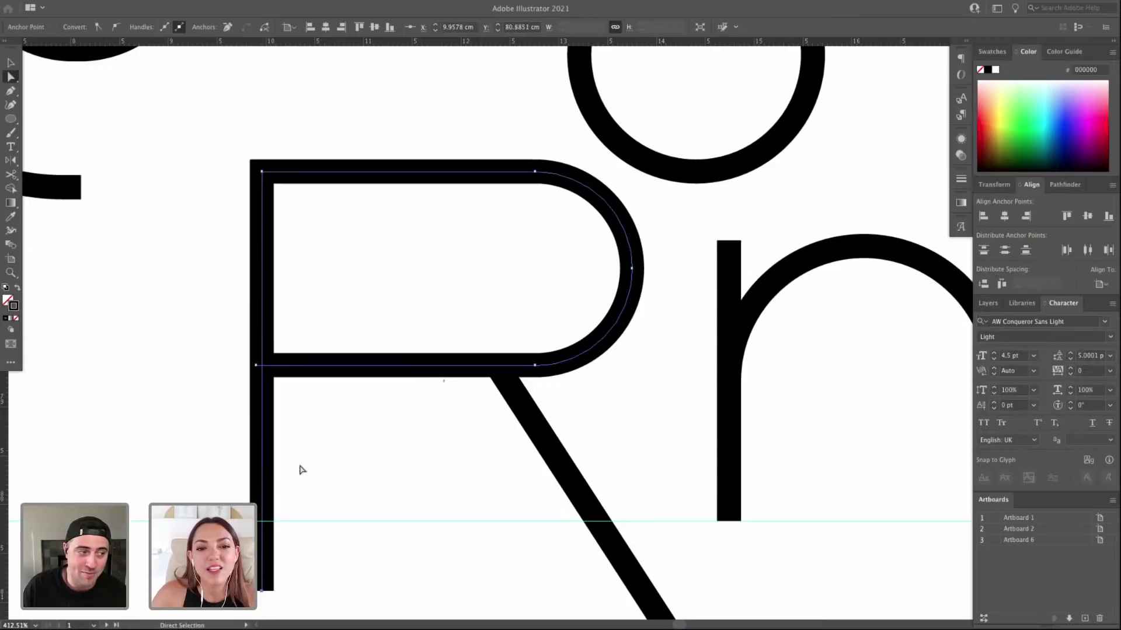
left_click(338, 450)
key("ctrl+minus")
key("ctrl+minus")
key("ctrl+minus")
key("ctrl+minus")
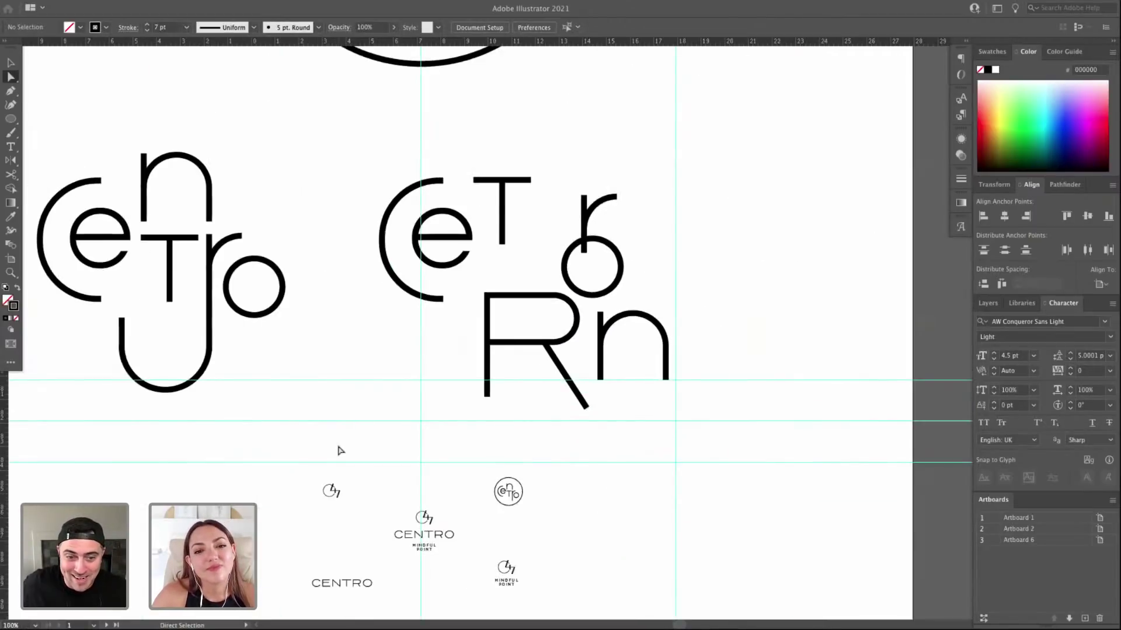
Nudge the whole R up toward the T in small increments, and move the o right so it clears the r.
left_click_drag(350, 139, 713, 461)
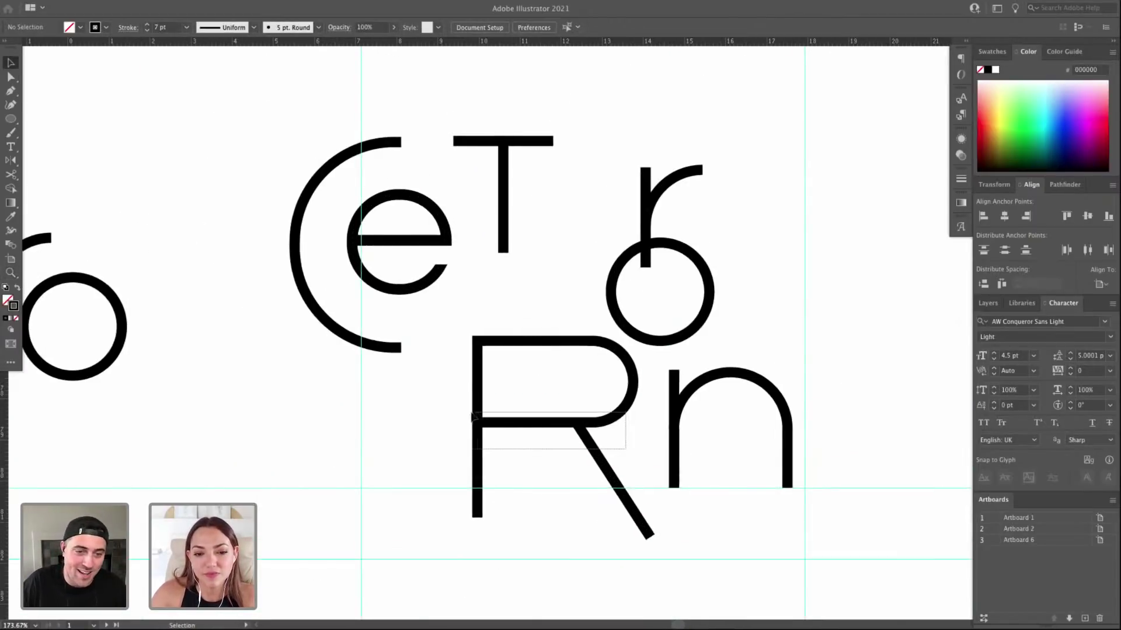
left_click_drag(478, 416, 527, 428)
left_click(593, 380)
left_click(555, 428)
key("Up")
key("Up")
key("Up")
key("Up")
key("Up")
key("Up")
key("Up")
key("Up")
key("Up")
key("Up")
key("Up")
key("Up")
key("Up")
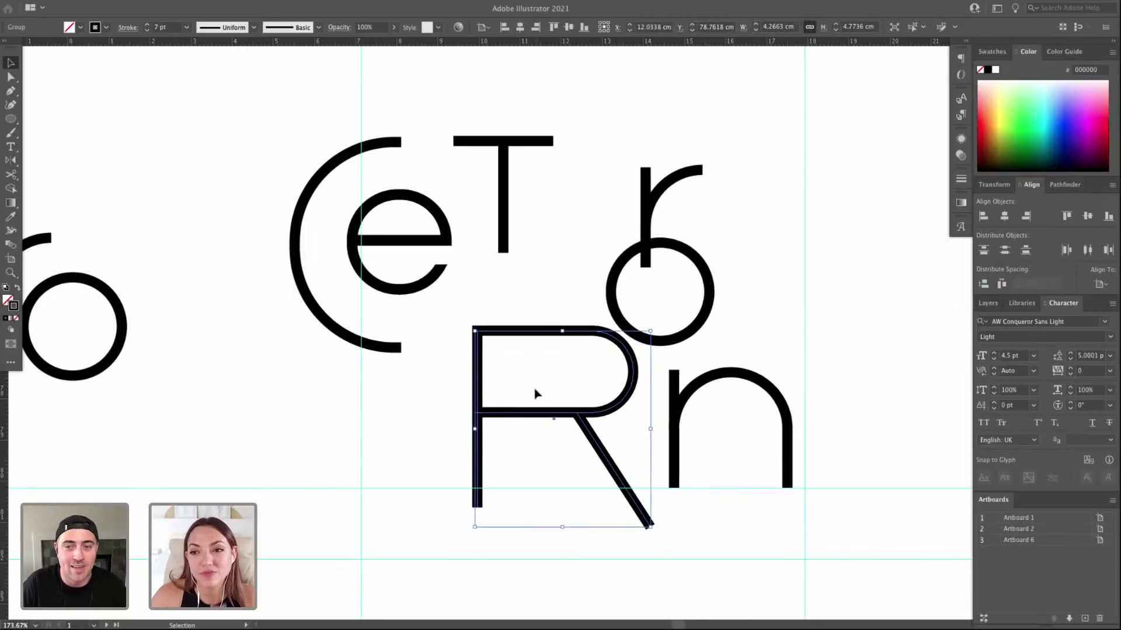
scroll(587, 375, "right", 2)
key("Up")
left_click_drag(620, 247, 713, 248)
left_click(706, 252)
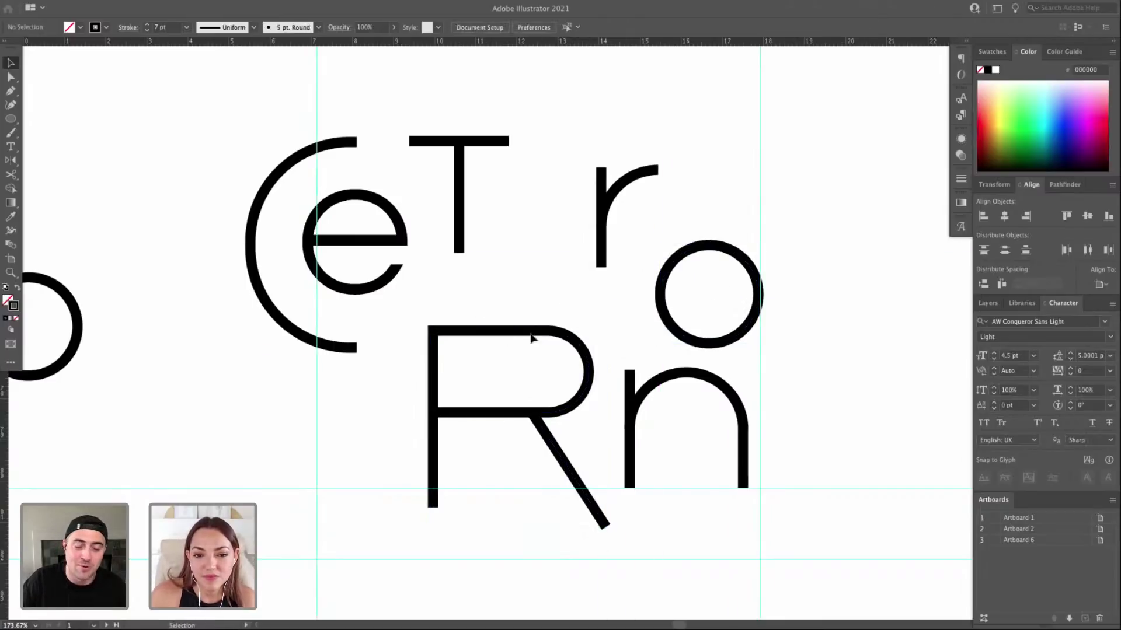
Move the R up and right under the r, and place the n below the e so it overlaps the R's stem.
left_click(447, 402)
left_click_drag(483, 426, 537, 378)
left_click(641, 409)
left_click_drag(637, 403, 394, 341)
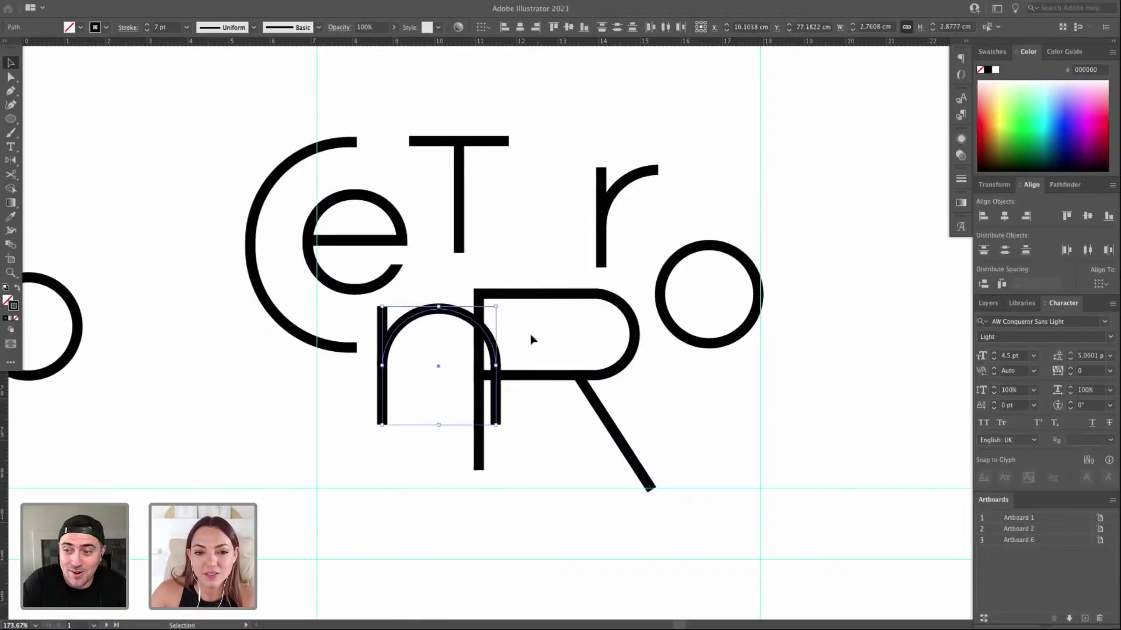
Shift the R left and nudge it up so its stem crosses the n's arch, and deselect it to view the composition.
left_click_drag(596, 401, 572, 400)
key("Up")
key("Up")
key("Up")
key("Up")
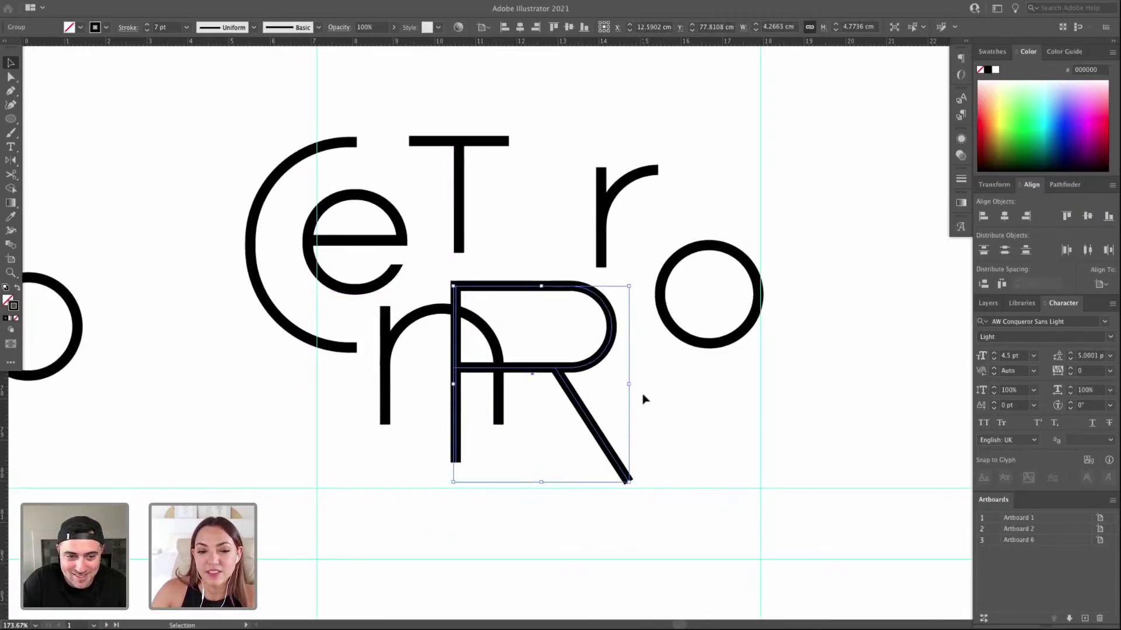
left_click(645, 400)
key("super+minus")
key("super+minus")
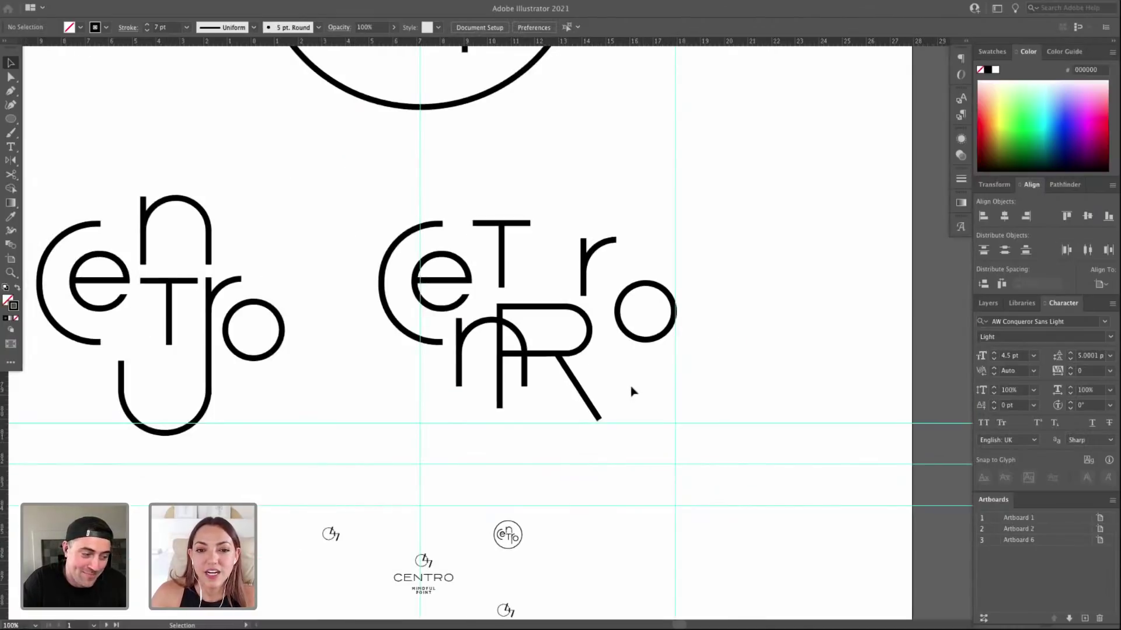
Switch to Chrome and open the Nativa project from the Behance portfolio page.
key("f")
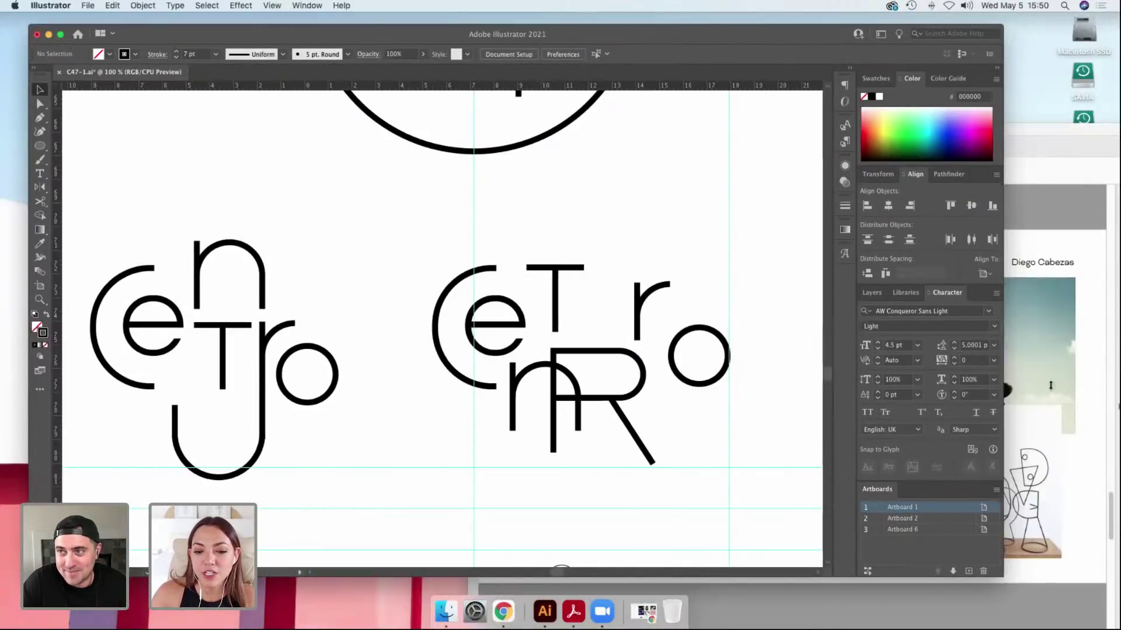
left_click(503, 611)
scroll(542, 192, "up", 10)
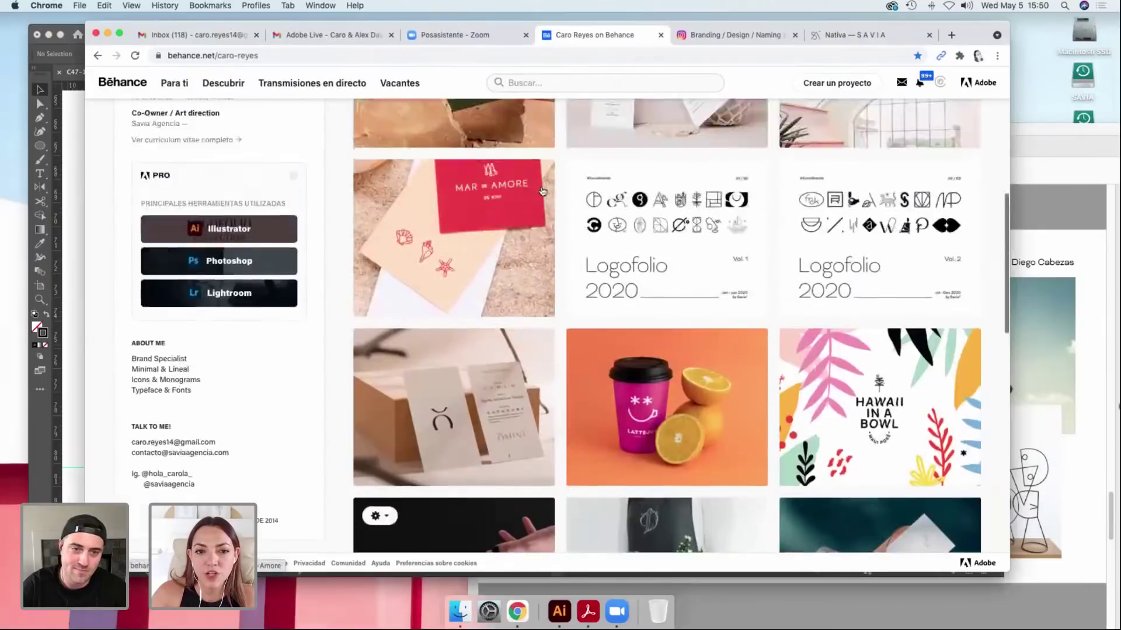
scroll(453, 308, "down", 4)
left_click(453, 308)
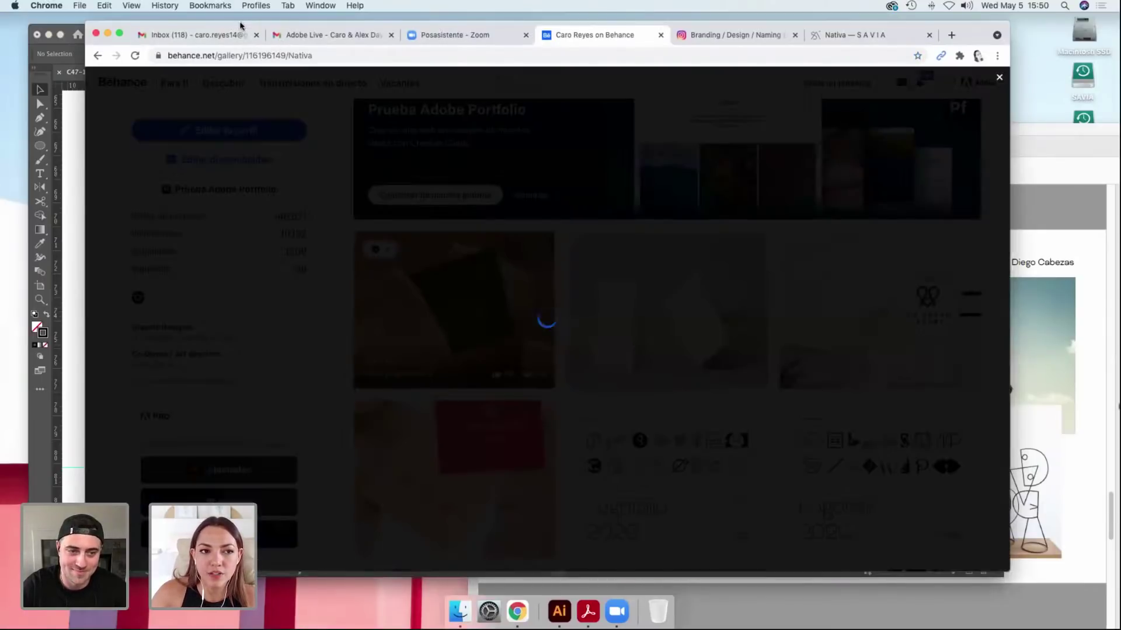
Reposition and widen the browser window, and review the Nativa project's card mockups down to the logo video.
left_click_drag(244, 48, 217, 52)
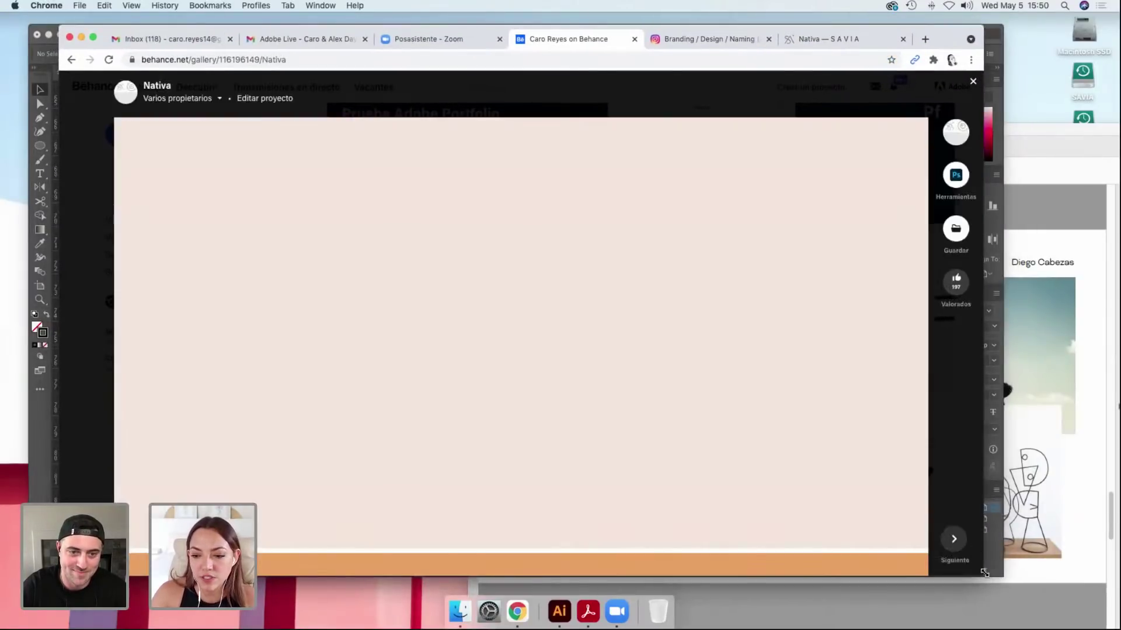
left_click_drag(984, 574, 1044, 580)
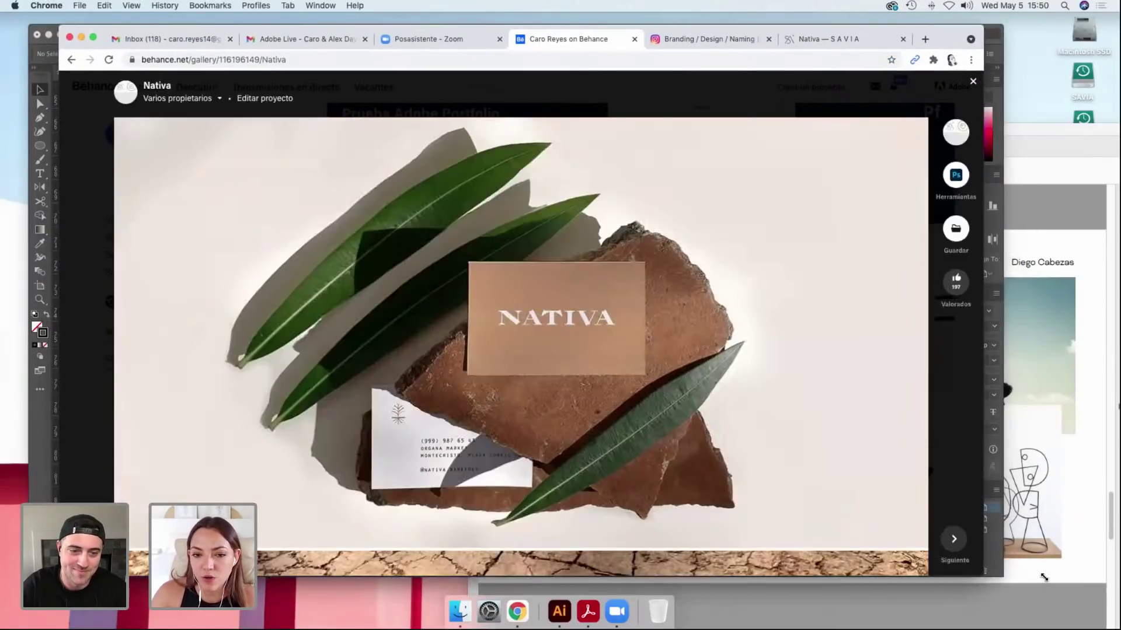
scroll(640, 283, "down", 8)
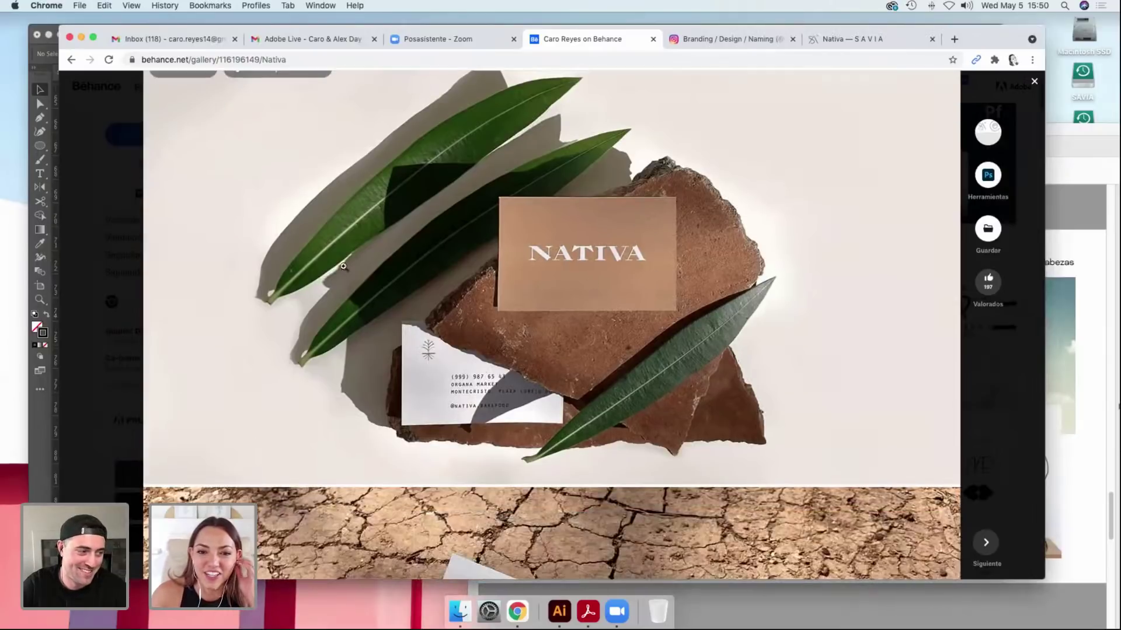
scroll(342, 266, "down", 10)
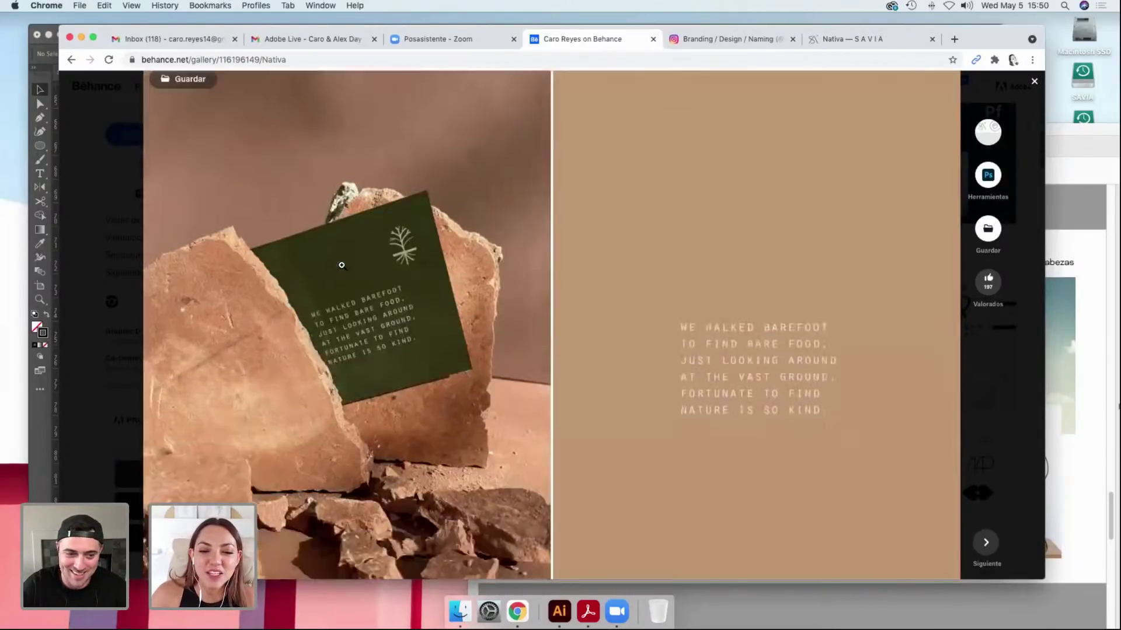
scroll(261, 433, "up", 2)
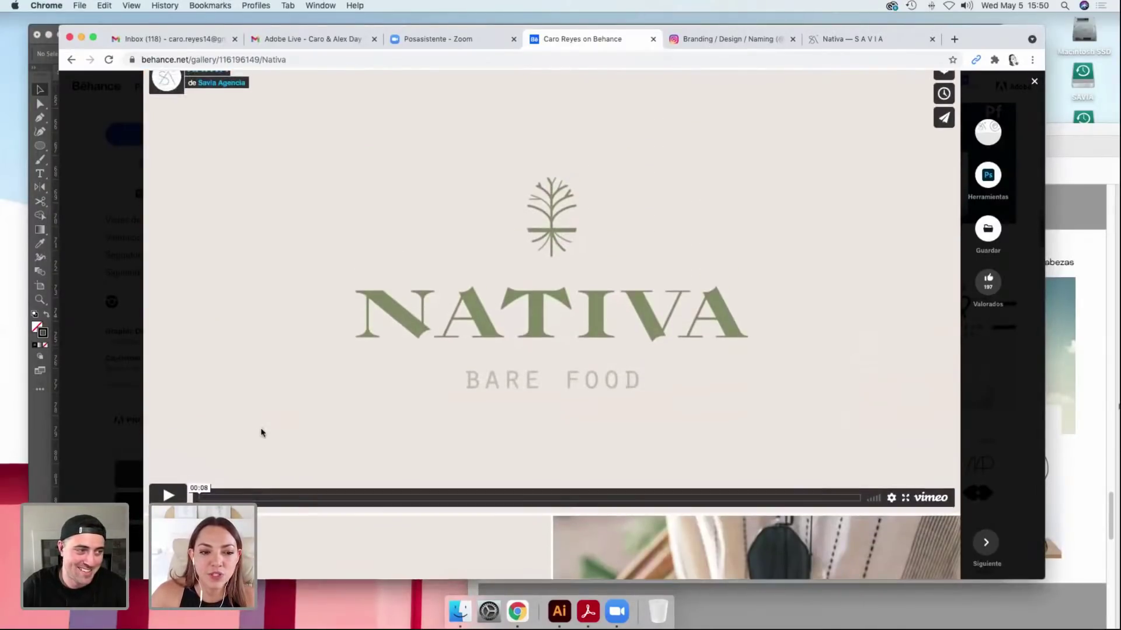
Play the Nativa logo animation and examine the brand copy and food packaging images below it.
left_click(166, 497)
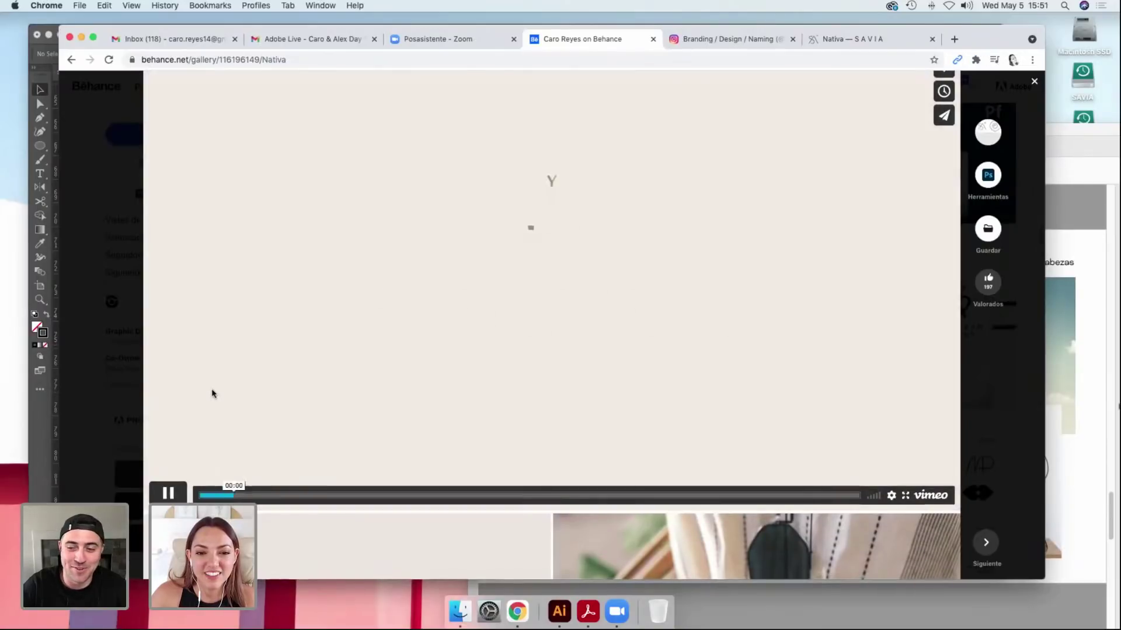
scroll(210, 393, "up", 1)
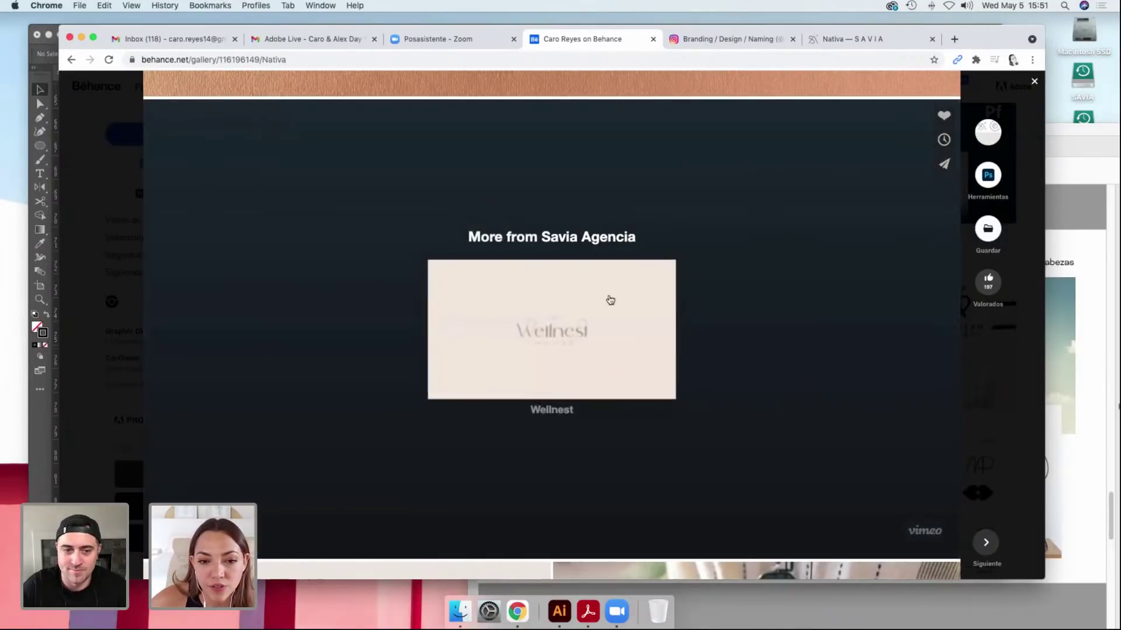
left_click(598, 368)
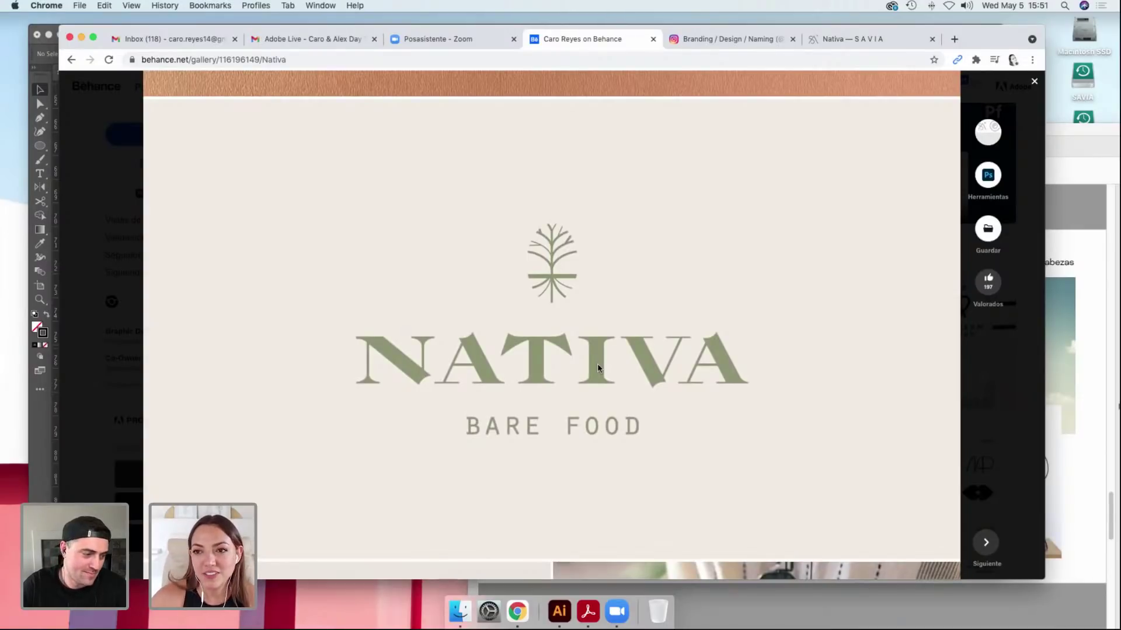
scroll(333, 327, "down", 10)
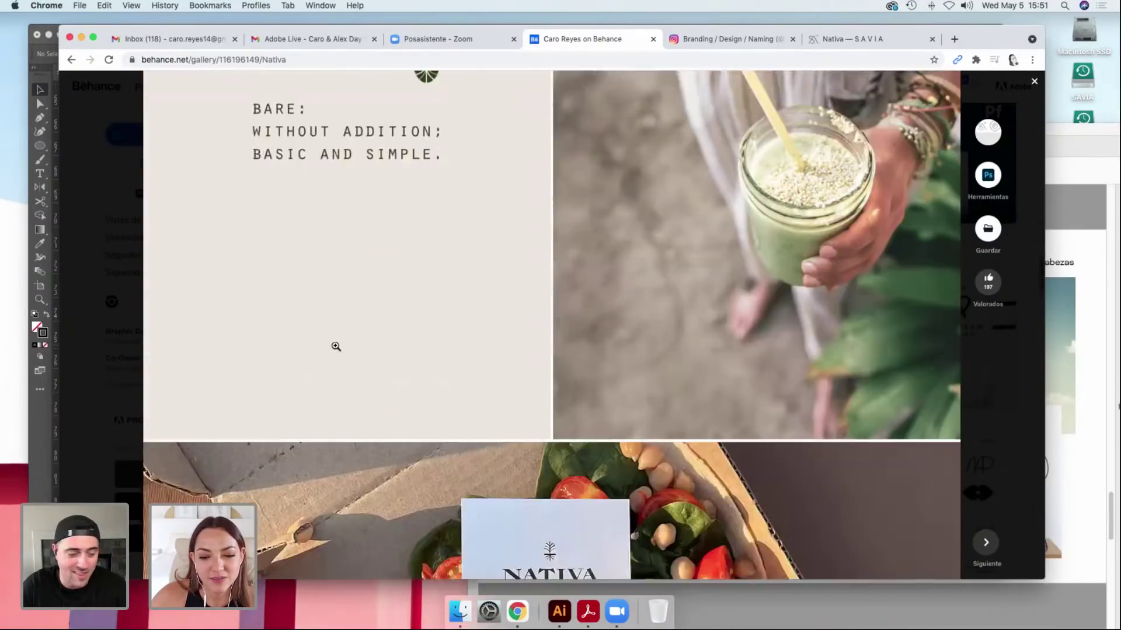
scroll(336, 334, "down", 5)
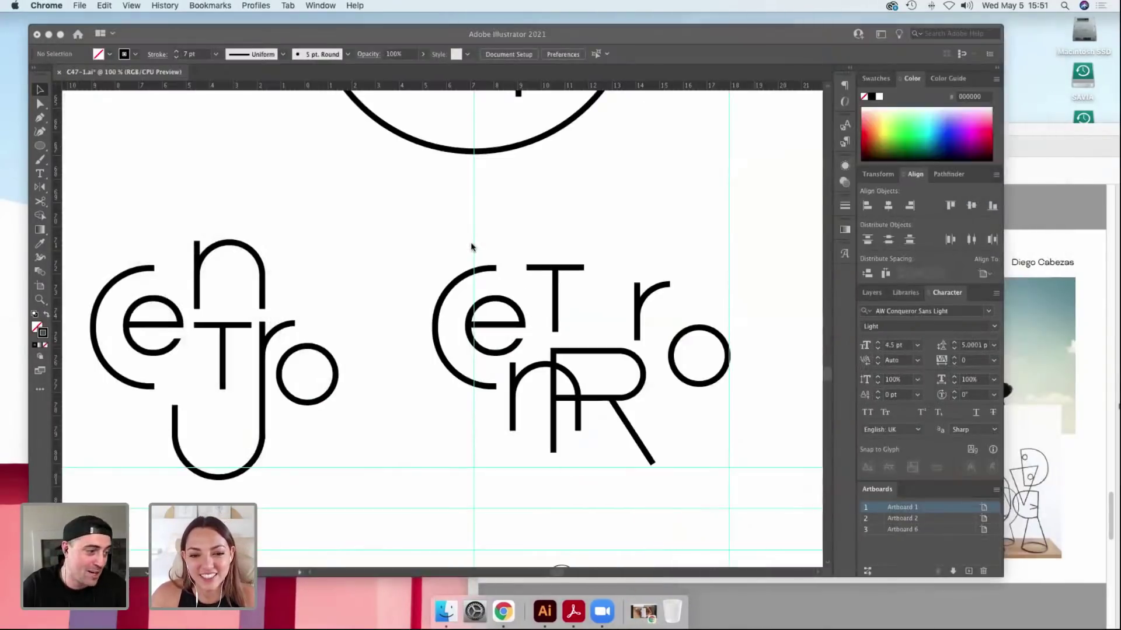
Return to Illustrator and move the large R off the n to the right, beneath the r and overlapping the o.
key("f")
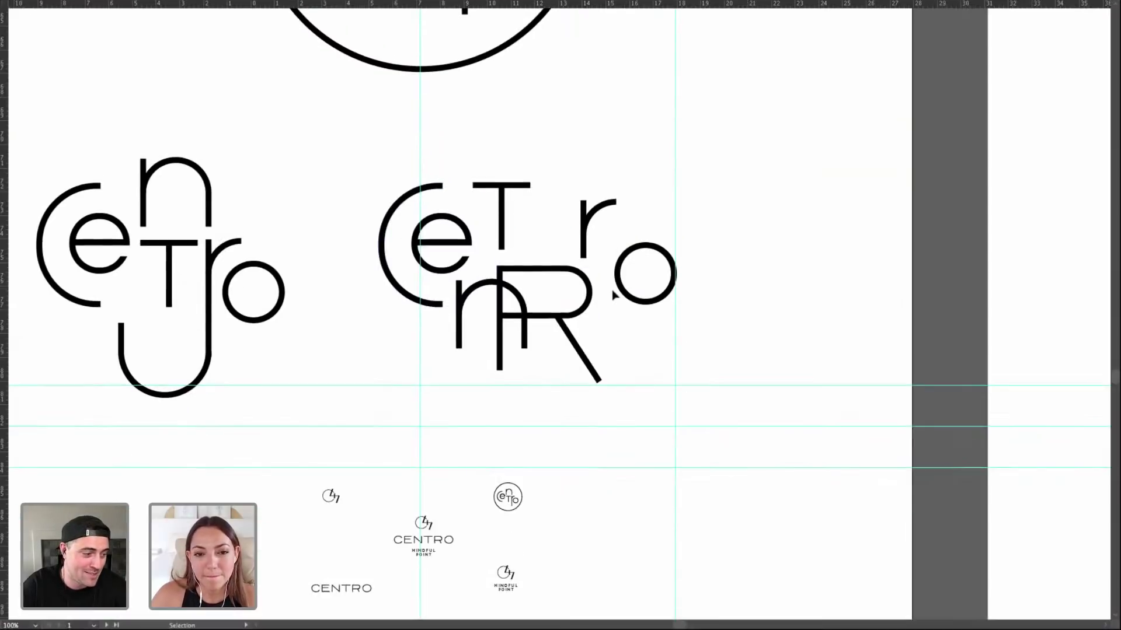
key("Tab")
left_click_drag(630, 245, 681, 253)
key("z")
left_click_drag(393, 177, 811, 453)
key("v")
left_click(524, 411)
left_click(546, 424)
left_click_drag(565, 427, 688, 459)
key("space")
left_click_drag(545, 302, 529, 308)
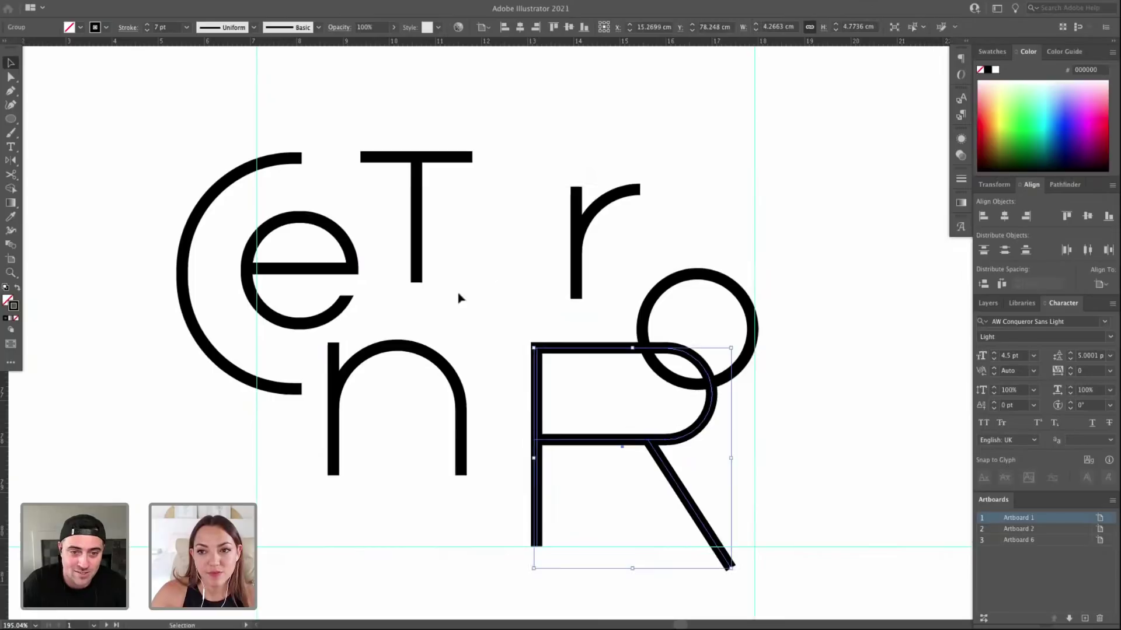
Try to move the small r beside the T and use the large R in its place, and undo these changes.
left_click_drag(613, 198, 515, 233)
key("Delete")
left_click(582, 351)
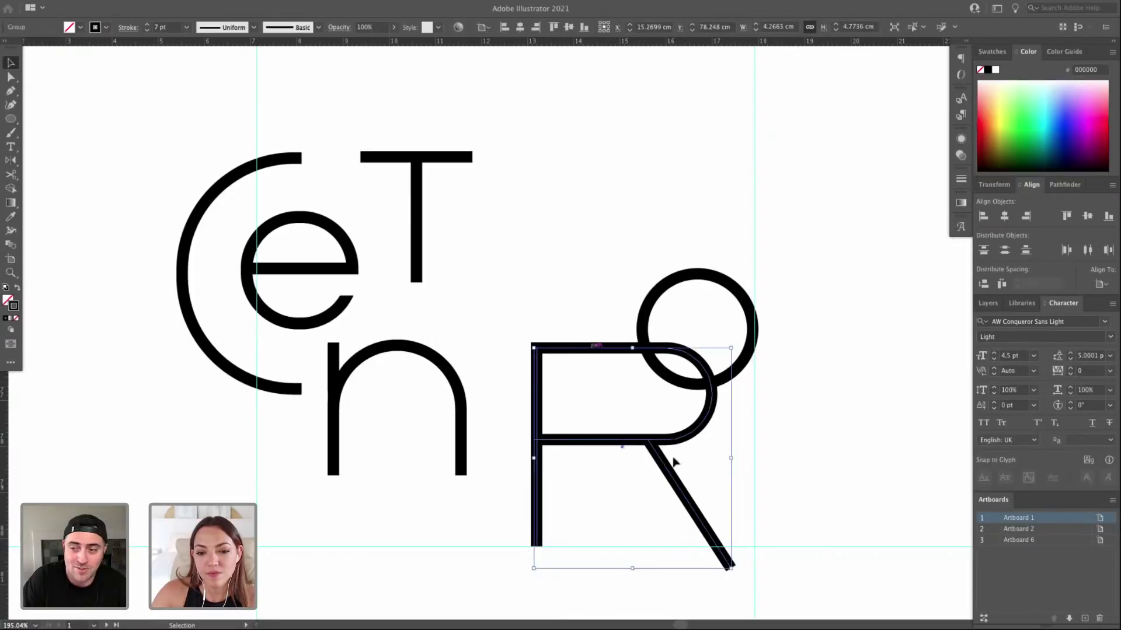
left_click_drag(665, 458, 604, 298)
key("ctrl+z")
key("ctrl+z")
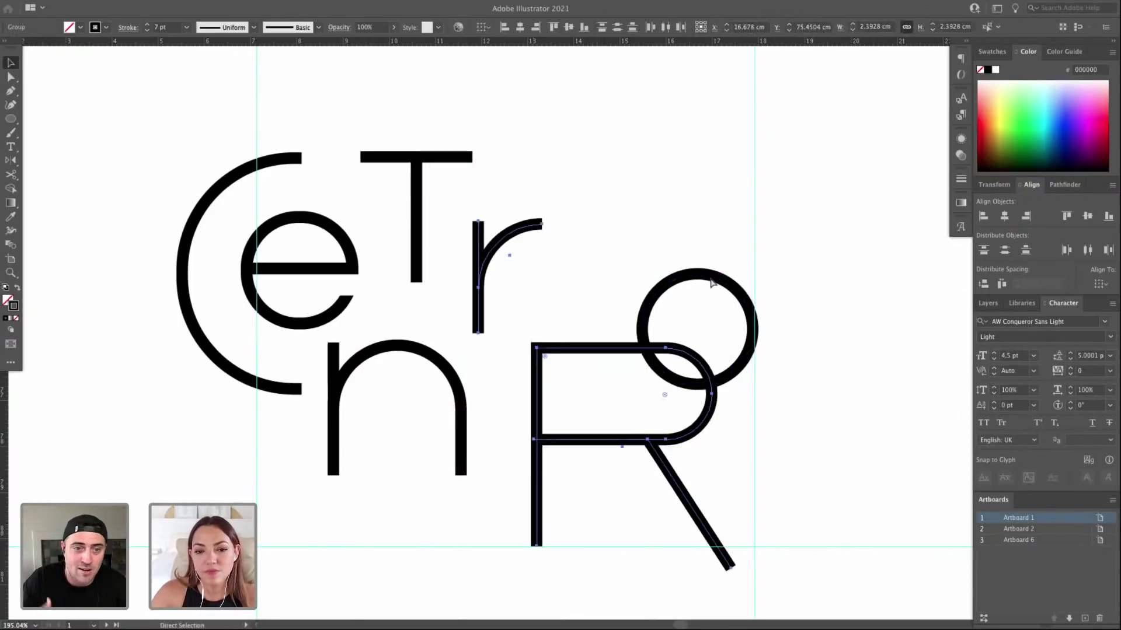
key("ctrl+z")
Delete the large R and lengthen the small r's stem straight down to nearly the n's base.
left_click(601, 350)
key("Delete")
left_click(578, 270)
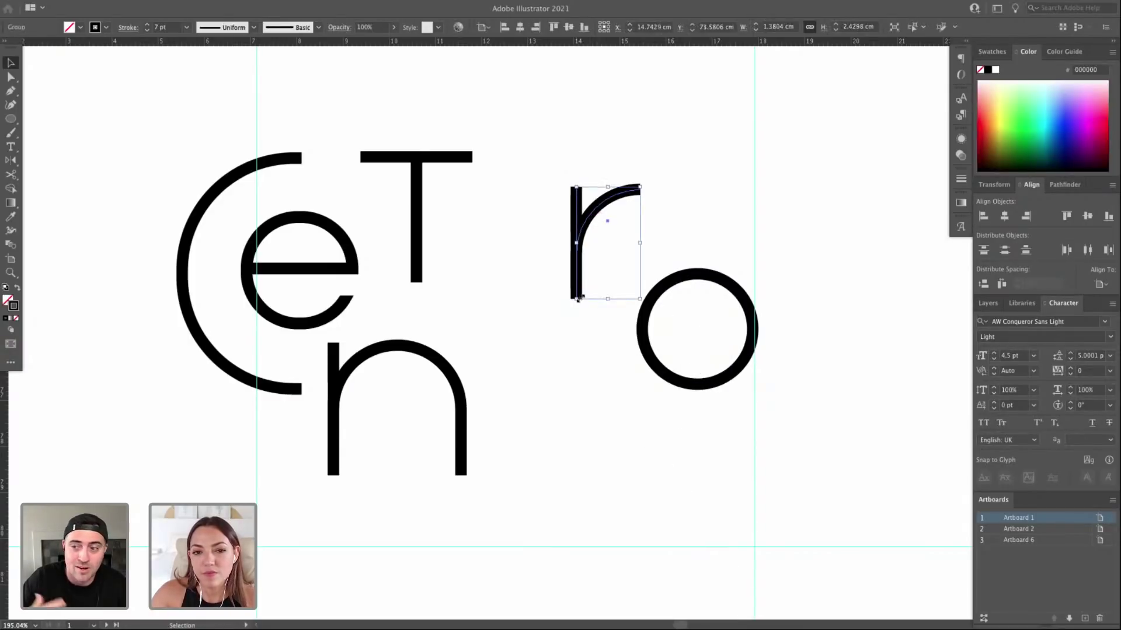
key("a")
left_click(577, 300)
left_click_drag(577, 300, 593, 466)
Tuck the o under the r's arm, and move the r and o together left toward the T.
key("v")
left_click_drag(729, 284, 689, 235)
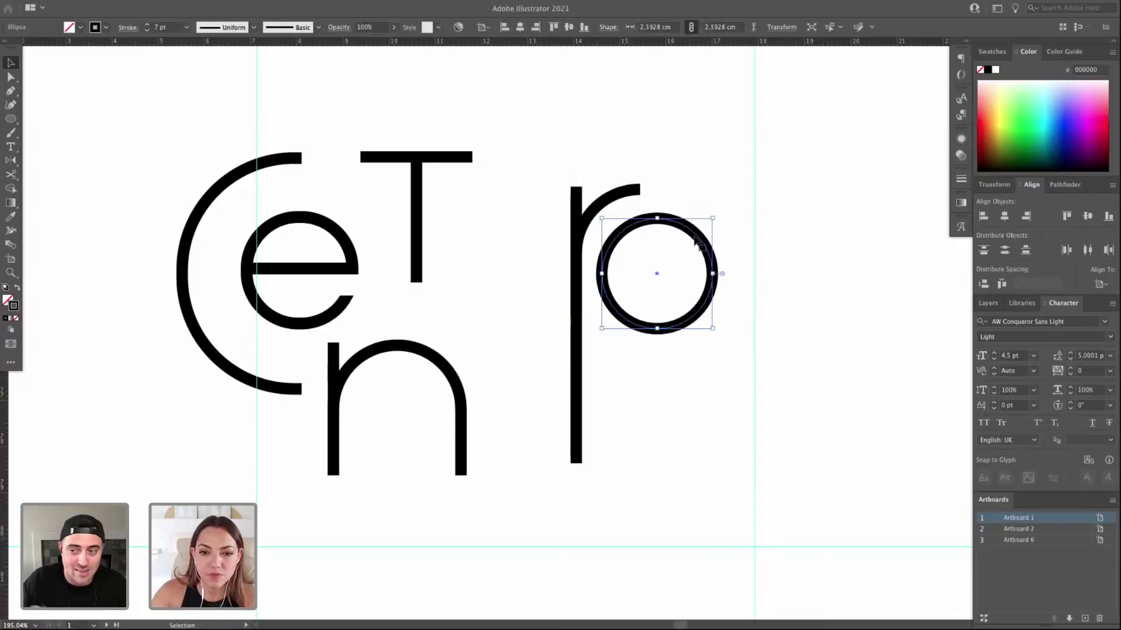
left_click(629, 291)
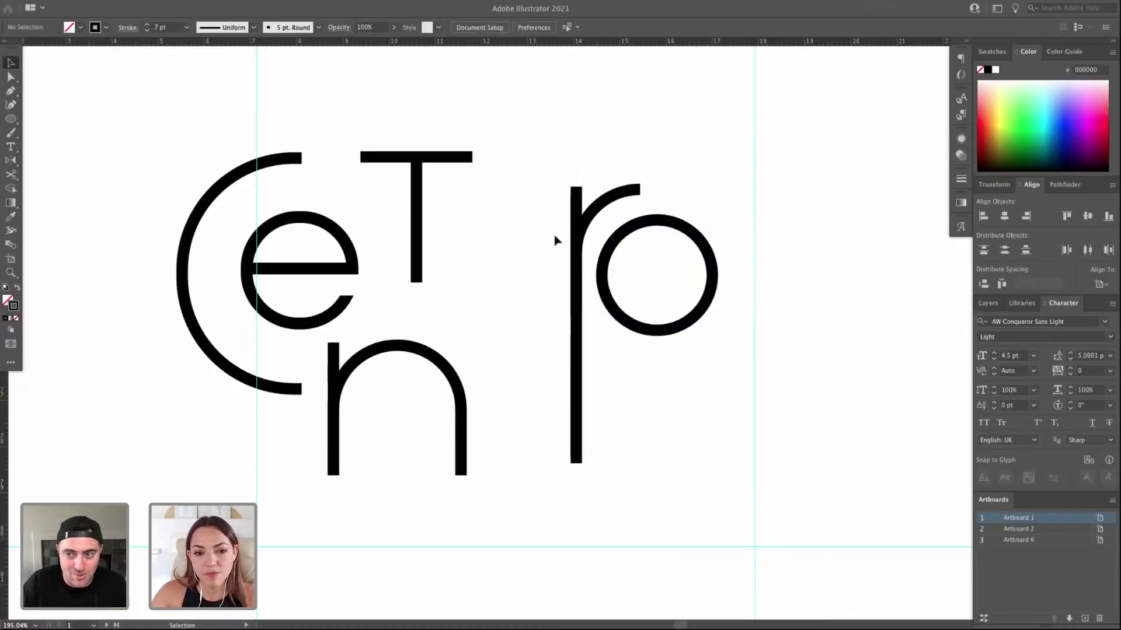
left_click_drag(550, 216, 532, 271)
left_click(711, 340)
Delete the n's arch and duplicate its remaining vertical stem to the right at the same height.
scroll(711, 341, "left", 5)
left_click(506, 343)
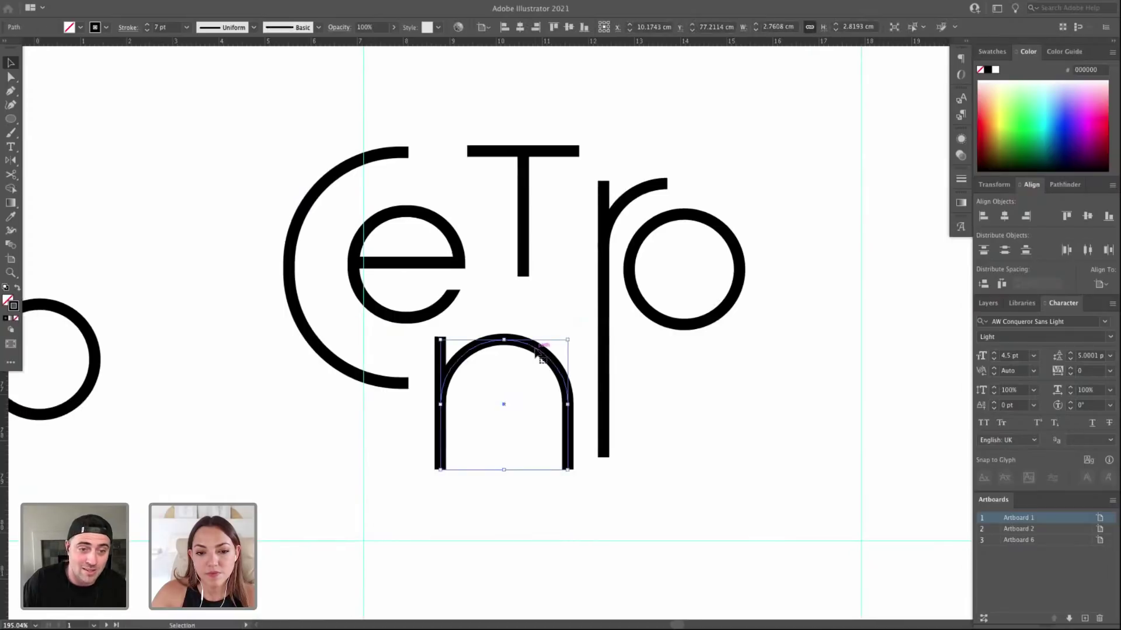
key("a")
key("Delete")
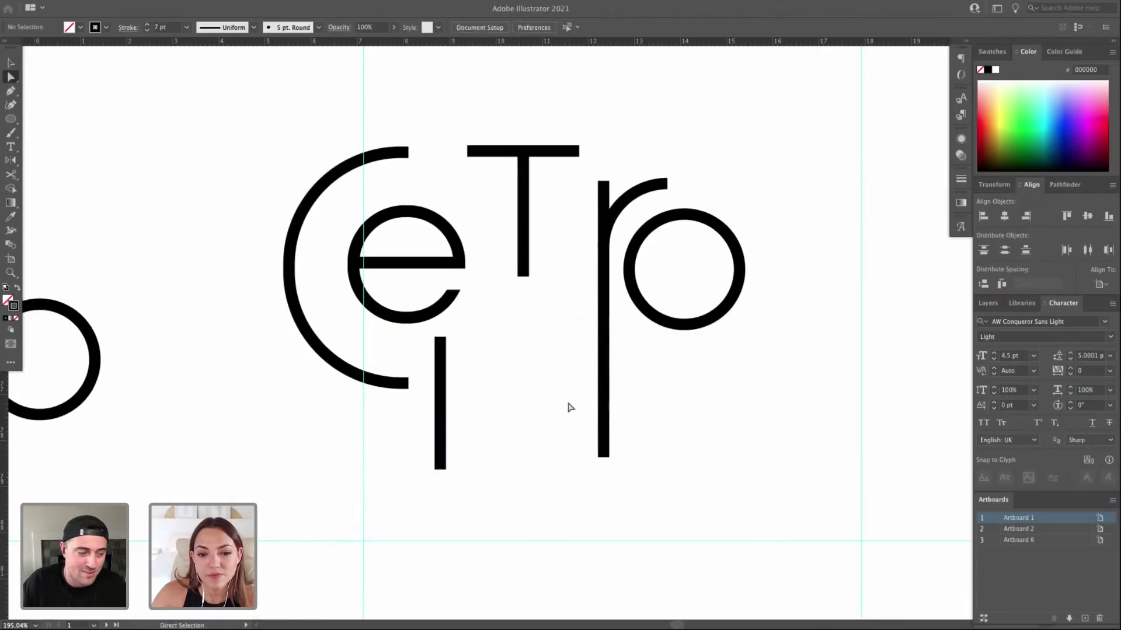
key("v")
left_click(442, 409)
left_click_drag(442, 412, 565, 411, "alt")
Join the two stems with a diagonal Pen segment to form a capital N, and shift it right toward the r's stem.
key("a")
left_click(442, 339)
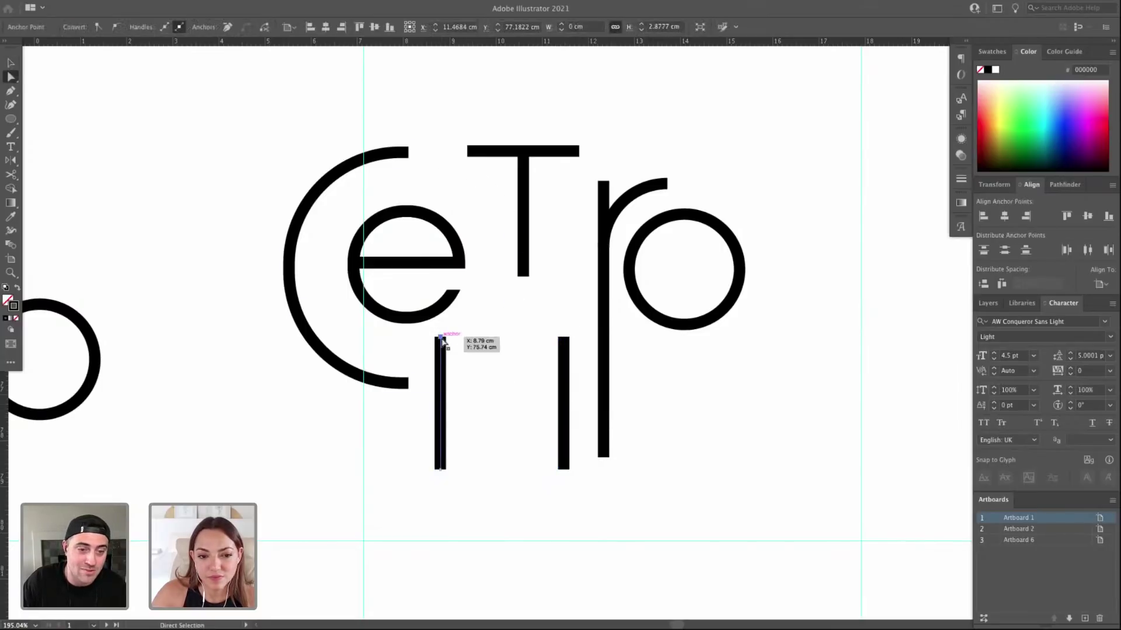
key("p")
left_click(442, 338)
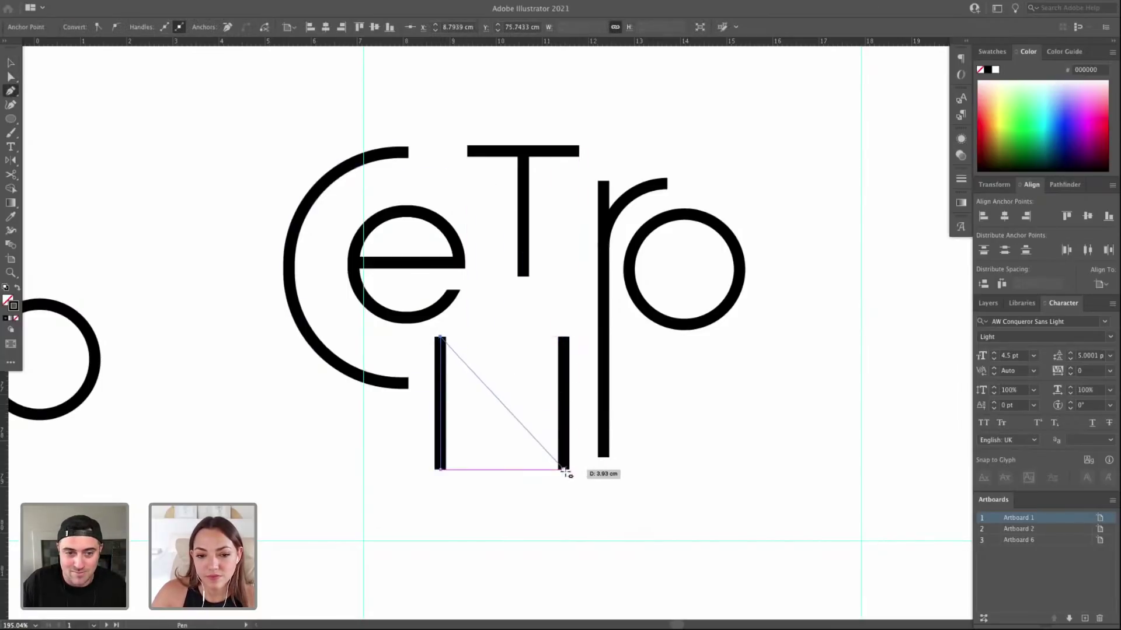
left_click(563, 470)
key("v")
left_click_drag(564, 421, 579, 424)
key("a")
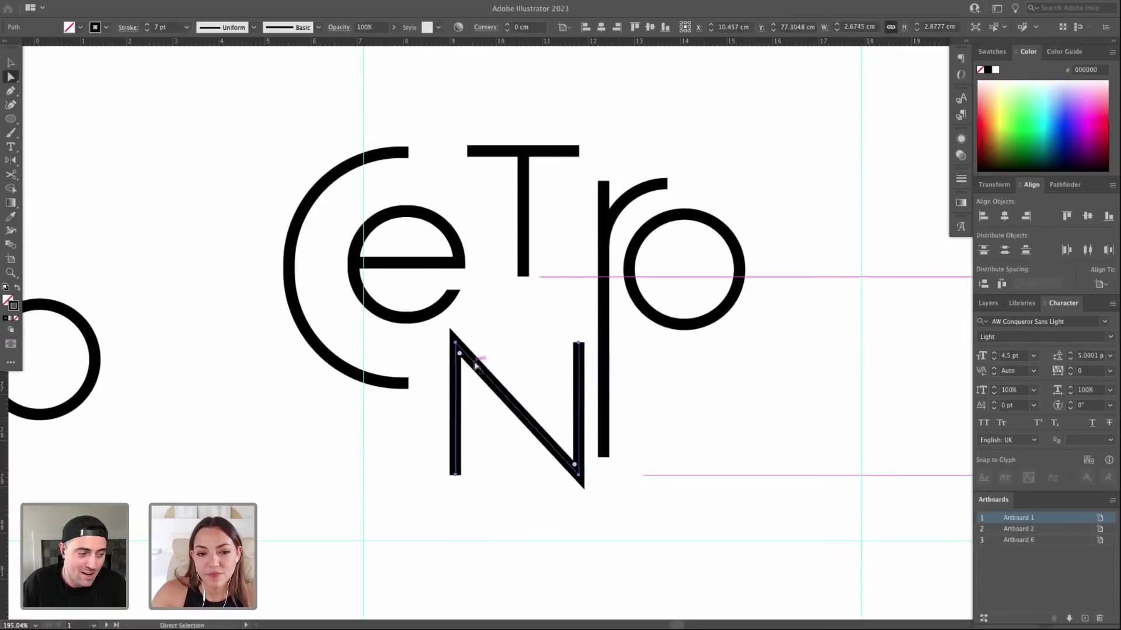
key("super+minus")
key("super+minus")
key("super+minus")
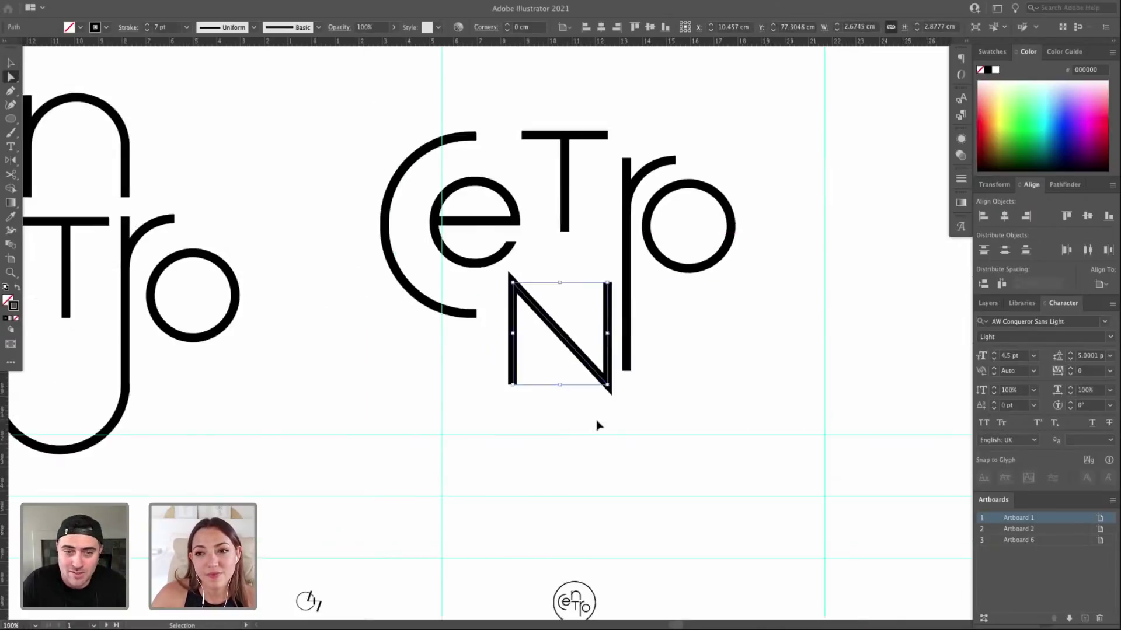
Move the capital N down and right into the empty space below the o, clear of the other letters.
key("z")
left_click_drag(460, 198, 664, 370)
left_click_drag(617, 363, 615, 231)
key("v")
left_click(475, 366)
left_click_drag(476, 367, 649, 395)
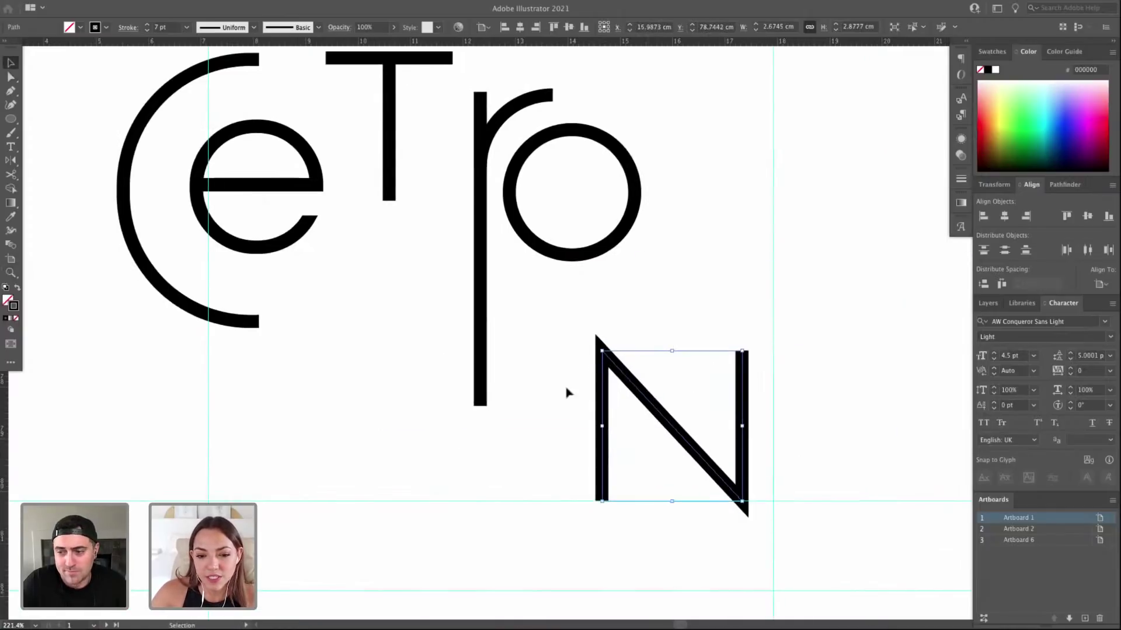
Cover the N's pointed upper-left corner with a white, strokeless rectangle about 1.85 by 0.43 cm, aligned to its stem tops.
left_click(654, 395)
left_click_drag(749, 349, 538, 328)
key("i")
left_click(631, 308)
key("v")
left_click_drag(750, 340, 634, 339)
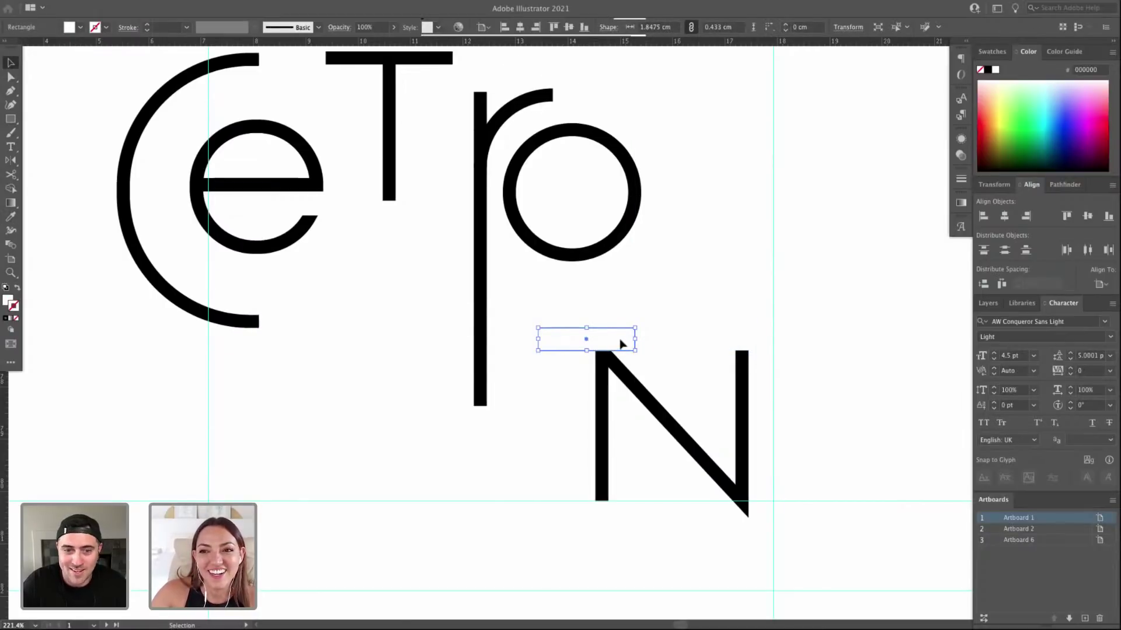
Copy the white rectangle onto the N's lower-right spike, aligned to the base of its stems.
left_click_drag(625, 343, 786, 512)
scroll(638, 466, "up", 5)
left_click_drag(536, 365, 522, 348)
scroll(521, 348, "down", 5)
scroll(520, 348, "down", 2)
left_click(609, 249)
Expand the stroked N into a filled outline shape.
key("f")
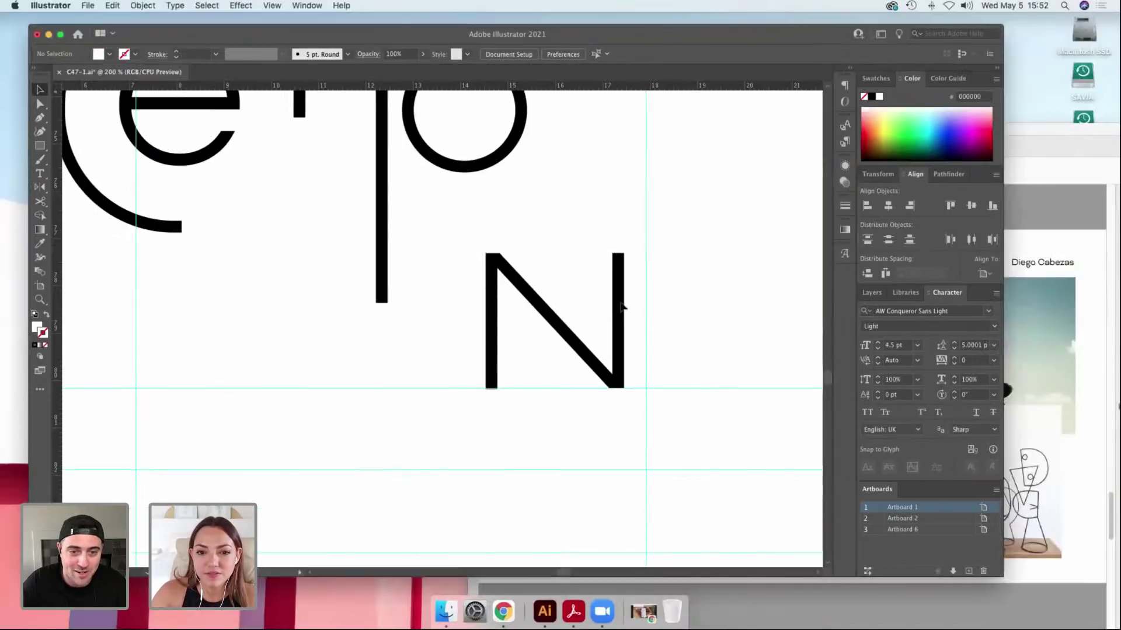
left_click(620, 304)
left_click(143, 6)
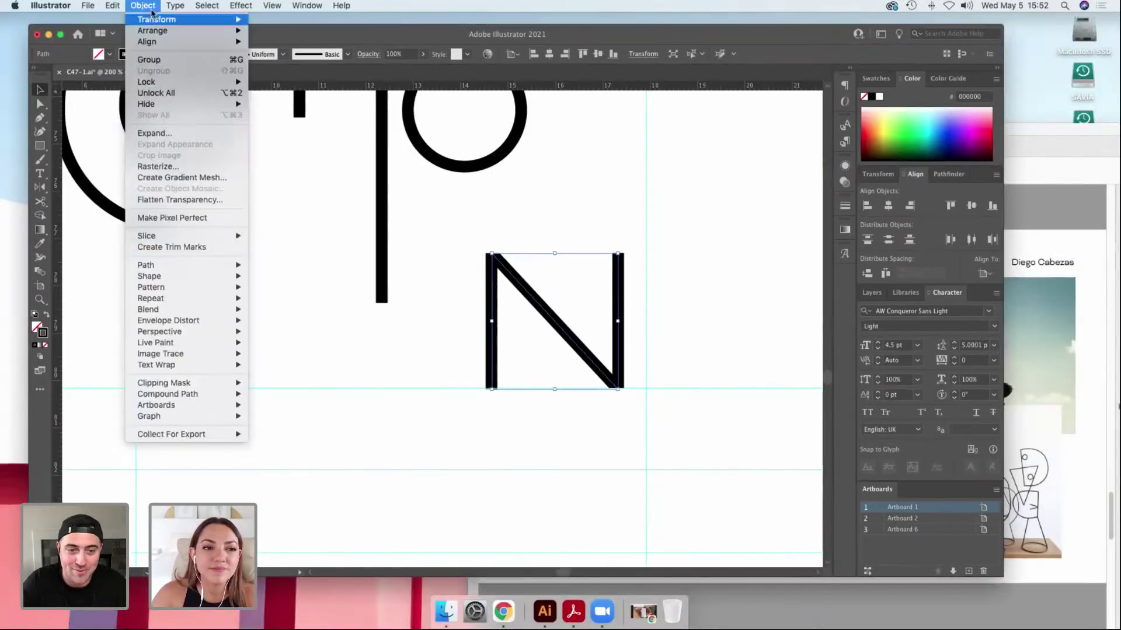
left_click(176, 133)
key("Return")
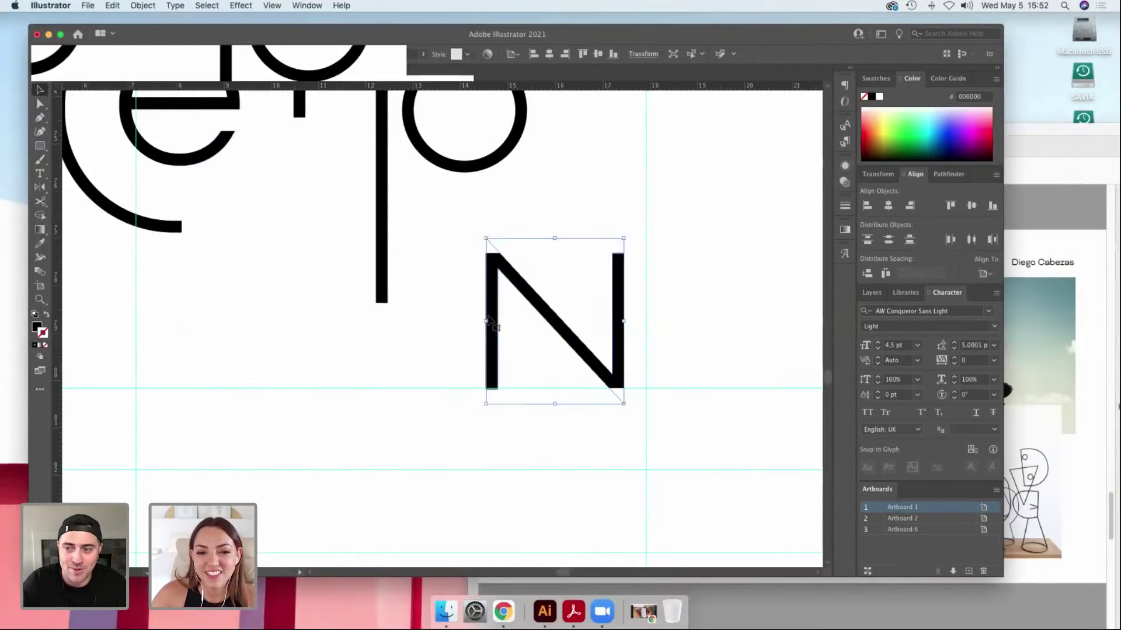
Select the expanded N with both white rectangles and split them with Pathfinder's Divide.
key("f")
key("f")
scroll(573, 335, "up", 5)
left_click(735, 313)
key("f")
left_click_drag(576, 310, 698, 310)
left_click_drag(773, 492, 529, 278)
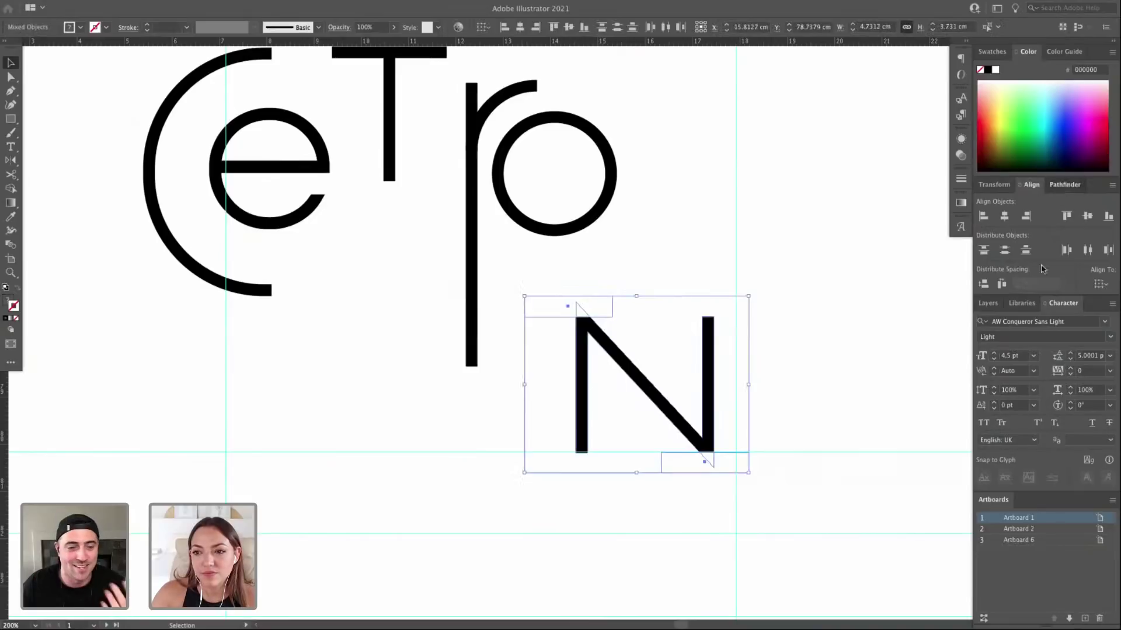
left_click(1064, 184)
left_click(985, 246)
Delete the divided N, and clear its leftover invisible pieces in Outline view.
left_click(718, 334)
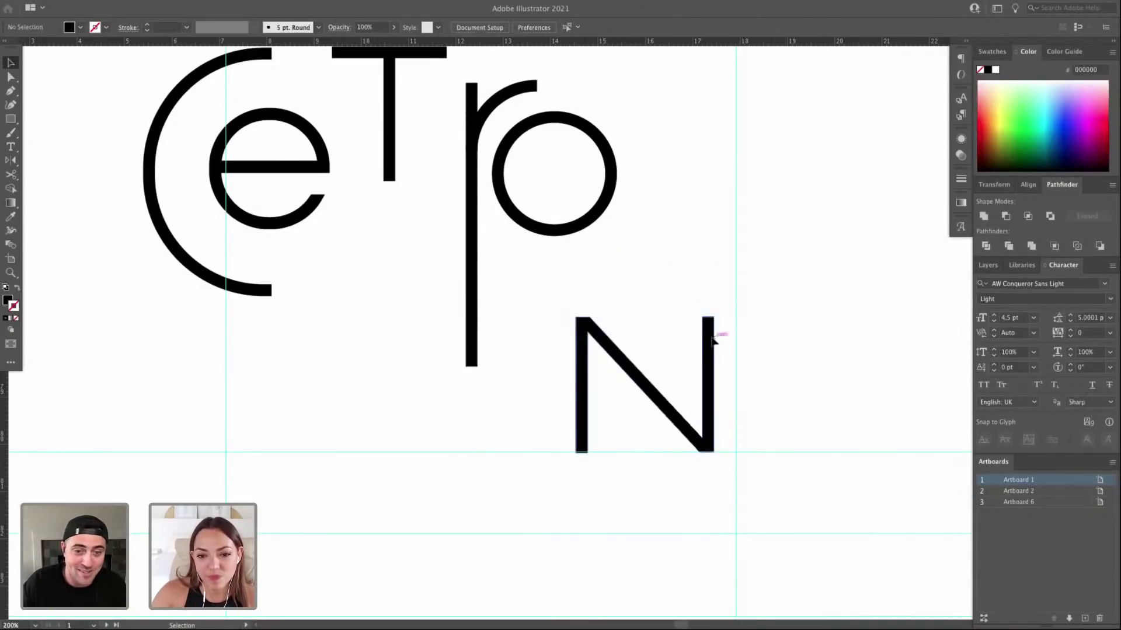
double_click(707, 341)
left_click(707, 343)
key("Delete")
double_click(569, 286)
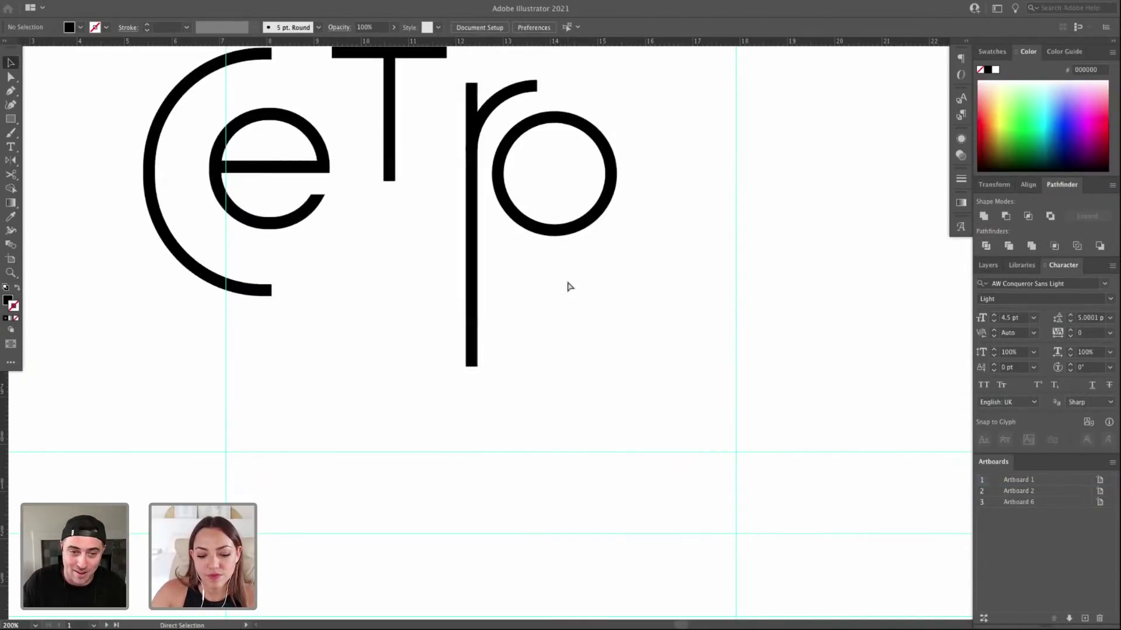
key("ctrl+y")
left_click_drag(532, 272, 799, 512)
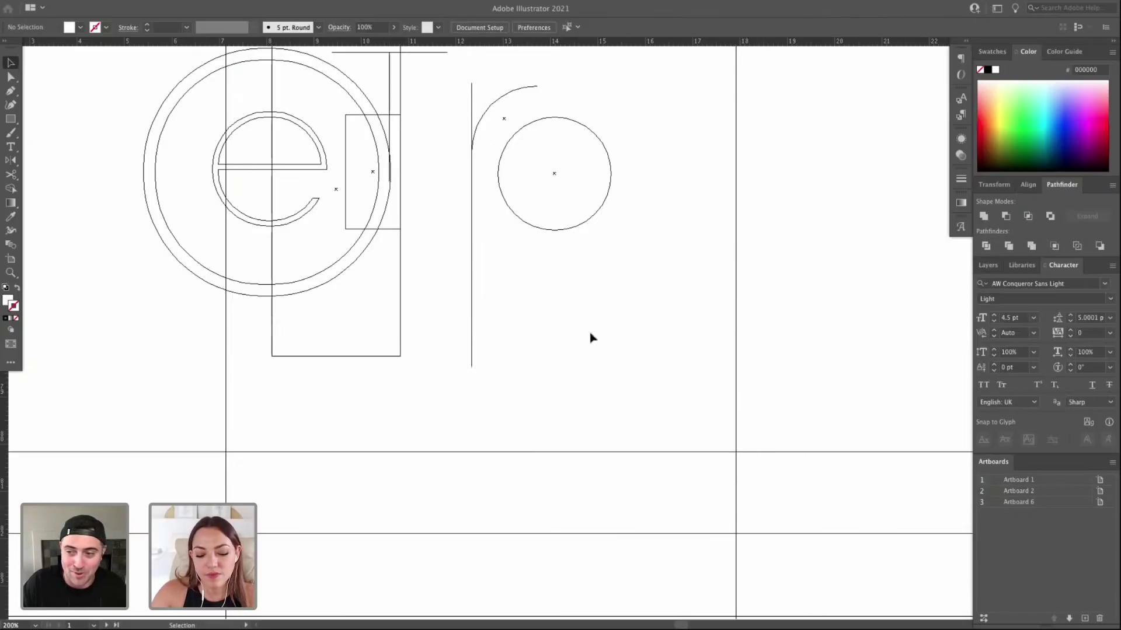
Return to the filled preview and move the N beneath the T, between the e and the r's stem.
key("ctrl+y")
key("ctrl+z")
scroll(611, 306, "up", 3)
scroll(611, 305, "left", 2)
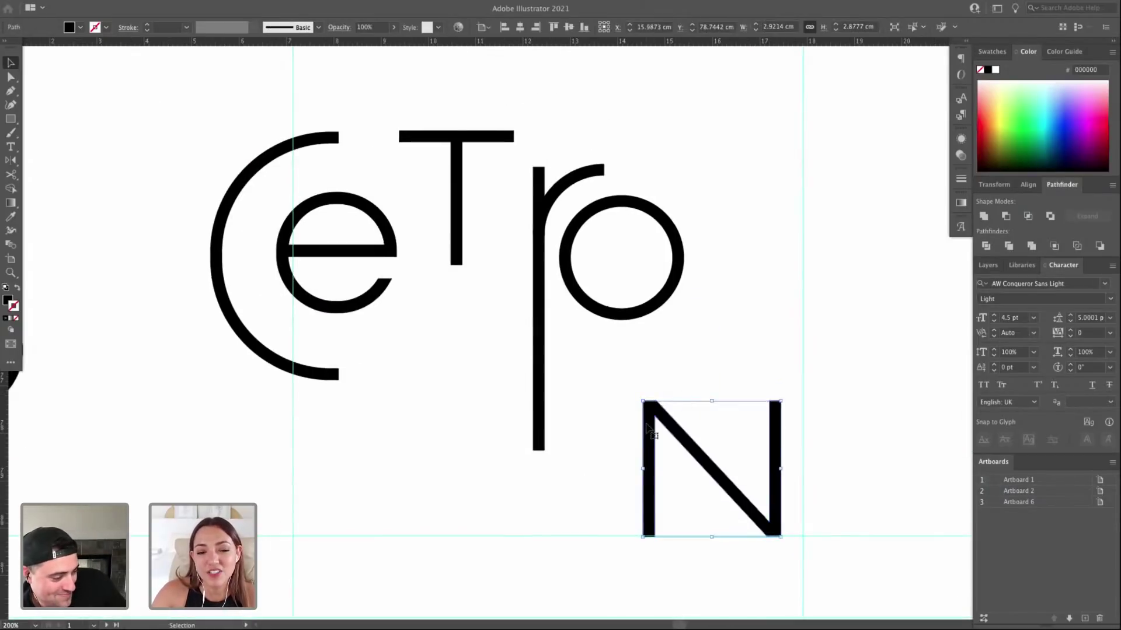
left_click_drag(662, 420, 403, 348)
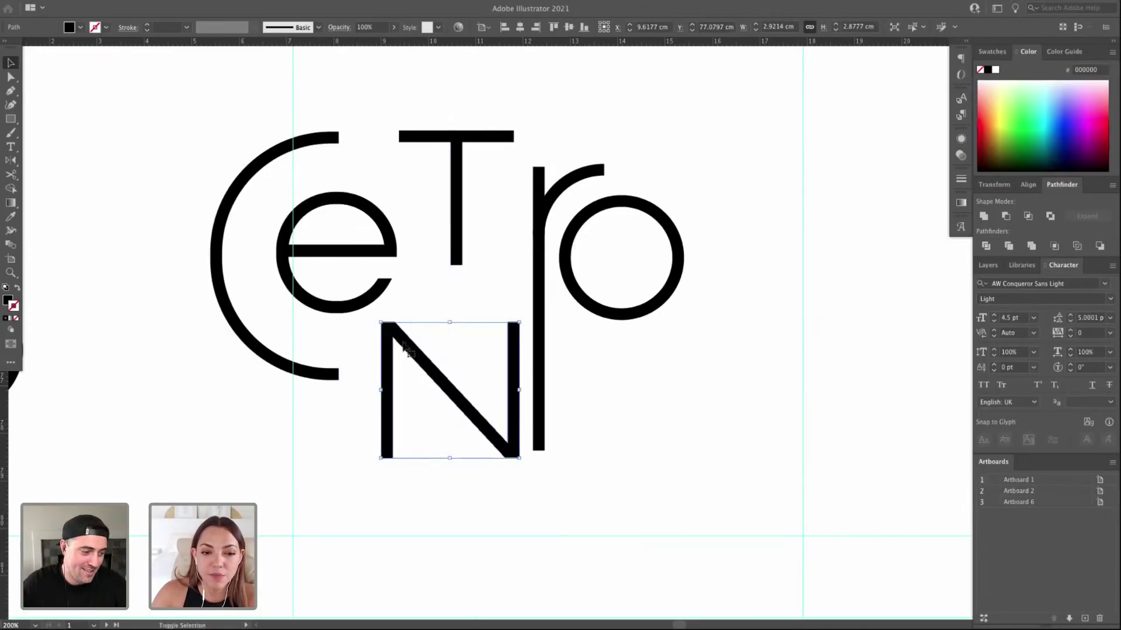
Move the r and o together to the right, clear of the T and N, and nudge the N slightly right.
left_click(552, 219)
left_click_drag(542, 209, 682, 209)
left_click(518, 341)
key("Right")
key("Right")
key("Right")
key("Right")
key("Right")
key("Right")
key("Right")
key("Right")
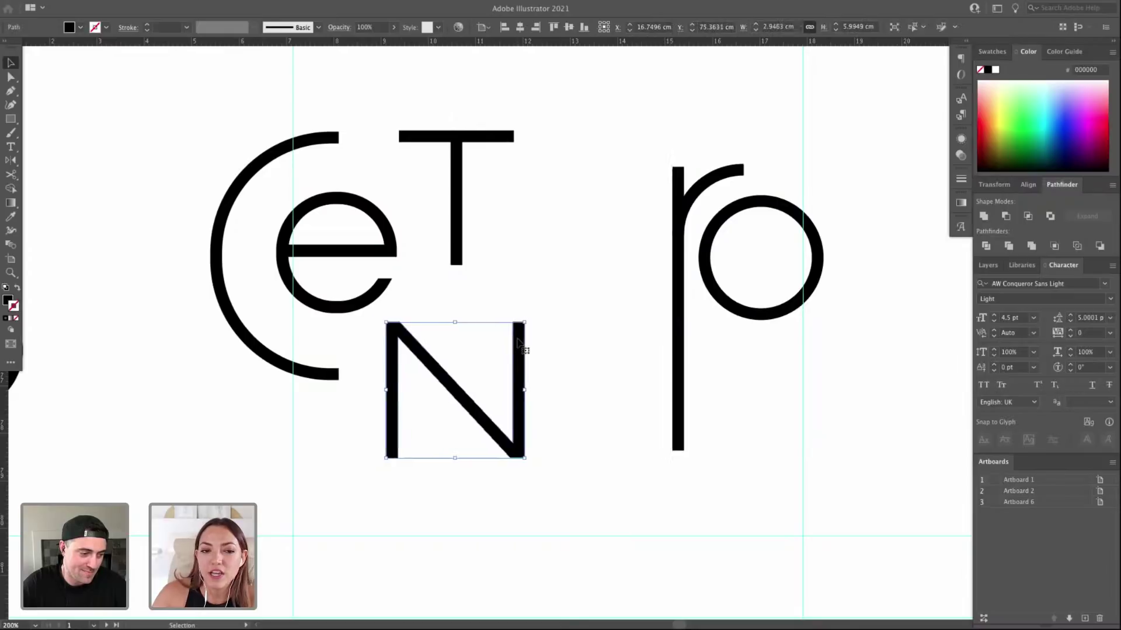
Try a slightly higher position for the N beneath the T.
left_click(519, 248)
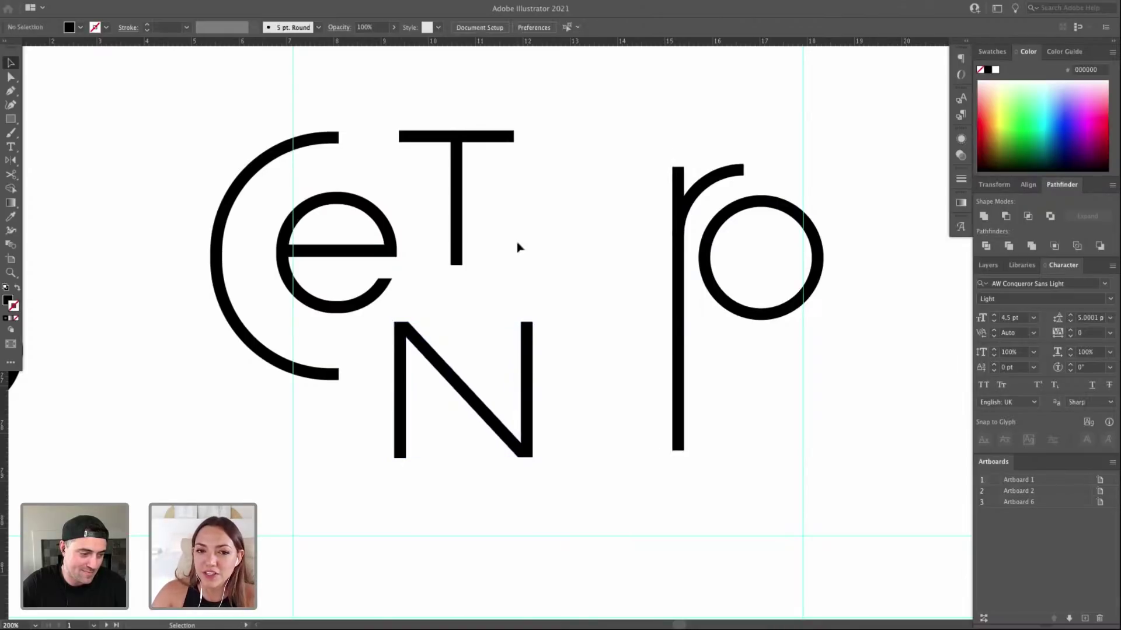
left_click(417, 344)
key("Up")
key("Up")
key("Up")
key("Up")
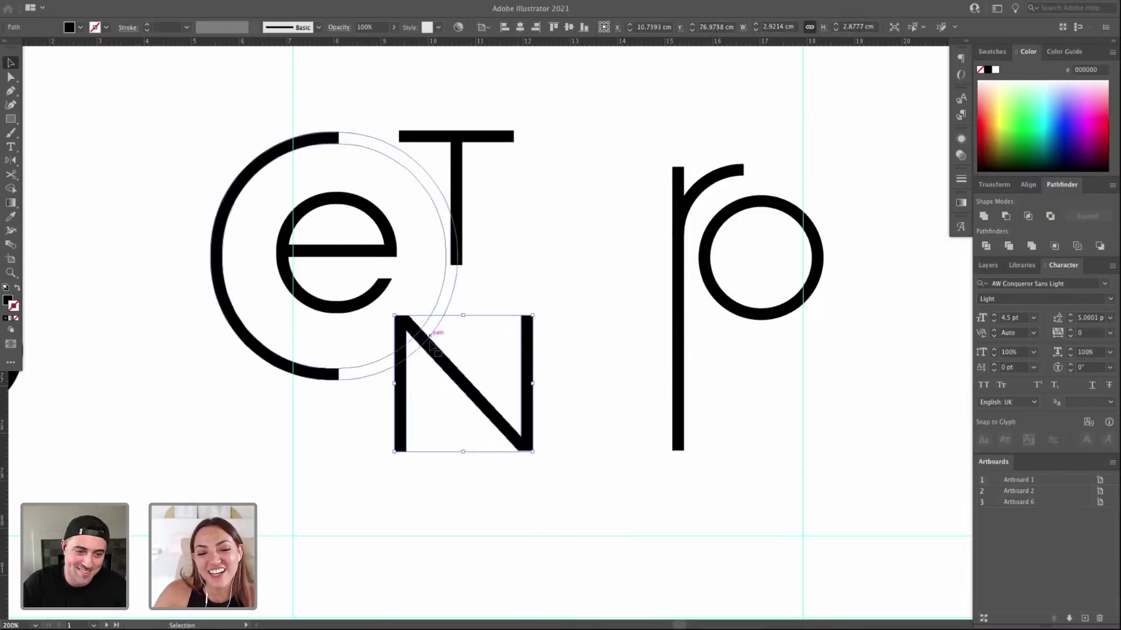
key("Down")
key("Down")
key("Down")
key("Down")
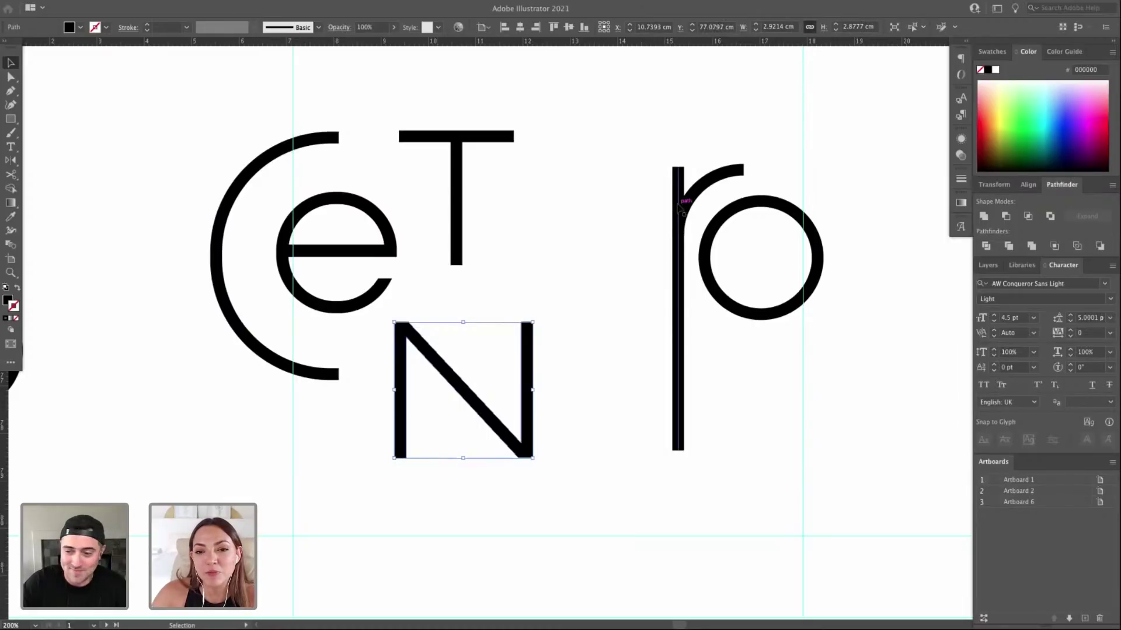
Shorten the r's stem from its lower end to about 3.1 cm, ending near the base of the o.
left_click(680, 206)
key("a")
left_click(677, 450)
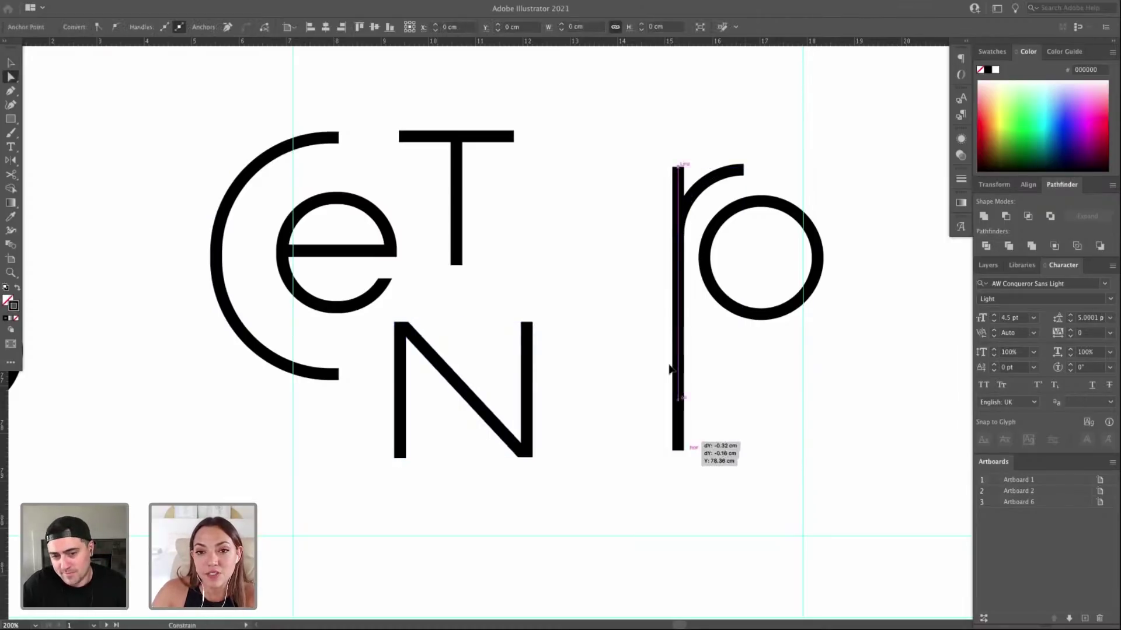
left_click_drag(680, 309, 680, 314)
Move the r and o back left so the r's stem lines up with the N's right stem, and lower them onto it.
key("v")
left_click_drag(863, 337, 639, 170)
left_click_drag(784, 209, 630, 204)
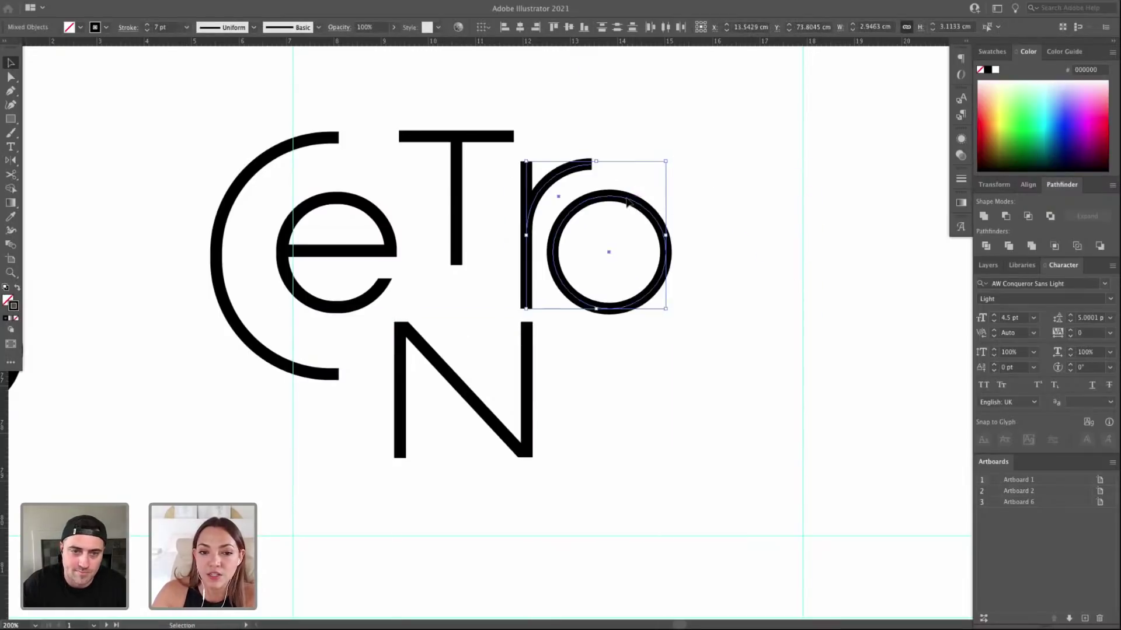
key("shift+Down")
key("shift+Down")
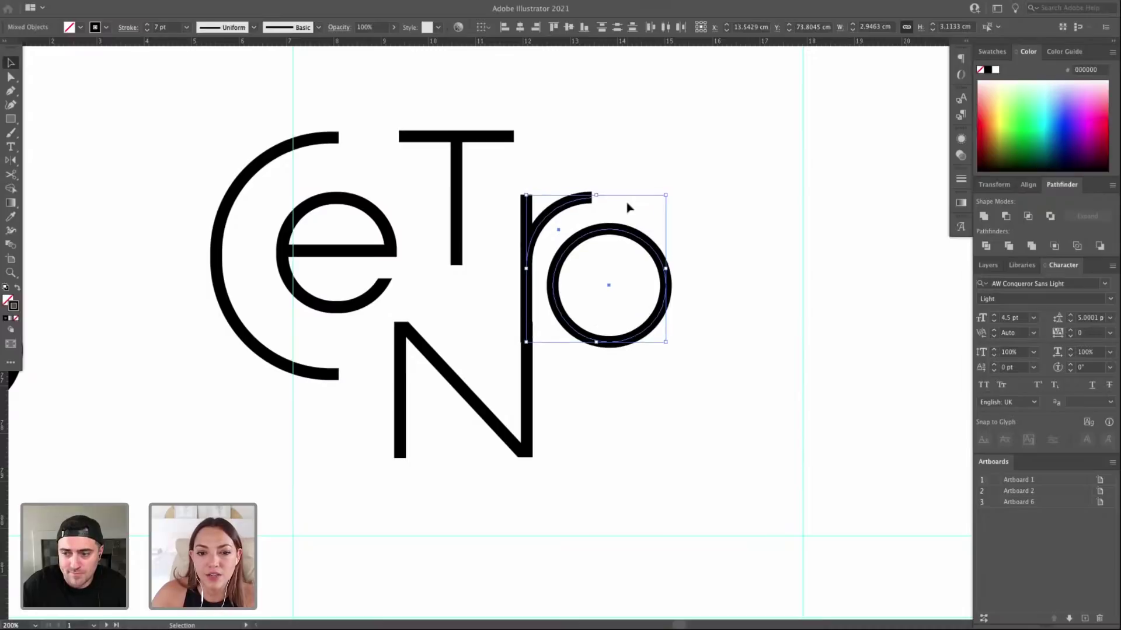
key("shift+Down")
key("shift+Down")
scroll(713, 395, "up", 5)
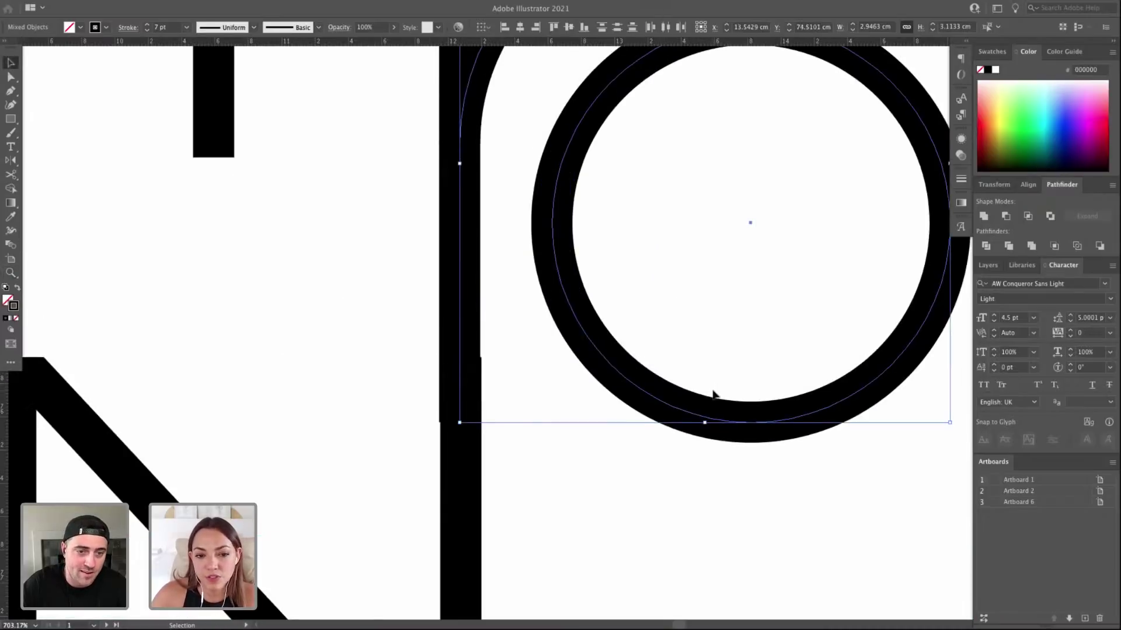
Nudge the r and o upward to open a small gap between the r's stem and the N's right stem.
key("Up")
key("Up")
key("Up")
key("Up")
key("Up")
key("Up")
key("Up")
key("a")
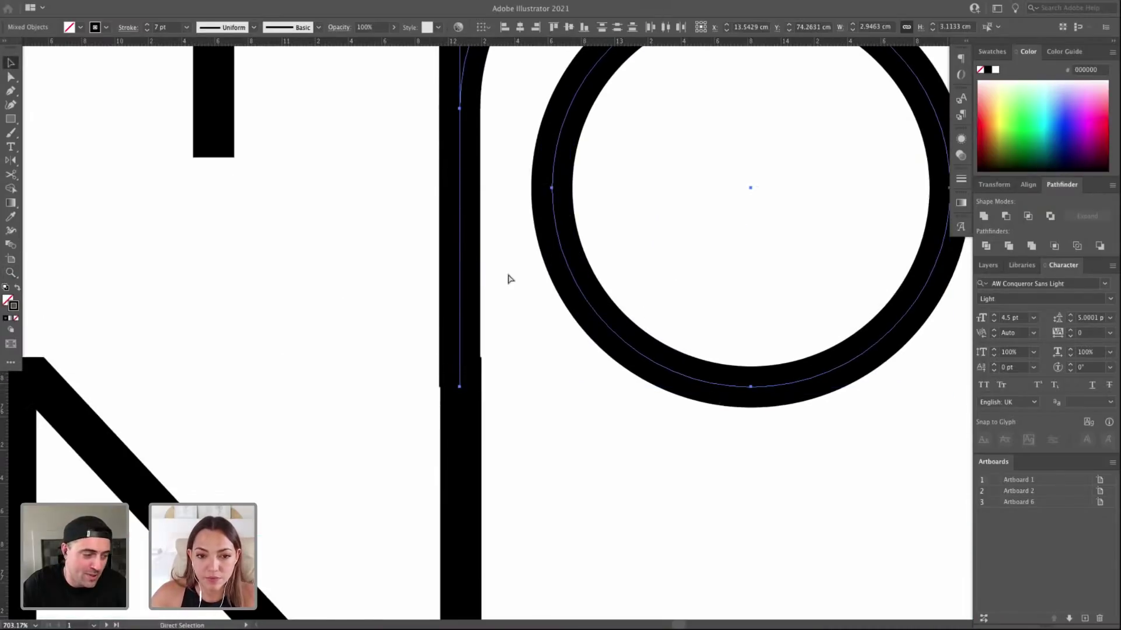
key("super+y")
key("super+y")
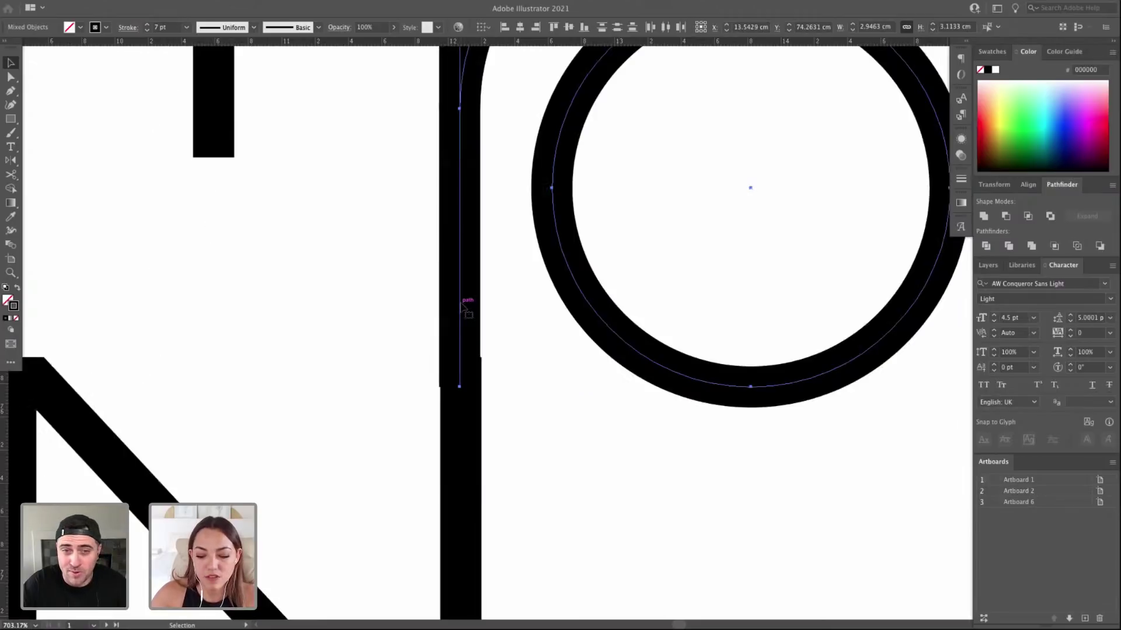
key("Right")
key("Up")
key("Left")
key("Up")
key("Up")
key("Up")
key("Up")
key("Up")
key("Up")
key("Up")
key("Up")
key("Up")
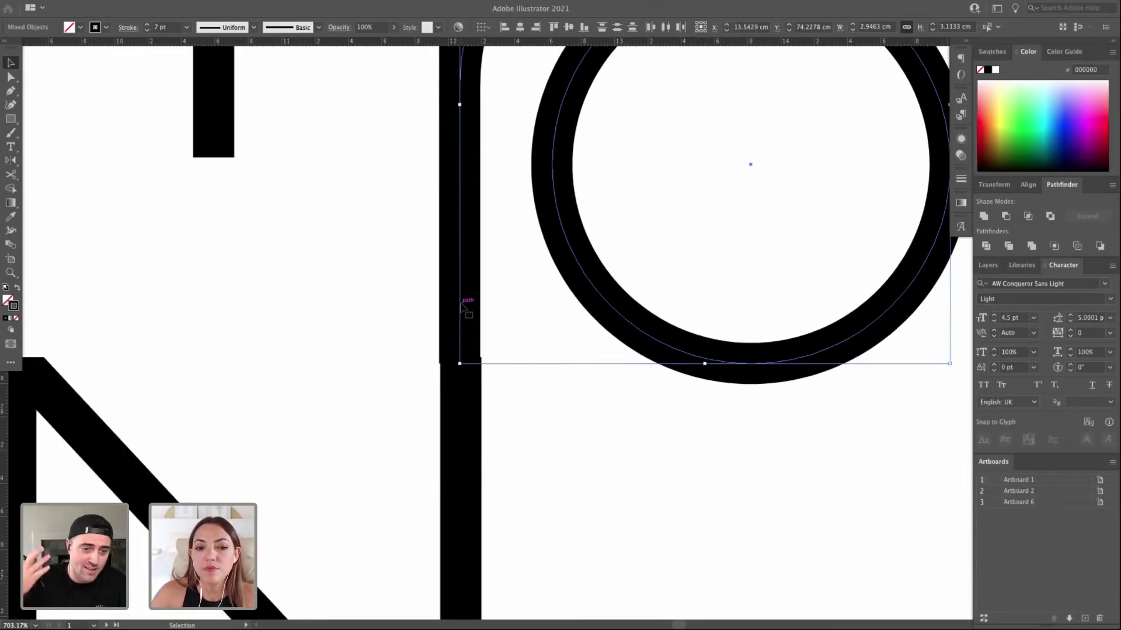
key("Up")
key("Up")
key("Up")
key("Up")
key("Up")
key("Up")
key("Up")
key("Up")
key("Up")
key("Up")
Widen the gap above the N's right stem by raising the r and o a little more.
key("super+minus")
key("super+minus")
key("super+minus")
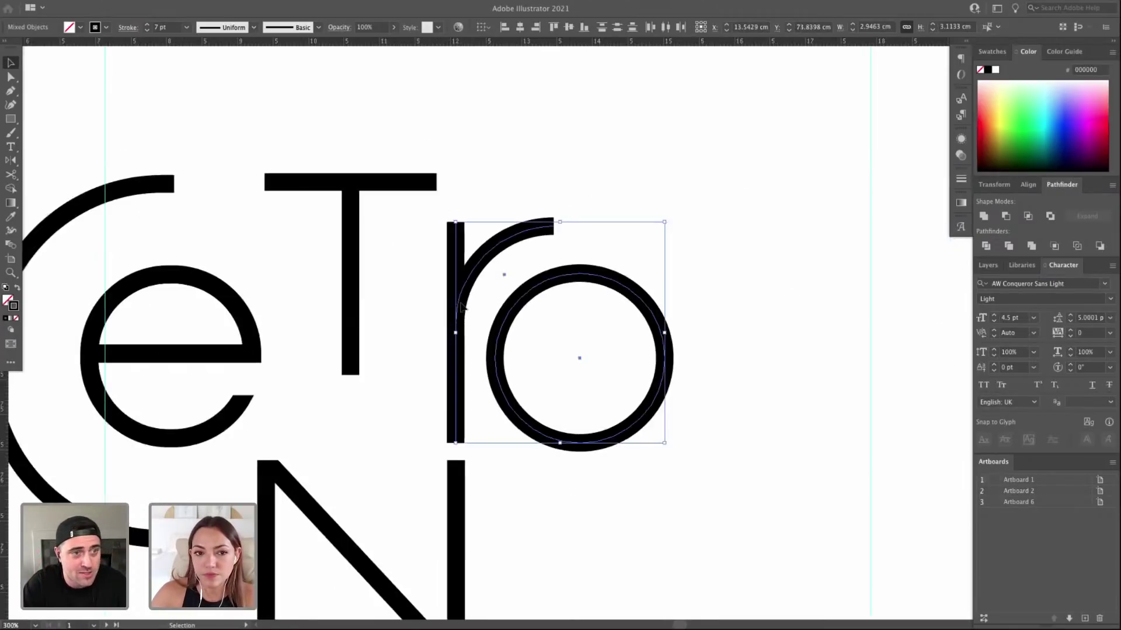
key("Up")
key("Up")
key("Up")
key("Up")
key("Up")
key("Up")
key("Up")
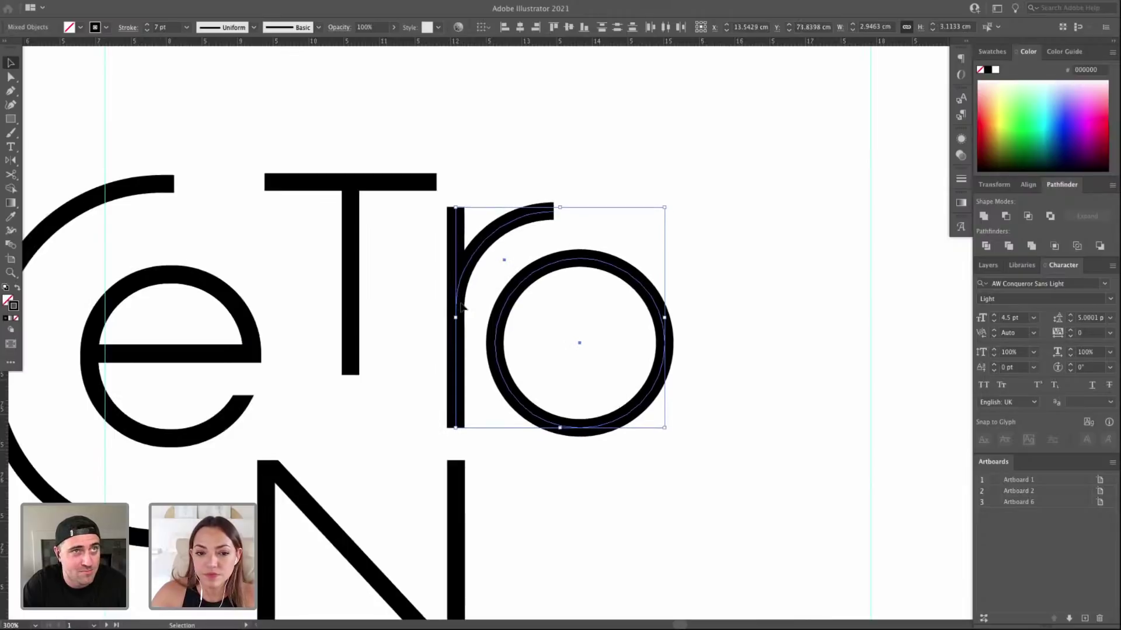
scroll(642, 303, "left", 3)
scroll(642, 304, "down", 2)
left_click(761, 290)
left_click_drag(613, 325, 620, 326)
left_click(757, 252)
key("super+minus")
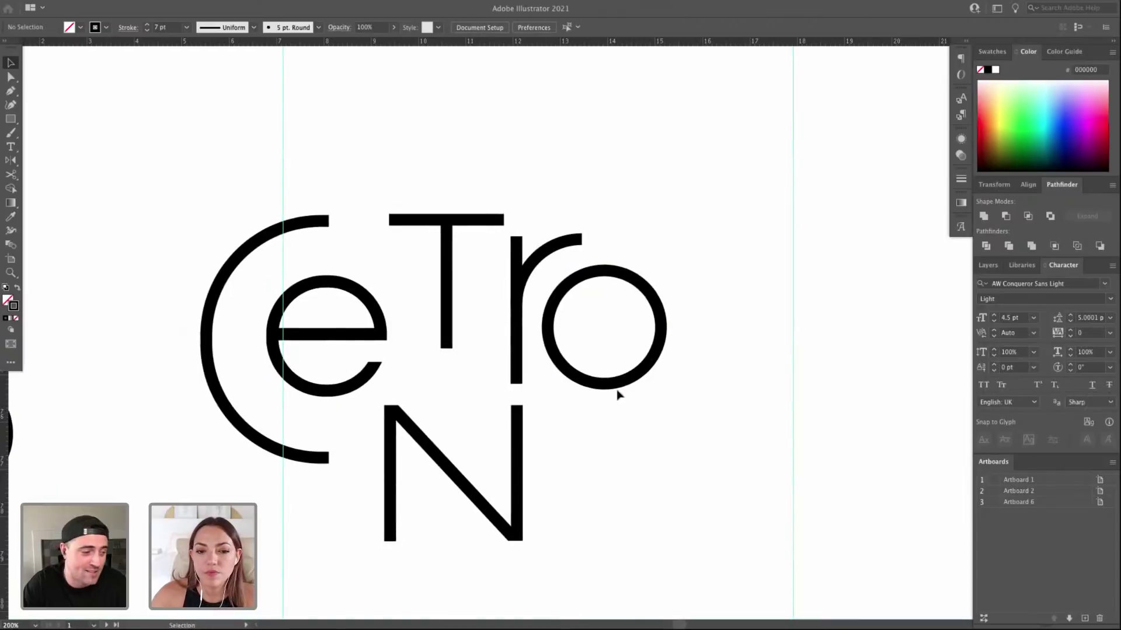
Shift the N slightly down and to the left, out of line with the r's stem.
scroll(653, 335, "left", 3)
scroll(624, 349, "down", 1)
left_click(601, 350)
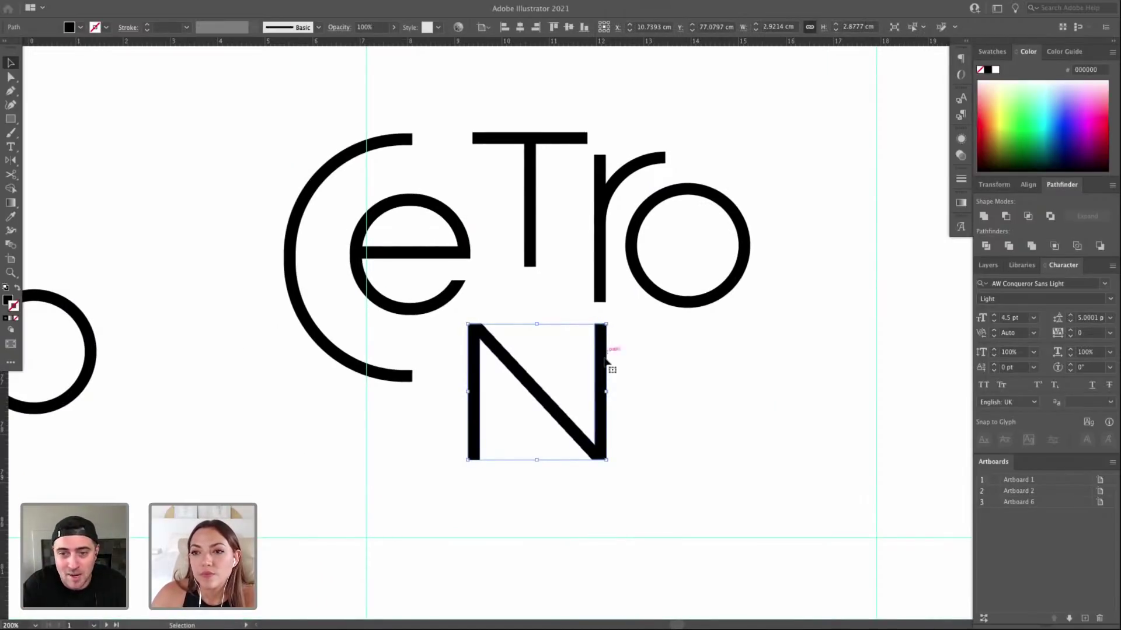
left_click_drag(601, 357, 573, 366)
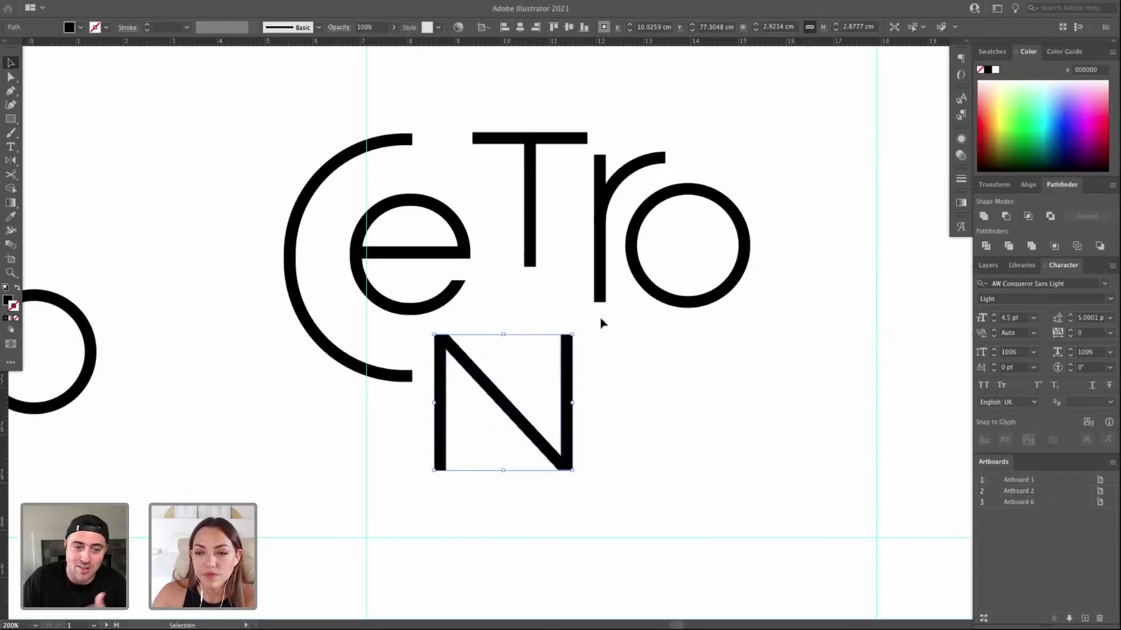
Lower the r and o so the foot of the r's stem sits beside the top of the N's right stem.
left_click_drag(702, 334, 618, 275)
left_click_drag(636, 163, 635, 226)
key("Left")
key("Up")
key("Up")
key("Up")
key("Up")
key("Up")
key("Up")
key("Up")
key("Up")
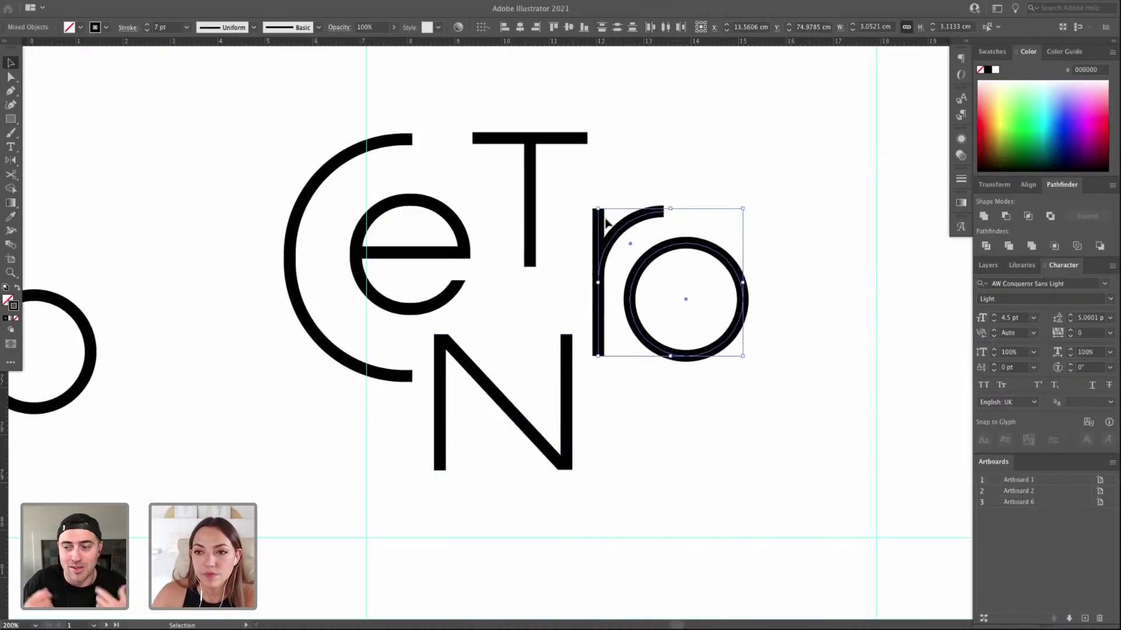
left_click(626, 196)
left_click_drag(717, 244, 657, 451)
left_click(719, 216)
Lengthen the T's stem downward between the N's two stems, ending level with the base of the r.
key("super+1")
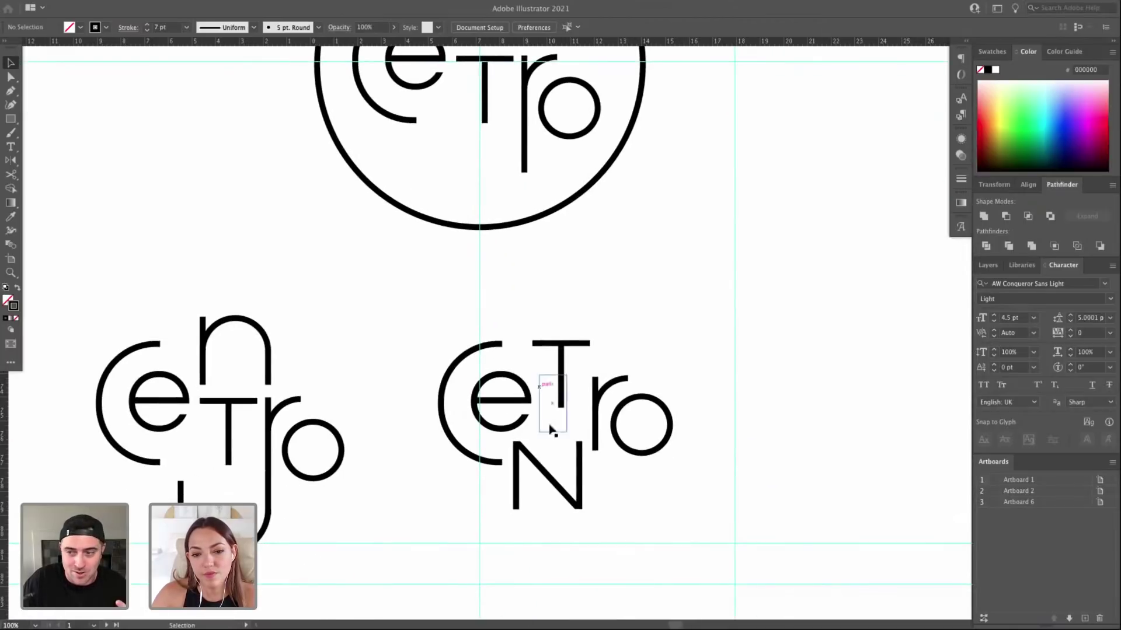
key("z")
left_click_drag(415, 286, 724, 542)
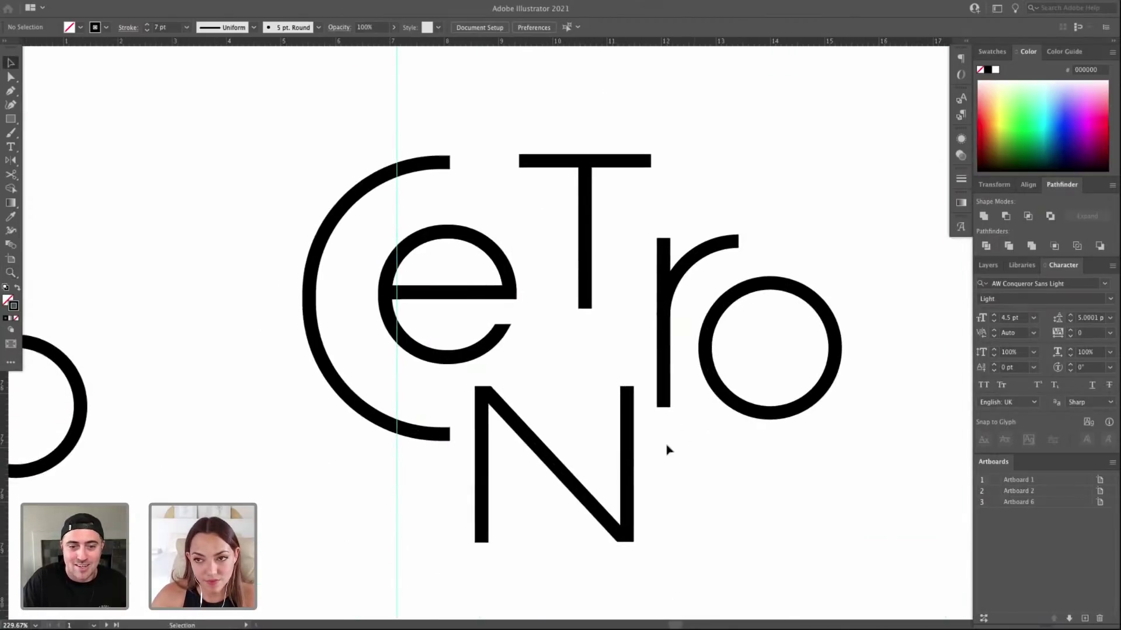
left_click(628, 429)
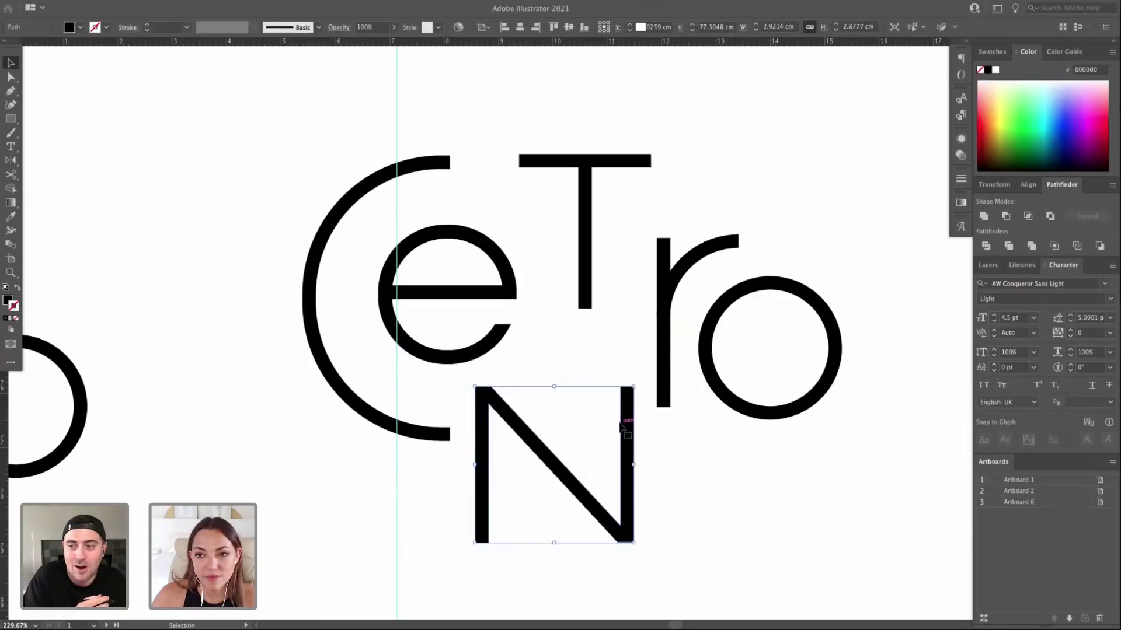
scroll(578, 425, "right", 3)
key("a")
left_click_drag(536, 315, 540, 415)
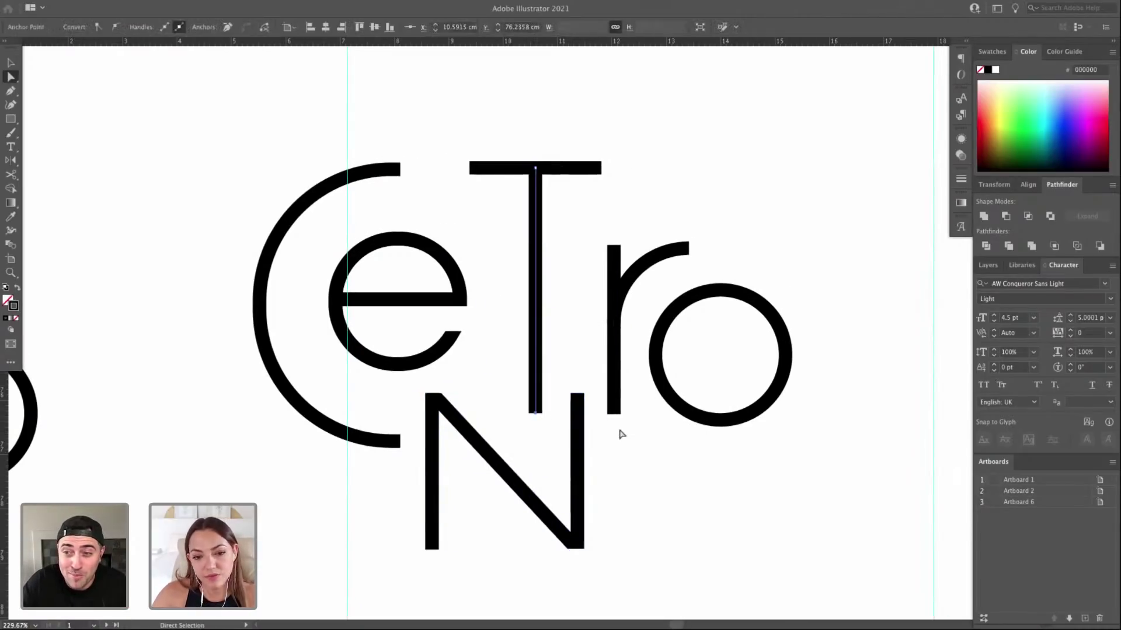
key("v")
left_click(618, 432)
scroll(608, 391, "down", 3)
left_click(525, 367)
left_click(588, 382)
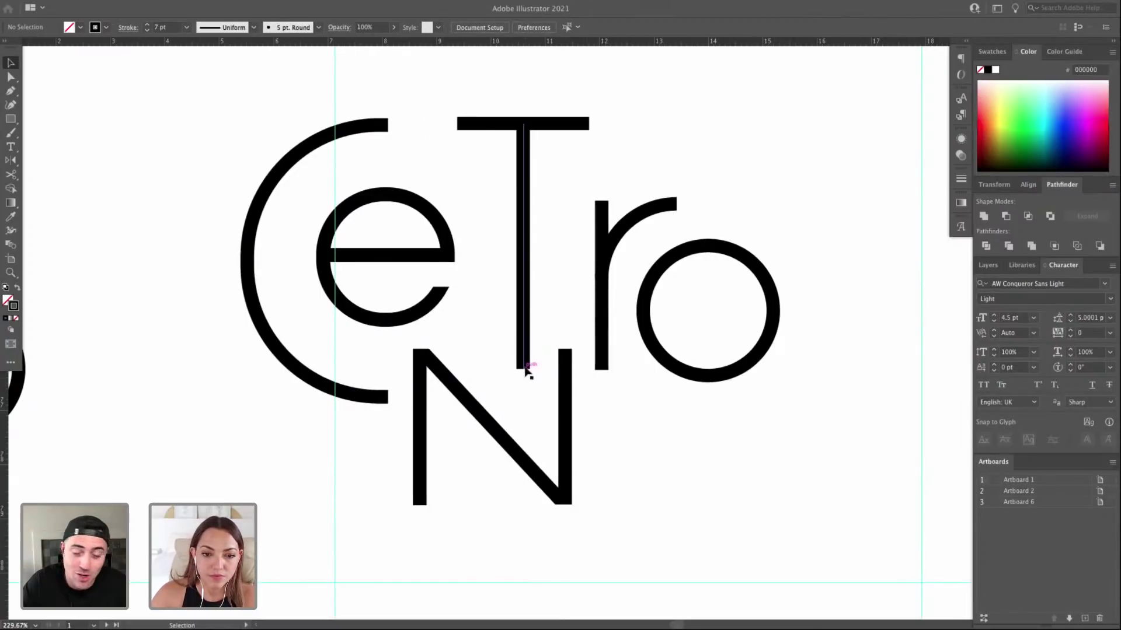
left_click(526, 369)
left_click(600, 401)
Exit full-screen mode and save C47-1.ai, continuing with the legacy format.
key("ctrl+minus")
key("ctrl+minus")
key("ctrl+minus")
key("ctrl+minus")
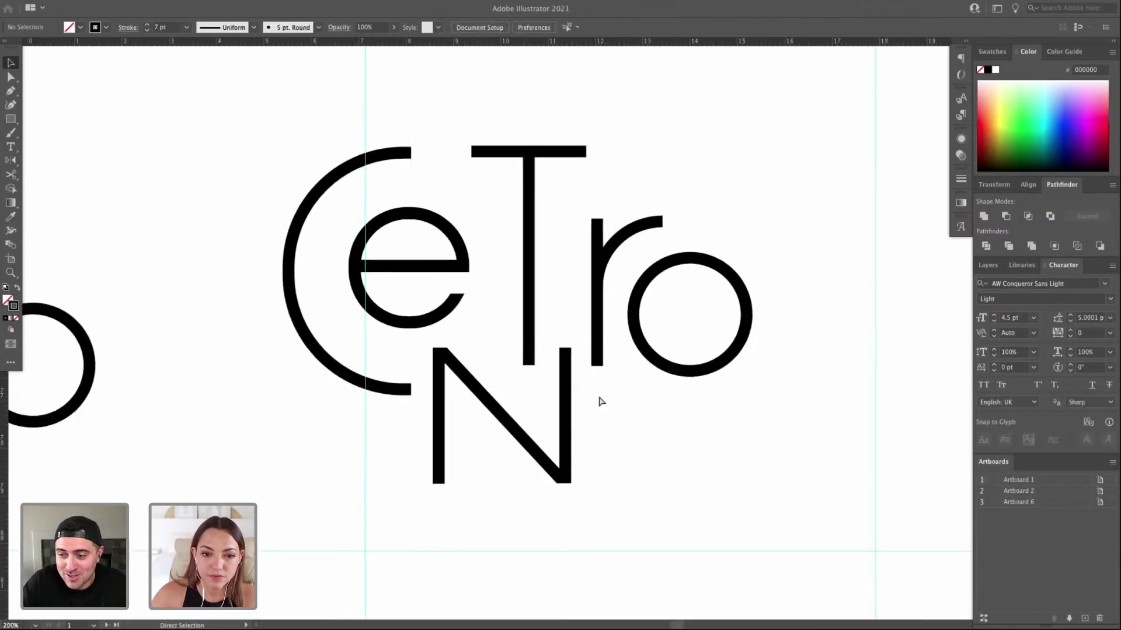
left_click_drag(650, 344, 639, 461)
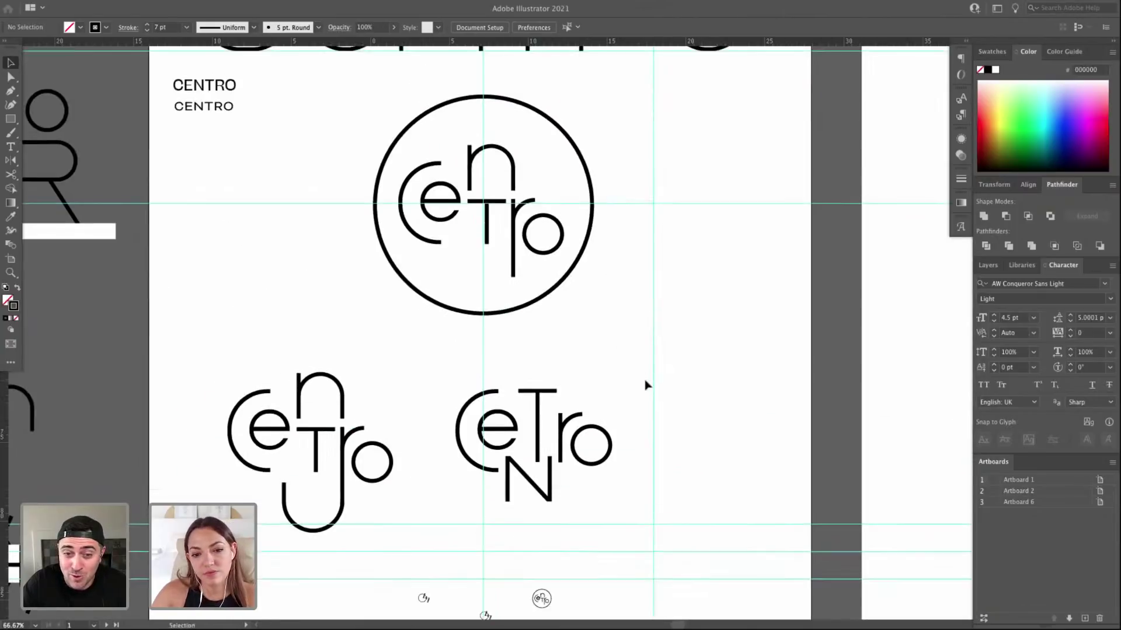
key("f")
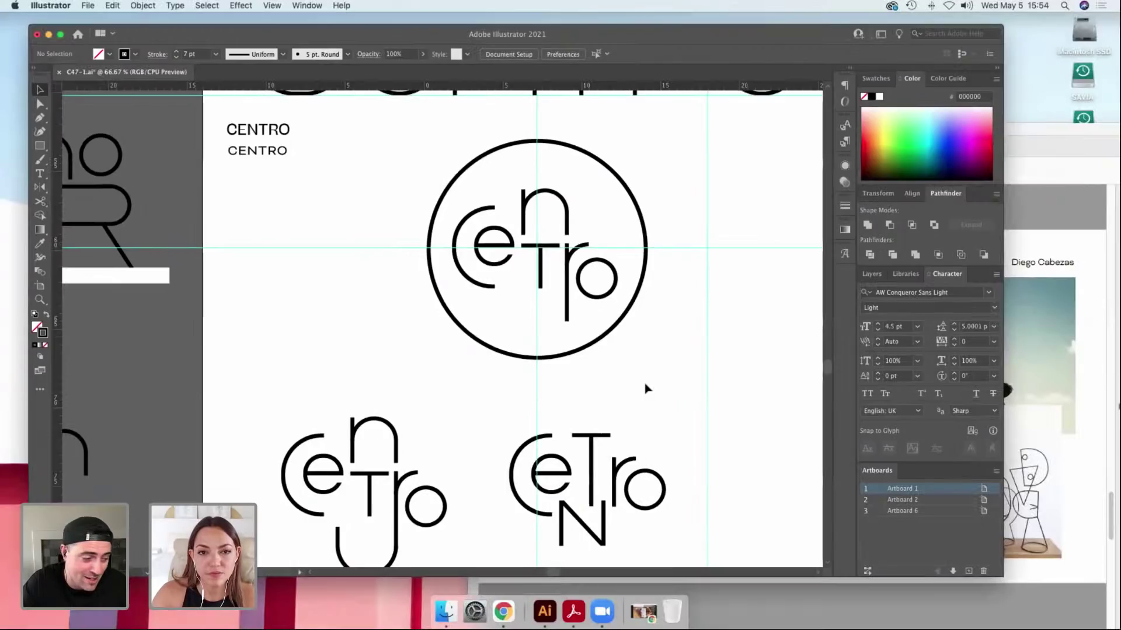
key("super+s")
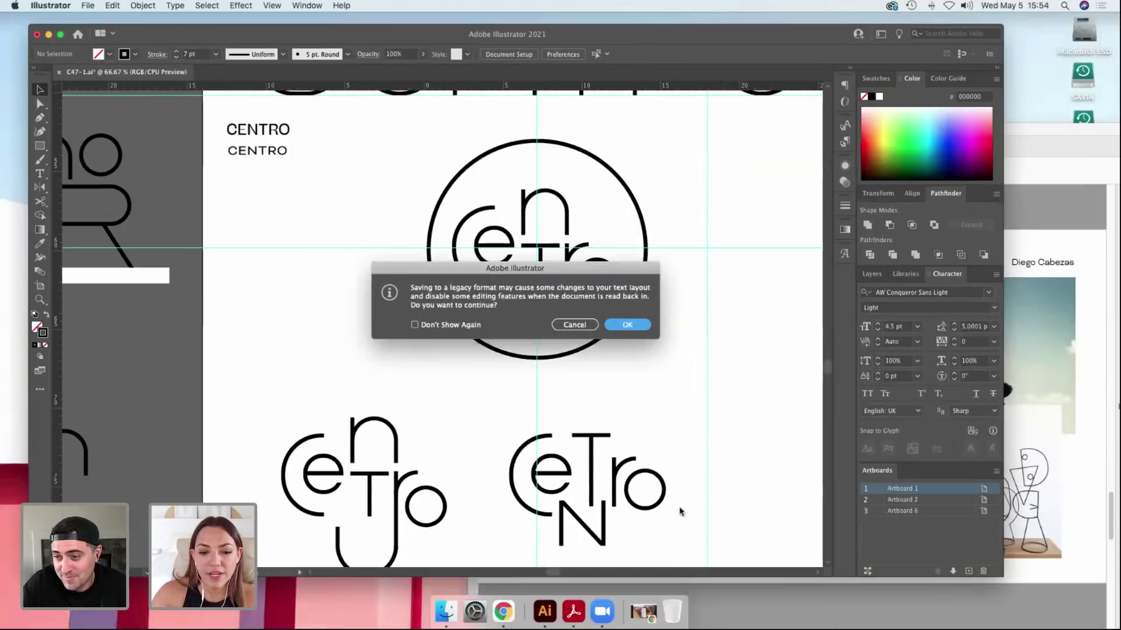
key("Return")
Switch to Chrome, close the Nativa project, open Logofolio 2020 Vol.1 on Behance, and enlarge the browser window.
left_click(503, 612)
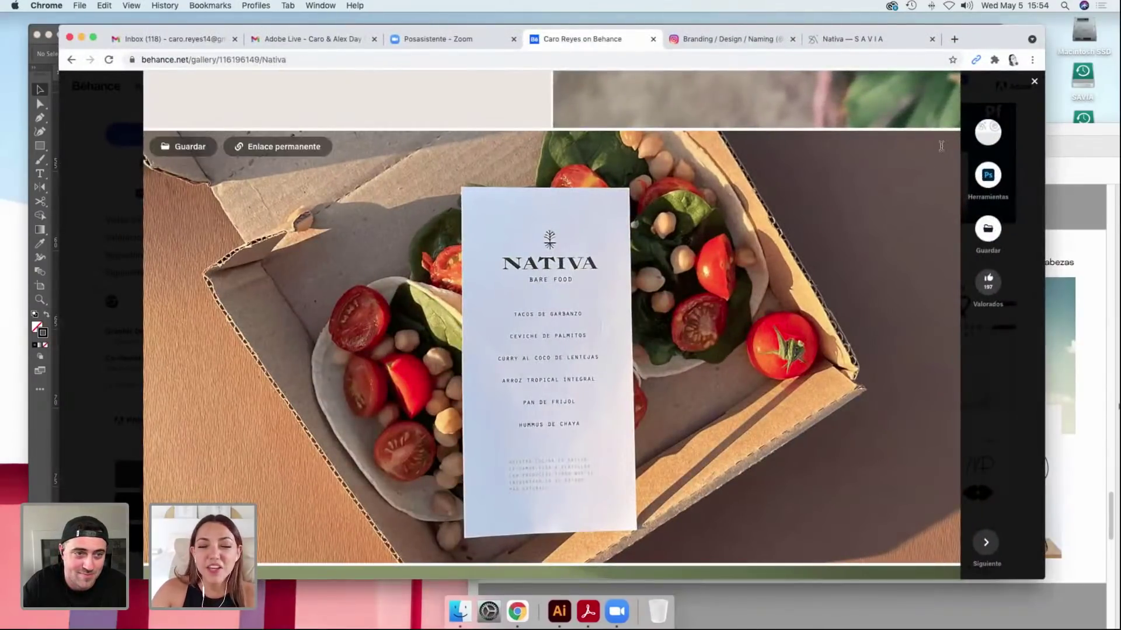
key("Escape")
scroll(454, 307, "down", 3)
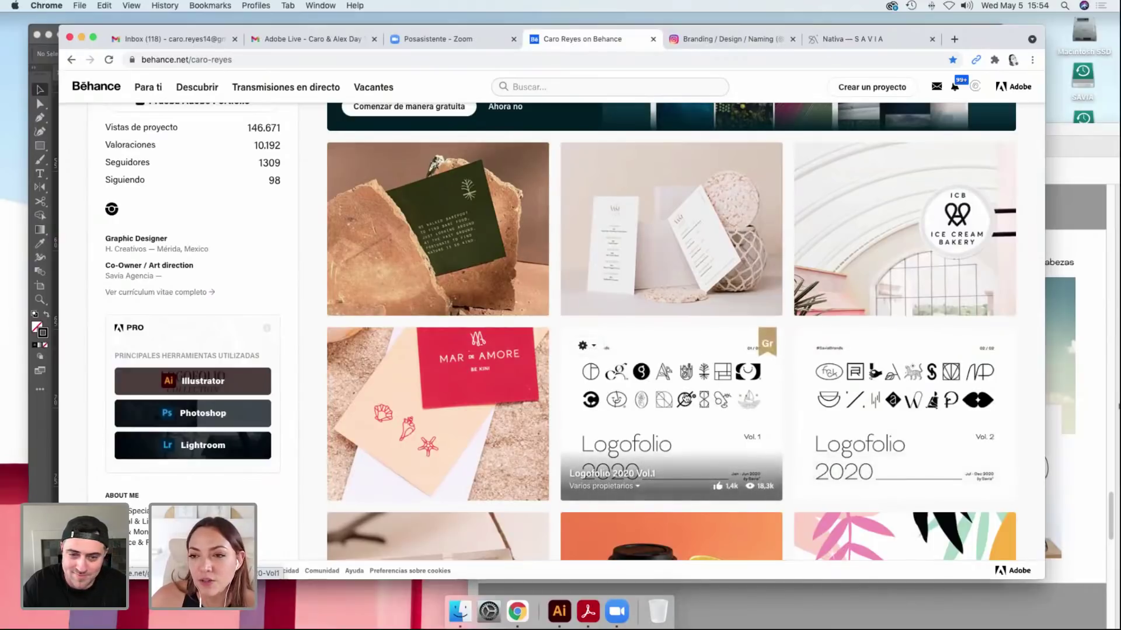
left_click(596, 410)
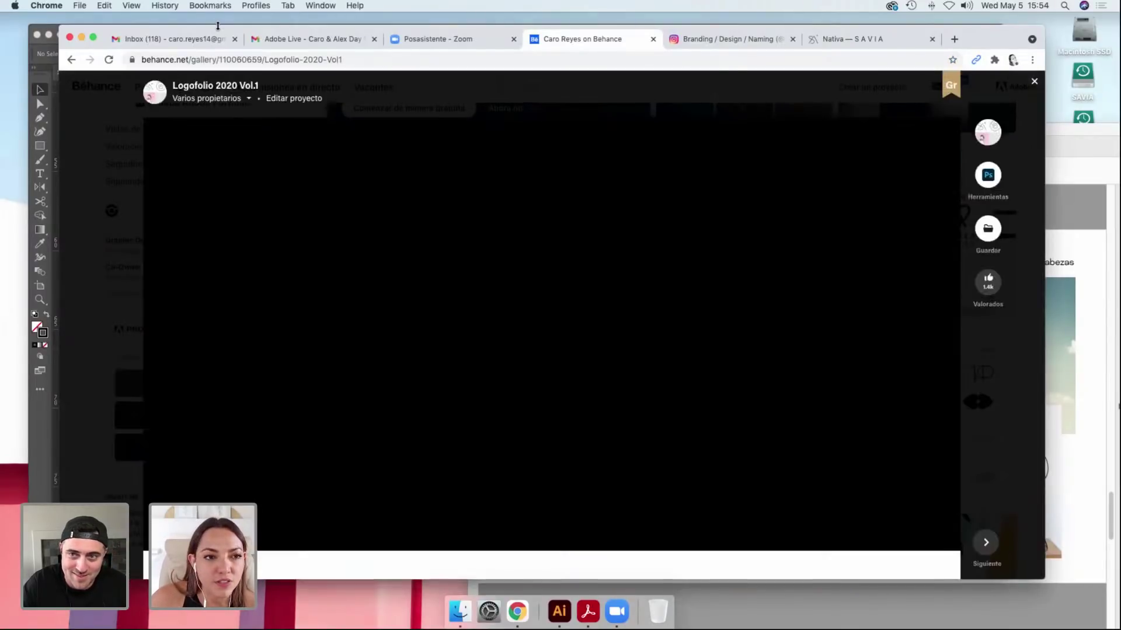
left_click_drag(217, 26, 177, 18)
left_click_drag(999, 574, 1097, 580)
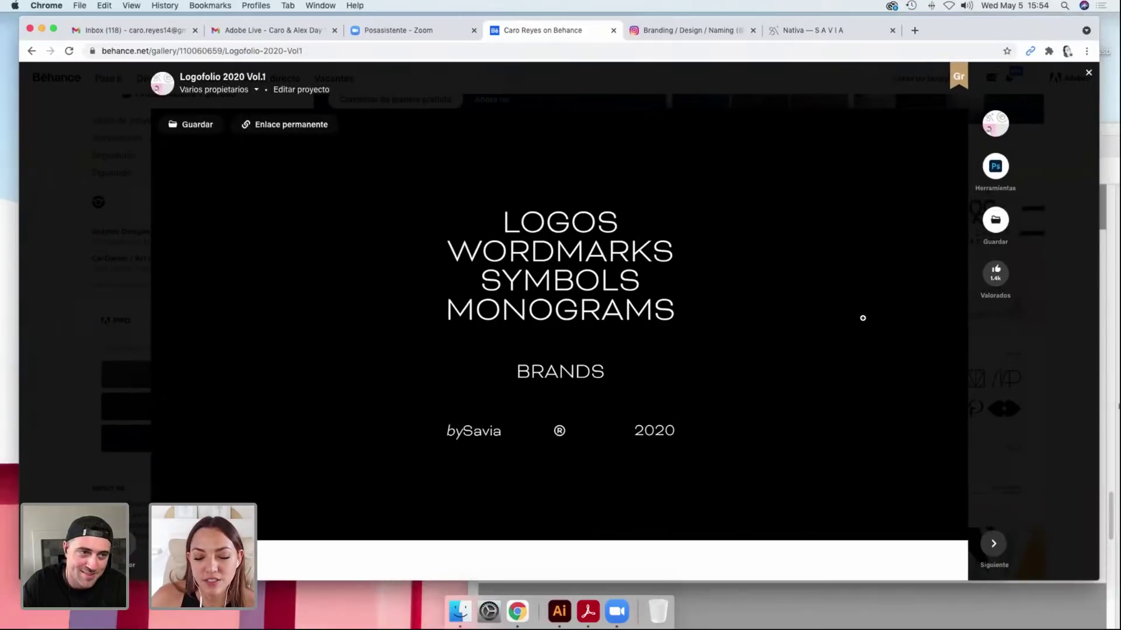
Examine the logos and symbols in the Logofolio 2020 Vol.1 project, including Cero Absoluto, Travelezza and Mielo.
scroll(863, 318, "down", 7)
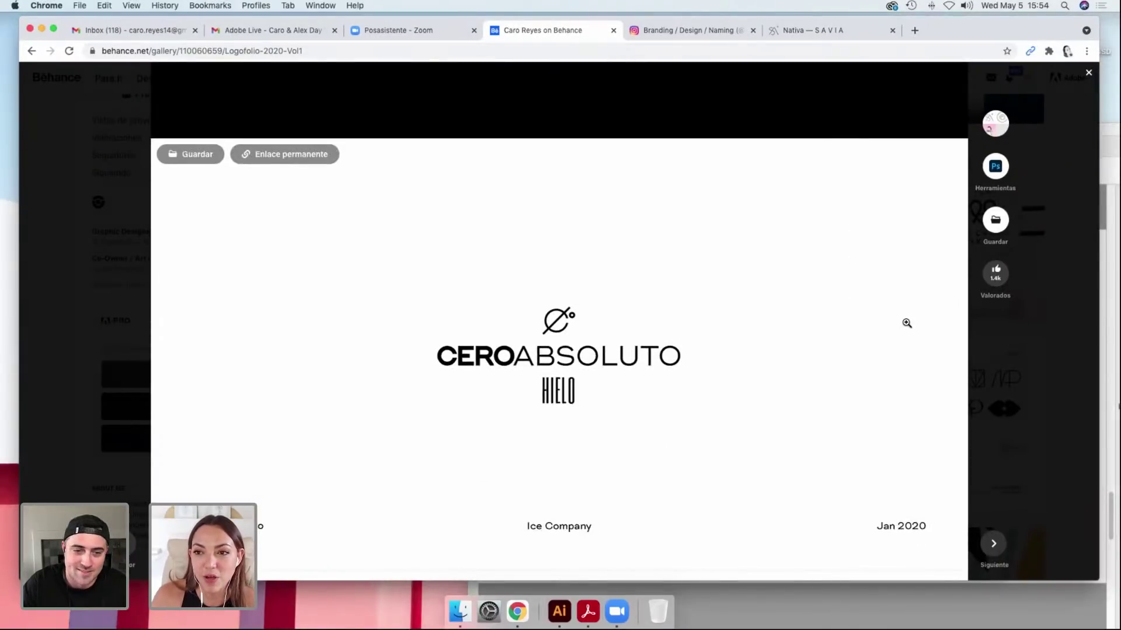
scroll(864, 310, "down", 1)
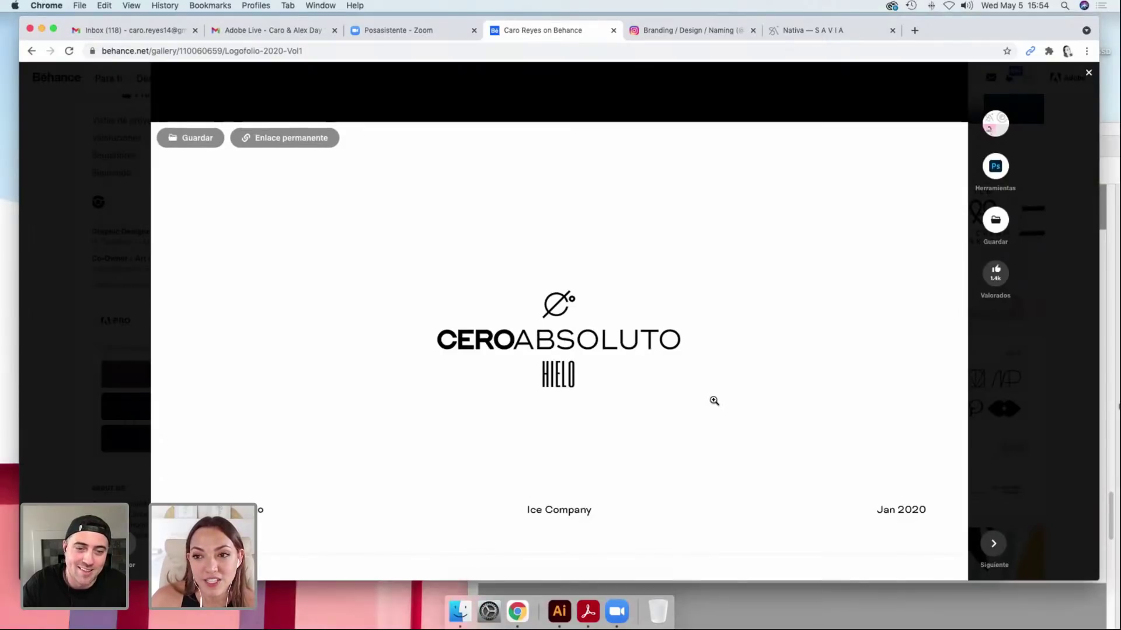
scroll(713, 400, "down", 1)
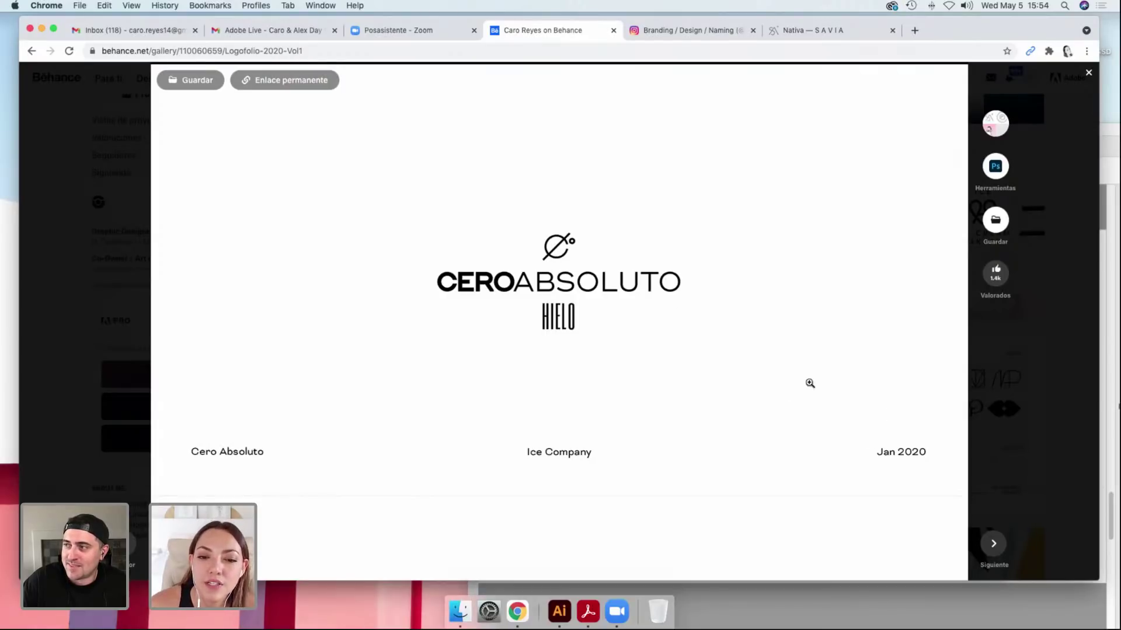
scroll(838, 394, "down", 5)
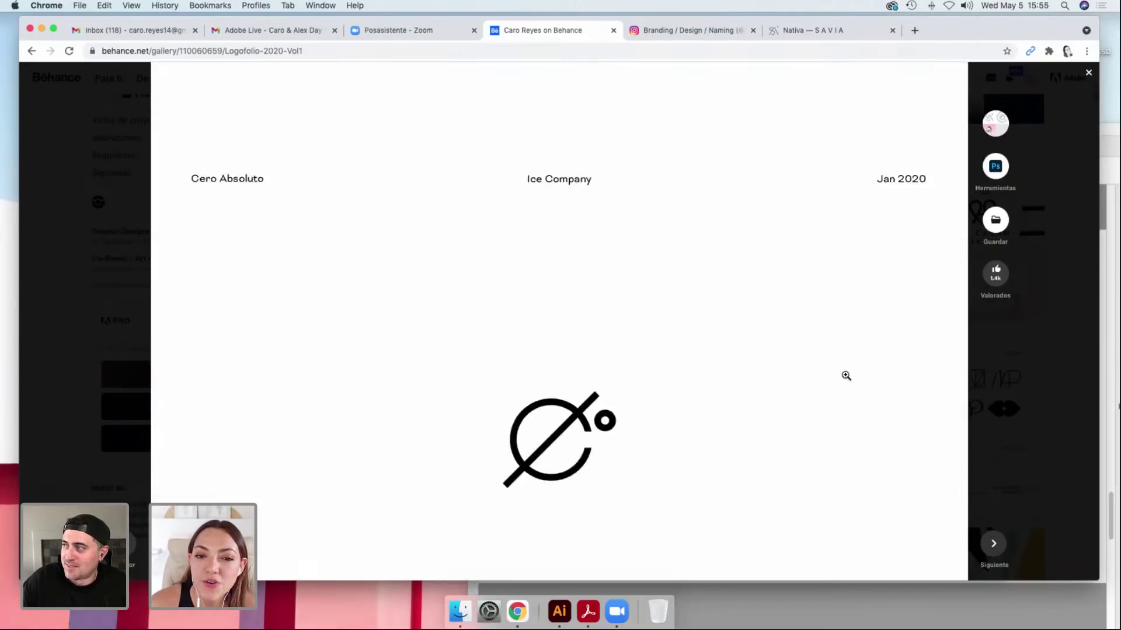
scroll(876, 405, "down", 6)
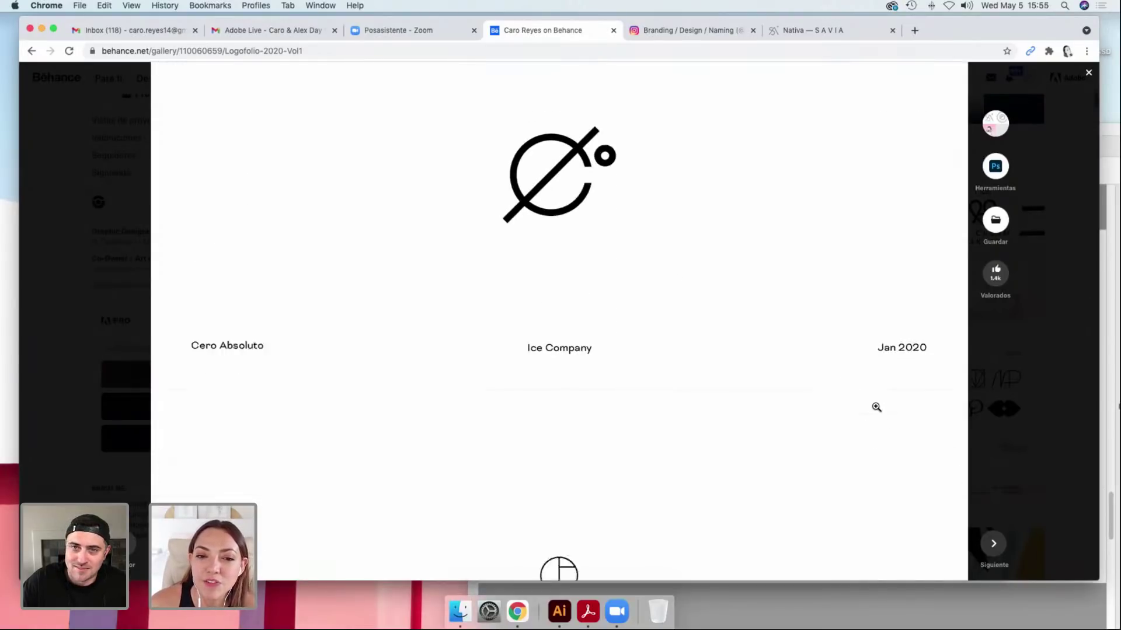
scroll(733, 402, "down", 6)
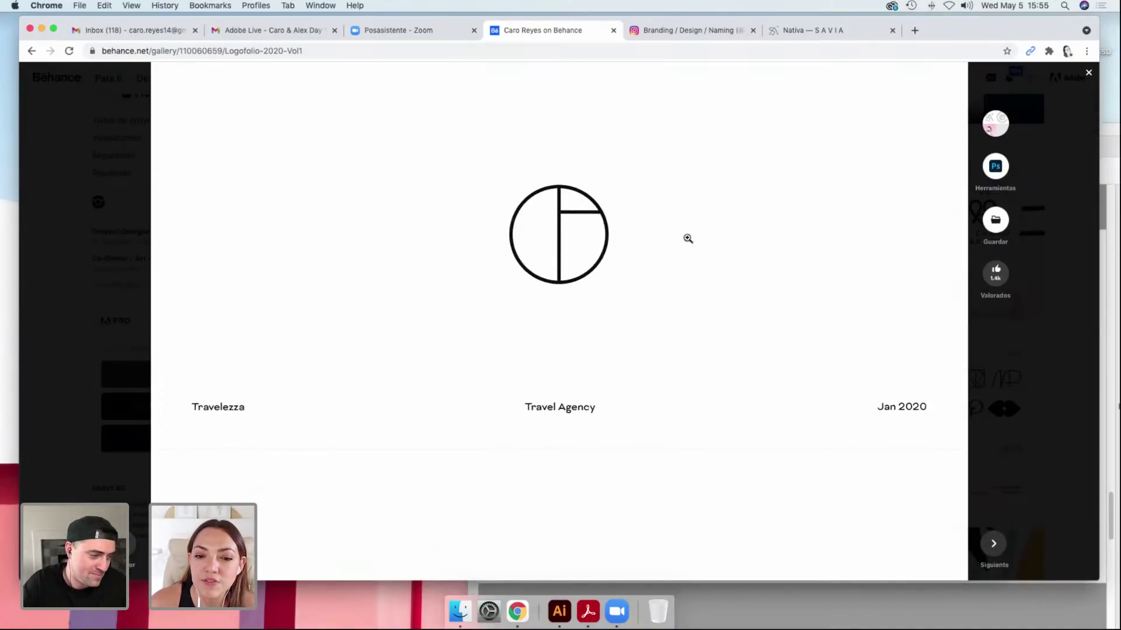
scroll(805, 277, "down", 6)
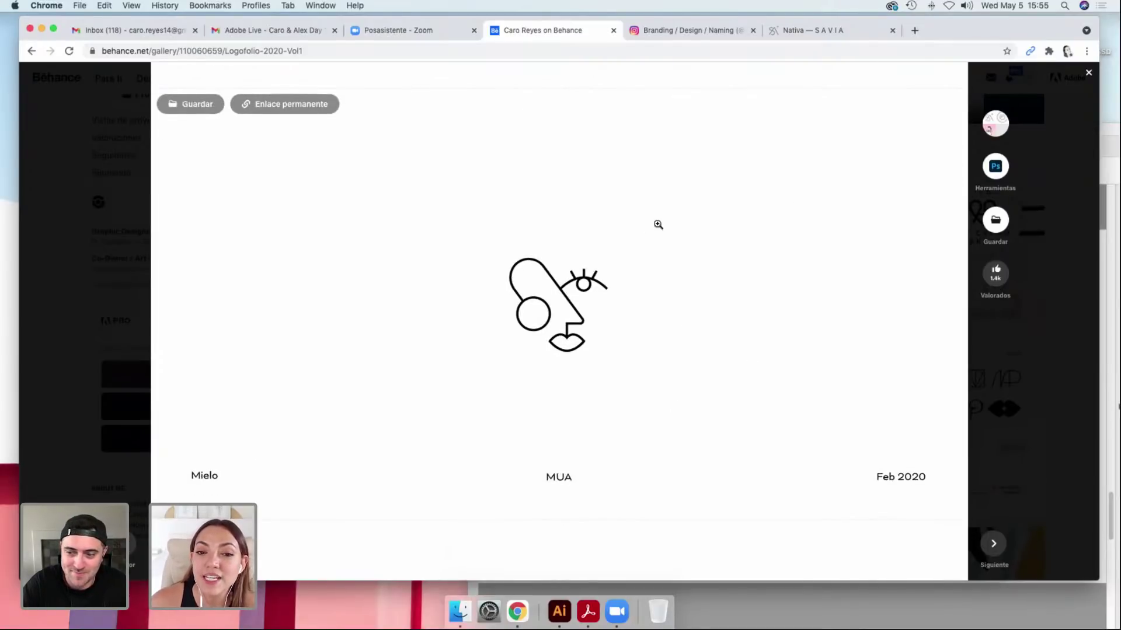
scroll(724, 267, "down", 3)
scroll(724, 268, "down", 3)
scroll(723, 268, "up", 3)
scroll(724, 268, "down", 2)
scroll(723, 268, "down", 5)
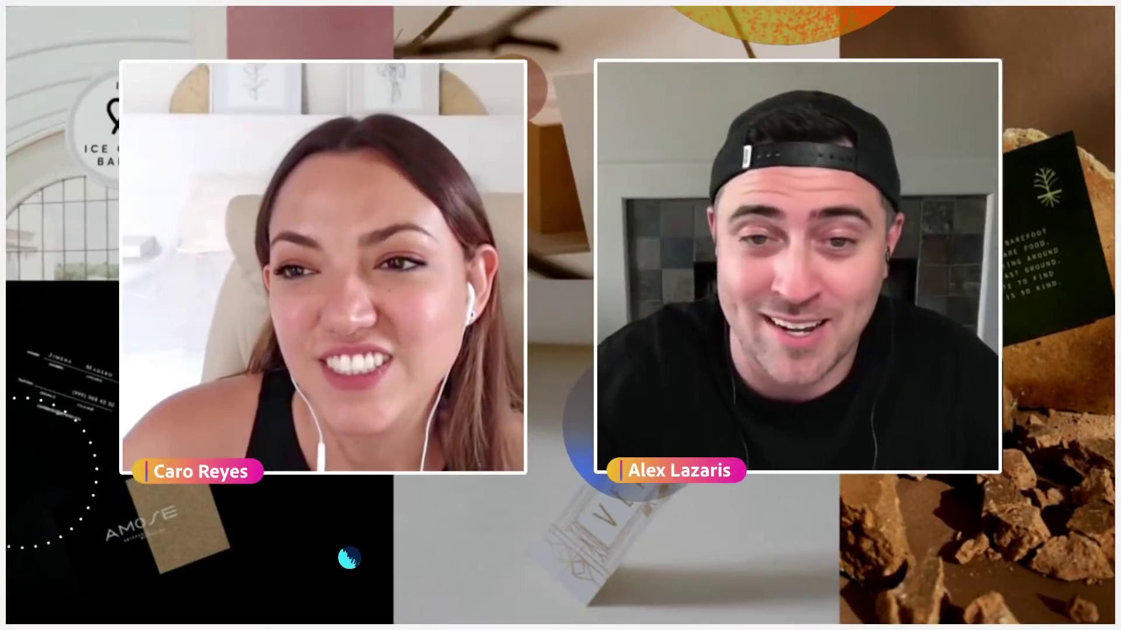